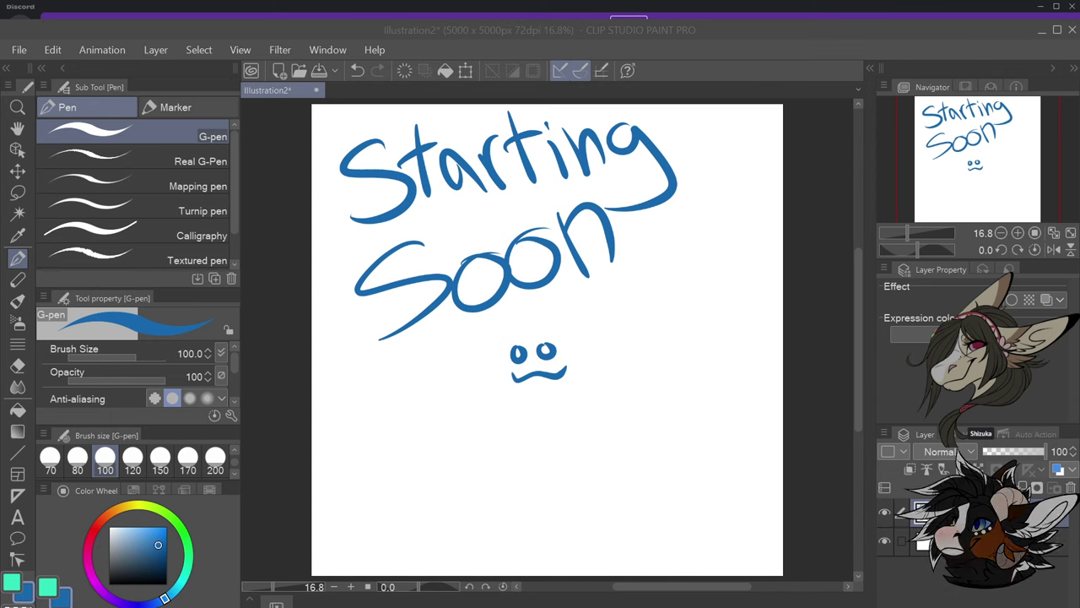
Erase the blue "Starting Soon" lettering and the face doodle with the Hard eraser at size 800
click(956, 487)
click(987, 541)
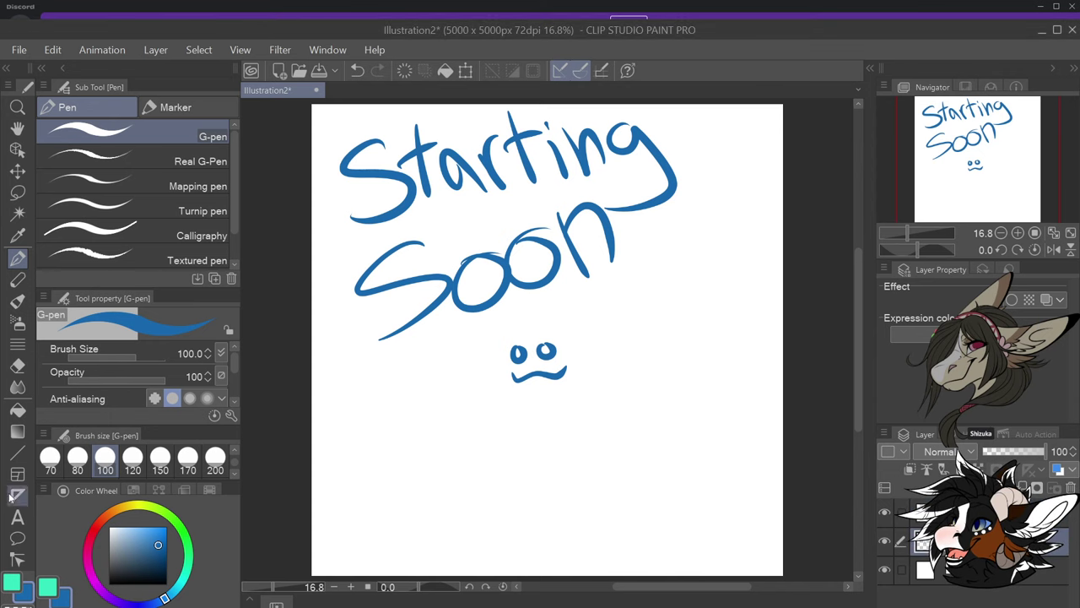
click(17, 365)
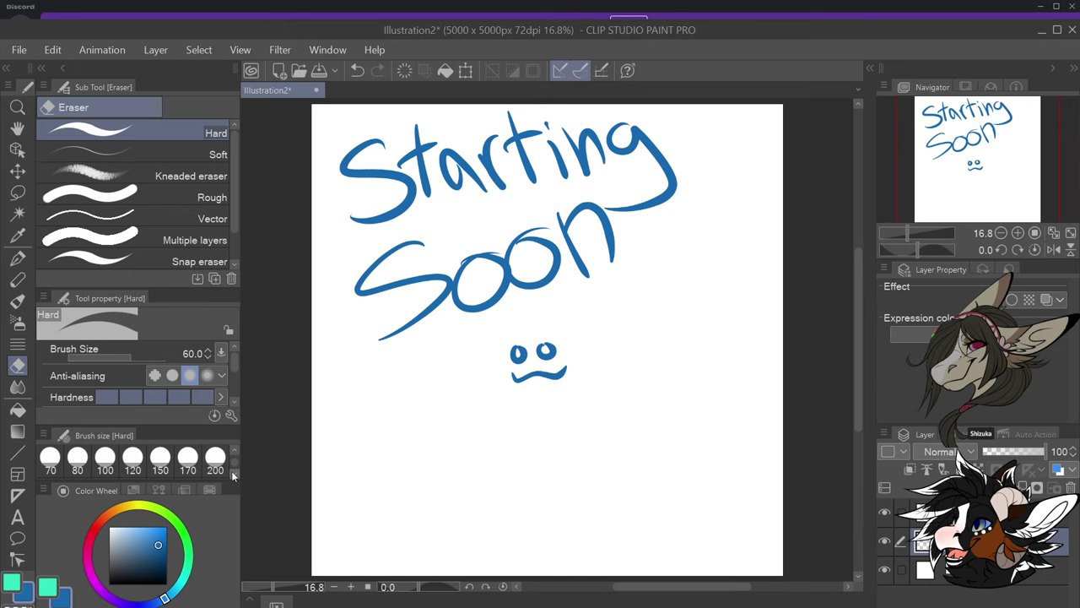
mouse_move(495, 357)
mouse_down()
mouse_move(639, 299)
mouse_move(446, 381)
mouse_move(729, 134)
mouse_move(357, 290)
mouse_move(371, 169)
mouse_move(324, 224)
mouse_up()
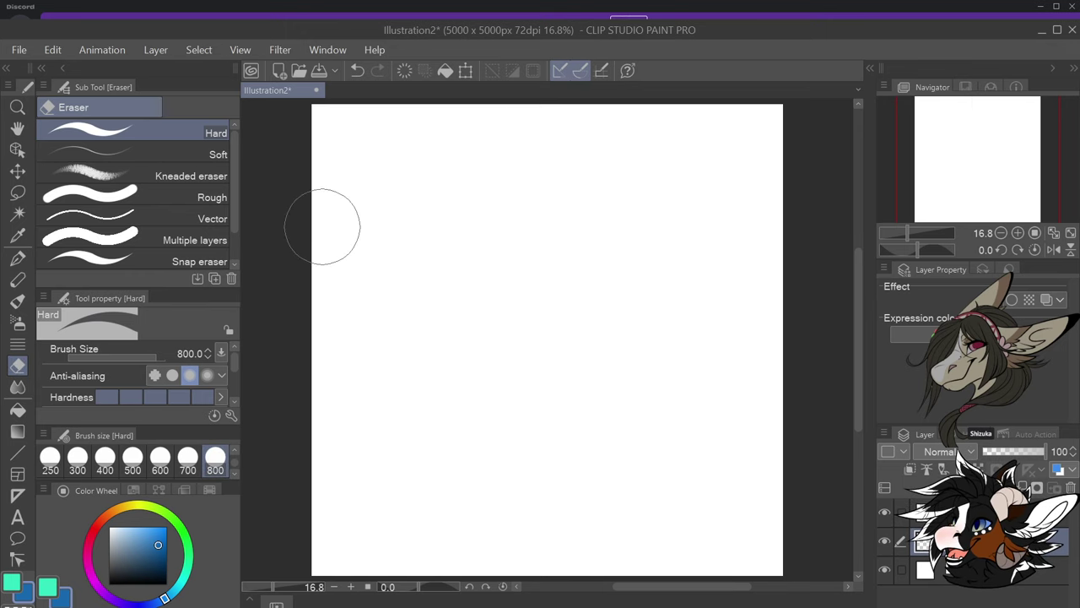
scroll(536, 264, down, 1)
scroll(453, 157, up, 2)
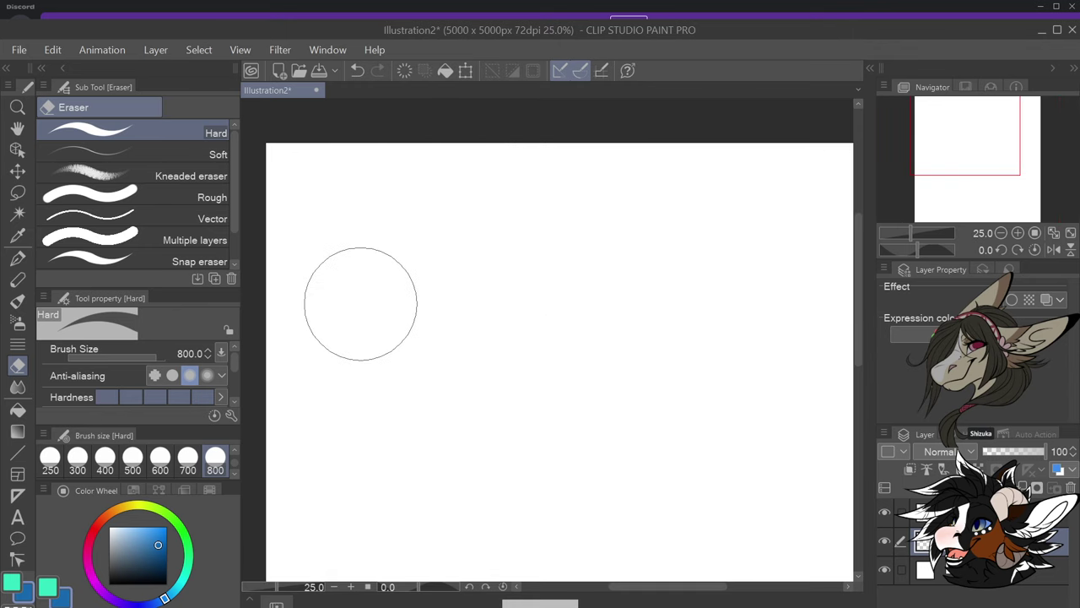
Sketch a circular head with curved cross guidelines in the canvas's upper-left area, using a black G-pen at size 10
click(16, 257)
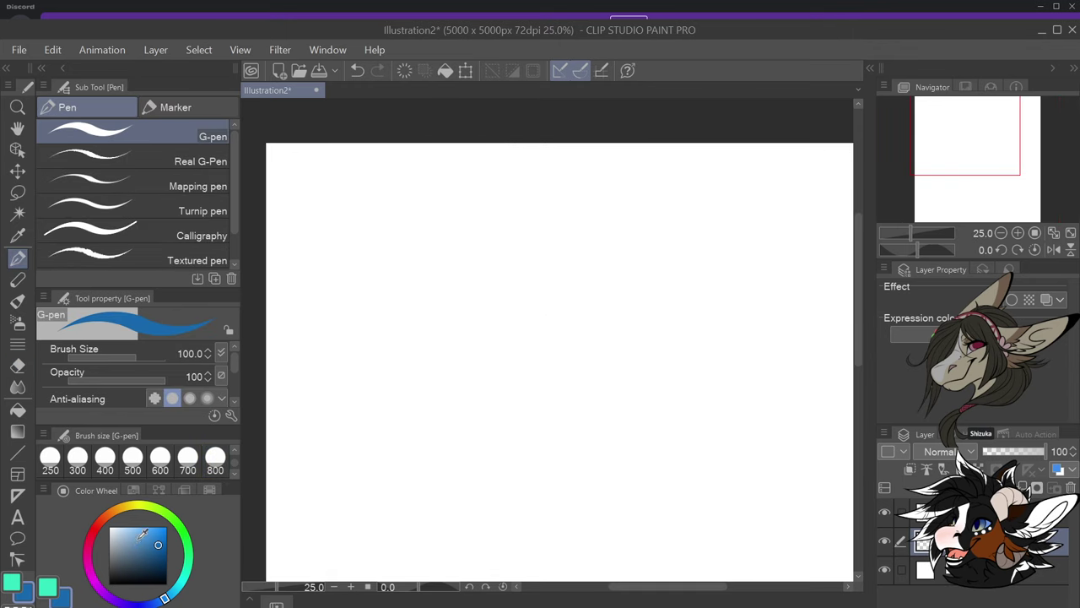
click(109, 583)
scroll(227, 459, up, 3)
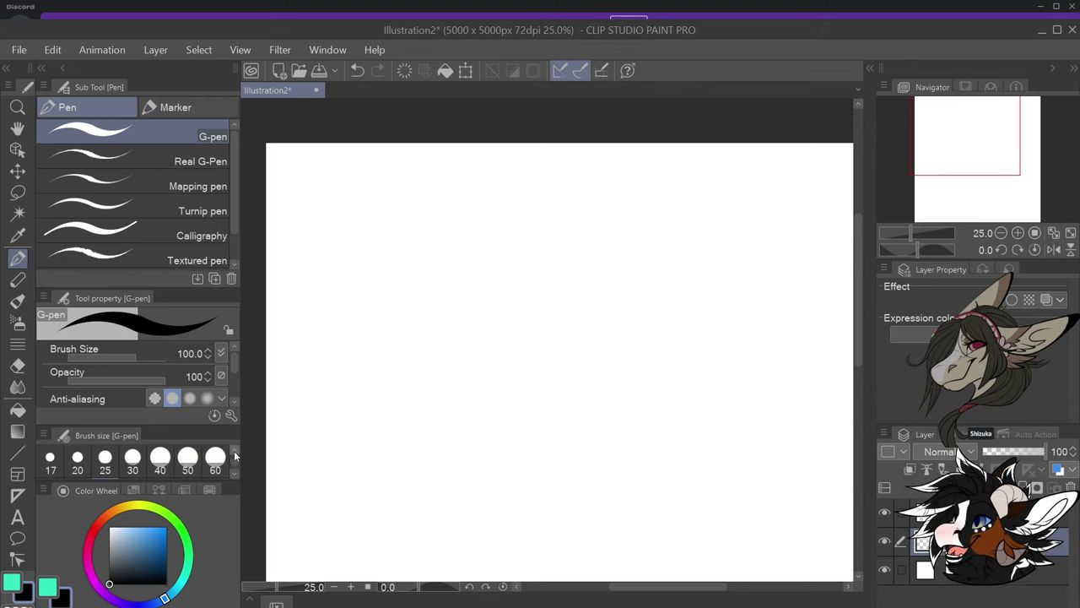
click(133, 460)
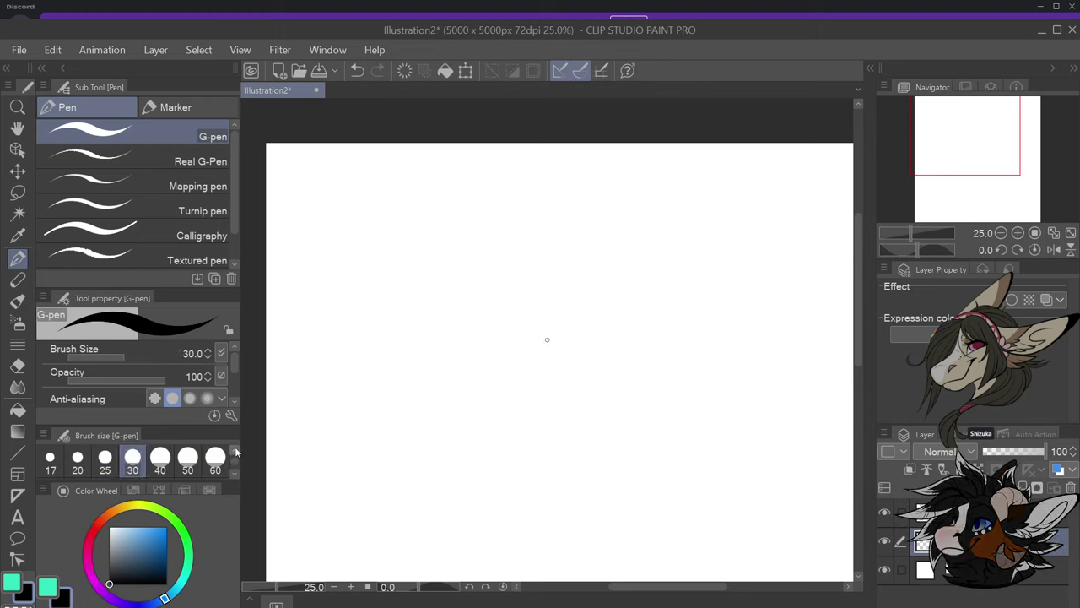
scroll(235, 453, up, 2)
click(215, 460)
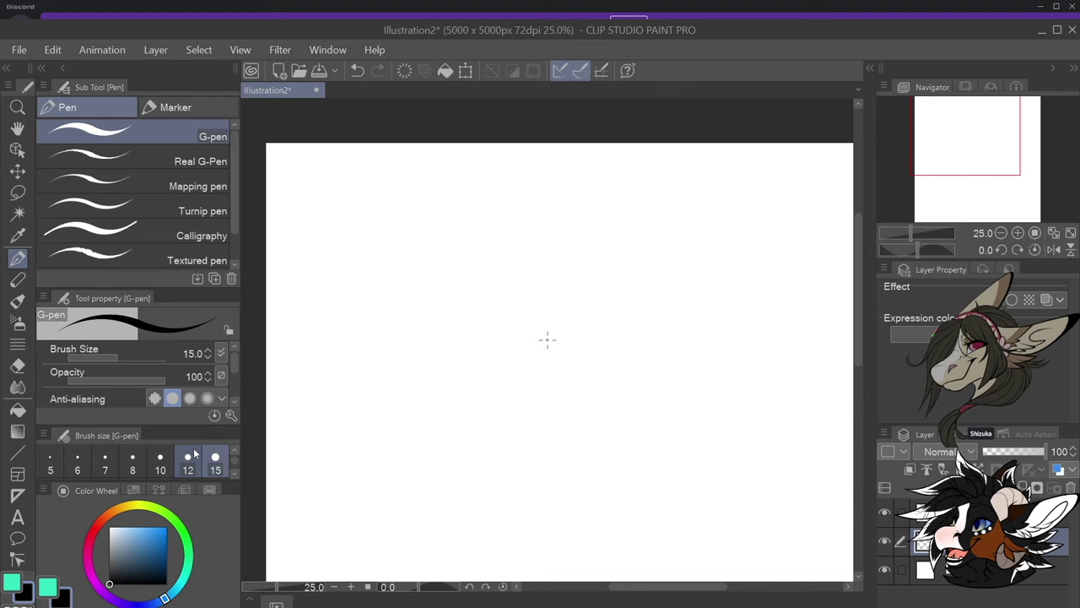
key(bracketleft)
key(bracketleft)
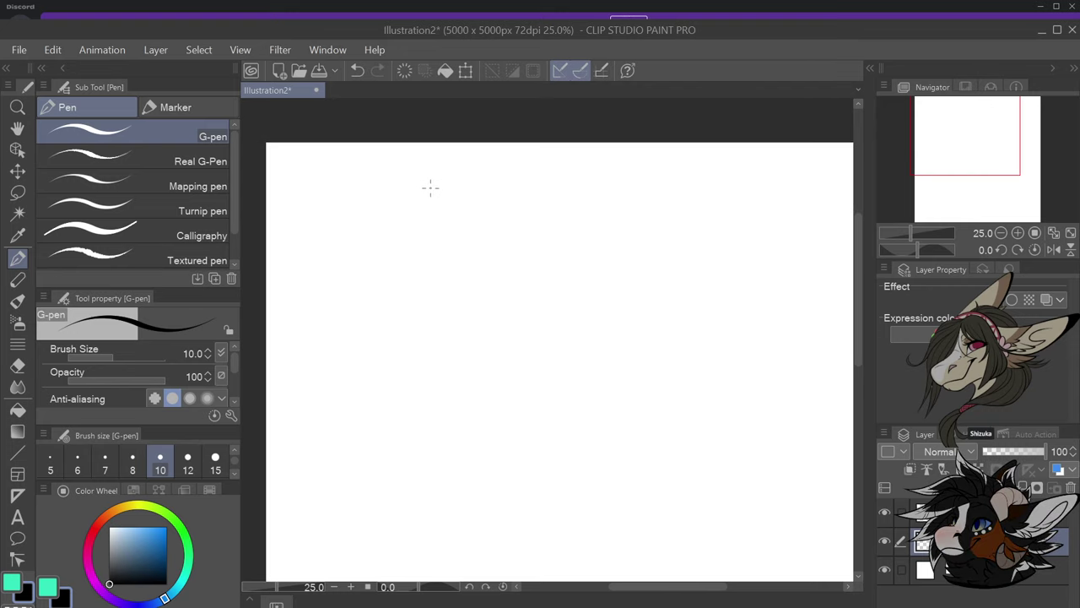
mouse_move(430, 186)
mouse_down()
mouse_move(392, 231)
mouse_move(421, 252)
mouse_move(451, 238)
mouse_move(454, 205)
mouse_move(395, 198)
mouse_move(416, 194)
mouse_move(411, 233)
mouse_move(421, 217)
mouse_move(462, 226)
mouse_up()
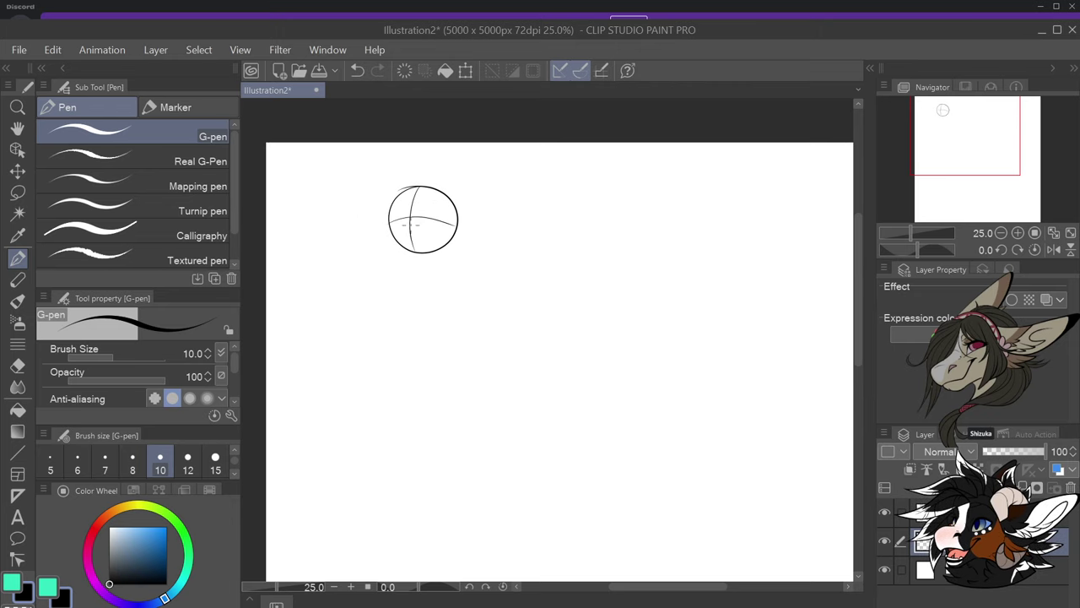
drag(397, 187, 348, 159)
drag(397, 241, 340, 252)
key(ctrl+z)
key(ctrl+z)
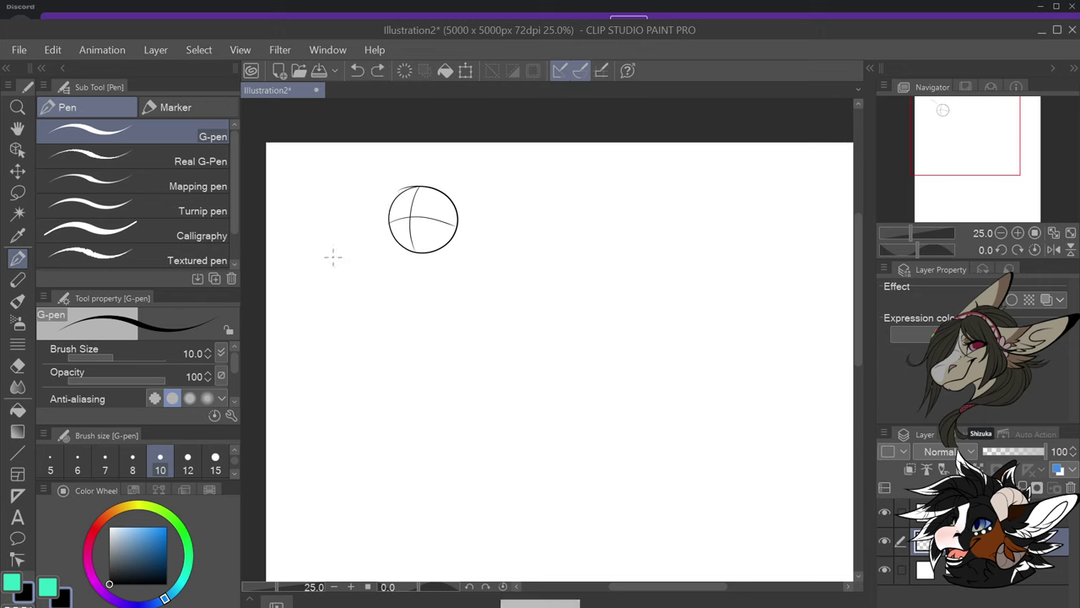
Lower the head guide layer's opacity to 43, and sketch the eyes, muzzle, smiling mouth and jaw on the layer above
click(1010, 452)
click(1012, 512)
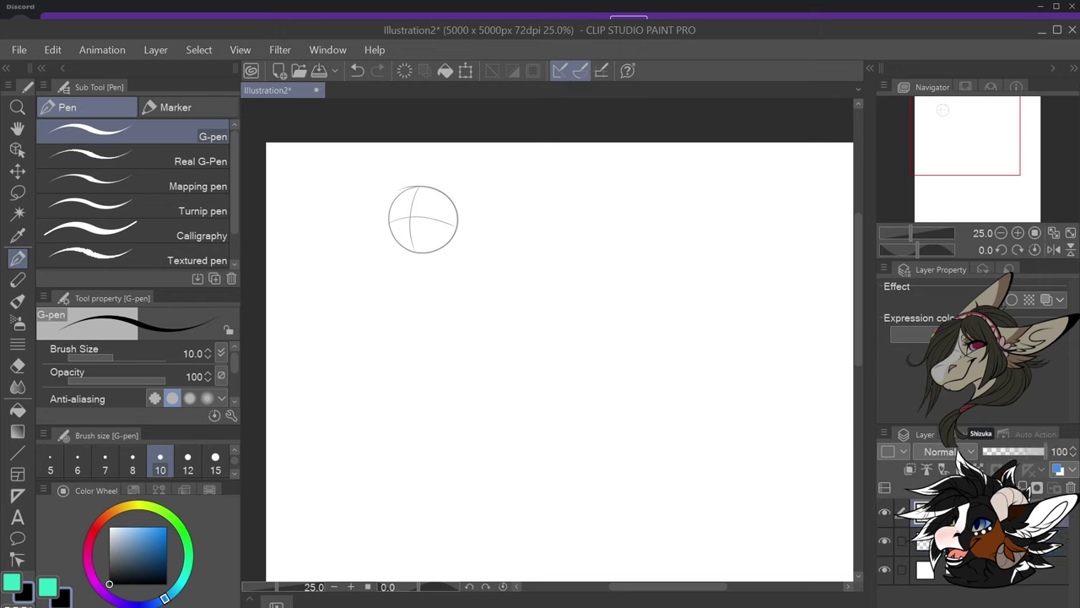
scroll(422, 212, up, 2)
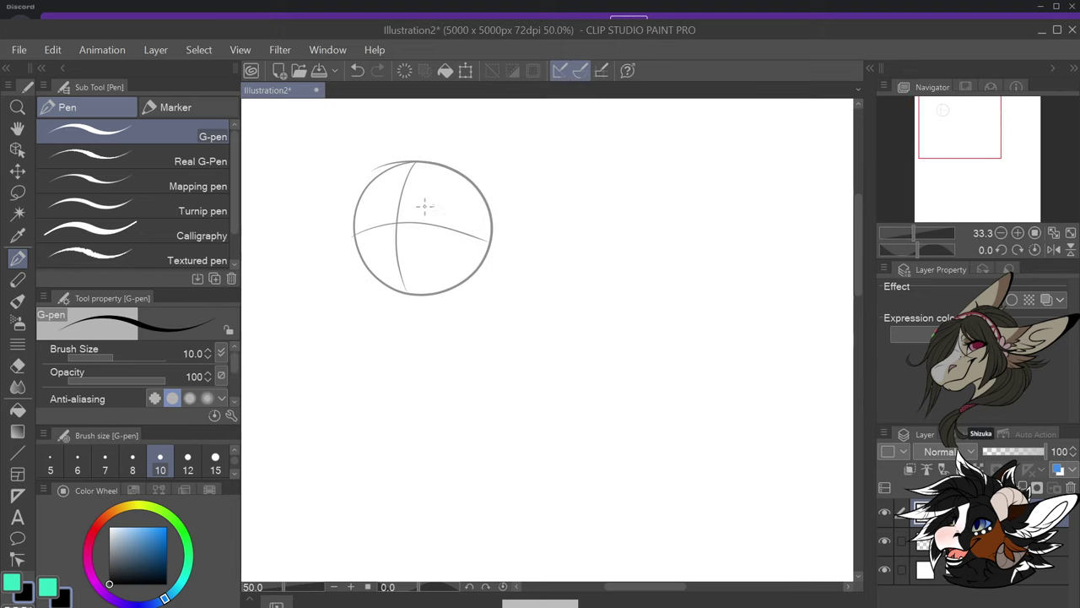
mouse_move(427, 200)
mouse_down()
mouse_move(414, 221)
mouse_move(434, 197)
mouse_move(454, 225)
mouse_move(432, 220)
mouse_move(456, 224)
mouse_up()
mouse_move(377, 200)
mouse_down()
mouse_move(382, 221)
mouse_move(377, 201)
mouse_move(368, 221)
mouse_move(383, 225)
mouse_move(362, 222)
mouse_move(334, 242)
mouse_move(346, 269)
mouse_move(398, 262)
mouse_move(420, 243)
mouse_up()
drag(397, 263, 432, 232)
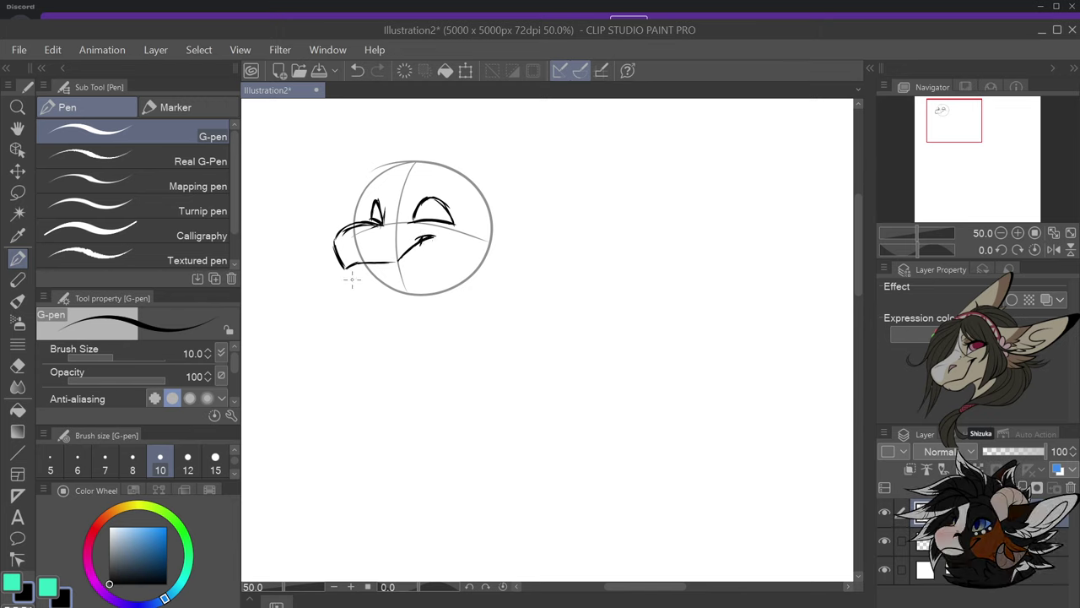
mouse_move(354, 279)
mouse_down()
mouse_move(436, 297)
mouse_move(476, 273)
mouse_move(464, 288)
mouse_move(479, 250)
mouse_up()
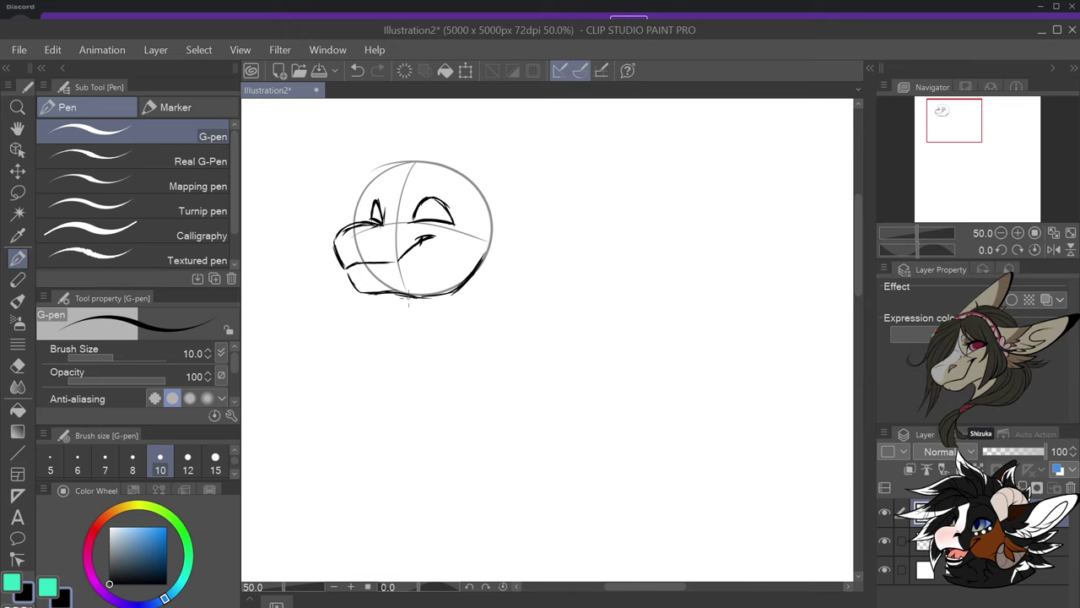
Add the nostril, the tall markings around both eyes and the outline of the top of the head
drag(365, 242, 378, 237)
mouse_move(364, 186)
mouse_down()
mouse_move(378, 165)
mouse_move(385, 216)
mouse_move(426, 162)
mouse_move(456, 174)
mouse_move(460, 216)
mouse_up()
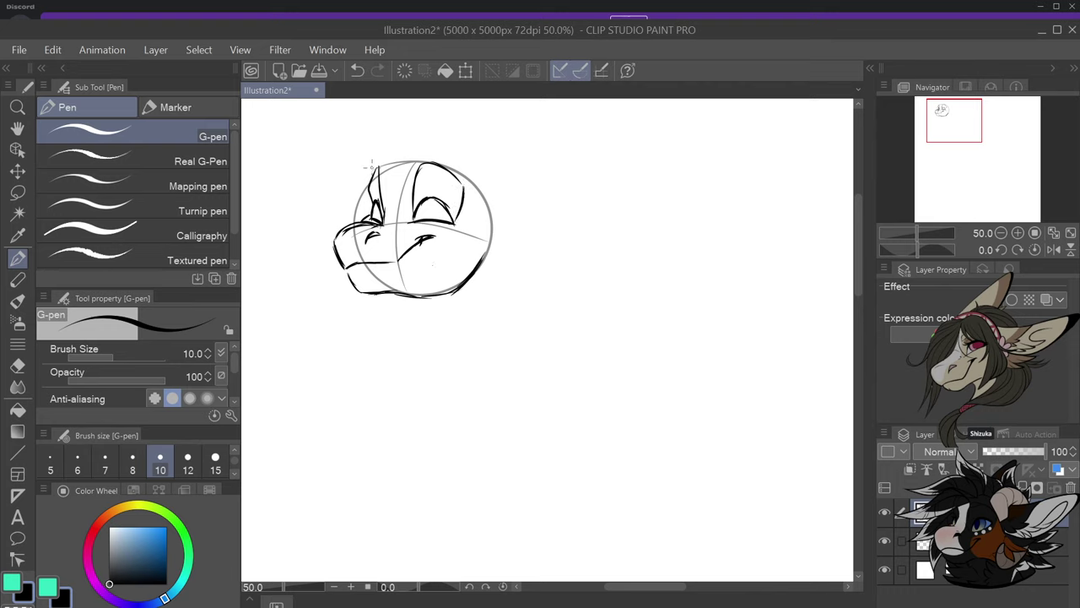
mouse_move(371, 166)
mouse_down()
mouse_move(439, 152)
mouse_move(410, 152)
mouse_move(466, 167)
mouse_move(483, 198)
mouse_move(470, 201)
mouse_move(467, 187)
mouse_move(482, 238)
mouse_move(498, 231)
mouse_move(485, 217)
mouse_move(514, 221)
mouse_up()
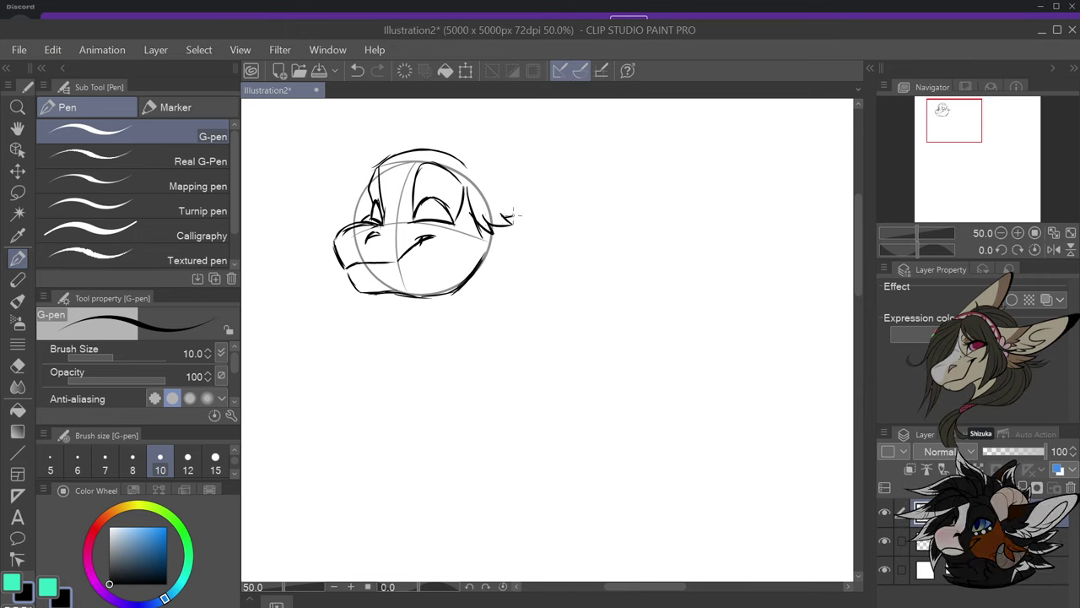
Draw the large pointed near ear and the fur tufts along the cheek and jaw
mouse_move(464, 181)
mouse_down()
mouse_move(493, 180)
mouse_move(482, 178)
mouse_move(506, 216)
mouse_up()
drag(524, 177, 508, 212)
mouse_move(528, 174)
mouse_down()
mouse_move(489, 179)
mouse_move(530, 161)
mouse_up()
mouse_move(530, 160)
mouse_down()
mouse_move(516, 189)
mouse_move(534, 159)
mouse_move(633, 132)
mouse_move(564, 213)
mouse_move(496, 232)
mouse_move(535, 245)
mouse_move(481, 260)
mouse_move(484, 285)
mouse_move(446, 290)
mouse_up()
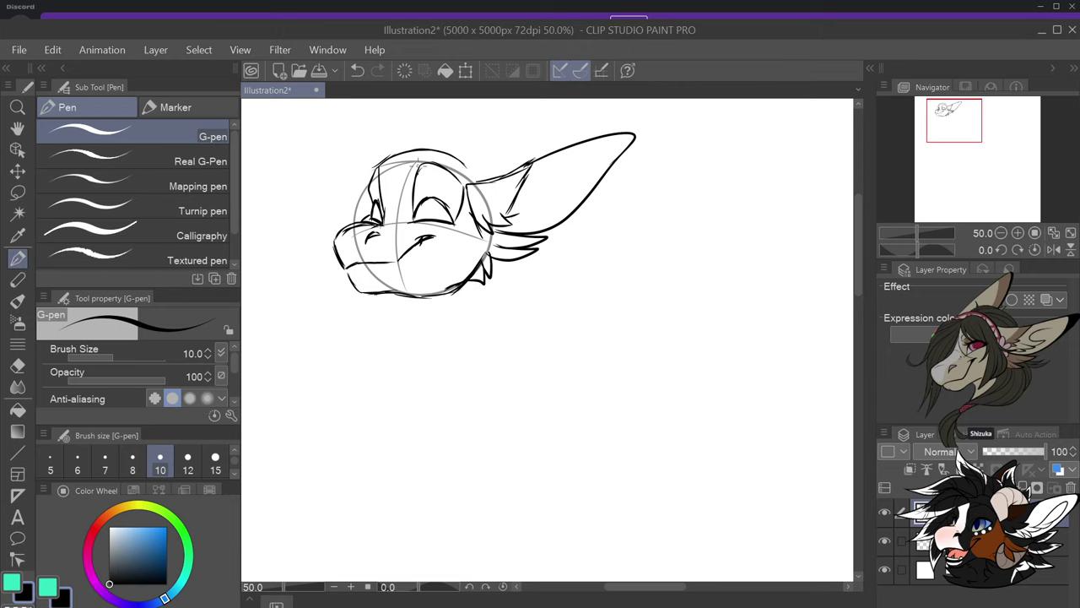
Draw the far ear with head fur at its base, plus the neck lines and fur strokes behind the neck
mouse_move(390, 165)
mouse_down()
mouse_move(454, 149)
mouse_move(474, 152)
mouse_move(479, 165)
mouse_move(501, 116)
mouse_move(529, 113)
mouse_move(533, 125)
mouse_move(490, 179)
mouse_up()
mouse_move(390, 292)
mouse_down()
mouse_move(408, 312)
mouse_move(454, 311)
mouse_move(437, 332)
mouse_move(411, 330)
mouse_up()
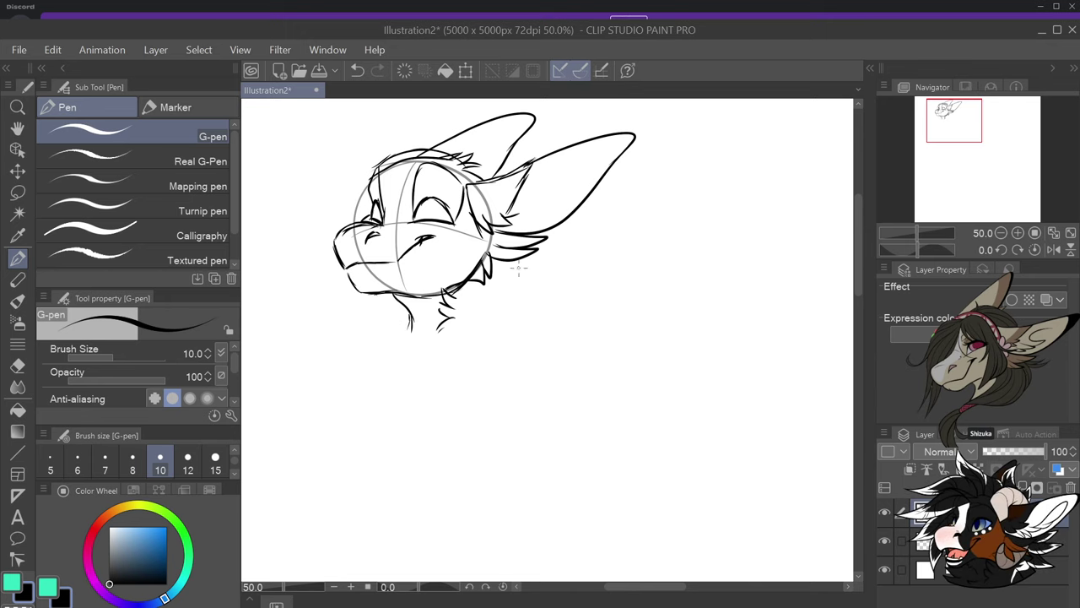
drag(528, 262, 559, 257)
mouse_move(530, 272)
mouse_down()
mouse_move(559, 263)
mouse_move(550, 278)
mouse_up()
drag(519, 314, 548, 294)
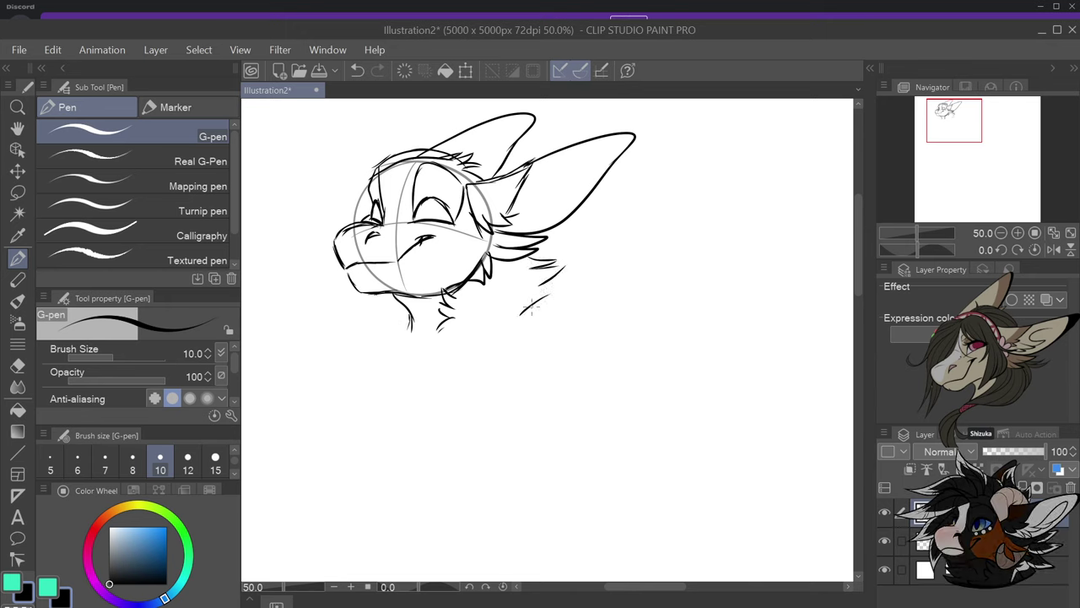
Draw the pupils and add inner fur strokes from the near ear's base up to its tip
mouse_move(429, 200)
mouse_down()
mouse_move(427, 221)
mouse_move(439, 216)
mouse_up()
scroll(412, 248, down, 1)
scroll(425, 280, up, 1)
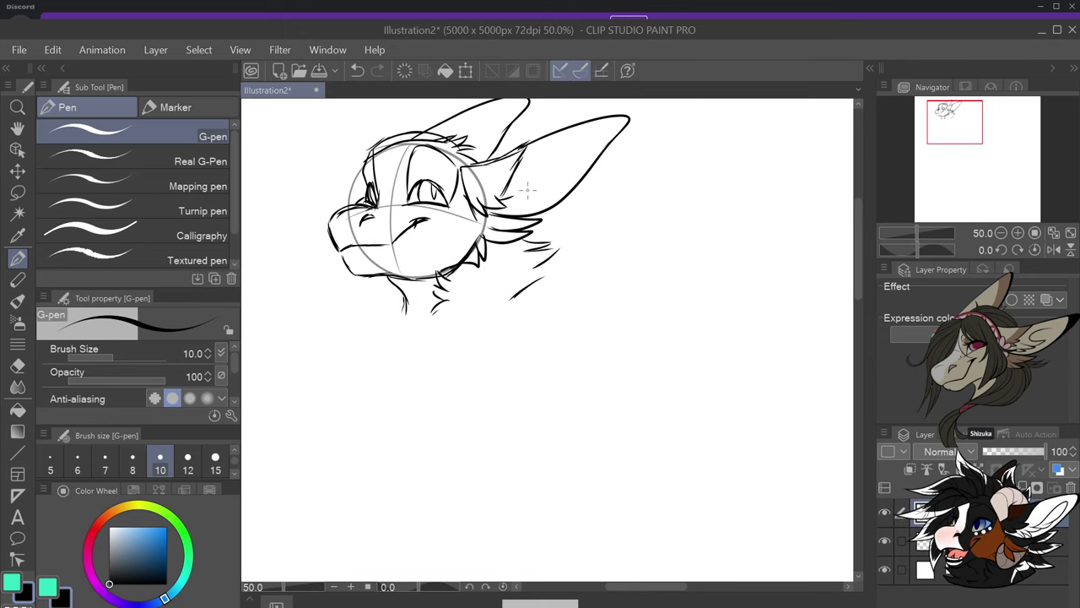
drag(509, 201, 528, 213)
mouse_move(517, 198)
mouse_down()
mouse_move(526, 211)
mouse_move(532, 195)
mouse_up()
drag(523, 194, 541, 201)
mouse_move(526, 190)
mouse_down()
mouse_move(554, 190)
mouse_move(541, 185)
mouse_up()
drag(545, 174, 523, 189)
drag(570, 160, 535, 177)
drag(589, 142, 558, 167)
drag(604, 125, 579, 143)
drag(611, 125, 596, 140)
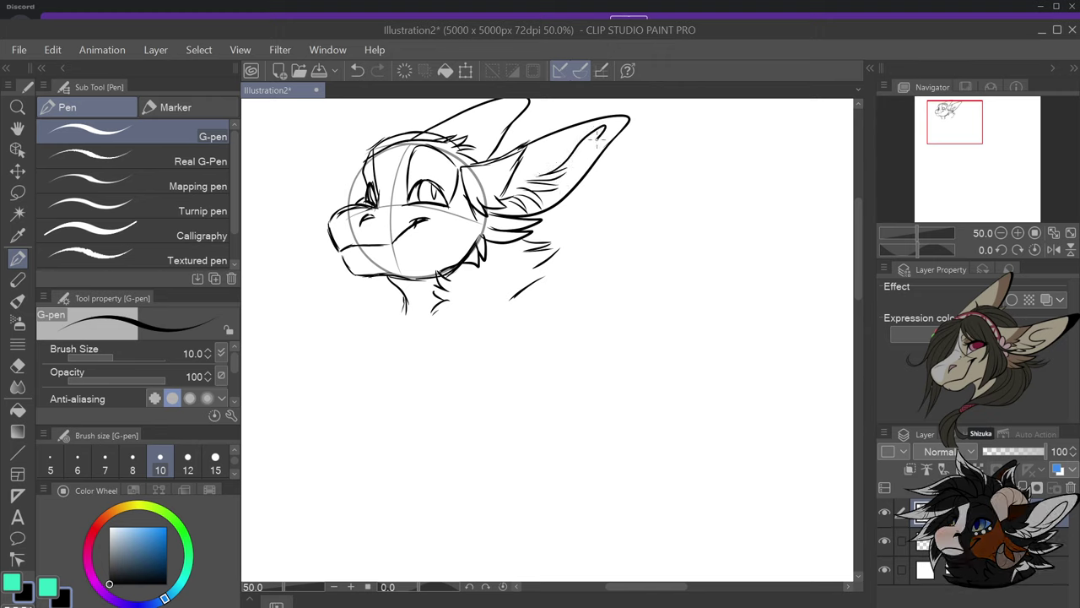
On the faded guide layer, sketch the chest block below the neck with a curved centre line and a shoulder circle
scroll(544, 261, down, 1)
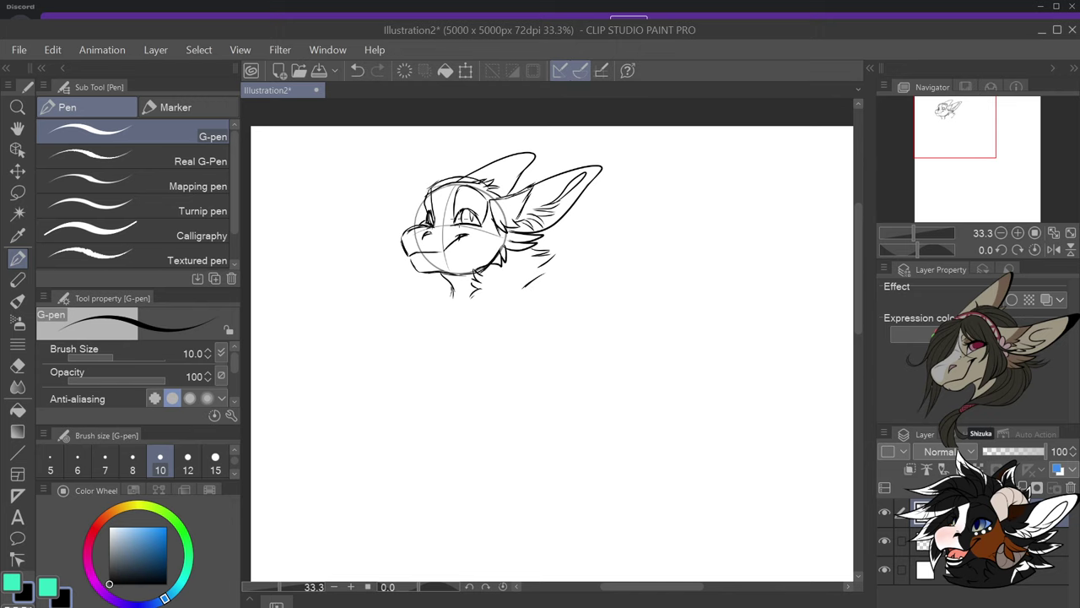
click(1004, 541)
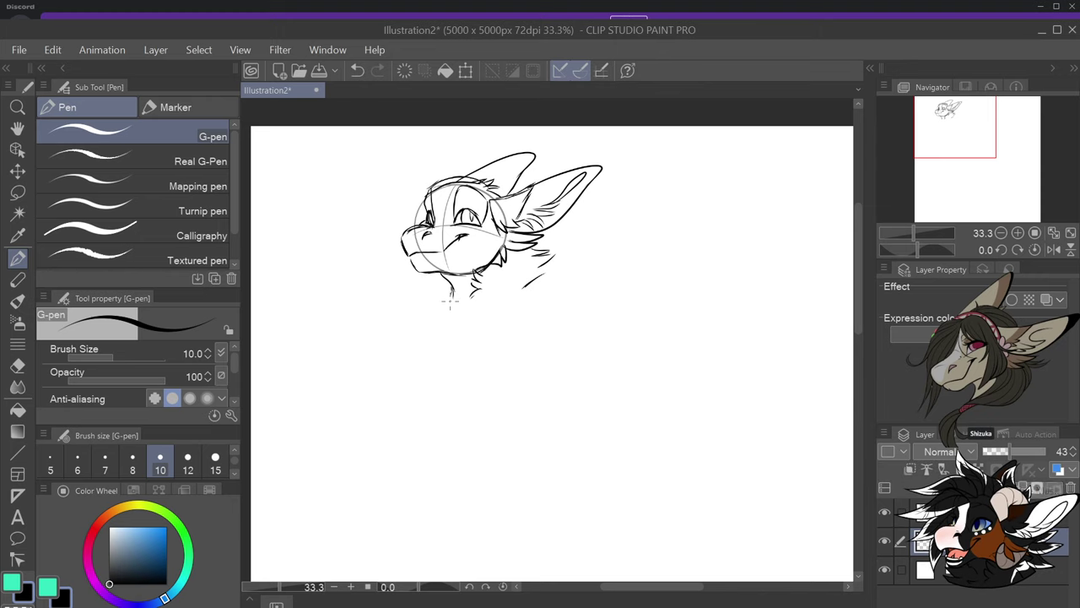
mouse_move(450, 289)
mouse_down()
mouse_move(425, 349)
mouse_move(439, 383)
mouse_up()
mouse_move(425, 341)
mouse_down()
mouse_move(481, 373)
mouse_move(457, 381)
mouse_move(541, 380)
mouse_move(547, 315)
mouse_move(524, 288)
mouse_move(540, 316)
mouse_move(532, 301)
mouse_move(442, 299)
mouse_move(506, 287)
mouse_move(534, 297)
mouse_move(441, 302)
mouse_up()
mouse_move(531, 296)
mouse_down()
mouse_move(457, 340)
mouse_move(467, 374)
mouse_up()
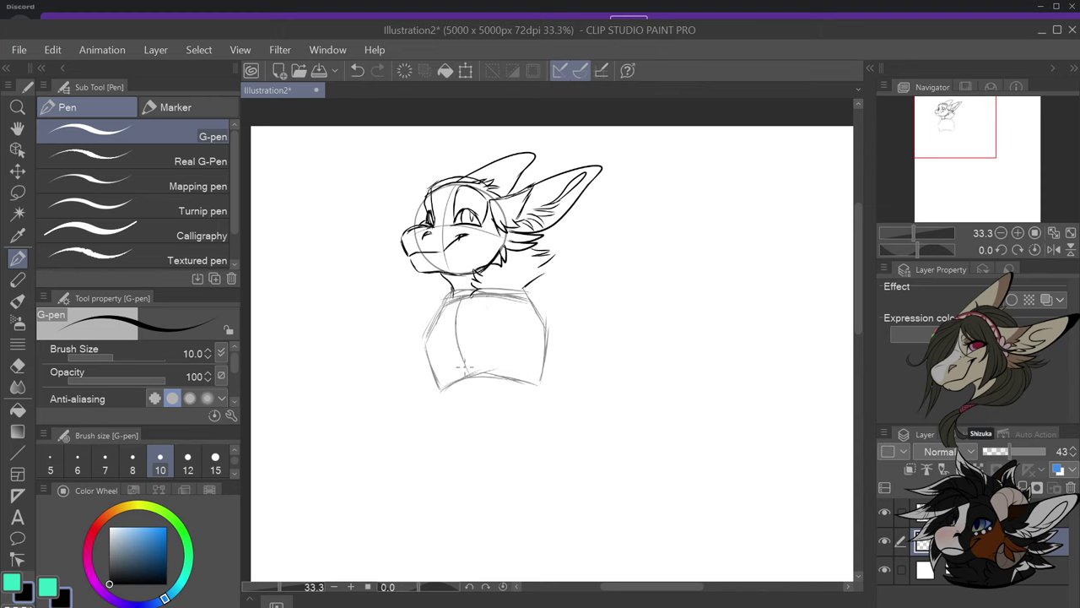
drag(456, 302, 464, 375)
mouse_move(451, 320)
mouse_down()
mouse_move(451, 347)
mouse_move(464, 376)
mouse_up()
drag(518, 295, 513, 335)
mouse_move(518, 296)
mouse_down()
mouse_move(545, 300)
mouse_move(520, 341)
mouse_move(550, 334)
mouse_move(521, 293)
mouse_up()
Sketch the abdomen and pelvis below the chest, widening at the near hip and narrowing to the crotch
scroll(520, 309, down, 1)
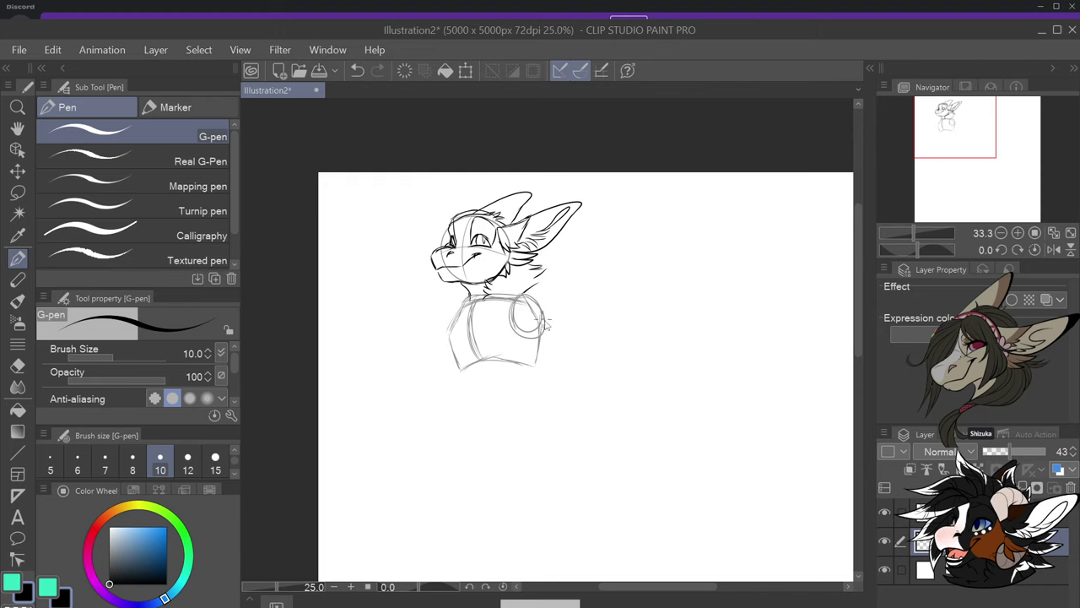
scroll(513, 357, up, 1)
scroll(516, 390, down, 1)
scroll(513, 391, up, 1)
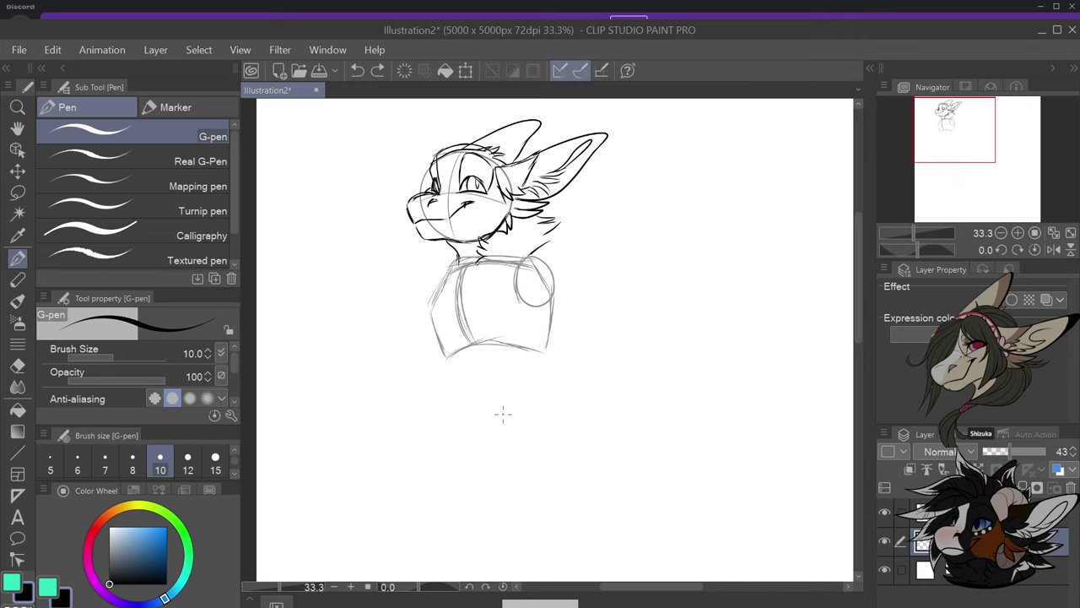
drag(441, 346, 465, 399)
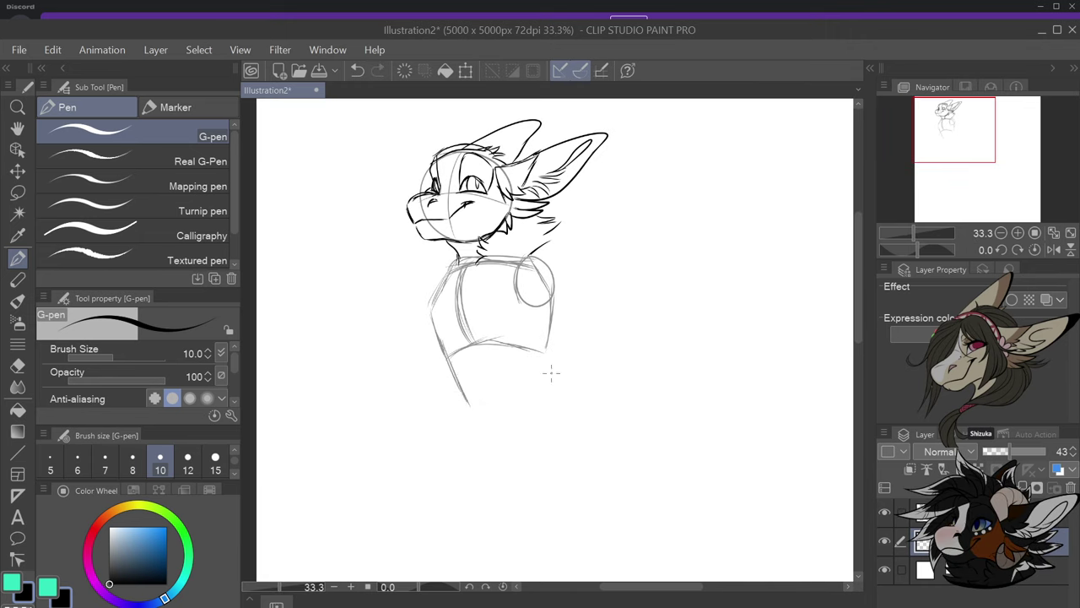
drag(552, 331, 578, 382)
mouse_move(467, 400)
mouse_down()
mouse_move(466, 449)
mouse_move(469, 422)
mouse_move(492, 462)
mouse_move(487, 454)
mouse_move(523, 455)
mouse_move(503, 466)
mouse_move(548, 454)
mouse_move(537, 455)
mouse_move(574, 400)
mouse_up()
drag(535, 457, 582, 388)
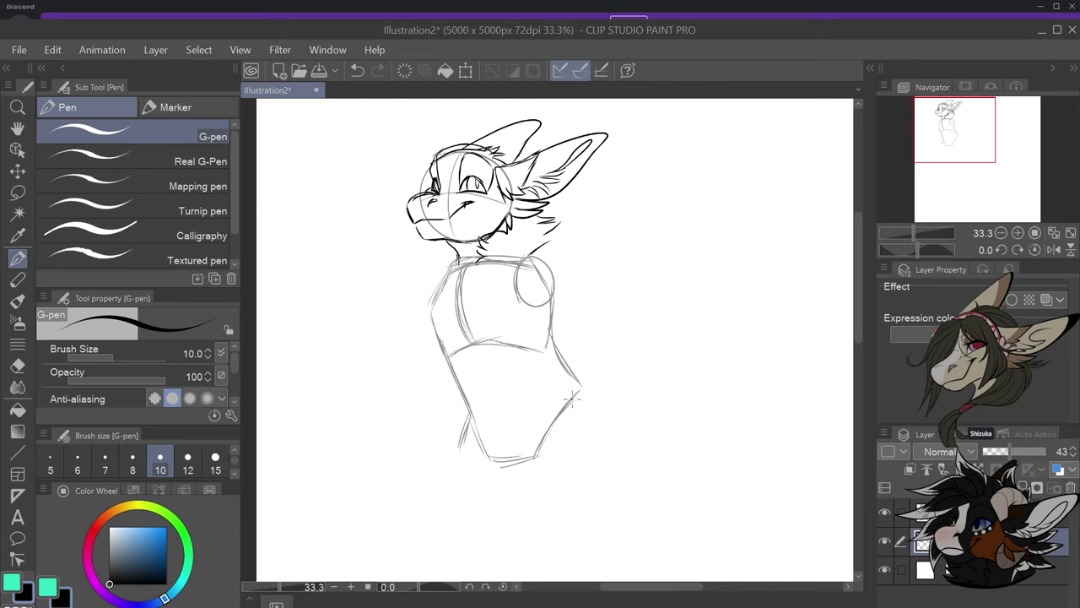
Sketch the rounded near thigh from the hip downward and mark its knee with a small circle
scroll(584, 382, down, 3)
scroll(599, 487, up, 3)
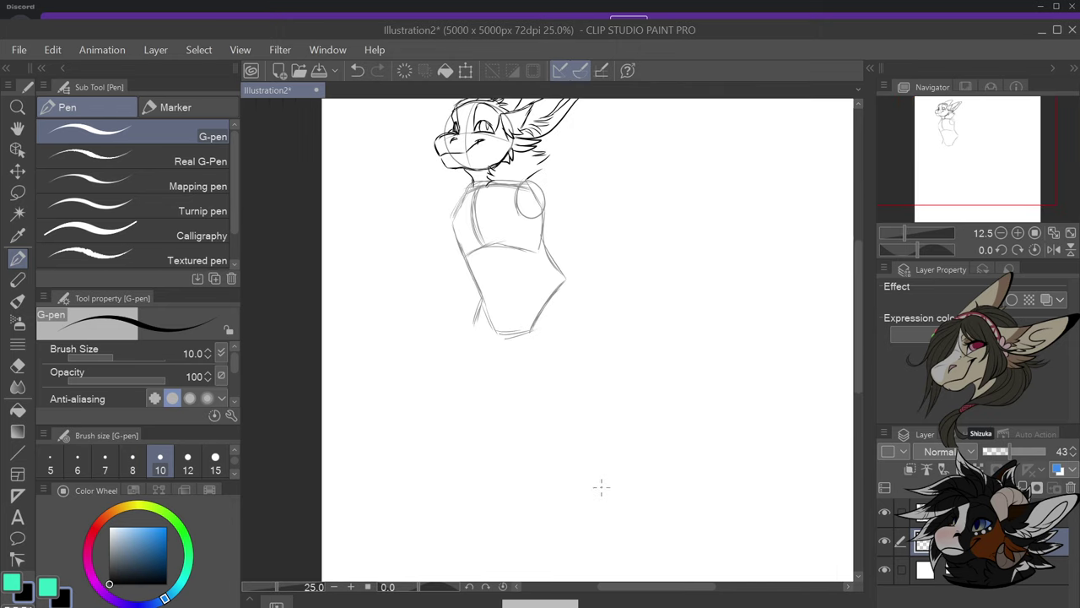
scroll(575, 443, down, 1)
drag(529, 309, 519, 378)
mouse_move(523, 388)
mouse_down()
mouse_move(555, 398)
mouse_move(600, 342)
mouse_move(567, 269)
mouse_up()
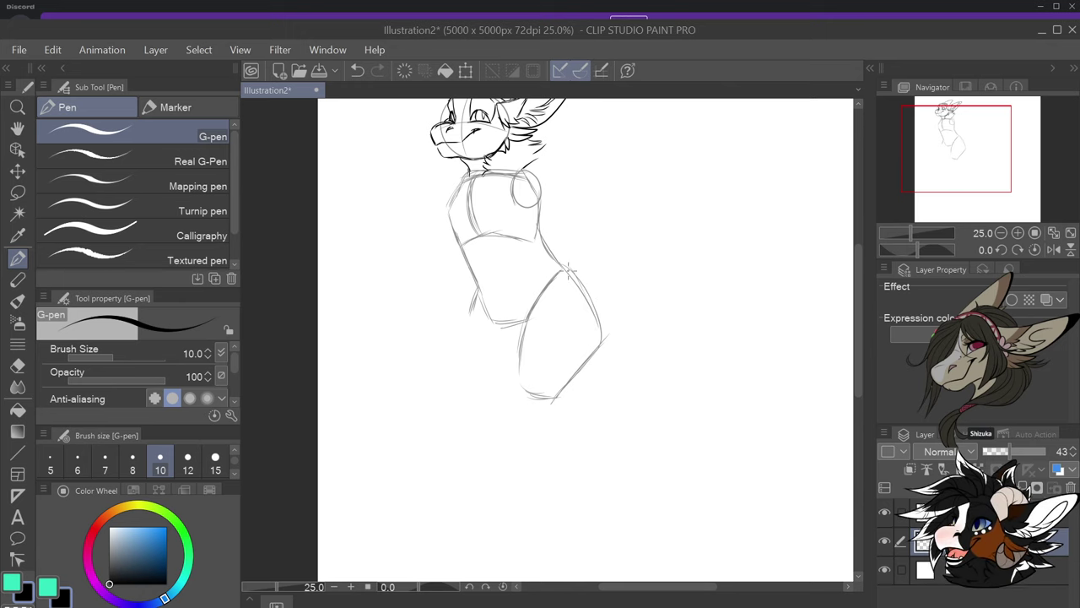
drag(592, 312, 593, 344)
mouse_move(531, 380)
mouse_down()
mouse_move(525, 392)
mouse_move(544, 395)
mouse_up()
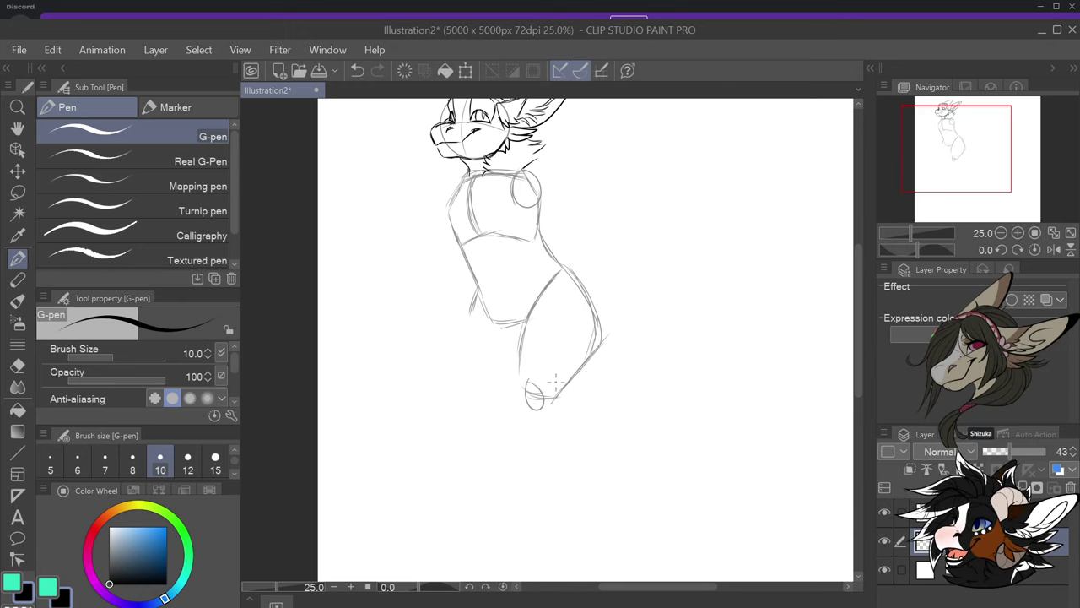
Sketch the far thigh with a knee circle, and refine the near thigh's contours
drag(516, 337, 500, 372)
mouse_move(475, 289)
mouse_down()
mouse_move(451, 366)
mouse_move(479, 395)
mouse_up()
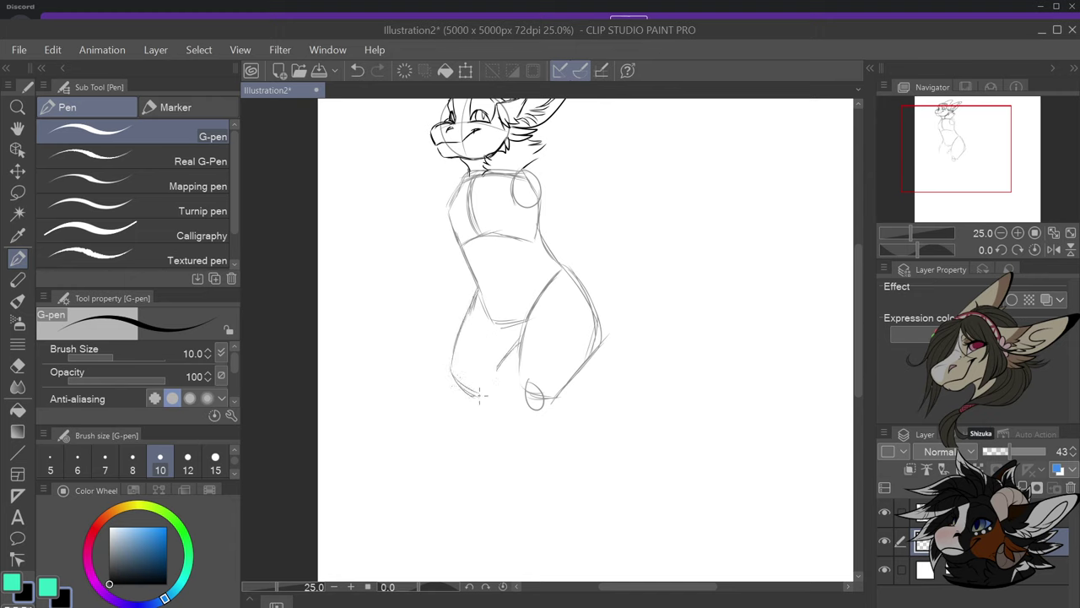
mouse_move(513, 353)
mouse_down()
mouse_move(478, 395)
mouse_move(465, 398)
mouse_move(454, 367)
mouse_up()
drag(527, 322, 521, 391)
drag(525, 270, 559, 343)
scroll(528, 341, down, 2)
scroll(548, 369, up, 2)
drag(566, 275, 557, 341)
Sketch the near lower leg down from the knee, bending at the hock and ending in a flat-soled, rounded foot
mouse_move(531, 245)
mouse_down()
mouse_move(504, 353)
mouse_move(519, 403)
mouse_up()
drag(540, 360, 550, 415)
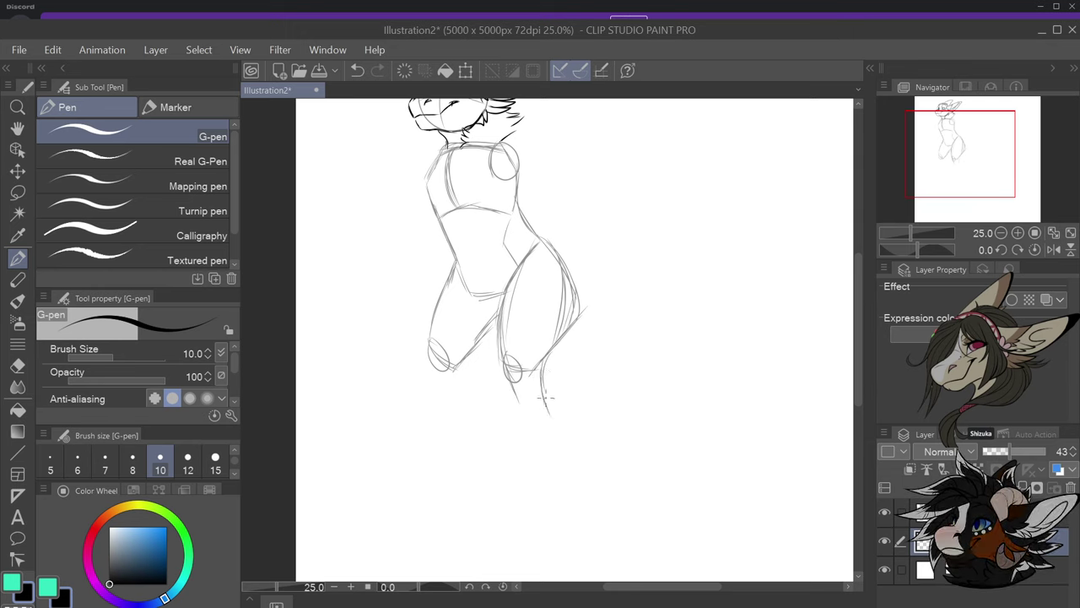
mouse_move(510, 378)
mouse_down()
mouse_move(531, 424)
mouse_move(550, 419)
mouse_move(529, 424)
mouse_move(515, 464)
mouse_up()
drag(550, 421, 554, 471)
drag(527, 436, 507, 483)
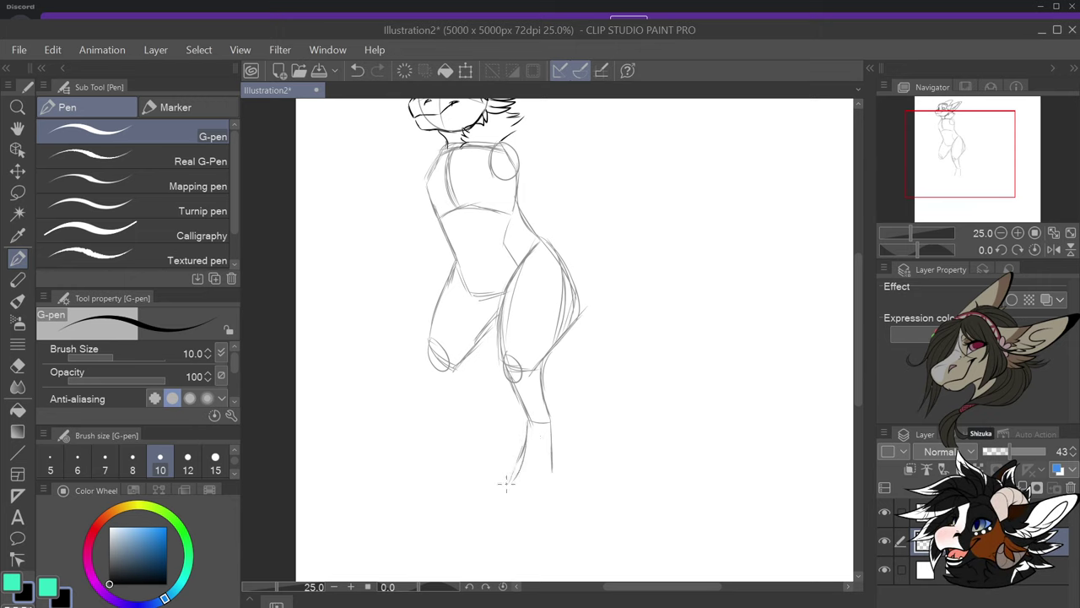
mouse_move(549, 443)
mouse_down()
mouse_move(552, 496)
mouse_move(493, 509)
mouse_up()
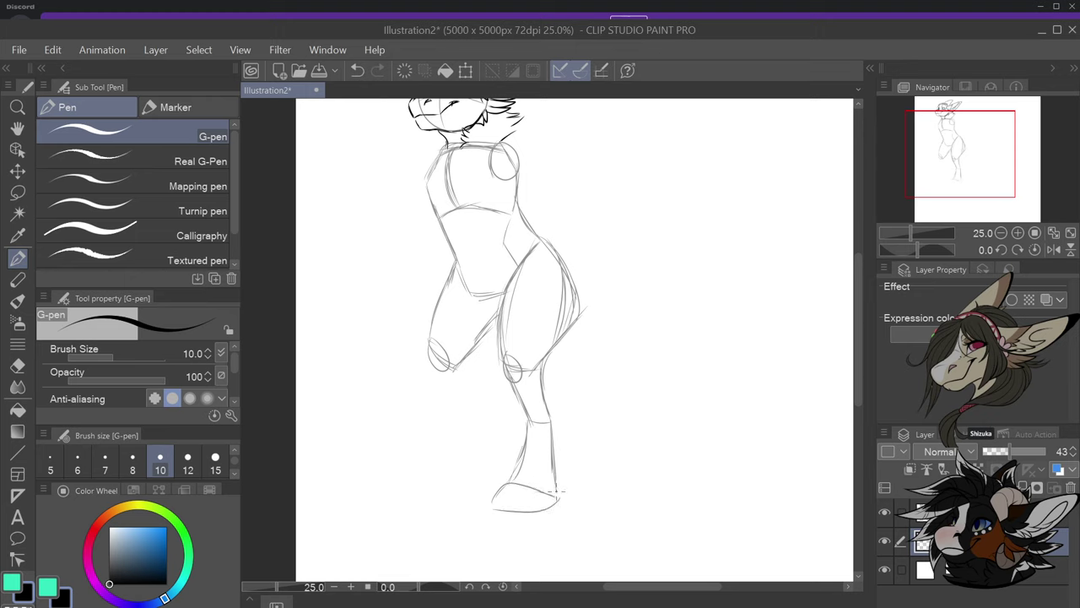
Sketch the far lower leg and foot, and reinforce the near hip, thigh and far calf contours
mouse_move(471, 353)
mouse_down()
mouse_move(478, 393)
mouse_move(443, 371)
mouse_move(475, 377)
mouse_move(489, 397)
mouse_move(435, 453)
mouse_up()
mouse_move(492, 409)
mouse_down()
mouse_move(463, 471)
mouse_move(426, 454)
mouse_move(401, 465)
mouse_move(449, 474)
mouse_up()
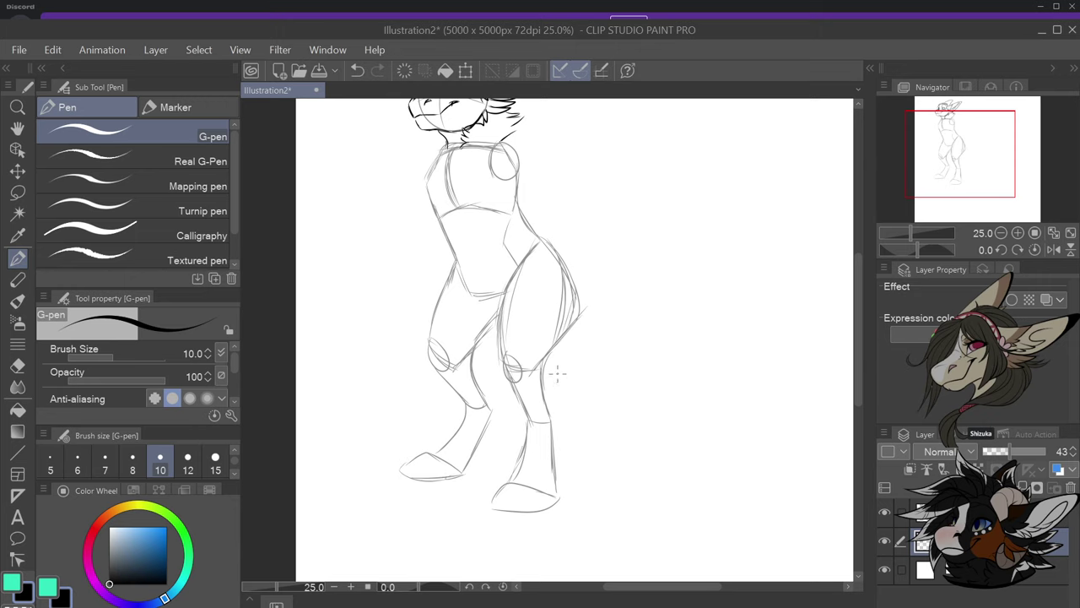
scroll(557, 372, down, 2)
scroll(561, 325, up, 3)
scroll(553, 306, down, 3)
scroll(545, 299, up, 2)
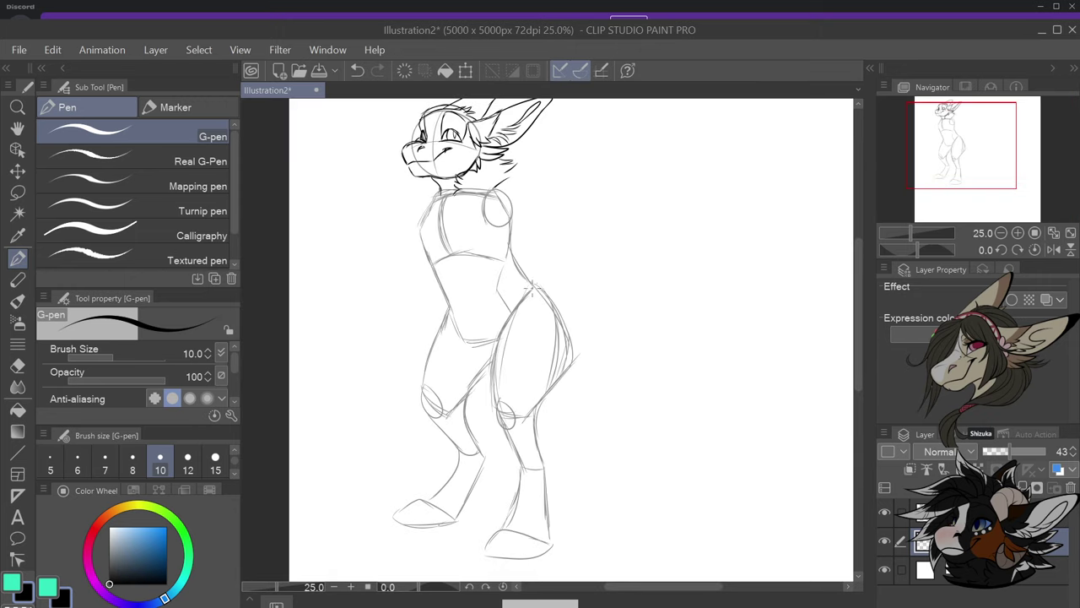
mouse_move(533, 286)
mouse_down()
mouse_move(552, 359)
mouse_move(550, 332)
mouse_move(548, 388)
mouse_up()
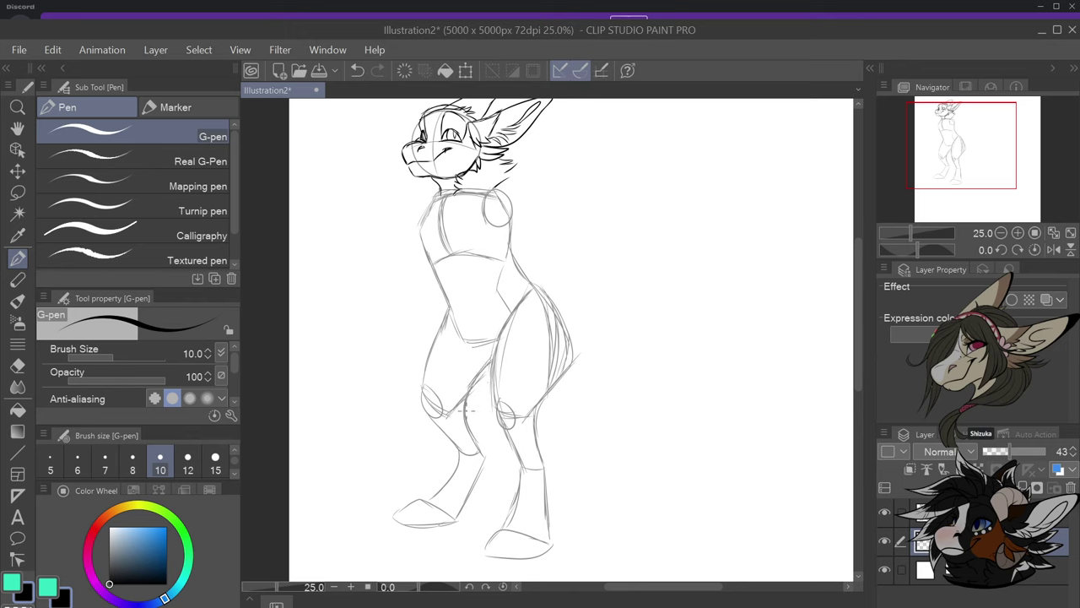
mouse_move(465, 396)
mouse_down()
mouse_move(458, 427)
mouse_move(482, 460)
mouse_up()
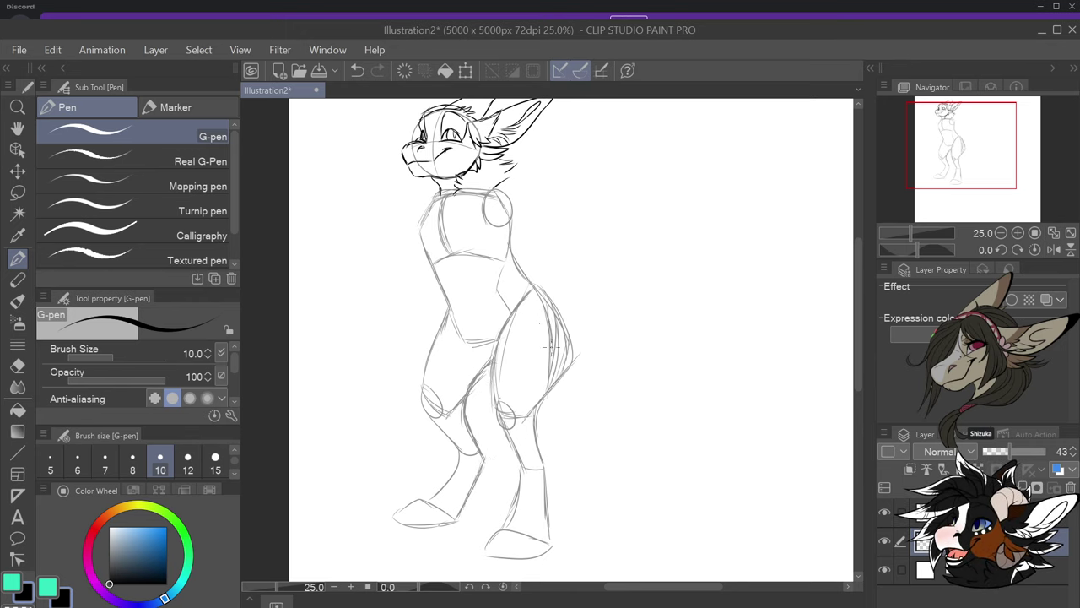
drag(551, 347, 547, 392)
Sketch the near arm raised from the shoulder circle, with the upper arm, a pointed elbow tuft and an upright forearm
scroll(540, 379, down, 2)
scroll(539, 287, up, 2)
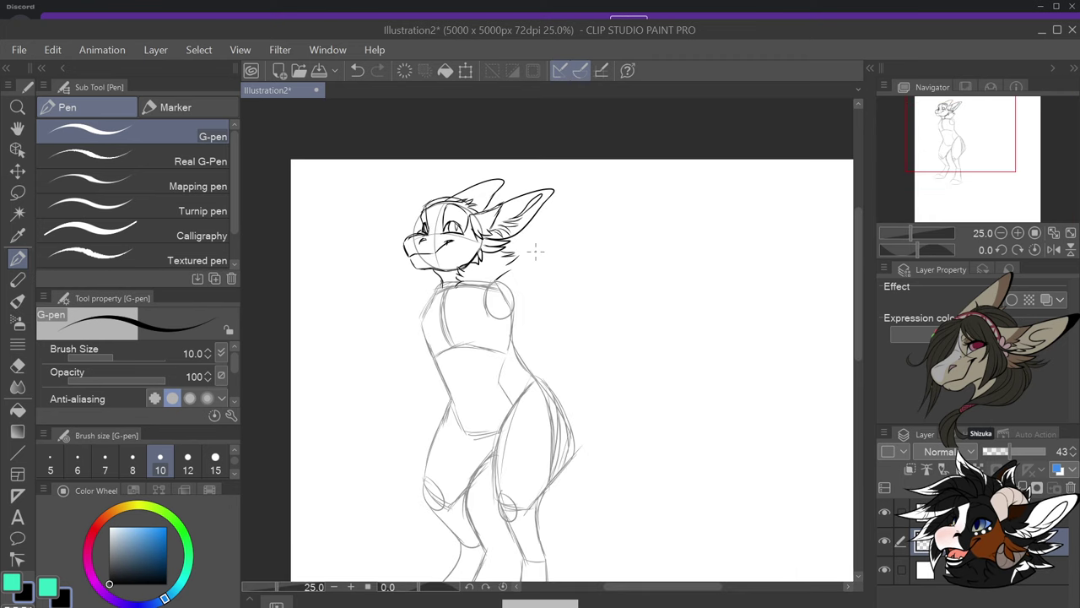
scroll(552, 444, down, 2)
scroll(550, 482, up, 2)
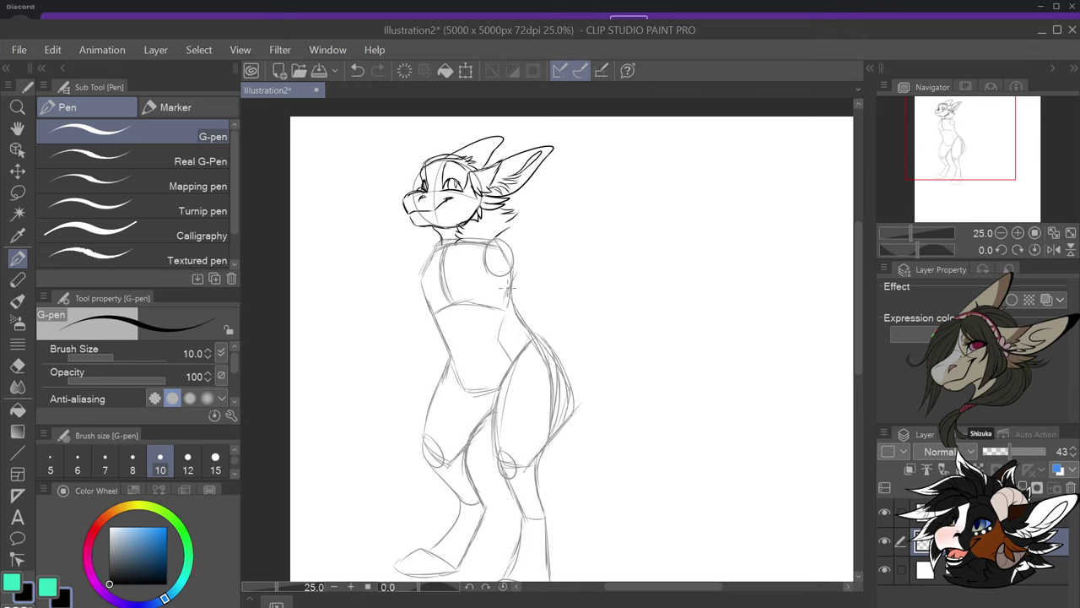
mouse_move(497, 270)
mouse_down()
mouse_move(506, 309)
mouse_move(517, 259)
mouse_move(499, 260)
mouse_move(501, 282)
mouse_up()
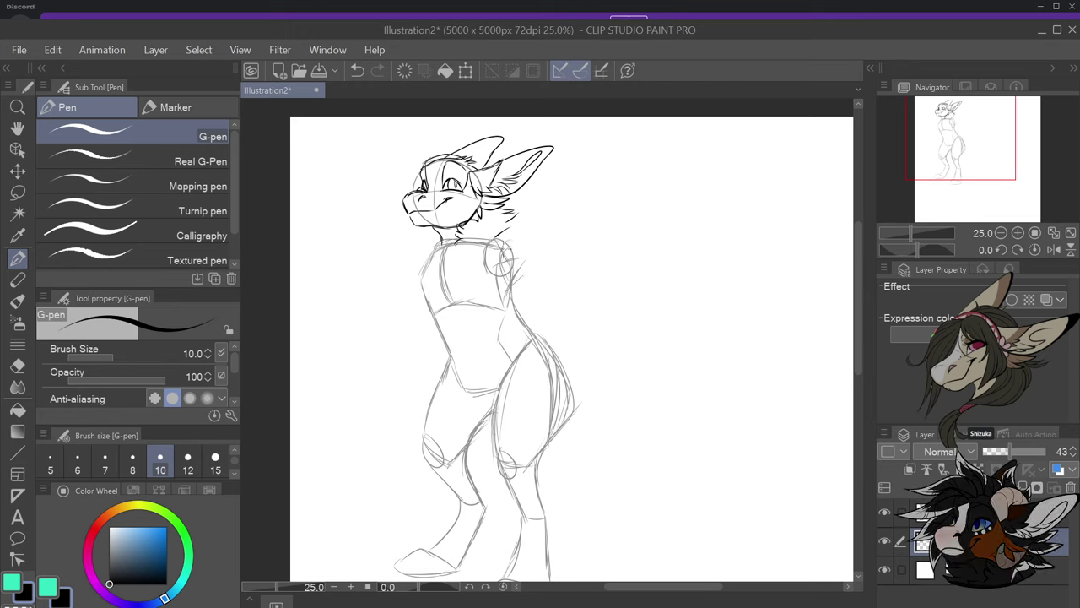
drag(512, 235, 502, 246)
mouse_move(523, 258)
mouse_down()
mouse_move(511, 284)
mouse_move(552, 270)
mouse_up()
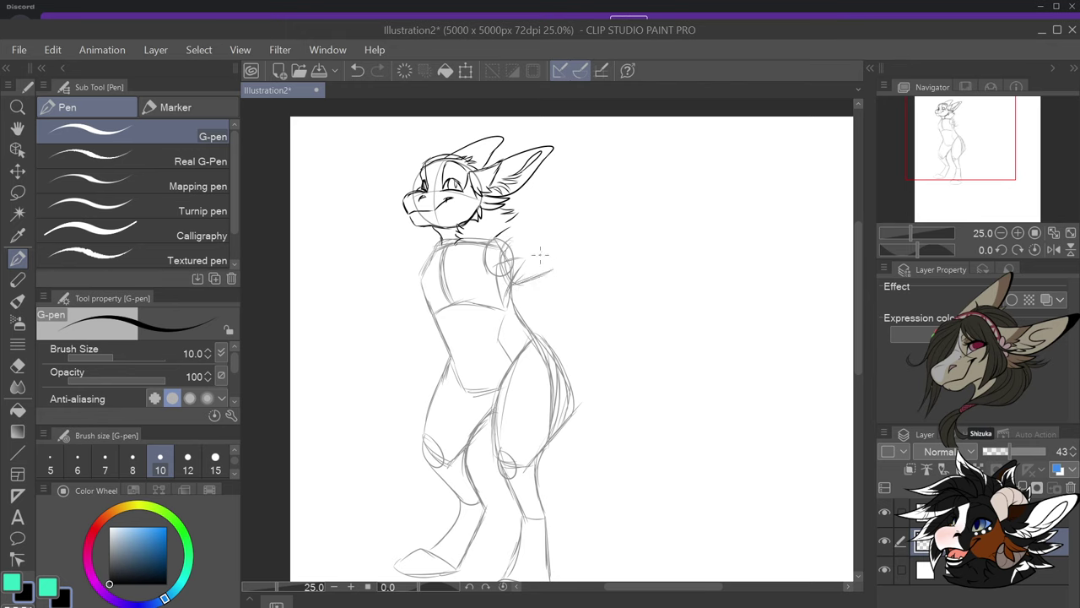
mouse_move(506, 240)
mouse_down()
mouse_move(563, 250)
mouse_move(547, 277)
mouse_move(546, 263)
mouse_up()
mouse_move(559, 256)
mouse_down()
mouse_move(545, 277)
mouse_move(567, 217)
mouse_up()
mouse_move(573, 261)
mouse_down()
mouse_move(580, 215)
mouse_move(577, 264)
mouse_up()
drag(540, 284, 571, 268)
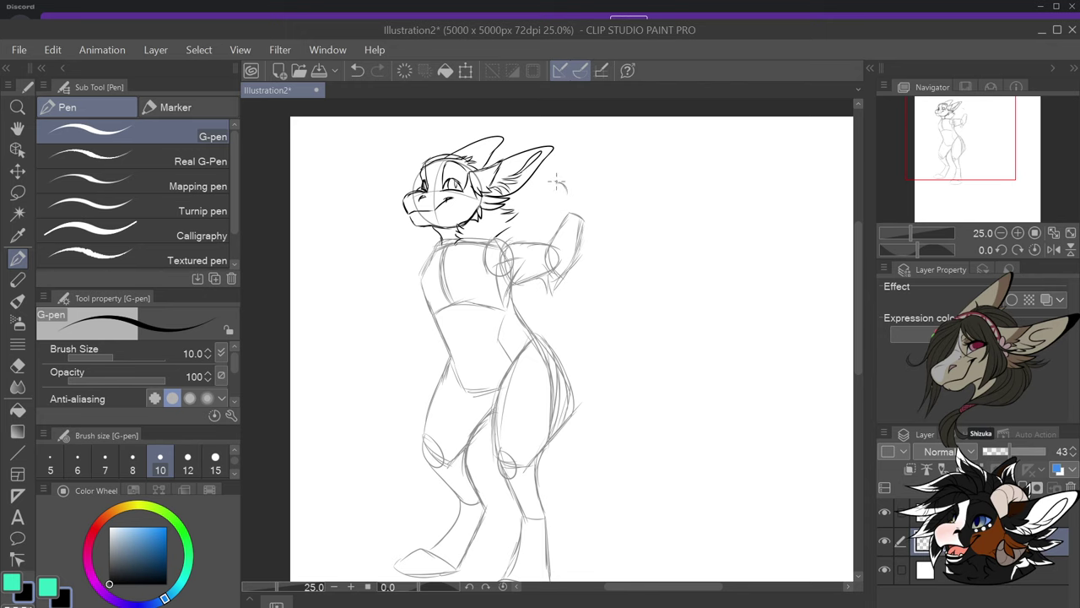
Sketch the raised open paw with a palm pad, oval finger pads, finger outlines and pointed claws
mouse_move(582, 158)
mouse_down()
mouse_move(593, 181)
mouse_move(597, 172)
mouse_move(590, 196)
mouse_move(563, 200)
mouse_up()
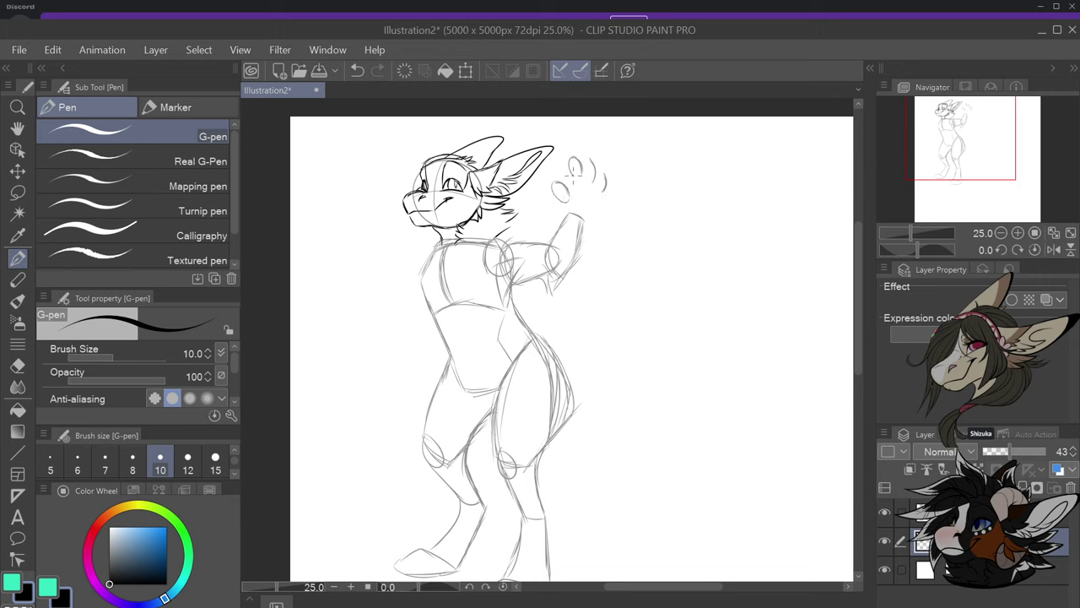
drag(591, 157, 584, 169)
mouse_move(574, 208)
mouse_down()
mouse_move(586, 196)
mouse_move(601, 211)
mouse_move(582, 240)
mouse_move(561, 205)
mouse_move(563, 221)
mouse_up()
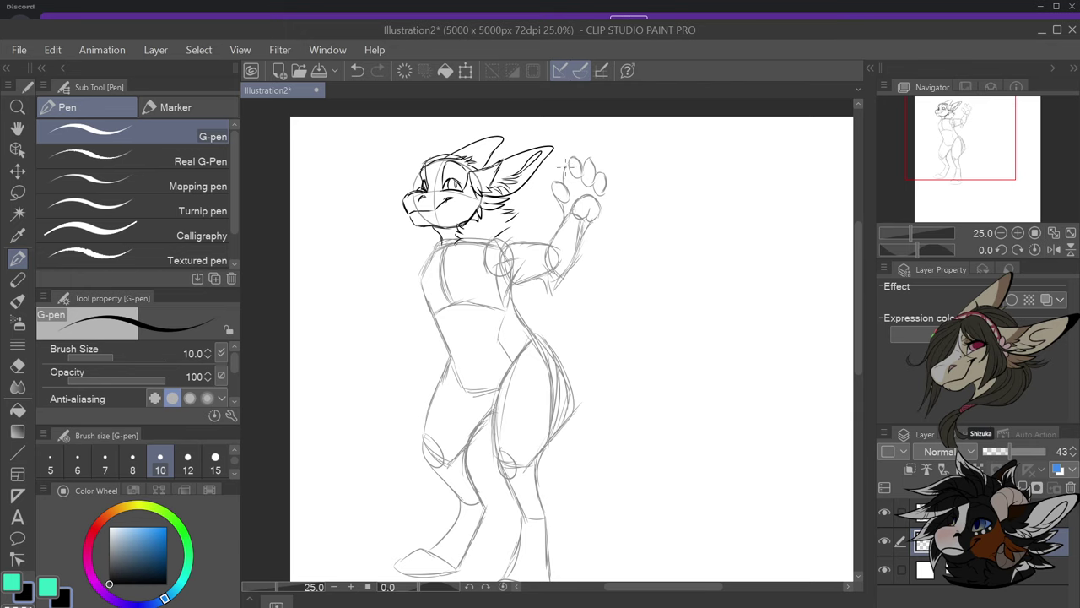
scroll(565, 177, down, 2)
scroll(575, 165, up, 3)
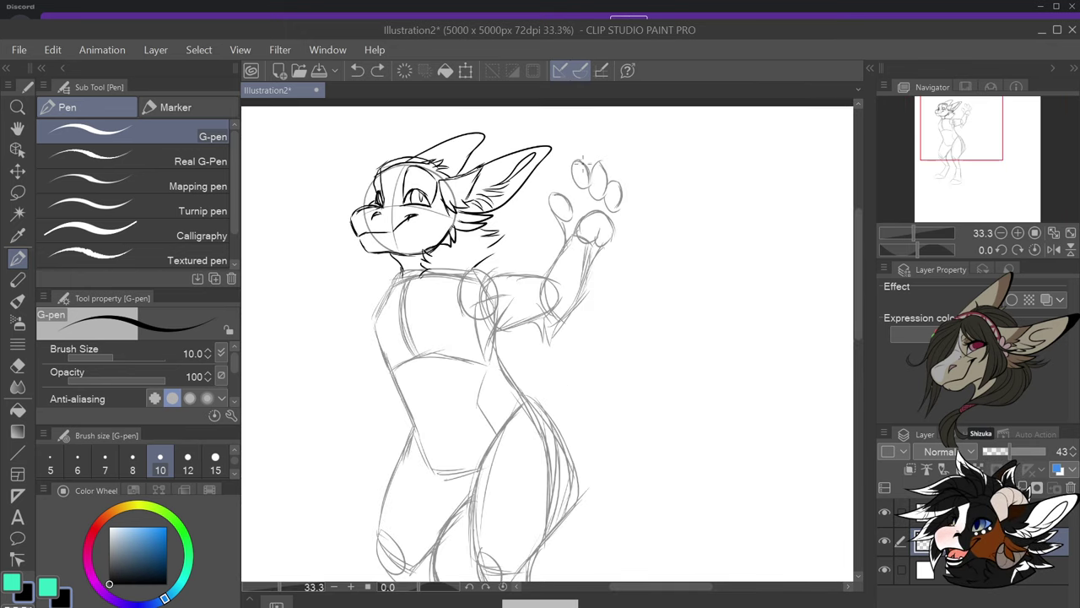
scroll(578, 157, down, 1)
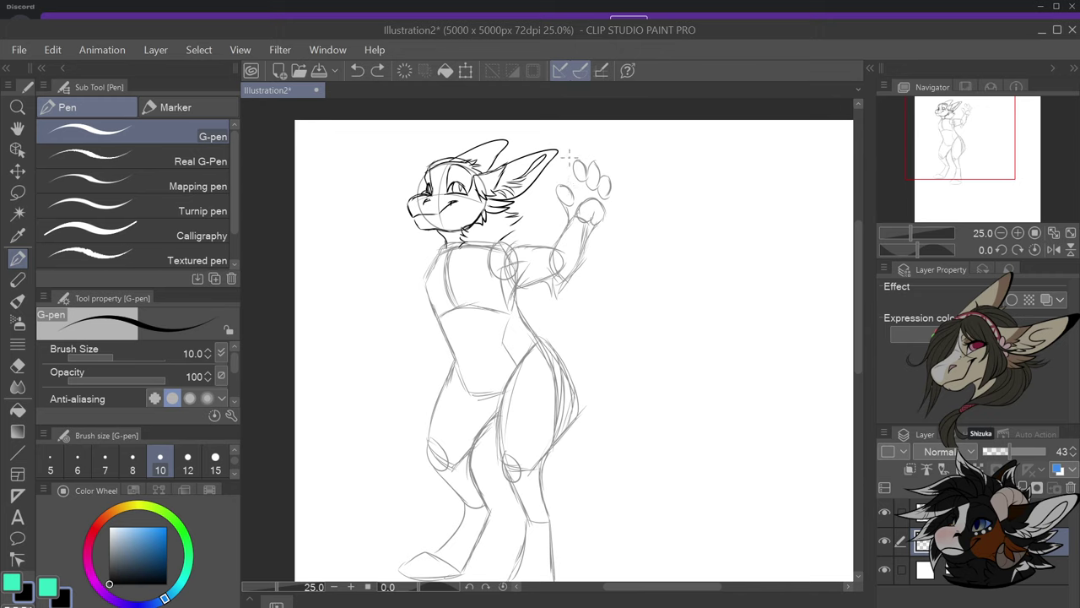
drag(571, 165, 572, 191)
mouse_move(582, 152)
mouse_down()
mouse_move(593, 162)
mouse_move(581, 153)
mouse_move(584, 168)
mouse_move(613, 169)
mouse_move(610, 181)
mouse_move(561, 221)
mouse_up()
key(ctrl+z)
Sketch the far arm hanging beside the torso, bent at the elbow and ending in a loosely closed paw
mouse_move(426, 321)
mouse_down()
mouse_move(444, 332)
mouse_move(413, 336)
mouse_move(402, 375)
mouse_move(437, 351)
mouse_move(379, 387)
mouse_move(391, 424)
mouse_move(398, 418)
mouse_up()
key(ctrl+z)
key(ctrl+z)
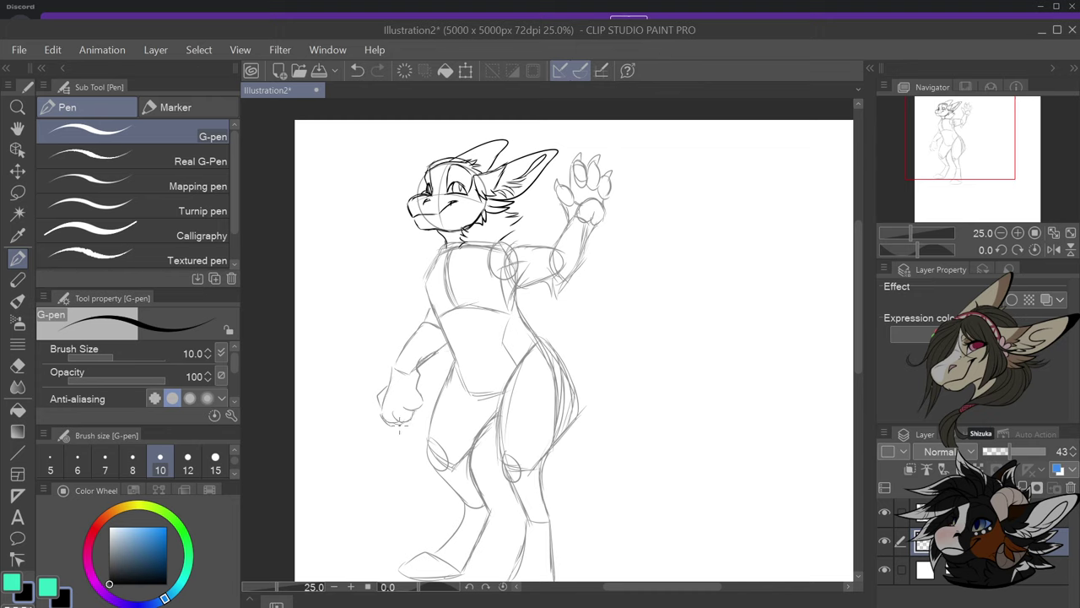
drag(389, 412, 398, 403)
mouse_move(396, 400)
mouse_down()
mouse_move(405, 410)
mouse_move(394, 422)
mouse_move(417, 407)
mouse_move(409, 414)
mouse_move(418, 387)
mouse_move(383, 413)
mouse_move(418, 333)
mouse_up()
Sketch a long, thick tail sweeping from behind the hips and curving up to a tapered tip
scroll(554, 325, down, 1)
scroll(598, 405, up, 1)
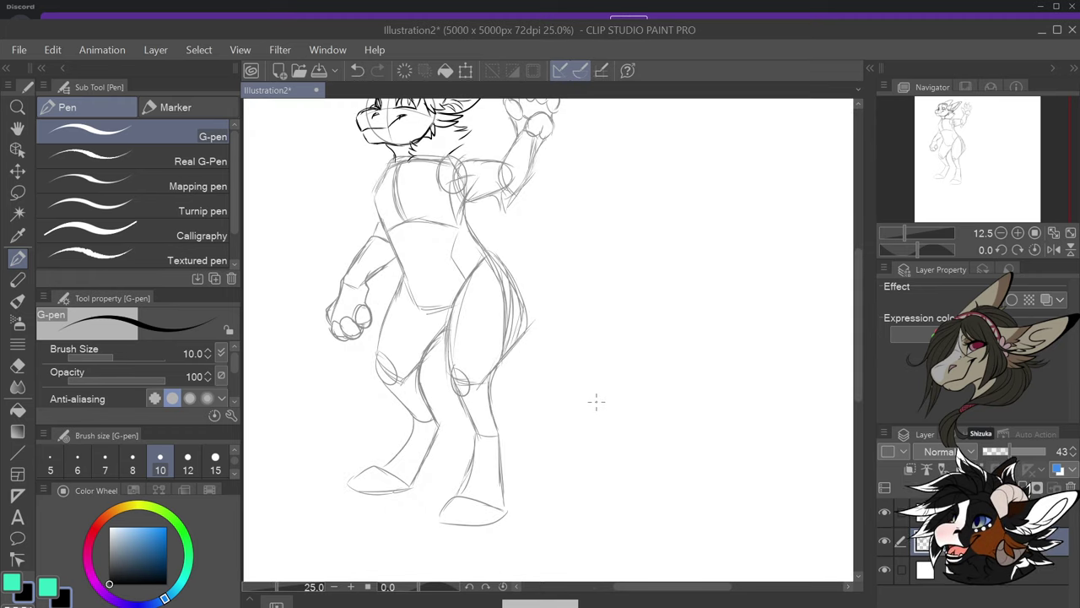
scroll(565, 405, down, 1)
scroll(548, 394, up, 1)
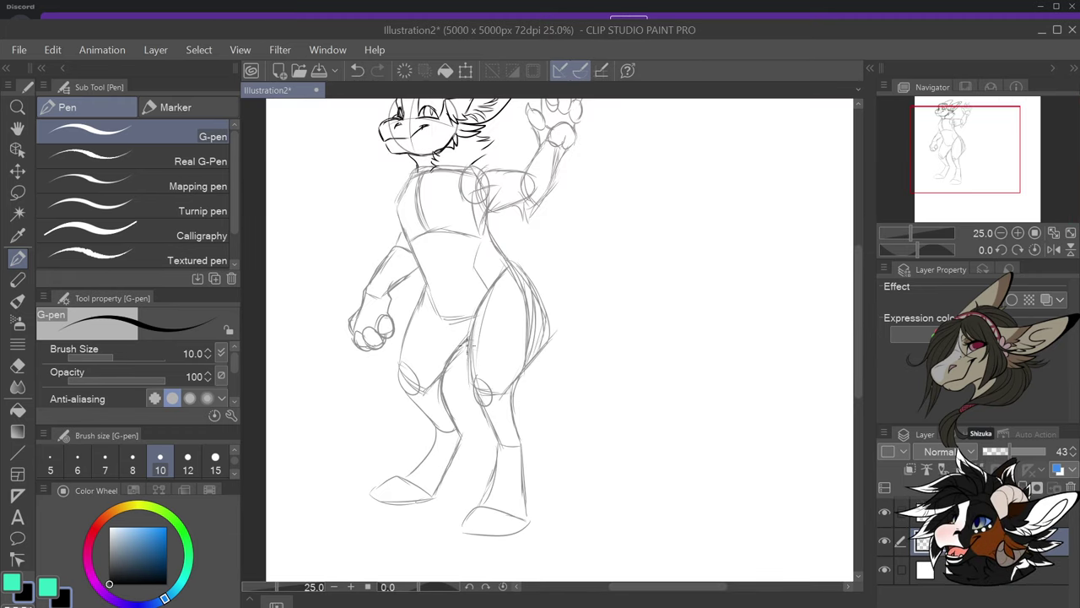
mouse_move(523, 462)
mouse_down()
mouse_move(566, 487)
mouse_move(614, 492)
mouse_move(692, 473)
mouse_up()
mouse_move(529, 355)
mouse_down()
mouse_move(559, 408)
mouse_move(596, 433)
mouse_move(653, 446)
mouse_move(700, 436)
mouse_move(730, 395)
mouse_up()
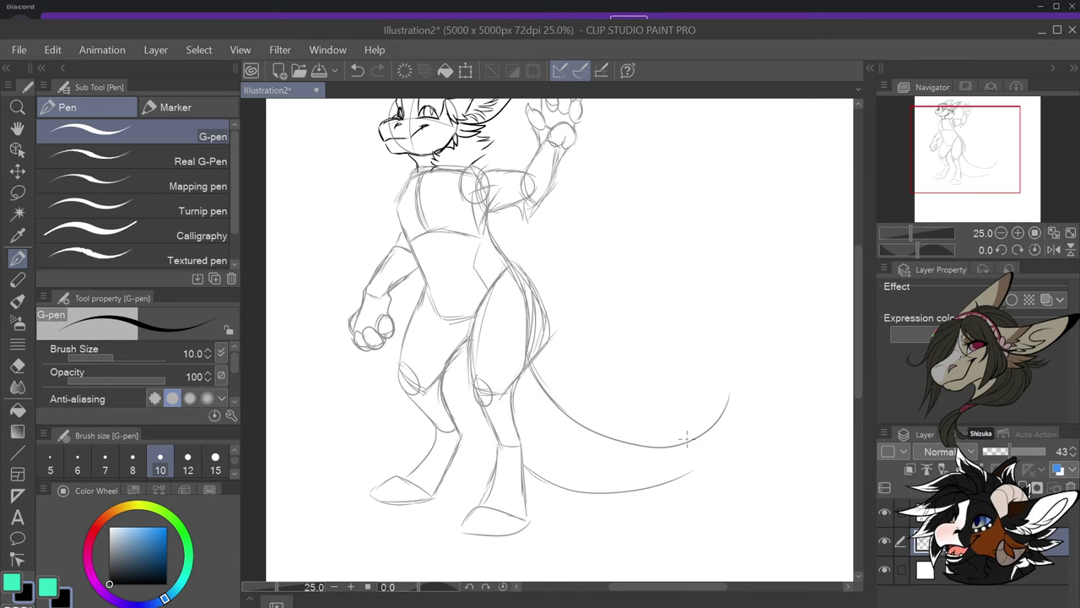
mouse_move(693, 437)
mouse_down()
mouse_move(729, 375)
mouse_move(738, 380)
mouse_move(738, 406)
mouse_move(695, 470)
mouse_move(609, 483)
mouse_up()
Rough in the large near wing's outline, spreading from the shoulder behind the raised arm and back to the hip
scroll(560, 324, down, 1)
scroll(532, 256, up, 1)
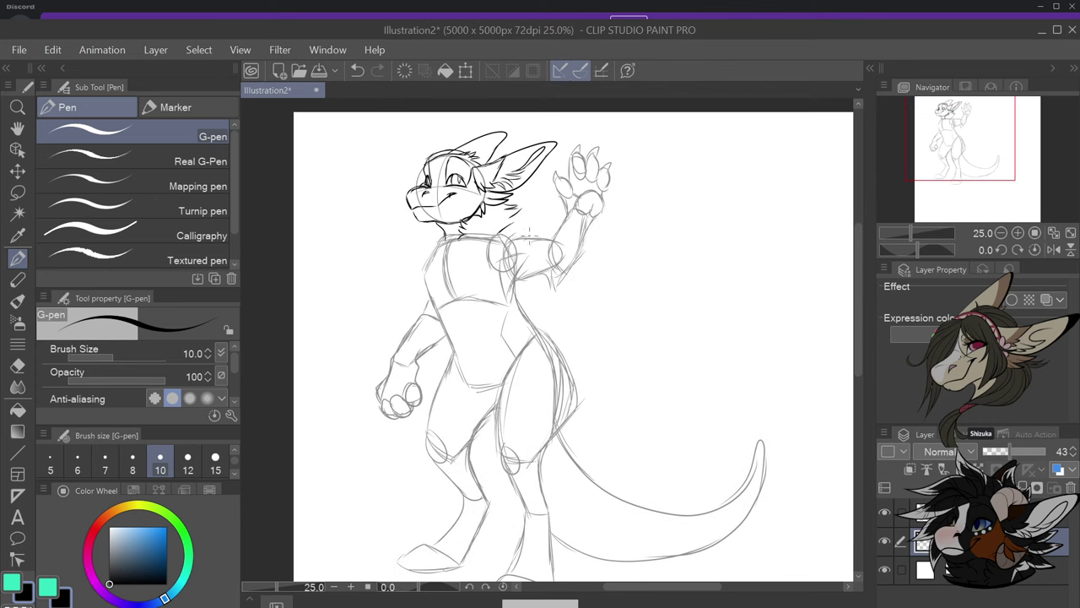
drag(517, 237, 552, 223)
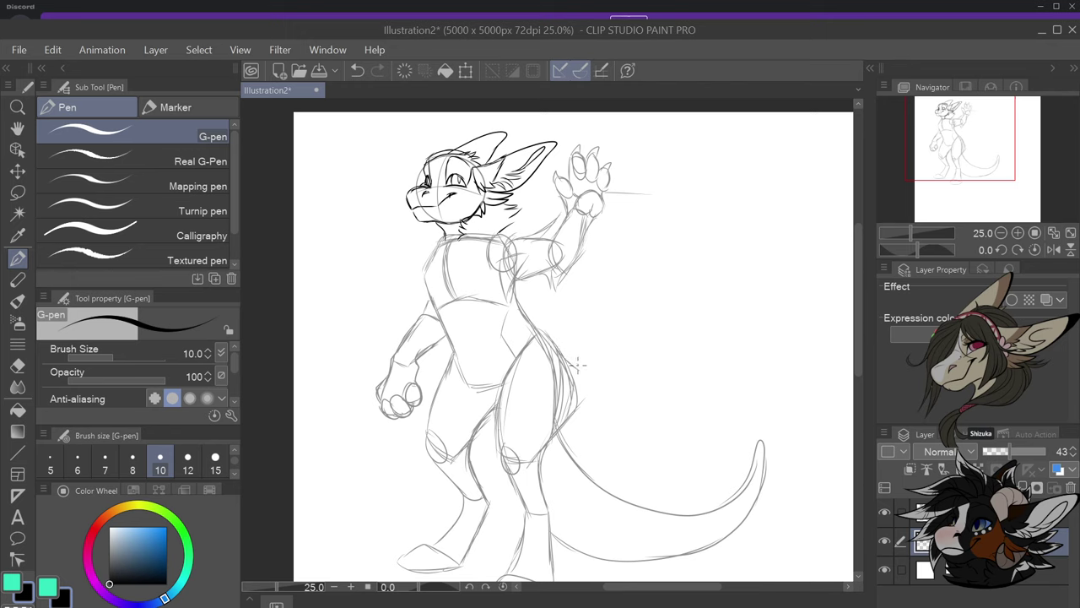
mouse_move(564, 365)
mouse_down()
mouse_move(634, 329)
mouse_move(642, 302)
mouse_move(699, 269)
mouse_move(724, 191)
mouse_up()
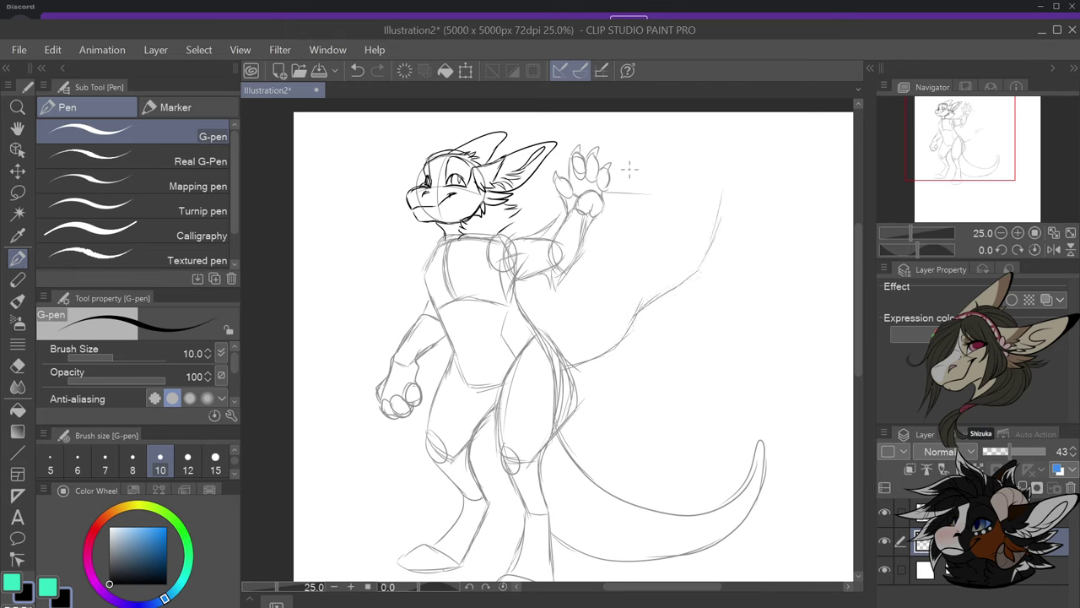
drag(629, 166, 697, 144)
mouse_move(634, 168)
mouse_down()
mouse_move(734, 135)
mouse_move(702, 249)
mouse_up()
Sketch the short inner feathers of the near wing, from below the upper arm up past the raised paw
mouse_move(532, 317)
mouse_down()
mouse_move(568, 322)
mouse_move(553, 296)
mouse_move(578, 306)
mouse_up()
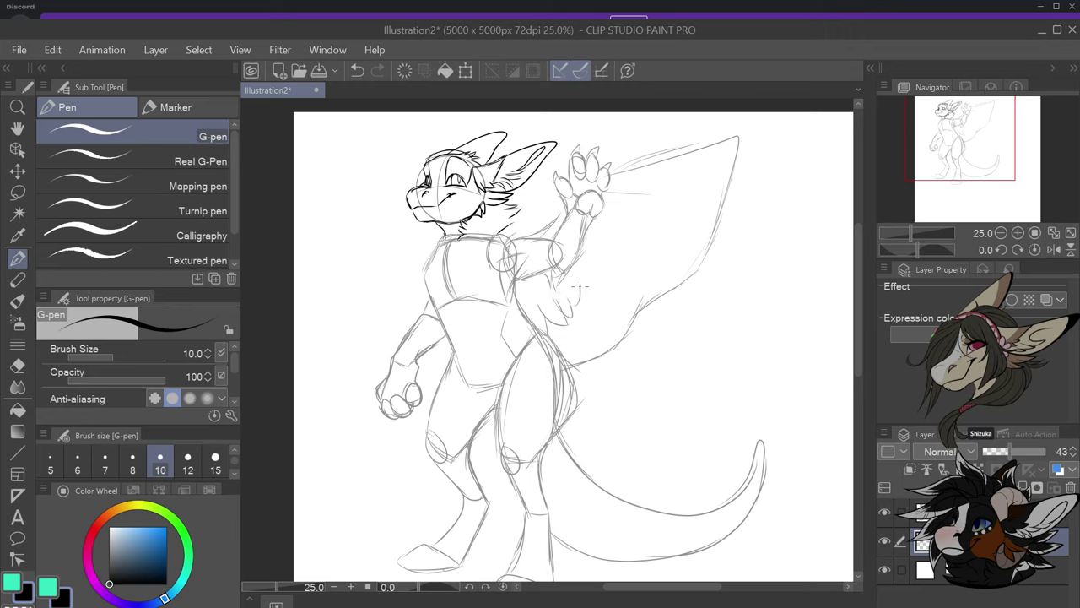
mouse_move(575, 258)
mouse_down()
mouse_move(611, 269)
mouse_move(602, 241)
mouse_move(640, 241)
mouse_up()
mouse_move(597, 237)
mouse_down()
mouse_move(634, 228)
mouse_move(593, 236)
mouse_up()
mouse_move(592, 227)
mouse_down()
mouse_move(627, 223)
mouse_move(659, 203)
mouse_up()
drag(653, 201, 606, 201)
drag(660, 182, 618, 199)
drag(682, 160, 658, 184)
mouse_move(677, 160)
mouse_down()
mouse_move(631, 172)
mouse_move(655, 162)
mouse_up()
mouse_move(683, 139)
mouse_down()
mouse_move(663, 157)
mouse_move(611, 165)
mouse_up()
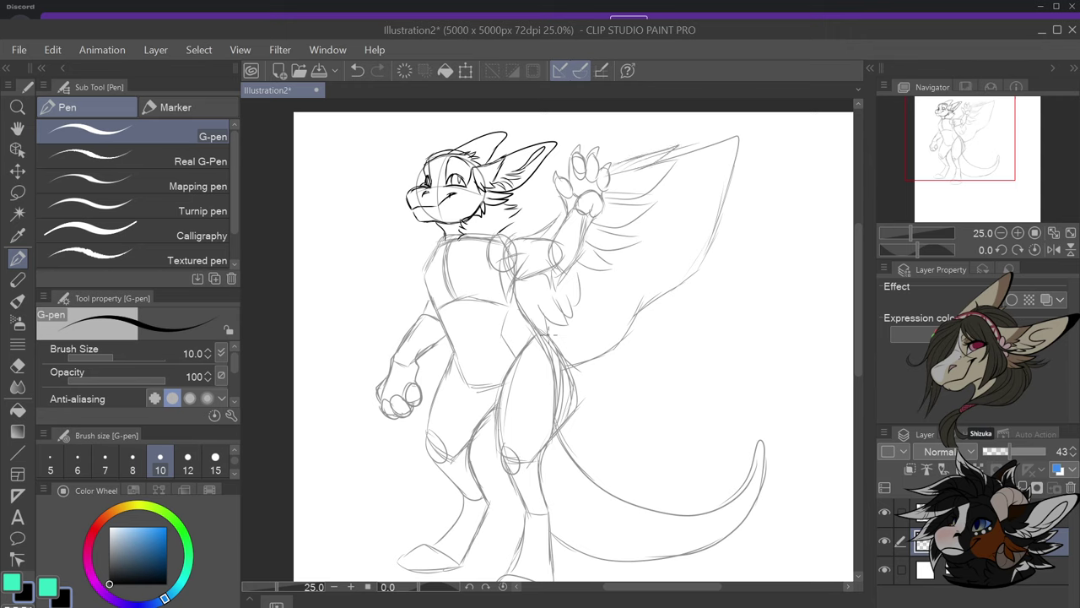
Sketch the long overlapping flight feathers fanning from the near wing's base at the hip up to its tip
drag(558, 349, 575, 360)
mouse_move(570, 320)
mouse_down()
mouse_move(557, 346)
mouse_move(607, 363)
mouse_move(576, 310)
mouse_move(631, 351)
mouse_up()
mouse_move(589, 286)
mouse_down()
mouse_move(629, 348)
mouse_move(622, 325)
mouse_up()
mouse_move(621, 329)
mouse_down()
mouse_move(643, 326)
mouse_move(635, 330)
mouse_up()
mouse_move(635, 310)
mouse_down()
mouse_move(601, 264)
mouse_move(650, 311)
mouse_move(680, 313)
mouse_up()
mouse_move(678, 308)
mouse_down()
mouse_move(612, 253)
mouse_move(653, 286)
mouse_move(718, 296)
mouse_up()
mouse_move(719, 289)
mouse_down()
mouse_move(682, 268)
mouse_move(728, 267)
mouse_move(762, 251)
mouse_up()
mouse_move(759, 254)
mouse_down()
mouse_move(639, 237)
mouse_move(764, 248)
mouse_move(796, 217)
mouse_up()
mouse_move(658, 221)
mouse_down()
mouse_move(763, 214)
mouse_move(810, 182)
mouse_move(672, 194)
mouse_move(749, 189)
mouse_move(806, 152)
mouse_move(672, 171)
mouse_move(726, 142)
mouse_move(810, 123)
mouse_move(766, 163)
mouse_up()
Sketch the folded far wing behind the chest and hanging arm, with long downward-pointing feathers
scroll(661, 274, down, 2)
scroll(696, 210, up, 2)
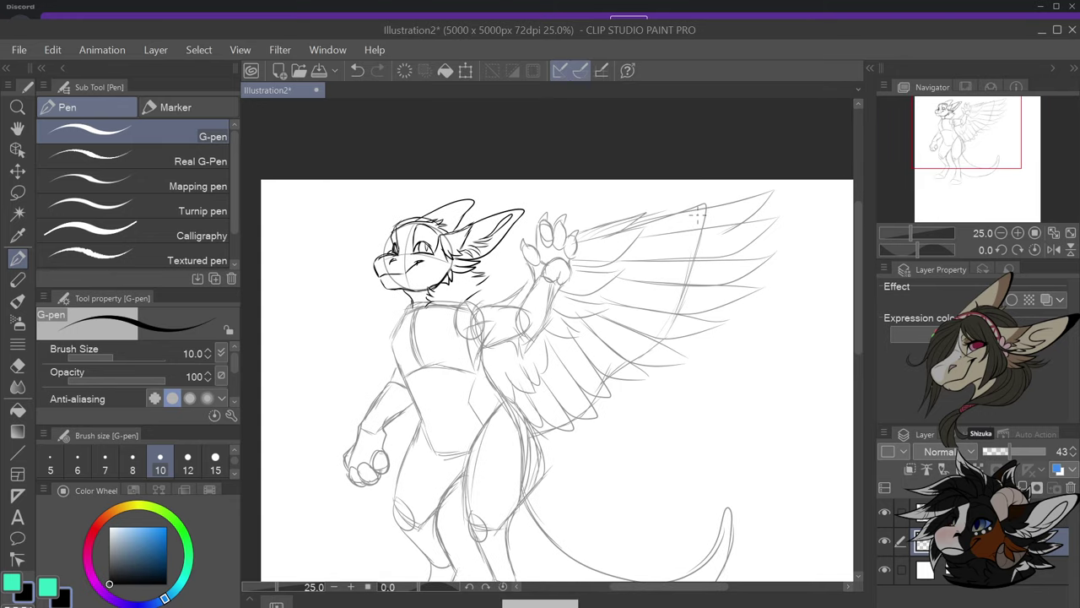
scroll(696, 216, down, 2)
scroll(700, 211, up, 2)
drag(377, 279, 366, 330)
key(ctrl+z)
mouse_move(370, 286)
mouse_down()
mouse_move(362, 316)
mouse_move(362, 302)
mouse_move(372, 328)
mouse_move(378, 308)
mouse_move(387, 377)
mouse_move(359, 316)
mouse_move(363, 293)
mouse_move(350, 376)
mouse_up()
drag(369, 319, 362, 403)
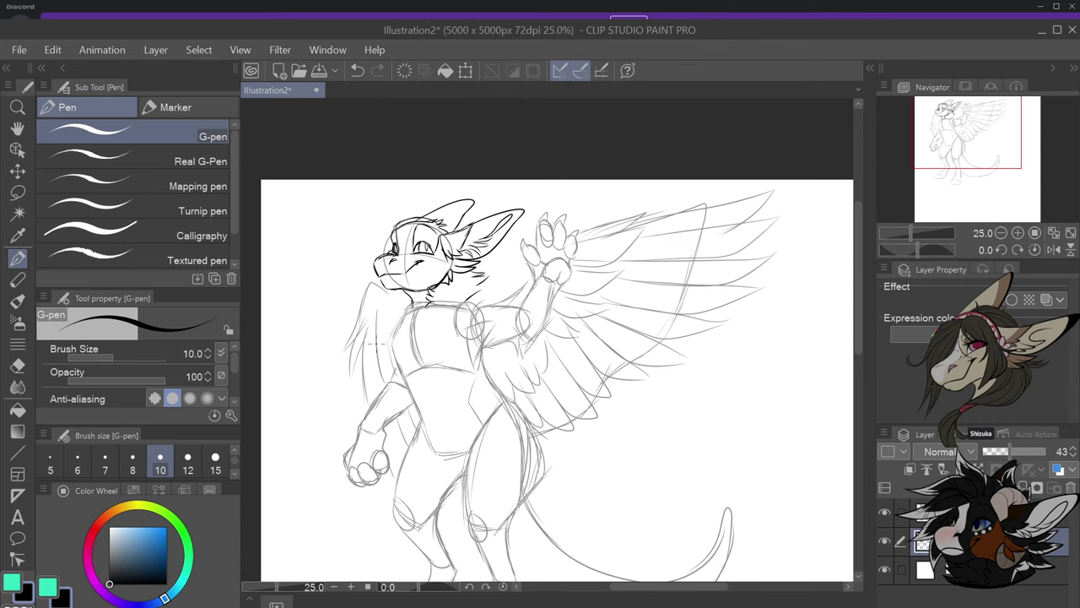
drag(368, 351, 373, 390)
Divide both feet into rounded toes
scroll(561, 285, down, 2)
scroll(474, 393, up, 2)
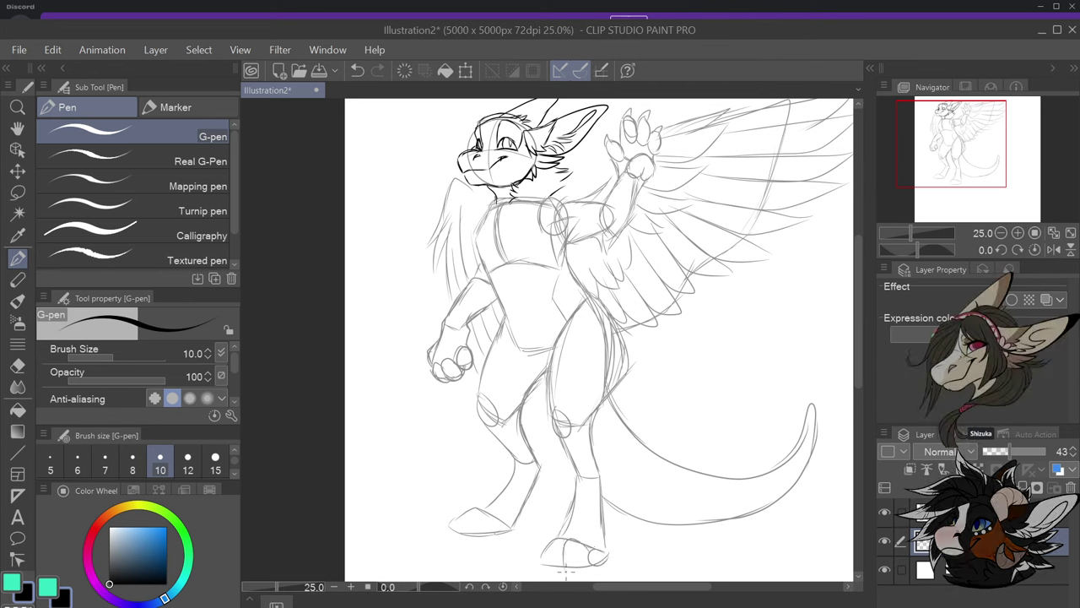
mouse_move(591, 567)
mouse_down()
mouse_move(564, 571)
mouse_move(569, 547)
mouse_move(554, 569)
mouse_up()
mouse_move(496, 517)
mouse_down()
mouse_move(488, 534)
mouse_move(453, 532)
mouse_up()
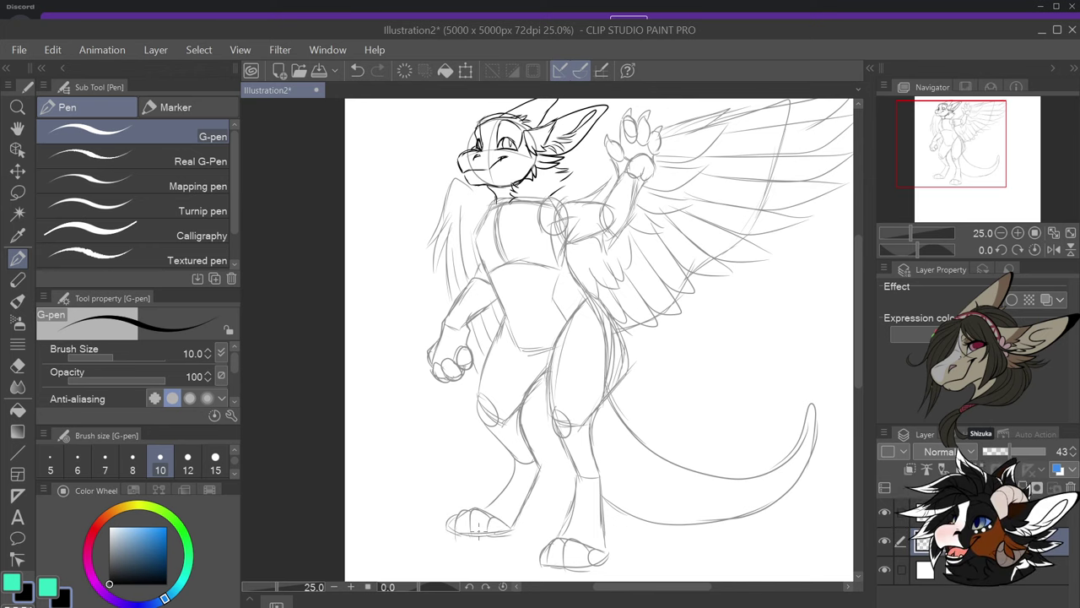
Lower the opacity of the body sketch layer and select the head line layer above it
scroll(475, 526, down, 3)
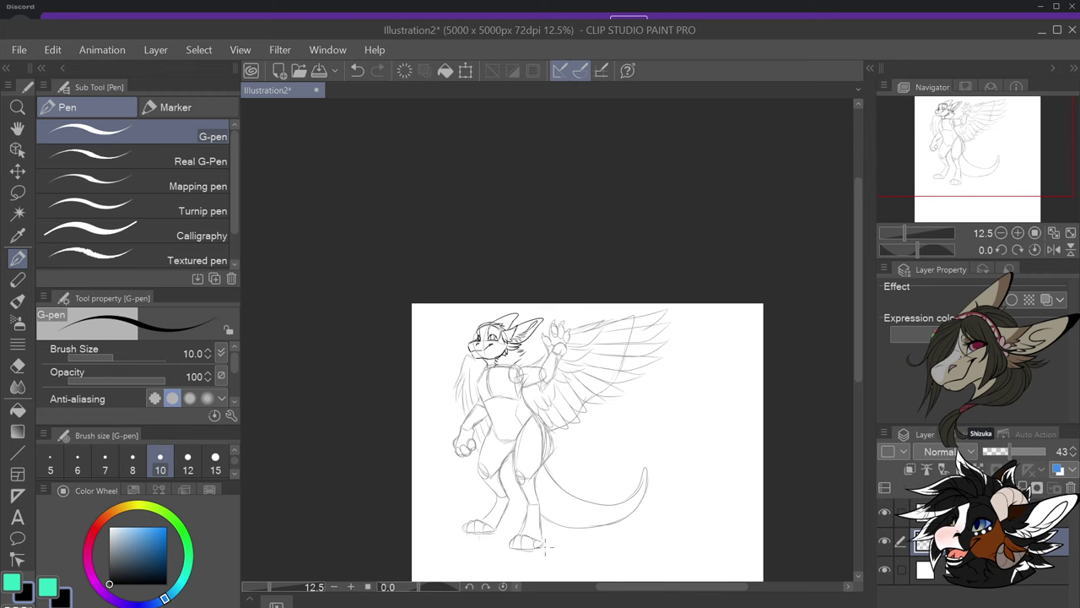
click(995, 453)
click(1006, 513)
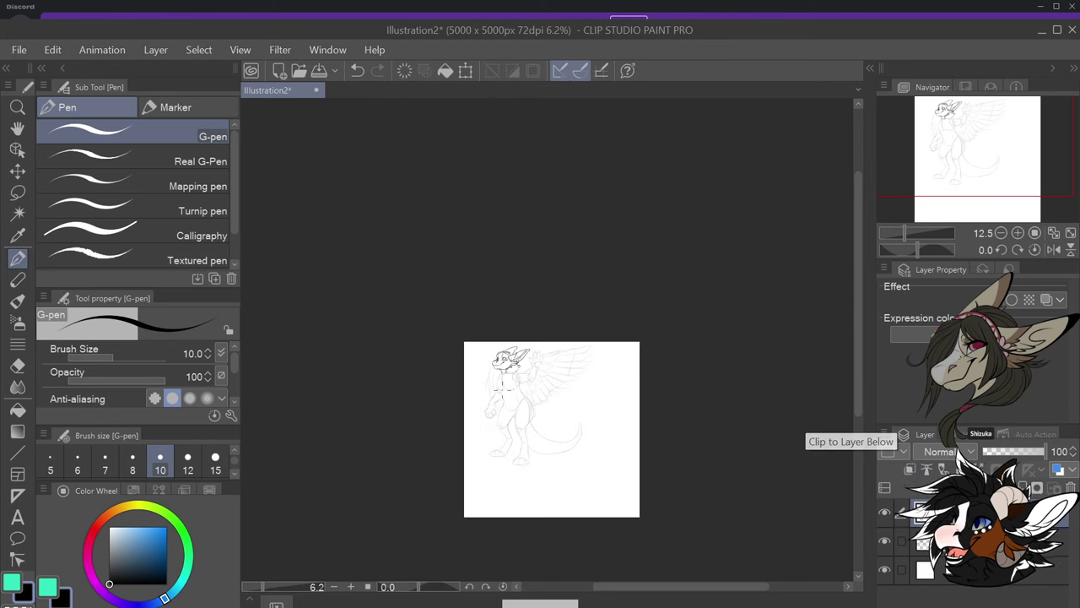
Draw dark fur tufts along the chest edge, across the upper chest, and around the near shoulder and armpit
scroll(475, 425, up, 3)
scroll(500, 340, up, 1)
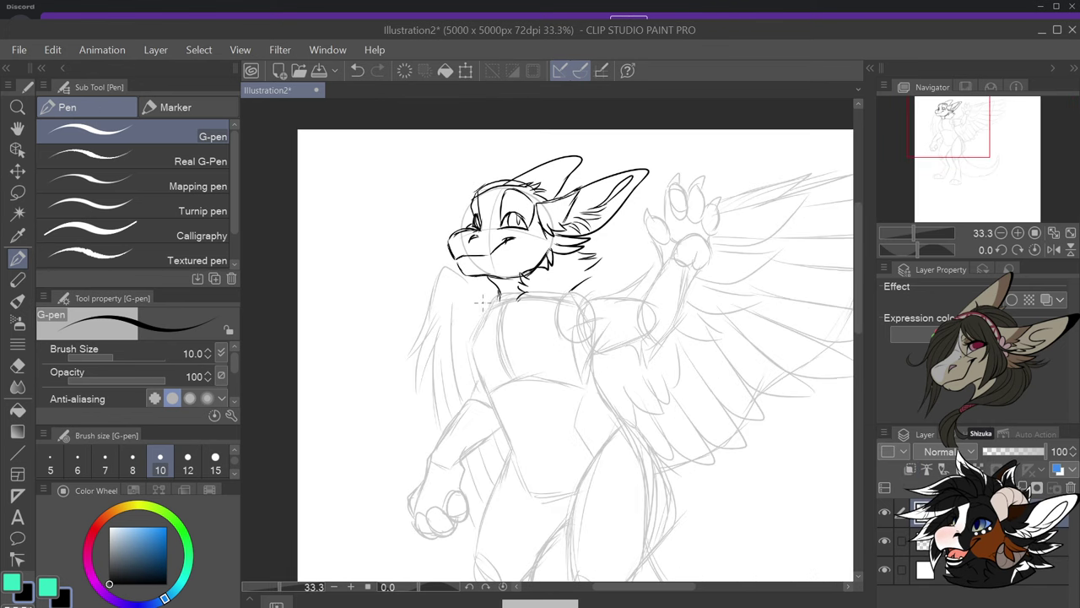
mouse_move(486, 322)
mouse_down()
mouse_move(469, 335)
mouse_move(465, 364)
mouse_move(477, 390)
mouse_up()
drag(541, 307, 513, 351)
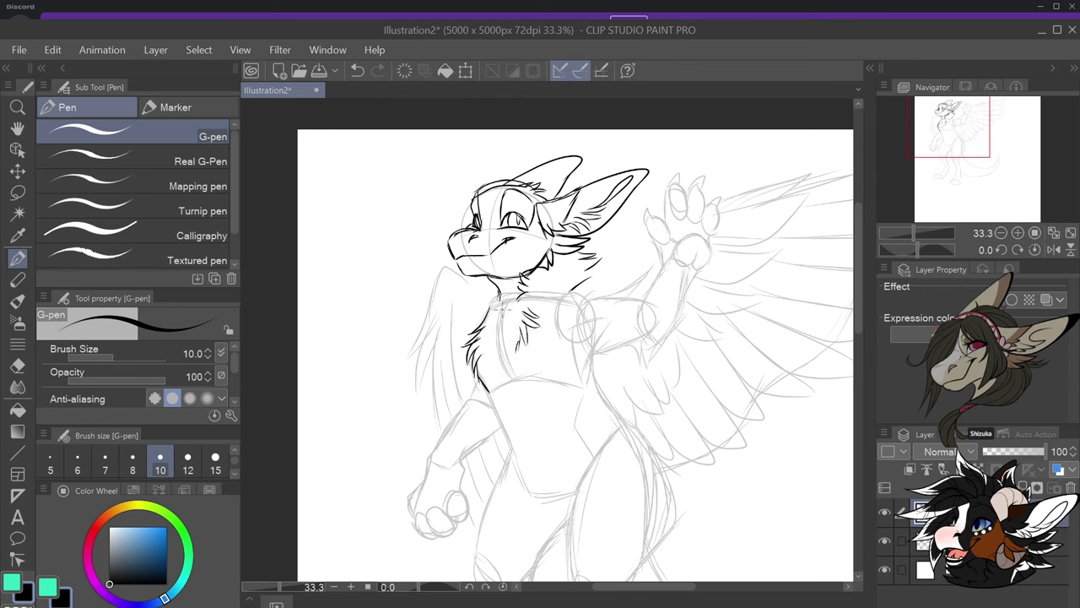
mouse_move(503, 301)
mouse_down()
mouse_move(487, 326)
mouse_move(495, 356)
mouse_up()
mouse_move(588, 350)
mouse_down()
mouse_move(601, 393)
mouse_move(598, 337)
mouse_move(575, 355)
mouse_move(592, 351)
mouse_move(601, 329)
mouse_up()
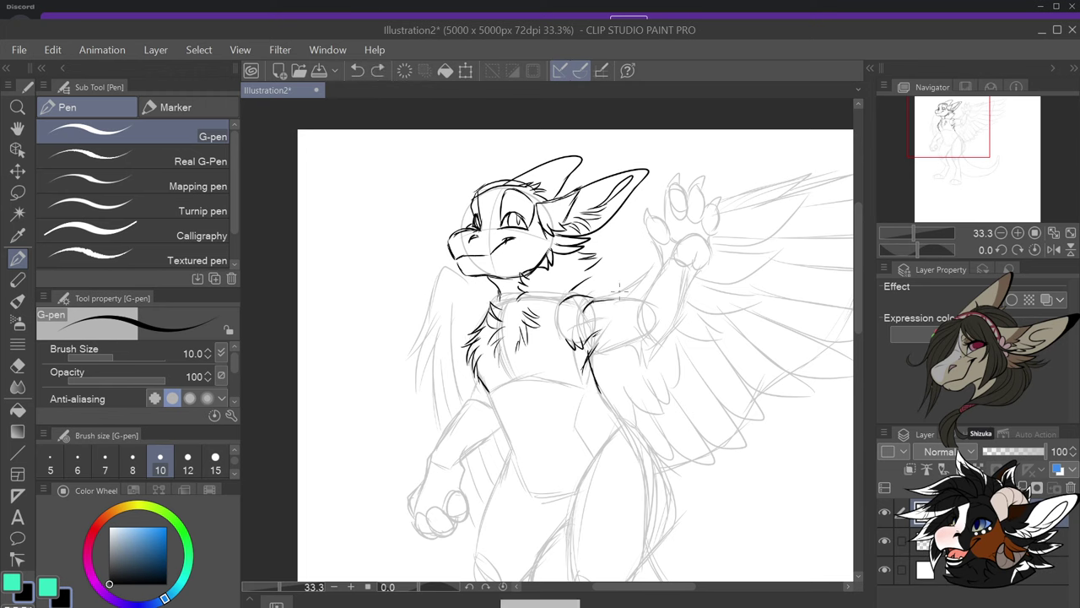
Draw the raised arm's dark contours over the guide, from the shoulder to the wrist with a tufted elbow
mouse_move(590, 303)
mouse_down()
mouse_move(647, 301)
mouse_move(639, 335)
mouse_up()
mouse_move(692, 274)
mouse_down()
mouse_move(665, 338)
mouse_move(623, 348)
mouse_move(638, 346)
mouse_move(645, 361)
mouse_up()
drag(669, 336, 648, 355)
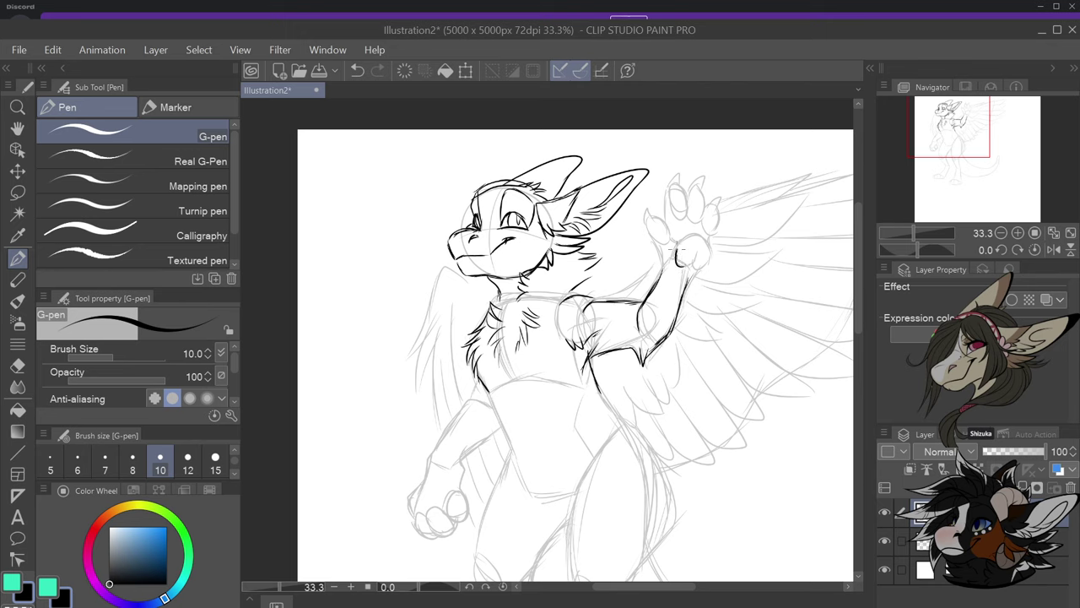
Draw the raised paw in dark lines with its palm pad, finger pads and claws, and join it to the wrist
mouse_move(678, 250)
mouse_down()
mouse_move(690, 233)
mouse_move(709, 251)
mouse_move(700, 270)
mouse_move(678, 253)
mouse_move(683, 281)
mouse_up()
mouse_move(672, 243)
mouse_down()
mouse_move(667, 224)
mouse_move(652, 221)
mouse_move(653, 239)
mouse_move(672, 245)
mouse_move(689, 216)
mouse_move(682, 187)
mouse_move(670, 205)
mouse_move(694, 226)
mouse_move(702, 201)
mouse_move(687, 192)
mouse_move(699, 221)
mouse_up()
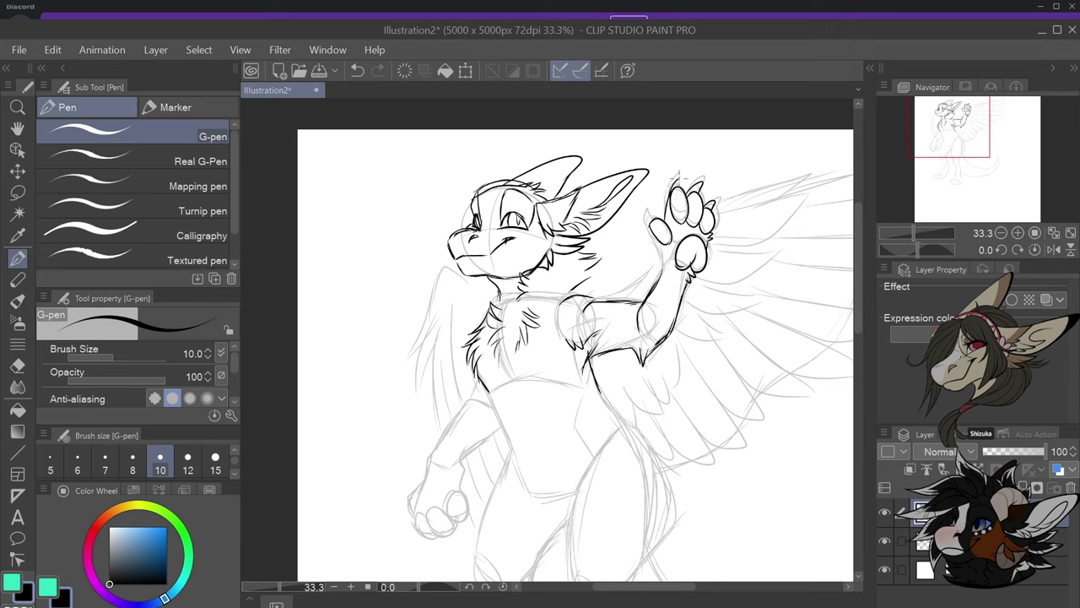
drag(674, 185, 683, 174)
drag(662, 269, 657, 284)
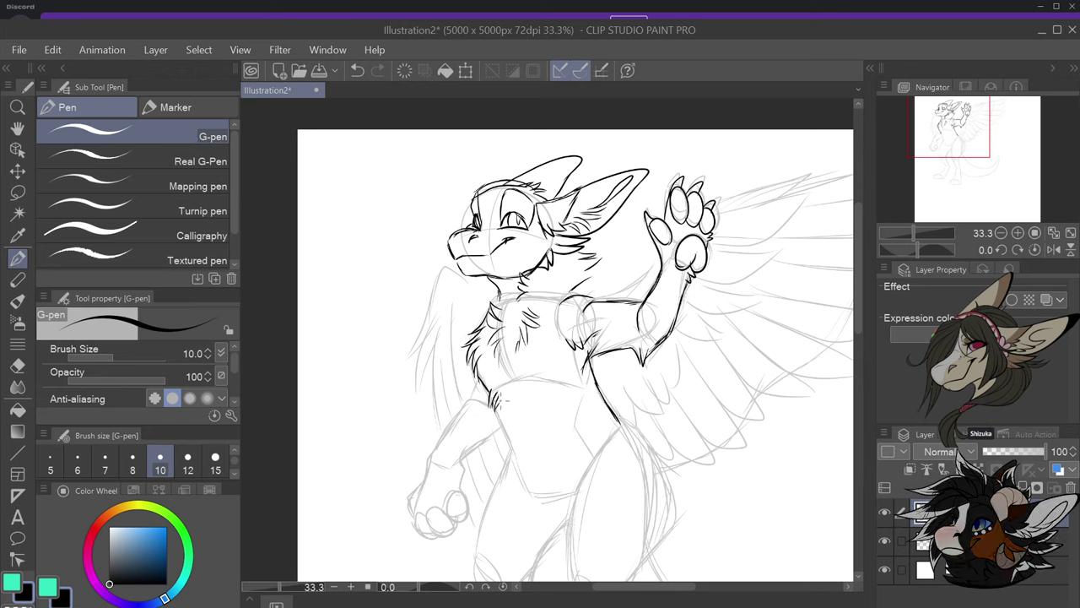
Draw the waist contour with lower-belly fur tufts, and outline the far thigh down to the knee
drag(497, 392, 533, 494)
scroll(631, 420, down, 3)
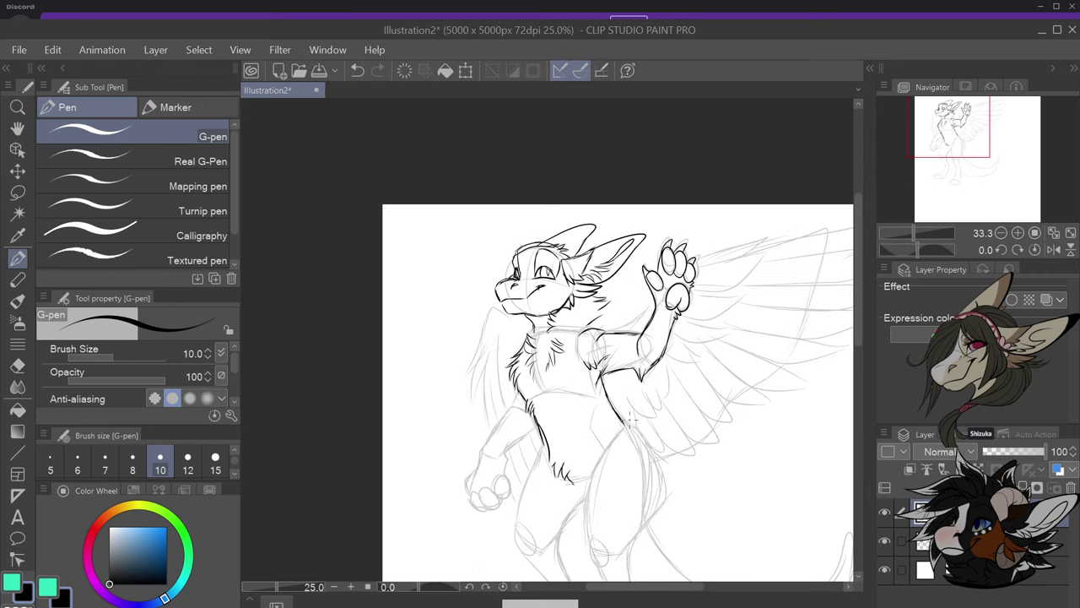
scroll(615, 476, up, 3)
drag(558, 310, 518, 419)
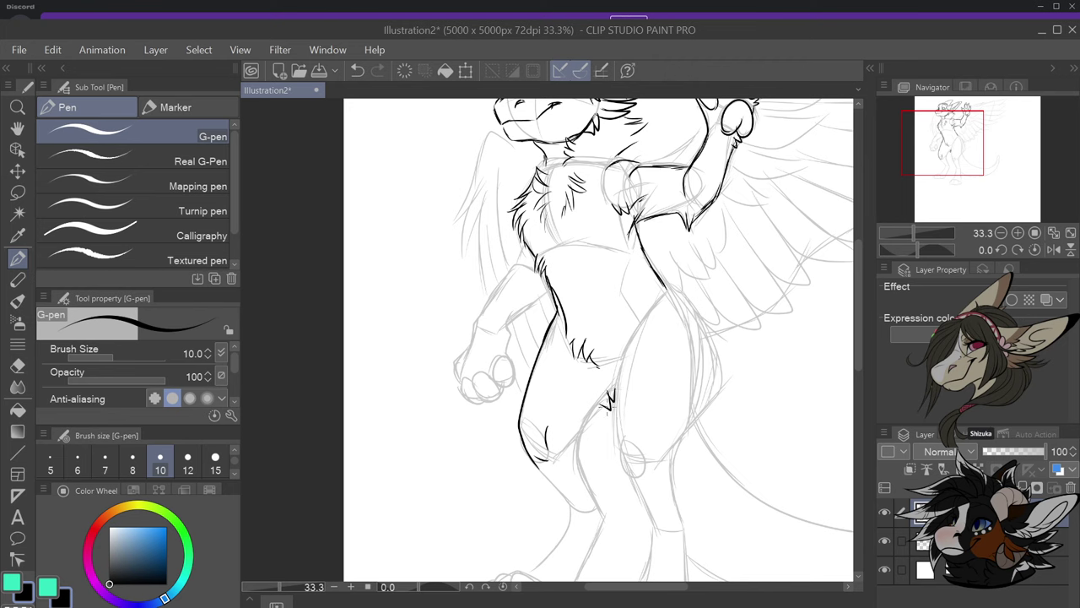
drag(607, 407, 582, 438)
drag(604, 377, 612, 389)
scroll(611, 431, down, 3)
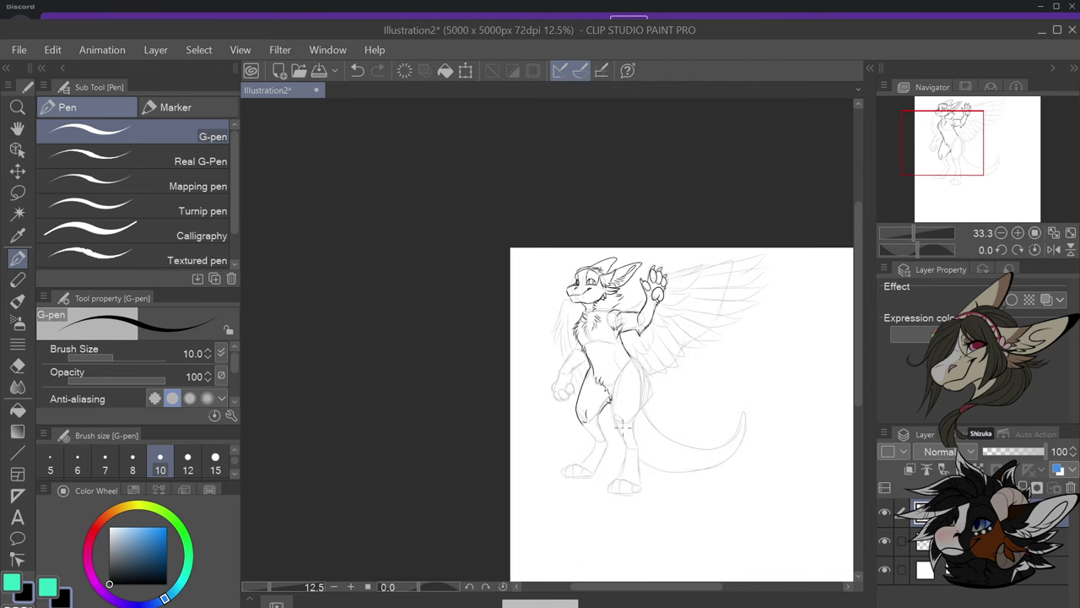
Outline the far lower leg from the knee to the ankle and add four pointed claws to its foot
scroll(621, 493, up, 2)
mouse_move(574, 357)
mouse_down()
mouse_move(576, 414)
mouse_move(536, 379)
mouse_move(582, 424)
mouse_move(568, 420)
mouse_move(547, 455)
mouse_up()
mouse_move(593, 417)
mouse_down()
mouse_move(567, 478)
mouse_move(549, 474)
mouse_move(558, 449)
mouse_move(518, 467)
mouse_move(520, 483)
mouse_move(522, 447)
mouse_up()
scroll(572, 460, up, 2)
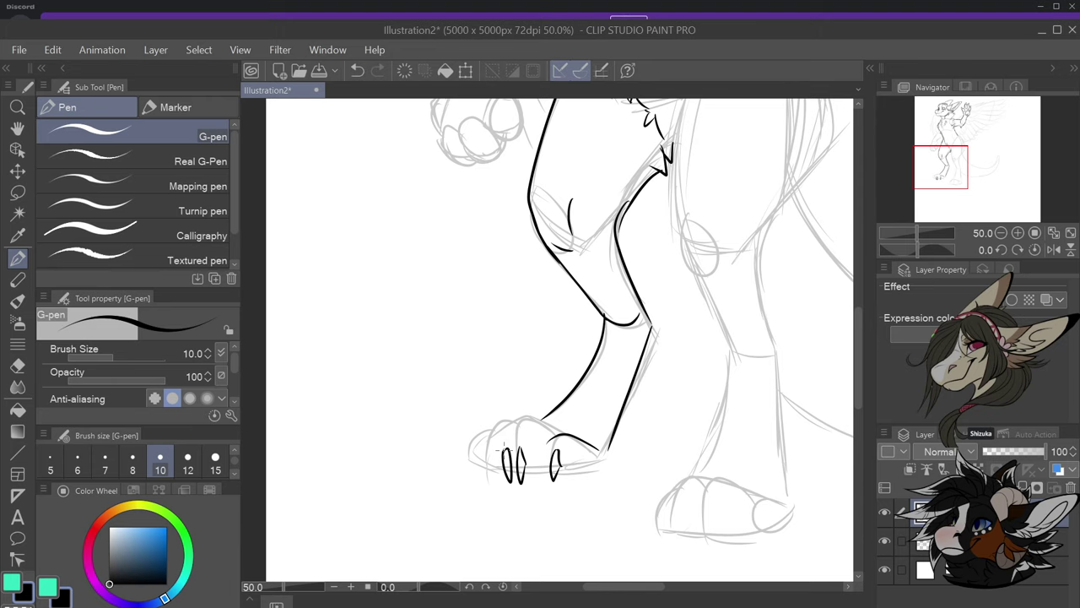
scroll(537, 426, down, 2)
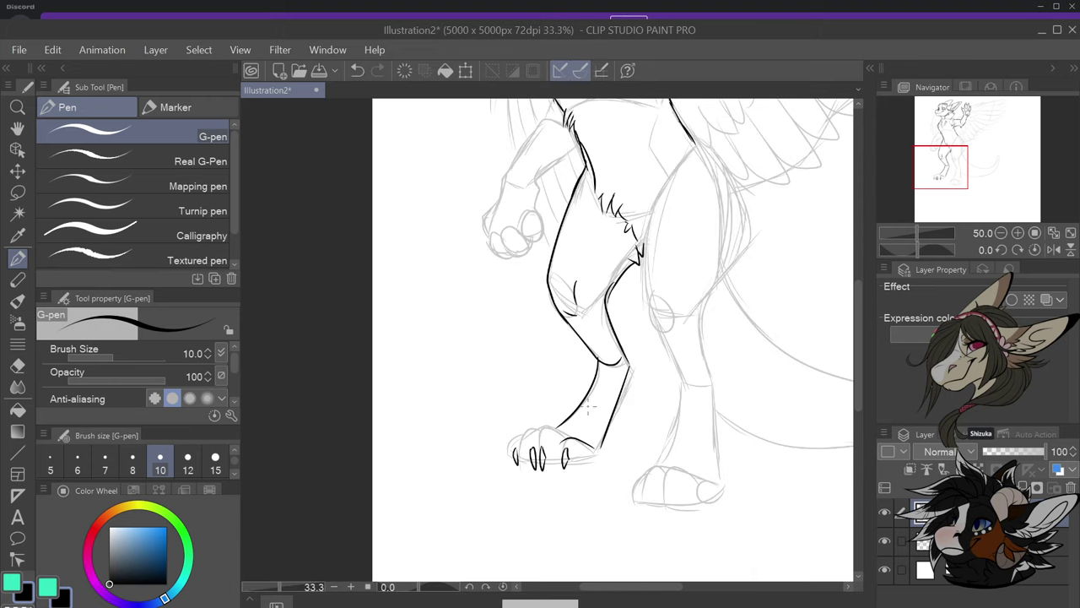
Draw four pointed claws on the near foot over the faint toes
scroll(665, 453, up, 2)
mouse_move(663, 447)
mouse_down()
mouse_move(664, 478)
mouse_move(667, 461)
mouse_move(607, 467)
mouse_move(610, 484)
mouse_move(615, 461)
mouse_move(594, 484)
mouse_move(593, 450)
mouse_up()
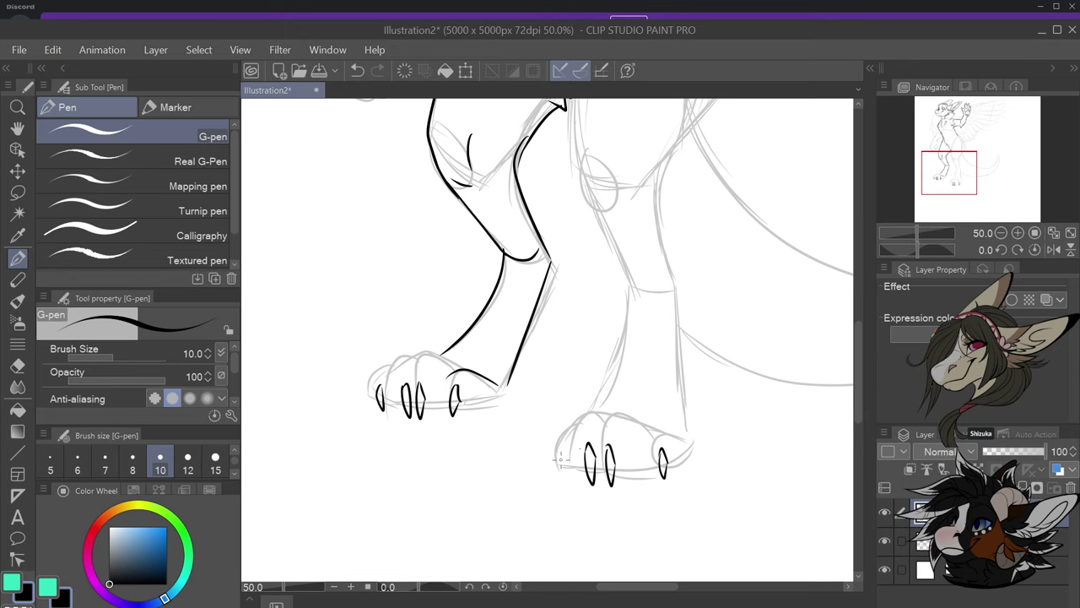
scroll(561, 456, down, 2)
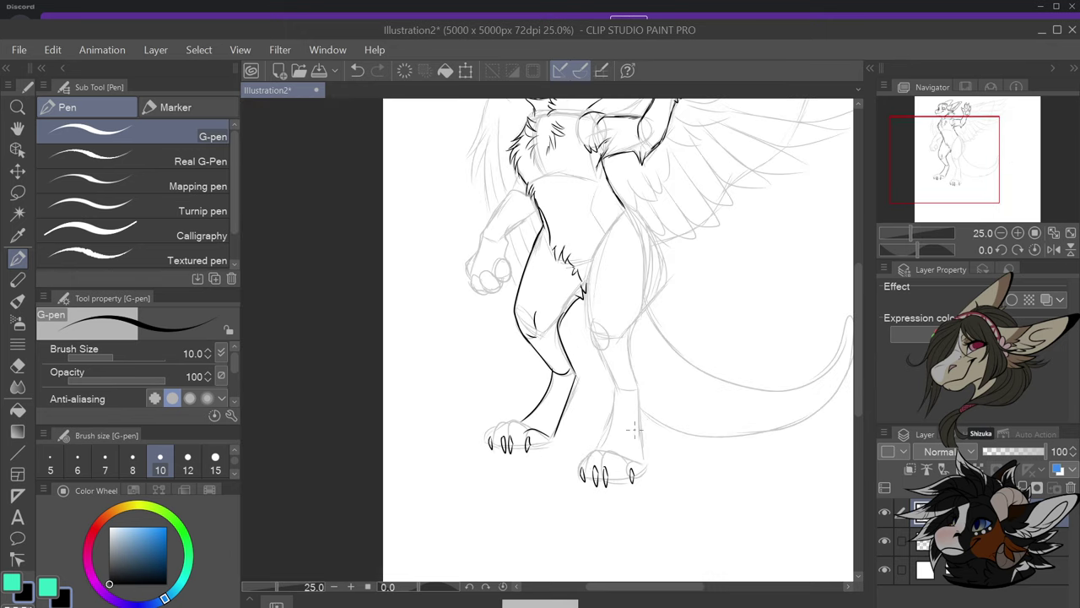
Outline the near thigh and draw layered fur tufts down the hip and back of the thigh
scroll(634, 429, down, 2)
scroll(662, 308, up, 3)
drag(572, 314, 622, 351)
mouse_move(623, 351)
mouse_down()
mouse_move(590, 359)
mouse_move(617, 379)
mouse_move(601, 397)
mouse_move(614, 422)
mouse_move(579, 481)
mouse_up()
mouse_move(549, 341)
mouse_down()
mouse_move(521, 408)
mouse_move(524, 478)
mouse_up()
scroll(591, 415, down, 1)
scroll(524, 356, up, 1)
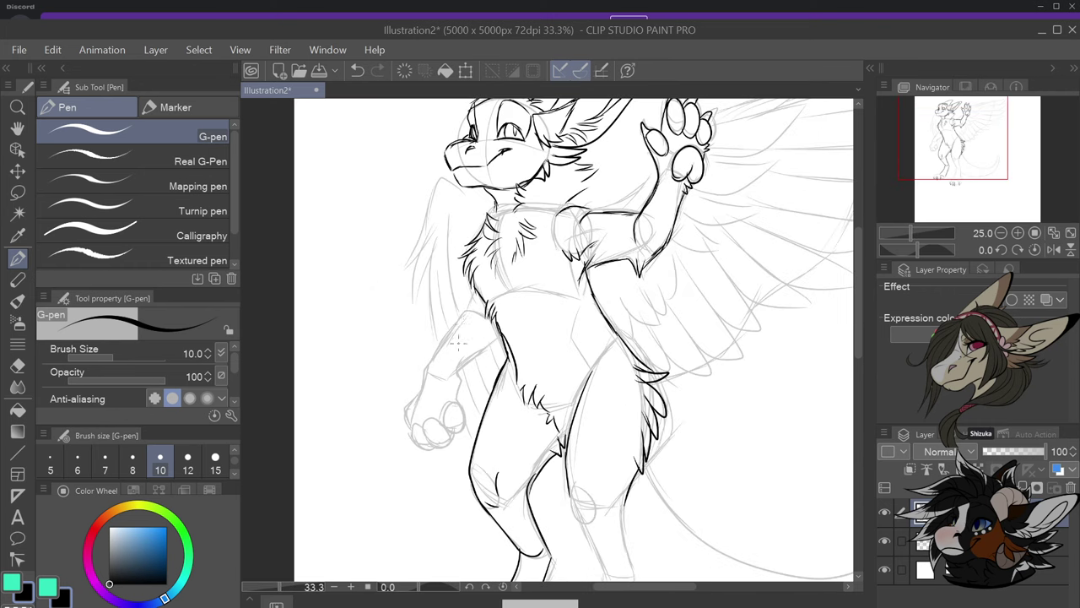
Outline the lowered arm from the chest to the wrist and draw its hand with curled fingers
mouse_move(470, 302)
mouse_down()
mouse_move(448, 325)
mouse_move(433, 346)
mouse_move(427, 373)
mouse_up()
key(ctrl+z)
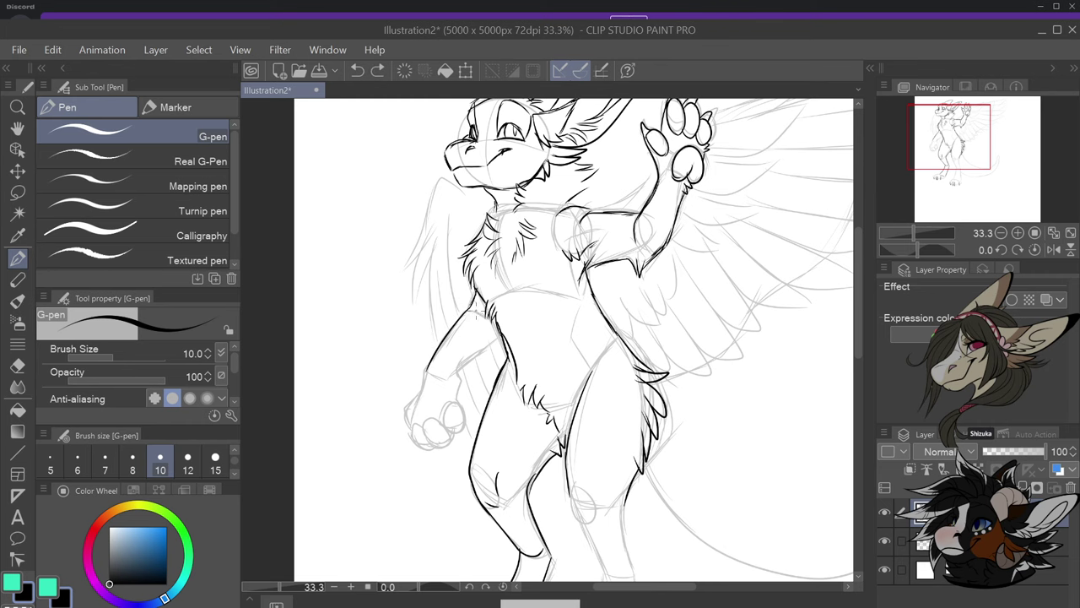
drag(484, 300, 464, 316)
scroll(424, 355, up, 1)
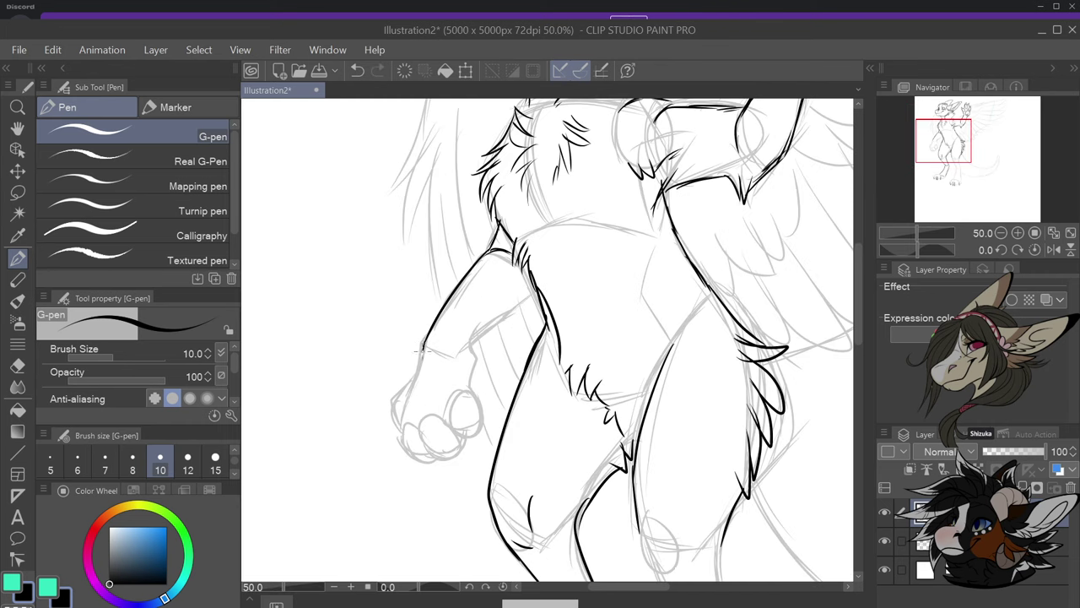
mouse_move(414, 351)
mouse_down()
mouse_move(394, 401)
mouse_move(405, 425)
mouse_move(413, 385)
mouse_move(400, 445)
mouse_move(424, 429)
mouse_move(464, 440)
mouse_up()
mouse_move(452, 403)
mouse_down()
mouse_move(454, 427)
mouse_move(473, 439)
mouse_move(472, 386)
mouse_up()
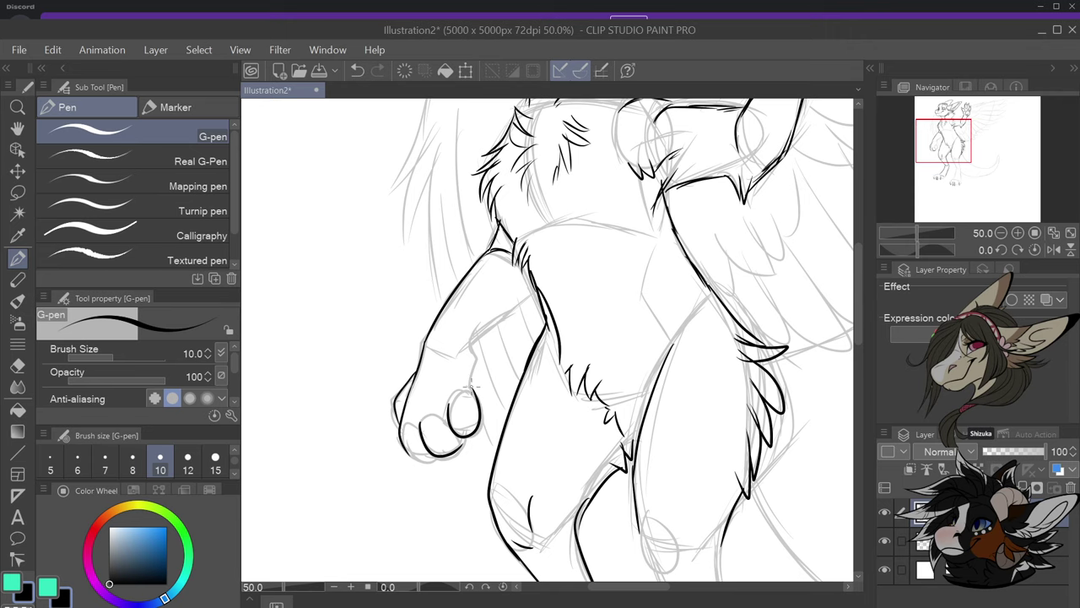
mouse_move(475, 328)
mouse_down()
mouse_move(470, 342)
mouse_move(540, 284)
mouse_up()
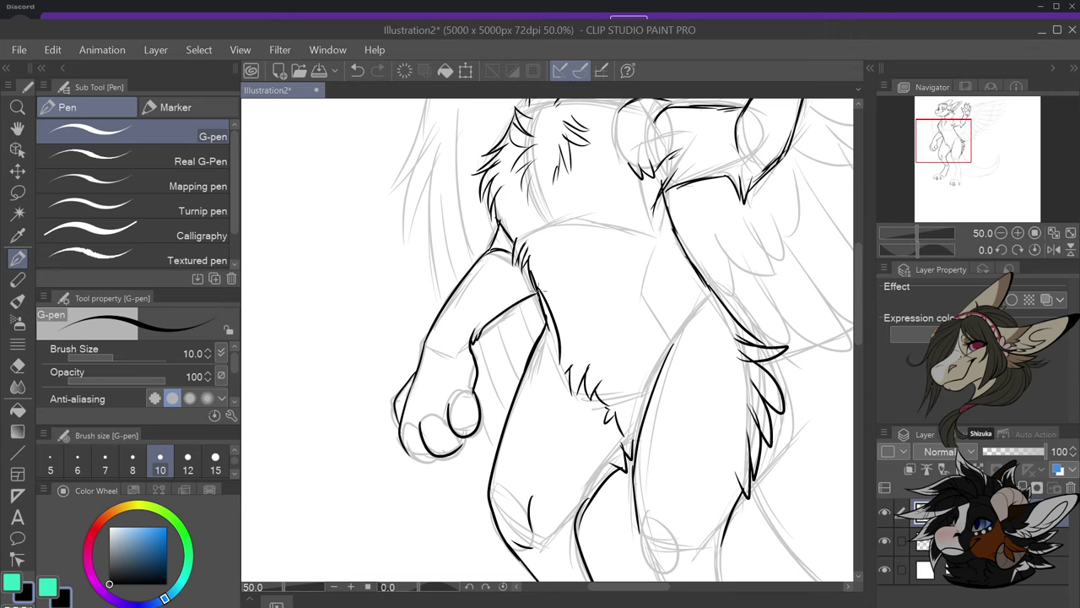
Add small claws to the fingertips of the lowered hand
scroll(462, 424, up, 1)
mouse_move(455, 432)
mouse_down()
mouse_move(474, 446)
mouse_move(432, 456)
mouse_move(442, 477)
mouse_move(385, 465)
mouse_up()
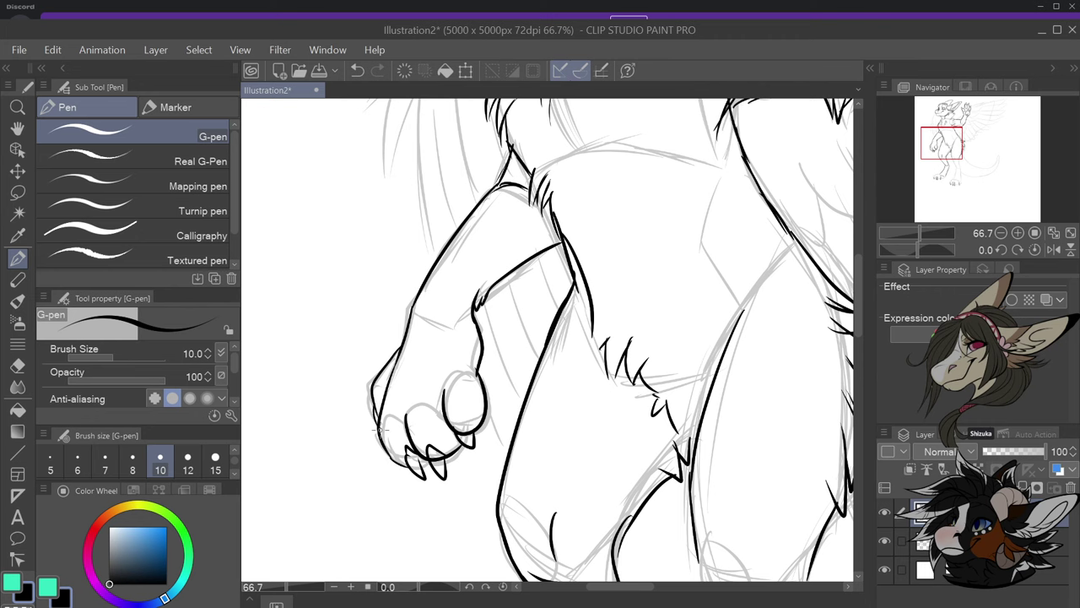
scroll(371, 407, down, 4)
scroll(728, 343, down, 1)
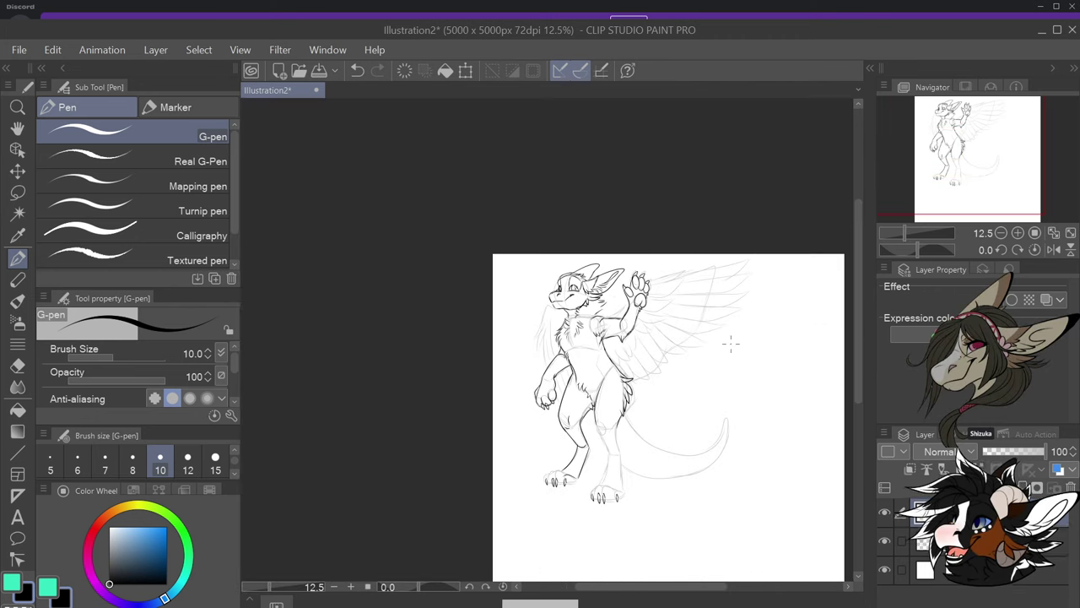
Draw the near wing's innermost feather row from under the raised arm to the upper tip, plus the shoulder edge
scroll(665, 345, up, 2)
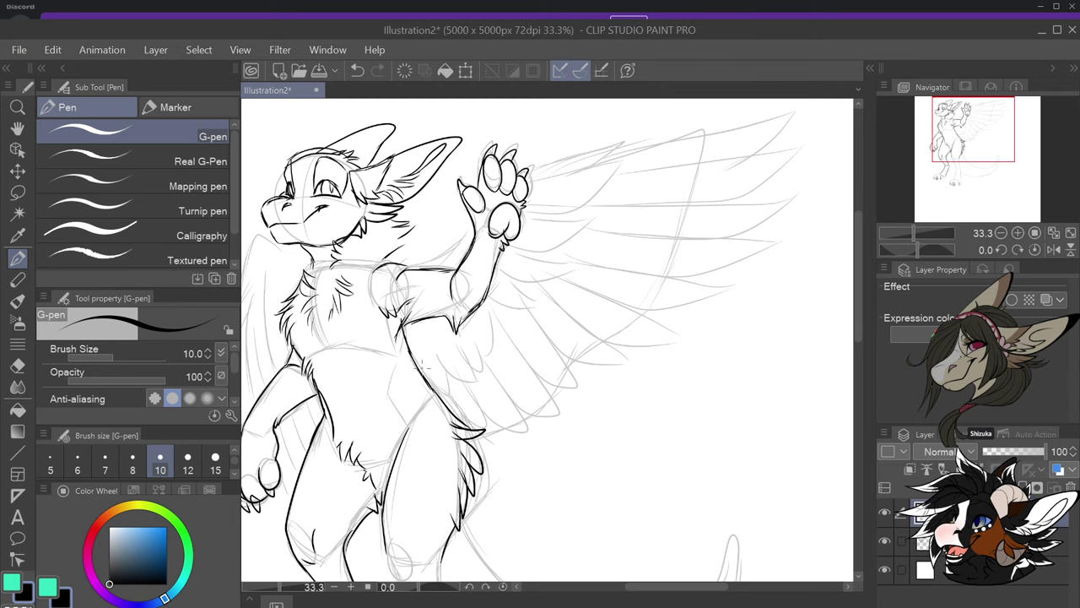
mouse_move(417, 348)
mouse_down()
mouse_move(451, 370)
mouse_move(429, 333)
mouse_move(490, 352)
mouse_move(503, 310)
mouse_move(537, 283)
mouse_up()
mouse_move(489, 291)
mouse_down()
mouse_move(501, 270)
mouse_move(567, 281)
mouse_move(511, 270)
mouse_move(591, 244)
mouse_move(524, 248)
mouse_move(560, 238)
mouse_up()
drag(559, 239, 609, 202)
mouse_move(609, 203)
mouse_down()
mouse_move(537, 211)
mouse_move(628, 159)
mouse_up()
mouse_move(628, 160)
mouse_down()
mouse_move(552, 180)
mouse_move(624, 133)
mouse_move(526, 165)
mouse_up()
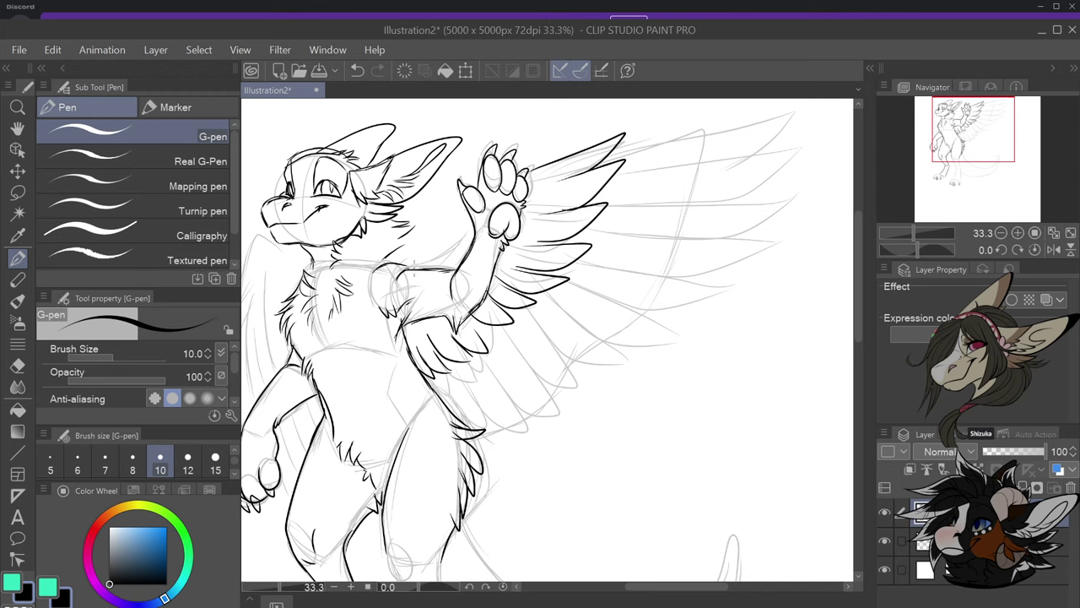
drag(405, 268, 467, 242)
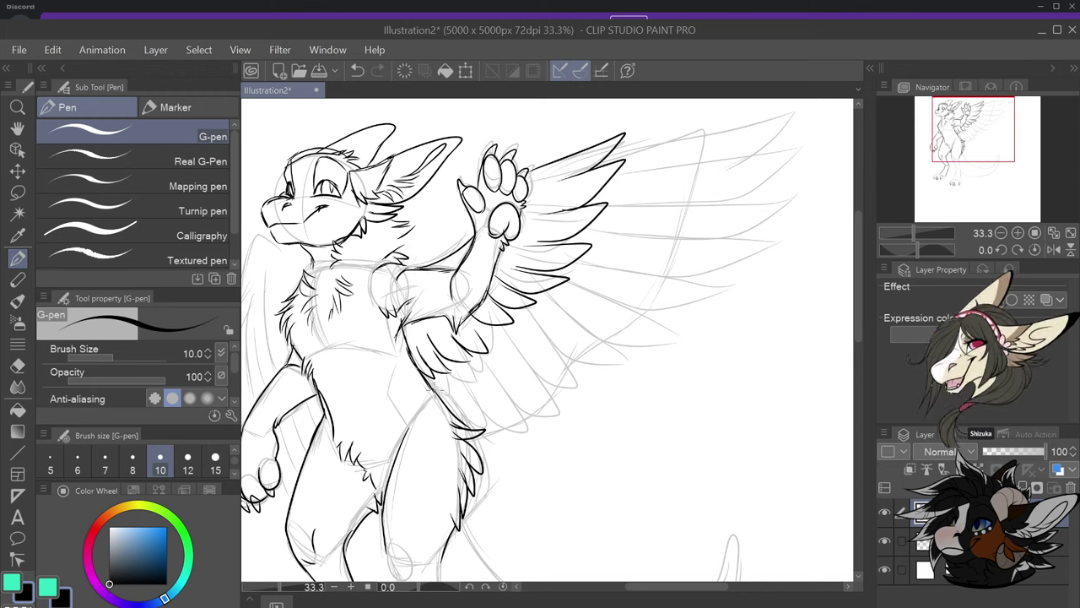
Draw the near wing's middle row of feathers, from beside the waist out to the upper edge
drag(437, 372, 478, 409)
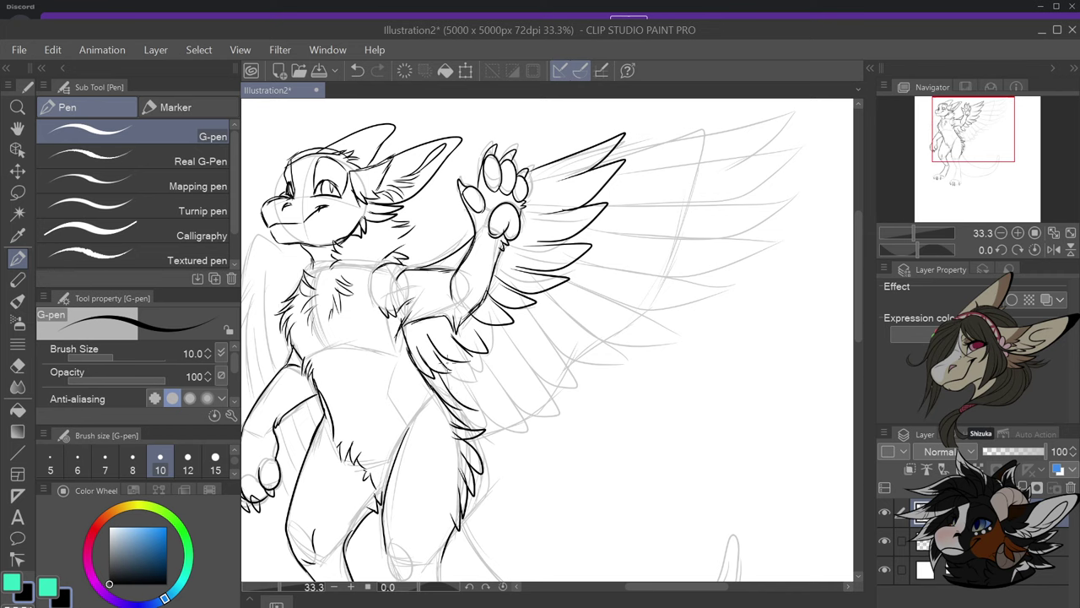
drag(448, 363, 470, 392)
drag(470, 351, 523, 392)
drag(506, 342, 561, 361)
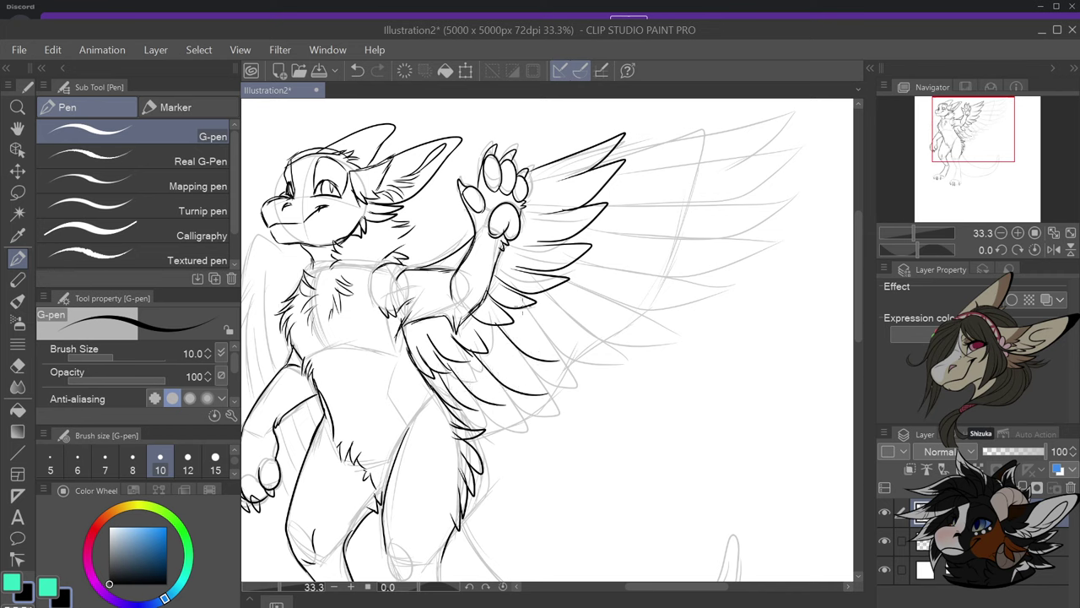
mouse_move(548, 291)
mouse_down()
mouse_move(613, 324)
mouse_move(639, 313)
mouse_up()
drag(570, 285, 640, 292)
mouse_move(570, 255)
mouse_down()
mouse_move(621, 268)
mouse_move(670, 254)
mouse_move(676, 238)
mouse_move(623, 238)
mouse_move(685, 223)
mouse_move(703, 195)
mouse_move(649, 203)
mouse_move(700, 176)
mouse_move(670, 160)
mouse_move(711, 131)
mouse_up()
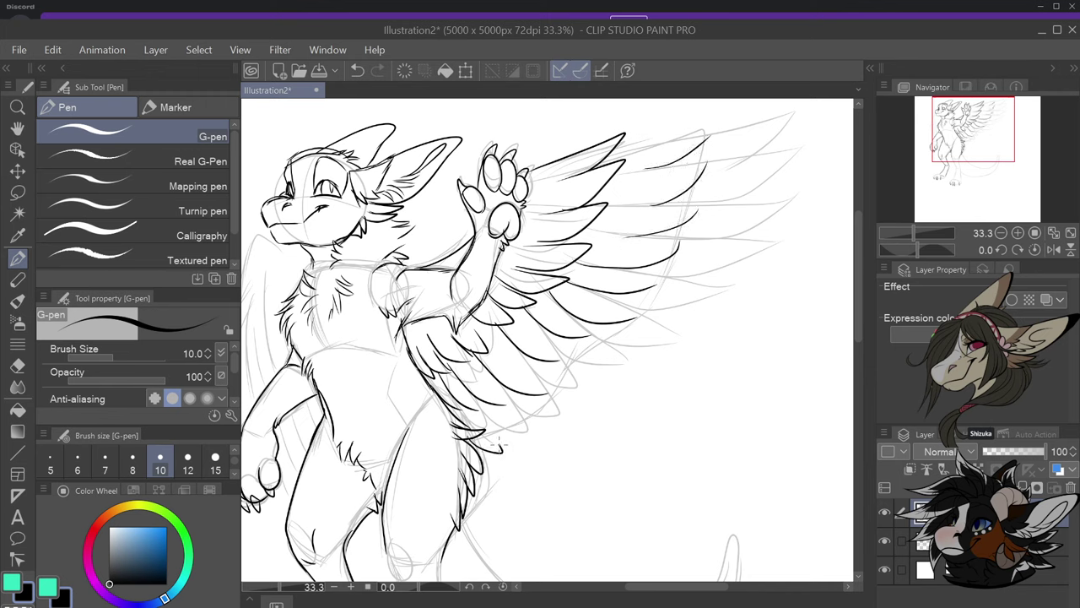
Draw the near wing's long outer flight feathers with pointed tips, from the hip up to the wing tip
mouse_move(500, 444)
mouse_down()
mouse_move(472, 408)
mouse_move(526, 439)
mouse_move(500, 390)
mouse_move(548, 426)
mouse_up()
drag(516, 348, 572, 426)
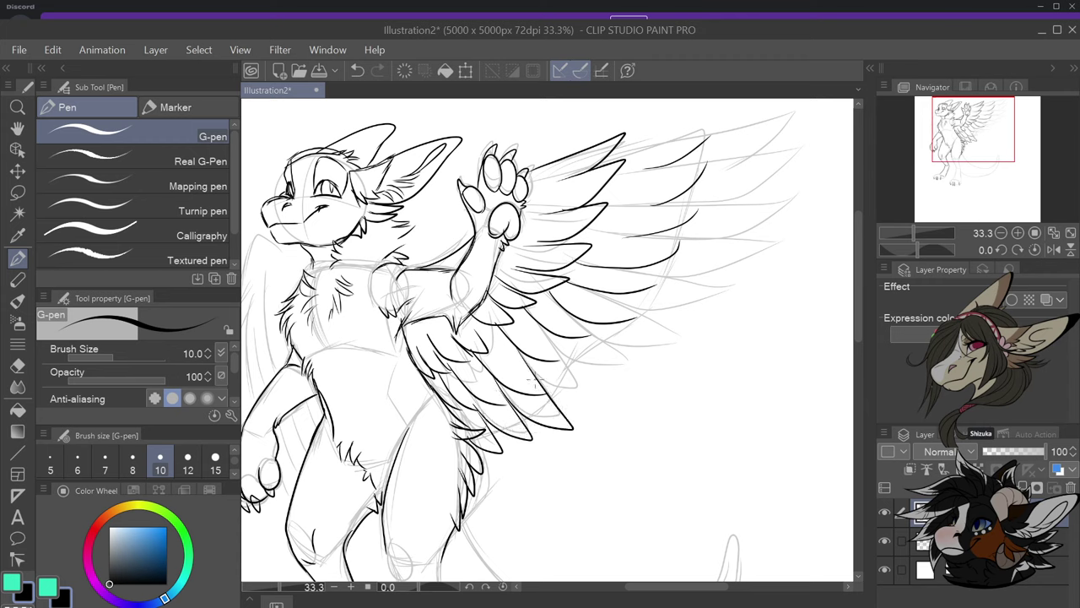
drag(534, 381, 601, 413)
mouse_move(555, 343)
mouse_down()
mouse_move(576, 370)
mouse_move(633, 383)
mouse_up()
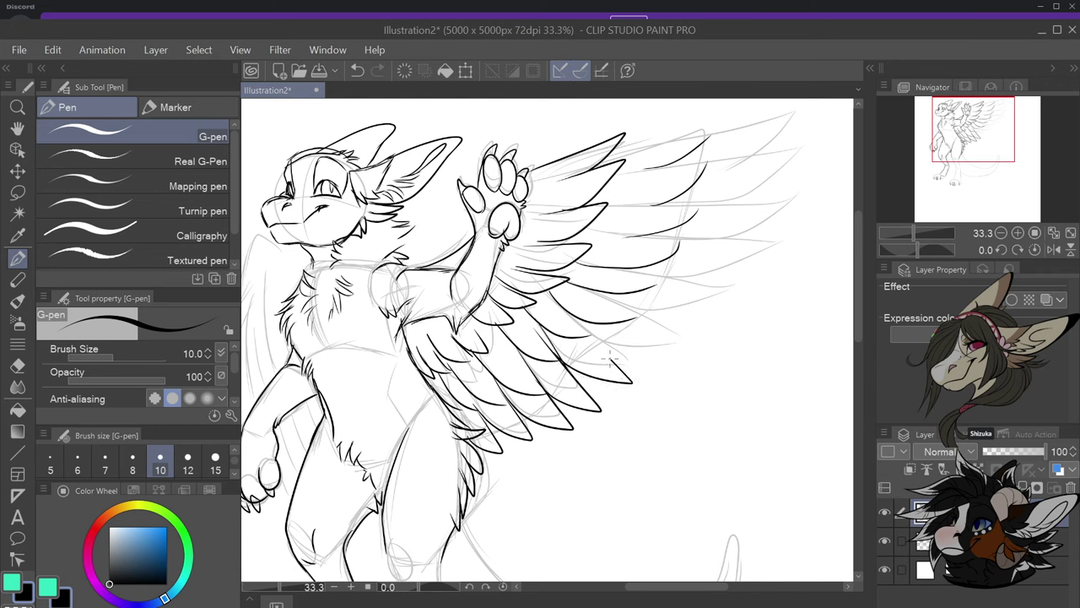
mouse_move(585, 341)
mouse_down()
mouse_move(617, 352)
mouse_move(682, 339)
mouse_move(601, 293)
mouse_move(685, 322)
mouse_move(748, 299)
mouse_move(618, 280)
mouse_move(747, 273)
mouse_move(785, 249)
mouse_move(660, 245)
mouse_move(734, 247)
mouse_move(796, 215)
mouse_move(611, 203)
mouse_move(709, 244)
mouse_up()
mouse_move(709, 198)
mouse_down()
mouse_move(763, 202)
mouse_move(812, 172)
mouse_move(609, 177)
mouse_up()
mouse_move(709, 170)
mouse_down()
mouse_move(775, 149)
mouse_move(820, 117)
mouse_move(611, 156)
mouse_up()
scroll(611, 150, down, 1)
scroll(732, 220, down, 1)
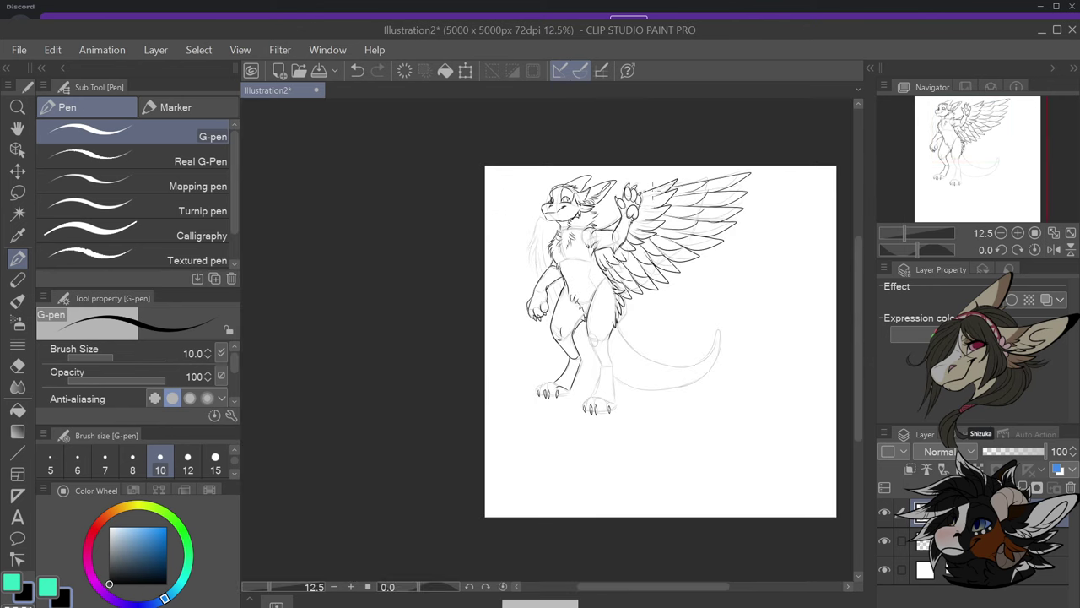
scroll(653, 195, up, 1)
scroll(656, 195, down, 1)
scroll(710, 456, up, 1)
scroll(667, 422, down, 1)
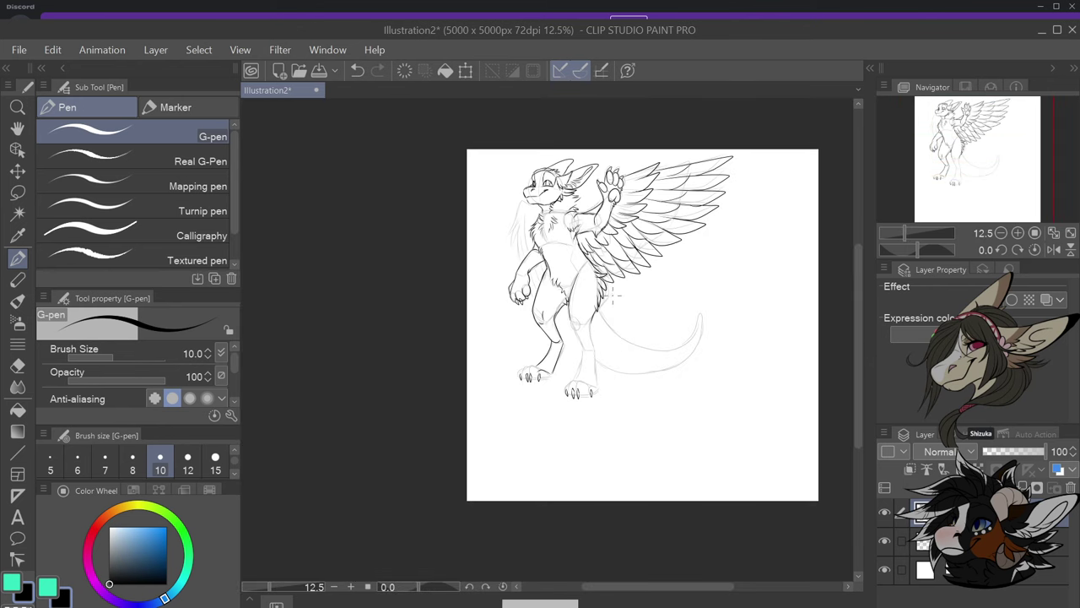
scroll(627, 329, down, 1)
Draw the far wing's folded outline and feathers beside the chest and below the lowered arm
scroll(638, 283, up, 1)
scroll(580, 221, up, 1)
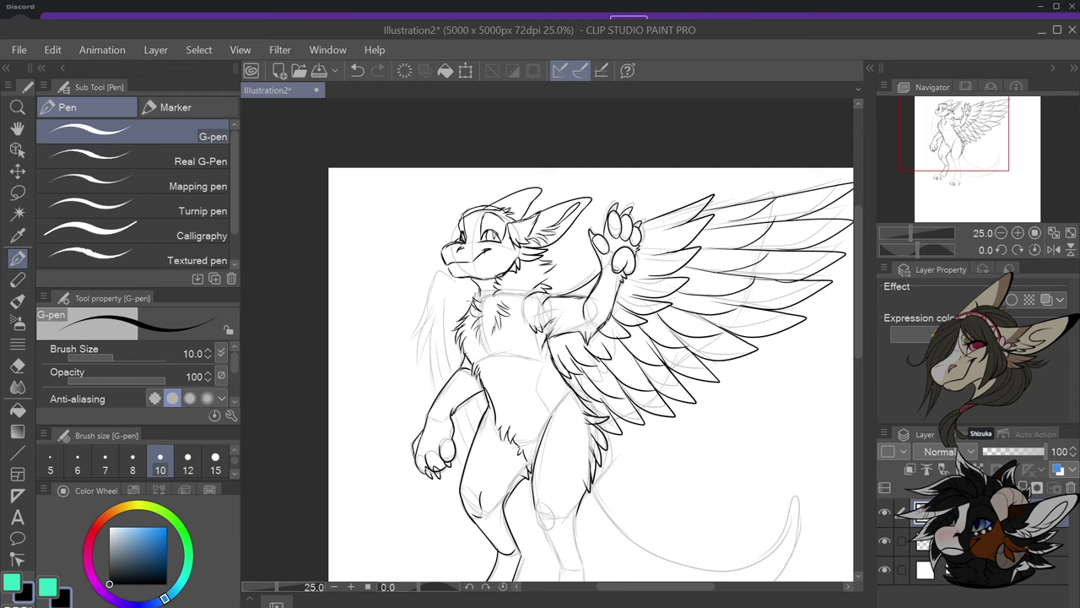
mouse_move(447, 277)
mouse_down()
mouse_move(425, 303)
mouse_move(427, 388)
mouse_up()
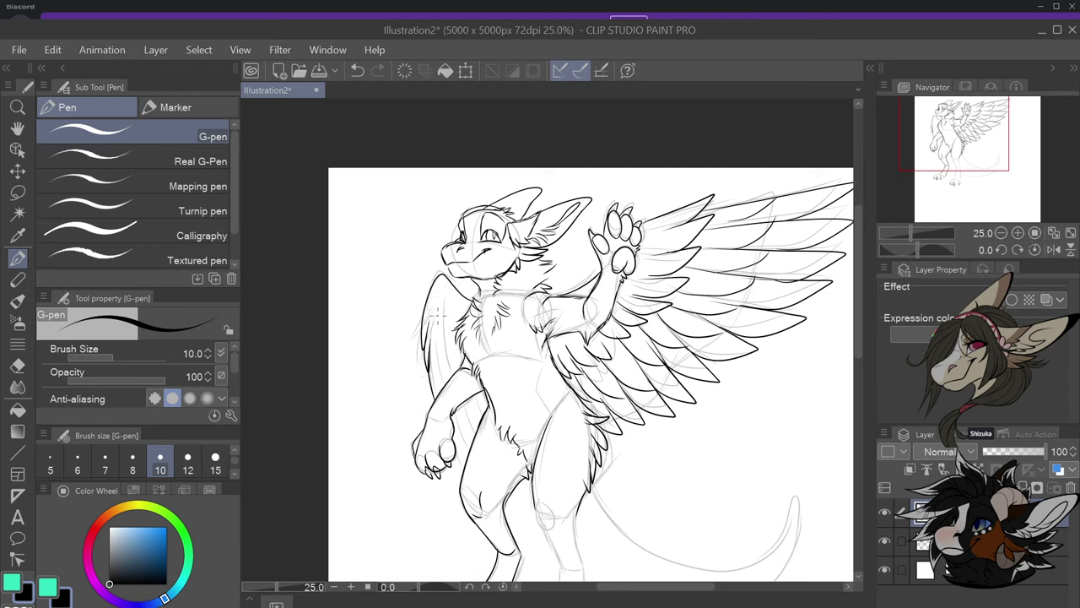
drag(436, 326, 443, 386)
key(ctrl+z)
mouse_move(439, 329)
mouse_down()
mouse_move(432, 375)
mouse_move(451, 349)
mouse_move(447, 383)
mouse_move(468, 447)
mouse_up()
key(ctrl+z)
mouse_move(464, 408)
mouse_down()
mouse_move(476, 434)
mouse_move(483, 420)
mouse_up()
scroll(561, 385, down, 4)
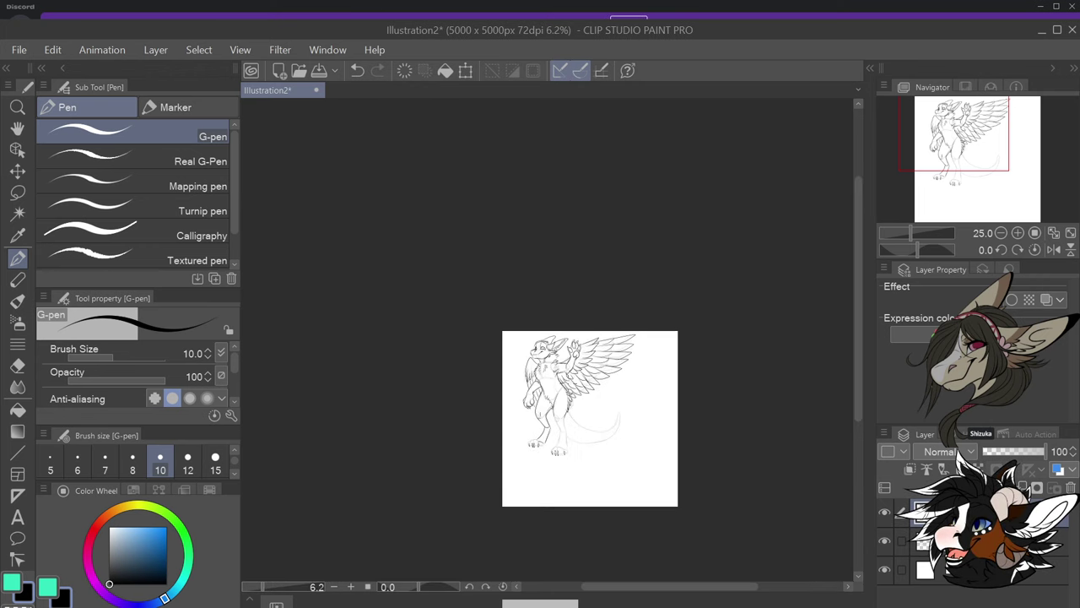
Erase the faint construction guides on the head, torso, thighs and wings of the sketch layer with the Hard eraser at size 200
scroll(555, 404, up, 2)
scroll(565, 379, down, 2)
scroll(565, 363, up, 2)
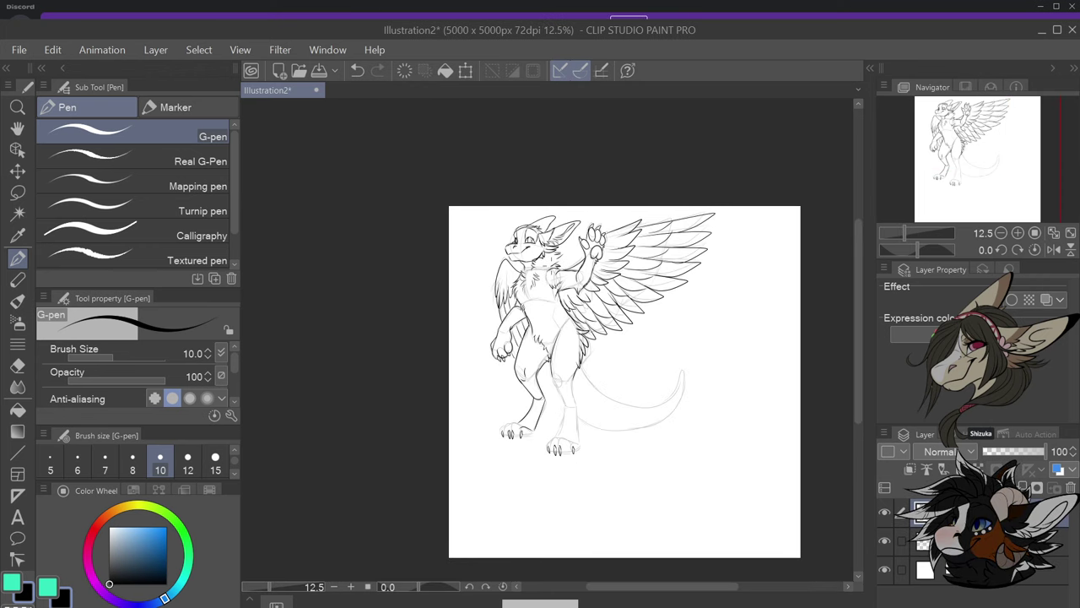
click(988, 540)
click(17, 364)
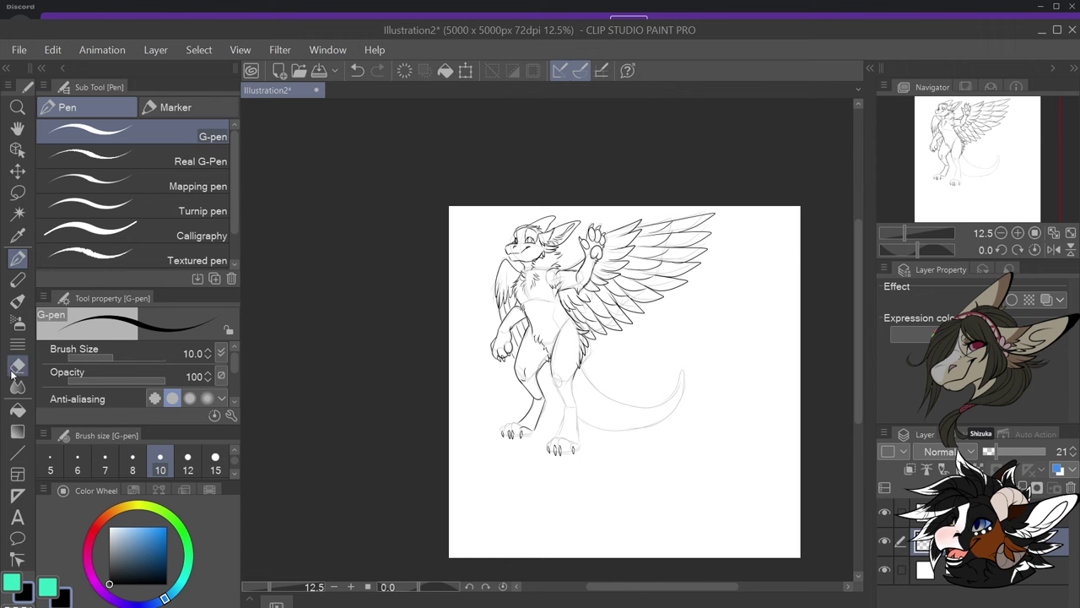
click(215, 460)
scroll(594, 291, up, 2)
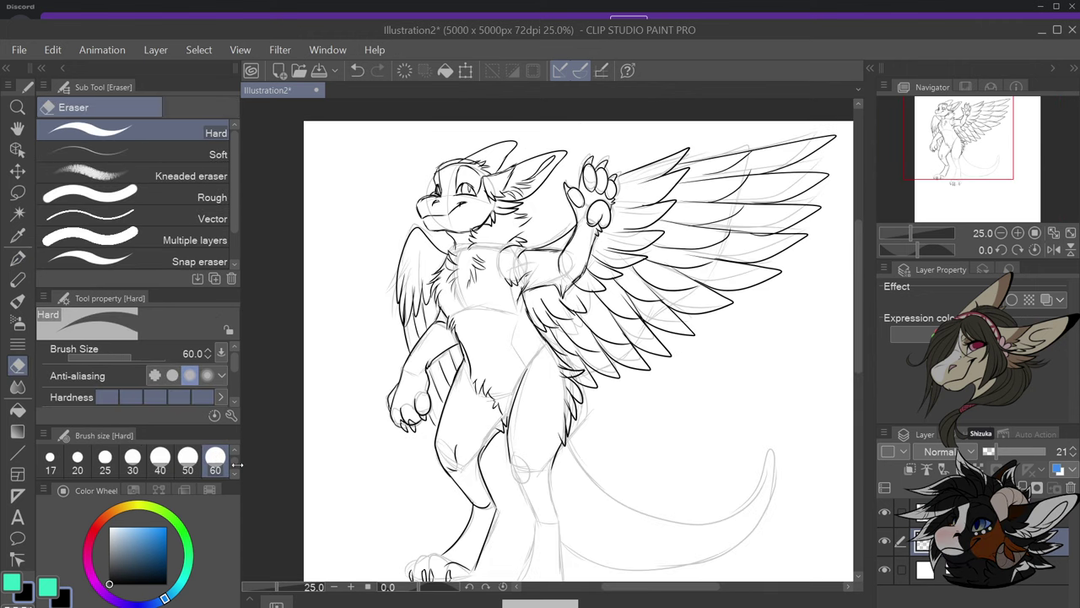
click(235, 474)
click(218, 463)
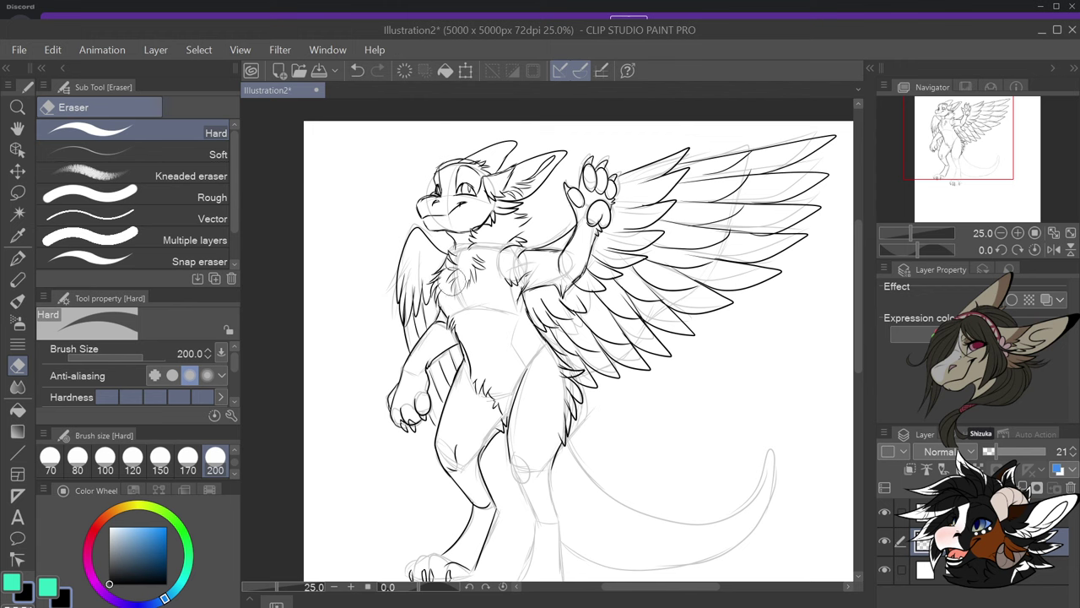
drag(453, 284, 462, 256)
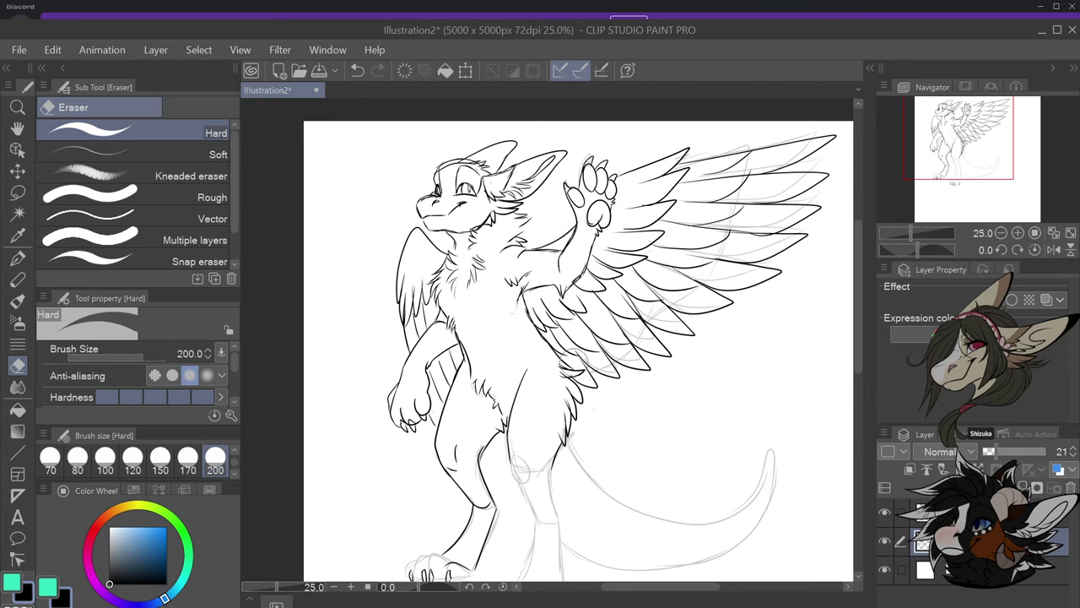
mouse_move(786, 221)
mouse_down()
mouse_move(820, 191)
mouse_move(810, 141)
mouse_move(685, 166)
mouse_up()
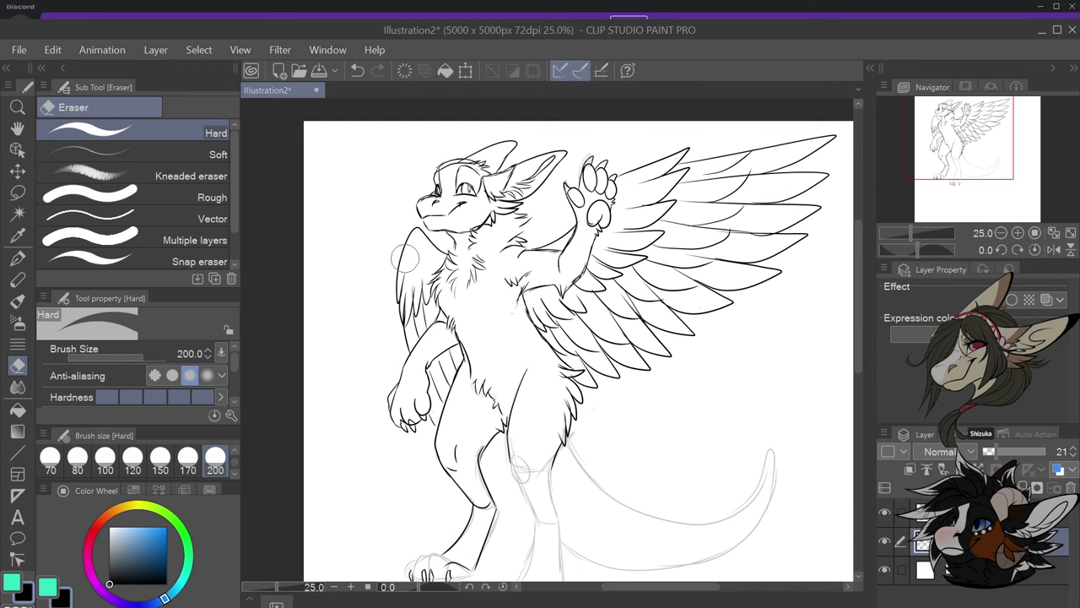
Raise the faint sketch layer's opacity to 100%
drag(1000, 451, 1074, 460)
scroll(590, 417, down, 3)
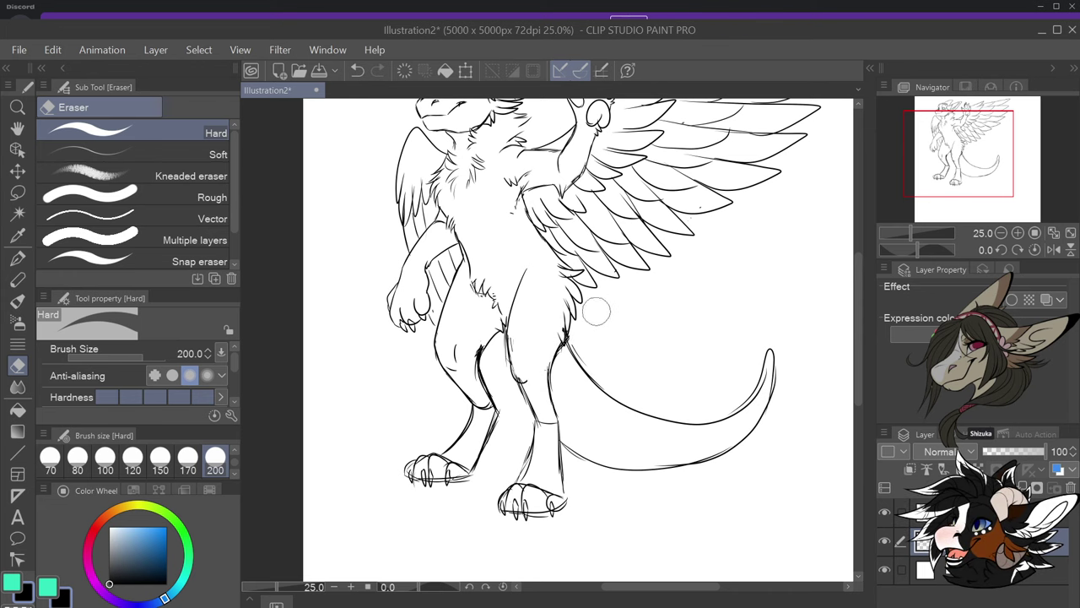
scroll(634, 403, down, 2)
scroll(615, 429, up, 1)
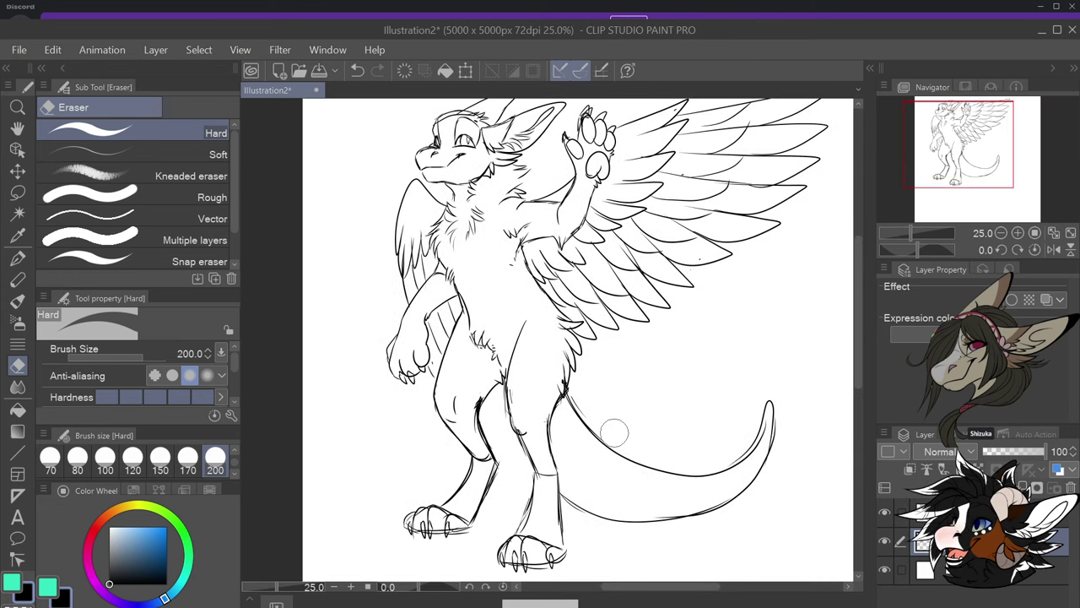
scroll(614, 433, down, 1)
scroll(614, 433, up, 1)
scroll(614, 432, down, 1)
scroll(614, 432, up, 1)
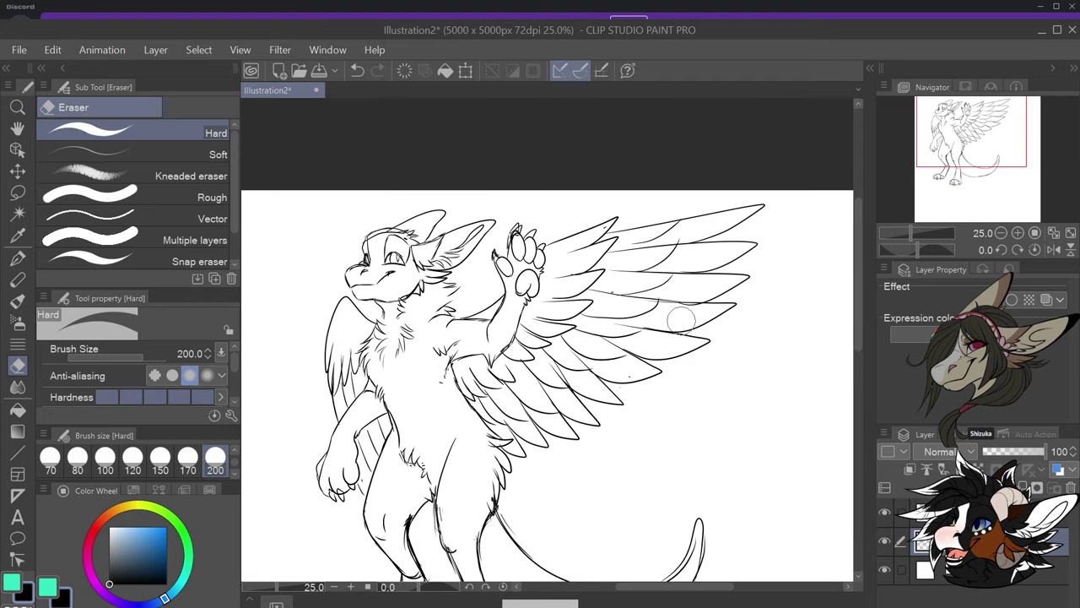
Draw short G-pen fur strokes at size 10 along the waist, lower belly, hip and thigh
click(18, 259)
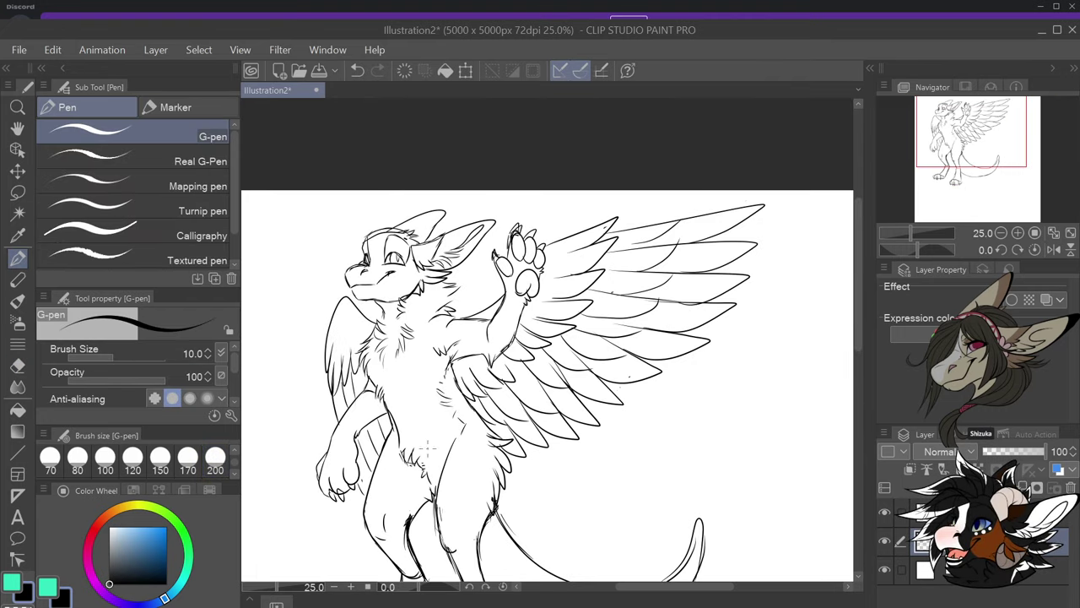
scroll(518, 347, down, 2)
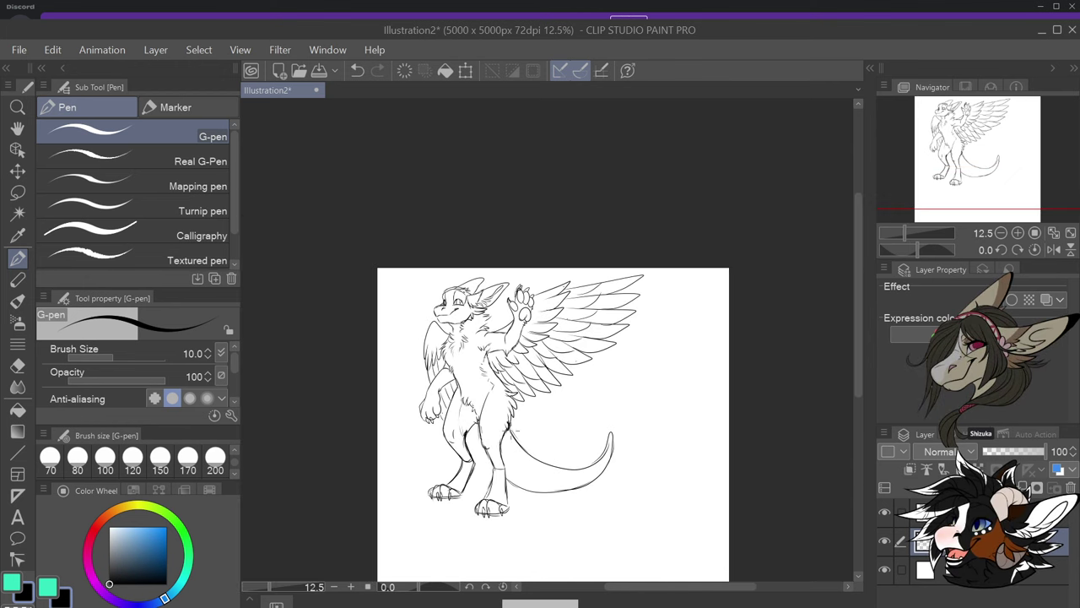
scroll(508, 444, up, 2)
drag(438, 404, 448, 445)
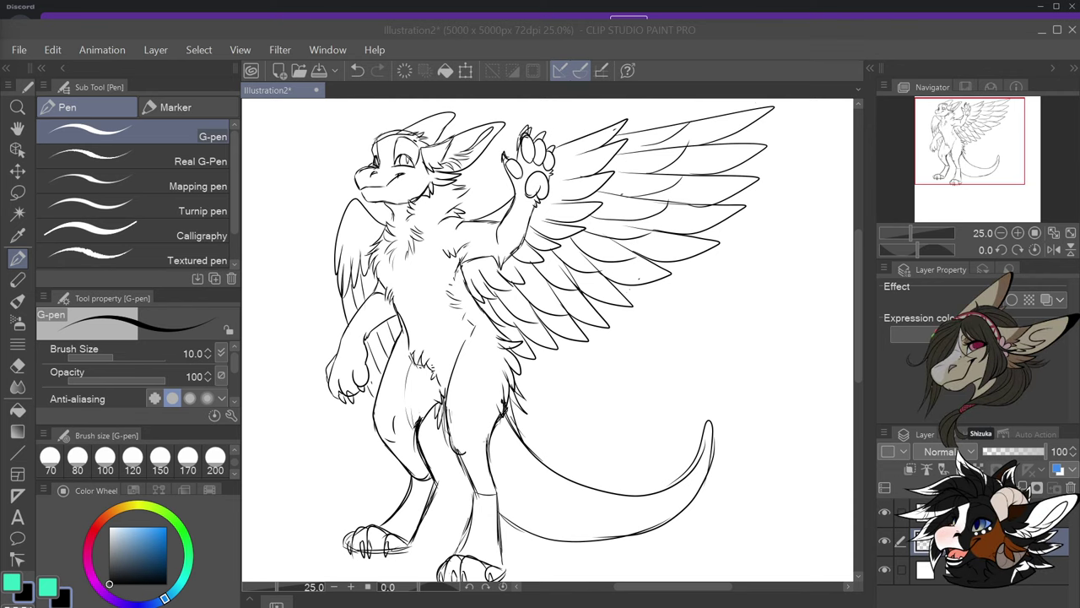
Switch to Discord to examine the streamed animal anatomy study sheet
key(alt+Tab)
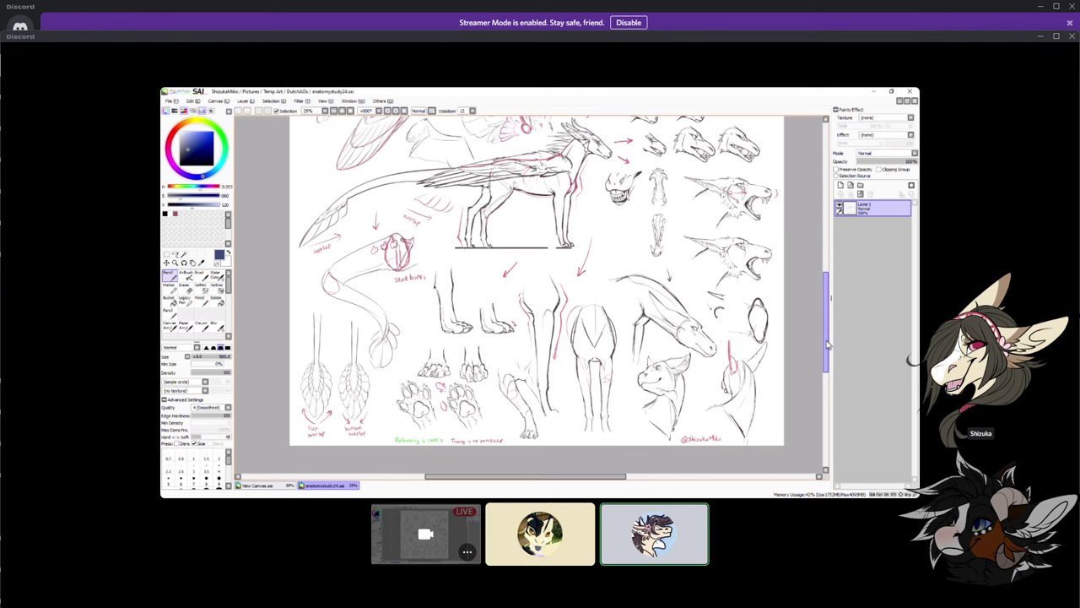
drag(827, 344, 831, 294)
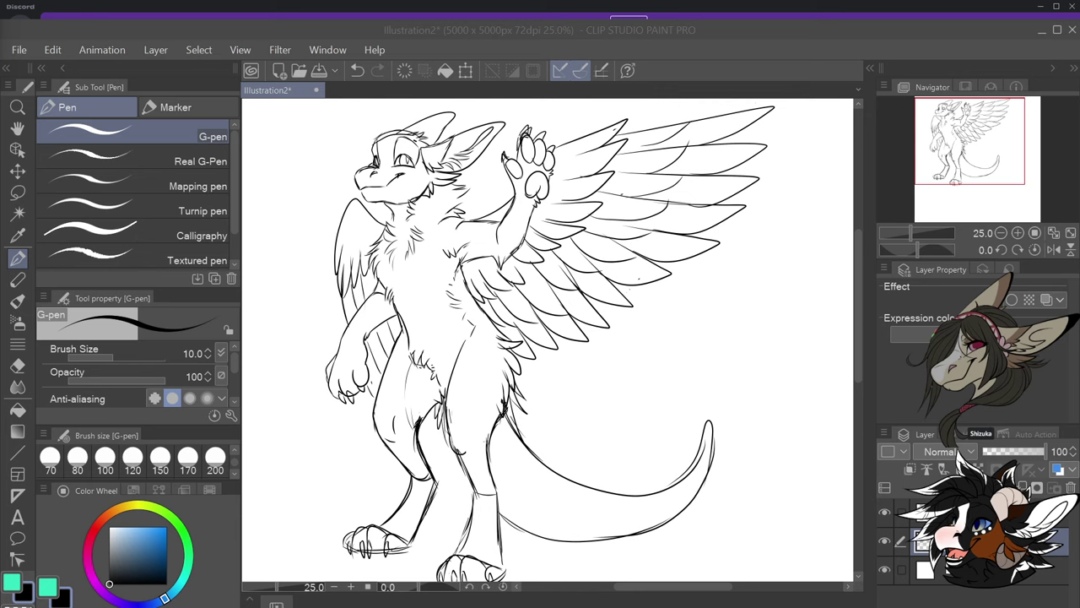
Merge the top line layer into the sketch layer below and add a new empty layer above it
click(987, 512)
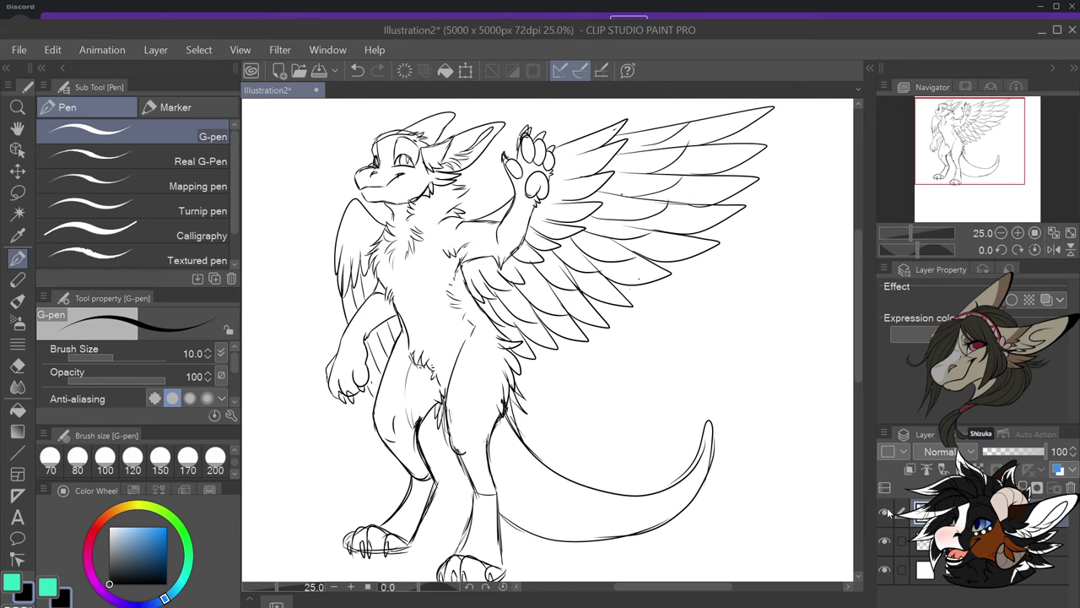
click(885, 512)
click(885, 512)
click(1022, 487)
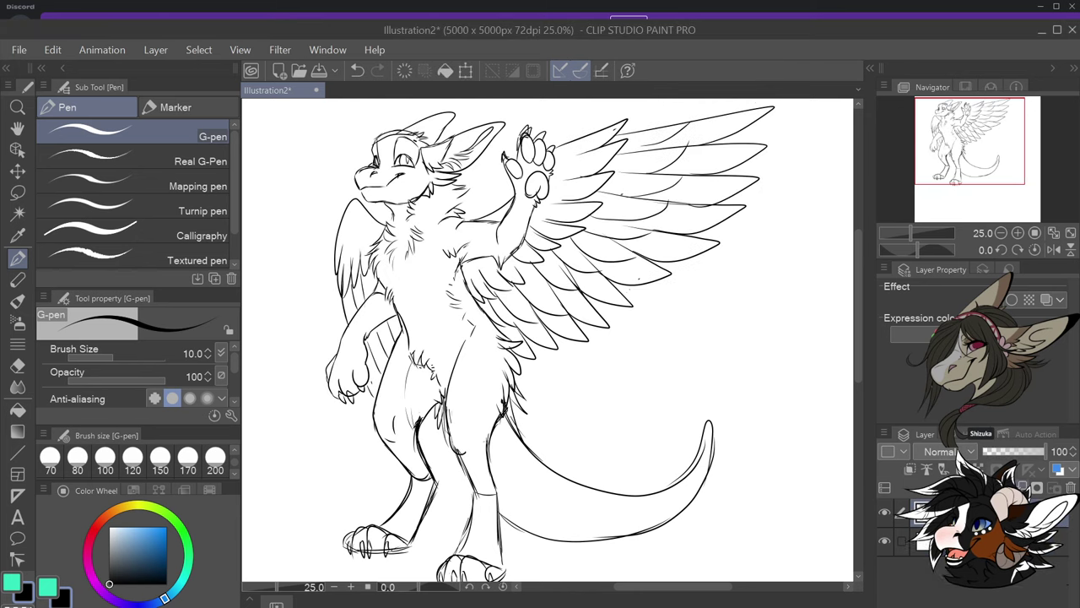
click(956, 487)
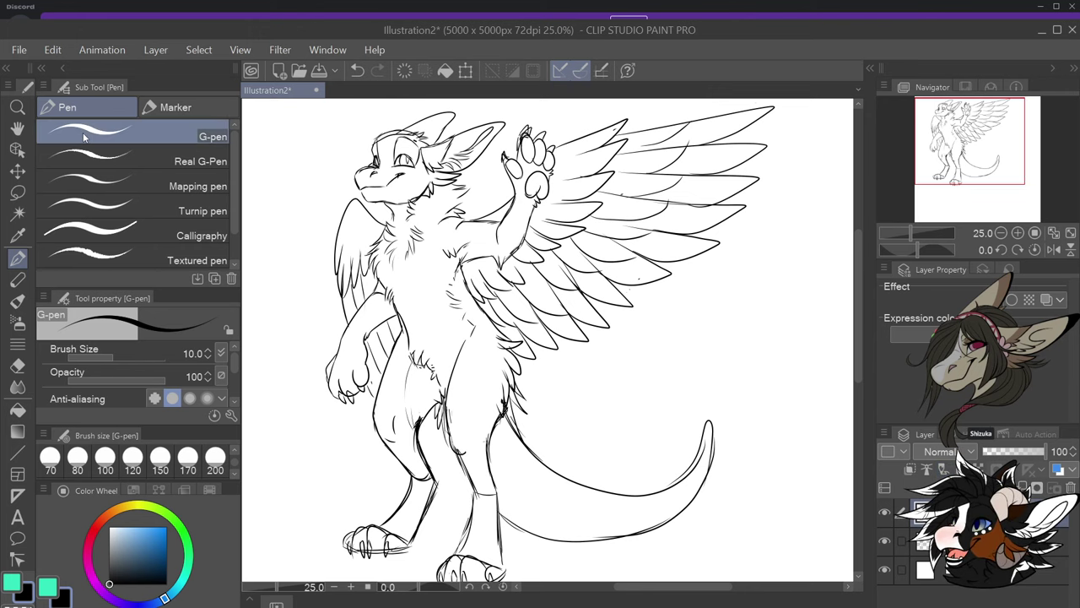
Select the whole figure on the merged layer with a rectangular selection, scale it down into the canvas's upper-left corner, and deselect
scroll(564, 342, down, 4)
scroll(572, 349, up, 2)
click(17, 193)
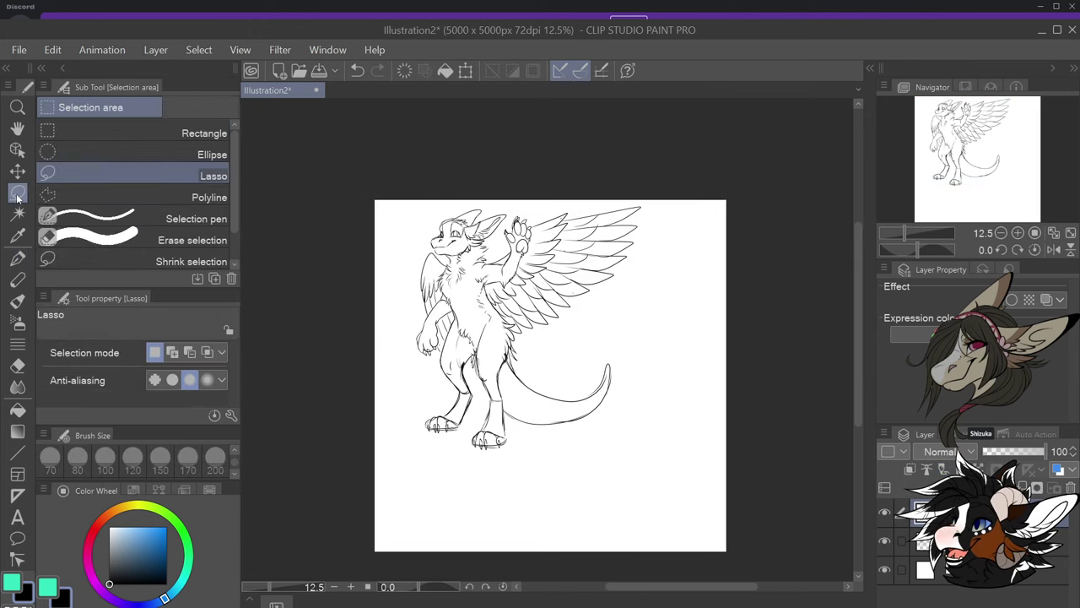
click(146, 135)
drag(358, 170, 663, 480)
key(ctrl+t)
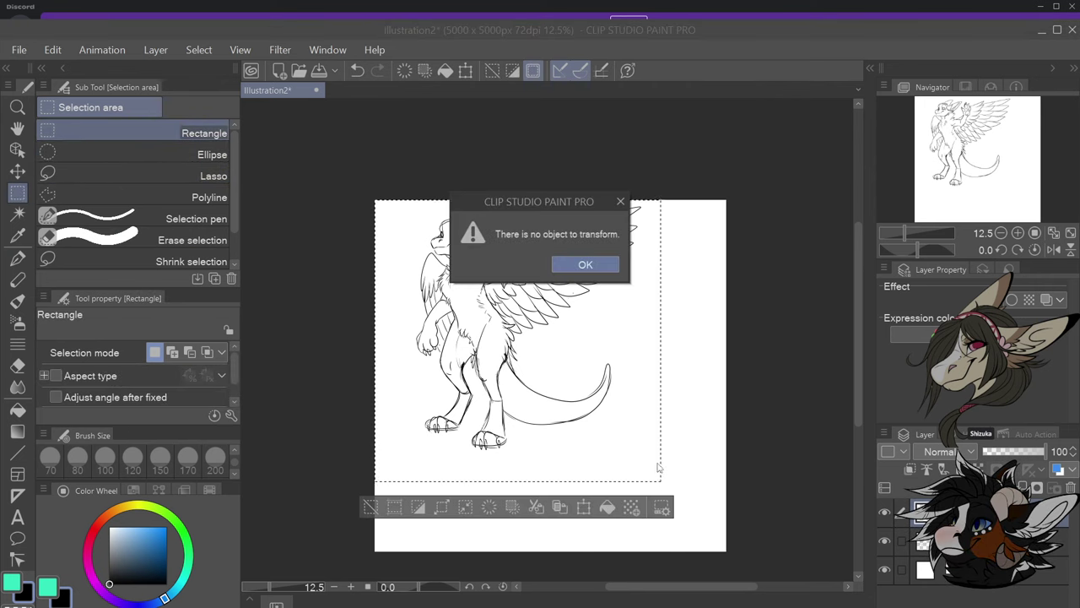
click(584, 264)
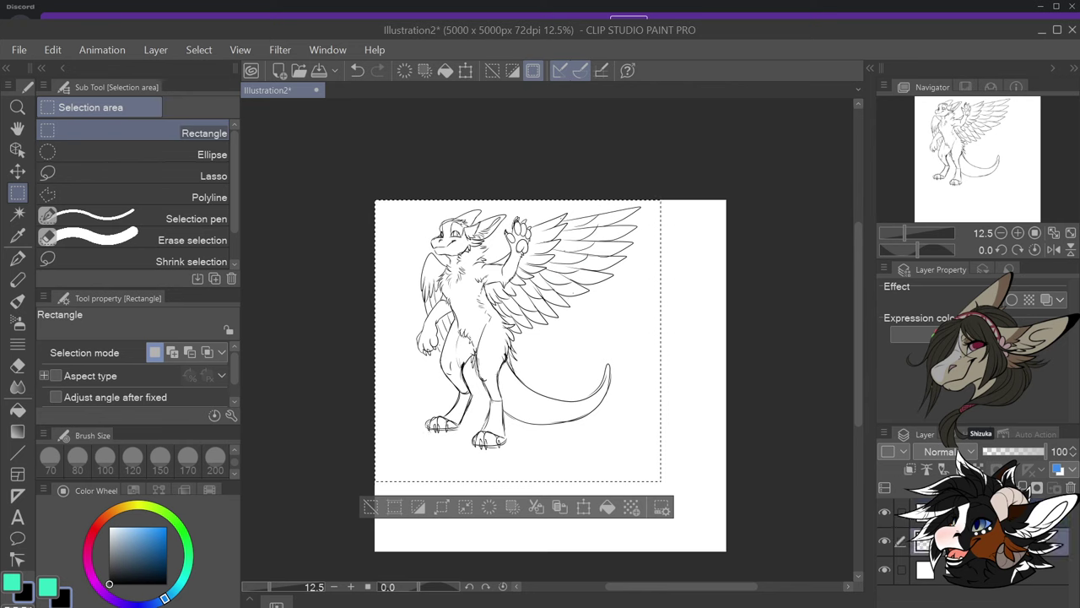
click(583, 507)
drag(662, 478, 555, 377)
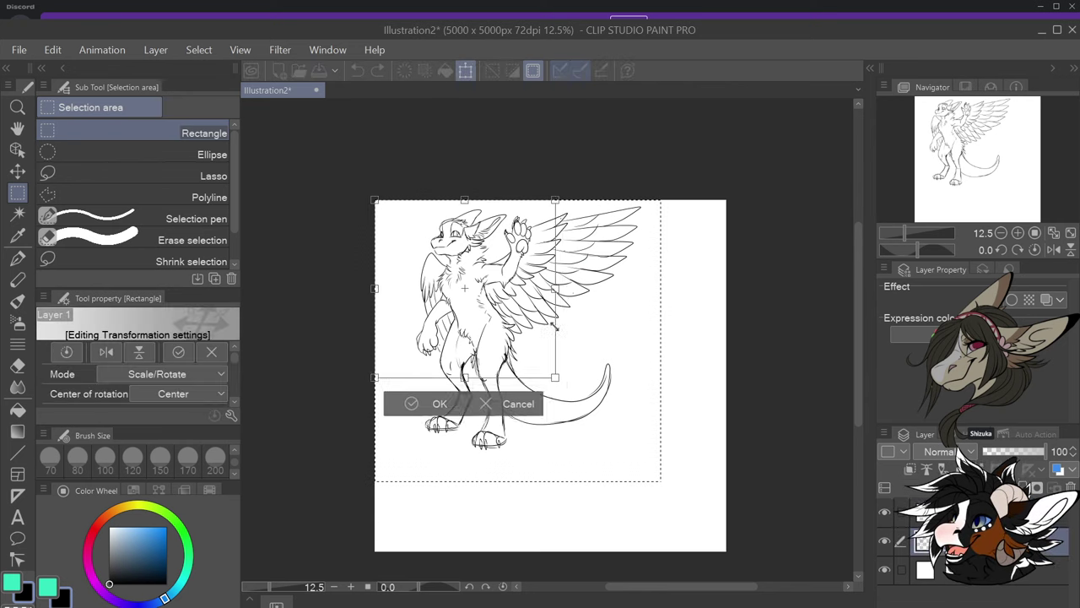
mouse_move(554, 327)
mouse_down()
mouse_move(510, 287)
mouse_move(463, 281)
mouse_up()
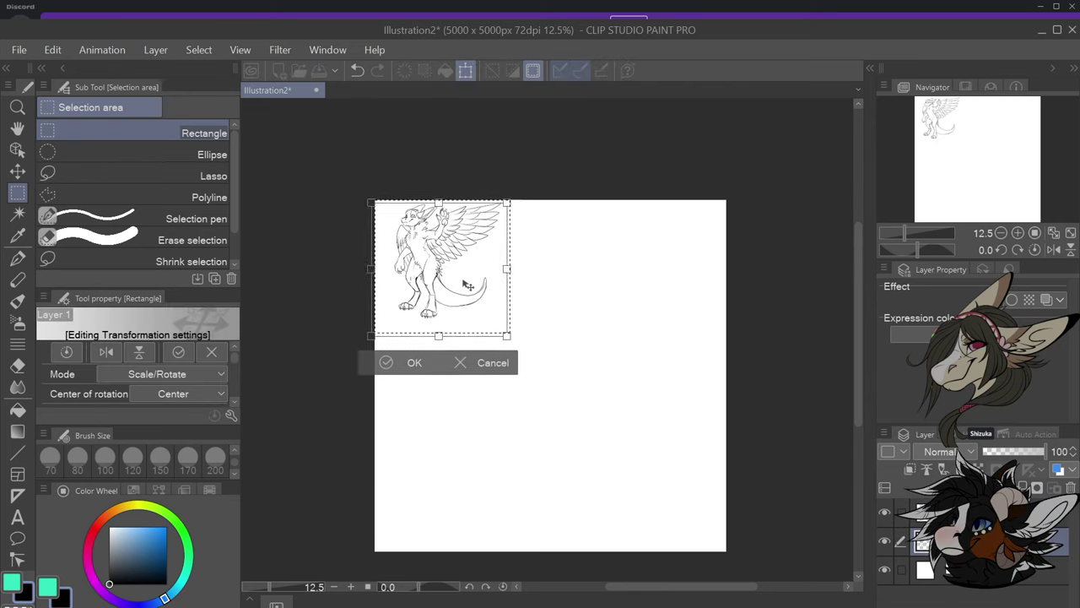
click(404, 364)
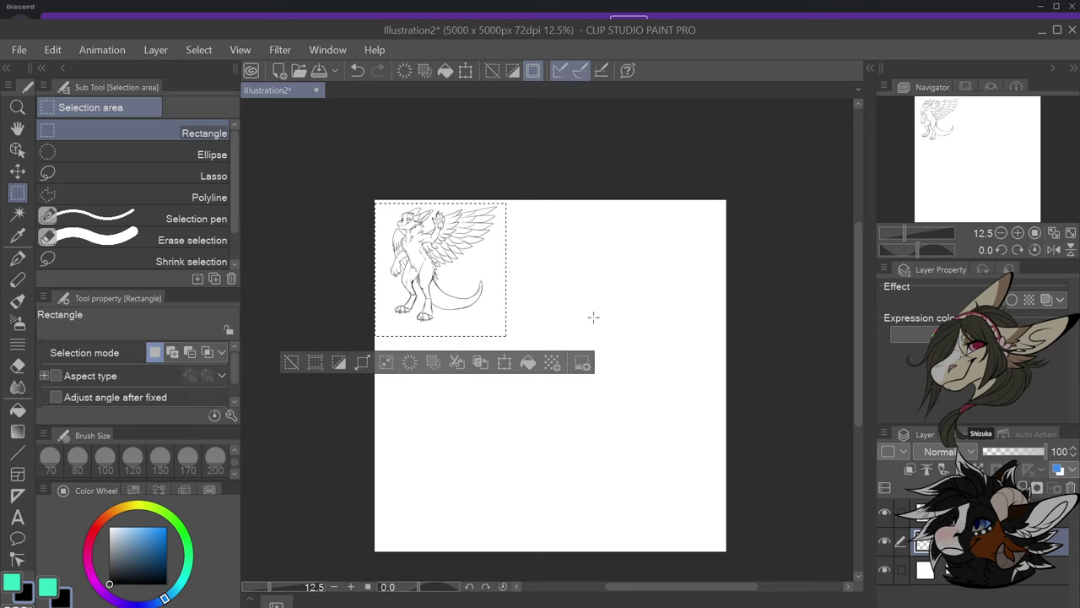
click(593, 316)
Place a vertical symmetrical ruler with 2 lines and line symmetry on the blank canvas beside the small figure
scroll(460, 453, up, 4)
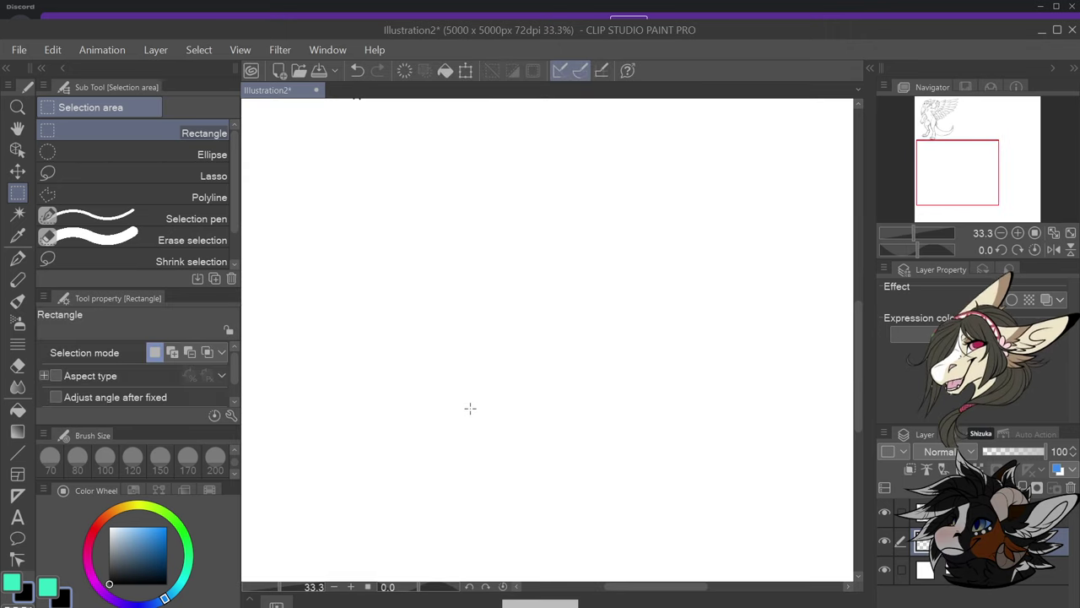
click(13, 262)
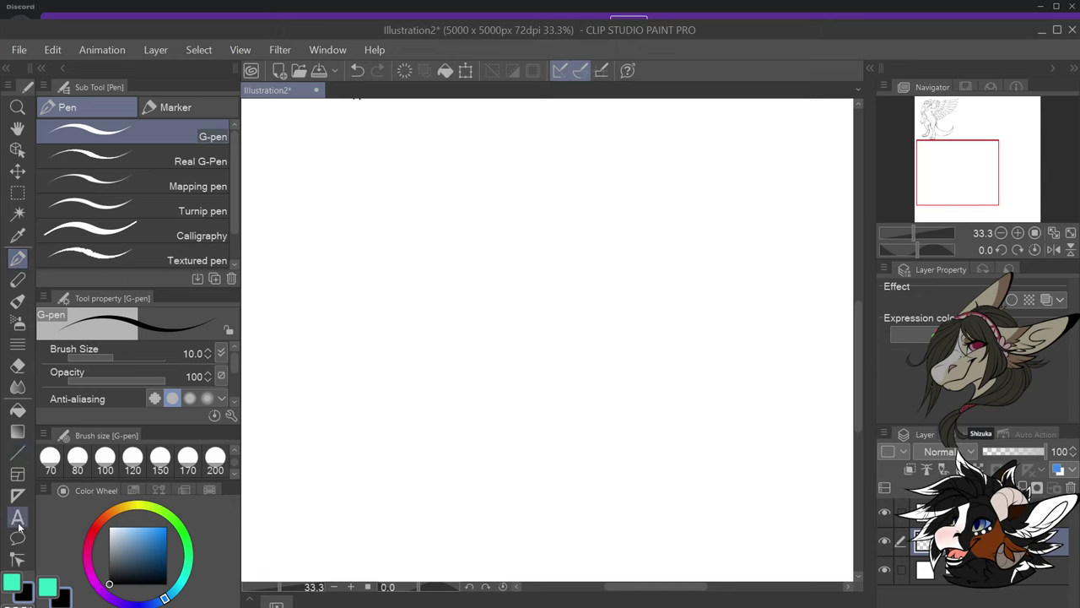
click(17, 495)
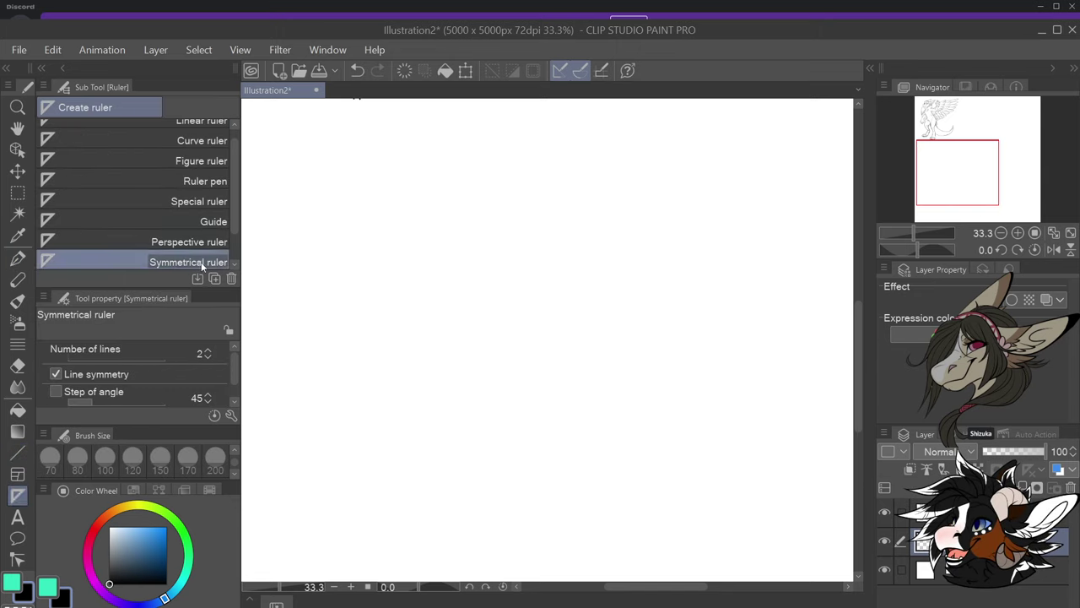
key(ctrl+minus)
key(ctrl+minus)
key(ctrl+minus)
scroll(644, 291, up, 2)
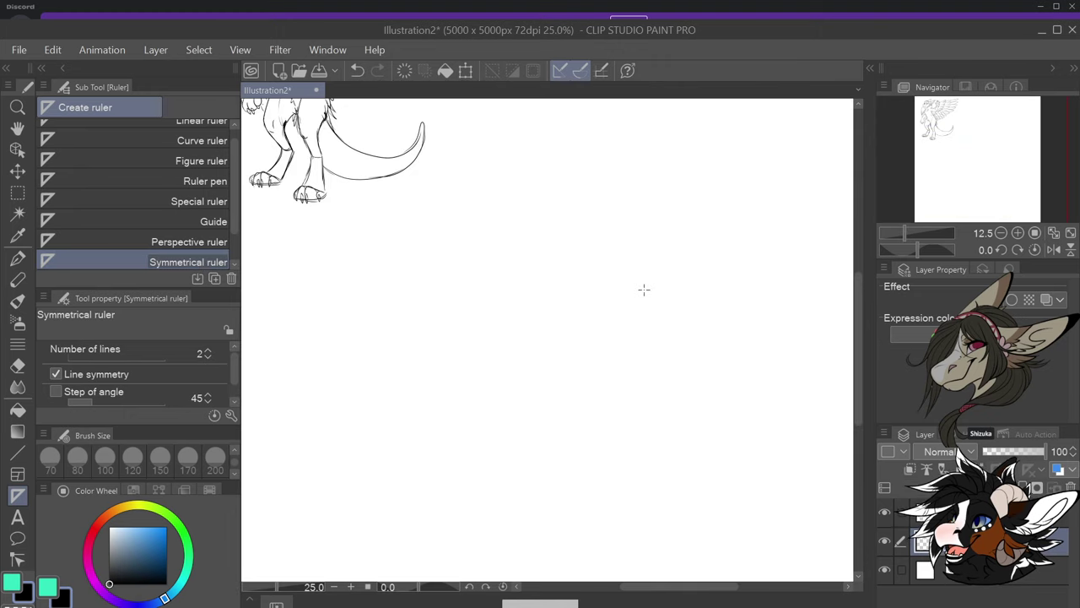
scroll(576, 202, up, 1)
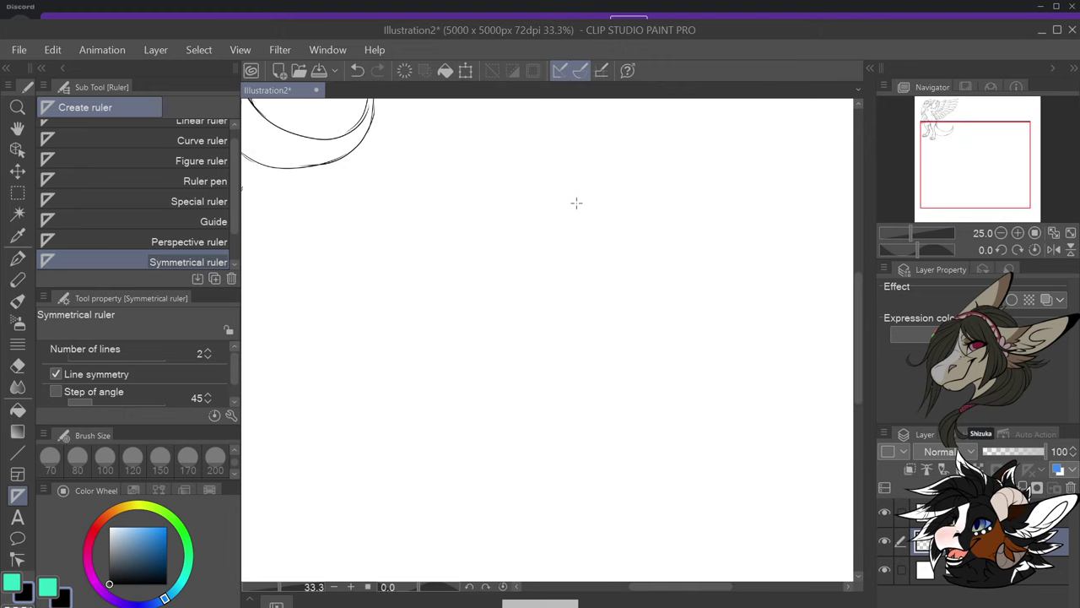
drag(520, 160, 520, 244)
scroll(524, 244, down, 3)
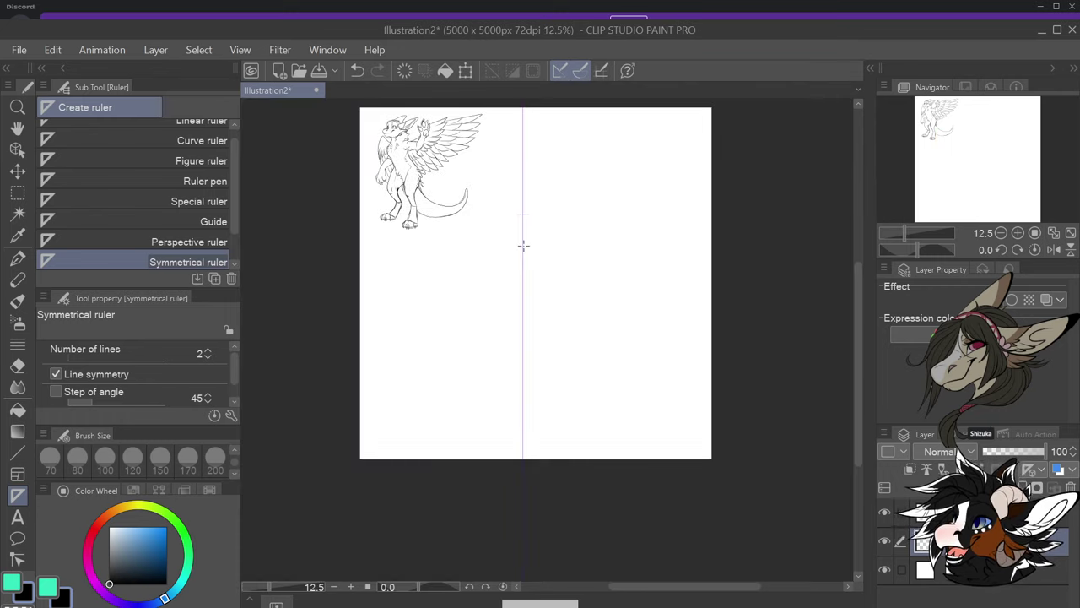
scroll(525, 245, up, 3)
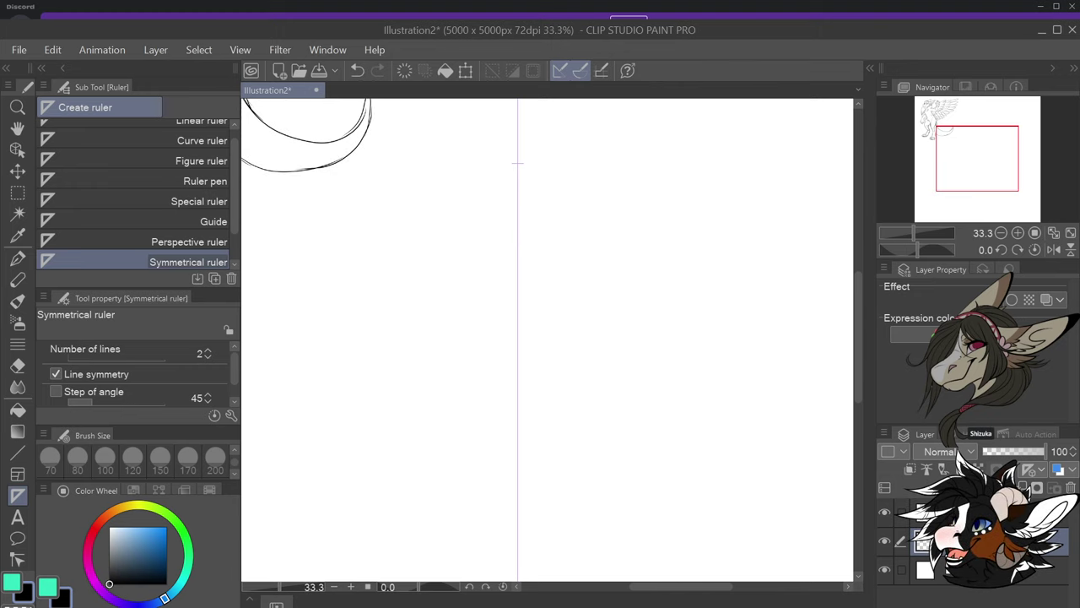
Make the empty top layer the active drawing layer
key(ctrl+z)
click(970, 541)
click(886, 540)
click(886, 540)
click(1022, 513)
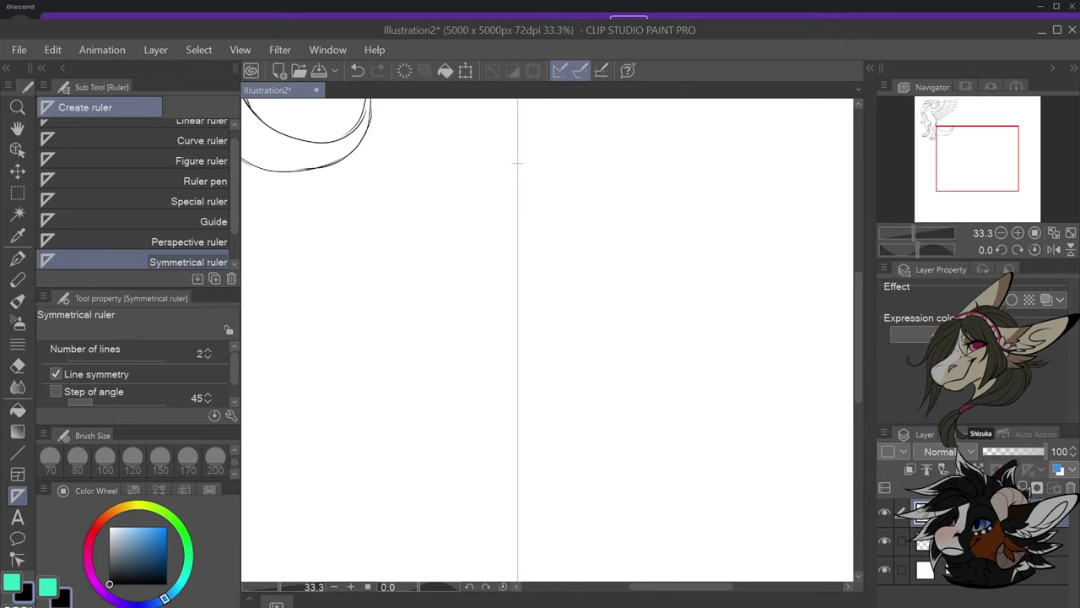
Try to sketch a mirrored, rounded arch with straight sides across the symmetry axis using the G-pen
click(16, 259)
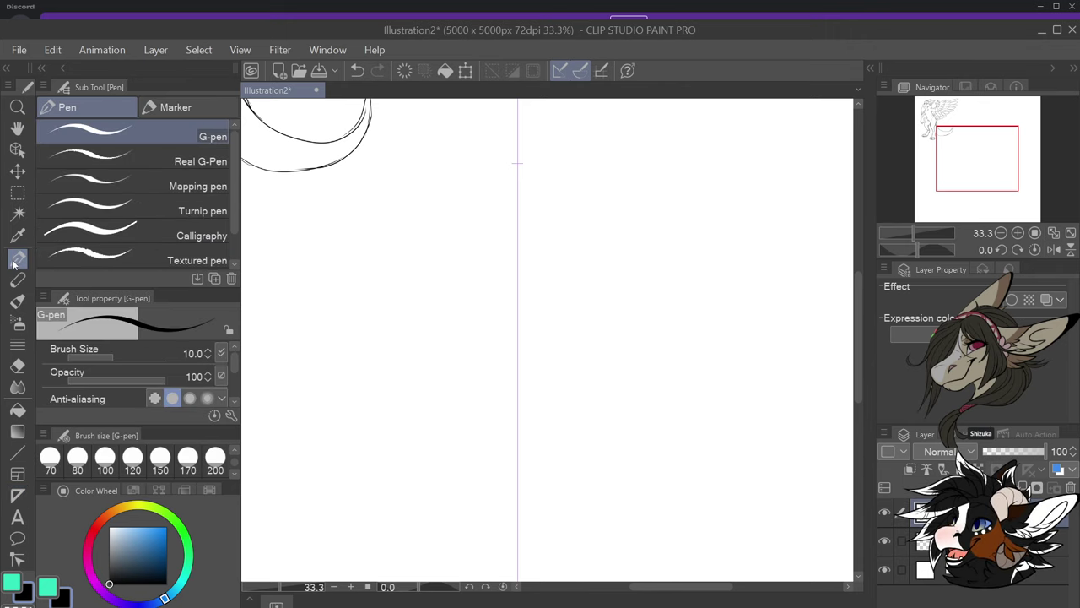
mouse_move(497, 183)
mouse_down()
mouse_move(520, 174)
mouse_move(490, 192)
mouse_move(500, 183)
mouse_move(479, 267)
mouse_up()
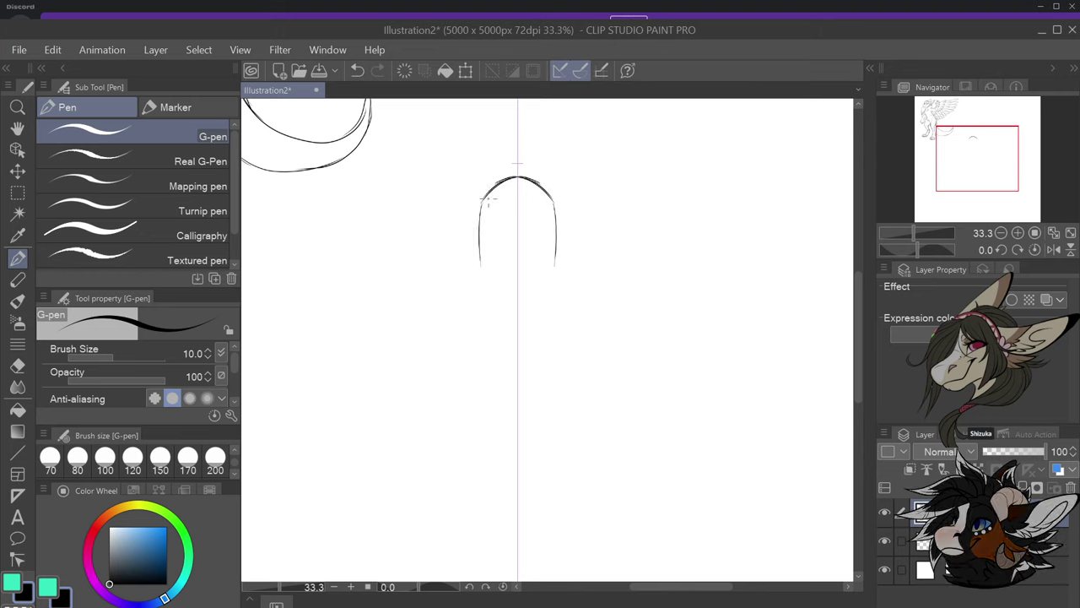
drag(483, 202, 479, 283)
key(ctrl+z)
key(ctrl+z)
key(ctrl+z)
key(ctrl+z)
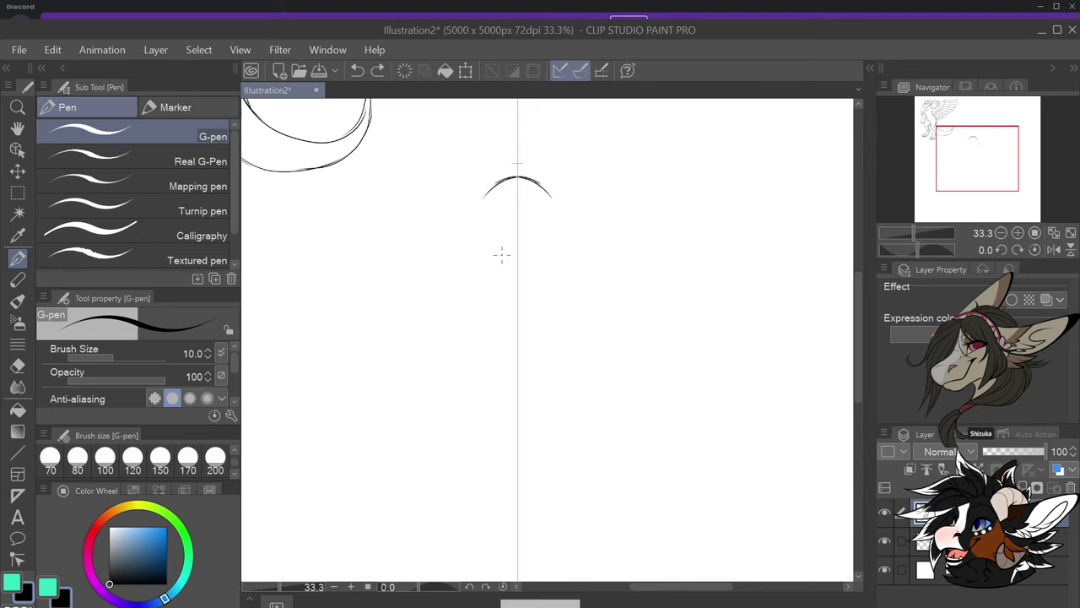
scroll(558, 293, down, 3)
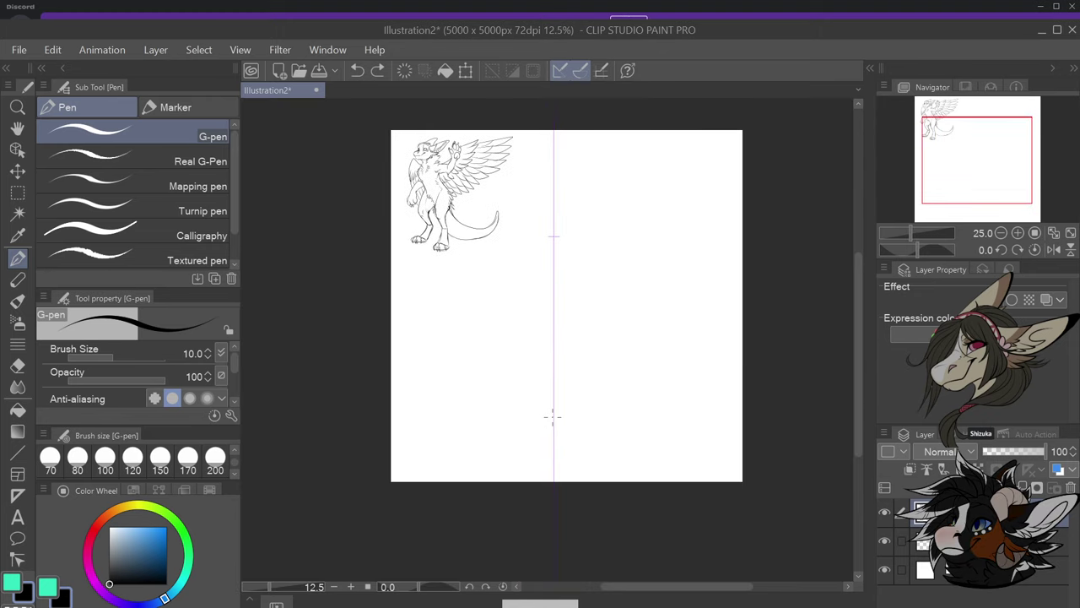
Try to sketch a long mirrored teardrop outline from a rounded arch down to a narrow point on the symmetry axis
scroll(554, 412, up, 2)
drag(530, 176, 556, 168)
mouse_move(554, 168)
mouse_down()
mouse_move(522, 190)
mouse_move(520, 254)
mouse_up()
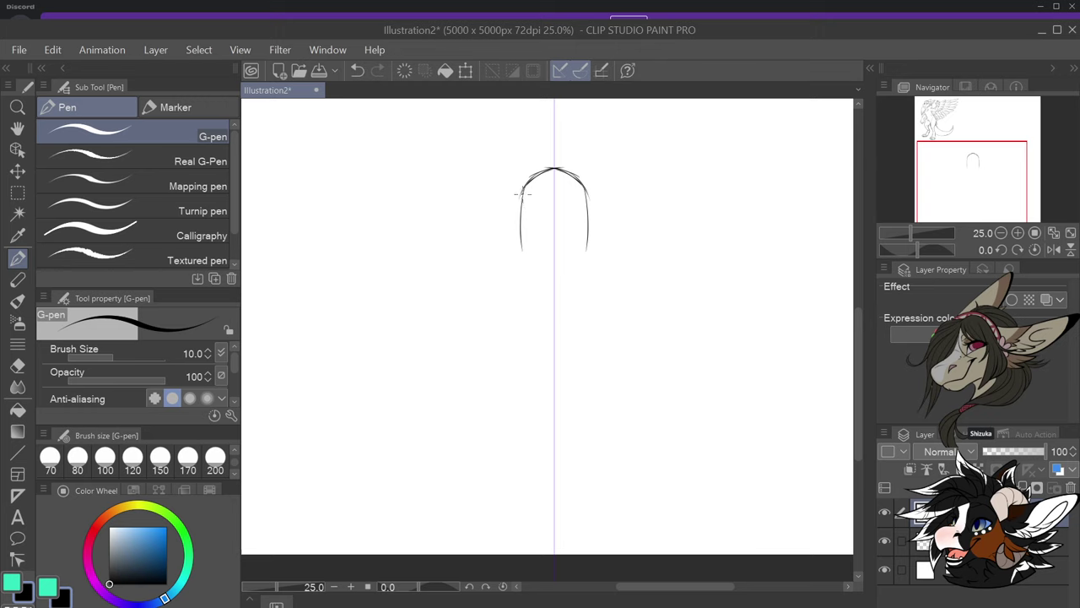
drag(523, 193, 525, 301)
drag(521, 215, 532, 320)
mouse_move(522, 249)
mouse_down()
mouse_move(531, 307)
mouse_move(524, 252)
mouse_move(544, 377)
mouse_up()
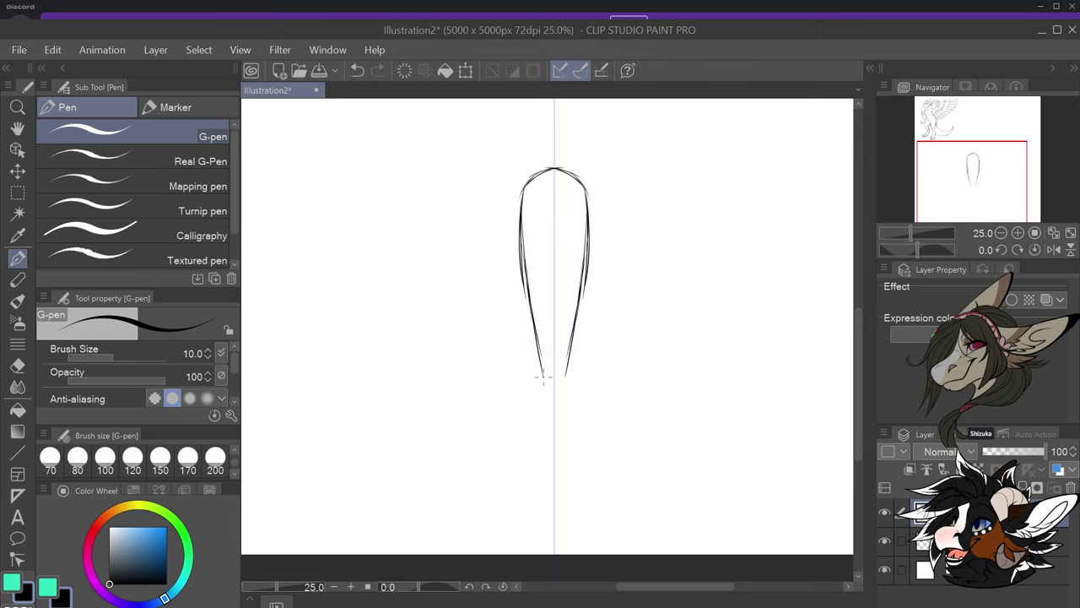
drag(528, 301, 542, 393)
drag(523, 275, 549, 414)
drag(538, 375, 547, 457)
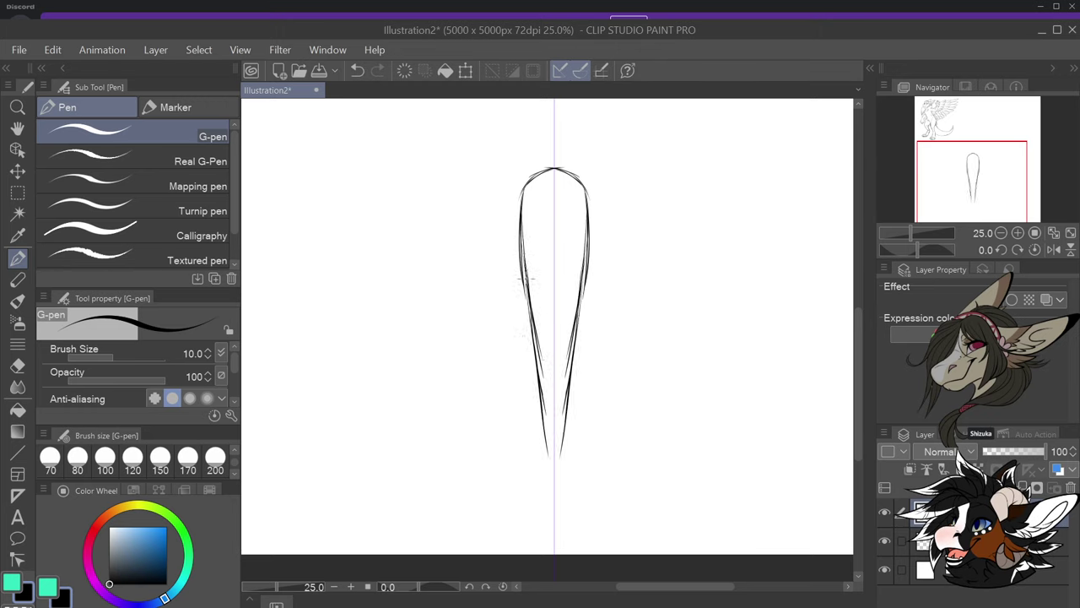
drag(529, 353, 546, 478)
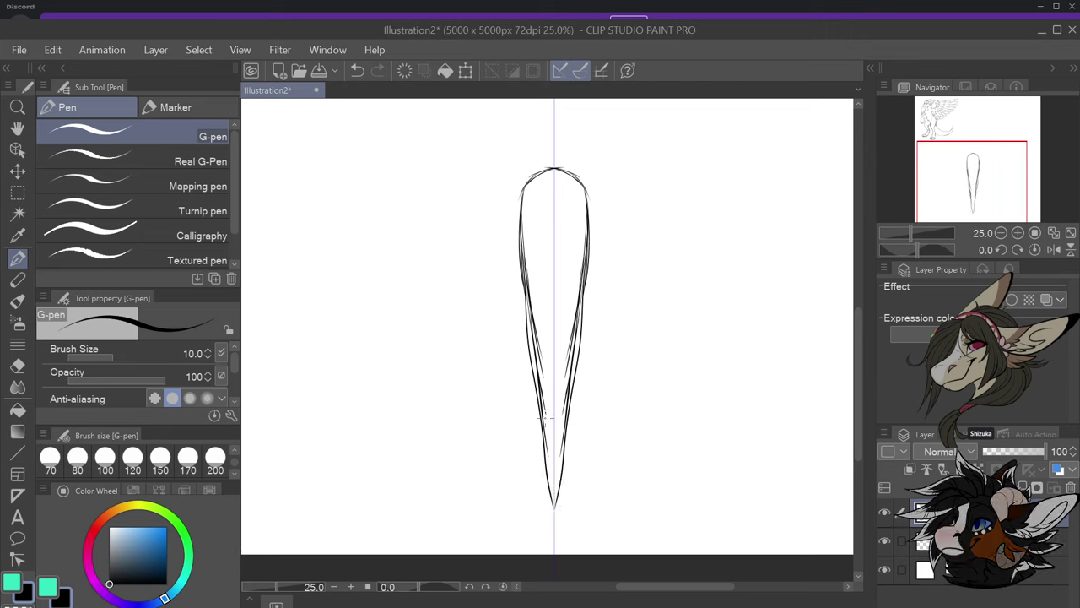
Undo the strokes of the teardrop outline
key(ctrl+z)
key(ctrl+z)
key(ctrl+z)
key(ctrl+z)
key(ctrl+z)
key(ctrl+z)
key(ctrl+z)
key(ctrl+z)
key(ctrl+z)
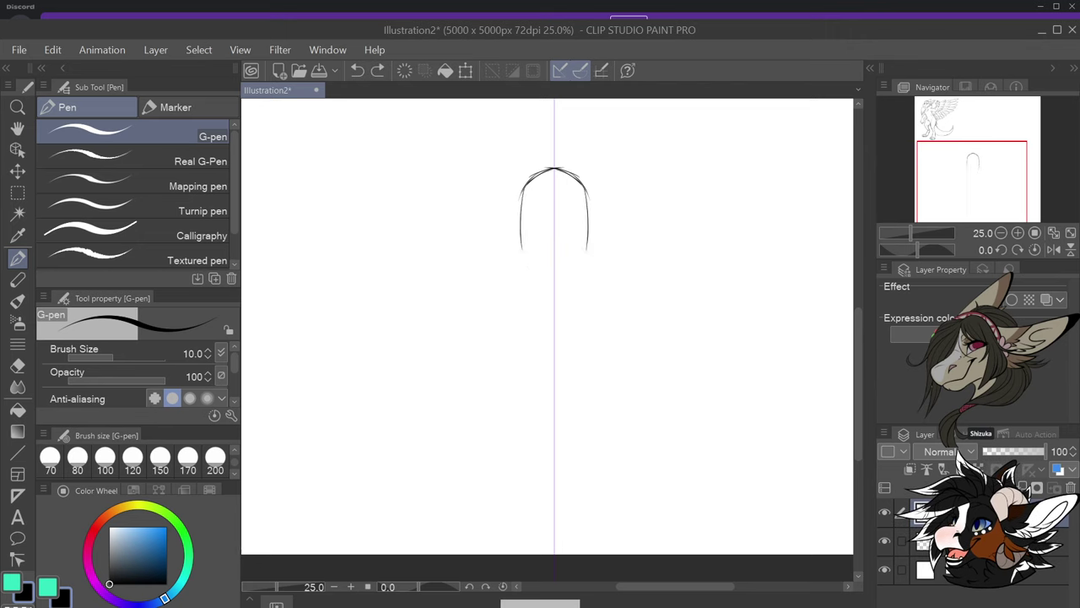
key(ctrl+z)
key(ctrl+z)
key(ctrl+z)
Sketch a long, narrow mirrored tail shape with a smooth rounded end that tapers to a point on the symmetry axis
scroll(562, 144, down, 5)
scroll(564, 137, up, 5)
mouse_move(522, 168)
mouse_down()
mouse_move(540, 160)
mouse_move(525, 166)
mouse_move(511, 228)
mouse_move(521, 355)
mouse_up()
mouse_move(518, 228)
mouse_down()
mouse_move(547, 482)
mouse_move(520, 322)
mouse_move(512, 214)
mouse_move(522, 178)
mouse_up()
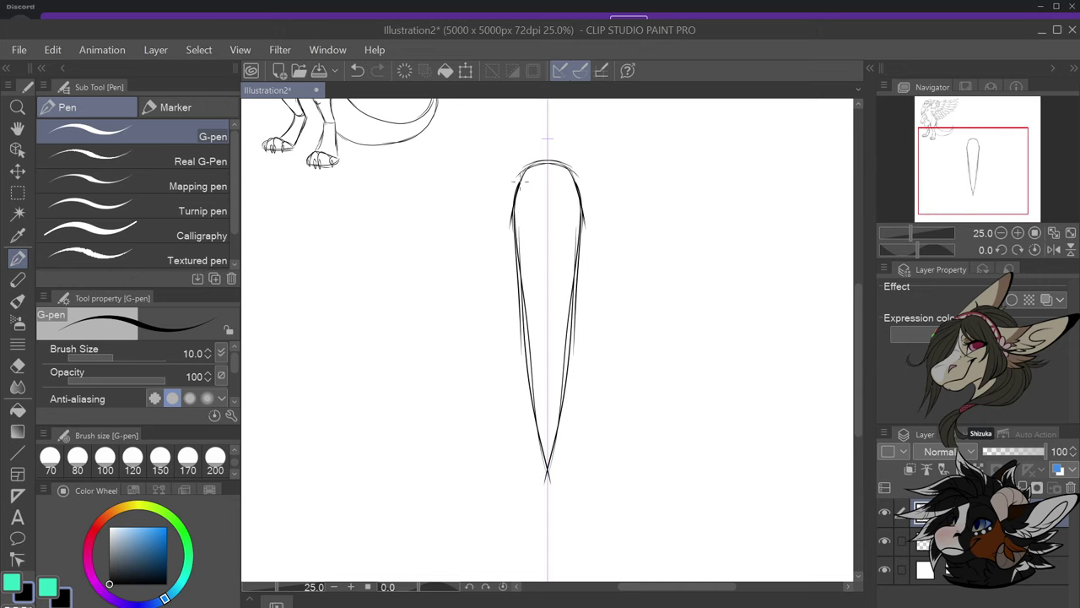
scroll(543, 380, down, 3)
scroll(544, 403, up, 3)
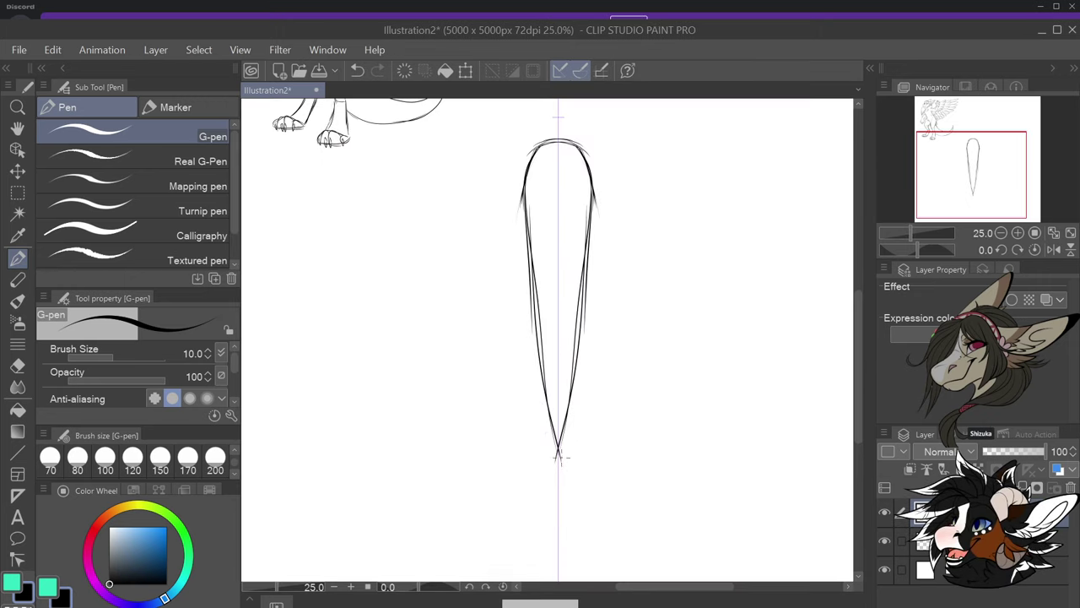
drag(551, 499, 562, 471)
Add a new layer and sketch a mirrored central pair of long feathers hanging from the tail shape's pointed tip
key(ctrl+shift+n)
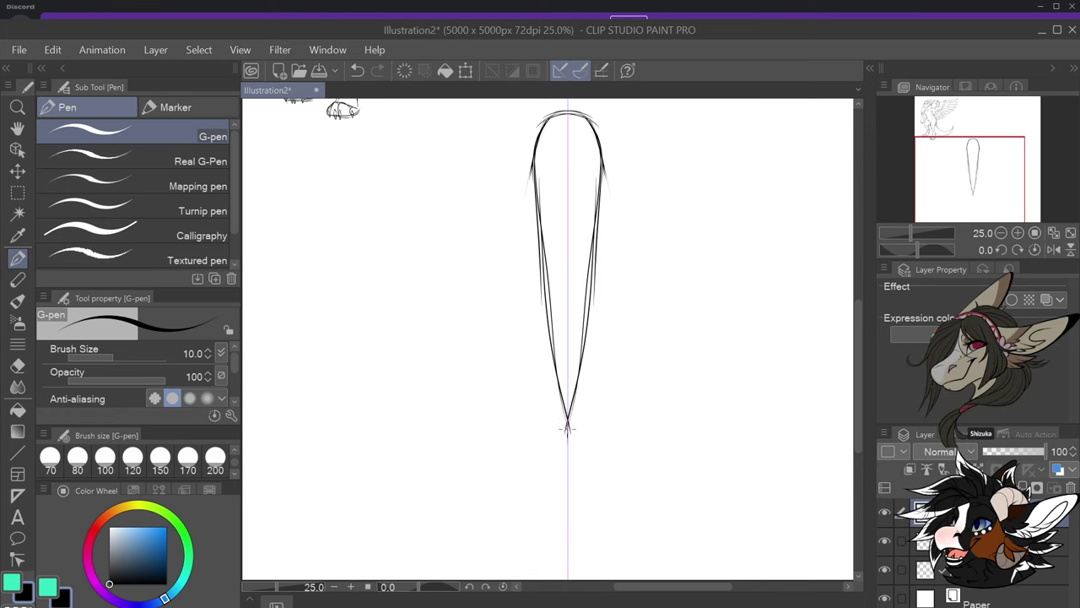
mouse_move(568, 426)
mouse_down()
mouse_move(561, 535)
mouse_move(546, 492)
mouse_up()
mouse_move(560, 536)
mouse_down()
mouse_move(537, 480)
mouse_move(540, 493)
mouse_move(557, 410)
mouse_up()
drag(593, 458, 581, 408)
drag(541, 442, 560, 406)
drag(588, 435, 576, 407)
drag(550, 433, 561, 397)
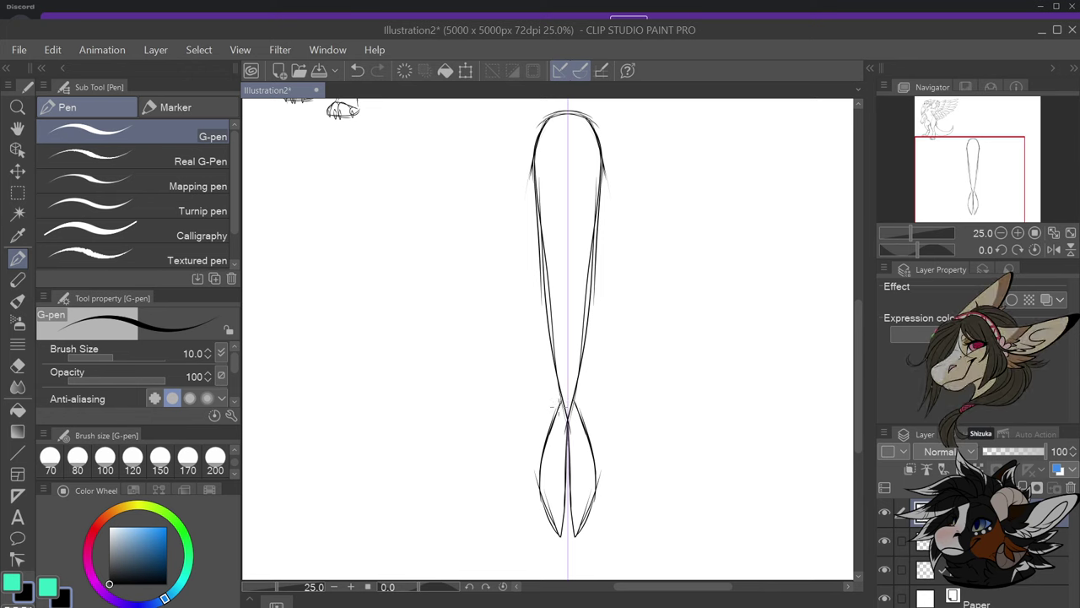
Add overlapping mirrored feathers up both sides of the tail tip and shorter rounded feathers over its centre
mouse_move(540, 496)
mouse_down()
mouse_move(523, 440)
mouse_move(515, 466)
mouse_move(550, 390)
mouse_up()
drag(529, 430, 555, 383)
drag(608, 435, 580, 383)
mouse_move(519, 452)
mouse_down()
mouse_move(512, 418)
mouse_move(551, 357)
mouse_up()
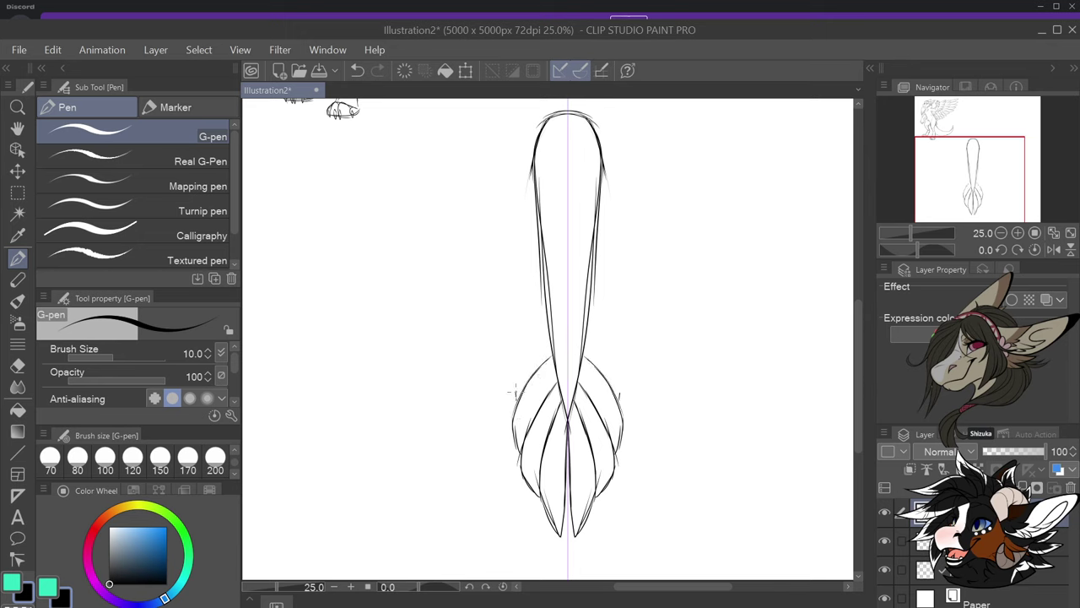
mouse_move(516, 392)
mouse_down()
mouse_move(552, 333)
mouse_move(525, 359)
mouse_move(538, 332)
mouse_up()
drag(606, 348, 590, 329)
mouse_move(528, 348)
mouse_down()
mouse_move(559, 317)
mouse_move(537, 327)
mouse_move(556, 326)
mouse_move(535, 360)
mouse_move(545, 350)
mouse_move(533, 373)
mouse_move(553, 340)
mouse_move(535, 410)
mouse_move(558, 386)
mouse_move(538, 435)
mouse_up()
mouse_move(557, 385)
mouse_down()
mouse_move(538, 418)
mouse_move(542, 441)
mouse_move(556, 434)
mouse_up()
mouse_move(586, 467)
mouse_down()
mouse_move(578, 434)
mouse_move(566, 469)
mouse_up()
mouse_move(549, 434)
mouse_down()
mouse_move(567, 472)
mouse_move(551, 466)
mouse_up()
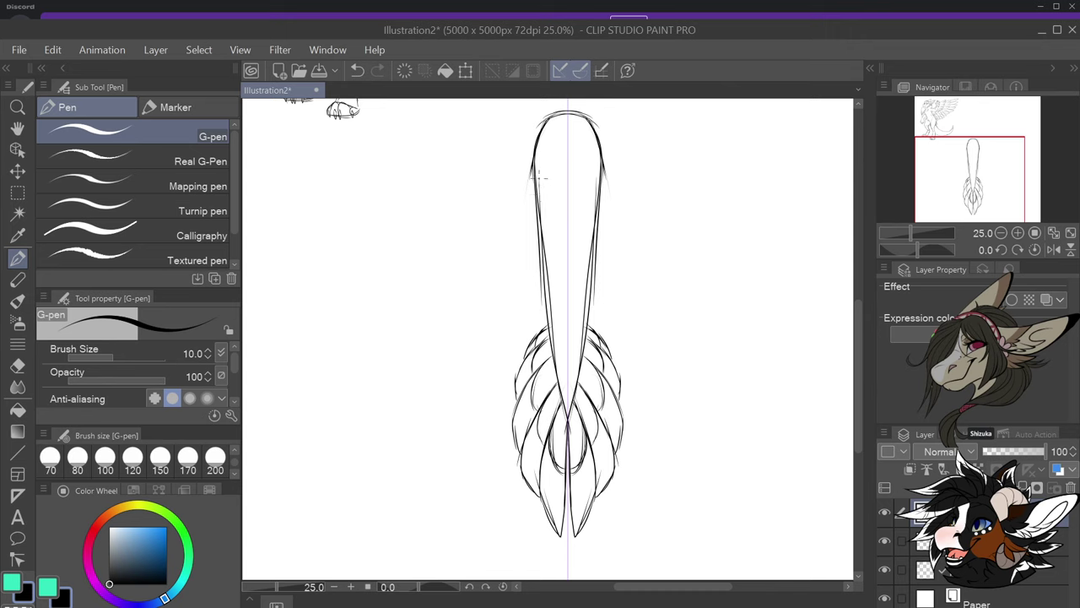
Sketch mirrored side feathers along the upper tail shape, with small feather strokes running down inside its edges
drag(534, 150, 512, 185)
key(ctrl+z)
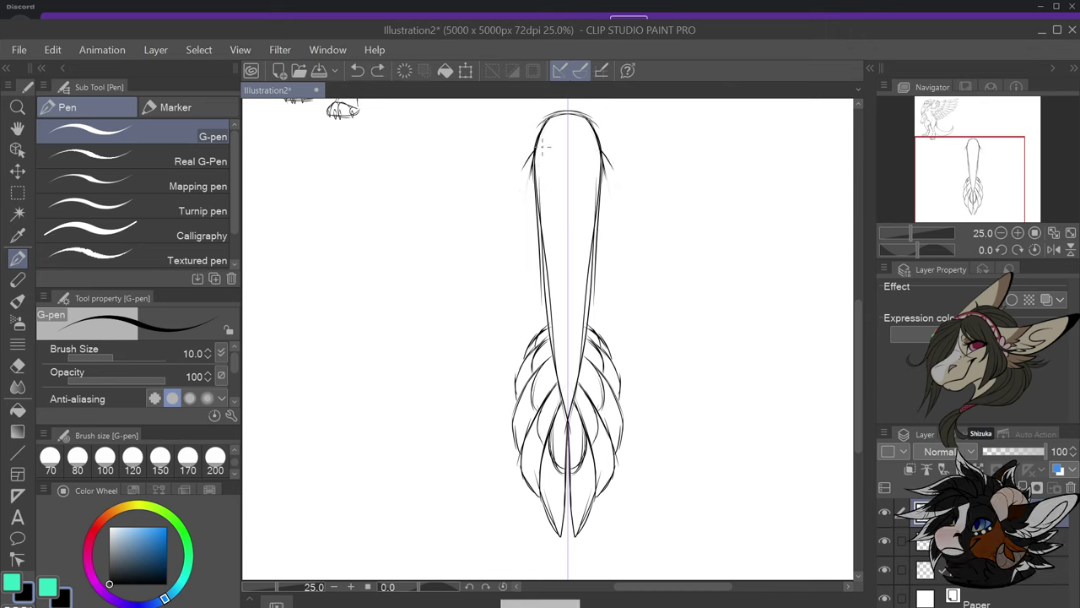
mouse_move(537, 147)
mouse_down()
mouse_move(510, 194)
mouse_move(509, 203)
mouse_move(542, 173)
mouse_move(517, 229)
mouse_up()
mouse_move(518, 231)
mouse_down()
mouse_move(531, 207)
mouse_move(529, 258)
mouse_up()
drag(545, 214, 527, 252)
mouse_move(547, 214)
mouse_down()
mouse_move(532, 245)
mouse_move(537, 271)
mouse_up()
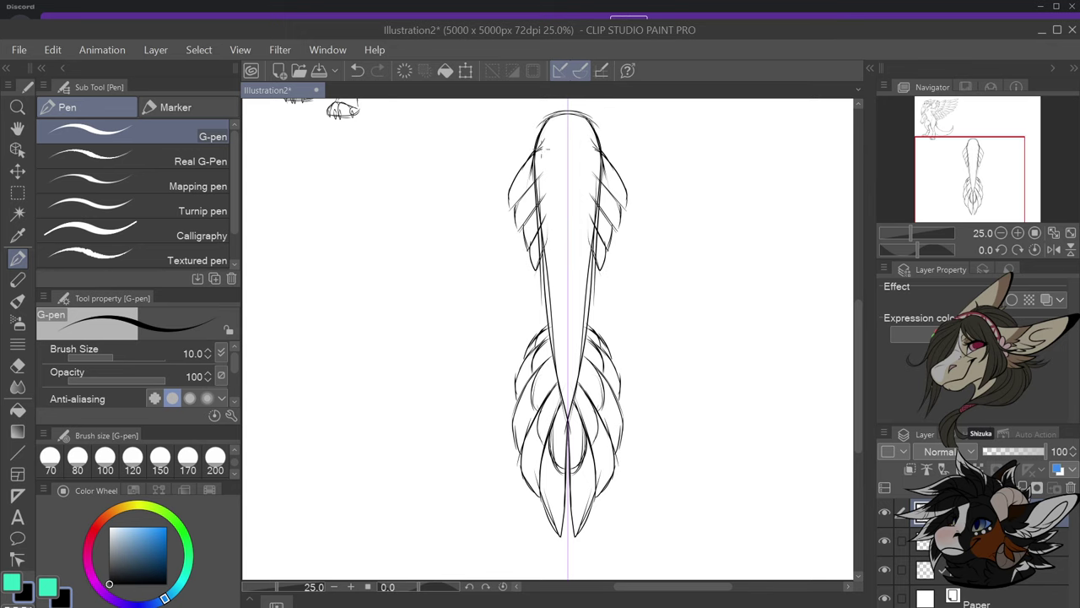
drag(547, 146, 545, 234)
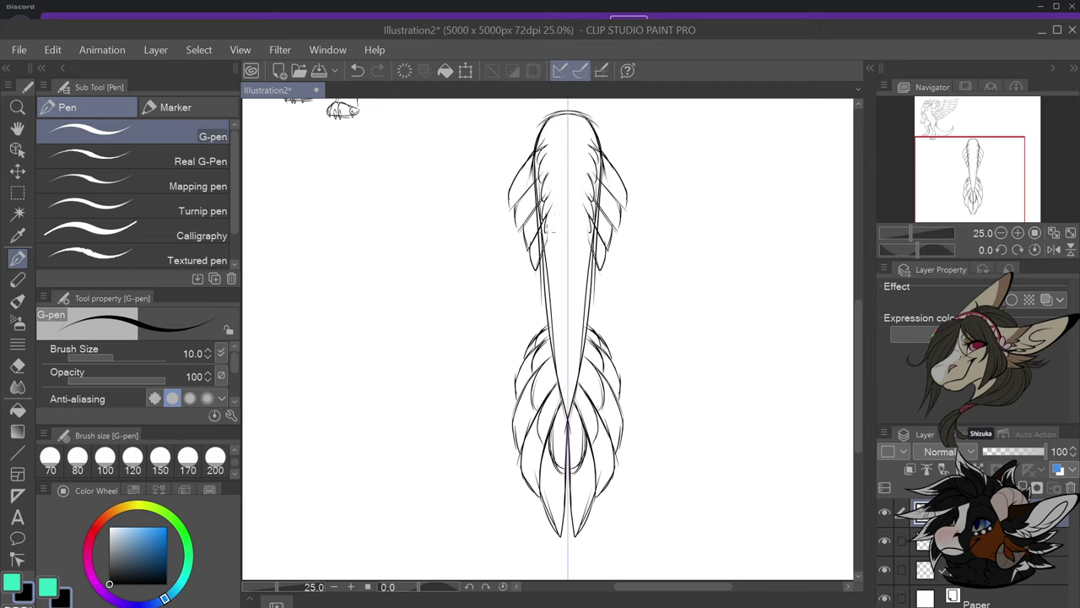
mouse_move(536, 152)
mouse_down()
mouse_move(525, 192)
mouse_move(533, 269)
mouse_move(523, 216)
mouse_up()
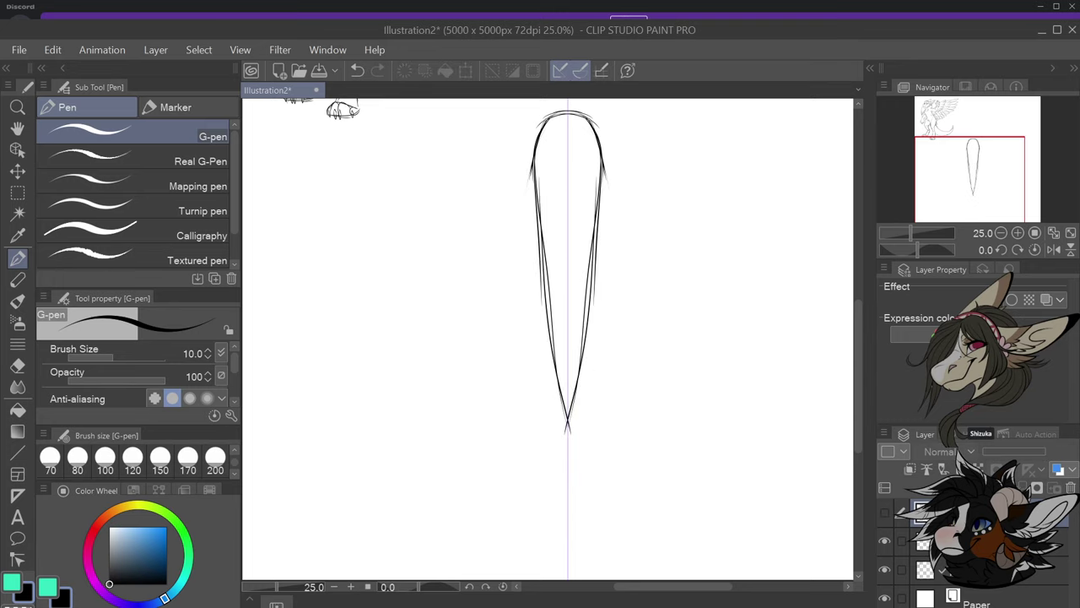
Add another new layer and sketch mirrored feathers splaying outward from the tail shape's pointed tip in an inverted V
click(937, 487)
scroll(637, 369, down, 2)
scroll(602, 390, up, 2)
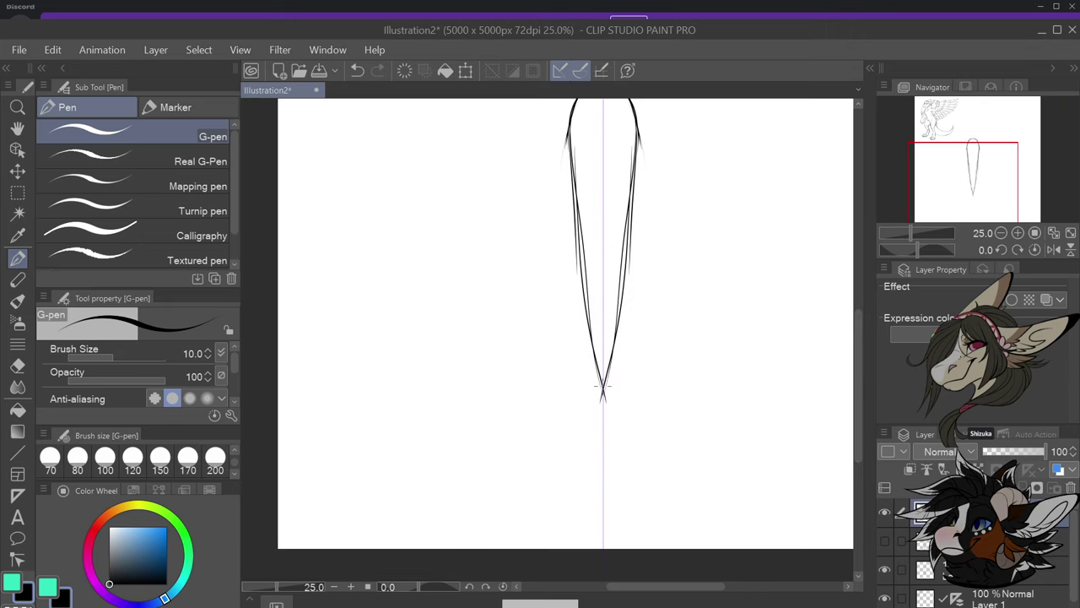
mouse_move(603, 387)
mouse_down()
mouse_move(550, 490)
mouse_move(537, 470)
mouse_up()
key(ctrl+z)
key(ctrl+z)
key(ctrl+z)
key(ctrl+z)
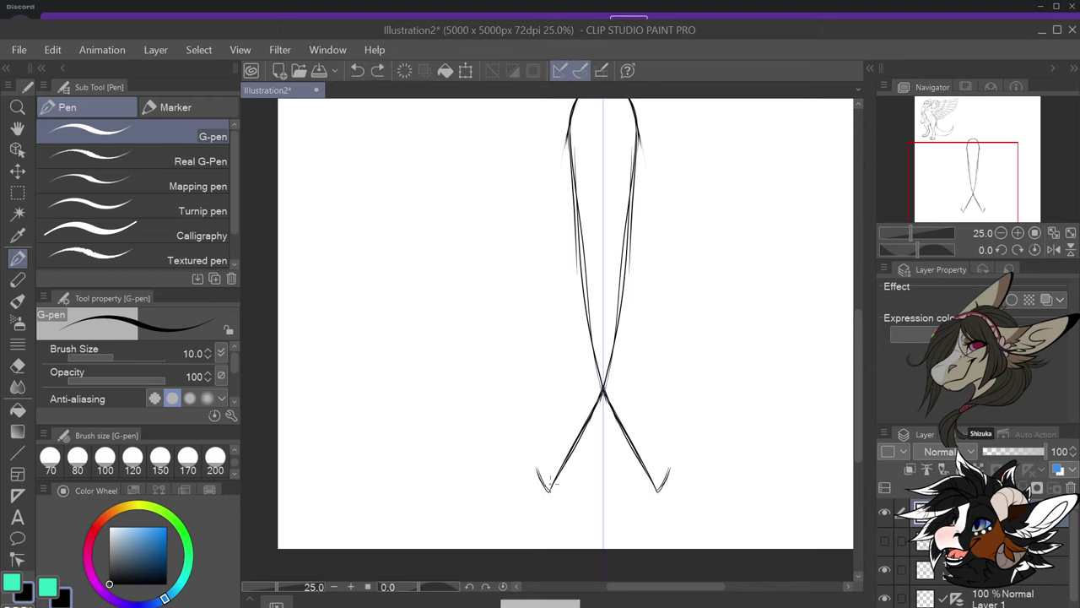
mouse_move(547, 491)
mouse_down()
mouse_move(547, 429)
mouse_move(537, 459)
mouse_move(596, 369)
mouse_move(544, 448)
mouse_move(550, 428)
mouse_move(537, 426)
mouse_move(539, 439)
mouse_move(537, 405)
mouse_move(566, 370)
mouse_up()
drag(540, 403, 585, 355)
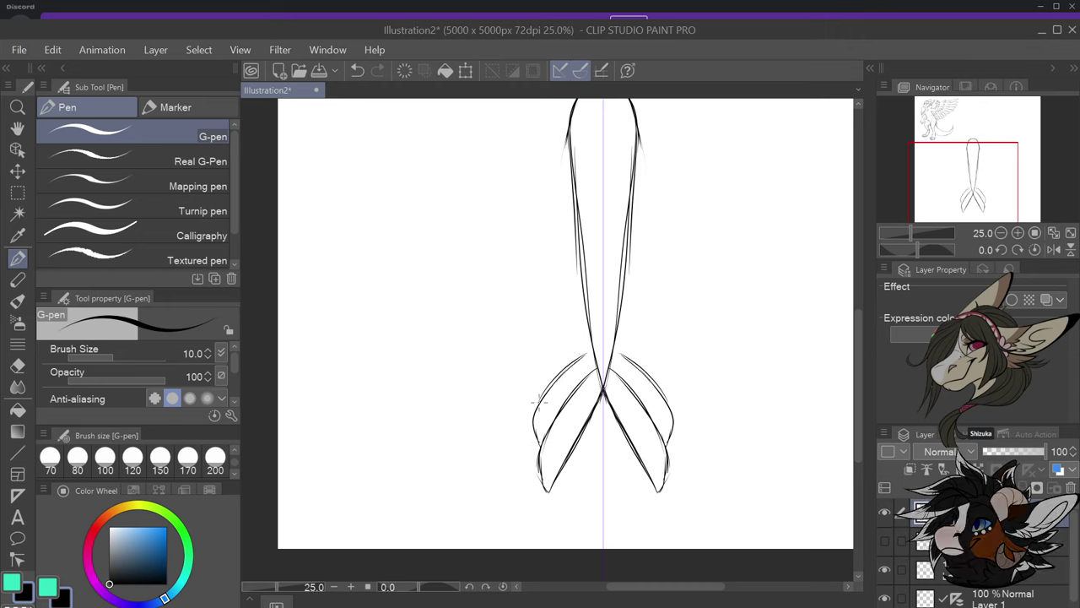
Continue the mirrored overlapping feathers up the sides of the tail tip and add shorter inner feathers and fine feather strokes
mouse_move(537, 403)
mouse_down()
mouse_move(541, 368)
mouse_move(582, 328)
mouse_move(557, 335)
mouse_move(588, 304)
mouse_up()
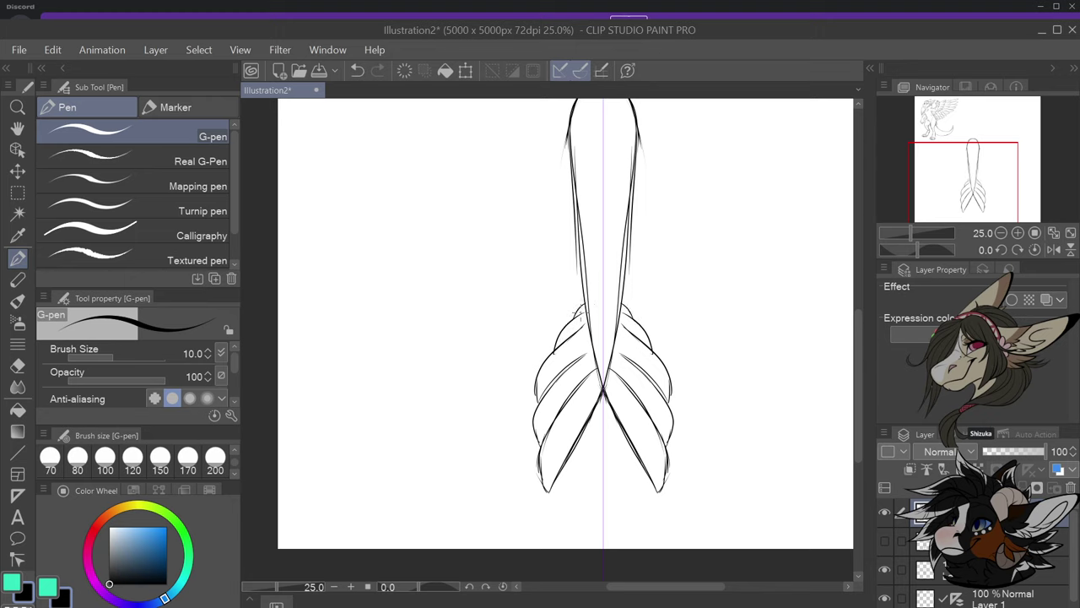
key(ctrl+z)
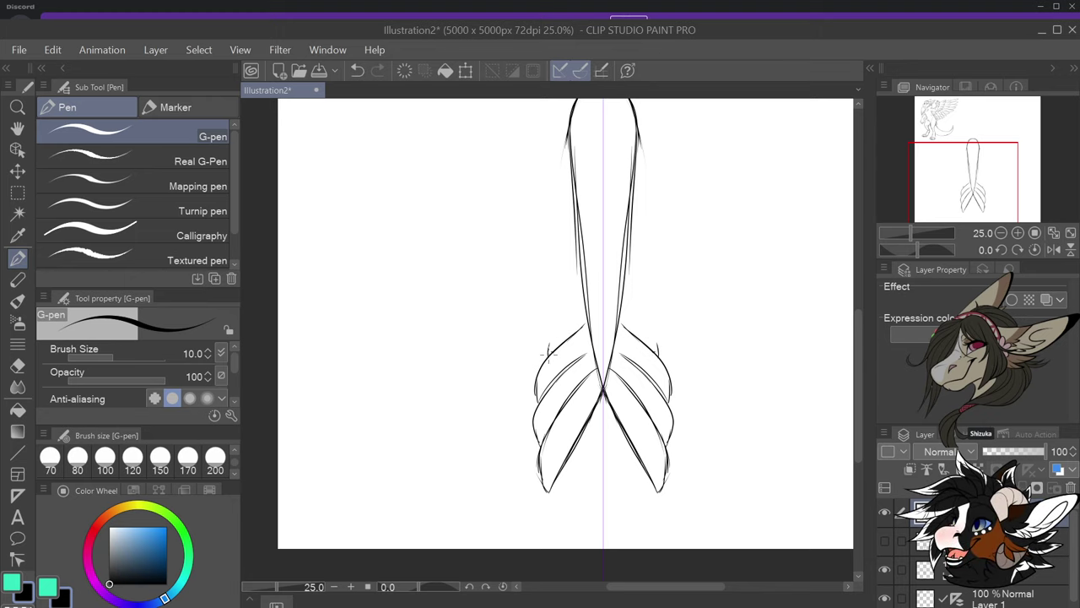
mouse_move(549, 355)
mouse_down()
mouse_move(587, 296)
mouse_move(565, 314)
mouse_move(571, 371)
mouse_move(555, 364)
mouse_move(590, 347)
mouse_move(566, 387)
mouse_move(581, 391)
mouse_move(591, 375)
mouse_move(571, 410)
mouse_move(566, 446)
mouse_up()
drag(575, 395, 567, 425)
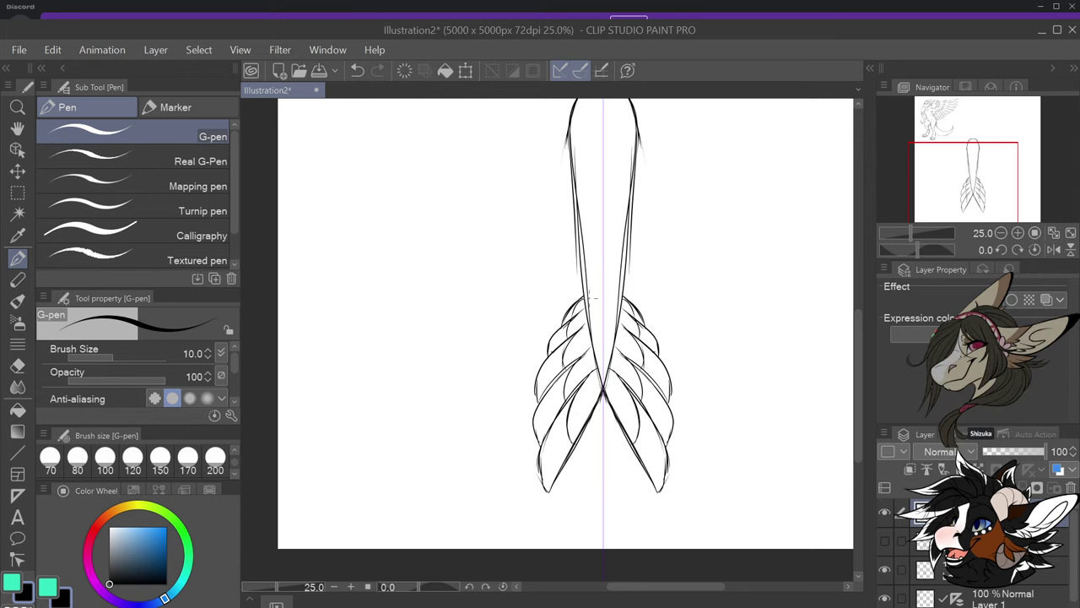
drag(592, 308, 585, 350)
mouse_move(599, 319)
mouse_down()
mouse_move(597, 369)
mouse_move(604, 343)
mouse_move(597, 382)
mouse_up()
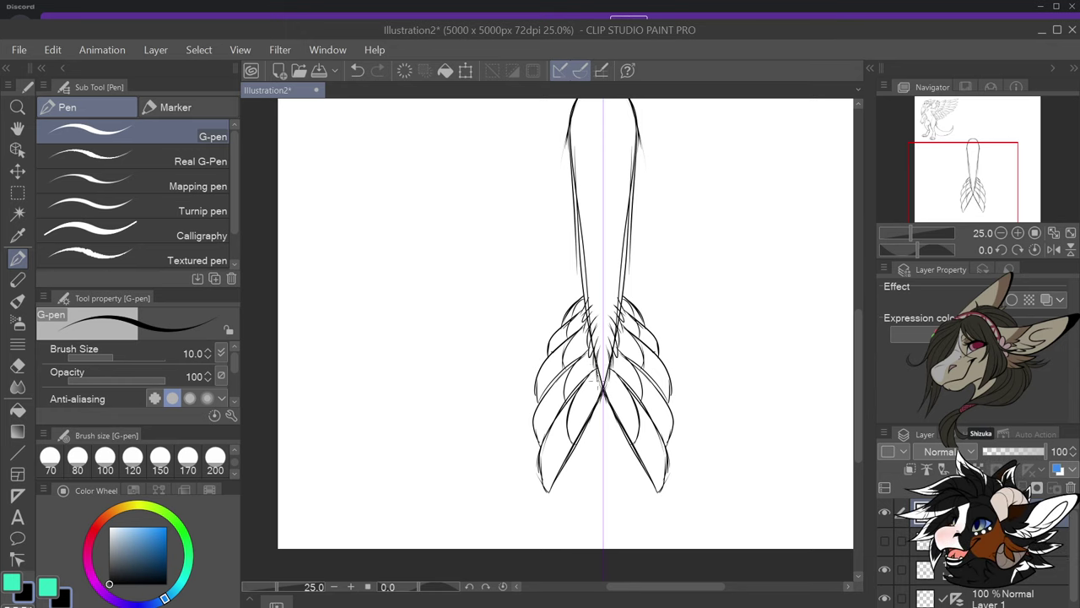
Sketch a mirrored pair of long plumes sweeping outward from beneath the tail feathers and curling upward to broad rounded ends
scroll(632, 419, down, 1)
scroll(630, 397, up, 1)
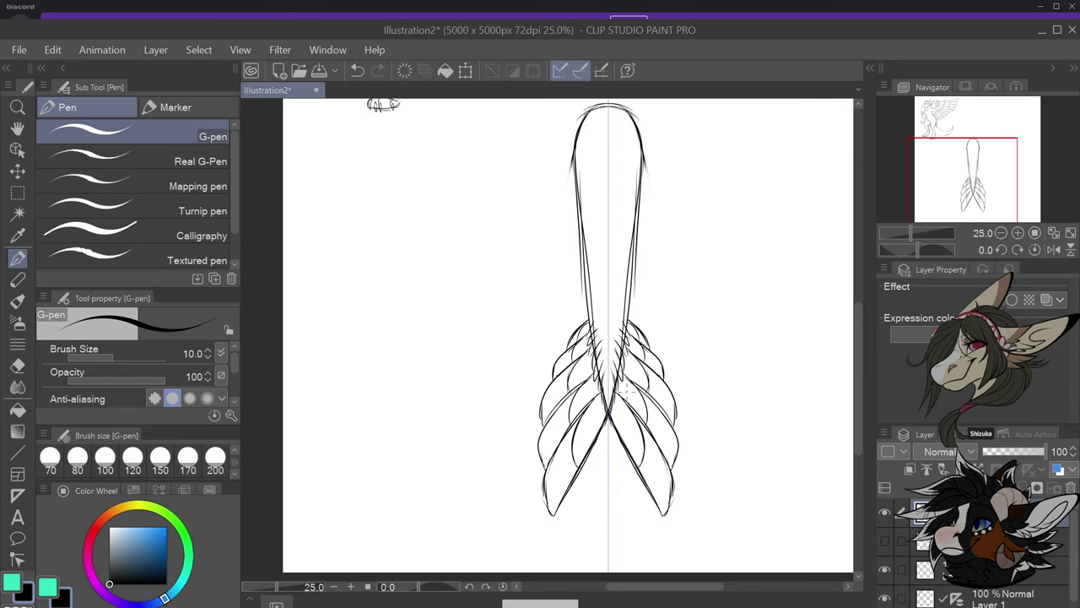
scroll(631, 356, down, 1)
scroll(616, 423, up, 1)
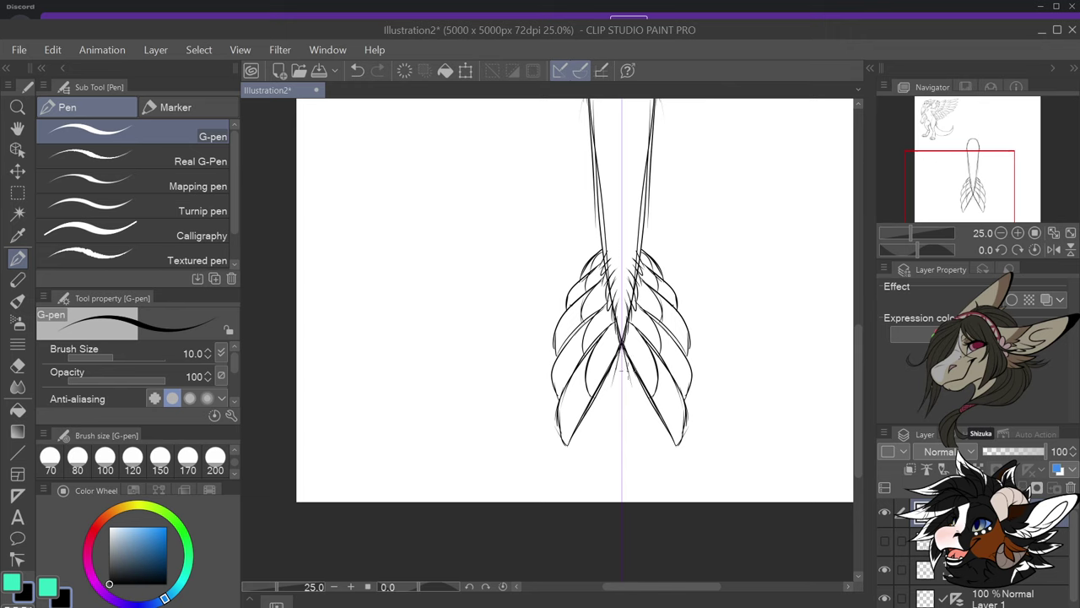
mouse_move(626, 371)
mouse_down()
mouse_move(661, 454)
mouse_move(652, 424)
mouse_move(680, 475)
mouse_move(672, 456)
mouse_move(721, 493)
mouse_move(779, 484)
mouse_move(815, 445)
mouse_up()
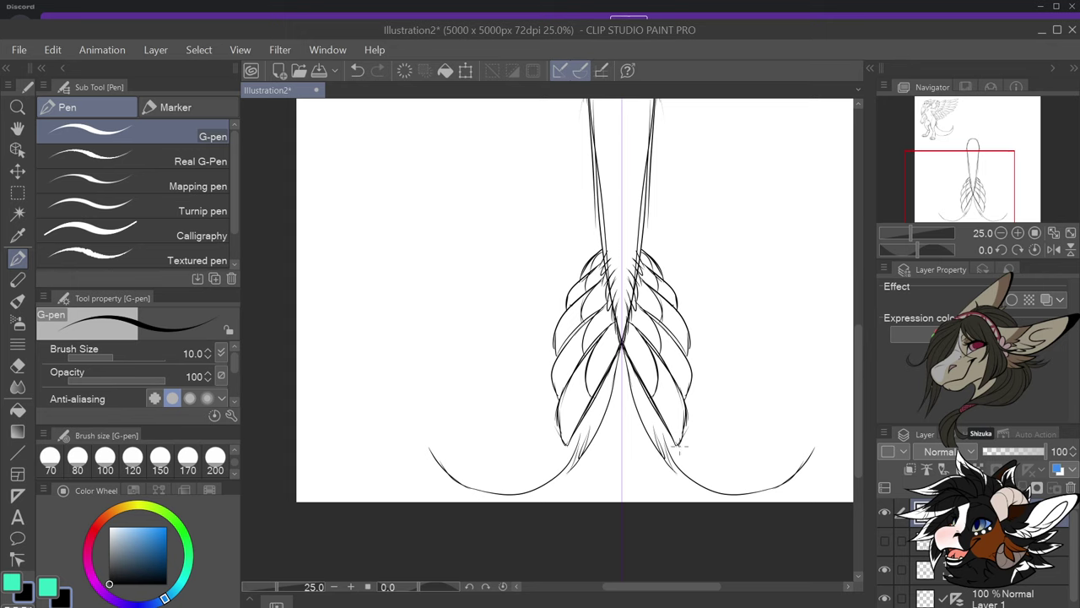
mouse_move(682, 445)
mouse_down()
mouse_move(769, 456)
mouse_move(797, 432)
mouse_move(813, 361)
mouse_up()
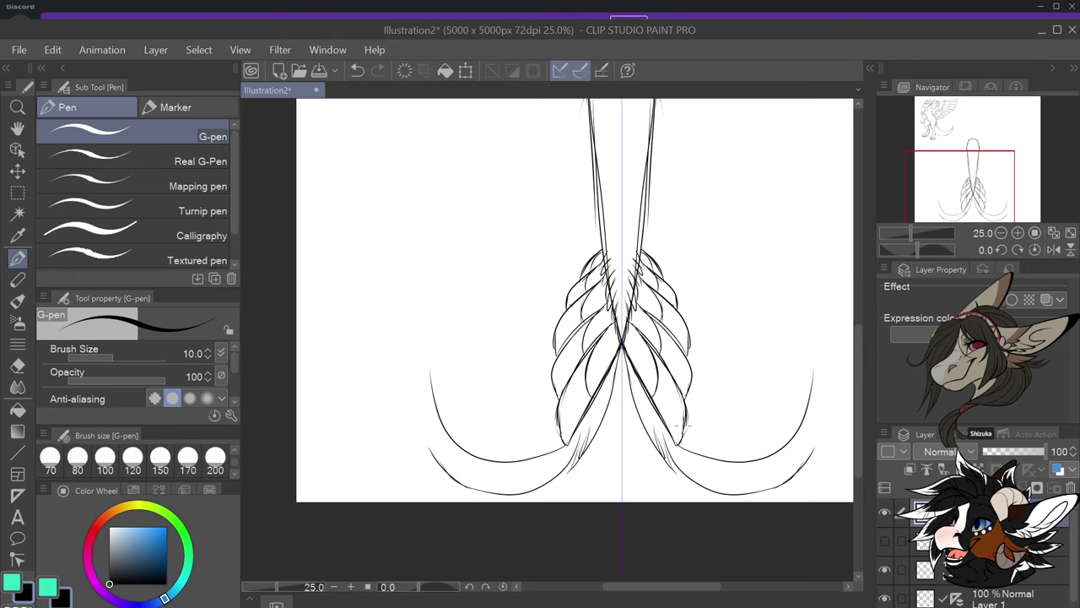
mouse_move(685, 426)
mouse_down()
mouse_move(715, 407)
mouse_move(700, 426)
mouse_up()
mouse_move(701, 428)
mouse_down()
mouse_move(723, 406)
mouse_move(750, 424)
mouse_move(766, 415)
mouse_move(778, 335)
mouse_move(812, 298)
mouse_move(841, 319)
mouse_move(839, 390)
mouse_move(807, 466)
mouse_up()
drag(827, 431, 805, 462)
scroll(723, 394, down, 4)
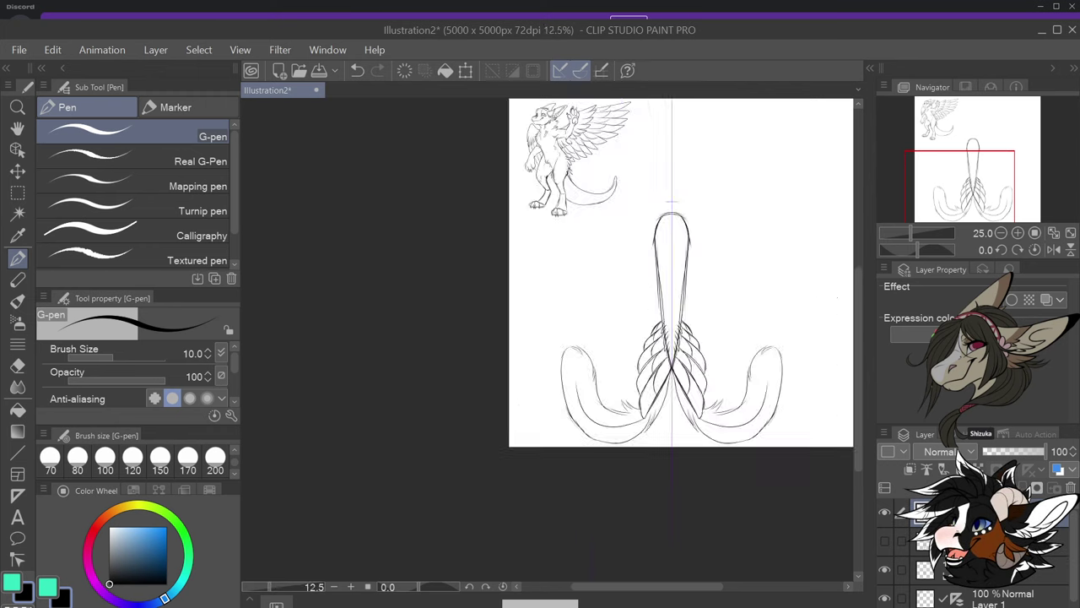
Draw concentric peacock-style eye spots in the rounded plume ends and add light barb lines along both plumes
scroll(774, 371, up, 2)
scroll(697, 428, up, 4)
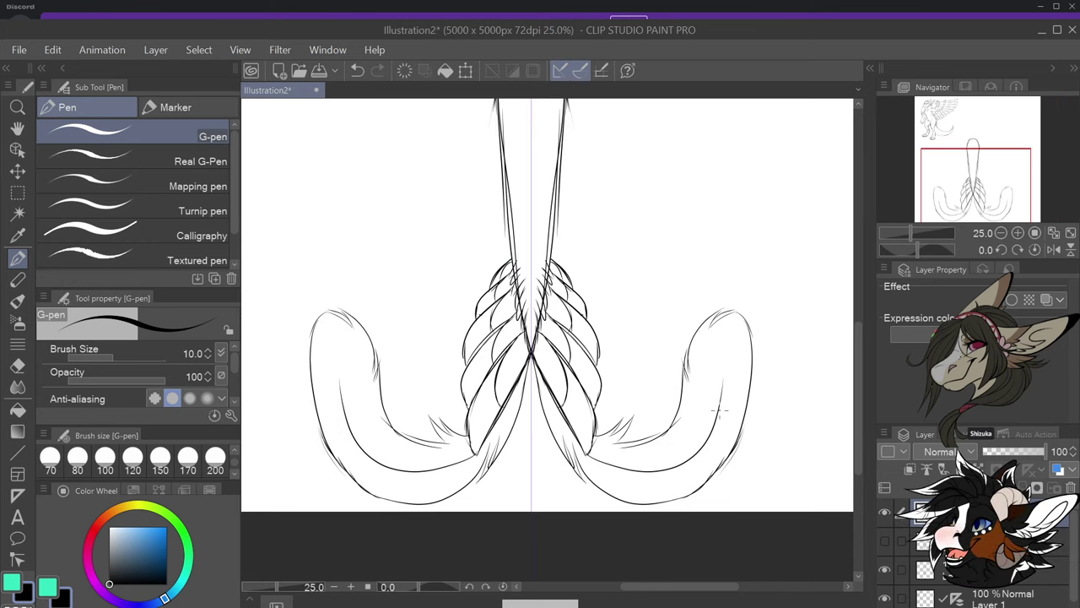
mouse_move(719, 410)
mouse_down()
mouse_move(740, 343)
mouse_move(724, 331)
mouse_move(693, 382)
mouse_up()
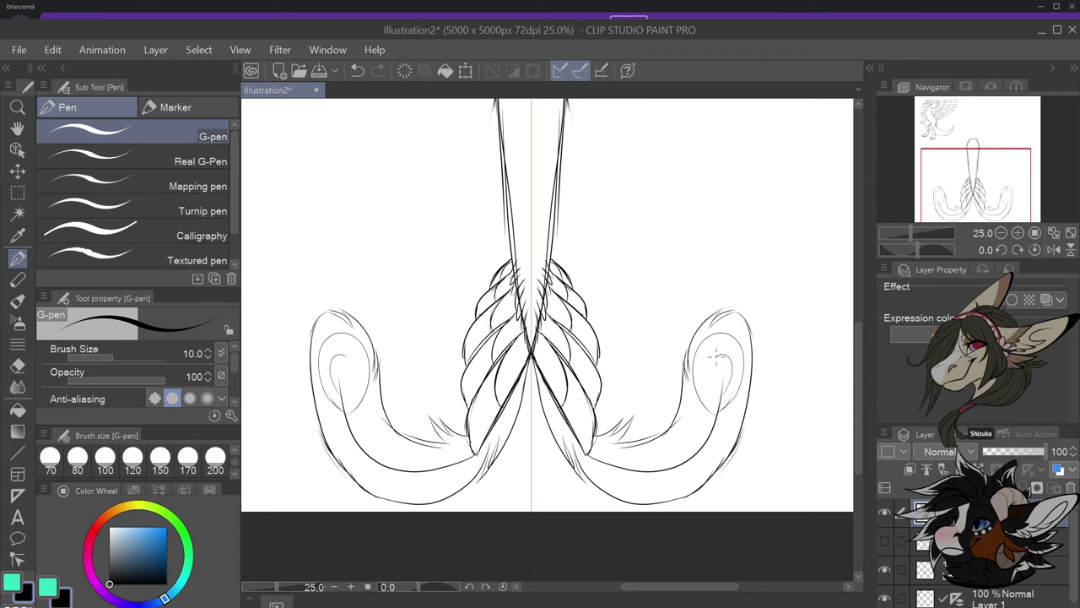
drag(715, 358, 711, 386)
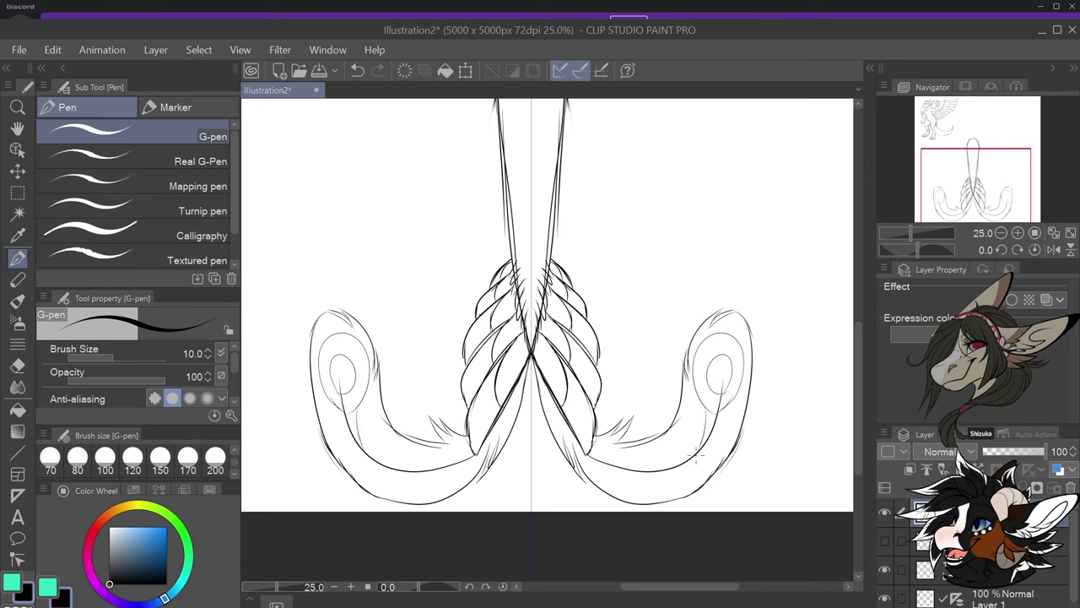
drag(697, 454, 727, 403)
drag(681, 440, 682, 413)
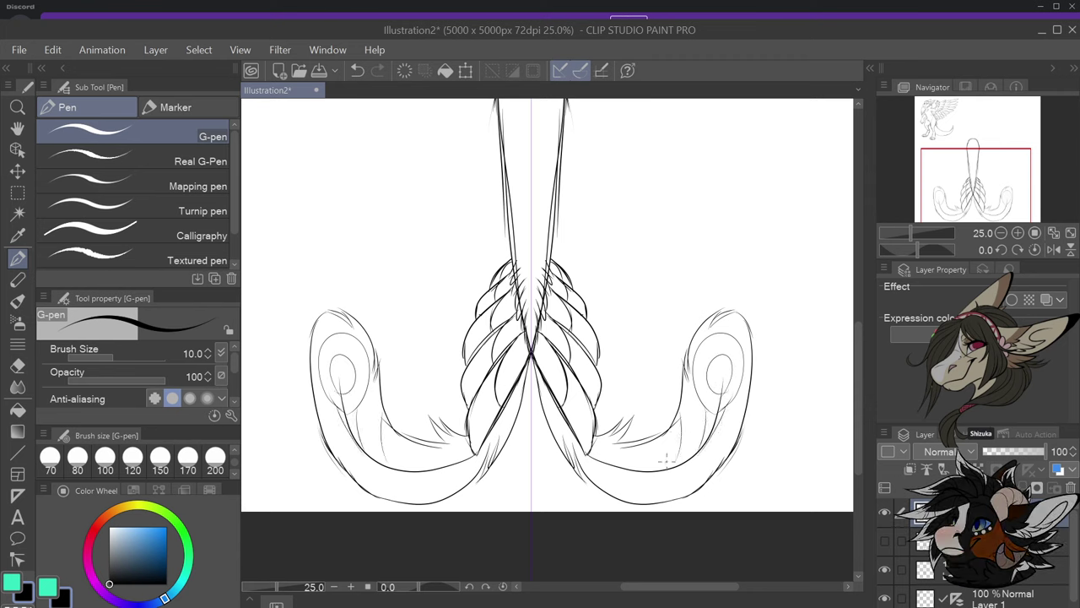
mouse_move(667, 467)
mouse_down()
mouse_move(648, 508)
mouse_move(637, 493)
mouse_move(651, 476)
mouse_move(658, 507)
mouse_move(625, 465)
mouse_up()
Sketch small tufts above the tail shape's rounded top and a mirrored fan of long feathers spreading down from them
scroll(645, 452, down, 2)
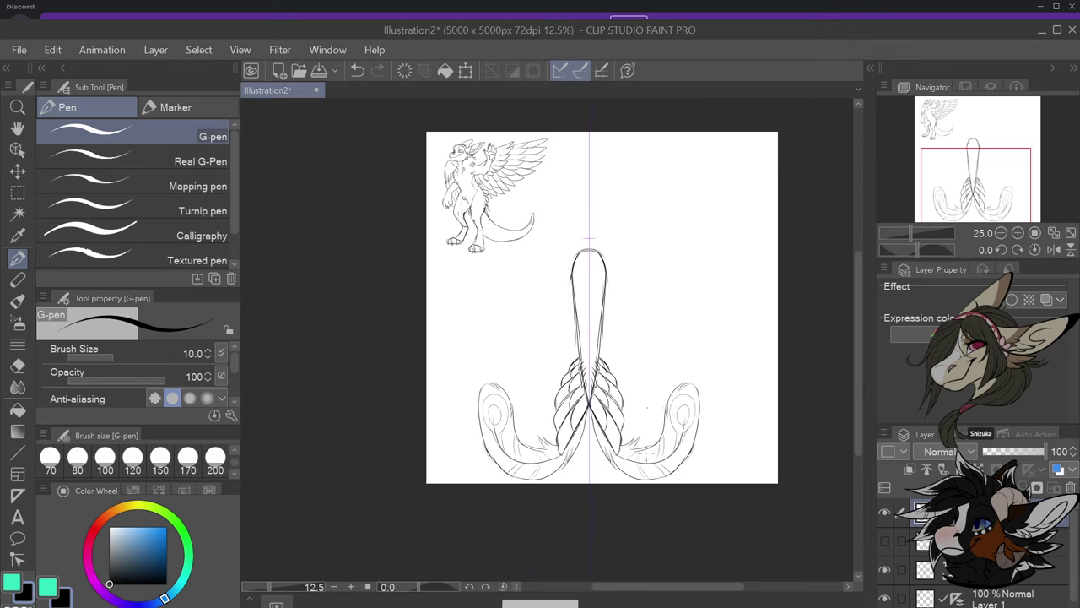
scroll(567, 233, up, 2)
mouse_move(591, 224)
mouse_down()
mouse_move(580, 242)
mouse_move(590, 243)
mouse_up()
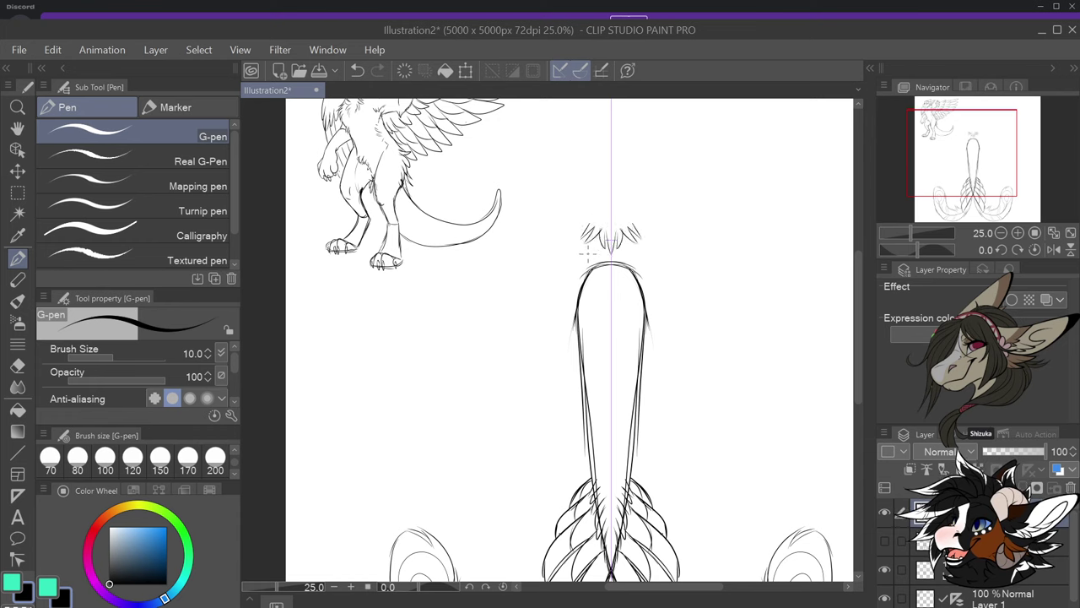
drag(568, 245, 540, 299)
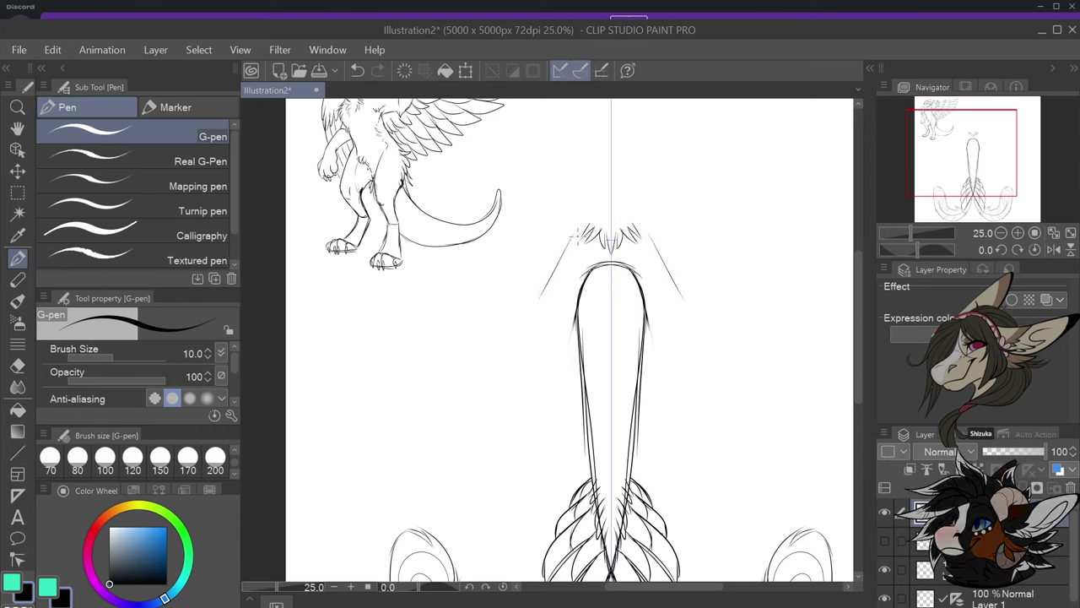
key(ctrl+z)
drag(567, 240, 479, 357)
mouse_move(607, 246)
mouse_down()
mouse_move(591, 388)
mouse_move(615, 382)
mouse_move(585, 379)
mouse_move(594, 387)
mouse_move(583, 388)
mouse_move(557, 376)
mouse_move(563, 331)
mouse_up()
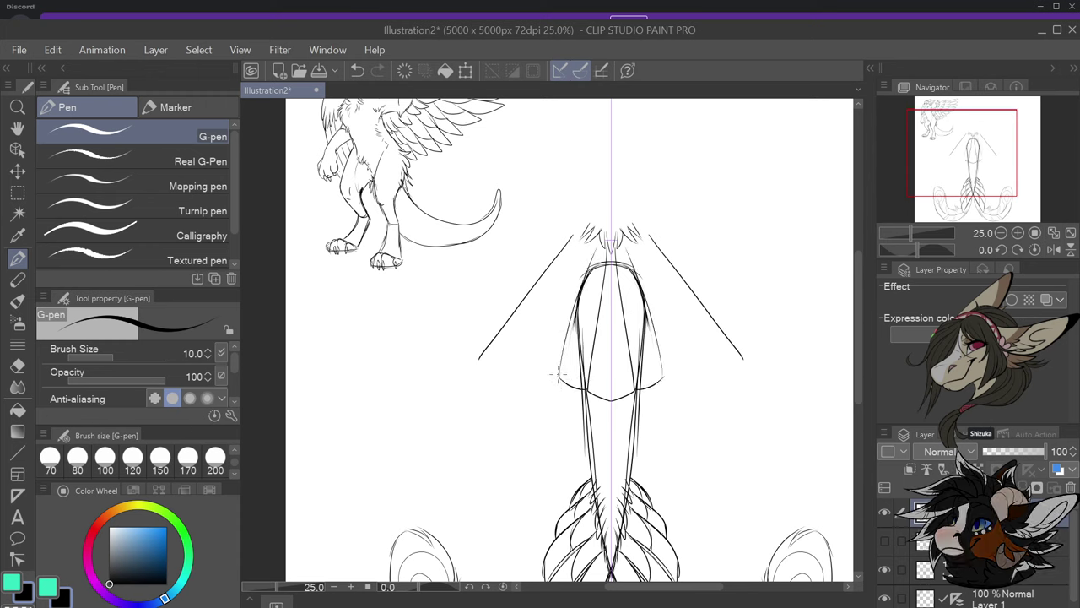
mouse_move(557, 374)
mouse_down()
mouse_move(528, 350)
mouse_move(582, 239)
mouse_up()
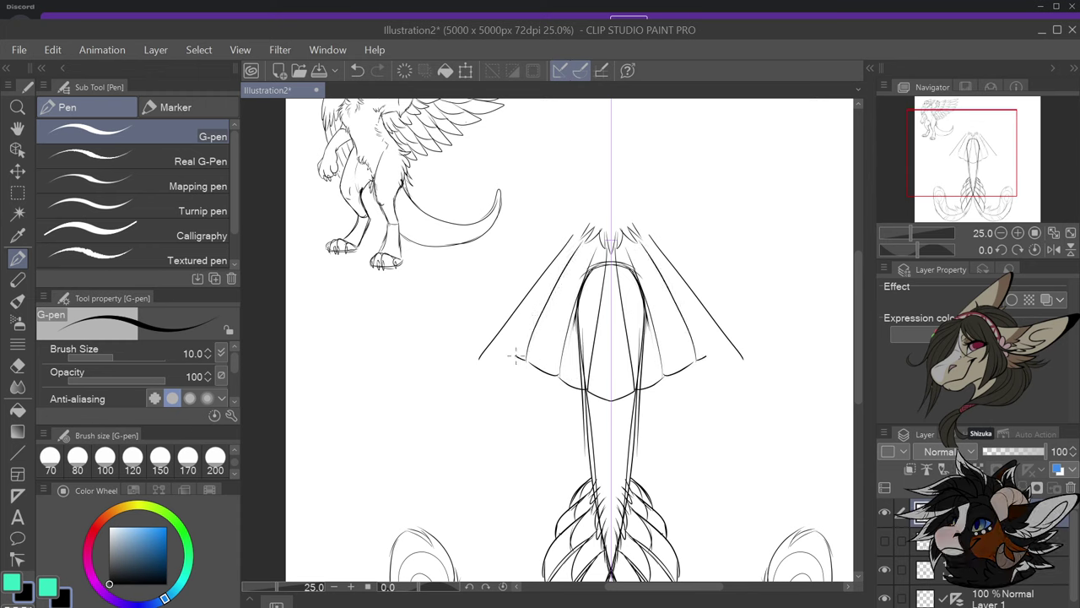
Complete the outer feathers of the fan and layer a mirrored row of shorter overlapping feathers on top
mouse_move(516, 356)
mouse_down()
mouse_move(578, 206)
mouse_move(488, 313)
mouse_move(541, 289)
mouse_move(520, 264)
mouse_move(579, 258)
mouse_move(520, 308)
mouse_move(529, 289)
mouse_move(525, 305)
mouse_move(550, 301)
mouse_move(539, 324)
mouse_move(580, 308)
mouse_move(569, 340)
mouse_move(596, 315)
mouse_move(611, 362)
mouse_up()
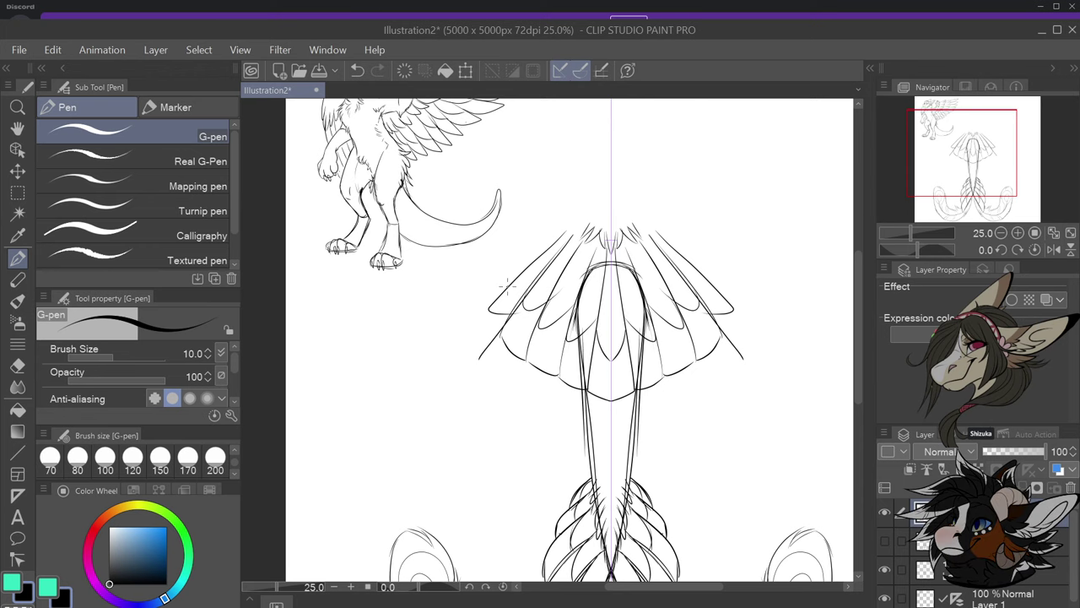
drag(508, 289, 540, 279)
scroll(548, 264, down, 1)
scroll(583, 260, up, 1)
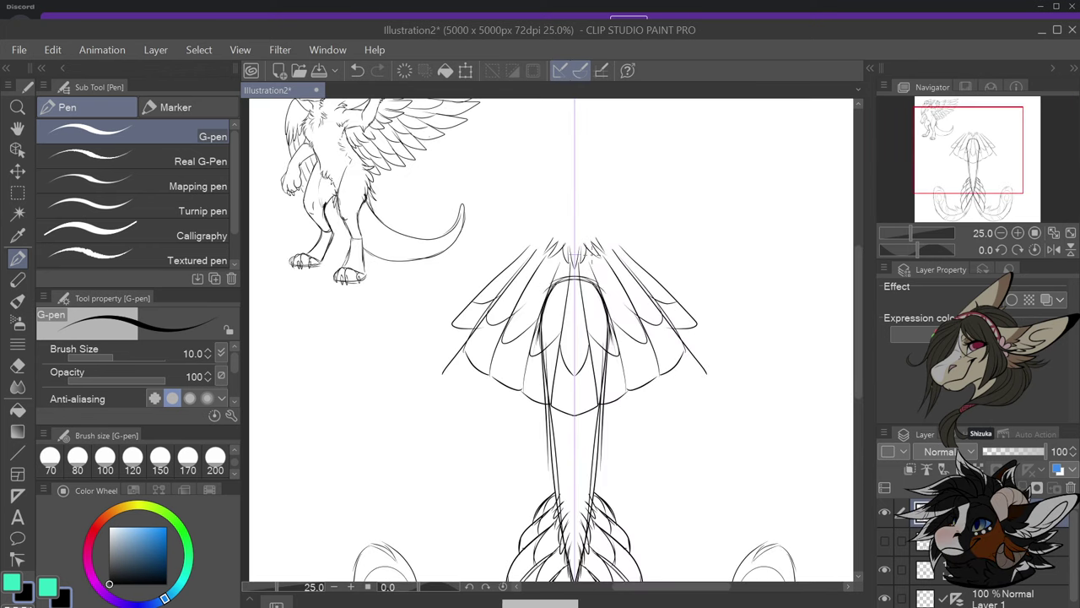
scroll(616, 285, down, 1)
scroll(592, 291, up, 1)
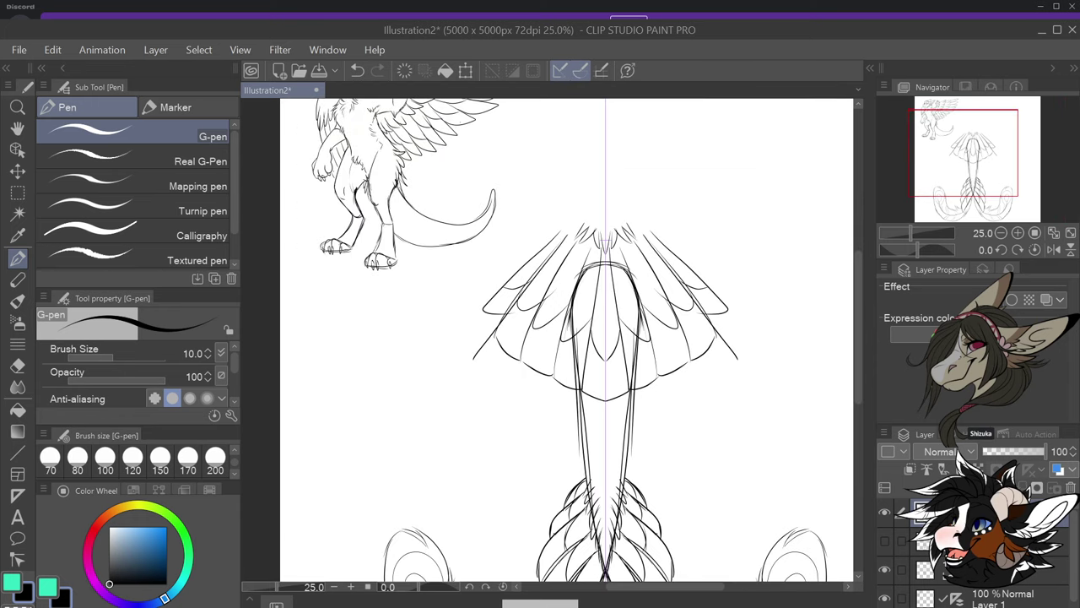
Lower the opacity of the base tail shape's layer to 27 and reselect the feather sketch layer
click(1023, 541)
click(1023, 569)
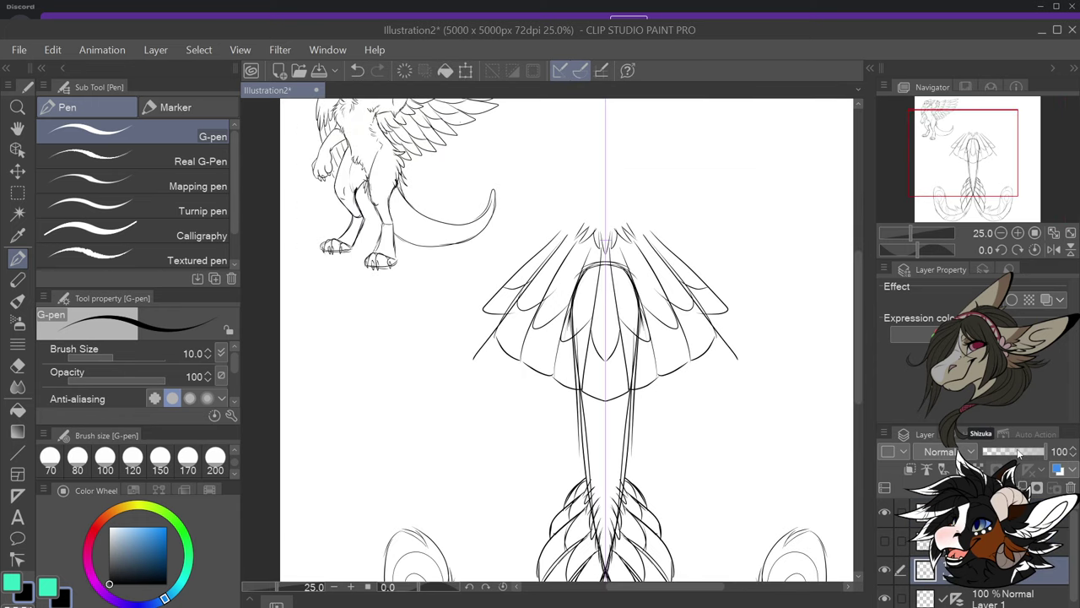
drag(1019, 453, 1001, 457)
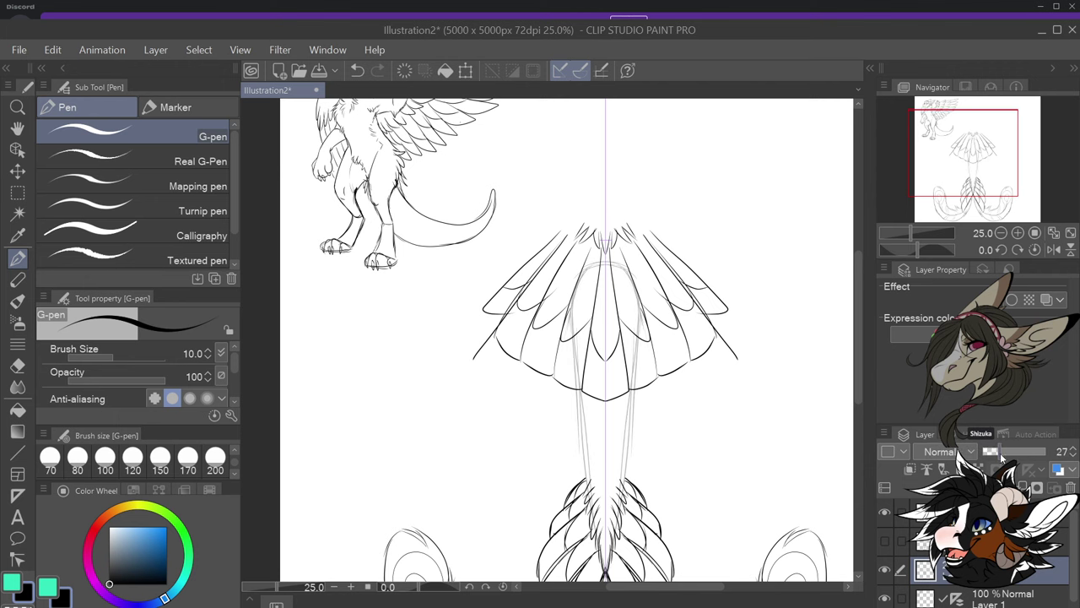
click(1019, 512)
Sketch a mirrored pair of wavy plumes from the fan's outer edges, with curled tips and wispy barbs along their sides
scroll(659, 352, down, 2)
scroll(644, 362, up, 2)
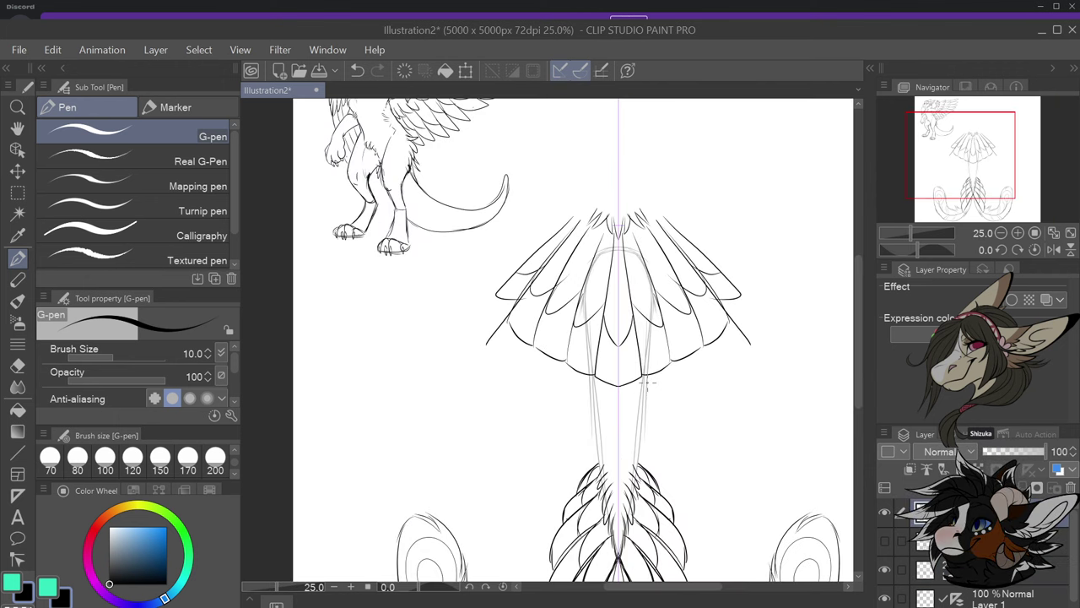
mouse_move(506, 321)
mouse_down()
mouse_move(460, 377)
mouse_move(483, 353)
mouse_move(415, 400)
mouse_move(402, 433)
mouse_move(378, 440)
mouse_up()
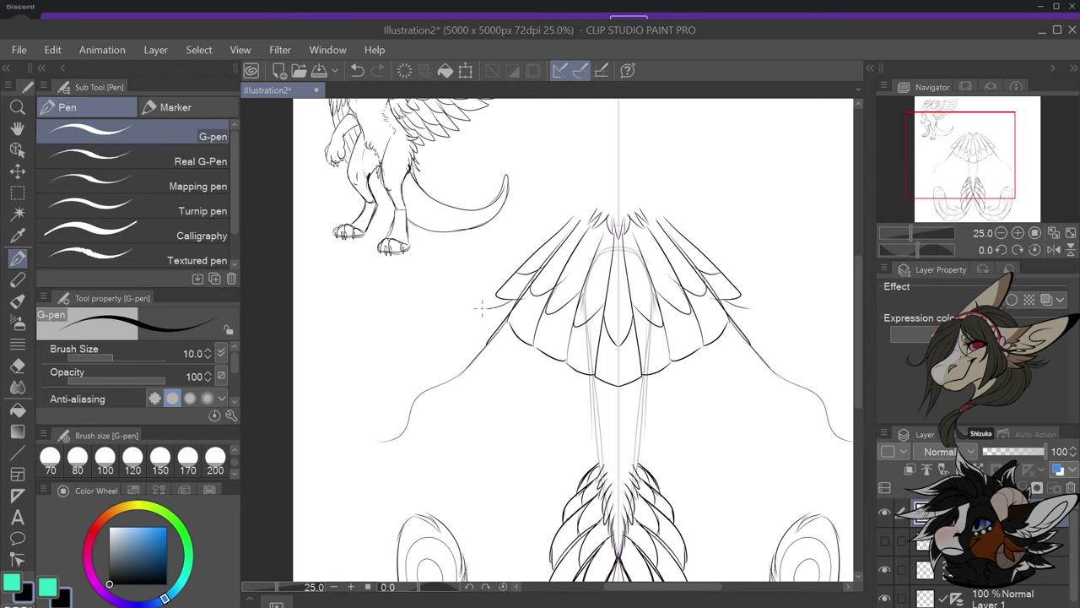
drag(493, 328, 426, 378)
mouse_move(397, 412)
mouse_down()
mouse_move(369, 434)
mouse_move(361, 406)
mouse_move(358, 437)
mouse_move(394, 452)
mouse_move(437, 425)
mouse_move(501, 338)
mouse_up()
drag(496, 382, 518, 341)
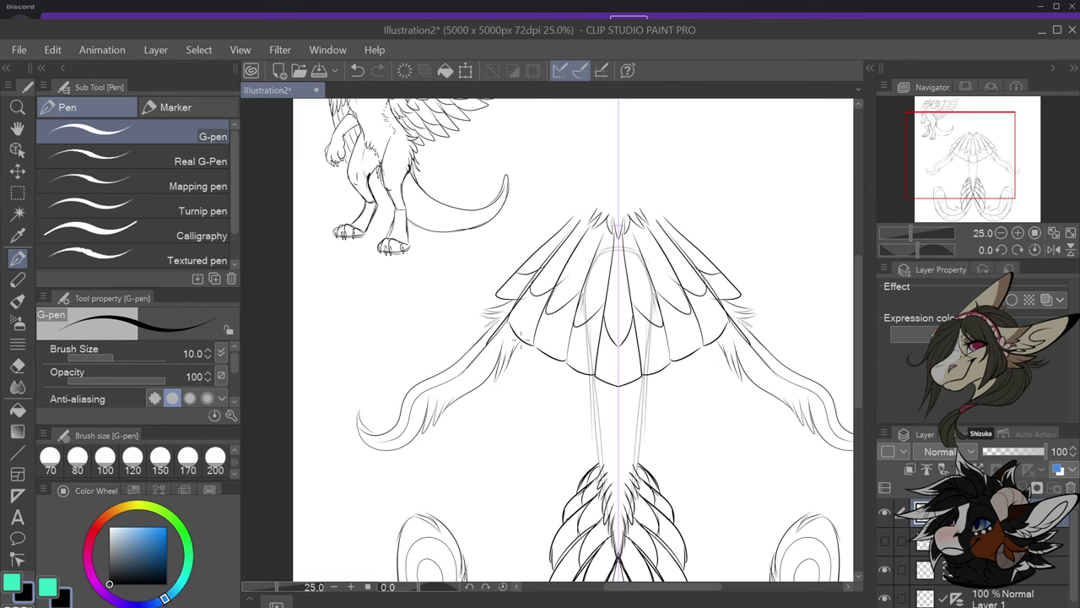
scroll(527, 317, down, 1)
scroll(526, 317, up, 1)
scroll(623, 347, down, 1)
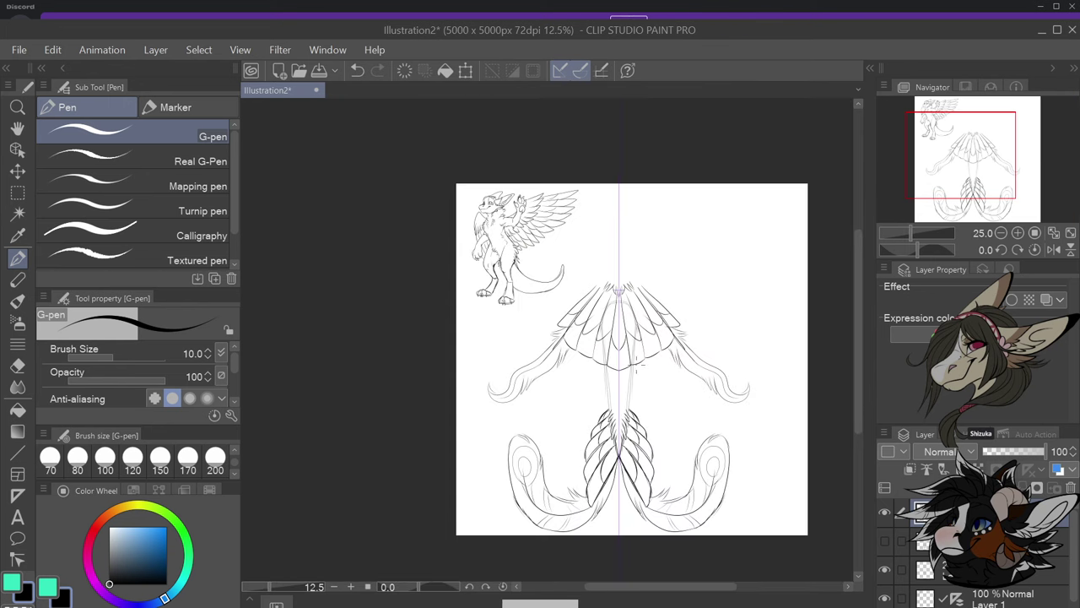
Hide the first feather design, add a new layer and draw a mirrored inverted V across the upper tail shape
scroll(690, 357, up, 1)
click(885, 512)
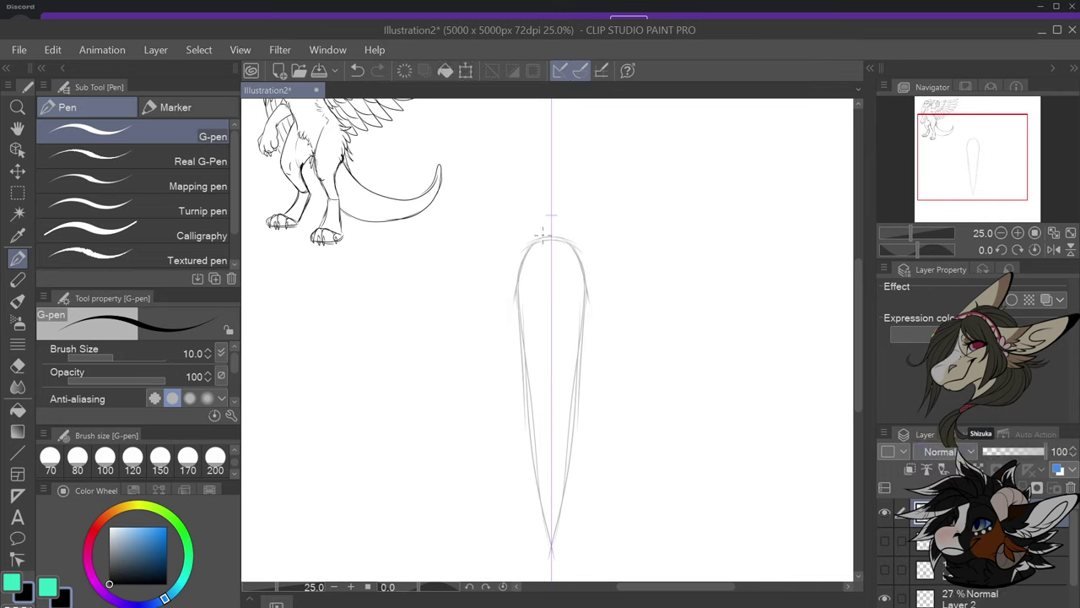
drag(447, 377, 504, 320)
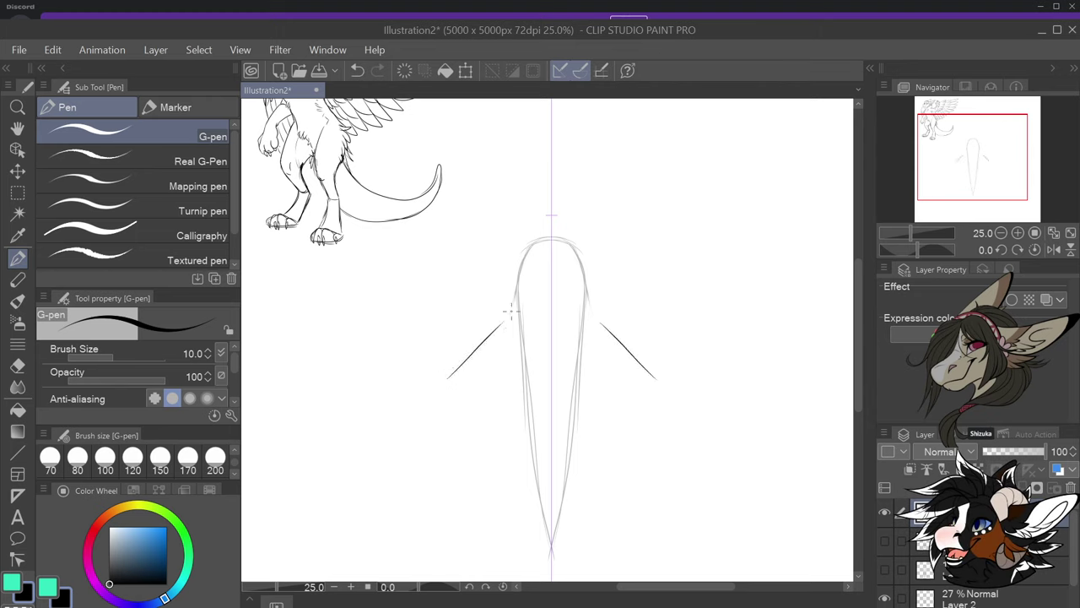
key(ctrl+z)
drag(448, 376, 551, 302)
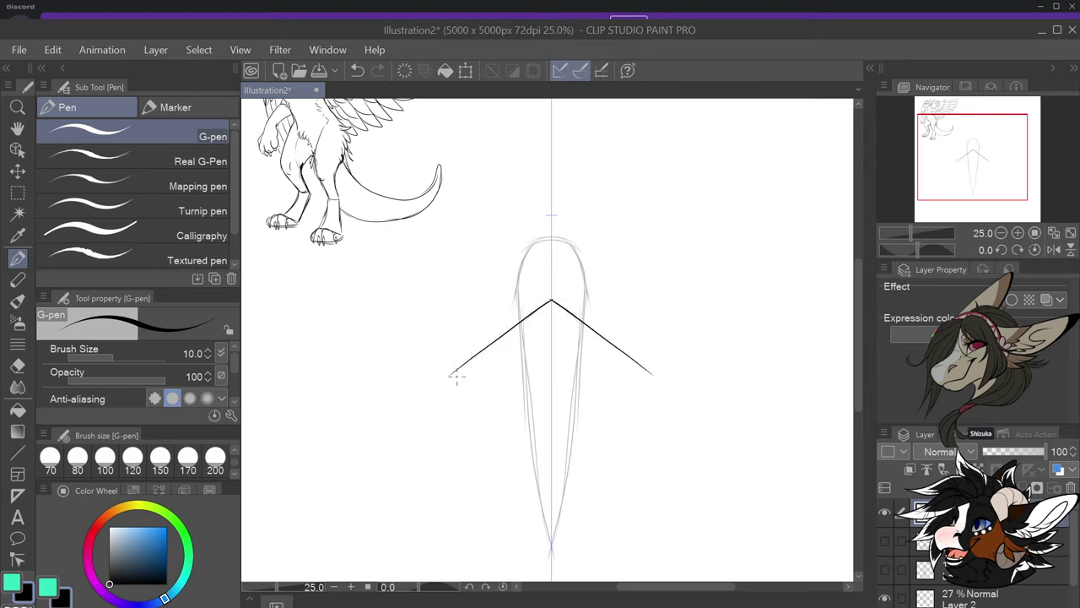
Sketch small tufts at the tail's base, a center line and mirrored curved feather lines fanning down around the inverted V
mouse_move(530, 198)
mouse_down()
mouse_move(514, 214)
mouse_move(524, 227)
mouse_move(550, 227)
mouse_up()
drag(548, 209, 551, 300)
drag(544, 218, 518, 319)
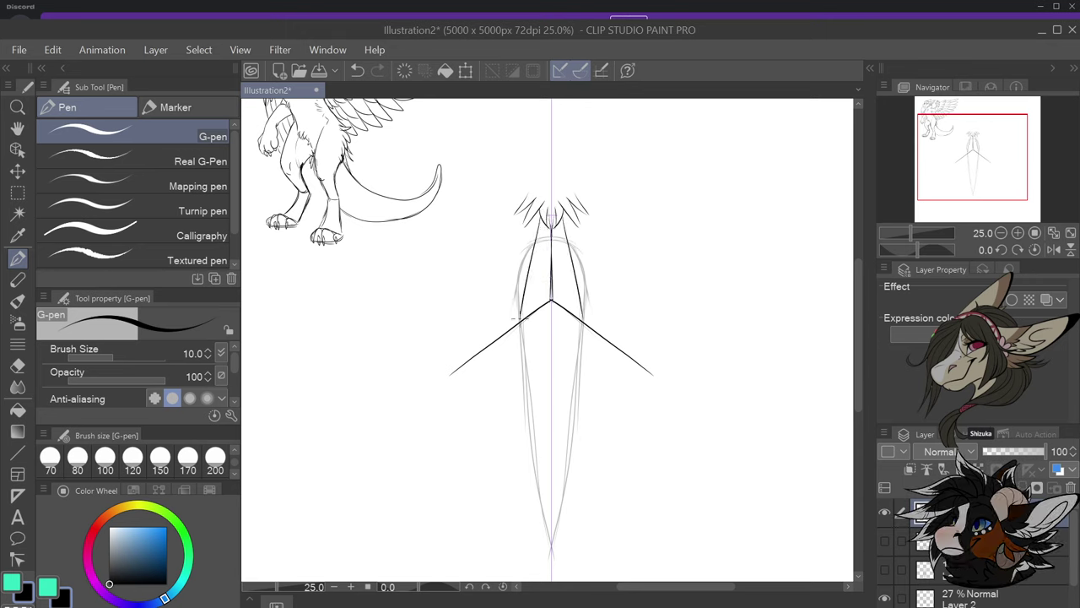
mouse_move(540, 212)
mouse_down()
mouse_move(501, 264)
mouse_move(478, 347)
mouse_up()
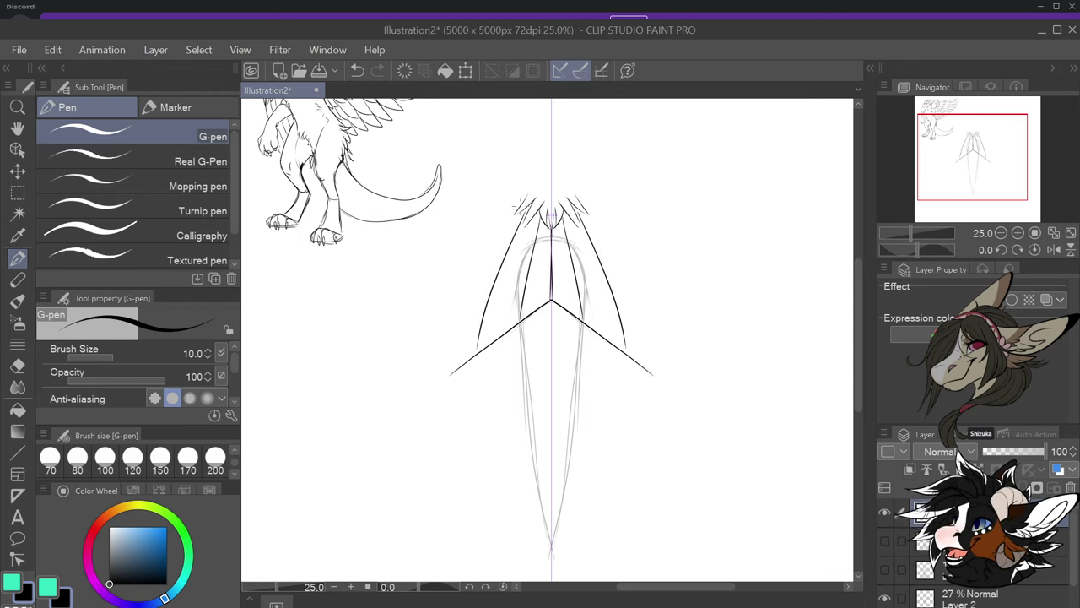
mouse_move(531, 200)
mouse_down()
mouse_move(464, 308)
mouse_move(444, 374)
mouse_up()
drag(527, 199, 415, 346)
key(ctrl+z)
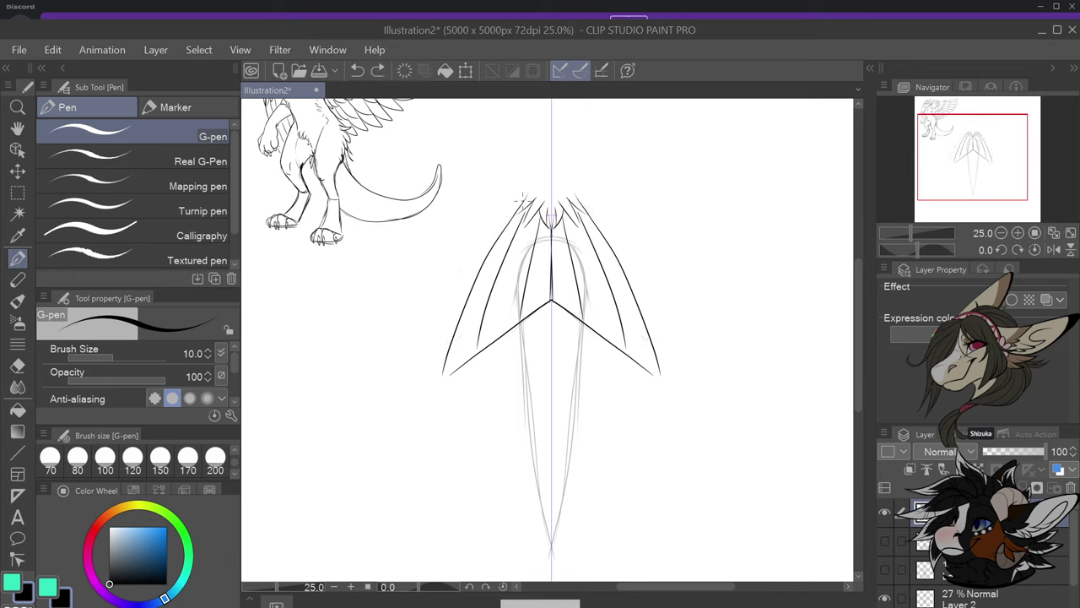
Add the outermost feather pair, a scalloped row of shorter feathers and curved tips along the fan's lower edge
mouse_move(523, 197)
mouse_down()
mouse_move(417, 357)
mouse_move(450, 352)
mouse_up()
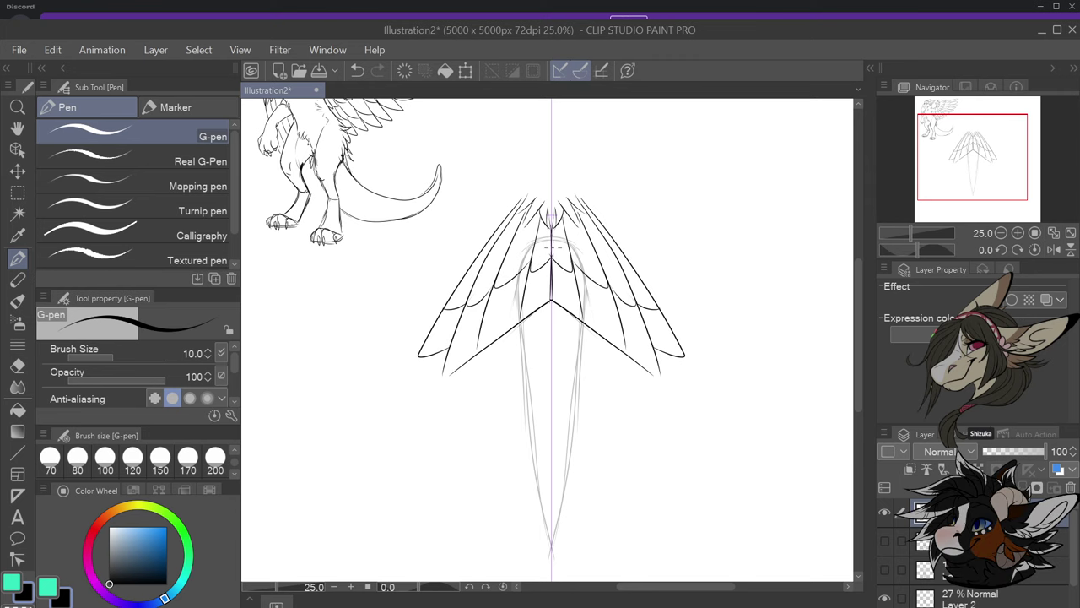
scroll(608, 295, down, 2)
scroll(607, 296, up, 2)
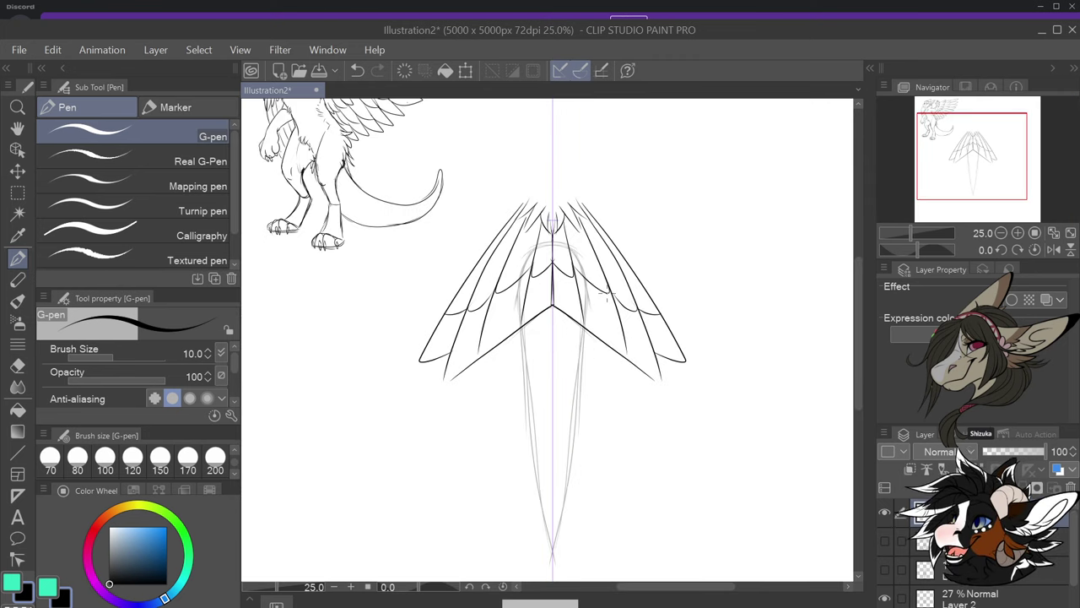
scroll(608, 296, down, 2)
scroll(611, 341, up, 2)
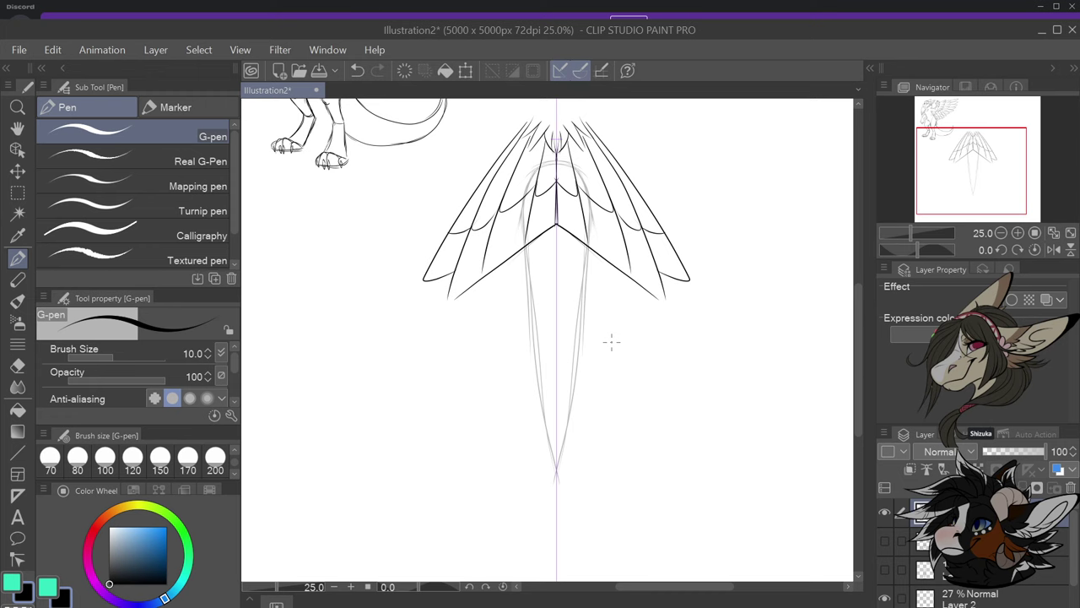
scroll(611, 340, down, 2)
scroll(610, 340, up, 2)
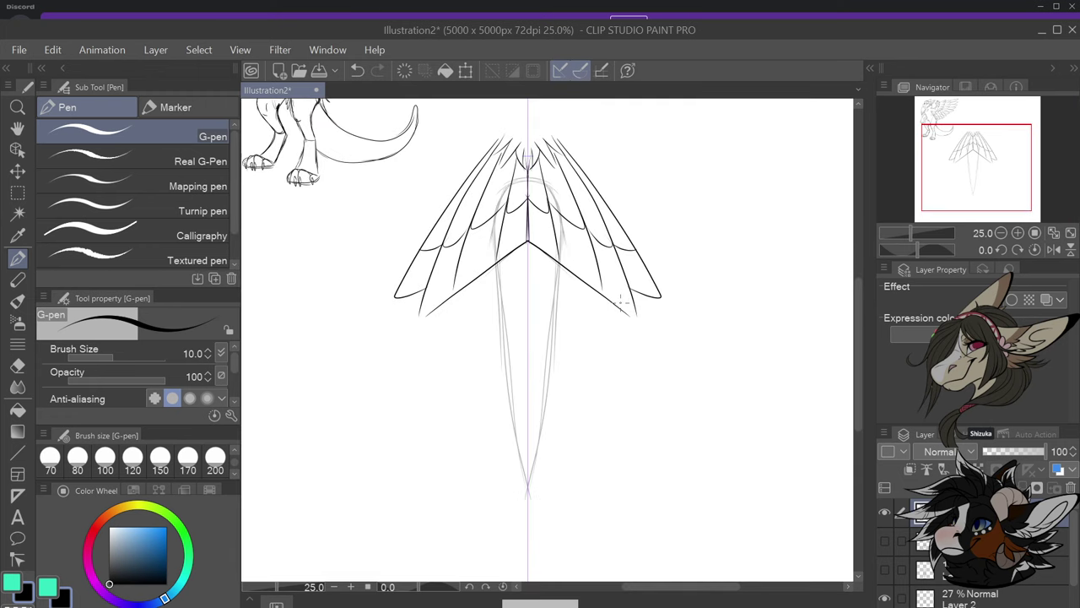
drag(632, 321, 636, 315)
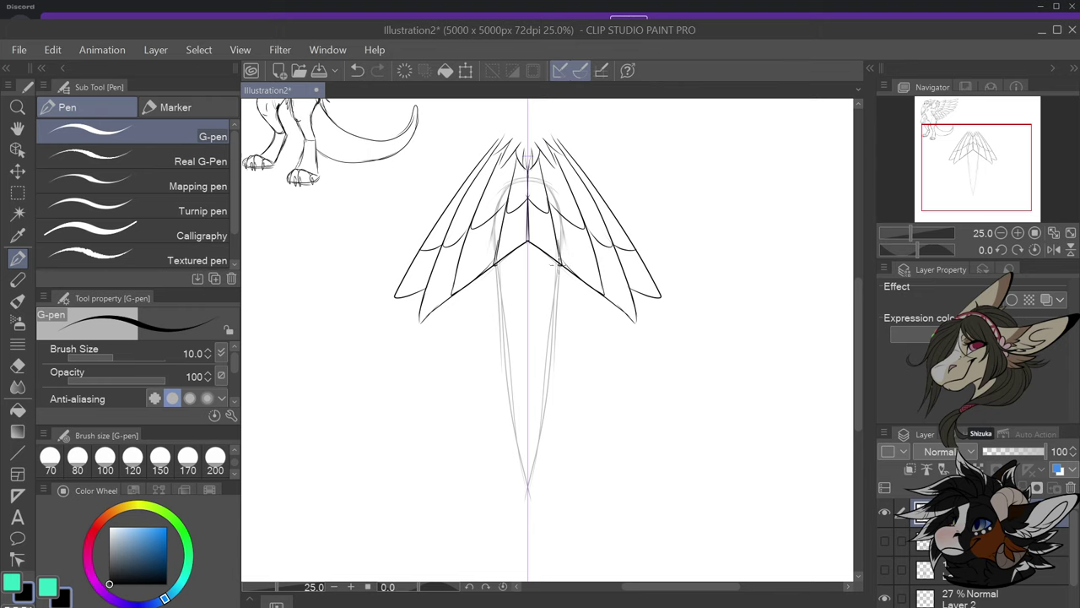
Sketch a mirrored pointed tuft of small layered feathers around the tail shape's lower tip
scroll(548, 321, down, 2)
scroll(528, 381, up, 2)
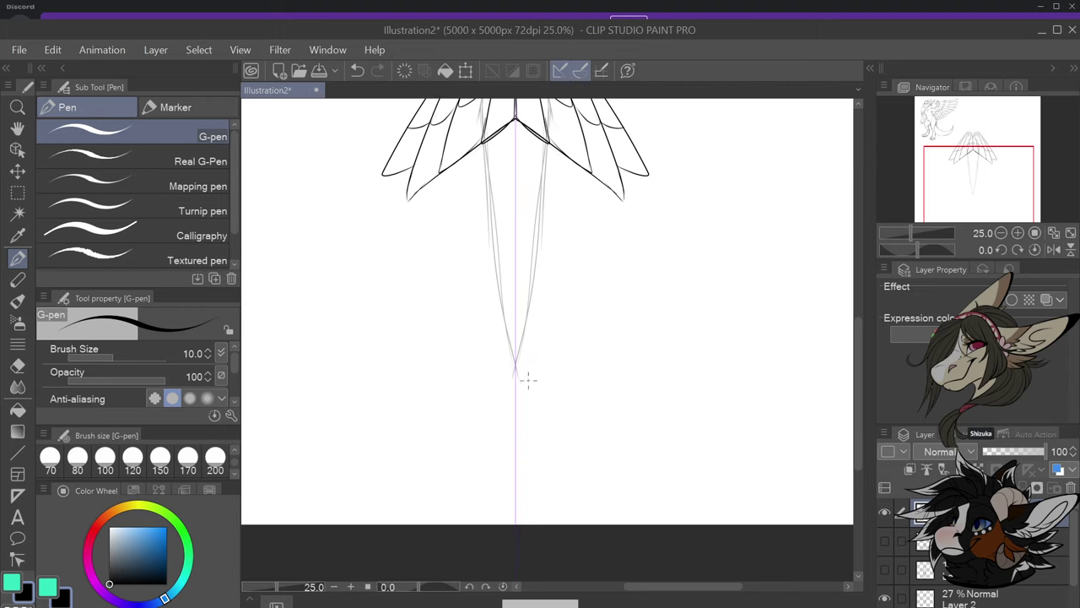
scroll(528, 381, down, 2)
scroll(508, 393, up, 2)
drag(524, 274, 510, 323)
mouse_move(511, 322)
mouse_down()
mouse_move(531, 300)
mouse_move(496, 343)
mouse_move(494, 371)
mouse_move(510, 393)
mouse_up()
drag(524, 344, 513, 403)
mouse_move(530, 364)
mouse_down()
mouse_move(518, 420)
mouse_move(537, 452)
mouse_up()
Draw mirrored larger feathers angling outward from both sides of the tail above the tip tuft
scroll(600, 322, down, 2)
scroll(564, 341, up, 2)
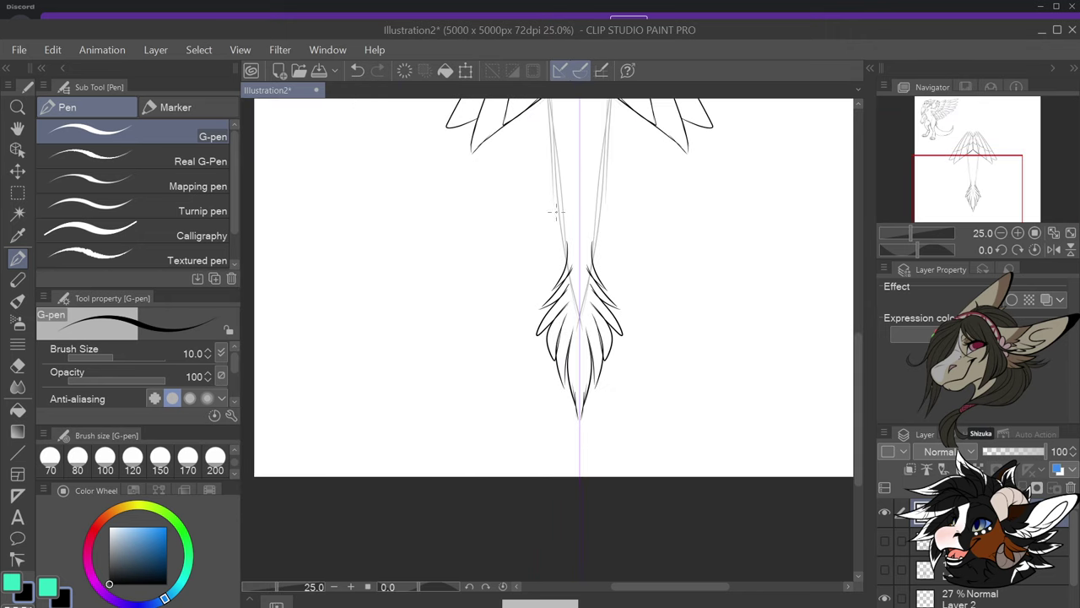
mouse_move(557, 204)
mouse_down()
mouse_move(524, 244)
mouse_move(561, 226)
mouse_move(550, 214)
mouse_move(526, 234)
mouse_move(523, 272)
mouse_move(560, 224)
mouse_move(516, 309)
mouse_up()
key(ctrl+z)
key(ctrl+z)
drag(516, 309, 573, 249)
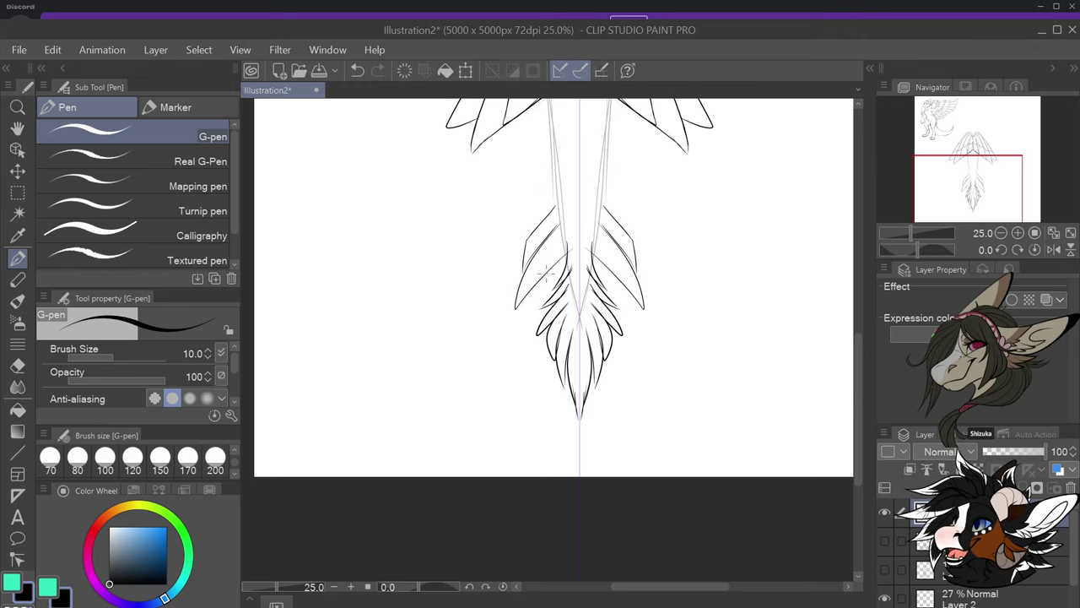
Continue the large mirrored feathers down behind the tip tuft, ending in a long pair beside the center line
mouse_move(535, 282)
mouse_down()
mouse_move(524, 325)
mouse_move(532, 363)
mouse_move(549, 318)
mouse_move(516, 329)
mouse_move(514, 349)
mouse_move(530, 412)
mouse_move(550, 372)
mouse_move(541, 457)
mouse_move(550, 437)
mouse_up()
key(ctrl+z)
key(ctrl+z)
mouse_move(547, 349)
mouse_down()
mouse_move(546, 424)
mouse_move(561, 458)
mouse_up()
drag(574, 405, 574, 453)
drag(585, 402, 581, 447)
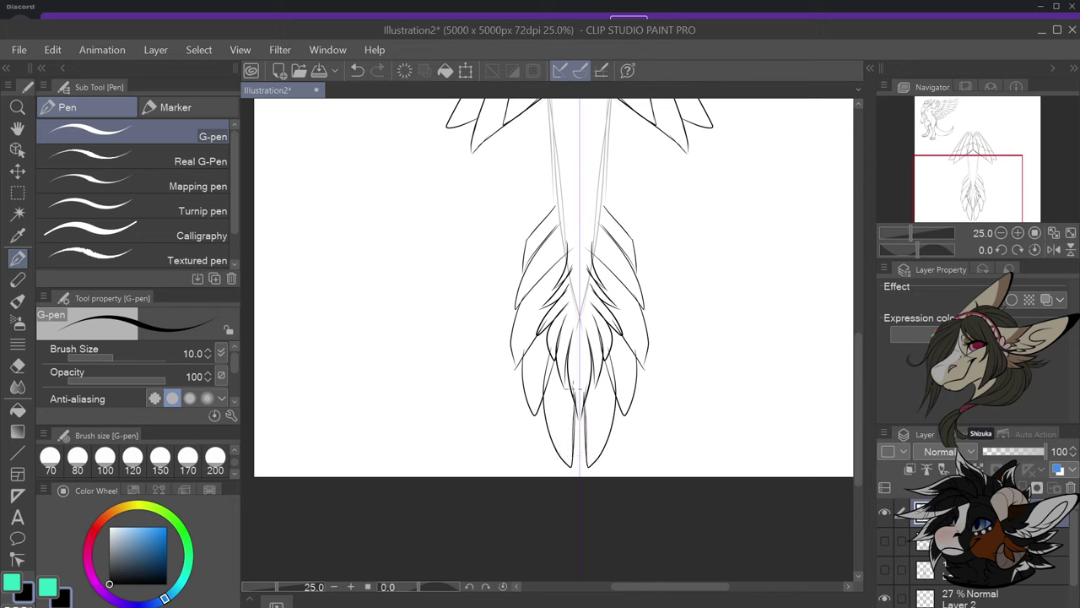
Reinforce the outer outlines of the lowest pair of long tail feathers
drag(554, 349, 544, 388)
drag(604, 348, 614, 448)
mouse_move(542, 404)
mouse_down()
mouse_move(546, 443)
mouse_move(562, 443)
mouse_move(567, 469)
mouse_up()
drag(612, 441, 591, 470)
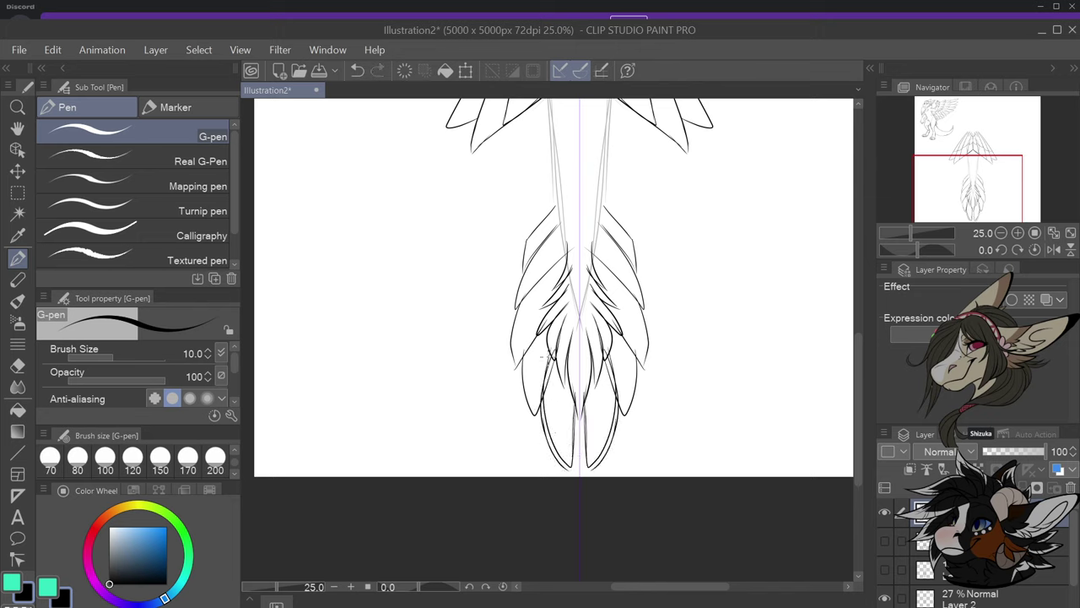
Redraw the side feathers with bolder curves and longer pointed tips, working up both sides of the tail end
drag(532, 428, 523, 367)
drag(629, 431, 637, 366)
drag(525, 364, 543, 326)
mouse_move(509, 382)
mouse_down()
mouse_move(516, 311)
mouse_move(565, 256)
mouse_up()
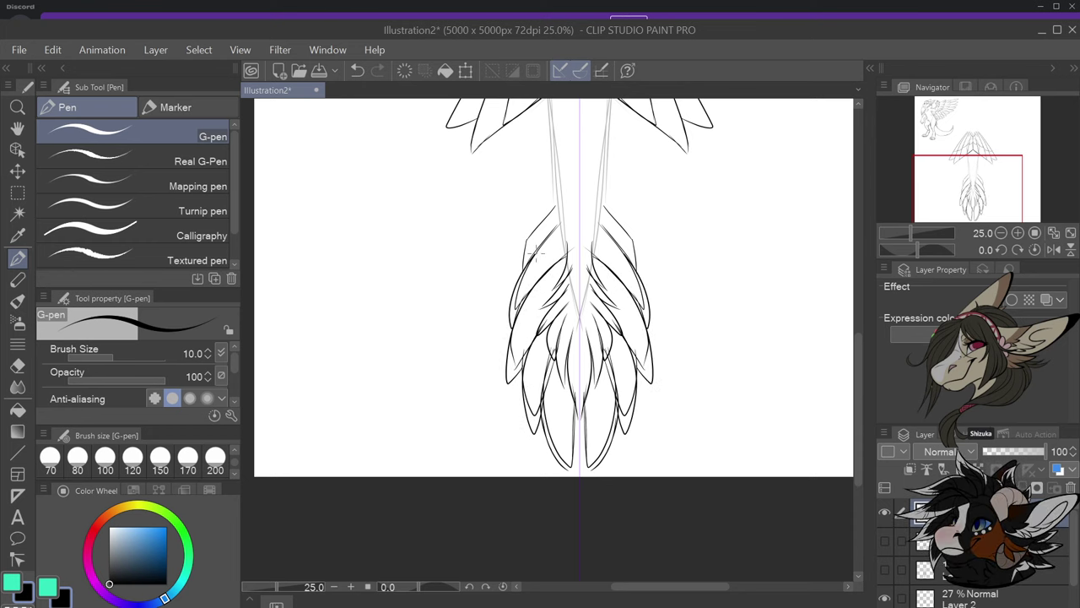
drag(514, 274, 563, 214)
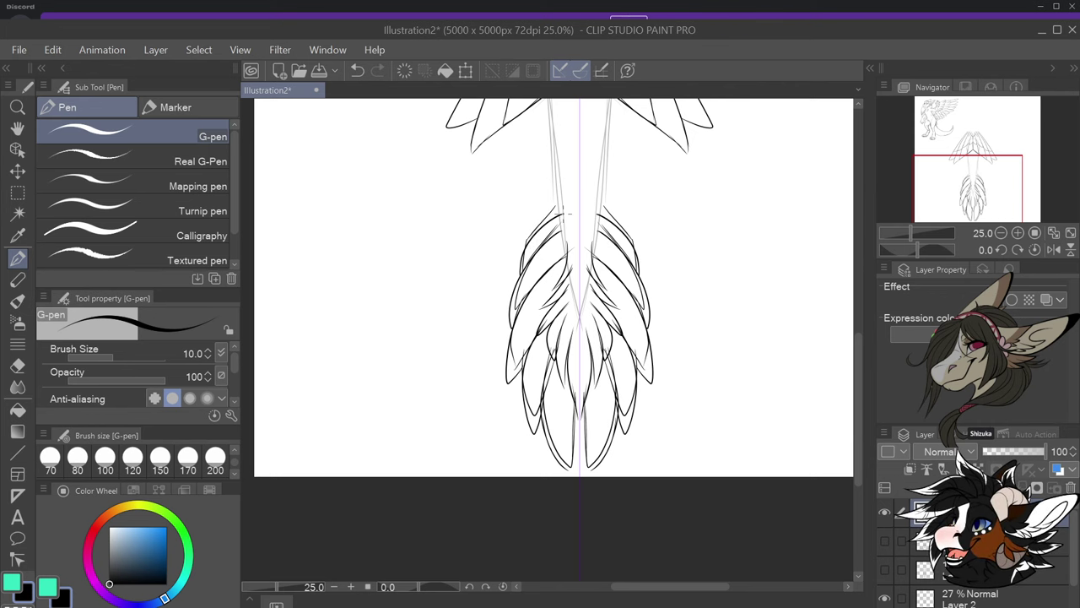
Draw mirrored clusters of short feathers on both sides of the tail shaft, between the base fan and the feathered tail end
scroll(563, 214, down, 2)
scroll(579, 199, up, 2)
scroll(579, 199, up, 1)
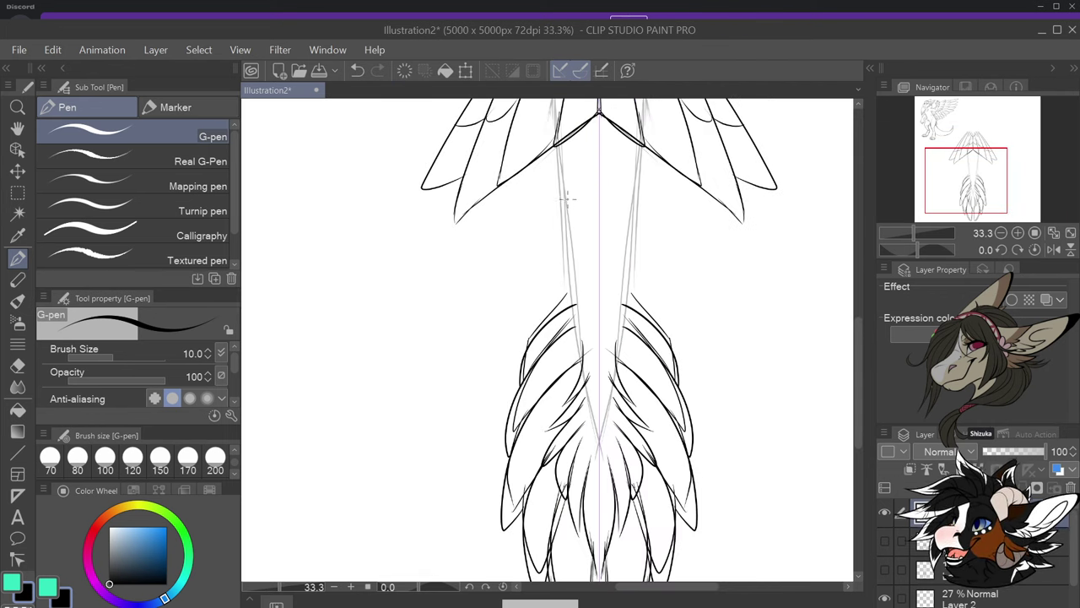
mouse_move(571, 197)
mouse_down()
mouse_move(563, 216)
mouse_move(575, 245)
mouse_up()
mouse_move(562, 195)
mouse_down()
mouse_move(526, 238)
mouse_move(542, 236)
mouse_move(532, 242)
mouse_move(539, 224)
mouse_move(526, 245)
mouse_move(566, 222)
mouse_up()
key(ctrl+z)
key(ctrl+z)
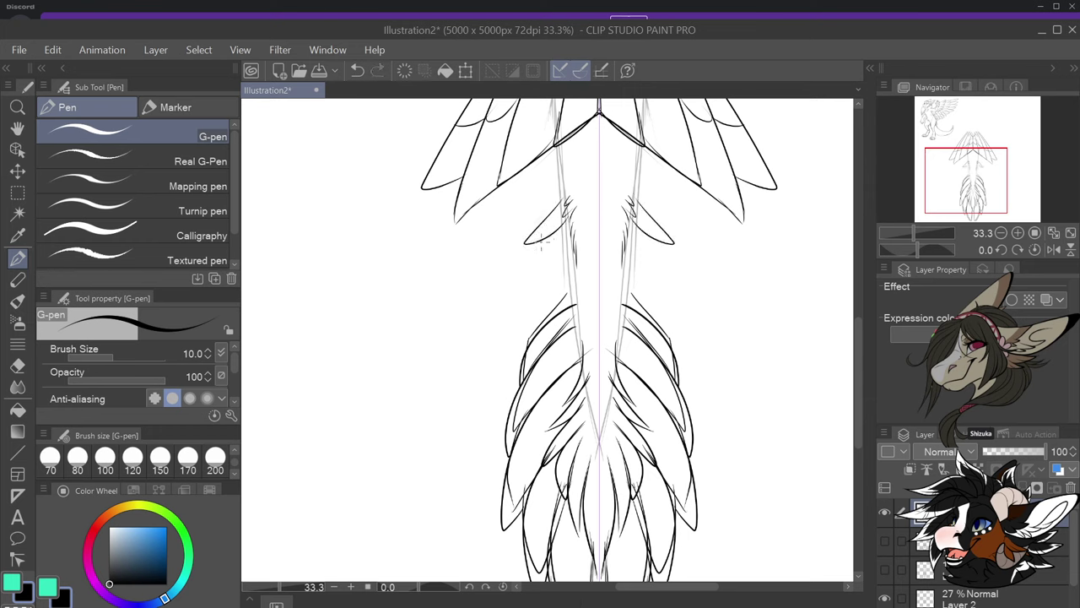
drag(550, 259, 569, 234)
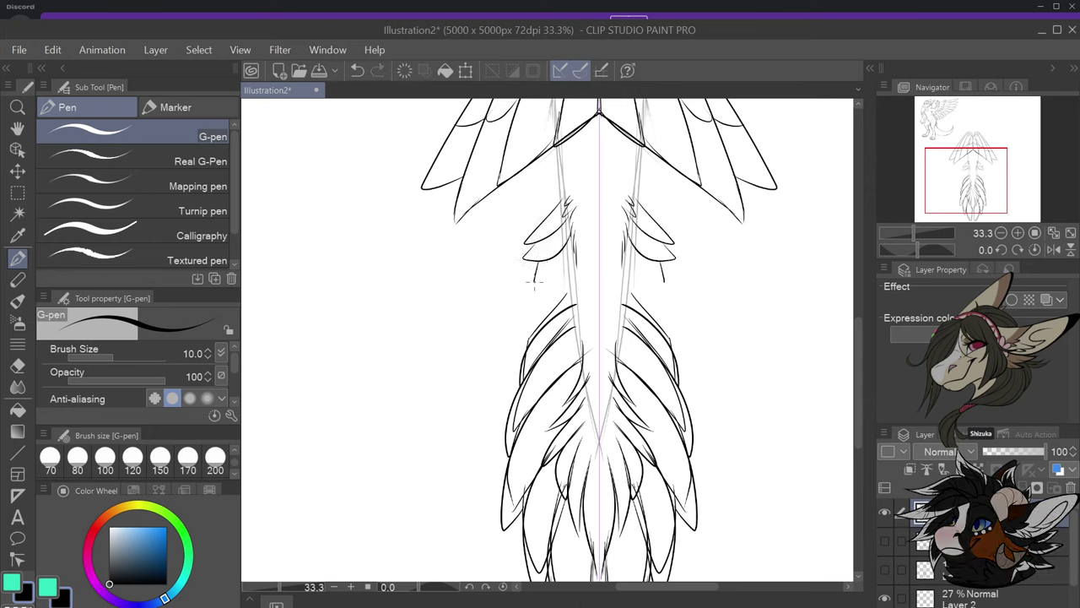
key(ctrl+z)
mouse_move(549, 279)
mouse_down()
mouse_move(574, 244)
mouse_move(568, 292)
mouse_move(575, 252)
mouse_up()
drag(573, 300, 577, 255)
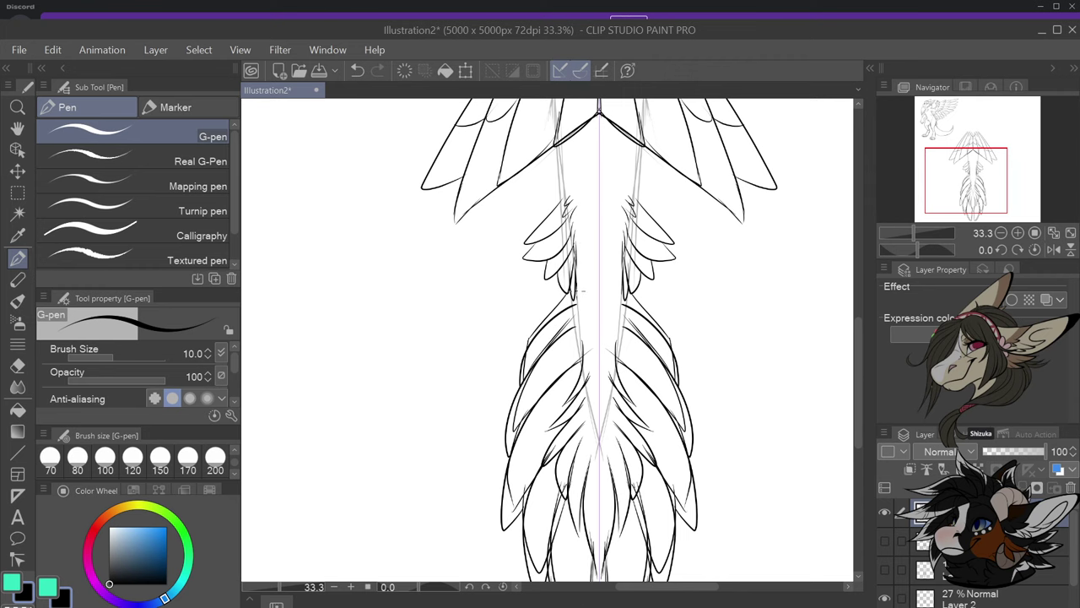
Hide the layer with the fanned, long-feathered tail design and add a new layer for another tail design
scroll(582, 292, down, 5)
scroll(700, 256, up, 2)
scroll(665, 324, down, 2)
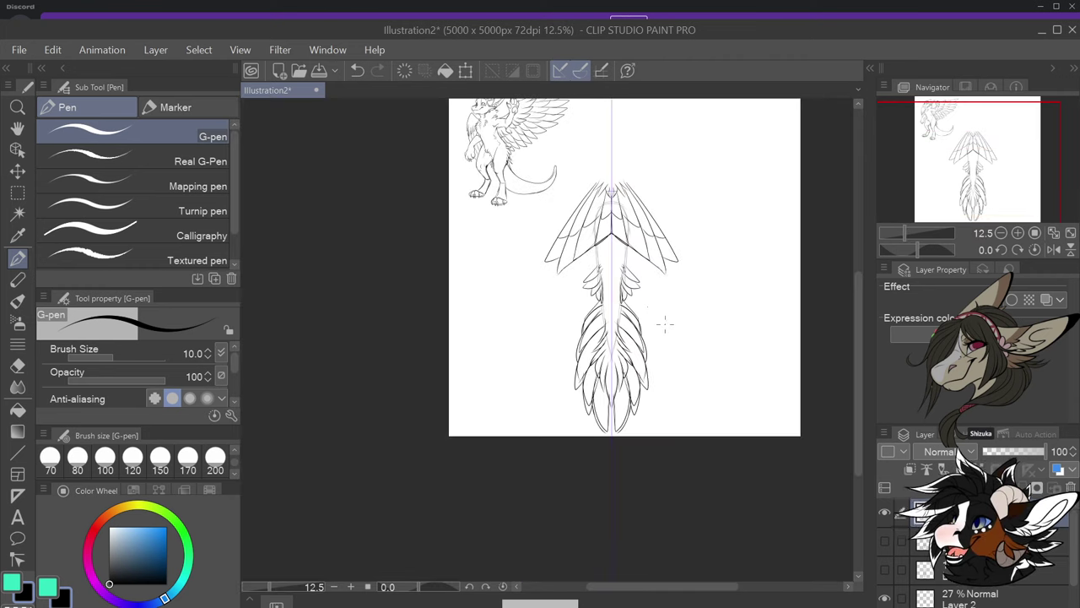
scroll(665, 324, up, 3)
click(884, 511)
click(918, 488)
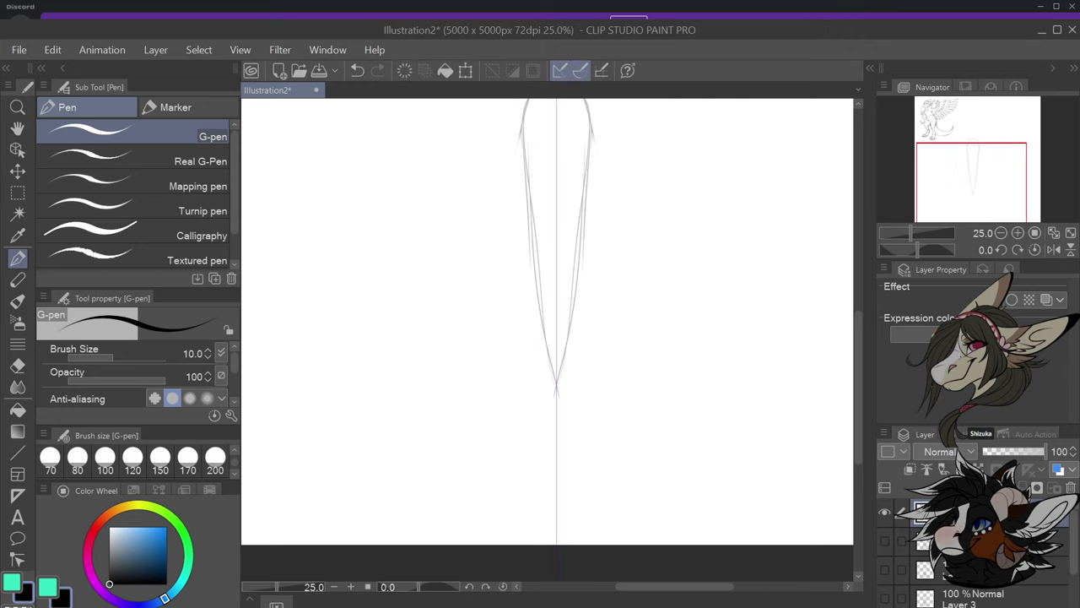
Draw mirrored, layered short feathers down both sides of the tail base, converging in a pointed tuft on the center line
scroll(780, 443, down, 3)
scroll(695, 266, up, 3)
scroll(680, 320, down, 2)
scroll(685, 337, up, 2)
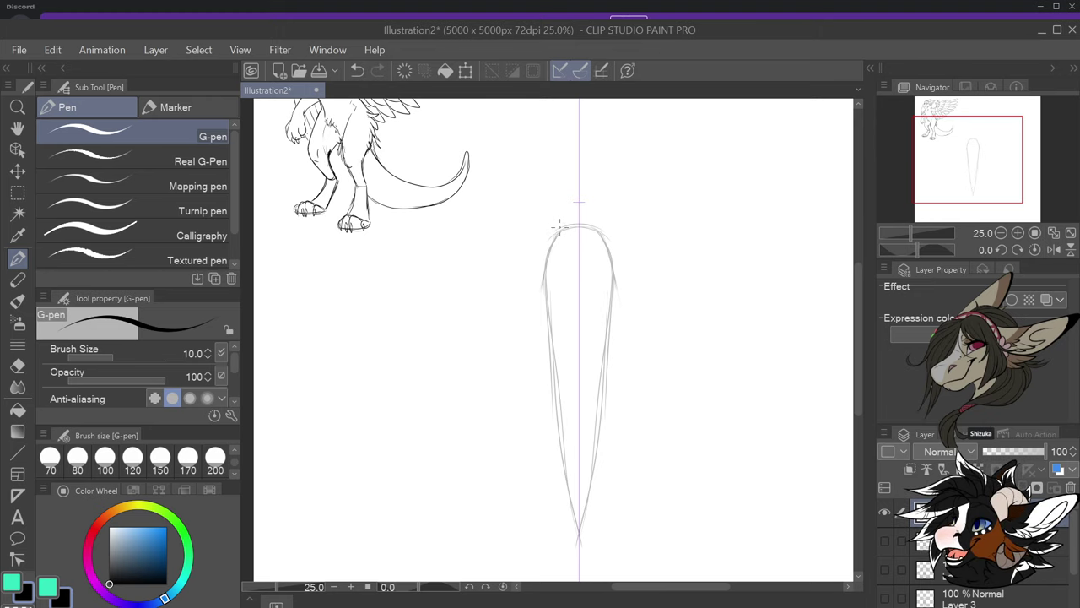
scroll(584, 241, up, 1)
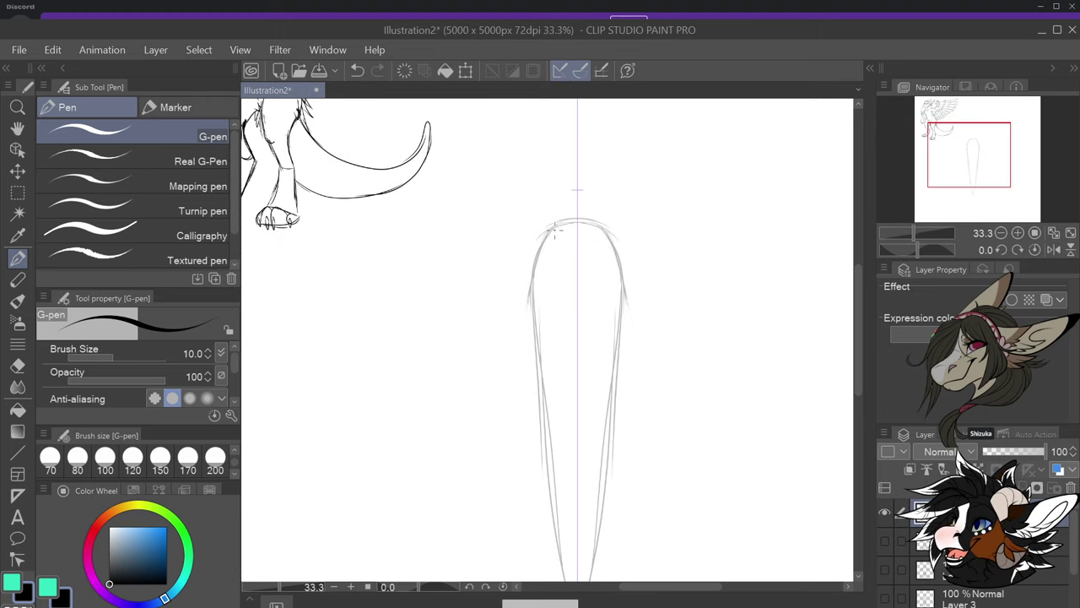
mouse_move(555, 224)
mouse_down()
mouse_move(541, 243)
mouse_move(535, 297)
mouse_move(559, 359)
mouse_up()
key(ctrl+z)
mouse_move(536, 293)
mouse_down()
mouse_move(534, 328)
mouse_move(551, 302)
mouse_move(547, 348)
mouse_move(561, 365)
mouse_move(562, 338)
mouse_move(571, 379)
mouse_move(577, 385)
mouse_up()
drag(584, 354, 577, 385)
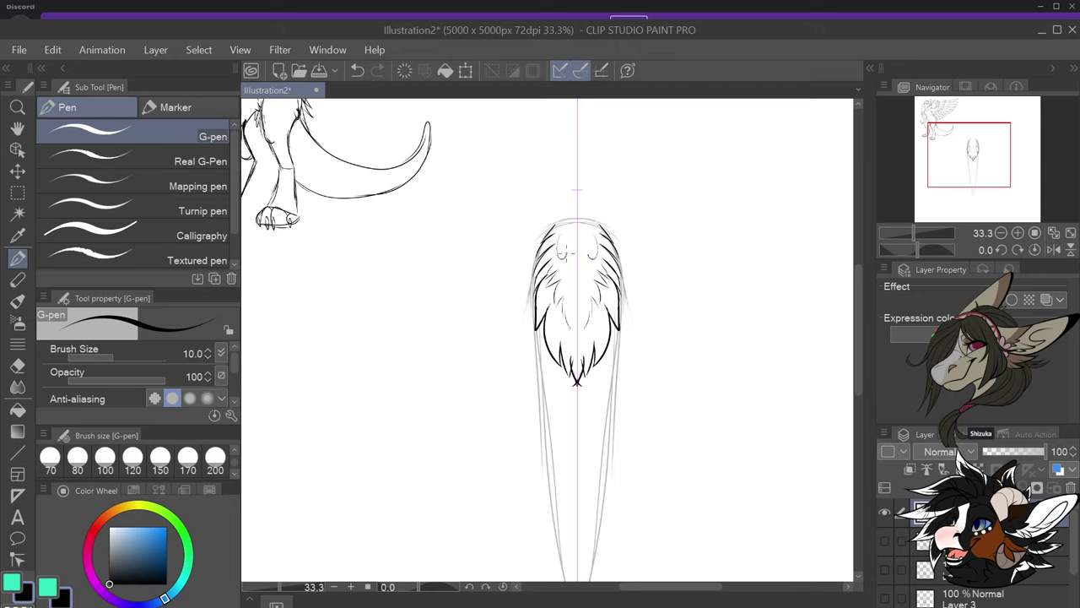
Add small mirrored rounded scale marks inside the feathered tail base
drag(570, 271, 551, 267)
drag(545, 233, 518, 259)
key(ctrl+z)
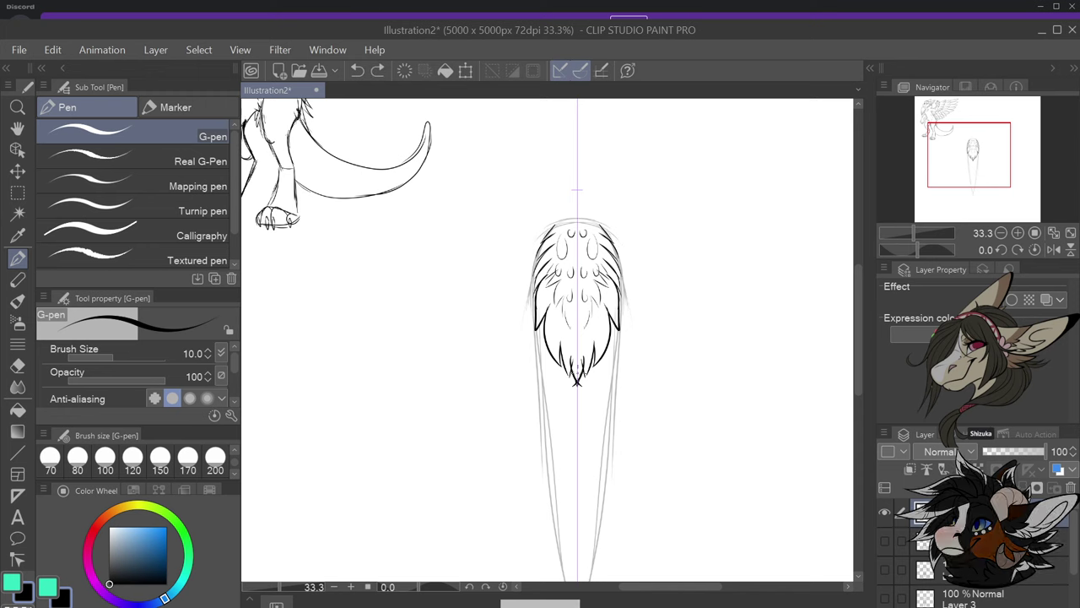
Try long pointed mirrored feathers fanning out below the tail base tuft, and undo the outer ones
mouse_move(577, 381)
mouse_down()
mouse_move(569, 475)
mouse_move(551, 422)
mouse_move(560, 372)
mouse_up()
mouse_move(552, 421)
mouse_down()
mouse_move(540, 450)
mouse_move(529, 385)
mouse_move(516, 425)
mouse_move(513, 377)
mouse_up()
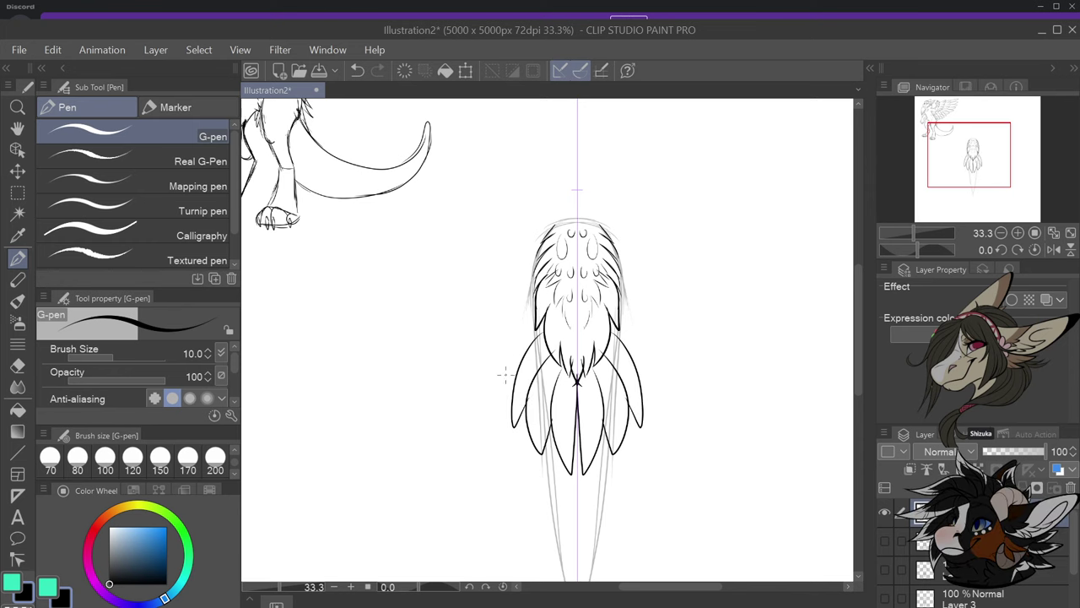
key(ctrl+z)
key(ctrl+z)
key(ctrl+z)
Try shorter, rounded overlapping feathers up both sides of the tail base, and undo them
mouse_move(550, 433)
mouse_down()
mouse_move(537, 425)
mouse_move(523, 368)
mouse_move(535, 337)
mouse_up()
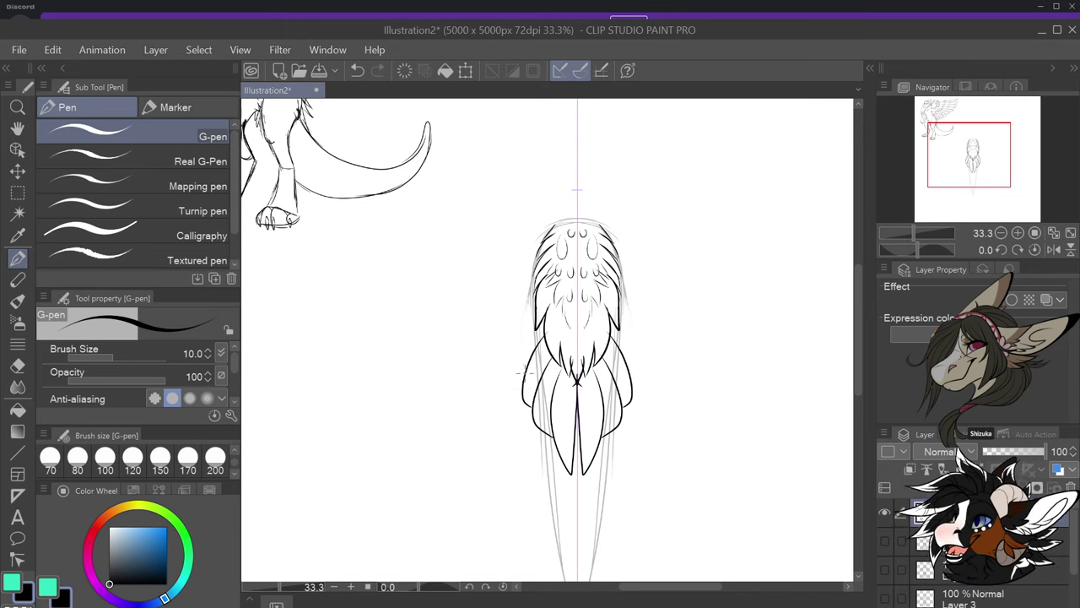
mouse_move(528, 384)
mouse_down()
mouse_move(528, 320)
mouse_move(511, 340)
mouse_move(541, 297)
mouse_move(520, 319)
mouse_up()
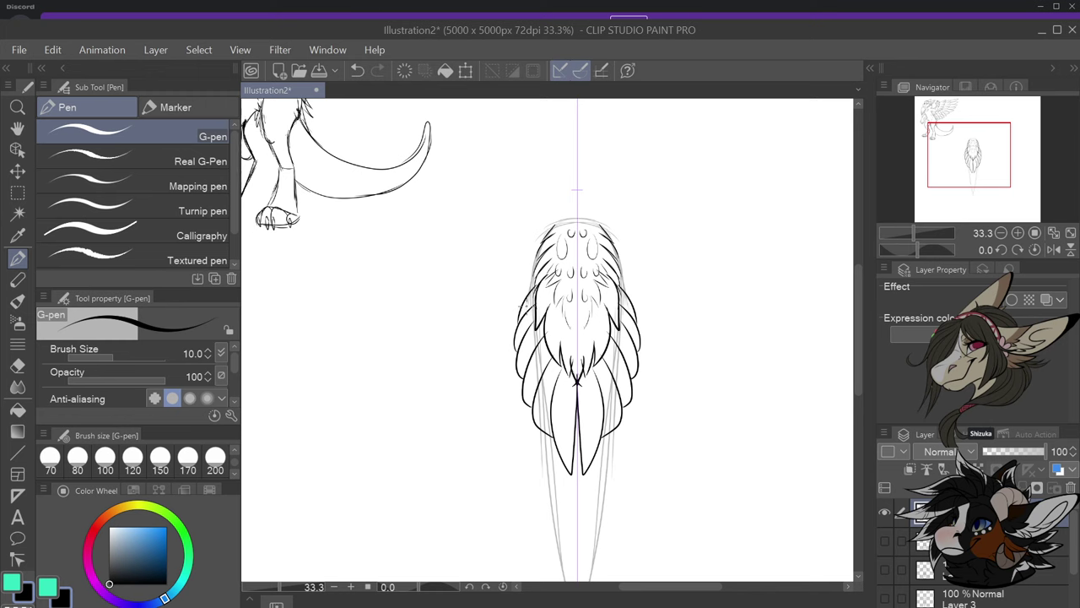
scroll(545, 267, down, 1)
scroll(572, 341, up, 1)
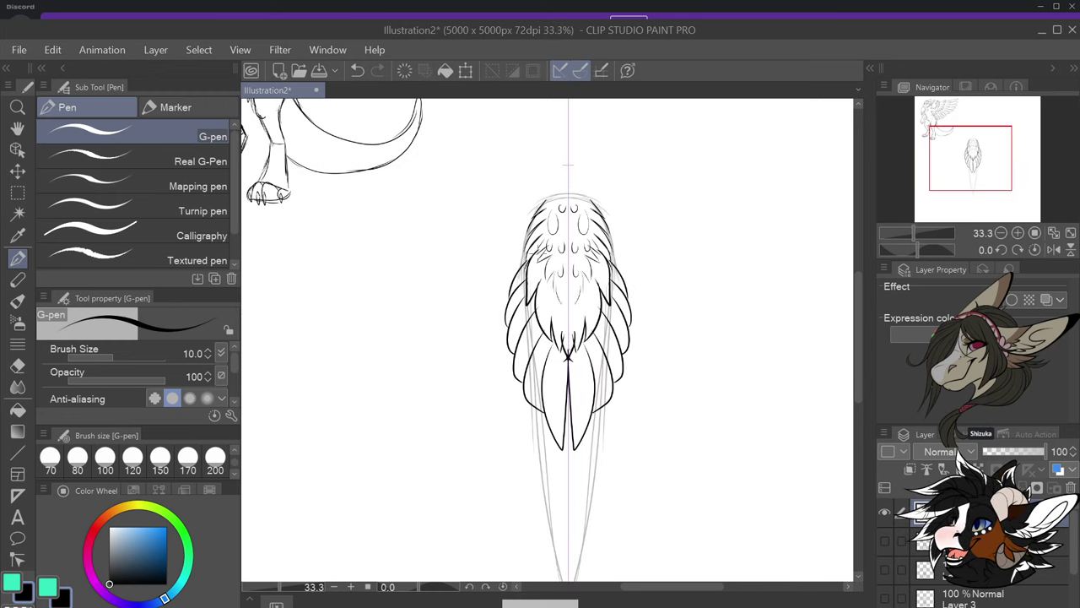
key(ctrl+z)
key(ctrl+z)
key(ctrl+z)
key(ctrl+z)
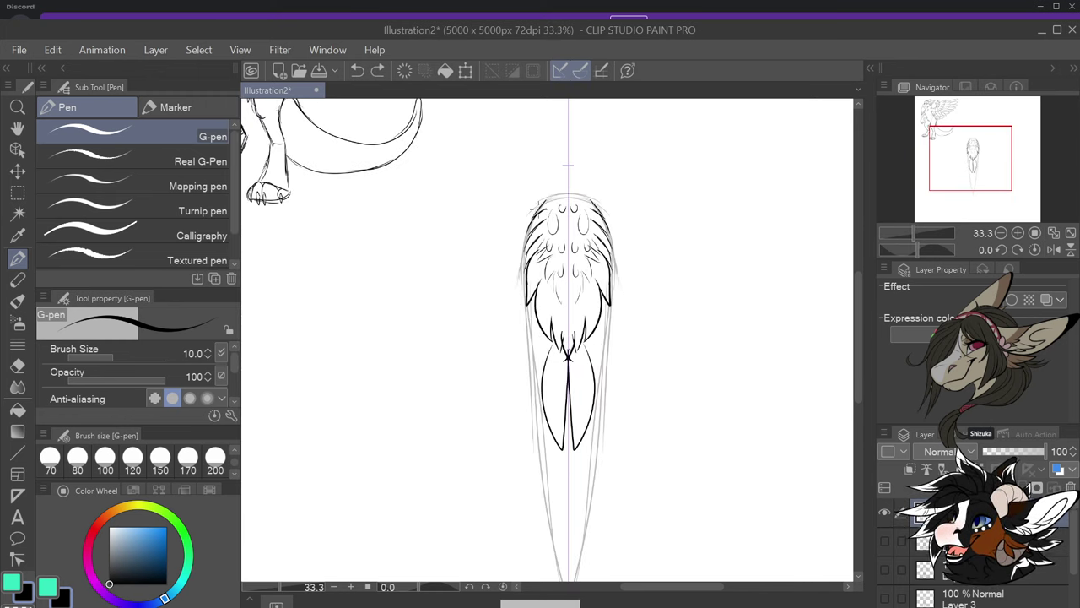
Try broad mirrored feathers sweeping from the top of the tail base down to the tuft, and undo them
mouse_move(541, 205)
mouse_down()
mouse_move(504, 237)
mouse_move(489, 275)
mouse_move(517, 262)
mouse_move(493, 302)
mouse_move(520, 280)
mouse_up()
key(ctrl+z)
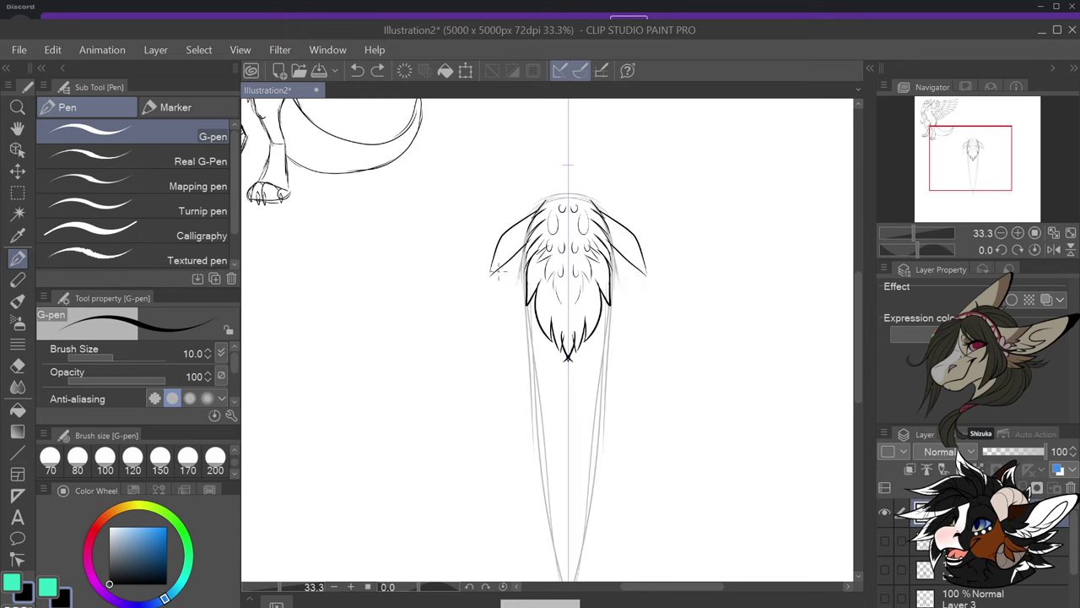
mouse_move(495, 296)
mouse_down()
mouse_move(518, 281)
mouse_move(512, 315)
mouse_move(525, 287)
mouse_move(521, 317)
mouse_up()
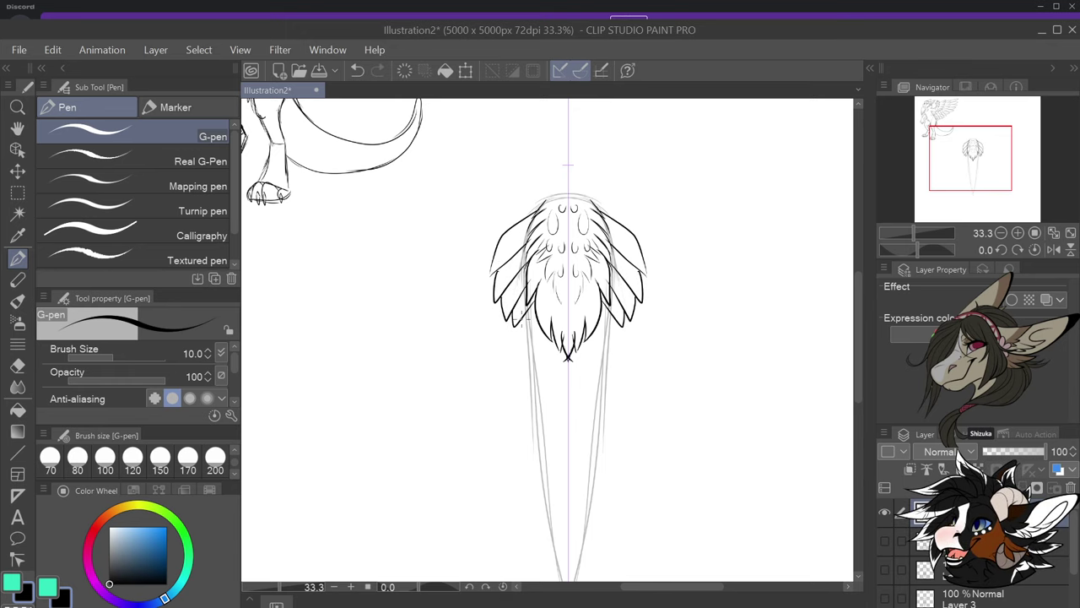
key(ctrl+z)
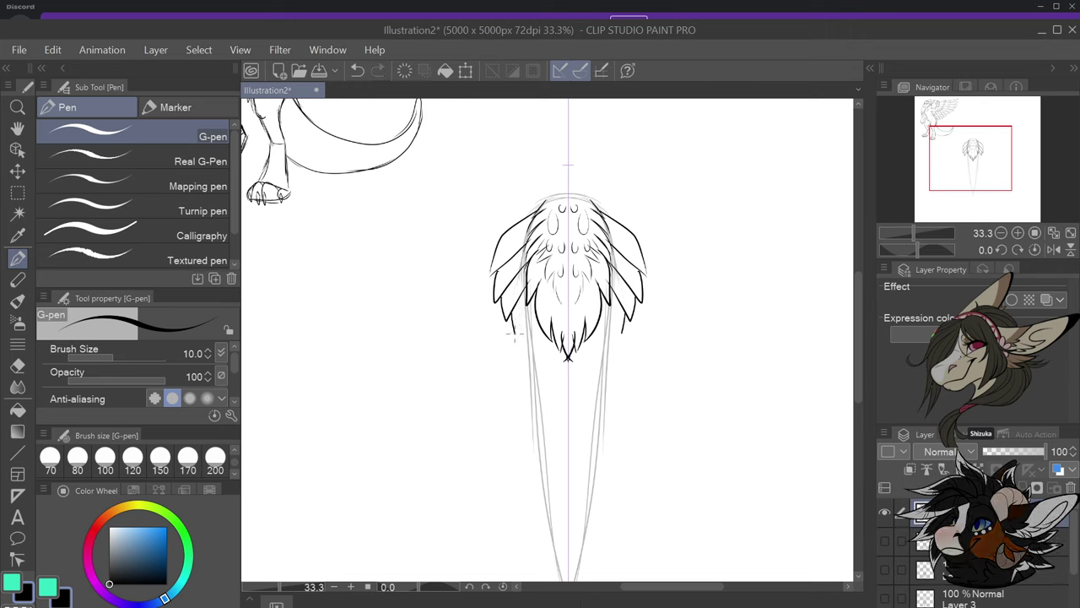
mouse_move(508, 331)
mouse_down()
mouse_move(523, 307)
mouse_move(525, 347)
mouse_move(536, 348)
mouse_up()
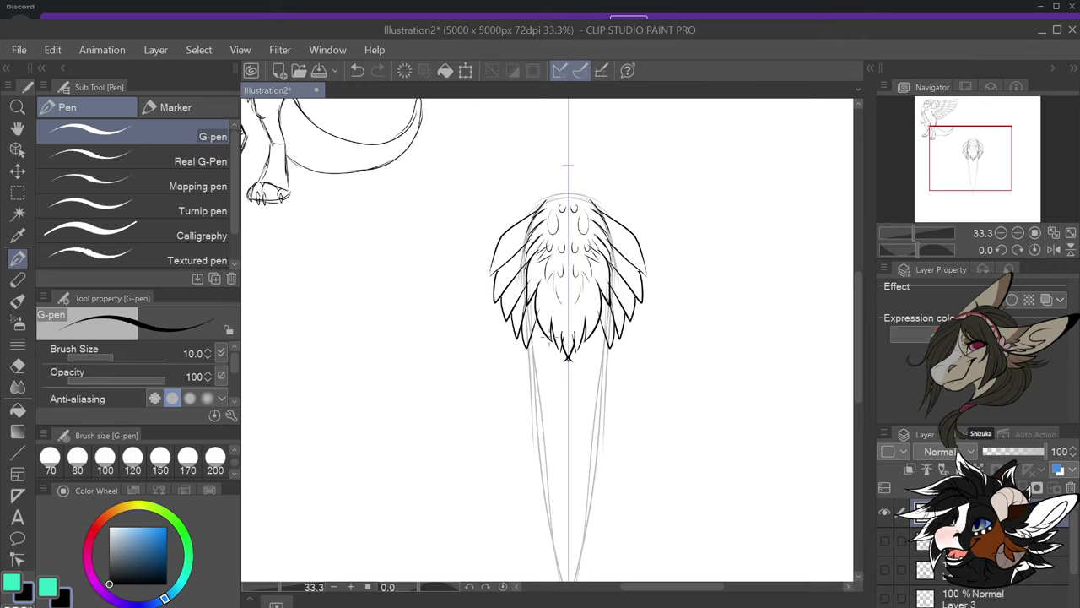
key(ctrl+z)
key(ctrl+z)
key(ctrl+z)
key(ctrl+z)
key(ctrl+z)
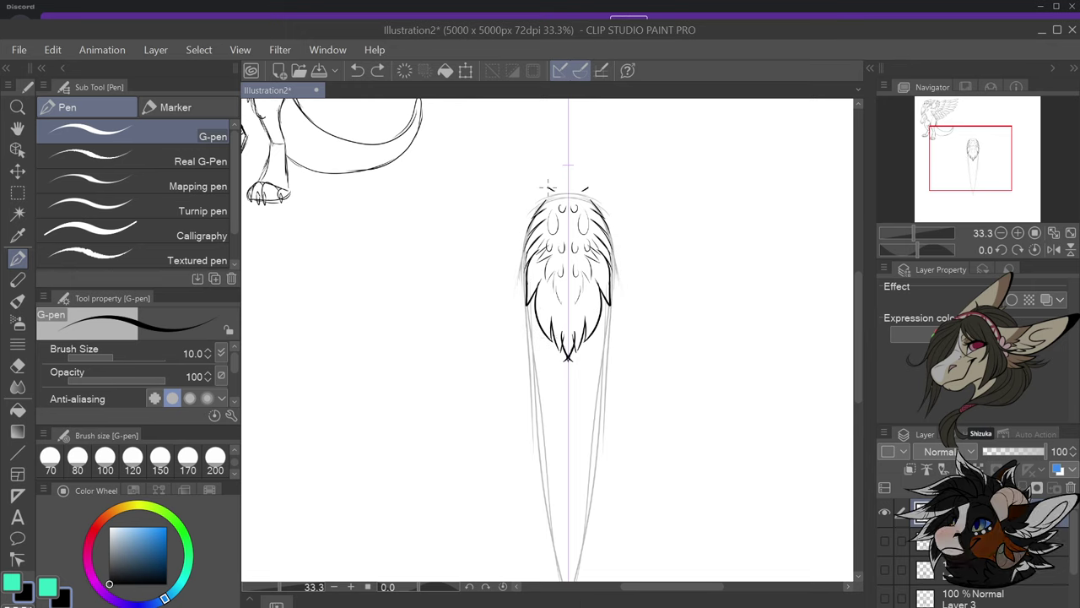
Try mirrored feathers flaring upward and outward from the top of the tail base, and undo them
mouse_move(554, 188)
mouse_down()
mouse_move(524, 164)
mouse_move(532, 206)
mouse_move(520, 176)
mouse_up()
key(ctrl+z)
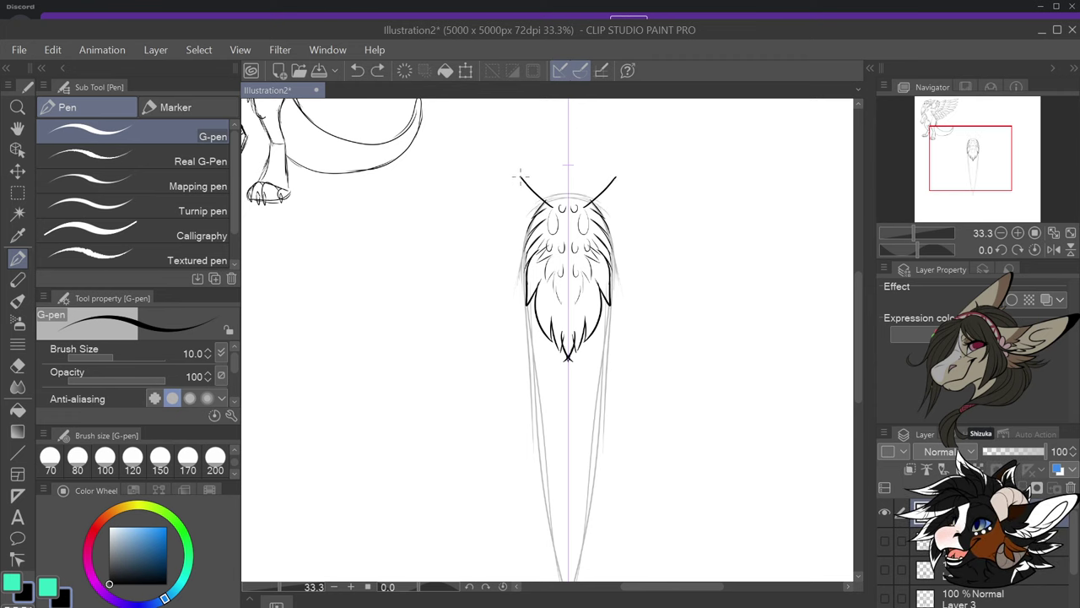
key(ctrl+z)
mouse_move(554, 207)
mouse_down()
mouse_move(504, 189)
mouse_move(542, 242)
mouse_up()
drag(548, 237, 536, 275)
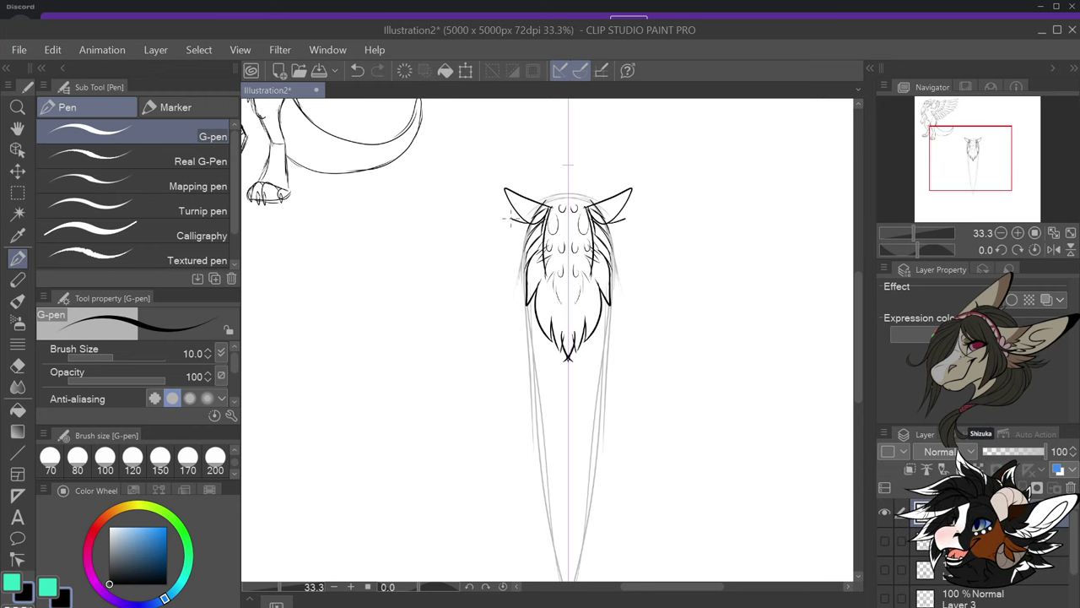
key(ctrl+z)
mouse_move(511, 220)
mouse_down()
mouse_move(497, 216)
mouse_move(520, 243)
mouse_move(505, 243)
mouse_move(527, 261)
mouse_move(549, 247)
mouse_up()
key(ctrl+z)
key(ctrl+z)
key(ctrl+z)
key(ctrl+z)
key(ctrl+z)
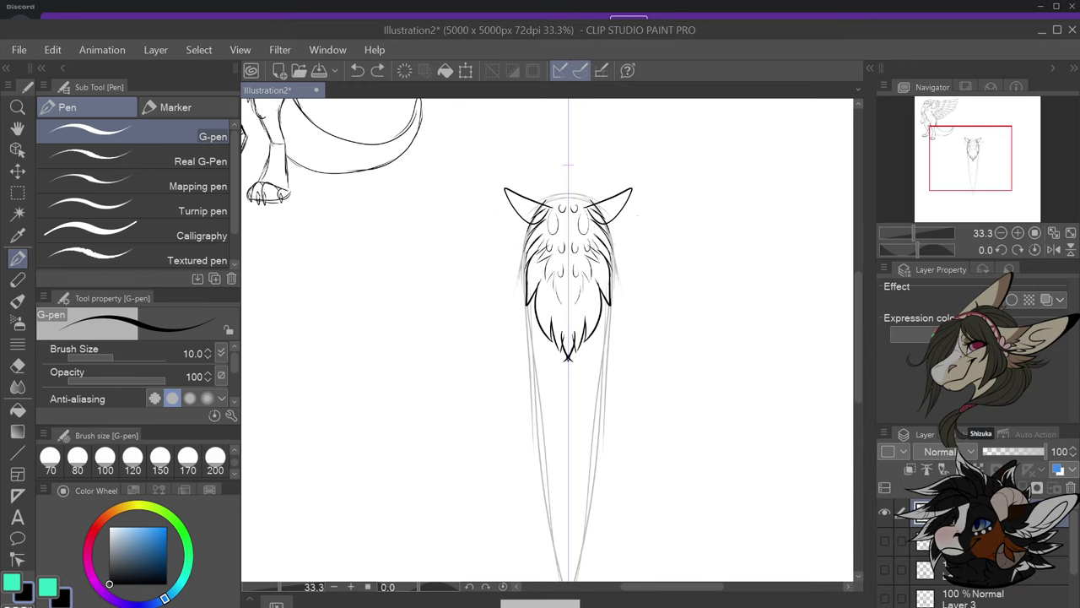
key(ctrl+z)
Draw narrow mirrored feathers splaying outward from both sides of the tail base, working from beside the tuft to the top
mouse_move(551, 204)
mouse_down()
mouse_move(540, 265)
mouse_move(519, 301)
mouse_move(540, 290)
mouse_up()
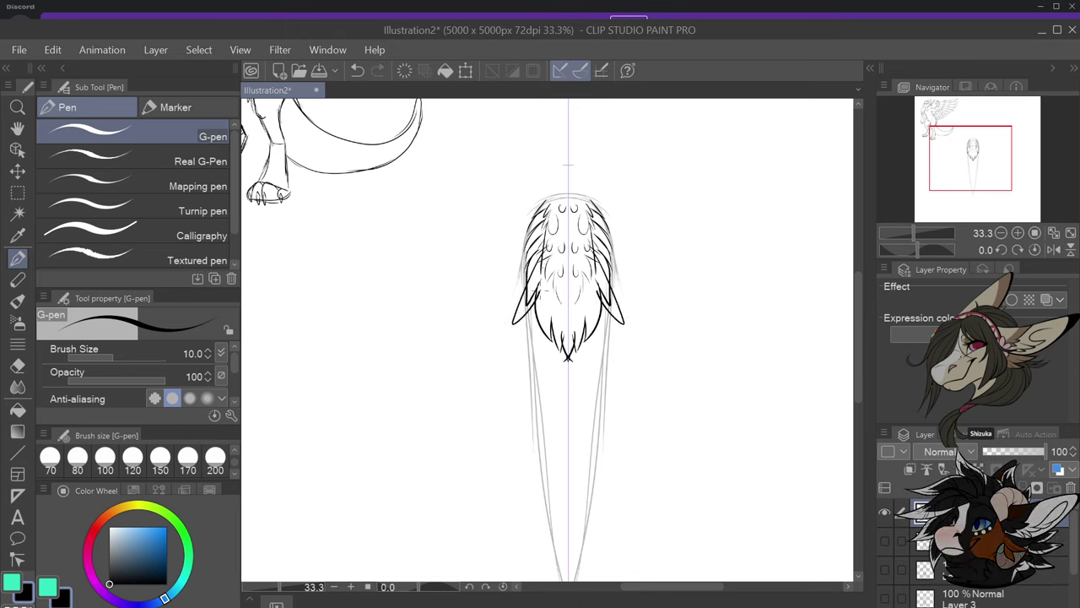
drag(540, 238, 496, 302)
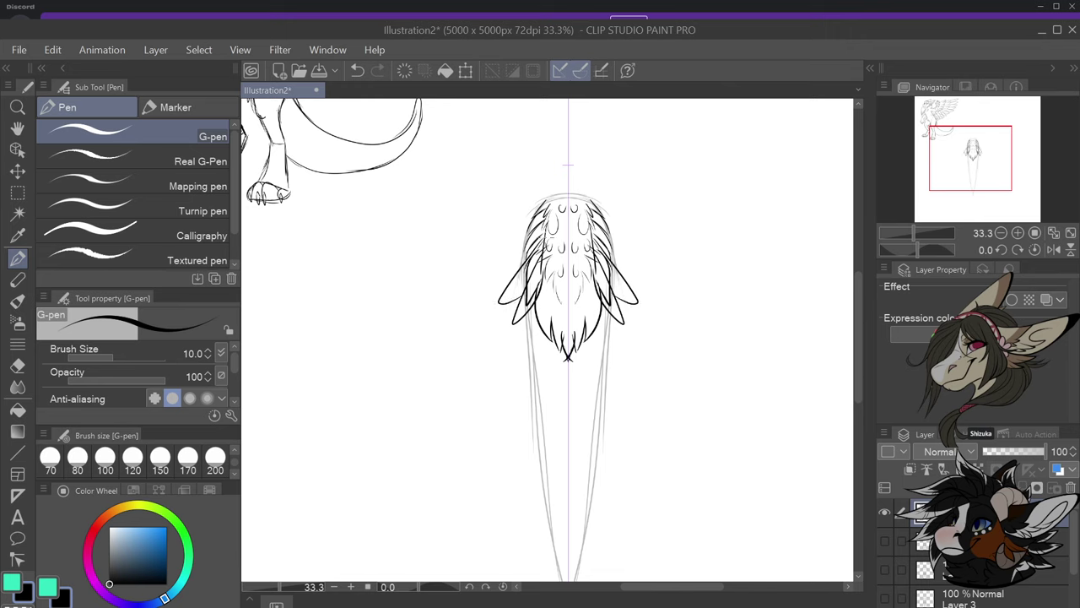
drag(536, 237, 497, 261)
mouse_move(545, 216)
mouse_down()
mouse_move(489, 251)
mouse_move(523, 248)
mouse_move(510, 219)
mouse_move(524, 233)
mouse_up()
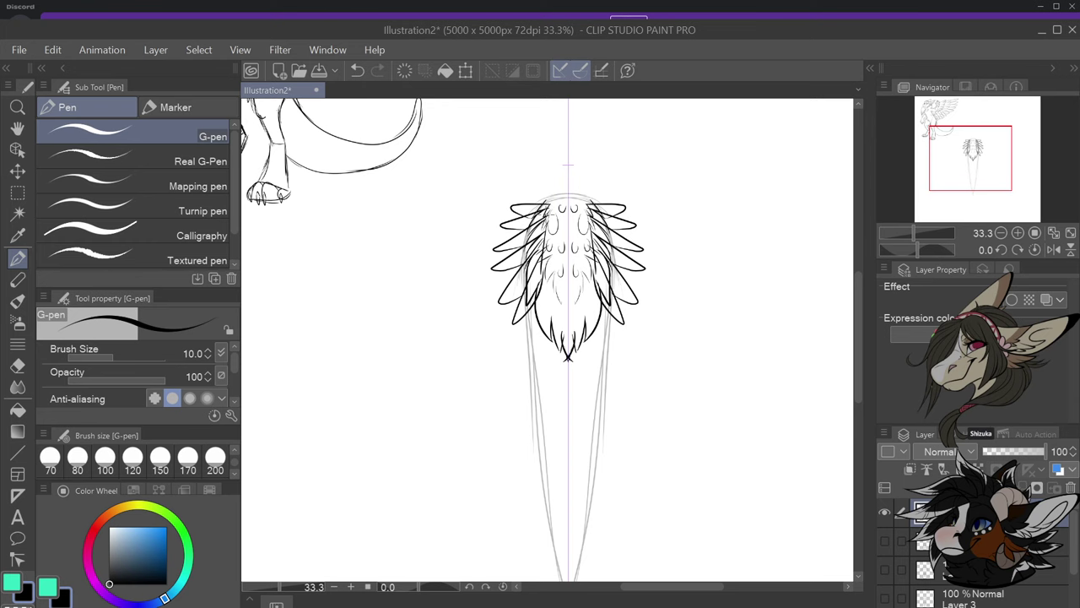
Hide the layer with the splayed-feather tail base and add a new layer for the next design
scroll(578, 305, down, 1)
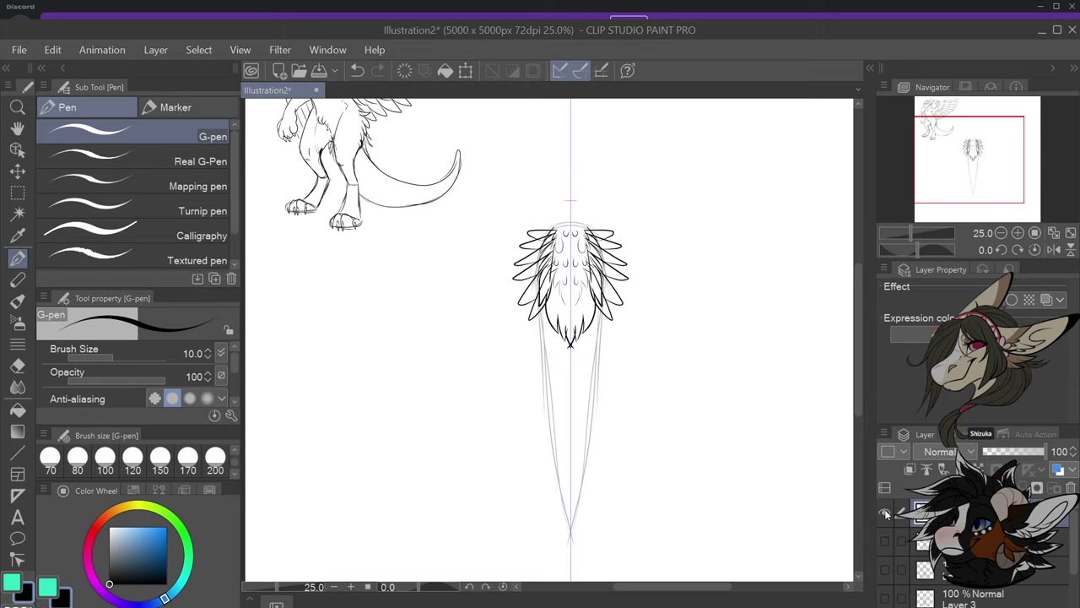
click(884, 513)
click(951, 487)
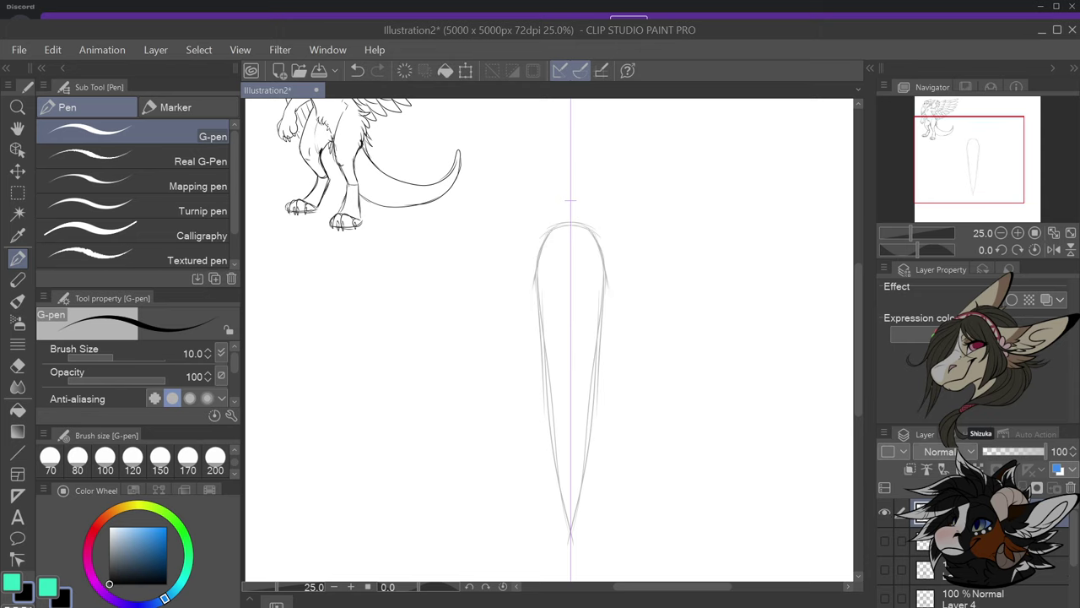
Draw a mirrored spade-shaped tip at the end of the tail guide, with a smaller diamond outline inside it
scroll(599, 336, down, 2)
scroll(597, 335, up, 2)
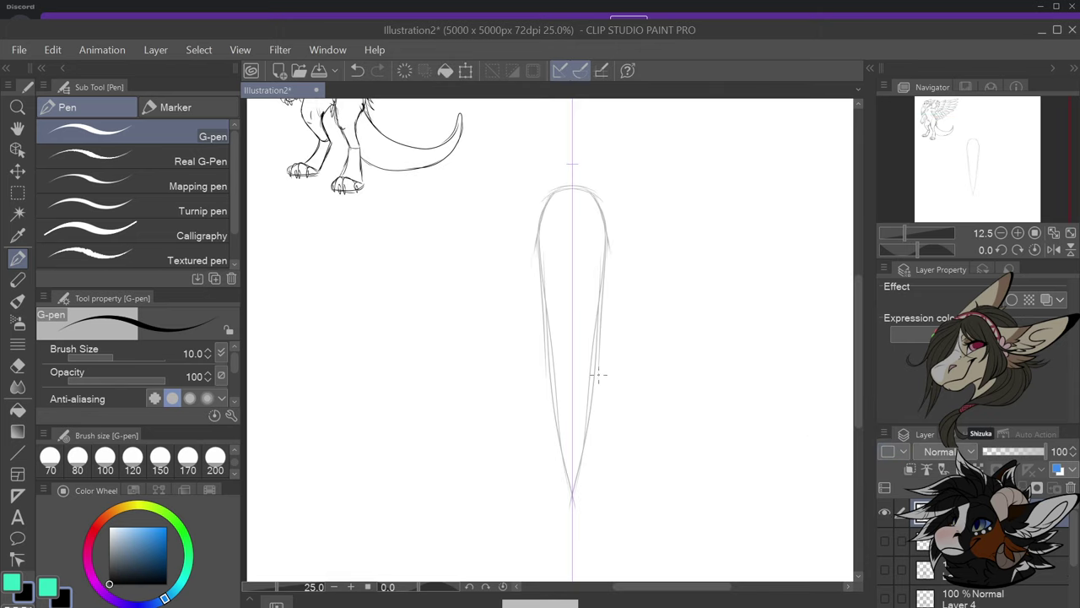
scroll(595, 374, down, 2)
scroll(596, 415, up, 2)
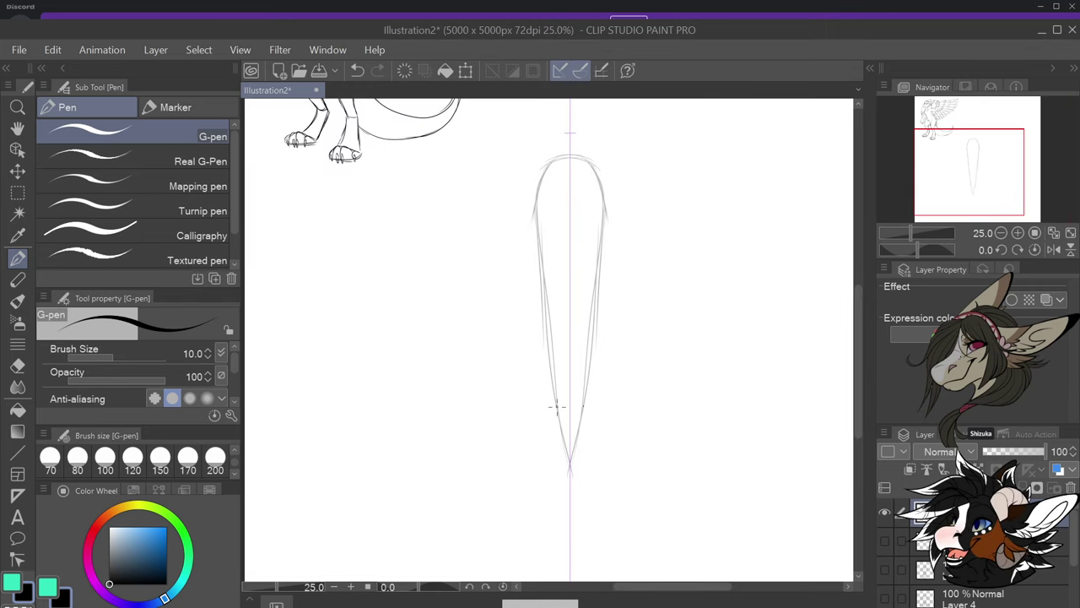
mouse_move(581, 405)
mouse_down()
mouse_move(583, 432)
mouse_move(540, 466)
mouse_up()
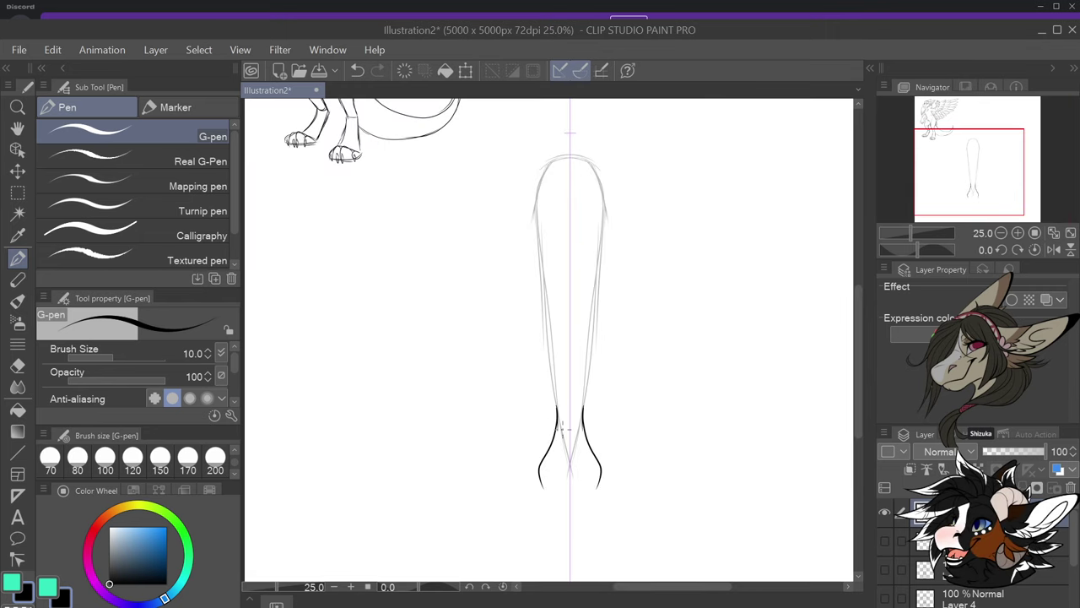
key(ctrl+z)
mouse_move(556, 425)
mouse_down()
mouse_move(542, 465)
mouse_move(570, 521)
mouse_up()
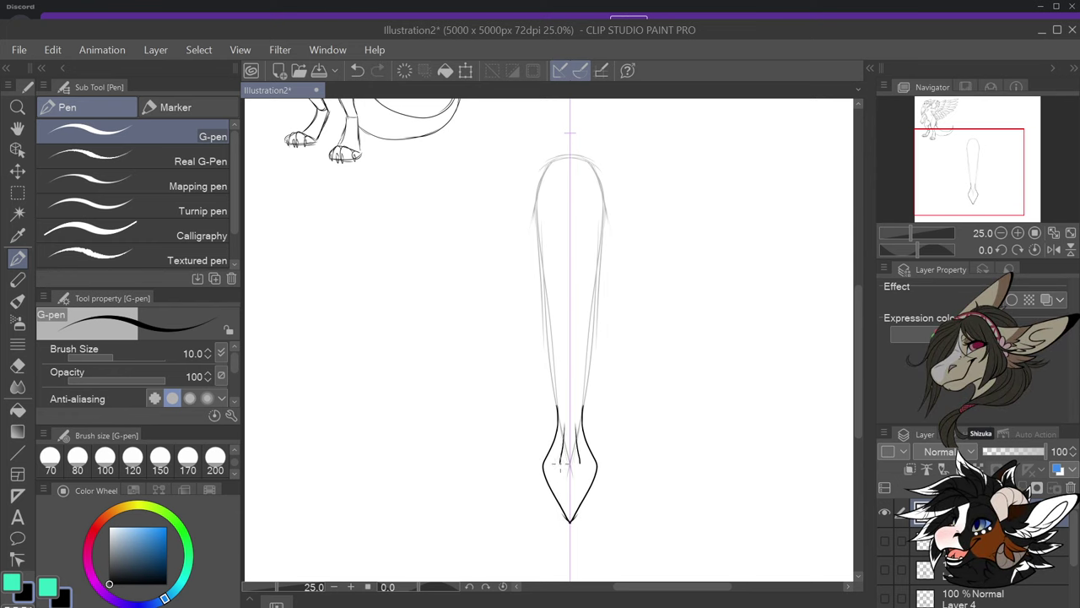
drag(564, 479, 570, 505)
Draw a row of teardrop scales down the tail's center line and smaller mirrored scales along both sides
drag(563, 188, 569, 176)
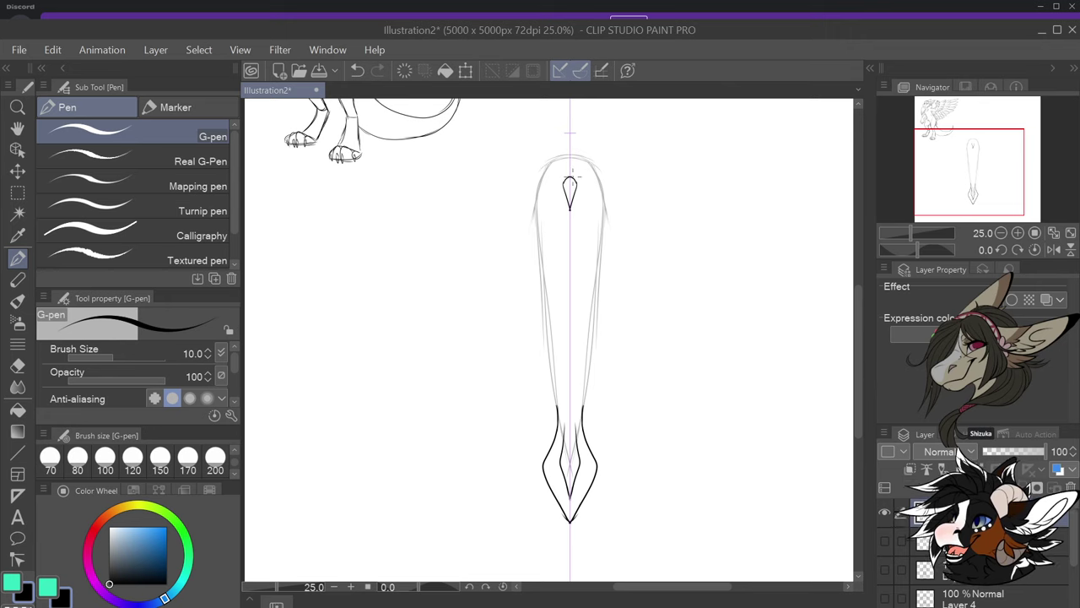
mouse_move(562, 238)
mouse_down()
mouse_move(564, 248)
mouse_move(570, 216)
mouse_up()
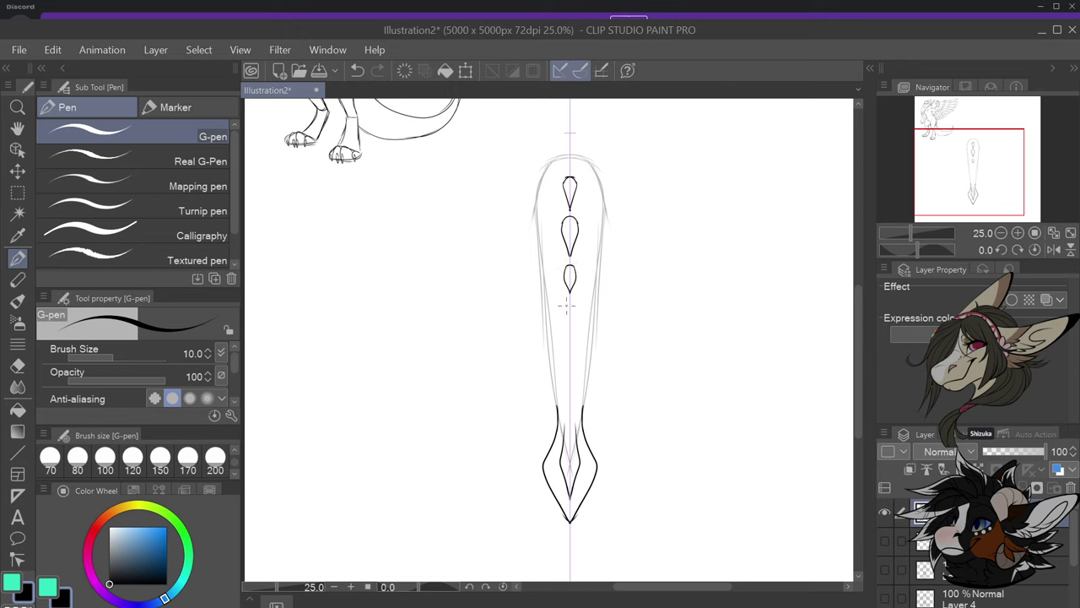
drag(564, 314, 569, 329)
drag(547, 210, 569, 385)
key(ctrl+z)
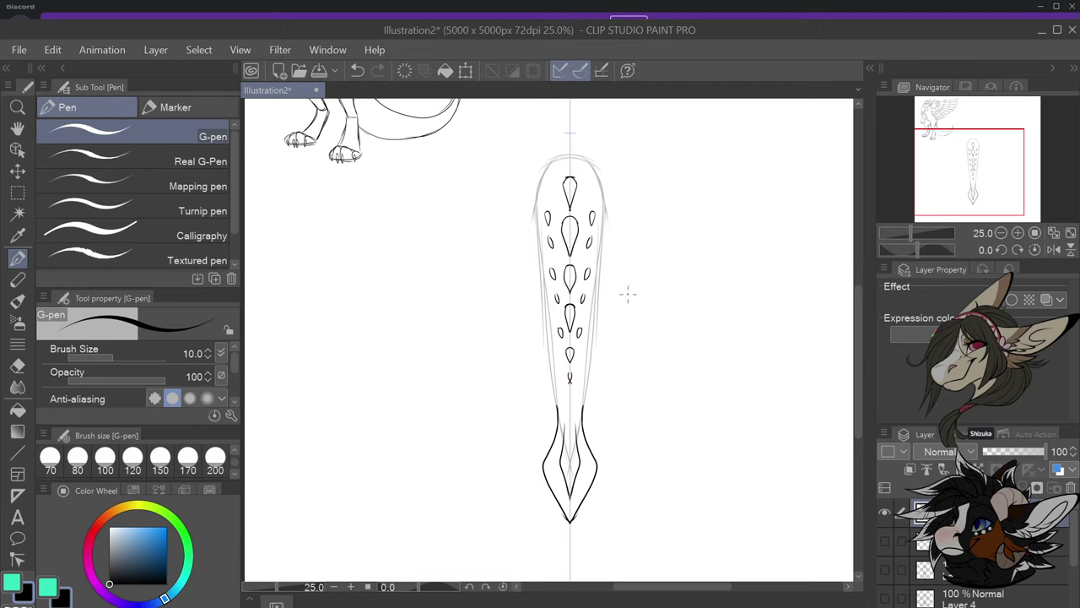
Draw the scaled tail's mirrored side outlines from the neck of the spade tip up toward the base
scroll(621, 327, down, 1)
scroll(621, 340, up, 1)
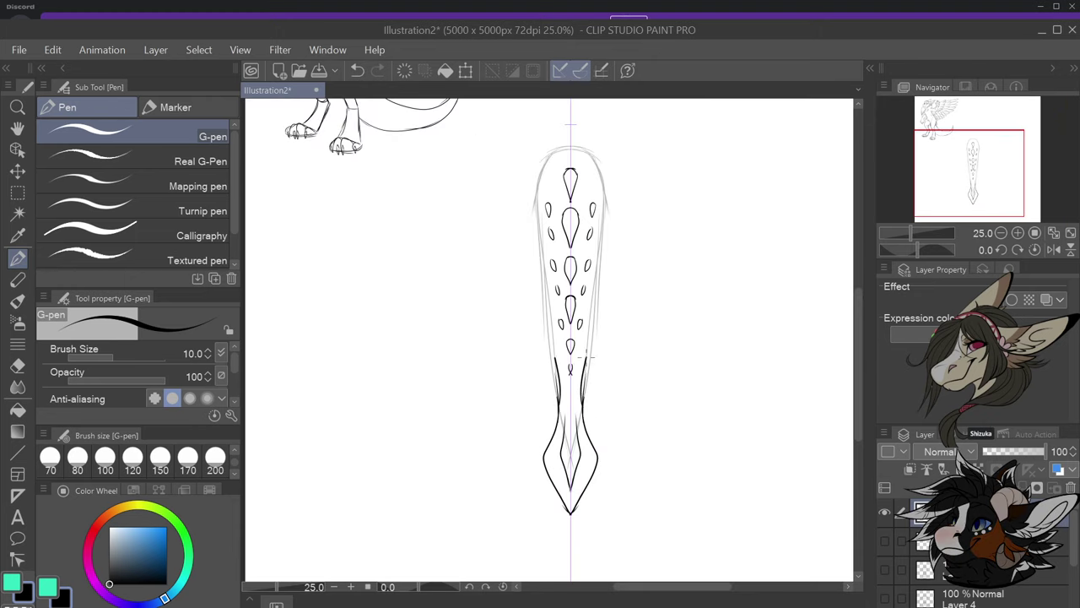
key(ctrl+z)
drag(583, 387, 589, 347)
key(ctrl+z)
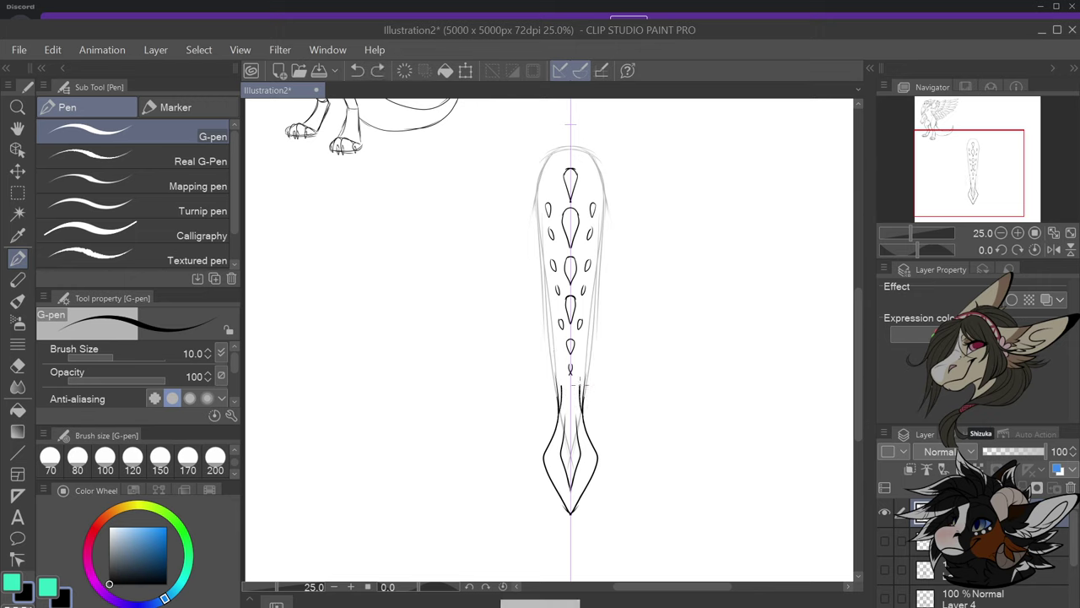
drag(582, 385, 602, 211)
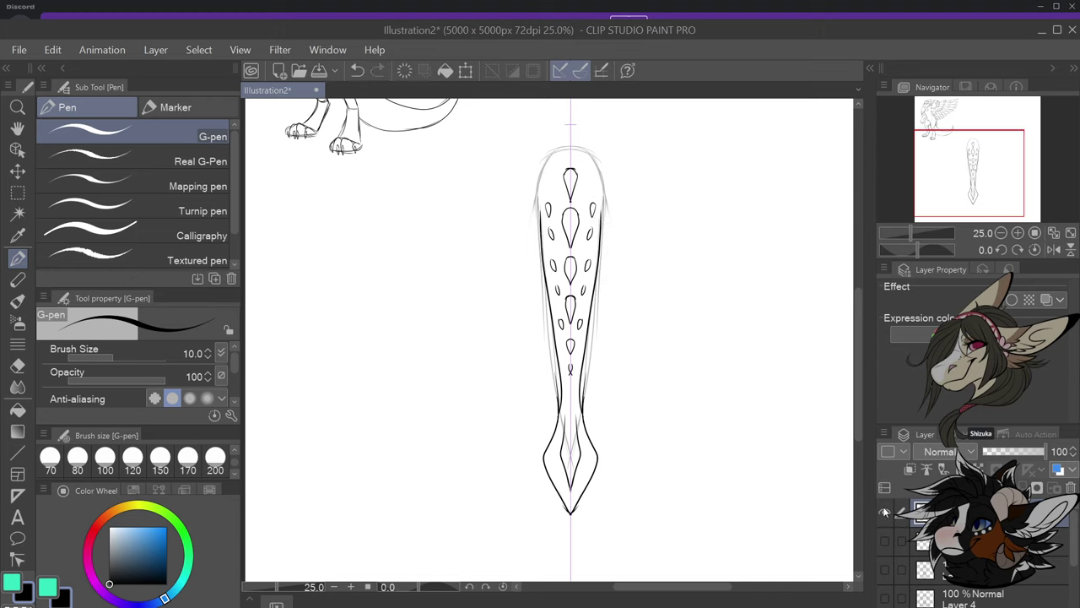
Hide the layer with the scaled spade-tipped tail and add a new layer for the next design
click(883, 513)
click(953, 487)
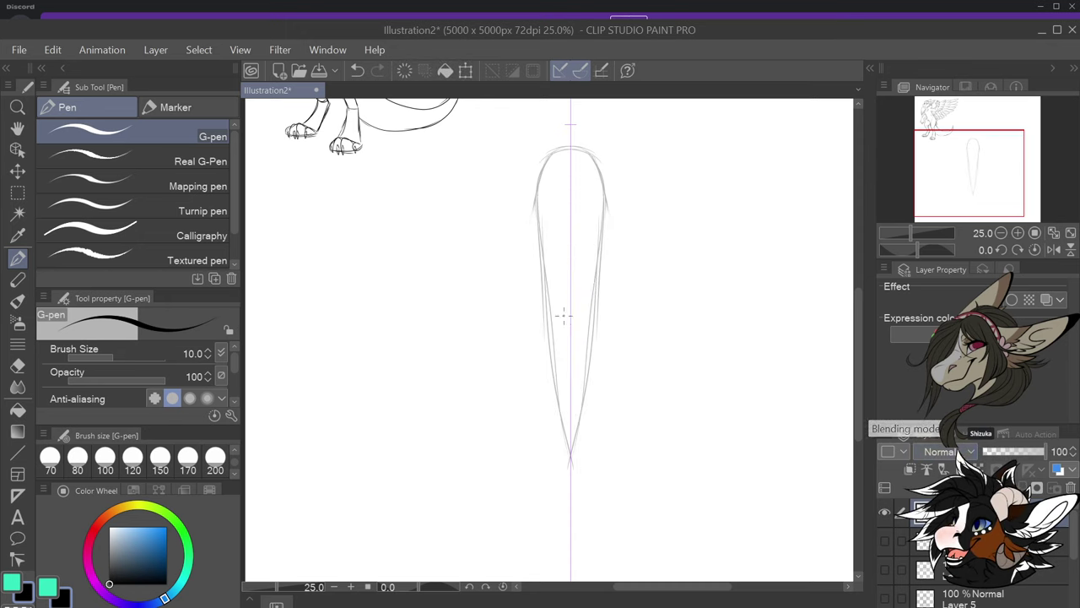
drag(565, 205, 568, 355)
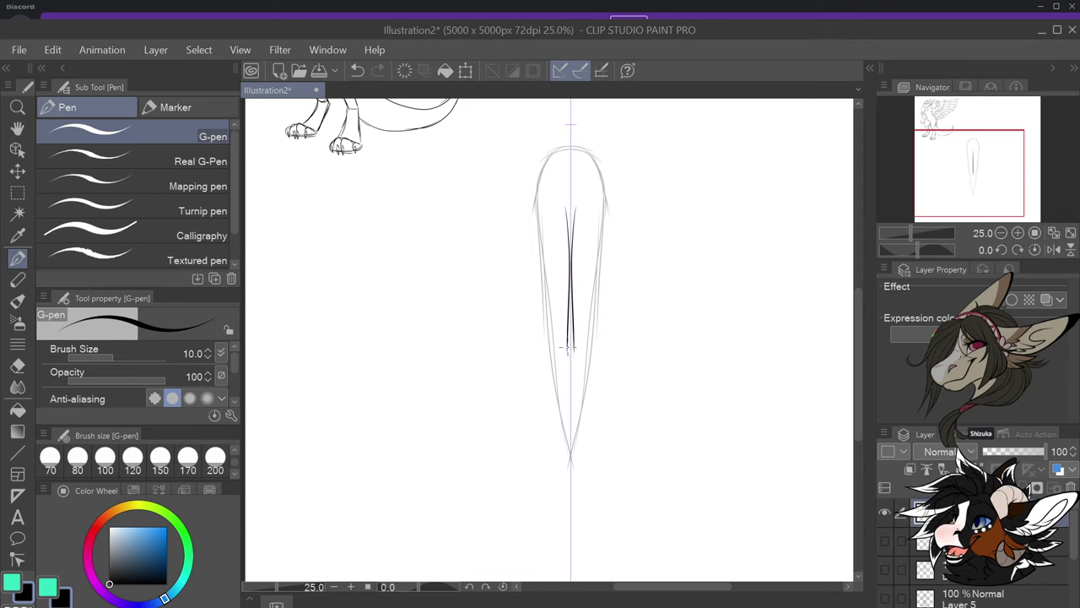
key(ctrl+z)
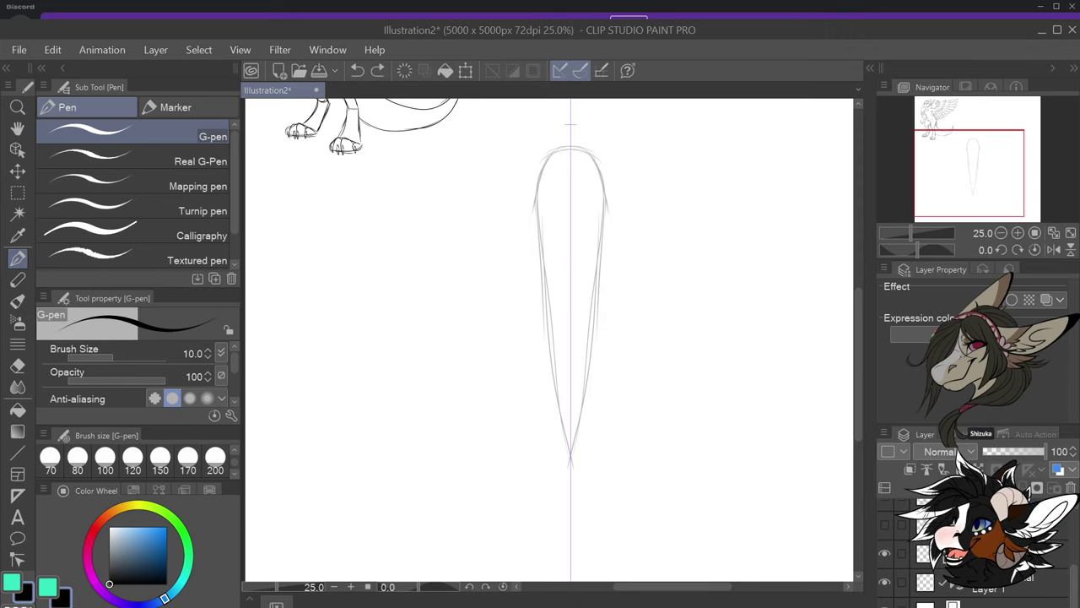
Turn off the symmetrical ruler on Layer 1 and reselect the new layer
click(1004, 581)
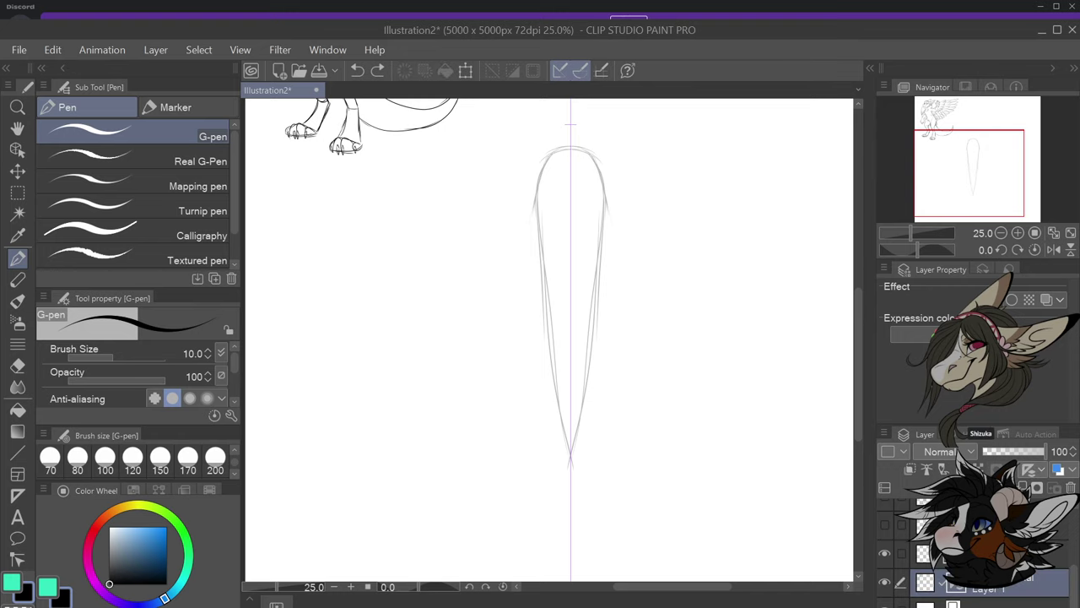
click(1031, 470)
drag(1073, 577, 1073, 511)
click(1034, 513)
Sketch a thick side-view tail beside the guide with a wavy upper edge, short inner crease marks and an inner underside curve
scroll(540, 358, down, 2)
scroll(675, 338, up, 4)
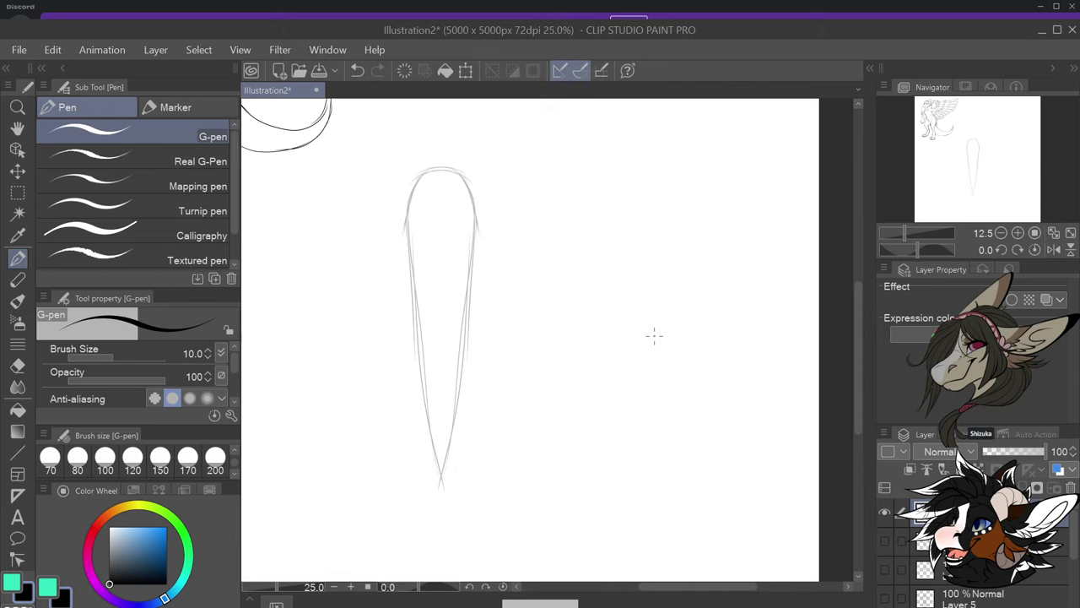
drag(457, 380, 598, 385)
mouse_move(463, 308)
mouse_down()
mouse_move(577, 342)
mouse_move(643, 308)
mouse_move(670, 319)
mouse_move(701, 306)
mouse_move(734, 322)
mouse_move(766, 313)
mouse_move(780, 327)
mouse_move(819, 324)
mouse_move(835, 340)
mouse_move(728, 376)
mouse_move(499, 392)
mouse_up()
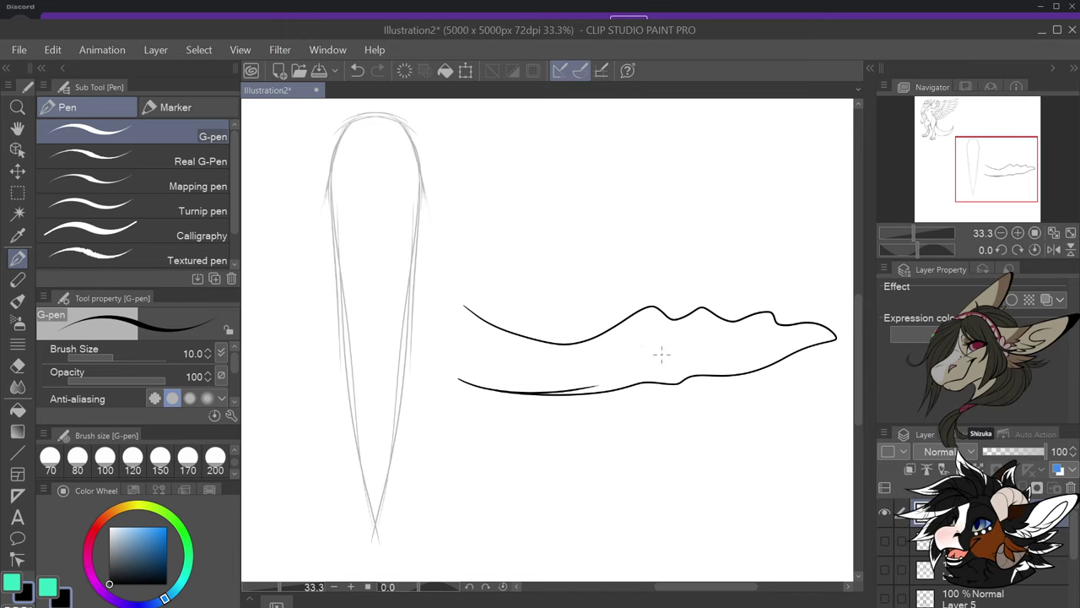
mouse_move(665, 321)
mouse_down()
mouse_move(658, 353)
mouse_move(695, 326)
mouse_move(719, 351)
mouse_move(753, 326)
mouse_move(808, 331)
mouse_up()
mouse_move(446, 321)
mouse_down()
mouse_move(452, 338)
mouse_move(551, 385)
mouse_move(644, 380)
mouse_up()
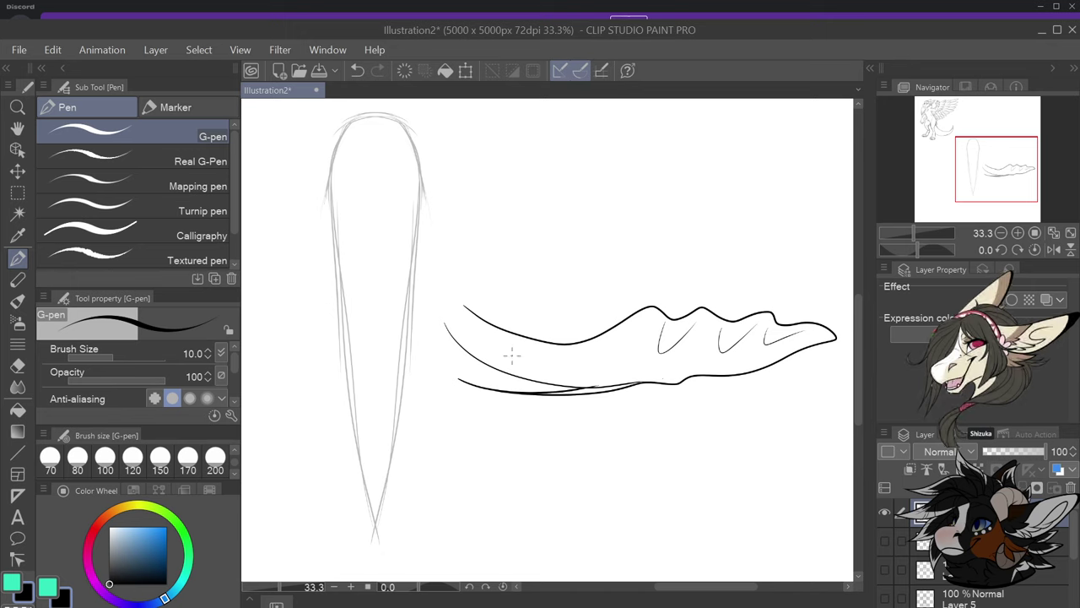
Draw a row of narrow spikes along the lower side of the side-view tail's base, connected by short curved lines
drag(503, 351, 522, 402)
drag(504, 352, 559, 400)
drag(542, 359, 555, 402)
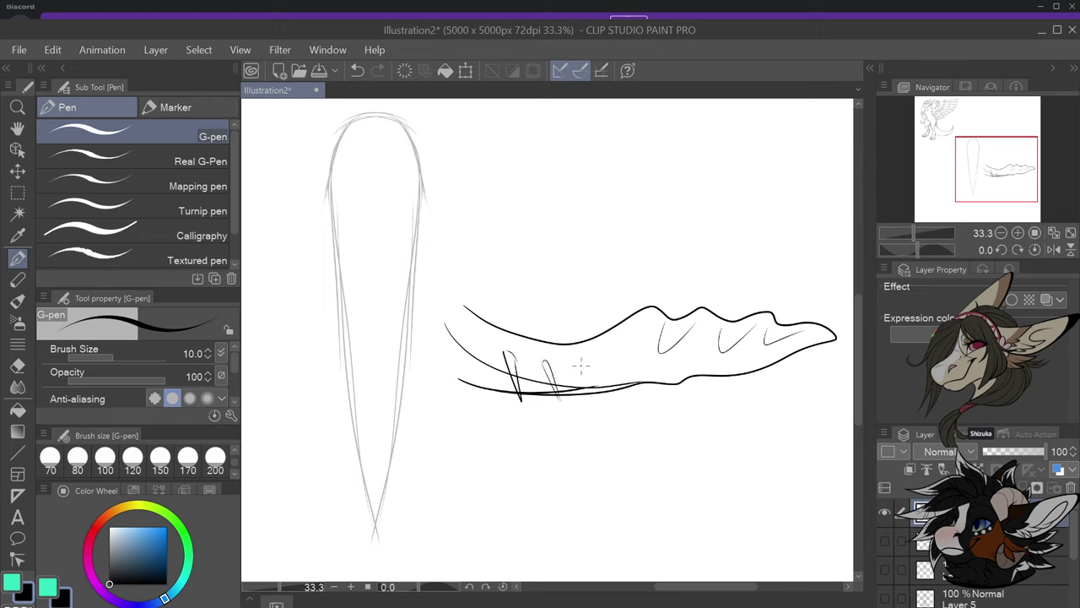
mouse_move(578, 357)
mouse_down()
mouse_move(589, 386)
mouse_move(606, 353)
mouse_move(599, 374)
mouse_up()
mouse_move(454, 334)
mouse_down()
mouse_move(493, 359)
mouse_move(511, 404)
mouse_up()
key(ctrl+z)
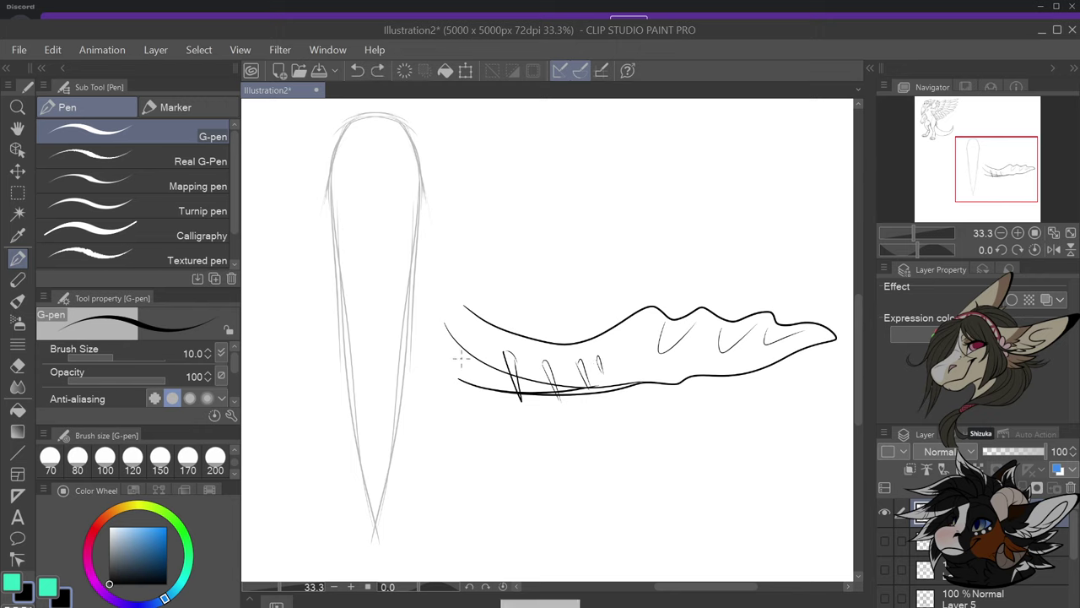
mouse_move(451, 351)
mouse_down()
mouse_move(518, 400)
mouse_move(542, 392)
mouse_move(568, 404)
mouse_move(589, 373)
mouse_move(595, 386)
mouse_move(613, 365)
mouse_move(635, 367)
mouse_move(568, 344)
mouse_move(578, 361)
mouse_move(549, 355)
mouse_move(531, 367)
mouse_move(544, 364)
mouse_move(468, 340)
mouse_up()
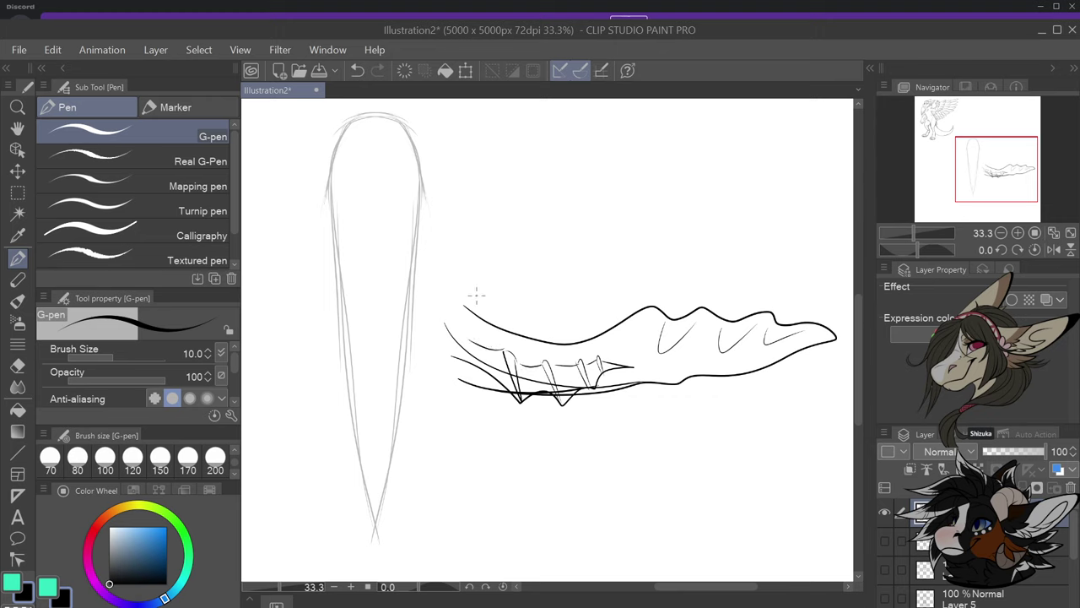
Draw a ridge of small overlapping spikes along the upper edge of the side-view tail's base
key(ctrl+z)
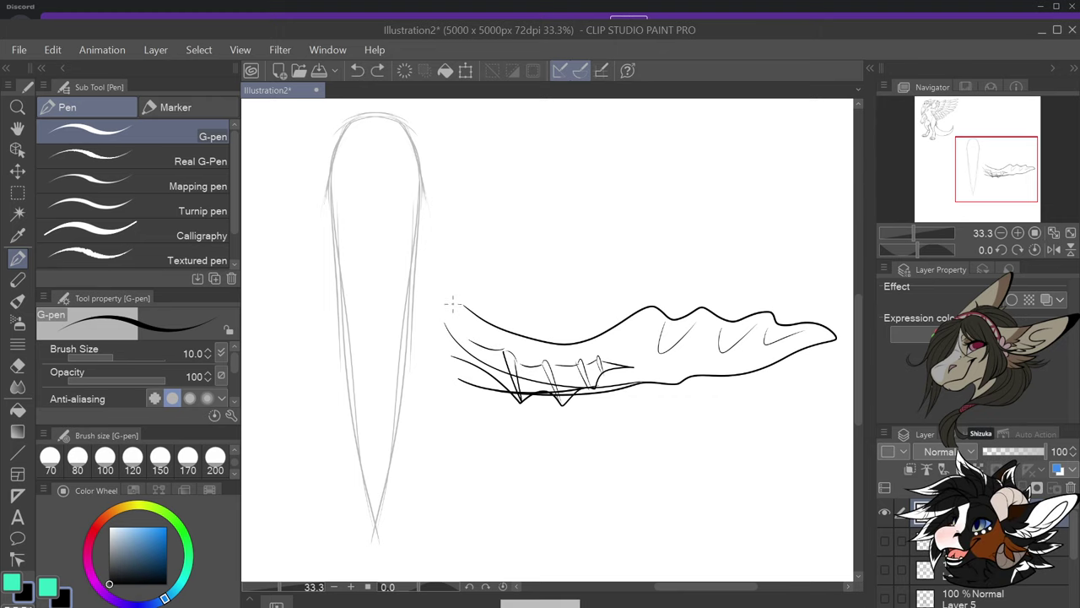
mouse_move(449, 304)
mouse_down()
mouse_move(506, 315)
mouse_move(506, 328)
mouse_move(536, 328)
mouse_move(540, 341)
mouse_move(566, 332)
mouse_move(568, 350)
mouse_move(596, 334)
mouse_move(628, 344)
mouse_up()
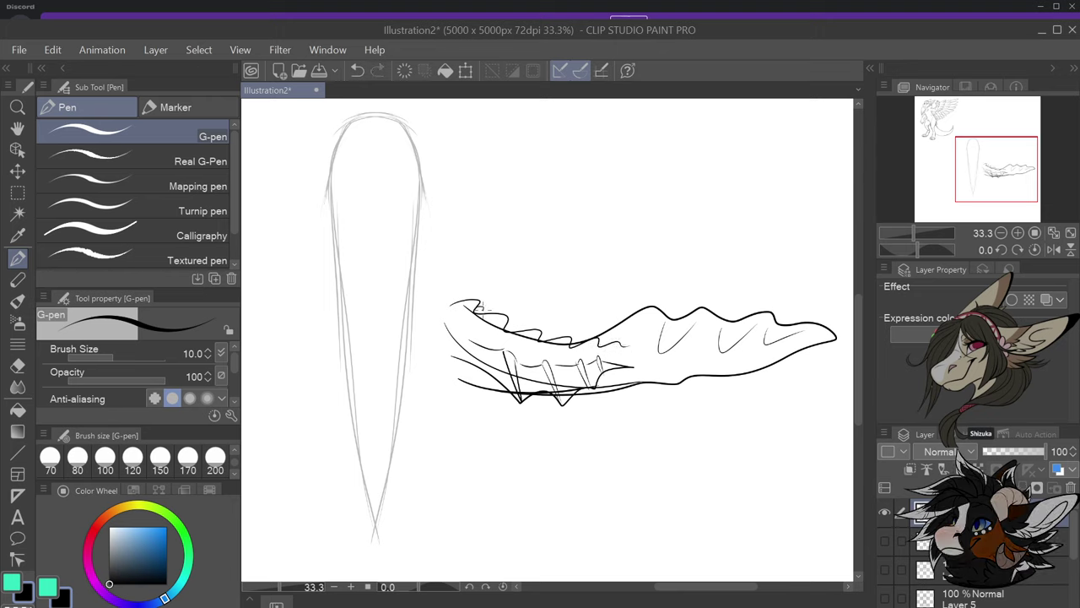
mouse_move(506, 328)
mouse_down()
mouse_move(588, 332)
mouse_move(572, 337)
mouse_move(621, 336)
mouse_up()
Select the side-view tail sketch, move it beside the winged animal near the canvas top, and scale it down
scroll(714, 405, down, 3)
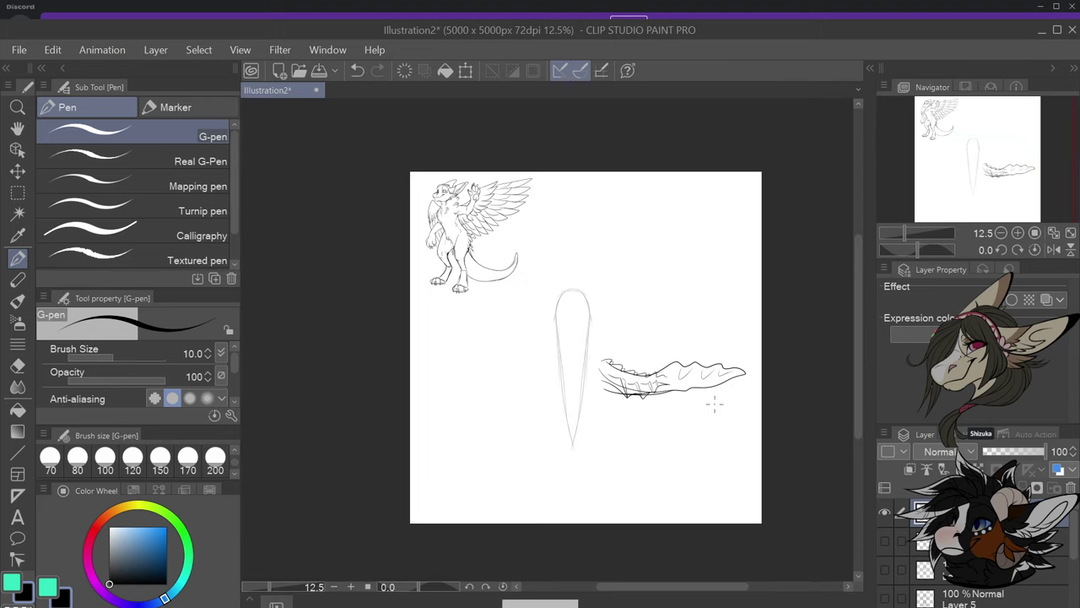
scroll(714, 405, up, 3)
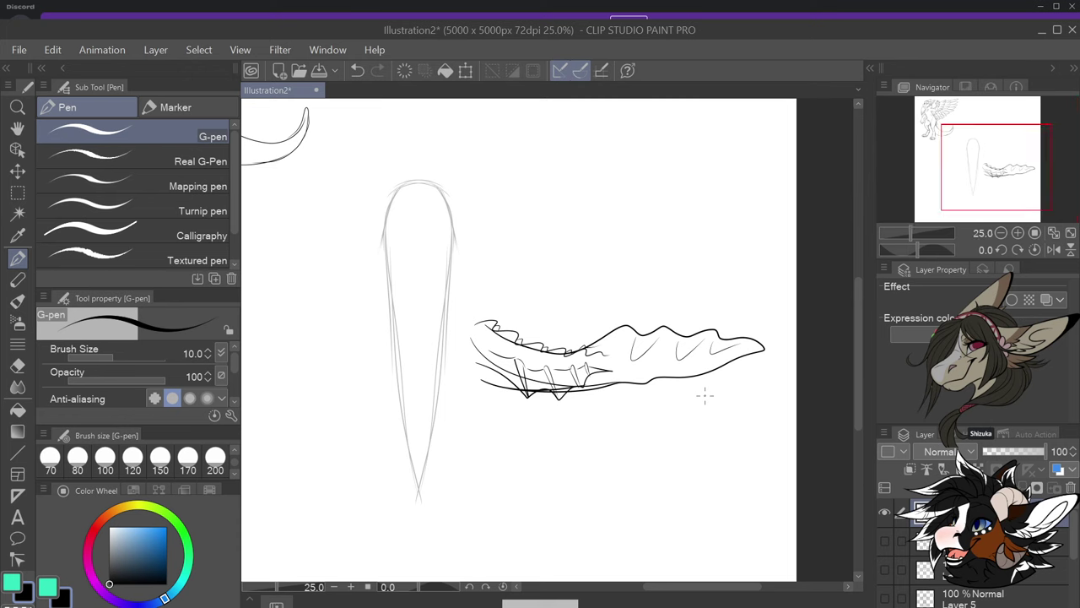
click(17, 192)
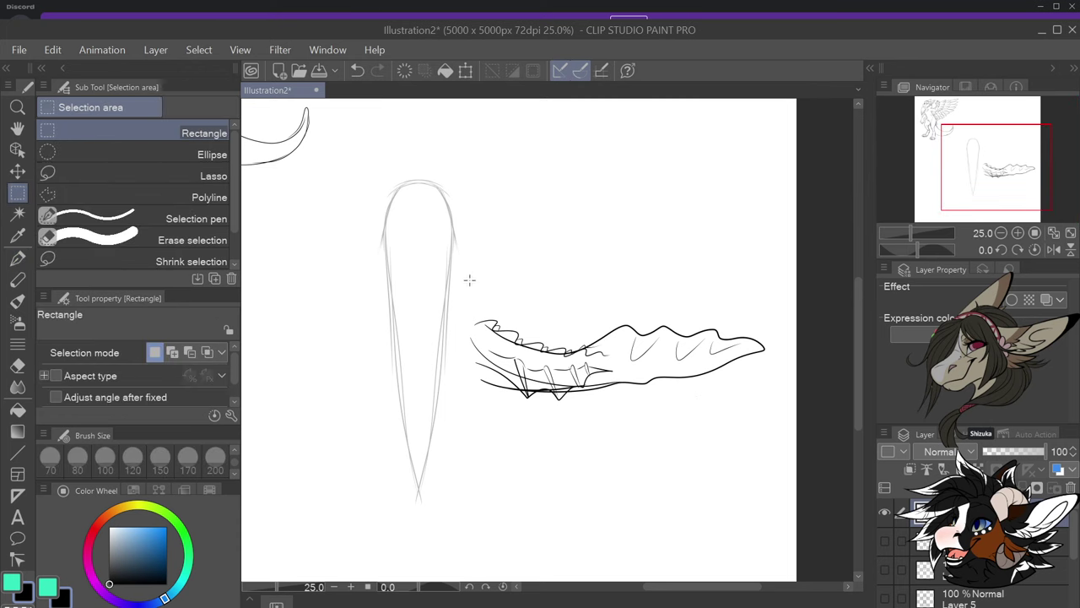
mouse_move(470, 279)
mouse_down()
mouse_move(604, 430)
mouse_move(787, 429)
mouse_up()
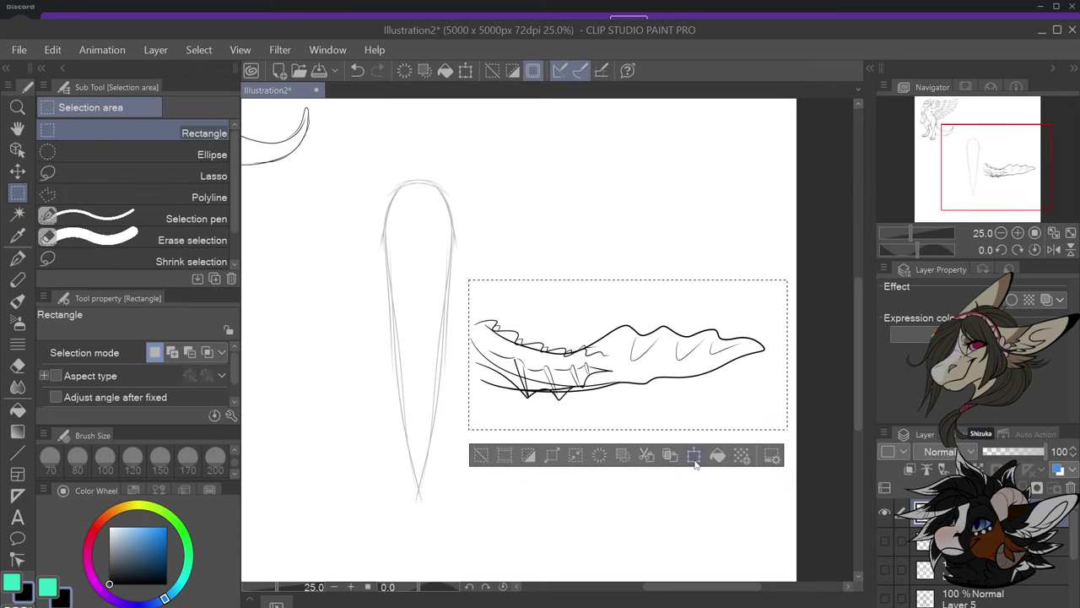
click(693, 456)
scroll(677, 429, down, 3)
drag(652, 393, 615, 240)
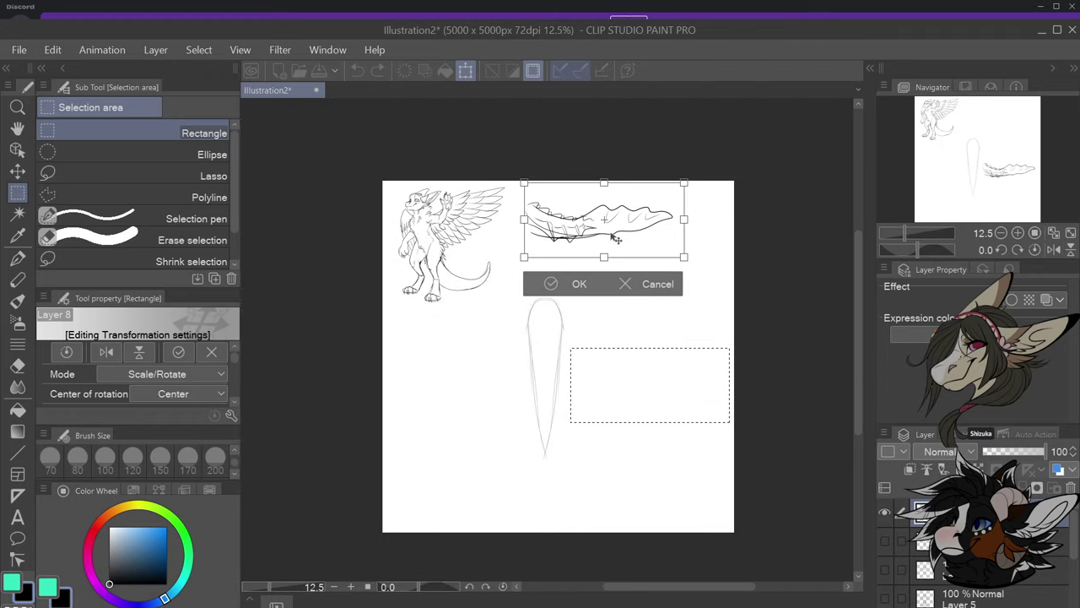
drag(684, 256, 639, 238)
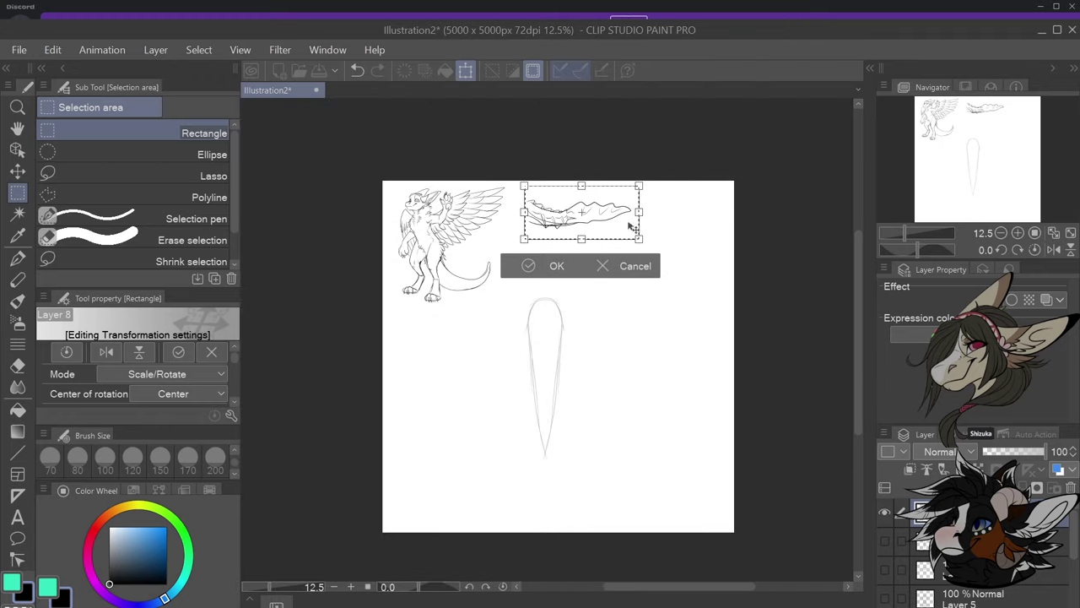
click(545, 266)
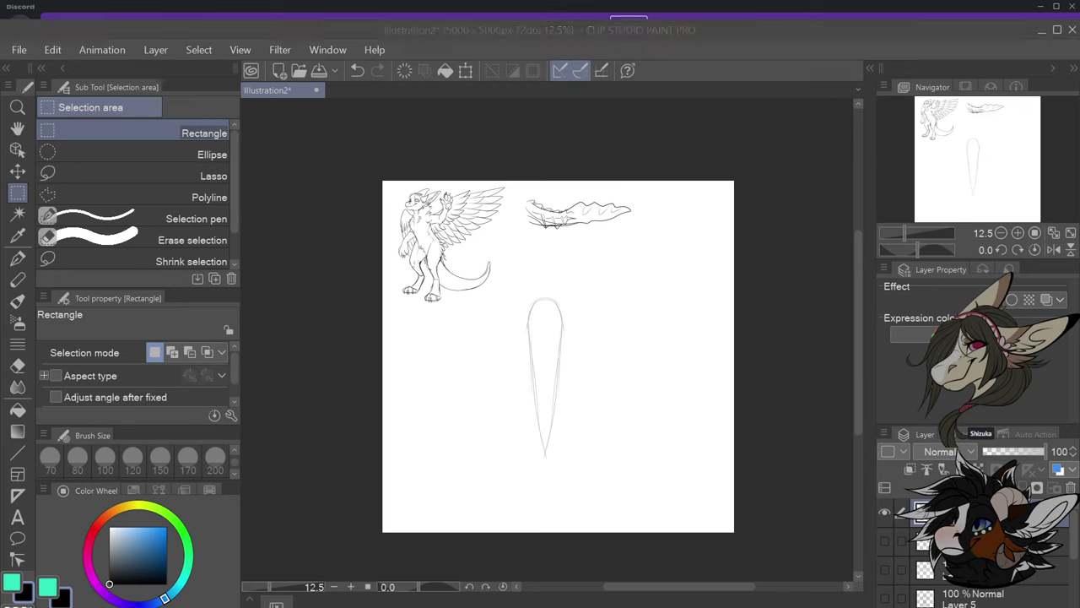
key(alt+Tab)
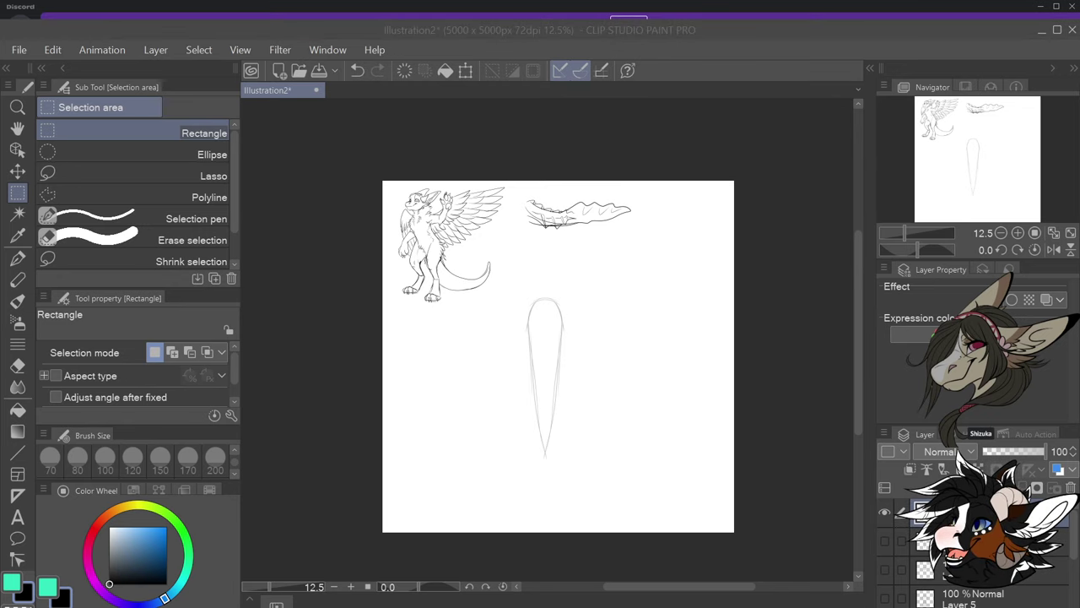
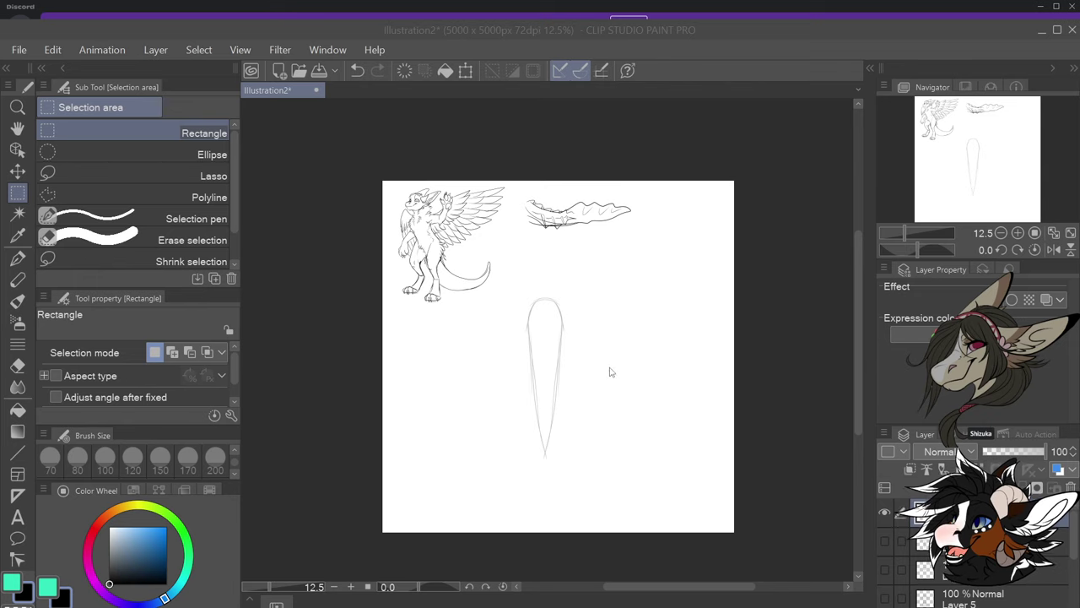
drag(609, 354, 612, 408)
key(ctrl+z)
Try drawing unmirrored feather tufts at the upper end of the tail guide with the G-pen, and undo them
click(16, 259)
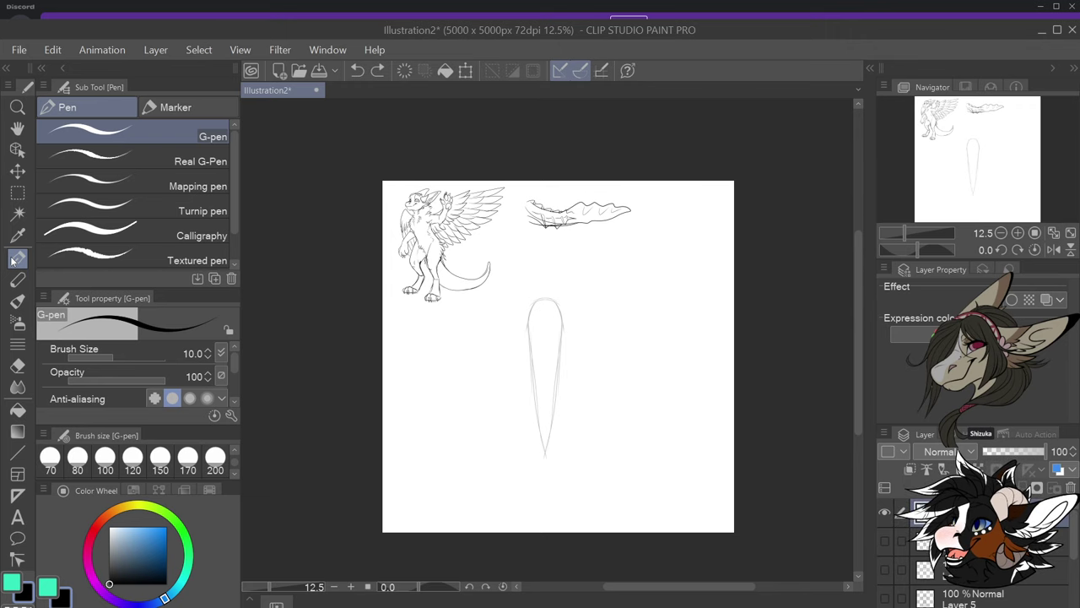
key(ctrl+plus)
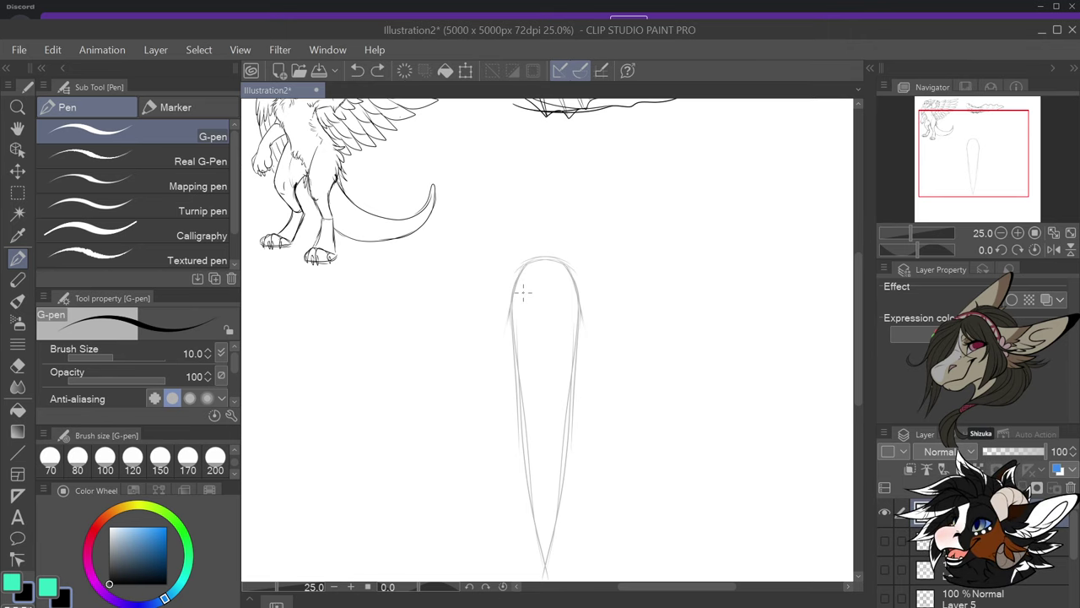
scroll(609, 336, down, 2)
scroll(609, 337, up, 2)
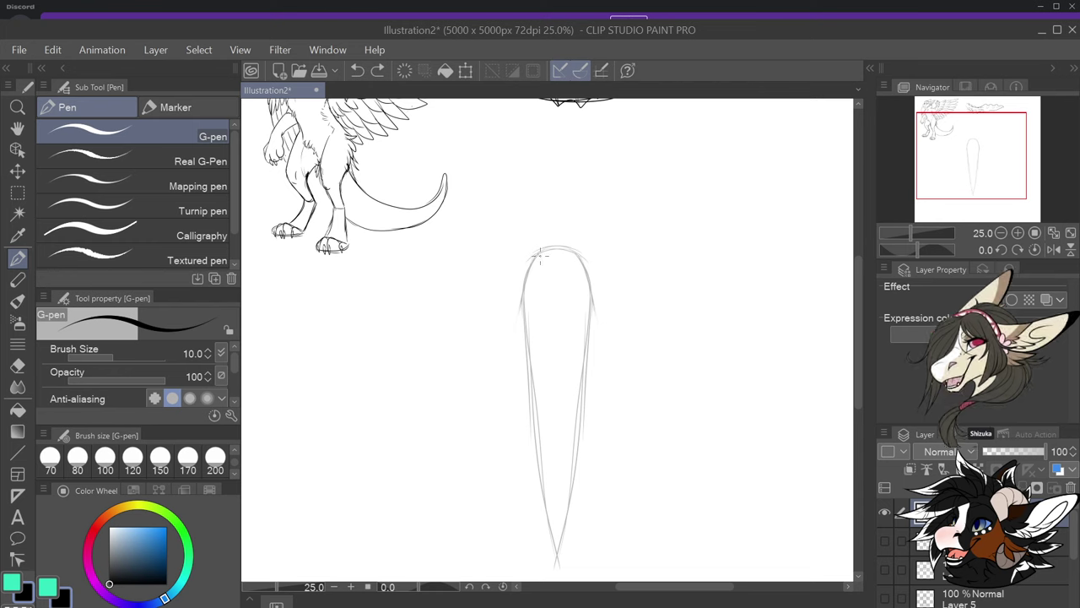
mouse_move(546, 247)
mouse_down()
mouse_move(525, 245)
mouse_move(536, 265)
mouse_up()
mouse_move(541, 264)
mouse_down()
mouse_move(523, 291)
mouse_move(550, 270)
mouse_move(529, 301)
mouse_up()
drag(530, 302, 545, 286)
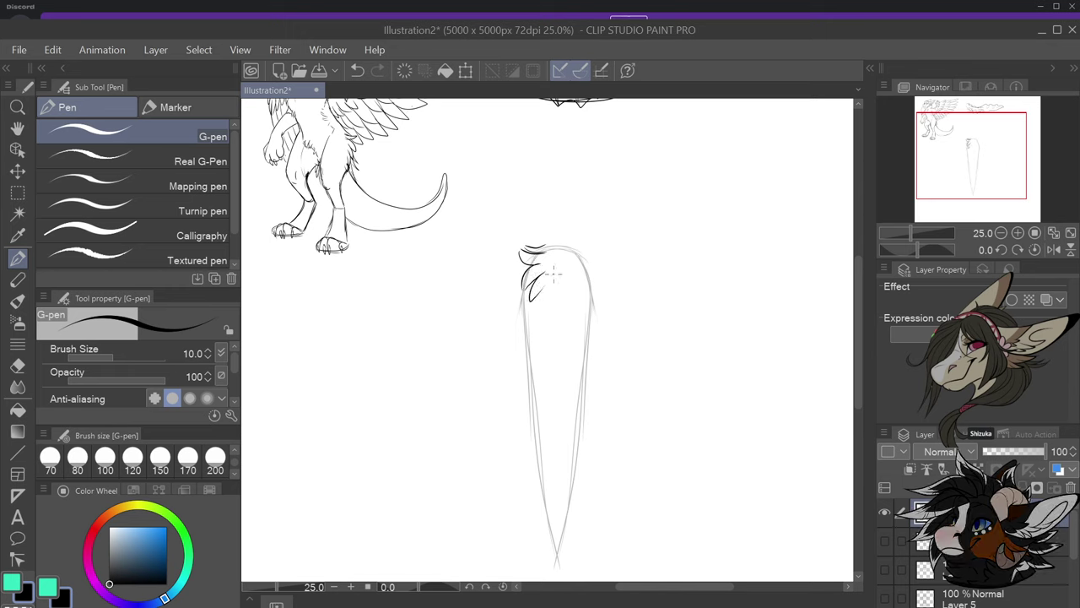
key(ctrl+z)
key(ctrl+z)
key(ctrl+z)
key(ctrl+z)
key(ctrl+z)
key(ctrl+z)
key(ctrl+z)
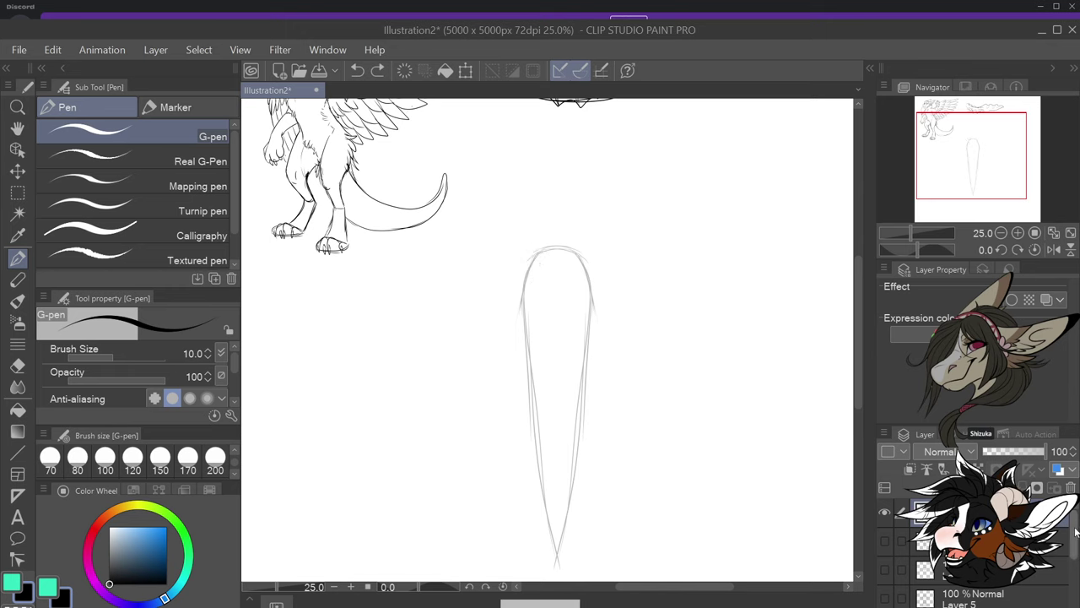
Turn the symmetrical ruler on Layer 1 back on and reselect the uppermost drawing layer
scroll(1075, 561, down, 2)
drag(1075, 562, 1076, 592)
click(1022, 583)
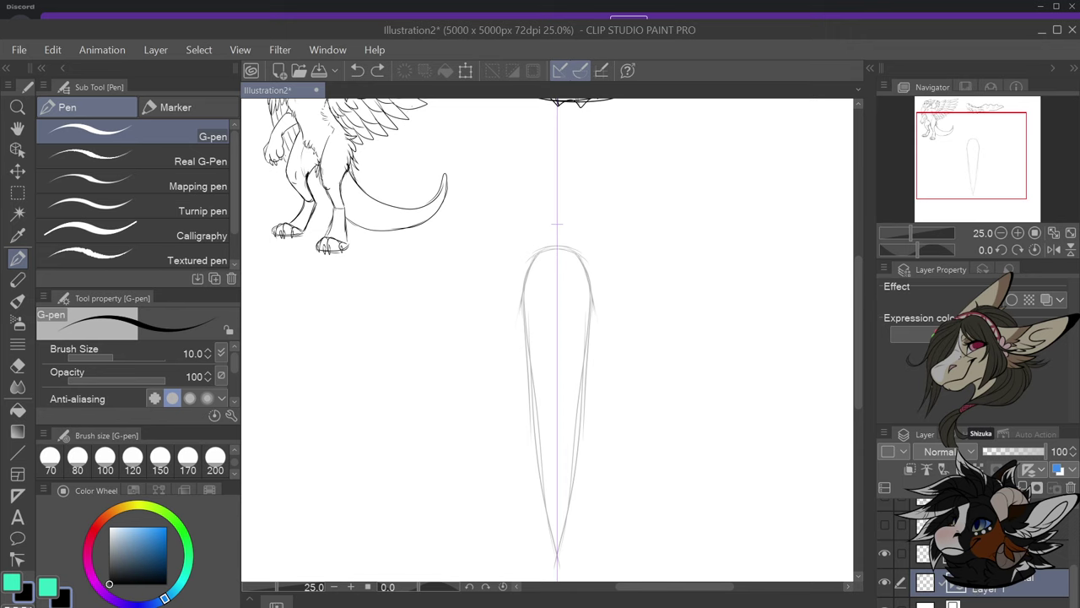
scroll(1074, 568, down, 3)
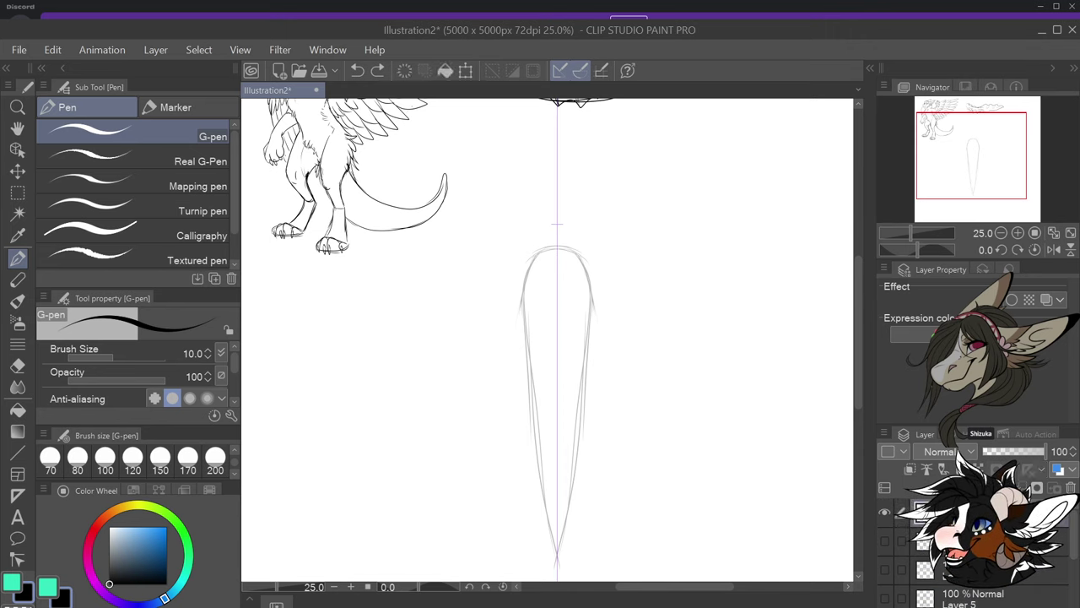
Draw mirrored shaggy feather tufts down both sides of the tail guide, ending in a pointed, layered tuft at the tip
mouse_move(542, 244)
mouse_down()
mouse_move(520, 255)
mouse_move(544, 257)
mouse_move(528, 285)
mouse_move(546, 279)
mouse_up()
drag(543, 281, 530, 302)
mouse_move(530, 302)
mouse_down()
mouse_move(535, 360)
mouse_move(547, 347)
mouse_move(521, 373)
mouse_move(553, 362)
mouse_move(522, 379)
mouse_move(551, 373)
mouse_move(533, 394)
mouse_move(541, 401)
mouse_move(554, 381)
mouse_move(543, 454)
mouse_up()
mouse_move(543, 445)
mouse_down()
mouse_move(509, 496)
mouse_move(524, 498)
mouse_move(546, 474)
mouse_move(516, 537)
mouse_up()
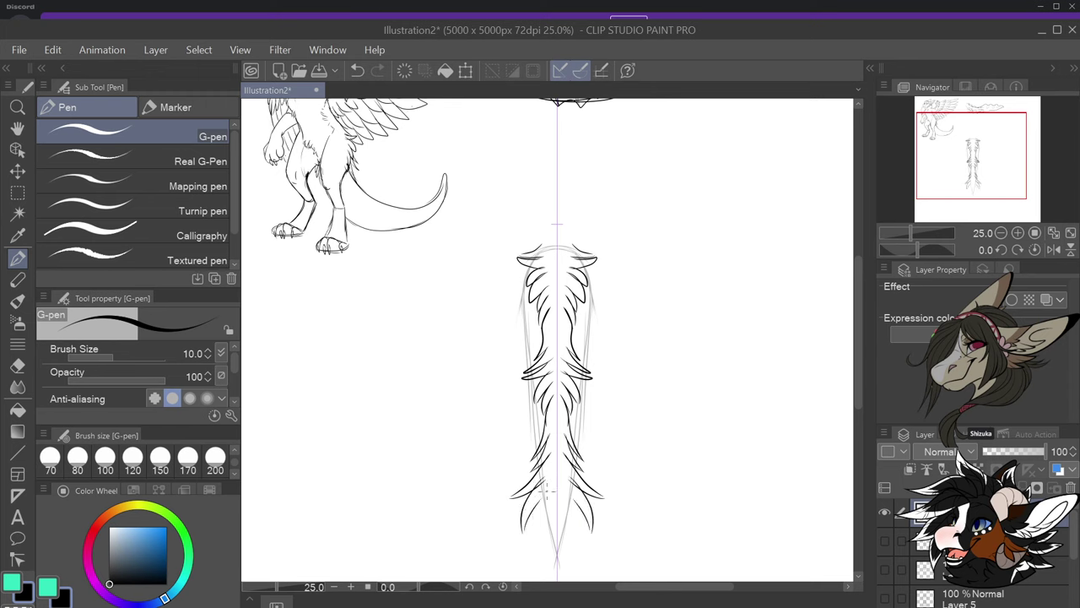
drag(541, 498, 534, 557)
mouse_move(546, 517)
mouse_down()
mouse_move(540, 550)
mouse_move(554, 580)
mouse_up()
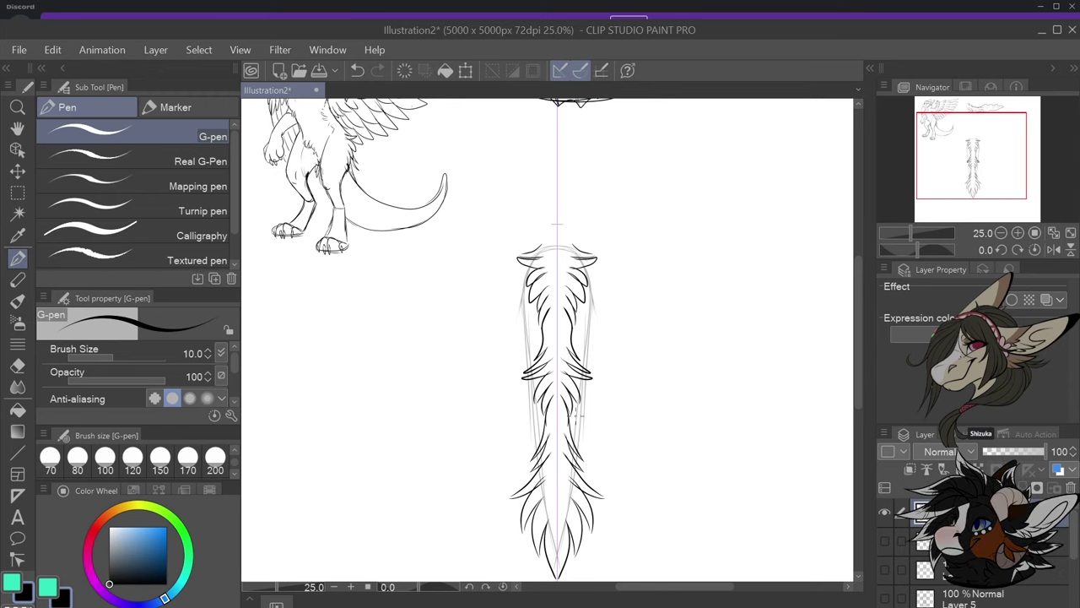
Draw mirrored long feathers fanning out from both sides of the upper tail, with three small rounded bumps at their base
key(ctrl+minus)
key(ctrl+plus)
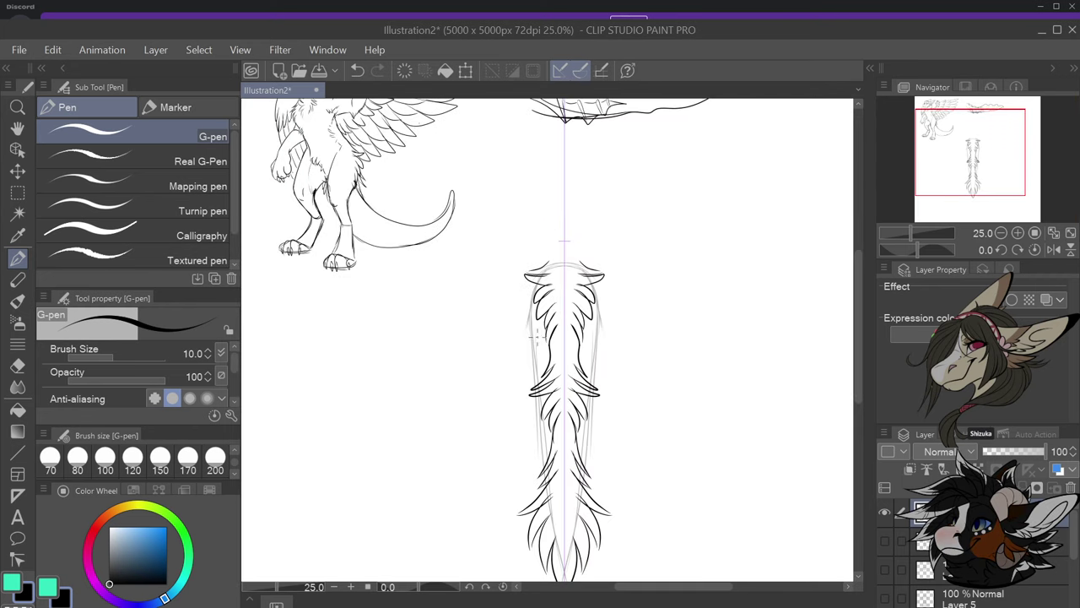
mouse_move(537, 331)
mouse_down()
mouse_move(528, 369)
mouse_move(538, 370)
mouse_up()
mouse_move(535, 359)
mouse_down()
mouse_move(502, 404)
mouse_move(491, 382)
mouse_move(527, 331)
mouse_up()
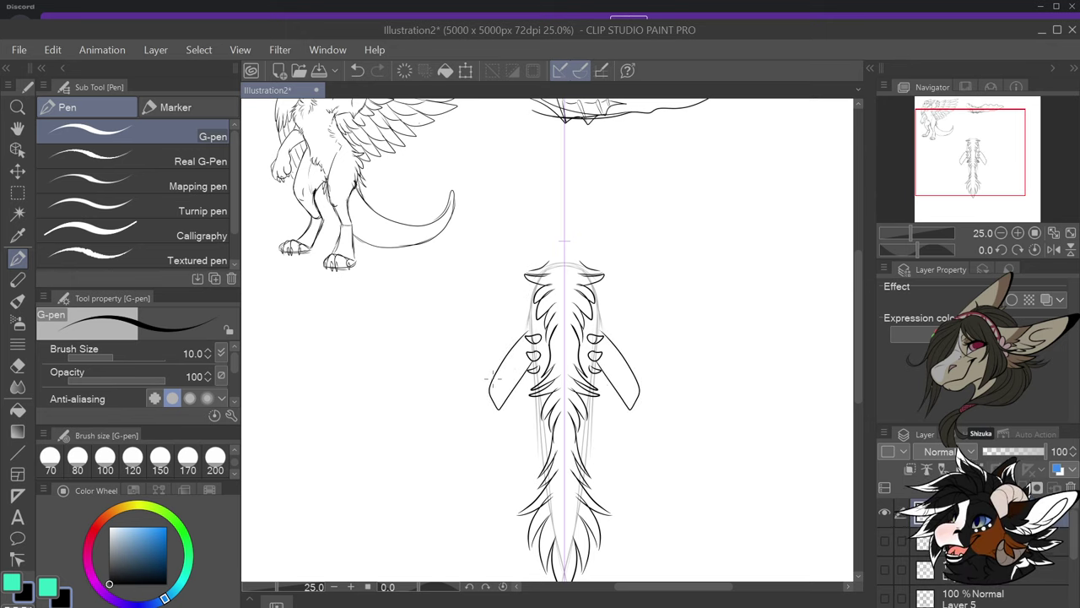
mouse_move(497, 384)
mouse_down()
mouse_move(488, 358)
mouse_move(516, 323)
mouse_move(494, 345)
mouse_move(523, 289)
mouse_move(511, 297)
mouse_move(532, 276)
mouse_up()
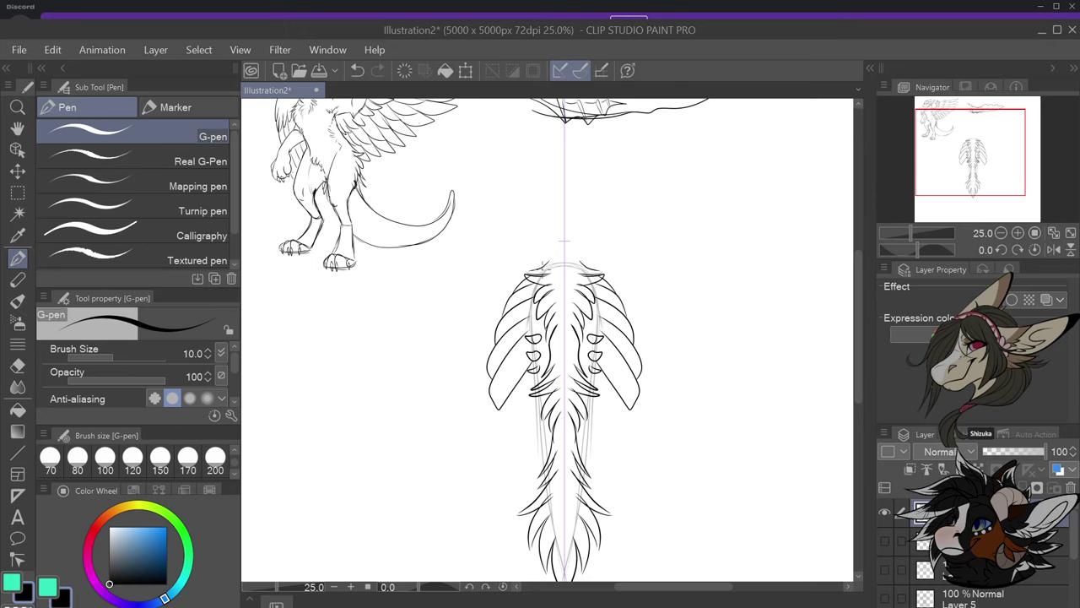
Sketch a mirrored fan-shaped guide around the tail tip and add a long pointed feather along each outer side
scroll(542, 268, down, 2)
scroll(578, 390, up, 2)
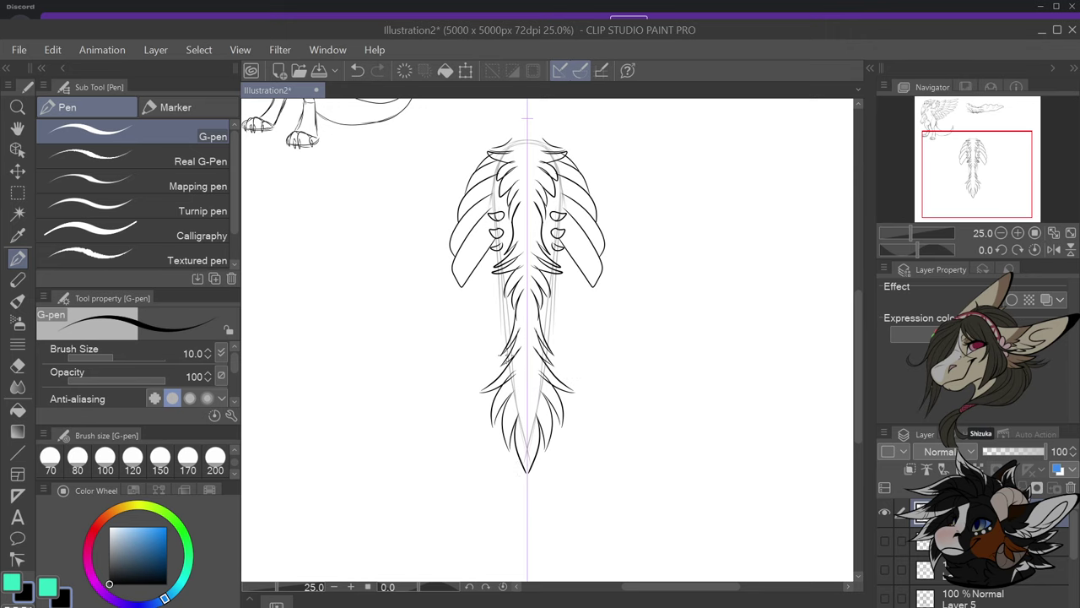
mouse_move(503, 356)
mouse_down()
mouse_move(426, 482)
mouse_move(472, 522)
mouse_move(450, 517)
mouse_move(525, 548)
mouse_up()
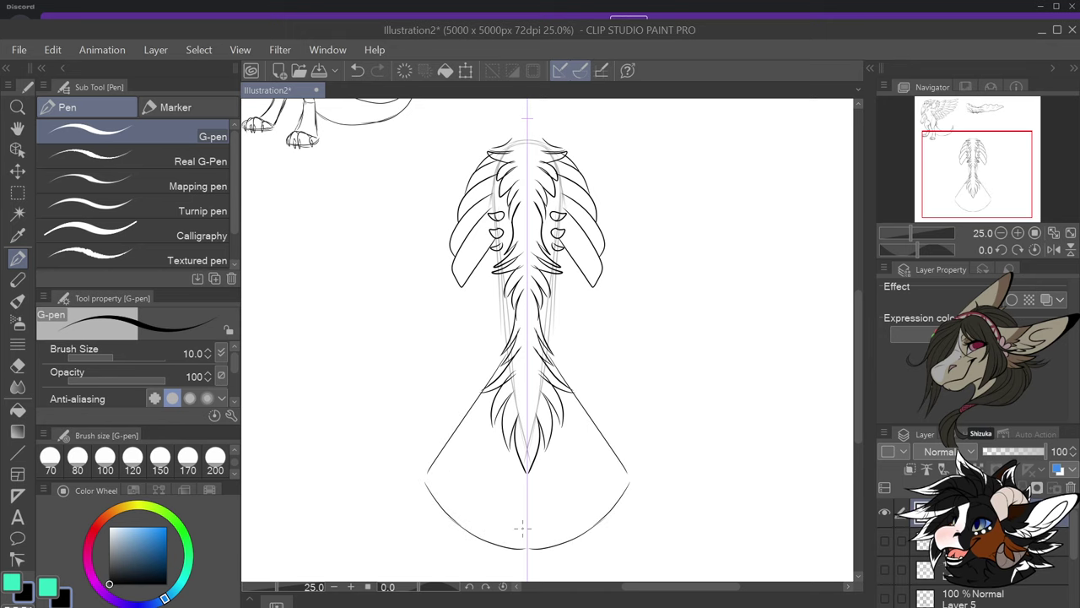
mouse_move(506, 348)
mouse_down()
mouse_move(422, 419)
mouse_move(471, 408)
mouse_up()
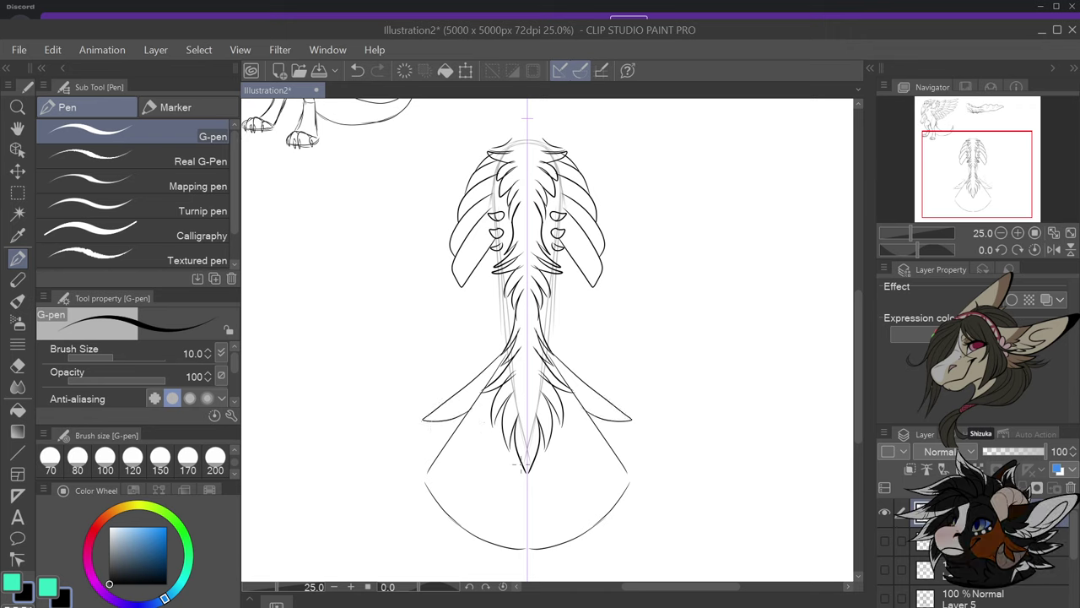
Divide the tail fan into mirrored feathers and extend their rounded tips past the curved guide line
drag(519, 460, 505, 544)
drag(510, 440, 475, 526)
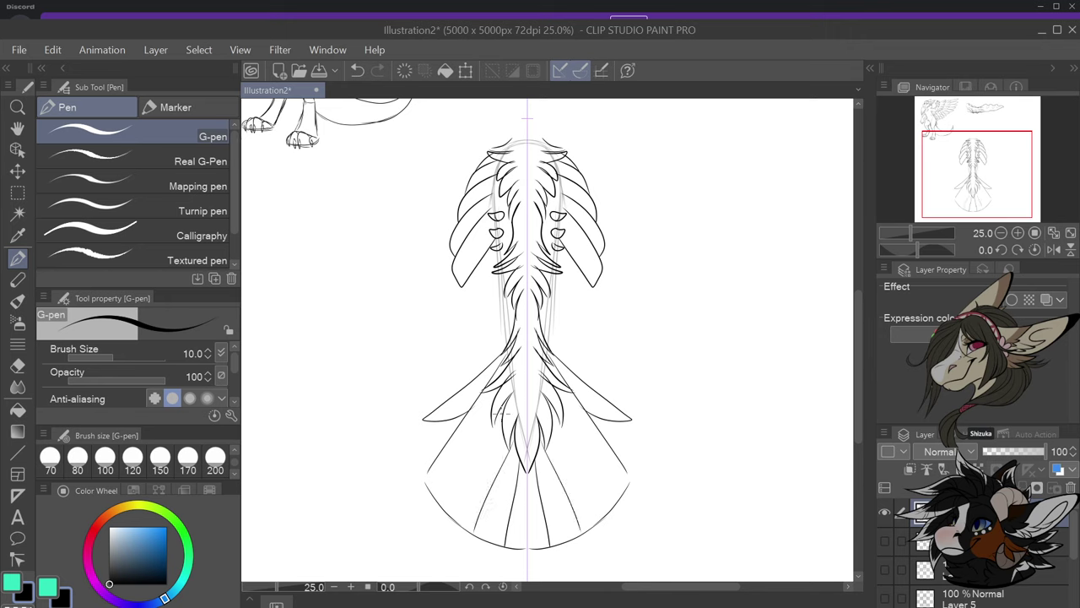
drag(499, 413, 447, 510)
drag(499, 393, 427, 473)
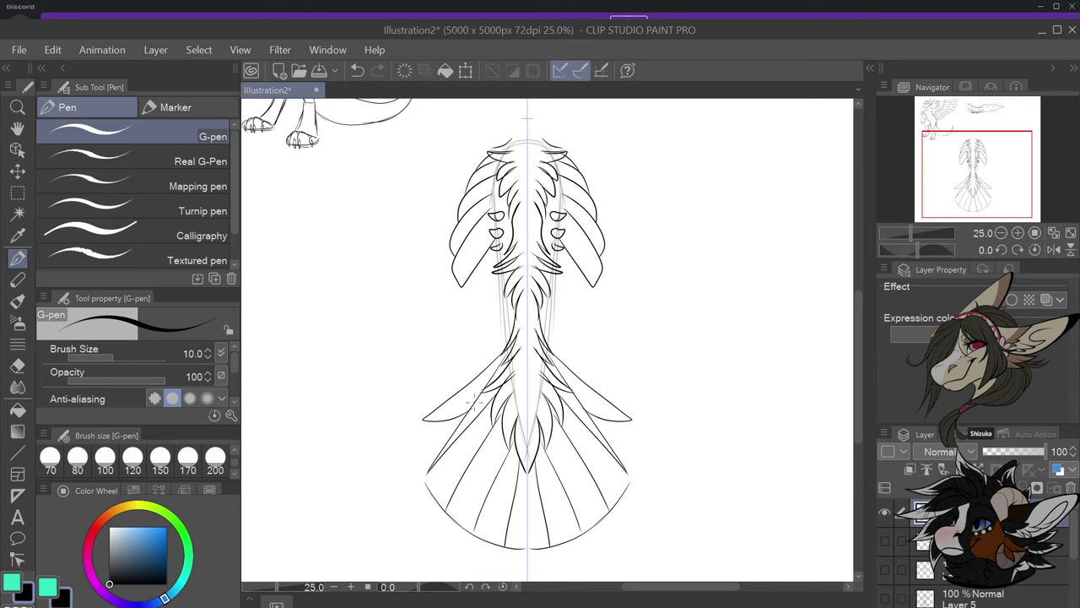
mouse_move(487, 373)
mouse_down()
mouse_move(432, 443)
mouse_move(431, 468)
mouse_up()
mouse_move(432, 462)
mouse_down()
mouse_move(438, 521)
mouse_move(447, 503)
mouse_move(445, 525)
mouse_move(466, 553)
mouse_move(478, 517)
mouse_move(475, 534)
mouse_move(510, 546)
mouse_up()
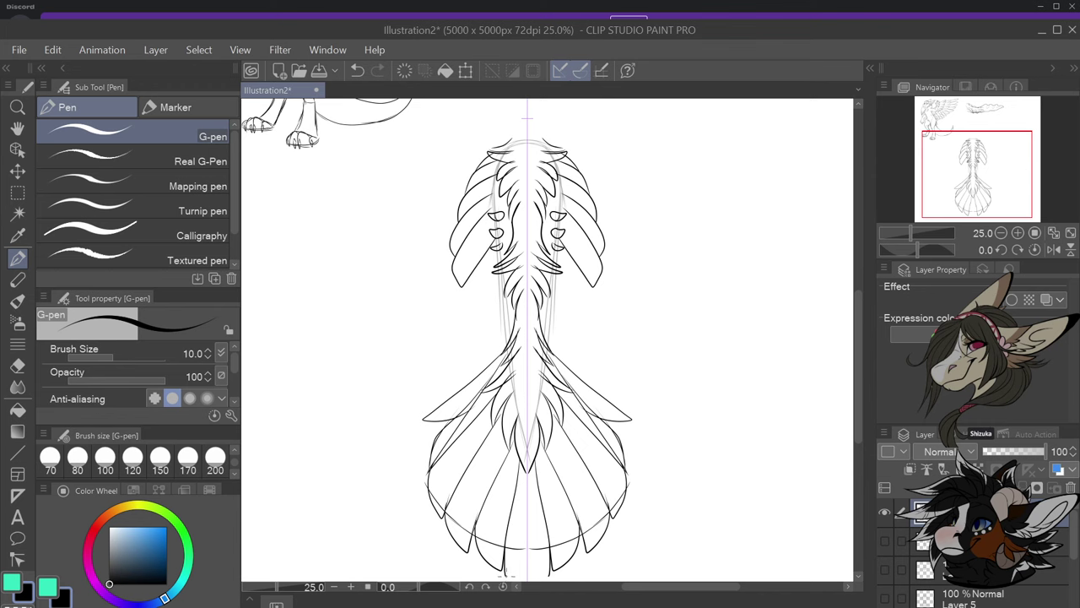
scroll(583, 426, down, 2)
scroll(582, 422, up, 2)
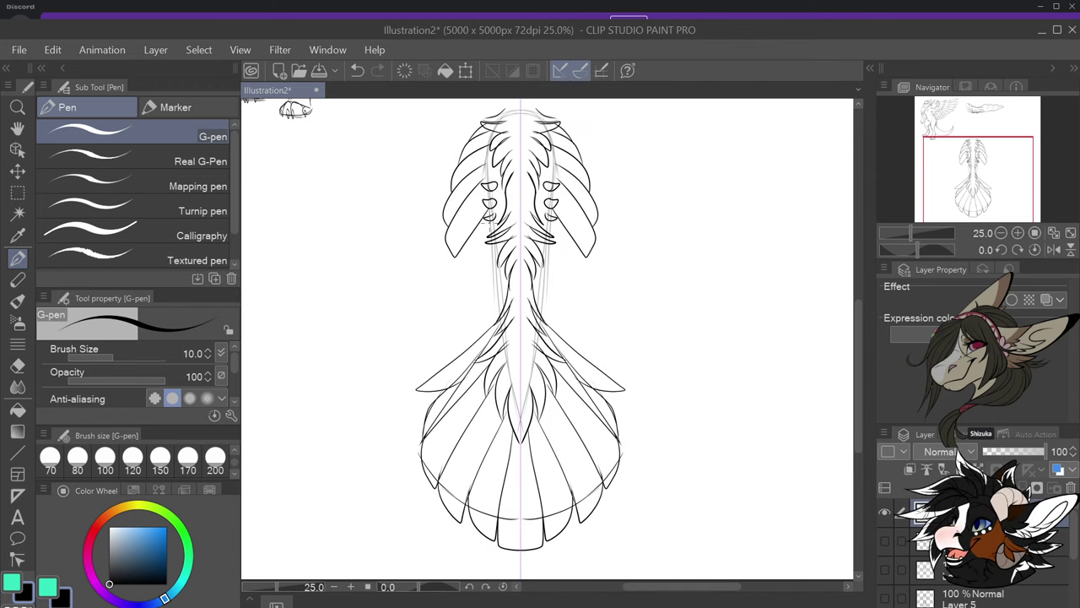
Undo the last stroke, outline both sides of the tail's narrow middle, and add mirrored hatching along its upper edges
key(ctrl+z)
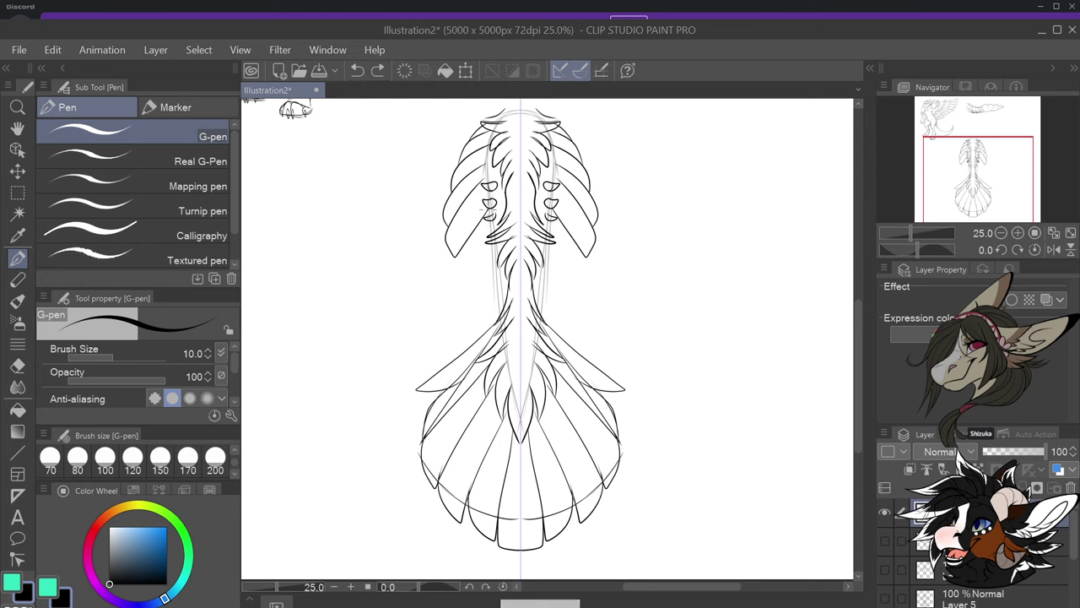
drag(487, 210, 499, 327)
scroll(502, 330, down, 2)
scroll(554, 305, up, 2)
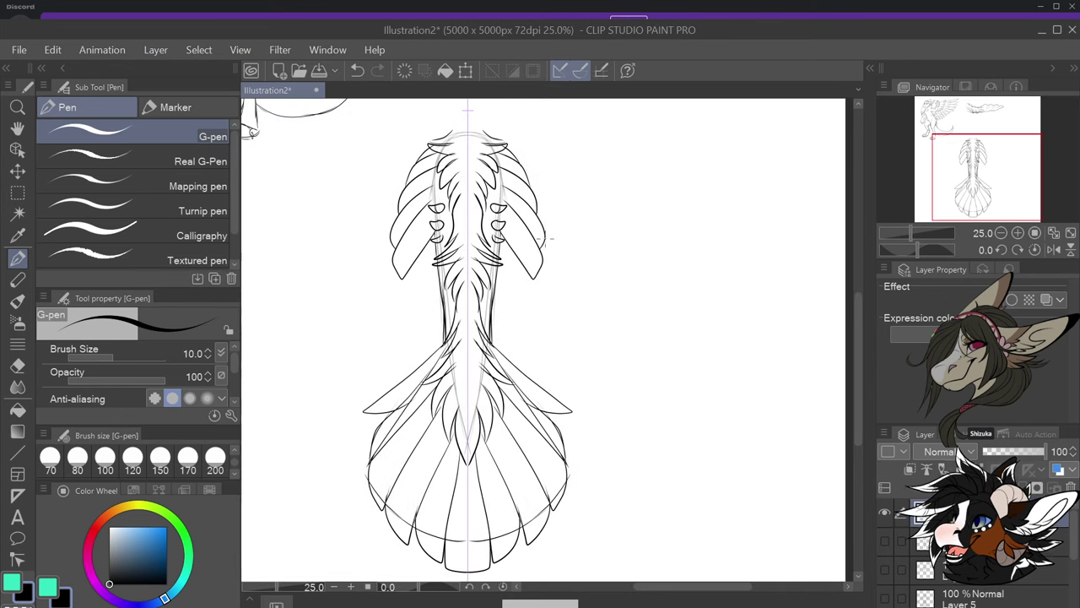
scroll(435, 156, up, 1)
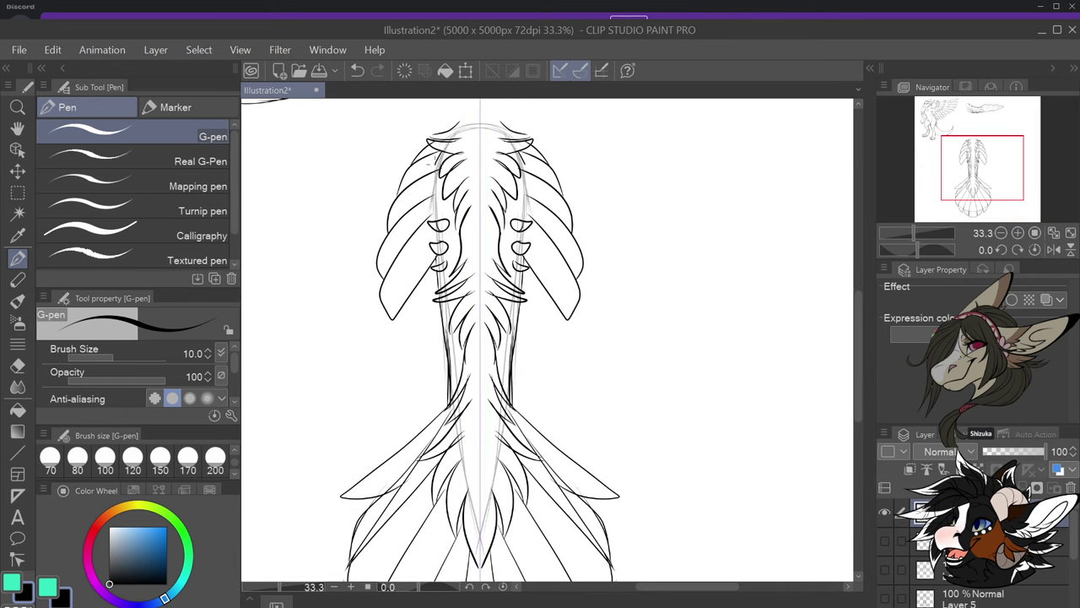
drag(442, 157, 429, 193)
drag(440, 183, 433, 215)
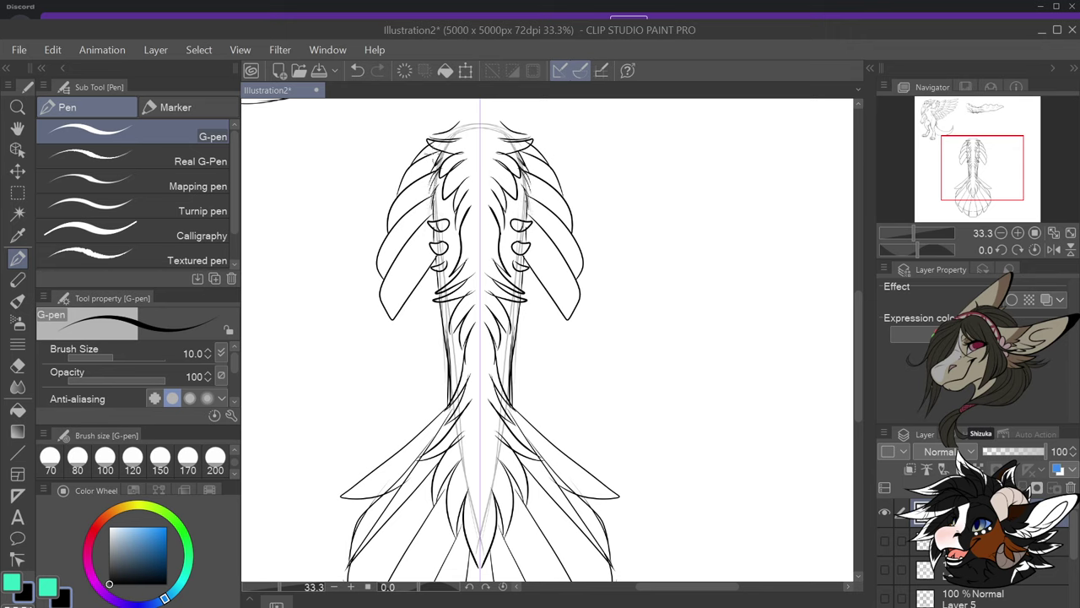
Add a shorter inner row of mirrored feathers over both the upper side feathers and the tail fan
mouse_move(435, 151)
mouse_down()
mouse_move(413, 182)
mouse_move(404, 293)
mouse_up()
scroll(489, 297, down, 3)
scroll(455, 408, up, 3)
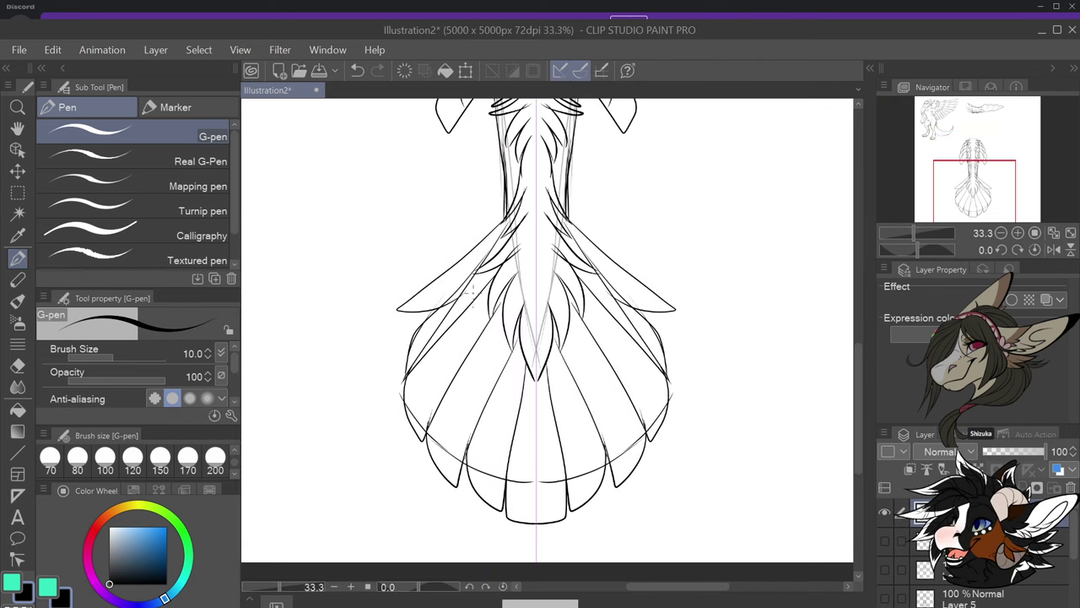
mouse_move(453, 265)
mouse_down()
mouse_move(481, 278)
mouse_move(458, 328)
mouse_move(470, 369)
mouse_move(489, 404)
mouse_move(503, 394)
mouse_move(495, 385)
mouse_move(490, 398)
mouse_move(518, 427)
mouse_up()
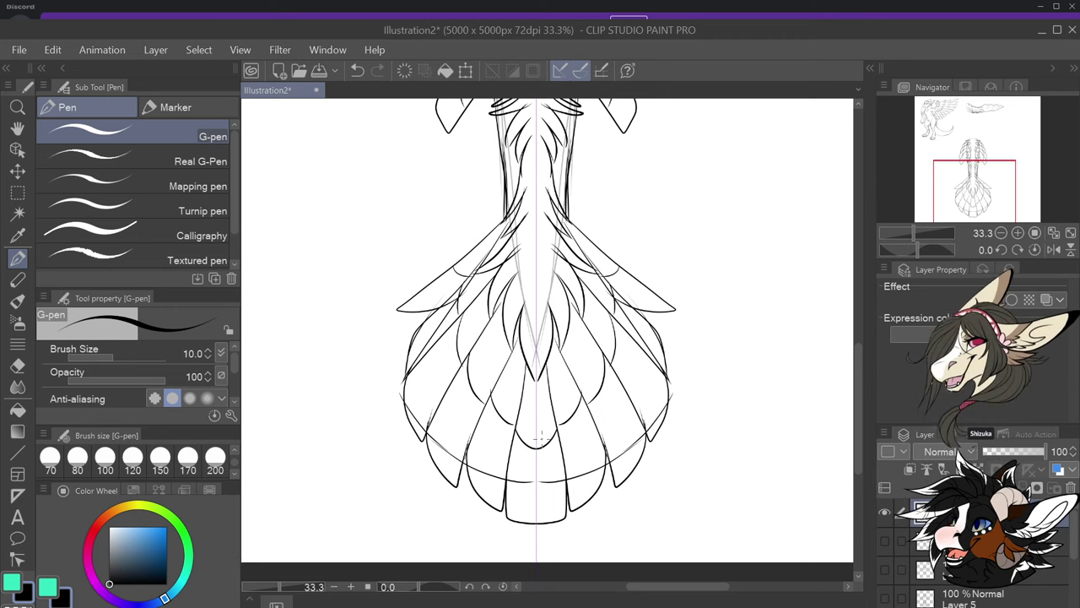
scroll(590, 354, down, 3)
scroll(611, 339, up, 2)
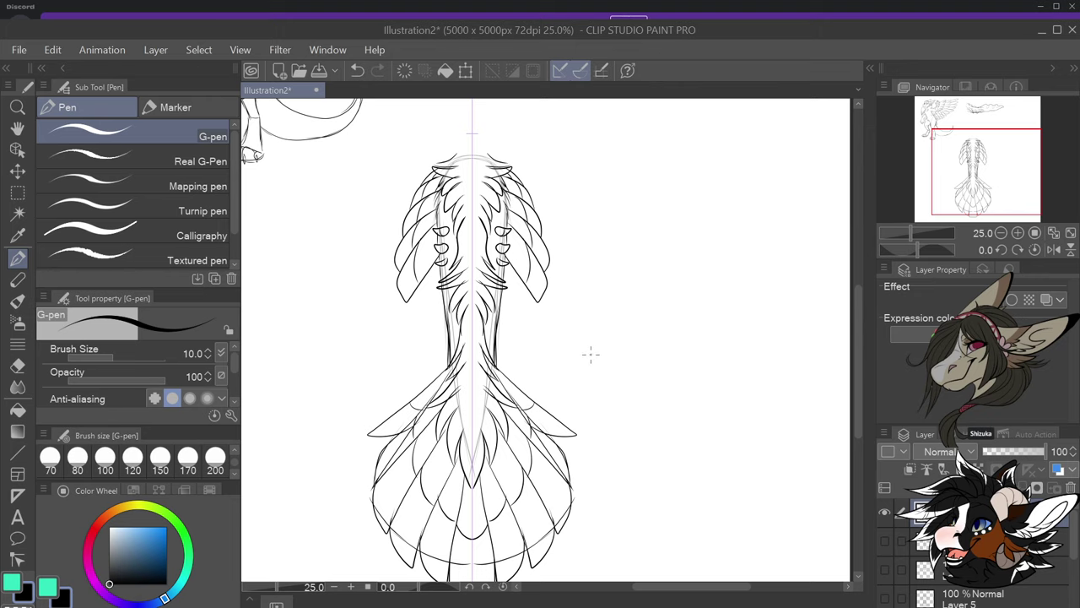
scroll(590, 355, down, 2)
scroll(644, 275, up, 2)
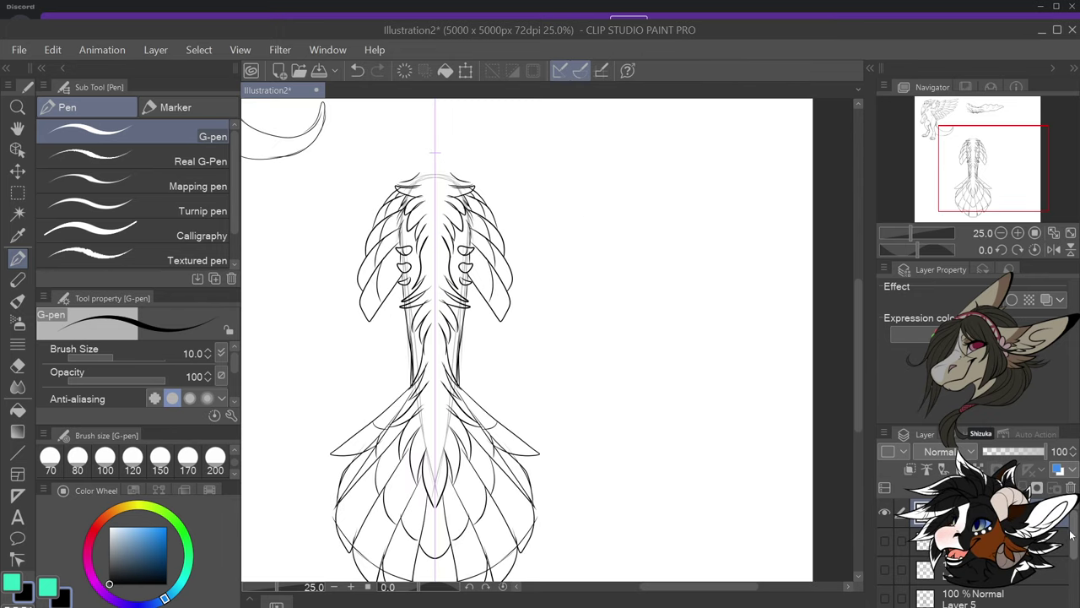
Turn off the symmetrical ruler on Layer 1 and reselect the uppermost drawing layer
scroll(970, 548, down, 1)
drag(1075, 577, 1075, 605)
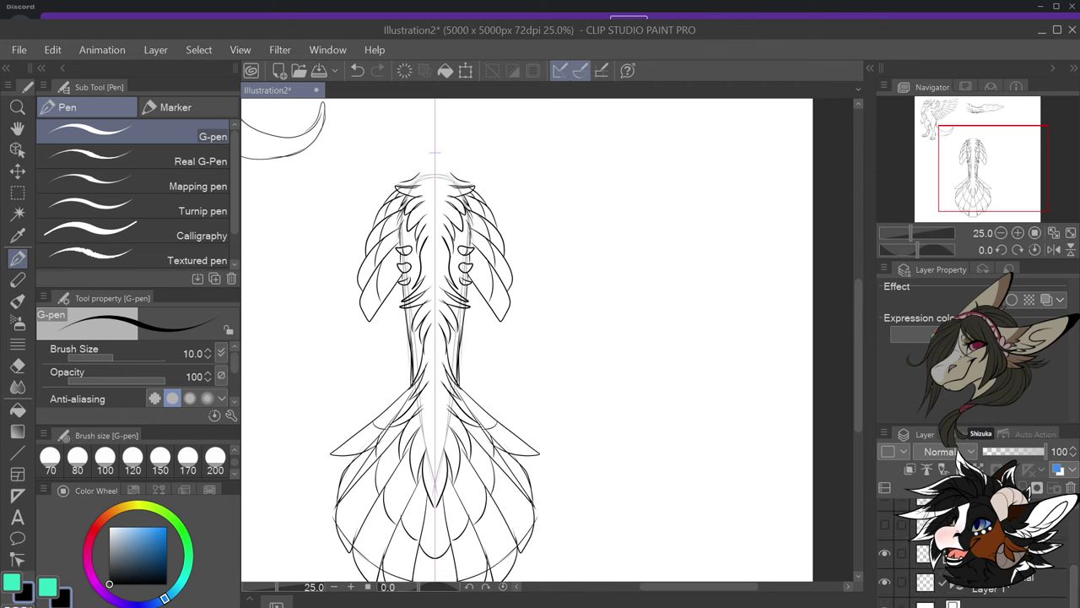
click(1029, 583)
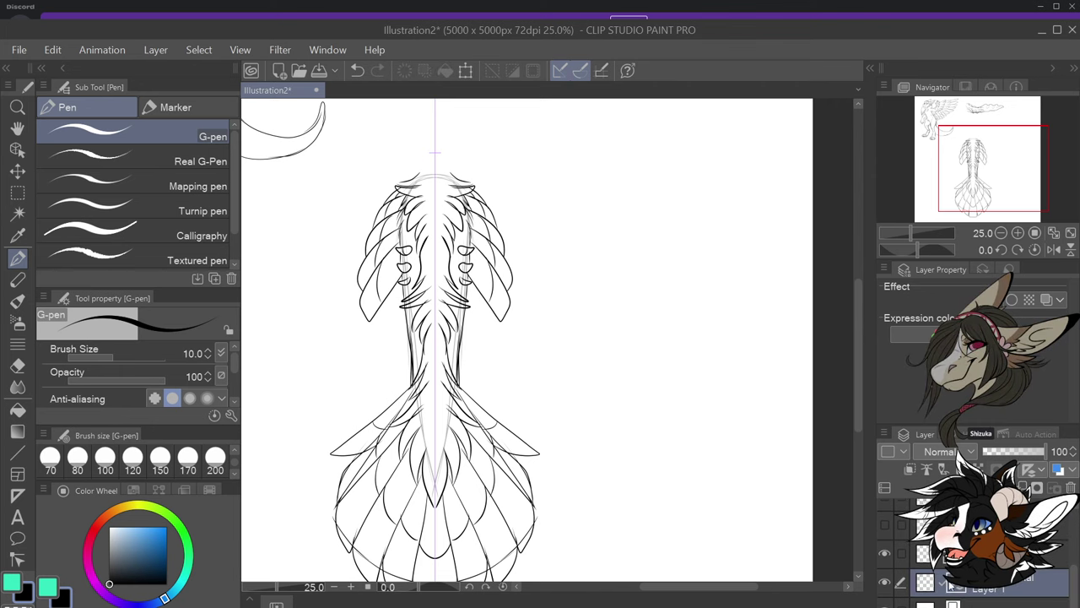
click(1040, 471)
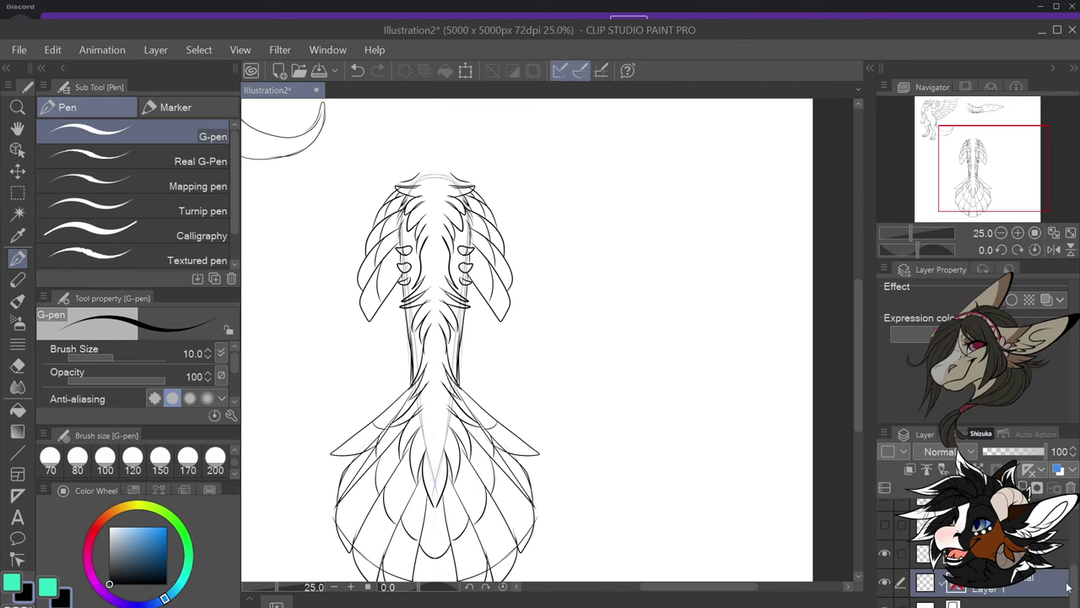
scroll(1074, 517, up, 3)
click(1043, 513)
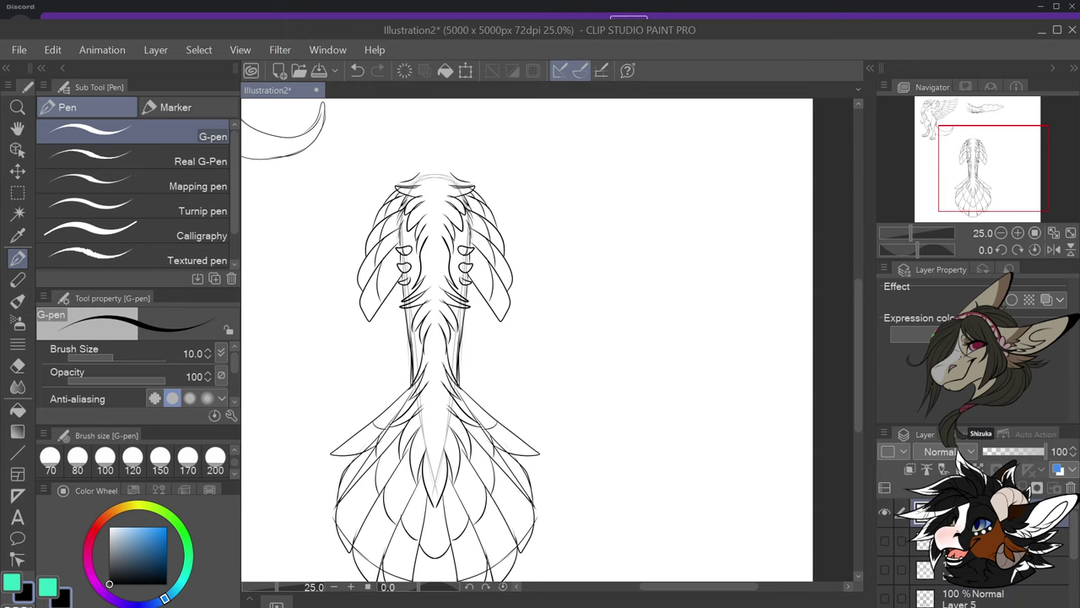
Hide the feathered tail drawing and, on a new layer, draw a large closed wavy blob outline right of the winged animal
click(884, 541)
click(1070, 488)
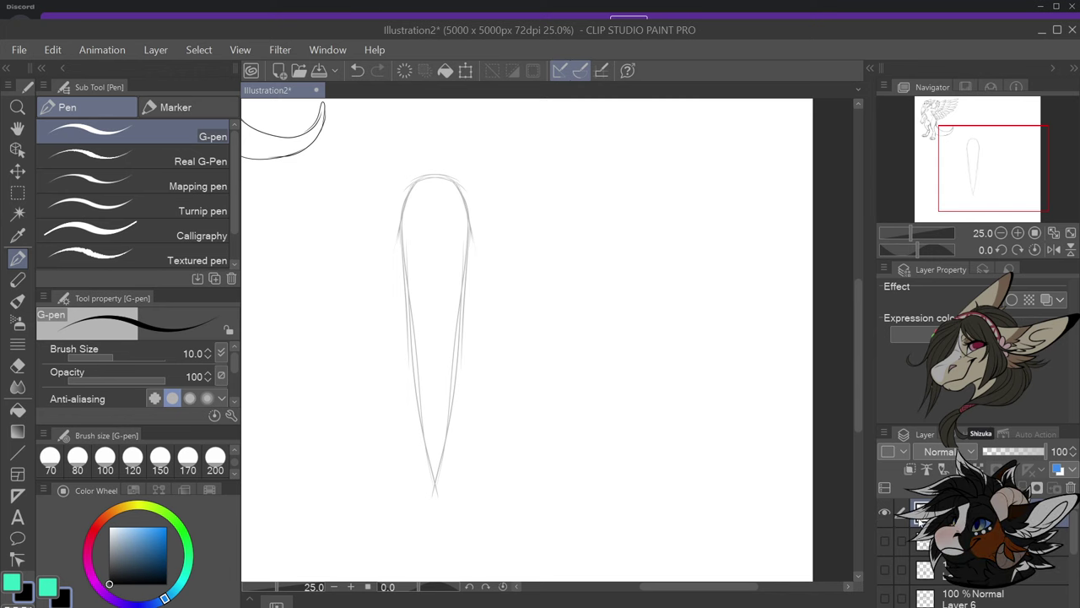
scroll(641, 377, down, 3)
scroll(610, 239, up, 3)
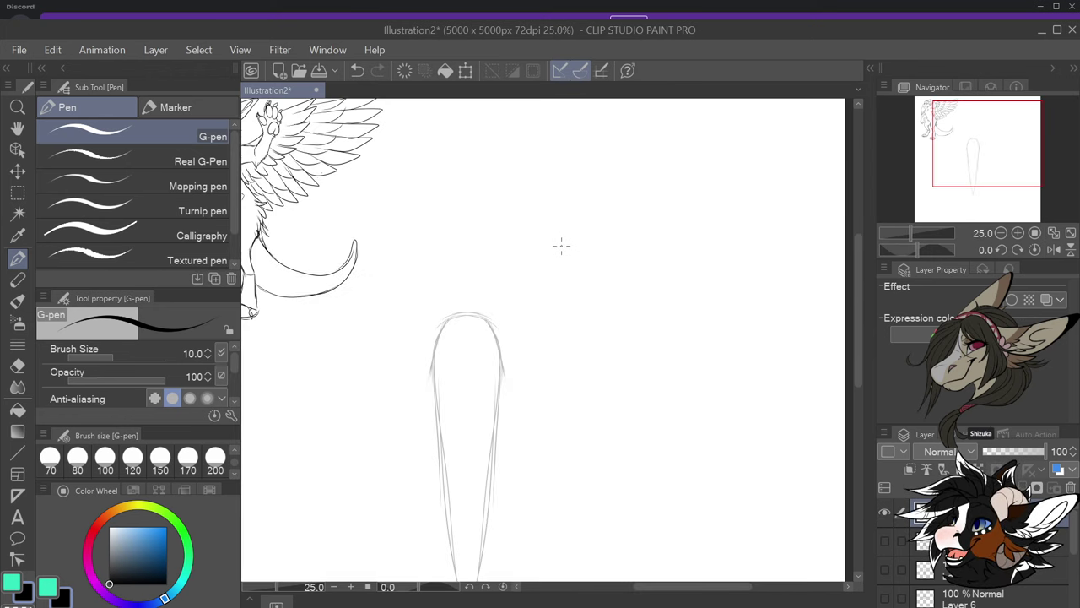
mouse_move(568, 230)
mouse_down()
mouse_move(562, 269)
mouse_move(572, 309)
mouse_move(709, 345)
mouse_move(777, 313)
mouse_move(798, 285)
mouse_move(787, 213)
mouse_up()
key(ctrl+z)
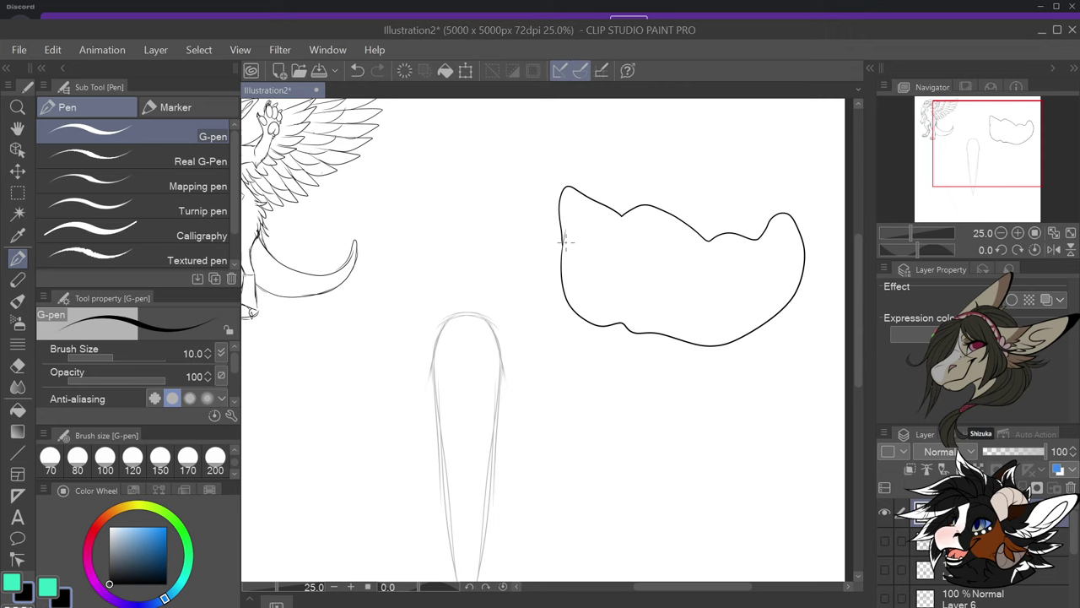
Draw a small skull, a dagger piercing the upper edge, and a bone inside the blob outline with the G-pen
mouse_move(605, 245)
mouse_down()
mouse_move(602, 234)
mouse_move(586, 251)
mouse_move(607, 283)
mouse_move(626, 273)
mouse_move(613, 233)
mouse_move(599, 235)
mouse_move(601, 248)
mouse_up()
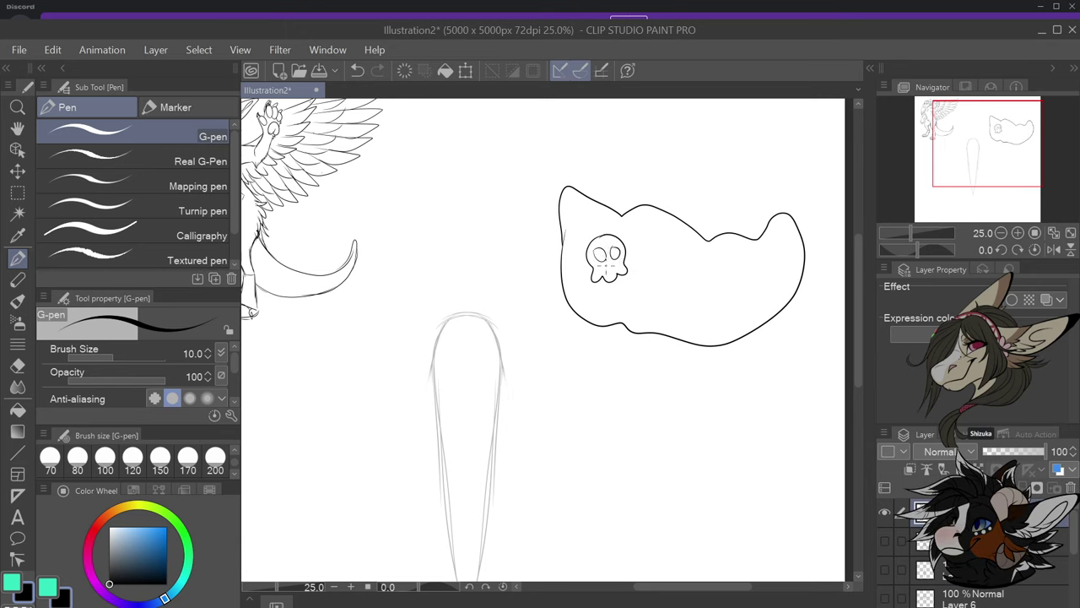
drag(614, 268, 605, 268)
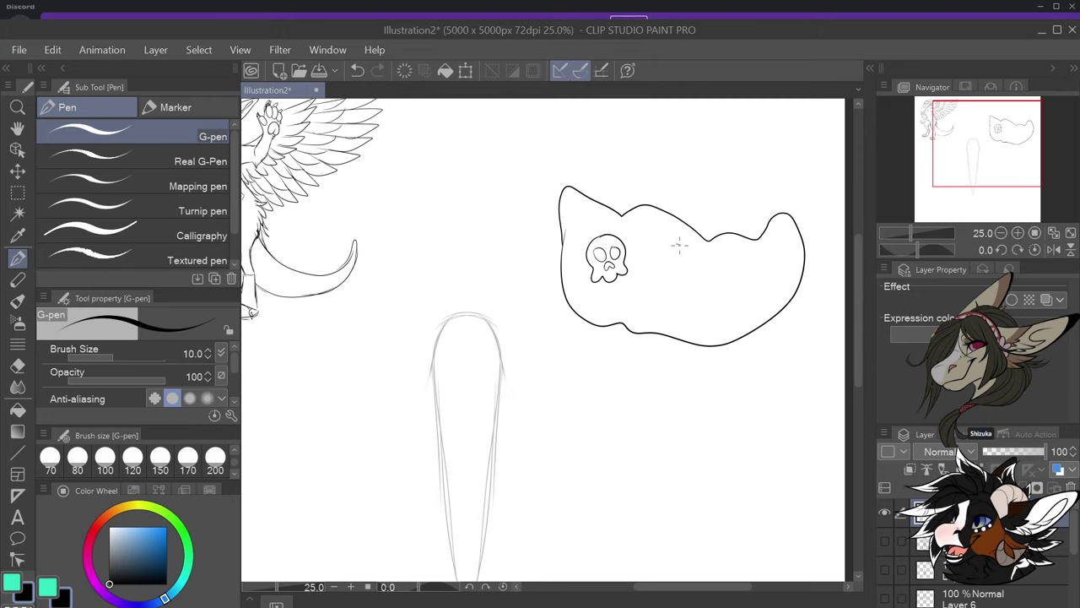
mouse_move(677, 244)
mouse_down()
mouse_move(698, 262)
mouse_move(708, 223)
mouse_up()
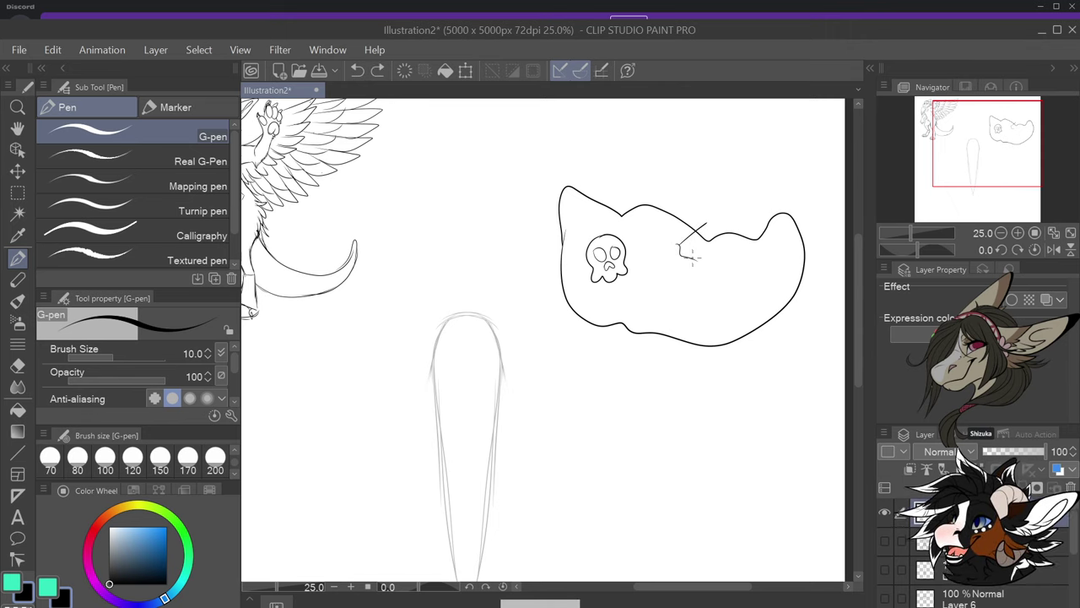
mouse_move(680, 258)
mouse_down()
mouse_move(717, 241)
mouse_move(701, 211)
mouse_up()
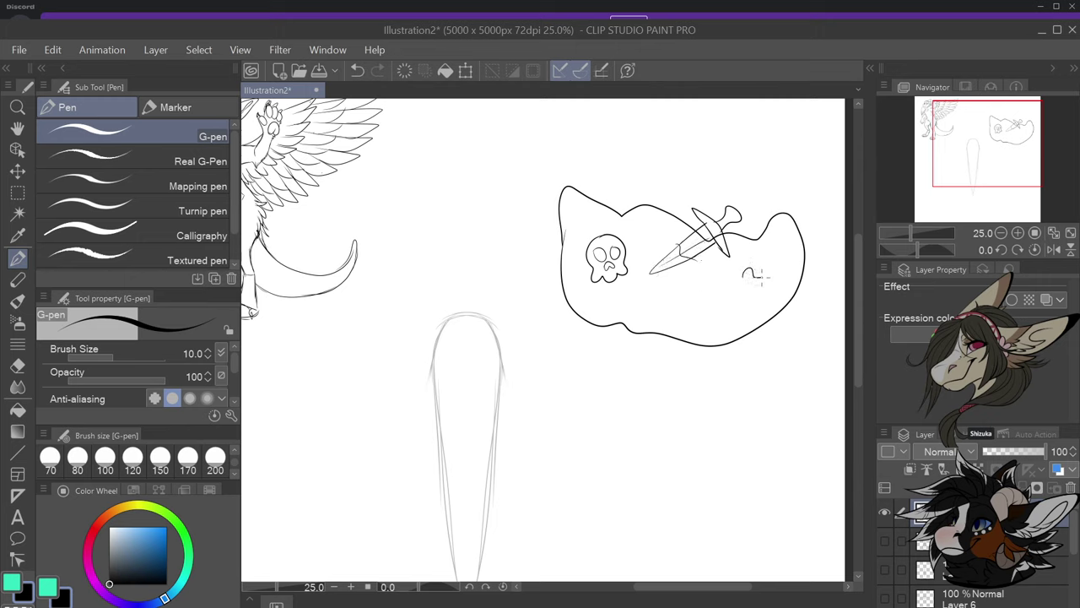
mouse_move(758, 276)
mouse_down()
mouse_move(763, 288)
mouse_move(728, 308)
mouse_move(708, 299)
mouse_move(731, 314)
mouse_up()
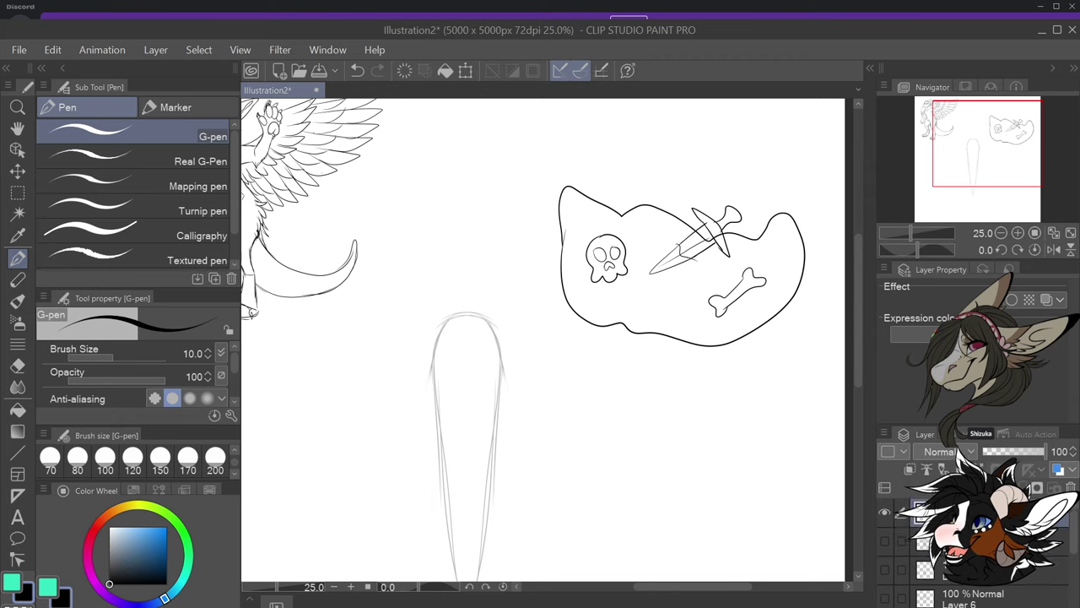
On a new layer beneath the blob outline, shade its lower and side edges dark grey with the Soft airbrush at size 200
click(996, 541)
click(961, 469)
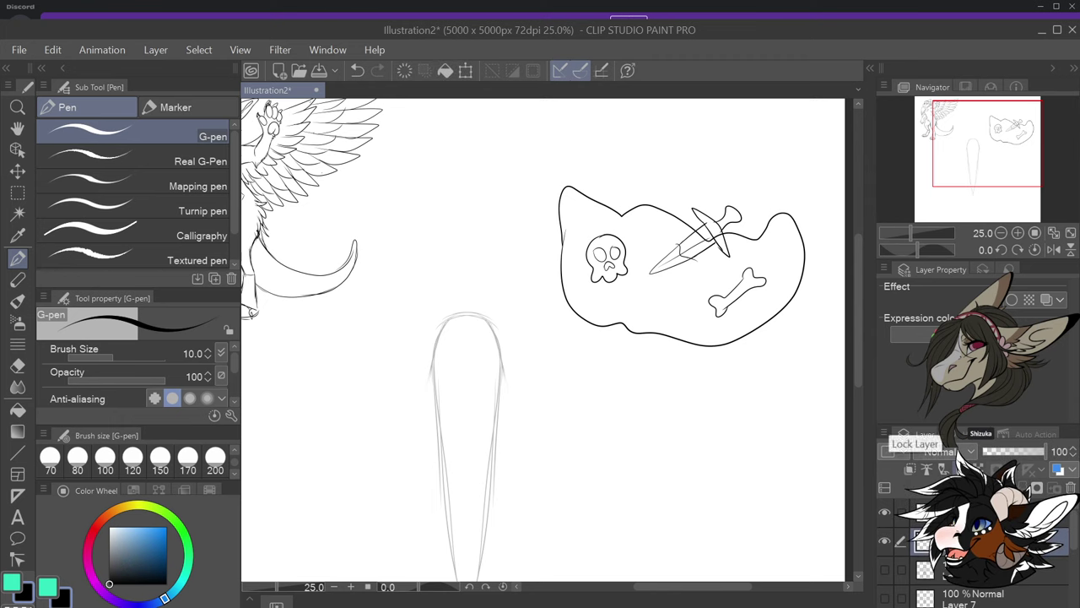
click(109, 567)
click(16, 324)
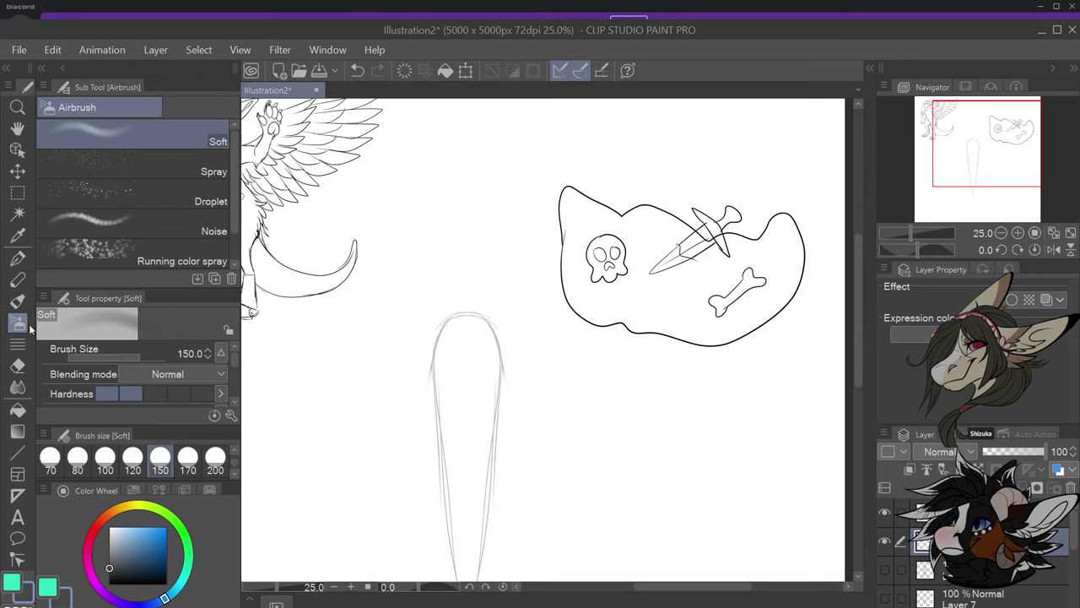
click(197, 457)
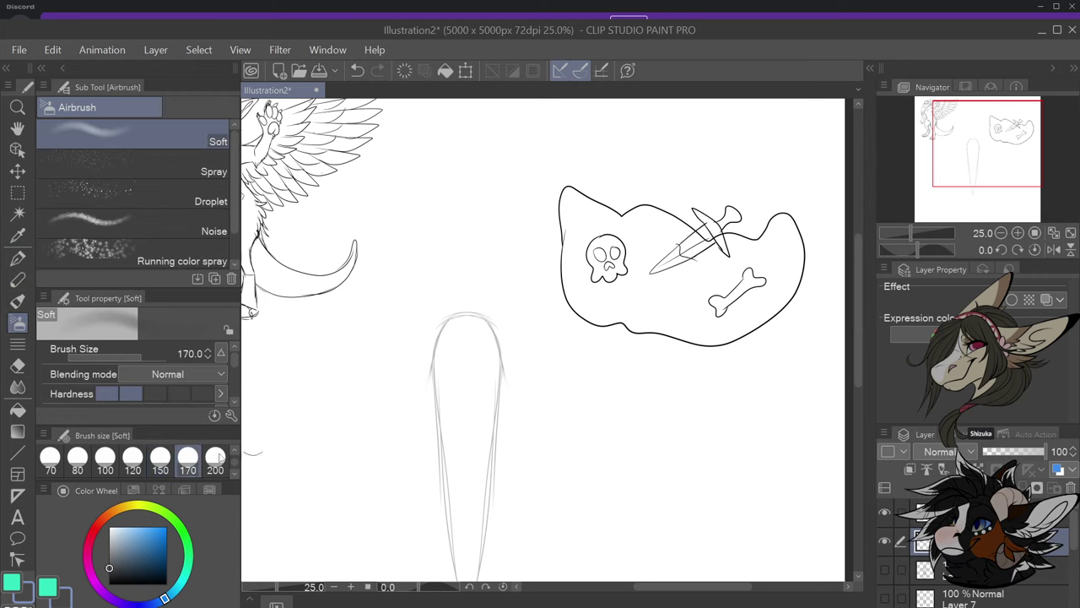
click(215, 458)
mouse_move(574, 253)
mouse_down()
mouse_move(584, 299)
mouse_move(572, 229)
mouse_move(595, 297)
mouse_move(617, 309)
mouse_move(619, 273)
mouse_move(642, 317)
mouse_move(683, 310)
mouse_move(700, 326)
mouse_move(741, 326)
mouse_move(775, 305)
mouse_move(739, 319)
mouse_move(623, 305)
mouse_up()
mouse_move(575, 227)
mouse_down()
mouse_move(596, 321)
mouse_move(566, 217)
mouse_up()
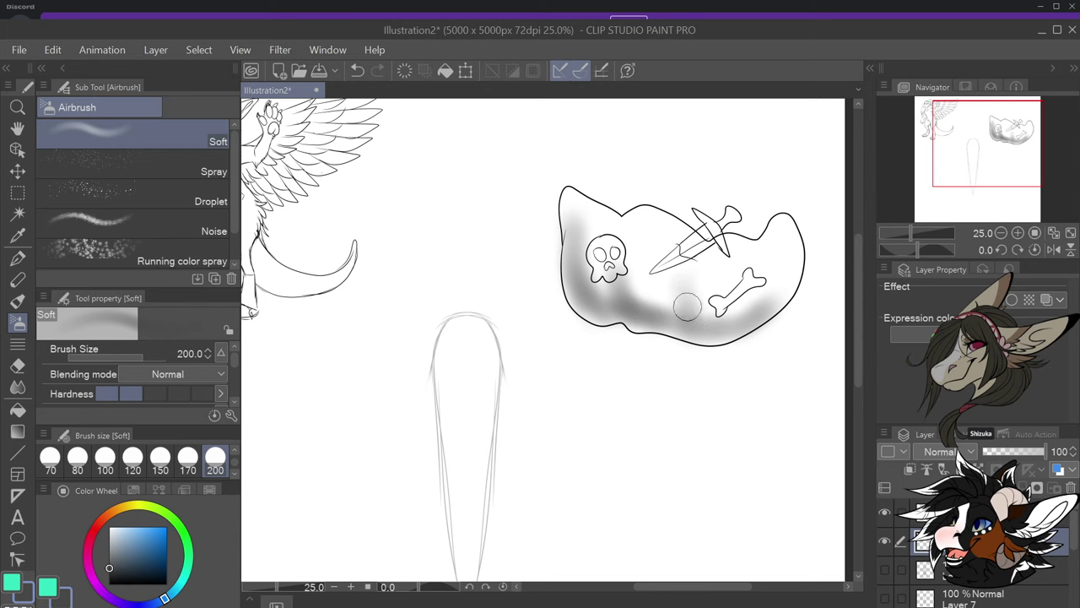
mouse_move(688, 307)
mouse_down()
mouse_move(730, 329)
mouse_move(758, 320)
mouse_up()
mouse_move(753, 264)
mouse_down()
mouse_move(794, 232)
mouse_move(782, 224)
mouse_move(797, 272)
mouse_move(769, 310)
mouse_move(785, 222)
mouse_move(776, 304)
mouse_move(781, 253)
mouse_up()
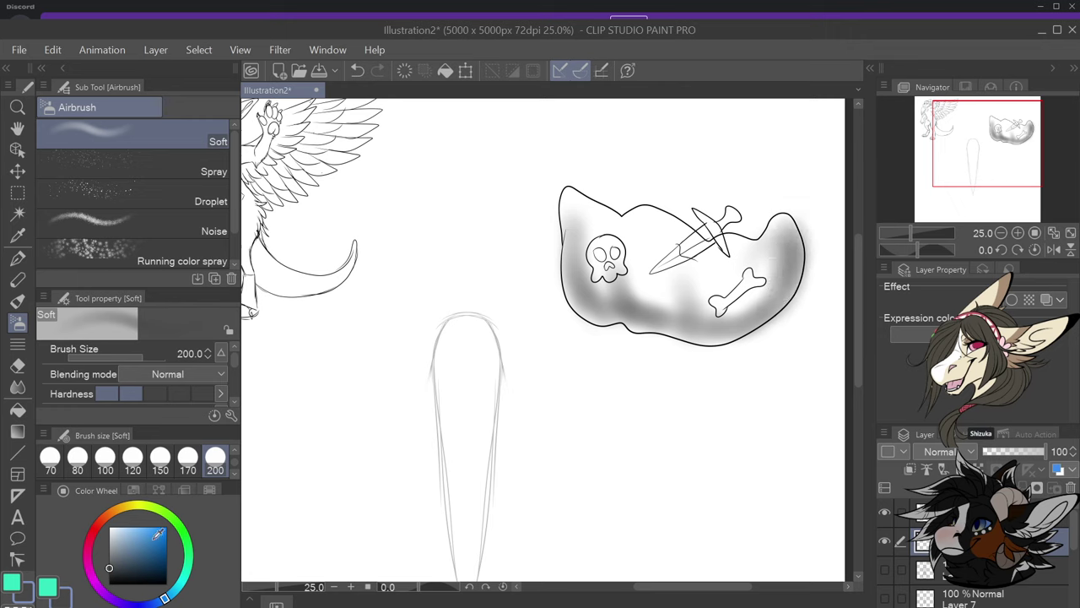
Airbrush pale blue over the upper areas of the blob, and hide the blob drawing with a new layer on top
click(123, 531)
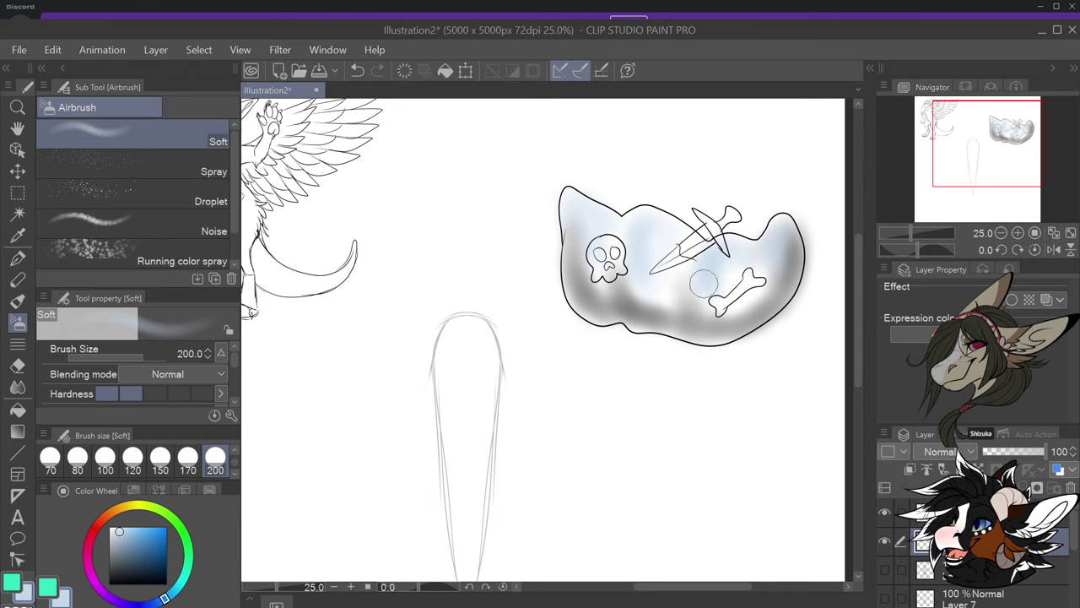
scroll(766, 265, down, 2)
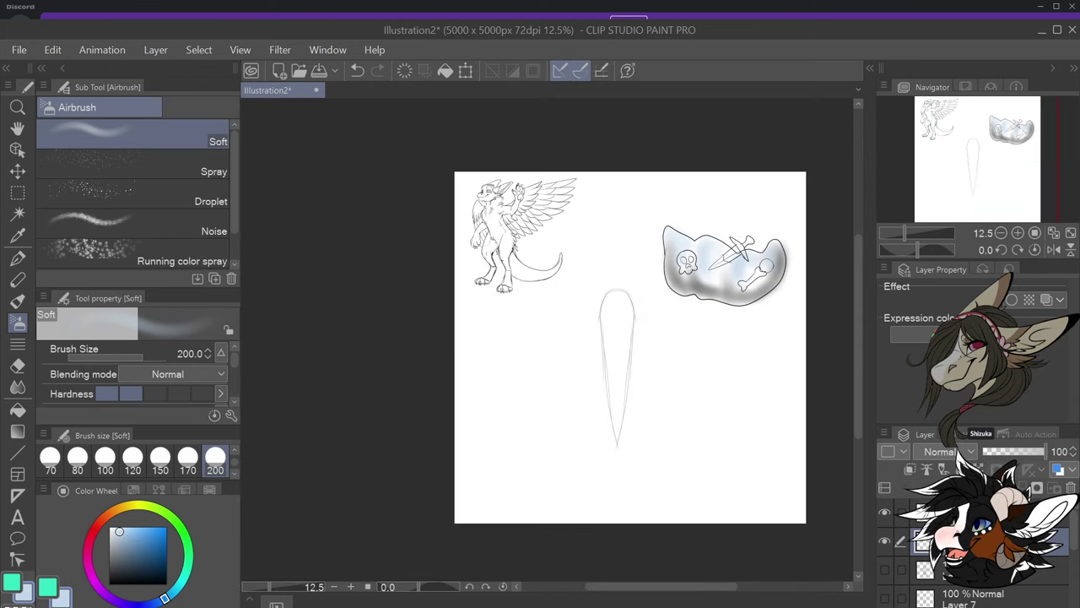
scroll(766, 266, up, 2)
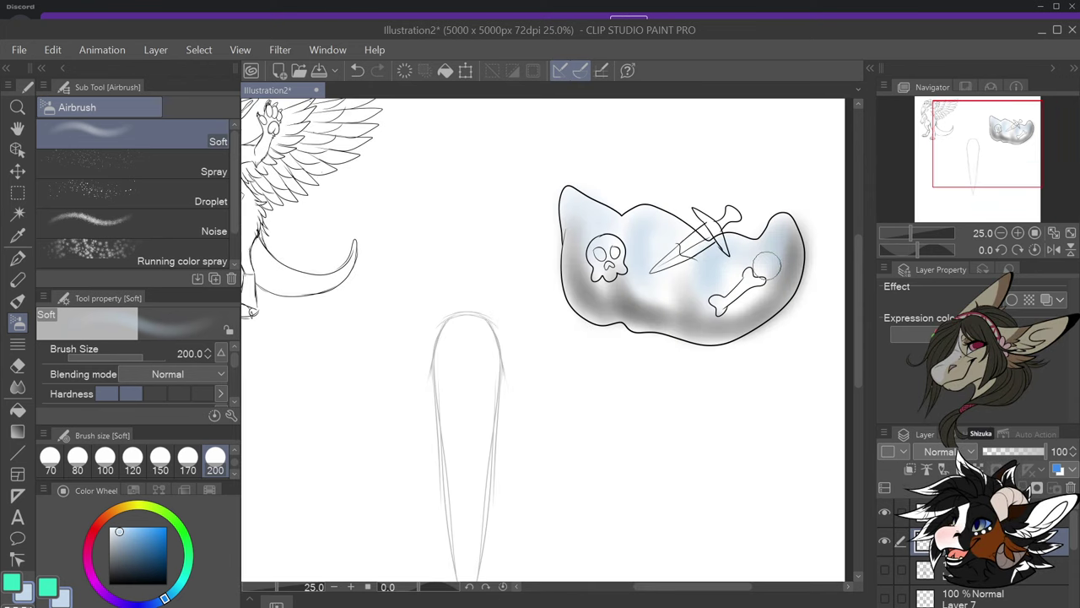
click(885, 540)
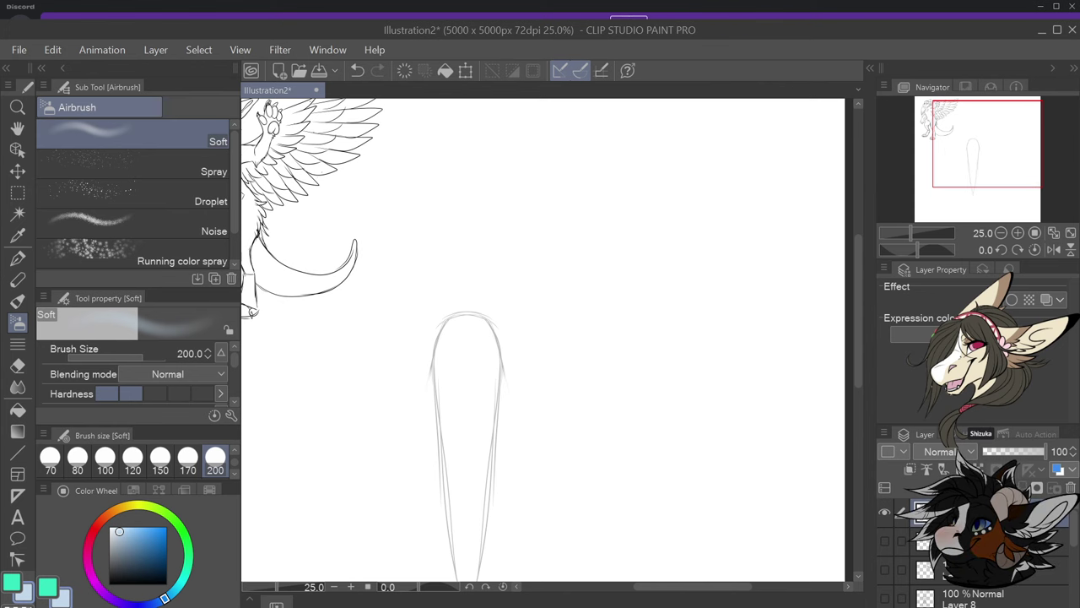
Switch to Discord and look at the shared dragon head drawing before returning to Clip Studio Paint
key(alt+Tab)
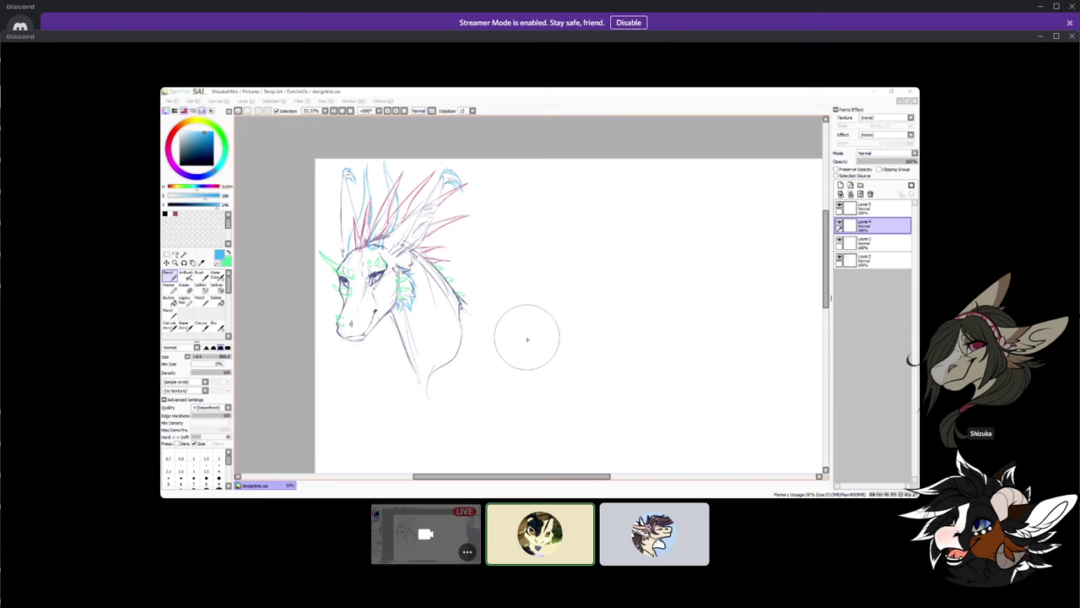
click(528, 107)
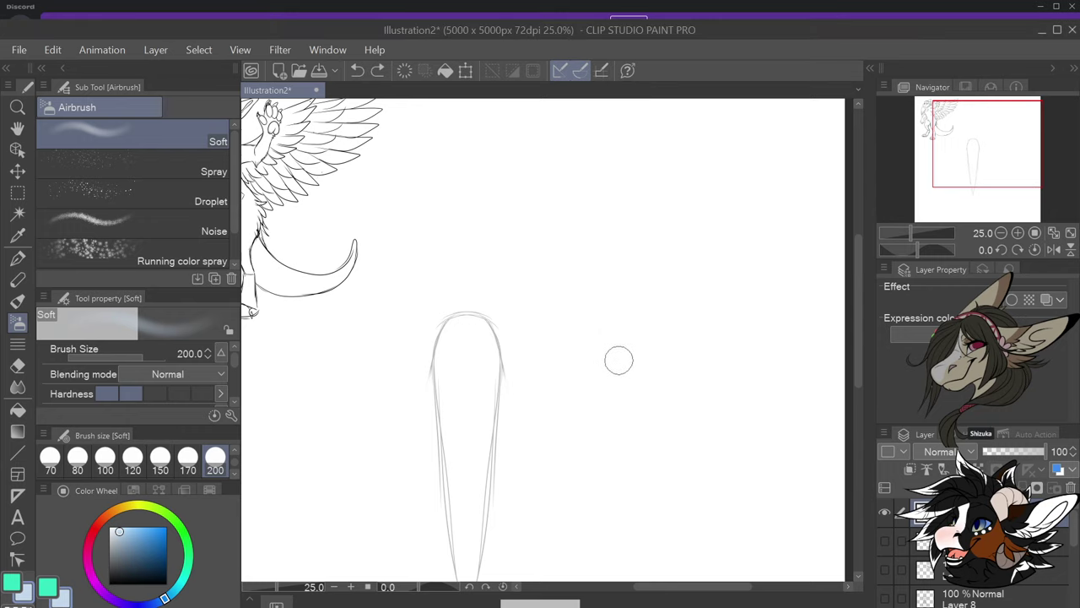
Switch to the G-pen at size 10 with black as the drawing colour
scroll(611, 339, down, 5)
scroll(610, 339, up, 4)
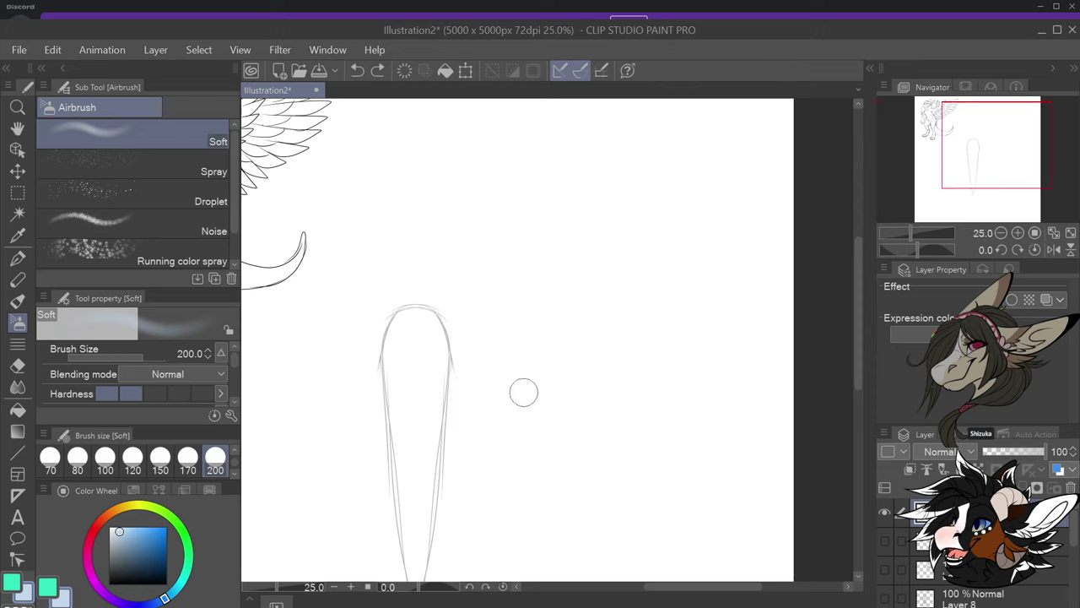
key(p)
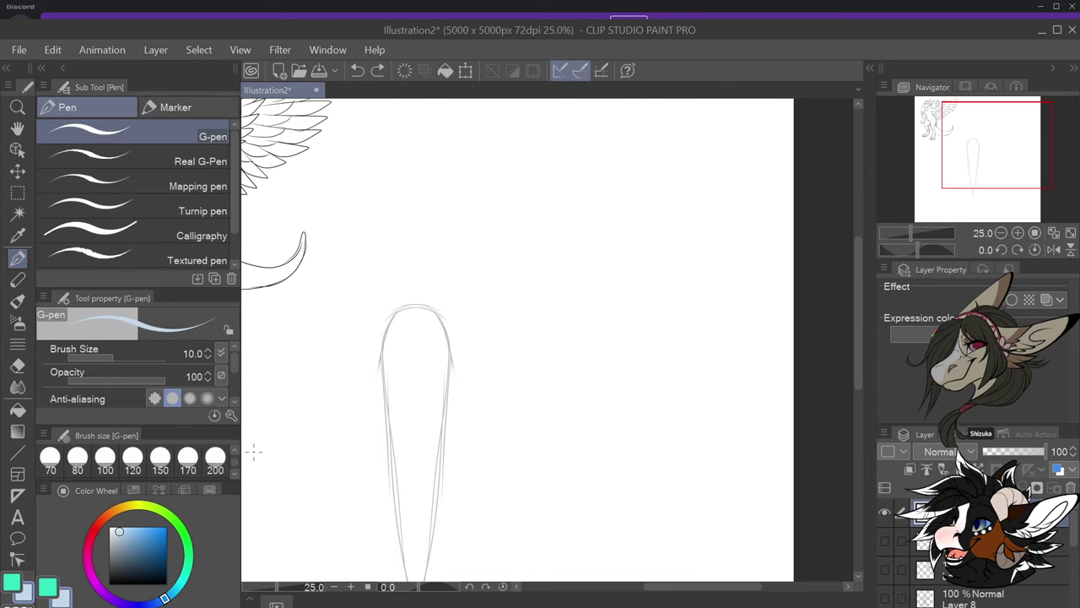
key(x)
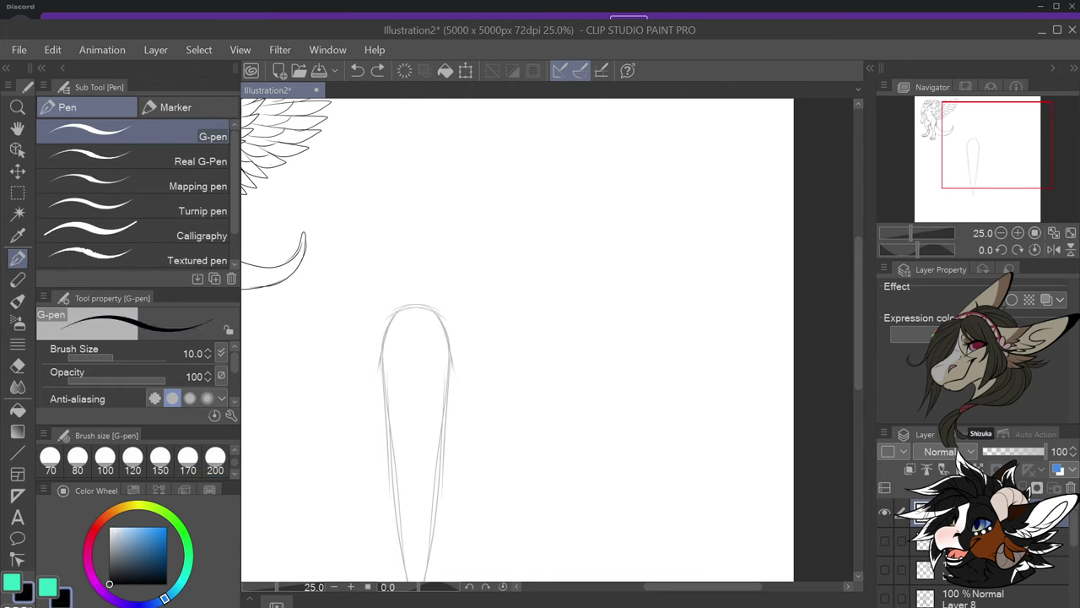
scroll(232, 451, up, 5)
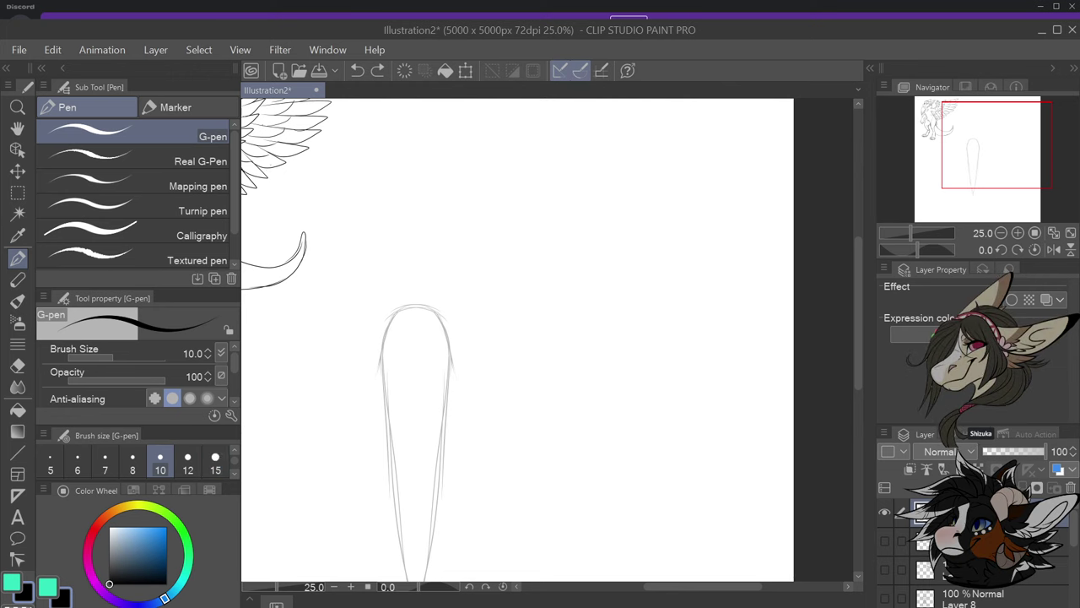
scroll(524, 232, down, 5)
scroll(525, 220, up, 6)
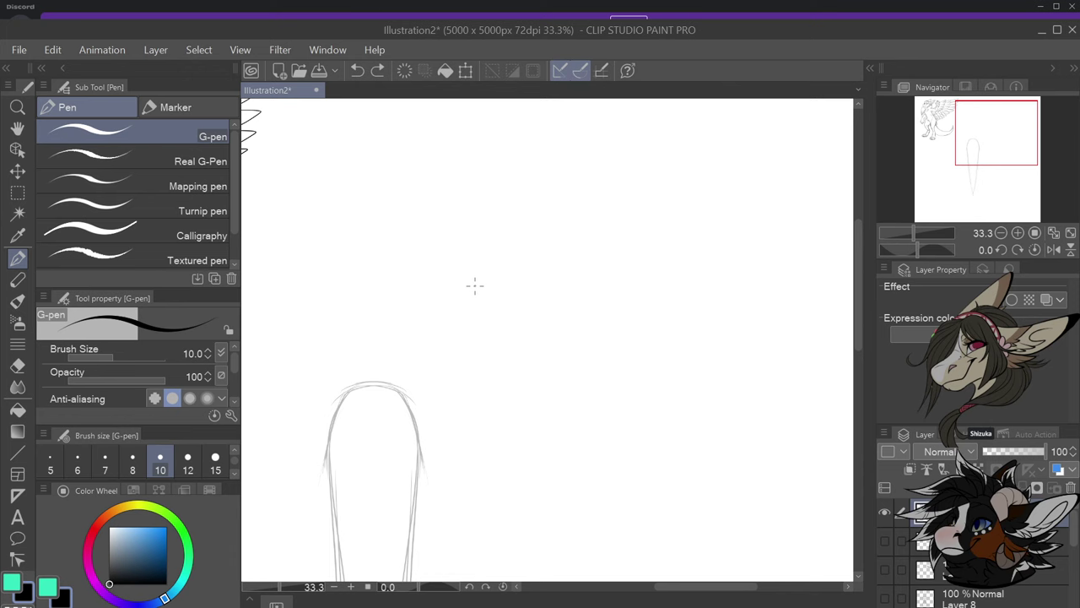
scroll(477, 286, down, 4)
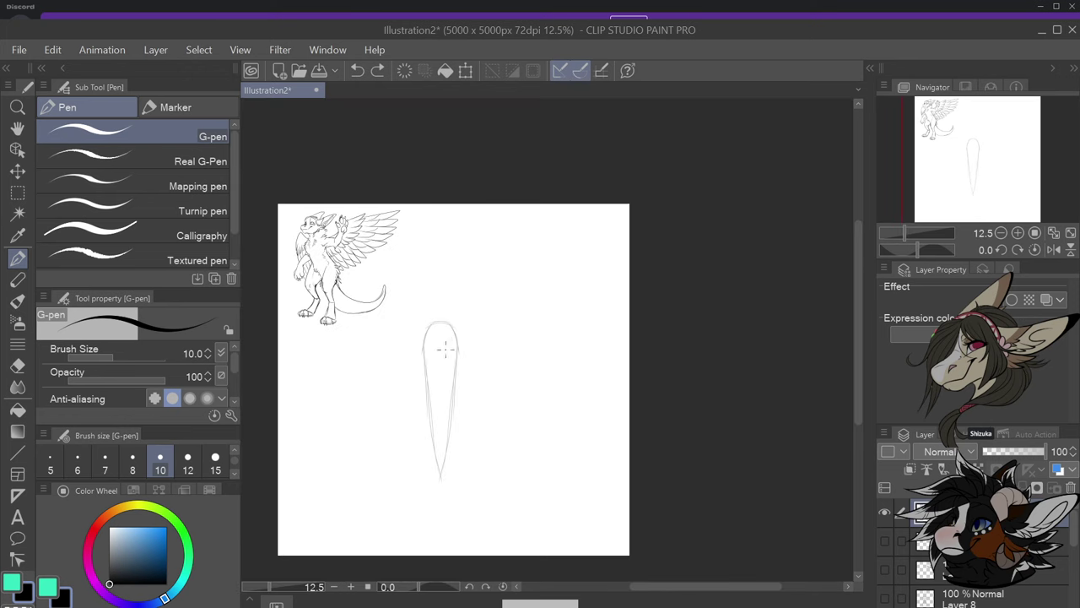
scroll(287, 216, up, 4)
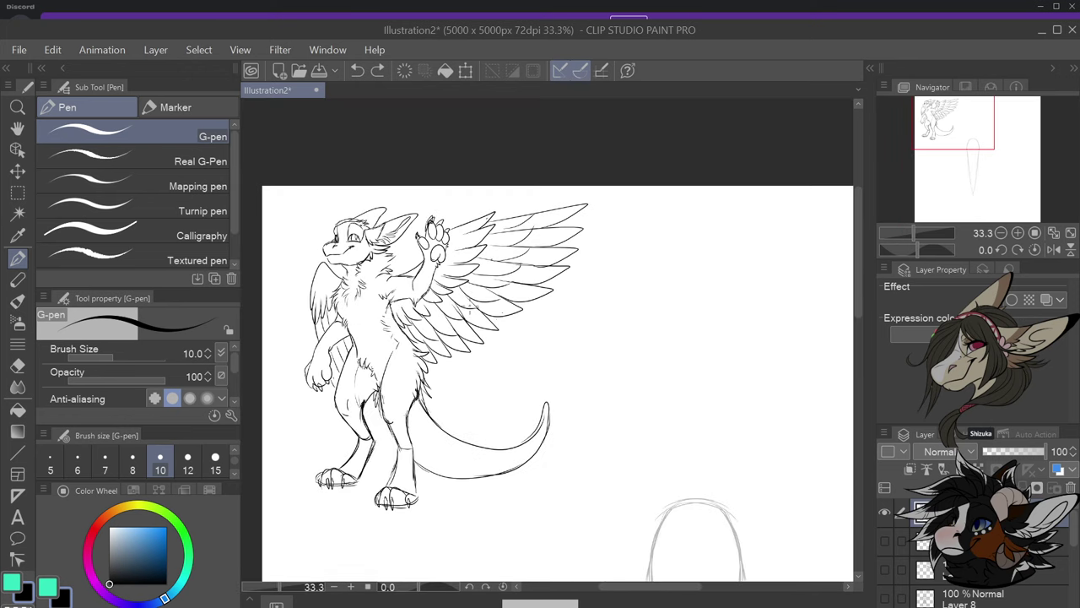
scroll(571, 355, down, 5)
scroll(601, 352, up, 2)
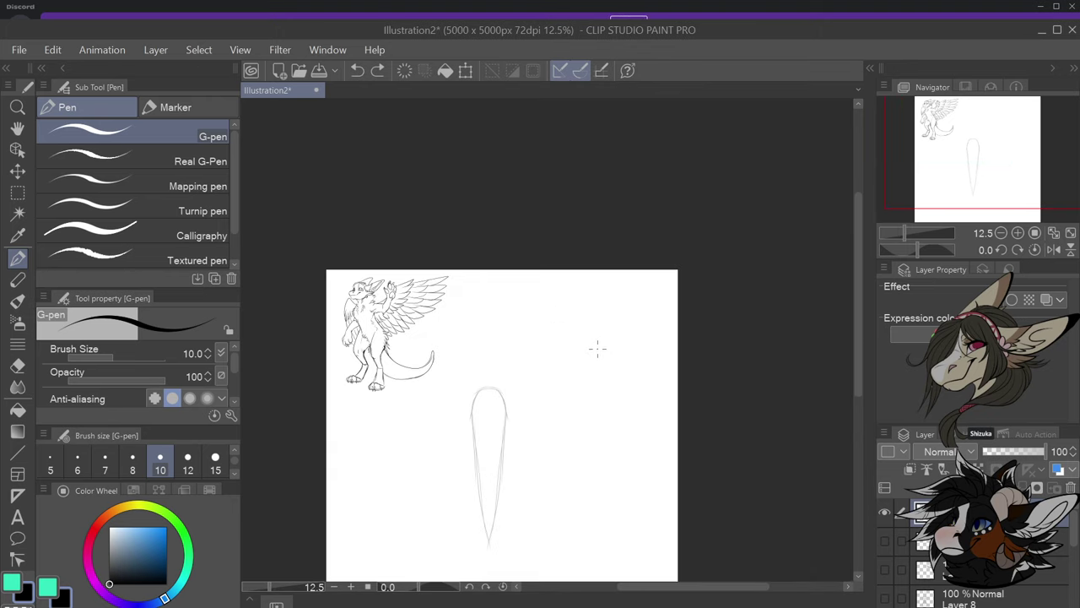
scroll(596, 348, up, 2)
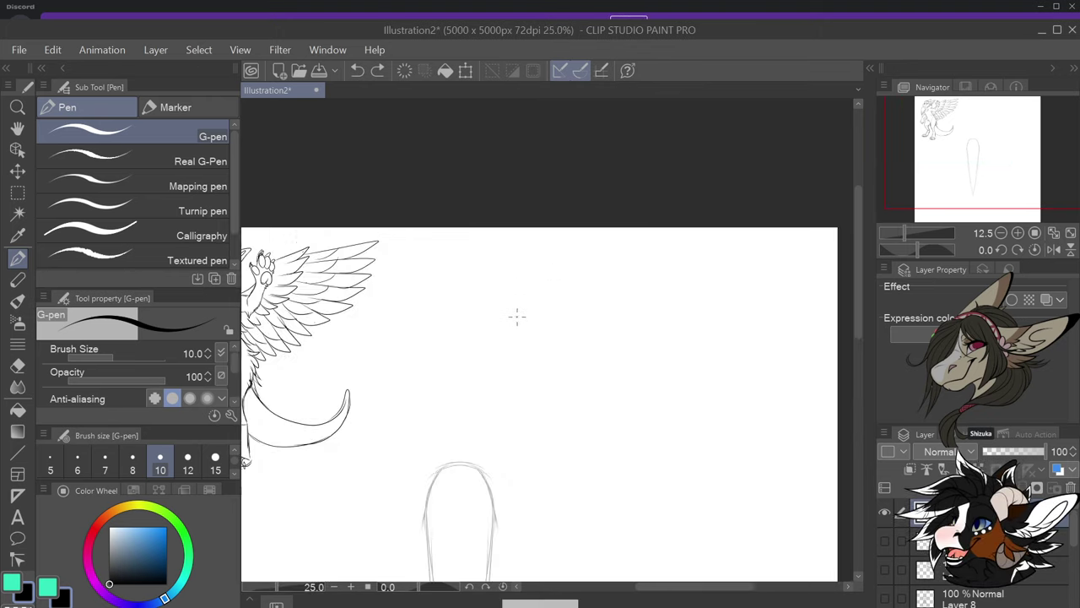
scroll(516, 316, down, 4)
scroll(540, 338, up, 6)
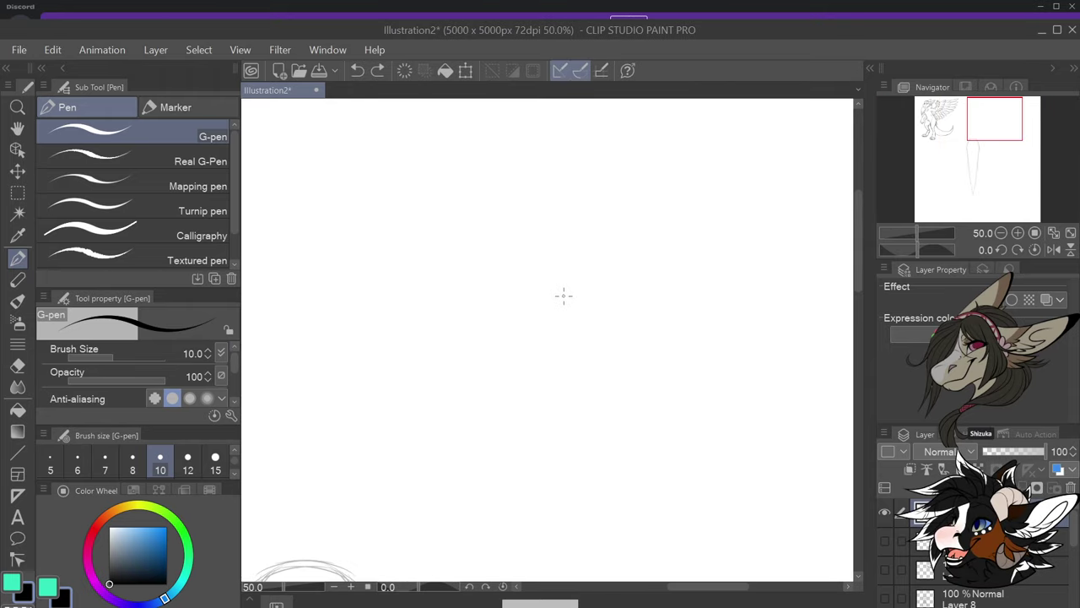
scroll(560, 317, down, 1)
Turn on the symmetrical ruler of Layer 1 for use on all layers, and hide the faint 27% opacity tapered tail sketch
scroll(1068, 517, down, 3)
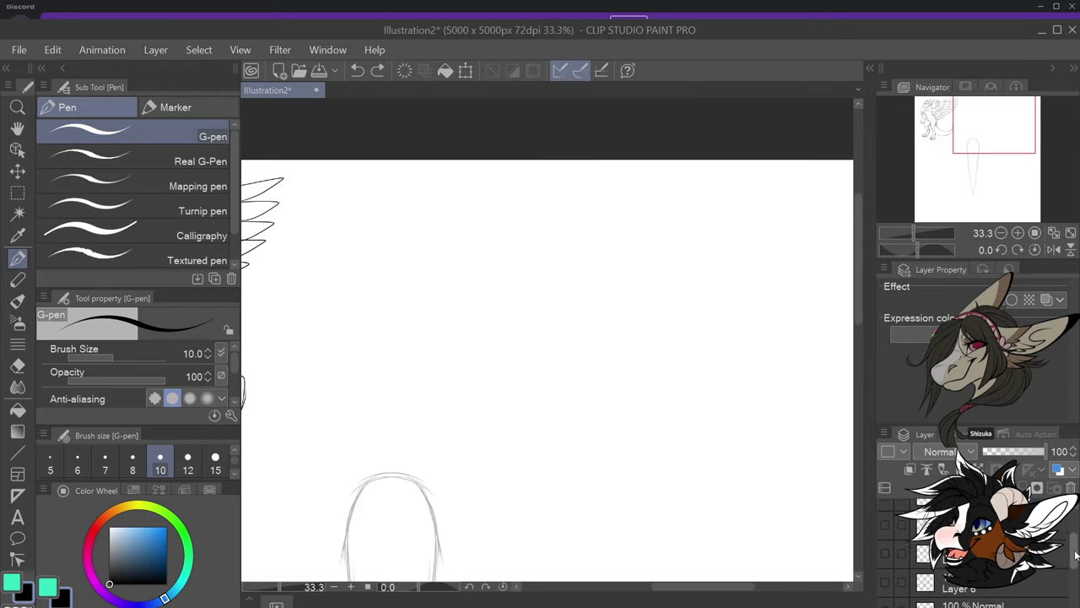
click(994, 592)
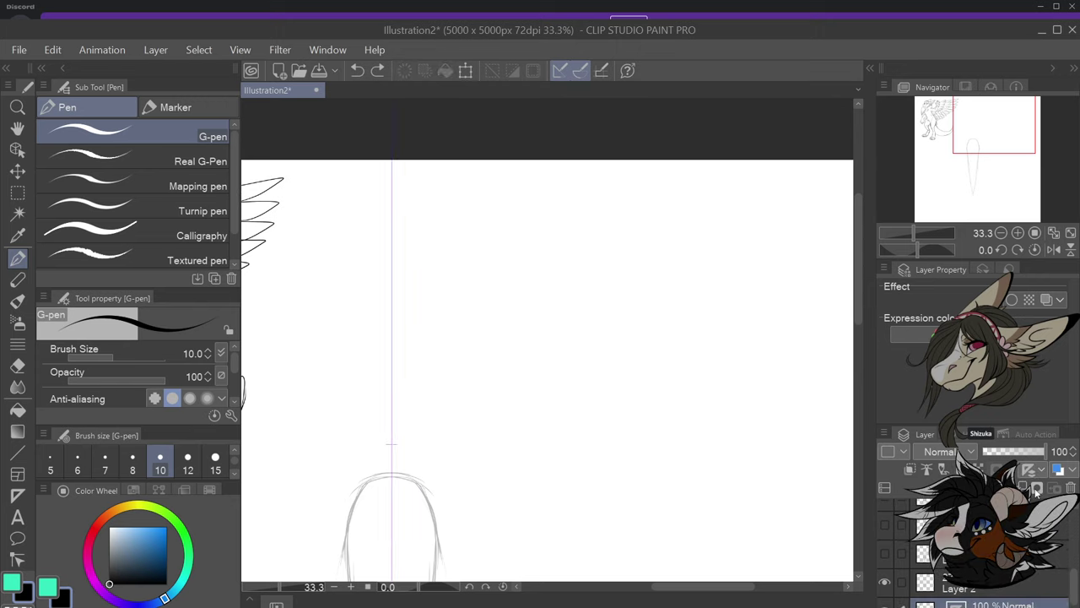
drag(1076, 583, 1077, 542)
scroll(1076, 540, down, 3)
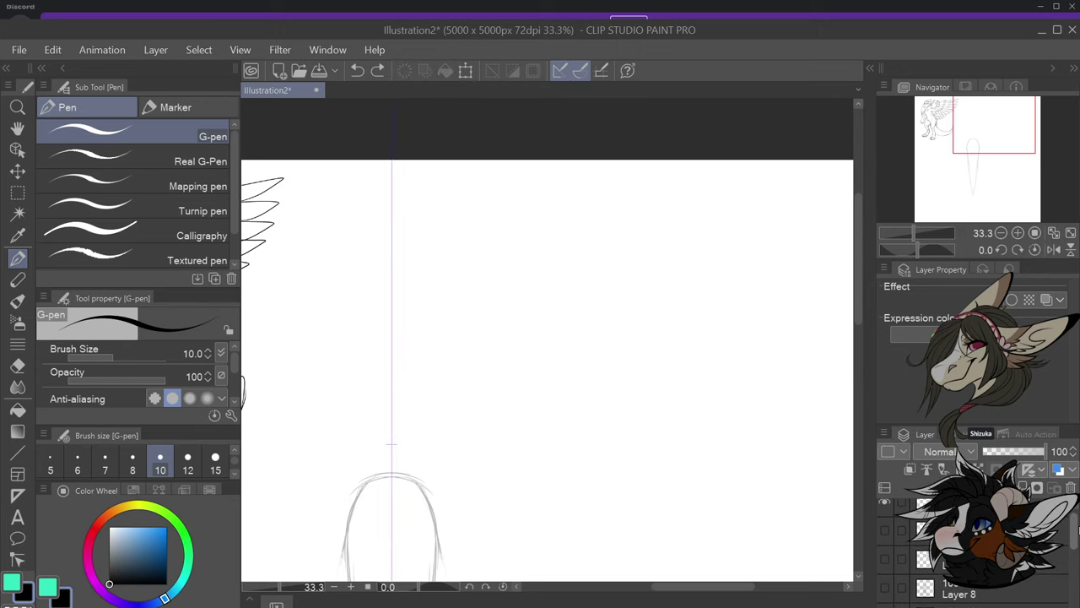
click(1028, 582)
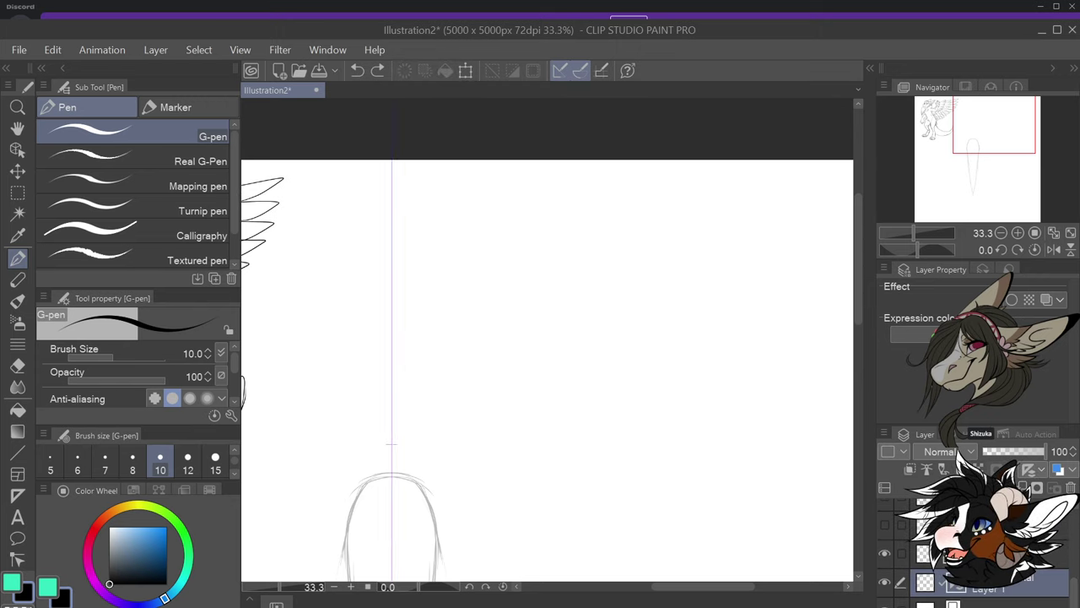
click(924, 554)
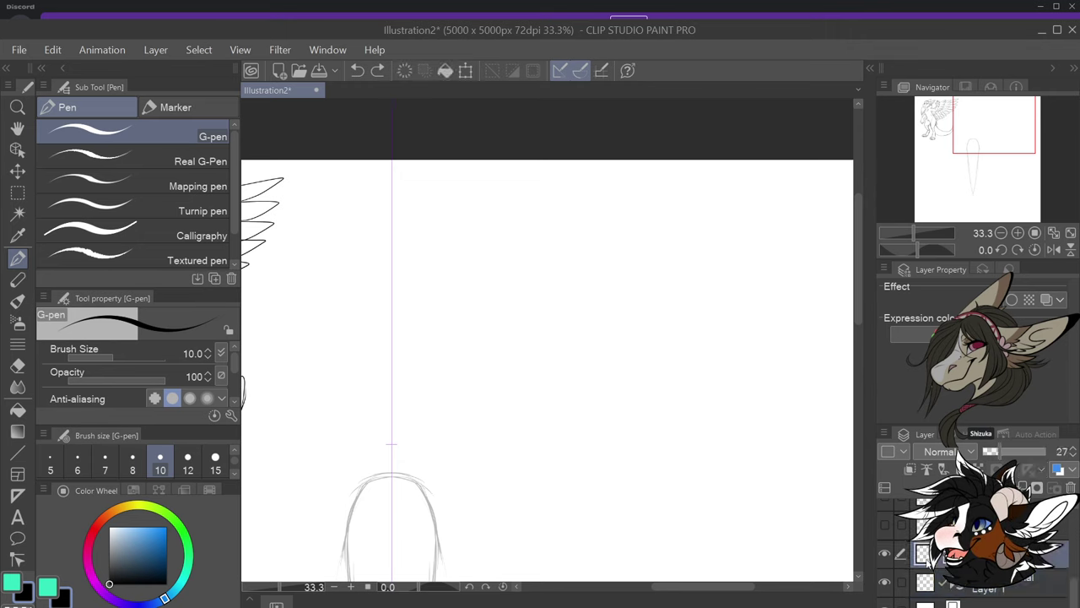
click(884, 554)
Create a layer folder below the uppermost layer and move the hidden blob, tail and sketch layers into it
drag(1076, 592, 1077, 577)
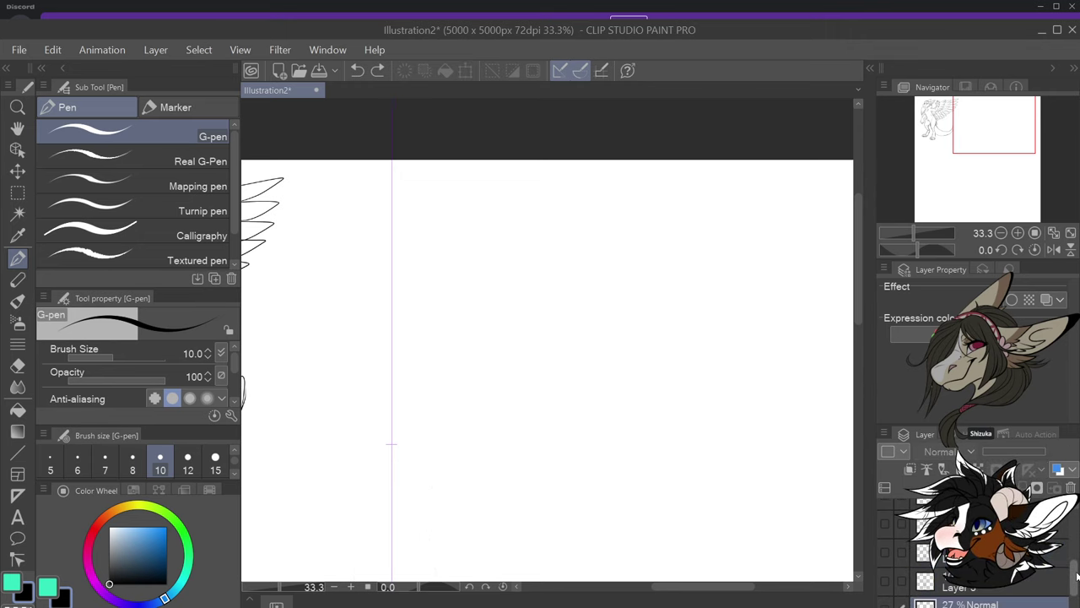
scroll(1077, 577, down, 2)
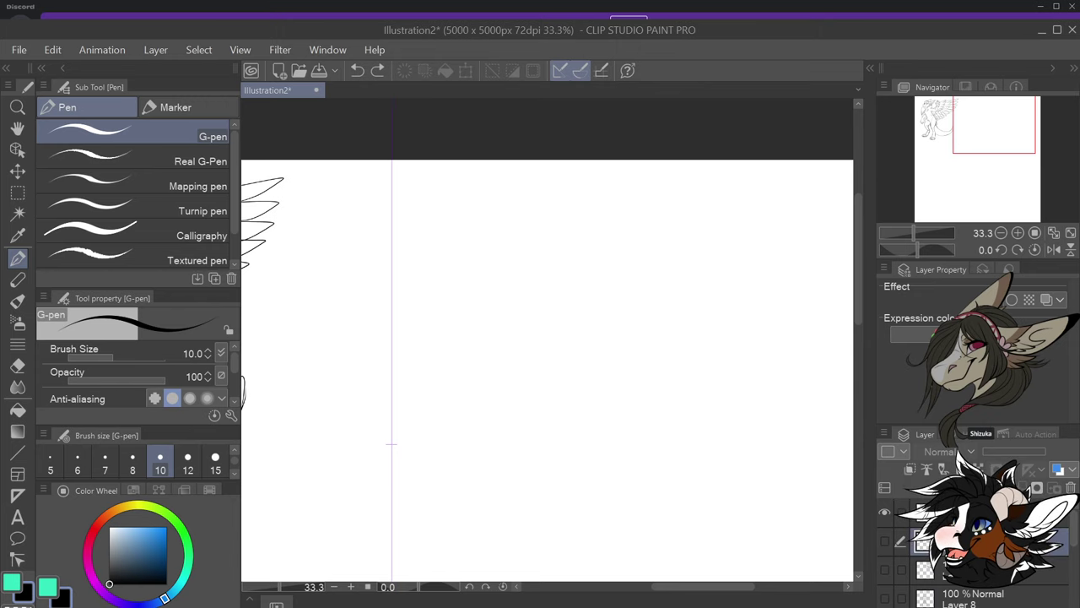
click(985, 488)
drag(996, 569, 996, 542)
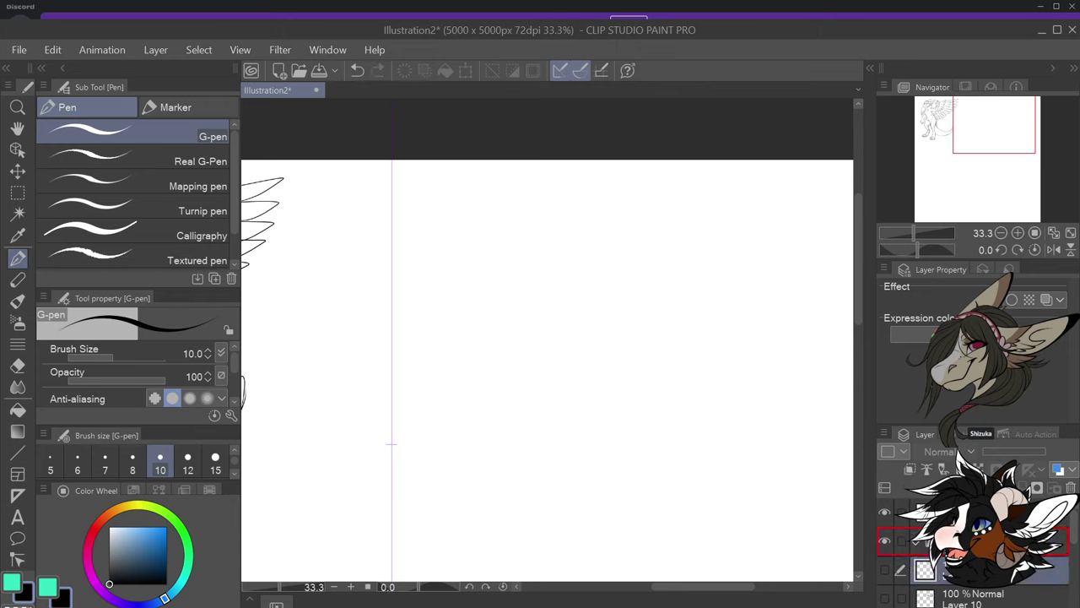
drag(996, 597, 995, 543)
scroll(1054, 582, down, 1)
drag(1046, 597, 1059, 551)
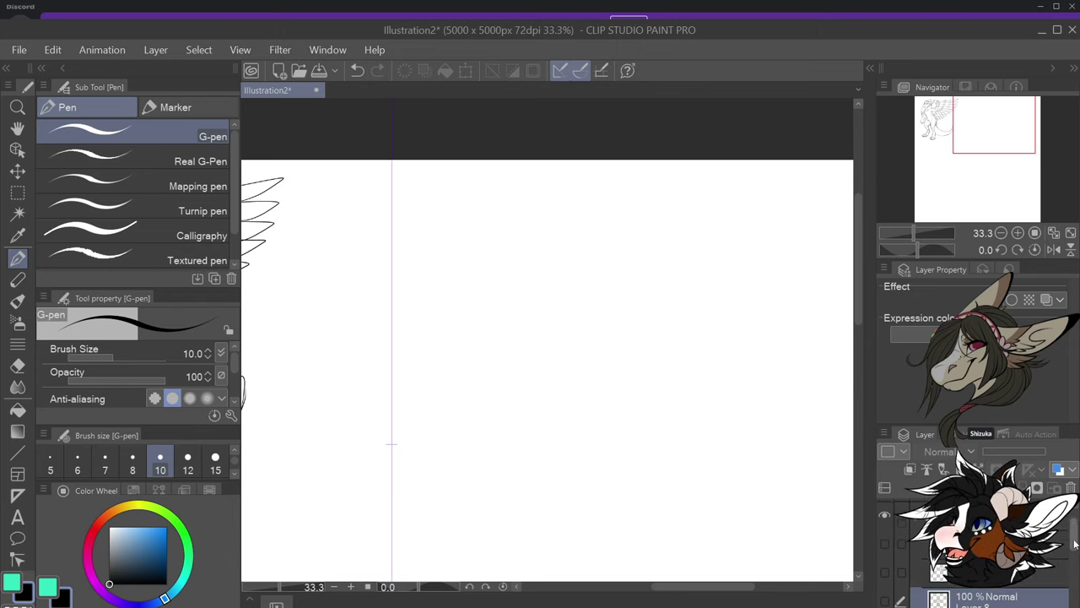
scroll(1072, 565, down, 1)
drag(1034, 550, 1030, 523)
drag(1026, 577, 1026, 553)
scroll(1021, 582, down, 2)
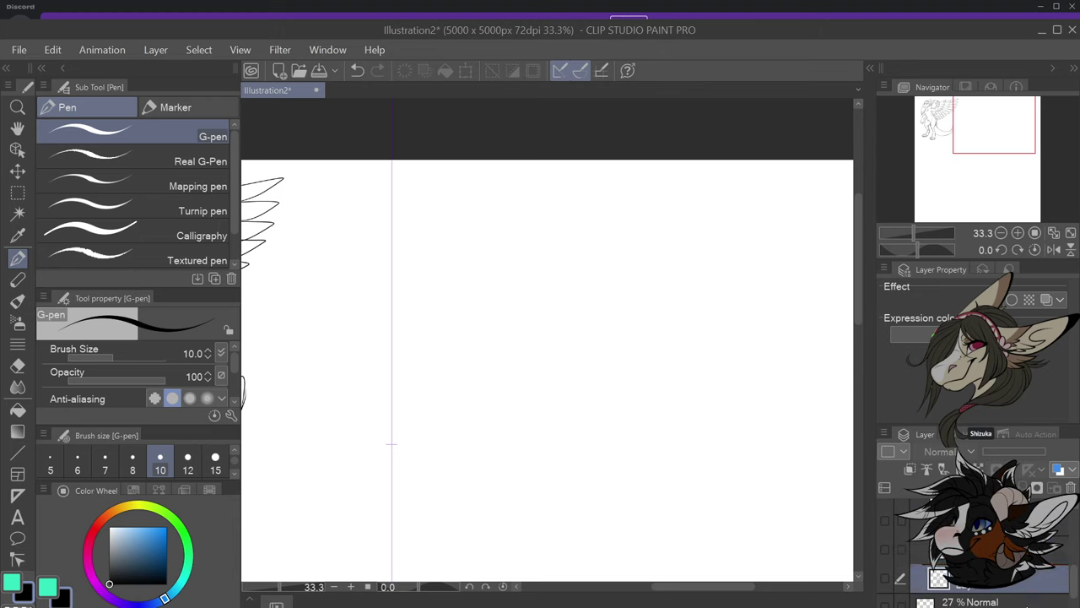
drag(1029, 601, 1036, 584)
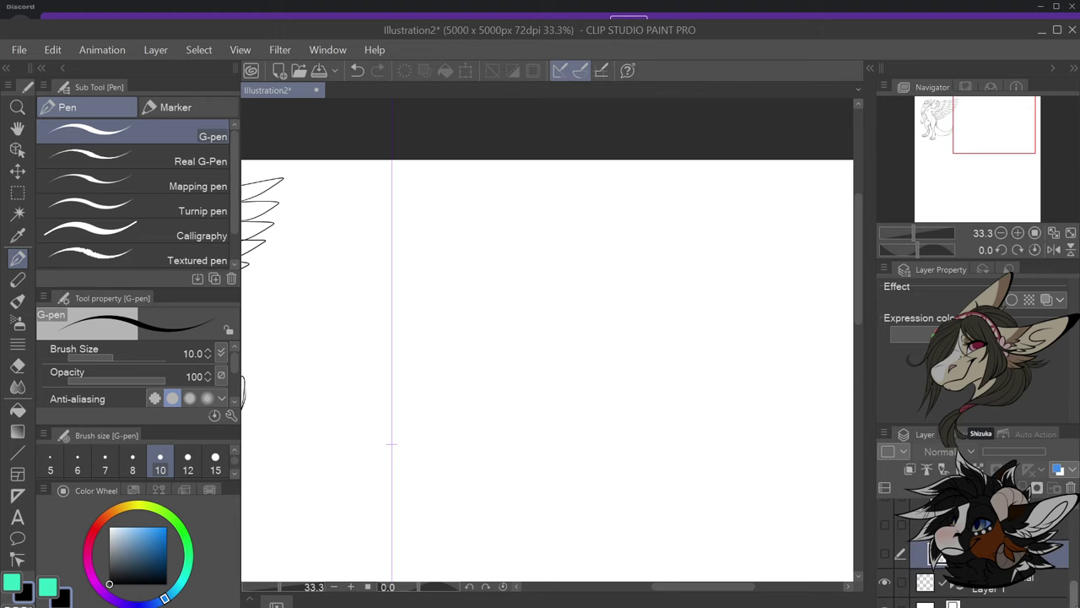
On the uppermost layer, draw a mirrored pair of eyes with irises, slit pupils and arched brow lines around the symmetry line
click(1042, 580)
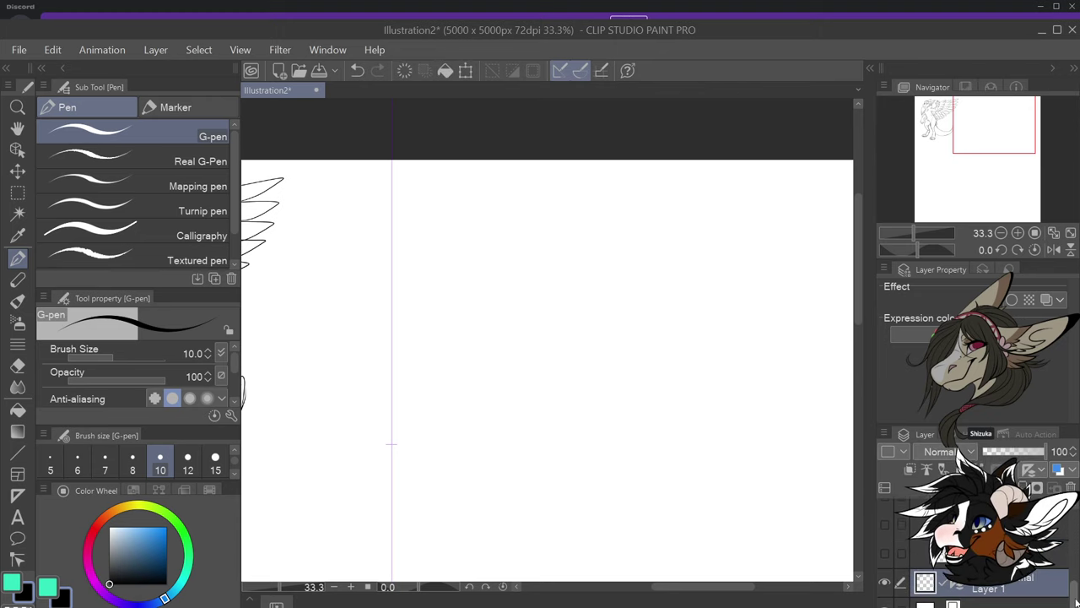
mouse_move(1074, 598)
mouse_down()
mouse_move(1072, 560)
mouse_move(1073, 603)
mouse_up()
click(1040, 514)
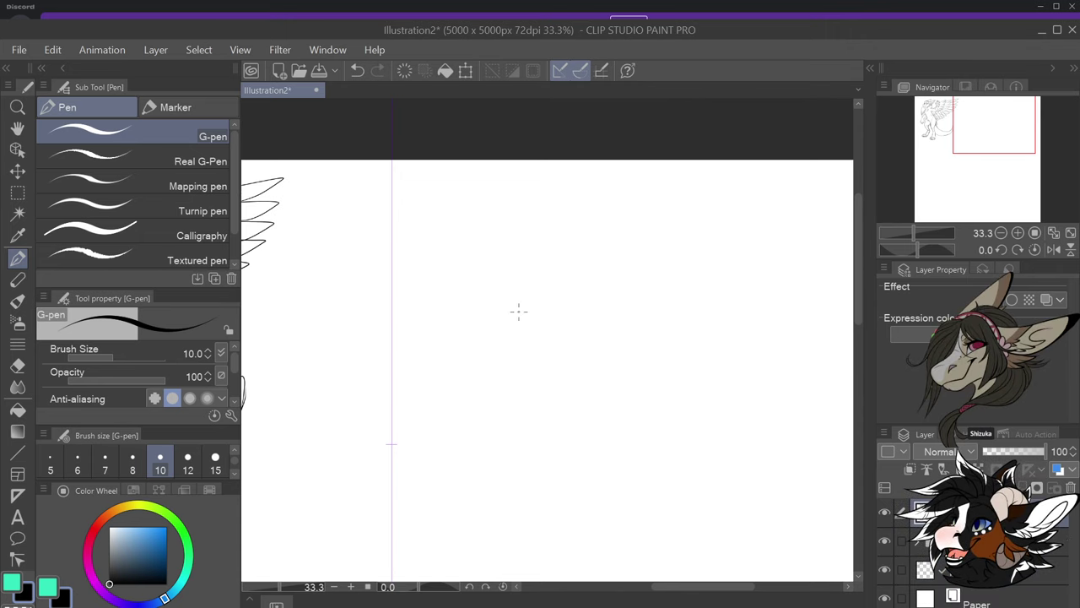
scroll(497, 360, down, 5)
scroll(453, 485, up, 5)
scroll(463, 478, down, 3)
scroll(462, 486, up, 3)
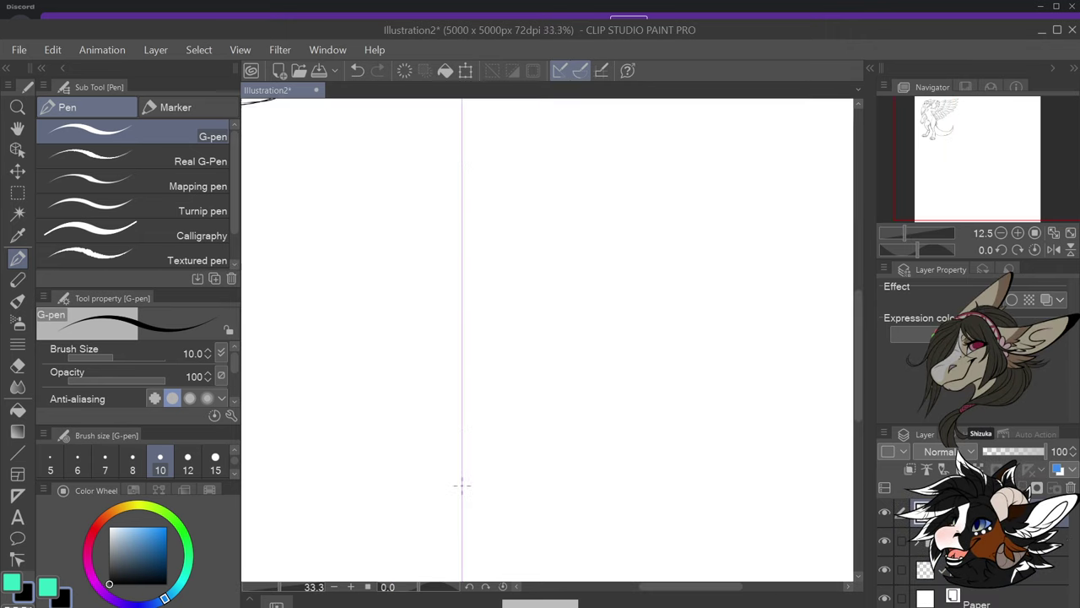
scroll(462, 485, up, 2)
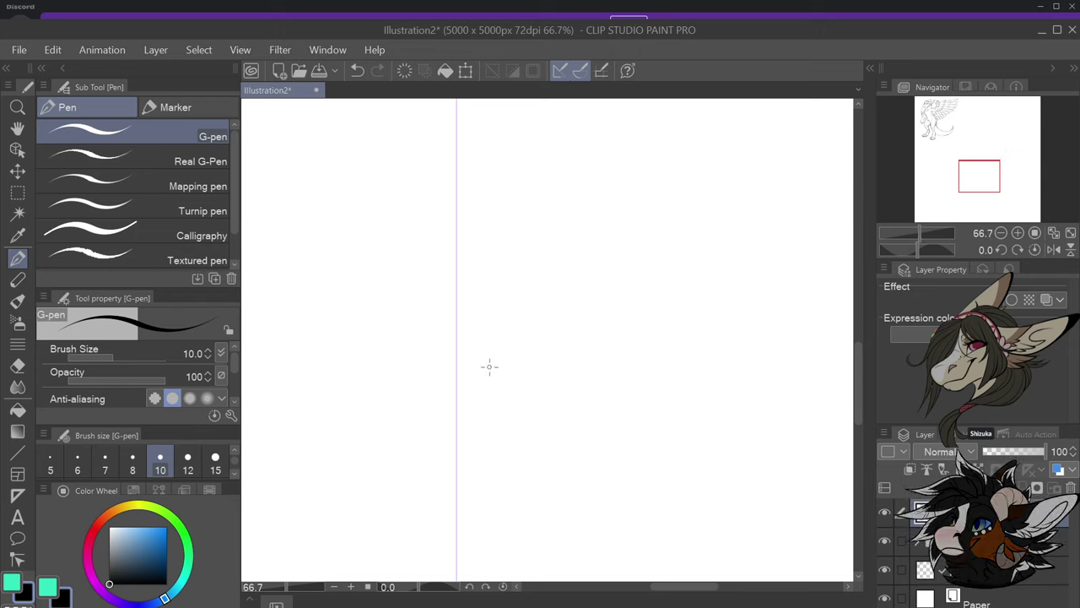
mouse_move(481, 360)
mouse_down()
mouse_move(516, 354)
mouse_move(488, 352)
mouse_move(479, 372)
mouse_move(486, 353)
mouse_move(478, 387)
mouse_move(518, 379)
mouse_move(513, 349)
mouse_move(518, 378)
mouse_up()
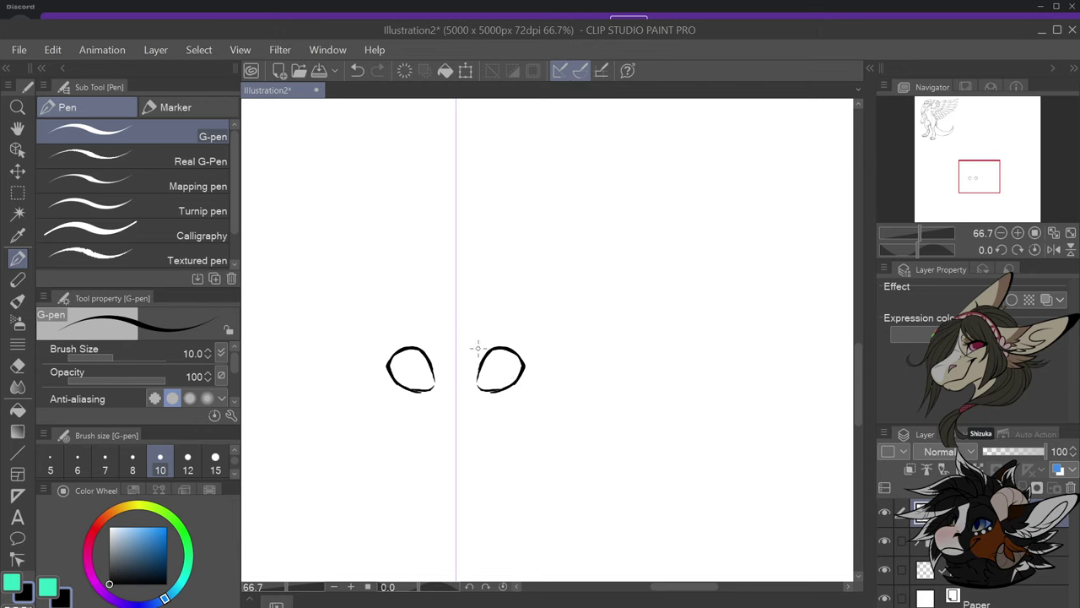
drag(486, 306, 473, 354)
mouse_move(477, 341)
mouse_down()
mouse_move(484, 307)
mouse_move(533, 318)
mouse_move(537, 361)
mouse_move(484, 371)
mouse_move(487, 381)
mouse_move(491, 353)
mouse_up()
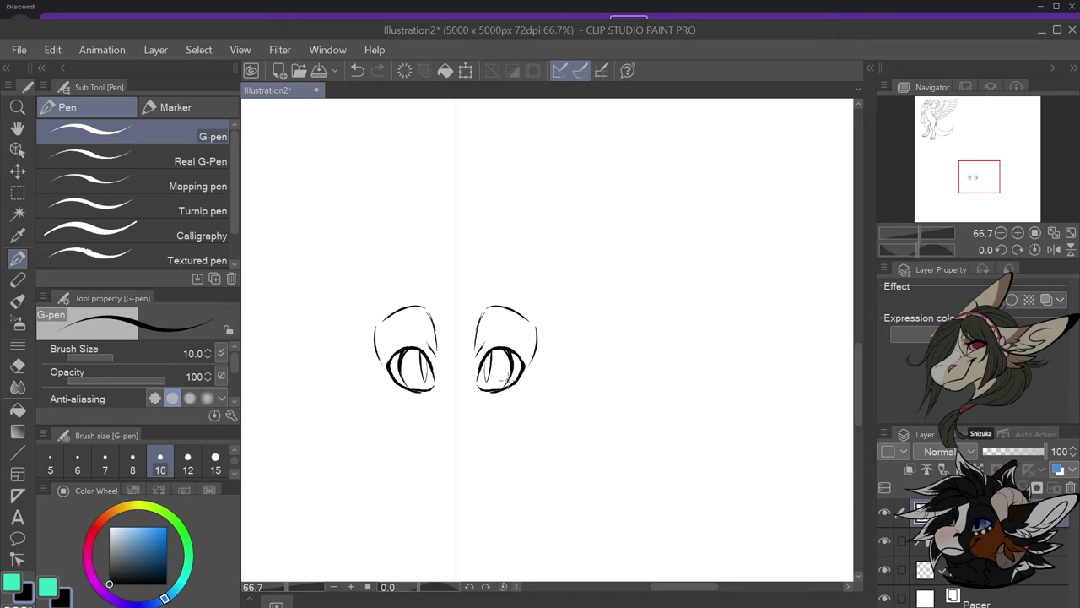
Draw mirrored muzzle sides running down from the inner eye corners, widening outward and angling back in at the nose
scroll(506, 380, down, 1)
scroll(483, 395, up, 1)
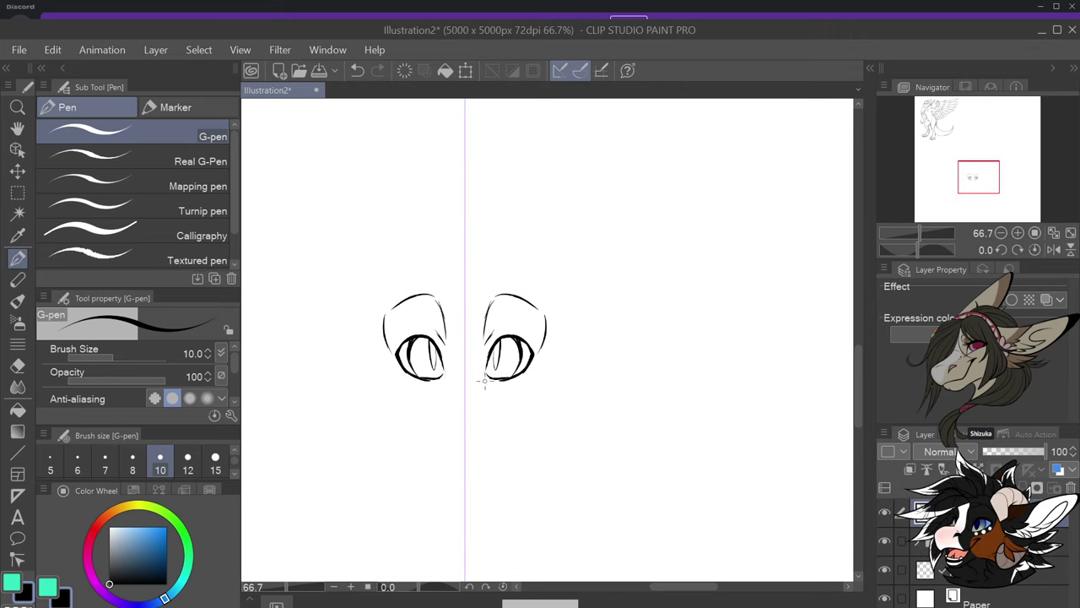
drag(484, 336, 496, 416)
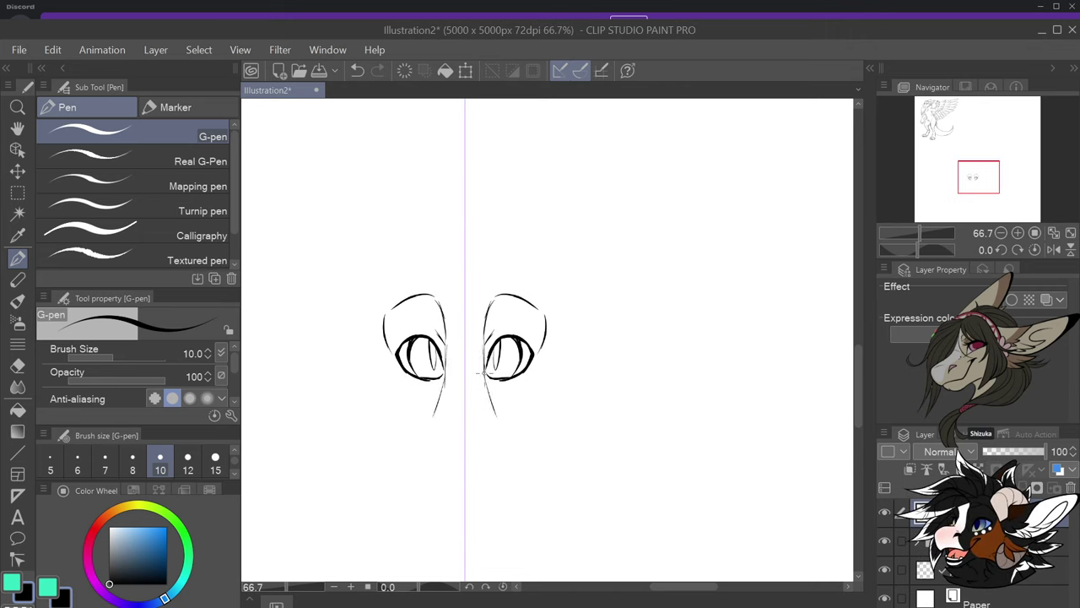
drag(485, 374, 504, 432)
mouse_move(488, 388)
mouse_down()
mouse_move(509, 444)
mouse_move(491, 477)
mouse_up()
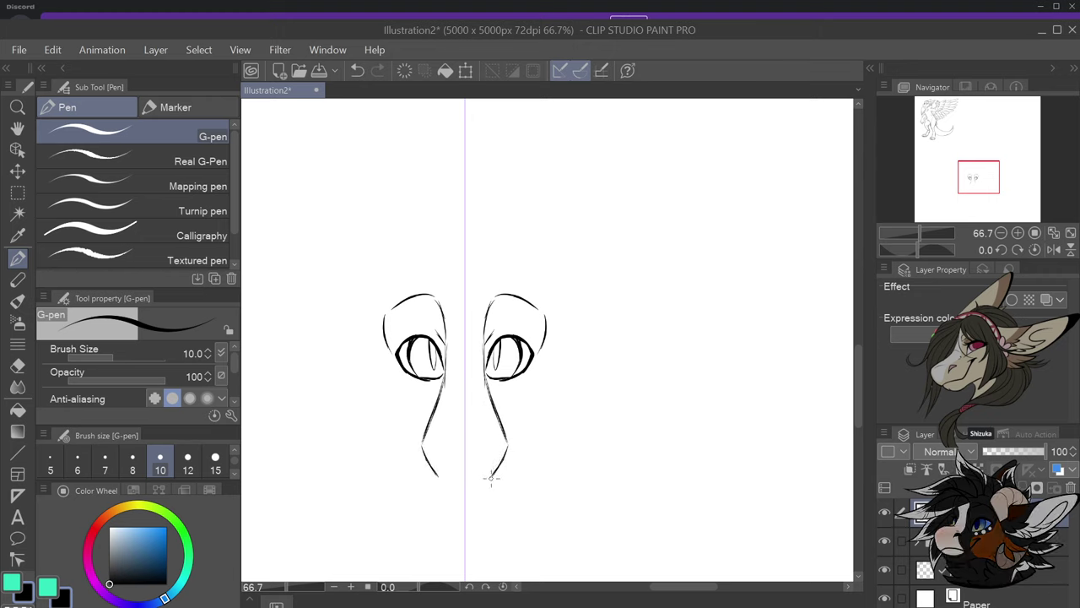
key(ctrl+z)
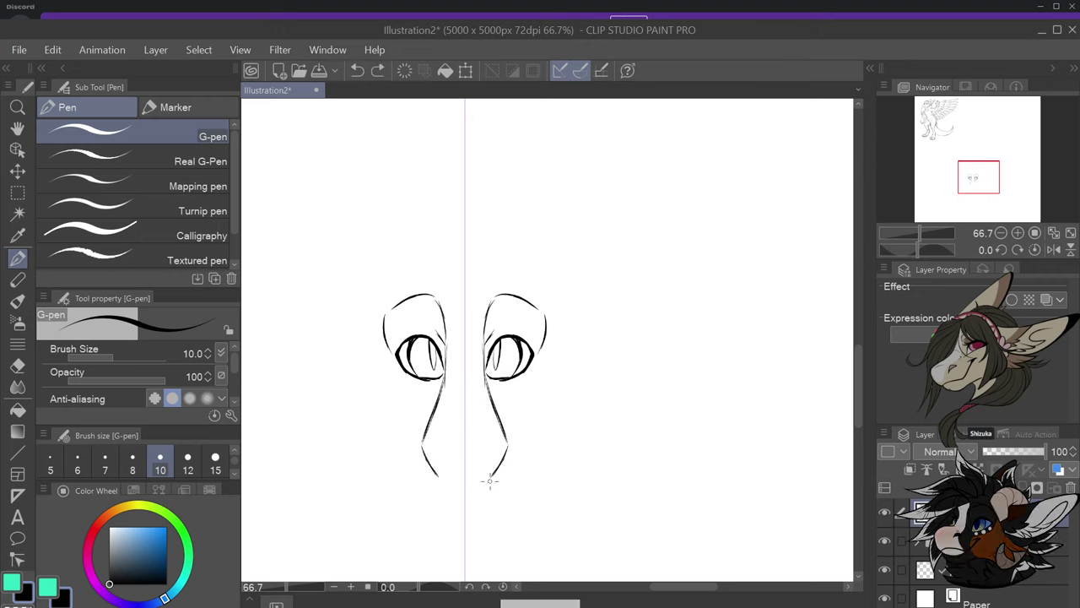
Add a thick mouth line, slanted nostrils and a curved nose line to the muzzle, with small dark mouth corners beside it
drag(486, 478, 471, 474)
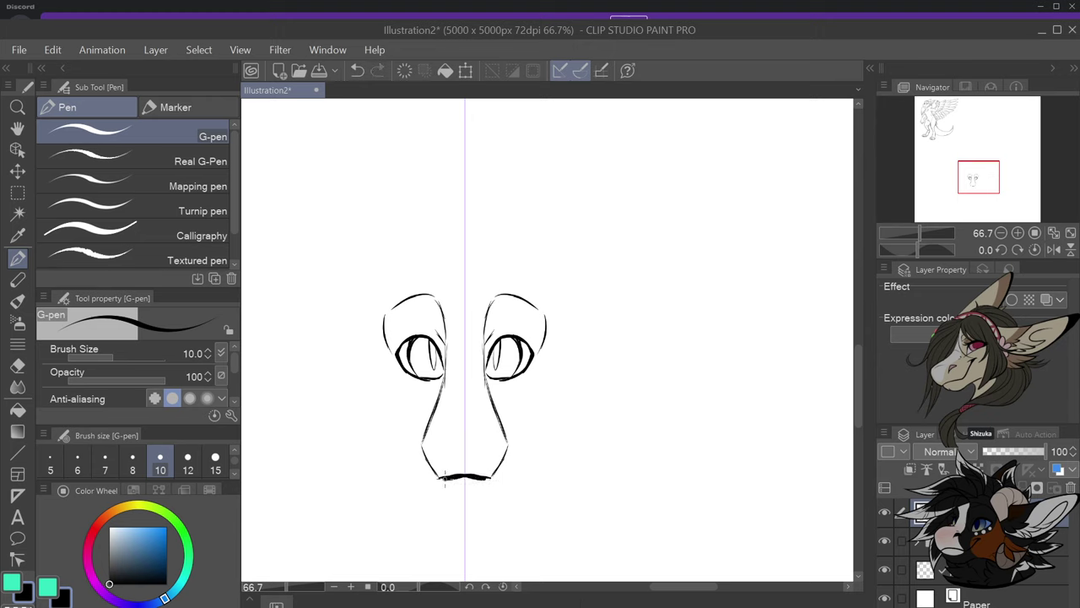
drag(445, 478, 497, 476)
drag(489, 427, 485, 459)
key(ctrl+z)
drag(437, 437, 491, 437)
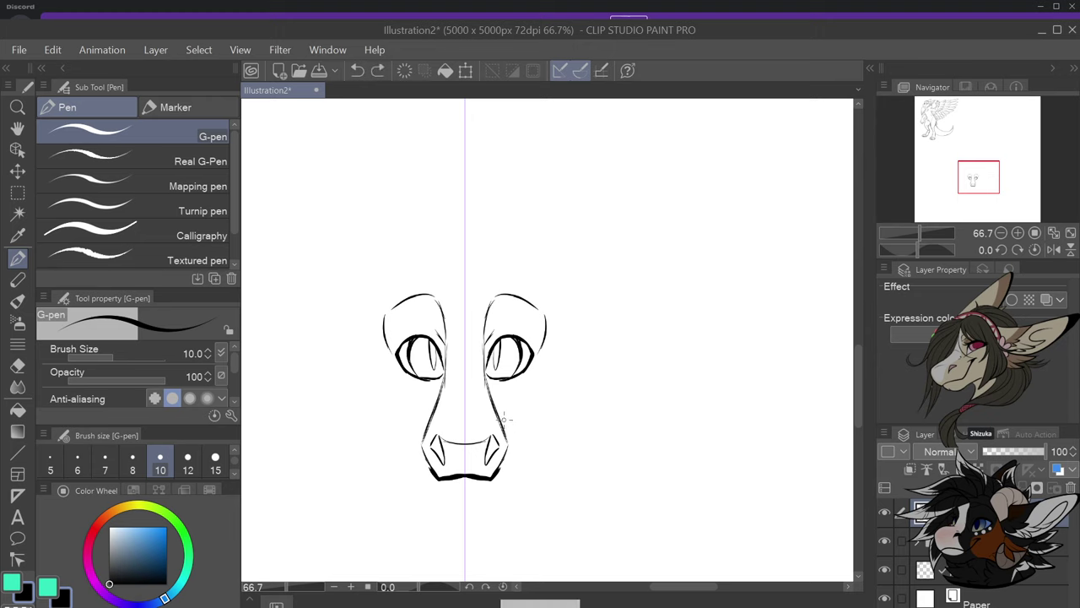
drag(501, 419, 518, 432)
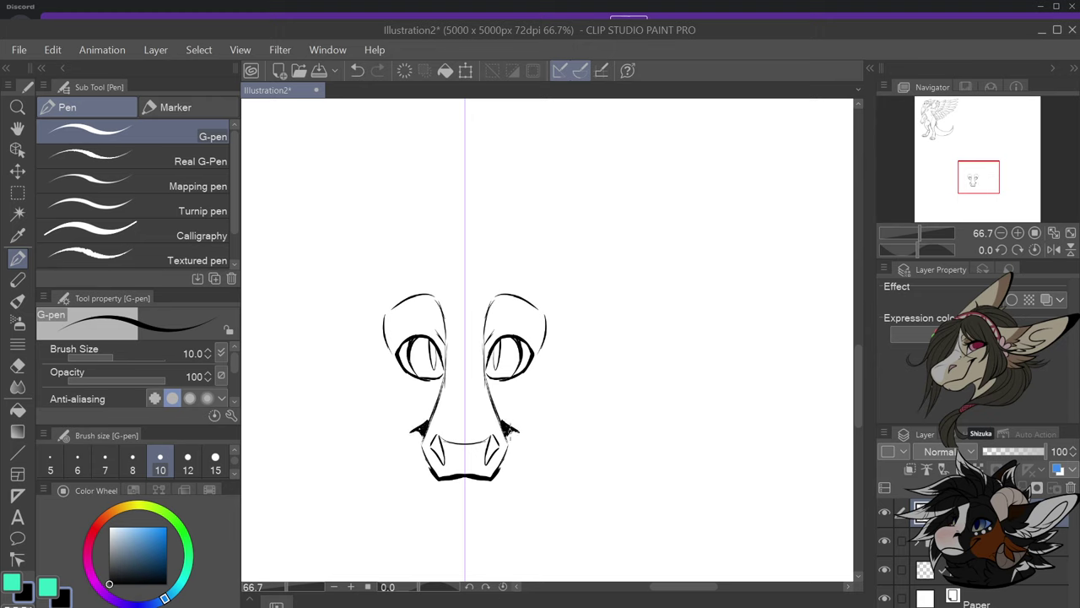
Outline the mirrored cheeks and jaw from beside the brows down to a narrow rounded chin
drag(383, 350, 375, 413)
key(ctrl+z)
mouse_move(385, 344)
mouse_down()
mouse_move(380, 416)
mouse_move(412, 466)
mouse_up()
drag(386, 417, 418, 469)
mouse_move(393, 429)
mouse_down()
mouse_move(433, 490)
mouse_move(434, 461)
mouse_move(440, 496)
mouse_move(470, 508)
mouse_move(442, 501)
mouse_move(380, 395)
mouse_move(388, 314)
mouse_move(384, 397)
mouse_up()
drag(544, 307, 571, 306)
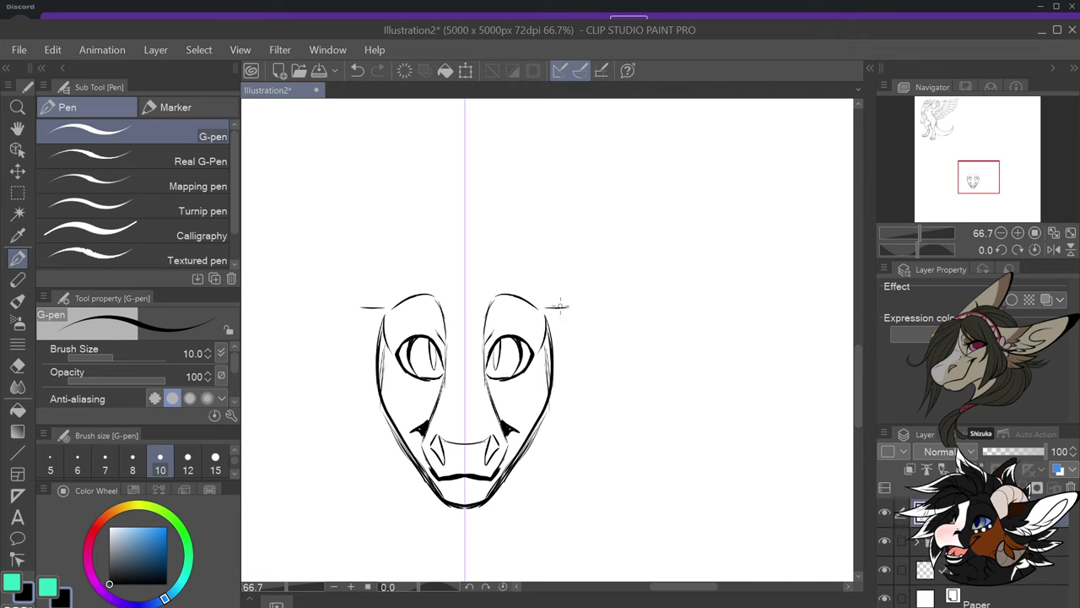
mouse_move(555, 373)
mouse_down()
mouse_move(572, 388)
mouse_move(565, 381)
mouse_up()
mouse_move(555, 349)
mouse_down()
mouse_move(565, 366)
mouse_move(593, 371)
mouse_up()
drag(574, 359, 592, 354)
key(ctrl+z)
key(ctrl+z)
key(ctrl+z)
key(ctrl+z)
key(ctrl+z)
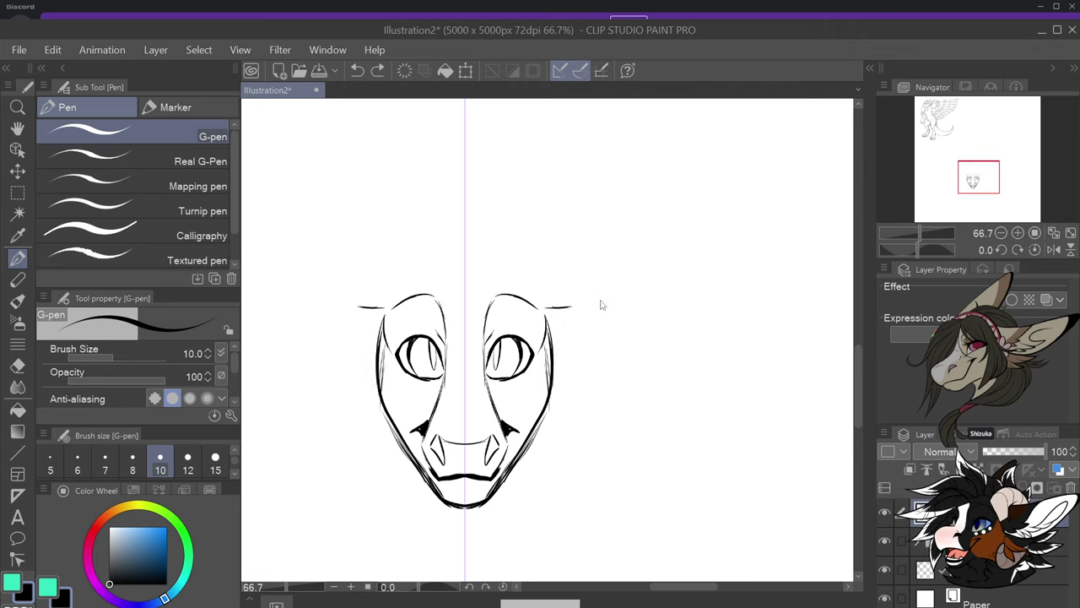
key(ctrl+z)
Close the head shape with a mirrored domed skull outline rising from the cheeks over the brows to the symmetry line
mouse_move(383, 324)
mouse_down()
mouse_move(419, 275)
mouse_move(477, 254)
mouse_move(431, 268)
mouse_move(464, 259)
mouse_up()
scroll(516, 265, down, 1)
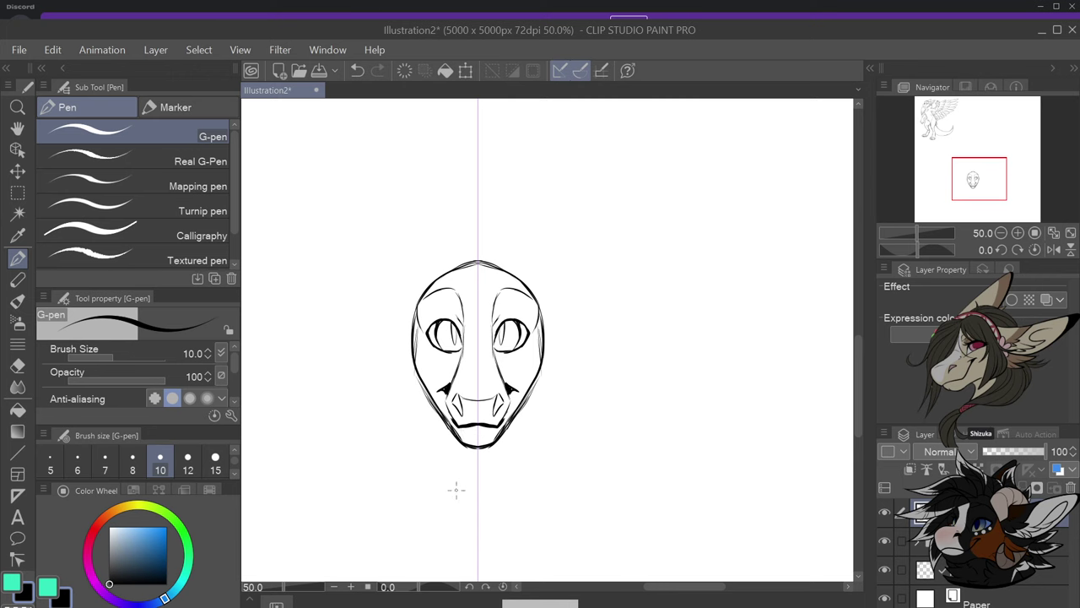
Sketch mirrored fur tufts under the chin and jaw, with neck lines running down on both sides of the symmetry axis
scroll(458, 493, up, 1)
mouse_move(403, 404)
mouse_down()
mouse_move(442, 412)
mouse_move(406, 414)
mouse_move(444, 431)
mouse_move(427, 460)
mouse_move(447, 443)
mouse_move(433, 475)
mouse_move(445, 463)
mouse_move(463, 507)
mouse_up()
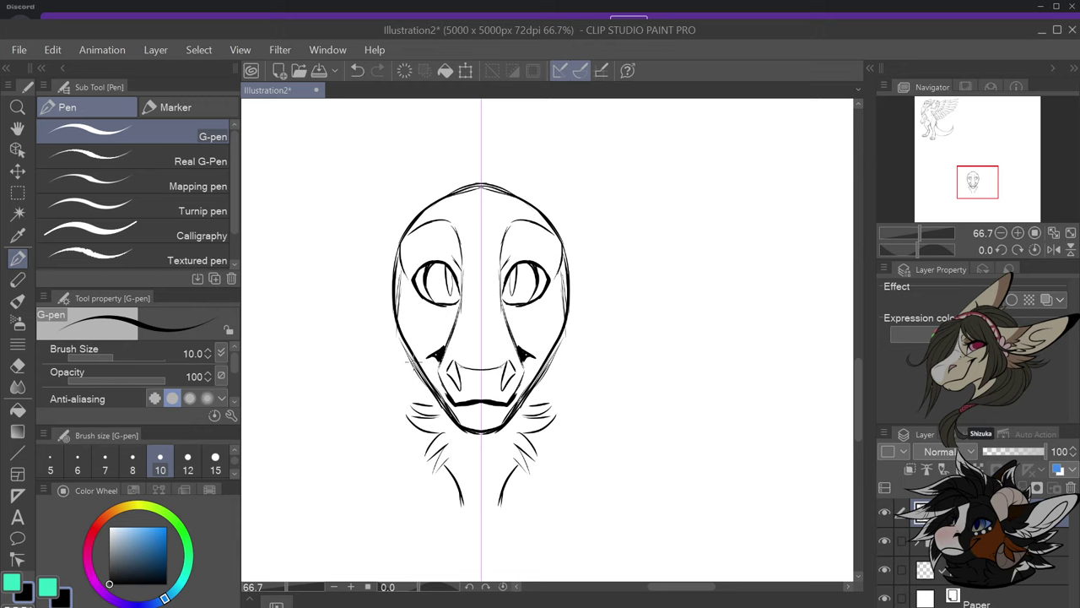
mouse_move(417, 363)
mouse_down()
mouse_move(377, 367)
mouse_move(405, 381)
mouse_move(363, 389)
mouse_up()
mouse_move(415, 396)
mouse_down()
mouse_move(380, 386)
mouse_move(390, 445)
mouse_move(381, 481)
mouse_up()
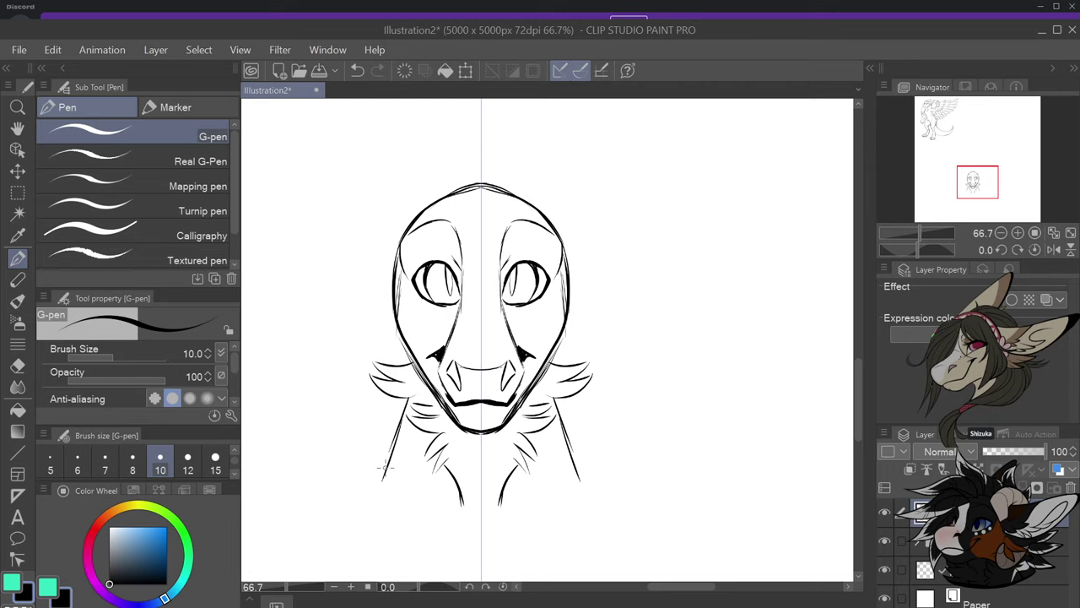
mouse_move(394, 400)
mouse_down()
mouse_move(386, 438)
mouse_move(401, 436)
mouse_move(403, 471)
mouse_move(410, 457)
mouse_move(373, 493)
mouse_up()
drag(396, 455, 383, 469)
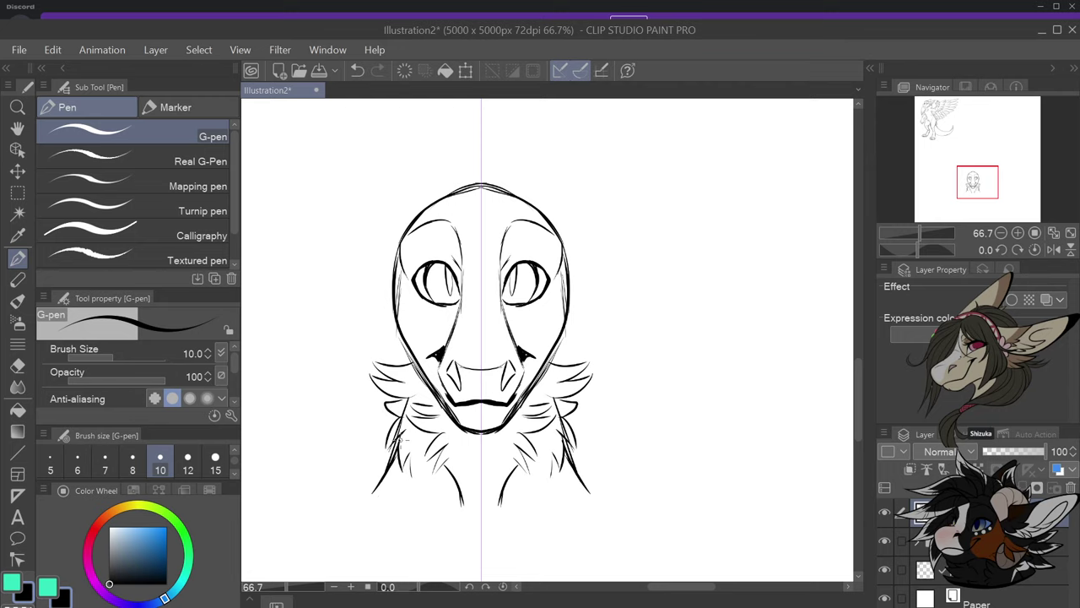
Undo the last outer neck strokes and redraw the neck's outer edges as jagged, overlapping fur
scroll(527, 422, down, 1)
scroll(507, 392, up, 1)
key(ctrl+z)
key(ctrl+z)
key(ctrl+z)
key(ctrl+z)
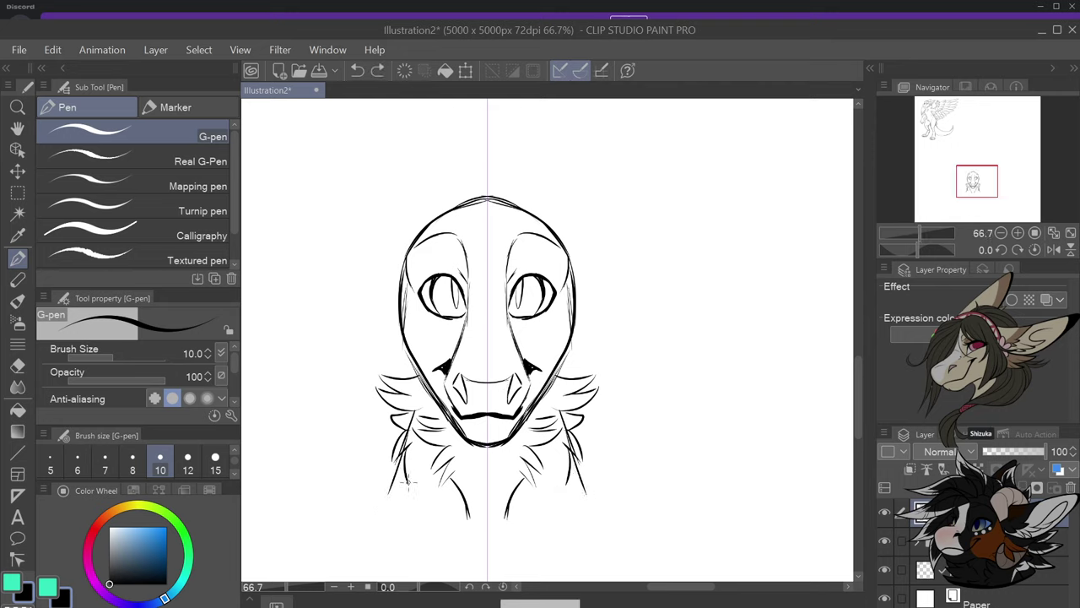
drag(410, 451, 397, 511)
drag(410, 471, 395, 512)
drag(402, 486, 390, 496)
scroll(399, 491, down, 1)
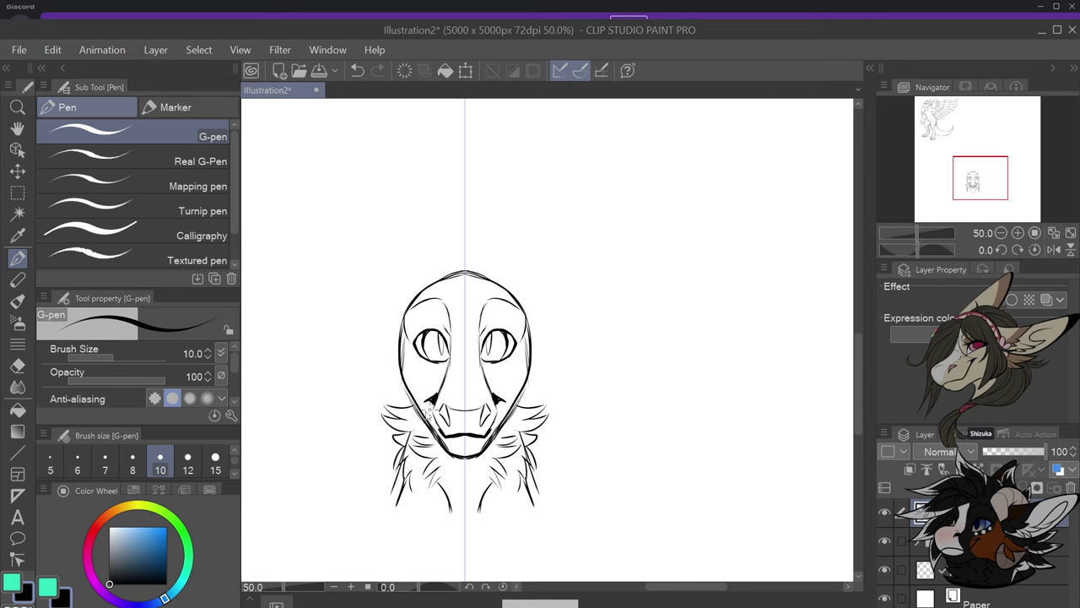
Add a new layer and a layer folder, and move the new layer into the folder
scroll(426, 403, up, 1)
scroll(429, 383, down, 1)
scroll(460, 357, up, 1)
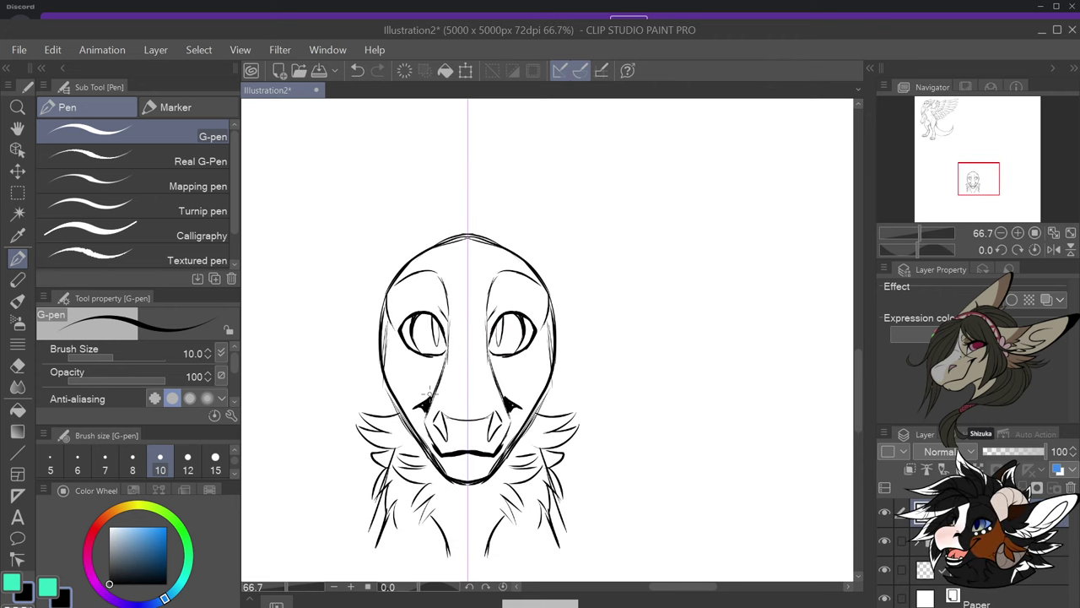
click(955, 488)
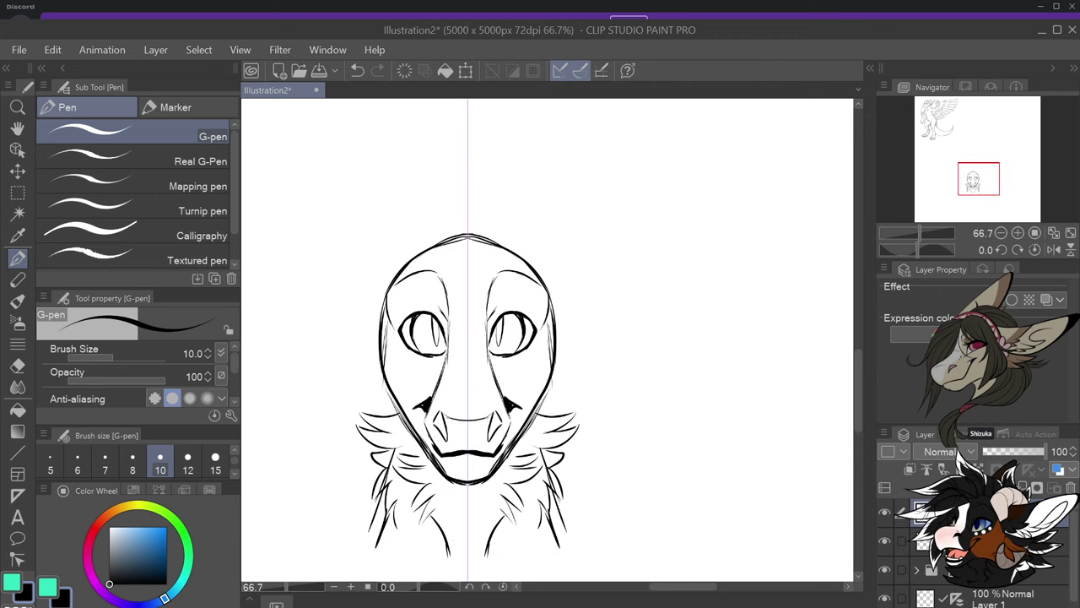
click(988, 488)
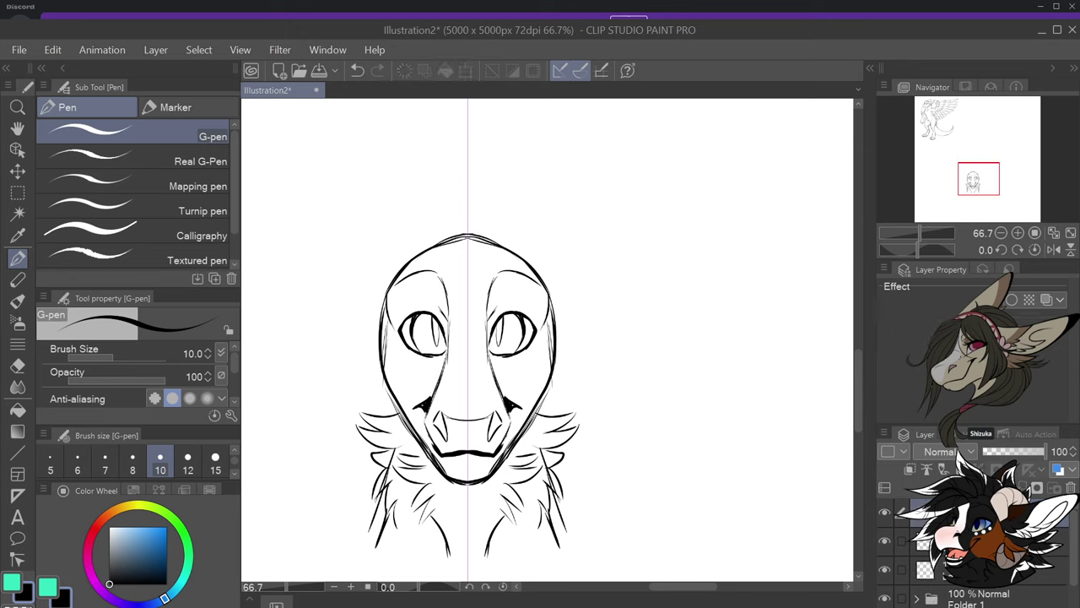
drag(995, 543, 995, 513)
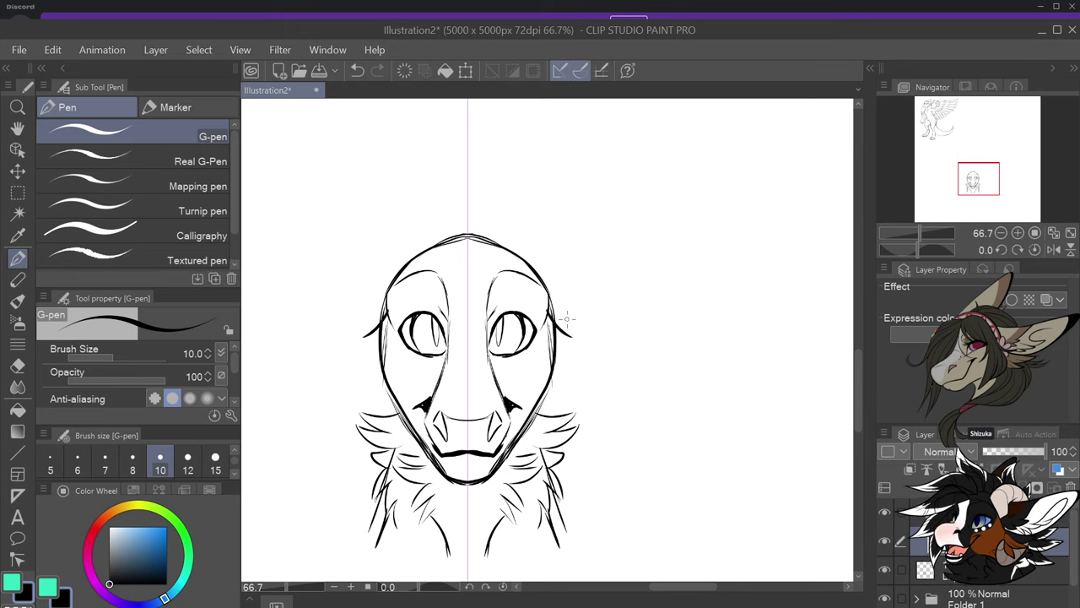
Undo the first ear stroke and draw long mirrored ears spreading sideways from the head, with furry bases and cheek tufts
key(ctrl+z)
drag(548, 314, 569, 345)
mouse_move(569, 344)
mouse_down()
mouse_move(561, 320)
mouse_move(594, 335)
mouse_move(583, 306)
mouse_up()
drag(533, 267, 589, 271)
mouse_move(585, 323)
mouse_down()
mouse_move(621, 297)
mouse_move(615, 263)
mouse_up()
mouse_move(597, 310)
mouse_down()
mouse_move(633, 258)
mouse_move(625, 263)
mouse_move(764, 233)
mouse_move(786, 249)
mouse_move(623, 353)
mouse_move(567, 363)
mouse_move(557, 352)
mouse_move(604, 385)
mouse_move(564, 376)
mouse_move(548, 440)
mouse_up()
mouse_move(550, 402)
mouse_down()
mouse_move(552, 449)
mouse_move(521, 432)
mouse_move(516, 444)
mouse_up()
Draw the curved inner line at both ear tips and add pointed fur tufts extending beyond them
scroll(639, 370, down, 1)
scroll(638, 370, up, 1)
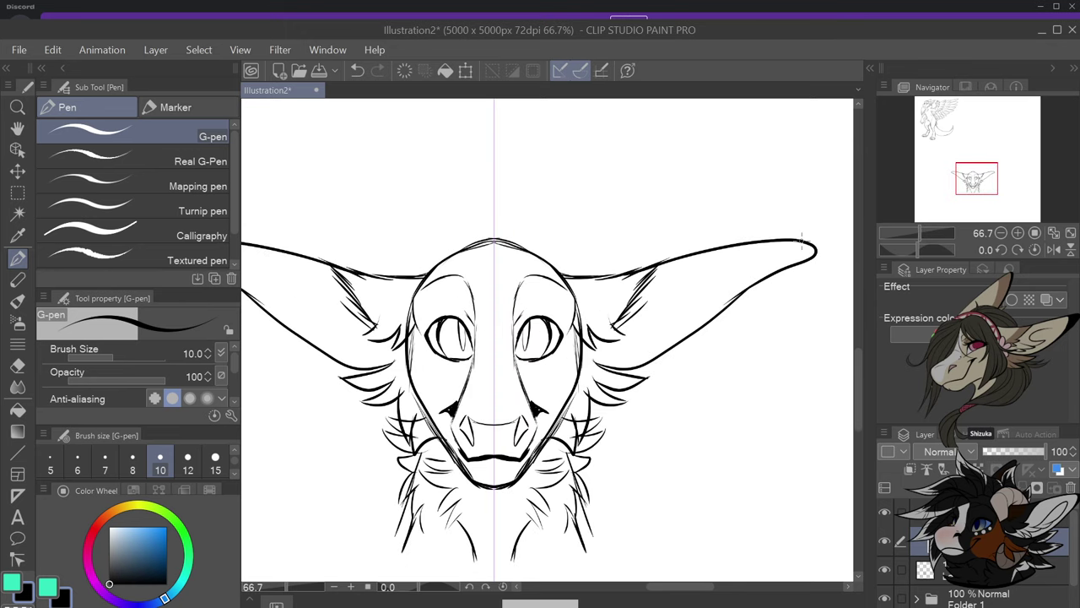
drag(802, 238, 713, 316)
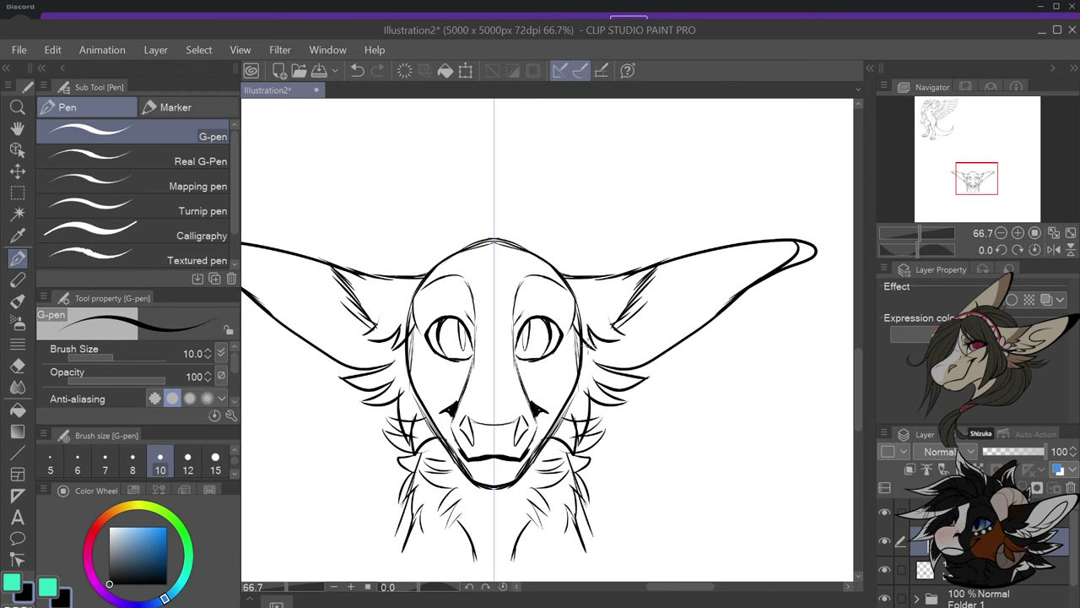
drag(586, 339, 663, 356)
scroll(675, 310, down, 1)
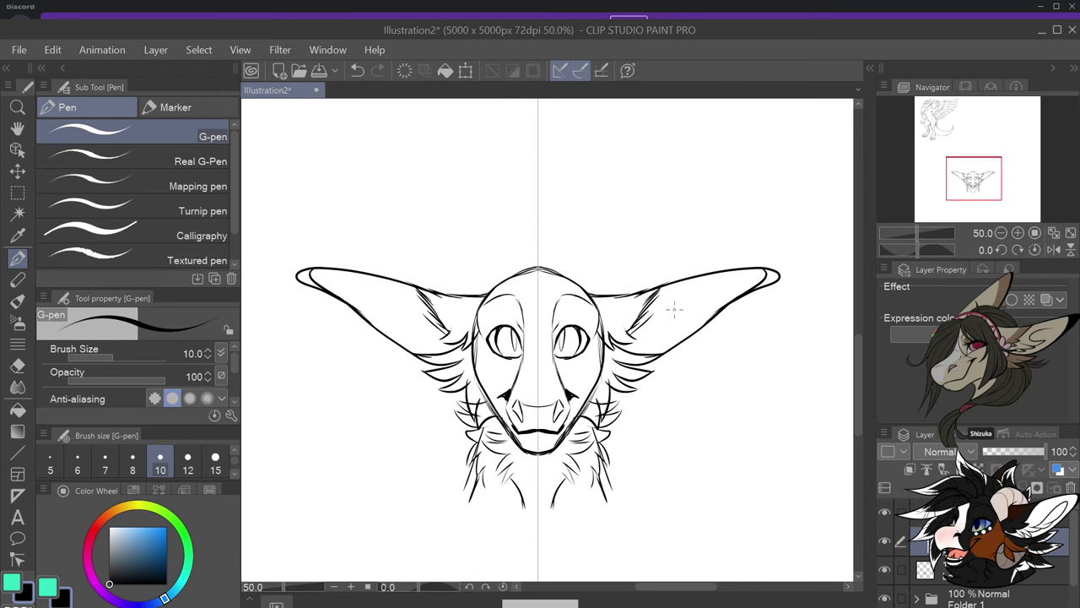
scroll(772, 279, up, 1)
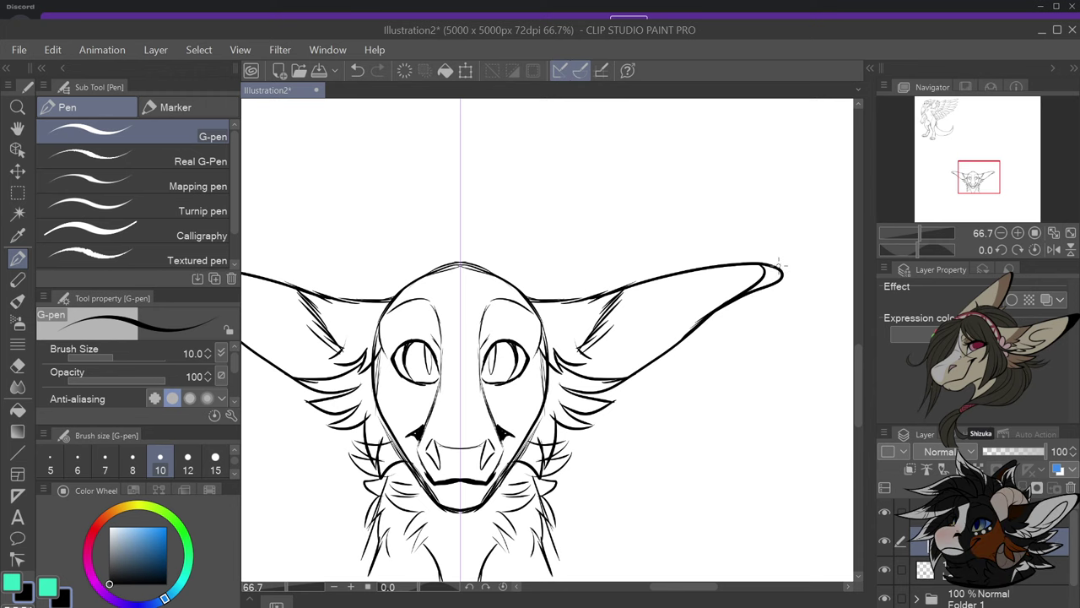
drag(783, 275, 818, 295)
mouse_move(819, 295)
mouse_down()
mouse_move(788, 307)
mouse_move(763, 292)
mouse_move(766, 312)
mouse_move(751, 299)
mouse_up()
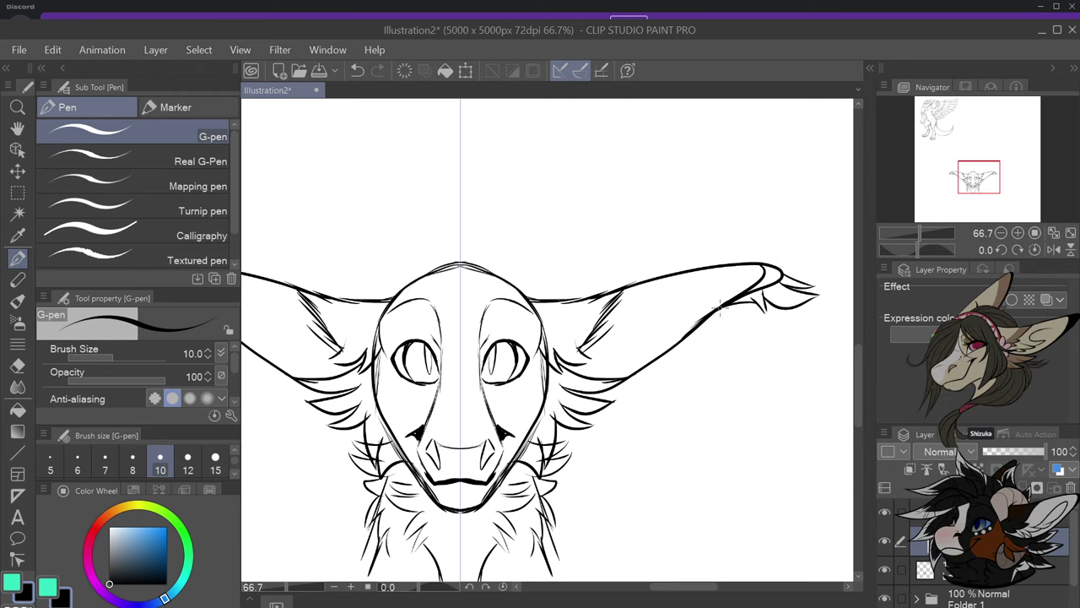
Fill the insides of both ears with mirrored fur strokes, including short tufts beside the head
scroll(757, 306, down, 1)
scroll(618, 313, up, 1)
scroll(618, 312, down, 1)
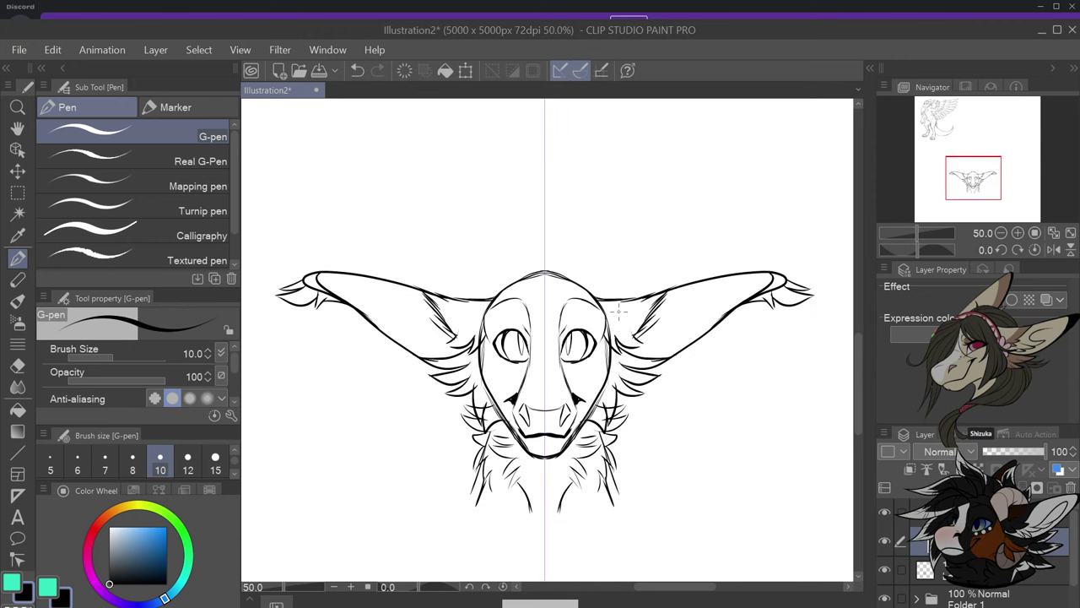
scroll(637, 317, up, 1)
drag(665, 360, 631, 347)
mouse_move(671, 353)
mouse_down()
mouse_move(633, 344)
mouse_move(646, 337)
mouse_up()
drag(712, 323, 658, 327)
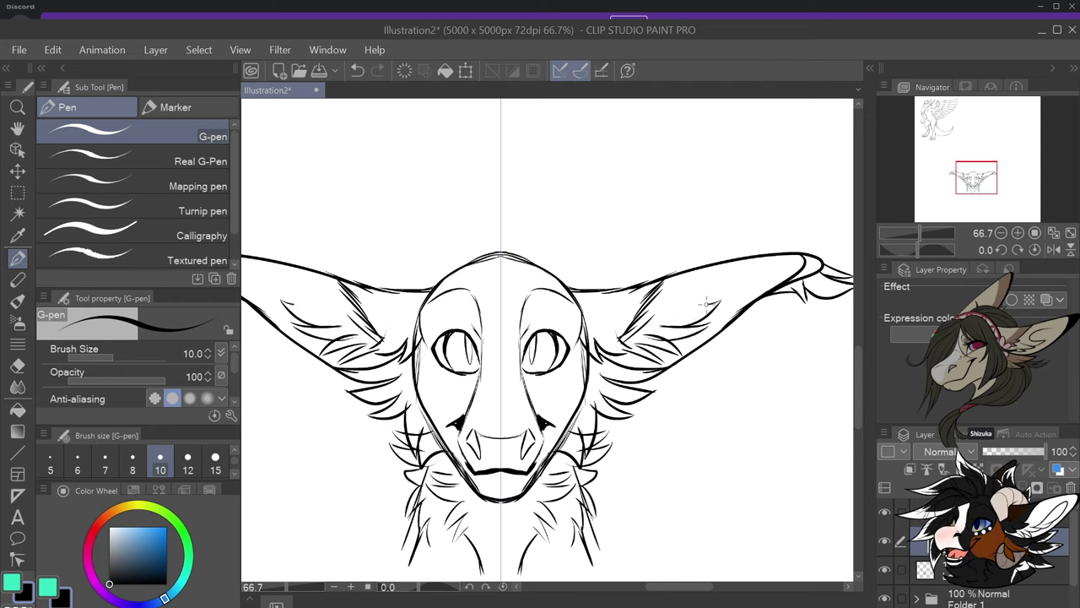
drag(716, 303, 664, 309)
drag(710, 287, 666, 304)
mouse_move(760, 259)
mouse_down()
mouse_move(703, 283)
mouse_move(724, 257)
mouse_move(737, 258)
mouse_move(667, 308)
mouse_up()
scroll(696, 297, down, 2)
scroll(709, 260, up, 1)
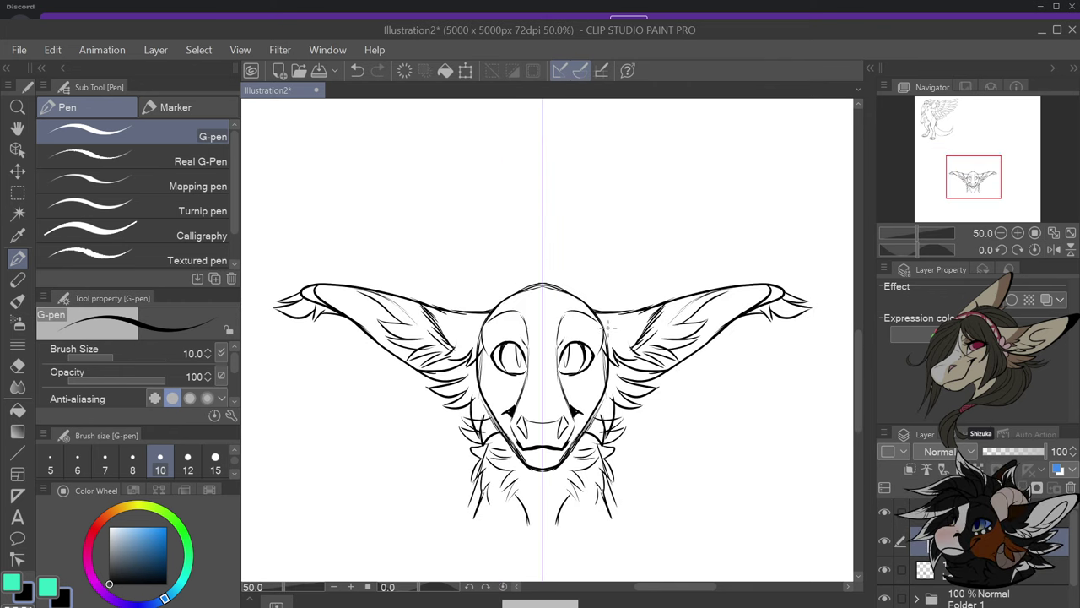
drag(610, 327, 619, 343)
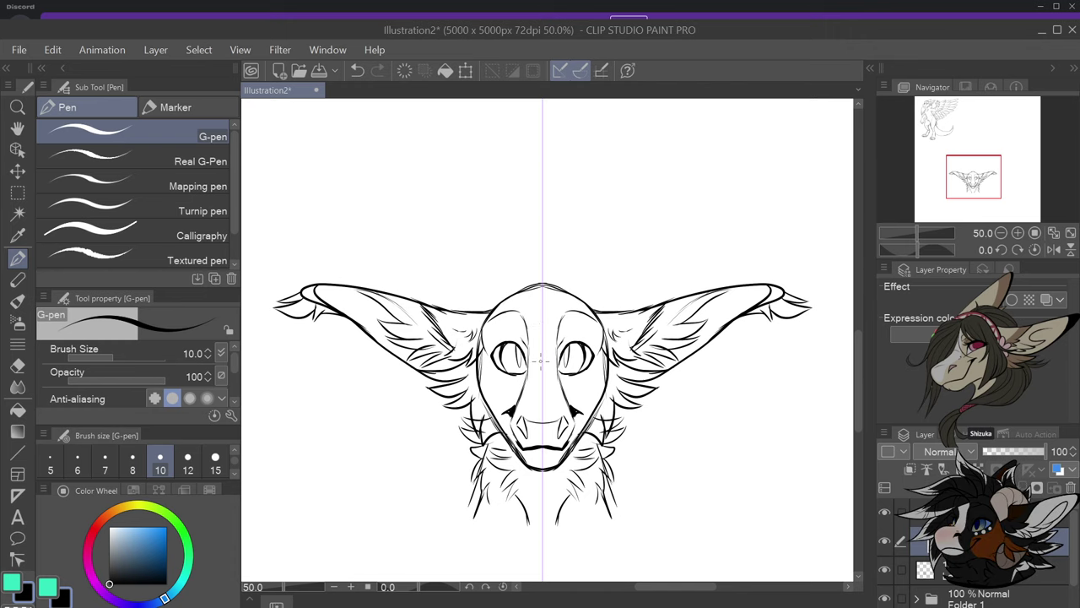
Draw teardrop markings between the eyes and above the nose, and small rounded scales along both sides of the face
drag(536, 350, 549, 350)
key(ctrl+z)
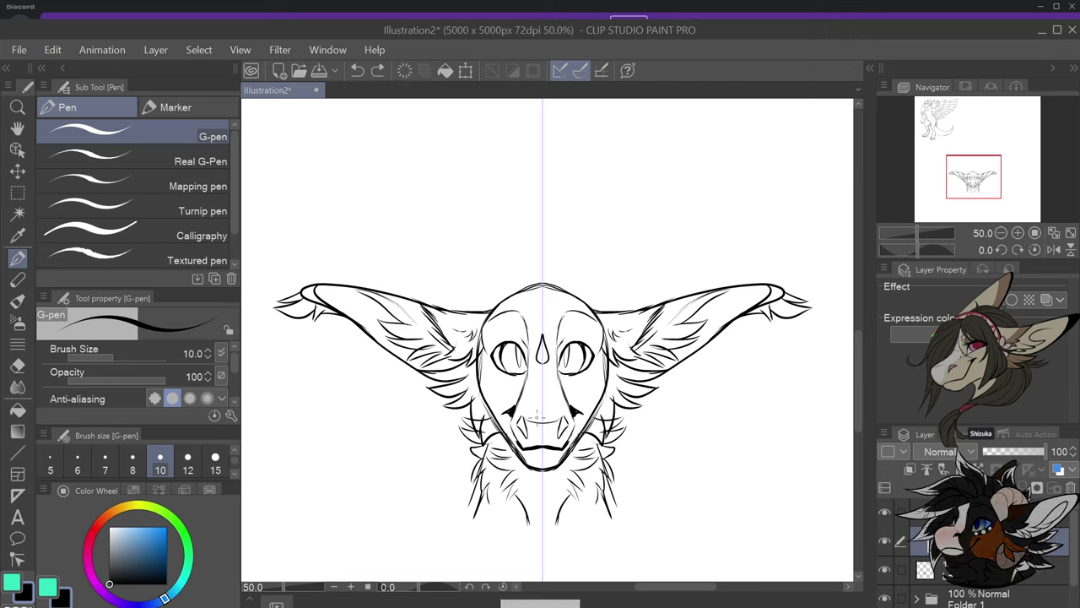
drag(534, 416, 555, 418)
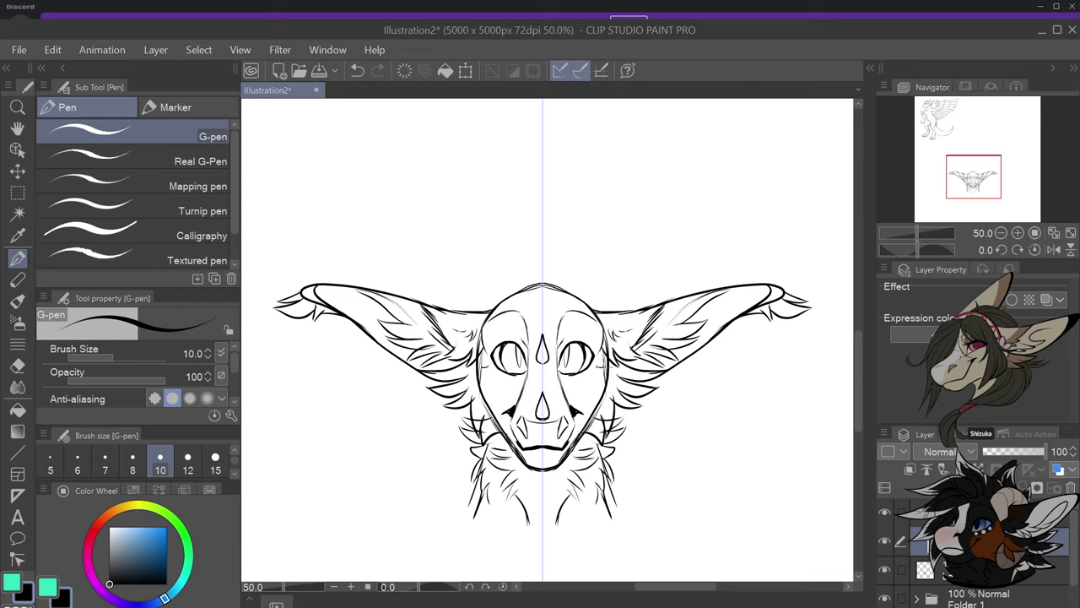
key(ctrl+z)
drag(602, 368, 596, 380)
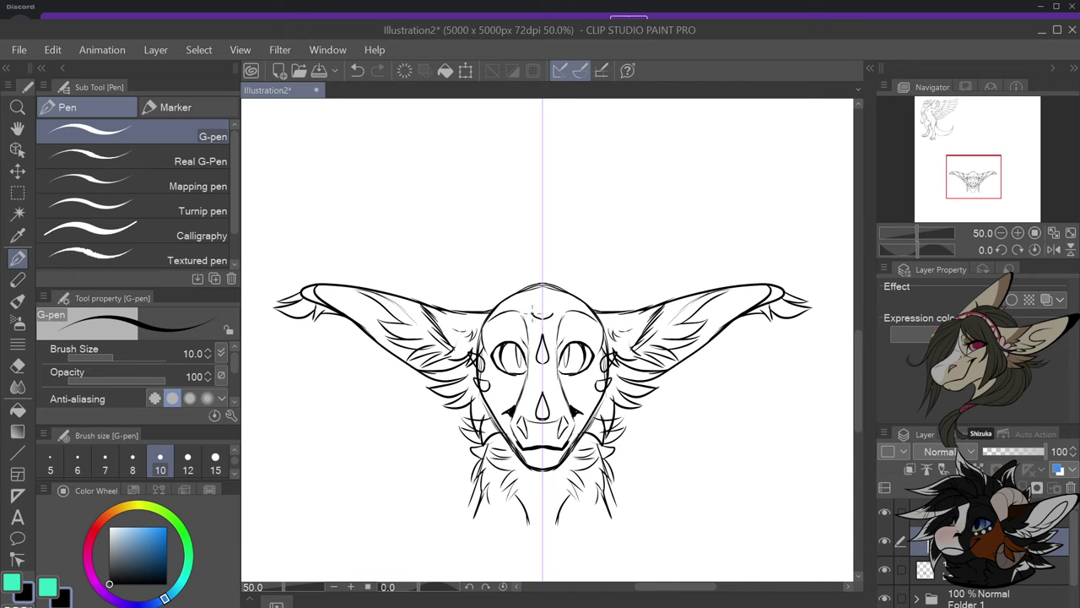
key(ctrl+z)
drag(542, 321, 549, 321)
key(ctrl+z)
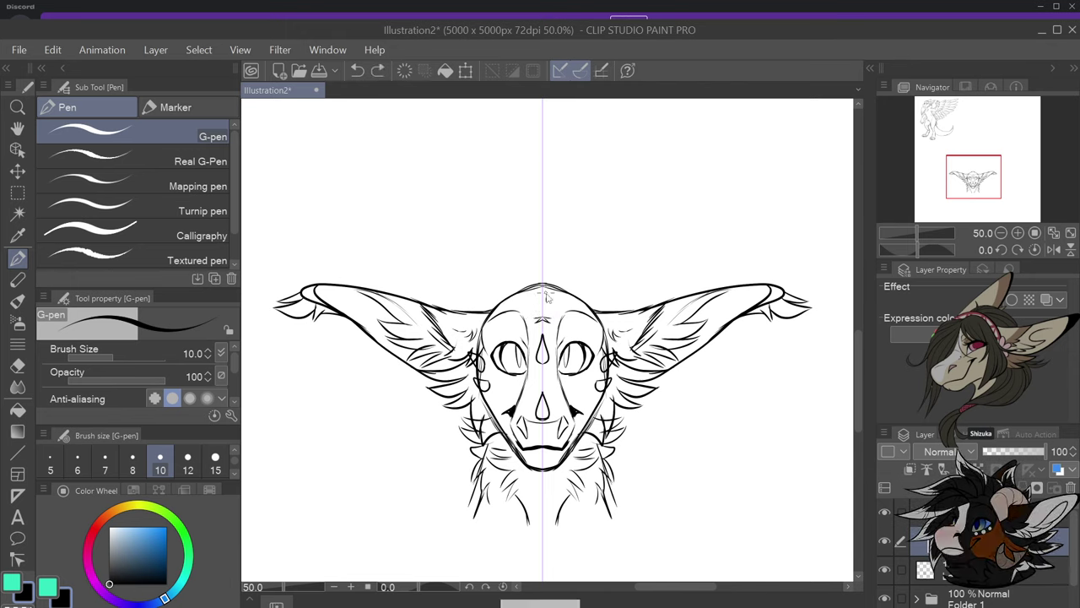
key(ctrl+z)
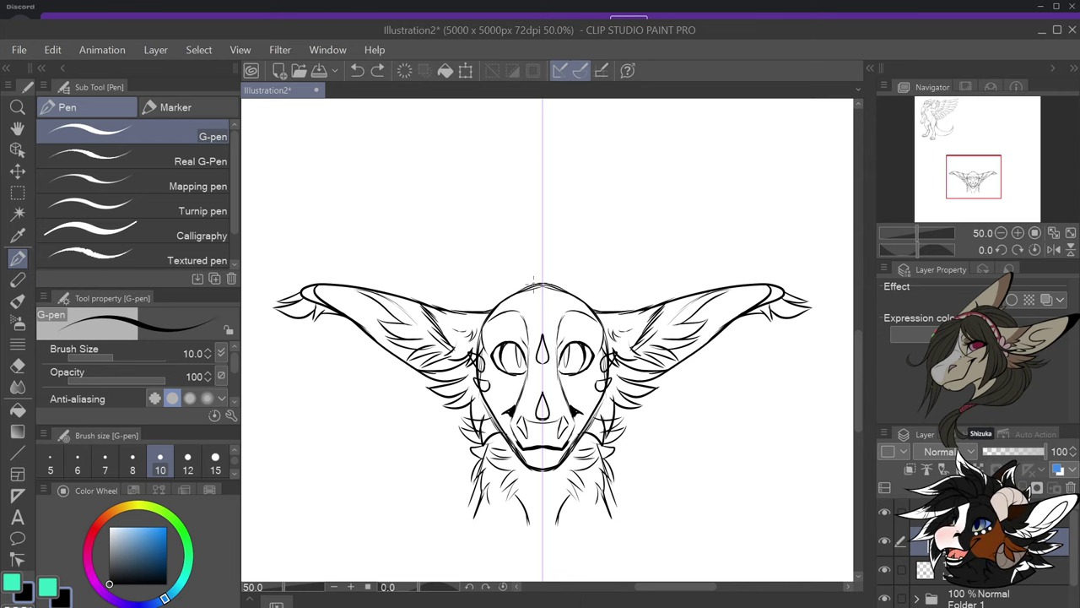
mouse_move(547, 283)
mouse_down()
mouse_move(554, 273)
mouse_move(530, 253)
mouse_move(542, 187)
mouse_up()
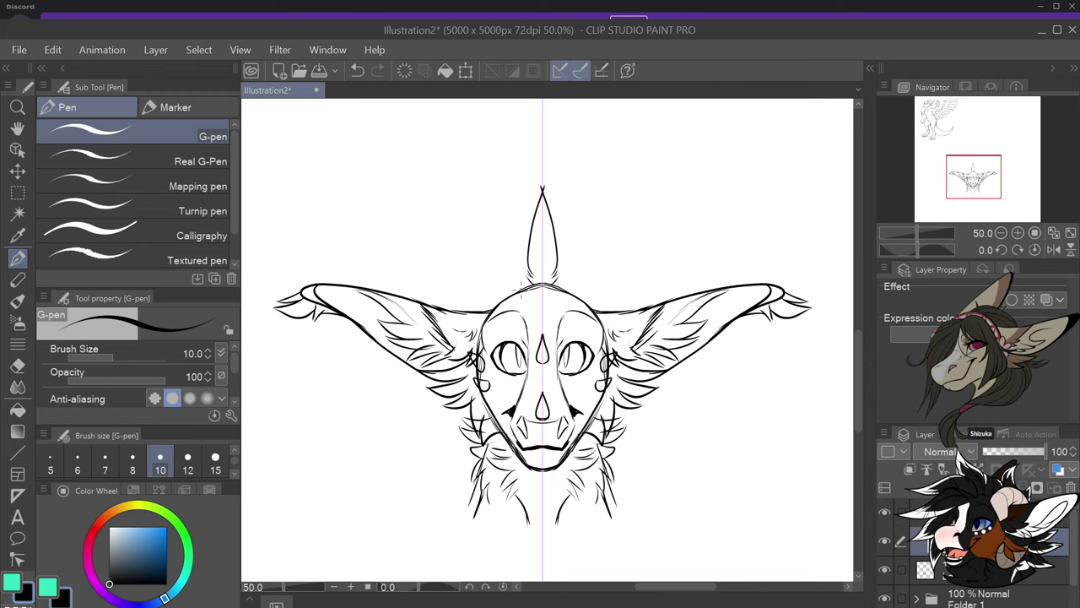
key(ctrl+z)
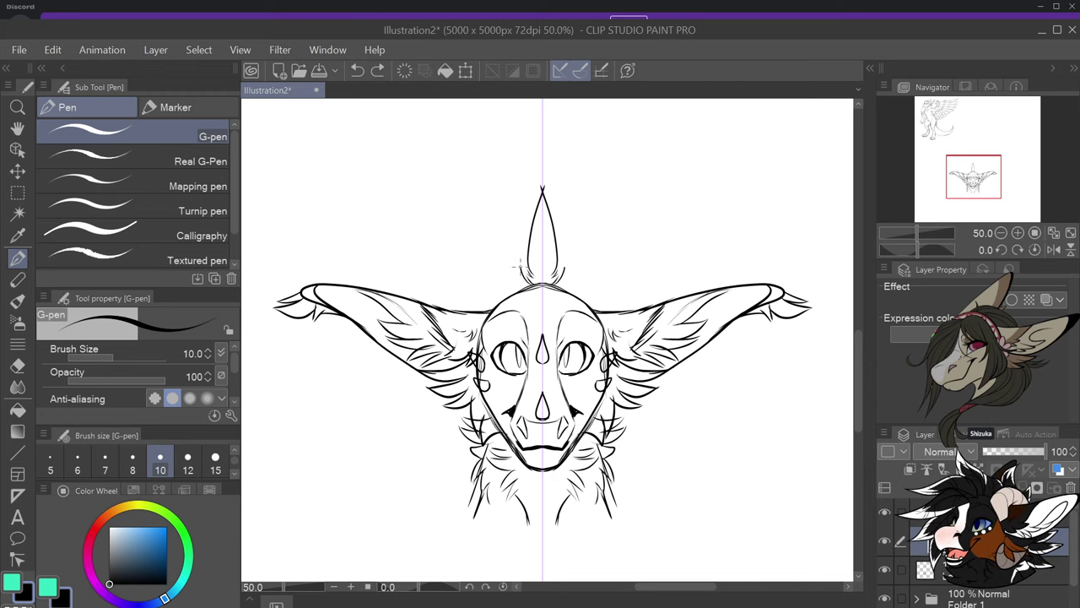
mouse_move(523, 278)
mouse_down()
mouse_move(520, 221)
mouse_move(532, 226)
mouse_move(510, 292)
mouse_up()
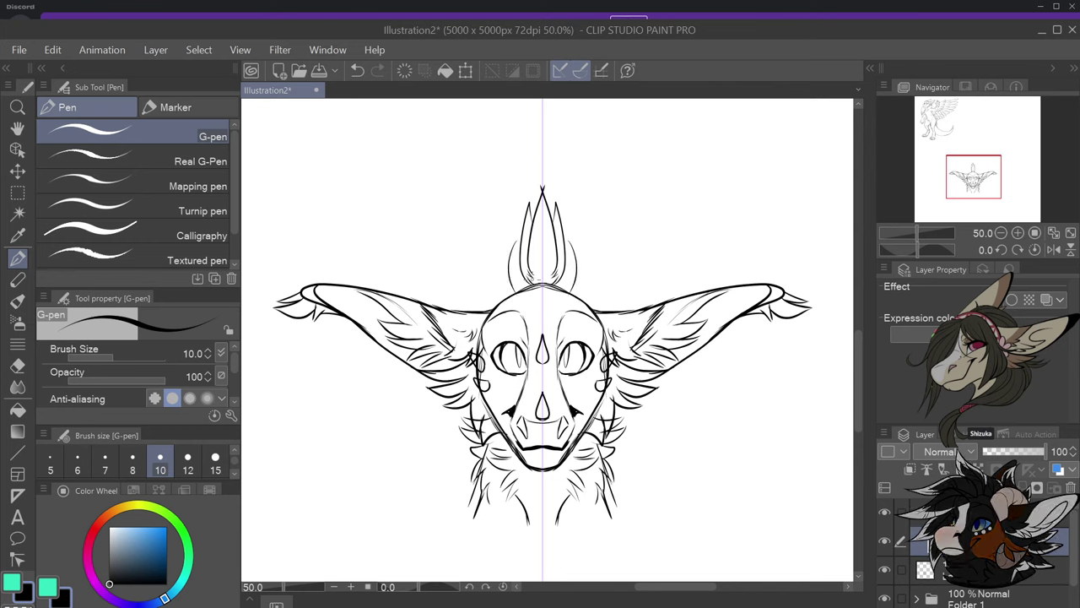
key(ctrl+z)
key(ctrl+z)
key(ctrl+z)
key(ctrl+z)
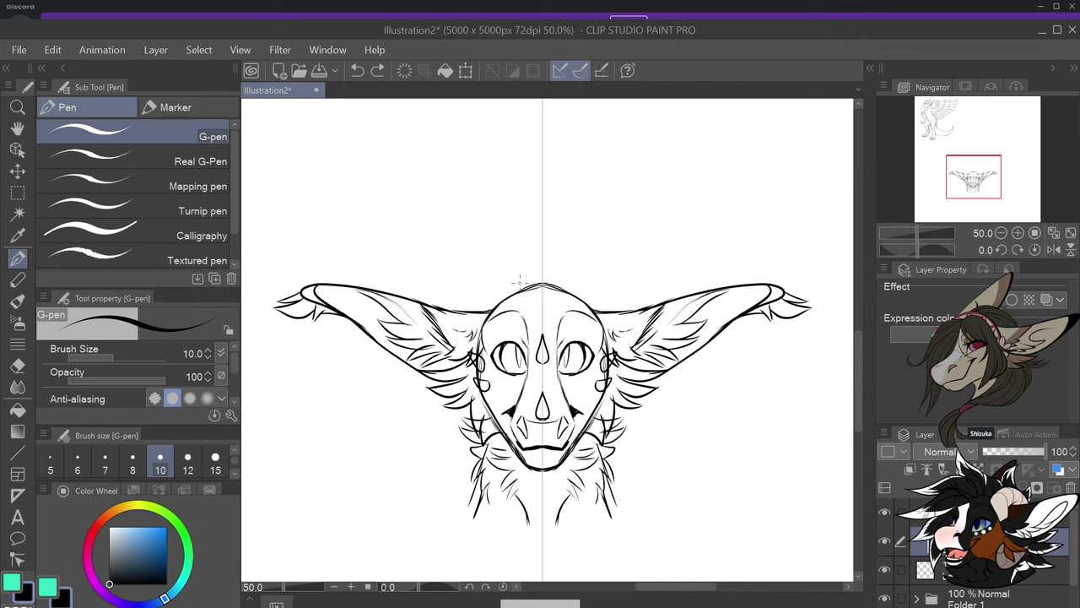
Turn off the symmetry ruler on Layer 1 and reselect the layer holding the ears
drag(1073, 557, 1050, 527)
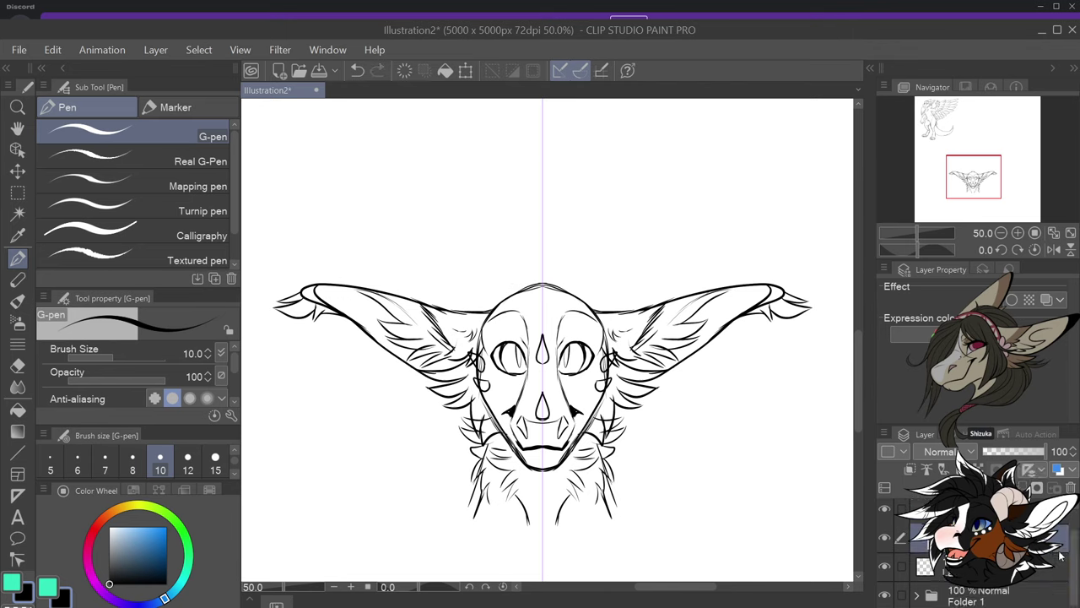
drag(1072, 565, 1024, 591)
click(957, 593)
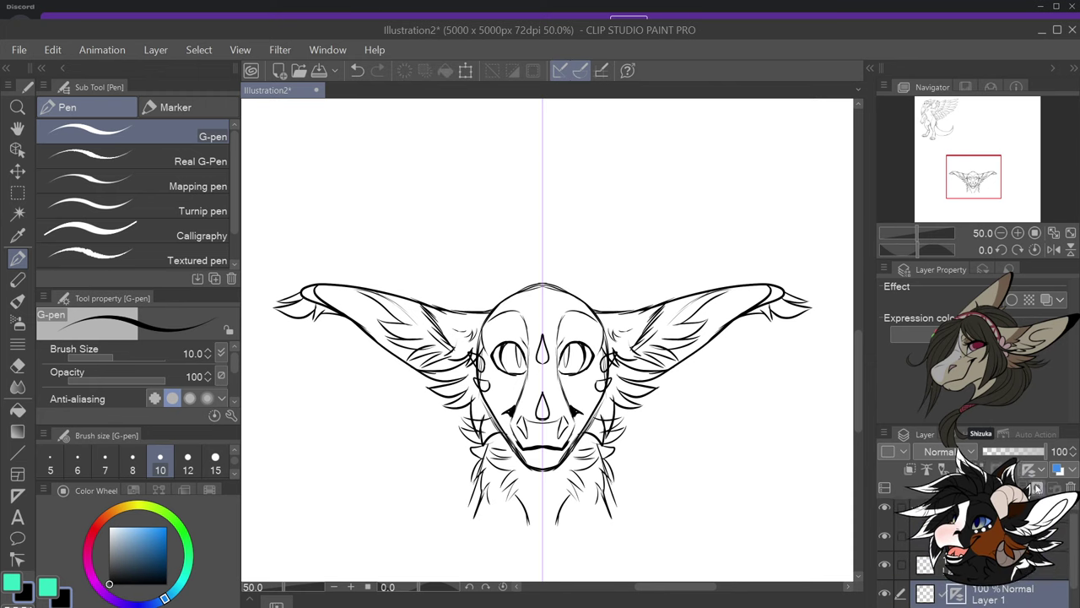
shift+click(957, 593)
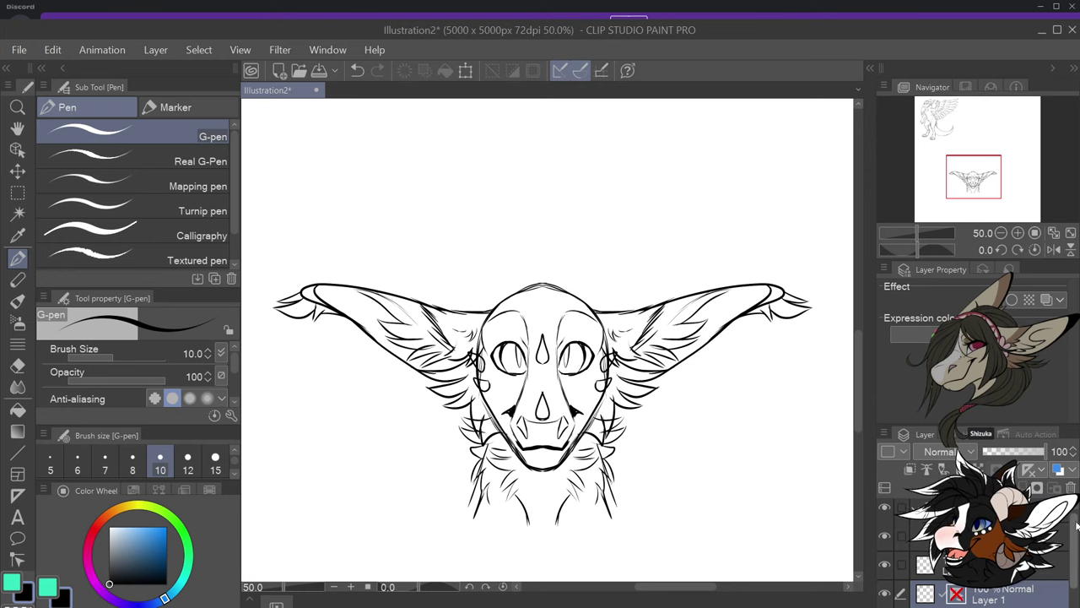
drag(1073, 540, 1072, 537)
click(1047, 541)
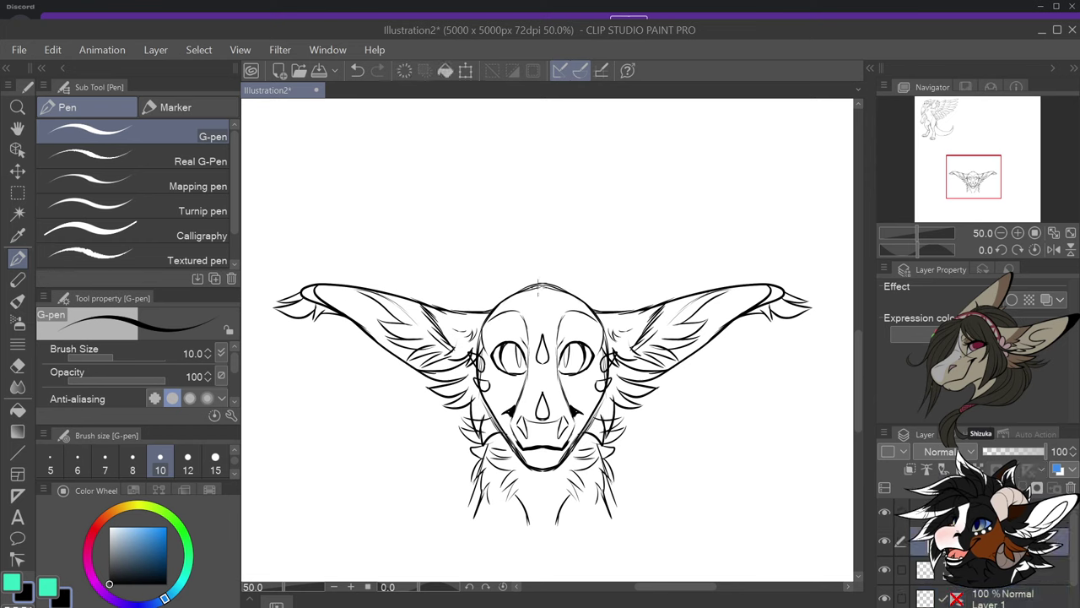
key(ctrl+z)
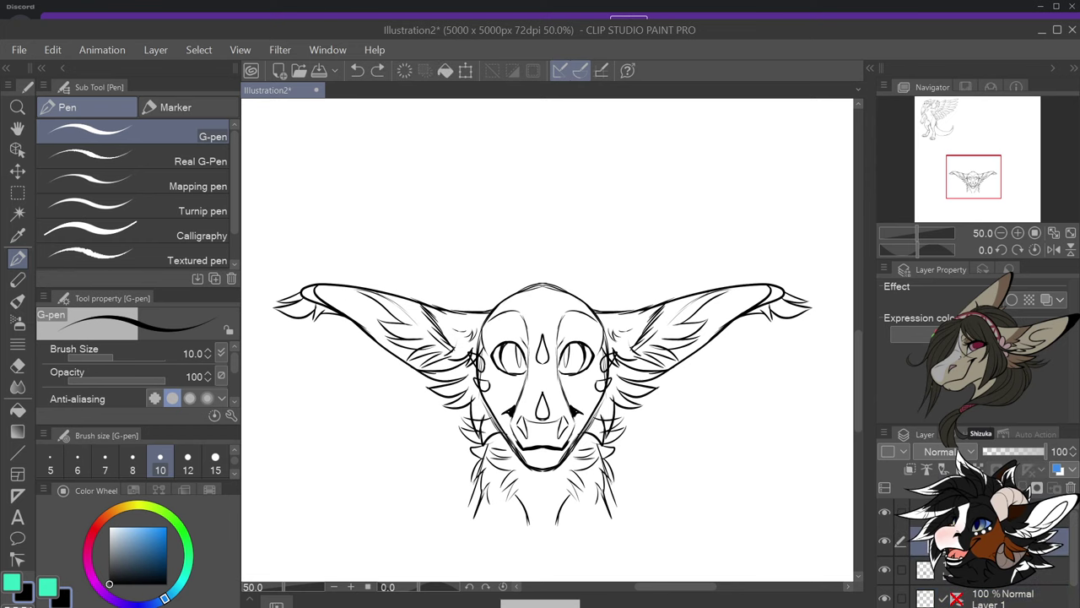
mouse_move(542, 311)
mouse_down()
mouse_move(577, 271)
mouse_move(580, 207)
mouse_up()
key(ctrl+z)
mouse_move(545, 314)
mouse_down()
mouse_move(570, 263)
mouse_move(570, 213)
mouse_up()
drag(540, 314, 558, 247)
mouse_move(540, 313)
mouse_down()
mouse_move(535, 293)
mouse_move(565, 195)
mouse_move(571, 253)
mouse_up()
key(ctrl+z)
key(ctrl+z)
key(ctrl+z)
key(ctrl+z)
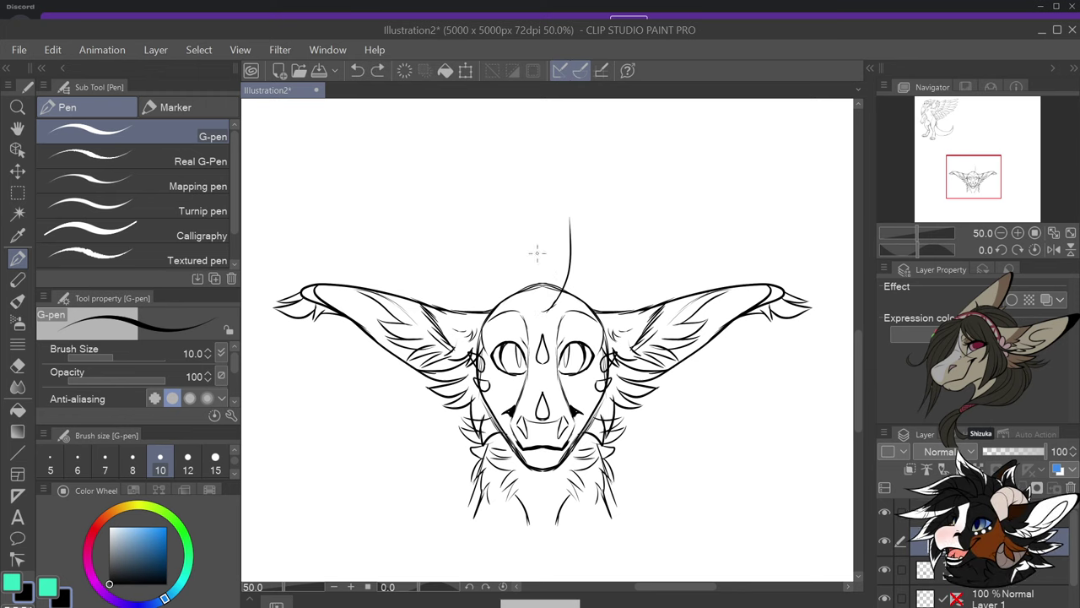
Draw a tall, unmirrored feather with a central shaft rising from the top of the head
drag(543, 289, 557, 206)
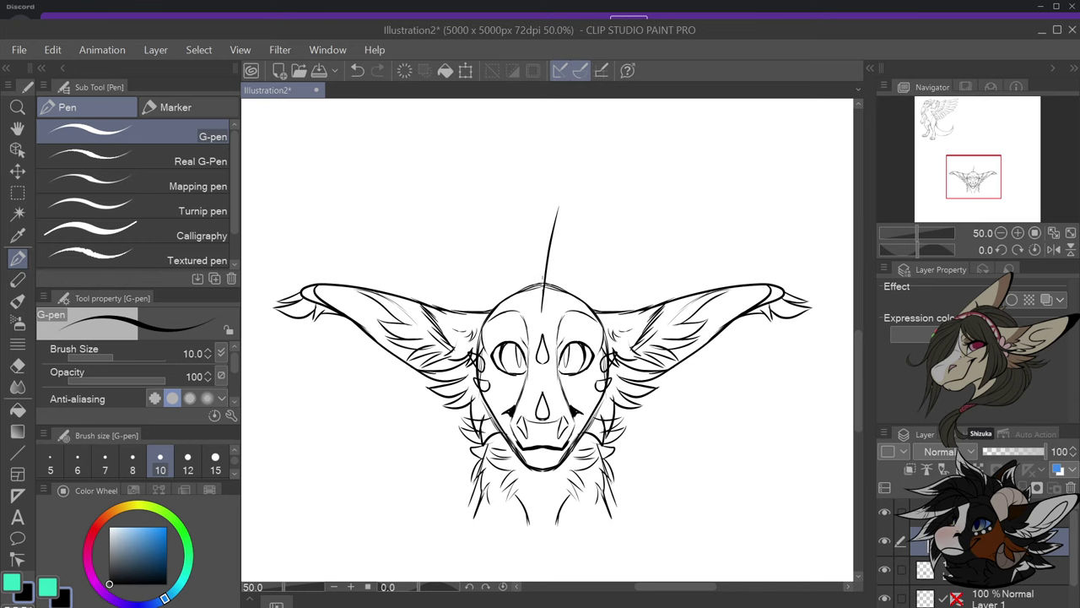
mouse_move(528, 297)
mouse_down()
mouse_move(532, 251)
mouse_move(565, 174)
mouse_up()
drag(570, 218, 545, 309)
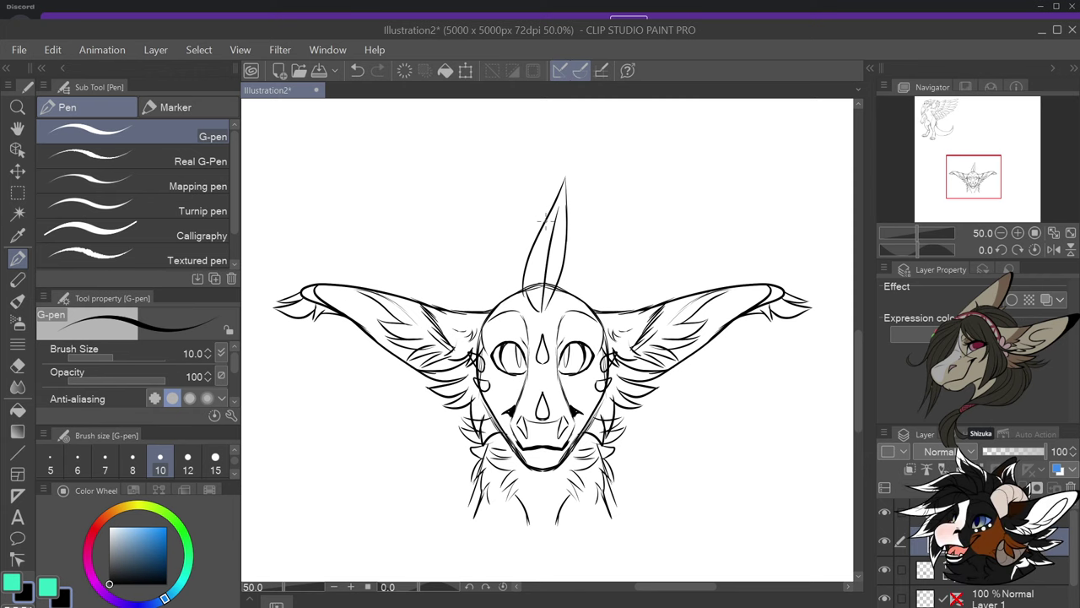
Add shorter pointed feathers with central shafts on both sides of the tall head feather, plus small tufts at the crest's base
mouse_move(546, 207)
mouse_down()
mouse_move(544, 184)
mouse_move(521, 290)
mouse_move(516, 282)
mouse_move(525, 295)
mouse_up()
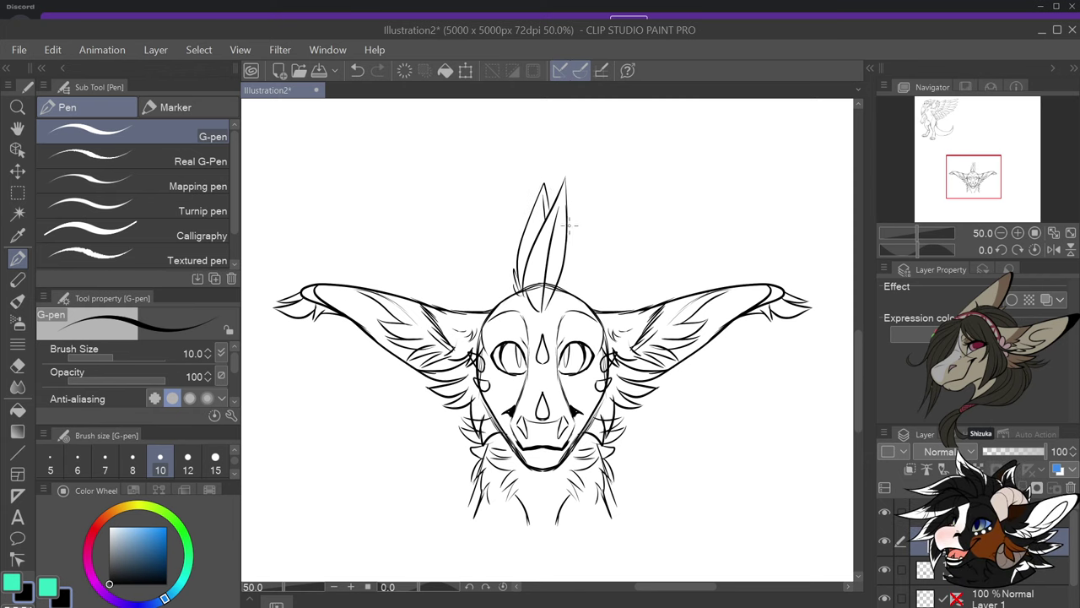
drag(581, 207, 570, 292)
drag(506, 225, 504, 291)
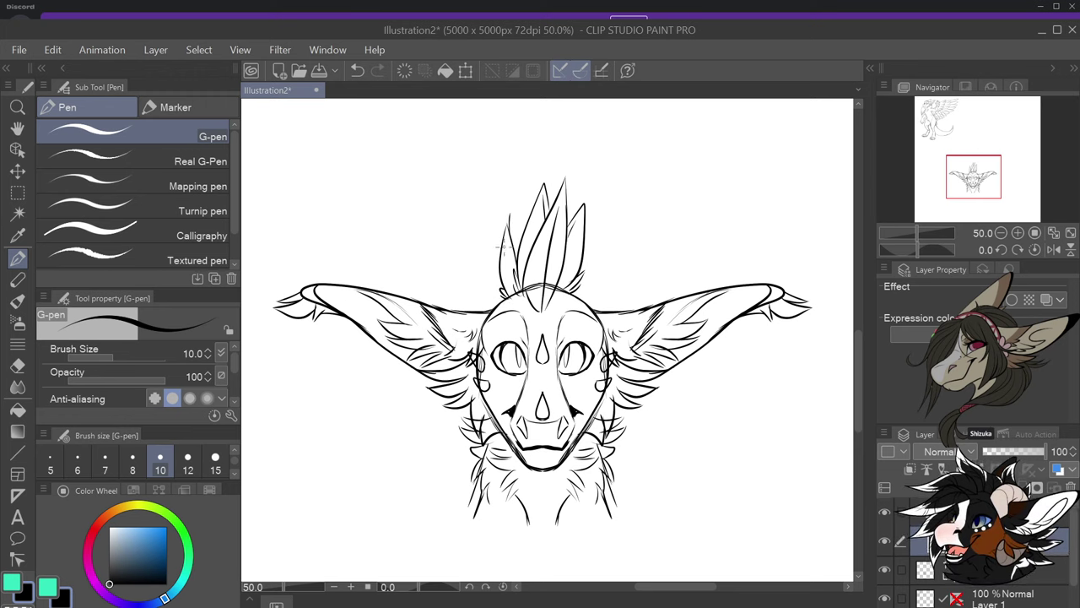
mouse_move(511, 212)
mouse_down()
mouse_move(501, 250)
mouse_move(519, 245)
mouse_up()
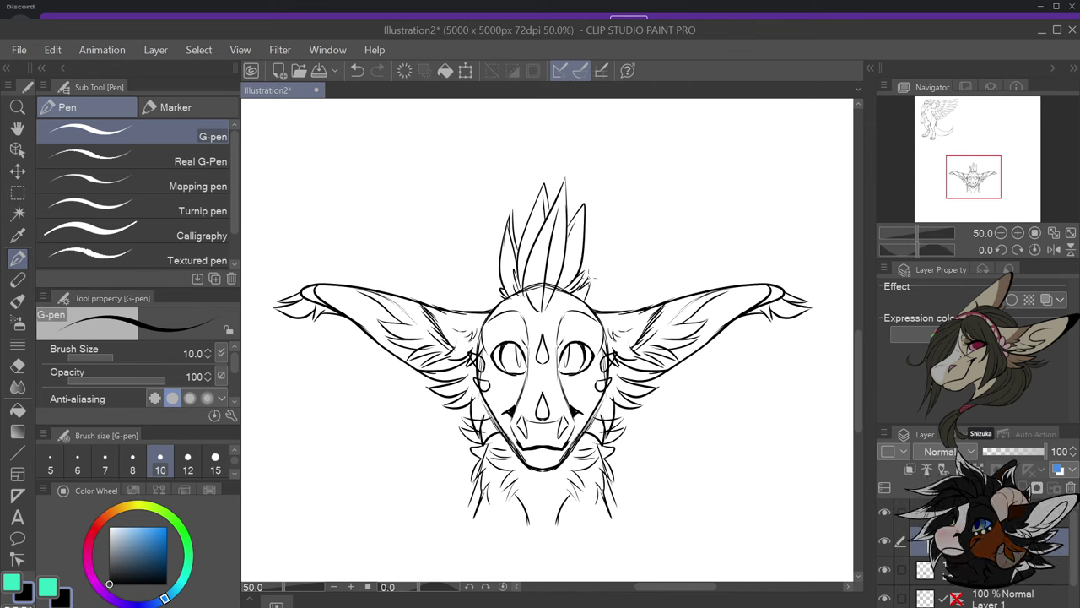
scroll(596, 297, down, 1)
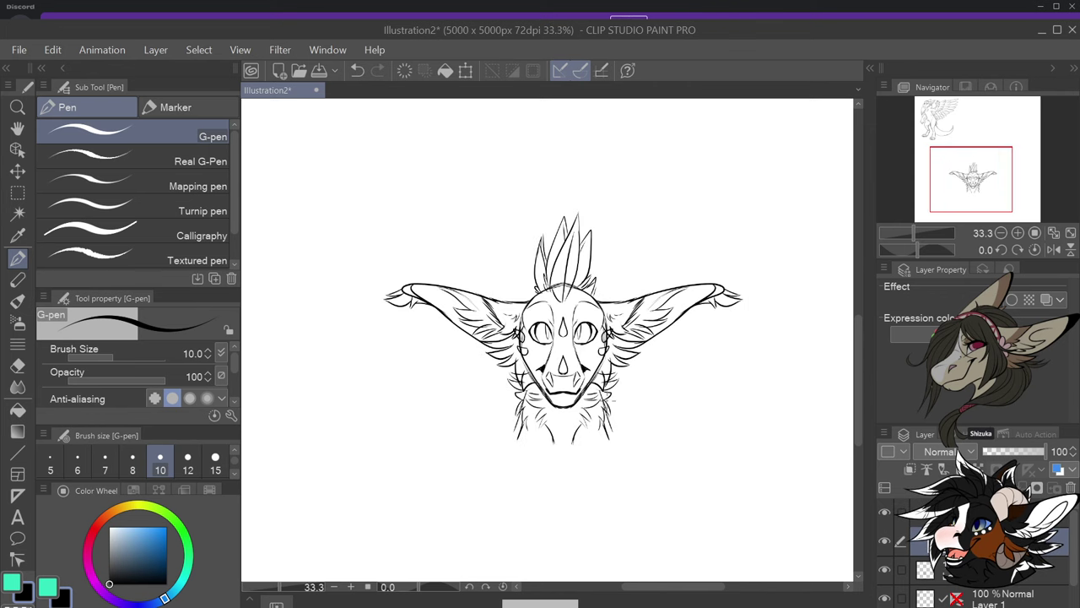
scroll(610, 398, up, 1)
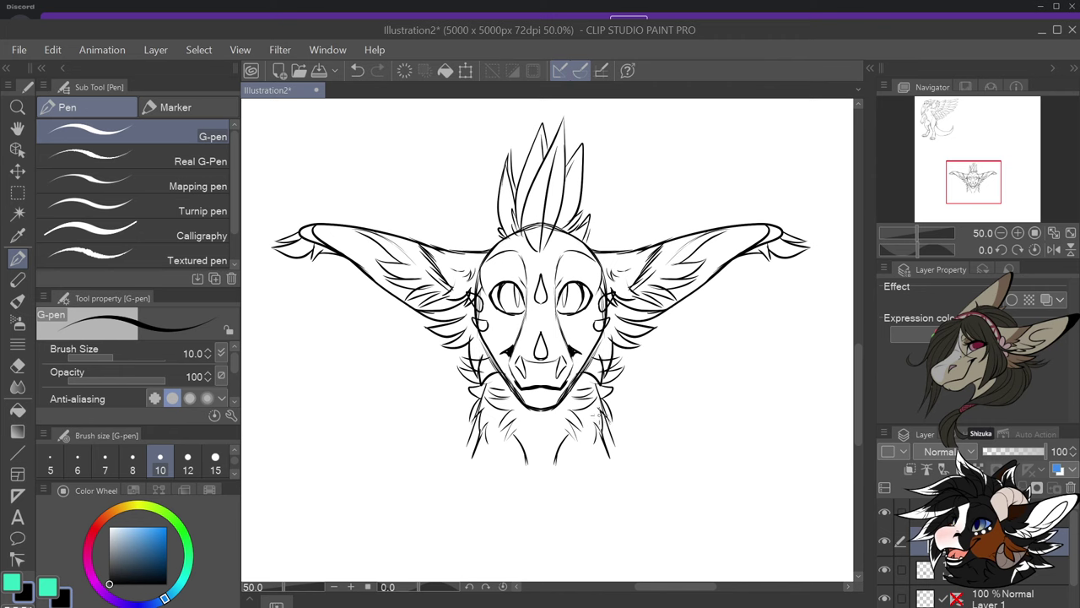
scroll(601, 412, down, 1)
scroll(641, 389, up, 1)
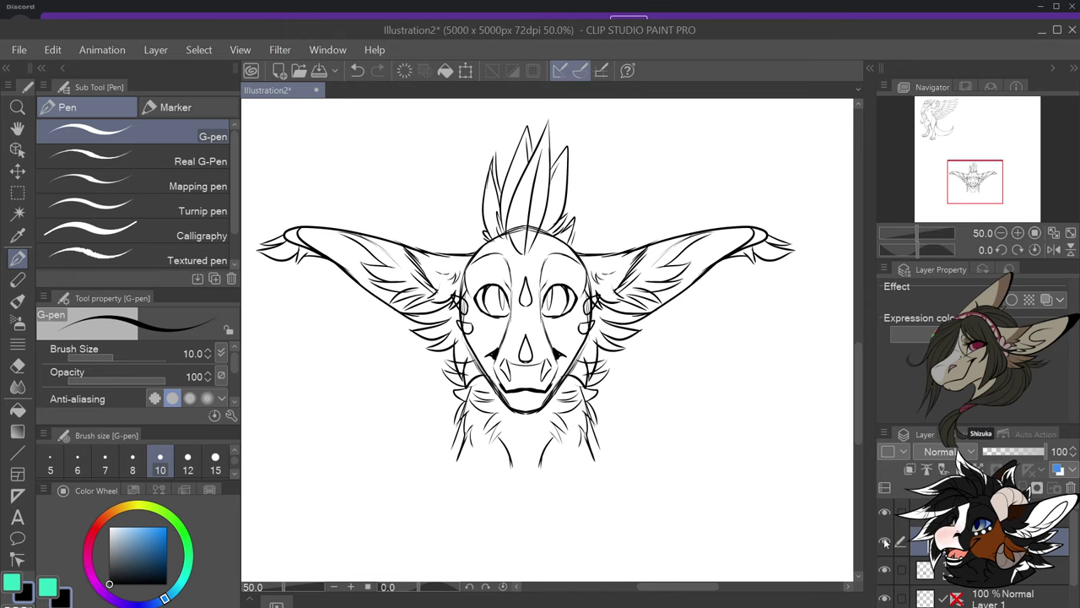
Hide the ears-and-feathers layer, add a new layer, and turn the symmetry ruler on Layer 1 back on for it
click(885, 542)
click(949, 487)
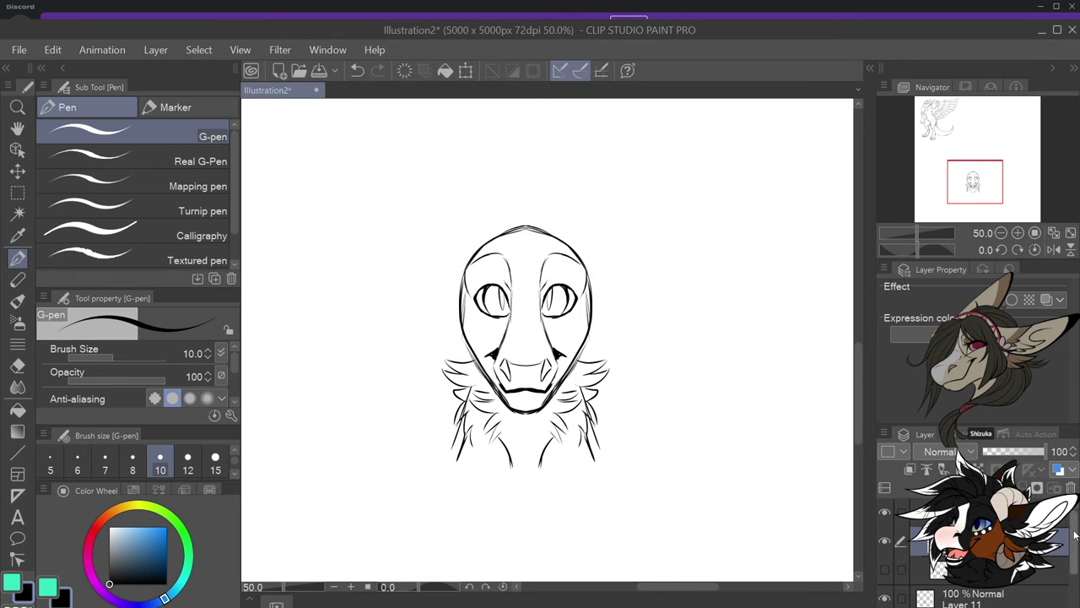
click(960, 600)
drag(1073, 547, 1073, 535)
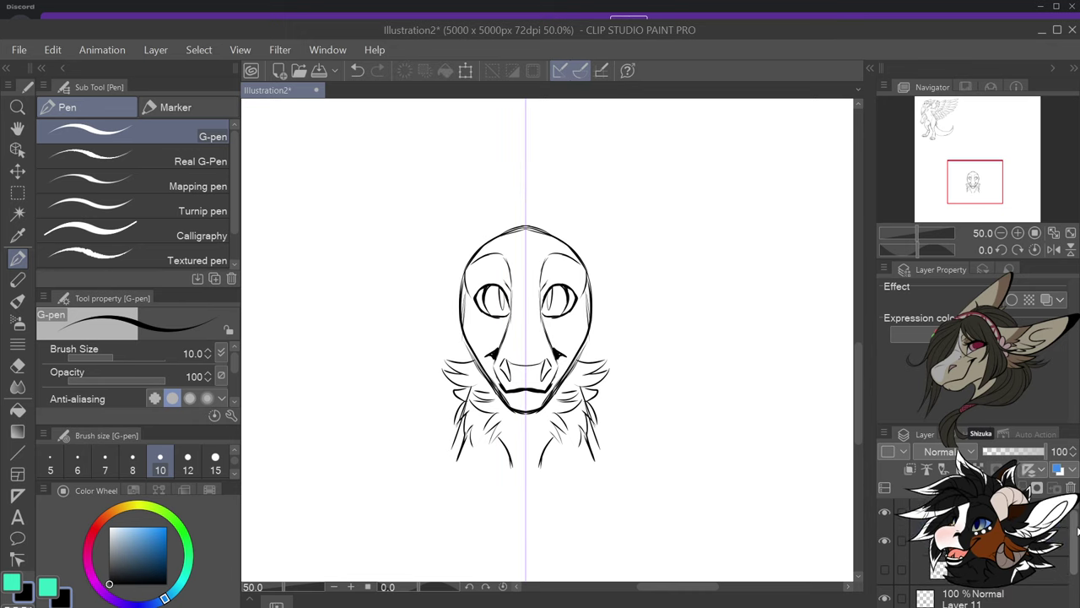
click(996, 541)
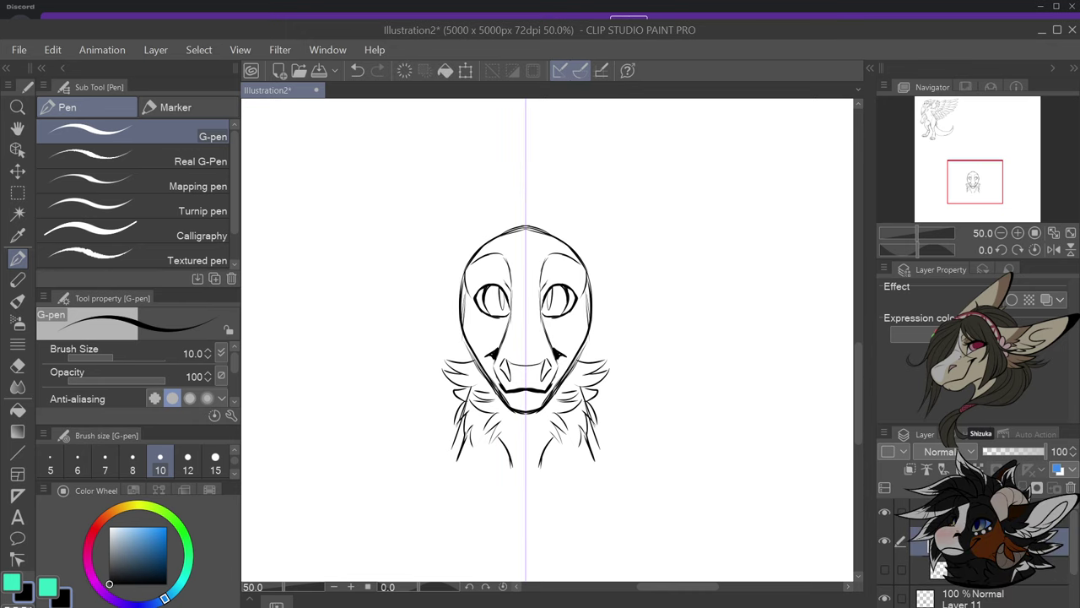
Draw mirrored fur tufts beside the head and rough in the upper outline of a pair of upright ears
drag(591, 298, 636, 273)
drag(563, 240, 584, 236)
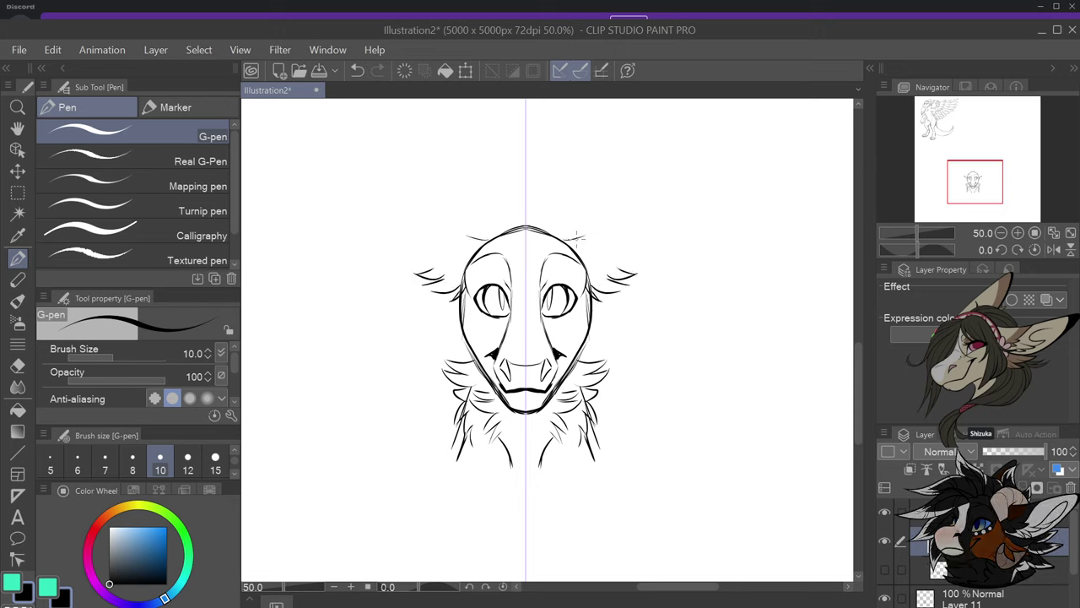
mouse_move(618, 269)
mouse_down()
mouse_move(635, 257)
mouse_move(639, 225)
mouse_up()
mouse_move(582, 236)
mouse_down()
mouse_move(633, 208)
mouse_move(621, 243)
mouse_move(631, 219)
mouse_move(612, 221)
mouse_move(721, 150)
mouse_move(724, 181)
mouse_up()
scroll(708, 196, down, 1)
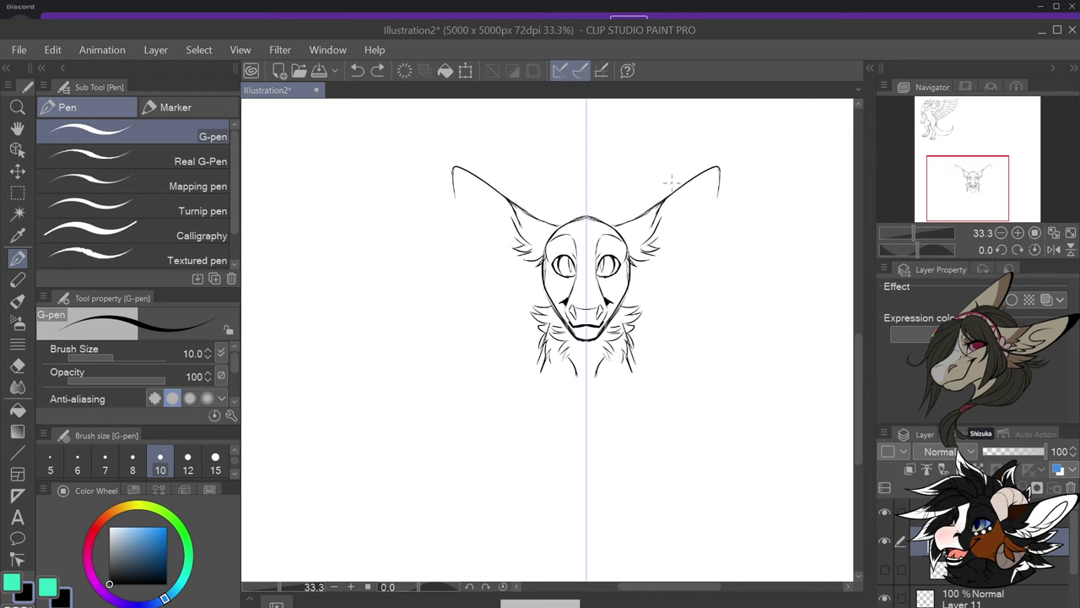
Undo the last ear outline strokes and redraw large rounded ears angled outward, with fur tufts at their bases
key(ctrl+z)
key(ctrl+z)
key(ctrl+z)
key(ctrl+z)
key(ctrl+z)
scroll(710, 184, up, 1)
mouse_move(625, 218)
mouse_down()
mouse_move(696, 188)
mouse_move(711, 211)
mouse_move(709, 238)
mouse_move(679, 277)
mouse_move(633, 295)
mouse_move(677, 287)
mouse_move(646, 304)
mouse_move(657, 320)
mouse_move(629, 386)
mouse_up()
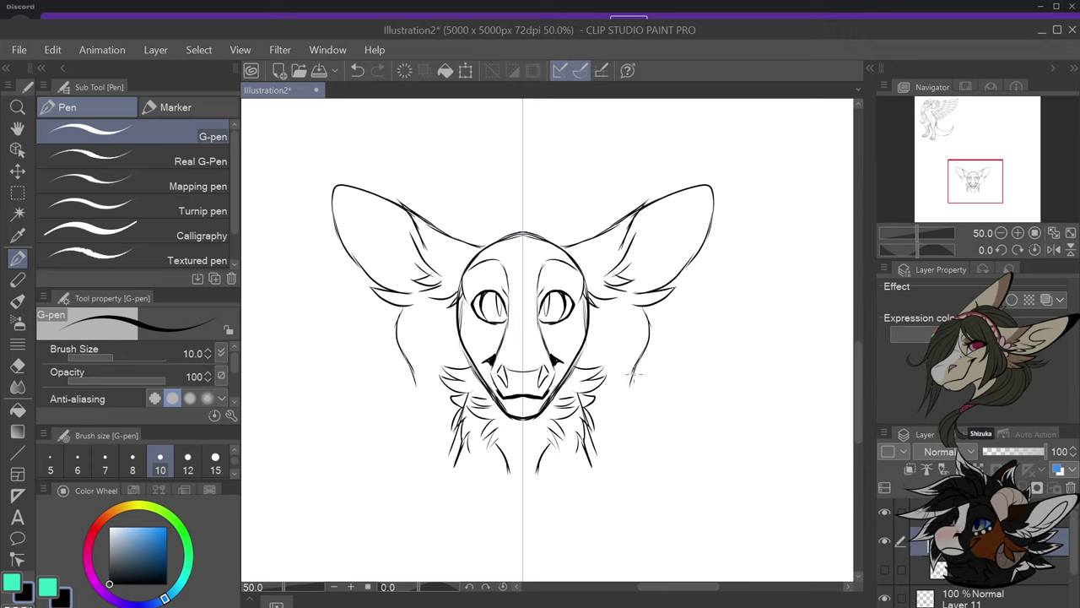
Draw mirrored bunches of hair hanging from below the ears to chin level, with inner strands and short tufts along the cheeks
mouse_move(625, 300)
mouse_down()
mouse_move(634, 344)
mouse_move(626, 388)
mouse_up()
mouse_move(616, 309)
mouse_down()
mouse_move(625, 348)
mouse_move(595, 327)
mouse_move(580, 390)
mouse_up()
mouse_move(601, 388)
mouse_down()
mouse_move(583, 401)
mouse_move(614, 410)
mouse_move(631, 380)
mouse_move(613, 412)
mouse_up()
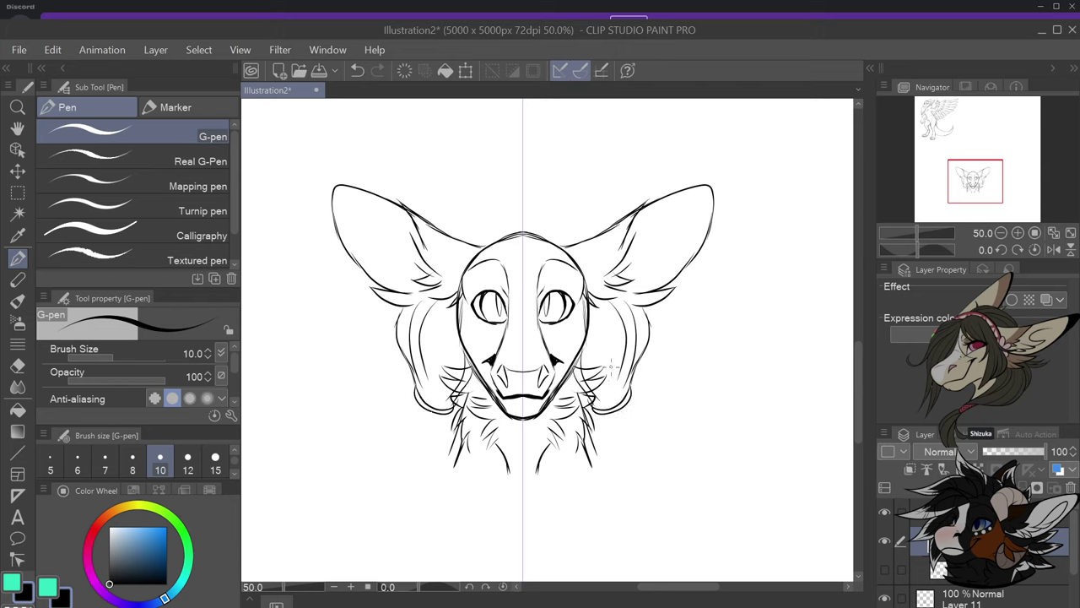
mouse_move(594, 297)
mouse_down()
mouse_move(602, 407)
mouse_move(619, 328)
mouse_up()
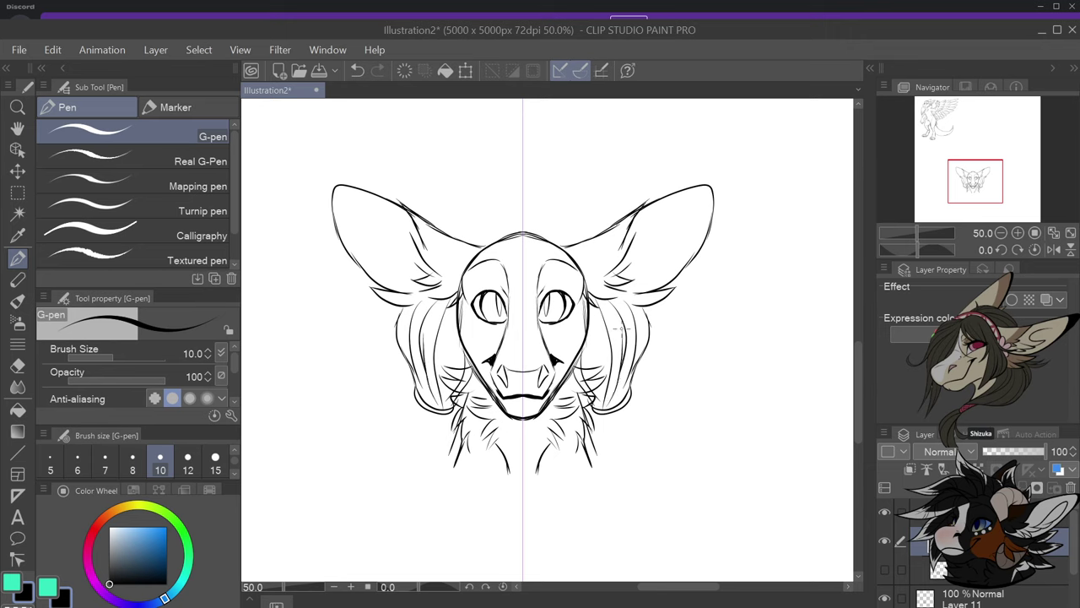
drag(599, 399, 589, 326)
drag(563, 408, 587, 342)
mouse_move(598, 306)
mouse_down()
mouse_move(594, 330)
mouse_move(608, 346)
mouse_up()
mouse_move(608, 346)
mouse_down()
mouse_move(594, 339)
mouse_move(596, 378)
mouse_up()
drag(596, 378, 589, 354)
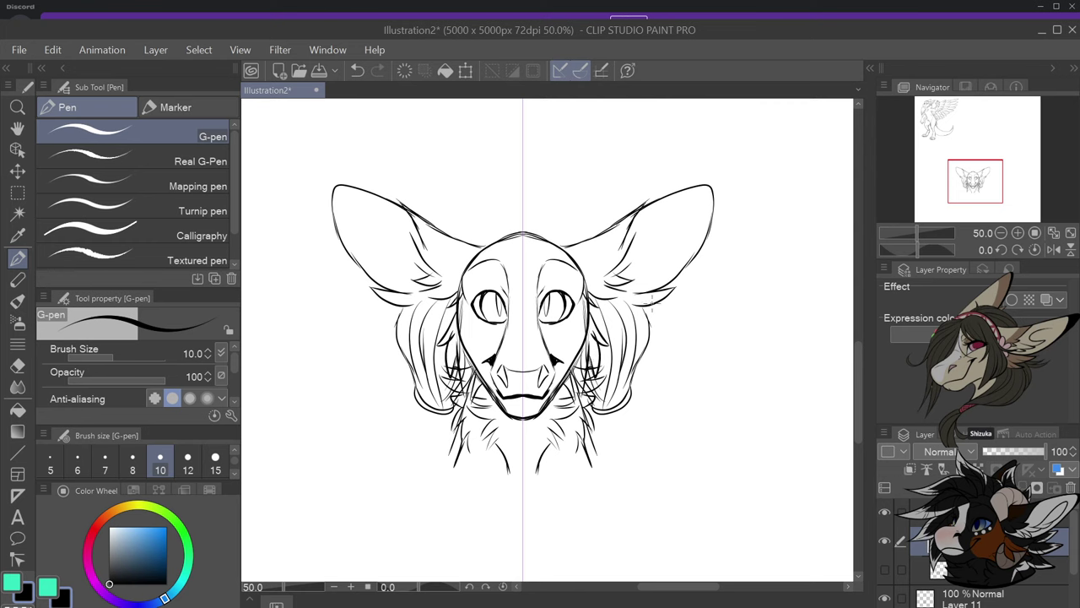
Darken the rims of both ears with thick strokes and fill the ear insides with mirrored fur
mouse_move(637, 226)
mouse_down()
mouse_move(688, 196)
mouse_move(707, 211)
mouse_move(669, 284)
mouse_move(711, 196)
mouse_move(690, 191)
mouse_move(655, 208)
mouse_up()
drag(712, 205, 686, 193)
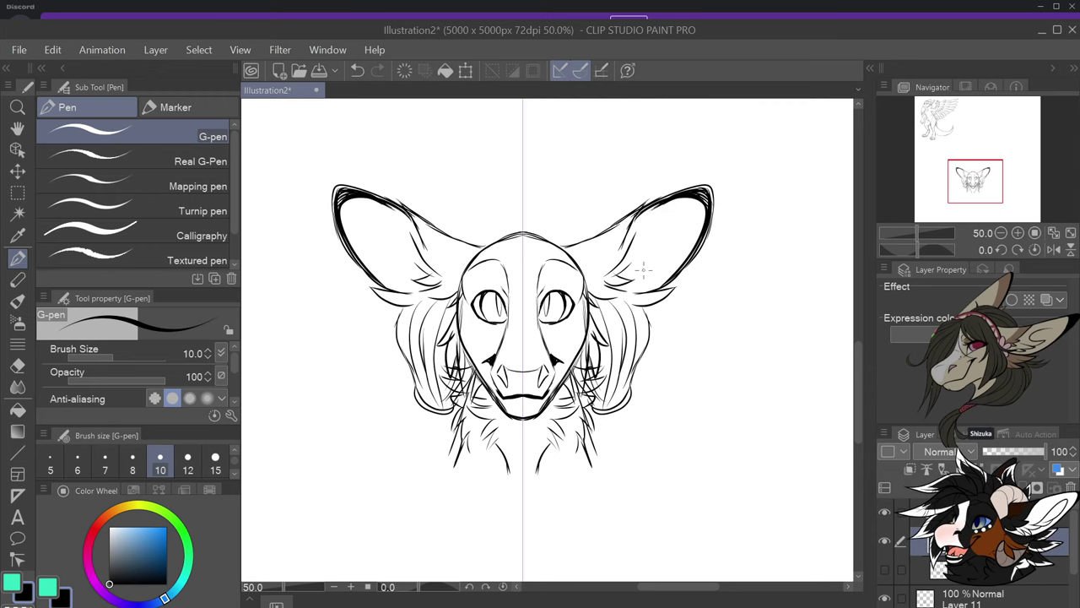
drag(664, 216, 686, 205)
key(ctrl+z)
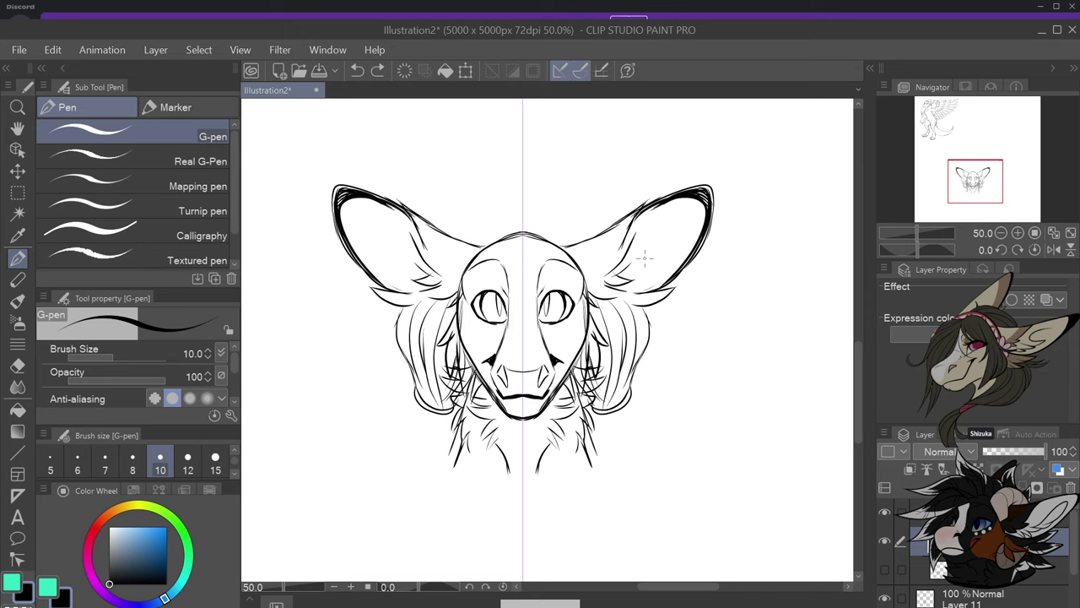
mouse_move(681, 273)
mouse_down()
mouse_move(638, 276)
mouse_move(685, 262)
mouse_move(643, 262)
mouse_move(683, 217)
mouse_move(694, 222)
mouse_move(667, 272)
mouse_move(664, 236)
mouse_up()
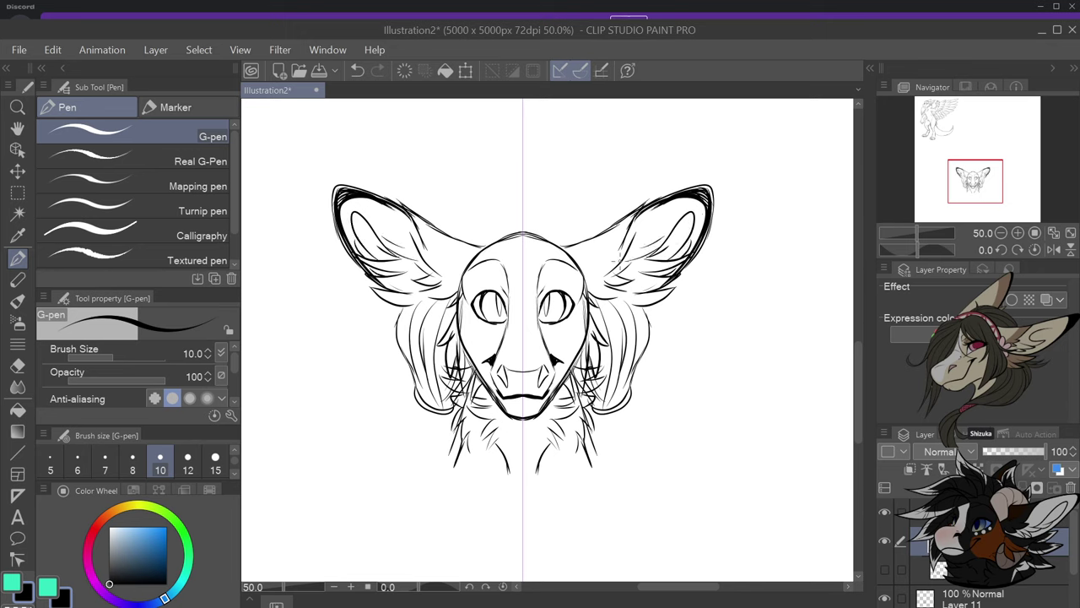
mouse_move(607, 276)
mouse_down()
mouse_move(639, 258)
mouse_move(641, 215)
mouse_move(596, 264)
mouse_move(599, 249)
mouse_move(626, 244)
mouse_up()
Draw mirrored, pointed hair tails below the gathered bunches, with short tufts flicking outward at the ties
mouse_move(626, 403)
mouse_down()
mouse_move(658, 417)
mouse_move(629, 426)
mouse_move(636, 458)
mouse_move(626, 479)
mouse_up()
mouse_move(626, 437)
mouse_down()
mouse_move(623, 476)
mouse_move(601, 500)
mouse_up()
drag(596, 411, 585, 456)
mouse_move(588, 452)
mouse_down()
mouse_move(568, 482)
mouse_move(569, 507)
mouse_move(619, 434)
mouse_move(601, 457)
mouse_up()
drag(628, 412, 618, 454)
drag(623, 471, 597, 499)
drag(610, 487, 592, 506)
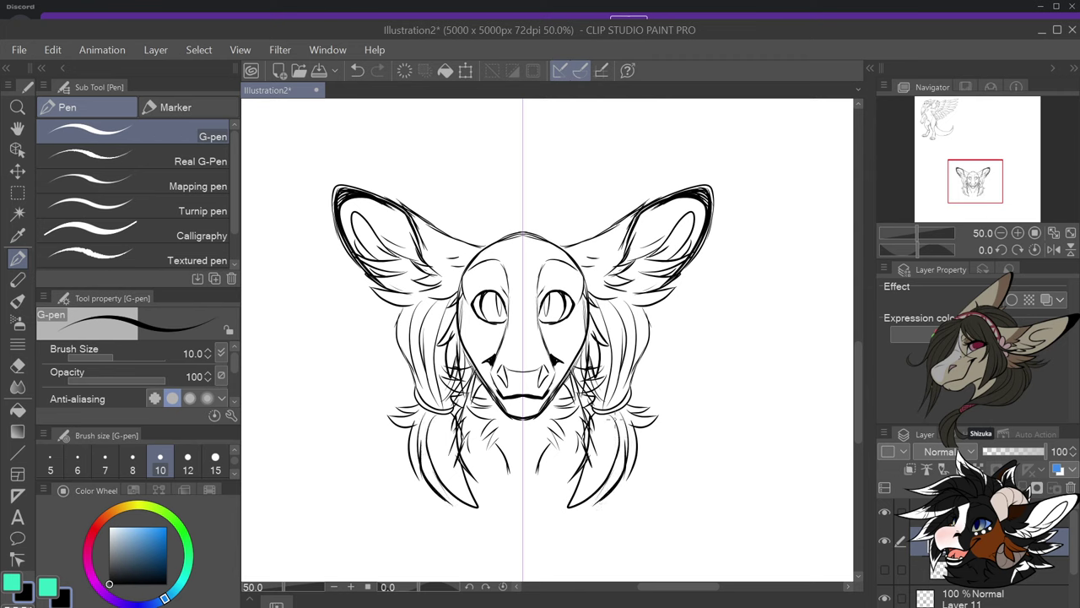
Add strands inside the lower hair tails and round out the outer edges of the upper bunches
drag(611, 412, 591, 489)
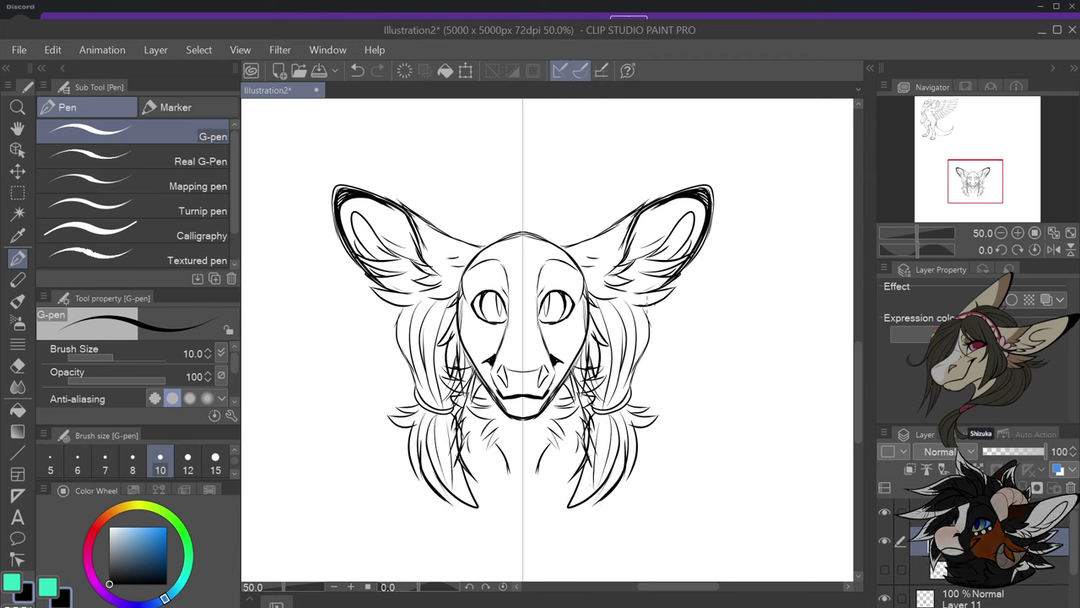
mouse_move(643, 302)
mouse_down()
mouse_move(655, 356)
mouse_move(625, 392)
mouse_up()
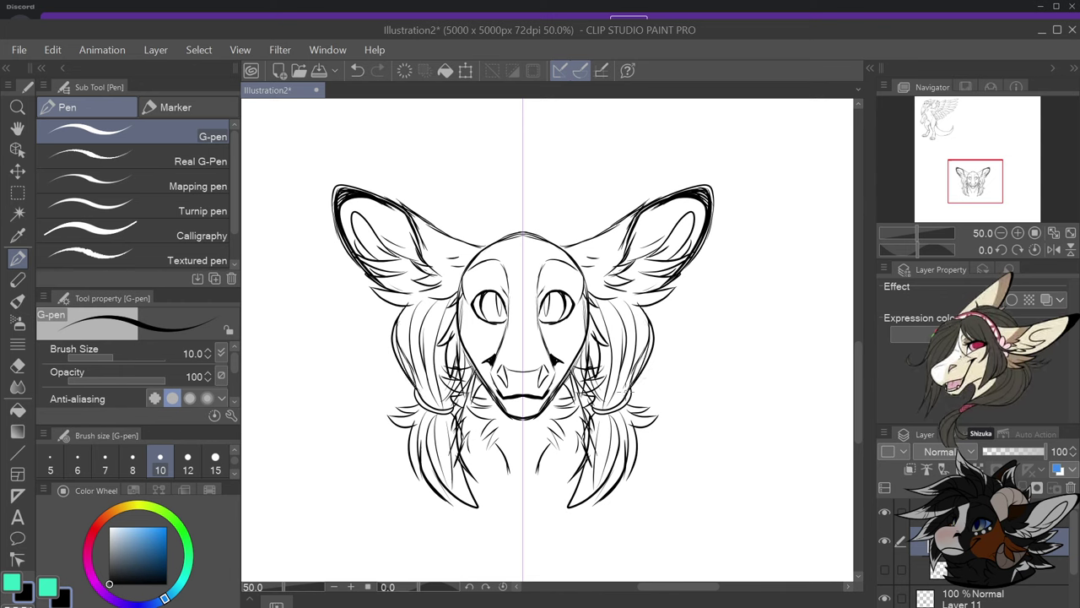
mouse_move(632, 300)
mouse_down()
mouse_move(666, 350)
mouse_move(626, 399)
mouse_up()
key(ctrl+z)
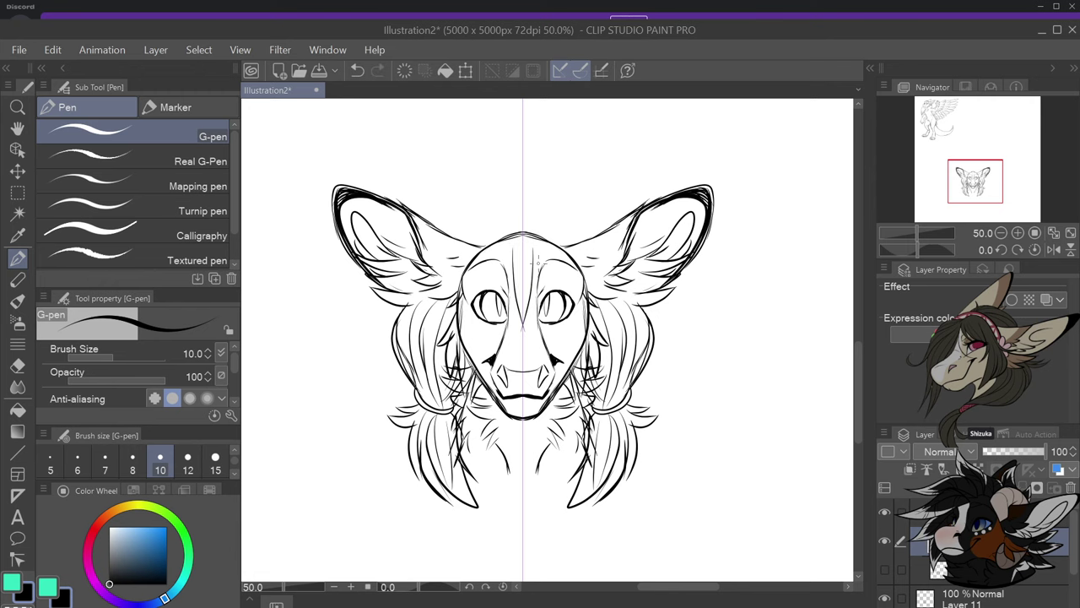
drag(533, 243, 529, 324)
mouse_move(516, 248)
mouse_down()
mouse_move(513, 324)
mouse_move(506, 247)
mouse_move(482, 313)
mouse_move(499, 255)
mouse_move(524, 303)
mouse_move(503, 294)
mouse_move(523, 301)
mouse_up()
key(ctrl+z)
key(ctrl+z)
key(ctrl+z)
key(ctrl+z)
key(ctrl+z)
key(ctrl+z)
key(ctrl+z)
key(ctrl+z)
key(ctrl+z)
key(ctrl+z)
key(ctrl+z)
Draw mirrored fine strands on the forehead with a line across between the eyes, and long strands down the face's sides
mouse_move(514, 249)
mouse_down()
mouse_move(516, 298)
mouse_move(515, 284)
mouse_up()
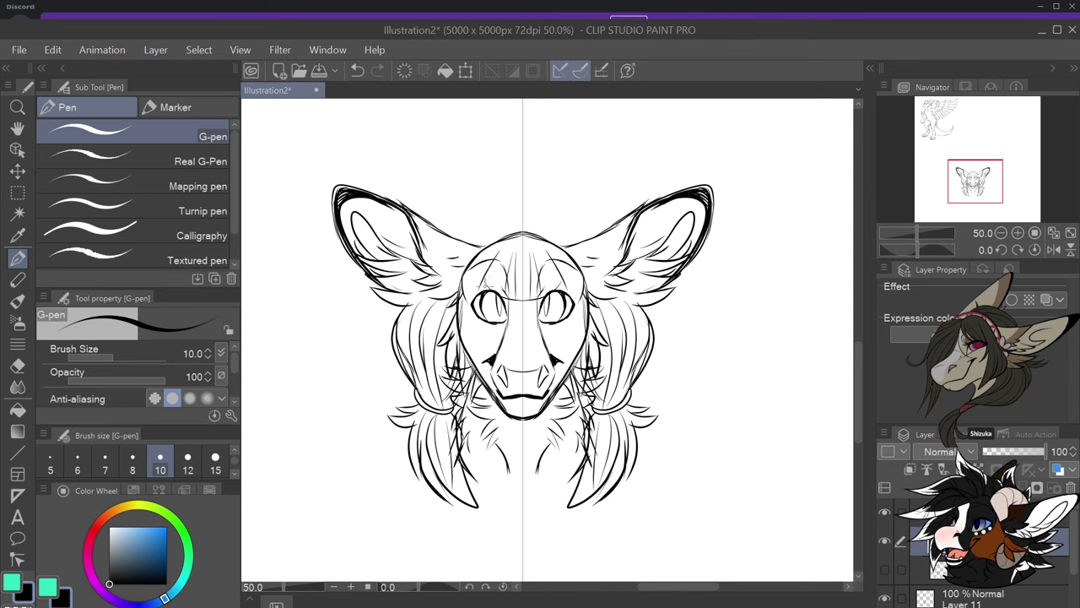
mouse_move(475, 310)
mouse_down()
mouse_move(475, 369)
mouse_move(461, 283)
mouse_up()
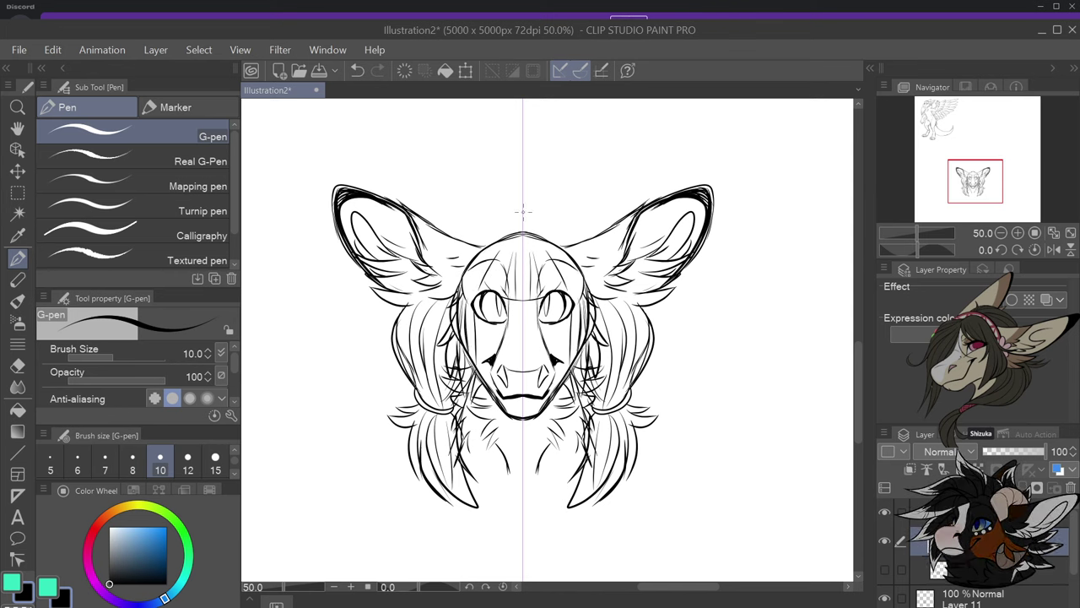
mouse_move(521, 212)
mouse_down()
mouse_move(559, 160)
mouse_move(529, 200)
mouse_move(497, 205)
mouse_move(515, 208)
mouse_up()
key(ctrl+z)
key(ctrl+z)
key(ctrl+z)
mouse_move(515, 207)
mouse_down()
mouse_move(489, 205)
mouse_move(512, 221)
mouse_move(436, 267)
mouse_move(456, 270)
mouse_move(432, 288)
mouse_up()
key(ctrl+z)
key(ctrl+z)
key(ctrl+z)
key(ctrl+z)
Draw a curved headband over the top of the head with small looped shapes at the base of each ear
mouse_move(439, 287)
mouse_down()
mouse_move(477, 268)
mouse_move(450, 316)
mouse_up()
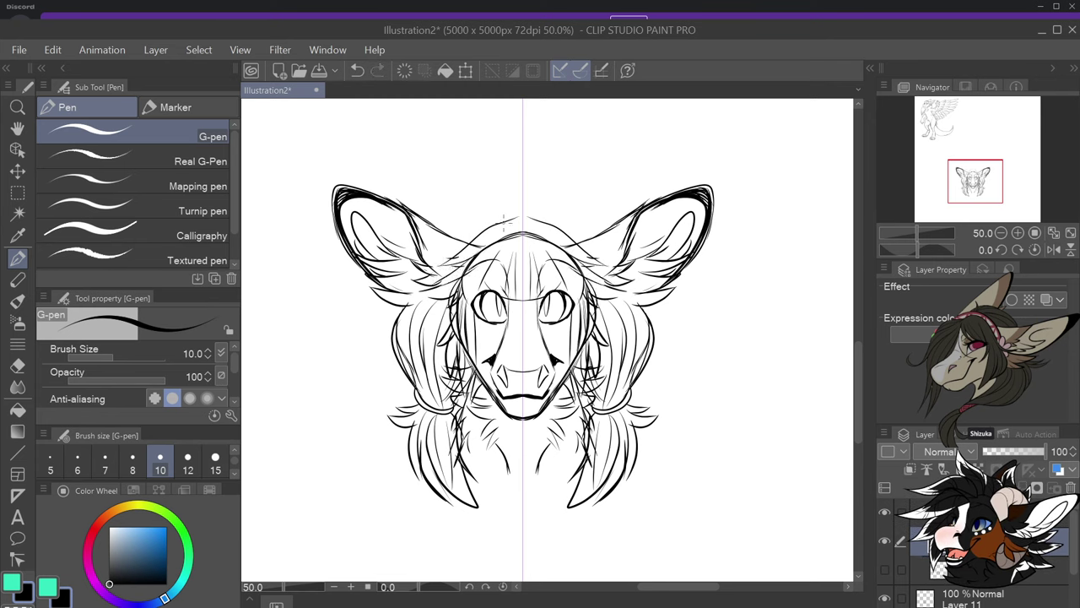
mouse_move(498, 221)
mouse_down()
mouse_move(516, 225)
mouse_move(489, 231)
mouse_move(401, 298)
mouse_move(432, 304)
mouse_move(461, 271)
mouse_move(411, 326)
mouse_move(456, 304)
mouse_move(463, 340)
mouse_up()
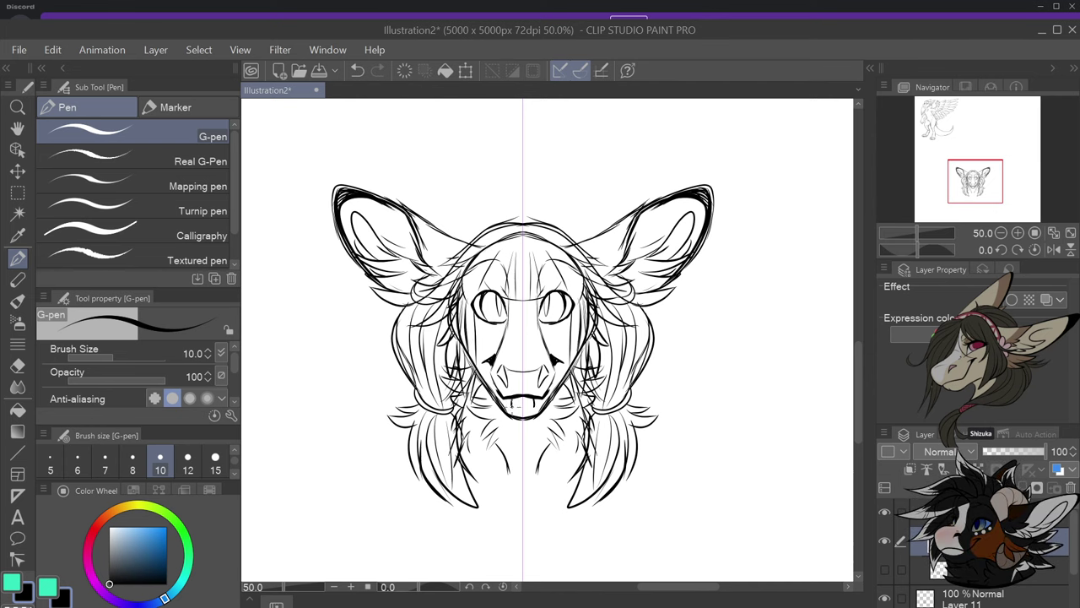
Rework the small shape beneath the upper lip and add mirrored lashes at the outer corners of the eyes
drag(513, 407, 522, 401)
key(ctrl+z)
key(ctrl+z)
drag(564, 295, 583, 297)
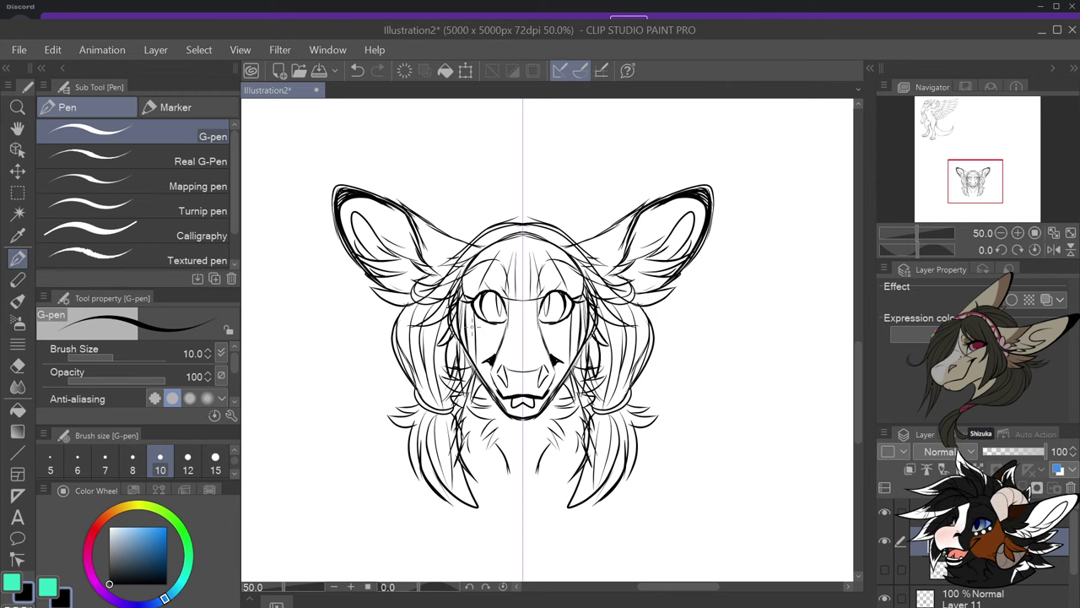
Draw small rounded marks beneath the outer eyes and a pair of short curved horns rising from the headband
drag(471, 328, 470, 318)
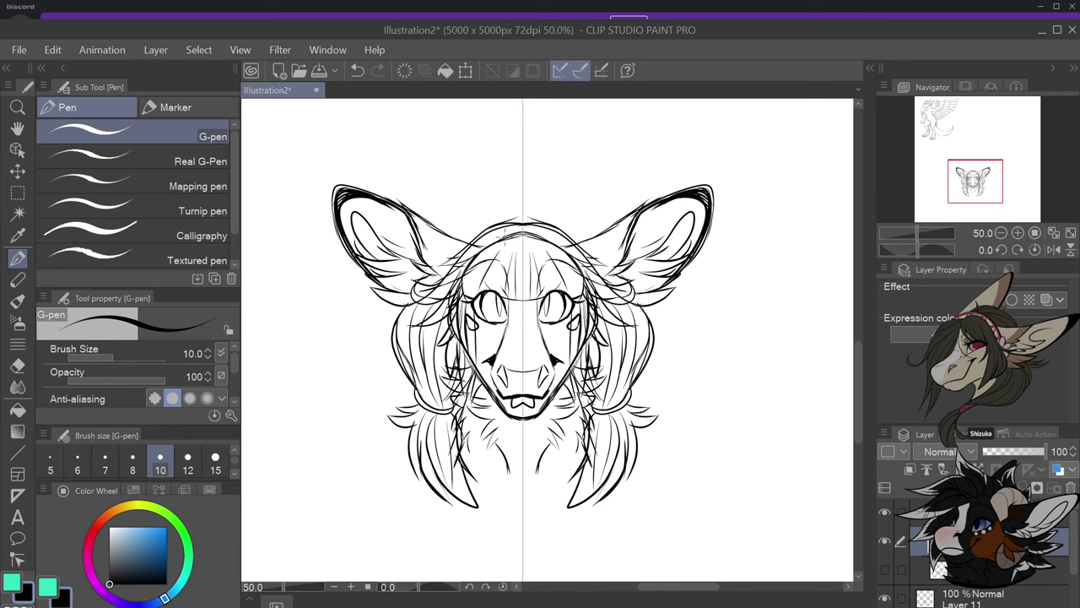
mouse_move(507, 225)
mouse_down()
mouse_move(464, 224)
mouse_move(456, 208)
mouse_move(464, 187)
mouse_move(456, 194)
mouse_move(448, 238)
mouse_move(469, 246)
mouse_move(449, 208)
mouse_move(464, 187)
mouse_move(473, 226)
mouse_move(512, 227)
mouse_up()
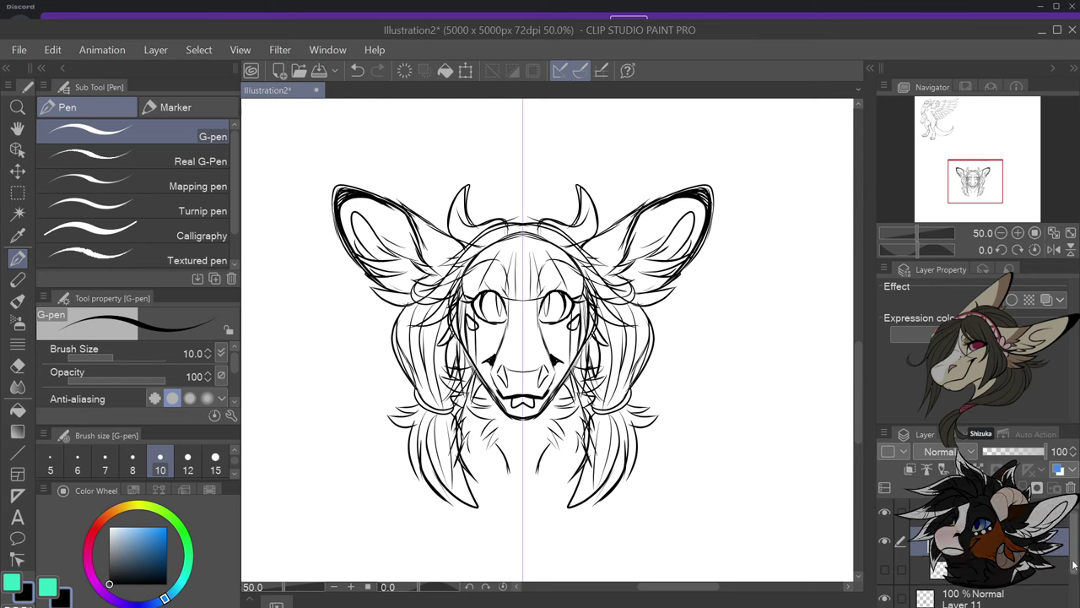
drag(1074, 569, 1073, 575)
click(948, 595)
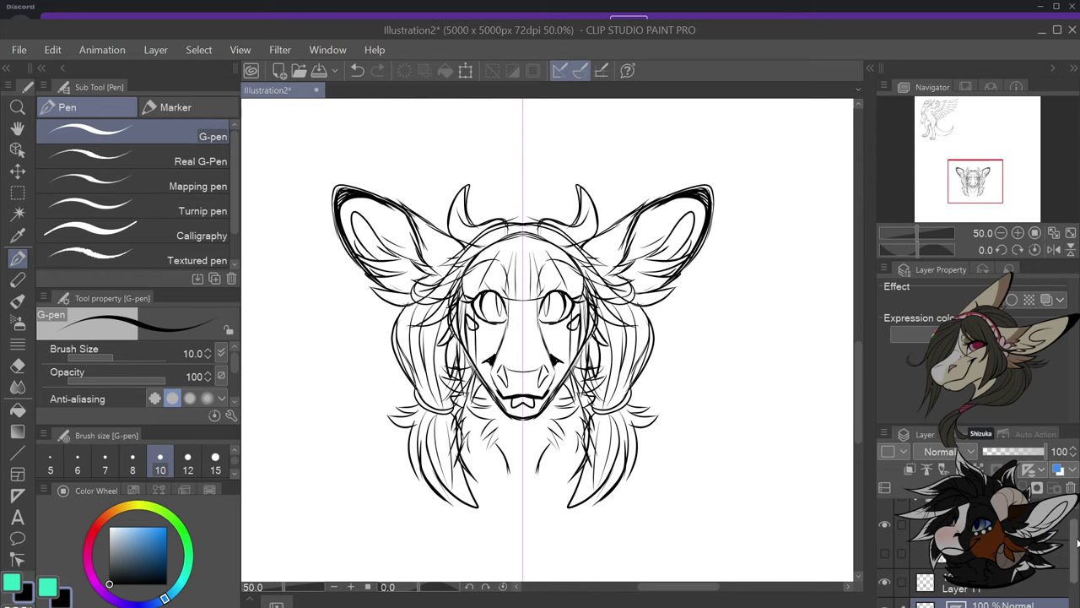
drag(1073, 548, 1073, 540)
click(1051, 541)
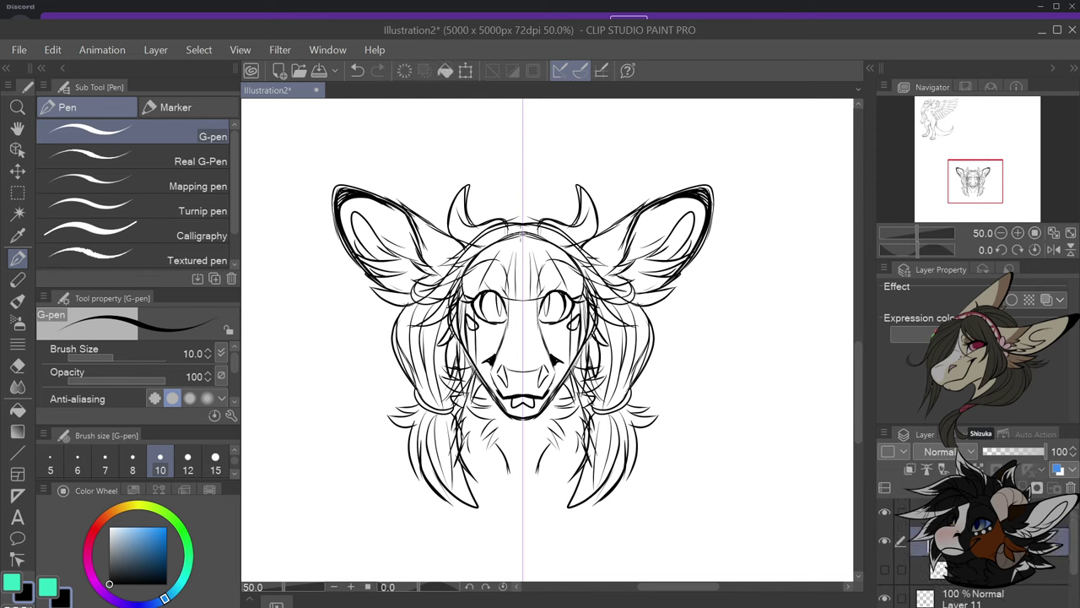
drag(520, 239, 498, 210)
key(ctrl+z)
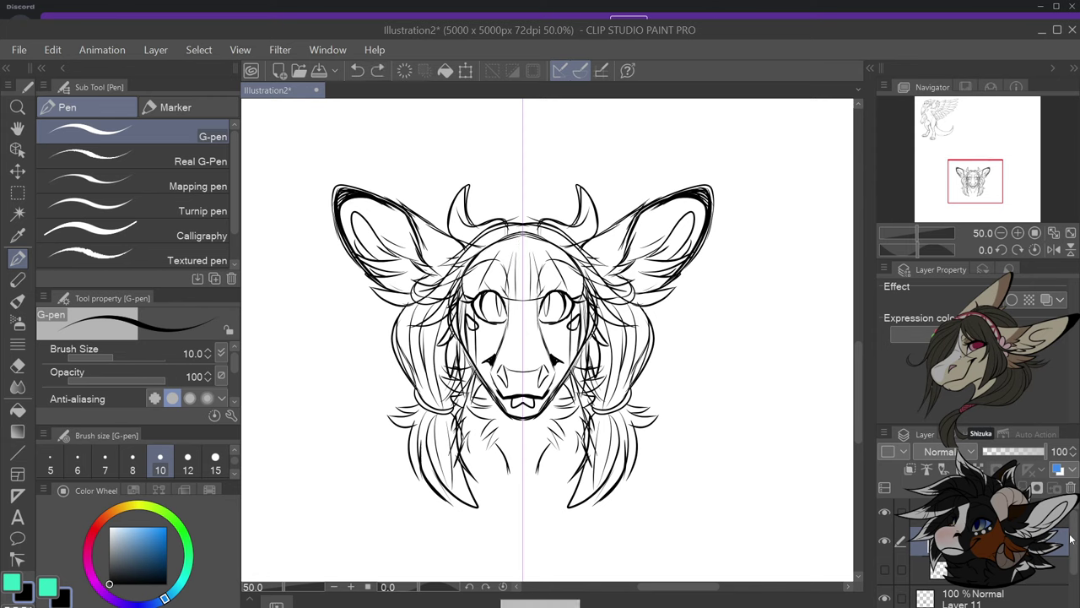
Turn off the symmetry ruler on Layer 1 and reselect the layer holding the new ears and hair
drag(1071, 538, 1072, 554)
click(1046, 597)
click(1041, 470)
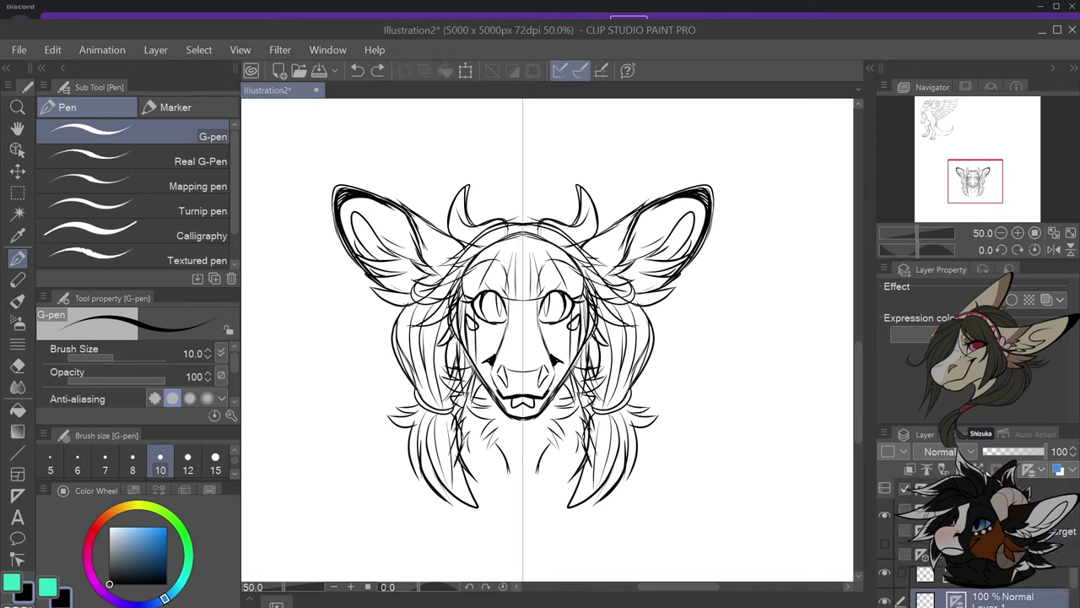
click(1039, 488)
click(1046, 517)
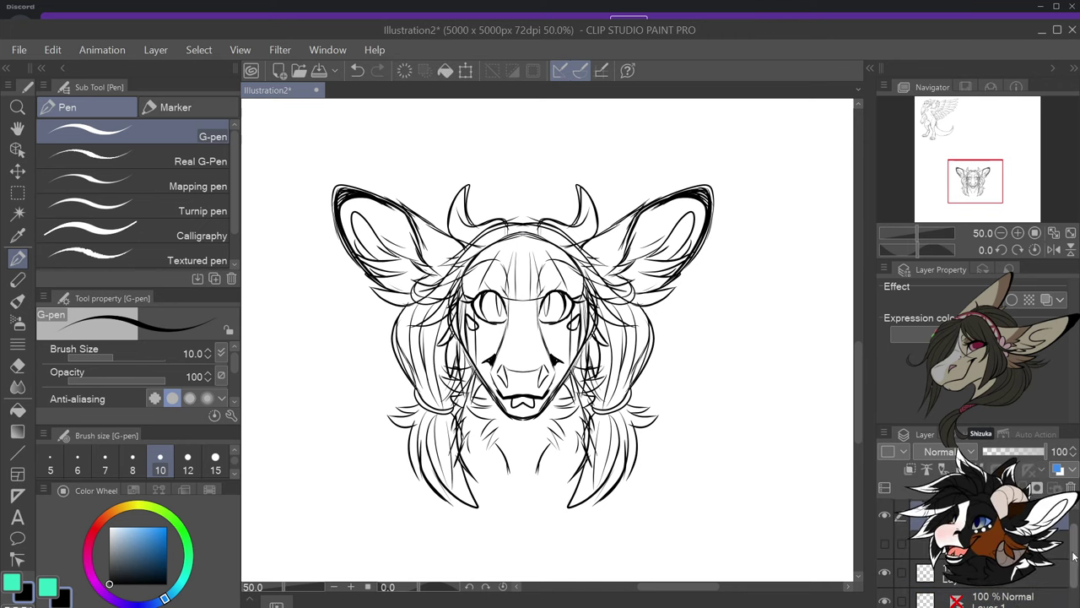
drag(1072, 553, 1073, 538)
Draw an unmirrored, heart-like curl of hair rising from the top of the head between the horns
mouse_move(527, 221)
mouse_down()
mouse_move(545, 204)
mouse_move(534, 185)
mouse_move(511, 209)
mouse_move(518, 197)
mouse_move(526, 225)
mouse_up()
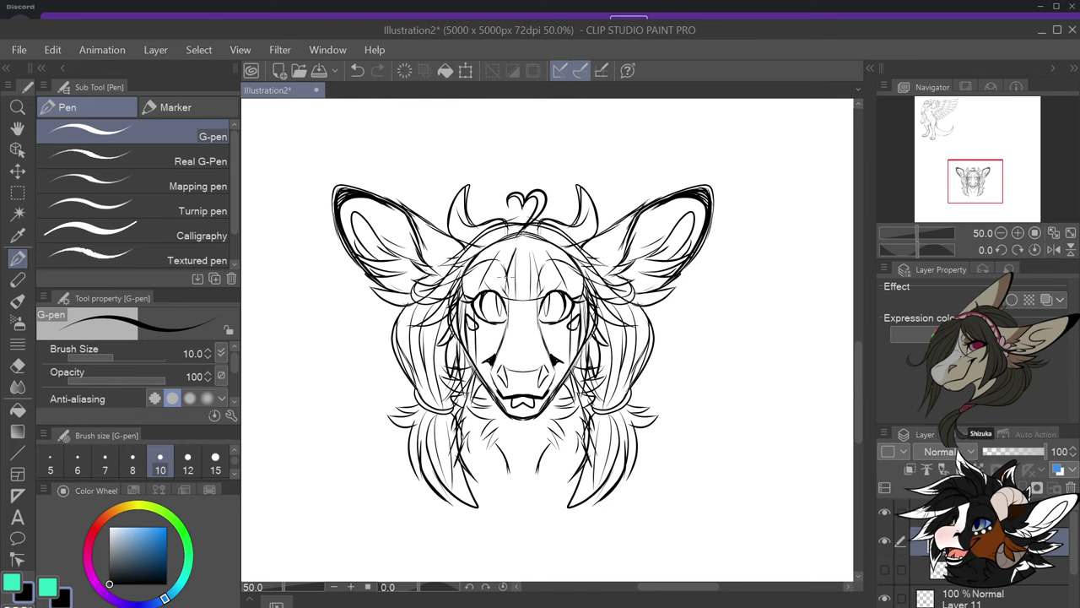
Try drawing a lock of hair falling down the forehead between the eyes
mouse_move(518, 263)
mouse_down()
mouse_move(515, 302)
mouse_move(533, 248)
mouse_move(518, 270)
mouse_move(519, 313)
mouse_move(531, 263)
mouse_move(526, 312)
mouse_move(540, 281)
mouse_move(549, 291)
mouse_up()
key(ctrl+z)
key(ctrl+z)
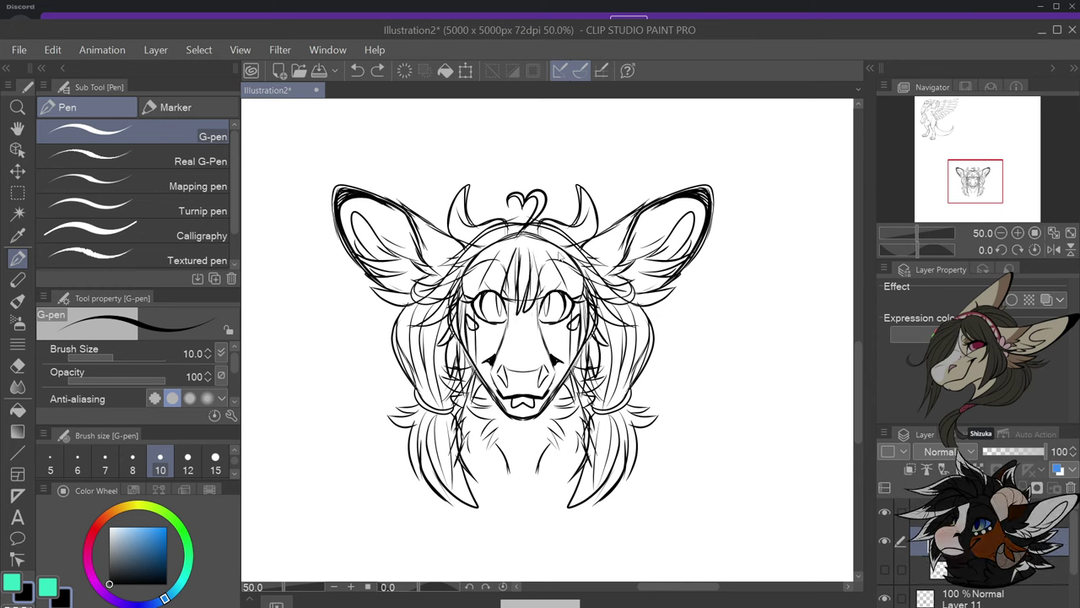
key(ctrl+z)
key(ctrl+z)
key(ctrl+z)
scroll(672, 313, down, 1)
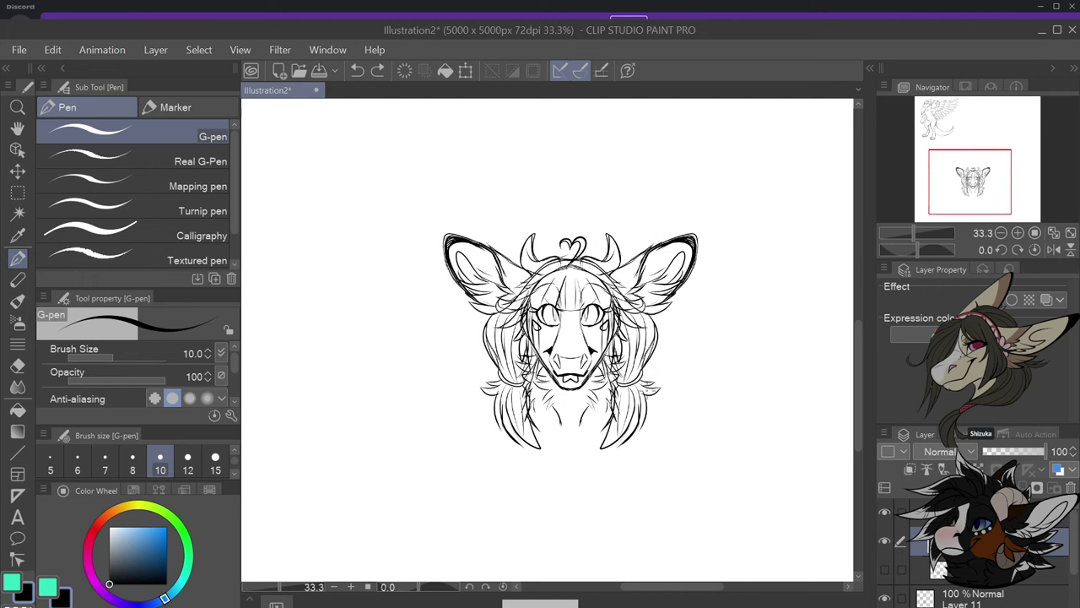
scroll(648, 374, up, 1)
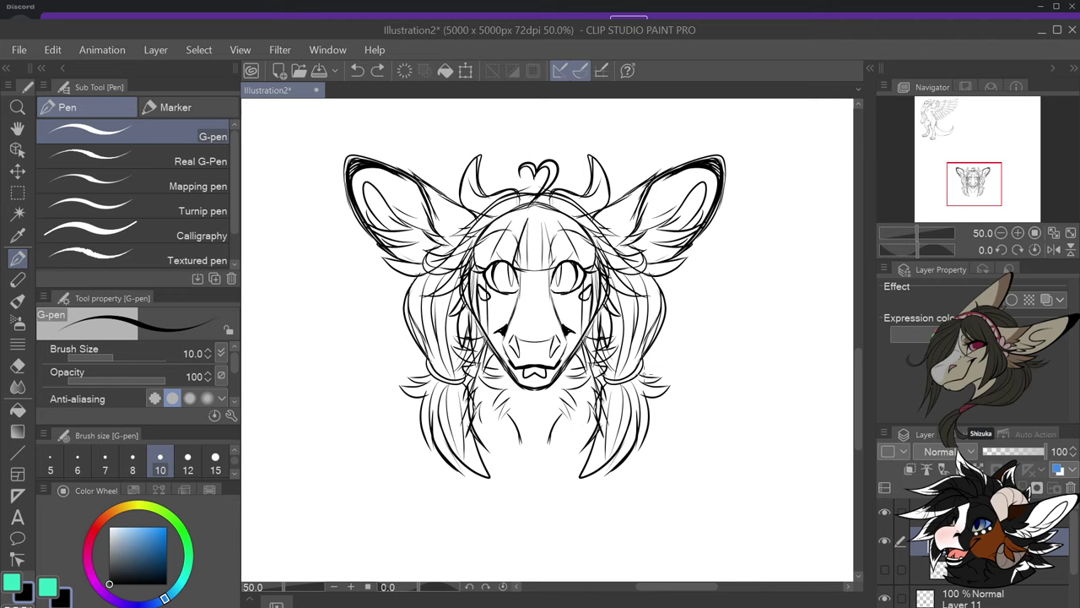
Hide the horned character's ears-and-hair layer and add a new raster layer over the base head
click(884, 540)
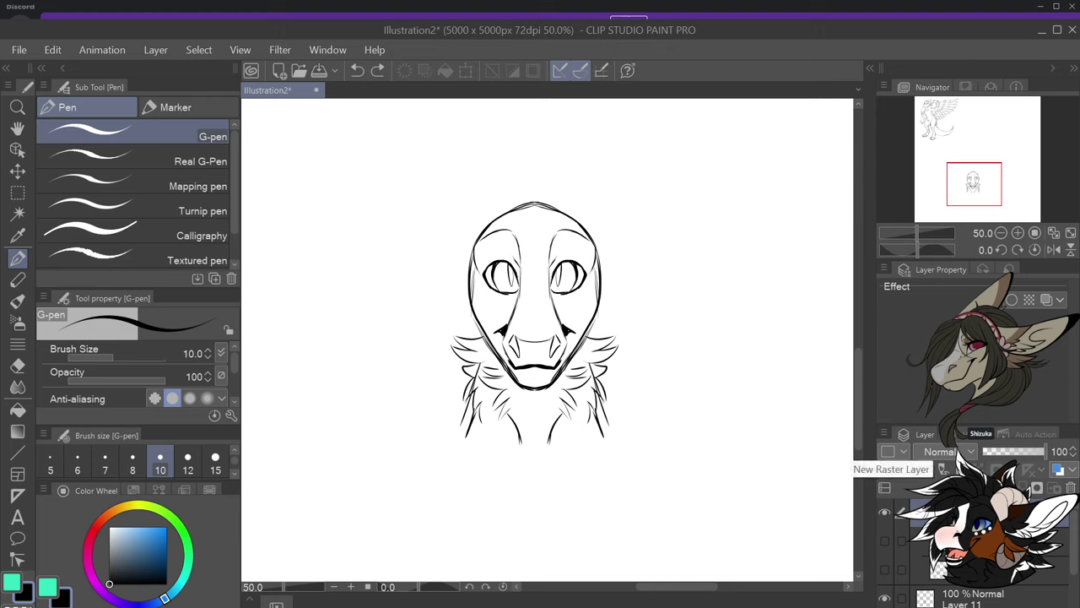
click(954, 488)
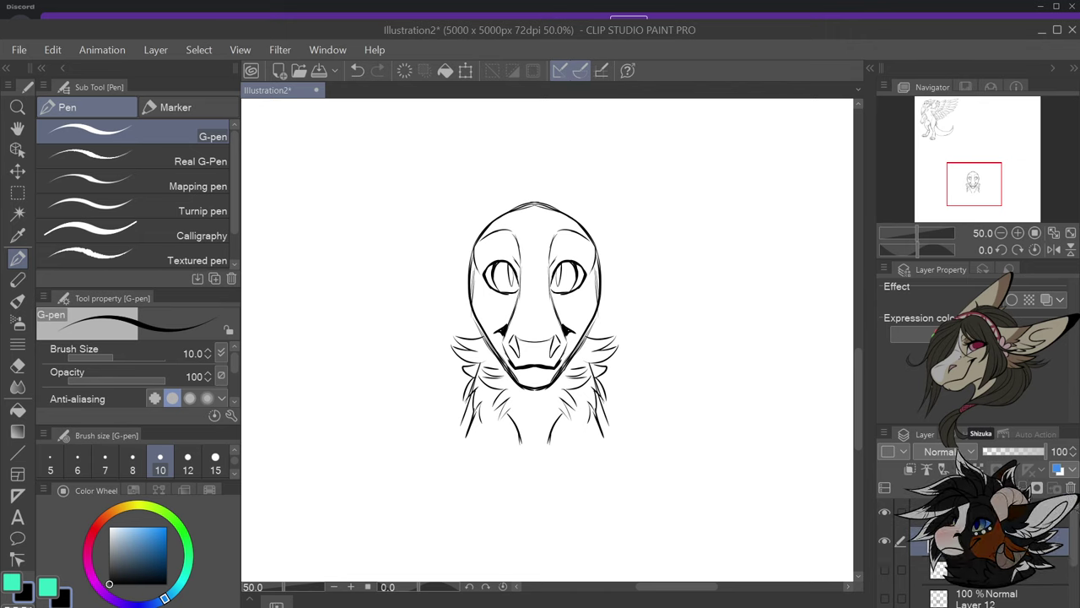
Turn the symmetry ruler back on and reselect the new empty layer for drawing
drag(1075, 535, 1076, 561)
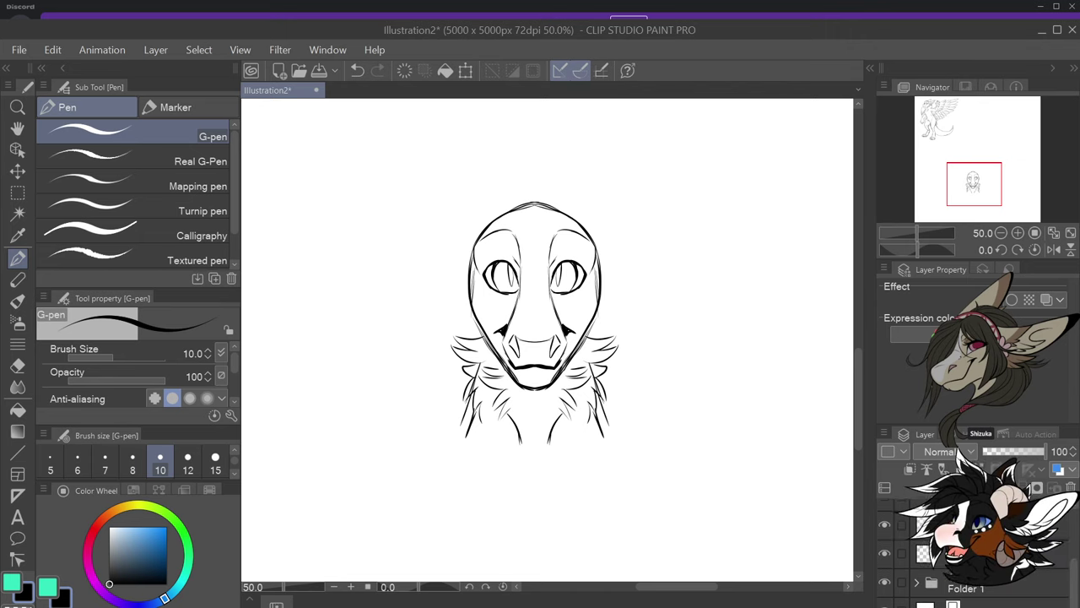
click(986, 578)
drag(1075, 574, 1073, 526)
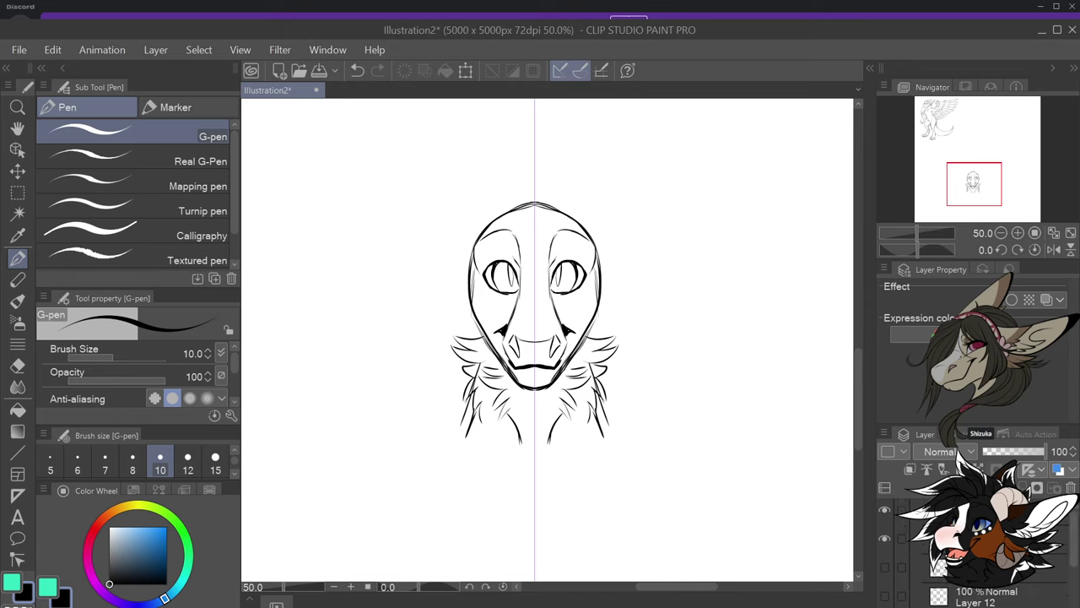
click(996, 538)
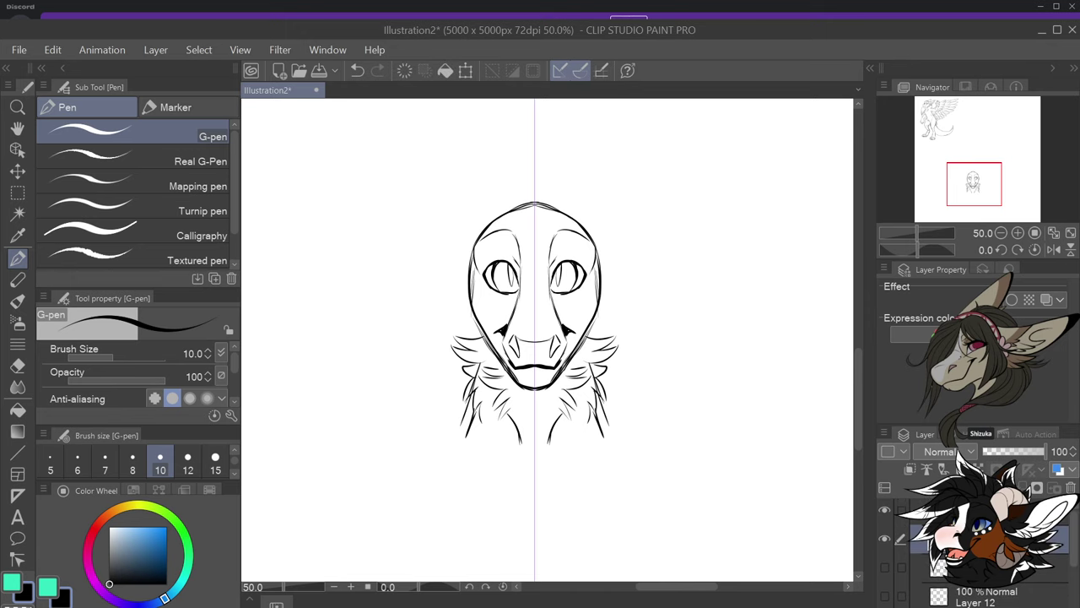
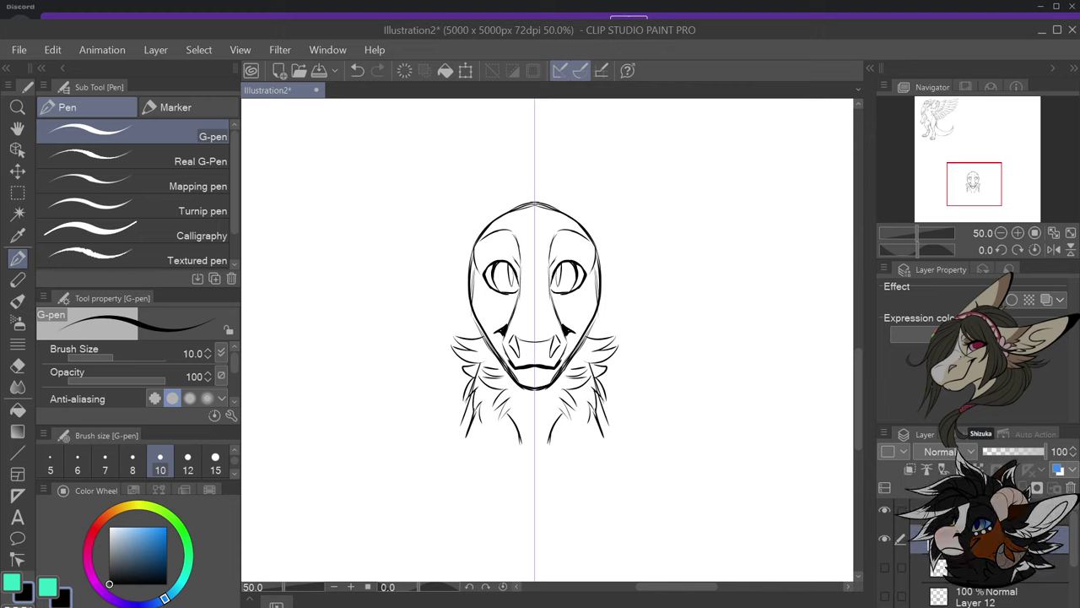
Create a new 5000 × 5000 px color canvas at 72 dpi
click(941, 12)
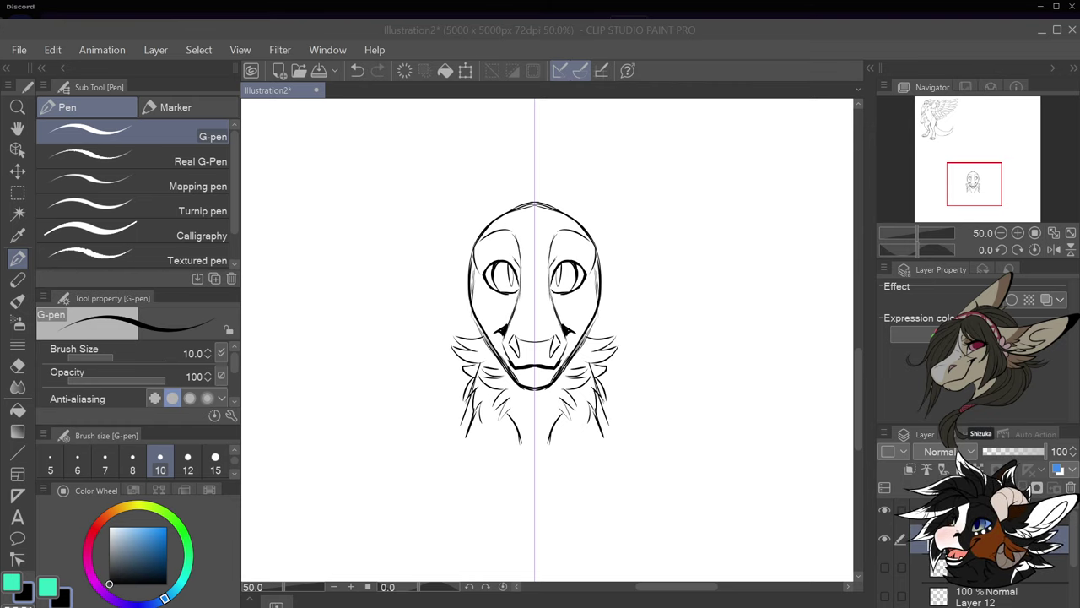
click(52, 50)
click(22, 54)
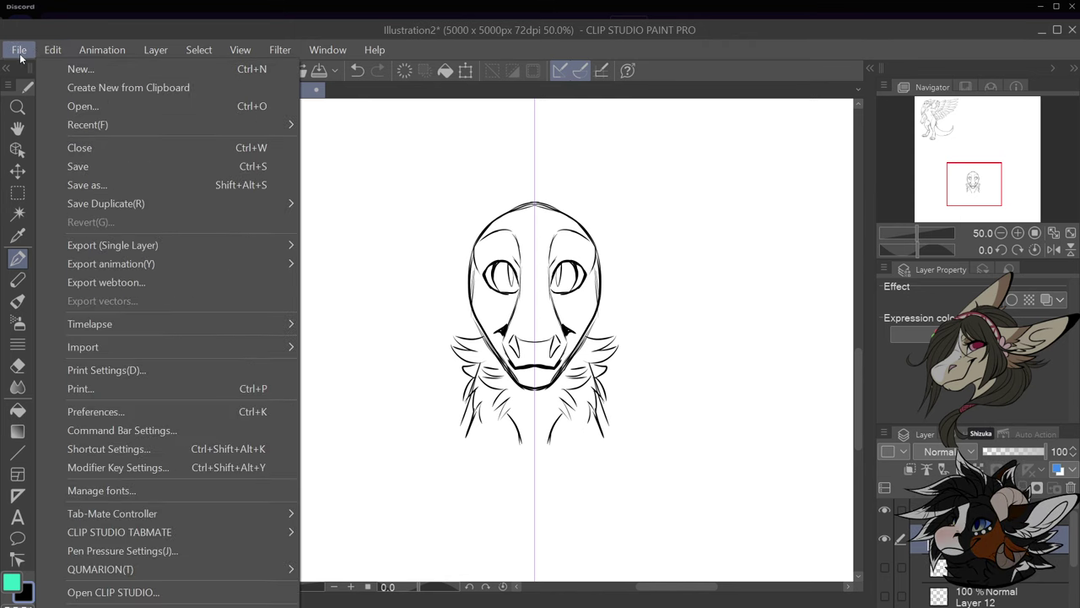
click(58, 69)
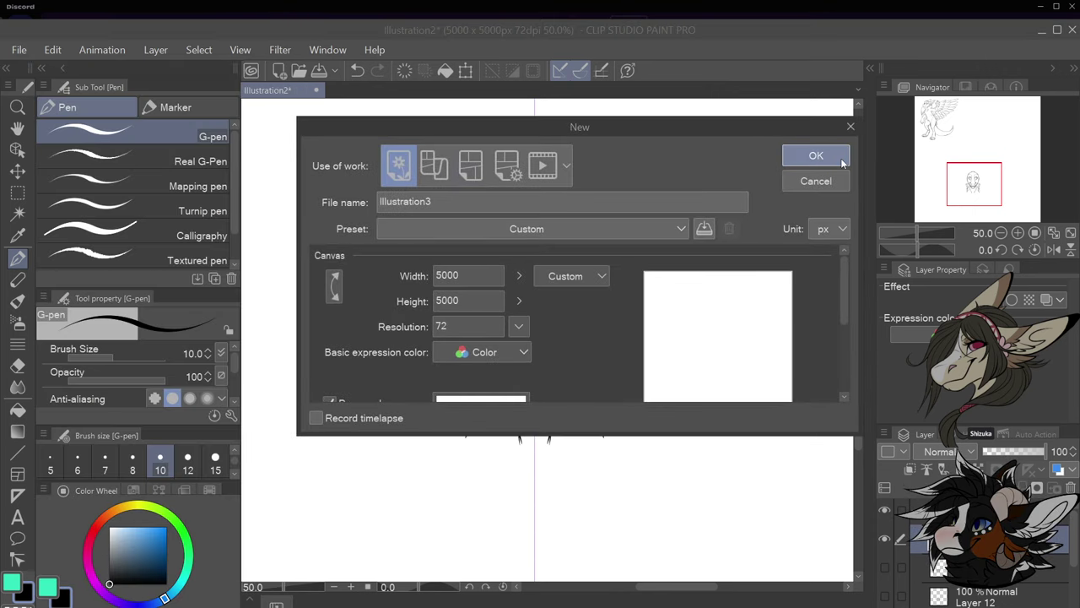
click(816, 155)
Paste the copied winged creature sketch into the new canvas and enlarge it to fill most of the upper canvas
click(21, 50)
mouse_move(44, 52)
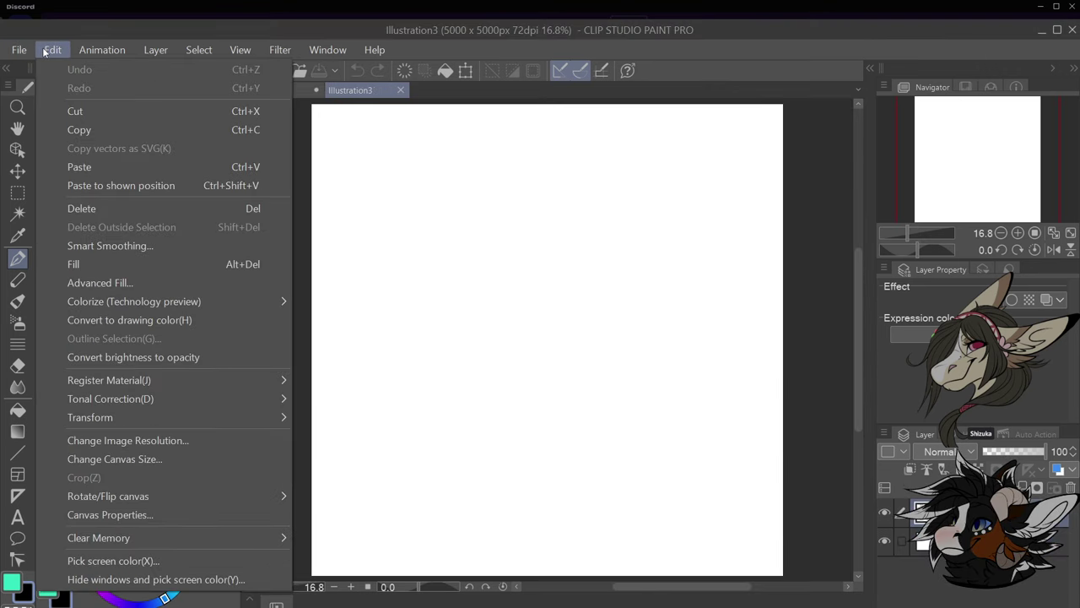
click(79, 167)
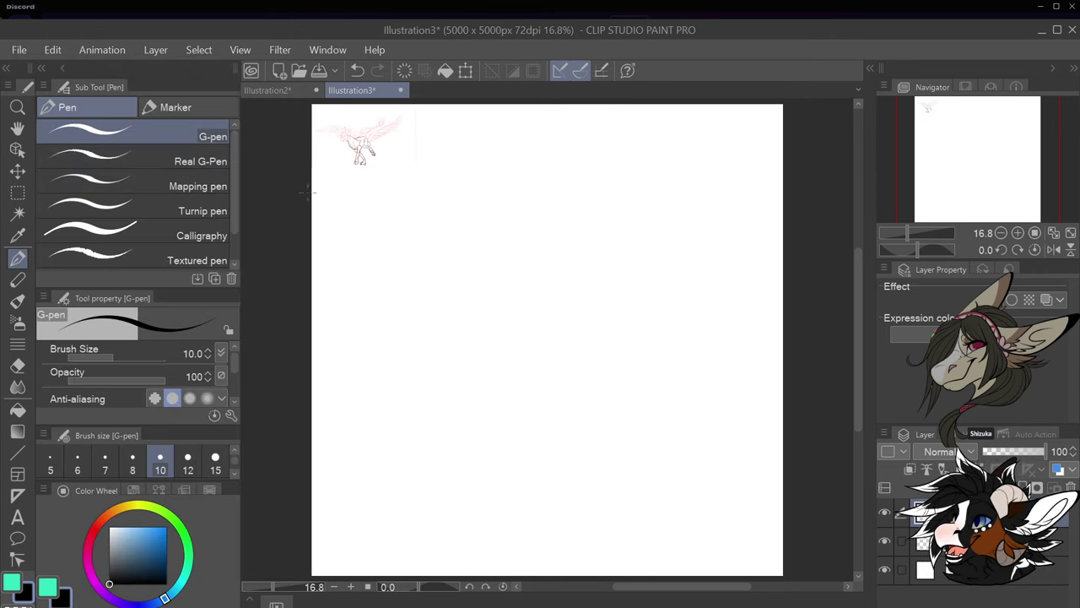
scroll(296, 107, up, 1)
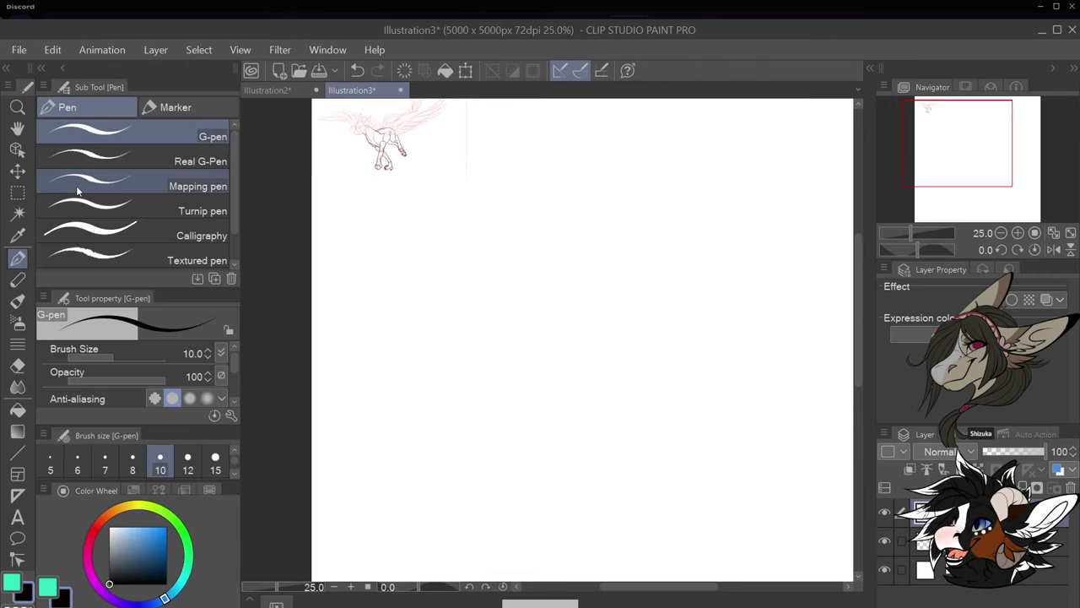
key(m)
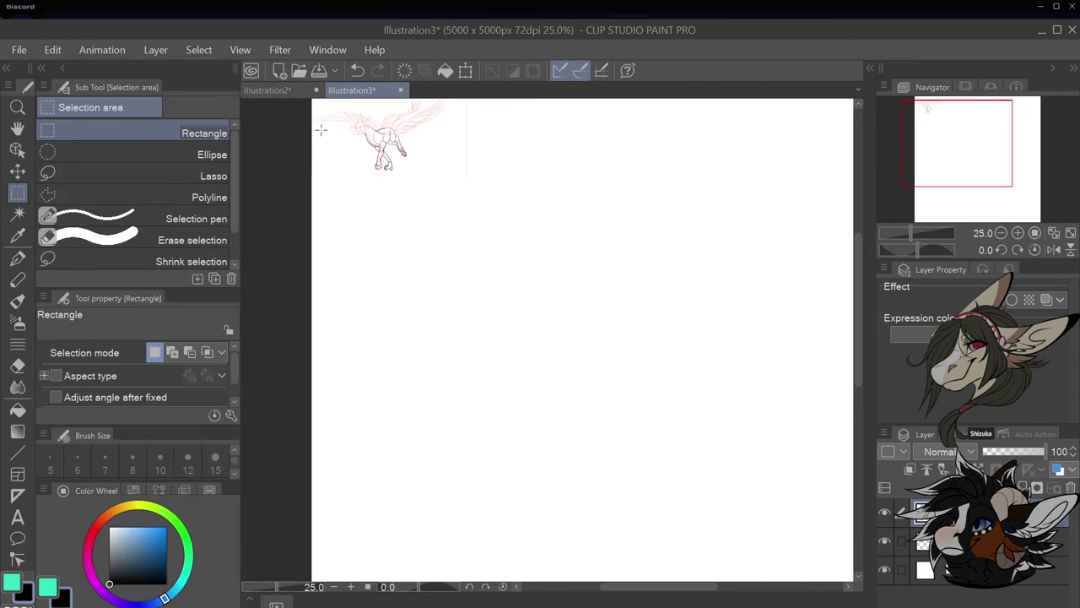
scroll(308, 103, down, 1)
scroll(319, 107, up, 1)
mouse_move(317, 103)
mouse_down()
mouse_move(497, 169)
mouse_move(509, 237)
mouse_move(728, 351)
mouse_move(862, 488)
mouse_up()
click(481, 263)
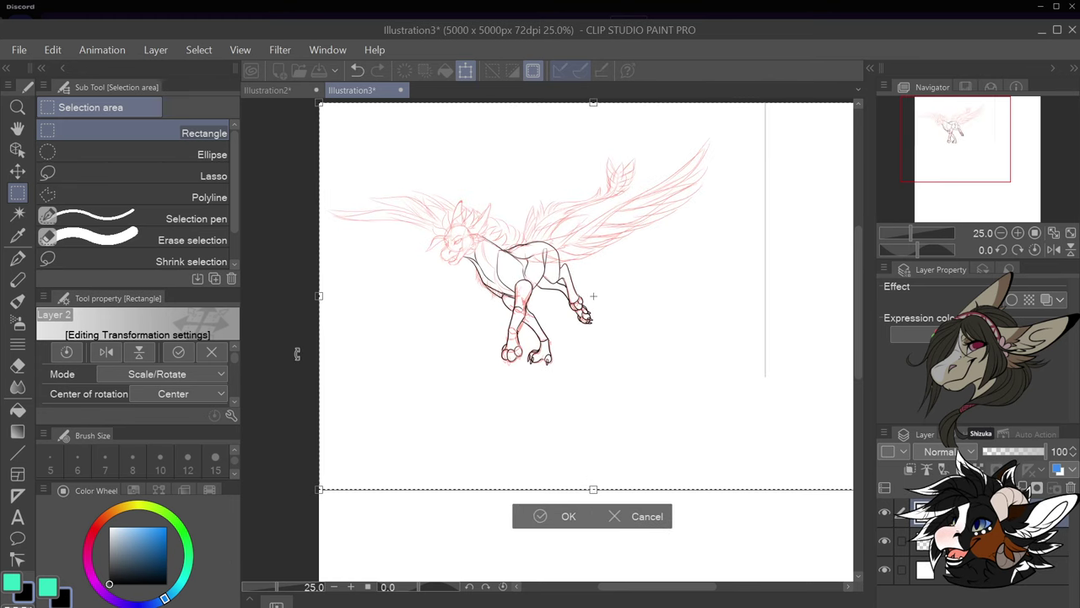
Rotate the enlarged sketch slightly counterclockwise, move it inward from the canvas edges, and apply the transformation
drag(297, 354, 299, 358)
drag(458, 355, 467, 347)
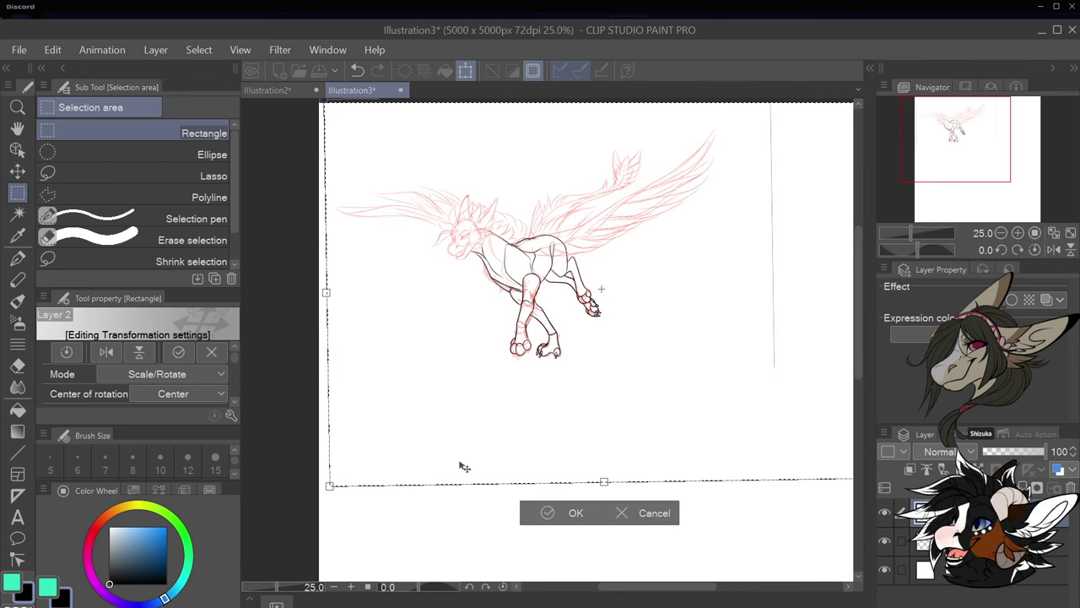
drag(329, 487, 295, 510)
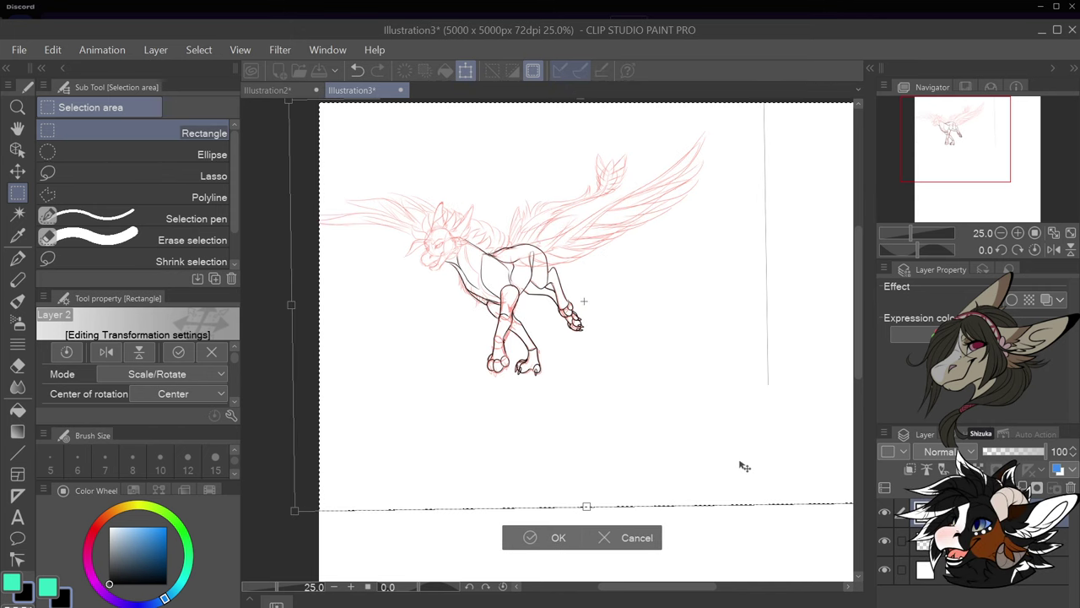
drag(735, 442, 799, 478)
click(621, 570)
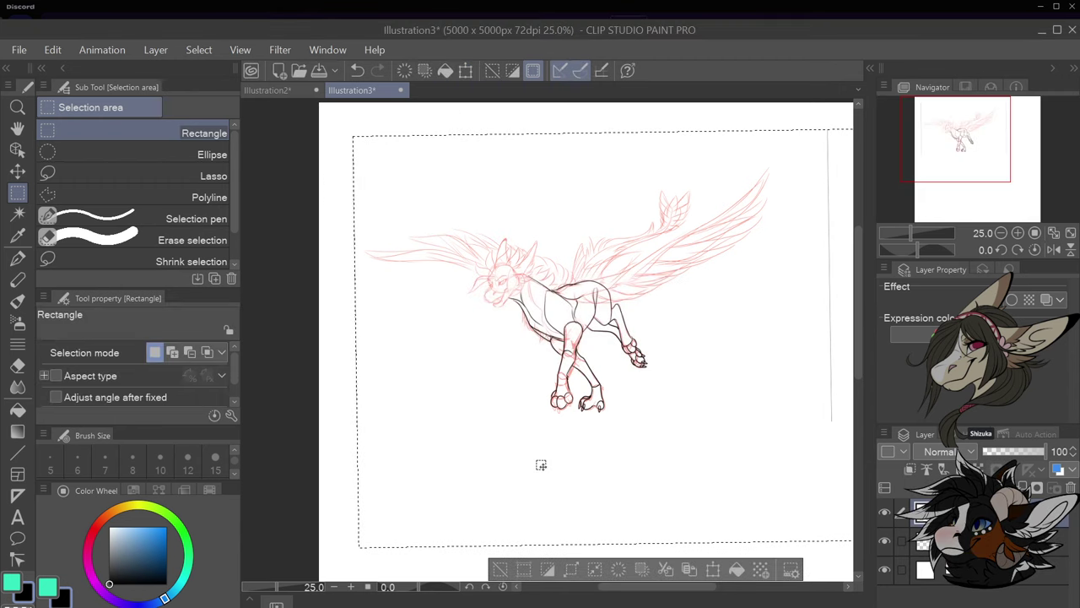
click(348, 368)
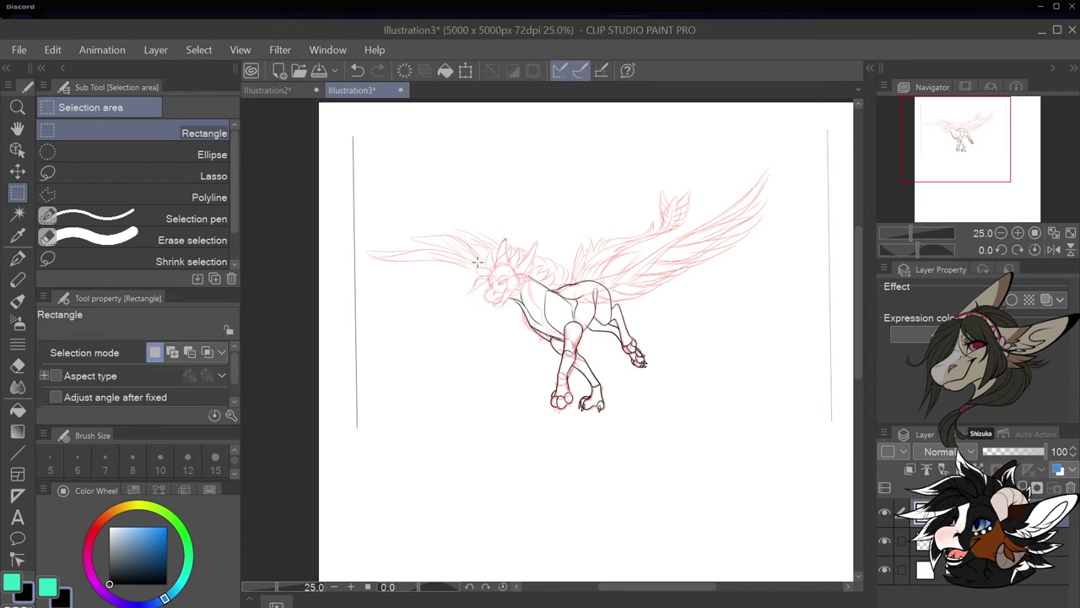
Add a new raster layer above the pasted creature sketch
scroll(477, 262, up, 1)
drag(602, 587, 618, 589)
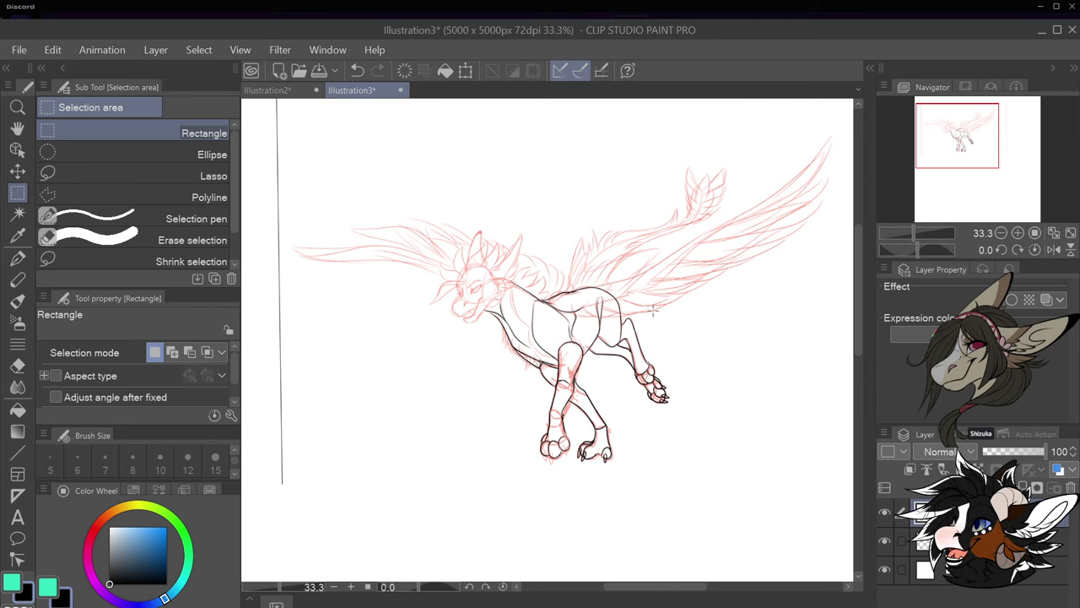
drag(816, 162, 557, 366)
key(ctrl+z)
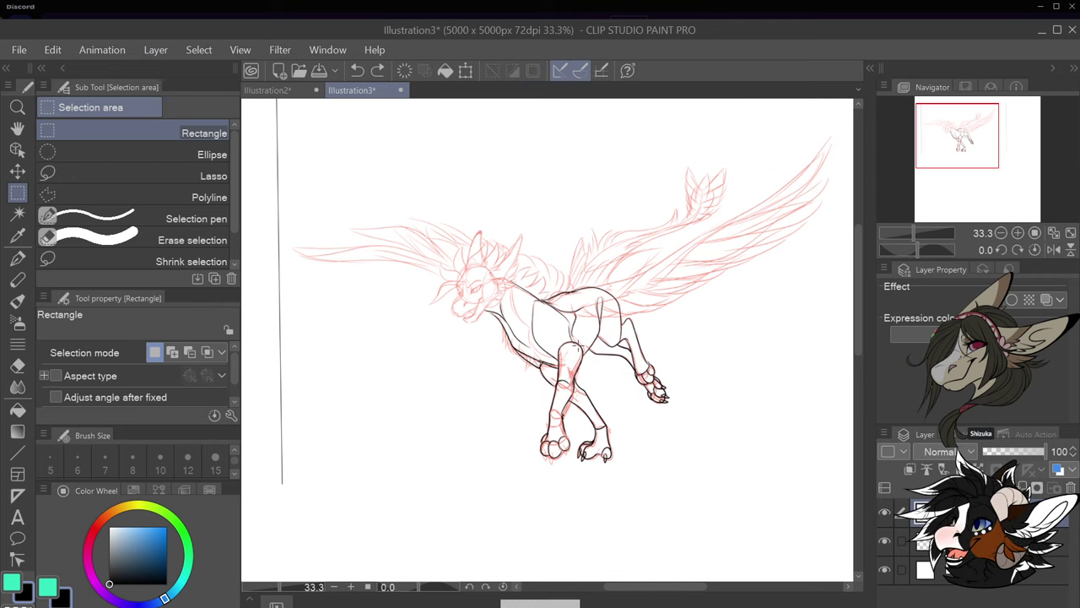
click(955, 488)
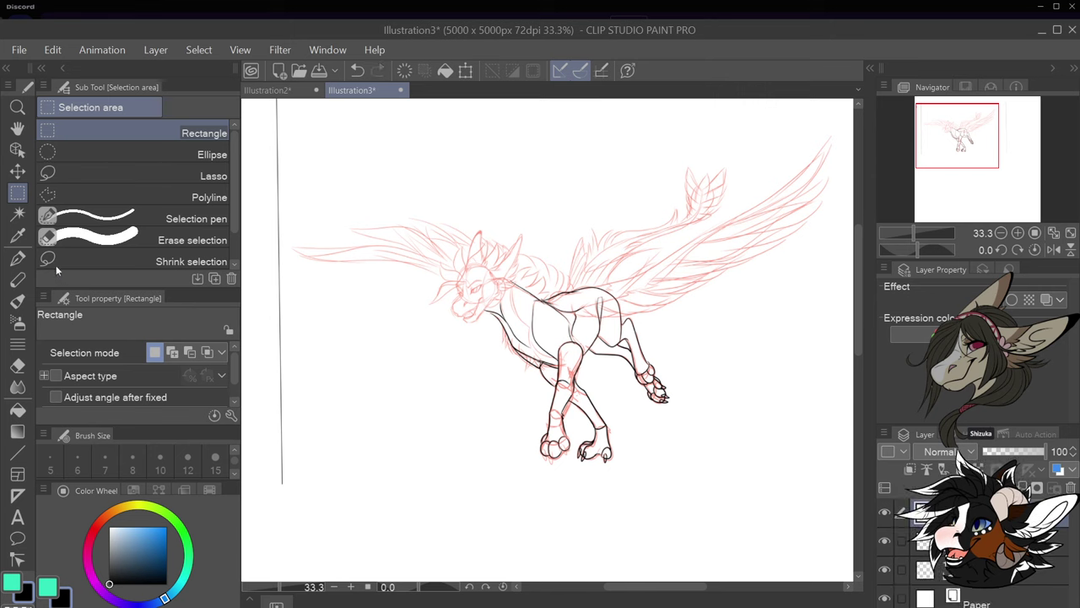
Try drawing long G-pen strokes from the raised wing's tip across the creature's body
click(19, 260)
mouse_move(808, 171)
mouse_down()
mouse_move(601, 275)
mouse_move(664, 312)
mouse_up()
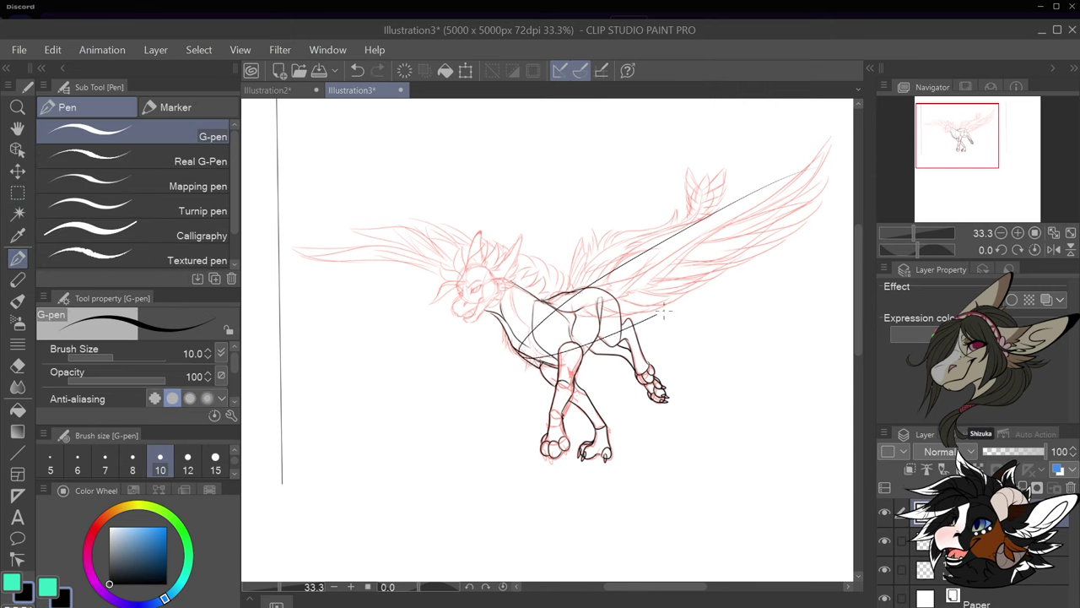
key(ctrl+z)
key(ctrl+z)
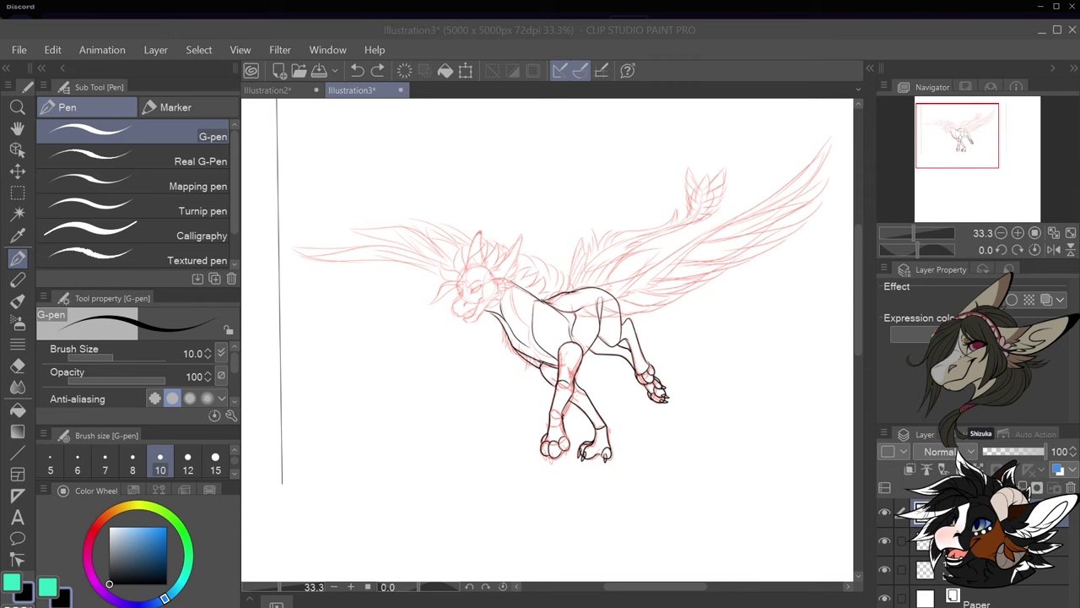
Paste the second copied sketch, with the wing redrawn in purple and green, onto the same canvas
click(47, 52)
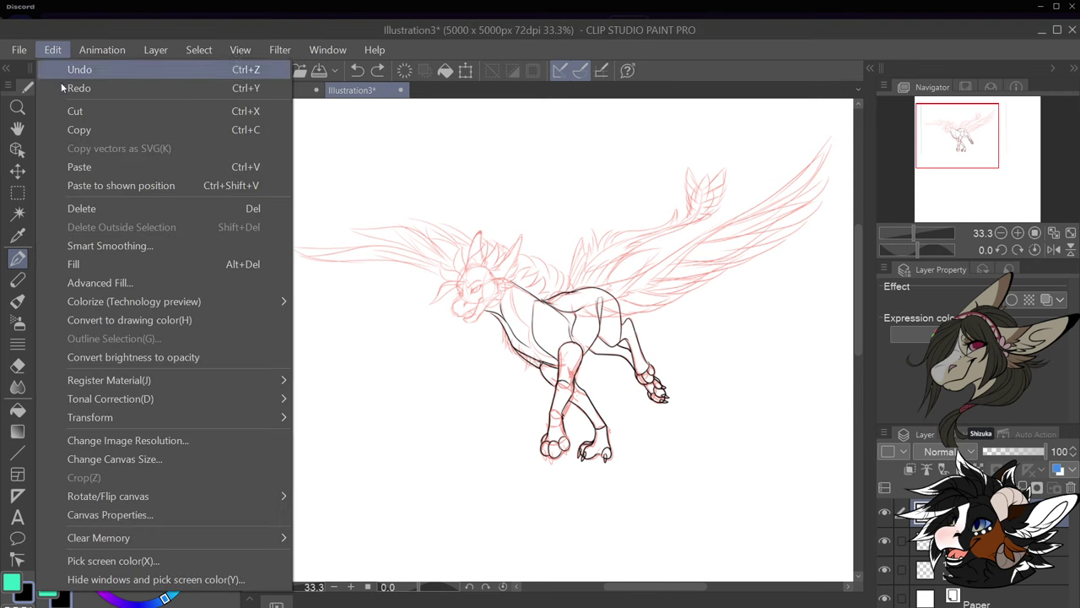
click(83, 166)
scroll(403, 244, down, 3)
scroll(403, 244, up, 2)
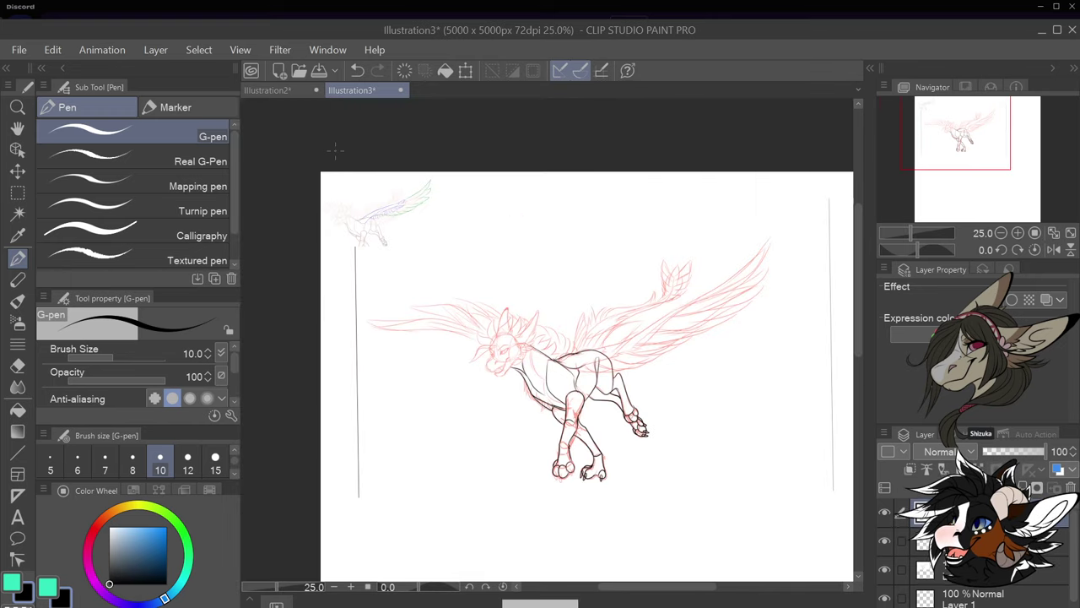
Enlarge the color-coded wing sketch to cover the first sketch, shift it slightly inward, and apply the transformation
click(17, 192)
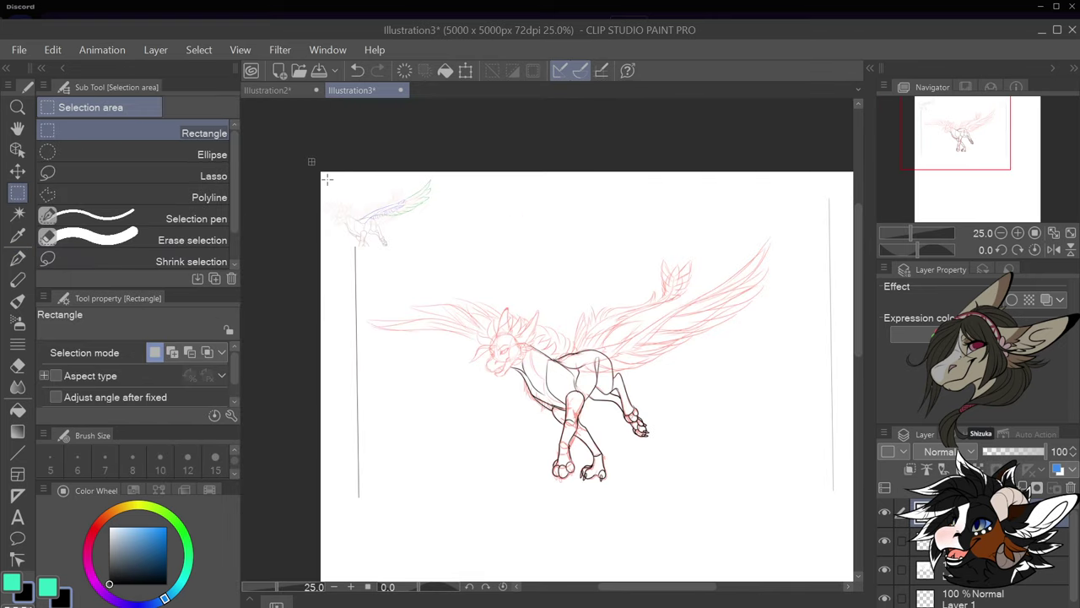
drag(312, 162, 839, 559)
click(468, 295)
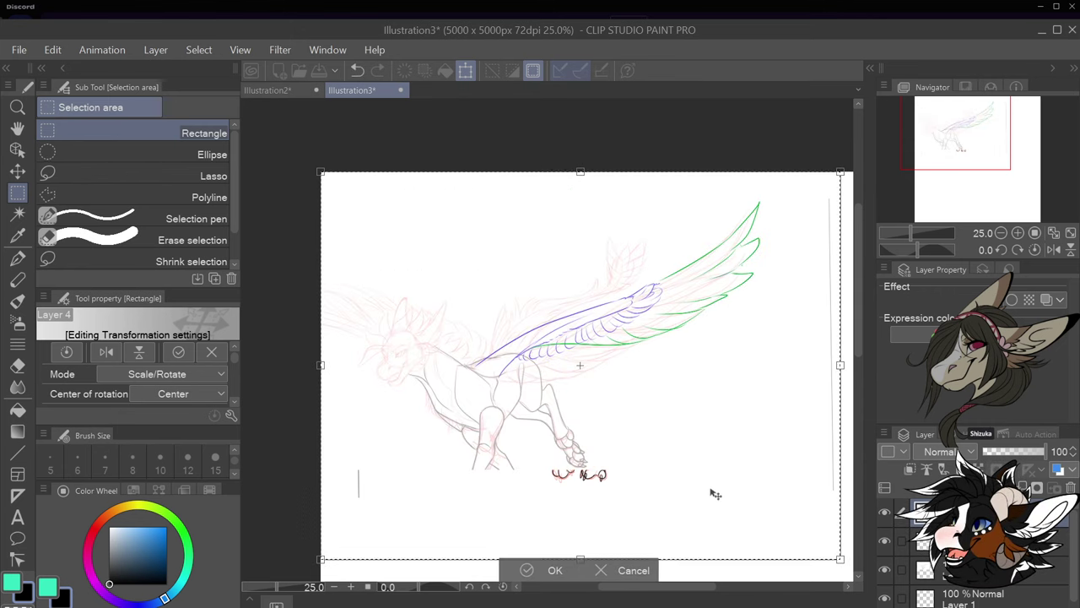
mouse_move(664, 435)
mouse_down()
mouse_move(700, 426)
mouse_move(708, 450)
mouse_up()
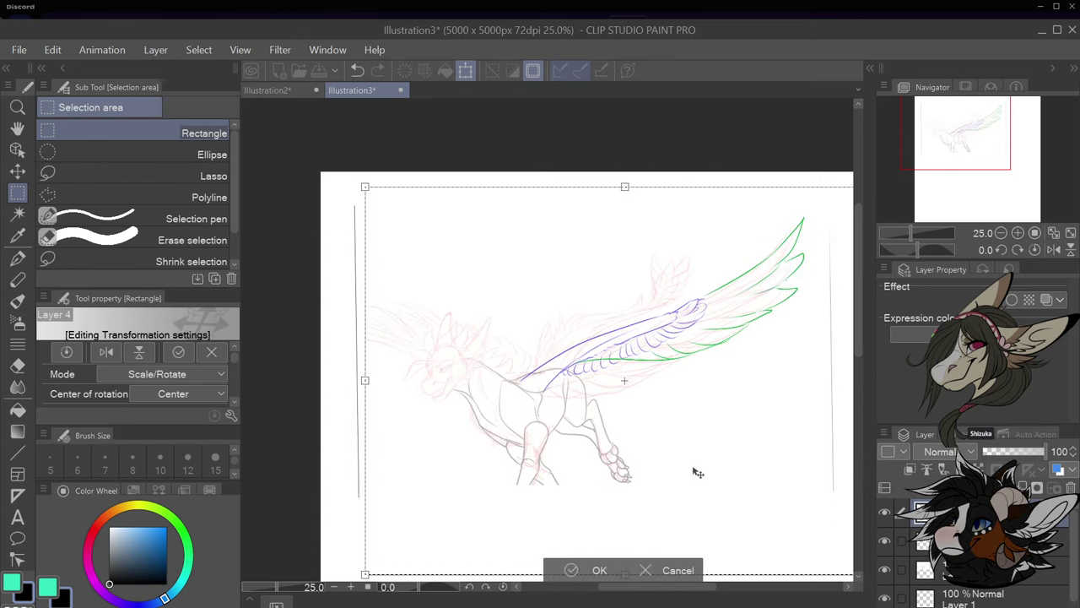
click(599, 570)
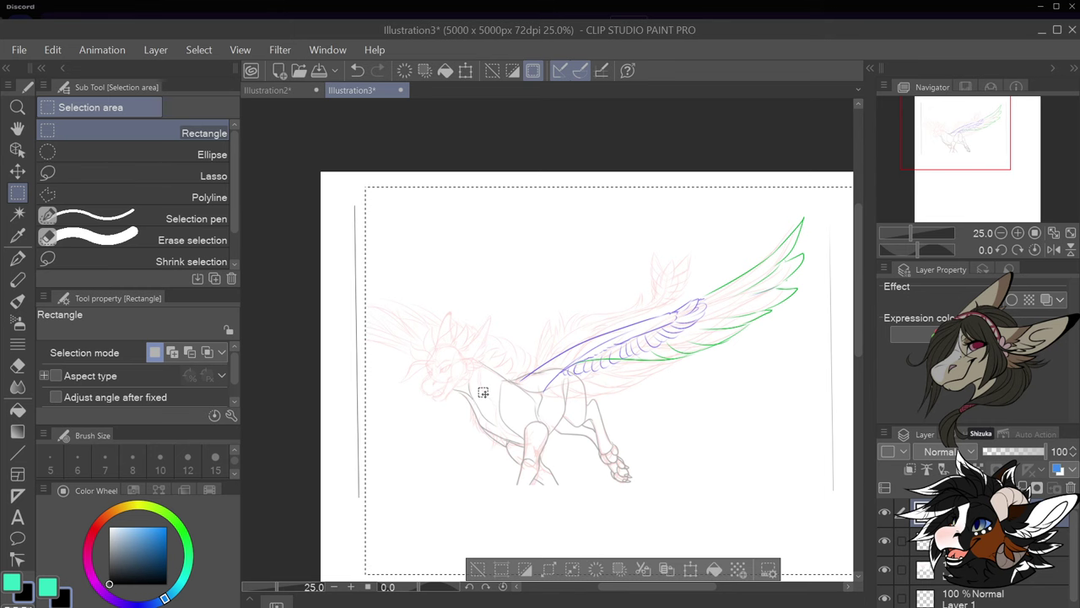
scroll(484, 393, up, 1)
scroll(519, 380, down, 1)
scroll(517, 395, up, 1)
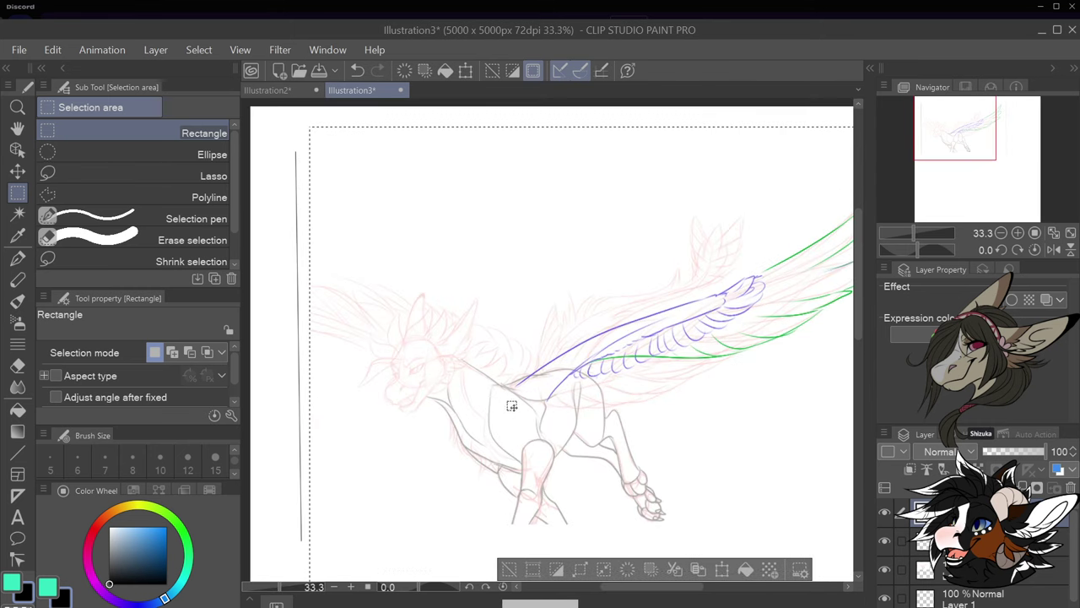
scroll(761, 313, up, 1)
scroll(757, 318, down, 5)
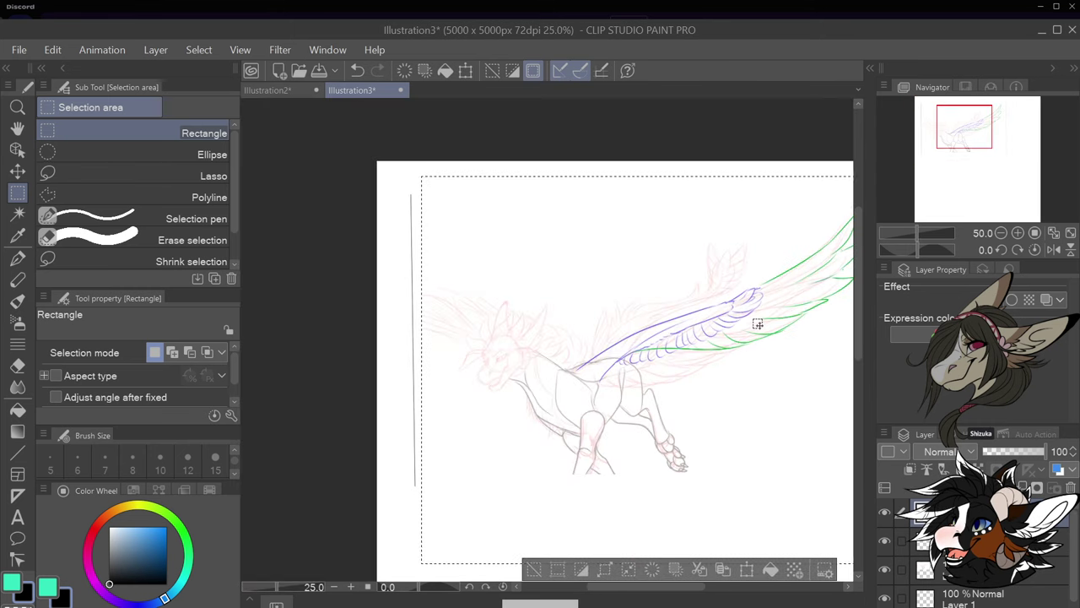
scroll(771, 307, up, 3)
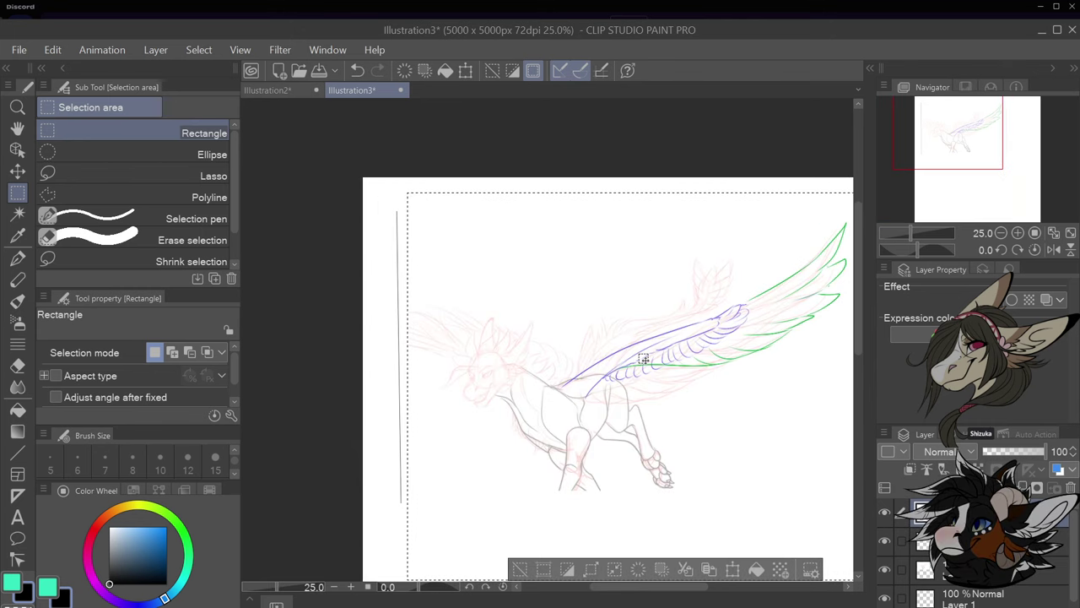
Close the Illustration3 canvas without saving it and undo the last change in Illustration2
click(402, 88)
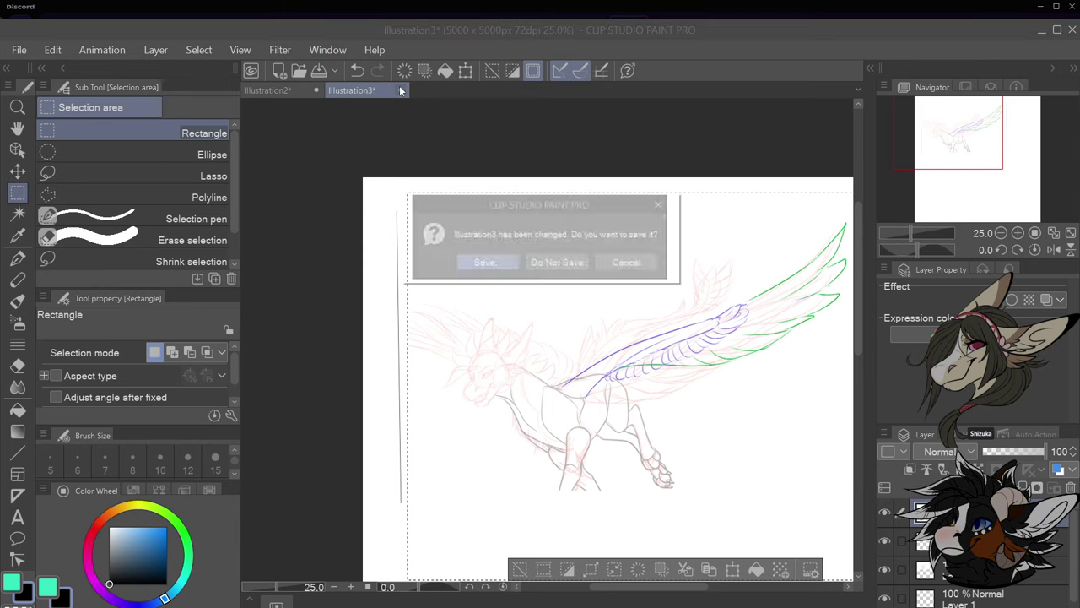
click(546, 264)
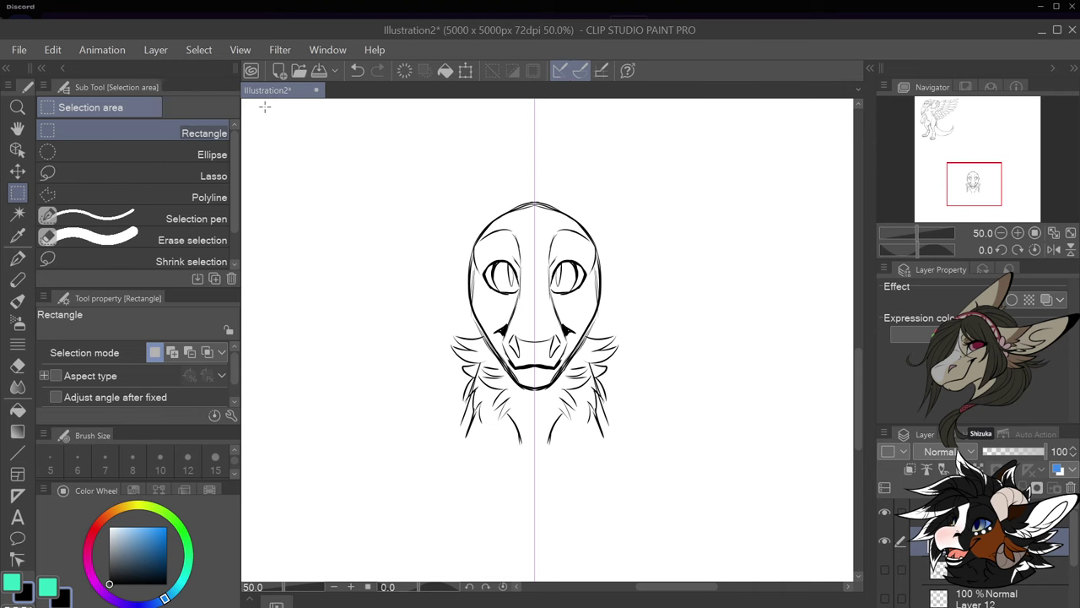
click(52, 50)
click(101, 68)
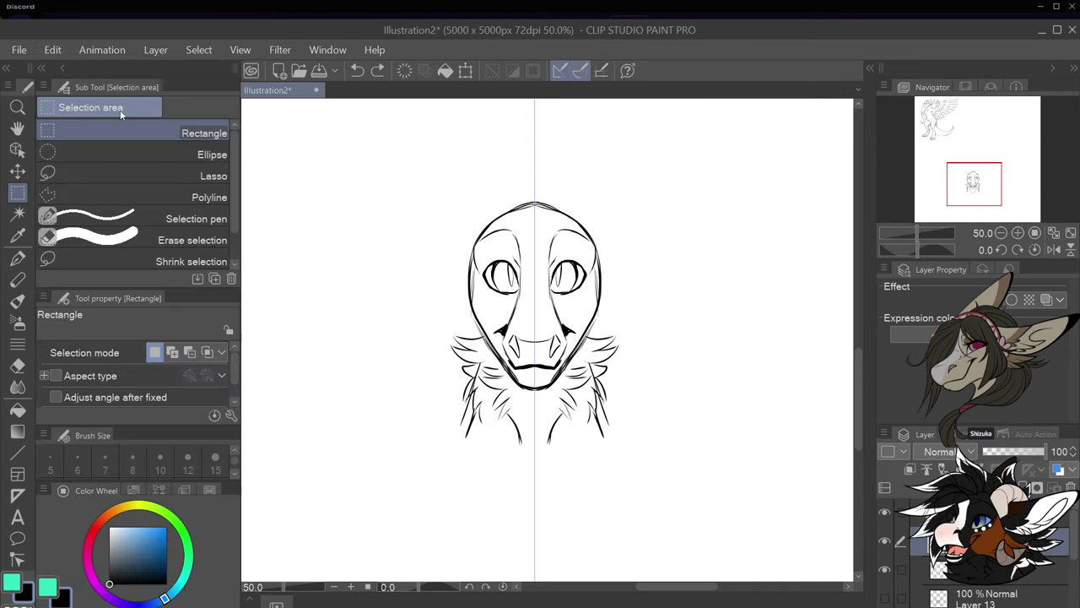
Create a new 5000 x 5000 px color canvas at 72 dpi named Illustration3
click(19, 50)
click(69, 73)
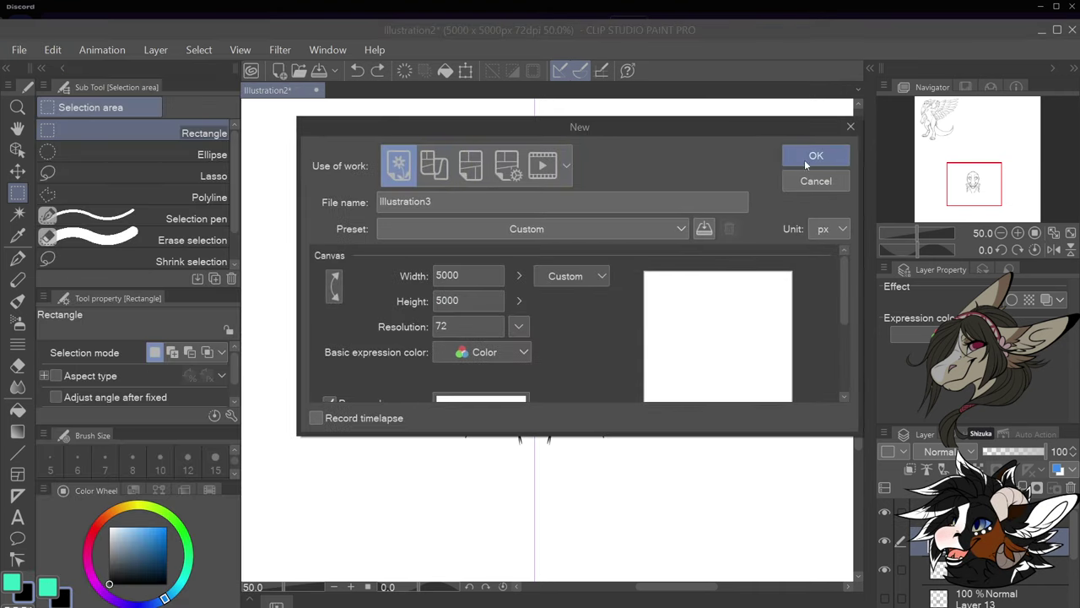
click(806, 158)
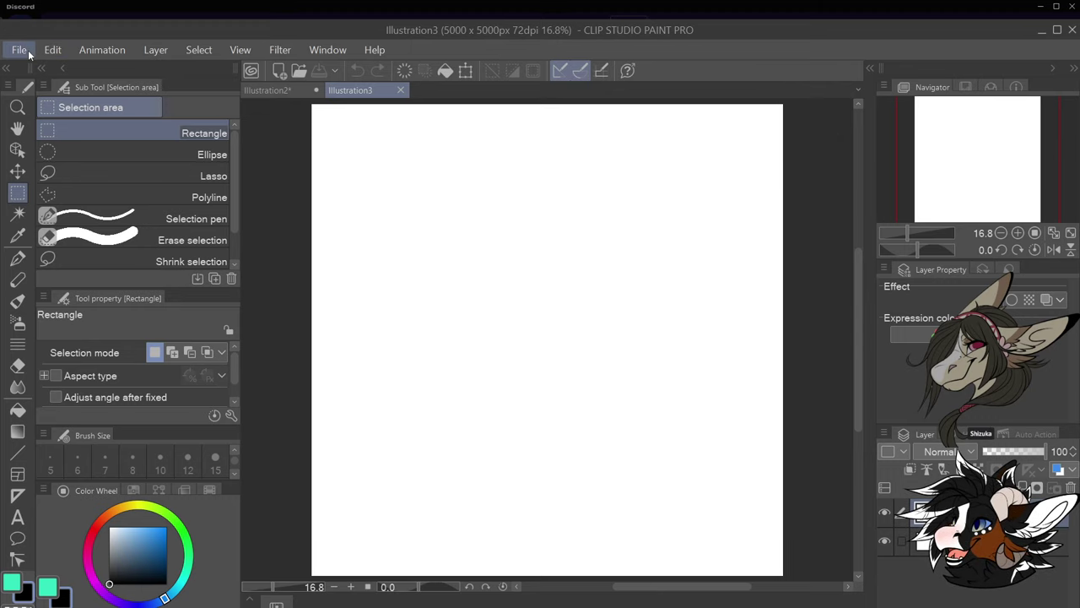
click(18, 49)
click(67, 103)
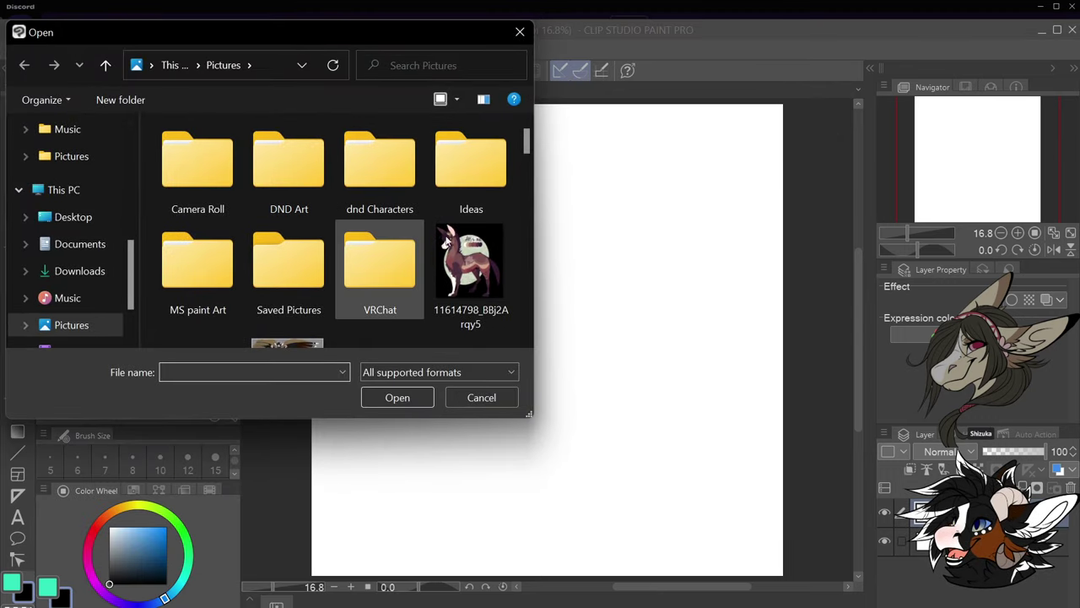
drag(527, 149, 535, 125)
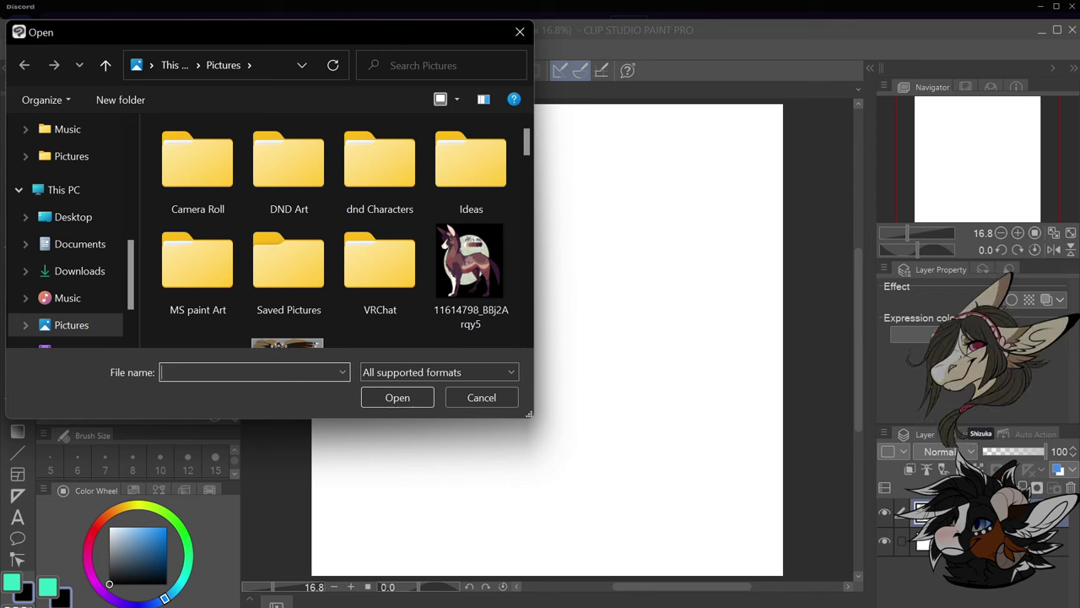
click(510, 397)
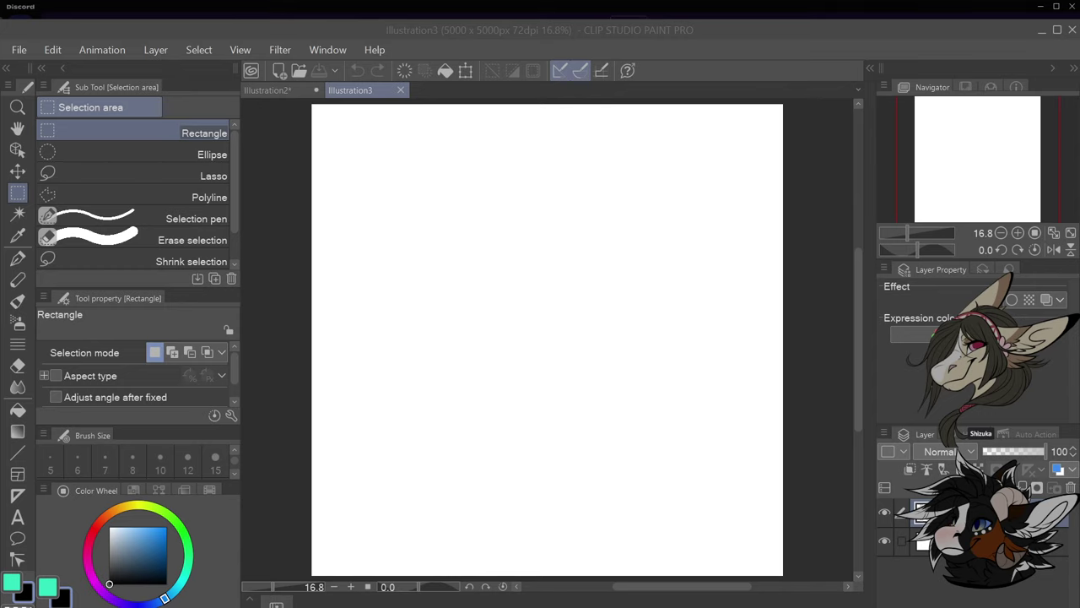
Paste the copied Whispur dragon reference sheet onto the new canvas, enlarged to about double size and placed in the canvas's upper-right area
click(44, 50)
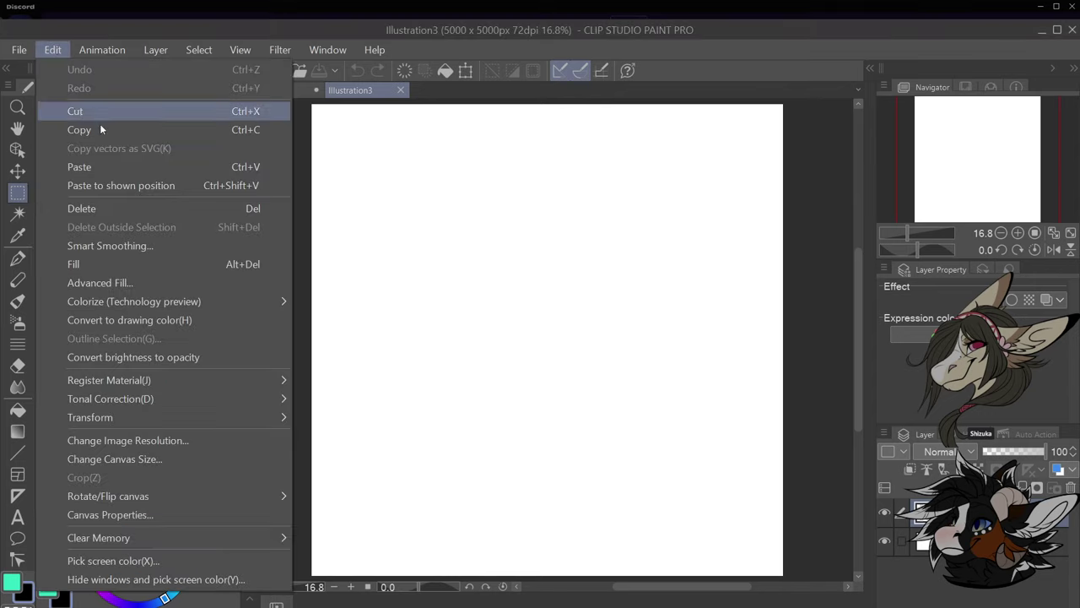
click(118, 164)
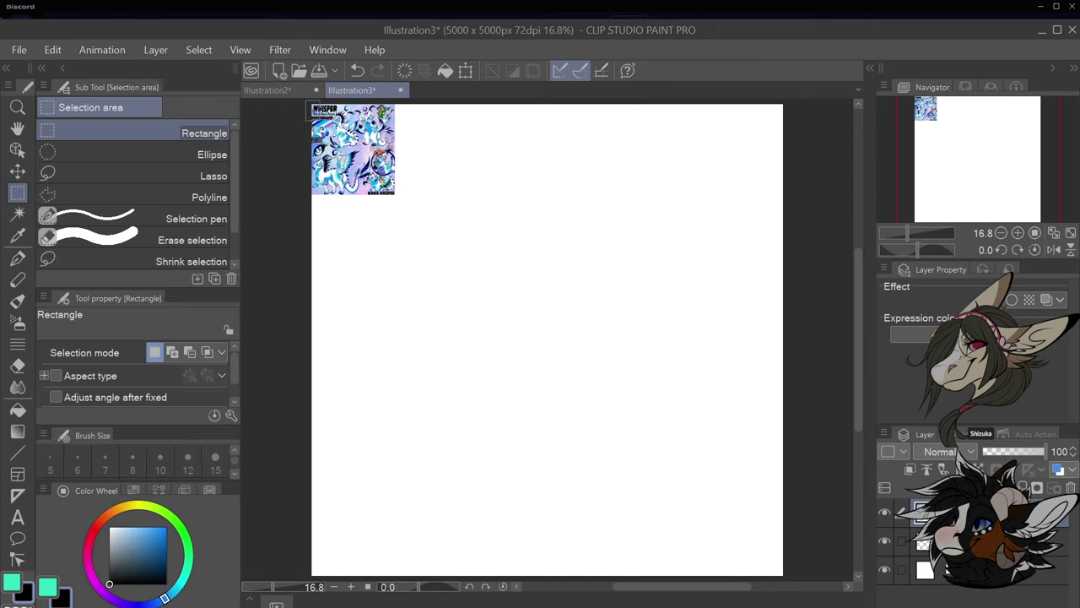
drag(311, 103, 490, 295)
click(466, 232)
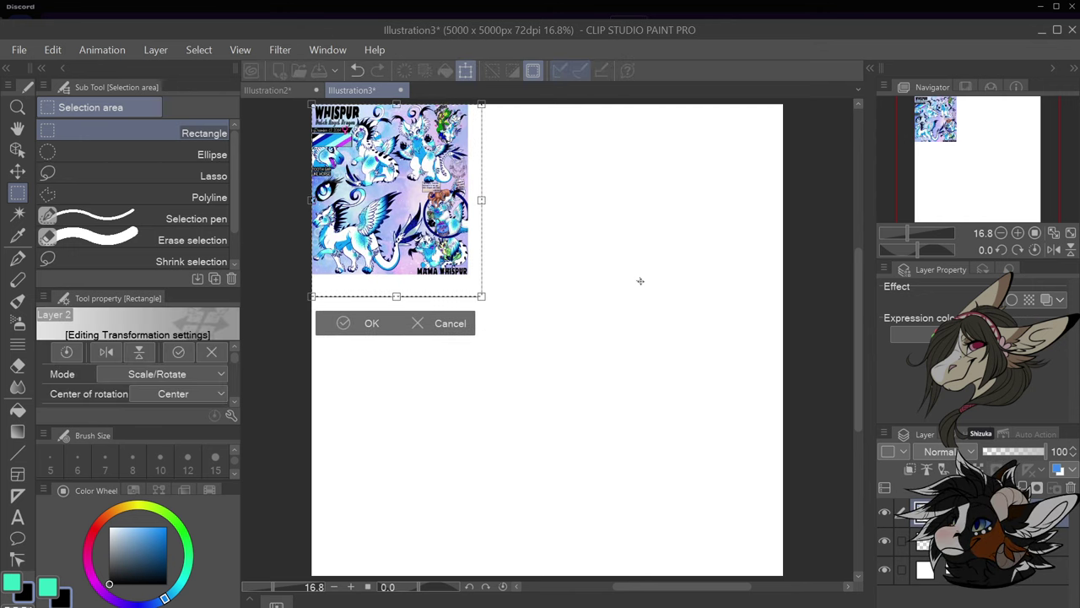
drag(351, 212, 636, 241)
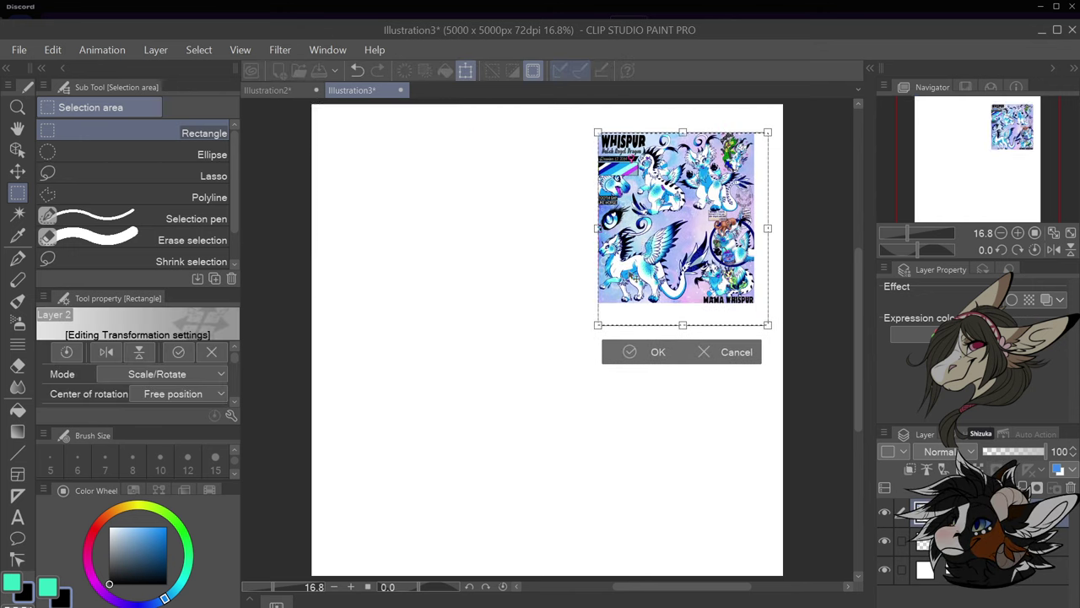
click(652, 353)
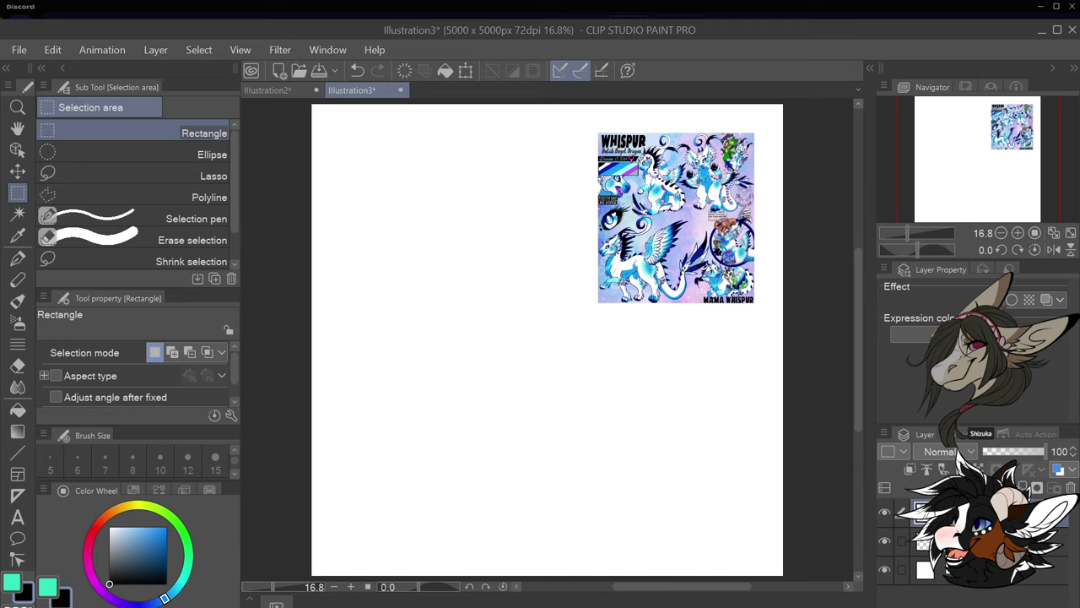
Switch back to Illustration2 and hide the layers holding the front-view headshot
click(278, 91)
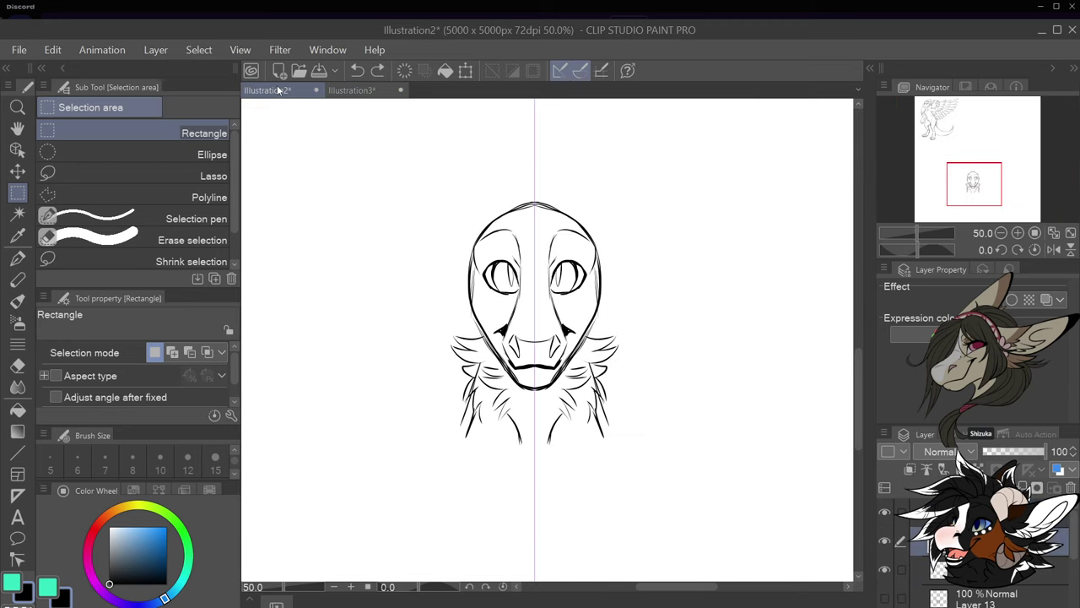
click(885, 512)
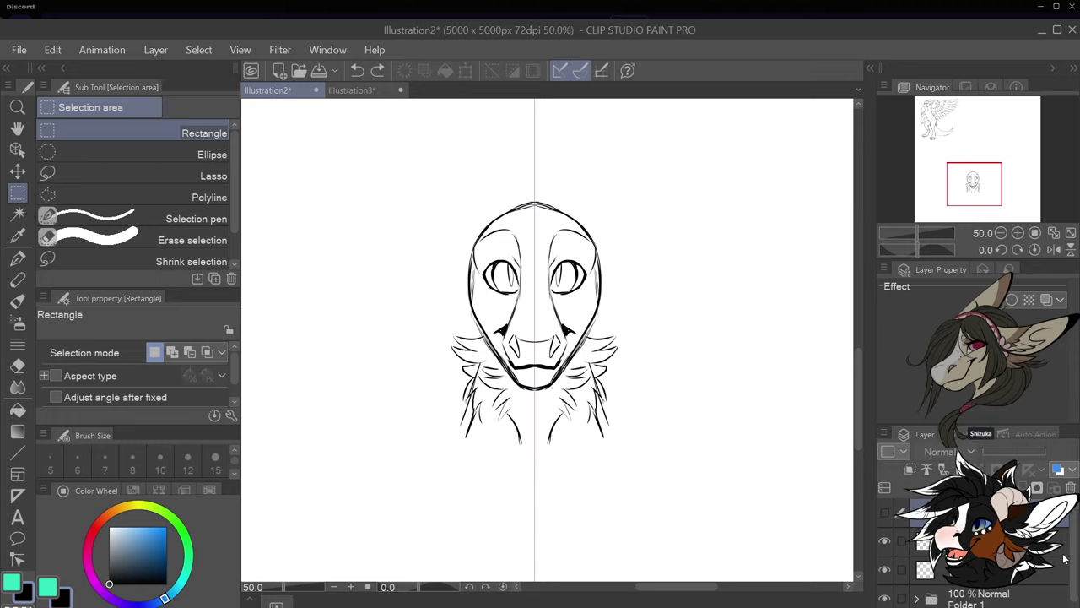
click(885, 570)
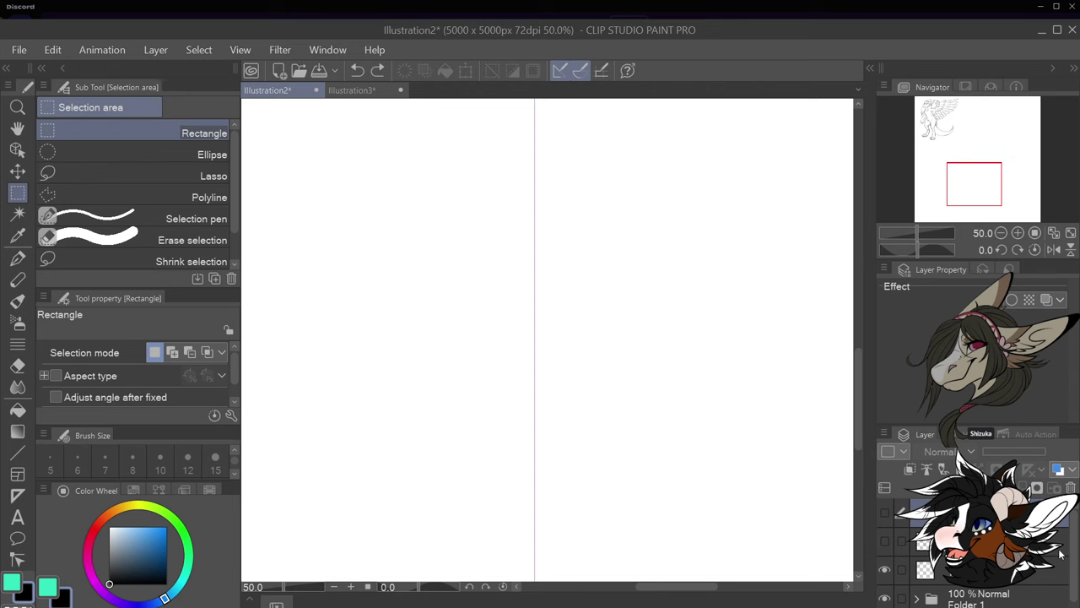
scroll(751, 428, down, 6)
scroll(705, 345, up, 4)
scroll(686, 311, down, 2)
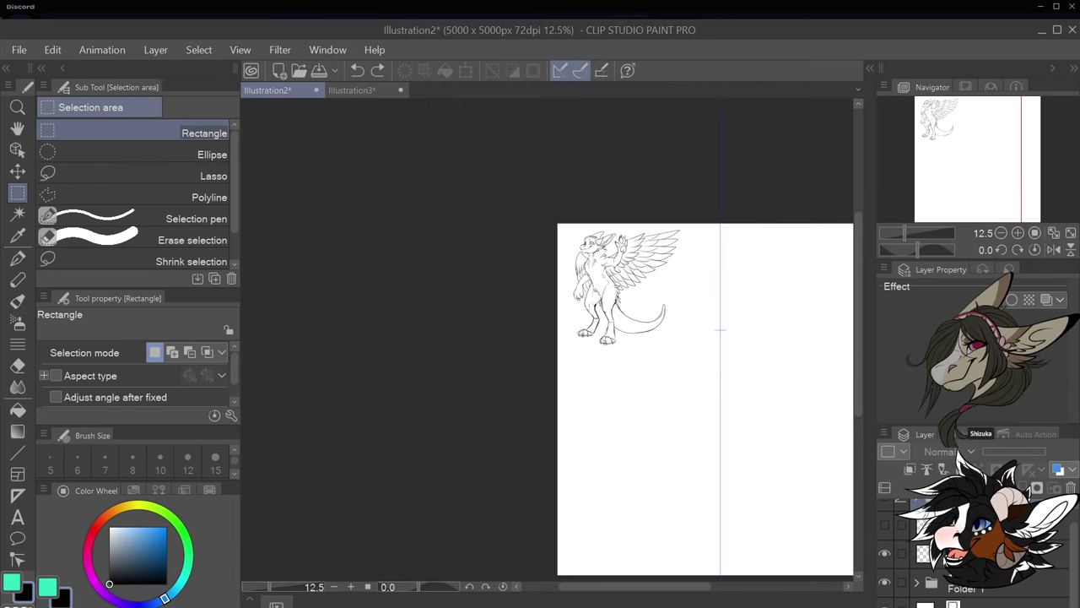
Delete the unneeded layers above the winged creature sketch in Illustration2
click(885, 553)
click(885, 553)
click(970, 554)
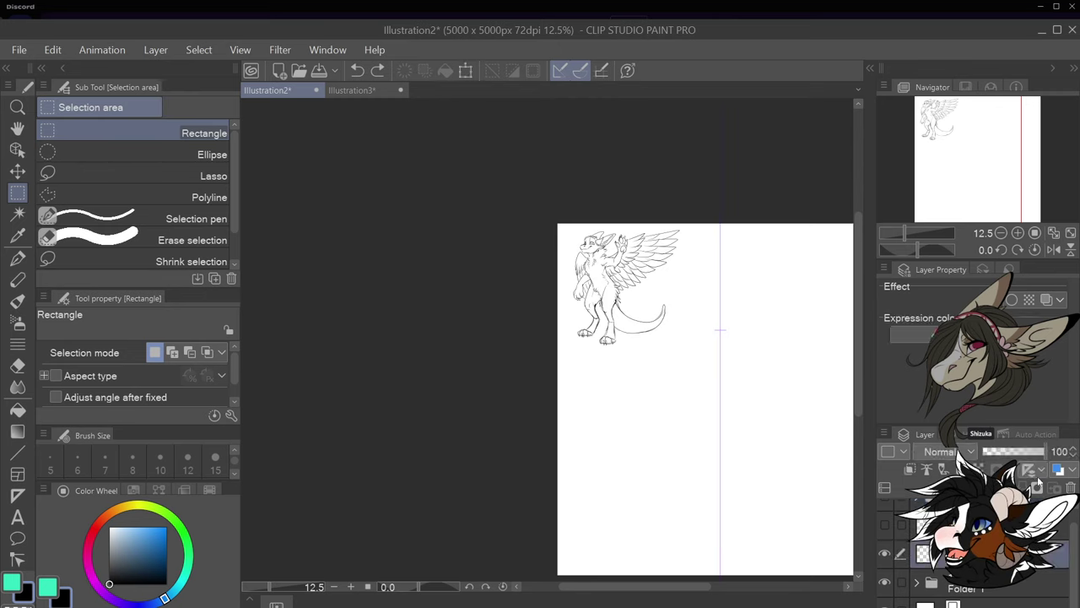
drag(1073, 553, 1073, 546)
click(1047, 537)
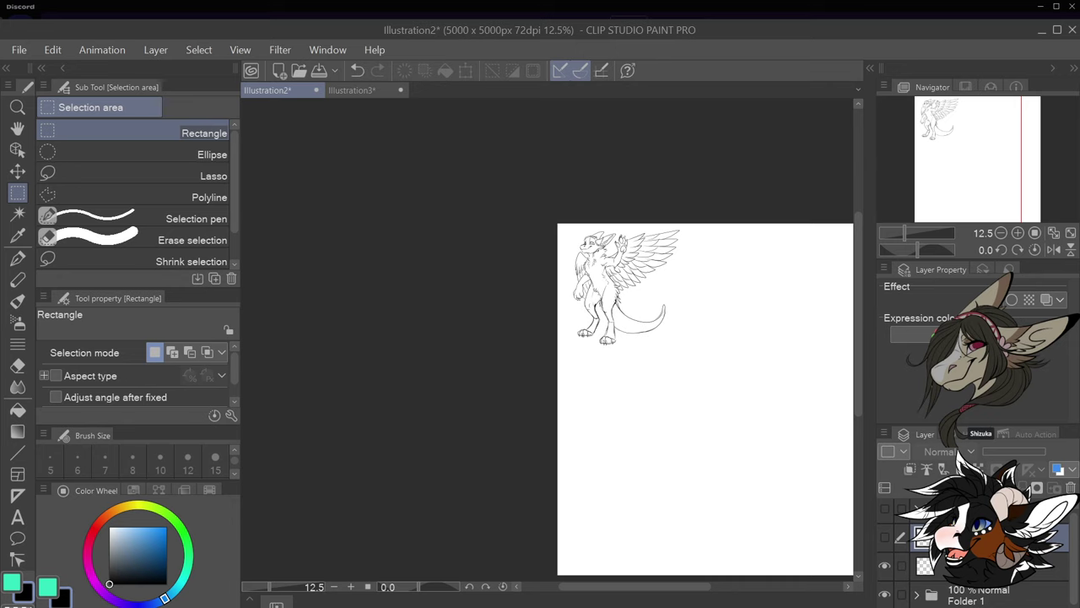
click(1070, 487)
click(1049, 565)
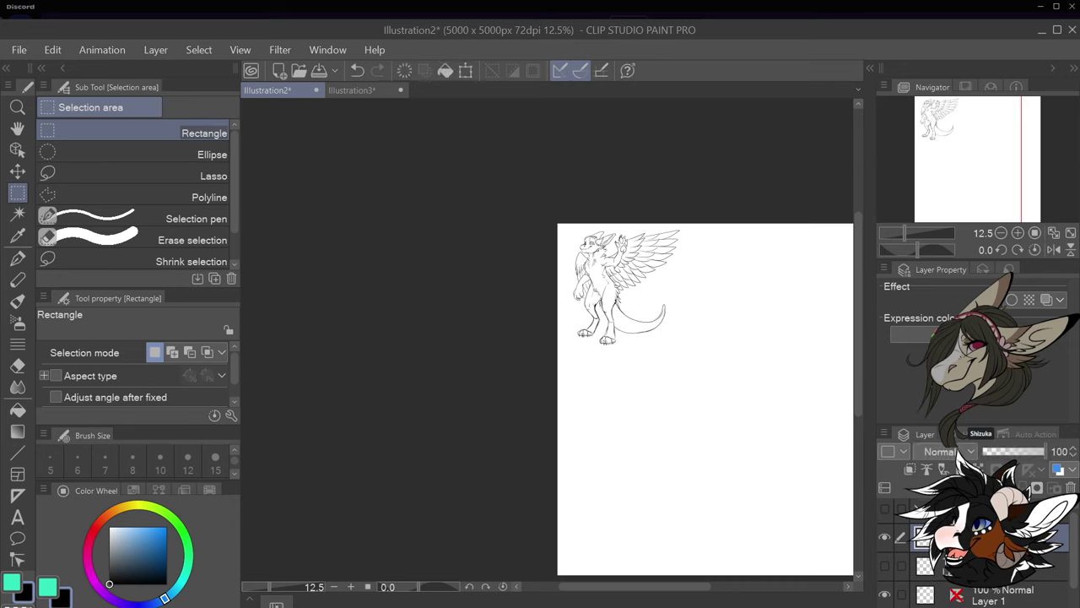
click(1071, 488)
Find the winged creature sketch's layer and lower its opacity to 49%
click(885, 566)
click(885, 567)
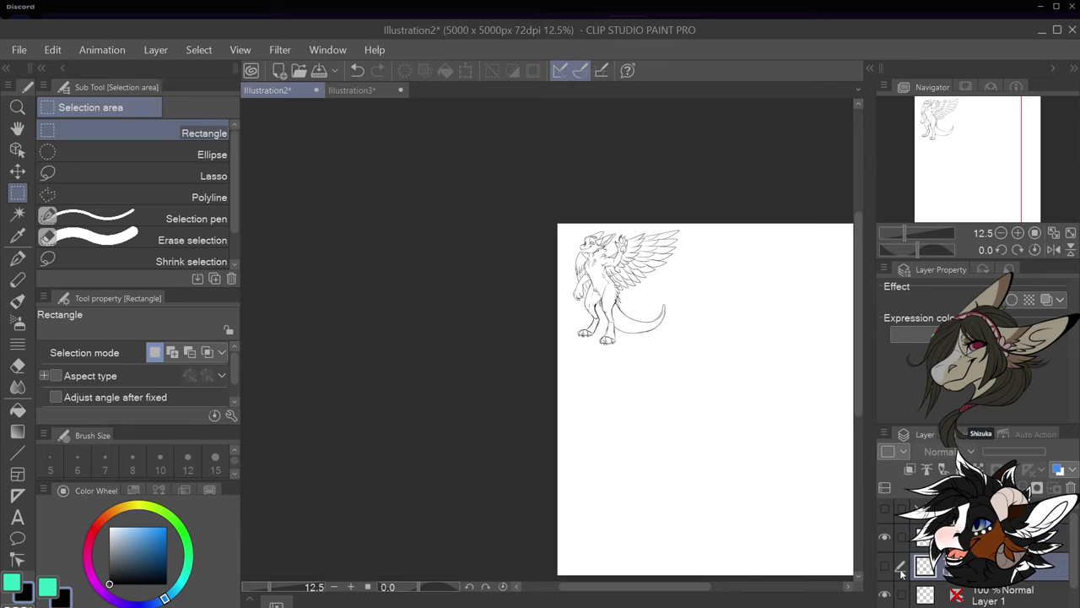
click(979, 592)
scroll(979, 586, down, 2)
click(979, 590)
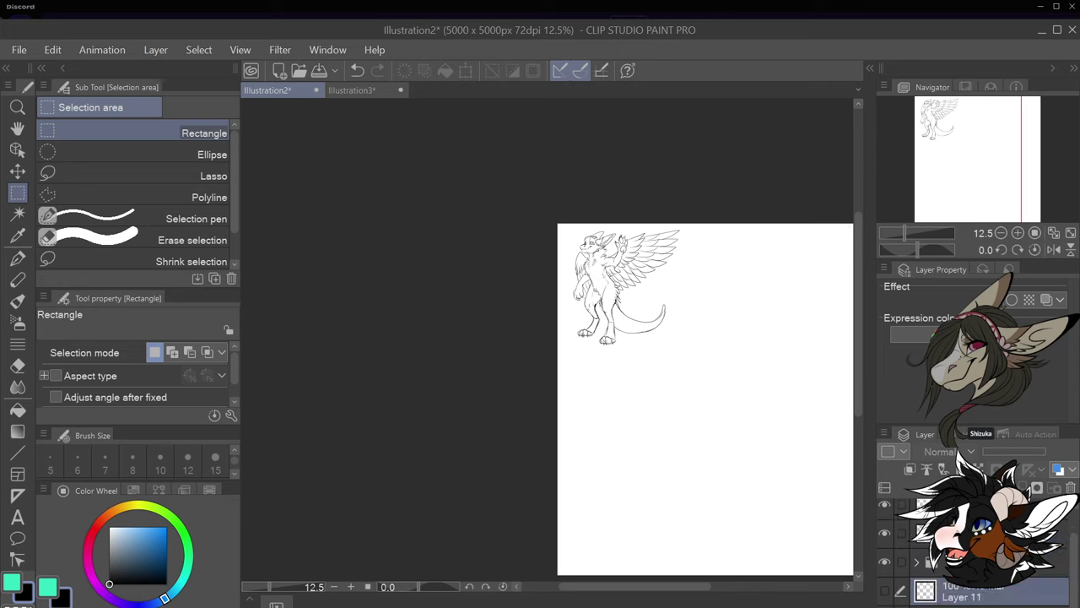
click(1042, 536)
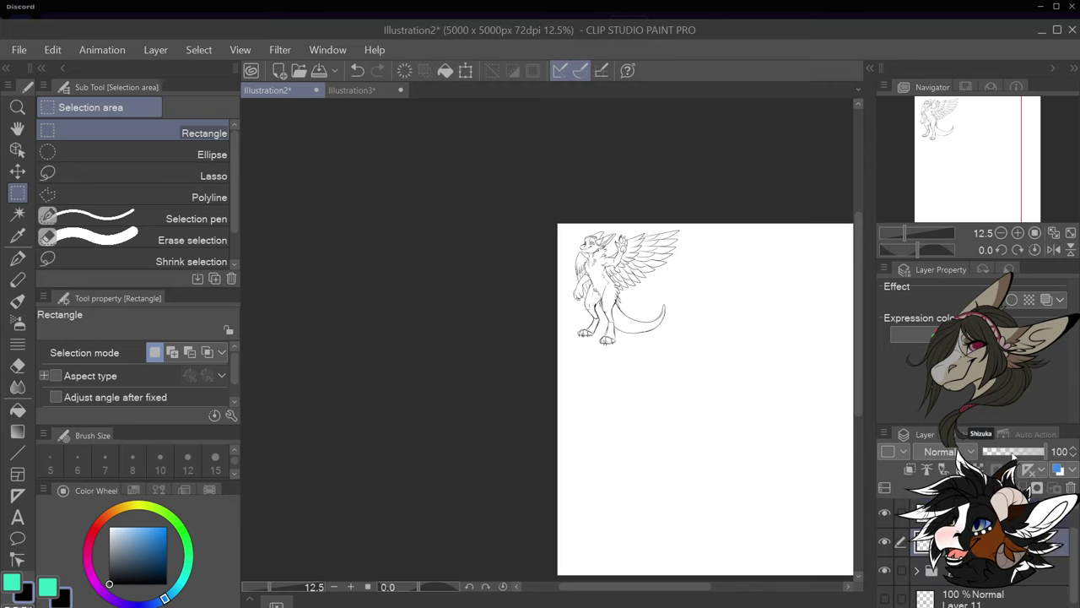
drag(1012, 456, 1005, 458)
click(1015, 453)
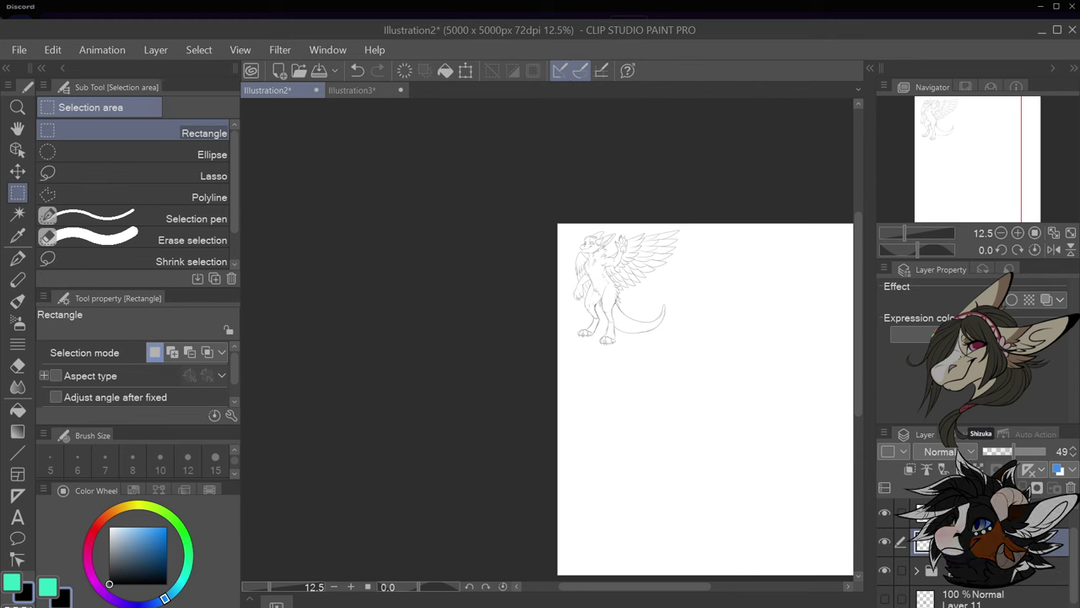
Select the rectangular area around the whole winged creature, scale it up from the canvas's upper-left corner on its layer, and apply the transformation
click(1048, 515)
scroll(606, 228, up, 3)
scroll(625, 239, up, 1)
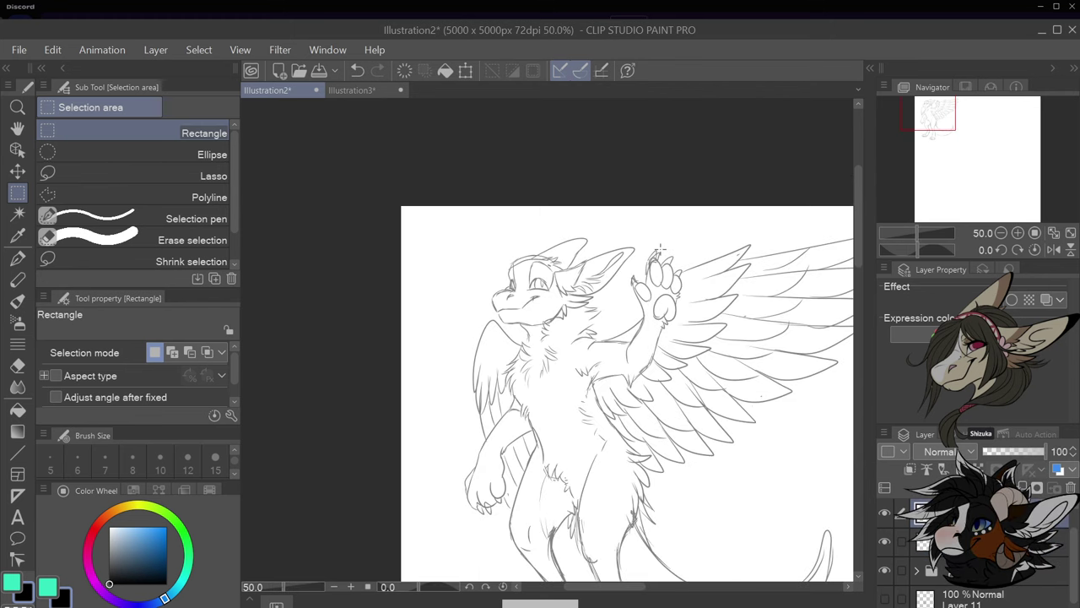
scroll(787, 386, down, 6)
scroll(787, 386, up, 4)
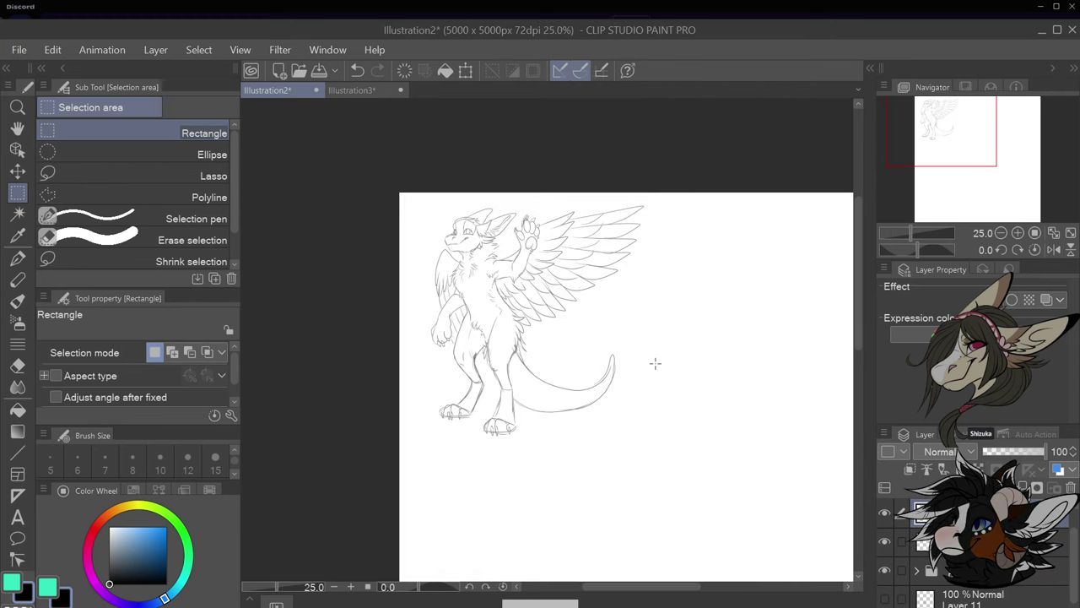
drag(372, 174, 700, 452)
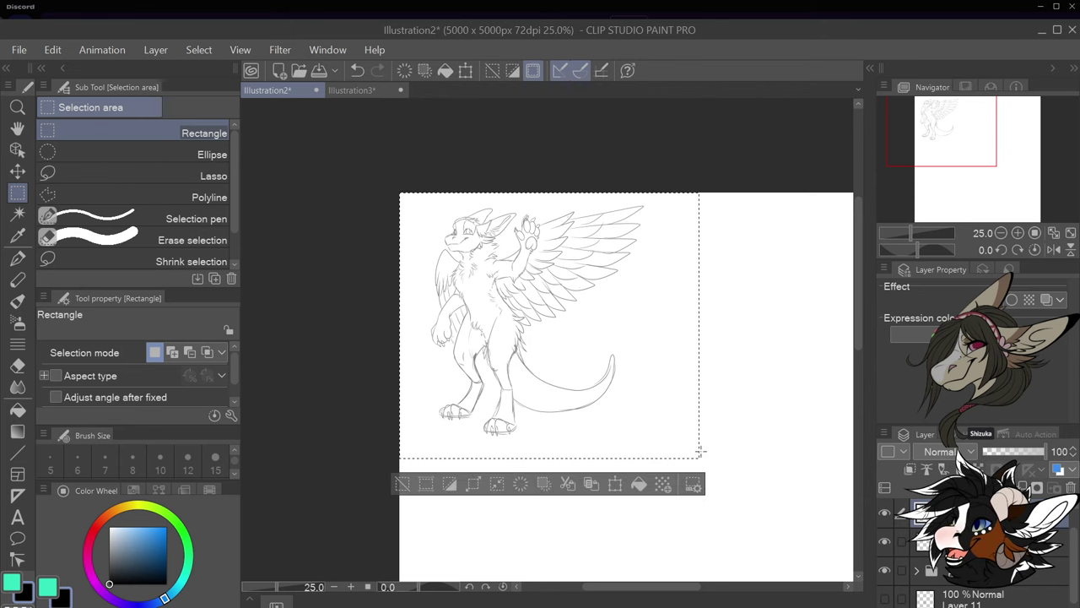
click(979, 542)
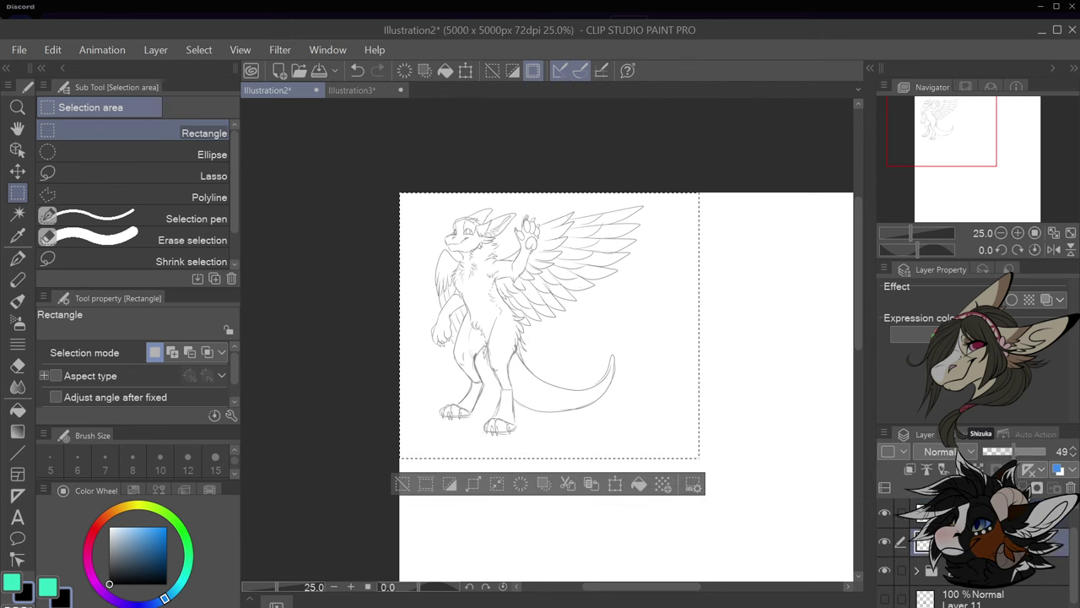
click(625, 483)
drag(699, 458, 772, 524)
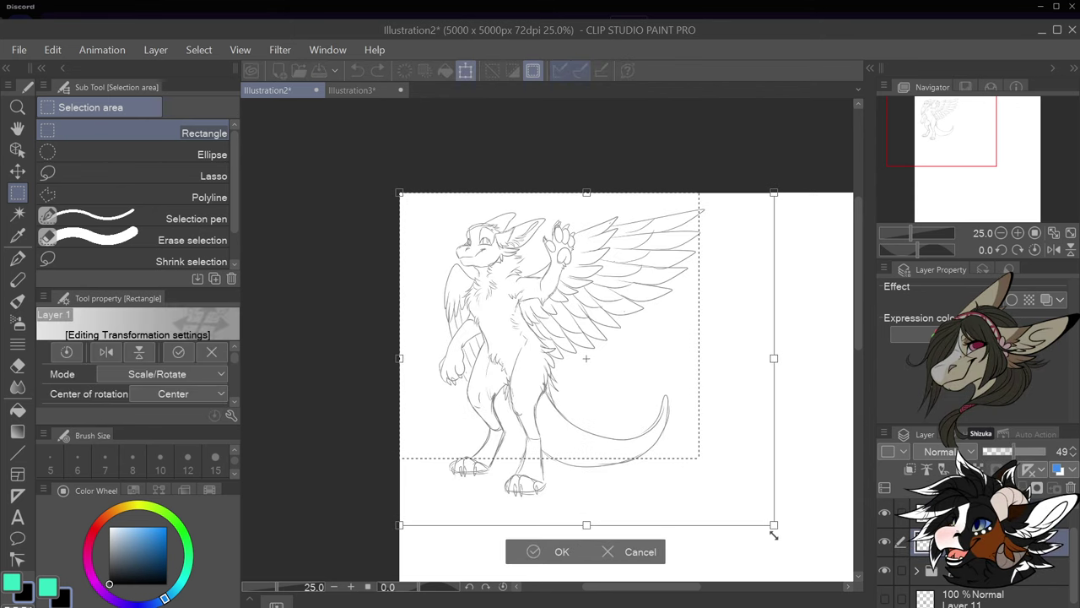
click(561, 552)
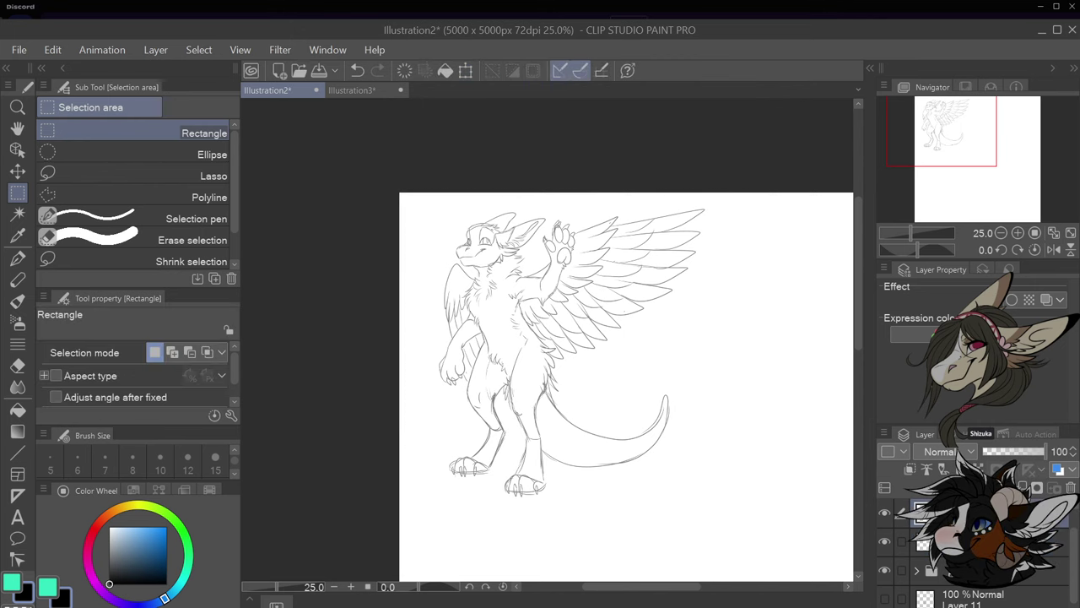
Lower the creature sketch layer's opacity to 22% and make the layer above it active
scroll(556, 286, down, 2)
scroll(520, 255, up, 6)
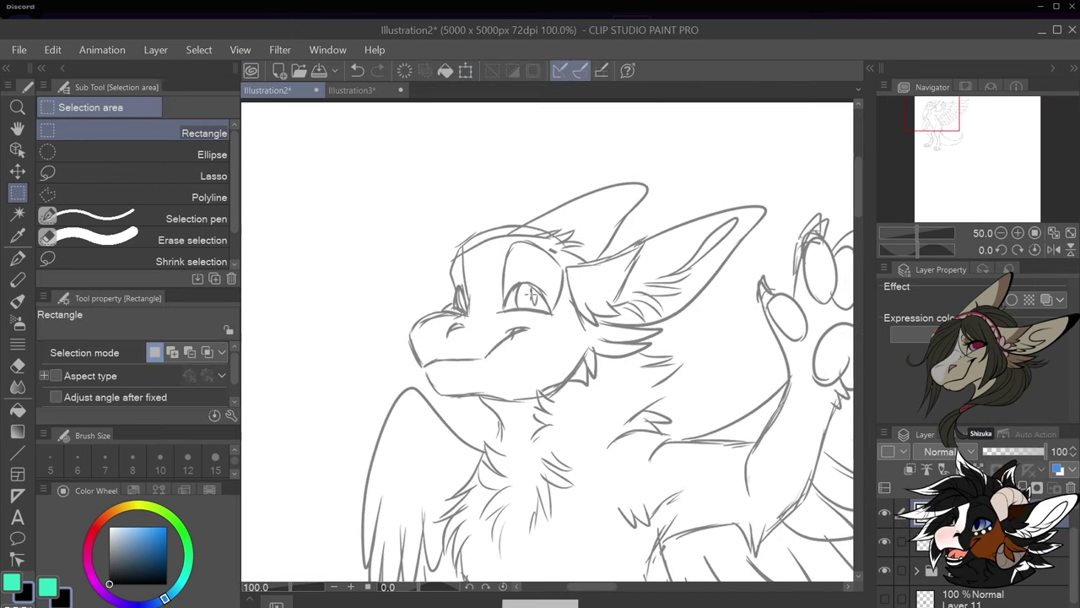
drag(1009, 453, 992, 451)
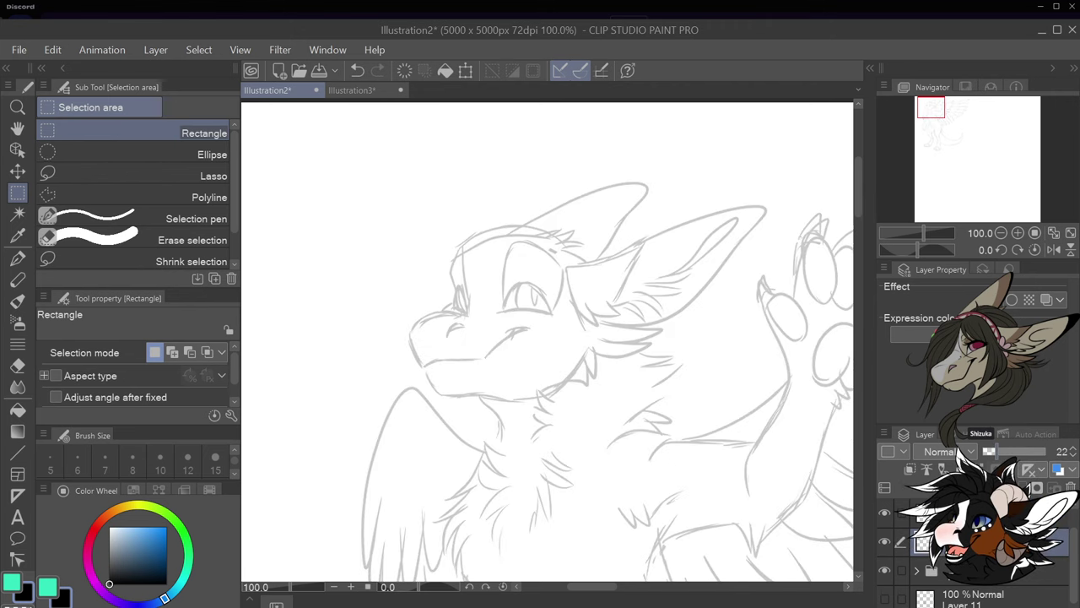
click(995, 514)
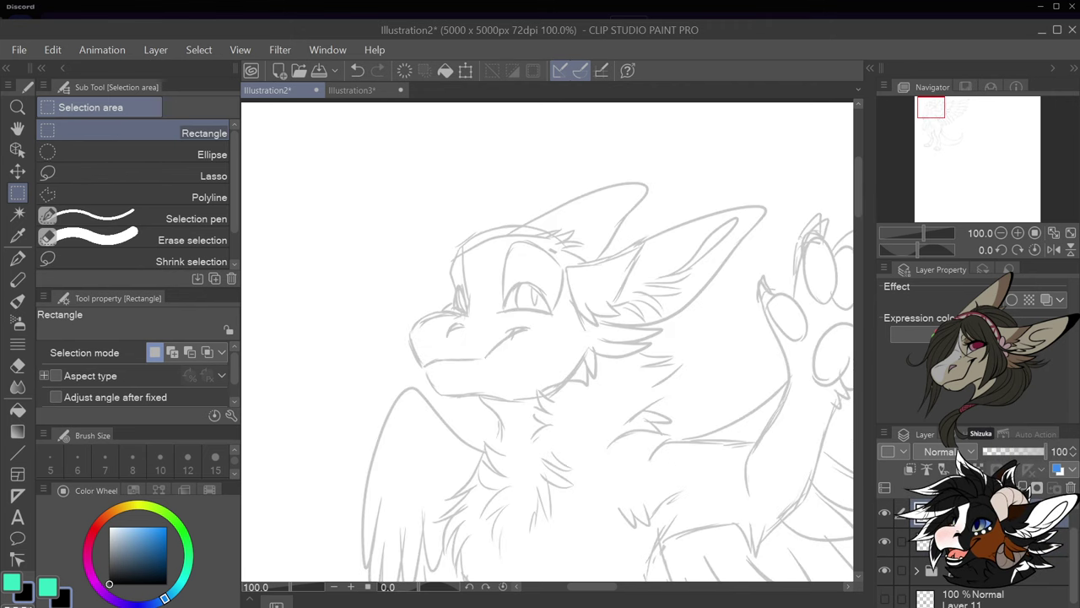
Undo the stray rectangular selection over the creature's ear and switch to the G-pen
drag(645, 205, 616, 310)
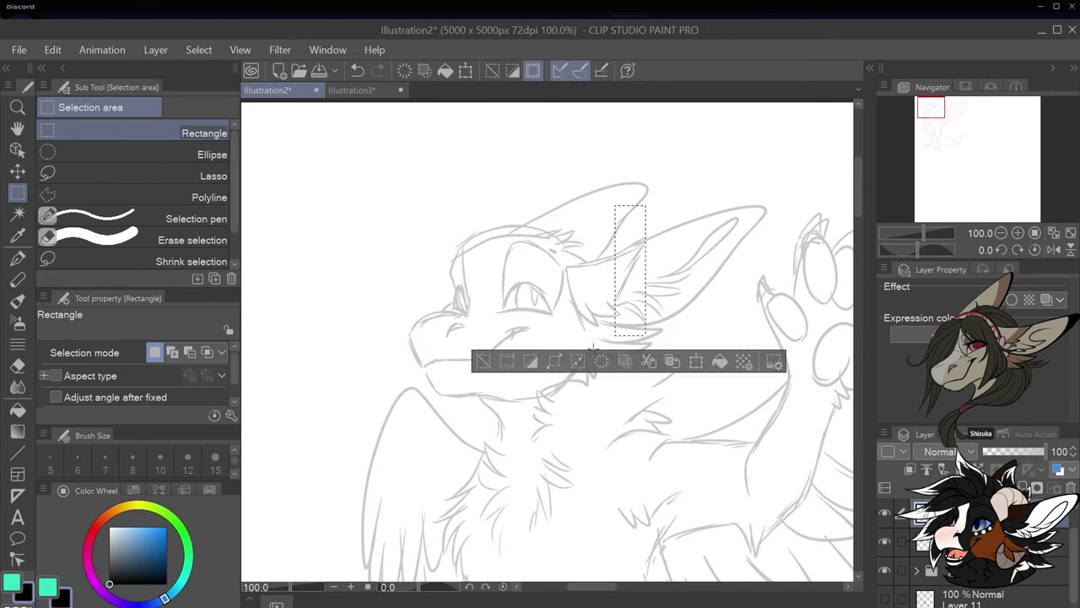
key(ctrl+z)
key(p)
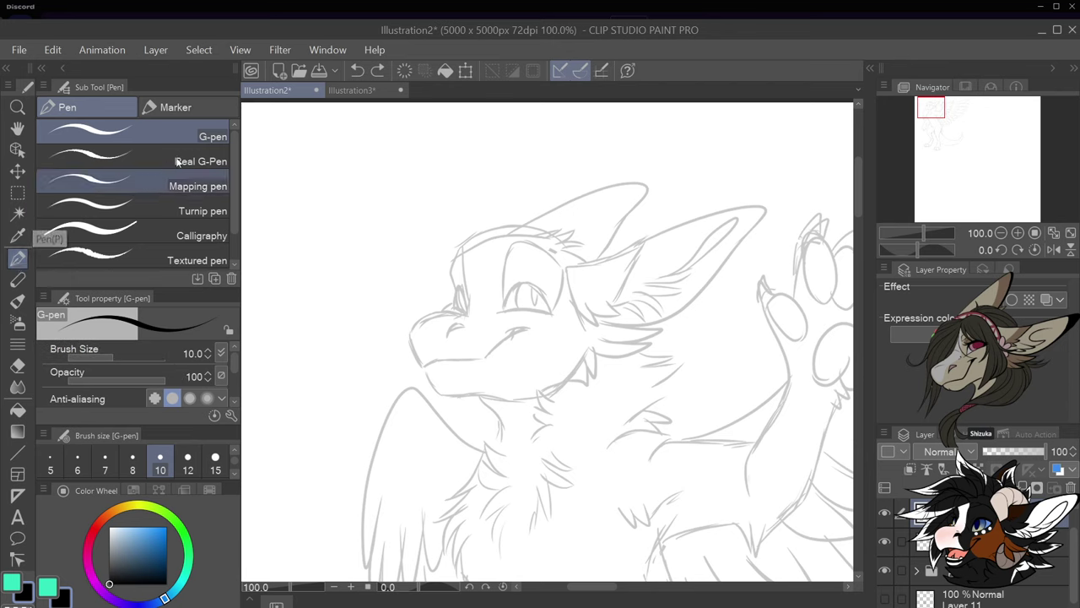
Reduce the G-pen brush size to 7
click(234, 457)
click(233, 475)
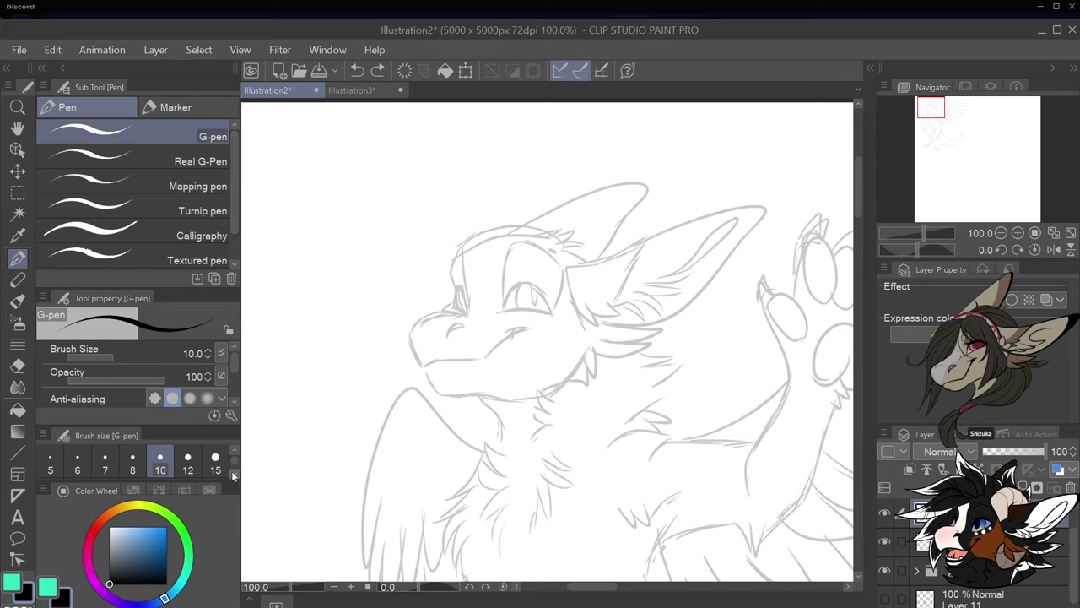
key(bracketleft)
key(bracketleft)
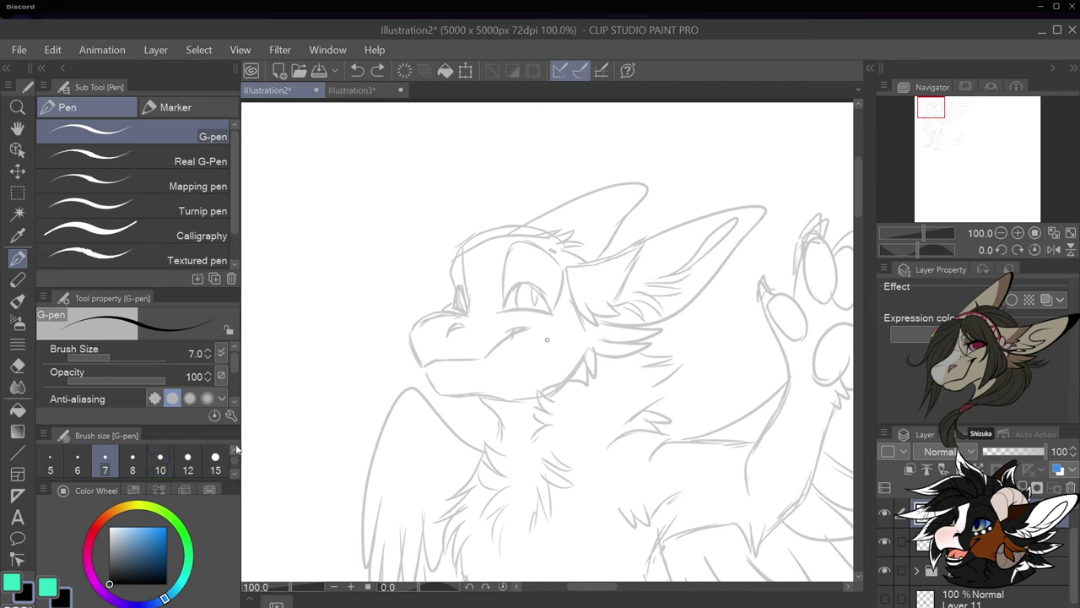
click(234, 456)
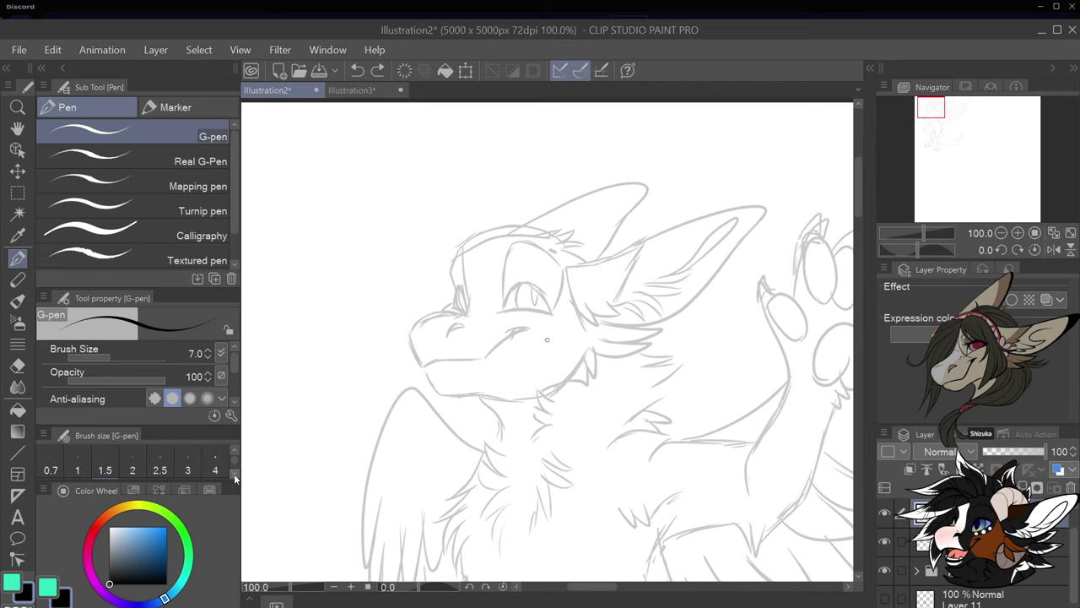
click(235, 476)
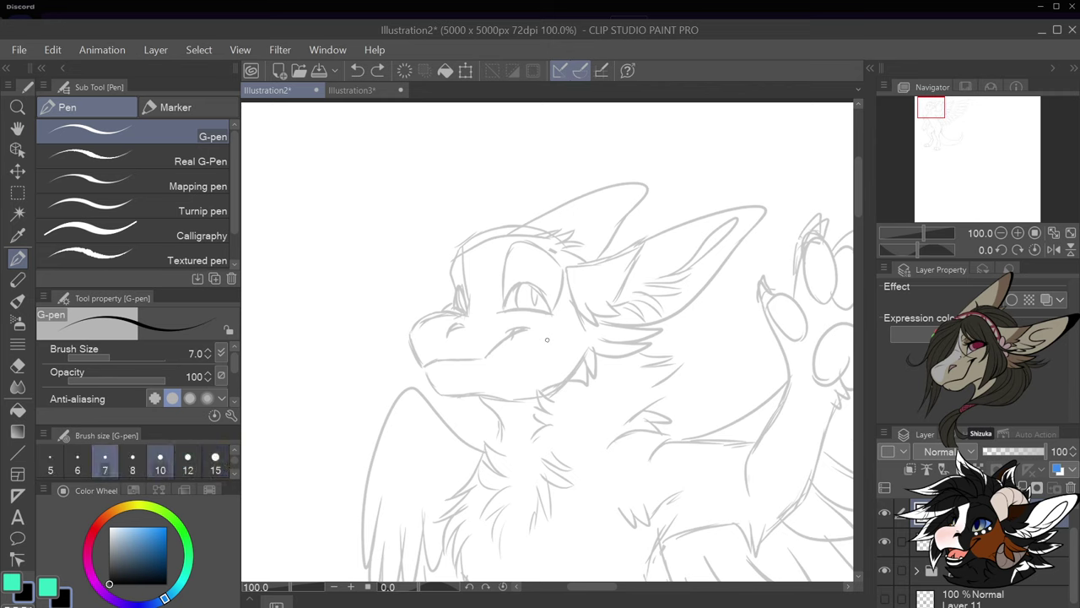
Ink the near eye's thick arched upper lid and thin lower lid over the sketch, thickening the outer corner
scroll(540, 285, up, 2)
scroll(540, 284, up, 1)
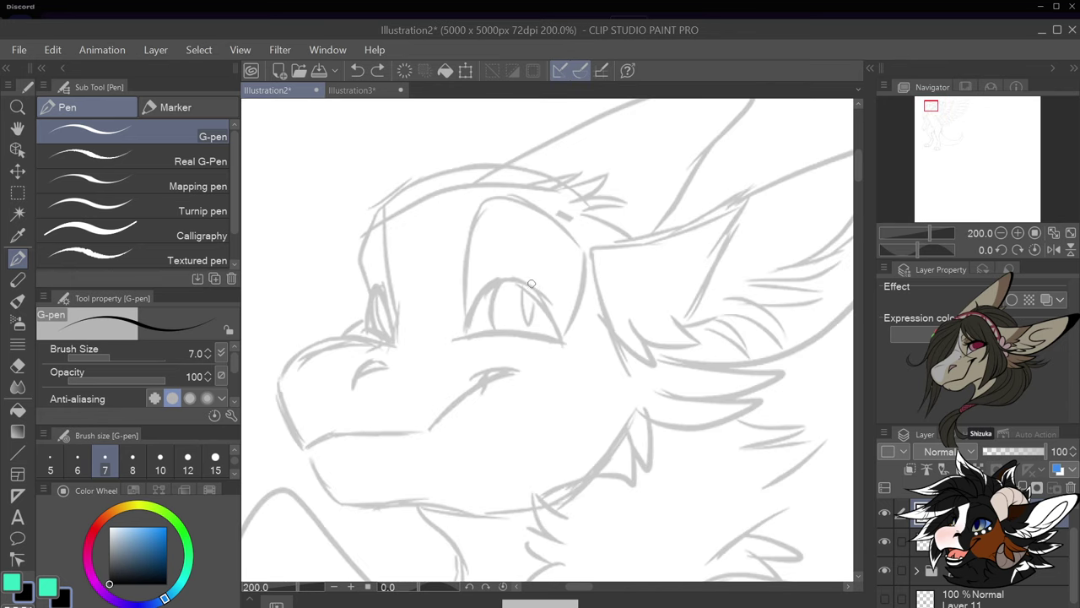
scroll(531, 285, up, 2)
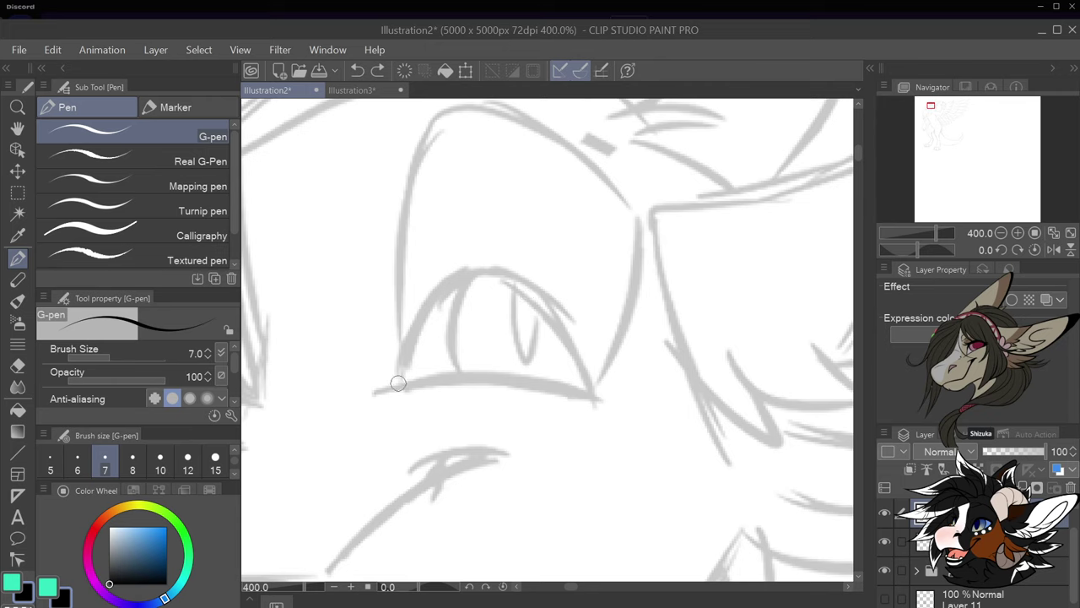
drag(402, 369, 422, 328)
key(ctrl+z)
mouse_move(403, 377)
mouse_down()
mouse_move(439, 295)
mouse_move(493, 268)
mouse_move(541, 293)
mouse_move(593, 393)
mouse_up()
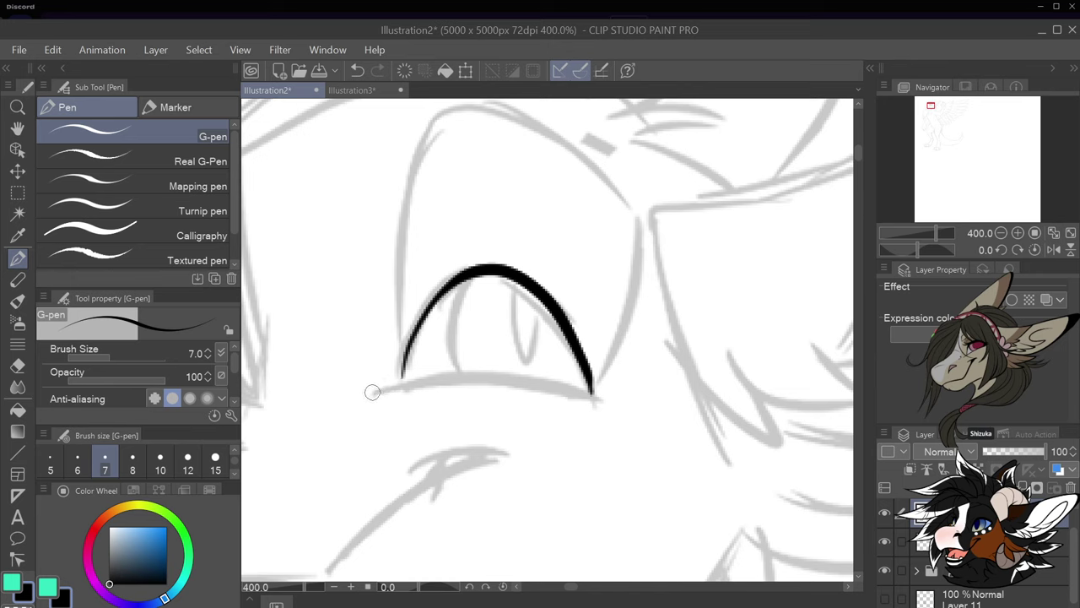
mouse_move(375, 392)
mouse_down()
mouse_move(409, 380)
mouse_move(381, 388)
mouse_move(502, 367)
mouse_move(589, 396)
mouse_up()
key(ctrl+z)
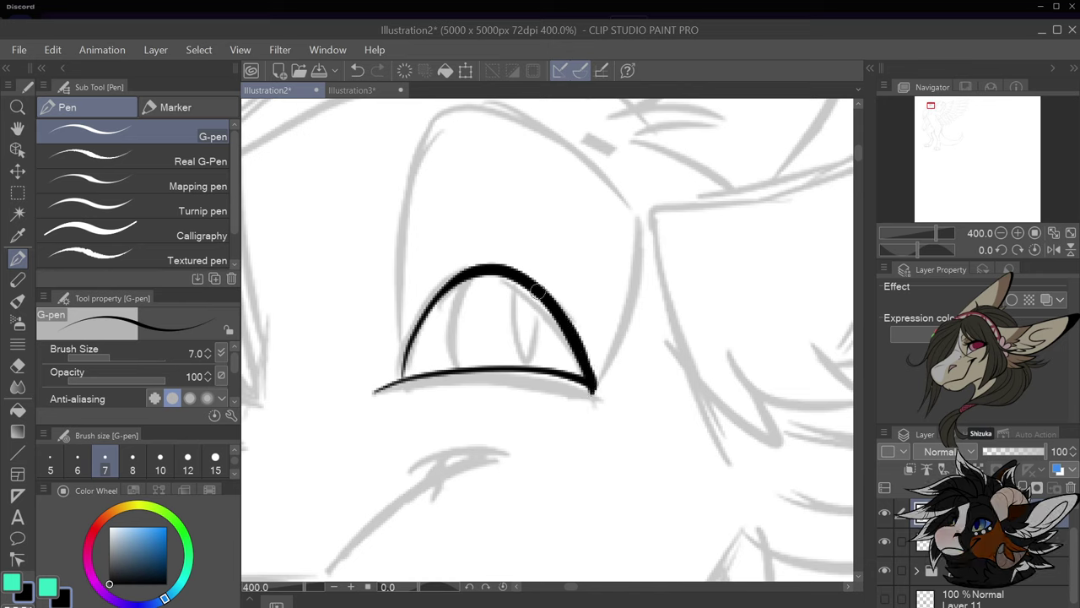
mouse_move(539, 292)
mouse_down()
mouse_move(578, 336)
mouse_move(594, 384)
mouse_up()
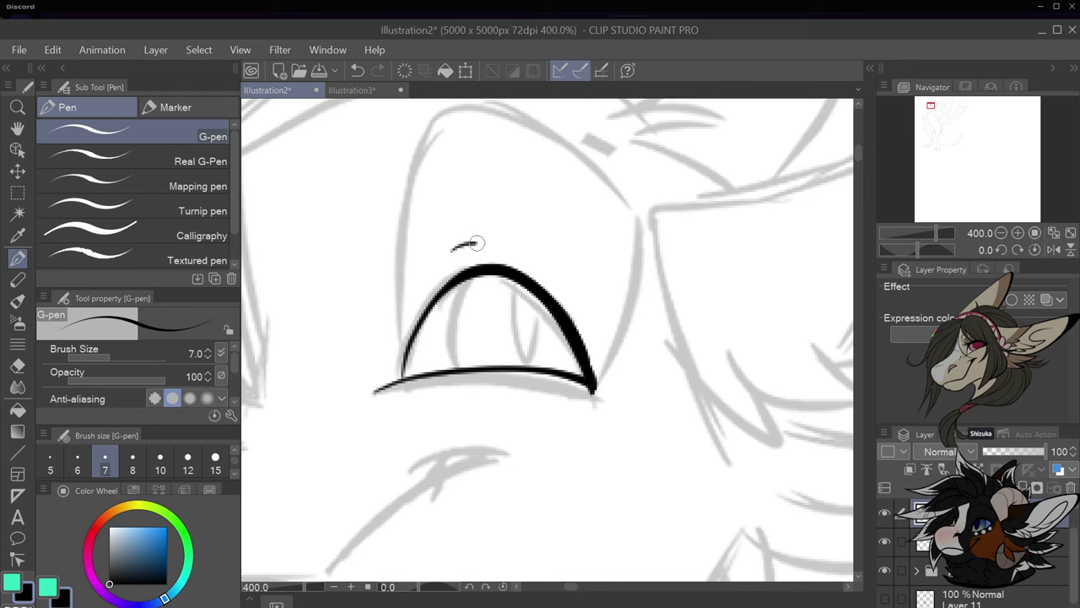
Ink a short crease above the near eye's upper lid, plus the slit pupil and the curved iris edge inside the eye
drag(476, 243, 542, 270)
key(ctrl+z)
mouse_move(443, 256)
mouse_down()
mouse_move(477, 246)
mouse_move(537, 269)
mouse_up()
key(ctrl+z)
mouse_move(455, 257)
mouse_down()
mouse_move(500, 252)
mouse_move(533, 267)
mouse_move(518, 287)
mouse_move(525, 337)
mouse_up()
scroll(550, 338, down, 3)
scroll(550, 339, up, 3)
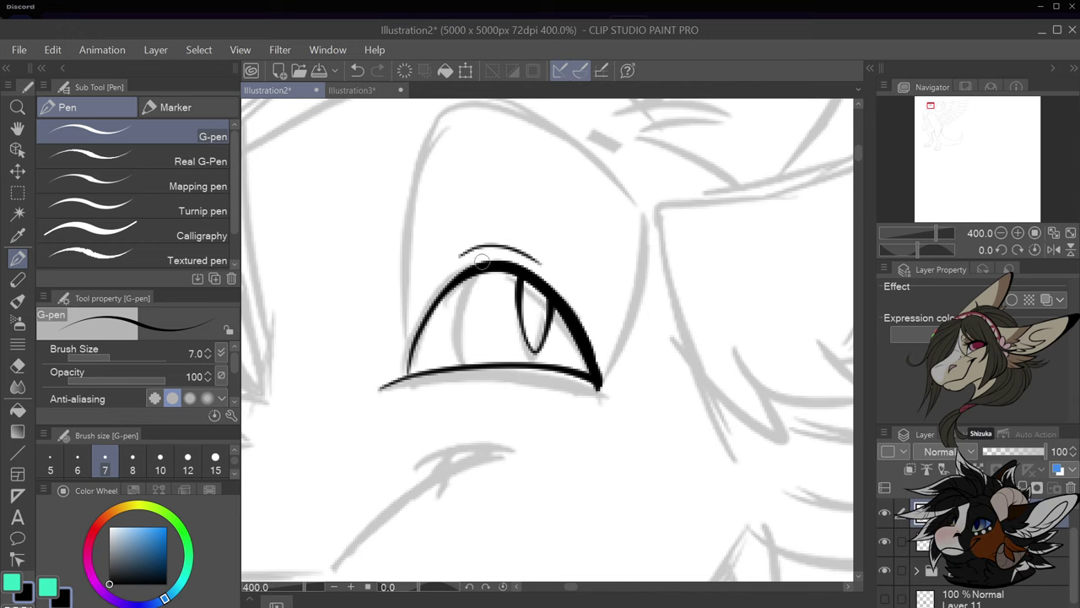
mouse_move(483, 265)
mouse_down()
mouse_move(456, 323)
mouse_move(473, 360)
mouse_up()
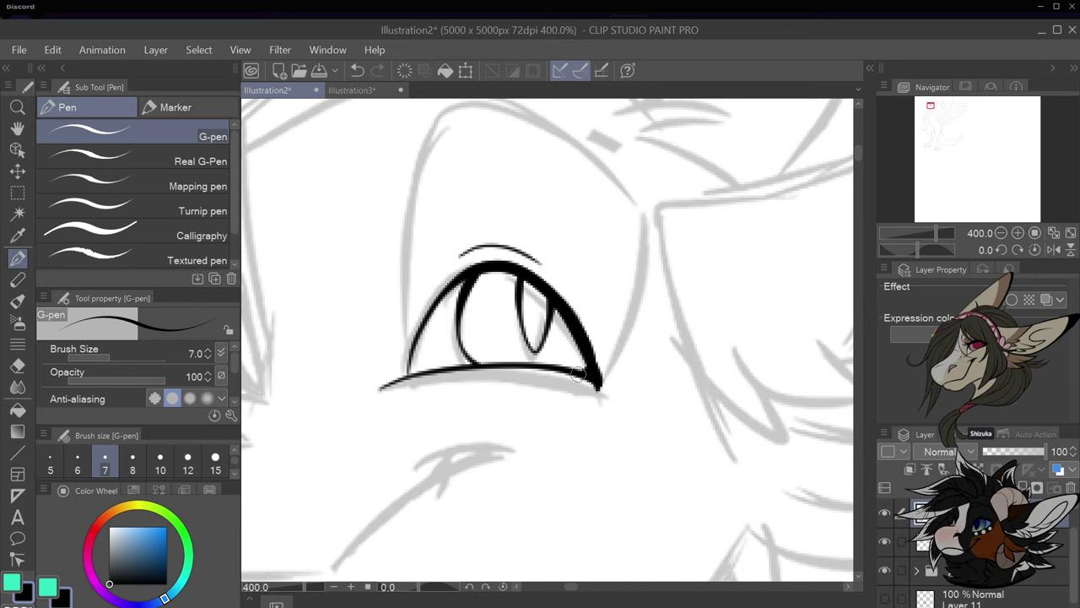
Ink the tall rounded outline that arches around the near eye, following the sketch
scroll(616, 341, down, 4)
scroll(620, 307, up, 4)
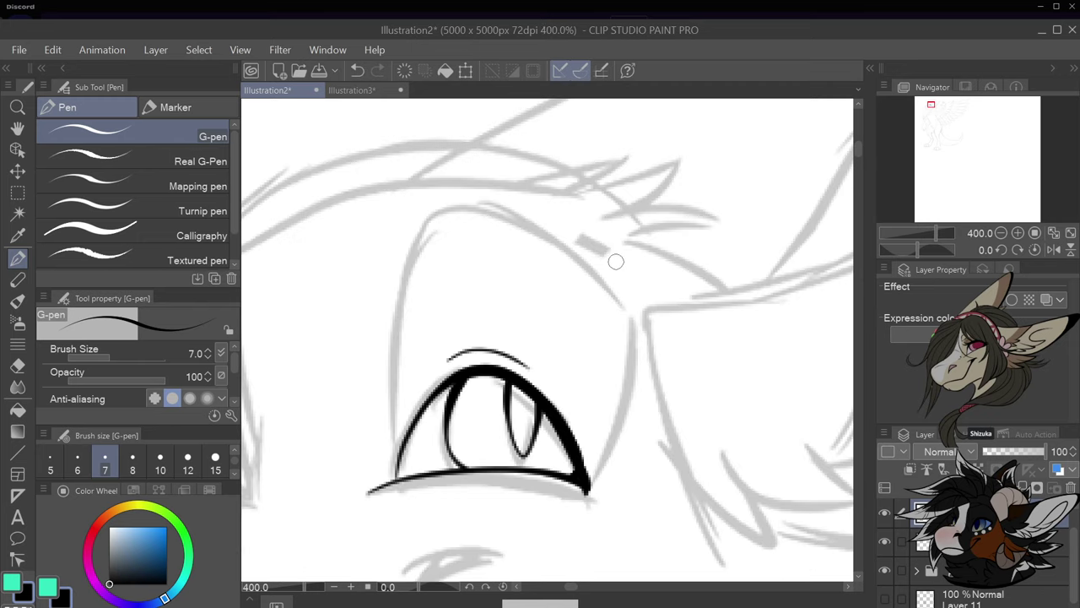
mouse_move(394, 437)
mouse_down()
mouse_move(396, 297)
mouse_move(428, 230)
mouse_move(486, 209)
mouse_move(568, 265)
mouse_up()
key(ctrl+z)
key(ctrl+z)
mouse_move(387, 428)
mouse_down()
mouse_move(395, 336)
mouse_move(420, 247)
mouse_move(464, 209)
mouse_move(497, 211)
mouse_move(587, 263)
mouse_move(632, 339)
mouse_move(629, 416)
mouse_move(596, 460)
mouse_up()
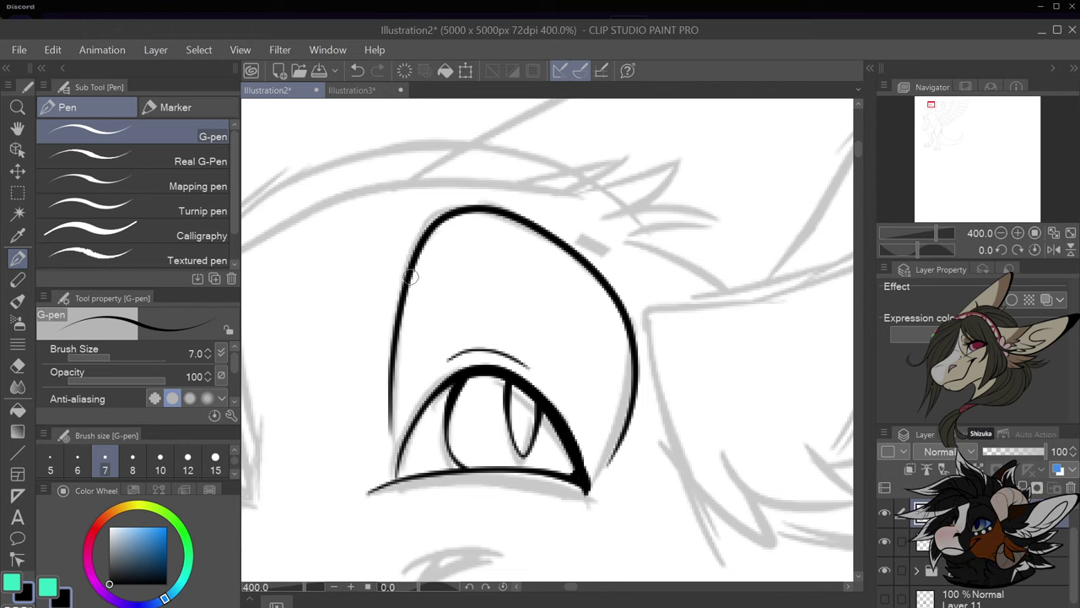
Ink a thin curved line inside the upper part of the near eye's tall outline, redrawing it until it fits
mouse_move(408, 281)
mouse_down()
mouse_move(467, 249)
mouse_move(536, 261)
mouse_move(604, 305)
mouse_move(643, 371)
mouse_up()
scroll(643, 358, down, 3)
scroll(643, 358, up, 3)
key(ctrl+z)
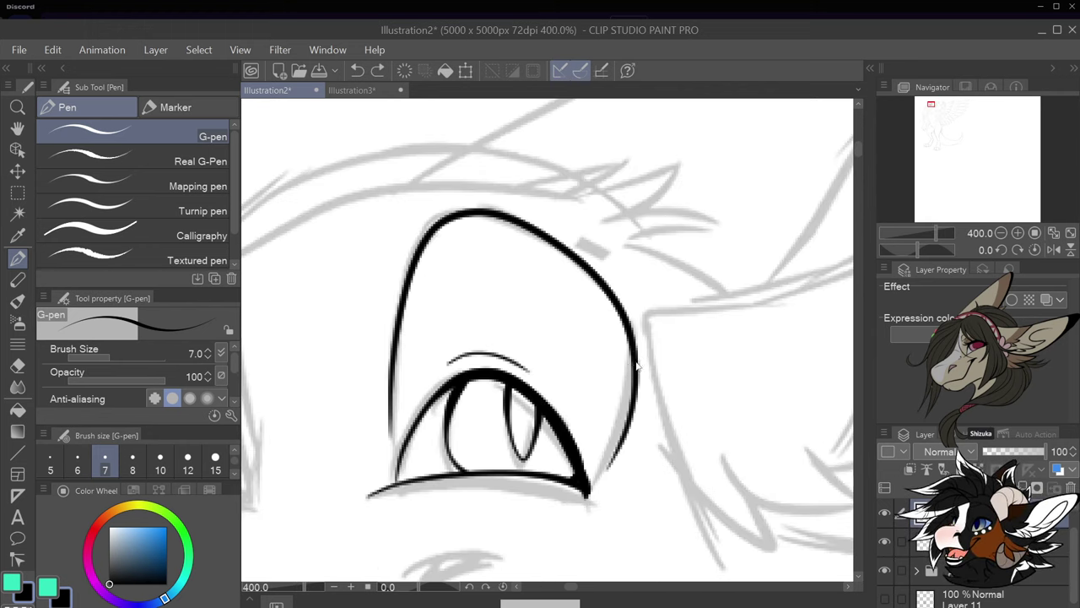
mouse_move(414, 268)
mouse_down()
mouse_move(453, 249)
mouse_move(508, 251)
mouse_move(592, 306)
mouse_move(643, 365)
mouse_up()
scroll(645, 367, down, 3)
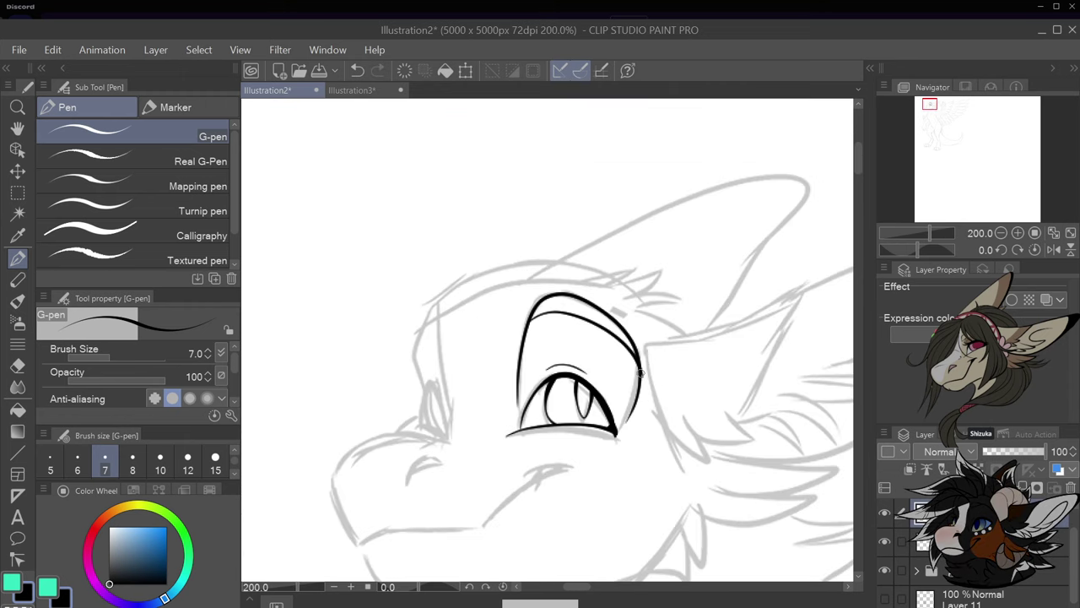
key(ctrl+z)
scroll(629, 350, up, 3)
mouse_move(451, 314)
mouse_down()
mouse_move(494, 285)
mouse_move(548, 285)
mouse_move(619, 322)
mouse_move(651, 356)
mouse_up()
scroll(680, 414, down, 3)
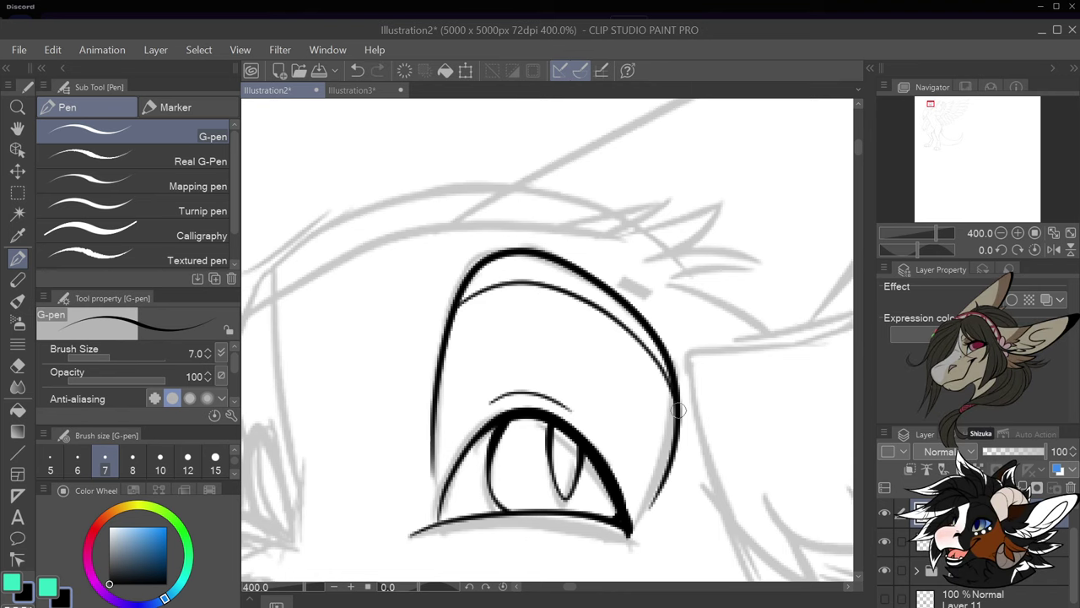
Ink the far eye's narrow pointed outline with a thin inner curve near its tip and an arched crease below
scroll(647, 492, up, 3)
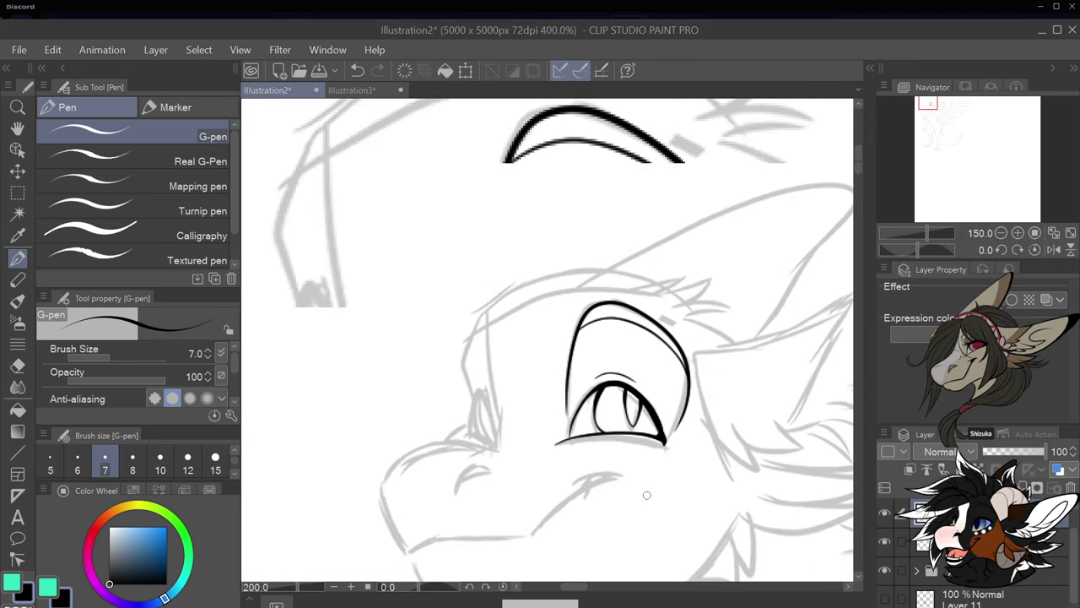
scroll(647, 491, down, 2)
scroll(518, 343, up, 2)
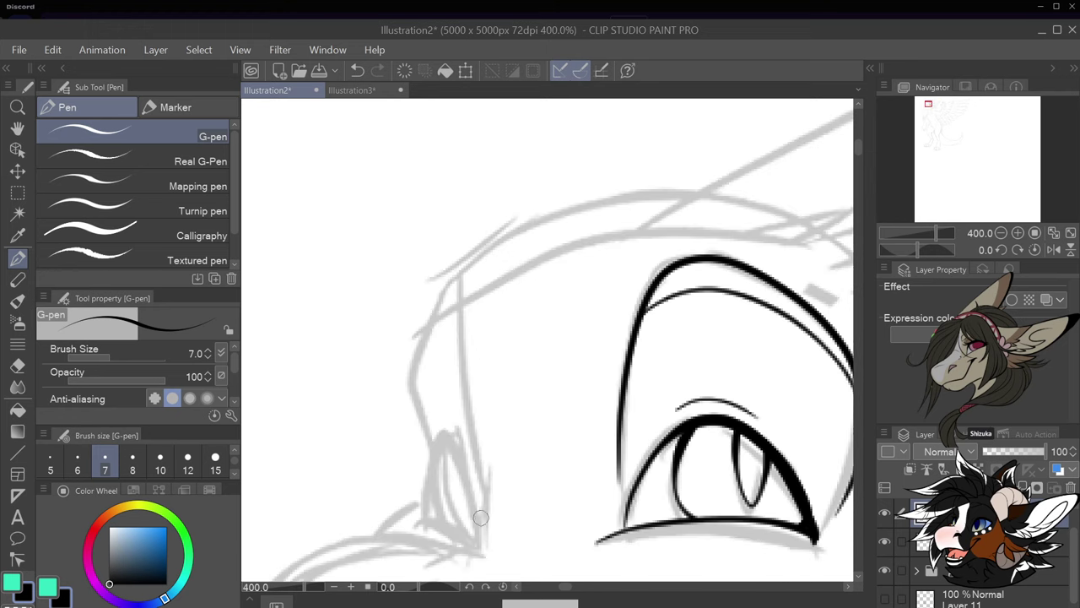
mouse_move(483, 511)
mouse_down()
mouse_move(473, 301)
mouse_move(477, 460)
mouse_move(461, 285)
mouse_up()
key(ctrl+z)
mouse_move(452, 281)
mouse_down()
mouse_move(415, 348)
mouse_move(411, 415)
mouse_move(429, 439)
mouse_move(432, 416)
mouse_move(462, 438)
mouse_up()
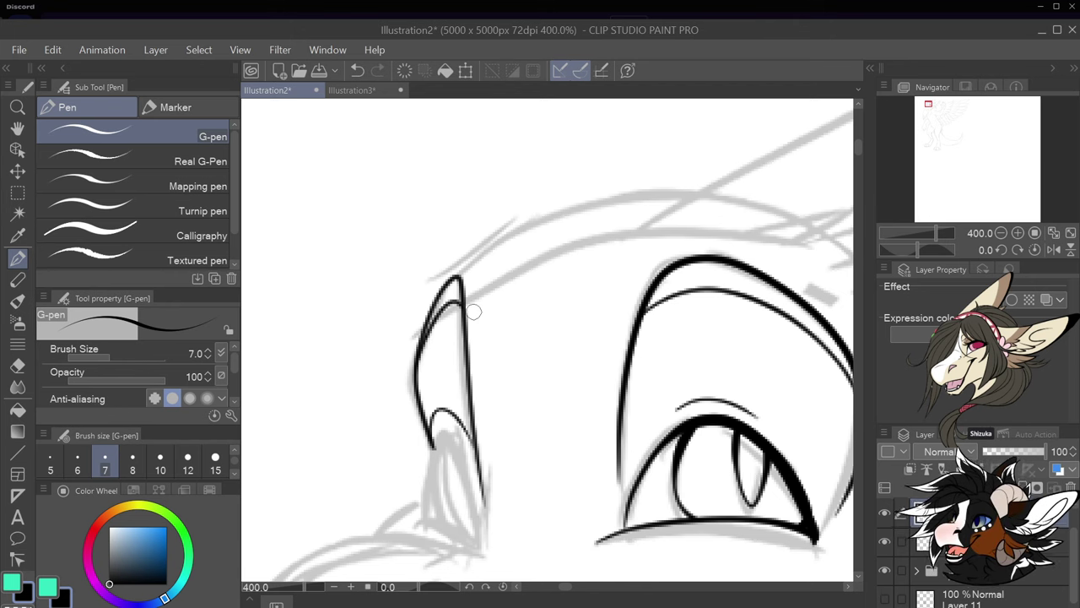
Ink the far eye's thick upper lid and its slanted lower lid line
scroll(473, 312, down, 2)
scroll(483, 476, up, 2)
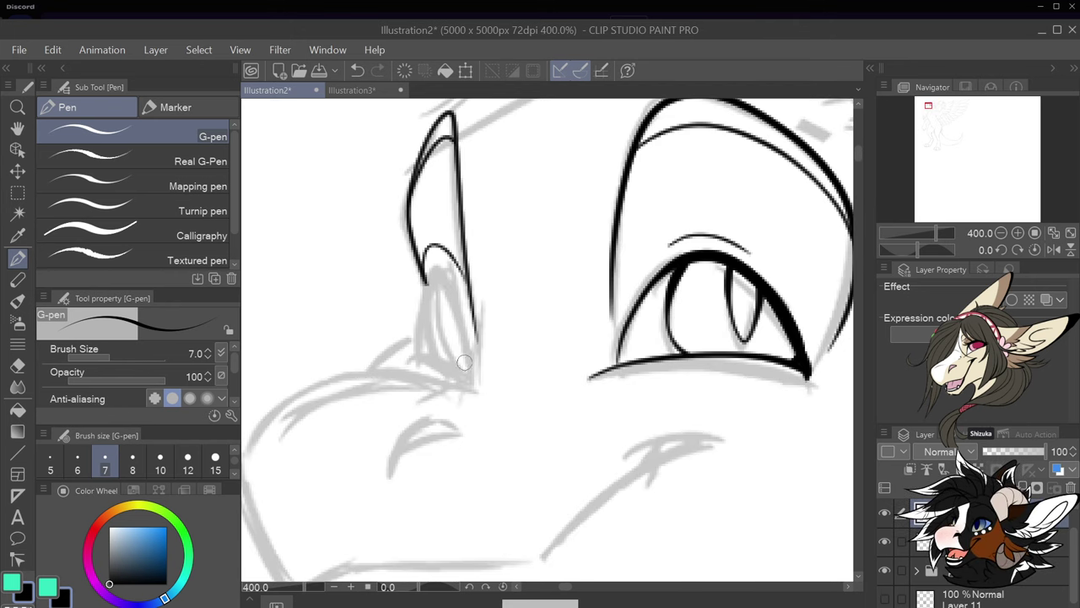
mouse_move(470, 371)
mouse_down()
mouse_move(458, 319)
mouse_move(428, 275)
mouse_move(414, 339)
mouse_move(461, 368)
mouse_move(461, 332)
mouse_up()
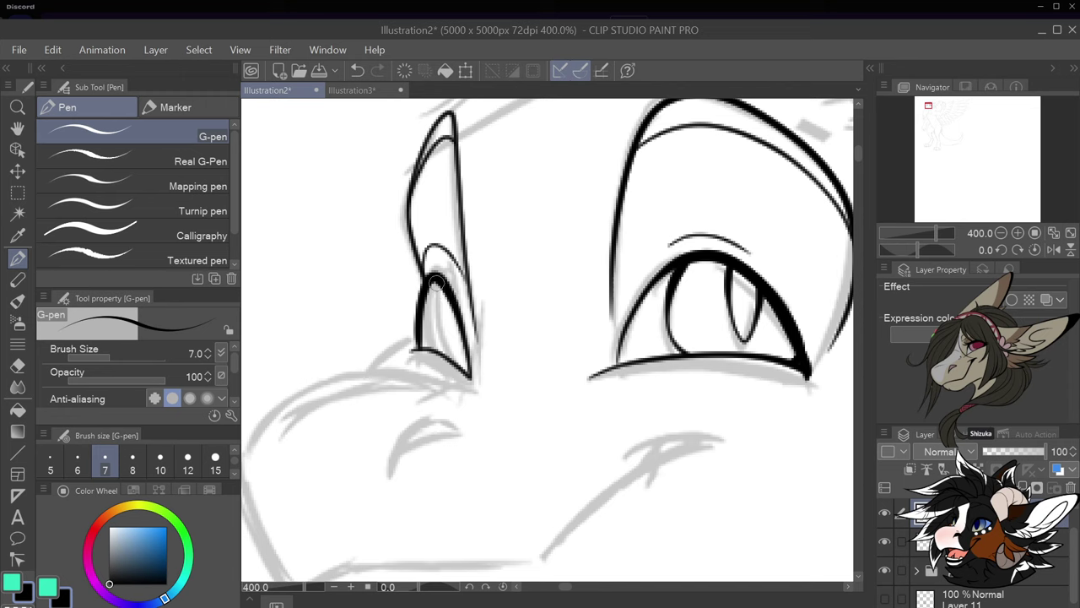
Ink the far eye's narrow pupil and iris edge inside the lids, redoing strokes that miss the sketch
mouse_move(432, 289)
mouse_down()
mouse_move(429, 318)
mouse_move(447, 314)
mouse_move(440, 284)
mouse_move(462, 355)
mouse_up()
key(ctrl+z)
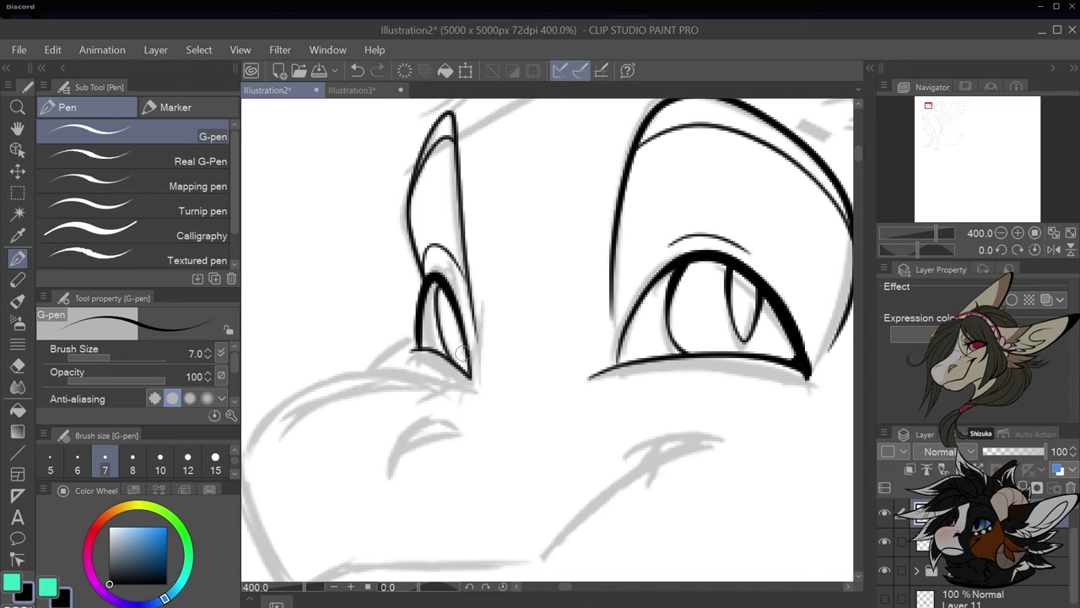
drag(438, 305, 449, 344)
key(ctrl+z)
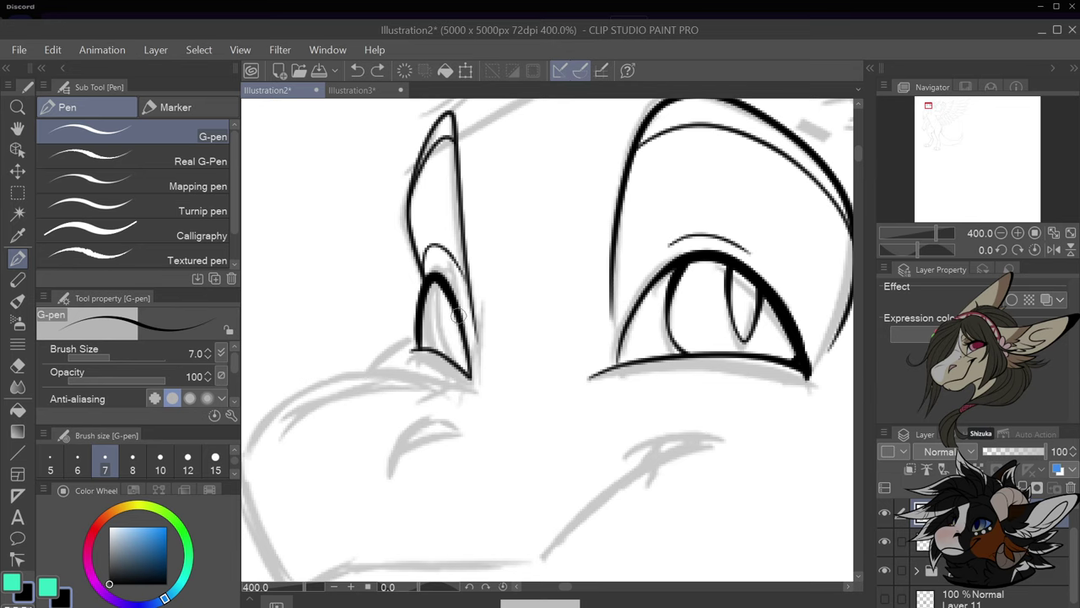
drag(441, 302, 474, 364)
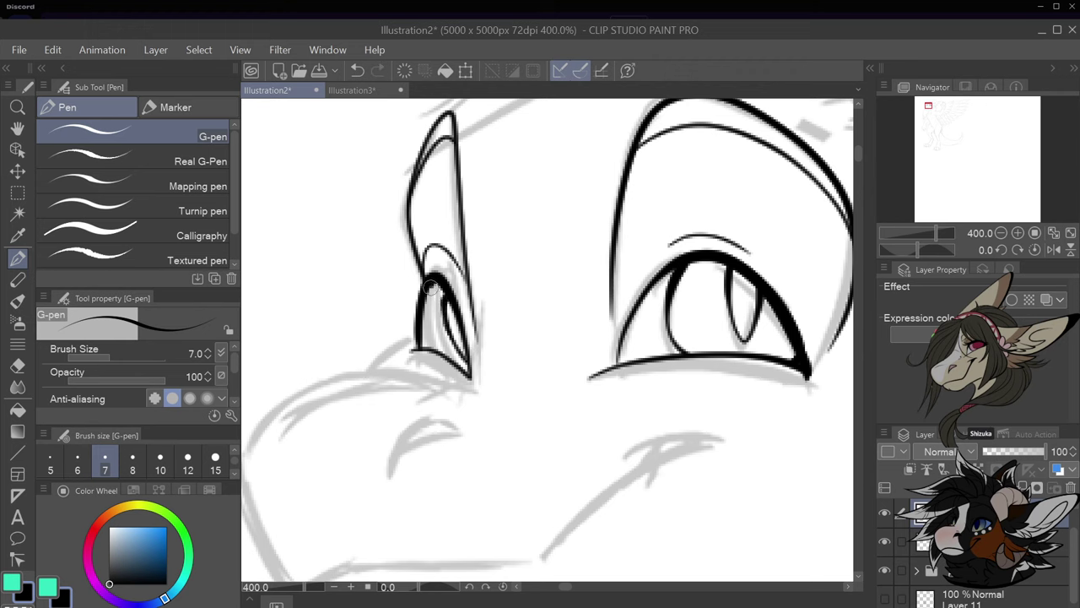
drag(430, 288, 440, 356)
key(ctrl+z)
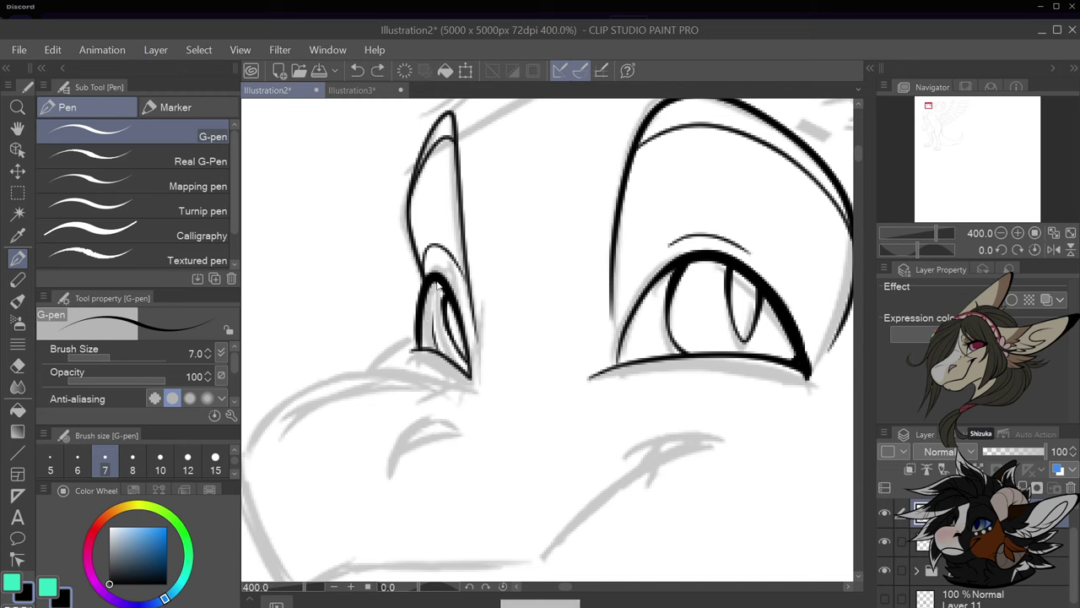
mouse_move(437, 287)
mouse_down()
mouse_move(427, 319)
mouse_move(437, 349)
mouse_move(427, 297)
mouse_up()
Ink the muzzle outline from the far eye around the nose and along the mouth, ending in a solid black smile corner
scroll(460, 283, down, 2)
scroll(517, 323, up, 2)
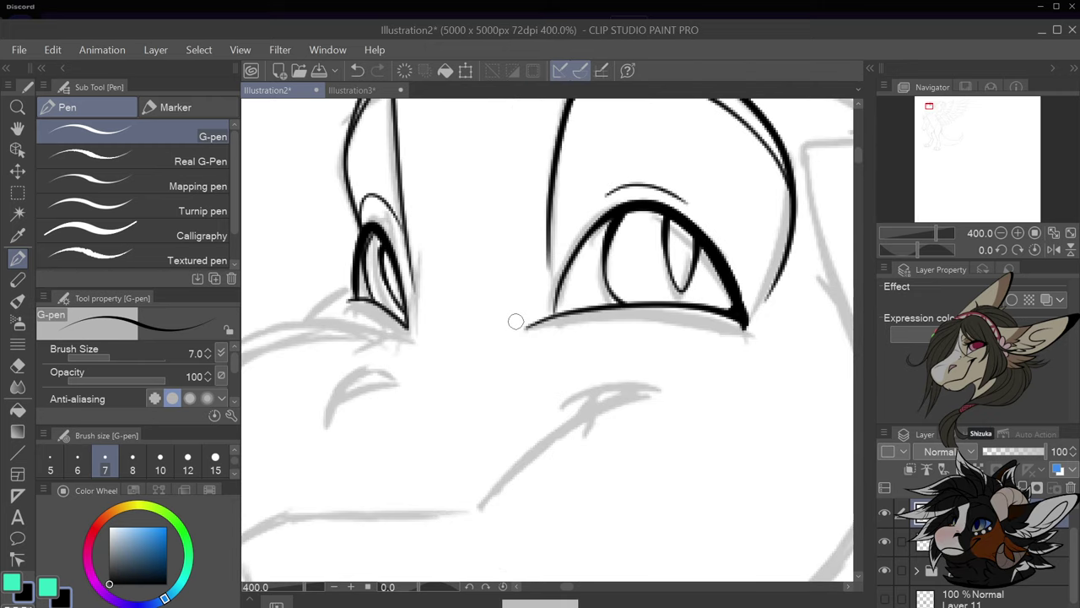
scroll(441, 279, down, 2)
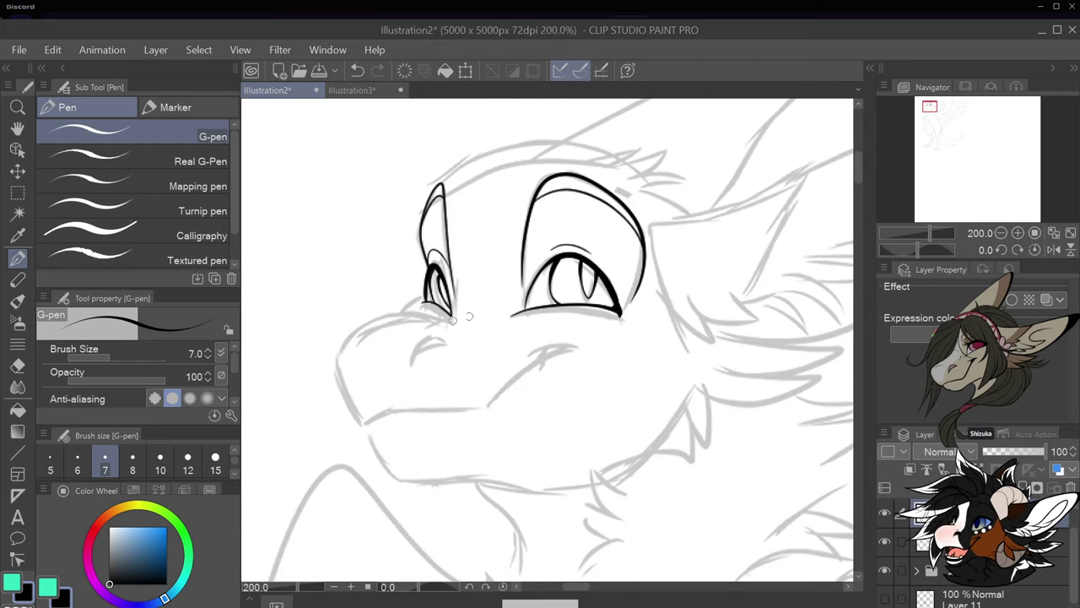
scroll(439, 317, up, 2)
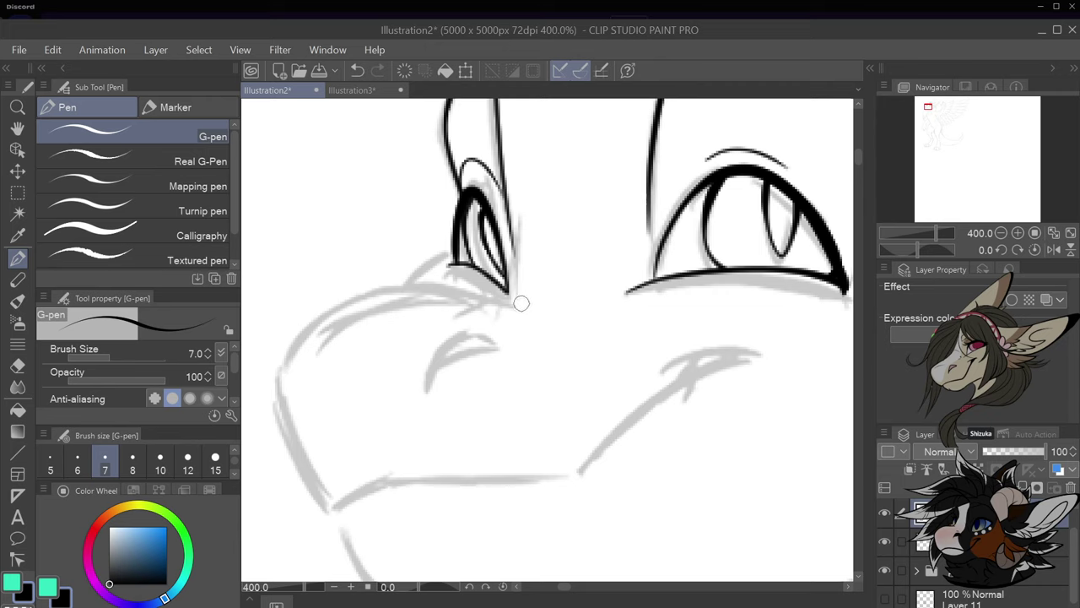
mouse_move(521, 302)
mouse_down()
mouse_move(414, 285)
mouse_move(372, 291)
mouse_move(301, 338)
mouse_move(277, 408)
mouse_move(312, 489)
mouse_move(328, 504)
mouse_move(392, 486)
mouse_move(569, 485)
mouse_move(690, 374)
mouse_move(751, 353)
mouse_up()
mouse_move(665, 363)
mouse_down()
mouse_move(712, 348)
mouse_move(765, 356)
mouse_move(700, 364)
mouse_move(676, 383)
mouse_move(729, 351)
mouse_move(740, 353)
mouse_move(693, 375)
mouse_move(764, 357)
mouse_move(749, 355)
mouse_move(762, 354)
mouse_move(620, 444)
mouse_move(690, 382)
mouse_move(754, 356)
mouse_up()
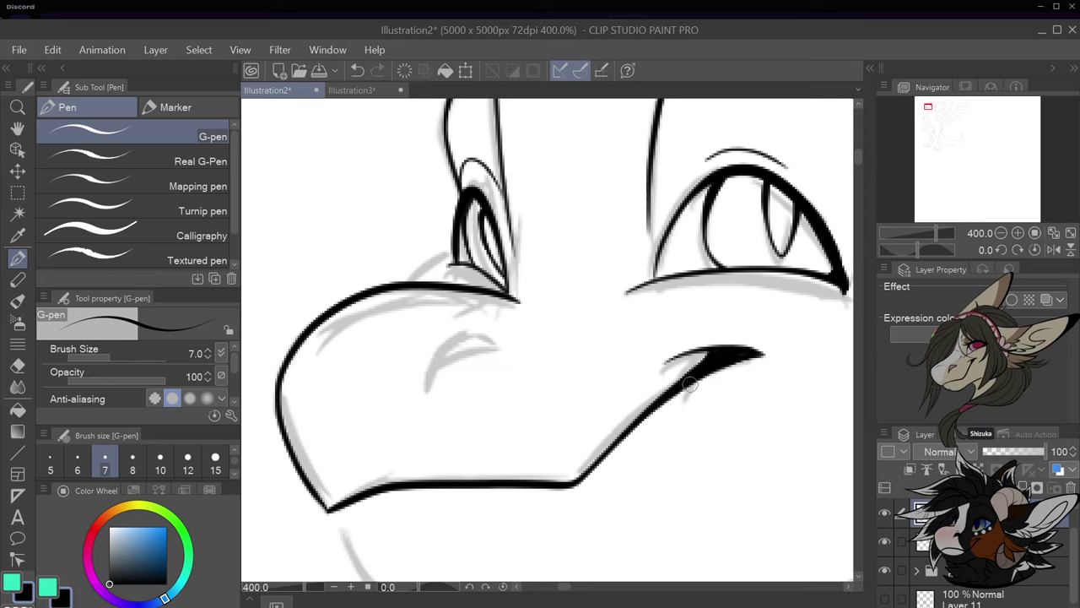
Ink the half-moon nostril, a short crease above it, and a thin curved line along the top of the muzzle
mouse_move(432, 400)
mouse_down()
mouse_move(464, 353)
mouse_move(499, 341)
mouse_move(523, 372)
mouse_move(433, 399)
mouse_up()
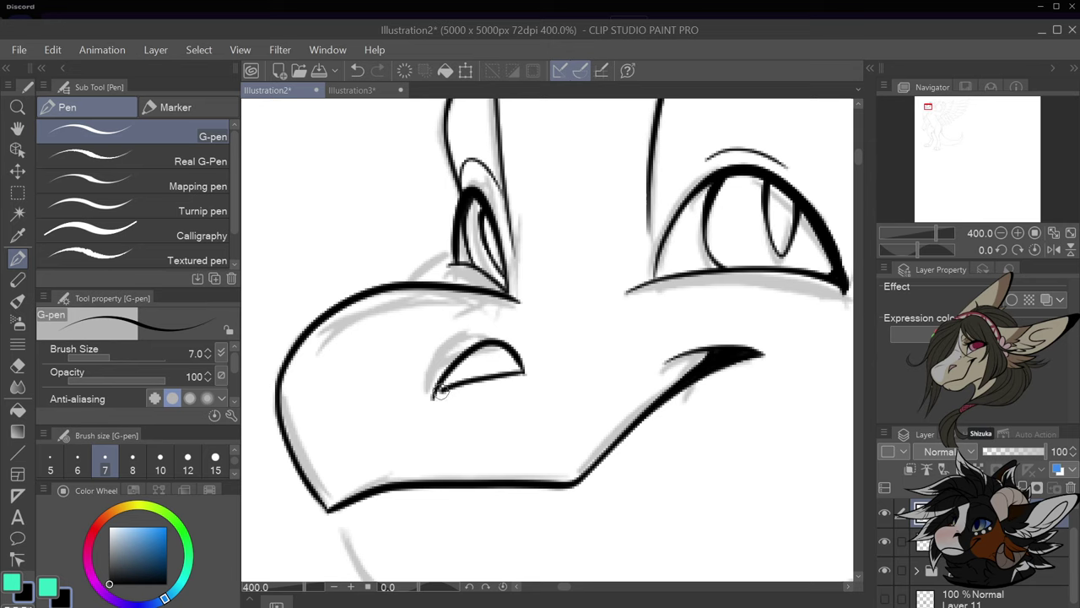
mouse_move(293, 370)
mouse_down()
mouse_move(361, 338)
mouse_move(431, 336)
mouse_up()
drag(521, 331, 479, 339)
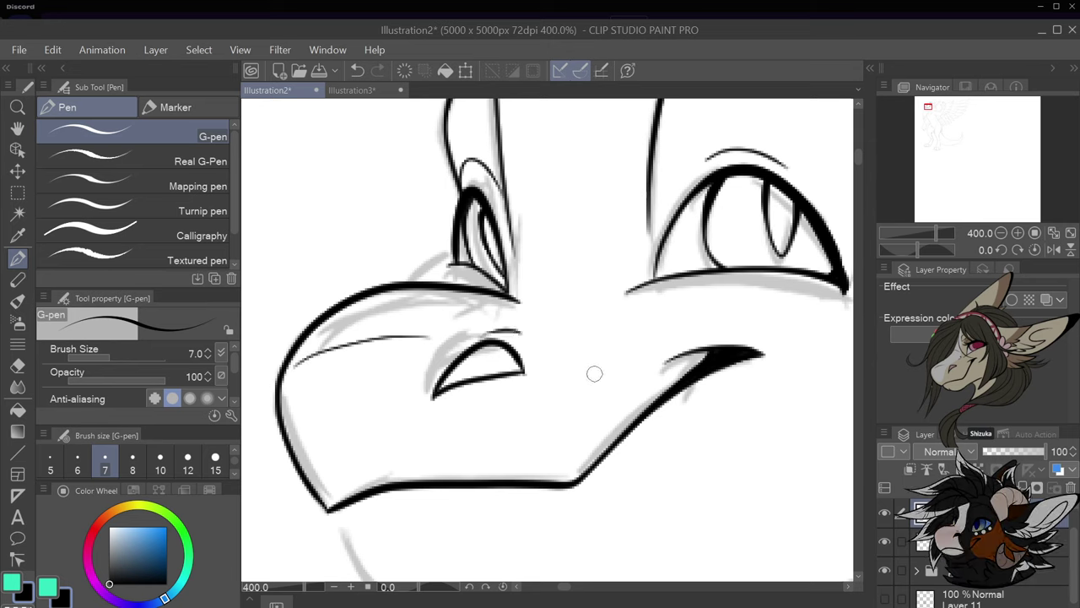
Examine the inked eyes, nostril and mouth both close up and as part of the whole head
scroll(612, 357, down, 2)
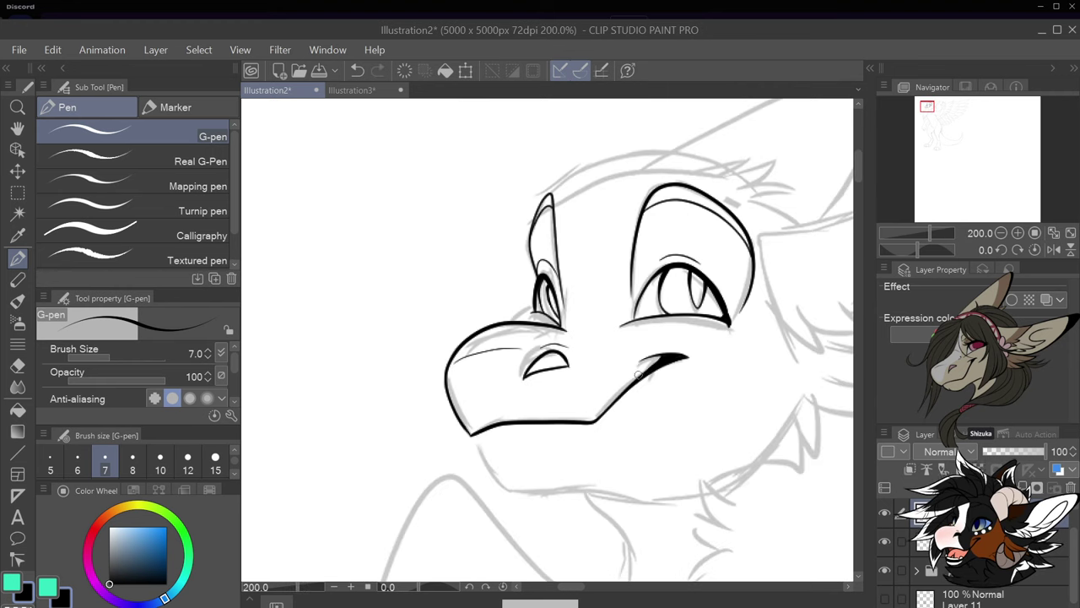
scroll(638, 374, up, 2)
scroll(650, 367, down, 2)
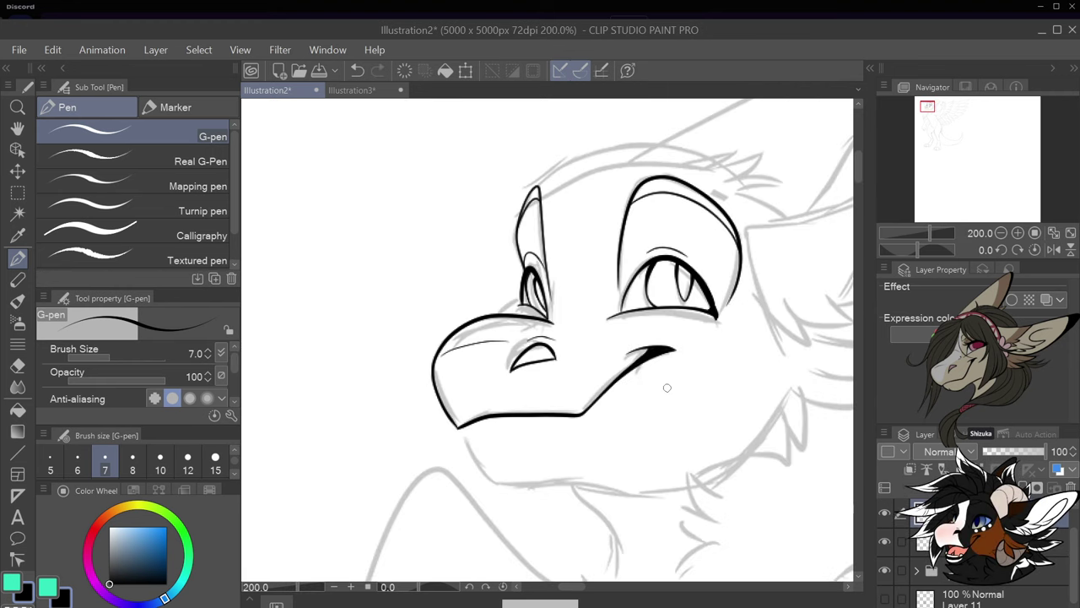
scroll(726, 413, down, 1)
scroll(757, 420, up, 1)
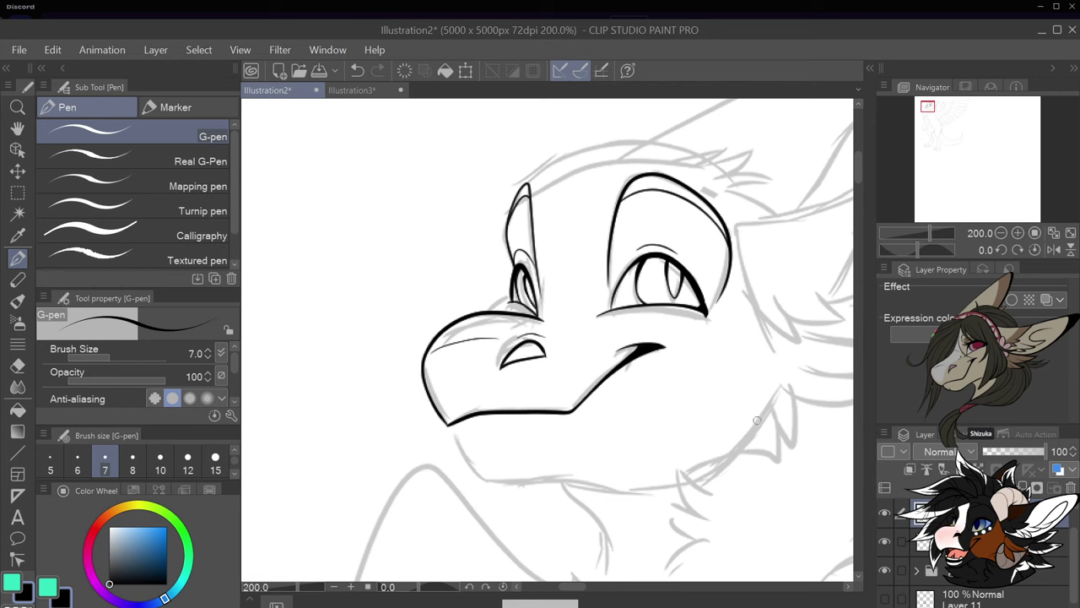
scroll(757, 419, up, 2)
scroll(710, 386, down, 2)
scroll(644, 343, up, 2)
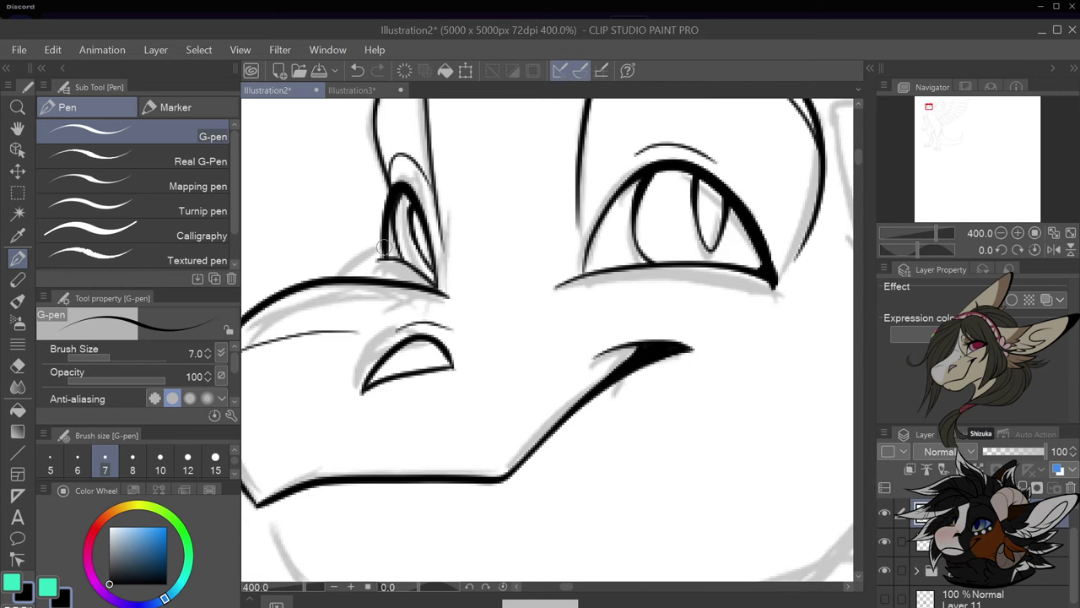
Ink the lower jaw from the muzzle tip through a small pointed chin tuft and back along the underside, redoing missed strokes
scroll(350, 266, down, 3)
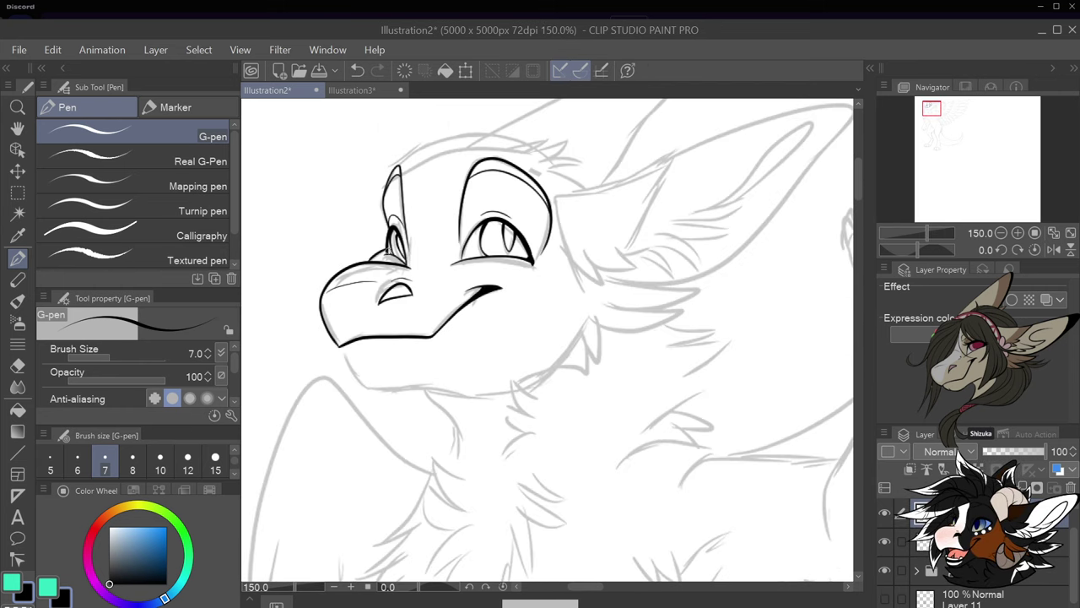
scroll(337, 343, up, 1)
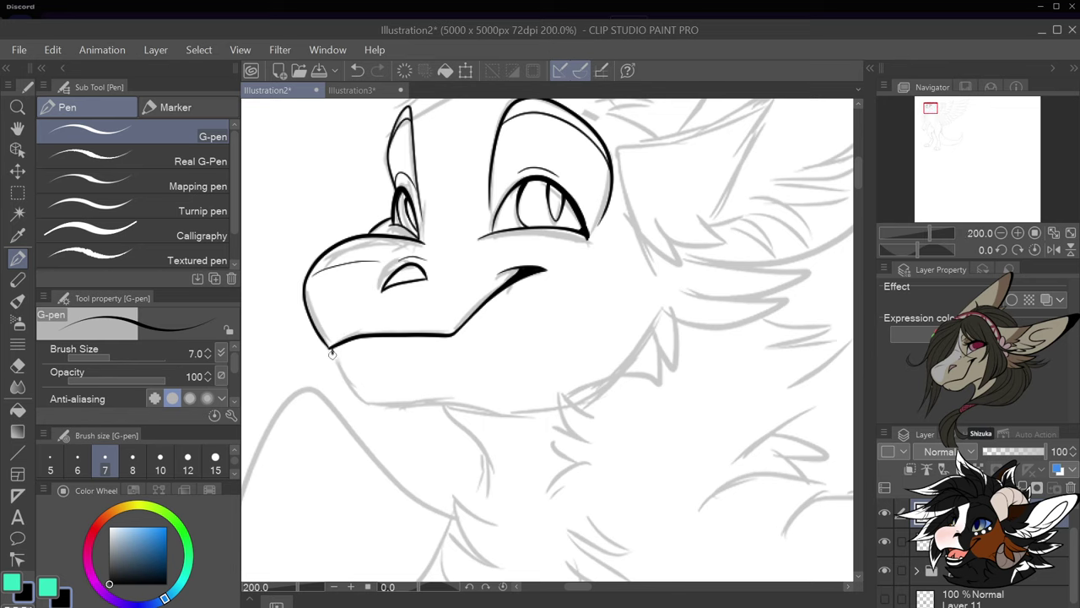
key(ctrl+z)
key(ctrl+z)
mouse_move(331, 346)
mouse_down()
mouse_move(354, 398)
mouse_move(412, 407)
mouse_move(458, 398)
mouse_up()
key(ctrl+z)
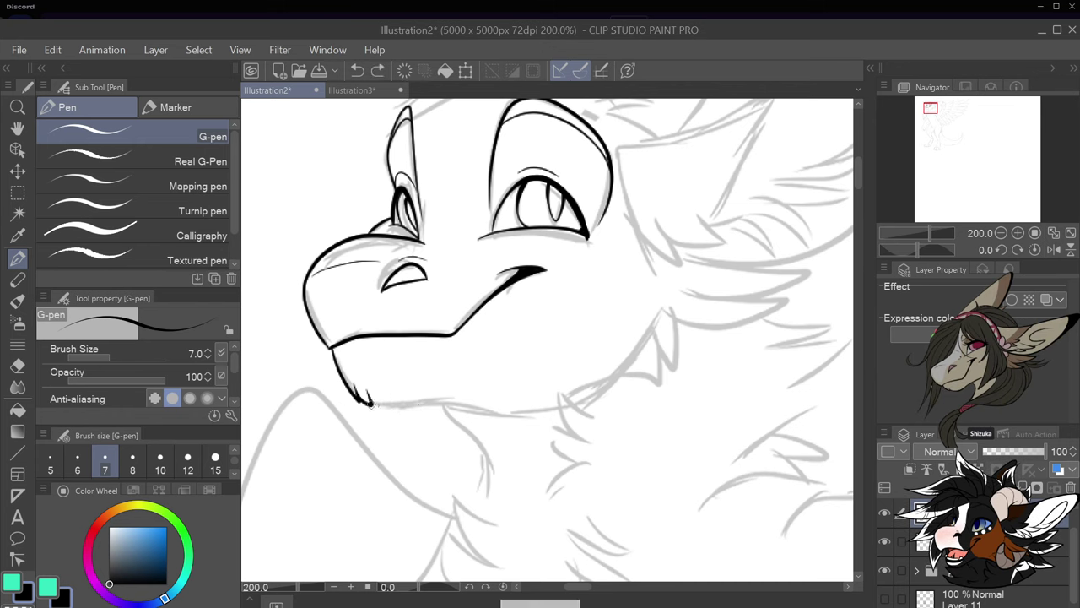
mouse_move(367, 396)
mouse_down()
mouse_move(398, 408)
mouse_move(511, 408)
mouse_up()
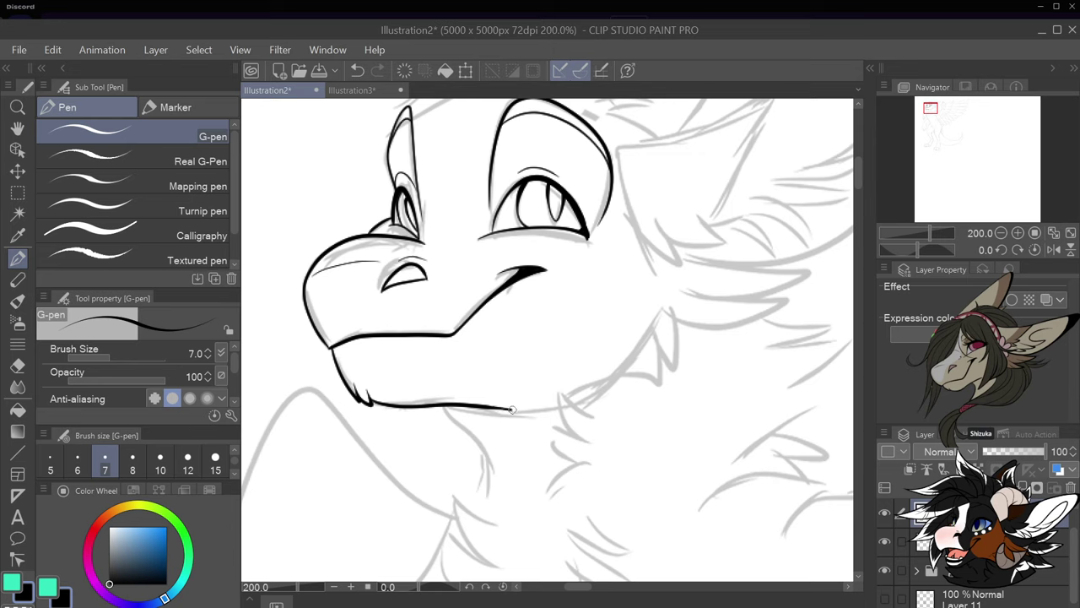
Ink the spiky cheek tufts, the rear edge of the jaw and the jagged fur running down the throat
drag(672, 301, 683, 370)
mouse_move(652, 322)
mouse_down()
mouse_move(658, 387)
mouse_move(628, 346)
mouse_up()
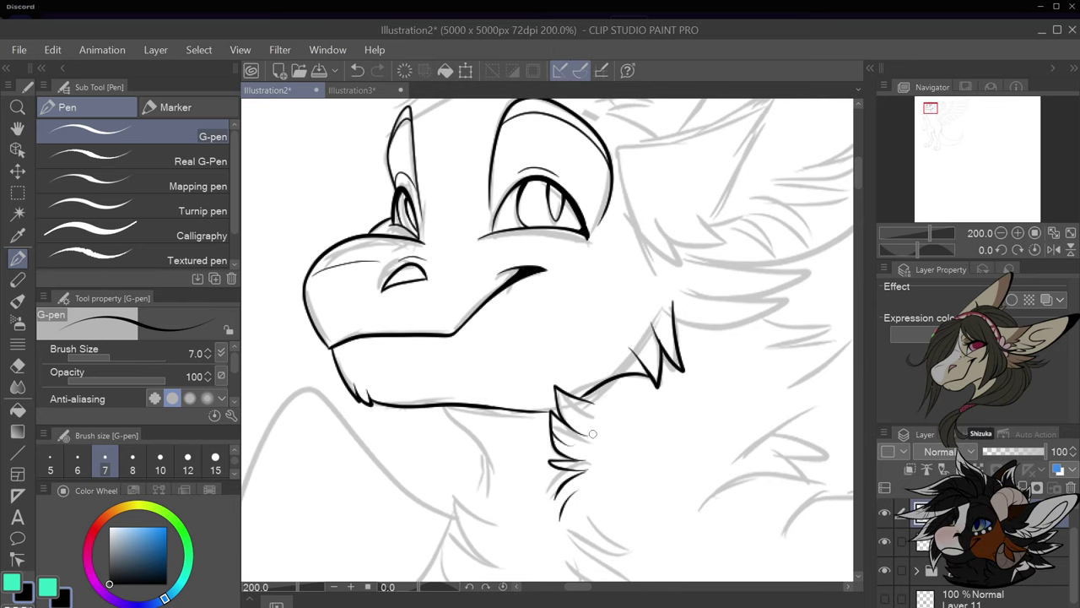
scroll(583, 376, down, 2)
Ink the curved front edge of the near ear's base and the pointed fur tufts beneath it, undoing stray strokes
scroll(696, 234, up, 4)
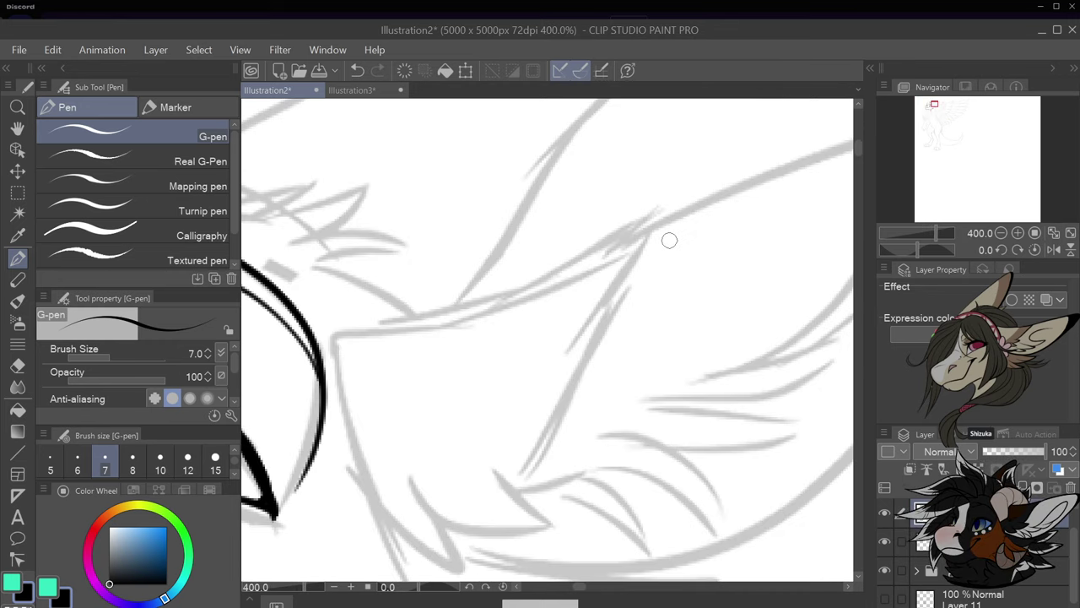
scroll(670, 239, down, 2)
scroll(462, 299, up, 2)
mouse_move(455, 301)
mouse_down()
mouse_move(436, 371)
mouse_move(446, 419)
mouse_move(477, 479)
mouse_move(542, 540)
mouse_up()
mouse_move(510, 479)
mouse_down()
mouse_move(557, 515)
mouse_move(641, 507)
mouse_move(568, 430)
mouse_move(636, 446)
mouse_up()
scroll(669, 418, down, 2)
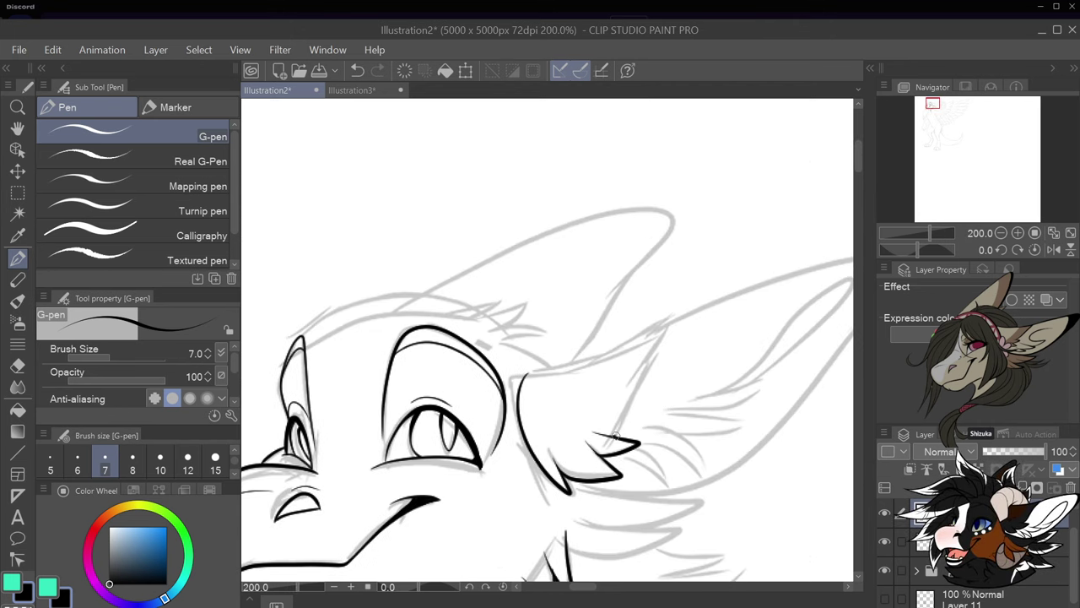
key(ctrl+z)
key(ctrl+z)
Ink the near ear's front flap to its pointed tip and along its upper edge, with short fur ticks inside
mouse_move(599, 456)
mouse_down()
mouse_move(643, 447)
mouse_move(634, 433)
mouse_move(702, 315)
mouse_up()
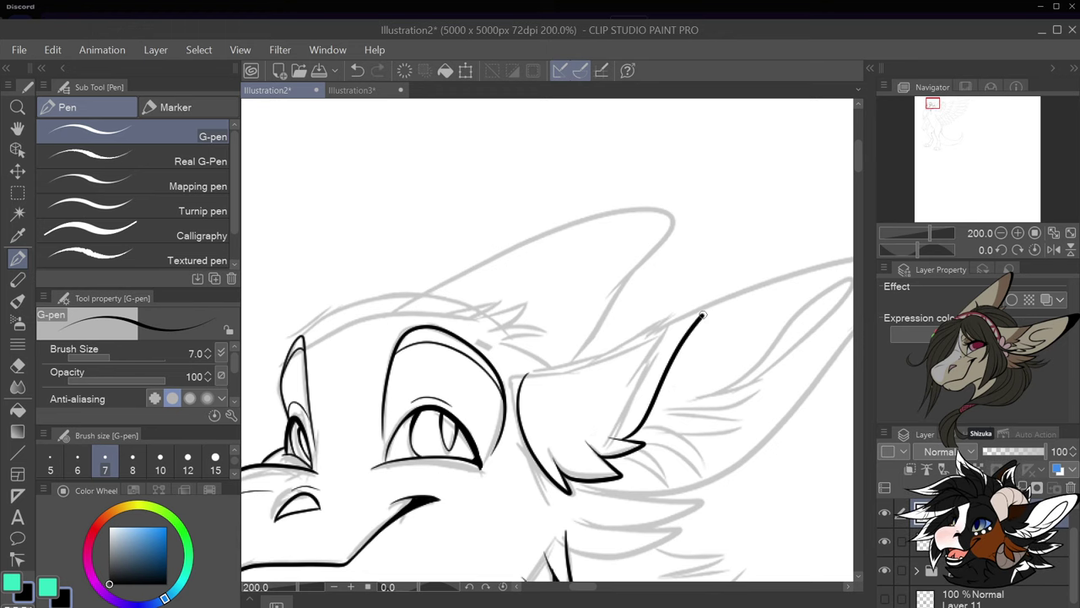
drag(526, 374, 653, 330)
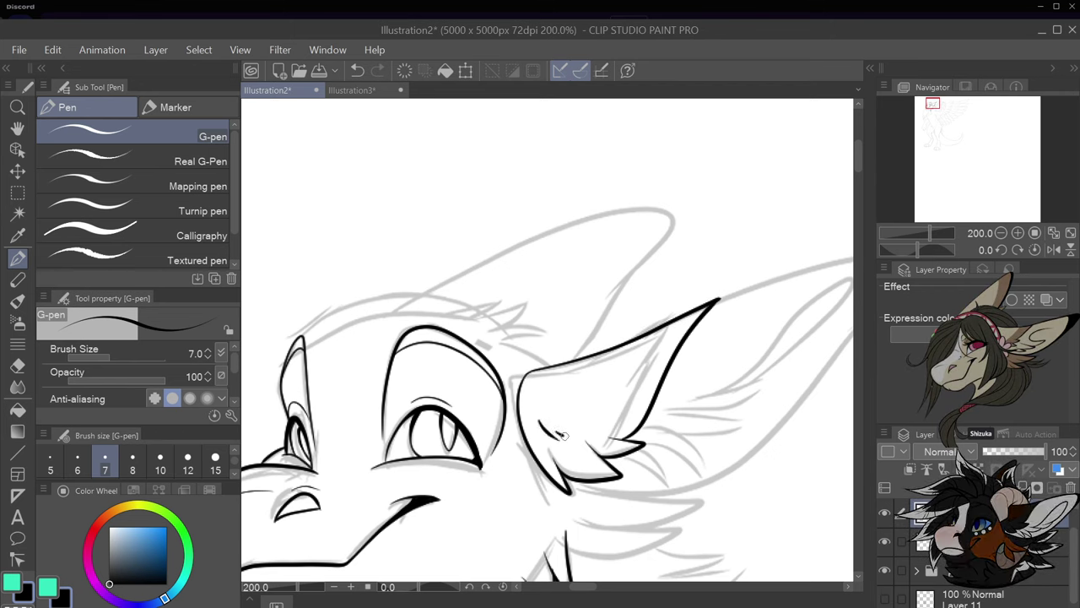
key(ctrl+z)
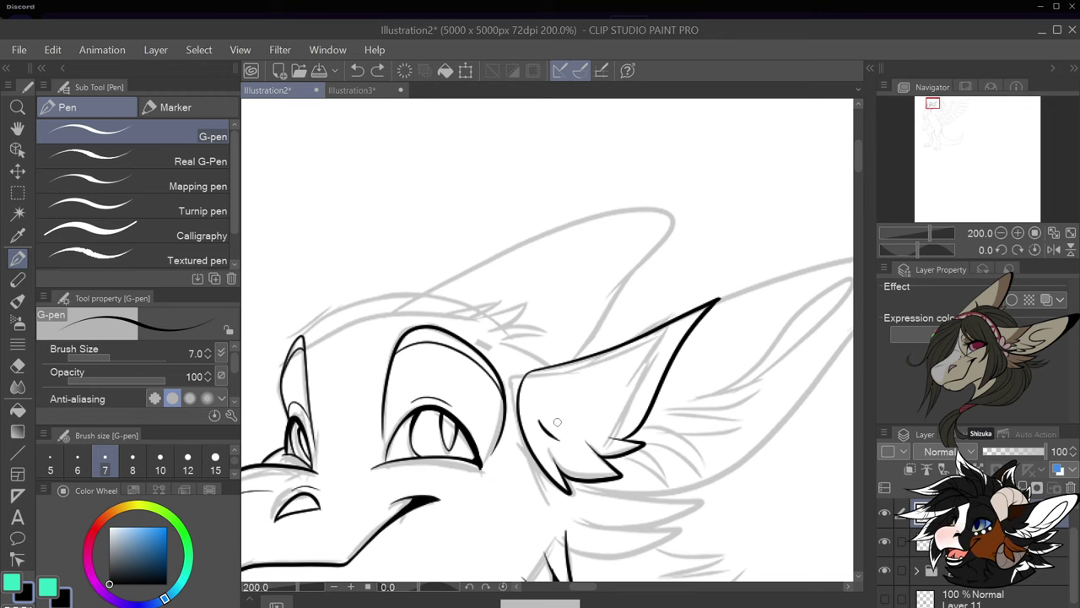
mouse_move(558, 421)
mouse_down()
mouse_move(579, 431)
mouse_move(598, 416)
mouse_up()
scroll(631, 383, down, 2)
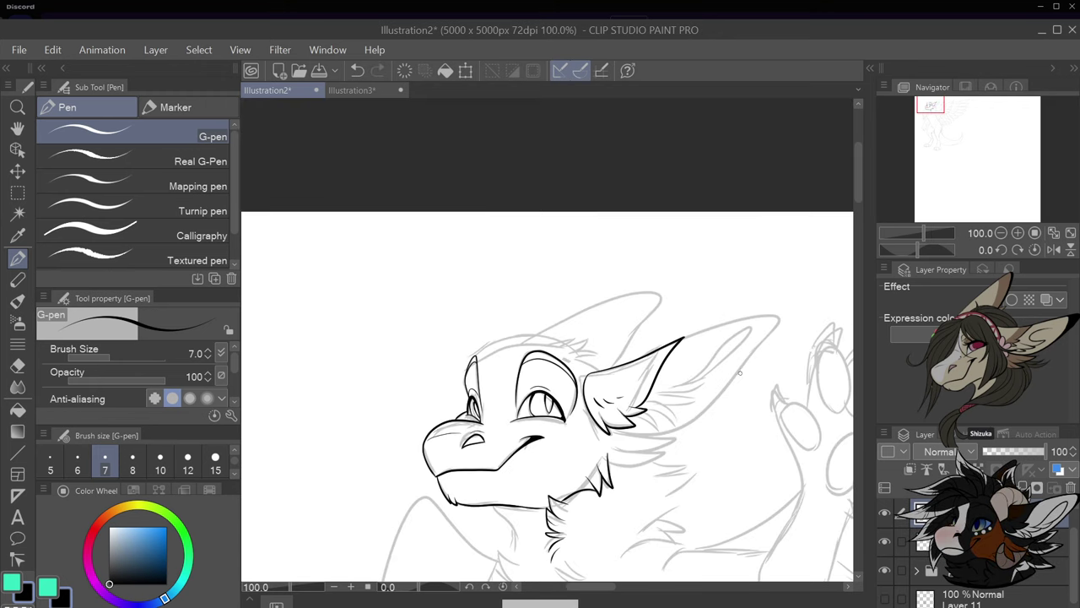
Ink the near ear's long outer outline around the tip to its base, thickening the line along the rear edge
scroll(787, 358, up, 2)
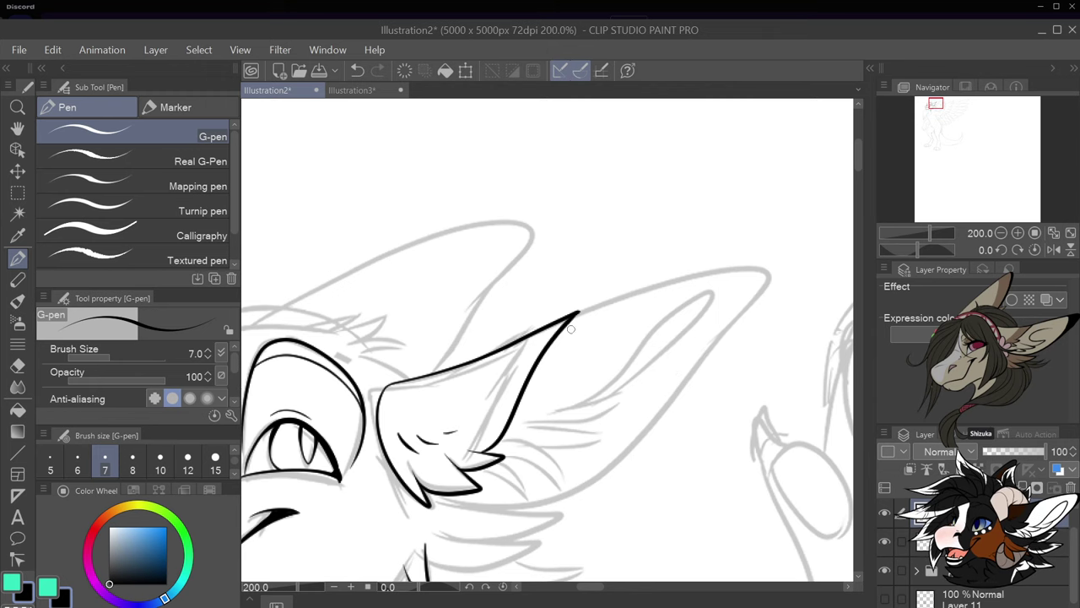
mouse_move(577, 313)
mouse_down()
mouse_move(708, 275)
mouse_move(763, 278)
mouse_move(737, 327)
mouse_move(619, 460)
mouse_move(551, 491)
mouse_move(454, 499)
mouse_up()
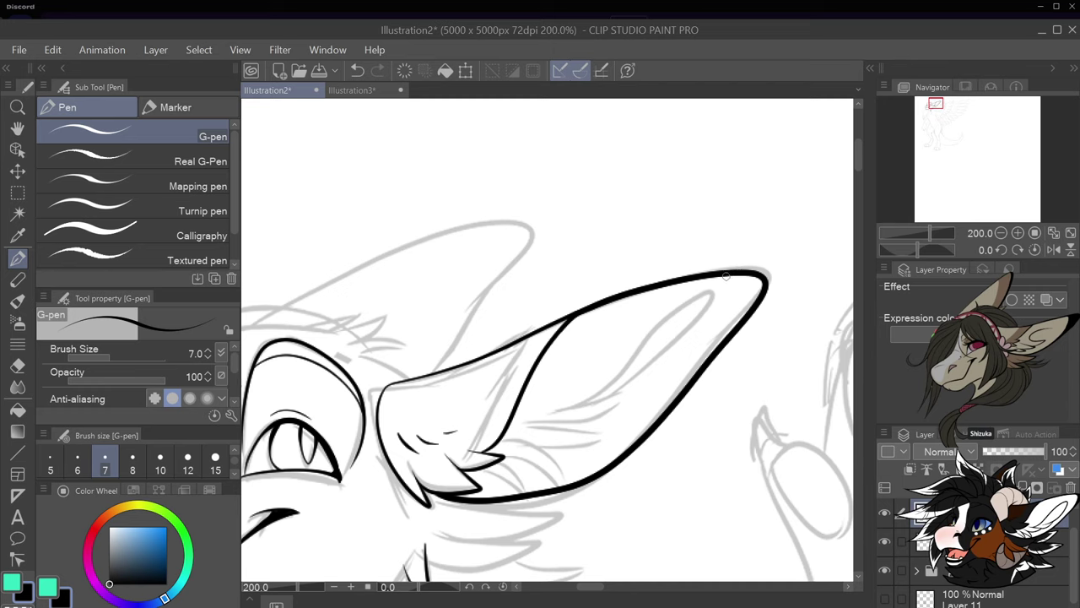
mouse_move(754, 276)
mouse_down()
mouse_move(731, 327)
mouse_move(650, 424)
mouse_up()
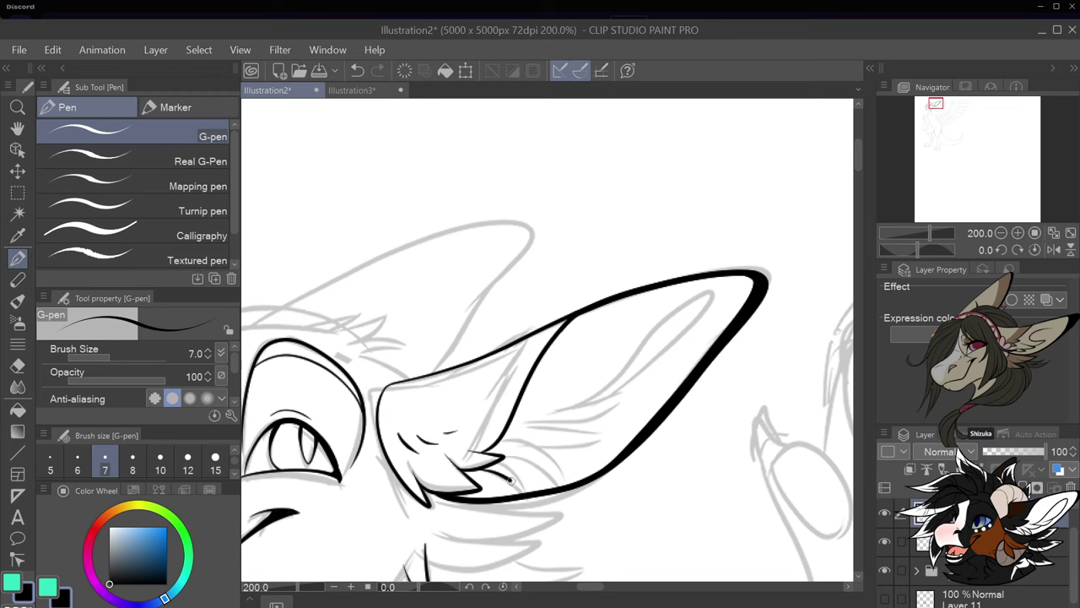
Ink the layered fur tufts along the near ear's lower inside and the narrow inner-ear contour up to the tip
drag(529, 493, 504, 459)
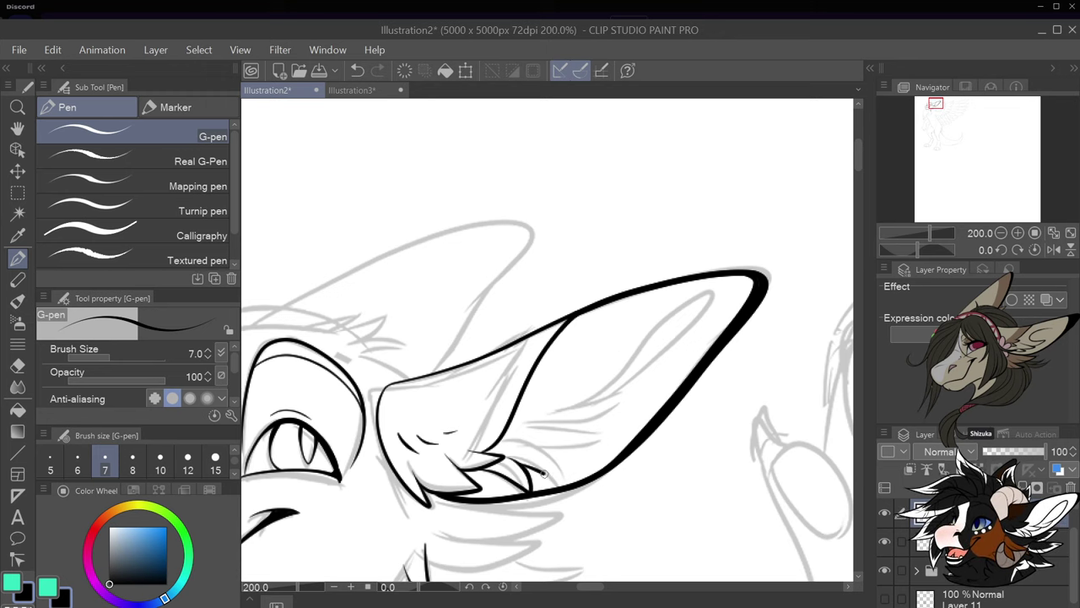
drag(564, 485, 516, 447)
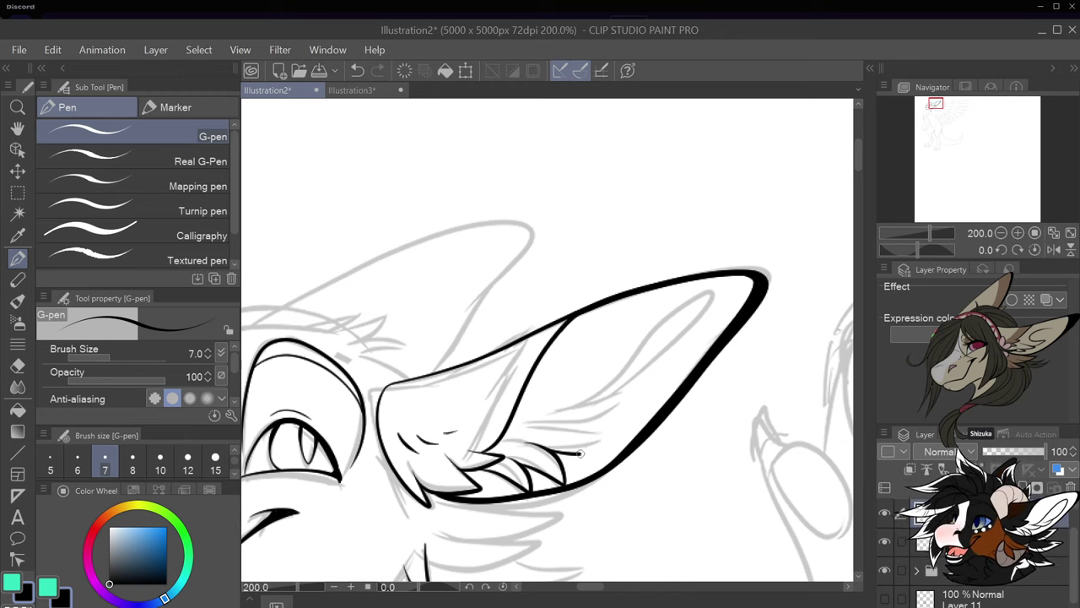
mouse_move(611, 443)
mouse_down()
mouse_move(540, 430)
mouse_move(634, 379)
mouse_up()
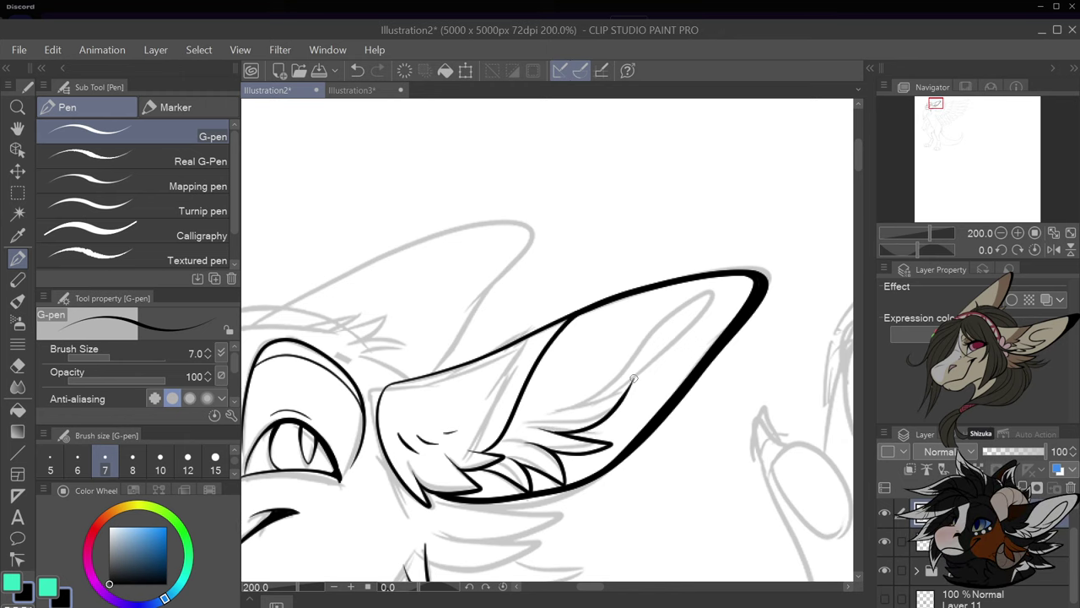
key(ctrl+z)
mouse_move(546, 431)
mouse_down()
mouse_move(580, 417)
mouse_move(667, 315)
mouse_move(719, 296)
mouse_move(664, 374)
mouse_move(598, 407)
mouse_up()
mouse_move(665, 373)
mouse_down()
mouse_move(607, 425)
mouse_move(631, 399)
mouse_move(662, 392)
mouse_move(614, 431)
mouse_up()
key(ctrl+z)
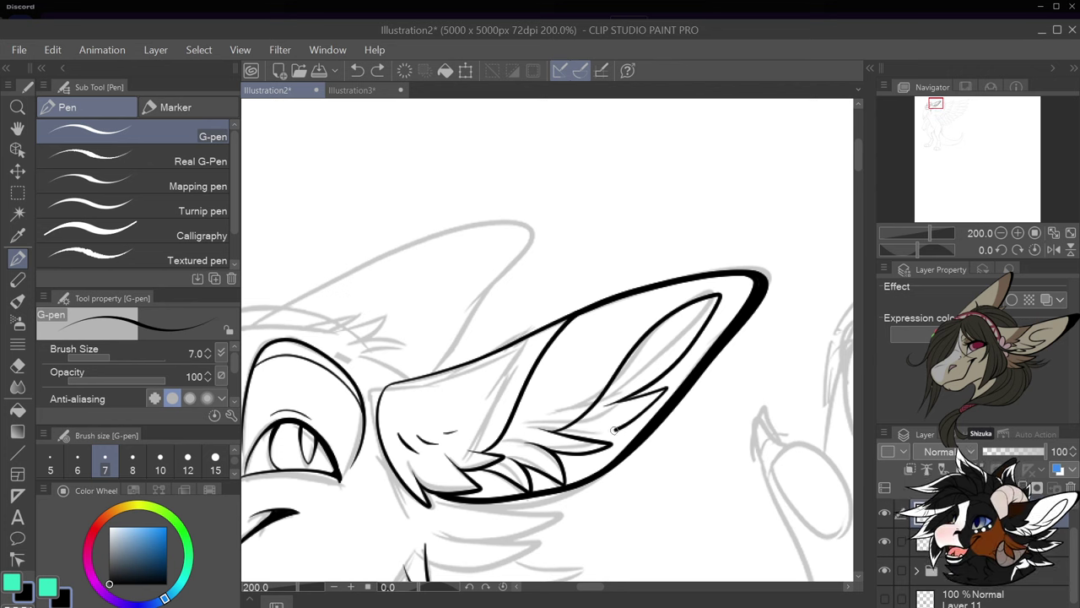
Add short, thin fur strokes in the middle of the near ear's inside, above the inked tufts
scroll(649, 402, down, 2)
scroll(650, 428, up, 2)
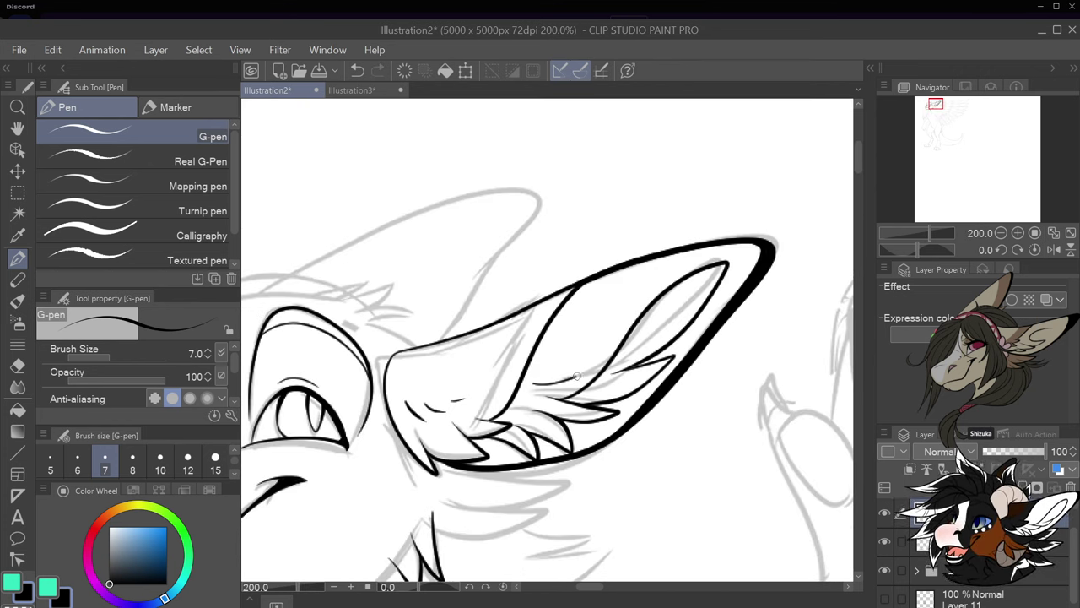
scroll(564, 355, down, 3)
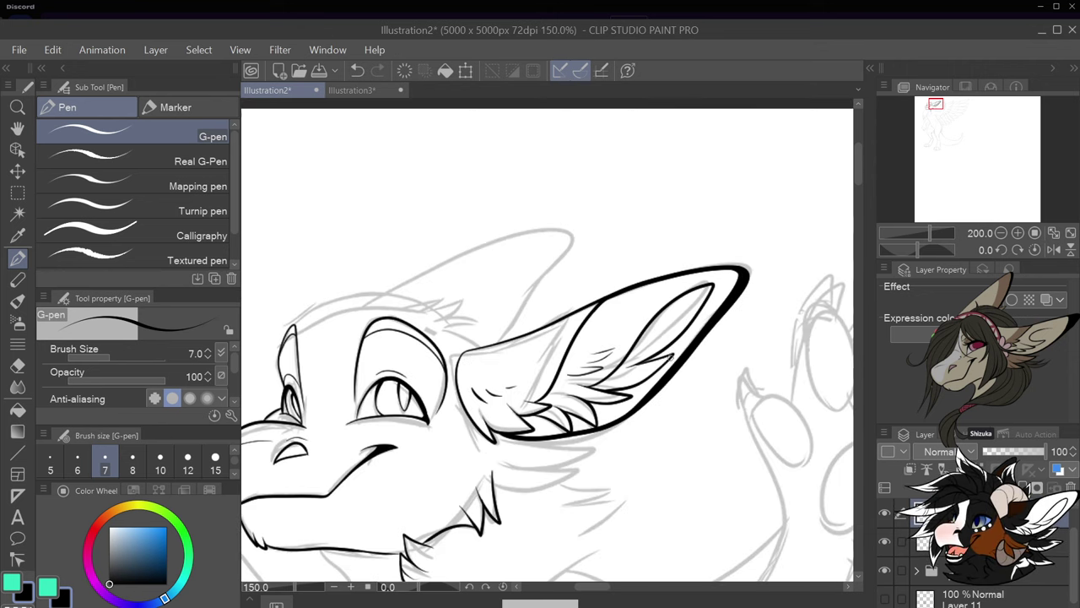
scroll(662, 361, up, 3)
scroll(661, 363, down, 2)
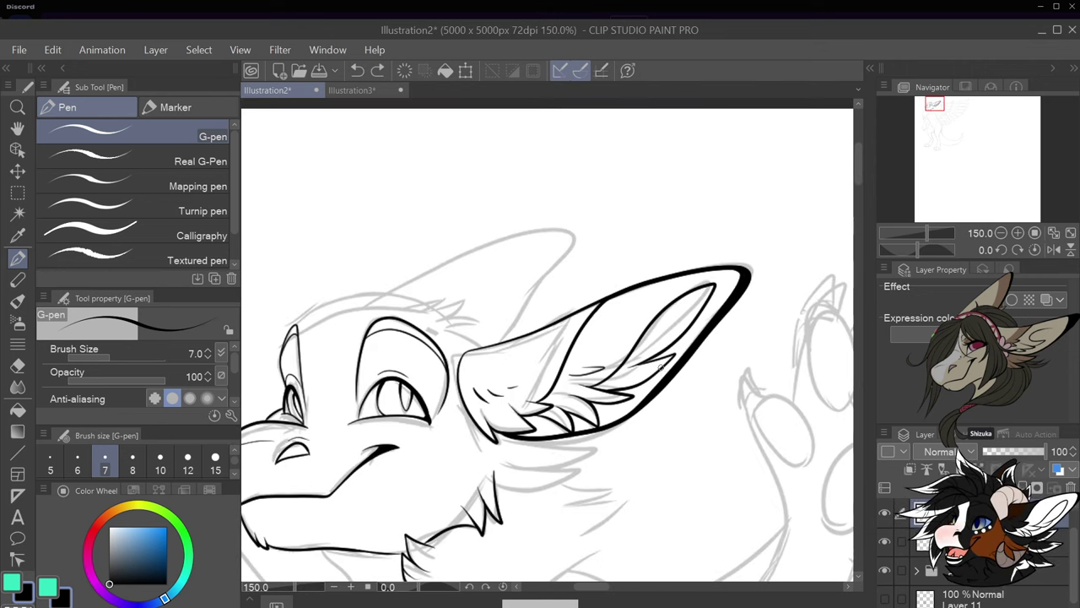
scroll(662, 367, up, 1)
scroll(511, 366, down, 2)
Ink the forehead line from the far brow across the head, ending in pointed fur tufts that meet the near ear
scroll(543, 410, up, 3)
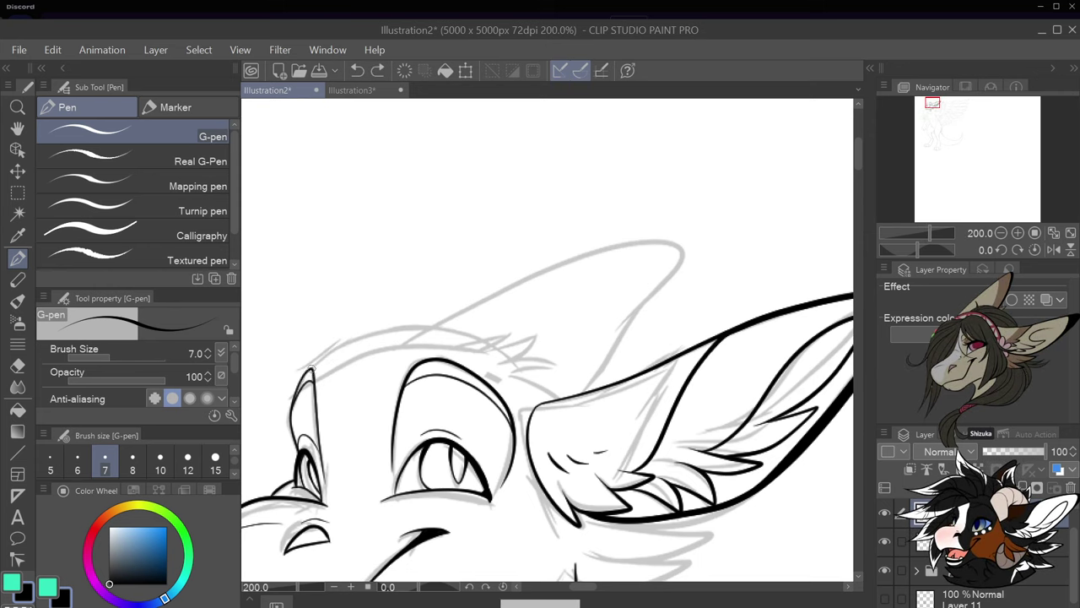
mouse_move(309, 370)
mouse_down()
mouse_move(358, 342)
mouse_move(507, 333)
mouse_move(486, 348)
mouse_up()
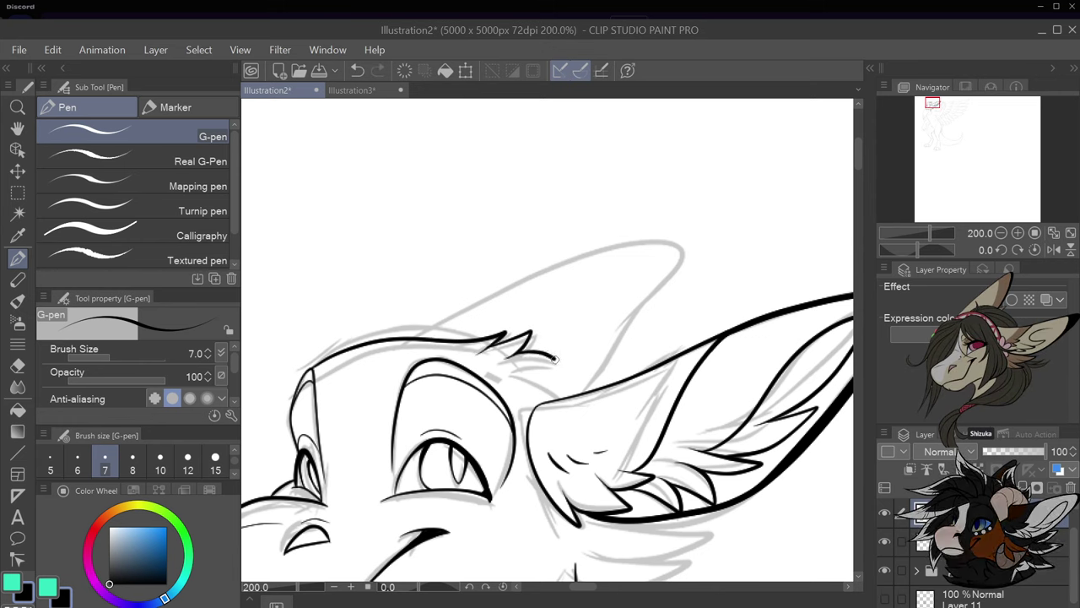
mouse_move(555, 359)
mouse_down()
mouse_move(511, 367)
mouse_move(547, 355)
mouse_move(536, 369)
mouse_up()
key(ctrl+z)
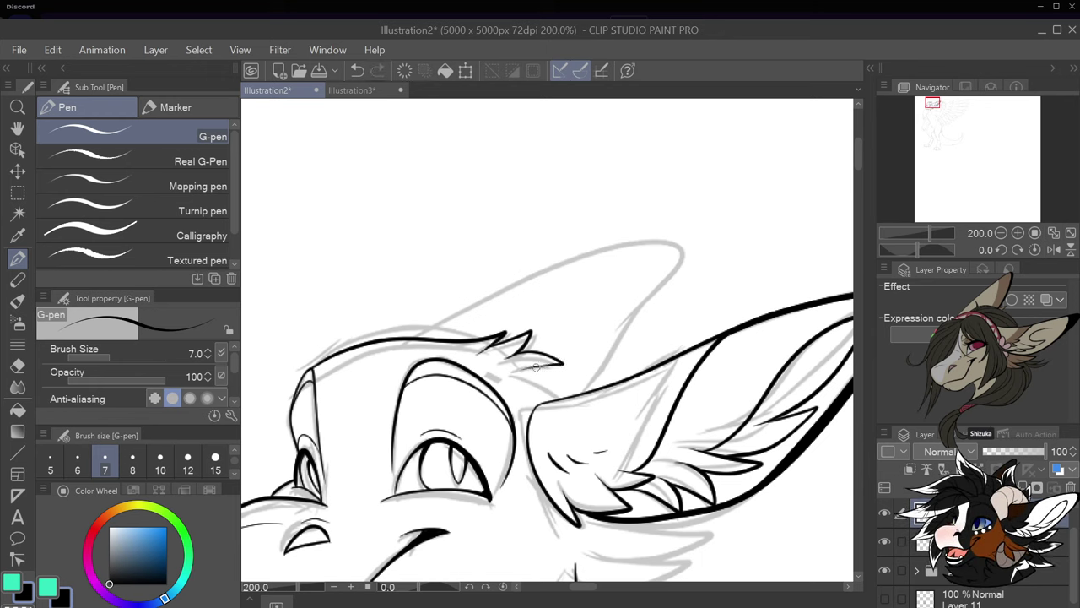
scroll(586, 384, down, 3)
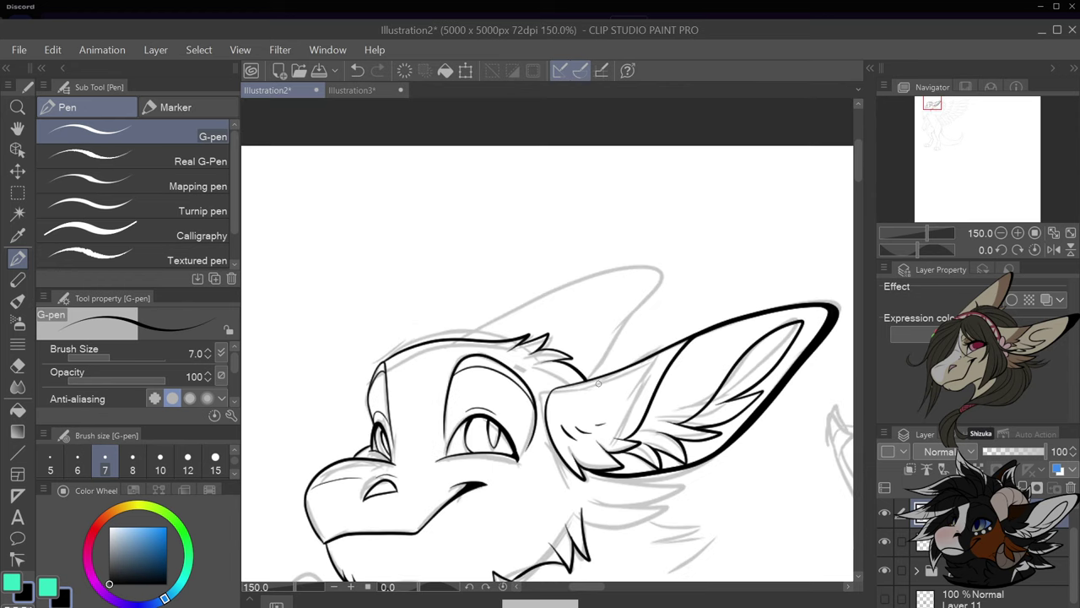
scroll(589, 390, up, 5)
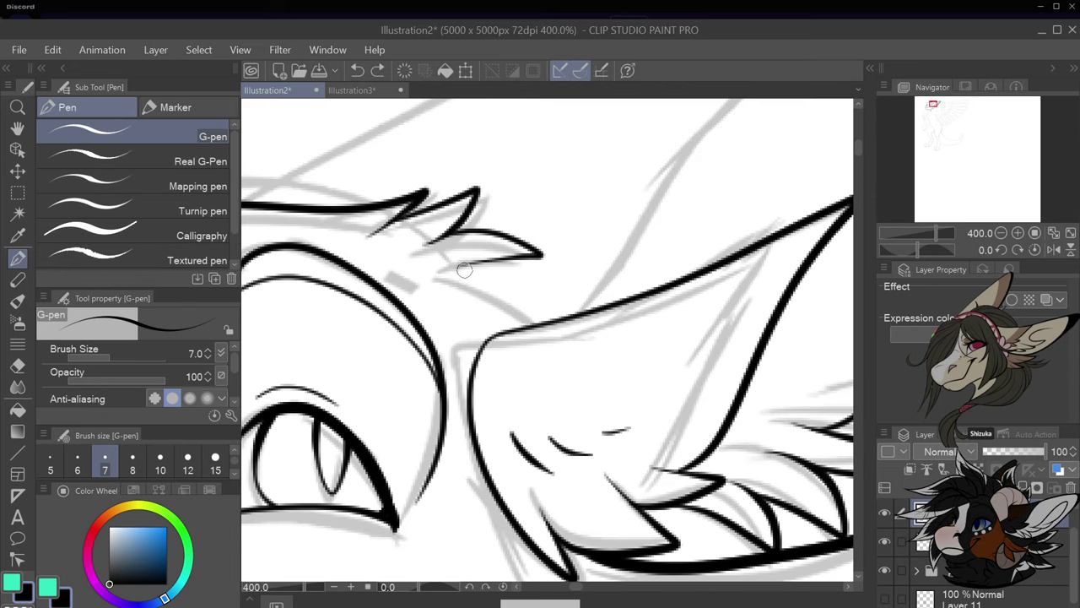
mouse_move(462, 266)
mouse_down()
mouse_move(515, 266)
mouse_move(575, 313)
mouse_up()
scroll(580, 325, down, 3)
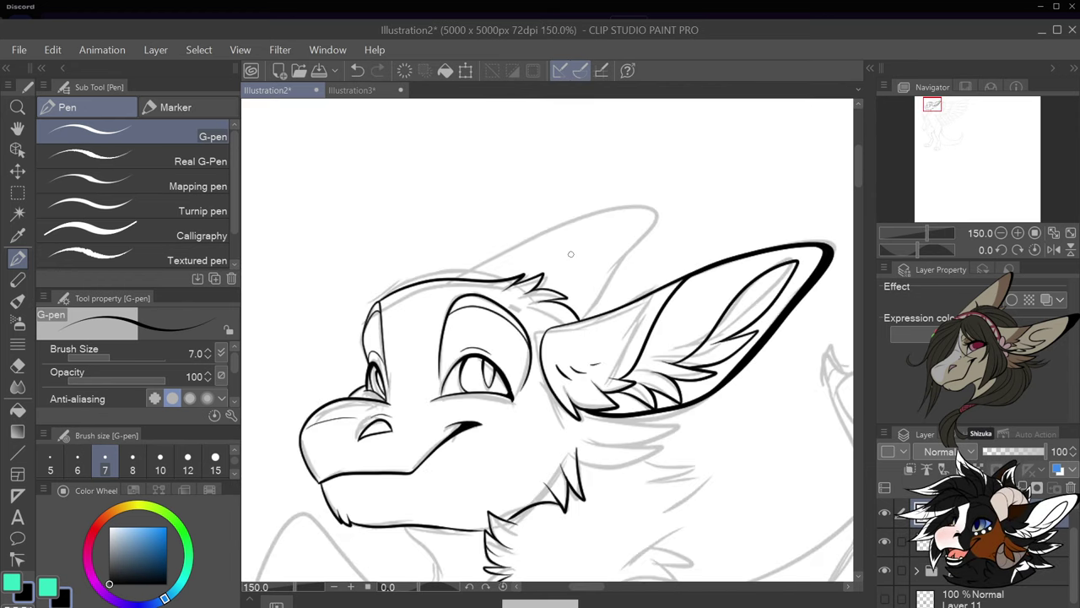
Ink the far ear's outline behind the head and thicken the line along its upper edge and rounded tip
scroll(566, 220, up, 1)
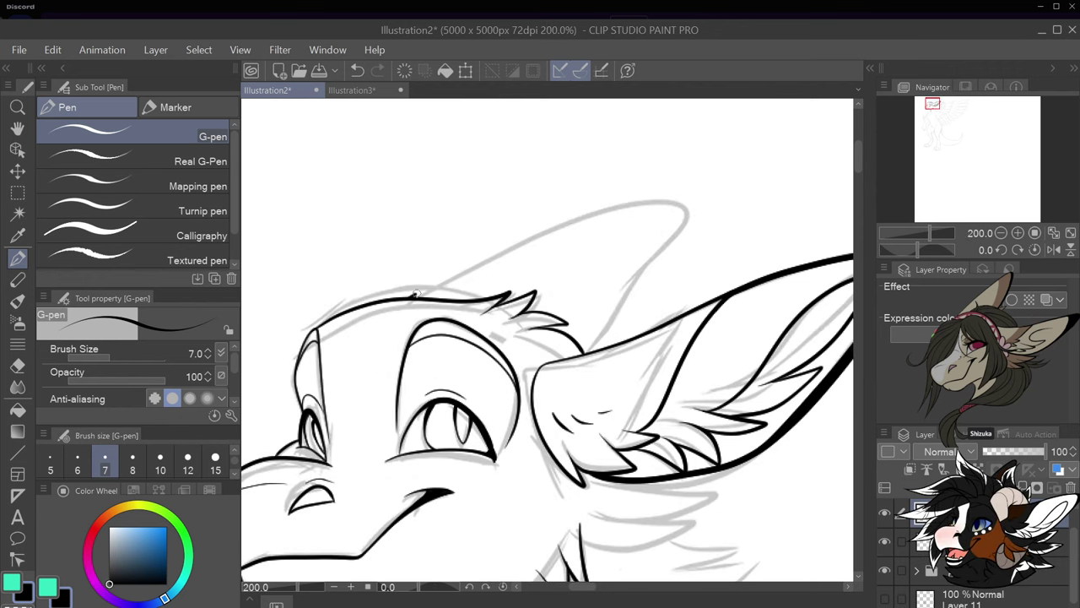
mouse_move(413, 295)
mouse_down()
mouse_move(565, 223)
mouse_move(663, 205)
mouse_move(712, 215)
mouse_move(586, 338)
mouse_up()
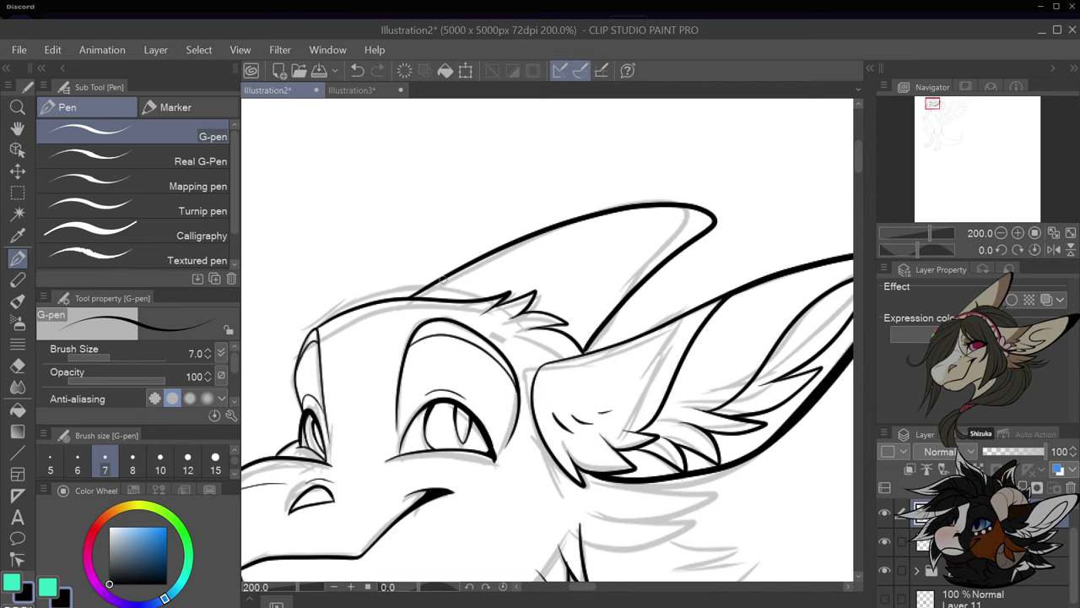
mouse_move(414, 297)
mouse_down()
mouse_move(575, 230)
mouse_move(713, 216)
mouse_move(666, 199)
mouse_move(591, 210)
mouse_move(435, 283)
mouse_up()
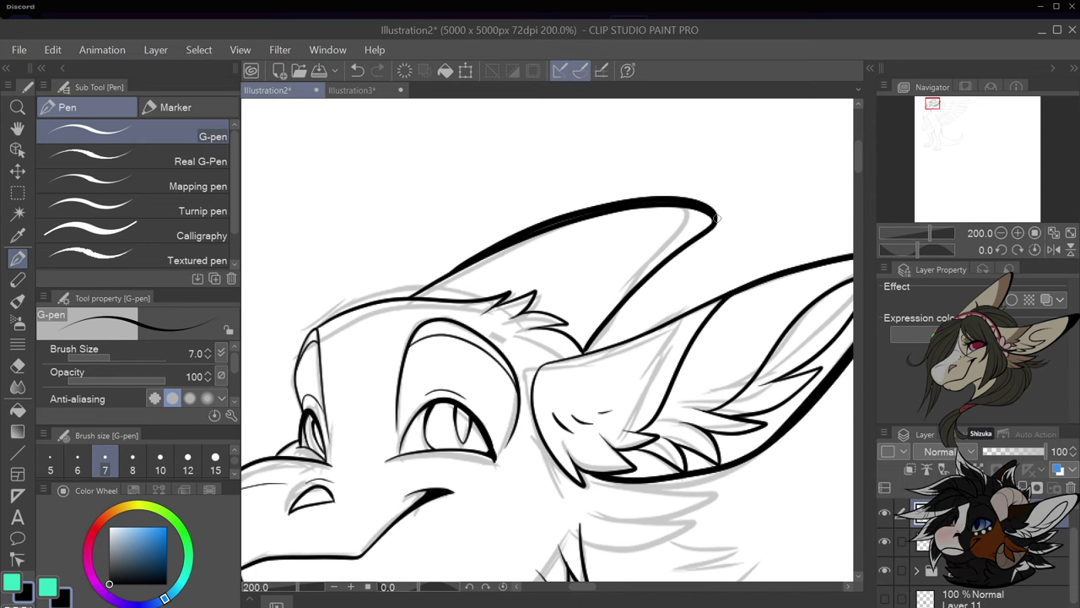
drag(712, 231, 695, 239)
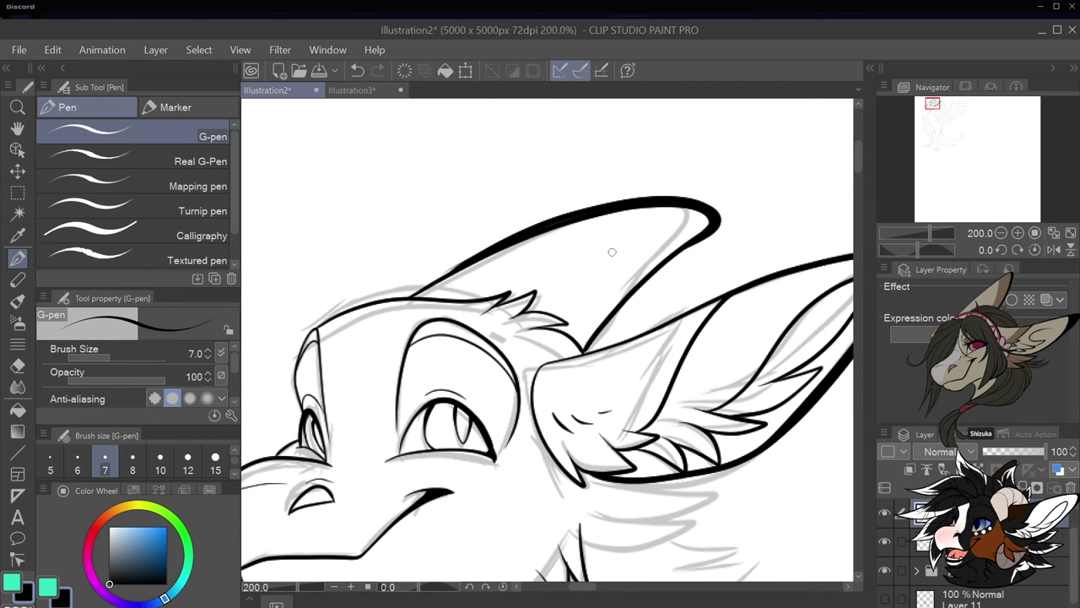
Ink the long pointed fur tufts on the cheek directly below the near ear
scroll(600, 255, down, 3)
scroll(599, 256, up, 1)
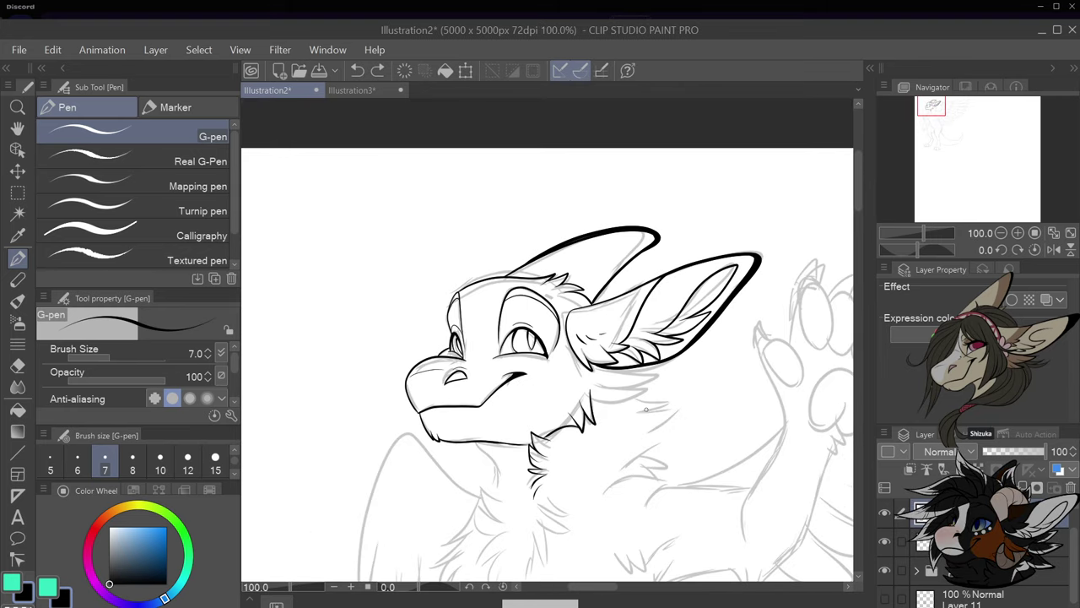
scroll(645, 410, down, 1)
scroll(645, 409, up, 2)
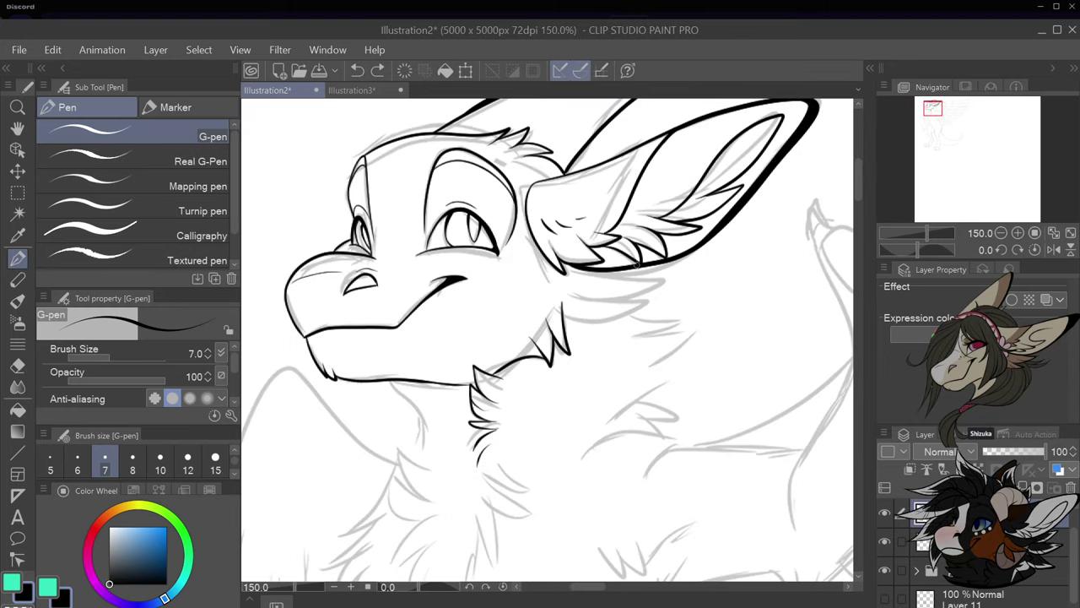
mouse_move(662, 264)
mouse_down()
mouse_move(608, 285)
mouse_move(577, 285)
mouse_up()
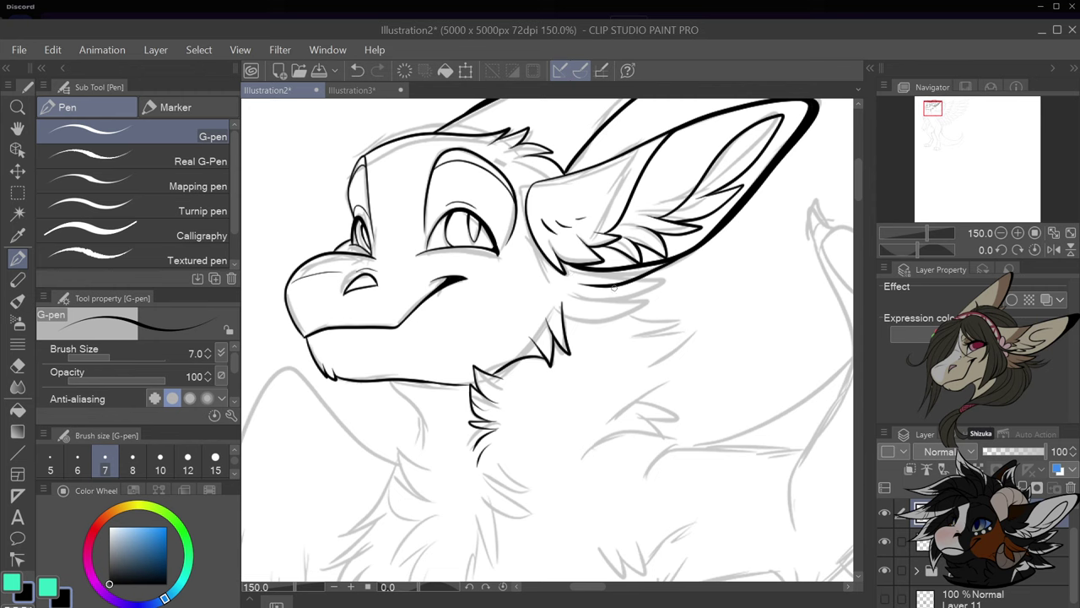
mouse_move(653, 288)
mouse_down()
mouse_move(605, 307)
mouse_move(601, 298)
mouse_move(595, 306)
mouse_move(627, 314)
mouse_move(579, 329)
mouse_up()
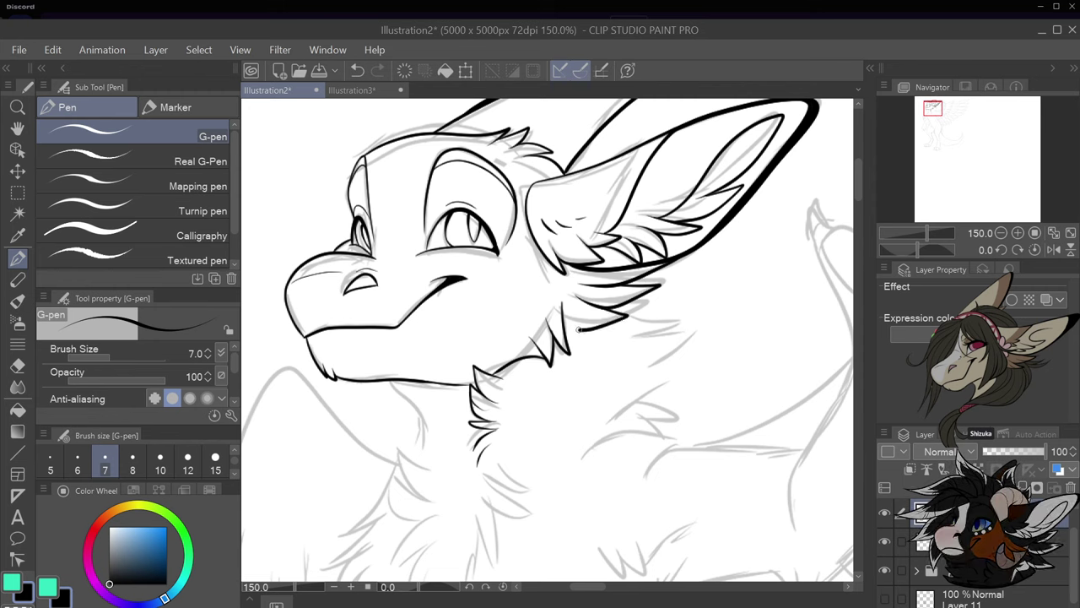
Add short fur ticks below the near ear's base and a thin curved cheek line above the jaw tufts
mouse_move(536, 266)
mouse_down()
mouse_move(545, 285)
mouse_move(513, 343)
mouse_up()
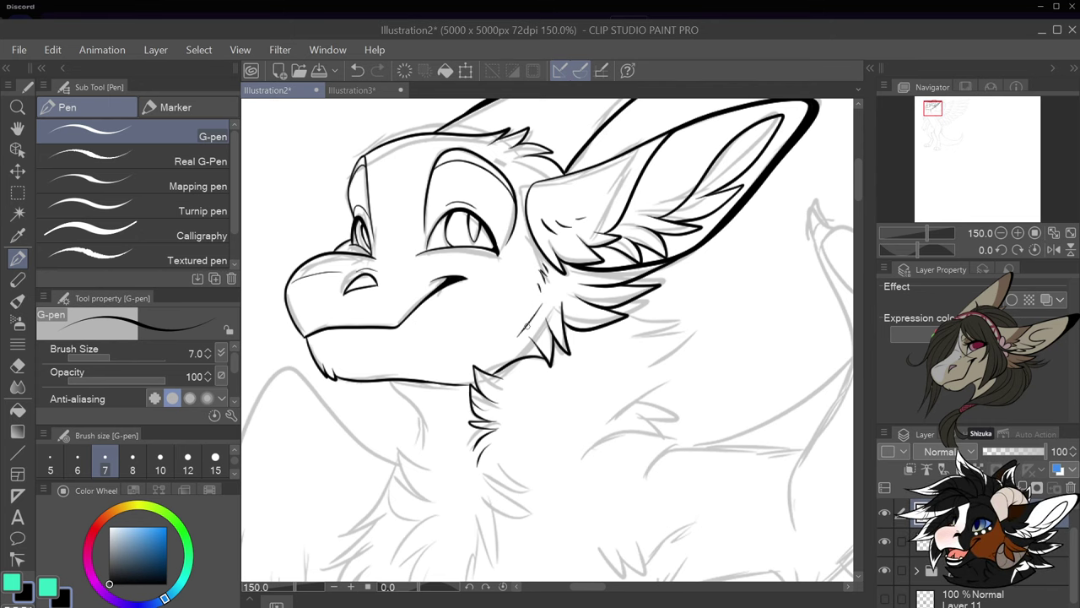
key(ctrl+z)
drag(537, 298, 526, 323)
scroll(523, 318, down, 2)
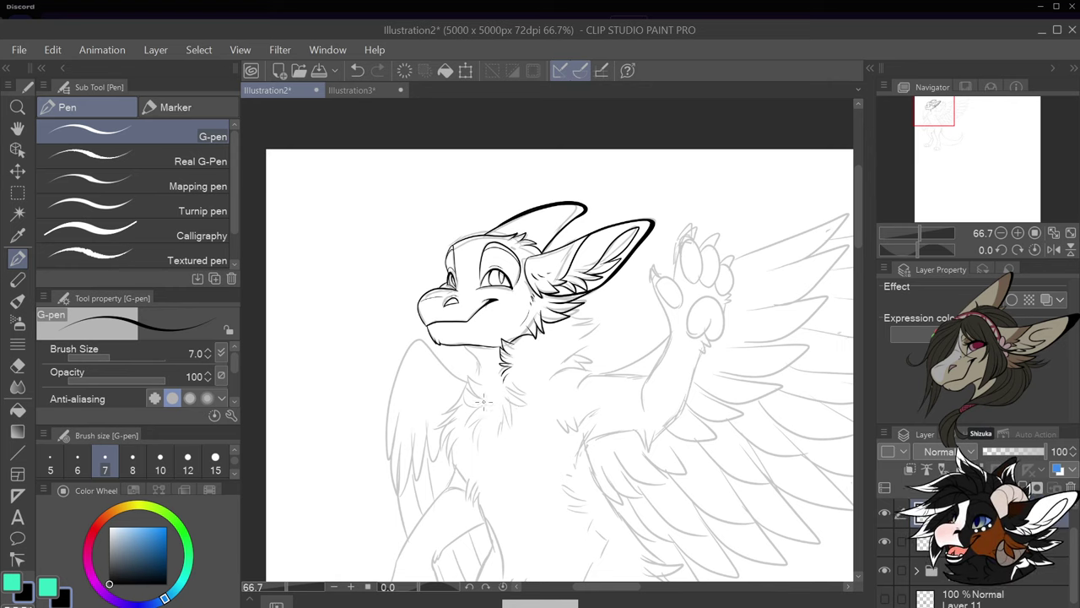
Ink the throat line from under the jaw, continuing into the first pointed fur tufts on the front of the chest
scroll(483, 399, up, 3)
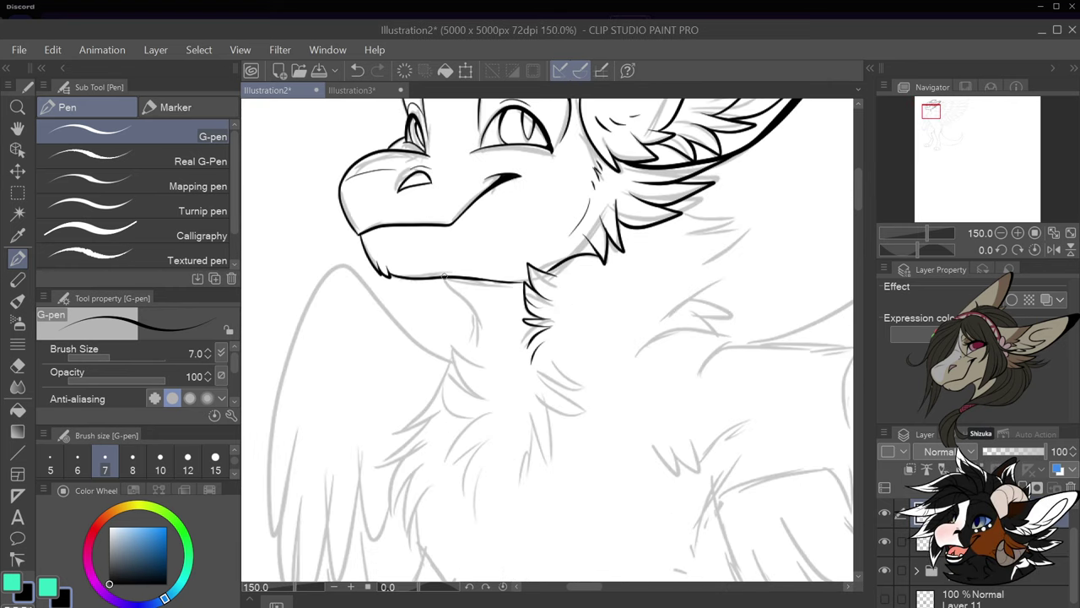
mouse_move(445, 276)
mouse_down()
mouse_move(475, 317)
mouse_move(477, 345)
mouse_move(469, 327)
mouse_move(454, 345)
mouse_up()
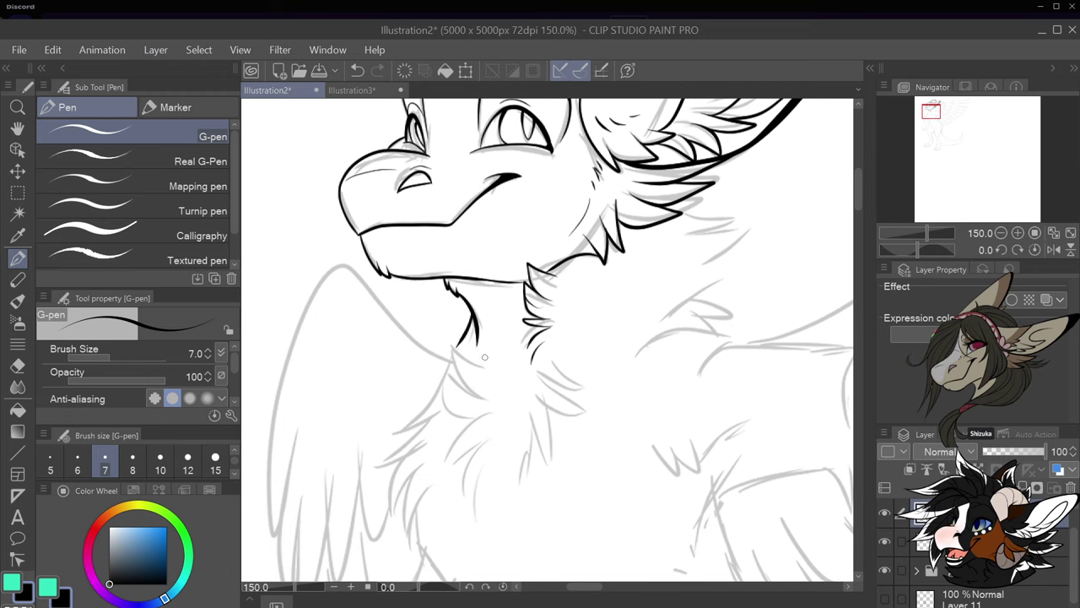
mouse_move(448, 344)
mouse_down()
mouse_move(482, 389)
mouse_move(445, 411)
mouse_move(484, 404)
mouse_move(455, 437)
mouse_move(449, 468)
mouse_move(488, 435)
mouse_up()
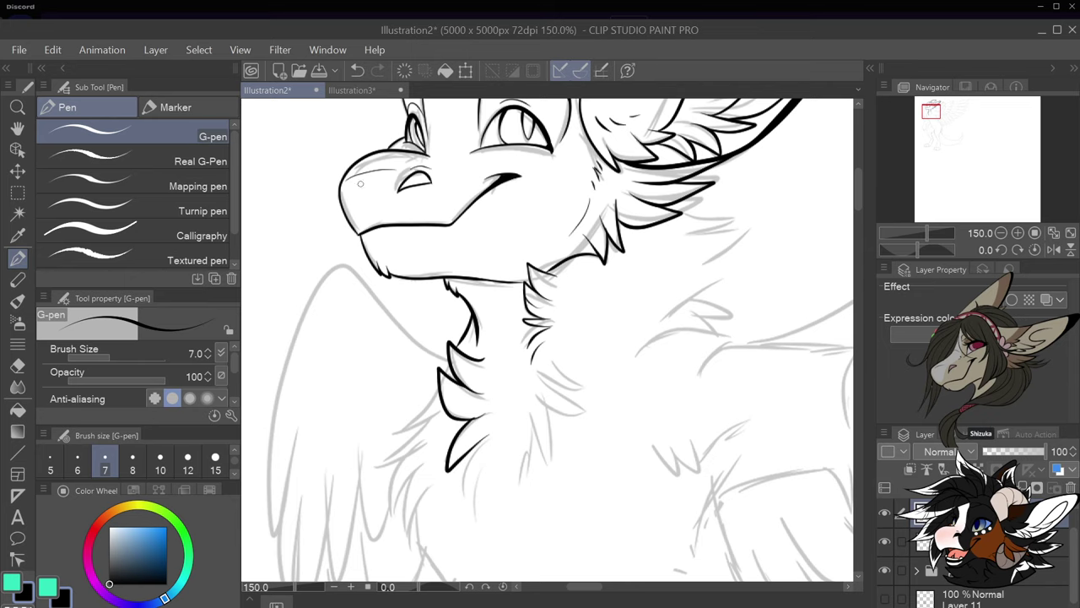
scroll(404, 221, down, 2)
scroll(428, 152, up, 2)
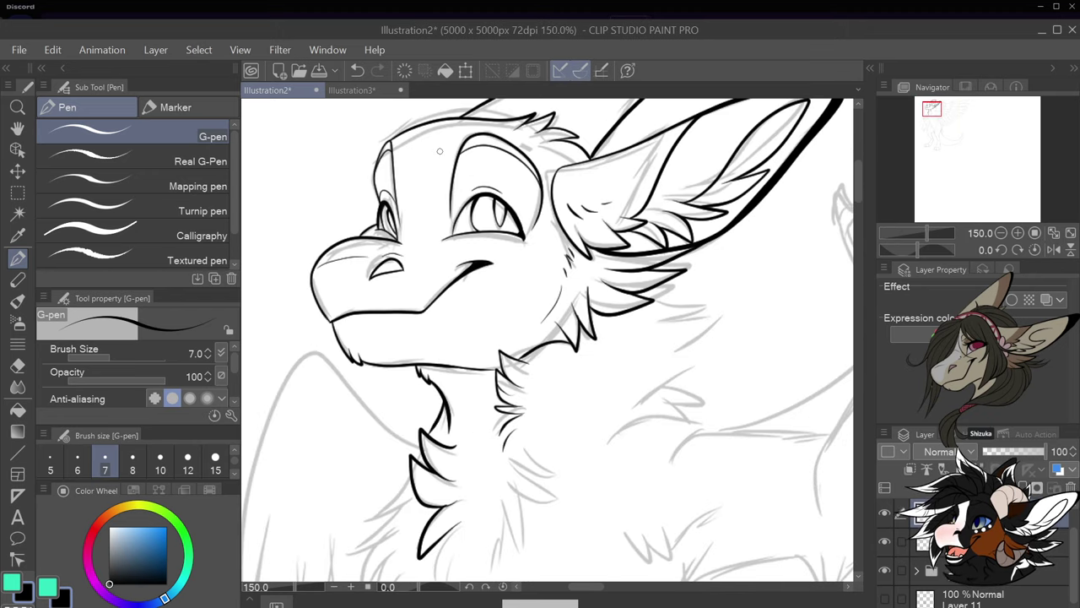
key(ctrl+z)
key(ctrl+z)
scroll(439, 152, down, 5)
scroll(540, 166, up, 5)
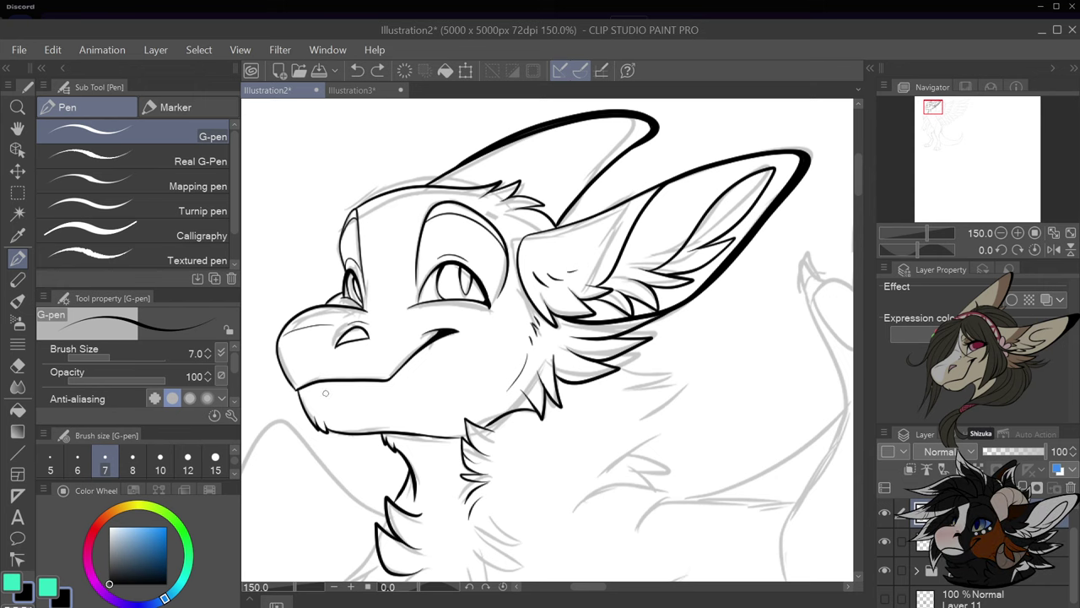
mouse_move(322, 406)
mouse_down()
mouse_move(324, 396)
mouse_move(346, 426)
mouse_up()
key(ctrl+z)
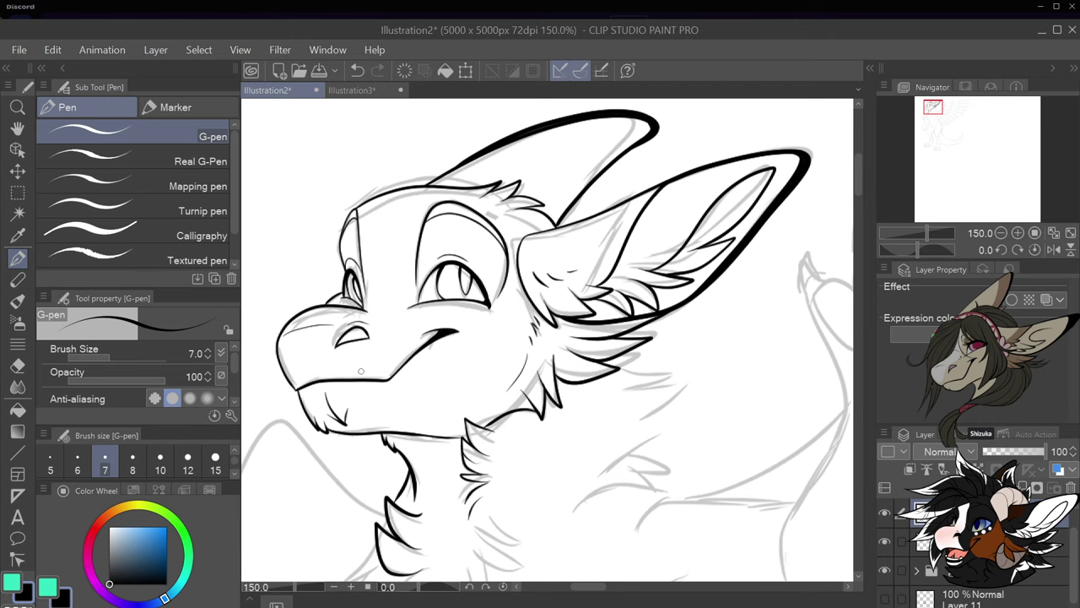
key(ctrl+z)
key(ctrl+z)
Ink the lower pointed tufts along the front edge of the chest ruff, down from the first throat tuft
scroll(361, 372, down, 2)
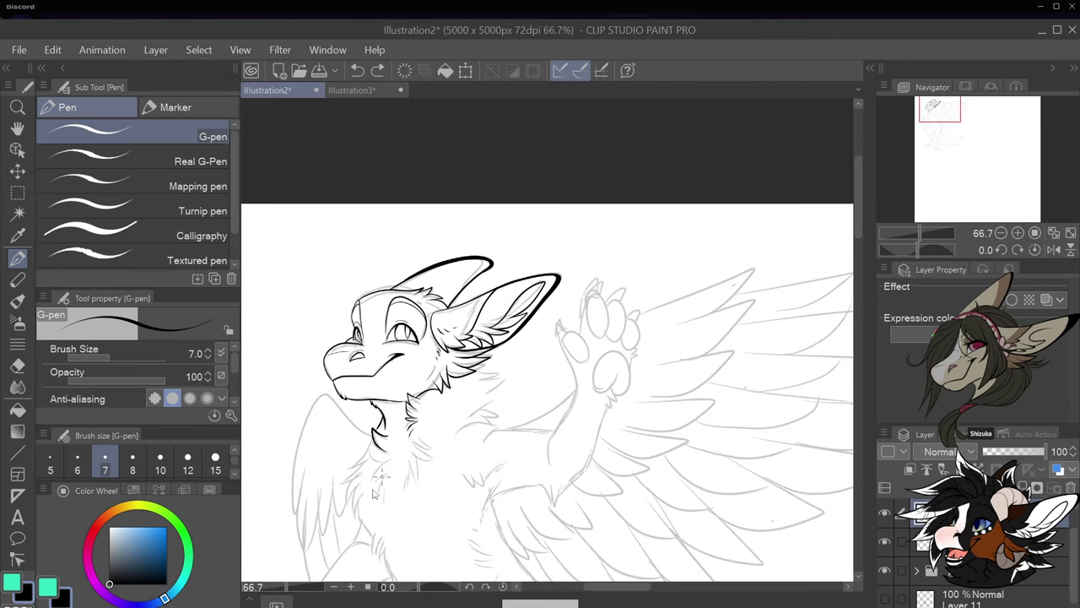
scroll(371, 492, up, 2)
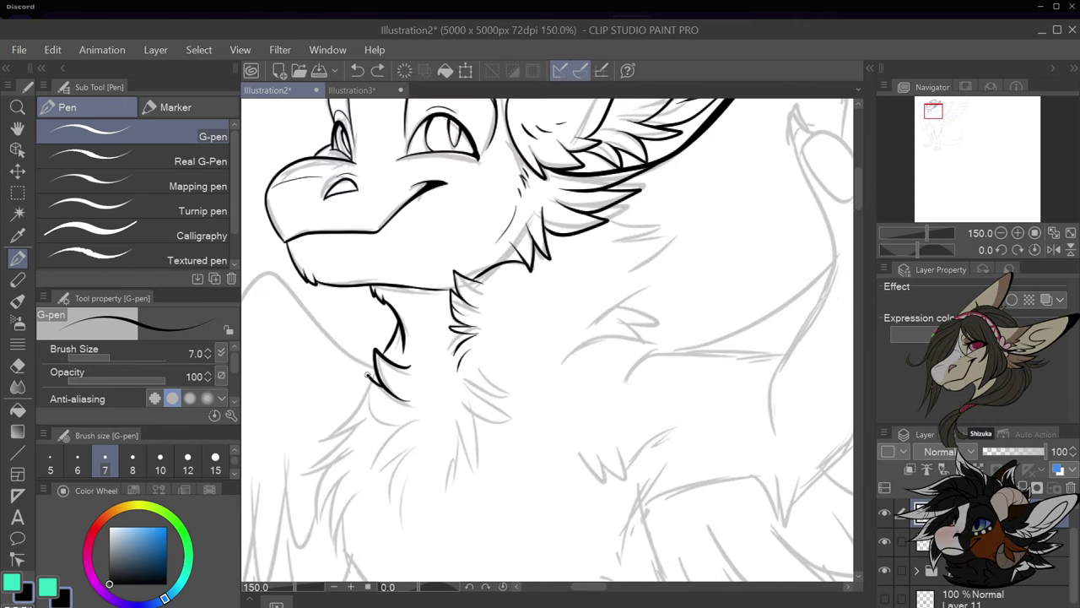
mouse_move(368, 376)
mouse_down()
mouse_move(378, 425)
mouse_move(401, 422)
mouse_move(372, 462)
mouse_move(374, 480)
mouse_move(394, 458)
mouse_move(398, 513)
mouse_up()
mouse_move(398, 513)
mouse_down()
mouse_move(411, 465)
mouse_move(409, 532)
mouse_up()
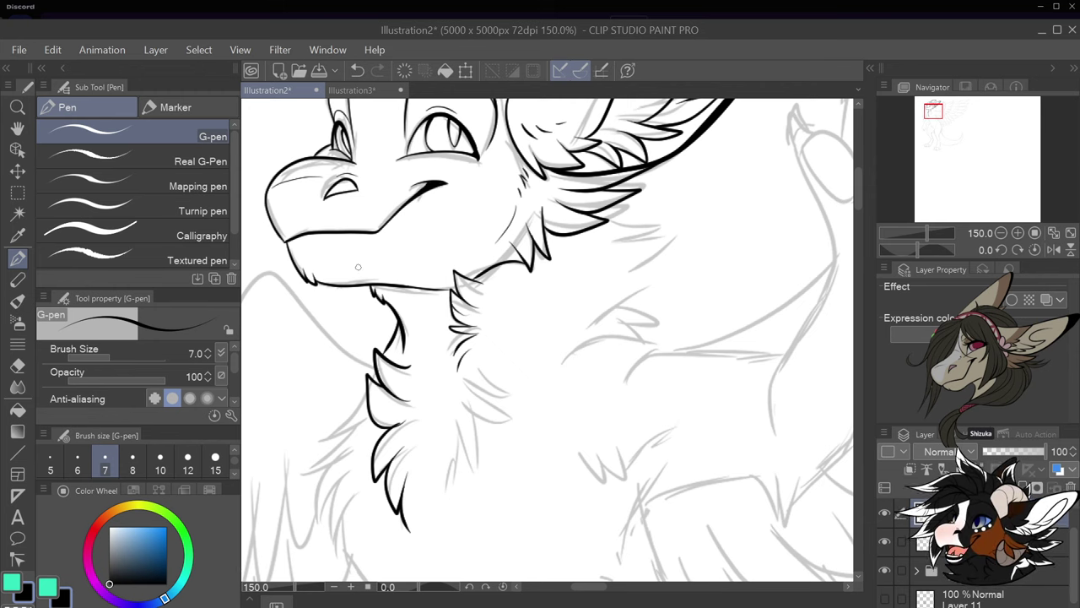
mouse_move(303, 192)
mouse_down()
mouse_move(344, 166)
mouse_move(378, 118)
mouse_move(381, 142)
mouse_up()
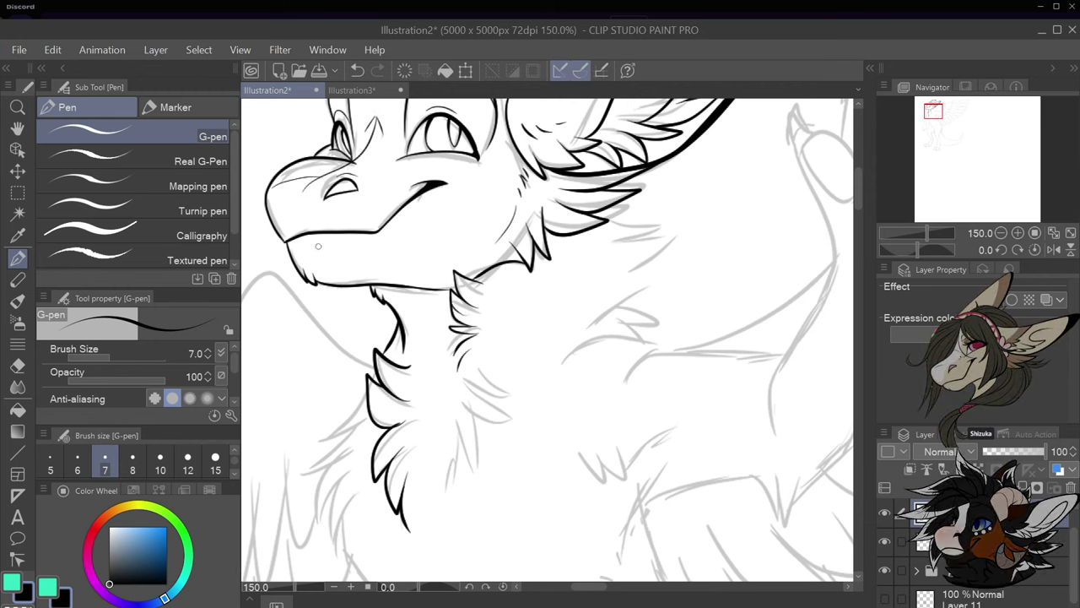
mouse_move(317, 246)
mouse_down()
mouse_move(341, 270)
mouse_move(381, 270)
mouse_up()
key(ctrl+z)
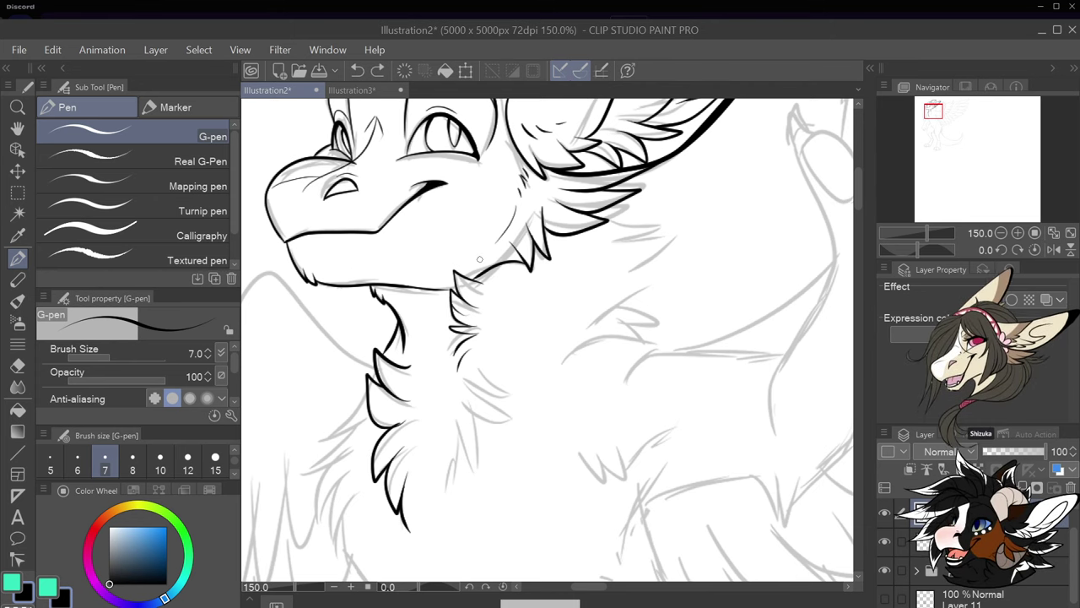
key(ctrl+z)
key(ctrl+z)
Ink the pointed fur tufts down the opposite edge of the chest ruff, starting below the jaw fur
scroll(479, 259, down, 1)
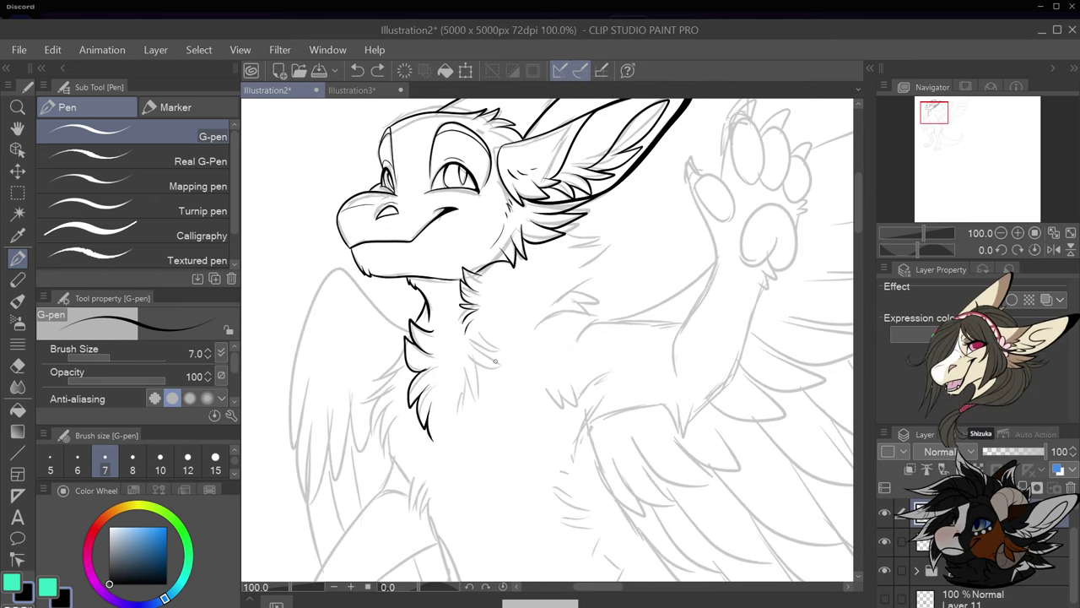
scroll(495, 360, up, 1)
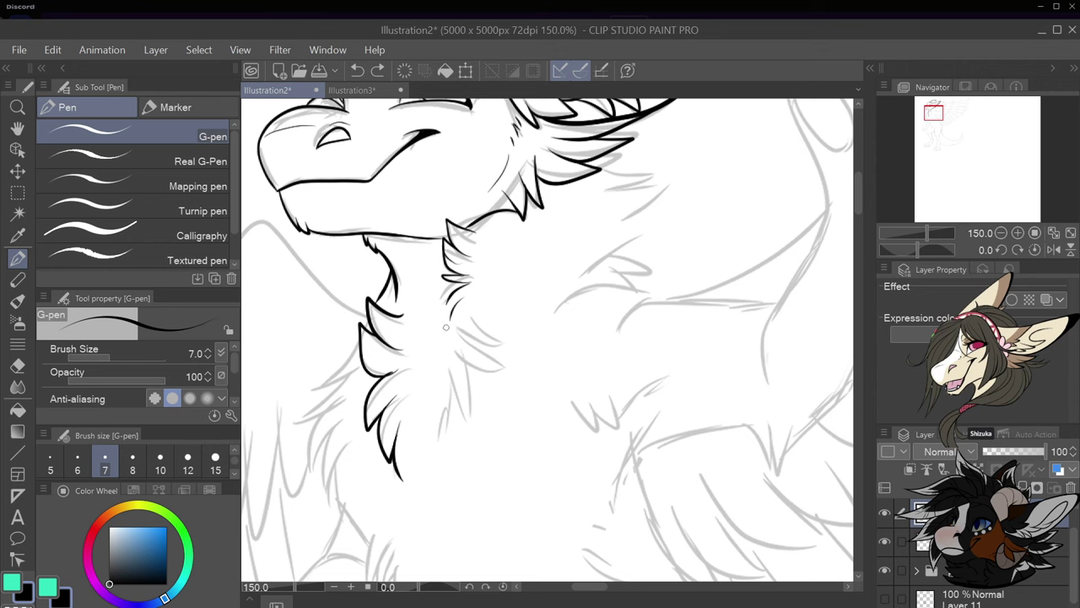
scroll(444, 332, down, 2)
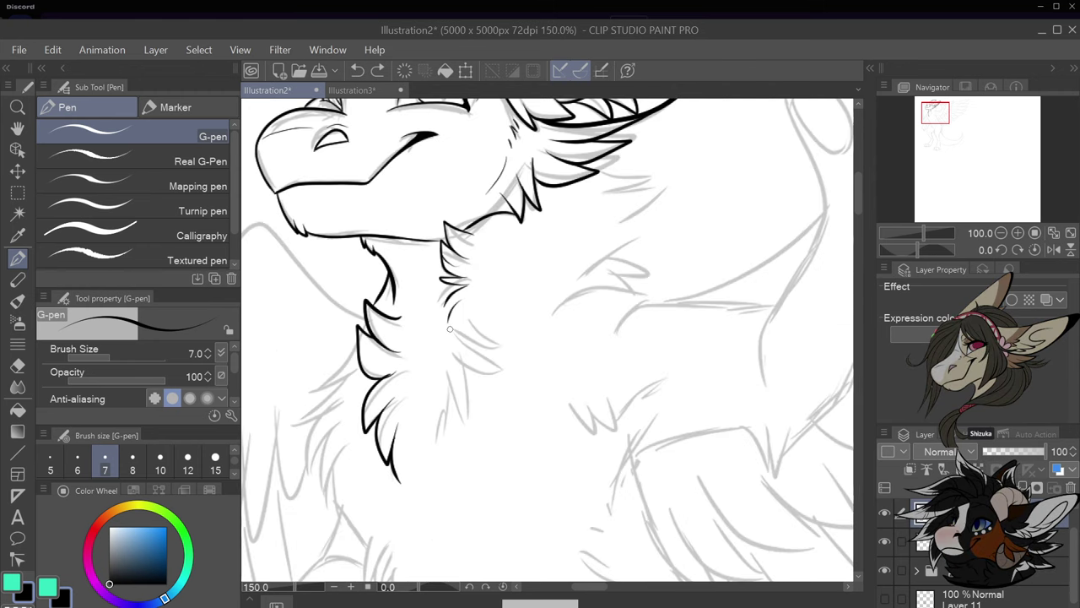
scroll(437, 328, up, 1)
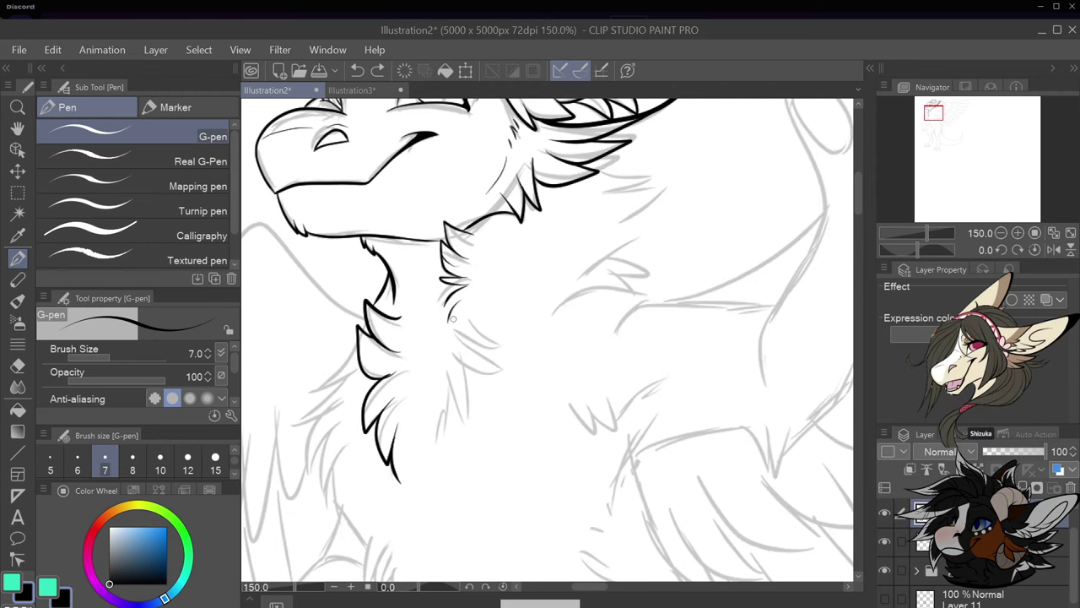
mouse_move(446, 318)
mouse_down()
mouse_move(488, 296)
mouse_move(486, 346)
mouse_move(469, 373)
mouse_move(476, 414)
mouse_move(453, 457)
mouse_up()
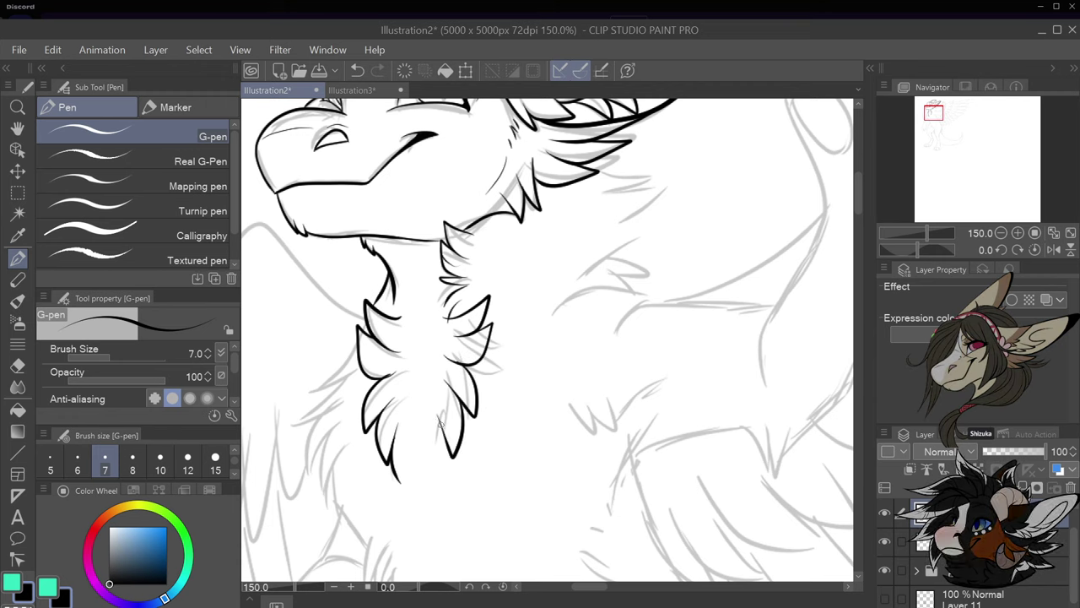
mouse_move(439, 415)
mouse_down()
mouse_move(437, 462)
mouse_move(416, 448)
mouse_up()
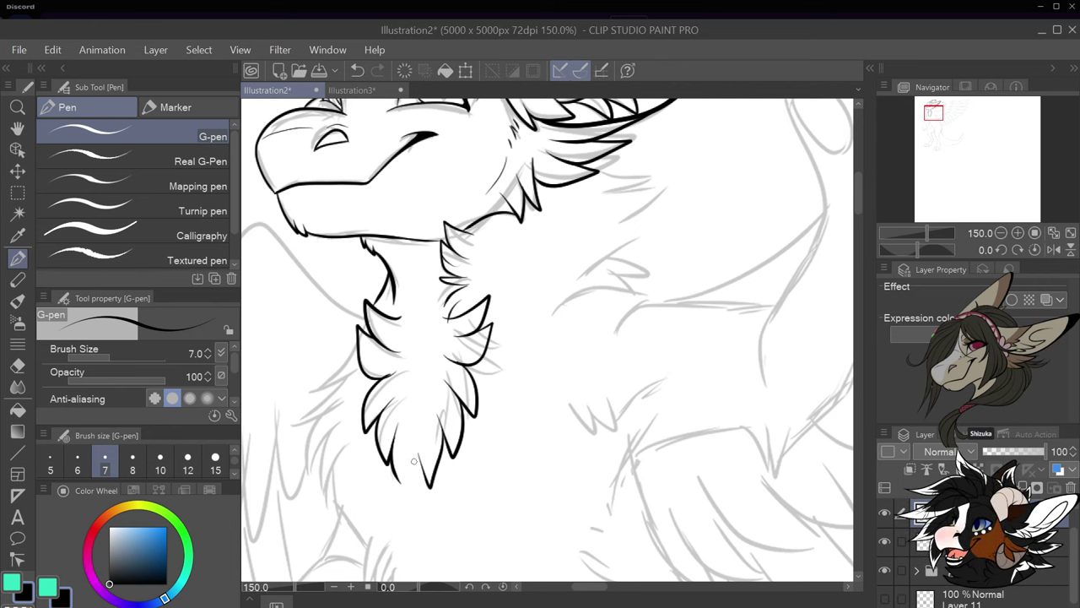
Close the bottom of the chest ruff with a pointed tuft joining both edges, redrawing the overly long tip shorter
drag(429, 490, 425, 524)
drag(401, 478, 424, 524)
scroll(448, 422, down, 2)
scroll(414, 473, up, 2)
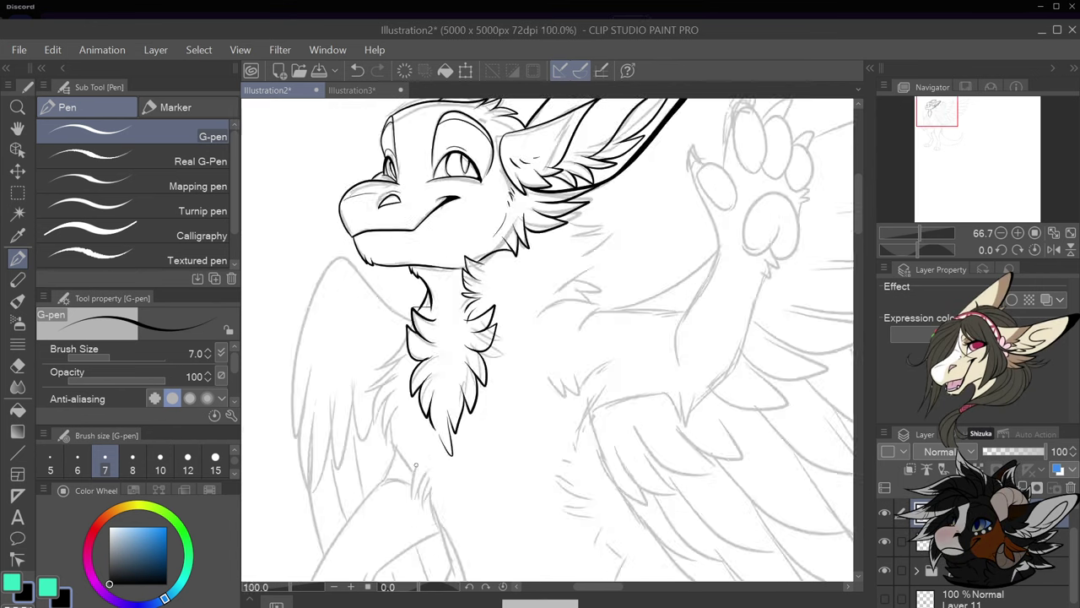
key(ctrl+z)
key(ctrl+z)
mouse_move(448, 391)
mouse_down()
mouse_move(453, 419)
mouse_move(469, 410)
mouse_up()
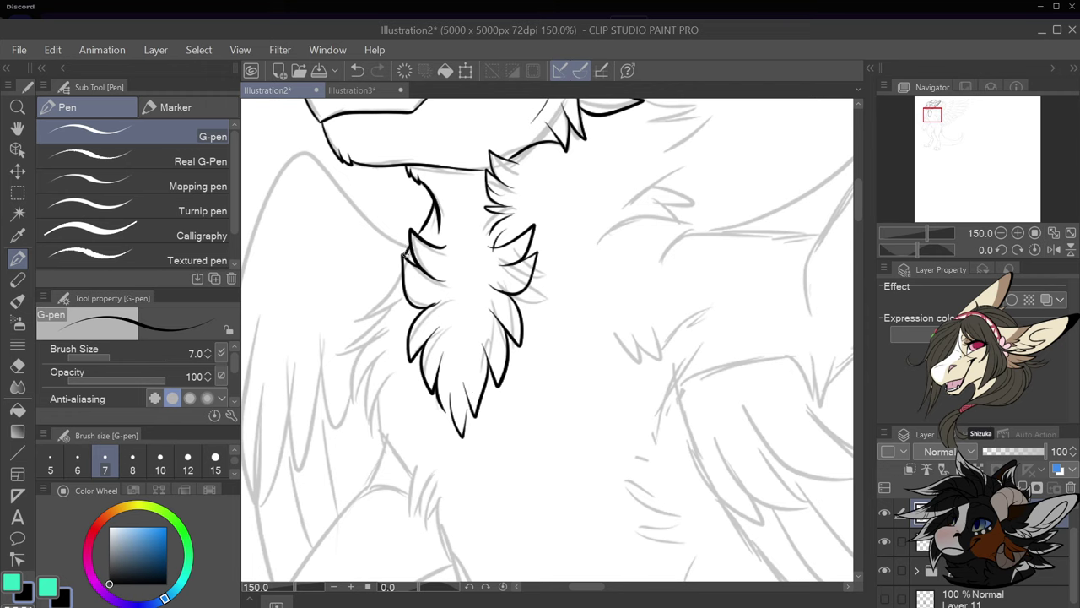
Ink the spiky fur outline of the chest's front side, from beside the ruff down to the tufts above the far arm
mouse_move(402, 275)
mouse_down()
mouse_move(350, 326)
mouse_move(363, 337)
mouse_move(335, 358)
mouse_move(377, 346)
mouse_move(355, 339)
mouse_move(335, 351)
mouse_move(379, 329)
mouse_move(358, 361)
mouse_move(361, 398)
mouse_move(388, 352)
mouse_move(378, 429)
mouse_move(395, 382)
mouse_move(406, 498)
mouse_move(434, 433)
mouse_up()
scroll(462, 462, down, 2)
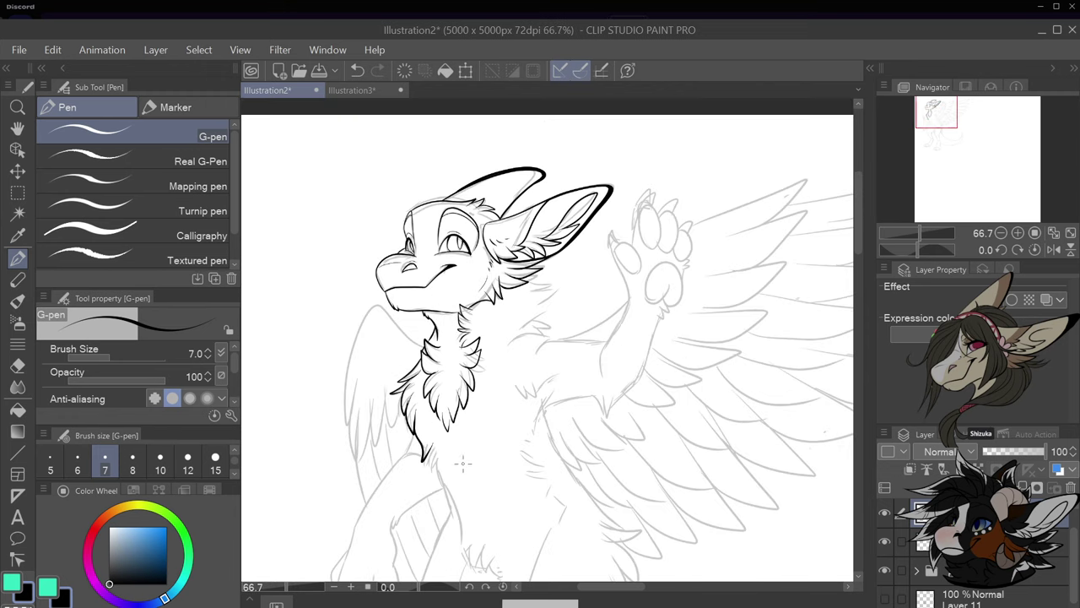
scroll(463, 462, up, 2)
mouse_move(410, 393)
mouse_down()
mouse_move(397, 437)
mouse_move(426, 414)
mouse_move(420, 445)
mouse_move(443, 425)
mouse_up()
scroll(448, 419, down, 2)
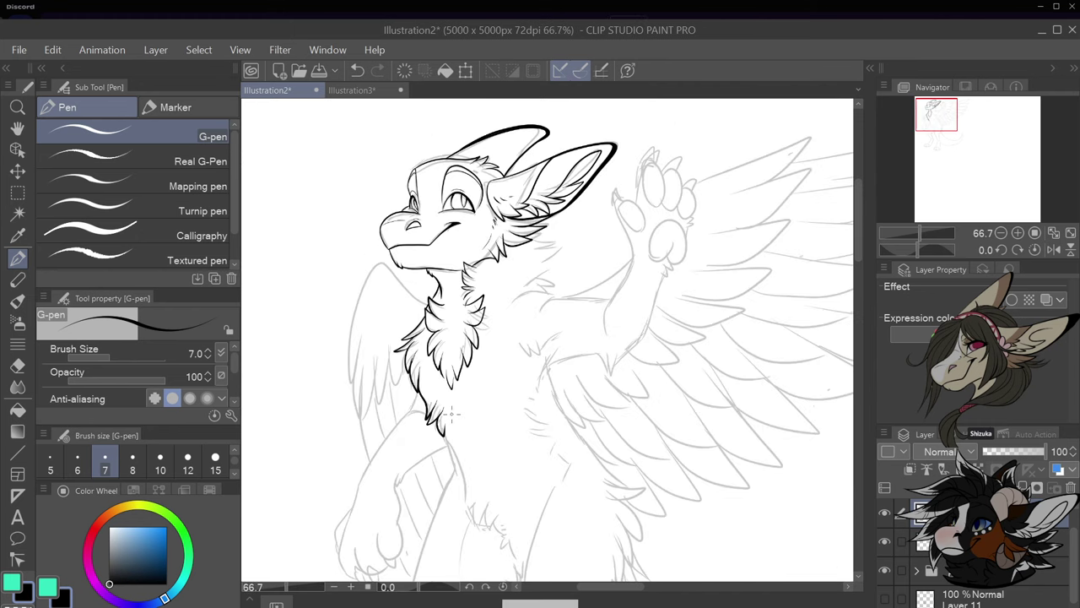
Ink the long pointed fur tufts down the back of the neck, from the cheek fur below the near ear to the shoulder
scroll(540, 220, up, 3)
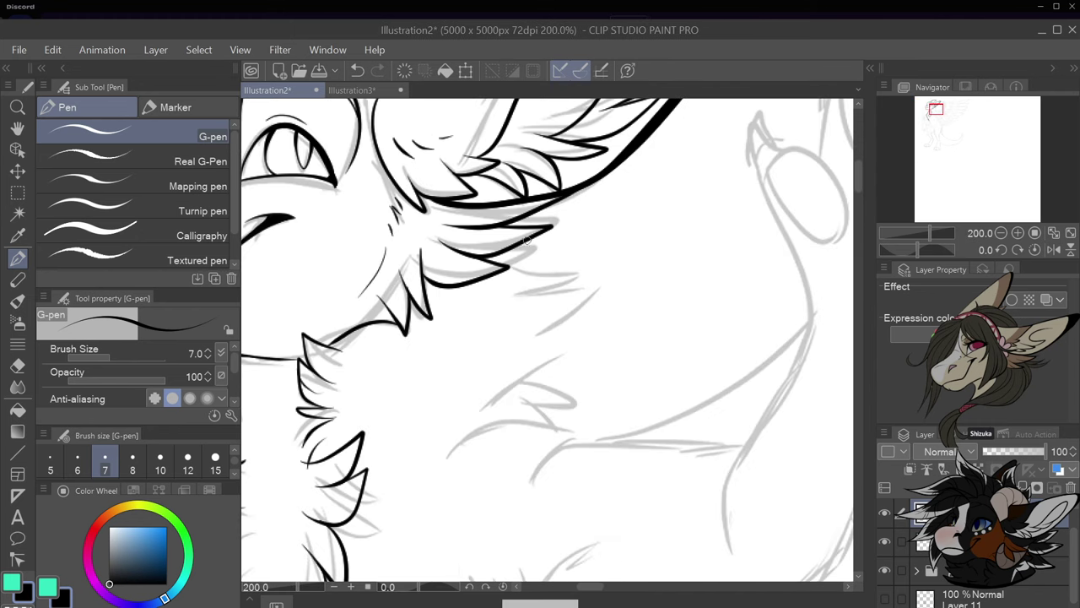
mouse_move(531, 222)
mouse_down()
mouse_move(614, 230)
mouse_move(515, 267)
mouse_up()
mouse_move(602, 246)
mouse_down()
mouse_move(565, 288)
mouse_move(504, 295)
mouse_move(561, 299)
mouse_move(623, 325)
mouse_move(606, 334)
mouse_move(515, 328)
mouse_move(617, 350)
mouse_move(536, 378)
mouse_move(585, 429)
mouse_up()
scroll(599, 371, down, 3)
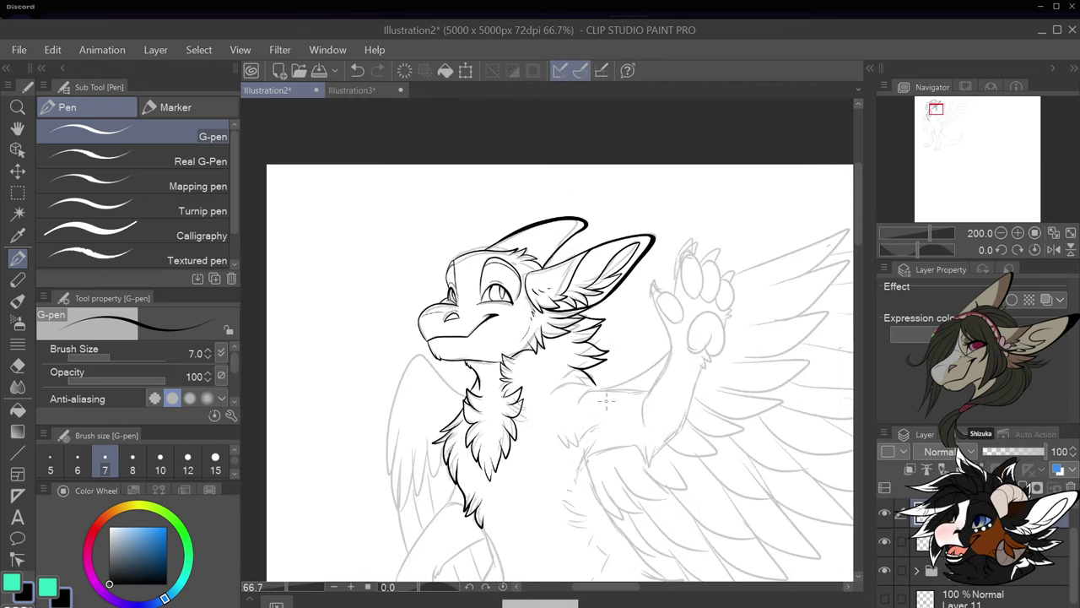
Ink the raised arm's shoulder curve and upper edge to the elbow, adding the short curved crease there
scroll(602, 410, up, 2)
mouse_move(601, 353)
mouse_down()
mouse_move(543, 338)
mouse_move(486, 364)
mouse_up()
key(ctrl+z)
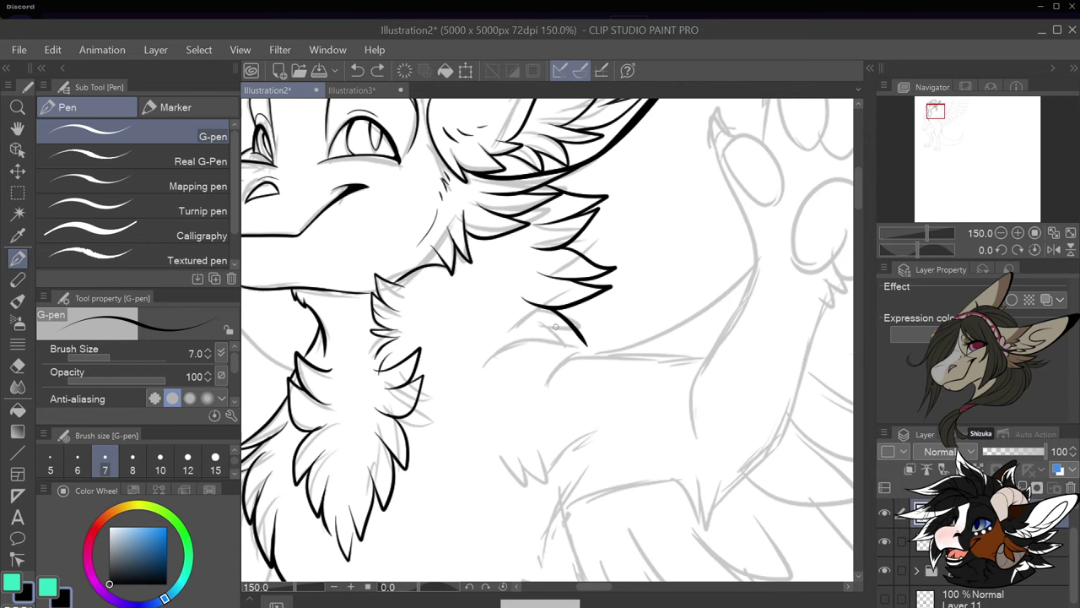
mouse_move(597, 355)
mouse_down()
mouse_move(539, 335)
mouse_move(485, 365)
mouse_up()
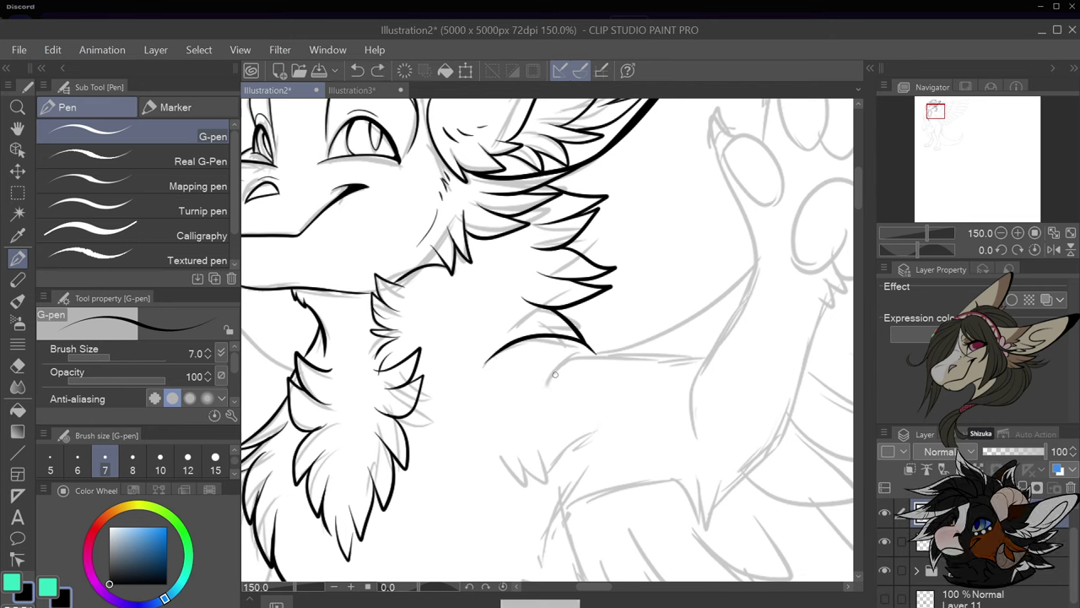
drag(554, 374, 614, 348)
key(ctrl+z)
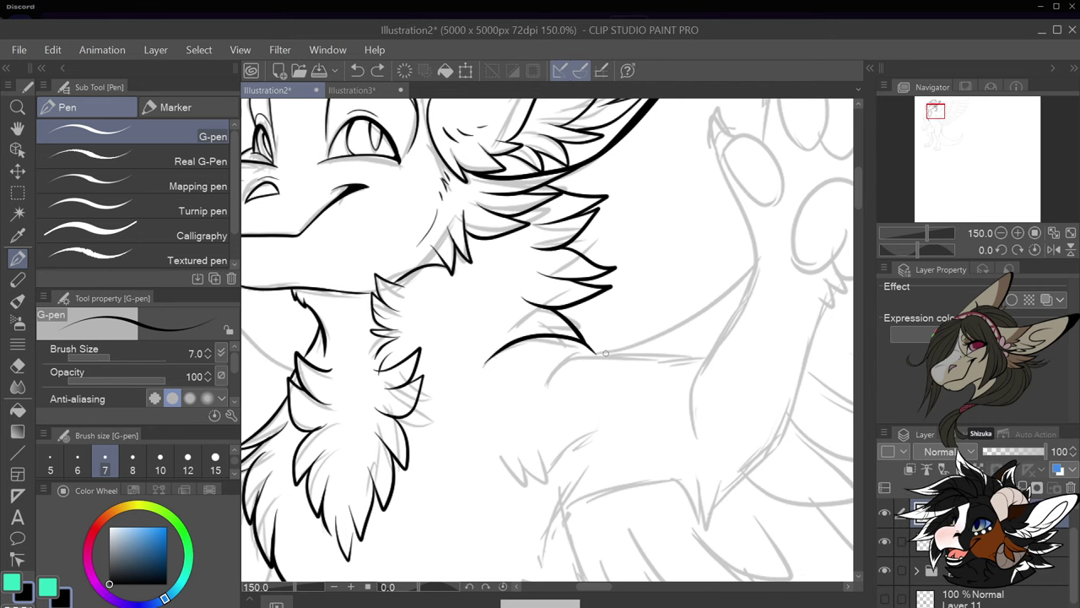
key(ctrl+z)
mouse_move(481, 364)
mouse_down()
mouse_move(556, 342)
mouse_move(708, 356)
mouse_move(689, 382)
mouse_move(688, 427)
mouse_up()
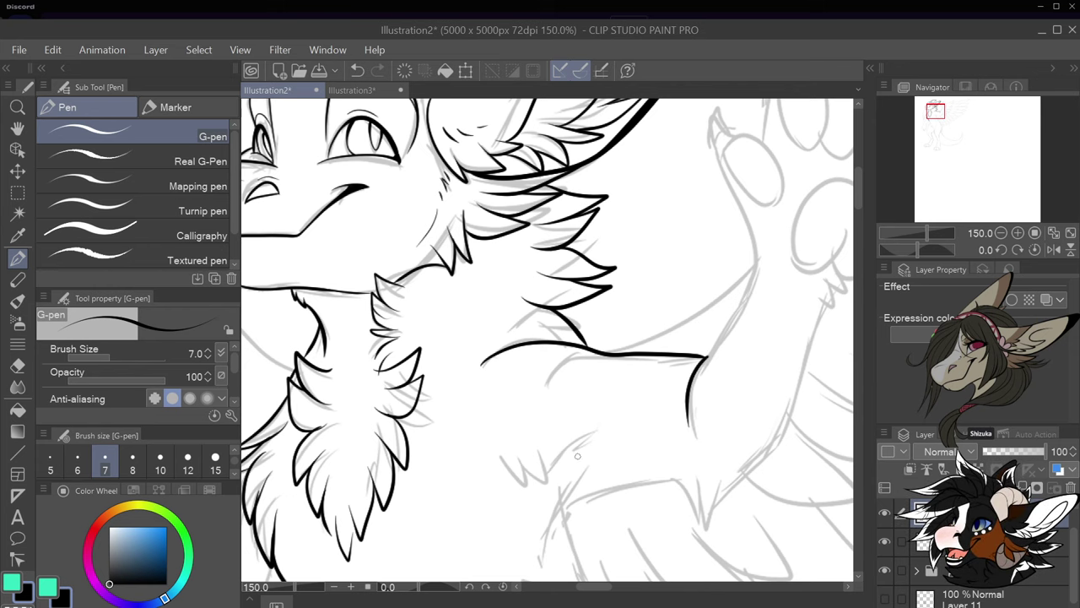
Ink the short fur tufts on the chest beside the raised arm's armpit, with a thin stroke leading along the arm
mouse_move(510, 469)
mouse_down()
mouse_move(541, 469)
mouse_move(553, 482)
mouse_move(549, 470)
mouse_move(620, 456)
mouse_up()
scroll(646, 445, down, 2)
scroll(676, 503, up, 2)
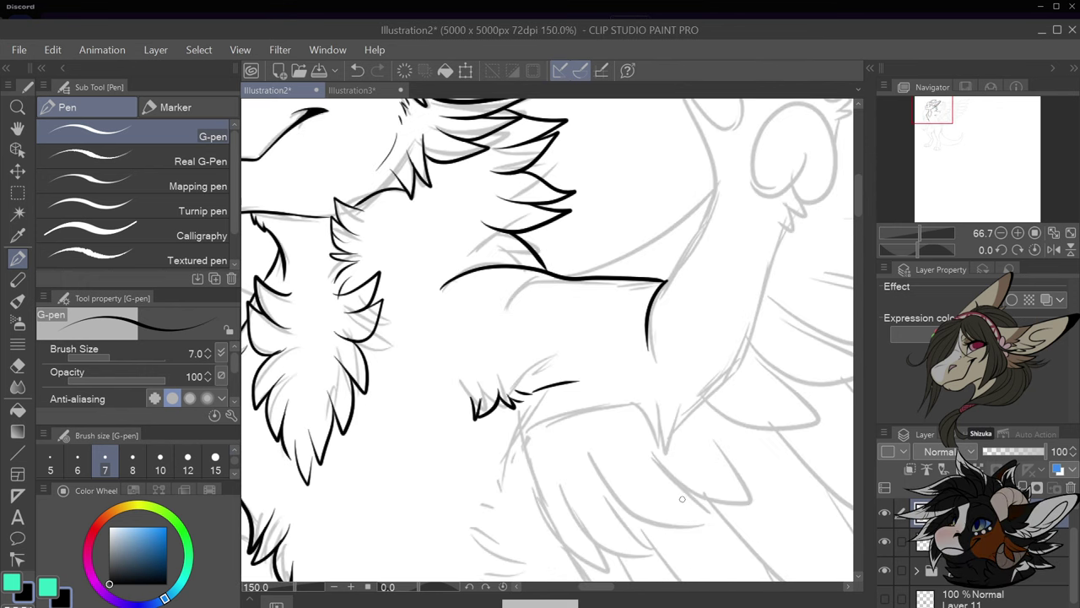
Ink the raised arm's underside from the armpit tufts to the pointed elbow fur, and start the forearm's outer edge
mouse_move(508, 463)
mouse_down()
mouse_move(521, 480)
mouse_move(574, 418)
mouse_move(616, 403)
mouse_move(650, 404)
mouse_move(653, 435)
mouse_move(657, 405)
mouse_up()
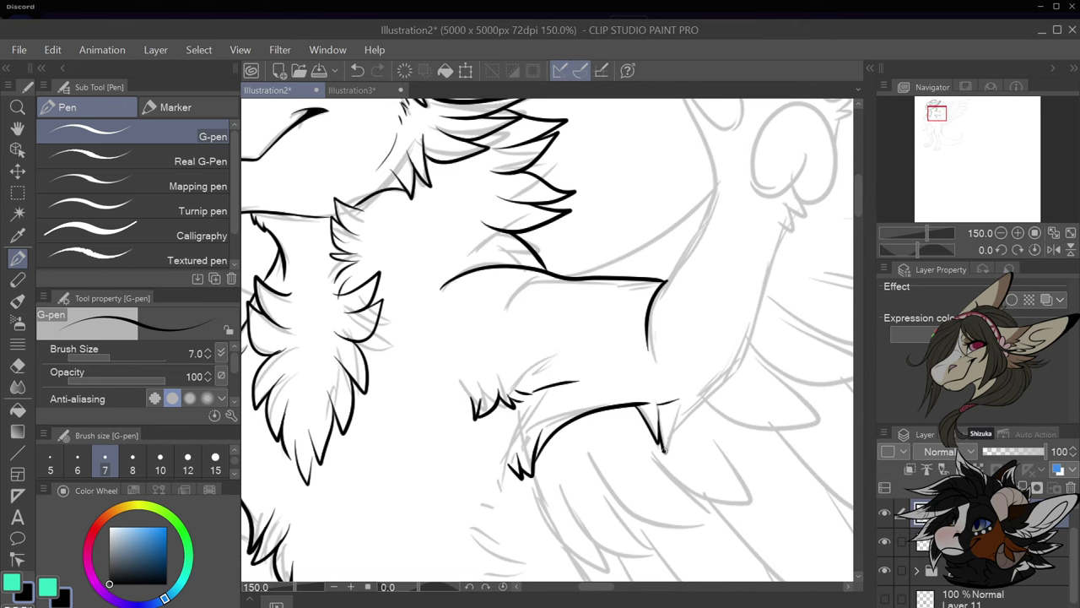
mouse_move(663, 451)
mouse_down()
mouse_move(680, 403)
mouse_move(737, 376)
mouse_up()
scroll(737, 376, down, 5)
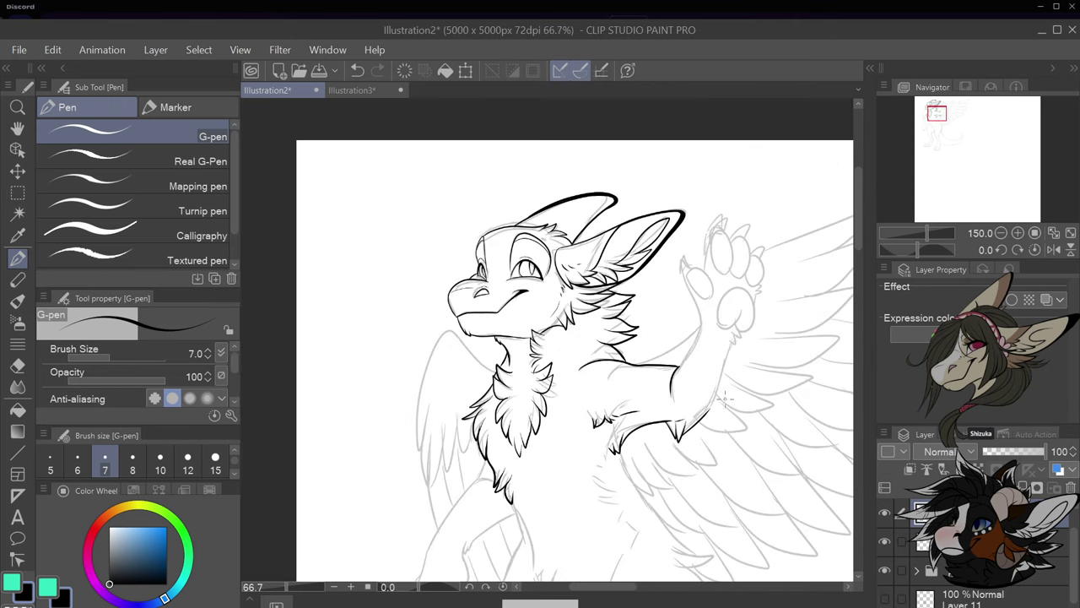
Ink the raised paw's oval thumb pad and pointed thumb claw, and the forearm's inner edge from the thumb down to the elbow crease
scroll(754, 361, up, 5)
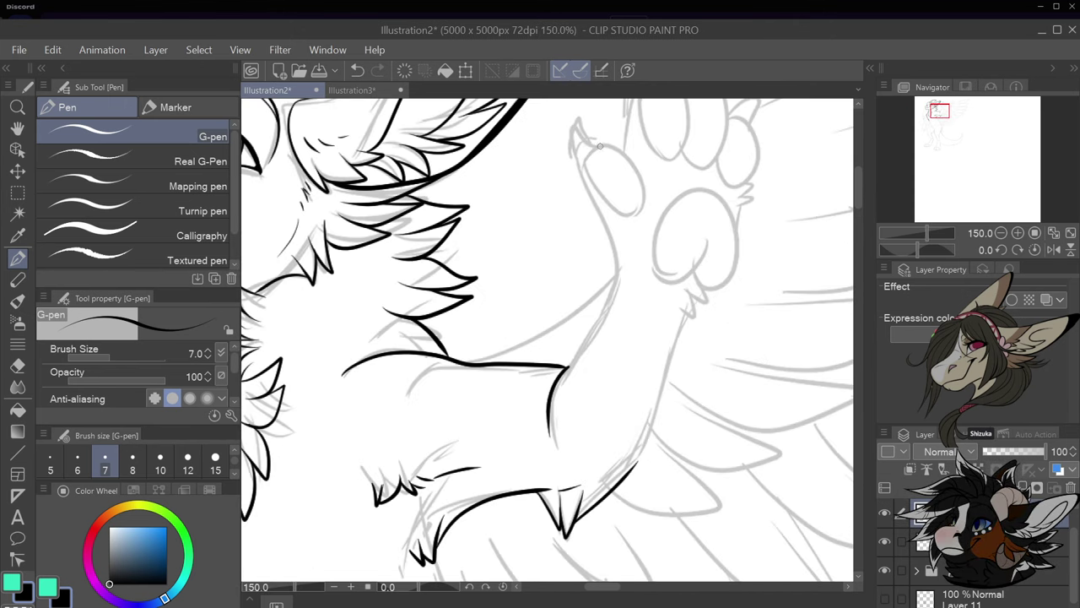
mouse_move(589, 162)
mouse_down()
mouse_move(608, 202)
mouse_move(640, 201)
mouse_move(635, 160)
mouse_move(607, 143)
mouse_up()
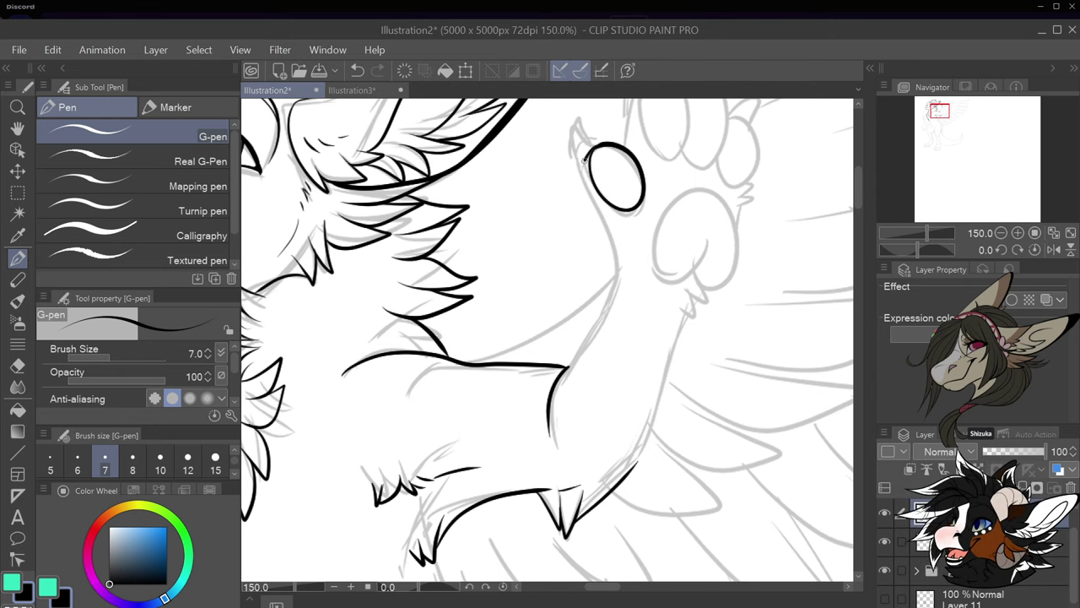
mouse_move(582, 179)
mouse_down()
mouse_move(606, 226)
mouse_move(613, 283)
mouse_move(564, 368)
mouse_up()
scroll(564, 368, down, 3)
scroll(629, 237, up, 3)
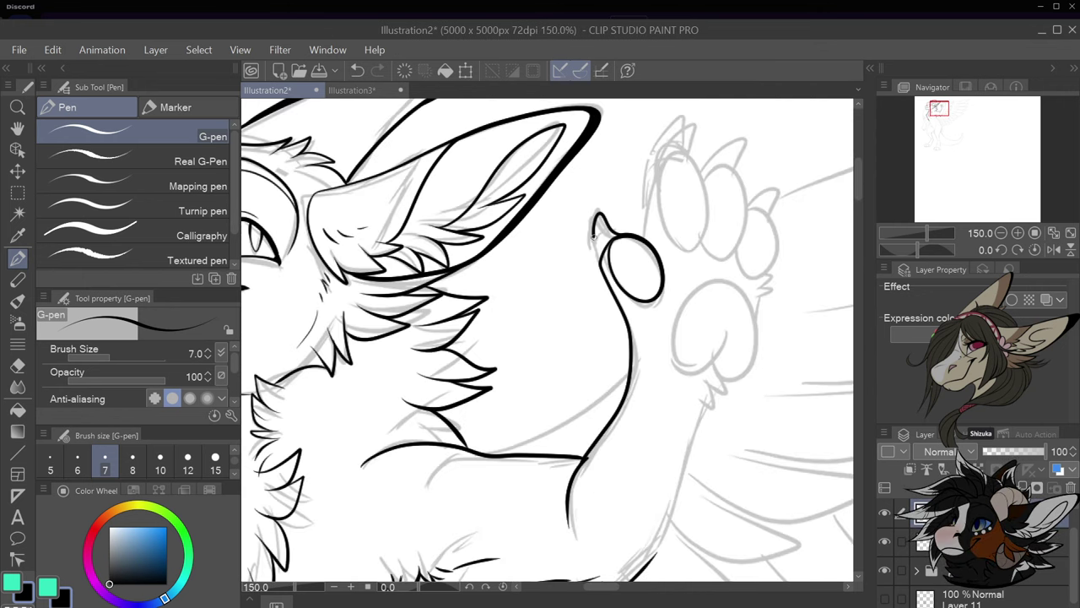
scroll(641, 267, down, 3)
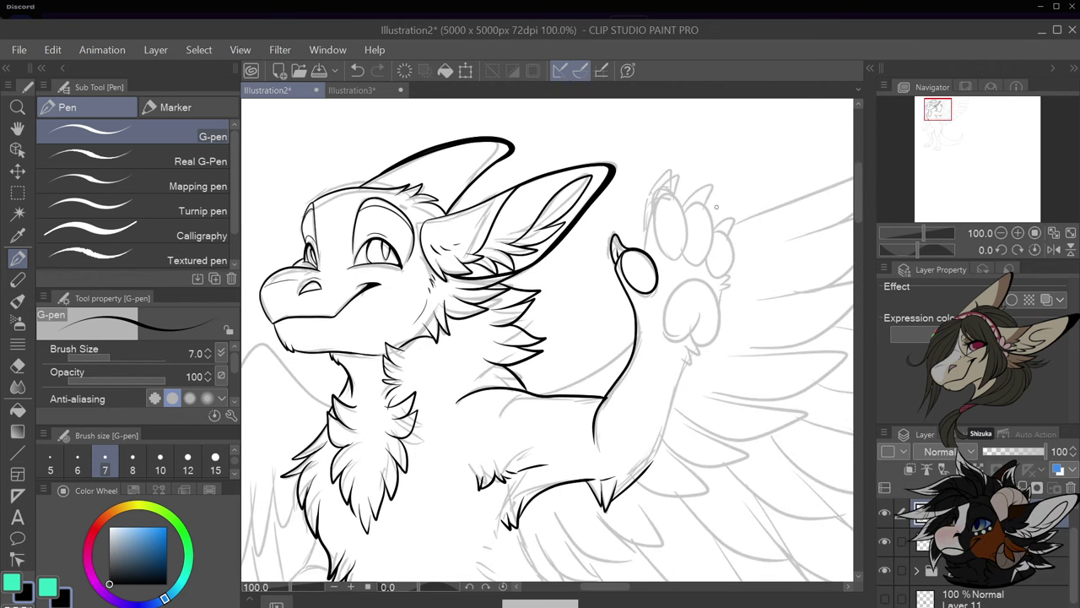
Ink the raised paw's three oval finger pads and their curved claws, with small fur points beneath the outermost finger
scroll(673, 166, up, 3)
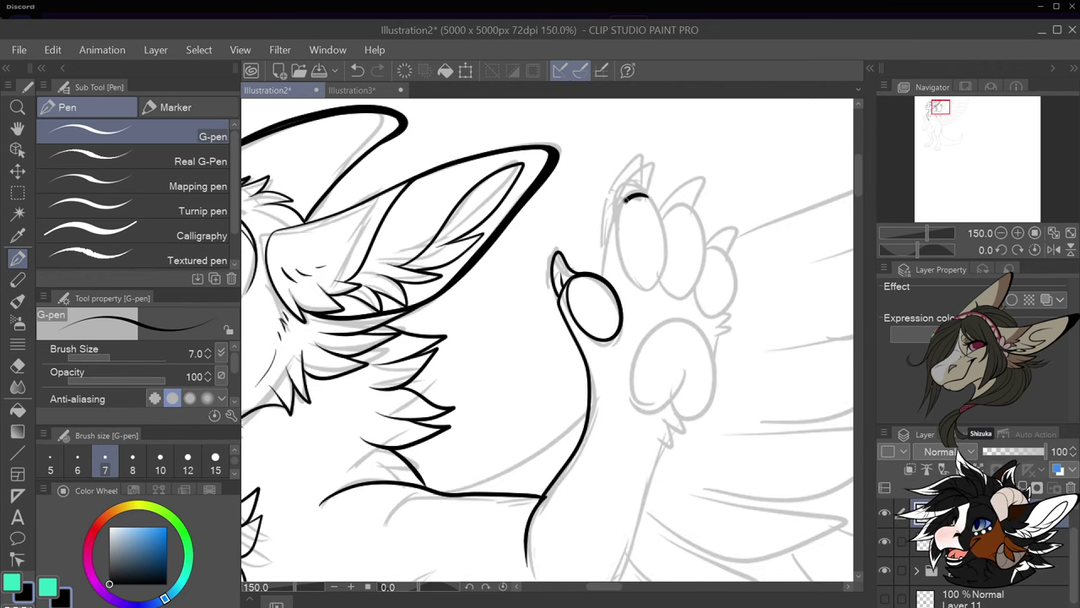
mouse_move(625, 200)
mouse_down()
mouse_move(615, 239)
mouse_move(634, 287)
mouse_move(661, 279)
mouse_move(666, 232)
mouse_move(650, 198)
mouse_up()
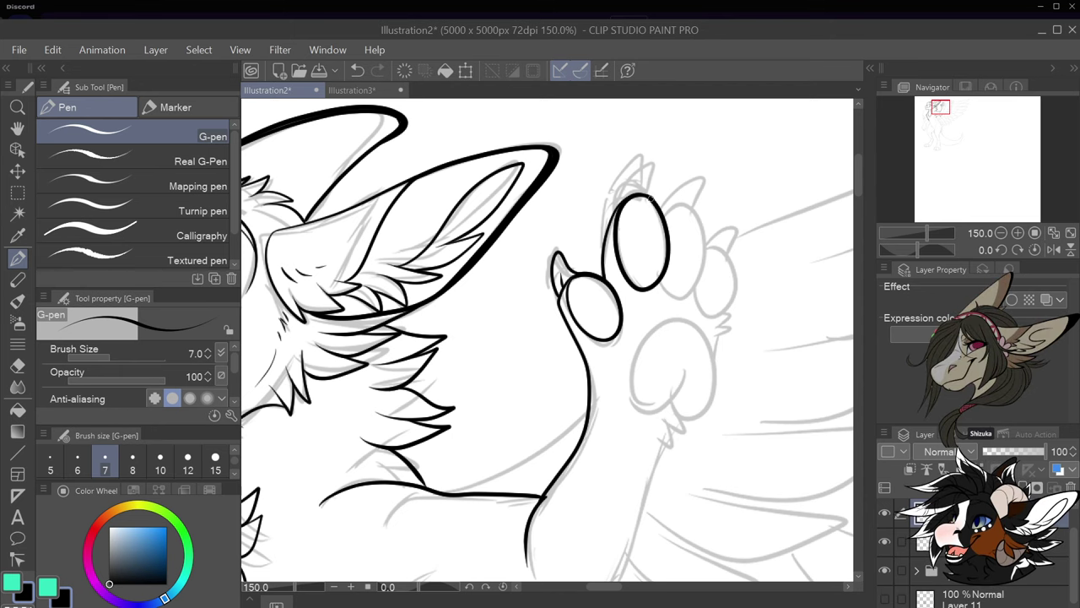
drag(648, 172, 624, 193)
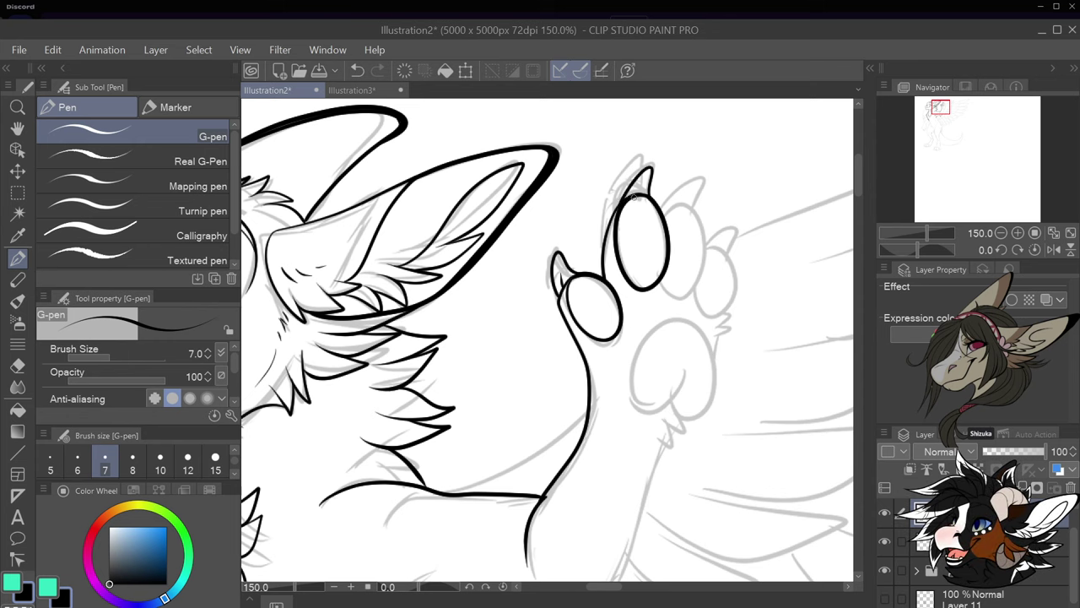
mouse_move(664, 270)
mouse_down()
mouse_move(674, 297)
mouse_move(690, 295)
mouse_move(706, 243)
mouse_move(691, 206)
mouse_move(661, 220)
mouse_up()
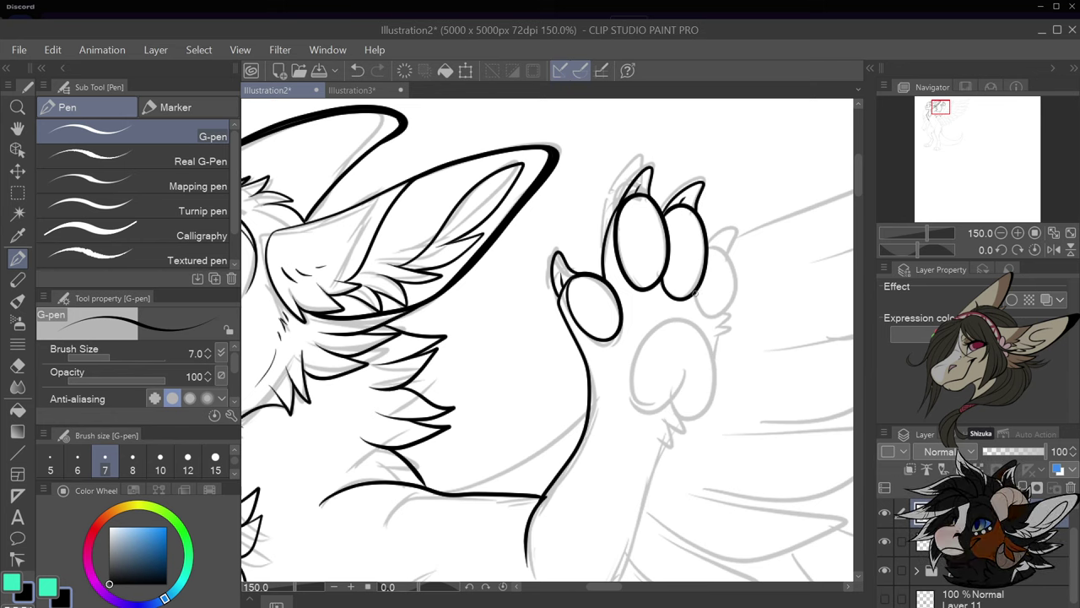
mouse_move(714, 314)
mouse_down()
mouse_move(735, 275)
mouse_move(719, 243)
mouse_up()
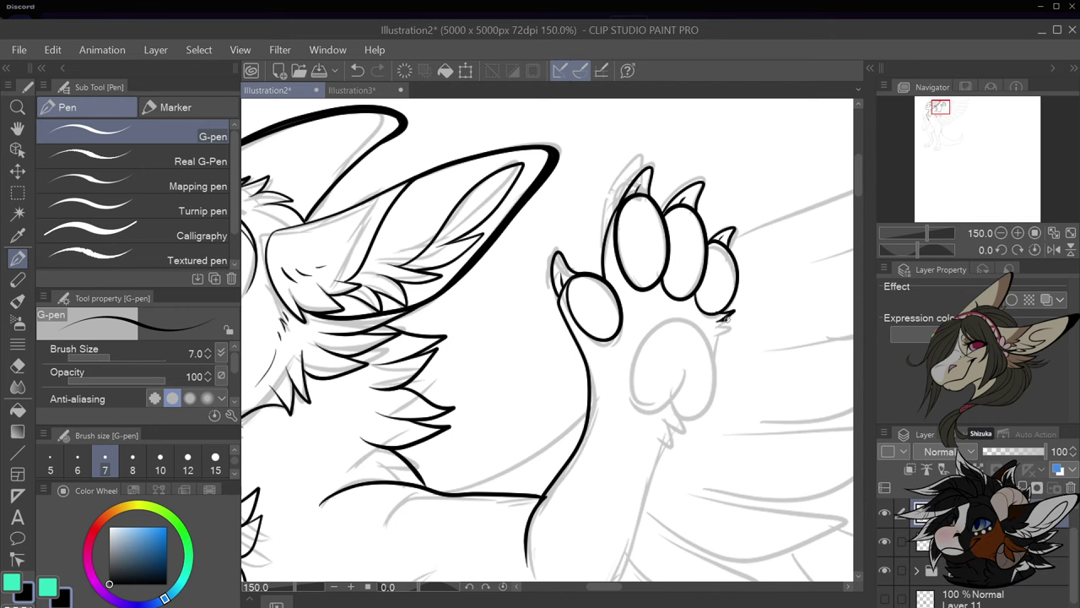
Ink the heart-shaped palm pad of the raised paw and the fur tufts along the palm's outer side and wrist
mouse_move(729, 323)
mouse_down()
mouse_move(713, 359)
mouse_move(705, 329)
mouse_move(683, 312)
mouse_move(646, 331)
mouse_move(622, 365)
mouse_move(627, 401)
mouse_move(667, 400)
mouse_move(686, 363)
mouse_move(687, 410)
mouse_move(709, 398)
mouse_move(715, 368)
mouse_move(684, 410)
mouse_move(709, 402)
mouse_move(714, 338)
mouse_up()
key(ctrl+z)
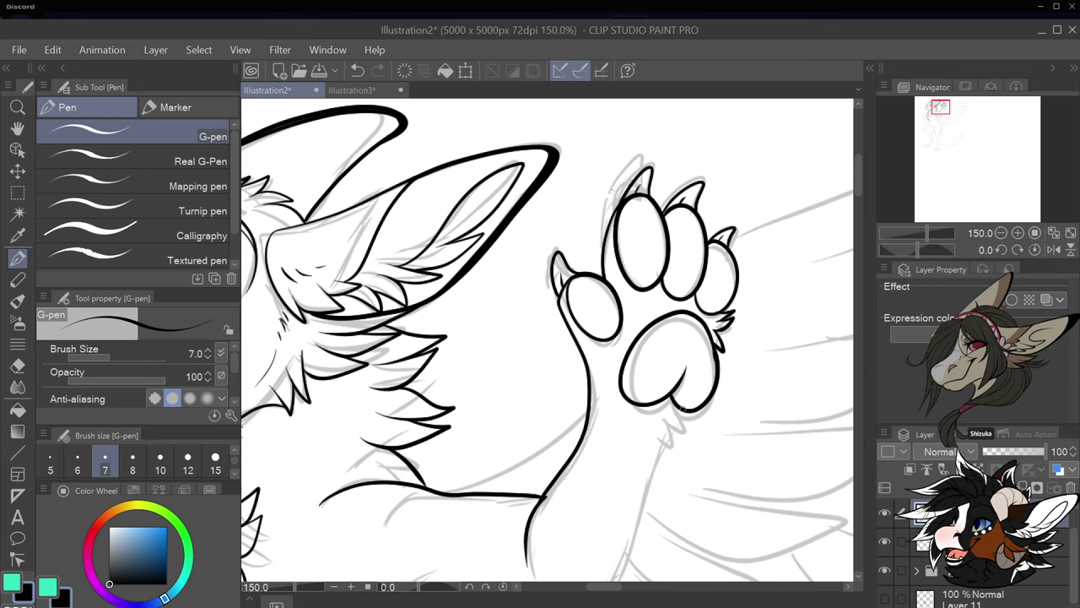
mouse_move(697, 418)
mouse_down()
mouse_move(683, 442)
mouse_move(670, 424)
mouse_move(663, 467)
mouse_up()
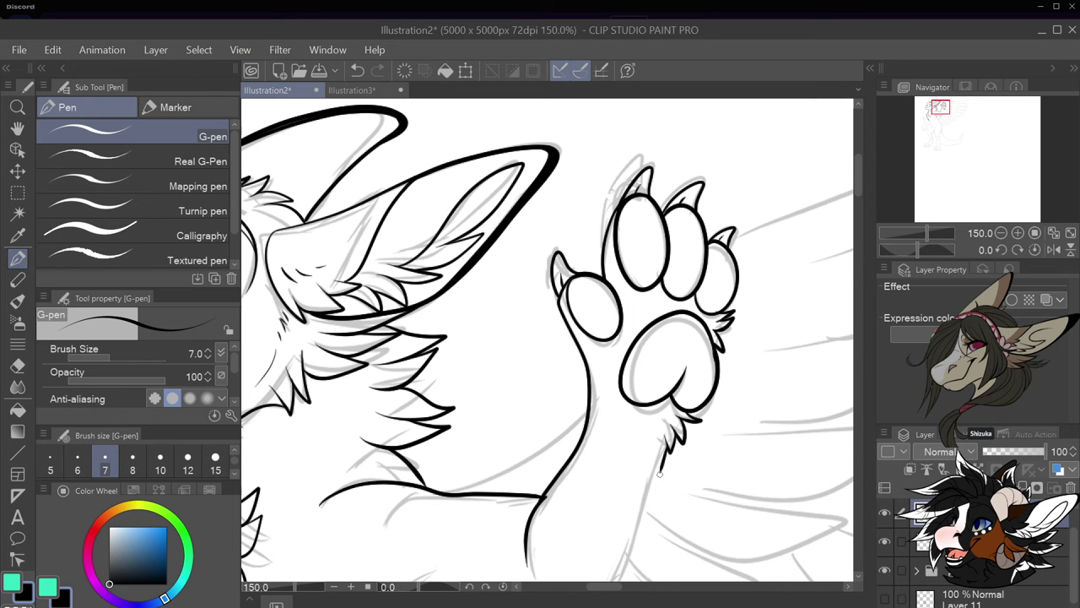
scroll(682, 427, down, 3)
scroll(671, 481, up, 2)
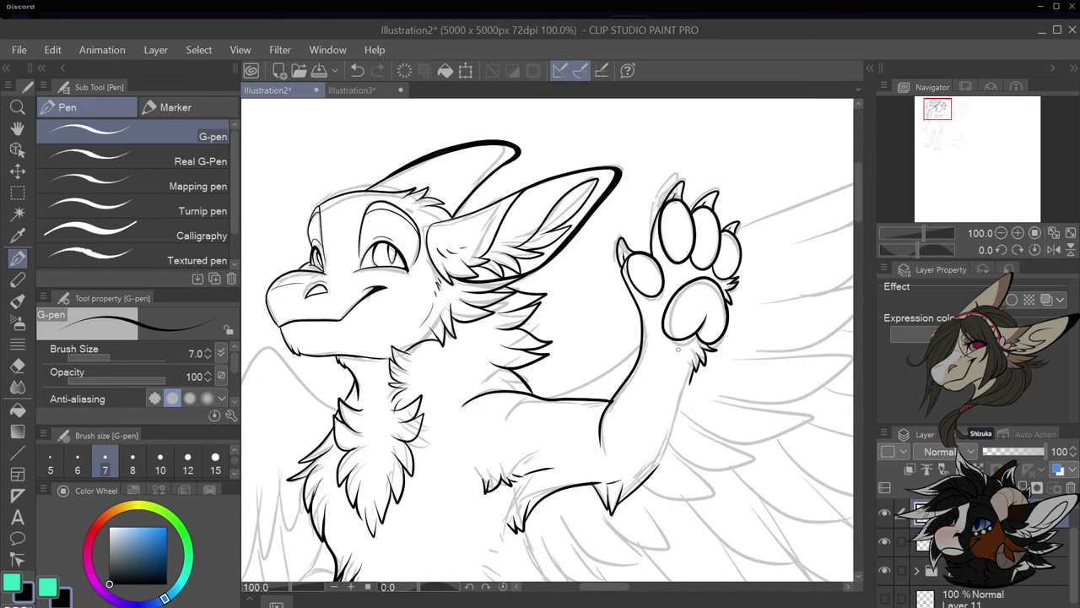
Ink the forearm's outer edge from wrist to elbow and add short fur ticks below the palm, at the elbow and along the forearm
mouse_move(680, 352)
mouse_down()
mouse_move(688, 382)
mouse_move(678, 426)
mouse_move(649, 476)
mouse_up()
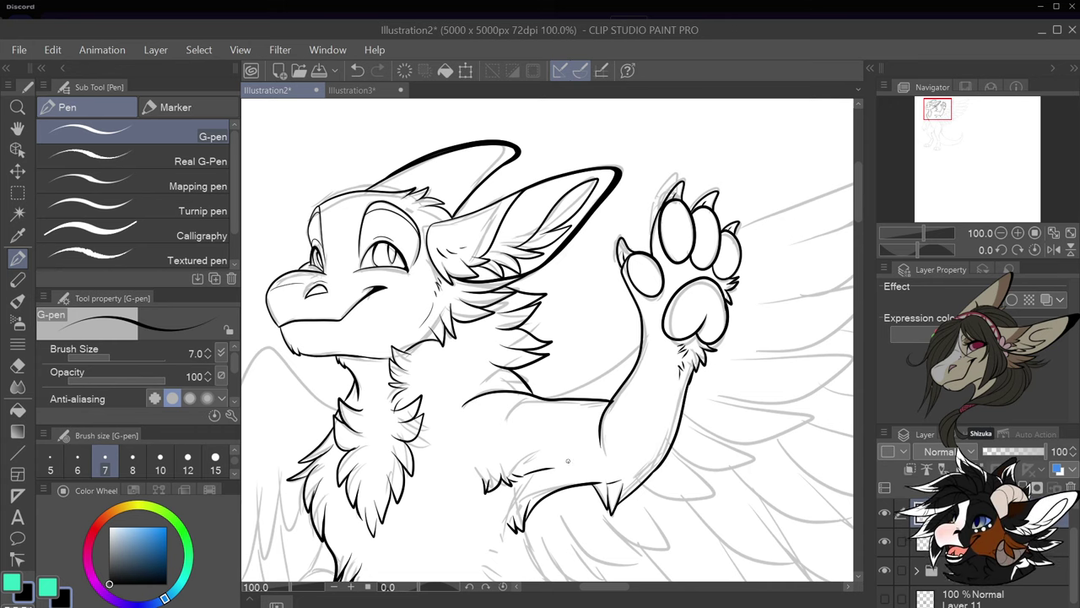
mouse_move(570, 456)
mouse_down()
mouse_move(591, 461)
mouse_move(615, 447)
mouse_up()
mouse_move(626, 431)
mouse_down()
mouse_move(614, 438)
mouse_move(631, 426)
mouse_up()
drag(650, 382, 653, 356)
scroll(675, 328, down, 3)
scroll(644, 435, up, 2)
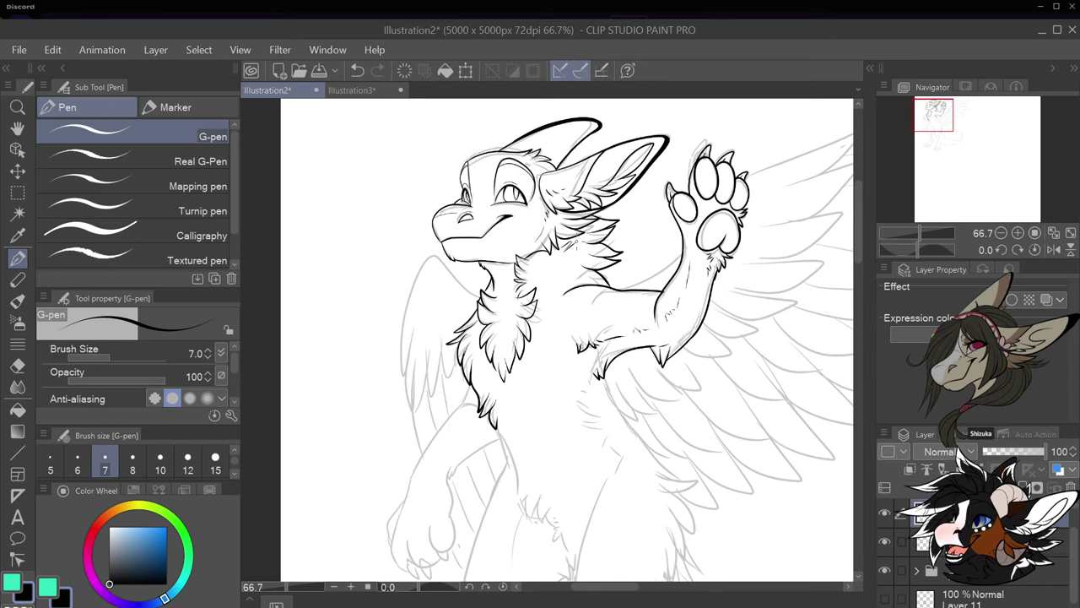
Add short fur strokes inside the neck and shoulder area between the neck tufts and the chest fluff
mouse_move(562, 261)
mouse_down()
mouse_move(575, 257)
mouse_move(583, 274)
mouse_up()
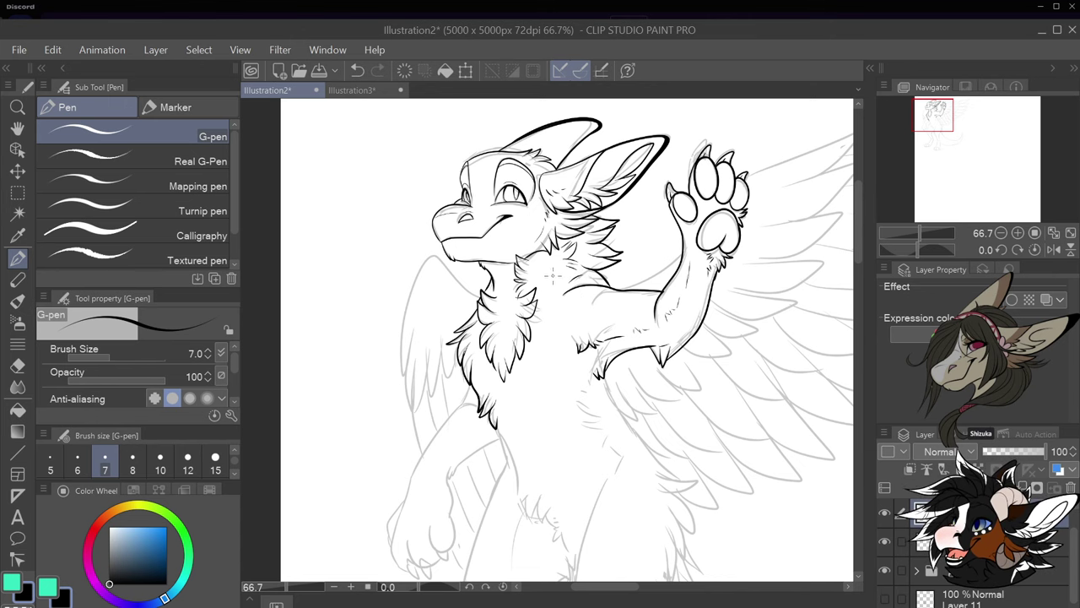
mouse_move(545, 283)
mouse_down()
mouse_move(554, 276)
mouse_move(556, 313)
mouse_up()
scroll(668, 387, down, 2)
scroll(672, 422, up, 2)
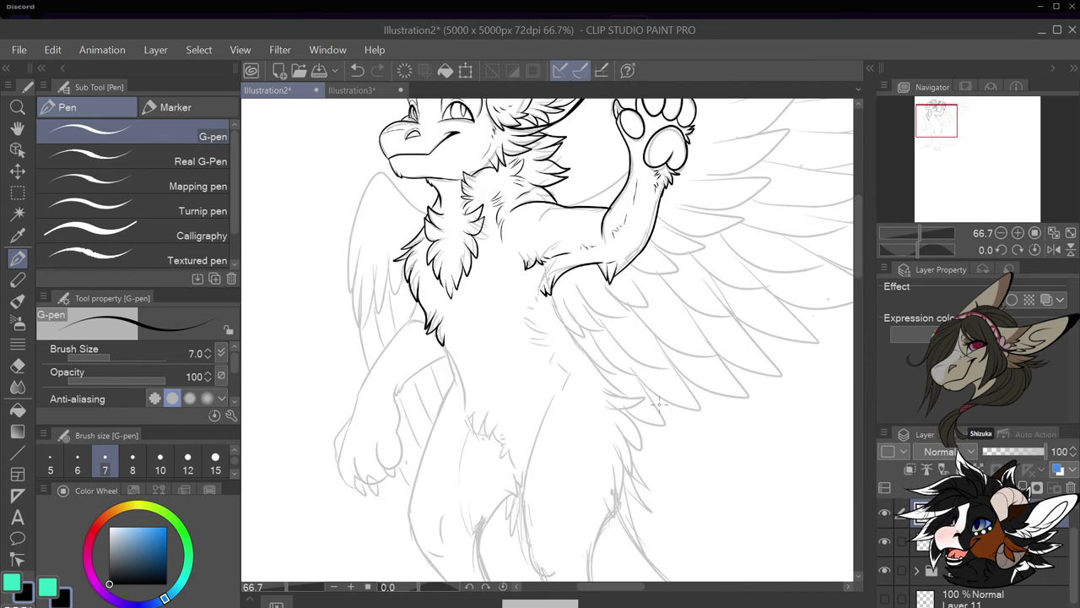
Ink the back line from the armpit down to the hip, ending in pointed fur tufts at the rump
scroll(625, 330, up, 1)
mouse_move(504, 228)
mouse_down()
mouse_move(547, 324)
mouse_move(595, 381)
mouse_move(624, 396)
mouse_move(597, 395)
mouse_move(594, 412)
mouse_move(633, 448)
mouse_move(610, 436)
mouse_up()
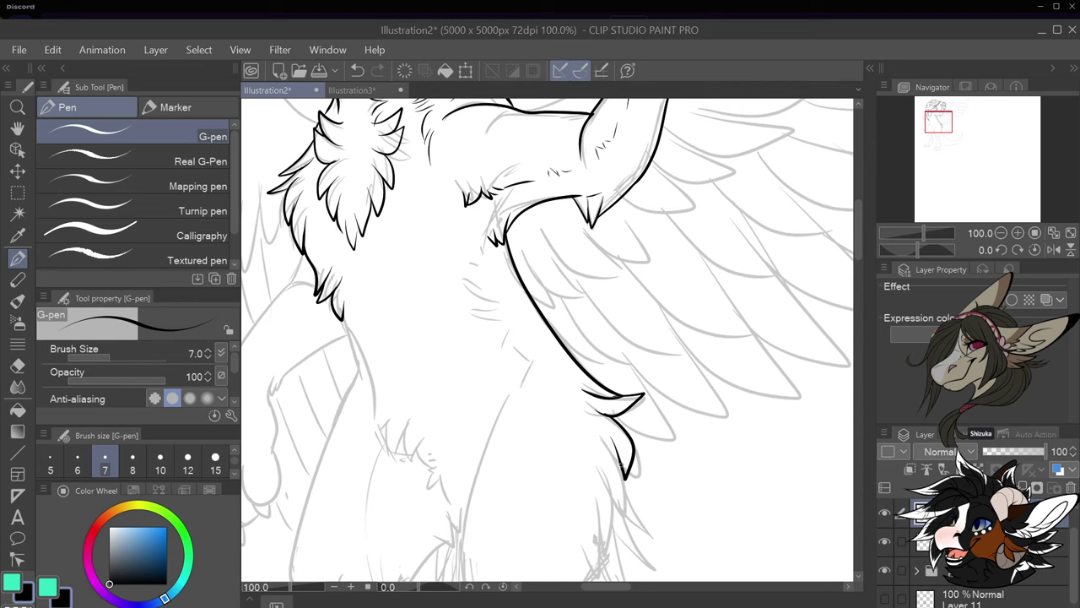
mouse_move(625, 479)
mouse_down()
mouse_move(621, 510)
mouse_move(605, 469)
mouse_up()
scroll(620, 485, down, 3)
scroll(623, 498, up, 2)
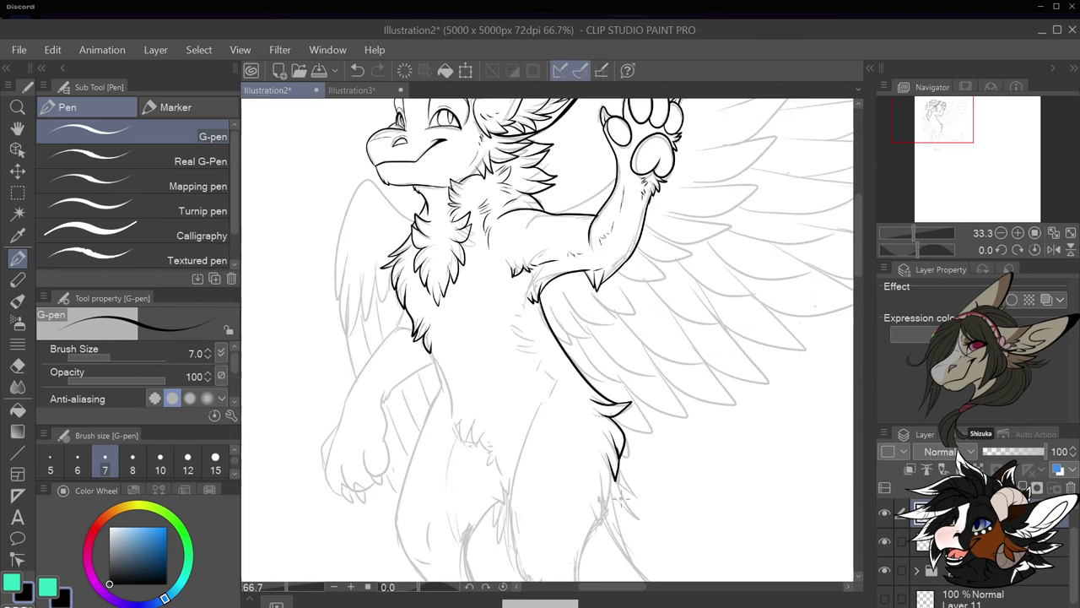
Ink the pointed fur tufts down the back of the near thigh and the leg's rear edge below them
scroll(617, 504, down, 2)
scroll(590, 531, up, 4)
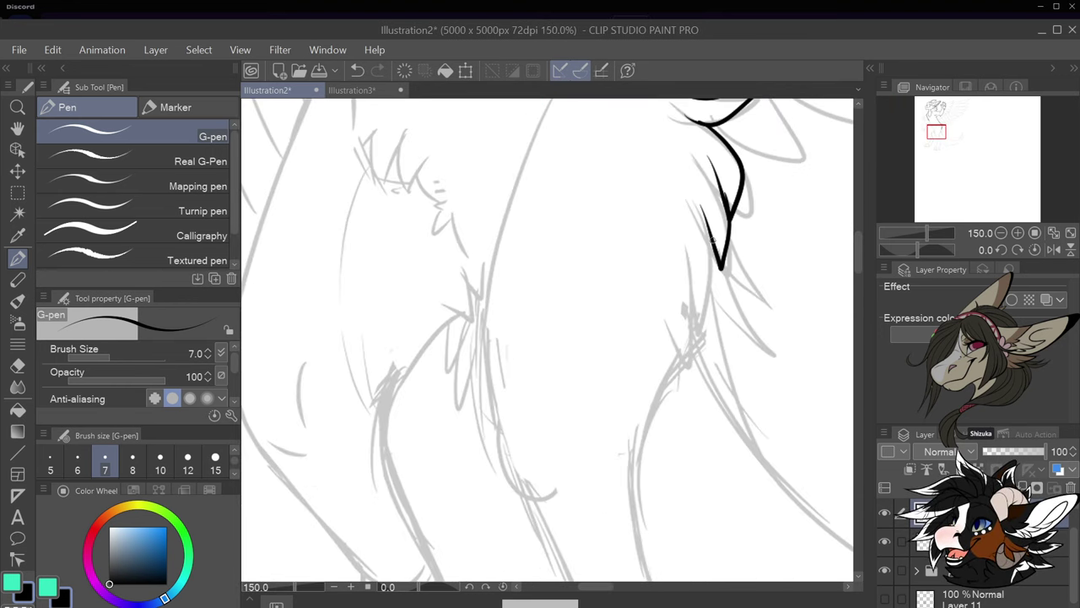
mouse_move(713, 269)
mouse_down()
mouse_move(704, 314)
mouse_move(686, 260)
mouse_up()
drag(696, 313, 633, 466)
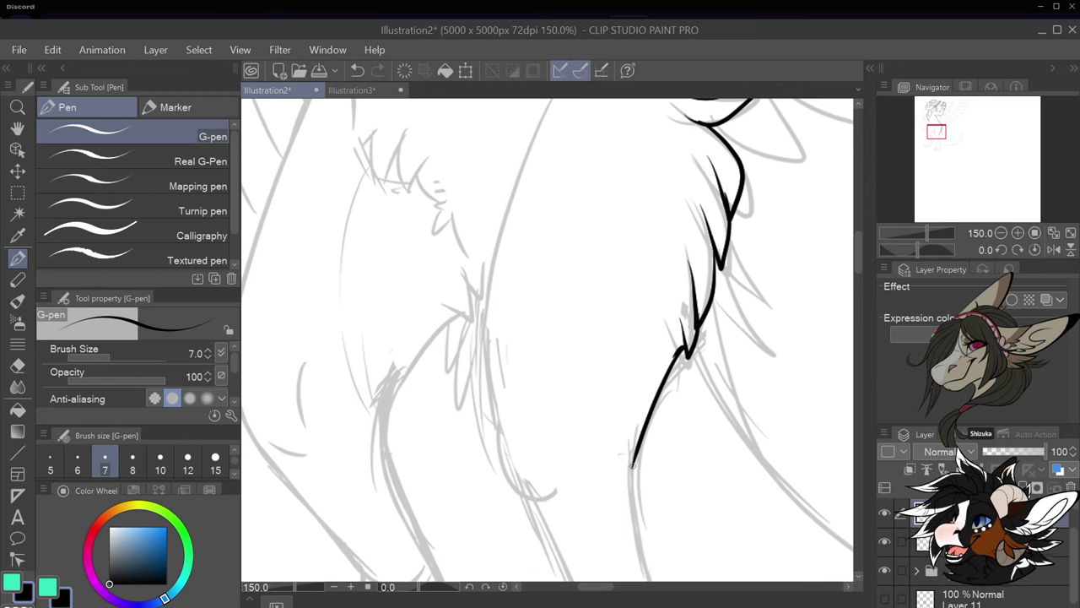
scroll(655, 420, down, 3)
Ink the near leg's front edge from the upper thigh past the knee to the ankle, and add short contour marks around the knee
scroll(637, 316, up, 2)
mouse_move(607, 306)
mouse_down()
mouse_move(562, 435)
mouse_move(571, 547)
mouse_up()
scroll(570, 534, down, 3)
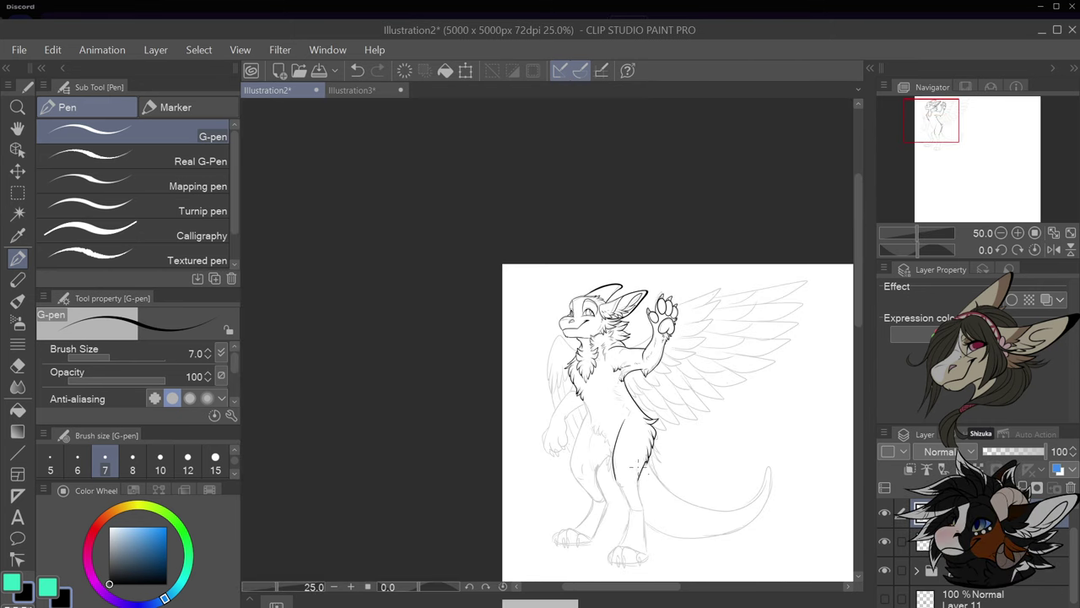
scroll(557, 396, up, 3)
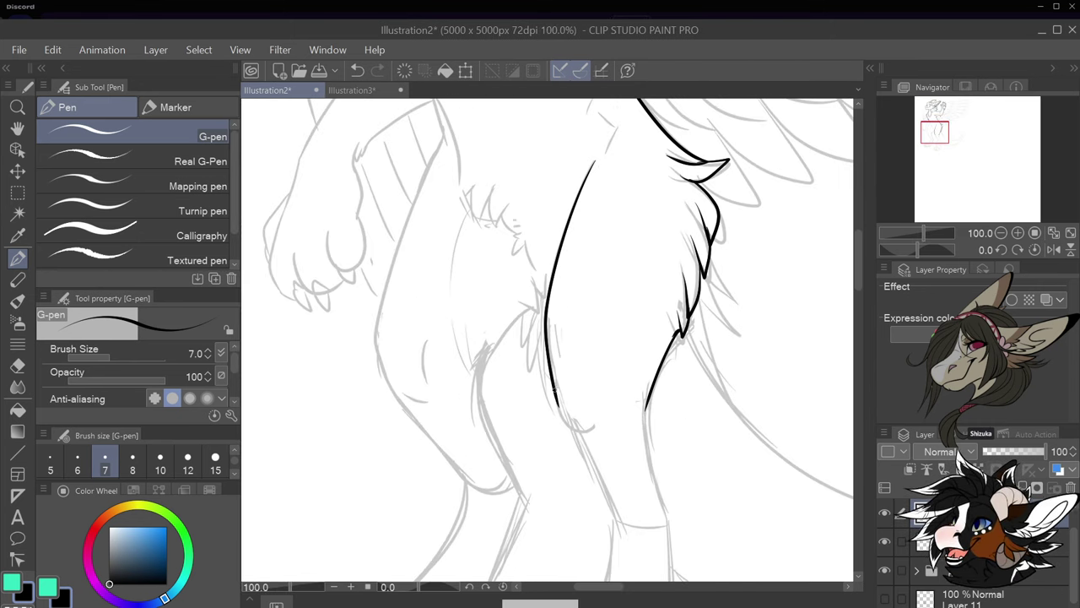
drag(557, 405, 612, 512)
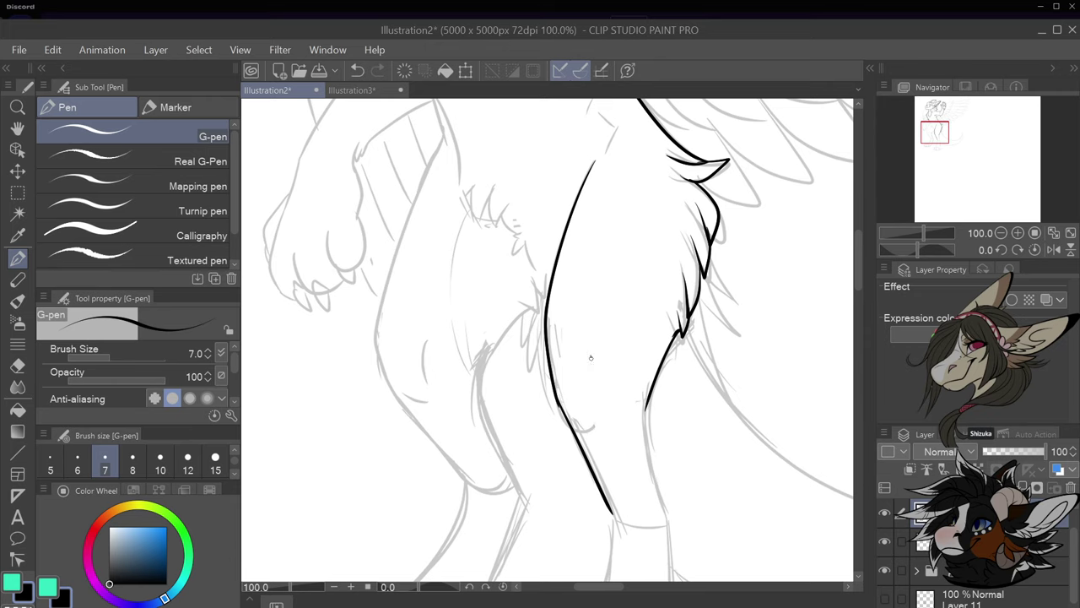
drag(591, 356, 608, 393)
drag(614, 407, 604, 440)
scroll(696, 415, down, 1)
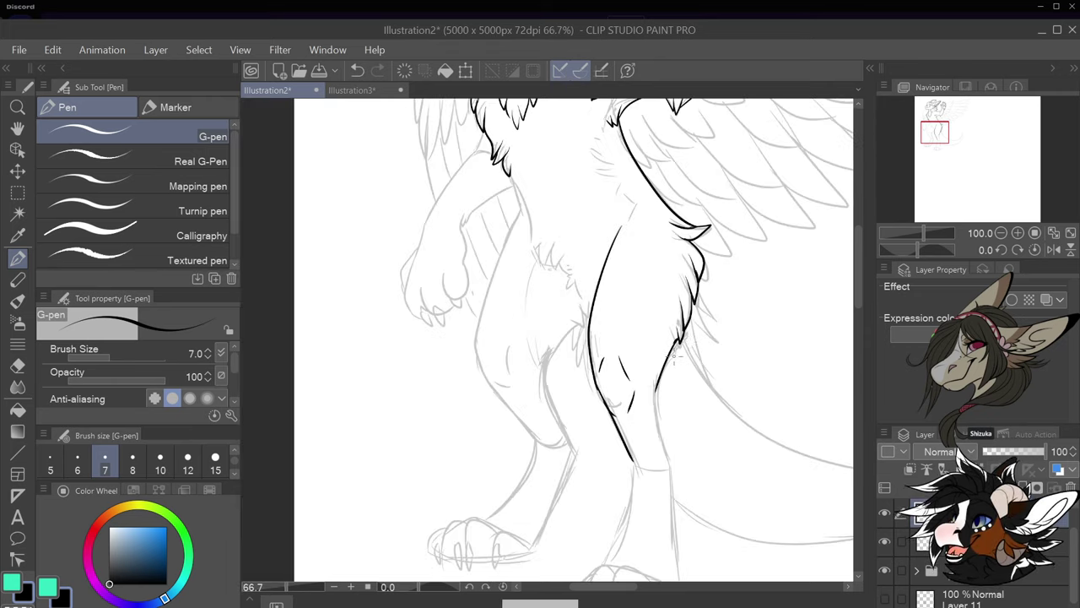
Add short fur strokes inside the back of the near thigh, beside the hip and rump tufts
scroll(655, 202, up, 1)
mouse_move(656, 203)
mouse_down()
mouse_move(675, 227)
mouse_move(662, 229)
mouse_move(675, 258)
mouse_move(667, 366)
mouse_up()
drag(670, 362, 666, 383)
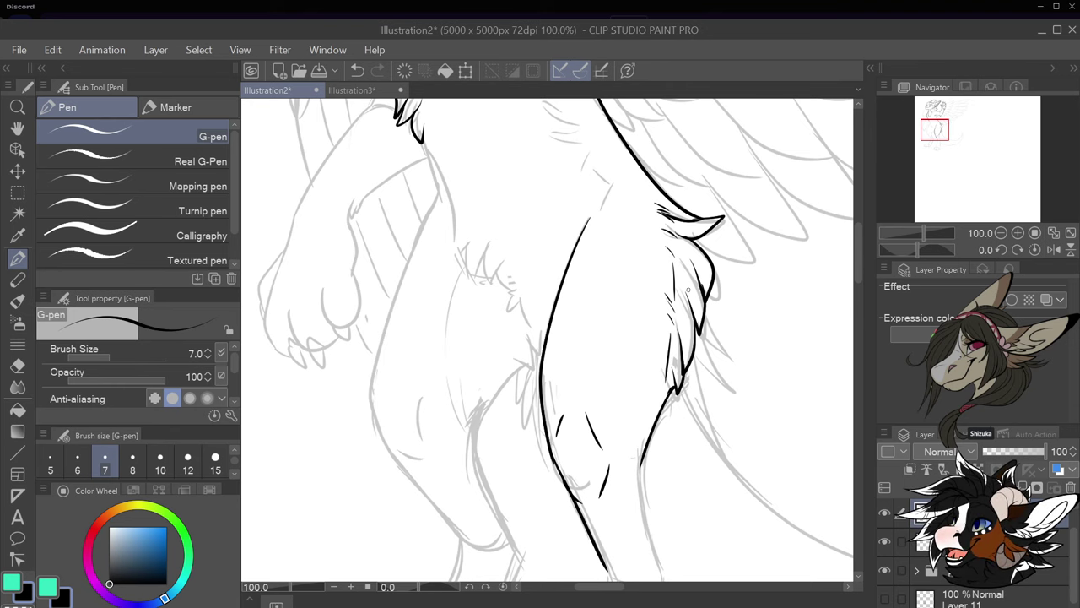
drag(702, 270, 681, 302)
drag(687, 248, 711, 276)
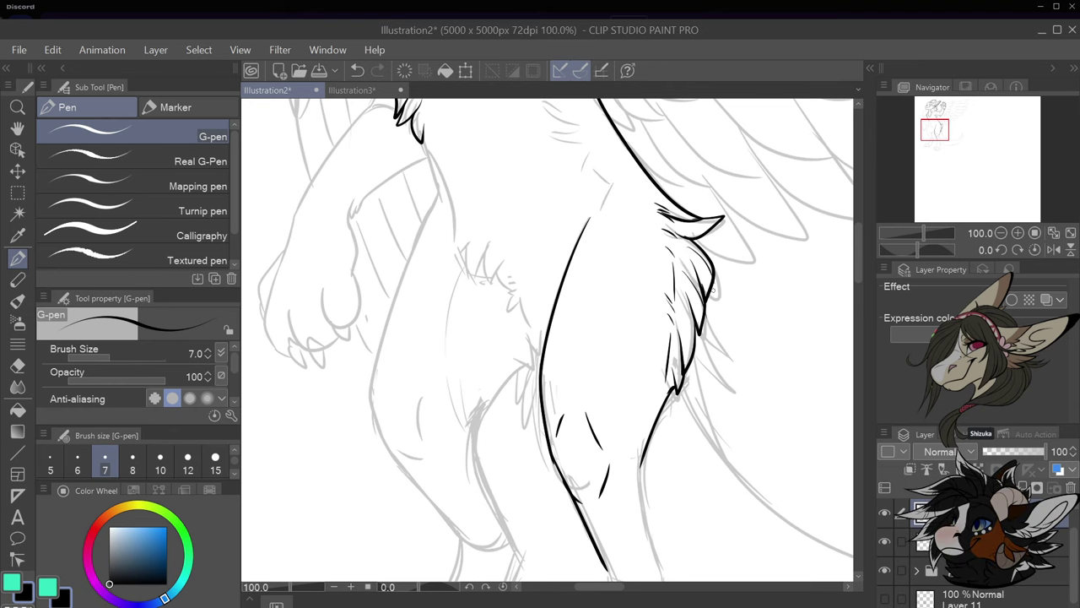
scroll(726, 354, down, 3)
scroll(709, 500, up, 2)
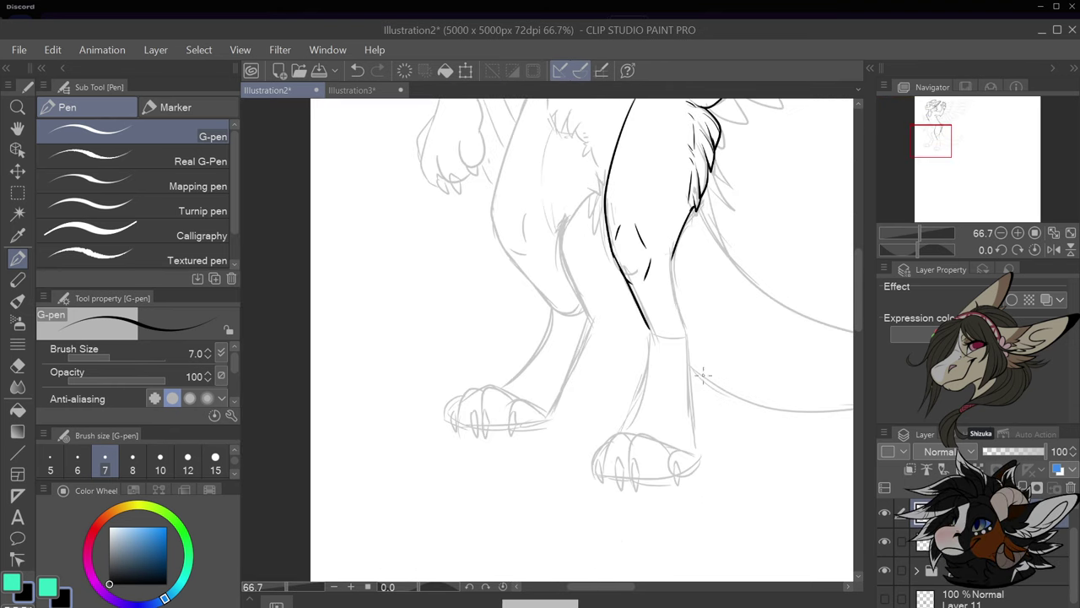
Ink the rear edge of the near lower leg from below the thigh fur down to the heel
scroll(685, 321, up, 2)
mouse_move(663, 229)
mouse_down()
mouse_move(661, 291)
mouse_move(683, 353)
mouse_move(705, 540)
mouse_up()
scroll(706, 540, down, 5)
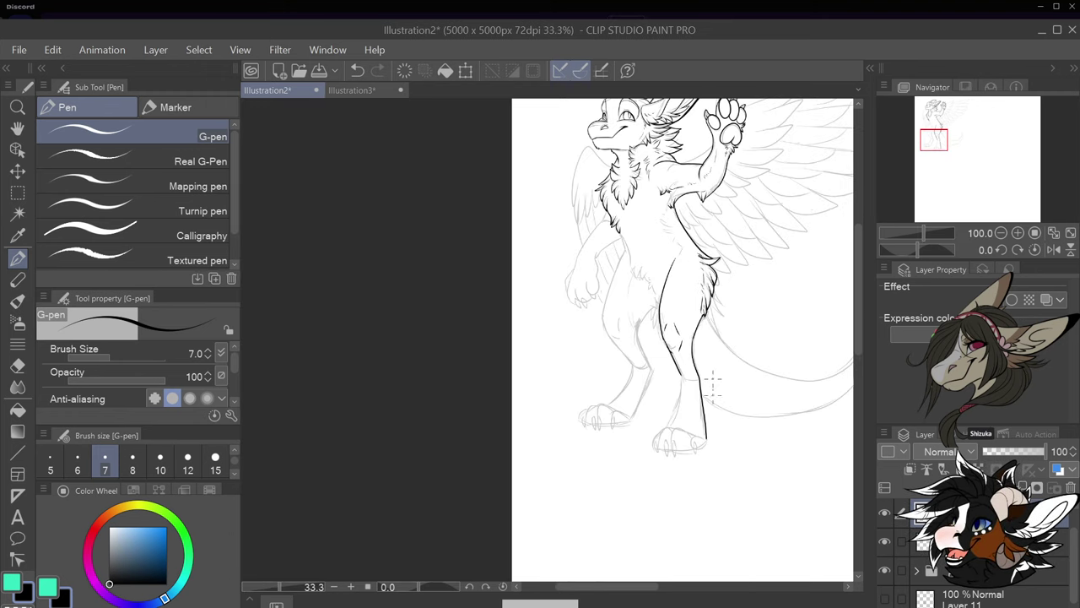
Ink the near foot's rear toe and two large middle toes with their pointed claws and underside
scroll(685, 425, up, 5)
scroll(685, 427, up, 1)
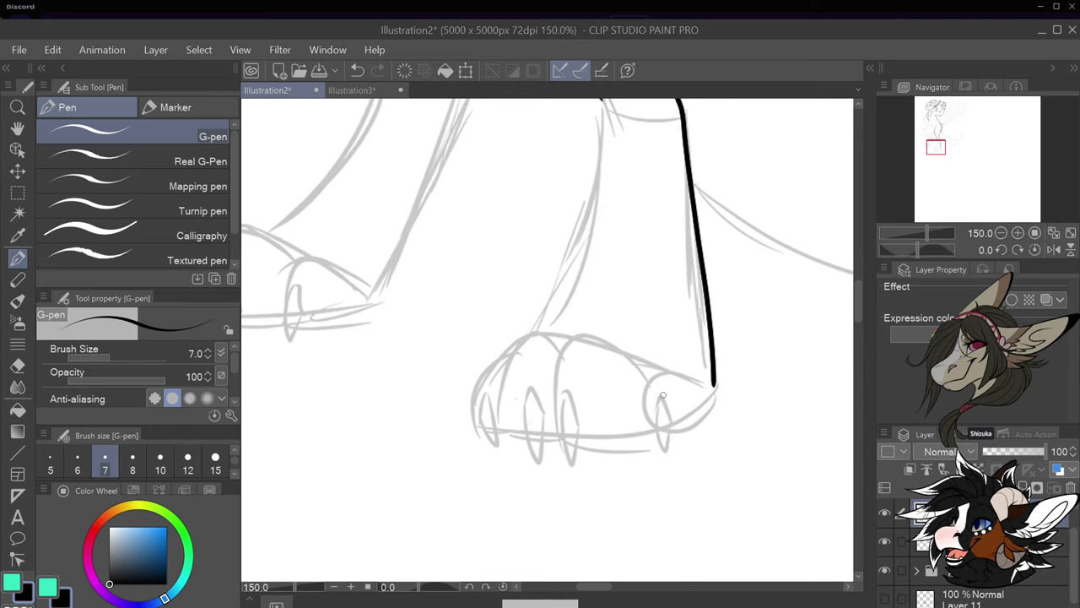
mouse_move(662, 395)
mouse_down()
mouse_move(659, 451)
mouse_move(670, 405)
mouse_move(667, 395)
mouse_move(655, 425)
mouse_move(645, 405)
mouse_move(665, 366)
mouse_move(713, 380)
mouse_move(705, 417)
mouse_move(669, 440)
mouse_move(700, 422)
mouse_up()
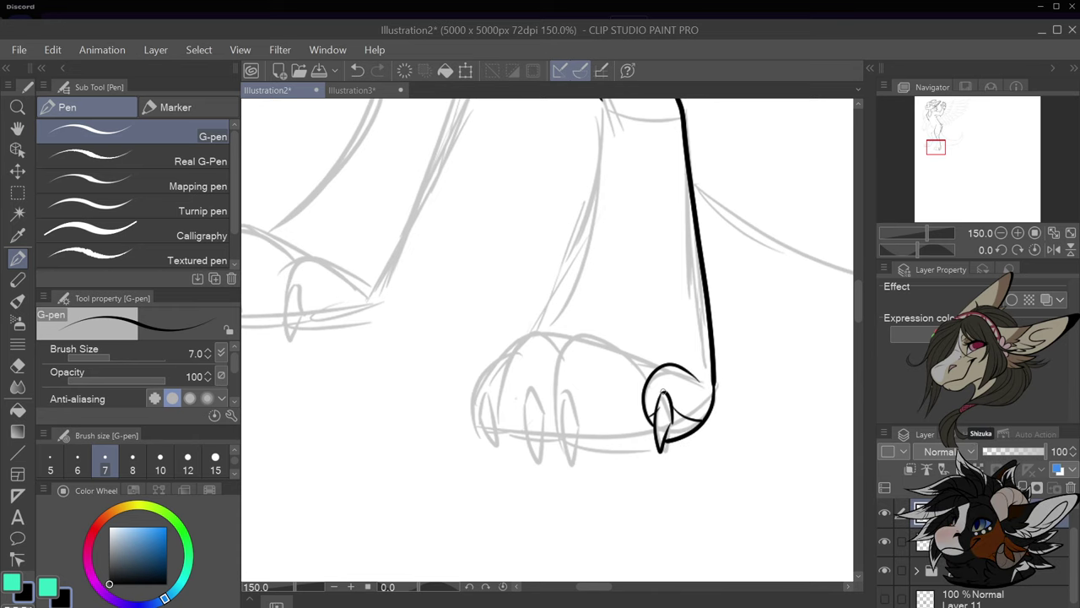
mouse_move(566, 388)
mouse_down()
mouse_move(564, 463)
mouse_move(584, 422)
mouse_move(566, 384)
mouse_up()
mouse_move(557, 424)
mouse_down()
mouse_move(559, 363)
mouse_move(573, 345)
mouse_move(593, 340)
mouse_move(649, 381)
mouse_up()
mouse_move(584, 442)
mouse_down()
mouse_move(637, 448)
mouse_move(654, 434)
mouse_up()
mouse_move(583, 407)
mouse_down()
mouse_move(619, 435)
mouse_move(654, 437)
mouse_up()
mouse_move(565, 351)
mouse_down()
mouse_move(531, 338)
mouse_move(502, 385)
mouse_move(499, 413)
mouse_move(525, 442)
mouse_move(528, 398)
mouse_move(540, 393)
mouse_move(547, 416)
mouse_move(537, 462)
mouse_move(526, 437)
mouse_up()
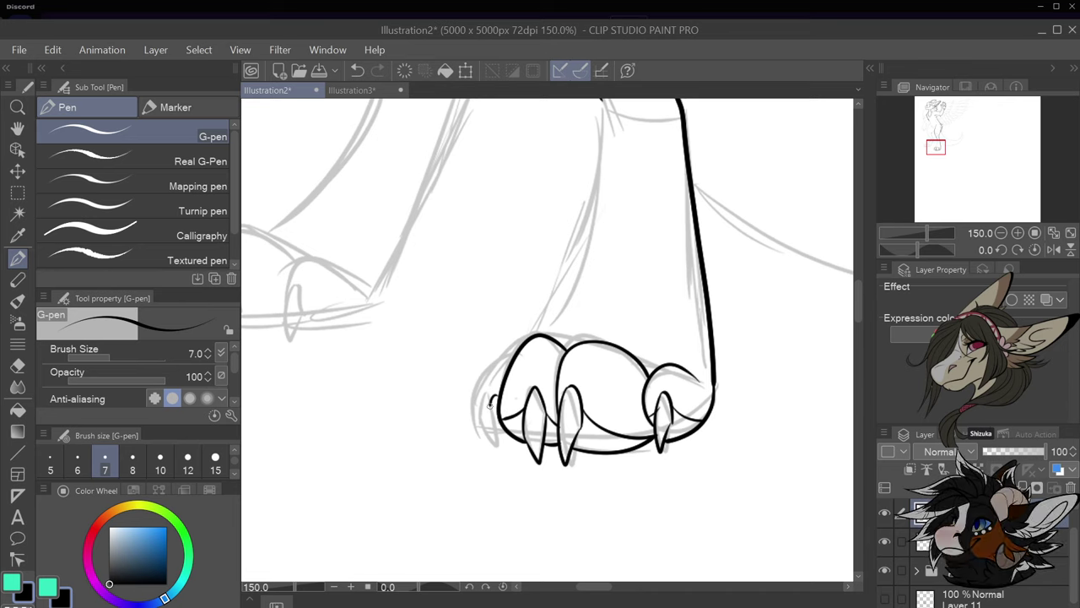
Ink the near foot's partly hidden front toe and its claw, redrawing the toe's rounded outline
drag(491, 404, 497, 439)
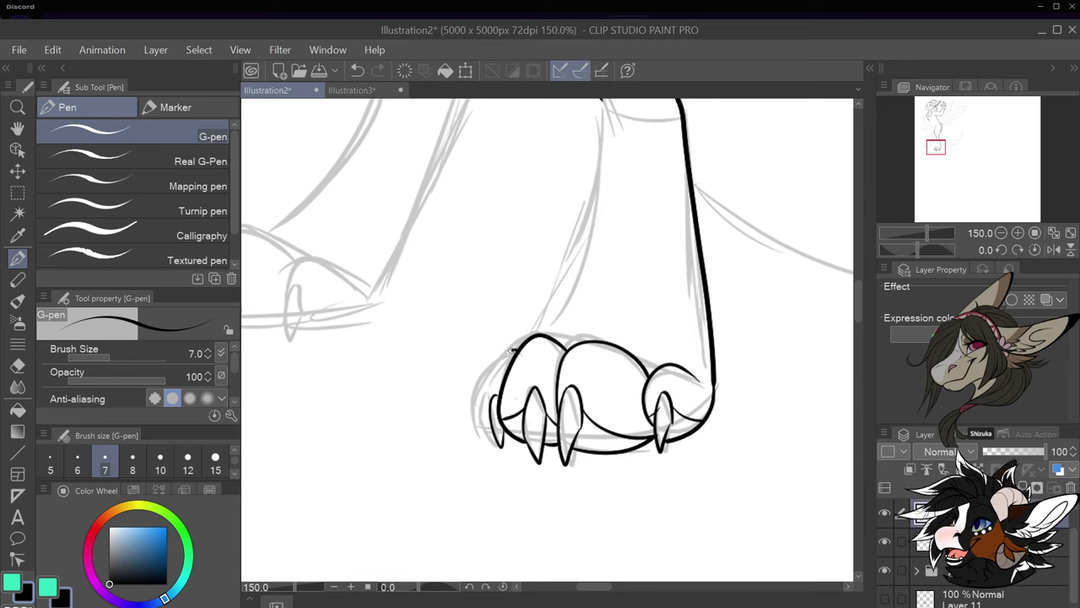
mouse_move(512, 350)
mouse_down()
mouse_move(474, 385)
mouse_move(483, 426)
mouse_up()
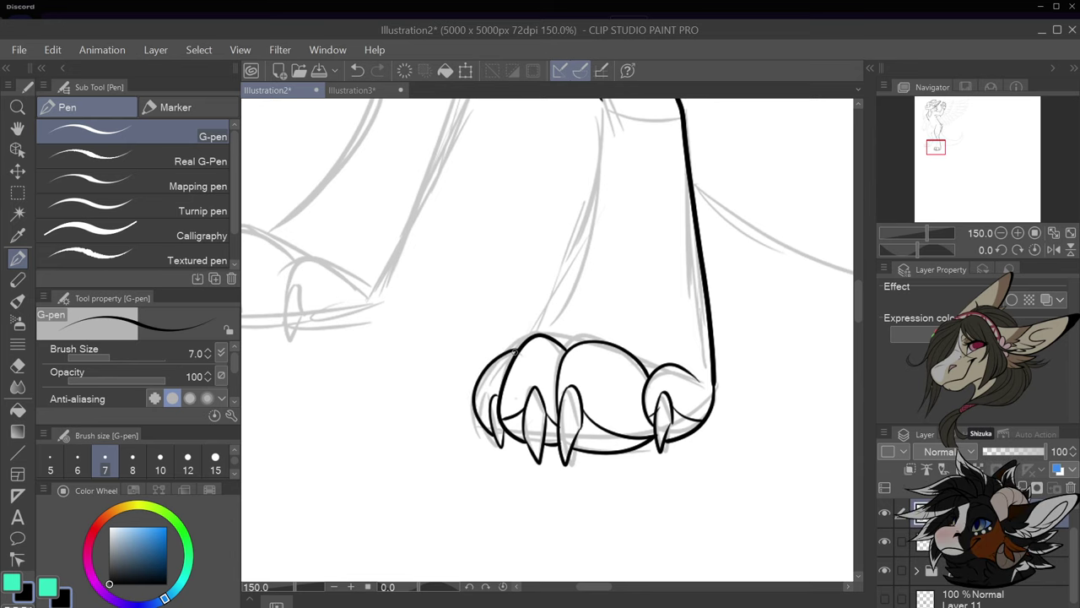
key(ctrl+z)
mouse_move(517, 348)
mouse_down()
mouse_move(482, 381)
mouse_move(473, 418)
mouse_move(490, 437)
mouse_move(505, 432)
mouse_move(490, 414)
mouse_up()
scroll(506, 391, down, 2)
scroll(505, 391, up, 2)
key(ctrl+z)
scroll(518, 387, down, 2)
scroll(555, 272, up, 2)
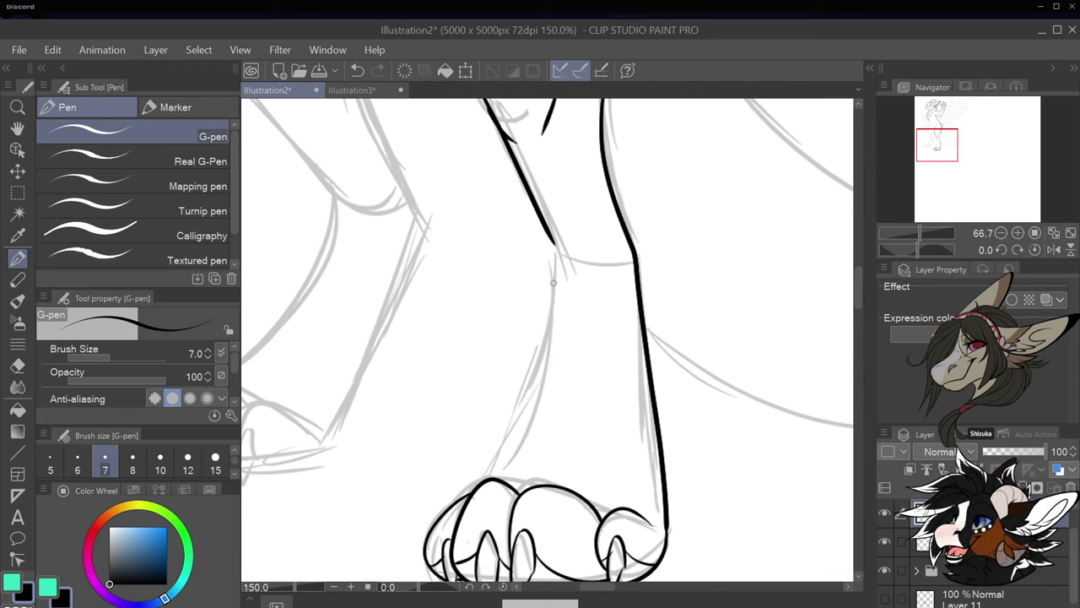
Ink the front edge of the near lower leg from the ankle joint to the toes, redoing the first stroke
mouse_move(550, 235)
mouse_down()
mouse_move(560, 267)
mouse_move(598, 259)
mouse_move(558, 271)
mouse_move(536, 376)
mouse_move(484, 477)
mouse_up()
key(ctrl+z)
mouse_move(557, 258)
mouse_down()
mouse_move(553, 326)
mouse_move(523, 422)
mouse_move(487, 479)
mouse_up()
scroll(557, 411, down, 3)
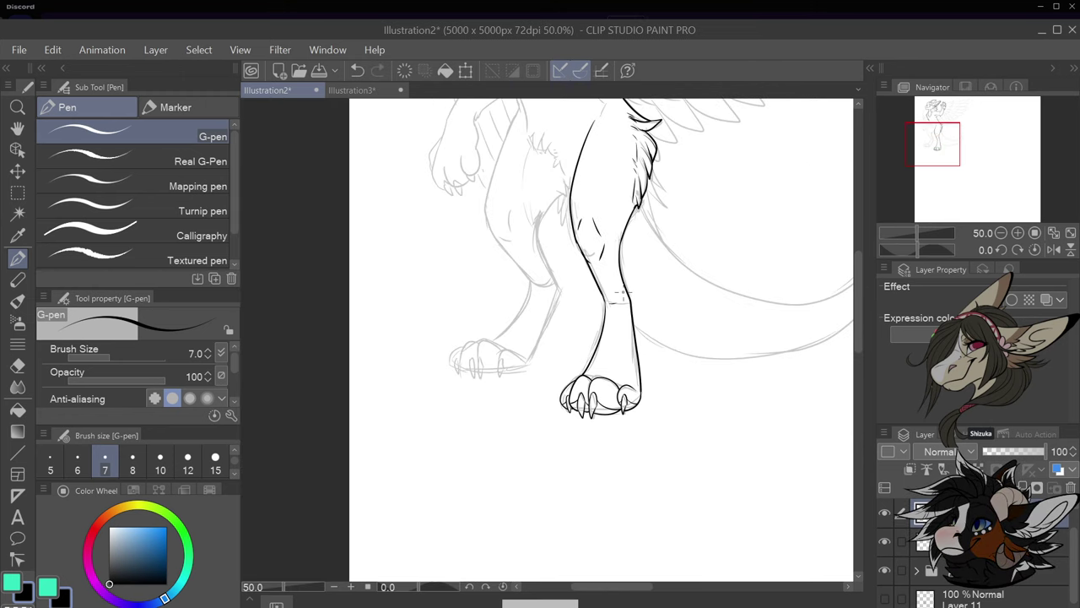
Ink the belly's front contour down to the groin and the jagged fur tufts that run to the near thigh
scroll(557, 224, down, 1)
scroll(548, 226, up, 3)
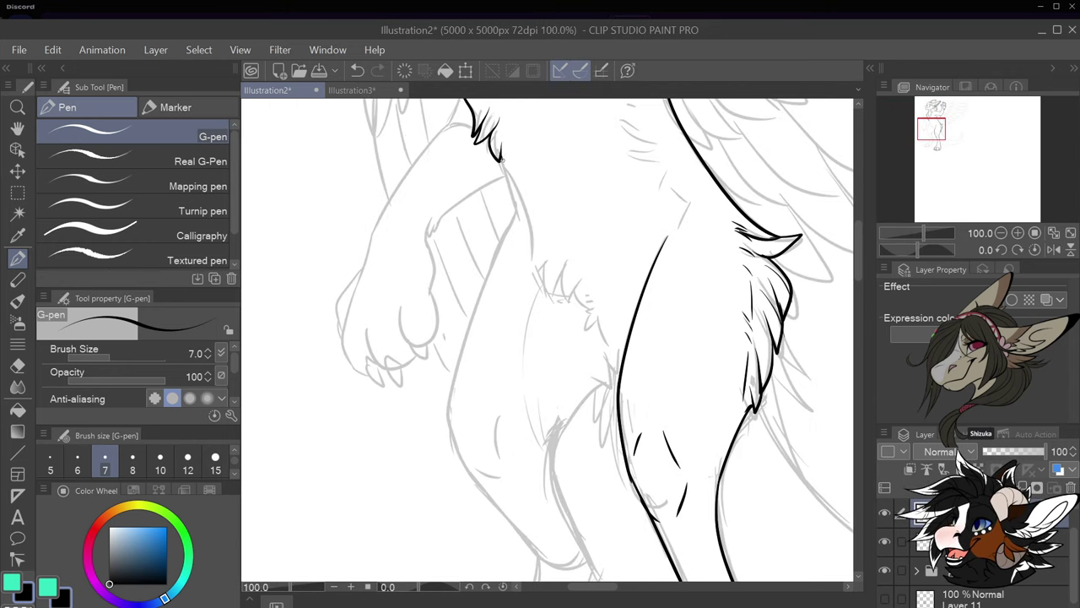
drag(521, 200, 561, 290)
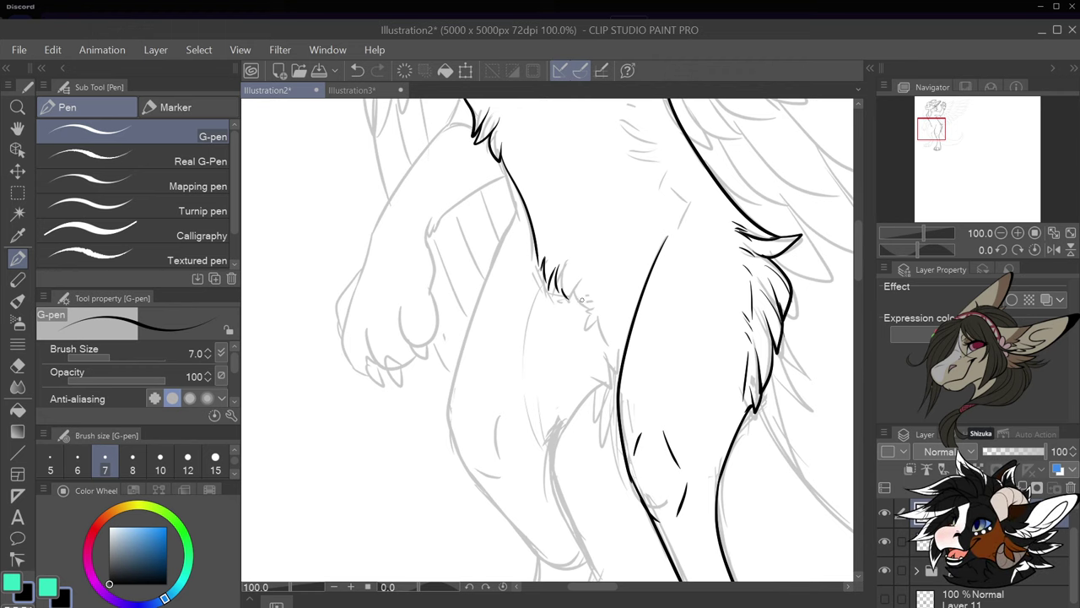
mouse_move(582, 353)
mouse_down()
mouse_move(590, 340)
mouse_move(618, 369)
mouse_up()
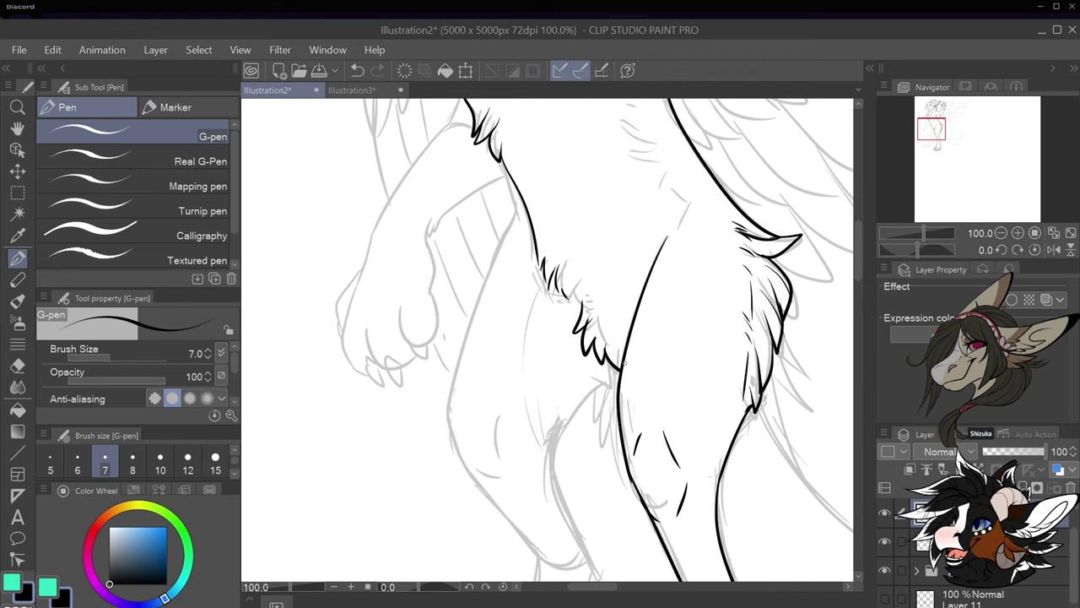
Ink the far thigh's front edge down to the knee with fur ticks, redoing the first stroke and adding inner knee marks
drag(519, 191, 508, 229)
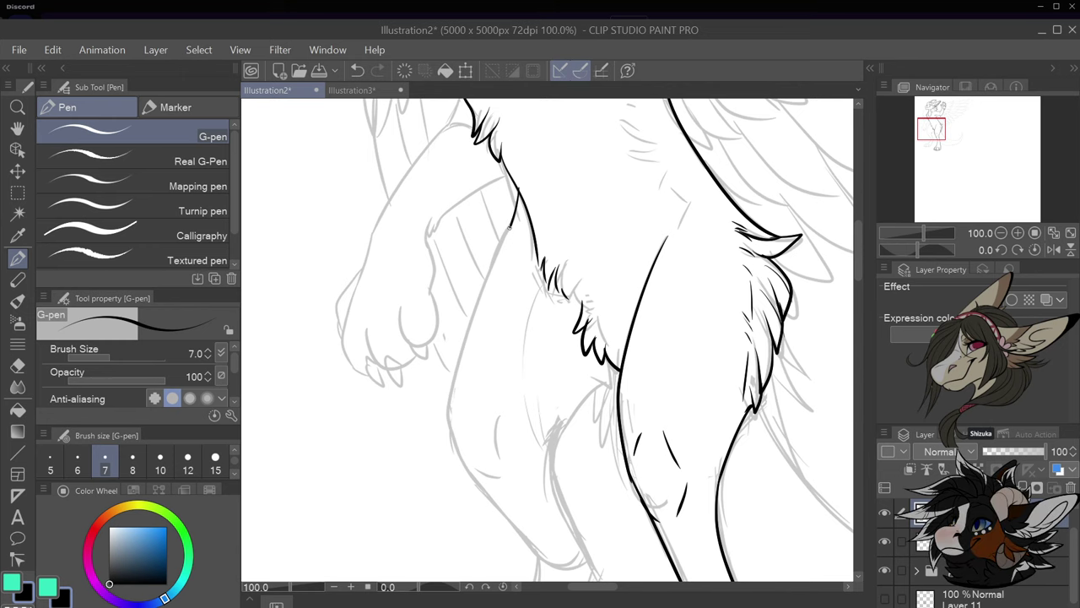
key(ctrl+z)
mouse_move(519, 193)
mouse_down()
mouse_move(444, 417)
mouse_move(487, 483)
mouse_up()
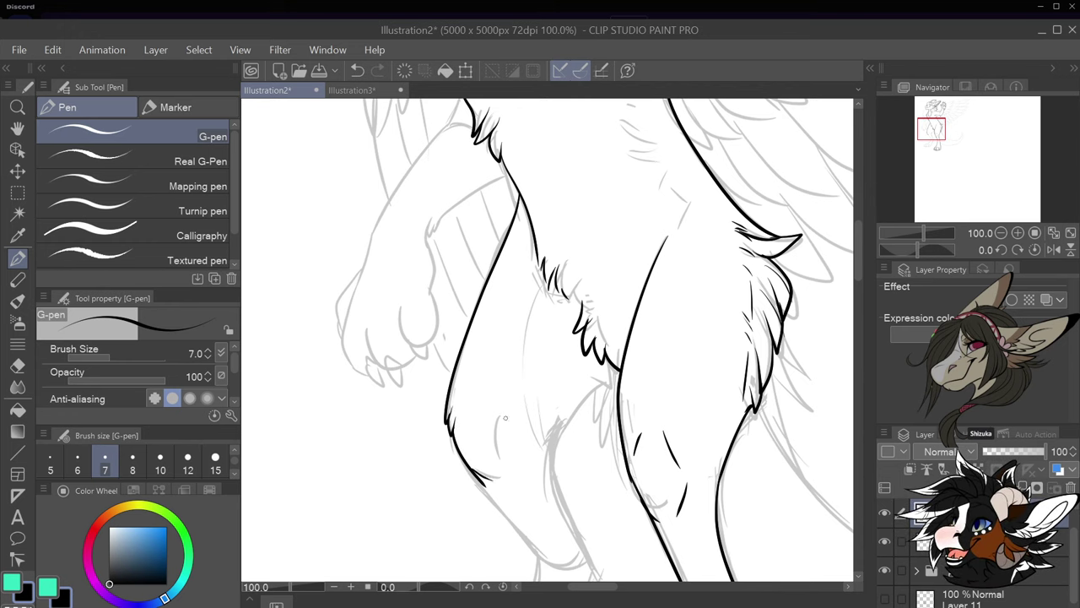
drag(496, 424, 502, 450)
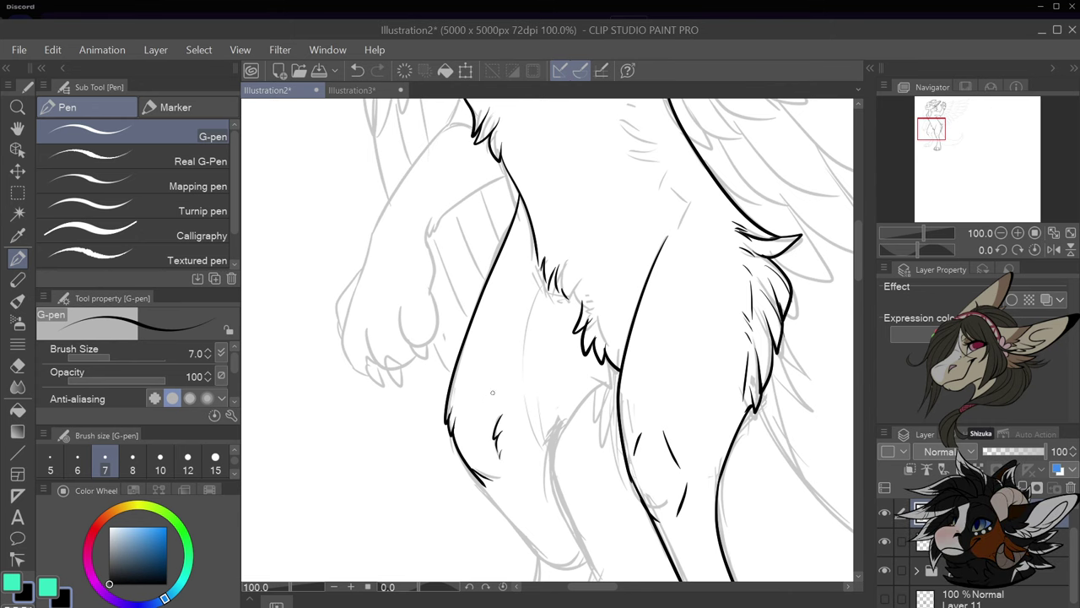
Ink the far leg's rear edge from the fur tuft behind the thigh past the hock, and the shin's front edge to the ankle
scroll(525, 391, down, 3)
scroll(540, 447, up, 3)
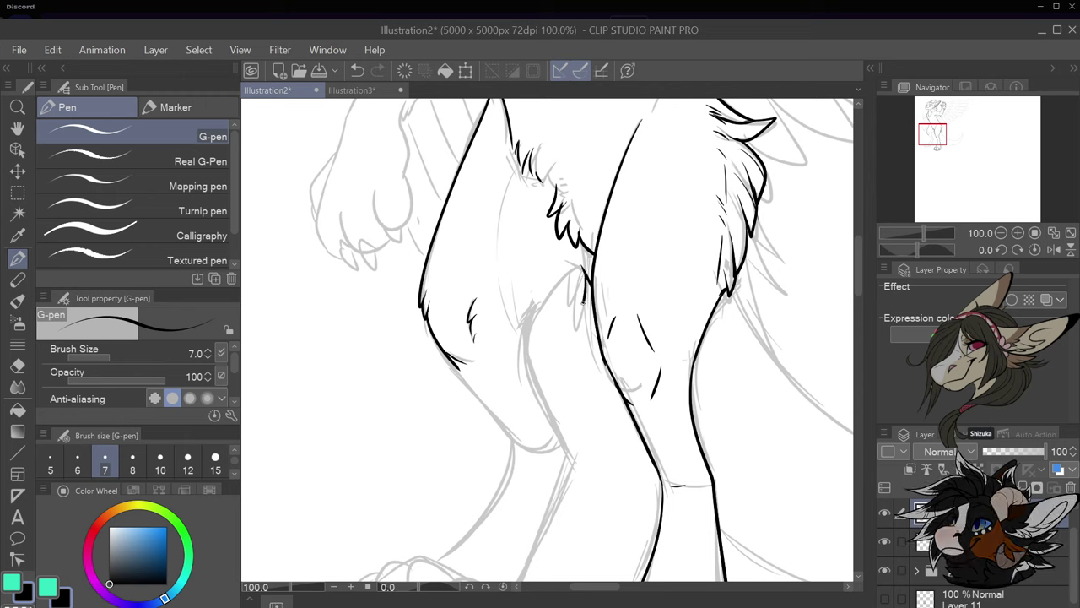
mouse_move(563, 291)
mouse_down()
mouse_move(534, 318)
mouse_move(542, 398)
mouse_move(563, 444)
mouse_move(552, 506)
mouse_up()
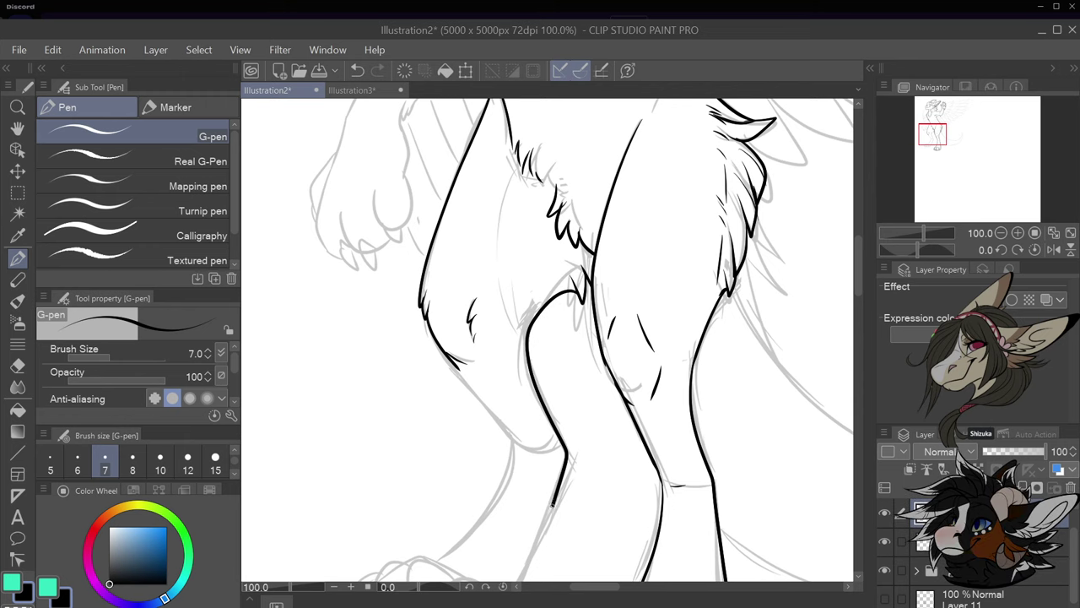
mouse_move(460, 371)
mouse_down()
mouse_move(520, 444)
mouse_move(550, 449)
mouse_up()
Ink both edges of the far leg below the ankle and the foot's rearmost toe with its pointed claw
scroll(551, 449, down, 2)
scroll(518, 499, up, 1)
scroll(519, 500, up, 2)
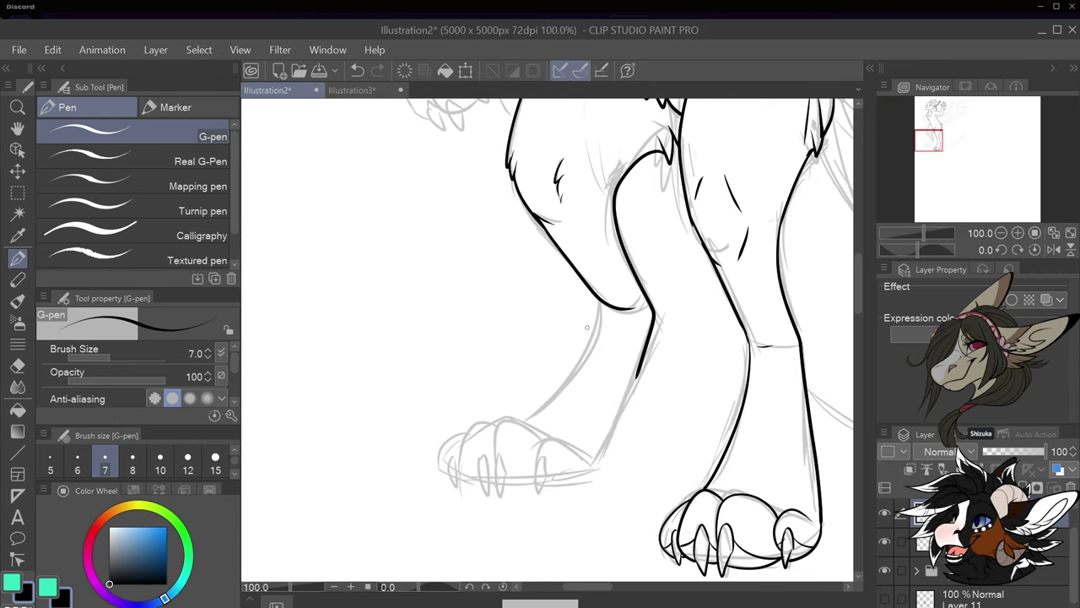
mouse_move(597, 297)
mouse_down()
mouse_move(553, 395)
mouse_move(518, 422)
mouse_up()
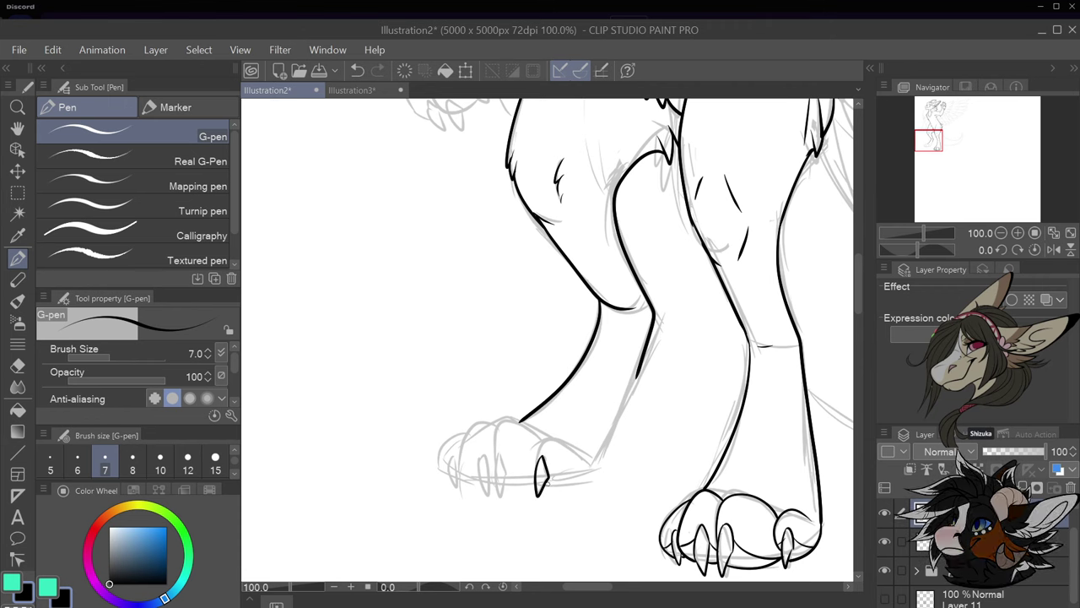
drag(547, 484, 584, 482)
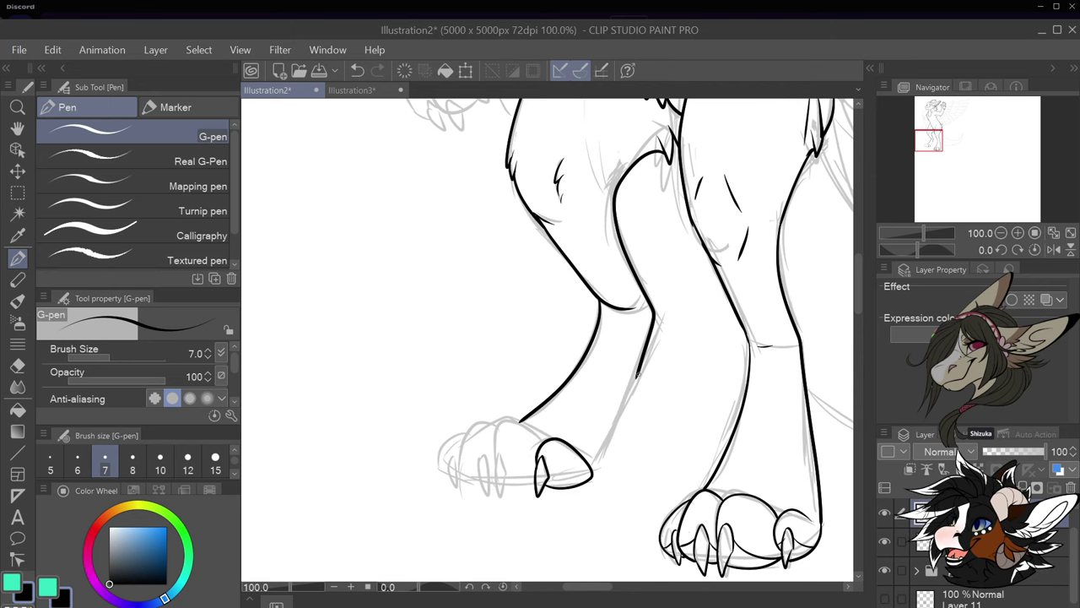
drag(633, 382, 594, 470)
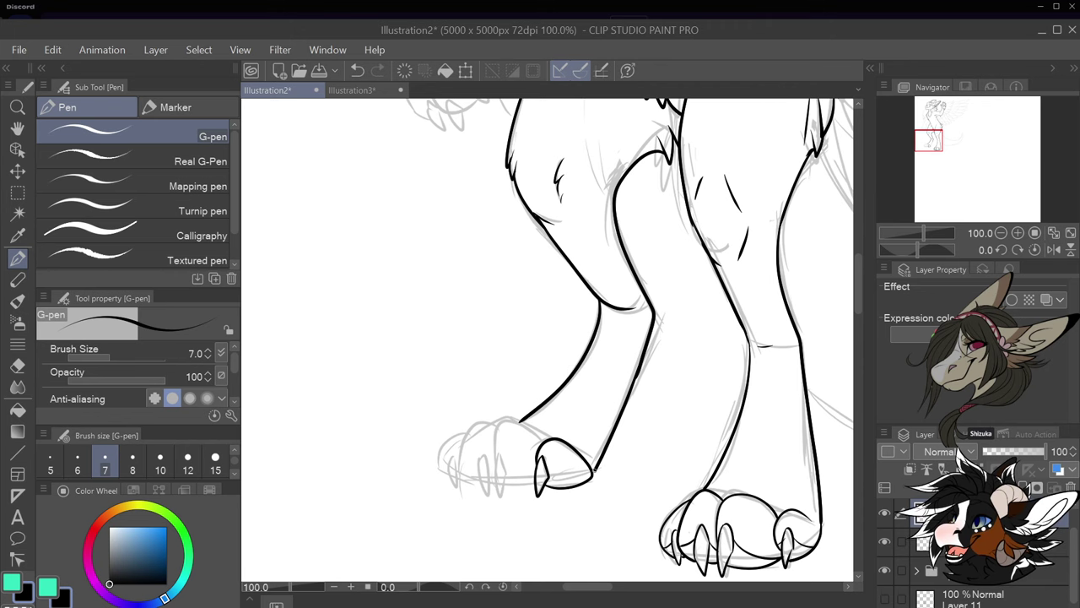
Ink the far foot's two middle toes and small front toe with their pointed claws and underside
mouse_move(528, 424)
mouse_down()
mouse_move(502, 422)
mouse_move(489, 456)
mouse_move(492, 476)
mouse_move(502, 450)
mouse_move(504, 494)
mouse_move(497, 483)
mouse_move(538, 483)
mouse_up()
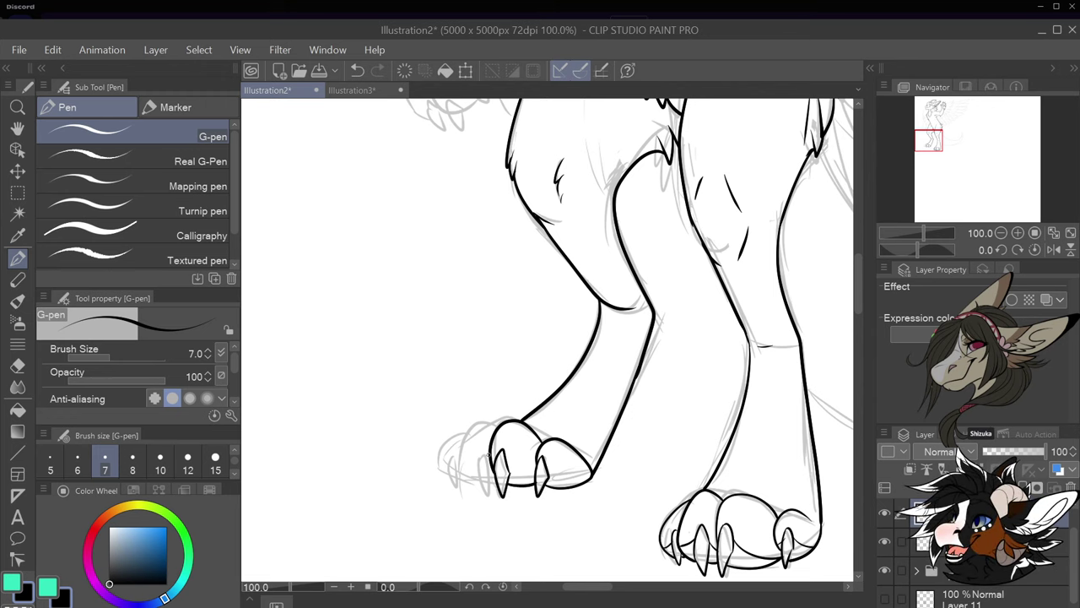
mouse_move(483, 449)
mouse_down()
mouse_move(488, 495)
mouse_move(490, 469)
mouse_up()
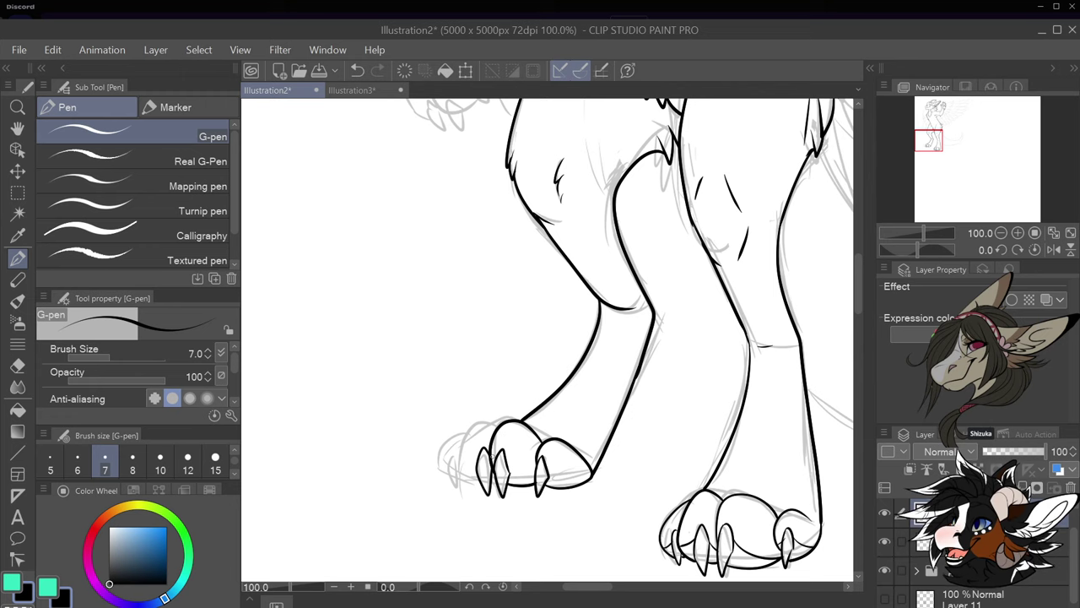
mouse_move(483, 421)
mouse_down()
mouse_move(462, 449)
mouse_move(461, 477)
mouse_up()
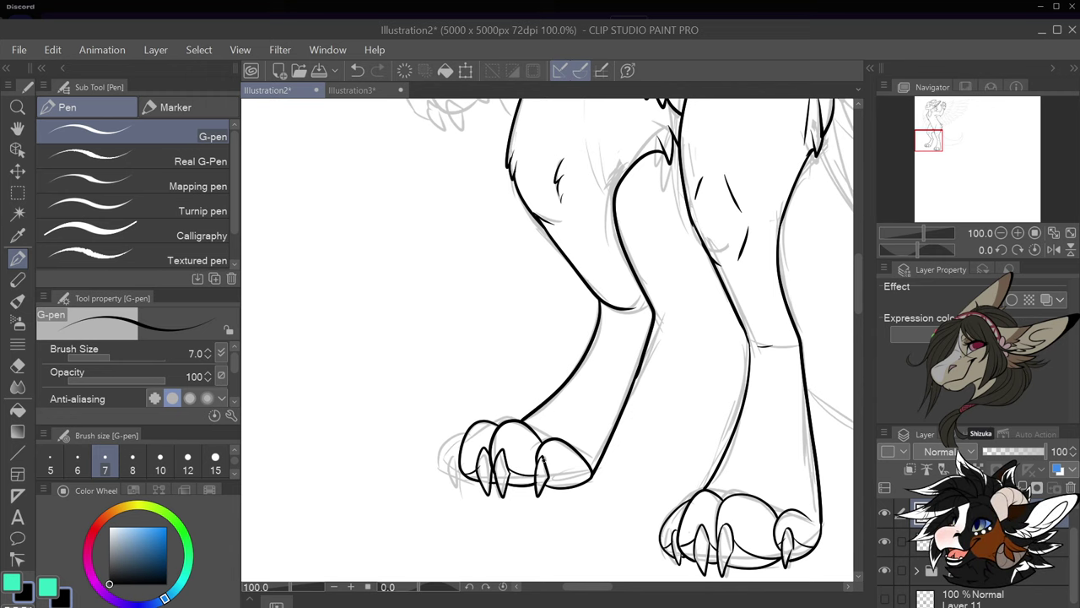
key(ctrl+z)
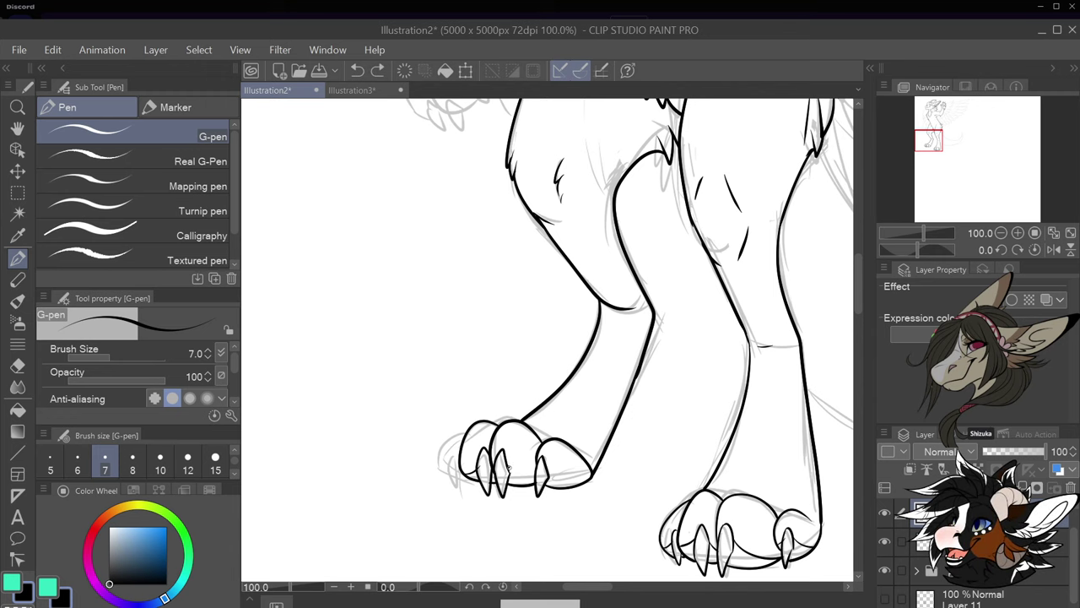
drag(509, 469, 537, 481)
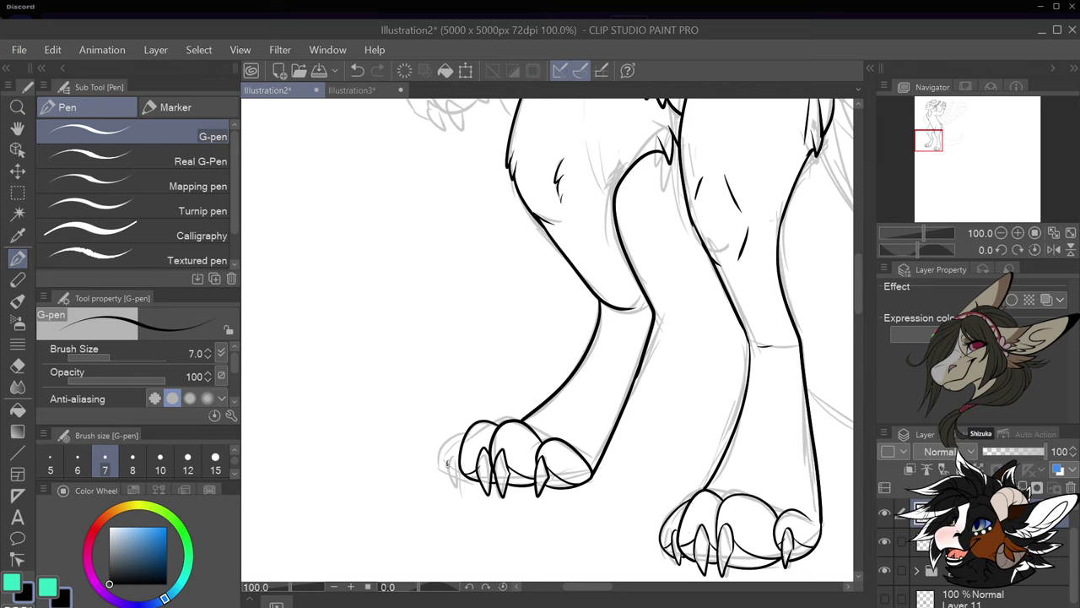
key(ctrl+z)
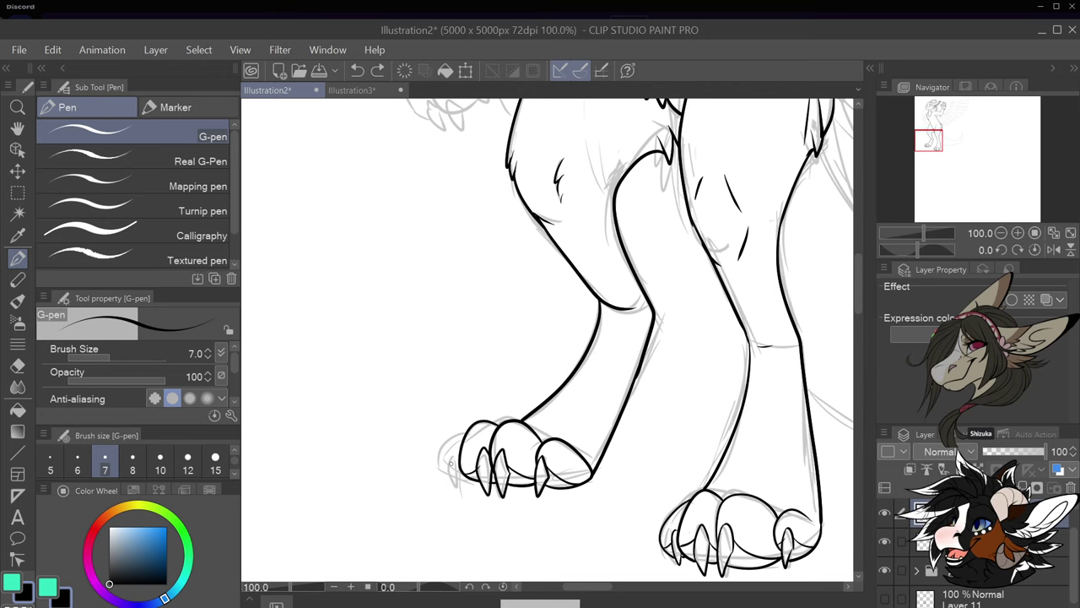
mouse_move(448, 469)
mouse_down()
mouse_move(455, 484)
mouse_move(448, 439)
mouse_move(437, 460)
mouse_up()
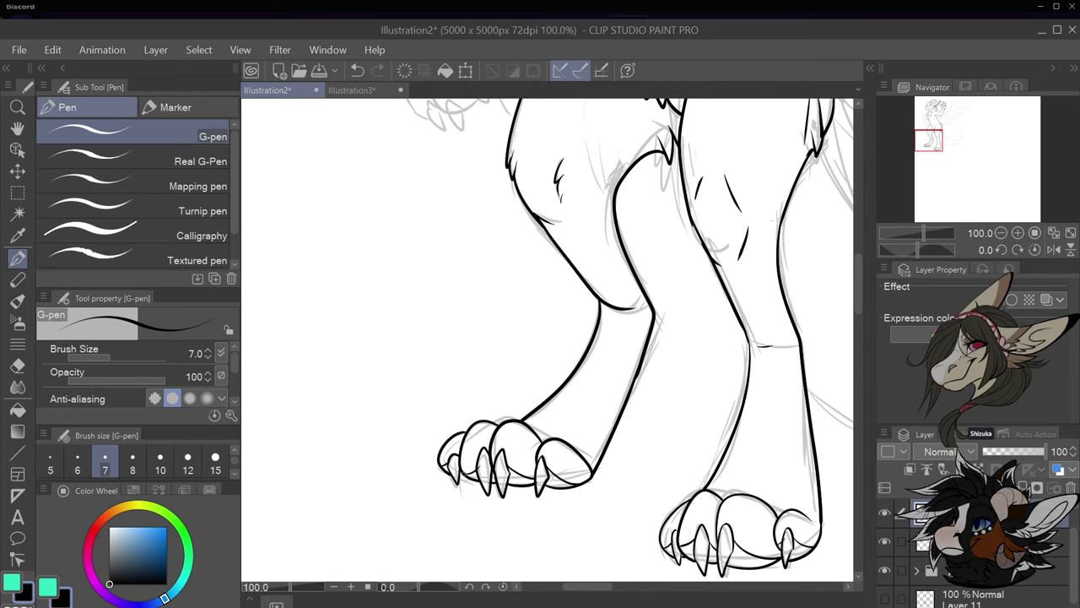
Ink short fur ticks beside the groin and the inner contour line running down the far thigh, redoing a stroke
scroll(474, 463, down, 2)
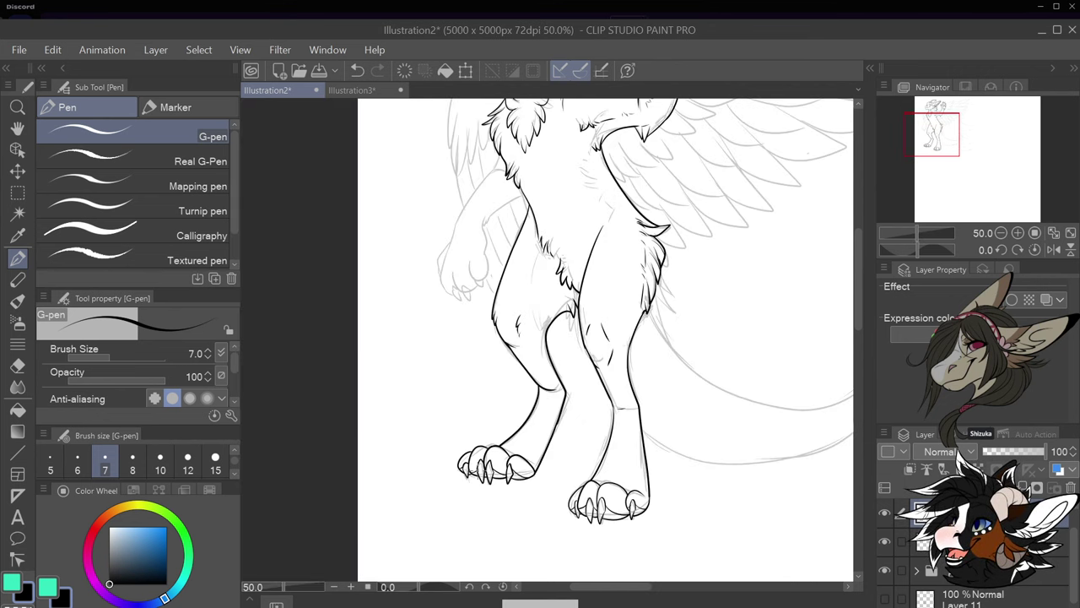
scroll(476, 463, up, 1)
scroll(570, 215, down, 1)
scroll(570, 215, down, 1)
scroll(519, 352, up, 3)
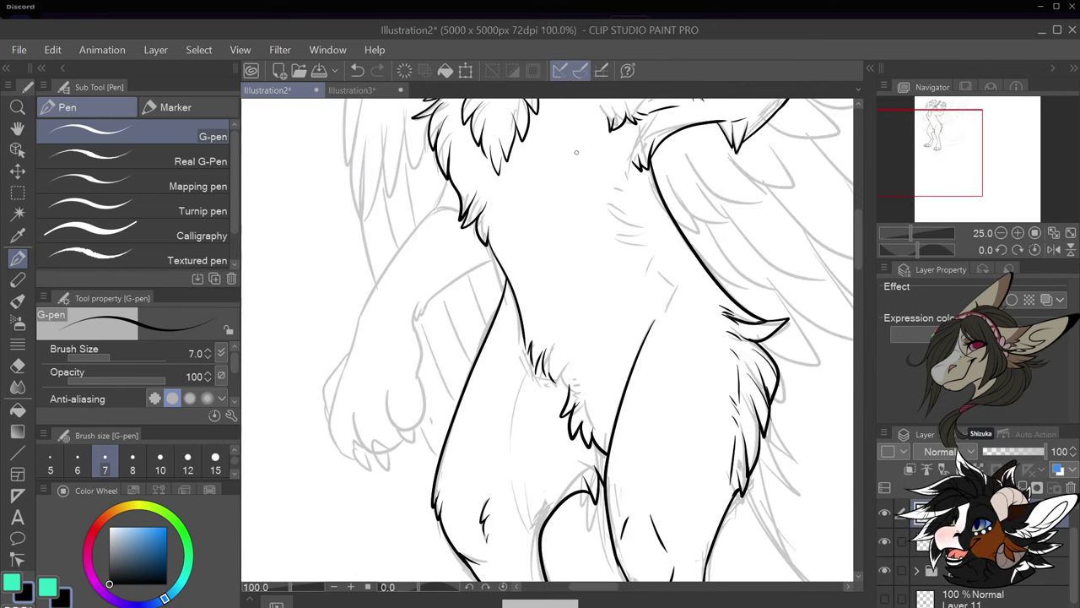
drag(516, 351, 513, 411)
key(ctrl+z)
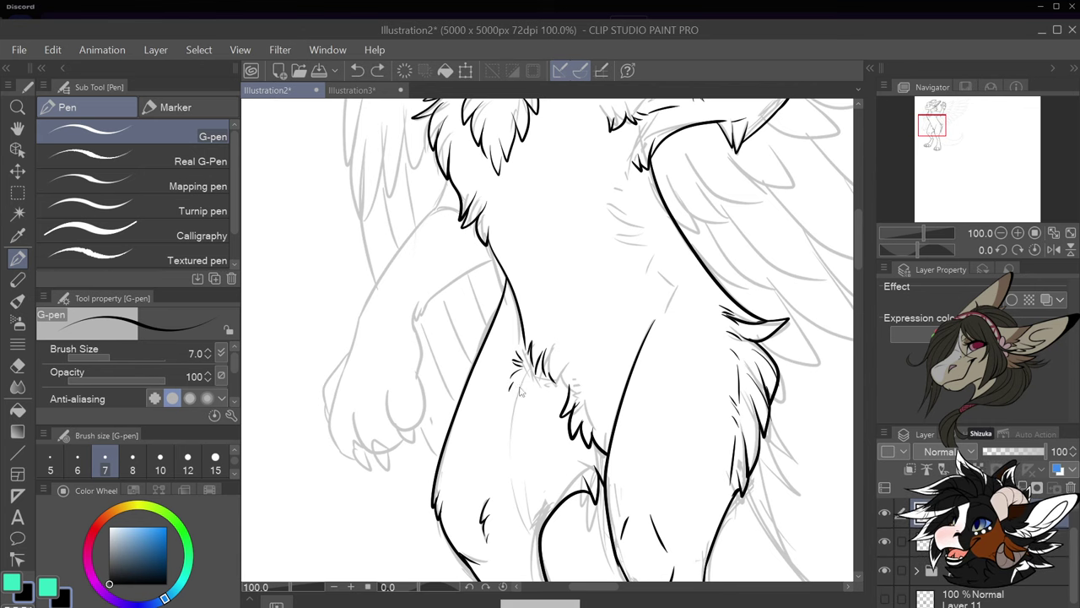
mouse_move(517, 374)
mouse_down()
mouse_move(501, 489)
mouse_move(536, 547)
mouse_up()
Ink short fur ticks and broken contour lines along both sides of the torso, from below the armpit to the hip
scroll(536, 545, down, 2)
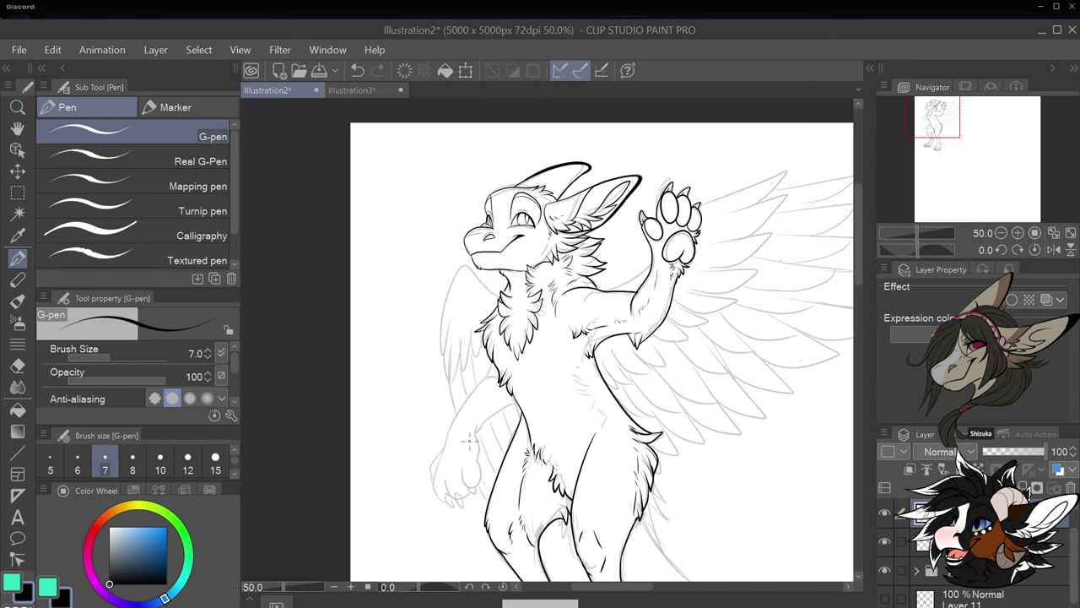
scroll(580, 435, up, 2)
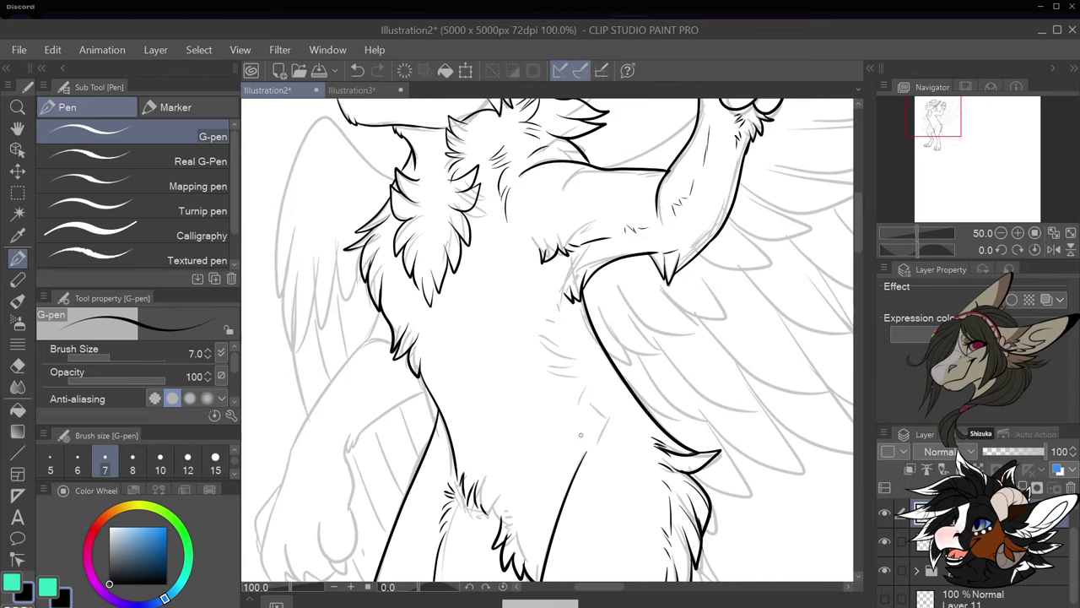
mouse_move(562, 304)
mouse_down()
mouse_move(547, 349)
mouse_move(568, 335)
mouse_move(553, 356)
mouse_up()
mouse_move(570, 351)
mouse_down()
mouse_move(560, 364)
mouse_move(579, 405)
mouse_up()
drag(587, 406, 583, 414)
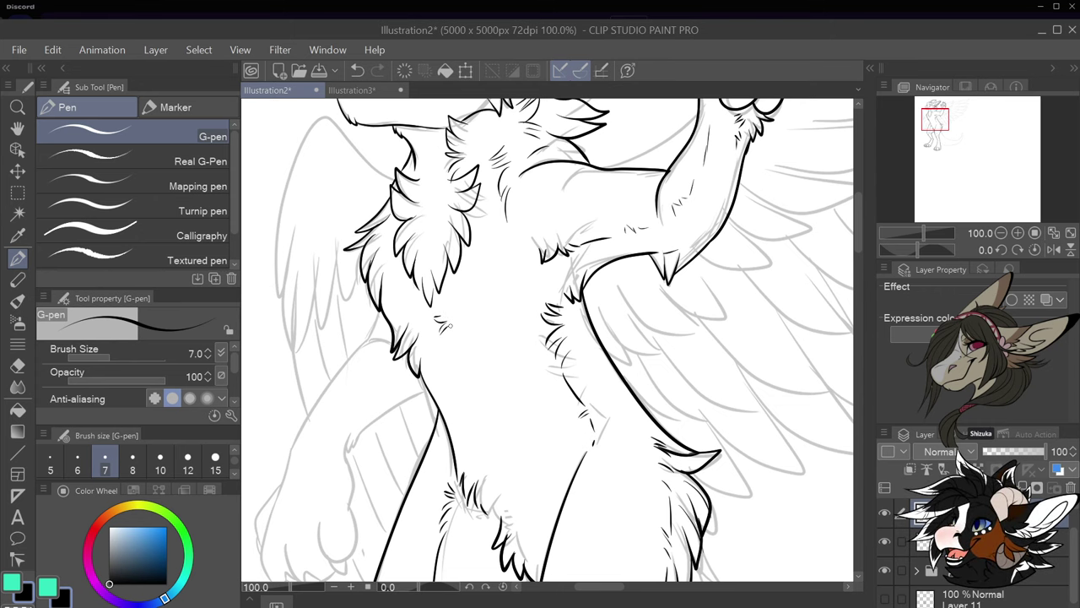
drag(446, 334, 461, 379)
Ink the lowered arm's outer and inner edges and its clawed thumb, redoing the thumb claw, plus the short line above the elbow
scroll(561, 355, down, 3)
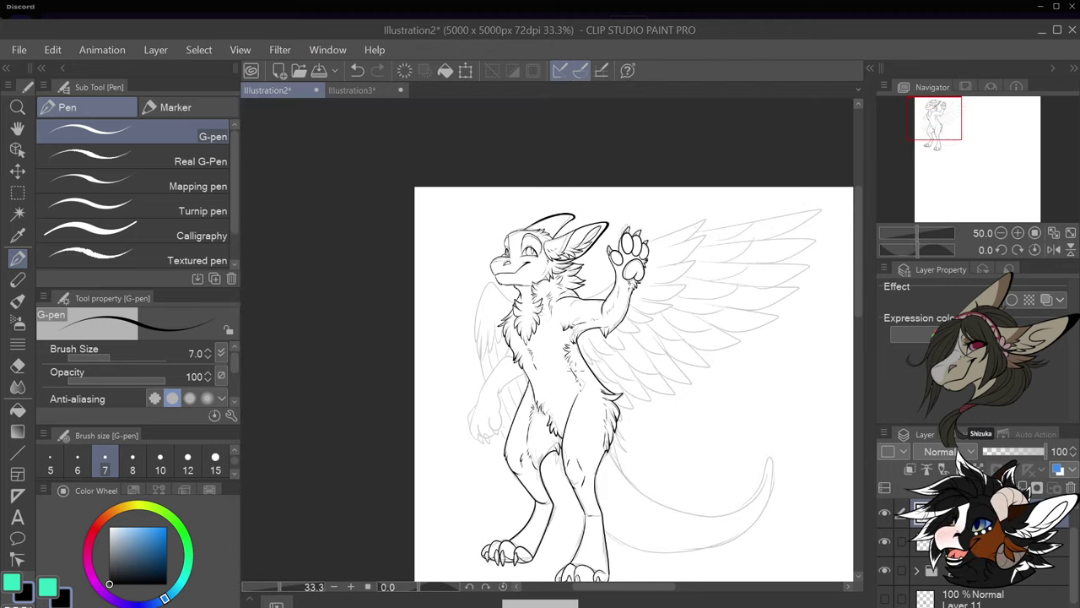
scroll(496, 404, up, 3)
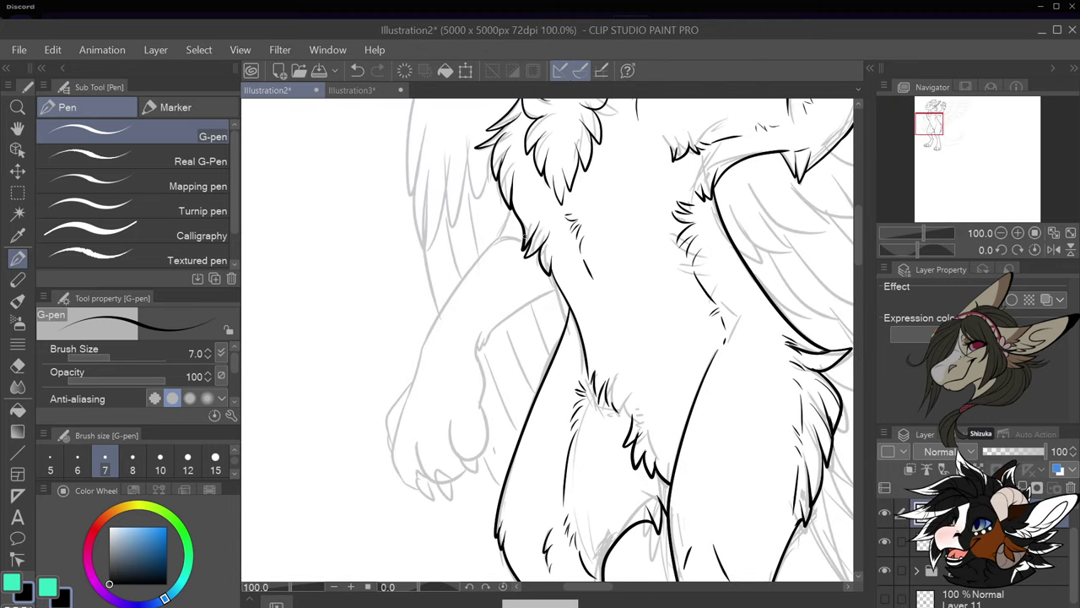
mouse_move(521, 237)
mouse_down()
mouse_move(489, 247)
mouse_move(433, 329)
mouse_move(394, 451)
mouse_up()
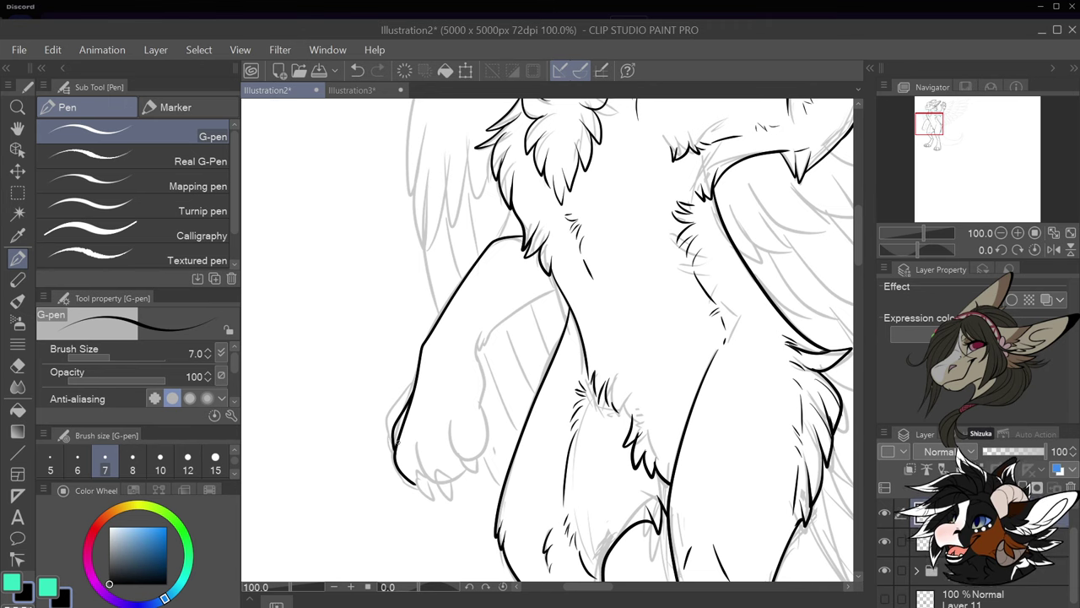
drag(449, 432, 476, 461)
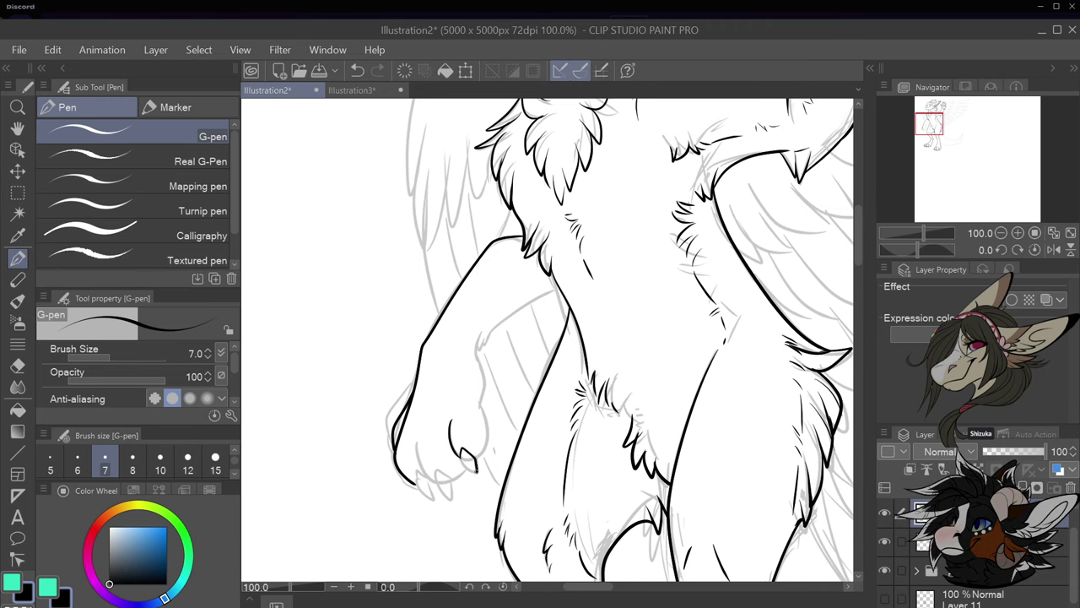
key(ctrl+z)
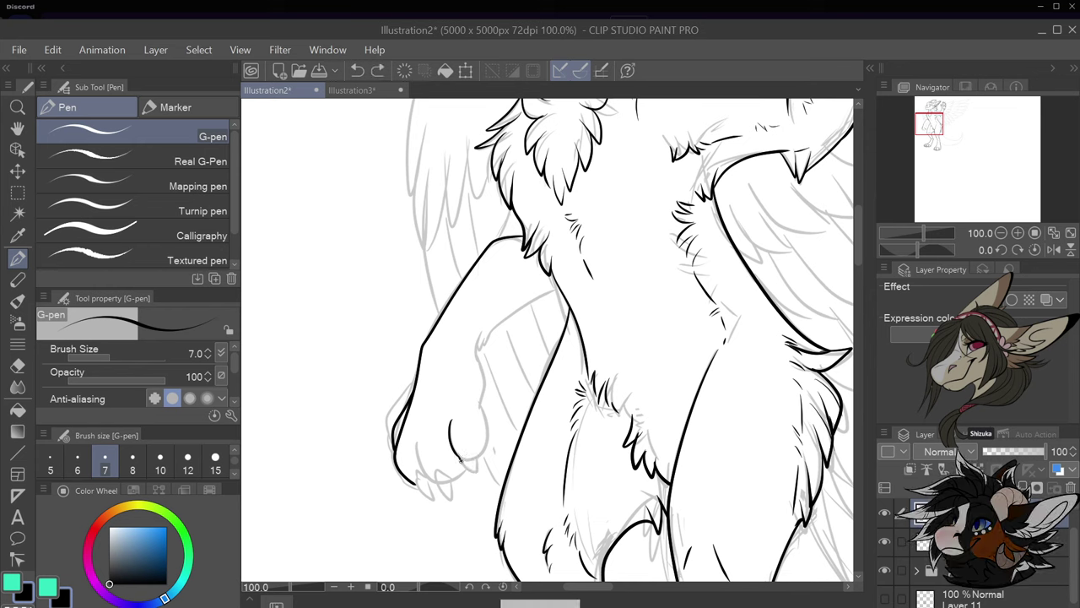
drag(460, 461, 475, 462)
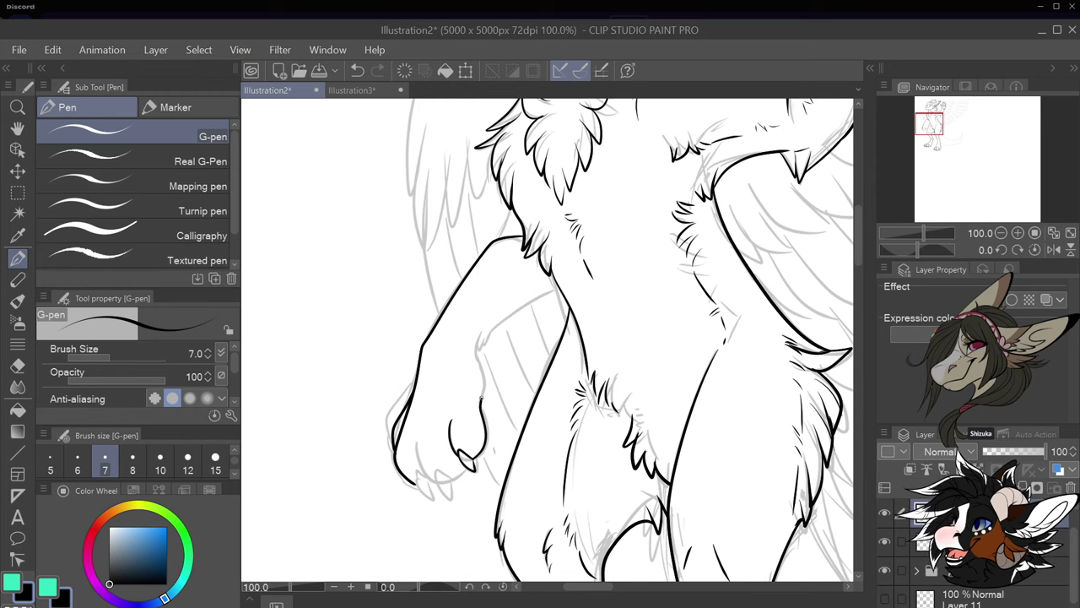
mouse_move(483, 401)
mouse_down()
mouse_move(479, 338)
mouse_move(479, 348)
mouse_move(553, 289)
mouse_up()
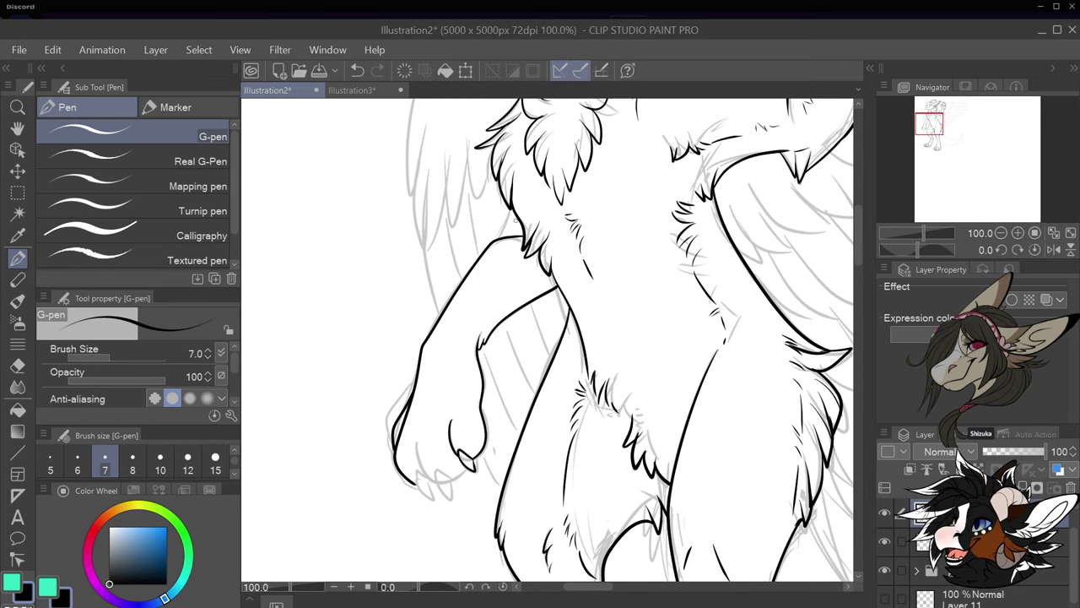
drag(512, 205, 498, 239)
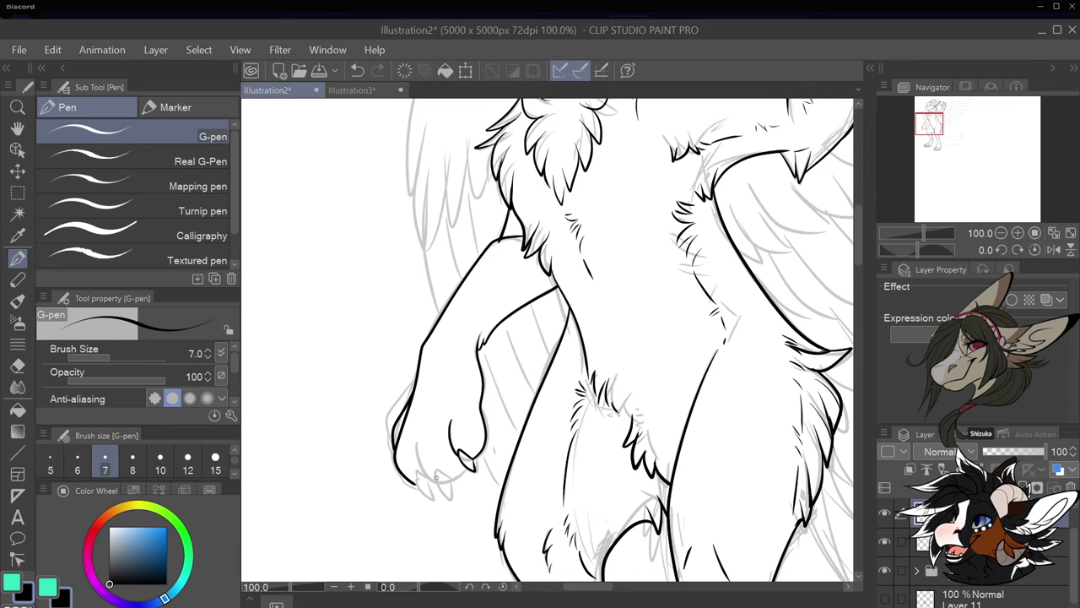
Ink the lowered hand's remaining fingertips with their three pointed claws, redoing several strokes
mouse_move(435, 478)
mouse_down()
mouse_move(445, 496)
mouse_move(450, 478)
mouse_move(422, 466)
mouse_up()
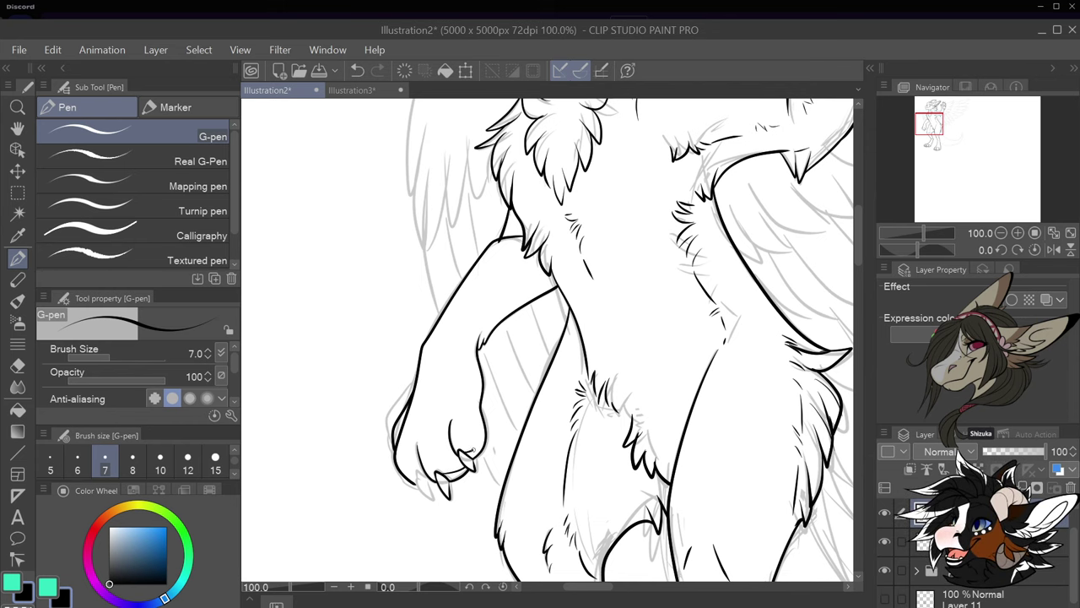
mouse_move(483, 442)
mouse_down()
mouse_move(416, 476)
mouse_move(424, 493)
mouse_up()
key(ctrl+z)
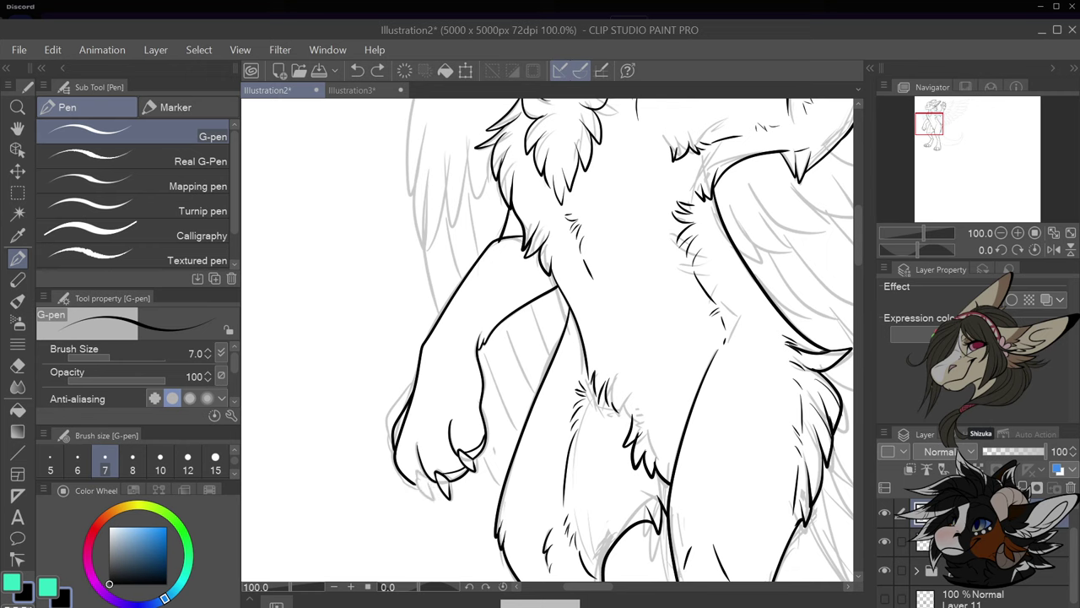
mouse_move(423, 480)
mouse_down()
mouse_move(428, 489)
mouse_move(432, 477)
mouse_move(419, 476)
mouse_move(431, 497)
mouse_move(432, 479)
mouse_up()
key(ctrl+z)
key(ctrl+z)
key(ctrl+z)
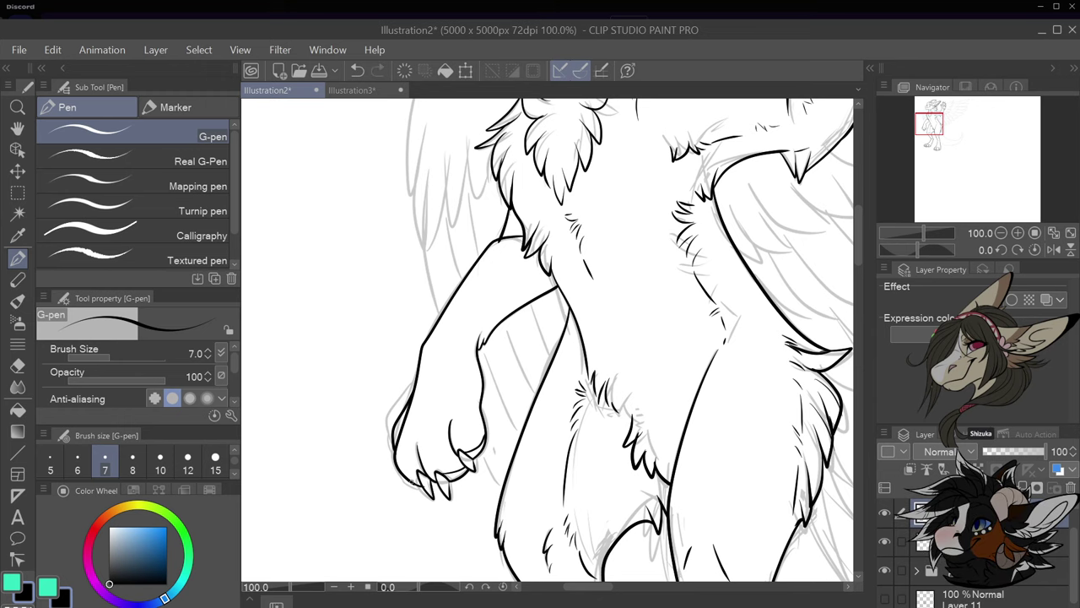
Ink the wing's upper edge as a curved line running from the shoulder up behind the raised arm
scroll(487, 411, down, 2)
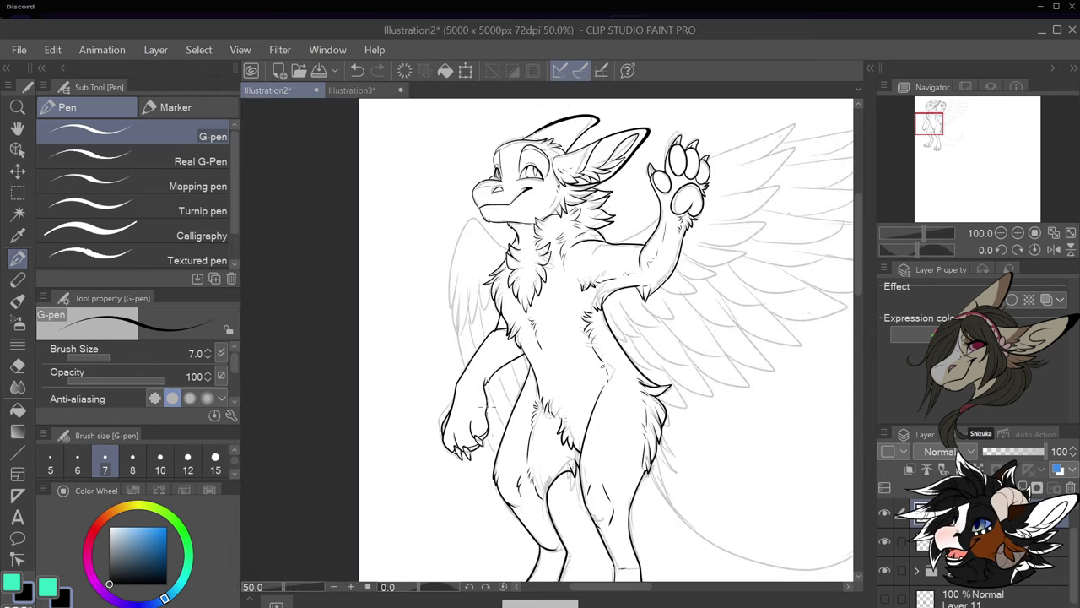
scroll(582, 369, down, 2)
scroll(583, 369, up, 2)
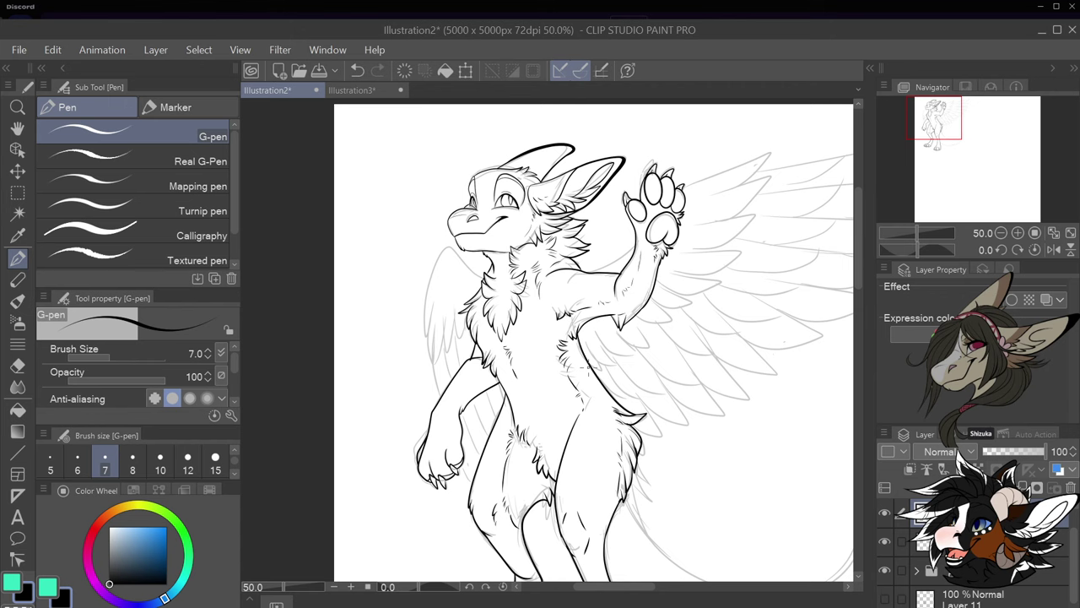
scroll(723, 213, down, 1)
scroll(722, 213, up, 3)
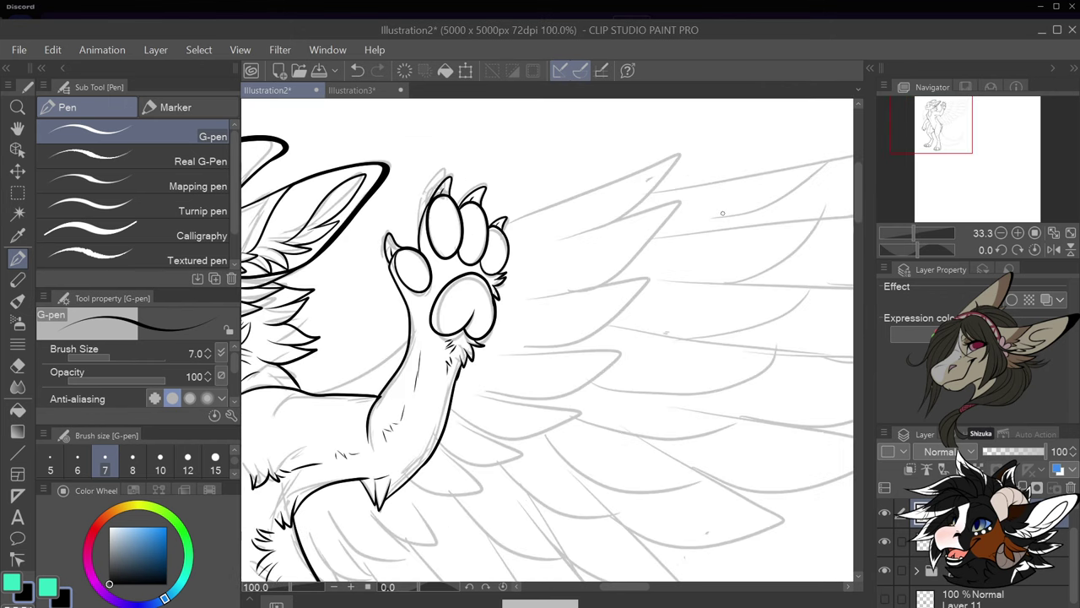
drag(318, 393, 411, 333)
Ink the first row of short pointed feathers beneath the raised arm, from the armpit up to the wrist
scroll(520, 309, down, 1)
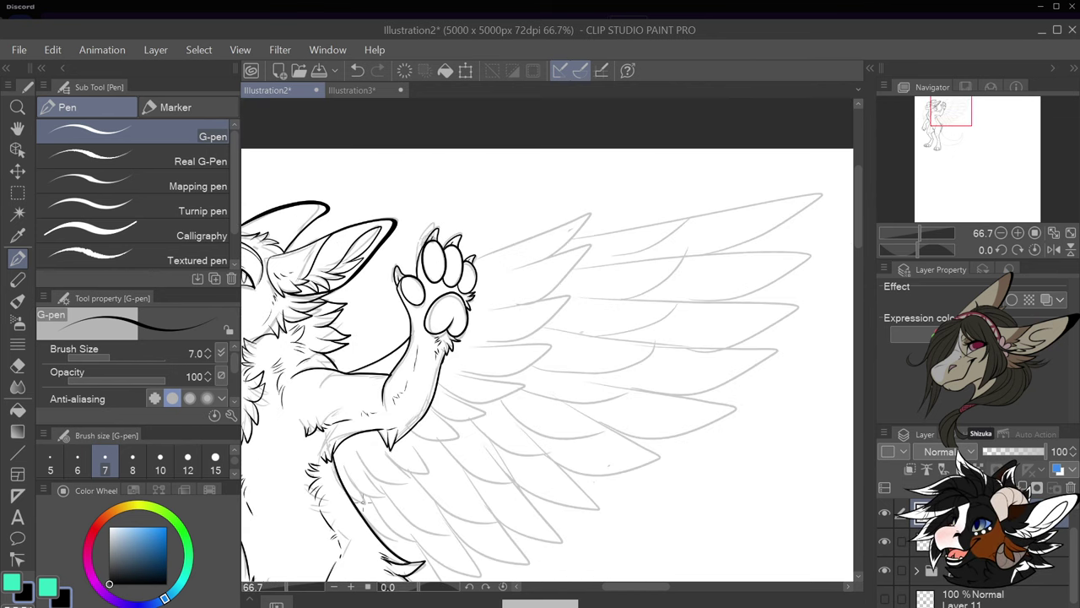
scroll(520, 309, up, 1)
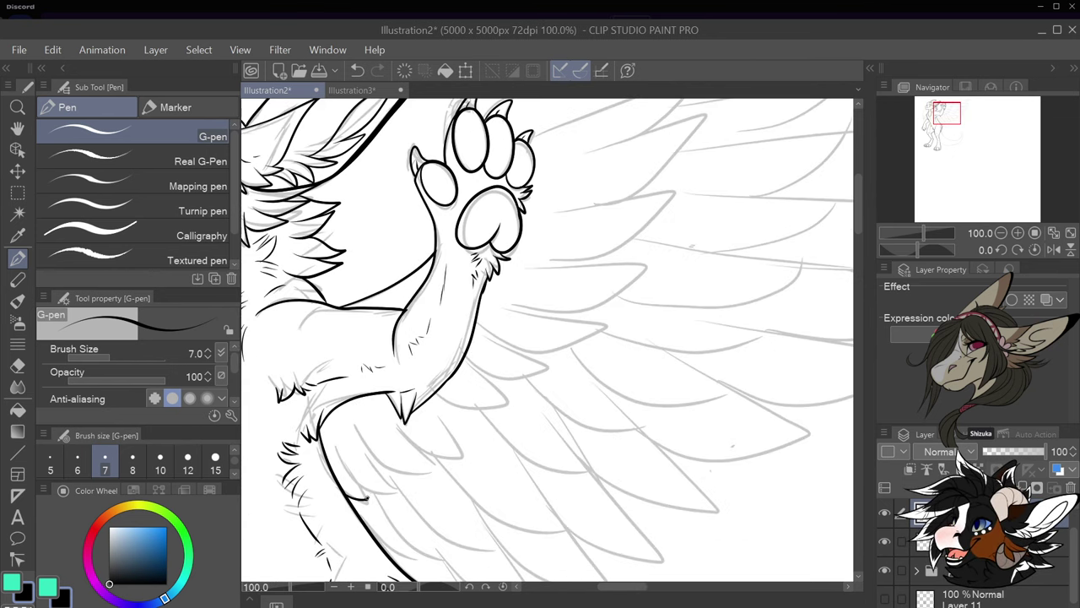
drag(367, 499, 361, 484)
mouse_move(332, 437)
mouse_down()
mouse_move(373, 490)
mouse_move(400, 488)
mouse_move(385, 465)
mouse_up()
mouse_move(355, 423)
mouse_down()
mouse_move(402, 470)
mouse_move(442, 464)
mouse_up()
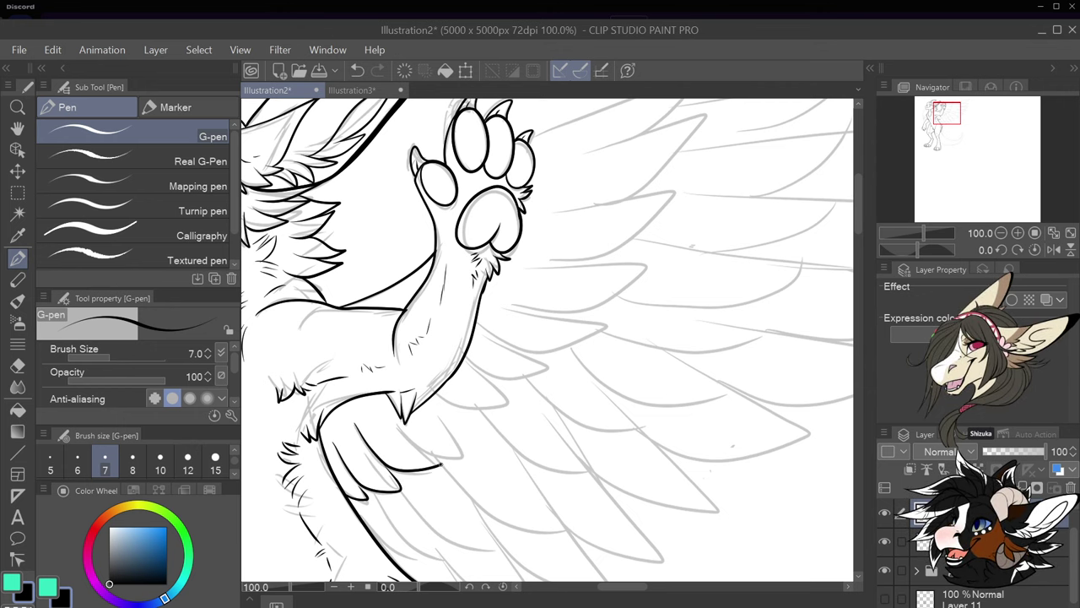
drag(319, 412, 391, 393)
mouse_move(426, 458)
mouse_down()
mouse_move(467, 451)
mouse_move(434, 401)
mouse_move(498, 412)
mouse_move(511, 408)
mouse_move(474, 366)
mouse_move(502, 375)
mouse_move(546, 366)
mouse_move(477, 323)
mouse_up()
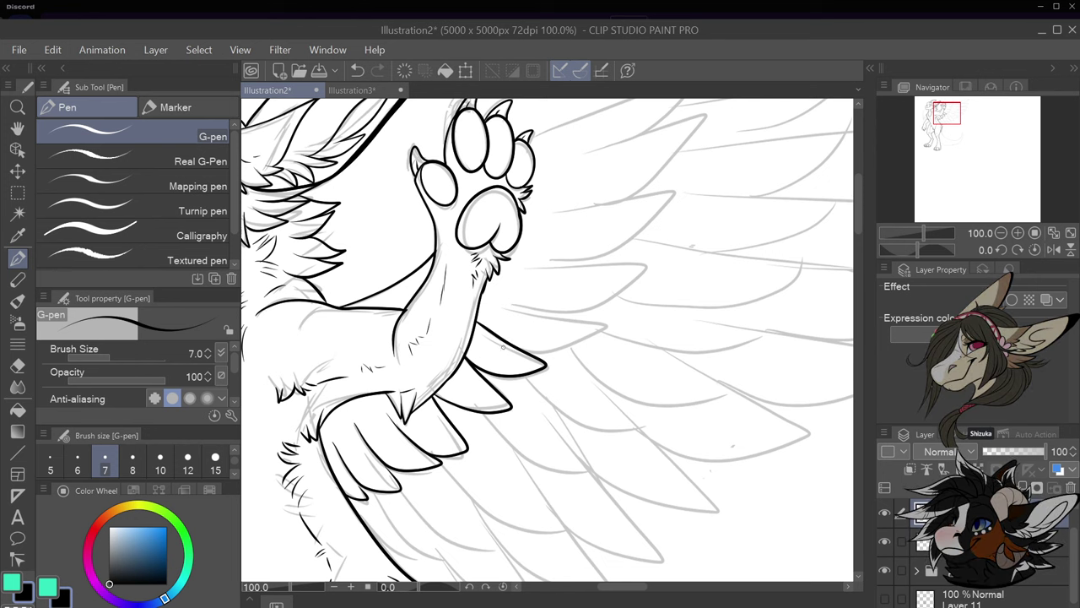
mouse_move(525, 353)
mouse_down()
mouse_move(601, 325)
mouse_move(479, 301)
mouse_up()
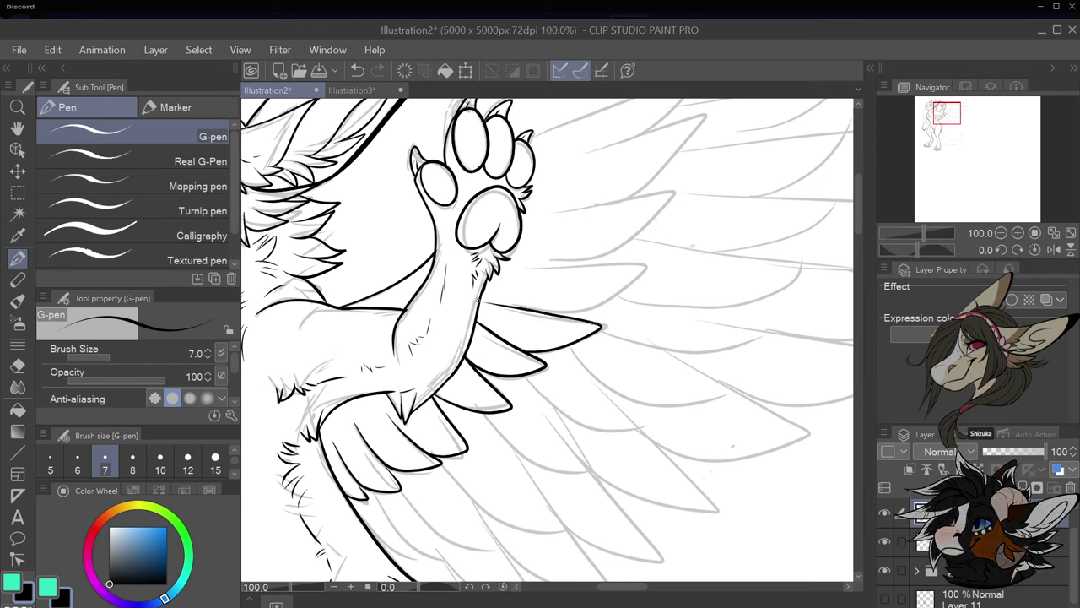
Ink the longer pointed feathers beside the raised paw, continuing the first row up to the wing's top edge
mouse_move(540, 314)
mouse_down()
mouse_move(607, 301)
mouse_move(646, 270)
mouse_move(531, 267)
mouse_move(607, 259)
mouse_move(642, 236)
mouse_move(671, 195)
mouse_move(550, 210)
mouse_up()
scroll(592, 240, down, 2)
scroll(641, 166, up, 3)
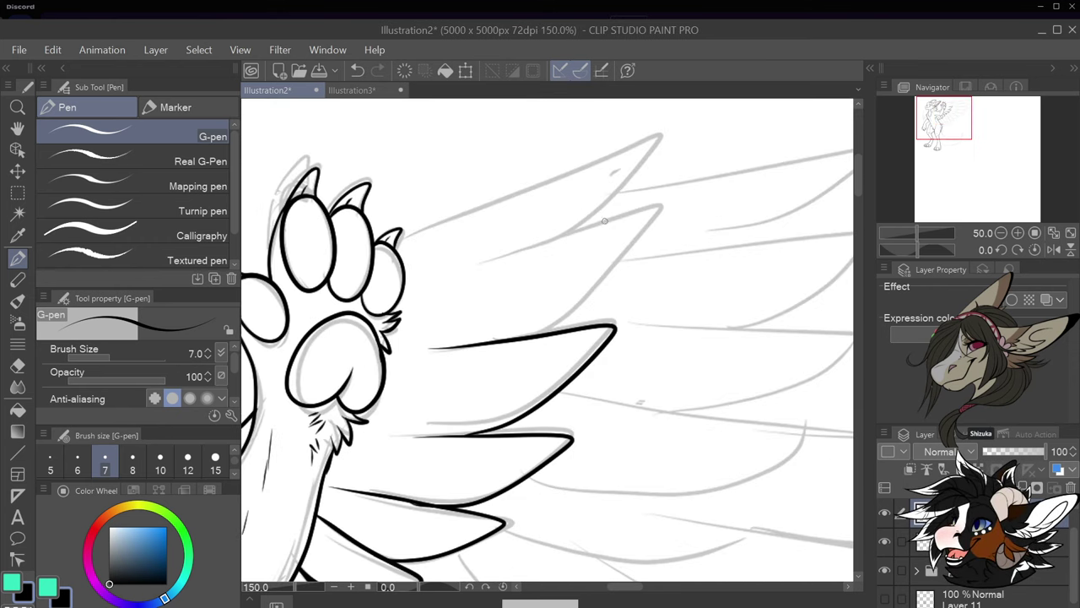
mouse_move(535, 336)
mouse_down()
mouse_move(567, 321)
mouse_move(653, 225)
mouse_move(631, 211)
mouse_move(441, 266)
mouse_up()
mouse_move(568, 228)
mouse_down()
mouse_move(610, 207)
mouse_move(669, 131)
mouse_move(413, 226)
mouse_up()
scroll(414, 225, down, 5)
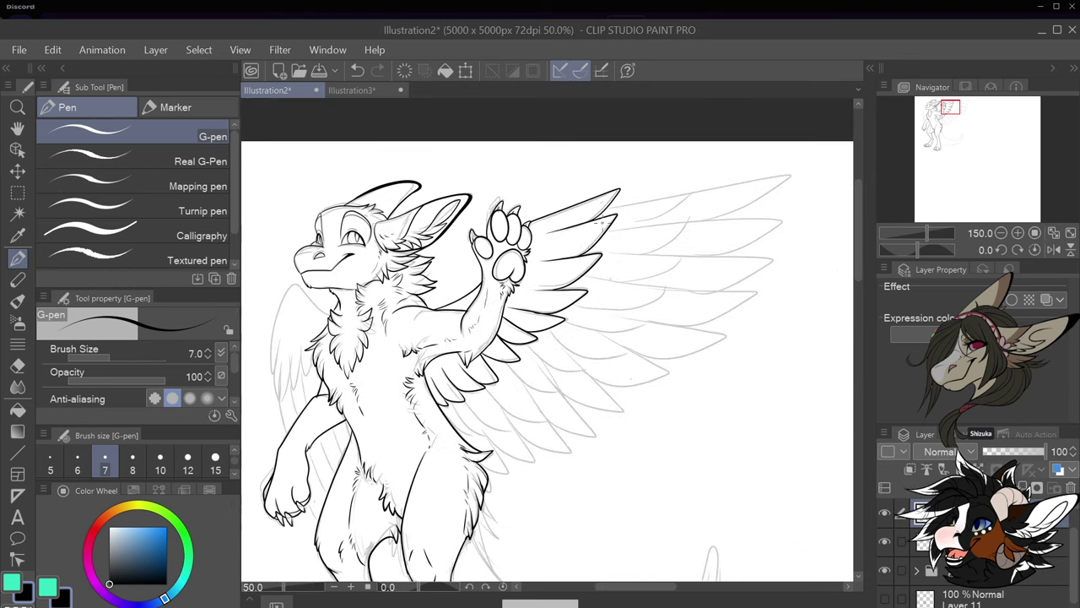
Add short curved detail lines inside the longer first-row feathers beside the raised paw, redoing the topmost one
scroll(540, 337, up, 4)
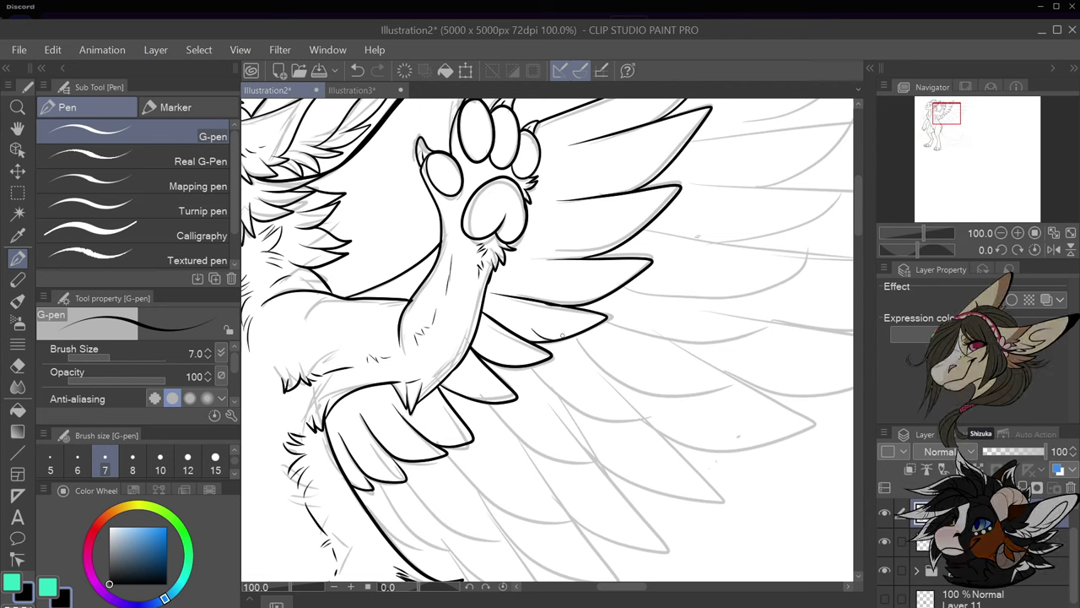
drag(565, 287, 602, 296)
drag(593, 224, 620, 232)
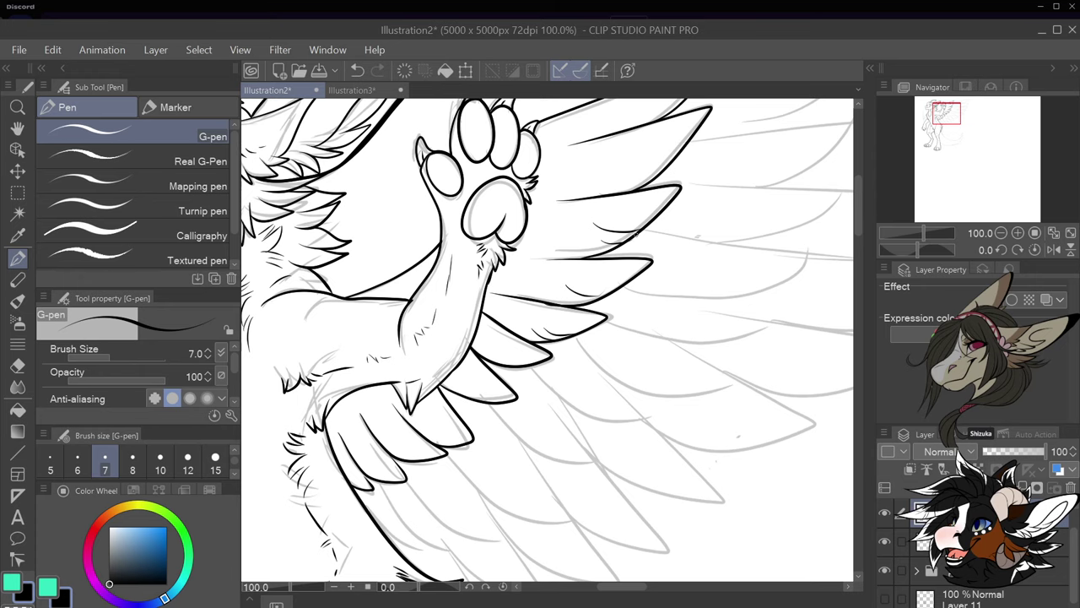
scroll(624, 228, down, 4)
scroll(641, 211, up, 4)
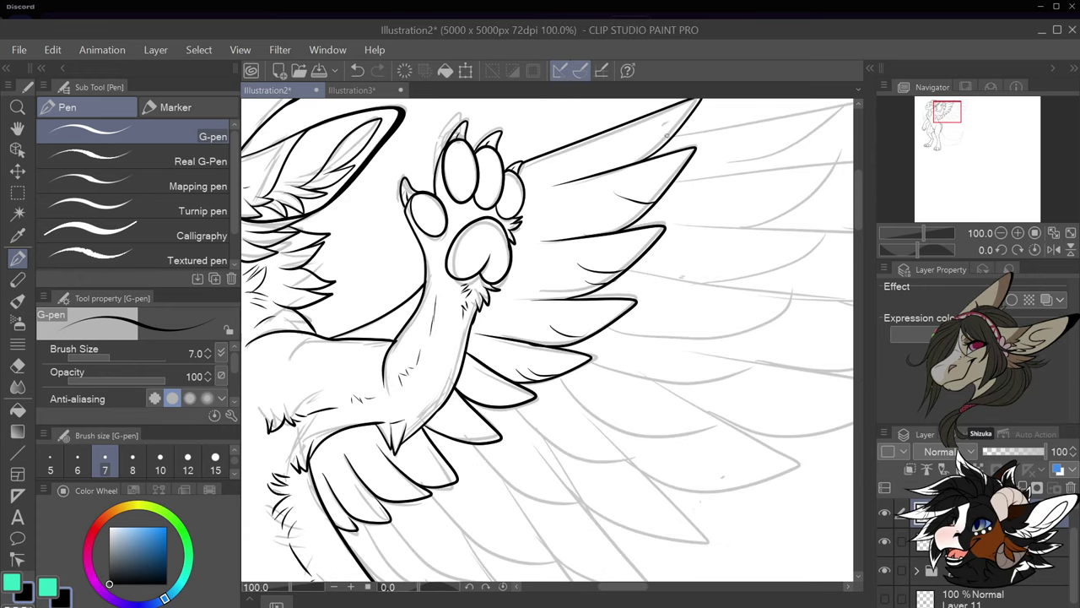
key(ctrl+z)
drag(646, 136, 670, 141)
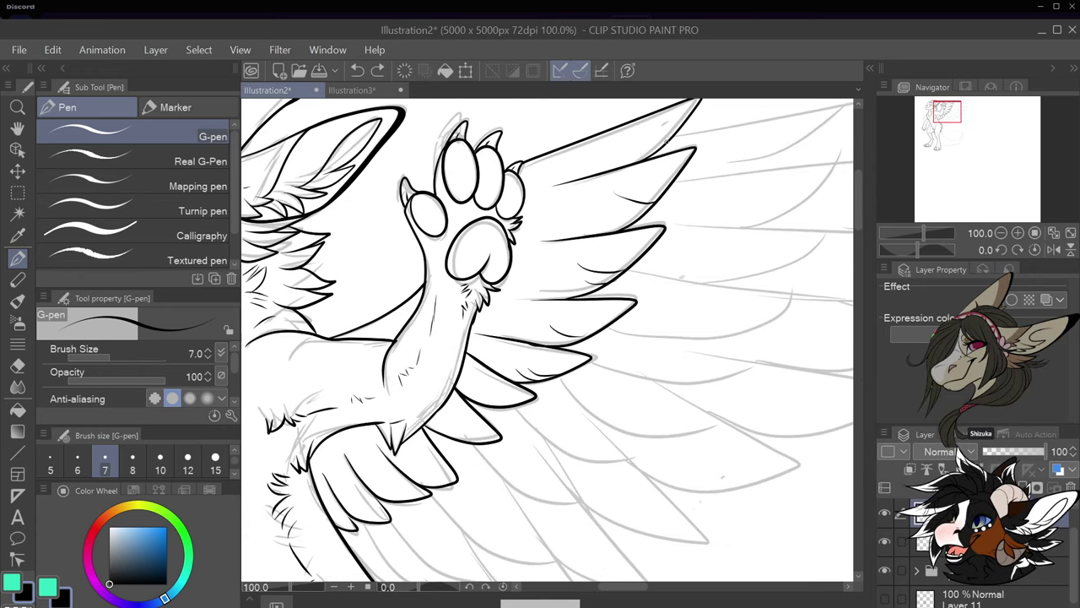
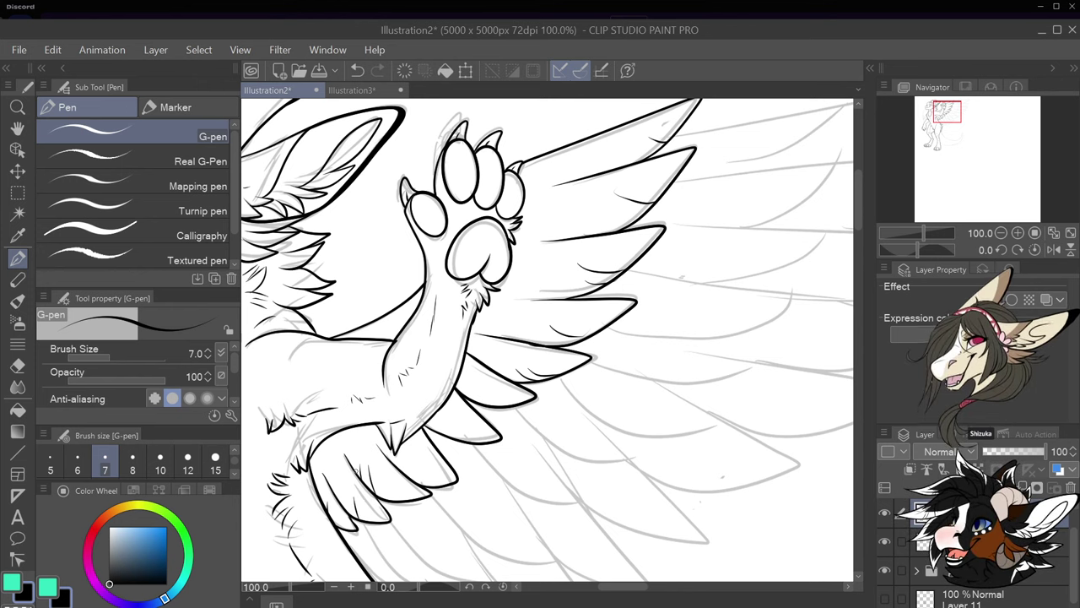
Ink short fluffy ticks at the base of the small wing feathers just below the armpit
scroll(356, 499, down, 2)
scroll(329, 519, up, 2)
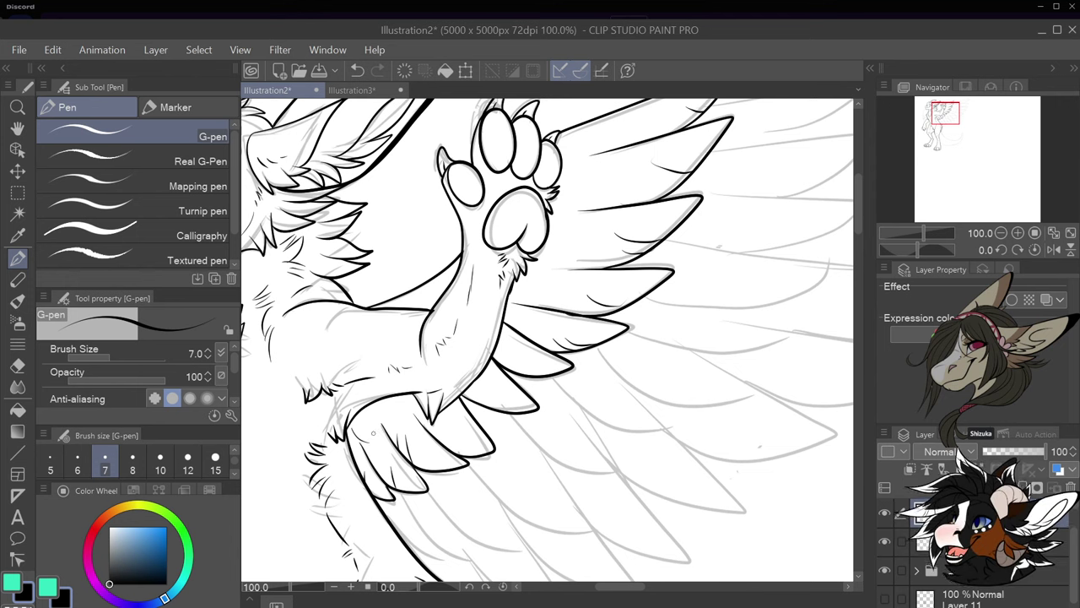
drag(384, 413, 403, 424)
drag(393, 407, 415, 419)
scroll(513, 370, down, 1)
scroll(508, 377, up, 1)
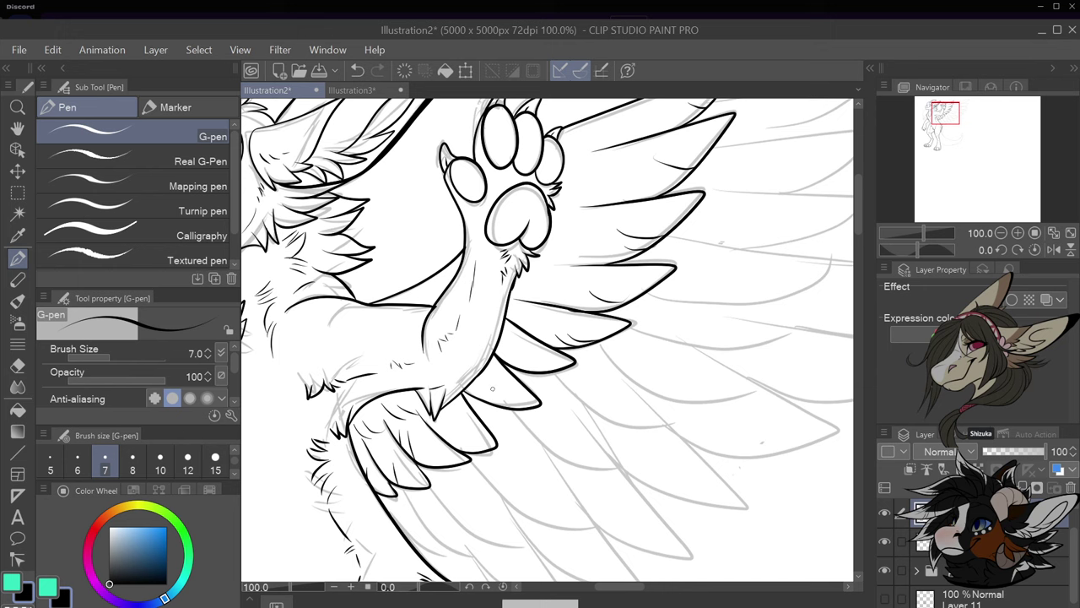
Ink the second row of larger overlapping feathers below the first, from the waist outward past the elbow
scroll(500, 361, down, 5)
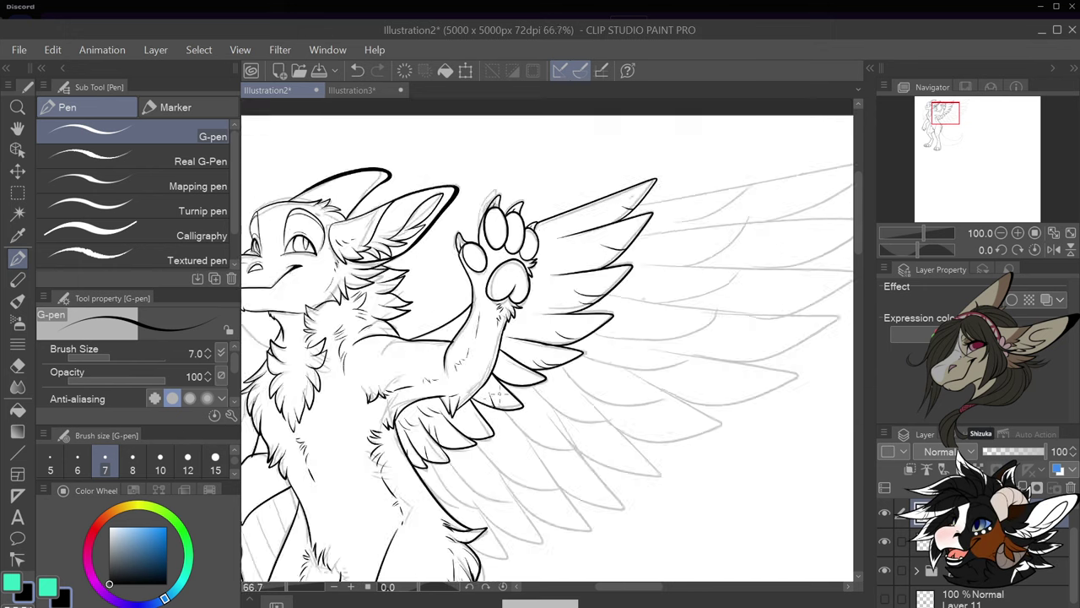
scroll(356, 439, up, 5)
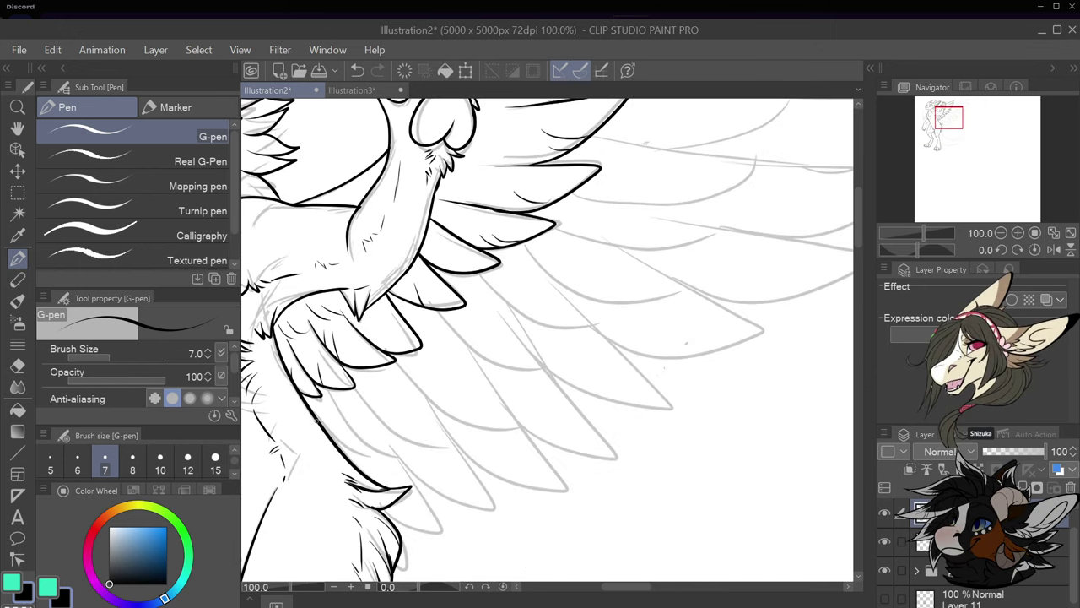
drag(329, 435, 370, 456)
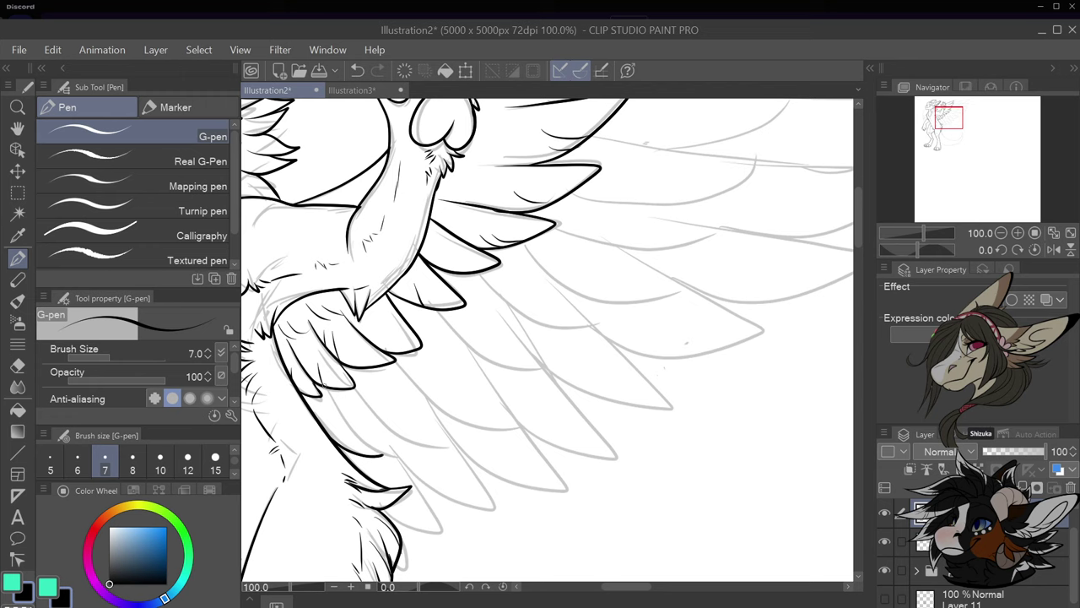
mouse_move(324, 385)
mouse_down()
mouse_move(368, 444)
mouse_move(395, 458)
mouse_up()
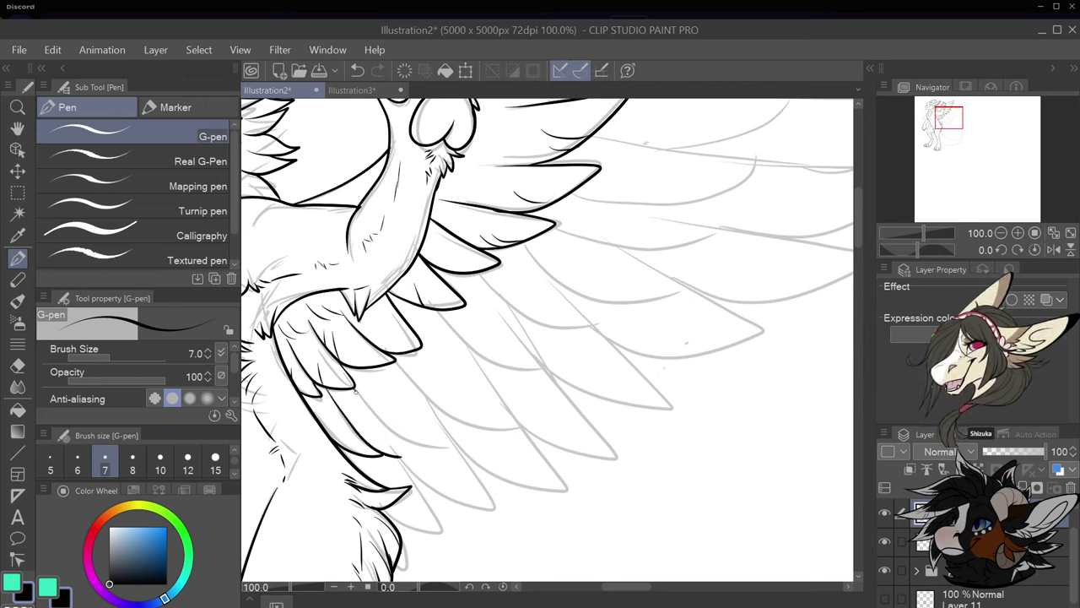
mouse_move(354, 390)
mouse_down()
mouse_move(410, 438)
mouse_move(452, 442)
mouse_move(429, 398)
mouse_up()
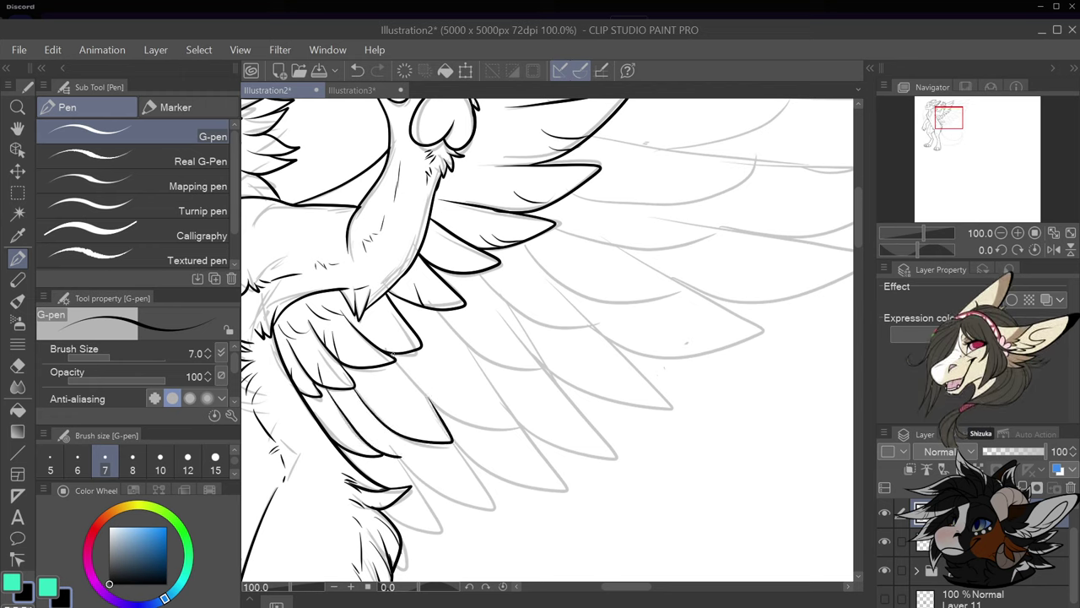
mouse_move(392, 354)
mouse_down()
mouse_move(430, 402)
mouse_move(491, 425)
mouse_move(516, 421)
mouse_move(471, 348)
mouse_up()
mouse_move(435, 308)
mouse_down()
mouse_move(477, 356)
mouse_move(542, 368)
mouse_move(510, 305)
mouse_move(550, 329)
mouse_move(592, 329)
mouse_move(545, 273)
mouse_up()
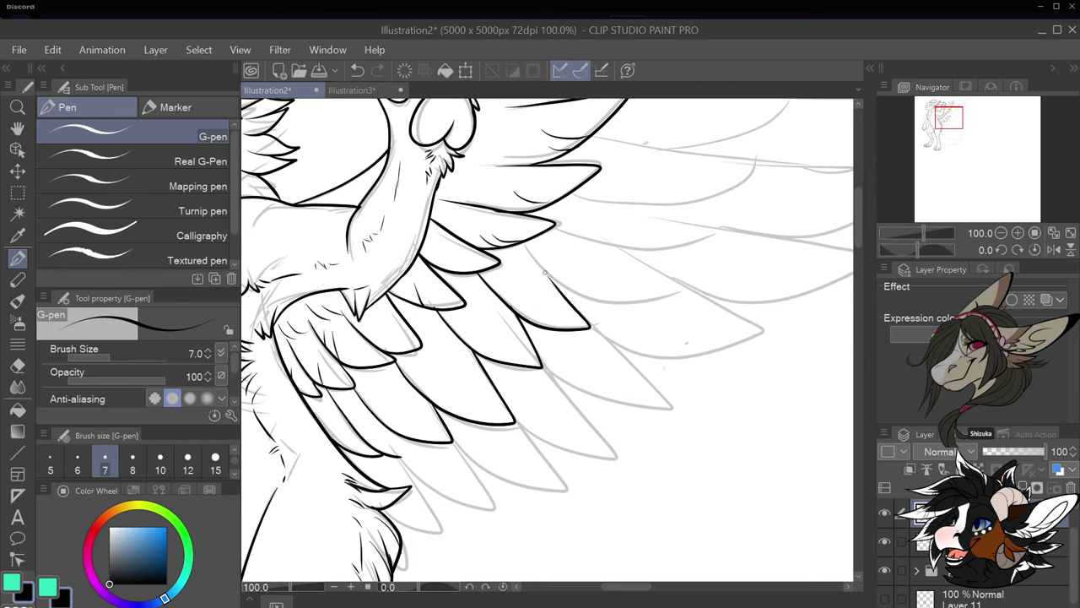
Ink the two lowest wing feathers near the hip and fine detail lines inside the lower feathers, undoing a stray stroke
mouse_move(376, 413)
mouse_down()
mouse_move(437, 488)
mouse_move(494, 511)
mouse_move(454, 442)
mouse_move(444, 532)
mouse_move(426, 537)
mouse_move(386, 510)
mouse_move(425, 533)
mouse_up()
drag(405, 497, 410, 527)
key(ctrl+z)
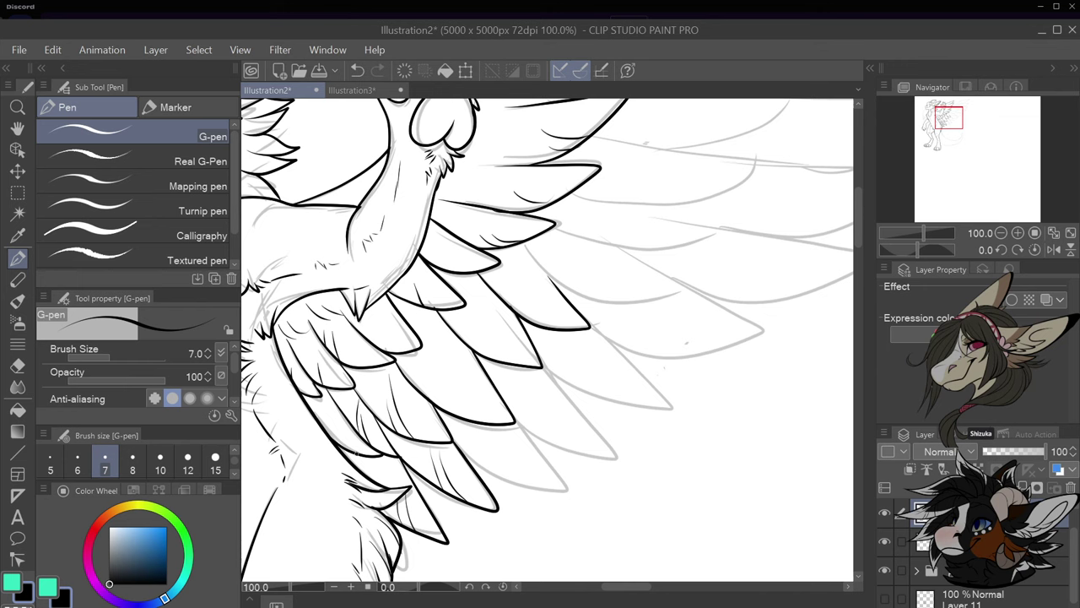
Ink the next long outer feather of the lower wing, its pointed tip extending past the second row
scroll(345, 411, down, 1)
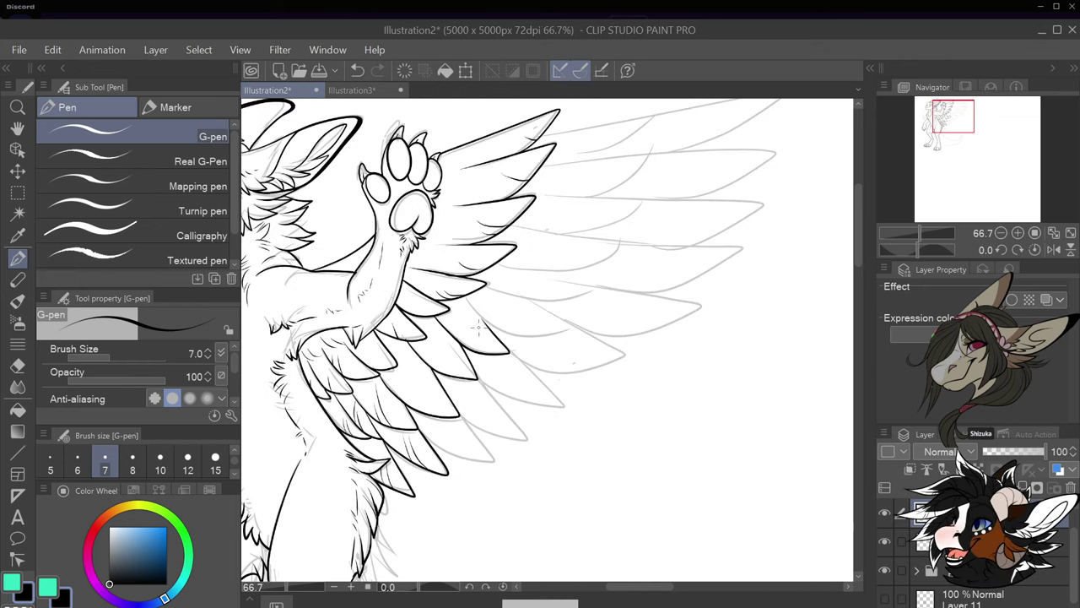
scroll(453, 355, up, 1)
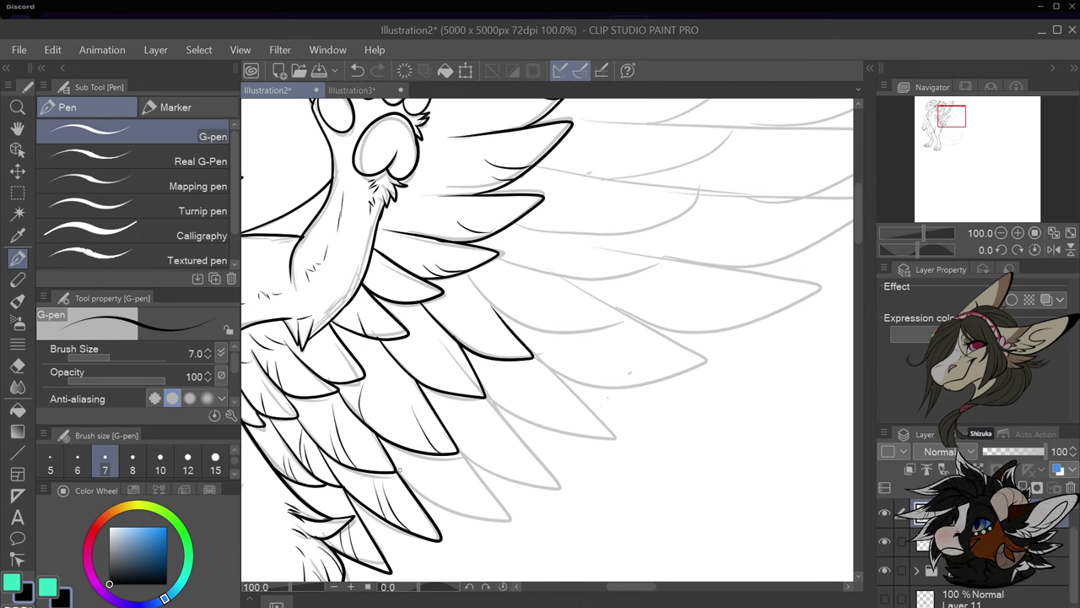
mouse_move(395, 468)
mouse_down()
mouse_move(442, 510)
mouse_move(512, 530)
mouse_move(458, 451)
mouse_up()
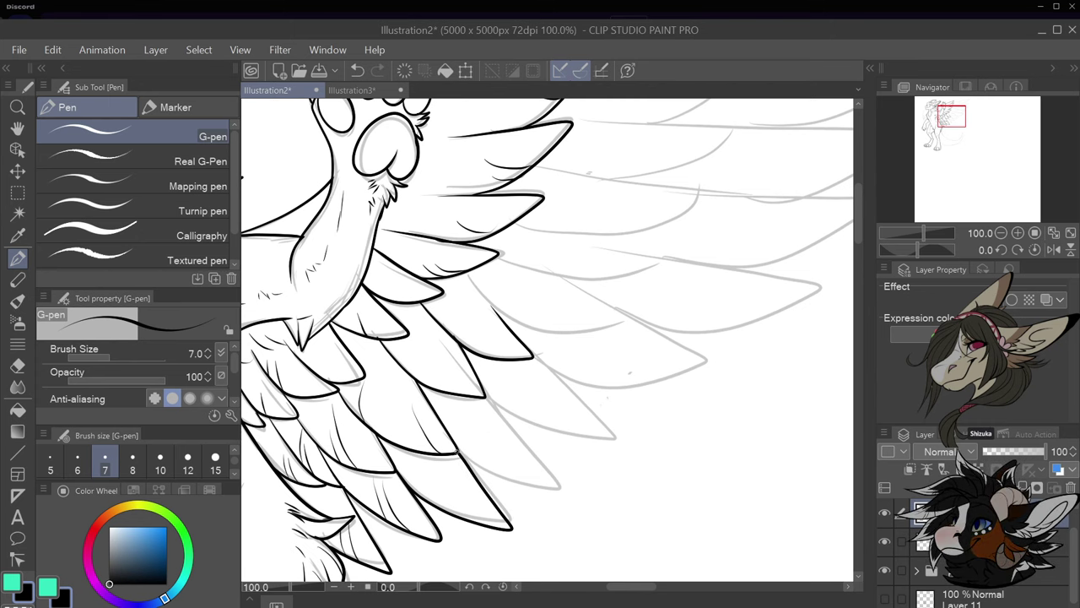
Ink the lower middle-row feathers of the raised wing over the grey sketch with the G-pen
mouse_move(461, 455)
mouse_down()
mouse_move(511, 483)
mouse_move(565, 489)
mouse_move(481, 392)
mouse_up()
mouse_move(545, 427)
mouse_down()
mouse_move(614, 435)
mouse_move(532, 357)
mouse_up()
scroll(534, 357, down, 2)
scroll(594, 278, up, 2)
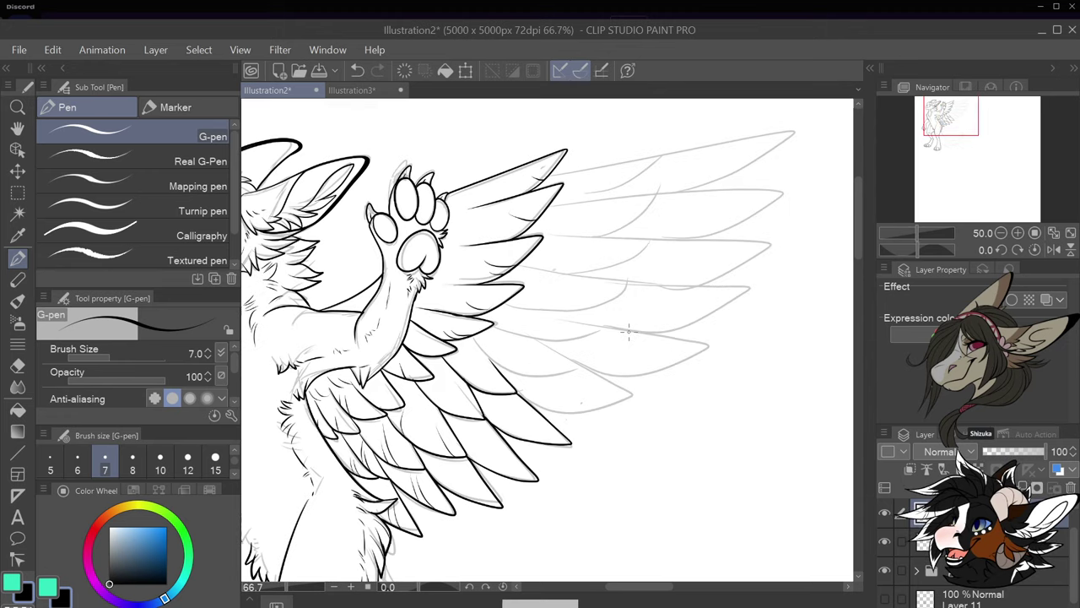
mouse_move(400, 345)
mouse_down()
mouse_move(480, 398)
mouse_move(556, 401)
mouse_up()
key(ctrl+z)
mouse_move(397, 337)
mouse_down()
mouse_move(447, 380)
mouse_move(483, 388)
mouse_move(557, 384)
mouse_move(533, 366)
mouse_up()
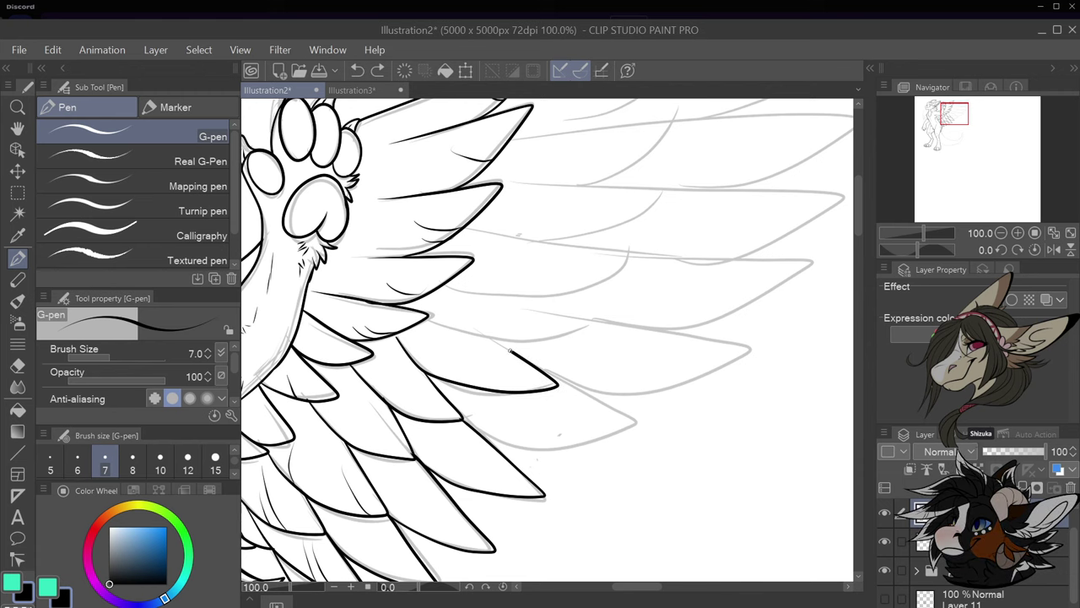
Ink the remaining middle-row feathers up to the top edge of the raised wing
drag(421, 316, 456, 332)
mouse_move(456, 333)
mouse_down()
mouse_move(532, 343)
mouse_move(589, 324)
mouse_move(493, 296)
mouse_up()
scroll(538, 334, down, 1)
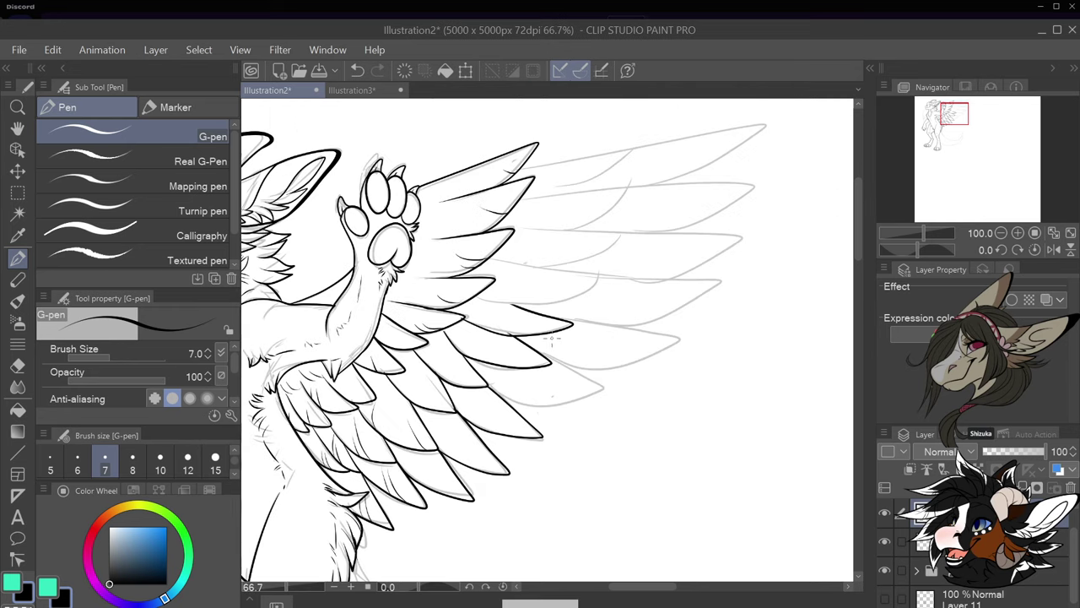
scroll(628, 251, up, 1)
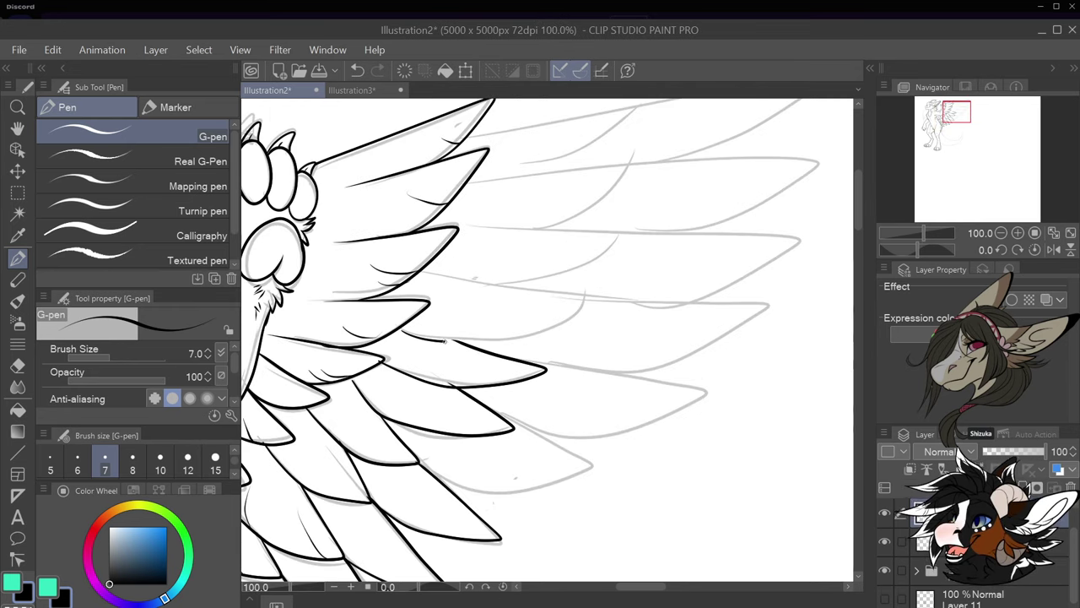
mouse_move(401, 330)
mouse_down()
mouse_move(494, 335)
mouse_move(558, 314)
mouse_move(582, 297)
mouse_move(445, 282)
mouse_move(589, 258)
mouse_move(618, 237)
mouse_move(460, 228)
mouse_up()
mouse_move(540, 228)
mouse_down()
mouse_move(600, 203)
mouse_move(629, 161)
mouse_move(515, 176)
mouse_move(582, 150)
mouse_move(629, 110)
mouse_move(466, 135)
mouse_up()
scroll(467, 135, down, 3)
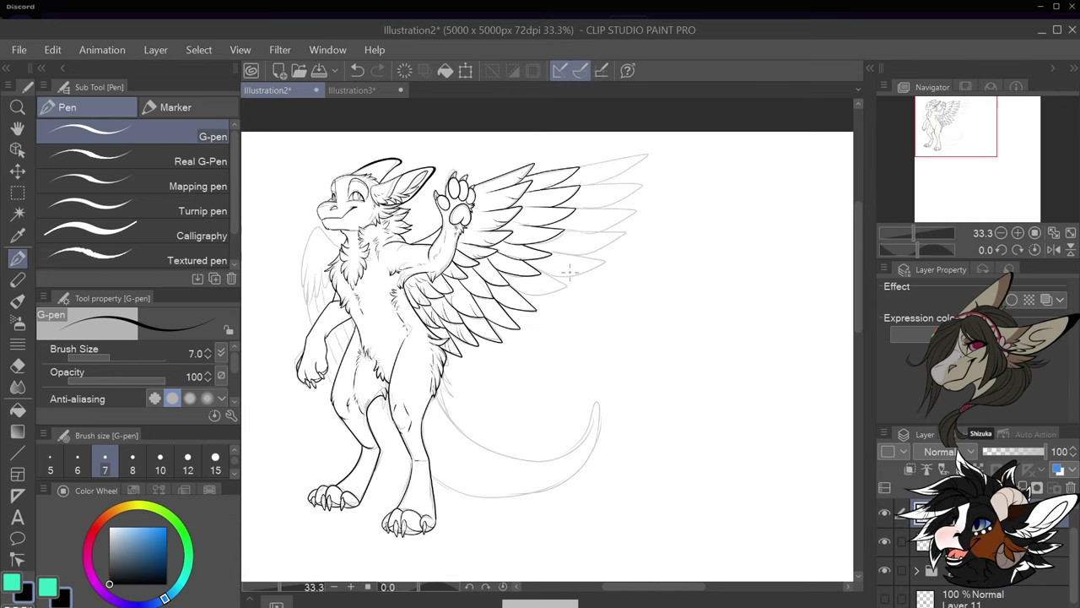
Ink the outermost row of long feathers from the lowest one upward, extending their tips past the sketch
scroll(622, 158, up, 2)
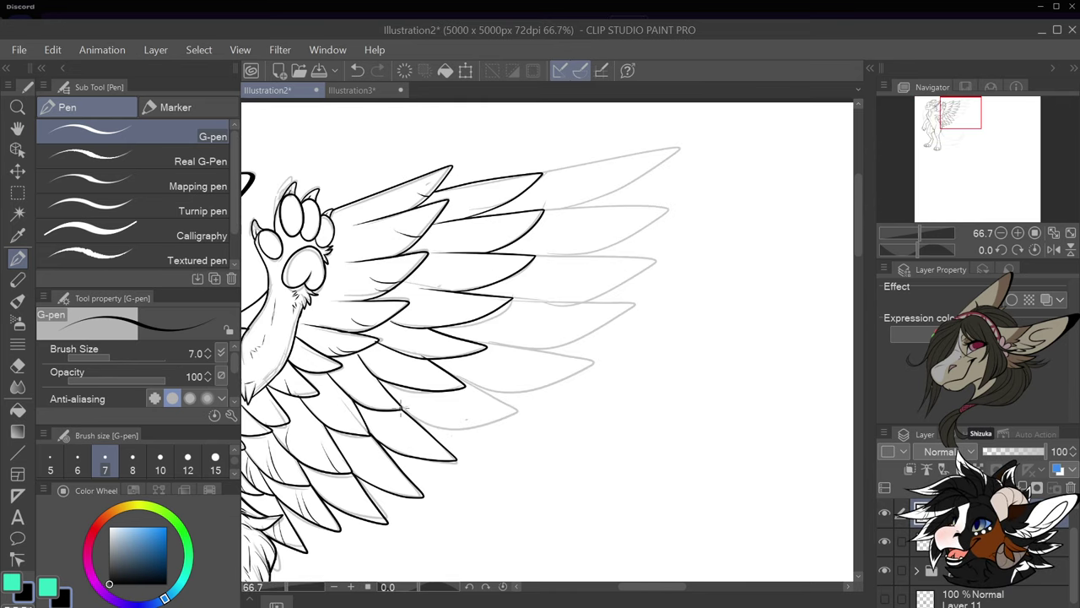
mouse_move(440, 427)
mouse_down()
mouse_move(480, 434)
mouse_move(542, 421)
mouse_move(467, 384)
mouse_move(549, 389)
mouse_move(628, 364)
mouse_move(466, 341)
mouse_up()
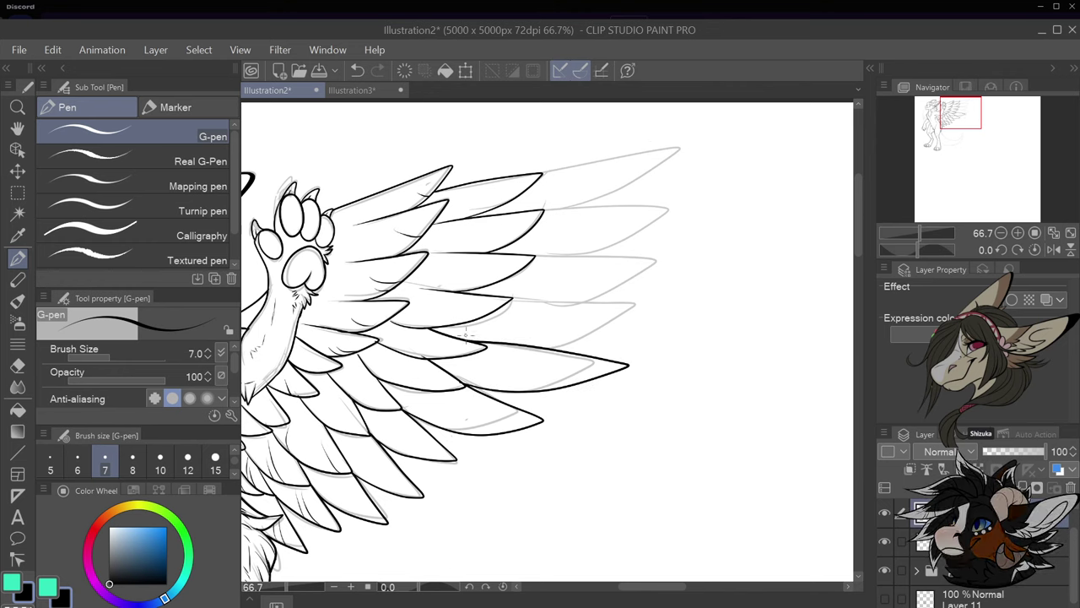
mouse_move(531, 344)
mouse_down()
mouse_move(666, 311)
mouse_move(547, 302)
mouse_move(645, 287)
mouse_move(695, 263)
mouse_move(547, 258)
mouse_move(614, 252)
mouse_move(695, 224)
mouse_move(620, 205)
mouse_move(561, 207)
mouse_move(679, 184)
mouse_move(737, 142)
mouse_move(695, 138)
mouse_move(542, 174)
mouse_move(731, 145)
mouse_up()
Redraw the topmost outer feather so its pointed tip reaches past the sketch and its lower edge meets the feather beneath
key(ctrl+z)
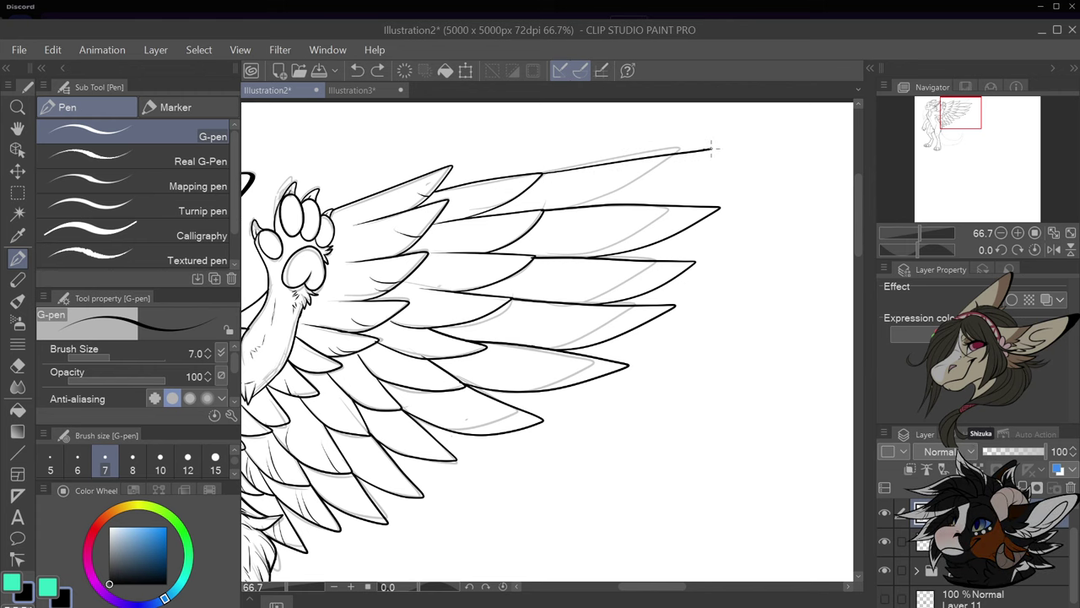
key(ctrl+z)
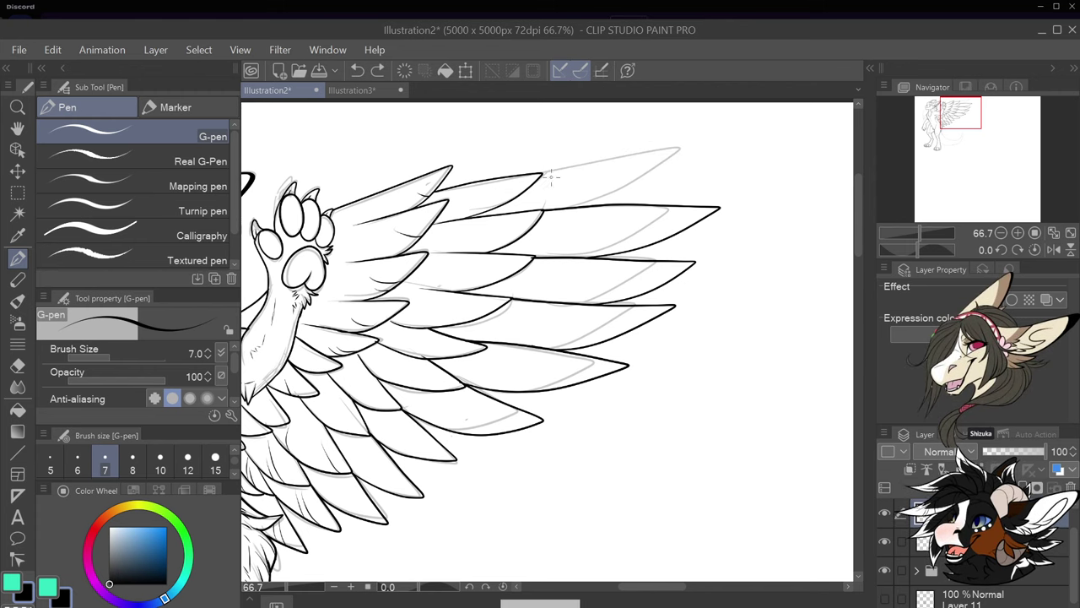
drag(542, 173, 717, 152)
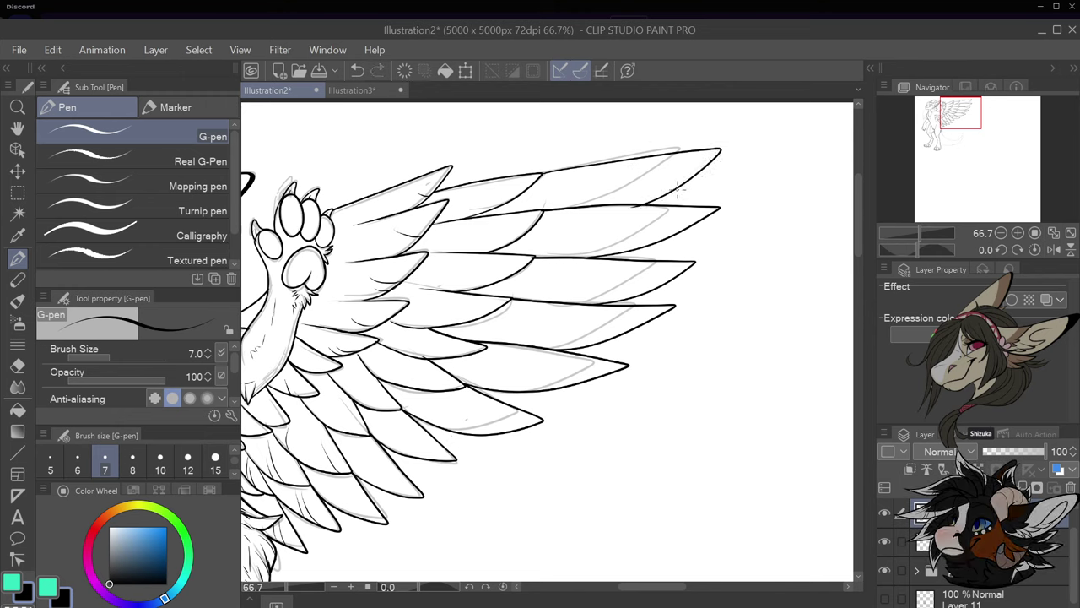
key(ctrl+z)
drag(542, 173, 713, 152)
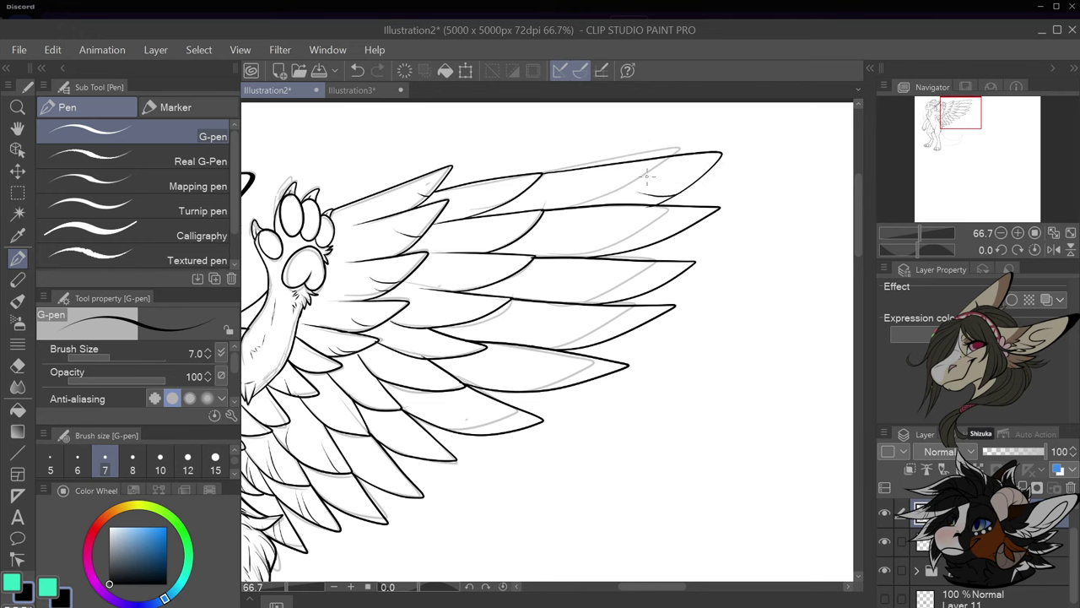
key(ctrl+z)
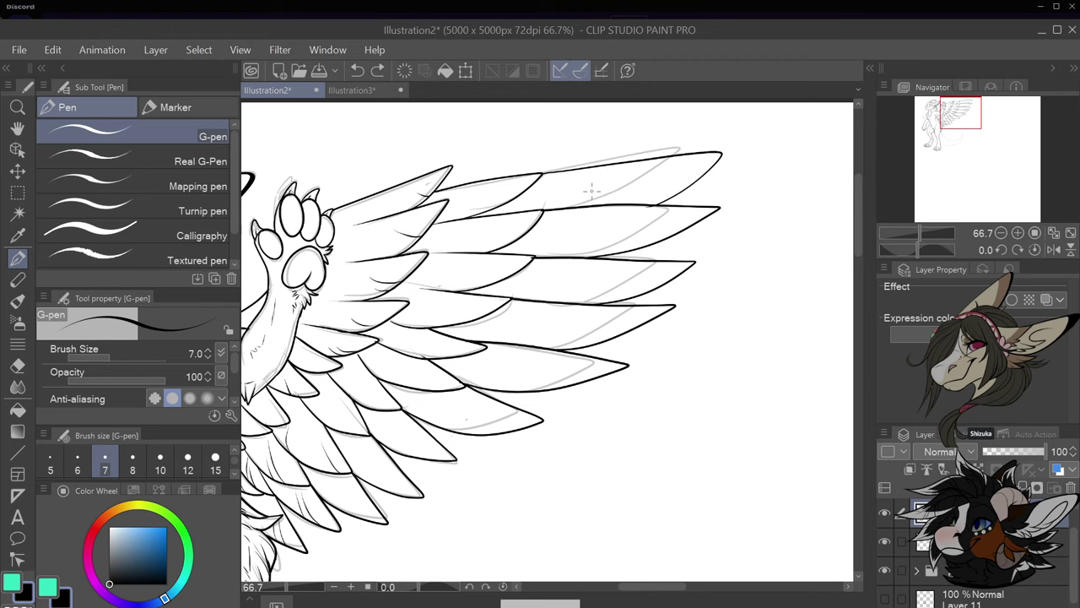
Add short curved split marks near the lower edges of the top three outer feathers
mouse_move(592, 194)
mouse_down()
mouse_move(665, 197)
mouse_move(635, 185)
mouse_move(654, 186)
mouse_move(654, 204)
mouse_move(626, 193)
mouse_up()
key(ctrl+z)
key(ctrl+z)
key(ctrl+z)
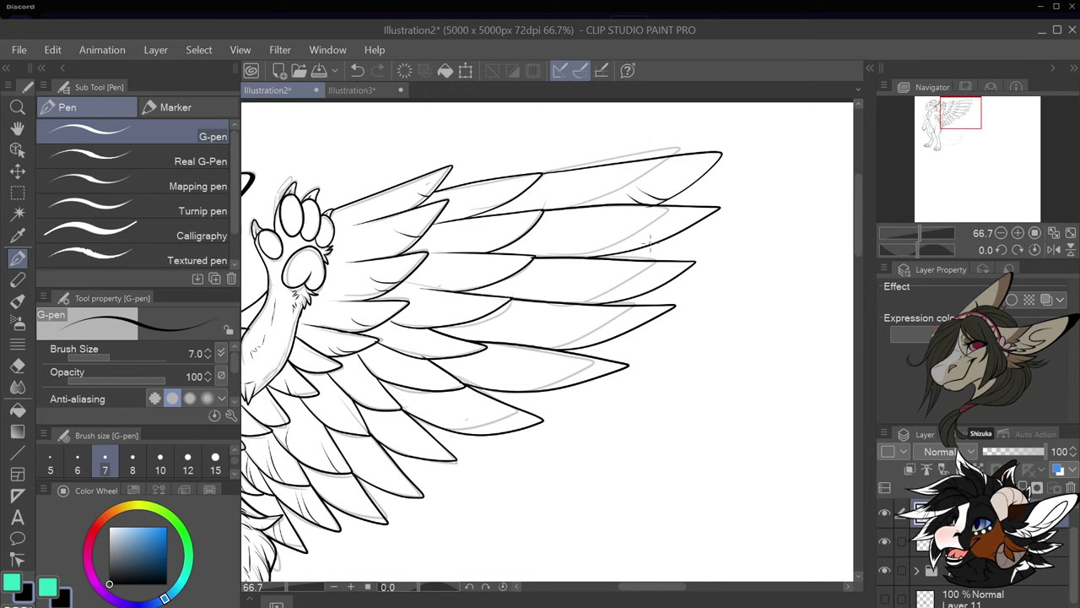
drag(655, 244, 616, 224)
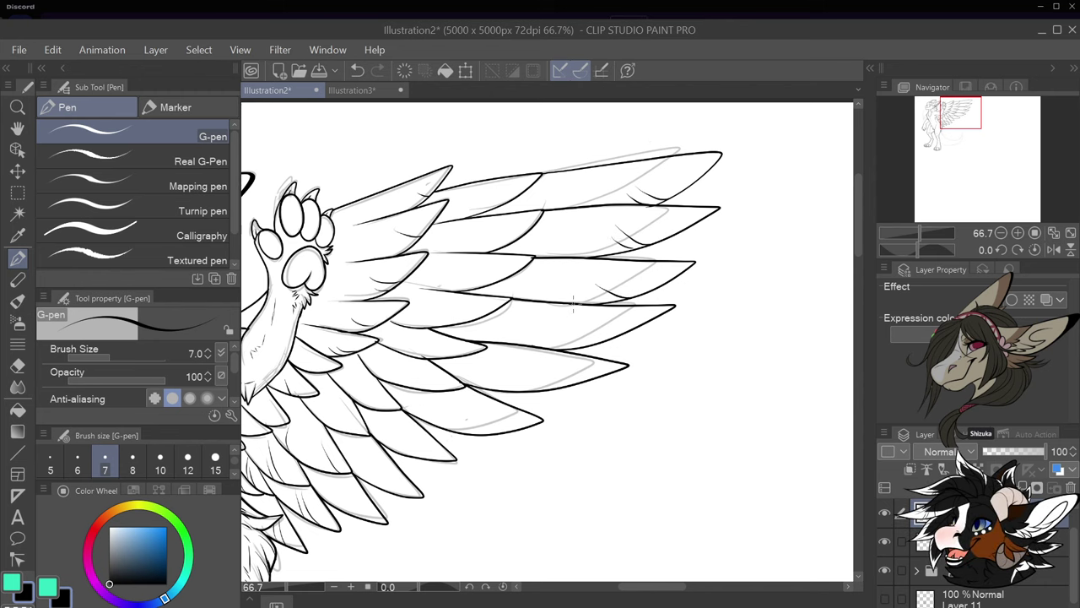
drag(574, 304, 541, 290)
key(ctrl+z)
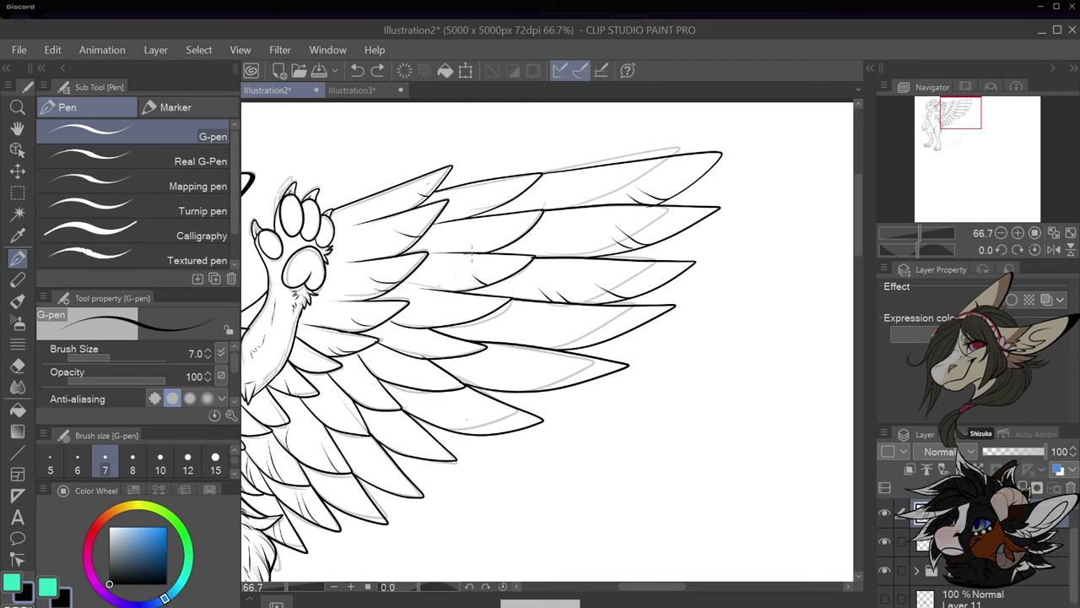
Add short split marks to the middle-row feathers and the remaining lower outer feathers of the wing
drag(446, 272, 453, 284)
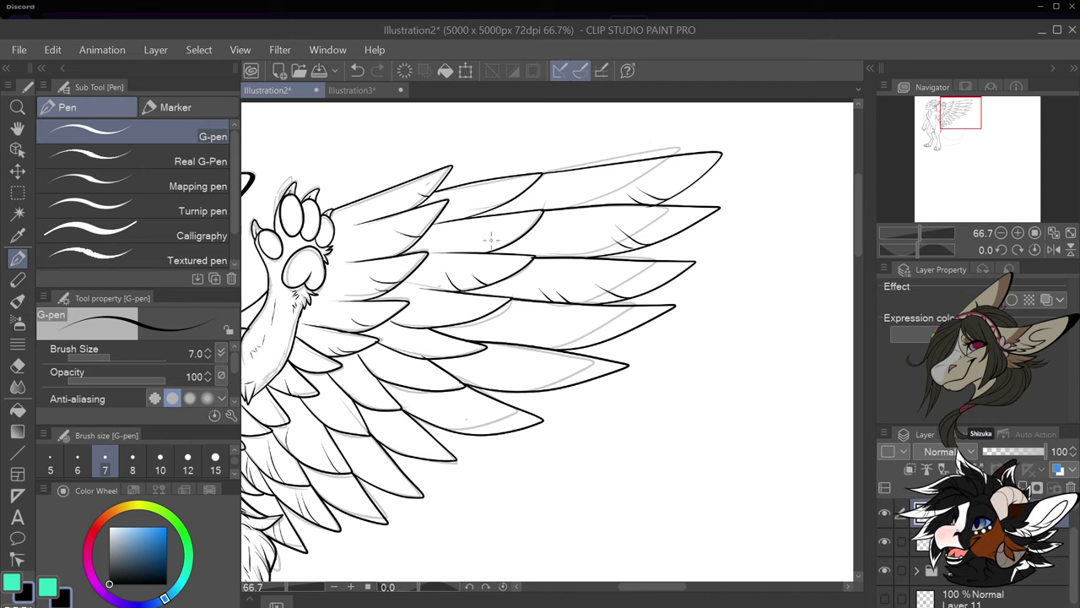
key(ctrl+z)
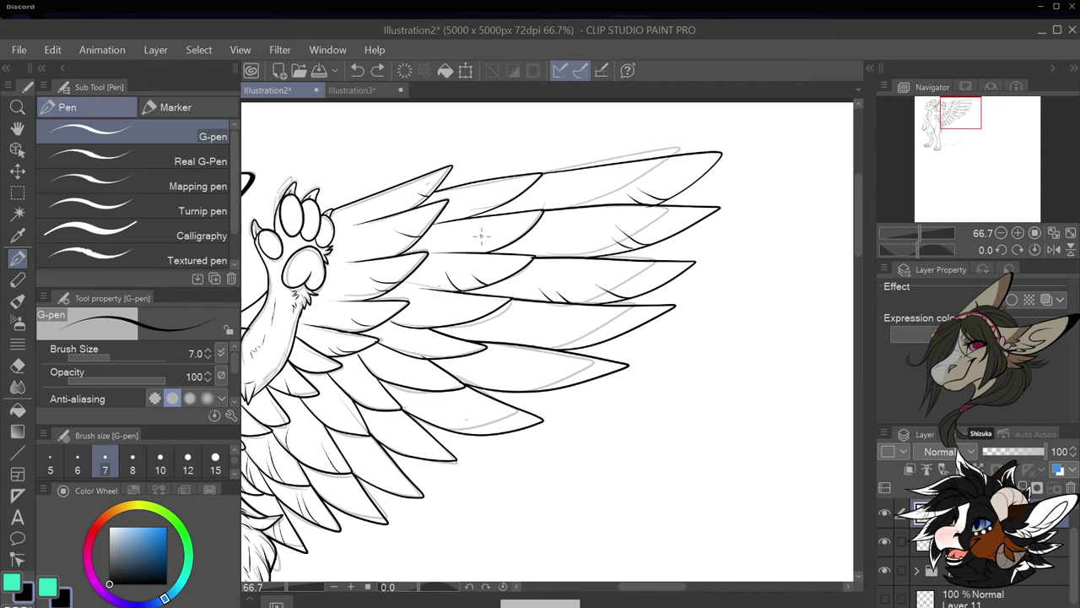
drag(488, 240, 501, 250)
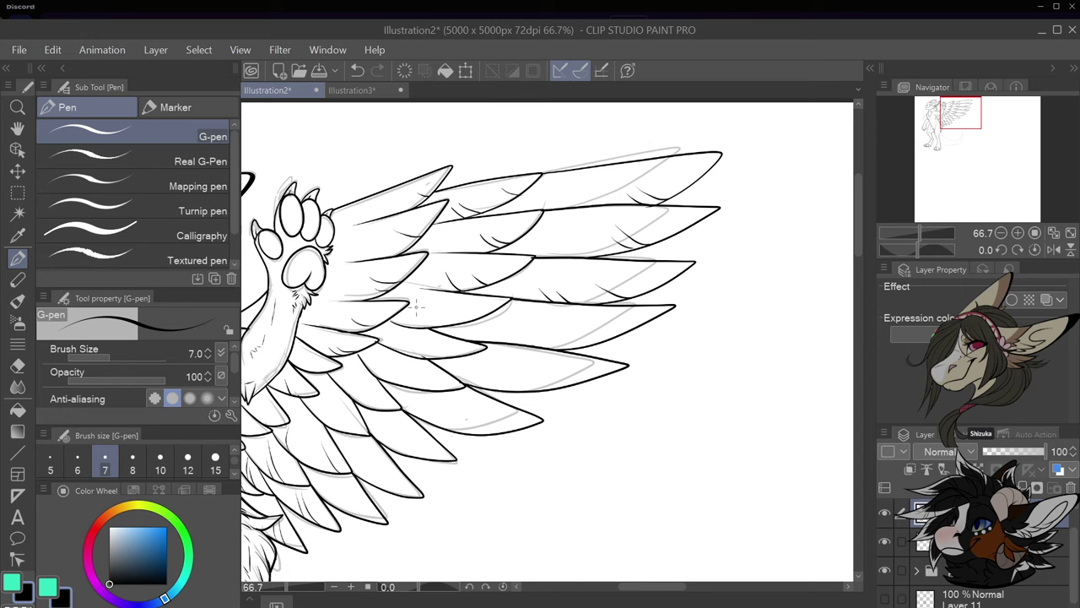
mouse_move(417, 305)
mouse_down()
mouse_move(428, 324)
mouse_move(457, 326)
mouse_up()
key(ctrl+z)
key(ctrl+minus)
key(ctrl+minus)
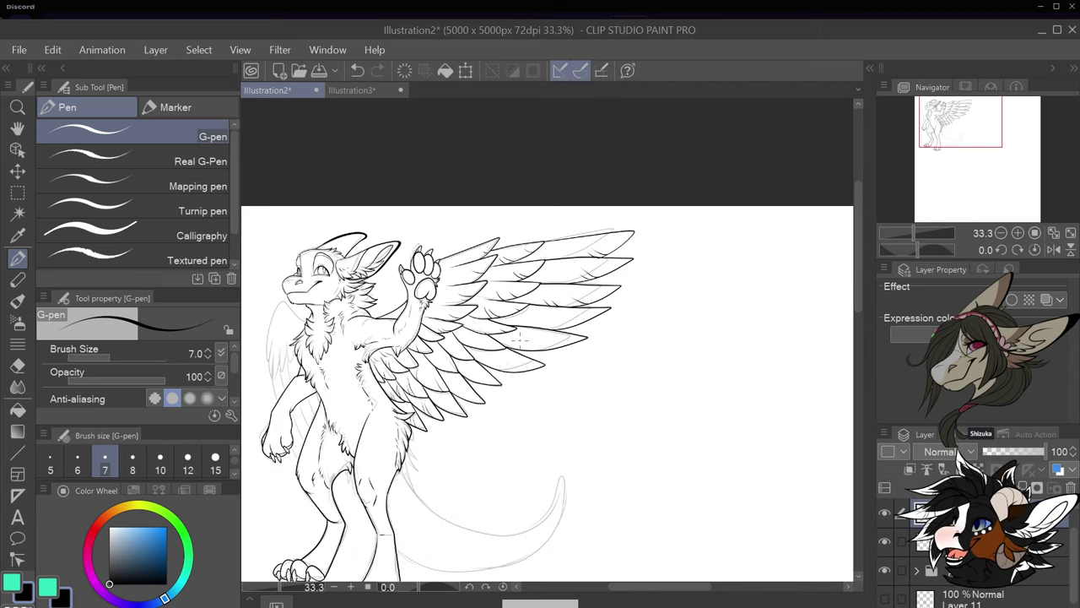
scroll(504, 357, up, 2)
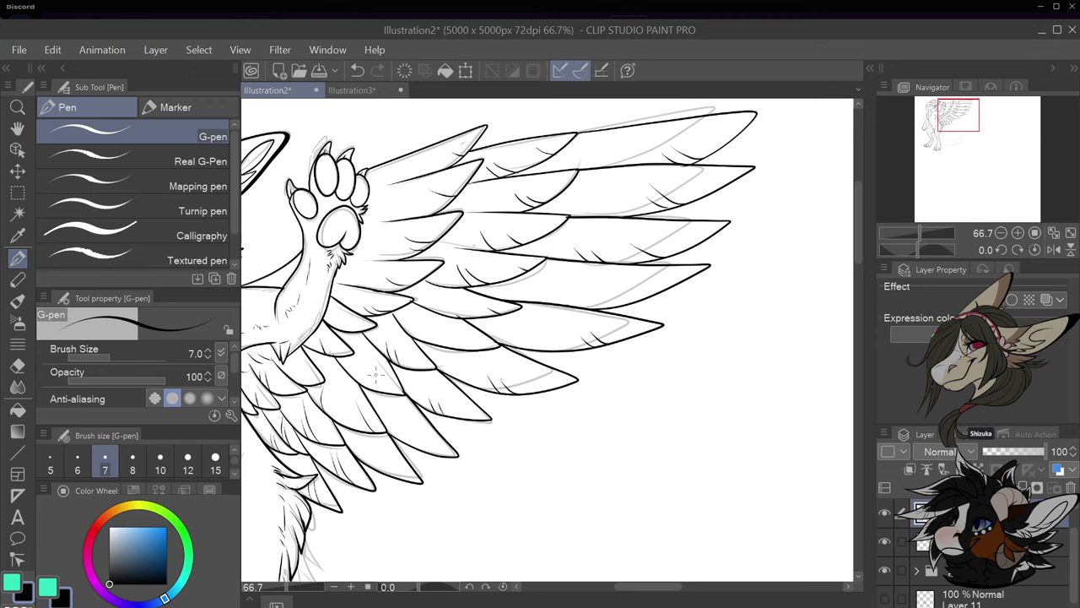
scroll(402, 403, down, 5)
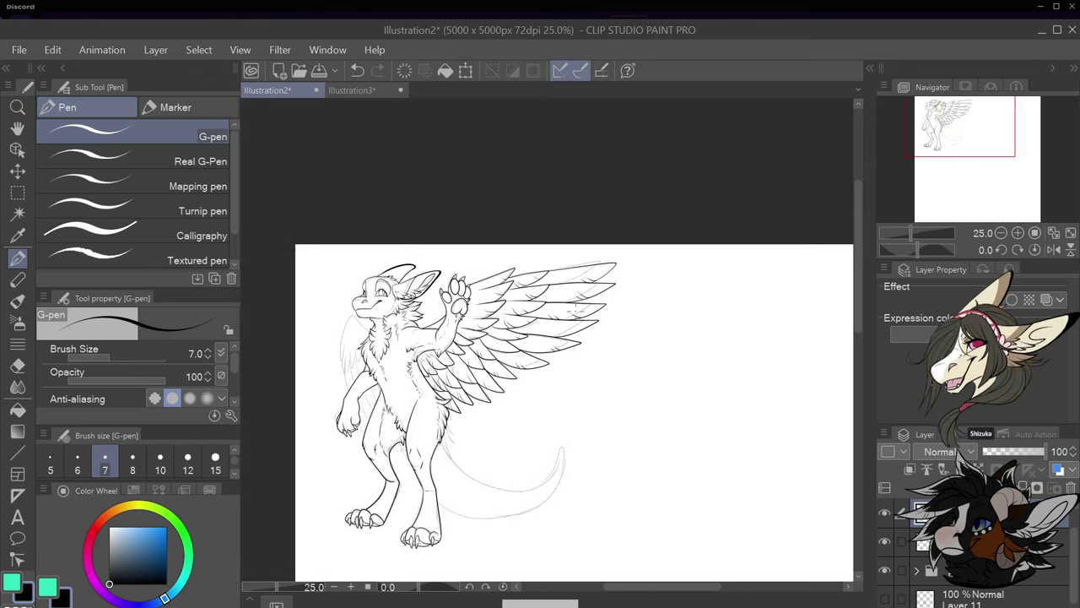
Add a new layer above the line art and hide the grey sketch layer
scroll(351, 211, up, 6)
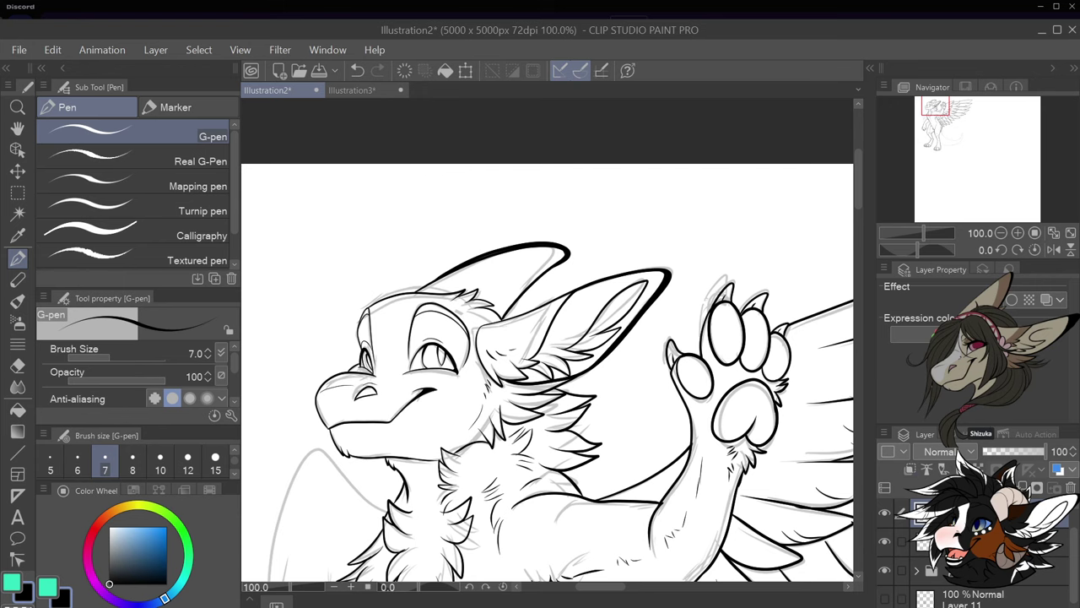
click(954, 486)
click(987, 542)
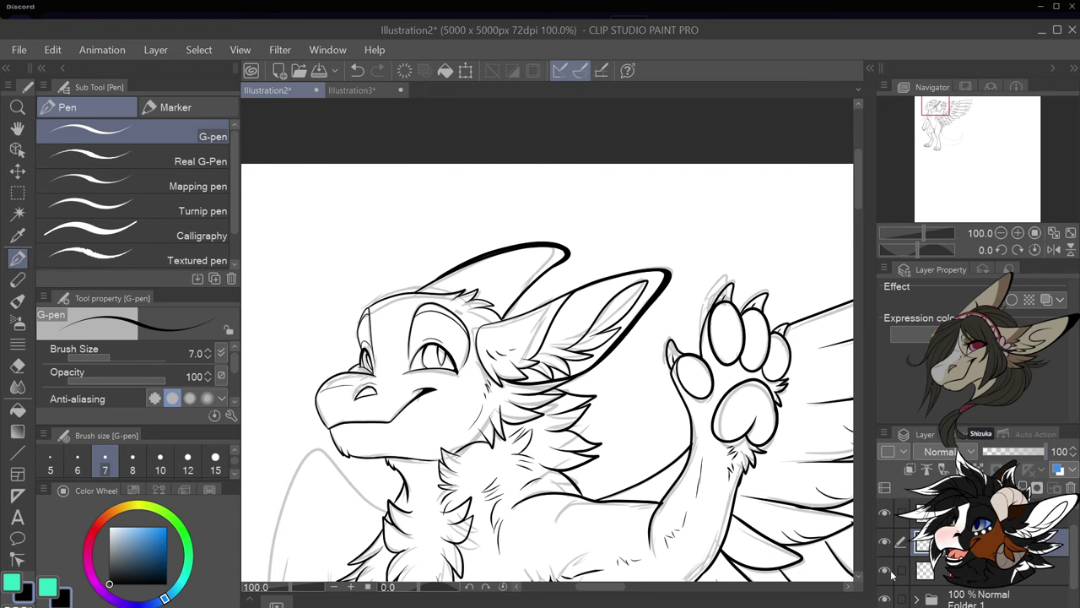
click(885, 570)
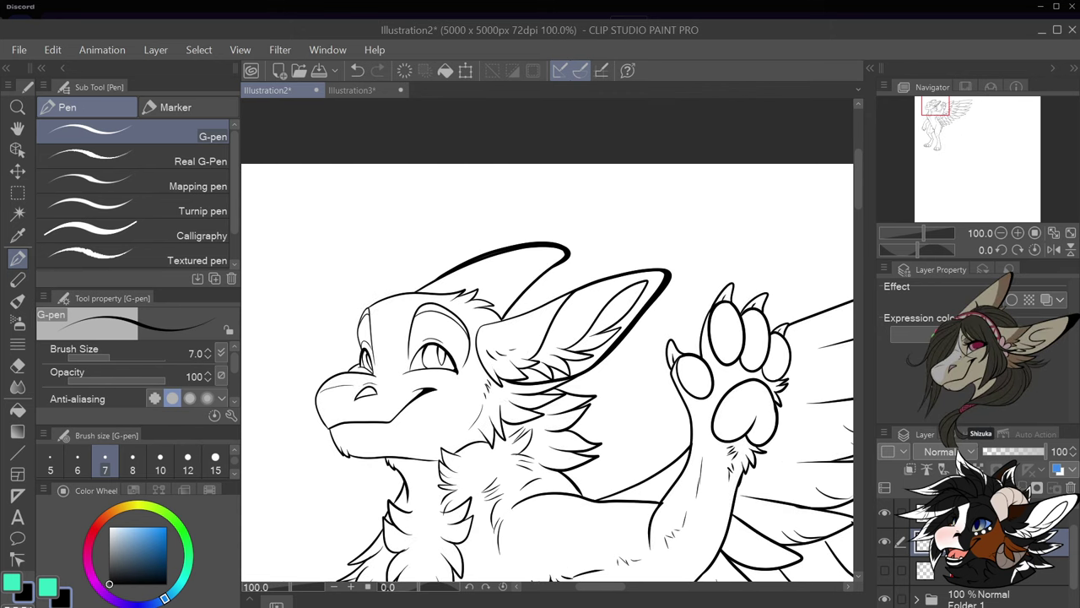
Lower the line art layer's opacity to 55 and make the empty layer above it active
scroll(794, 445, down, 4)
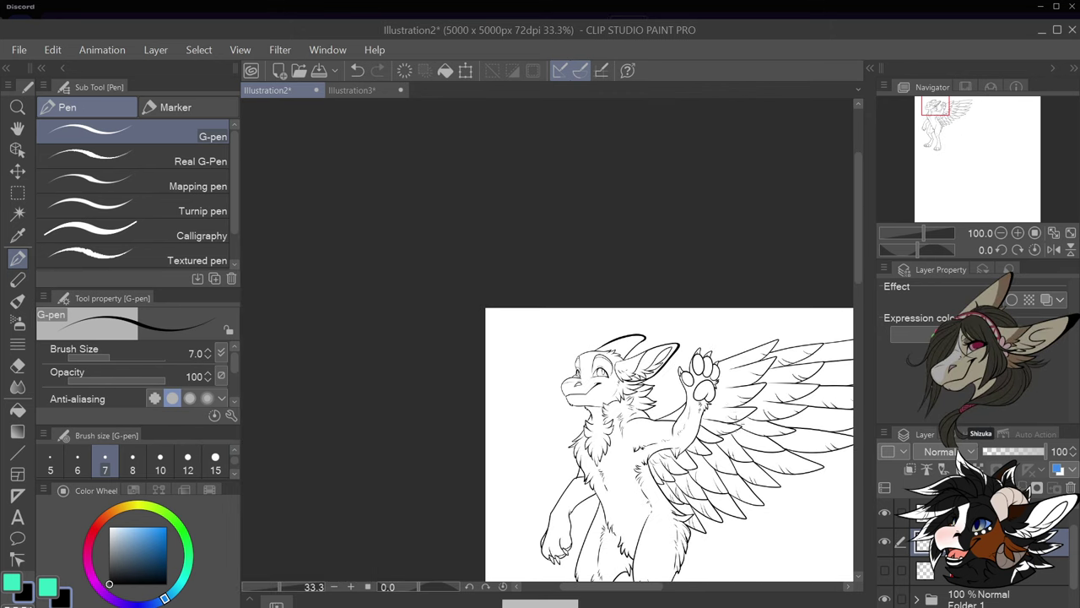
scroll(793, 445, up, 3)
scroll(638, 371, up, 3)
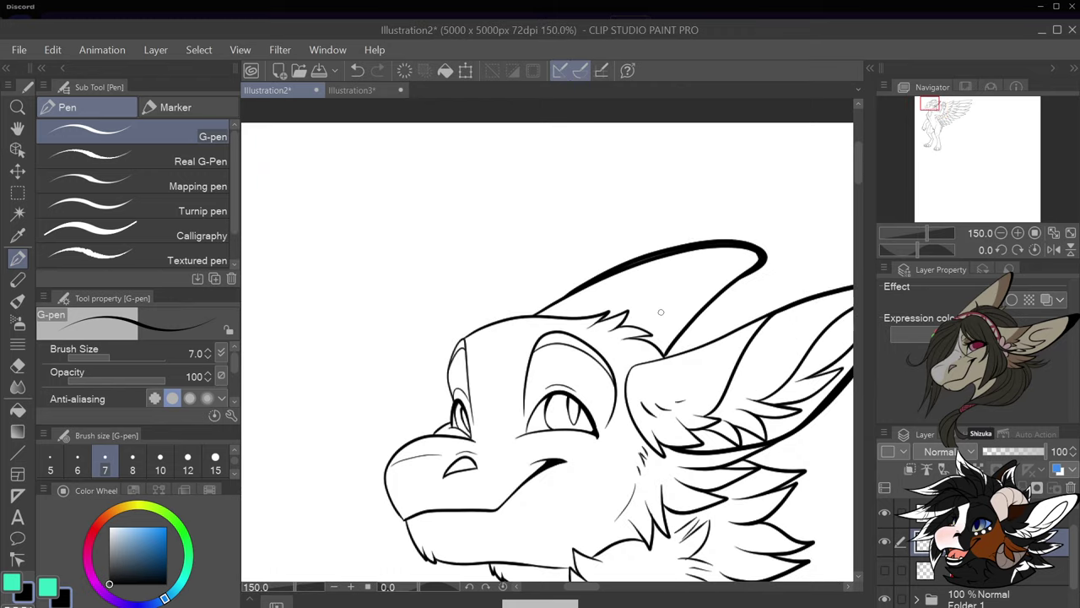
click(1015, 452)
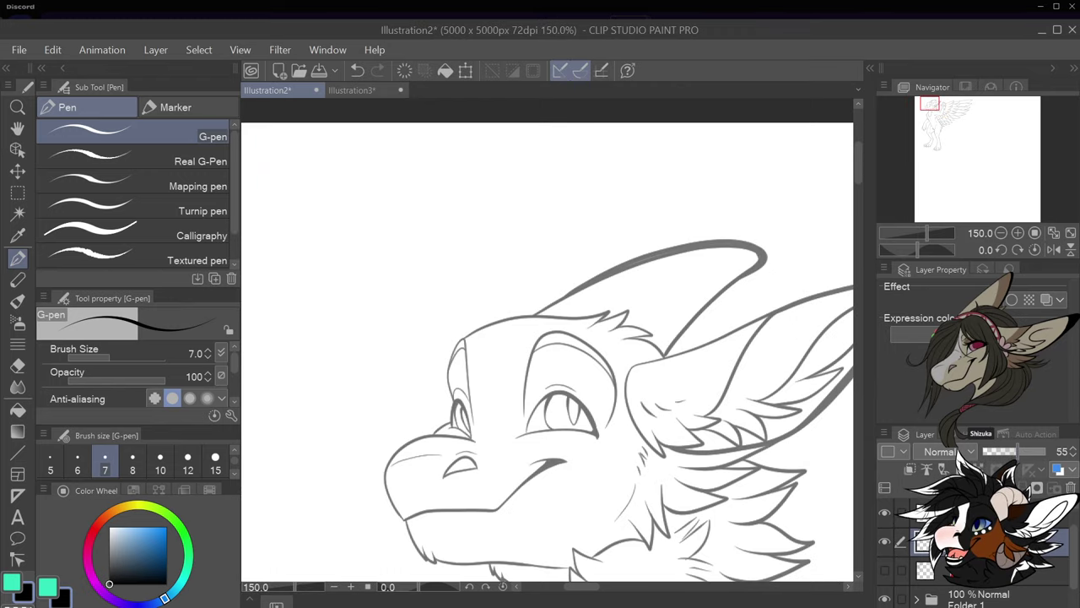
click(1012, 513)
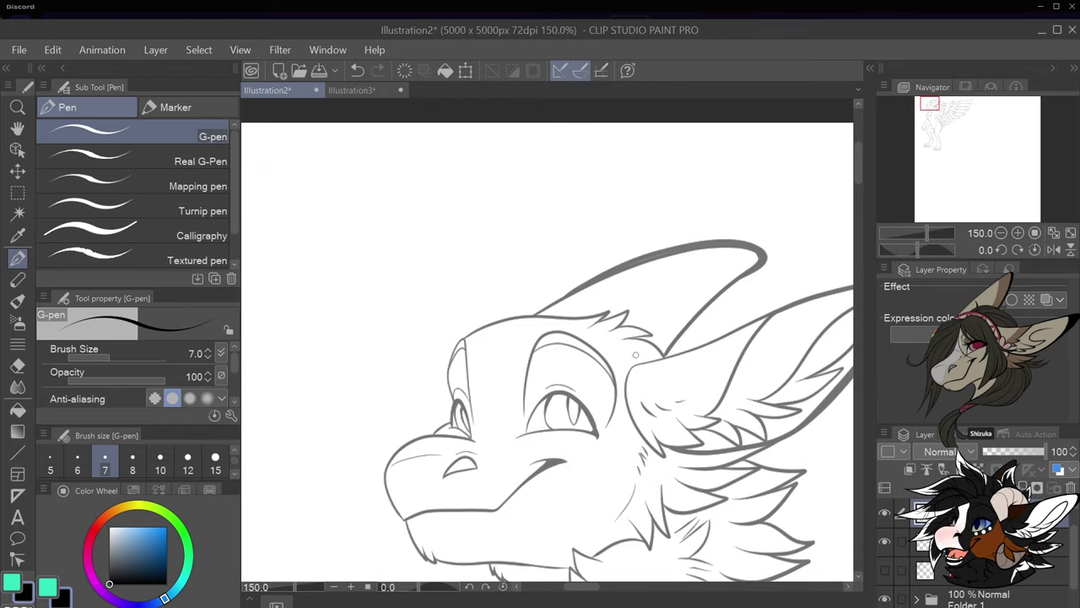
Set the G-pen size to 6 and sketch the near horn's wavy upper curve from the ear base to an upturned tip
scroll(673, 344, down, 3)
scroll(707, 341, up, 3)
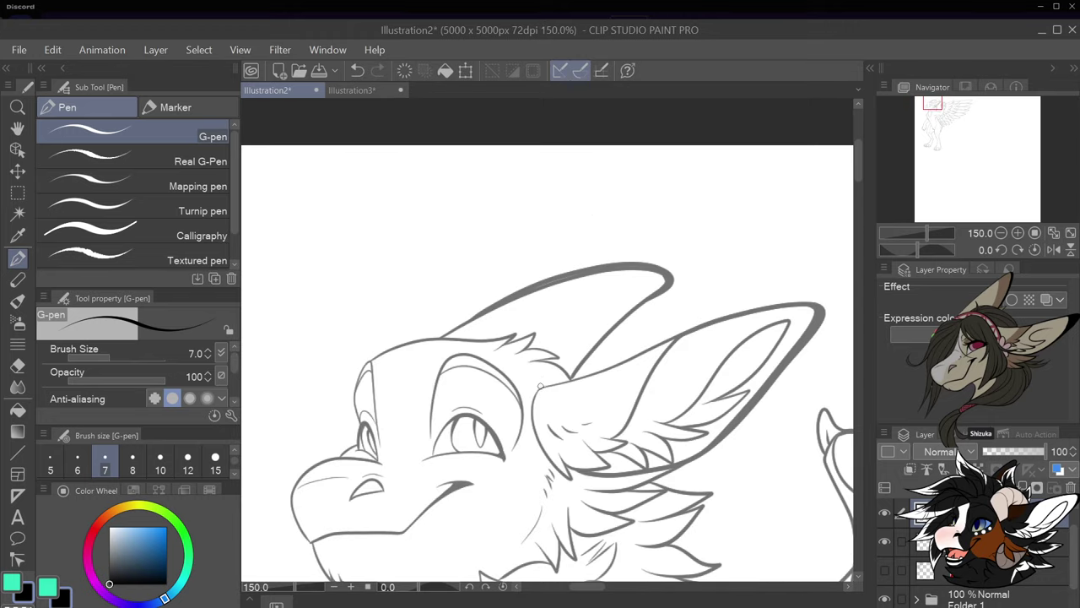
key(bracketleft)
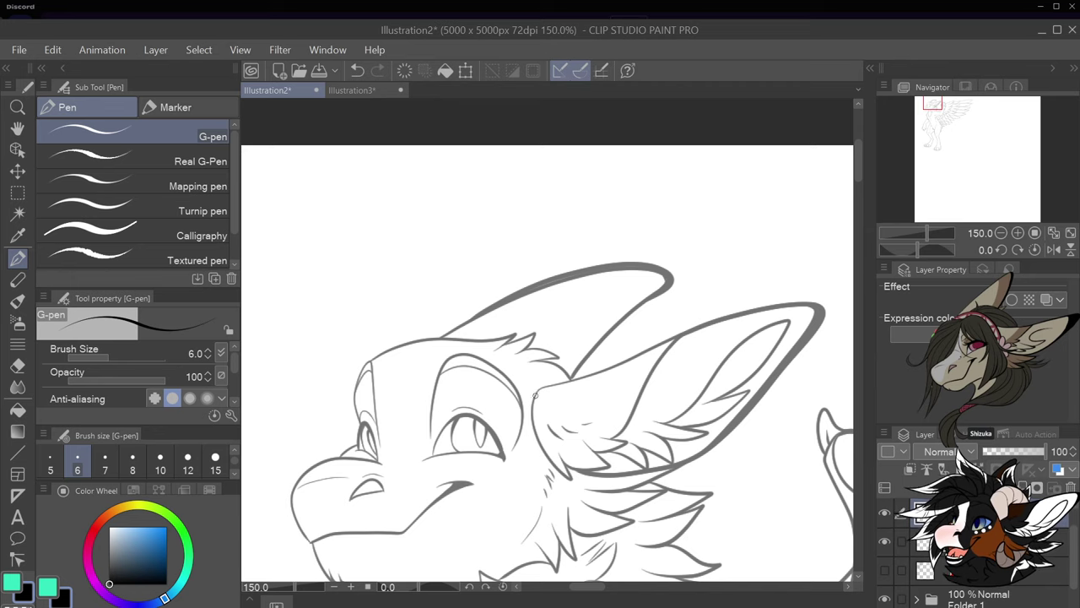
mouse_move(539, 389)
mouse_down()
mouse_move(503, 362)
mouse_move(506, 344)
mouse_move(526, 341)
mouse_move(531, 387)
mouse_move(502, 354)
mouse_move(581, 303)
mouse_move(648, 342)
mouse_up()
key(ctrl+z)
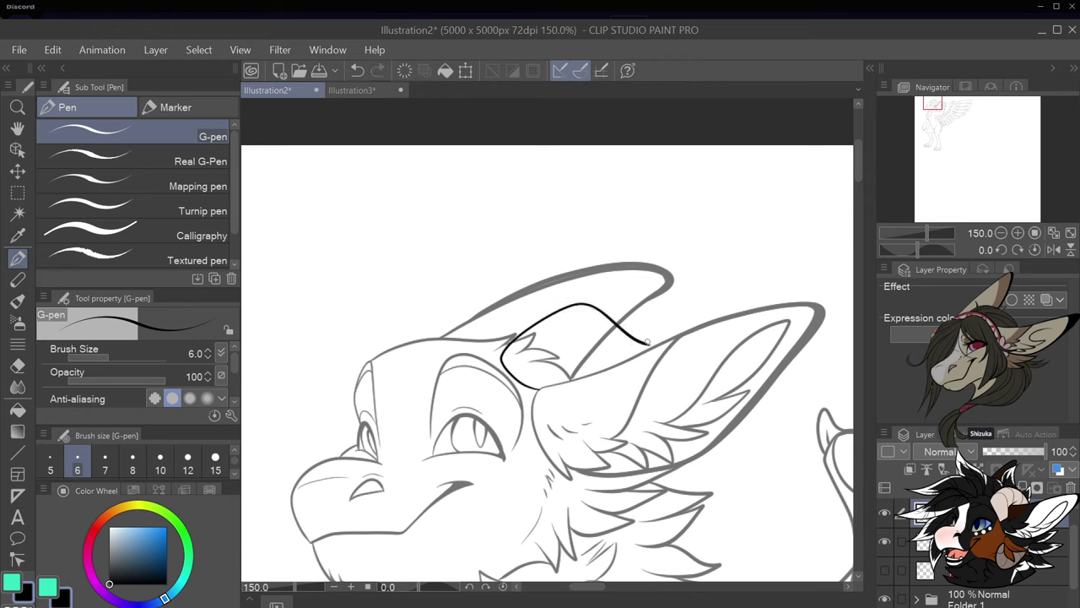
key(ctrl+z)
mouse_move(537, 393)
mouse_down()
mouse_move(495, 365)
mouse_move(513, 333)
mouse_move(559, 318)
mouse_up()
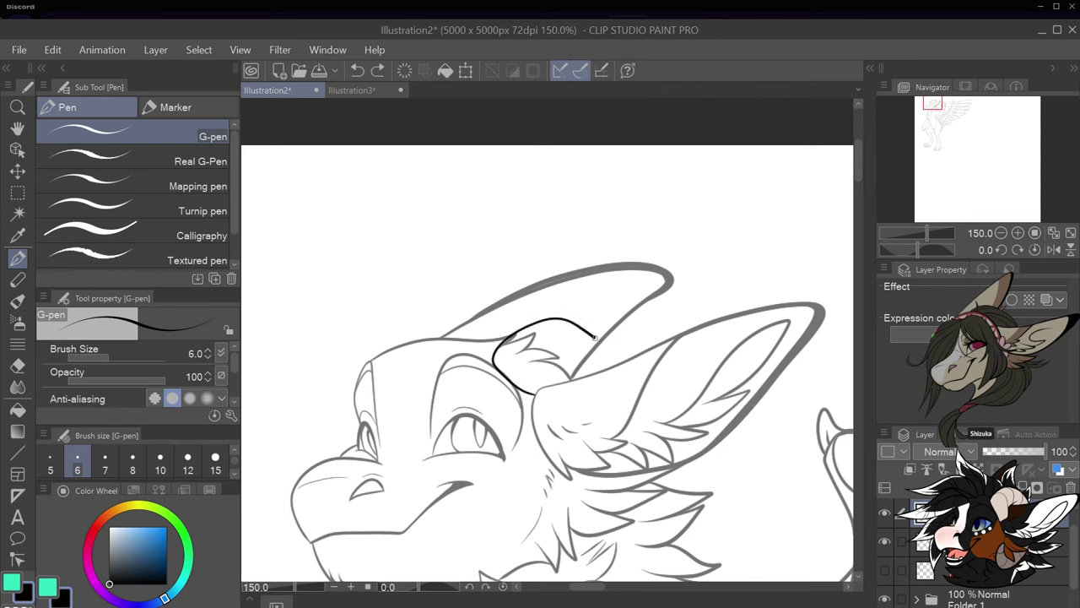
mouse_move(626, 355)
mouse_down()
mouse_move(682, 319)
mouse_move(697, 290)
mouse_move(697, 329)
mouse_up()
scroll(580, 368, down, 2)
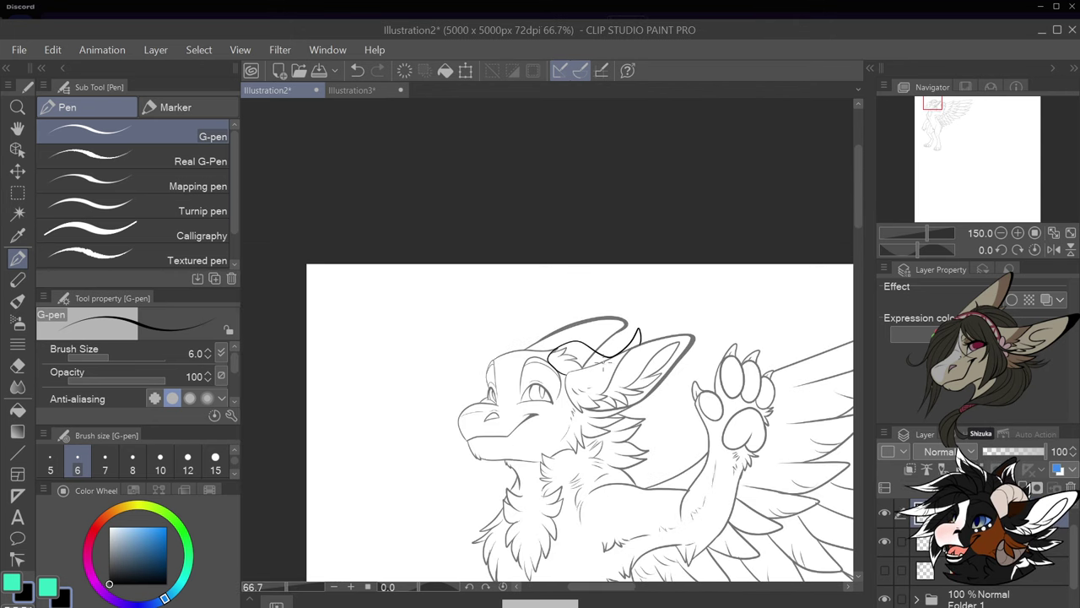
Sketch the far horn's wavy outline with an upturned tip and finish the near horn's tip, underside and base
scroll(573, 378, up, 2)
mouse_move(425, 315)
mouse_down()
mouse_move(457, 286)
mouse_move(505, 271)
mouse_up()
mouse_move(572, 291)
mouse_down()
mouse_move(638, 252)
mouse_move(635, 289)
mouse_up()
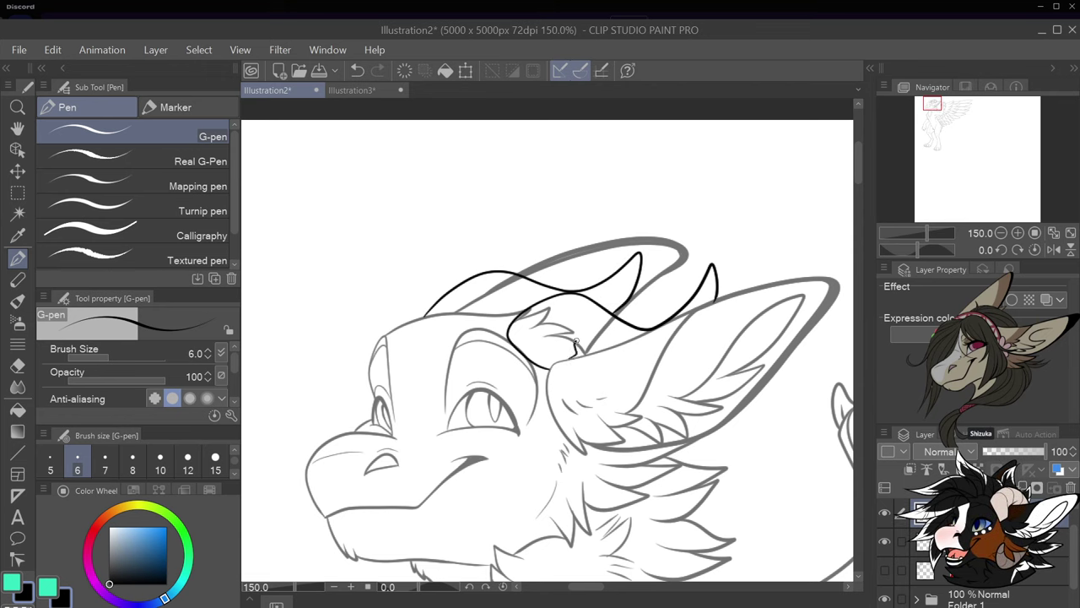
drag(575, 344, 597, 336)
scroll(572, 357, down, 2)
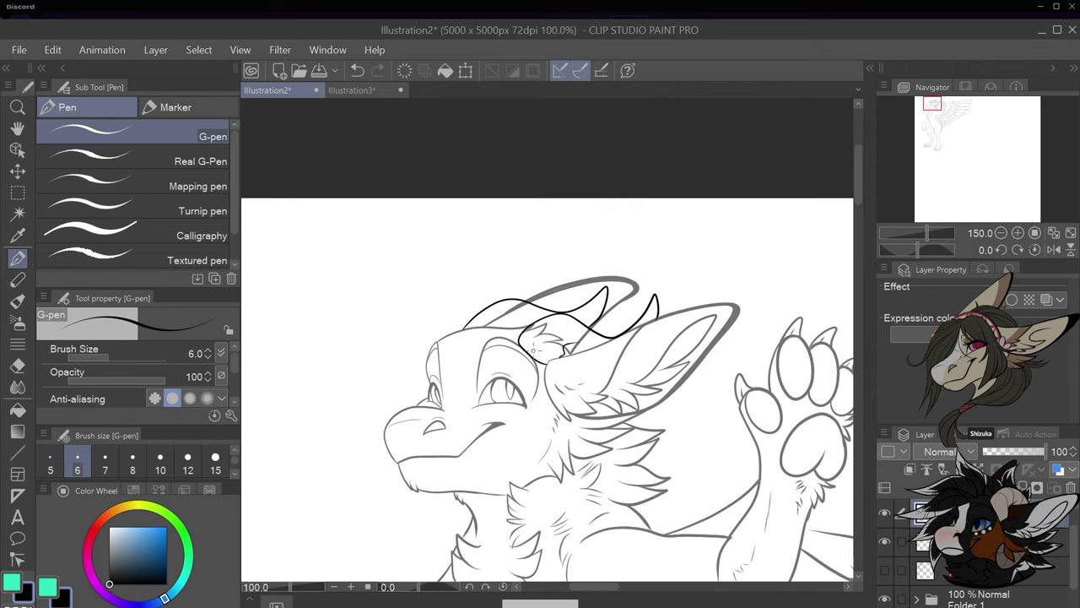
Try to draw a curved band across the near horn's base
scroll(569, 367, up, 3)
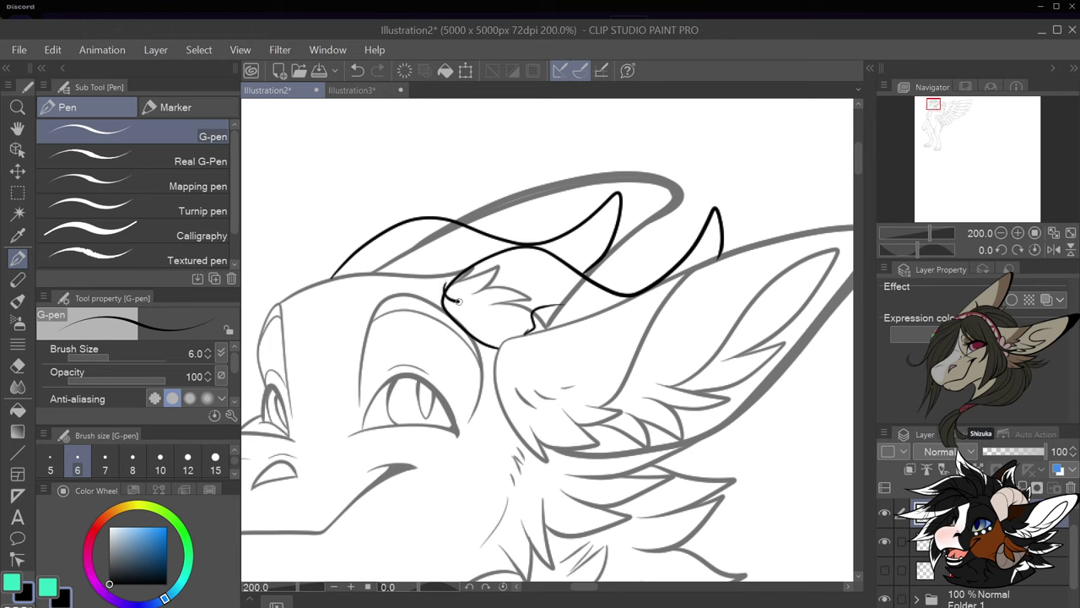
drag(477, 308, 507, 348)
key(ctrl+z)
key(ctrl+z)
key(ctrl+z)
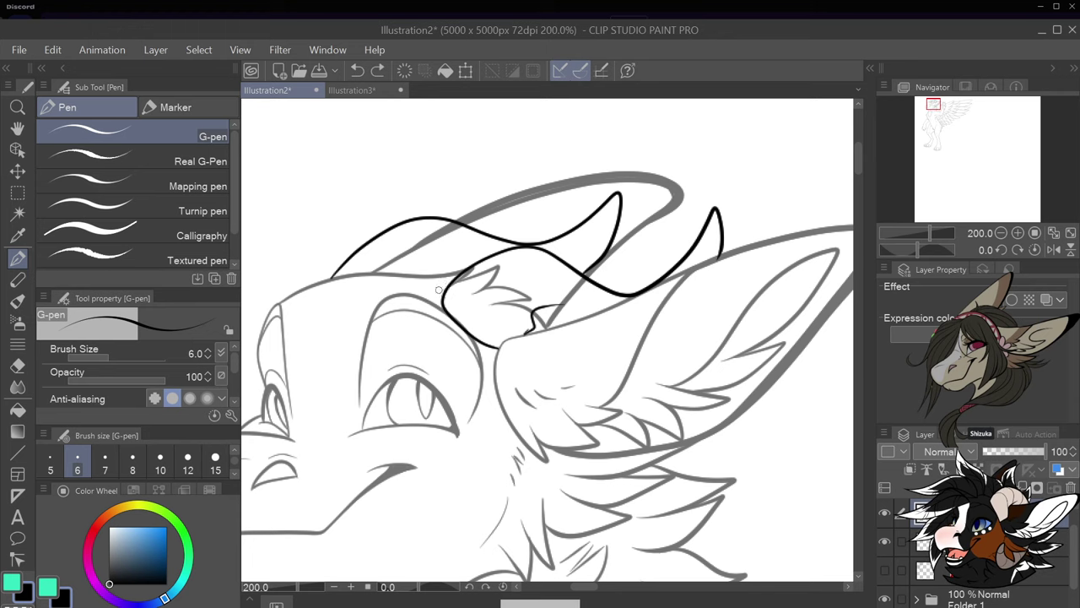
mouse_move(439, 290)
mouse_down()
mouse_move(461, 293)
mouse_move(439, 282)
mouse_move(459, 275)
mouse_move(463, 297)
mouse_move(509, 337)
mouse_up()
key(ctrl+z)
key(ctrl+z)
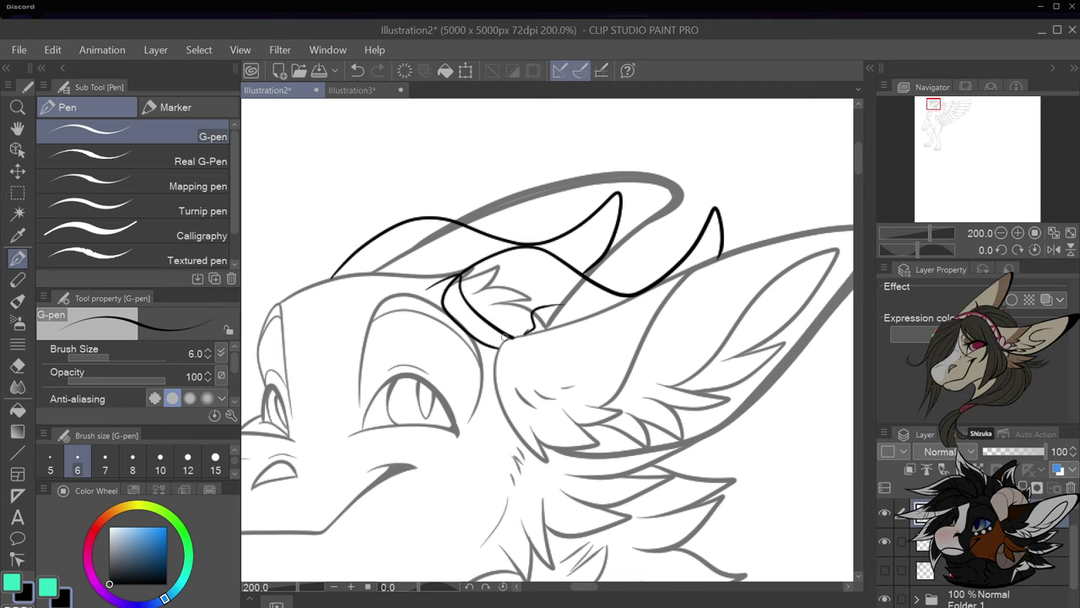
key(ctrl+z)
scroll(508, 329, down, 3)
scroll(528, 330, up, 2)
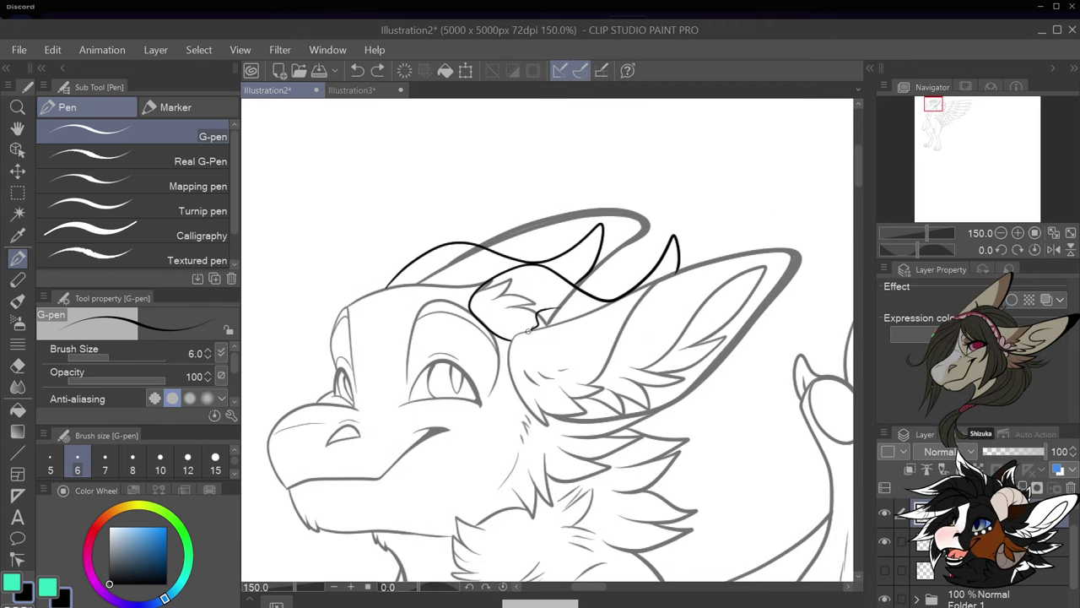
On the line art layer, erase the head tuft and far-ear lines inside both horns using the Hard eraser at size 15
click(996, 541)
click(18, 365)
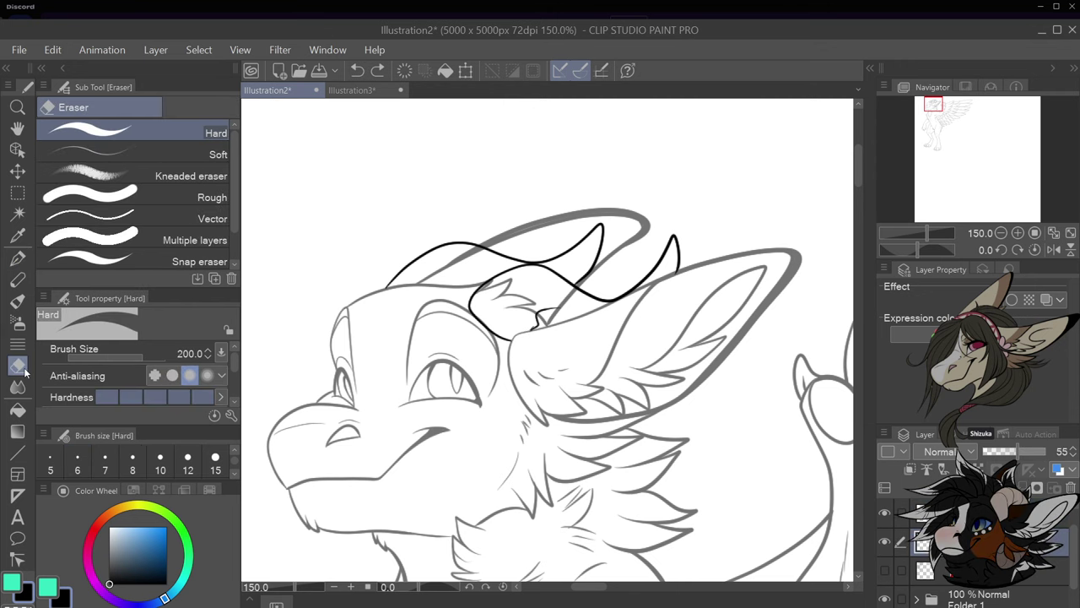
scroll(540, 308, up, 1)
click(187, 462)
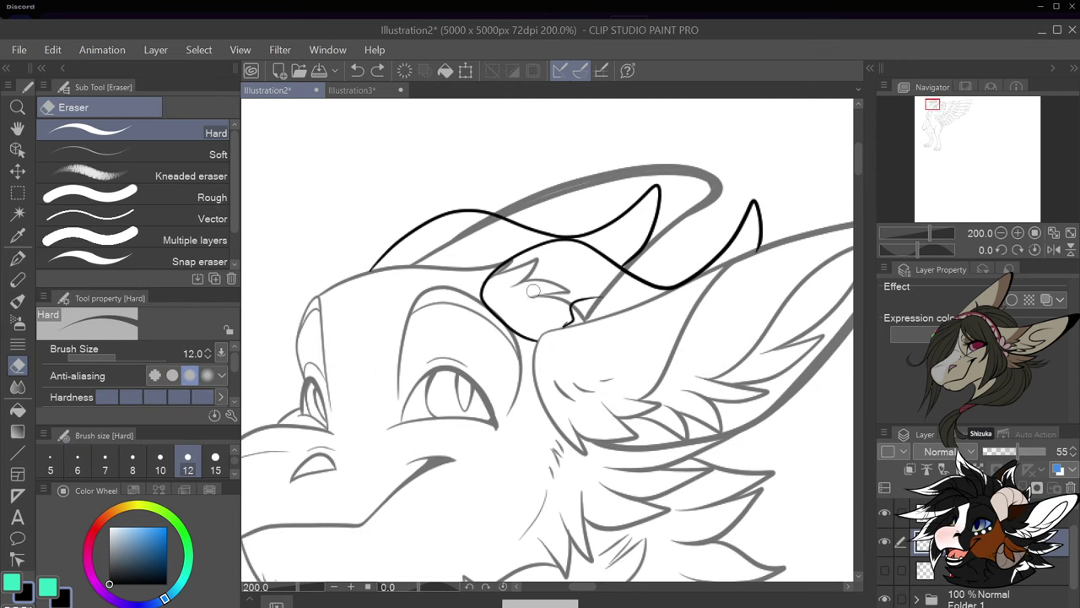
click(215, 462)
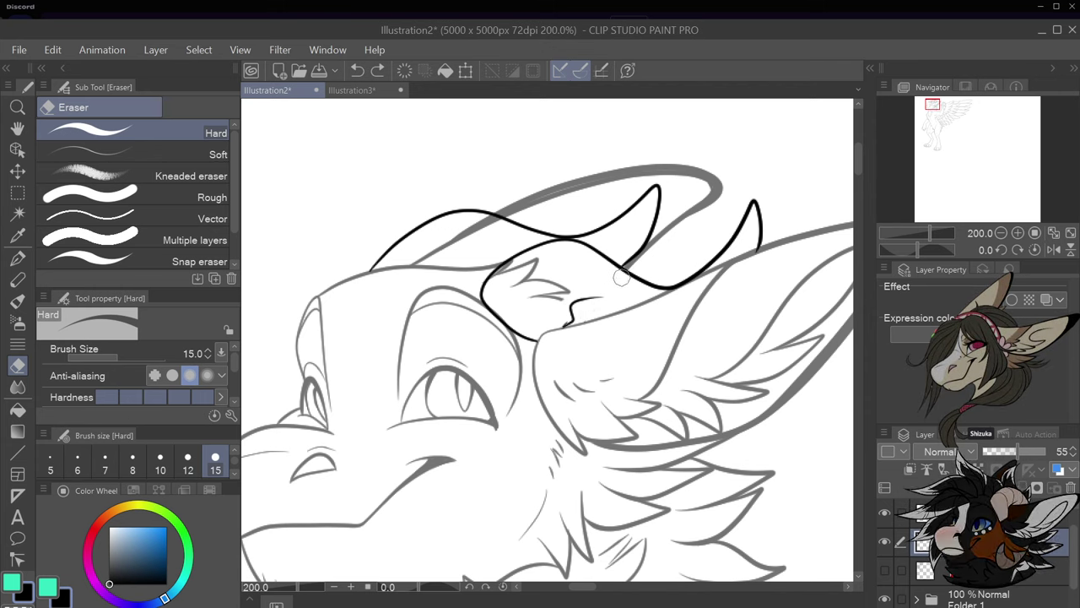
mouse_move(622, 277)
mouse_down()
mouse_move(579, 292)
mouse_move(587, 295)
mouse_move(571, 287)
mouse_move(588, 276)
mouse_move(554, 275)
mouse_move(537, 254)
mouse_move(509, 266)
mouse_move(478, 230)
mouse_move(505, 230)
mouse_move(492, 221)
mouse_move(506, 226)
mouse_move(406, 258)
mouse_up()
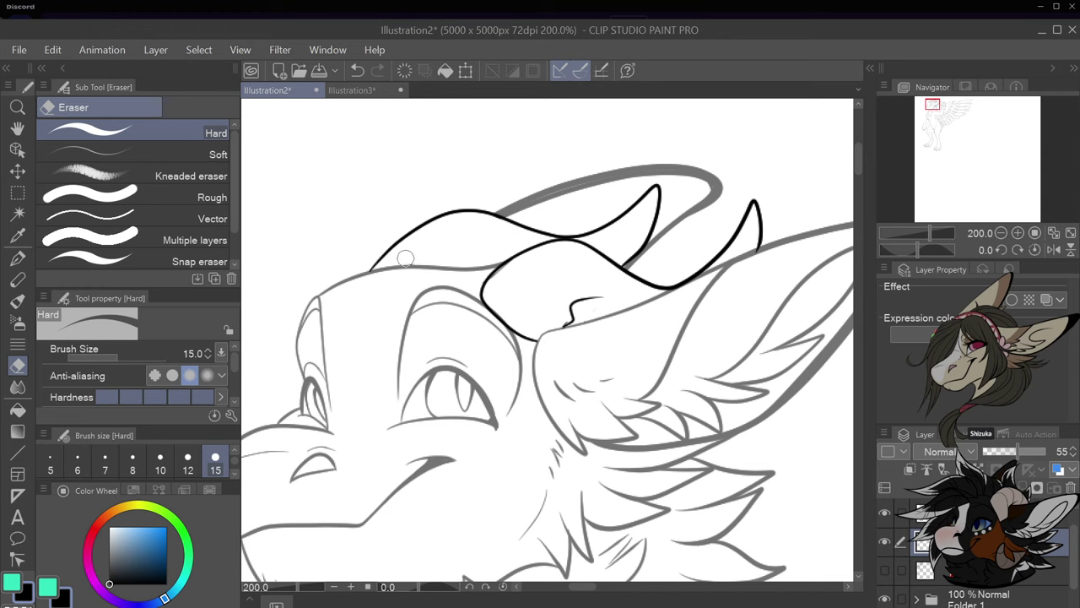
scroll(679, 239, down, 2)
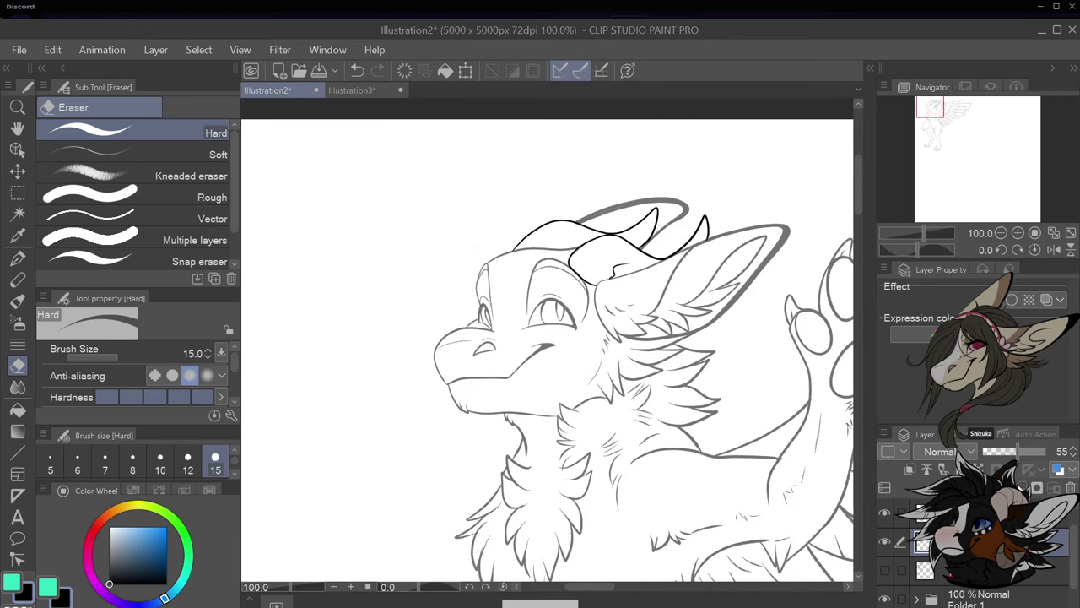
Try the line art layer at 100 opacity, then undo that change together with the erasing and the sketched horns
drag(1029, 461, 1046, 468)
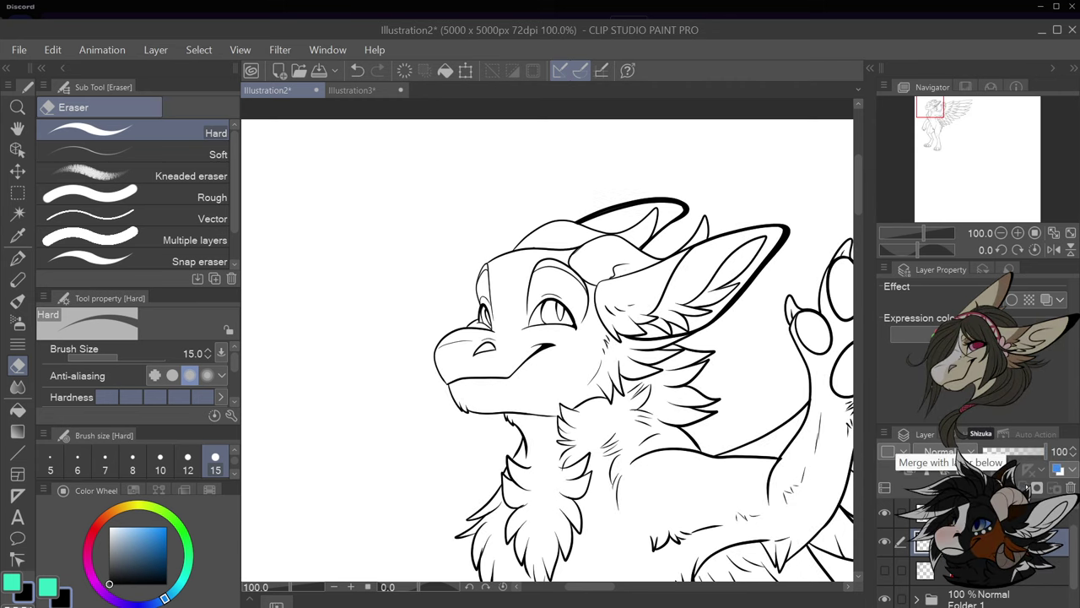
key(ctrl+z)
key(ctrl+z)
key(ctrl+z)
key(ctrl+z)
key(ctrl+z)
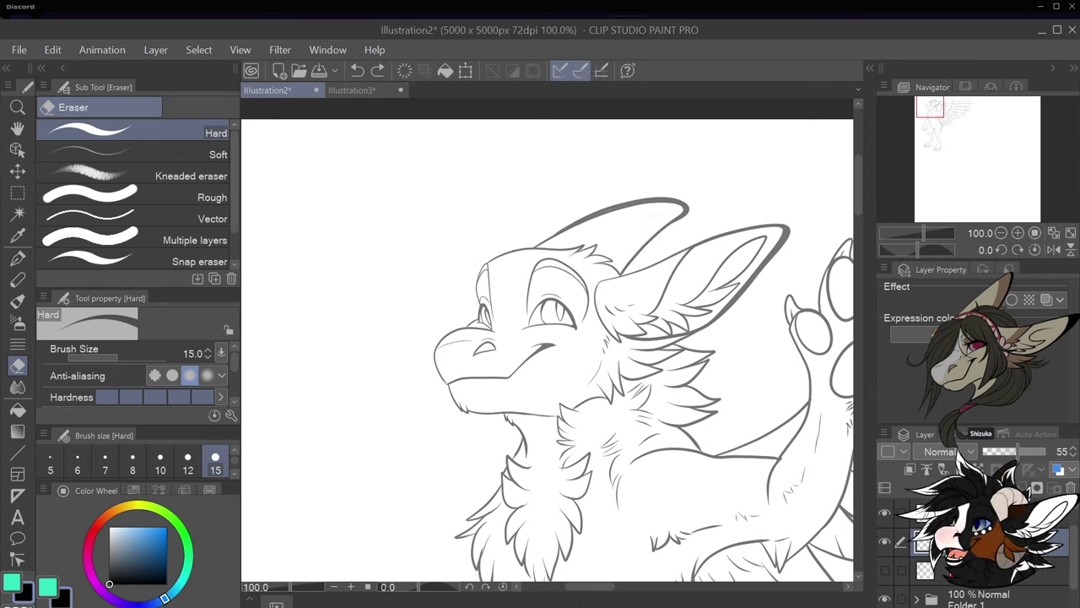
On the horn layer, sketch a curled near horn with the size 6 G-pen, arching behind the ear to a pointed tip by the cheek
click(886, 515)
click(25, 252)
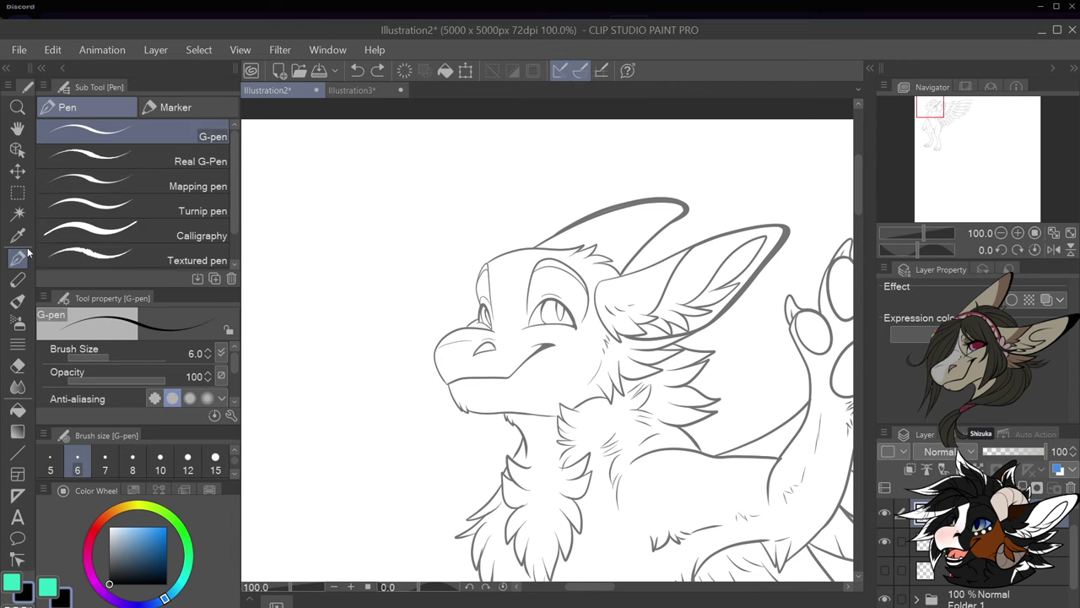
scroll(678, 244, down, 1)
scroll(679, 242, up, 3)
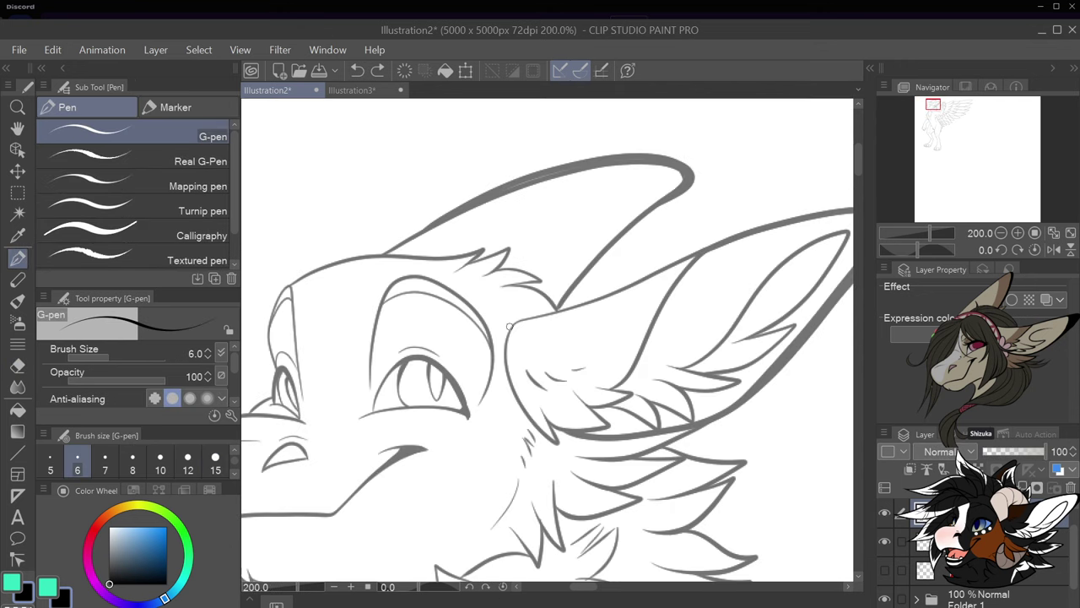
mouse_move(509, 324)
mouse_down()
mouse_move(475, 287)
mouse_move(537, 229)
mouse_move(585, 212)
mouse_move(620, 218)
mouse_move(654, 245)
mouse_move(611, 201)
mouse_move(538, 215)
mouse_move(480, 251)
mouse_move(476, 270)
mouse_move(510, 325)
mouse_up()
key(ctrl+z)
scroll(666, 338, down, 1)
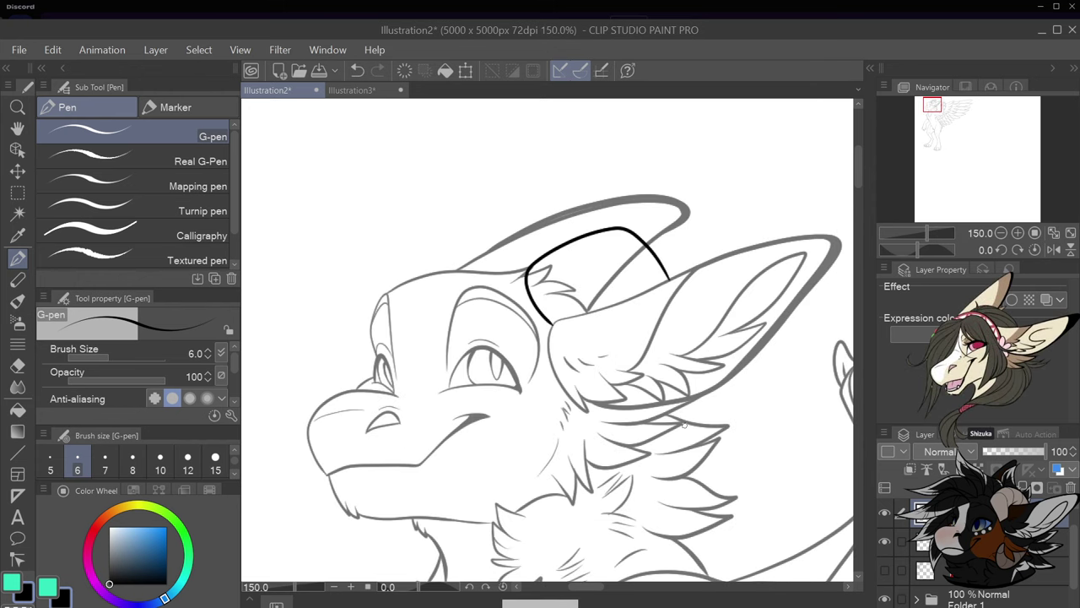
mouse_move(688, 398)
mouse_down()
mouse_move(677, 437)
mouse_move(648, 470)
mouse_move(603, 490)
mouse_move(552, 489)
mouse_move(519, 422)
mouse_up()
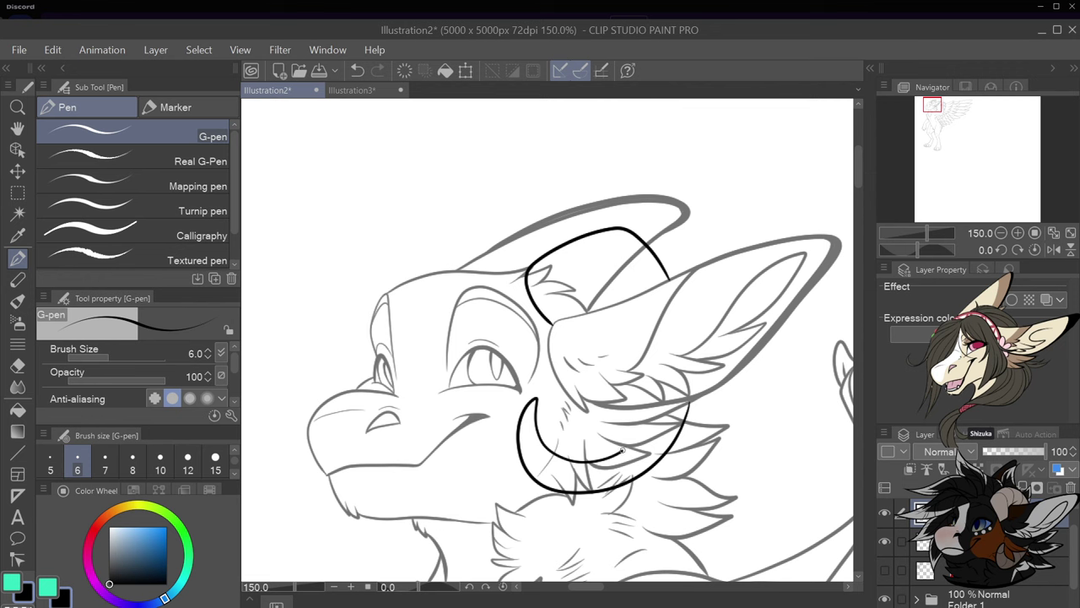
drag(622, 451, 629, 446)
Sketch the far curled horn as an arc over the forehead and a small pointed tip above the muzzle
scroll(717, 400, down, 1)
scroll(712, 428, up, 1)
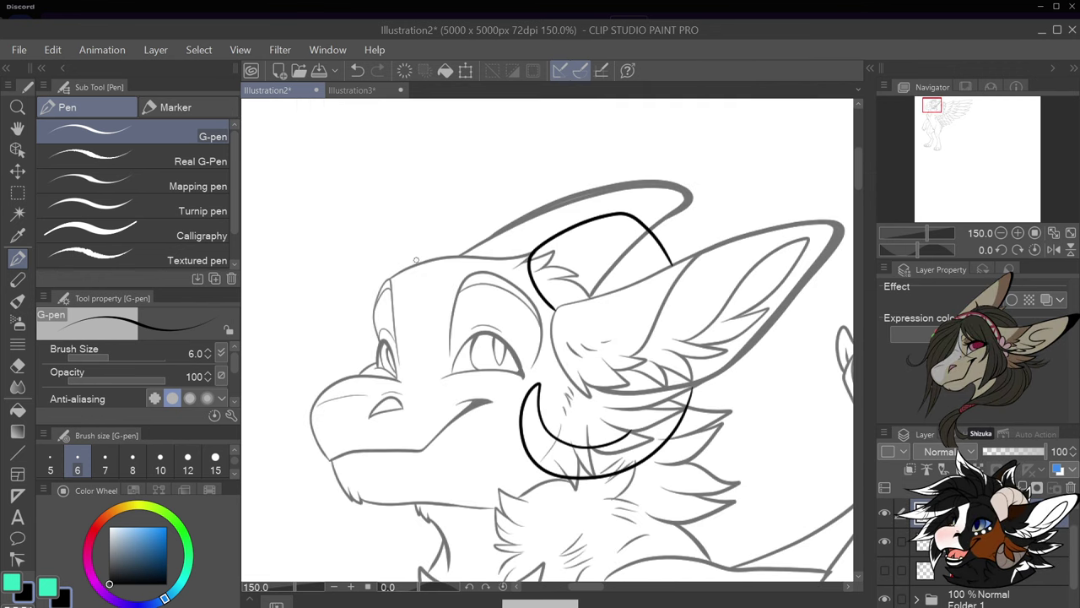
mouse_move(418, 258)
mouse_down()
mouse_move(473, 217)
mouse_move(512, 211)
mouse_up()
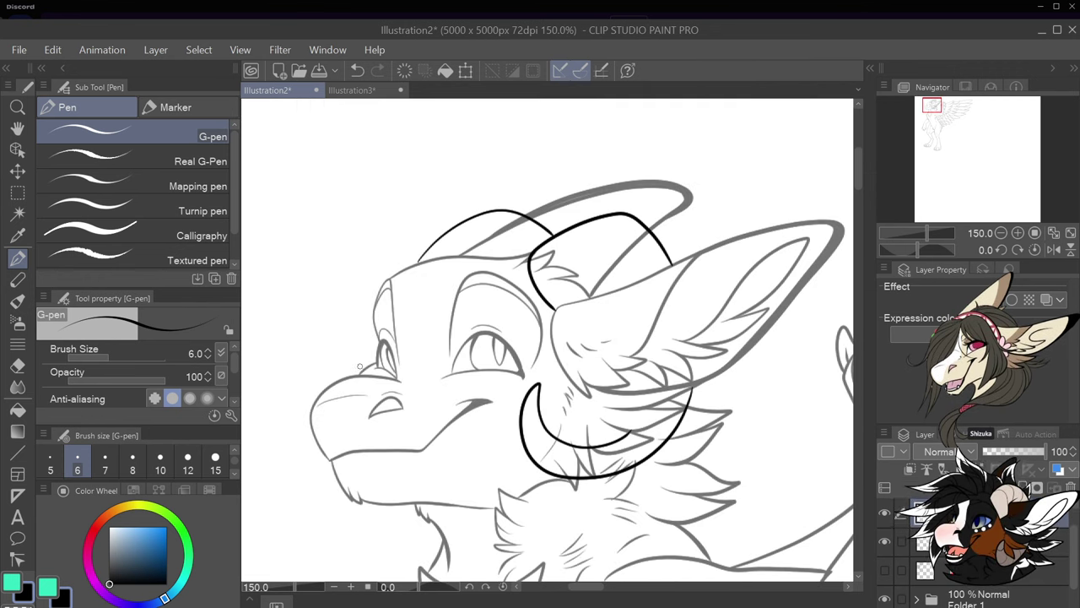
mouse_move(363, 367)
mouse_down()
mouse_move(354, 339)
mouse_move(346, 346)
mouse_up()
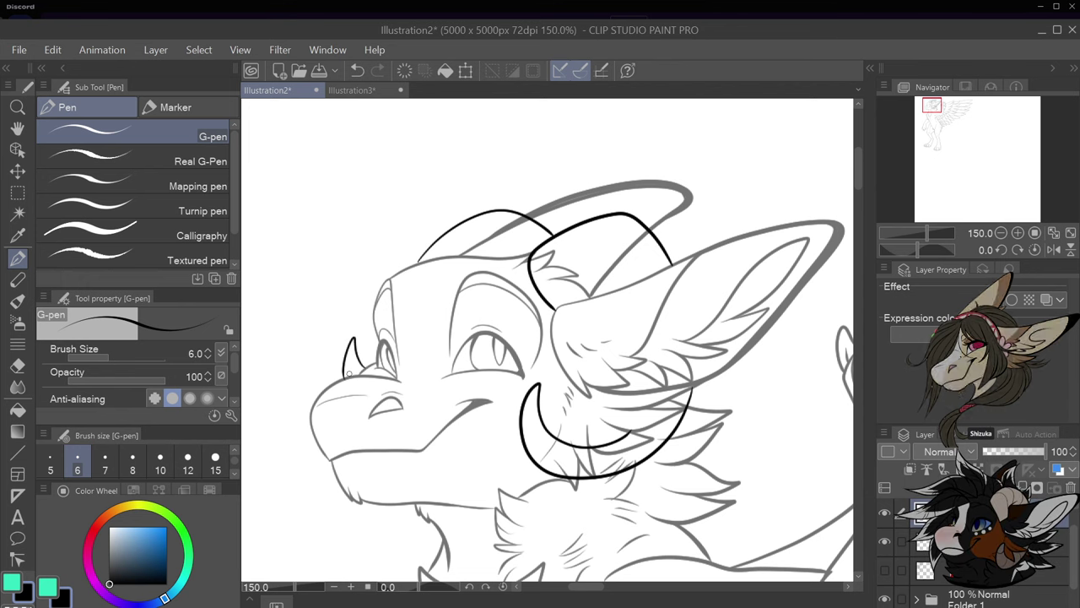
Redraw the near horn's lower curl with a wider outer curve and an inner edge running up to the ear
scroll(632, 295, down, 1)
scroll(717, 262, up, 1)
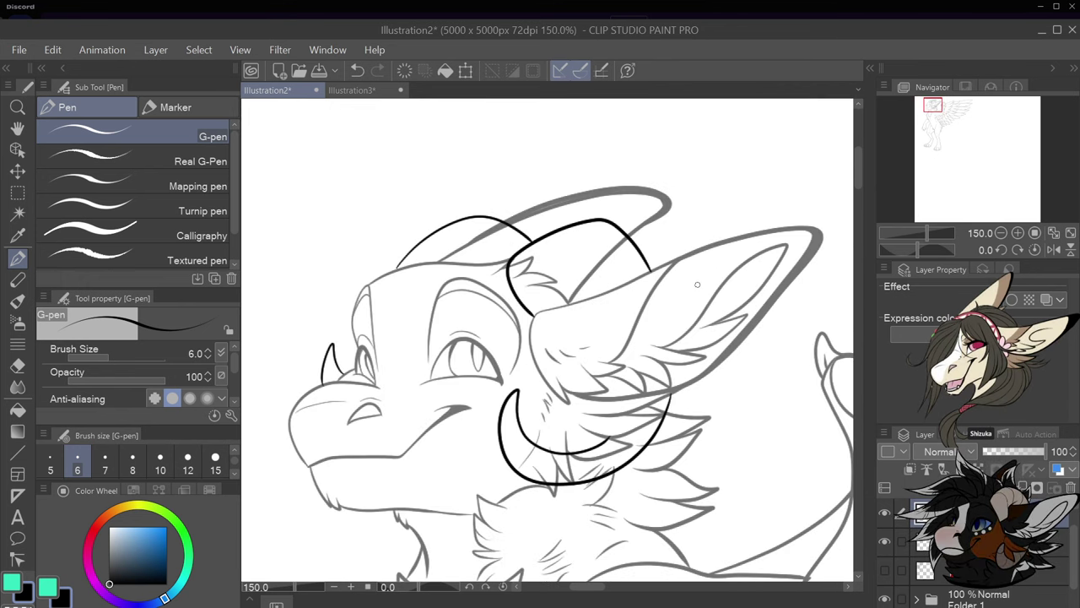
mouse_move(685, 385)
mouse_down()
mouse_move(630, 482)
mouse_move(596, 499)
mouse_move(539, 491)
mouse_up()
key(ctrl+z)
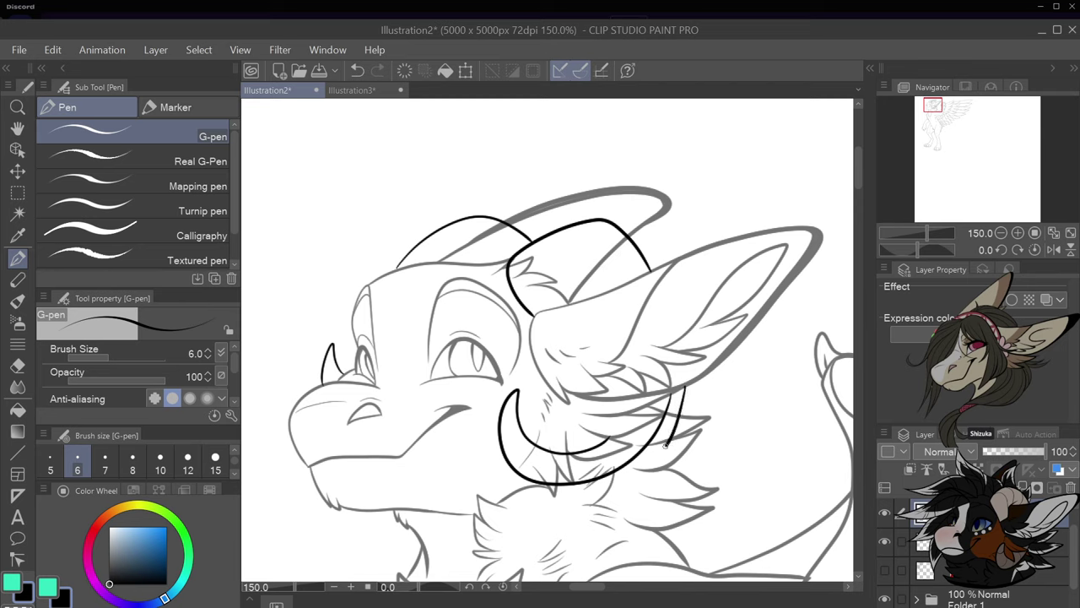
mouse_move(666, 444)
mouse_down()
mouse_move(613, 489)
mouse_move(536, 495)
mouse_move(512, 469)
mouse_move(622, 471)
mouse_move(673, 417)
mouse_move(680, 386)
mouse_up()
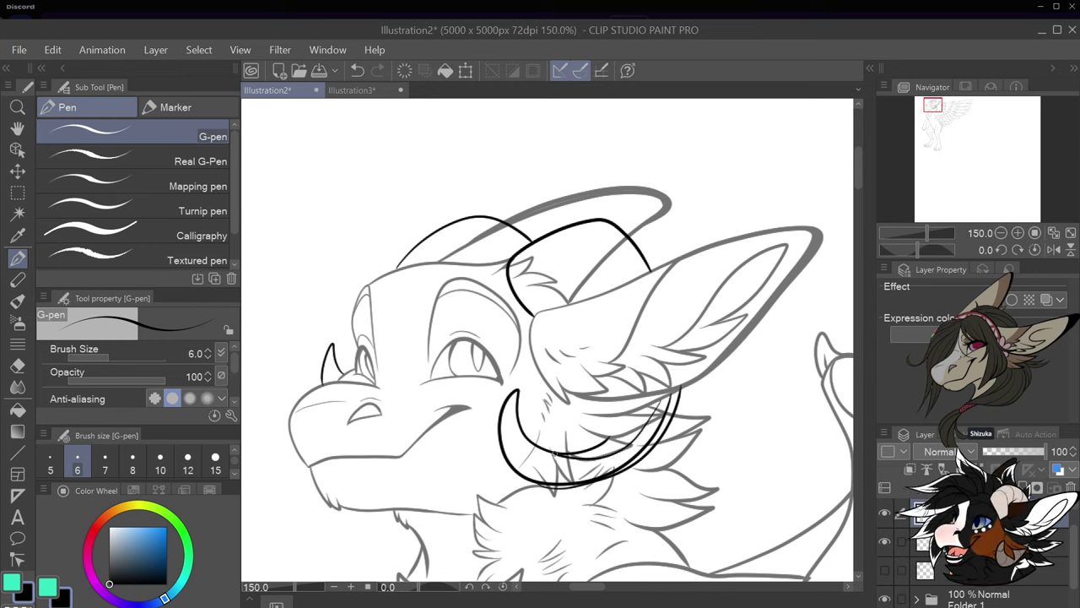
key(ctrl+z)
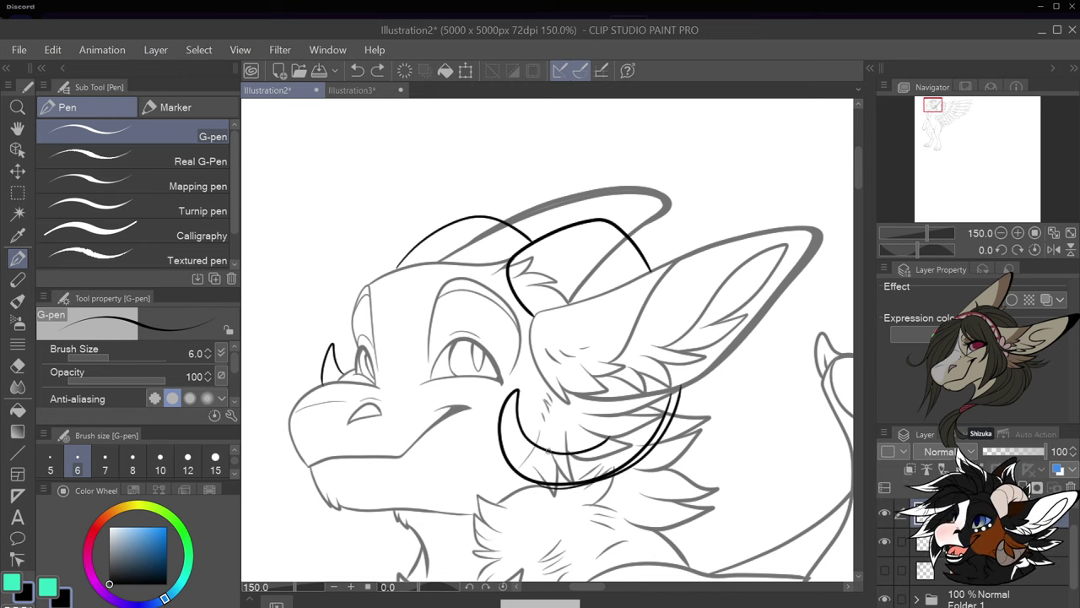
mouse_move(544, 450)
mouse_down()
mouse_move(615, 457)
mouse_move(644, 441)
mouse_move(667, 393)
mouse_up()
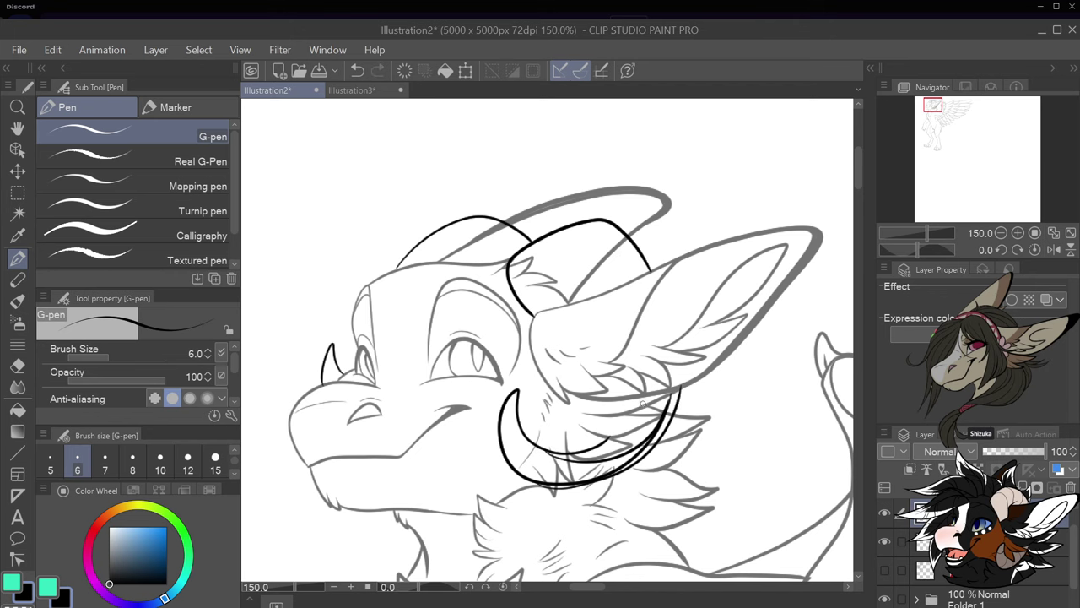
Erase the old overlapping curve inside the near horn's lower curl with the Hard eraser at size 15
scroll(643, 403, down, 1)
scroll(653, 427, up, 1)
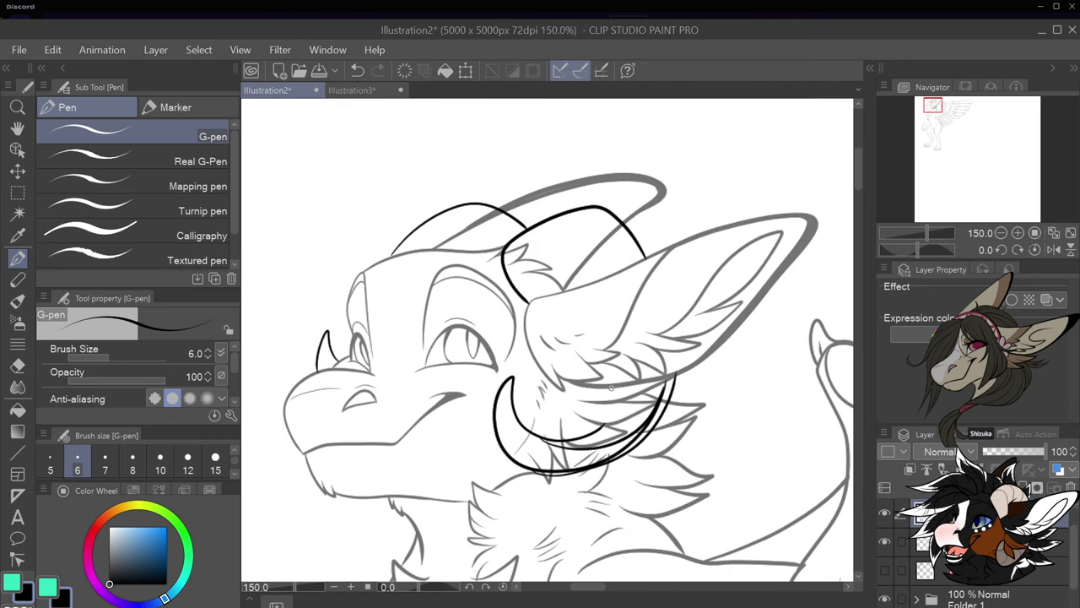
key(e)
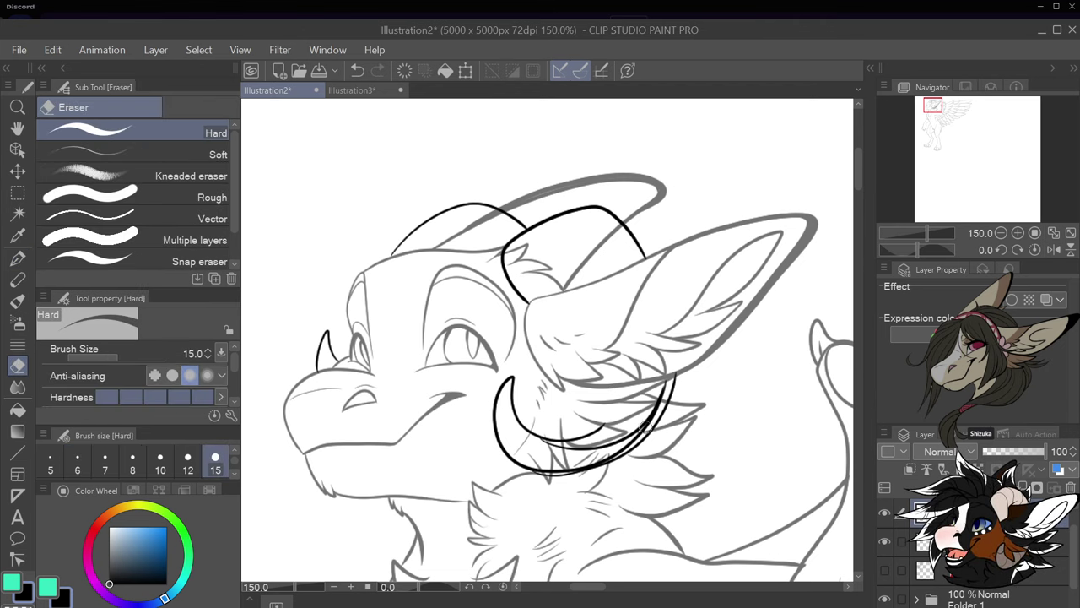
drag(650, 420, 638, 436)
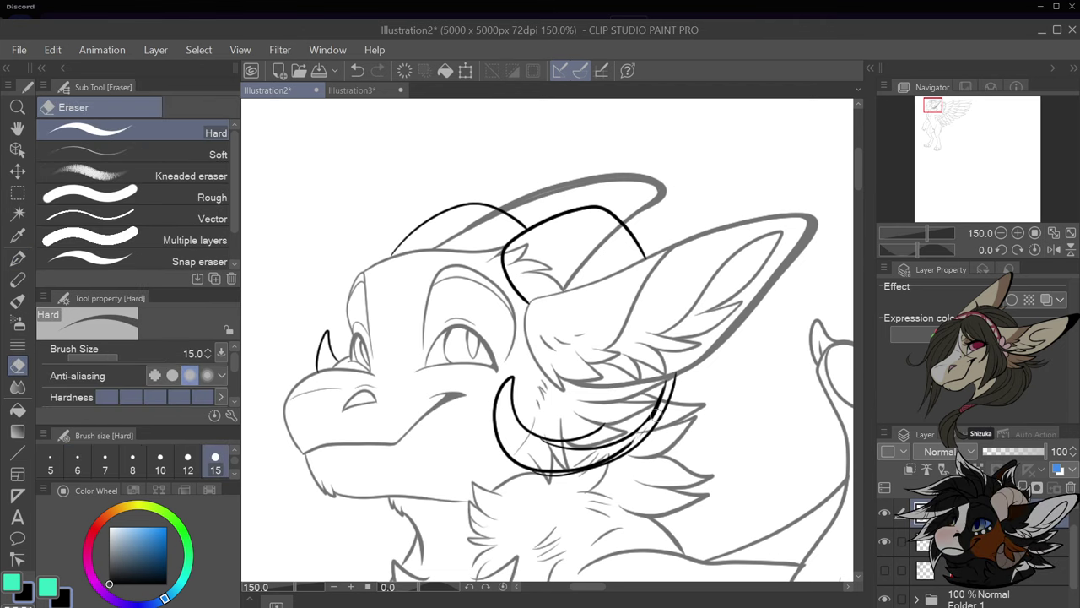
scroll(654, 412, up, 1)
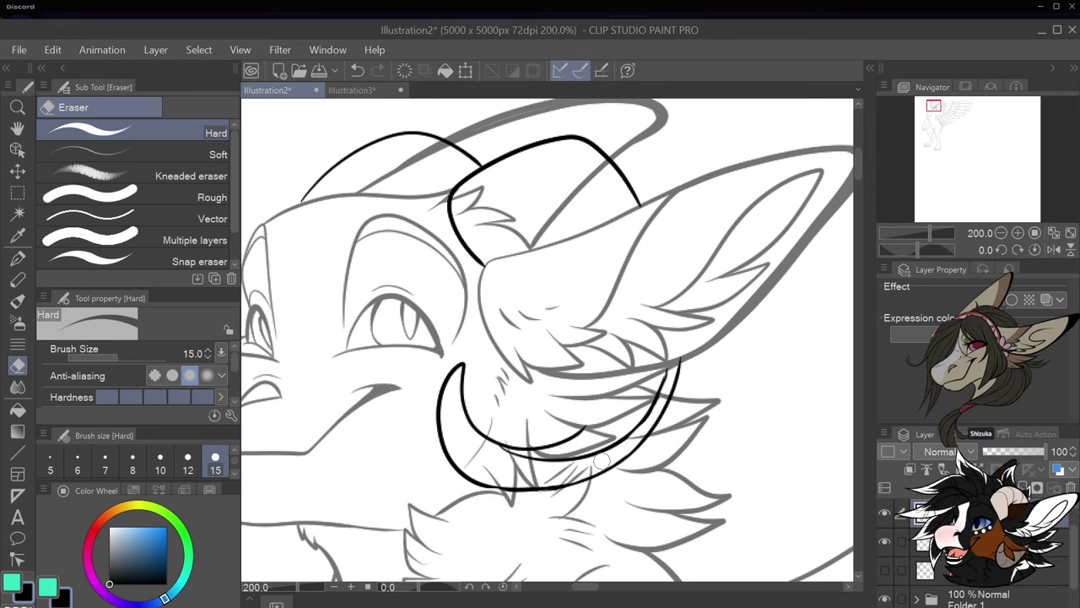
Try to restroke the bottom edge of the near horn's curl with the G-pen
click(19, 260)
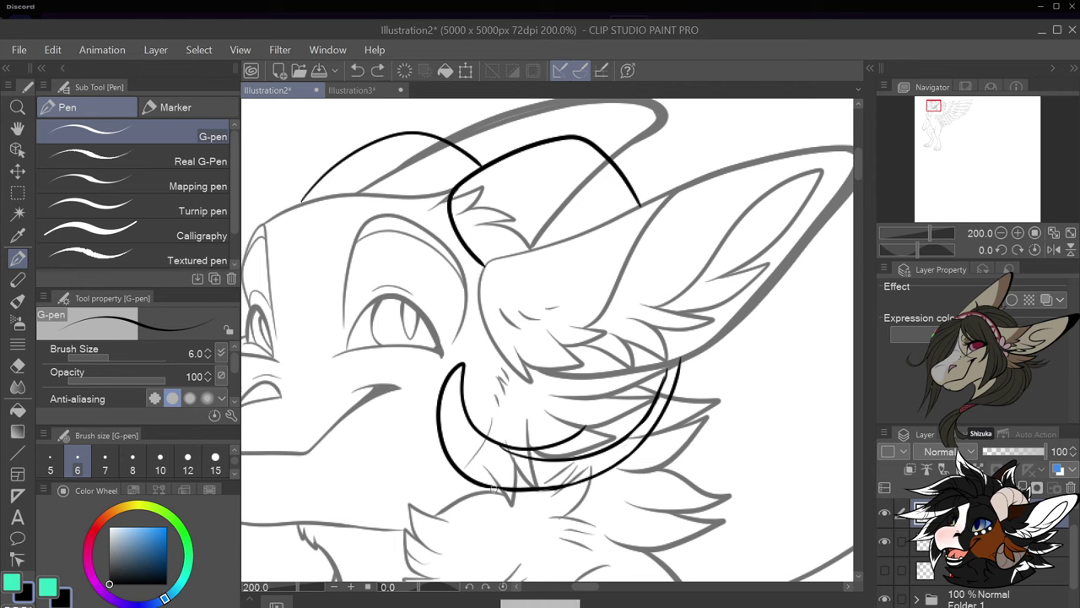
drag(502, 488, 534, 487)
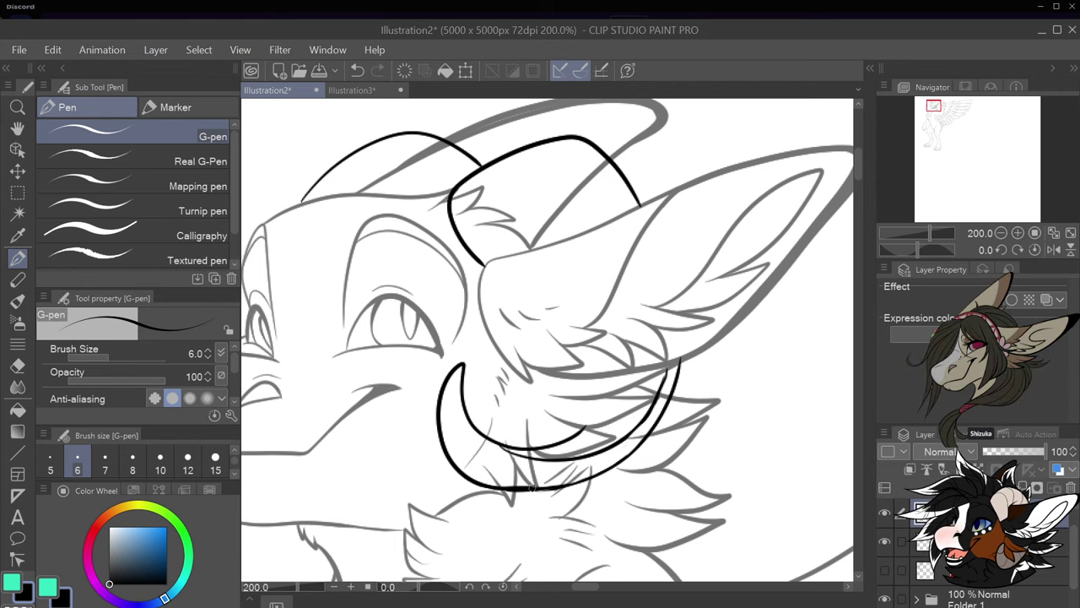
key(ctrl+z)
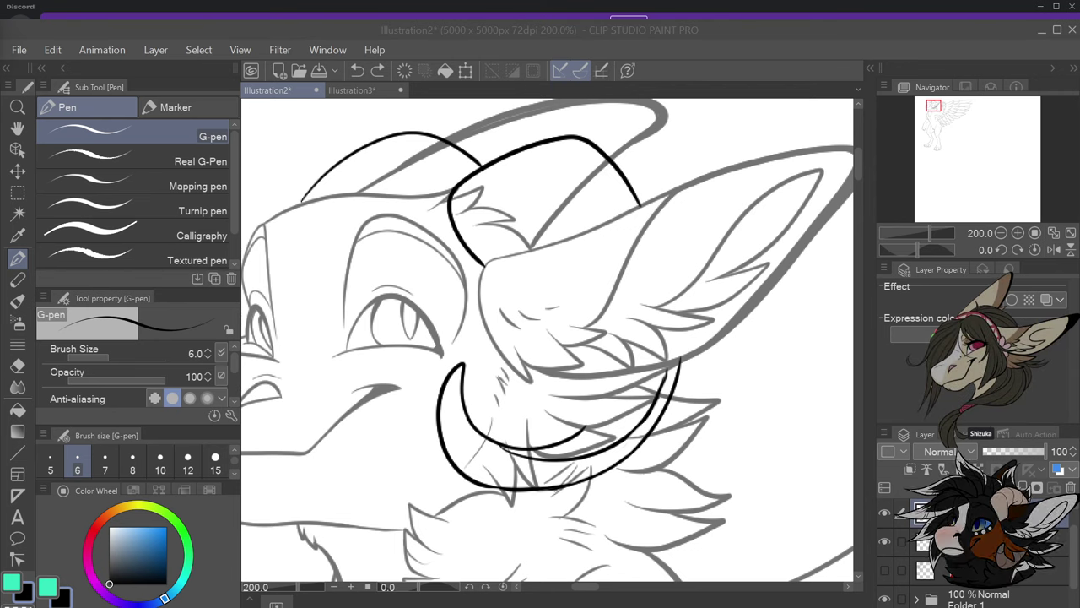
Hide the horn layer and set the line art layer's opacity to 100
click(885, 513)
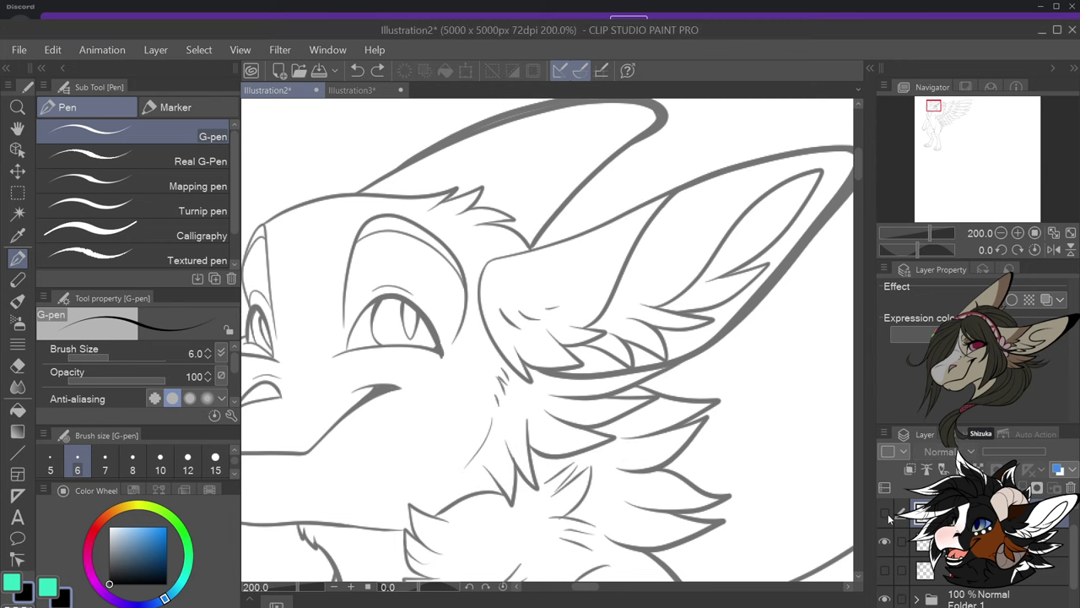
scroll(642, 371, down, 4)
scroll(658, 421, down, 1)
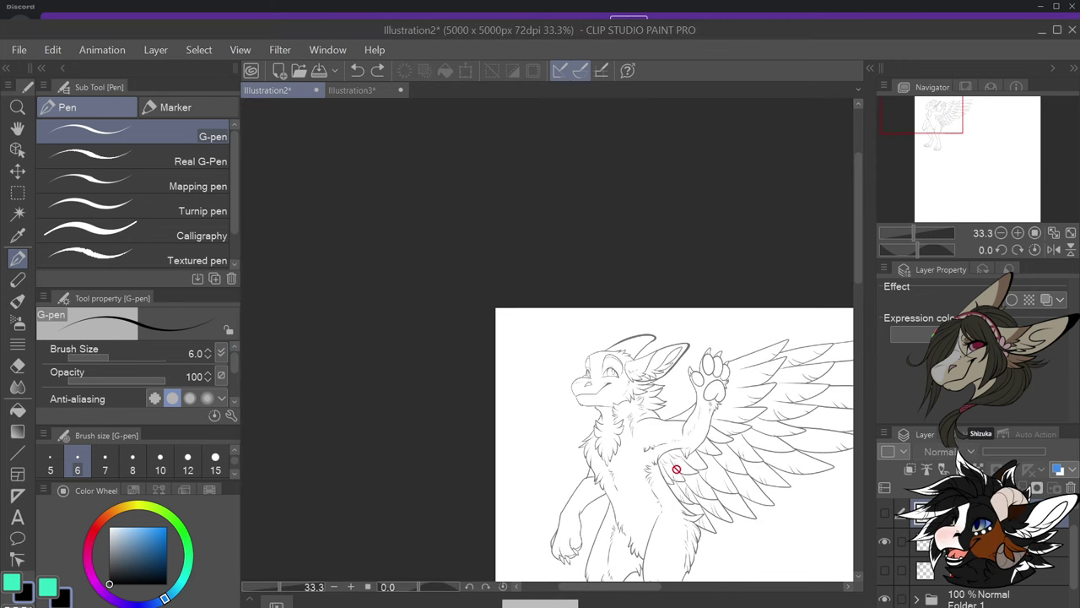
scroll(689, 499, up, 1)
drag(1019, 451, 1047, 453)
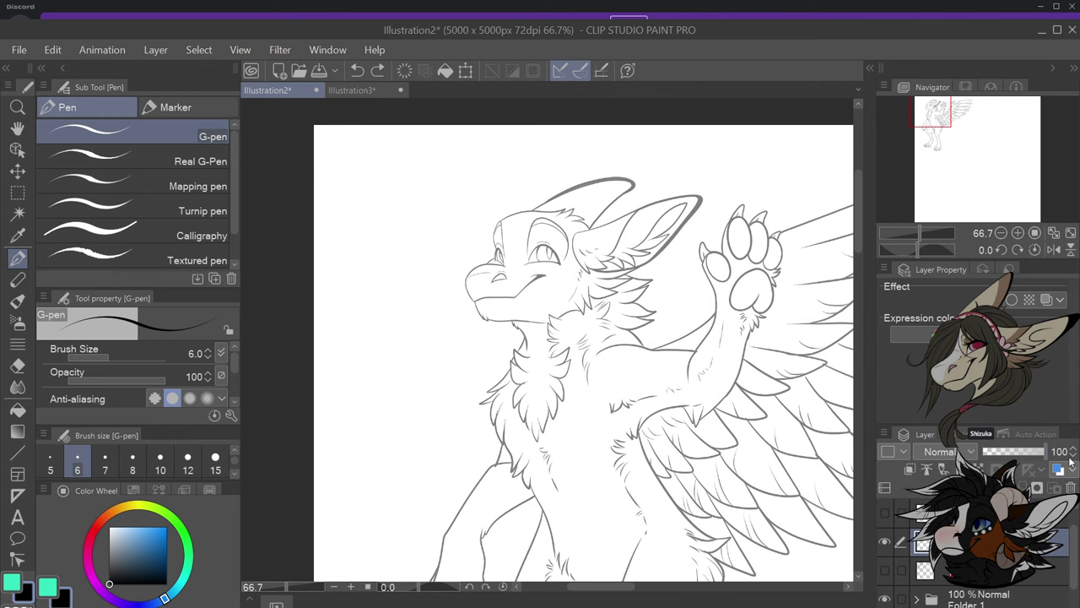
Show the sketch layer and ink the far wing's top edge and outer feathers with the G-pen at size 6
click(885, 570)
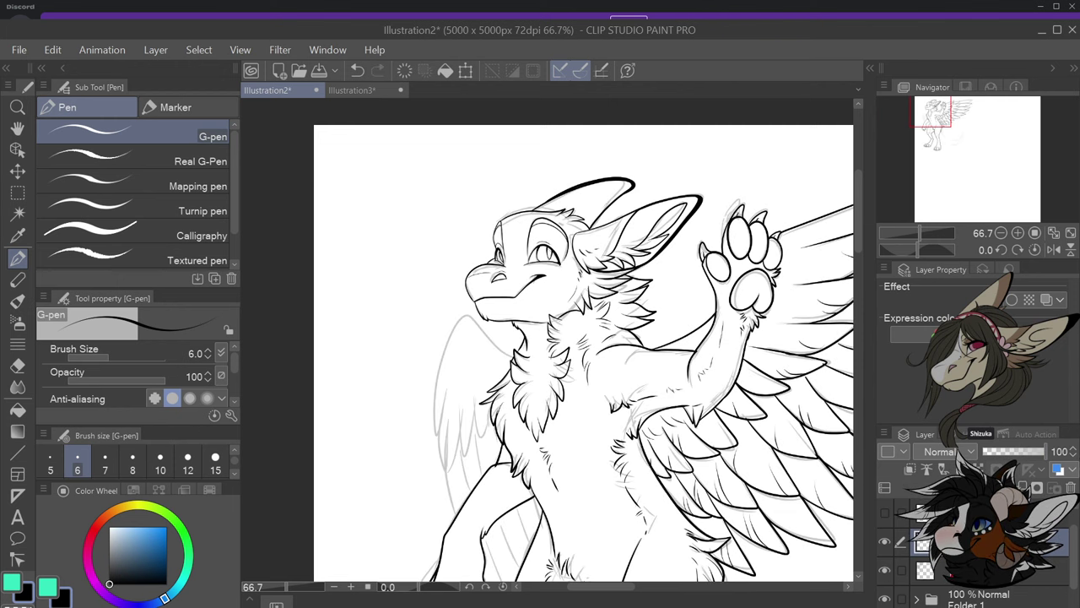
scroll(523, 342, down, 2)
key(ctrl+plus)
key(ctrl+plus)
key(ctrl+plus)
key(ctrl+plus)
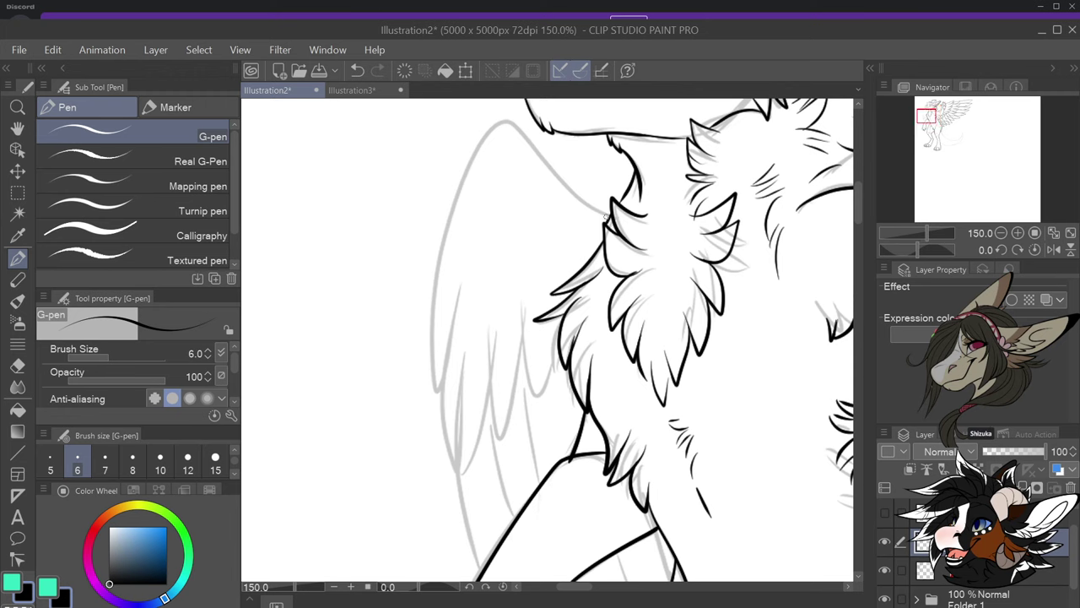
mouse_move(608, 216)
mouse_down()
mouse_move(504, 120)
mouse_move(473, 149)
mouse_move(416, 324)
mouse_move(416, 341)
mouse_move(428, 318)
mouse_move(438, 419)
mouse_up()
mouse_move(454, 314)
mouse_down()
mouse_move(440, 410)
mouse_move(461, 484)
mouse_move(473, 337)
mouse_up()
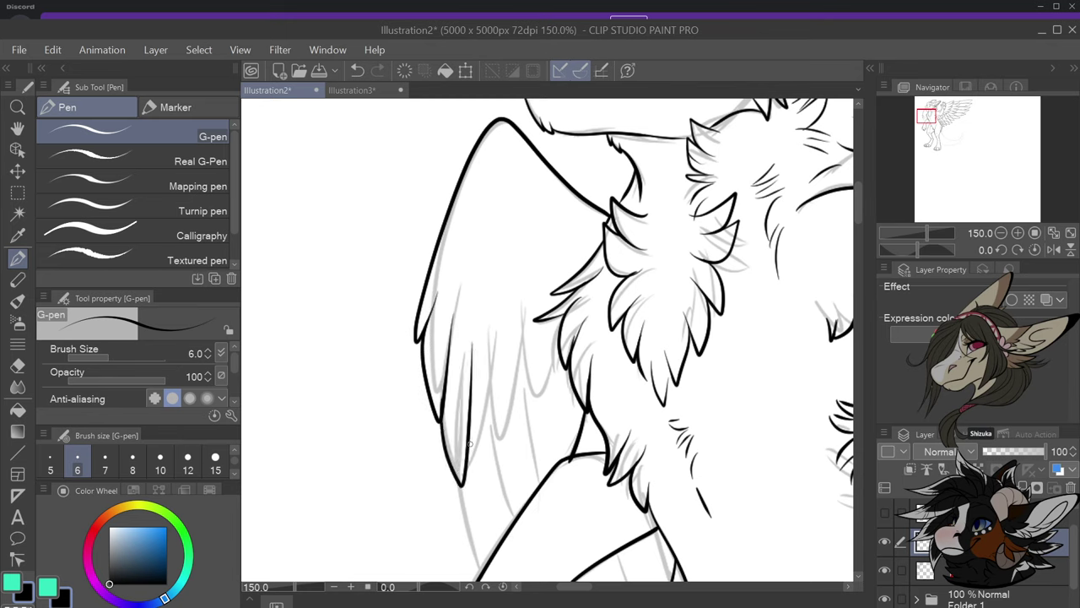
Ink the far wing's remaining long feather tips inward to the chest fur
mouse_move(467, 455)
mouse_down()
mouse_move(489, 455)
mouse_move(503, 321)
mouse_up()
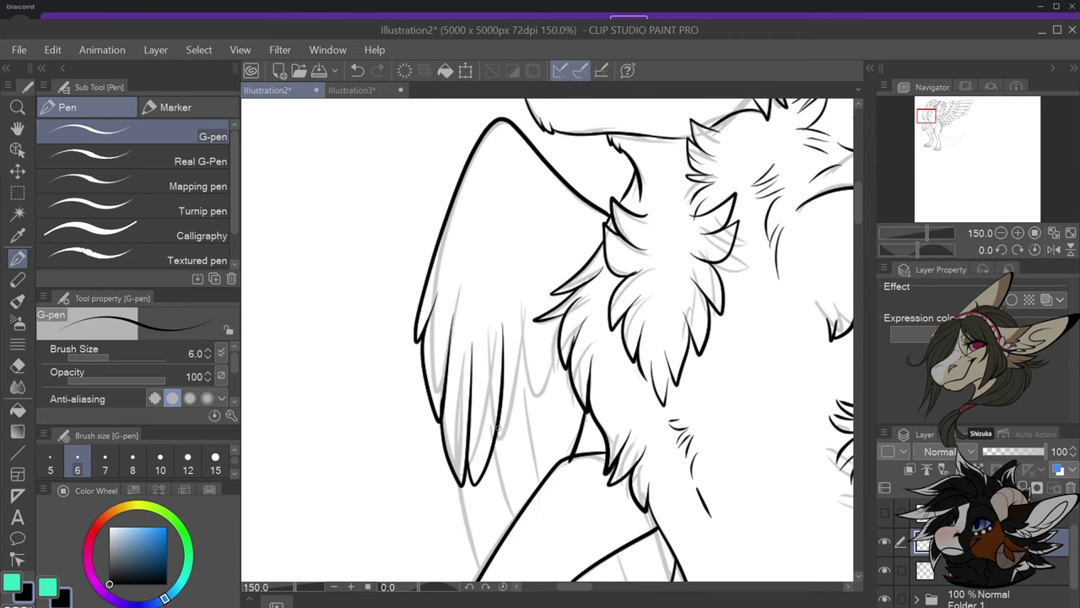
mouse_move(503, 456)
mouse_down()
mouse_move(527, 417)
mouse_move(532, 310)
mouse_up()
mouse_move(530, 414)
mouse_down()
mouse_move(562, 381)
mouse_move(563, 357)
mouse_up()
Ink three feather lines running from the far wing's feather tips down to the lowered arm
scroll(533, 405, down, 3)
scroll(519, 498, up, 4)
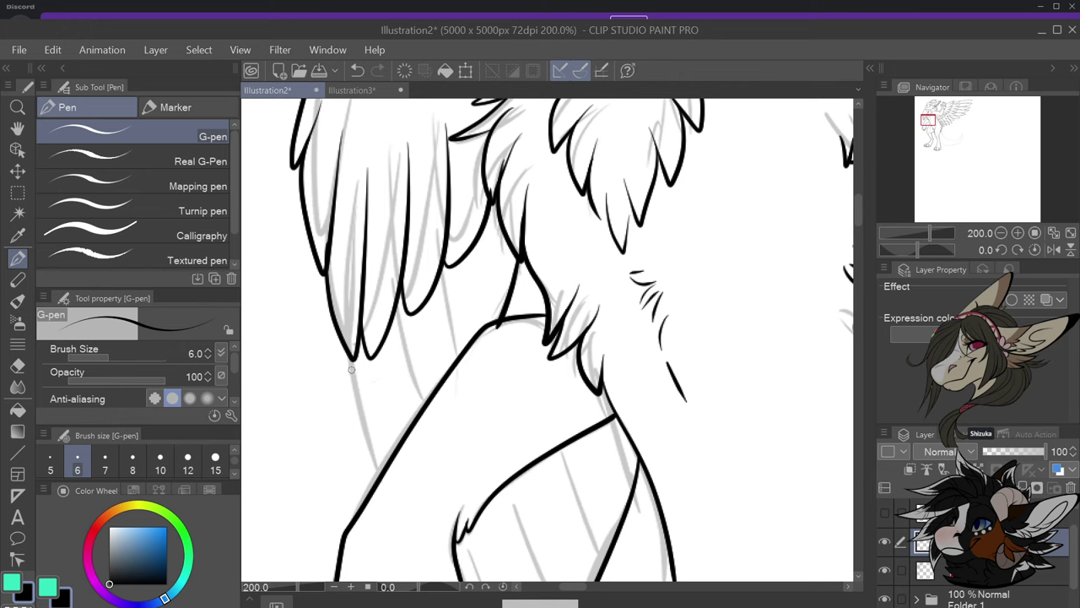
drag(344, 348, 377, 483)
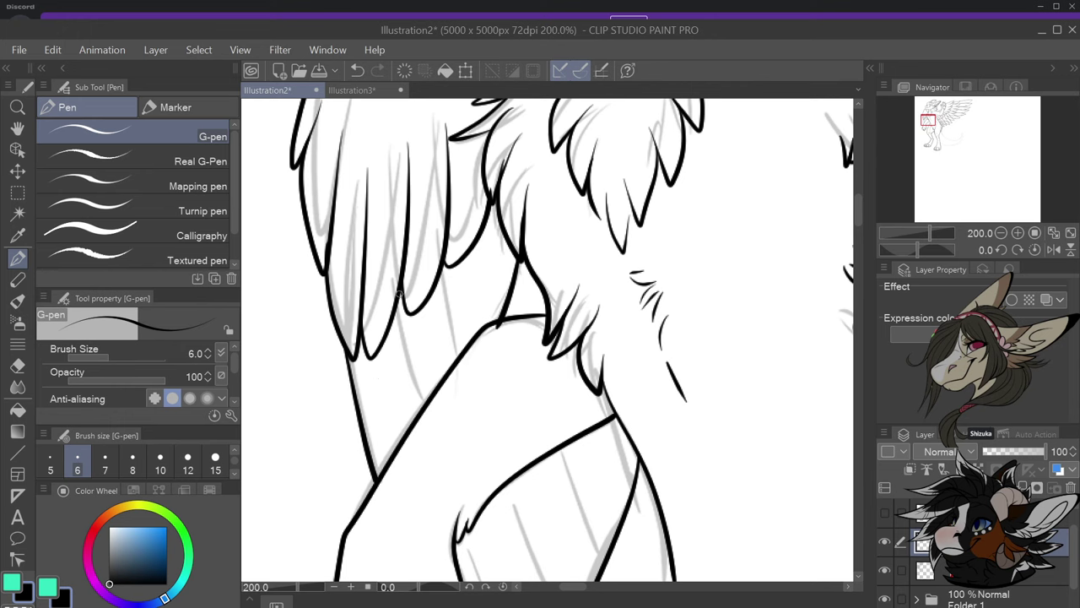
drag(397, 291, 422, 398)
drag(439, 258, 462, 346)
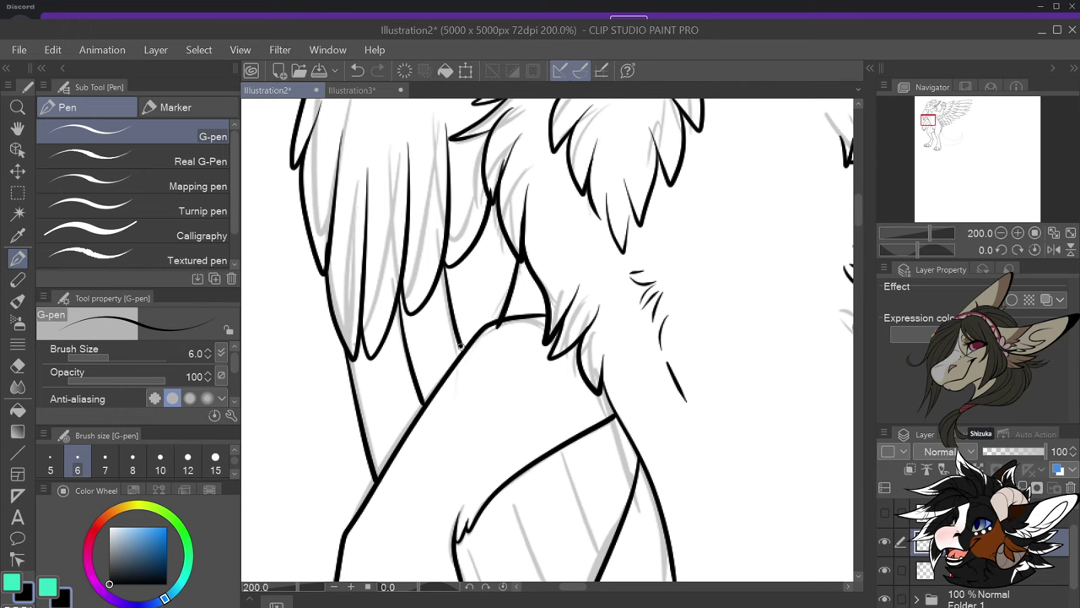
Ink the far wing's feather lines in the gap between the lowered arm and the torso and far leg
scroll(472, 308, down, 4)
scroll(544, 419, up, 2)
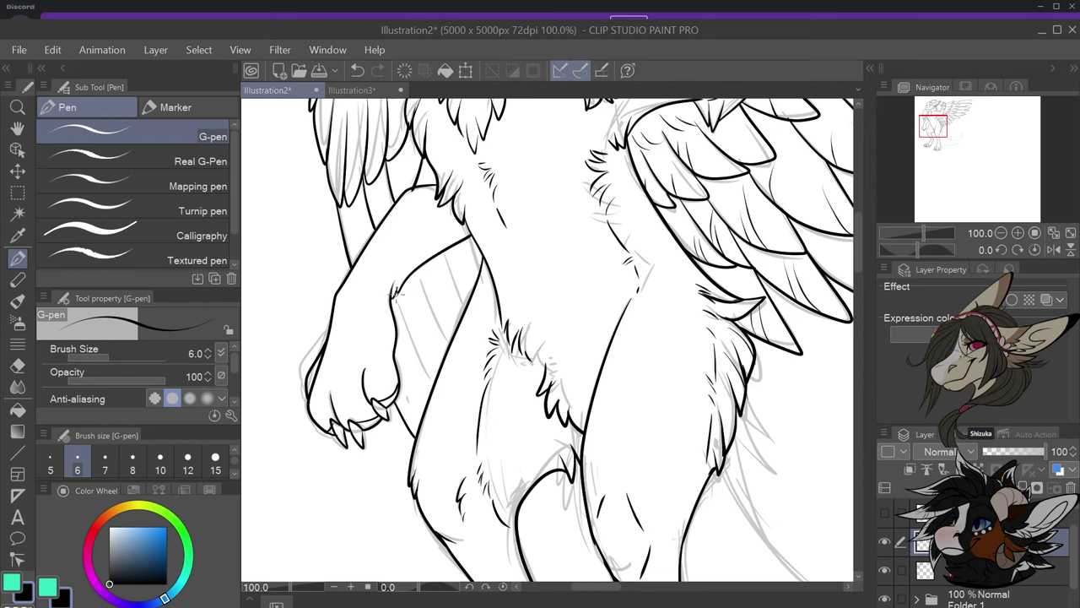
drag(393, 292, 434, 386)
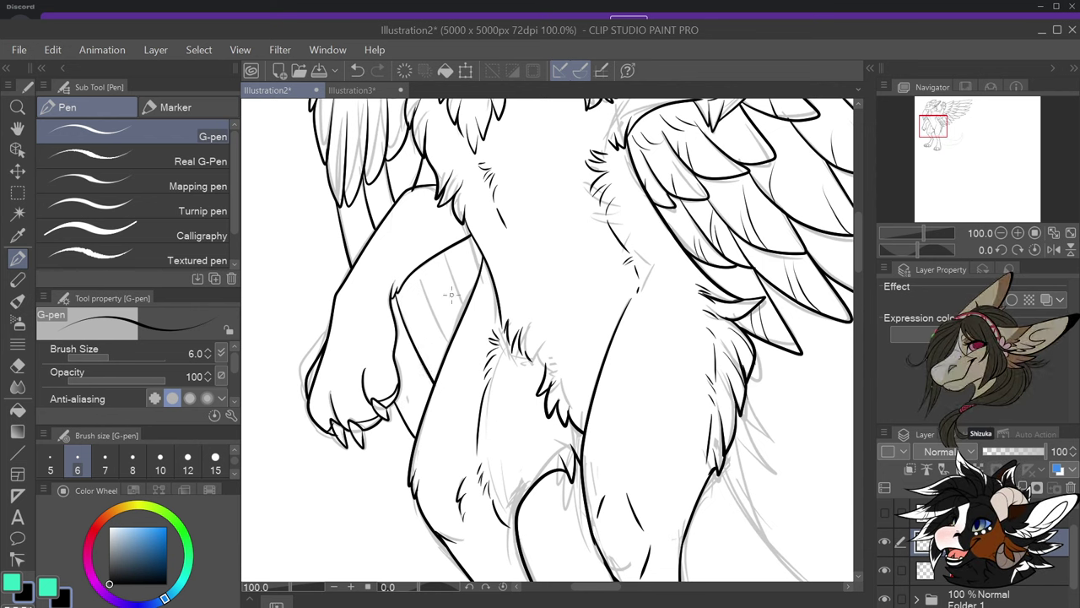
scroll(452, 294, up, 1)
drag(404, 256, 445, 357)
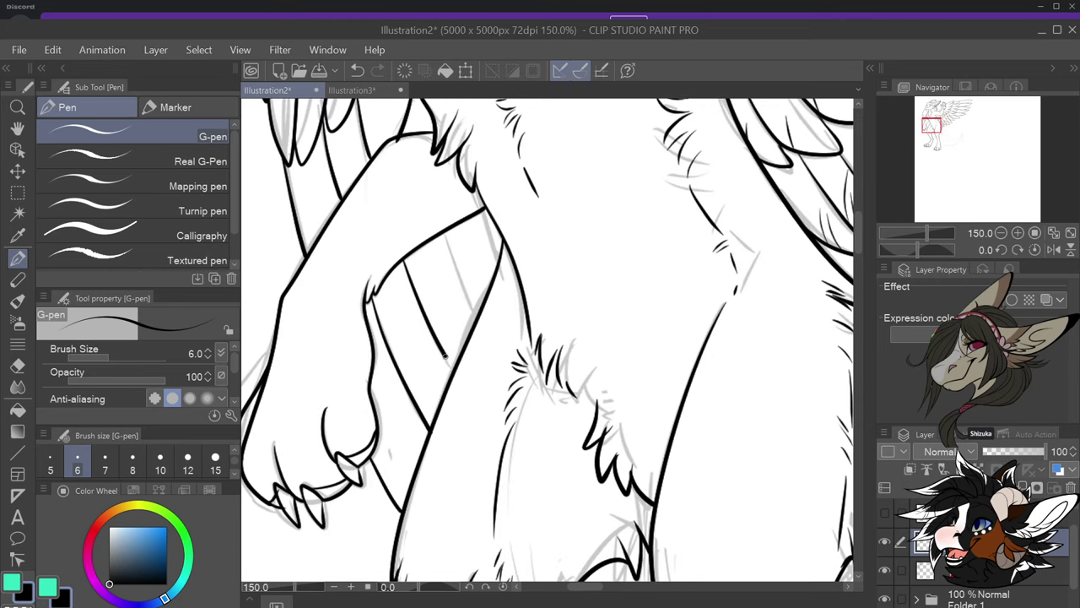
drag(445, 240, 470, 307)
drag(482, 207, 503, 259)
Ink the tail's outline as one long curve from behind the near leg around the pointed tip and back to the hip
scroll(502, 259, down, 5)
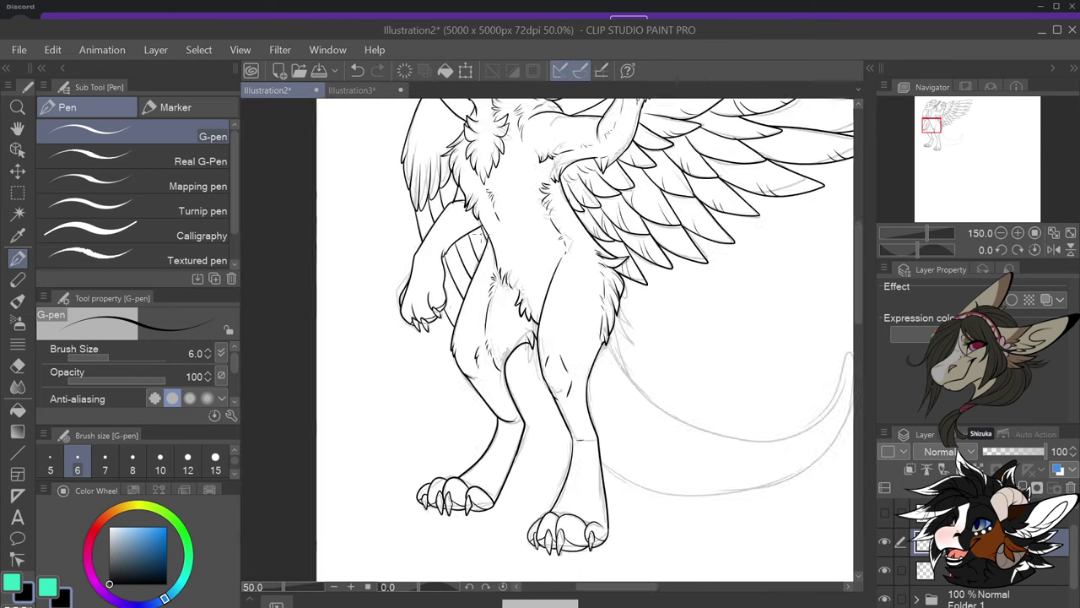
scroll(628, 360, up, 3)
scroll(574, 364, up, 1)
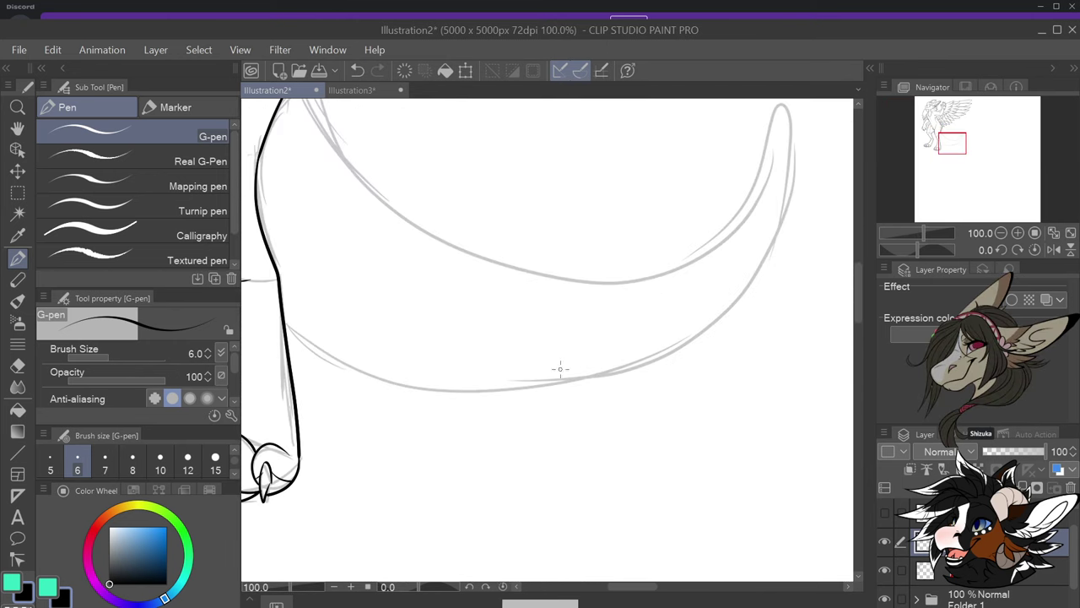
mouse_move(294, 329)
mouse_down()
mouse_move(362, 371)
mouse_move(502, 393)
mouse_move(663, 359)
mouse_move(744, 287)
mouse_move(785, 193)
mouse_move(789, 103)
mouse_move(705, 245)
mouse_move(612, 275)
mouse_move(557, 272)
mouse_move(465, 252)
mouse_move(402, 218)
mouse_move(336, 157)
mouse_move(338, 110)
mouse_up()
scroll(550, 280, down, 3)
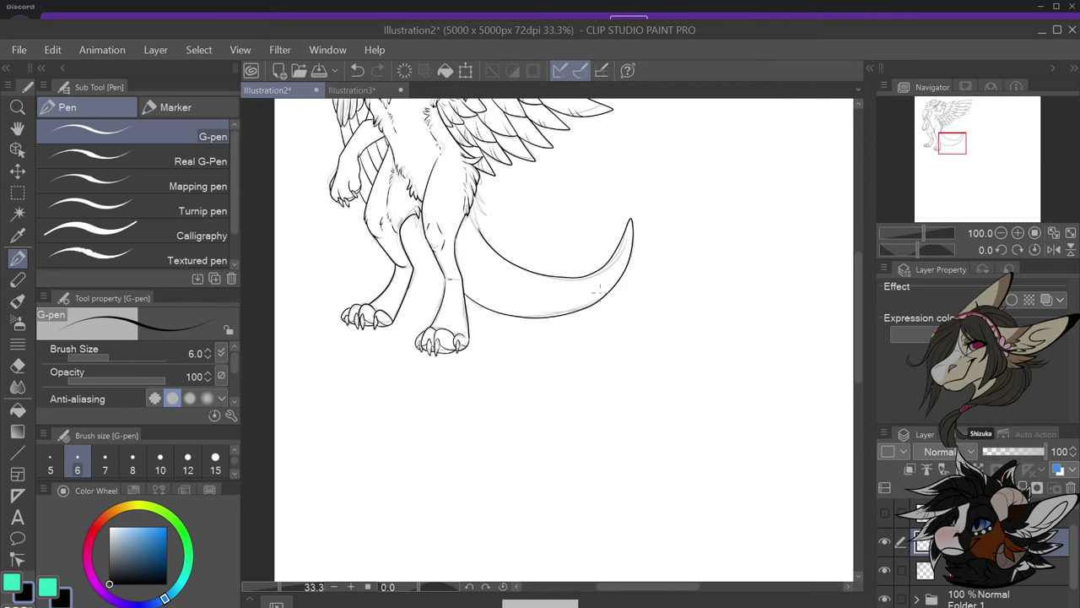
Try to ink jagged fur tufts from the back of the near thigh down to the tail's upper edge
scroll(469, 186, up, 4)
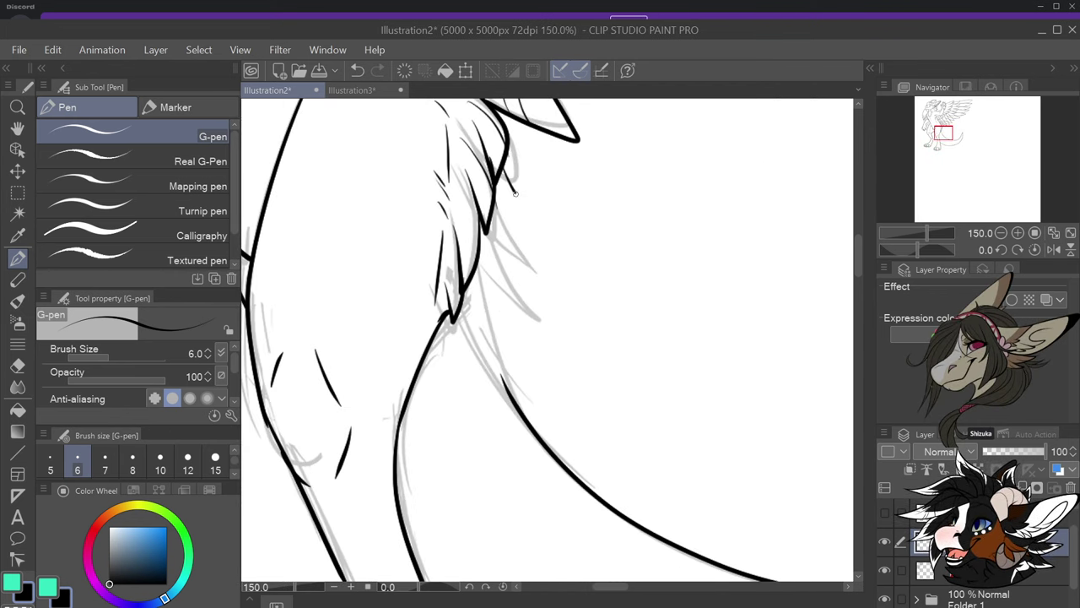
mouse_move(506, 201)
mouse_down()
mouse_move(542, 217)
mouse_move(522, 224)
mouse_move(540, 311)
mouse_up()
drag(512, 261, 548, 388)
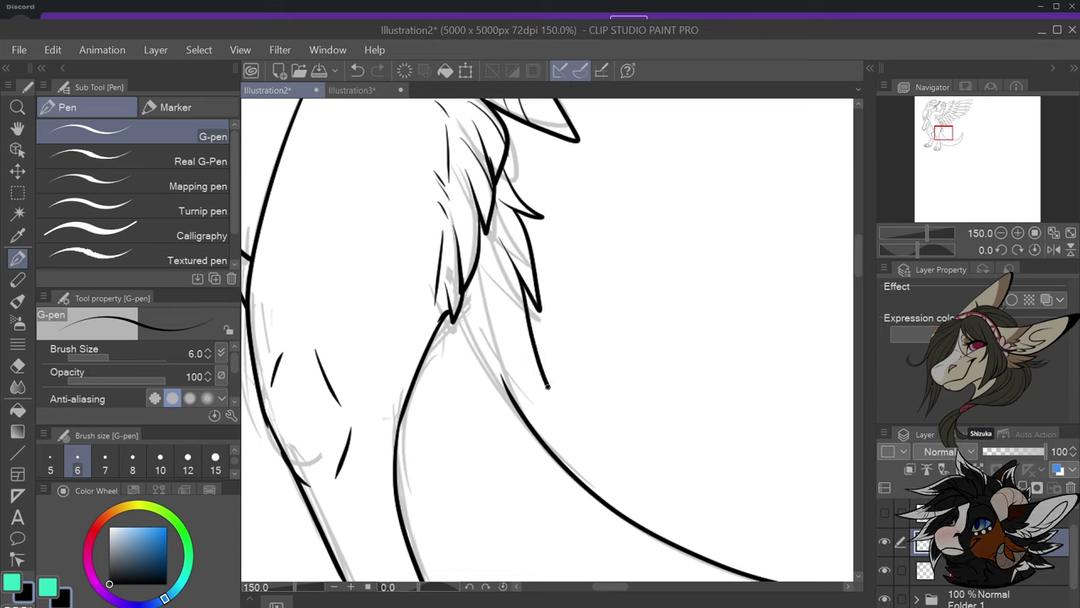
drag(510, 330, 548, 388)
drag(520, 351, 566, 466)
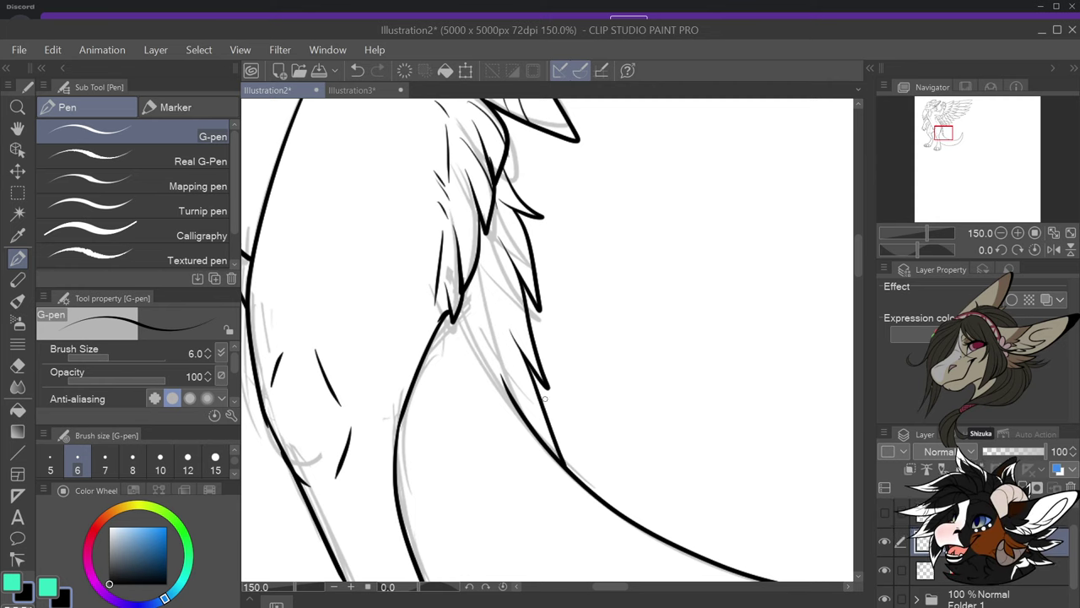
key(ctrl+z)
drag(521, 355, 558, 456)
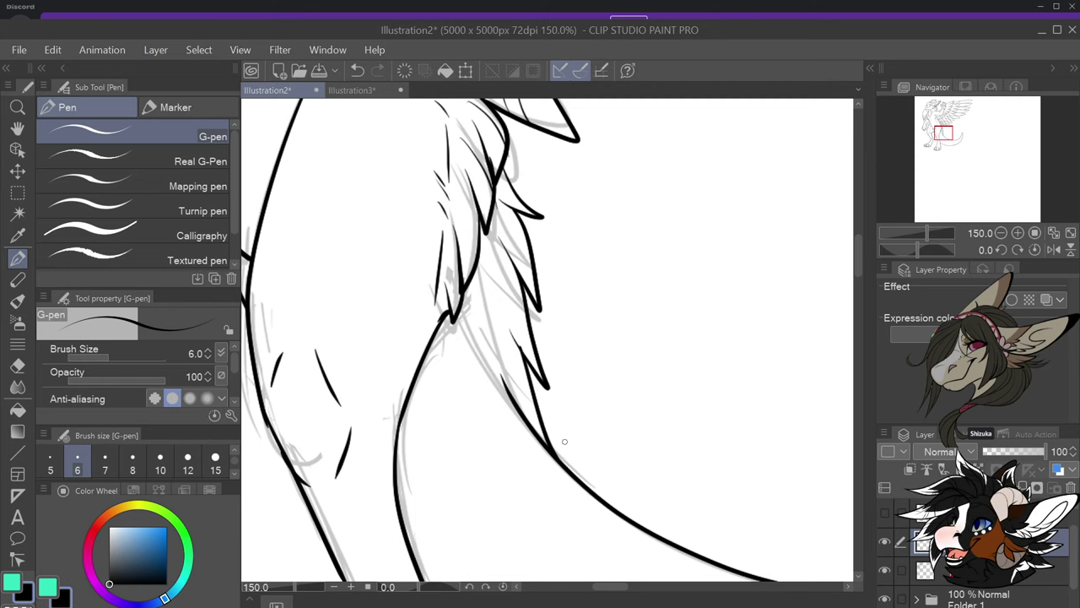
Ink the jagged fur tufts connecting the back of the near thigh to the tail's upper edge
scroll(562, 451, down, 3)
scroll(599, 513, up, 1)
scroll(608, 512, down, 3)
scroll(624, 504, up, 2)
scroll(625, 505, up, 3)
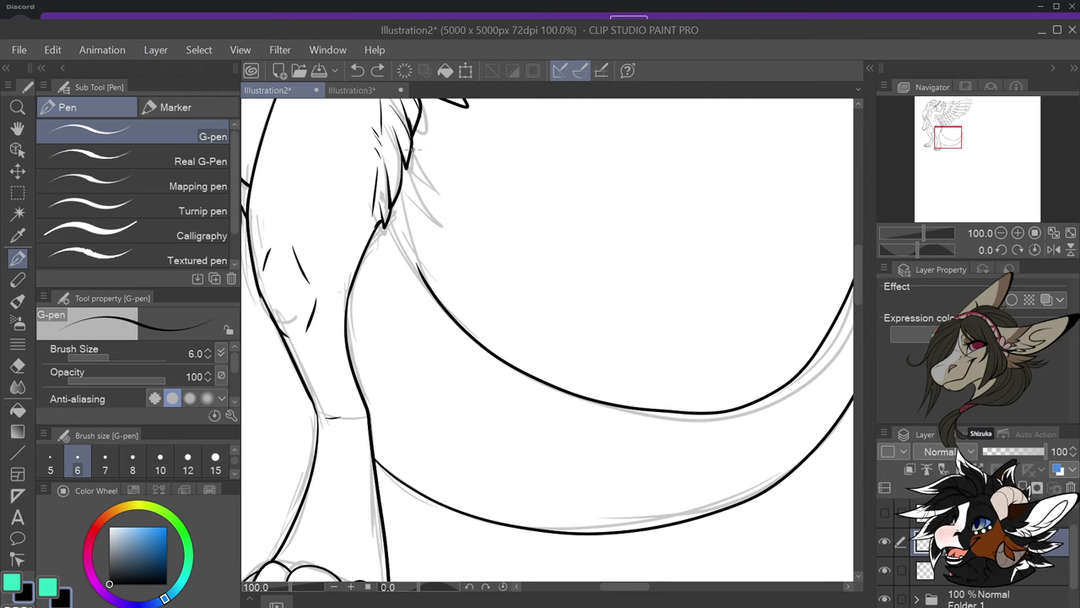
mouse_move(411, 150)
mouse_down()
mouse_move(437, 180)
mouse_move(411, 165)
mouse_move(439, 226)
mouse_move(432, 265)
mouse_move(422, 252)
mouse_move(444, 306)
mouse_move(467, 326)
mouse_up()
scroll(497, 270, down, 2)
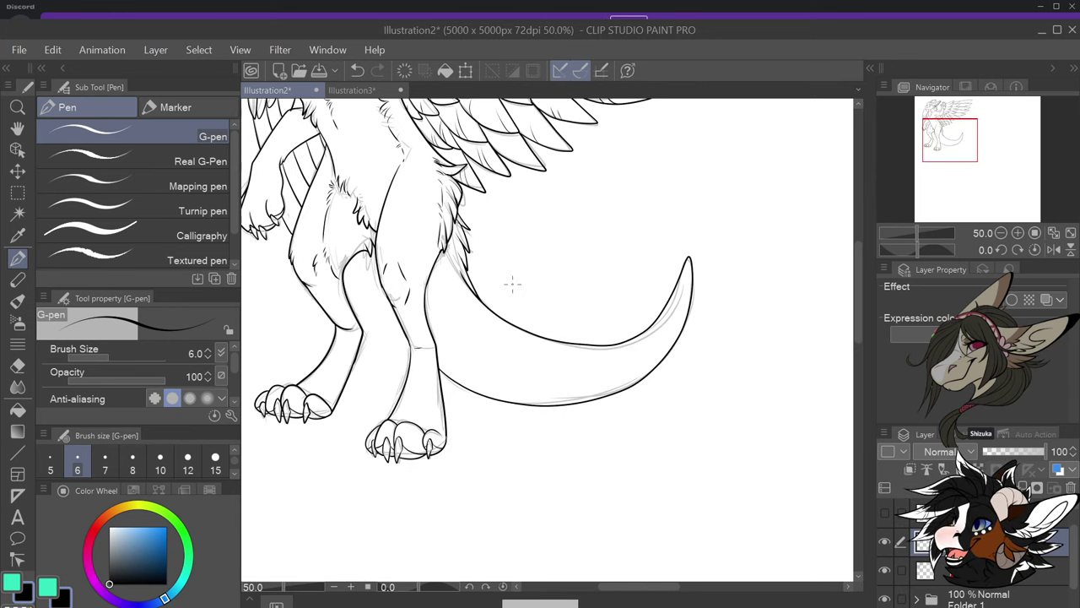
scroll(494, 296, up, 3)
click(18, 364)
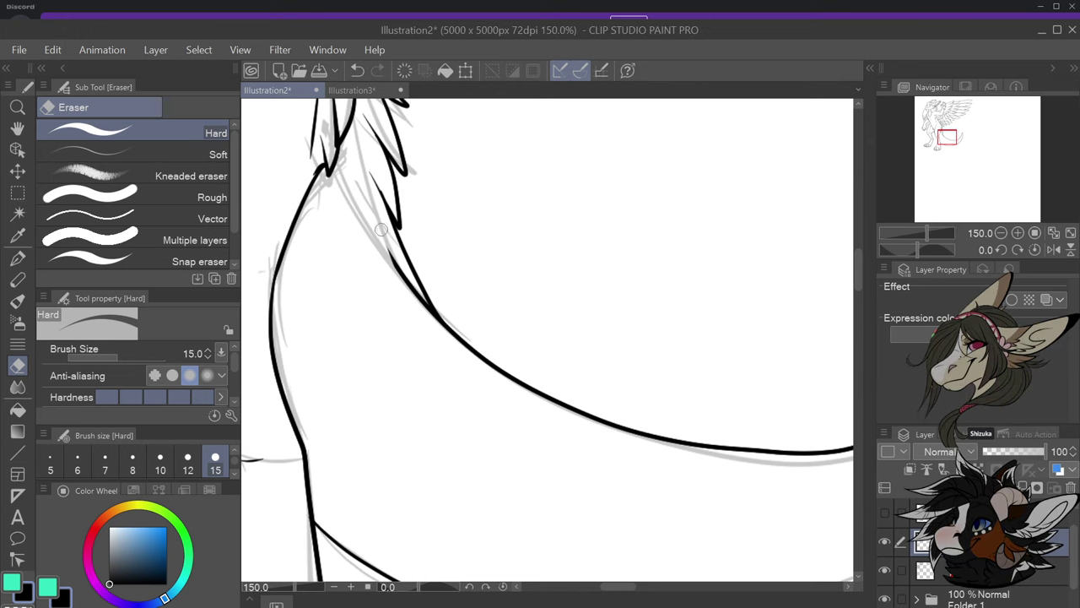
scroll(422, 244, down, 2)
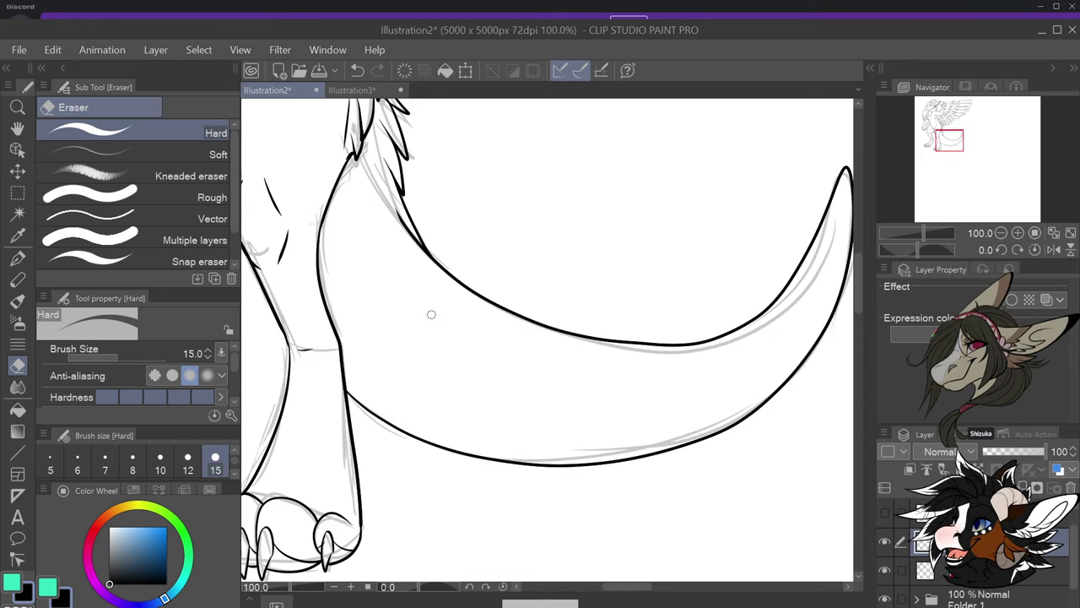
Add short fur strokes with the G-pen inside the tail beside the near leg and a longer contour line along its middle
key(p)
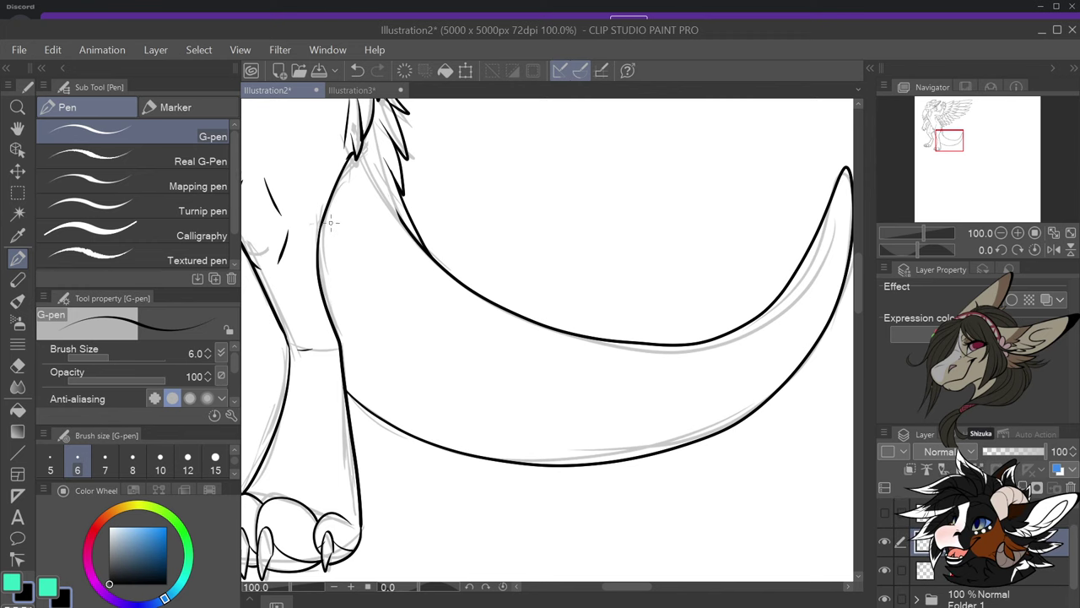
mouse_move(331, 218)
mouse_down()
mouse_move(326, 255)
mouse_move(342, 231)
mouse_move(354, 283)
mouse_up()
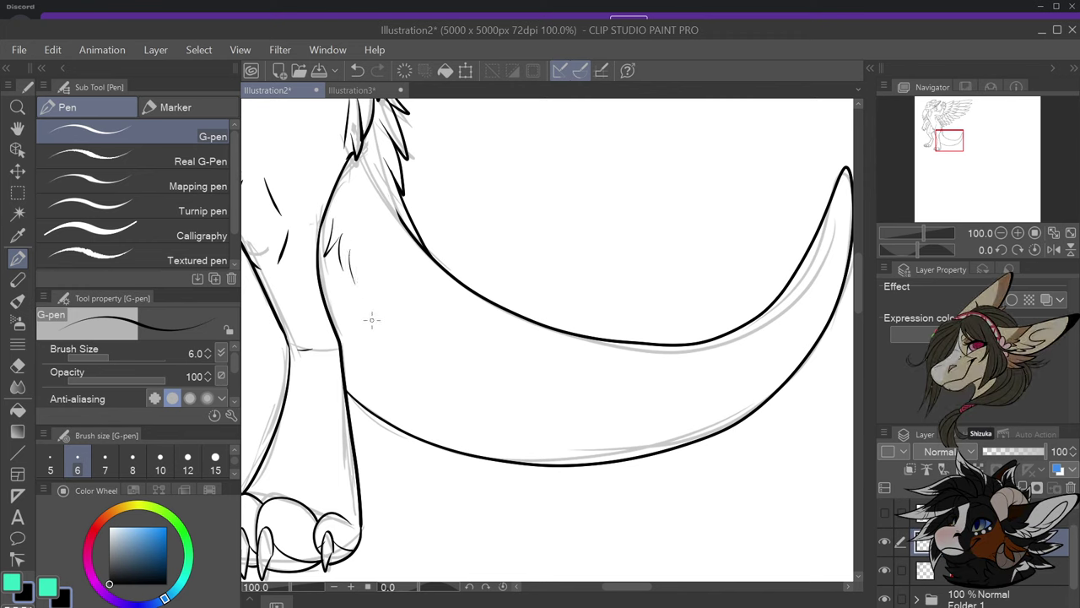
mouse_move(400, 350)
mouse_down()
mouse_move(442, 386)
mouse_move(502, 416)
mouse_up()
scroll(528, 417, down, 3)
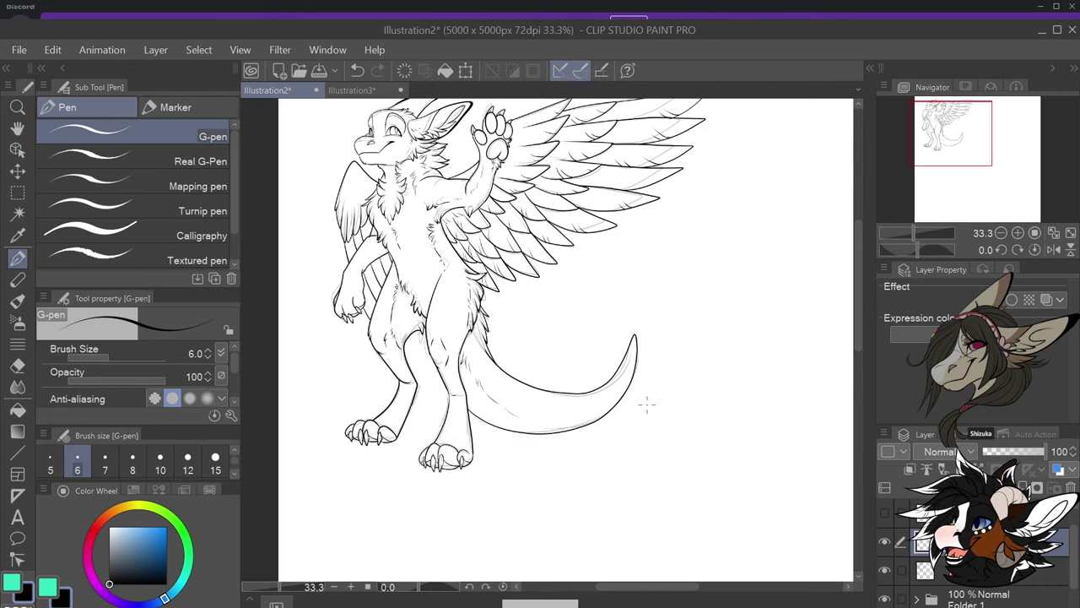
Ink the fur tufts under the crotch and the line running down from them to the near leg
scroll(414, 355, up, 4)
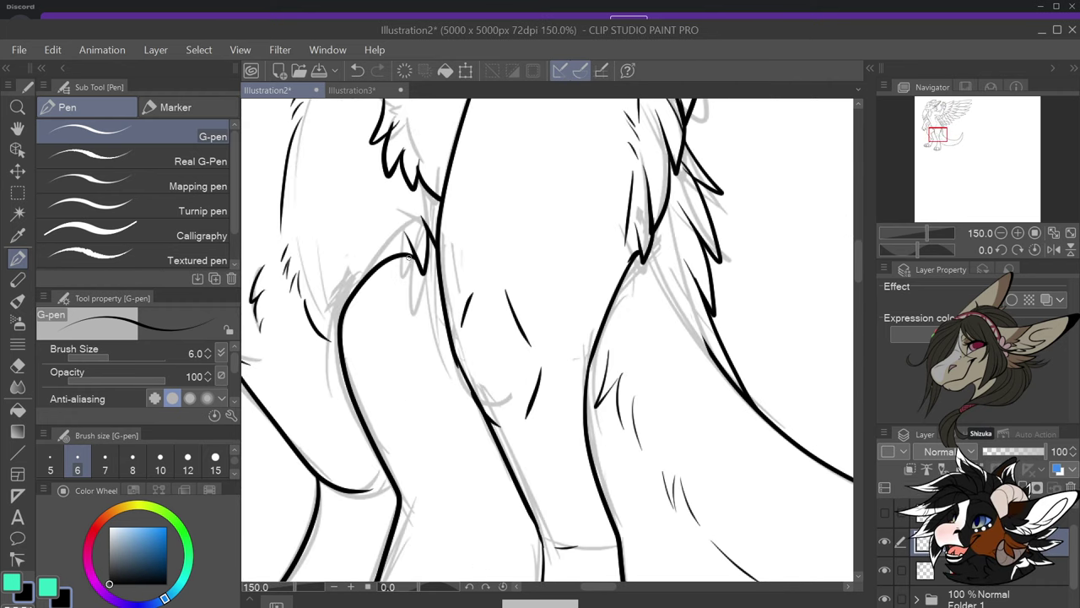
mouse_move(411, 263)
mouse_down()
mouse_move(400, 285)
mouse_move(419, 327)
mouse_up()
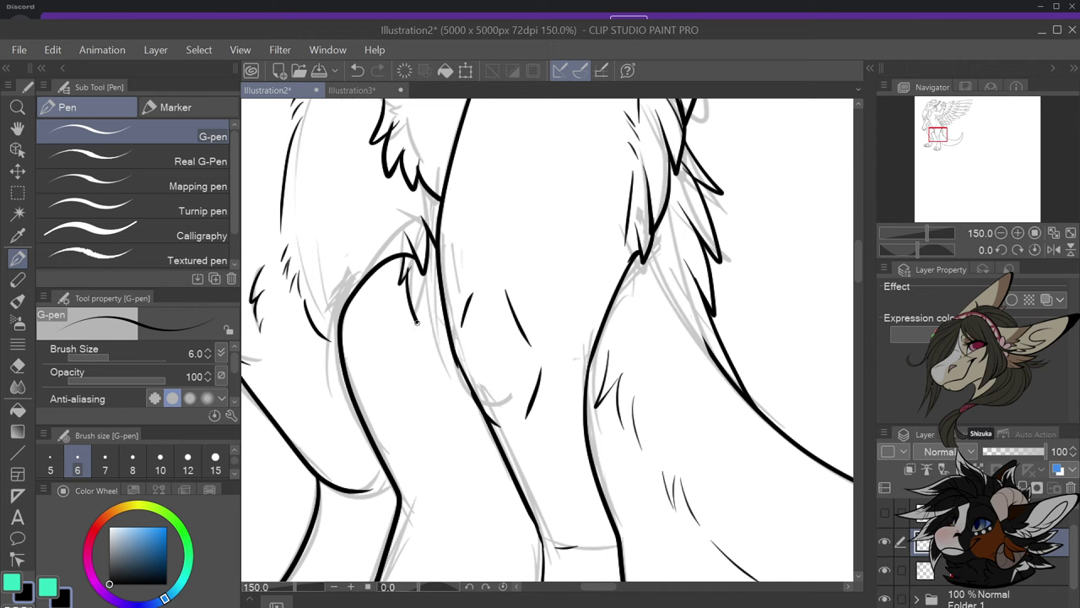
mouse_move(418, 282)
mouse_down()
mouse_move(425, 329)
mouse_move(425, 302)
mouse_up()
scroll(481, 410, down, 4)
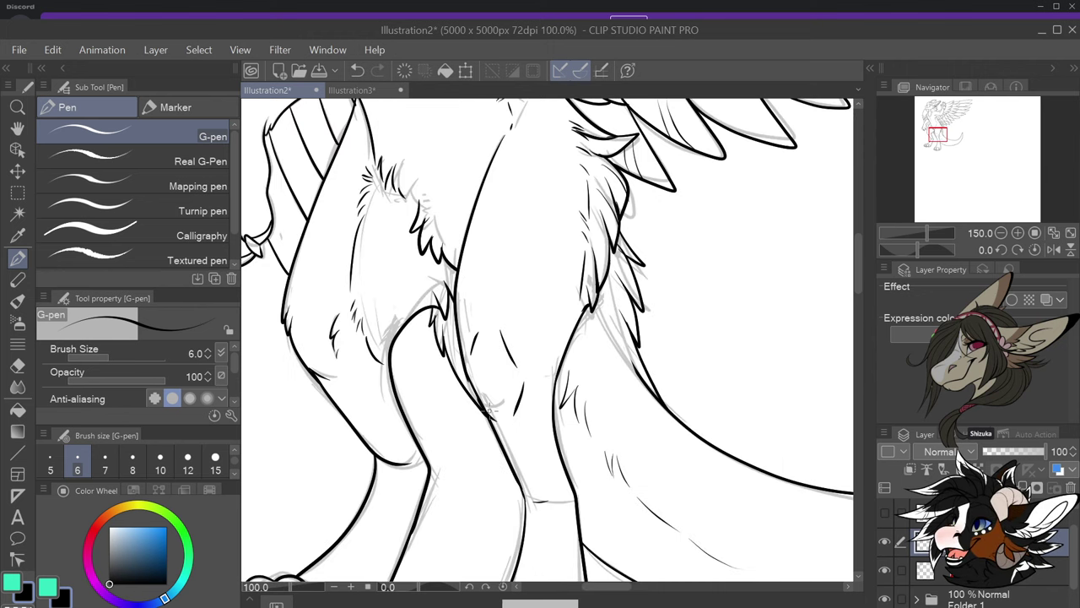
scroll(488, 407, up, 2)
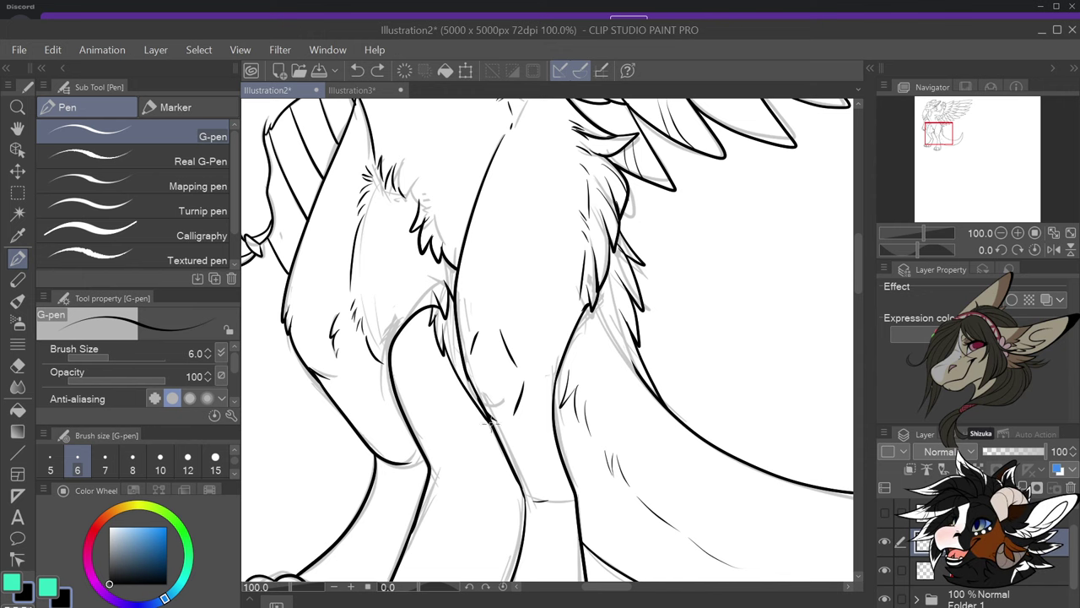
Hide the sketch layer beneath the finished line art
scroll(494, 426, down, 3)
scroll(723, 413, up, 1)
scroll(696, 422, down, 1)
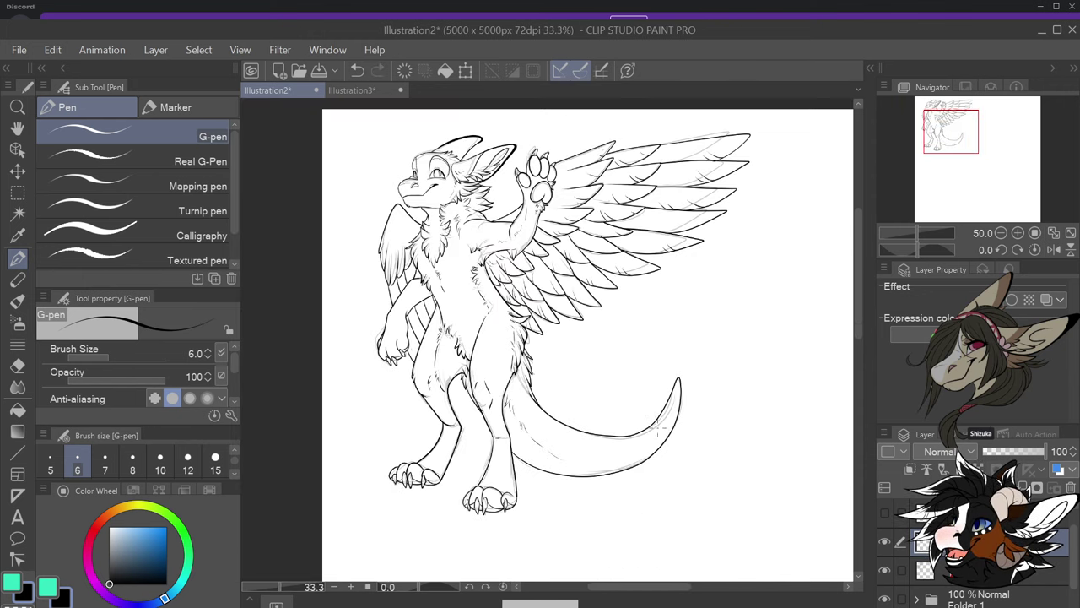
scroll(553, 258, down, 1)
scroll(547, 211, up, 1)
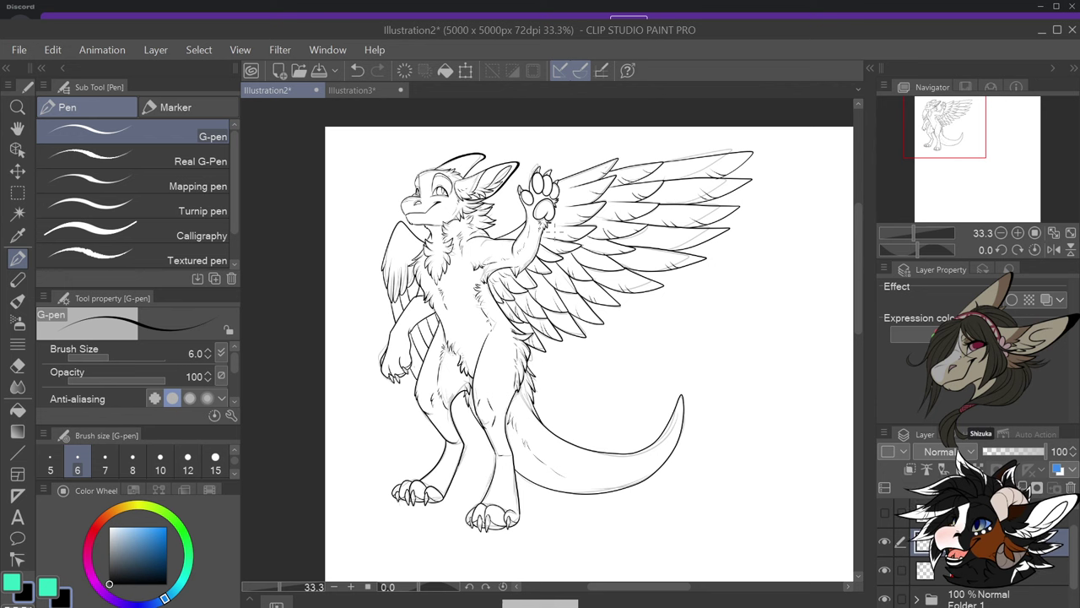
click(885, 572)
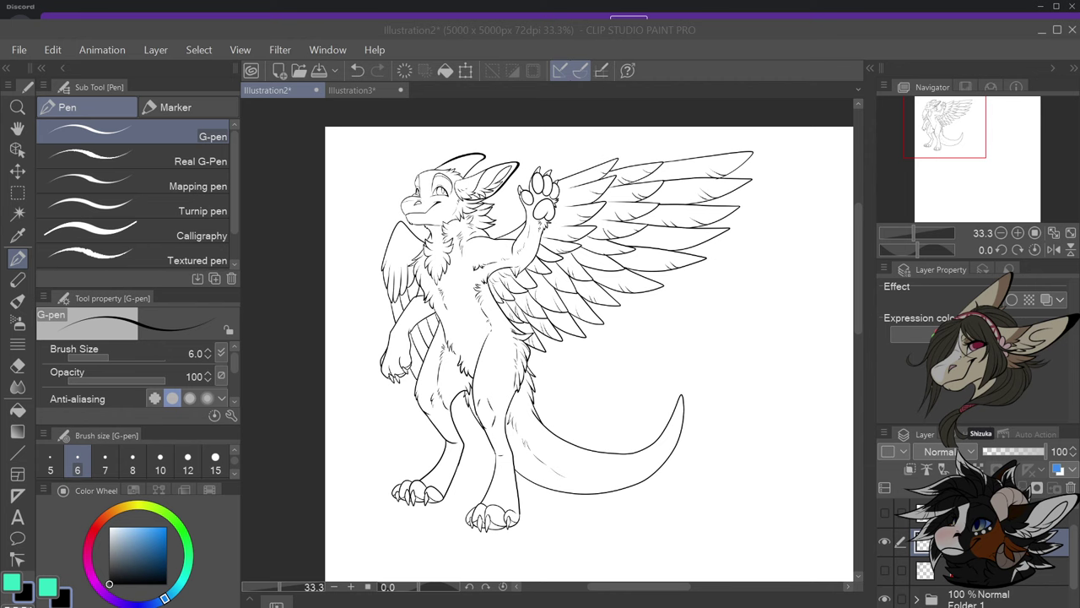
Show the hidden layer above the line art and make it the active layer
click(904, 514)
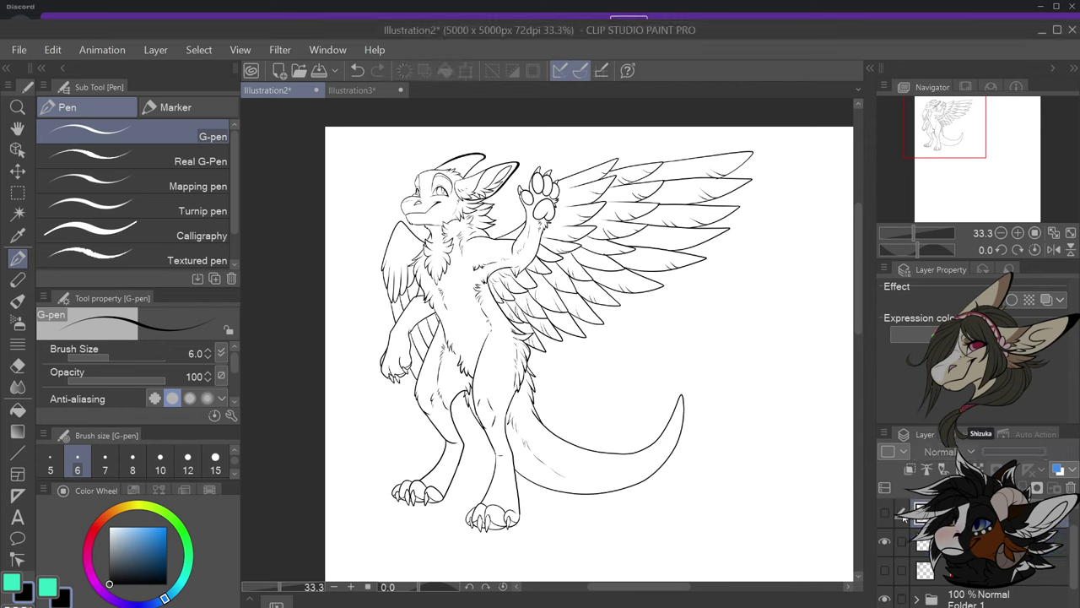
click(884, 513)
click(927, 542)
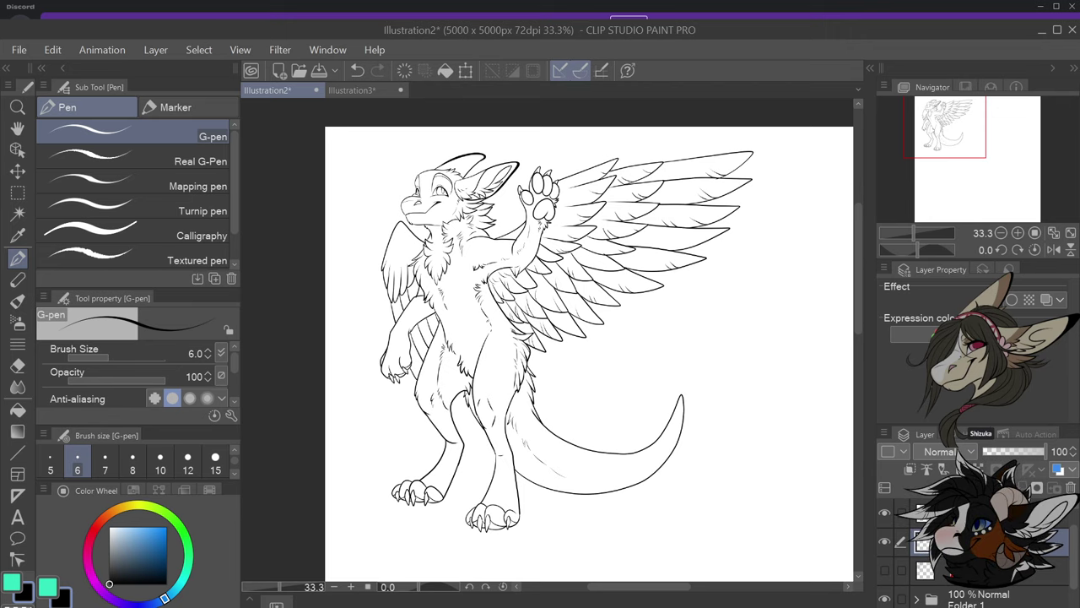
click(927, 514)
scroll(628, 400, down, 5)
scroll(543, 379, up, 3)
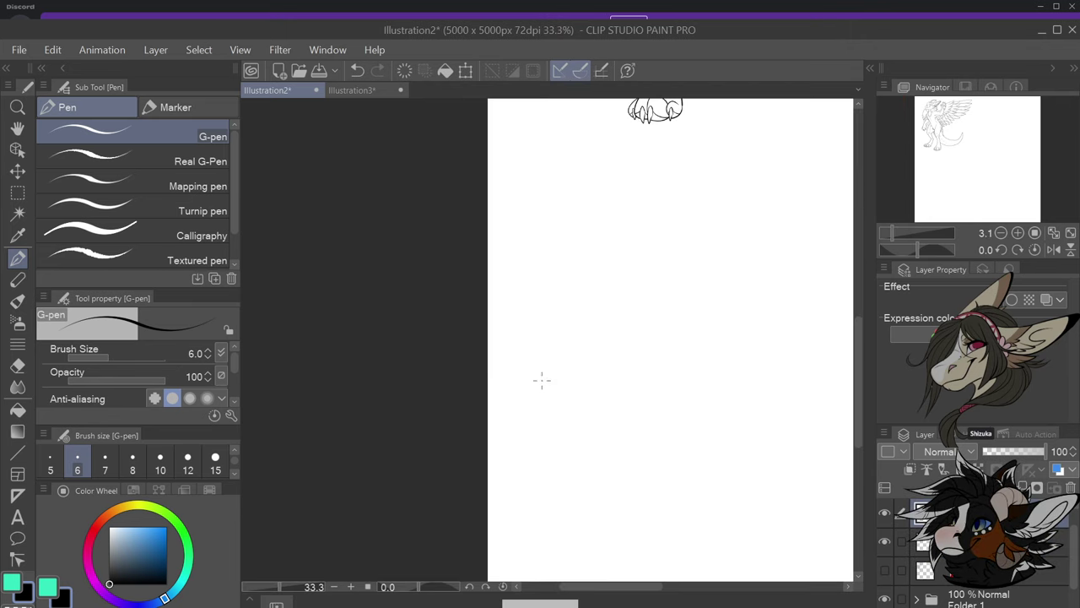
scroll(610, 380, down, 2)
scroll(690, 354, down, 3)
scroll(690, 354, up, 4)
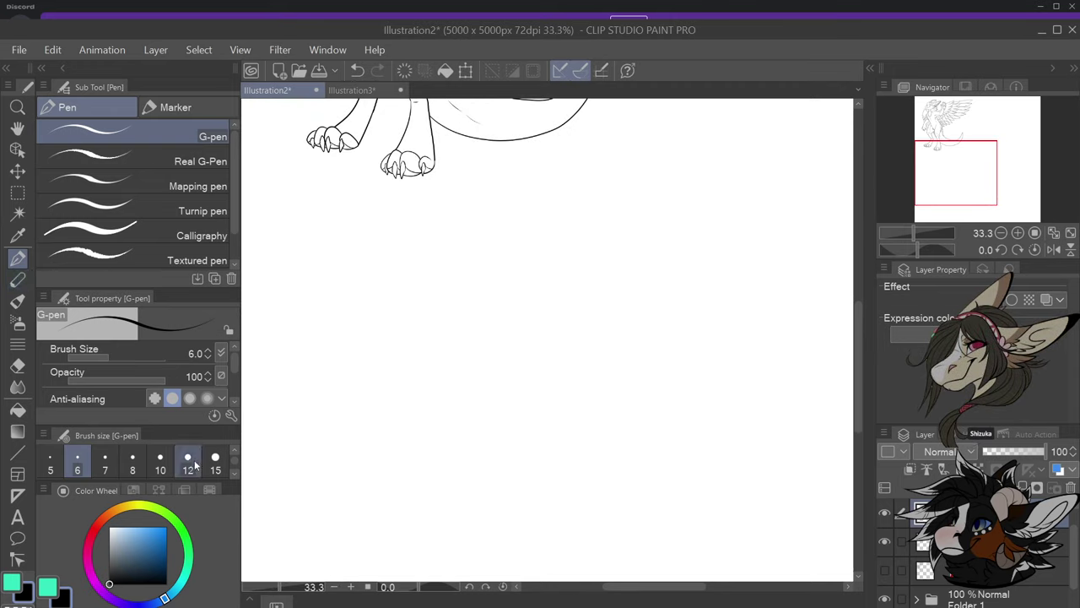
Sketch a narrow side-view eye with a high arched brow below the creature's feet, using the G-pen at brush size 10
click(160, 462)
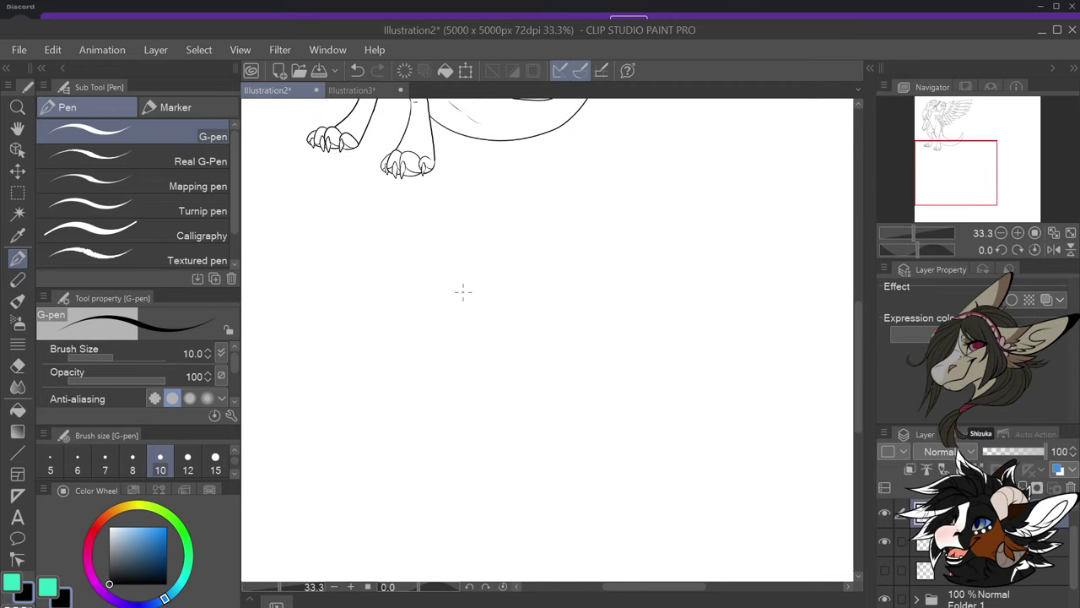
drag(462, 292, 458, 311)
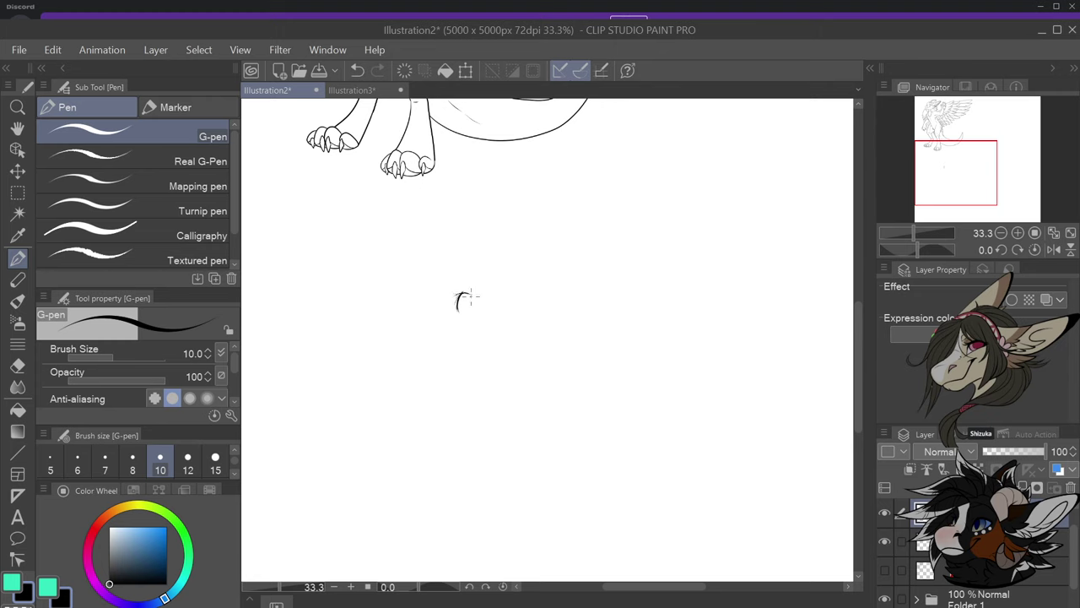
mouse_move(465, 293)
mouse_down()
mouse_move(477, 297)
mouse_move(453, 313)
mouse_move(476, 297)
mouse_up()
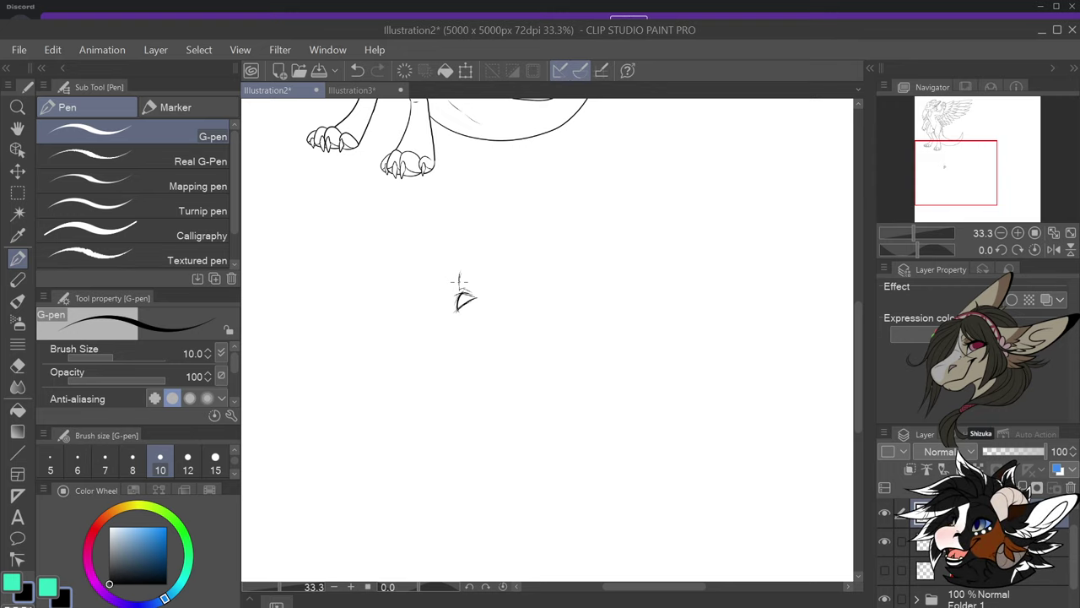
scroll(460, 279, up, 1)
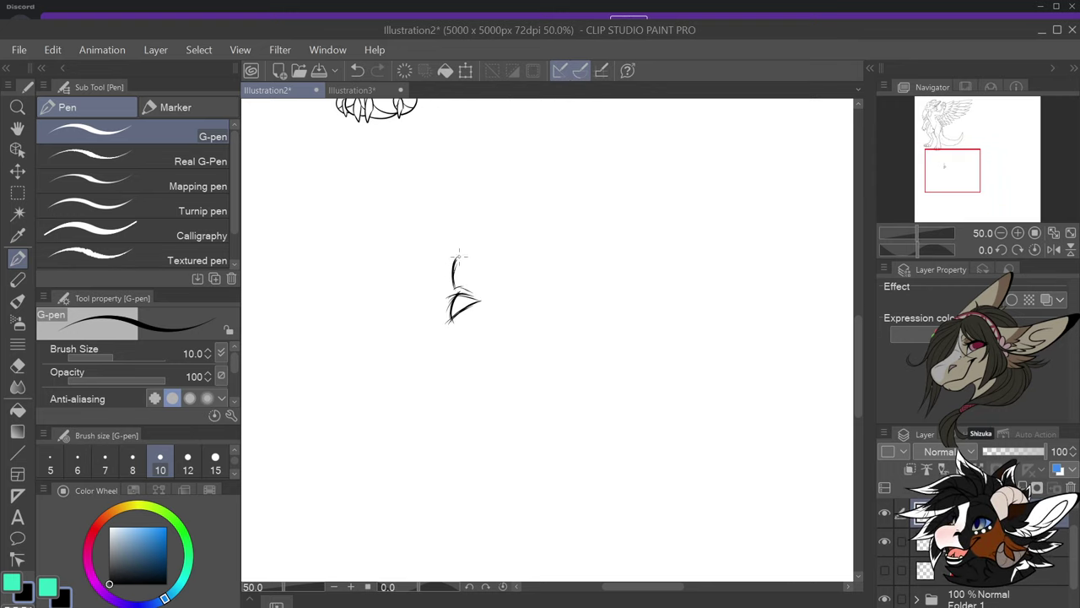
mouse_move(454, 283)
mouse_down()
mouse_move(476, 262)
mouse_move(489, 283)
mouse_move(463, 257)
mouse_move(449, 287)
mouse_move(457, 282)
mouse_up()
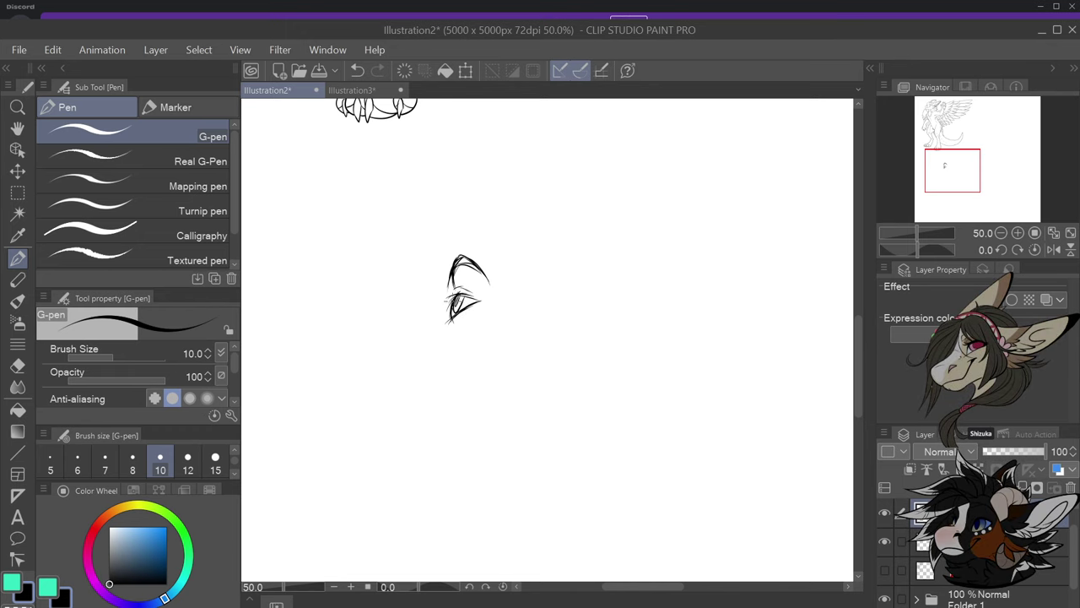
drag(451, 296, 478, 301)
drag(450, 311, 448, 318)
scroll(595, 304, up, 1)
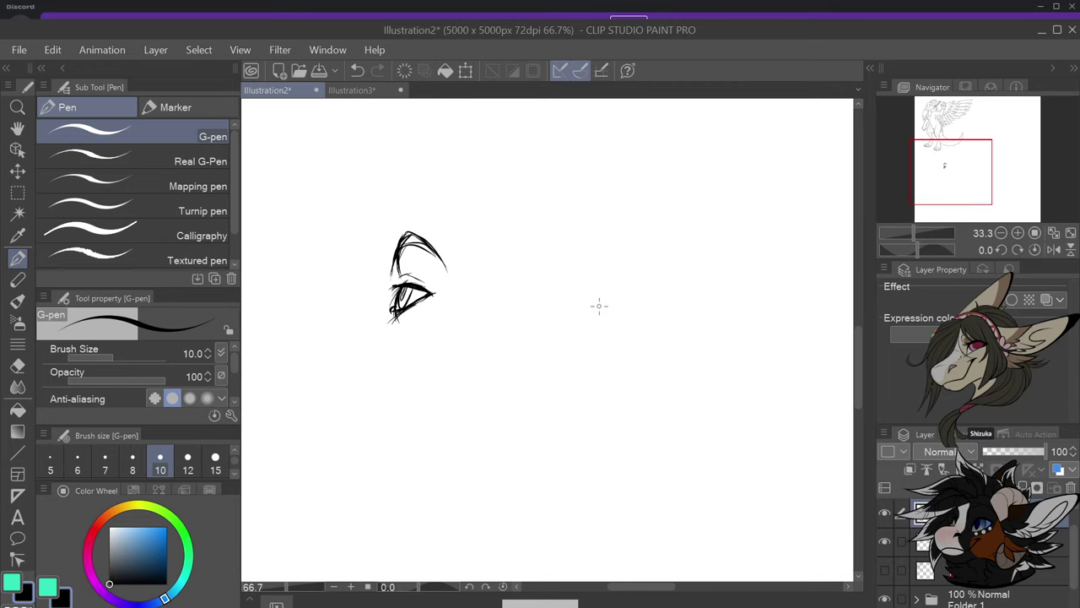
drag(361, 284, 363, 312)
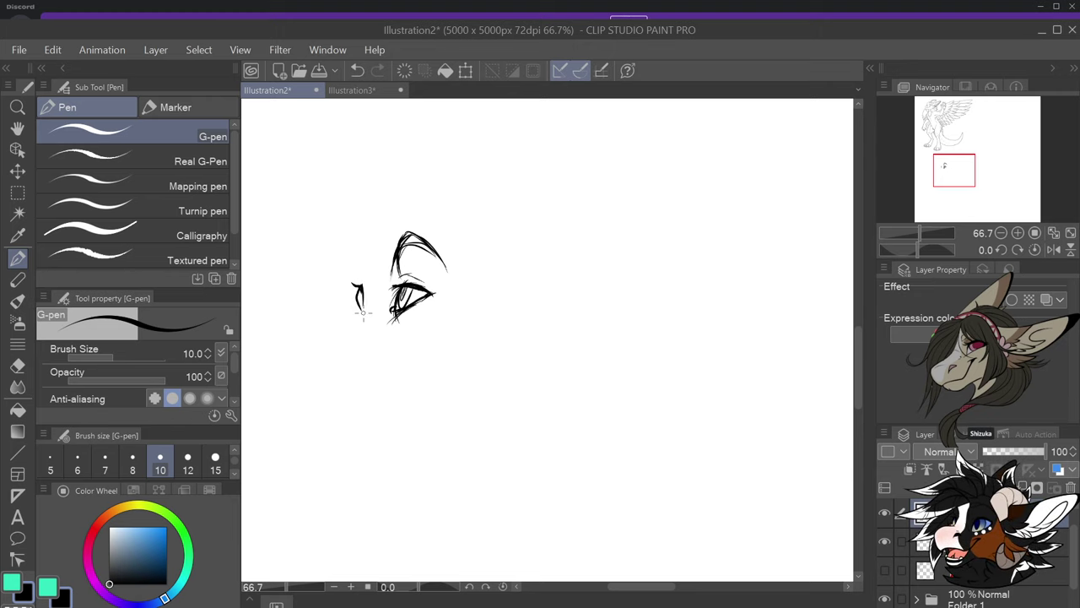
key(ctrl+z)
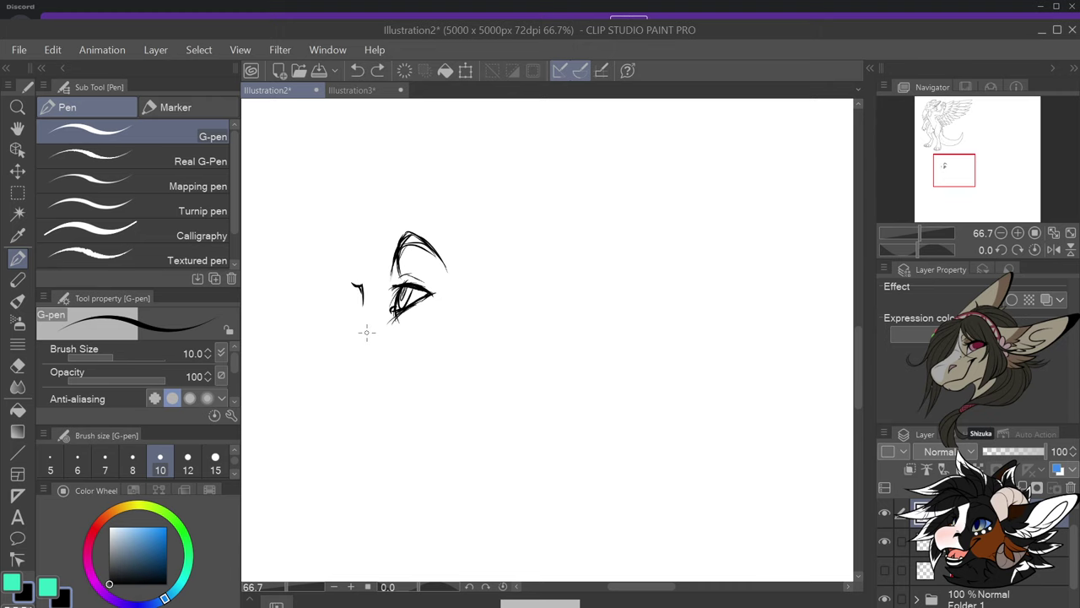
key(ctrl+z)
key(ctrl+z)
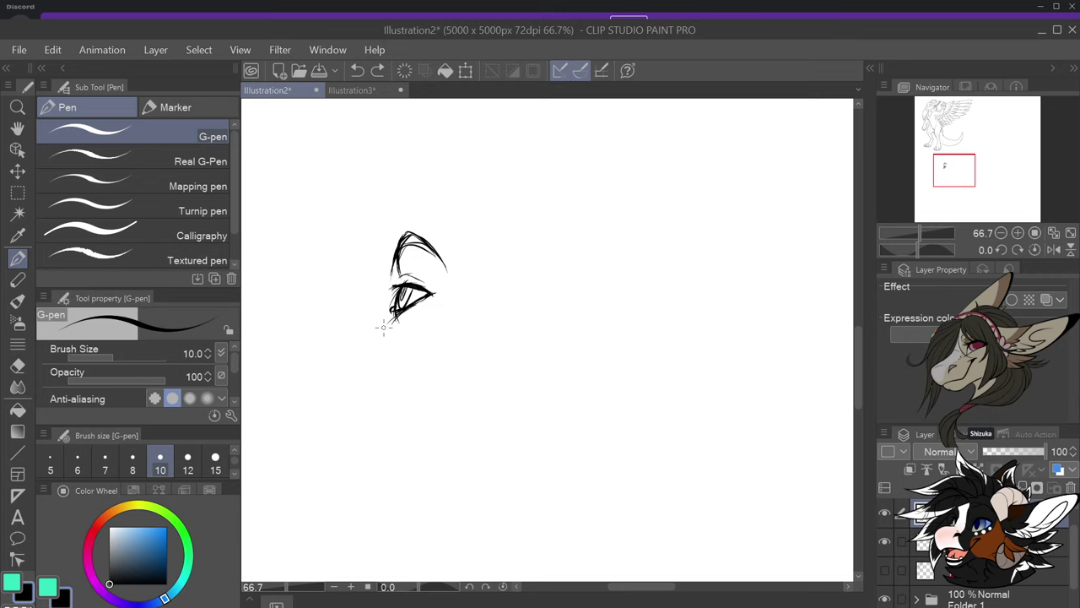
Sketch a second, smaller eye with upper lashes, a thickened lid line and an arched crease, above and to the right of the first
scroll(499, 316, down, 3)
scroll(569, 283, up, 3)
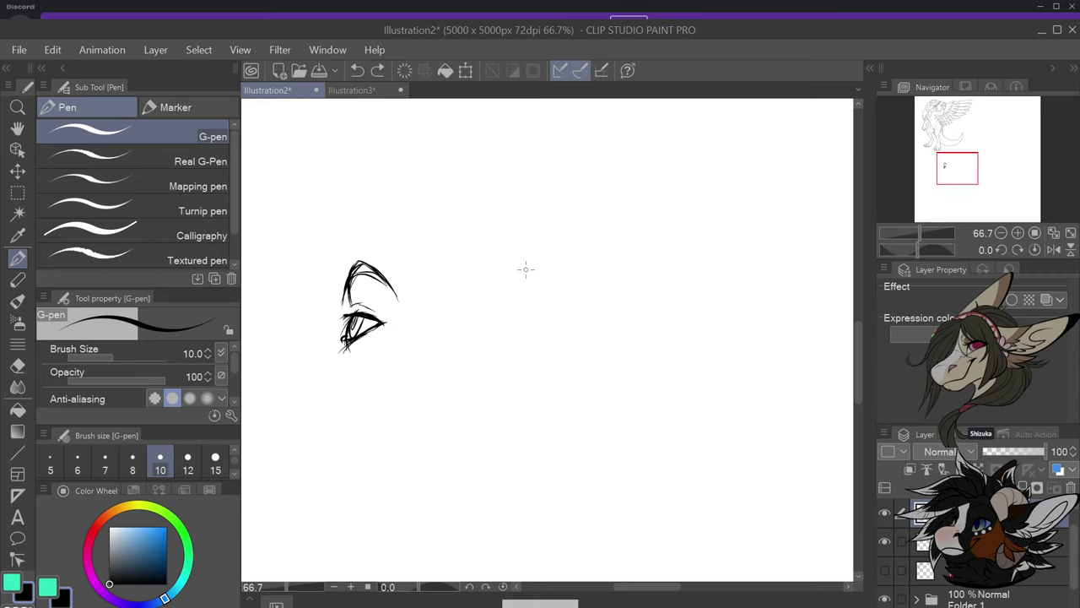
mouse_move(513, 229)
mouse_down()
mouse_move(499, 254)
mouse_move(521, 234)
mouse_move(530, 247)
mouse_move(515, 247)
mouse_move(542, 245)
mouse_move(510, 248)
mouse_move(521, 224)
mouse_up()
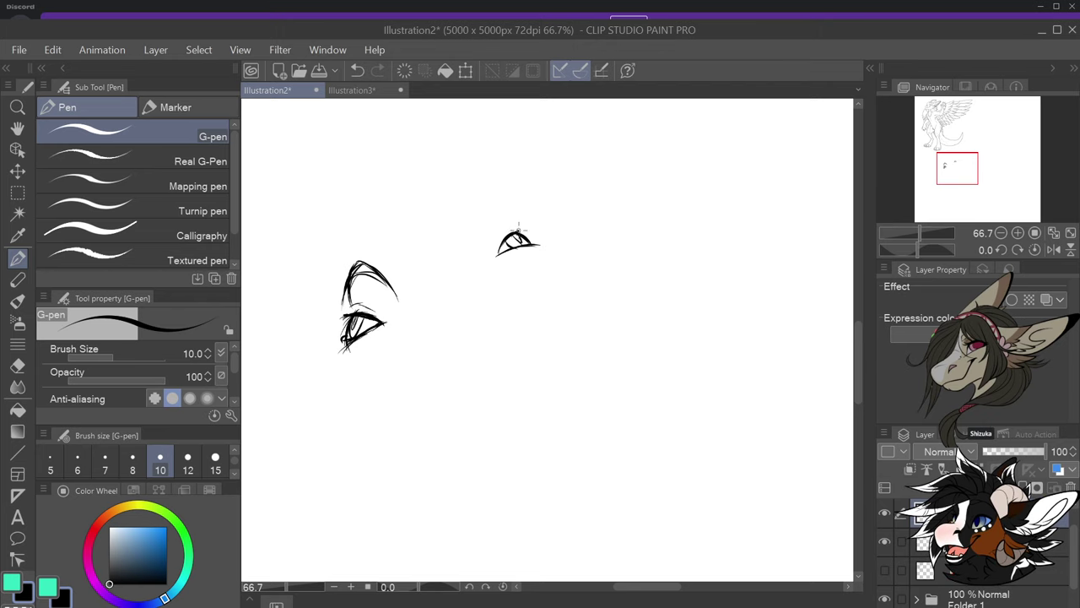
key(ctrl+z)
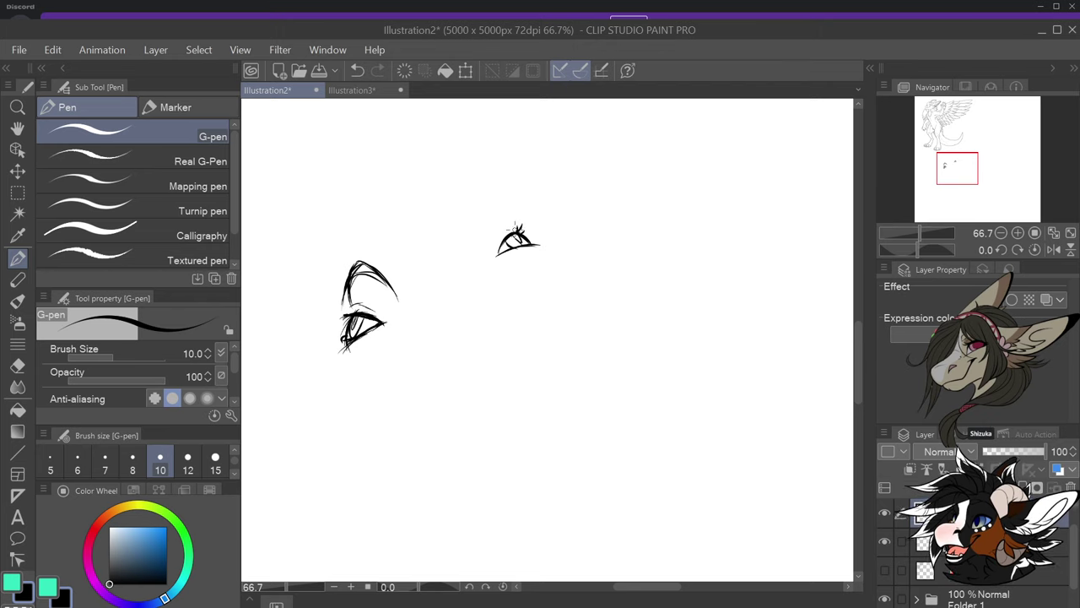
drag(517, 233, 514, 226)
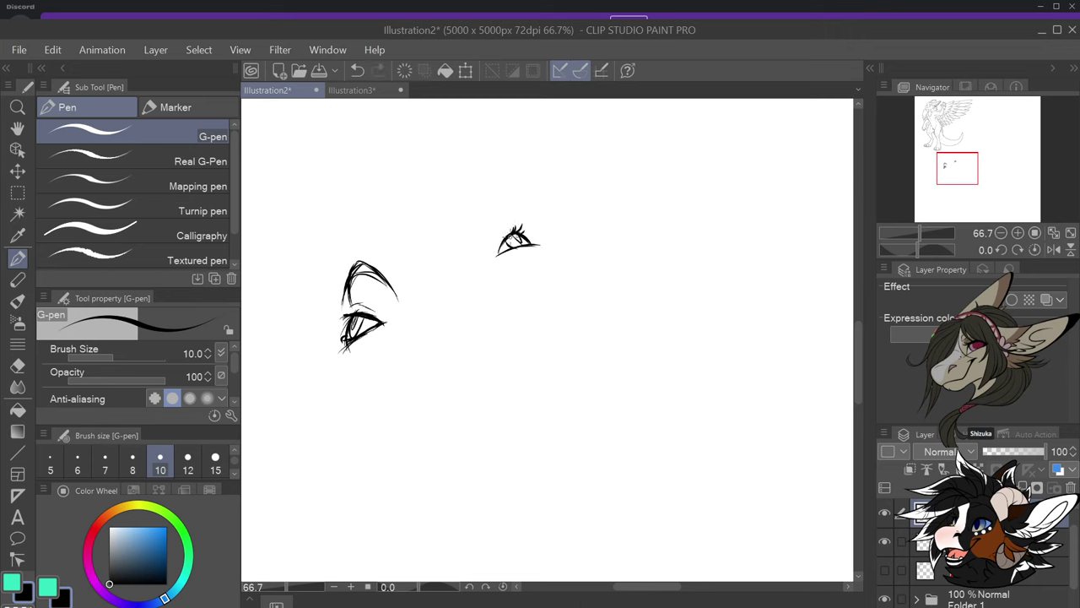
key(ctrl+z)
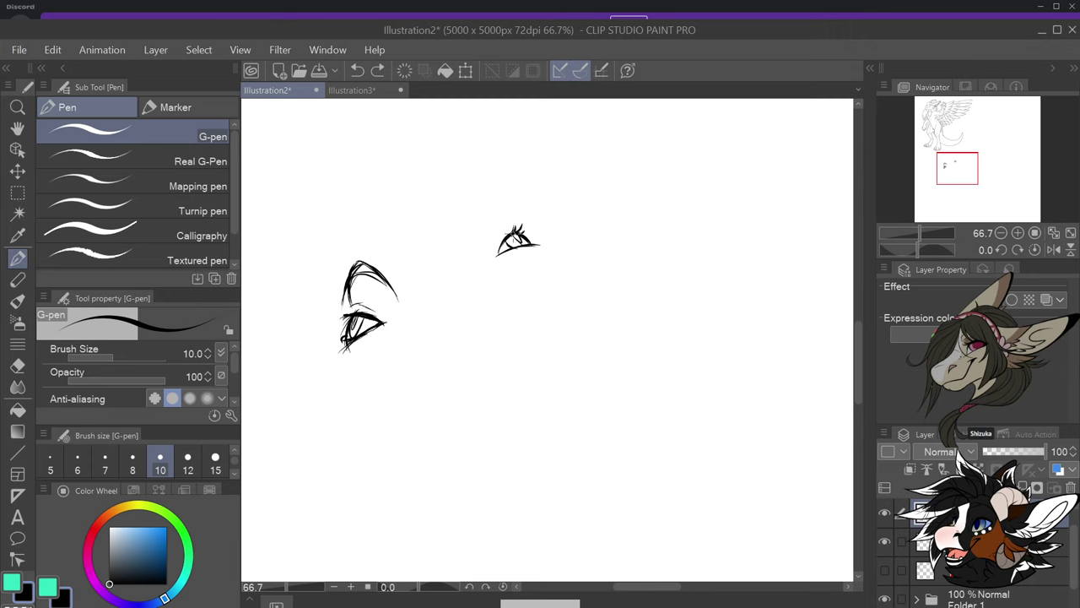
drag(516, 233, 497, 257)
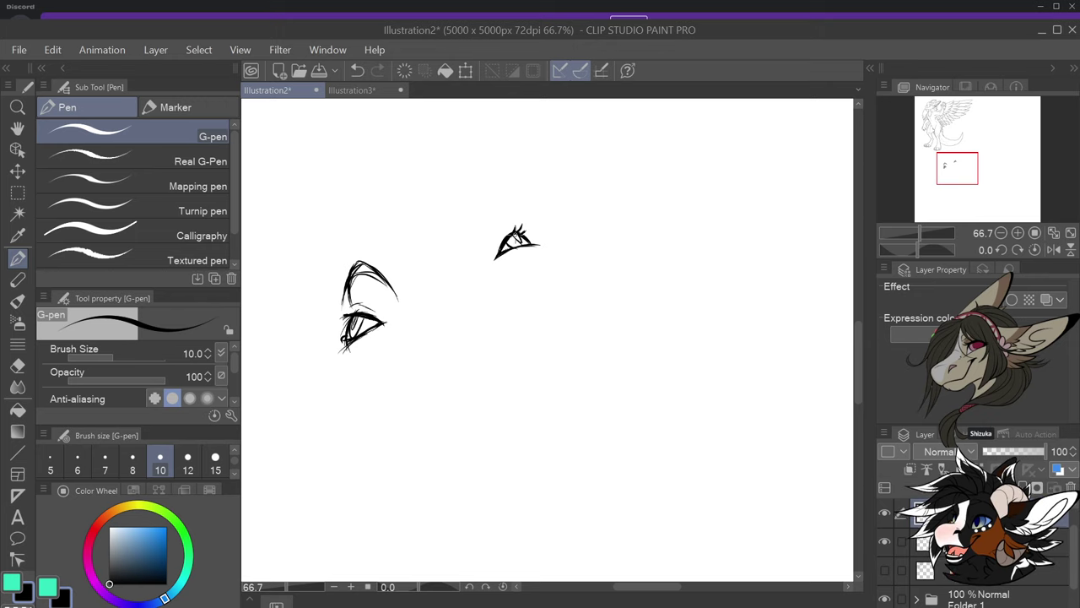
mouse_move(511, 234)
mouse_down()
mouse_move(517, 227)
mouse_move(500, 218)
mouse_move(491, 249)
mouse_move(513, 220)
mouse_up()
scroll(512, 295, down, 1)
scroll(531, 334, up, 2)
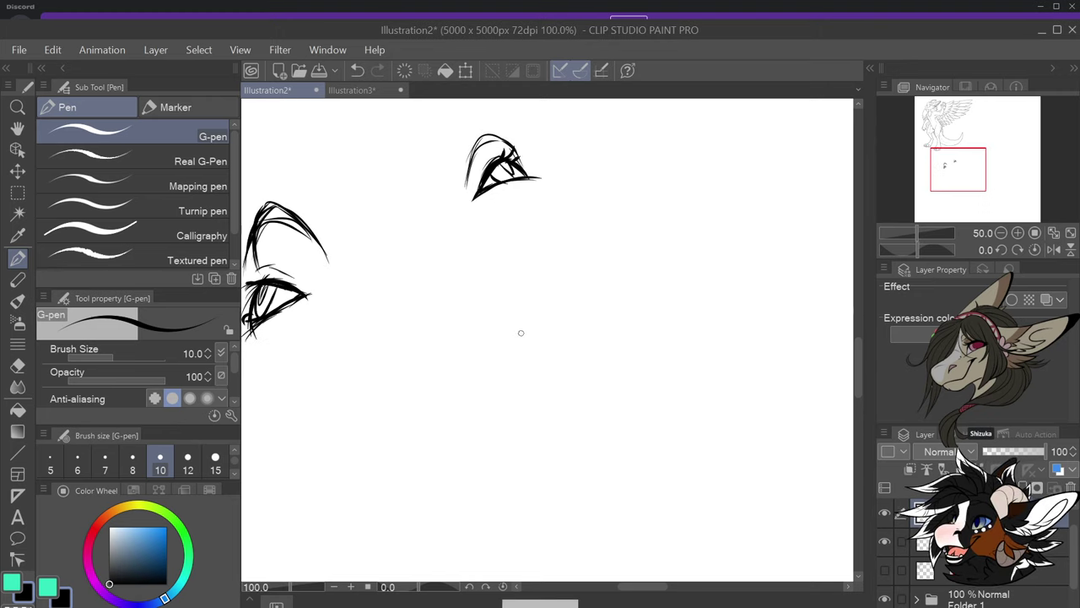
Sketch a third, rounder eye with a slit pupil below the small one, adding a heavy slanted brow line and a short line underneath
scroll(485, 305, down, 1)
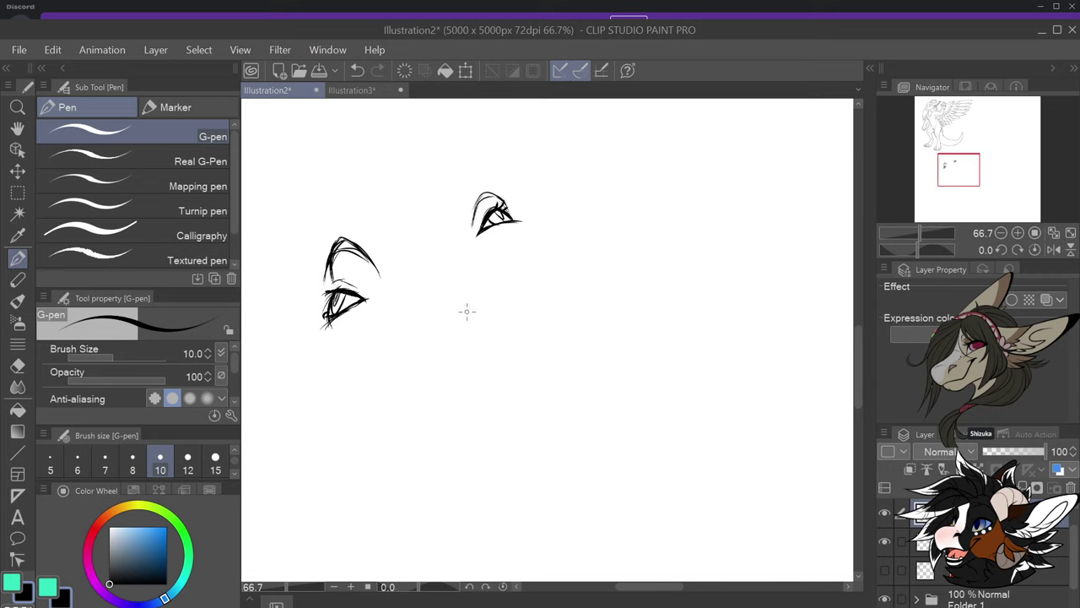
mouse_move(461, 316)
mouse_down()
mouse_move(505, 307)
mouse_move(473, 303)
mouse_move(462, 327)
mouse_move(468, 299)
mouse_move(466, 339)
mouse_move(509, 312)
mouse_up()
mouse_move(499, 329)
mouse_down()
mouse_move(504, 301)
mouse_move(491, 331)
mouse_move(501, 321)
mouse_move(483, 309)
mouse_move(488, 325)
mouse_up()
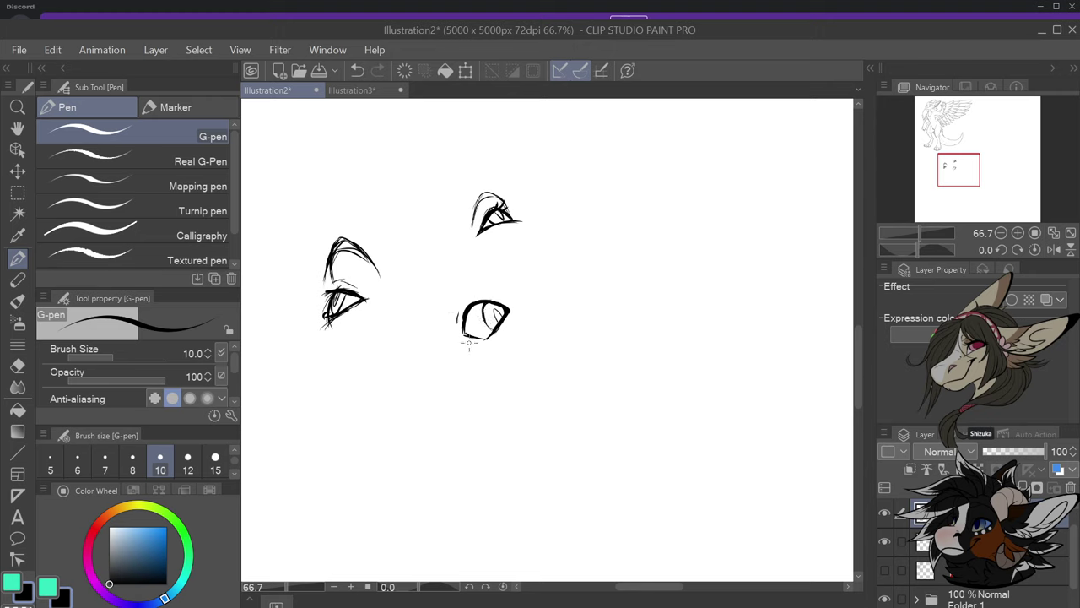
drag(475, 342, 490, 340)
mouse_move(432, 308)
mouse_down()
mouse_move(445, 317)
mouse_move(499, 287)
mouse_move(438, 321)
mouse_move(518, 283)
mouse_move(509, 309)
mouse_move(452, 331)
mouse_up()
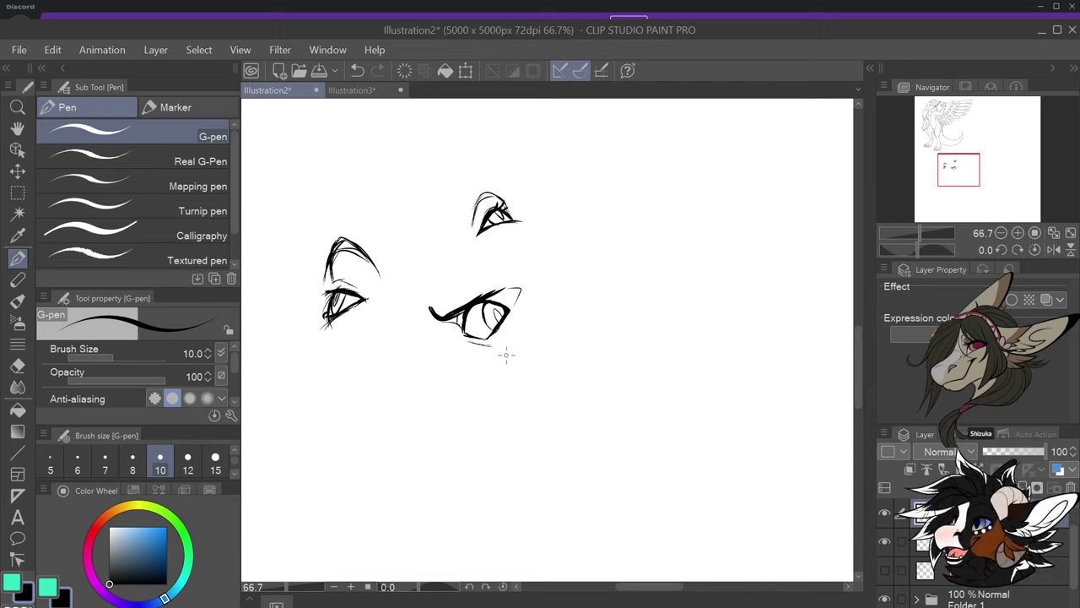
scroll(540, 349, down, 1)
scroll(528, 345, up, 1)
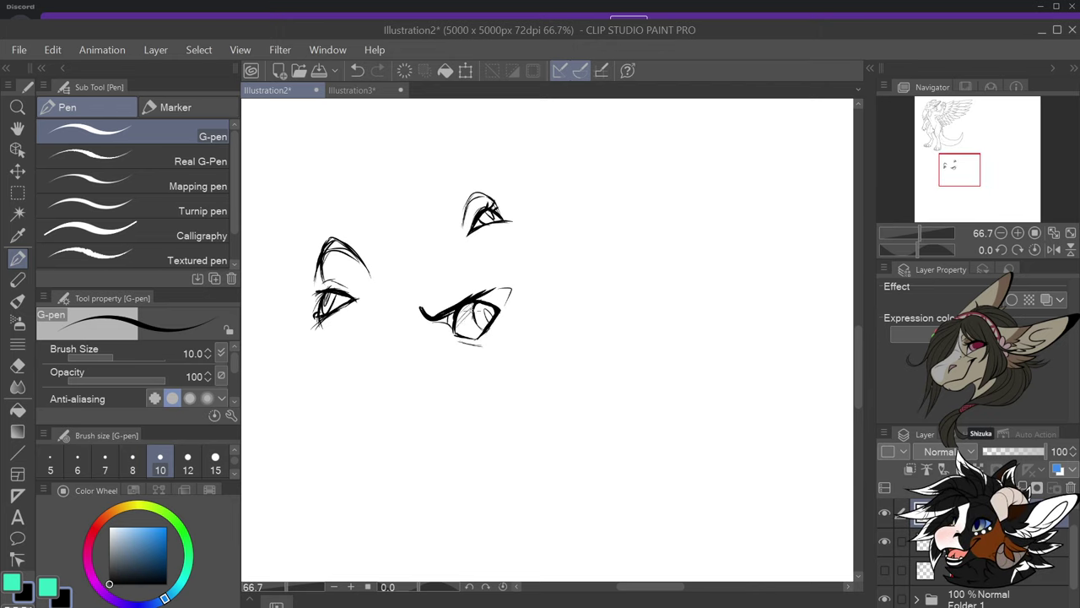
Draw a pair of closed eyes as two short curved lash lines to the right of the other eye studies
scroll(559, 248, down, 1)
scroll(568, 244, up, 1)
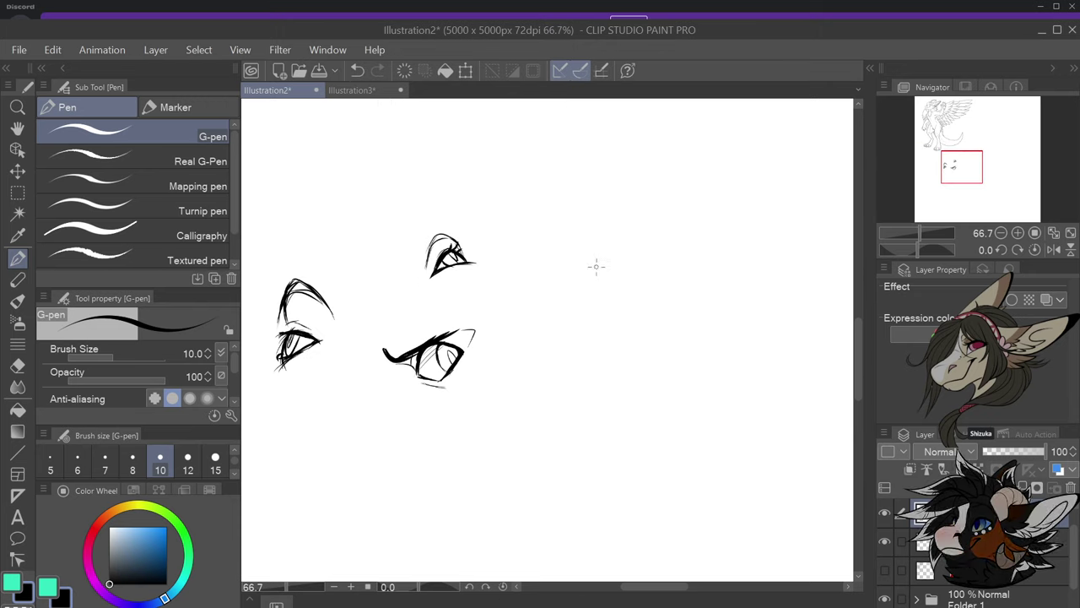
drag(605, 262, 598, 283)
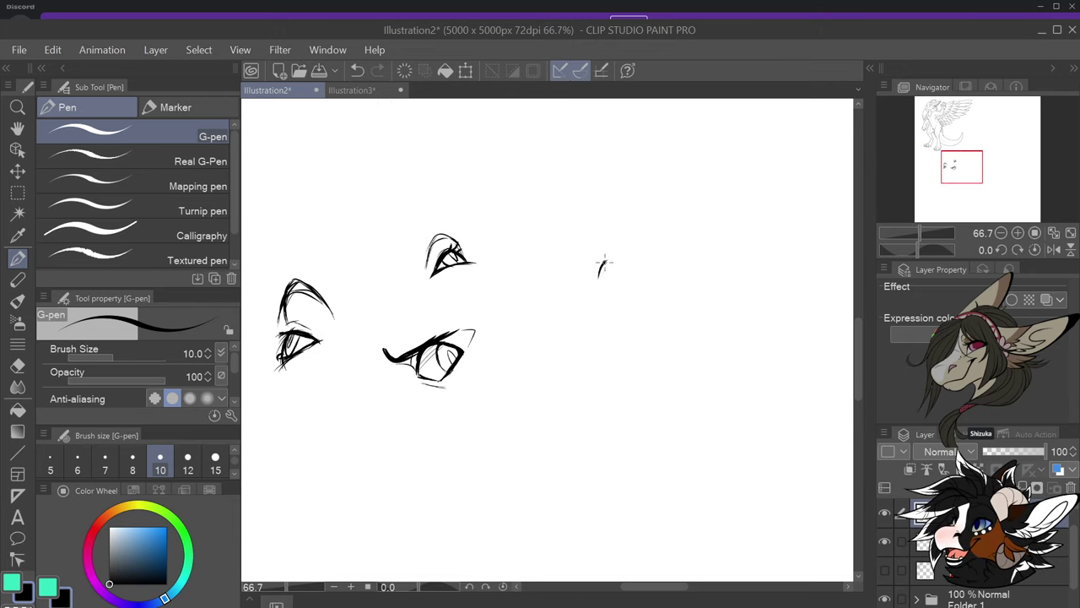
key(ctrl+z)
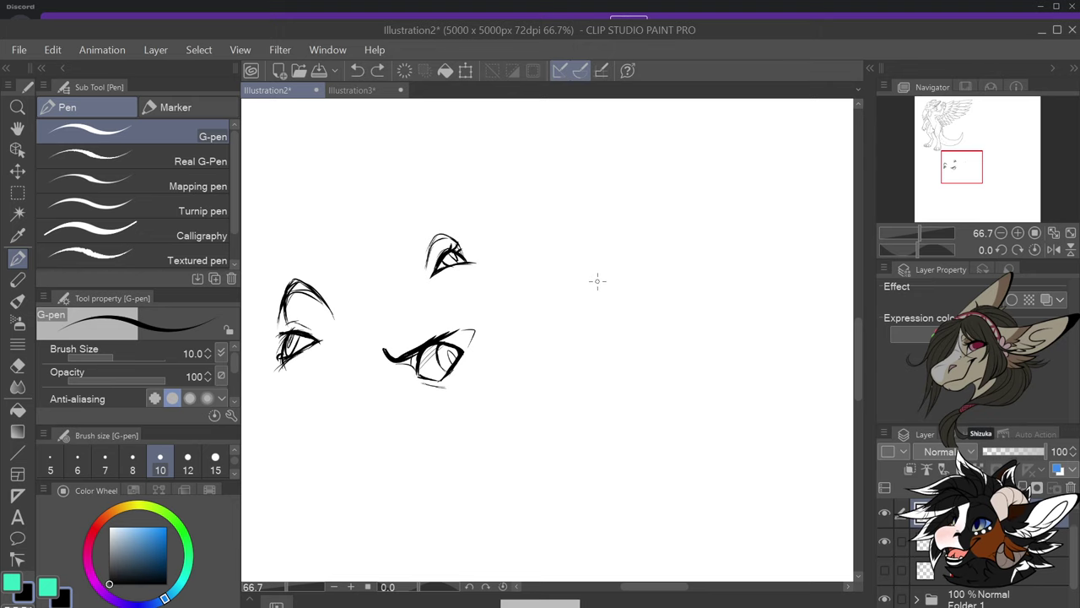
mouse_move(598, 281)
mouse_down()
mouse_move(627, 279)
mouse_move(589, 283)
mouse_move(624, 285)
mouse_up()
key(ctrl+z)
key(ctrl+z)
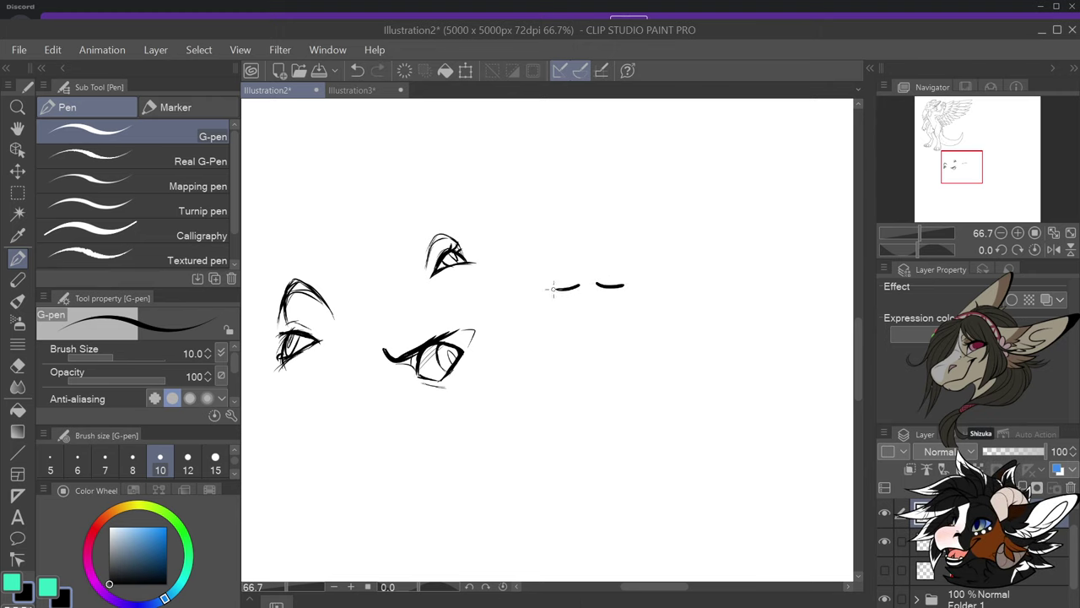
mouse_move(557, 289)
mouse_down()
mouse_move(636, 283)
mouse_move(596, 285)
mouse_up()
Draw a vertical diamond-shaped third eye with a slit pupil between the closed eyes, and arched lid lines above the closed eyes
drag(584, 277, 577, 246)
key(ctrl+z)
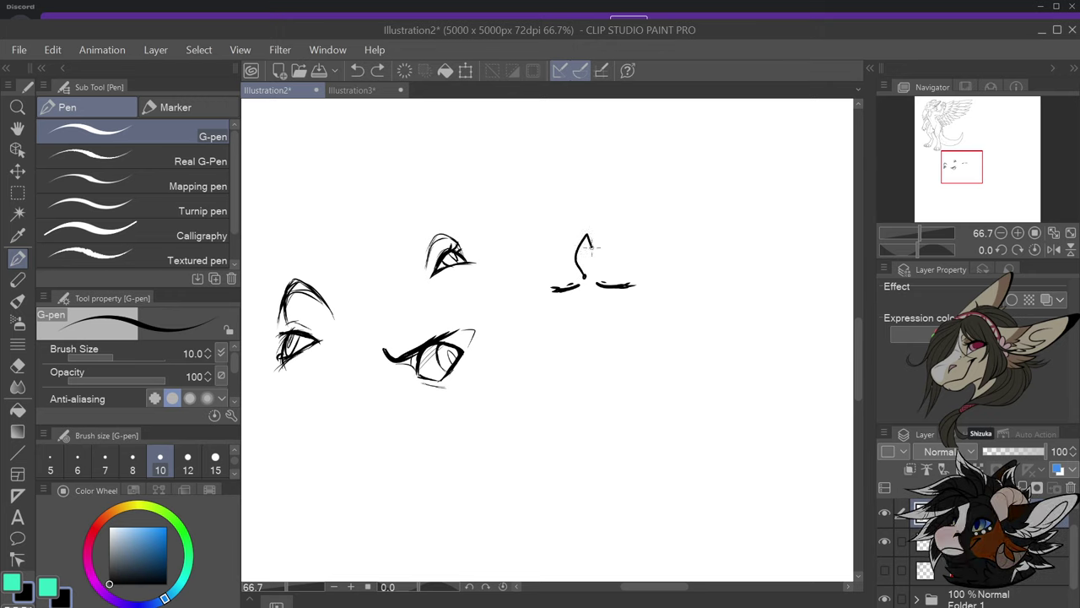
drag(594, 260, 584, 276)
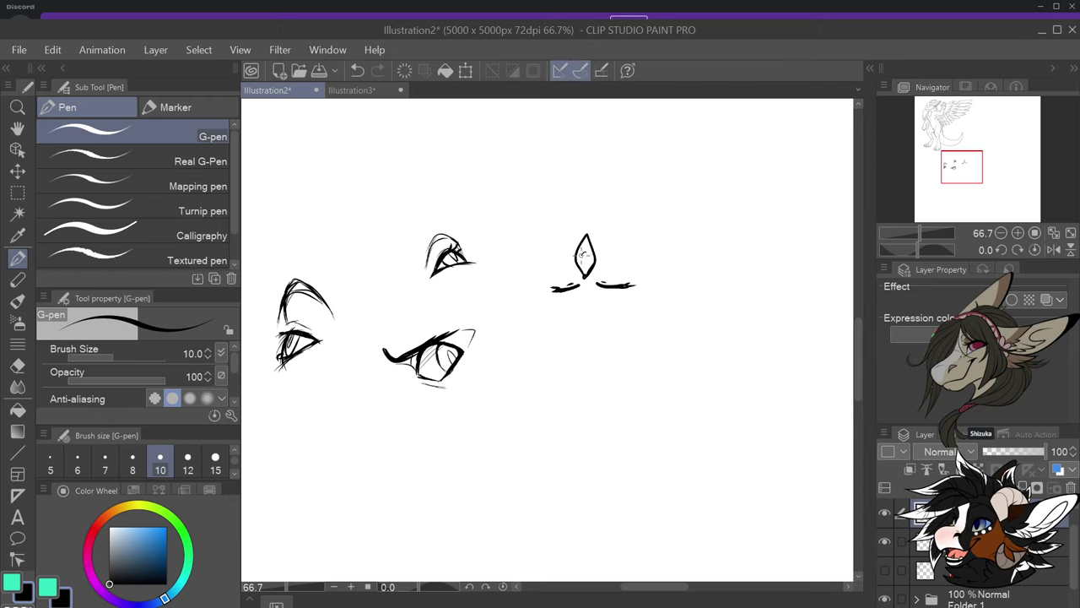
key(ctrl+z)
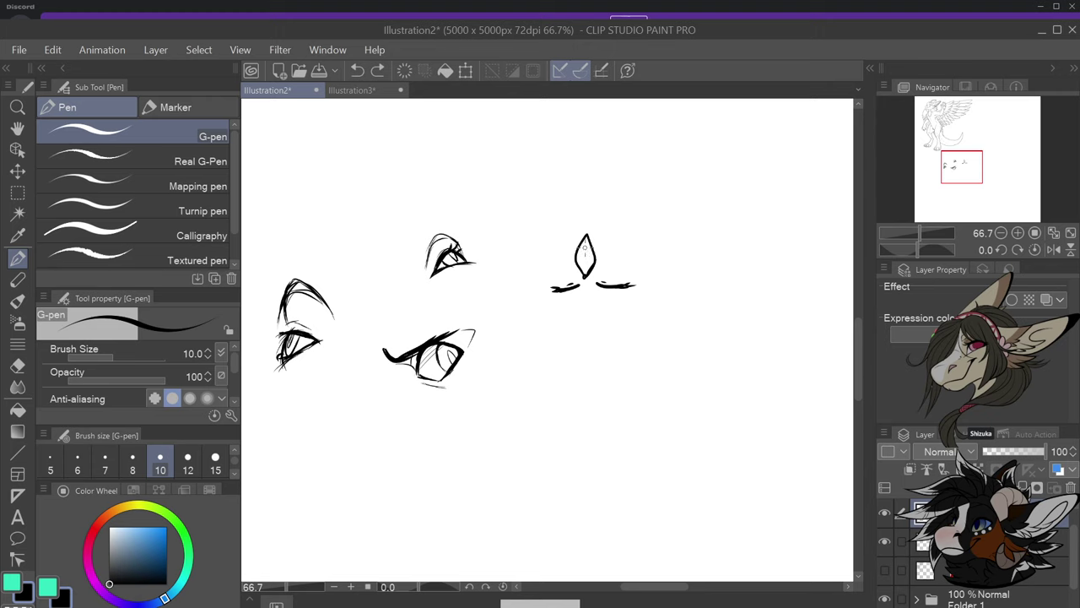
drag(583, 249, 586, 262)
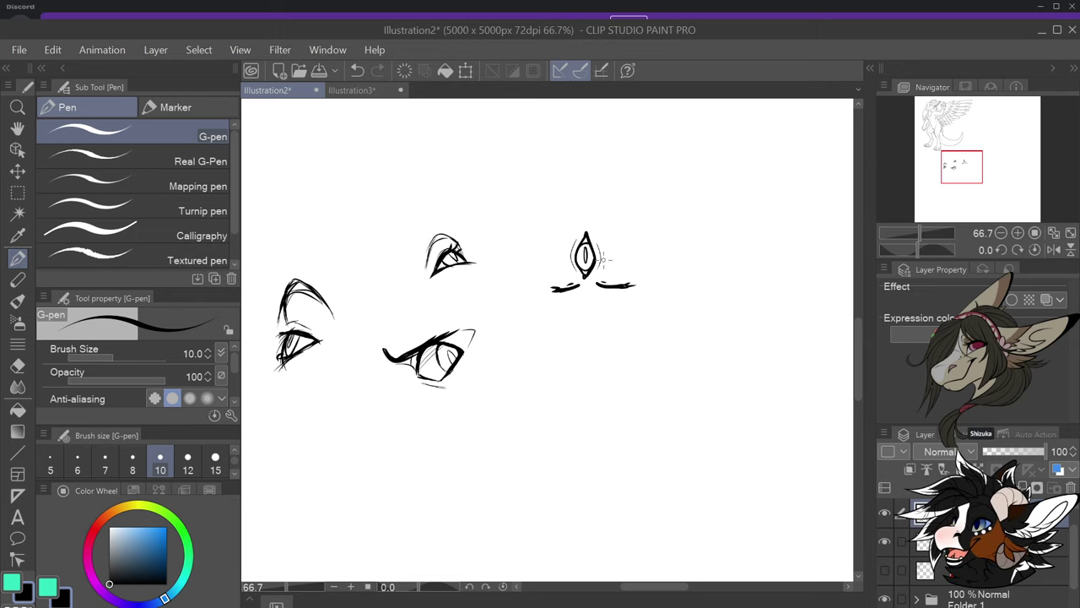
key(ctrl+z)
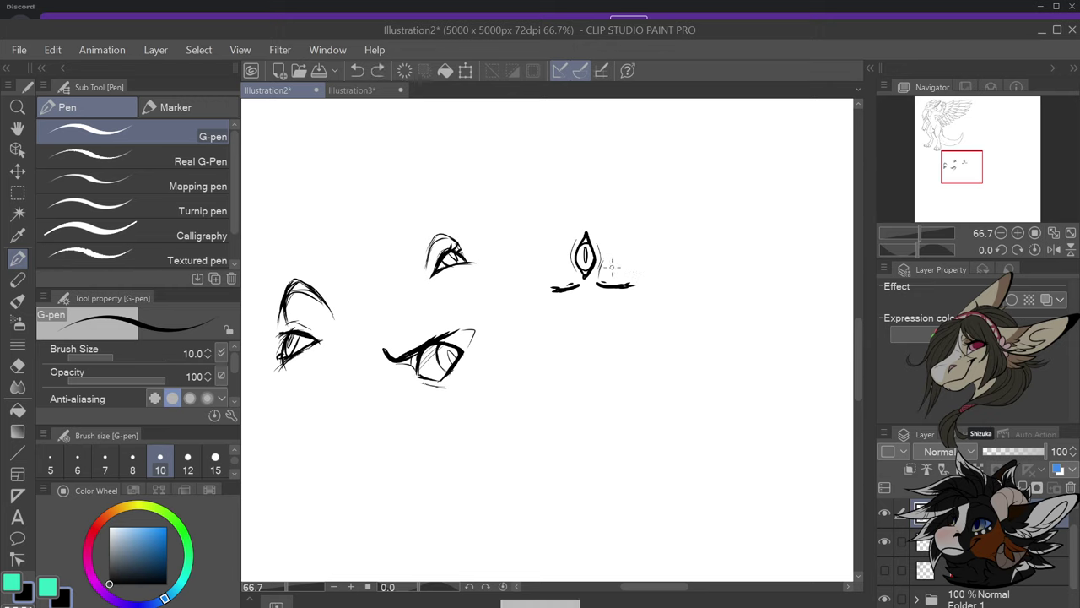
drag(599, 268, 629, 280)
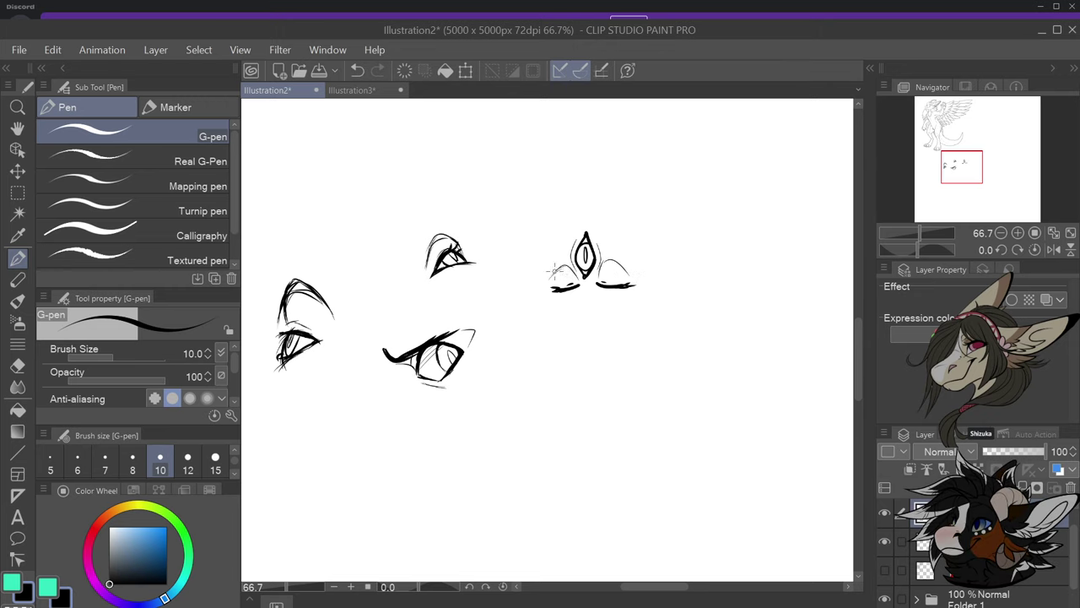
drag(565, 288, 540, 288)
Complete the three-eyed face with a nose bridge, a wide smiling mouth and a pointed cheek and jaw outline
mouse_move(575, 293)
mouse_down()
mouse_move(575, 331)
mouse_move(592, 328)
mouse_move(606, 306)
mouse_move(602, 329)
mouse_up()
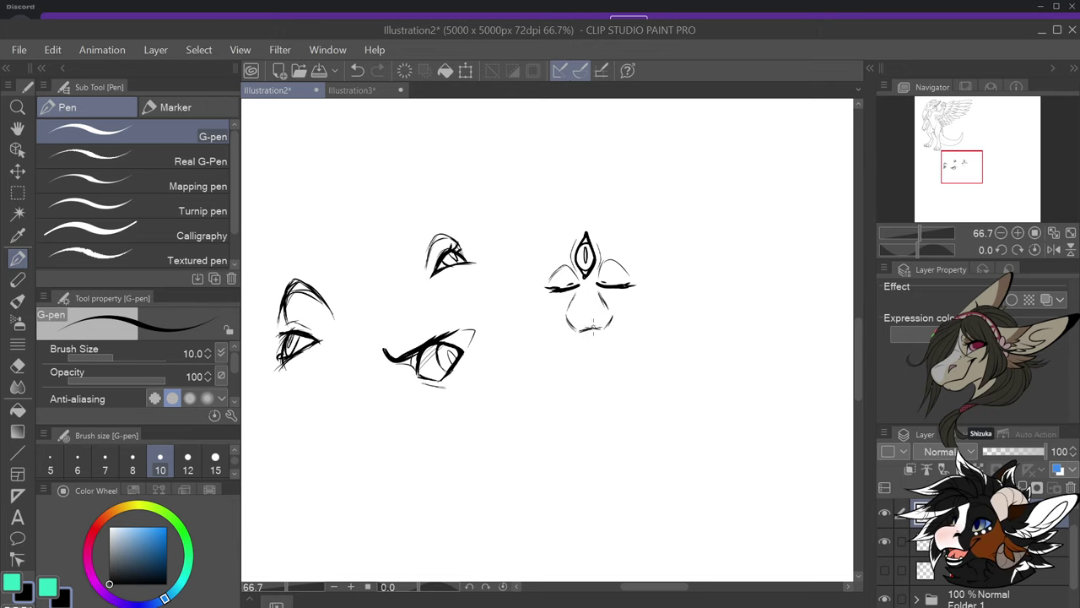
mouse_move(574, 330)
mouse_down()
mouse_move(602, 327)
mouse_move(605, 305)
mouse_move(566, 322)
mouse_move(619, 317)
mouse_up()
mouse_move(606, 319)
mouse_down()
mouse_move(617, 309)
mouse_move(564, 320)
mouse_move(606, 310)
mouse_move(564, 336)
mouse_move(591, 349)
mouse_move(619, 339)
mouse_move(626, 319)
mouse_move(603, 348)
mouse_move(616, 339)
mouse_up()
key(ctrl+z)
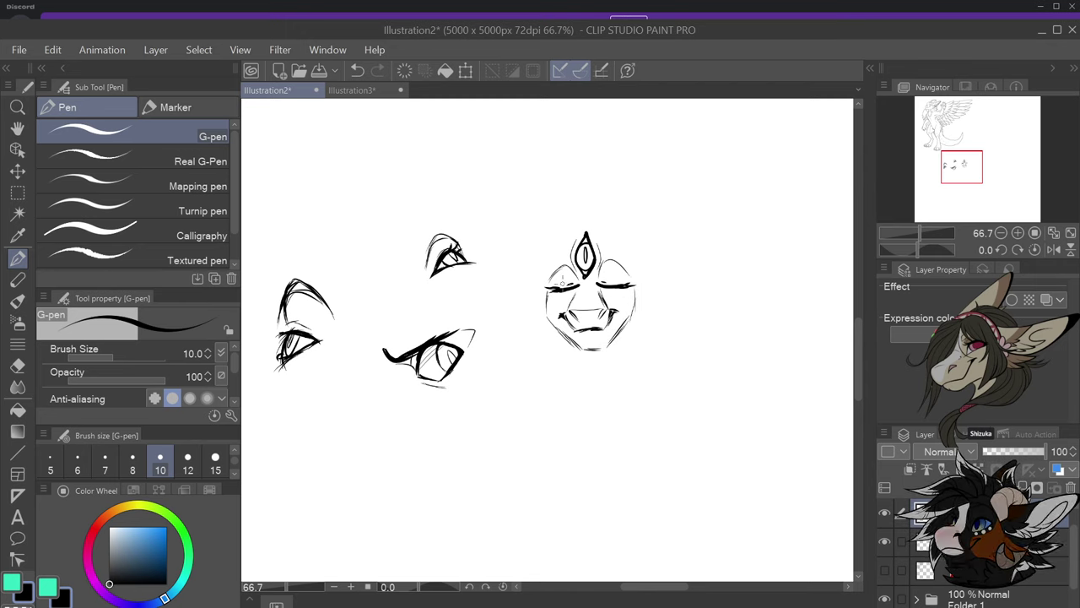
mouse_move(544, 282)
mouse_down()
mouse_move(530, 297)
mouse_move(531, 283)
mouse_up()
mouse_move(536, 279)
mouse_down()
mouse_move(516, 284)
mouse_move(520, 264)
mouse_move(470, 275)
mouse_move(500, 299)
mouse_move(536, 304)
mouse_up()
key(ctrl+z)
key(ctrl+z)
key(ctrl+z)
key(ctrl+z)
key(ctrl+z)
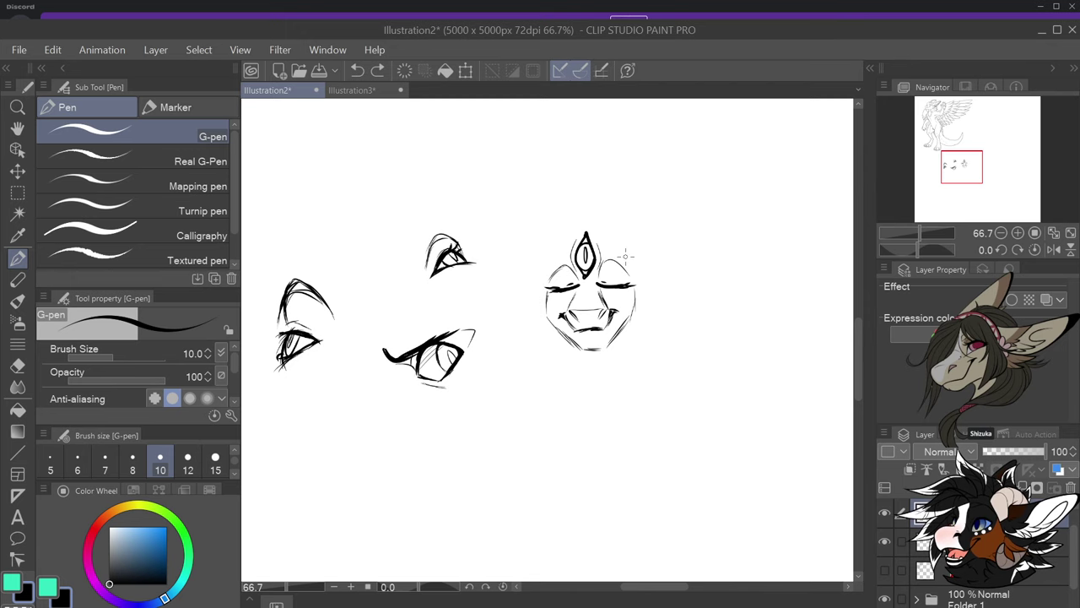
scroll(625, 256, down, 2)
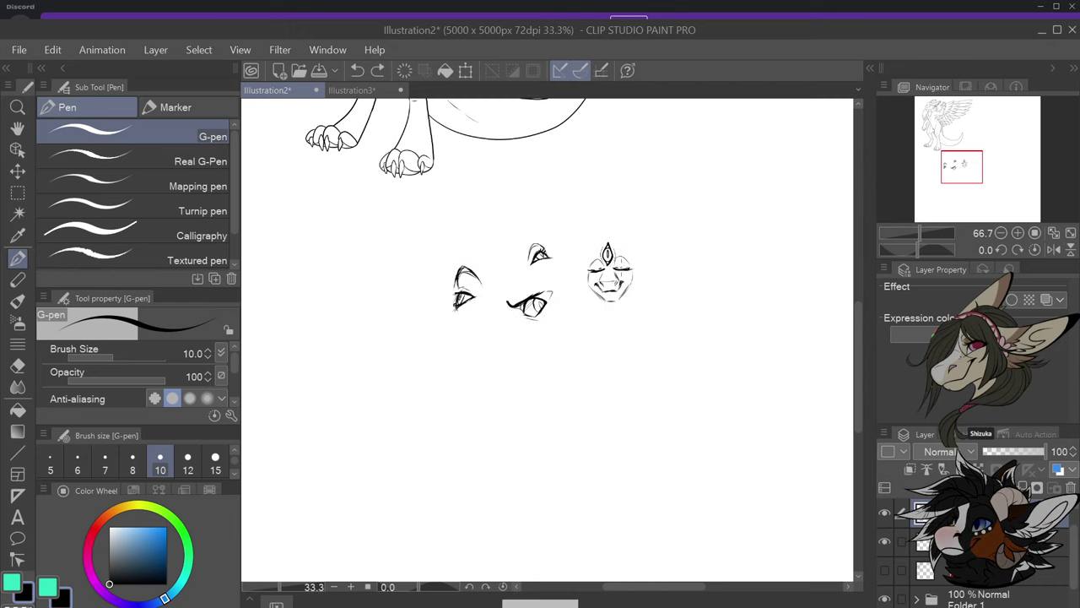
scroll(590, 255, up, 2)
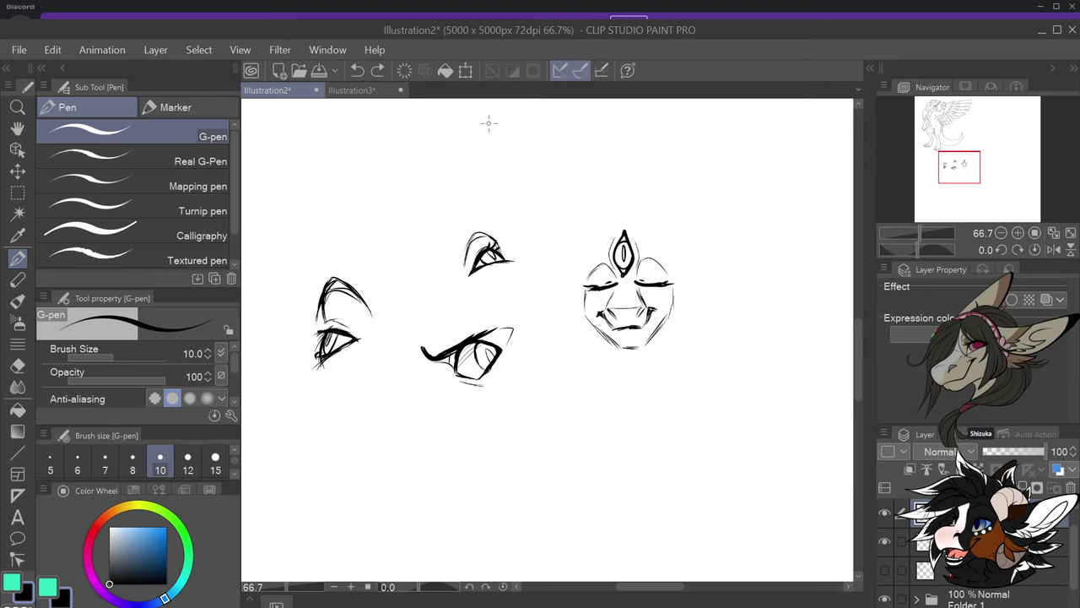
Sketch a cluster of three narrow slanted eyes, one larger and two smaller, above the small eye study
mouse_move(488, 118)
mouse_down()
mouse_move(480, 149)
mouse_move(494, 118)
mouse_move(510, 120)
mouse_move(501, 129)
mouse_move(516, 116)
mouse_move(489, 123)
mouse_up()
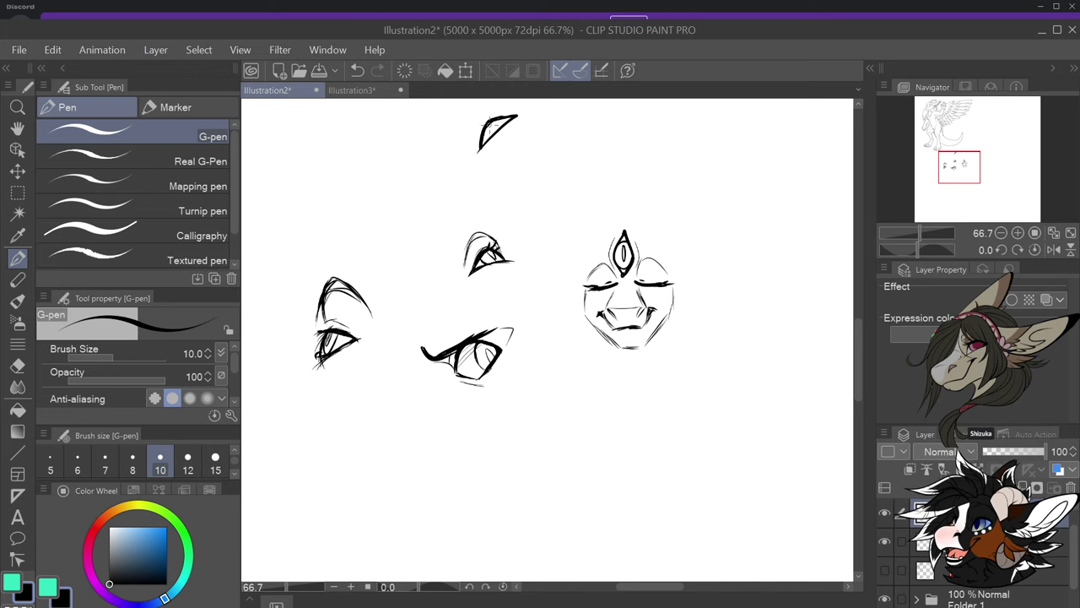
drag(487, 126, 497, 125)
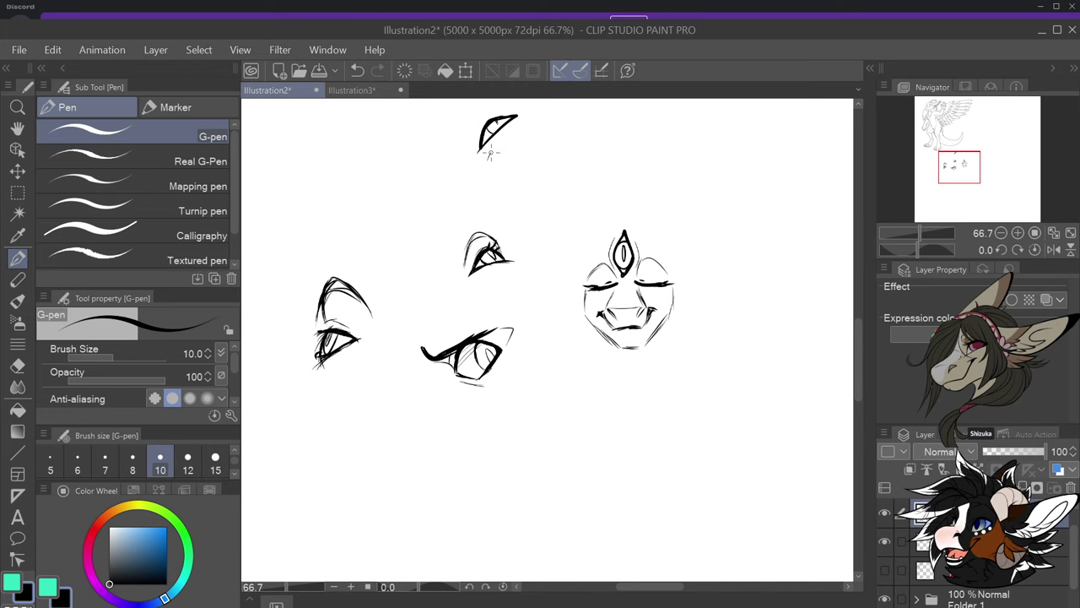
drag(498, 151, 485, 164)
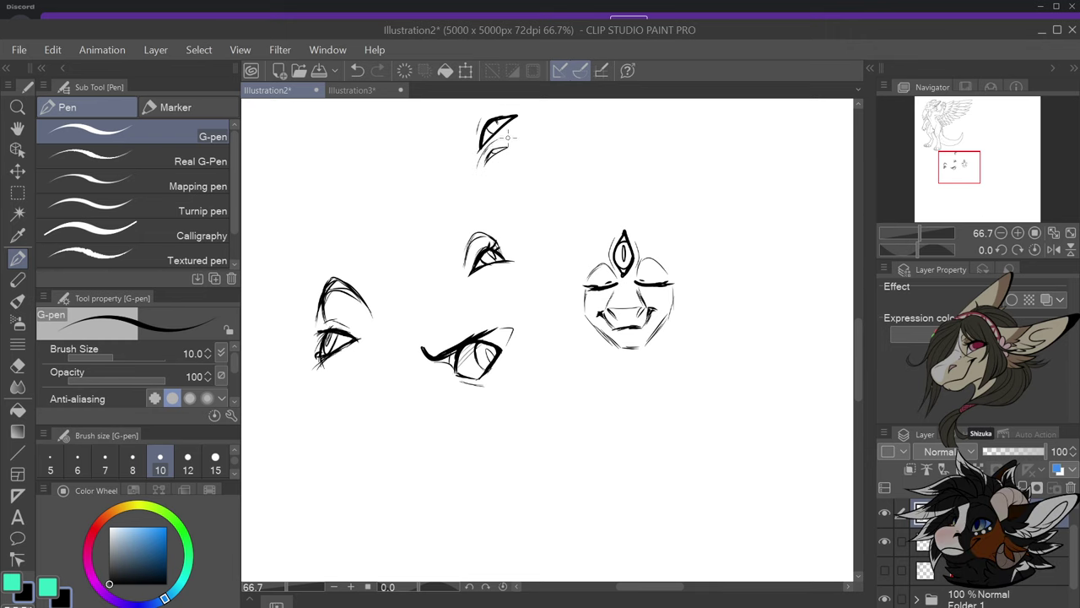
mouse_move(513, 136)
mouse_down()
mouse_move(544, 118)
mouse_move(517, 144)
mouse_move(501, 142)
mouse_move(508, 148)
mouse_move(524, 116)
mouse_up()
key(ctrl+z)
scroll(516, 179, down, 1)
scroll(509, 153, up, 1)
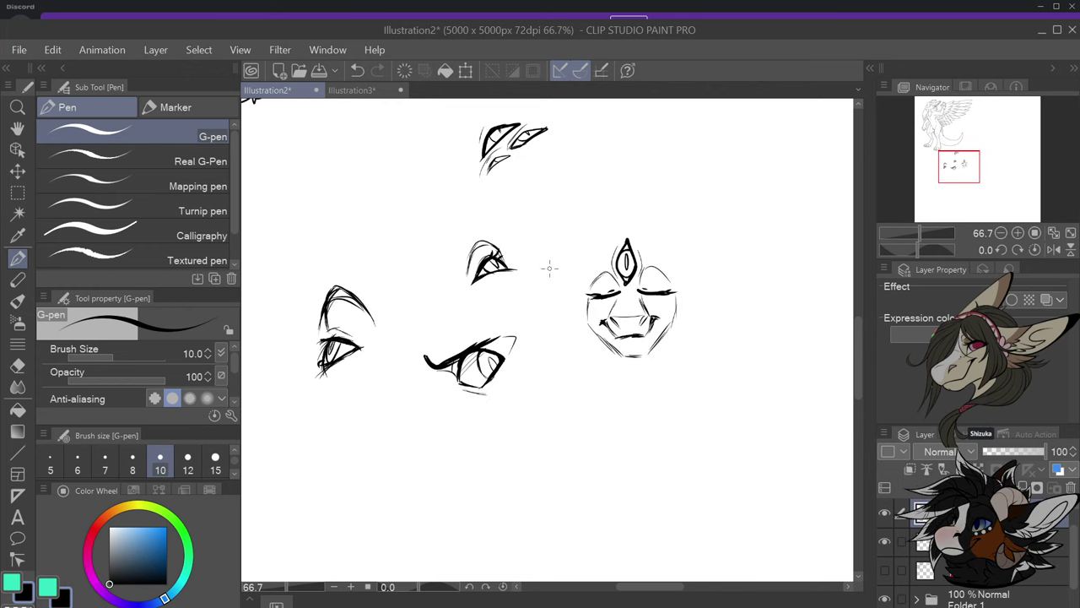
Draw a wide-open round eye with a slit pupil to the left of the three-eye cluster
scroll(548, 268, down, 1)
scroll(543, 261, up, 1)
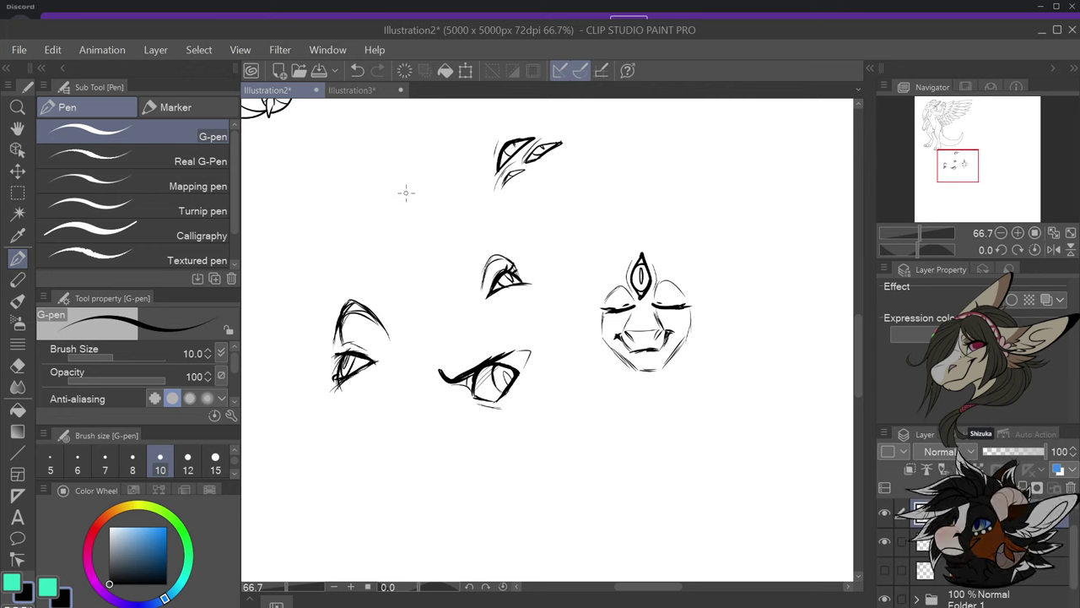
mouse_move(393, 209)
mouse_down()
mouse_move(412, 190)
mouse_move(389, 214)
mouse_move(406, 190)
mouse_move(437, 201)
mouse_move(424, 191)
mouse_move(391, 214)
mouse_move(443, 212)
mouse_move(395, 204)
mouse_move(387, 221)
mouse_move(435, 219)
mouse_up()
key(ctrl+z)
mouse_move(400, 199)
mouse_down()
mouse_move(404, 217)
mouse_move(424, 210)
mouse_move(423, 197)
mouse_move(393, 211)
mouse_move(441, 214)
mouse_move(423, 221)
mouse_up()
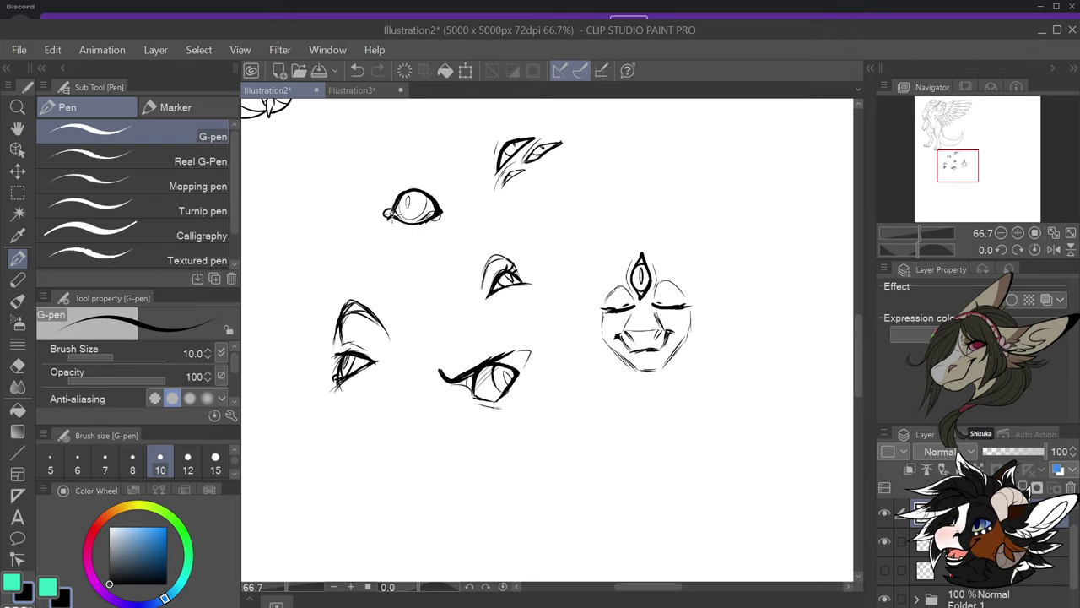
Add thin vertical lines beneath the round eye, a heavy slanted brow above it, and shading in the iris
drag(385, 221, 389, 259)
mouse_move(437, 229)
mouse_down()
mouse_move(438, 249)
mouse_move(436, 239)
mouse_up()
key(ctrl+z)
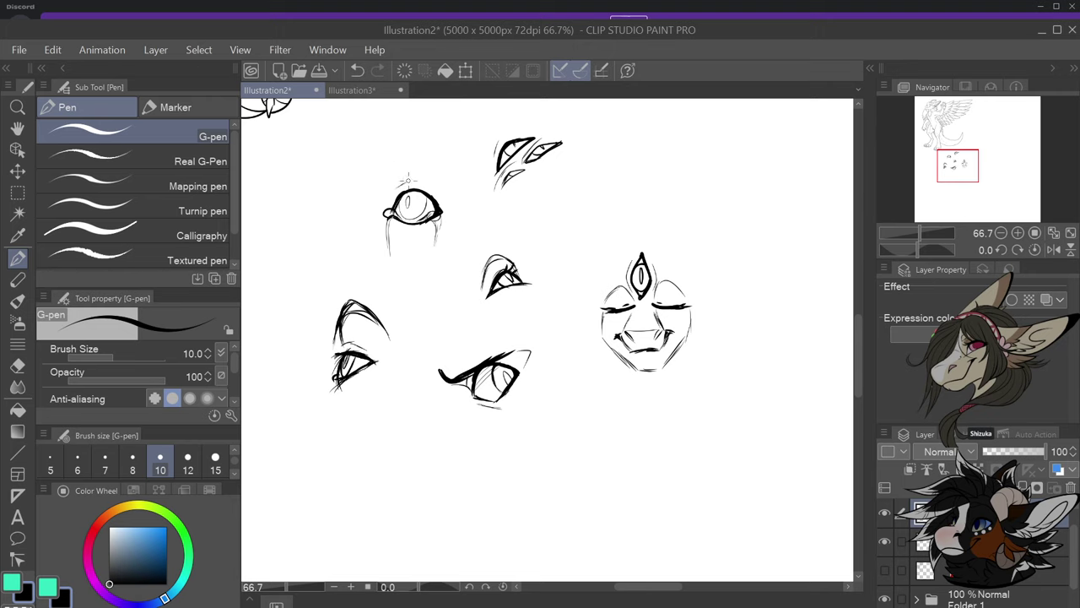
drag(386, 169, 448, 200)
mouse_move(385, 160)
mouse_down()
mouse_move(390, 175)
mouse_move(437, 189)
mouse_up()
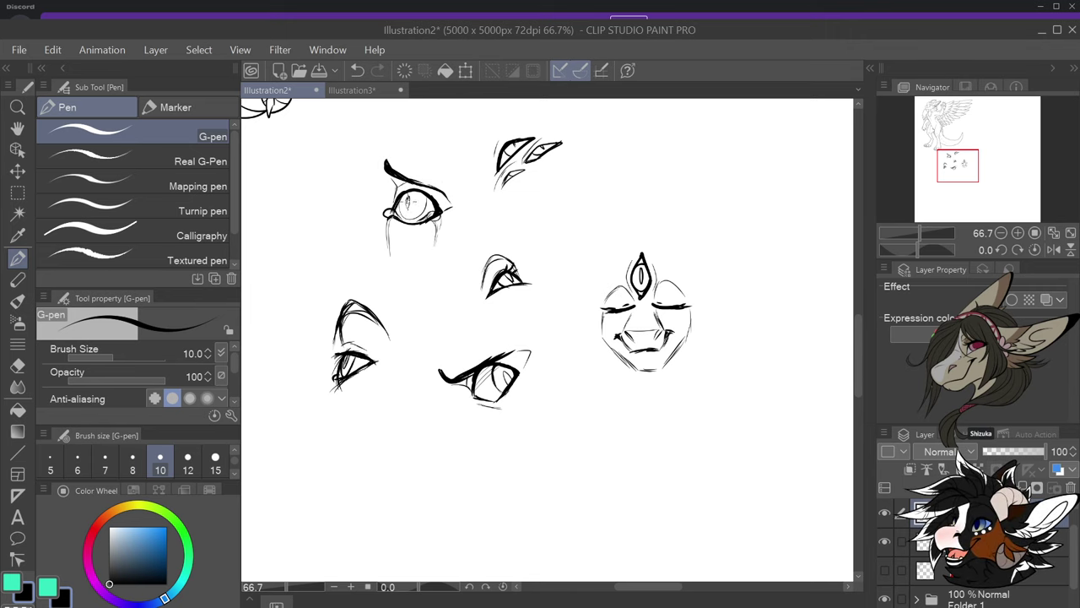
mouse_move(404, 191)
mouse_down()
mouse_move(396, 209)
mouse_move(423, 201)
mouse_move(430, 216)
mouse_up()
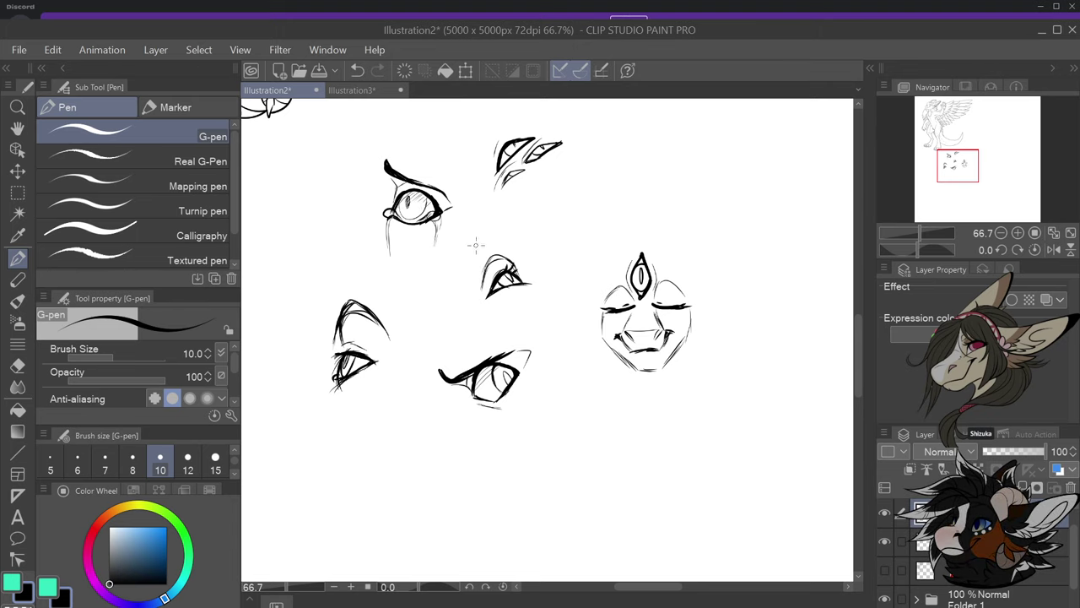
Sketch a half-closed eye with a thick lash line and a high arched brow above the three-eyed face
scroll(475, 245, down, 2)
scroll(537, 285, up, 1)
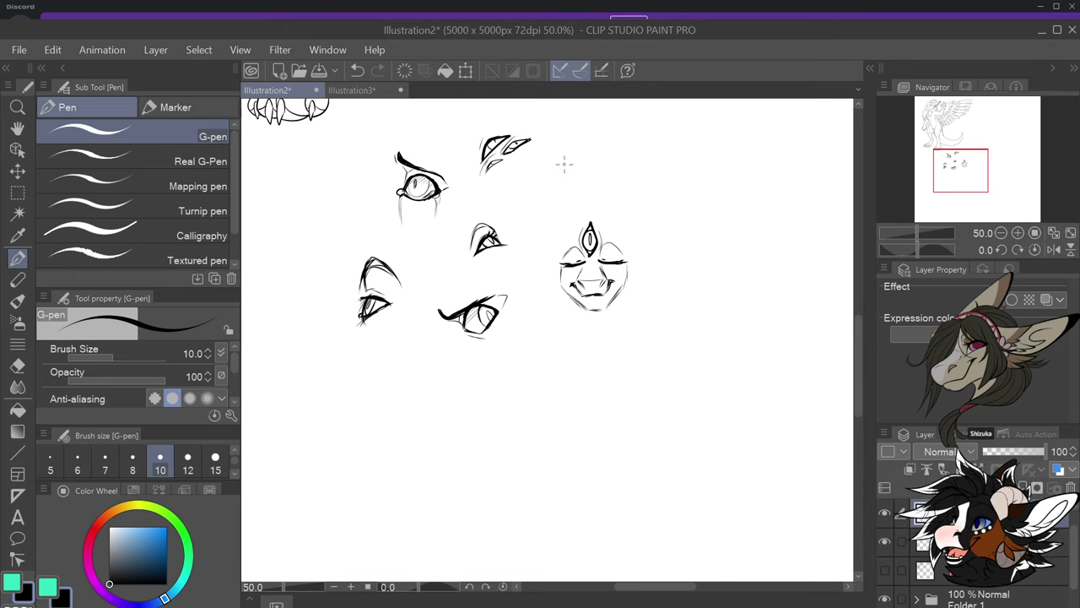
mouse_move(566, 165)
mouse_down()
mouse_move(557, 182)
mouse_move(596, 166)
mouse_up()
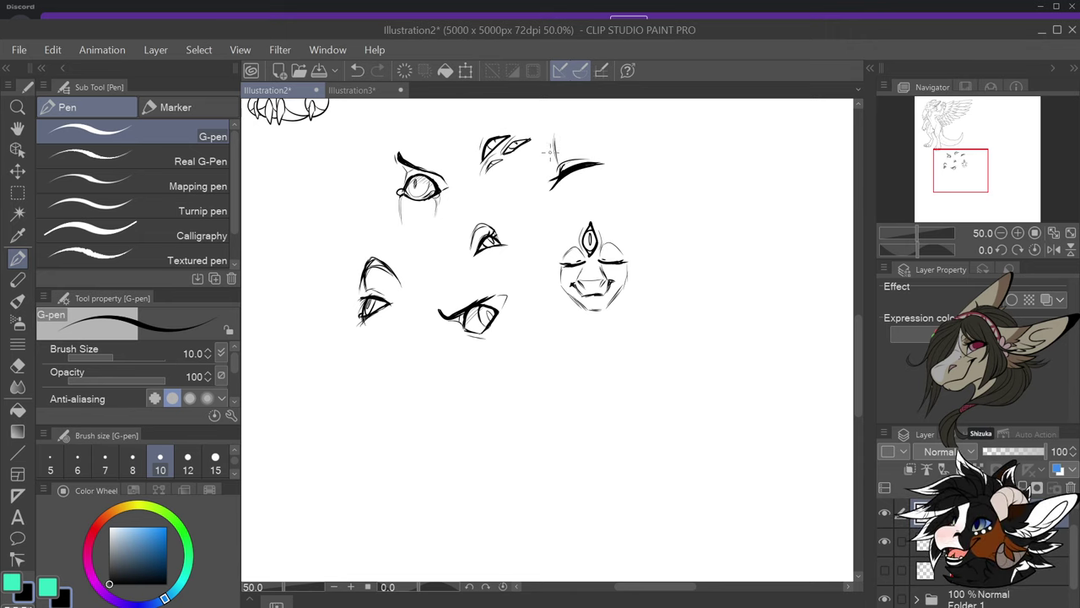
drag(554, 135, 550, 155)
mouse_move(554, 142)
mouse_down()
mouse_move(606, 134)
mouse_move(550, 144)
mouse_move(620, 158)
mouse_move(587, 167)
mouse_move(607, 162)
mouse_up()
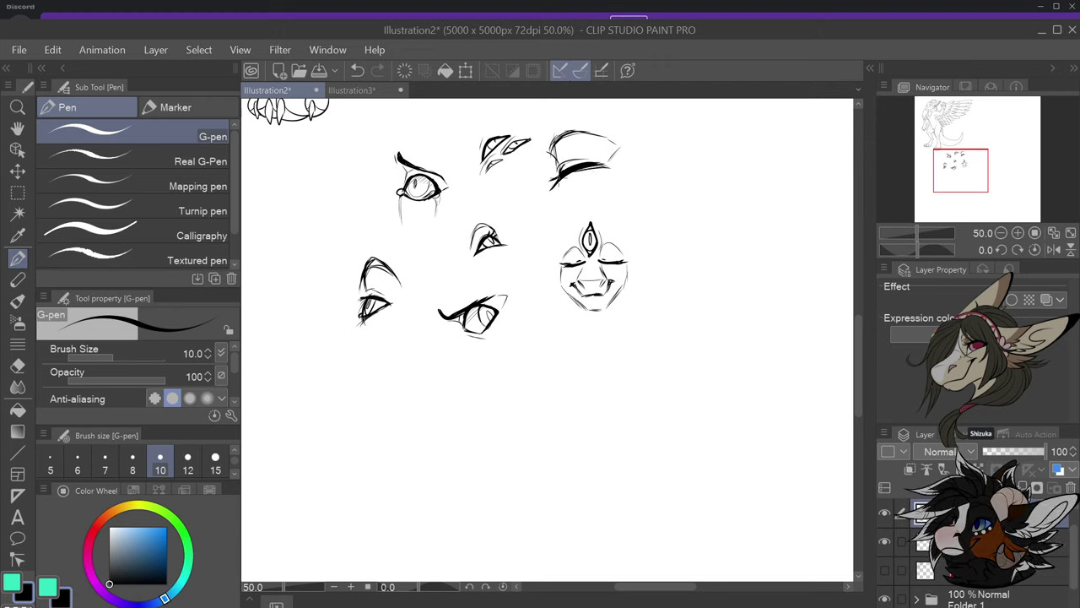
scroll(523, 272, down, 2)
scroll(556, 302, up, 2)
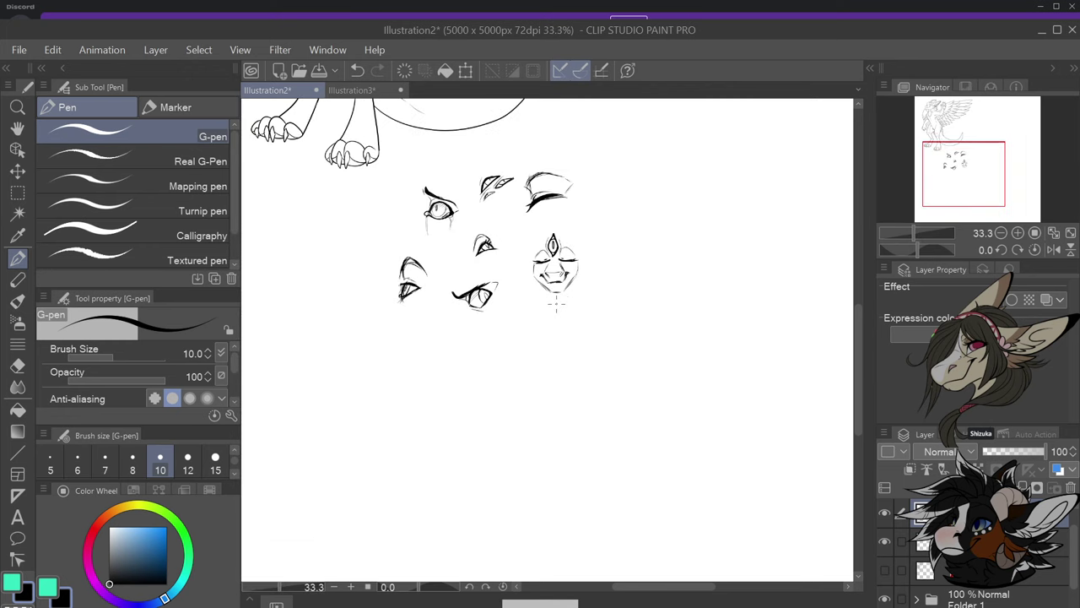
mouse_move(535, 149)
mouse_down()
mouse_move(517, 167)
mouse_move(576, 137)
mouse_up()
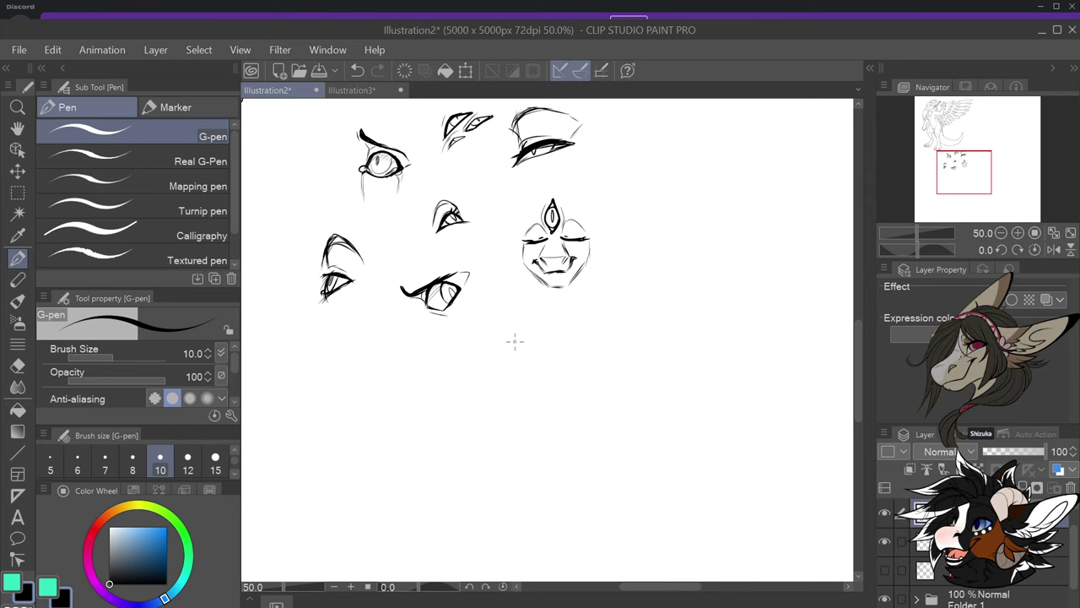
Draw a downward-slanting eye with an iris and a heavy angled brow below the three-eyed face
drag(504, 334, 513, 341)
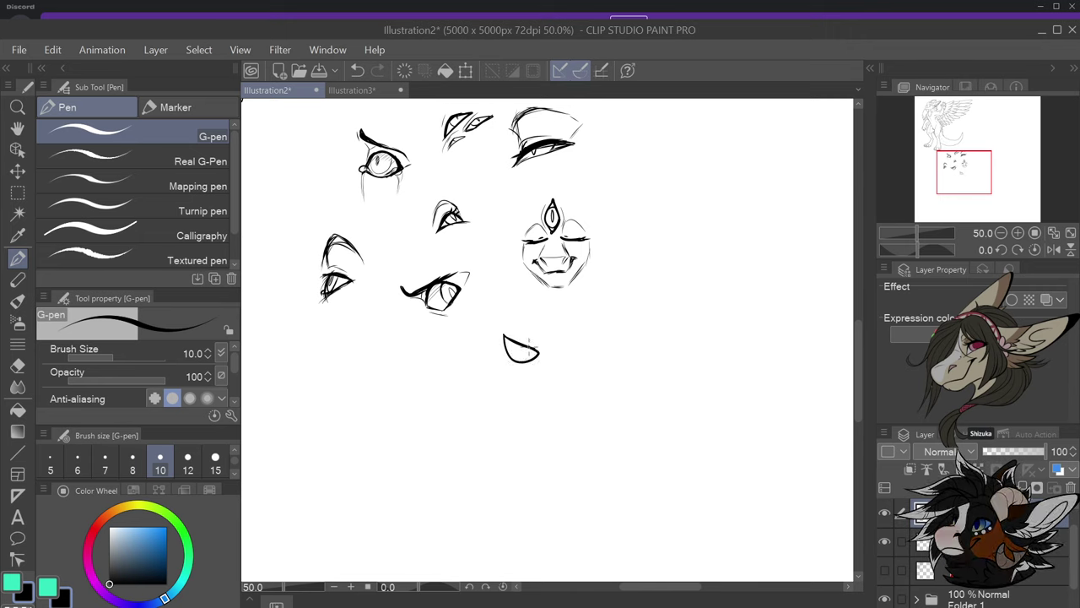
mouse_move(542, 347)
mouse_down()
mouse_move(544, 357)
mouse_move(524, 361)
mouse_up()
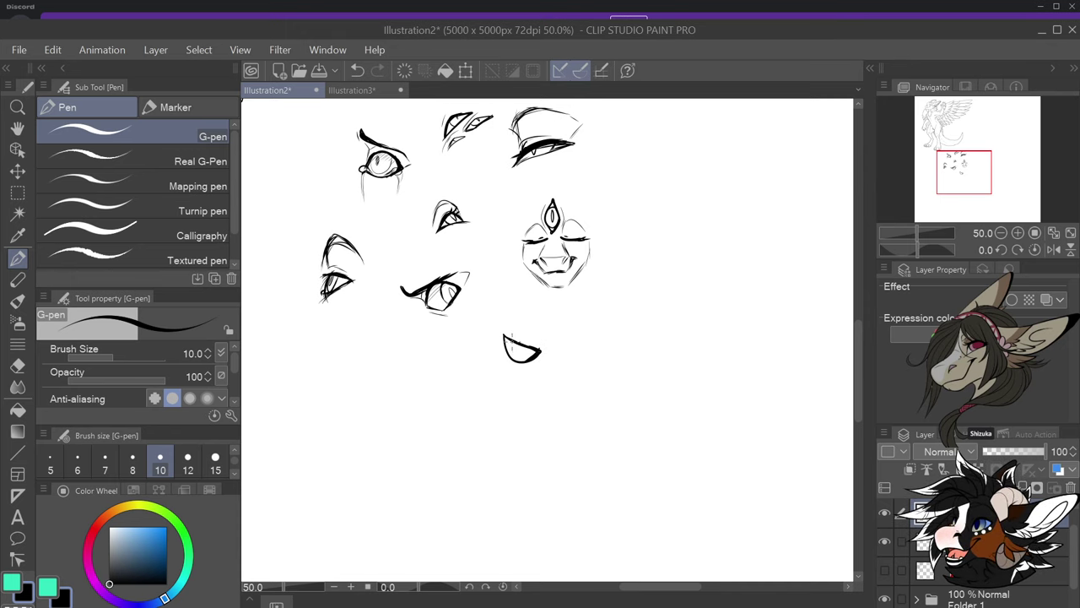
mouse_move(519, 354)
mouse_down()
mouse_move(522, 345)
mouse_move(531, 361)
mouse_move(517, 338)
mouse_move(510, 373)
mouse_move(527, 366)
mouse_up()
drag(503, 309, 545, 340)
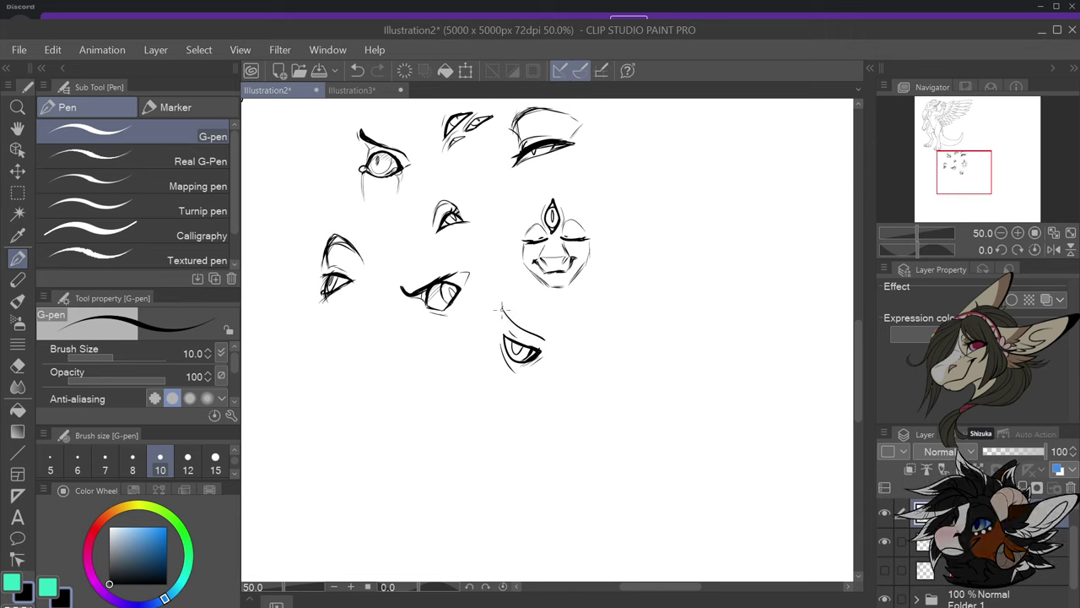
mouse_move(507, 303)
mouse_down()
mouse_move(524, 329)
mouse_move(512, 321)
mouse_move(506, 342)
mouse_move(525, 344)
mouse_up()
key(ctrl+z)
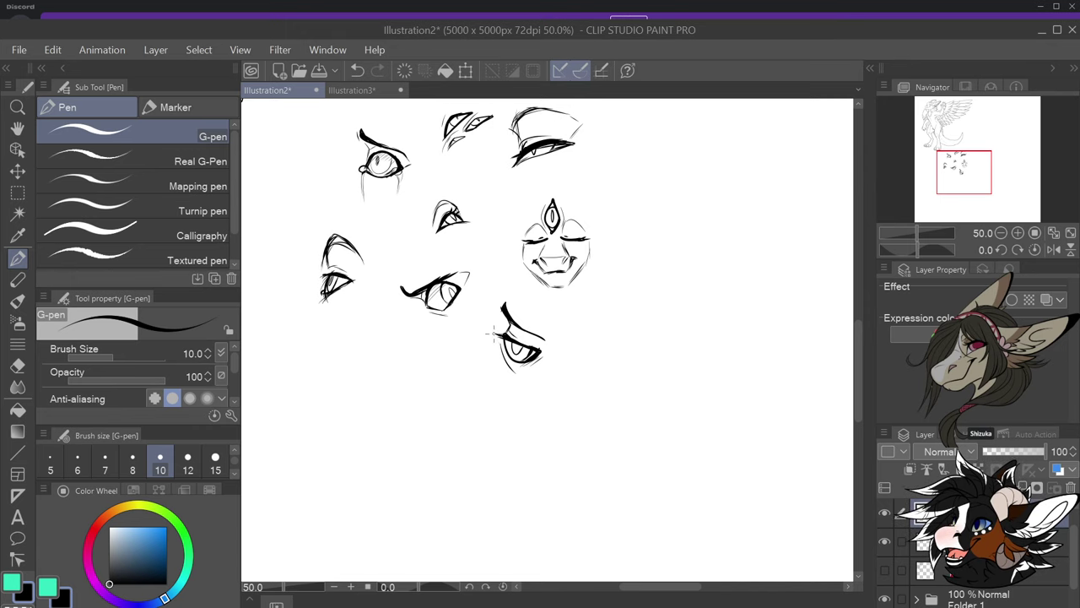
Thicken the downward-slanting eye's upper lash line, extend its brow to the outer corner and shade beneath the lid
key(ctrl+z)
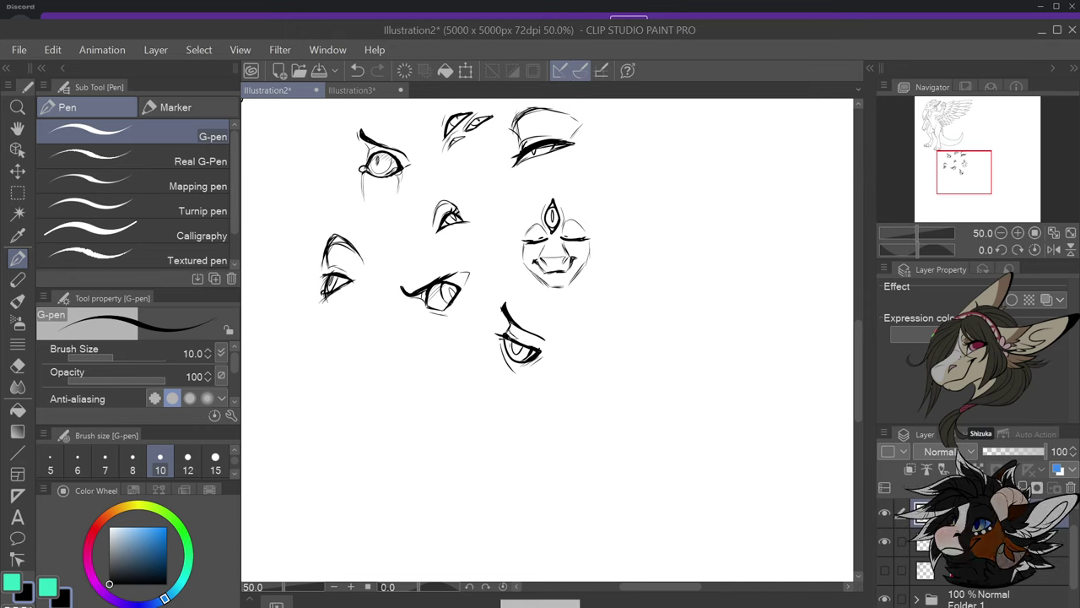
drag(503, 336, 544, 353)
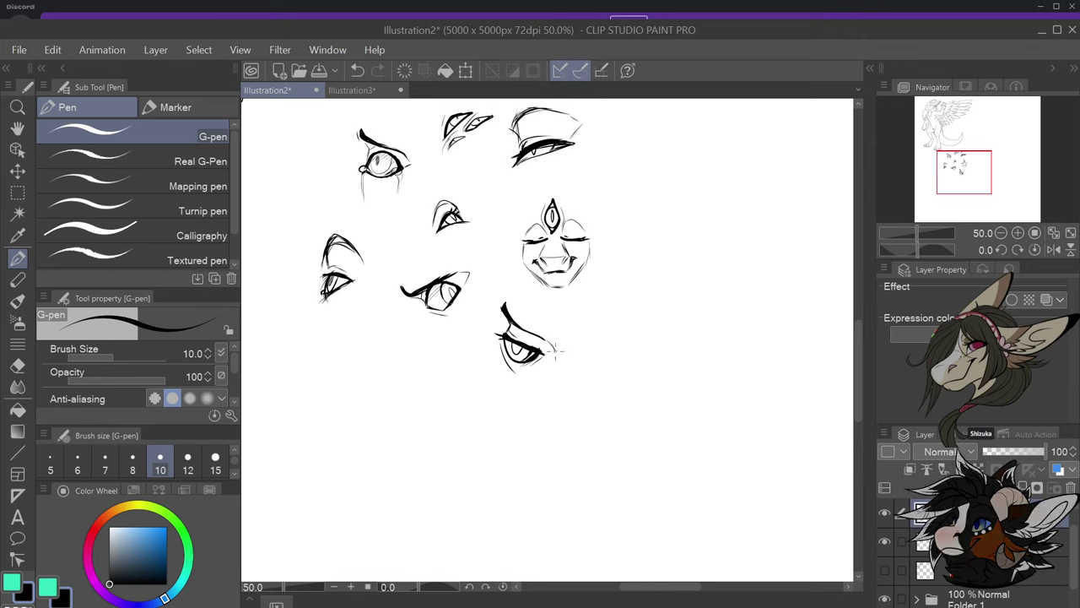
key(ctrl+z)
drag(544, 338, 554, 354)
drag(513, 333, 539, 345)
key(ctrl+z)
key(ctrl+y)
Sketch a very narrow, steeply slanted eye with thick lid lines below the leftmost eye studies
scroll(540, 352, down, 1)
scroll(596, 320, up, 1)
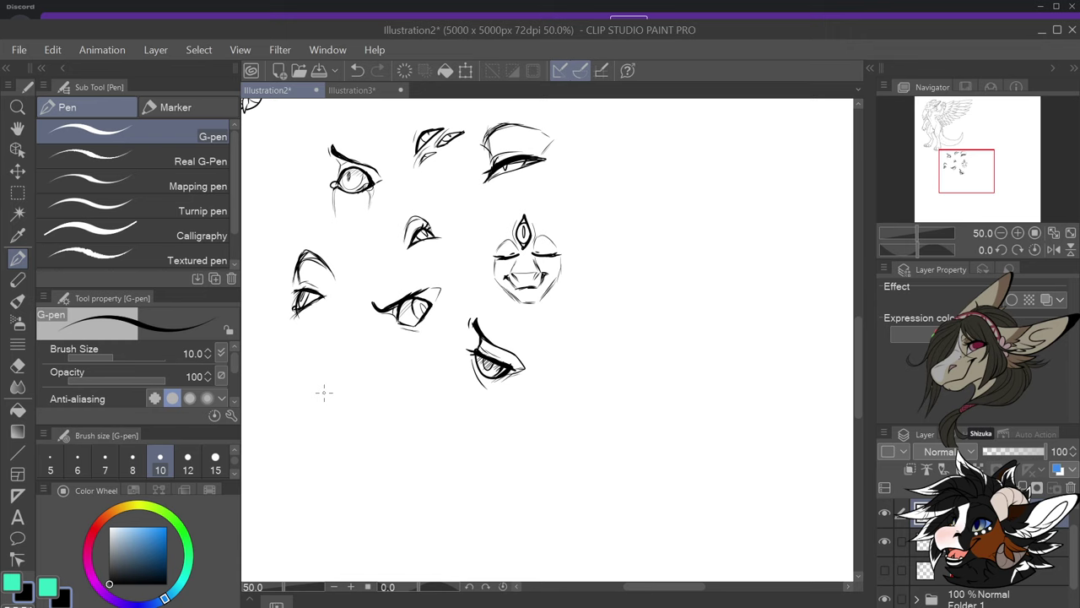
mouse_move(335, 371)
mouse_down()
mouse_move(332, 386)
mouse_move(352, 355)
mouse_move(371, 356)
mouse_up()
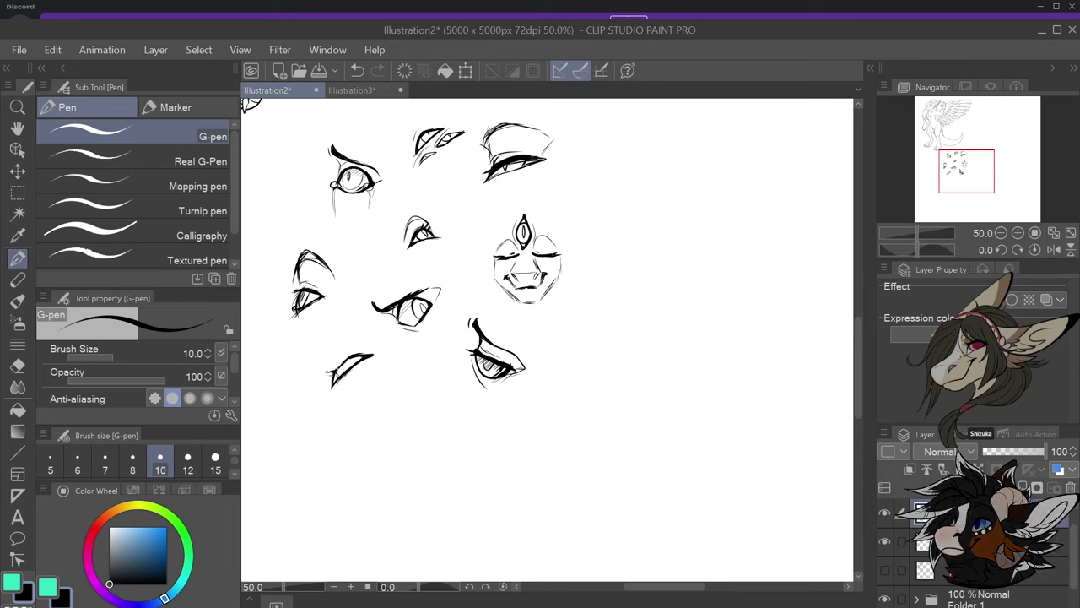
drag(337, 369, 352, 356)
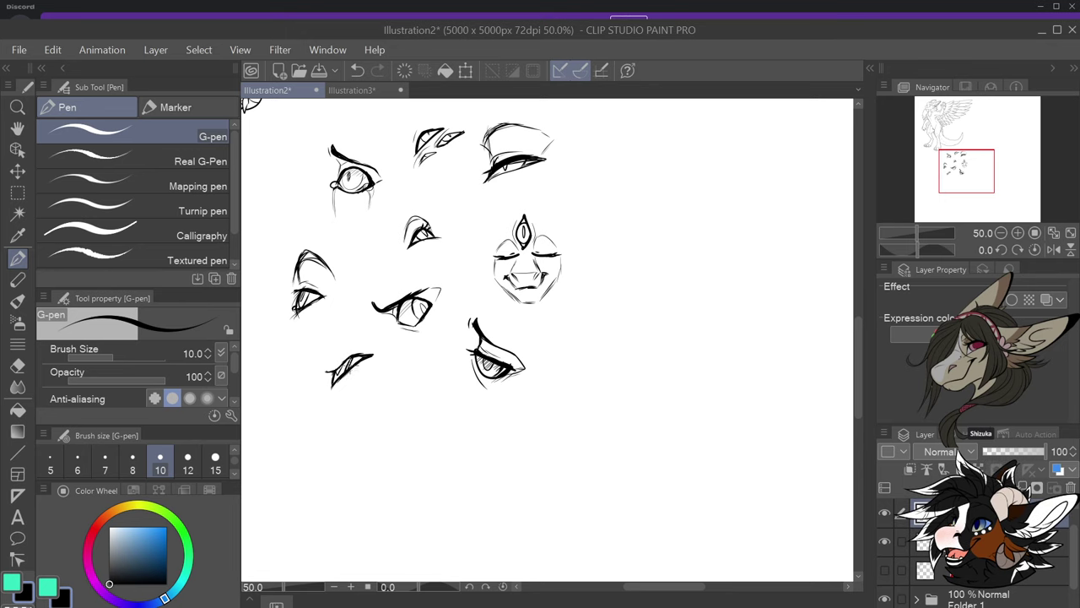
mouse_move(321, 367)
mouse_down()
mouse_move(335, 372)
mouse_move(327, 395)
mouse_move(376, 355)
mouse_up()
drag(358, 347, 382, 340)
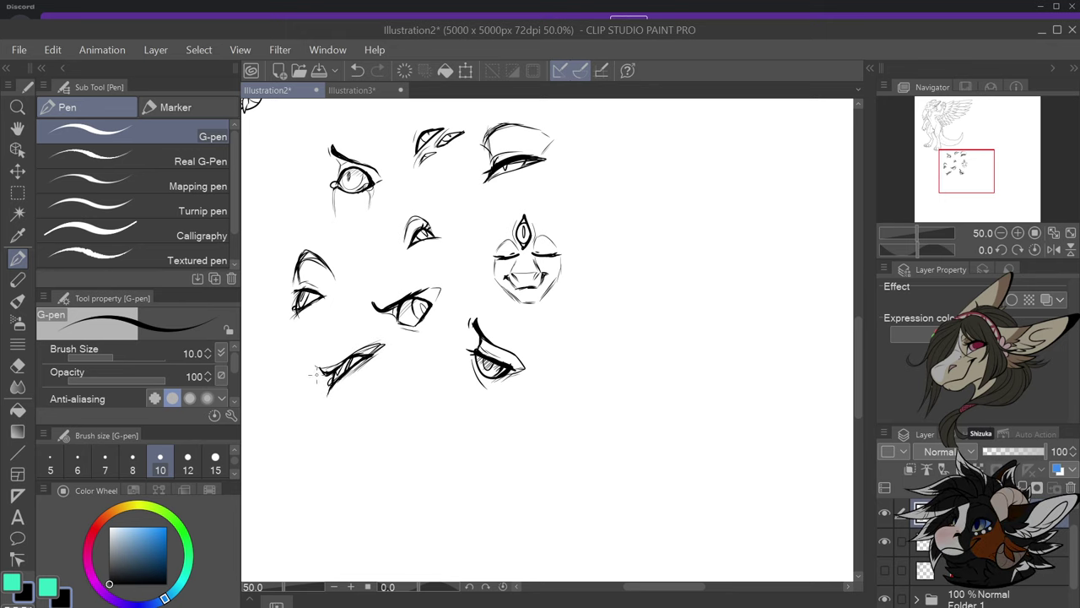
Draw a pointed eye with a slit pupil in the empty area to the right of the existing studies
scroll(428, 348, down, 2)
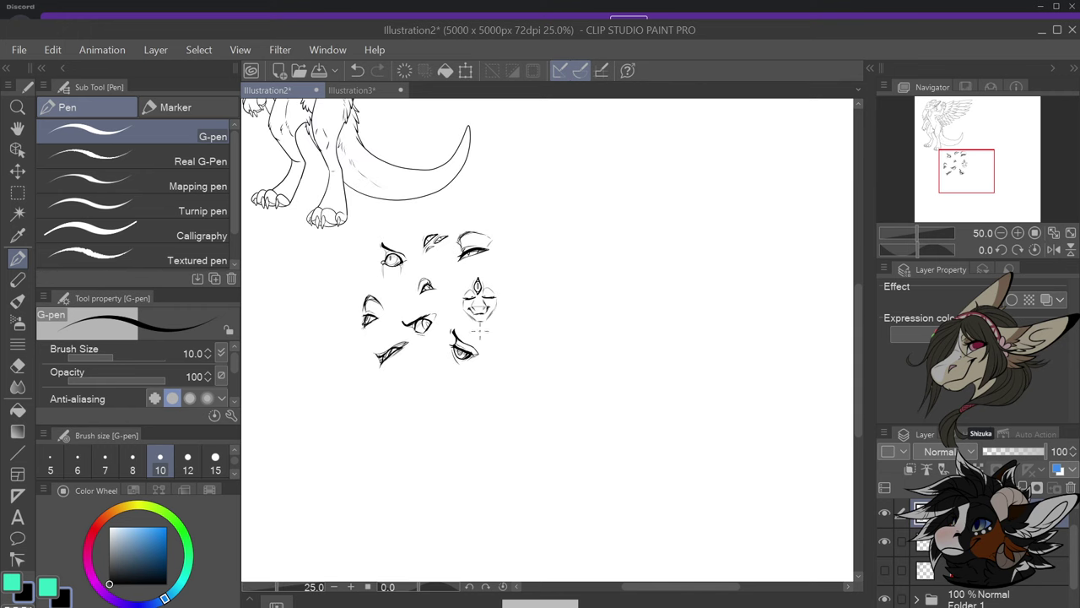
scroll(490, 297, up, 2)
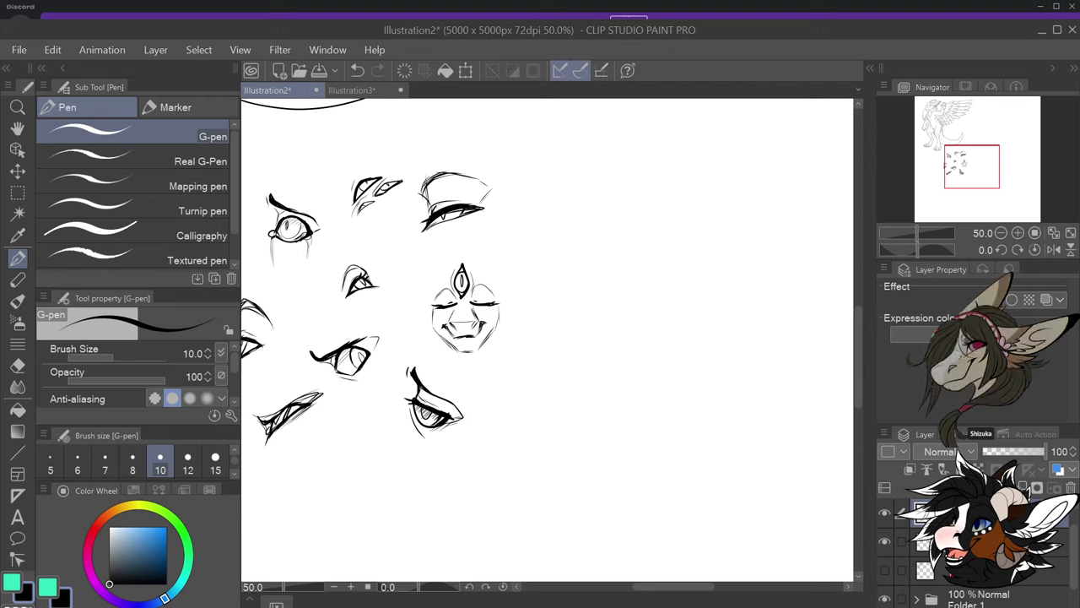
scroll(466, 332, down, 2)
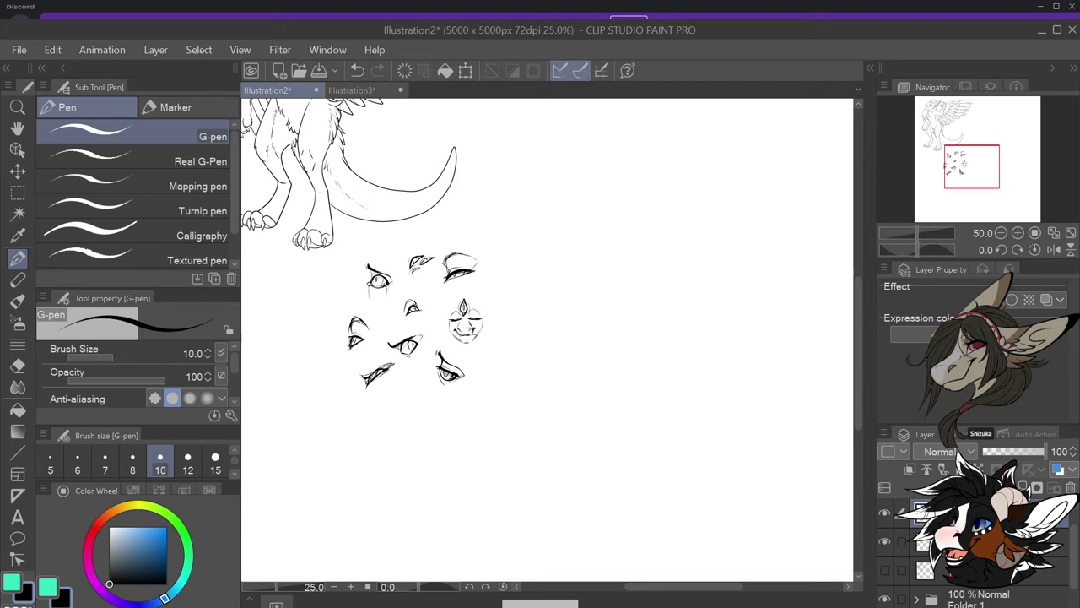
scroll(563, 226, up, 3)
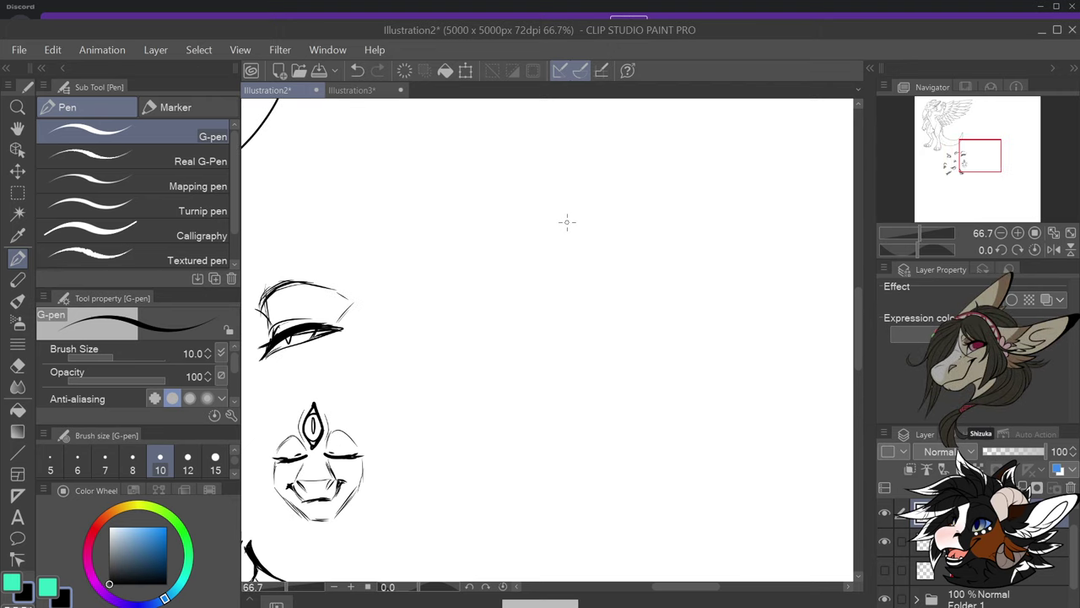
mouse_move(542, 243)
mouse_down()
mouse_move(530, 267)
mouse_move(554, 240)
mouse_move(571, 244)
mouse_move(530, 274)
mouse_up()
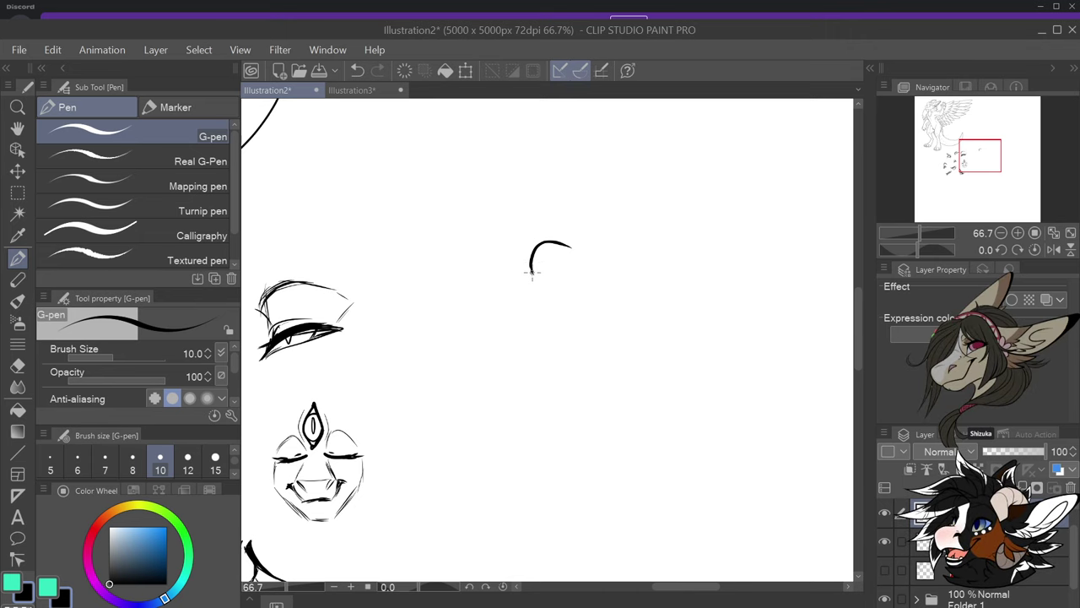
drag(530, 275, 560, 262)
mouse_move(535, 276)
mouse_down()
mouse_move(577, 252)
mouse_move(533, 267)
mouse_move(544, 248)
mouse_move(554, 266)
mouse_move(528, 254)
mouse_up()
key(ctrl+z)
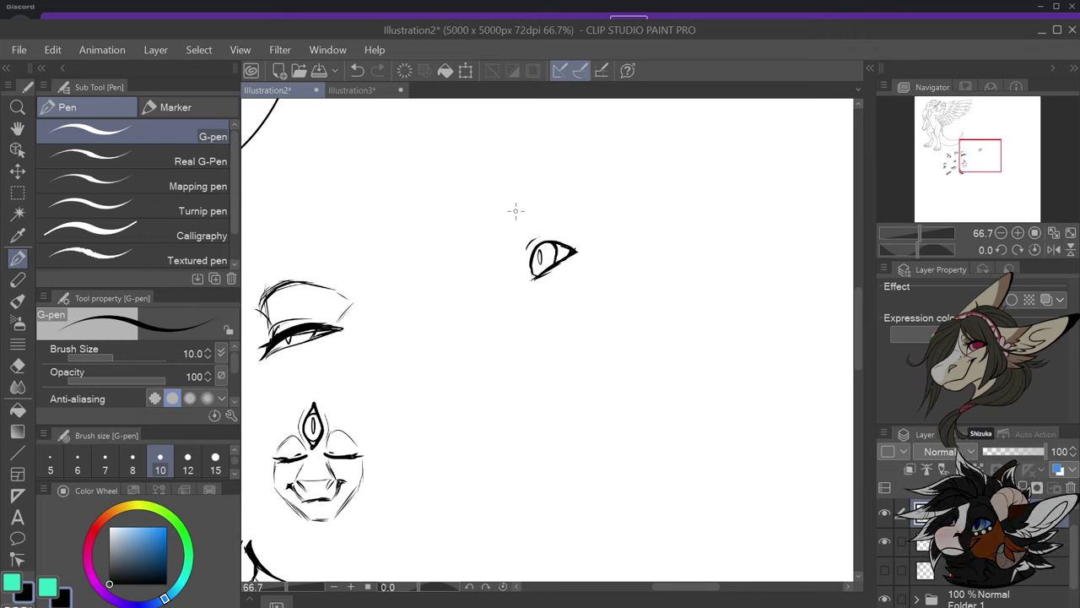
Add a raised, arched brow above the new pointed eye and darken its pupil and iris
mouse_move(509, 214)
mouse_down()
mouse_move(532, 195)
mouse_move(518, 192)
mouse_move(540, 193)
mouse_move(578, 207)
mouse_move(514, 202)
mouse_move(543, 196)
mouse_move(567, 199)
mouse_move(520, 227)
mouse_up()
mouse_move(576, 206)
mouse_down()
mouse_move(597, 222)
mouse_move(584, 244)
mouse_up()
scroll(586, 245, down, 2)
scroll(530, 295, up, 1)
scroll(361, 330, up, 1)
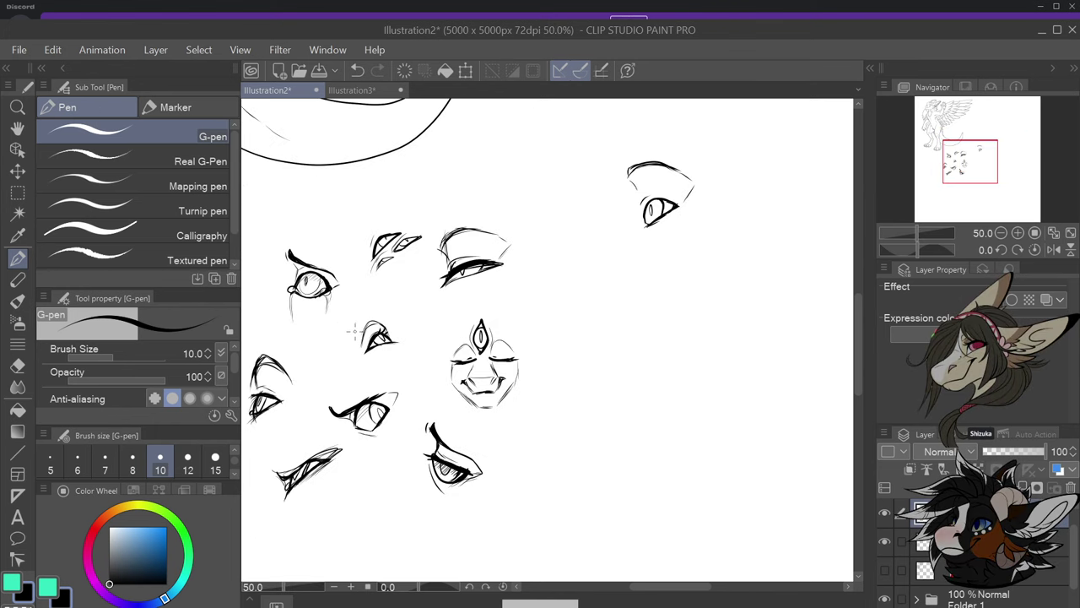
scroll(648, 219, up, 1)
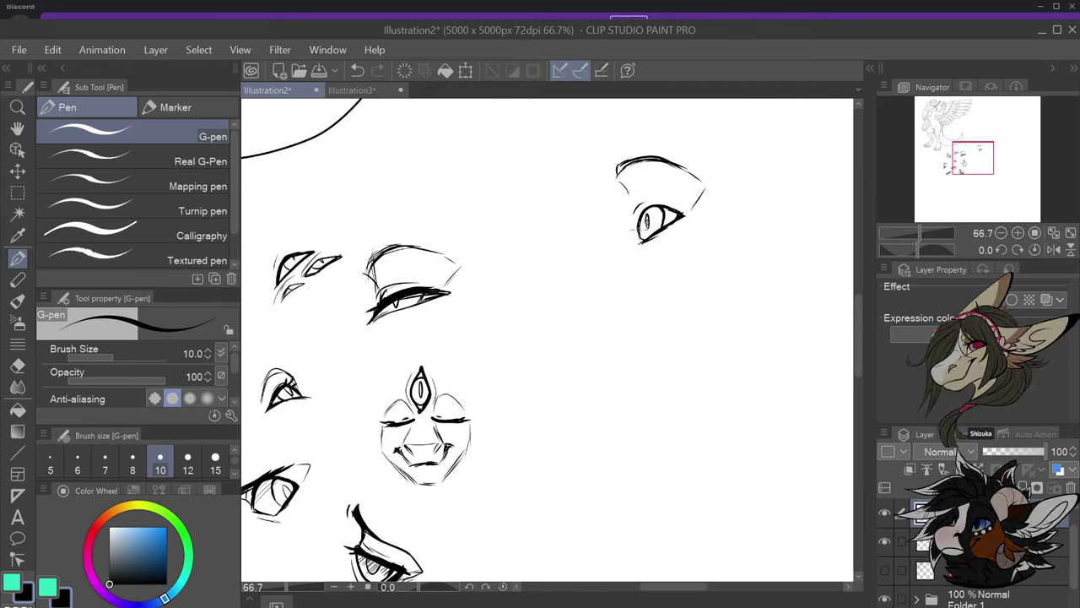
drag(646, 217, 650, 222)
Sketch a muzzle below the pointed eye with an open mouth, a lower jaw and a nostril
mouse_move(577, 281)
mouse_down()
mouse_move(588, 304)
mouse_move(616, 305)
mouse_move(648, 286)
mouse_move(667, 249)
mouse_up()
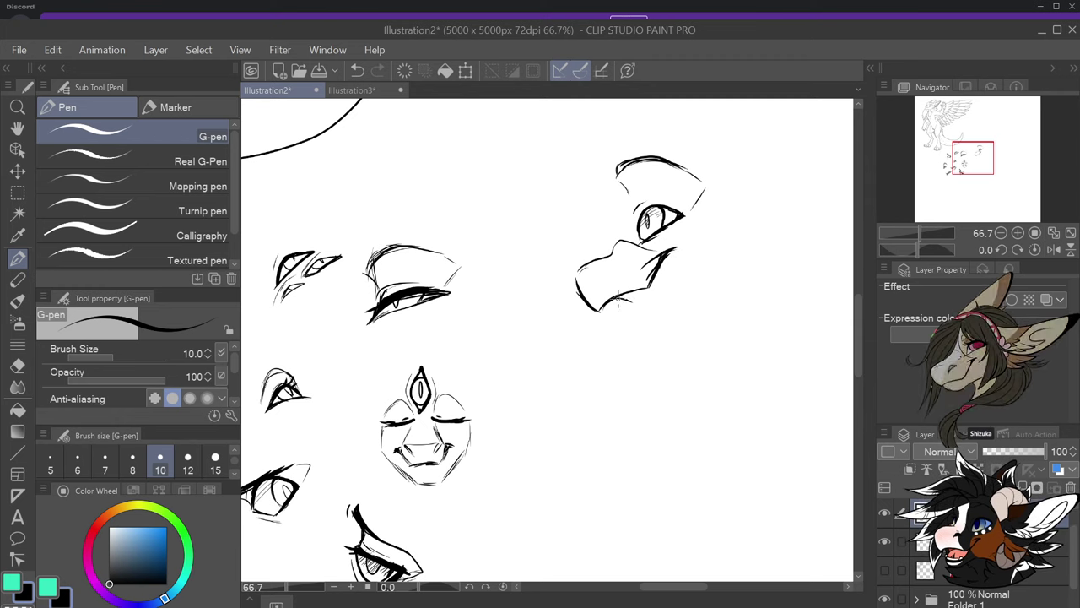
mouse_move(633, 328)
mouse_down()
mouse_move(666, 316)
mouse_move(676, 250)
mouse_move(667, 303)
mouse_up()
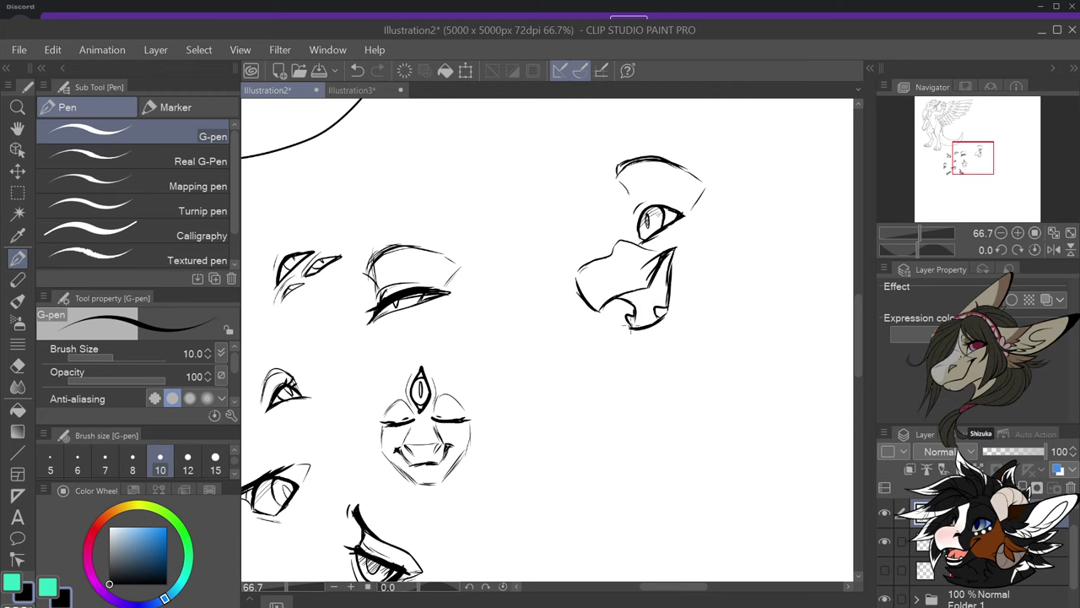
mouse_move(626, 313)
mouse_down()
mouse_move(652, 335)
mouse_move(668, 316)
mouse_move(668, 303)
mouse_move(634, 300)
mouse_move(636, 310)
mouse_up()
drag(616, 258, 612, 270)
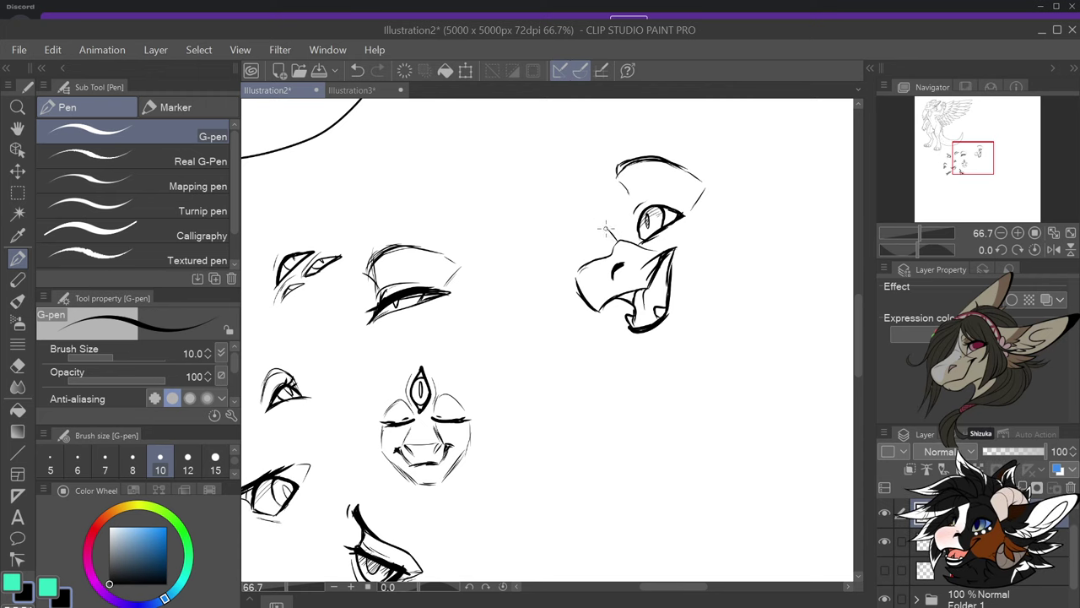
Draw the narrow far eye and its slanted brow on the other side of the open-mouthed muzzle's bridge
mouse_move(606, 228)
mouse_down()
mouse_move(615, 246)
mouse_move(595, 232)
mouse_up()
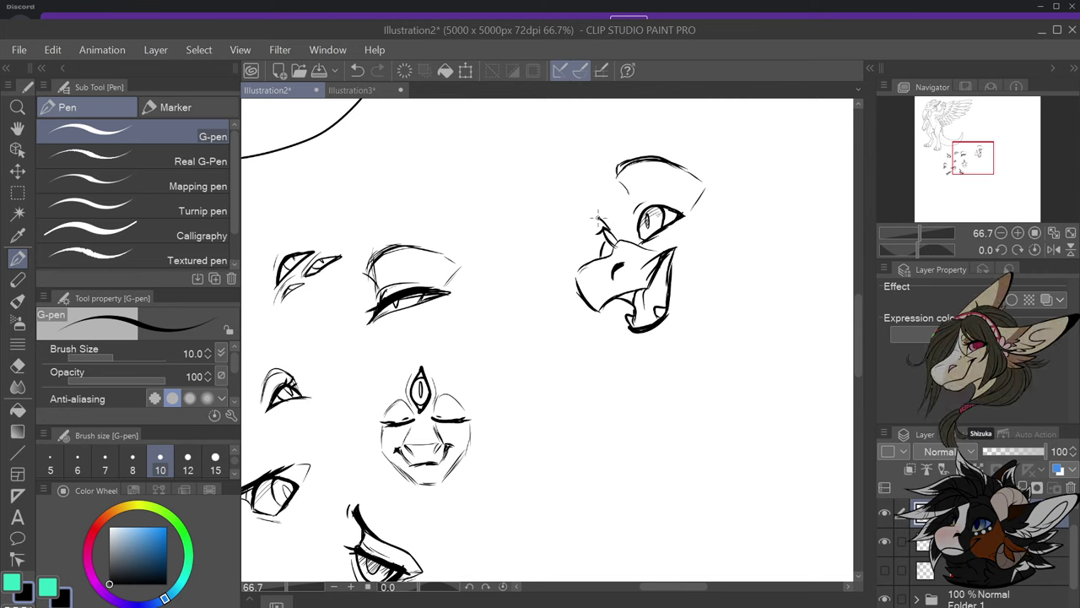
drag(612, 240, 590, 219)
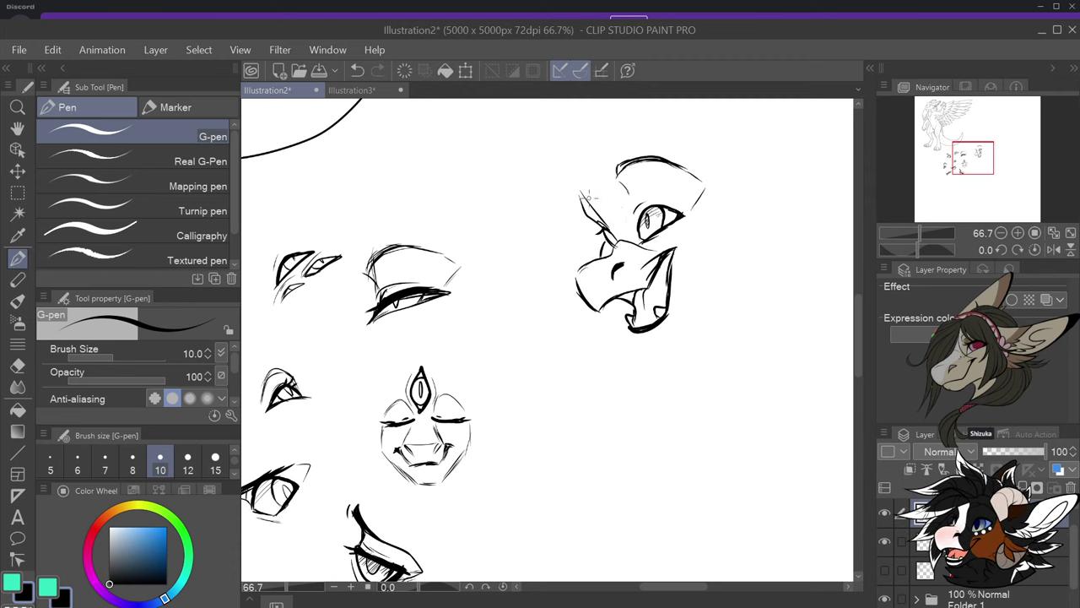
drag(582, 194, 586, 217)
key(ctrl+z)
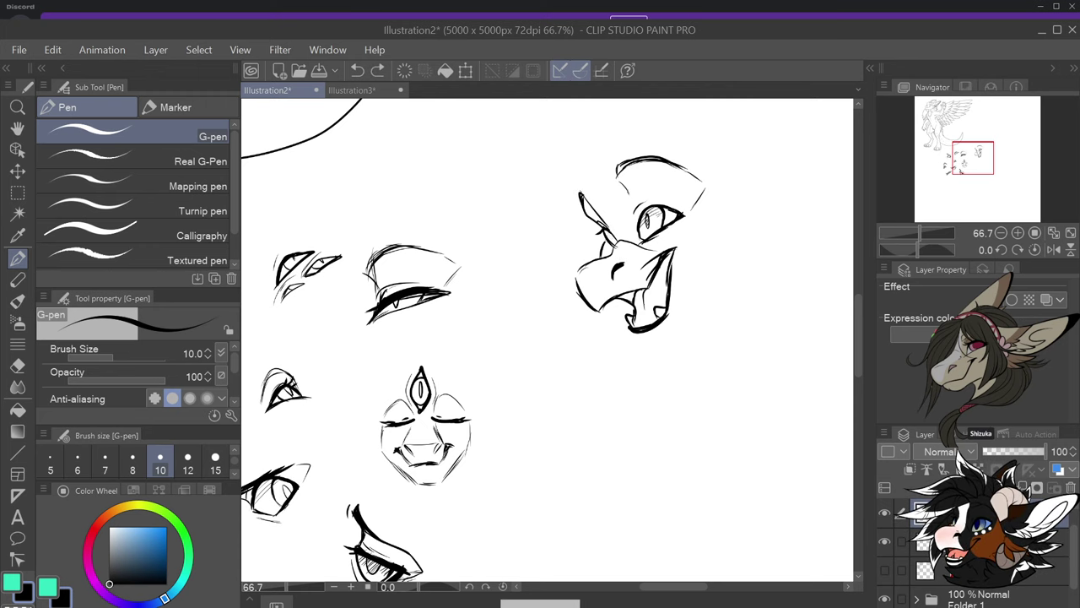
drag(606, 227, 616, 243)
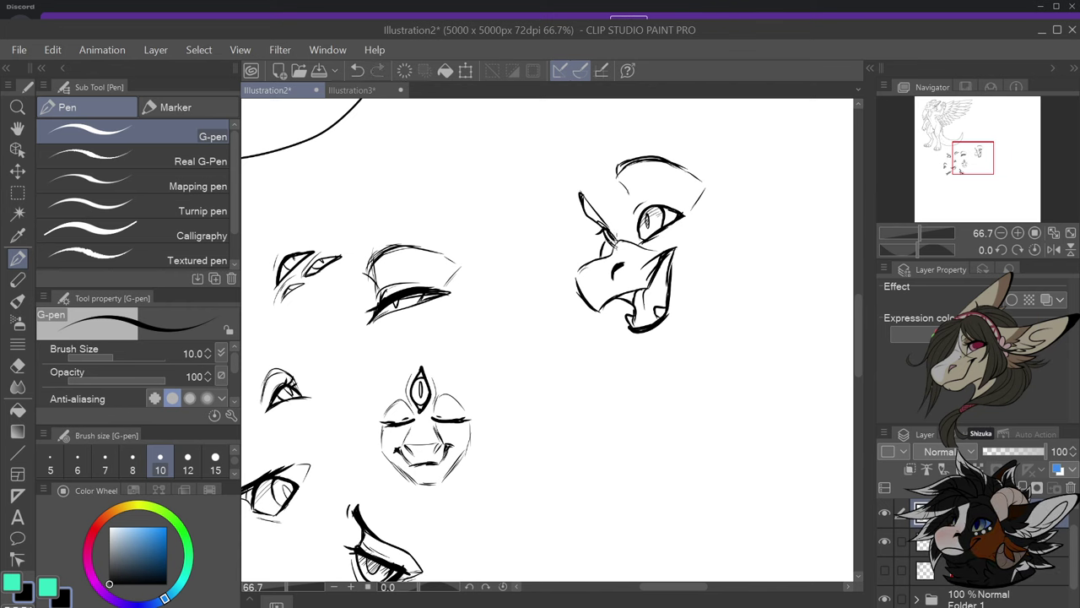
scroll(646, 279, down, 1)
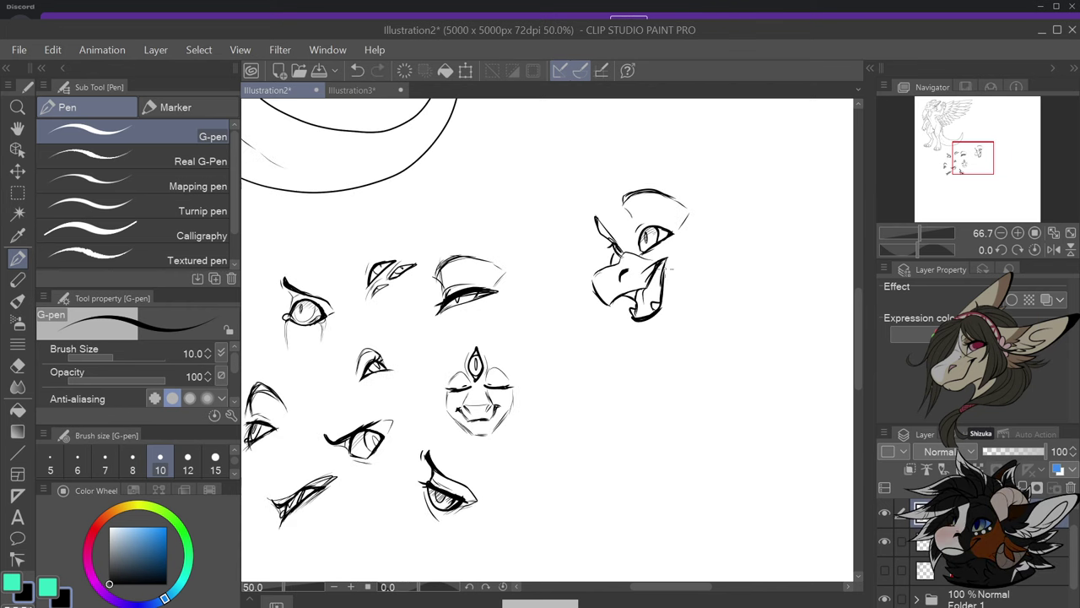
scroll(715, 217, up, 1)
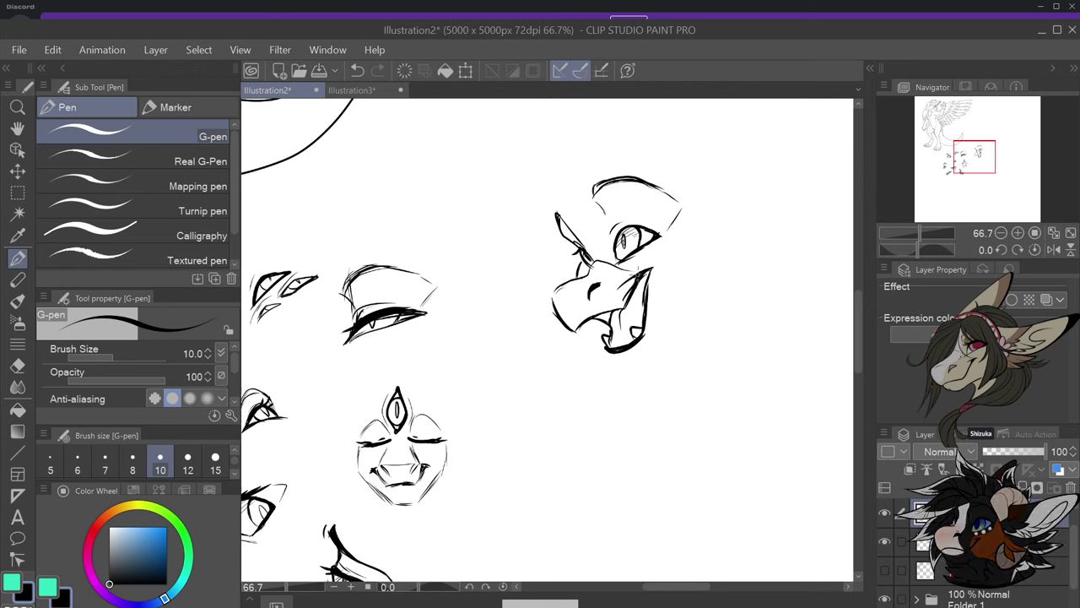
Outline the open-mouthed head with a forehead line, a cheek curve and a jaw line down to the chin
drag(650, 268, 648, 291)
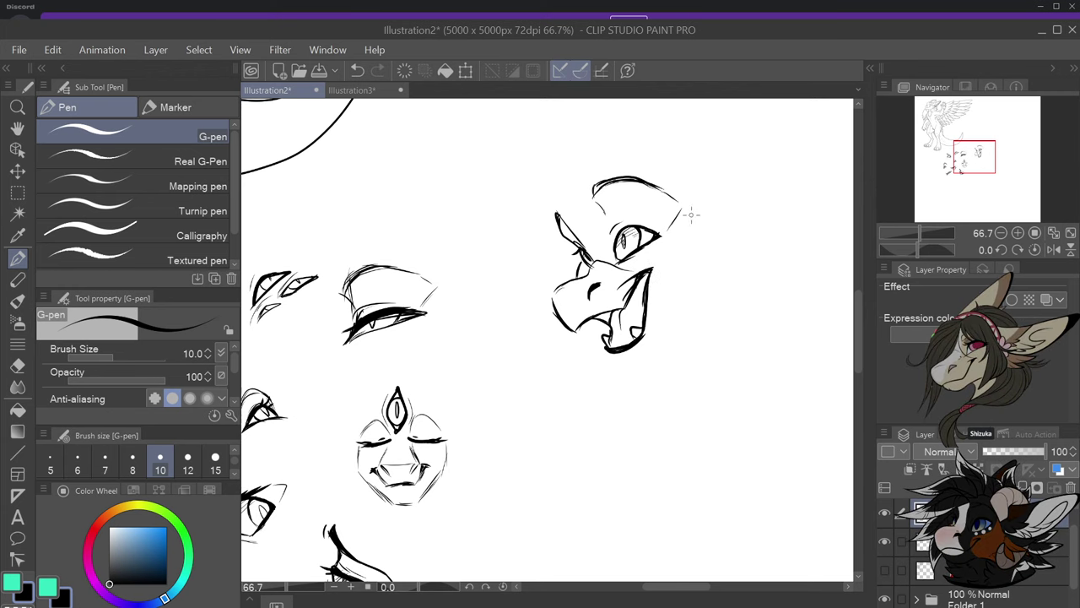
mouse_move(689, 211)
mouse_down()
mouse_move(708, 258)
mouse_move(701, 272)
mouse_move(664, 336)
mouse_move(614, 354)
mouse_move(623, 363)
mouse_move(655, 352)
mouse_move(685, 303)
mouse_up()
key(ctrl+z)
drag(557, 215, 594, 185)
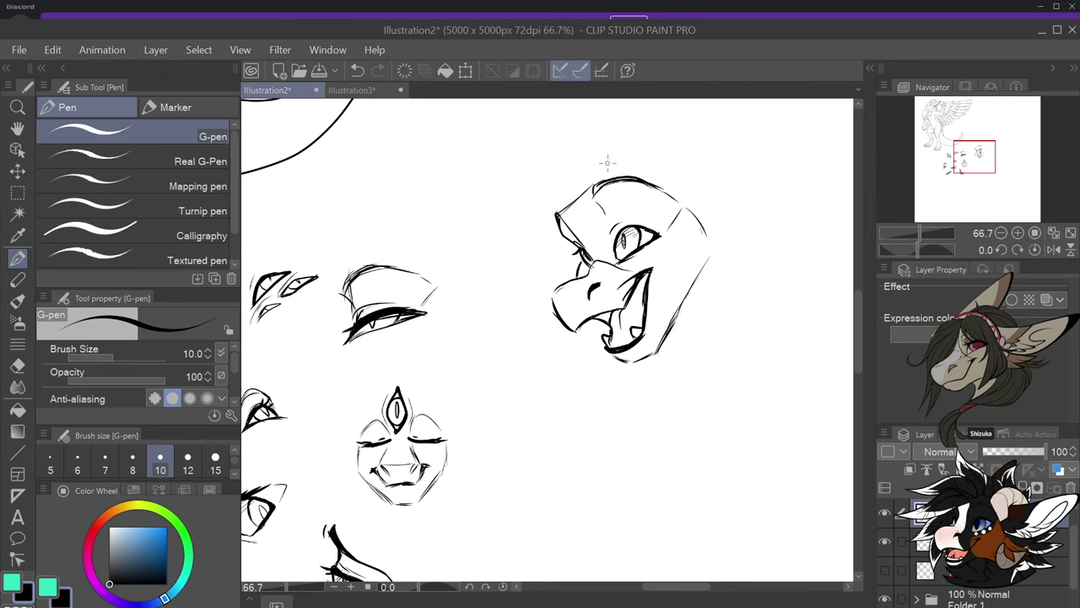
Draw a tall, pointed upright near ear with fur at its base, and add fur tufts along the cheek
mouse_move(657, 173)
mouse_down()
mouse_move(687, 199)
mouse_move(660, 158)
mouse_up()
scroll(680, 203, down, 3)
scroll(695, 143, up, 3)
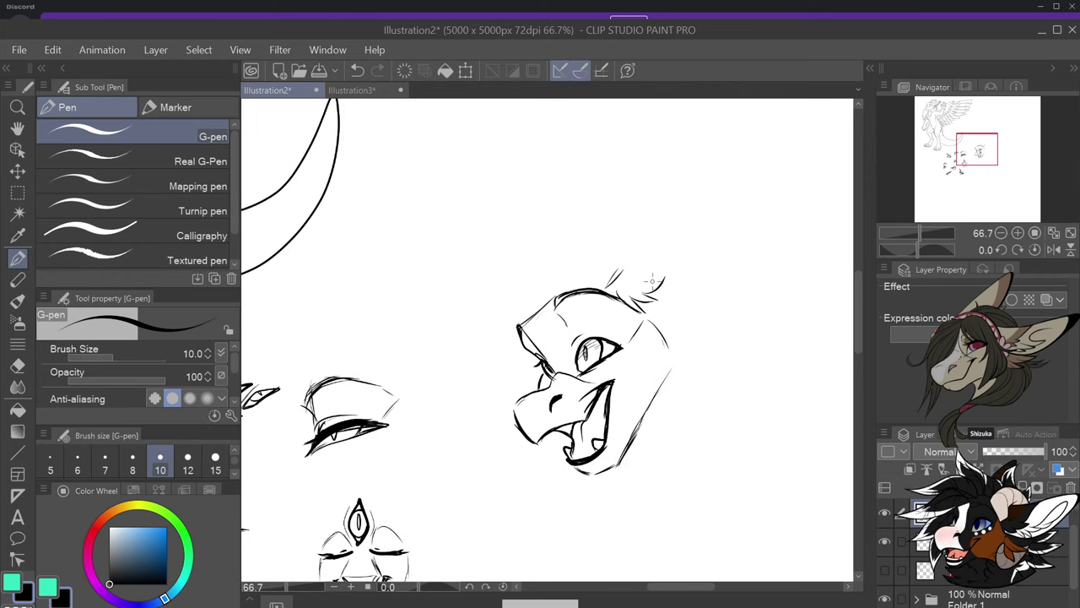
mouse_move(657, 253)
mouse_down()
mouse_move(659, 275)
mouse_move(650, 228)
mouse_up()
drag(655, 272, 644, 226)
mouse_move(614, 285)
mouse_down()
mouse_move(643, 232)
mouse_move(651, 258)
mouse_move(642, 187)
mouse_up()
drag(642, 253, 642, 142)
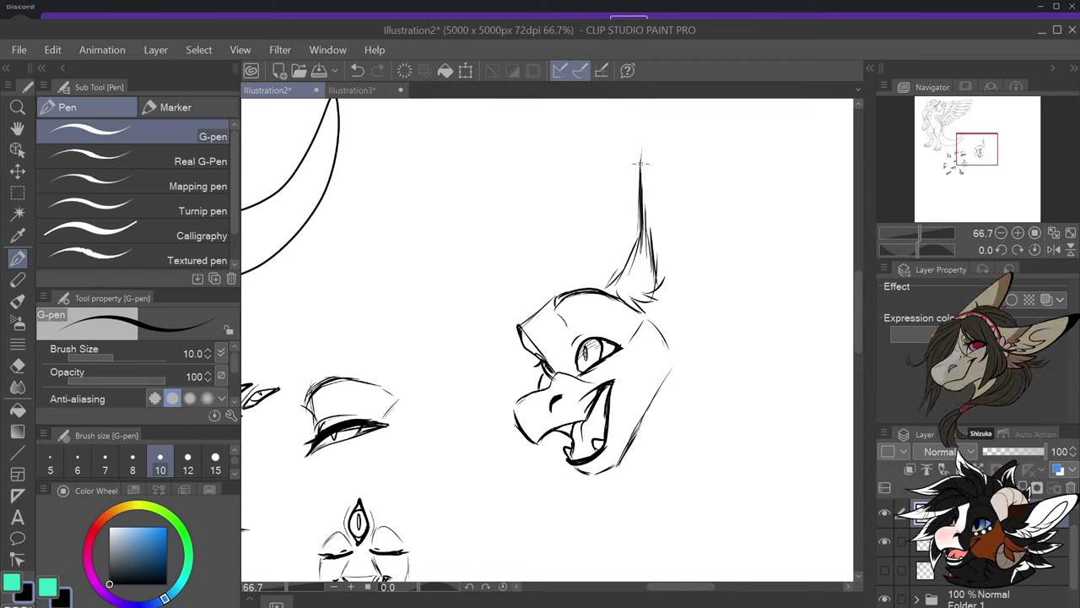
mouse_move(642, 184)
mouse_down()
mouse_move(651, 128)
mouse_move(675, 199)
mouse_up()
mouse_move(653, 138)
mouse_down()
mouse_move(696, 284)
mouse_move(660, 307)
mouse_move(663, 351)
mouse_move(685, 381)
mouse_move(659, 390)
mouse_move(646, 412)
mouse_up()
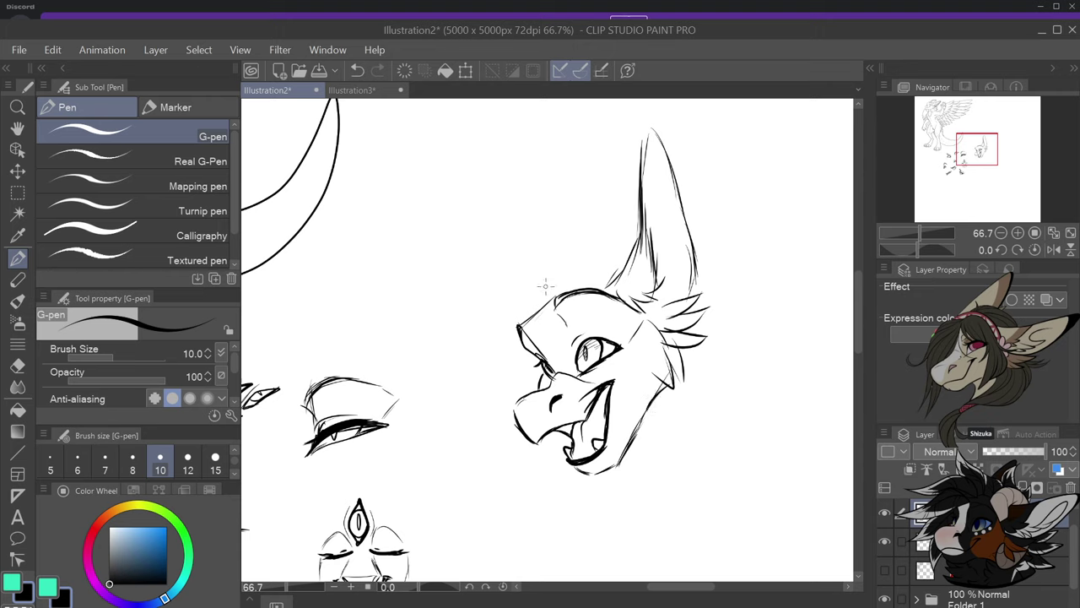
Draw the upright far ear with a tuft at its base and add a few fur strokes behind the cheek
mouse_move(537, 299)
mouse_down()
mouse_move(530, 215)
mouse_move(538, 160)
mouse_move(575, 234)
mouse_up()
drag(548, 183, 593, 272)
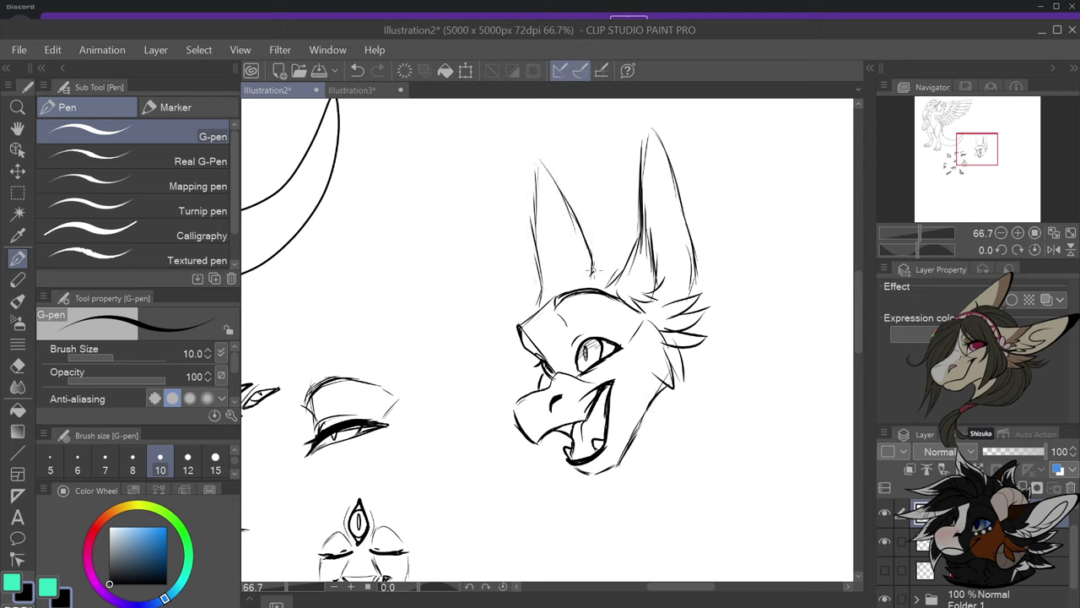
mouse_move(538, 299)
mouse_down()
mouse_move(519, 183)
mouse_move(579, 226)
mouse_up()
scroll(623, 302, down, 2)
scroll(639, 369, up, 2)
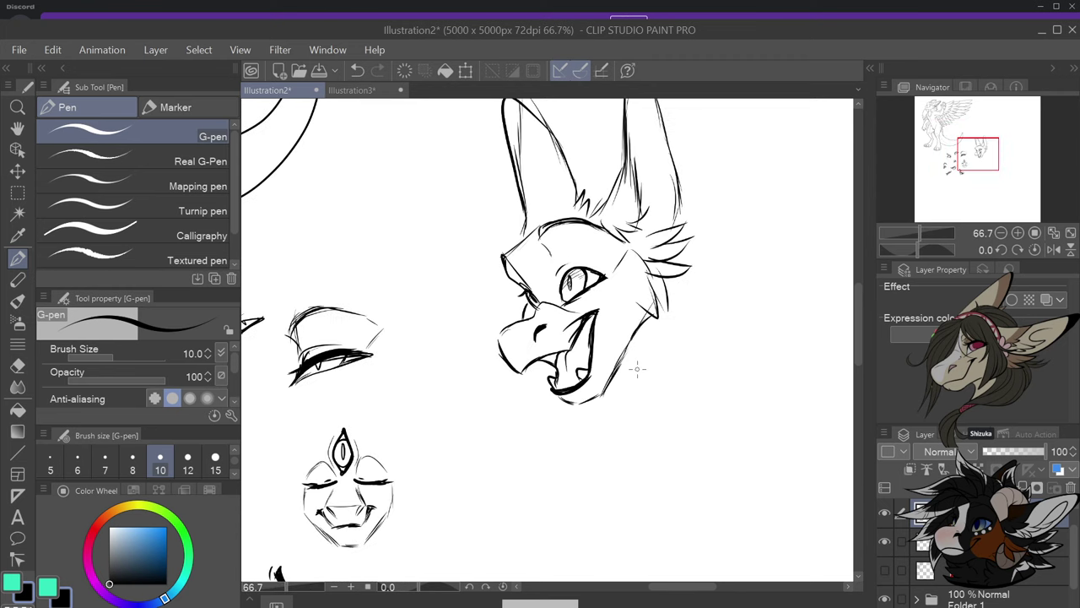
mouse_move(681, 265)
mouse_down()
mouse_move(708, 252)
mouse_move(685, 270)
mouse_up()
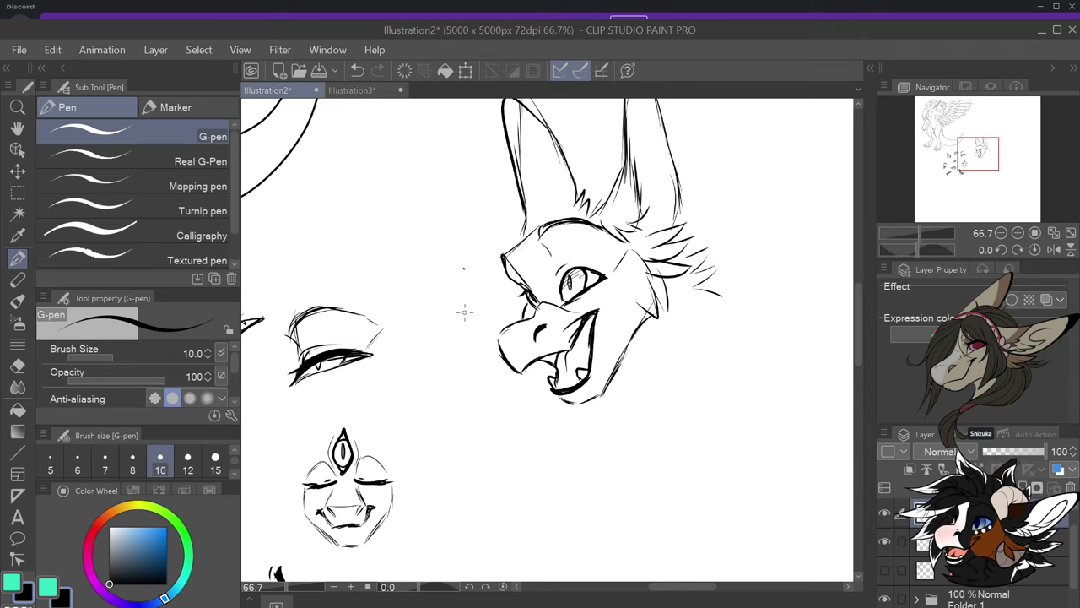
Draw a slanted arrow pointing upward in front of the open-mouthed face
drag(445, 272, 506, 388)
mouse_move(445, 270)
mouse_down()
mouse_move(444, 303)
mouse_move(465, 285)
mouse_up()
scroll(496, 301, down, 3)
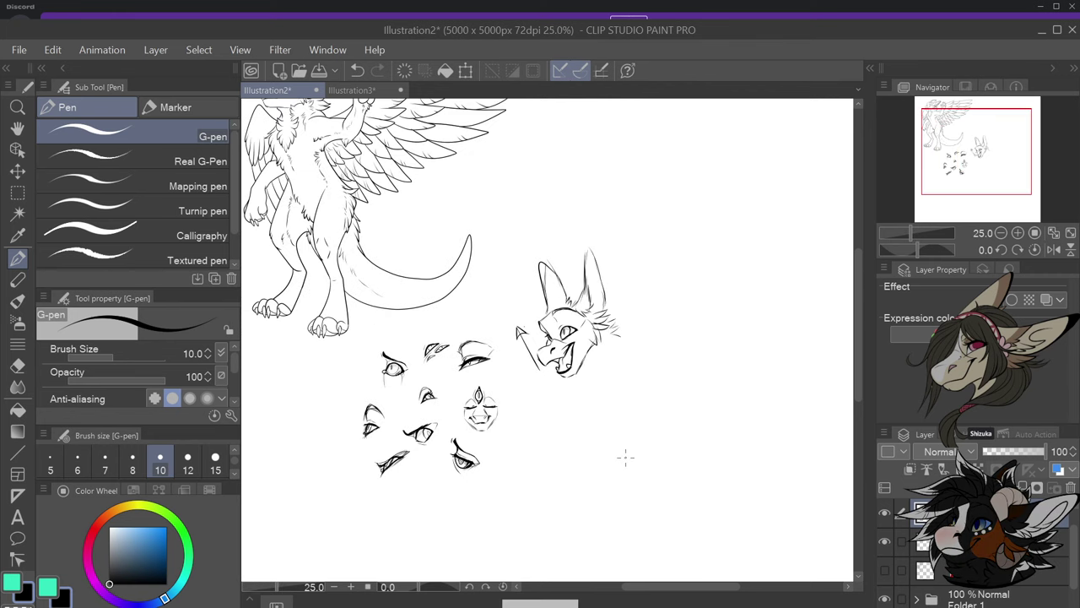
scroll(624, 454, up, 3)
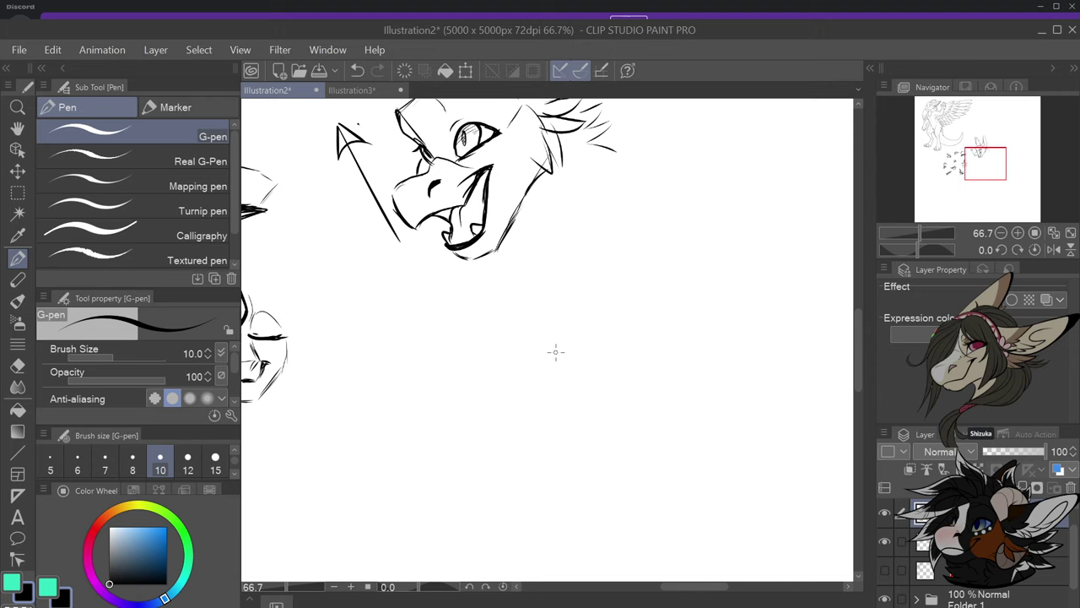
mouse_move(550, 353)
mouse_down()
mouse_move(590, 359)
mouse_move(550, 353)
mouse_move(590, 359)
mouse_move(550, 354)
mouse_move(560, 371)
mouse_move(606, 371)
mouse_up()
key(ctrl+z)
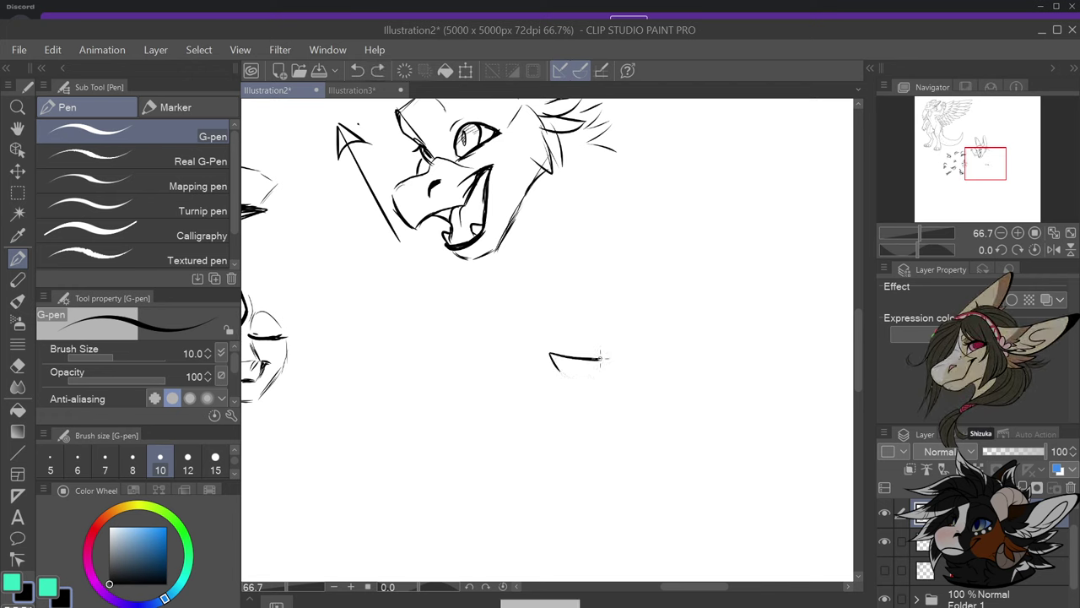
key(ctrl+z)
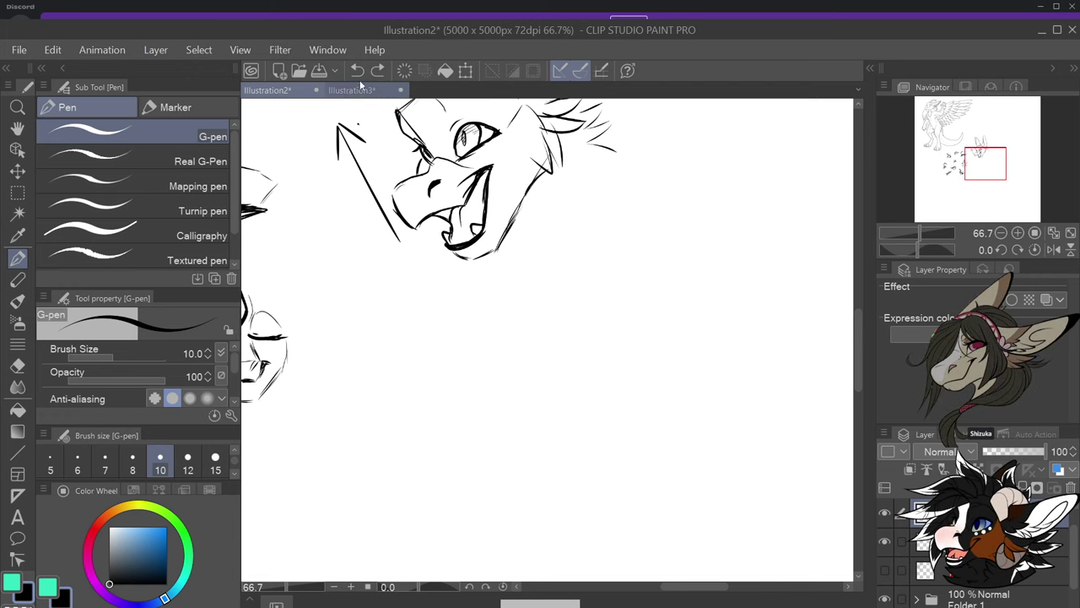
Draw a slanted eye with a slit pupil and a low, angry brow below the open-mouthed head
mouse_move(521, 357)
mouse_down()
mouse_move(558, 356)
mouse_move(522, 355)
mouse_move(521, 376)
mouse_move(536, 375)
mouse_move(522, 386)
mouse_move(568, 356)
mouse_up()
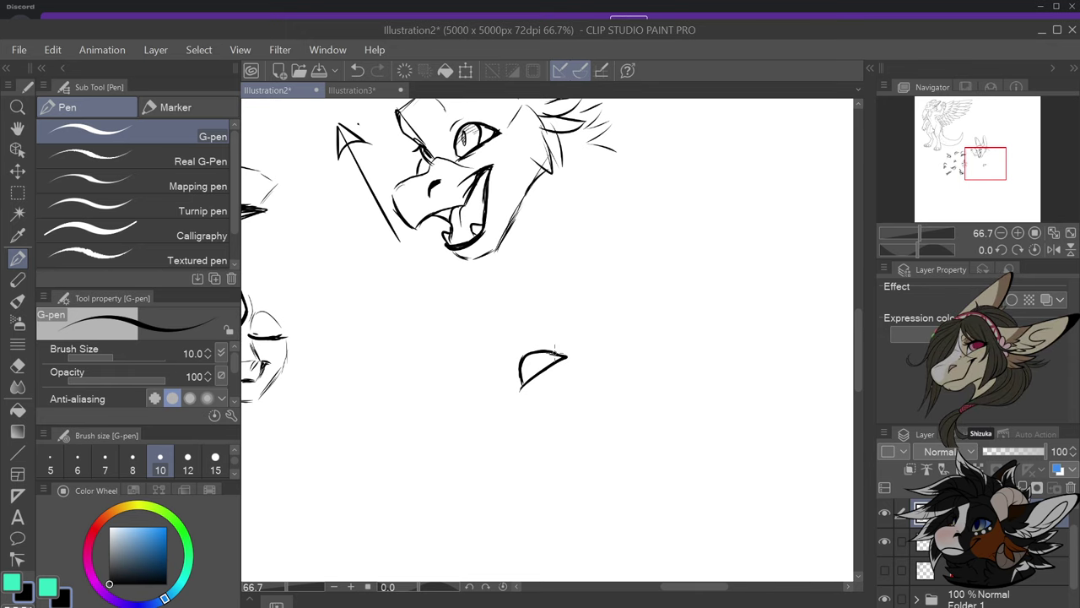
drag(533, 354, 533, 372)
mouse_move(488, 354)
mouse_down()
mouse_move(499, 361)
mouse_move(556, 341)
mouse_up()
mouse_move(487, 352)
mouse_down()
mouse_move(499, 361)
mouse_move(519, 351)
mouse_move(521, 362)
mouse_move(504, 357)
mouse_up()
Sketch a muzzle below the angry eye with a nostril, a downturned mouth, a chin and a cheek line
scroll(557, 358, down, 2)
scroll(548, 385, up, 2)
mouse_move(498, 362)
mouse_down()
mouse_move(483, 414)
mouse_move(500, 447)
mouse_move(559, 433)
mouse_move(526, 416)
mouse_move(535, 406)
mouse_up()
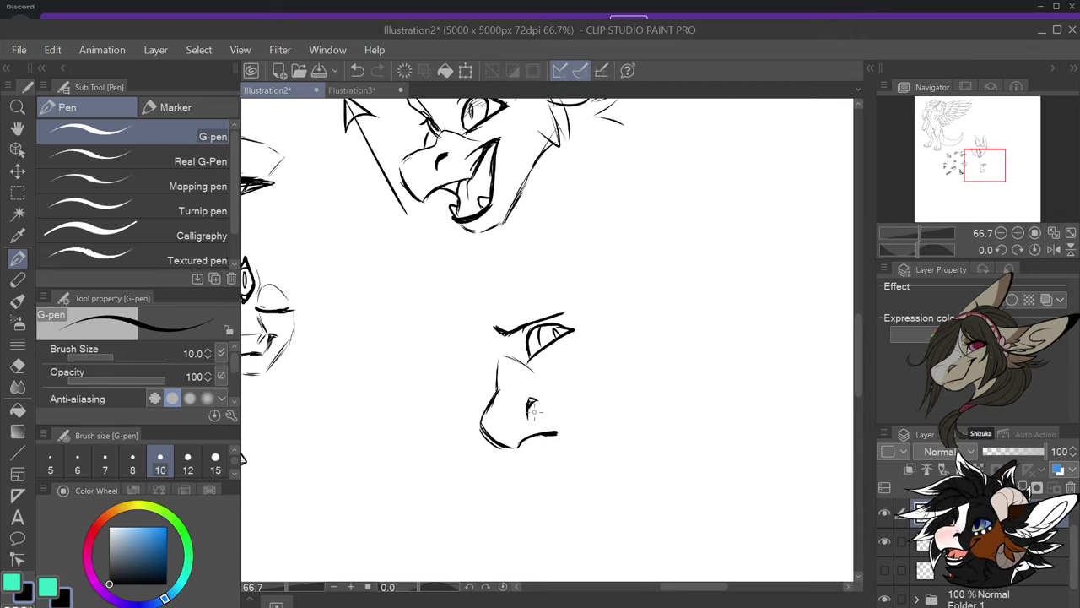
mouse_move(523, 453)
mouse_down()
mouse_move(558, 463)
mouse_move(575, 410)
mouse_move(596, 390)
mouse_move(602, 344)
mouse_up()
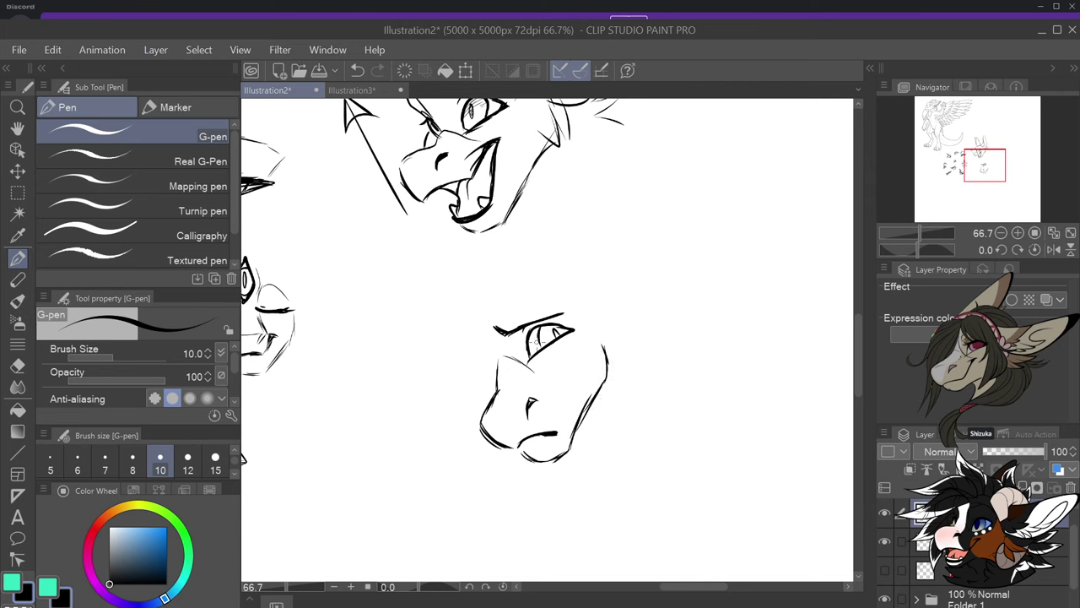
Draw the frowning head's narrow far eye with a sharp brow and connect it to the muzzle
mouse_move(496, 368)
mouse_down()
mouse_move(478, 360)
mouse_move(496, 382)
mouse_move(488, 359)
mouse_up()
mouse_move(458, 342)
mouse_down()
mouse_move(478, 361)
mouse_move(473, 335)
mouse_up()
key(ctrl+z)
key(ctrl+z)
key(ctrl+z)
drag(483, 387, 486, 405)
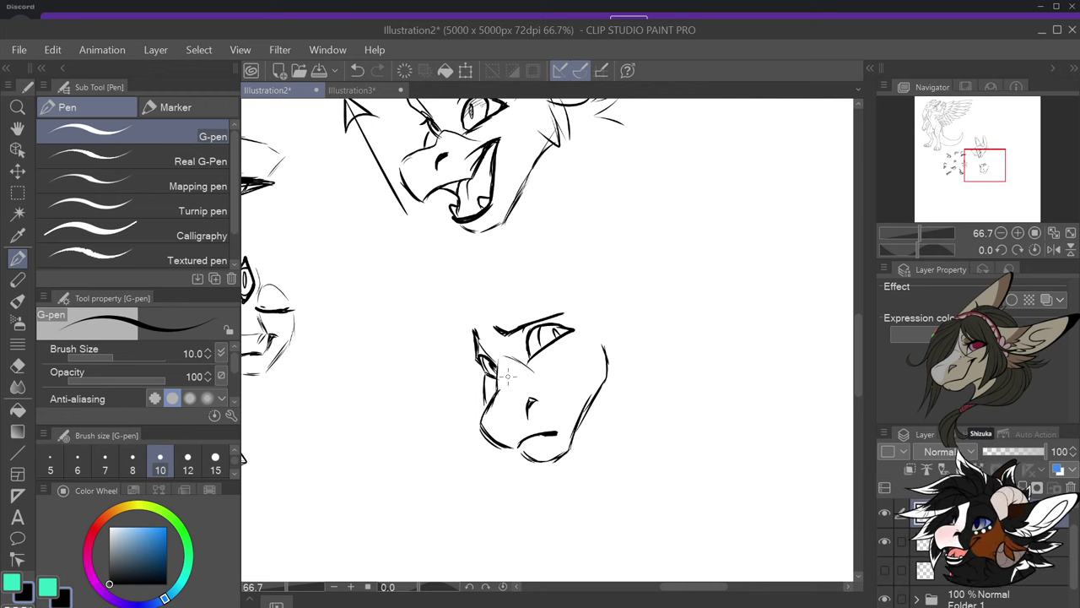
Refine the frowning head's near eye with lid lines at its outer corner and a crease below its inner corner
drag(507, 335, 518, 334)
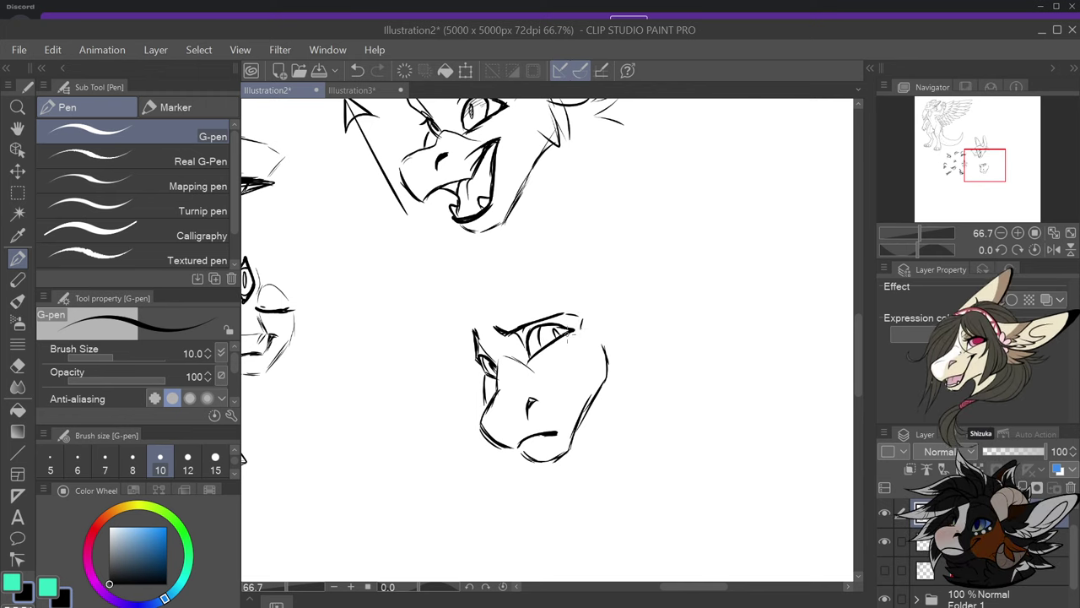
drag(583, 319, 579, 330)
drag(527, 361, 544, 372)
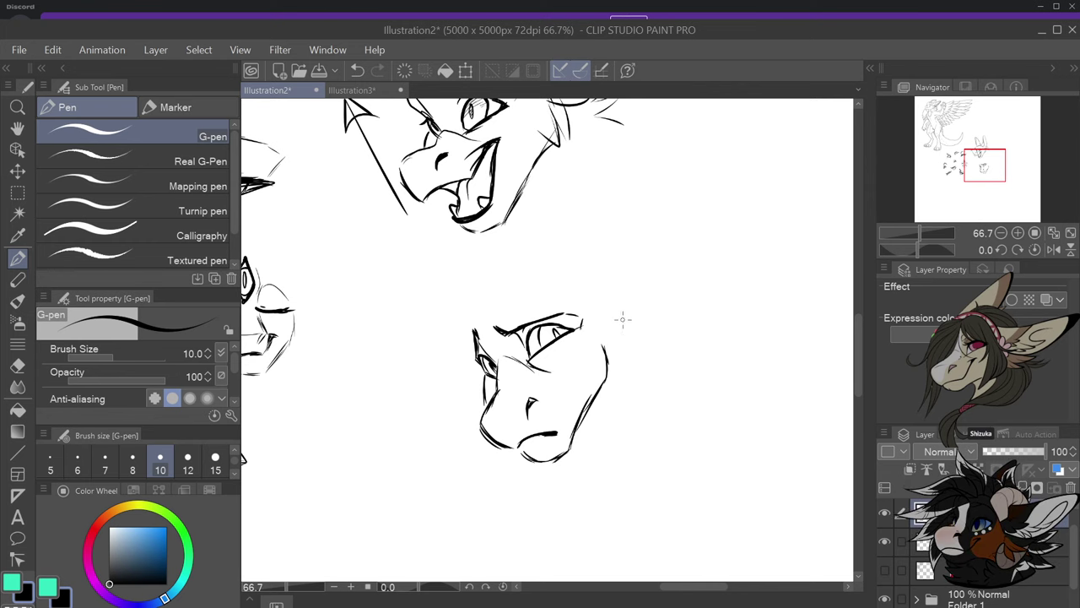
Draw a long swept-back near ear with cheek fur tufts, and close the frowning head's forehead with a tufted line
scroll(591, 328, down, 1)
scroll(620, 327, up, 1)
mouse_move(562, 301)
mouse_down()
mouse_move(586, 319)
mouse_move(548, 282)
mouse_move(626, 284)
mouse_move(644, 269)
mouse_up()
mouse_move(585, 284)
mouse_down()
mouse_move(698, 218)
mouse_move(675, 309)
mouse_move(595, 344)
mouse_move(612, 389)
mouse_move(605, 410)
mouse_move(579, 414)
mouse_up()
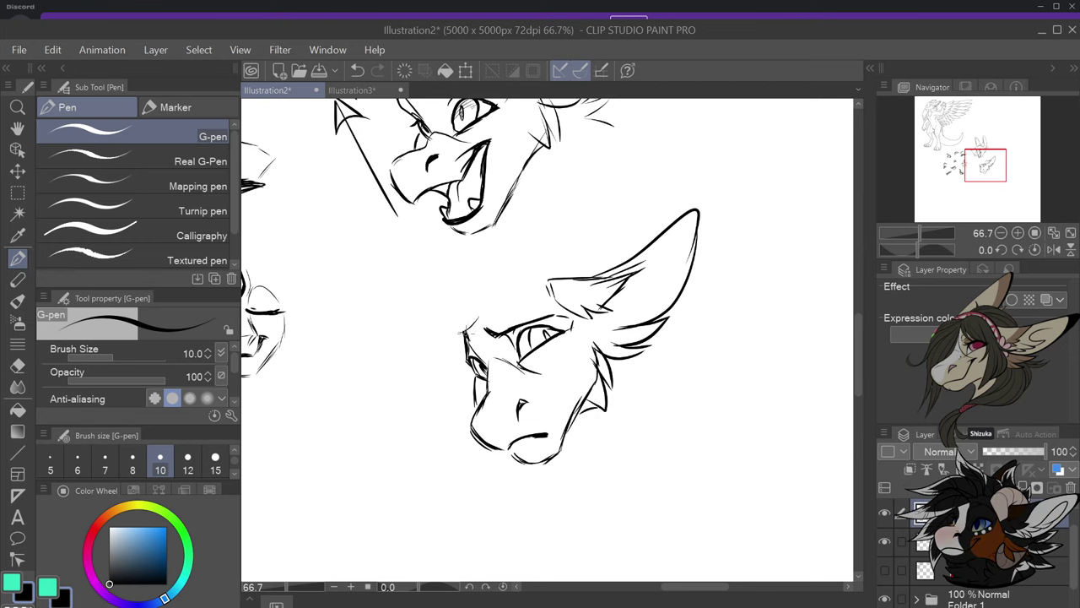
mouse_move(465, 332)
mouse_down()
mouse_move(487, 285)
mouse_move(528, 279)
mouse_up()
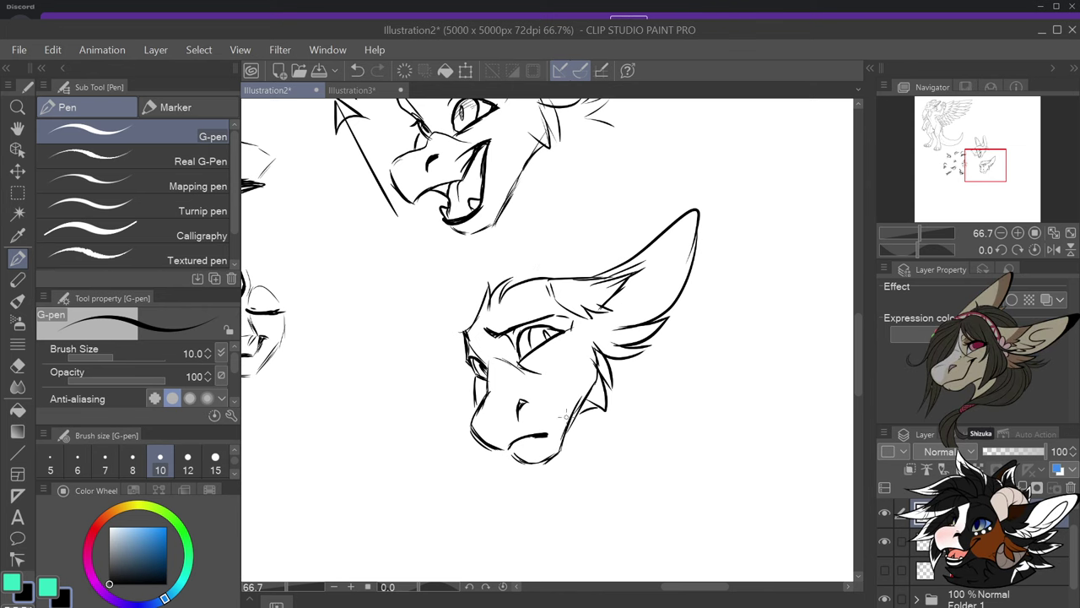
Add fur strokes under the chin, along the jaw and down the back of the frowning head's neck
drag(579, 432, 608, 447)
drag(584, 470, 607, 452)
drag(510, 465, 540, 469)
mouse_move(498, 472)
mouse_down()
mouse_move(546, 477)
mouse_move(515, 498)
mouse_up()
mouse_move(625, 364)
mouse_down()
mouse_move(685, 407)
mouse_move(673, 449)
mouse_up()
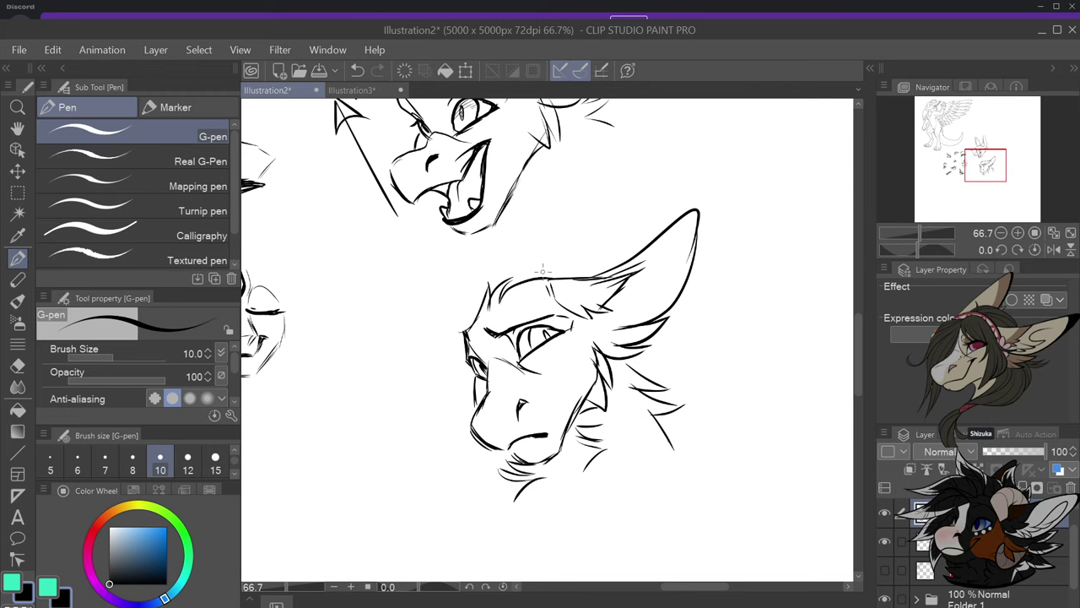
Draw the frowning head's swept-back far ear behind the forehead
mouse_move(515, 274)
mouse_down()
mouse_move(589, 229)
mouse_move(550, 267)
mouse_move(615, 206)
mouse_move(609, 272)
mouse_up()
key(ctrl+z)
scroll(597, 272, down, 1)
scroll(595, 270, down, 1)
scroll(596, 270, up, 2)
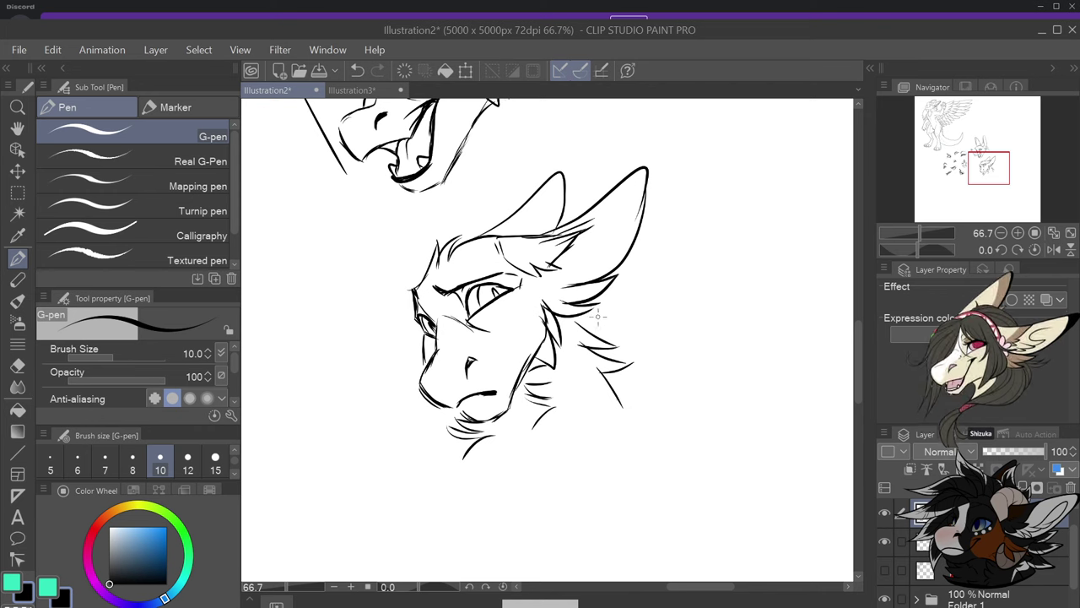
Add more neck fur tufts behind the frowning head's cheek and draw a downward arrow in front of its face
drag(622, 299, 598, 311)
drag(593, 310, 624, 336)
mouse_move(625, 336)
mouse_down()
mouse_move(589, 327)
mouse_move(621, 360)
mouse_up()
mouse_move(380, 291)
mouse_down()
mouse_move(393, 403)
mouse_move(409, 373)
mouse_up()
scroll(563, 342, down, 2)
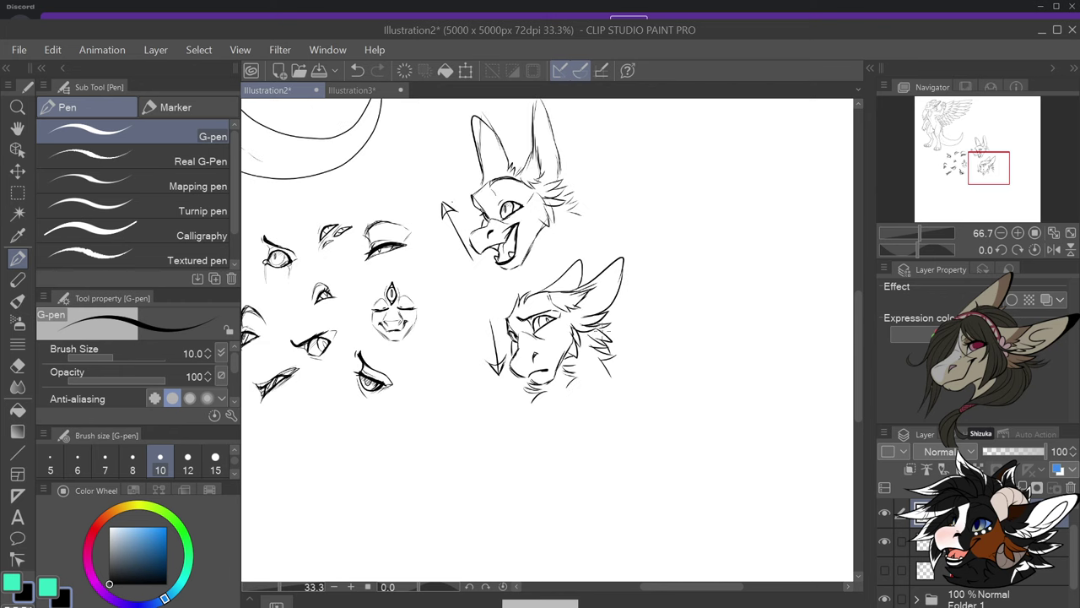
Rework the frowning head's mouth into a small, slightly open one with detail inside
scroll(562, 342, up, 1)
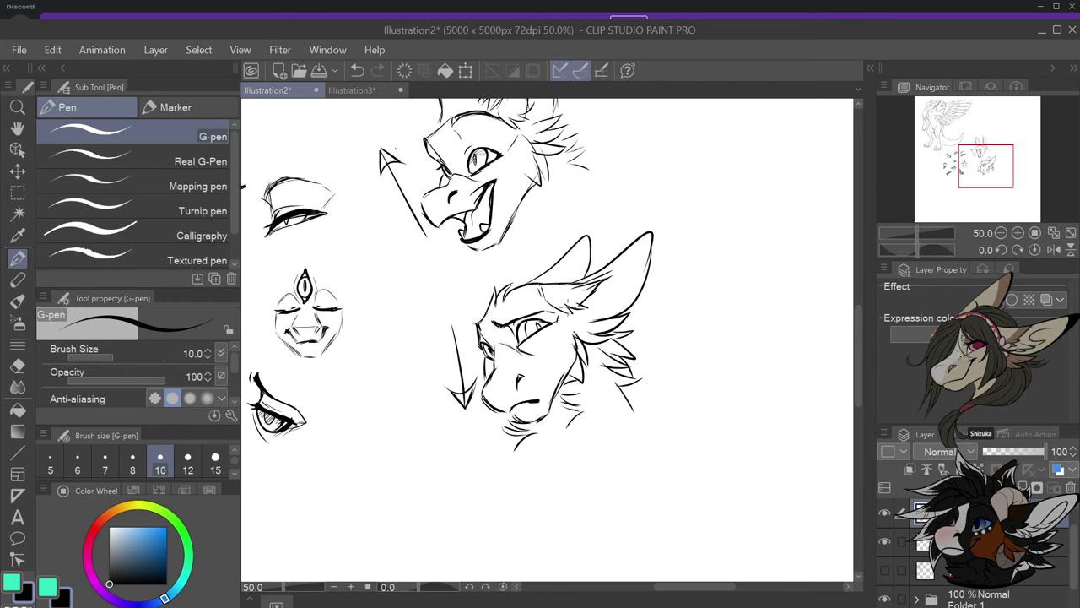
scroll(587, 285, down, 1)
scroll(586, 285, up, 1)
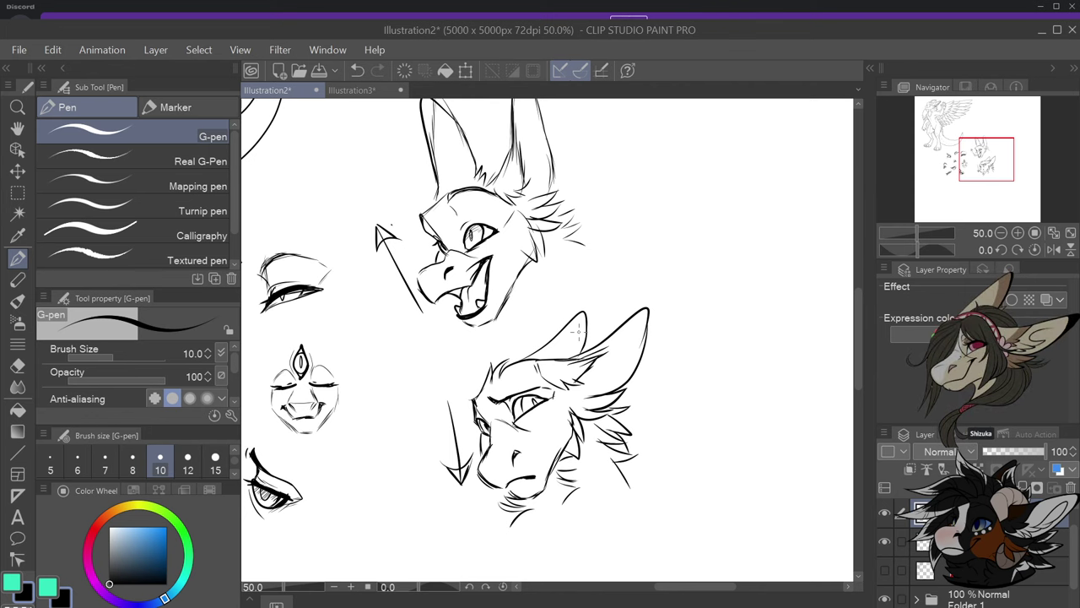
scroll(578, 329, down, 1)
scroll(583, 355, up, 2)
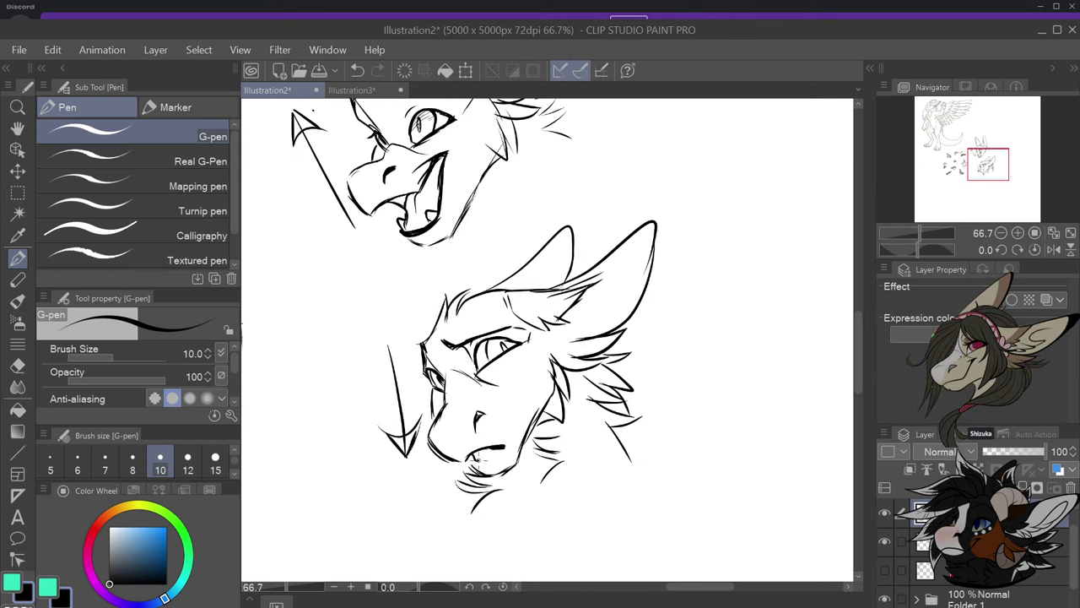
drag(479, 453, 503, 446)
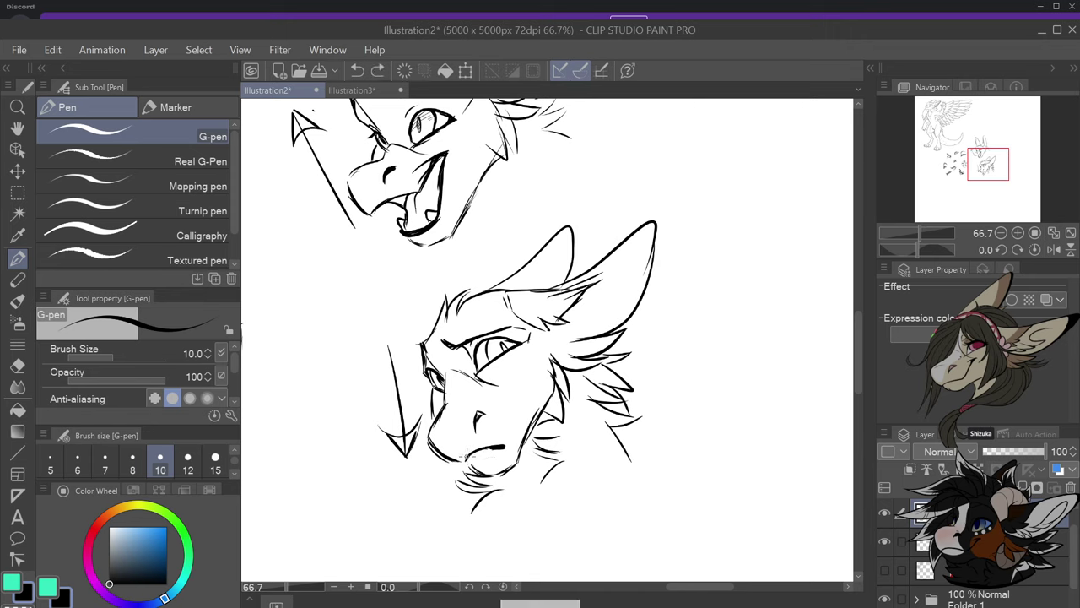
drag(471, 457, 506, 446)
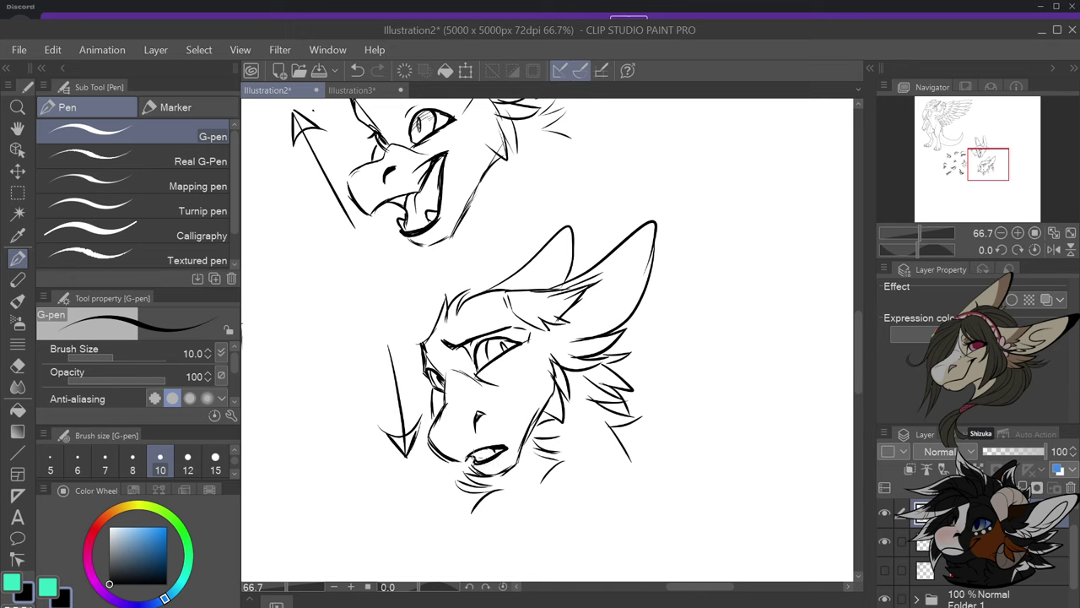
drag(487, 461, 502, 451)
scroll(521, 472, down, 2)
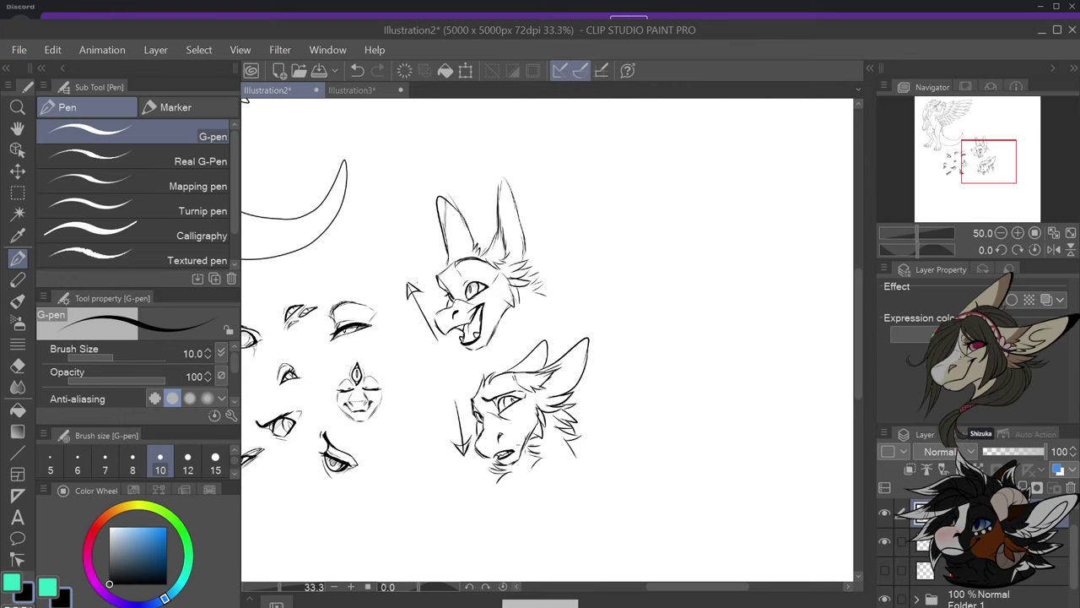
Hatch the iris of the frowning head's near eye and add a dark pupil
scroll(515, 405, up, 3)
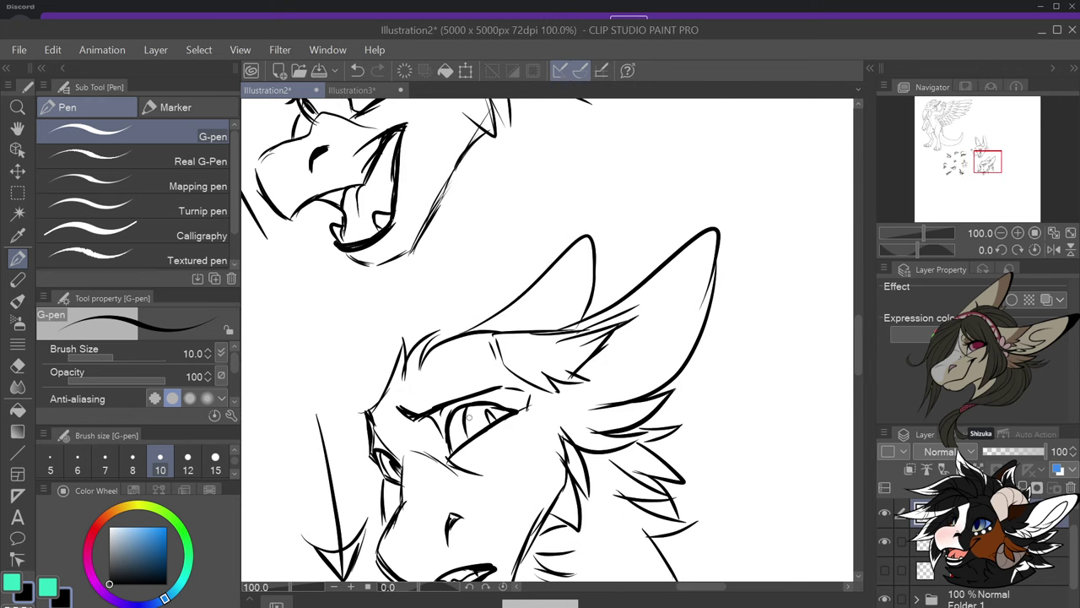
scroll(476, 414, down, 3)
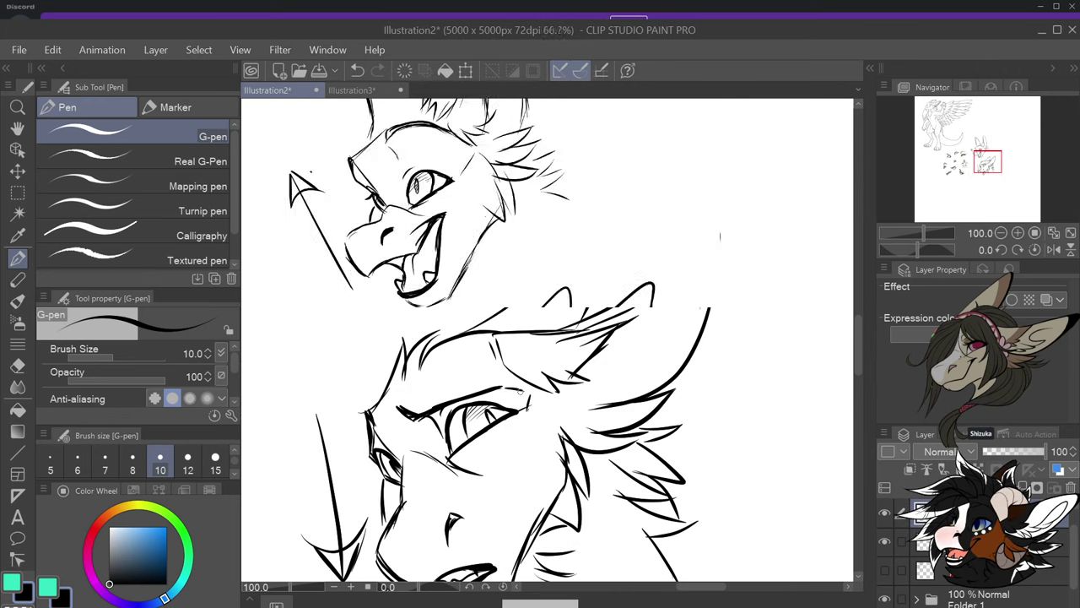
scroll(476, 414, up, 3)
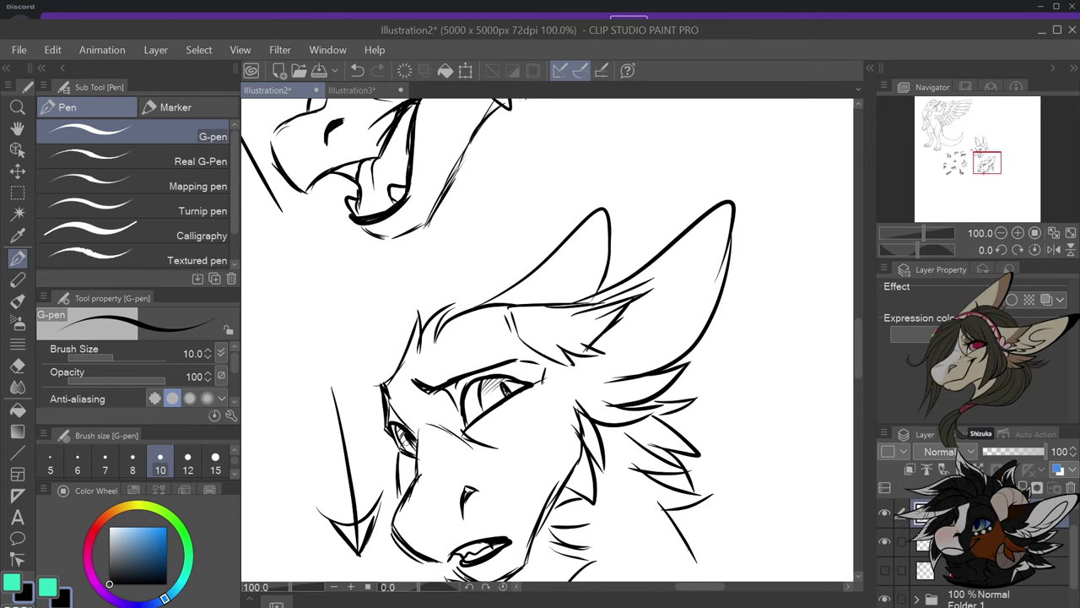
scroll(407, 443, down, 2)
scroll(521, 435, up, 1)
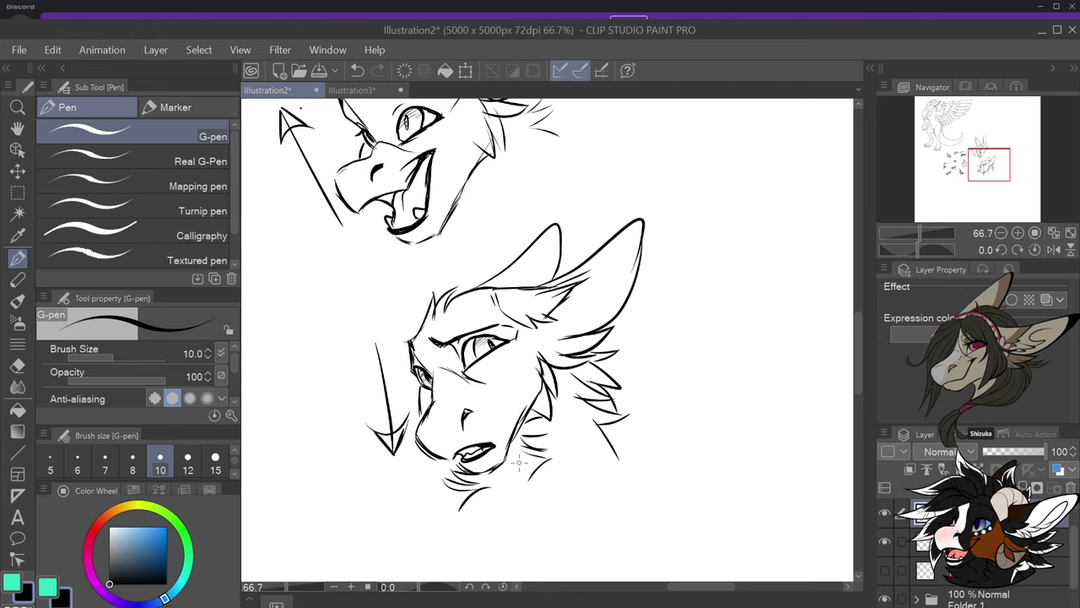
Start a new head study to the right of the two heads with an angry, narrowed eye, iris and brow crease
scroll(519, 462, down, 3)
scroll(687, 366, up, 1)
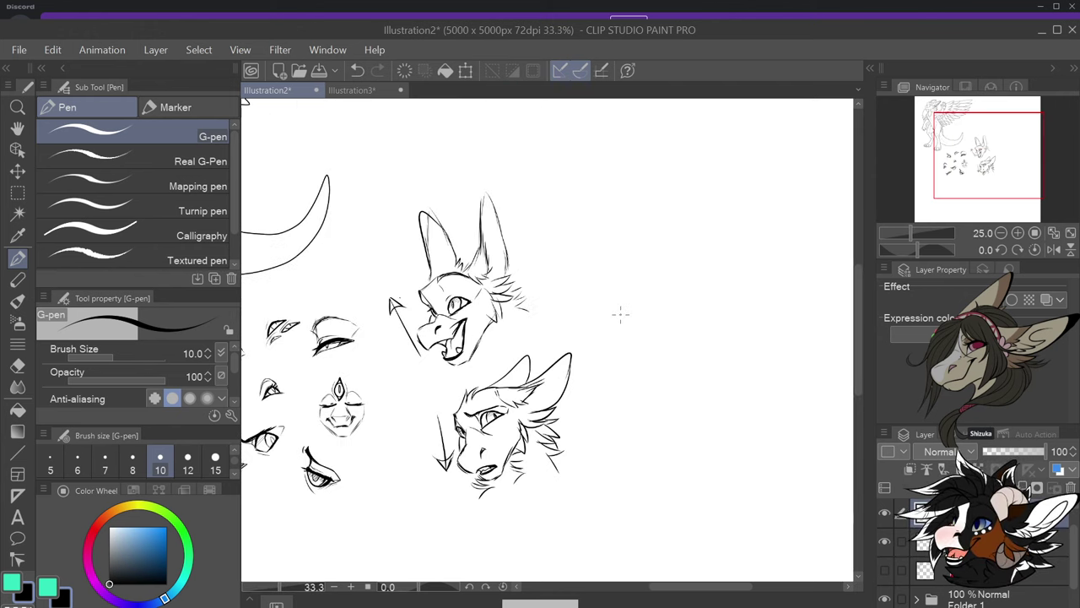
scroll(620, 314, up, 3)
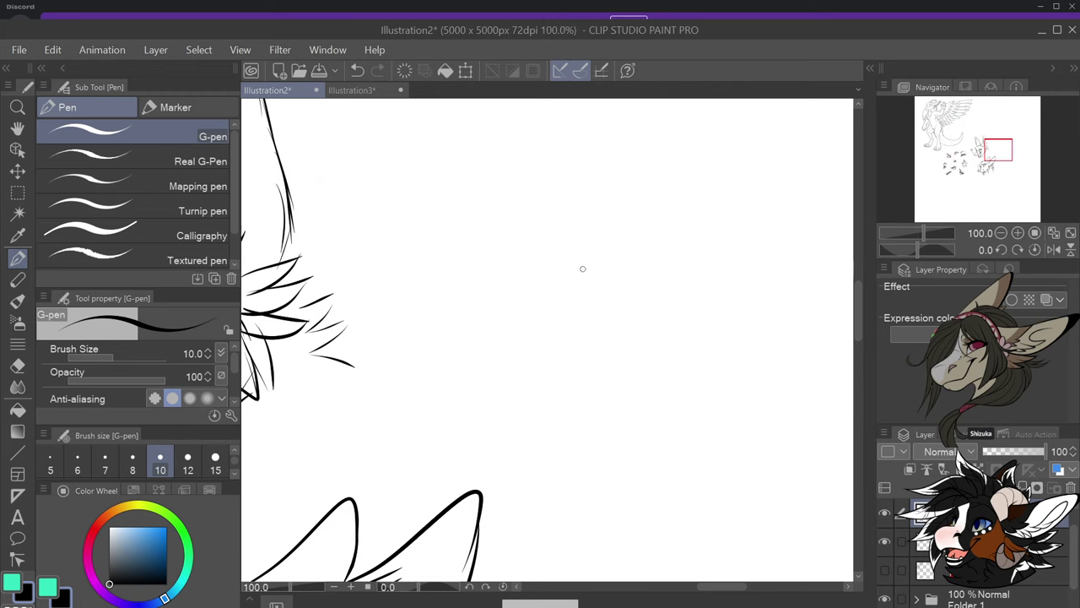
mouse_move(583, 269)
mouse_down()
mouse_move(576, 292)
mouse_move(608, 270)
mouse_move(575, 279)
mouse_move(594, 252)
mouse_move(631, 255)
mouse_move(590, 279)
mouse_up()
key(ctrl+z)
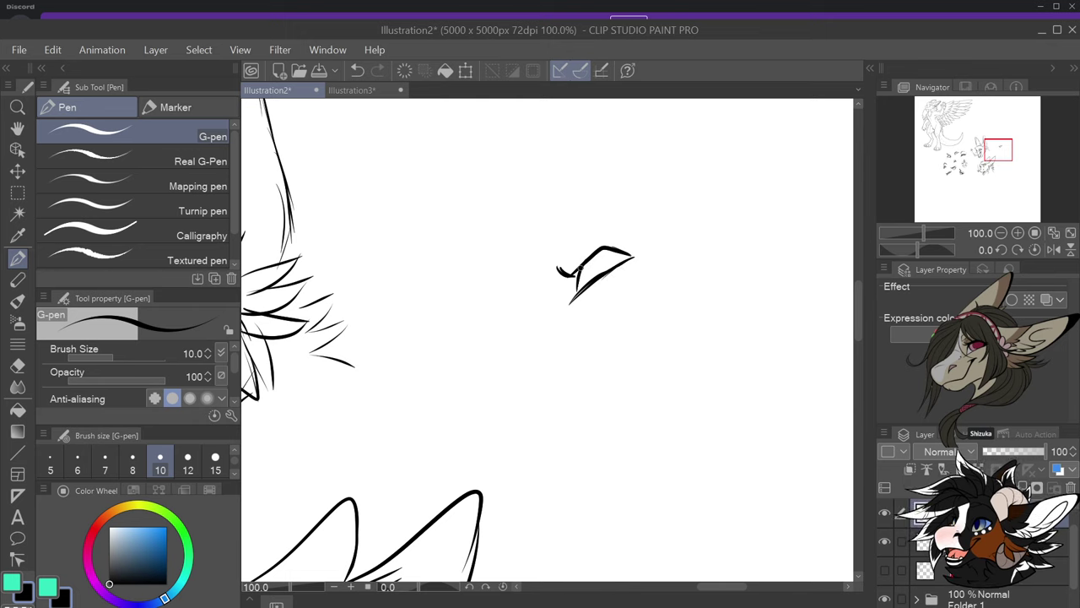
drag(606, 248, 605, 272)
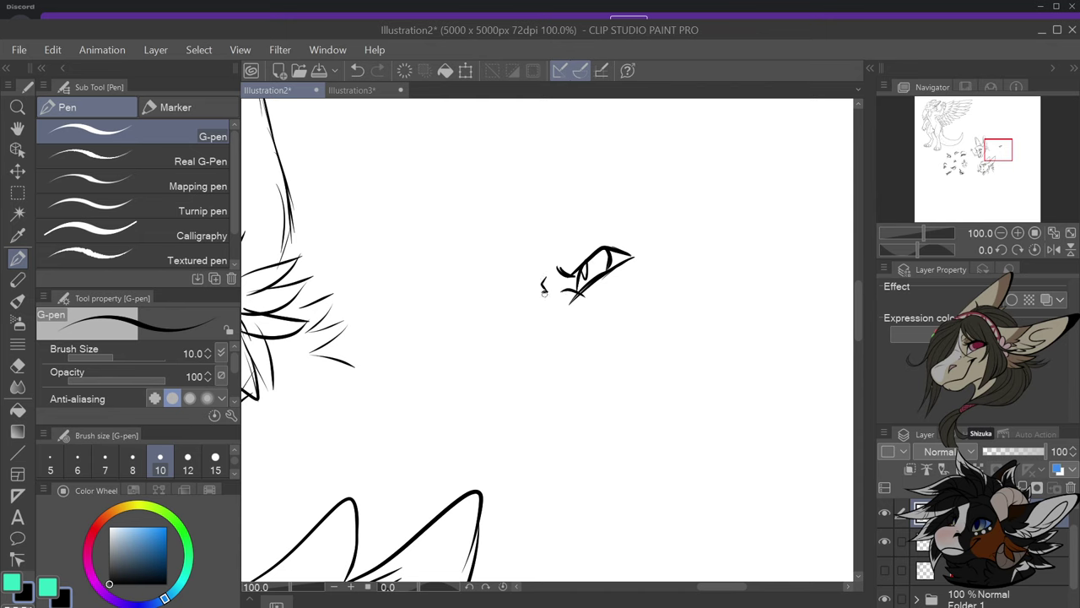
Draw the new head's muzzle with a jagged raised upper lip, a nostril and a snout wrinkle
mouse_move(526, 297)
mouse_down()
mouse_move(497, 322)
mouse_move(516, 351)
mouse_up()
mouse_move(518, 349)
mouse_down()
mouse_move(574, 329)
mouse_move(615, 305)
mouse_up()
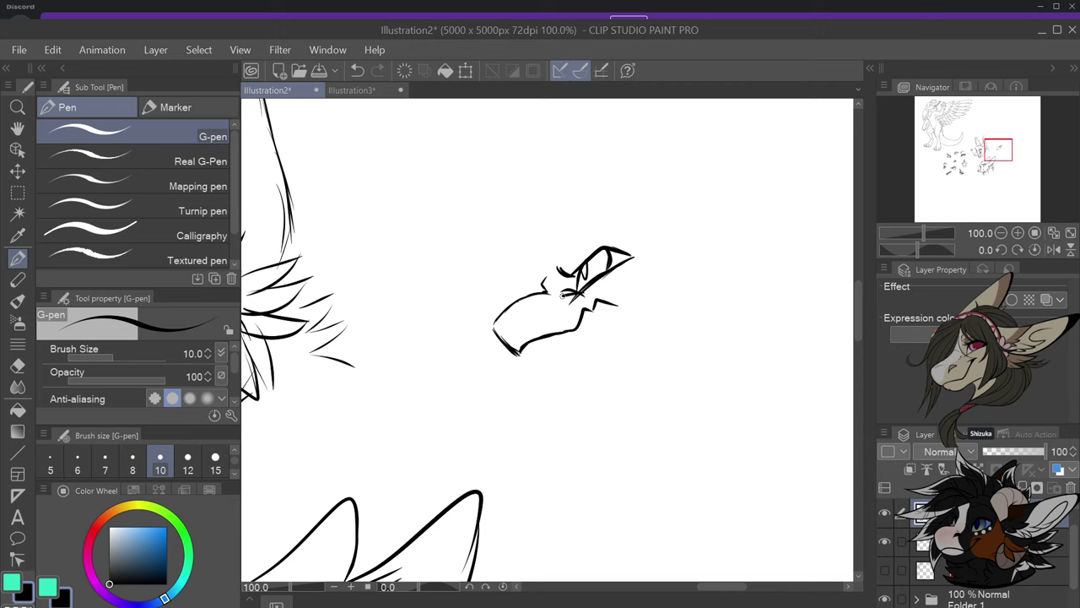
key(ctrl+z)
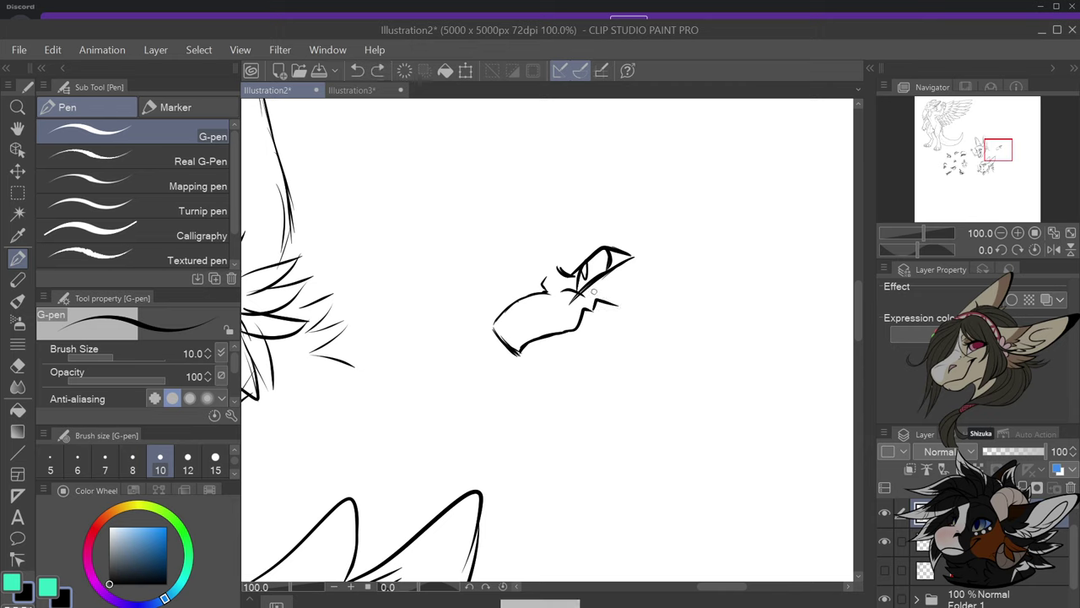
drag(594, 291, 550, 301)
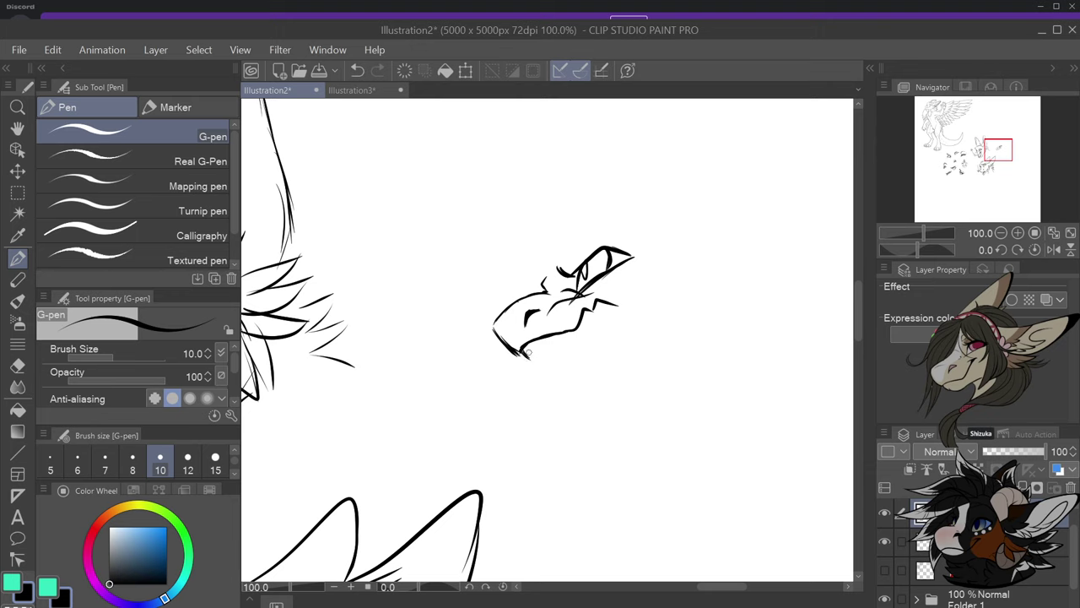
Draw the snarling head's clenched front teeth and fang, with a thick lower lip beneath them
mouse_move(550, 336)
mouse_down()
mouse_move(556, 354)
mouse_move(529, 356)
mouse_up()
key(ctrl+z)
key(ctrl+z)
key(ctrl+z)
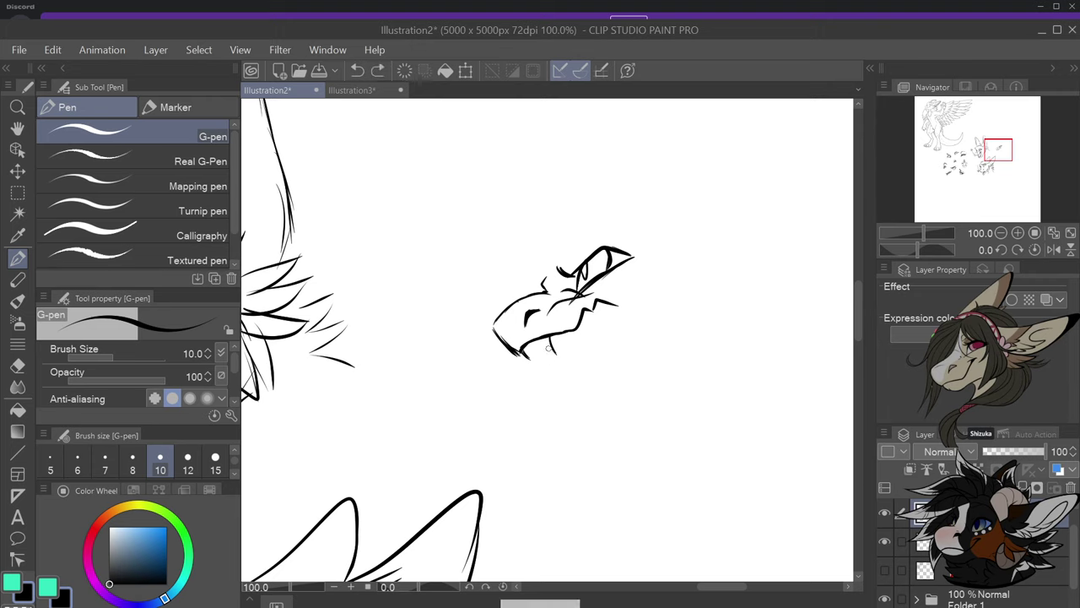
mouse_move(546, 345)
mouse_down()
mouse_move(548, 359)
mouse_move(531, 356)
mouse_move(531, 367)
mouse_move(555, 363)
mouse_up()
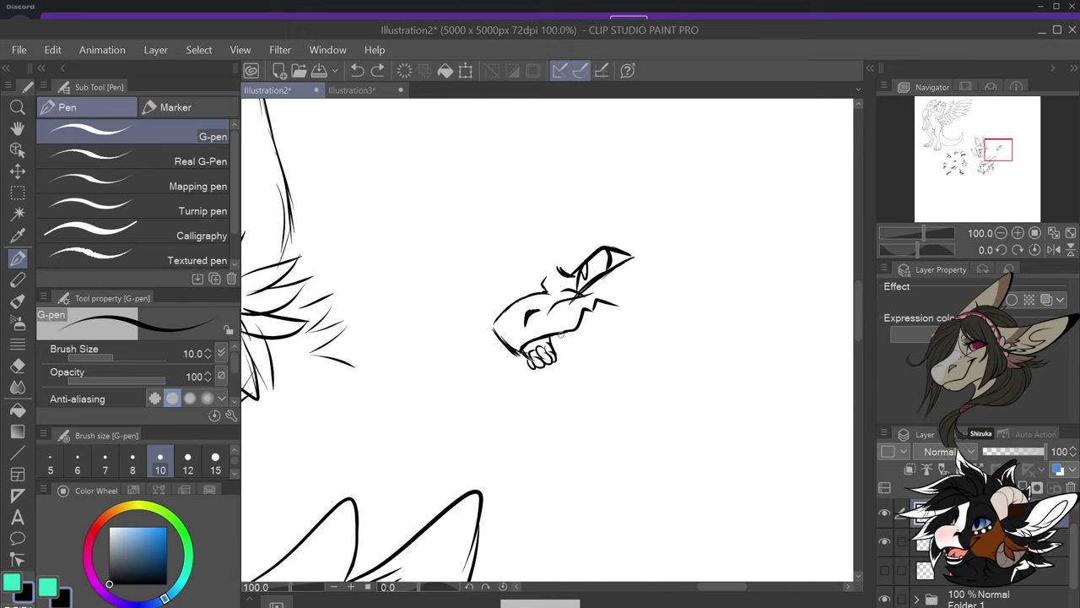
mouse_move(560, 342)
mouse_down()
mouse_move(572, 355)
mouse_move(558, 356)
mouse_move(563, 368)
mouse_move(574, 355)
mouse_move(529, 373)
mouse_move(540, 378)
mouse_move(559, 358)
mouse_up()
key(ctrl+z)
key(ctrl+z)
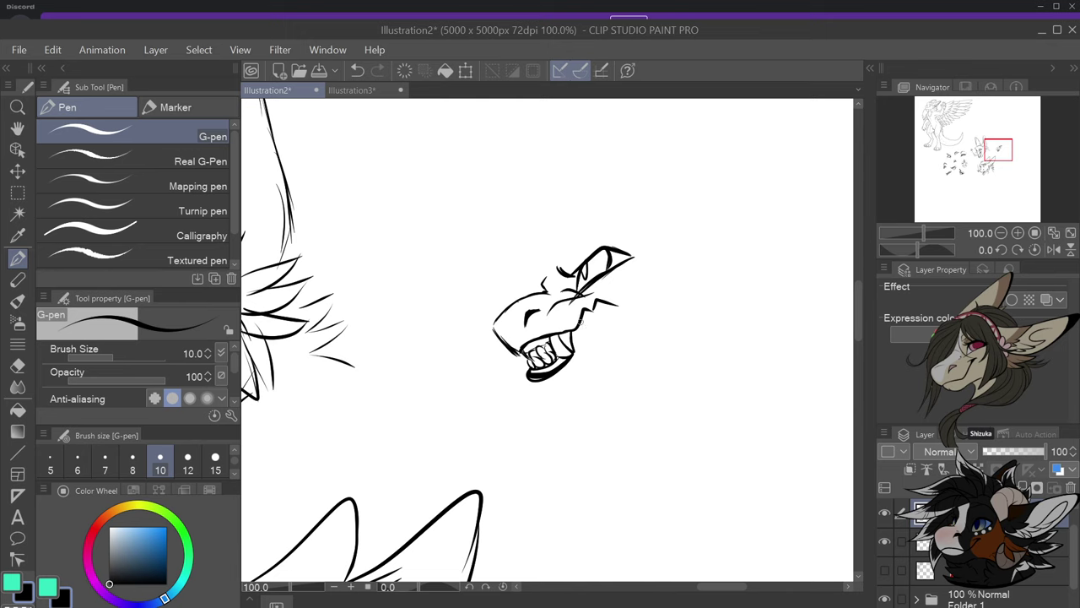
Close the snarling head's jagged mouth corner and fill in the back teeth and dark gap
mouse_move(571, 357)
mouse_down()
mouse_move(623, 311)
mouse_move(585, 319)
mouse_move(591, 331)
mouse_move(609, 306)
mouse_up()
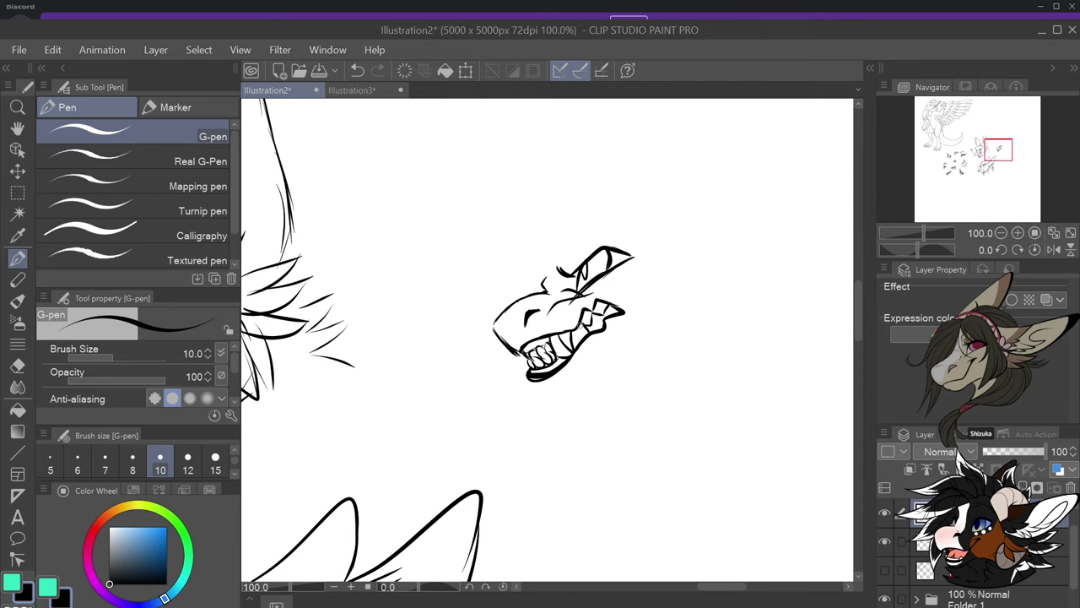
mouse_move(572, 340)
mouse_down()
mouse_move(592, 327)
mouse_move(558, 347)
mouse_move(537, 390)
mouse_up()
key(ctrl+z)
key(ctrl+z)
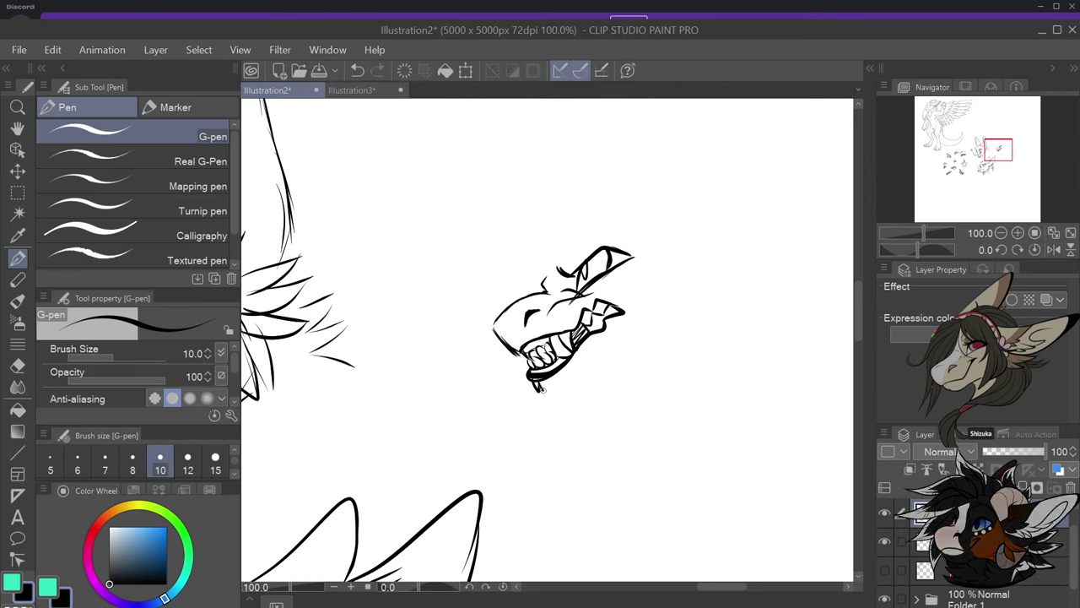
Redraw the fur tuft on the snarling head's chin and add the start of its lower jaw line
key(ctrl+z)
key(ctrl+z)
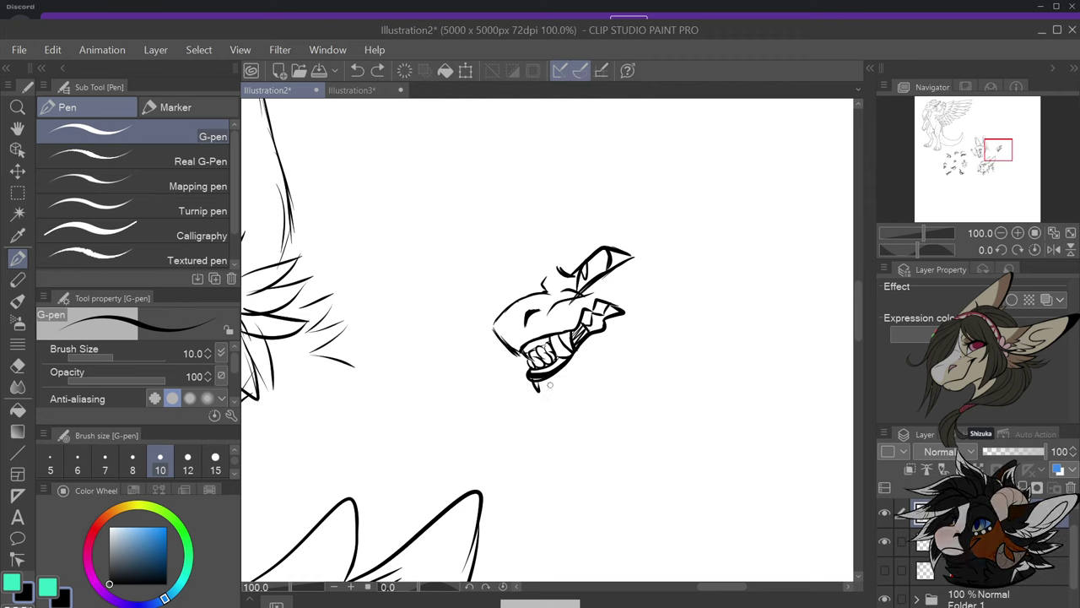
mouse_move(544, 382)
mouse_down()
mouse_move(572, 388)
mouse_move(622, 347)
mouse_up()
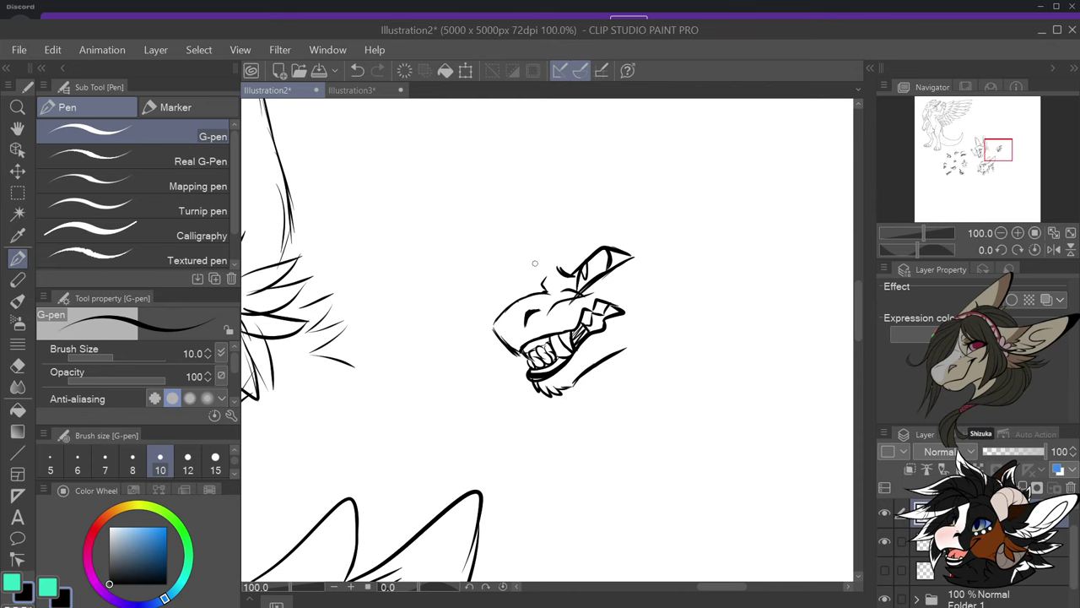
Draw the snarling head's far eye and its furrowed brow and forehead with short fur tufts
key(ctrl+z)
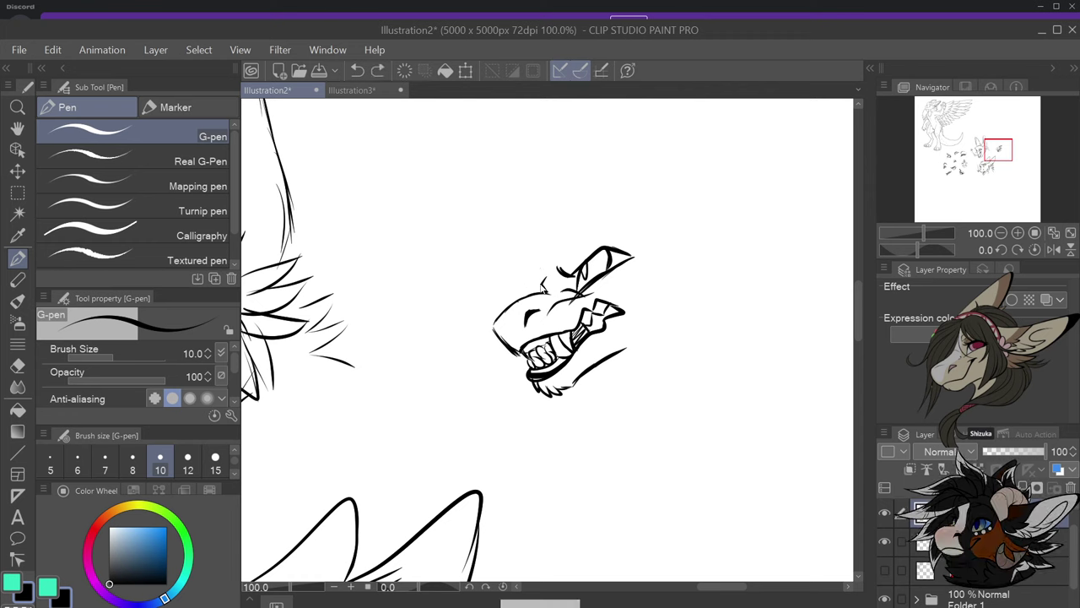
click(540, 284)
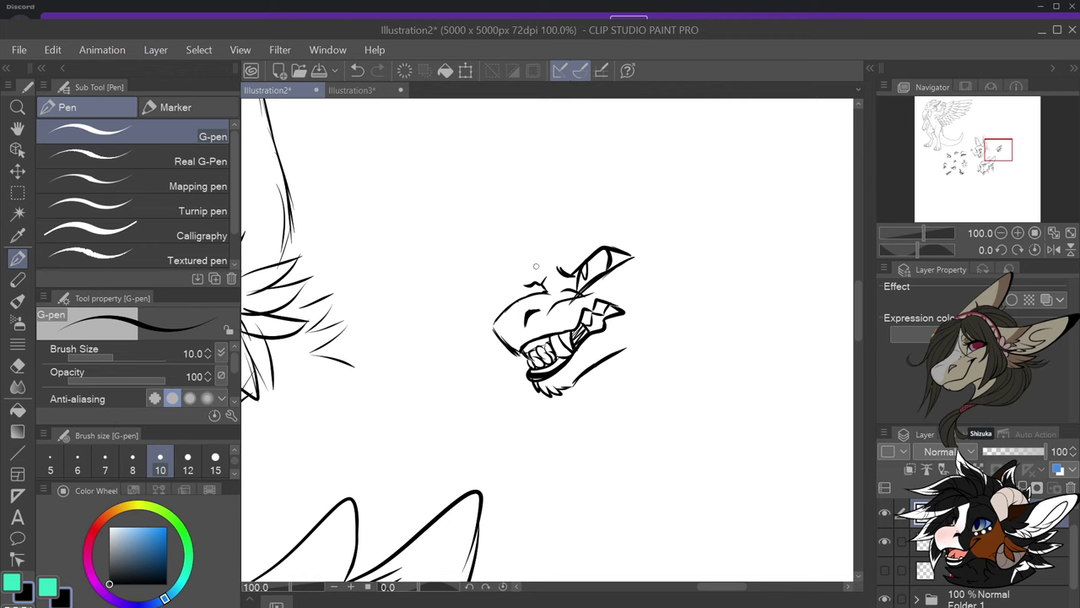
key(ctrl+z)
mouse_move(534, 285)
mouse_down()
mouse_move(543, 282)
mouse_move(521, 262)
mouse_up()
mouse_move(543, 247)
mouse_down()
mouse_move(587, 219)
mouse_move(650, 259)
mouse_move(670, 256)
mouse_move(691, 246)
mouse_move(699, 211)
mouse_up()
Draw the snarling head's tall, pointed near ear with inner-ear lines and fur tufts at its base
mouse_move(624, 216)
mouse_down()
mouse_move(664, 204)
mouse_move(633, 207)
mouse_move(686, 176)
mouse_move(686, 237)
mouse_up()
key(ctrl+z)
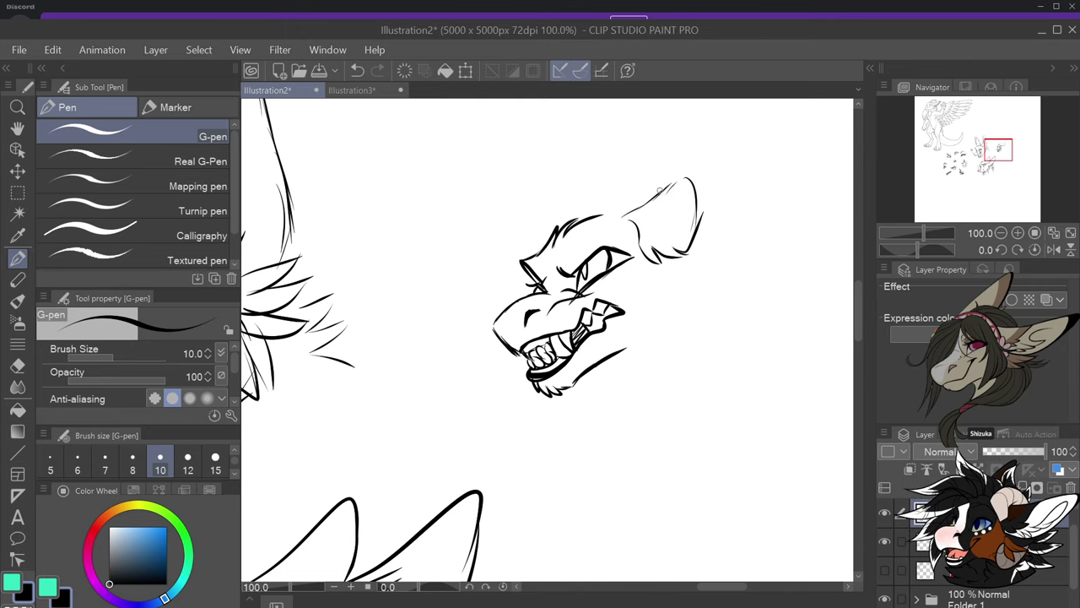
mouse_move(669, 181)
mouse_down()
mouse_move(724, 111)
mouse_move(739, 173)
mouse_move(733, 223)
mouse_move(680, 250)
mouse_move(668, 270)
mouse_move(697, 302)
mouse_up()
key(ctrl+z)
key(ctrl+z)
mouse_move(698, 302)
mouse_down()
mouse_move(681, 300)
mouse_move(671, 326)
mouse_up()
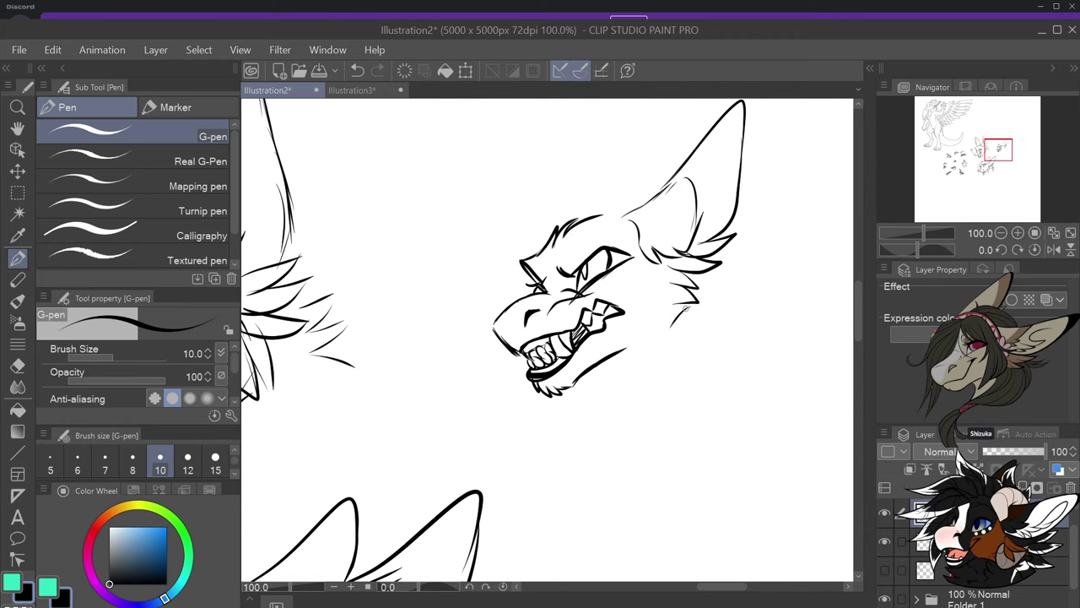
Rework the snarling head's cheek fur, connect the jaw line to the chin, and add throat fur below
key(ctrl+z)
key(ctrl+z)
mouse_move(681, 285)
mouse_down()
mouse_move(702, 307)
mouse_move(676, 296)
mouse_move(702, 312)
mouse_move(664, 337)
mouse_up()
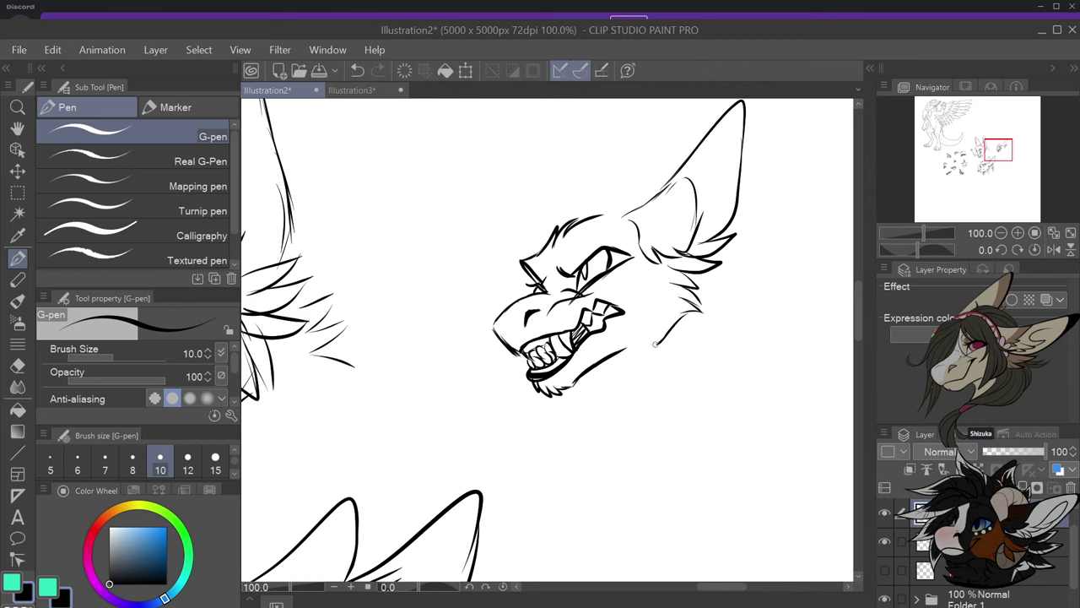
key(ctrl+z)
drag(686, 310, 608, 351)
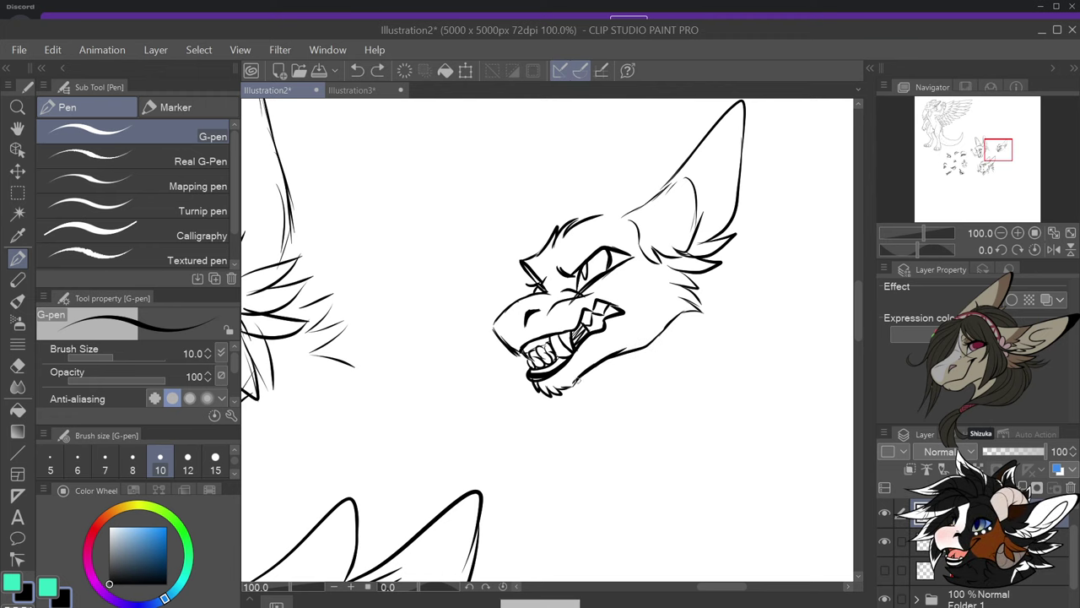
mouse_move(616, 355)
mouse_down()
mouse_move(661, 340)
mouse_move(653, 343)
mouse_up()
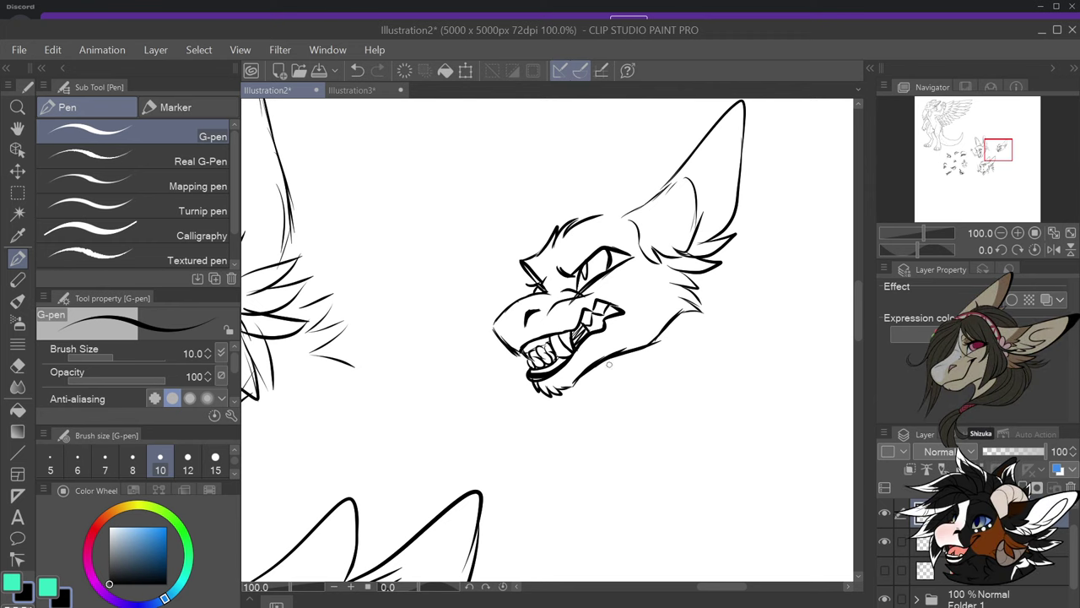
mouse_move(594, 365)
mouse_down()
mouse_move(598, 383)
mouse_move(617, 382)
mouse_up()
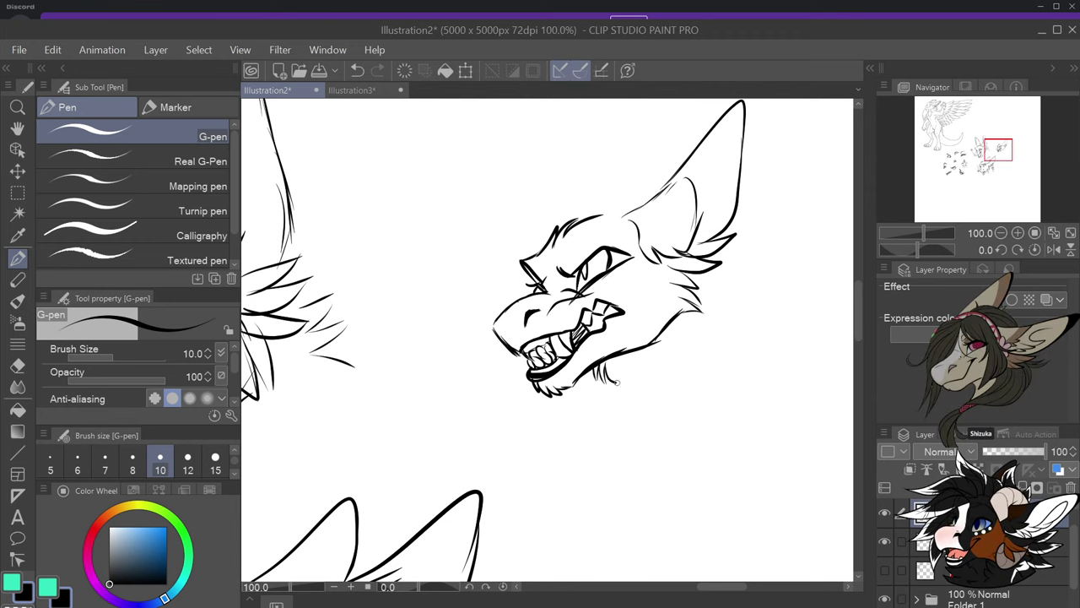
Draw the snarling head's pointed far ear behind the forehead and join the top of the head to both ears
scroll(614, 286, down, 2)
scroll(634, 207, up, 2)
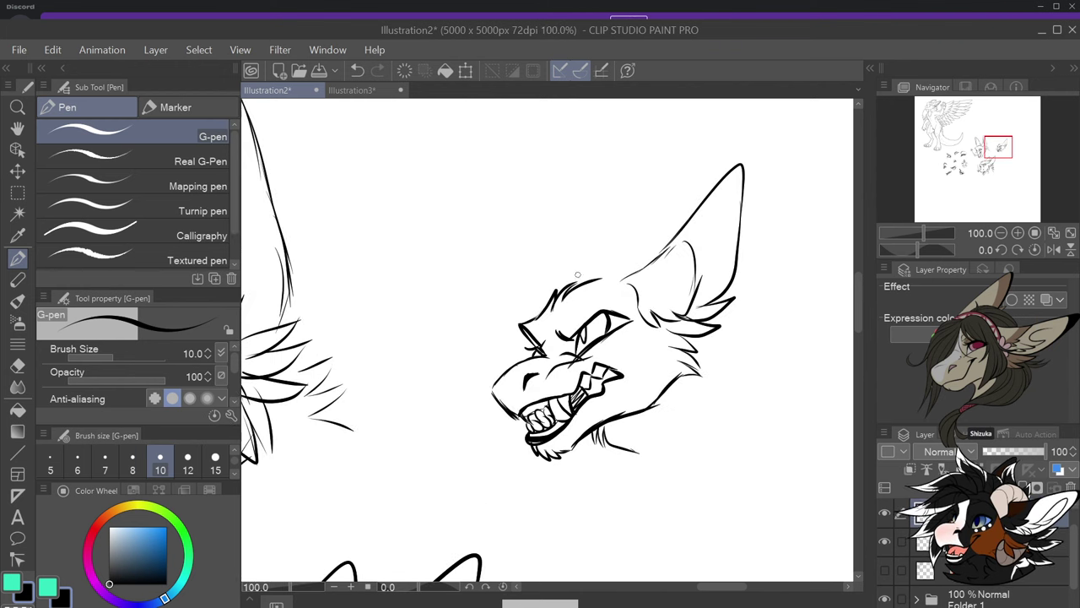
mouse_move(567, 290)
mouse_down()
mouse_move(588, 259)
mouse_move(604, 267)
mouse_up()
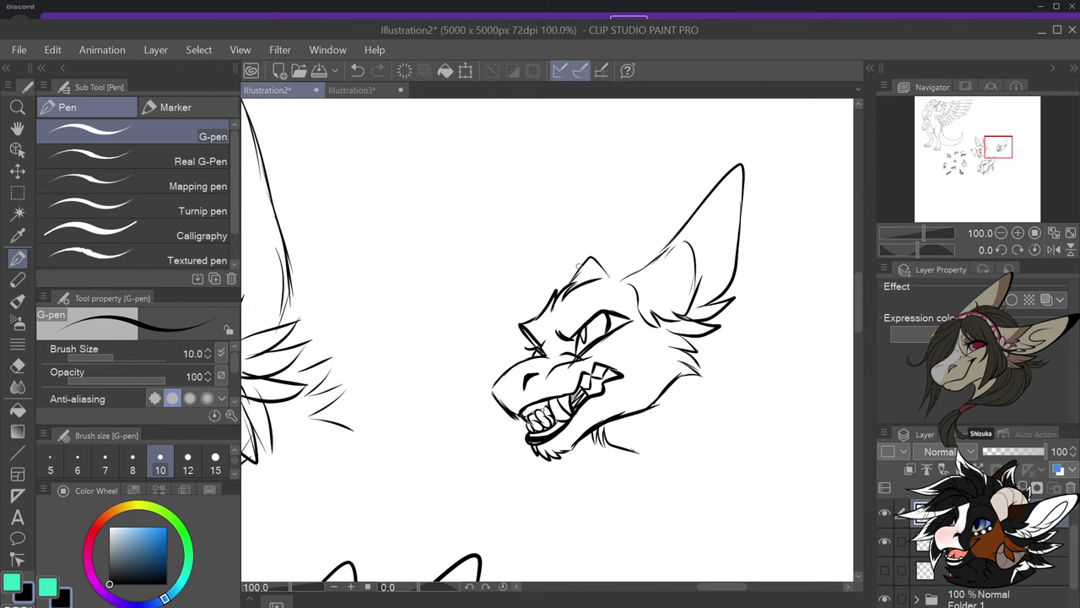
key(ctrl+z)
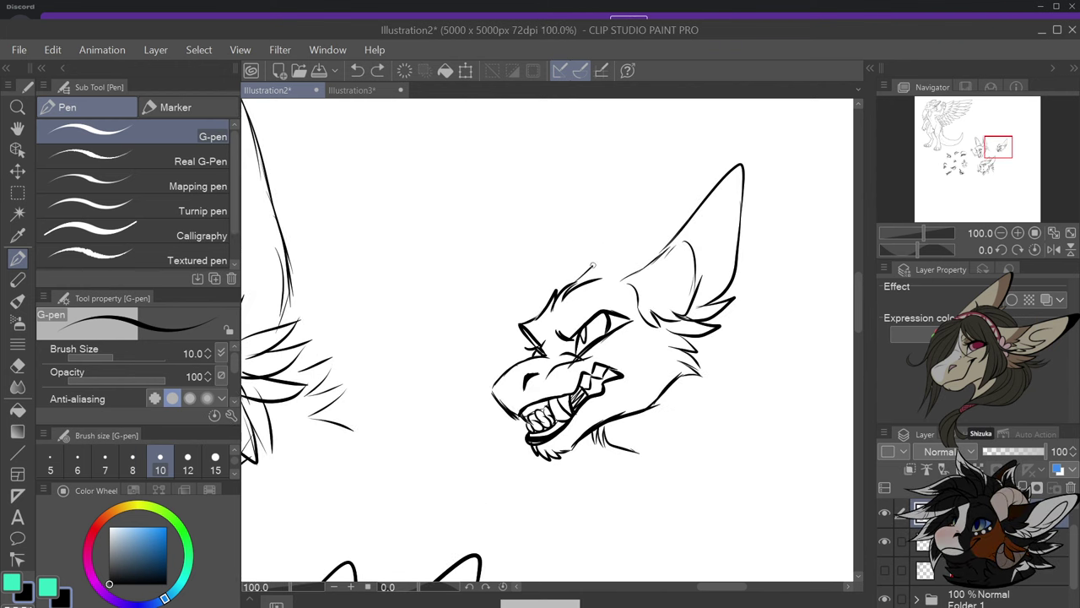
mouse_move(586, 283)
mouse_down()
mouse_move(625, 278)
mouse_move(584, 268)
mouse_move(611, 197)
mouse_move(640, 163)
mouse_move(655, 245)
mouse_up()
key(ctrl+z)
drag(649, 207, 646, 264)
drag(653, 223, 648, 251)
drag(646, 171, 650, 211)
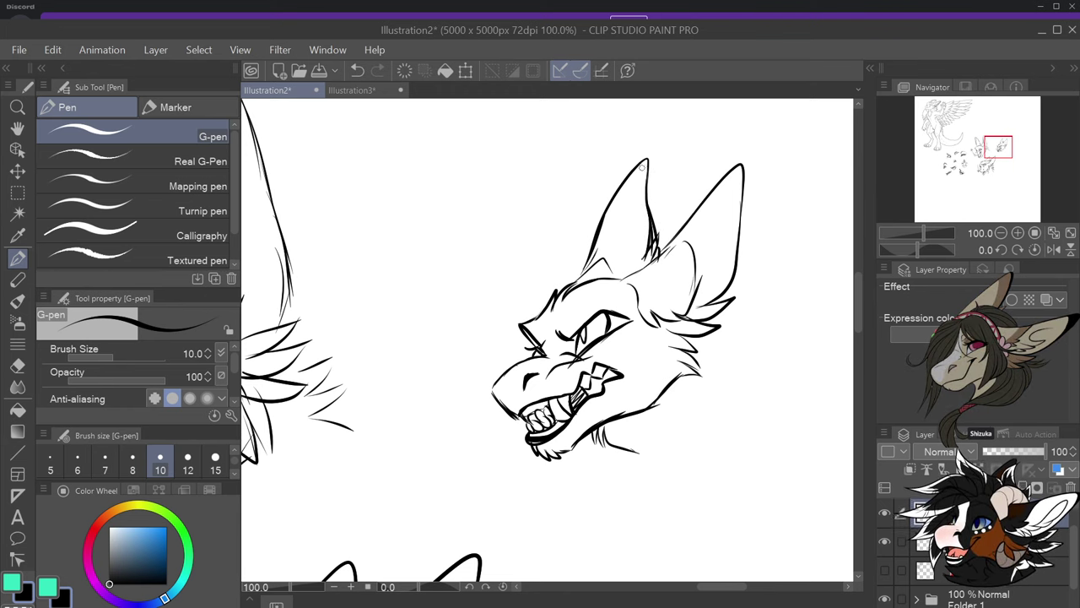
Replace the scratchy rear edge of the far ear with one clean line down to the head
drag(646, 158, 648, 212)
key(ctrl+z)
key(ctrl+z)
key(ctrl+z)
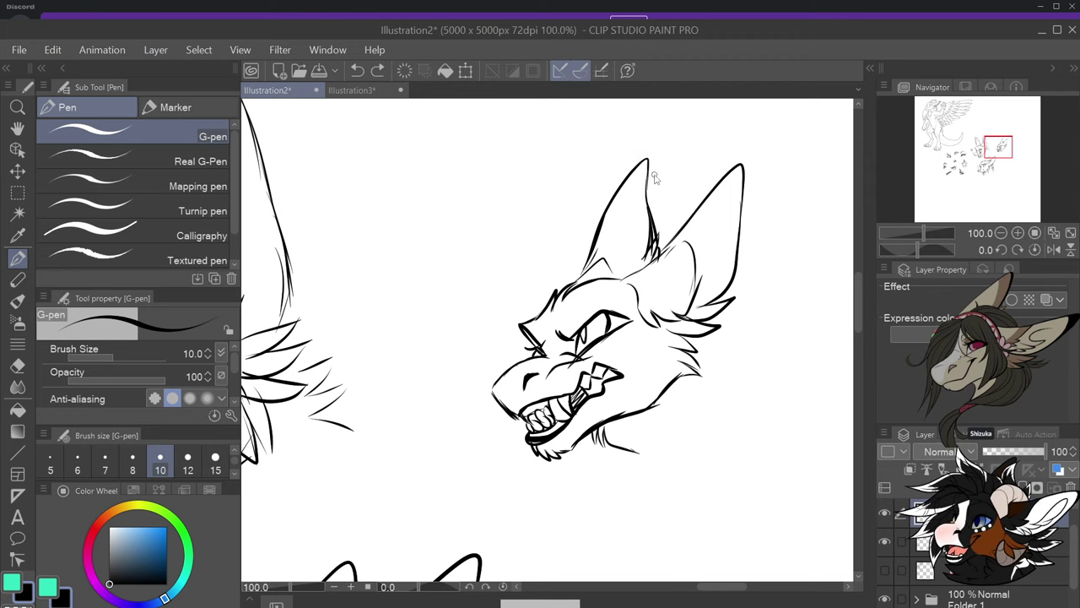
key(ctrl+z)
key(ctrl+z)
key(ctrl+z)
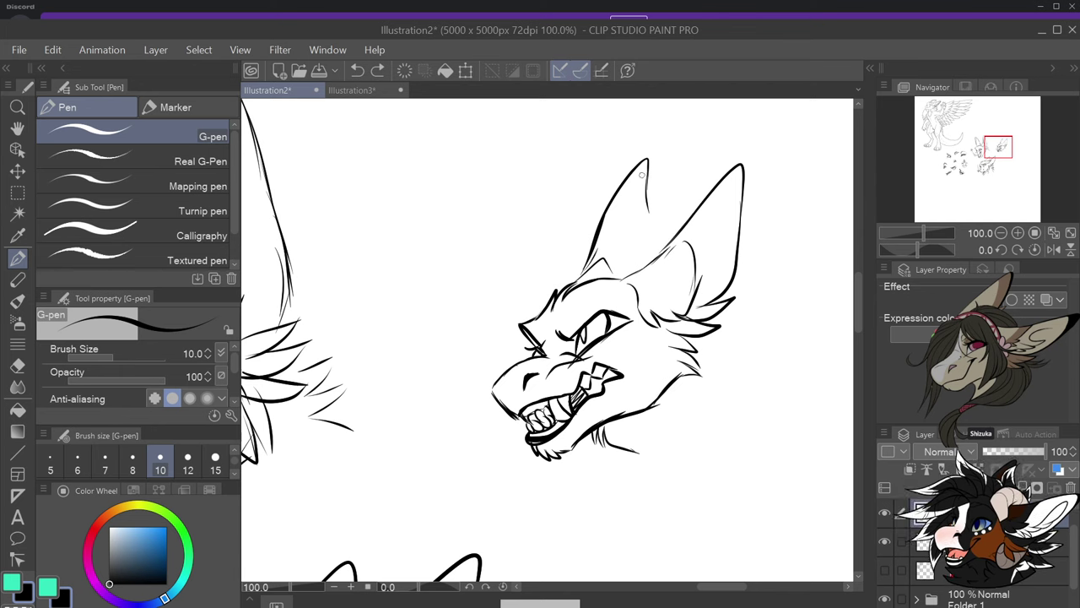
drag(646, 186, 654, 256)
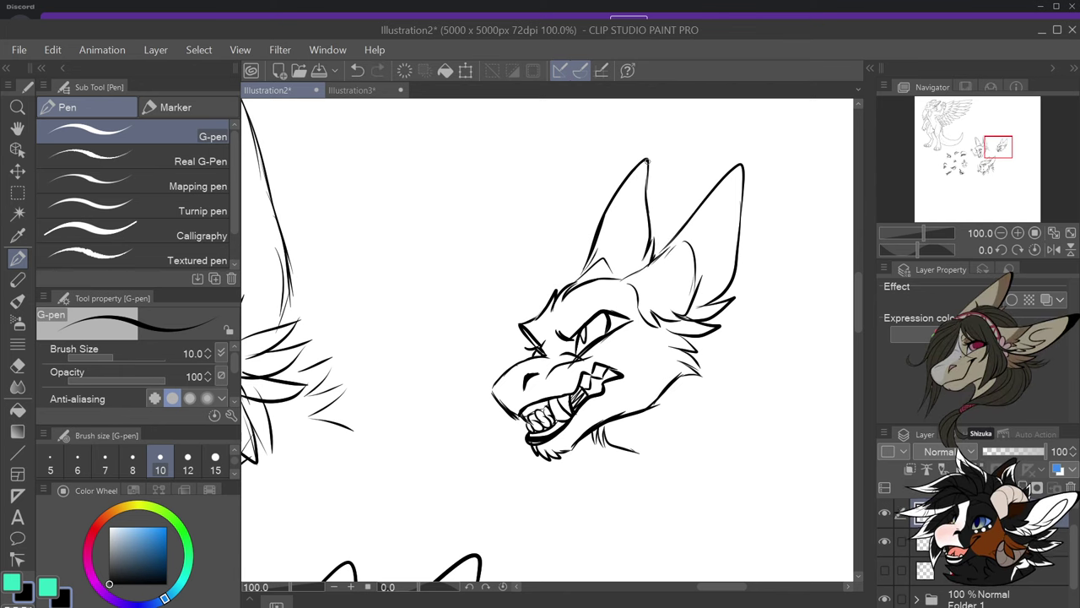
Thicken the far ear's rear edge and the tip of the near ear
mouse_move(640, 164)
mouse_down()
mouse_move(649, 160)
mouse_move(651, 219)
mouse_up()
key(ctrl+z)
drag(647, 159, 650, 239)
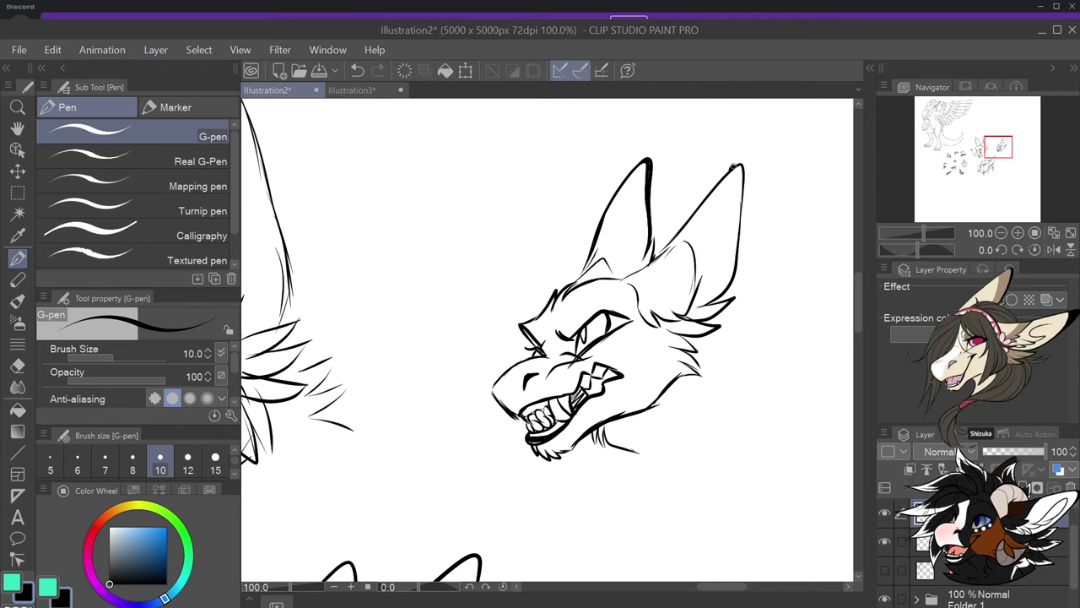
drag(746, 168, 744, 213)
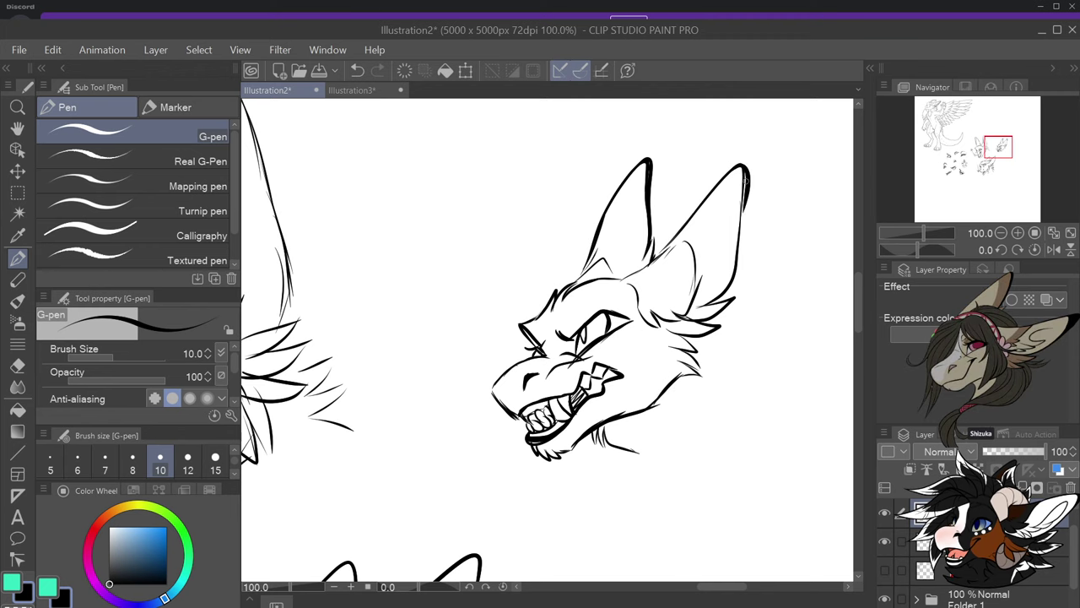
Redraw the thick tip of the snarling head's near ear and thicken its rear edge down to the base
key(ctrl+z)
drag(741, 162, 745, 186)
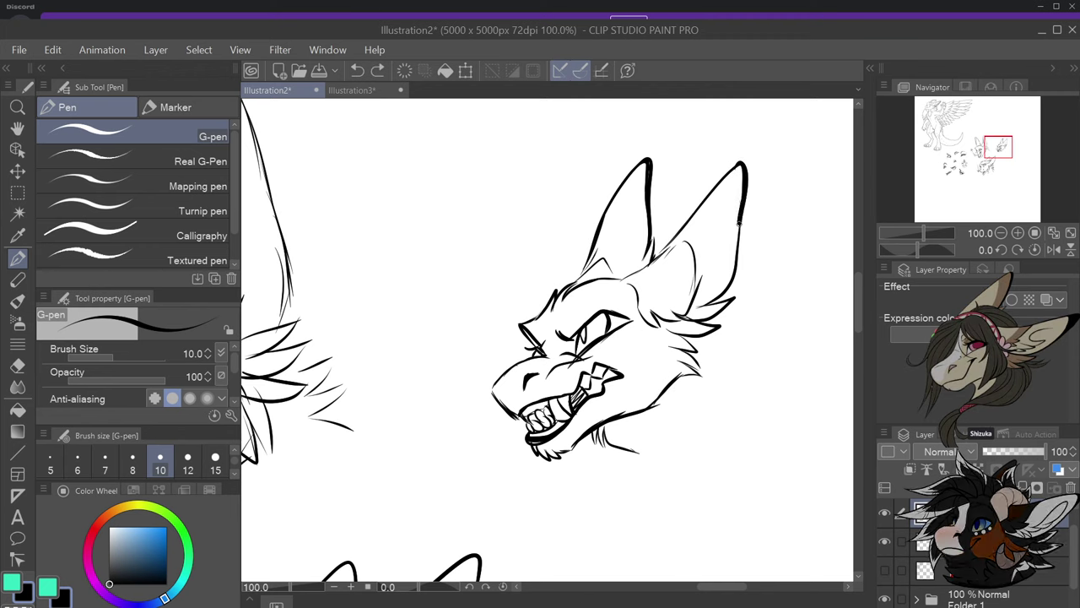
drag(736, 260, 714, 293)
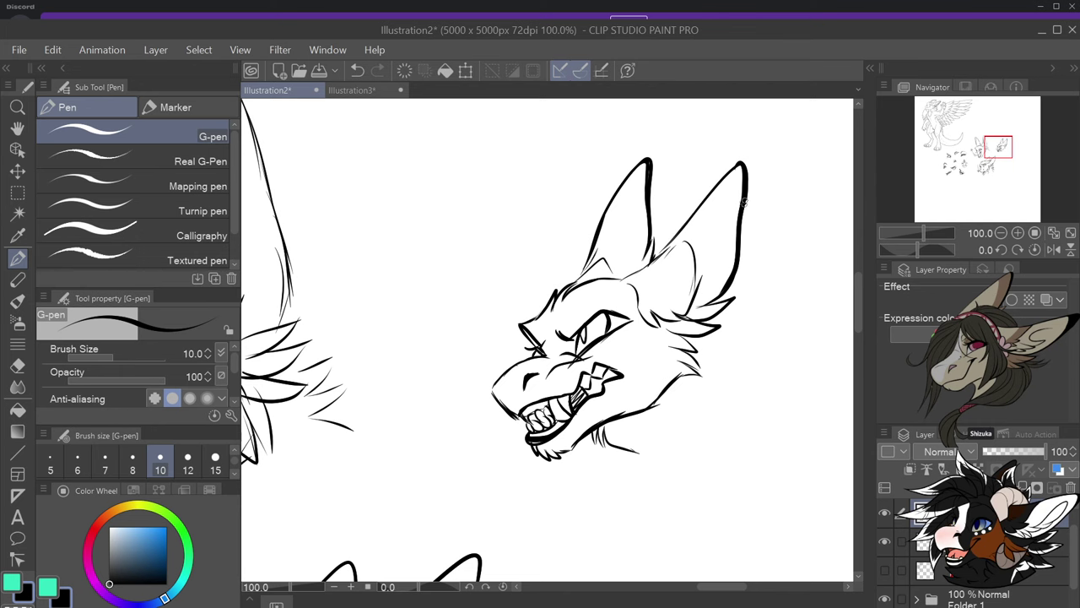
scroll(719, 179, down, 2)
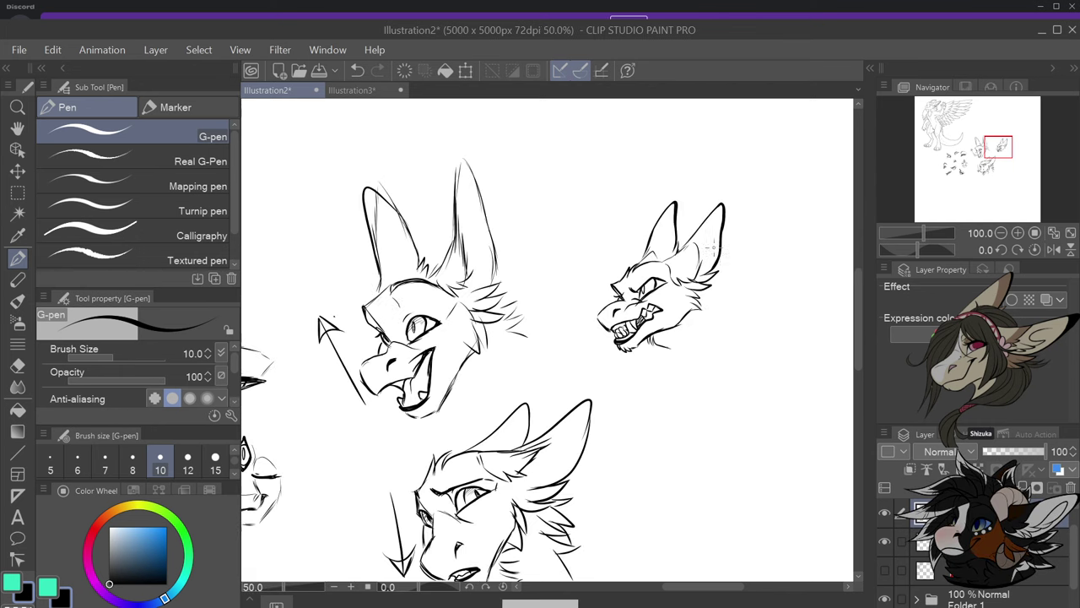
Add loose neck fur strokes behind the snarling head's near ear, below its cheek and along its throat
scroll(718, 302, up, 2)
drag(705, 268, 738, 243)
mouse_move(738, 243)
mouse_down()
mouse_move(729, 285)
mouse_move(747, 253)
mouse_move(739, 285)
mouse_up()
mouse_move(732, 293)
mouse_down()
mouse_move(760, 283)
mouse_move(764, 313)
mouse_up()
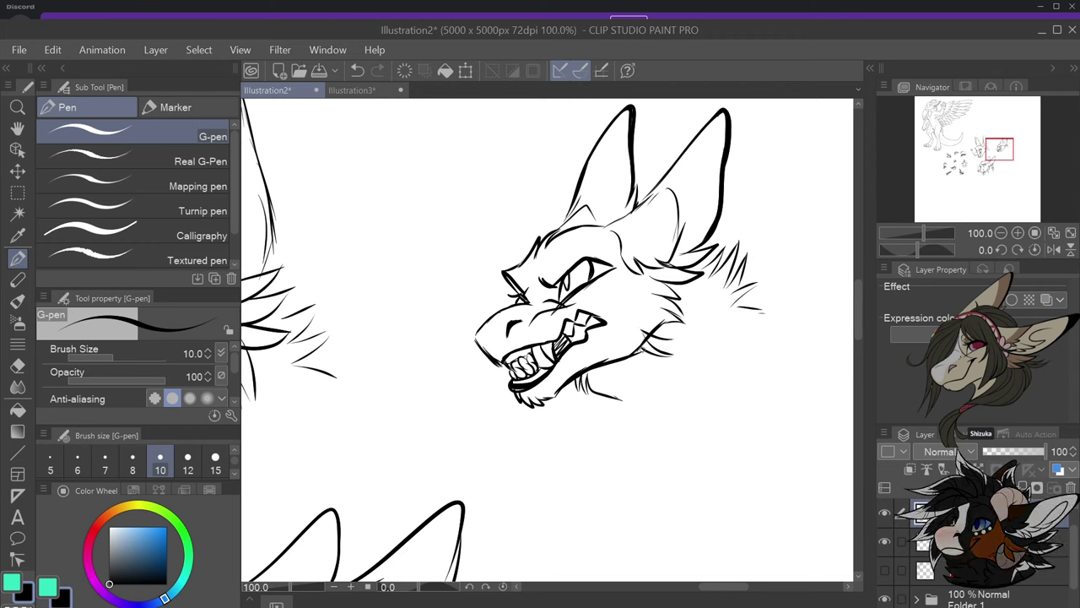
drag(643, 346, 675, 361)
drag(663, 380, 671, 371)
drag(618, 402, 606, 429)
drag(627, 406, 620, 431)
drag(639, 413, 631, 431)
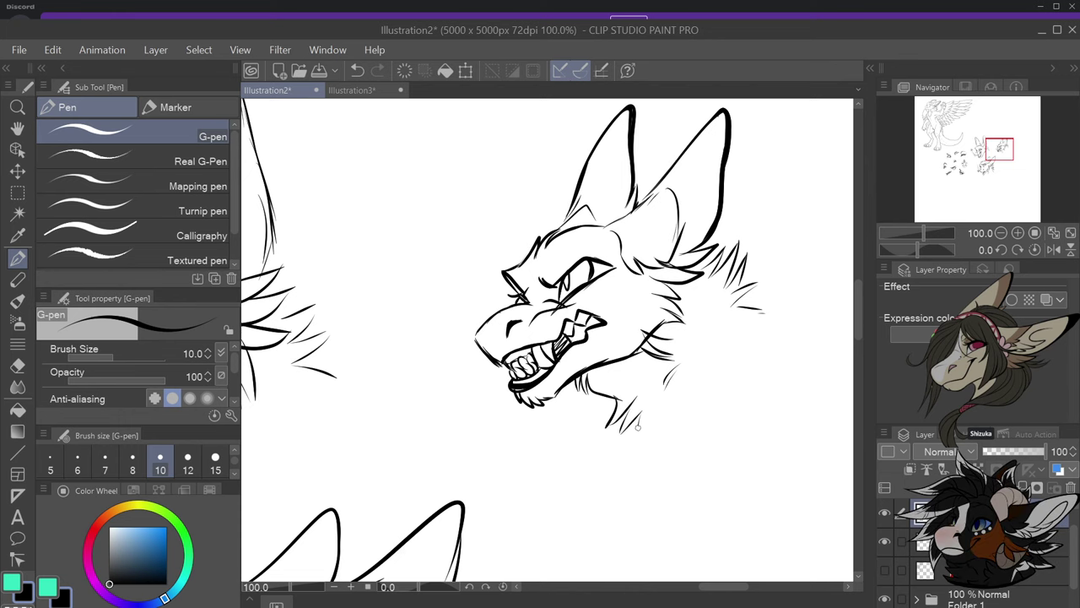
Touch up the upper edge of the snarling head's near eye
scroll(641, 436, down, 6)
scroll(641, 464, up, 3)
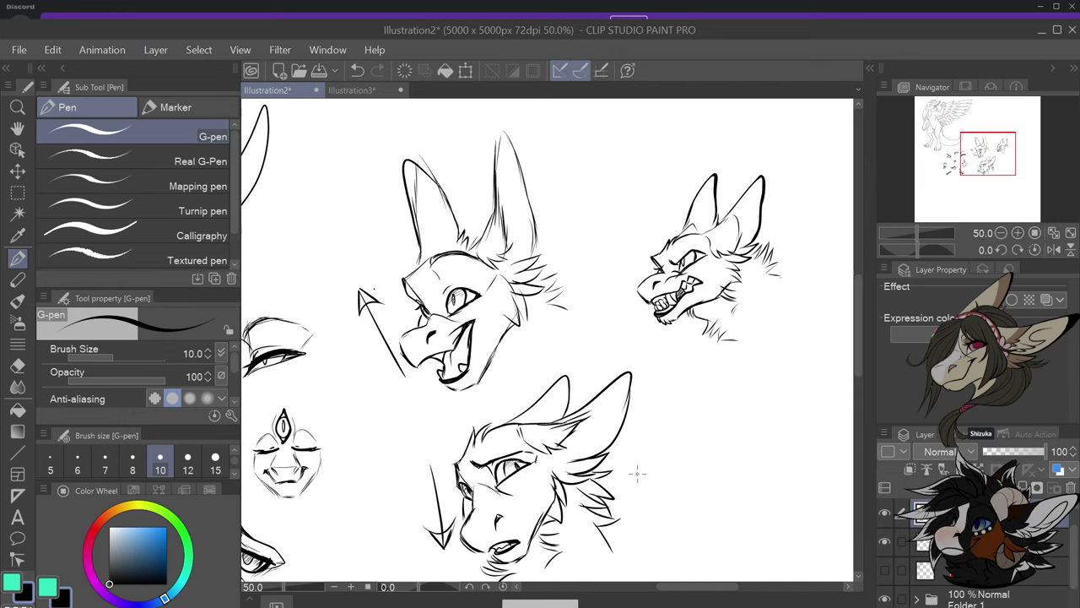
scroll(642, 498, down, 1)
scroll(643, 506, up, 2)
scroll(675, 219, up, 4)
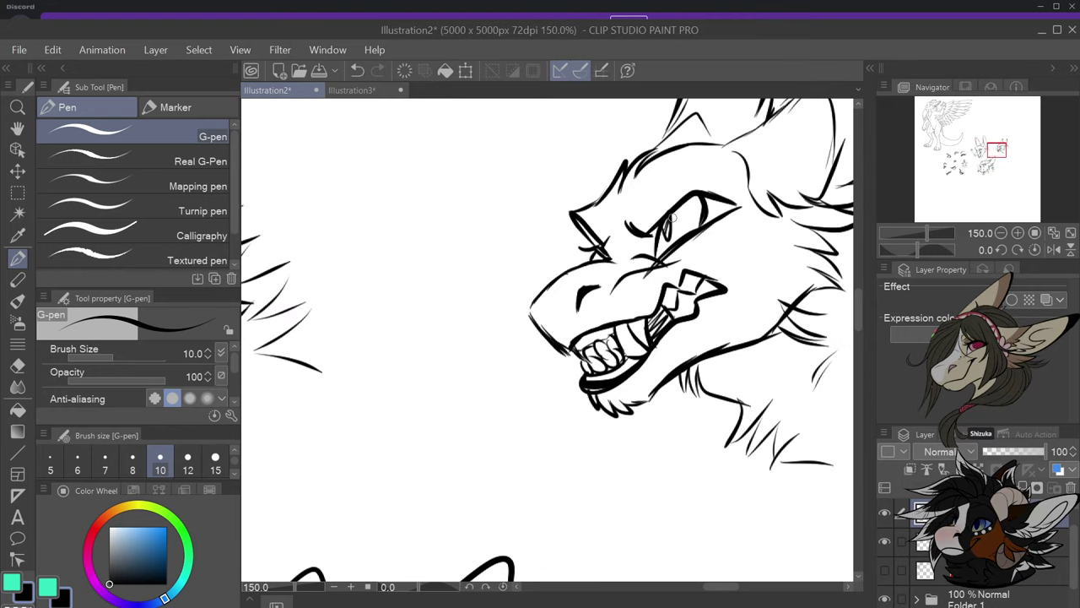
mouse_move(697, 197)
mouse_down()
mouse_move(664, 228)
mouse_move(670, 213)
mouse_move(656, 239)
mouse_up()
scroll(622, 262, down, 4)
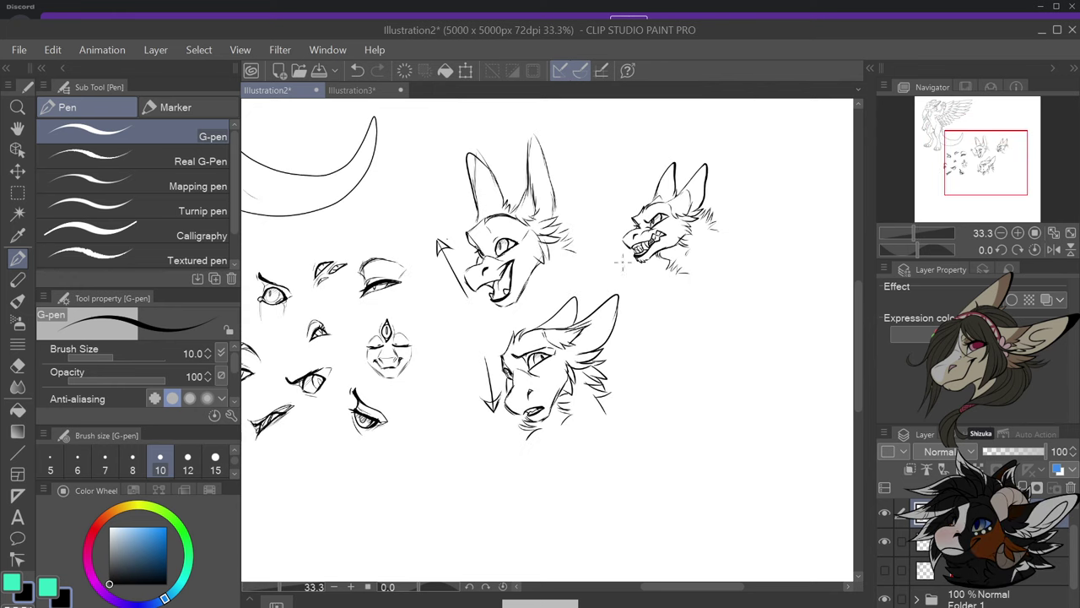
scroll(622, 262, up, 1)
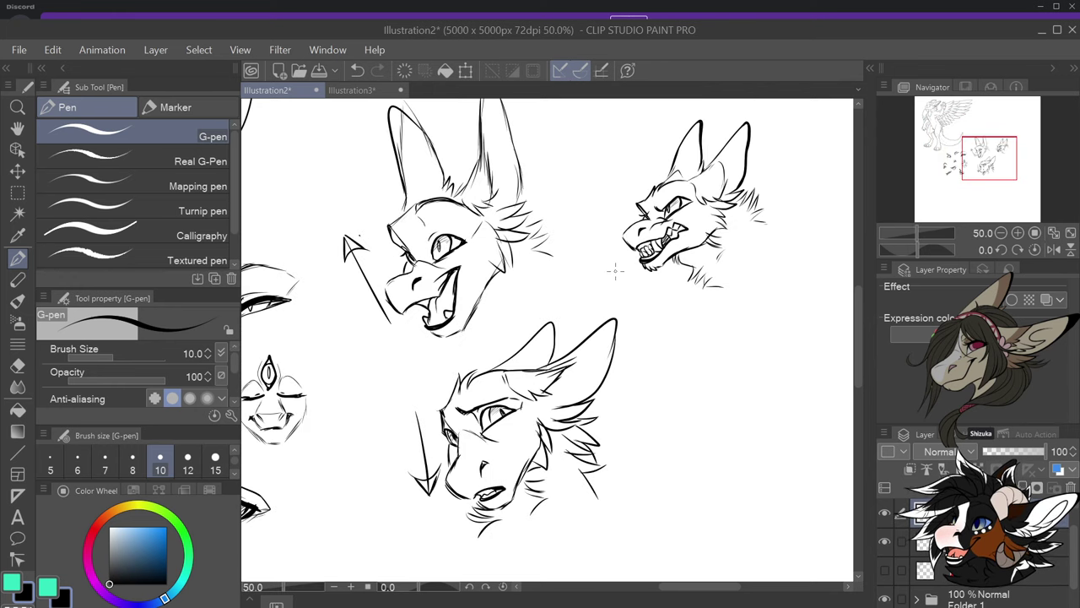
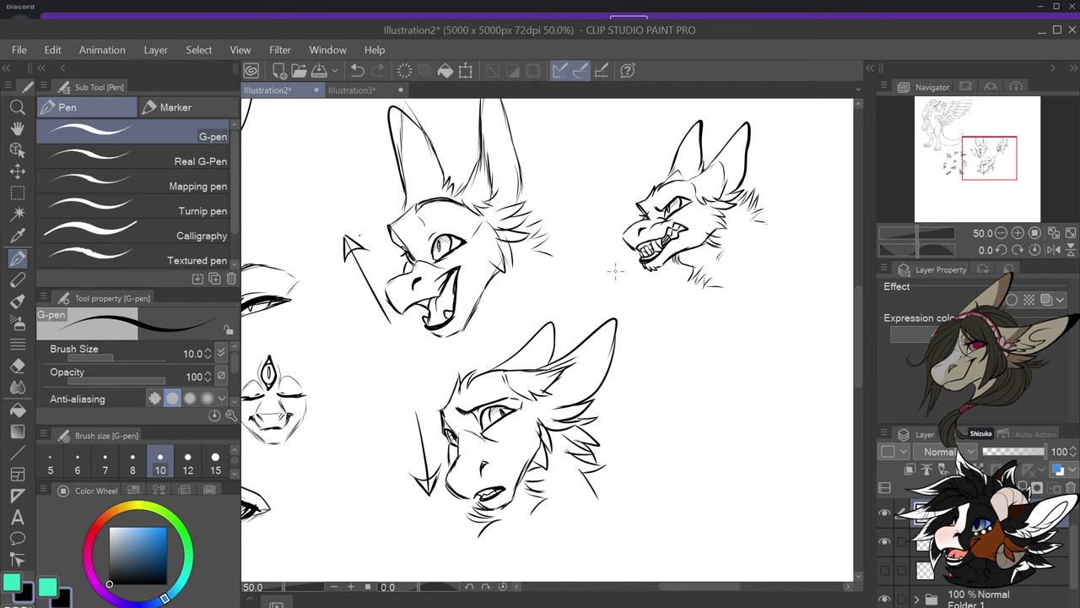
Draw a tear streak from the downcast head's near eye down the cheek, with a small drop below the jaw
scroll(615, 270, down, 2)
scroll(591, 330, up, 4)
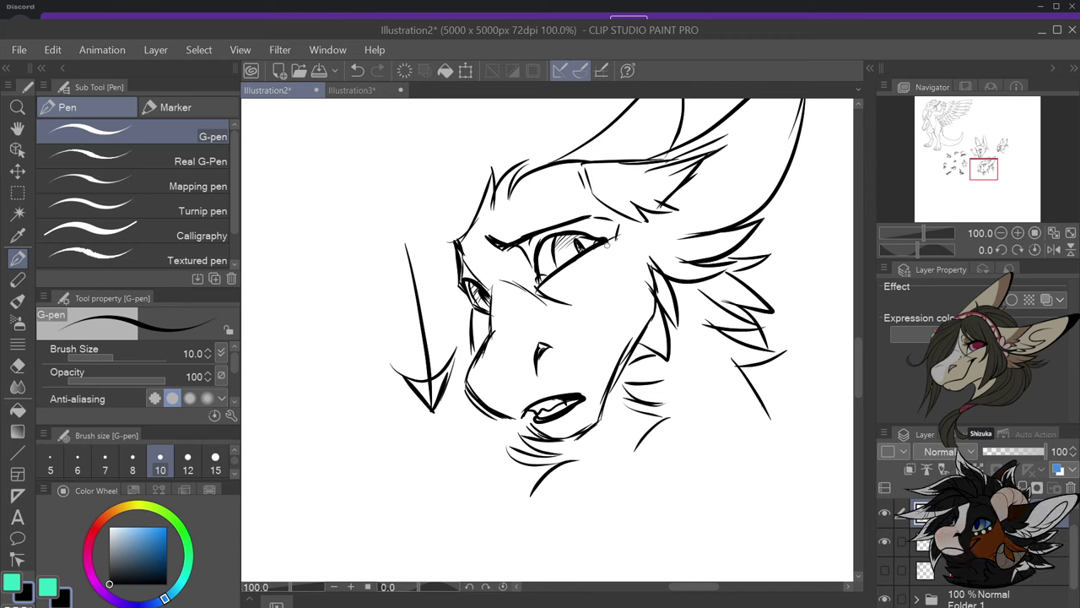
key(ctrl+z)
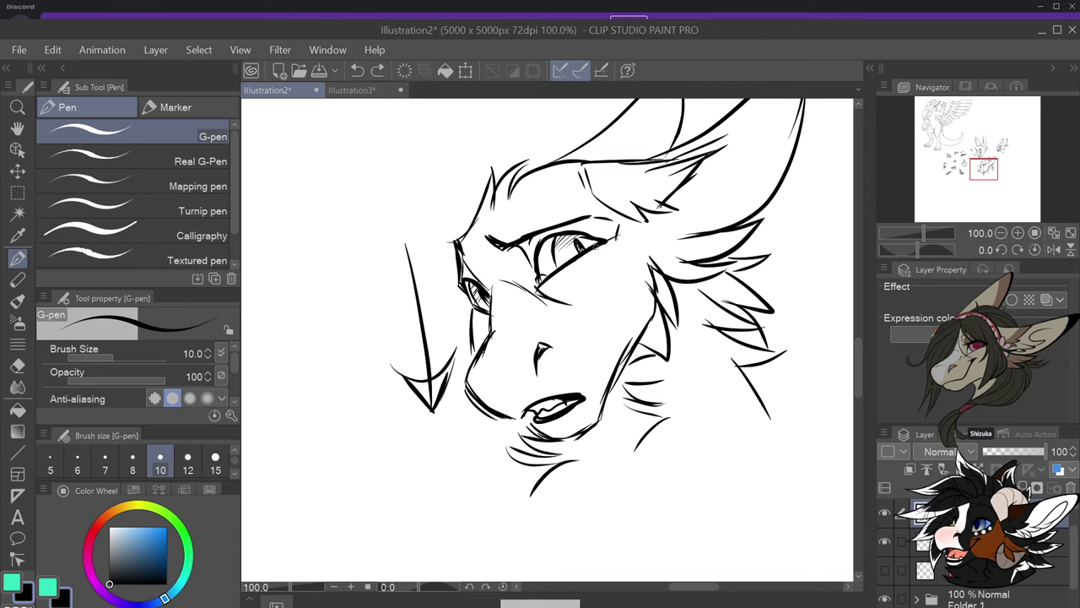
drag(606, 241, 594, 249)
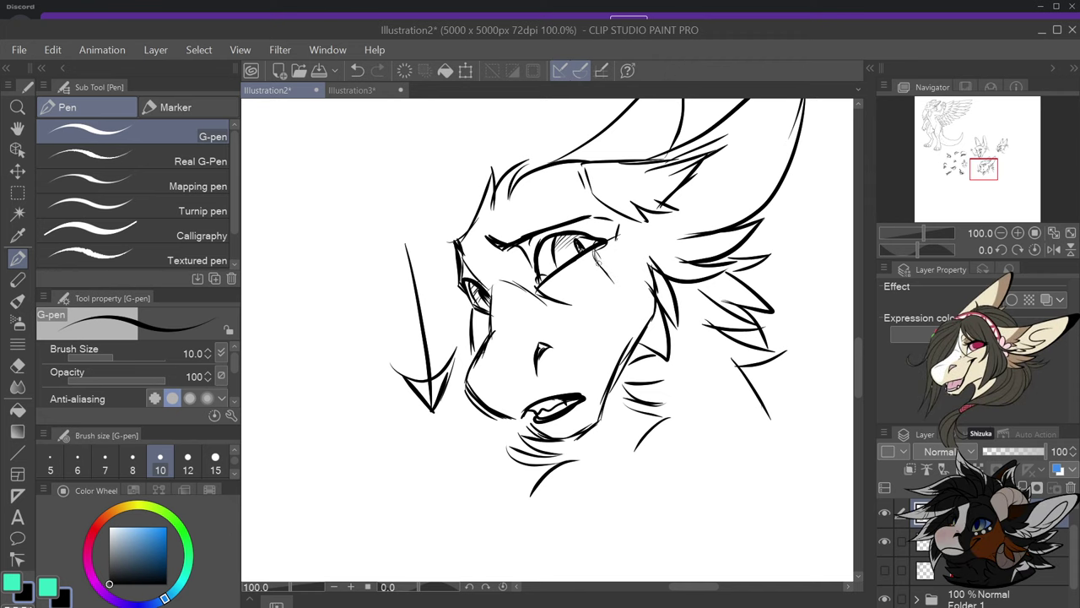
mouse_move(601, 258)
mouse_down()
mouse_move(623, 313)
mouse_move(622, 353)
mouse_up()
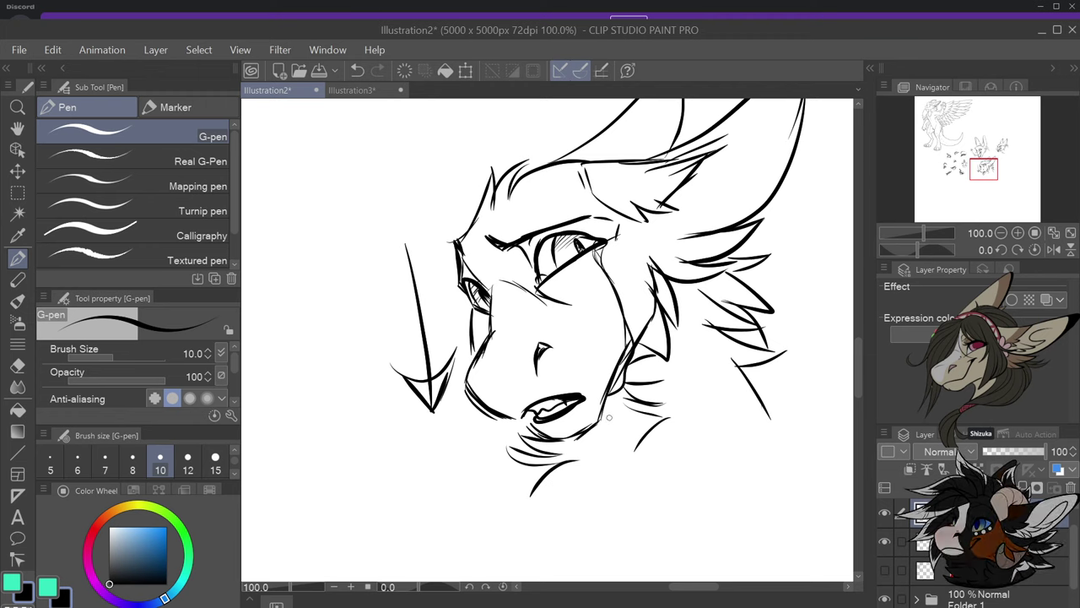
drag(606, 425, 612, 440)
key(ctrl+z)
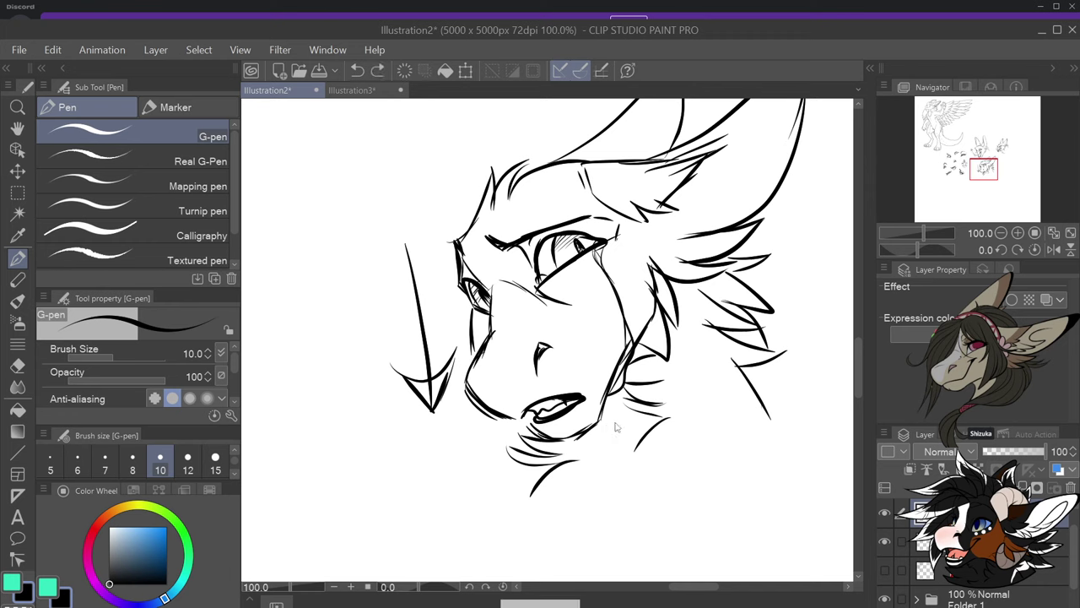
drag(610, 412, 614, 401)
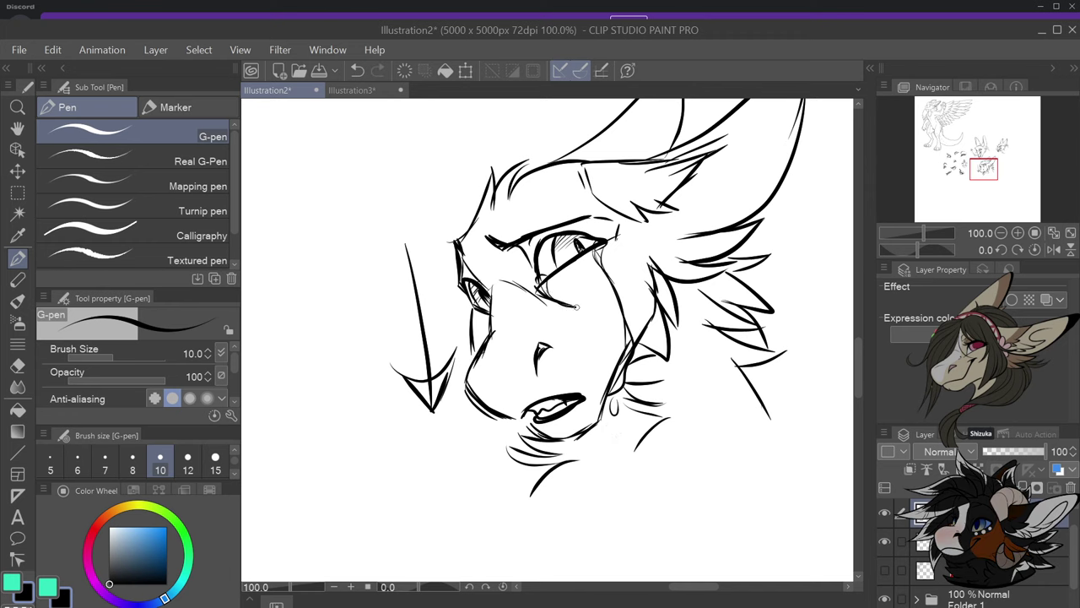
Add a second tear line across the downcast head's cheek from the inner eye corner, and a tear under the far eye
drag(577, 307, 622, 347)
key(ctrl+z)
mouse_move(466, 303)
mouse_down()
mouse_move(484, 343)
mouse_move(477, 325)
mouse_move(499, 292)
mouse_move(473, 334)
mouse_up()
key(ctrl+z)
key(ctrl+z)
scroll(498, 322, down, 3)
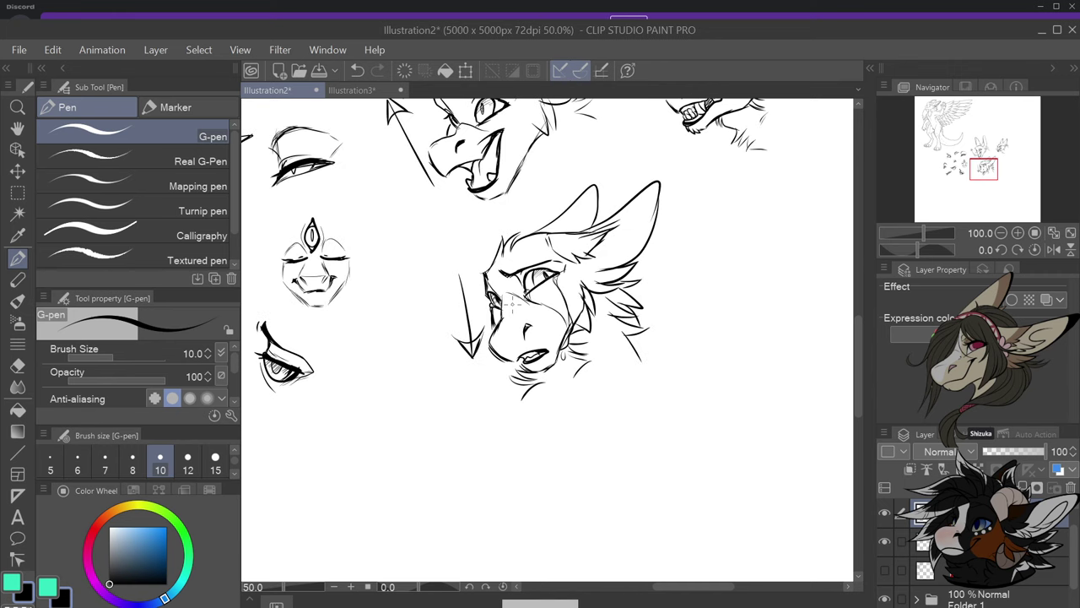
scroll(560, 295, up, 2)
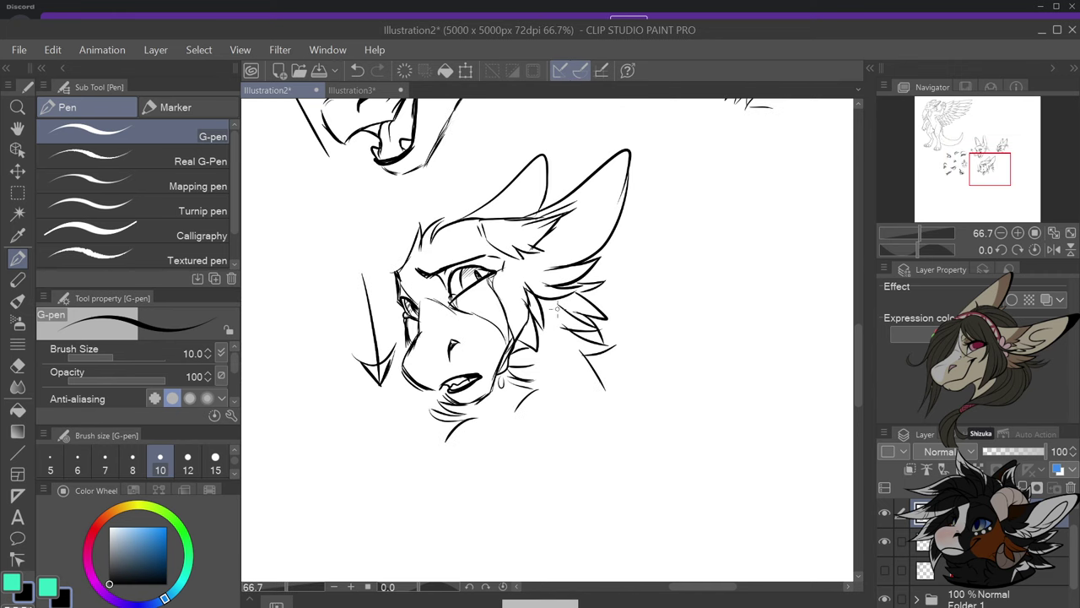
scroll(514, 329, up, 2)
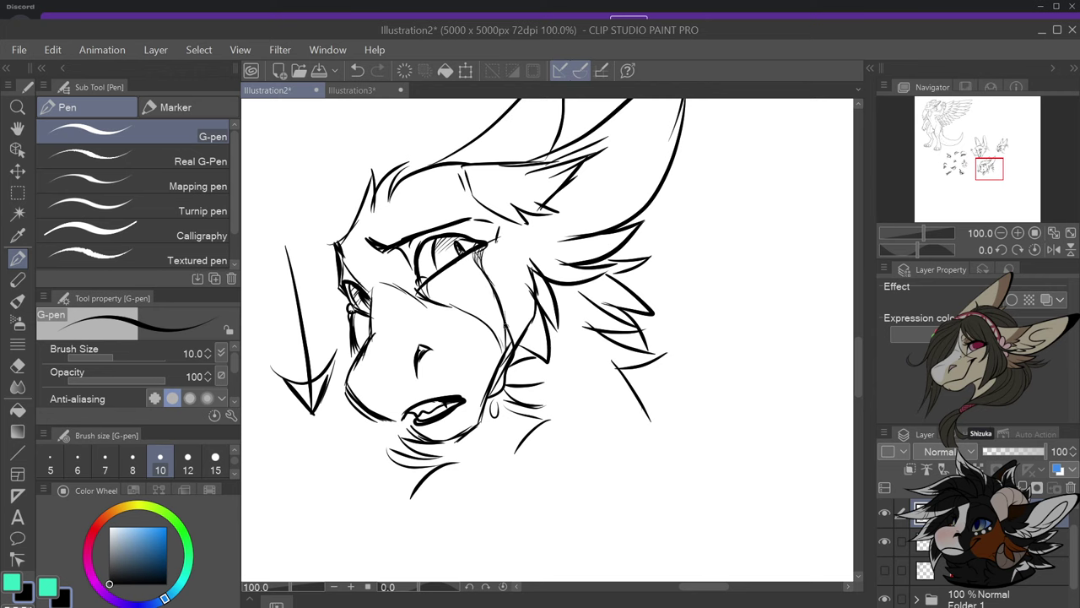
drag(507, 327, 513, 350)
scroll(570, 341, down, 3)
scroll(591, 324, up, 1)
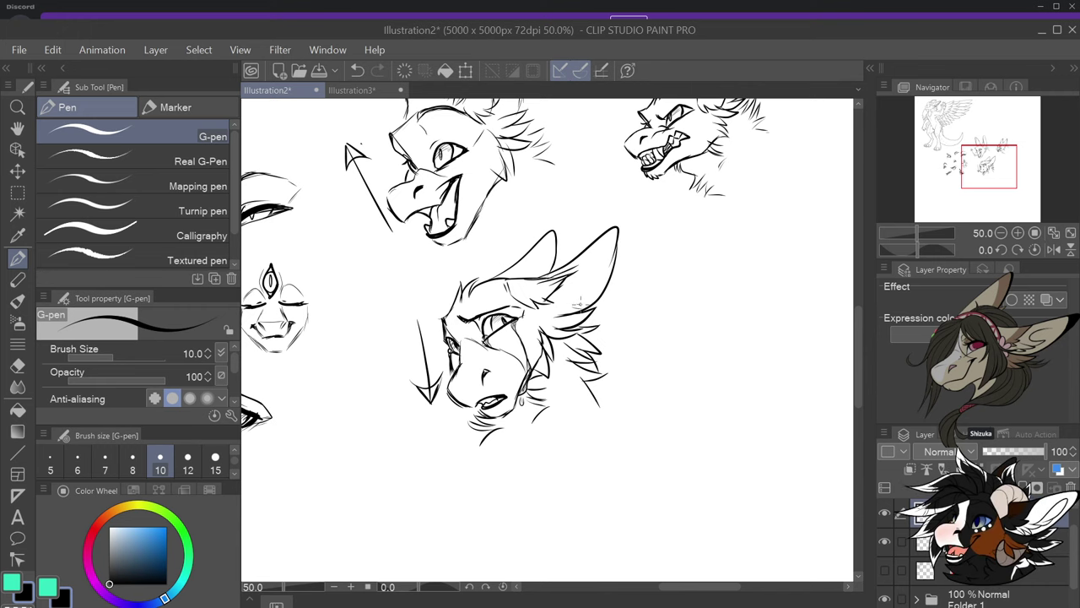
scroll(612, 333, down, 1)
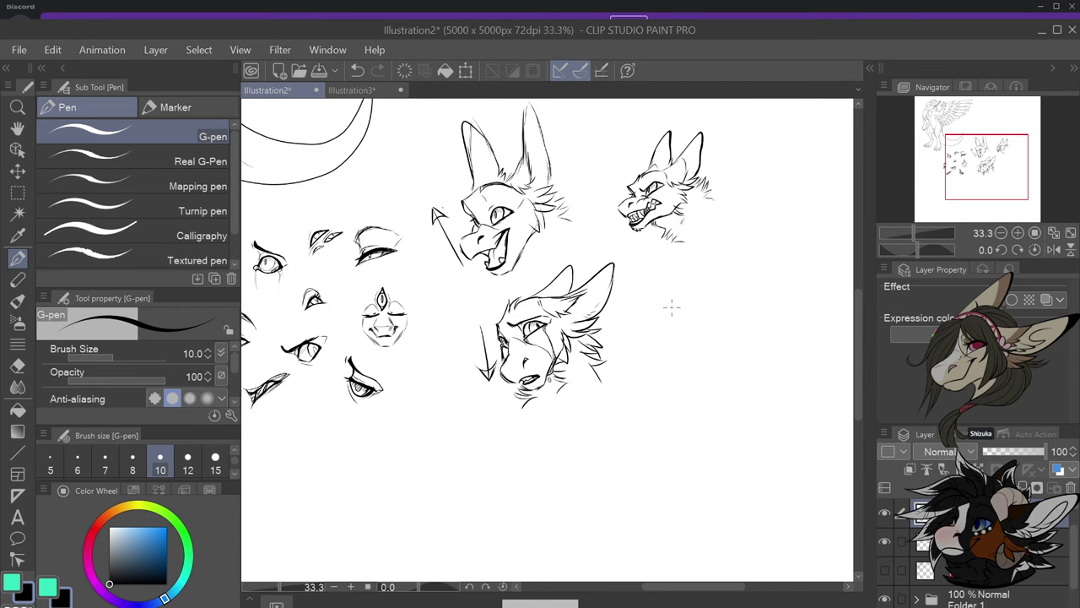
scroll(672, 307, up, 1)
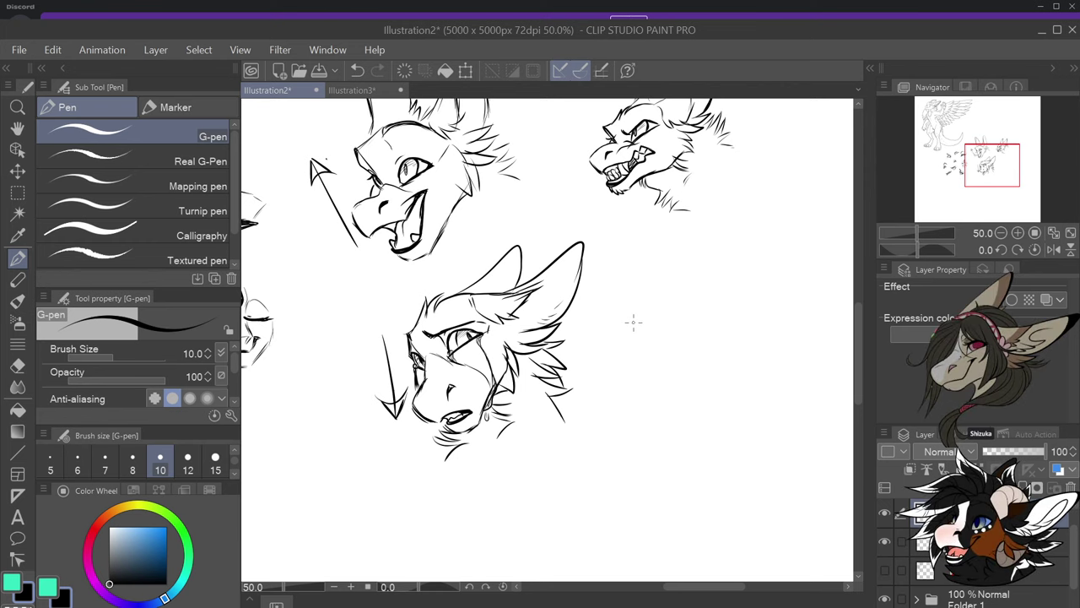
scroll(633, 321, down, 2)
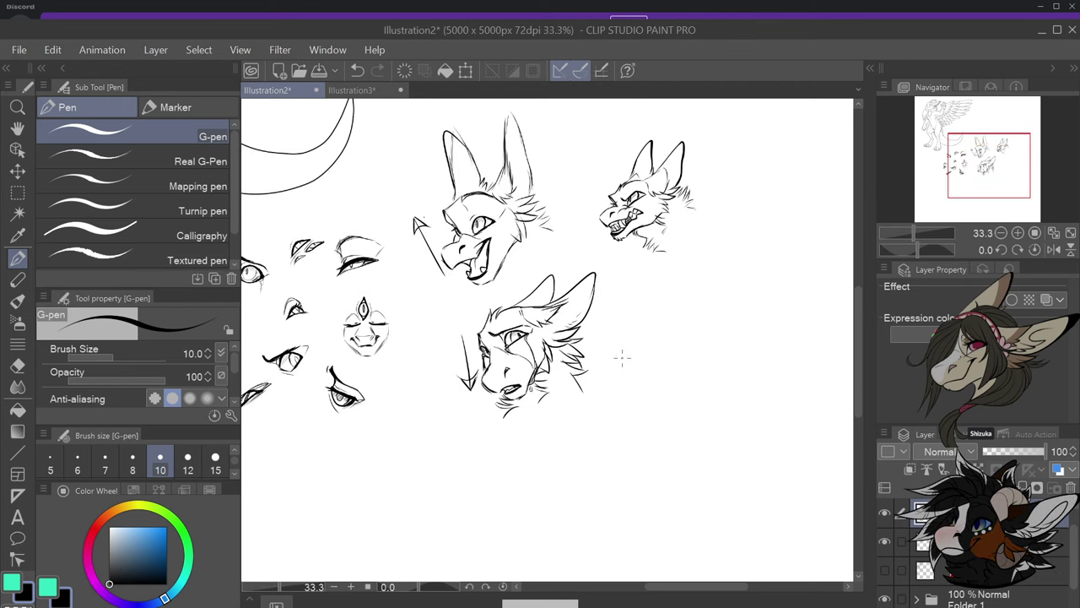
Fill the inside of the open-mouthed head's rear ear with fine fur strokes
scroll(536, 212, up, 4)
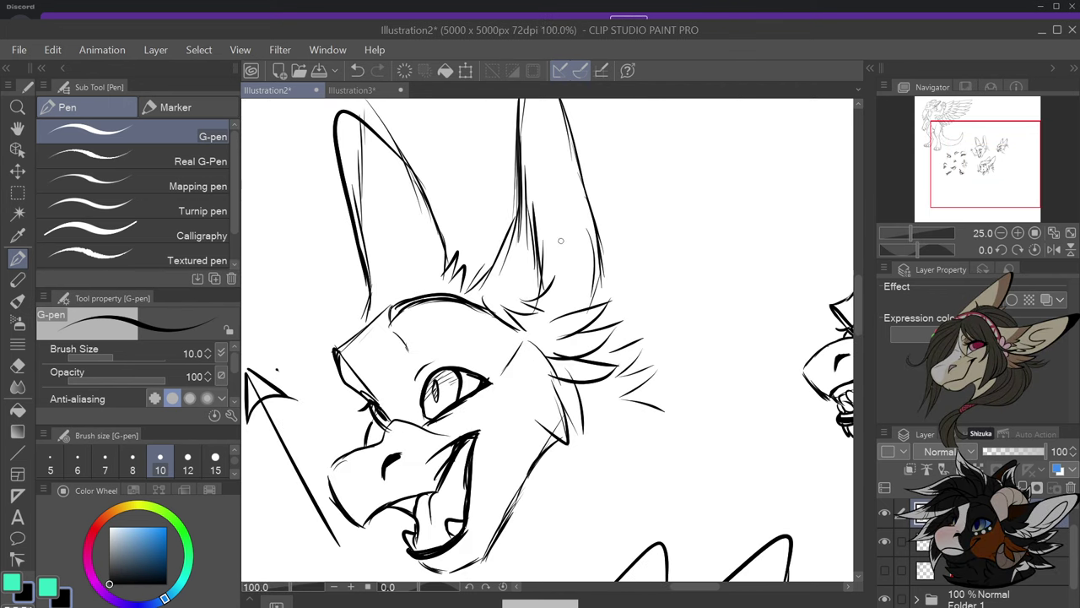
drag(580, 236, 569, 268)
drag(575, 241, 545, 278)
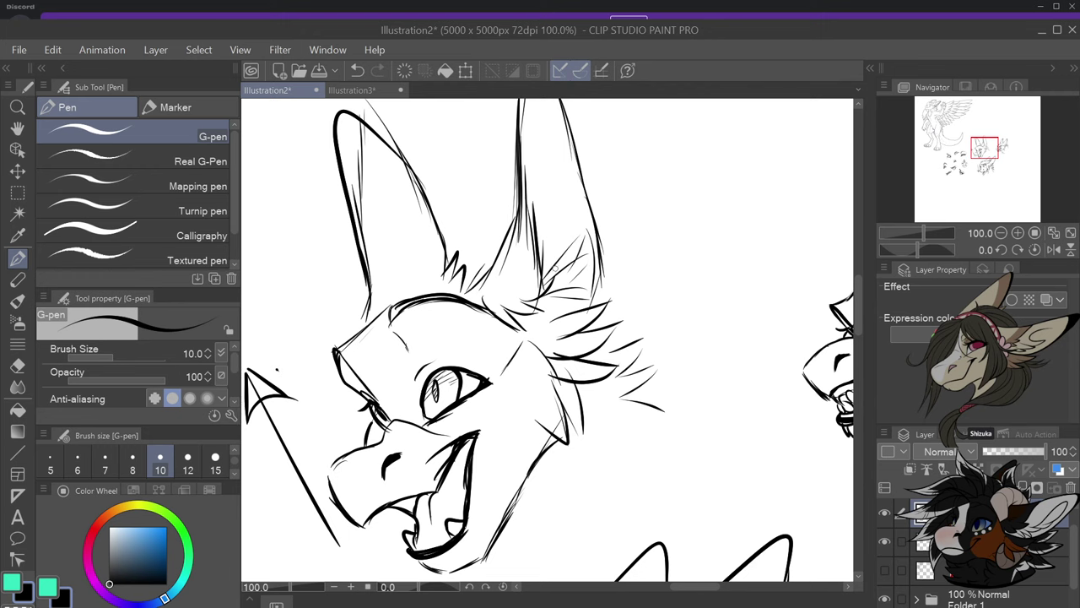
drag(569, 223, 554, 270)
drag(560, 237, 545, 265)
drag(557, 175, 543, 240)
mouse_move(550, 123)
mouse_down()
mouse_move(543, 180)
mouse_move(555, 214)
mouse_up()
drag(572, 163, 583, 272)
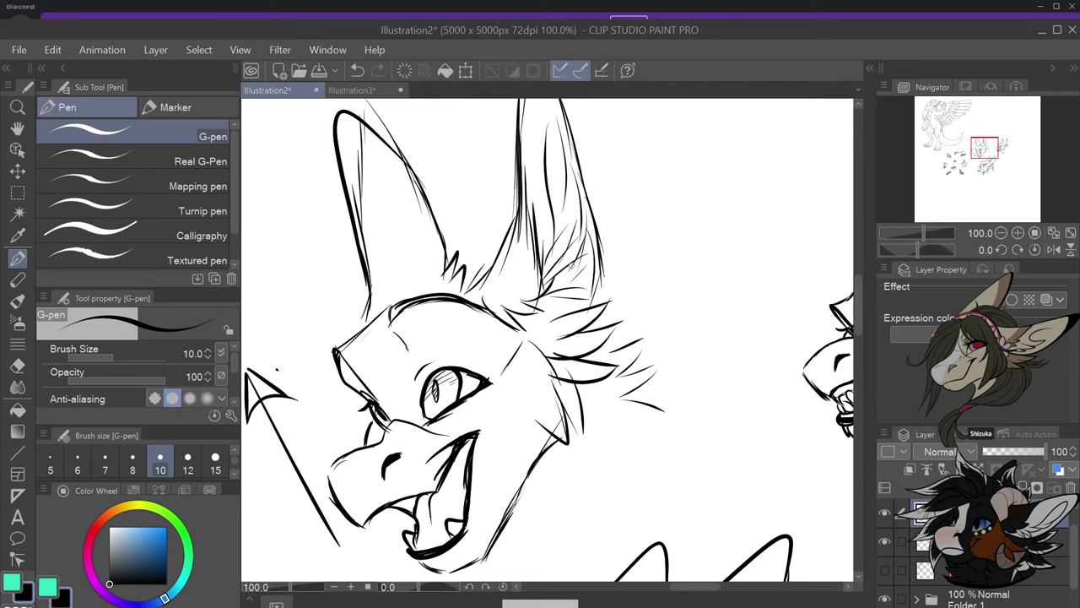
scroll(603, 270, down, 4)
scroll(723, 427, up, 3)
scroll(711, 415, down, 1)
scroll(711, 415, down, 2)
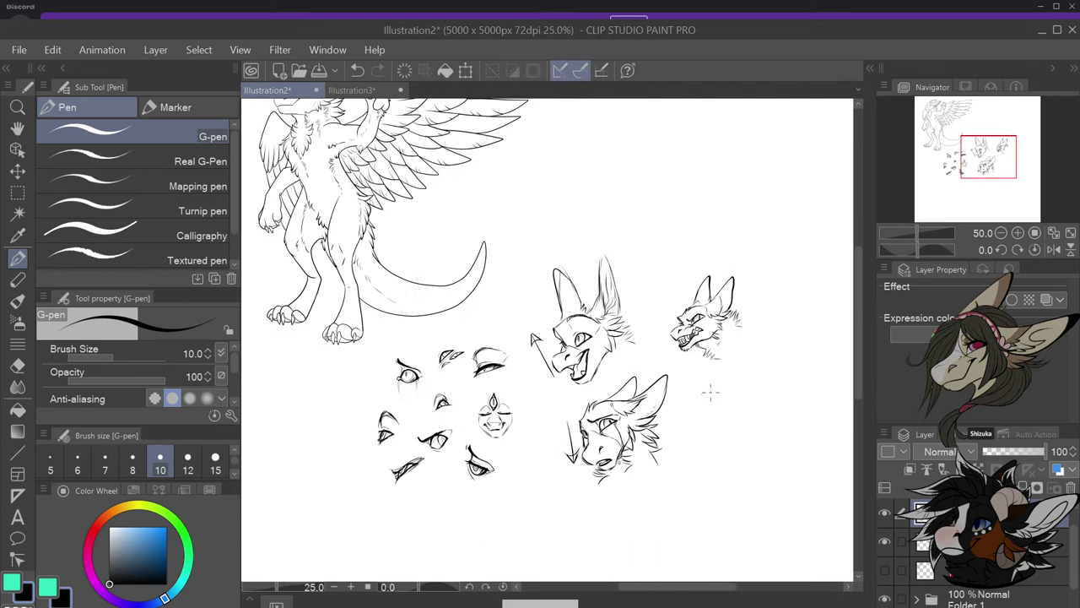
Start a new head beside the downcast one with a narrow, half-lidded near eye and a flat, heavy brow
scroll(712, 473, up, 1)
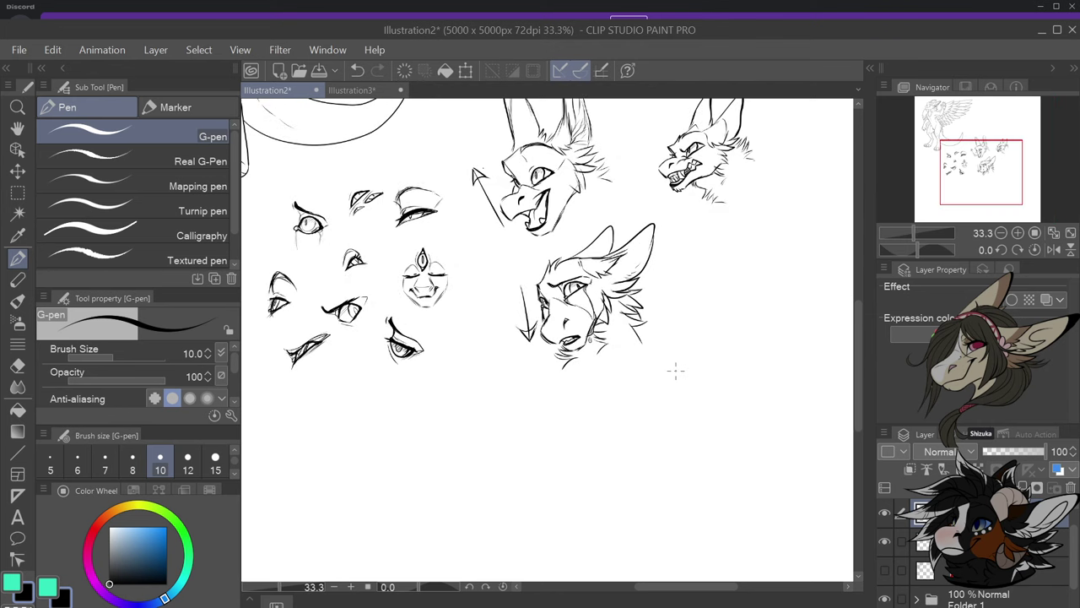
scroll(753, 415, down, 1)
scroll(797, 304, up, 4)
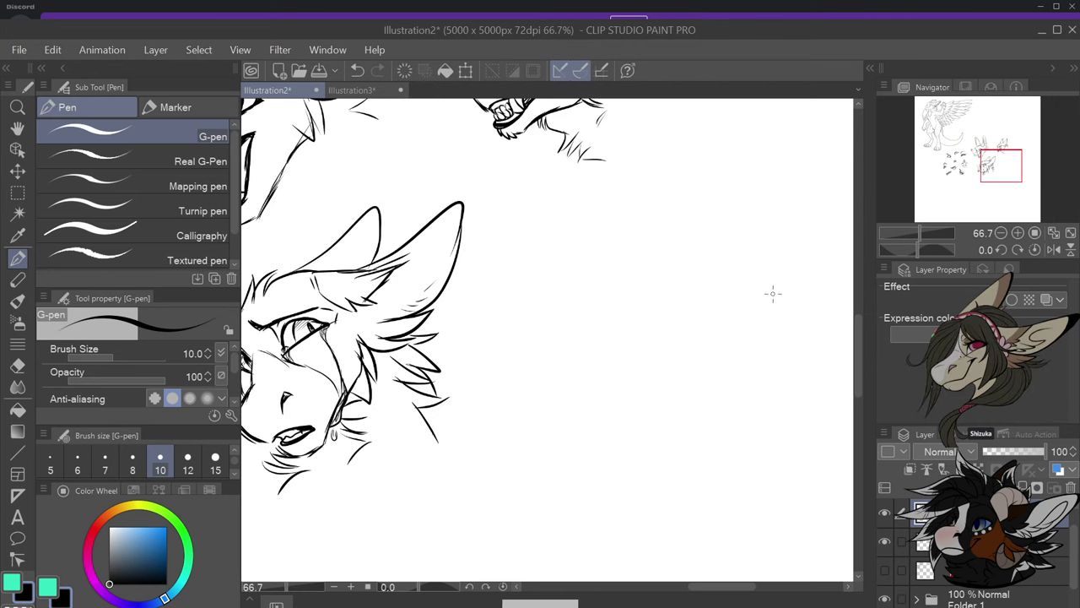
mouse_move(643, 287)
mouse_down()
mouse_move(687, 288)
mouse_move(642, 294)
mouse_move(686, 289)
mouse_move(642, 311)
mouse_move(698, 292)
mouse_up()
key(ctrl+z)
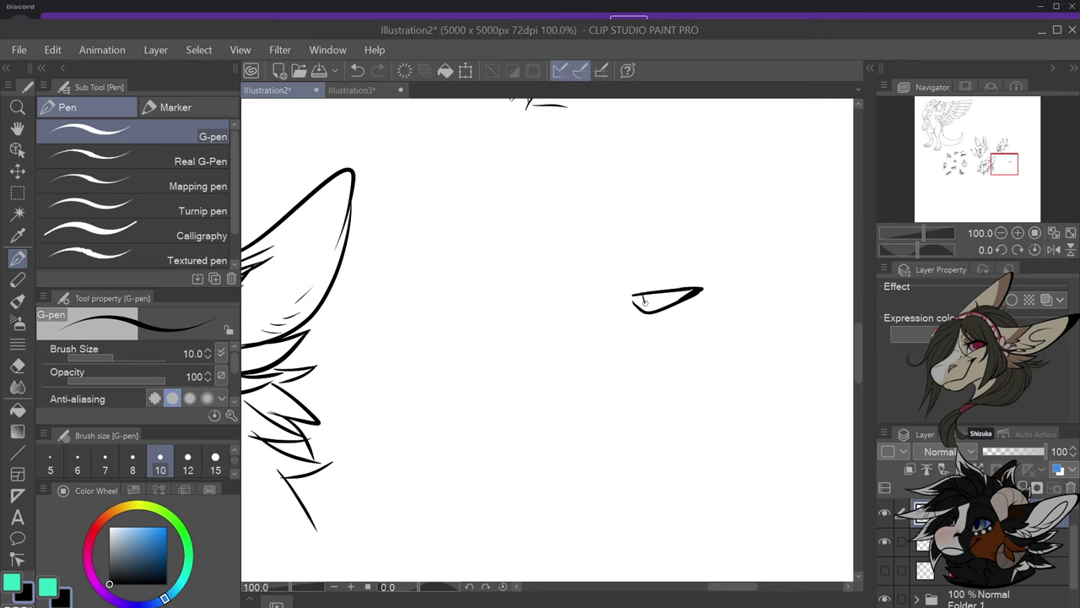
drag(667, 306, 675, 292)
drag(607, 283, 705, 272)
mouse_move(638, 282)
mouse_down()
mouse_move(630, 297)
mouse_move(675, 283)
mouse_up()
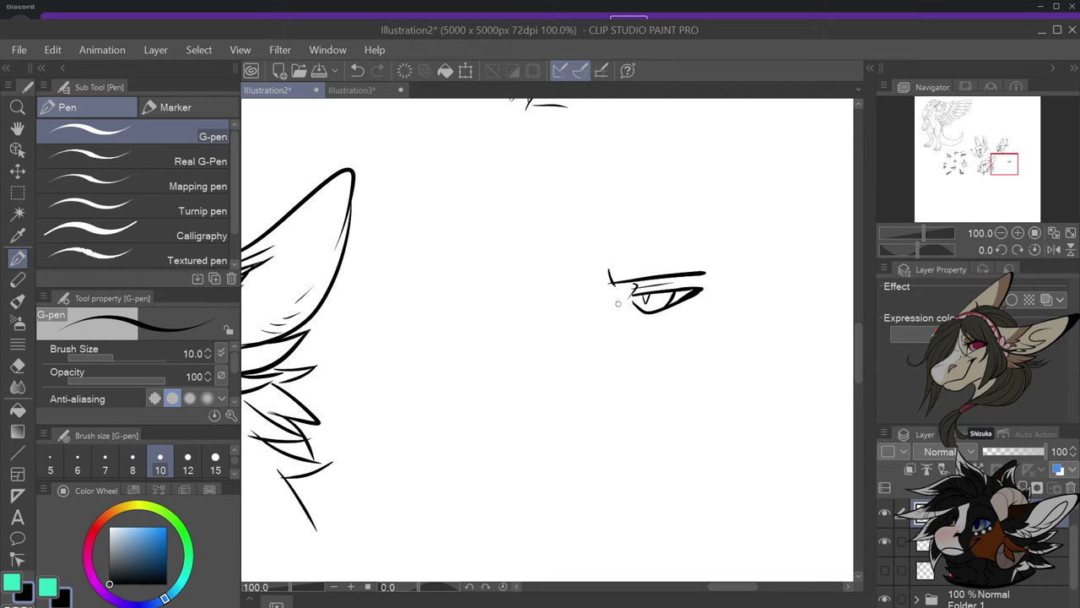
Sketch the new head's nose bridge, blunt muzzle and downturned mouth
key(ctrl+z)
drag(597, 306, 601, 291)
mouse_move(608, 287)
mouse_down()
mouse_move(624, 302)
mouse_move(553, 312)
mouse_move(556, 357)
mouse_move(630, 359)
mouse_up()
key(ctrl+z)
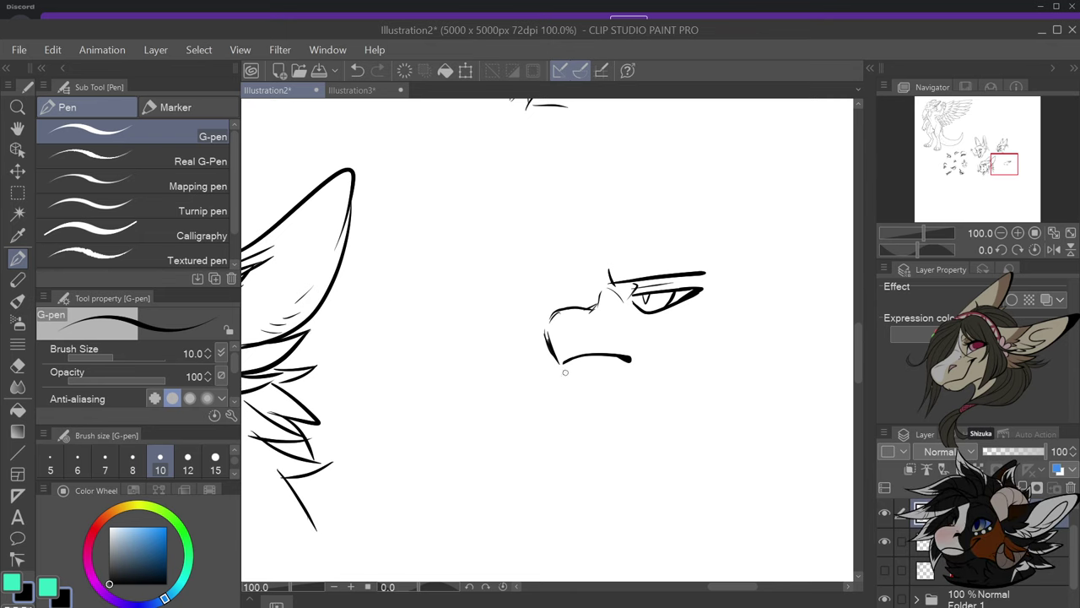
Draw the new head's chin tuft and jaw line, and add the far eye with its raised brow
drag(568, 381, 572, 381)
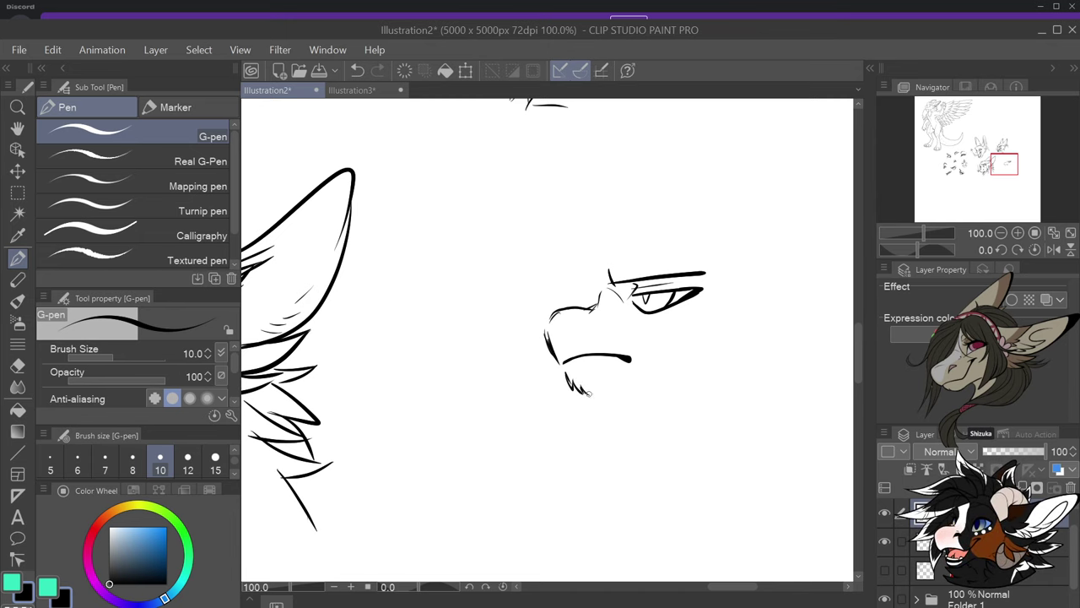
mouse_move(589, 393)
mouse_down()
mouse_move(693, 364)
mouse_move(713, 325)
mouse_up()
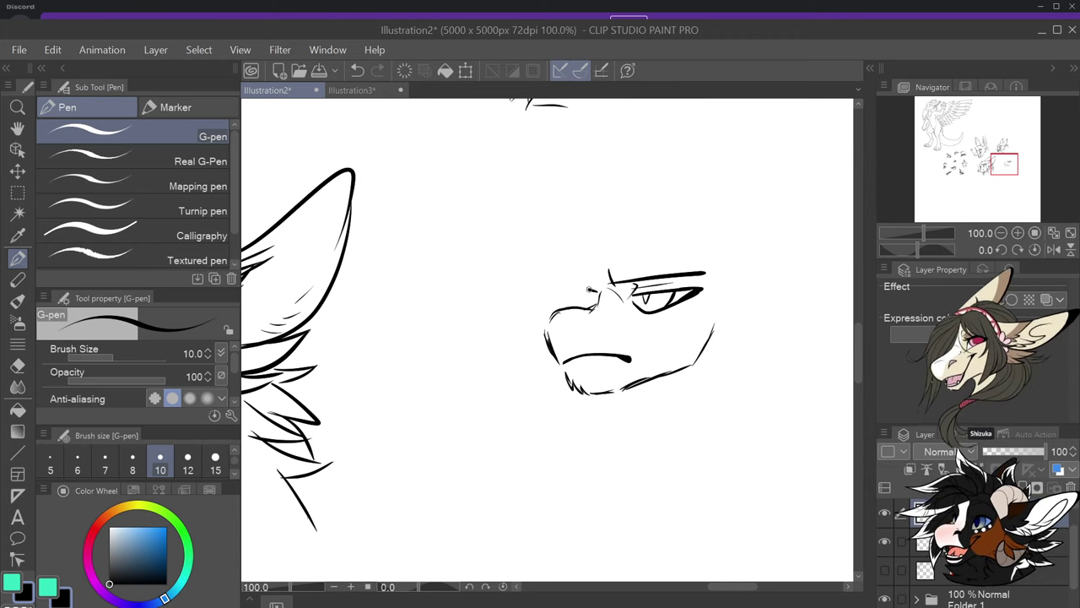
key(ctrl+z)
mouse_move(593, 293)
mouse_down()
mouse_move(580, 291)
mouse_move(596, 309)
mouse_move(580, 257)
mouse_move(584, 289)
mouse_move(601, 291)
mouse_move(579, 256)
mouse_up()
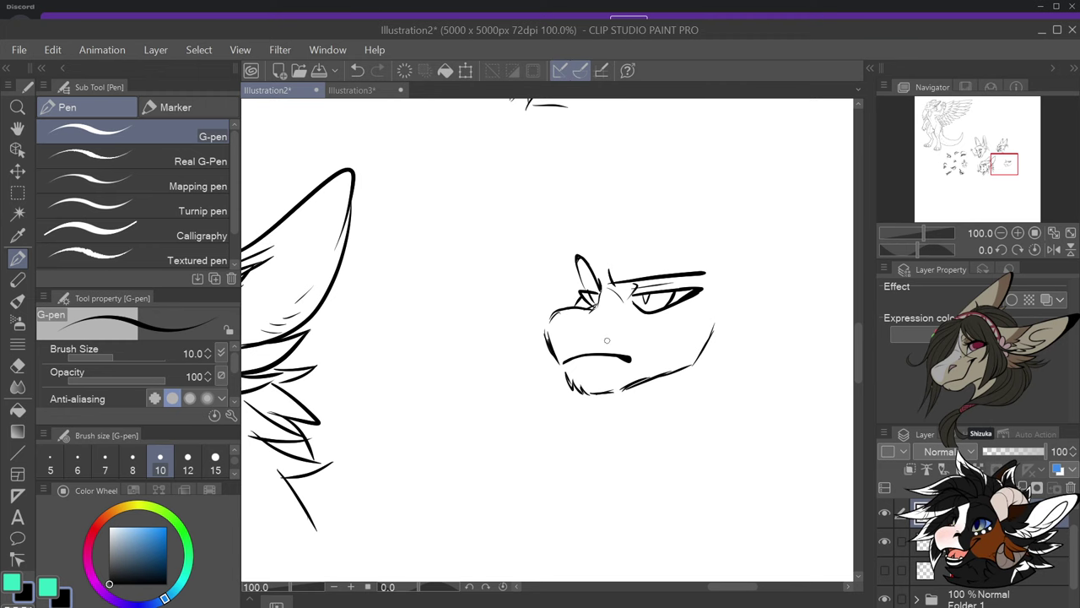
Add the unamused head's nostril and draw its long swept-back near ear with fur tufts at the ear base and cheek
drag(602, 319, 593, 334)
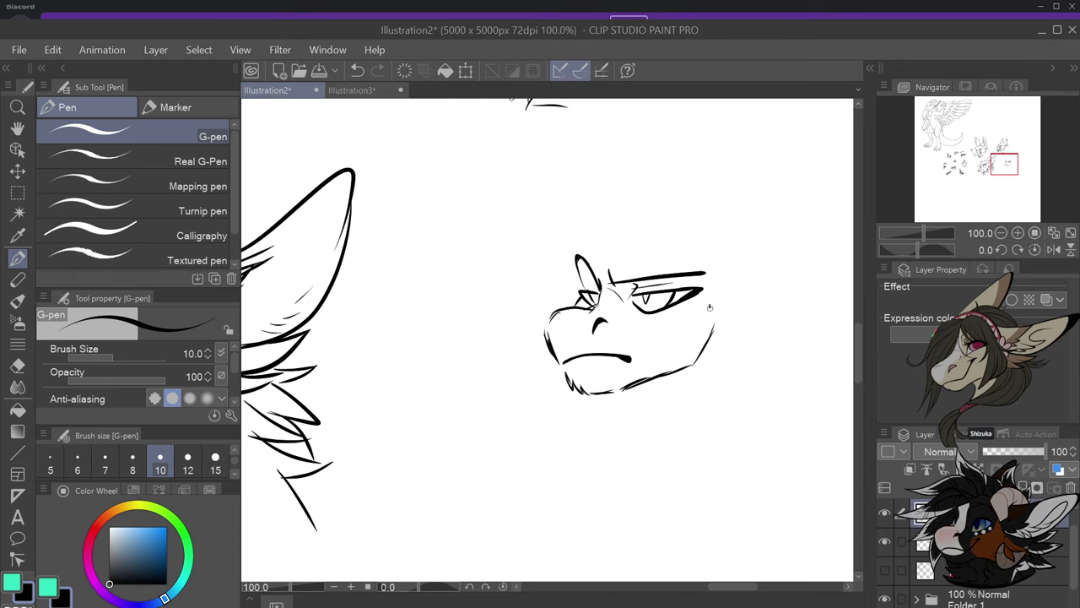
mouse_move(710, 308)
mouse_down()
mouse_move(715, 329)
mouse_move(742, 323)
mouse_up()
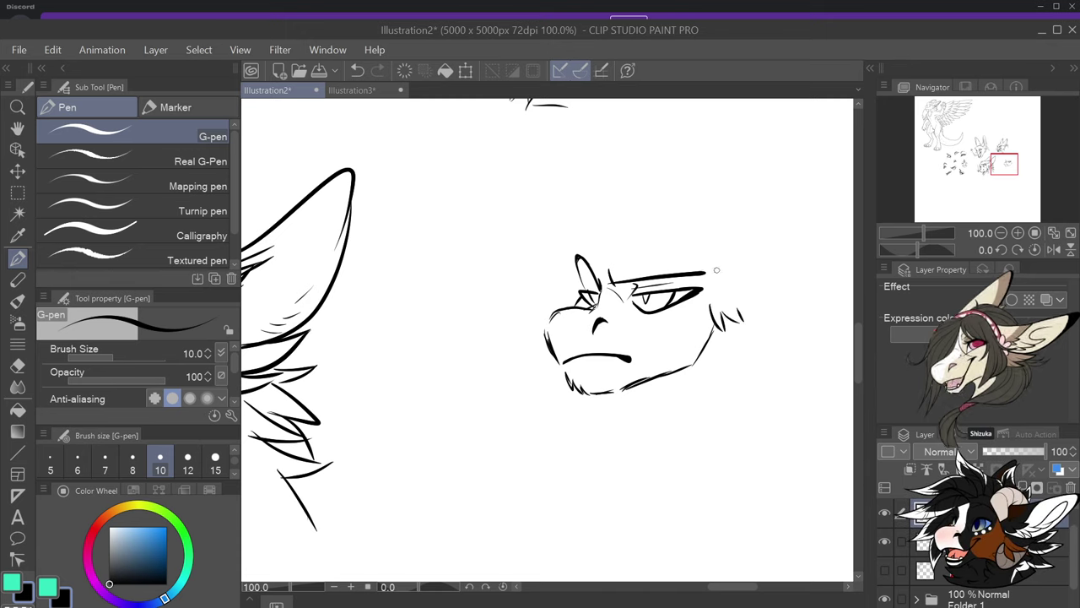
mouse_move(717, 270)
mouse_down()
mouse_move(715, 295)
mouse_move(743, 268)
mouse_up()
scroll(708, 331, down, 3)
scroll(729, 321, up, 3)
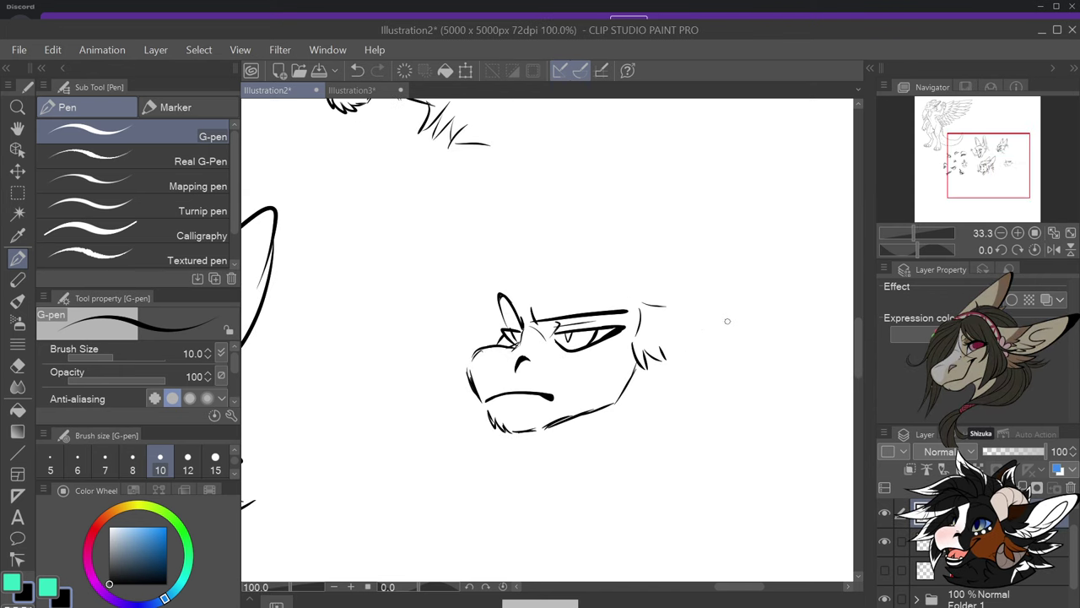
mouse_move(677, 350)
mouse_down()
mouse_move(702, 307)
mouse_move(822, 297)
mouse_move(743, 358)
mouse_move(685, 381)
mouse_move(651, 373)
mouse_move(680, 391)
mouse_move(644, 379)
mouse_move(633, 390)
mouse_move(638, 418)
mouse_move(601, 422)
mouse_move(621, 438)
mouse_up()
drag(622, 439, 627, 412)
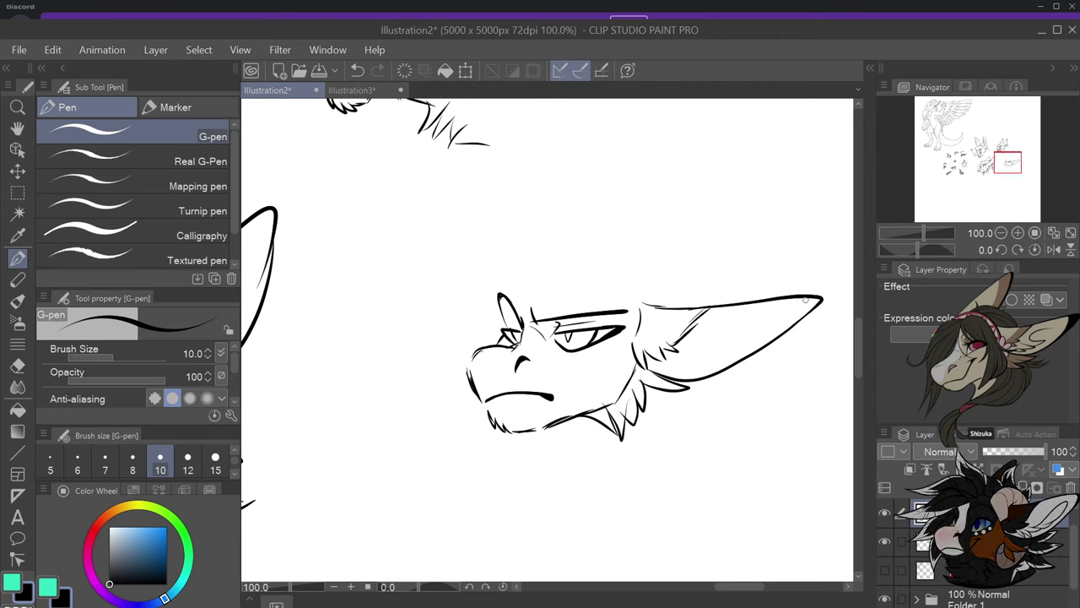
drag(805, 301, 766, 341)
drag(810, 308, 787, 333)
Outline the unamused head's forehead and crown, and draw the far ear pointing back behind it
mouse_move(496, 290)
mouse_down()
mouse_move(570, 263)
mouse_move(552, 287)
mouse_move(609, 271)
mouse_move(643, 290)
mouse_up()
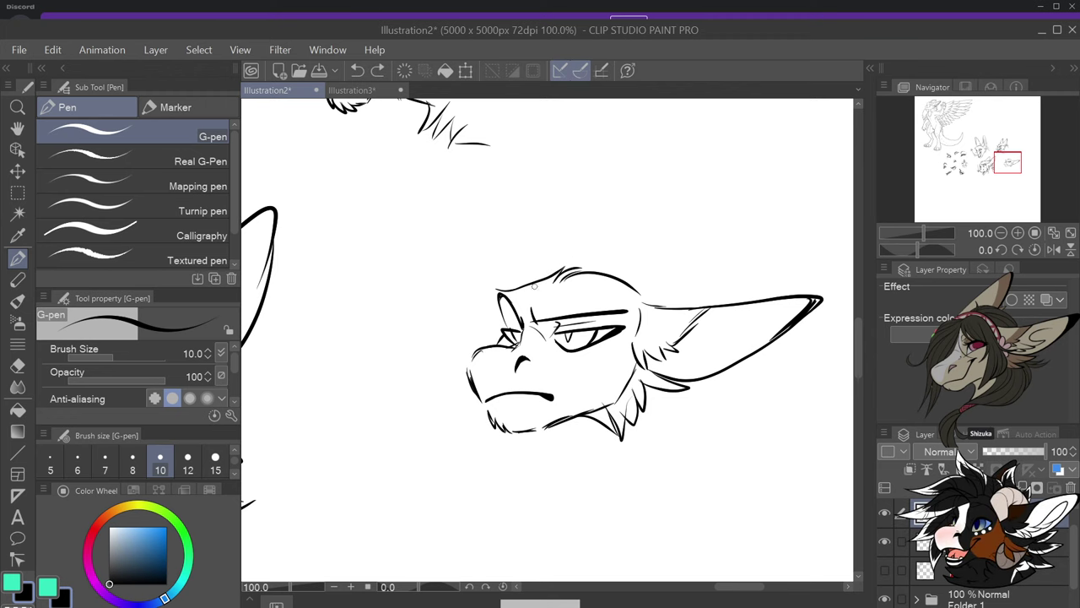
mouse_move(536, 280)
mouse_down()
mouse_move(685, 208)
mouse_move(698, 212)
mouse_move(675, 244)
mouse_up()
mouse_move(692, 220)
mouse_down()
mouse_move(667, 267)
mouse_move(638, 279)
mouse_move(659, 288)
mouse_move(640, 291)
mouse_move(653, 303)
mouse_up()
scroll(644, 296, down, 1)
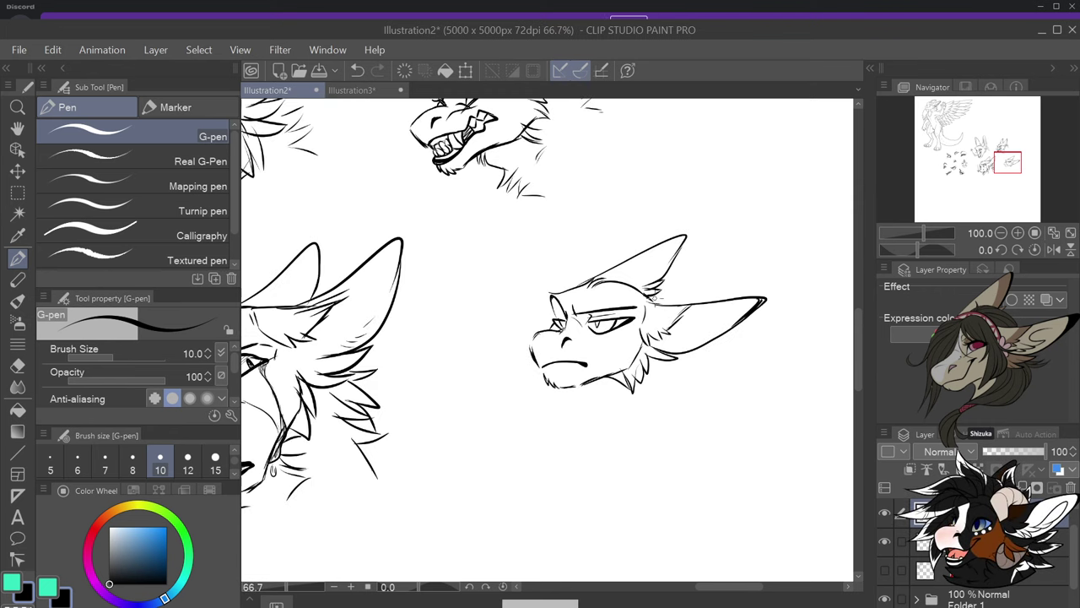
Draw the unamused head's neck lines with fur tufts under the chin, along the throat and at the nape
mouse_move(610, 395)
mouse_down()
mouse_move(624, 365)
mouse_move(582, 377)
mouse_move(526, 442)
mouse_up()
key(ctrl+plus)
drag(663, 360, 632, 370)
drag(655, 363, 582, 439)
drag(578, 393, 570, 429)
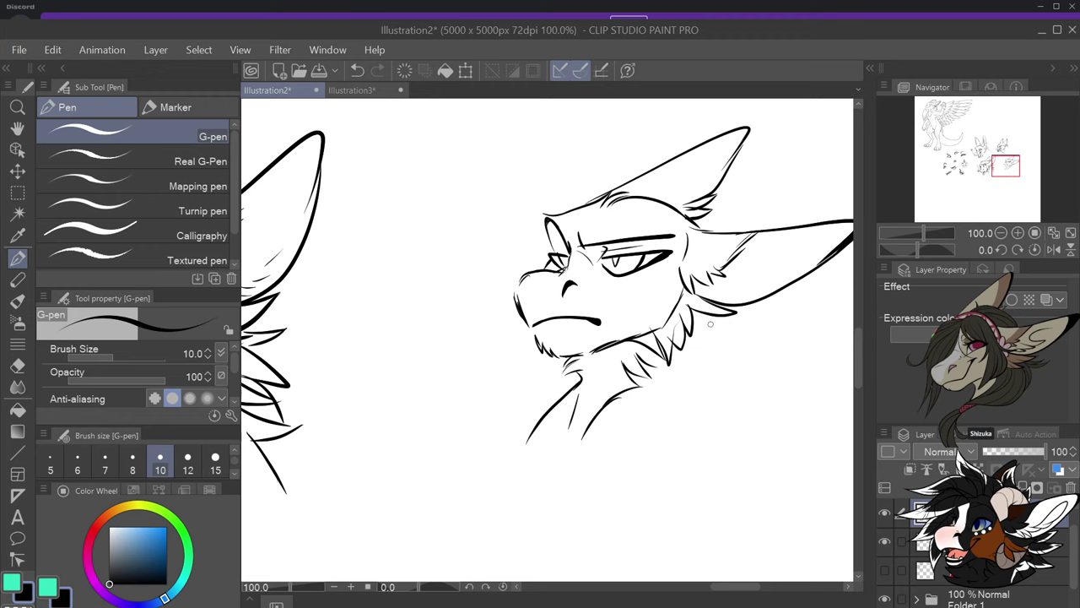
drag(710, 318, 725, 361)
drag(703, 337, 717, 376)
mouse_move(702, 363)
mouse_down()
mouse_move(716, 376)
mouse_move(681, 399)
mouse_move(698, 436)
mouse_up()
Open the unamused head's mouth slightly with a heavy lower lip line and draw the teeth inside
scroll(702, 405, down, 2)
scroll(719, 425, up, 1)
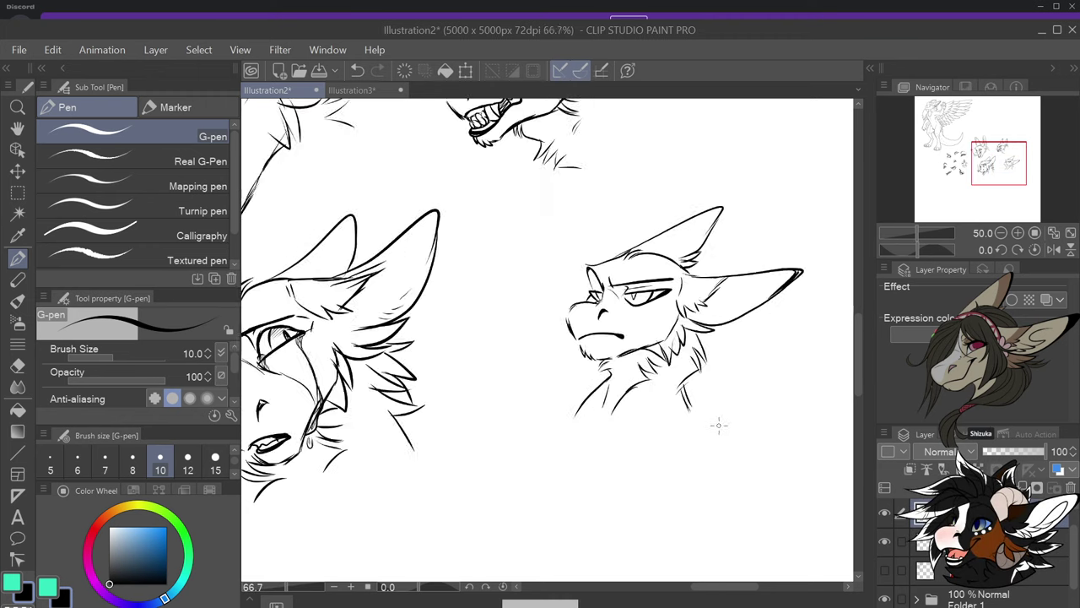
scroll(718, 424, up, 1)
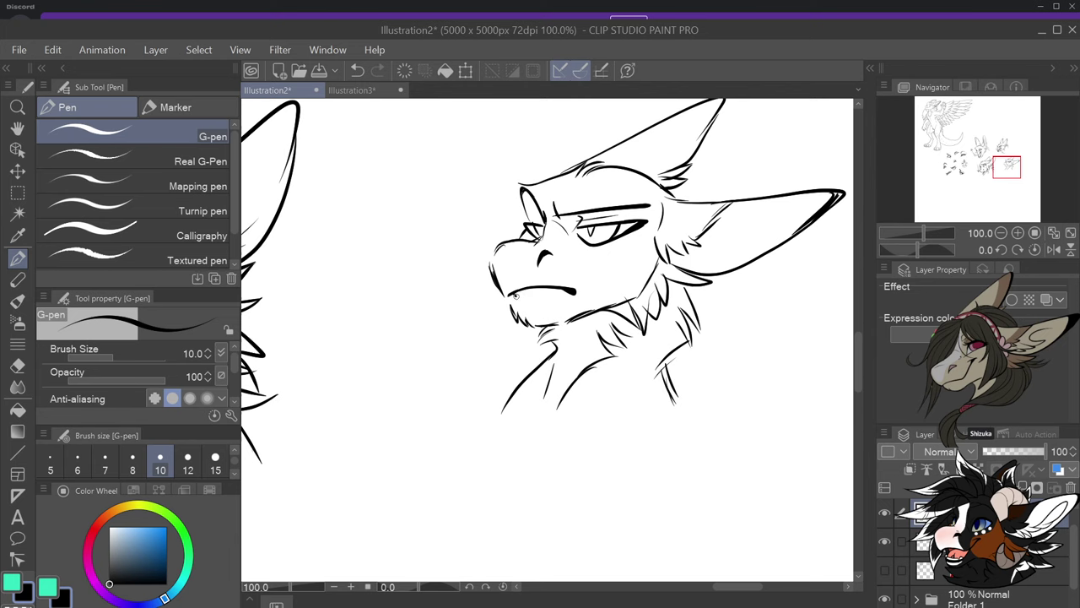
mouse_move(513, 301)
mouse_down()
mouse_move(576, 292)
mouse_move(517, 300)
mouse_move(526, 302)
mouse_up()
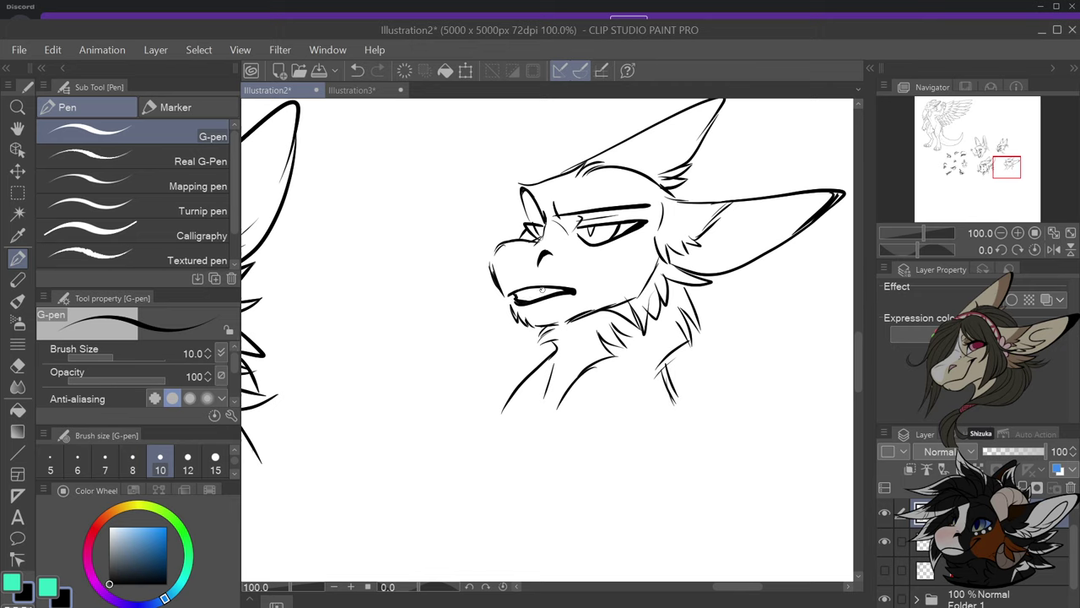
key(ctrl+z)
drag(542, 287, 548, 292)
key(ctrl+z)
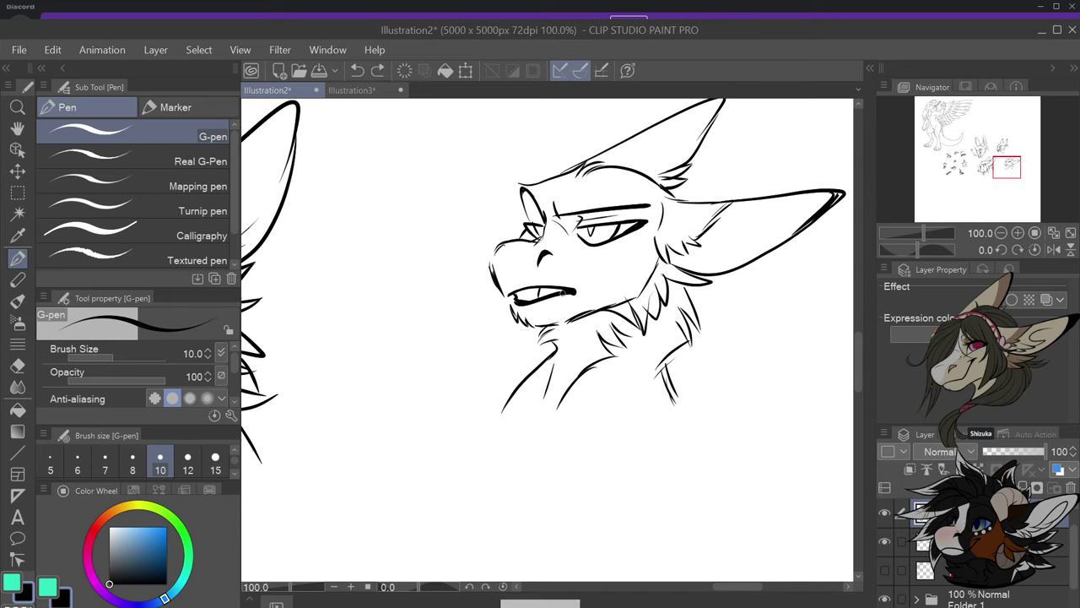
drag(547, 288, 508, 301)
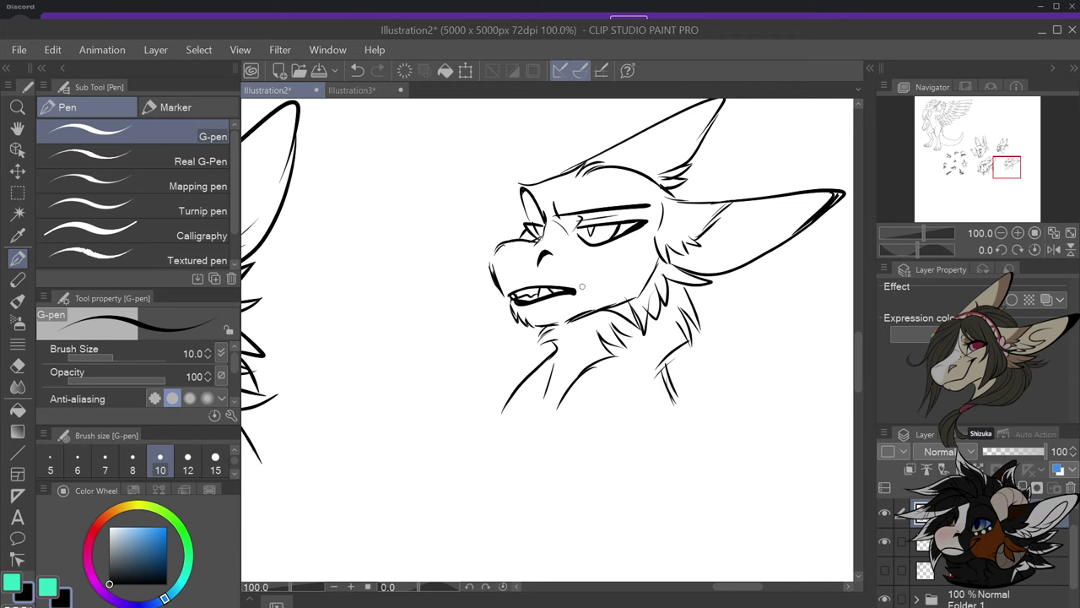
Add a small crease under the unamused head's near eye and fill the near ear with inner fur strokes
scroll(604, 308, down, 3)
scroll(608, 303, up, 3)
drag(571, 253, 564, 262)
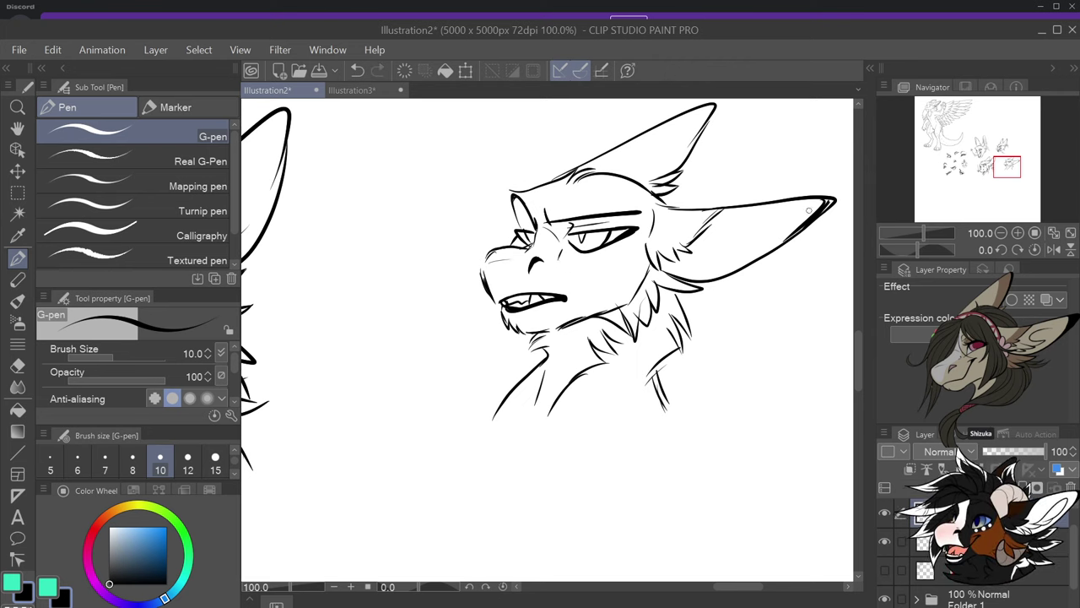
mouse_move(680, 257)
mouse_down()
mouse_move(698, 277)
mouse_move(731, 251)
mouse_up()
mouse_move(796, 215)
mouse_down()
mouse_move(737, 246)
mouse_move(773, 244)
mouse_move(715, 254)
mouse_up()
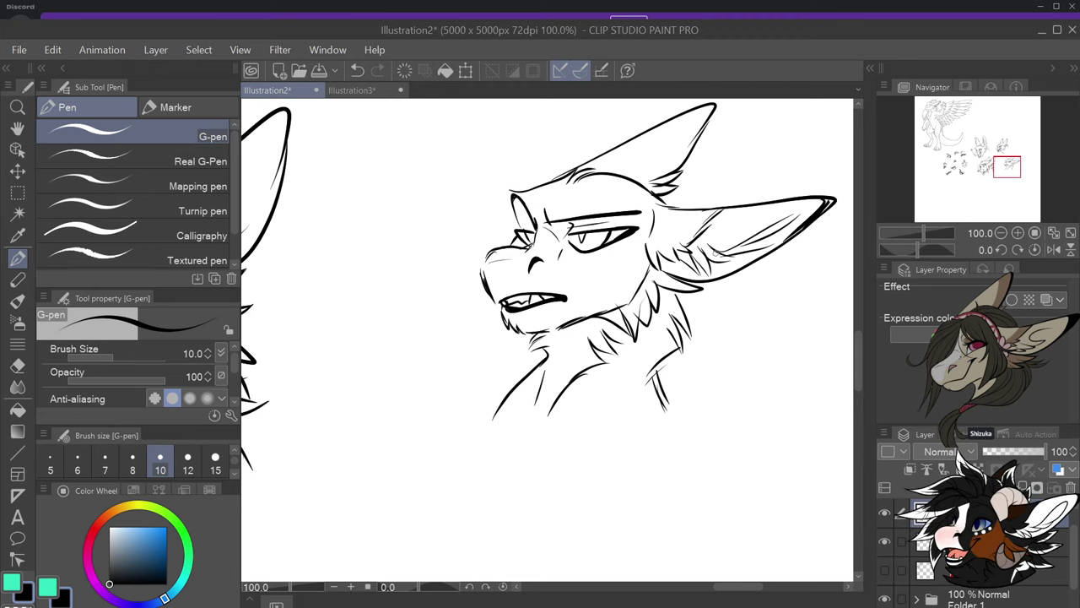
Start a new head in the blank area beside the snarling head with a rounded near eye and a worried, upturned brow
scroll(669, 289, down, 2)
scroll(694, 310, up, 2)
scroll(673, 271, down, 4)
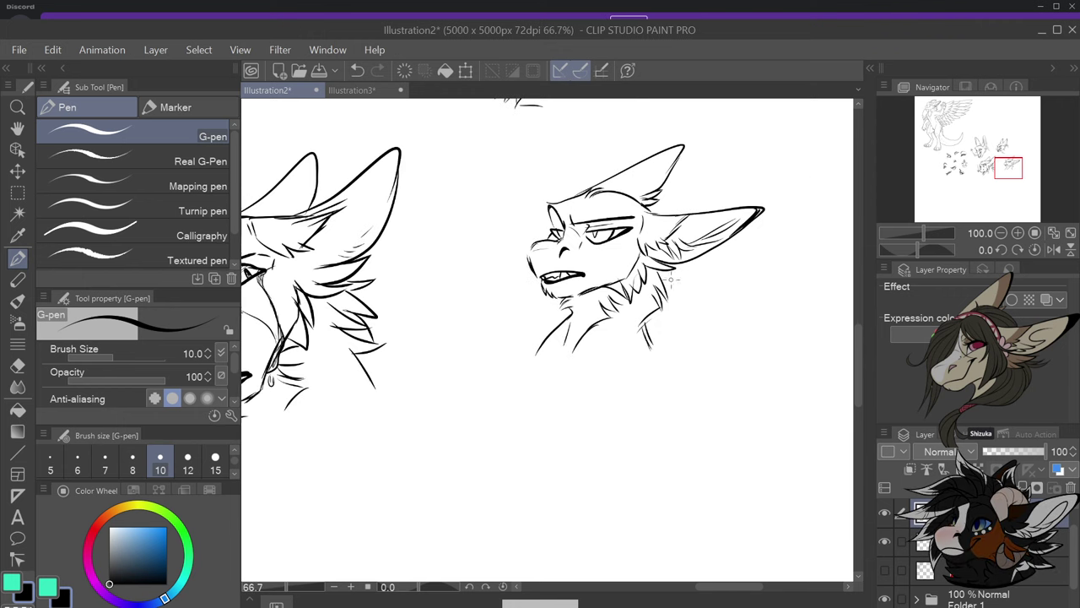
scroll(630, 186, up, 2)
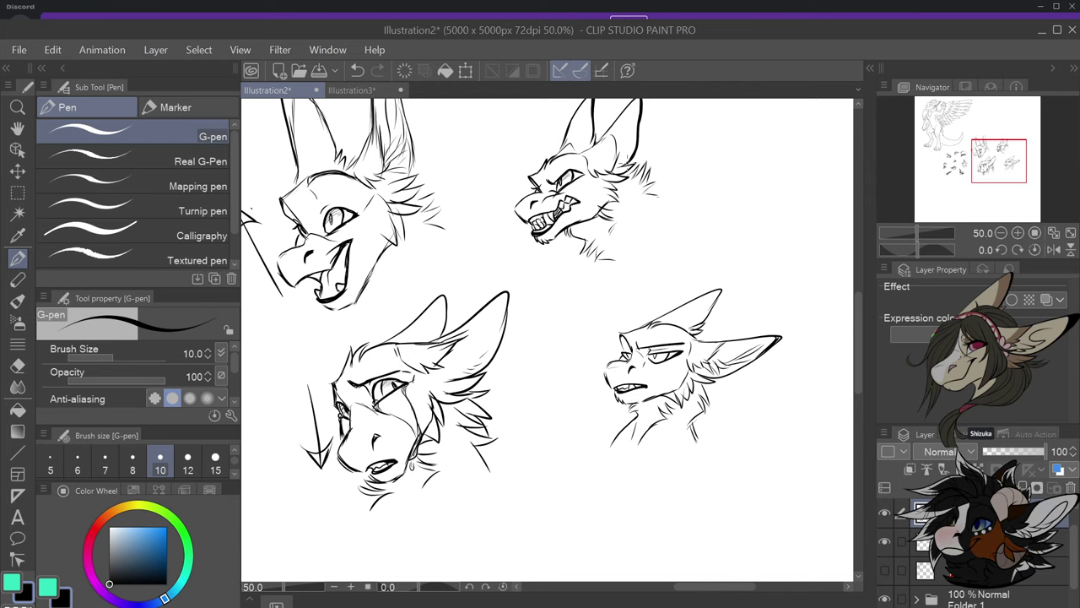
scroll(663, 321, down, 1)
scroll(663, 319, down, 1)
scroll(667, 244, up, 5)
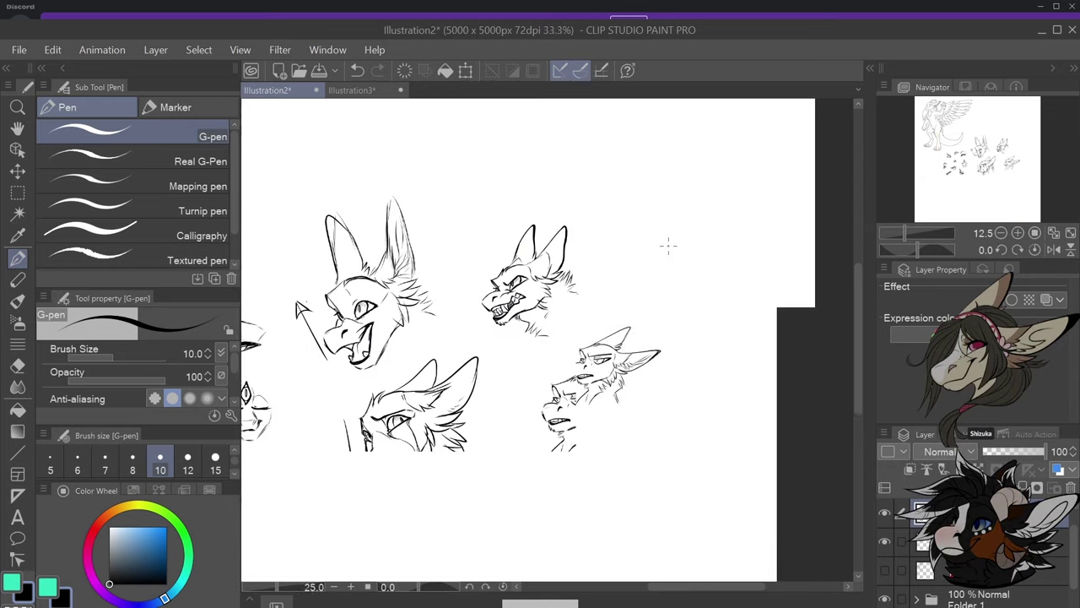
scroll(663, 297, up, 1)
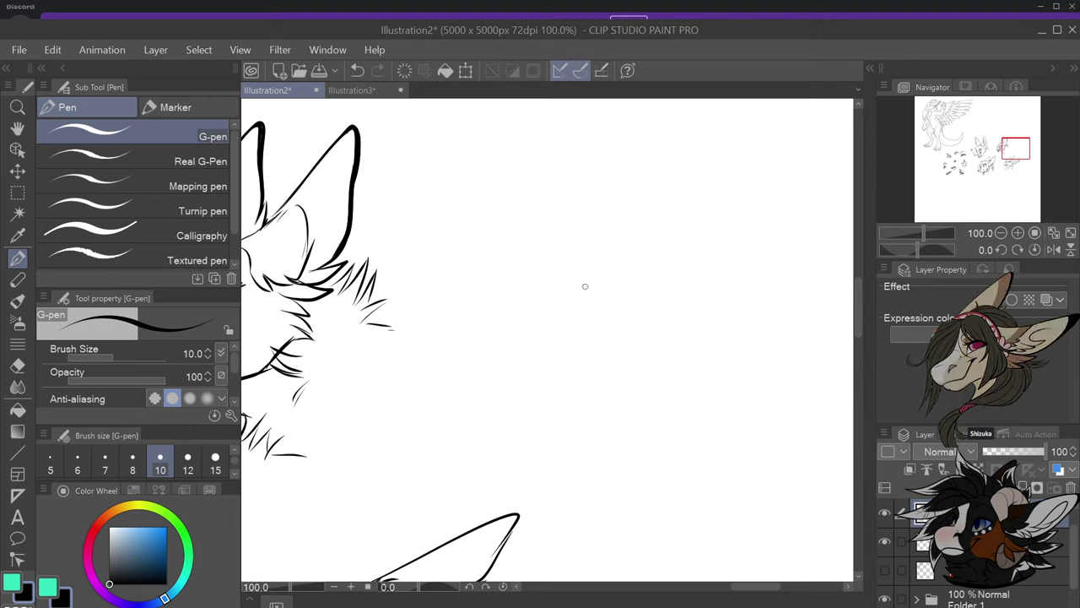
mouse_move(575, 261)
mouse_down()
mouse_move(579, 287)
mouse_move(566, 279)
mouse_move(594, 252)
mouse_up()
mouse_move(570, 261)
mouse_down()
mouse_move(569, 296)
mouse_move(581, 296)
mouse_move(620, 264)
mouse_up()
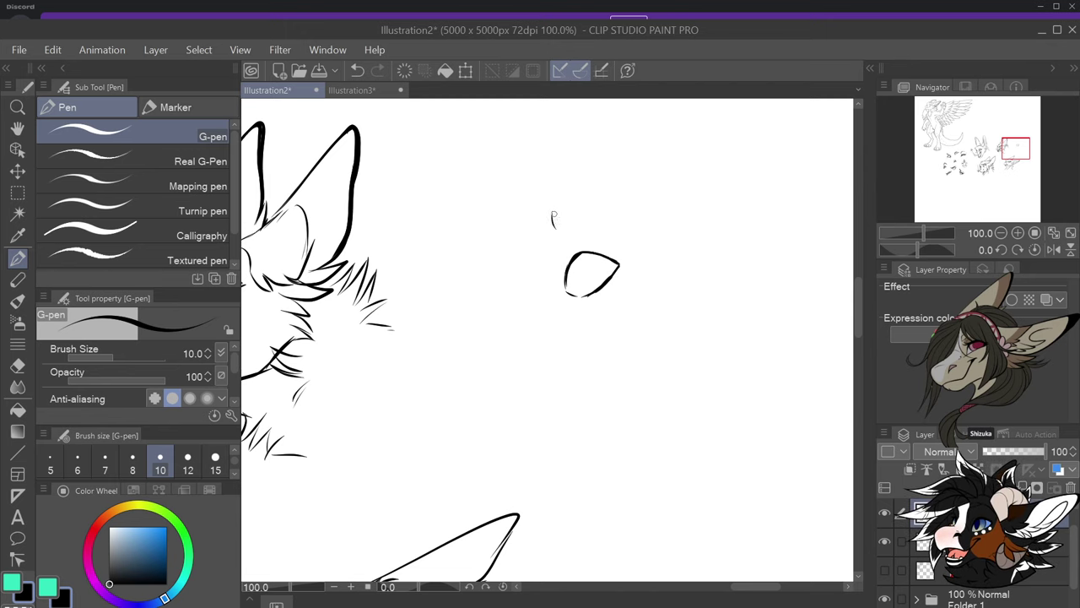
mouse_move(554, 219)
mouse_down()
mouse_move(595, 244)
mouse_move(631, 242)
mouse_move(580, 268)
mouse_move(583, 256)
mouse_up()
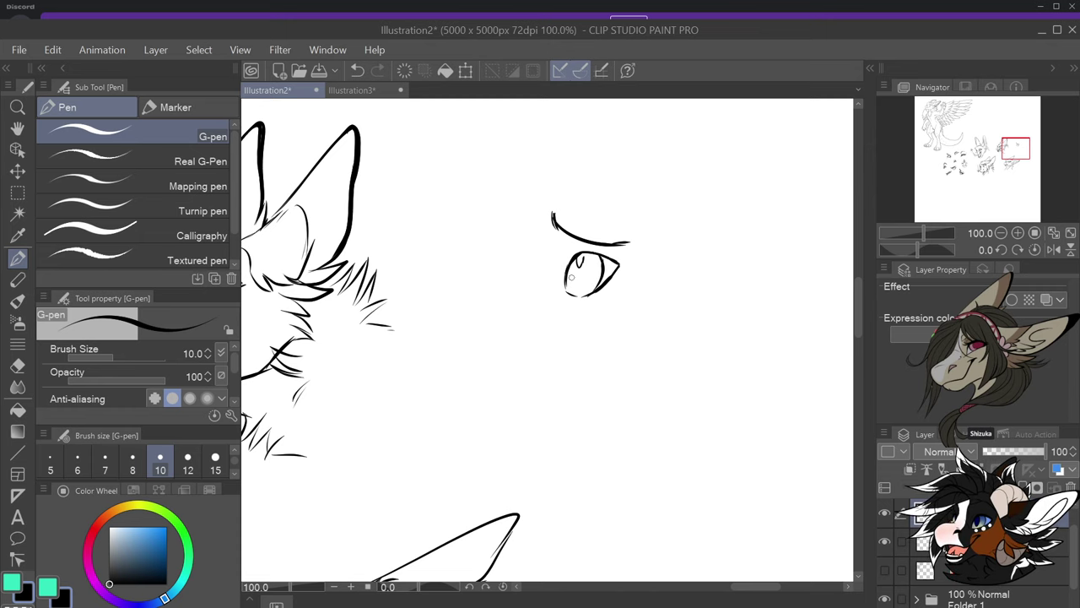
Redraw the worried head's near iris and pupil, and add light crease lines around the eye socket
key(ctrl+z)
key(ctrl+z)
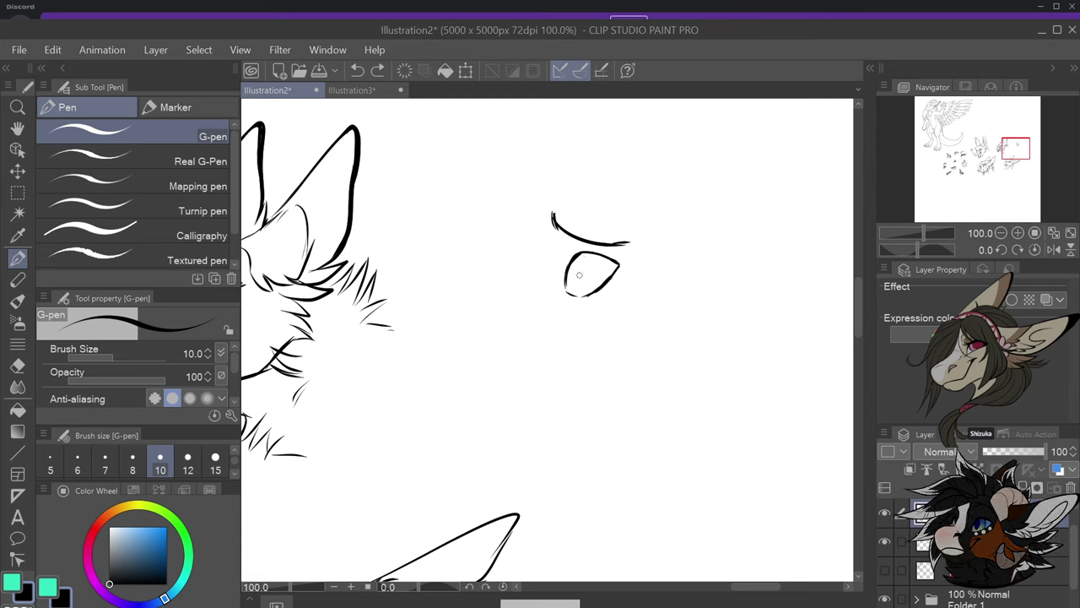
mouse_move(571, 276)
mouse_down()
mouse_move(577, 284)
mouse_move(588, 252)
mouse_up()
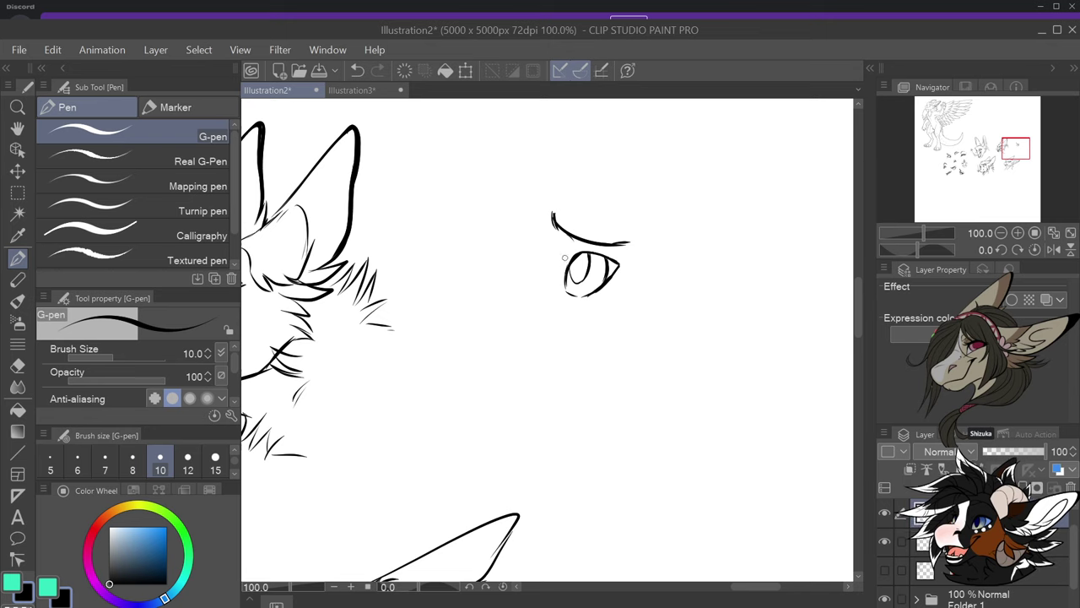
mouse_move(565, 258)
mouse_down()
mouse_move(577, 248)
mouse_move(567, 251)
mouse_move(643, 255)
mouse_up()
key(ctrl+z)
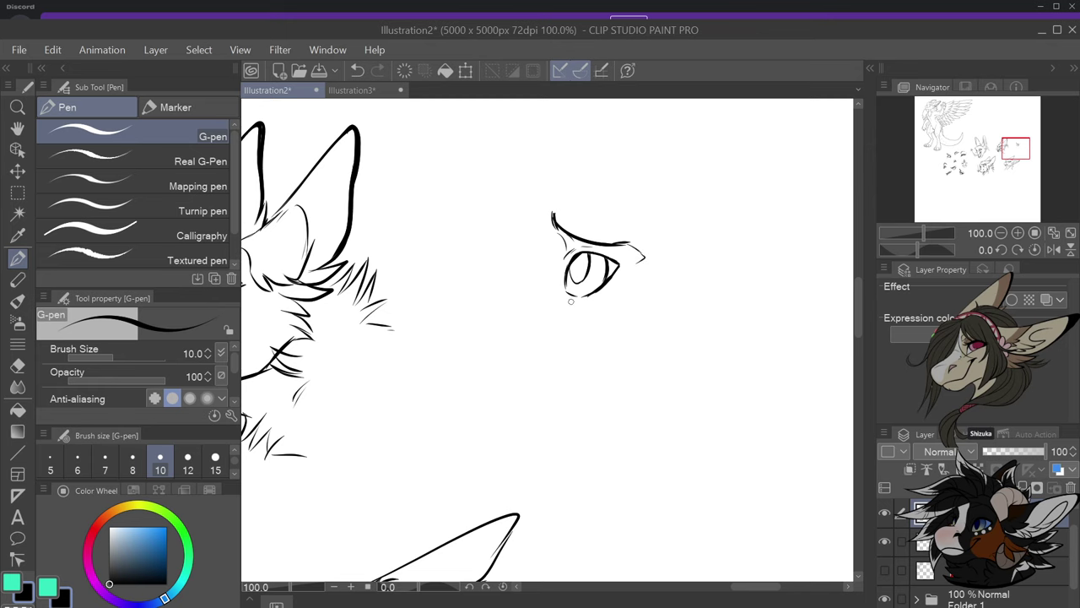
Sketch the worried head's nose bridge, muzzle front and short closed mouth, and outline the narrow far eye
mouse_move(572, 300)
mouse_down()
mouse_move(525, 273)
mouse_move(492, 340)
mouse_move(510, 369)
mouse_move(575, 363)
mouse_up()
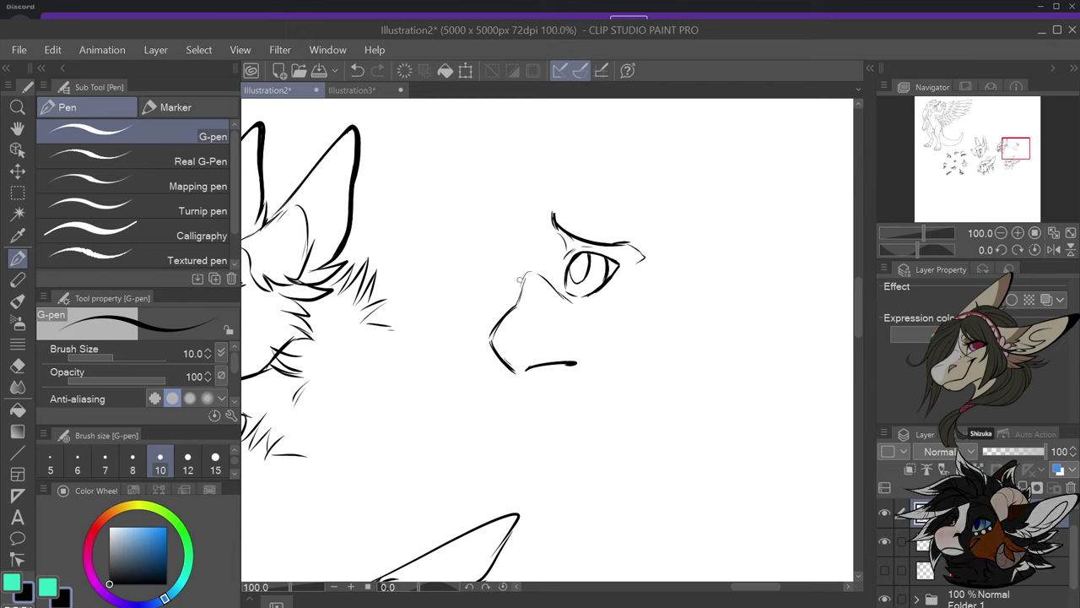
mouse_move(523, 280)
mouse_down()
mouse_move(506, 257)
mouse_move(506, 285)
mouse_move(520, 297)
mouse_up()
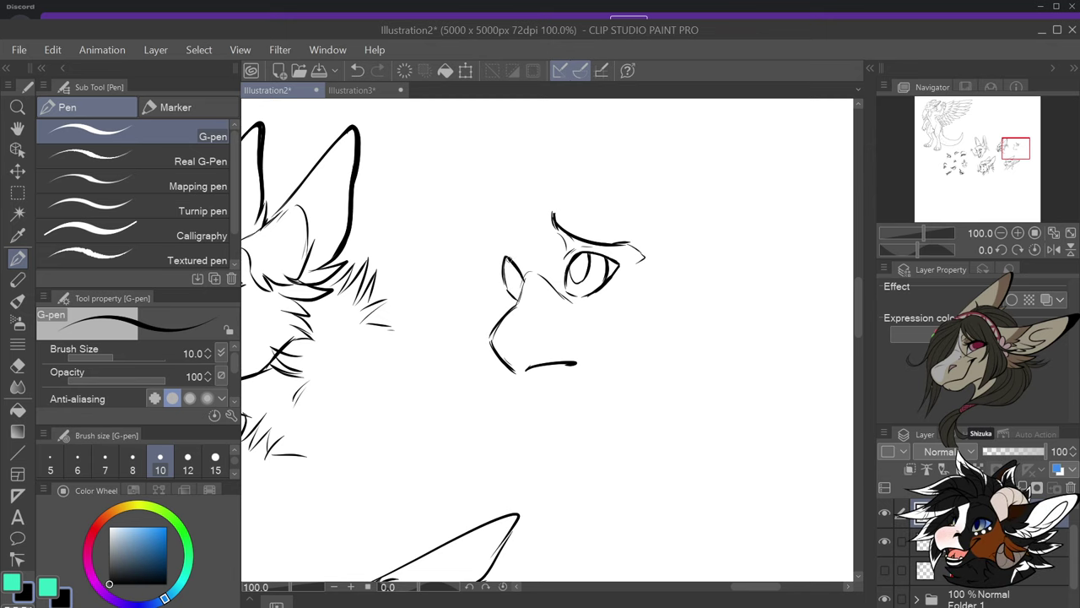
mouse_move(506, 256)
mouse_down()
mouse_move(493, 262)
mouse_move(522, 282)
mouse_move(519, 296)
mouse_up()
key(ctrl+z)
Add lashes to the worried head's eyes and draw the steep brow above the far eye
drag(562, 254, 585, 248)
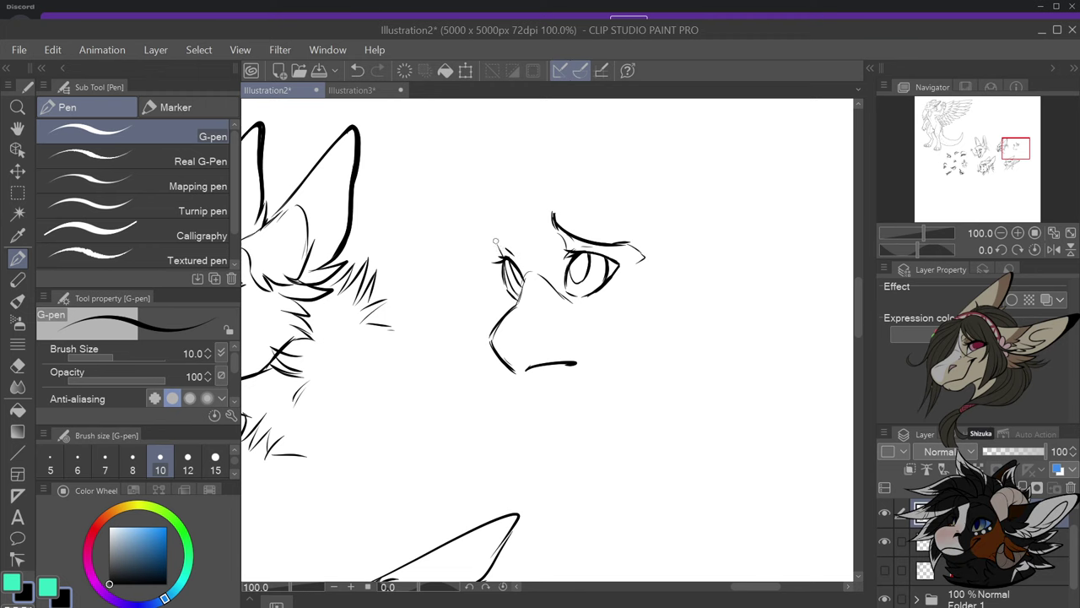
mouse_move(499, 258)
mouse_down()
mouse_move(501, 218)
mouse_move(528, 280)
mouse_up()
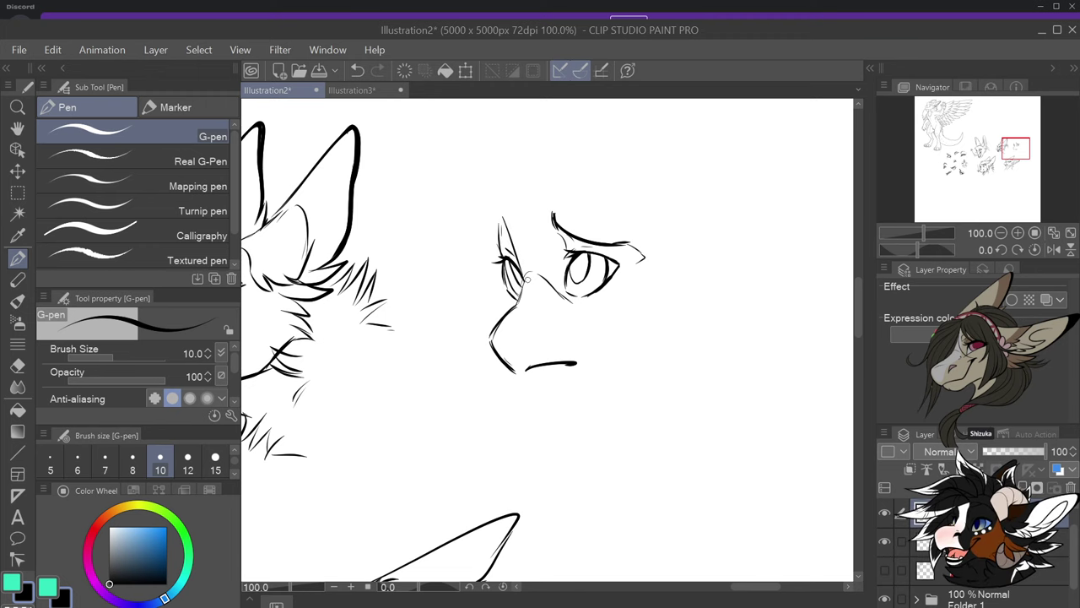
drag(511, 226, 525, 280)
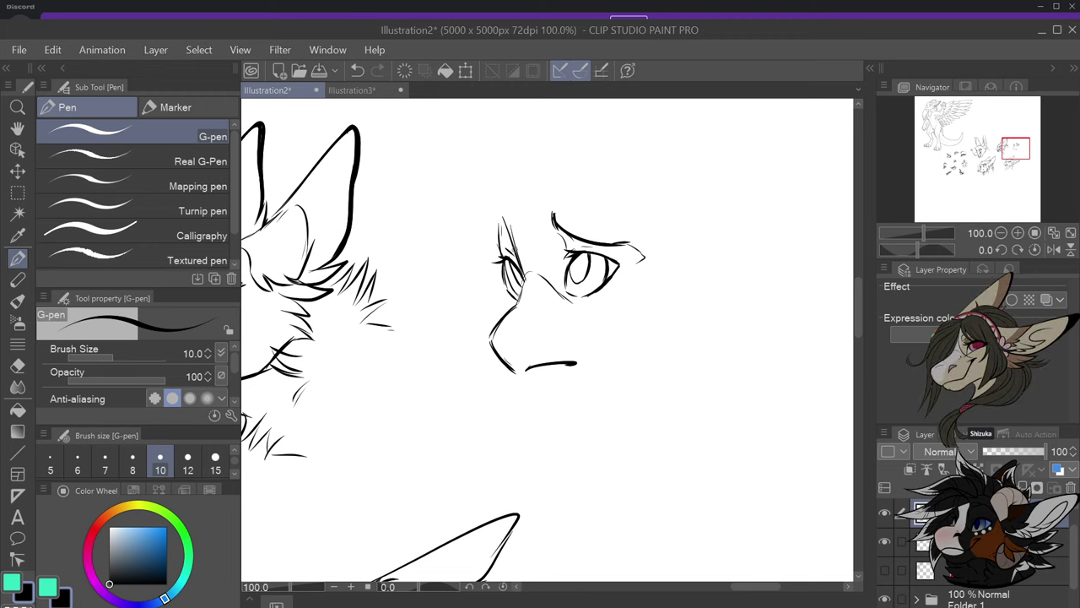
mouse_move(501, 219)
mouse_down()
mouse_move(506, 257)
mouse_move(509, 215)
mouse_move(504, 251)
mouse_up()
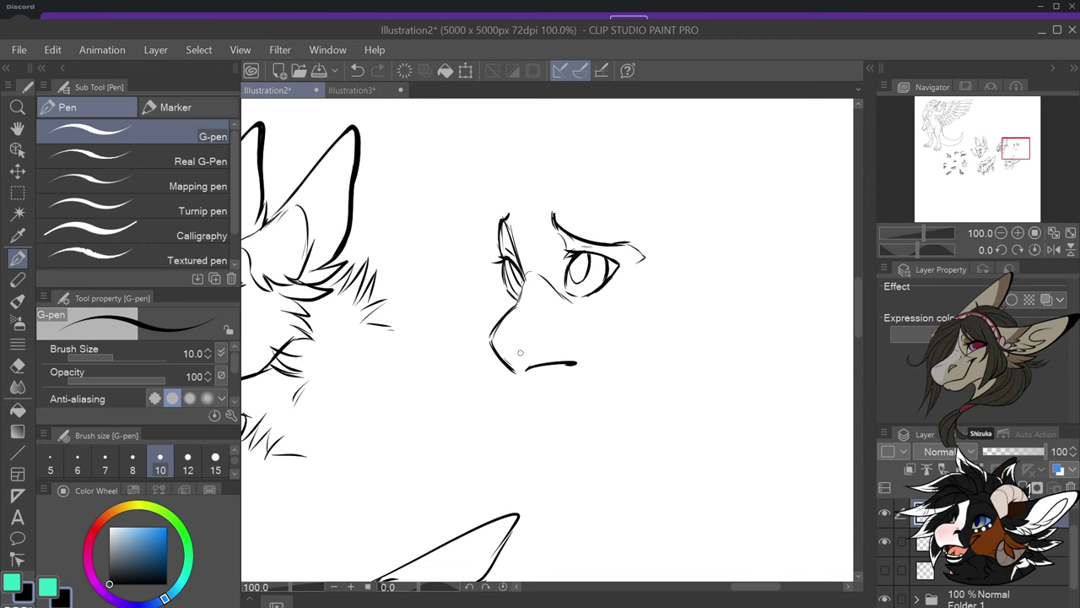
Draw the worried head's nostril, far muzzle contour, chin and near cheek and jaw outline
mouse_move(504, 289)
mouse_down()
mouse_move(494, 328)
mouse_move(553, 328)
mouse_move(532, 330)
mouse_up()
drag(646, 262, 655, 310)
drag(527, 384, 566, 390)
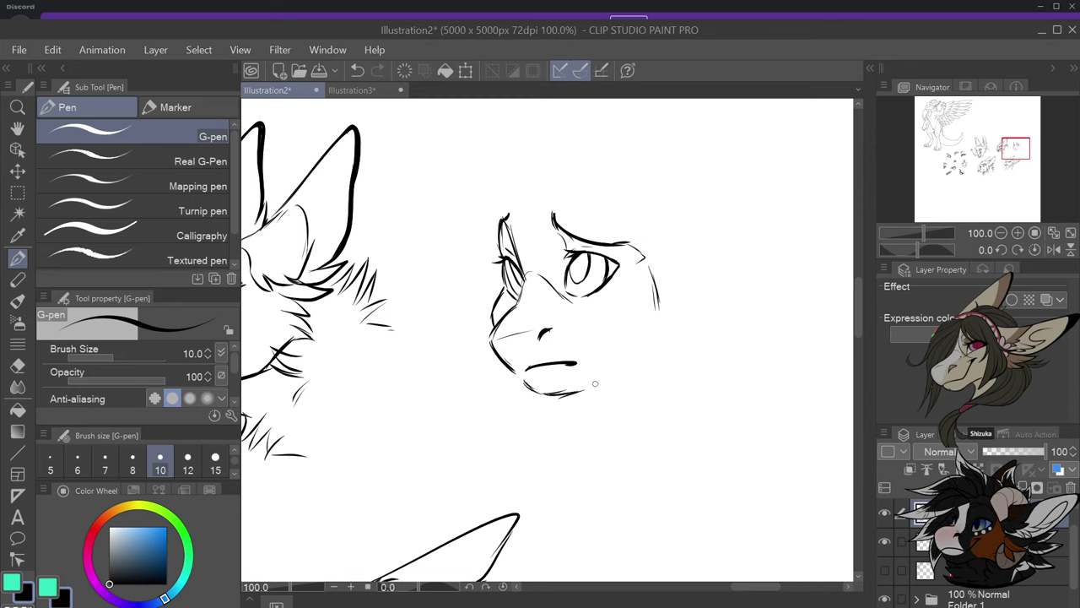
mouse_move(588, 388)
mouse_down()
mouse_move(645, 334)
mouse_move(655, 305)
mouse_up()
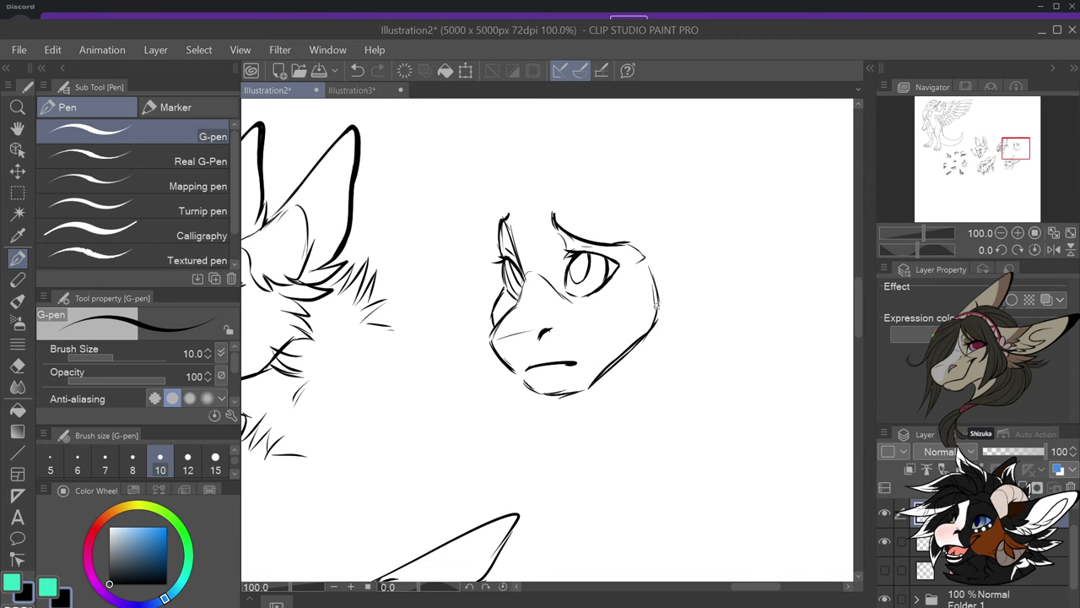
Draw the worried head's two lowered ears with base and cheek fur, joined by a tufted crown outline
mouse_move(640, 235)
mouse_down()
mouse_move(659, 295)
mouse_move(694, 287)
mouse_up()
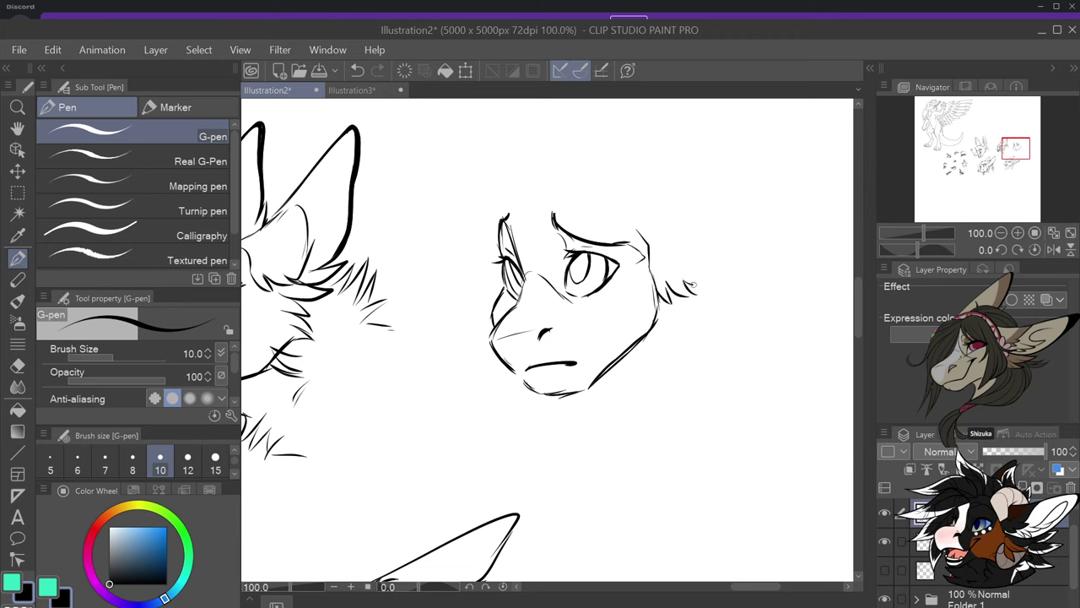
mouse_move(660, 226)
mouse_down()
mouse_move(712, 259)
mouse_move(717, 245)
mouse_move(799, 246)
mouse_move(783, 240)
mouse_move(832, 226)
mouse_move(822, 257)
mouse_move(781, 294)
mouse_move(677, 318)
mouse_move(732, 327)
mouse_move(673, 329)
mouse_move(703, 337)
mouse_move(655, 341)
mouse_move(659, 371)
mouse_move(646, 382)
mouse_move(635, 362)
mouse_move(615, 357)
mouse_up()
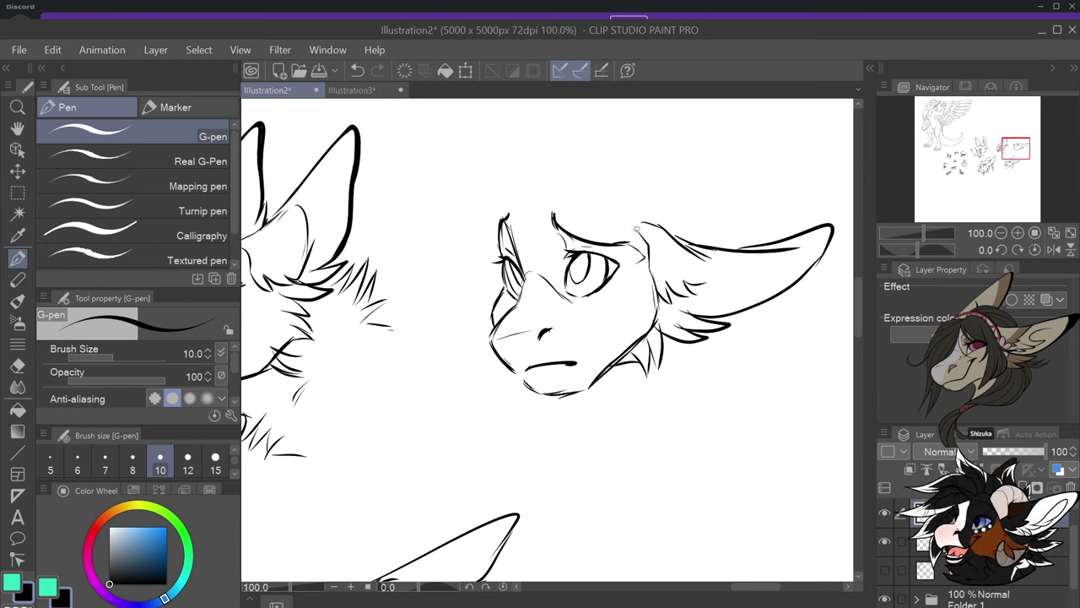
mouse_move(511, 218)
mouse_down()
mouse_move(528, 191)
mouse_move(585, 187)
mouse_move(576, 186)
mouse_move(652, 194)
mouse_move(673, 205)
mouse_move(664, 209)
mouse_move(711, 195)
mouse_move(658, 198)
mouse_move(694, 167)
mouse_move(700, 182)
mouse_move(670, 214)
mouse_move(673, 185)
mouse_move(709, 167)
mouse_move(688, 172)
mouse_move(706, 158)
mouse_move(704, 214)
mouse_up()
key(ctrl+z)
key(ctrl+z)
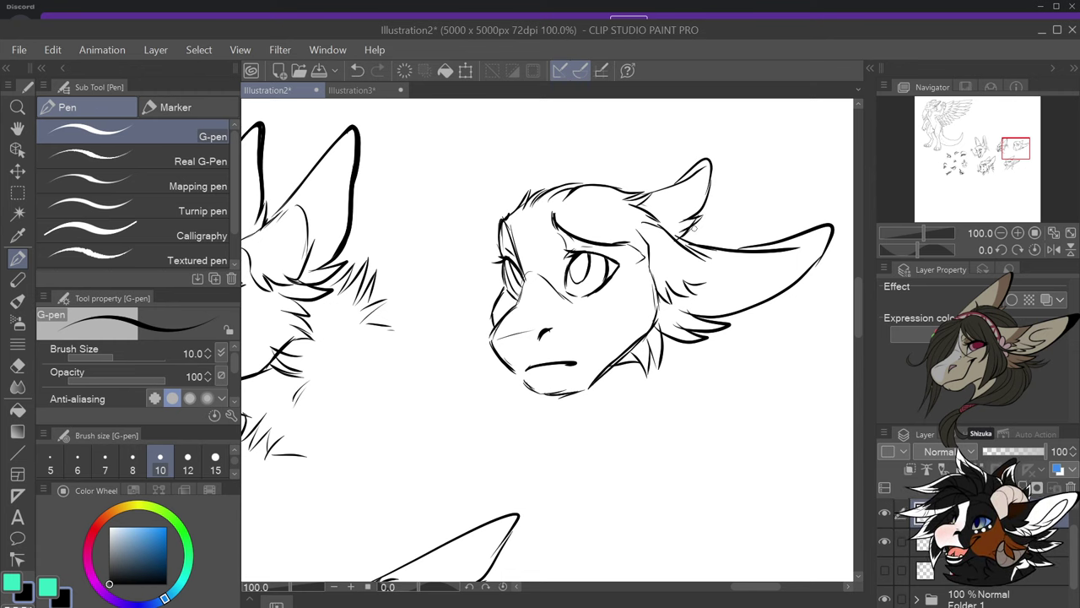
mouse_move(710, 160)
mouse_down()
mouse_move(677, 178)
mouse_move(633, 192)
mouse_up()
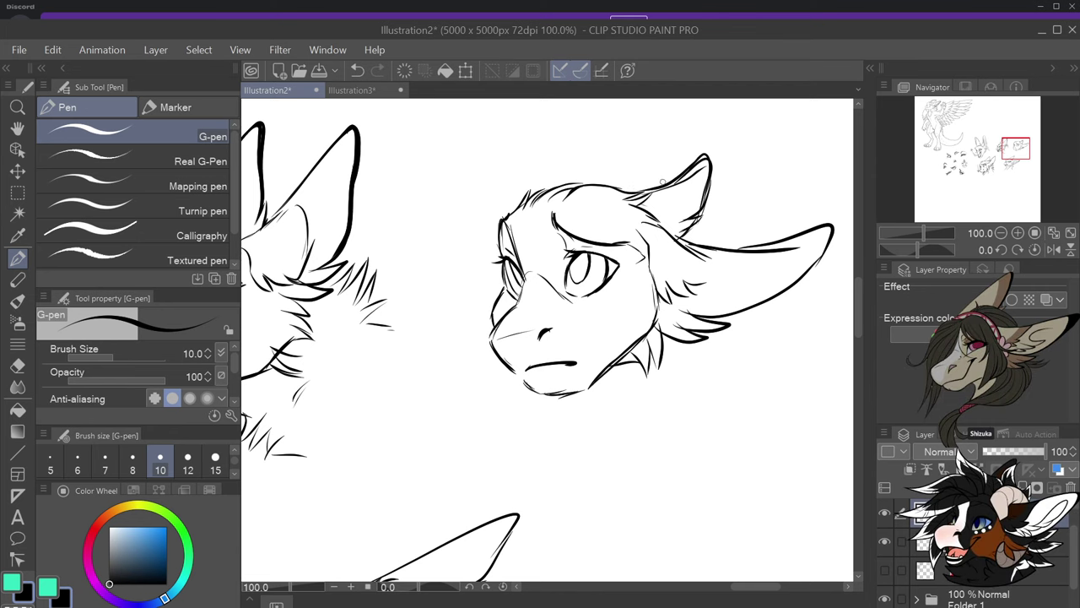
Finish the worried head's far ear base and sketch loose fur tufts around its chin, neck and near shoulder
drag(700, 213, 676, 237)
scroll(685, 231, down, 2)
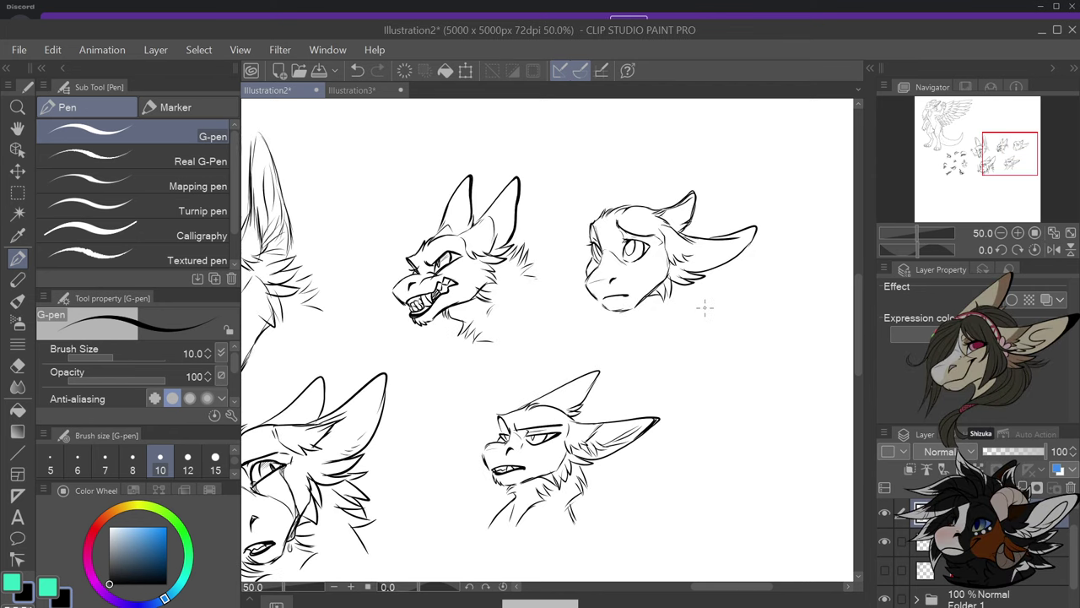
scroll(707, 307, up, 2)
drag(484, 296, 442, 302)
drag(444, 307, 436, 334)
mouse_move(619, 296)
mouse_down()
mouse_move(589, 269)
mouse_move(603, 317)
mouse_move(568, 296)
mouse_move(594, 325)
mouse_move(577, 320)
mouse_move(529, 340)
mouse_move(485, 314)
mouse_move(528, 347)
mouse_move(503, 371)
mouse_up()
drag(553, 340, 510, 390)
mouse_move(708, 251)
mouse_down()
mouse_move(672, 279)
mouse_move(712, 267)
mouse_move(699, 282)
mouse_move(668, 292)
mouse_move(706, 303)
mouse_move(611, 373)
mouse_up()
drag(648, 341, 607, 382)
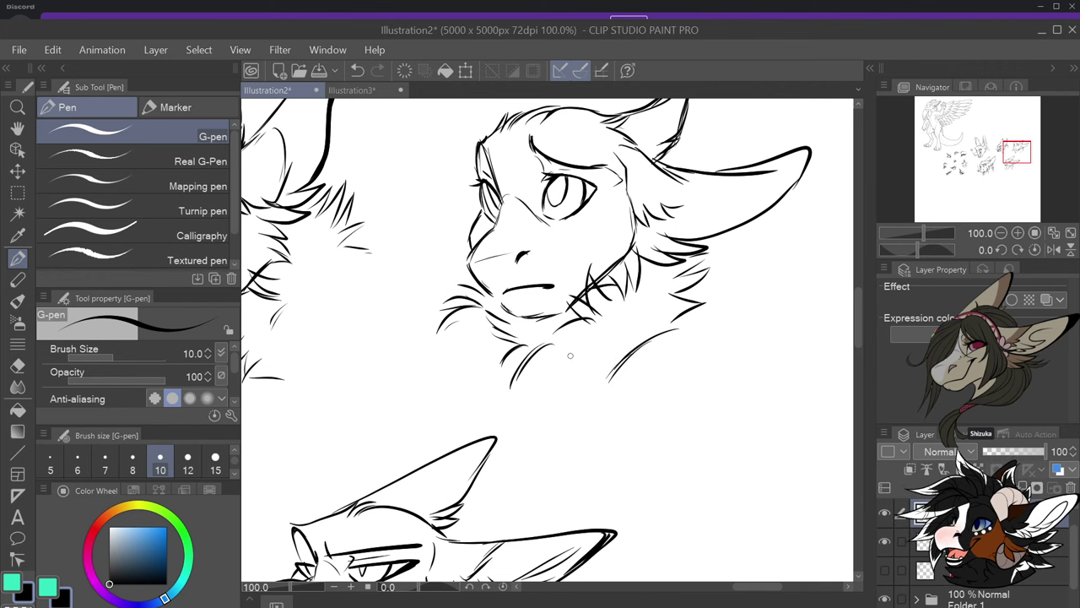
Extend the worried head's ruff with long curved tufts on the far side and a short stroke at the near shoulder
drag(442, 328, 422, 372)
mouse_move(466, 333)
mouse_down()
mouse_move(427, 378)
mouse_move(437, 393)
mouse_up()
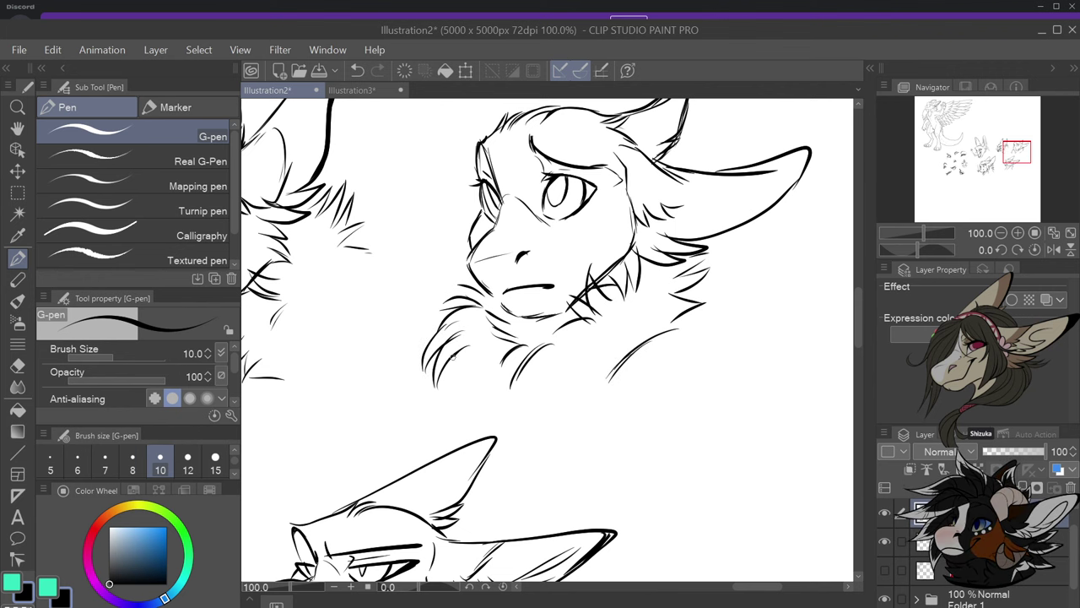
drag(462, 356, 472, 414)
drag(642, 344, 656, 382)
scroll(660, 379, down, 3)
scroll(667, 379, up, 2)
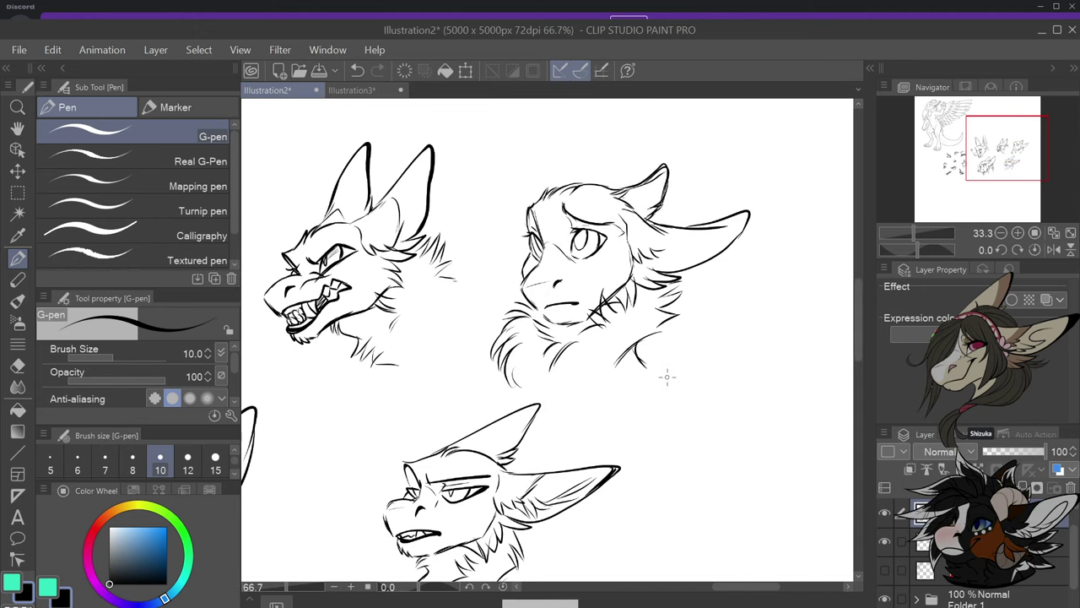
Undo the extra stroke under the worried head's mouth line
scroll(667, 377, up, 1)
scroll(641, 339, down, 1)
scroll(621, 245, up, 1)
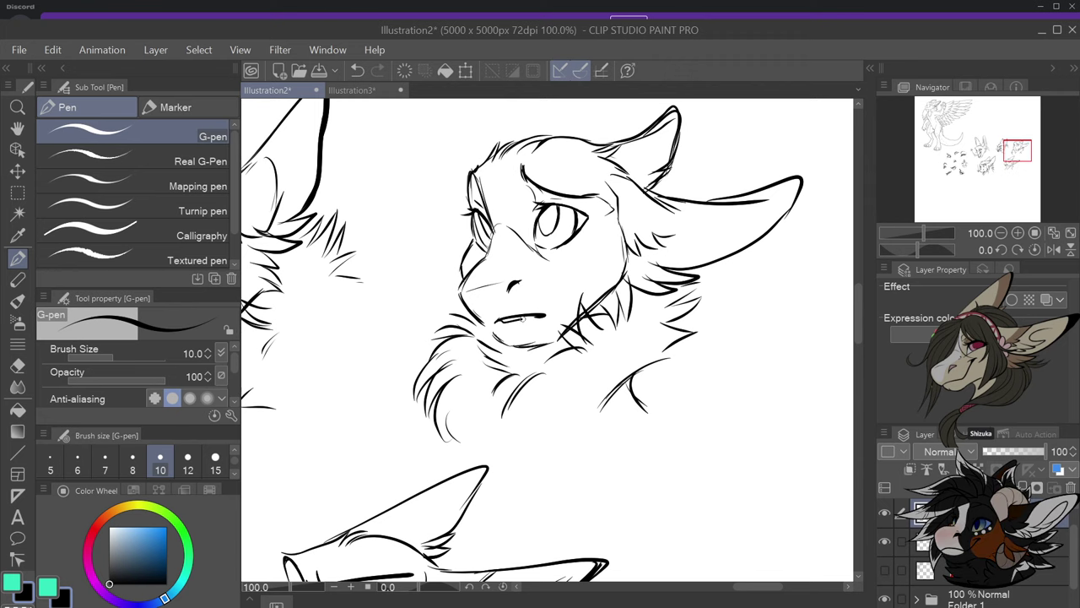
key(ctrl+z)
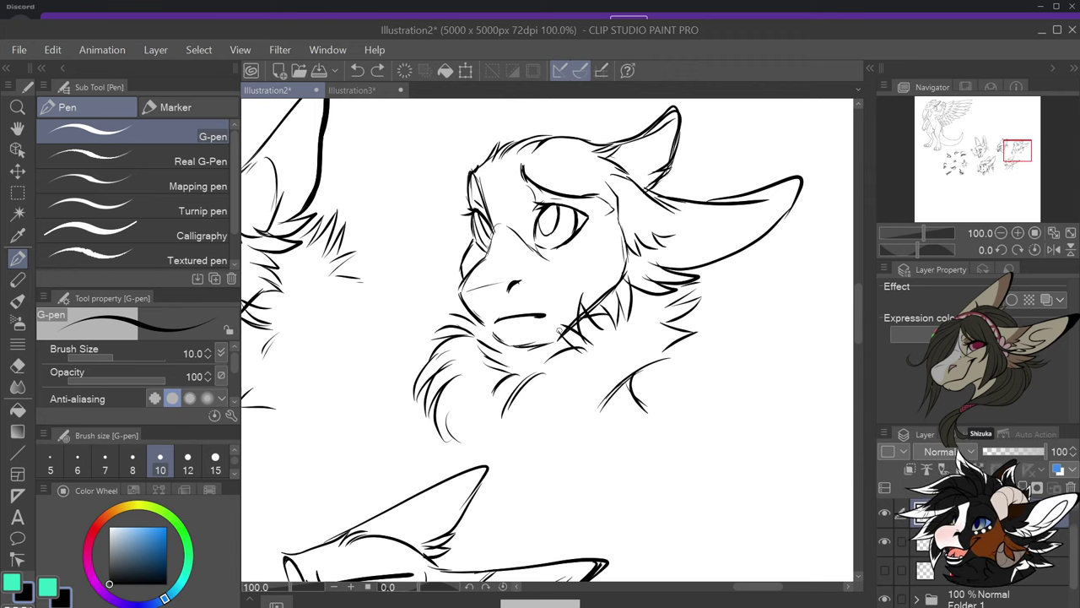
Hand-letter the label "Happy" beside the jaw of the open-mouthed grinning head
scroll(558, 329, down, 2)
scroll(597, 341, up, 1)
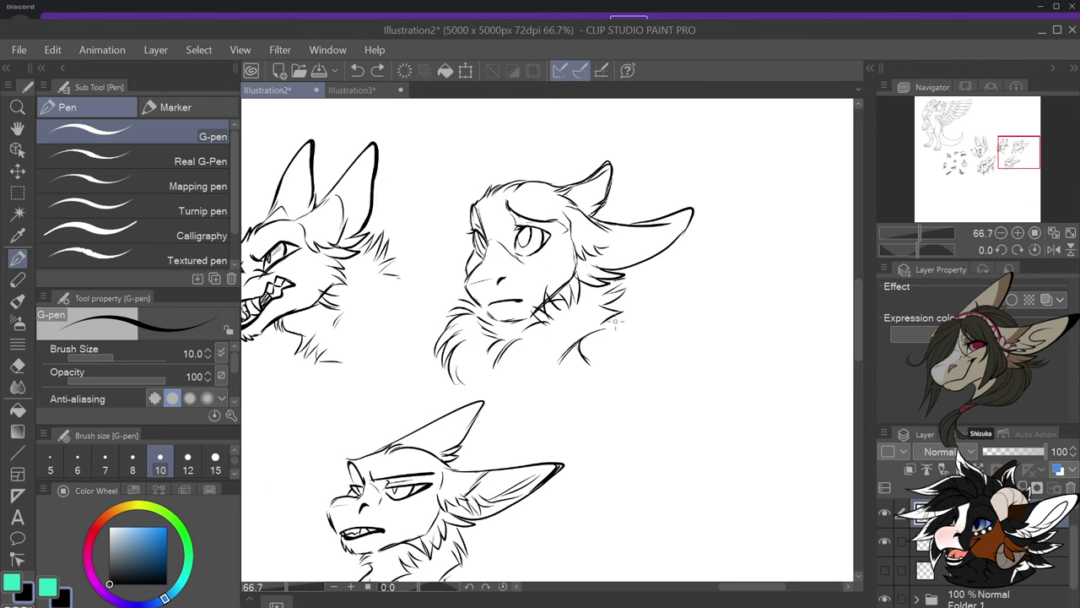
scroll(619, 324, down, 4)
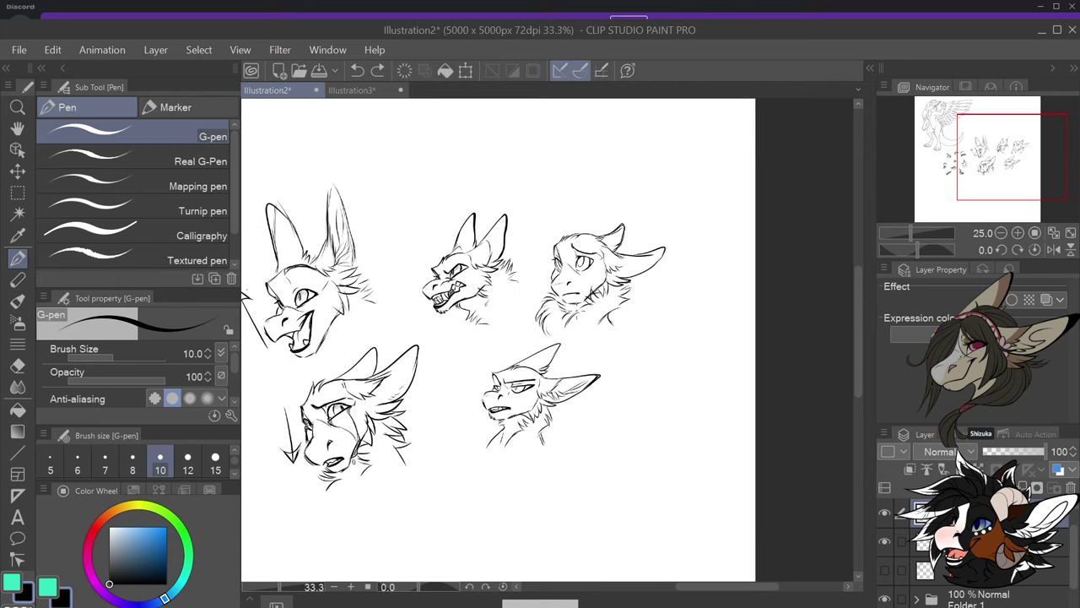
scroll(381, 311, up, 5)
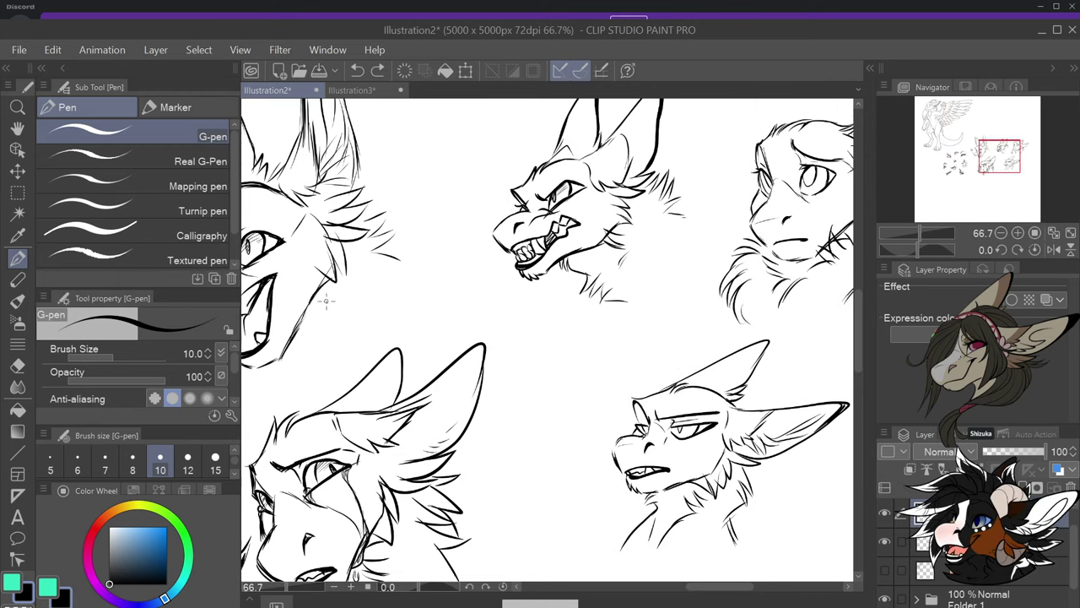
mouse_move(339, 302)
mouse_down()
mouse_move(334, 329)
mouse_move(375, 296)
mouse_move(378, 306)
mouse_move(397, 297)
mouse_up()
drag(403, 282, 398, 309)
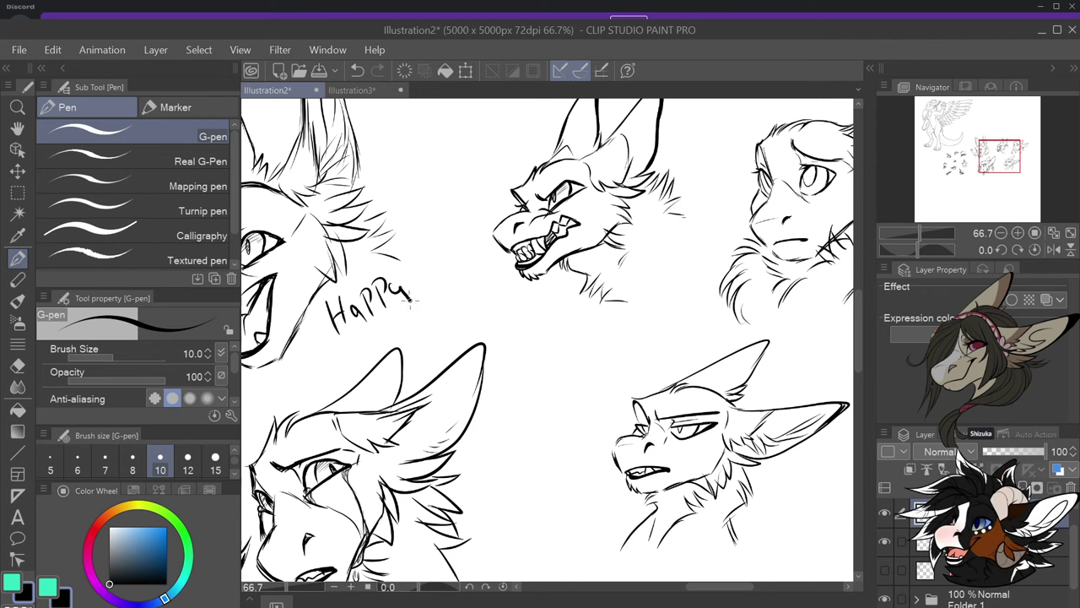
Hand-letter the label "Sad" below the neck fur of the crying head
scroll(403, 310, down, 3)
scroll(405, 413, up, 2)
scroll(405, 422, up, 1)
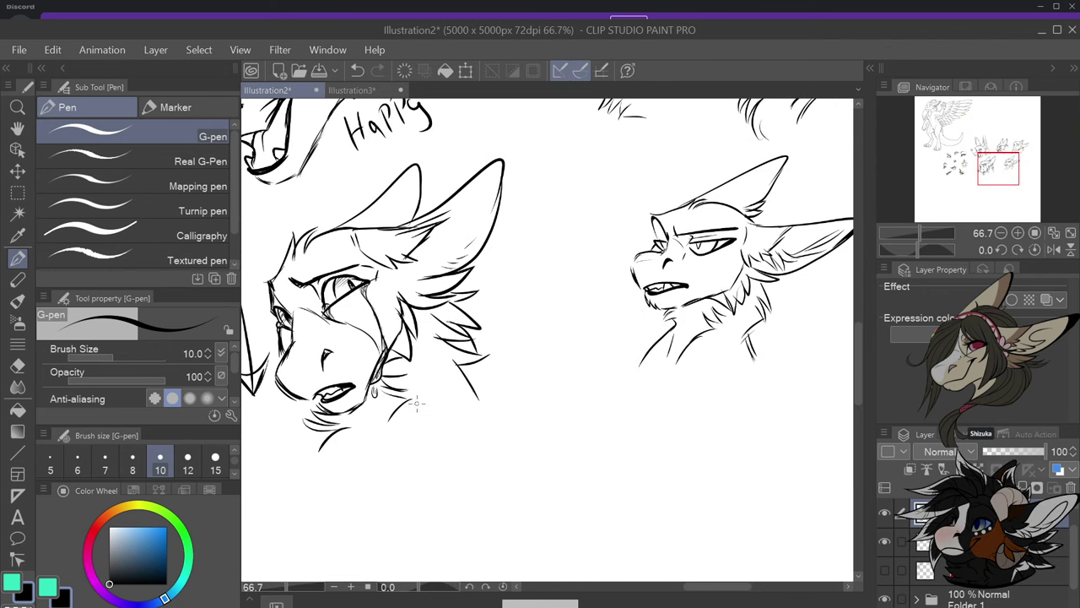
mouse_move(408, 402)
mouse_down()
mouse_move(432, 417)
mouse_move(421, 421)
mouse_move(459, 418)
mouse_up()
Hand-letter the label "...What?" beside the neck of the unamused head
scroll(472, 397, down, 2)
scroll(716, 344, up, 3)
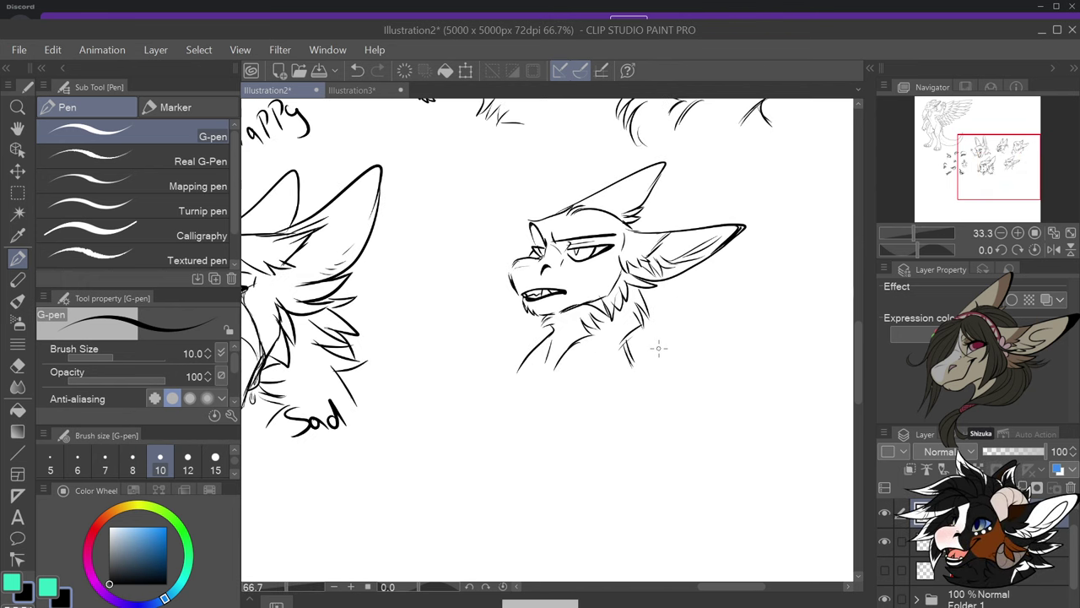
drag(632, 338, 644, 366)
key(ctrl+z)
key(ctrl+z)
mouse_move(645, 366)
mouse_down()
mouse_move(642, 345)
mouse_move(654, 362)
mouse_move(659, 334)
mouse_move(663, 362)
mouse_move(673, 341)
mouse_move(680, 362)
mouse_move(687, 346)
mouse_move(692, 359)
mouse_up()
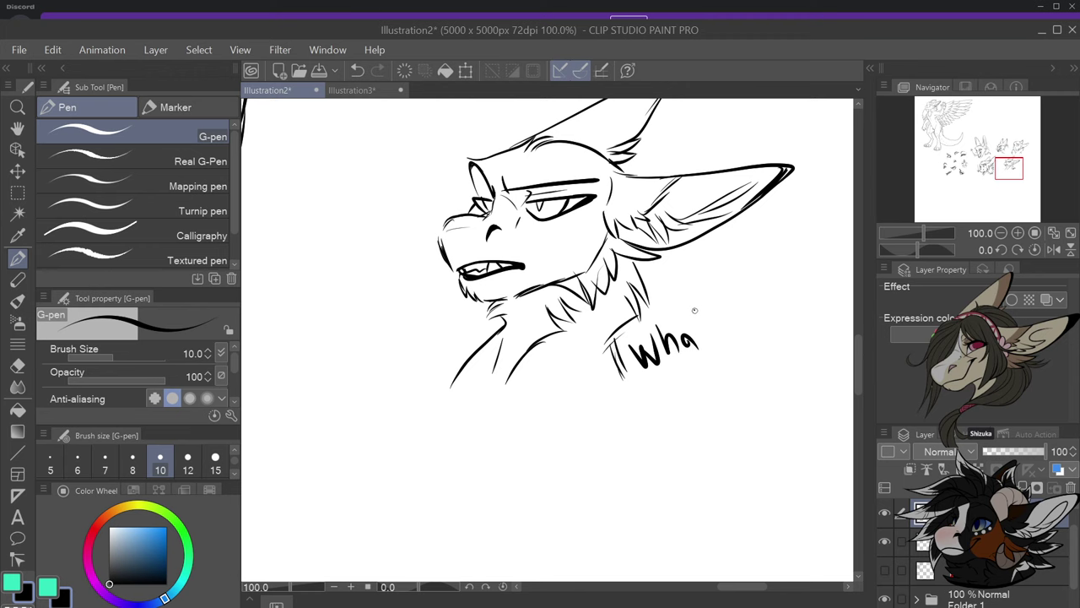
drag(700, 309, 700, 346)
drag(694, 324, 716, 327)
click(716, 336)
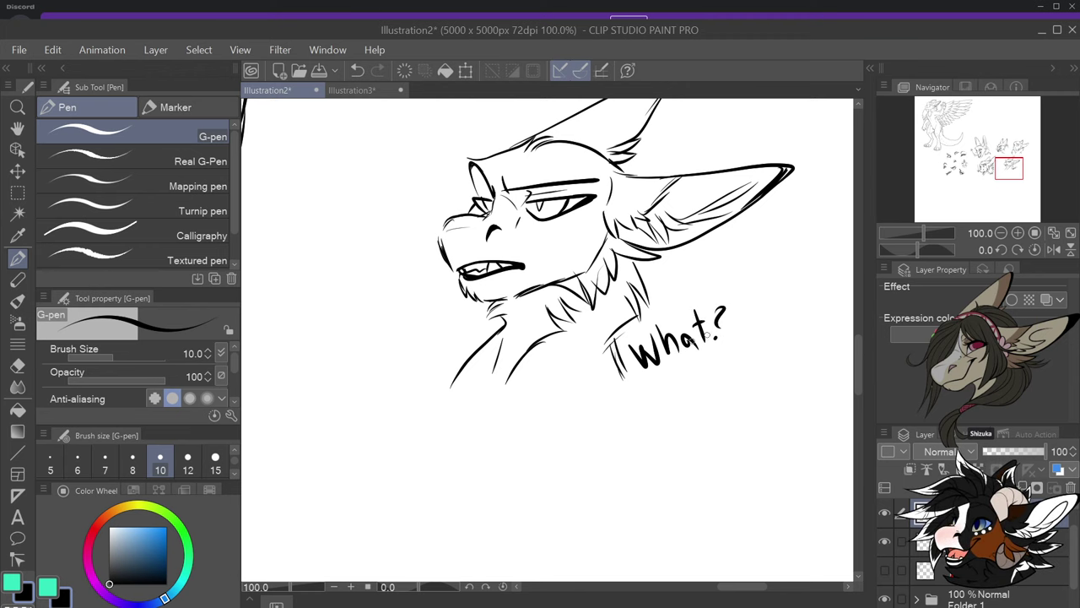
click(632, 369)
click(618, 374)
click(607, 381)
Hand-letter the label "Rage" beside the neck fur of the snarling head
scroll(643, 388, down, 3)
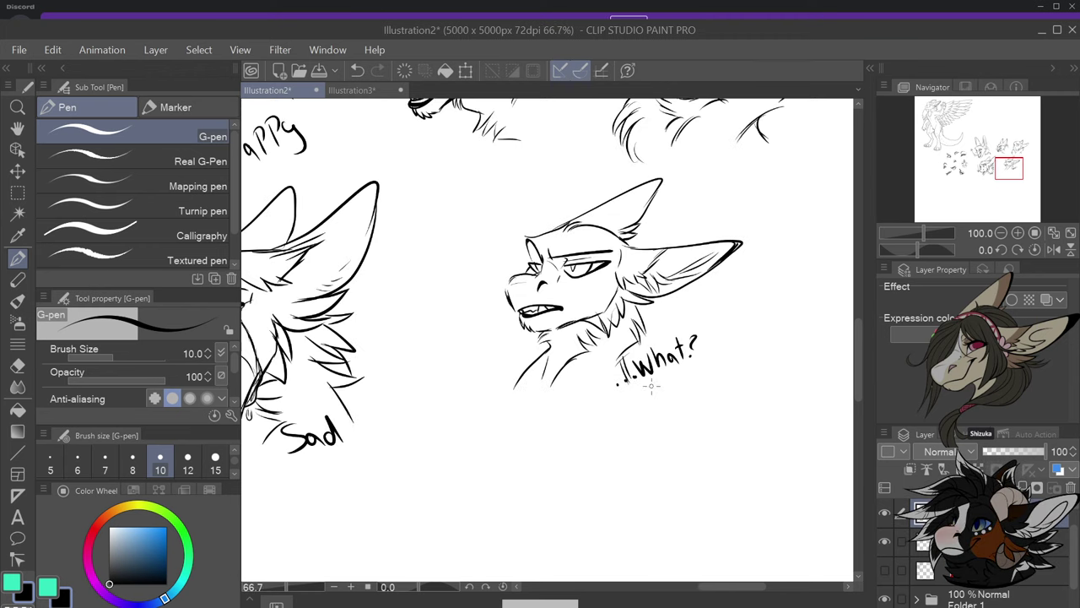
scroll(573, 201, up, 3)
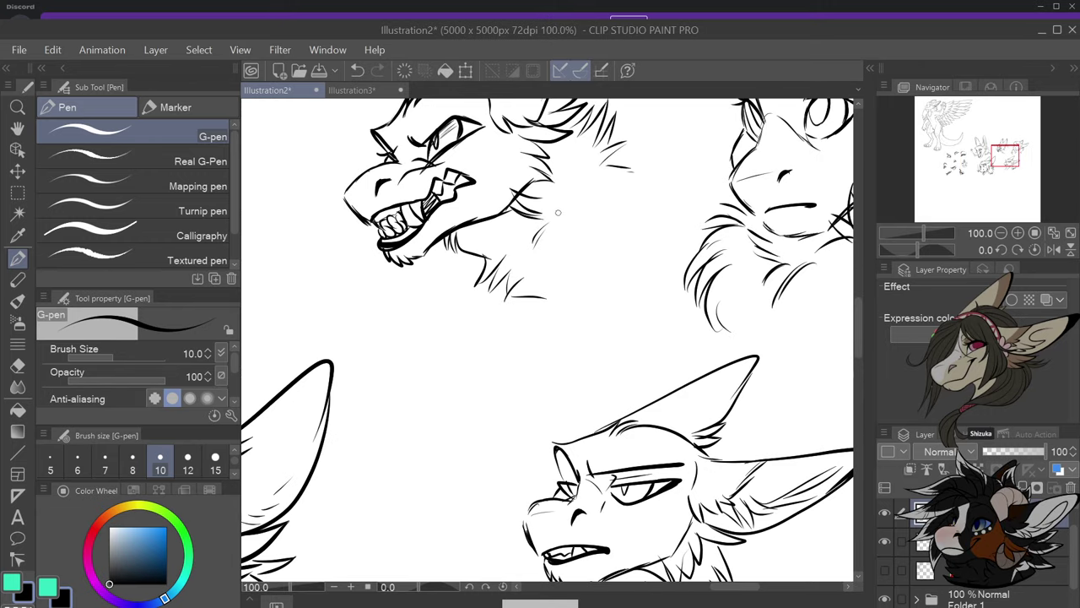
mouse_move(553, 194)
mouse_down()
mouse_move(564, 234)
mouse_move(566, 203)
mouse_move(593, 220)
mouse_move(613, 210)
mouse_move(610, 227)
mouse_move(636, 218)
mouse_up()
Hand-letter the label "Shy" across the chest area below the worried head
scroll(637, 209, down, 2)
scroll(778, 243, down, 2)
scroll(805, 236, up, 4)
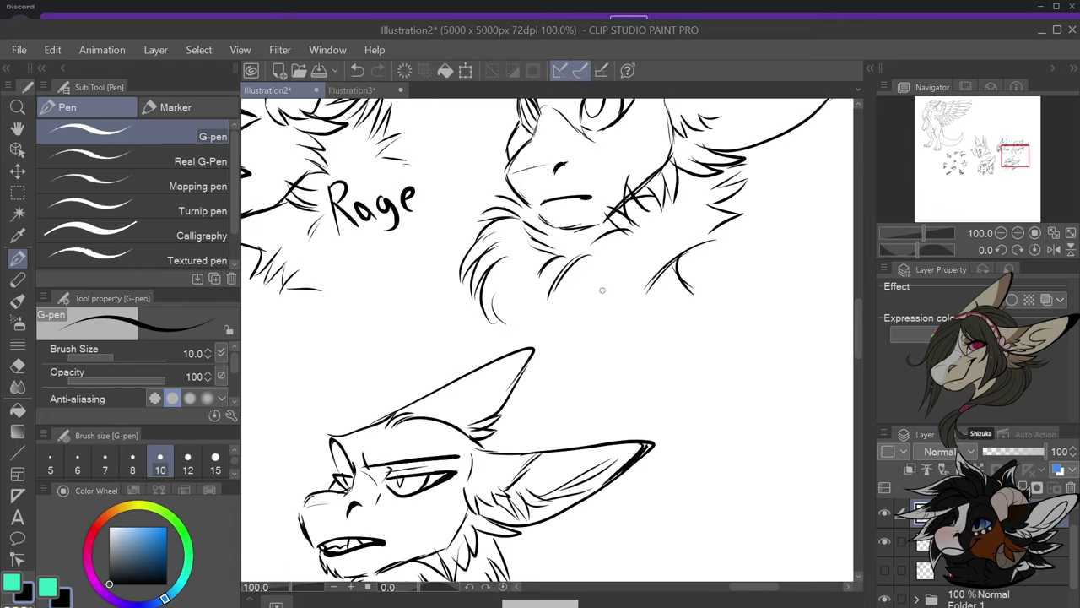
mouse_move(597, 281)
mouse_down()
mouse_move(573, 288)
mouse_move(572, 311)
mouse_up()
mouse_move(606, 272)
mouse_down()
mouse_move(615, 305)
mouse_move(611, 291)
mouse_move(628, 307)
mouse_move(654, 297)
mouse_move(663, 318)
mouse_move(630, 334)
mouse_up()
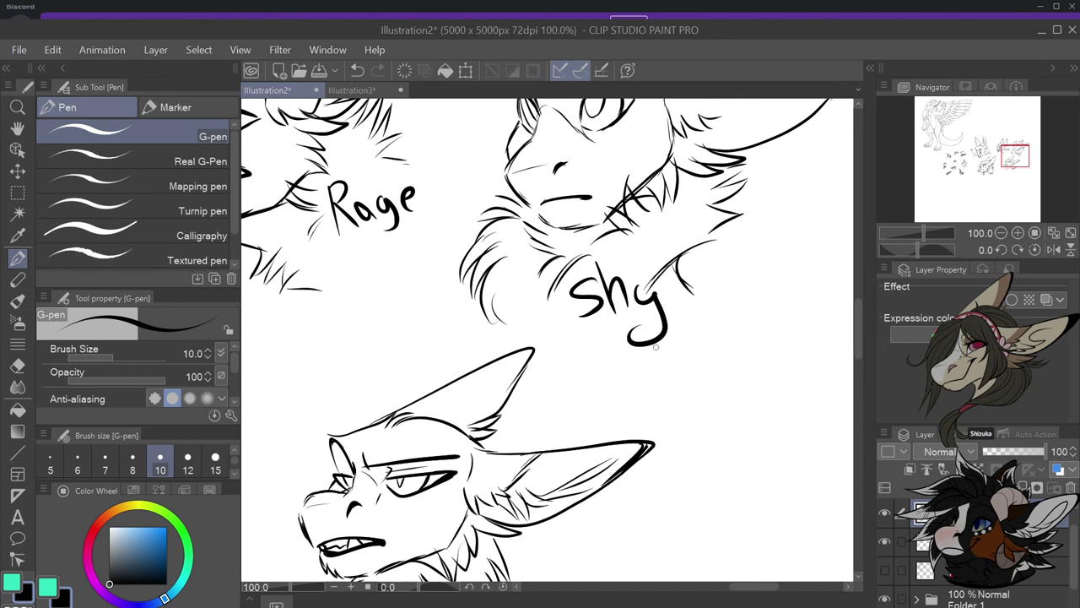
Examine the labelled expression heads and the free space around them on the sheet
scroll(641, 330, down, 3)
scroll(598, 380, down, 1)
scroll(597, 380, up, 2)
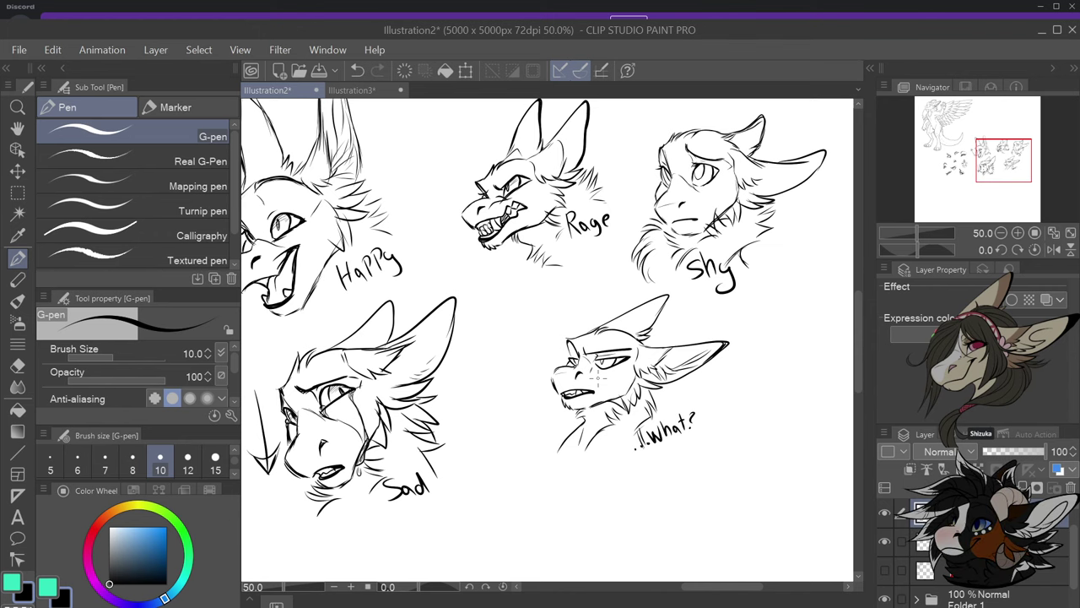
scroll(734, 401, down, 1)
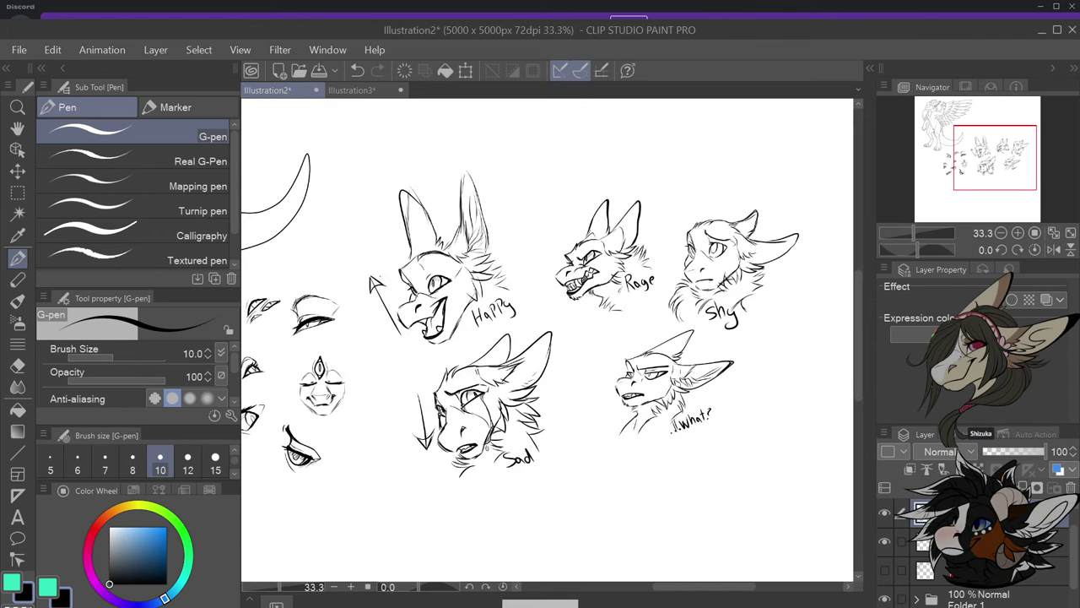
scroll(659, 368, up, 1)
drag(858, 314, 856, 308)
drag(703, 587, 703, 587)
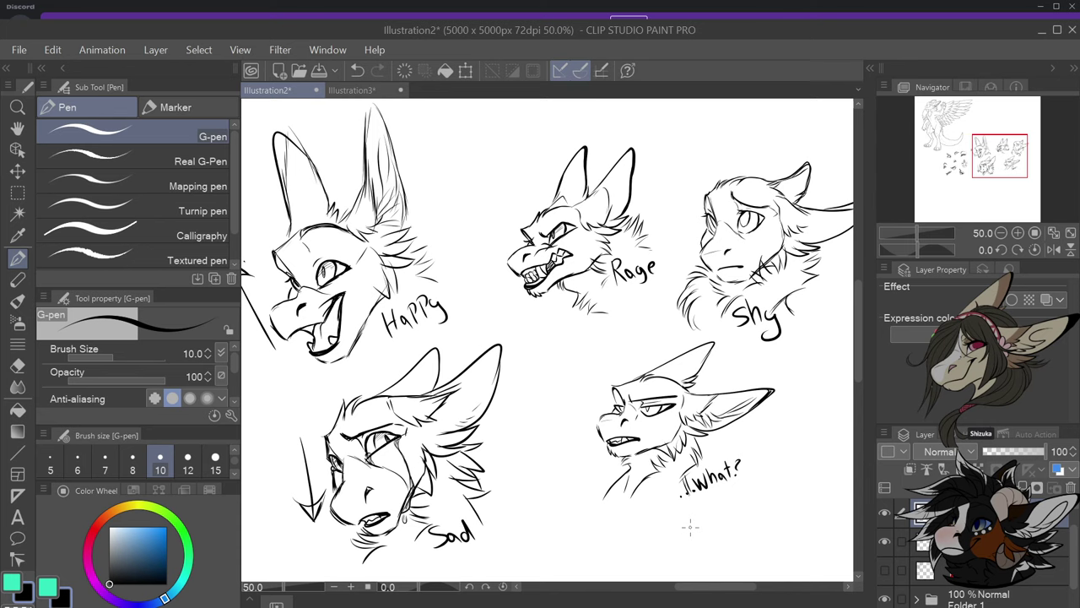
key(ctrl+z)
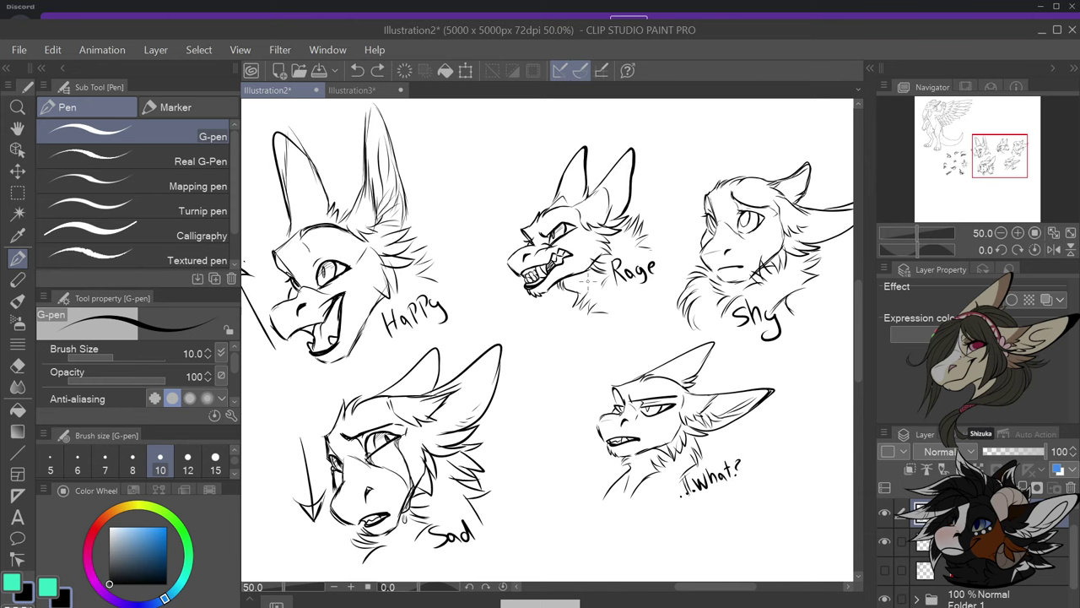
scroll(596, 295, down, 4)
scroll(600, 365, up, 2)
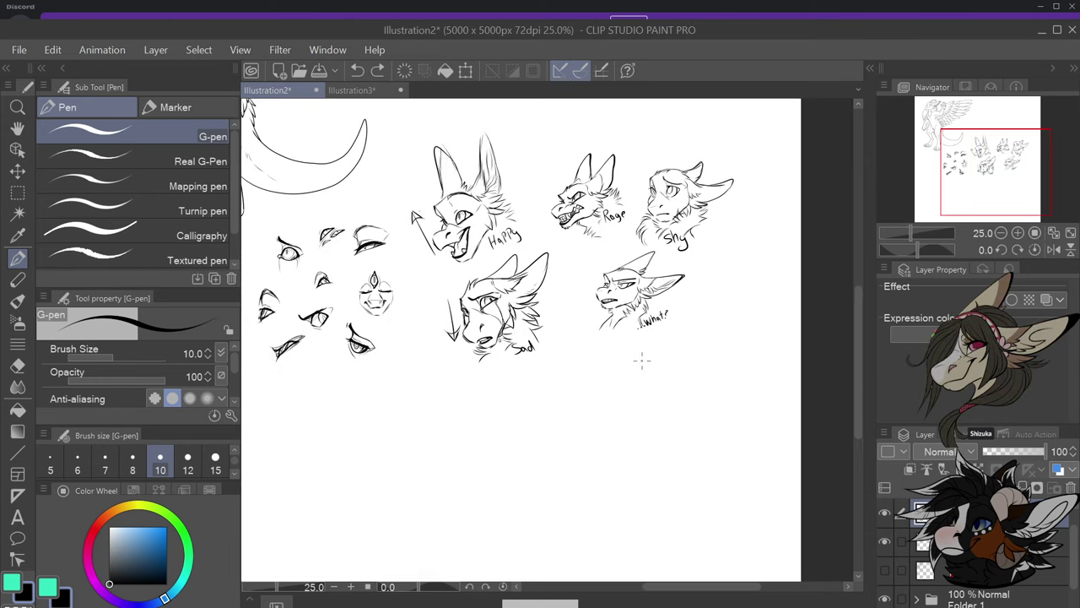
scroll(641, 360, up, 4)
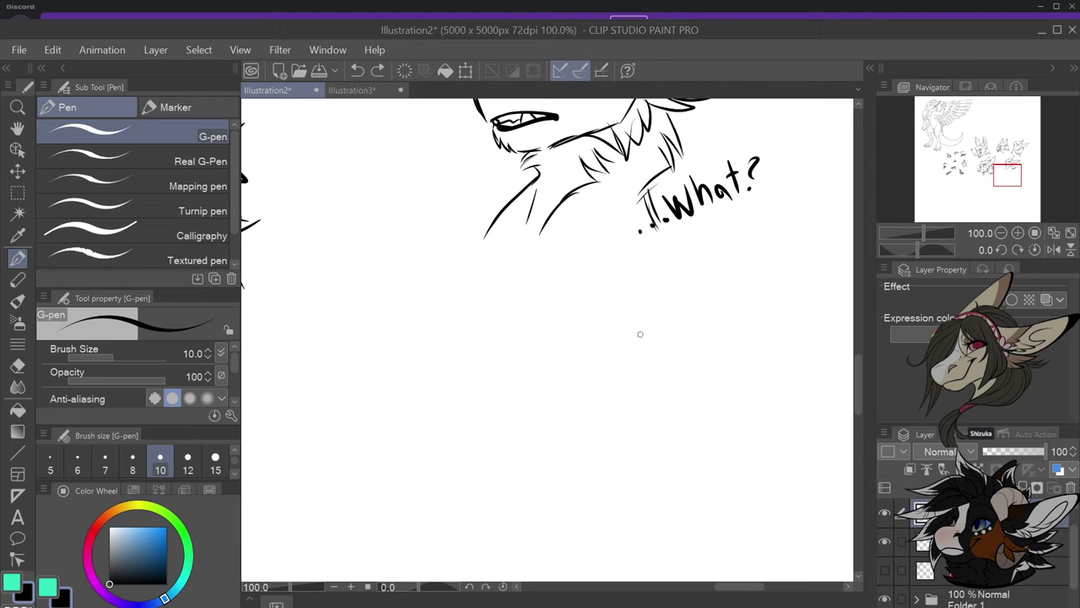
mouse_move(640, 329)
mouse_down()
mouse_move(639, 364)
mouse_move(652, 318)
mouse_move(655, 348)
mouse_up()
key(ctrl+z)
key(ctrl+z)
key(ctrl+z)
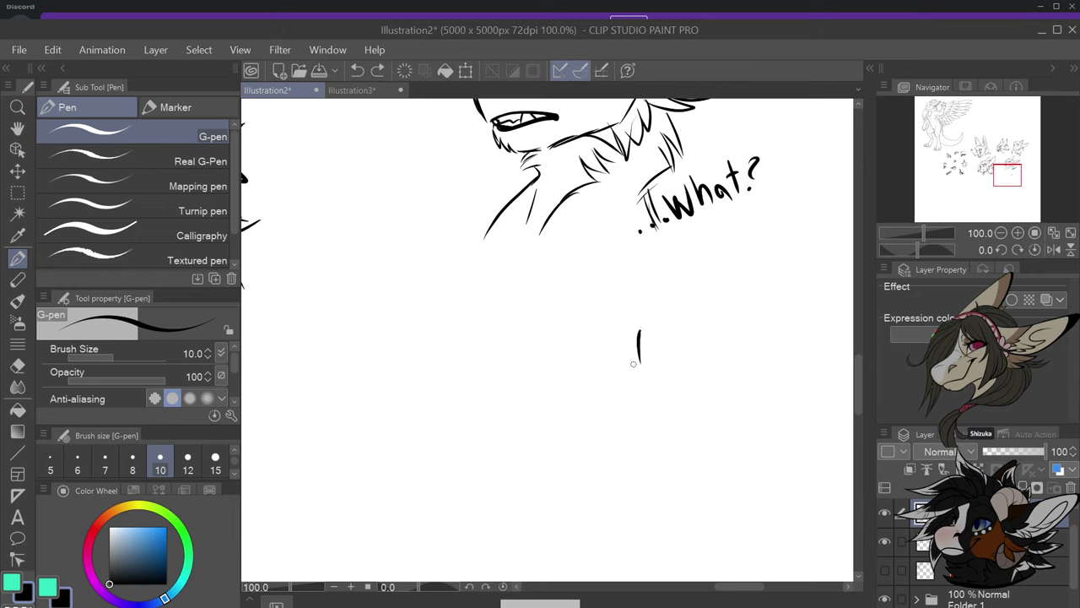
key(ctrl+z)
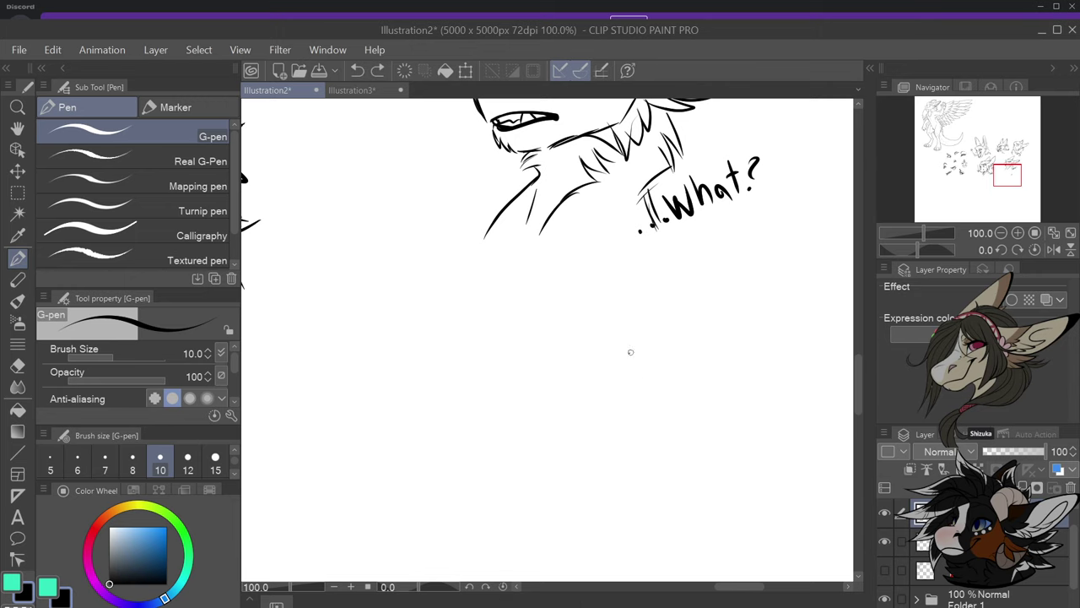
Start a small eye in the blank area below the unamused head with a short lid line and a narrow curve beneath it
drag(631, 351, 654, 341)
mouse_move(639, 376)
mouse_down()
mouse_move(634, 348)
mouse_move(639, 375)
mouse_move(640, 346)
mouse_move(669, 343)
mouse_move(653, 339)
mouse_move(647, 318)
mouse_move(631, 354)
mouse_up()
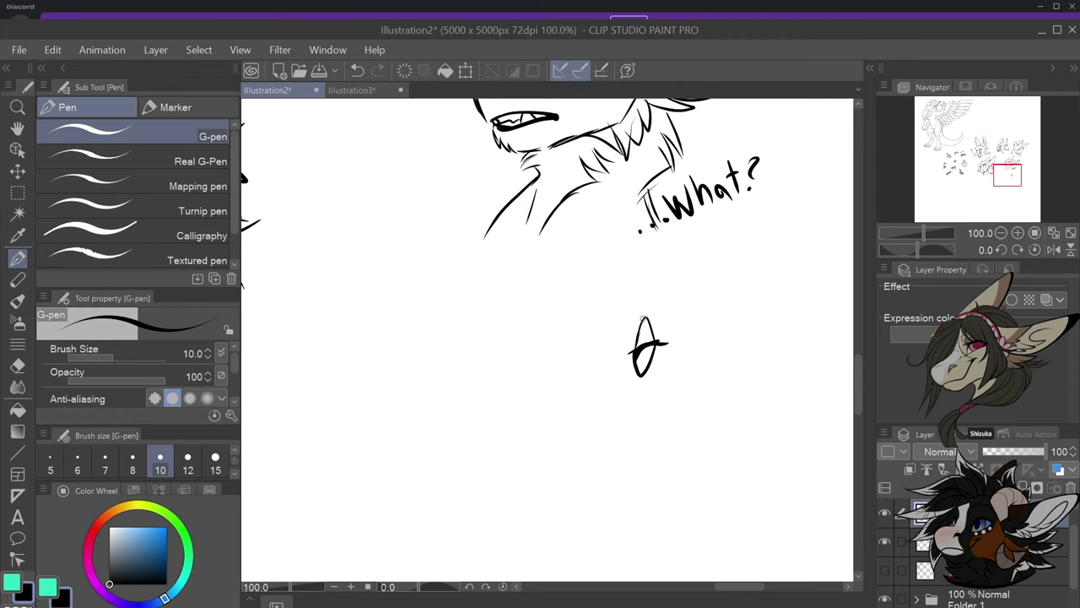
key(ctrl+z)
key(ctrl+z)
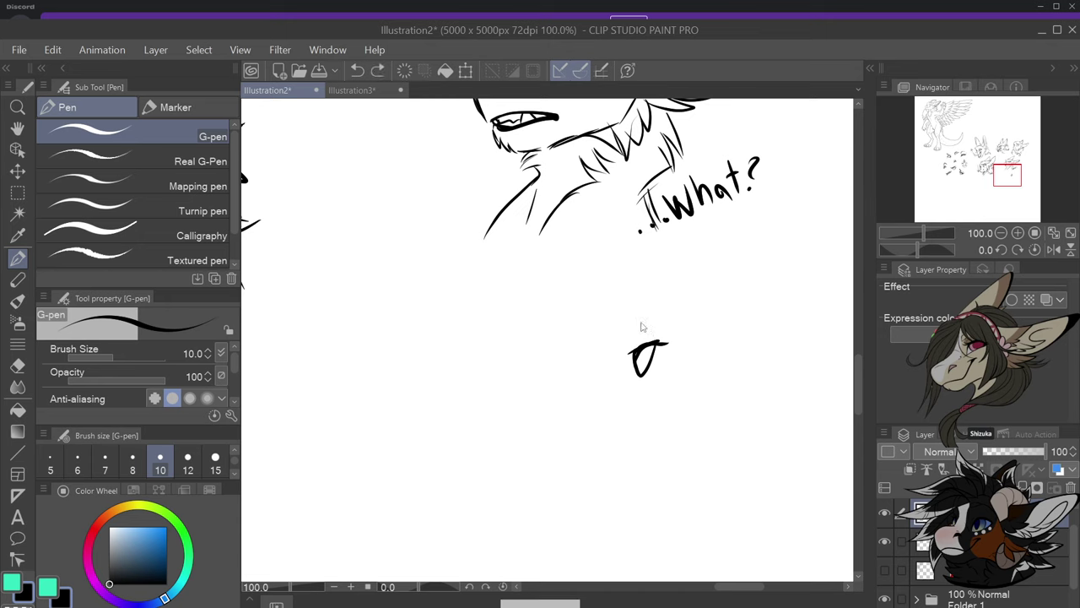
Undo the rough eye strokes below the "...What?" head until that area is blank
key(ctrl+z)
key(ctrl+z)
key(ctrl+z)
key(ctrl+z)
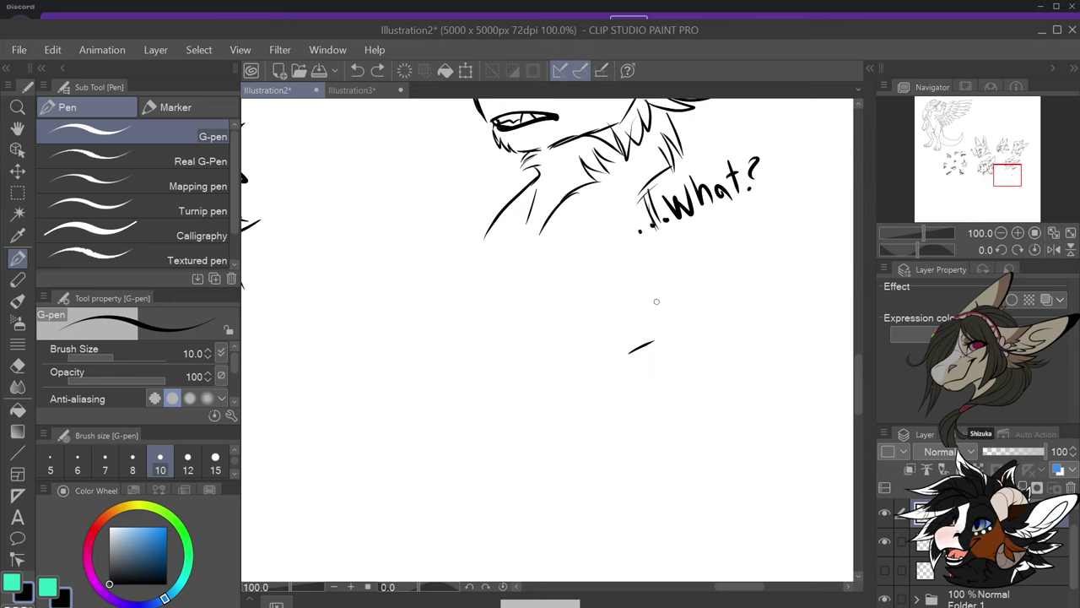
key(ctrl+z)
drag(497, 381, 534, 360)
key(ctrl+z)
key(ctrl+z)
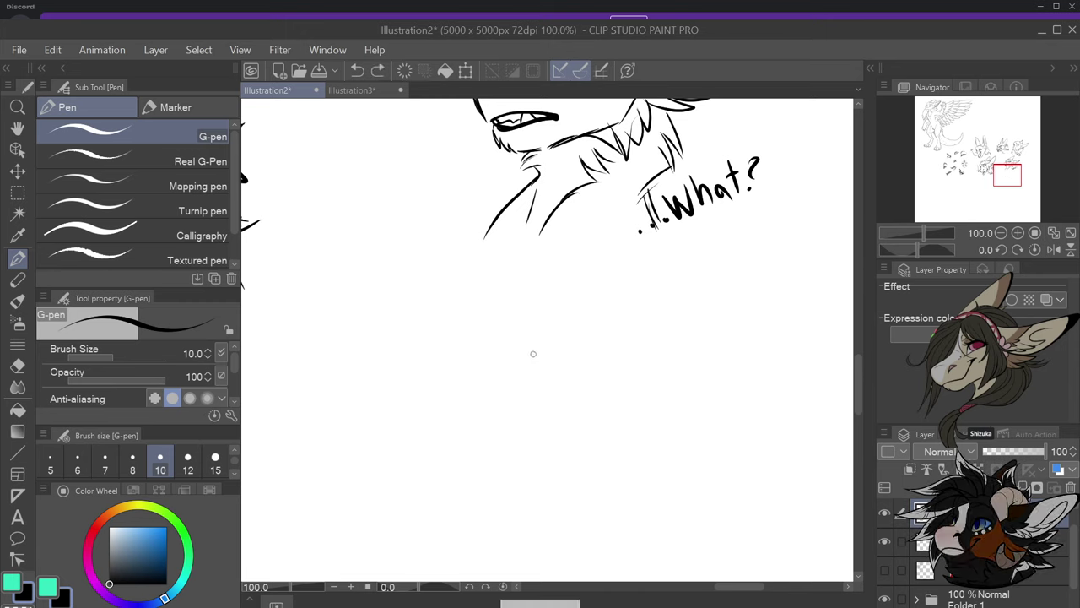
Ink a half-lidded eye, the muzzle, a smirking mouth and the lower jaw of a new head below the "...What?" head
mouse_move(512, 354)
mouse_down()
mouse_move(548, 343)
mouse_move(515, 373)
mouse_move(552, 342)
mouse_move(523, 326)
mouse_move(508, 364)
mouse_up()
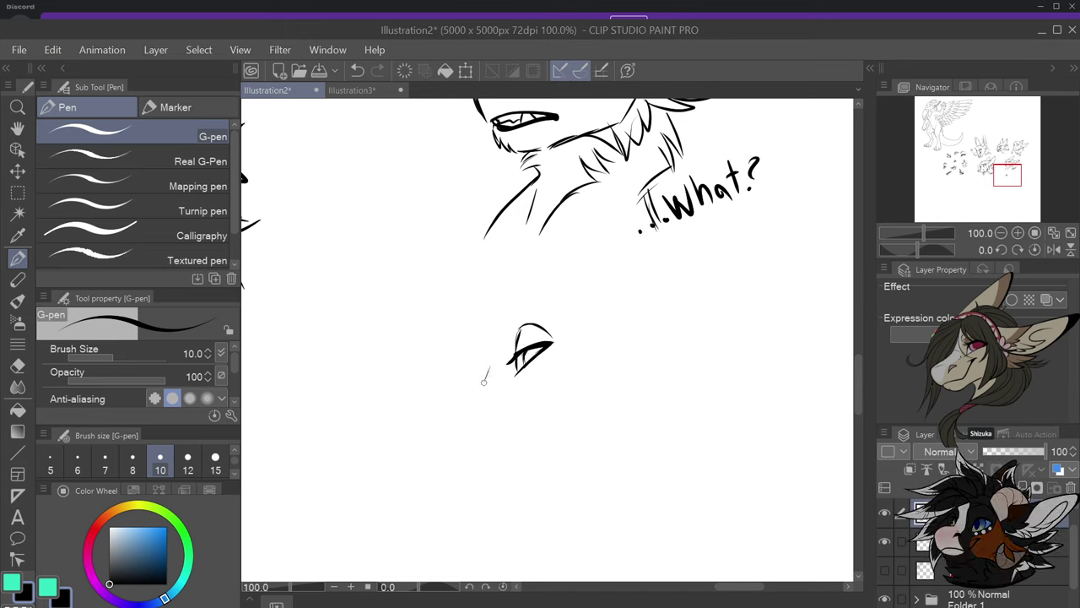
mouse_move(488, 371)
mouse_down()
mouse_move(454, 403)
mouse_move(467, 424)
mouse_move(451, 406)
mouse_move(471, 431)
mouse_move(502, 409)
mouse_up()
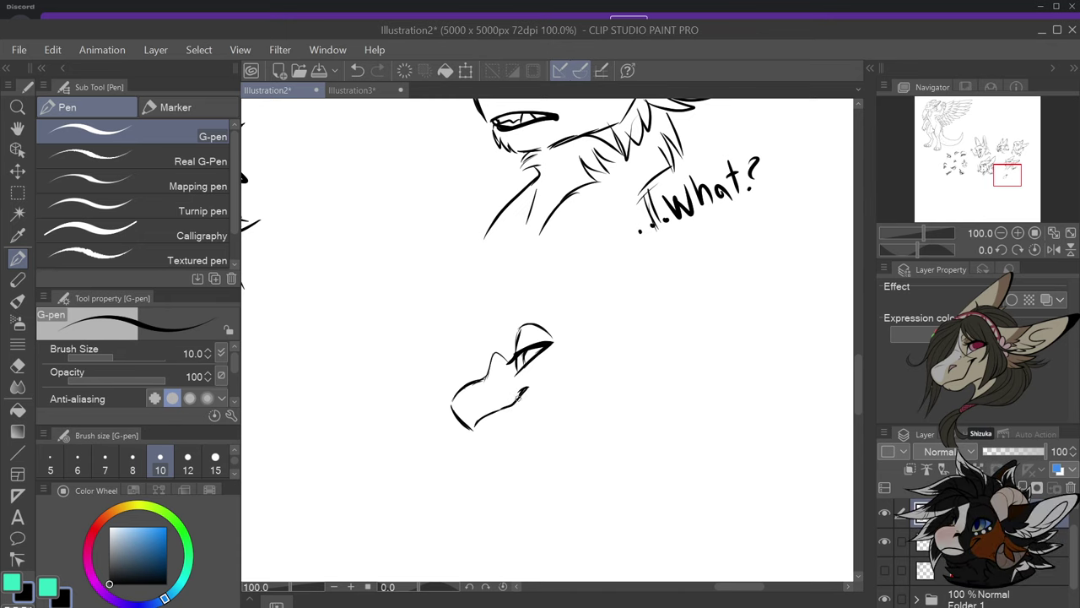
mouse_move(529, 388)
mouse_down()
mouse_move(474, 425)
mouse_move(519, 405)
mouse_move(482, 430)
mouse_up()
key(ctrl+z)
drag(523, 424, 562, 402)
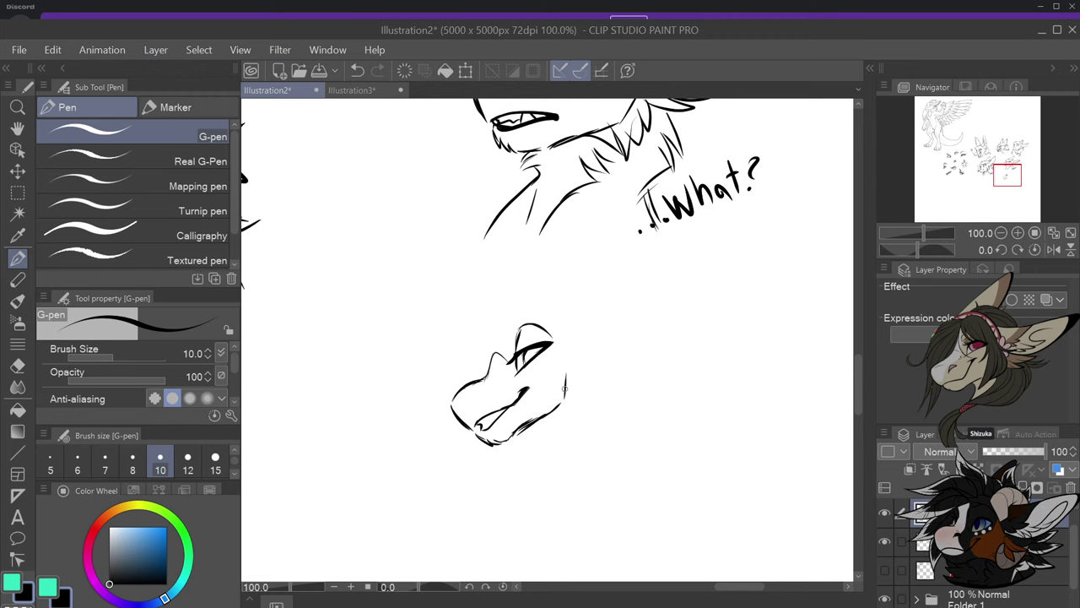
Add the far eye, nostril and far brow line to the smirking face, and start the fur at the base of the near ear
mouse_move(486, 368)
mouse_down()
mouse_move(471, 367)
mouse_move(477, 378)
mouse_up()
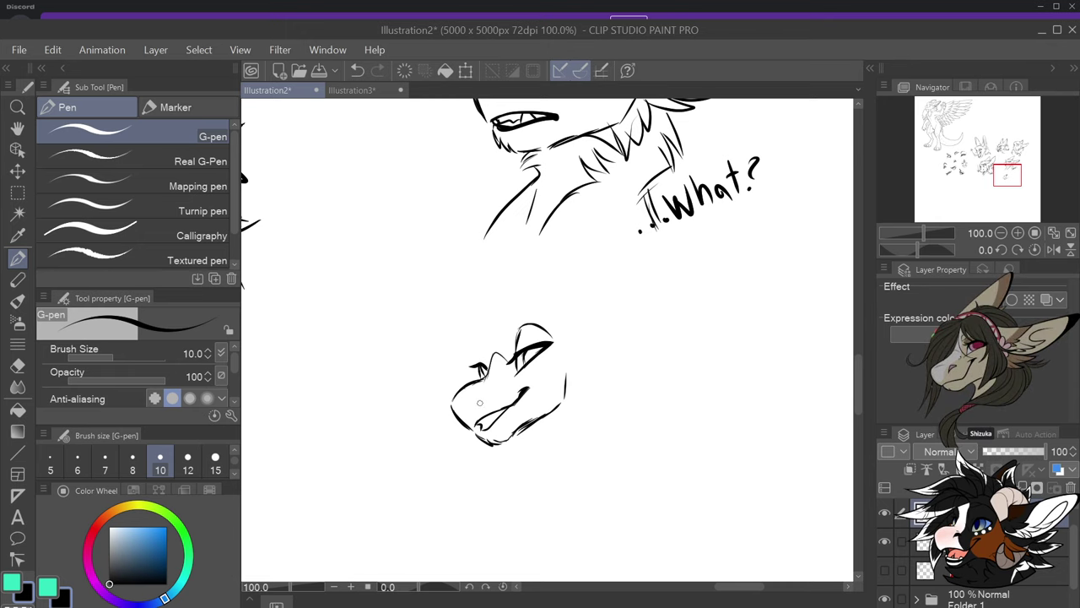
mouse_move(475, 373)
mouse_down()
mouse_move(489, 384)
mouse_move(477, 329)
mouse_move(488, 373)
mouse_up()
key(ctrl+z)
key(ctrl+z)
mouse_move(471, 337)
mouse_down()
mouse_move(488, 374)
mouse_move(490, 351)
mouse_up()
key(ctrl+z)
mouse_move(562, 348)
mouse_down()
mouse_move(577, 362)
mouse_move(584, 354)
mouse_up()
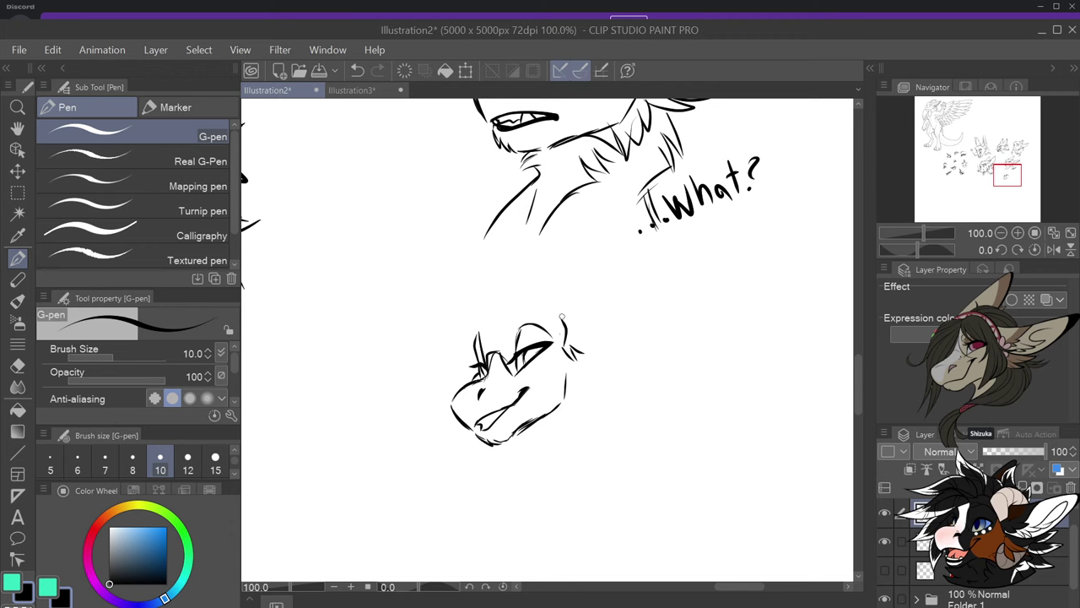
Draw the long, swept-back near ear with inner-ear lines, plus cheek fur tufts beneath it
mouse_move(560, 313)
mouse_down()
mouse_move(624, 329)
mouse_move(690, 299)
mouse_move(668, 345)
mouse_move(586, 373)
mouse_move(631, 375)
mouse_move(595, 397)
mouse_move(564, 378)
mouse_move(578, 419)
mouse_move(533, 420)
mouse_up()
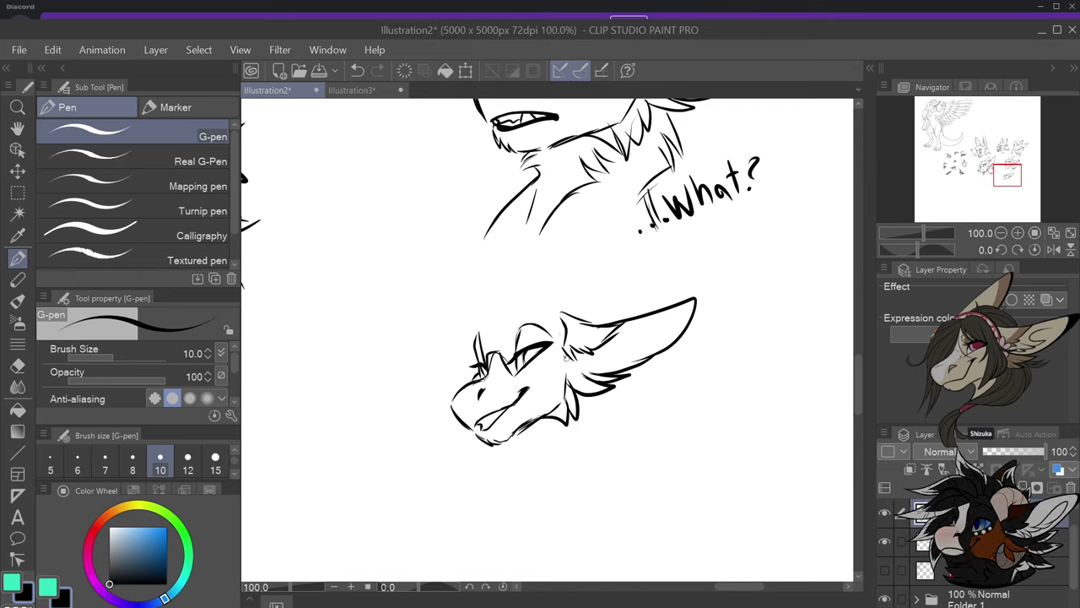
mouse_move(565, 356)
mouse_down()
mouse_move(593, 371)
mouse_move(589, 363)
mouse_move(614, 368)
mouse_move(675, 312)
mouse_move(621, 360)
mouse_up()
drag(700, 298, 660, 349)
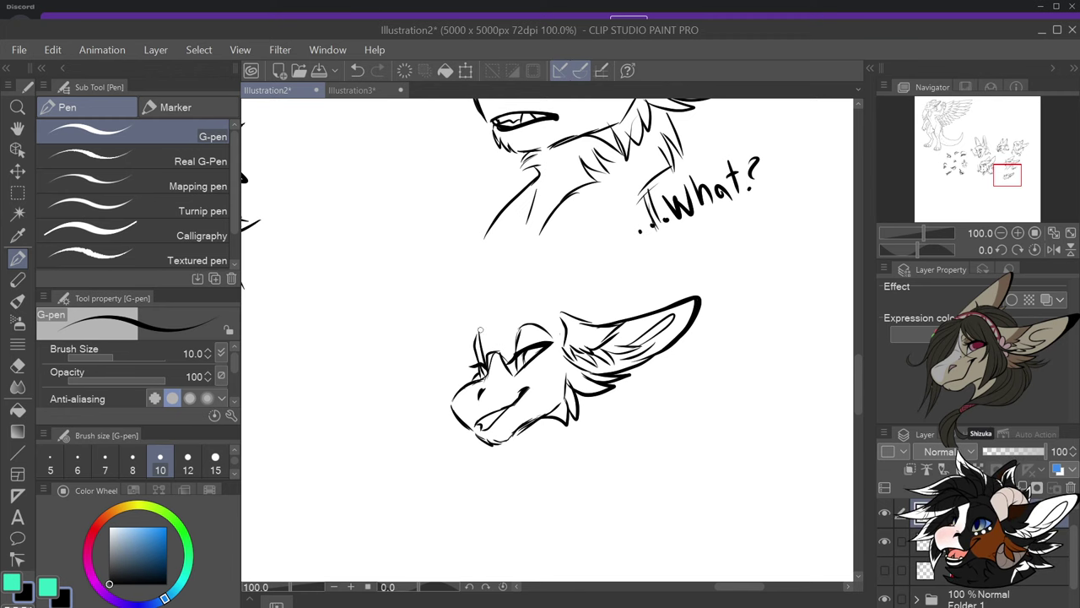
Draw the forehead line and the pointed far ear of the smirking head, undoing the misplaced strokes
mouse_move(480, 330)
mouse_down()
mouse_move(503, 309)
mouse_move(497, 325)
mouse_move(513, 309)
mouse_move(503, 324)
mouse_move(524, 307)
mouse_move(549, 308)
mouse_move(516, 308)
mouse_move(613, 265)
mouse_move(606, 293)
mouse_move(584, 319)
mouse_up()
key(ctrl+z)
mouse_move(609, 267)
mouse_down()
mouse_move(599, 293)
mouse_move(616, 261)
mouse_move(616, 284)
mouse_move(599, 301)
mouse_move(606, 266)
mouse_up()
key(ctrl+z)
key(ctrl+z)
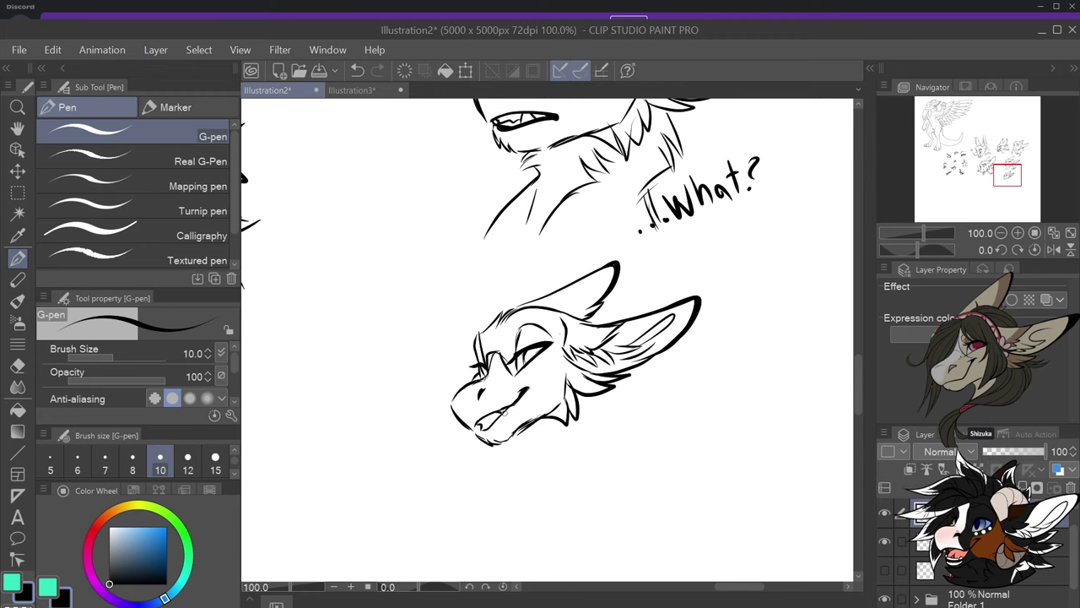
key(ctrl+z)
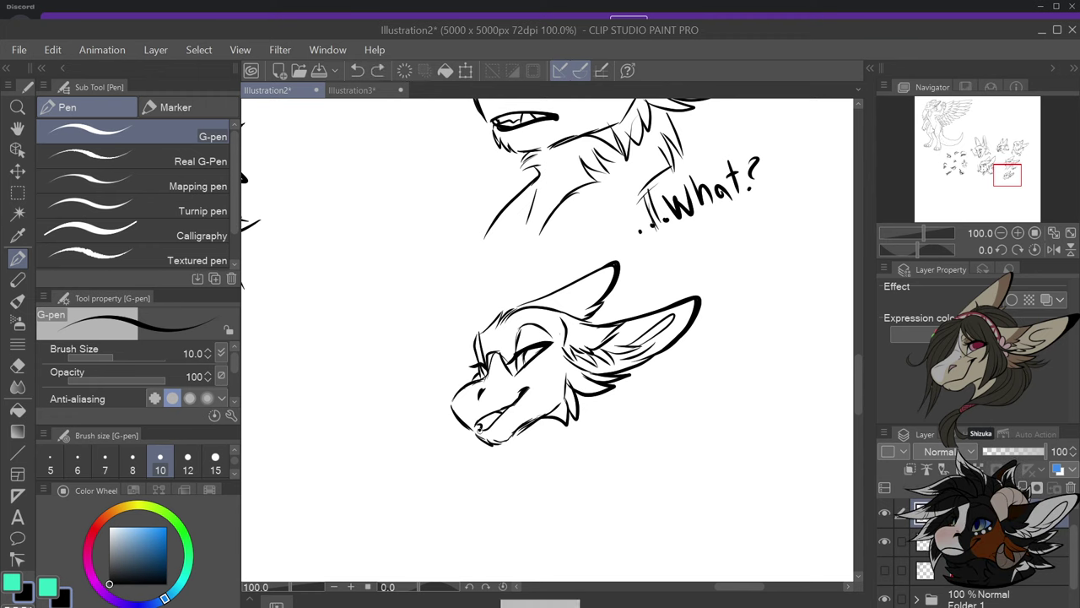
Darken the smirking mouth and draw the neck with throat fur, a chest tuft and the back-of-neck line
drag(479, 430, 509, 409)
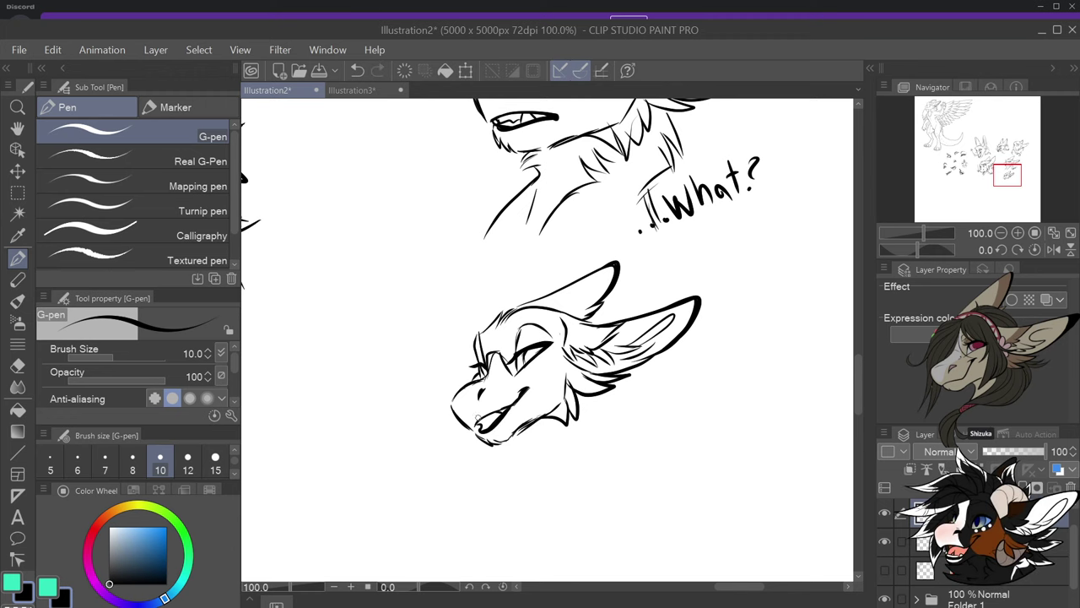
key(ctrl+z)
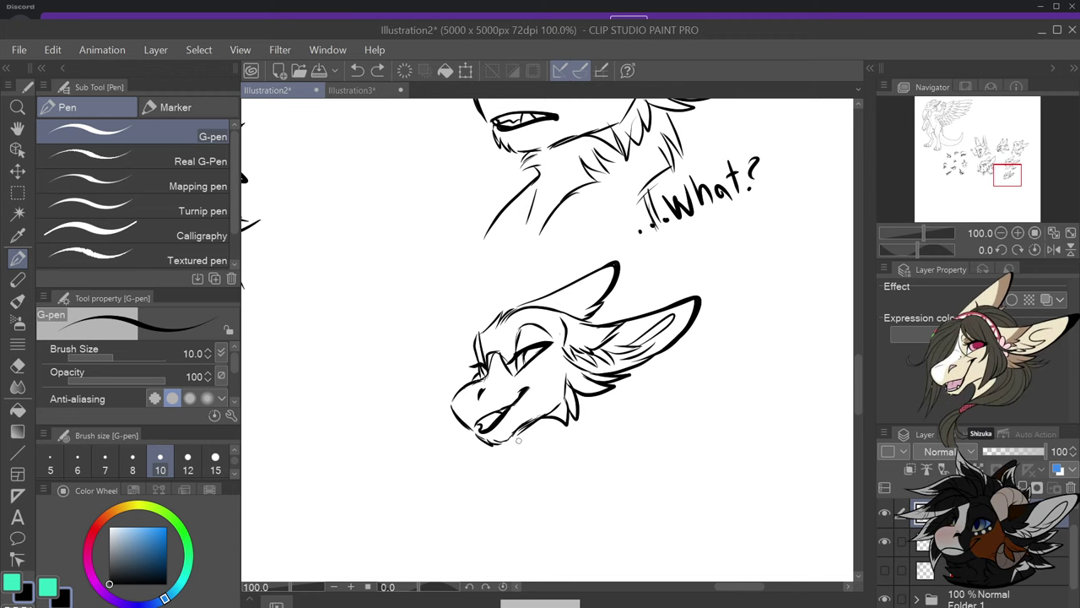
mouse_move(536, 427)
mouse_down()
mouse_move(503, 442)
mouse_move(490, 459)
mouse_move(507, 459)
mouse_move(486, 472)
mouse_up()
drag(506, 474, 483, 479)
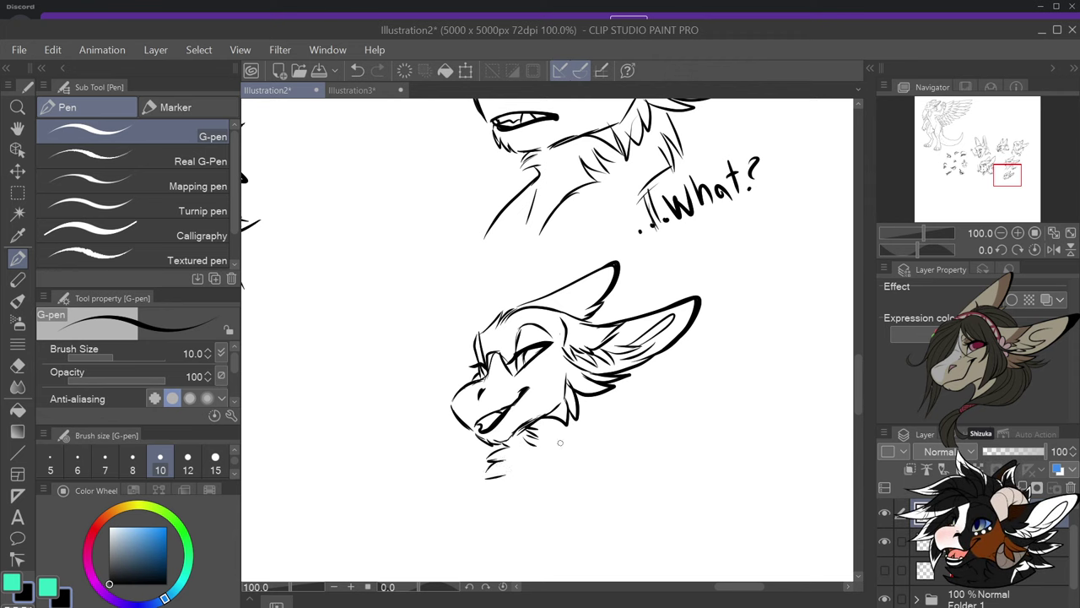
mouse_move(635, 387)
mouse_down()
mouse_move(616, 399)
mouse_move(624, 415)
mouse_up()
mouse_move(634, 410)
mouse_down()
mouse_move(553, 481)
mouse_move(486, 473)
mouse_move(509, 496)
mouse_move(515, 525)
mouse_move(562, 473)
mouse_up()
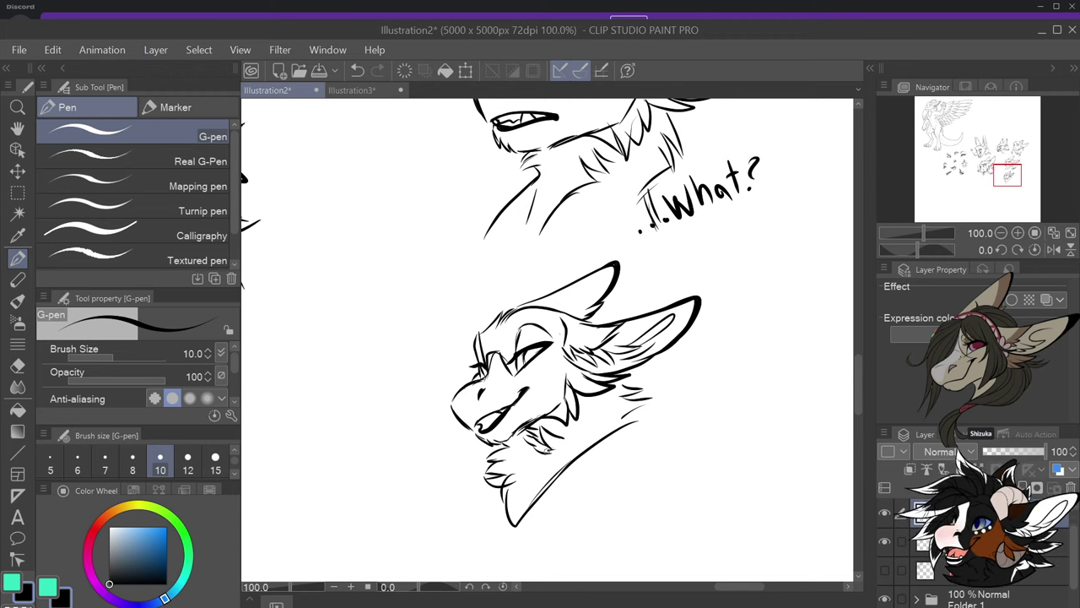
Lasso the smirking head, scale it up and move it into the space between and below the Sad and "...What?" heads
scroll(550, 447, down, 2)
scroll(549, 447, up, 1)
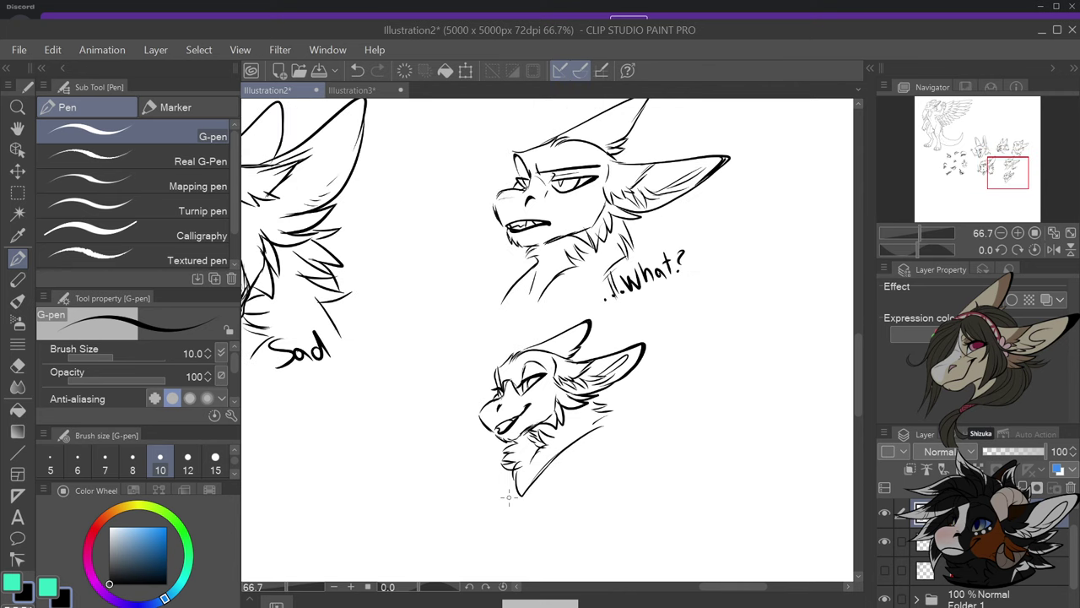
key(m)
click(110, 155)
click(119, 176)
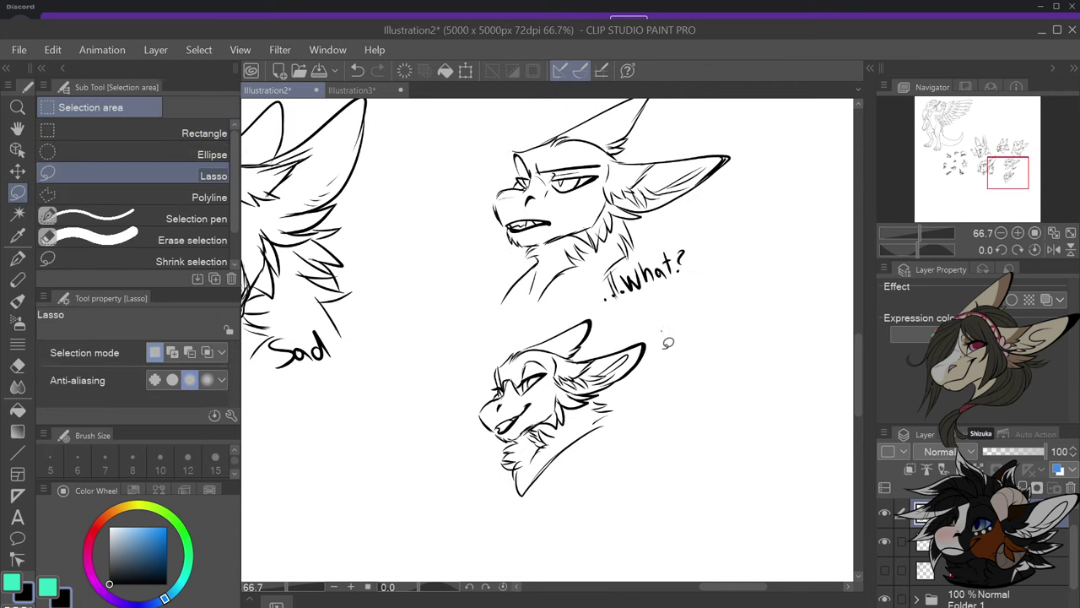
mouse_move(661, 331)
mouse_down()
mouse_move(508, 490)
mouse_move(485, 433)
mouse_move(496, 366)
mouse_move(660, 369)
mouse_move(572, 498)
mouse_move(469, 486)
mouse_move(480, 352)
mouse_move(568, 304)
mouse_move(601, 303)
mouse_move(618, 326)
mouse_move(661, 329)
mouse_up()
click(602, 539)
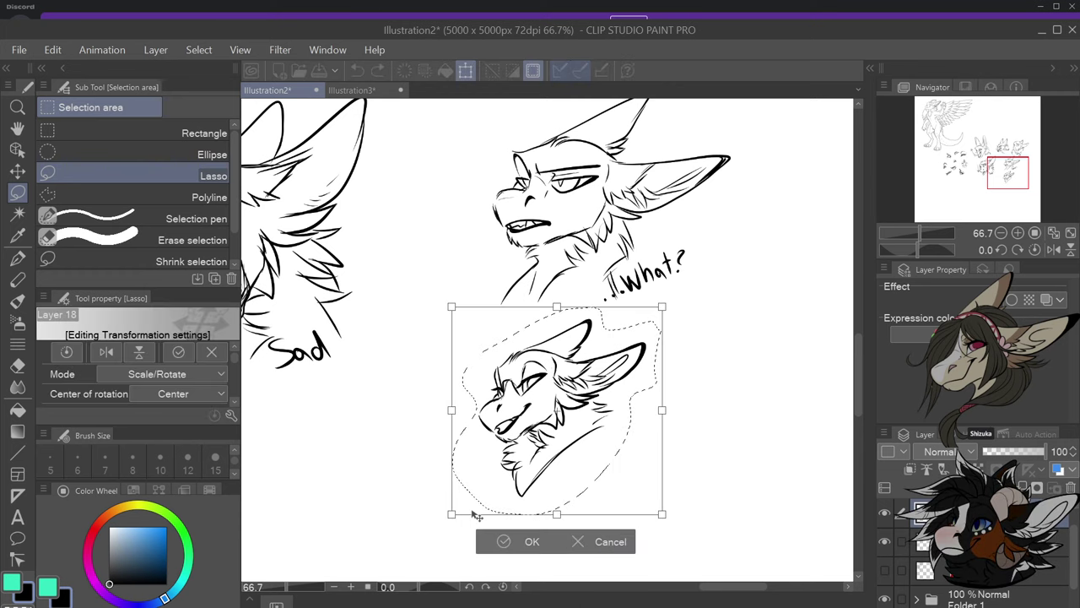
drag(428, 545, 419, 553)
drag(419, 302, 388, 273)
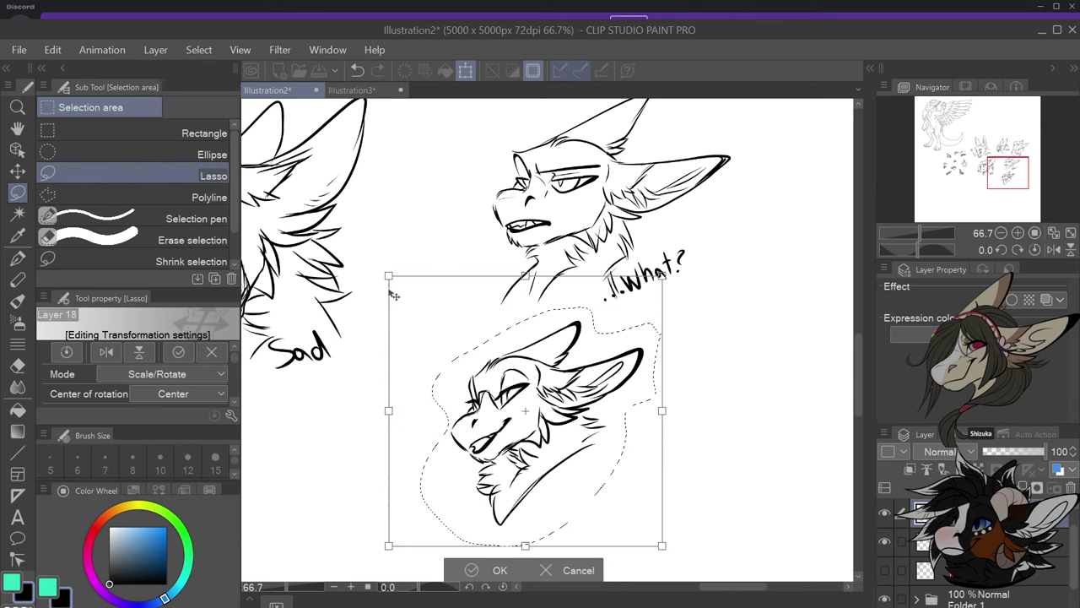
drag(480, 429, 448, 442)
mouse_move(512, 417)
mouse_down()
mouse_move(457, 459)
mouse_move(415, 451)
mouse_move(431, 437)
mouse_up()
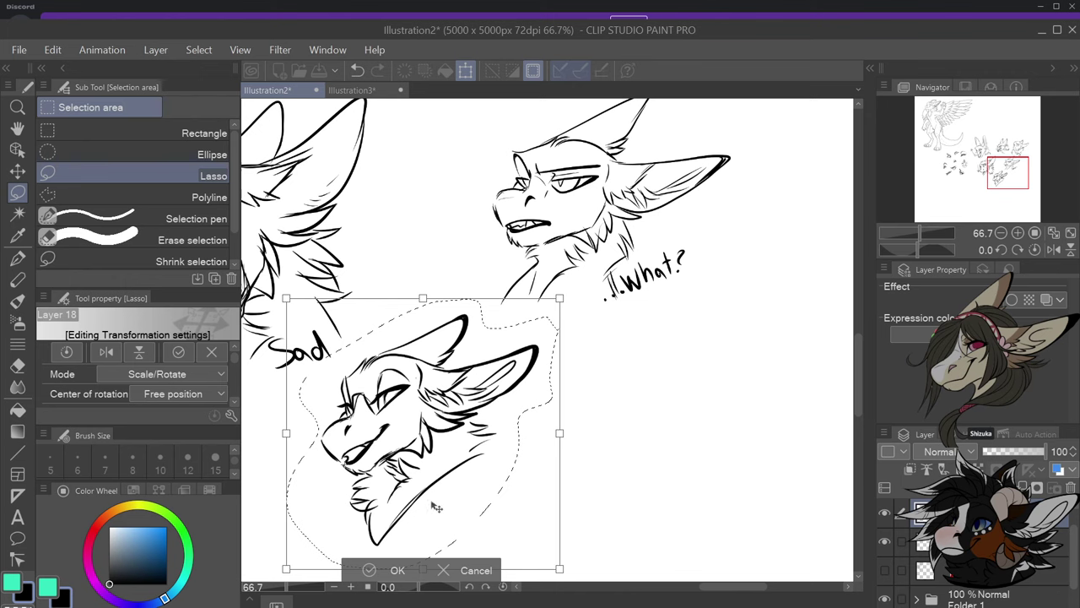
click(390, 575)
With the G-pen, draw a wide eye, the snout and the upper mouth line of a new head beside the smirking one
scroll(583, 388, down, 2)
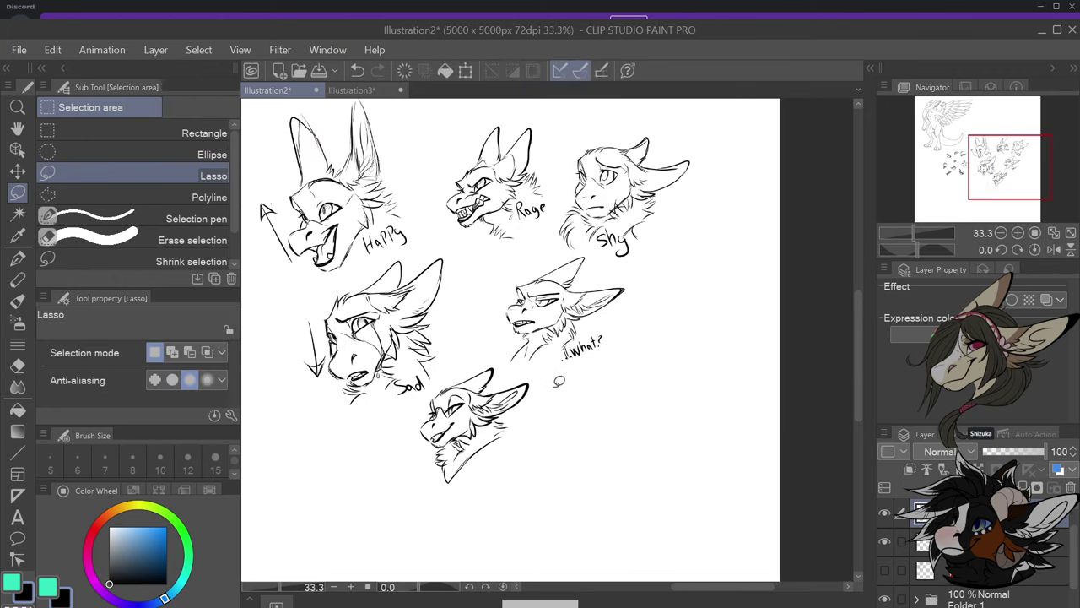
scroll(667, 378, up, 3)
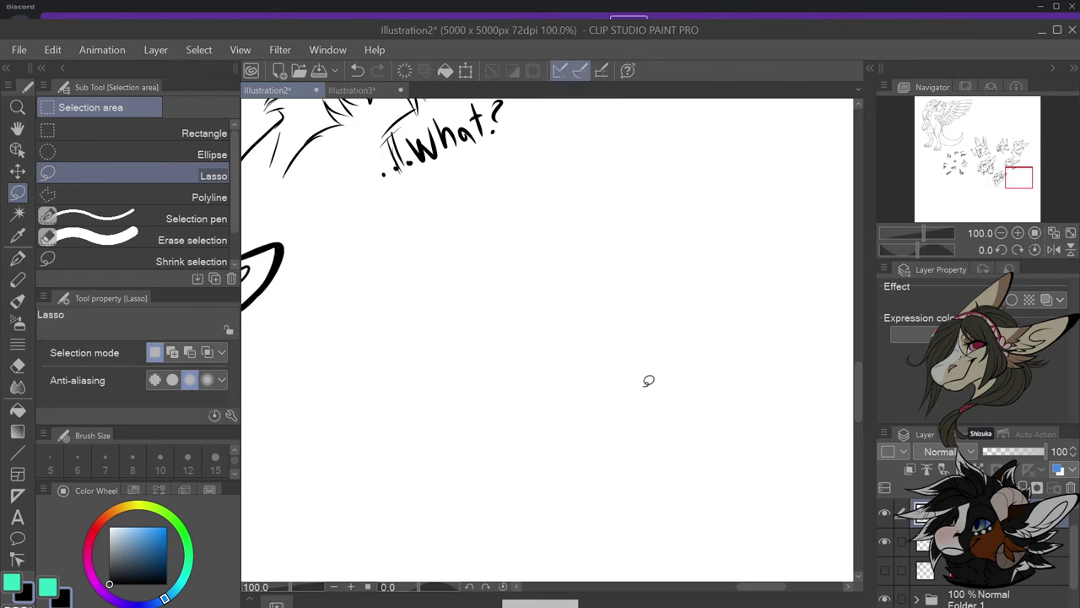
click(17, 257)
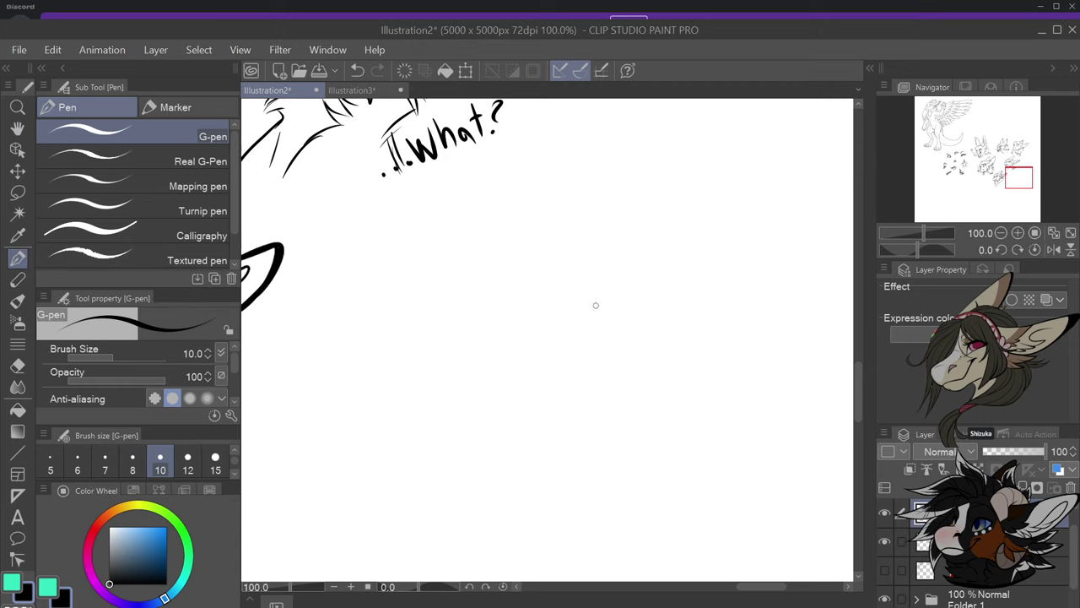
mouse_move(661, 250)
mouse_down()
mouse_move(645, 288)
mouse_move(664, 251)
mouse_move(691, 260)
mouse_move(648, 274)
mouse_move(632, 301)
mouse_move(688, 279)
mouse_move(655, 282)
mouse_move(670, 253)
mouse_move(669, 290)
mouse_up()
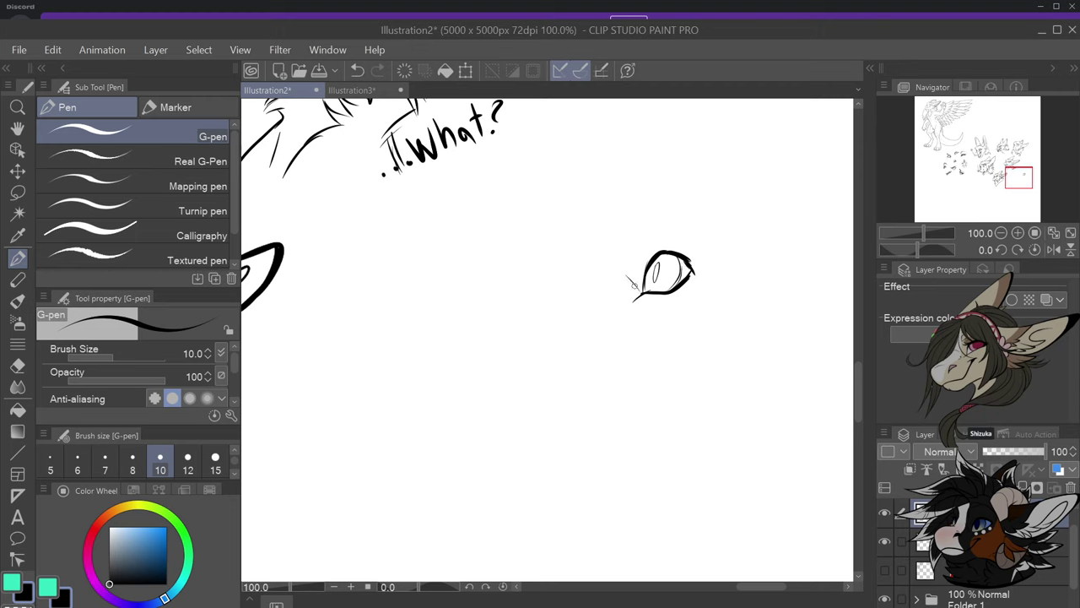
drag(634, 287, 604, 287)
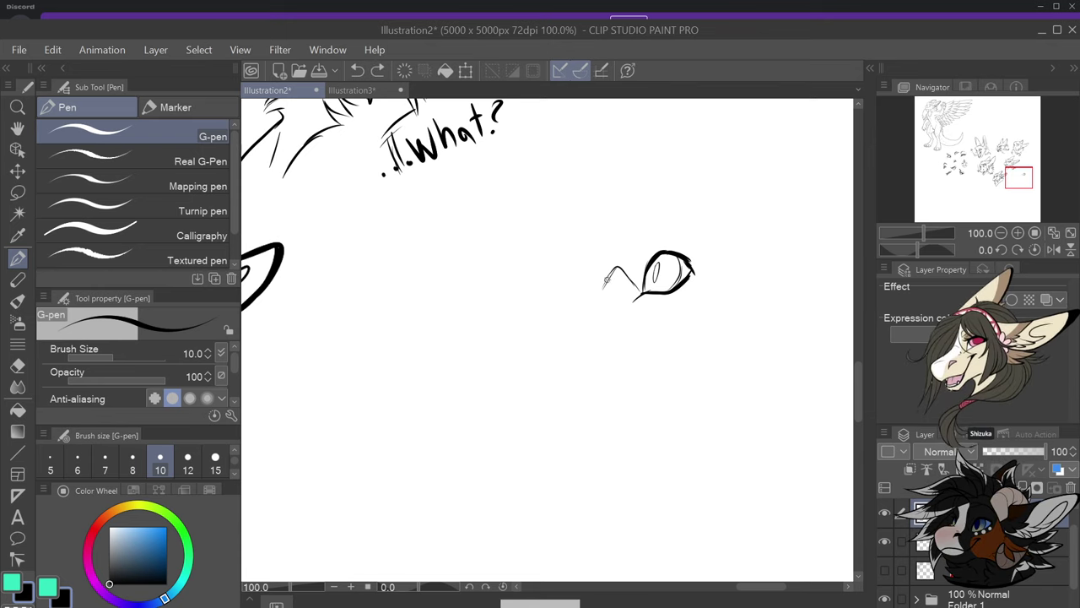
mouse_move(603, 287)
mouse_down()
mouse_move(551, 291)
mouse_move(562, 287)
mouse_move(542, 305)
mouse_move(548, 315)
mouse_move(540, 304)
mouse_move(554, 344)
mouse_move(579, 326)
mouse_move(570, 329)
mouse_move(625, 333)
mouse_move(647, 307)
mouse_move(672, 324)
mouse_up()
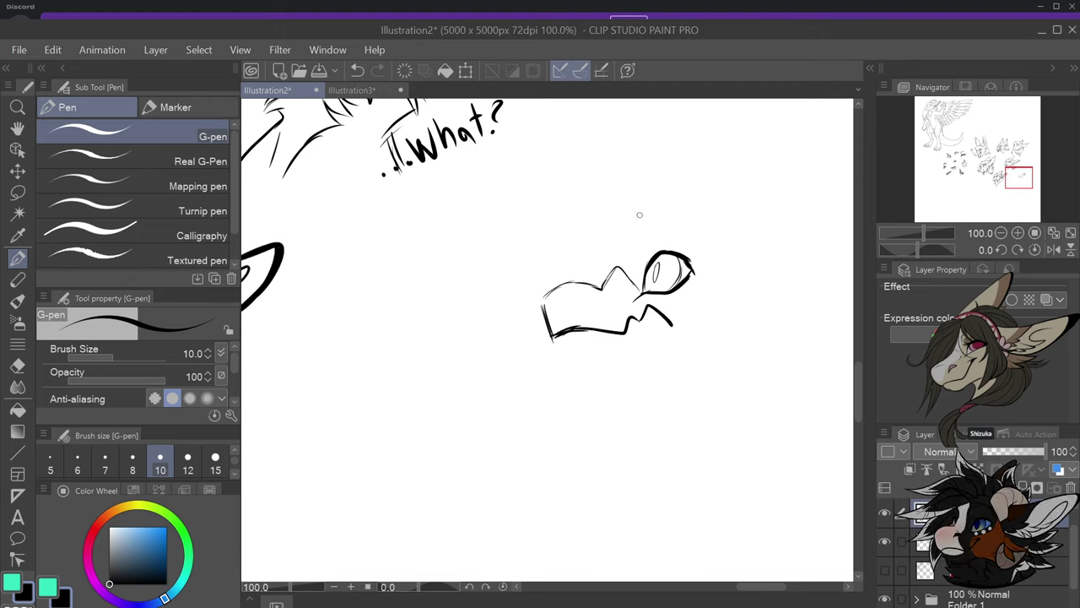
Draw the raised brow and the wide-open lower jaw, adding fangs and inner-mouth lines to the new head
mouse_move(636, 218)
mouse_down()
mouse_move(667, 250)
mouse_move(688, 252)
mouse_up()
mouse_move(593, 333)
mouse_down()
mouse_move(594, 394)
mouse_move(635, 391)
mouse_move(680, 334)
mouse_move(659, 311)
mouse_up()
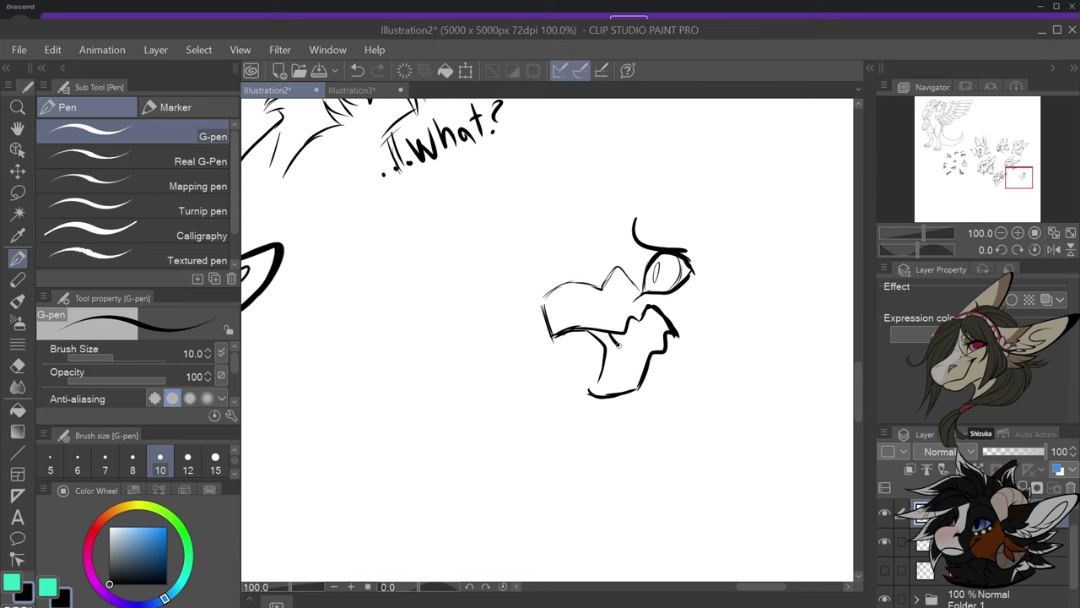
drag(618, 344, 639, 319)
drag(646, 319, 668, 324)
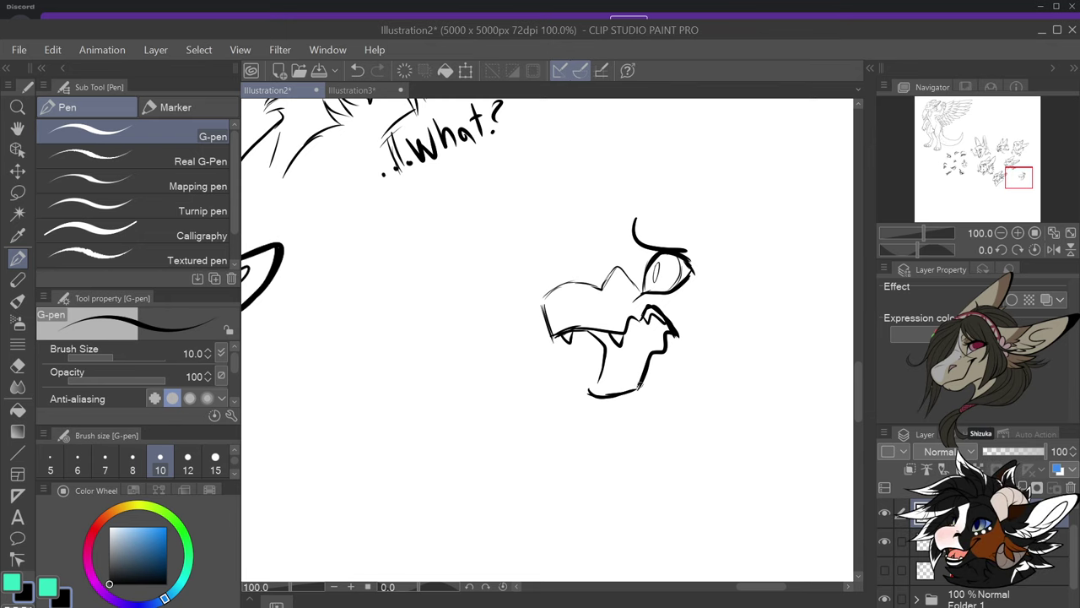
mouse_move(639, 384)
mouse_down()
mouse_move(620, 371)
mouse_move(623, 389)
mouse_move(593, 388)
mouse_move(623, 392)
mouse_move(599, 402)
mouse_move(639, 391)
mouse_up()
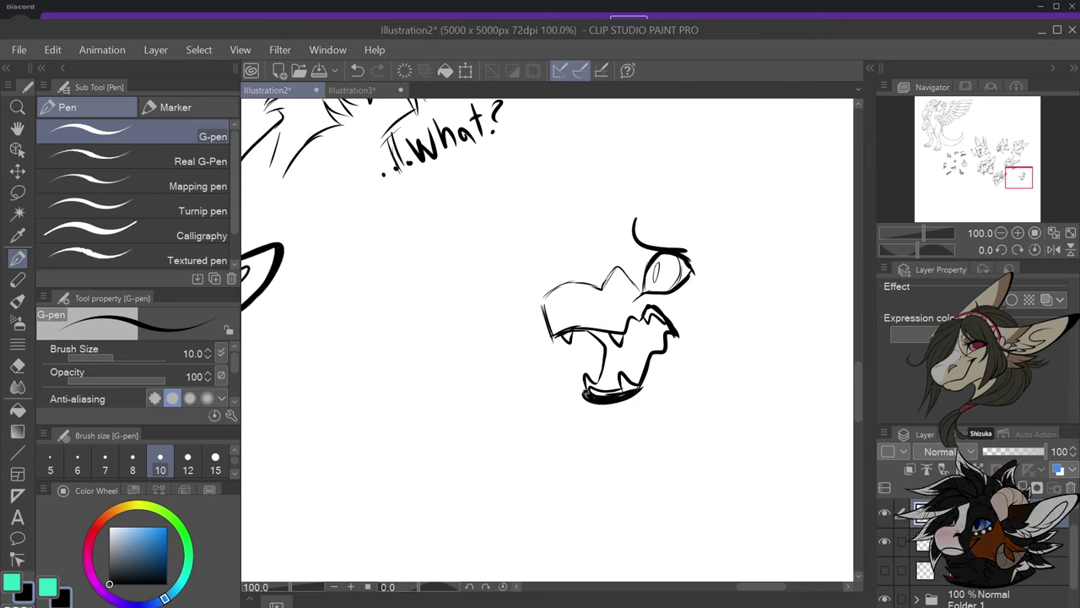
drag(661, 331, 649, 331)
drag(654, 320, 631, 340)
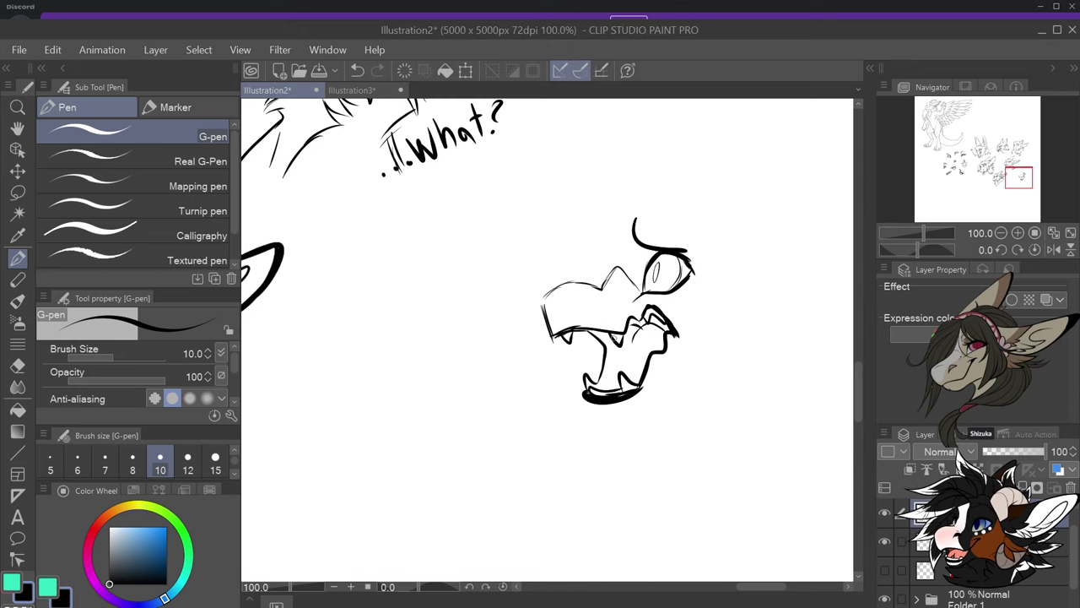
mouse_move(612, 336)
mouse_down()
mouse_move(598, 383)
mouse_move(621, 362)
mouse_move(594, 352)
mouse_up()
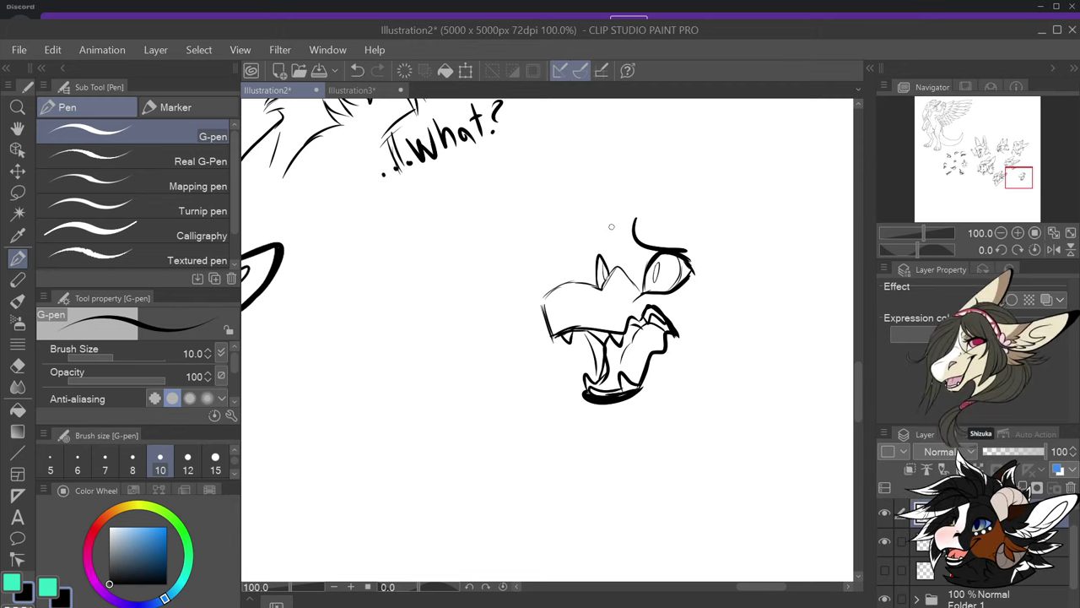
Add the far brow line, snout-bridge creases and a filled nostril to the open-mouthed face
mouse_move(612, 223)
mouse_down()
mouse_move(601, 240)
mouse_move(610, 246)
mouse_move(580, 281)
mouse_up()
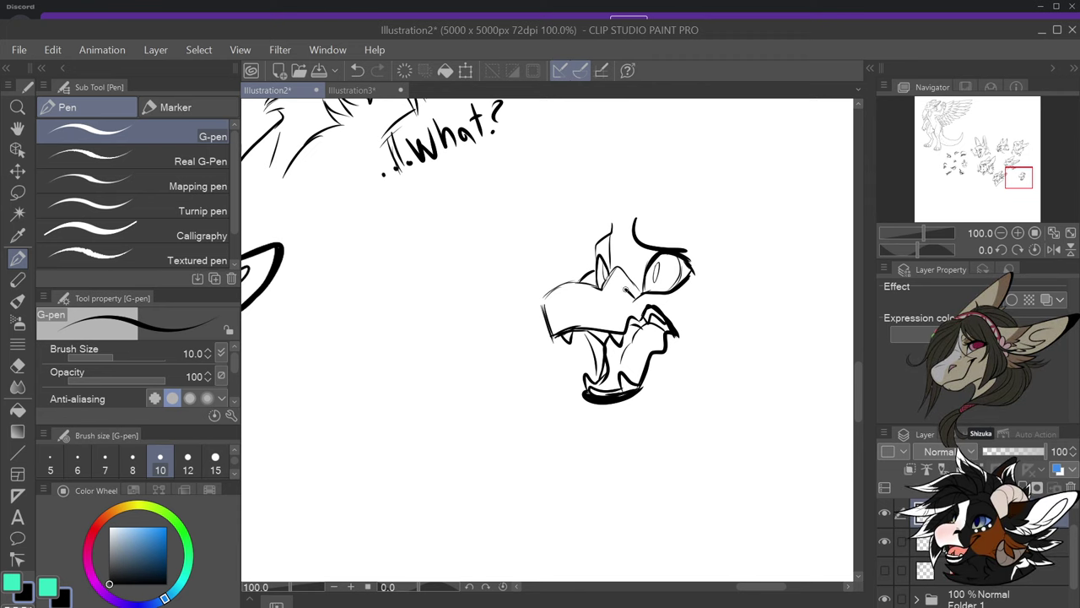
key(ctrl+z)
mouse_move(637, 297)
mouse_down()
mouse_move(612, 284)
mouse_move(588, 312)
mouse_move(614, 299)
mouse_up()
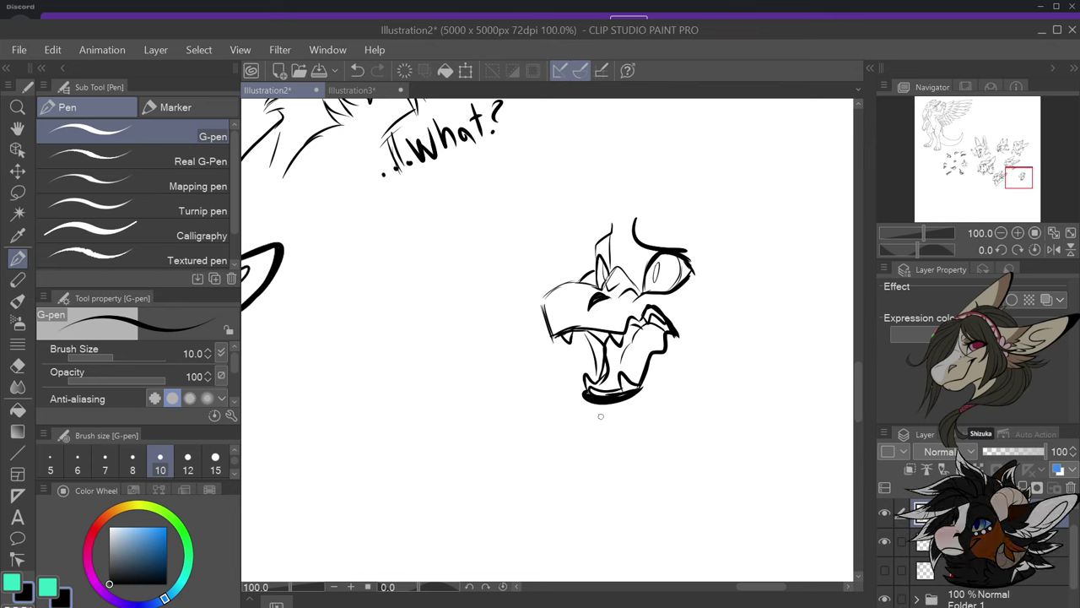
Draw the chin, the jaw underside and short guide strokes along the cheek of the open-mouthed head
drag(588, 419, 615, 424)
key(ctrl+z)
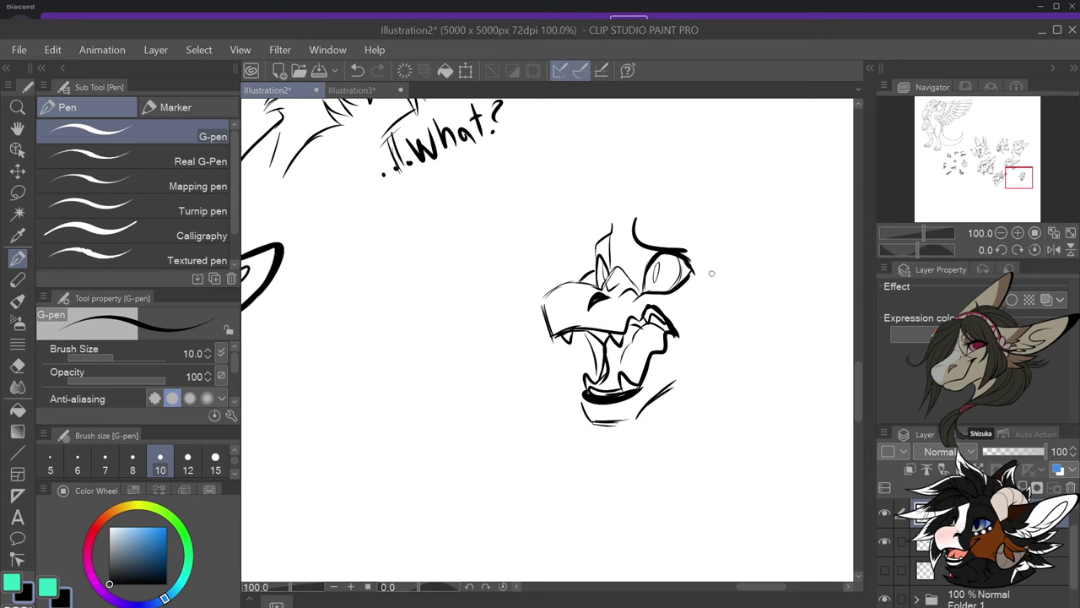
mouse_move(715, 279)
mouse_down()
mouse_move(730, 305)
mouse_move(713, 354)
mouse_up()
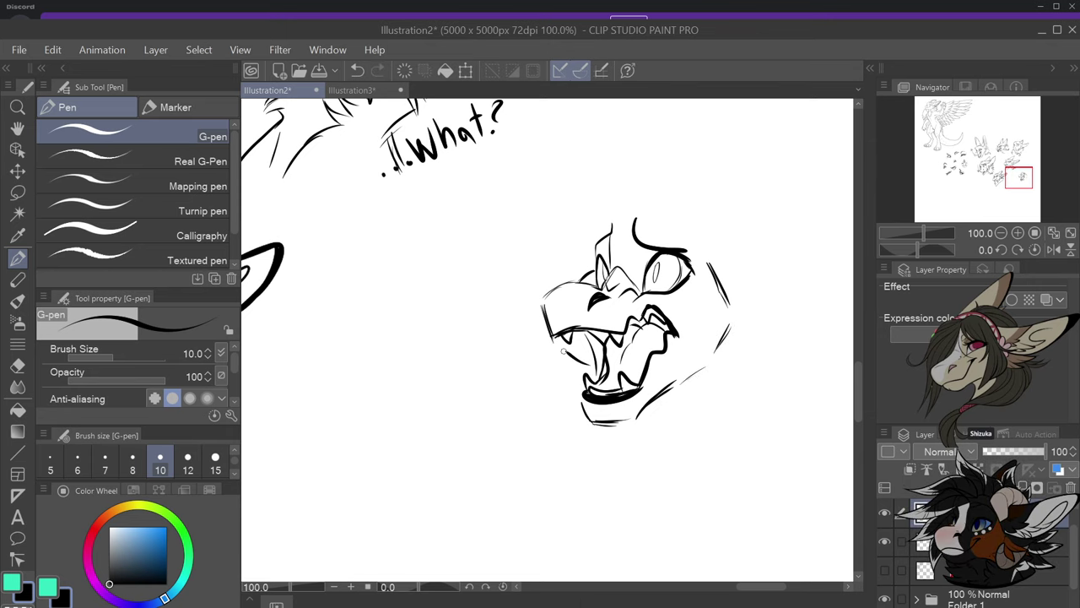
Add fur tufts in front of and under the jaw, plus the front neck line, to the open-mouthed head
drag(556, 359, 537, 351)
mouse_move(538, 351)
mouse_down()
mouse_move(570, 382)
mouse_move(521, 379)
mouse_move(566, 390)
mouse_up()
drag(575, 391, 533, 408)
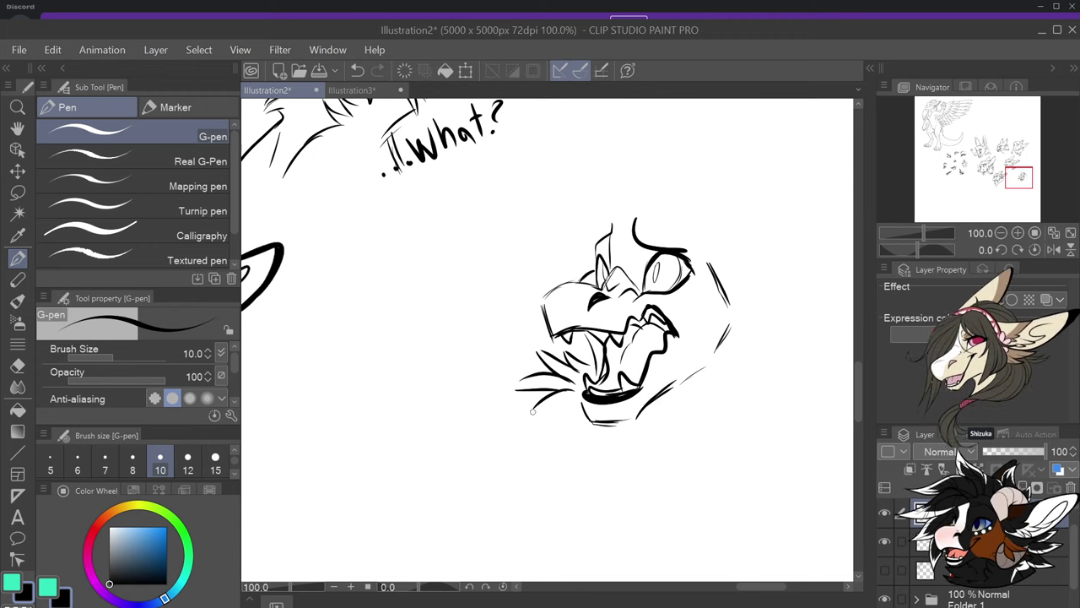
drag(651, 384, 672, 420)
mouse_move(655, 398)
mouse_down()
mouse_move(575, 450)
mouse_move(555, 480)
mouse_up()
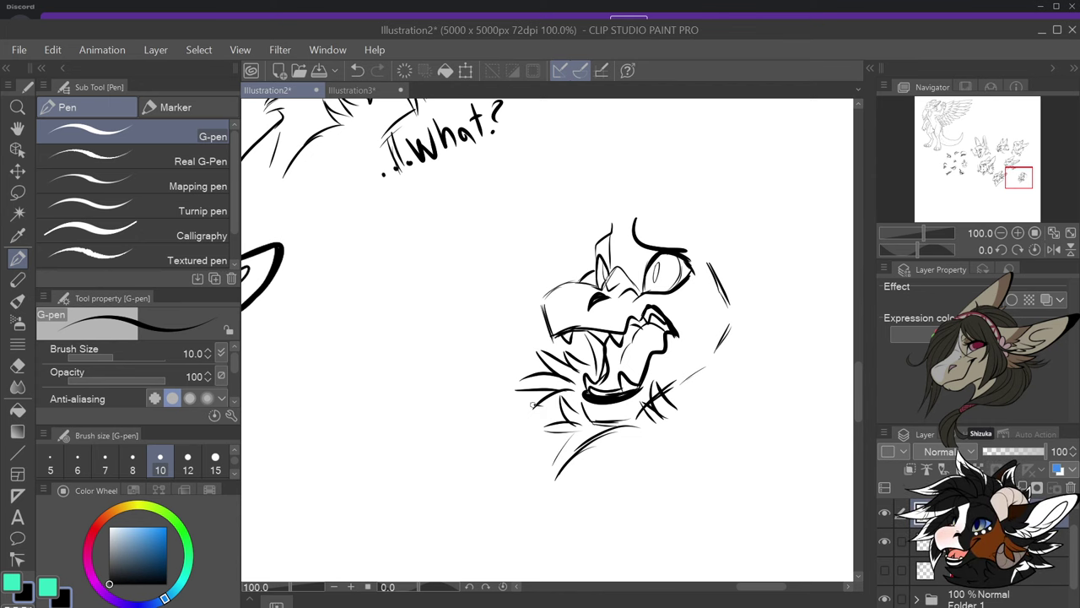
drag(537, 394, 506, 388)
drag(535, 413, 501, 403)
drag(540, 431, 514, 422)
scroll(690, 326, down, 2)
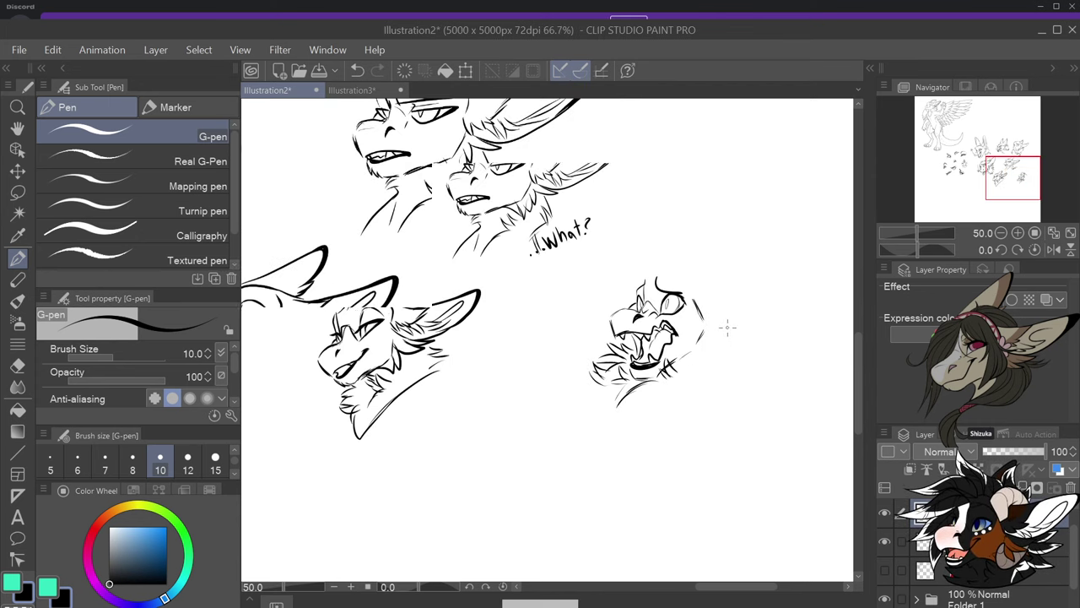
Draw the base of the near ear behind the cheek, with short fur tufts and an inner ear line
scroll(727, 325, up, 2)
drag(666, 246, 719, 284)
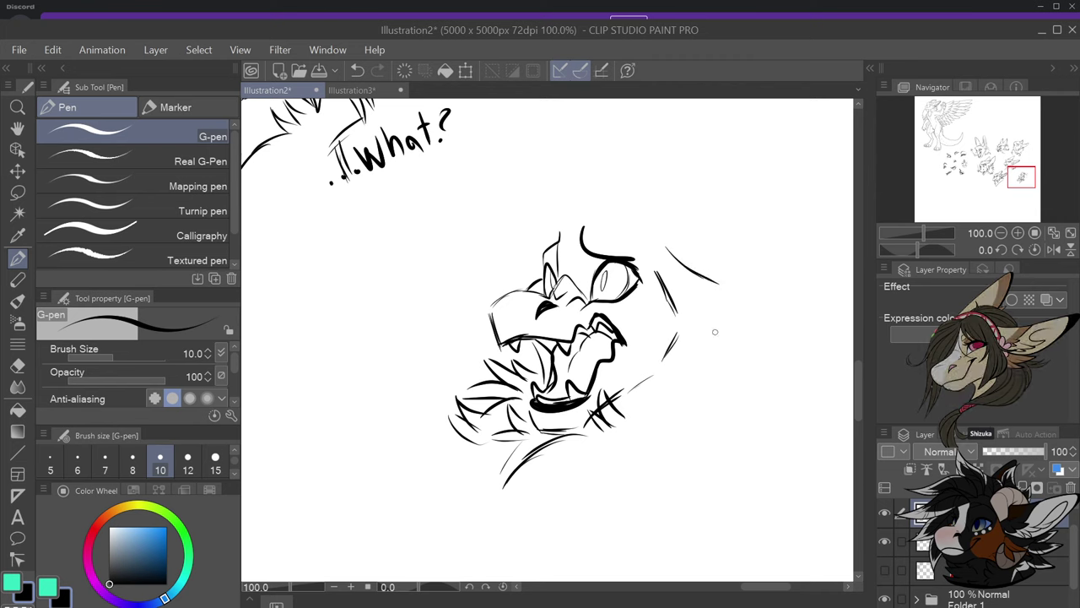
key(ctrl+z)
key(ctrl+z)
drag(666, 248, 657, 282)
drag(664, 246, 686, 265)
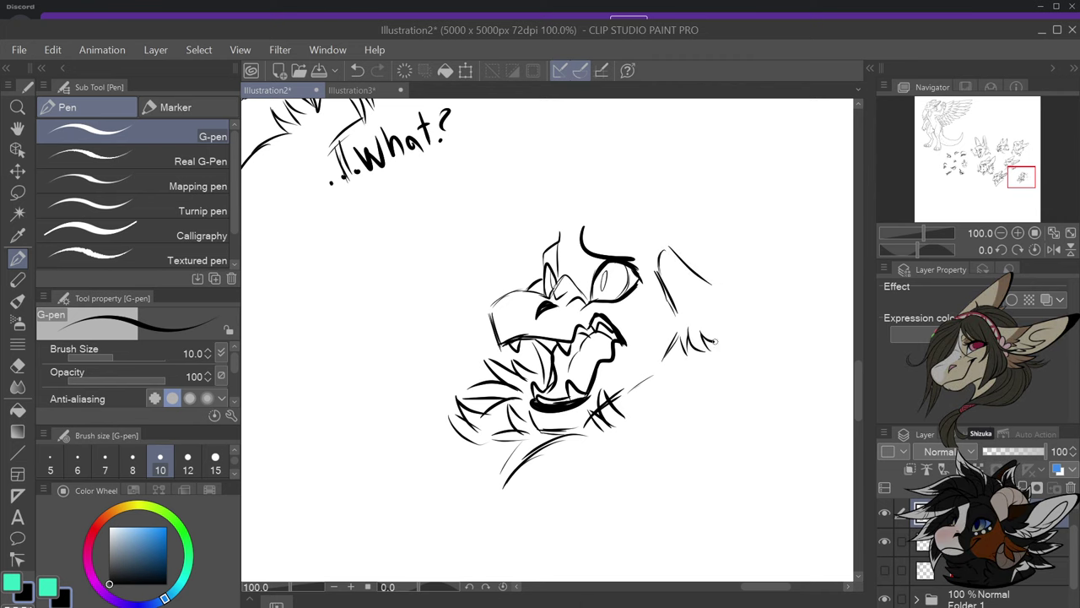
drag(713, 340, 736, 339)
drag(707, 335, 742, 327)
drag(693, 282, 769, 320)
drag(738, 308, 831, 314)
scroll(740, 344, down, 3)
scroll(793, 351, up, 3)
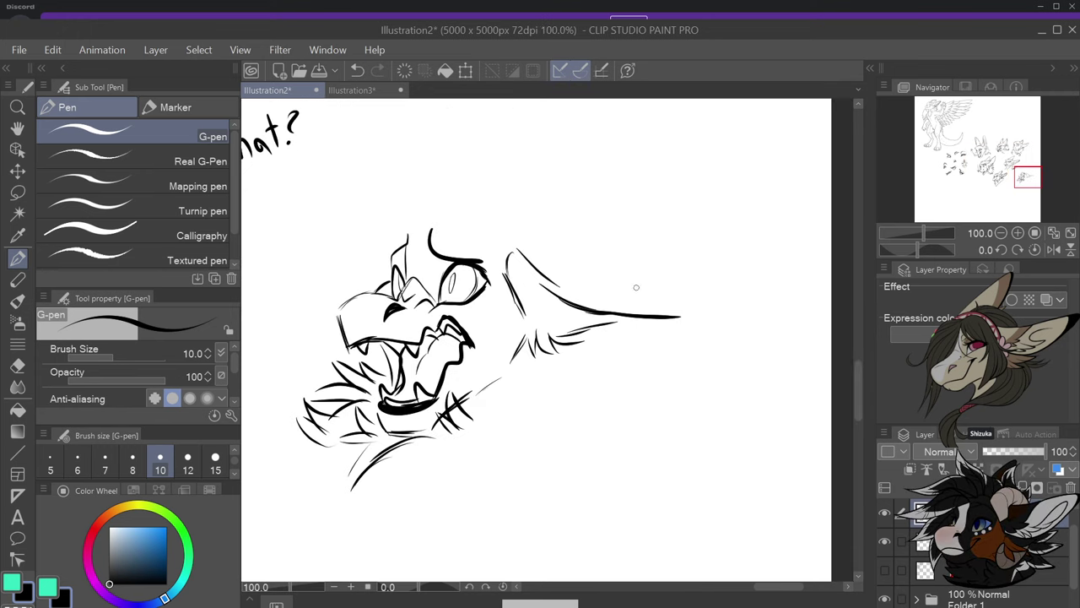
key(ctrl+z)
mouse_move(554, 295)
mouse_down()
mouse_move(692, 266)
mouse_move(664, 325)
mouse_up()
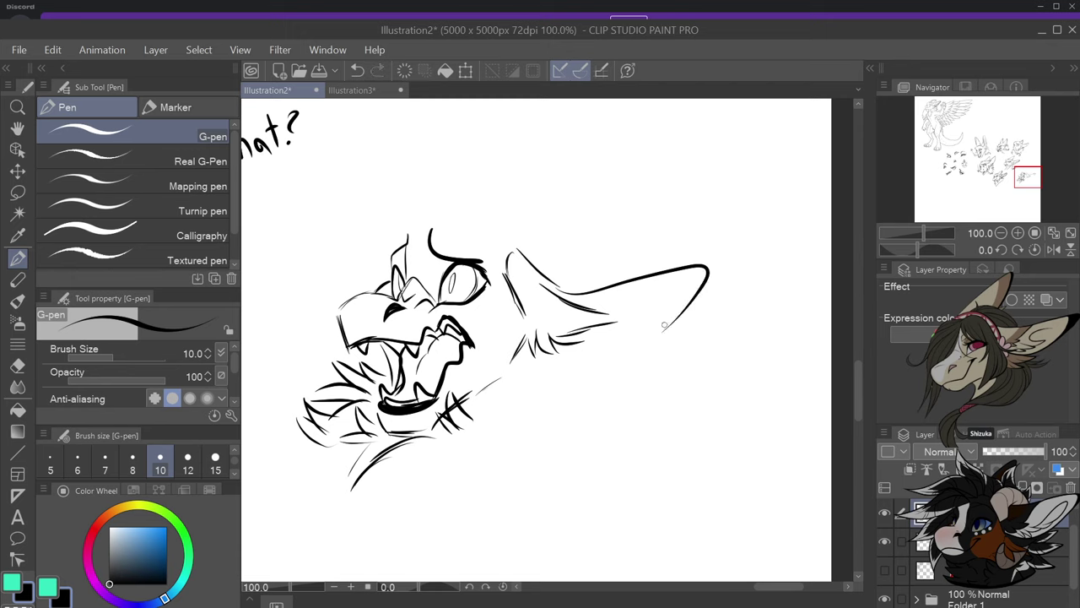
key(ctrl+z)
Draw the swept-back near ear with a thick lower edge, the cheek fur tufts and the back neck line
mouse_move(549, 284)
mouse_down()
mouse_move(636, 293)
mouse_move(702, 273)
mouse_move(659, 335)
mouse_move(619, 359)
mouse_move(593, 367)
mouse_move(554, 353)
mouse_move(602, 373)
mouse_move(562, 381)
mouse_move(552, 357)
mouse_move(538, 356)
mouse_move(545, 411)
mouse_up()
mouse_move(523, 358)
mouse_down()
mouse_move(537, 401)
mouse_move(530, 420)
mouse_up()
mouse_move(517, 420)
mouse_down()
mouse_move(506, 378)
mouse_move(593, 397)
mouse_move(572, 427)
mouse_move(498, 475)
mouse_up()
key(ctrl+z)
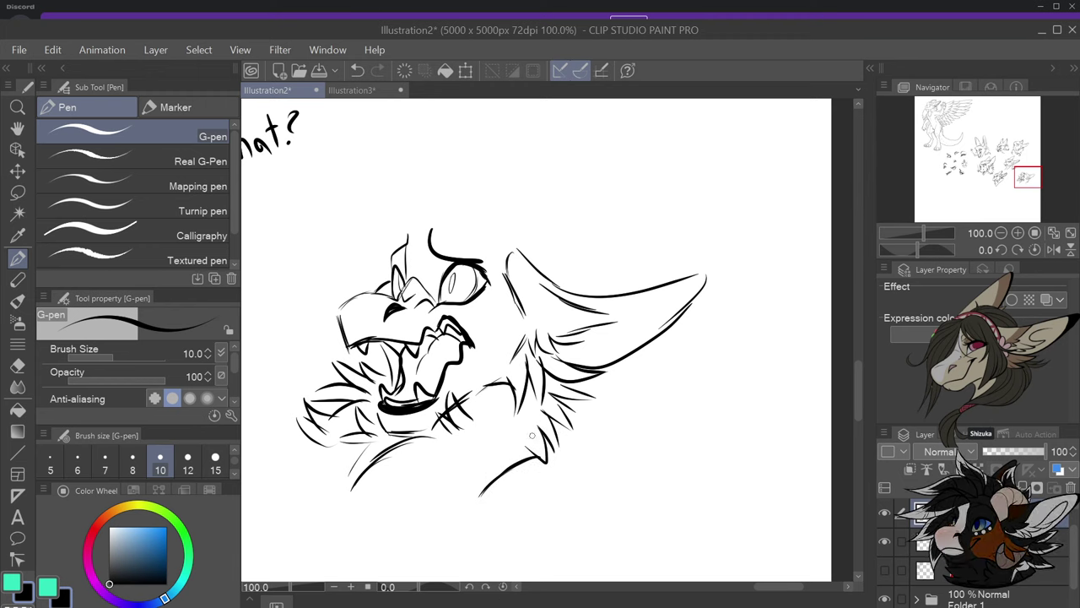
mouse_move(579, 361)
mouse_down()
mouse_move(640, 347)
mouse_move(697, 307)
mouse_move(684, 278)
mouse_move(683, 309)
mouse_up()
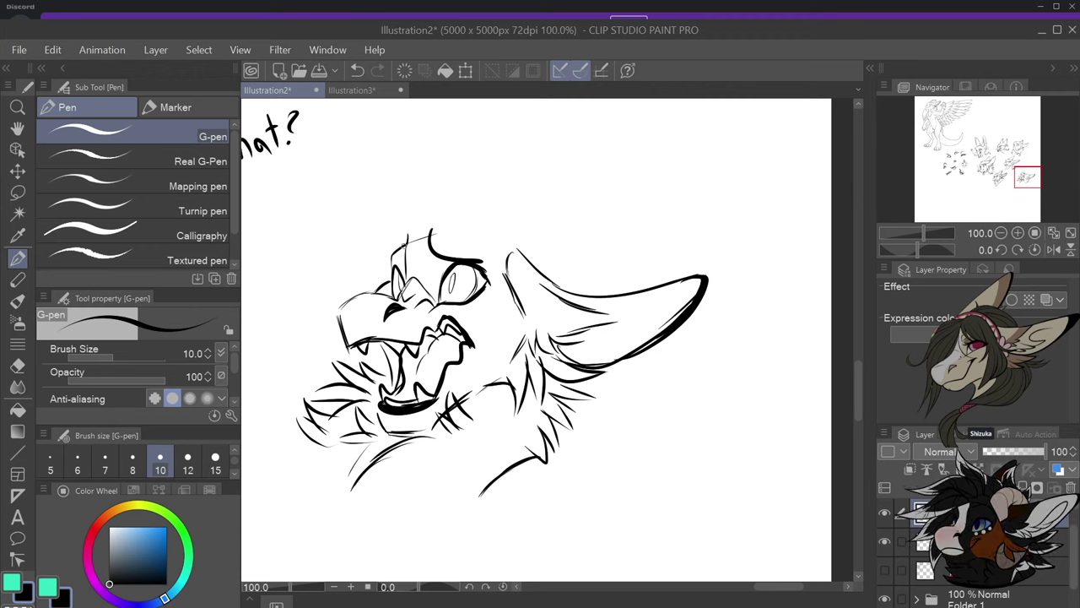
Outline the top of the head with small tufts and draw the far ear behind the near one
mouse_move(444, 235)
mouse_down()
mouse_move(471, 225)
mouse_move(456, 230)
mouse_move(506, 241)
mouse_move(496, 229)
mouse_up()
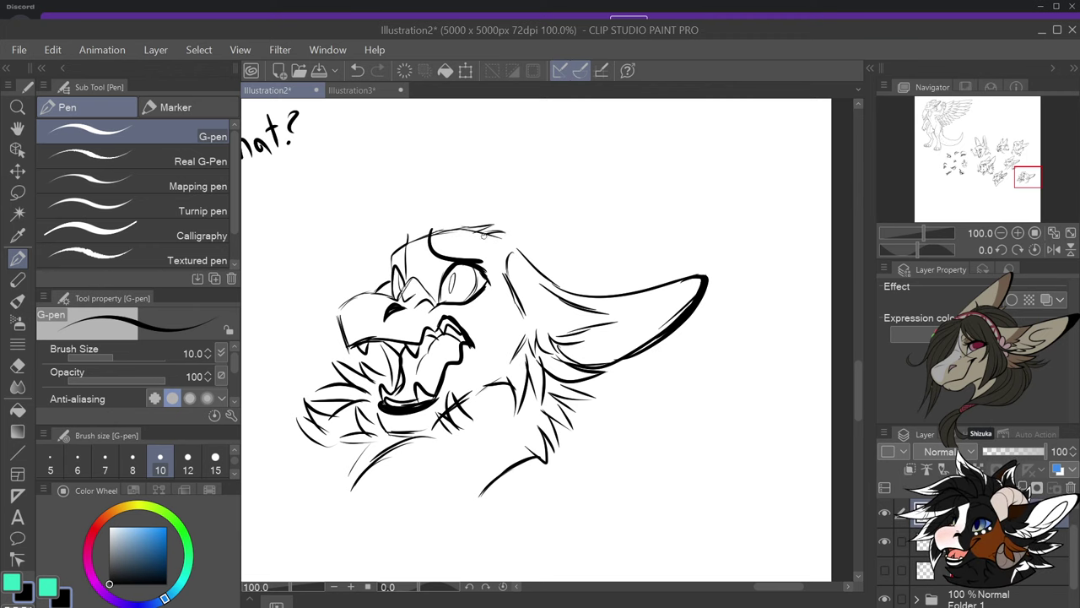
mouse_move(525, 265)
mouse_down()
mouse_move(605, 248)
mouse_move(587, 294)
mouse_up()
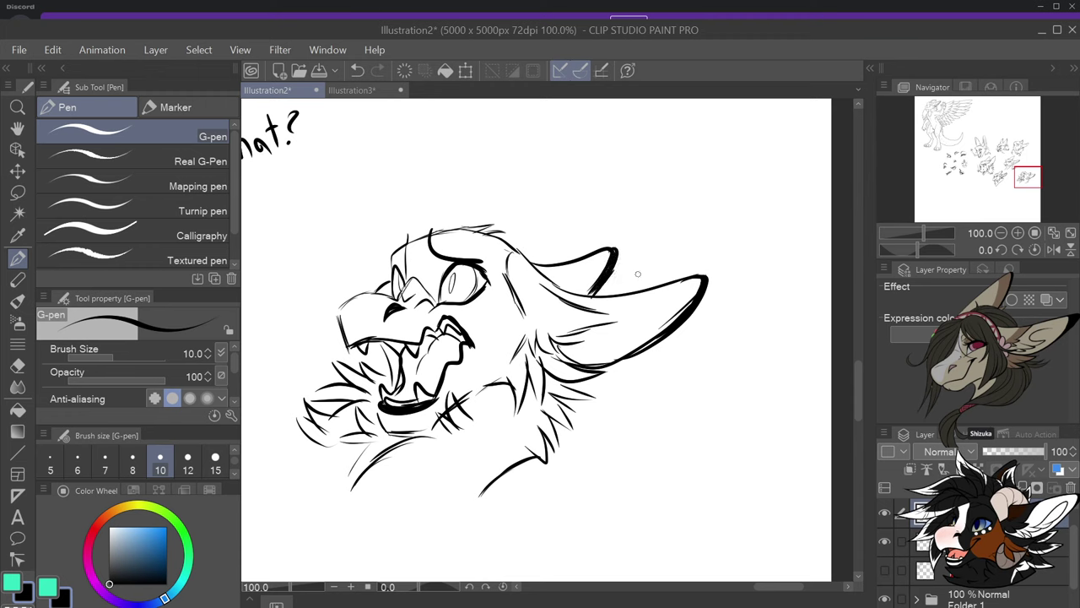
scroll(638, 324, down, 2)
scroll(461, 368, up, 2)
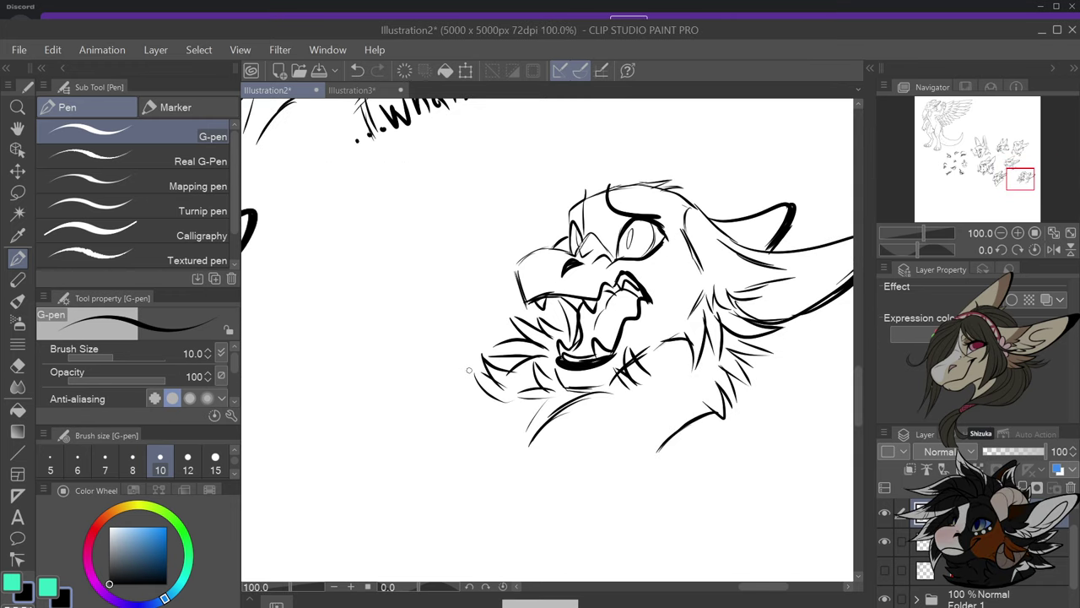
scroll(469, 370, down, 3)
scroll(493, 334, up, 3)
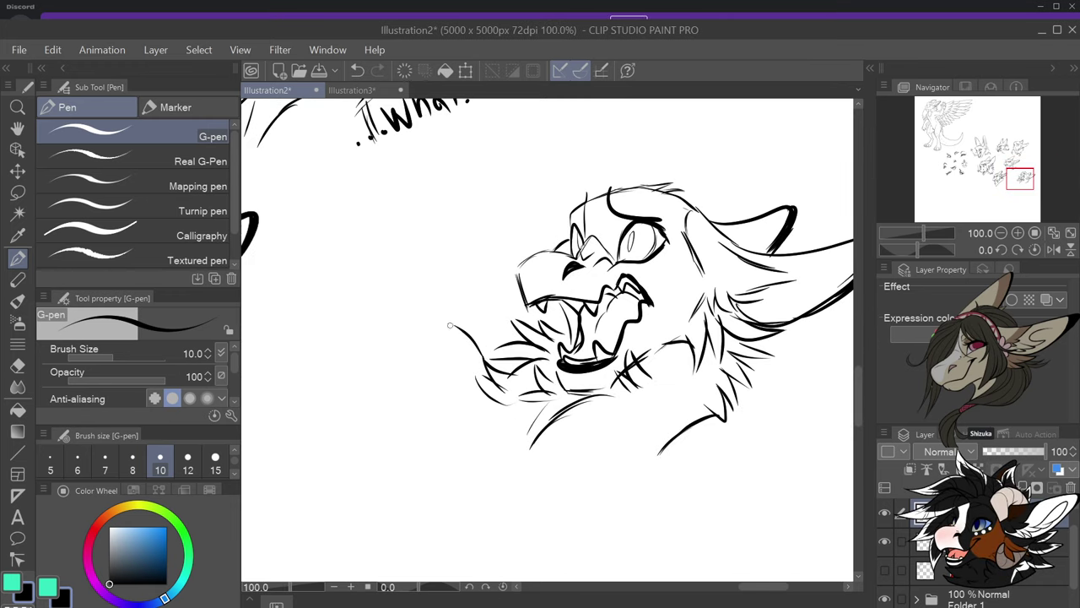
key(ctrl+z)
Handwrite the label "Scared" below the open-mouthed head
mouse_move(594, 429)
mouse_down()
mouse_move(574, 435)
mouse_move(602, 452)
mouse_move(575, 461)
mouse_move(623, 464)
mouse_move(674, 430)
mouse_move(695, 435)
mouse_move(698, 461)
mouse_up()
drag(712, 446, 710, 461)
drag(704, 415, 726, 455)
scroll(688, 410, down, 2)
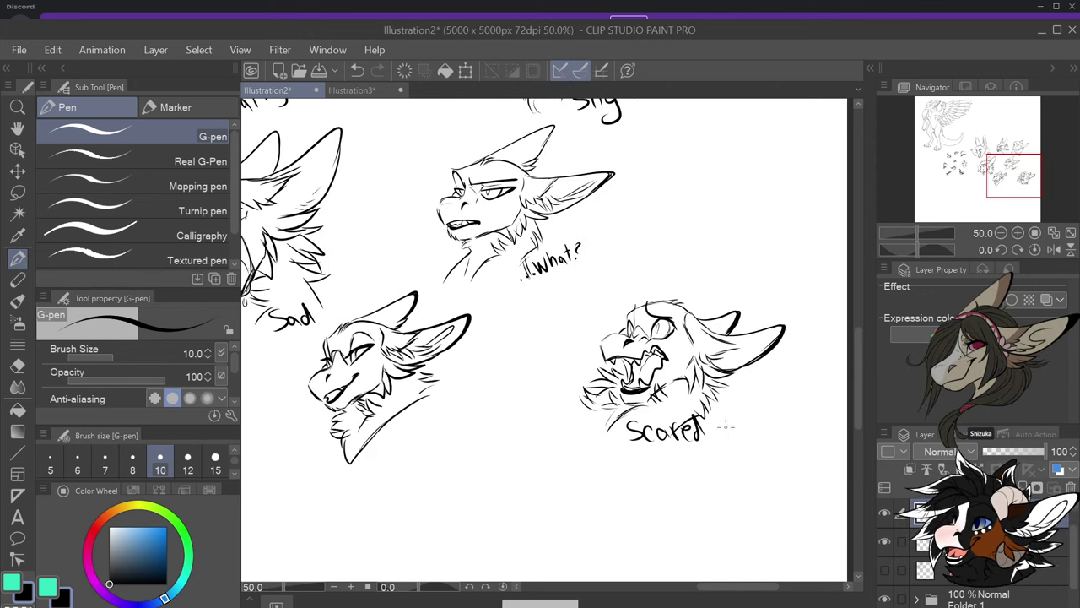
Lasso the head with its "Scared" label, move it beside the smirking head below "...What?", and deselect
scroll(741, 421, up, 2)
key(m)
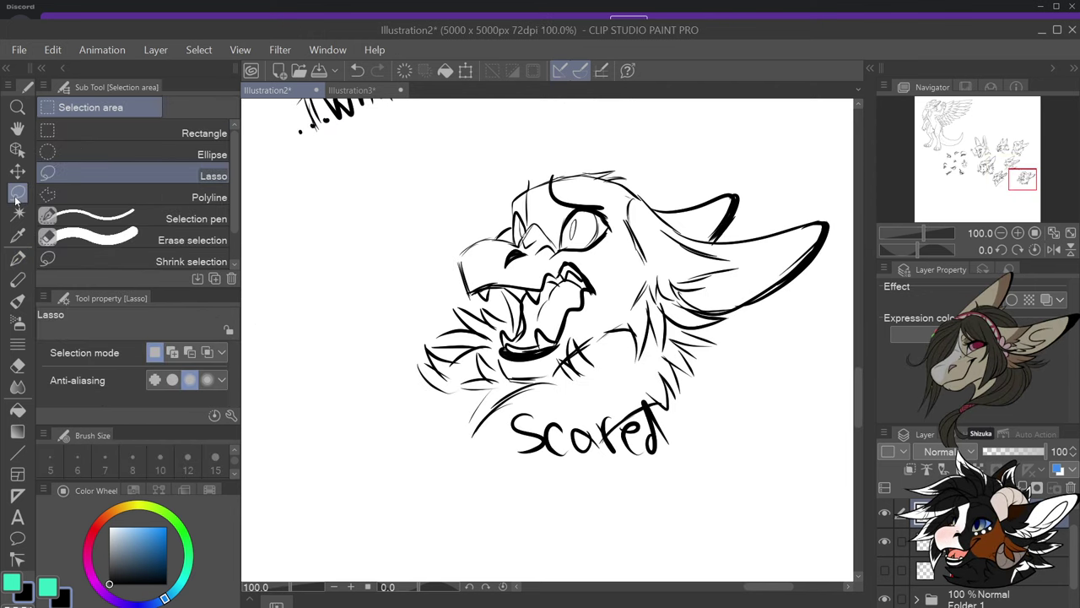
mouse_move(506, 161)
mouse_down()
mouse_move(387, 395)
mouse_move(562, 489)
mouse_move(733, 423)
mouse_move(833, 298)
mouse_move(848, 244)
mouse_move(814, 197)
mouse_move(705, 144)
mouse_move(591, 125)
mouse_up()
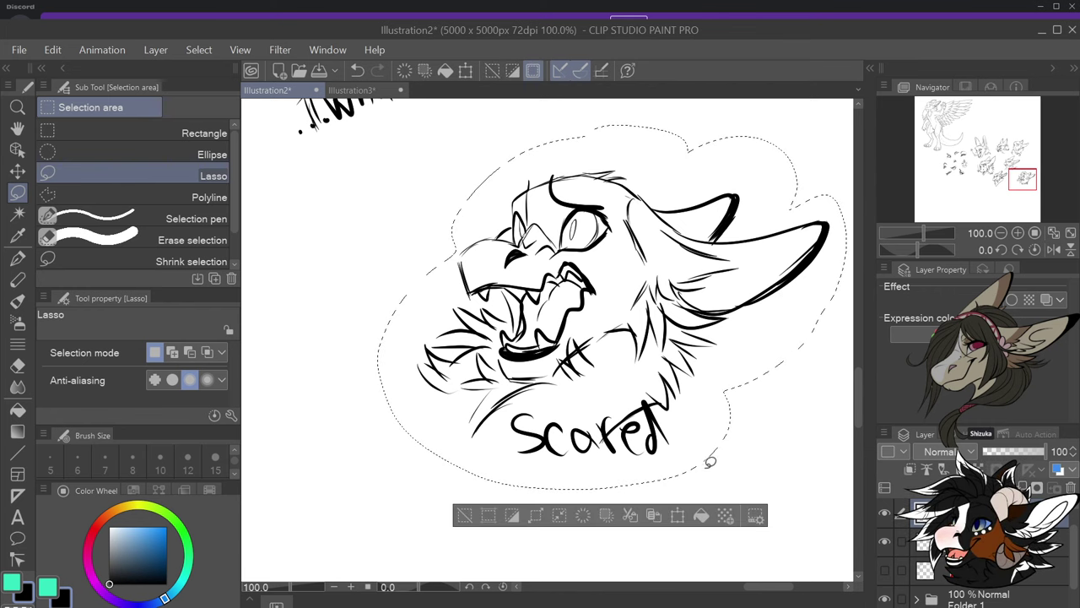
click(678, 517)
scroll(607, 324, down, 3)
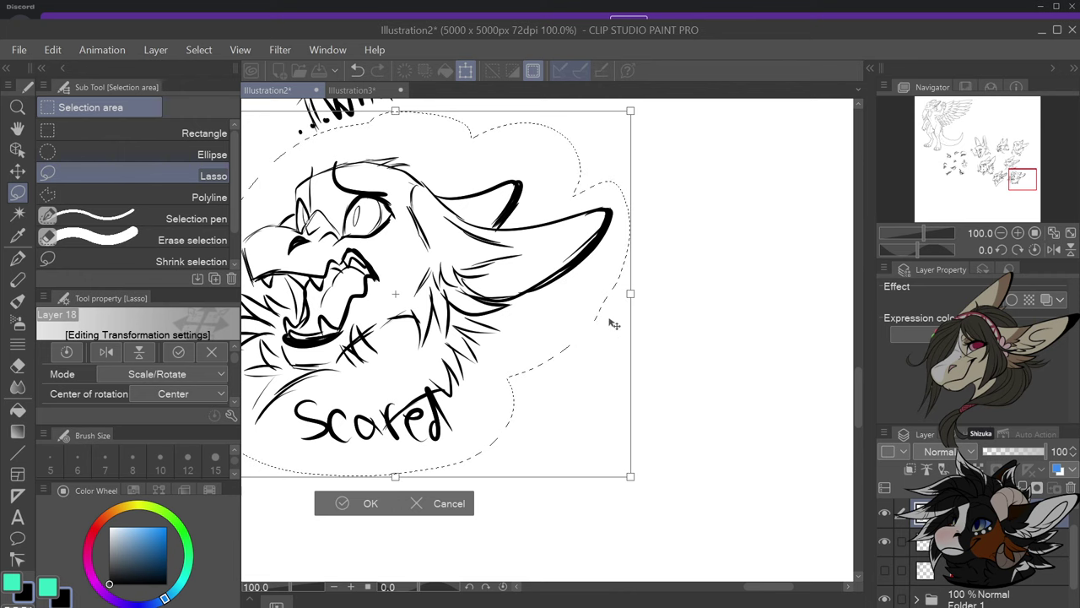
click(482, 424)
key(ctrl+d)
scroll(602, 394, down, 2)
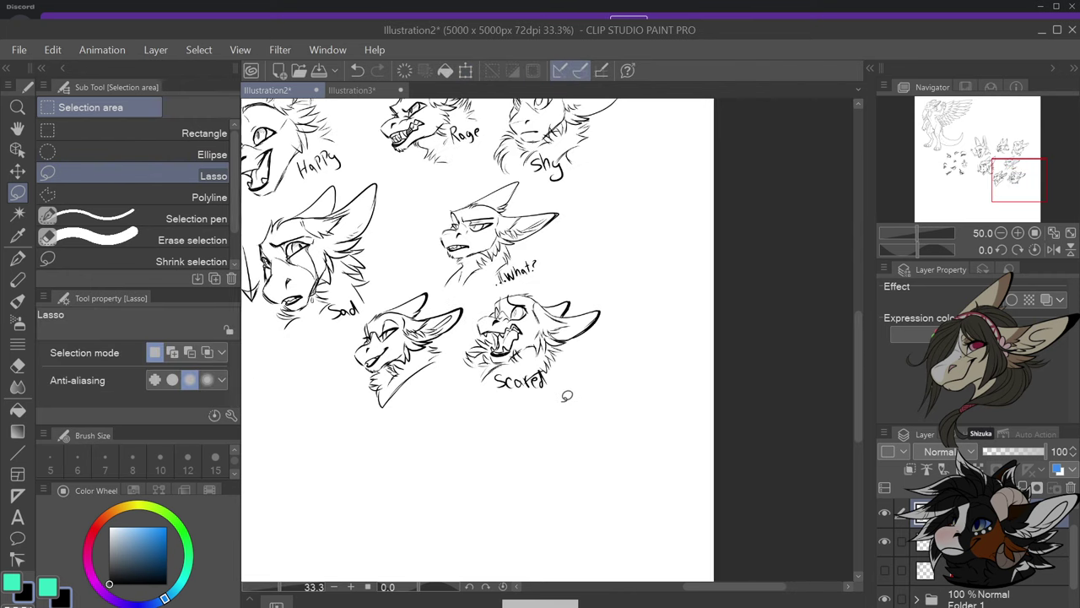
With the G-pen, draw two wide eyes with narrow pupils for a new head in the empty space beside the "...What?" head
scroll(626, 263, up, 1)
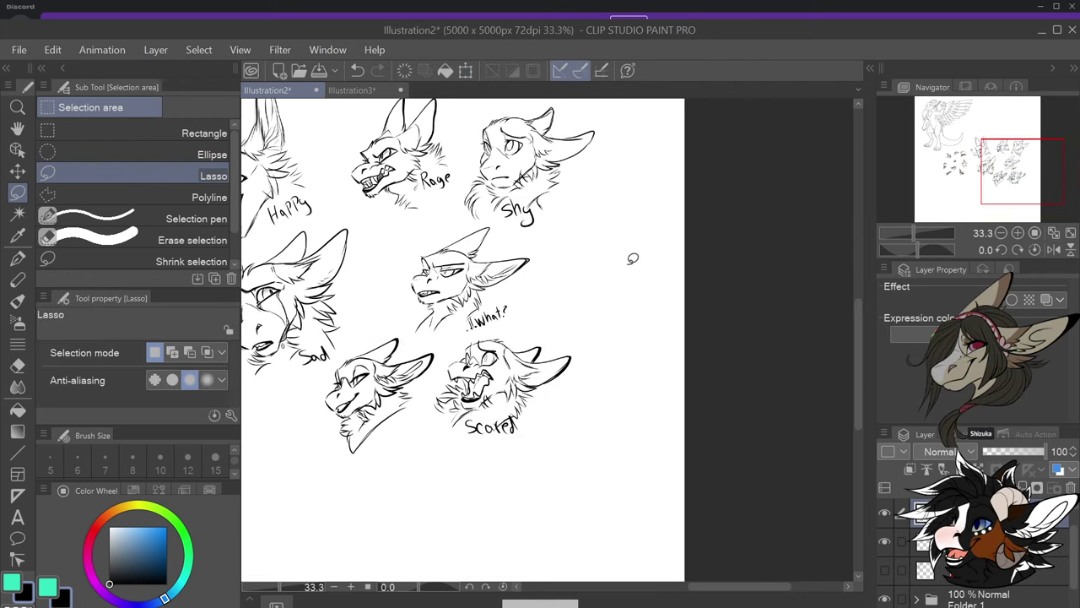
scroll(625, 265, down, 1)
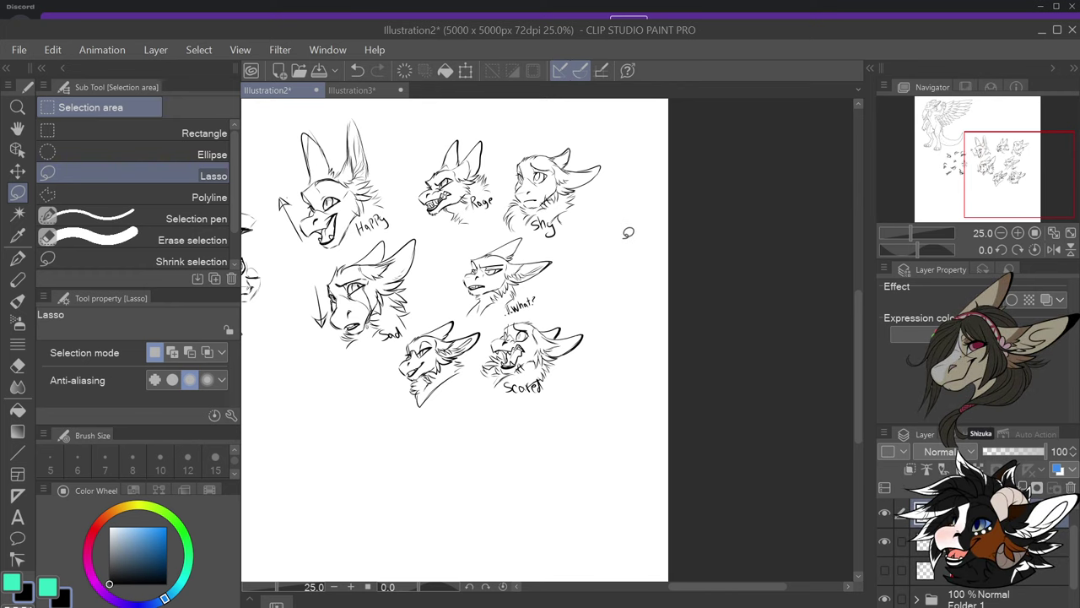
scroll(640, 265, up, 2)
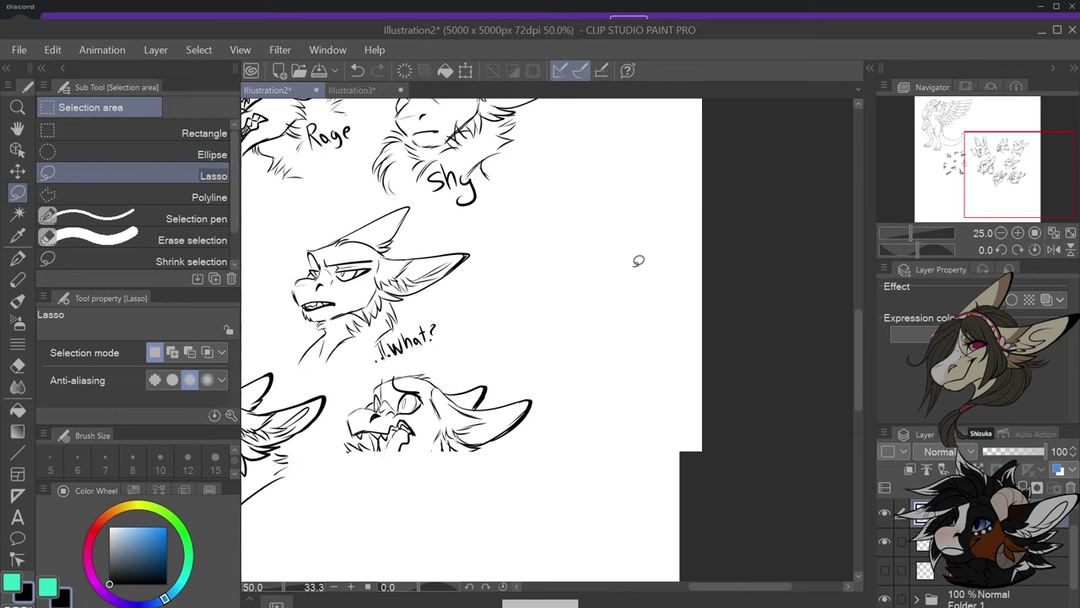
scroll(636, 257, up, 1)
key(p)
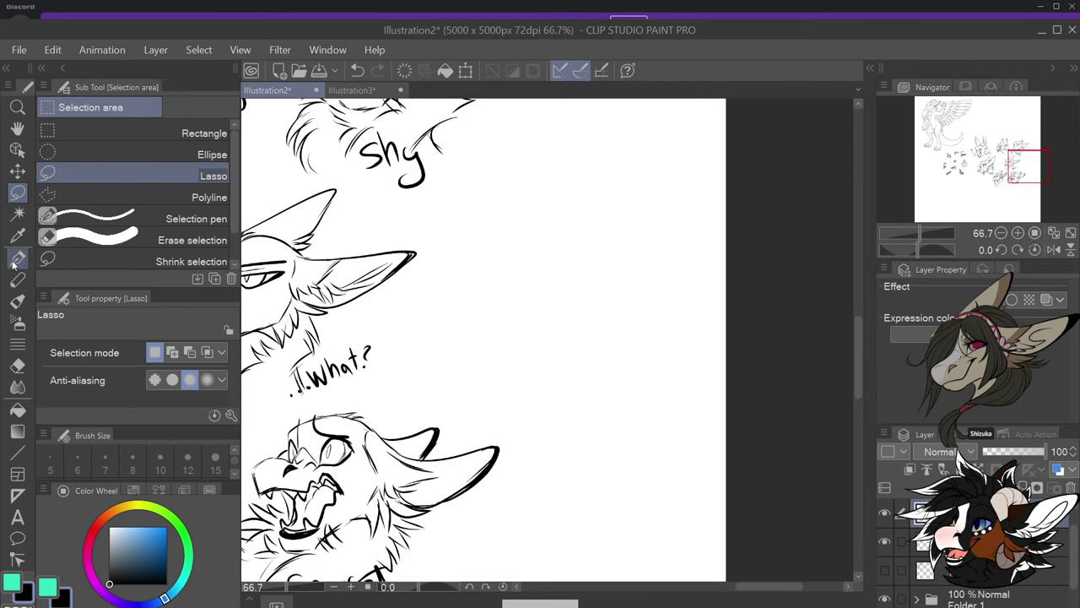
scroll(530, 226, up, 1)
scroll(557, 237, down, 2)
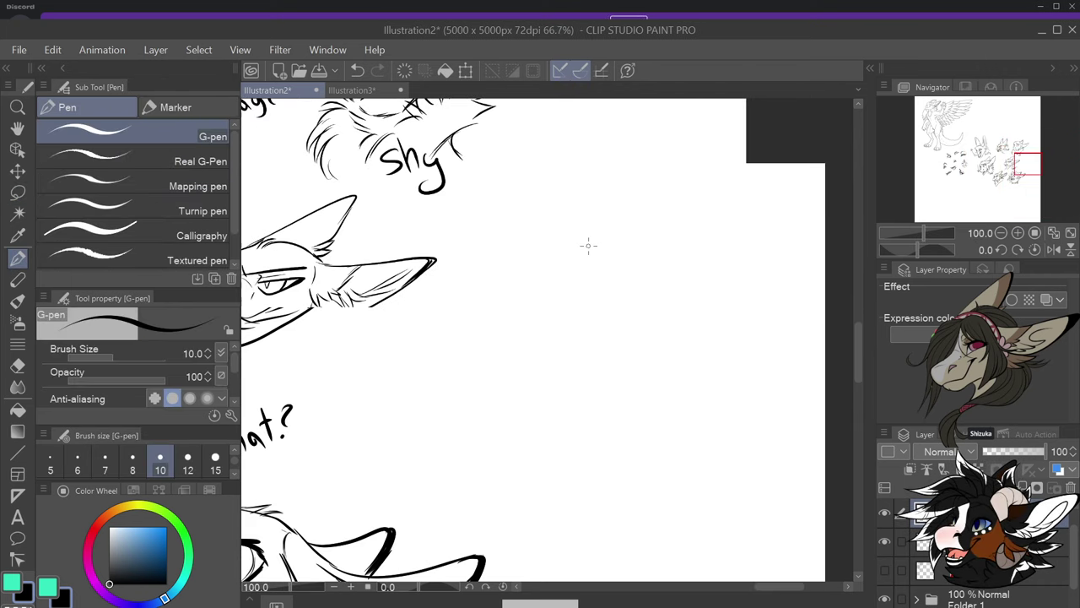
scroll(548, 236, up, 1)
scroll(572, 235, up, 1)
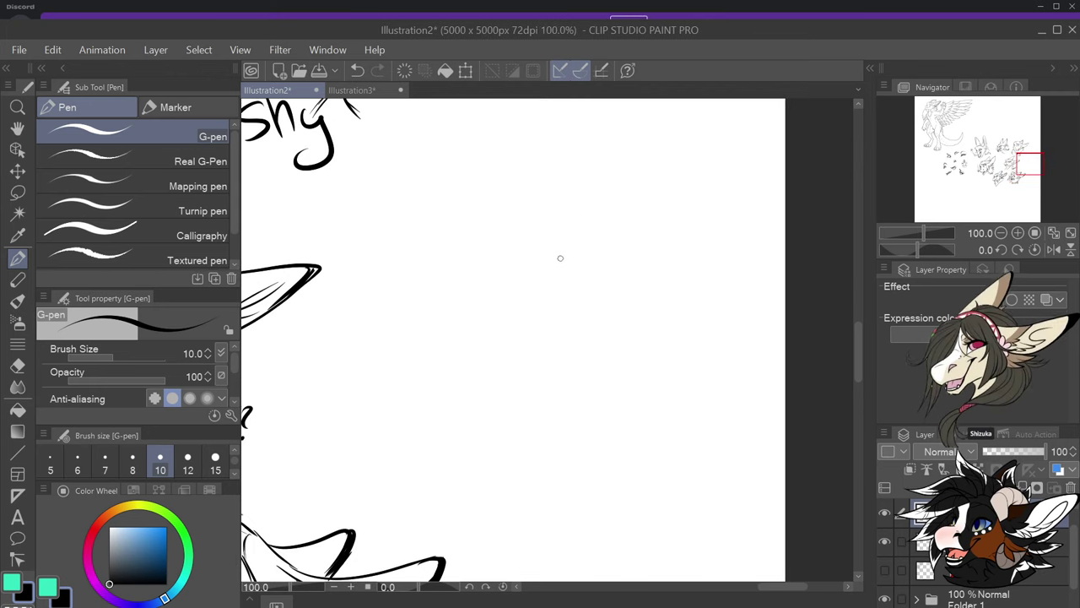
drag(559, 261, 581, 243)
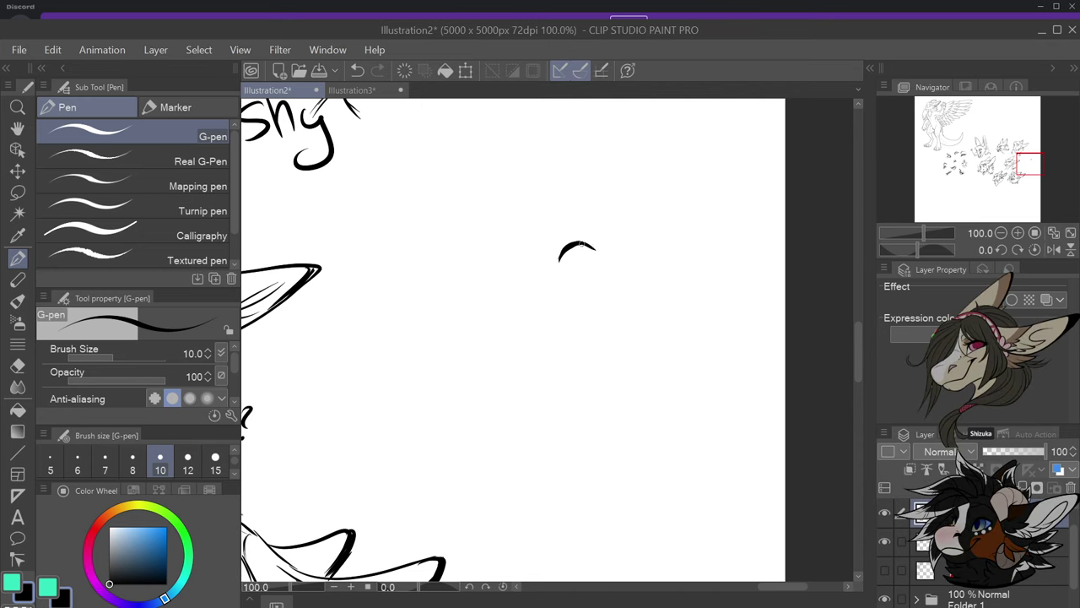
drag(597, 251, 601, 257)
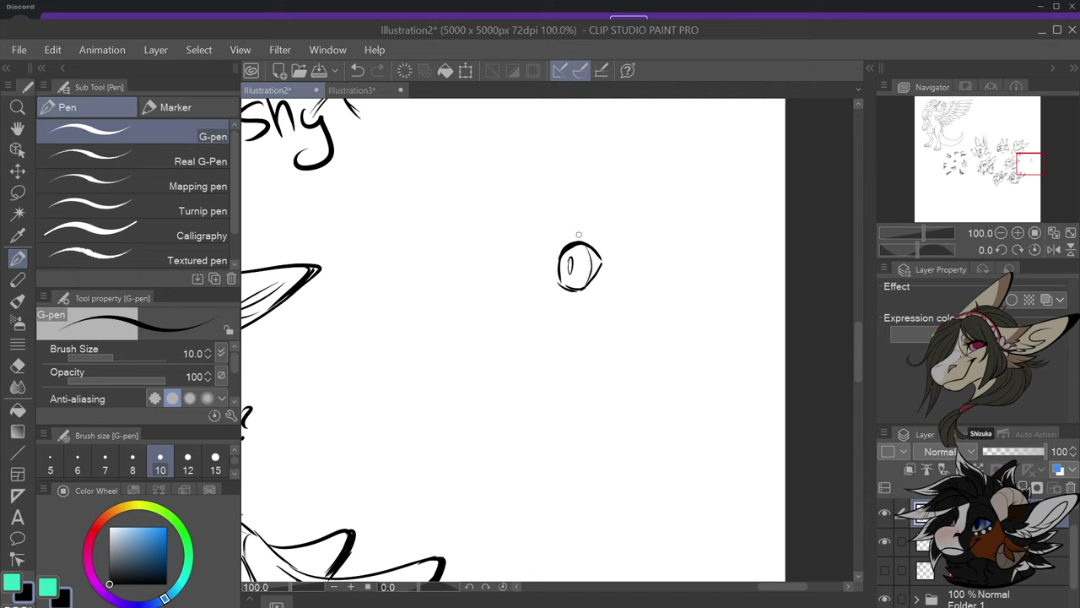
mouse_move(516, 246)
mouse_down()
mouse_move(524, 280)
mouse_move(516, 245)
mouse_move(503, 263)
mouse_move(520, 275)
mouse_up()
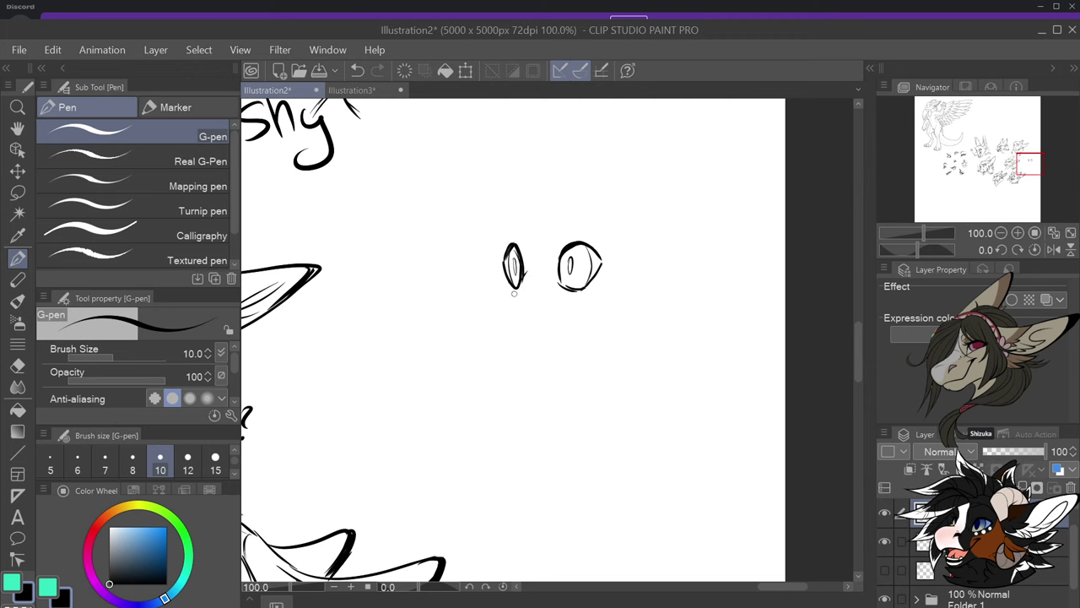
drag(526, 273, 516, 289)
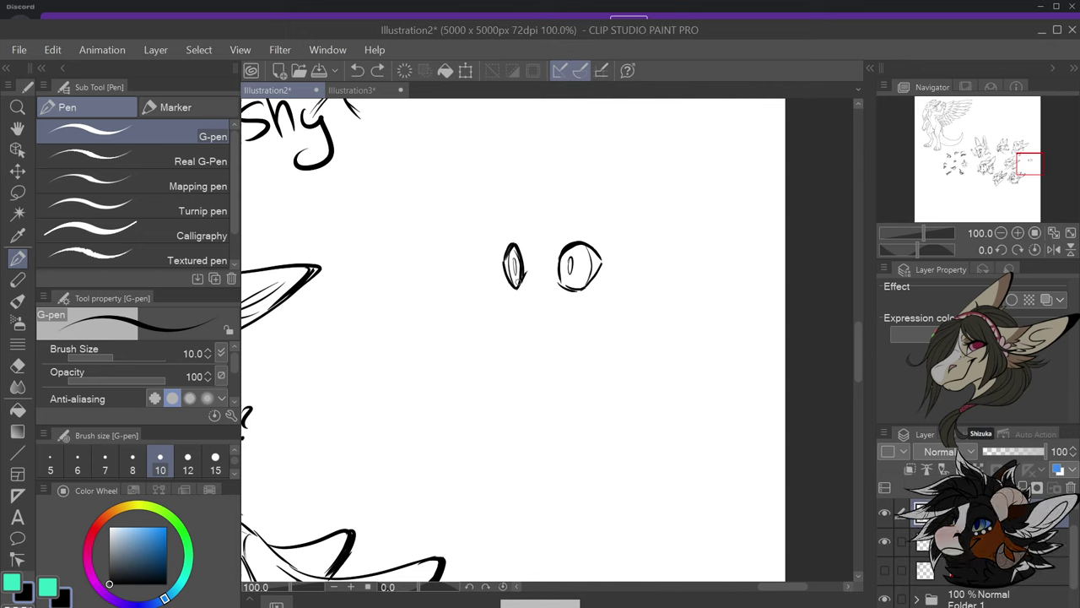
key(ctrl+z)
mouse_move(517, 287)
mouse_down()
mouse_move(485, 334)
mouse_move(492, 349)
mouse_move(487, 323)
mouse_move(504, 360)
mouse_move(545, 358)
mouse_up()
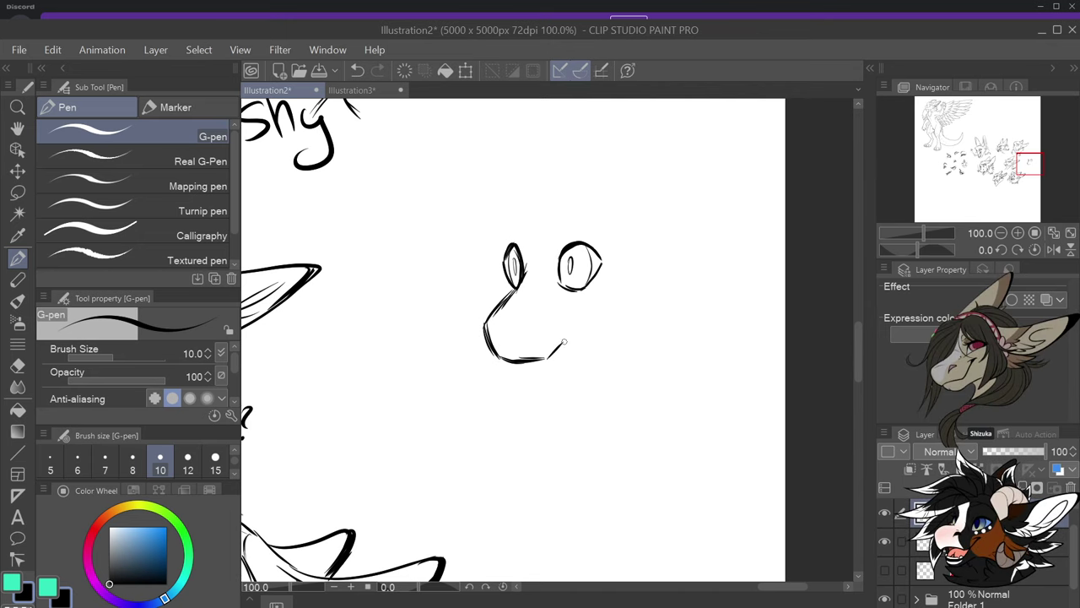
key(ctrl+z)
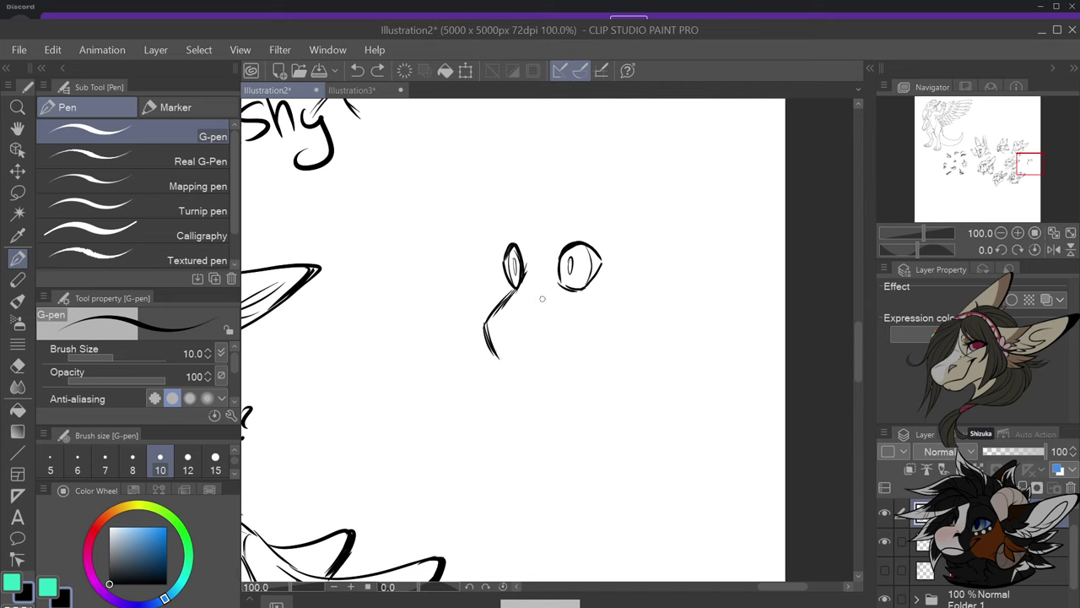
key(ctrl+z)
key(ctrl+z)
key(ctrl+z)
key(ctrl+z)
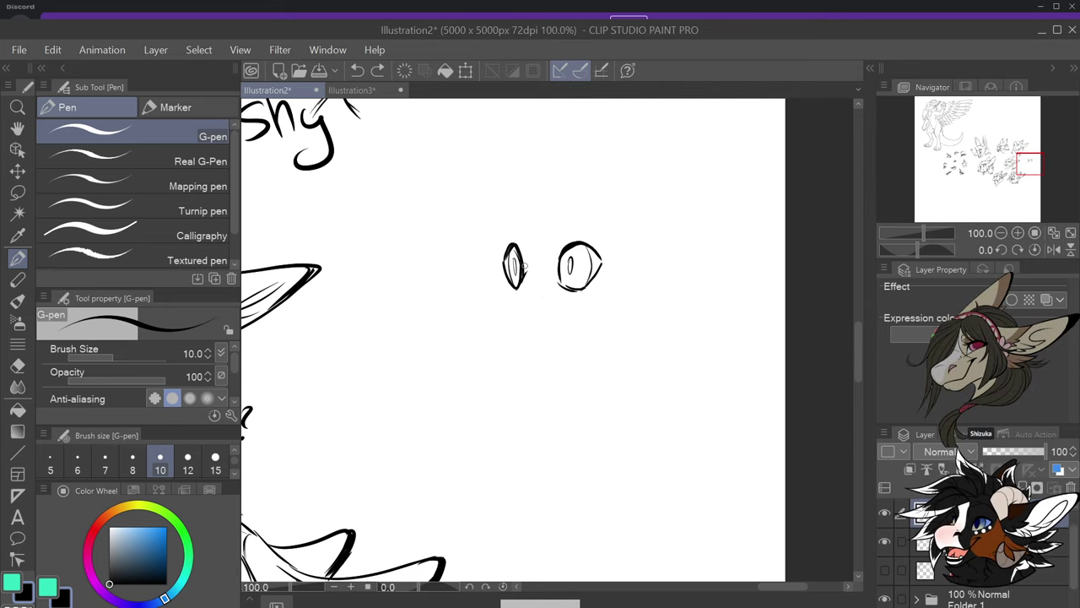
drag(525, 258, 508, 299)
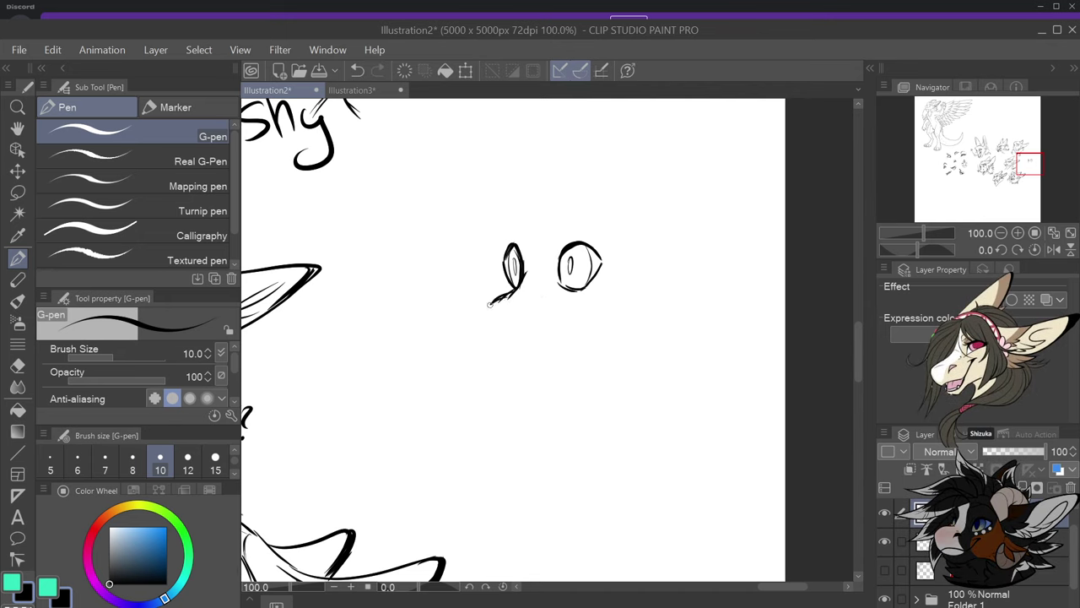
key(ctrl+z)
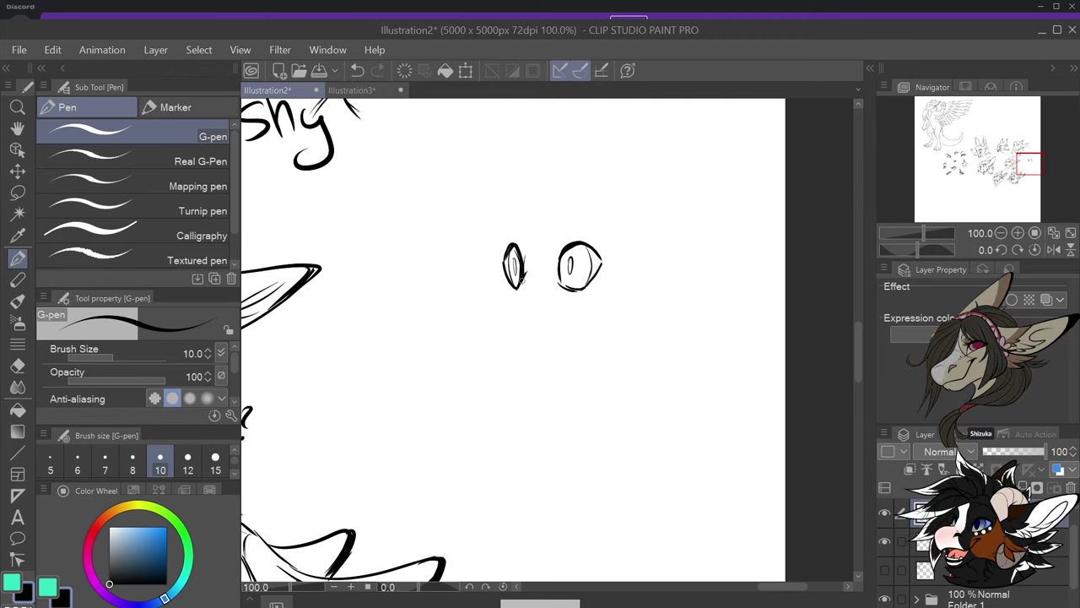
Draw the muzzle, a small downturned mouth and the chin below the wide eyes, with short fur marks beside the near eye
mouse_move(518, 282)
mouse_down()
mouse_move(484, 309)
mouse_move(496, 346)
mouse_up()
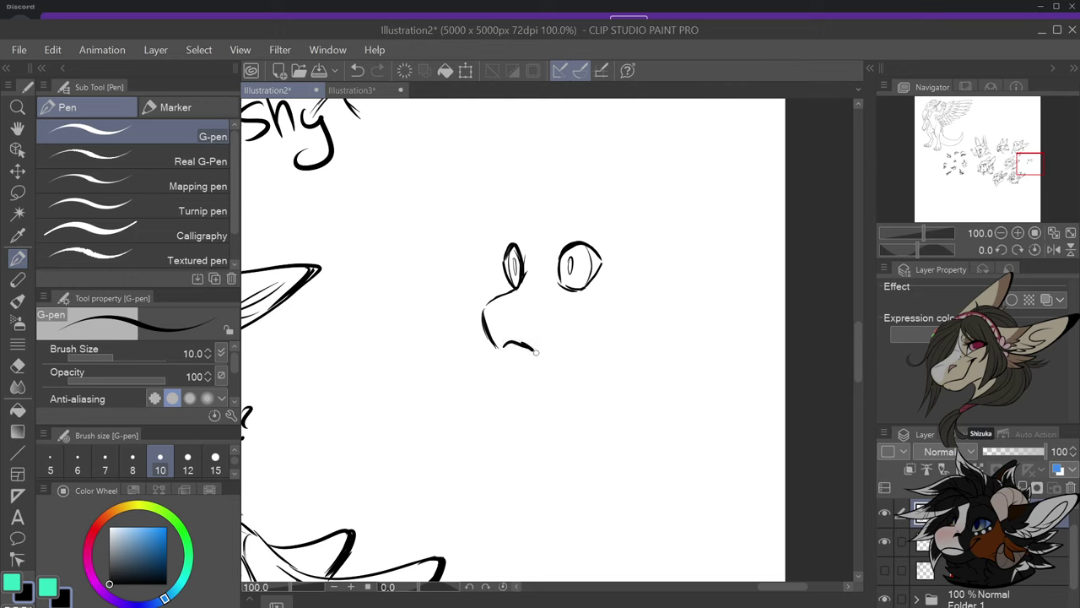
key(ctrl+z)
drag(529, 350, 530, 349)
drag(560, 283, 546, 298)
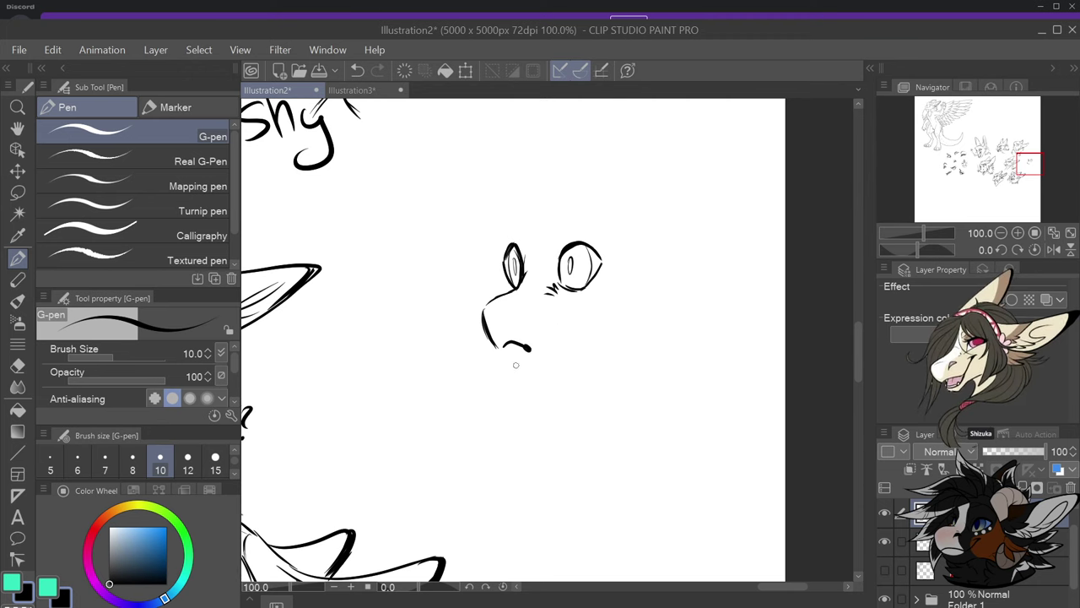
drag(507, 361, 523, 368)
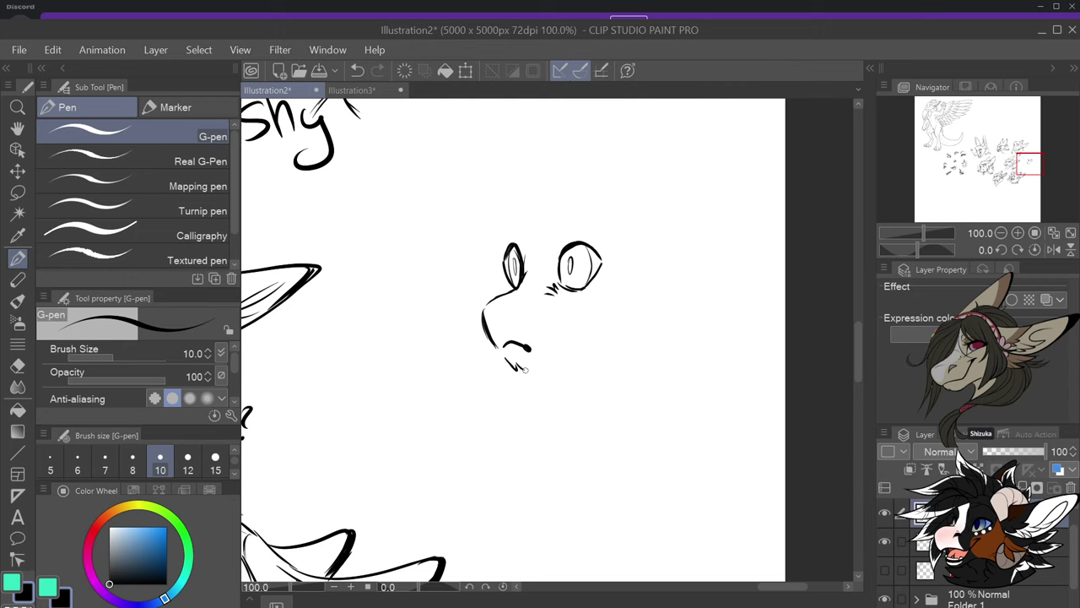
key(ctrl+z)
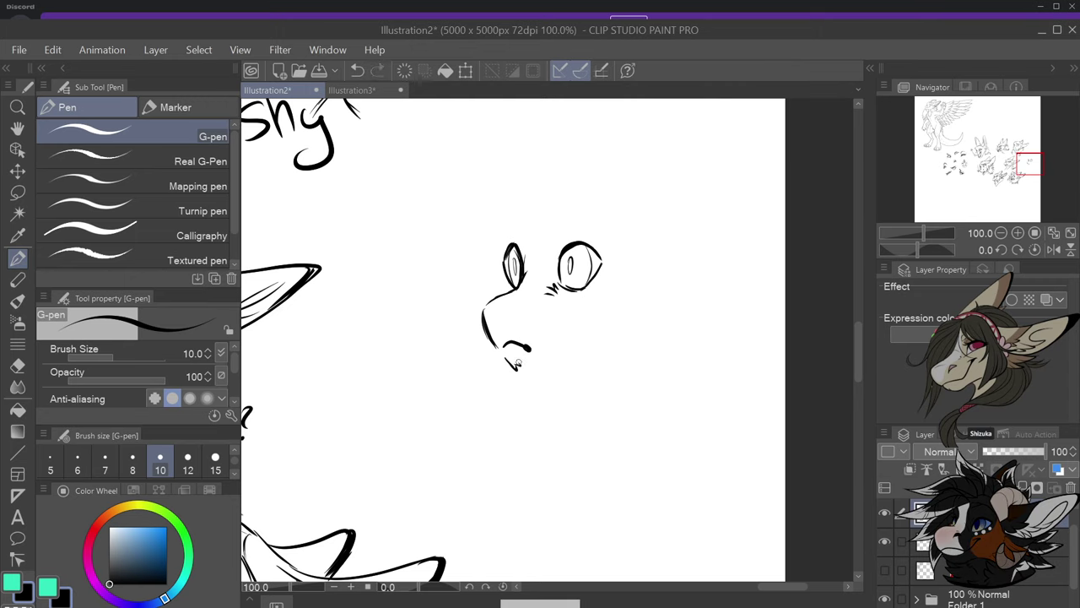
key(ctrl+z)
mouse_move(503, 357)
mouse_down()
mouse_move(515, 364)
mouse_move(585, 345)
mouse_up()
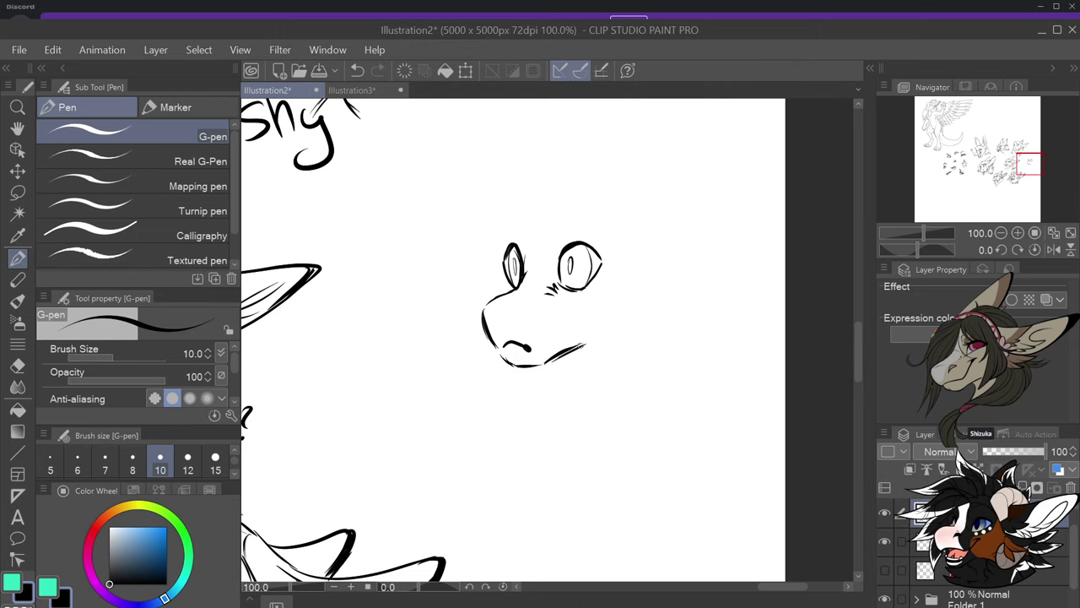
Outline the cheeks and jaw with small fur tufts, and add a dark nostril and raised brows to the wide-eyed face
drag(496, 273, 489, 289)
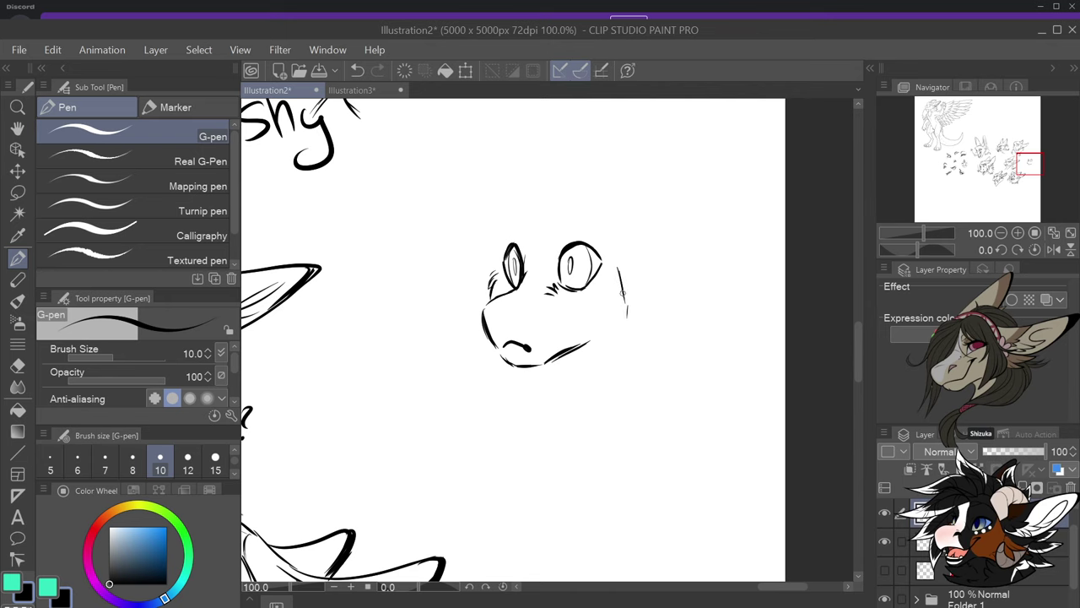
mouse_move(626, 306)
mouse_down()
mouse_move(622, 327)
mouse_move(581, 346)
mouse_up()
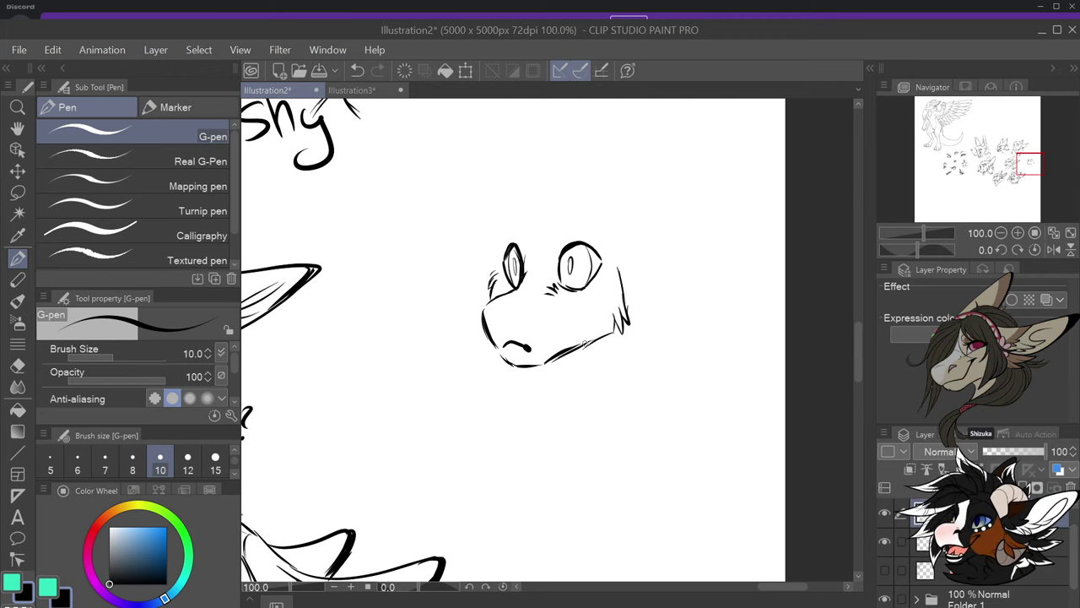
drag(521, 324, 541, 318)
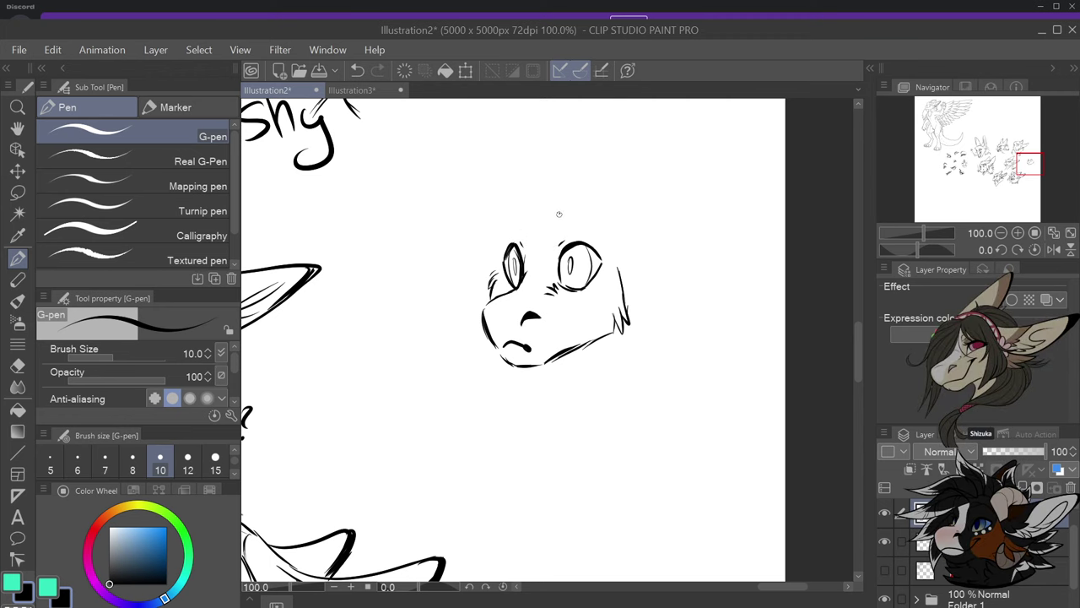
drag(557, 223, 580, 211)
drag(580, 211, 603, 229)
mouse_move(505, 253)
mouse_down()
mouse_move(499, 238)
mouse_move(516, 206)
mouse_move(523, 257)
mouse_up()
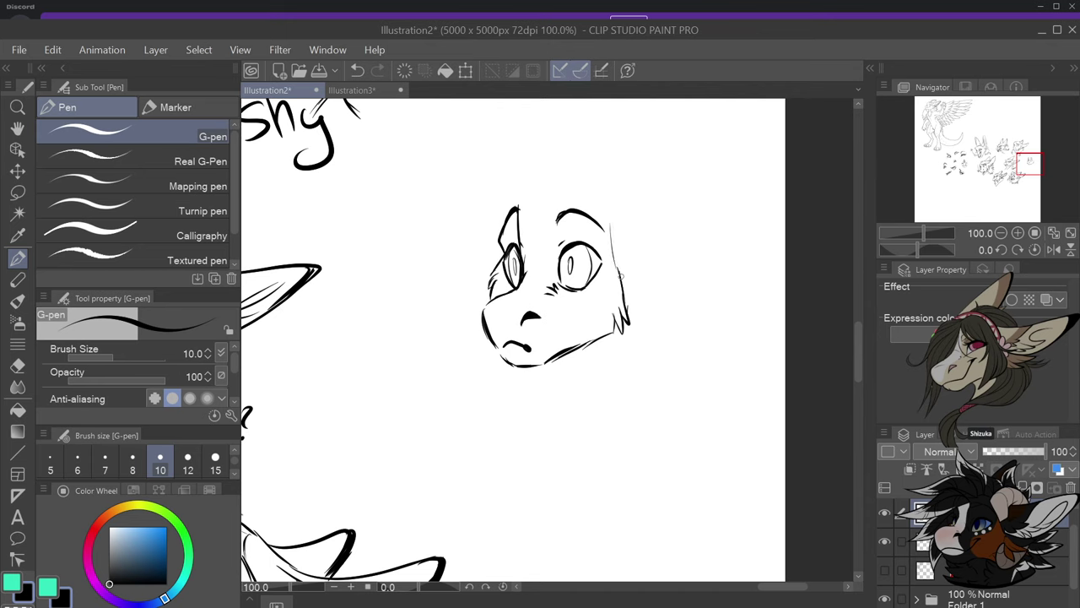
Draw the top of the head and a large pointed near ear with fur tufts at its base
mouse_move(609, 228)
mouse_down()
mouse_move(622, 278)
mouse_move(614, 275)
mouse_move(629, 245)
mouse_move(662, 226)
mouse_move(663, 196)
mouse_up()
drag(653, 233, 682, 161)
mouse_move(661, 207)
mouse_down()
mouse_move(698, 133)
mouse_move(701, 207)
mouse_move(686, 252)
mouse_move(635, 300)
mouse_up()
drag(643, 290, 649, 307)
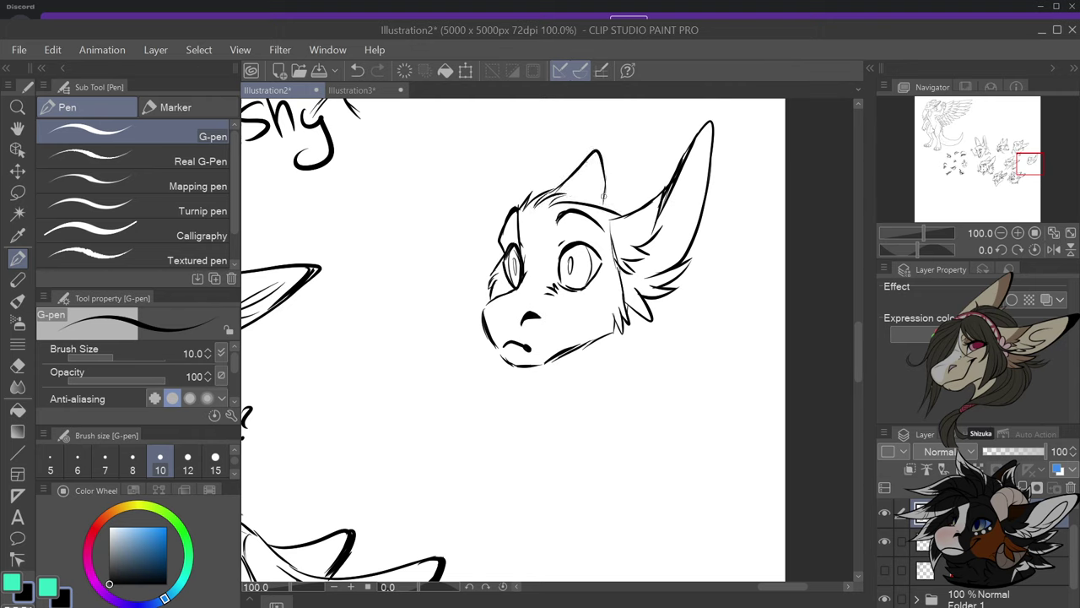
scroll(606, 207, down, 2)
scroll(627, 150, up, 2)
drag(588, 264, 589, 151)
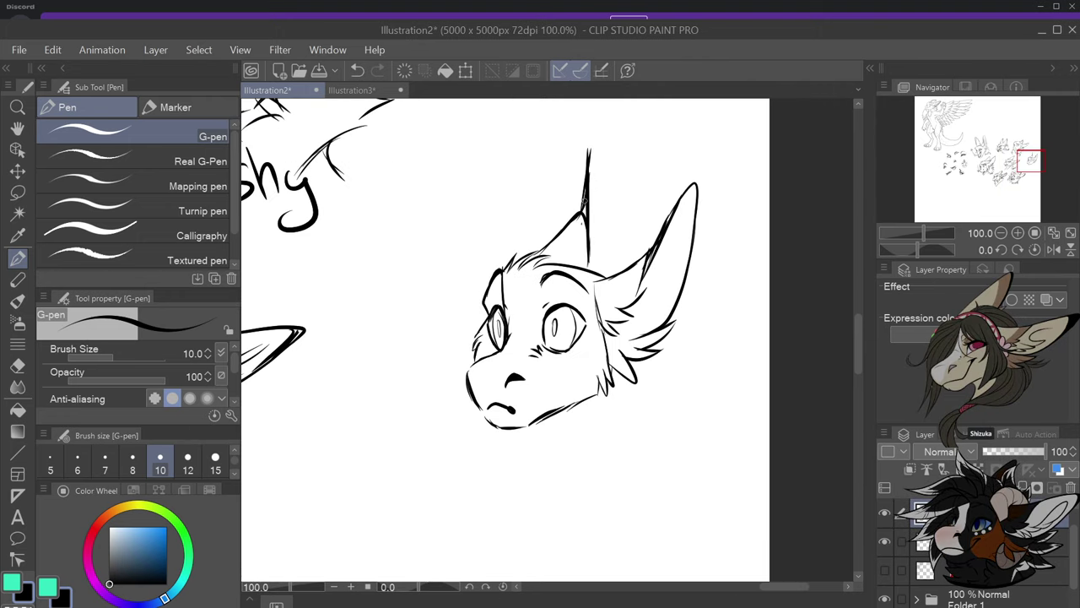
key(ctrl+z)
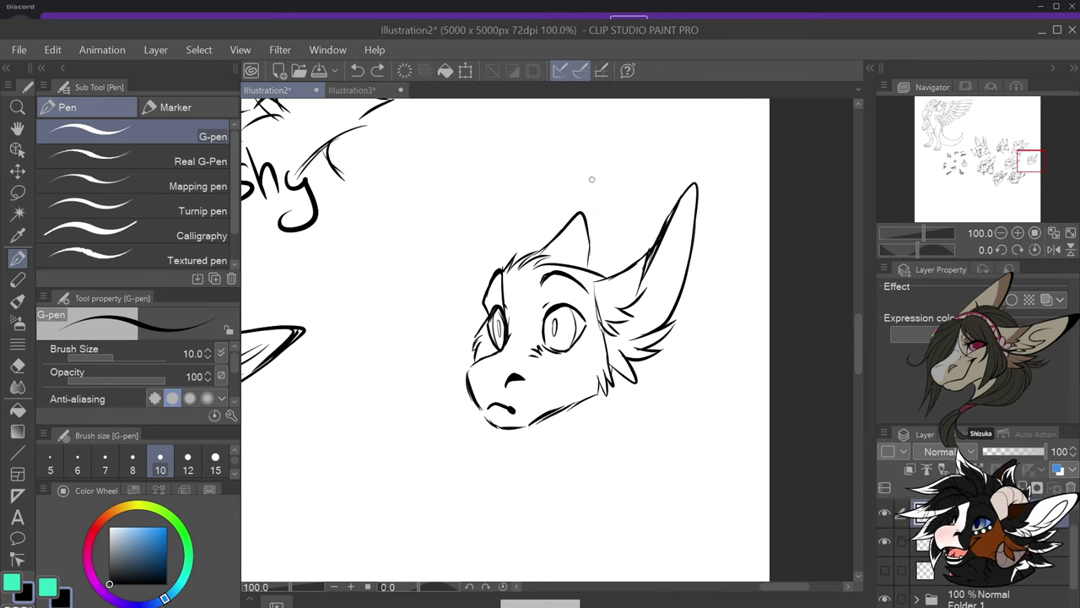
mouse_move(583, 213)
mouse_down()
mouse_move(626, 150)
mouse_move(620, 237)
mouse_move(604, 265)
mouse_up()
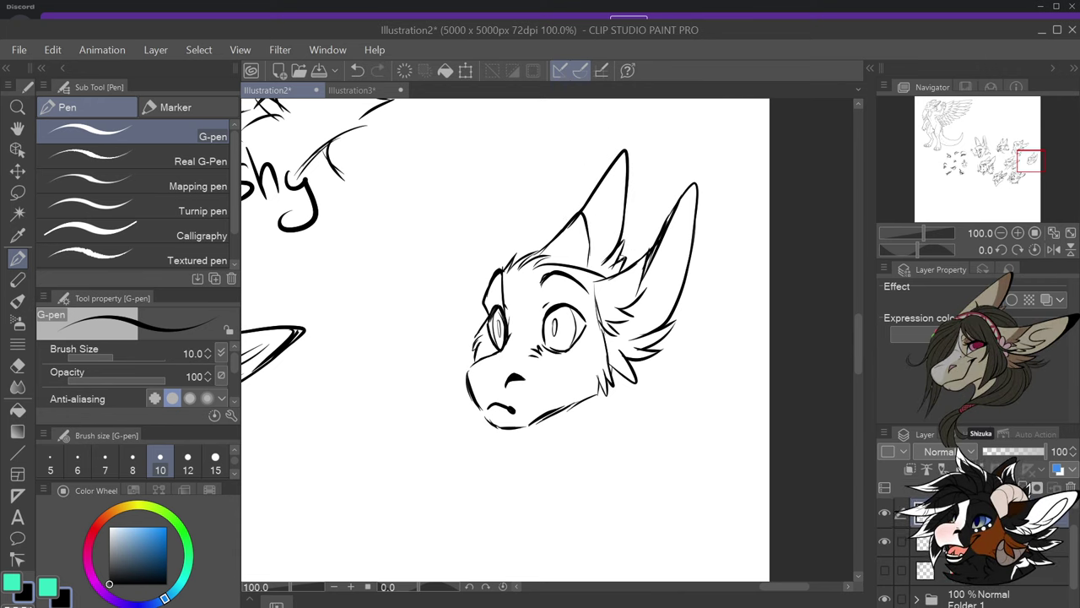
key(ctrl+z)
key(ctrl+z)
key(ctrl+z)
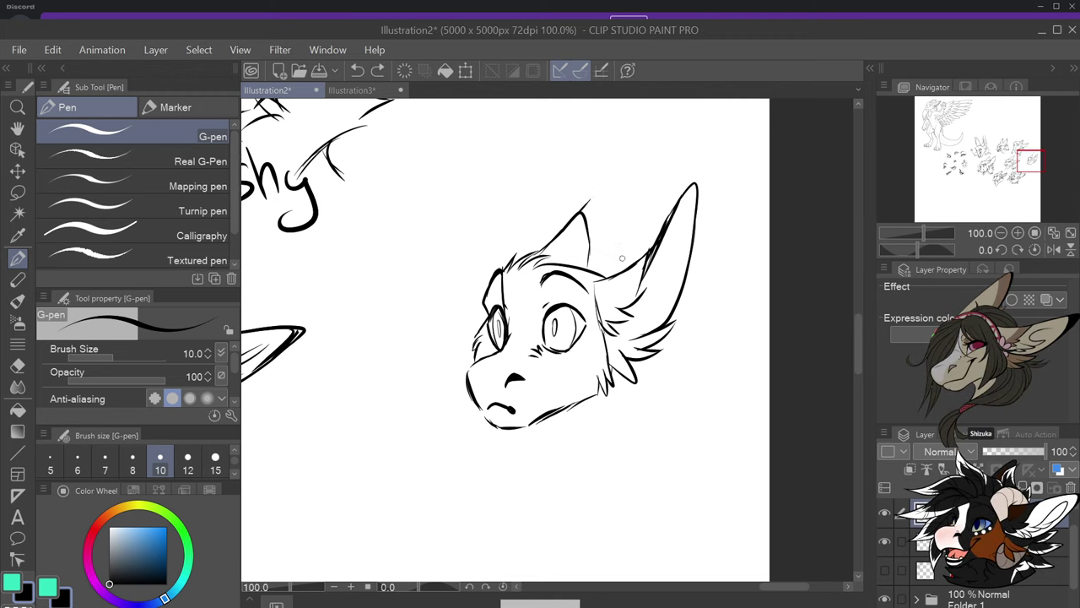
key(ctrl+z)
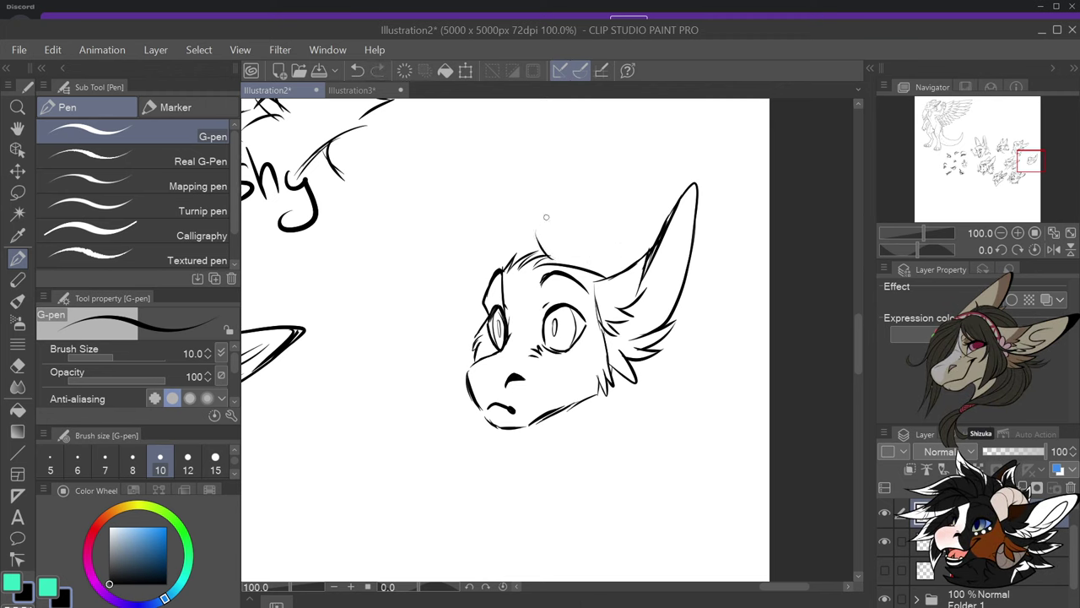
mouse_move(553, 263)
mouse_down()
mouse_move(534, 219)
mouse_move(521, 244)
mouse_move(546, 236)
mouse_move(541, 134)
mouse_move(502, 179)
mouse_up()
drag(530, 128, 489, 252)
key(ctrl+z)
key(ctrl+z)
key(ctrl+z)
key(ctrl+z)
mouse_move(532, 240)
mouse_down()
mouse_move(521, 160)
mouse_move(485, 215)
mouse_up()
key(ctrl+z)
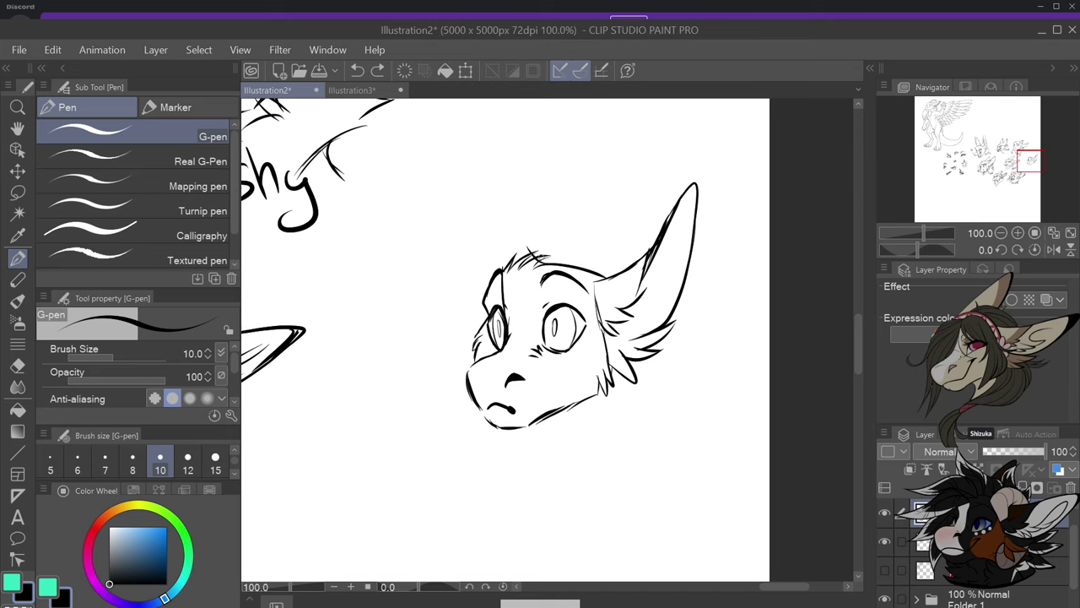
Draw an upright far ear on top of the head with fur tufts running down the far cheek
mouse_move(531, 218)
mouse_down()
mouse_move(523, 159)
mouse_move(503, 182)
mouse_move(488, 252)
mouse_move(482, 233)
mouse_move(479, 263)
mouse_up()
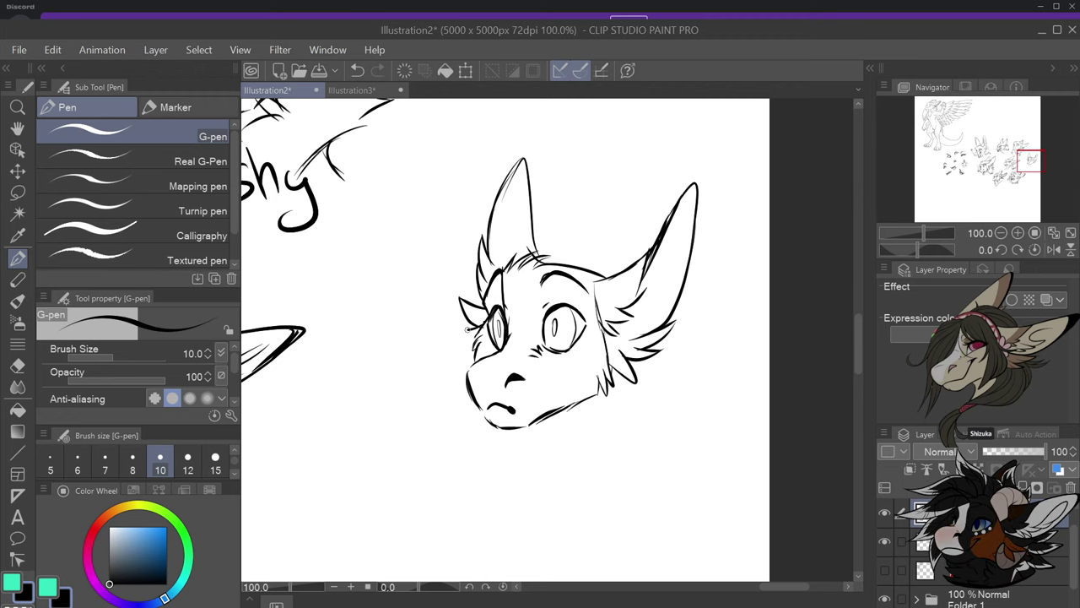
mouse_move(469, 331)
mouse_down()
mouse_move(447, 330)
mouse_move(462, 393)
mouse_up()
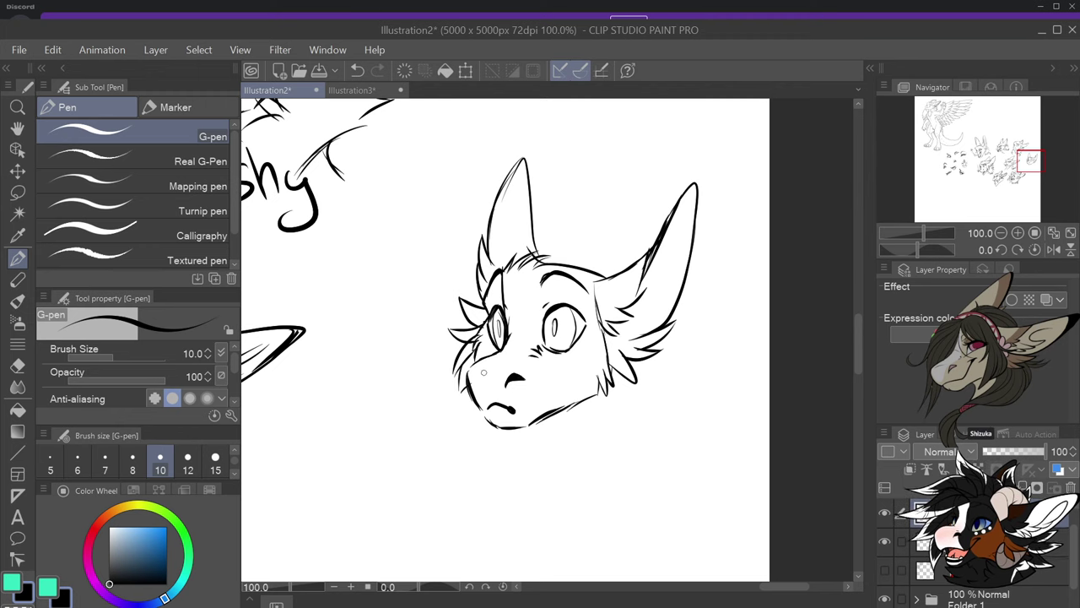
mouse_move(552, 405)
mouse_down()
mouse_move(569, 436)
mouse_move(563, 415)
mouse_move(586, 441)
mouse_up()
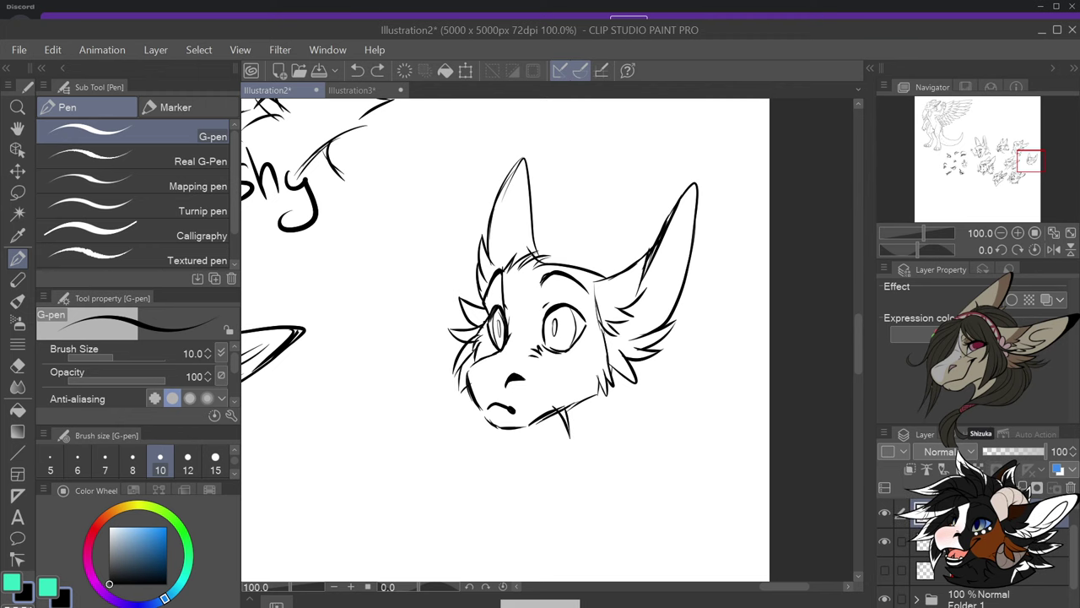
key(ctrl+z)
key(ctrl+z)
key(ctrl+z)
Add pointed fur tufts below the near ear and a curved tuft under the back of the jaw
drag(629, 360, 659, 382)
mouse_move(659, 382)
mouse_down()
mouse_move(630, 375)
mouse_move(655, 396)
mouse_move(623, 397)
mouse_move(602, 429)
mouse_move(587, 397)
mouse_move(598, 426)
mouse_up()
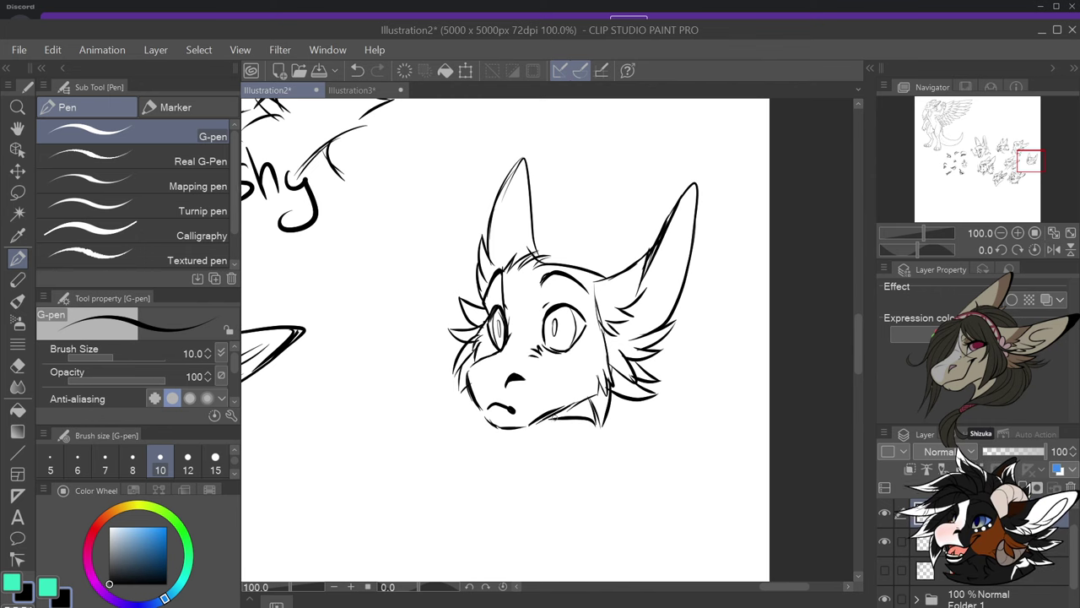
scroll(590, 389, down, 1)
scroll(596, 426, up, 1)
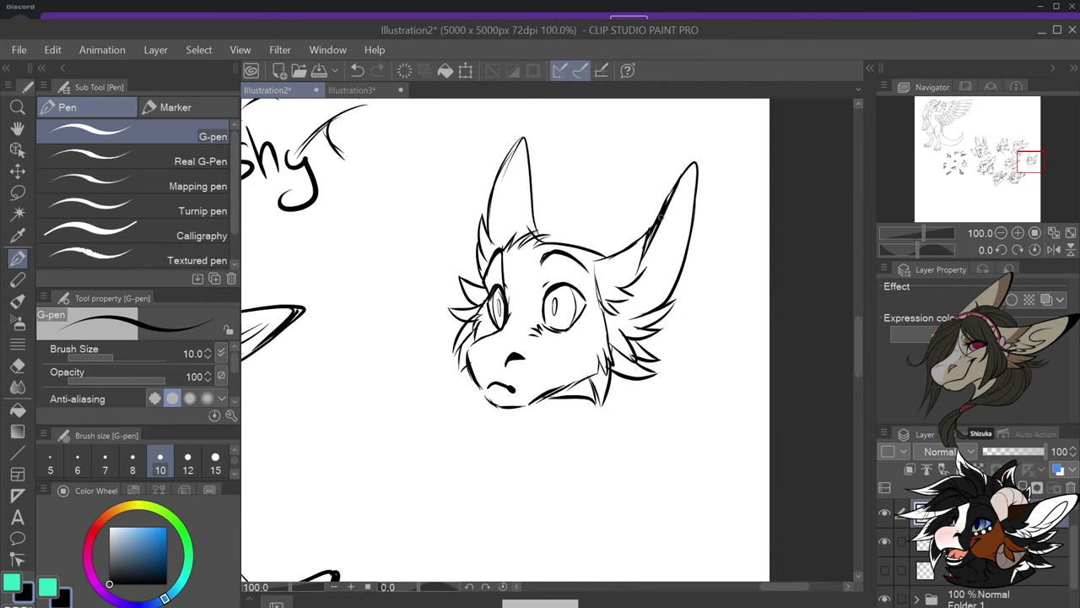
Thicken and extend the near ear's outline, and draw inner-ear fur lines and small tufts under the jaw
mouse_move(661, 208)
mouse_down()
mouse_move(705, 157)
mouse_move(694, 241)
mouse_up()
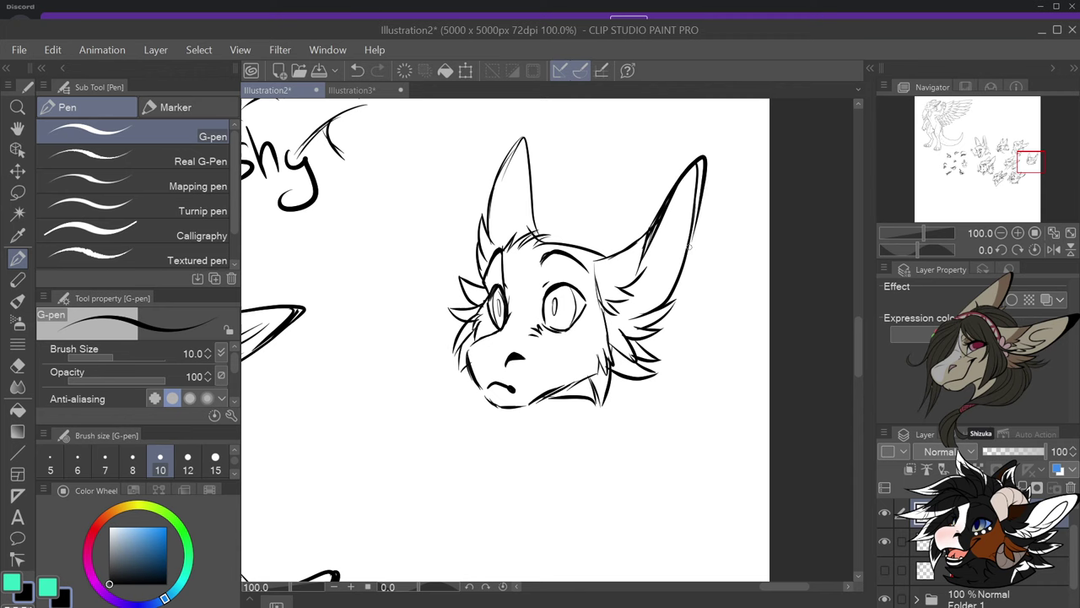
mouse_move(702, 199)
mouse_down()
mouse_move(673, 302)
mouse_move(704, 215)
mouse_move(708, 155)
mouse_up()
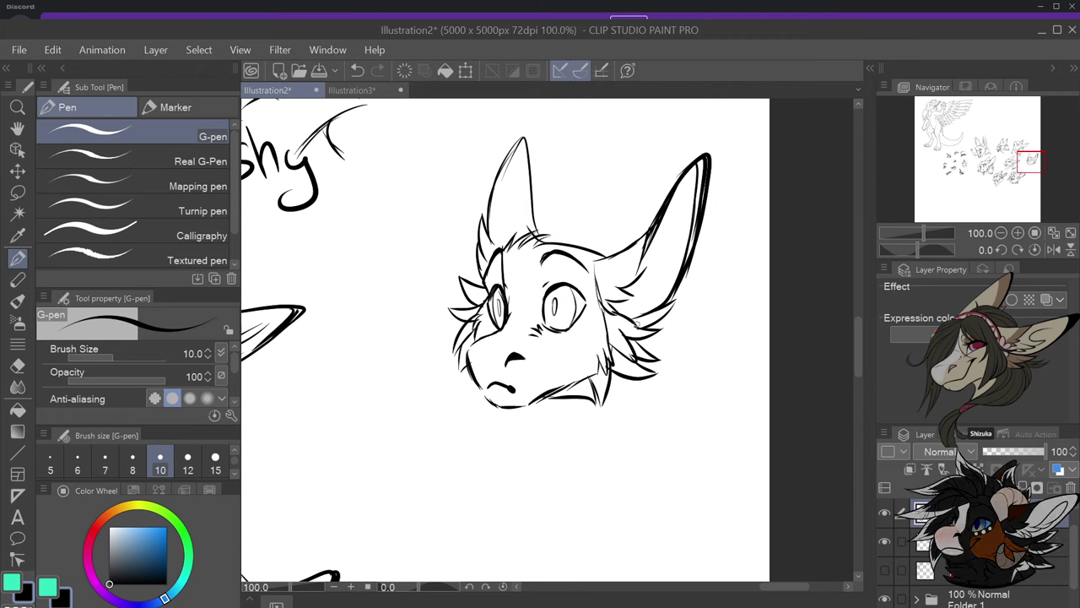
mouse_move(653, 288)
mouse_down()
mouse_move(686, 197)
mouse_move(656, 286)
mouse_up()
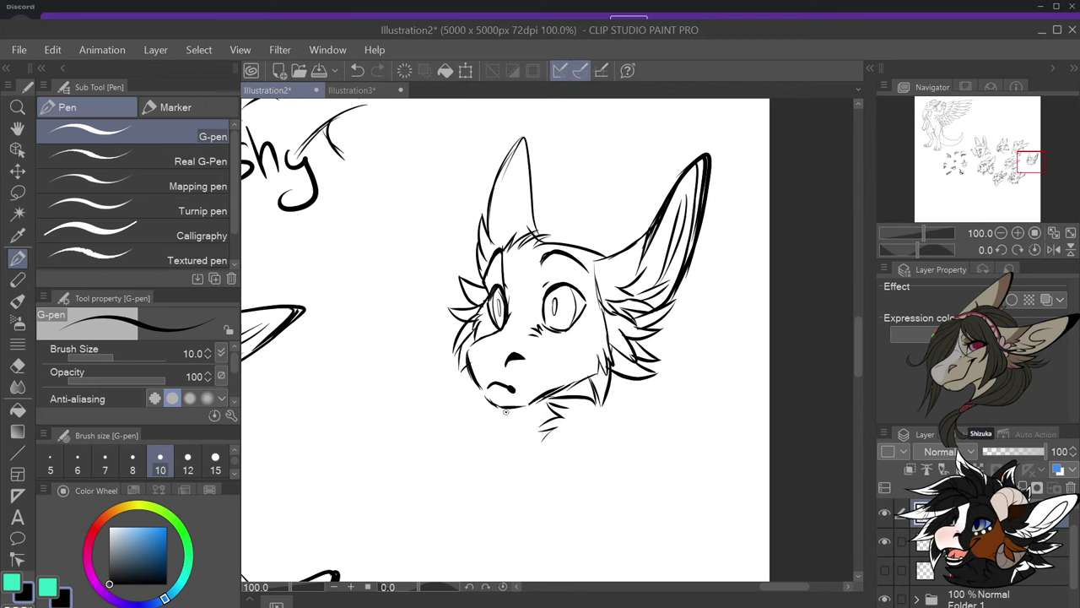
Draw the tufted front of the neck, the back-of-neck line below the cheek fur, and a lower line closing the small mouth
drag(499, 420, 488, 435)
mouse_move(517, 425)
mouse_down()
mouse_move(479, 463)
mouse_move(503, 460)
mouse_up()
drag(500, 460, 484, 474)
drag(664, 402, 641, 394)
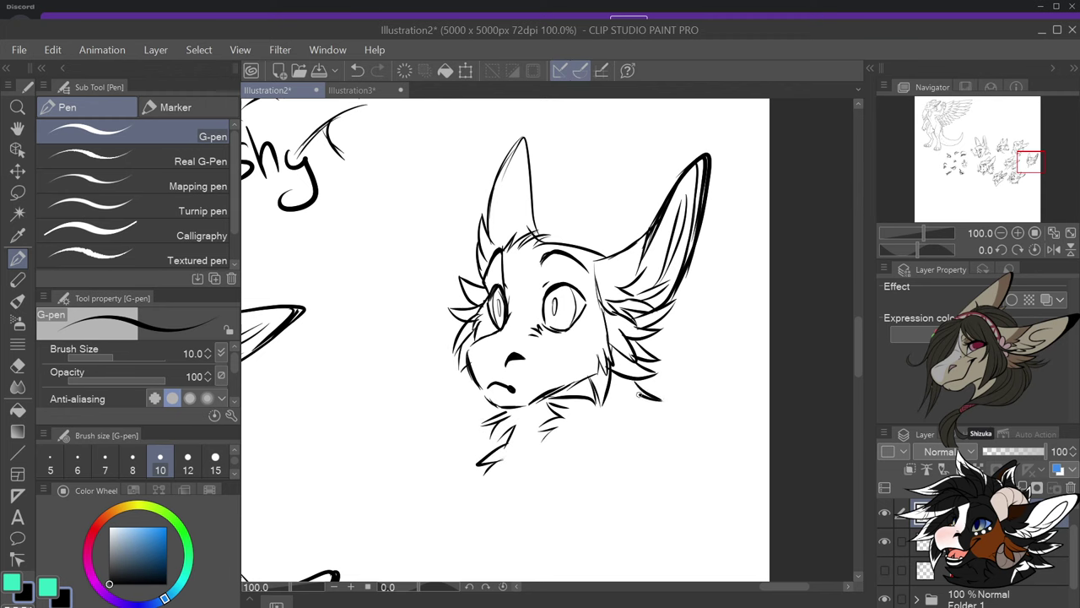
key(ctrl+z)
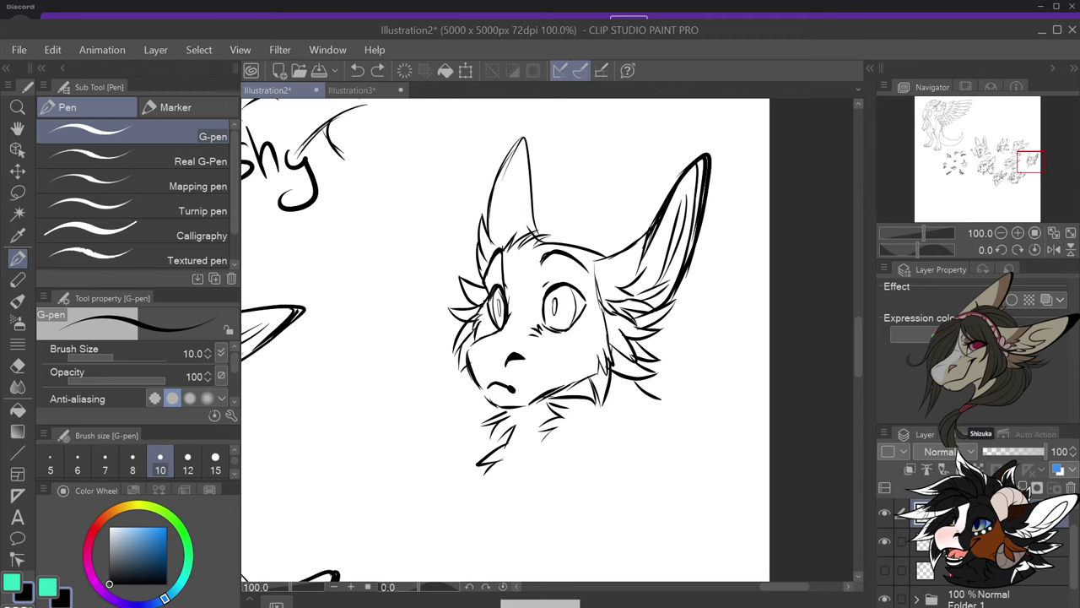
mouse_move(655, 377)
mouse_down()
mouse_move(628, 385)
mouse_move(657, 456)
mouse_up()
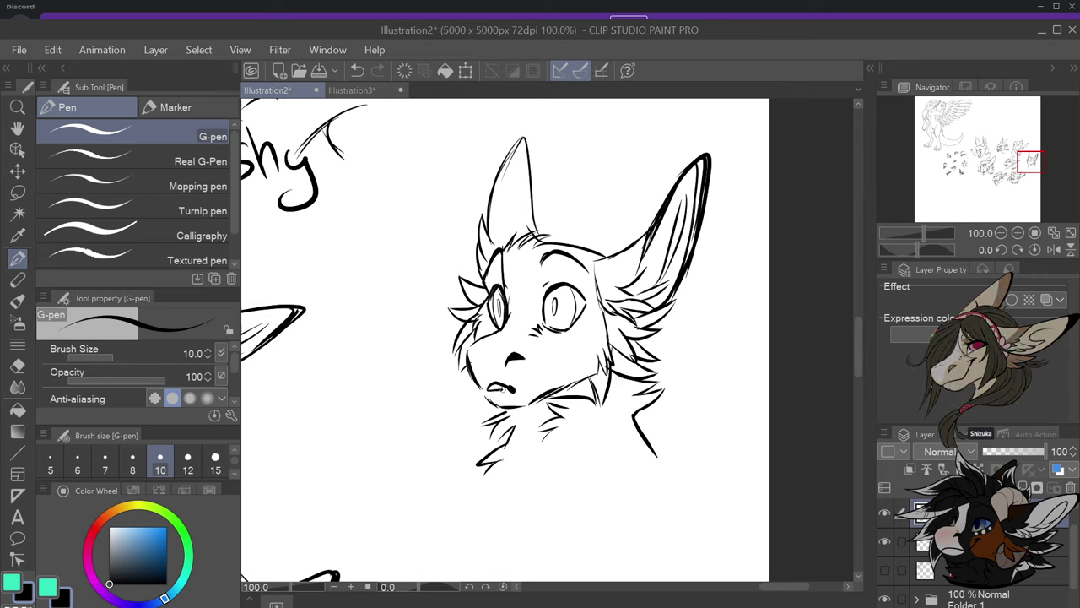
Handwrite the label "Suprised" below the wide-eyed head
scroll(605, 398, down, 6)
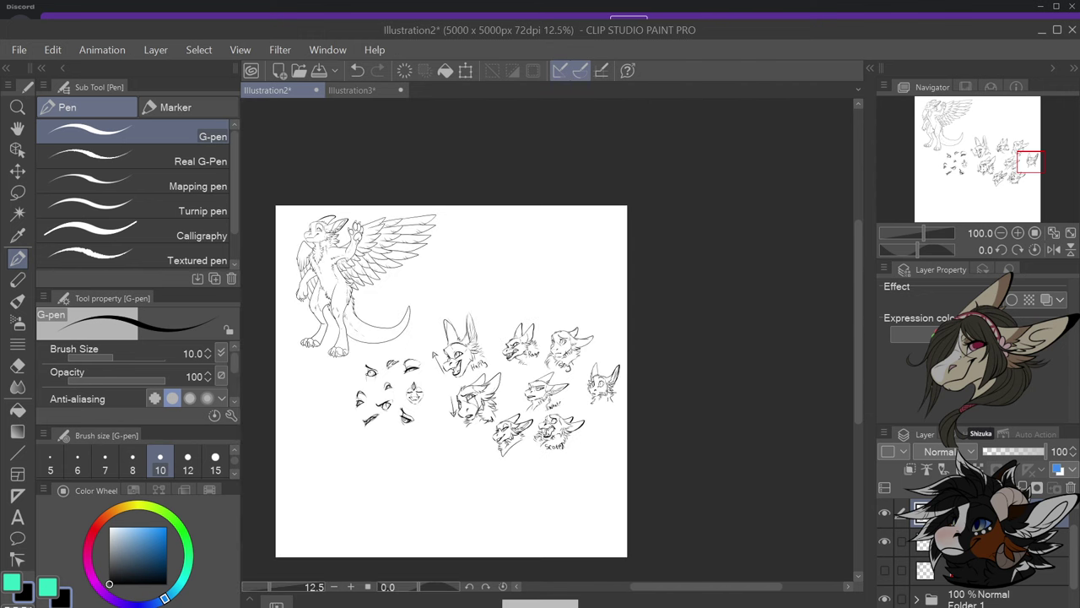
scroll(600, 435, up, 4)
drag(632, 348, 636, 329)
scroll(636, 329, up, 2)
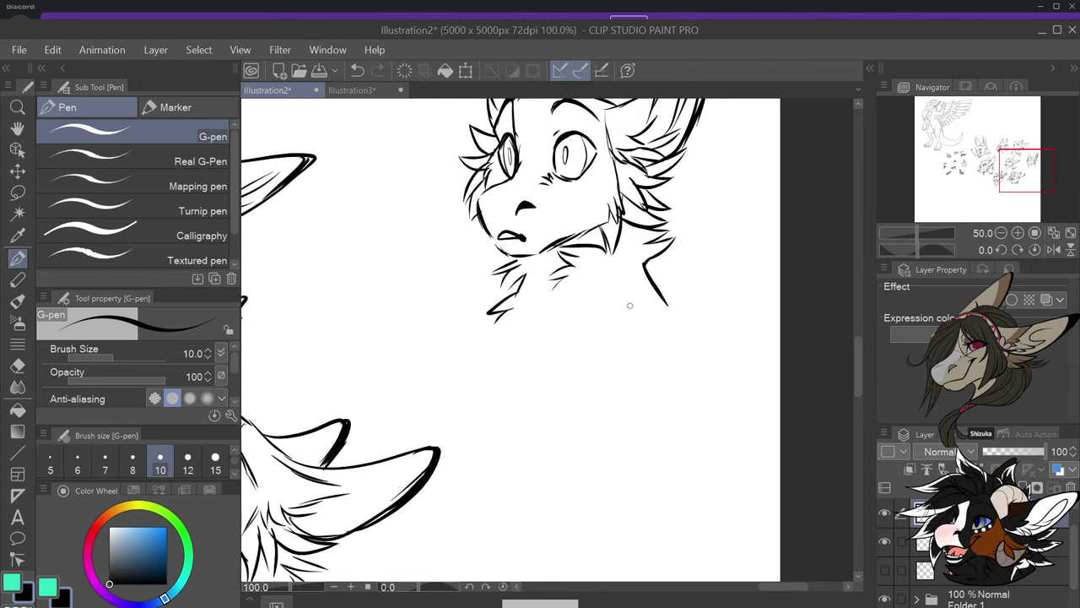
mouse_move(546, 301)
mouse_down()
mouse_move(532, 338)
mouse_move(564, 340)
mouse_move(570, 325)
mouse_move(589, 351)
mouse_up()
mouse_move(591, 314)
mouse_down()
mouse_move(608, 351)
mouse_move(631, 308)
mouse_move(656, 329)
mouse_move(682, 343)
mouse_up()
drag(687, 280, 690, 341)
scroll(668, 345, down, 2)
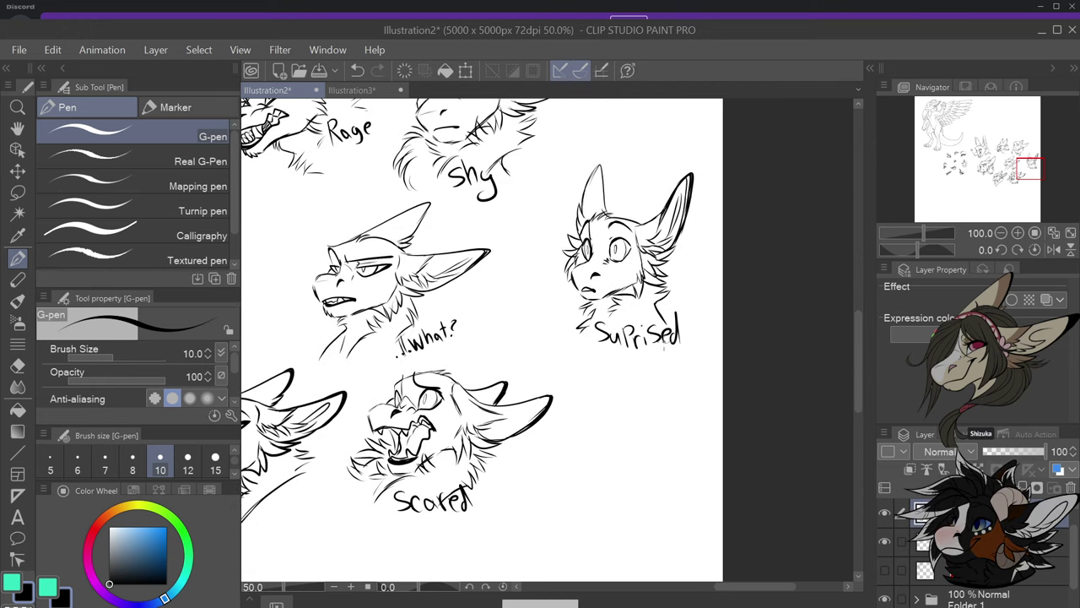
Darken the corner and outline of the small open mouth on the "Suprised" head
scroll(609, 287, down, 1)
scroll(609, 287, up, 3)
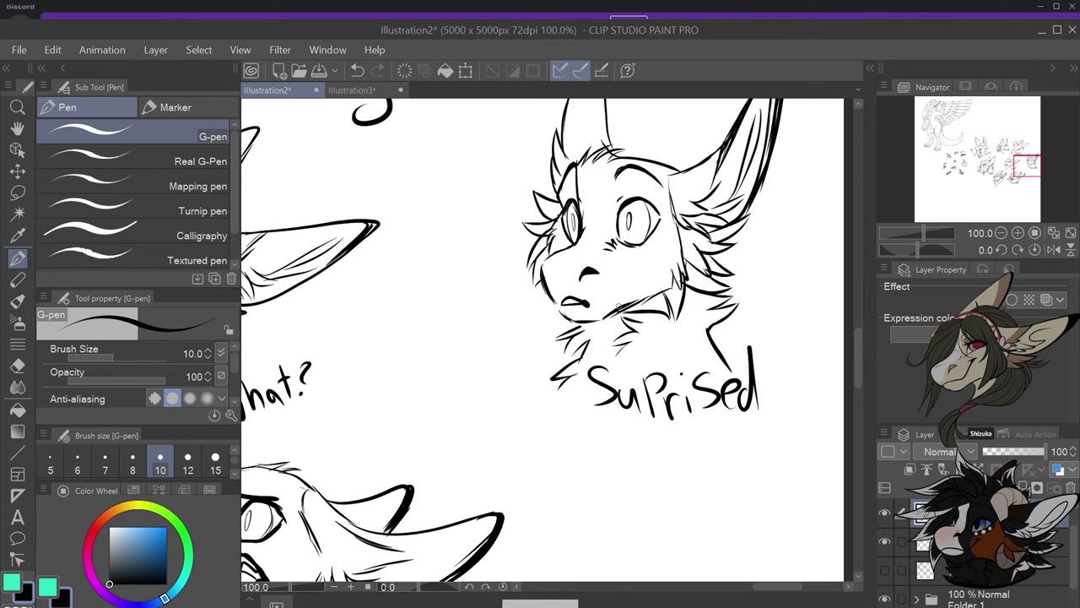
scroll(570, 291, up, 1)
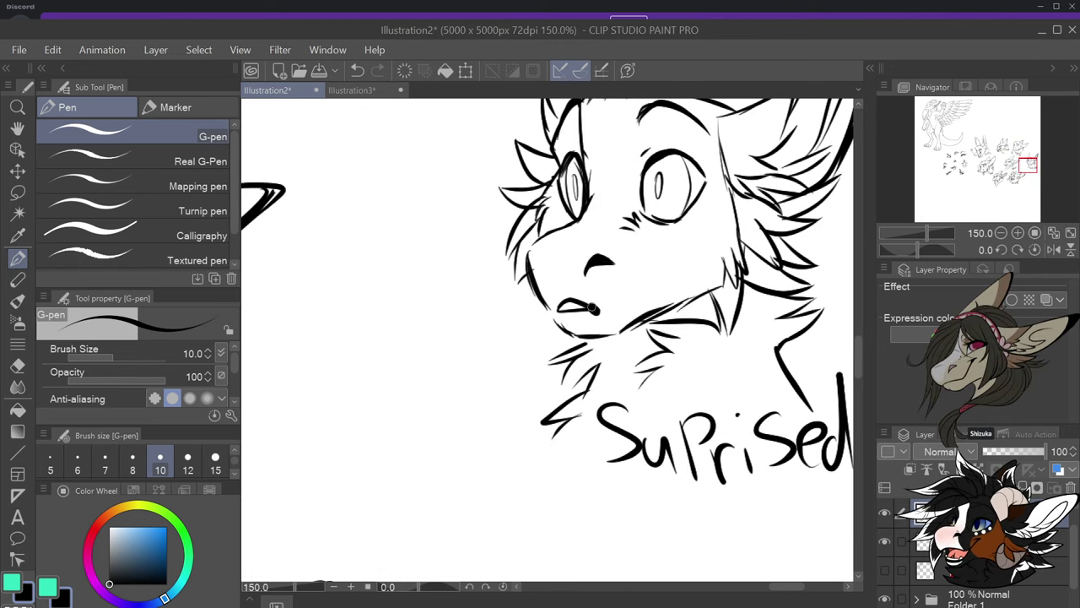
mouse_move(592, 307)
mouse_down()
mouse_move(575, 300)
mouse_move(592, 305)
mouse_up()
scroll(596, 346, down, 1)
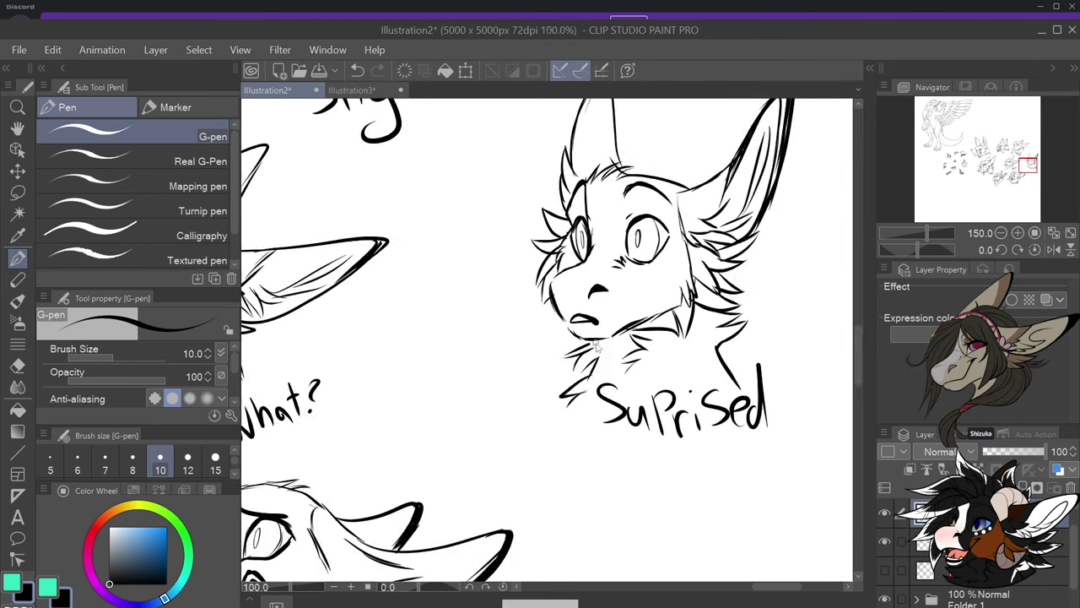
Lasso the "...What?" head with its label and move it closer to the "Sad" head, beneath the "Rage" head
scroll(596, 346, down, 4)
scroll(557, 362, up, 2)
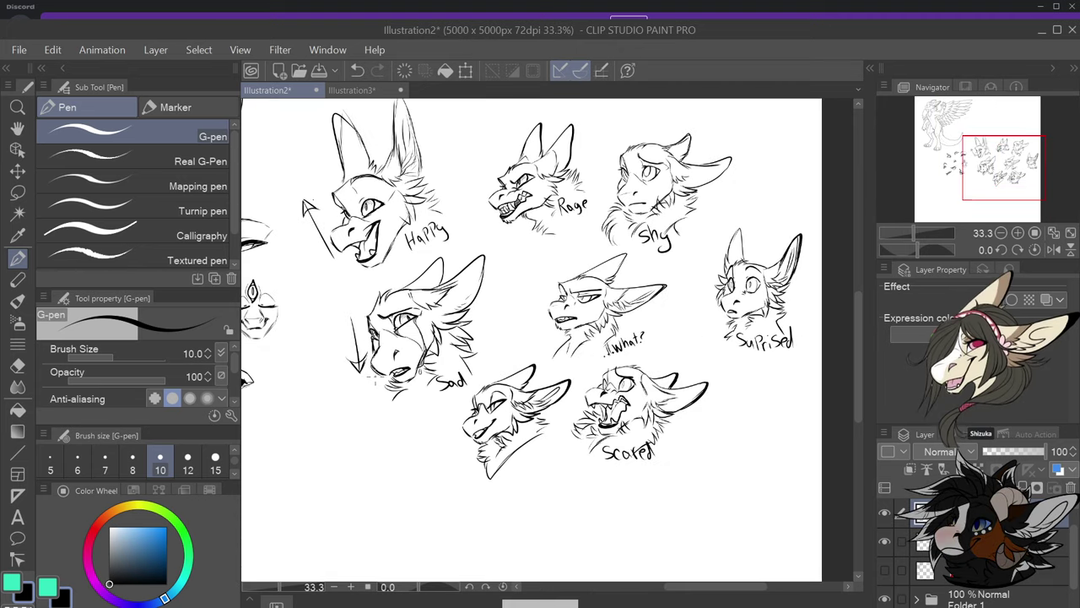
click(17, 192)
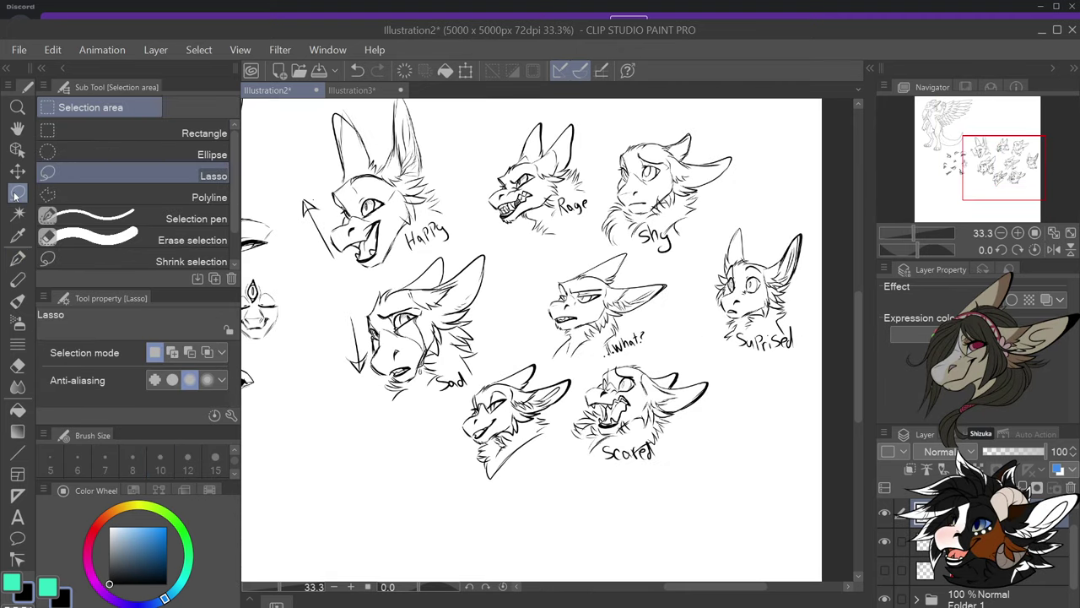
mouse_move(685, 270)
mouse_down()
mouse_move(684, 324)
mouse_move(613, 369)
mouse_move(557, 361)
mouse_move(542, 339)
mouse_move(541, 258)
mouse_move(545, 281)
mouse_move(630, 240)
mouse_move(635, 269)
mouse_move(674, 273)
mouse_up()
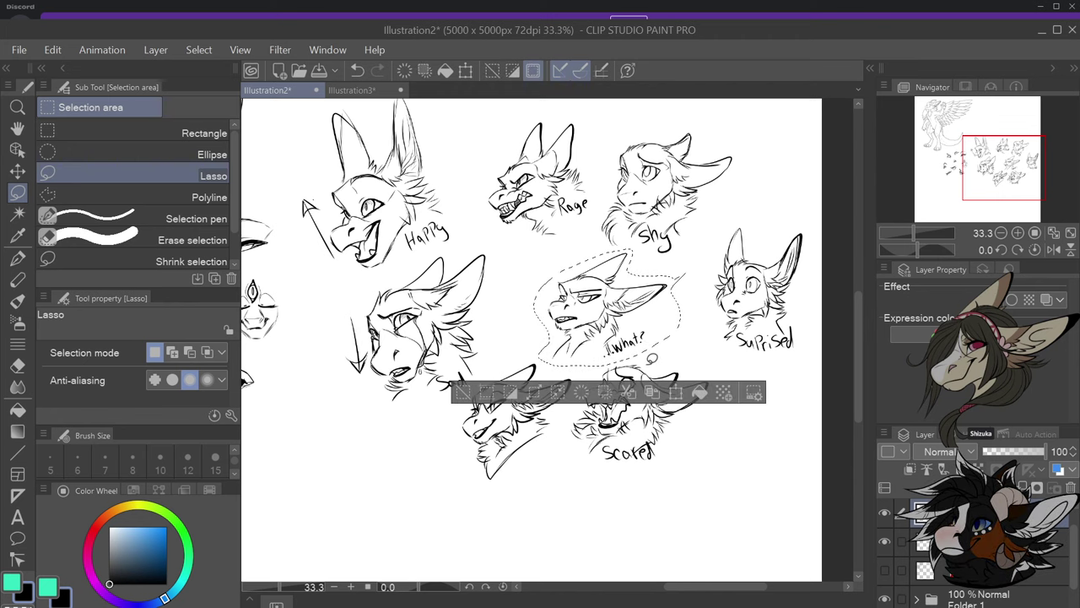
click(669, 394)
drag(635, 340, 584, 323)
click(529, 373)
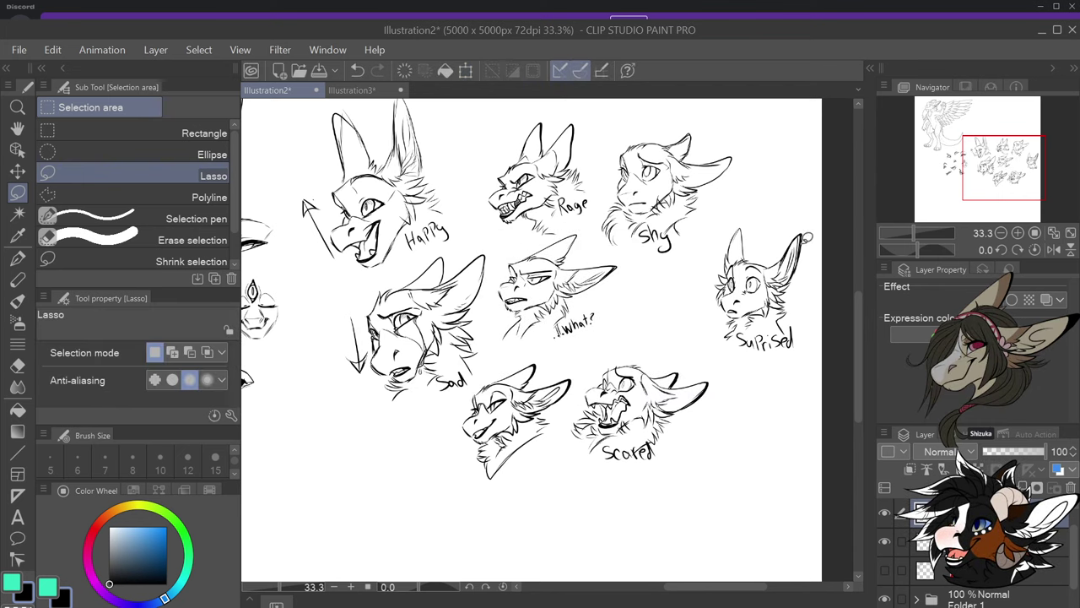
Lasso the "Suprised" head with its label, rotate it slightly, and place it between the "Shy" and "Scared" heads
mouse_move(806, 237)
mouse_down()
mouse_move(810, 355)
mouse_move(724, 356)
mouse_move(704, 277)
mouse_move(723, 230)
mouse_move(757, 216)
mouse_move(775, 231)
mouse_move(810, 221)
mouse_up()
click(760, 406)
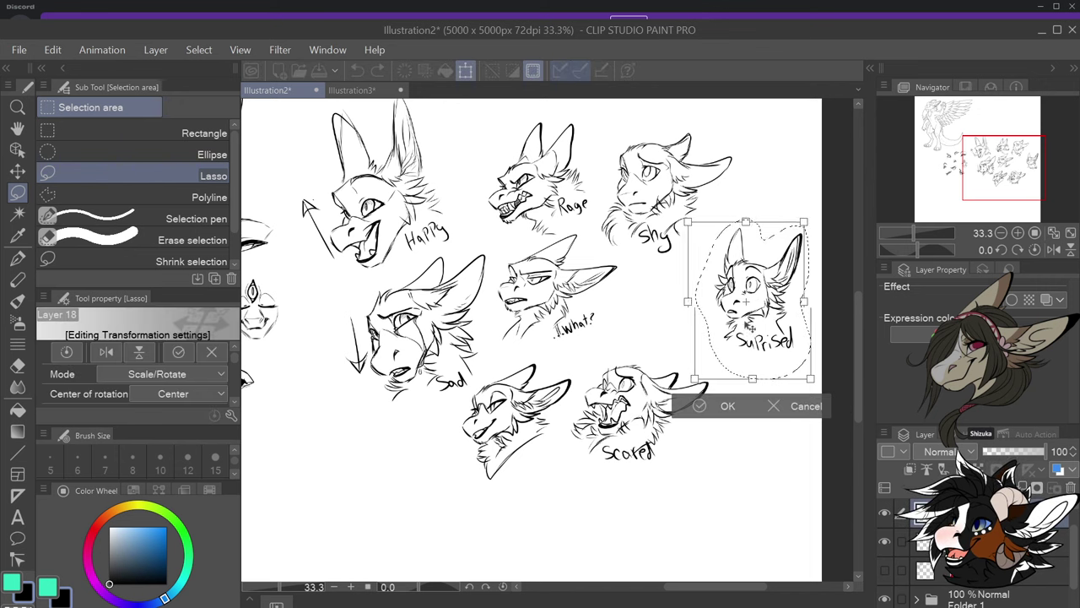
drag(755, 306, 713, 318)
mouse_move(769, 390)
mouse_down()
mouse_move(751, 368)
mouse_move(688, 349)
mouse_move(708, 394)
mouse_up()
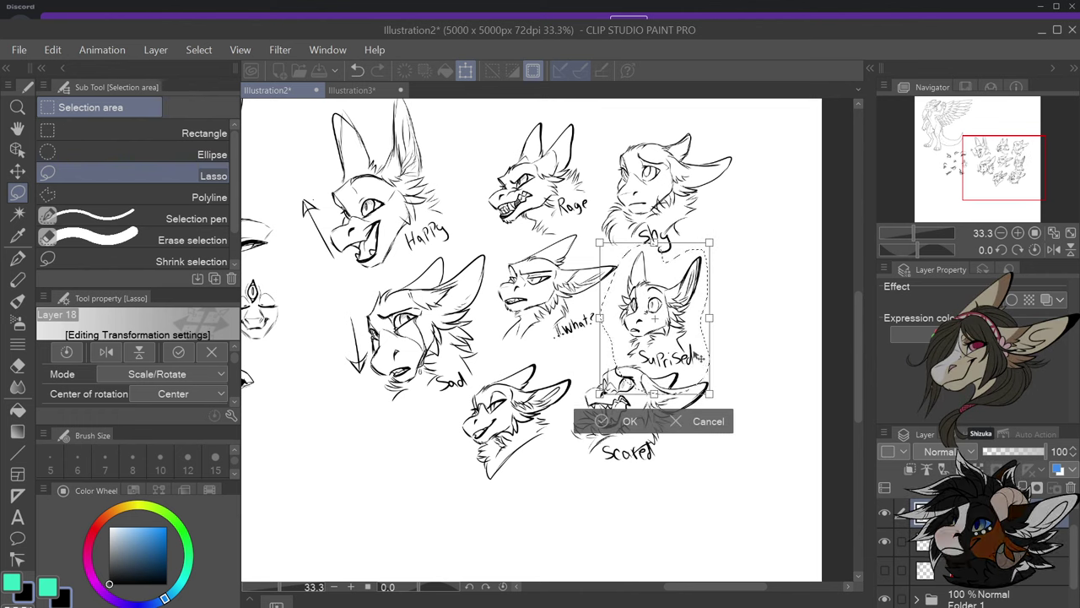
mouse_move(699, 357)
mouse_down()
mouse_move(688, 348)
mouse_move(712, 396)
mouse_up()
drag(699, 358, 682, 361)
click(633, 421)
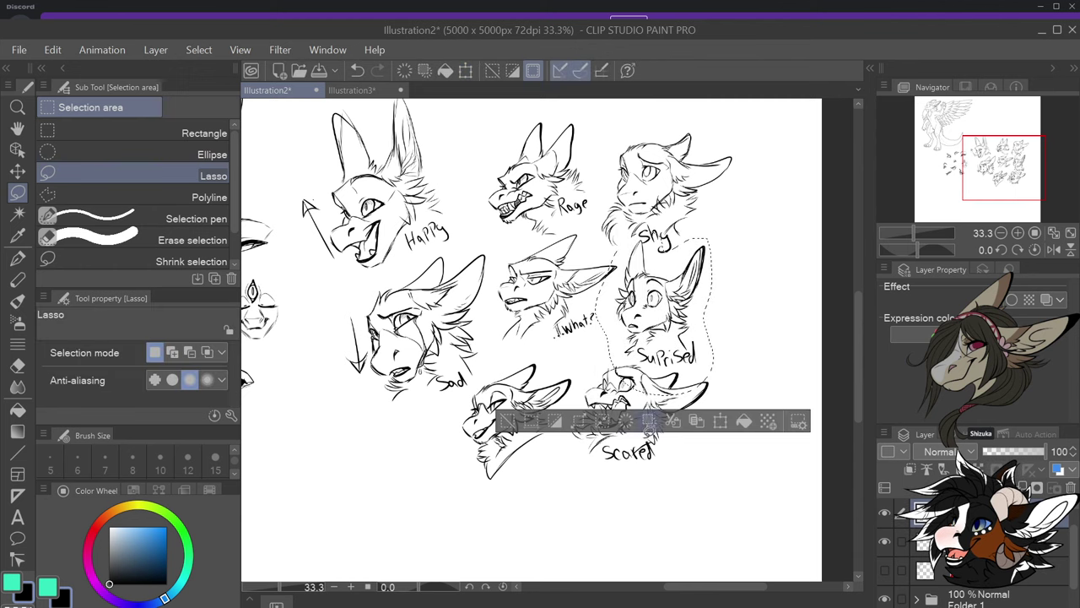
key(ctrl+d)
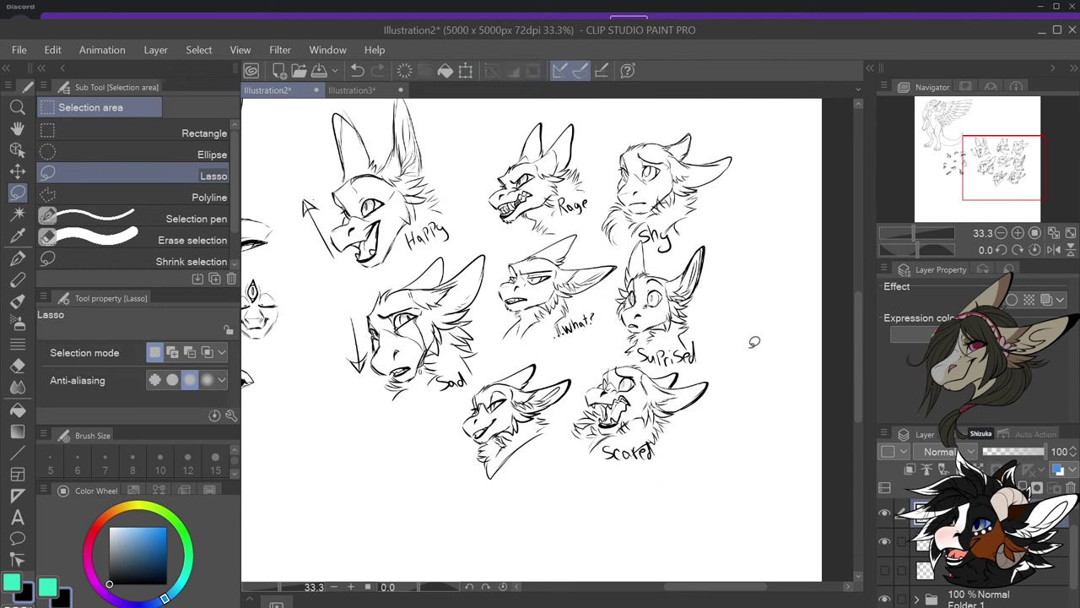
Lasso the "Happy" head with its arrow and label, rotate it slightly clockwise, and move it closer to the "Rage" head
scroll(444, 135, down, 3)
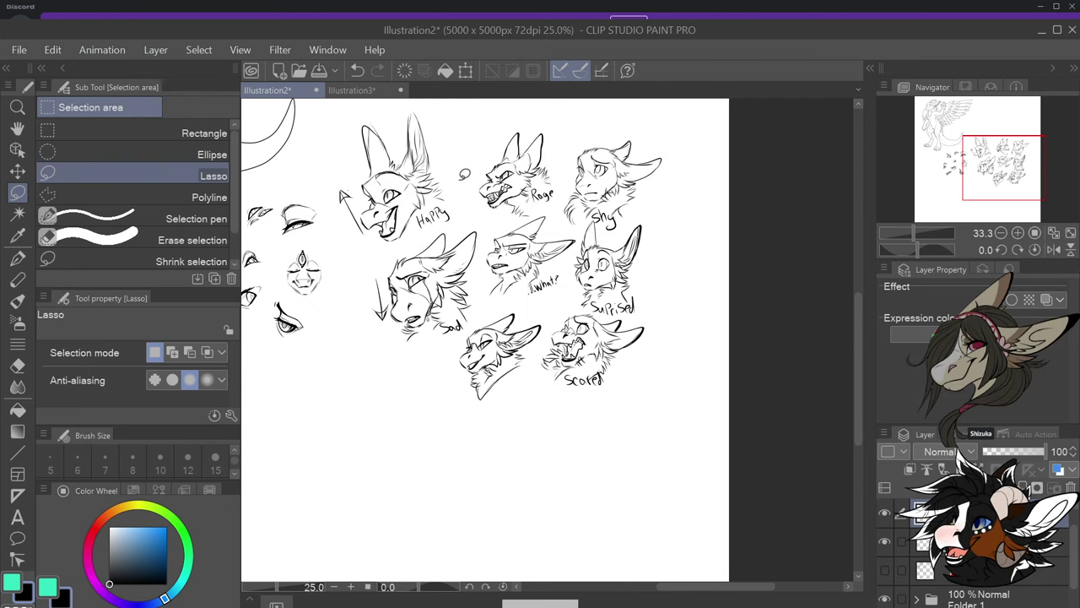
scroll(407, 110, up, 3)
mouse_move(468, 135)
mouse_down()
mouse_move(473, 180)
mouse_move(508, 234)
mouse_move(506, 264)
mouse_move(391, 317)
mouse_move(360, 295)
mouse_move(329, 215)
mouse_move(380, 121)
mouse_move(469, 118)
mouse_up()
click(483, 348)
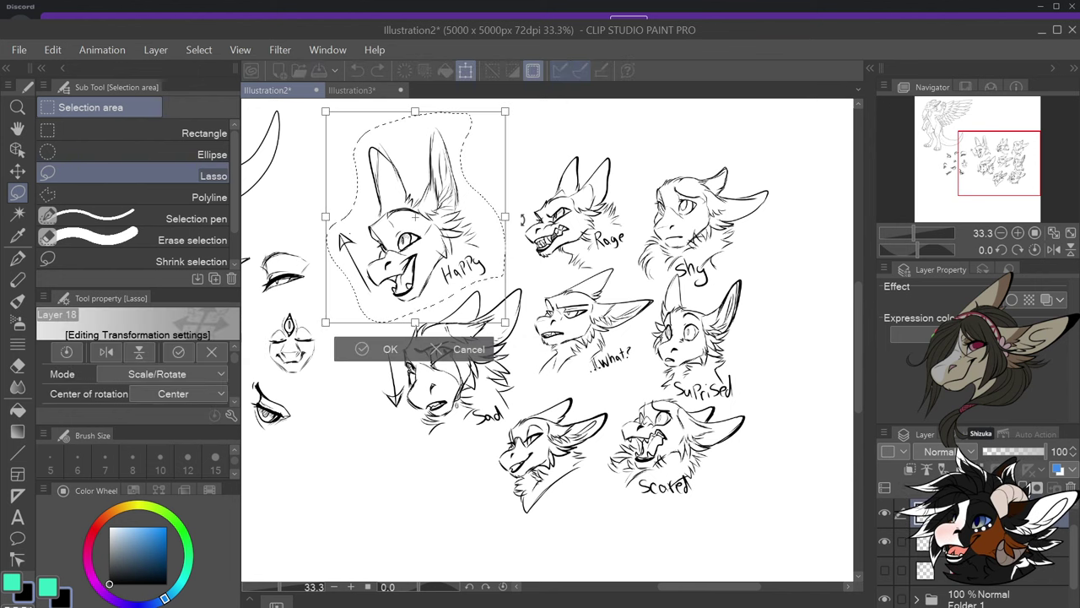
drag(516, 327, 494, 347)
drag(481, 254, 522, 246)
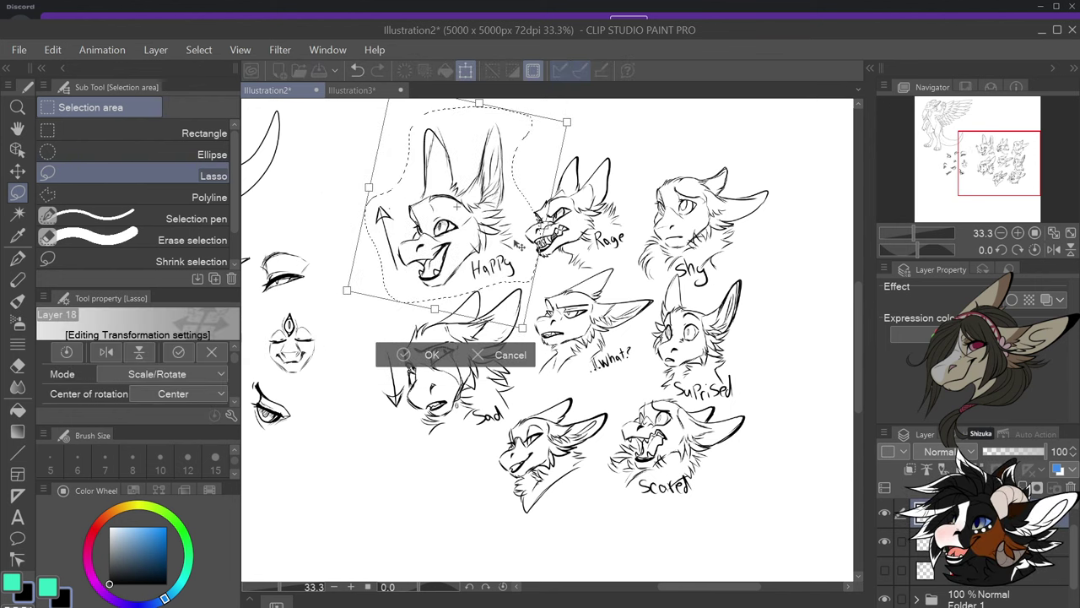
drag(507, 297, 518, 302)
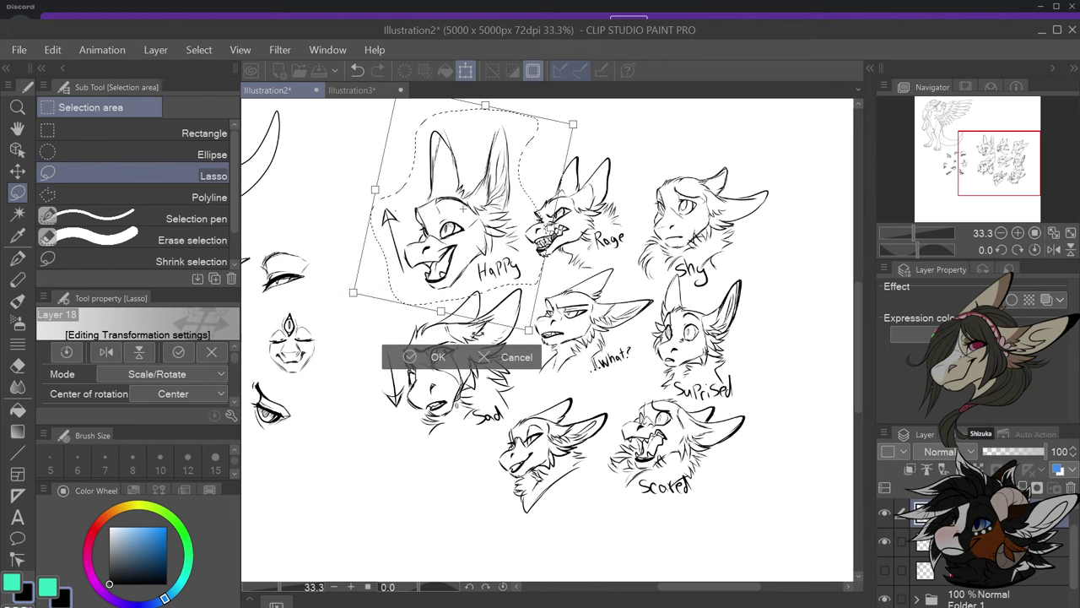
click(437, 356)
click(468, 443)
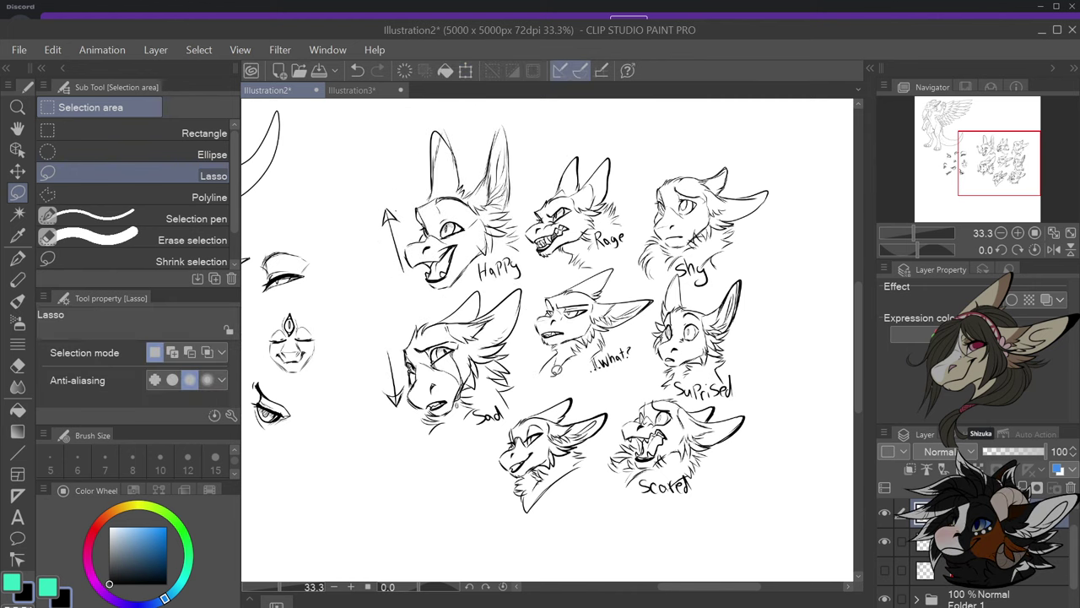
scroll(530, 405, down, 1)
scroll(520, 408, up, 2)
scroll(540, 382, down, 2)
scroll(636, 403, up, 1)
scroll(762, 415, down, 2)
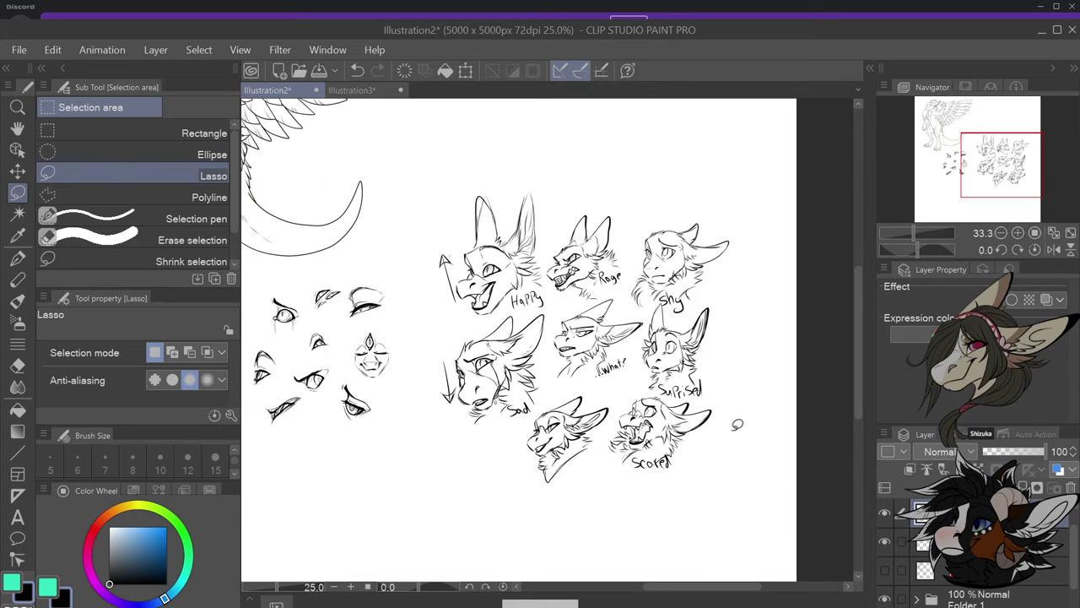
scroll(762, 416, up, 2)
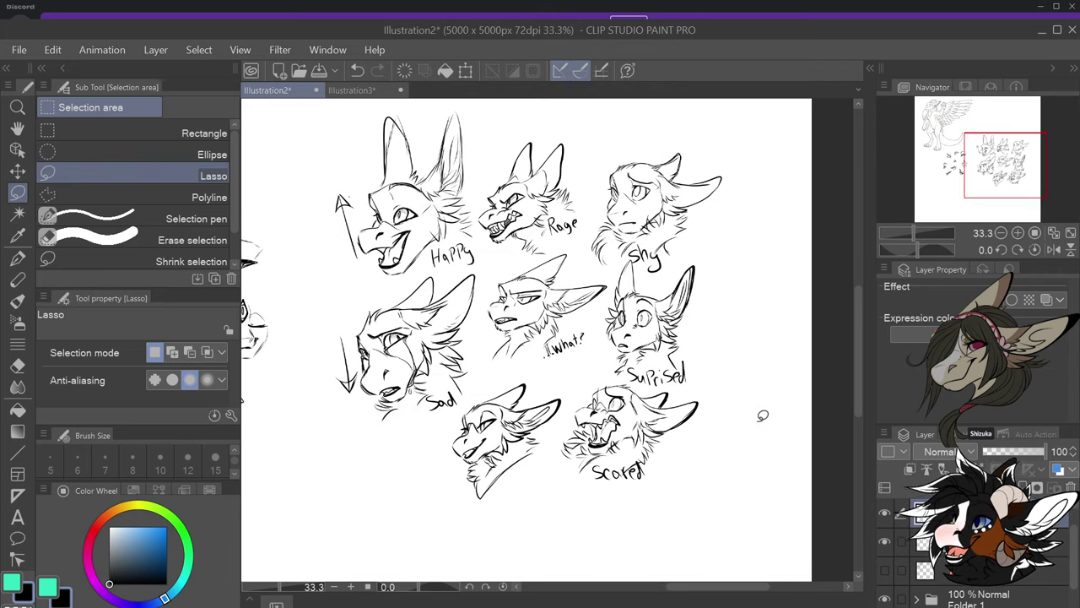
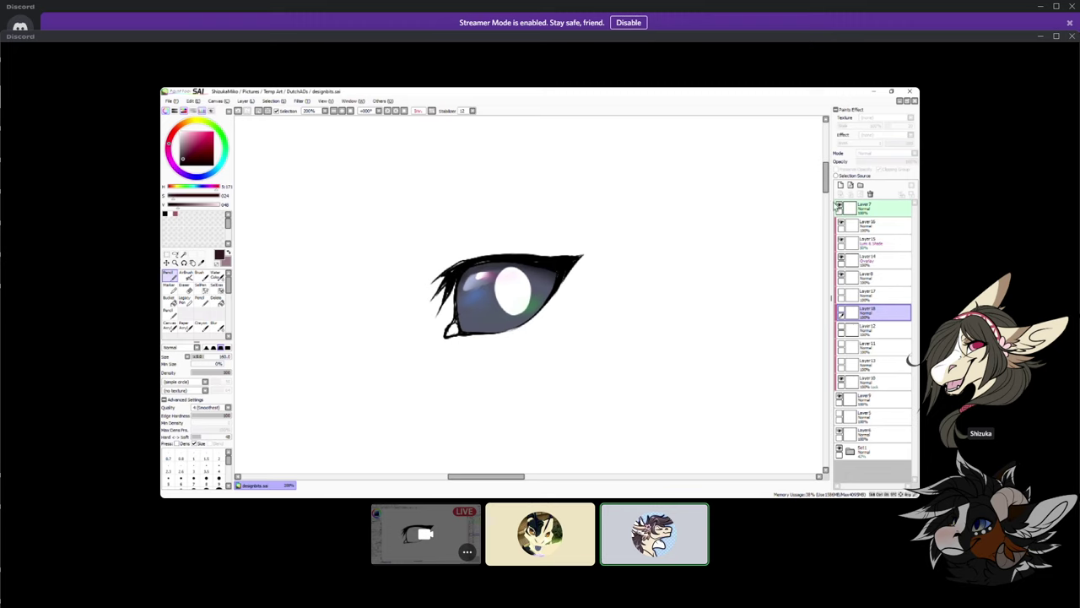
In the shared PaintTool SAI eye drawing, hide Layer8 and turn on Layer13 and Layer11 to examine the iris and pupil layers
click(841, 277)
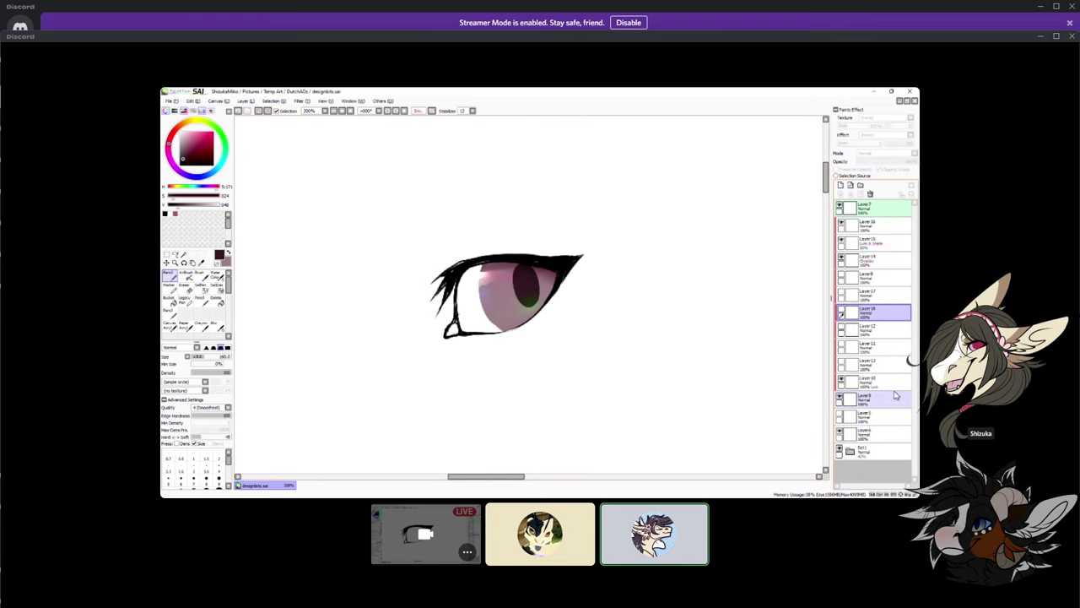
click(842, 364)
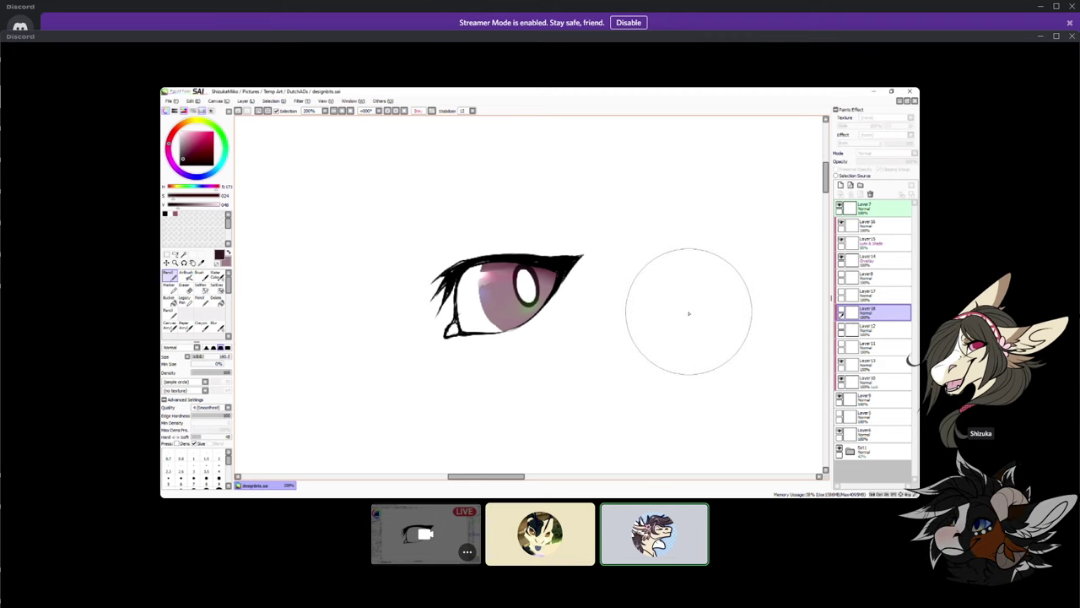
click(841, 346)
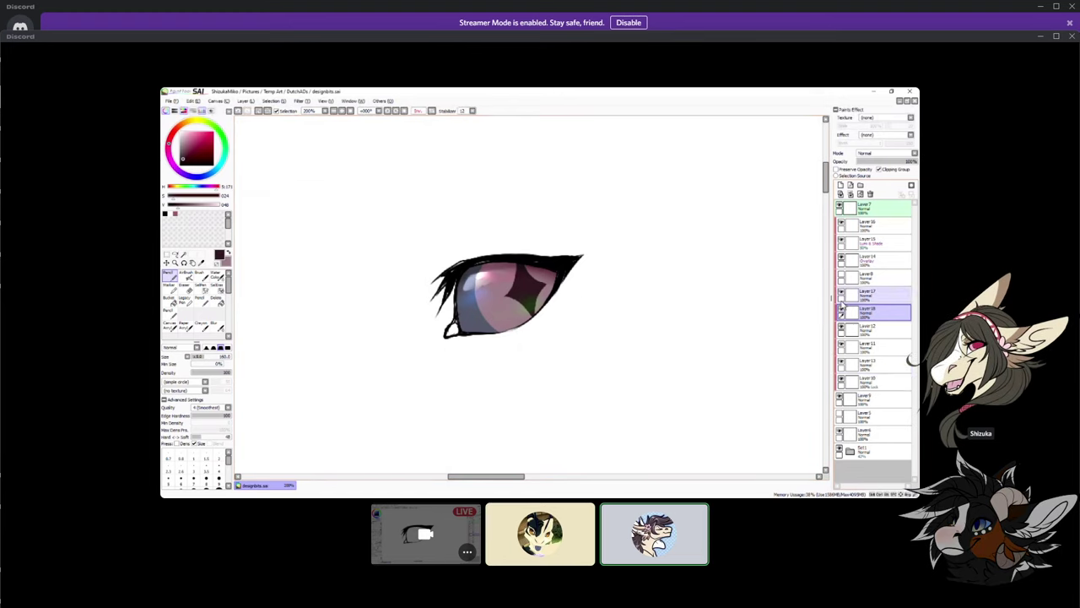
Compare the eye with Layer8 shown and the top highlight layers off, and hide Layer8 and the iris layers down to Layer10
click(841, 278)
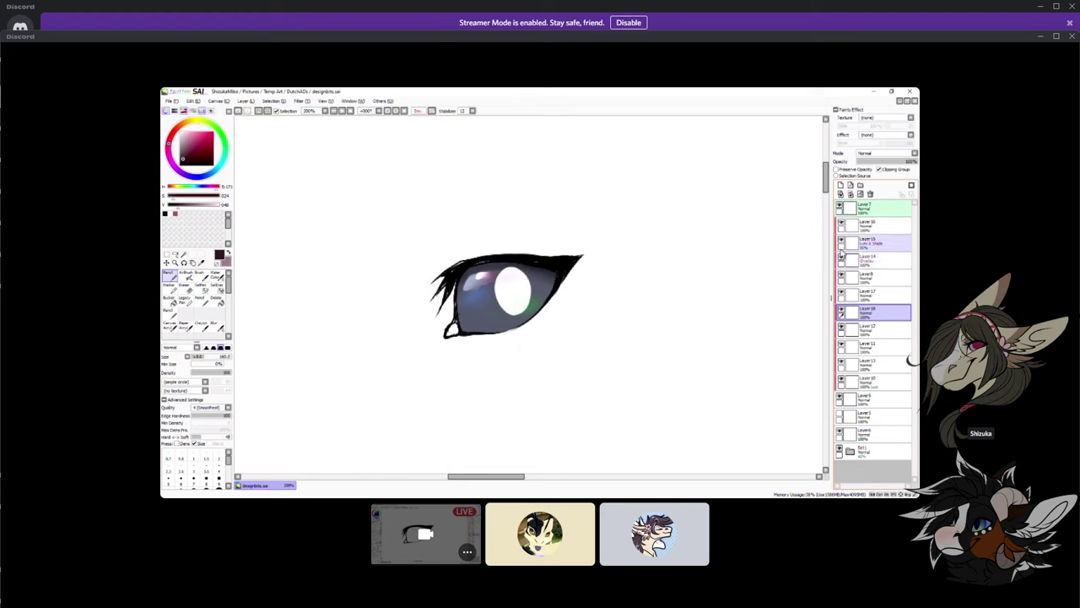
click(841, 261)
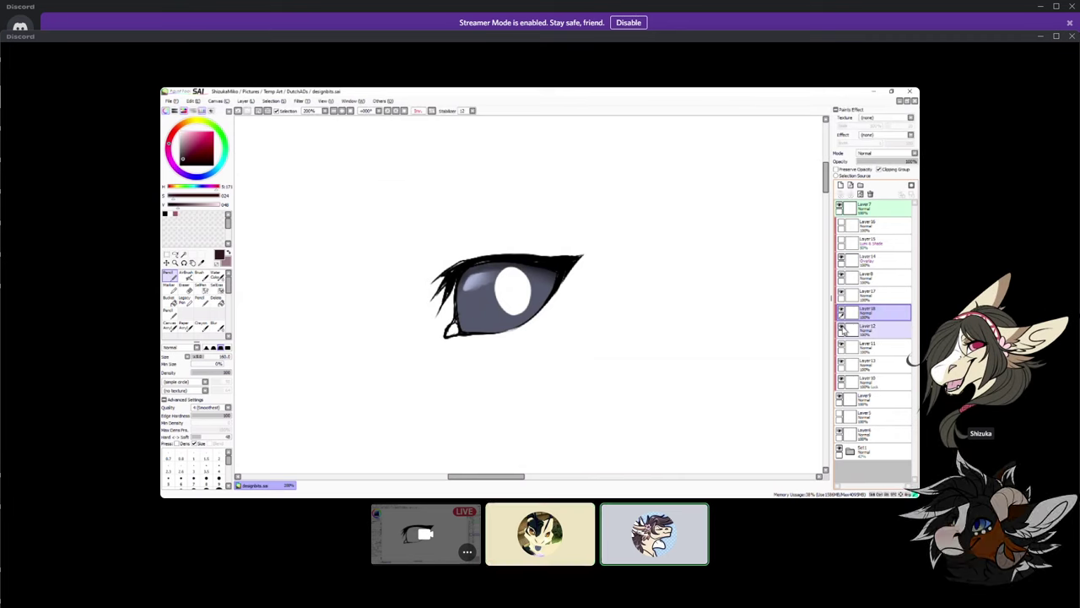
click(841, 275)
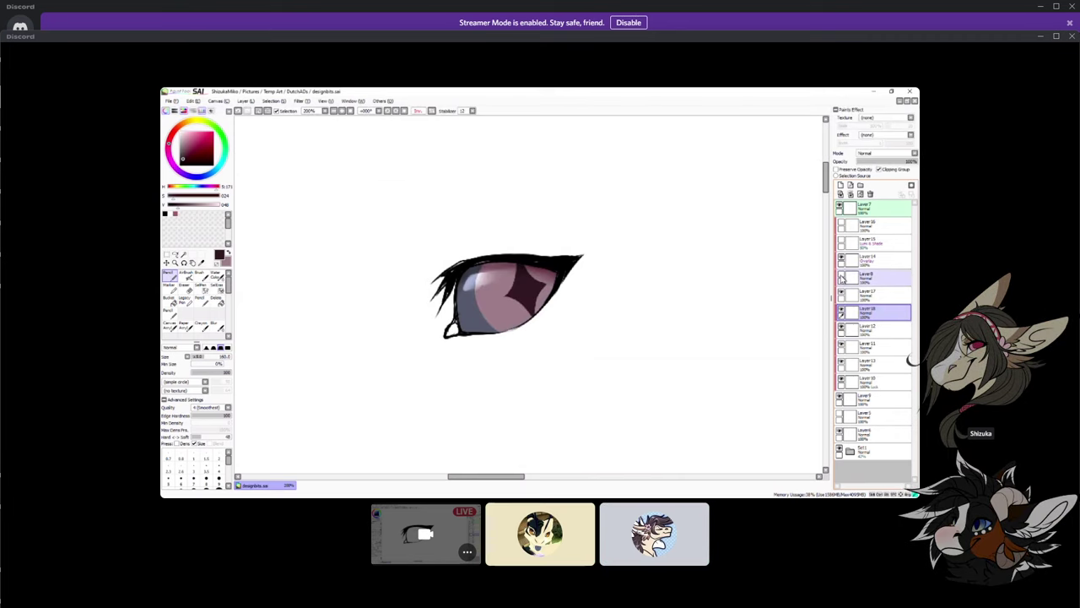
drag(841, 278, 841, 382)
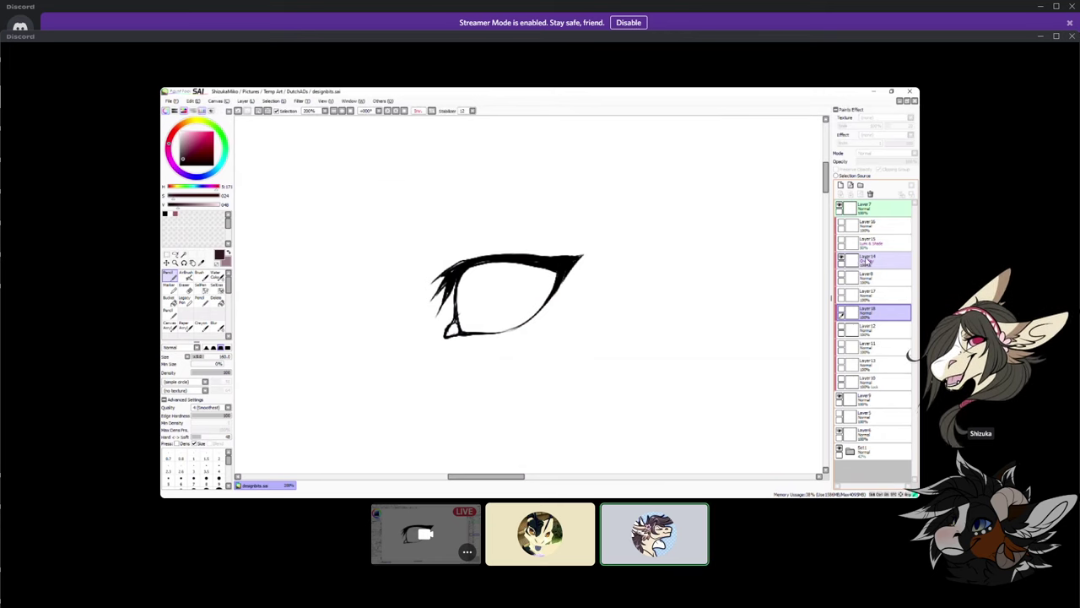
Check Layer14's clipping group and bring back the Lumi & Shade layer and Layer16 to examine their effect on the grey eye
click(867, 261)
click(877, 170)
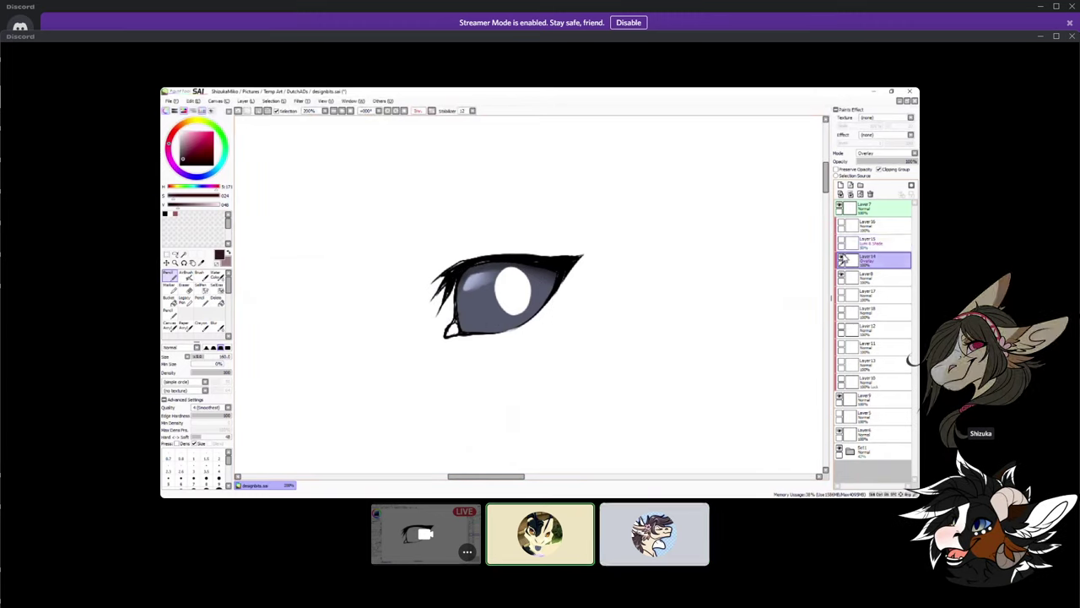
click(842, 242)
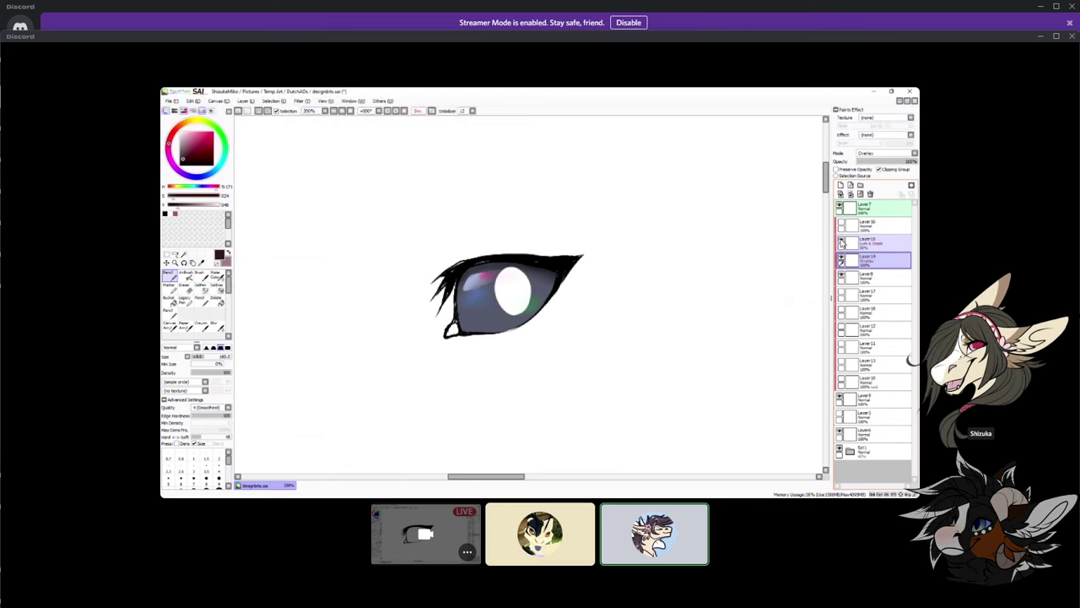
click(883, 245)
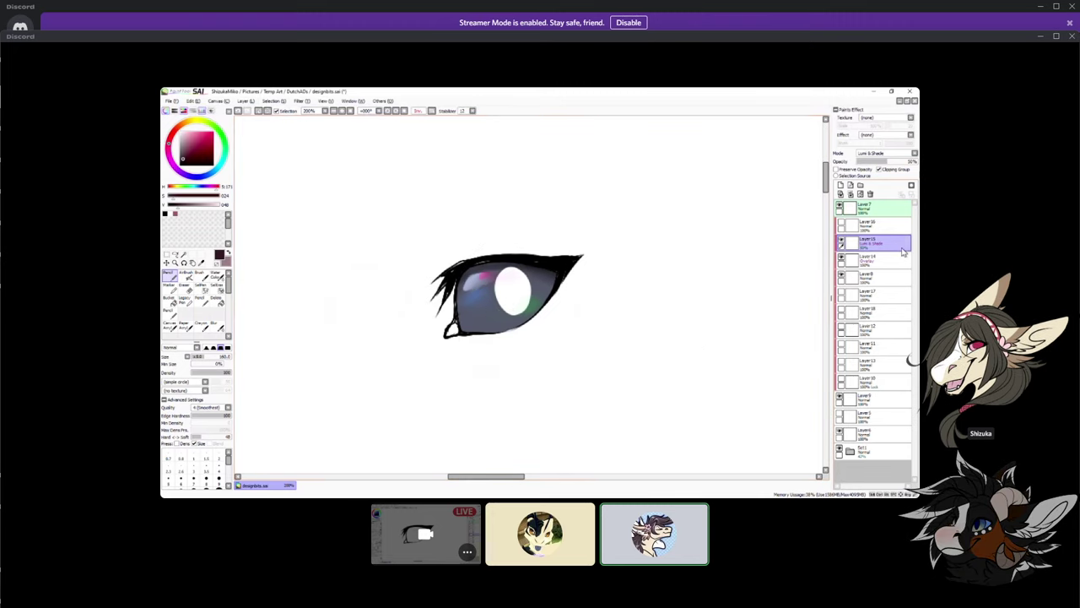
click(841, 223)
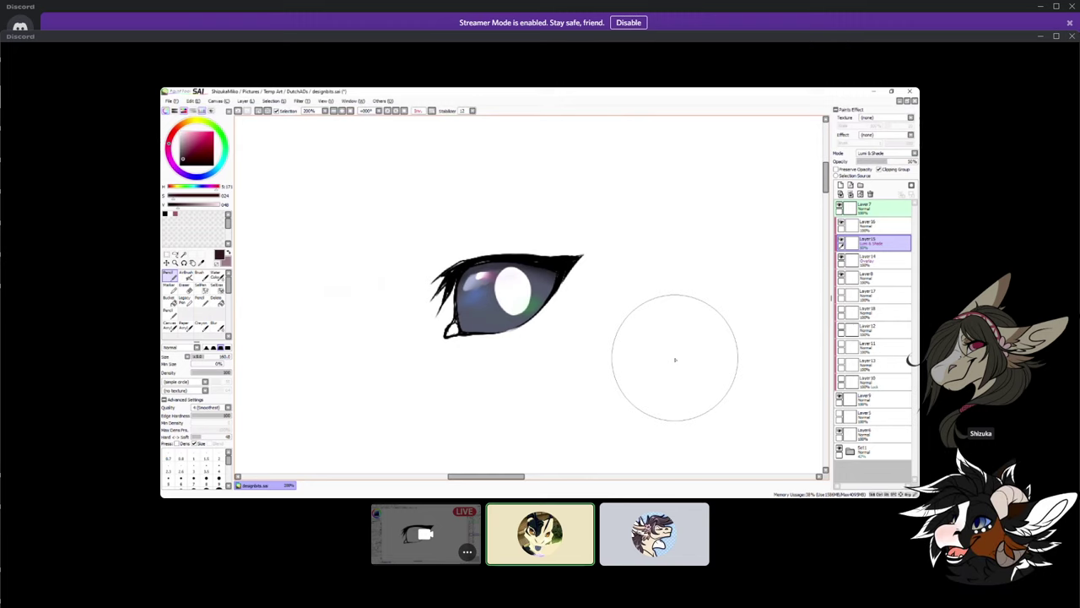
scroll(675, 359, down, 2)
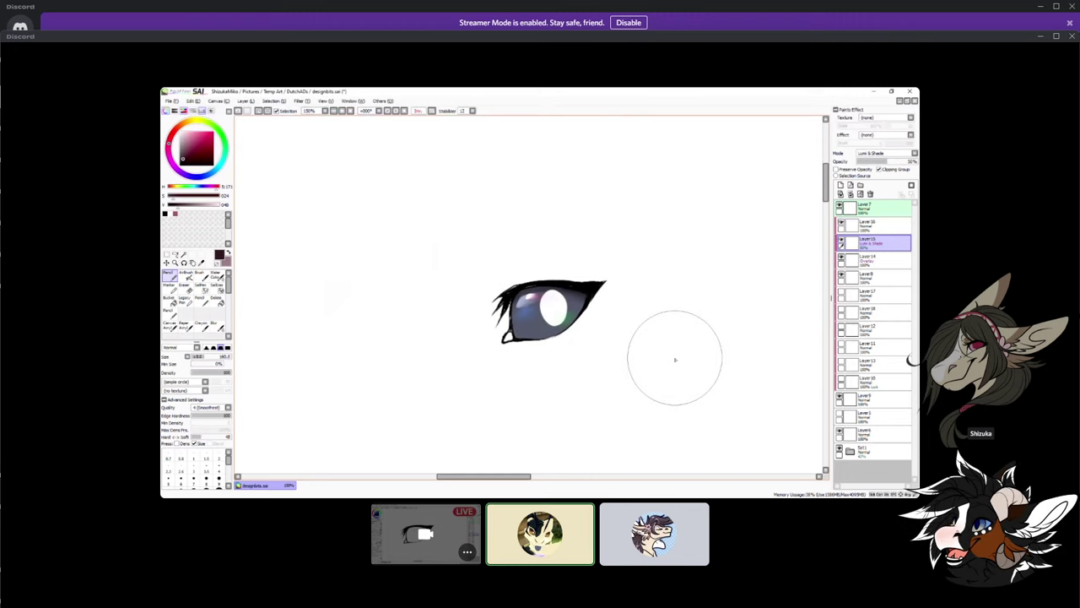
scroll(675, 360, up, 1)
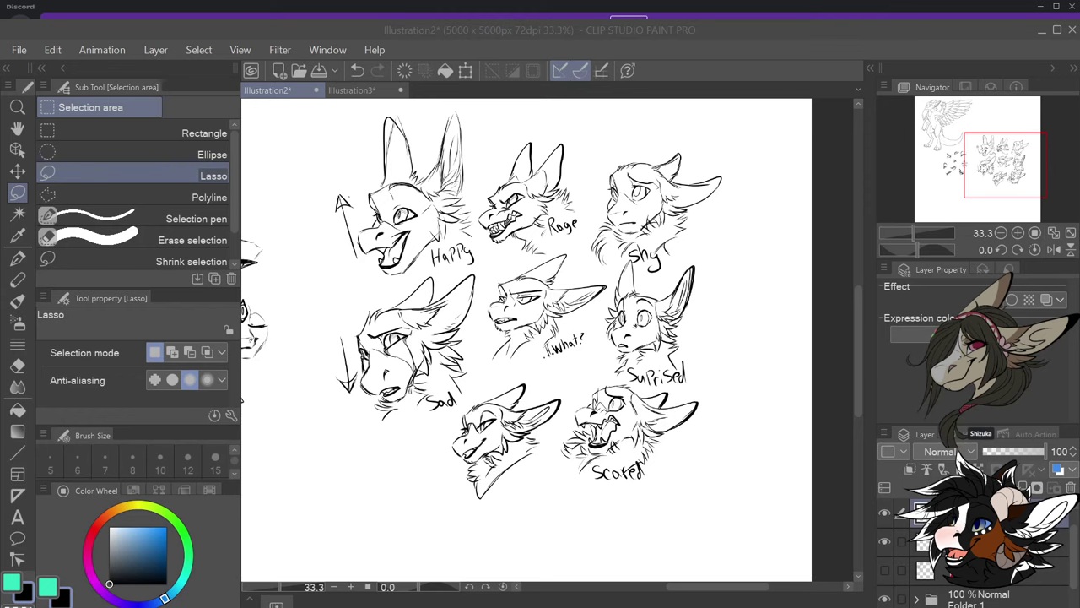
Return to Clip Studio Paint, check the expression-sketch layer and the one beneath it by toggling visibility, and move the lower one directly above Folder 1
scroll(716, 538, left, 5)
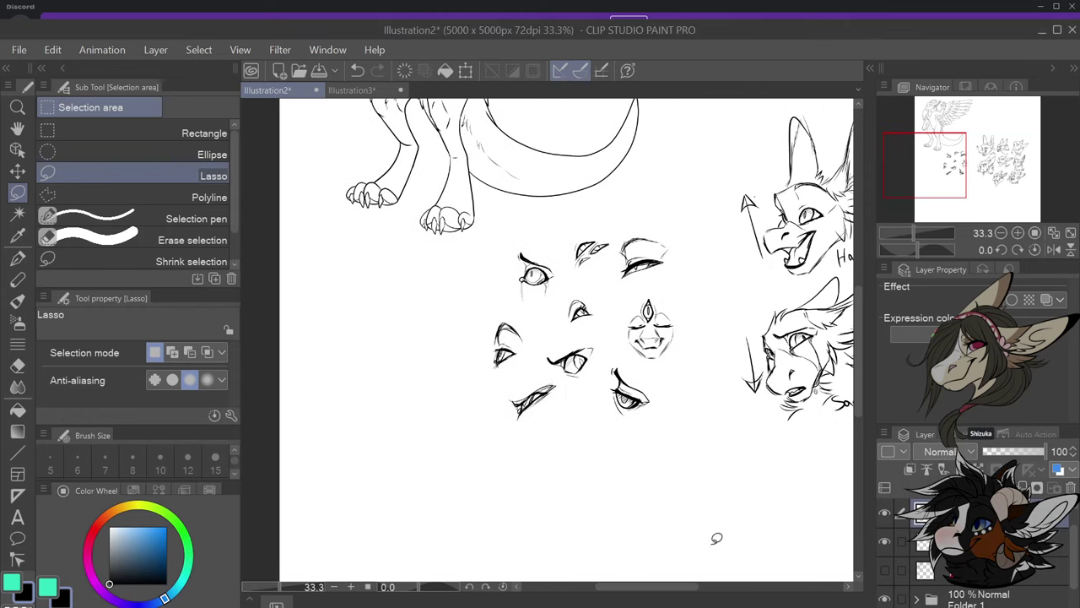
scroll(850, 318, up, 5)
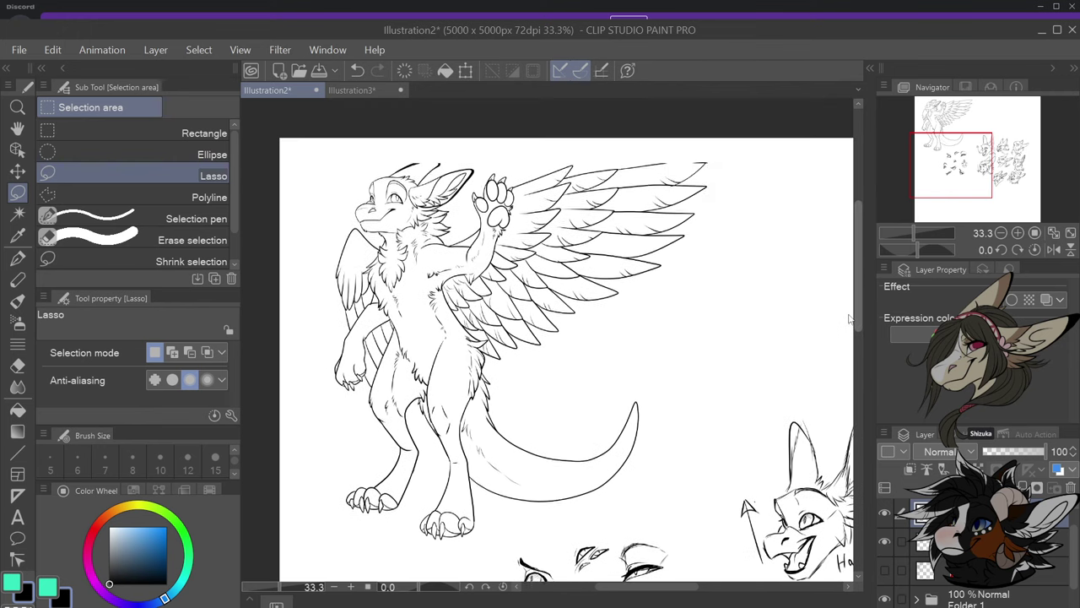
drag(849, 318, 850, 321)
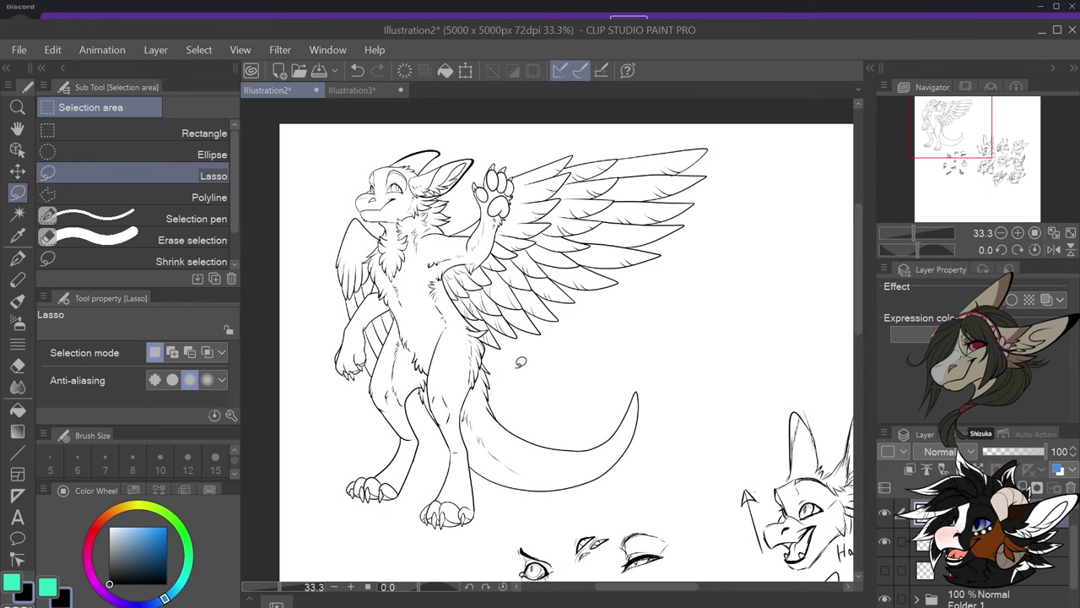
click(885, 513)
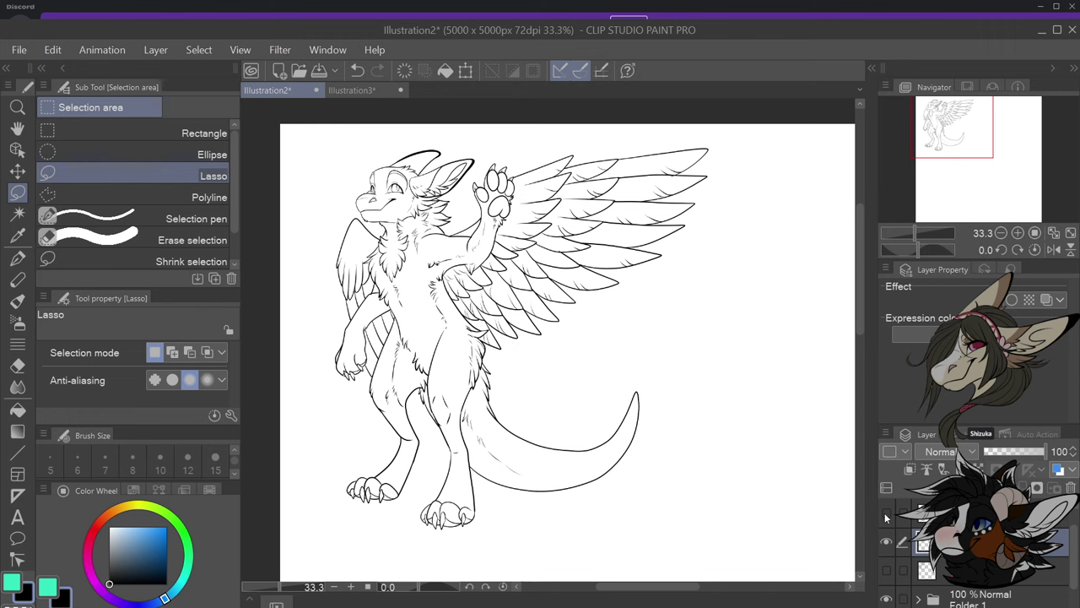
click(886, 513)
click(885, 541)
click(885, 541)
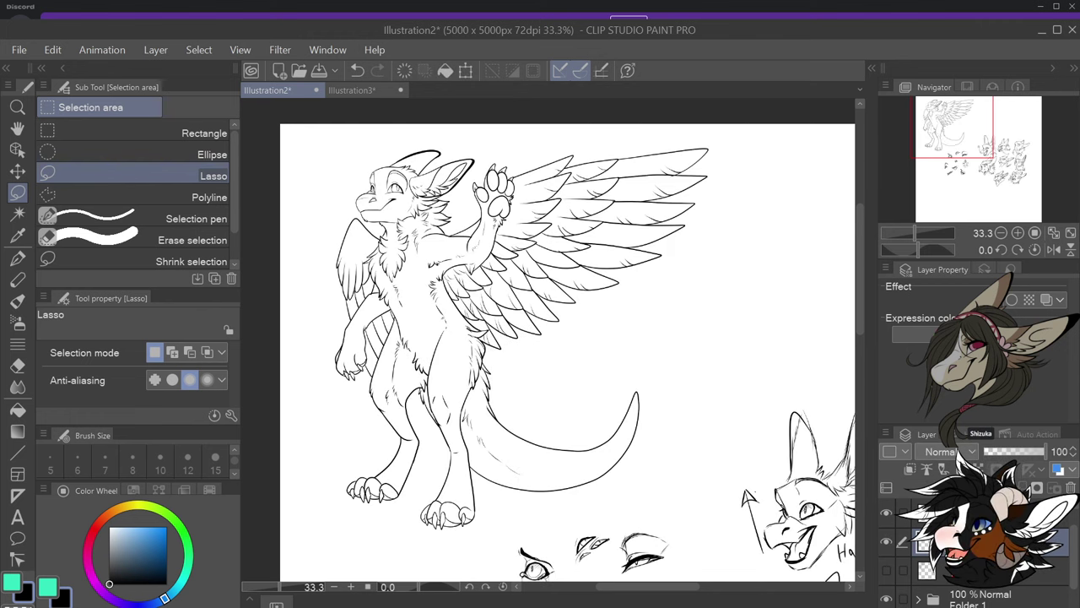
drag(970, 544, 970, 588)
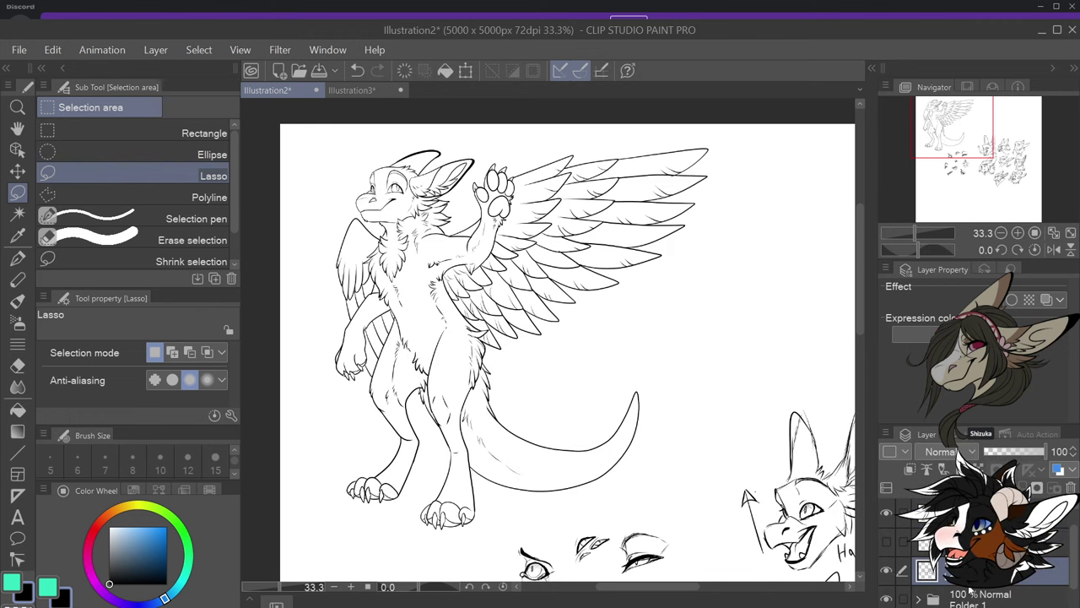
Add a layer beneath the line art and select the drawn figures by auto-selecting the background across all layers and inverting the selection
click(970, 513)
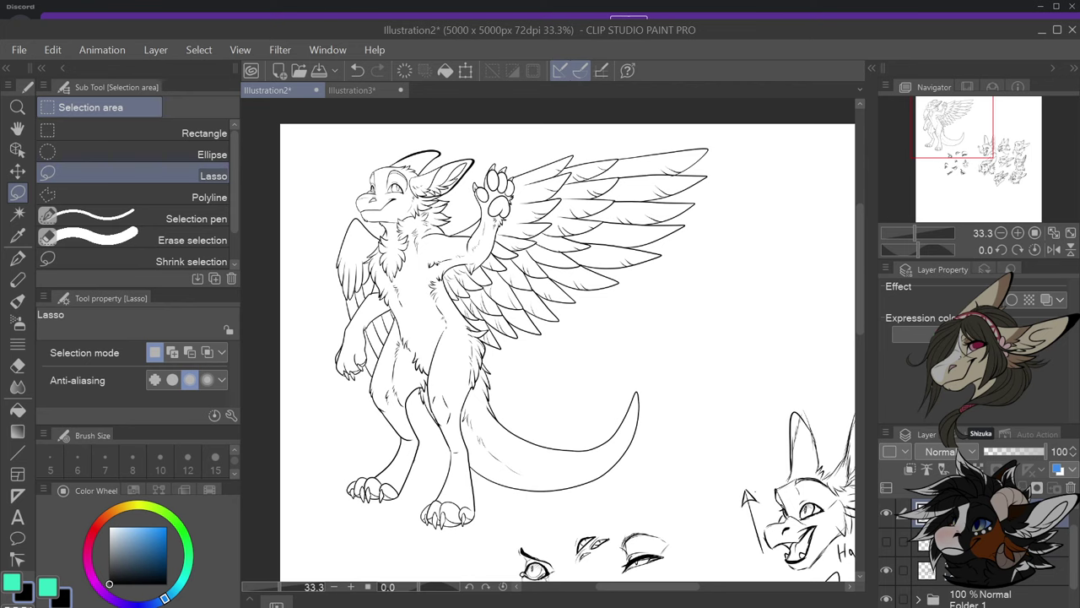
click(955, 487)
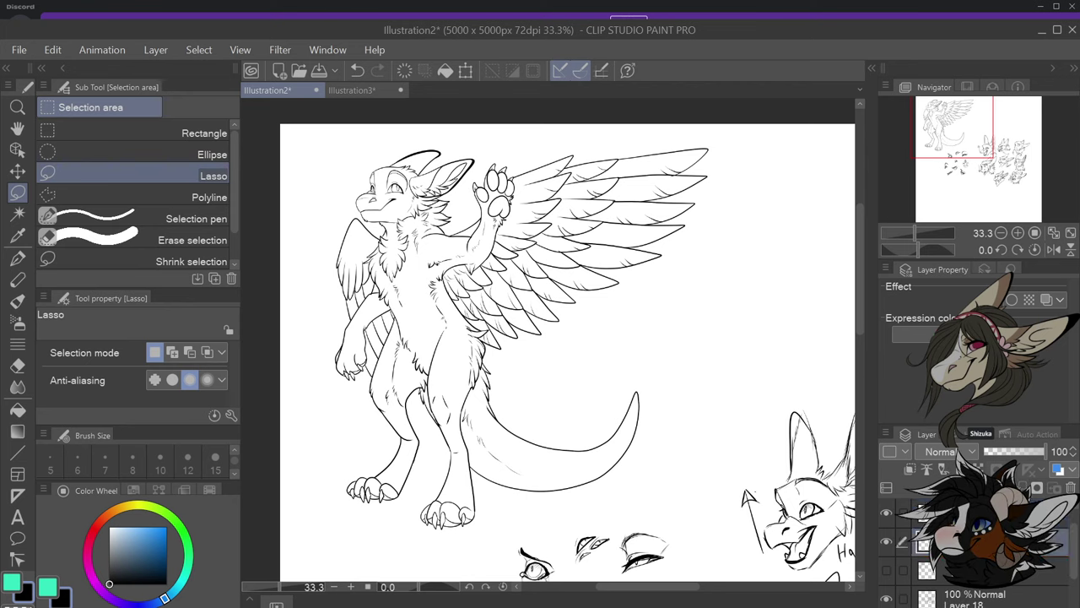
click(18, 215)
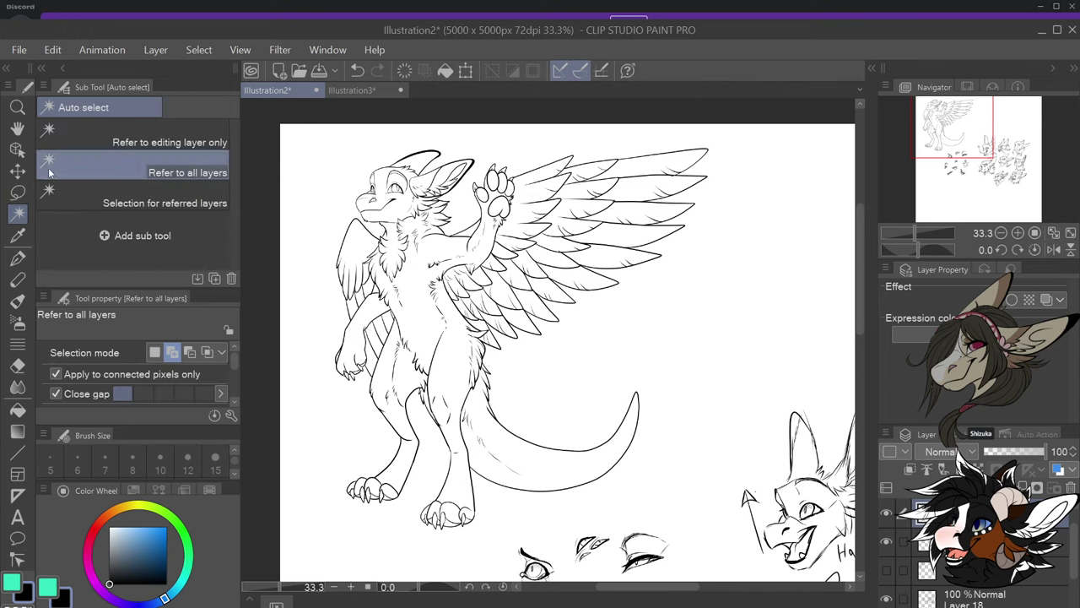
click(339, 157)
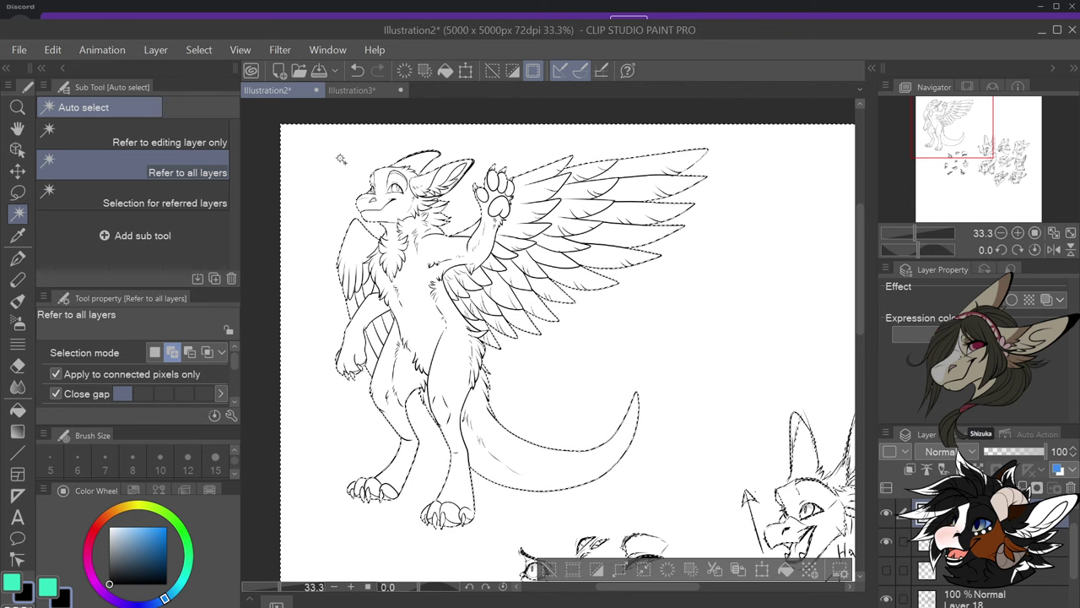
click(194, 54)
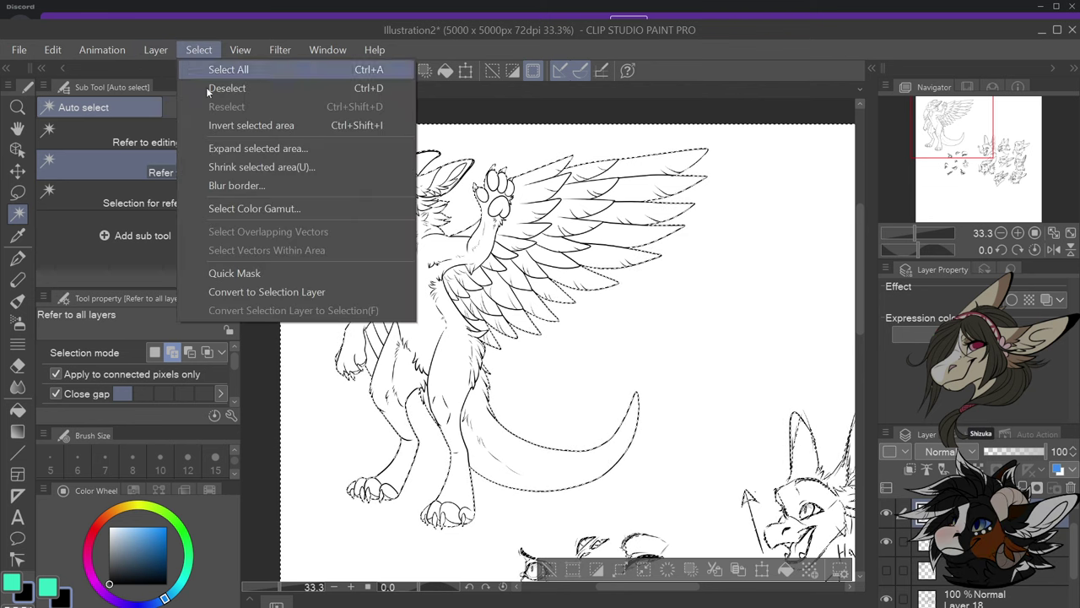
click(253, 125)
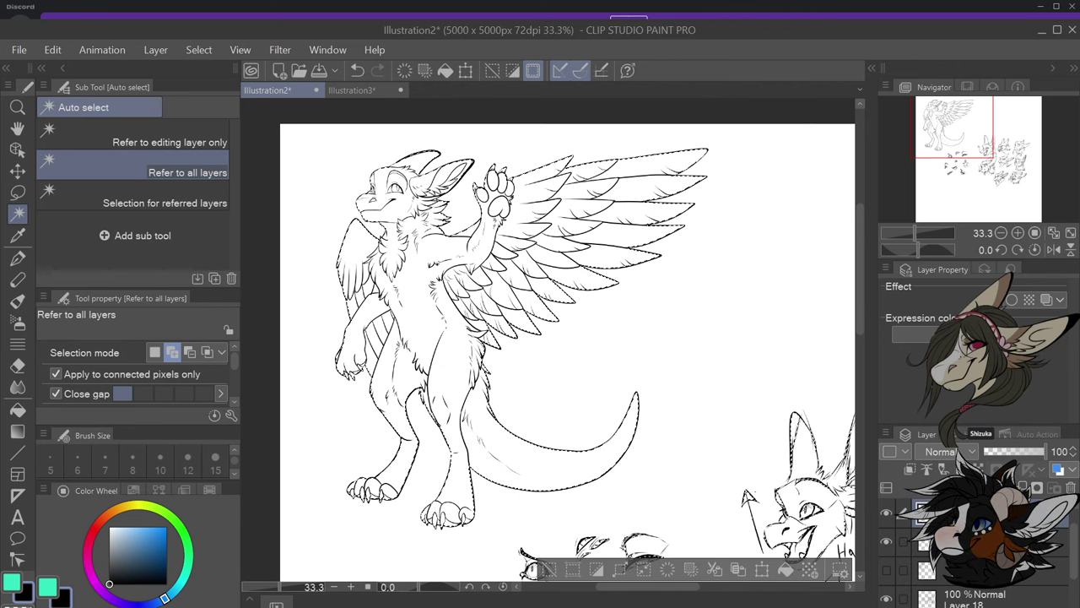
Activate the layer directly beneath the line art and choose a muted greyish purple as the drawing color
click(908, 545)
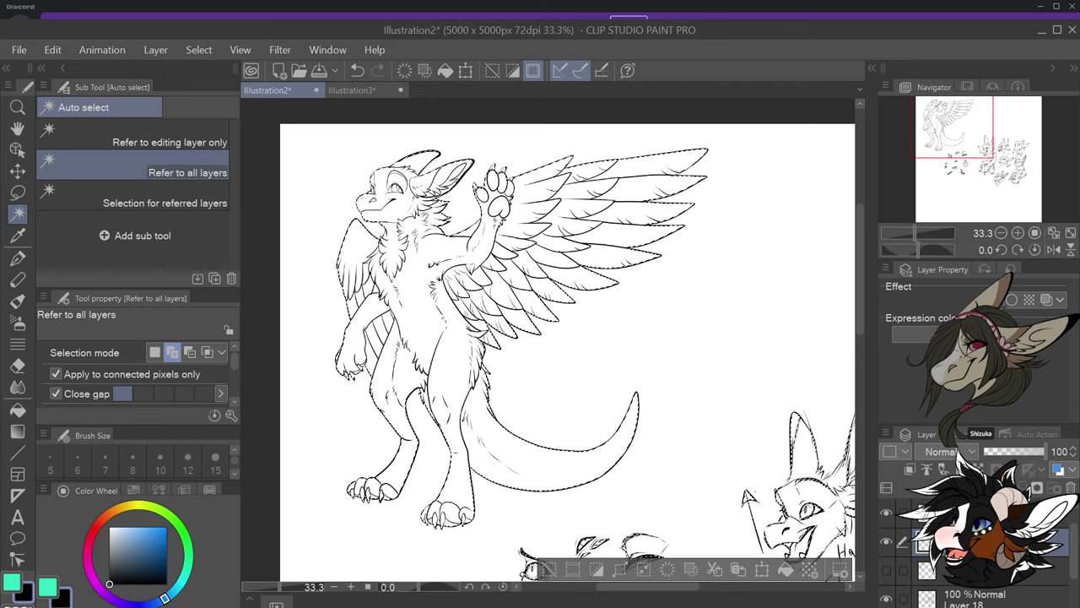
click(116, 600)
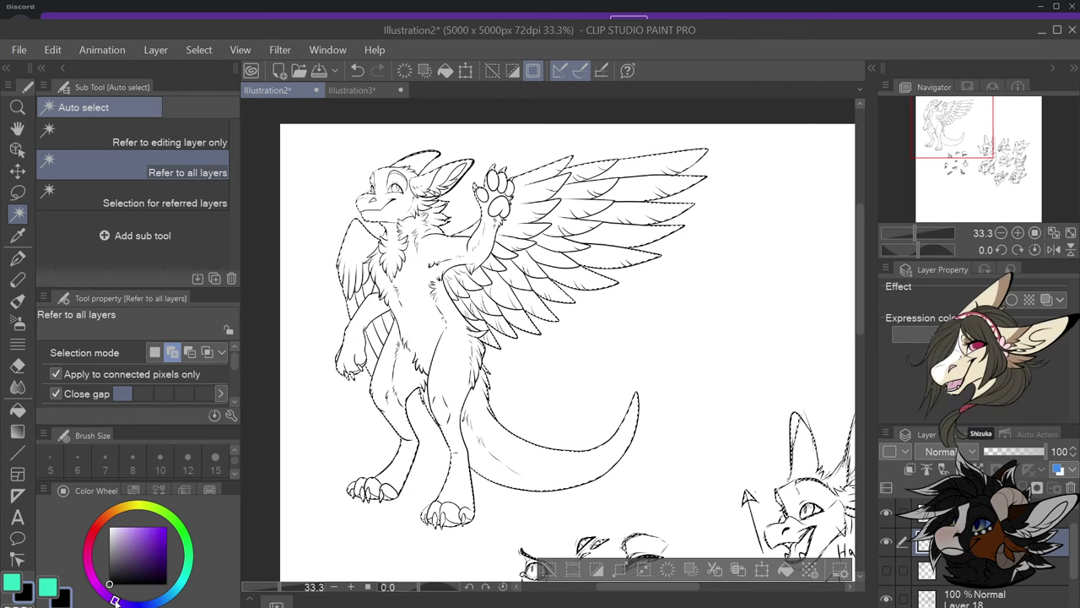
click(135, 568)
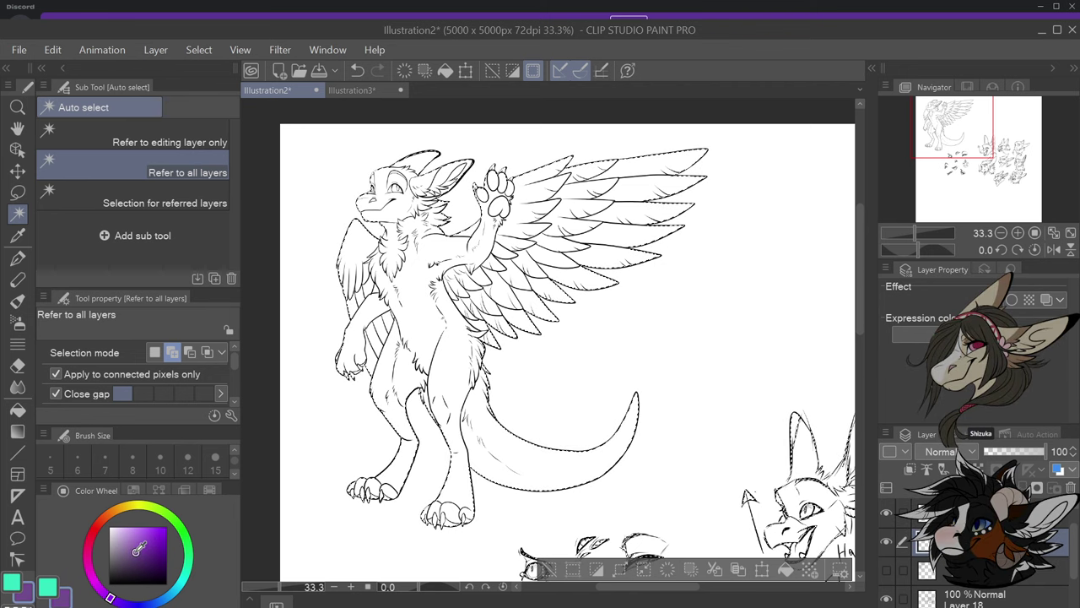
drag(130, 562, 120, 550)
Switch to the G-pen and set its brush size to 12 for shading the full-body drawing
click(18, 257)
click(19, 326)
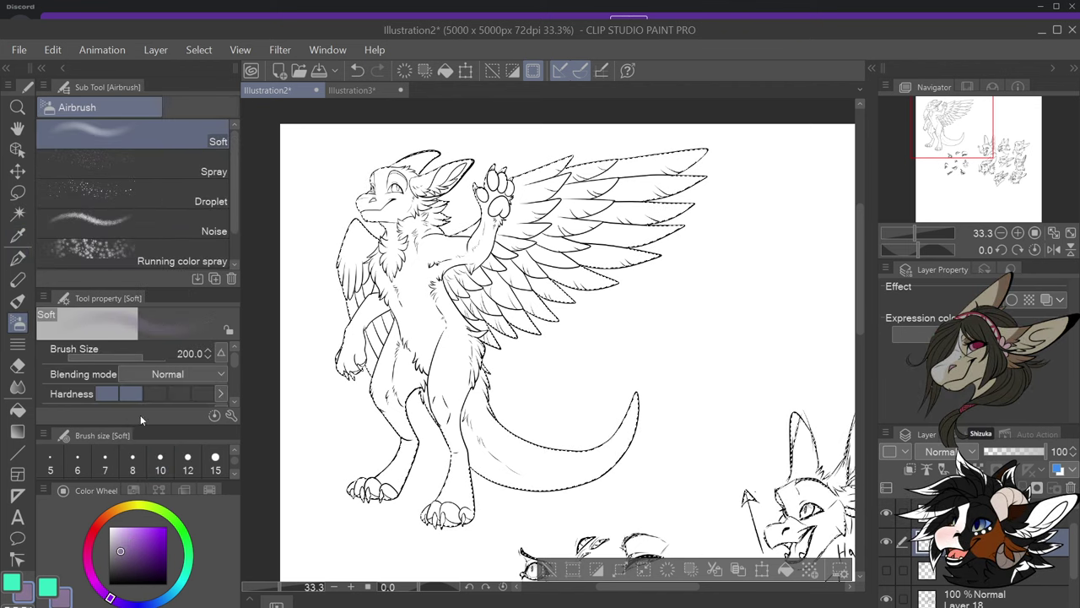
click(19, 260)
scroll(364, 293, down, 1)
scroll(386, 200, up, 4)
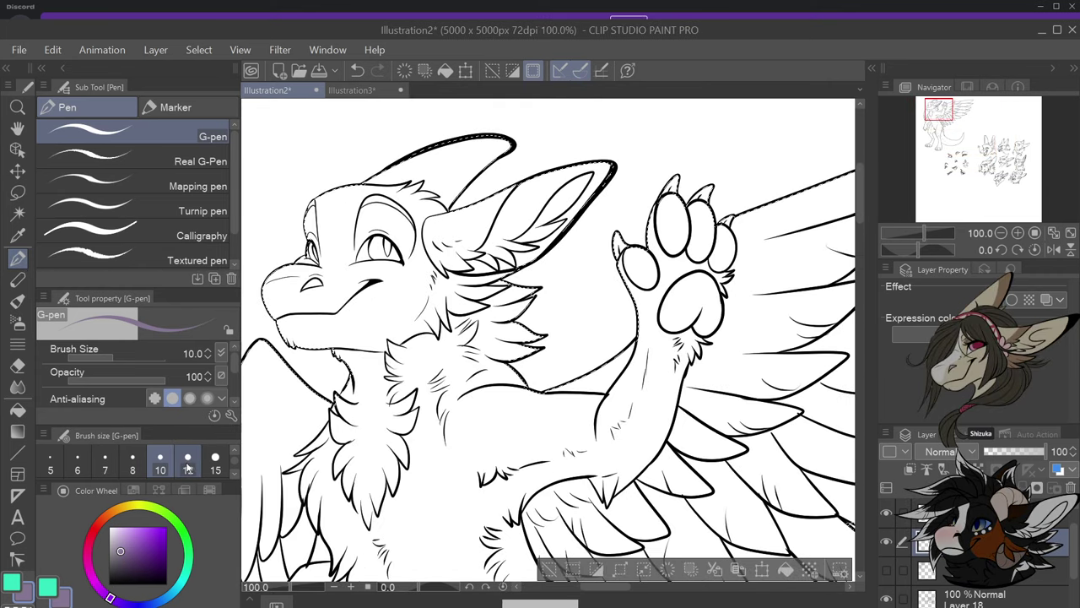
scroll(295, 345, down, 3)
scroll(349, 338, down, 1)
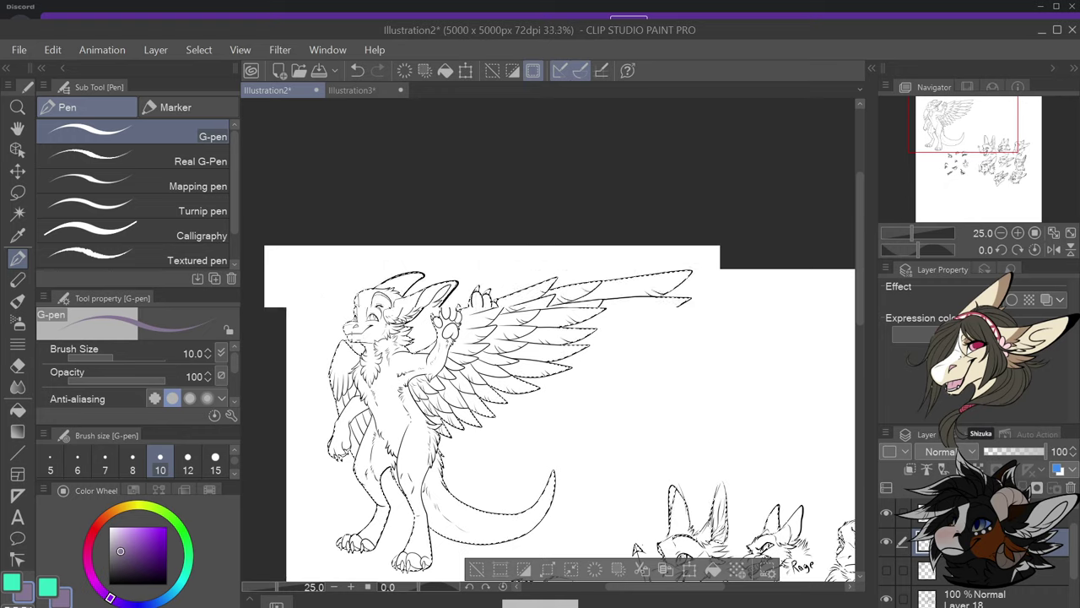
scroll(349, 339, up, 4)
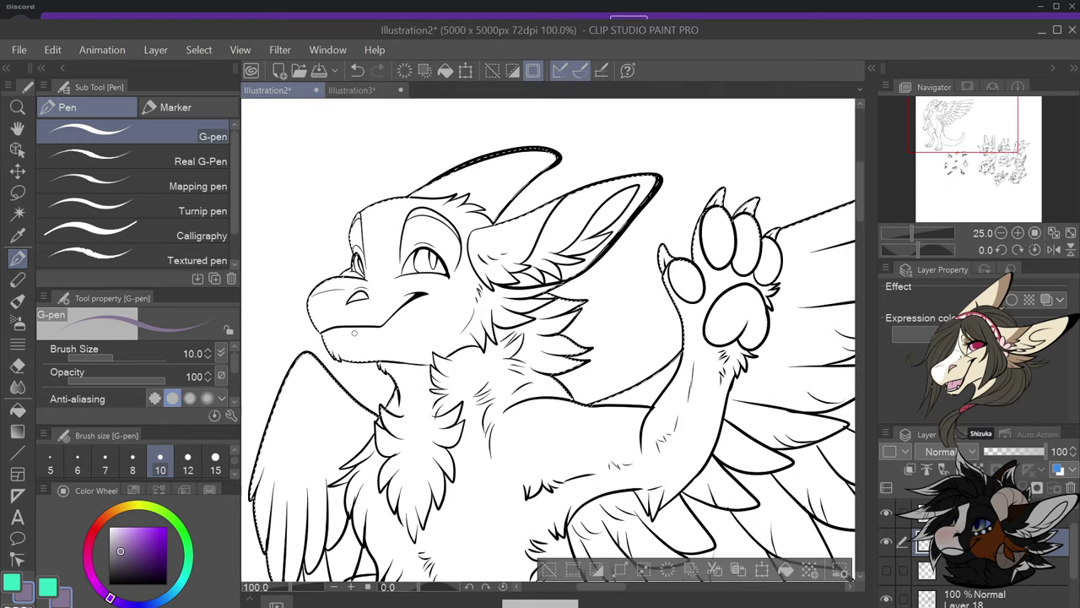
click(188, 464)
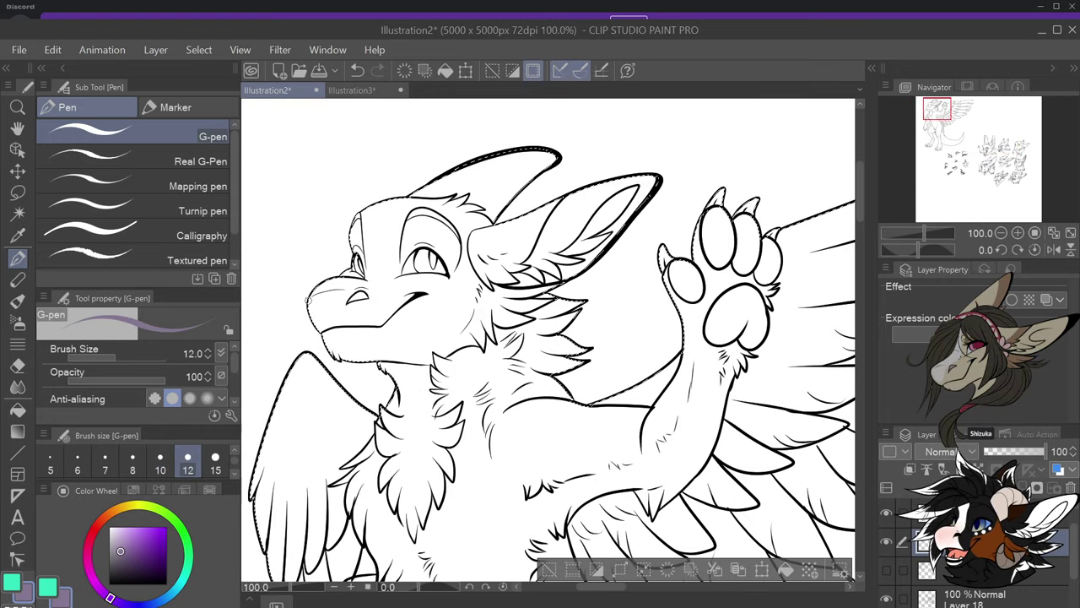
Paint a purple shadow stroke along the upper edge of the far wing, from its peak to the chest fur
scroll(311, 295, down, 3)
scroll(489, 171, down, 1)
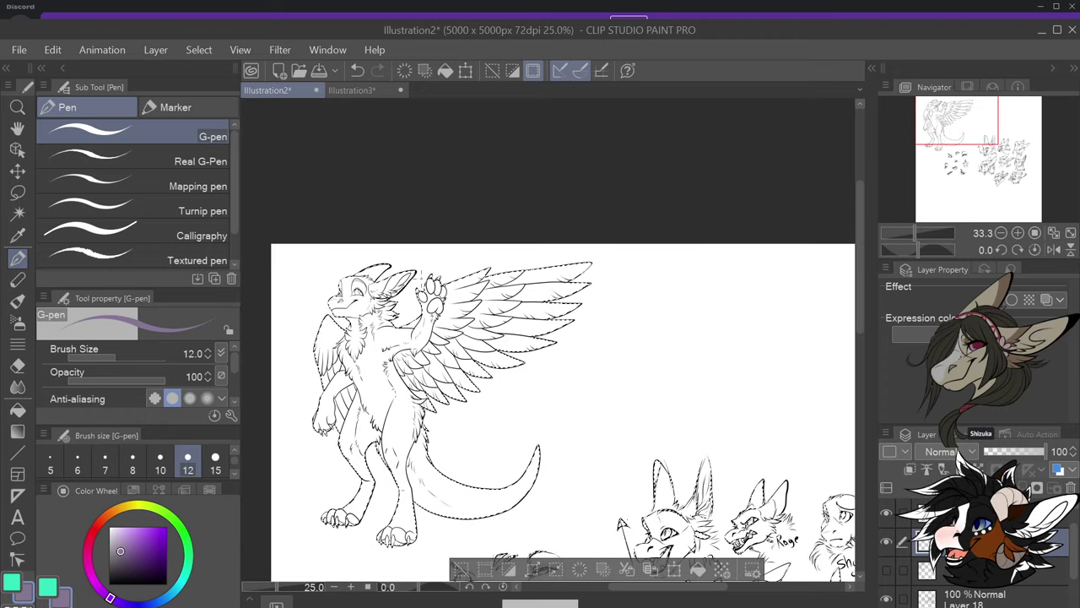
scroll(489, 172, up, 2)
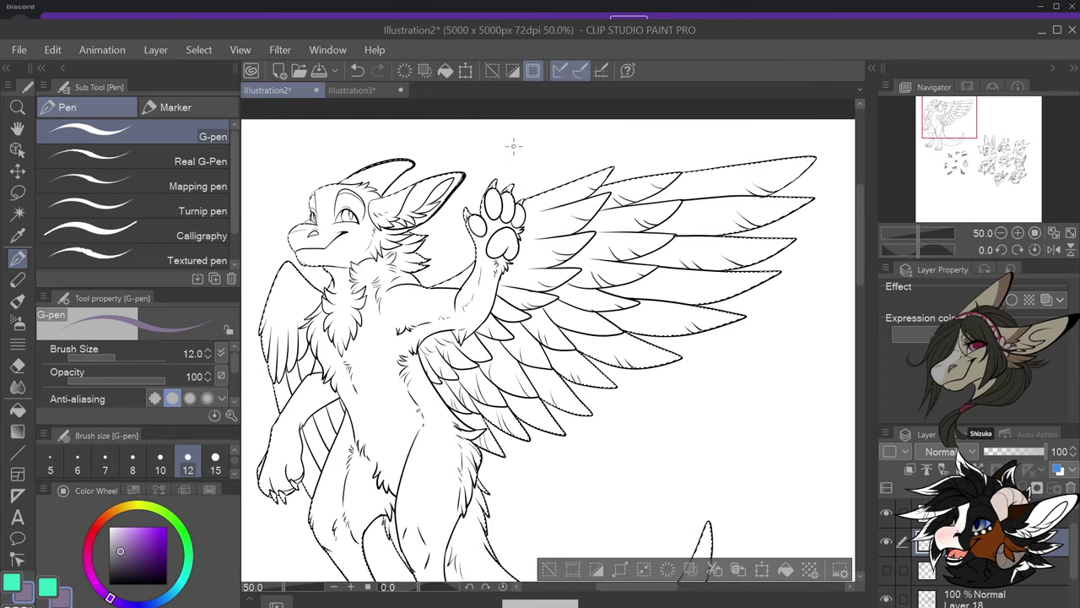
key(ctrl+z)
scroll(325, 348, down, 1)
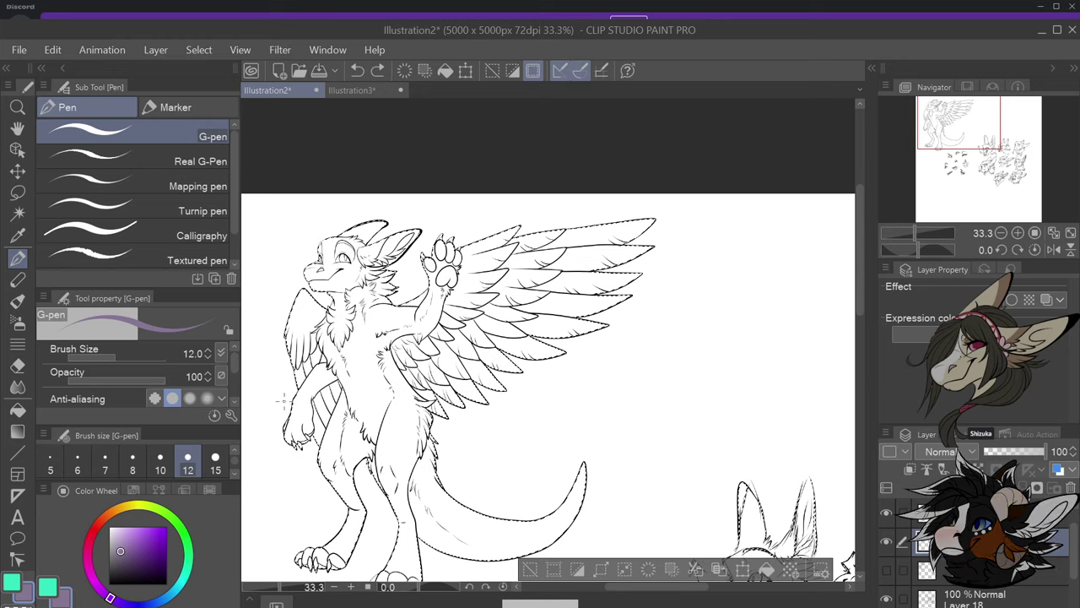
scroll(294, 387, up, 3)
scroll(306, 355, down, 1)
scroll(333, 190, up, 1)
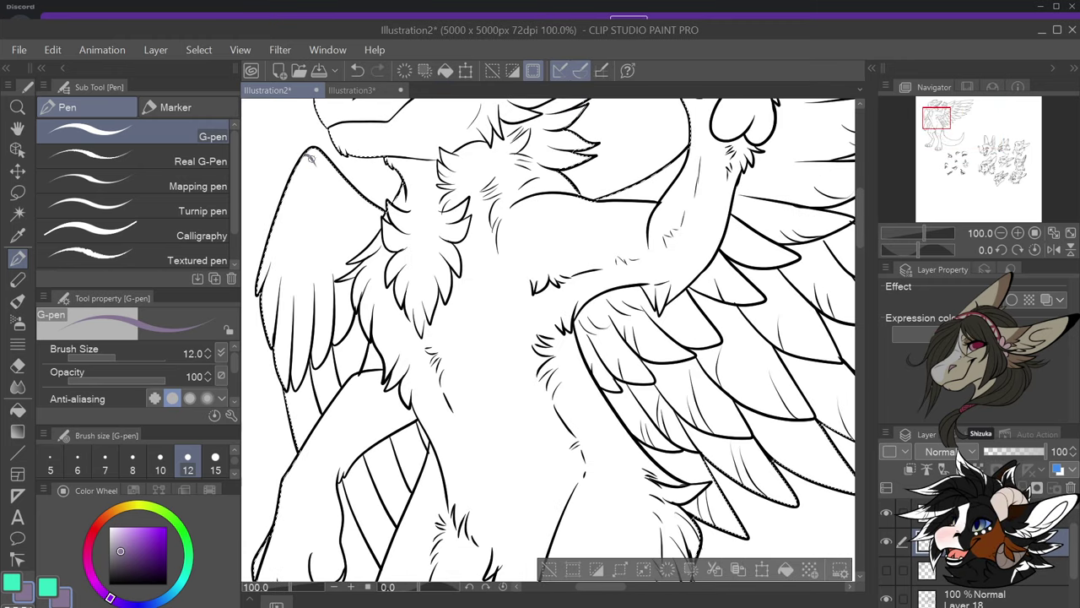
scroll(379, 226, down, 1)
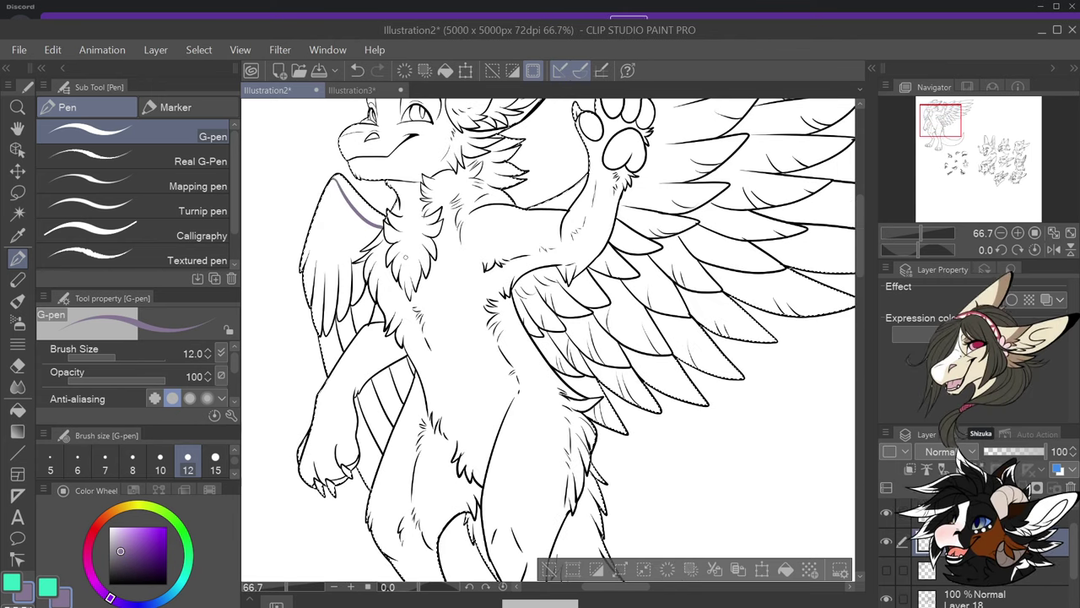
Shade the edge of the torso below the chest fur with purple strokes following the fur tufts down to the waist
scroll(399, 192, up, 1)
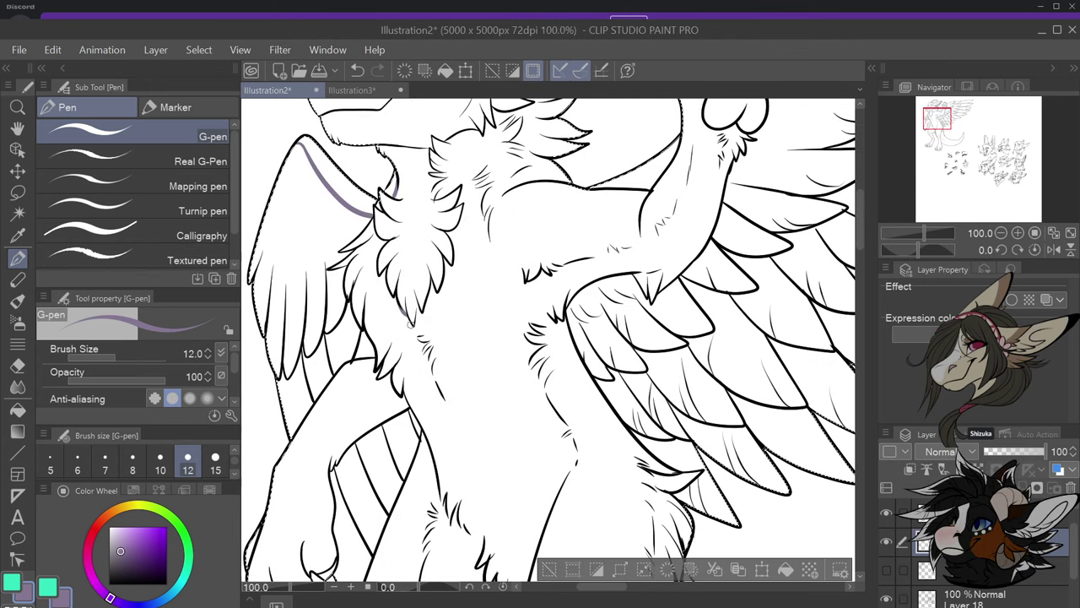
drag(408, 319, 422, 363)
key(ctrl+z)
key(ctrl+z)
drag(410, 322, 420, 383)
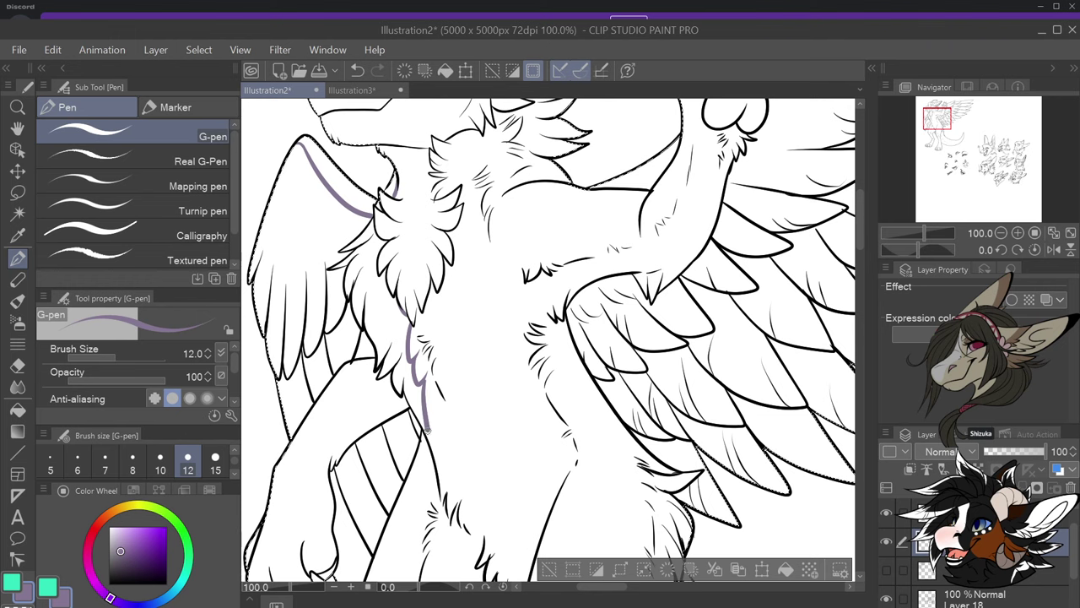
Shade the chest fur with curved purple strokes inside the tufts on both sides and at the lower tip
scroll(443, 393, down, 1)
scroll(416, 270, up, 2)
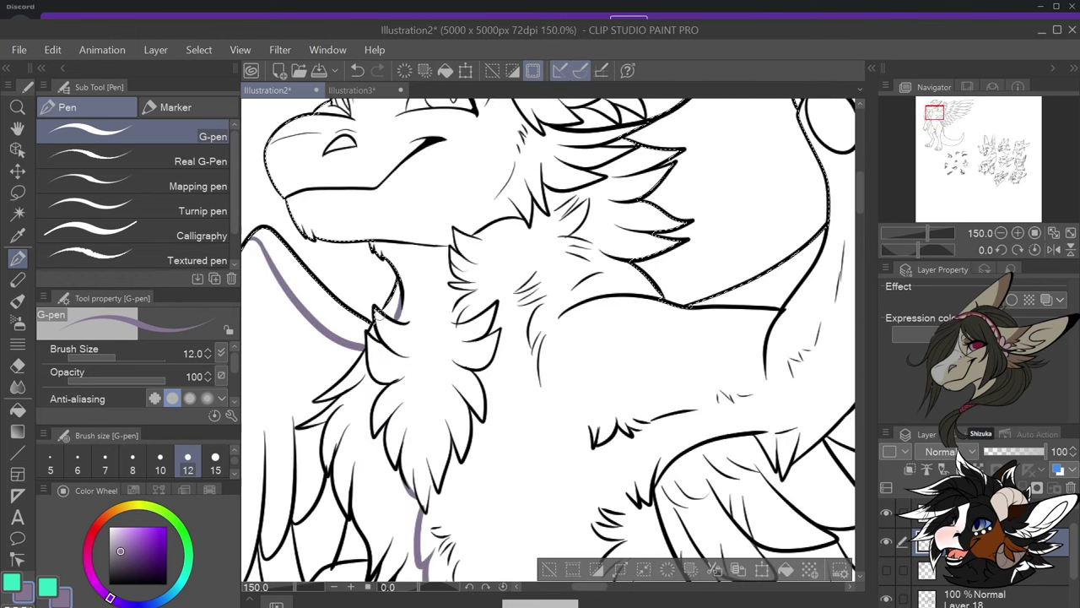
drag(375, 309, 413, 357)
key(ctrl+z)
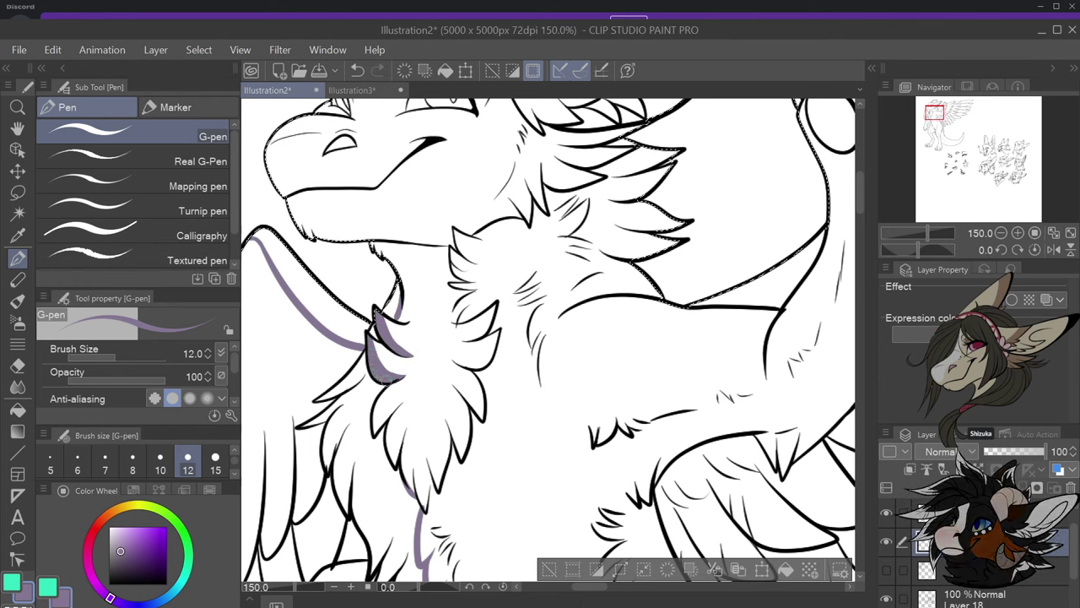
key(ctrl+z)
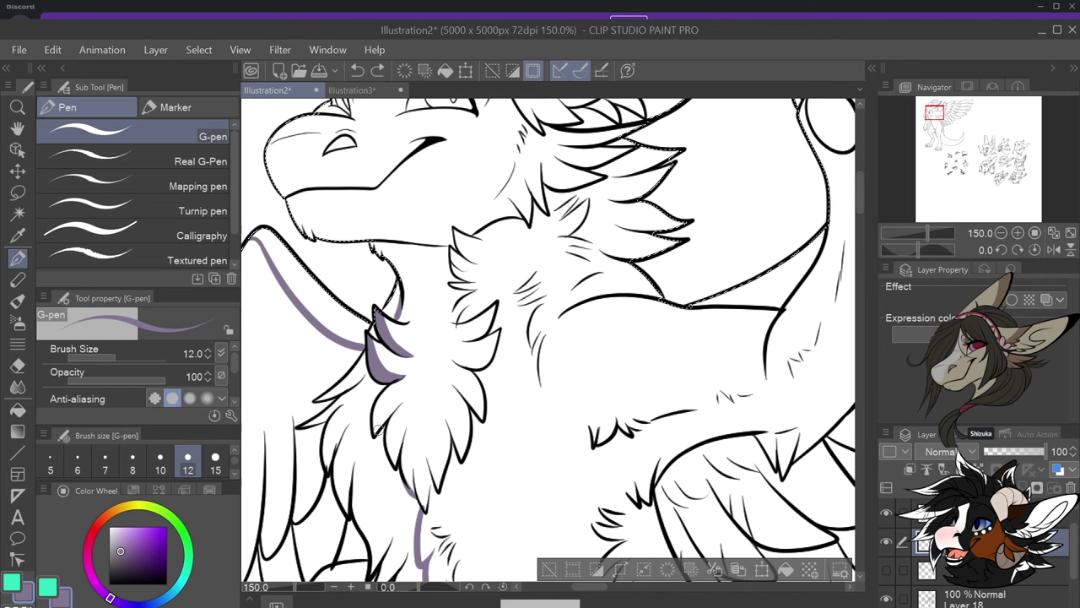
drag(375, 435, 405, 397)
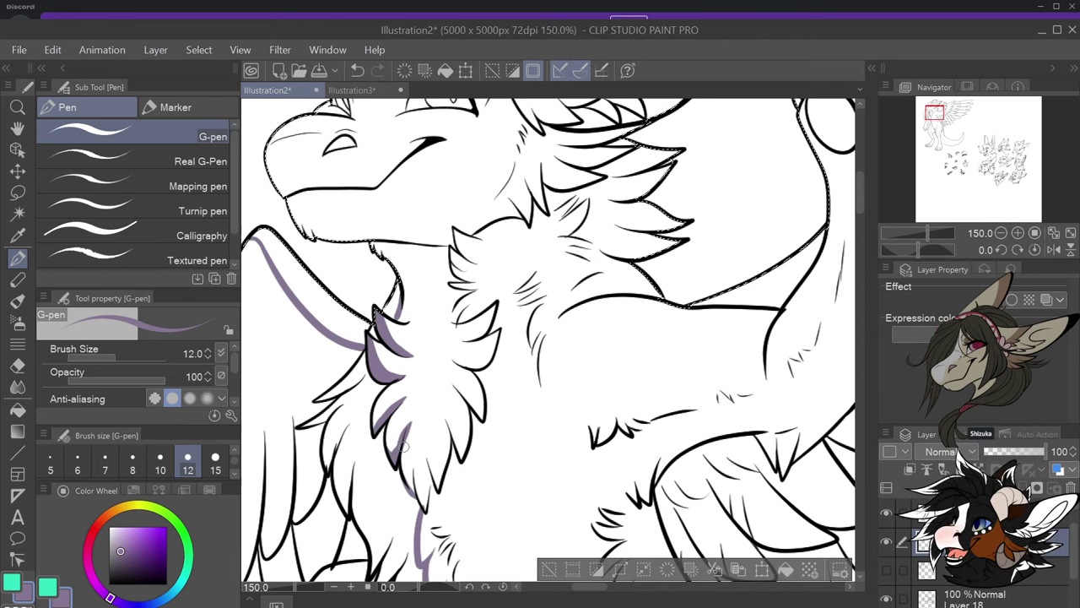
drag(405, 464, 415, 490)
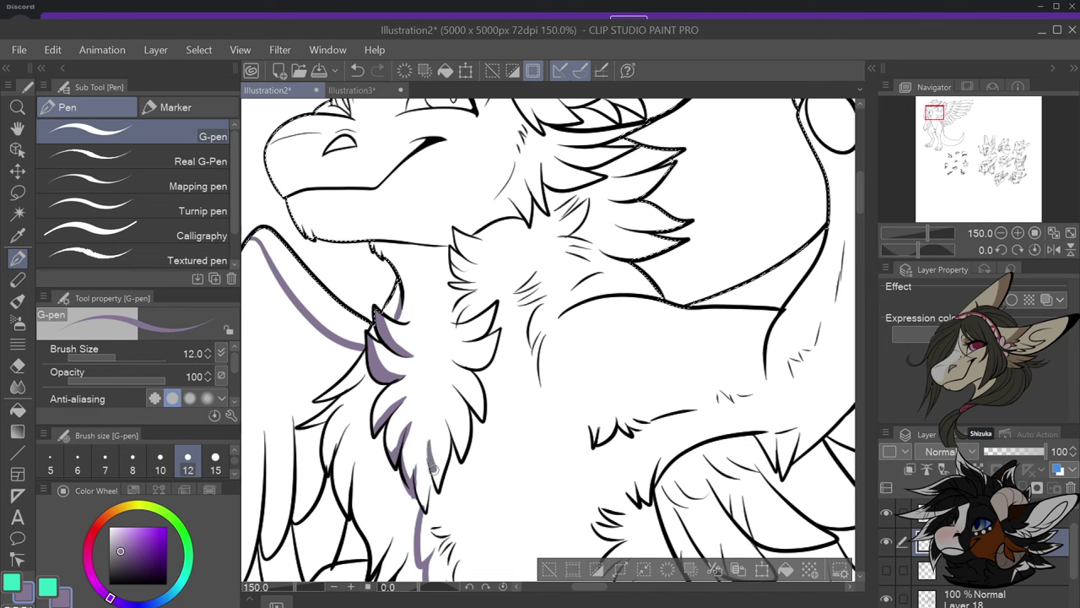
drag(445, 412, 463, 458)
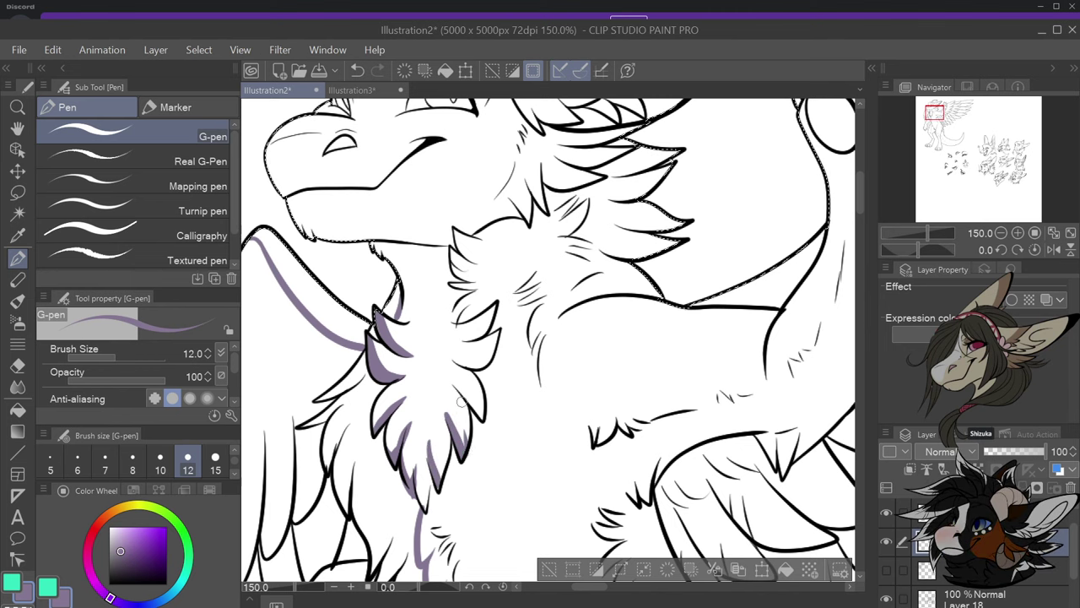
drag(479, 412, 483, 420)
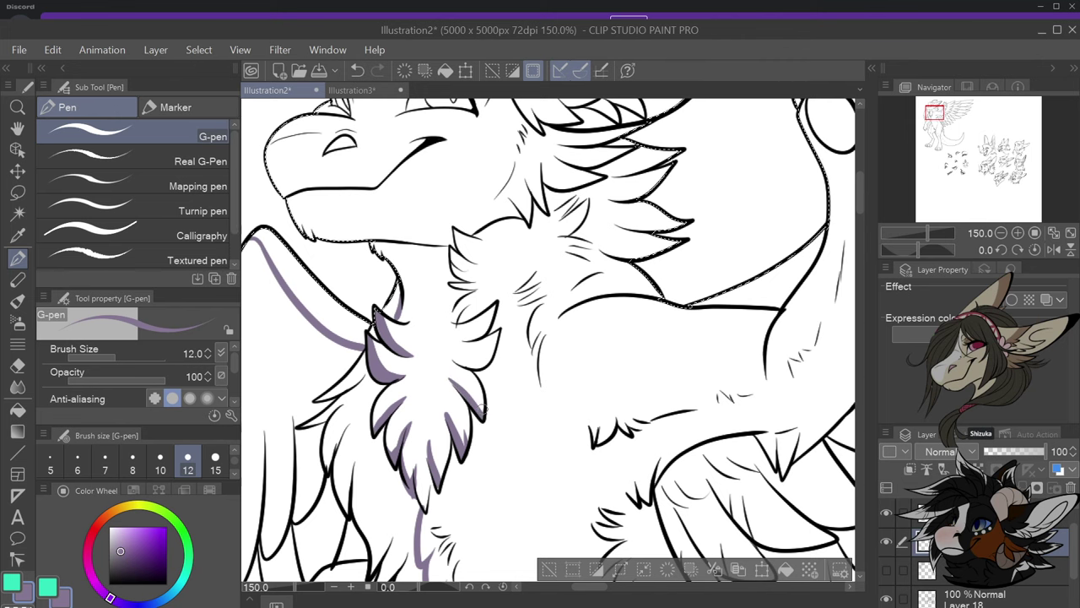
Shade the front of the neck under the chin and the lower edge of the jaw, undoing the last unwanted strokes
scroll(445, 324, down, 2)
scroll(424, 291, up, 2)
mouse_move(423, 290)
mouse_down()
mouse_move(413, 291)
mouse_move(431, 351)
mouse_up()
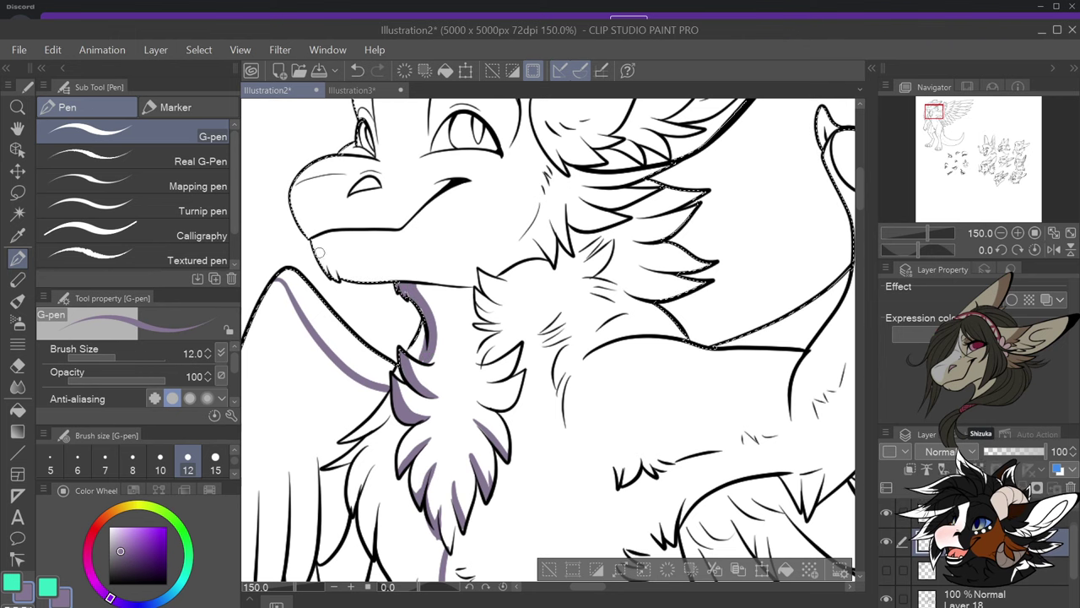
mouse_move(318, 252)
mouse_down()
mouse_move(403, 281)
mouse_move(317, 253)
mouse_up()
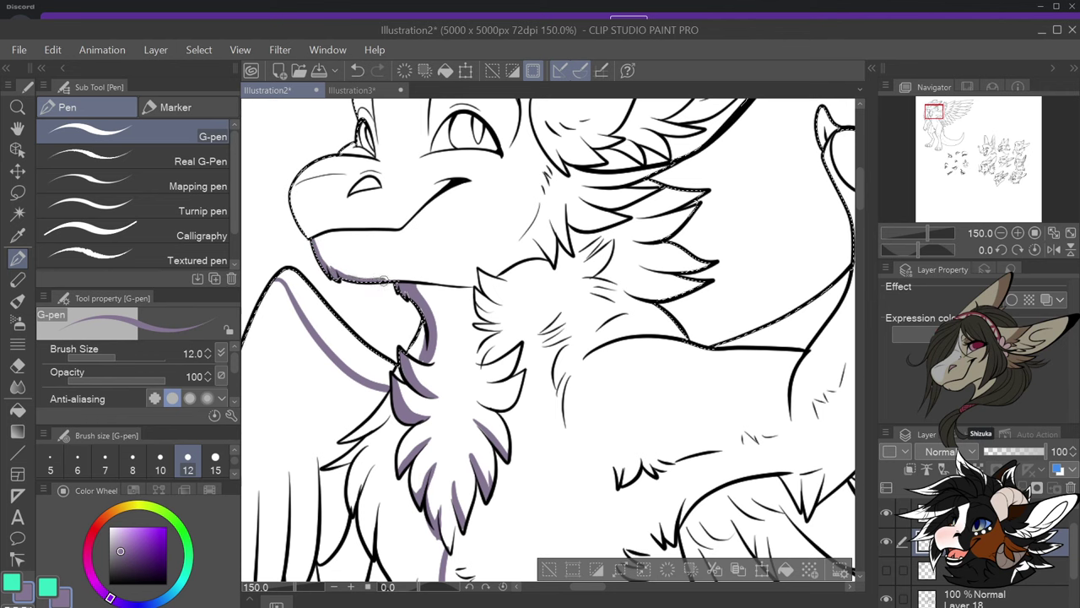
drag(466, 286, 481, 285)
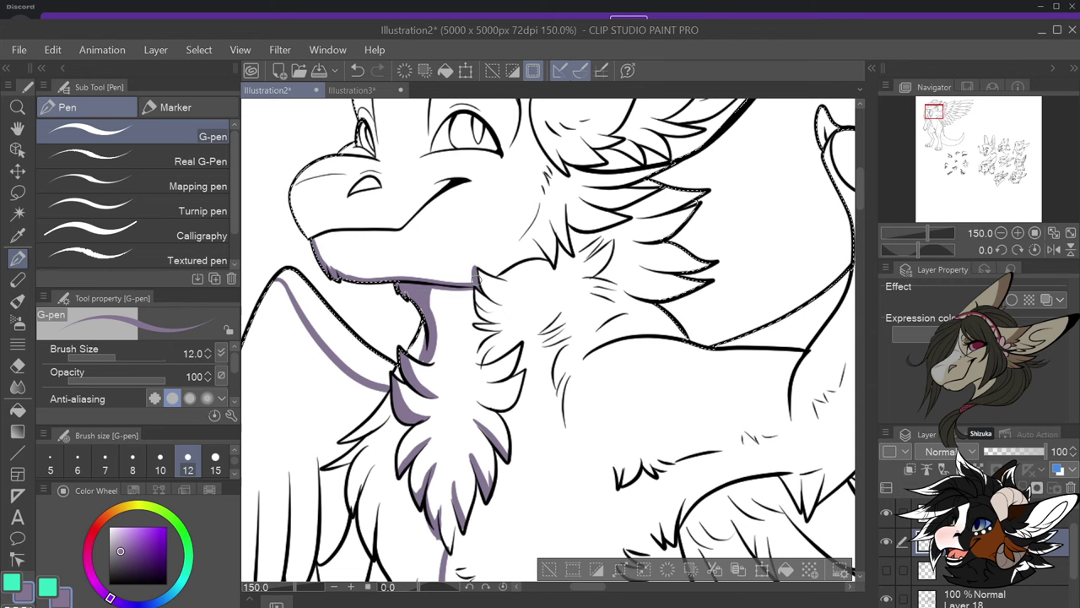
key(ctrl+z)
key(ctrl+z)
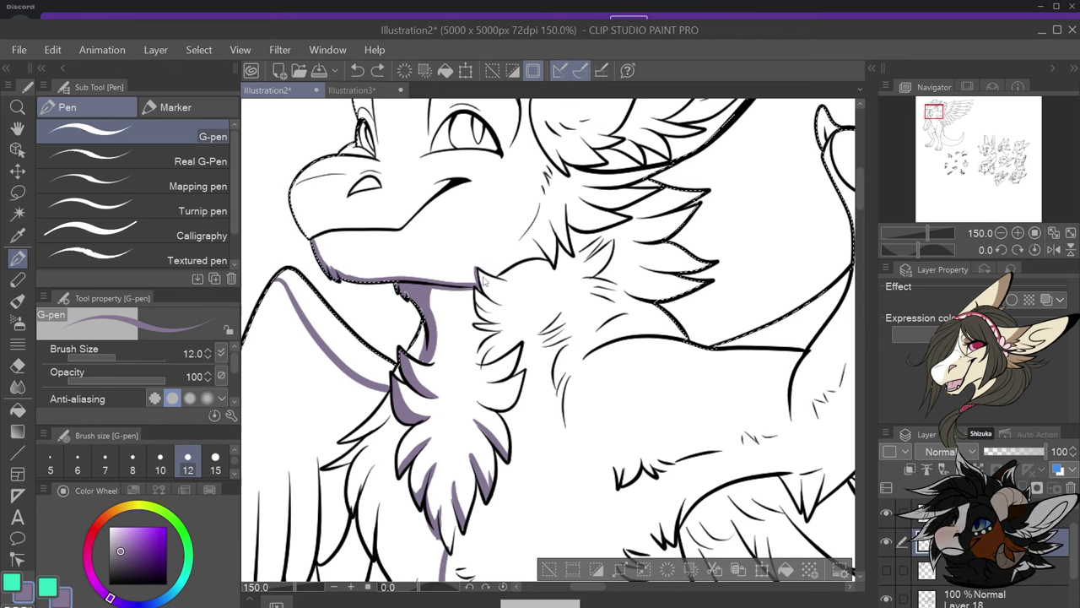
Shade the fur tufts behind the jaw and the front edge of the muzzle and chin with purple strokes
mouse_move(476, 268)
mouse_down()
mouse_move(506, 306)
mouse_move(487, 295)
mouse_move(483, 312)
mouse_move(500, 323)
mouse_move(486, 318)
mouse_move(490, 326)
mouse_move(503, 328)
mouse_up()
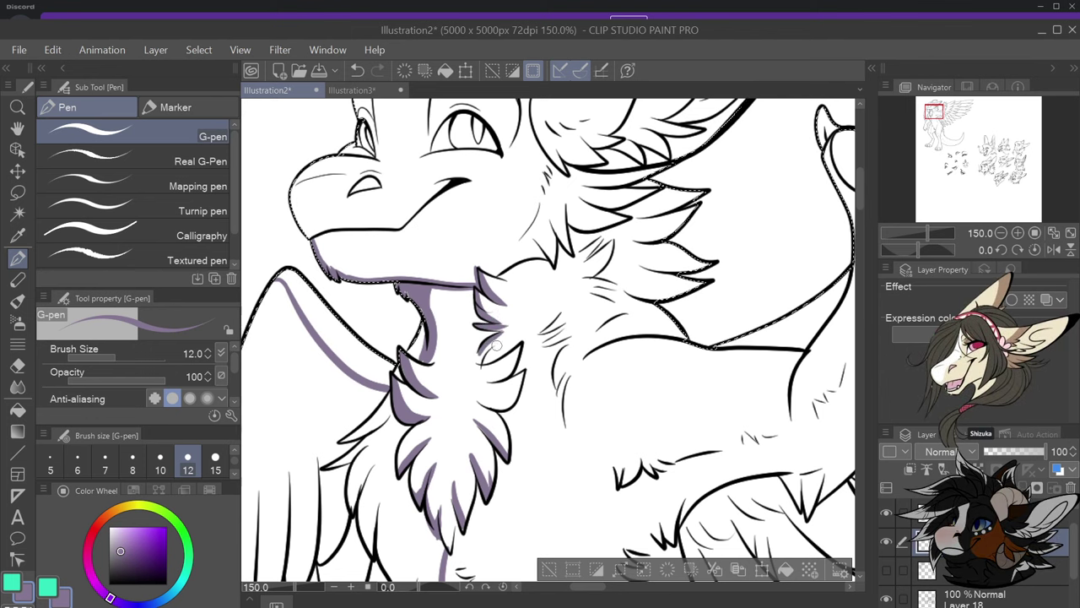
scroll(500, 355, down, 1)
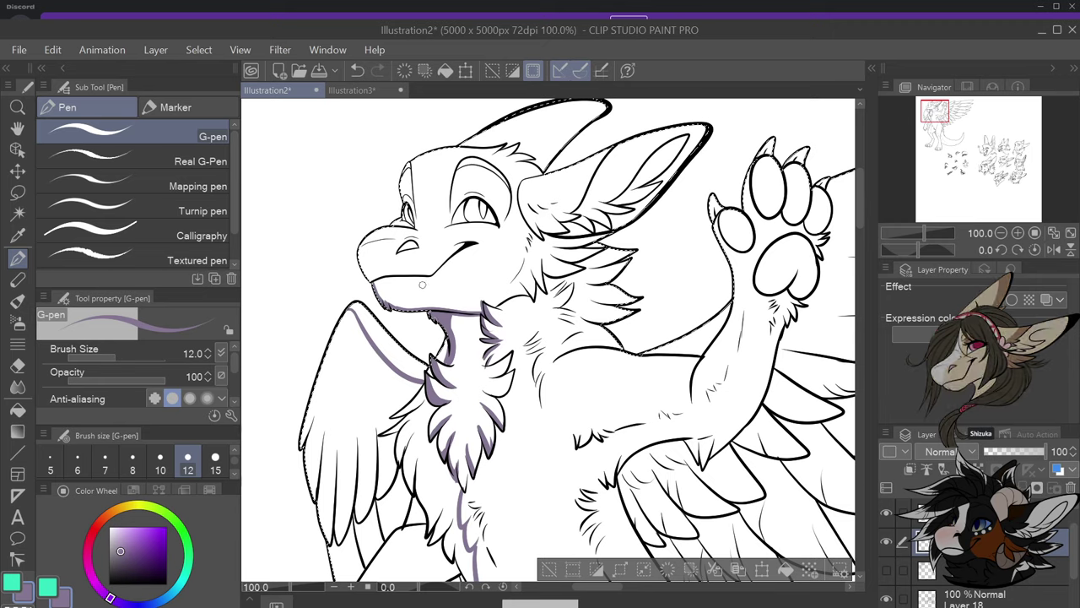
scroll(405, 243, up, 2)
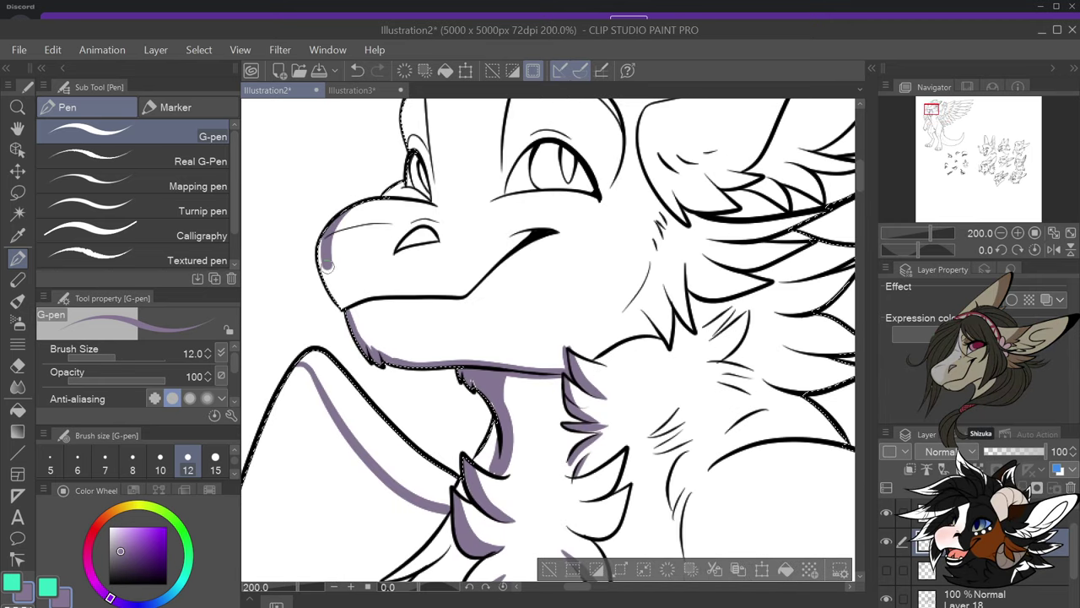
drag(344, 211, 346, 314)
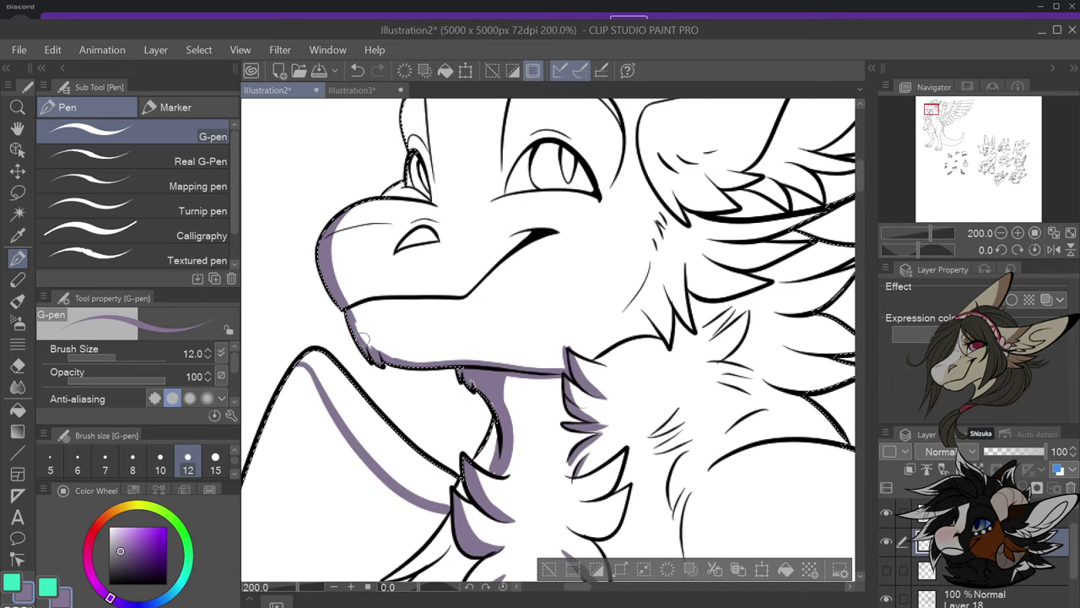
drag(353, 297, 372, 346)
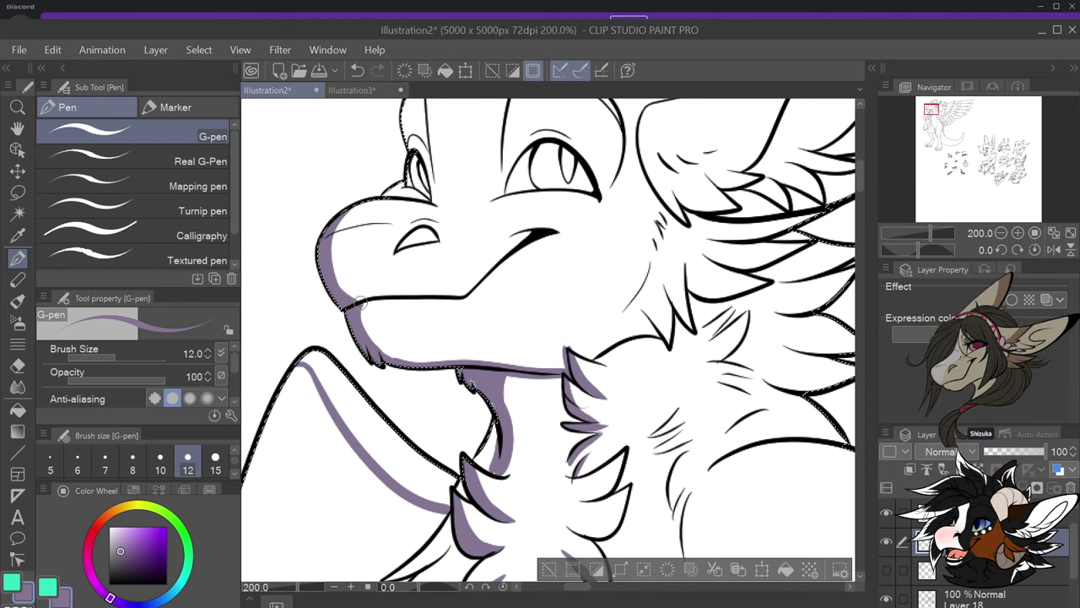
scroll(401, 263, down, 1)
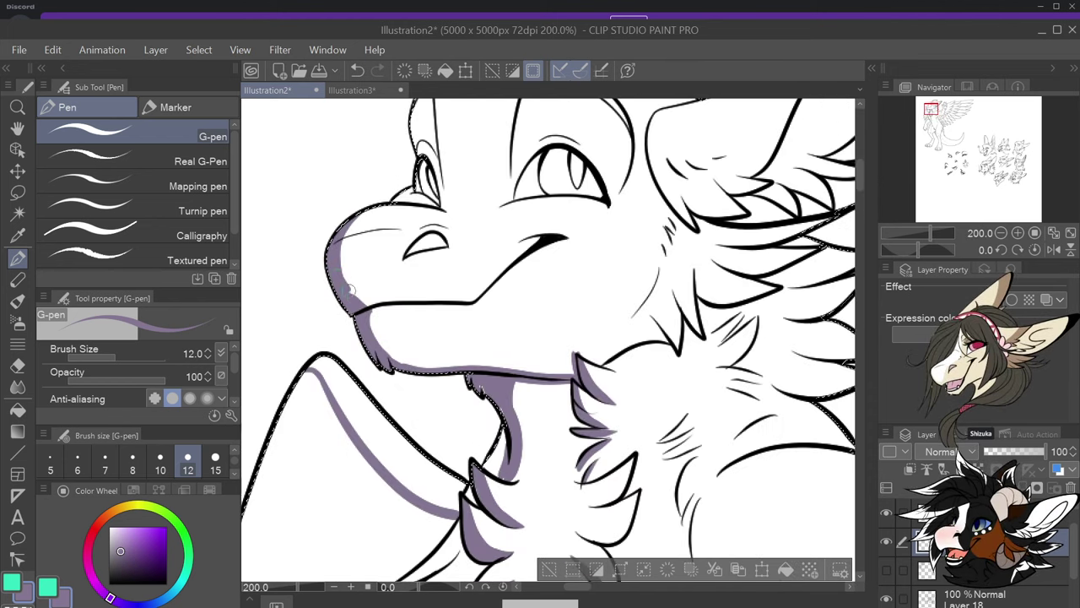
Fill the enclosed shadow area on the far side of the torso, beside the chest fur, with purple
scroll(445, 294, down, 4)
scroll(462, 436, up, 2)
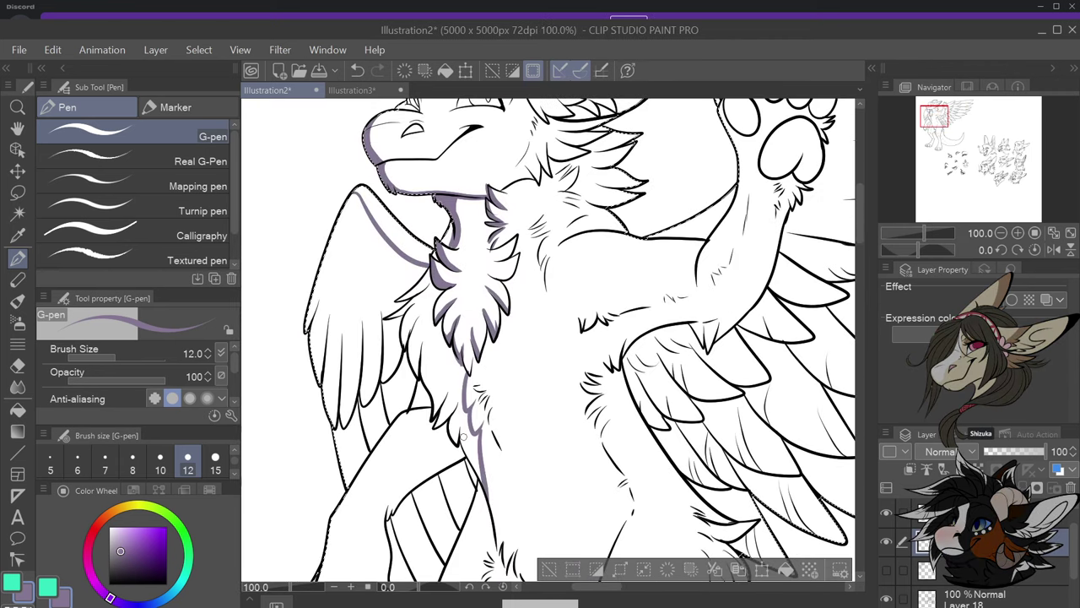
key(g)
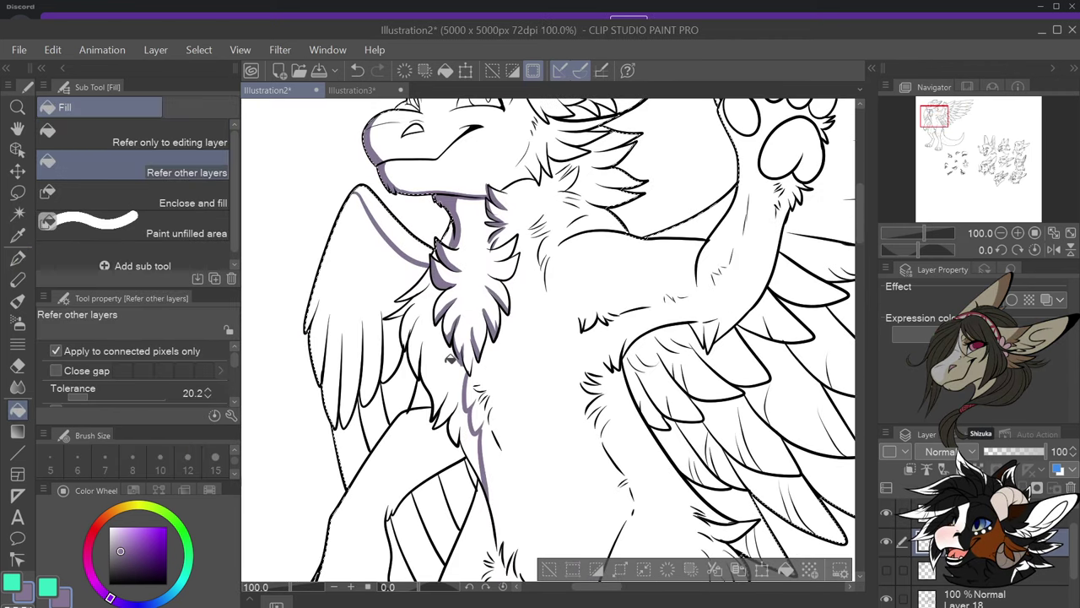
click(448, 359)
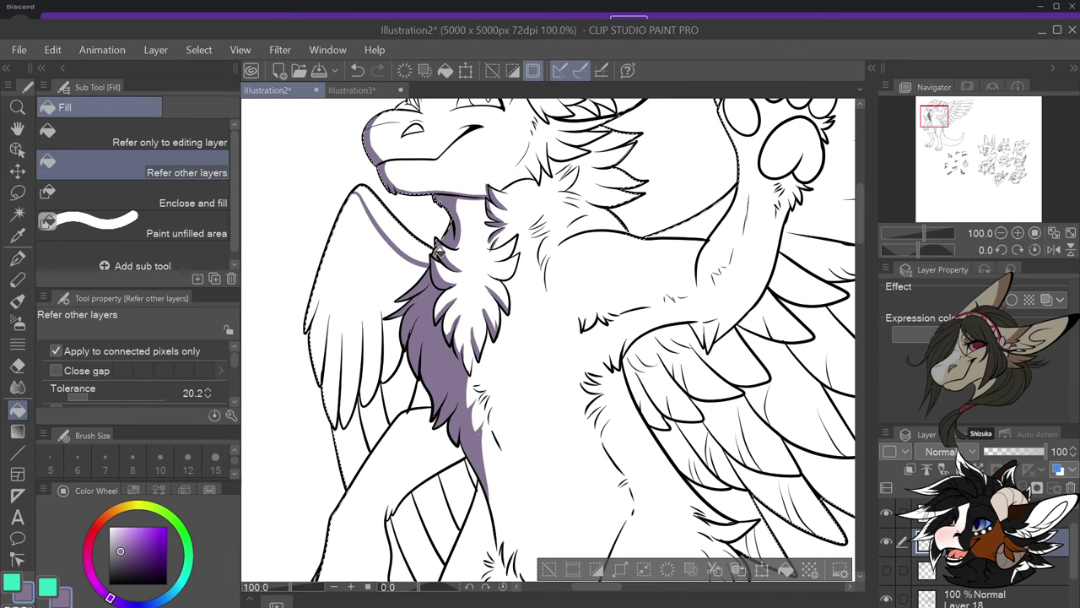
Fill the far wing below its shadow line with purple, including the lower feathers showing between the lowered arm and the leg
click(402, 270)
click(397, 340)
click(405, 387)
click(374, 418)
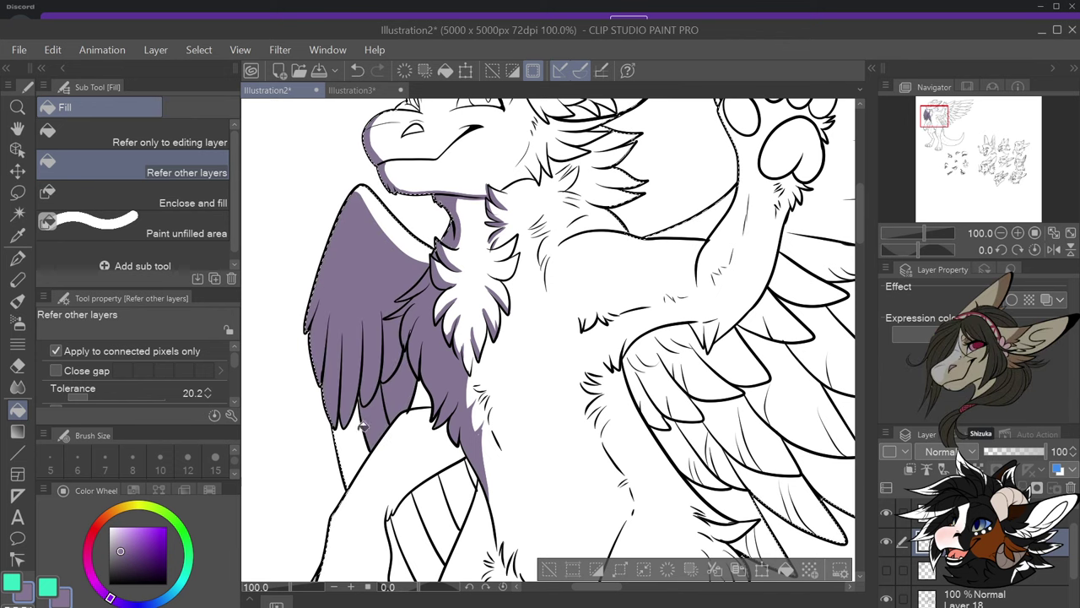
click(351, 446)
scroll(436, 396, down, 3)
scroll(448, 456, up, 3)
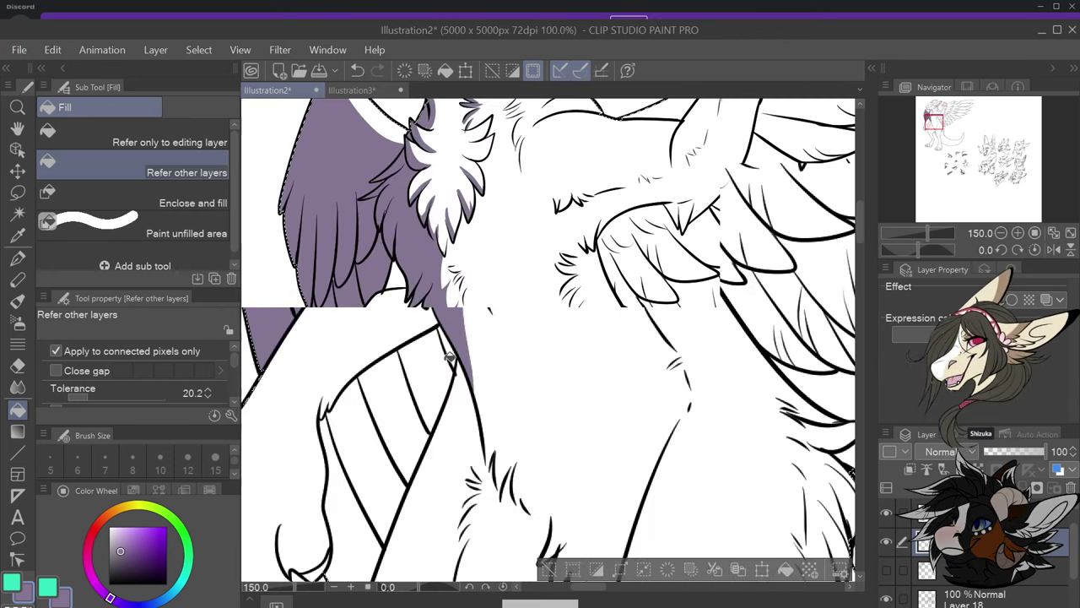
mouse_move(453, 358)
mouse_down()
mouse_move(396, 422)
mouse_move(368, 487)
mouse_up()
Outline a purple shadow boundary along the inner edge of the lowered arm from elbow to claws, undoing the unwanted strokes at the paw
key(p)
scroll(464, 334, up, 3)
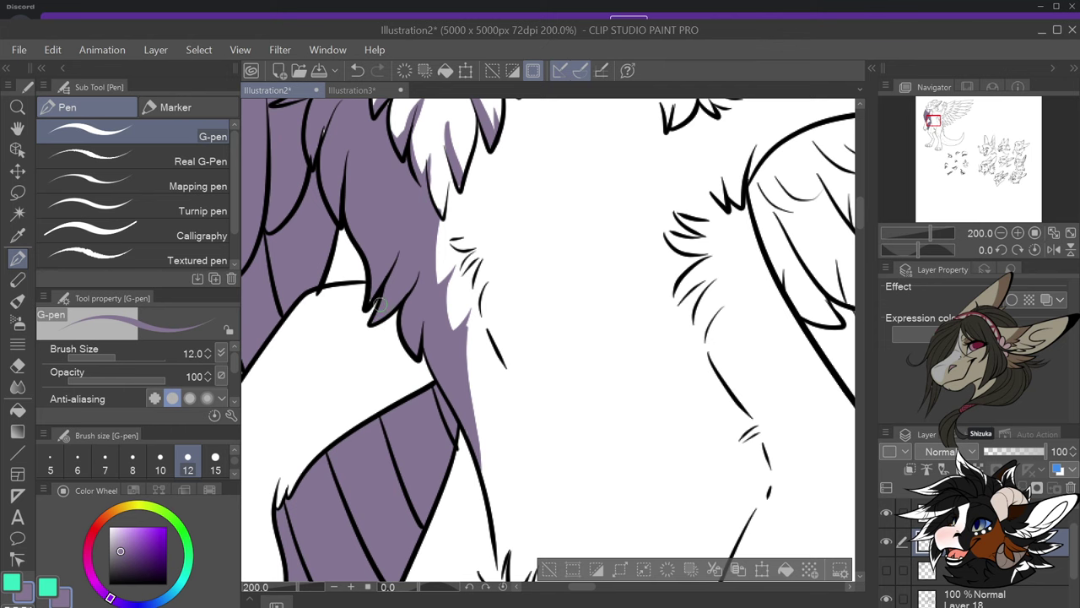
scroll(375, 312, down, 4)
scroll(384, 329, up, 3)
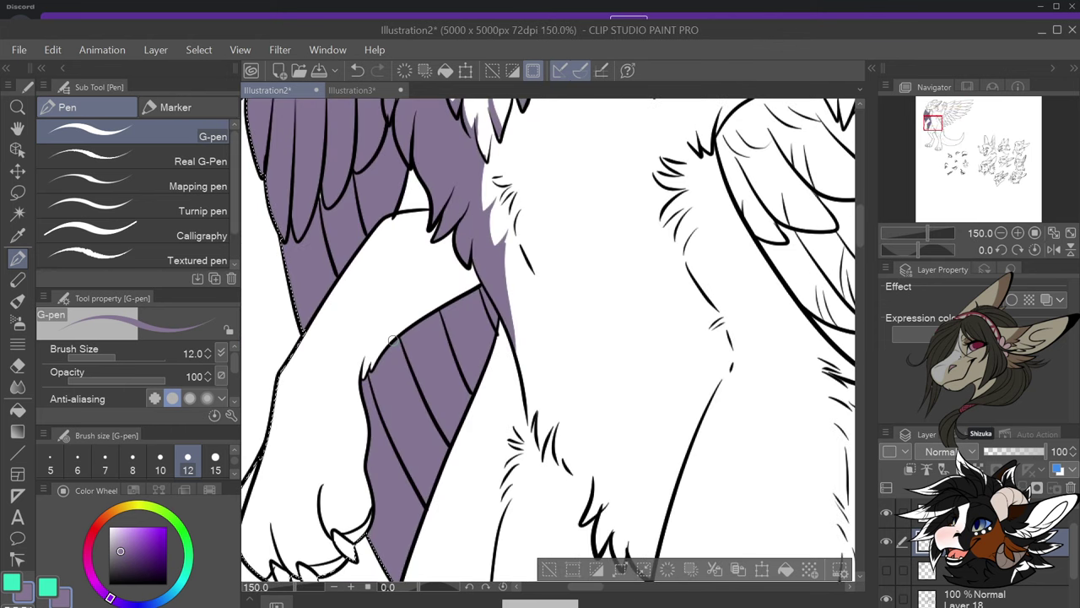
mouse_move(392, 338)
mouse_down()
mouse_move(353, 384)
mouse_move(353, 491)
mouse_up()
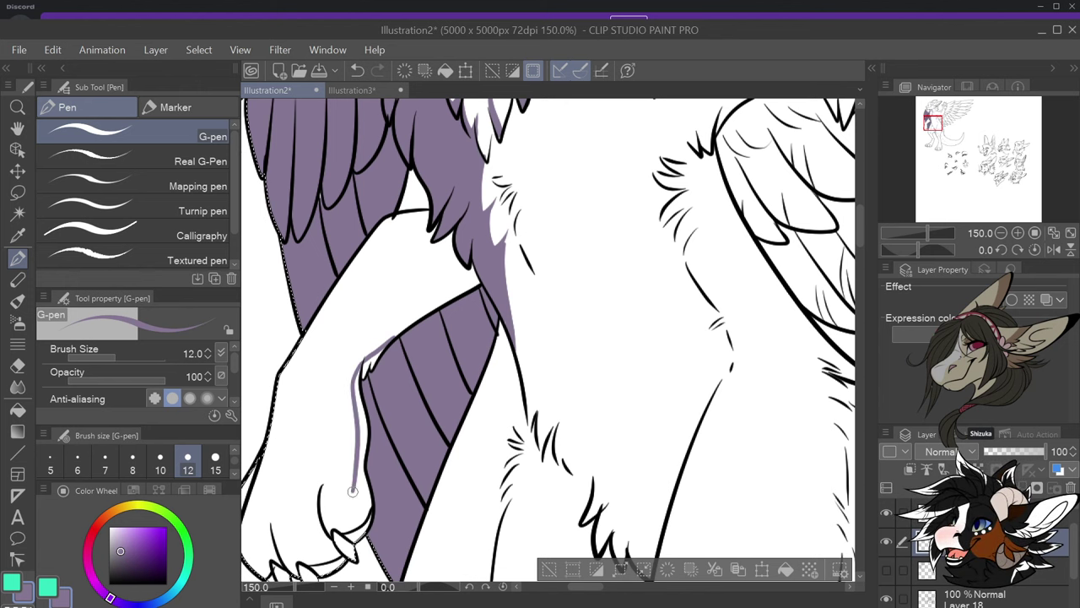
scroll(341, 520, down, 3)
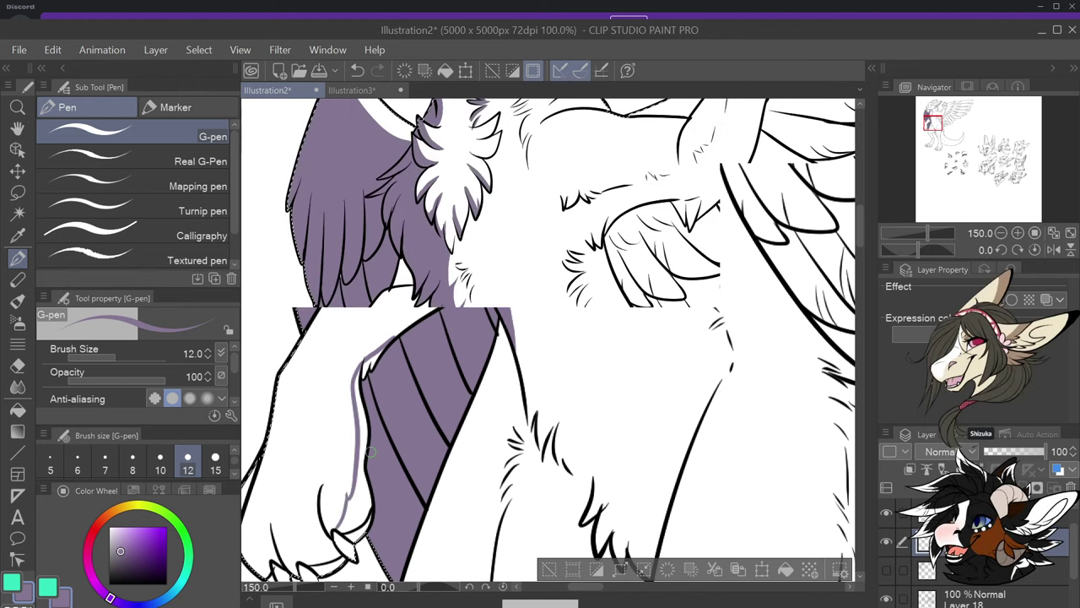
scroll(386, 435, up, 4)
drag(400, 431, 379, 455)
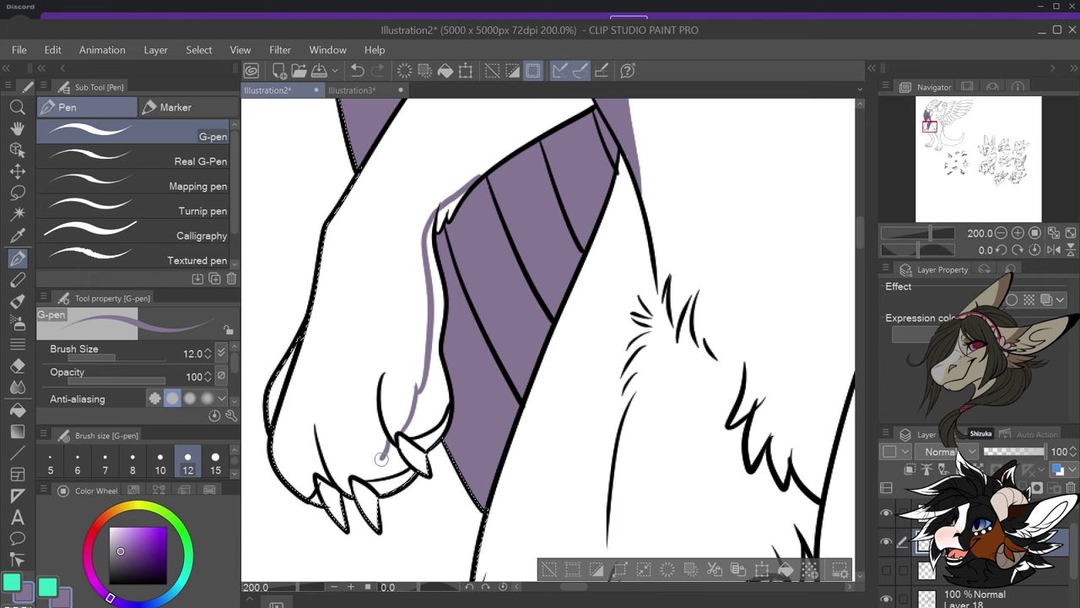
key(ctrl+z)
scroll(382, 454, down, 1)
scroll(360, 453, up, 1)
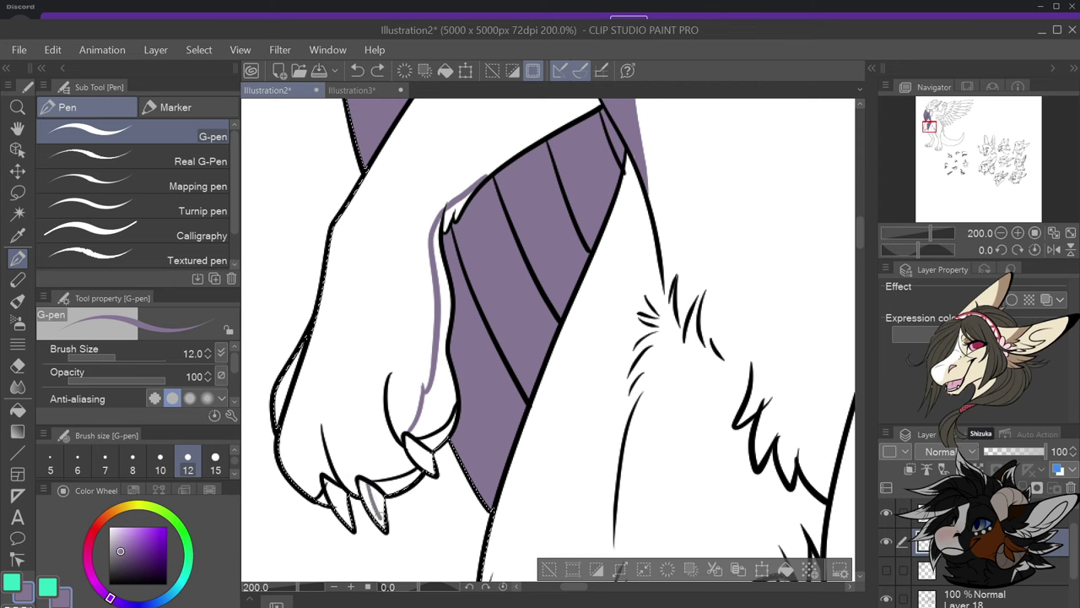
key(ctrl+z)
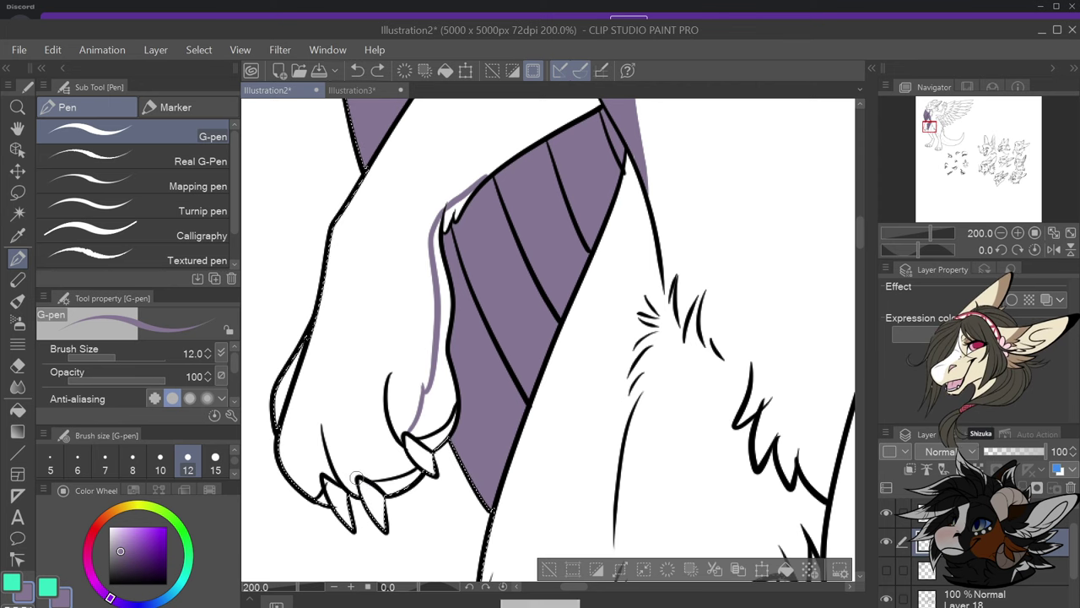
Fill the lowered arm, paw and claws with purple up to the shadow boundary and shade part of the inner claw
key(g)
click(358, 334)
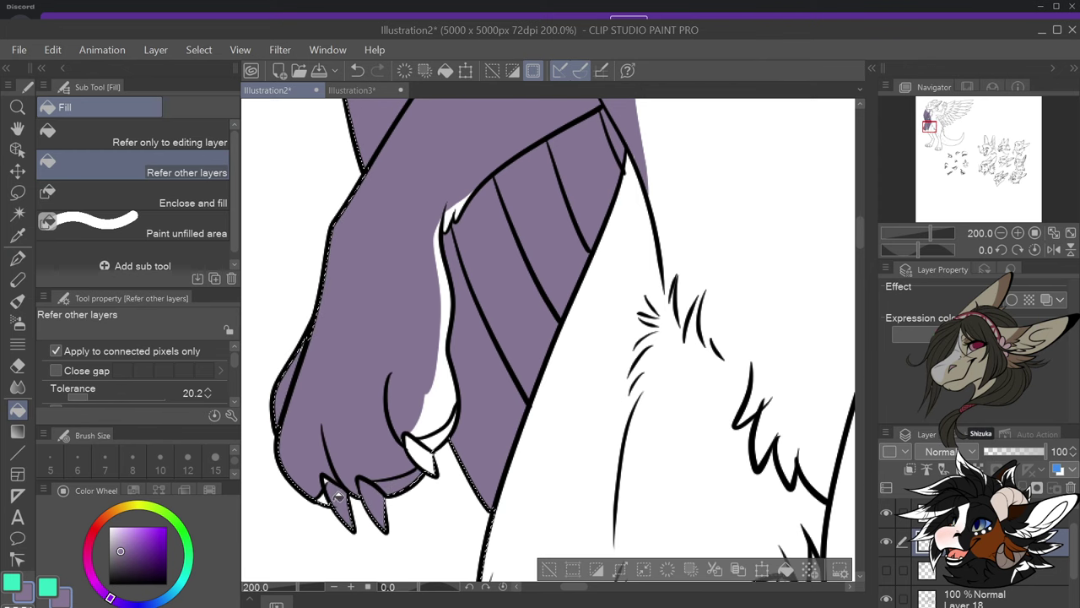
scroll(397, 419, down, 2)
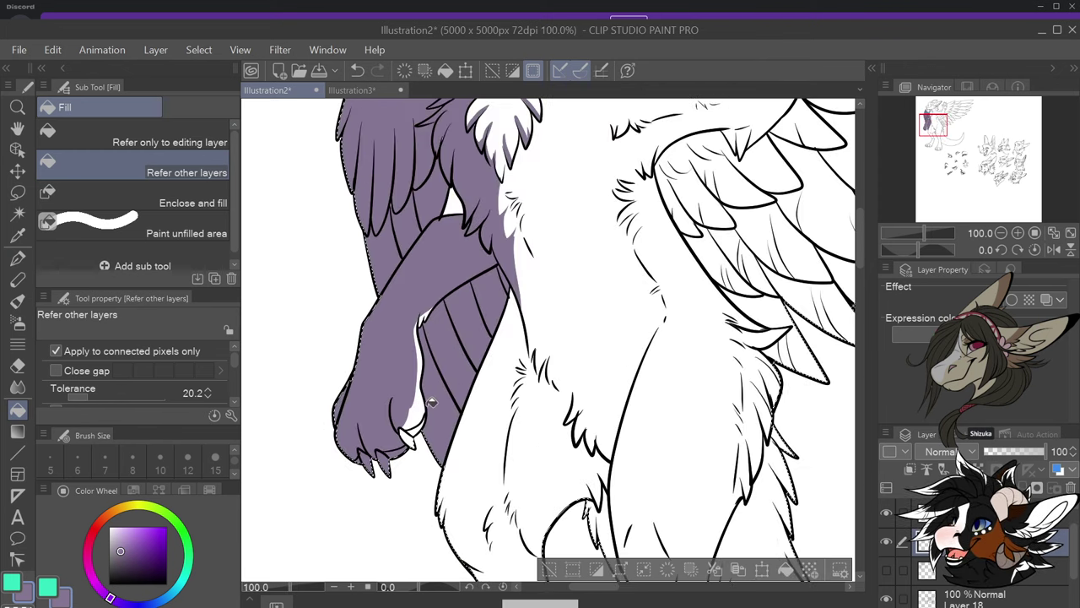
scroll(434, 405, up, 2)
click(17, 257)
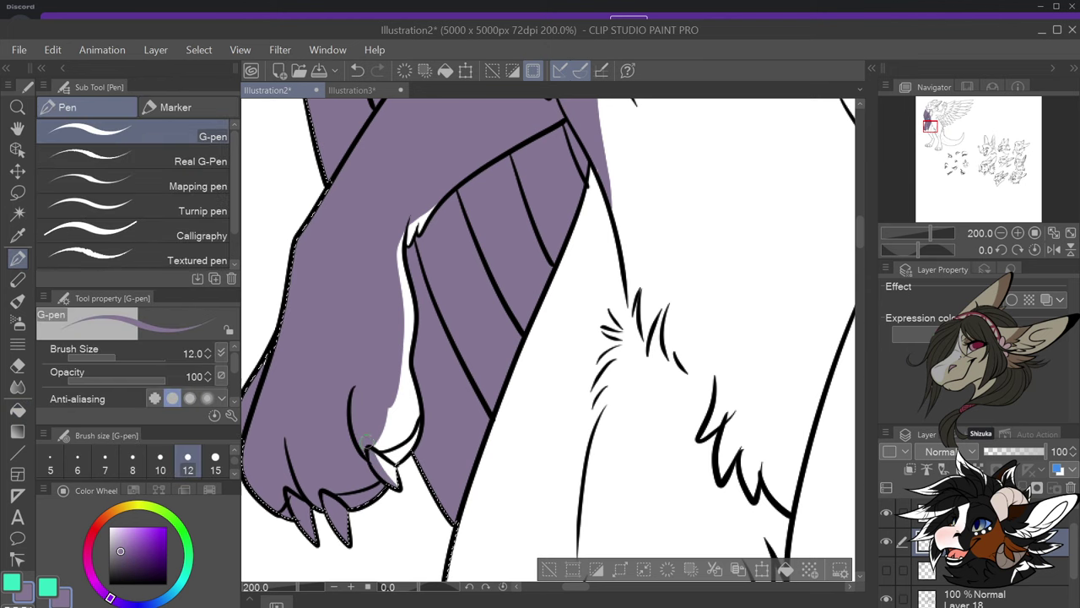
scroll(365, 440, down, 4)
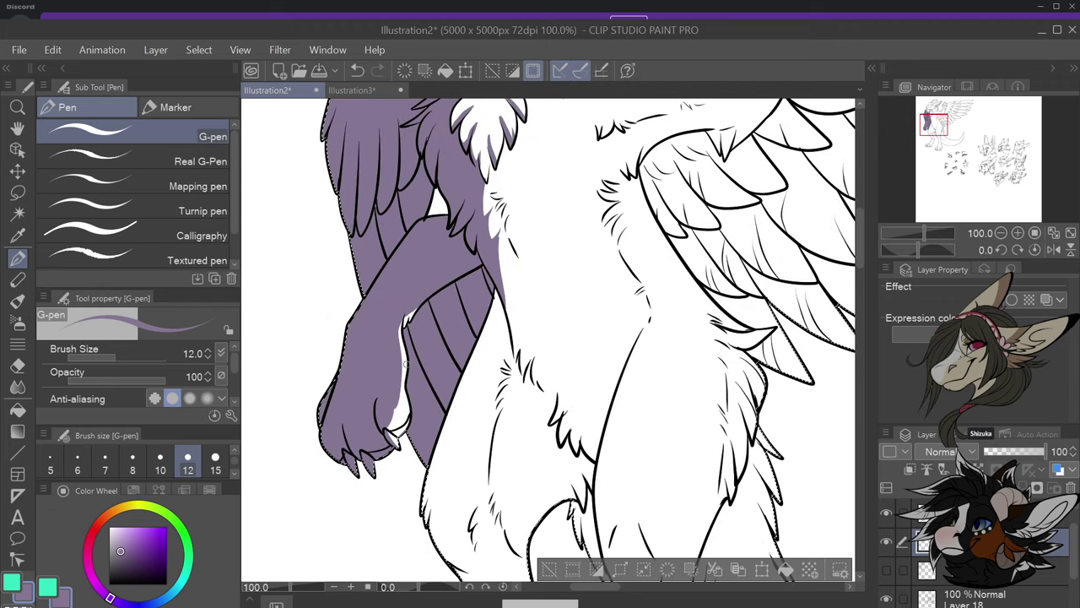
Fill the small white gap between the far wing feathers and the top of the lowered arm with purple
scroll(428, 181, up, 3)
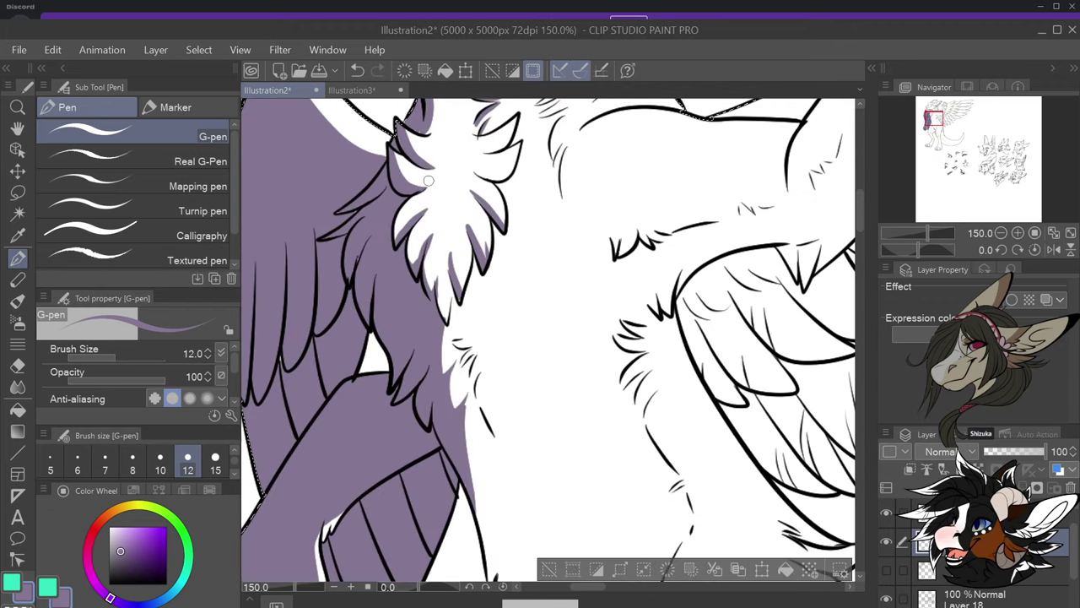
click(18, 410)
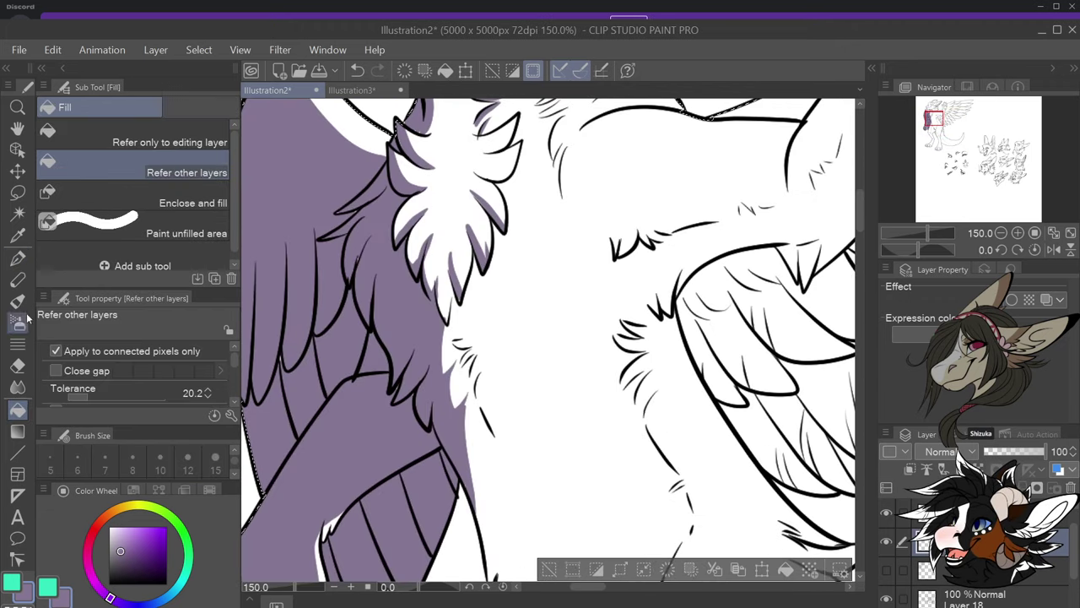
click(18, 258)
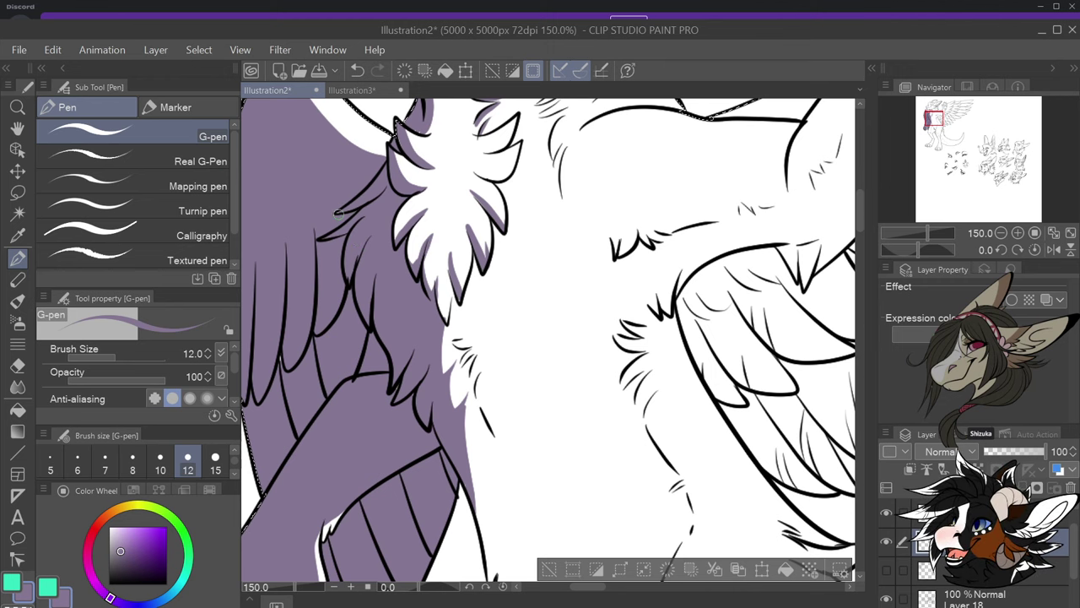
scroll(410, 206, down, 5)
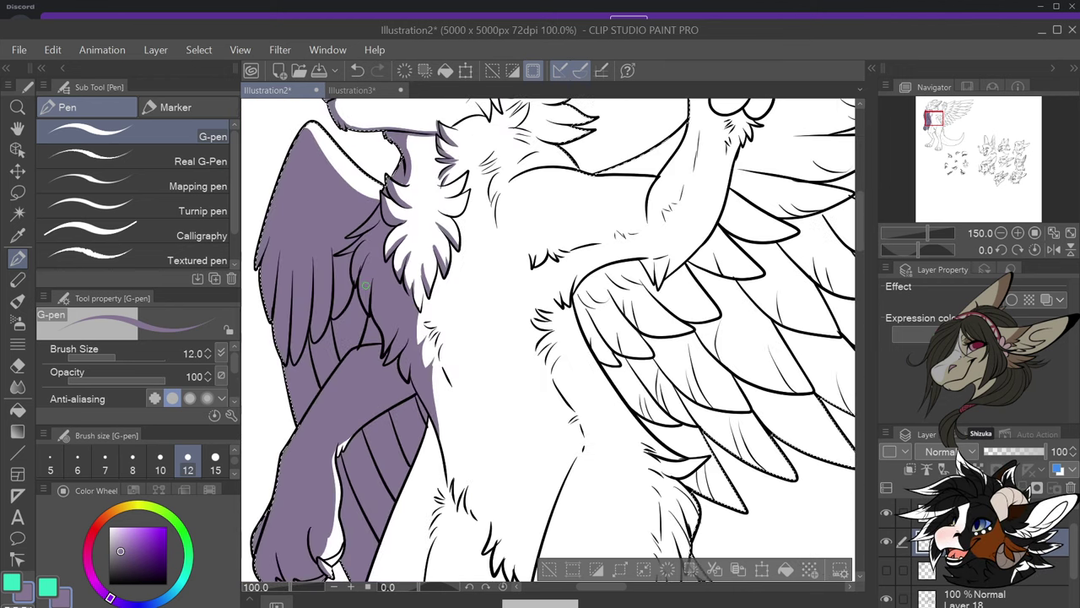
Paint a purple boundary stroke along the inner edge of the far ear and fill the rest of that ear with purple
scroll(438, 139, up, 5)
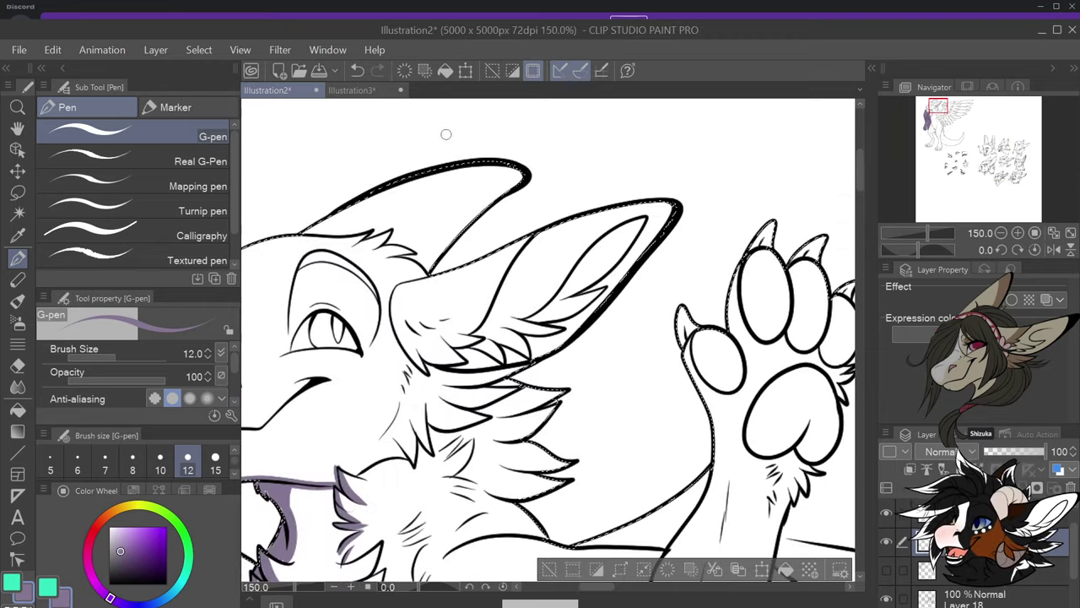
scroll(446, 132, down, 3)
scroll(456, 139, up, 3)
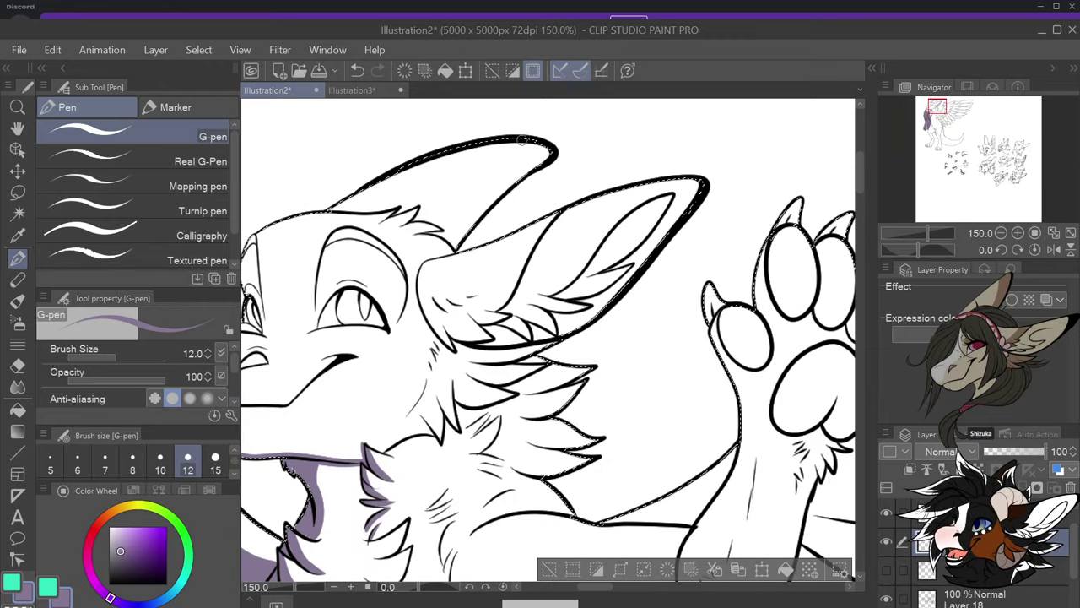
drag(540, 141, 471, 217)
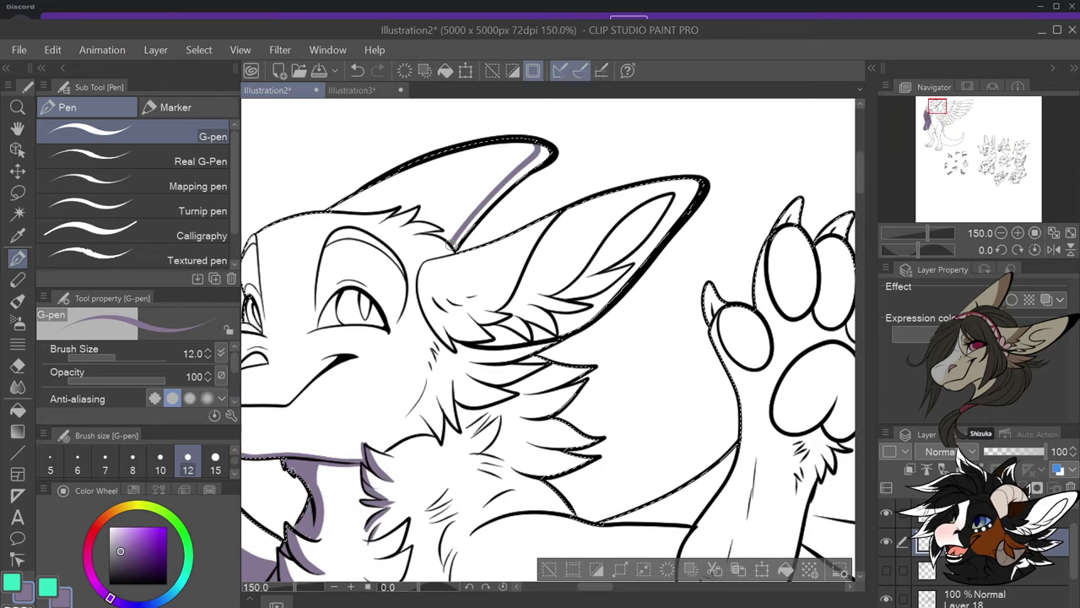
click(17, 409)
click(434, 190)
scroll(434, 190, down, 3)
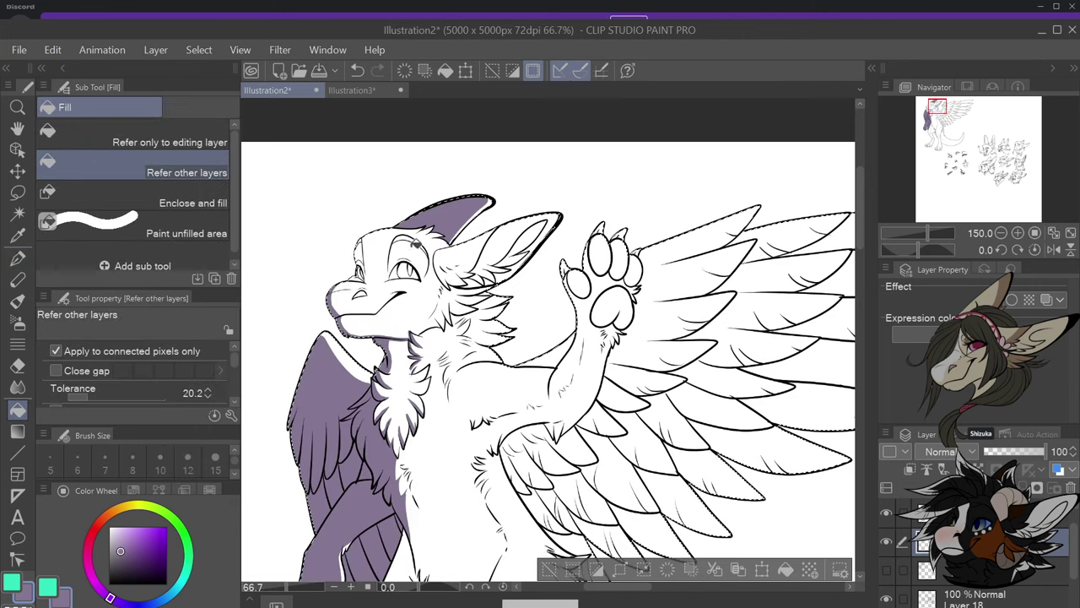
Shade the far side of the face with purple, covering the brow, the far eye and the bridge of the muzzle
scroll(392, 206, up, 3)
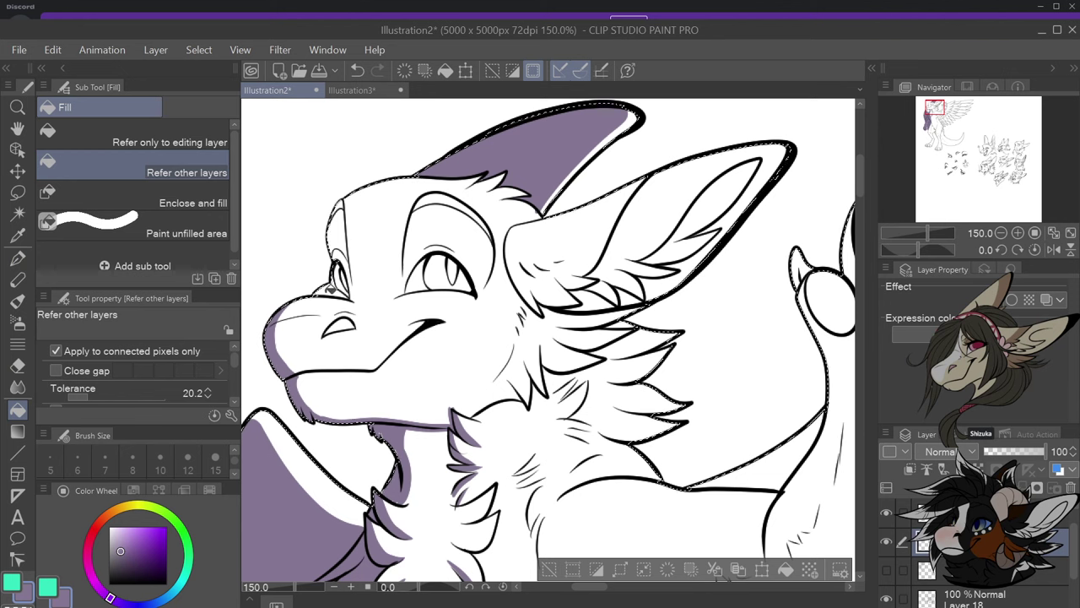
click(344, 236)
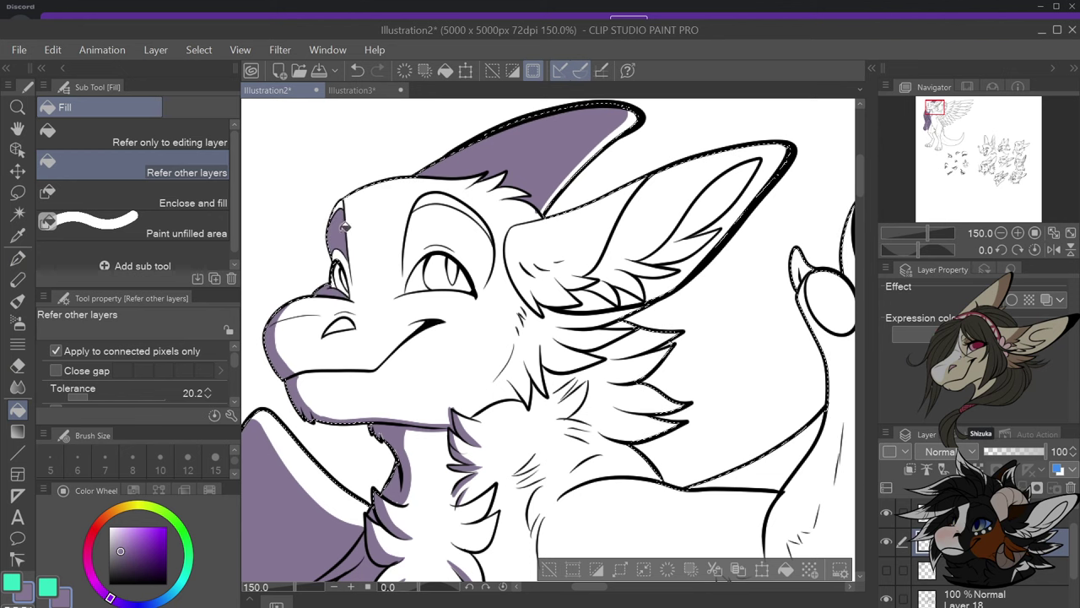
key(ctrl+z)
key(p)
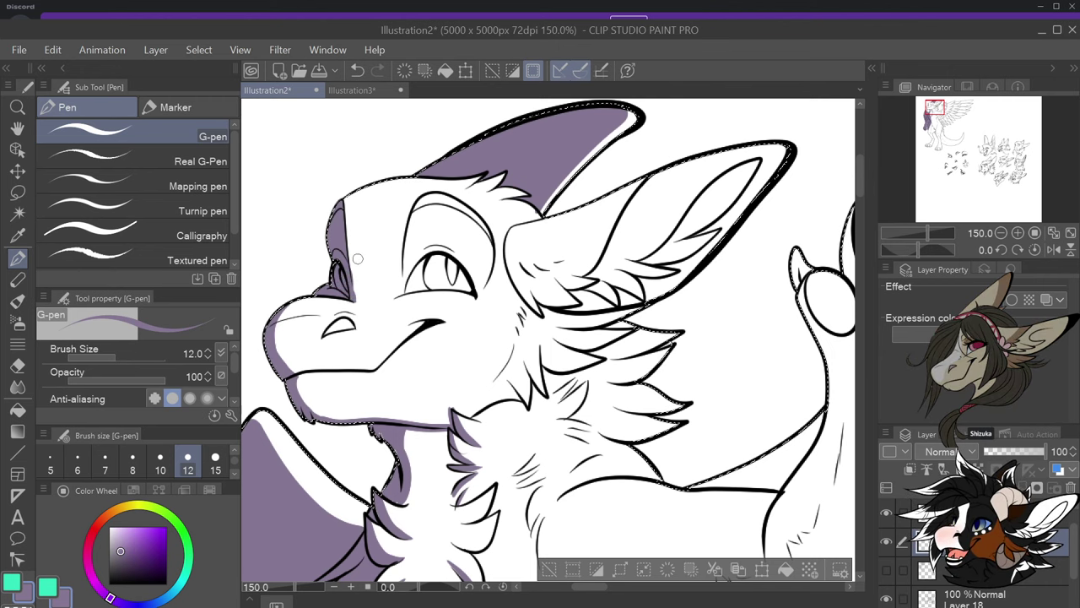
key(ctrl+z)
key(ctrl+y)
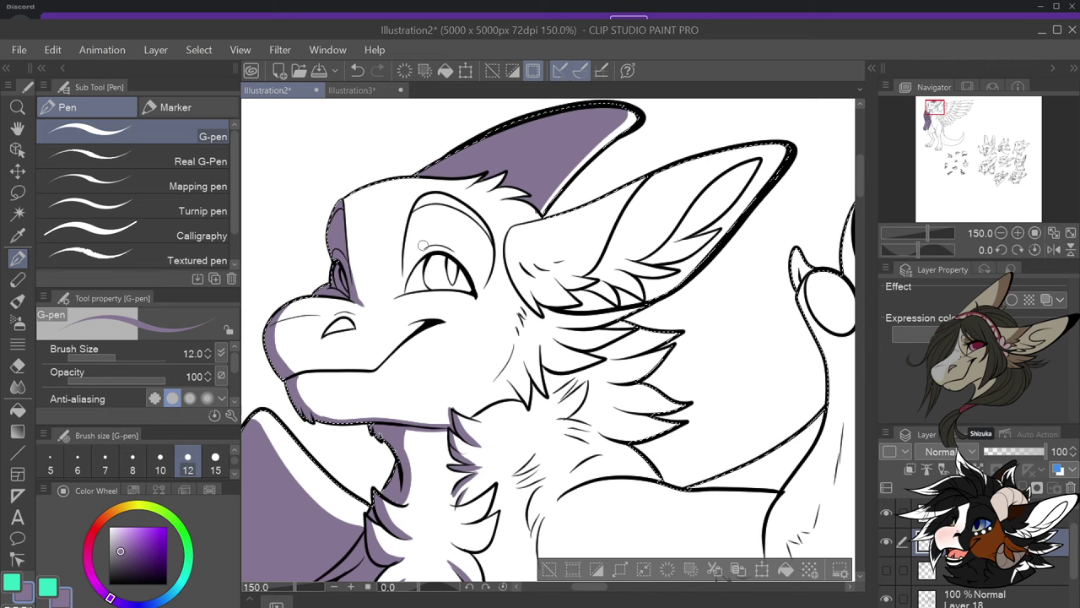
Paint a curved purple shadow under the upper lid of the near eye, undoing the unwanted strokes
mouse_move(411, 267)
mouse_down()
mouse_move(451, 250)
mouse_move(469, 272)
mouse_move(423, 252)
mouse_move(457, 255)
mouse_move(472, 279)
mouse_move(436, 253)
mouse_move(407, 272)
mouse_move(429, 248)
mouse_move(469, 271)
mouse_up()
key(ctrl+z)
key(ctrl+z)
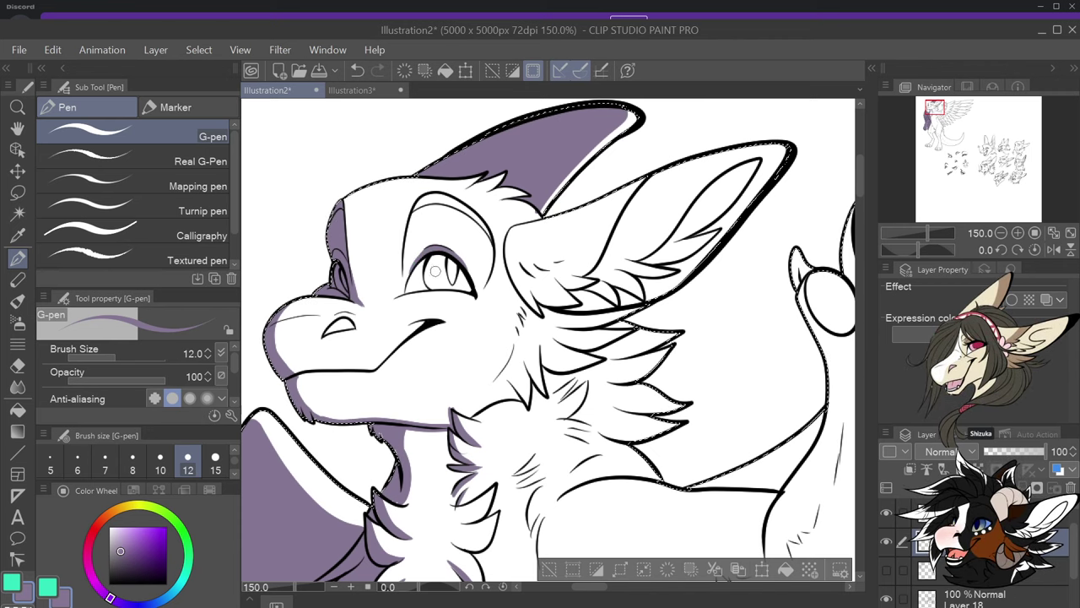
Shade the pupil and upper iris of the near eye with purple
mouse_move(427, 264)
mouse_down()
mouse_move(453, 283)
mouse_move(449, 270)
mouse_move(455, 278)
mouse_move(464, 264)
mouse_move(456, 272)
mouse_move(475, 295)
mouse_up()
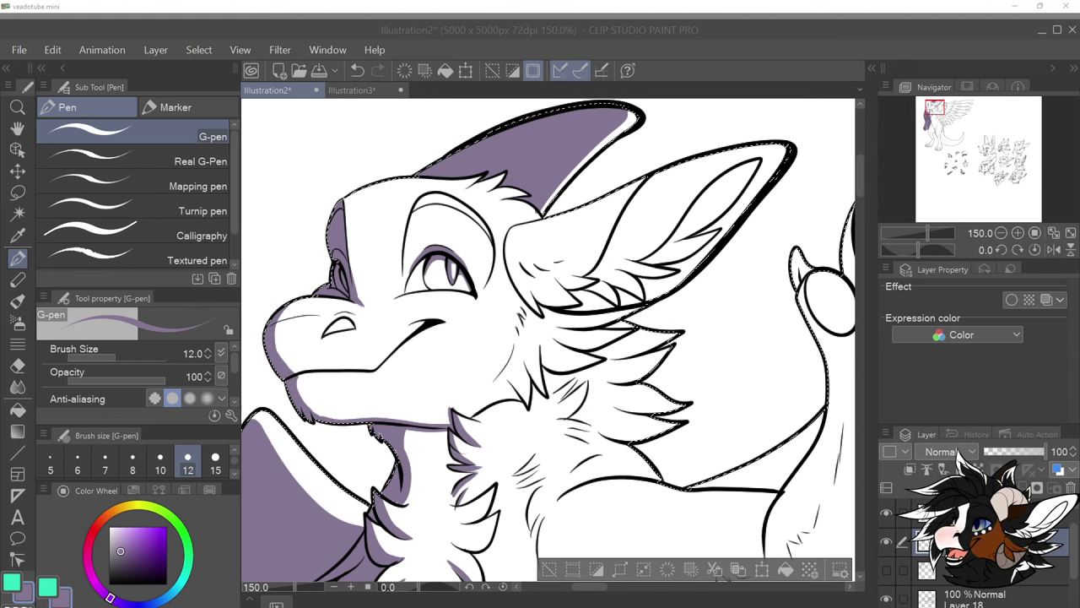
Switch to OBS and adjust the Display Capture source in the scene's source list
drag(852, 11, 566, 551)
double_click(568, 557)
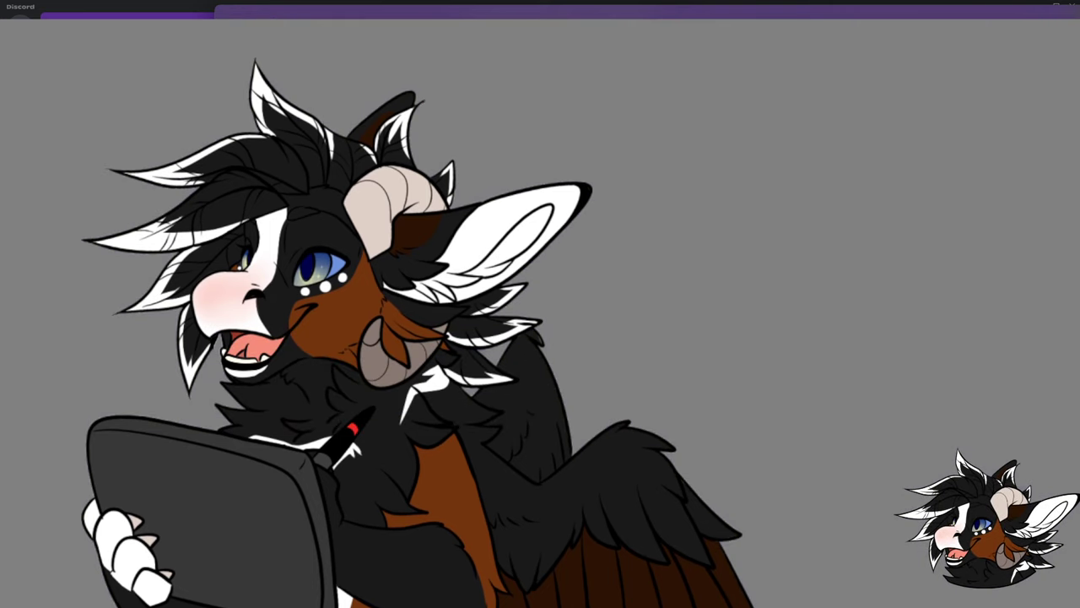
key(alt+Tab)
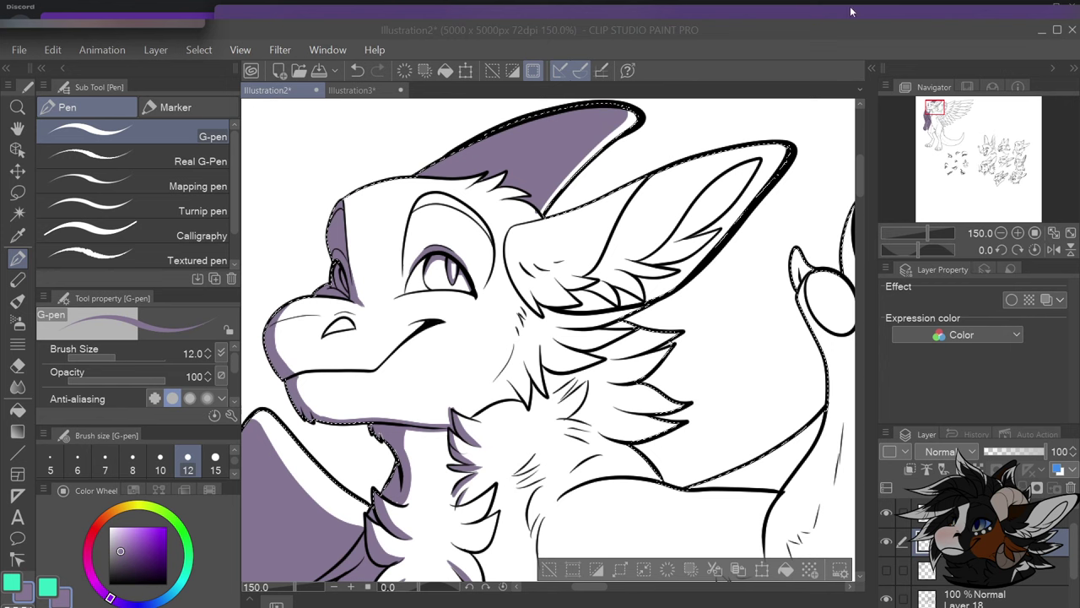
key(alt+Tab)
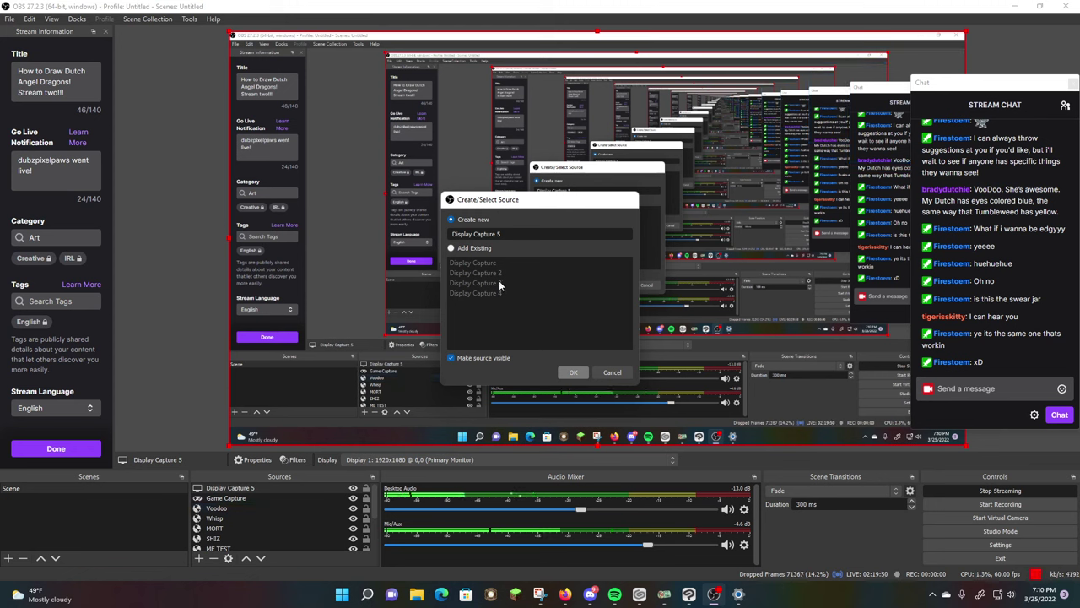
mouse_move(287, 478)
mouse_down()
mouse_move(277, 505)
mouse_move(282, 492)
mouse_up()
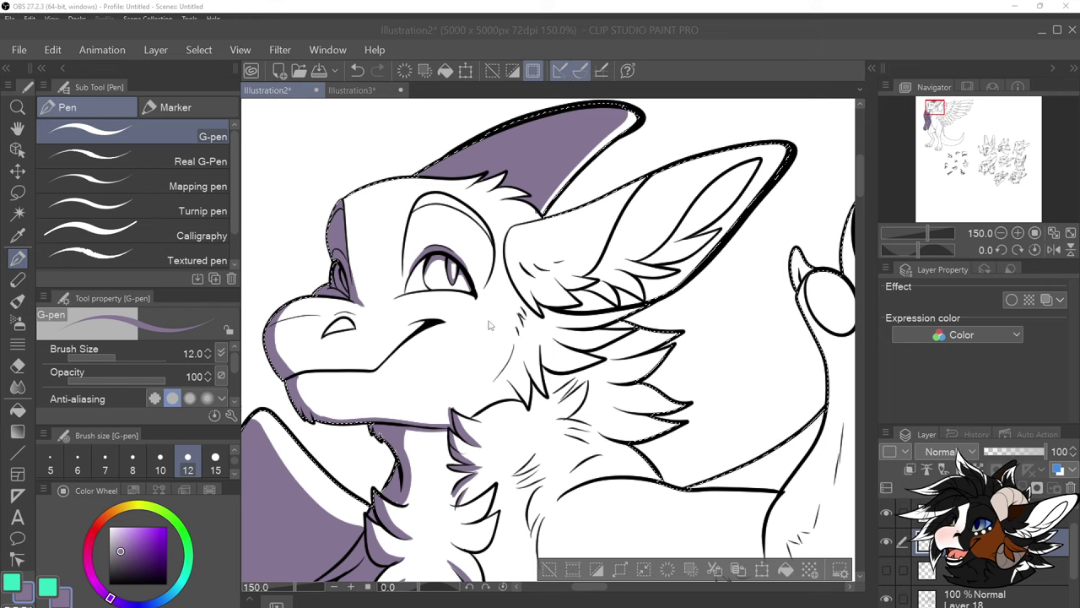
Paint a purple shadow with the G-pen along the back of the jaw and into the cheek fur tufts, undoing unwanted strokes
mouse_move(489, 328)
mouse_down()
mouse_move(493, 355)
mouse_move(513, 362)
mouse_move(539, 330)
mouse_move(518, 313)
mouse_move(523, 343)
mouse_move(515, 328)
mouse_move(510, 364)
mouse_move(513, 344)
mouse_move(483, 397)
mouse_move(508, 368)
mouse_up()
key(ctrl+z)
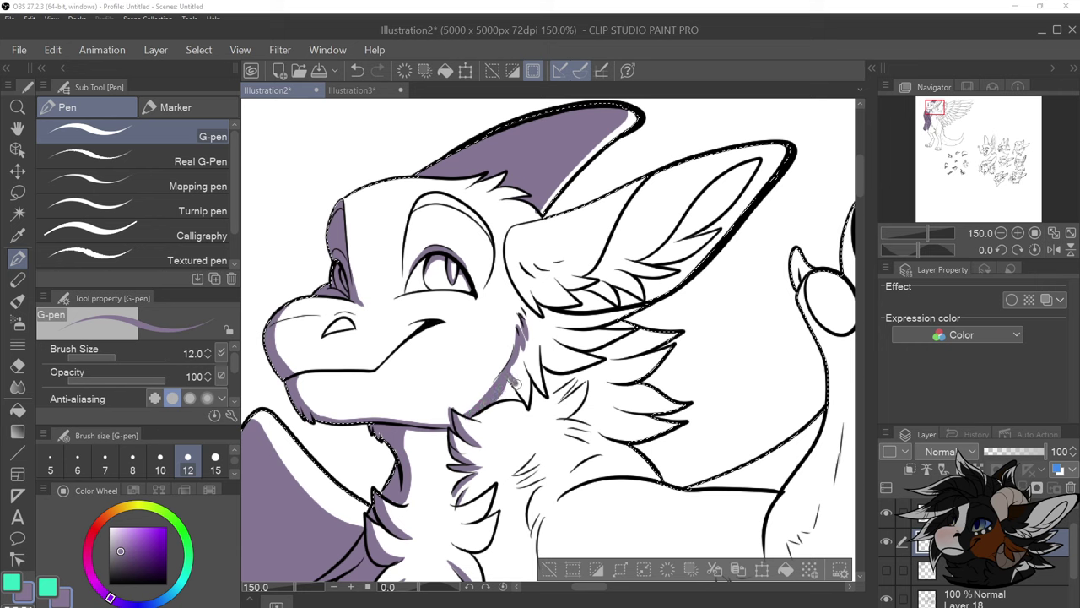
key(ctrl+z)
mouse_move(516, 384)
mouse_down()
mouse_move(530, 407)
mouse_move(521, 374)
mouse_up()
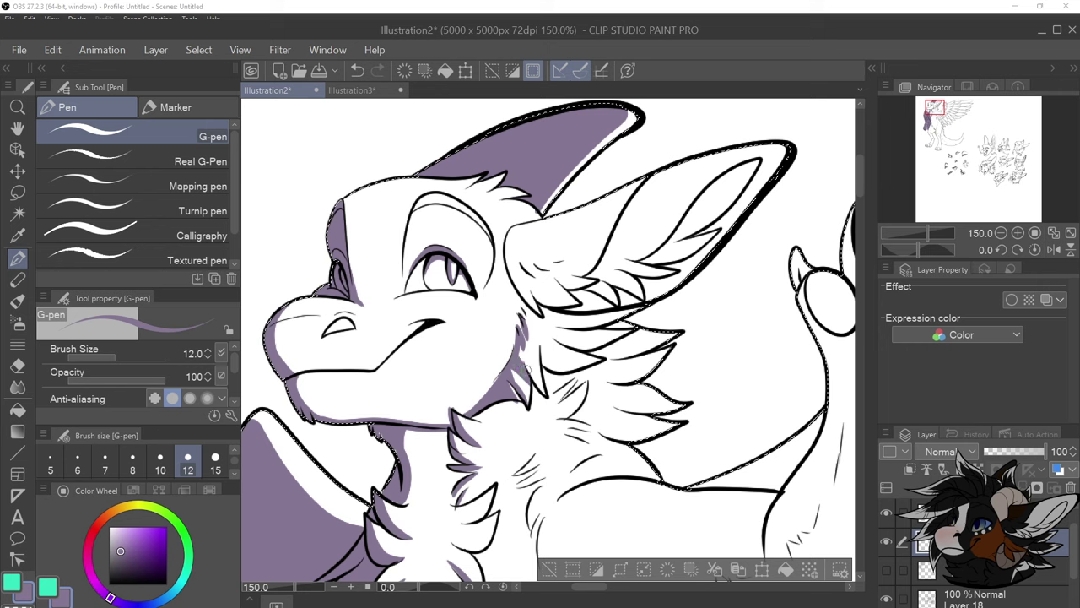
drag(520, 345, 544, 378)
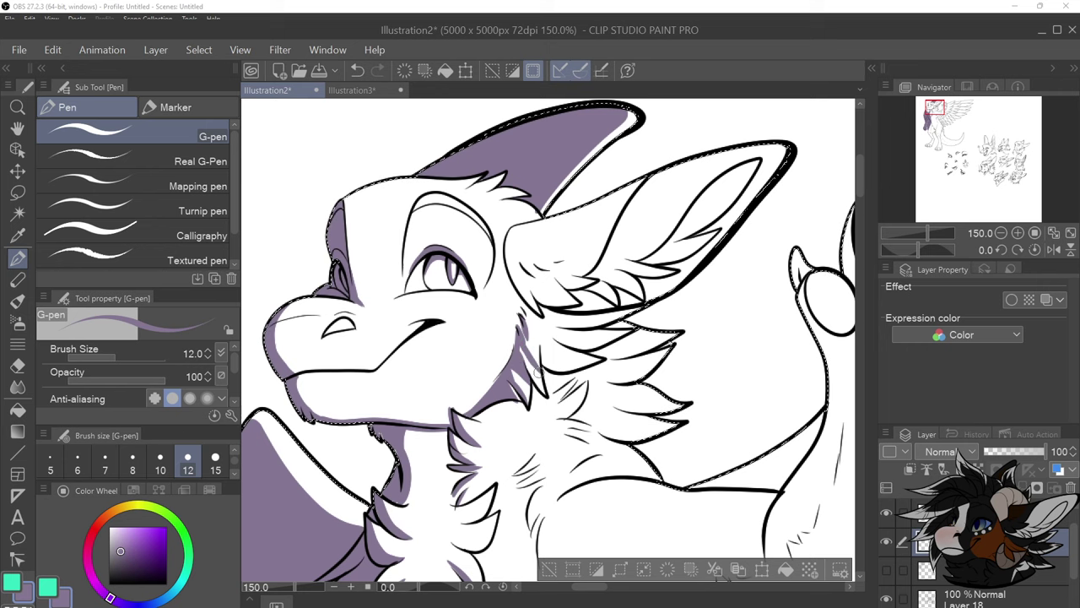
Shade the upper cheek tufts and the neck fur directly beneath the near ear with purple, undoing the stray strokes
mouse_move(521, 323)
mouse_down()
mouse_move(539, 333)
mouse_move(522, 314)
mouse_move(541, 358)
mouse_move(532, 331)
mouse_up()
drag(534, 345, 549, 375)
mouse_move(521, 304)
mouse_down()
mouse_move(588, 317)
mouse_move(637, 305)
mouse_move(591, 322)
mouse_move(534, 313)
mouse_move(549, 360)
mouse_move(602, 357)
mouse_move(543, 337)
mouse_move(563, 354)
mouse_move(589, 344)
mouse_move(555, 340)
mouse_move(596, 362)
mouse_move(566, 369)
mouse_up()
key(ctrl+z)
key(ctrl+z)
key(ctrl+z)
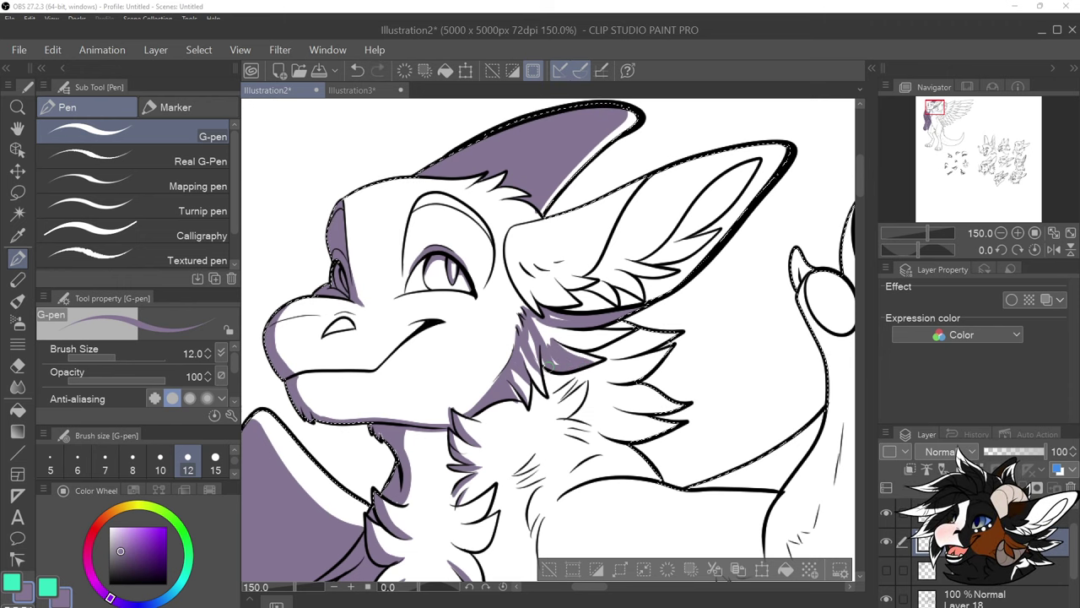
mouse_move(540, 328)
mouse_down()
mouse_move(593, 341)
mouse_move(625, 327)
mouse_move(586, 333)
mouse_up()
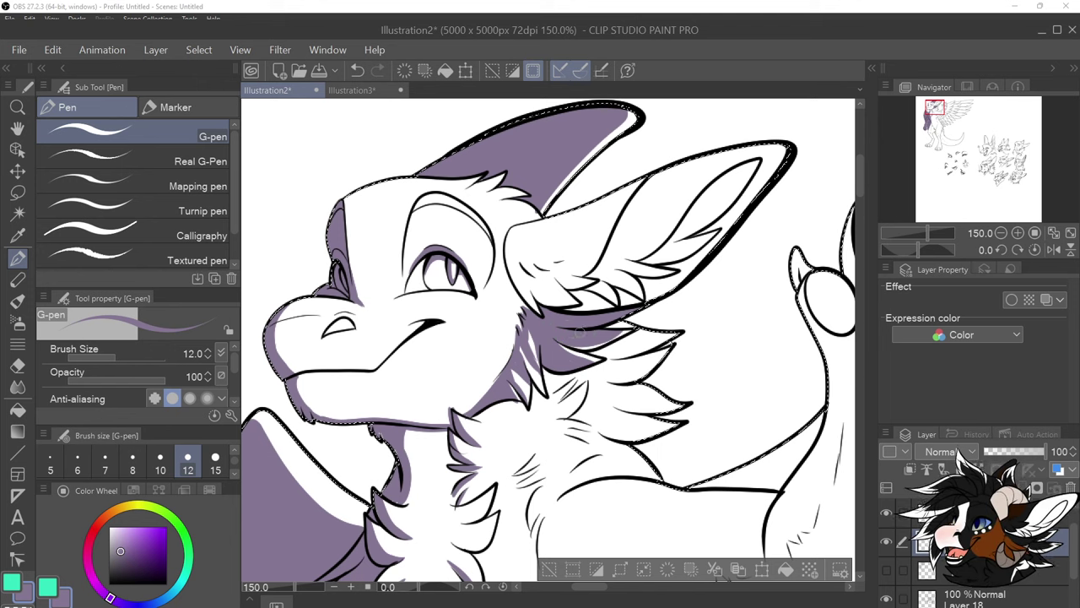
Carve thin fur highlights out of the purple shading beneath the near ear using the Hard eraser at size 15
key(e)
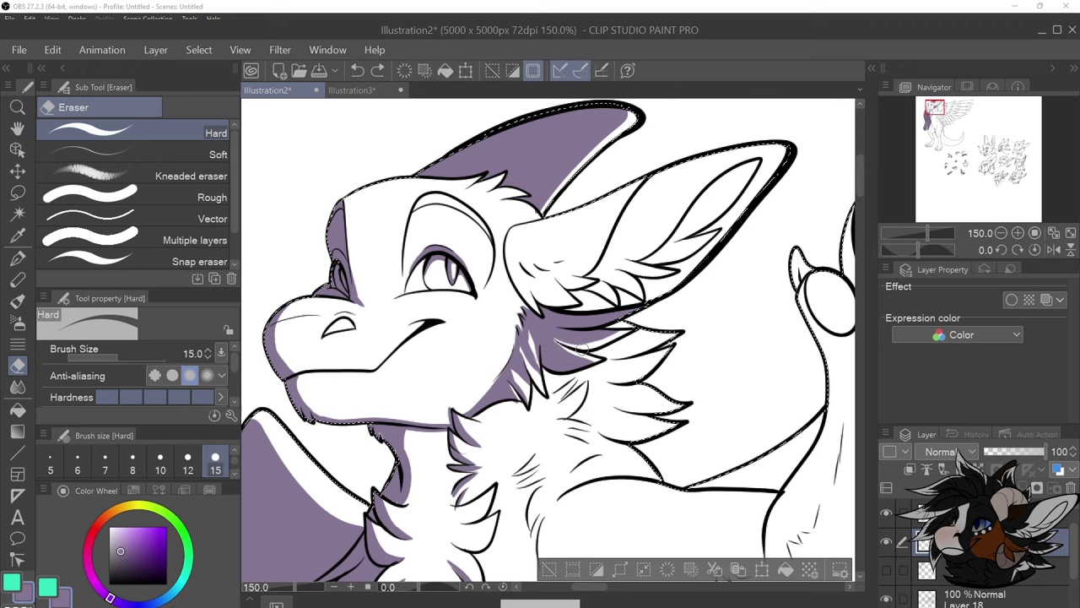
drag(581, 347, 594, 346)
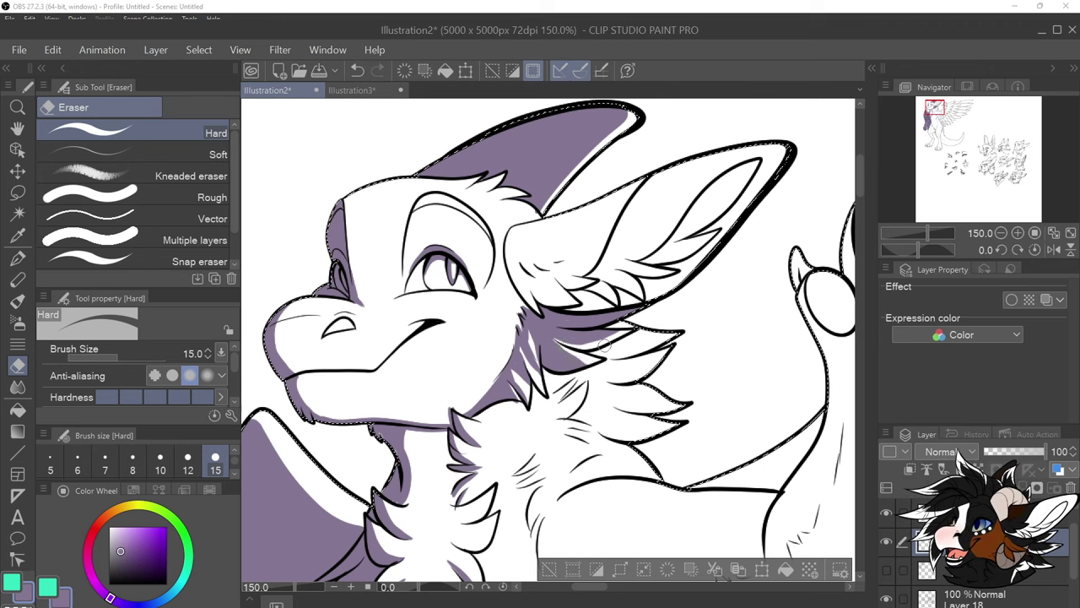
key(ctrl+z)
drag(579, 355, 602, 346)
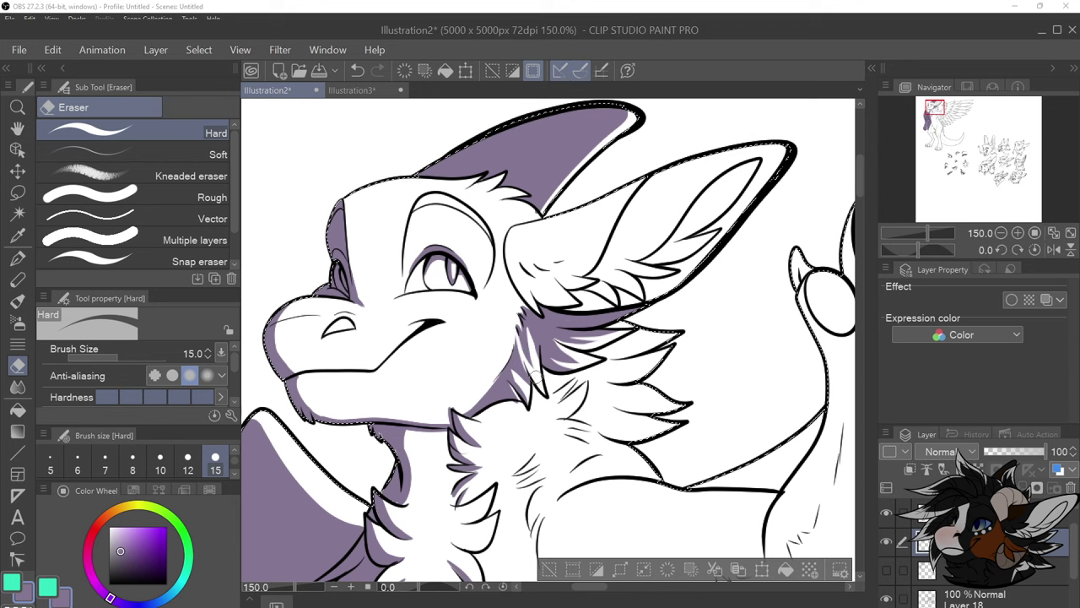
key(ctrl+z)
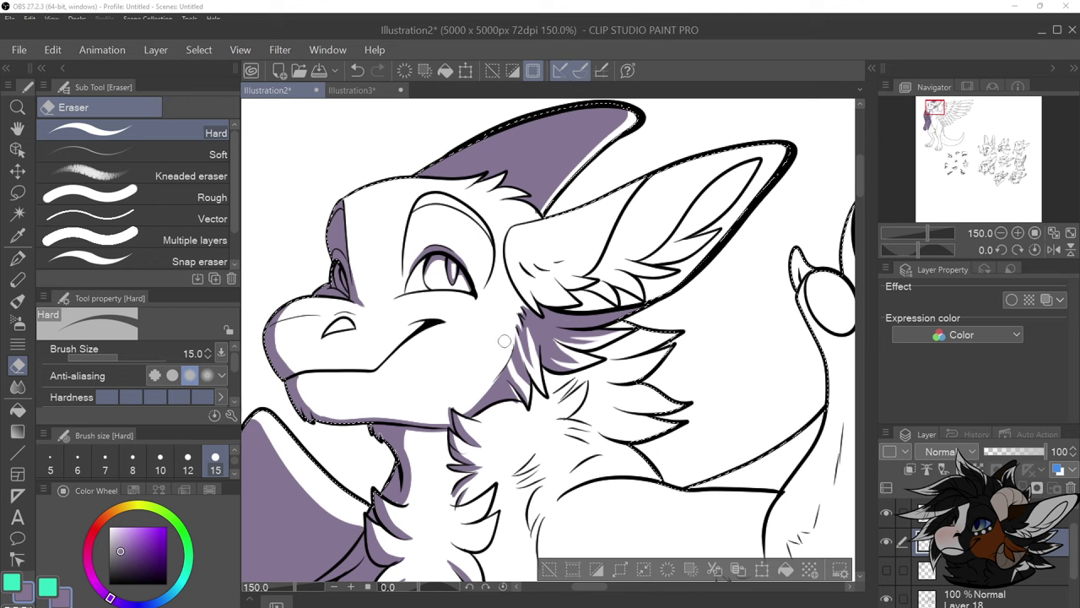
Touch up the purple shading on the cheek fur tufts with the G-pen at size 12
key(p)
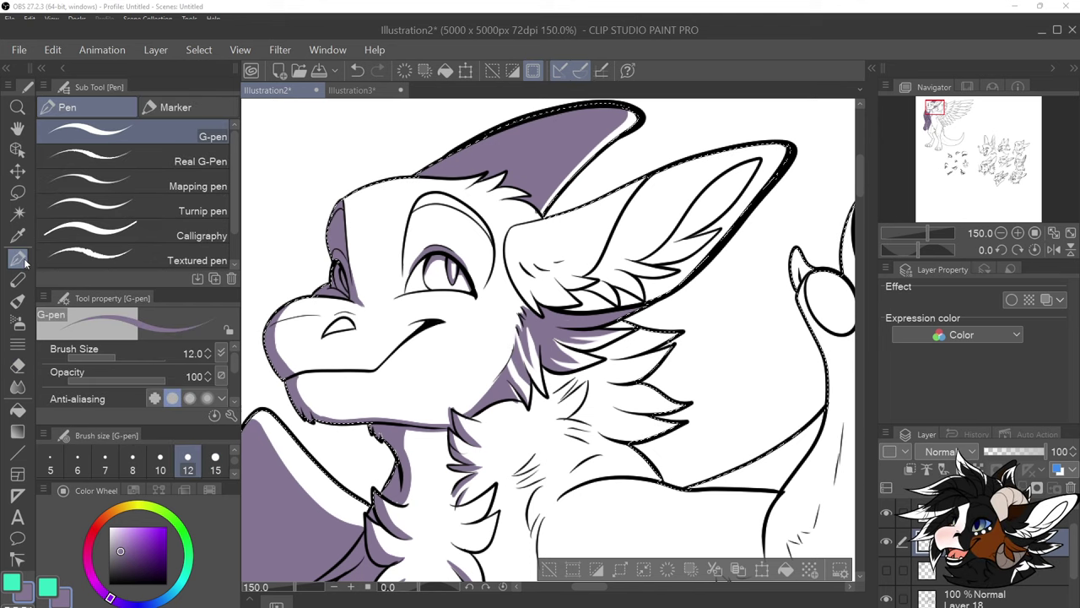
key(ctrl+z)
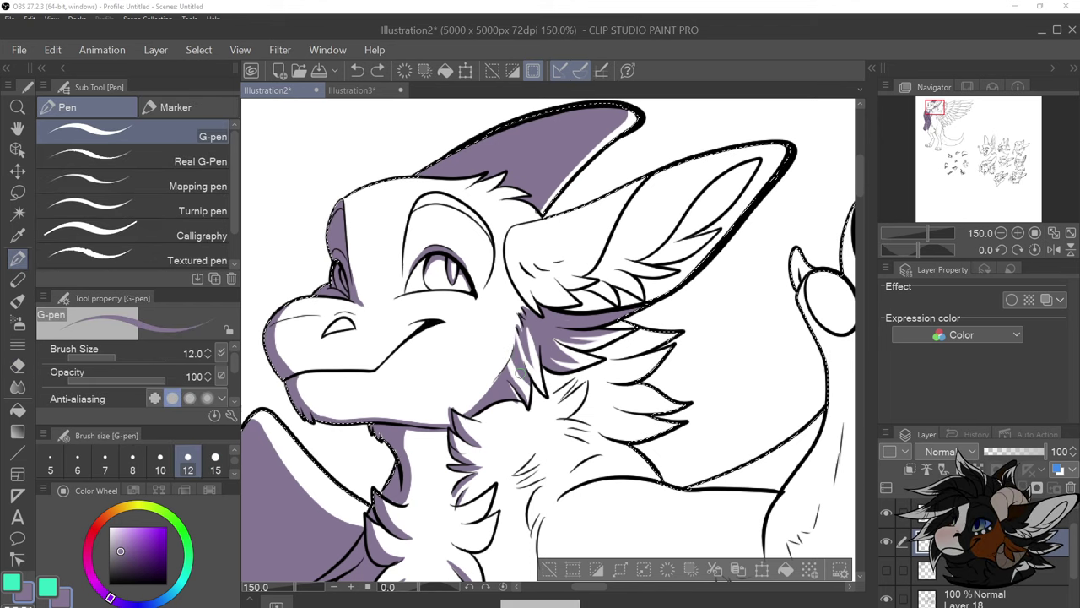
drag(510, 368, 513, 352)
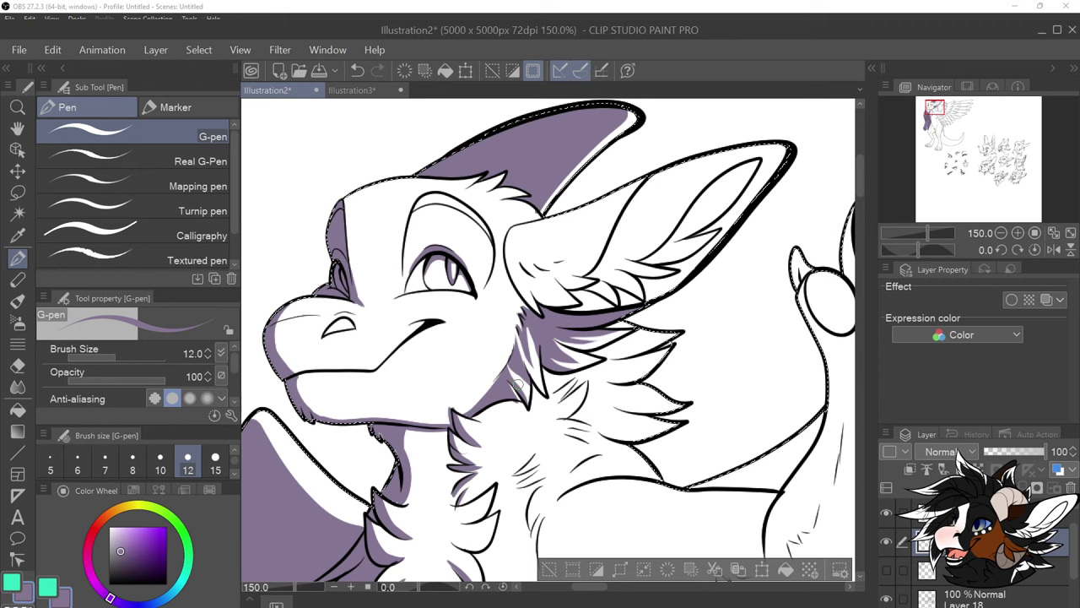
Paint purple shadows on the pointed fur tufts at the base of the near ear, redoing the first stroke
scroll(657, 263, up, 1)
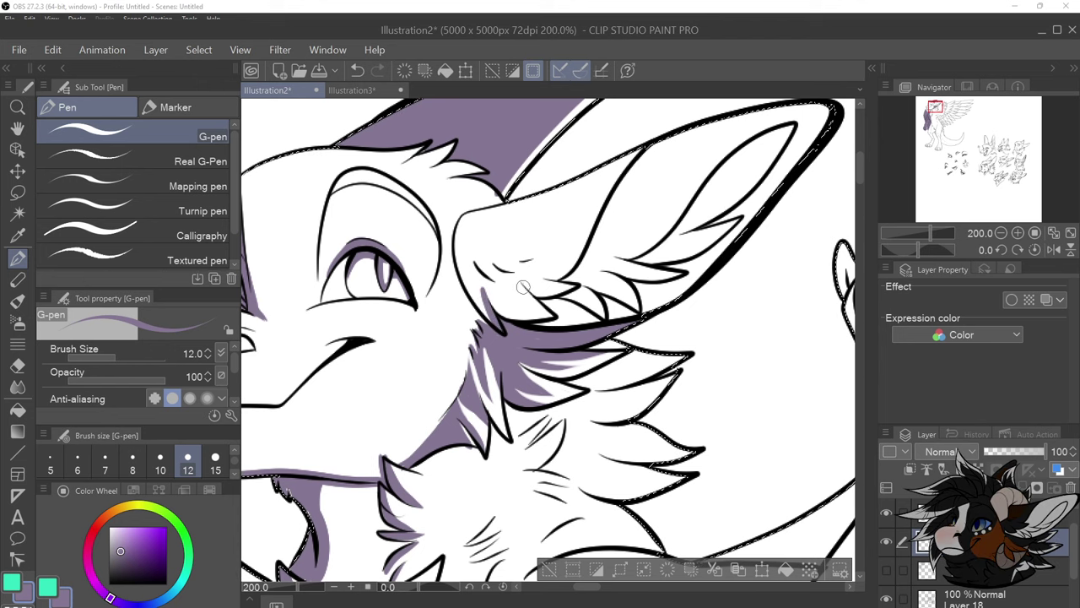
drag(517, 282, 554, 313)
key(ctrl+z)
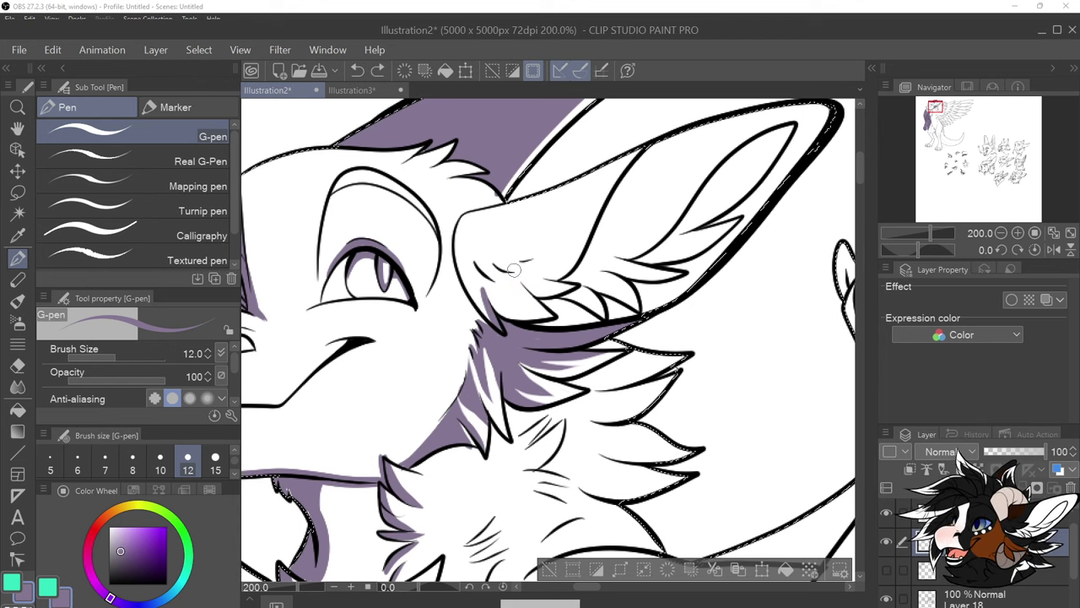
drag(513, 270, 553, 316)
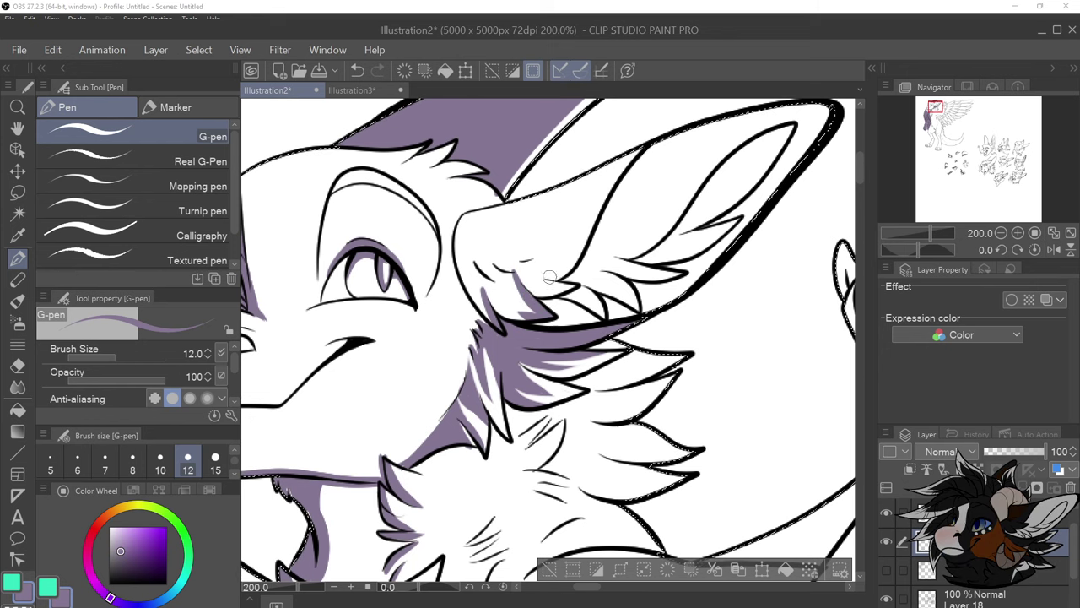
drag(579, 281, 529, 288)
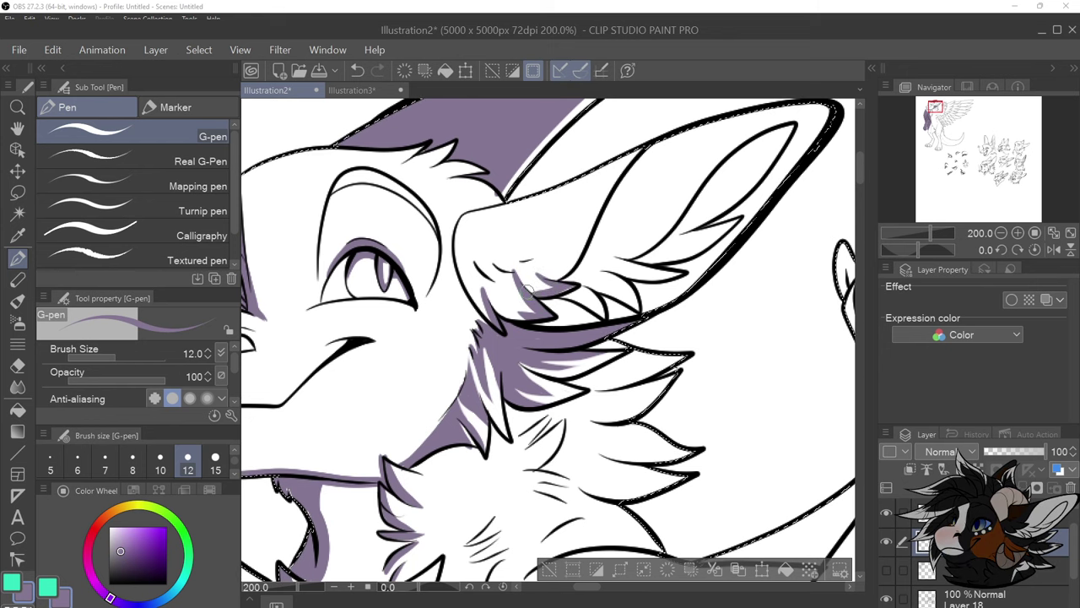
Fill the inner hollow of the near ear with purple, using the fill that refers to other layers
scroll(538, 288, down, 1)
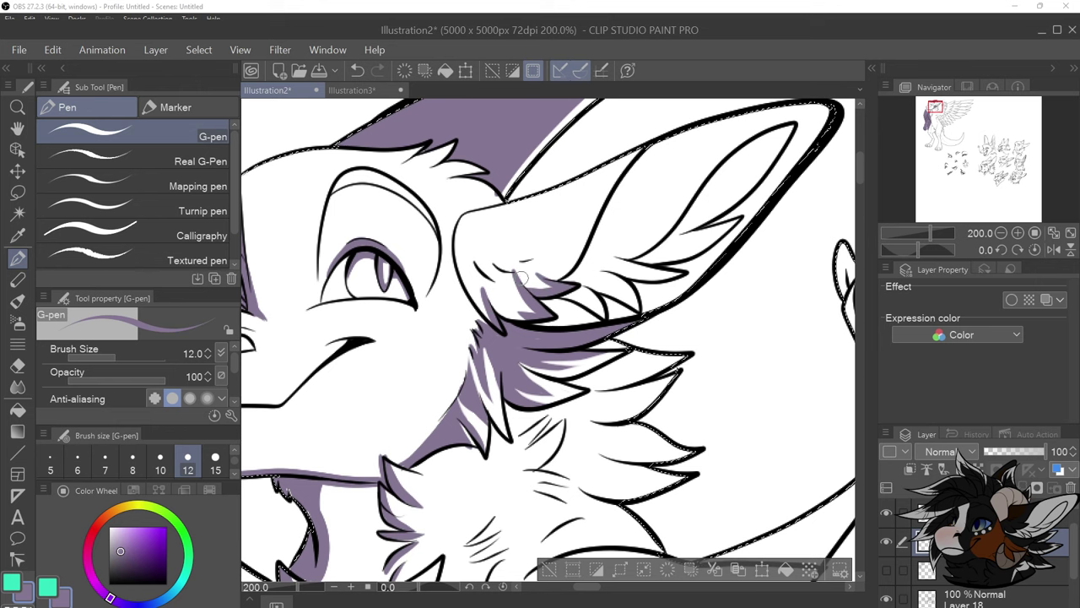
scroll(665, 252, down, 1)
scroll(666, 252, up, 2)
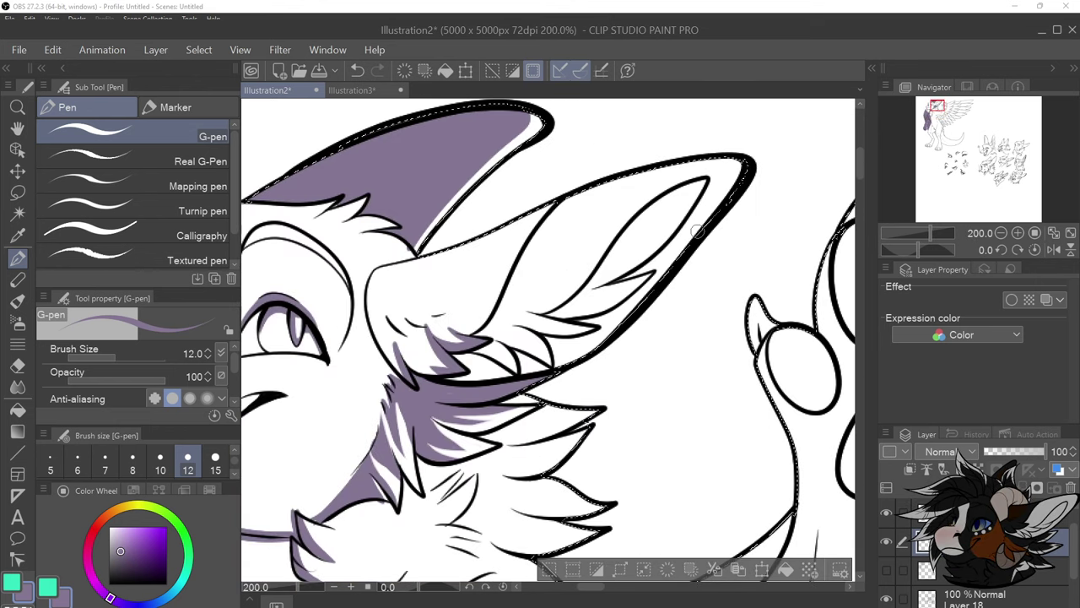
key(g)
click(605, 297)
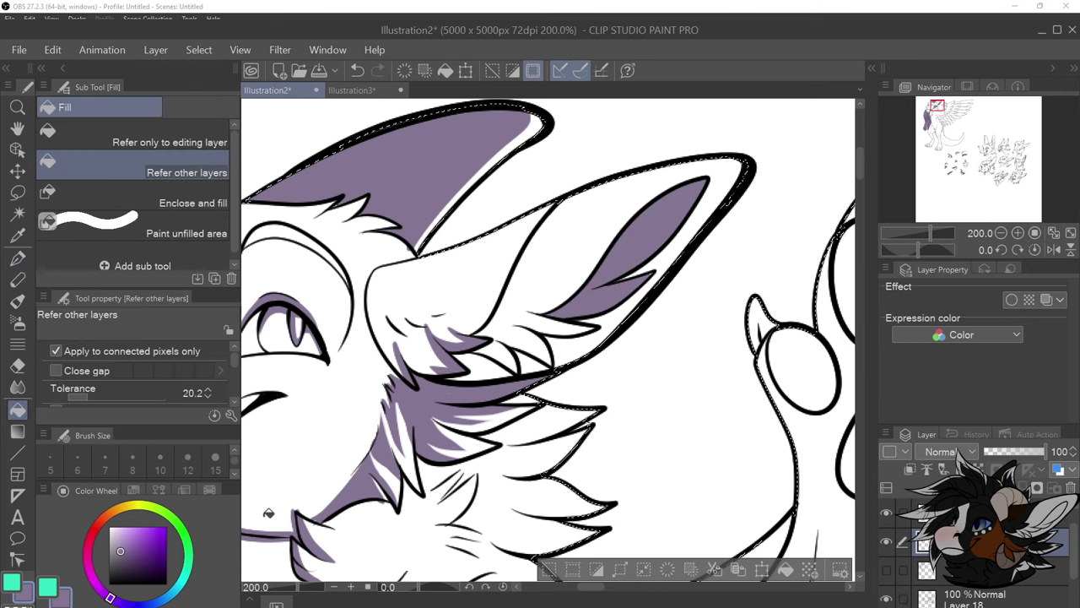
Shade the fur tufts inside the near ear and the gaps between them with purple using the G-pen
click(25, 261)
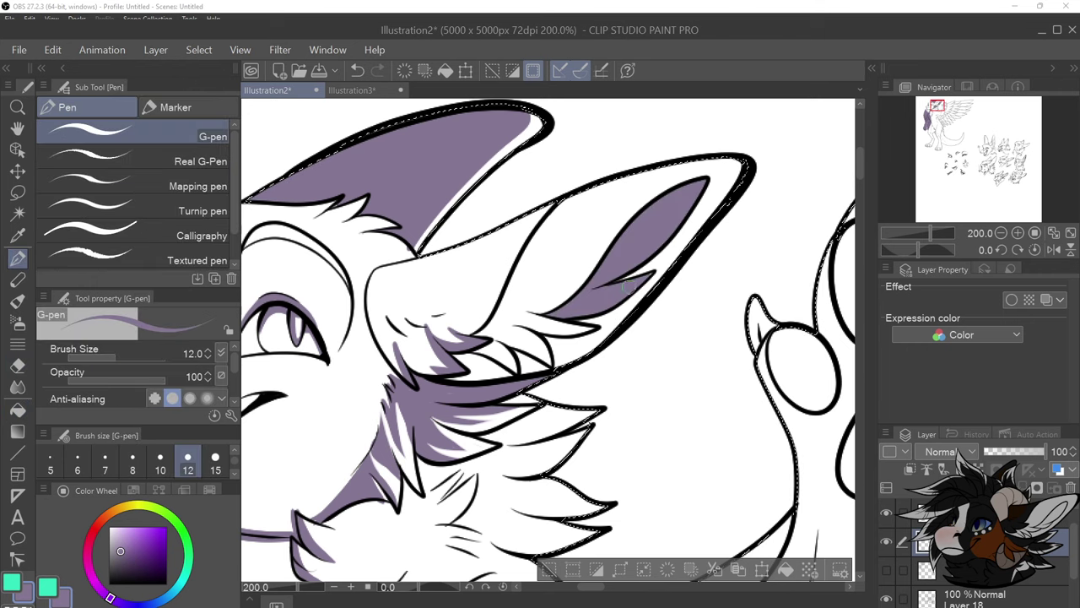
drag(511, 319, 593, 328)
drag(501, 338, 545, 359)
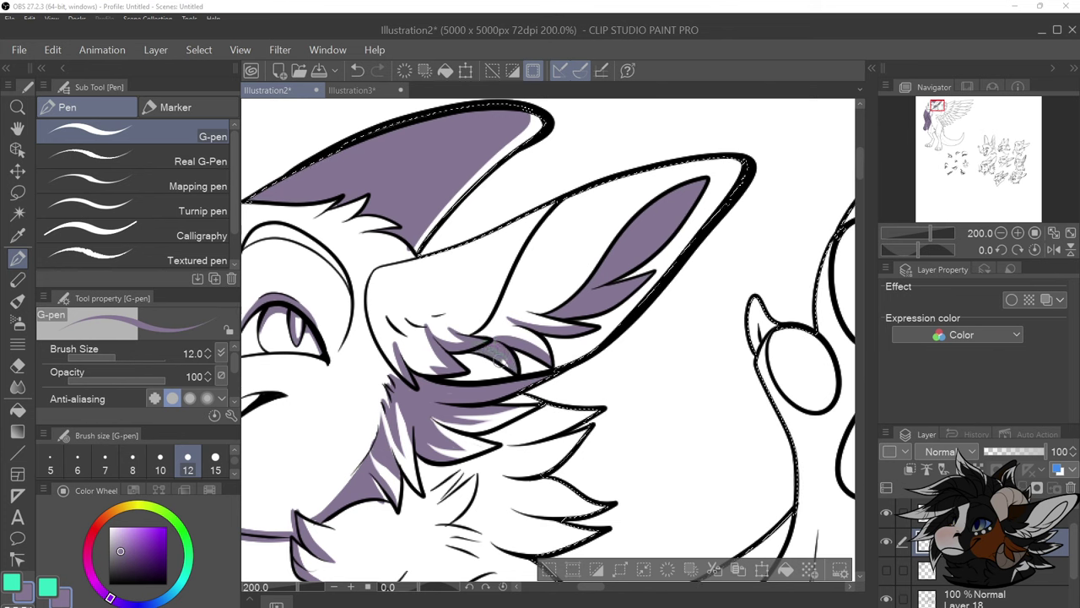
drag(489, 369, 454, 359)
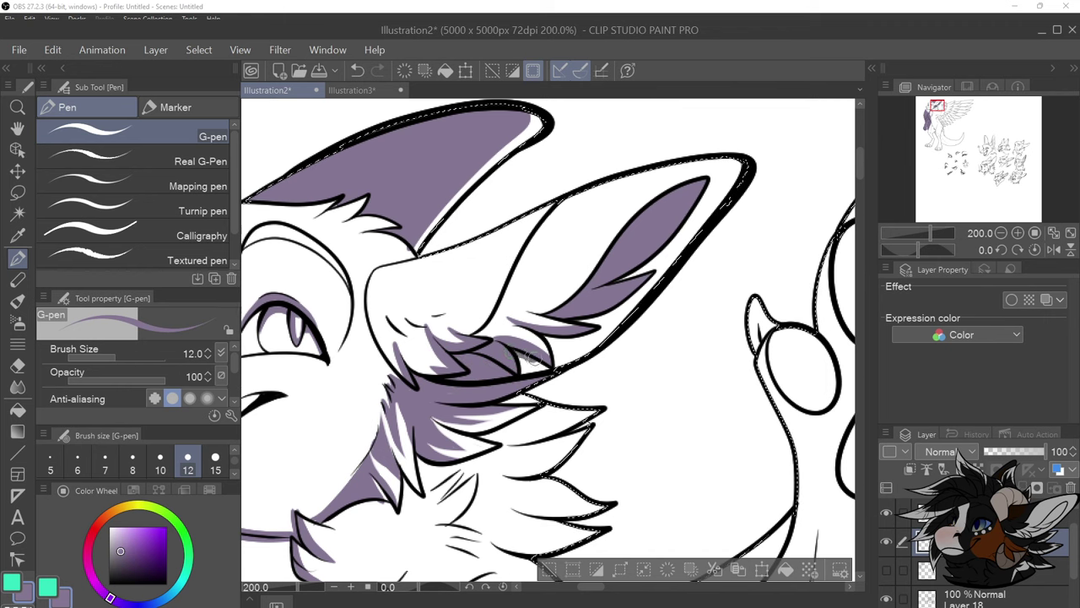
mouse_move(534, 359)
mouse_down()
mouse_move(504, 357)
mouse_move(556, 341)
mouse_move(538, 333)
mouse_move(580, 339)
mouse_move(574, 349)
mouse_move(556, 337)
mouse_move(584, 338)
mouse_up()
key(ctrl+z)
scroll(588, 331, down, 2)
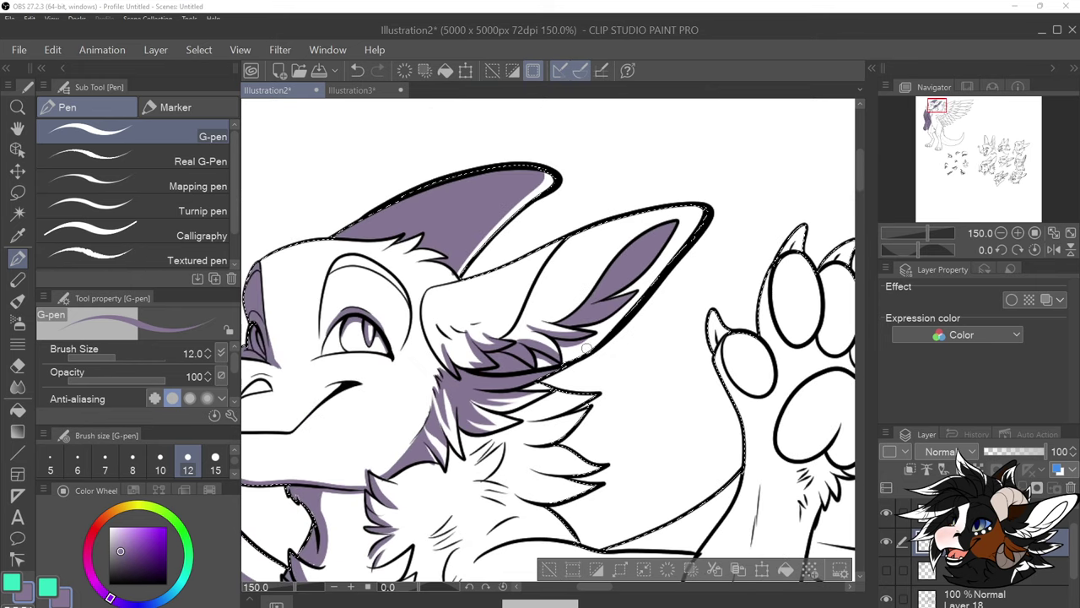
Add small purple shadows under the short fur marks on the outer base of the near ear
scroll(511, 283, up, 4)
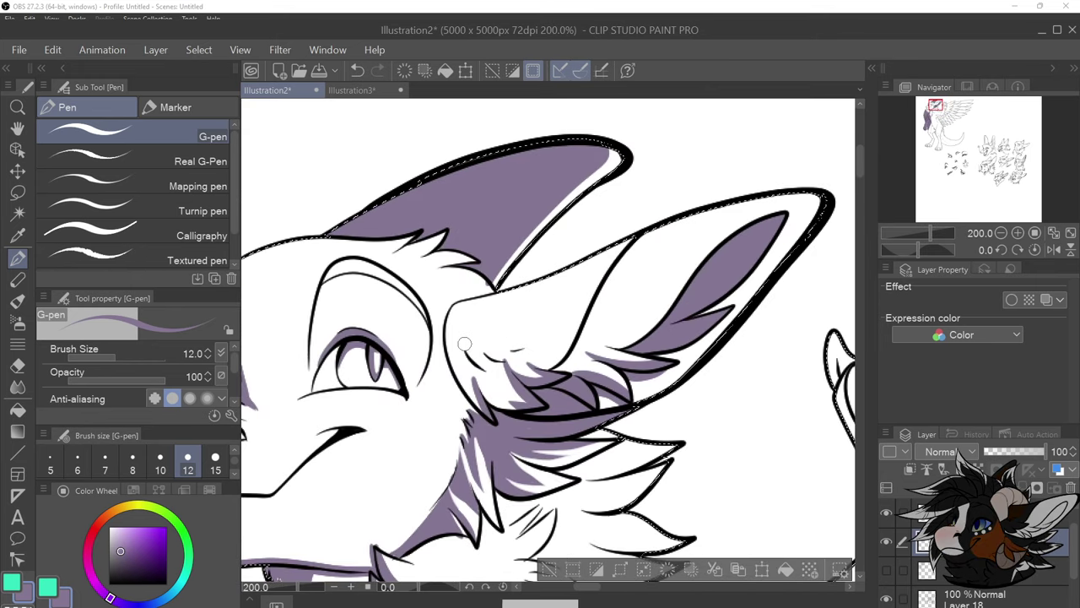
mouse_move(490, 350)
mouse_down()
mouse_move(509, 360)
mouse_move(529, 347)
mouse_up()
key(ctrl+z)
scroll(549, 225, down, 3)
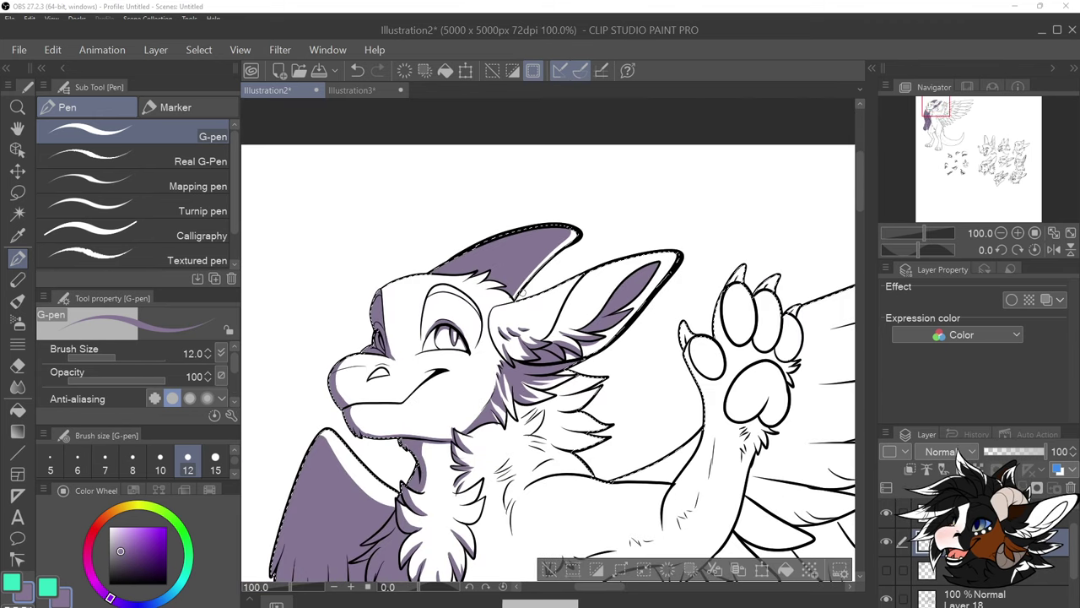
Extend the purple shading on the far side of the face up along the forehead edge
scroll(465, 287, up, 3)
mouse_move(311, 275)
mouse_down()
mouse_move(295, 283)
mouse_move(288, 330)
mouse_move(323, 275)
mouse_up()
drag(289, 323, 298, 381)
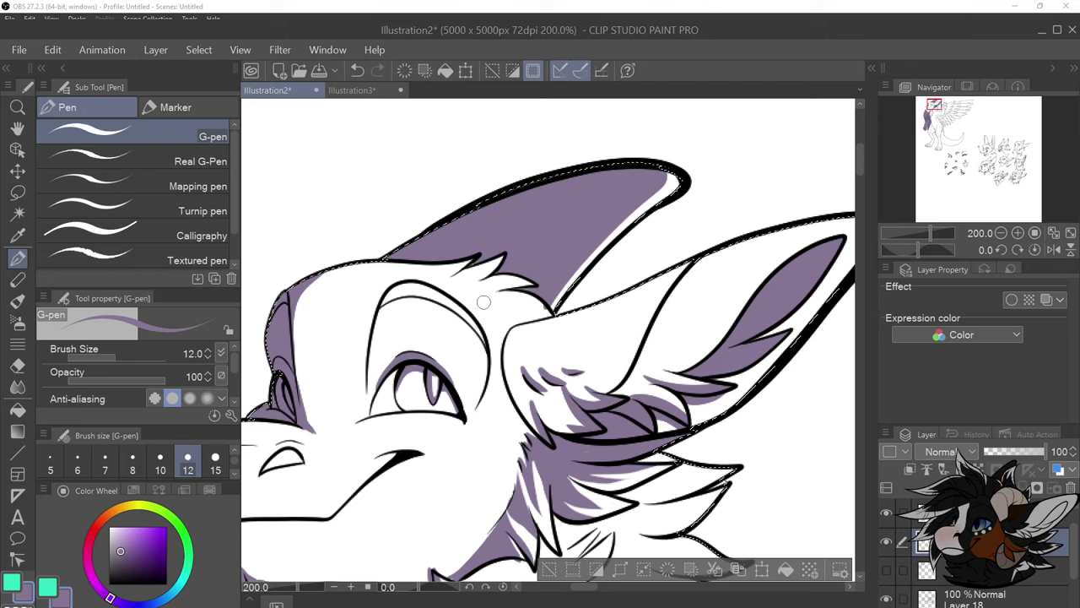
Paint a purple shadow along the back edge of the near eye's socket, undoing the unwanted strokes
scroll(495, 294, down, 2)
scroll(470, 337, up, 2)
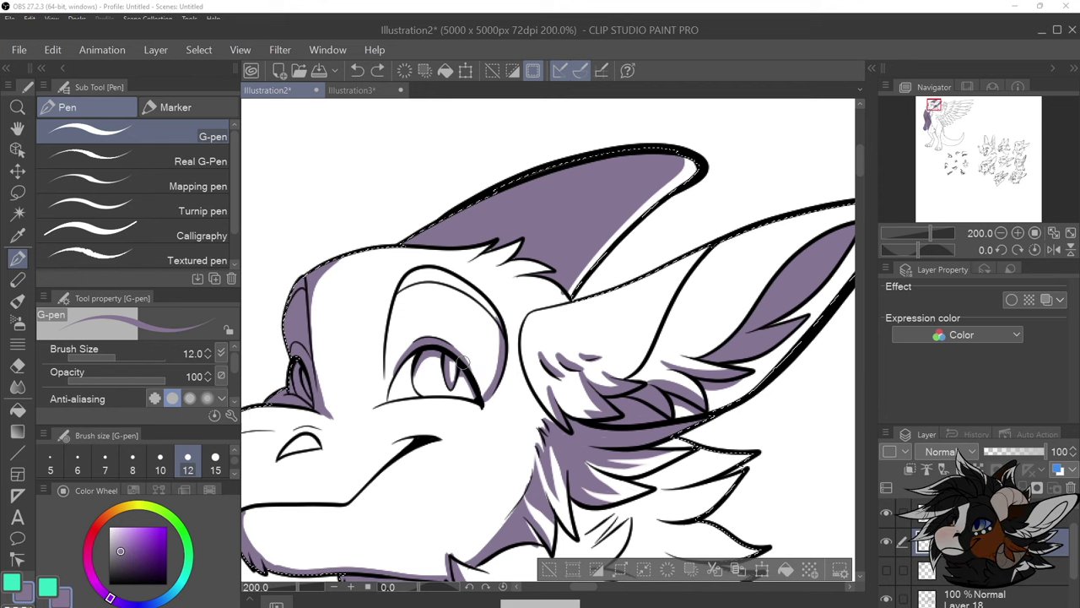
key(ctrl+z)
drag(483, 402, 489, 402)
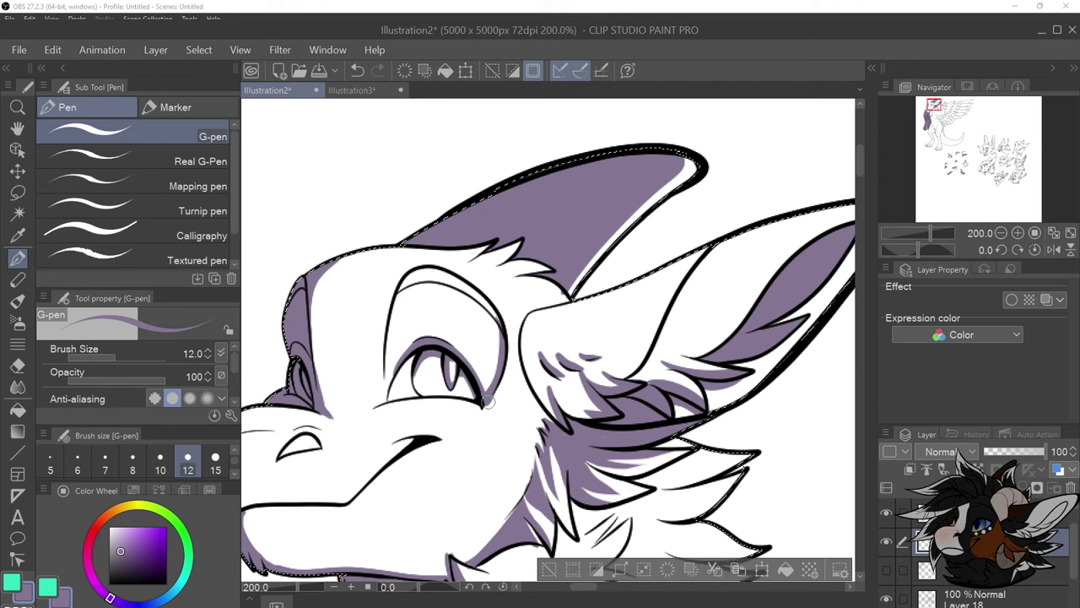
scroll(533, 294, down, 1)
key(ctrl+z)
key(ctrl+z)
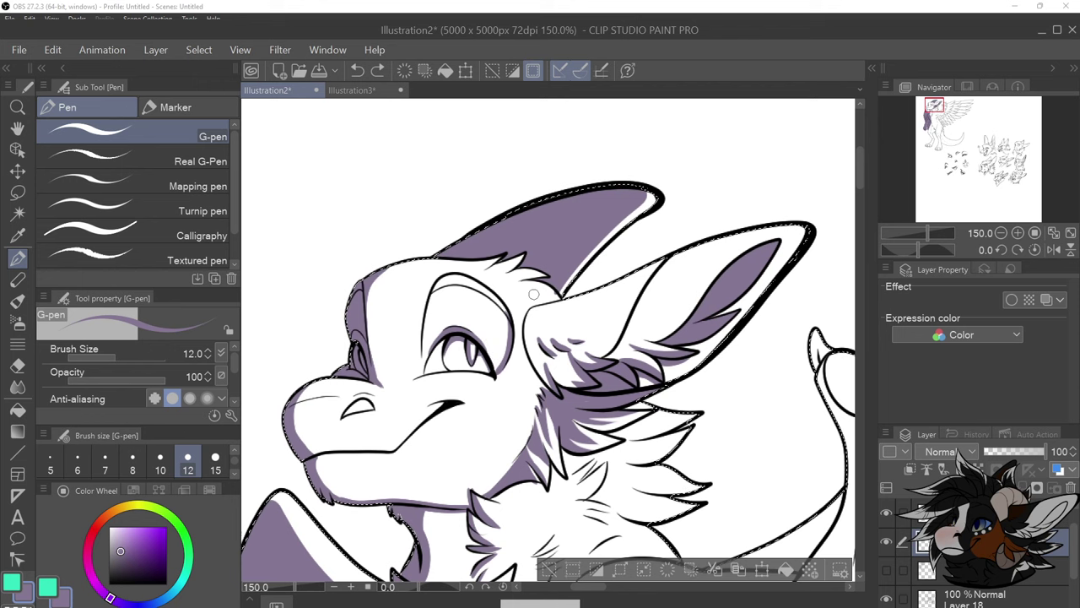
scroll(508, 348, down, 2)
scroll(523, 434, up, 2)
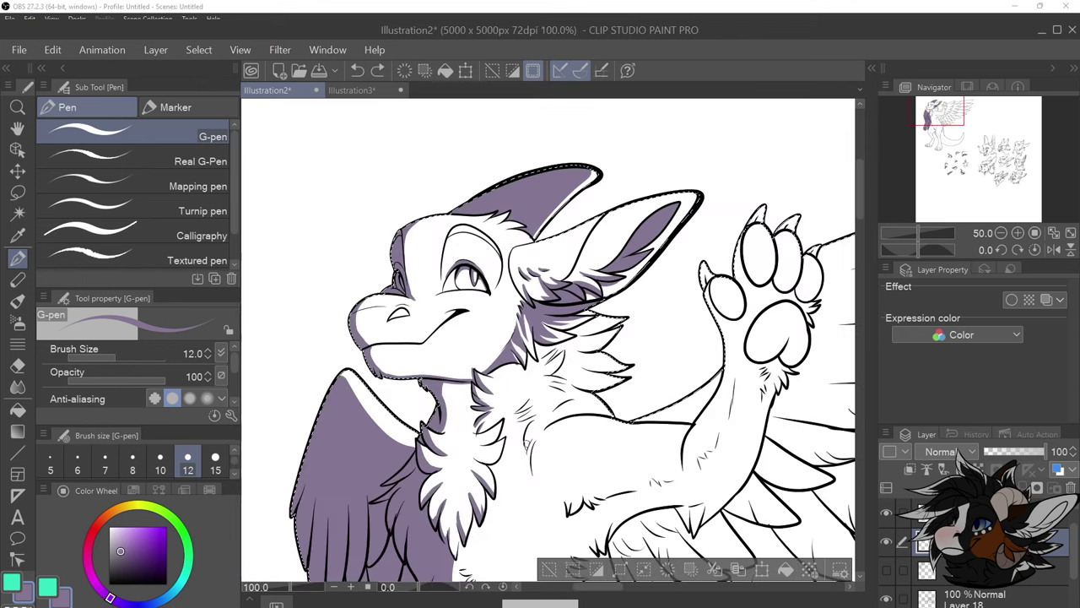
Shade the nostril purple with the G-pen, add a small shadow above it, and trim the excess with the Hard eraser
scroll(529, 433, down, 1)
scroll(396, 310, up, 1)
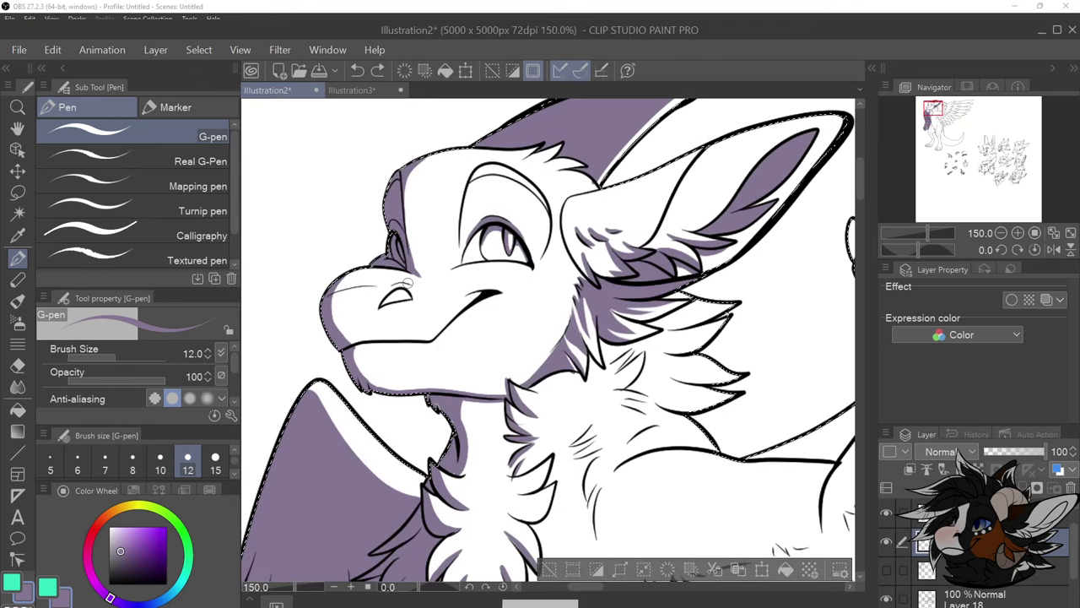
mouse_move(408, 284)
mouse_down()
mouse_move(384, 314)
mouse_move(405, 288)
mouse_up()
scroll(388, 291, up, 1)
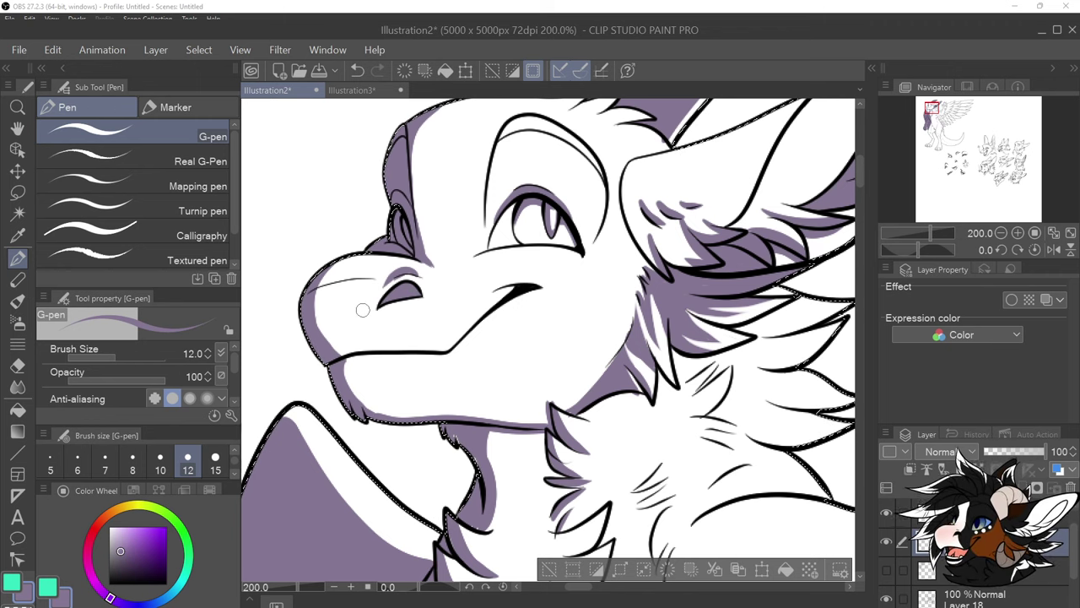
key(e)
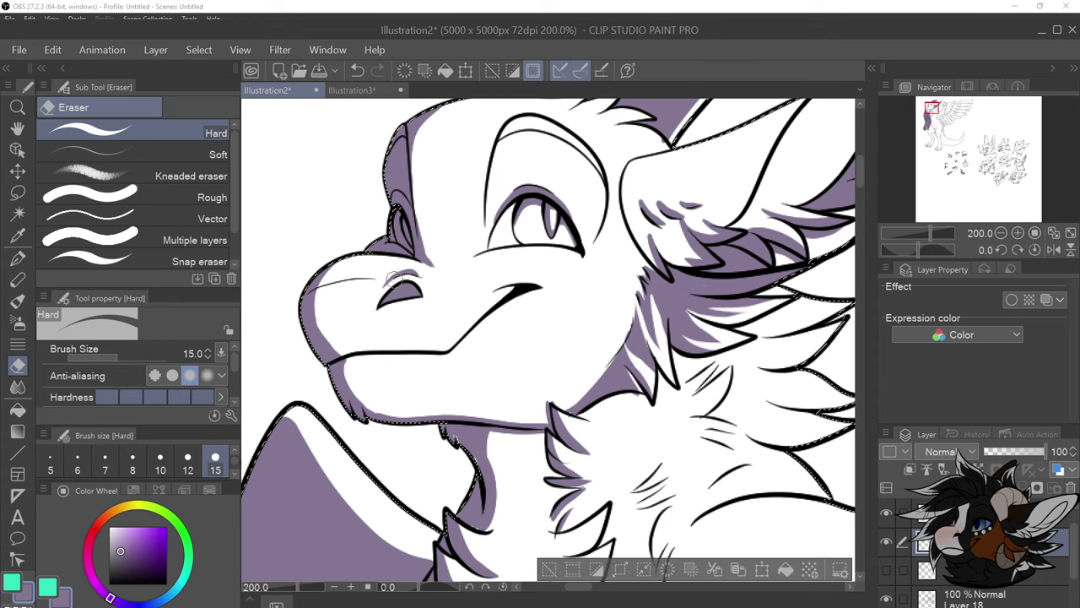
key(ctrl+z)
drag(405, 276, 424, 276)
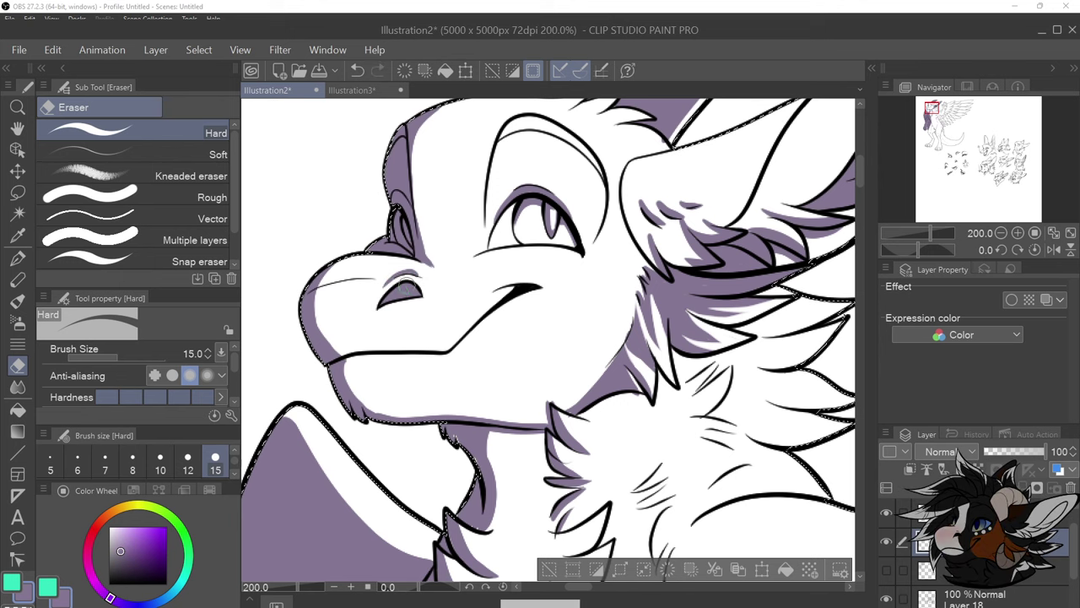
Add purple G-pen shadows to the short fur marks on the shoulder and behind the cheek, undoing the unwanted strokes
click(15, 258)
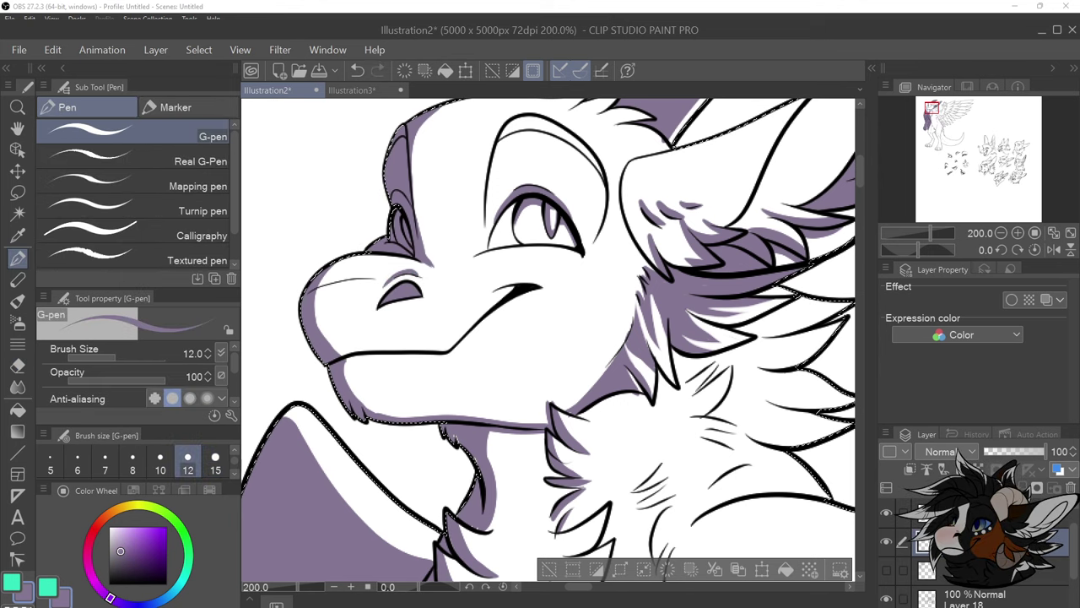
scroll(510, 339, down, 4)
scroll(566, 376, up, 3)
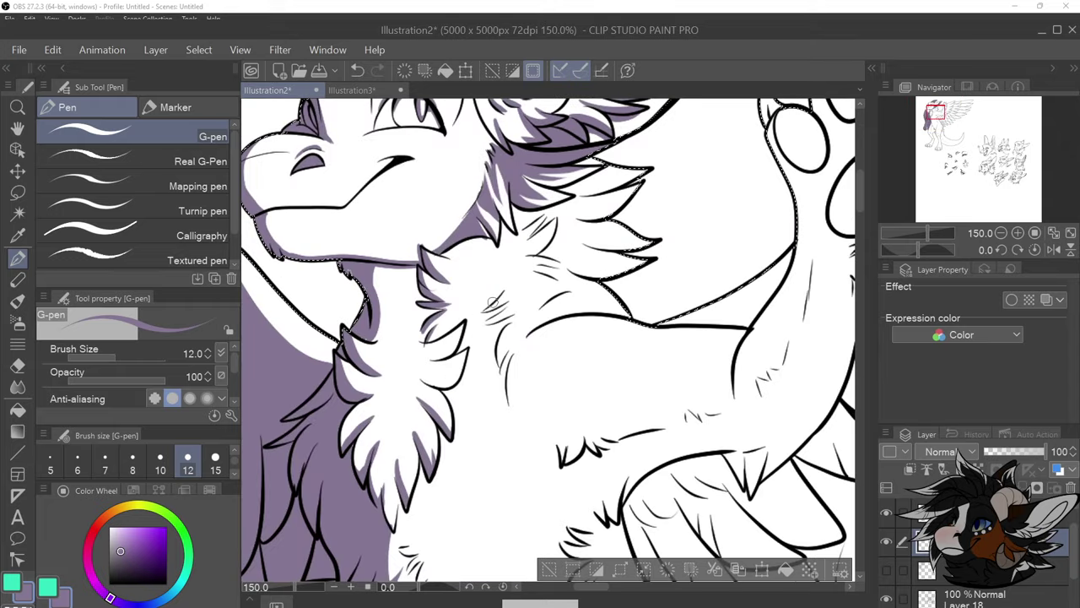
mouse_move(482, 312)
mouse_down()
mouse_move(504, 289)
mouse_move(482, 315)
mouse_up()
key(ctrl+z)
drag(518, 279, 480, 329)
drag(514, 303, 504, 319)
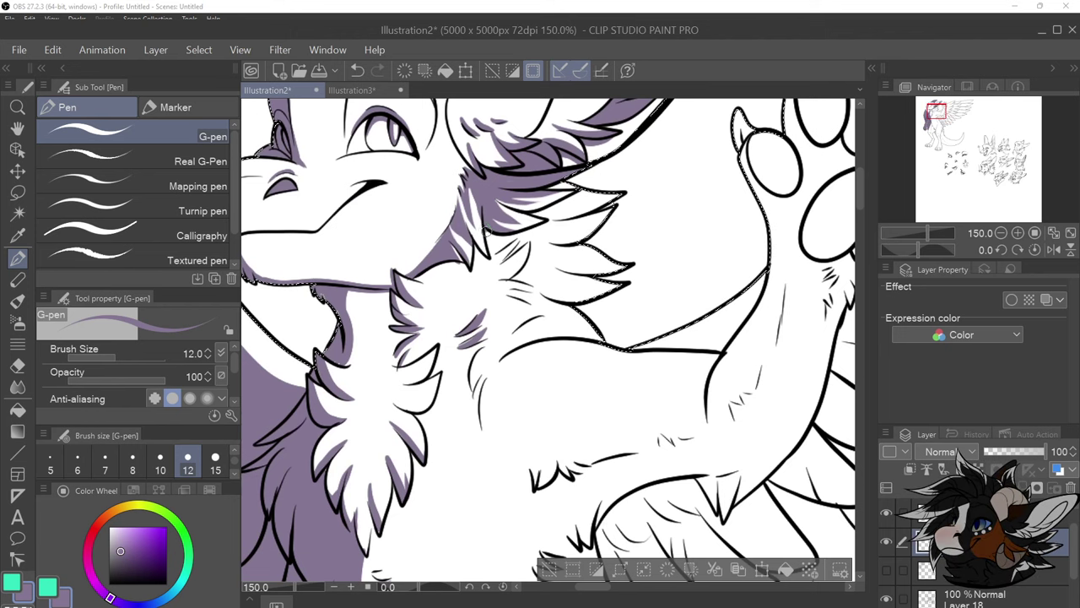
mouse_move(486, 232)
mouse_down()
mouse_move(516, 243)
mouse_move(496, 264)
mouse_move(528, 245)
mouse_move(521, 287)
mouse_move(532, 294)
mouse_move(513, 283)
mouse_move(536, 293)
mouse_move(486, 290)
mouse_move(537, 293)
mouse_move(496, 301)
mouse_move(522, 305)
mouse_up()
key(ctrl+z)
Shade the pointed fur tufts at the back of the neck with purple strokes, undoing and redrawing unwanted ones
scroll(543, 306, down, 2)
scroll(566, 304, up, 2)
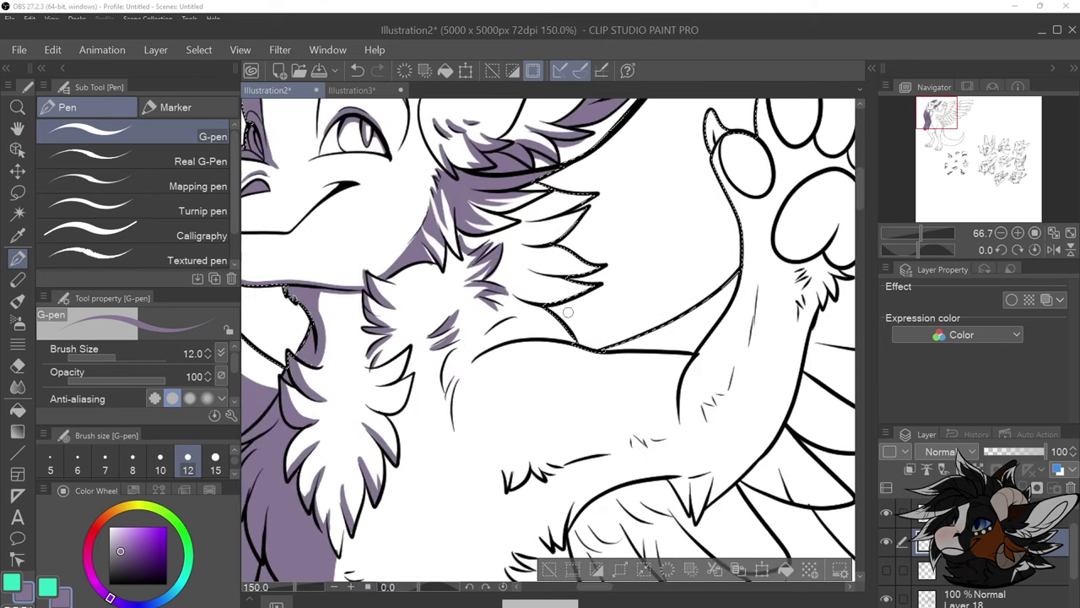
mouse_move(594, 285)
mouse_down()
mouse_move(532, 300)
mouse_move(507, 288)
mouse_move(538, 302)
mouse_move(582, 297)
mouse_up()
drag(519, 260, 581, 273)
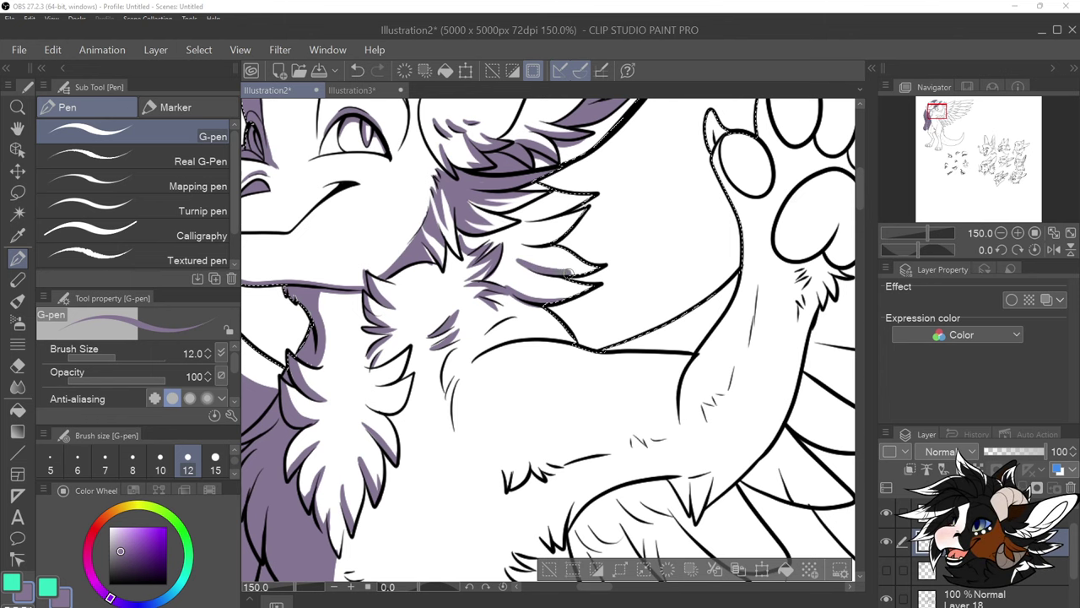
drag(511, 260, 544, 272)
key(ctrl+z)
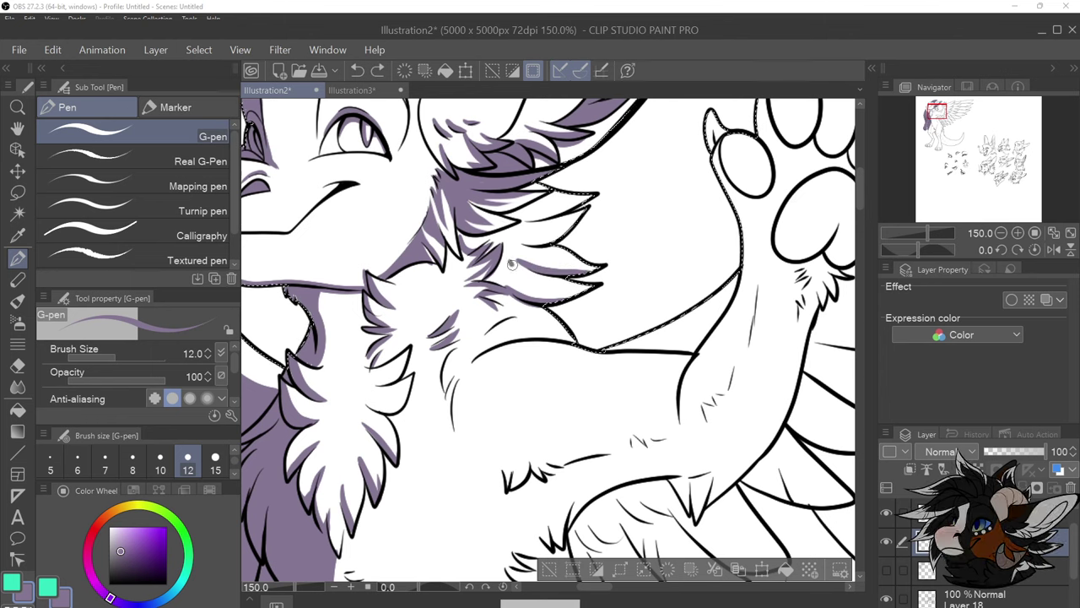
key(ctrl+z)
drag(537, 282, 557, 290)
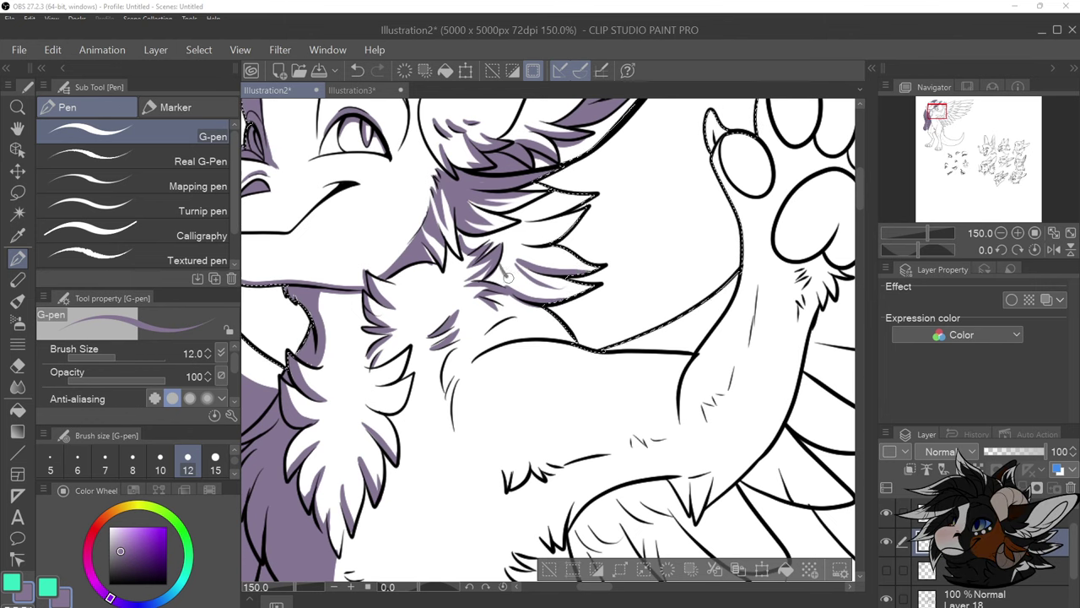
drag(508, 239, 547, 244)
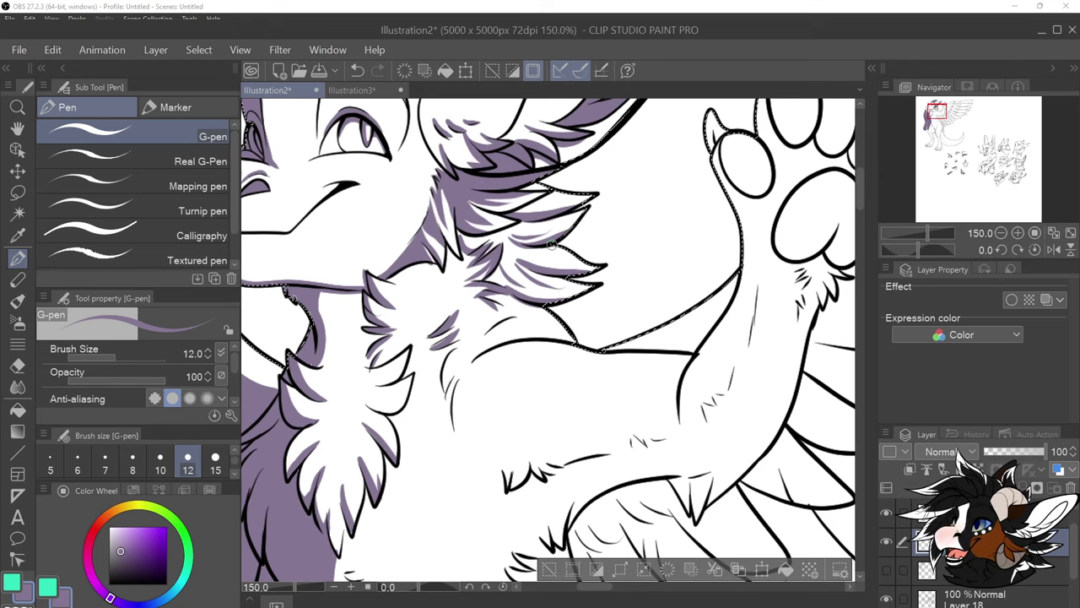
Add small purple shadows along the fur tufts at the upper edge of the raised arm's armpit
scroll(554, 245, down, 2)
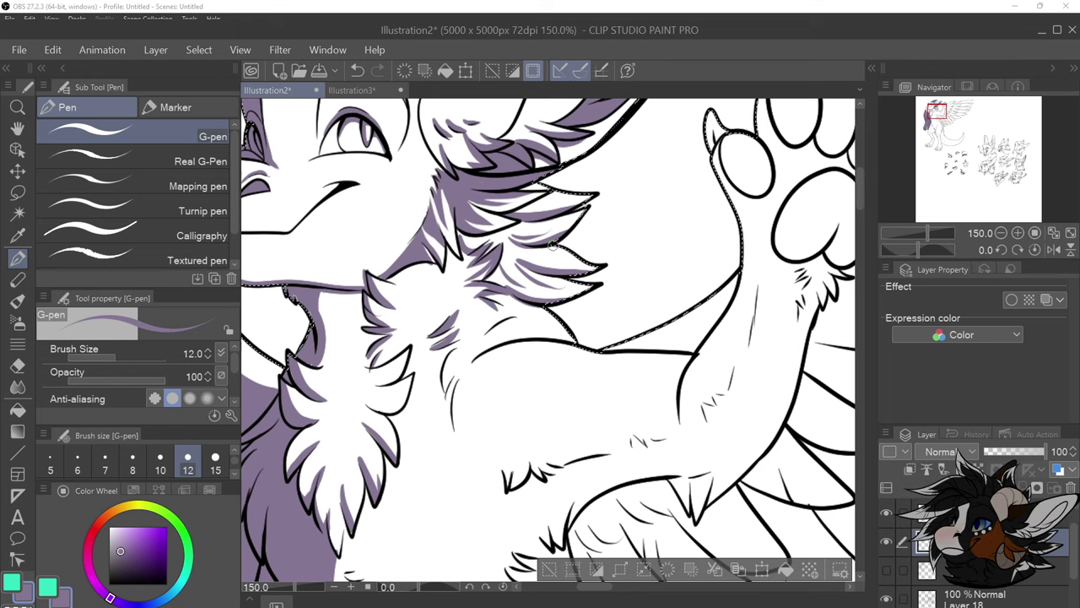
scroll(532, 359, up, 1)
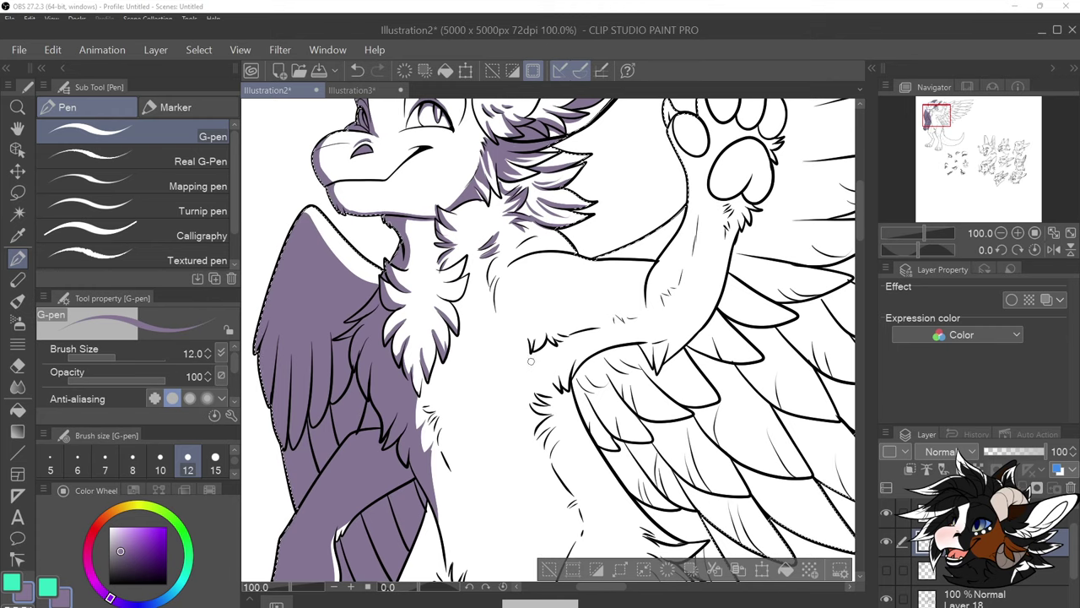
scroll(531, 360, down, 1)
scroll(549, 378, up, 2)
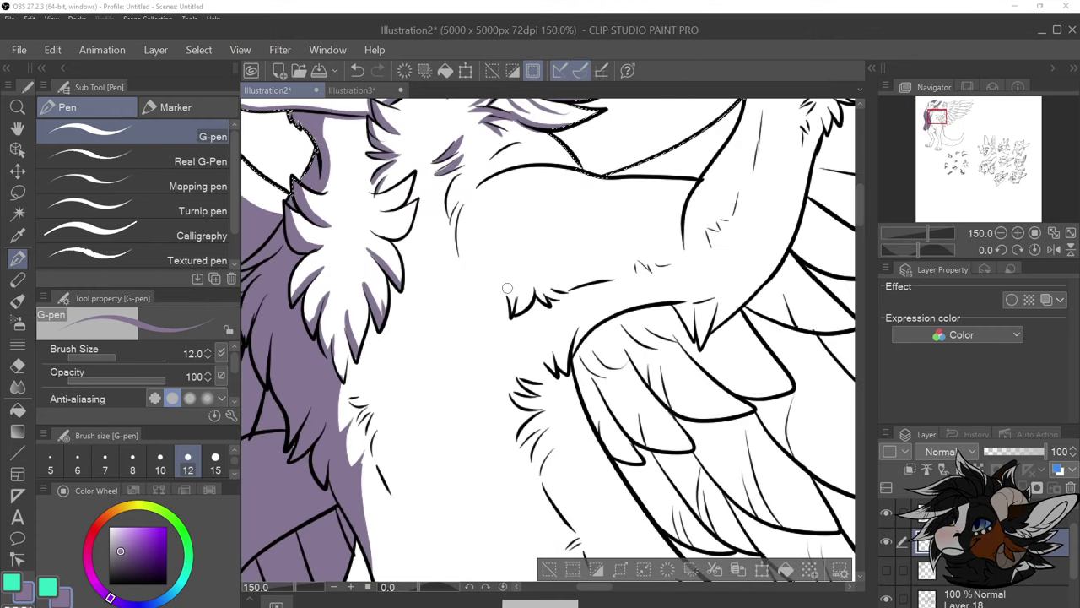
mouse_move(506, 289)
mouse_down()
mouse_move(537, 285)
mouse_move(544, 293)
mouse_move(533, 283)
mouse_move(574, 299)
mouse_up()
drag(576, 285, 587, 295)
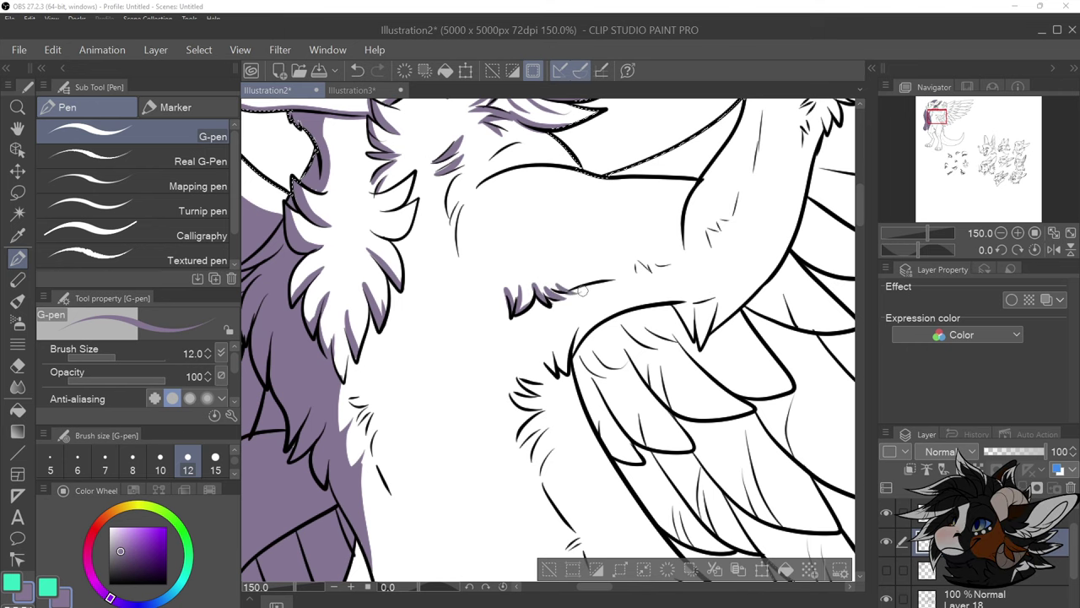
Outline a shadow under the raised arm, between the armpit fur and the wing base, and fill it with purple
mouse_move(523, 311)
mouse_down()
mouse_move(565, 369)
mouse_move(581, 332)
mouse_move(564, 373)
mouse_move(575, 346)
mouse_move(613, 281)
mouse_up()
key(ctrl+z)
key(ctrl+z)
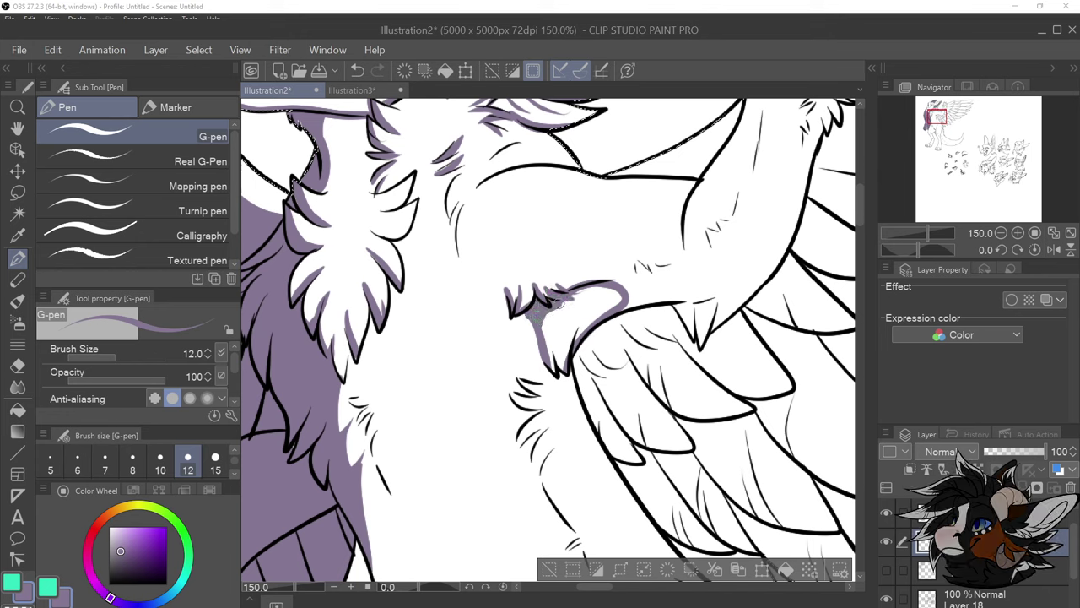
drag(560, 303, 616, 296)
mouse_move(557, 312)
mouse_down()
mouse_move(550, 345)
mouse_move(577, 299)
mouse_move(558, 351)
mouse_move(551, 331)
mouse_move(560, 364)
mouse_move(617, 290)
mouse_move(555, 352)
mouse_move(616, 292)
mouse_move(569, 323)
mouse_move(557, 348)
mouse_up()
mouse_move(582, 302)
mouse_down()
mouse_move(556, 352)
mouse_move(577, 300)
mouse_up()
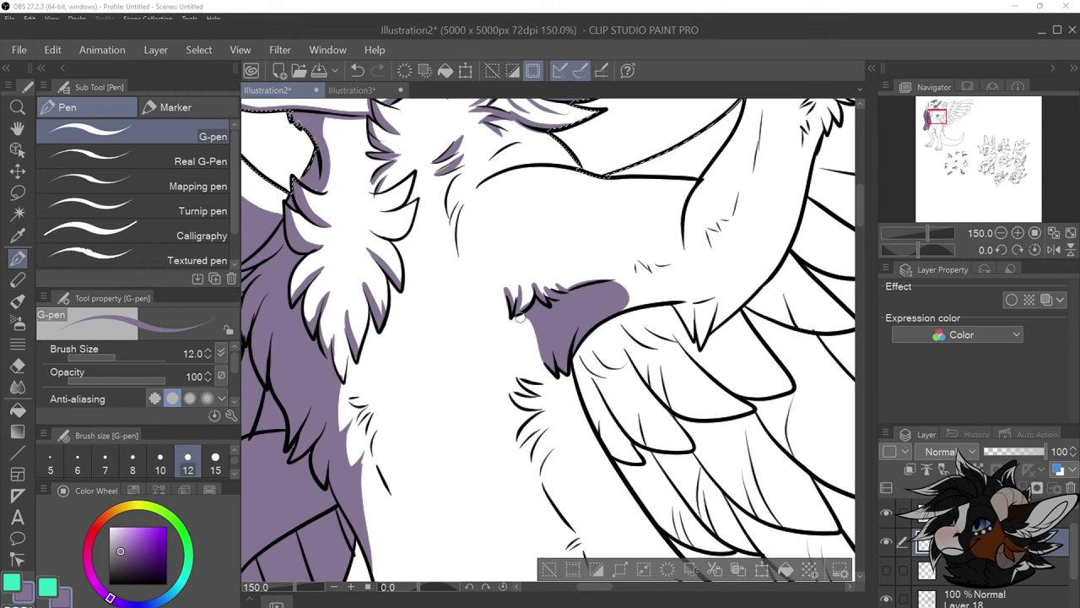
Extend the underarm shadow toward the chest and down to the lower fur tufts, filling the gap with purple
scroll(544, 312, down, 3)
scroll(547, 317, up, 3)
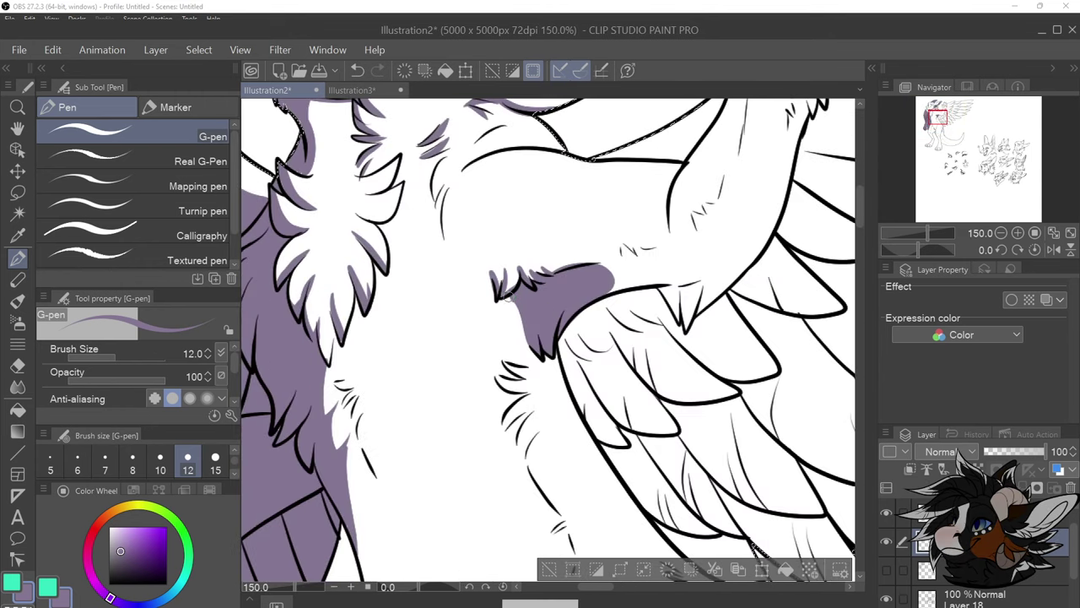
drag(505, 297, 505, 338)
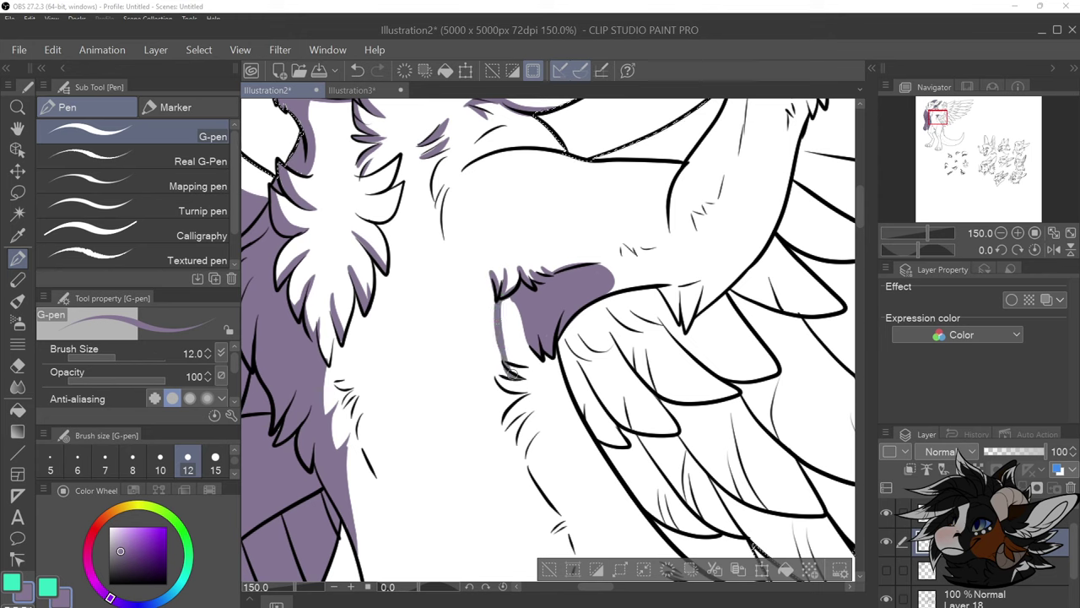
mouse_move(514, 375)
mouse_down()
mouse_move(500, 354)
mouse_move(504, 370)
mouse_up()
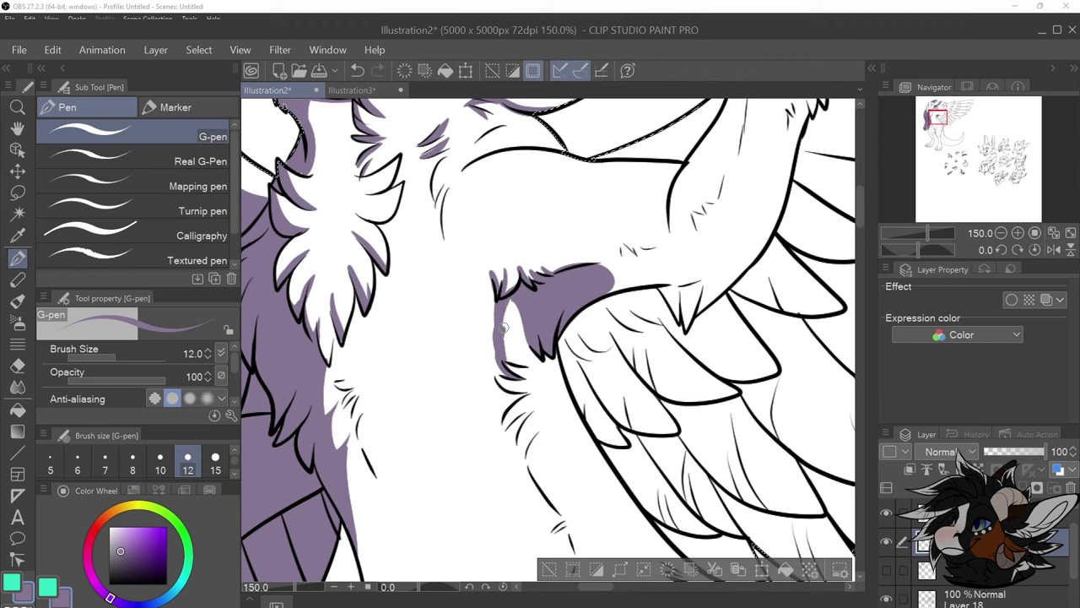
drag(504, 312, 532, 287)
drag(503, 348, 534, 313)
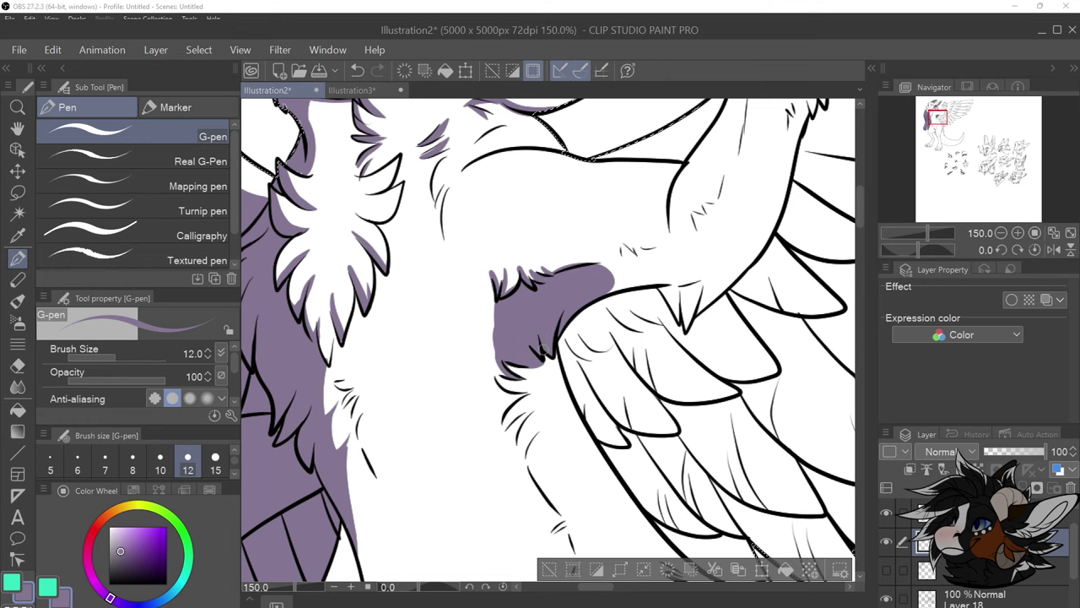
Paint pointed purple fur strokes along the chest-side edge of the underarm shadow and around the tufts below it
scroll(543, 350, down, 3)
scroll(535, 378, up, 3)
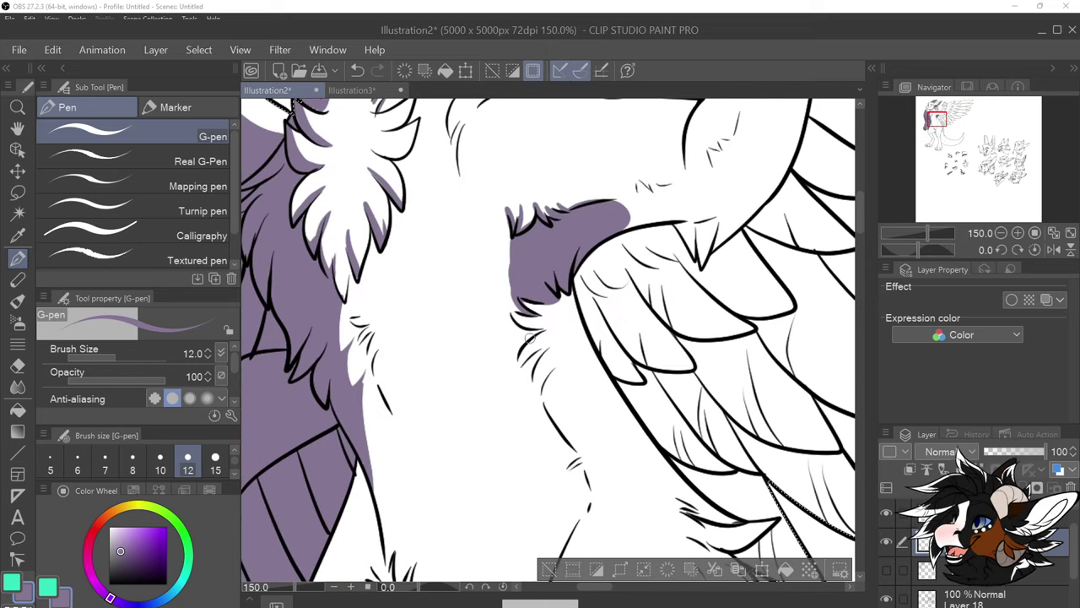
mouse_move(518, 312)
mouse_down()
mouse_move(499, 281)
mouse_move(489, 284)
mouse_move(504, 303)
mouse_move(523, 306)
mouse_move(486, 300)
mouse_move(522, 309)
mouse_move(507, 313)
mouse_move(522, 304)
mouse_move(494, 306)
mouse_move(518, 332)
mouse_up()
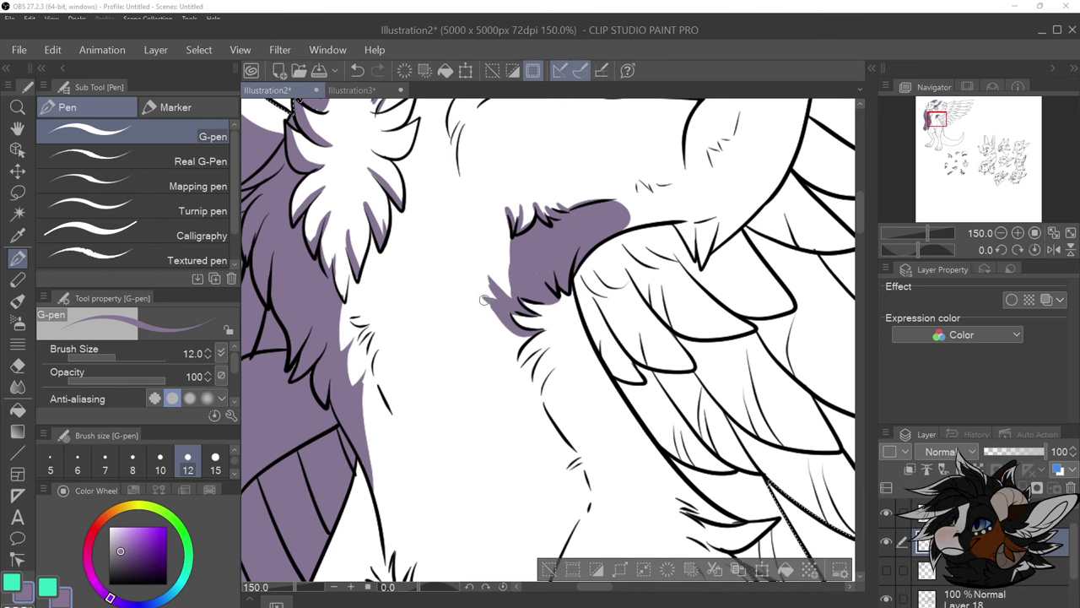
mouse_move(524, 322)
mouse_down()
mouse_move(492, 326)
mouse_move(536, 334)
mouse_up()
scroll(538, 331, down, 2)
scroll(533, 324, up, 2)
drag(503, 253, 518, 287)
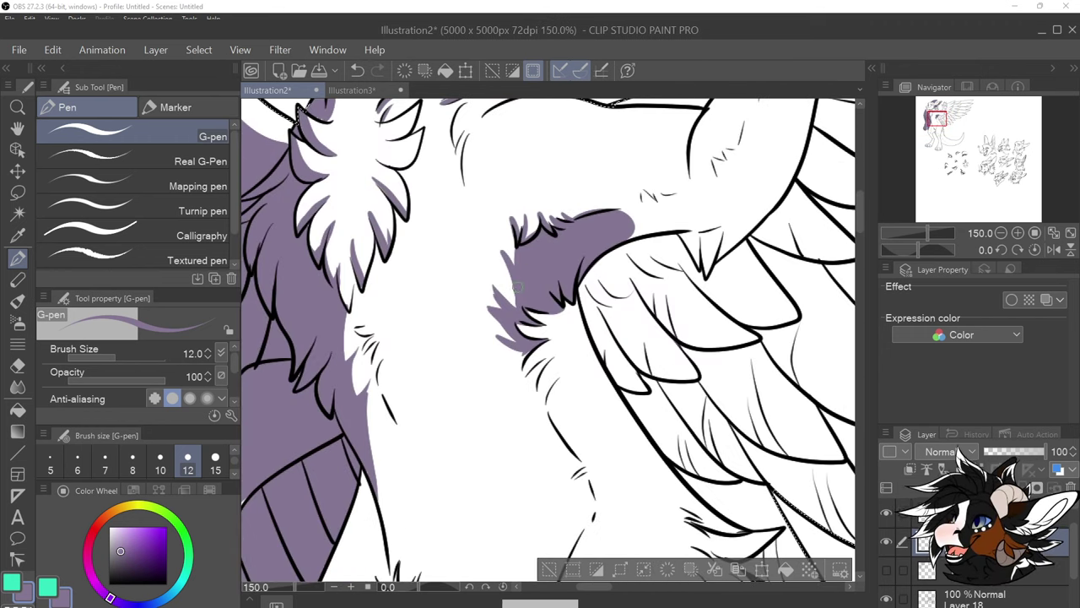
scroll(517, 286, down, 2)
scroll(517, 286, up, 2)
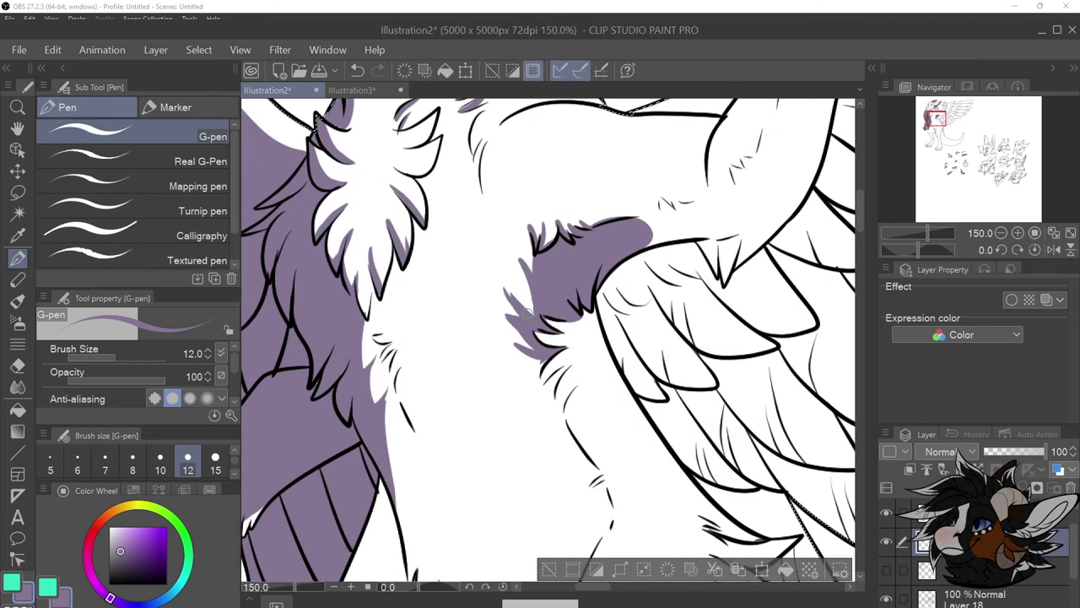
Paint purple shadows beside the short flank line and along the belly's edge down to the fur above the far thigh
scroll(546, 319, down, 3)
scroll(470, 352, up, 3)
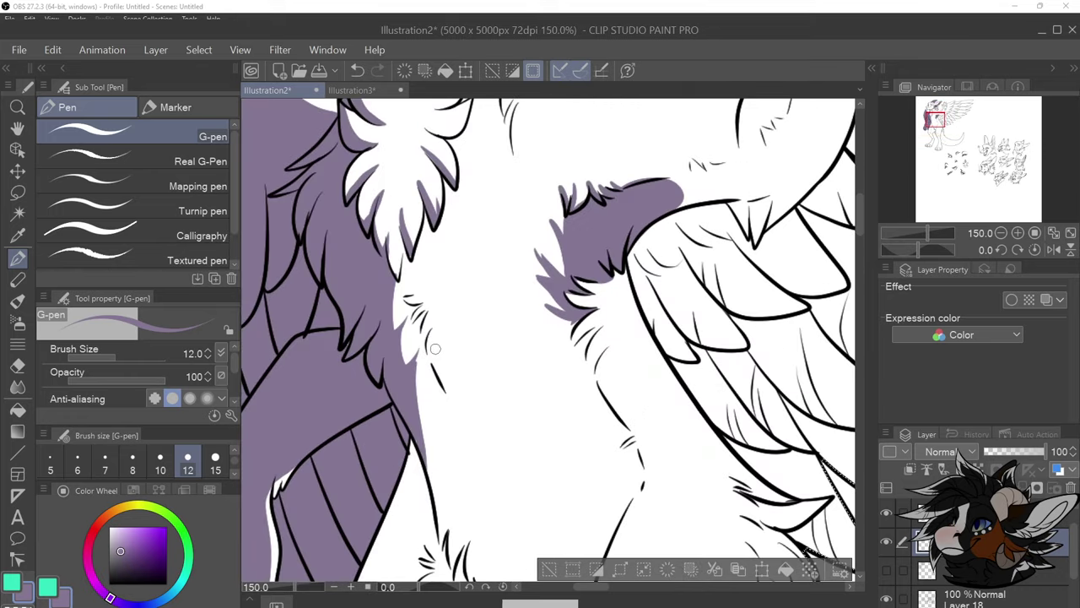
mouse_move(435, 348)
mouse_down()
mouse_move(444, 390)
mouse_move(445, 354)
mouse_move(462, 410)
mouse_up()
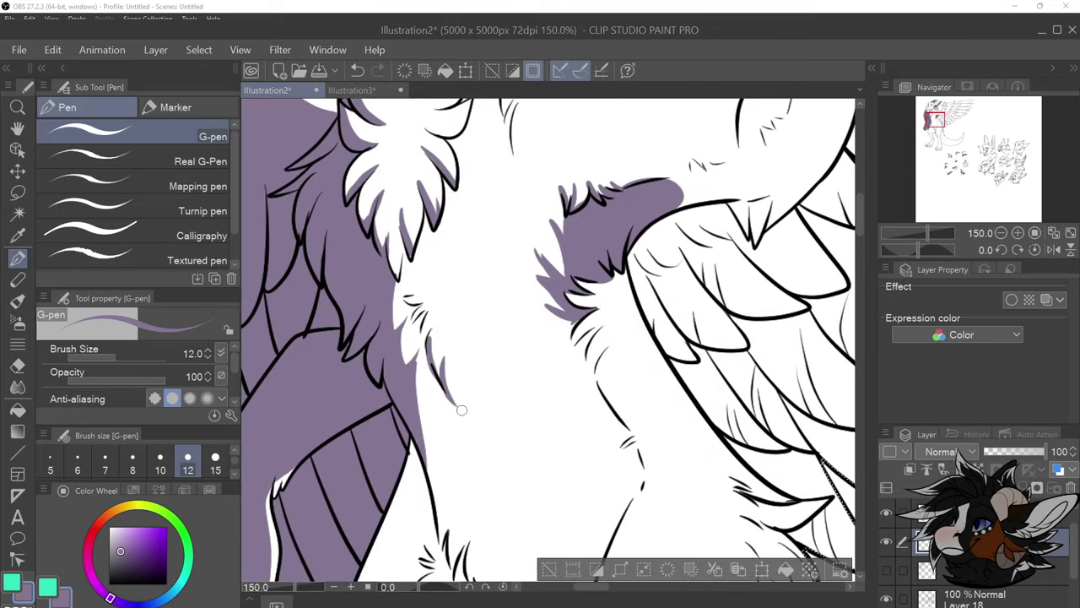
scroll(462, 410, down, 4)
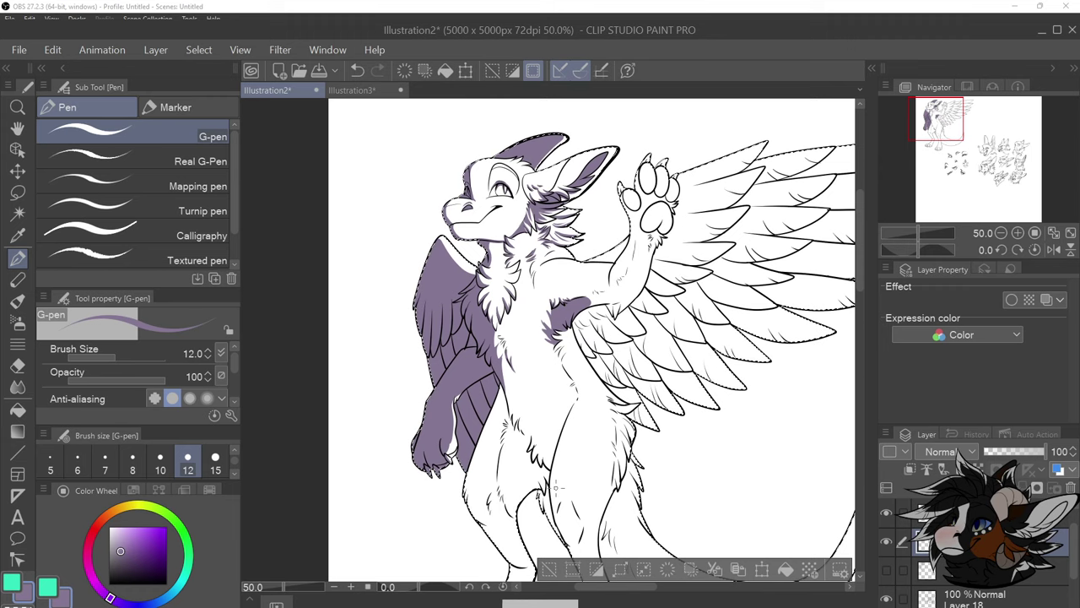
scroll(556, 488, down, 2)
scroll(438, 196, up, 4)
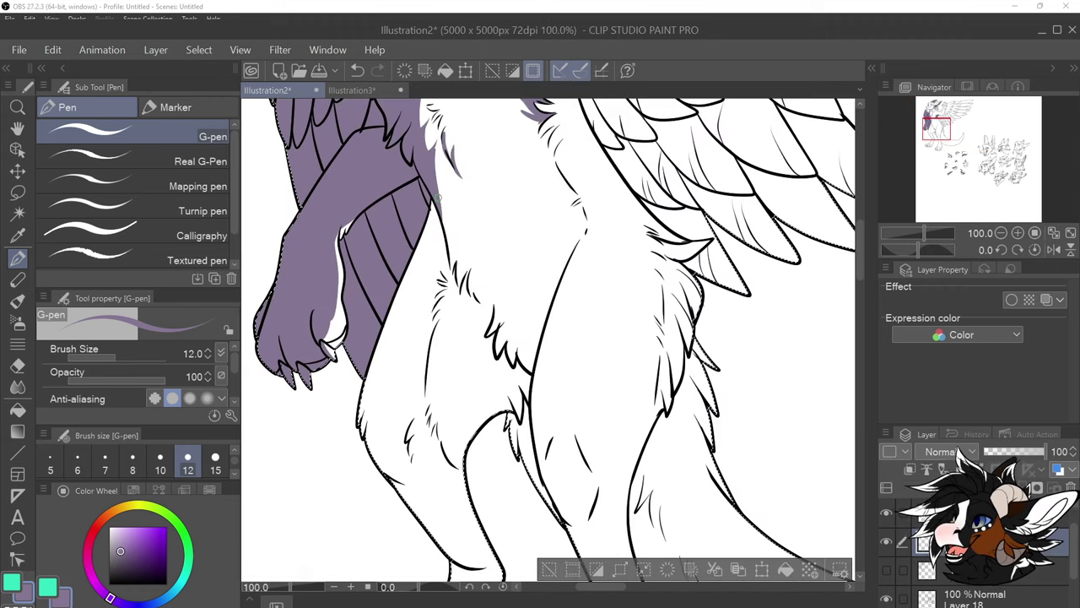
mouse_move(438, 197)
mouse_down()
mouse_move(453, 274)
mouse_move(459, 252)
mouse_move(463, 287)
mouse_move(476, 264)
mouse_move(477, 300)
mouse_up()
drag(471, 289, 485, 311)
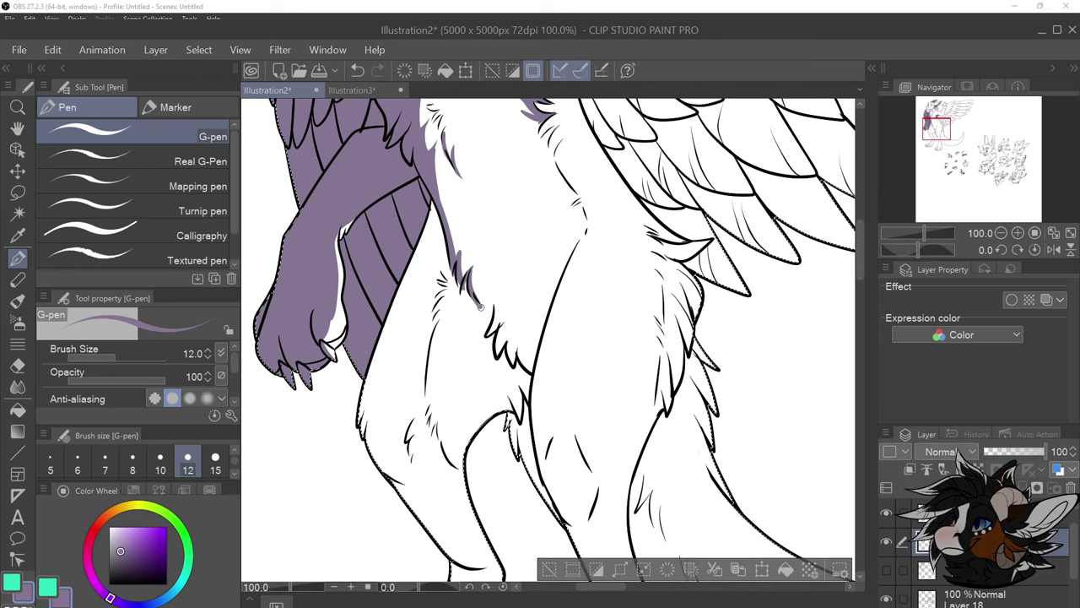
Draw a purple shadow boundary along the far leg's inner side, from the upper thigh down to the foot
scroll(519, 292, down, 2)
scroll(498, 339, up, 2)
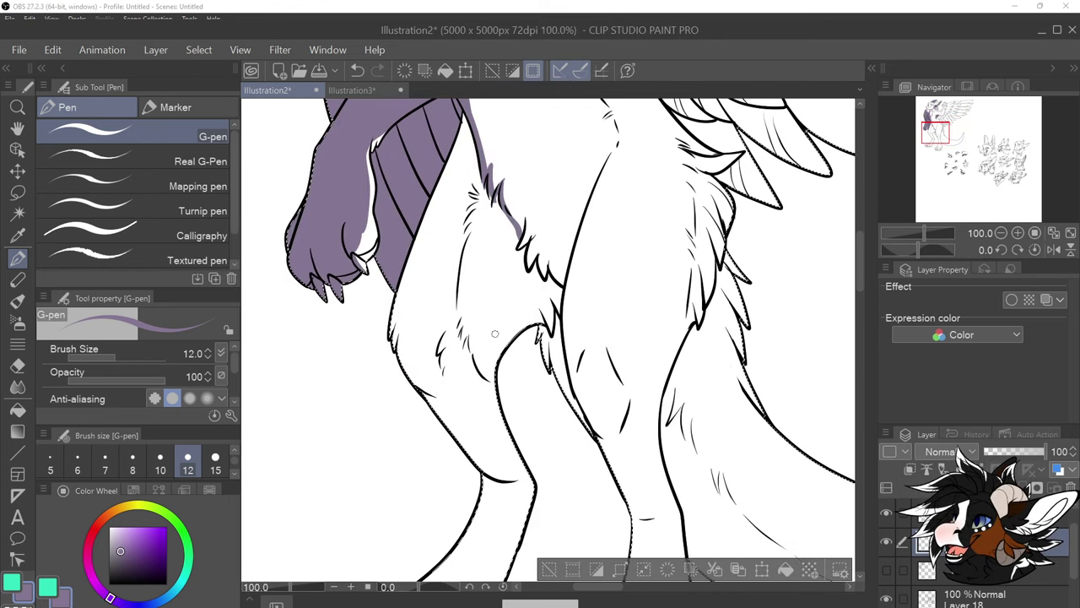
scroll(549, 302, down, 2)
scroll(520, 301, up, 2)
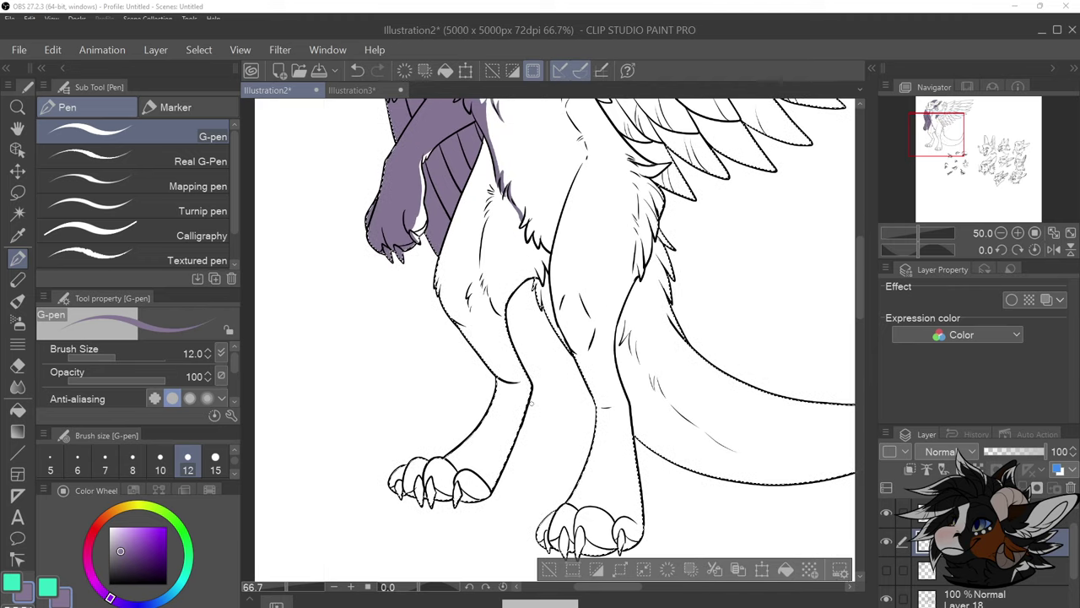
mouse_move(509, 251)
mouse_down()
mouse_move(484, 293)
mouse_move(512, 371)
mouse_move(513, 426)
mouse_move(475, 523)
mouse_up()
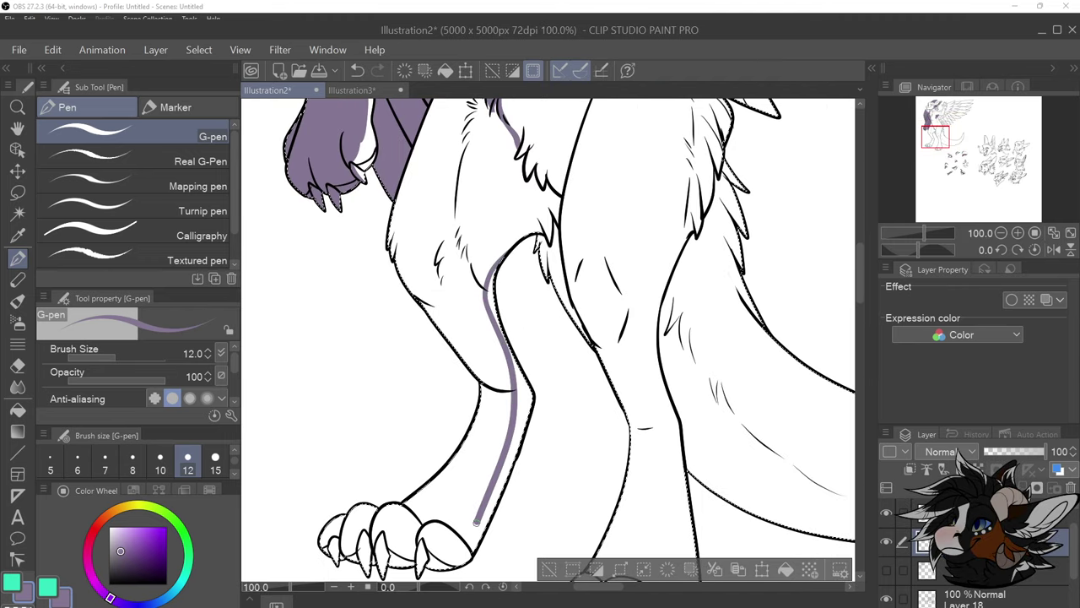
Fill the far thigh, lower leg, foot and toes with purple up to the shadow boundary
key(g)
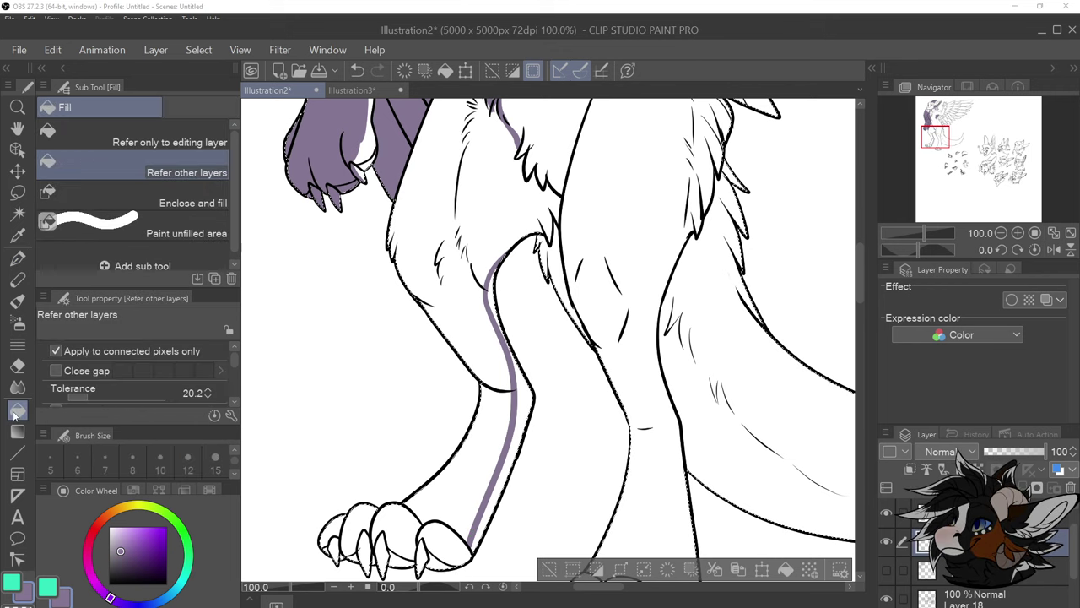
click(396, 527)
click(403, 559)
click(382, 558)
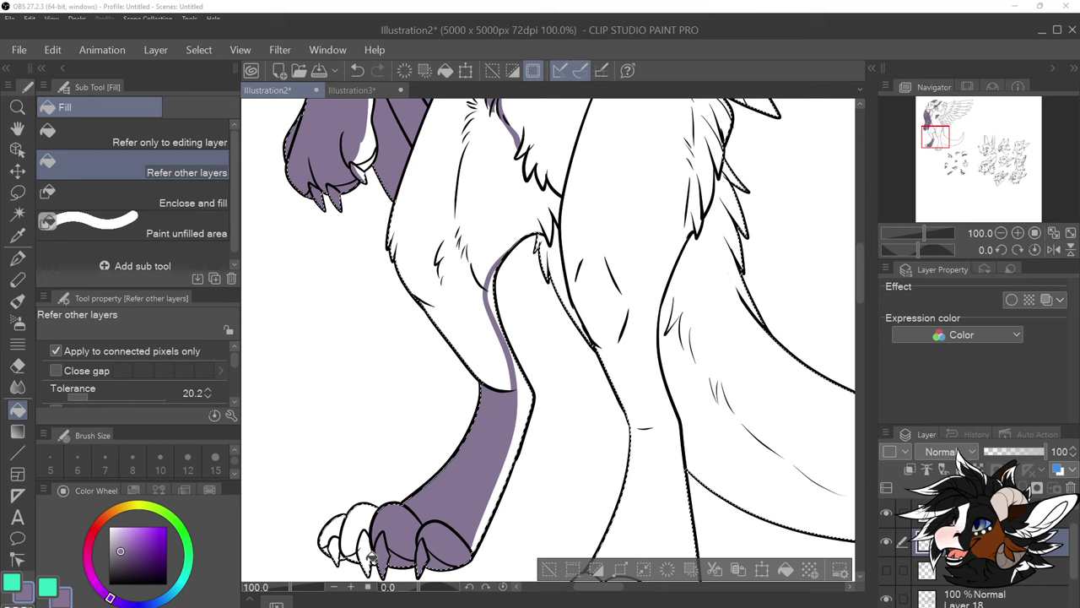
click(359, 548)
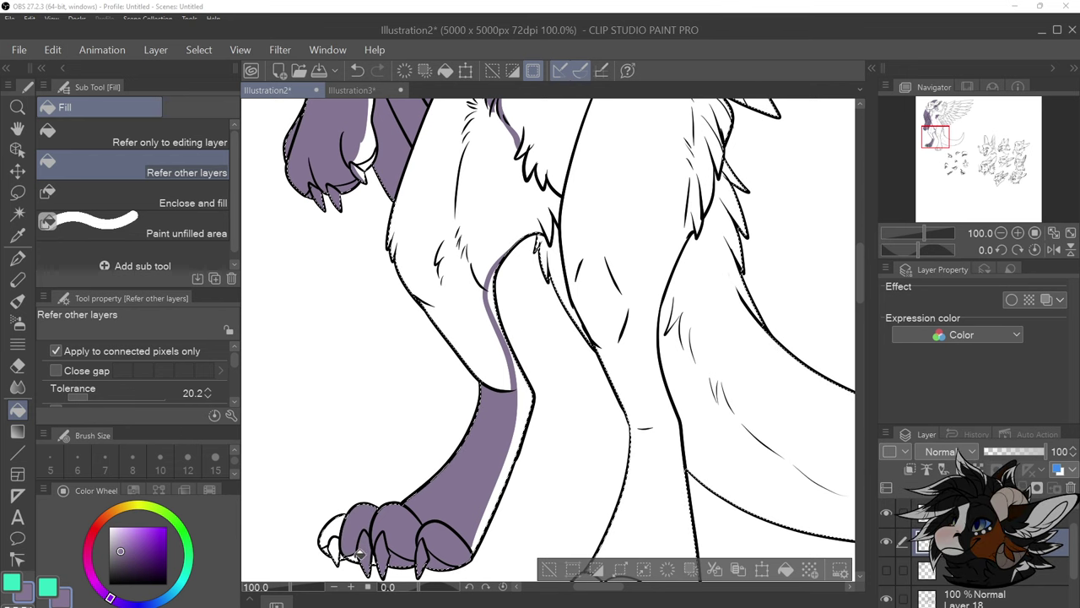
click(489, 357)
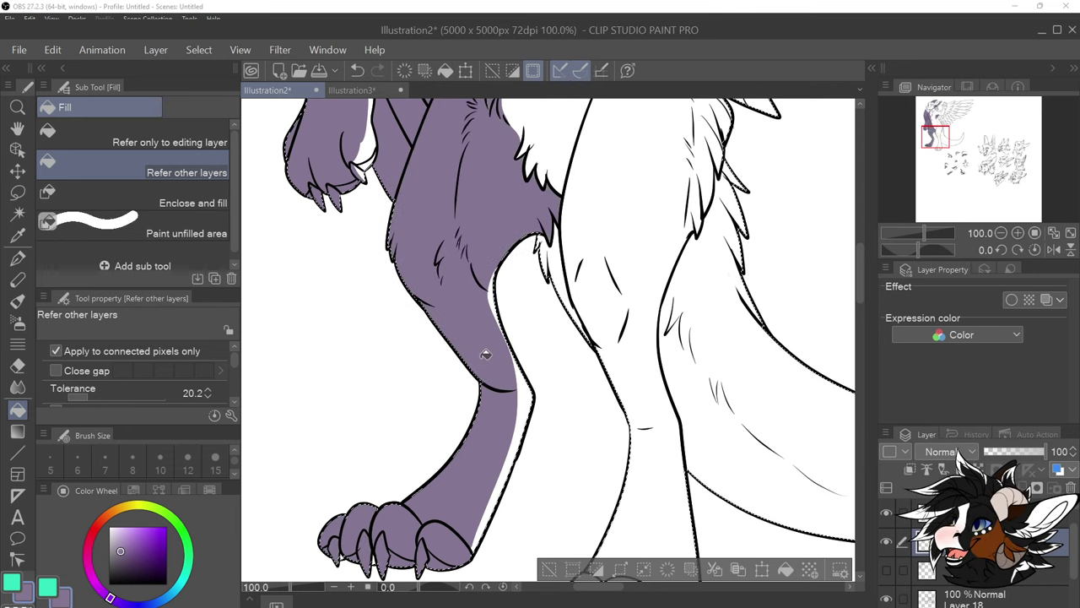
Carve pointed fur notches into the purple on the far leg's inner edge with the Hard eraser at size 15
key(p)
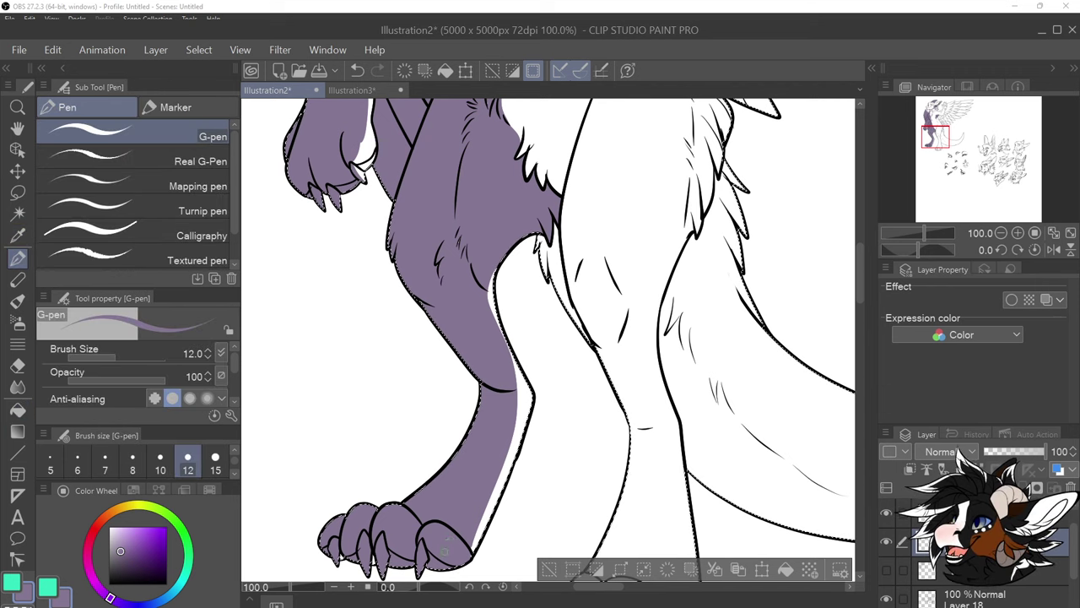
click(216, 464)
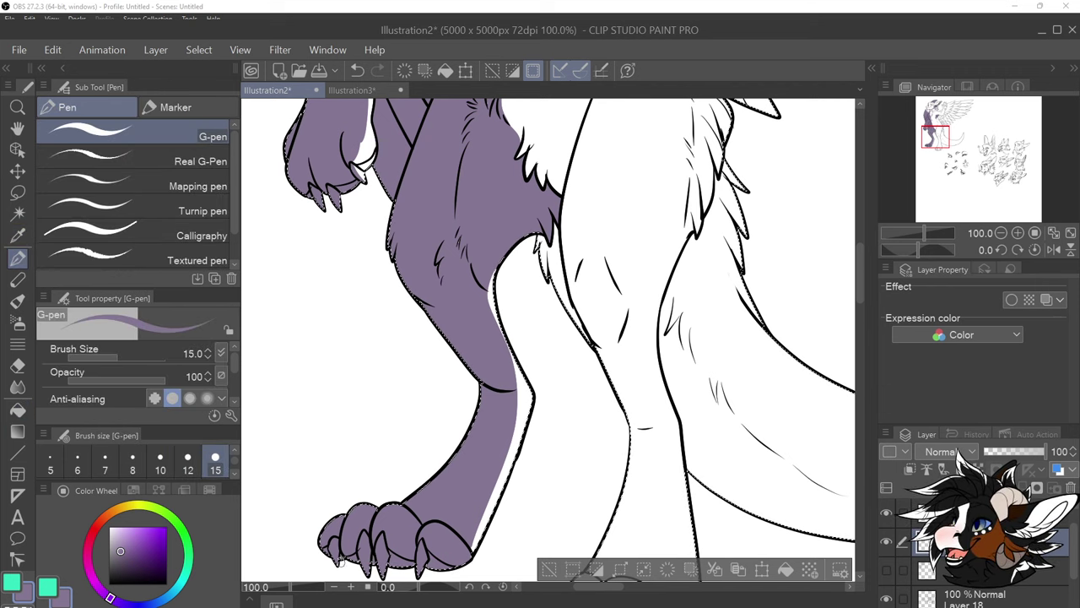
scroll(456, 413, down, 2)
scroll(498, 337, up, 2)
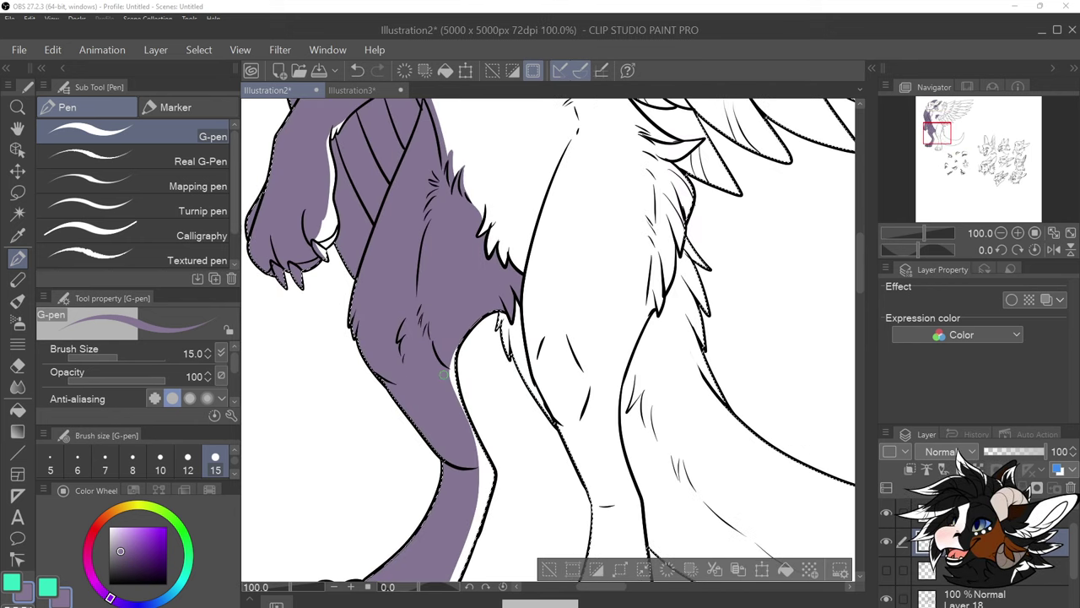
click(17, 364)
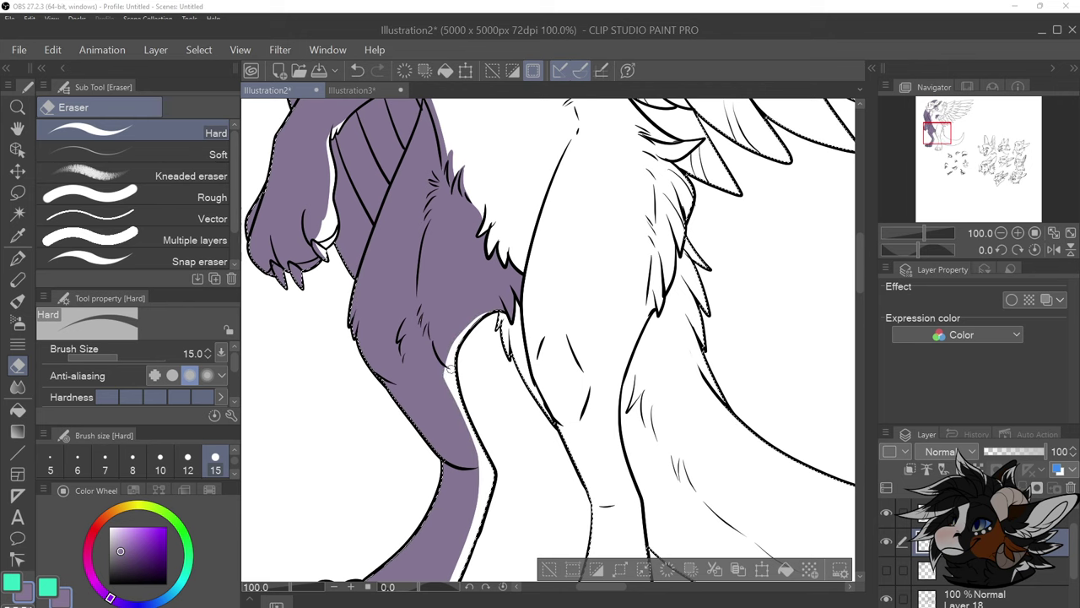
drag(439, 377, 468, 414)
drag(440, 375, 460, 400)
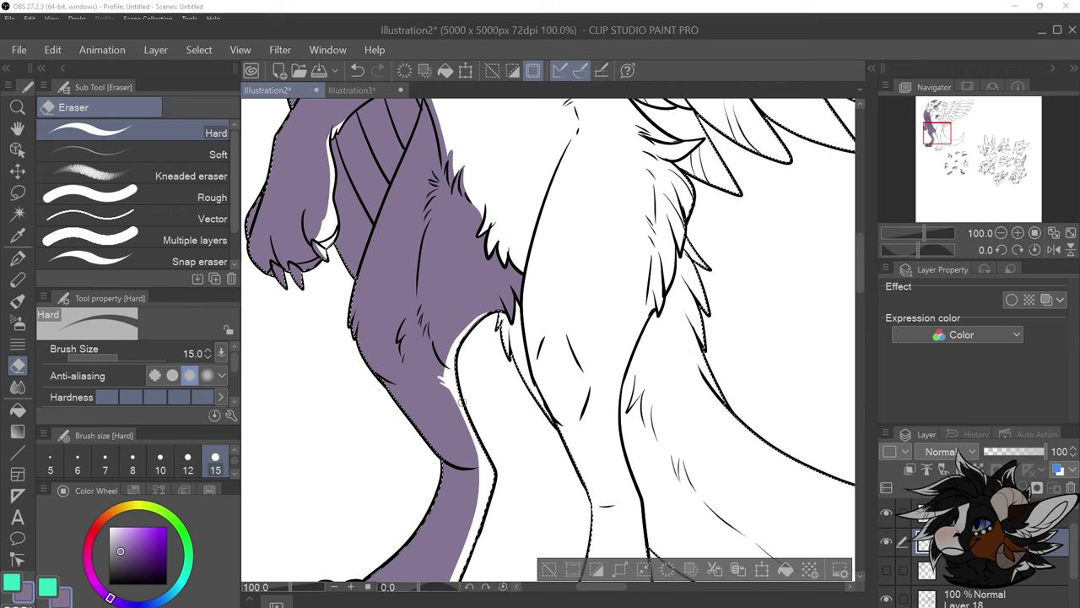
drag(438, 378, 444, 384)
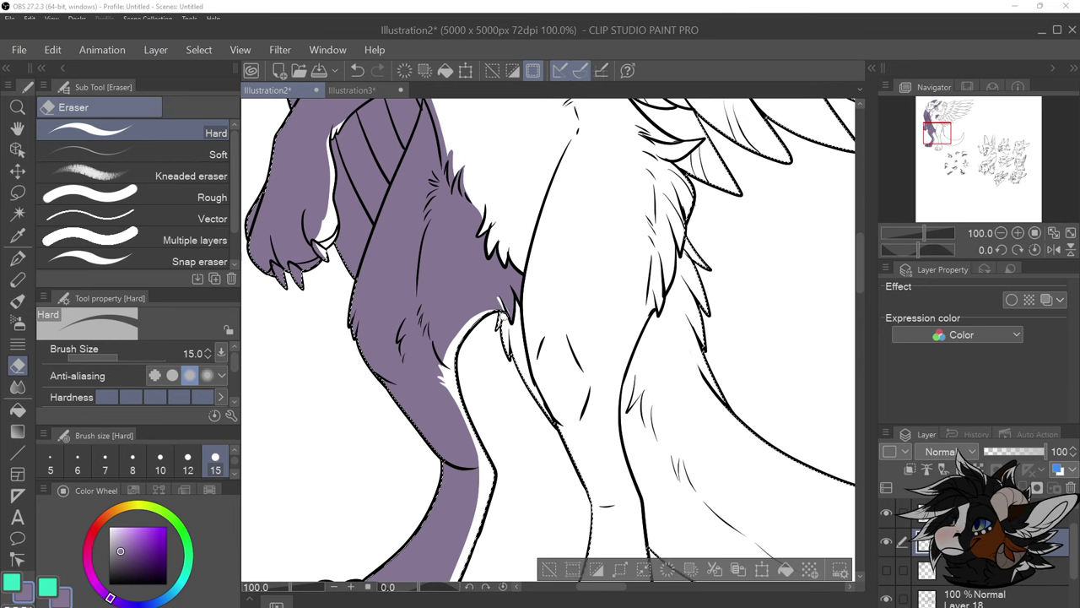
key(ctrl+z)
drag(502, 318, 501, 311)
key(ctrl+z)
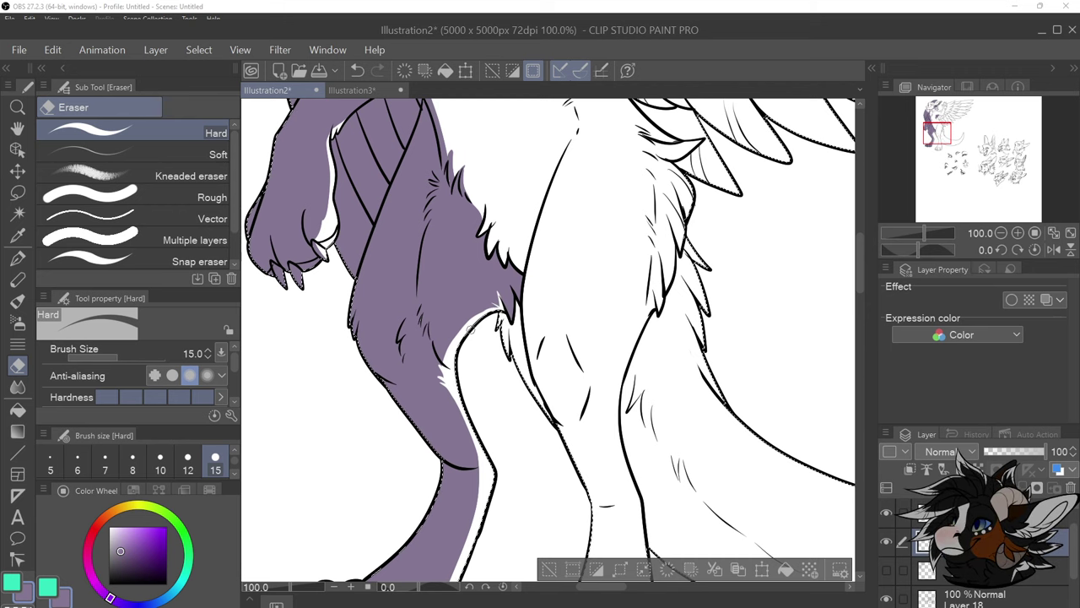
Erase short fur strokes from the purple shading at the inner elbow of the lowered arm
scroll(469, 329, down, 1)
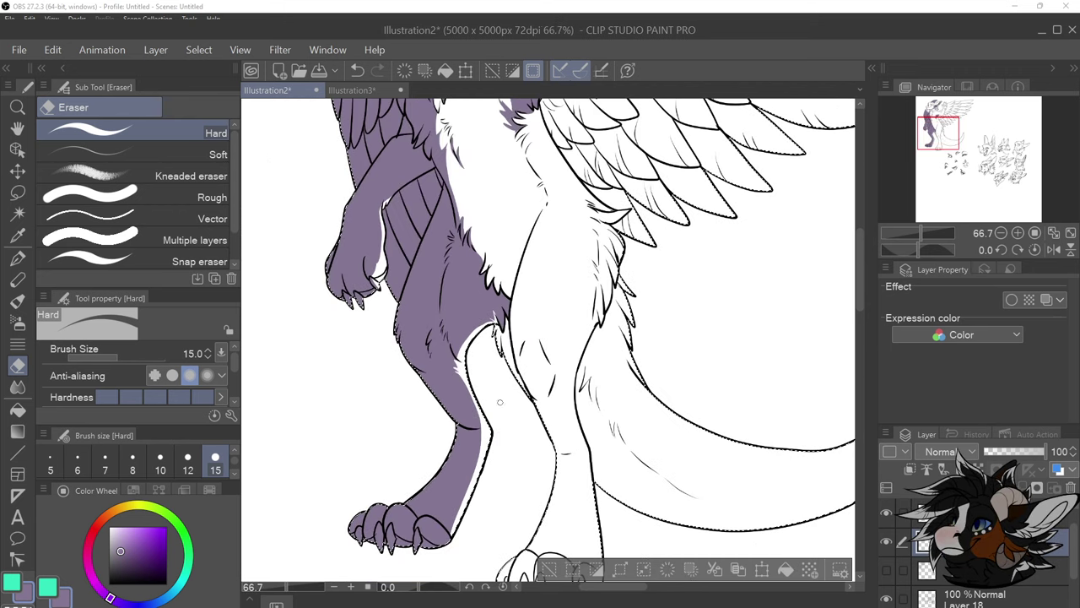
scroll(475, 327, down, 1)
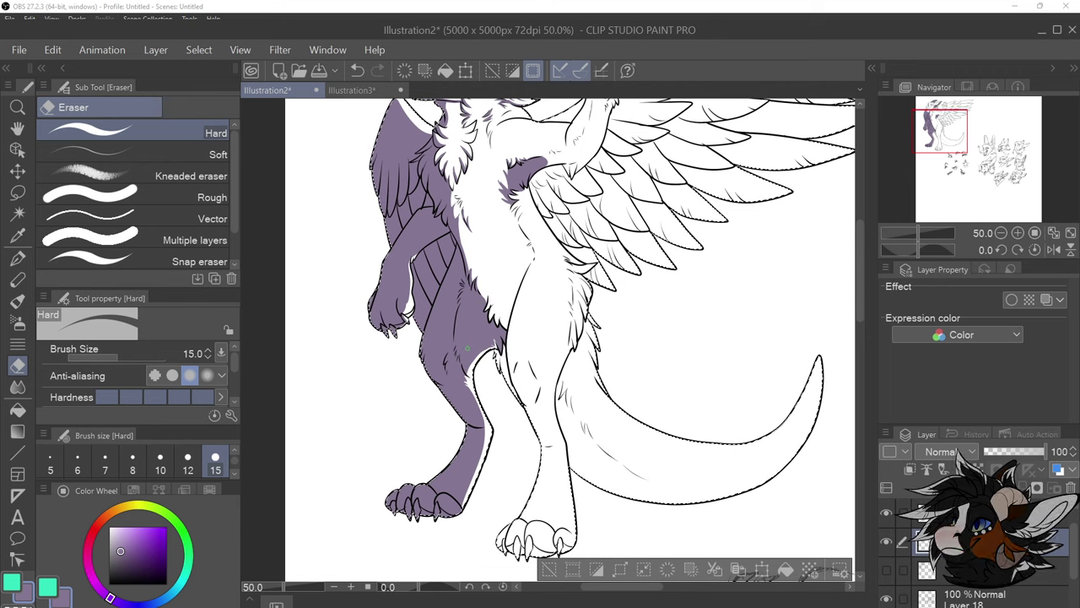
scroll(413, 254, up, 4)
mouse_move(395, 272)
mouse_down()
mouse_move(412, 238)
mouse_move(401, 246)
mouse_up()
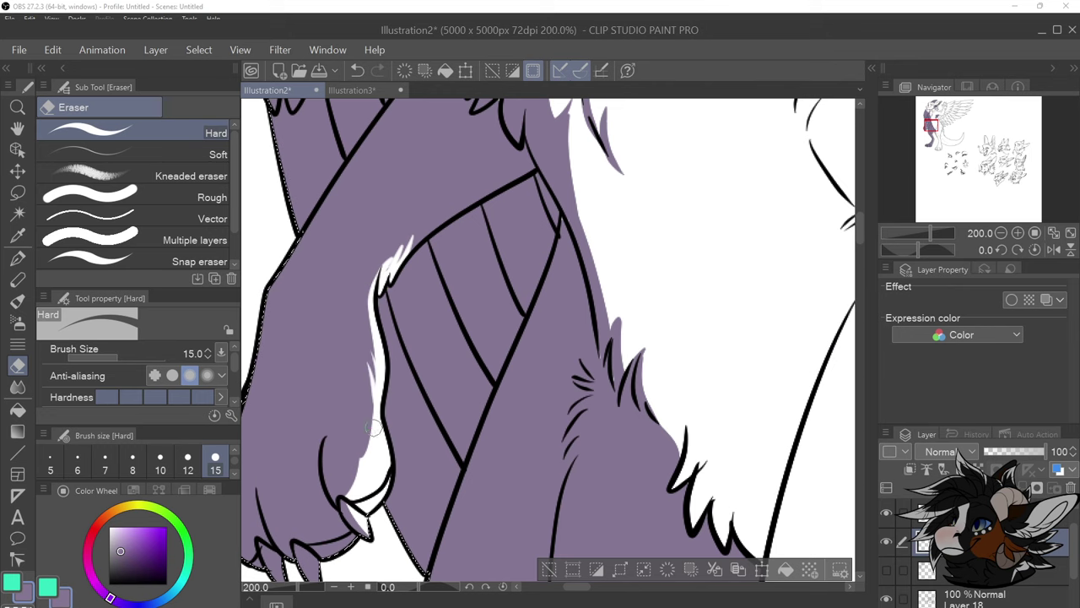
Erase pointed fur strokes along the chest-side edge of the purple torso shadow, beside the fur below the chest tuft
scroll(374, 429, down, 3)
scroll(475, 295, up, 2)
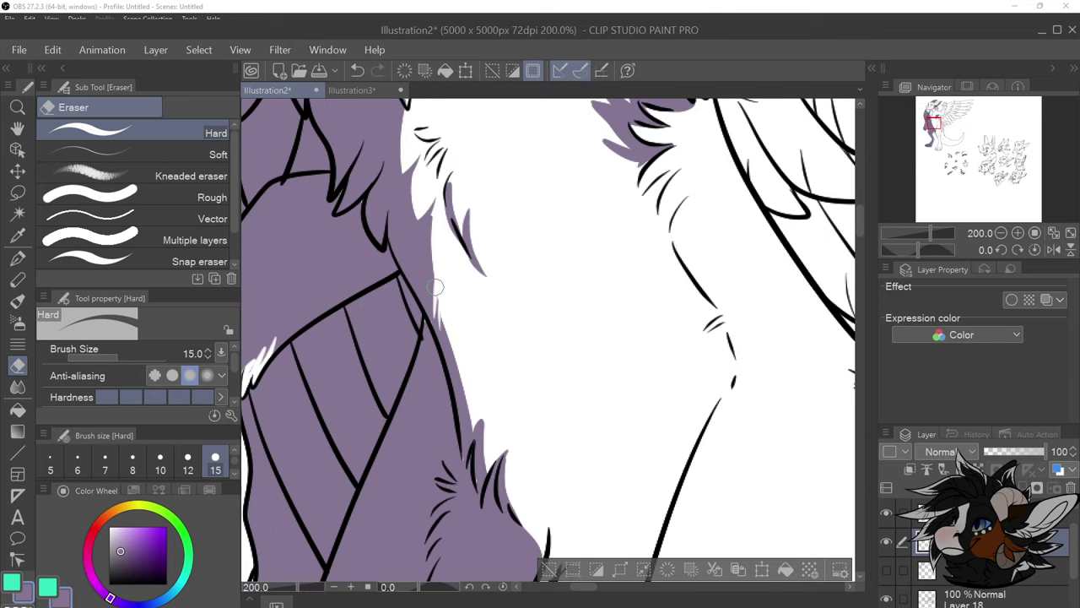
mouse_move(435, 264)
mouse_down()
mouse_move(445, 302)
mouse_move(438, 199)
mouse_move(426, 245)
mouse_move(434, 225)
mouse_move(429, 266)
mouse_move(439, 265)
mouse_move(445, 291)
mouse_move(447, 247)
mouse_move(437, 244)
mouse_move(443, 304)
mouse_up()
scroll(446, 292, down, 2)
scroll(446, 268, up, 2)
key(ctrl+z)
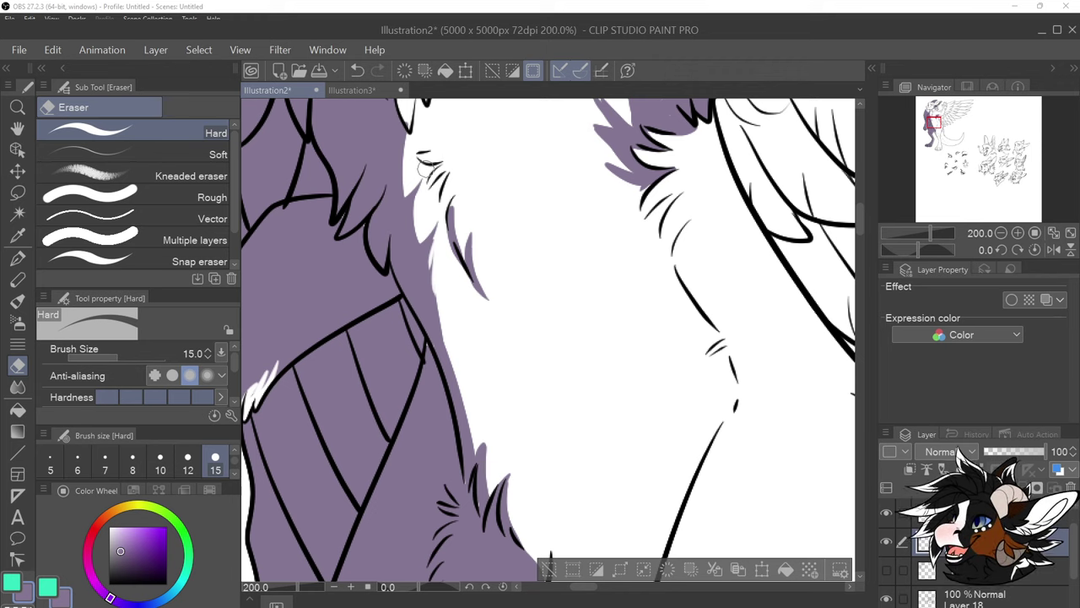
drag(418, 187, 417, 243)
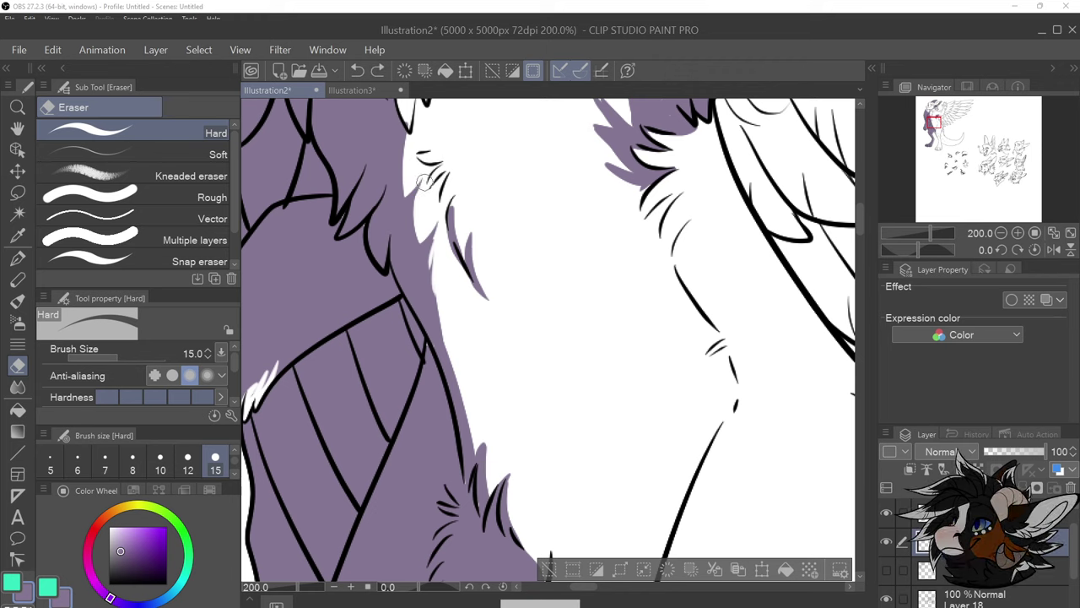
drag(419, 247, 421, 242)
drag(407, 189, 419, 123)
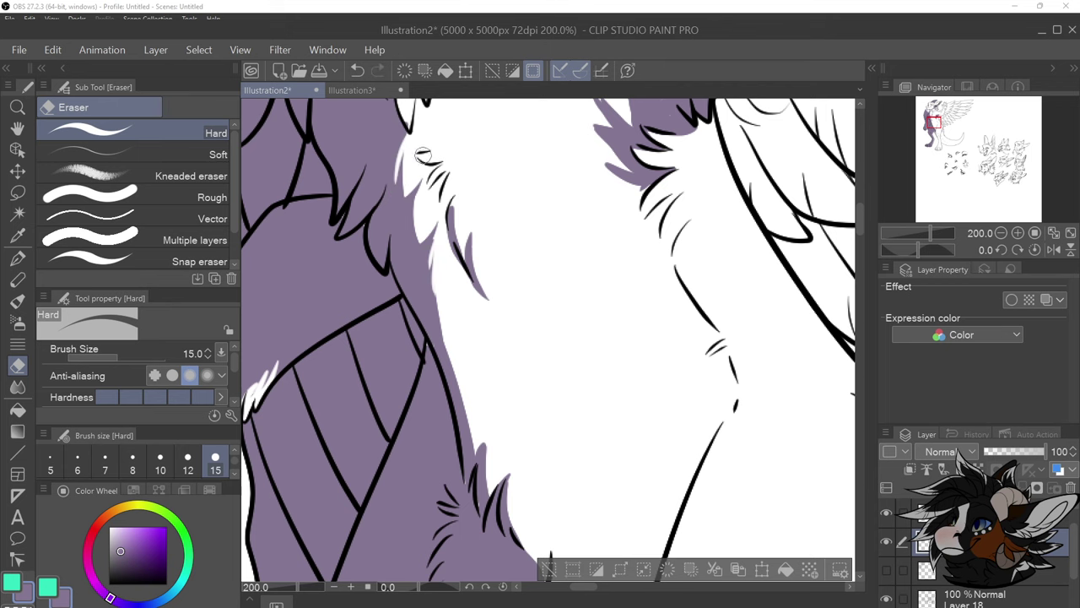
Trim the purple shading on the lower points of the chest tuft with the eraser
scroll(423, 156, down, 4)
scroll(428, 149, up, 4)
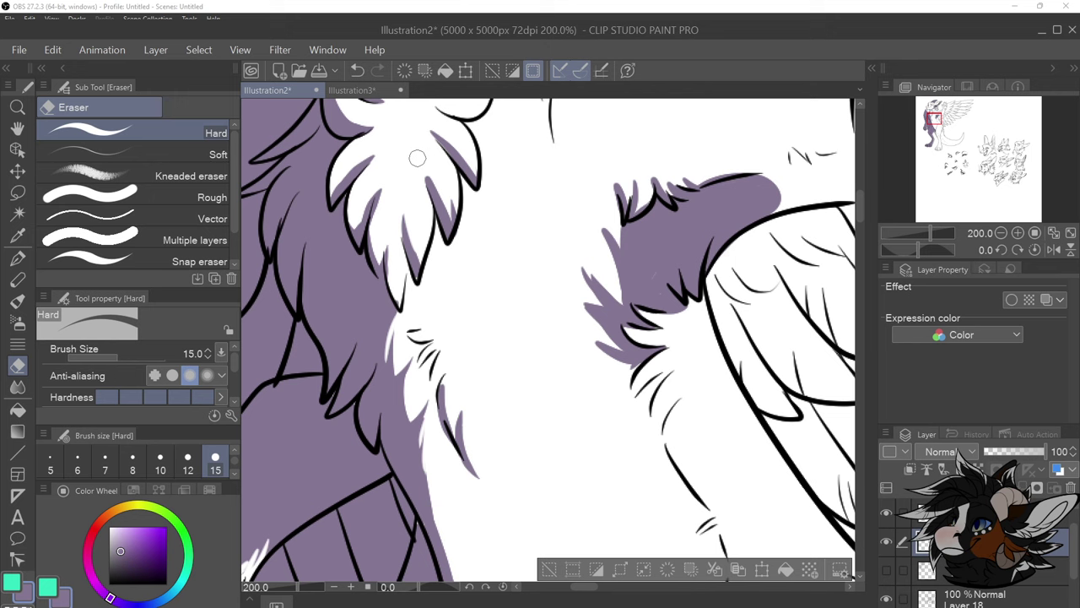
drag(417, 158, 447, 210)
scroll(450, 168, down, 2)
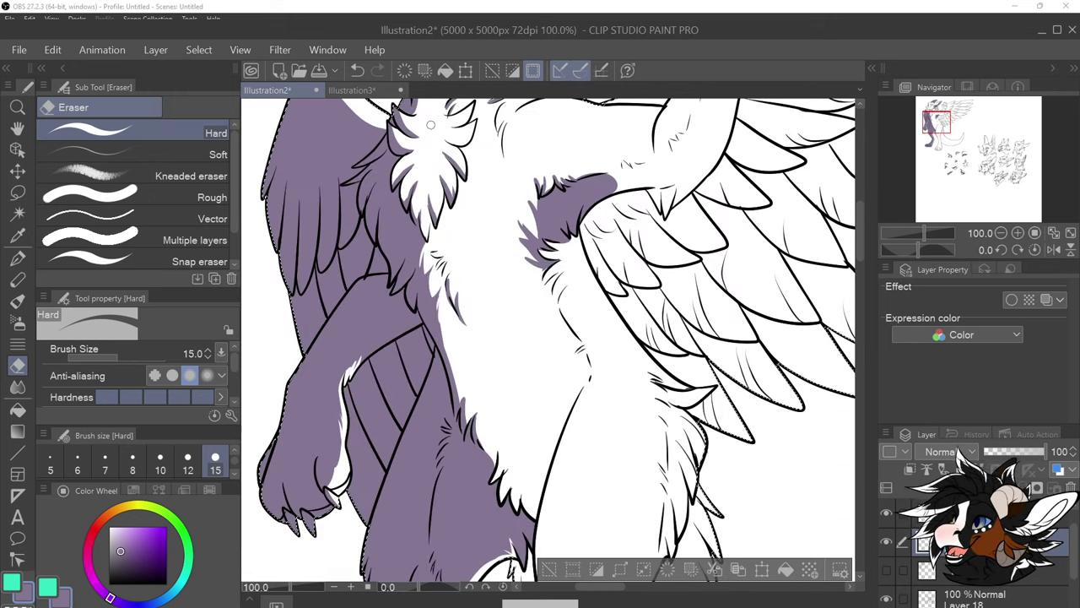
Examine the purple shading across the chest tuft, neck and cheek fur up close and from a distance
scroll(410, 148, up, 4)
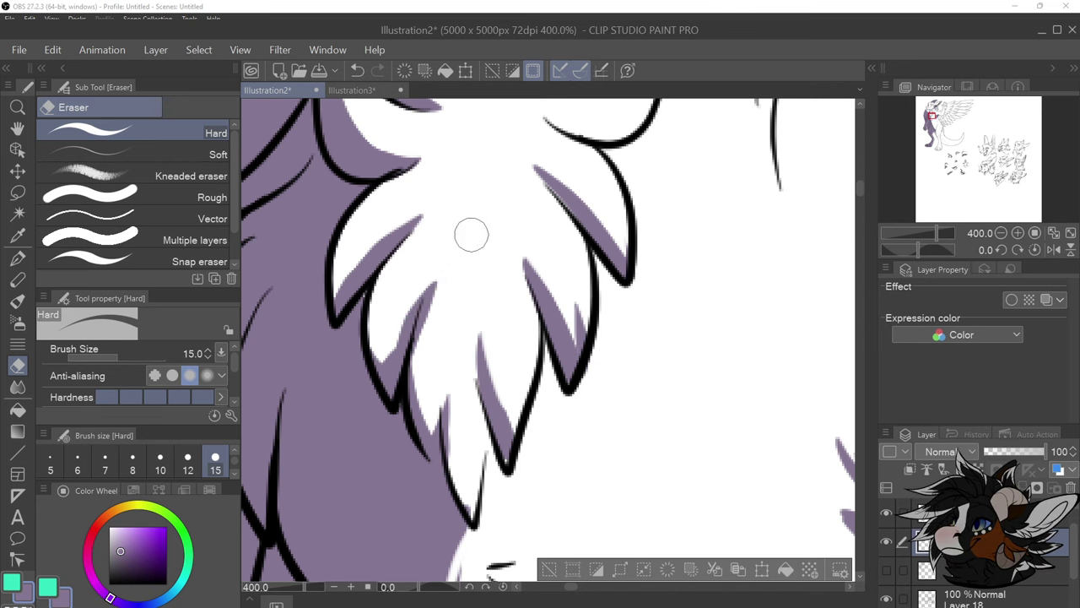
scroll(471, 234, down, 3)
scroll(428, 218, up, 3)
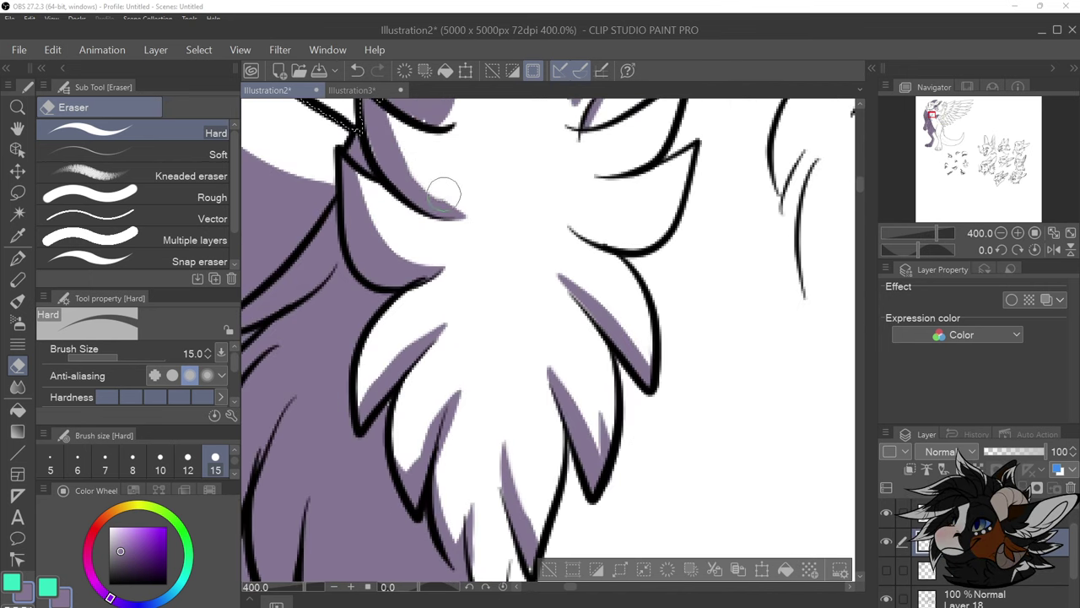
scroll(461, 207, down, 3)
scroll(477, 227, up, 3)
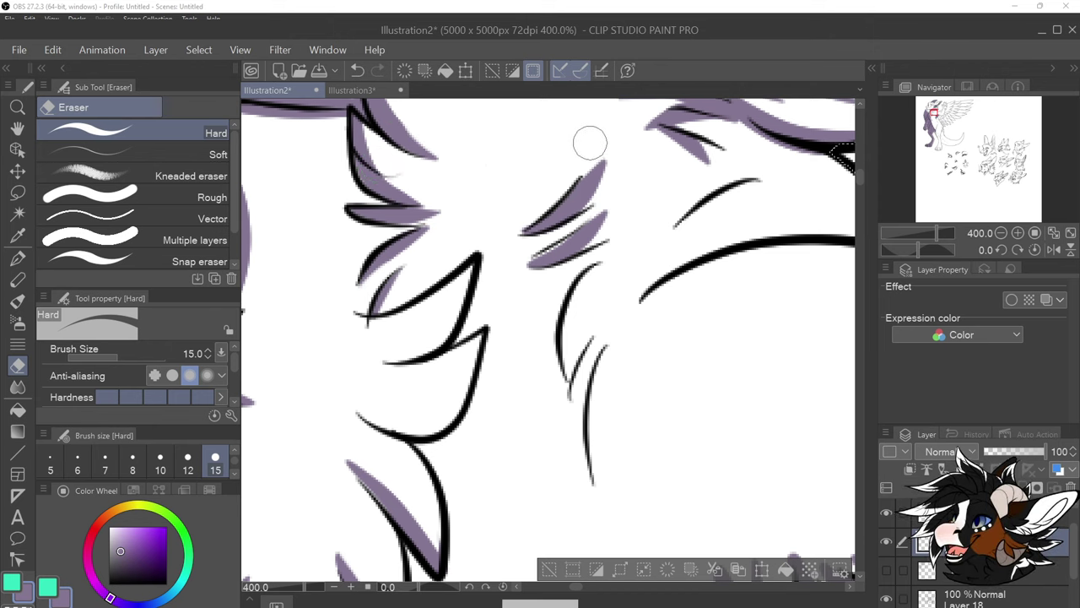
scroll(588, 142, down, 4)
scroll(557, 211, up, 4)
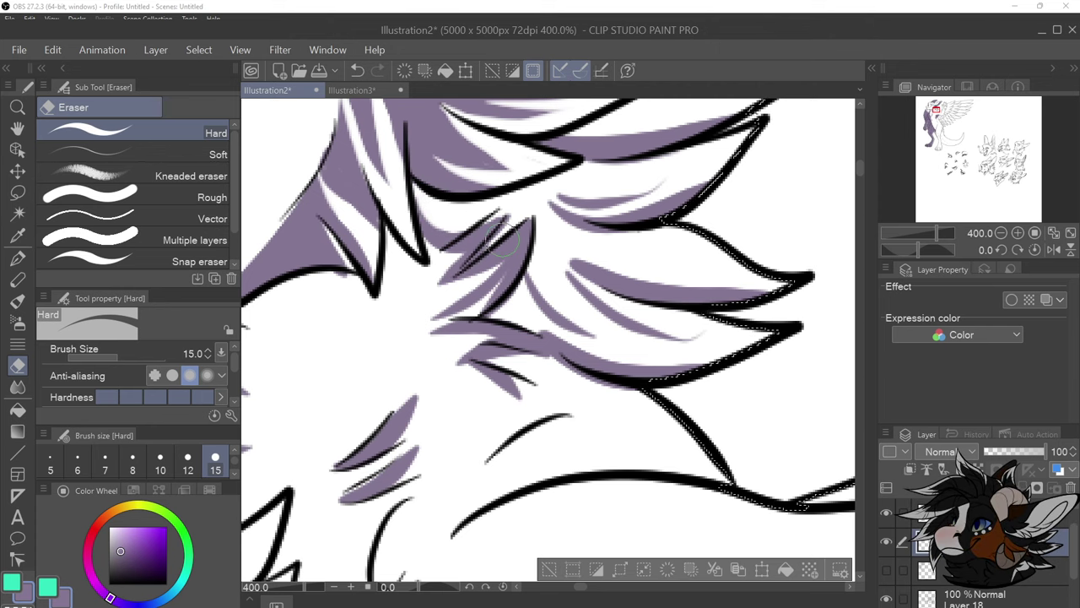
scroll(509, 238, down, 6)
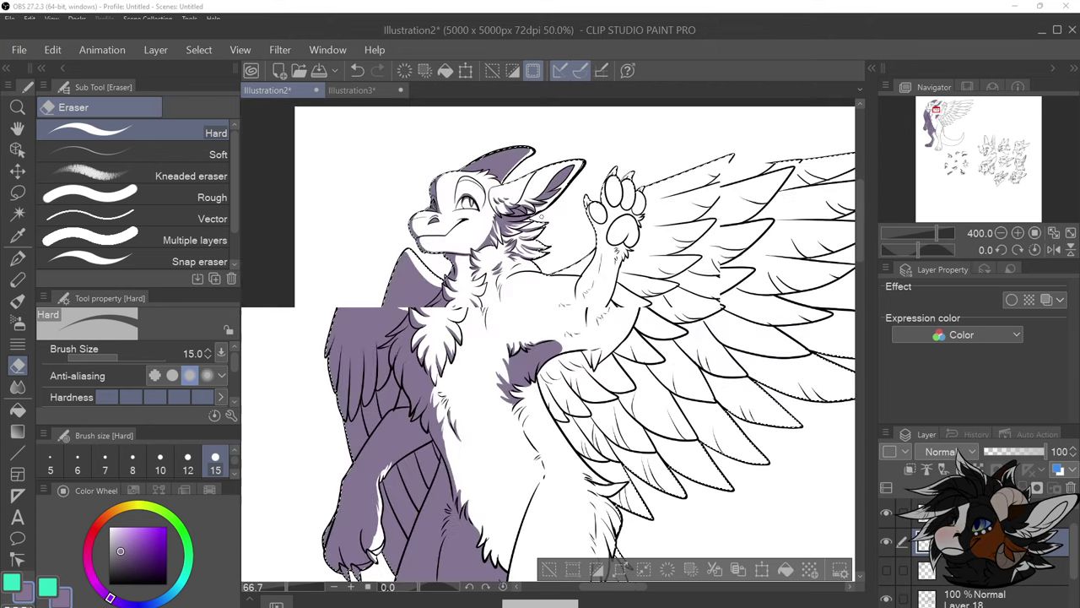
scroll(502, 263, down, 1)
scroll(489, 249, up, 2)
scroll(477, 300, up, 1)
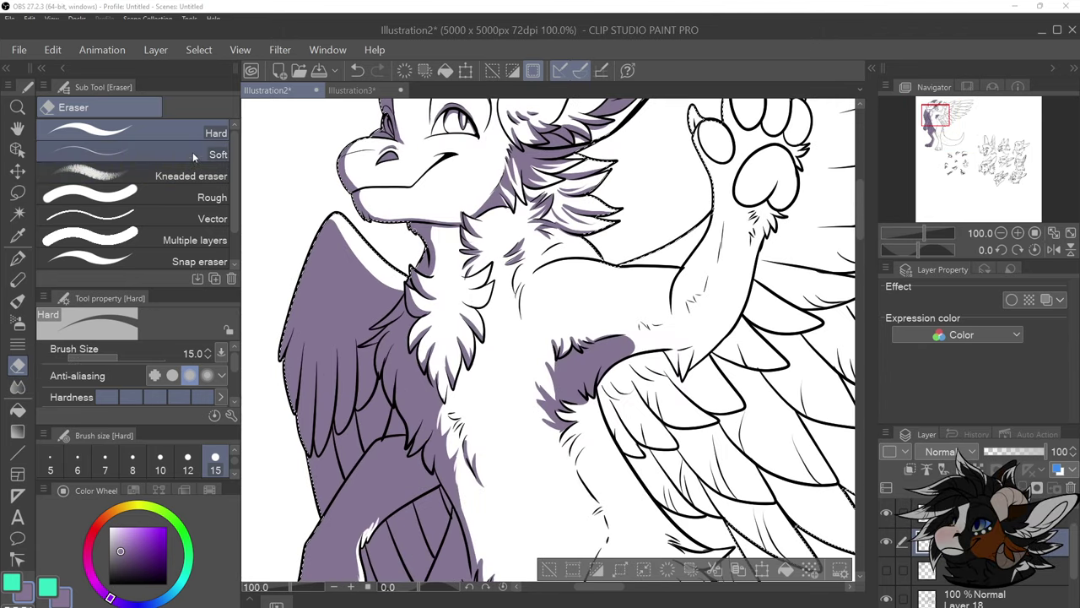
Fade the purple shadow above the nostril with the Soft eraser at size 17
click(135, 153)
click(216, 465)
scroll(338, 224, down, 1)
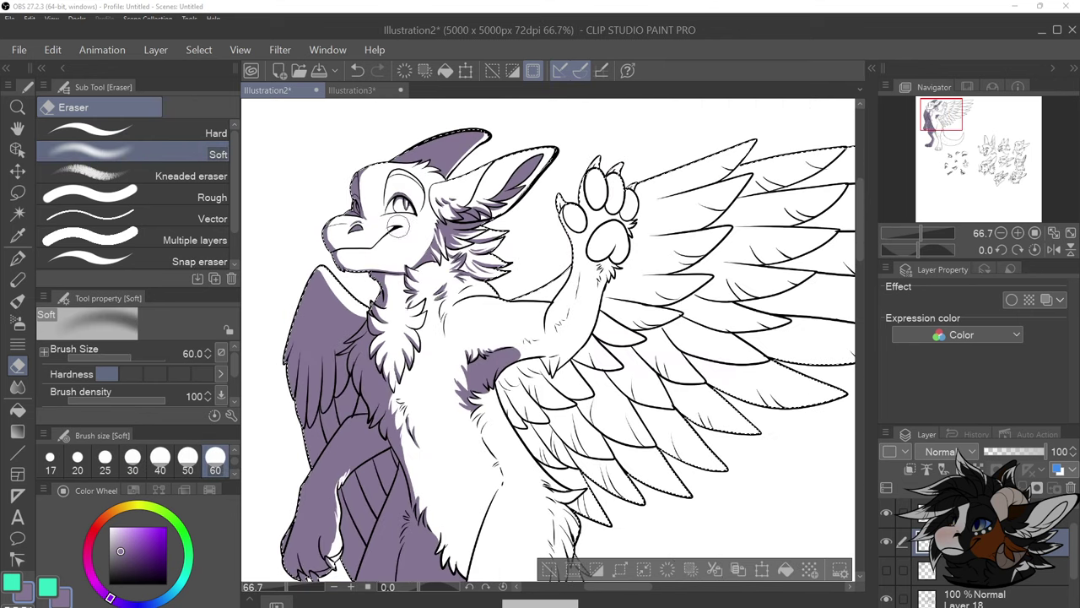
scroll(337, 223, up, 2)
click(187, 460)
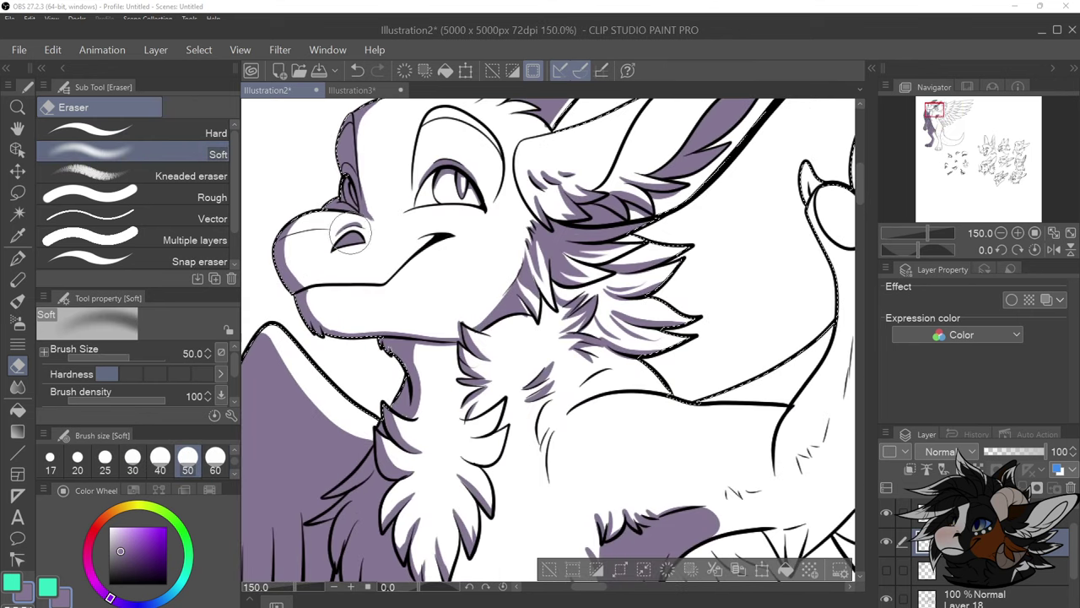
scroll(339, 218, up, 1)
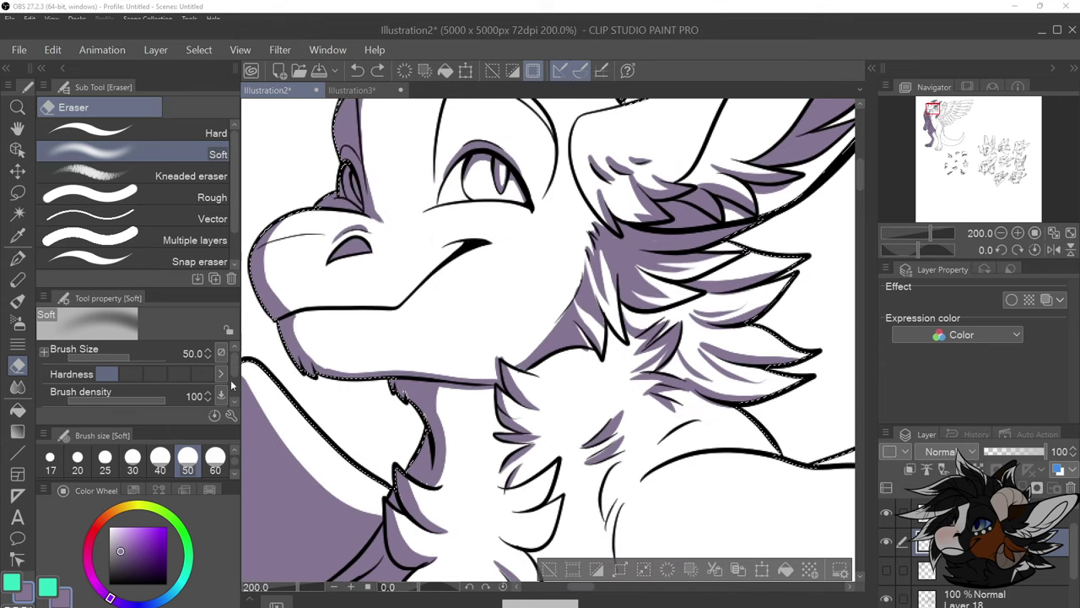
click(160, 460)
scroll(363, 230, up, 2)
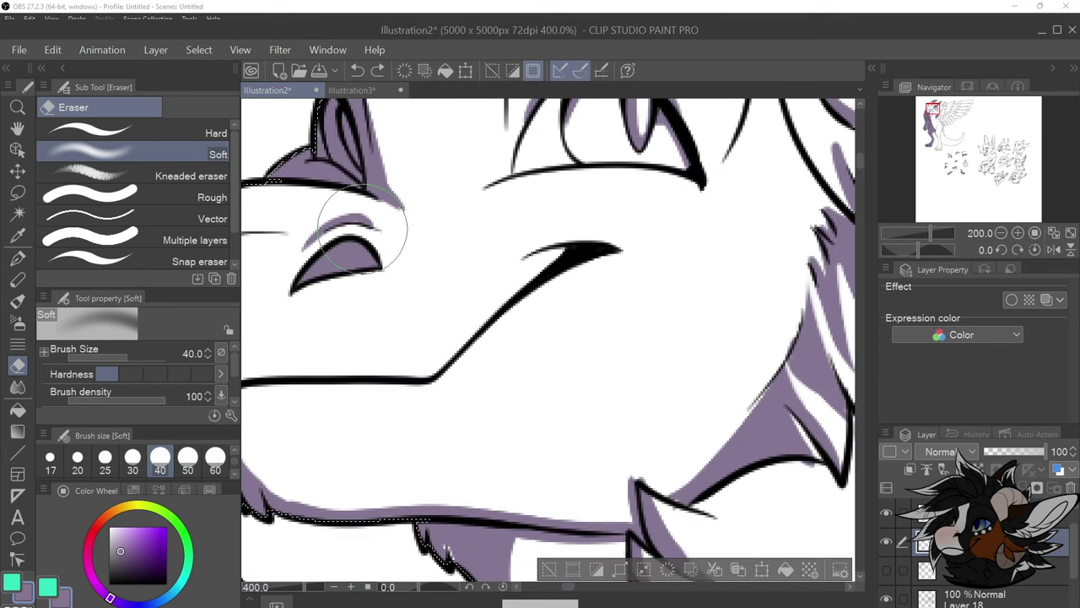
click(52, 460)
drag(371, 219, 319, 221)
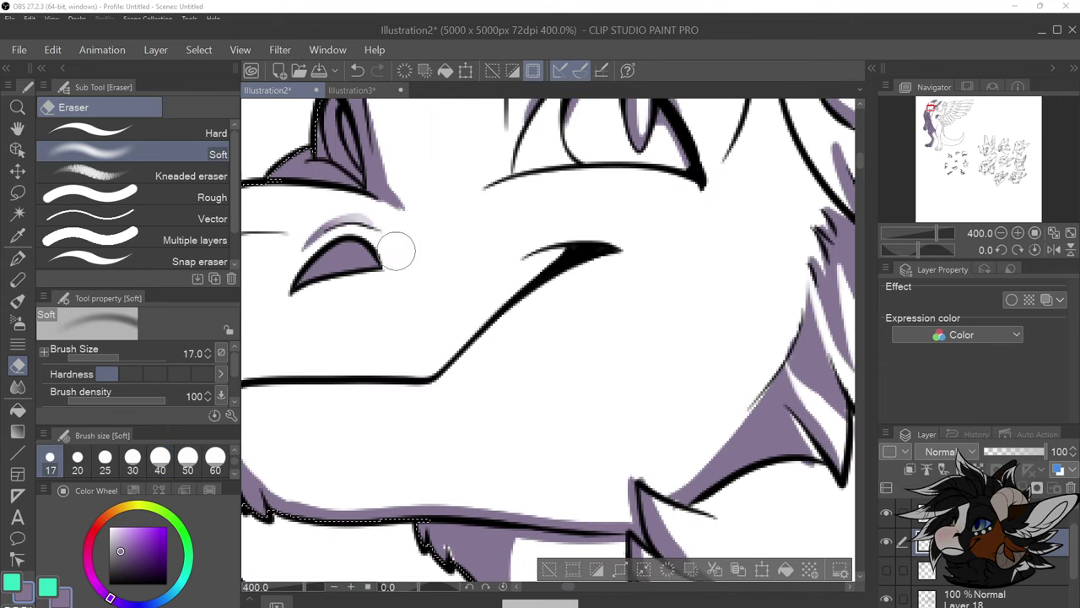
scroll(396, 240, down, 2)
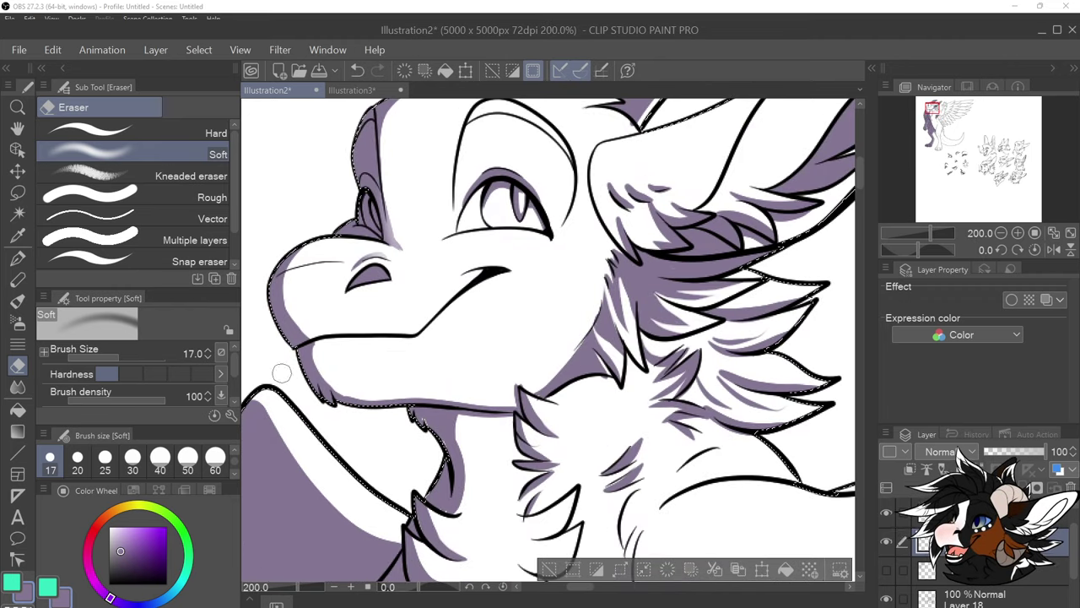
Fade the purple shading along the forehead and around the far eye with the Soft eraser at size 50
click(187, 460)
drag(394, 253, 391, 141)
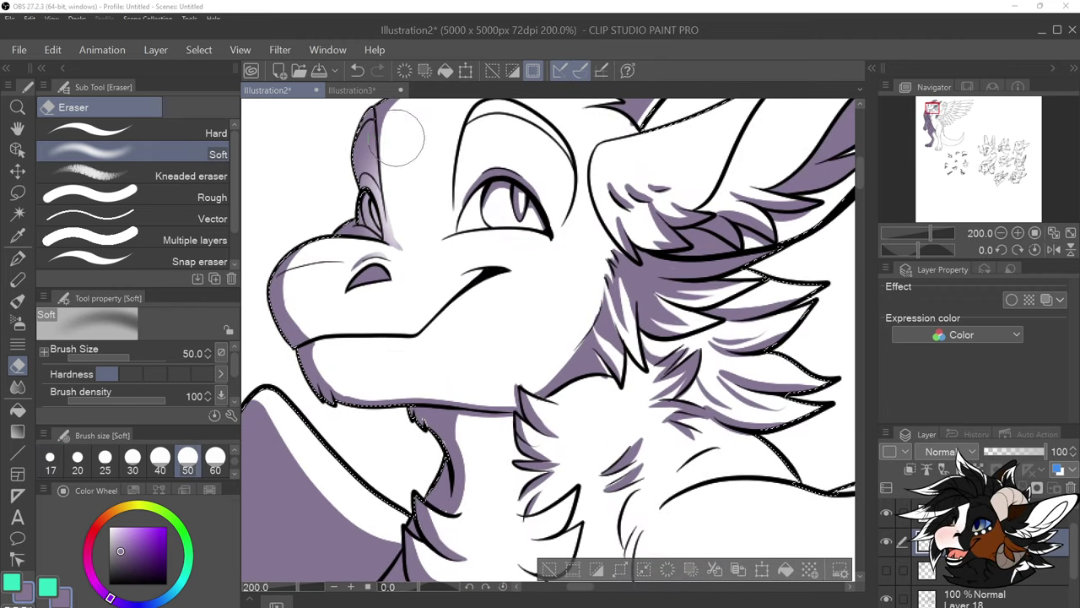
scroll(405, 149, down, 2)
scroll(415, 109, up, 2)
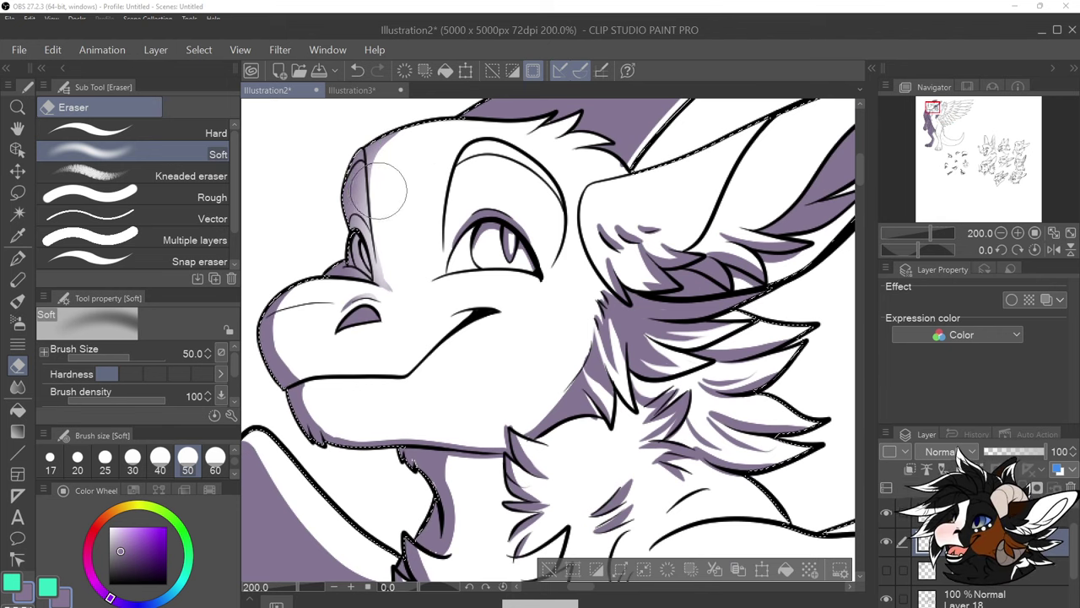
mouse_move(379, 191)
mouse_down()
mouse_move(400, 125)
mouse_move(377, 262)
mouse_up()
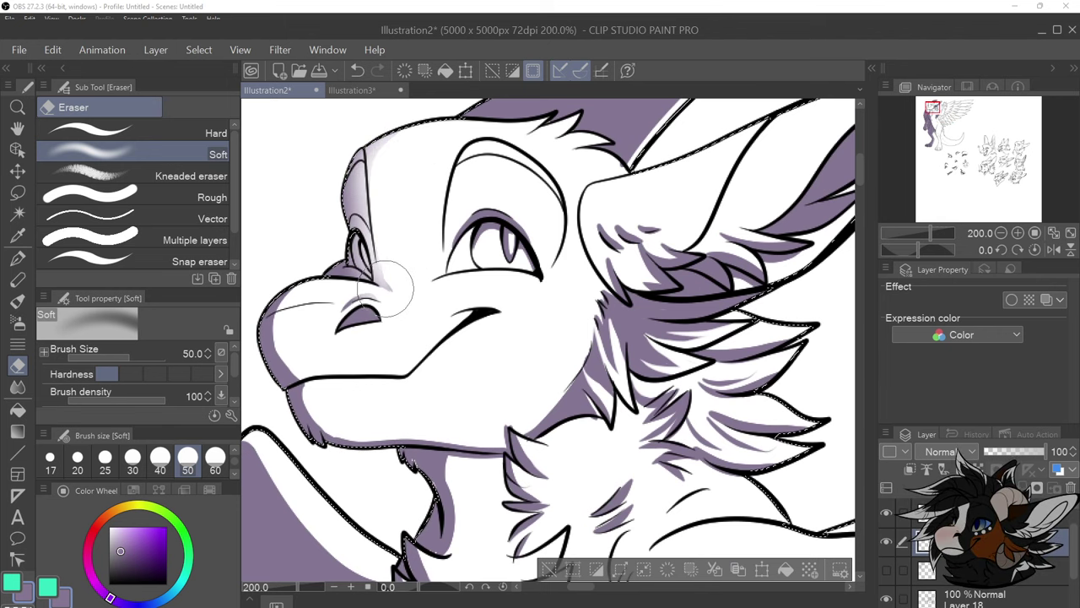
Fade the purple shading along the muzzle front, chin, underside of the jaw and back of the cheek with the Soft eraser
mouse_move(295, 286)
mouse_down()
mouse_move(295, 353)
mouse_move(284, 319)
mouse_move(319, 393)
mouse_up()
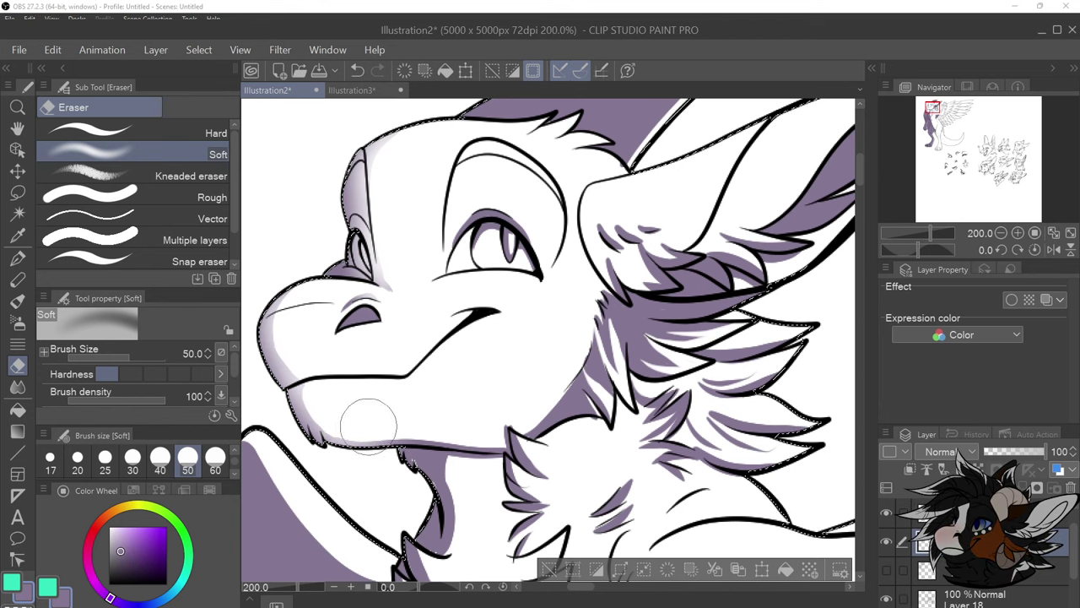
drag(429, 437, 483, 445)
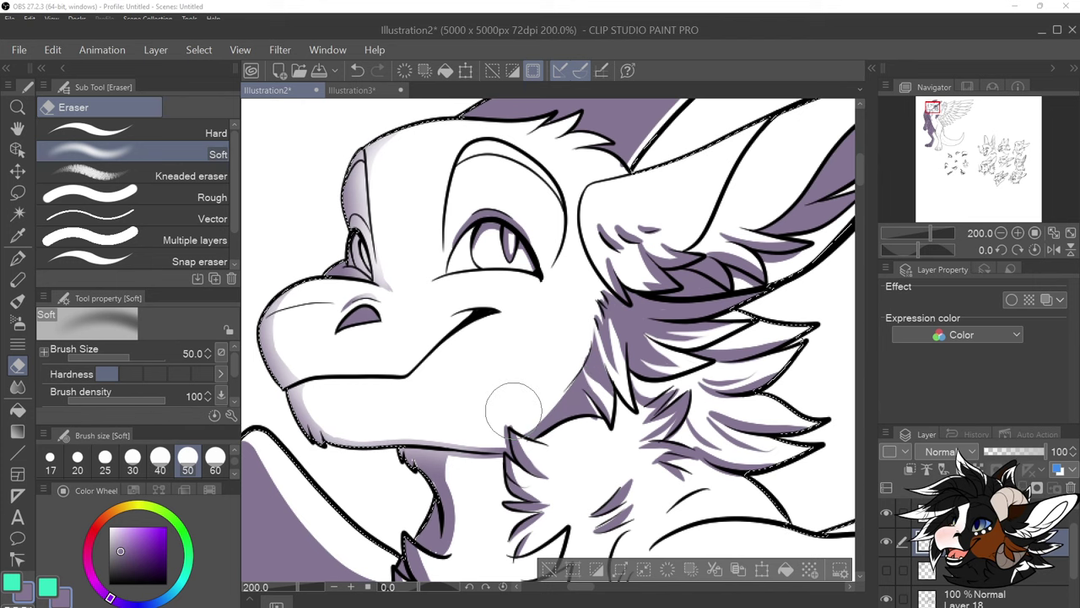
mouse_move(513, 411)
mouse_down()
mouse_move(595, 332)
mouse_move(527, 428)
mouse_move(594, 333)
mouse_move(558, 399)
mouse_move(579, 373)
mouse_move(594, 280)
mouse_move(574, 387)
mouse_move(597, 336)
mouse_up()
Fade the purple shading on the fur strokes at the base of the near ear
scroll(557, 414, down, 2)
scroll(644, 352, up, 2)
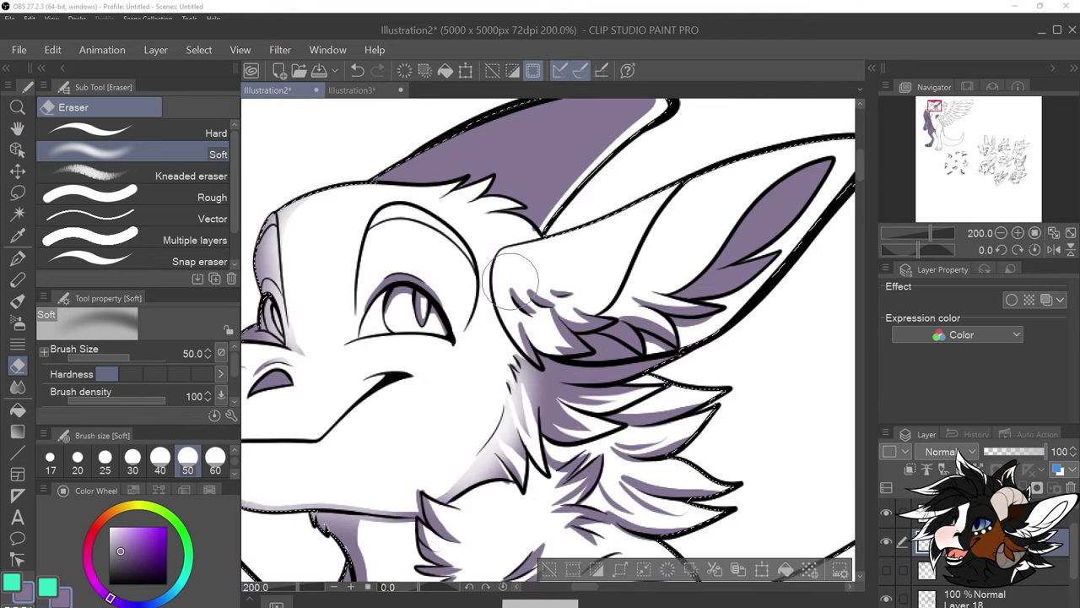
drag(515, 284, 584, 290)
mouse_move(512, 334)
mouse_down()
mouse_move(575, 306)
mouse_move(609, 306)
mouse_up()
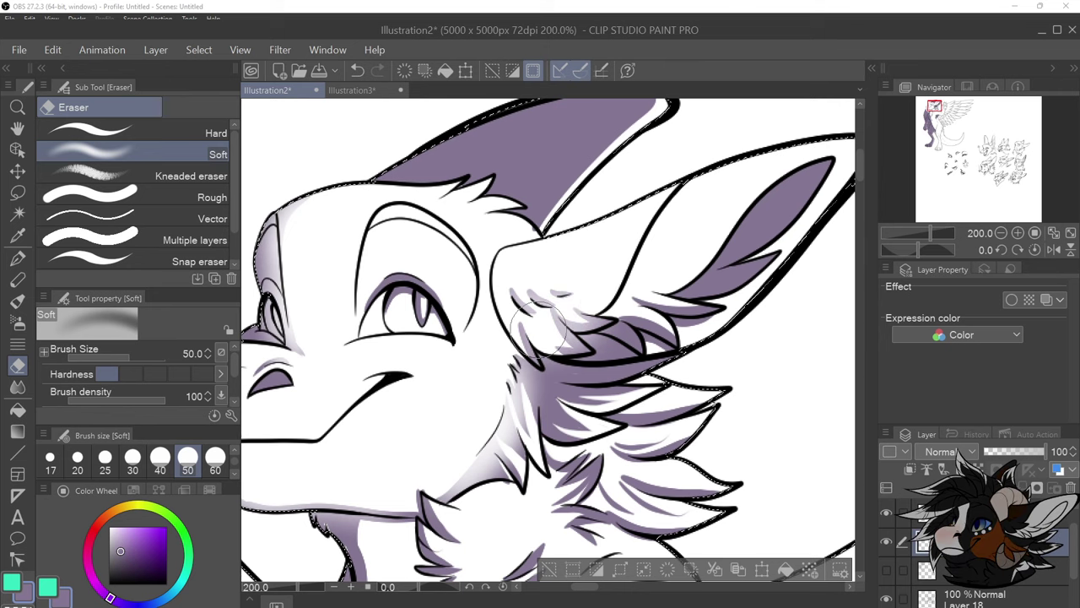
Fade the rear edge of the purple shading on the shape rising behind the head
scroll(553, 318, down, 2)
scroll(610, 197, up, 1)
mouse_move(570, 260)
mouse_down()
mouse_move(587, 237)
mouse_move(519, 312)
mouse_up()
scroll(517, 312, down, 2)
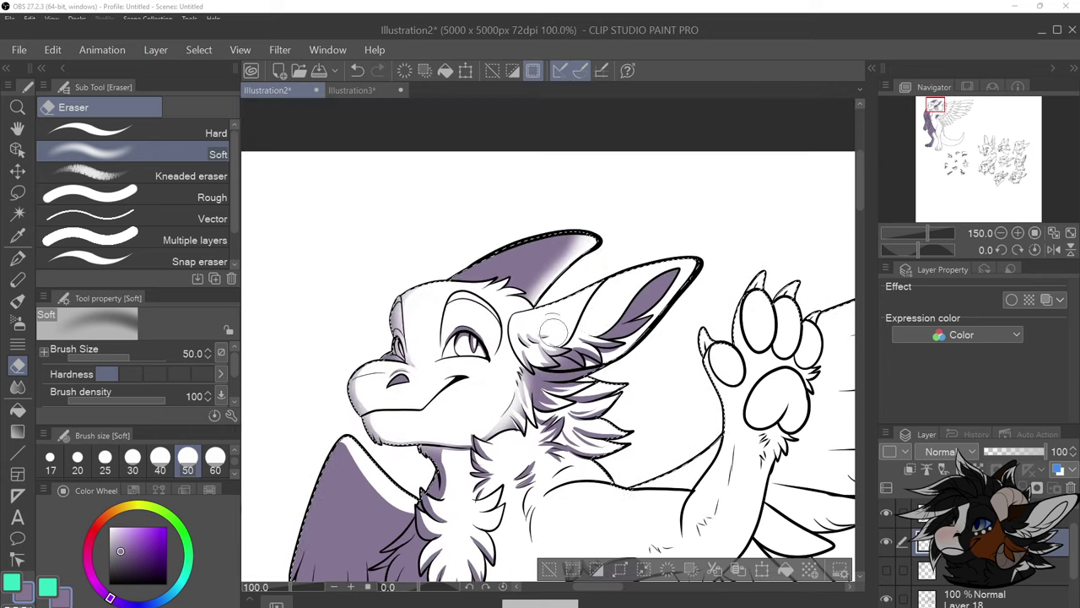
Fade the purple shading on the inner ear fur and the pointed cheek fur below the ear
scroll(554, 332, up, 2)
mouse_move(485, 358)
mouse_down()
mouse_move(564, 362)
mouse_move(526, 375)
mouse_move(543, 357)
mouse_move(609, 345)
mouse_move(519, 365)
mouse_move(594, 376)
mouse_move(606, 341)
mouse_move(545, 347)
mouse_move(620, 312)
mouse_move(583, 354)
mouse_move(575, 385)
mouse_move(656, 325)
mouse_move(564, 352)
mouse_up()
scroll(594, 354, down, 1)
scroll(573, 448, up, 2)
mouse_move(663, 396)
mouse_down()
mouse_move(591, 474)
mouse_move(678, 387)
mouse_move(594, 451)
mouse_move(649, 347)
mouse_move(594, 385)
mouse_move(653, 330)
mouse_move(564, 429)
mouse_move(570, 458)
mouse_move(536, 486)
mouse_move(548, 442)
mouse_move(545, 382)
mouse_move(522, 481)
mouse_up()
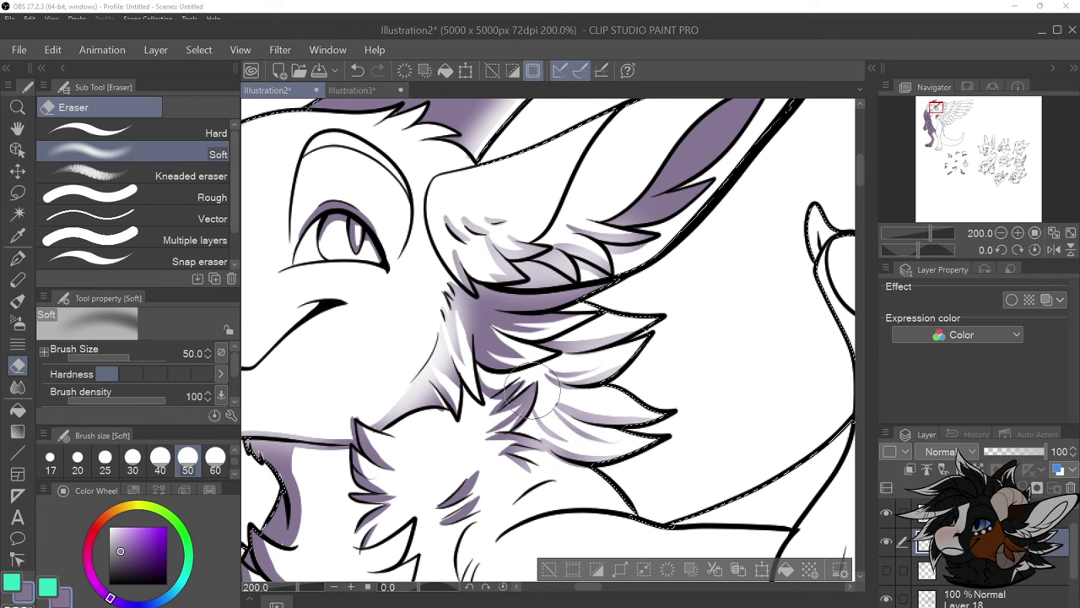
scroll(593, 323, down, 1)
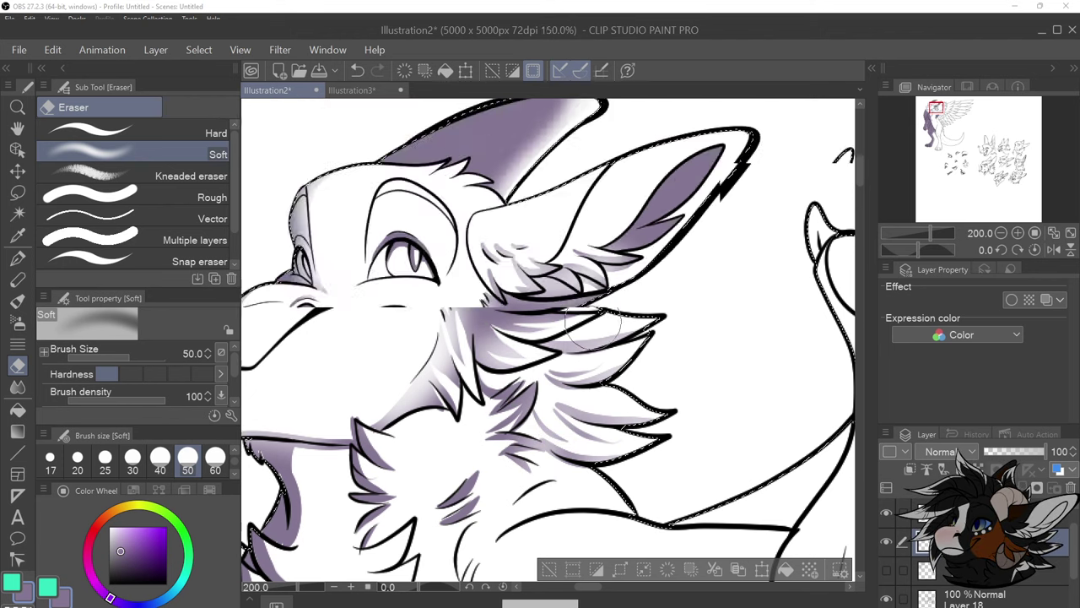
Try to fade the purple shadow on the torso beside the chest tuft with the size 50 Soft eraser, and undo it
scroll(595, 327, down, 3)
scroll(506, 388, up, 2)
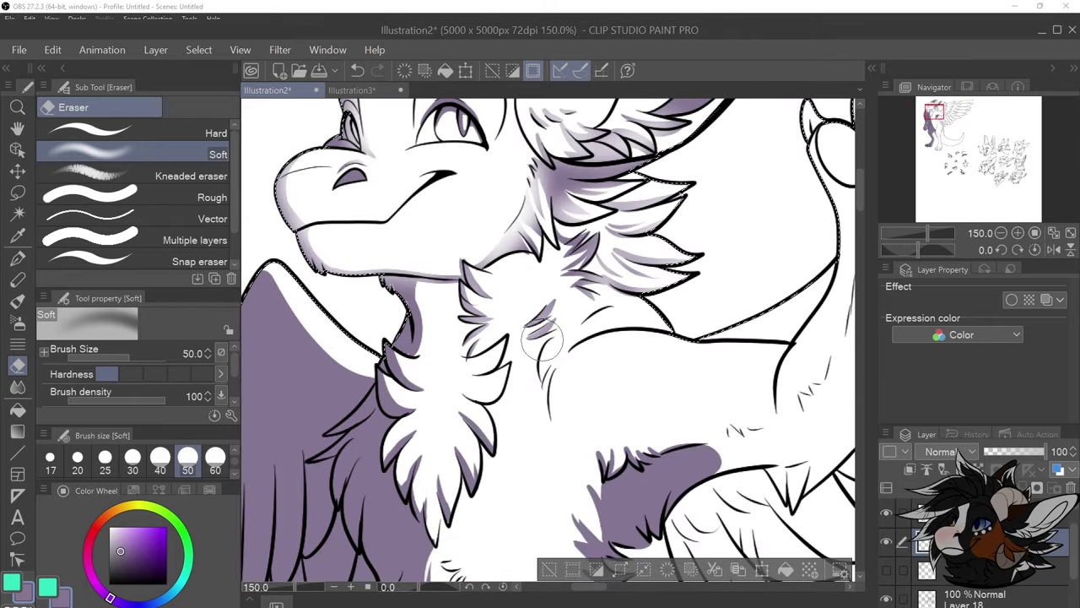
mouse_move(384, 332)
mouse_down()
mouse_move(475, 329)
mouse_move(490, 296)
mouse_move(509, 312)
mouse_move(477, 435)
mouse_move(503, 438)
mouse_up()
scroll(511, 430, down, 2)
scroll(540, 482, up, 1)
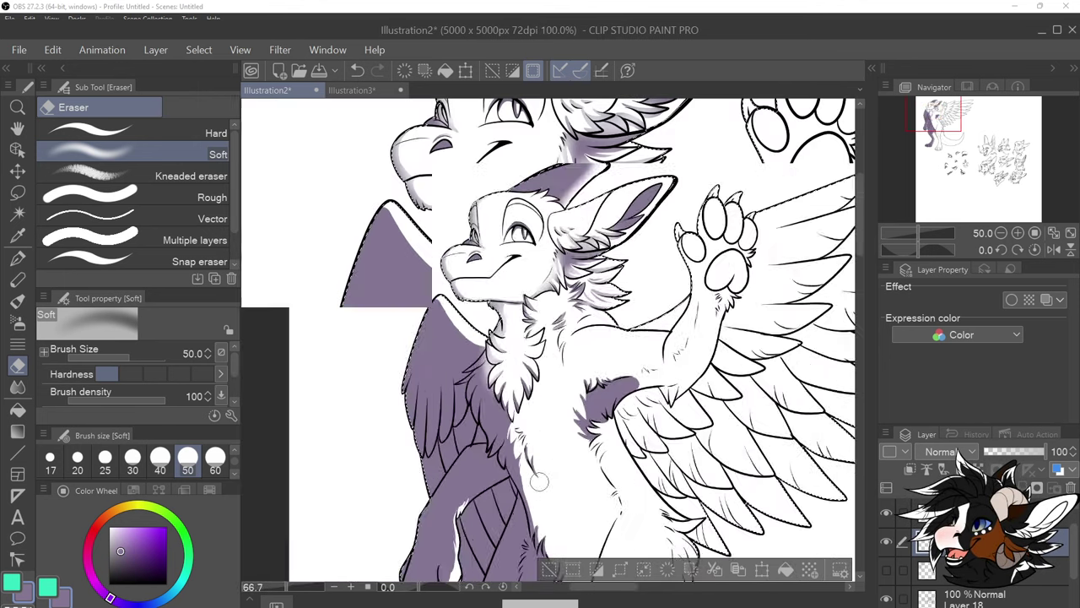
drag(480, 339, 495, 382)
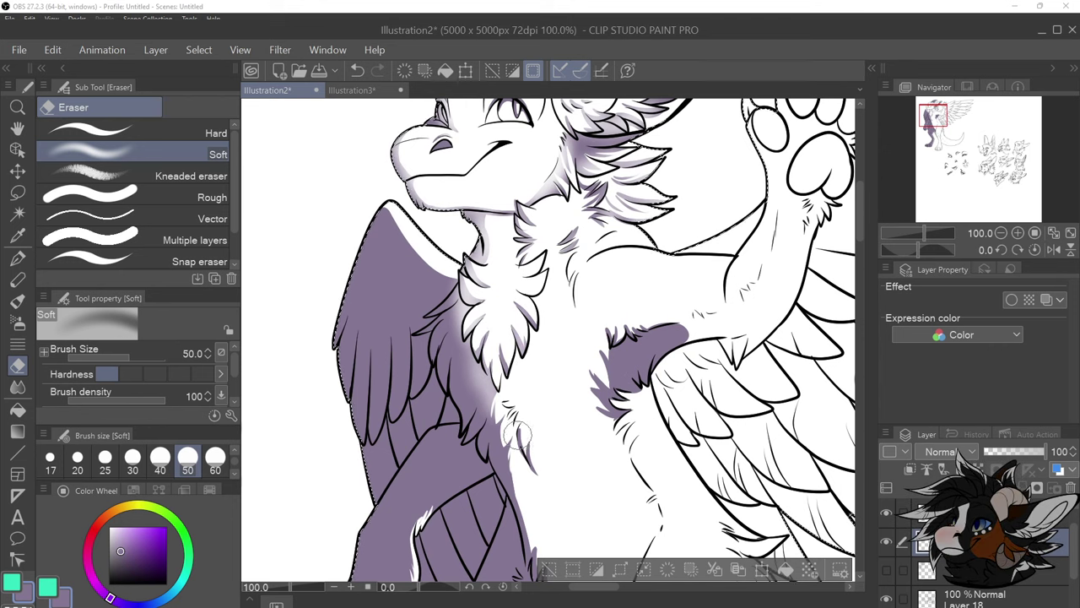
key(ctrl+z)
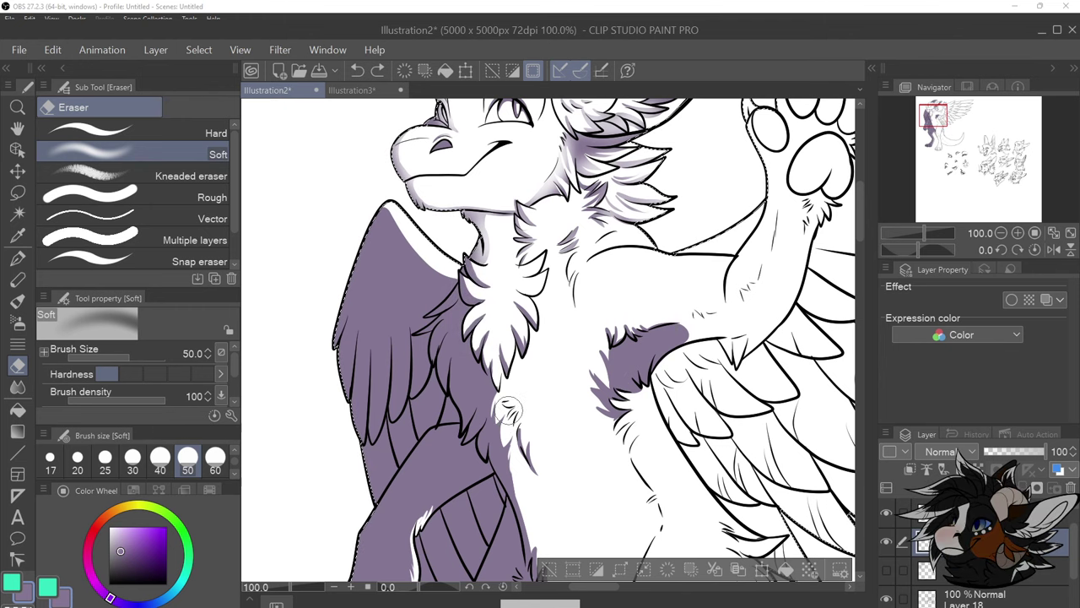
Fade the inner edge of the purple neck shadow down to the top of the chest tuft
scroll(498, 223, up, 3)
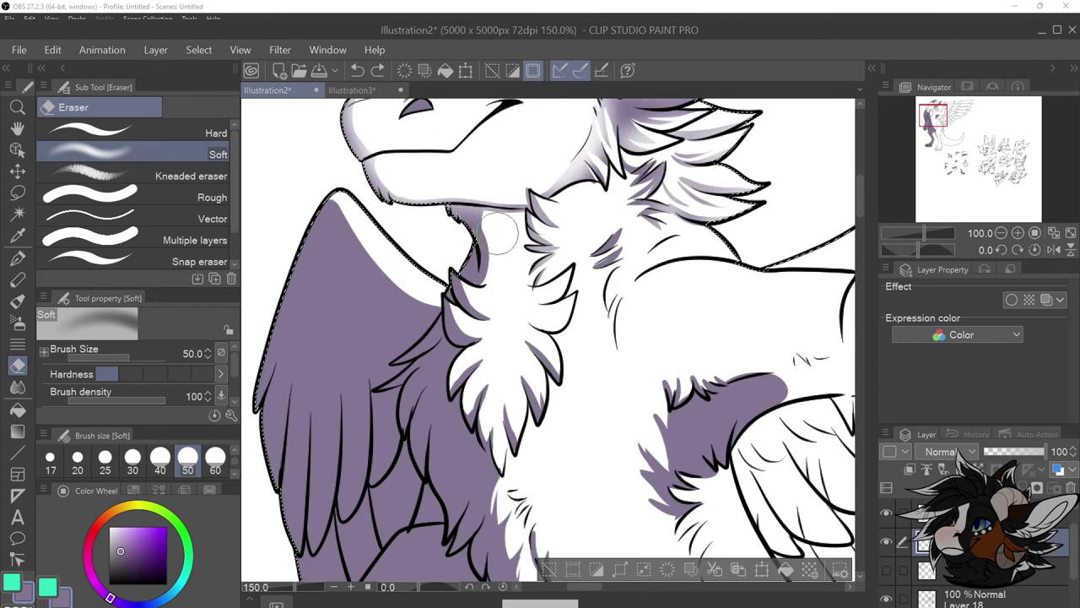
drag(453, 239, 486, 308)
drag(497, 215, 493, 298)
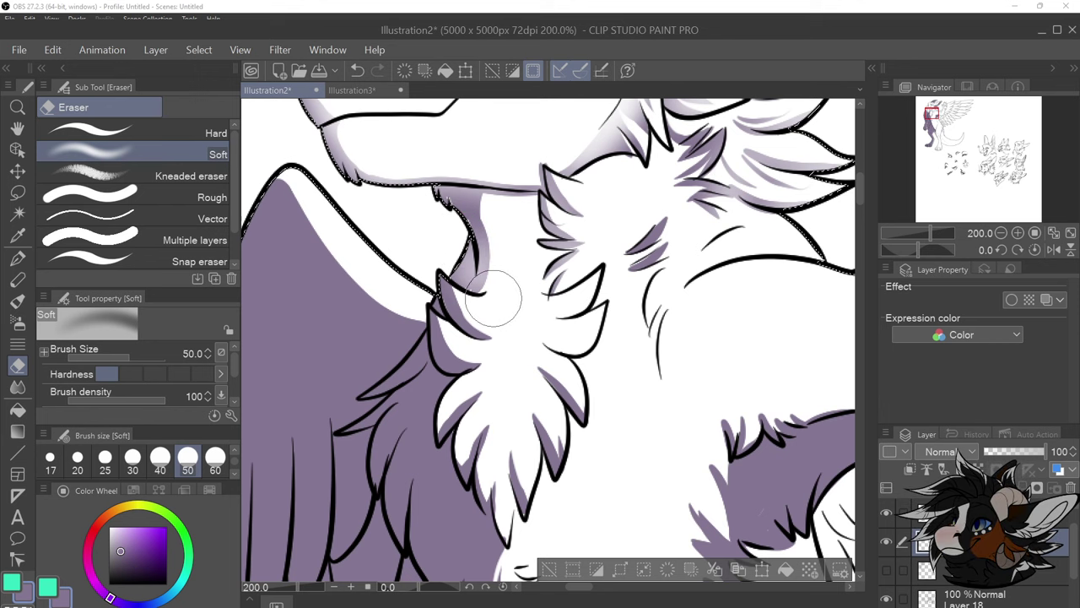
scroll(510, 279, down, 3)
Fade the purple shading on the upper points of the chest tuft with the Soft eraser at sizes 17 and 25
scroll(498, 338, up, 5)
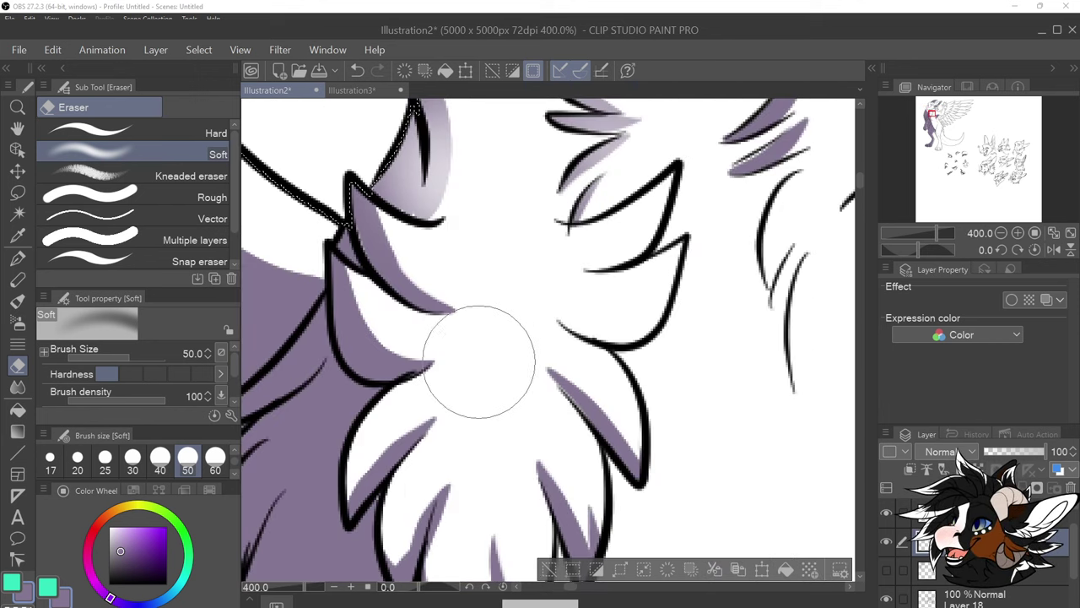
click(50, 462)
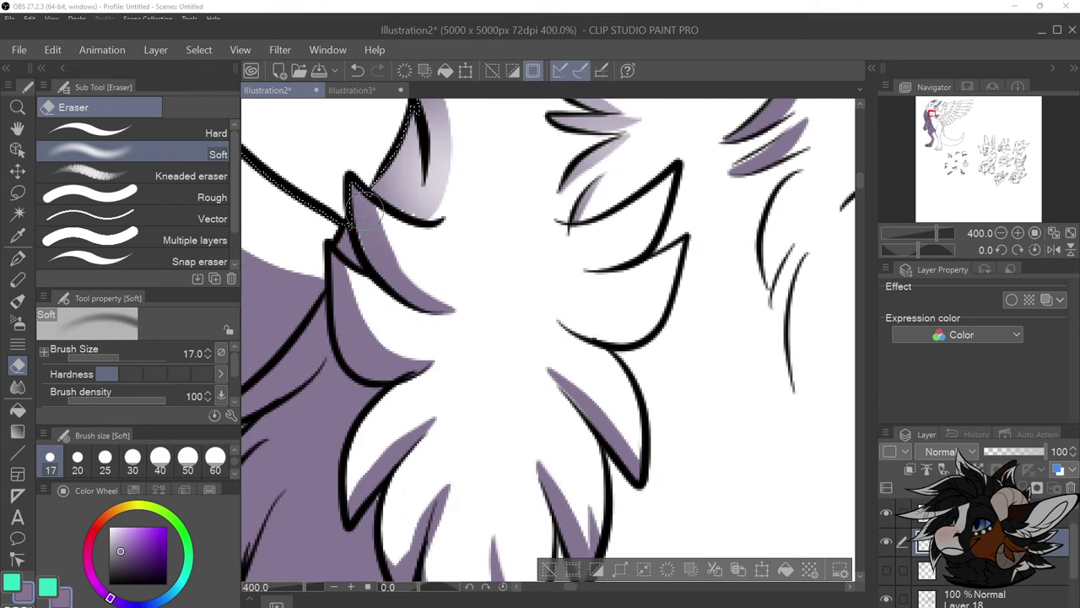
drag(376, 234, 454, 306)
click(105, 462)
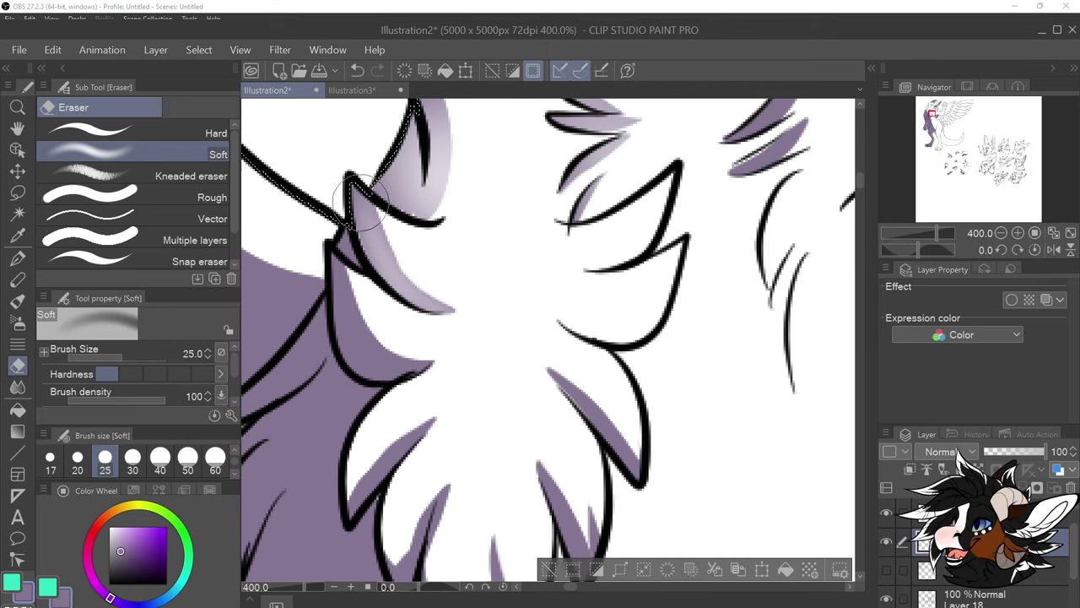
mouse_move(356, 202)
mouse_down()
mouse_move(403, 295)
mouse_move(446, 303)
mouse_up()
mouse_move(334, 255)
mouse_down()
mouse_move(358, 347)
mouse_move(365, 302)
mouse_move(409, 365)
mouse_move(426, 365)
mouse_move(349, 243)
mouse_move(349, 284)
mouse_up()
Fade the purple shading on the lower points of the chest tuft with the size 25 Soft eraser
scroll(445, 285, down, 3)
scroll(444, 344, up, 1)
mouse_move(431, 337)
mouse_down()
mouse_move(396, 374)
mouse_move(462, 310)
mouse_move(421, 407)
mouse_up()
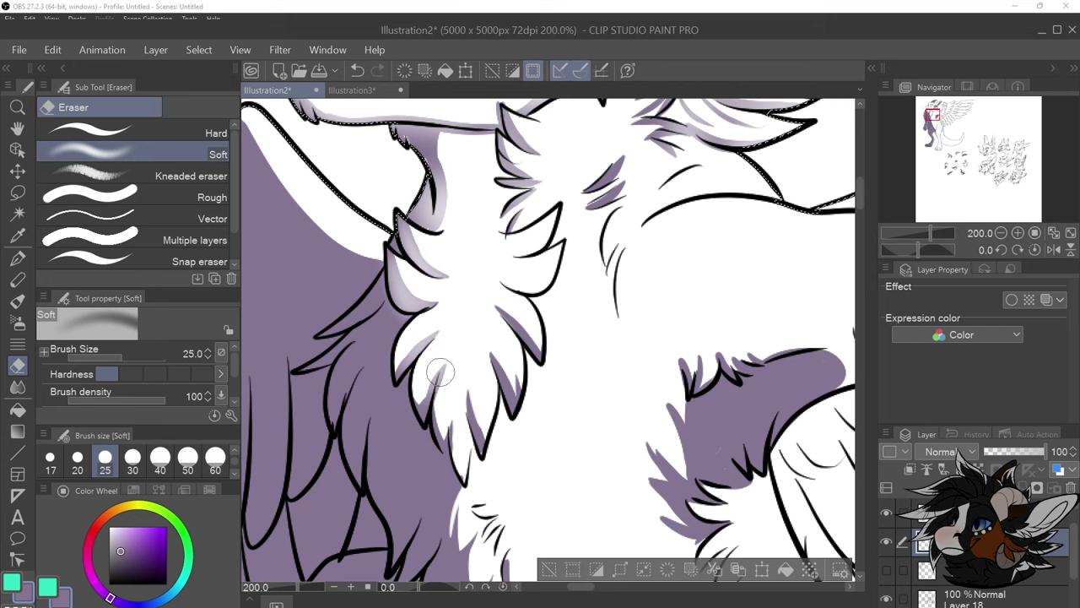
drag(441, 372, 422, 412)
drag(452, 349, 421, 404)
mouse_move(473, 374)
mouse_down()
mouse_move(480, 434)
mouse_move(463, 370)
mouse_move(450, 402)
mouse_move(462, 458)
mouse_move(448, 401)
mouse_move(451, 437)
mouse_move(512, 314)
mouse_move(490, 339)
mouse_move(513, 411)
mouse_move(499, 346)
mouse_up()
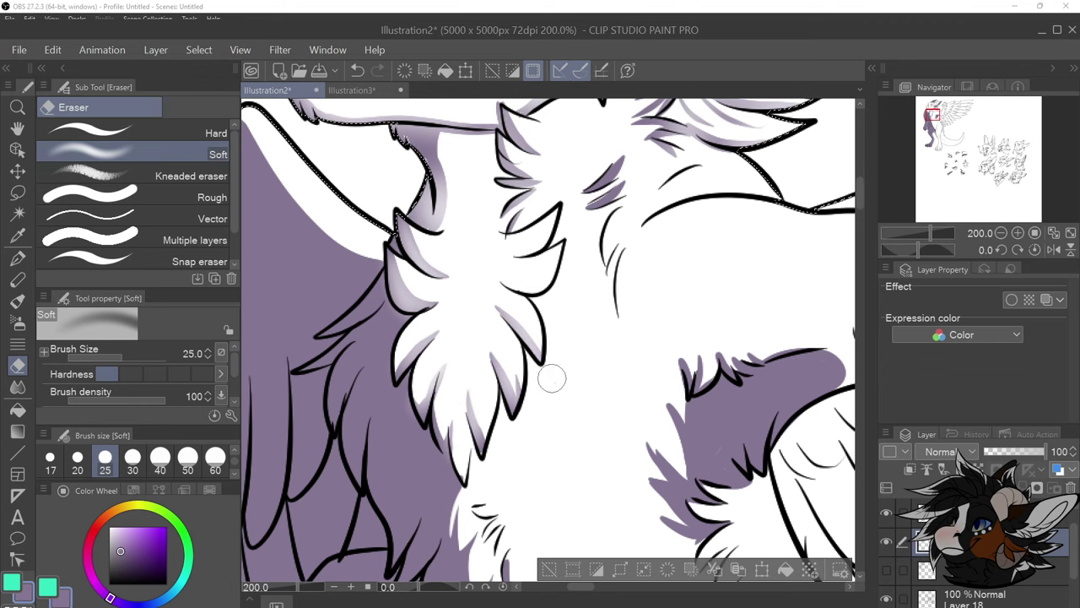
Fade the body-side edge of the purple shadow under the raised arm with the Soft eraser at size 50
scroll(540, 276, down, 4)
scroll(598, 388, up, 3)
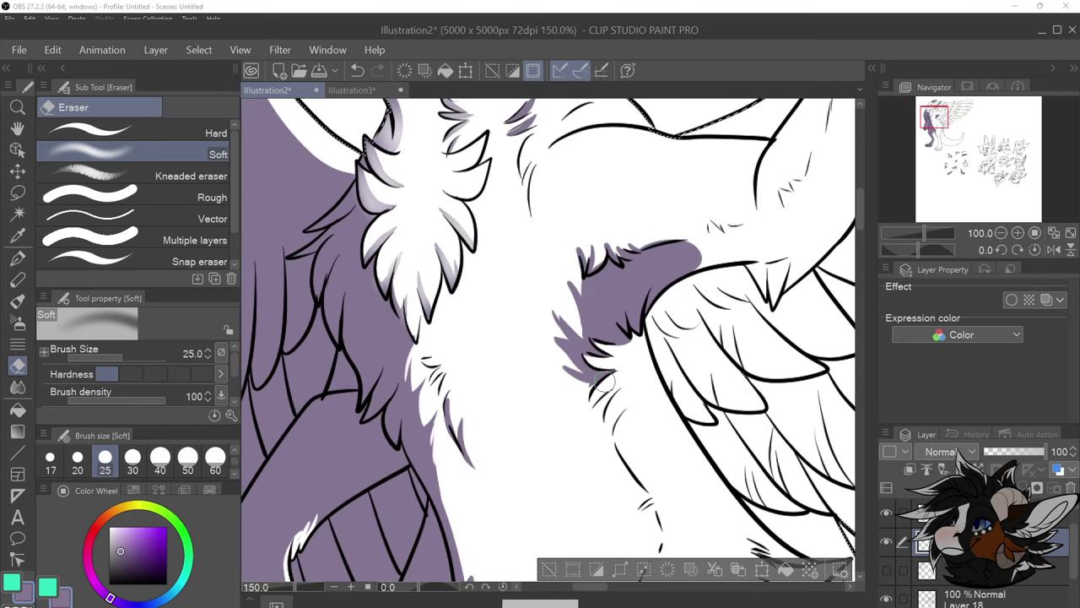
click(187, 460)
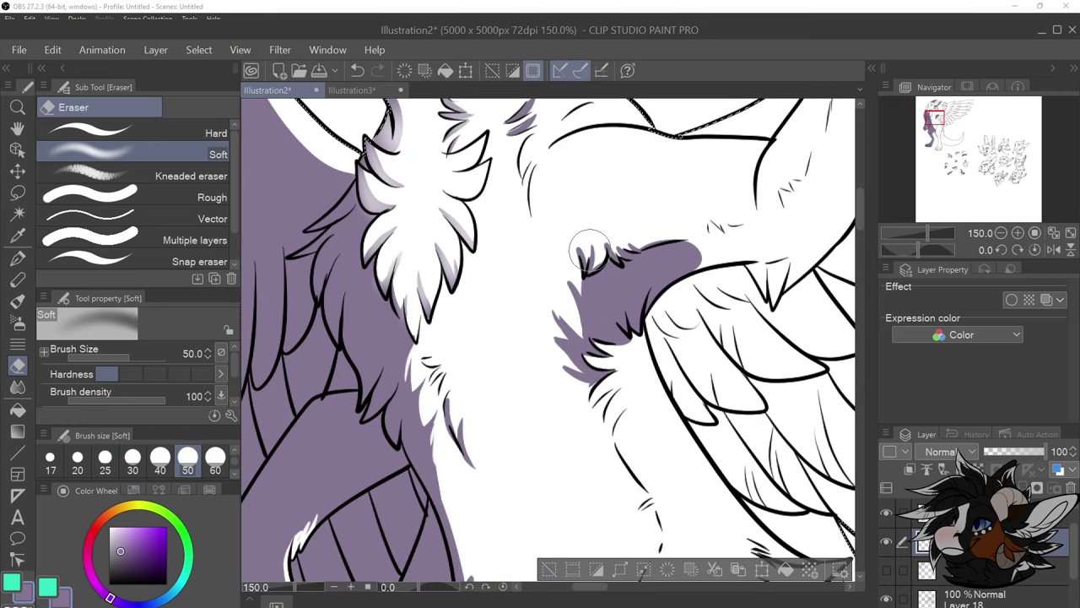
drag(588, 251, 574, 376)
mouse_move(587, 269)
mouse_down()
mouse_move(579, 392)
mouse_move(578, 291)
mouse_up()
Try to fade the purple torso shadow's belly-side edge with the Soft eraser at size 200, and undo it
click(215, 460)
click(233, 475)
click(215, 458)
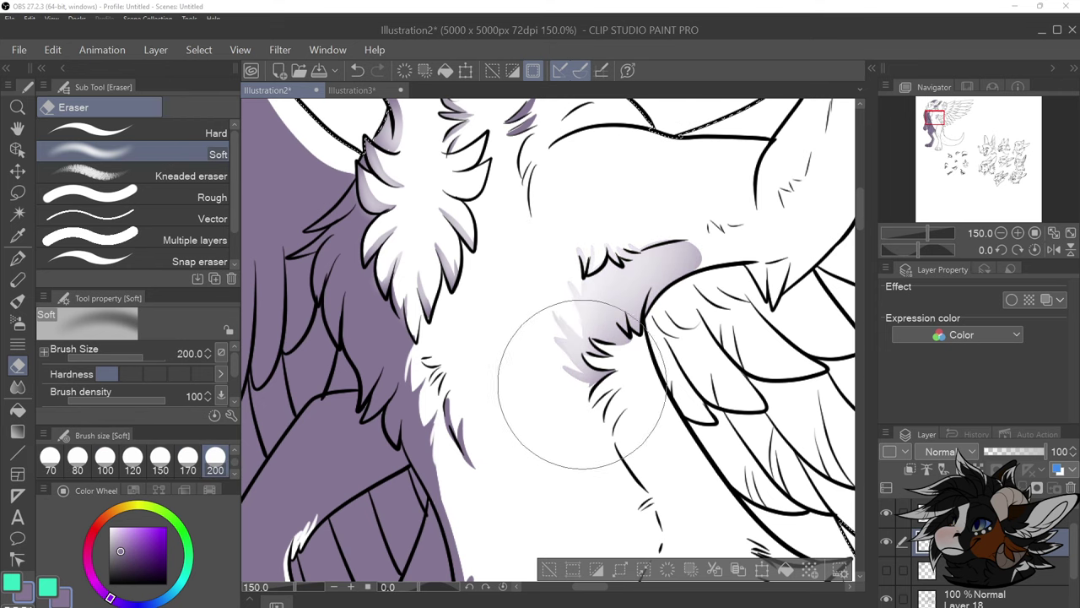
scroll(566, 470, down, 1)
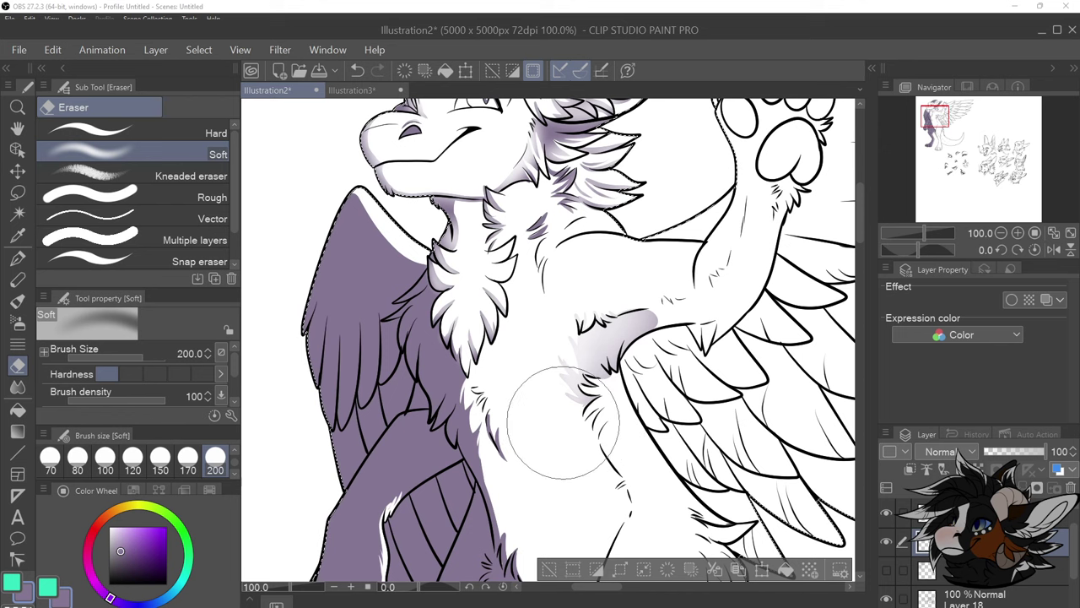
scroll(591, 405, down, 2)
scroll(649, 413, up, 2)
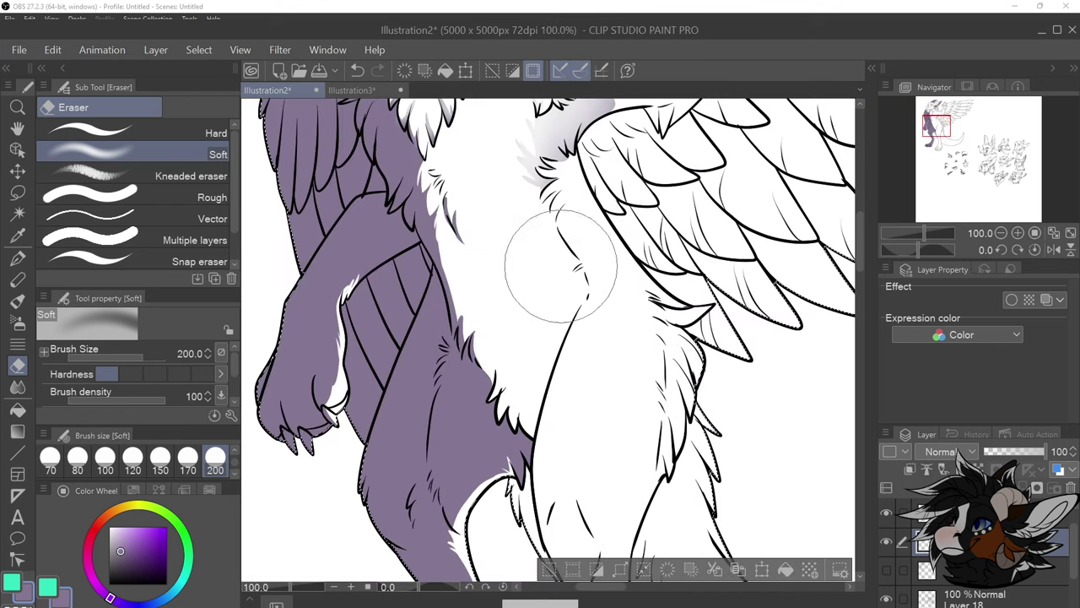
drag(438, 180, 462, 217)
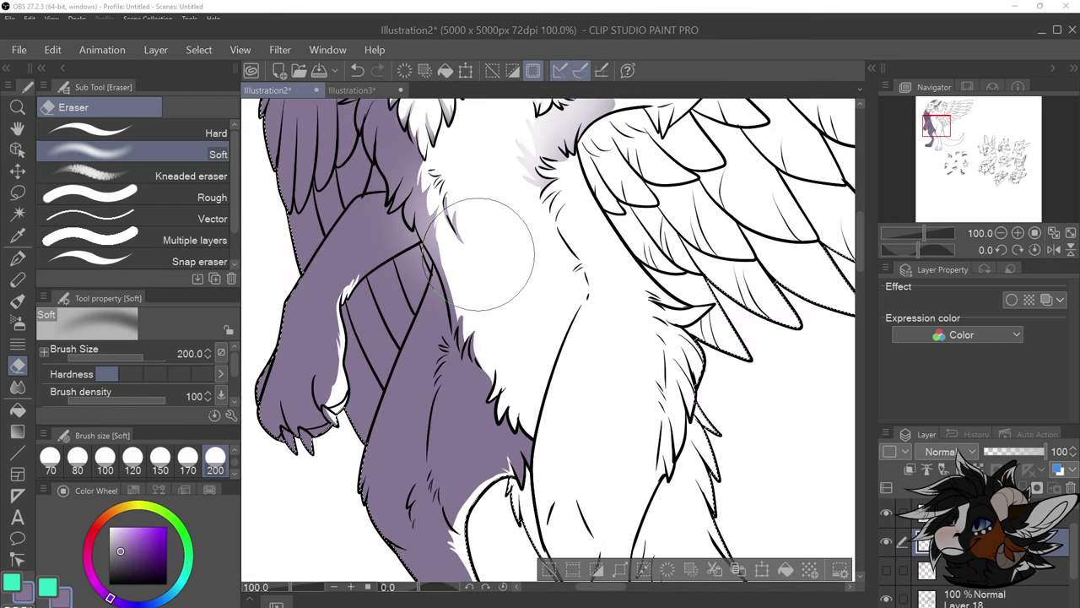
key(ctrl+z)
Fade the belly-side edge of the purple torso shadow from chest to hip with the Soft eraser at size 70
click(51, 460)
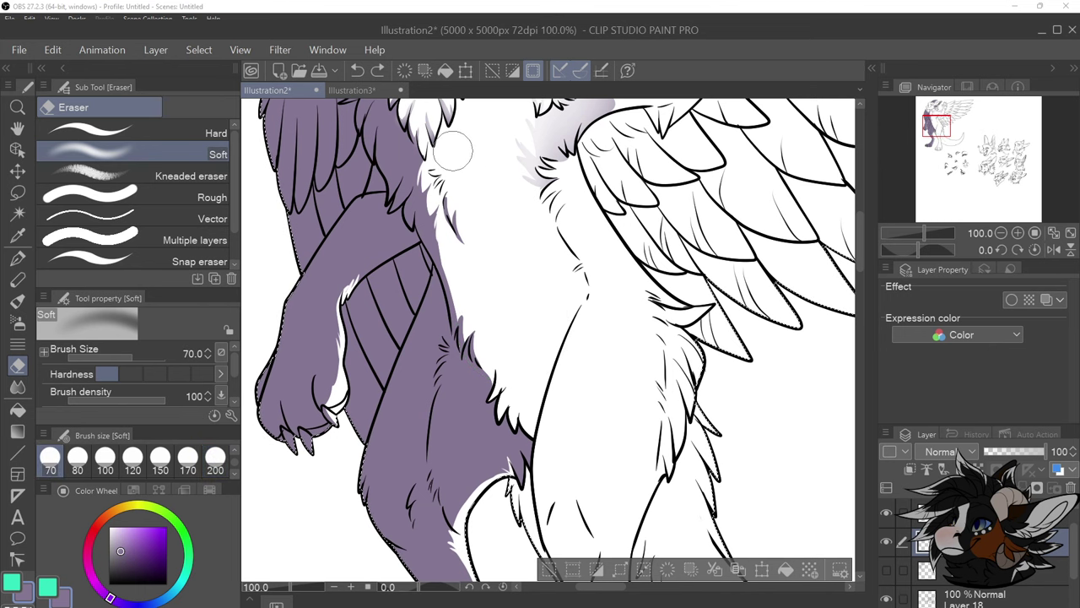
mouse_move(417, 190)
mouse_down()
mouse_move(438, 177)
mouse_move(430, 131)
mouse_up()
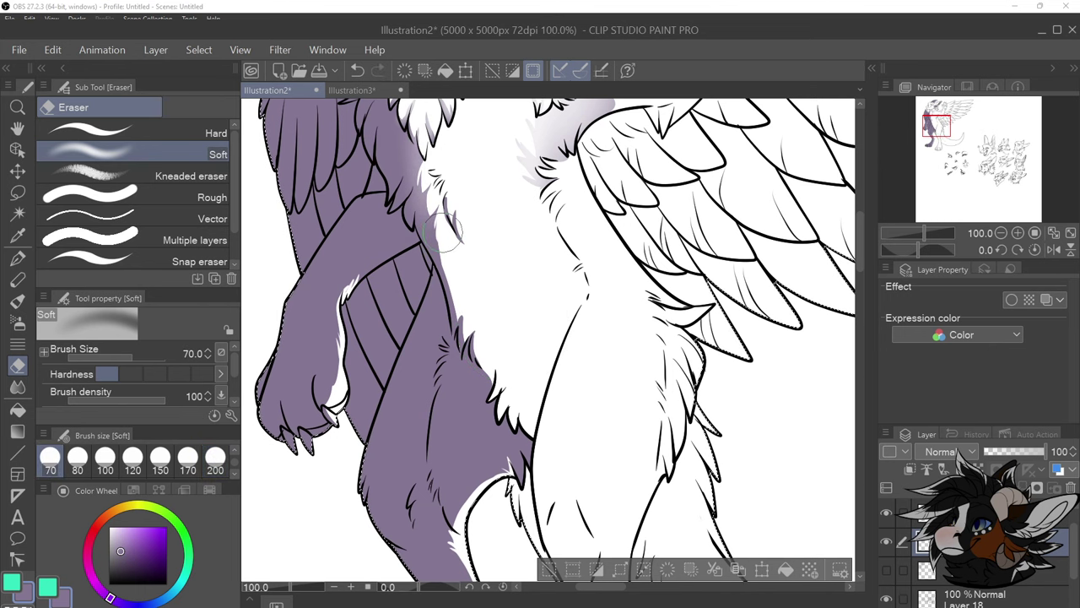
drag(449, 228, 456, 268)
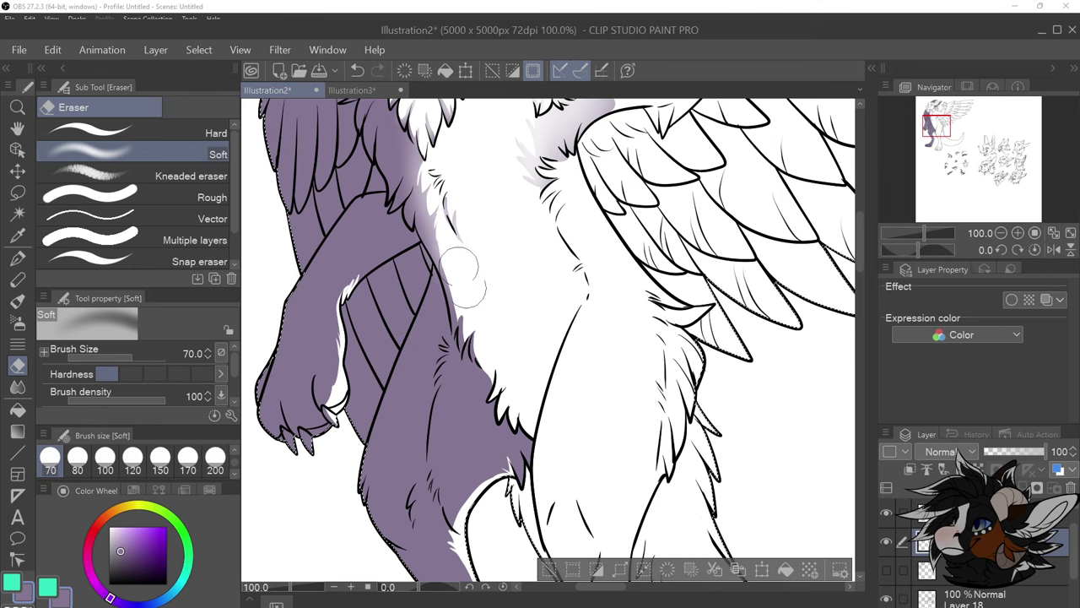
drag(462, 298, 493, 371)
drag(456, 262, 486, 375)
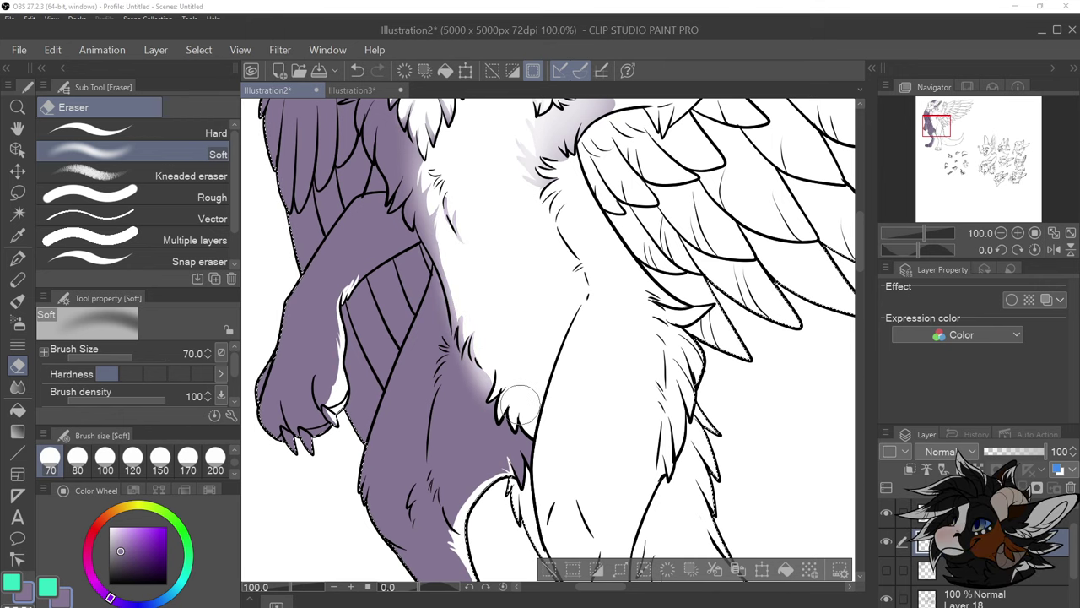
Fade the purple shading over the far leg's inner thigh, from the hip to the knee, with the Soft eraser at size 150
scroll(581, 283, down, 1)
scroll(592, 414, down, 1)
scroll(592, 453, up, 2)
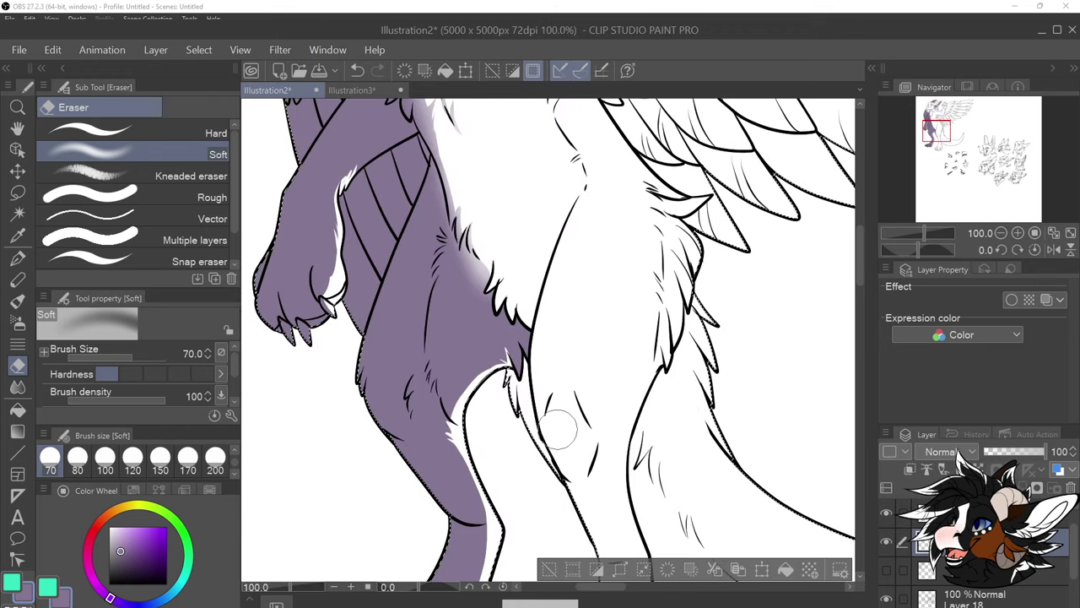
click(168, 465)
drag(503, 246, 505, 399)
drag(521, 272, 523, 336)
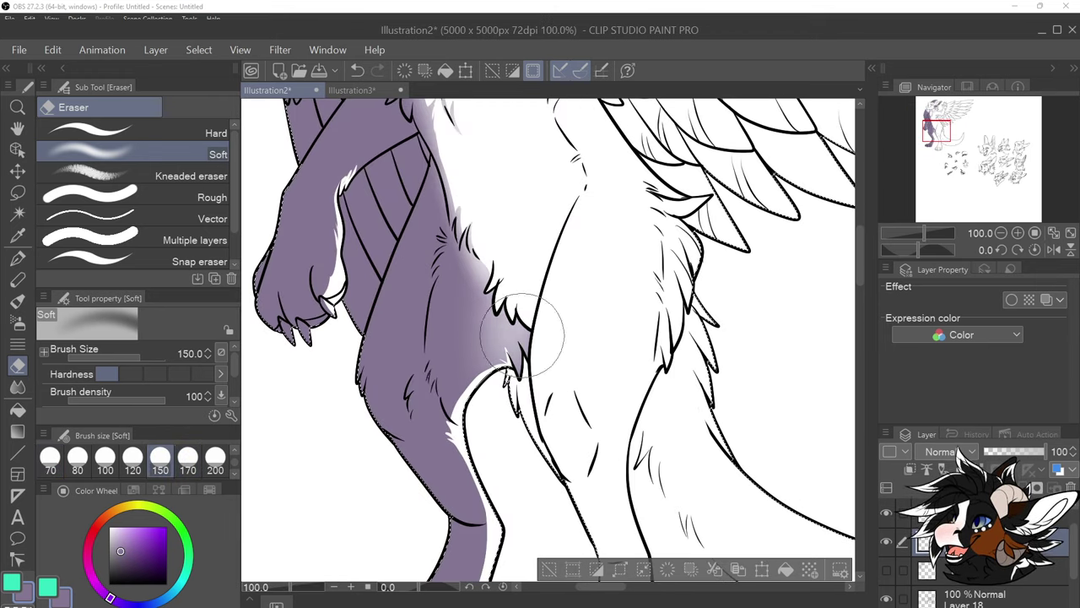
mouse_move(485, 211)
mouse_down()
mouse_move(446, 337)
mouse_move(458, 326)
mouse_move(502, 498)
mouse_up()
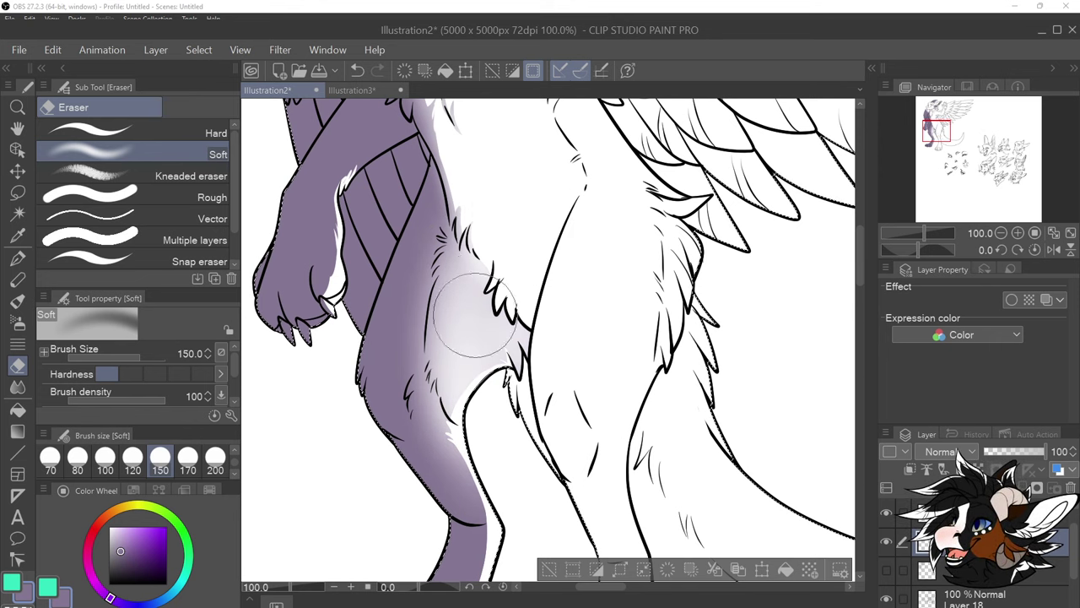
mouse_move(475, 314)
mouse_down()
mouse_move(467, 188)
mouse_move(450, 397)
mouse_up()
mouse_move(430, 307)
mouse_down()
mouse_move(425, 388)
mouse_move(472, 176)
mouse_up()
drag(432, 377, 494, 456)
scroll(572, 270, down, 2)
scroll(571, 319, down, 1)
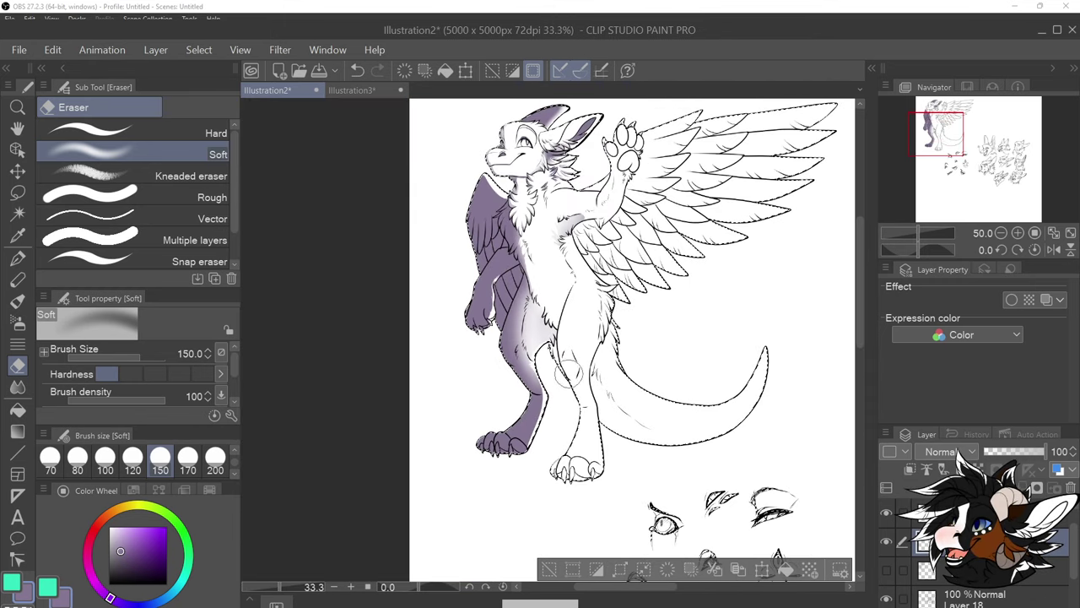
scroll(574, 290, up, 1)
scroll(514, 168, down, 1)
scroll(510, 157, up, 2)
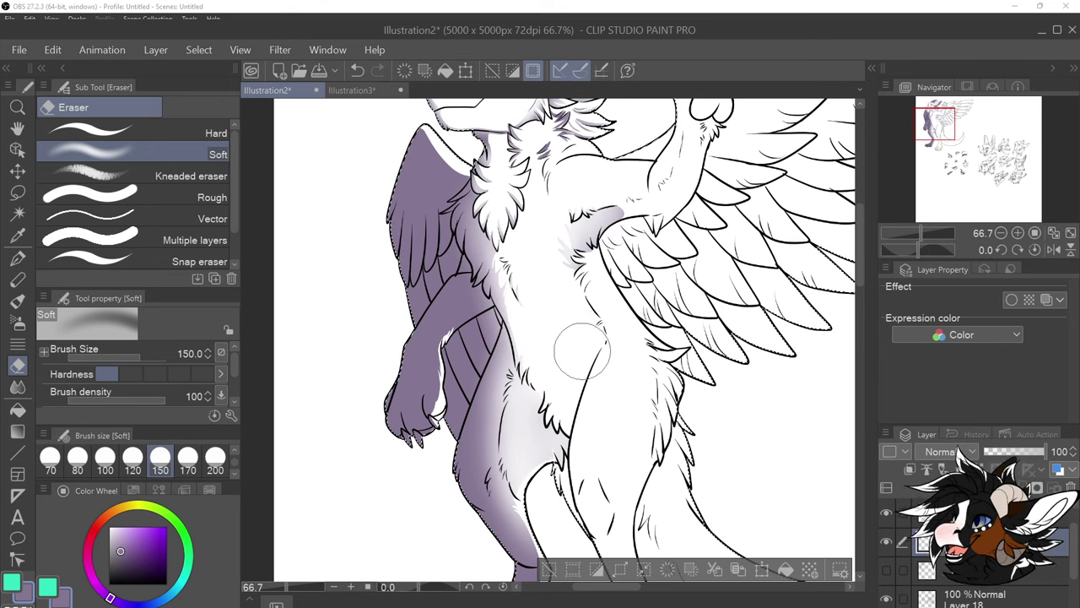
Soften the purple shading on the horn, face, neck and chest fur with the Soft eraser at size 150
scroll(574, 346, down, 1)
scroll(606, 222, down, 1)
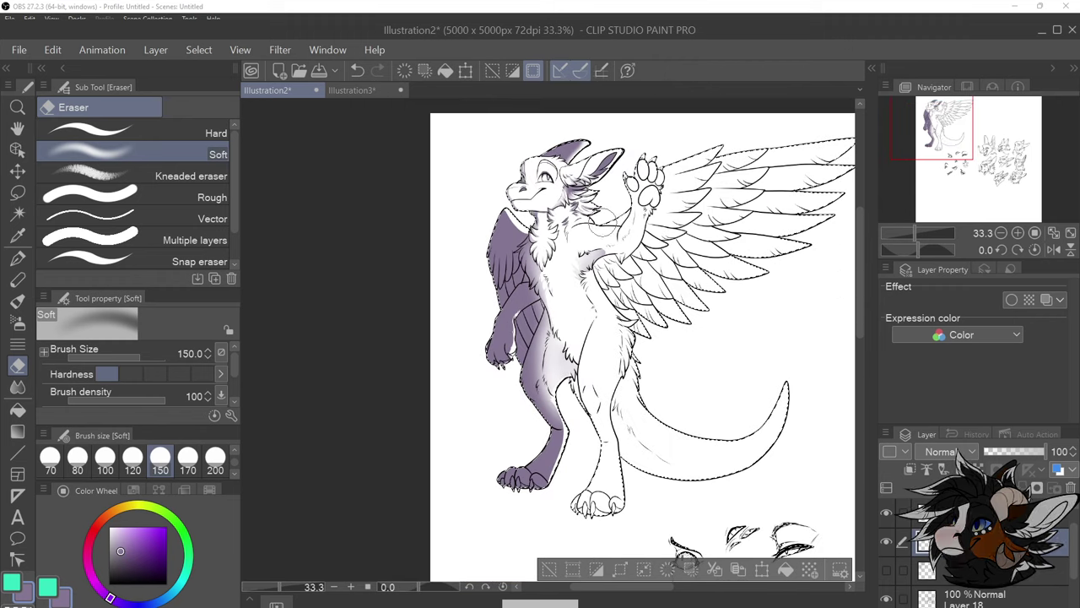
scroll(607, 209, up, 1)
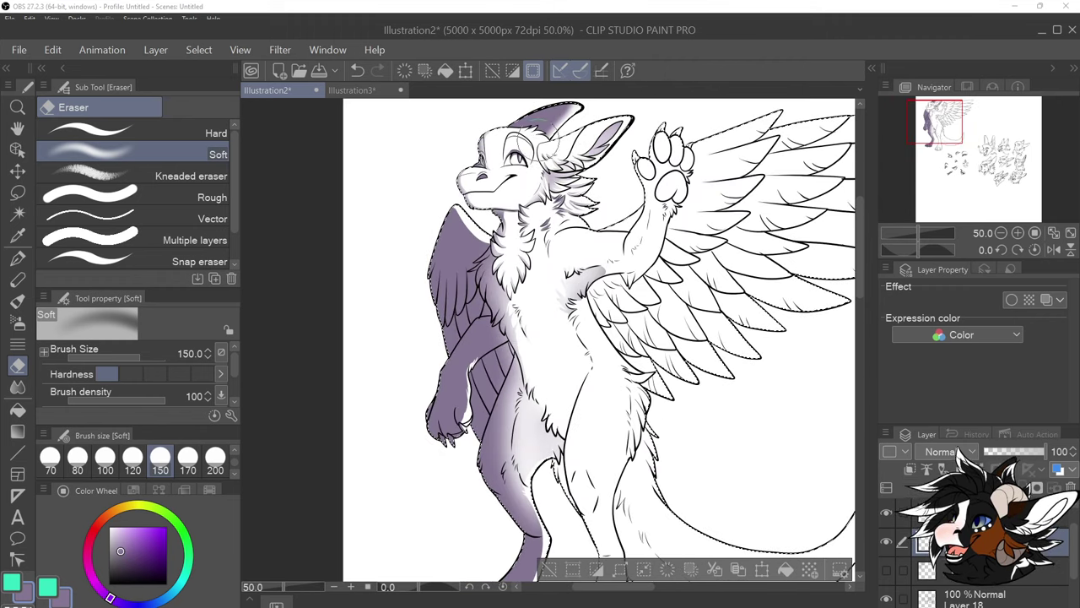
mouse_move(551, 132)
mouse_down()
mouse_move(586, 110)
mouse_move(563, 125)
mouse_move(602, 105)
mouse_move(573, 113)
mouse_up()
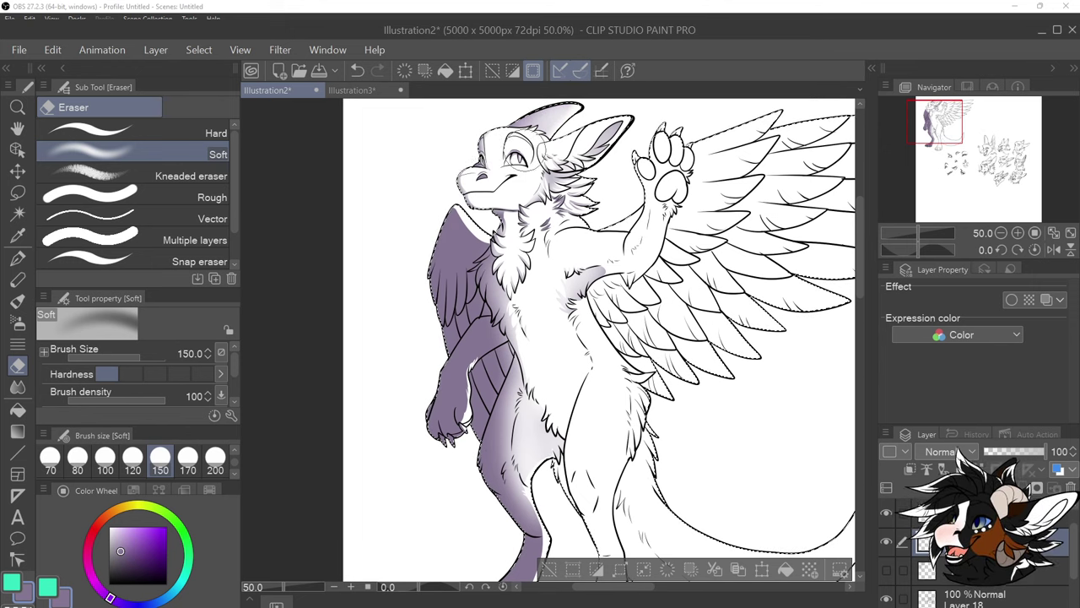
mouse_move(498, 169)
mouse_down()
mouse_move(468, 182)
mouse_move(485, 156)
mouse_move(494, 224)
mouse_move(477, 194)
mouse_move(483, 159)
mouse_up()
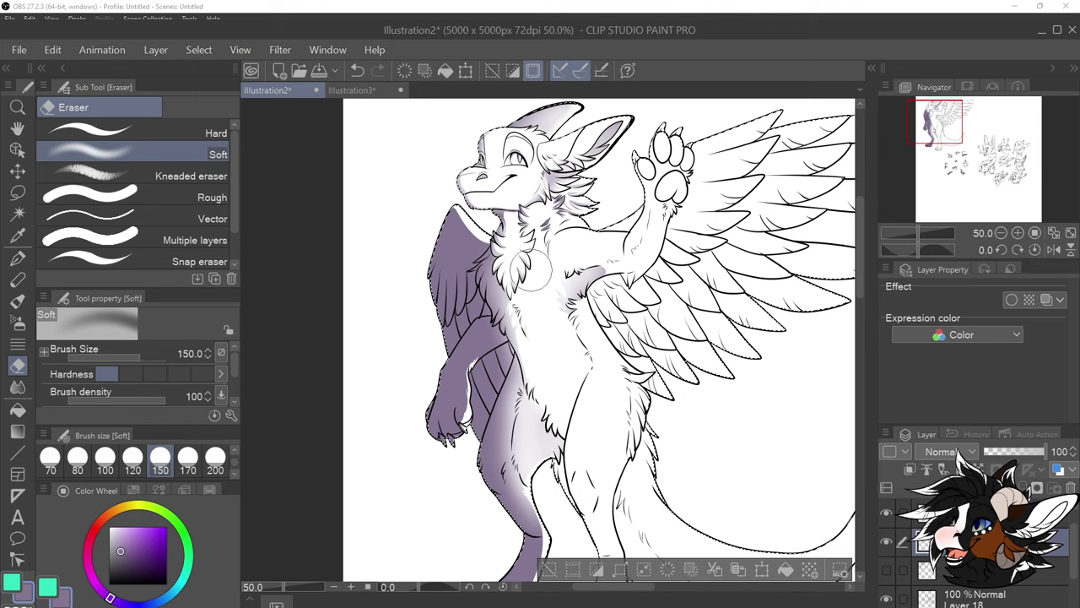
drag(530, 227, 559, 226)
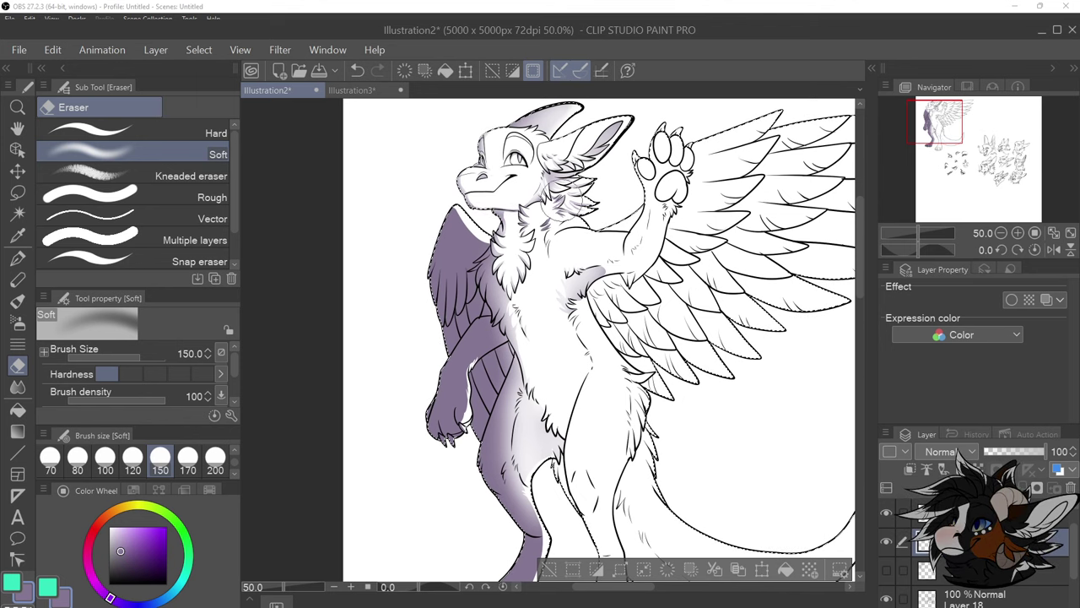
drag(581, 398, 569, 367)
drag(512, 262, 502, 288)
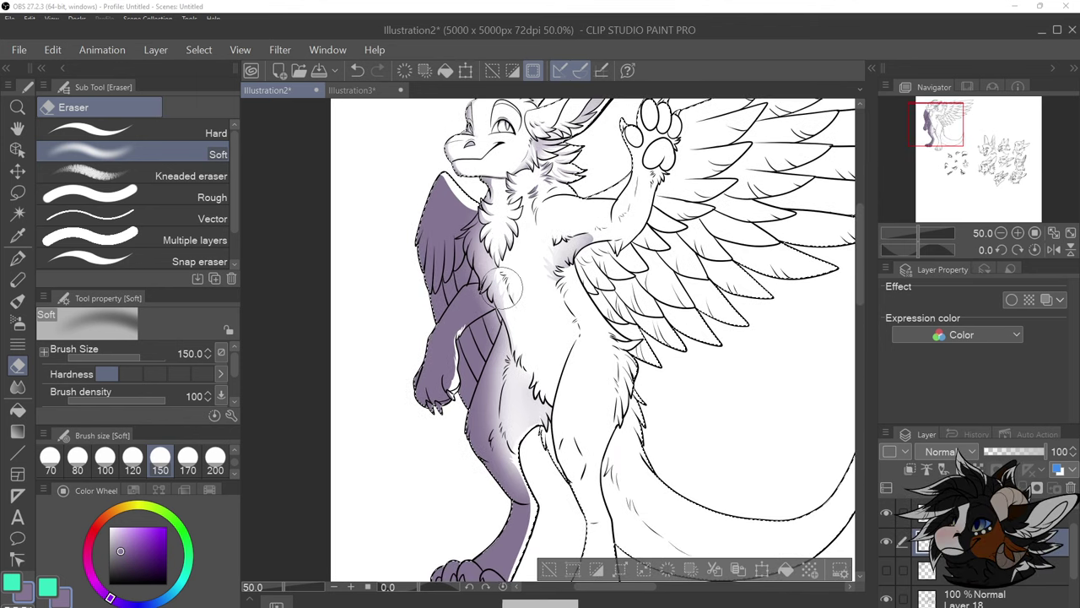
Lighten the purple shading along the inner side of the shaded leg with the Soft eraser
scroll(538, 358, down, 1)
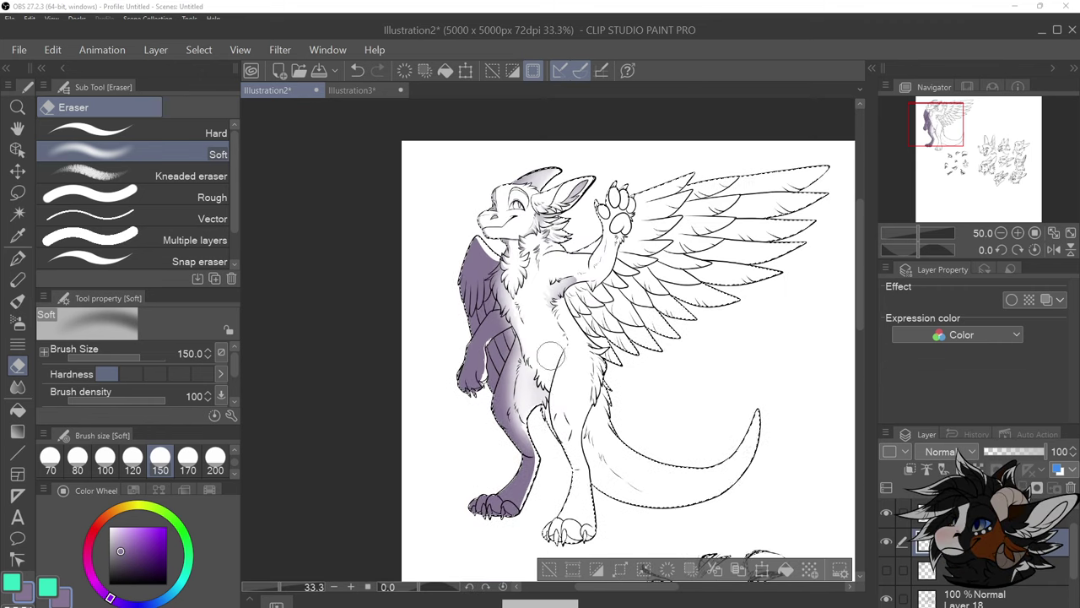
scroll(538, 463, up, 1)
drag(518, 363, 526, 452)
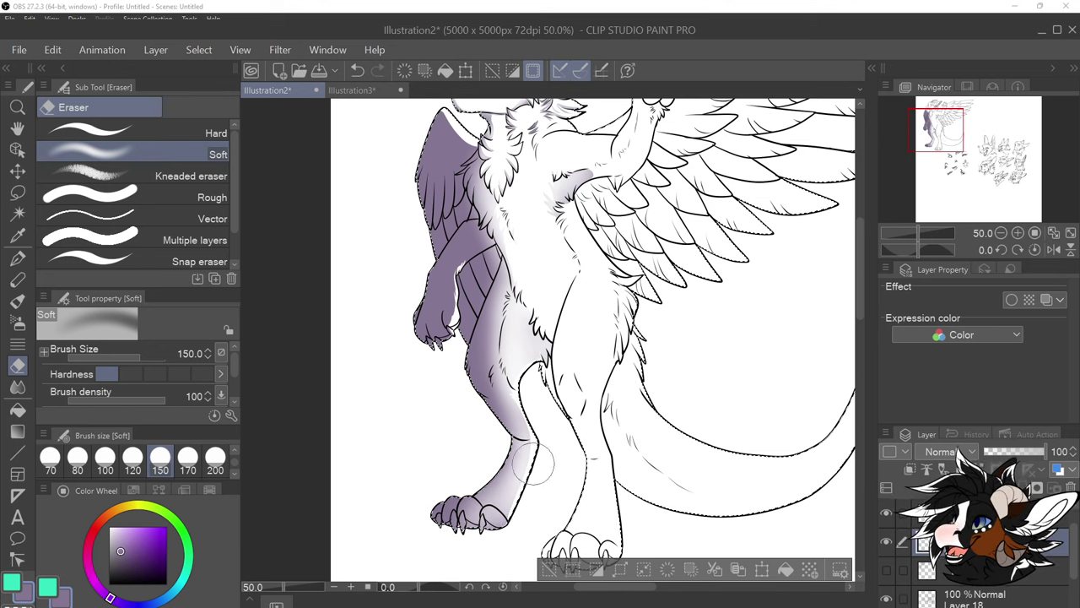
Lighten the shading on the lowered arm and its paw with the Soft eraser
scroll(533, 462, down, 2)
scroll(525, 336, up, 2)
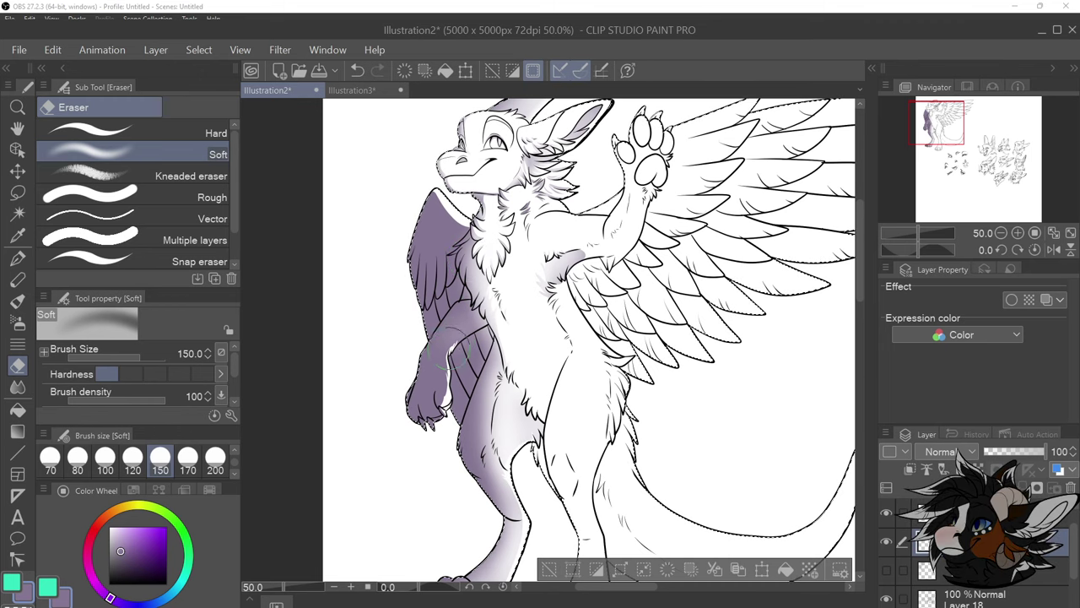
mouse_move(449, 348)
mouse_down()
mouse_move(492, 305)
mouse_move(437, 391)
mouse_move(442, 368)
mouse_move(436, 415)
mouse_move(443, 365)
mouse_move(433, 417)
mouse_move(442, 373)
mouse_move(490, 308)
mouse_up()
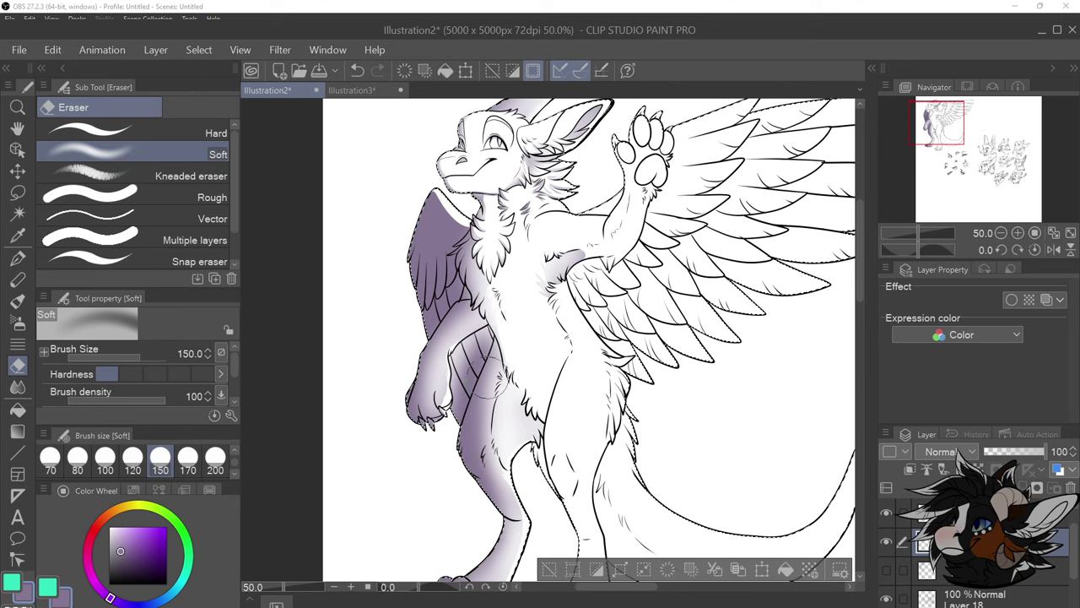
mouse_move(434, 384)
mouse_down()
mouse_move(463, 338)
mouse_move(483, 384)
mouse_up()
Repaint the wing feathers between the lowered arm and the body solid purple with the G-pen at size 70
scroll(483, 384, up, 2)
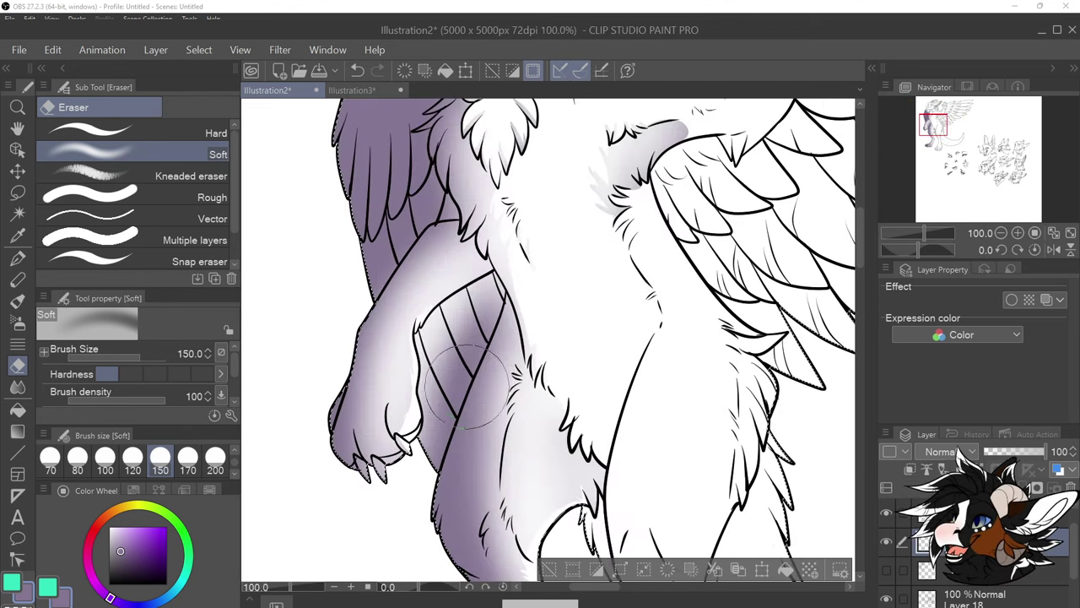
key(p)
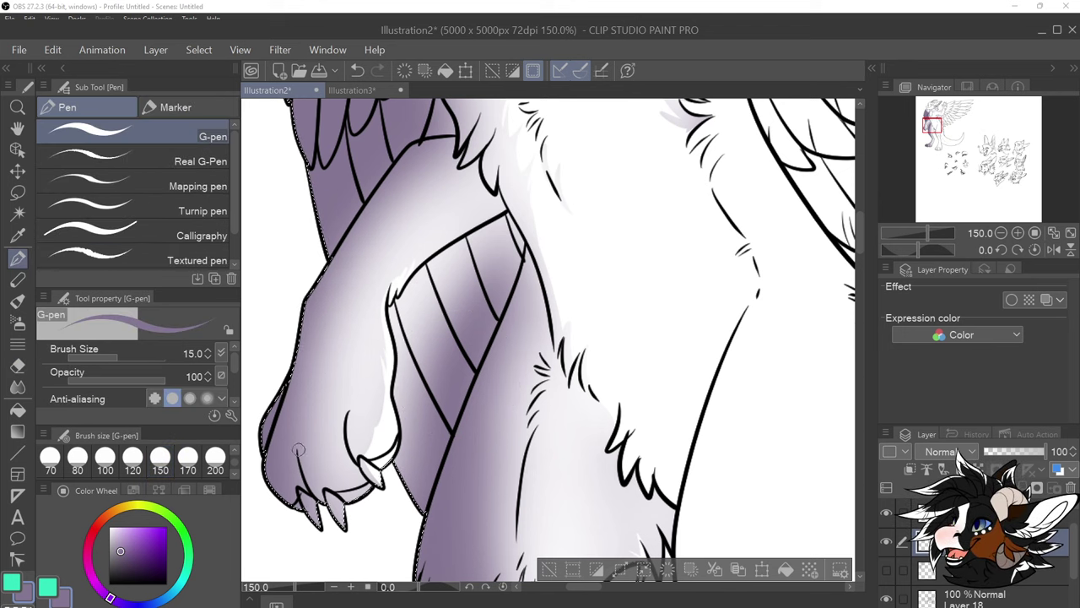
click(132, 460)
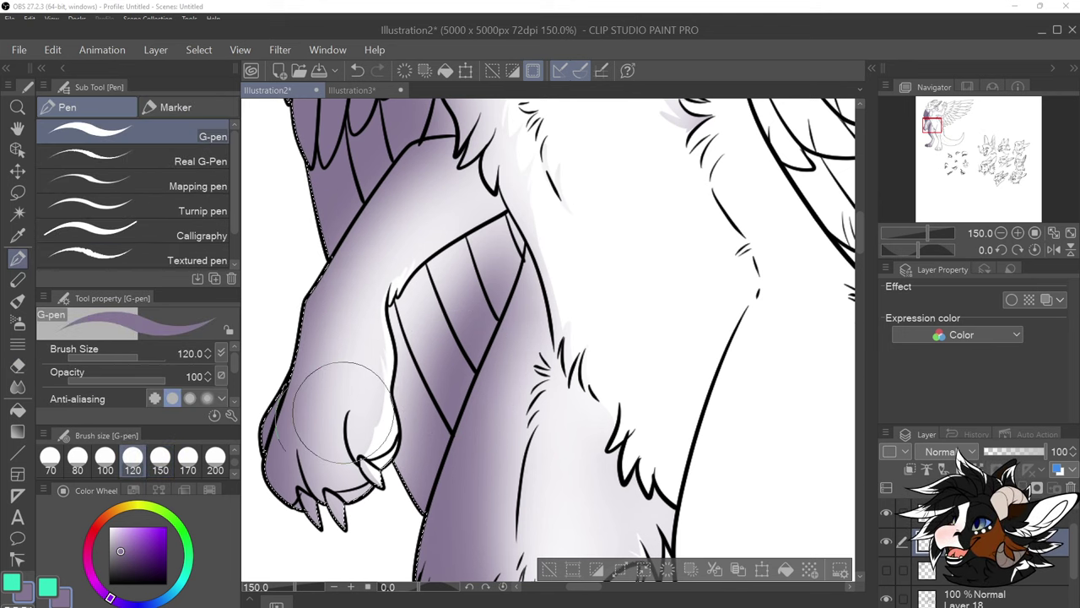
click(50, 460)
drag(439, 425, 427, 464)
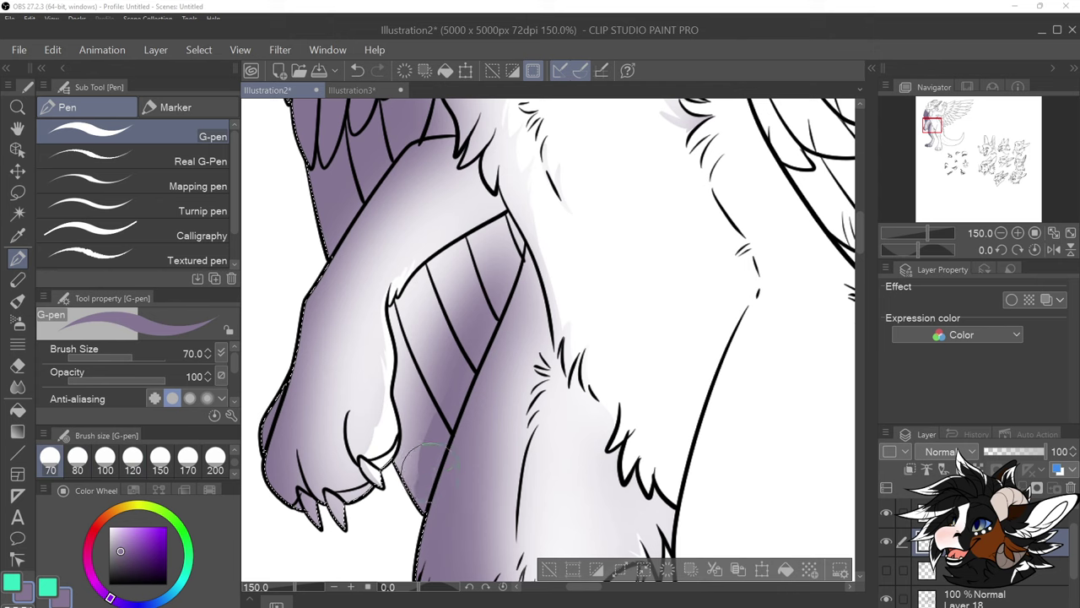
mouse_move(414, 516)
mouse_down()
mouse_move(406, 451)
mouse_move(395, 464)
mouse_move(412, 435)
mouse_move(390, 304)
mouse_move(429, 264)
mouse_move(504, 218)
mouse_move(442, 350)
mouse_move(422, 334)
mouse_move(414, 354)
mouse_move(406, 310)
mouse_move(419, 285)
mouse_move(397, 310)
mouse_move(494, 234)
mouse_move(423, 338)
mouse_move(445, 359)
mouse_move(449, 384)
mouse_move(468, 384)
mouse_move(506, 253)
mouse_move(494, 340)
mouse_move(514, 264)
mouse_up()
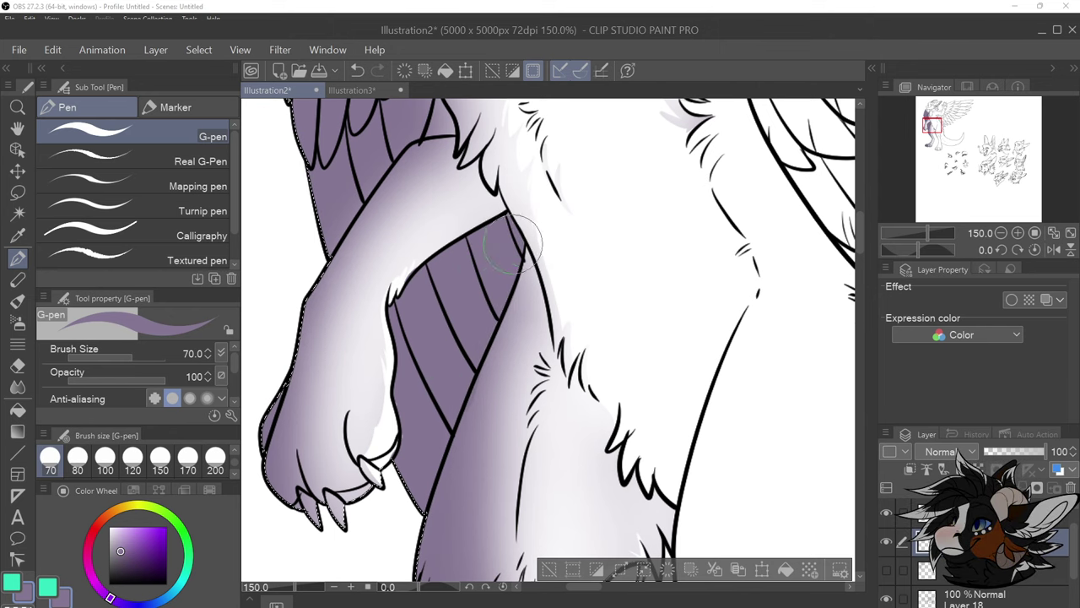
scroll(515, 245, down, 2)
scroll(503, 215, down, 1)
scroll(473, 270, up, 3)
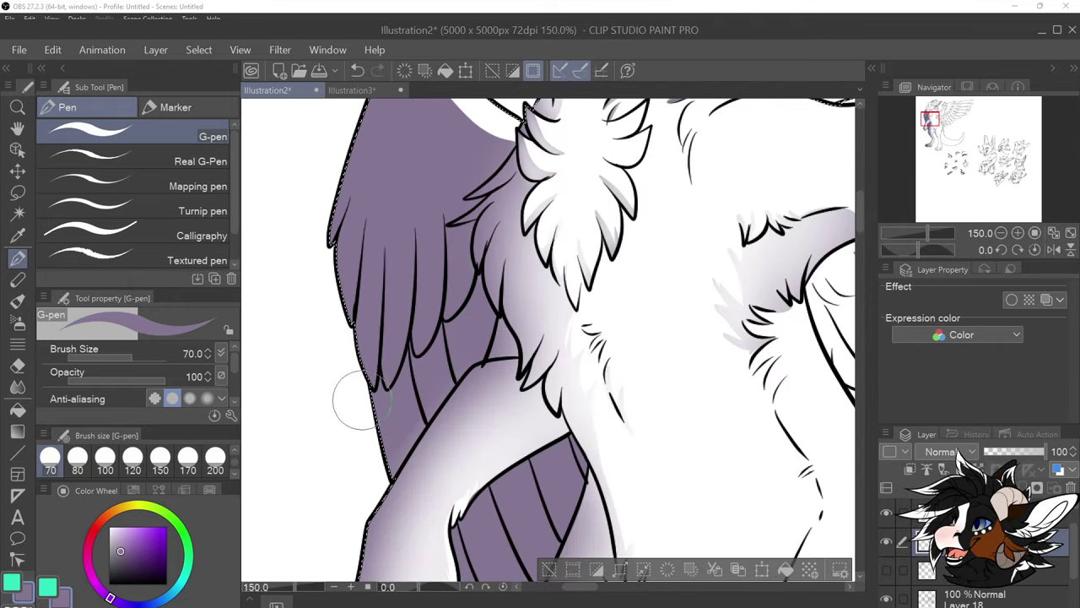
scroll(438, 267, down, 3)
scroll(433, 267, up, 3)
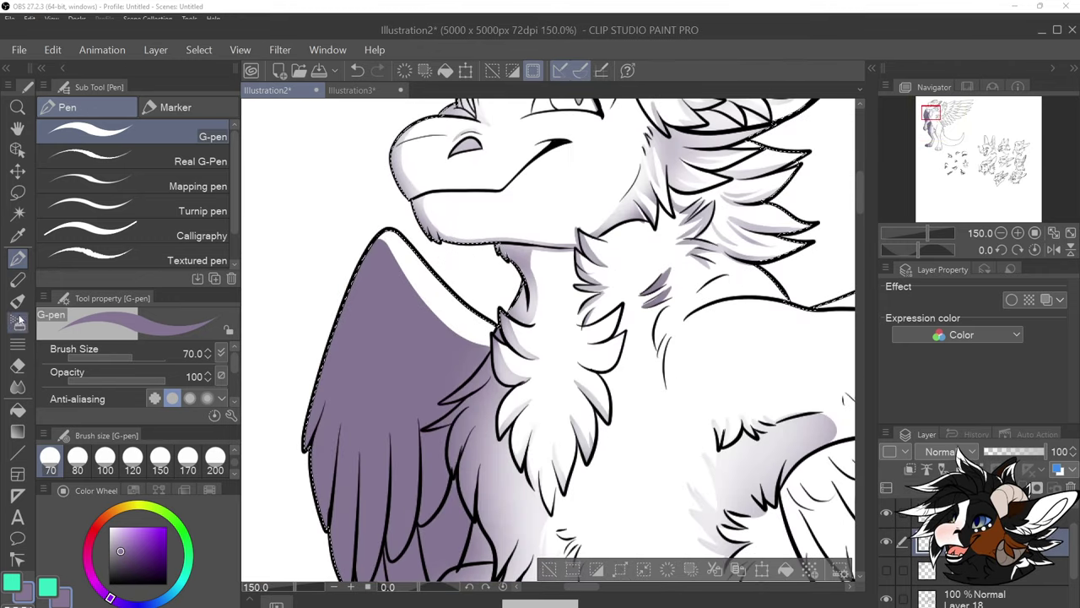
click(18, 321)
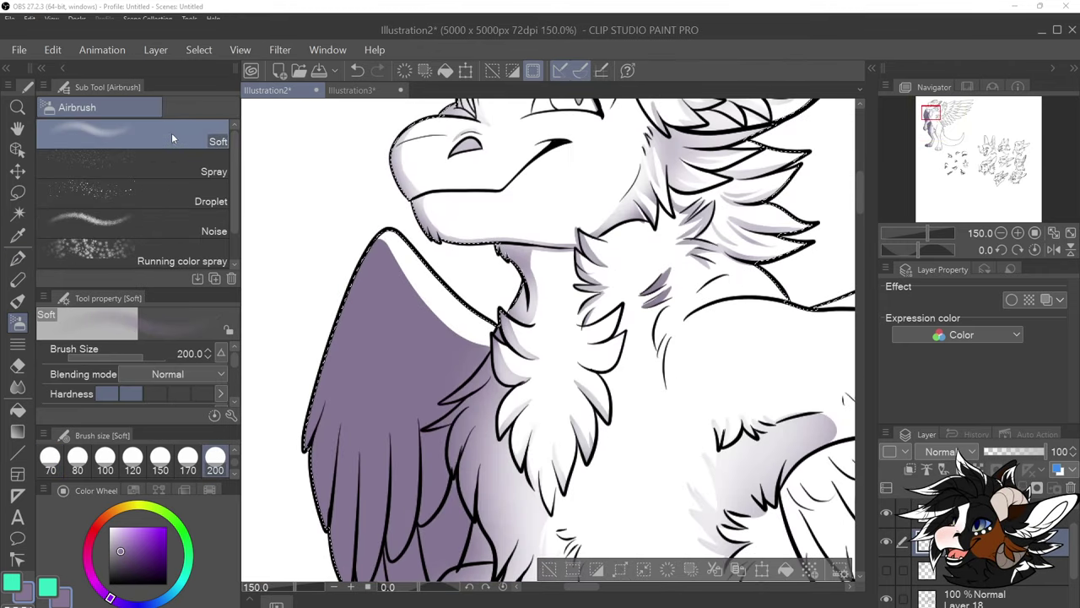
drag(234, 162, 238, 130)
Cut jagged fur tufts into the shading edge along the shaded wing's top with the Hard eraser at size 15
key(e)
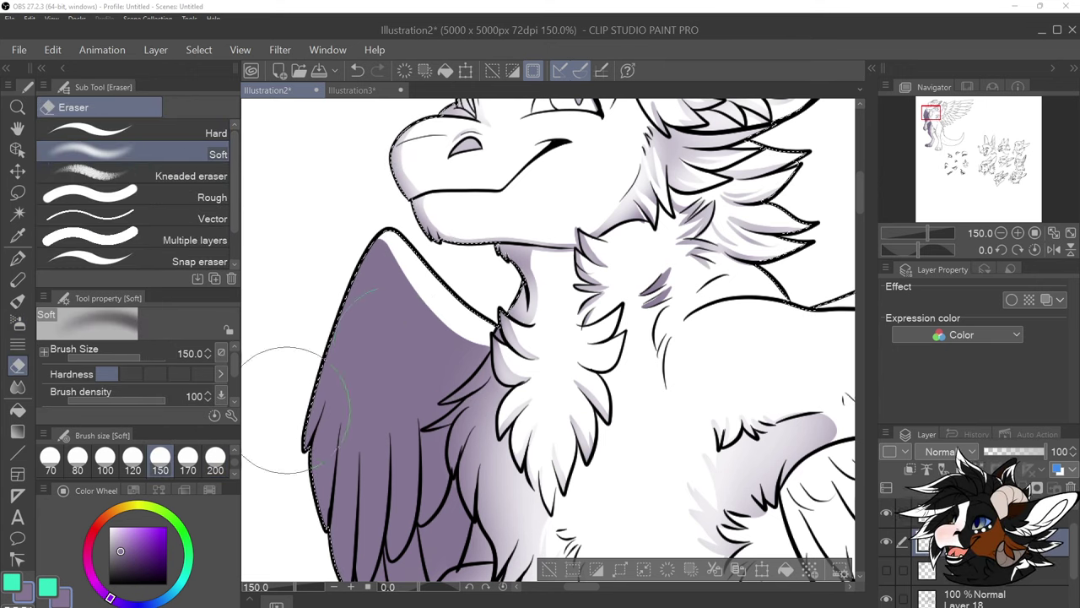
click(186, 132)
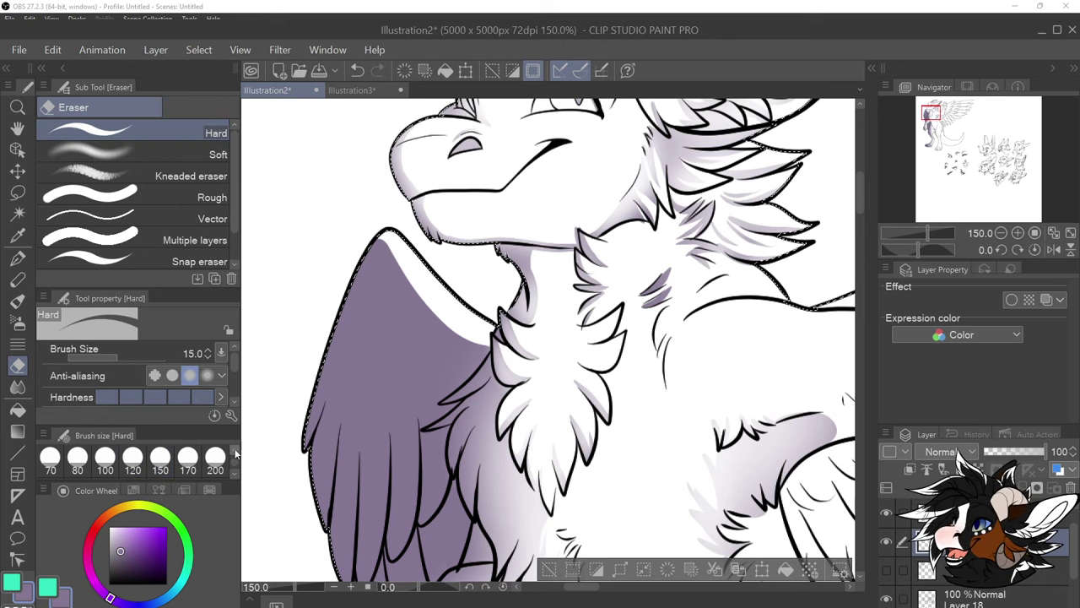
scroll(472, 337, up, 1)
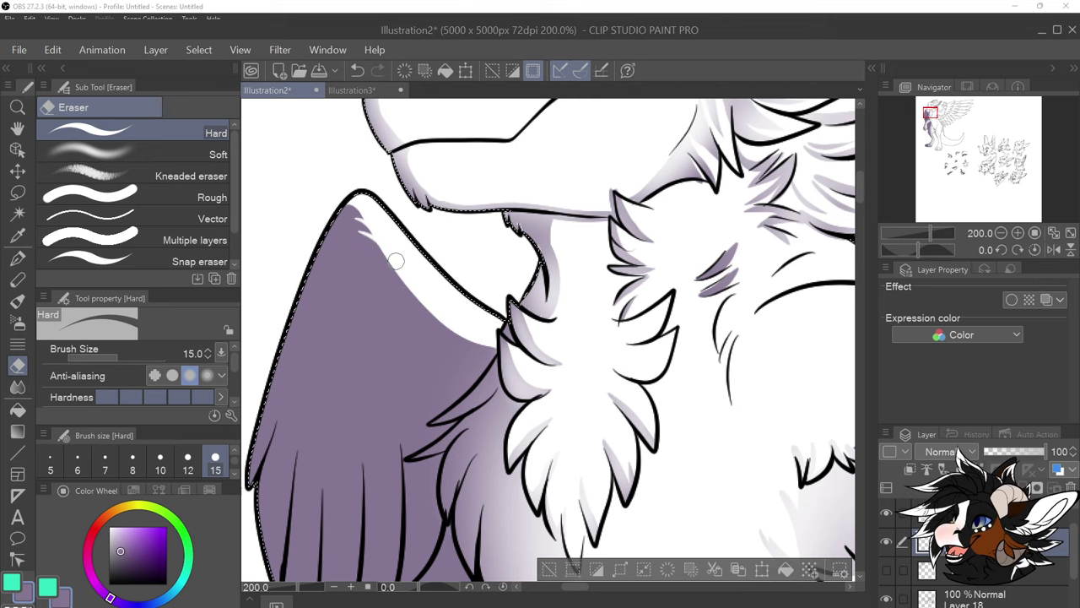
key(ctrl+z)
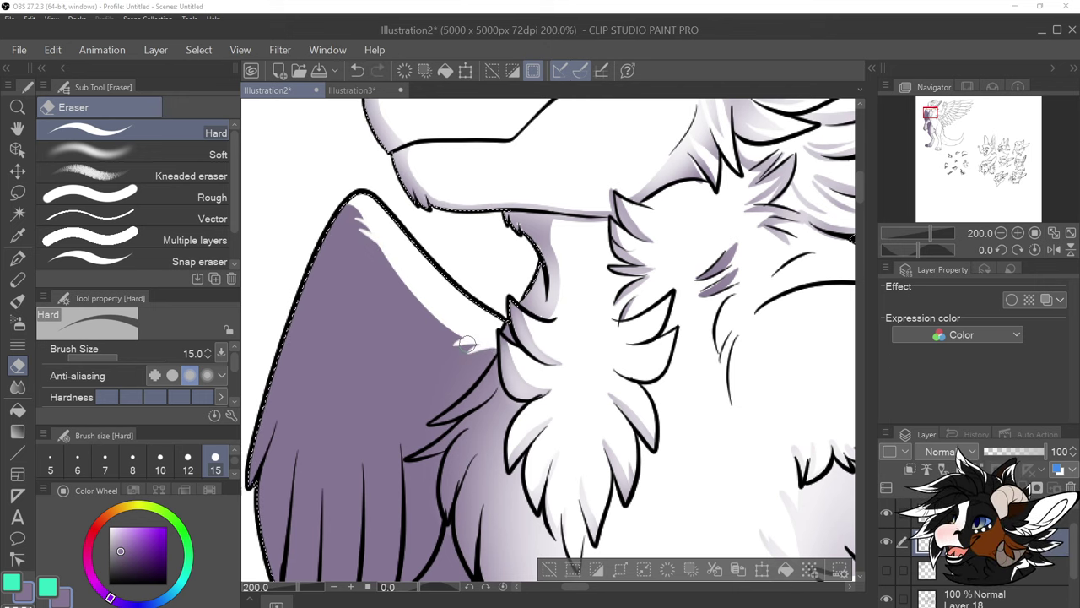
key(ctrl+z)
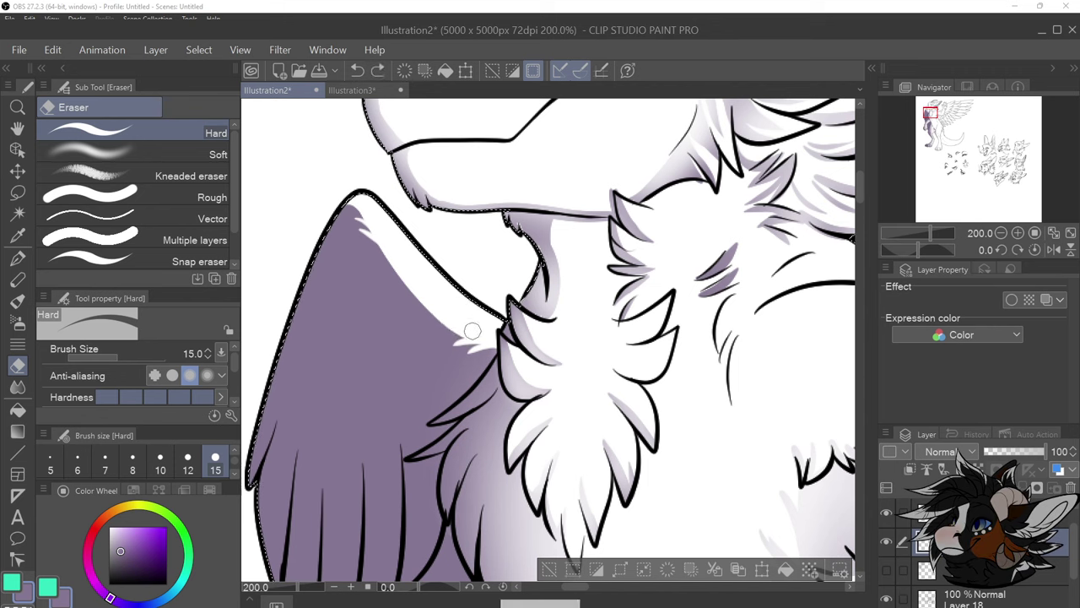
drag(454, 332, 417, 276)
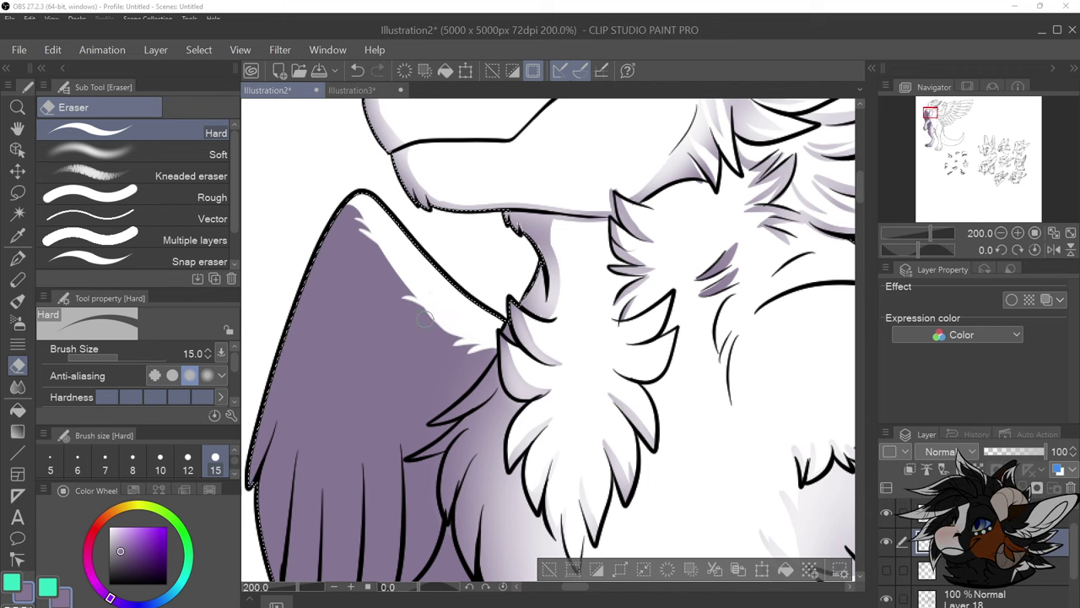
key(ctrl+z)
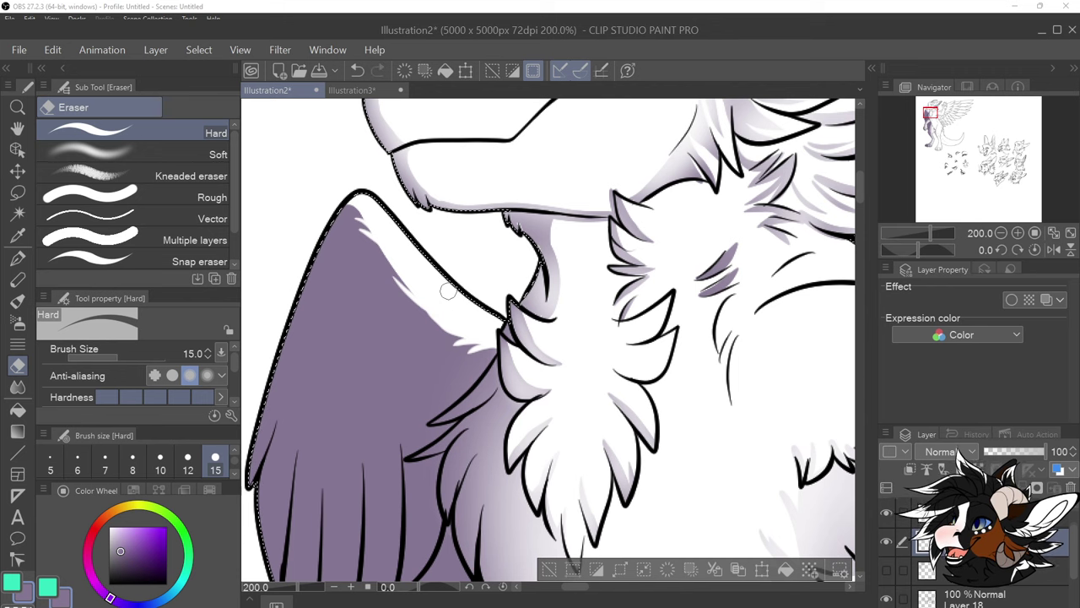
Fade the shaded wing's purple into a soft gradient from its top edge down with the Soft eraser at size 150
scroll(448, 292, down, 4)
scroll(504, 274, up, 4)
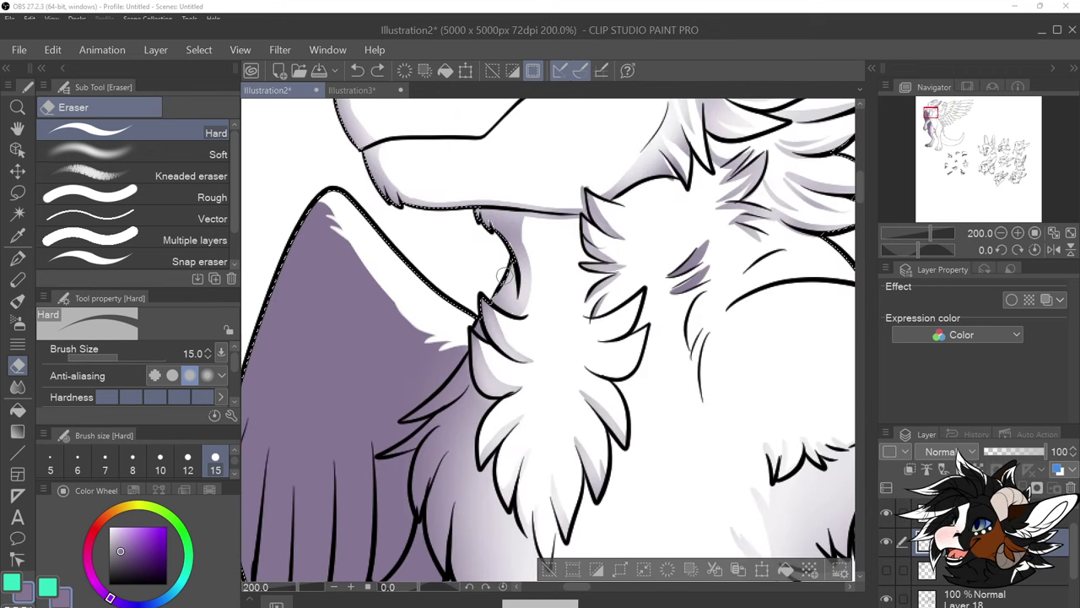
click(161, 152)
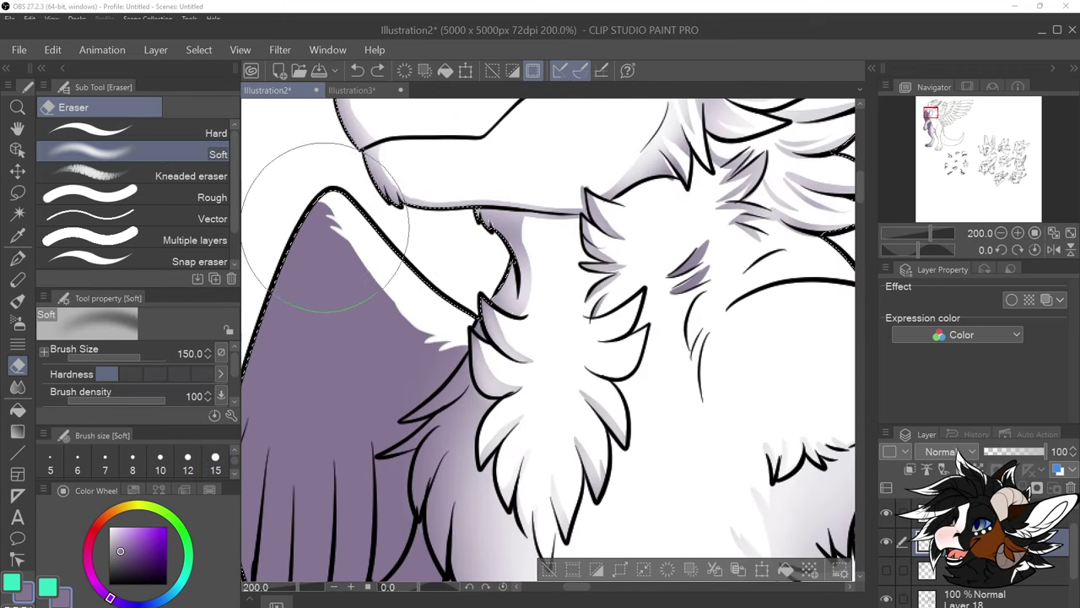
mouse_move(377, 256)
mouse_down()
mouse_move(365, 229)
mouse_move(309, 196)
mouse_move(371, 261)
mouse_move(339, 275)
mouse_move(369, 267)
mouse_move(409, 318)
mouse_move(382, 288)
mouse_move(474, 314)
mouse_move(422, 351)
mouse_move(427, 303)
mouse_move(457, 322)
mouse_move(462, 383)
mouse_move(467, 353)
mouse_move(340, 244)
mouse_move(284, 266)
mouse_move(337, 254)
mouse_move(292, 324)
mouse_move(392, 336)
mouse_move(362, 295)
mouse_move(361, 318)
mouse_move(422, 353)
mouse_move(330, 296)
mouse_move(361, 296)
mouse_move(429, 403)
mouse_move(387, 291)
mouse_move(357, 277)
mouse_move(380, 319)
mouse_move(404, 451)
mouse_up()
scroll(363, 296, down, 3)
scroll(350, 323, up, 2)
scroll(579, 302, down, 5)
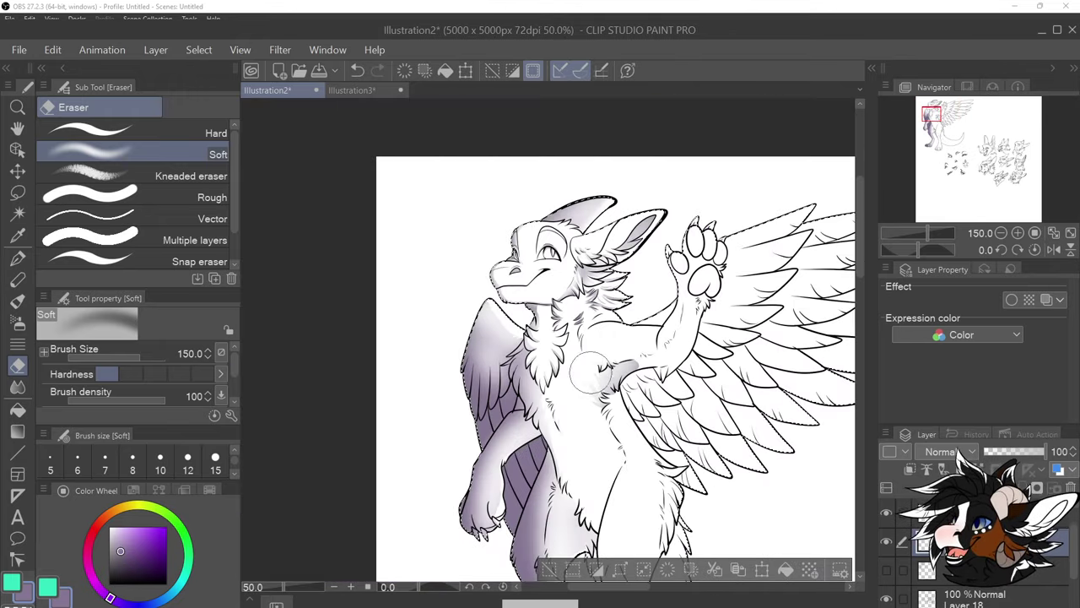
Add soft purple shading to the torso and the shaded leg and foot with the Soft airbrush at size 200
scroll(711, 441, up, 2)
scroll(709, 435, down, 1)
scroll(699, 417, up, 1)
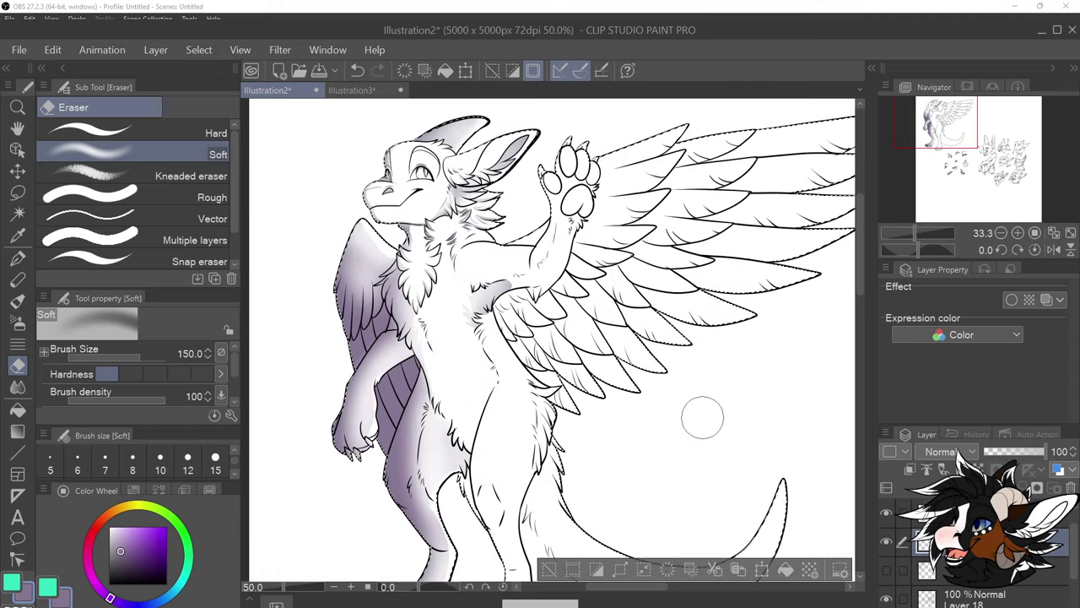
click(18, 321)
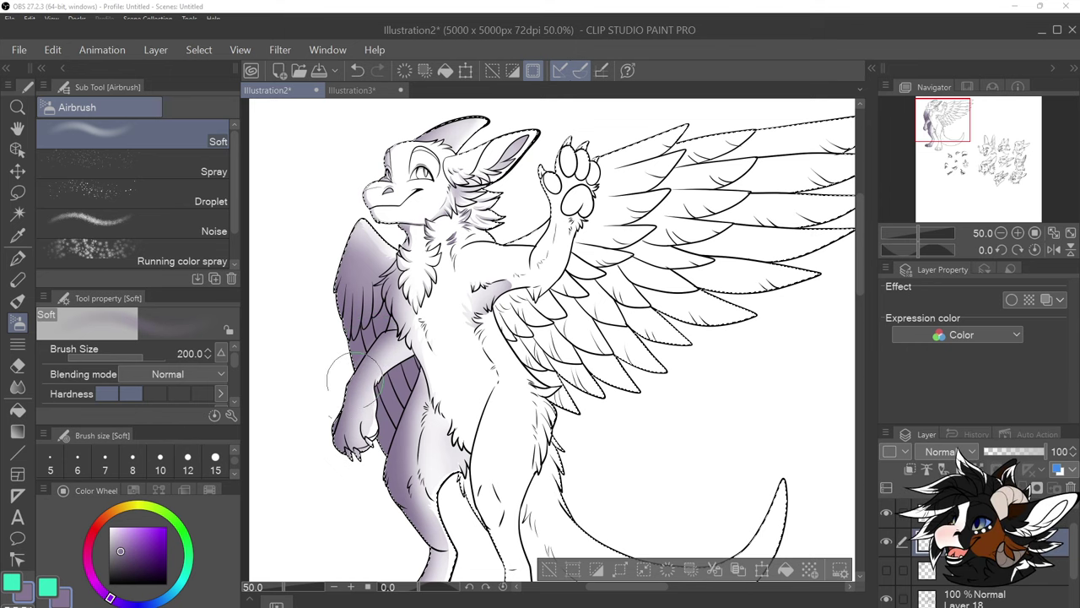
scroll(438, 268, down, 1)
scroll(413, 456, up, 1)
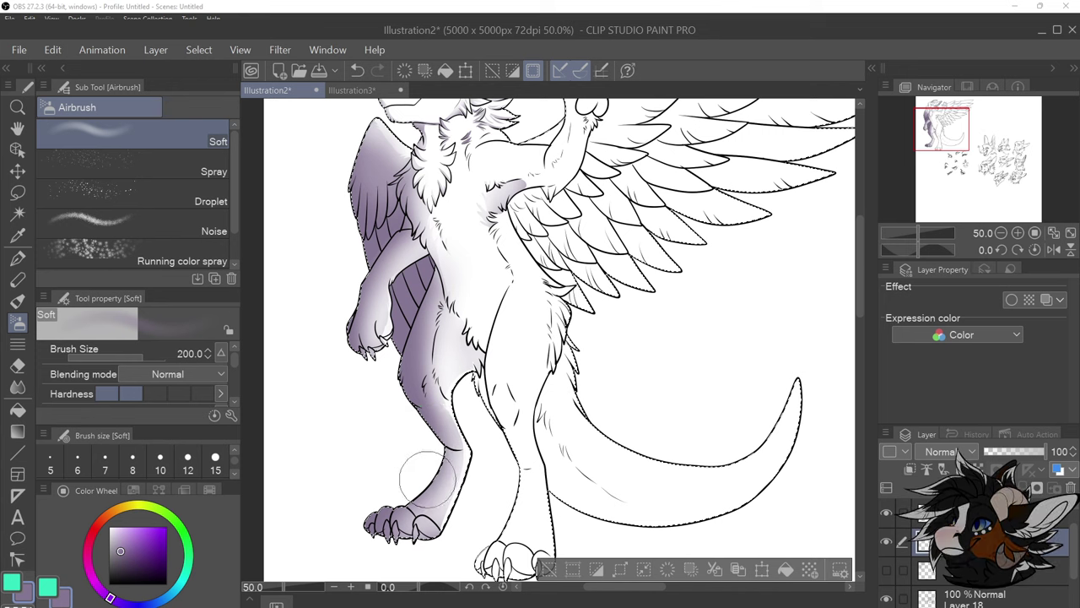
scroll(435, 352, down, 2)
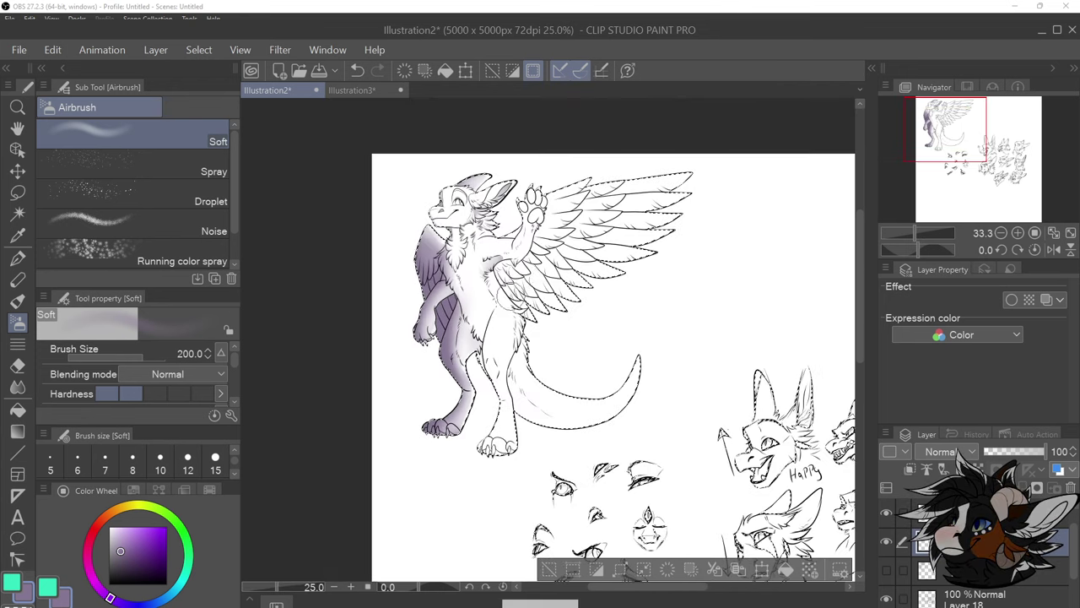
scroll(435, 351, up, 1)
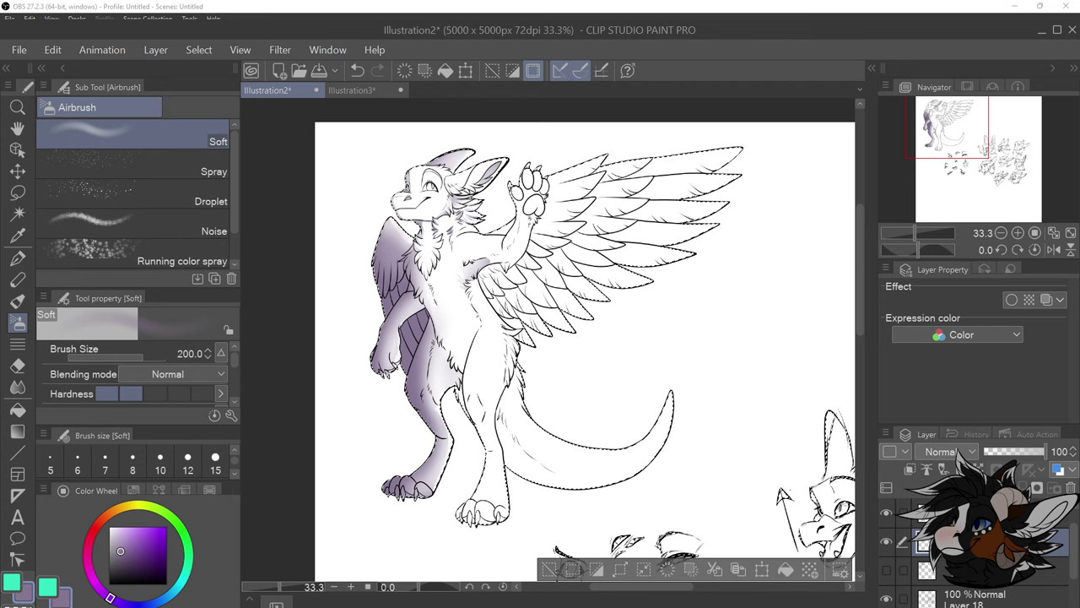
Fill the whole character with an orange-brown base colour on the layer beneath the shading using the G-pen at size 800
key(alt+Tab)
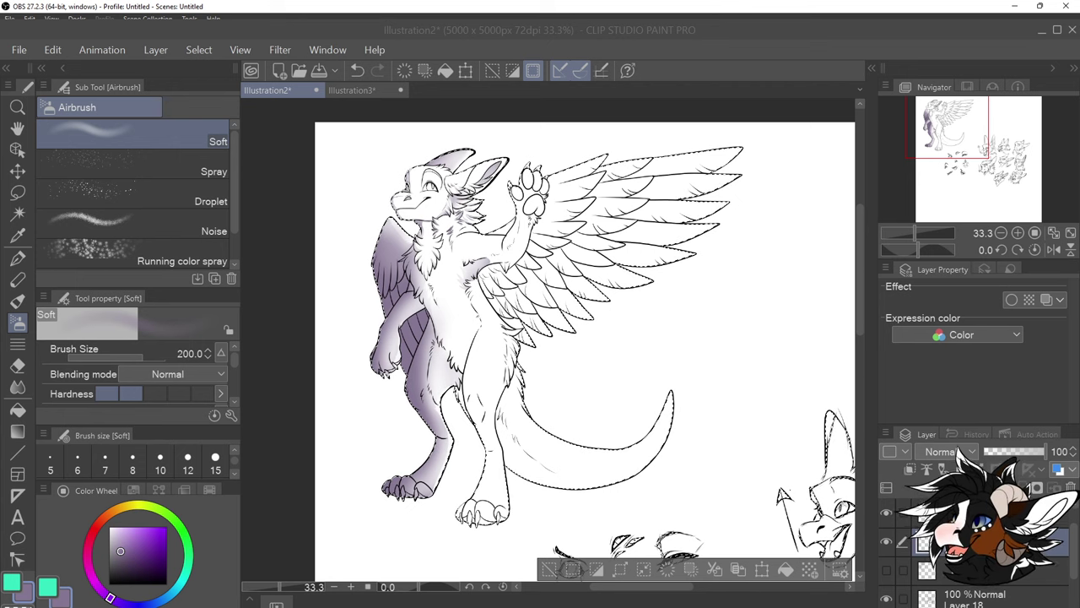
click(1005, 571)
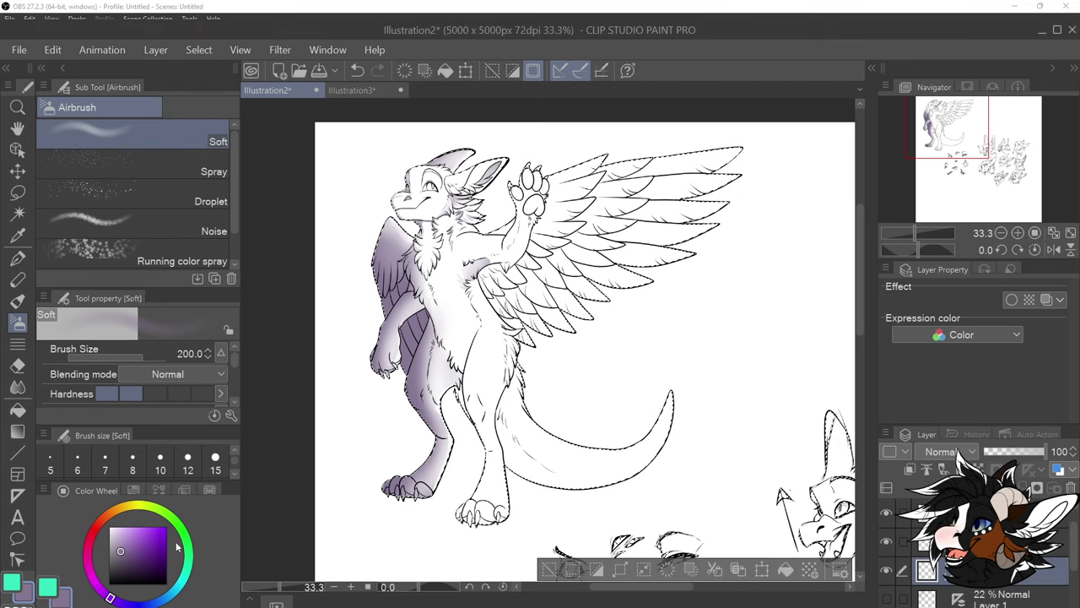
mouse_move(102, 519)
mouse_down()
mouse_move(95, 536)
mouse_move(162, 518)
mouse_move(96, 529)
mouse_move(106, 516)
mouse_move(137, 556)
mouse_move(131, 540)
mouse_up()
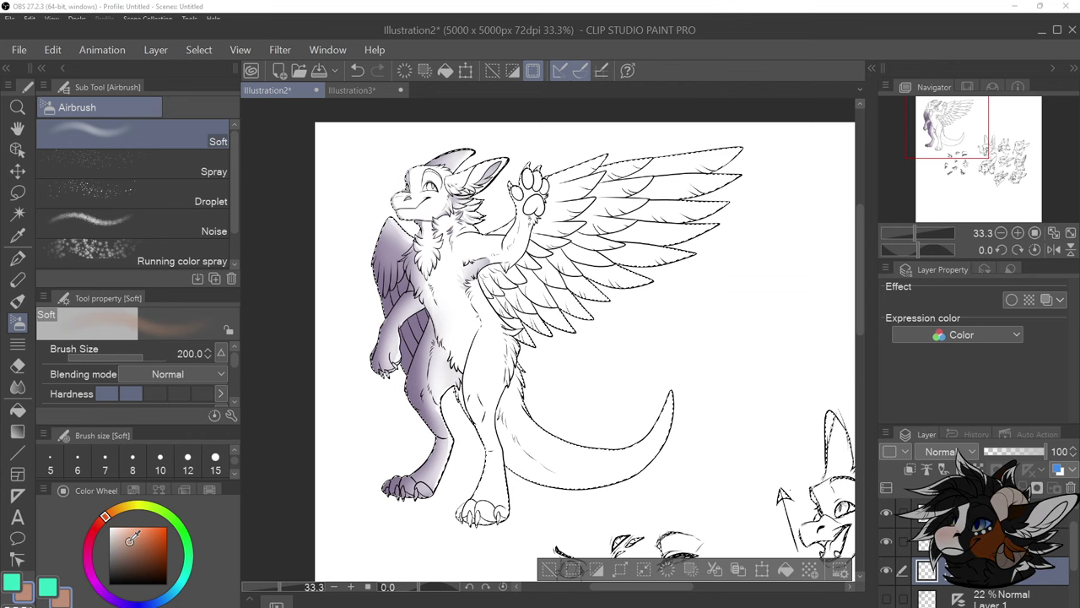
click(17, 259)
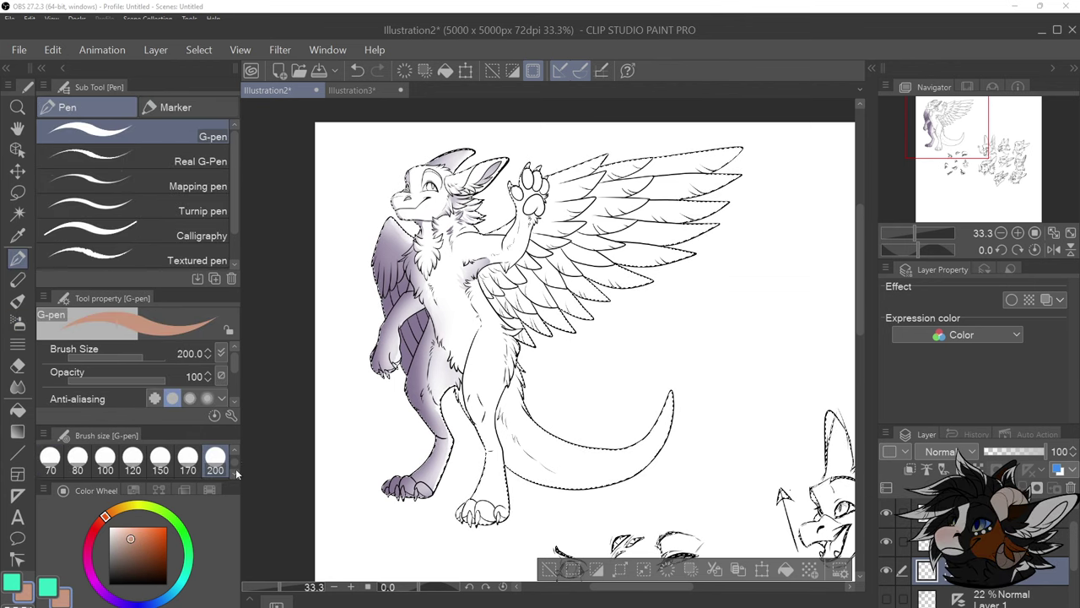
click(235, 472)
click(215, 463)
drag(447, 198, 503, 165)
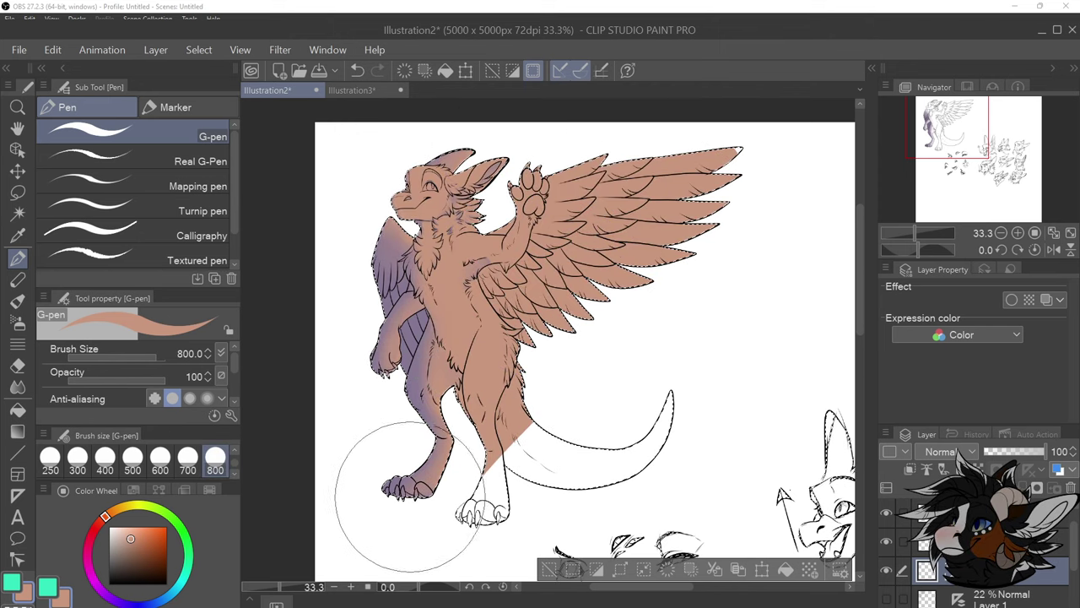
drag(487, 508, 650, 410)
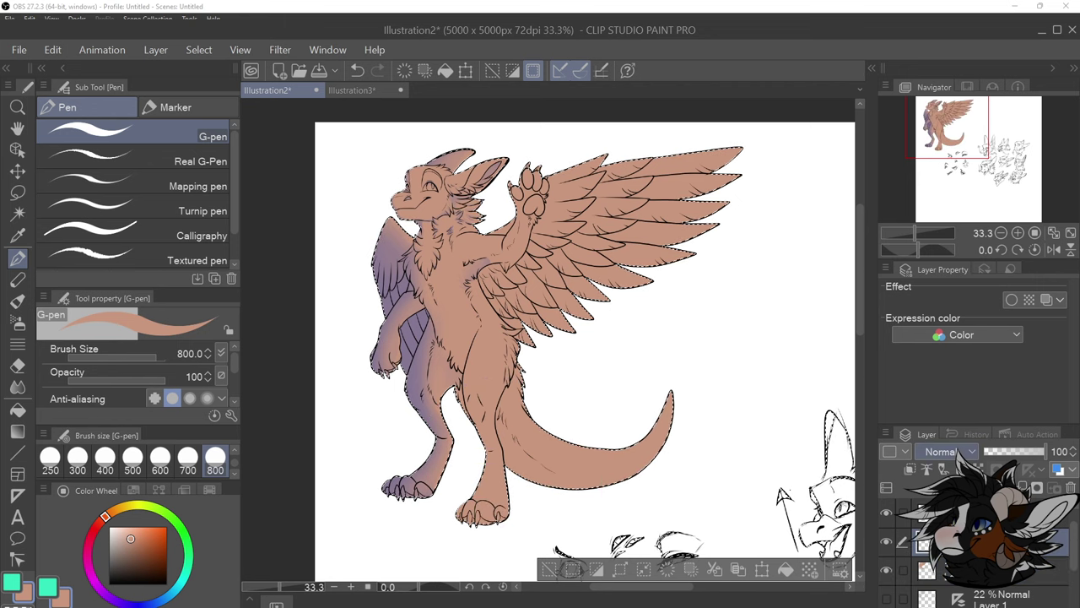
Try the Darken and Color burn blending modes on the shading layer, with its opacity lowered to 70
click(943, 451)
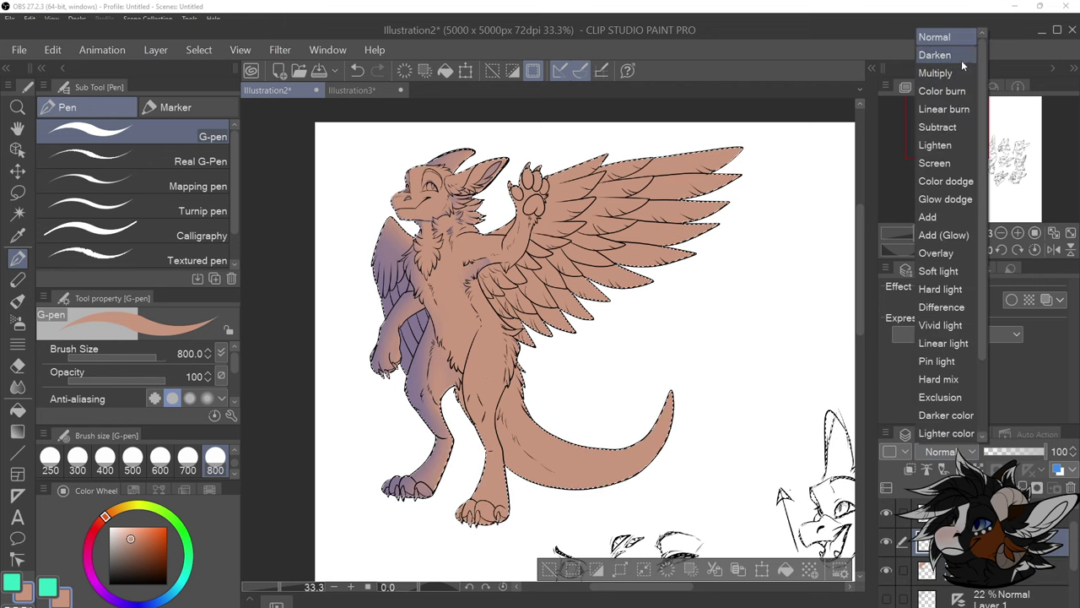
click(962, 58)
click(944, 452)
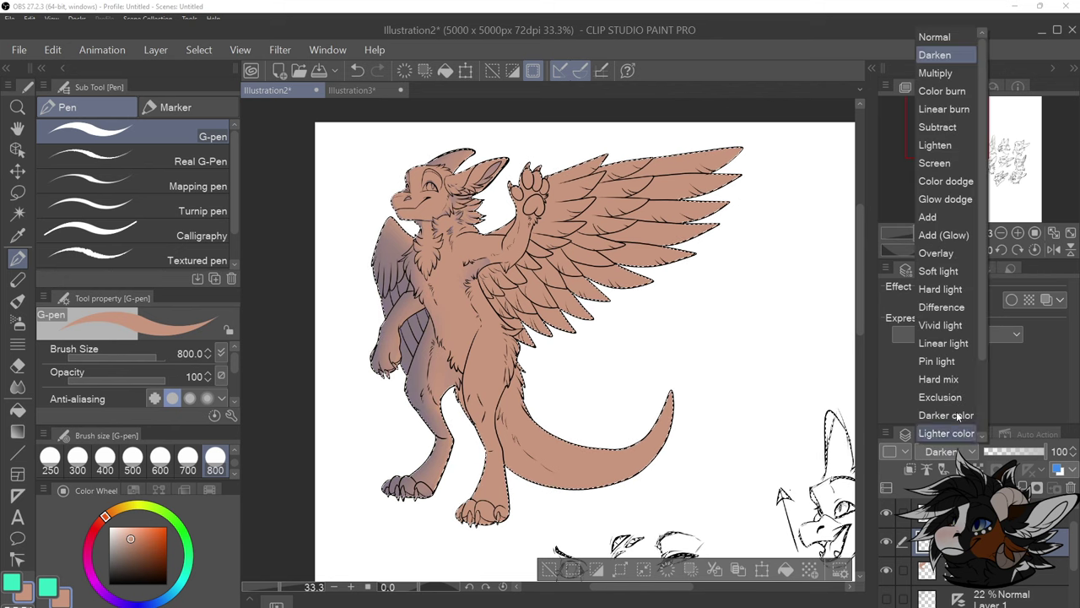
click(957, 93)
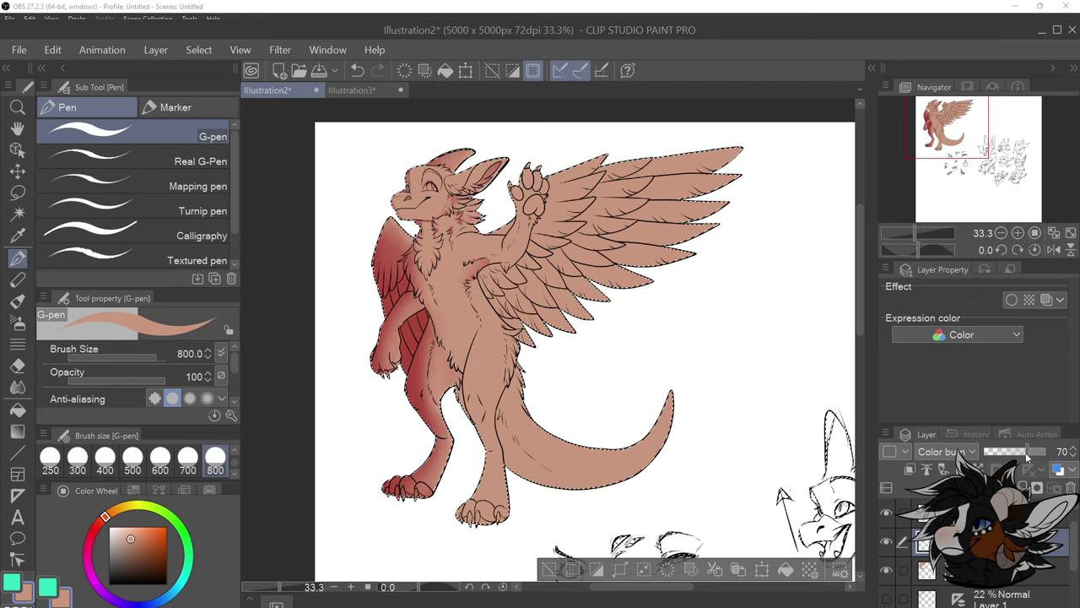
Set the shading layer's blending mode to Difference and its opacity to 100
click(970, 454)
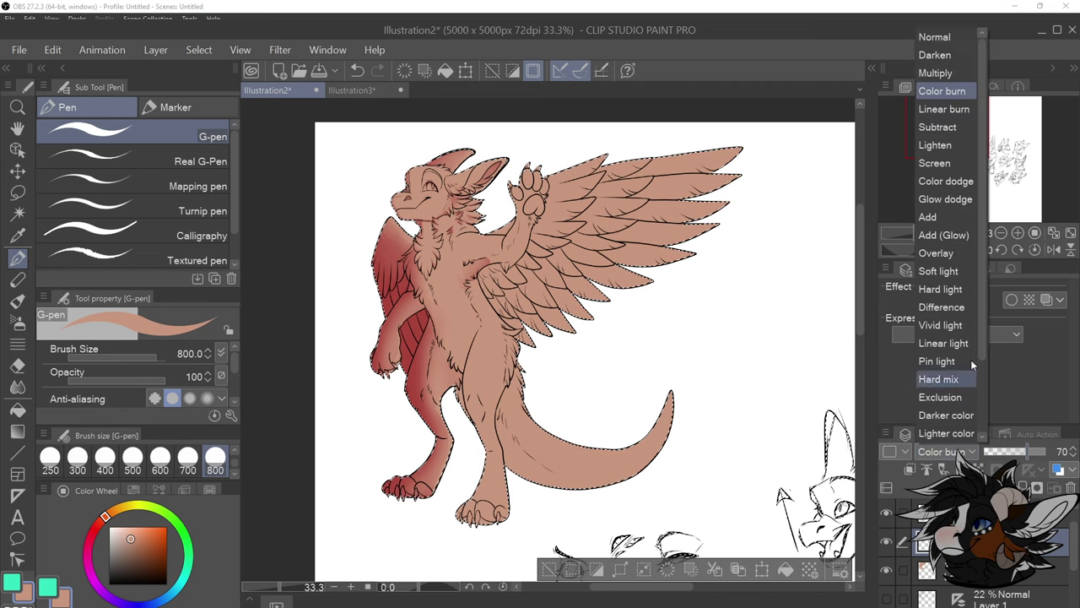
drag(982, 293, 980, 336)
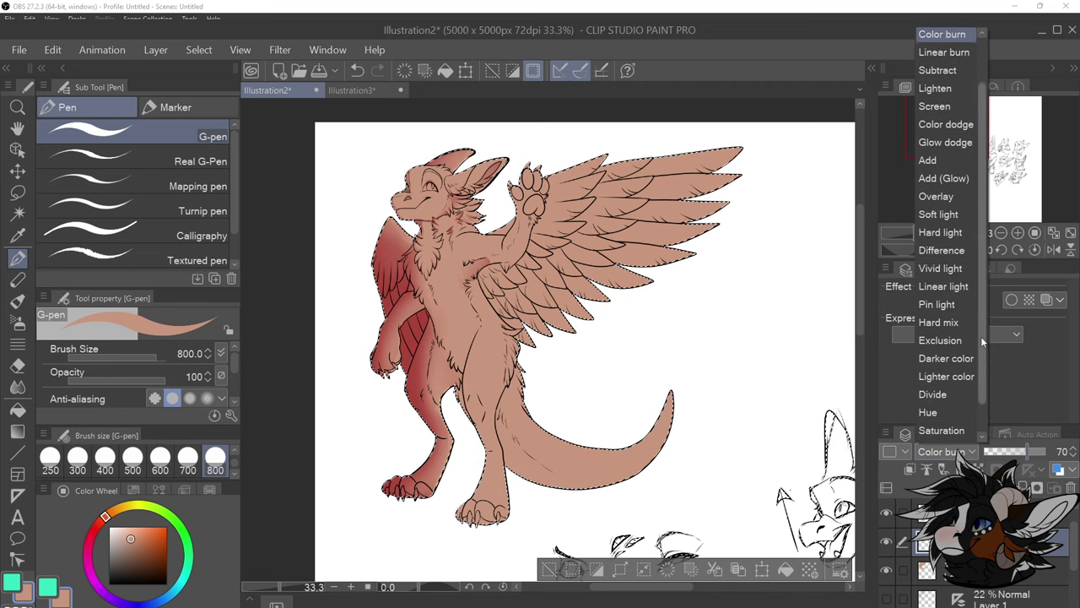
click(953, 253)
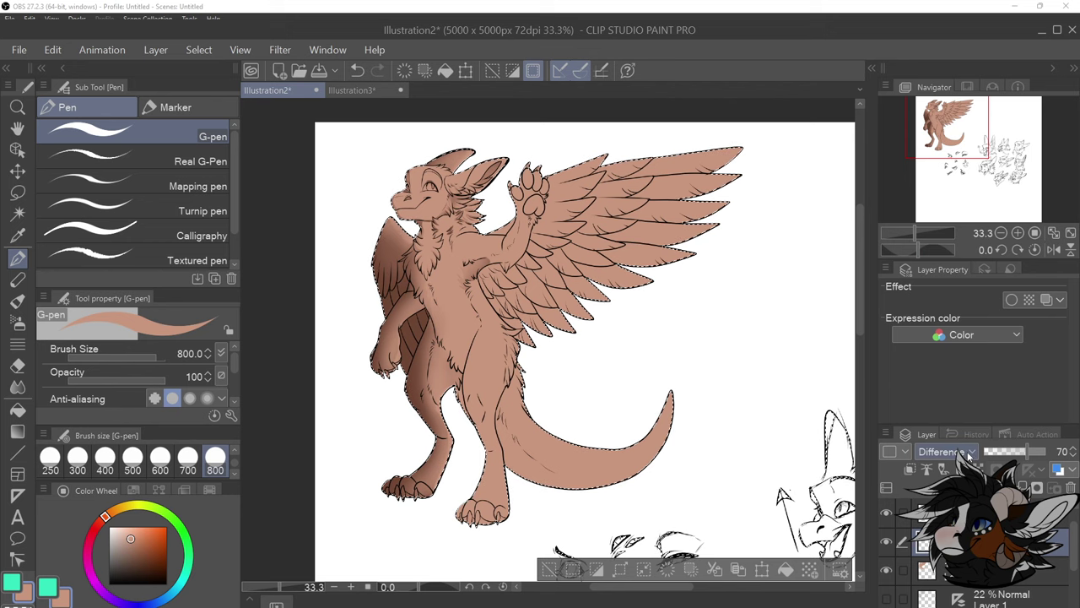
click(1027, 454)
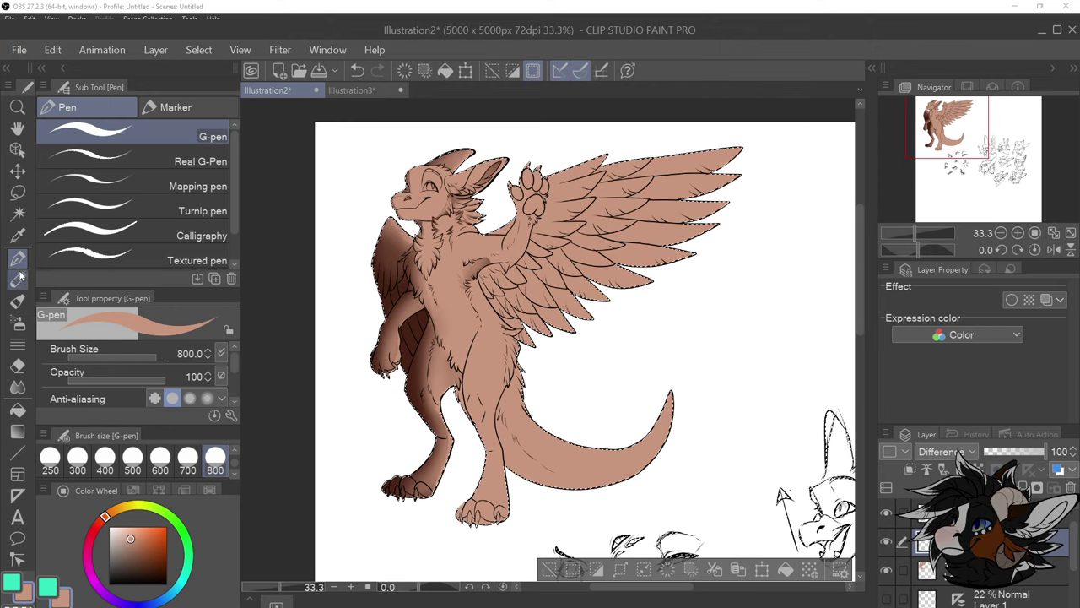
Lighten the shading on the shaded wing, arm, leg and foot with the Soft eraser at size 800
click(18, 386)
click(18, 364)
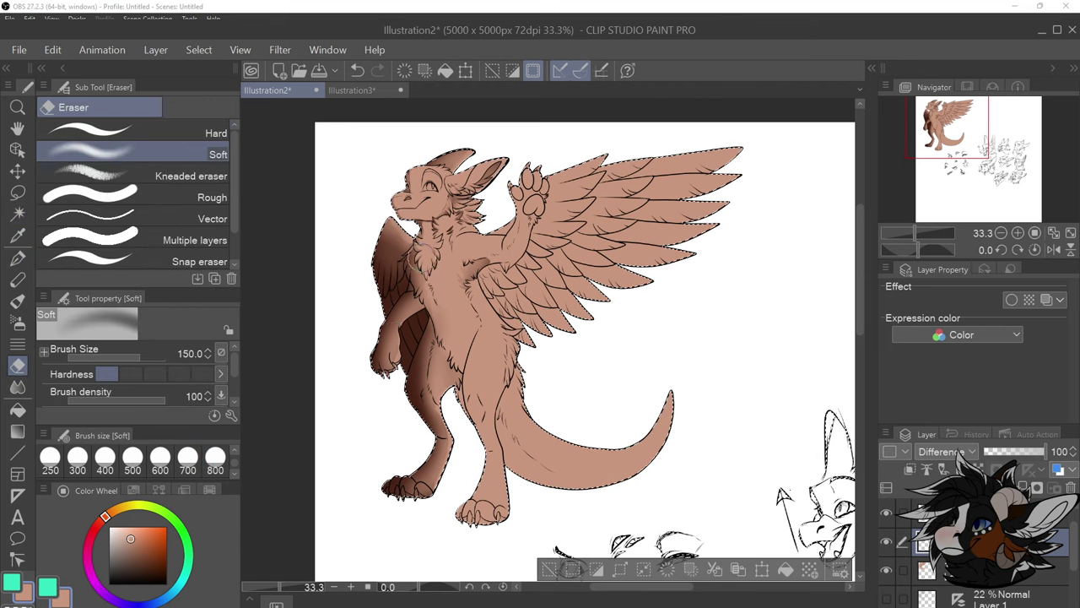
click(215, 460)
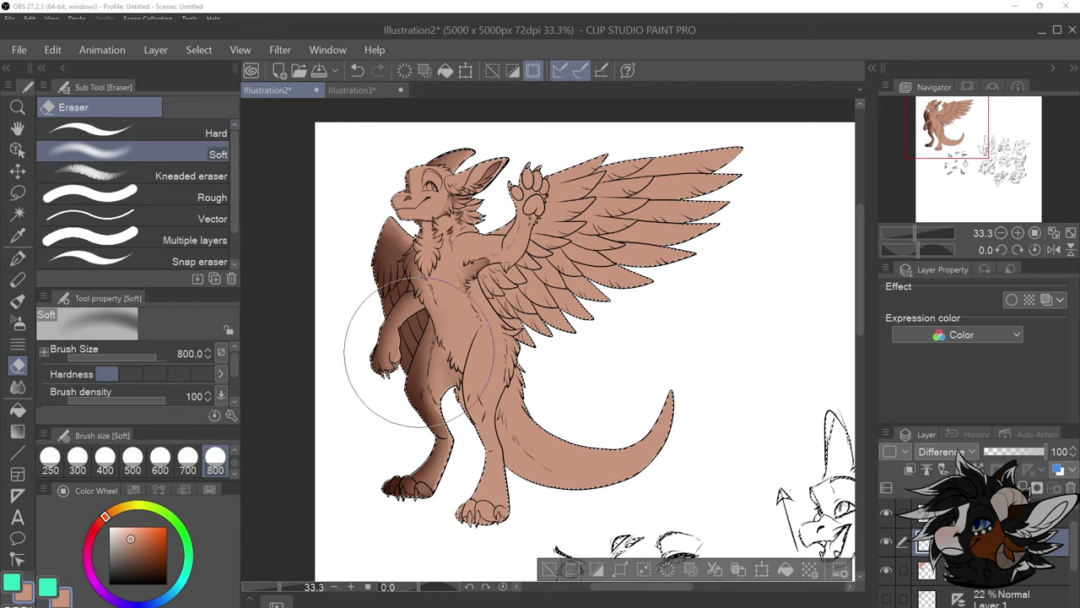
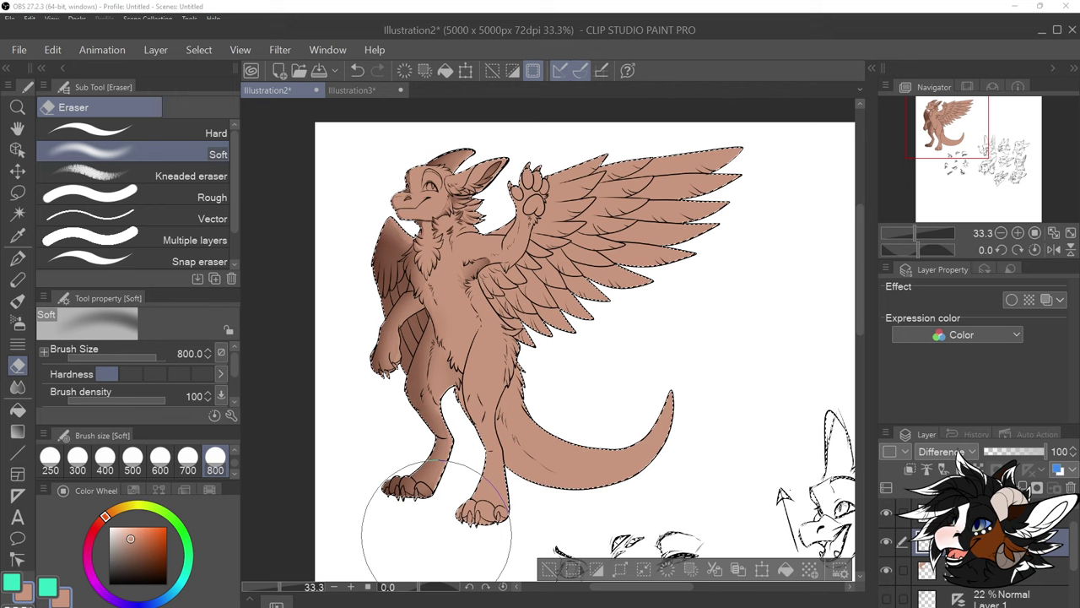
Add a new layer with Normal blending and choose a muted purple as the drawing colour
key(ctrl+shift+n)
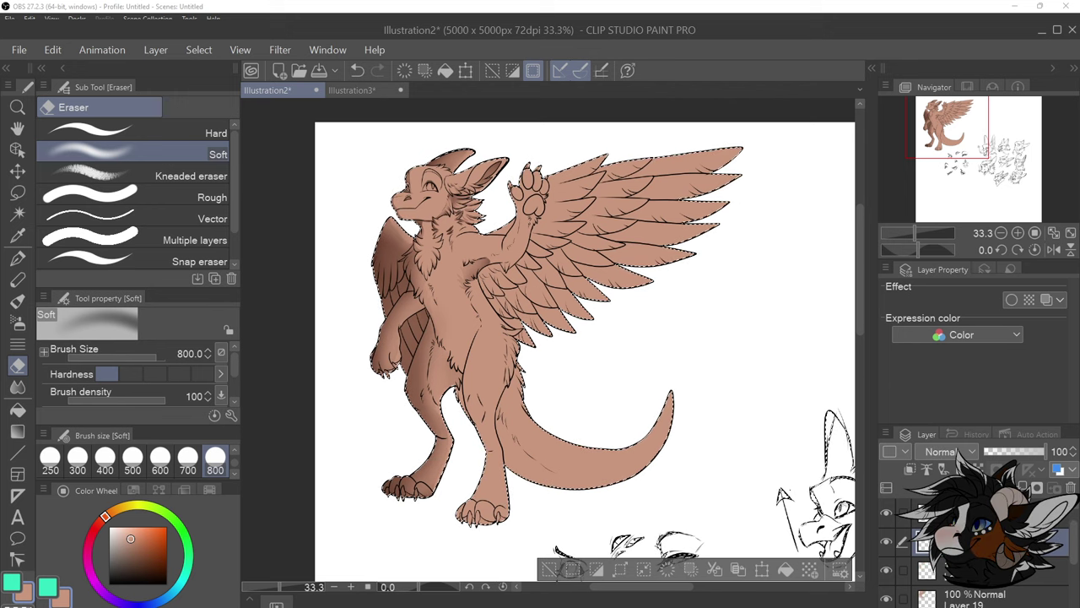
click(127, 599)
drag(128, 559, 120, 554)
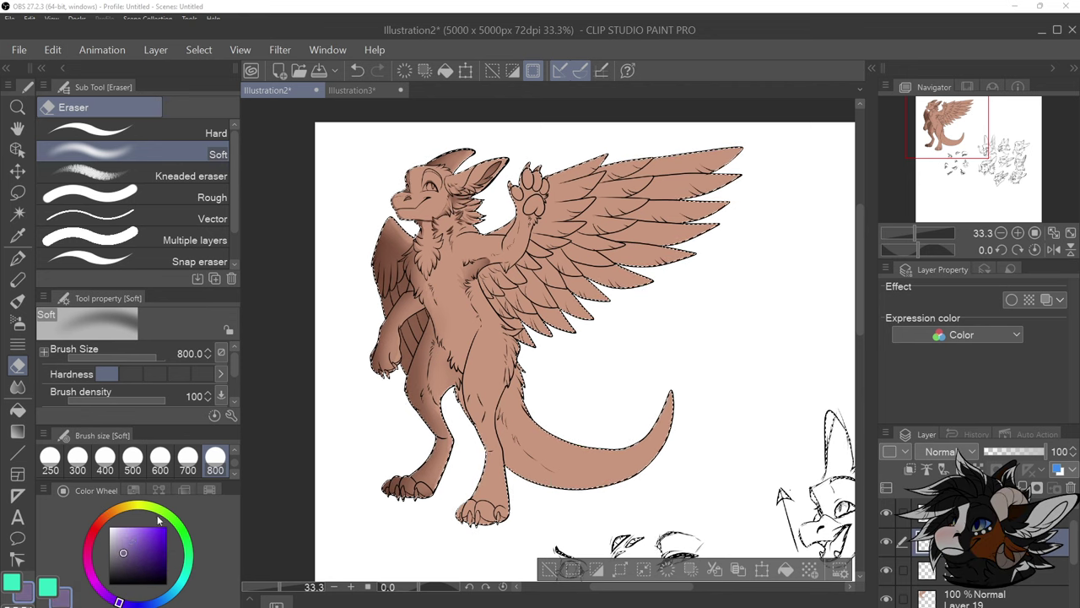
Try airbrushing a purple fade over the legs, lowered hand and tail base with the Soft airbrush at size 700
scroll(233, 469, down, 2)
click(105, 459)
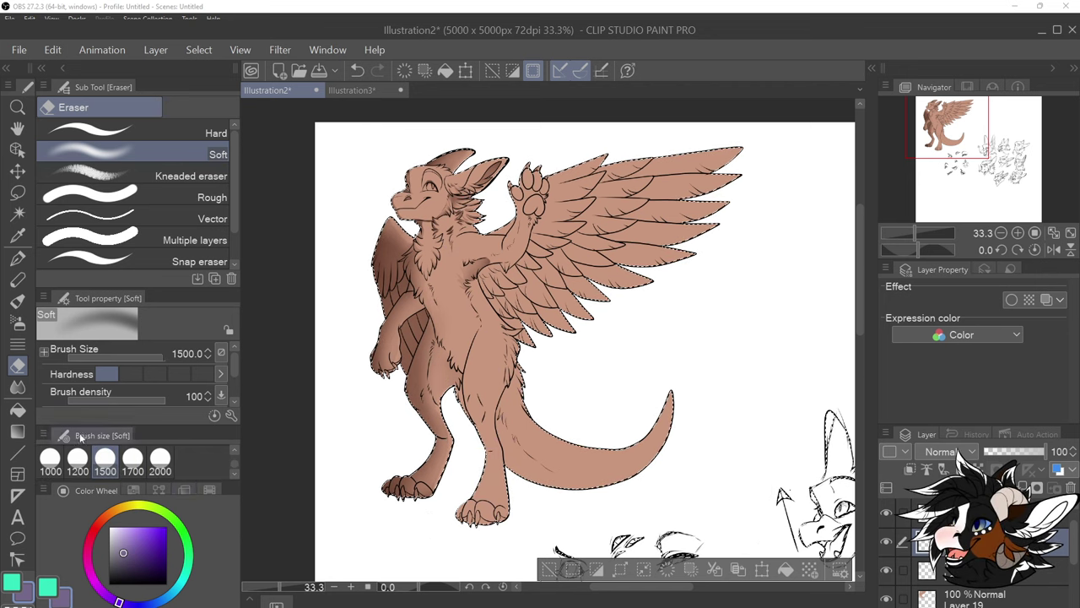
click(17, 322)
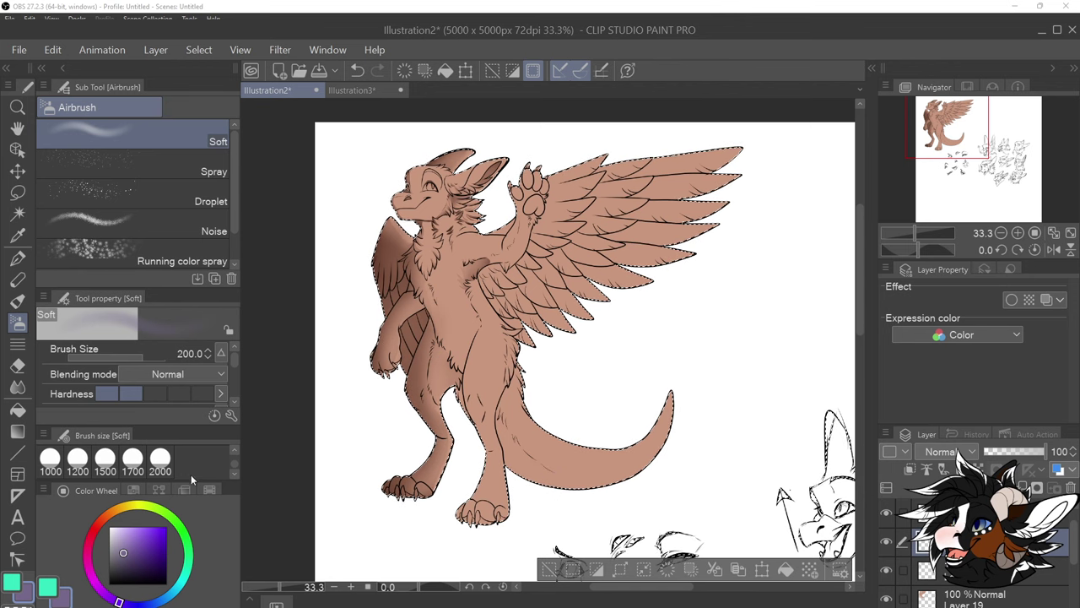
scroll(233, 460, up, 2)
click(187, 462)
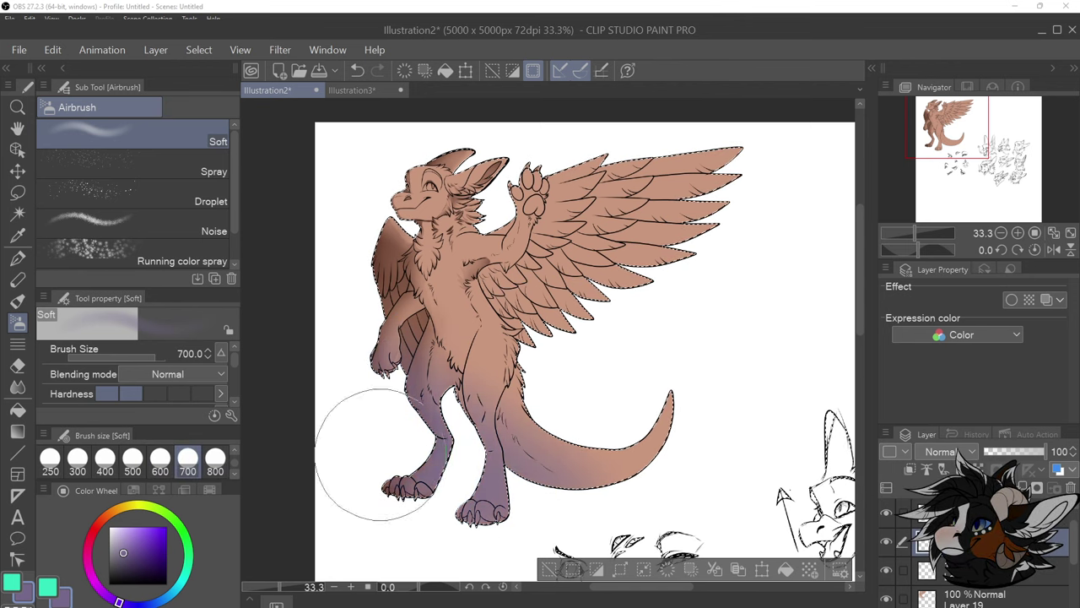
Paint the legs, tail, lower torso, lowered arm and shaded wing solid purple with the G-pen at size 800
key(p)
click(216, 462)
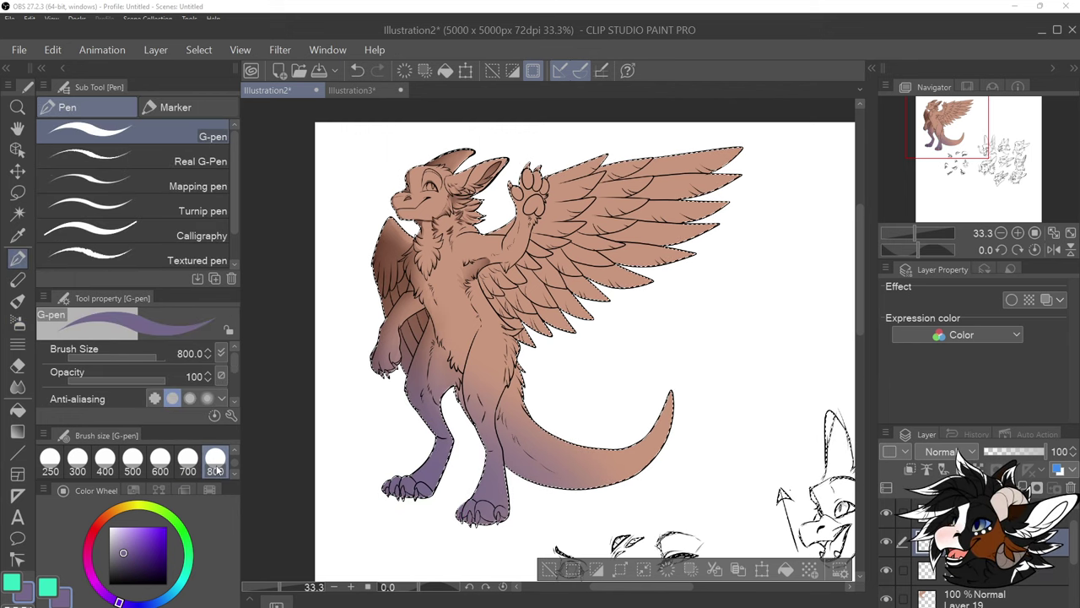
mouse_move(410, 482)
mouse_down()
mouse_move(449, 458)
mouse_move(529, 445)
mouse_up()
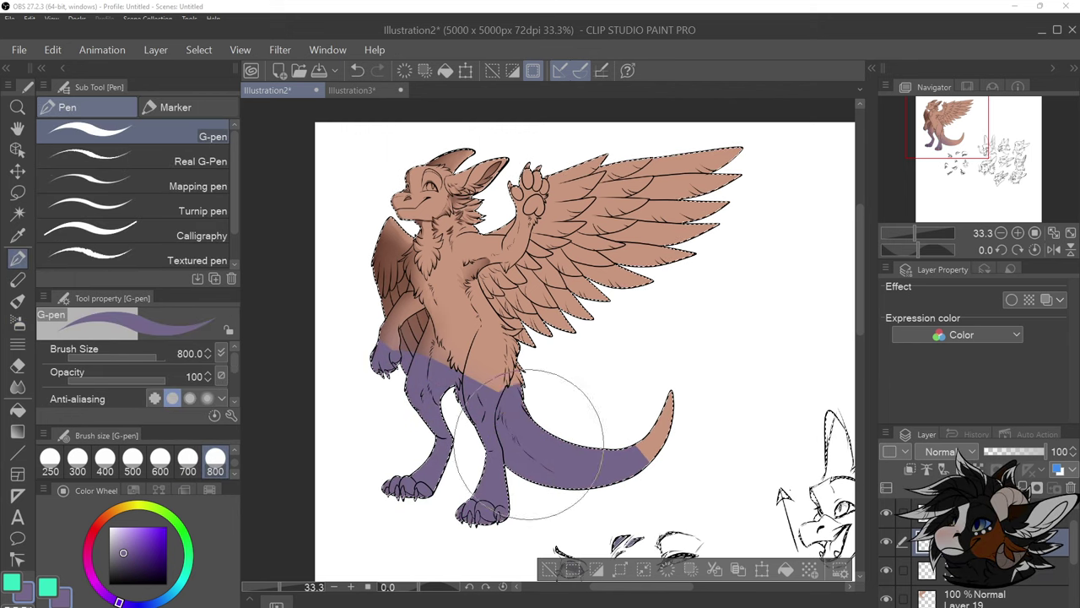
mouse_move(443, 357)
mouse_down()
mouse_move(679, 463)
mouse_move(398, 298)
mouse_move(403, 262)
mouse_up()
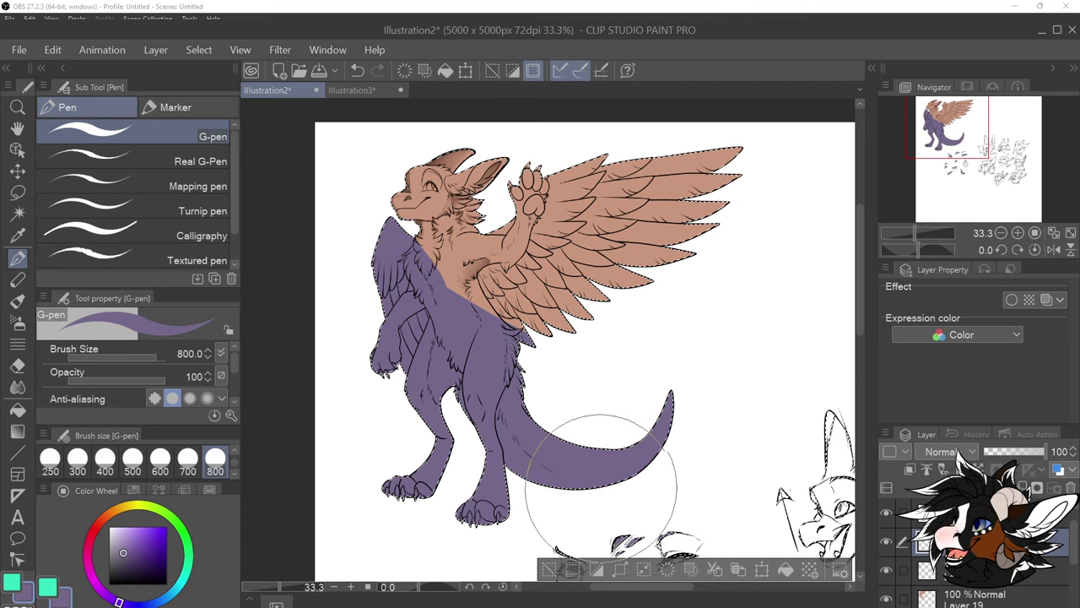
Paint the head, chest, raised arm and spread wing solid yellow-green with the G-pen at size 800
mouse_move(184, 537)
mouse_down()
mouse_move(141, 504)
mouse_move(136, 530)
mouse_up()
click(137, 527)
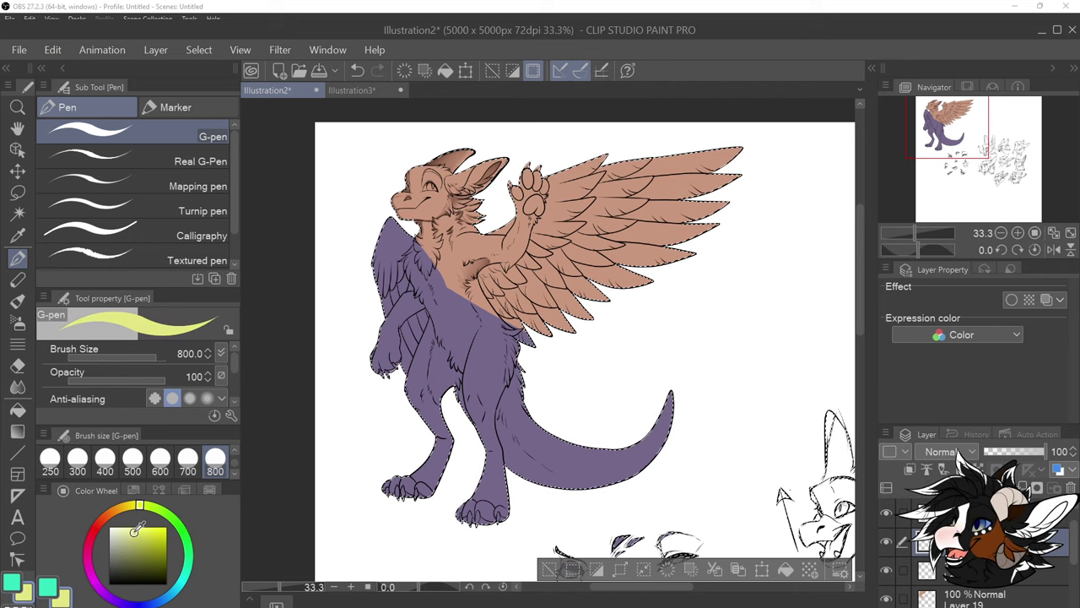
mouse_move(468, 111)
mouse_down()
mouse_move(480, 218)
mouse_move(460, 168)
mouse_move(430, 166)
mouse_move(438, 225)
mouse_up()
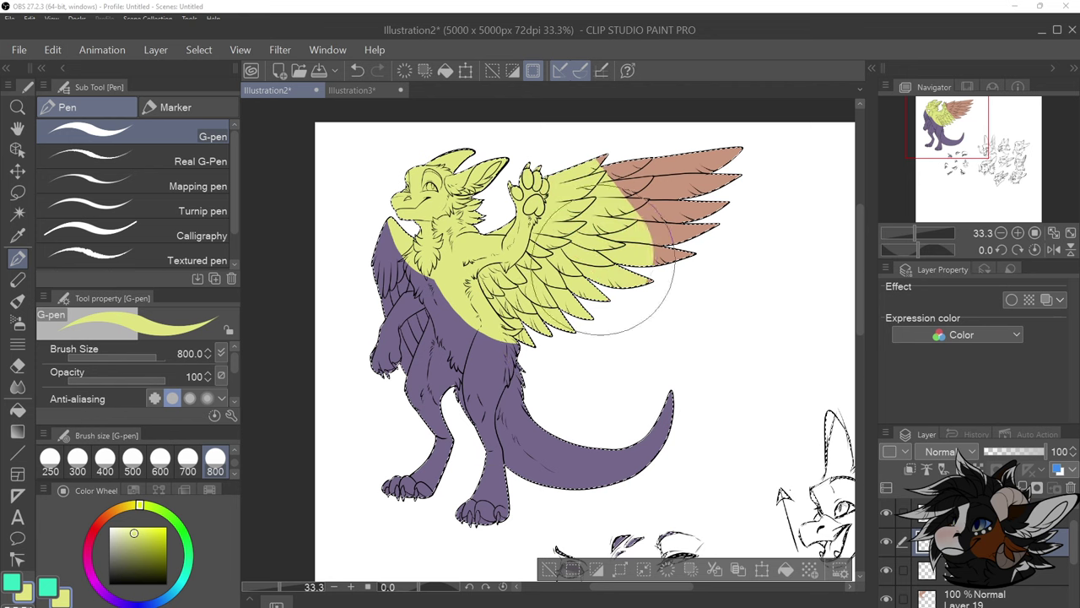
drag(620, 173, 723, 217)
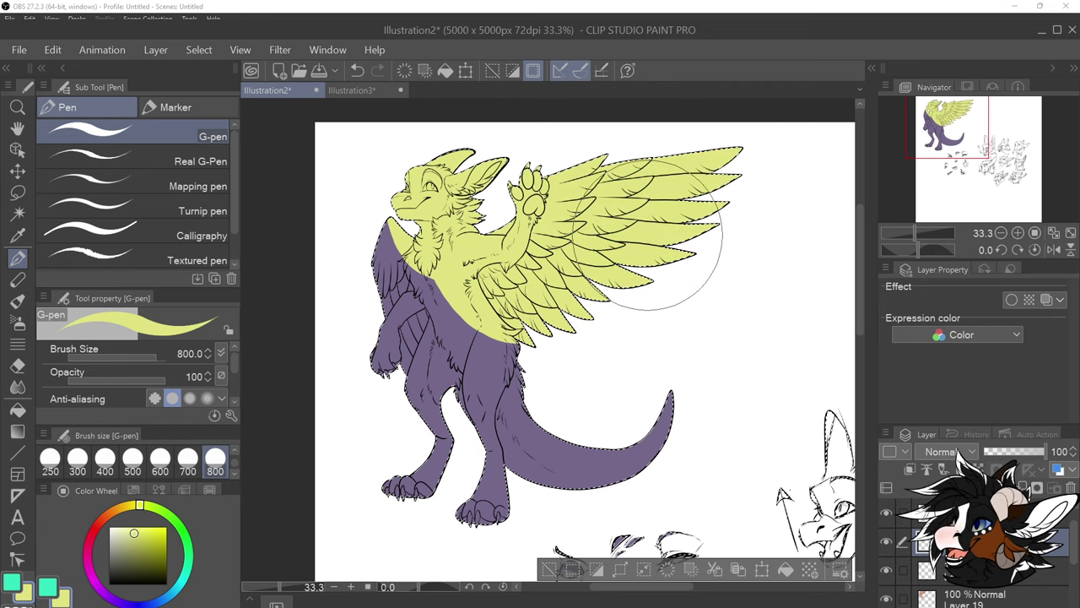
Sample the body's purple and cover the remaining yellow on the shaded wing's top with the G-pen at size 400
key(i)
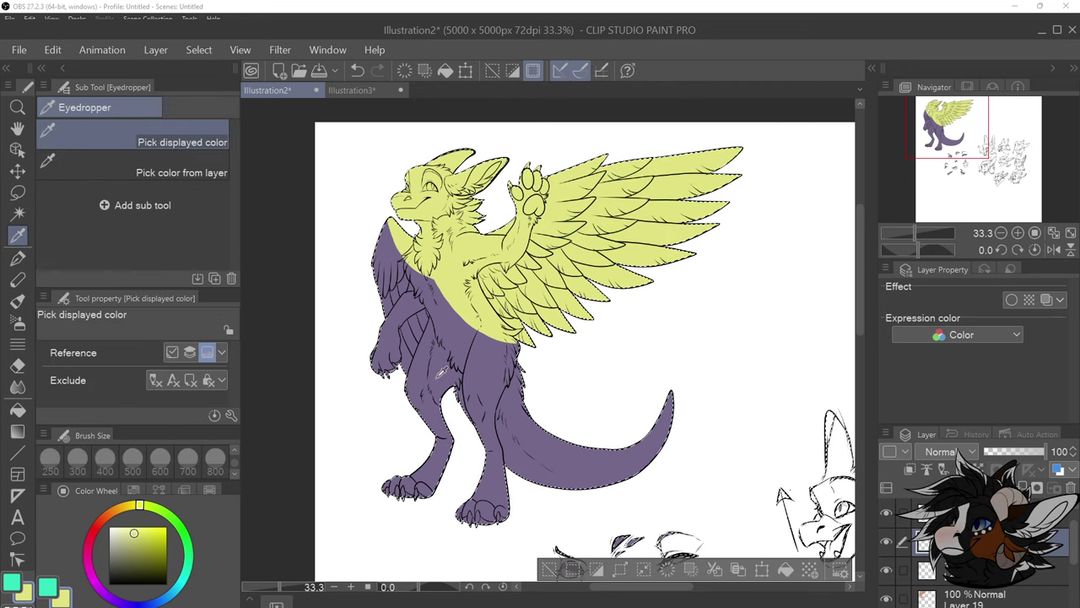
click(438, 376)
key(p)
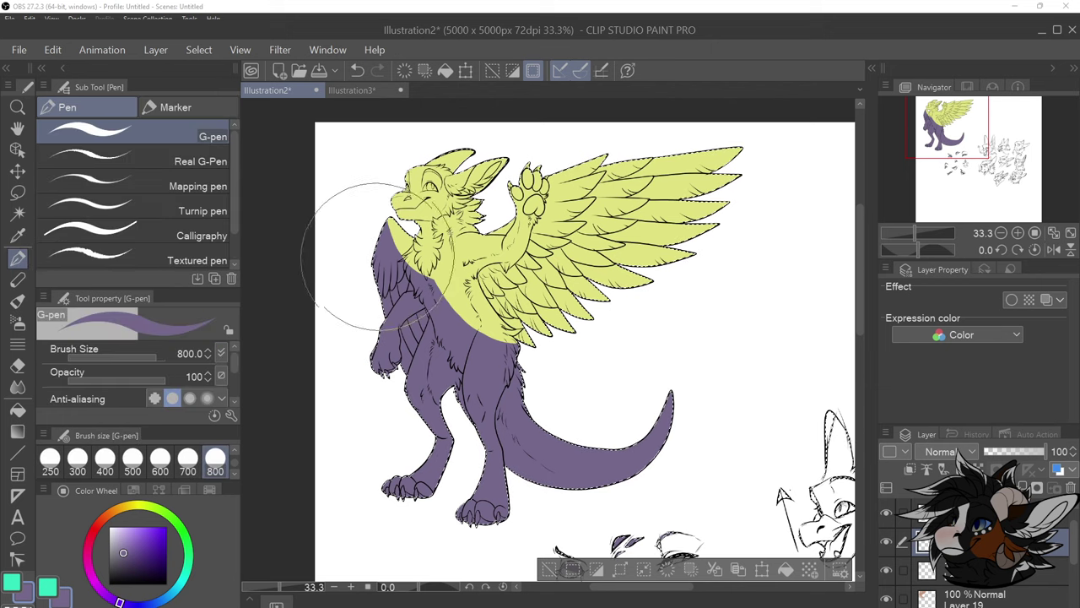
key(bracketleft)
key(bracketleft)
key(bracketleft)
key(bracketleft)
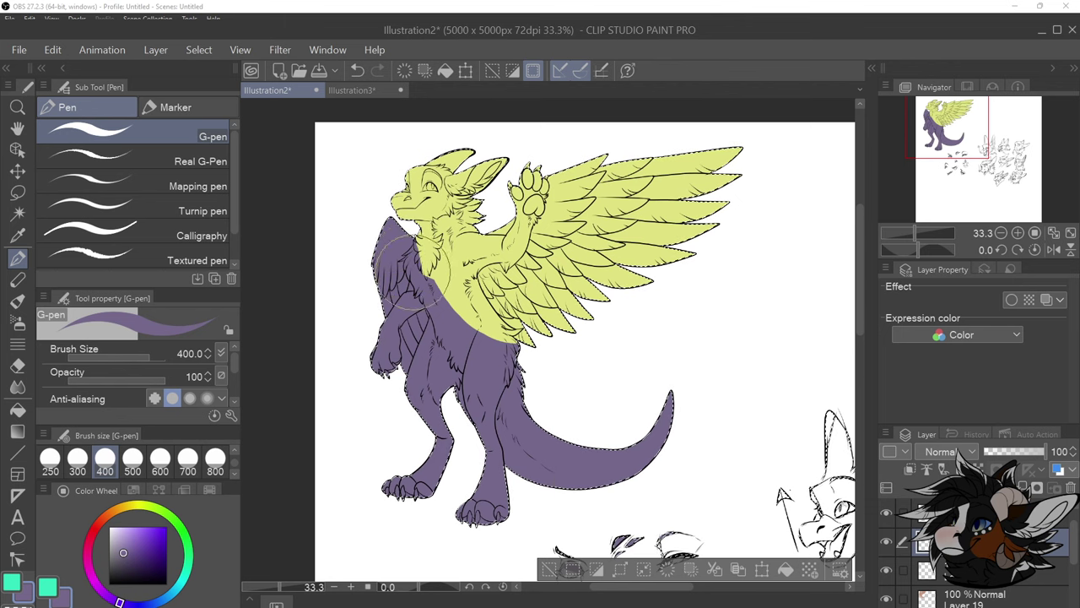
Soften the border between the yellow and purple areas across the neck, torso and hip with the Blend tool at size 200
key(j)
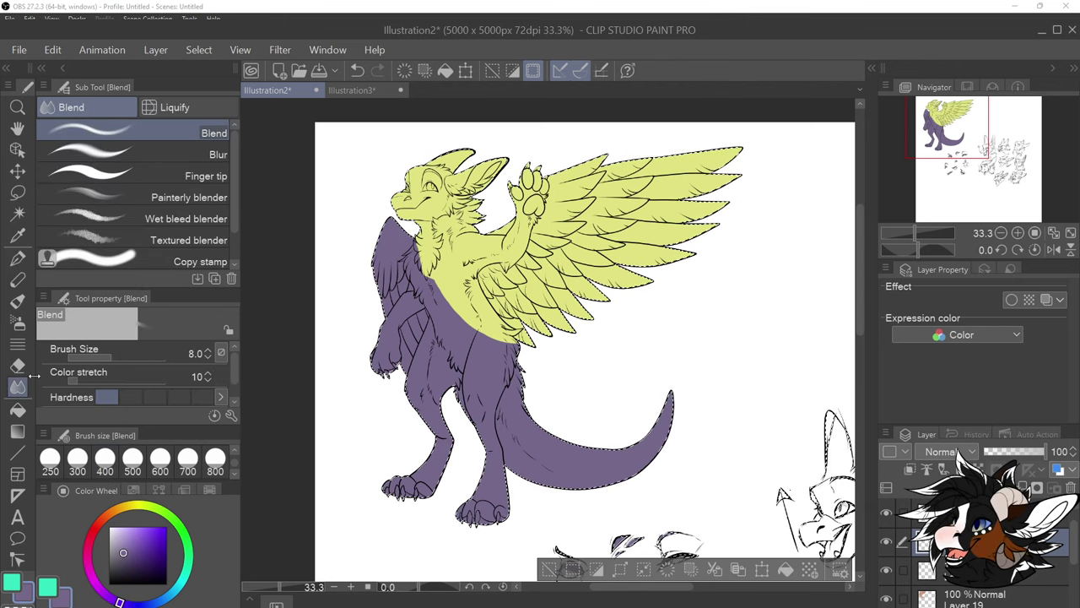
key(bracketleft)
key(bracketleft)
key(bracketleft)
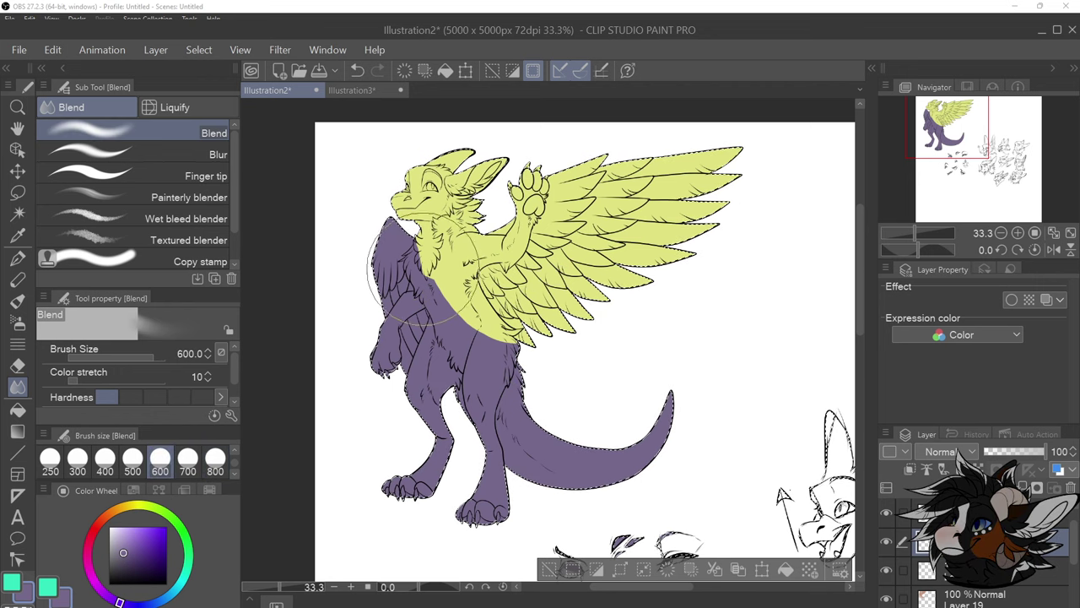
key(bracketleft)
key(bracketleft)
key(bracketleft)
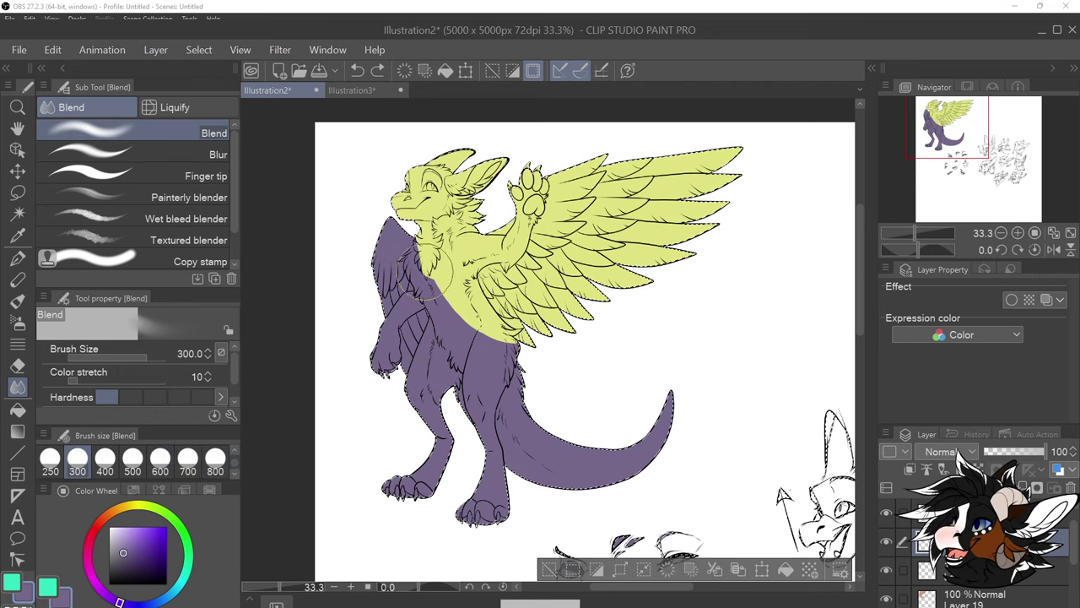
key(bracketleft)
key(bracketleft)
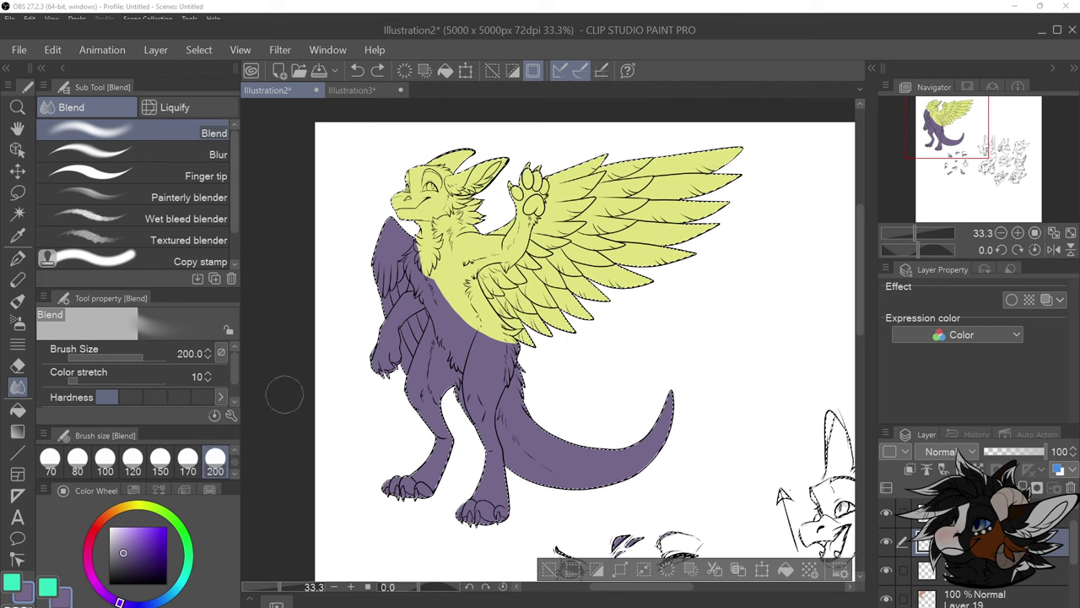
drag(412, 249, 440, 283)
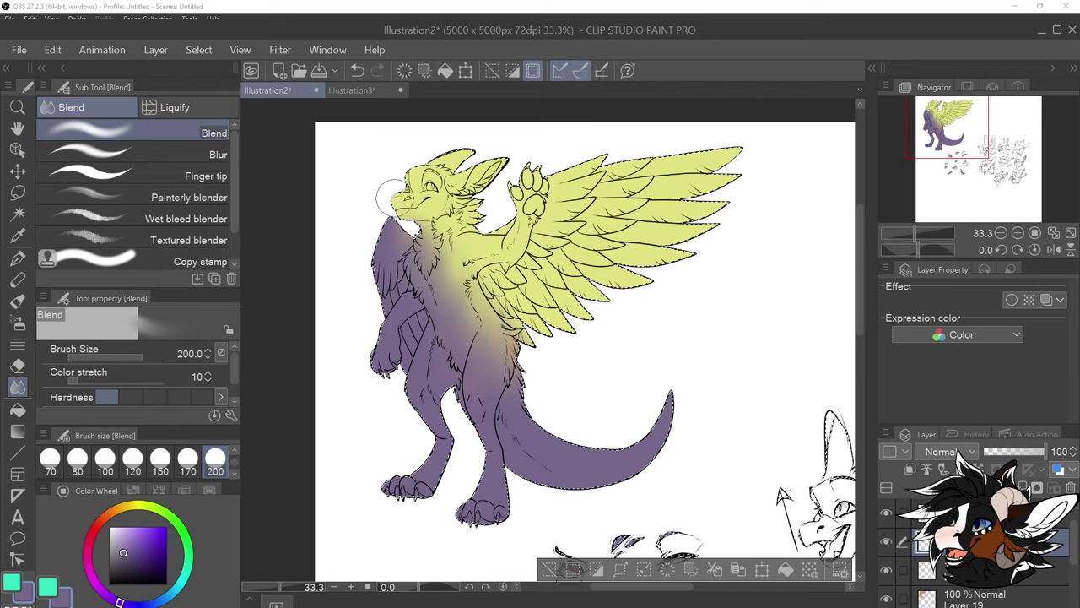
Try Overlay, Hard light and Soft light as the blend mode of the yellow-to-purple gradient layer
click(969, 453)
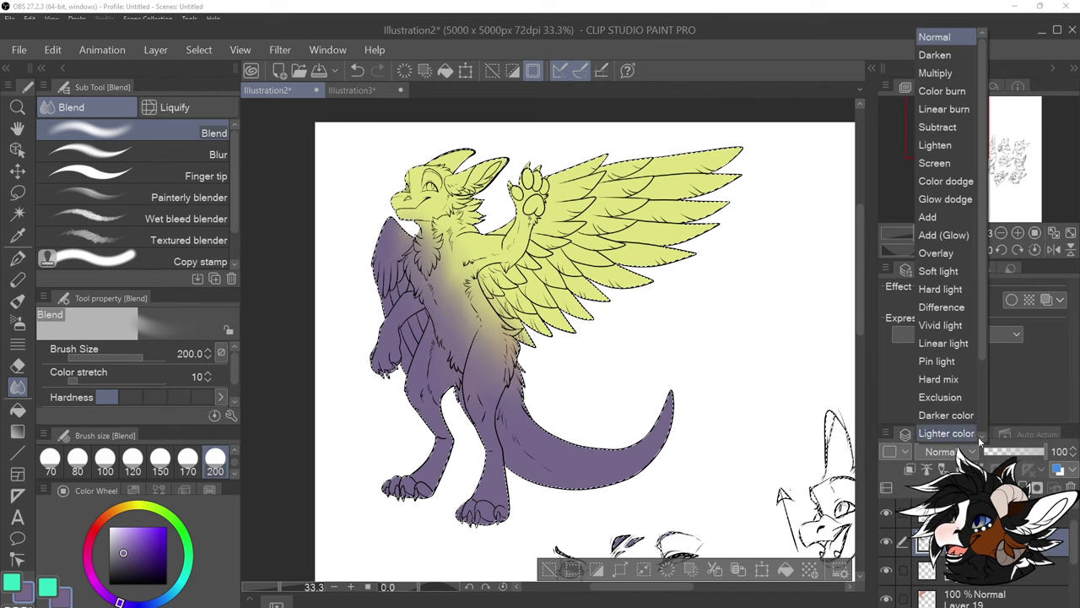
click(936, 253)
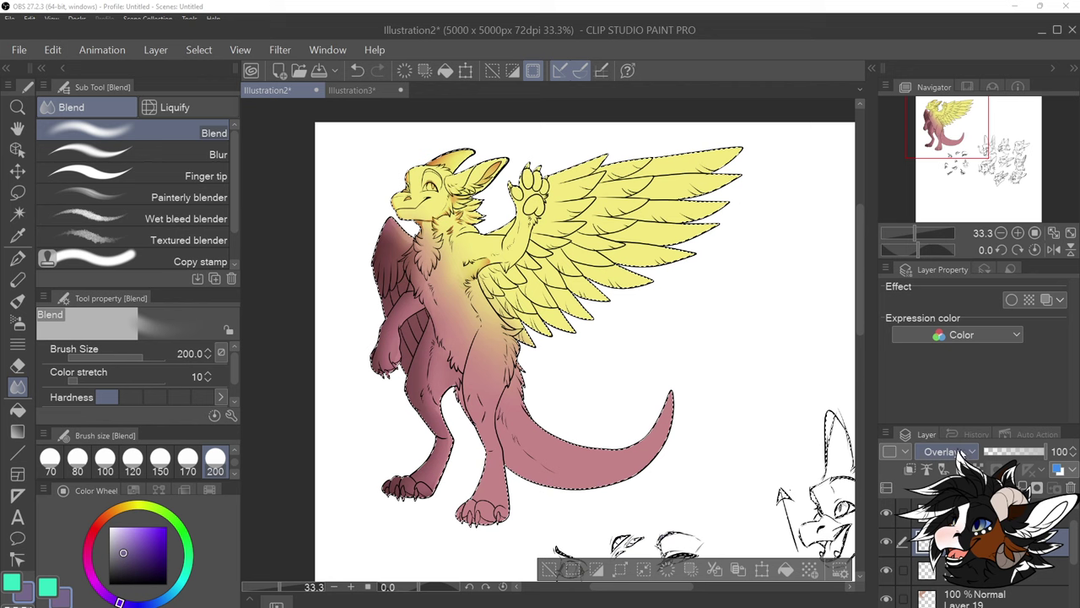
click(960, 454)
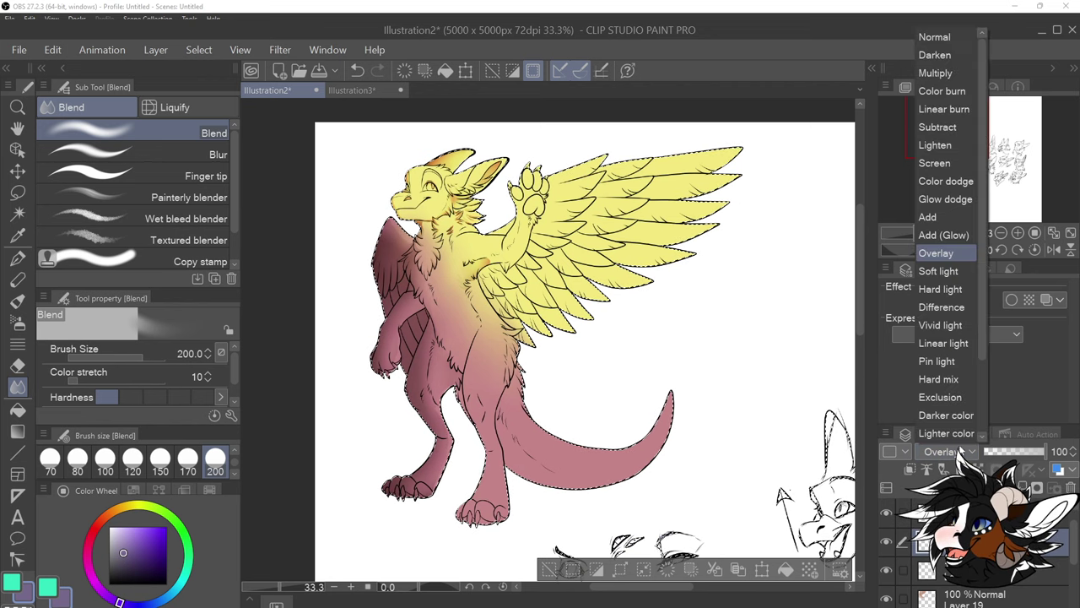
click(958, 289)
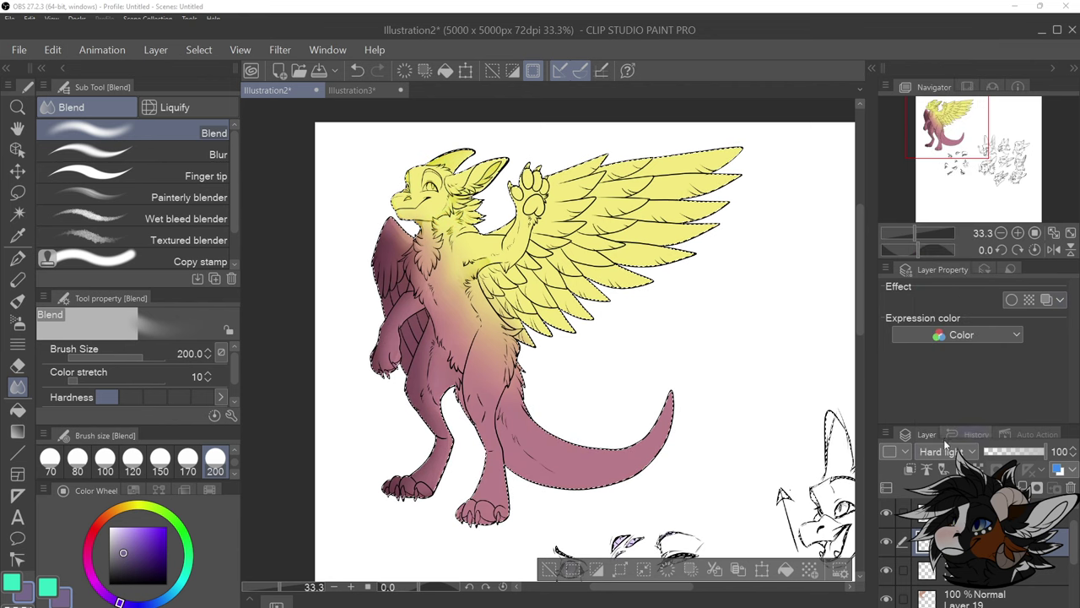
click(948, 454)
click(956, 271)
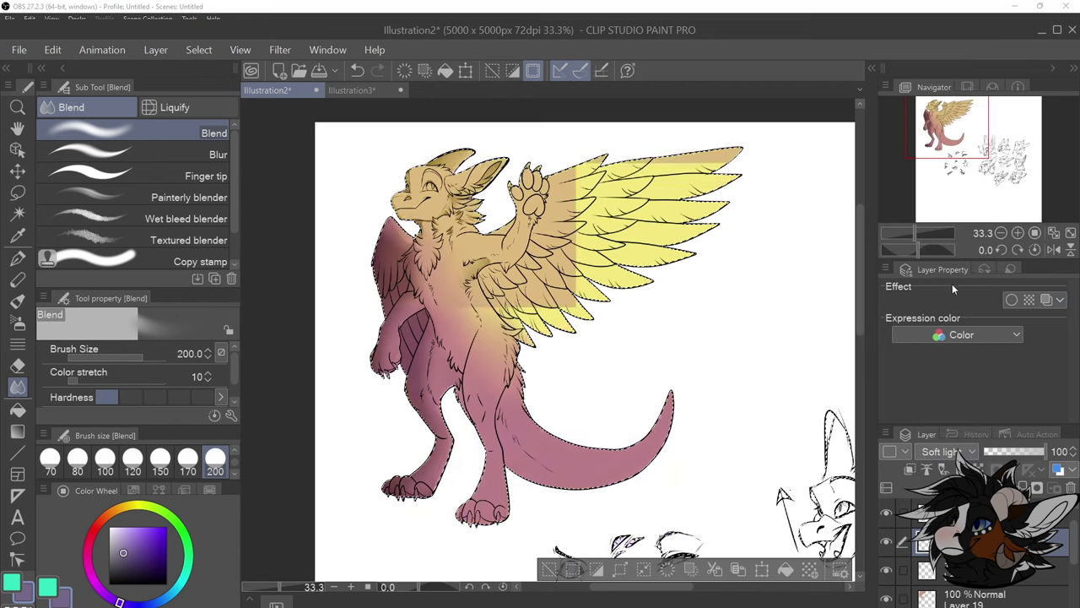
Compare the gradient layer in the Pin light, Vivid light, Difference and Hard light blend modes
click(952, 454)
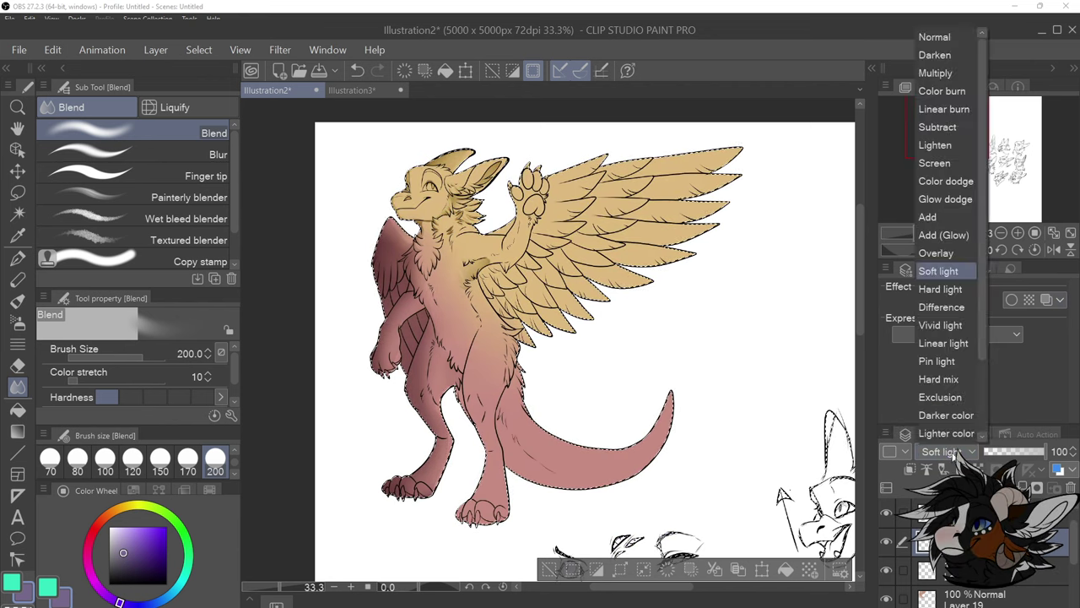
drag(981, 333, 980, 403)
click(954, 271)
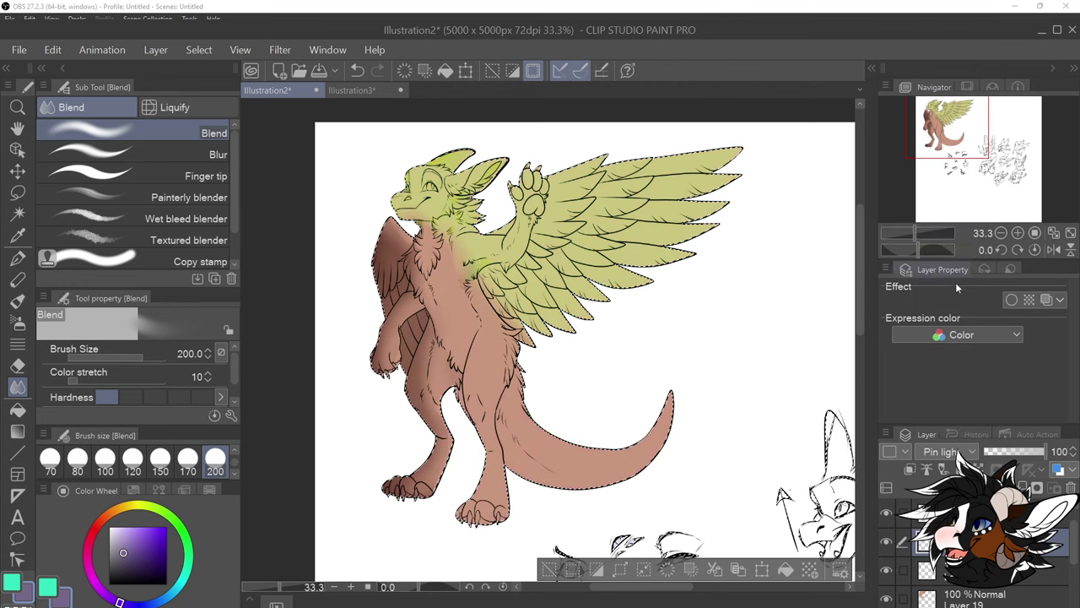
click(947, 451)
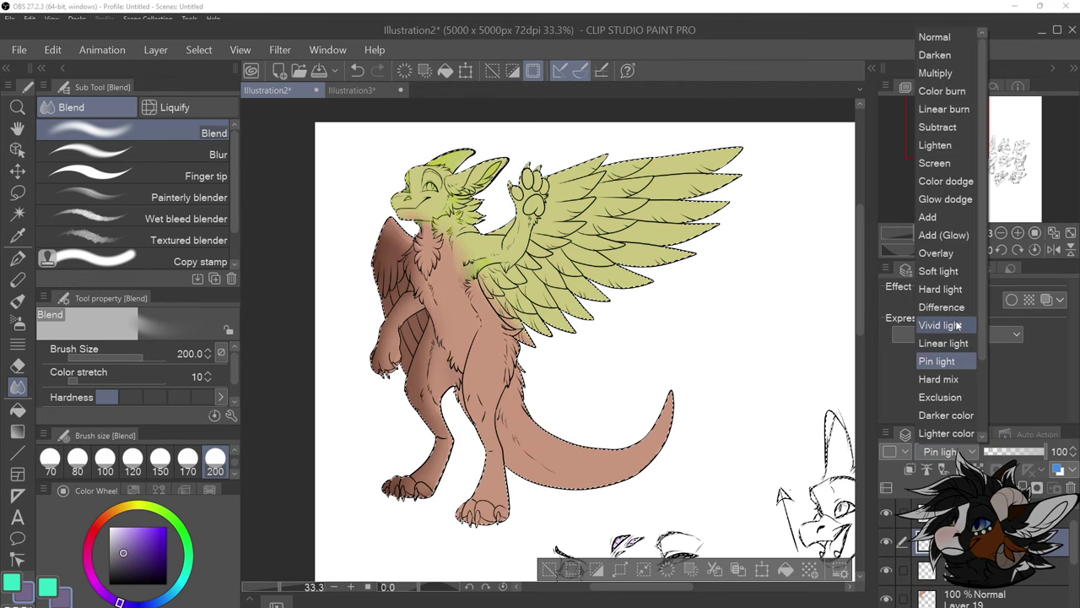
click(945, 326)
click(945, 451)
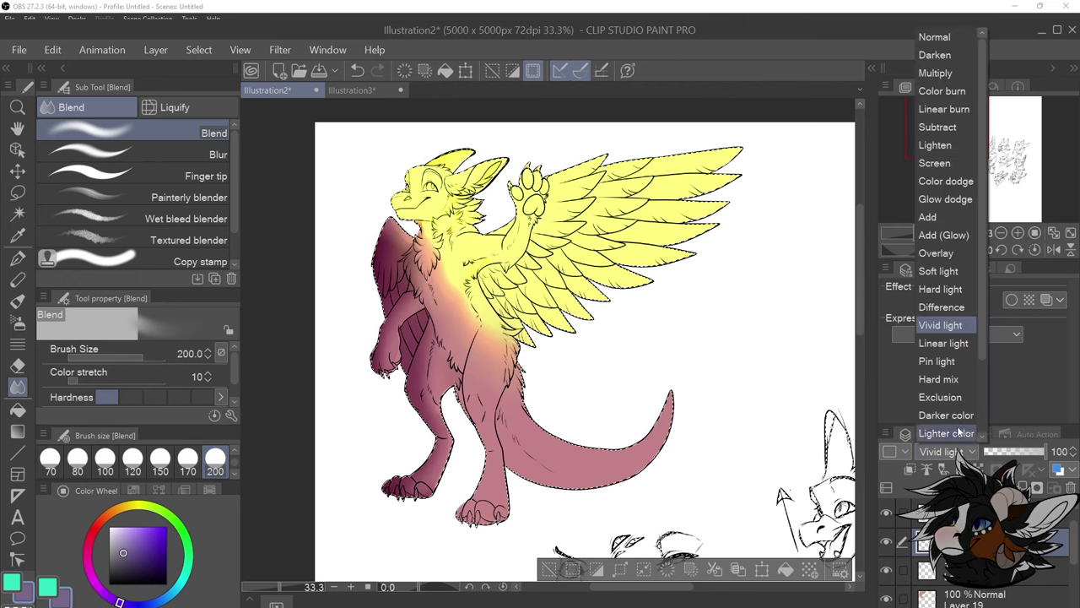
click(960, 309)
click(954, 453)
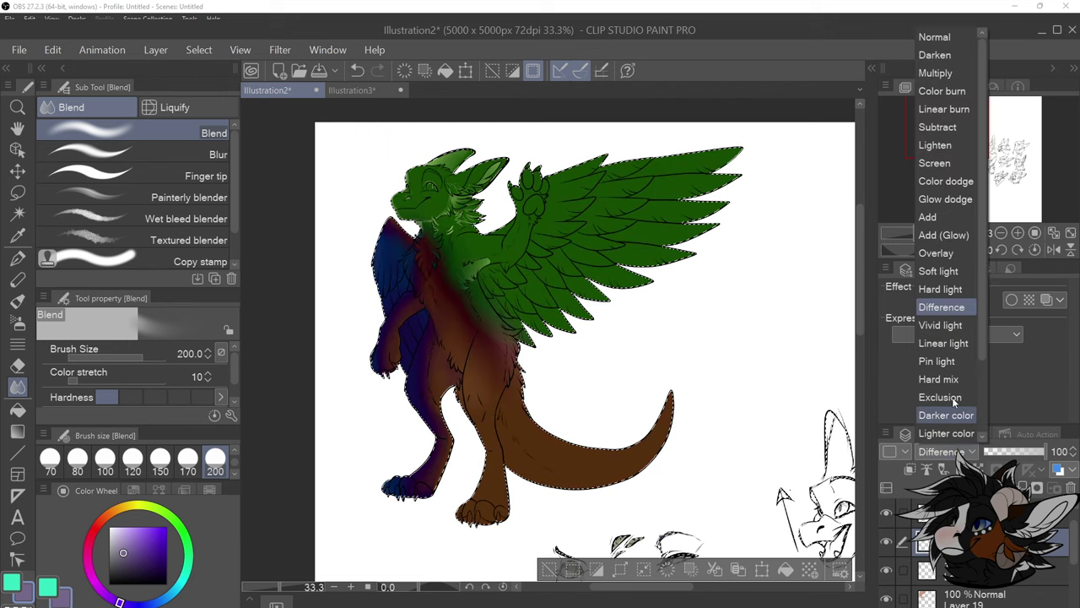
click(949, 292)
Set the gradient layer to Soft light and lower its opacity to 69%
click(959, 454)
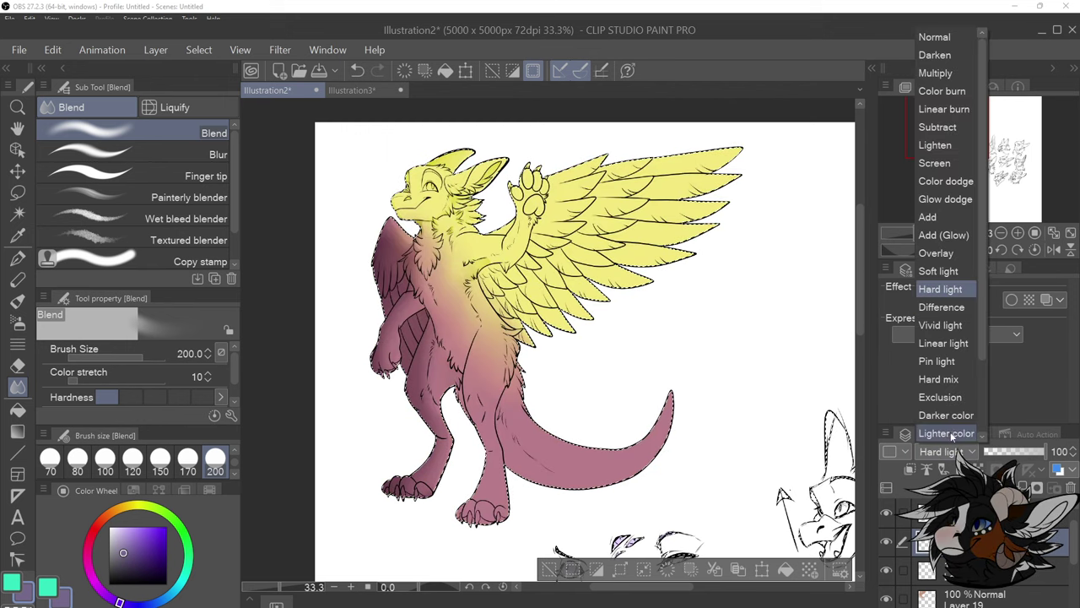
click(952, 272)
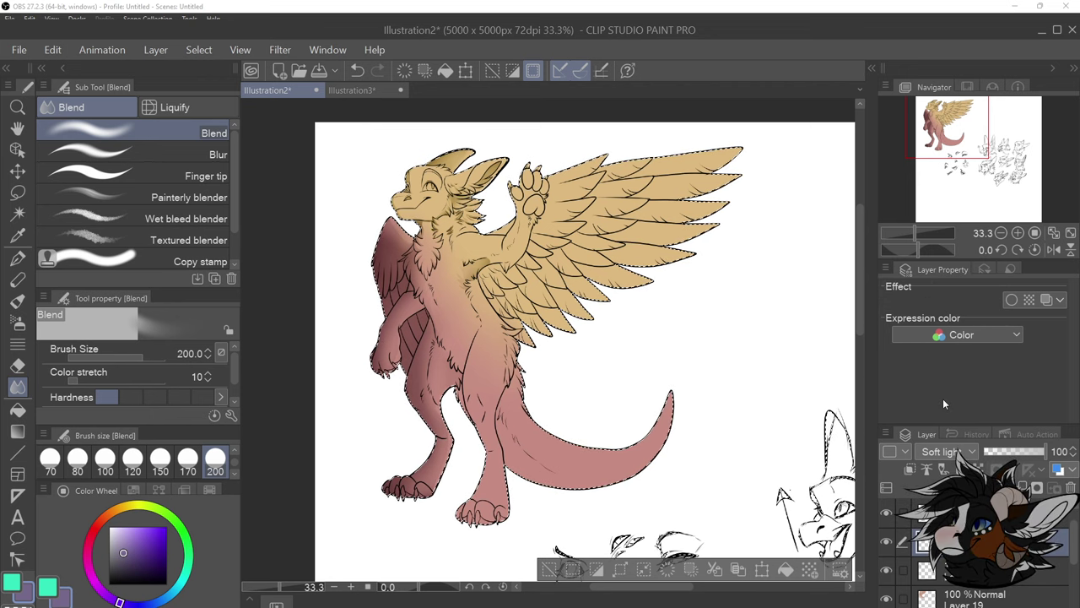
click(969, 452)
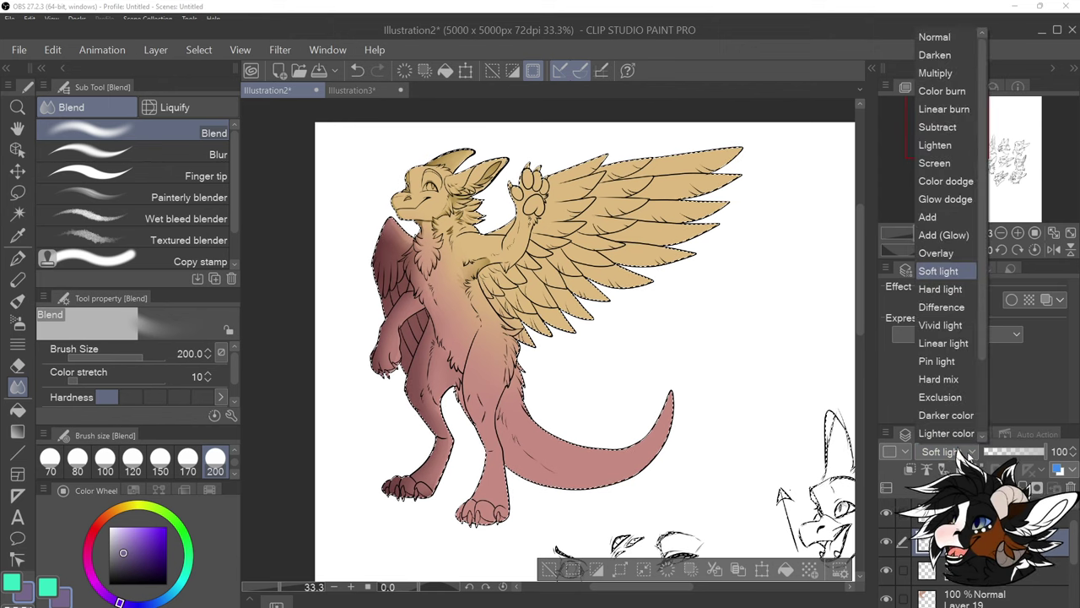
click(969, 453)
click(1015, 455)
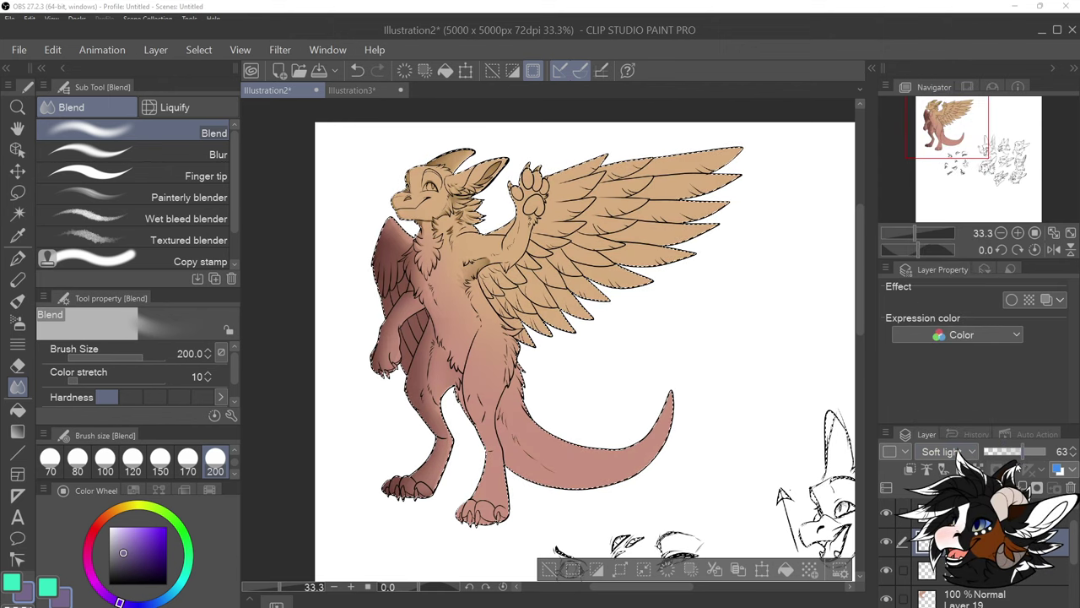
click(1027, 454)
Try the Overlay, Exclusion and Darker color blend modes on the gradient layer
click(944, 453)
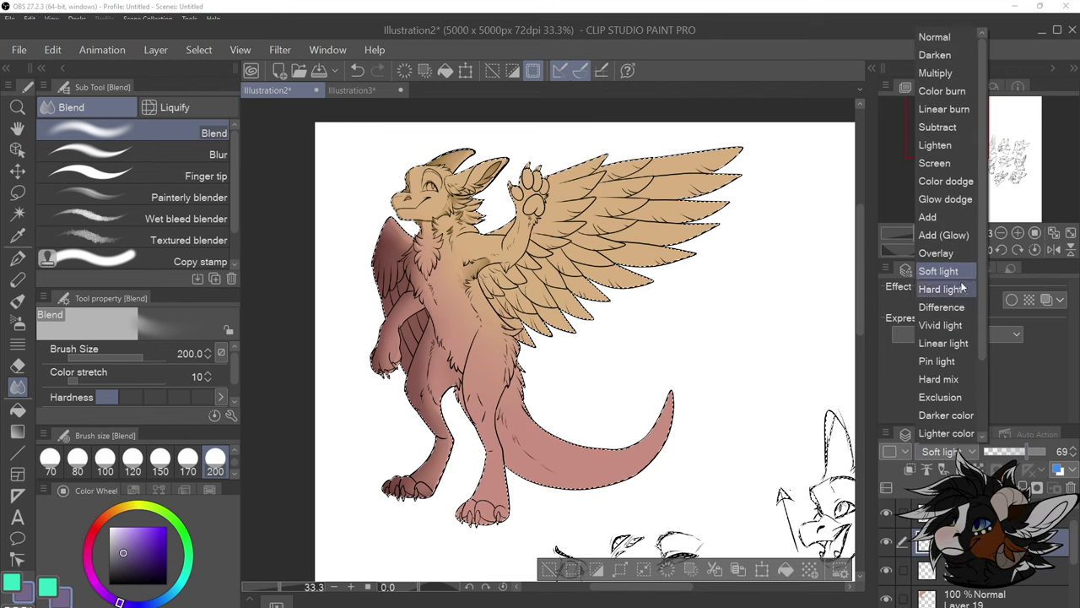
click(937, 253)
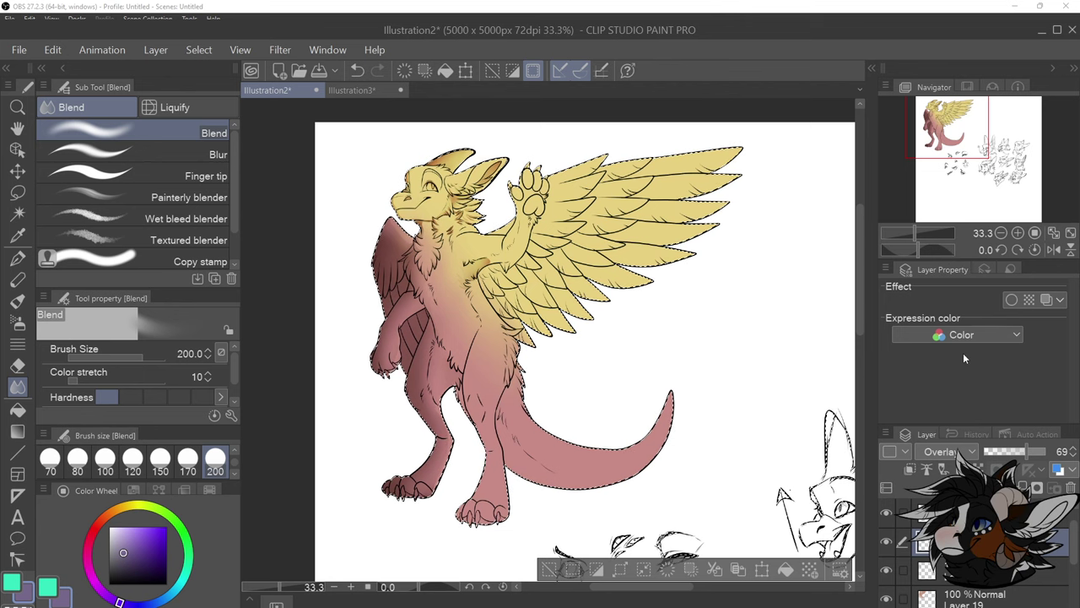
click(962, 452)
drag(984, 347, 983, 392)
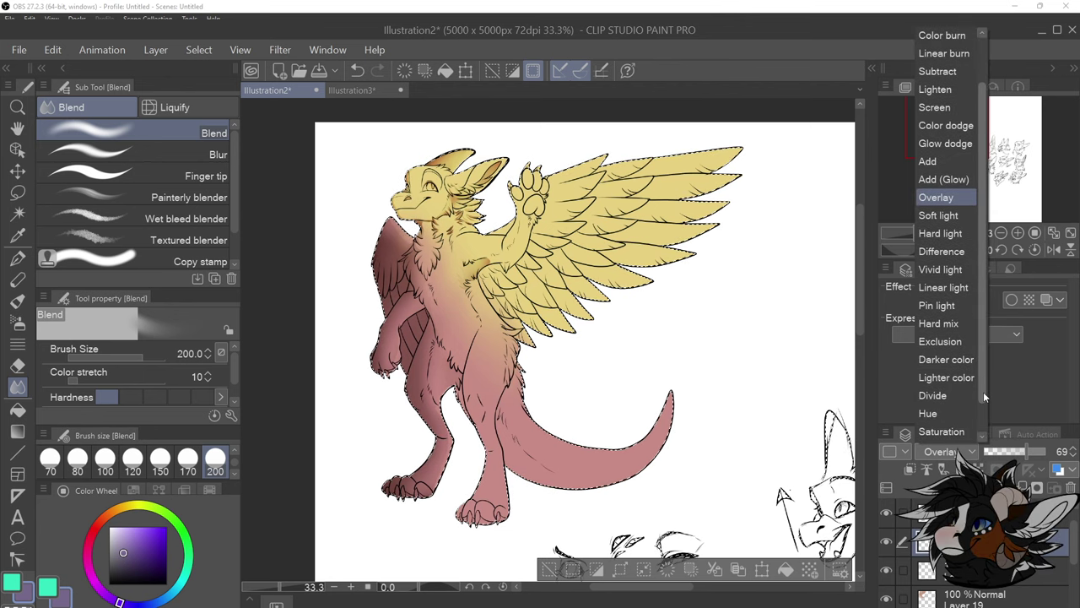
click(940, 341)
click(949, 452)
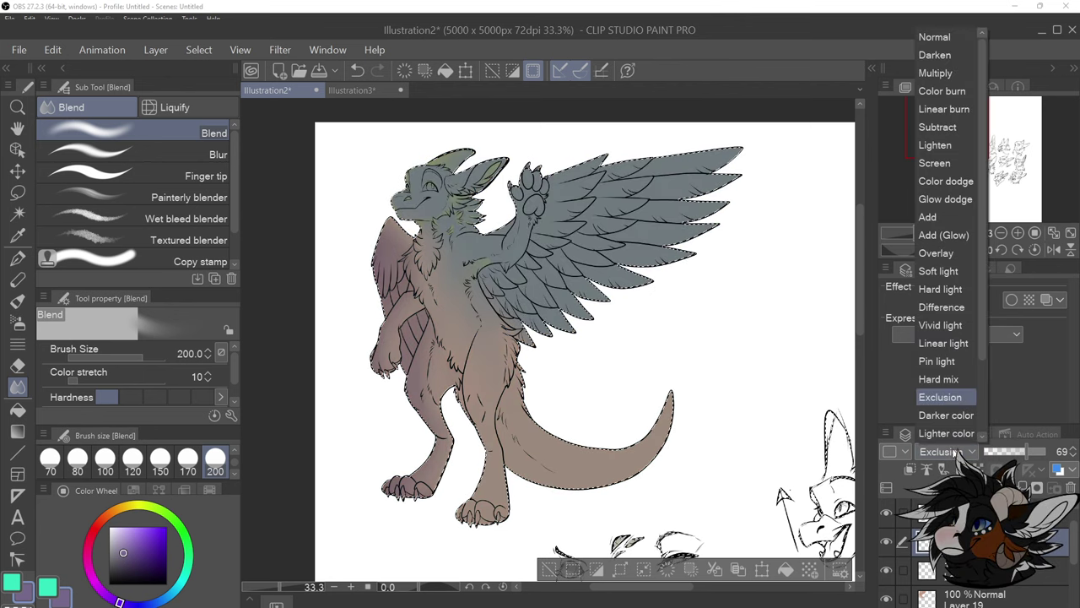
drag(982, 352, 984, 394)
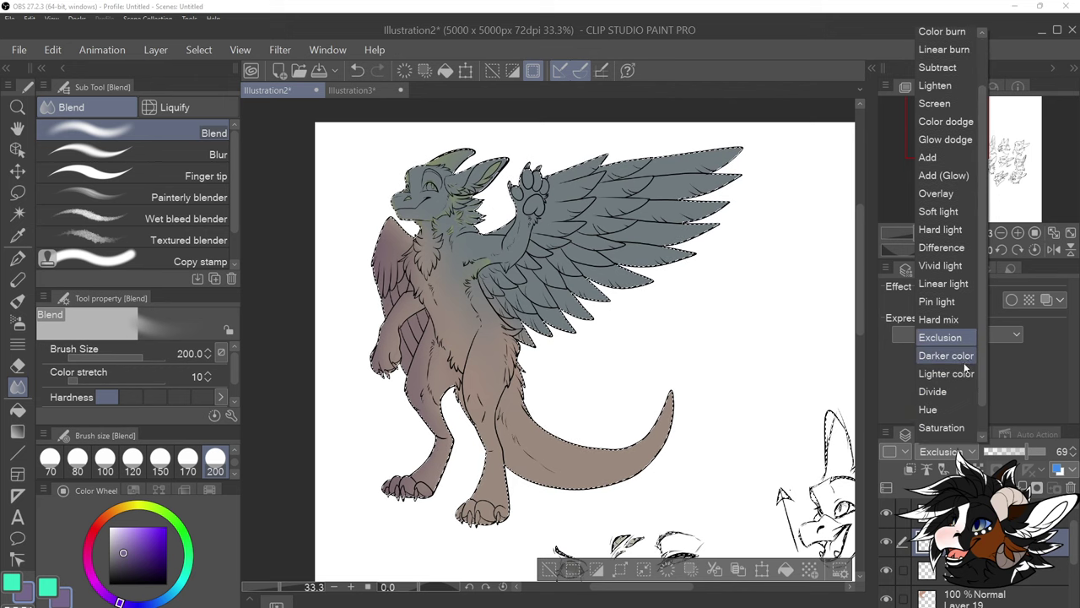
click(946, 357)
Try the Divide, Hue and Saturation blend modes on the gradient layer
click(958, 454)
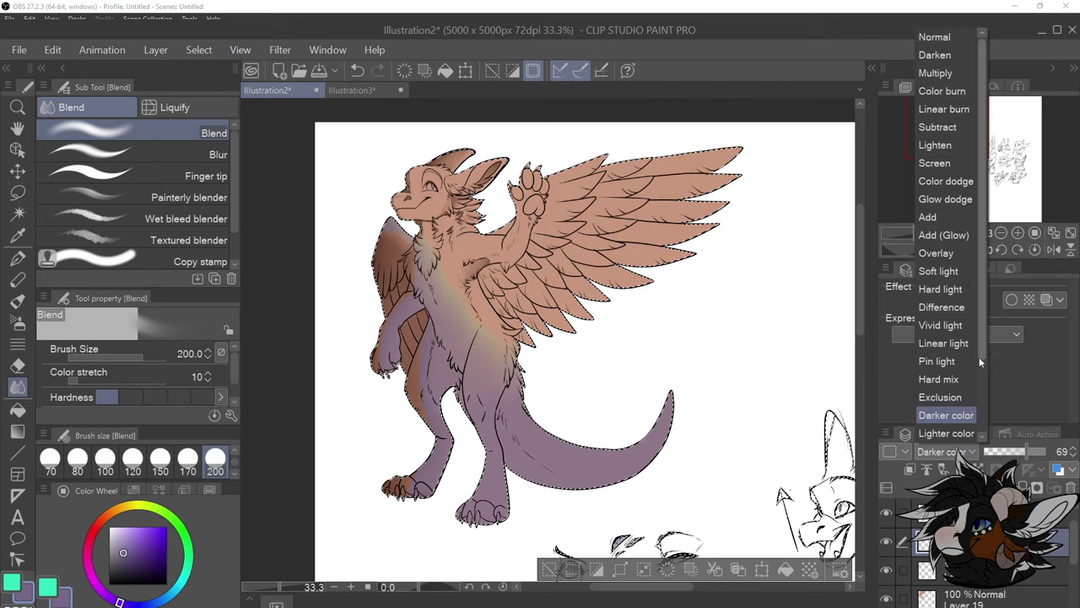
drag(978, 357, 983, 416)
click(957, 365)
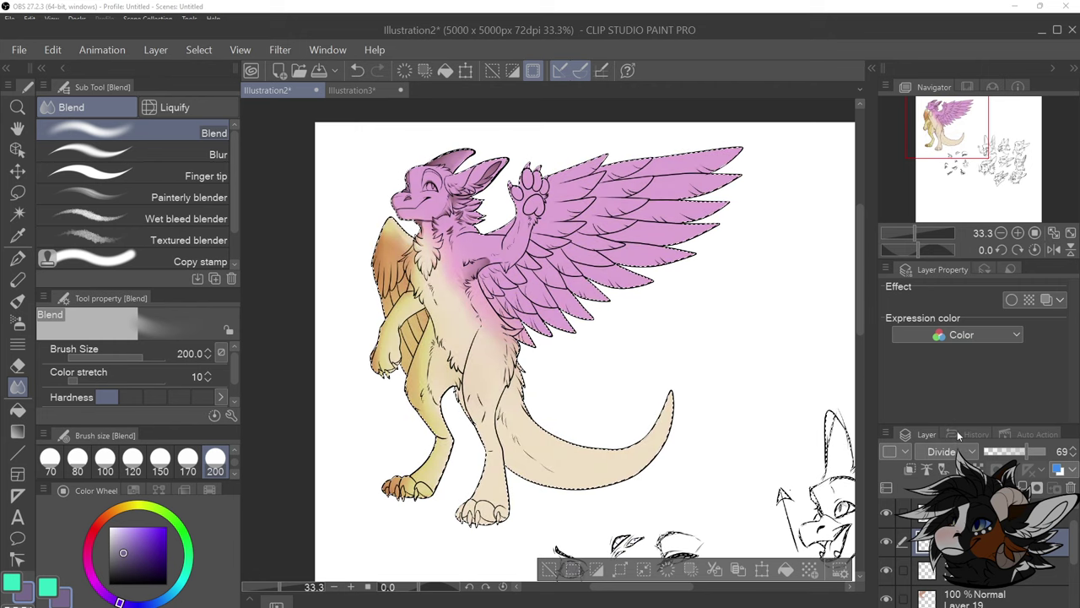
click(958, 454)
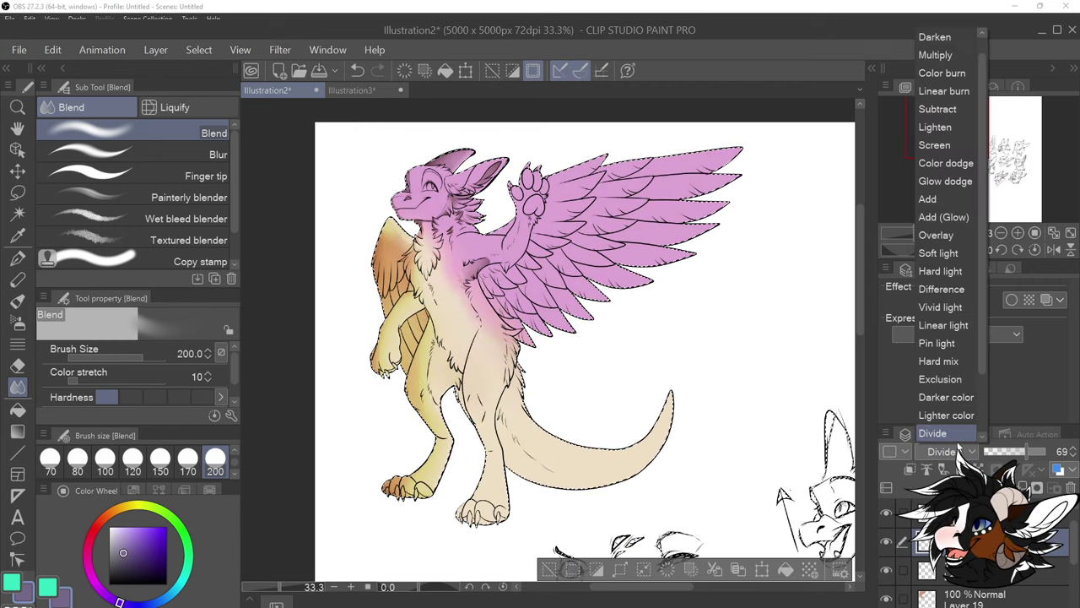
drag(984, 371, 983, 452)
click(953, 380)
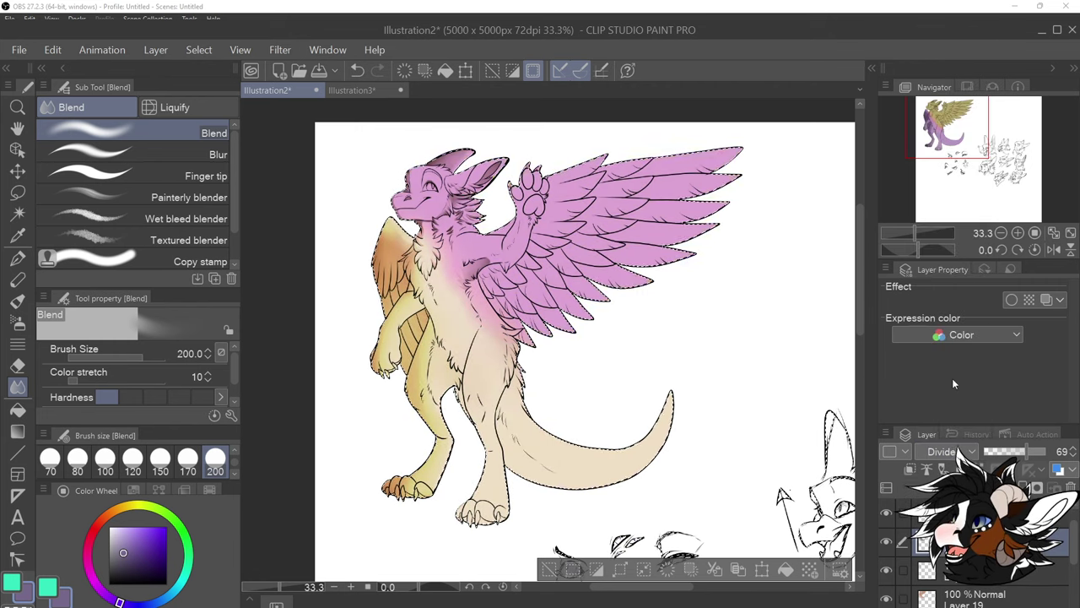
click(958, 451)
scroll(957, 392, down, 2)
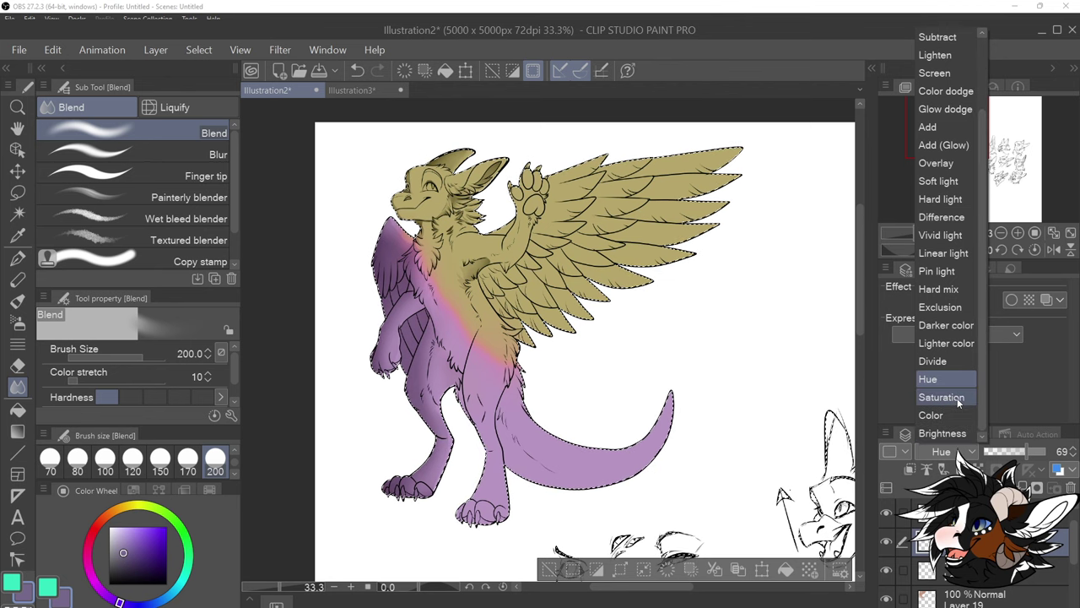
click(957, 397)
Compare the gradient layer in the Color dodge, Glow dodge and Screen blend modes
click(953, 451)
scroll(970, 371, up, 3)
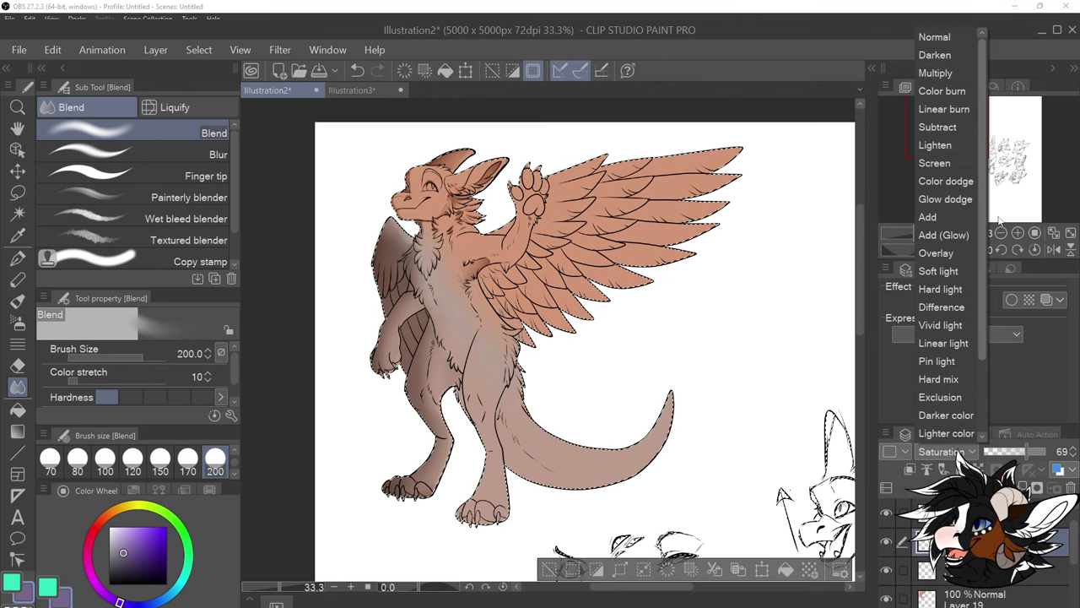
click(945, 181)
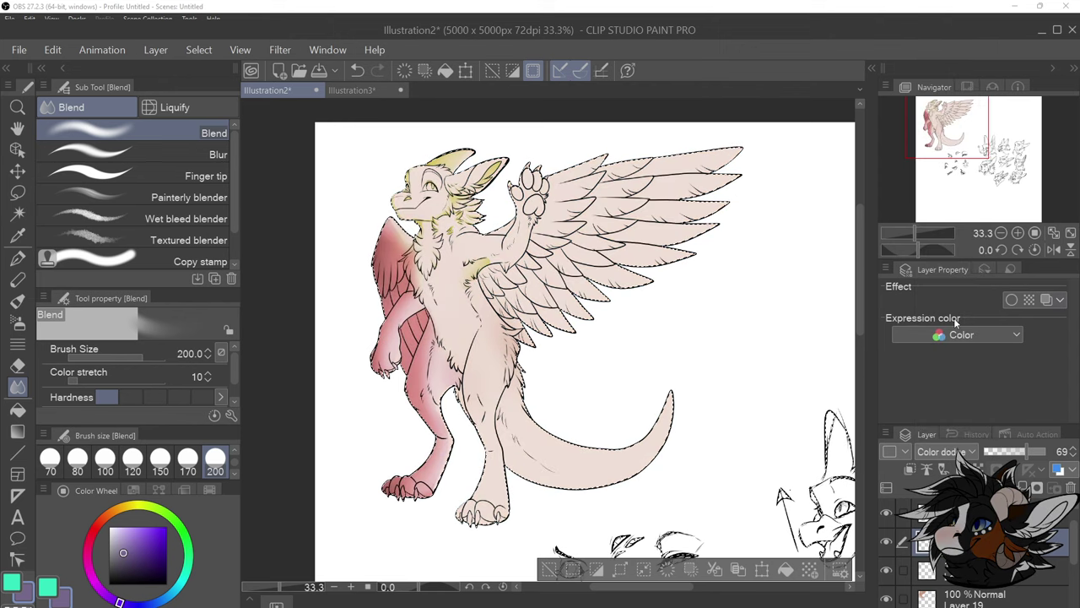
click(951, 454)
click(957, 203)
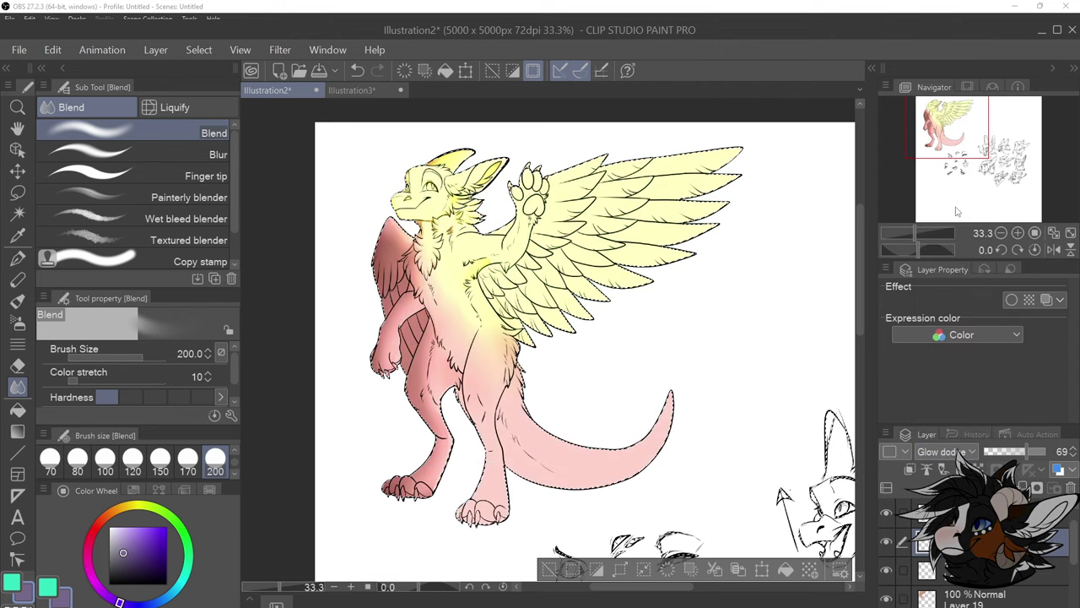
click(954, 453)
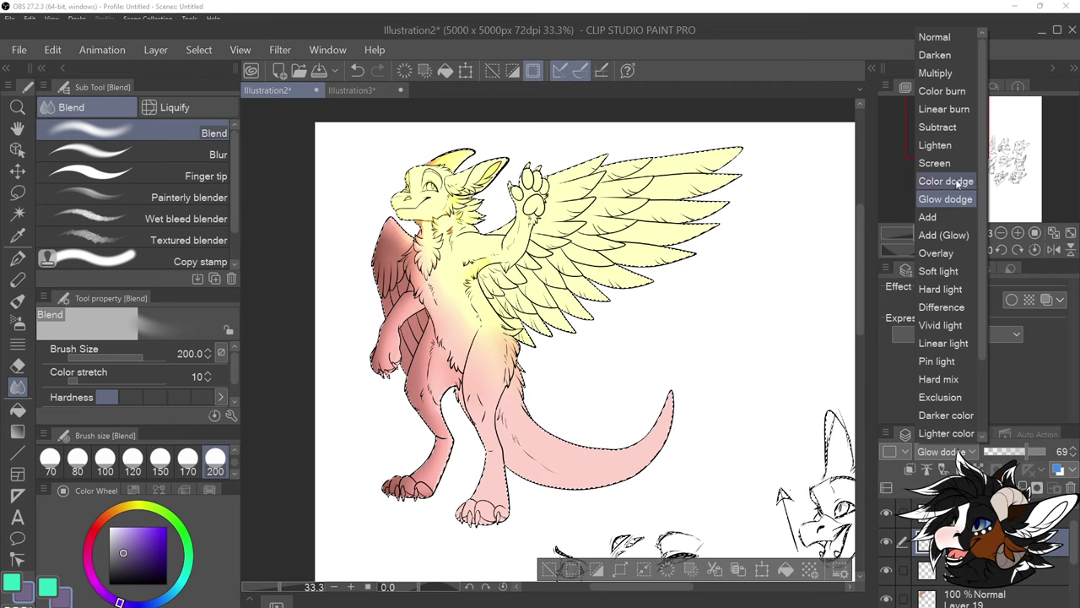
click(948, 165)
Compare the gradient layer in the Lighten, Subtract and Linear burn blend modes
click(951, 453)
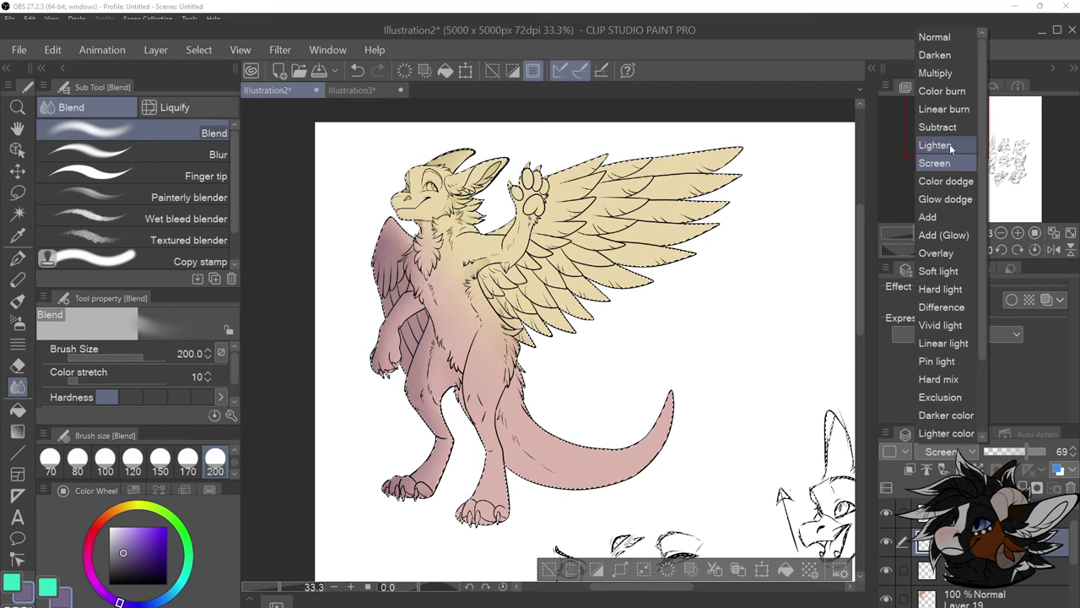
click(949, 144)
click(951, 453)
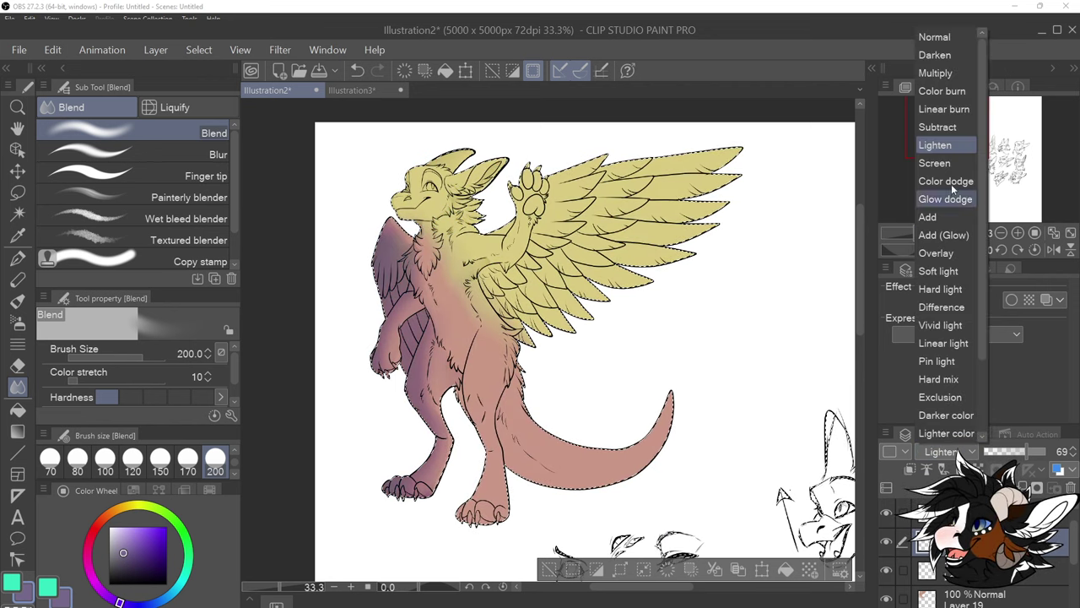
click(947, 127)
click(951, 454)
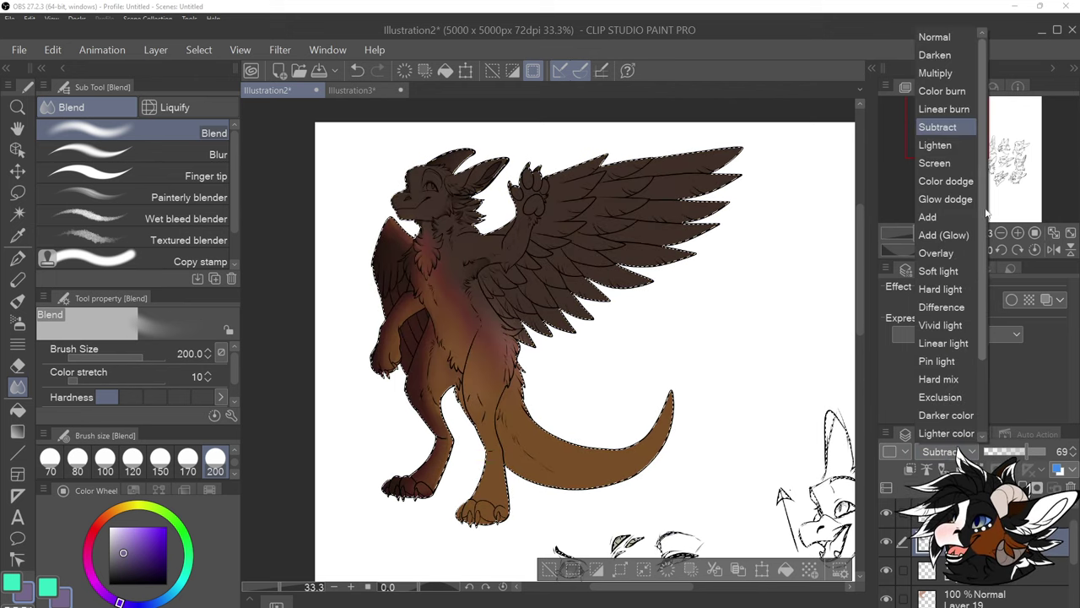
click(961, 109)
Set the gradient layer's blend mode to Color burn and reduce its opacity to 24%
click(951, 453)
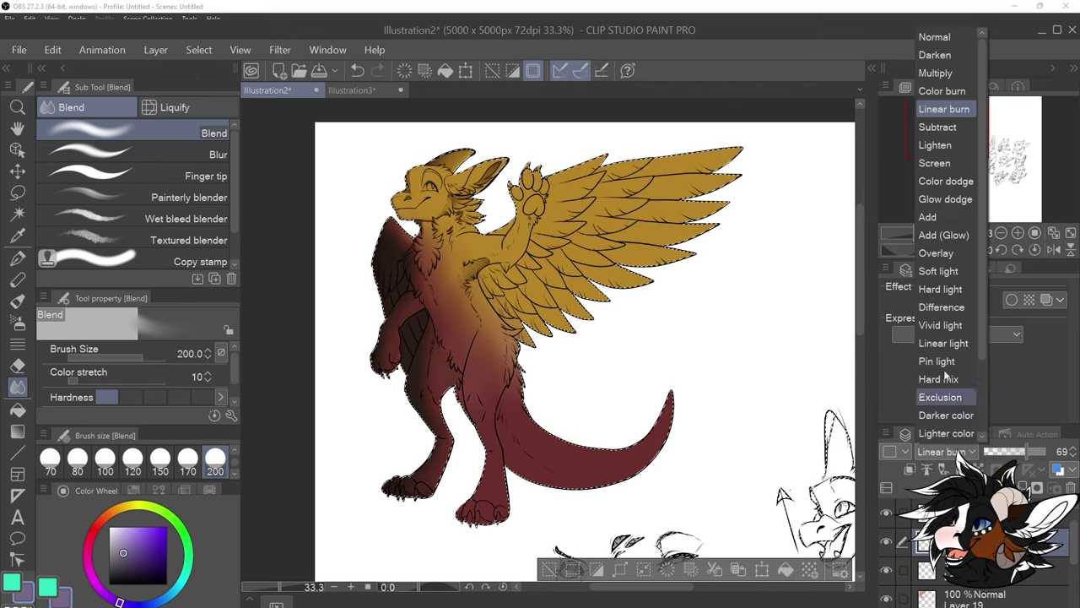
click(947, 91)
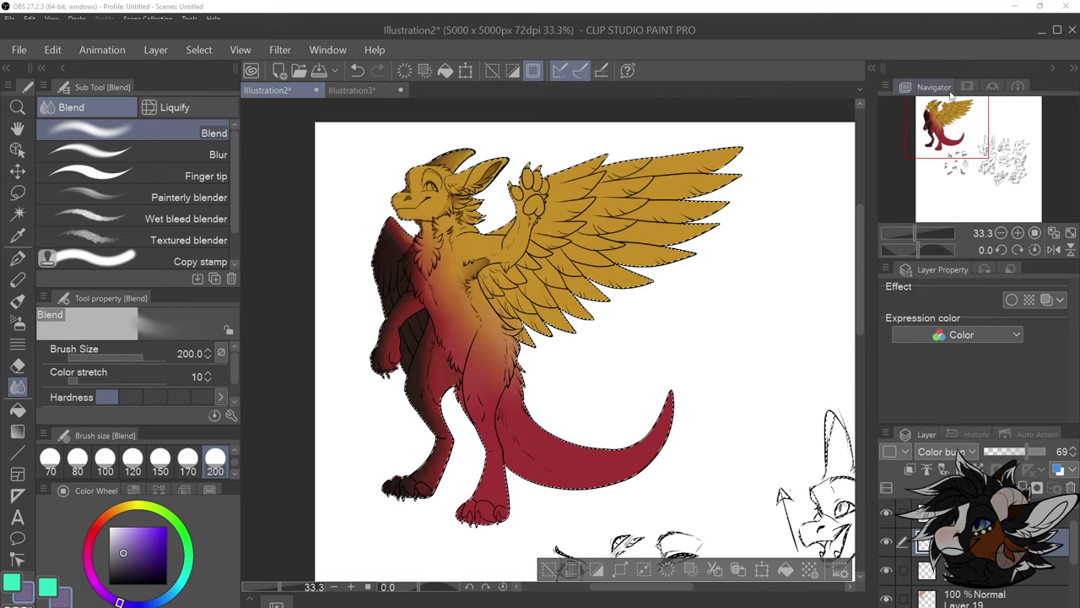
click(1000, 453)
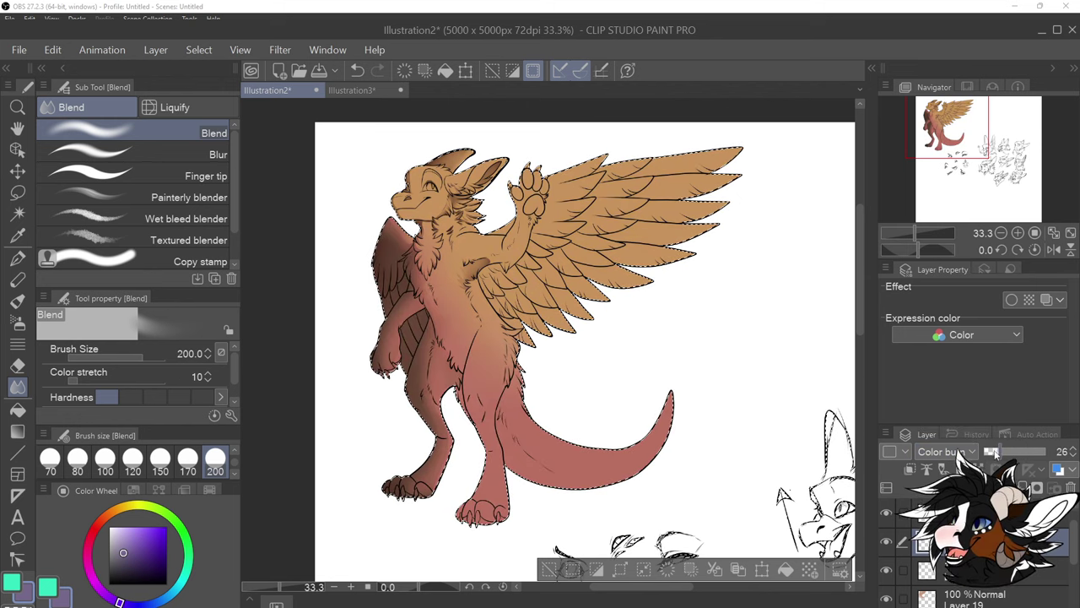
click(994, 453)
click(1000, 451)
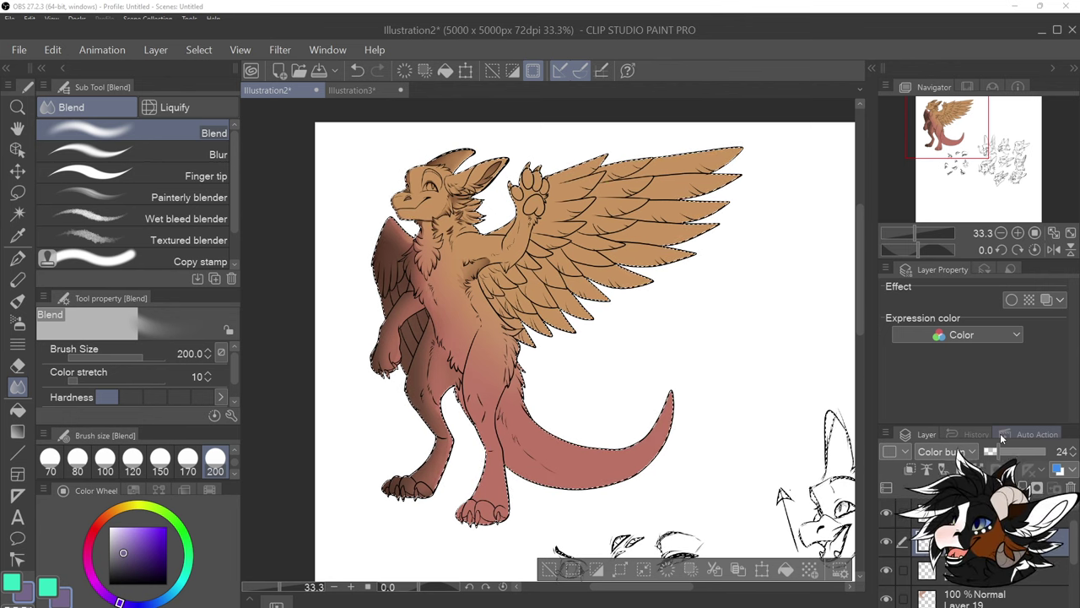
Switch to a Normal layer at 100% opacity and ready the Soft airbrush with a pale yellow colour
click(887, 512)
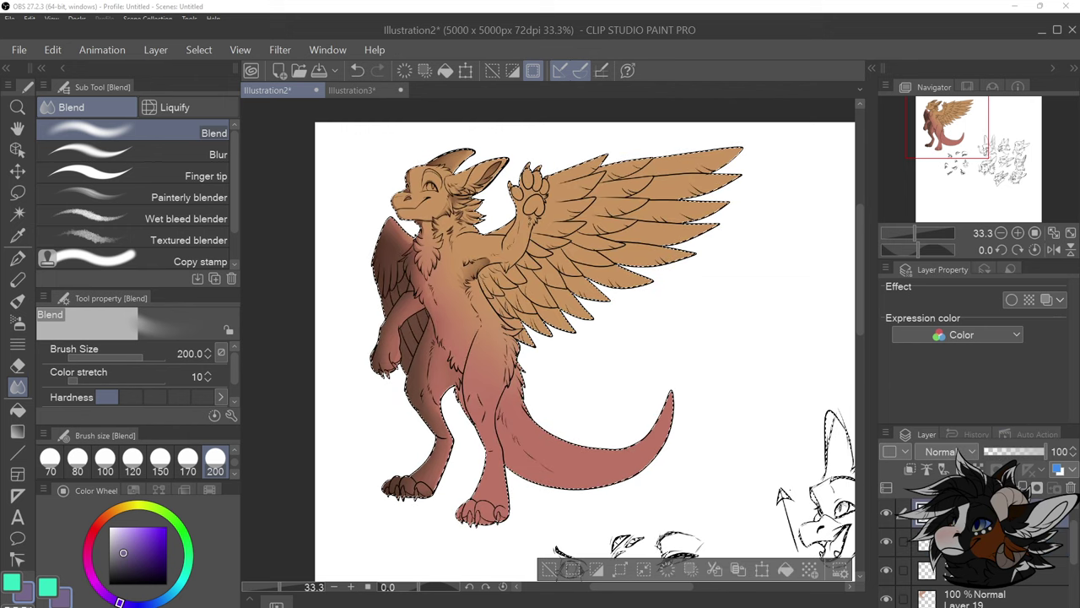
click(979, 541)
key(ctrl+e)
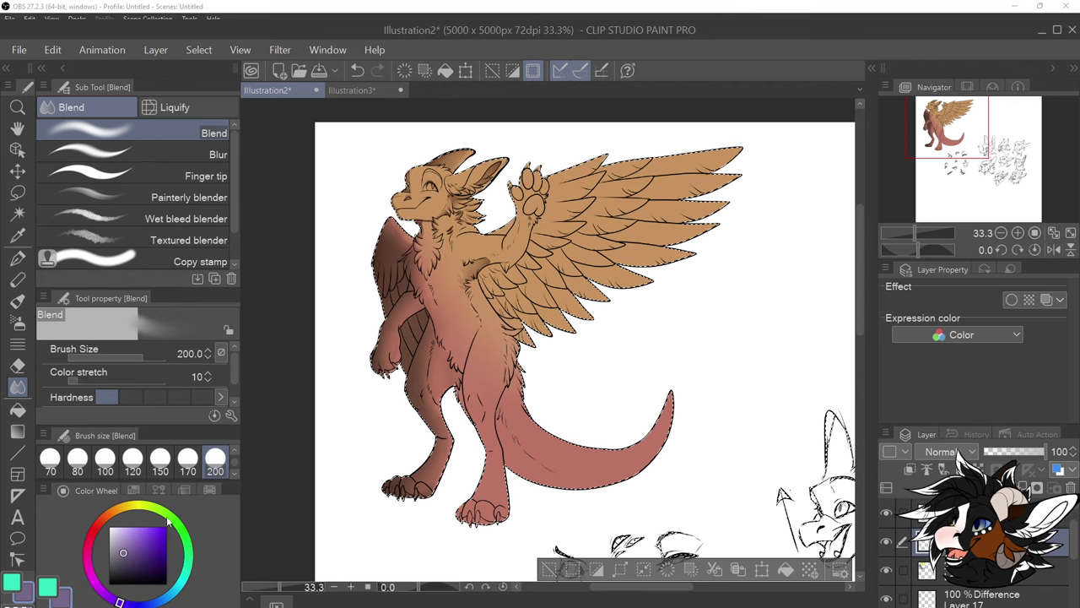
drag(169, 521, 137, 505)
click(126, 525)
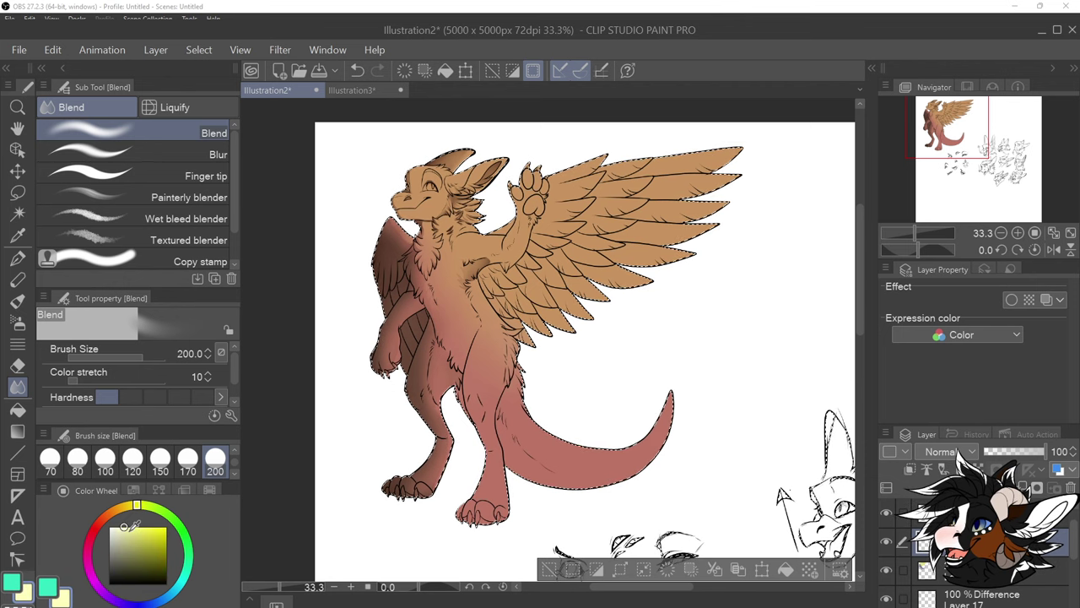
click(17, 323)
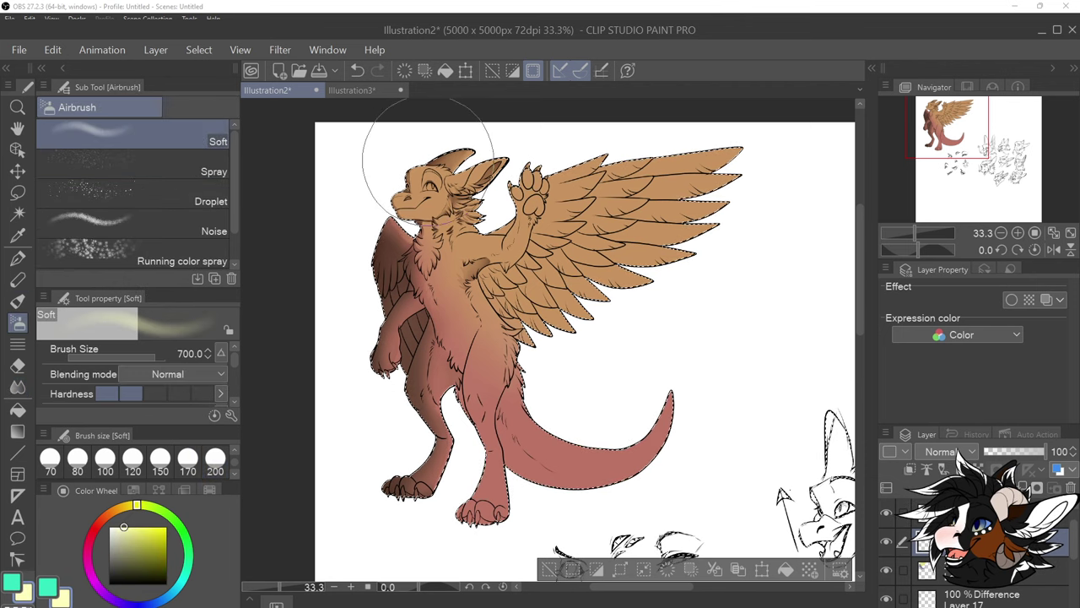
Airbrush a pale yellow highlight along the upper edge of the raised arm's shoulder with brush size 30
scroll(484, 202, up, 2)
click(105, 460)
click(78, 460)
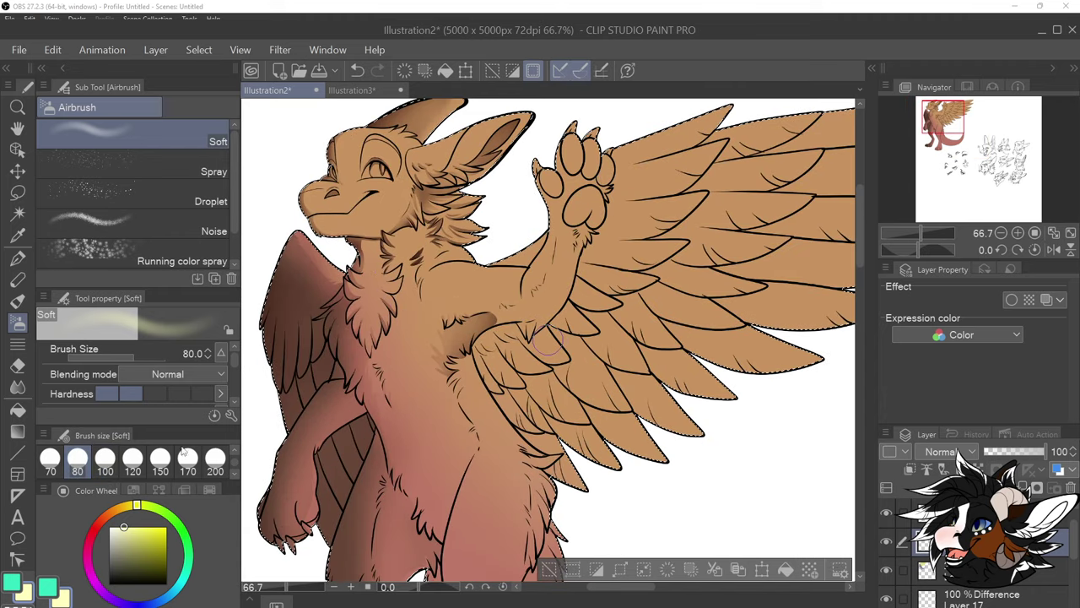
scroll(184, 456, up, 3)
click(215, 460)
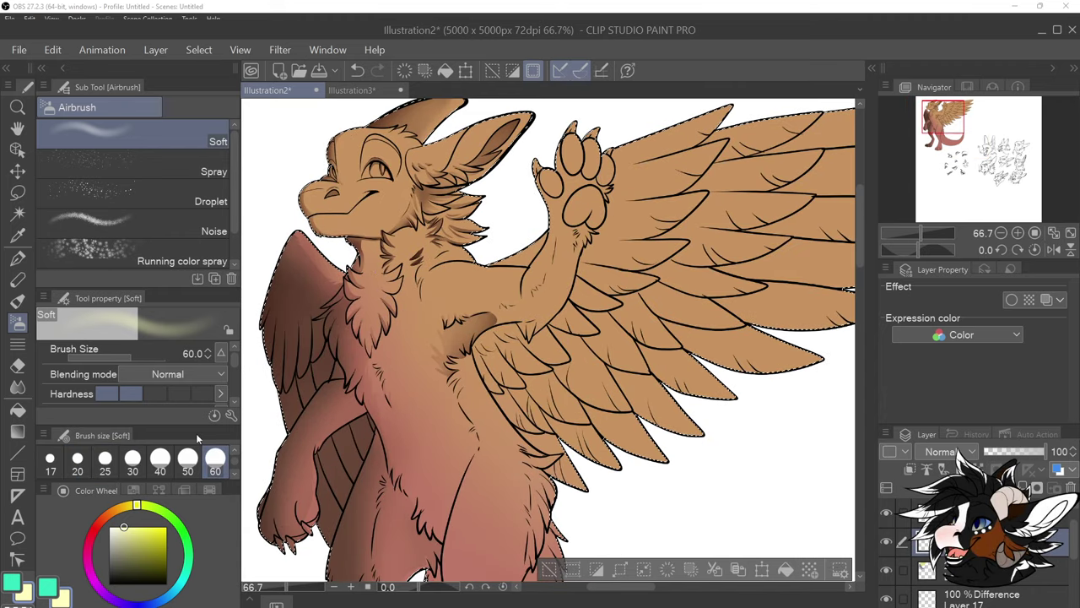
click(160, 460)
click(132, 460)
scroll(422, 283, up, 2)
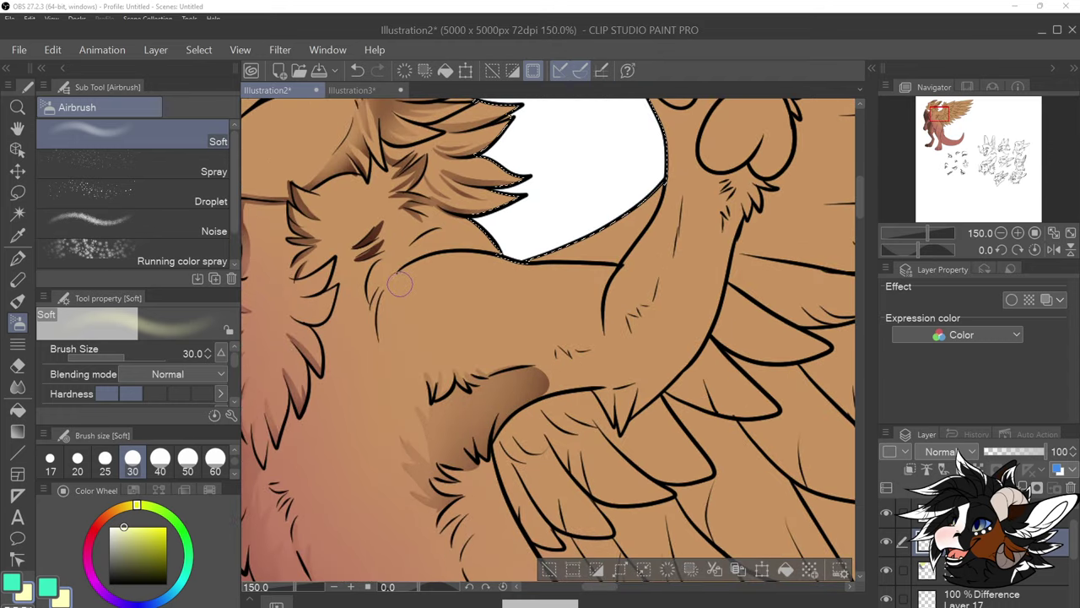
drag(400, 285, 427, 267)
Reduce the brush size to 17 and highlight the wing edge behind the raised arm and the neck fur tips
click(50, 460)
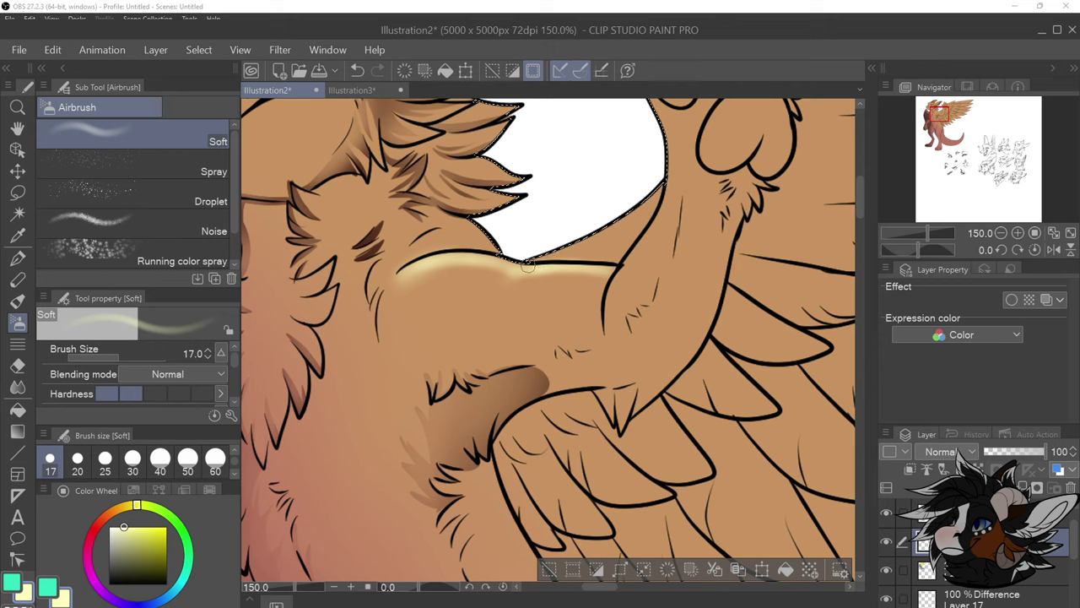
mouse_move(543, 258)
mouse_down()
mouse_move(656, 185)
mouse_move(608, 230)
mouse_move(650, 199)
mouse_up()
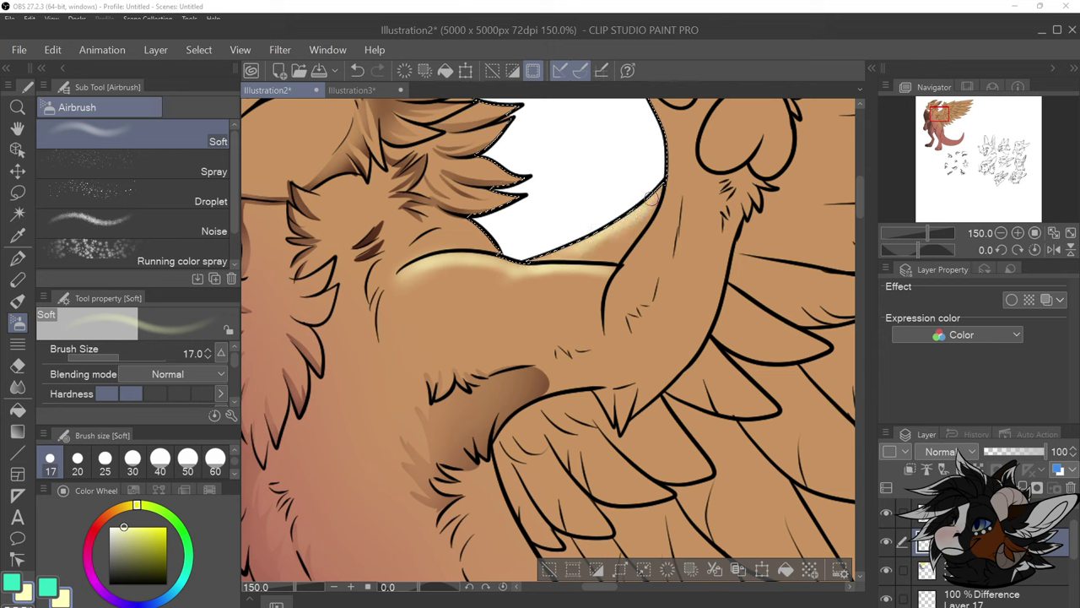
mouse_move(523, 267)
mouse_down()
mouse_move(654, 189)
mouse_move(541, 258)
mouse_up()
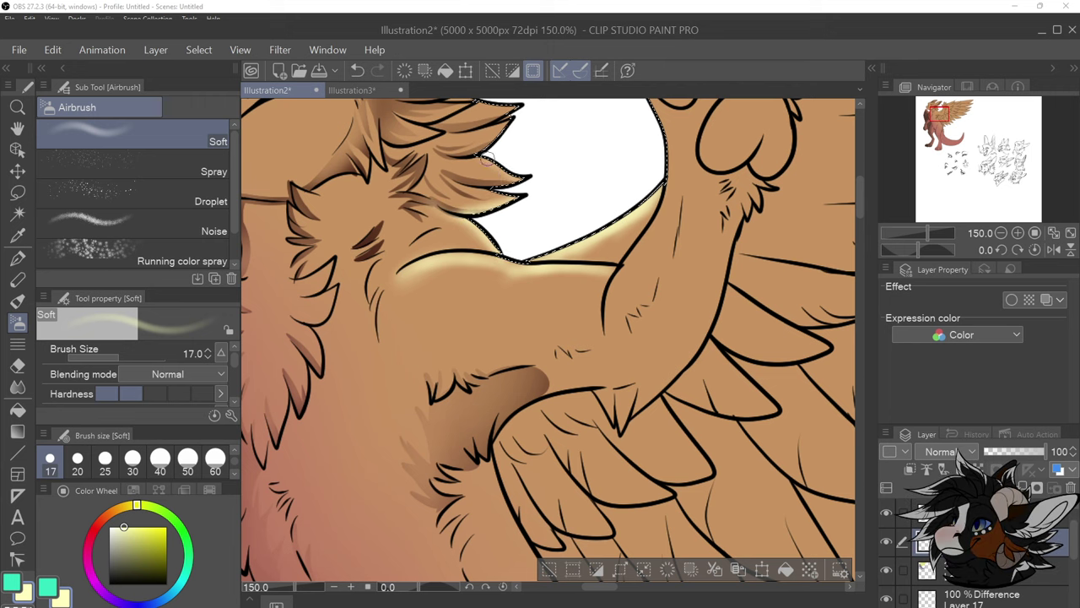
scroll(523, 190, down, 2)
scroll(520, 140, up, 2)
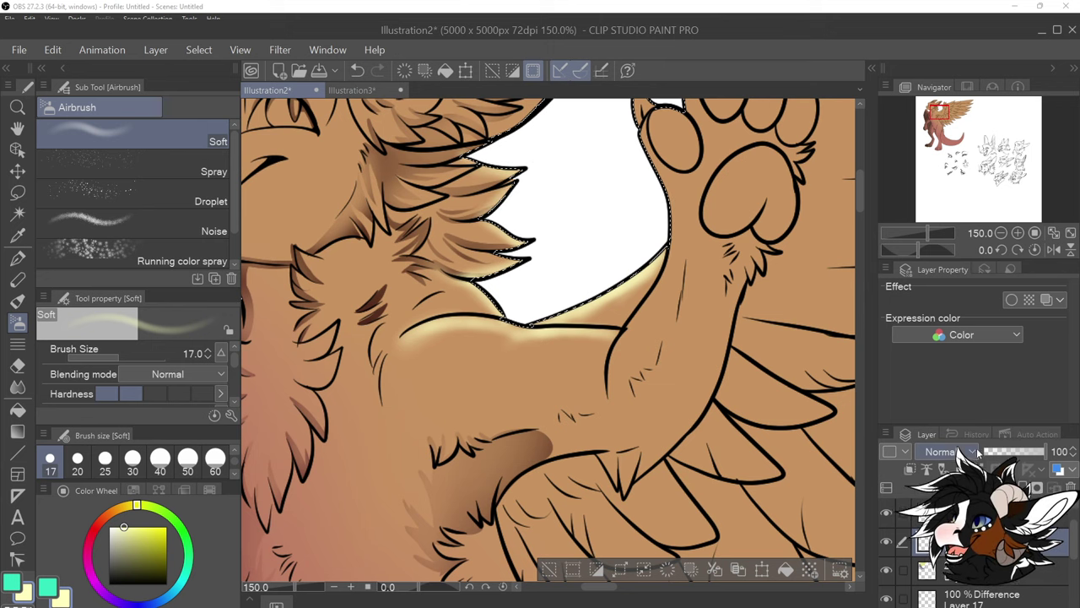
Set the highlight layer's blend mode to Add (Glow)
click(950, 451)
click(951, 235)
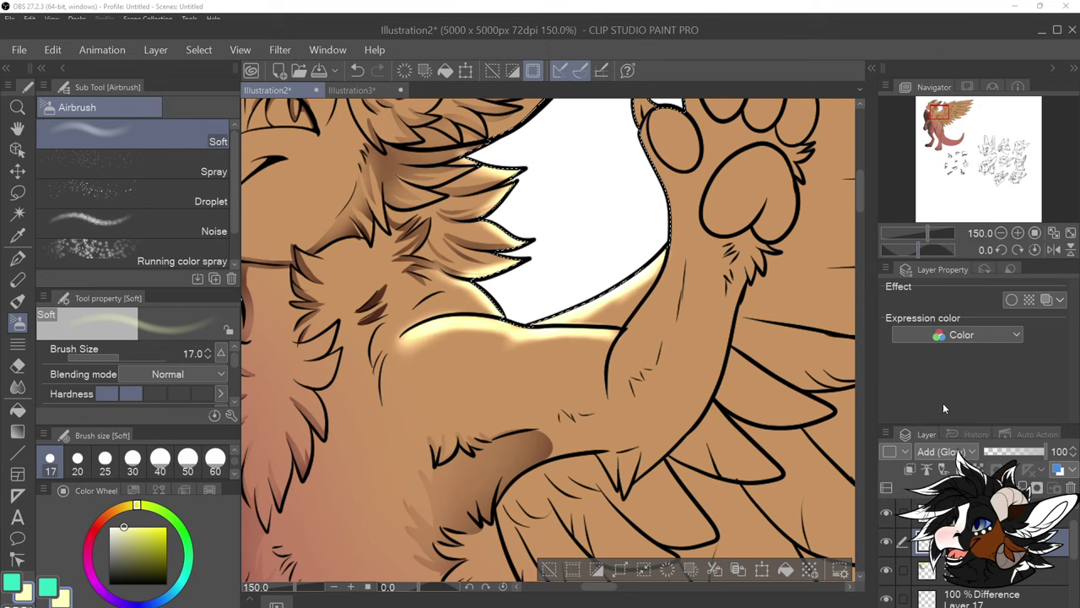
scroll(743, 337, down, 3)
scroll(728, 329, up, 2)
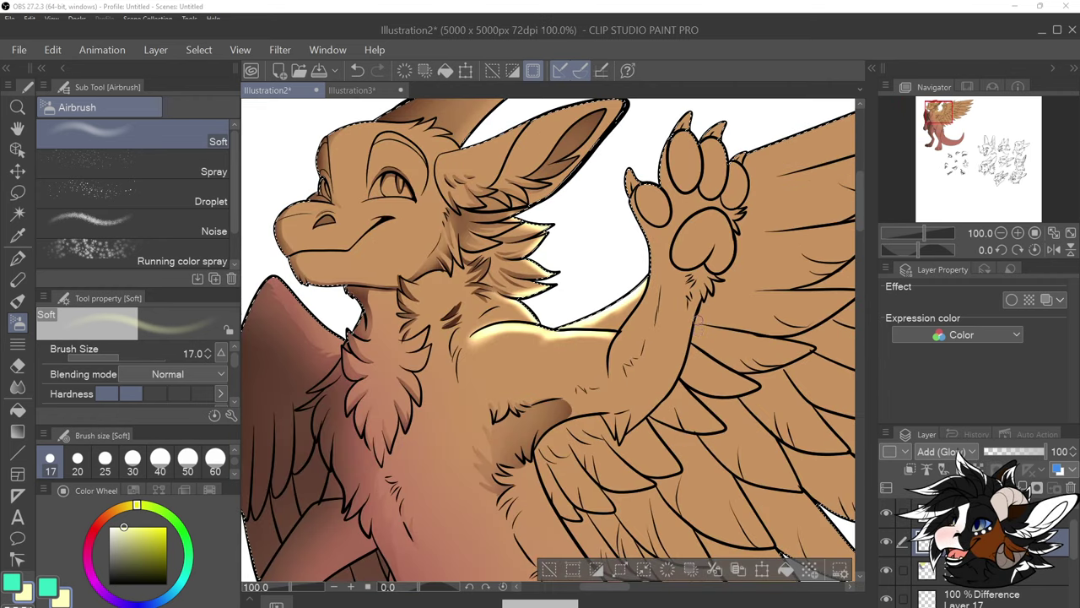
Airbrush glow highlights on the toe pads and claws of the raised paw
scroll(562, 184, up, 2)
drag(612, 274, 593, 231)
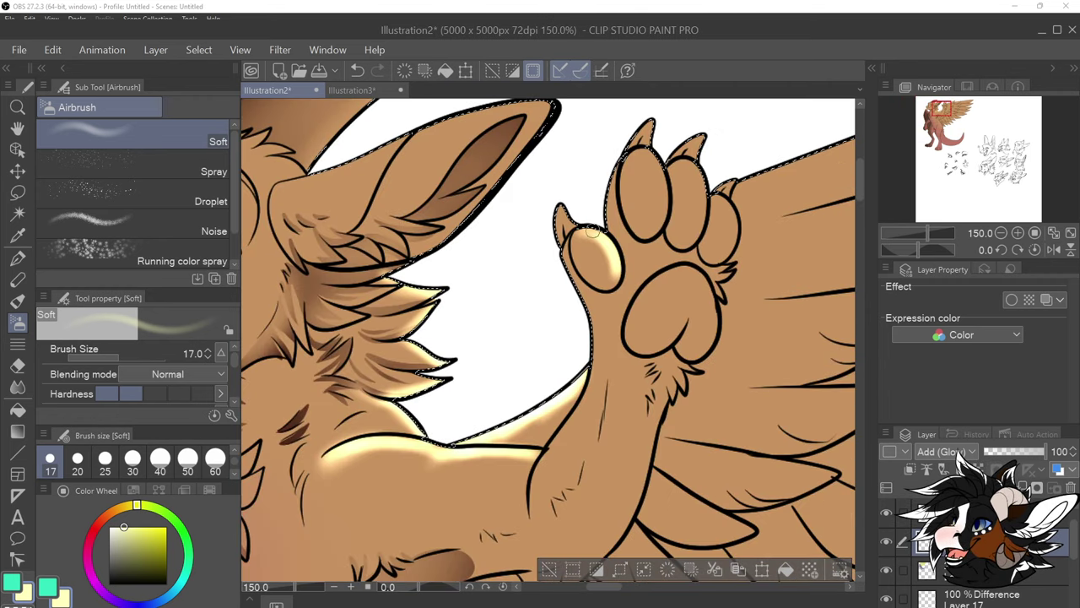
drag(638, 157, 654, 230)
mouse_move(687, 160)
mouse_down()
mouse_move(695, 238)
mouse_move(703, 192)
mouse_move(698, 208)
mouse_move(695, 161)
mouse_up()
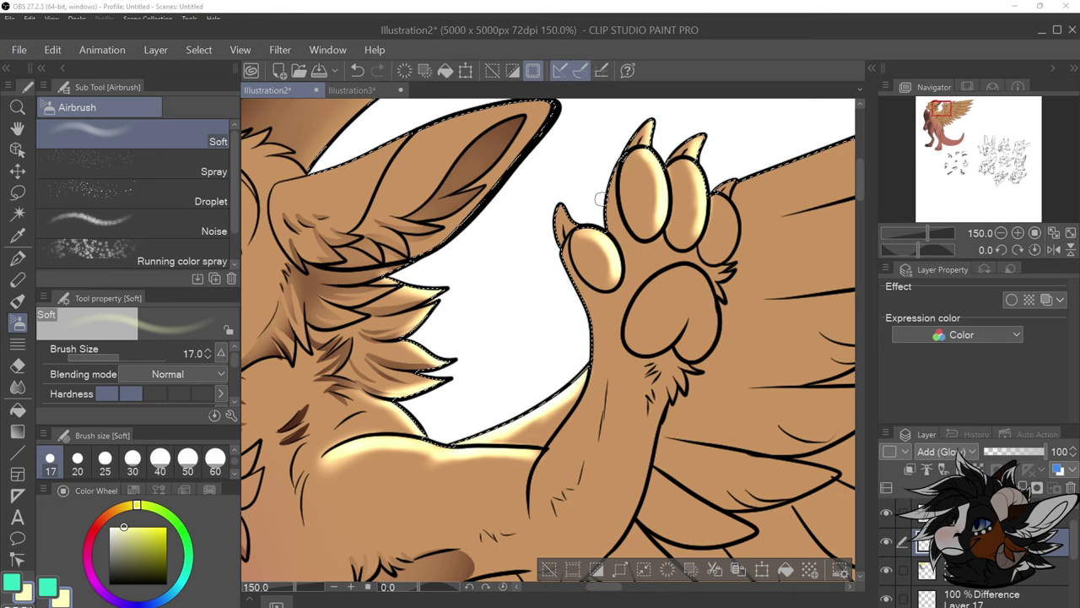
drag(564, 211, 588, 240)
mouse_move(721, 201)
mouse_down()
mouse_move(733, 232)
mouse_move(724, 256)
mouse_move(721, 196)
mouse_up()
Highlight the large pad of the raised paw and the forearm's outer edge facing the wing
scroll(702, 271, down, 2)
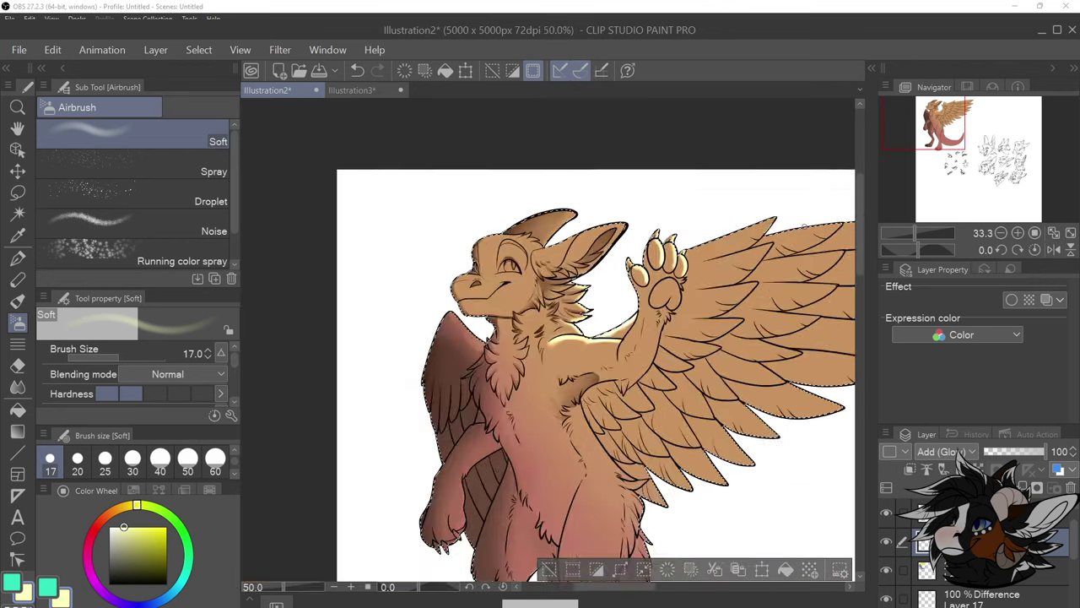
scroll(723, 260, up, 3)
mouse_move(538, 329)
mouse_down()
mouse_move(558, 372)
mouse_move(547, 409)
mouse_move(556, 375)
mouse_move(541, 347)
mouse_move(506, 402)
mouse_move(529, 352)
mouse_up()
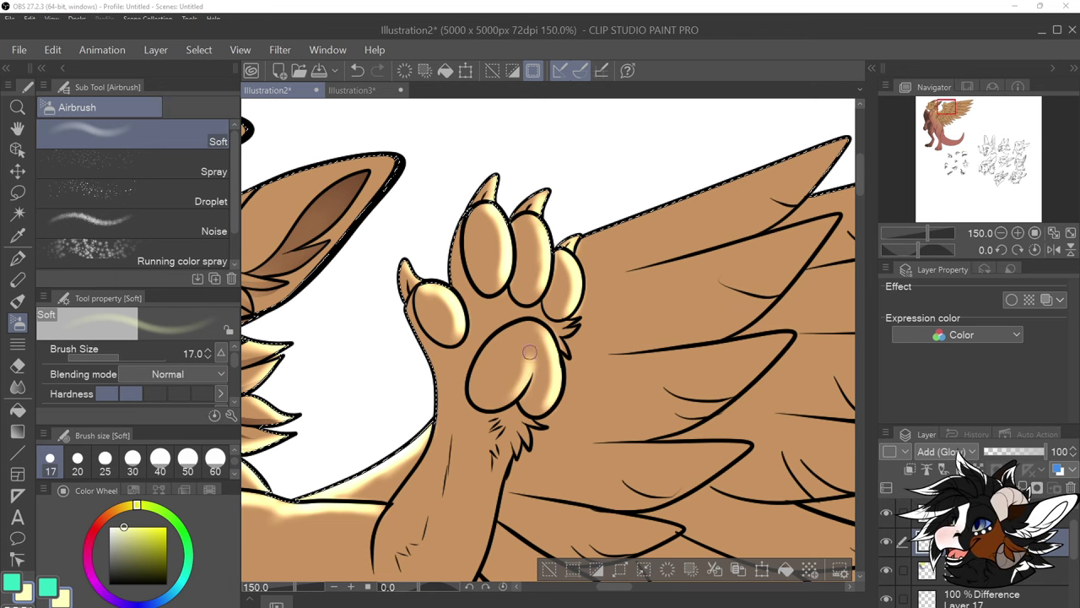
scroll(553, 354, down, 2)
scroll(565, 384, up, 1)
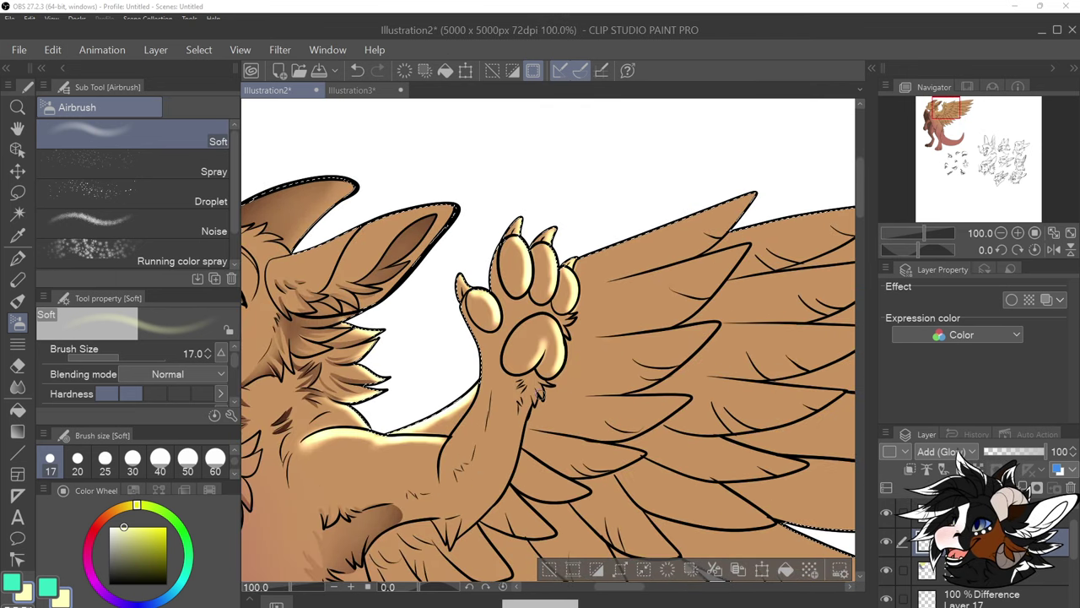
scroll(543, 392, down, 1)
scroll(493, 443, up, 1)
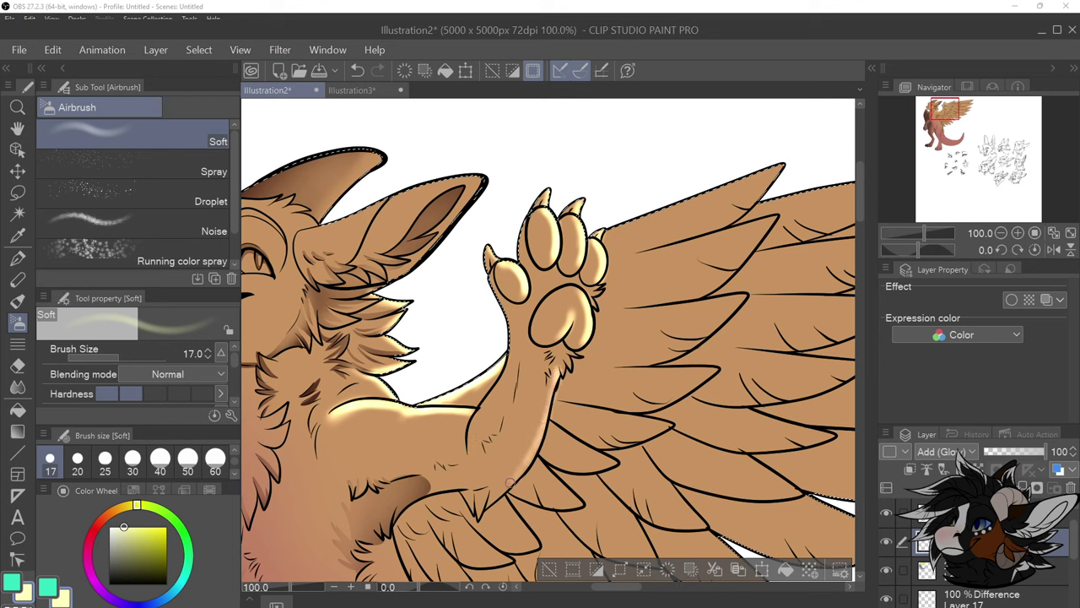
mouse_move(535, 449)
mouse_down()
mouse_move(554, 388)
mouse_move(523, 466)
mouse_up()
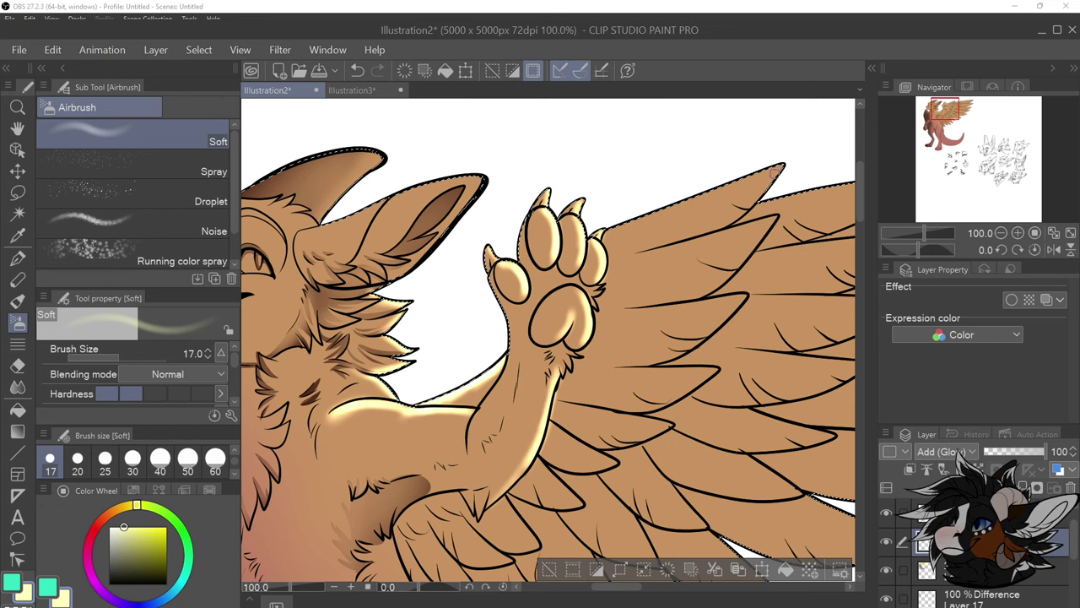
Highlight the edges and tips of the two upper feathers nearest the raised paw, undoing the first stroke
drag(781, 168, 727, 223)
key(ctrl+z)
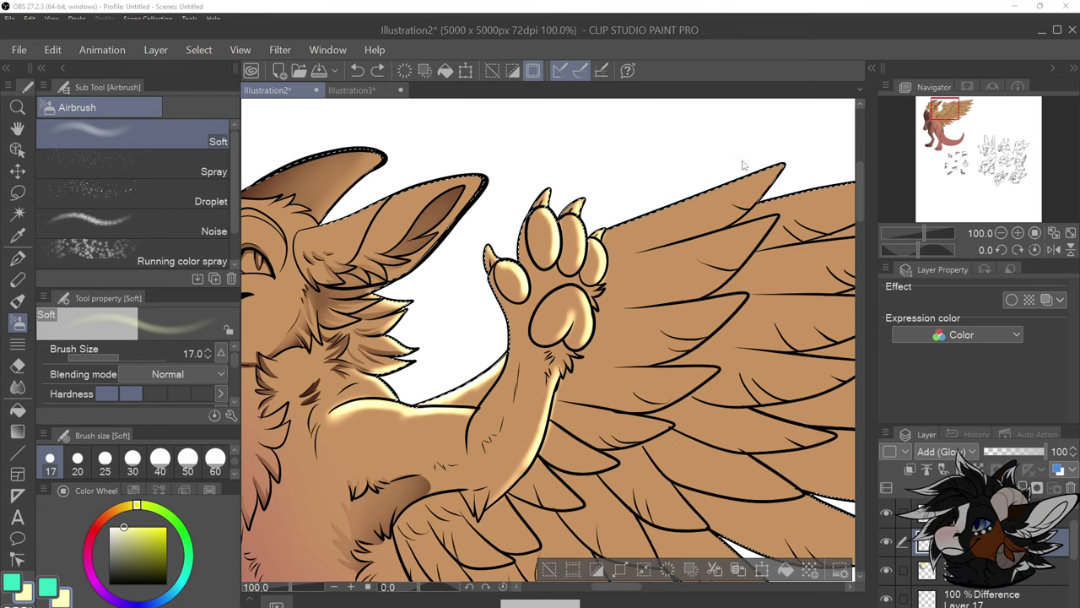
drag(603, 235, 740, 178)
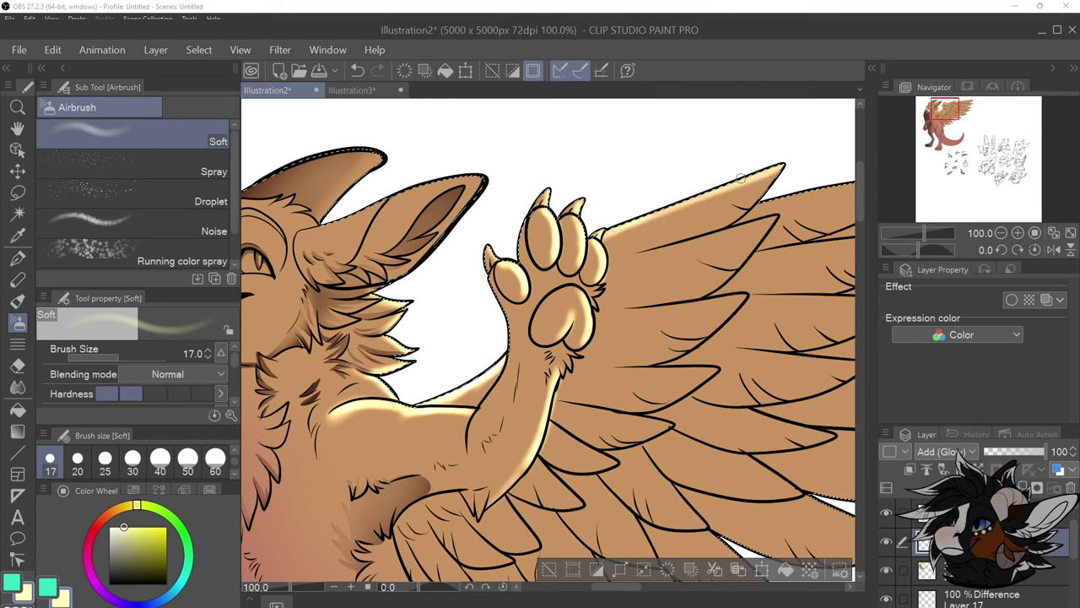
mouse_move(617, 229)
mouse_down()
mouse_move(783, 162)
mouse_move(749, 204)
mouse_move(765, 183)
mouse_up()
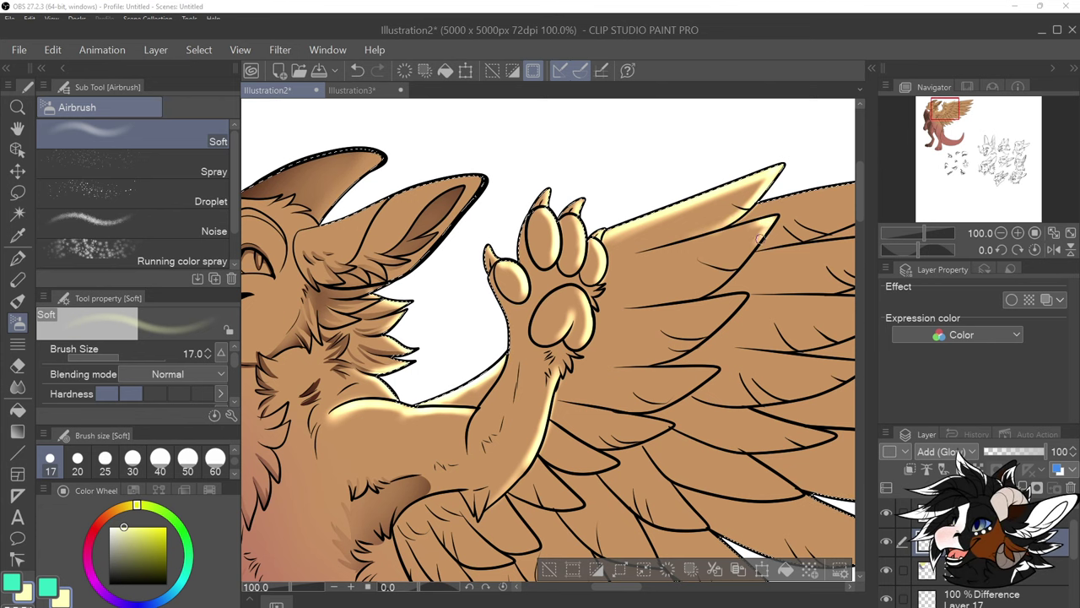
mouse_move(765, 224)
mouse_down()
mouse_move(723, 231)
mouse_move(770, 218)
mouse_move(691, 300)
mouse_up()
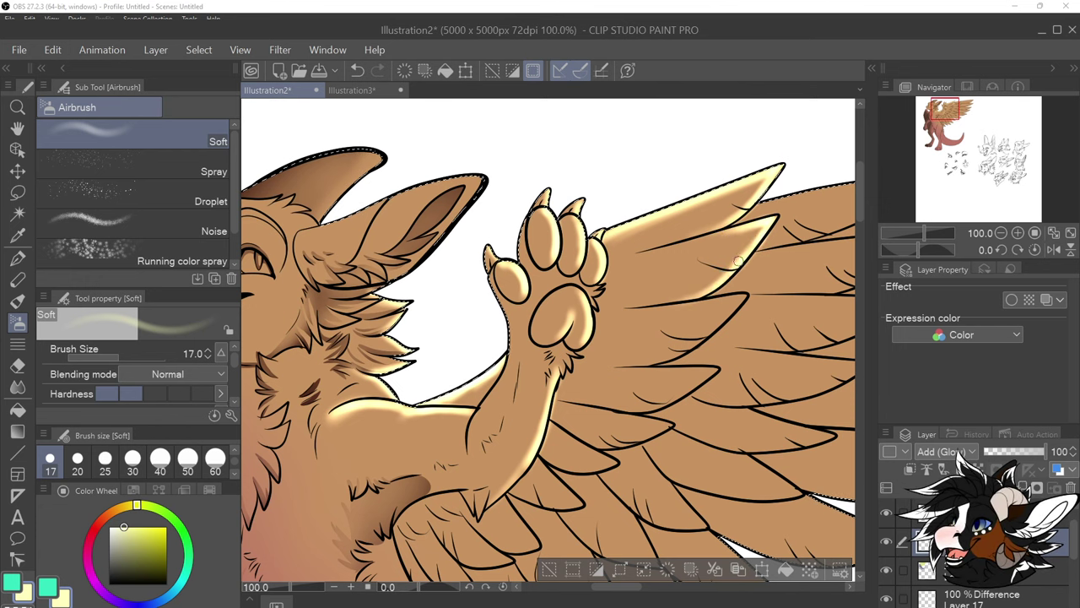
Airbrush highlights along the upper edges of the two topmost long wing feathers
scroll(738, 261, down, 6)
scroll(808, 264, up, 5)
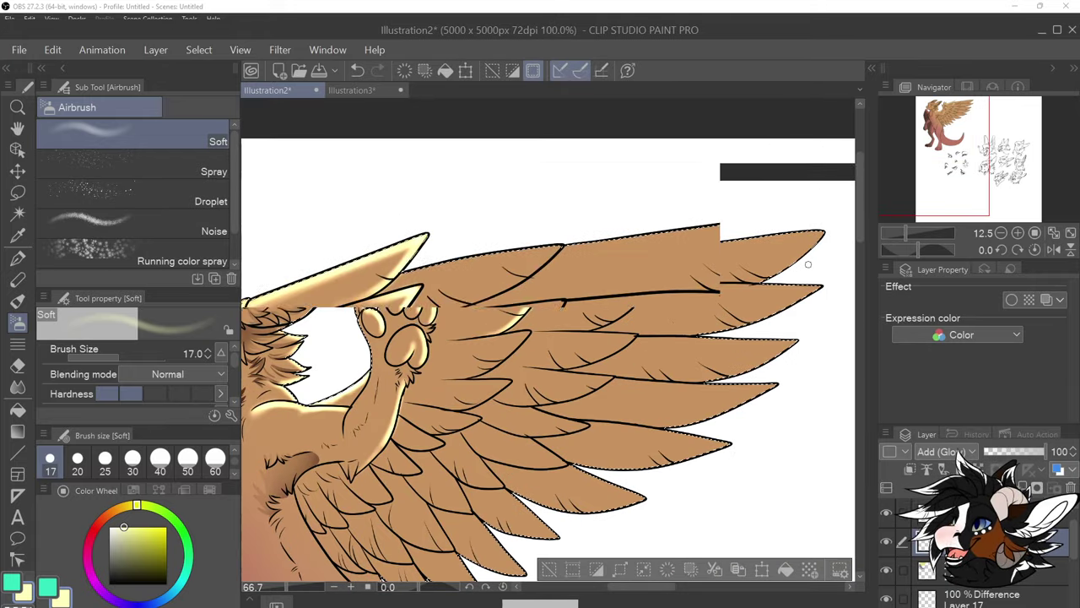
mouse_move(403, 275)
mouse_down()
mouse_move(553, 251)
mouse_move(521, 242)
mouse_move(396, 277)
mouse_move(841, 205)
mouse_move(616, 243)
mouse_move(815, 220)
mouse_up()
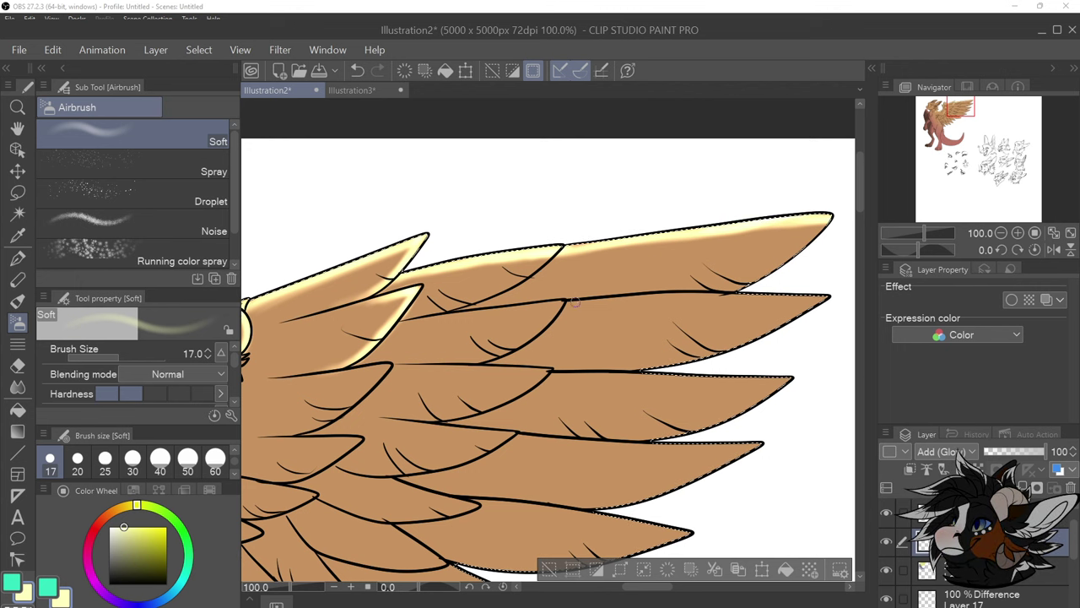
drag(580, 303, 827, 296)
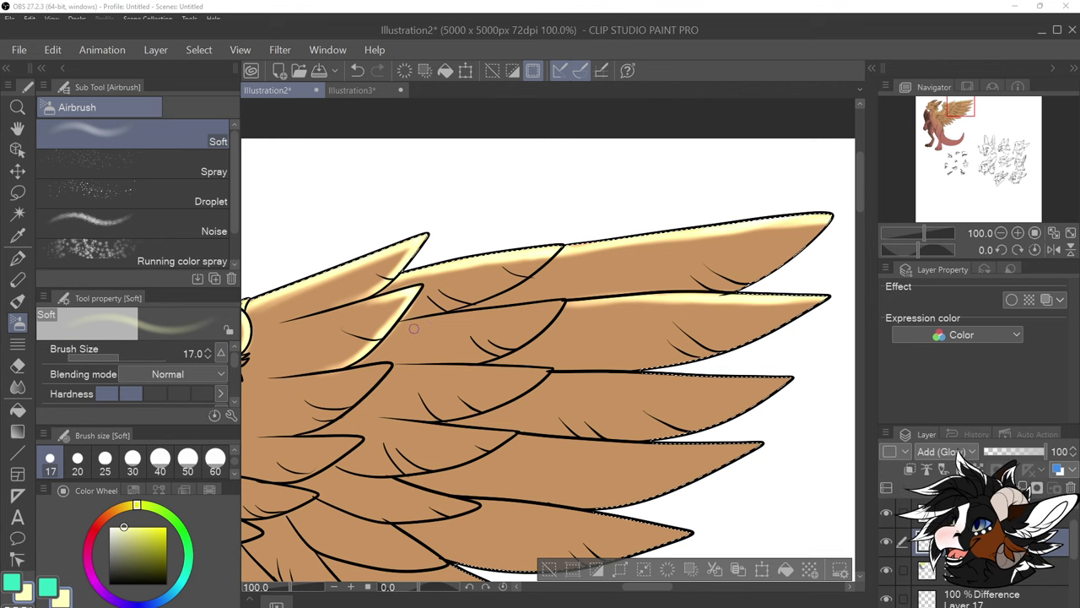
Highlight the shorter feather overlapping the second long one and the third long feather's upper edge, undoing stray strokes
drag(405, 325, 553, 308)
drag(451, 317, 605, 299)
key(ctrl+z)
key(ctrl+z)
scroll(658, 291, down, 3)
scroll(673, 302, up, 2)
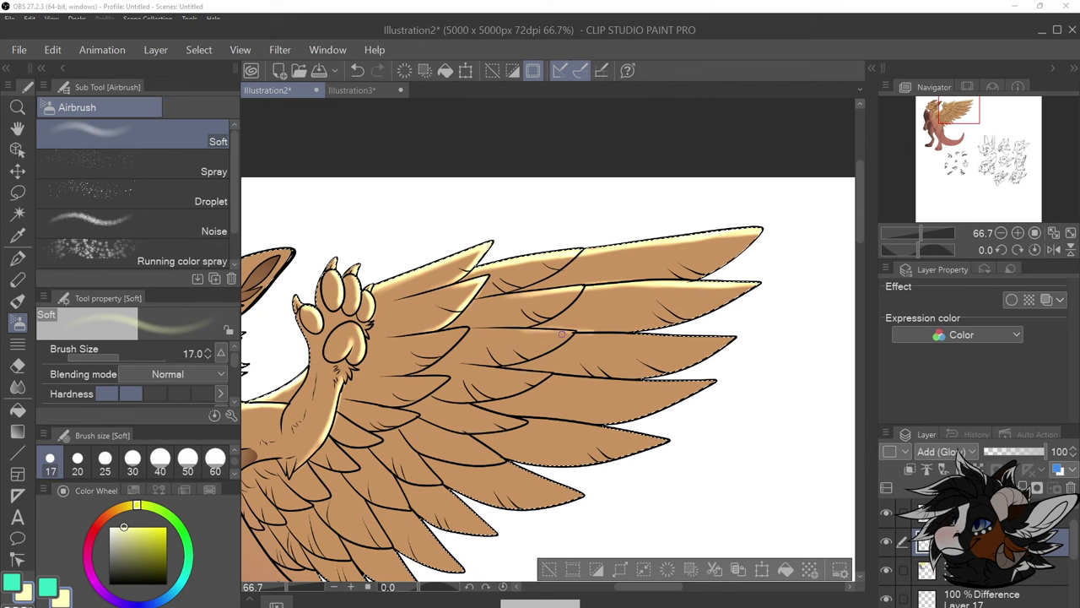
key(ctrl+z)
drag(590, 334, 732, 338)
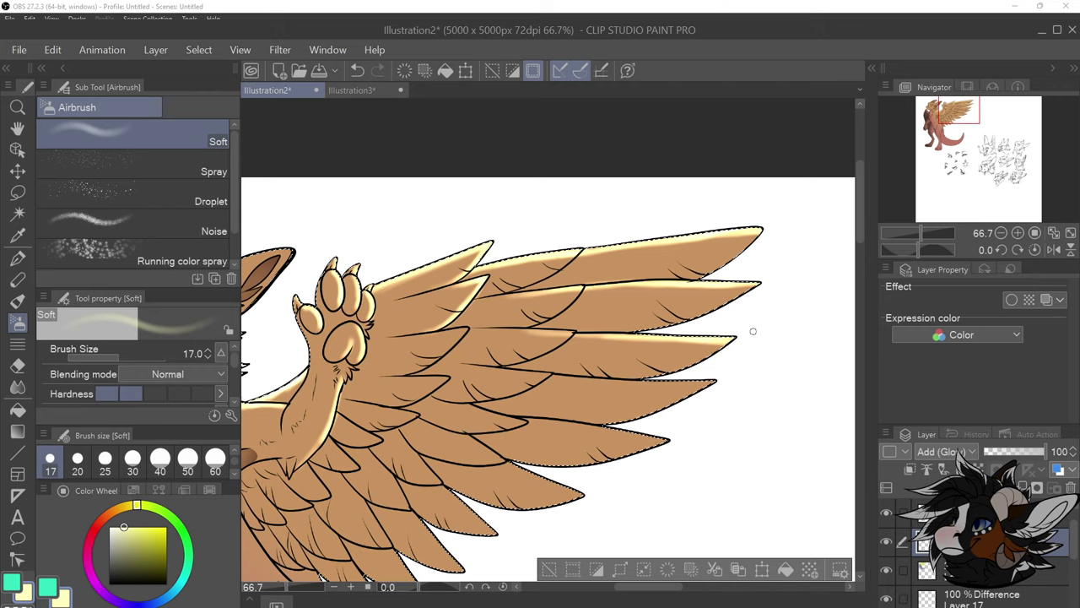
Highlight the upper edges of the long wing feathers from the fourth one down toward the wing's lower tips
scroll(753, 331, down, 2)
scroll(720, 361, up, 2)
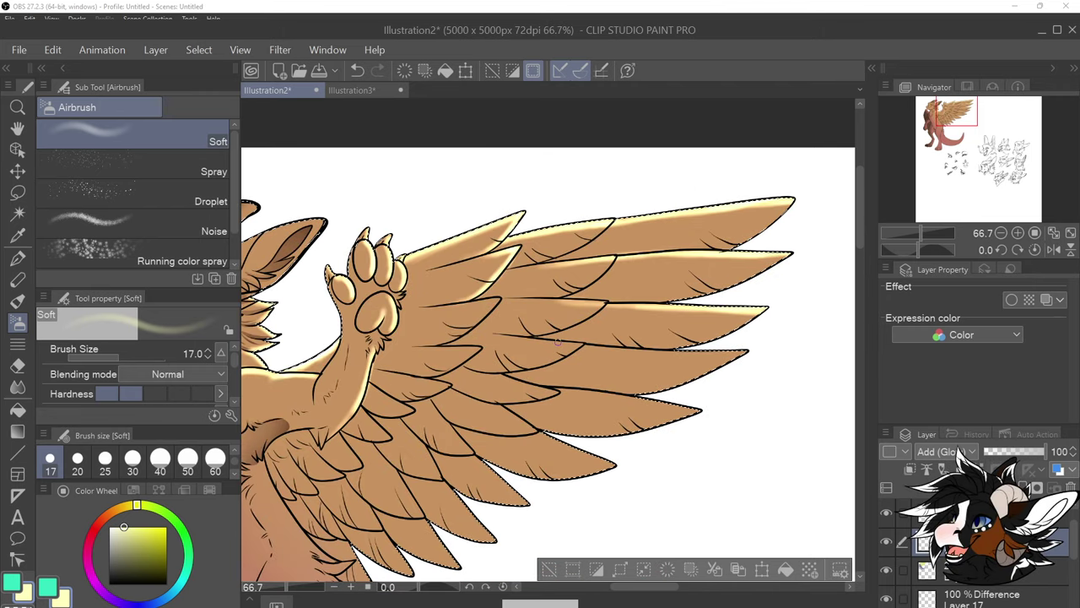
drag(557, 342, 736, 353)
drag(557, 391, 704, 412)
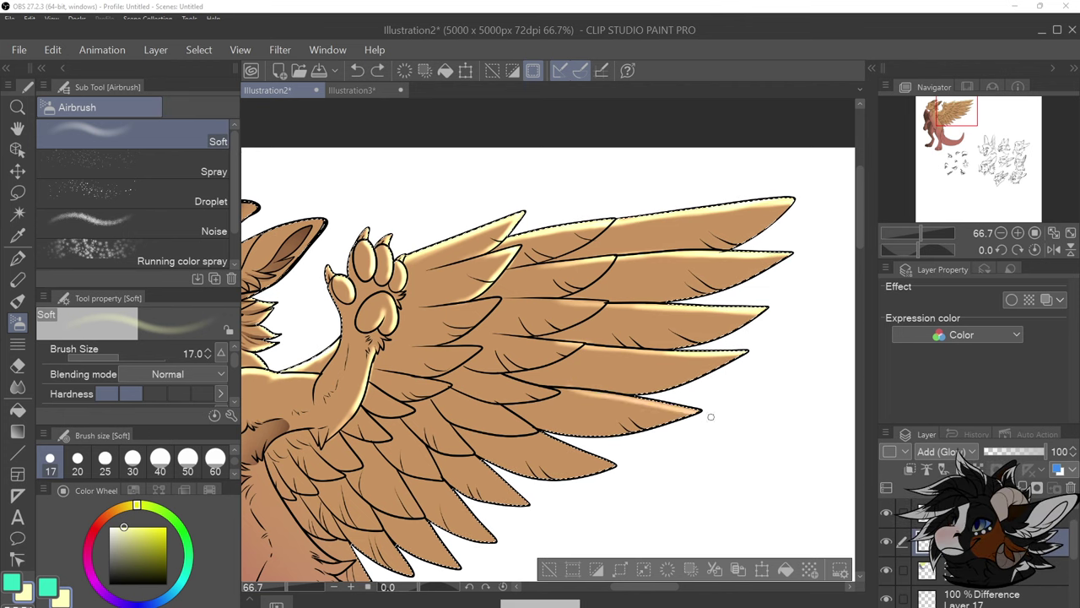
drag(554, 389, 699, 410)
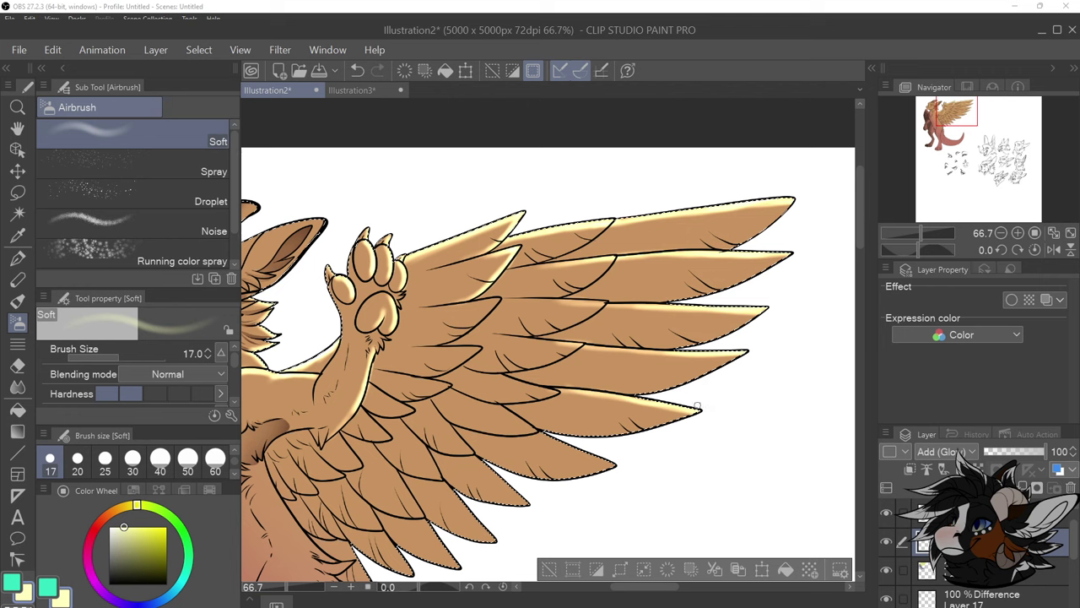
drag(541, 433, 571, 449)
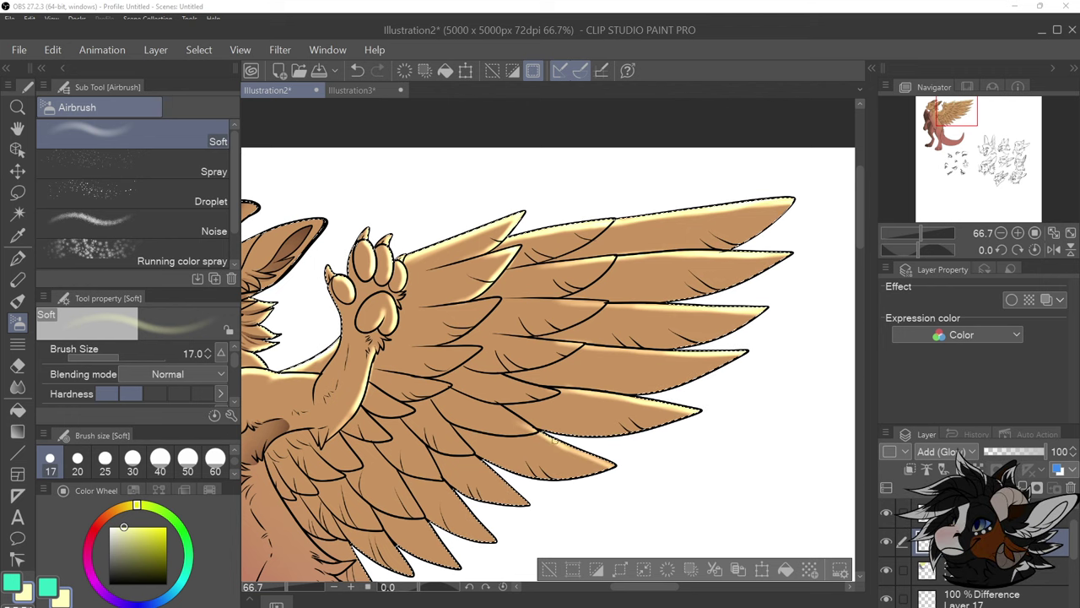
key(ctrl+z)
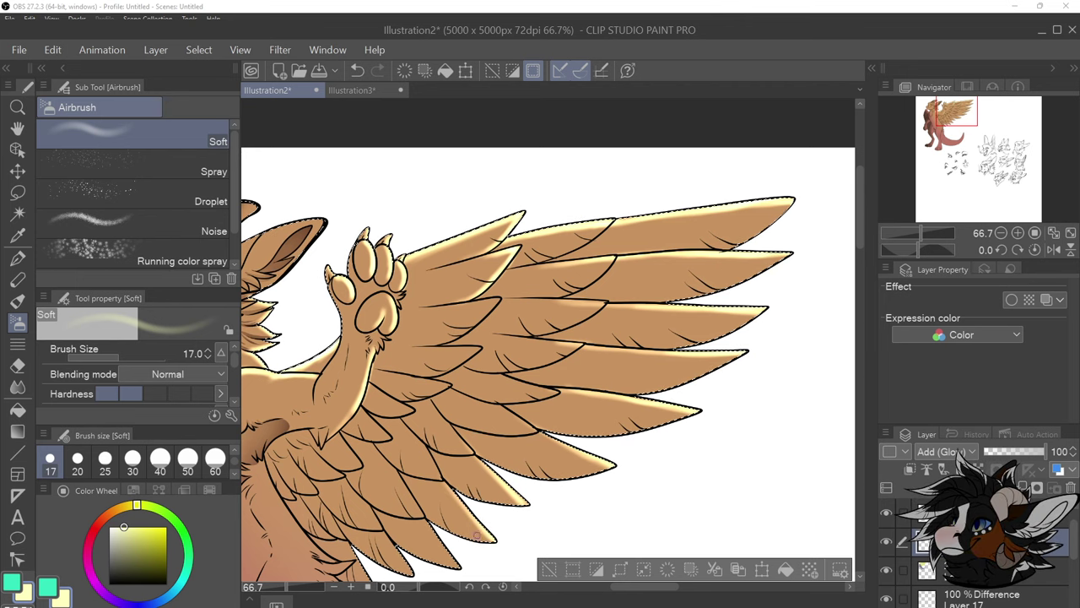
scroll(477, 536, down, 3)
scroll(612, 432, up, 1)
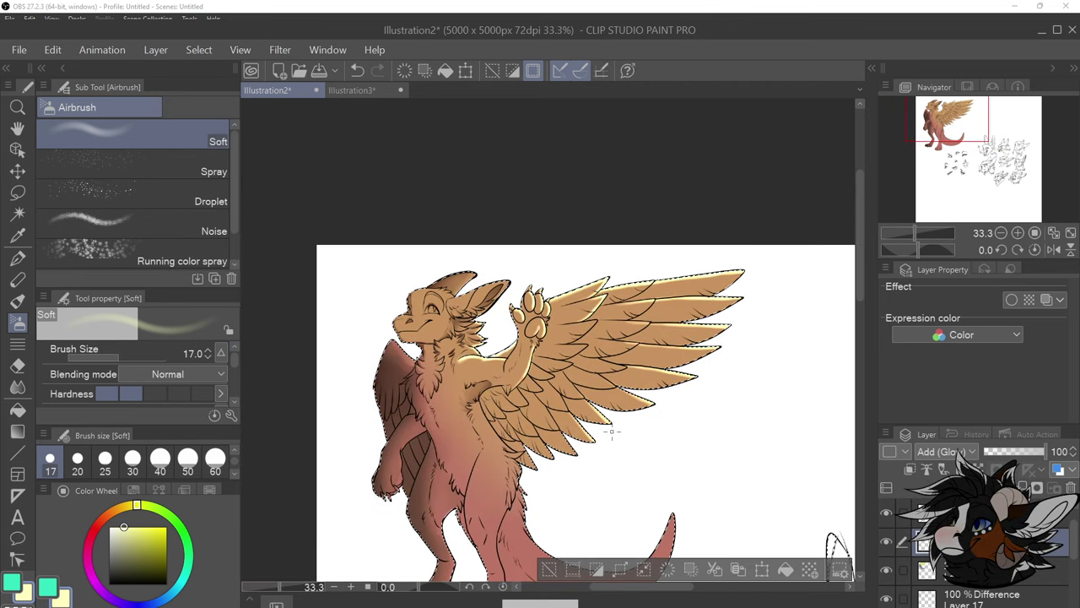
Airbrush a highlight onto the third short feather overlapping the wing beside the raised paw
scroll(614, 385, up, 2)
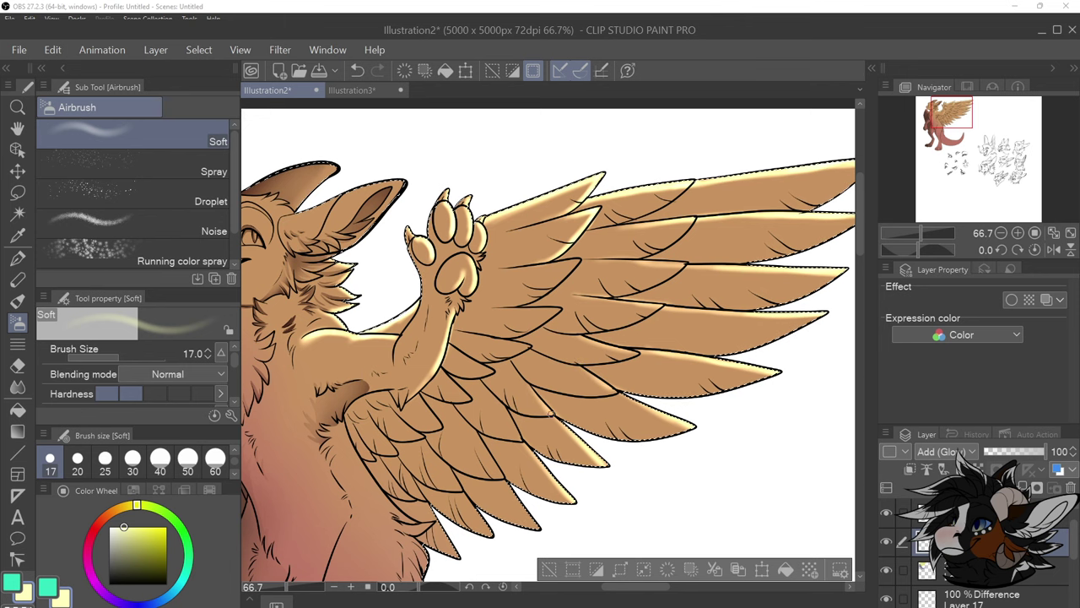
scroll(567, 523, down, 2)
scroll(524, 314, up, 2)
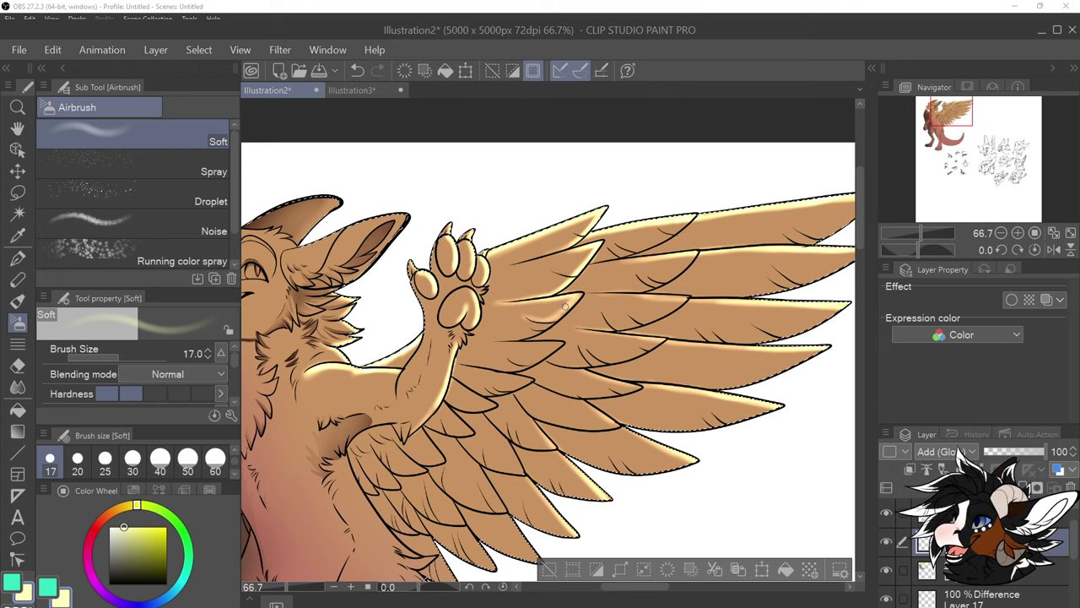
scroll(580, 296, down, 2)
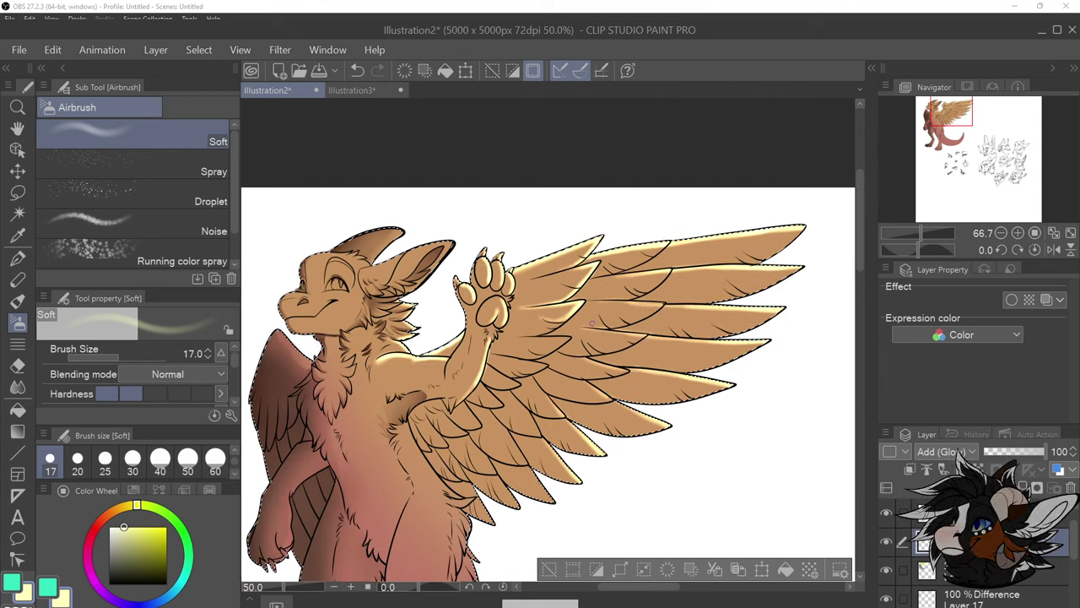
scroll(580, 296, down, 1)
Highlight the fur tufts and lower edge at the base of the near ear
scroll(597, 177, up, 6)
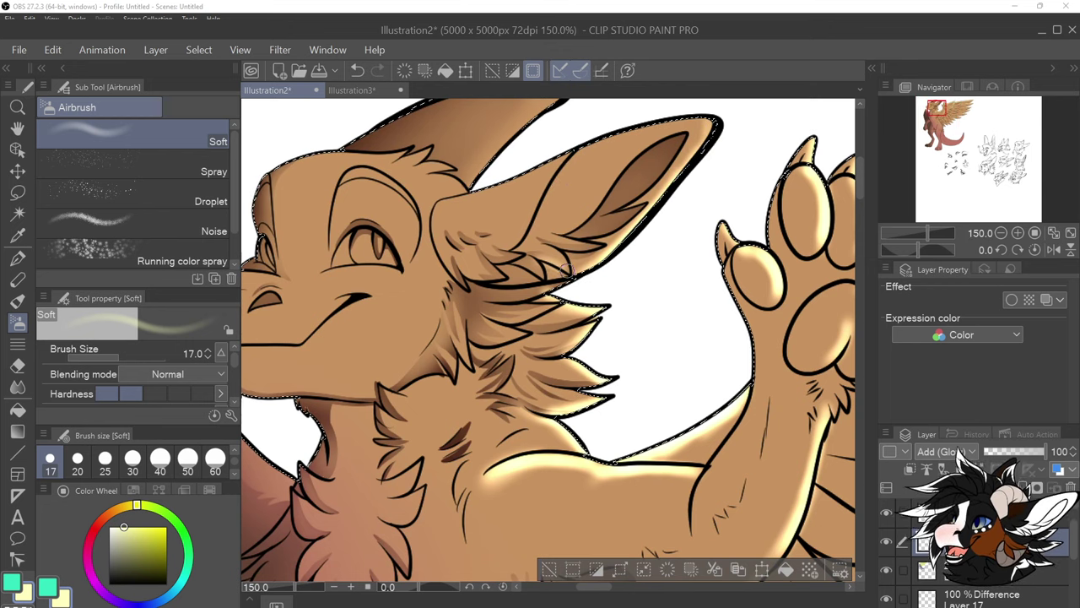
drag(540, 239, 601, 248)
mouse_move(516, 264)
mouse_down()
mouse_move(554, 281)
mouse_move(502, 288)
mouse_move(573, 276)
mouse_move(642, 220)
mouse_up()
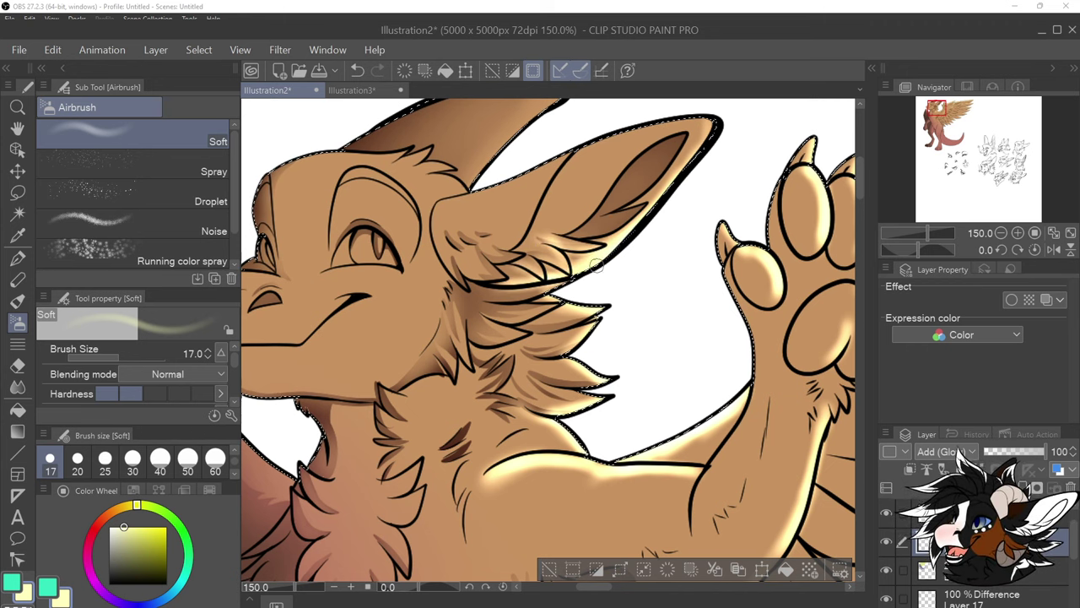
Highlight the upper neck fur tufts just below the near ear
scroll(596, 266, down, 2)
scroll(553, 284, up, 2)
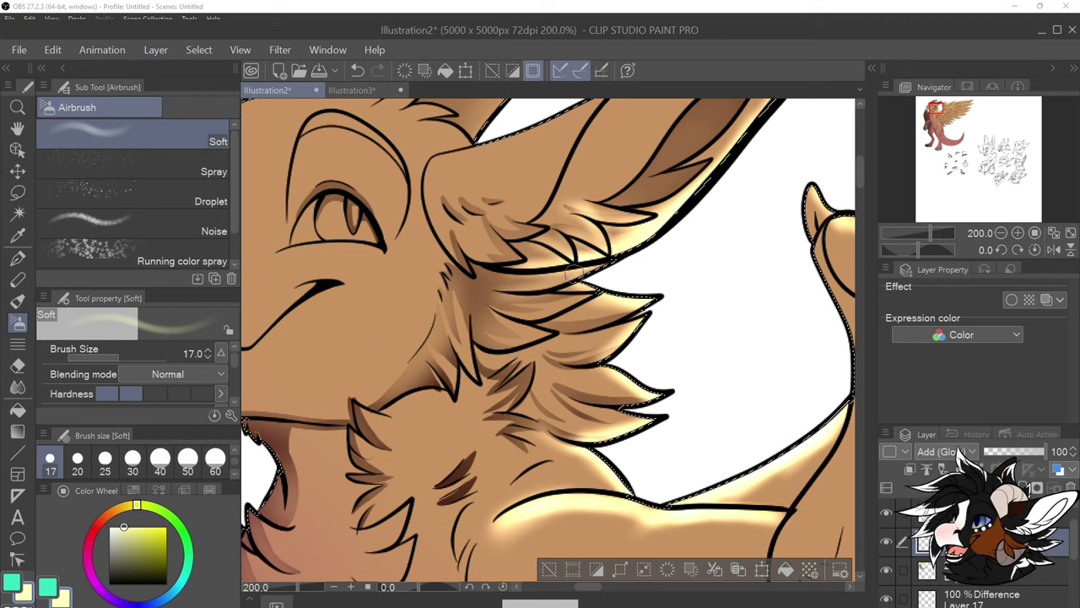
drag(522, 320, 588, 293)
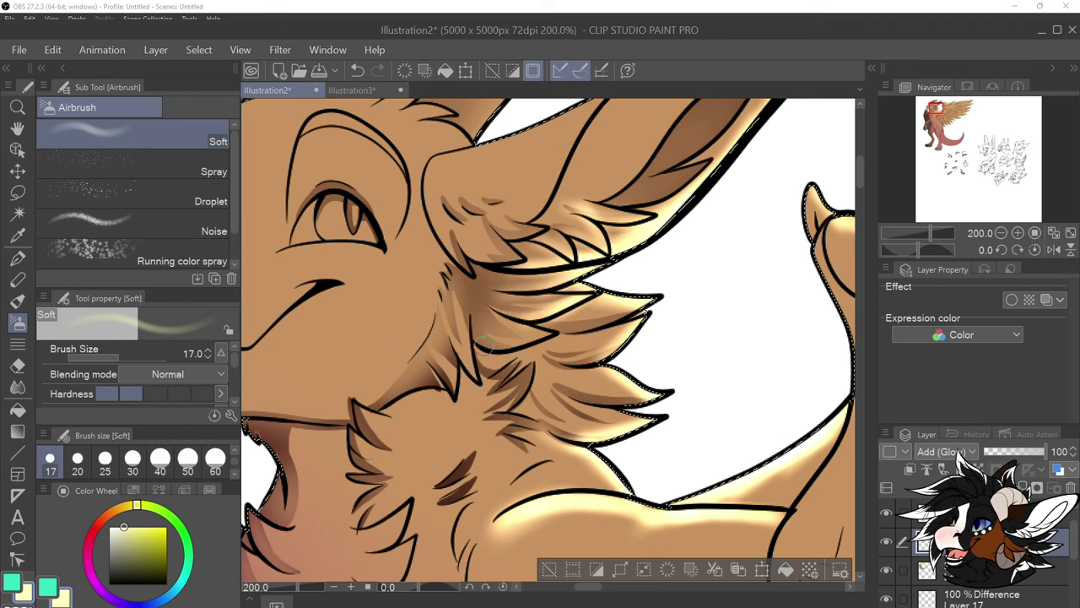
drag(474, 344, 552, 331)
scroll(598, 318, down, 1)
scroll(595, 315, down, 1)
scroll(595, 314, up, 1)
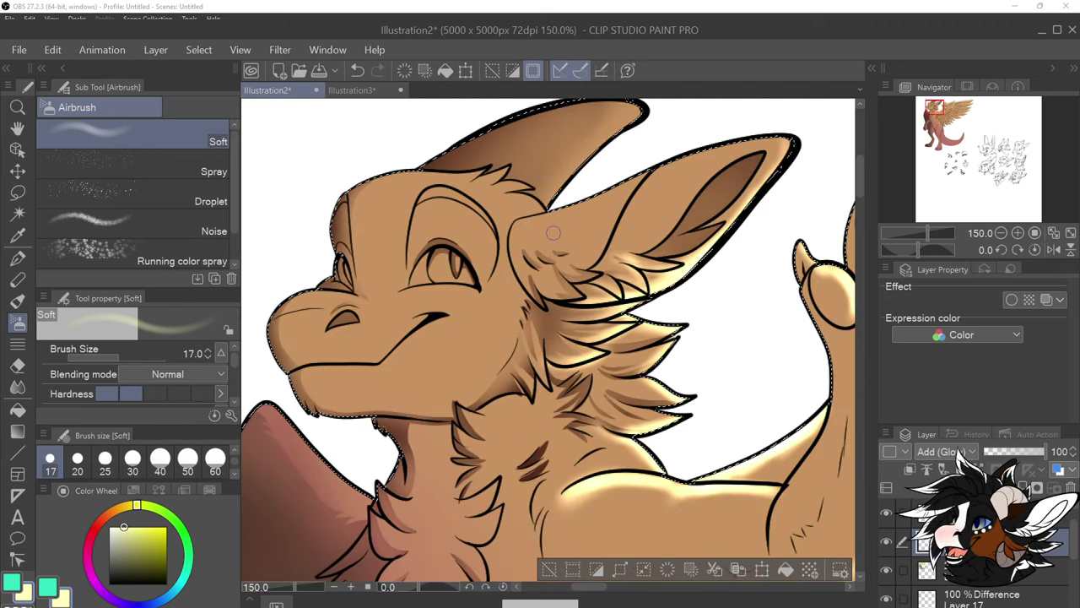
Highlight the back edge of the far ear from its tip down to the head
scroll(604, 153, down, 1)
scroll(604, 153, up, 1)
mouse_move(605, 154)
mouse_down()
mouse_move(544, 230)
mouse_move(638, 128)
mouse_move(609, 169)
mouse_move(628, 126)
mouse_move(545, 243)
mouse_up()
scroll(545, 243, down, 1)
scroll(525, 245, up, 1)
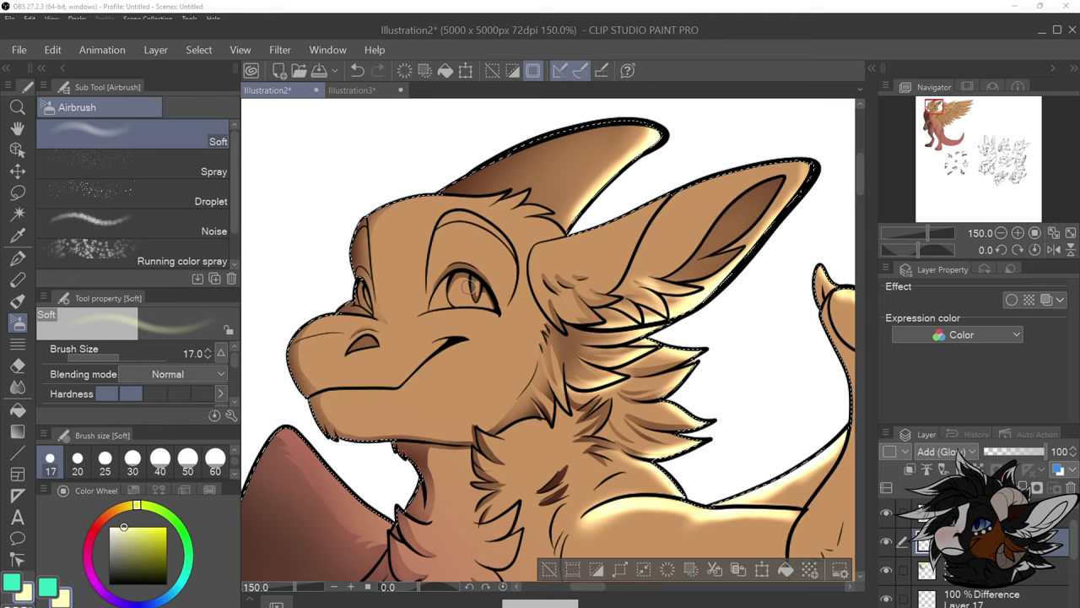
Highlight the near eye's iris and airbrush a broad glow across the cheek at brush size 30
scroll(467, 287, up, 1)
mouse_move(463, 287)
mouse_down()
mouse_move(485, 297)
mouse_move(462, 293)
mouse_up()
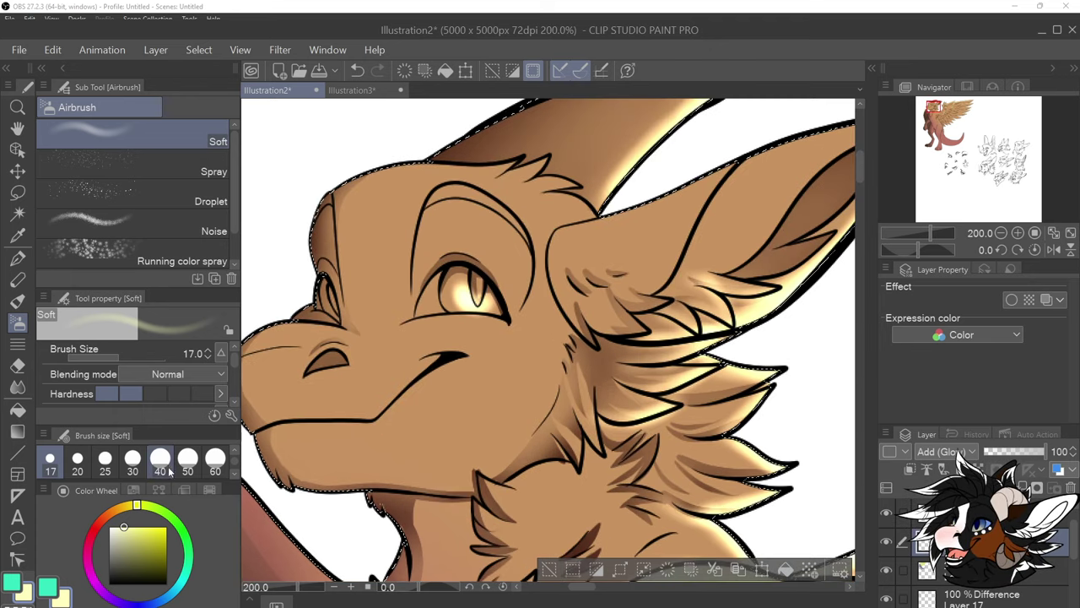
click(132, 460)
mouse_move(411, 356)
mouse_down()
mouse_move(467, 330)
mouse_move(412, 352)
mouse_move(505, 338)
mouse_move(426, 346)
mouse_move(418, 367)
mouse_move(515, 356)
mouse_move(452, 372)
mouse_move(508, 358)
mouse_move(538, 336)
mouse_move(417, 365)
mouse_move(388, 394)
mouse_move(532, 345)
mouse_up()
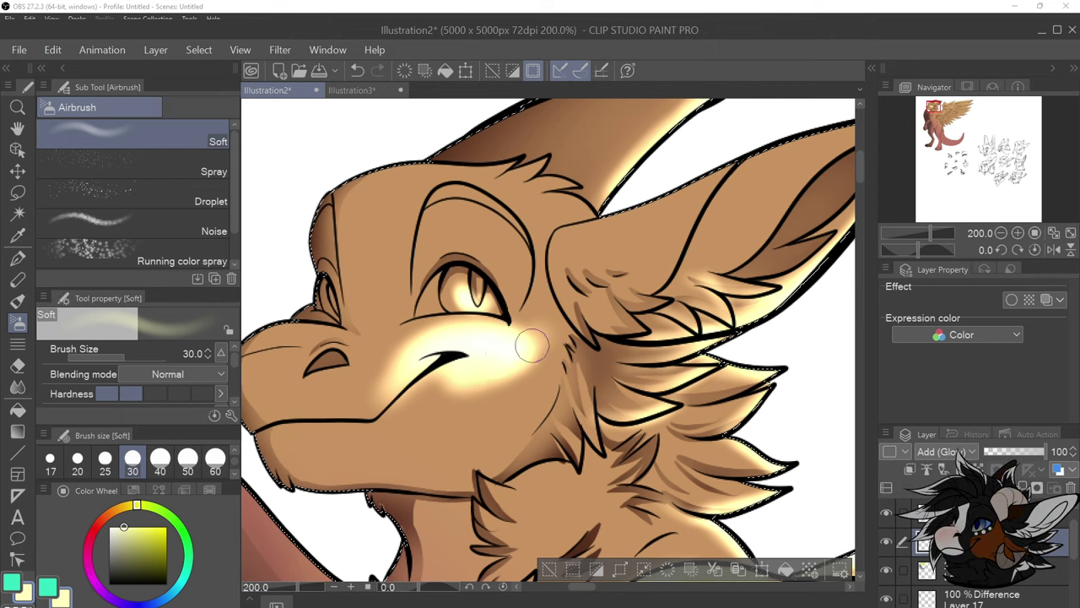
Soften the cheek highlight with the Soft eraser at size 50
click(18, 365)
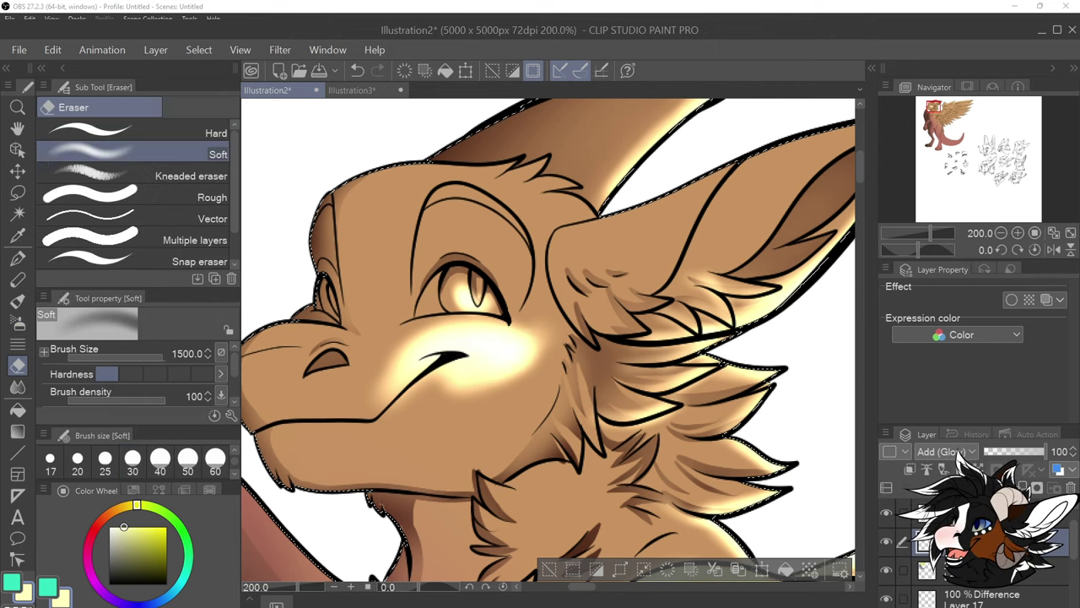
click(188, 460)
mouse_move(458, 394)
mouse_down()
mouse_move(530, 363)
mouse_move(481, 375)
mouse_move(492, 374)
mouse_move(445, 370)
mouse_move(485, 342)
mouse_move(383, 406)
mouse_move(491, 331)
mouse_move(439, 357)
mouse_move(552, 329)
mouse_move(470, 411)
mouse_move(525, 378)
mouse_move(537, 311)
mouse_move(518, 376)
mouse_move(377, 419)
mouse_move(375, 431)
mouse_move(410, 389)
mouse_move(466, 377)
mouse_move(402, 413)
mouse_move(493, 377)
mouse_move(386, 383)
mouse_move(466, 329)
mouse_move(429, 342)
mouse_move(529, 294)
mouse_move(447, 304)
mouse_up()
Soften the highlights on both ears and the neck fur below them with the Soft eraser
scroll(447, 303, down, 2)
scroll(548, 194, up, 2)
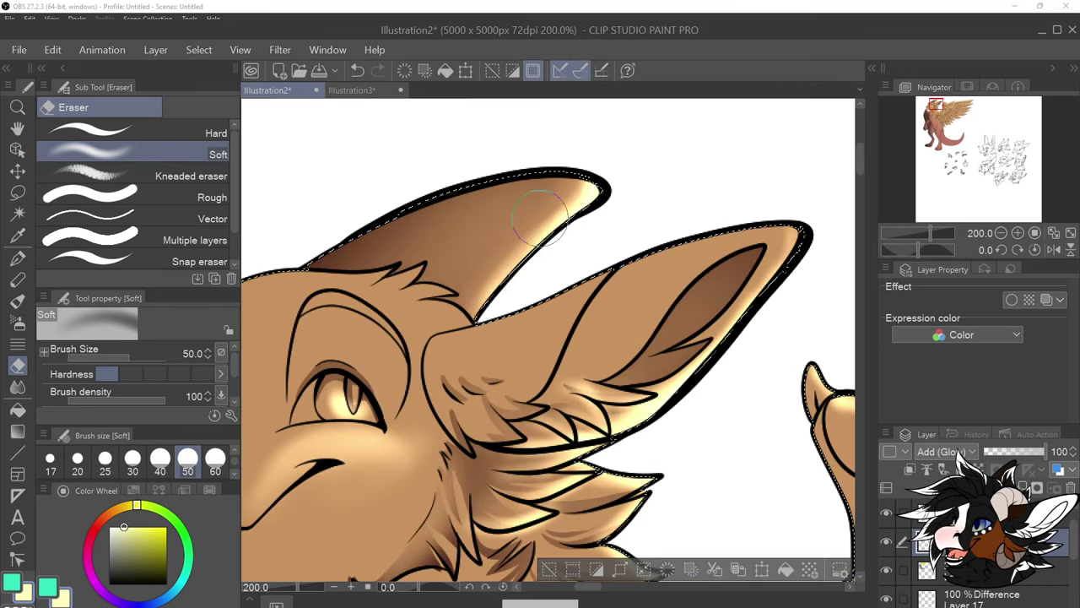
scroll(498, 379, down, 2)
scroll(510, 392, up, 1)
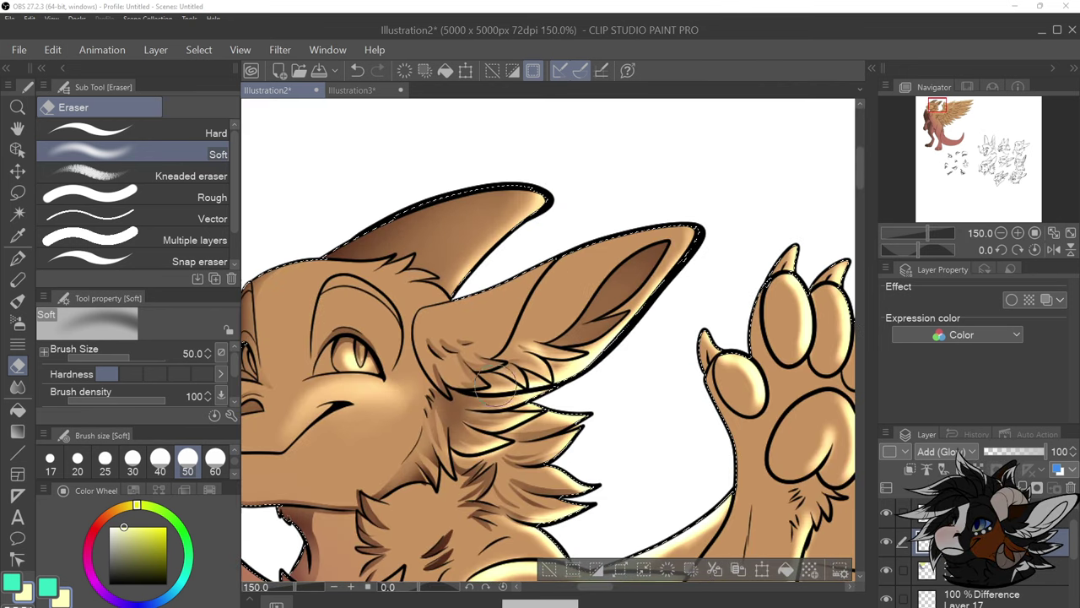
scroll(510, 392, down, 1)
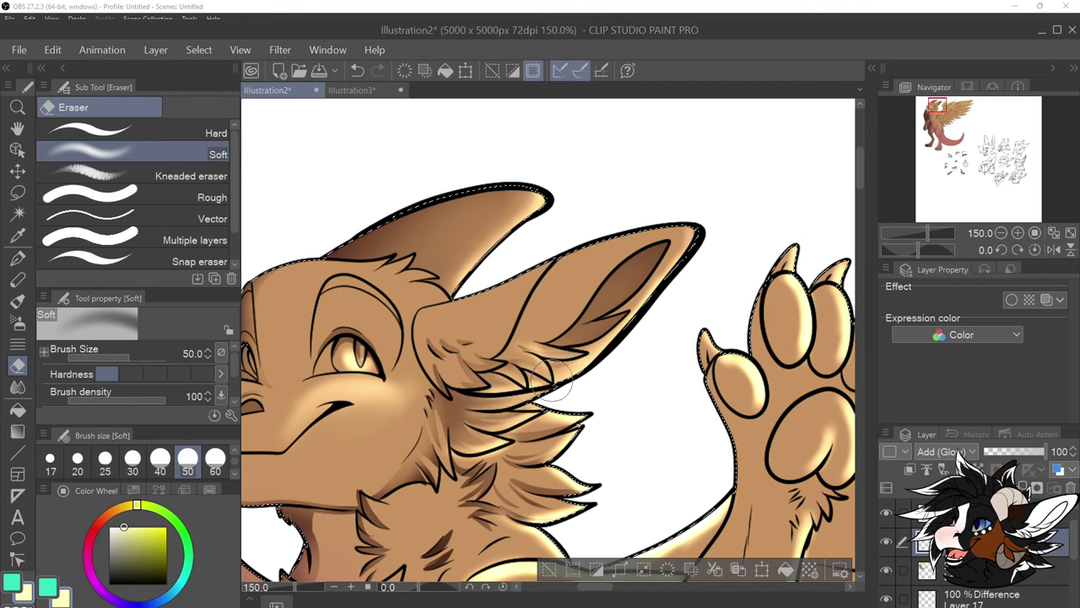
scroll(578, 363, down, 1)
scroll(570, 391, up, 2)
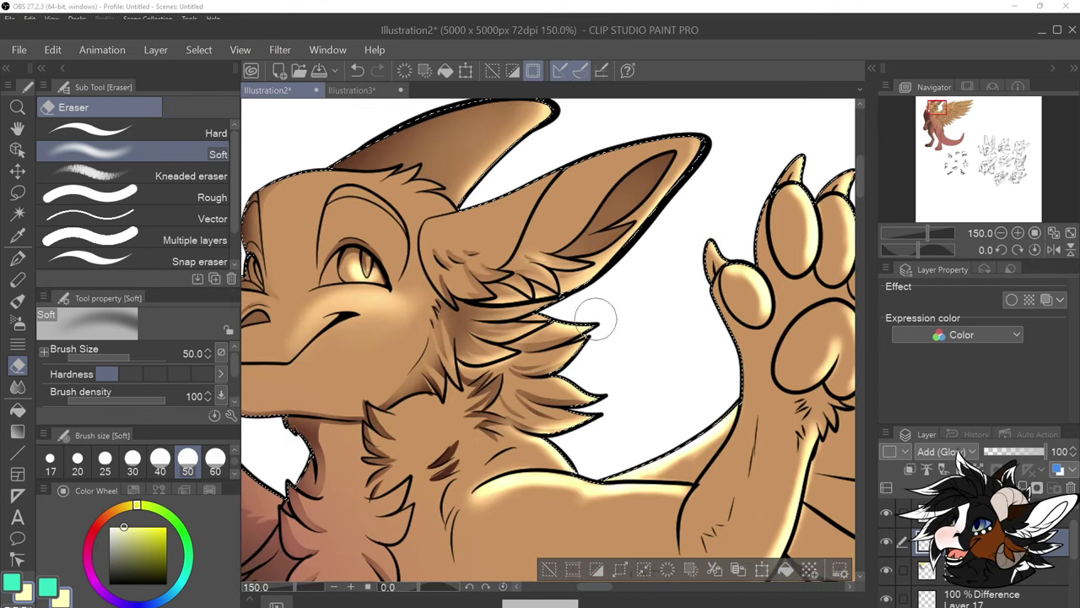
Fade the highlights along the shoulder, upper arm and raised forearm with the Soft eraser
scroll(549, 421, down, 2)
scroll(540, 405, up, 1)
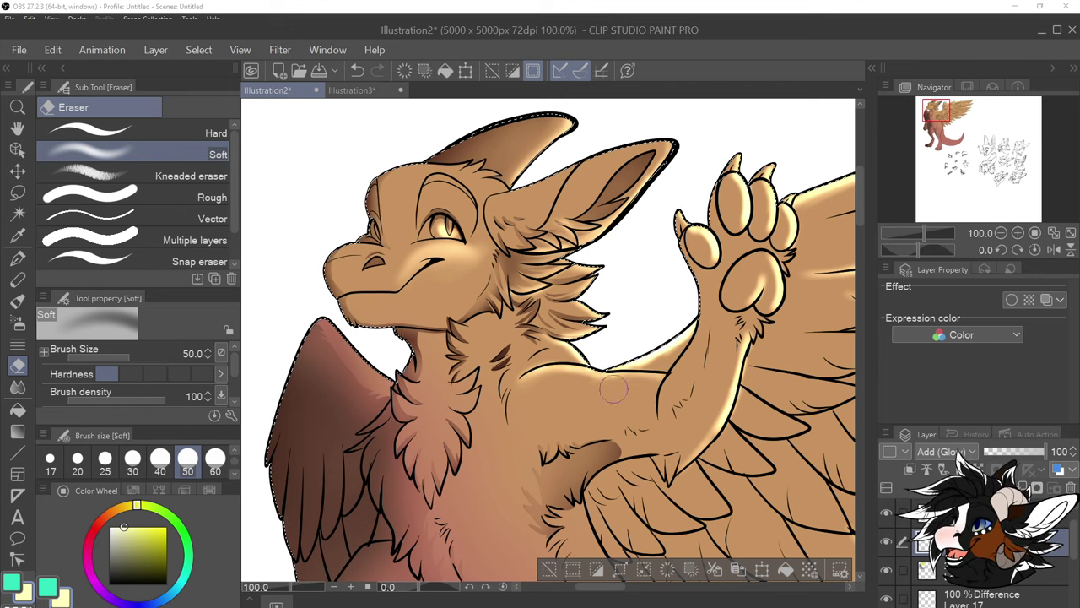
scroll(607, 400, down, 1)
scroll(740, 380, up, 1)
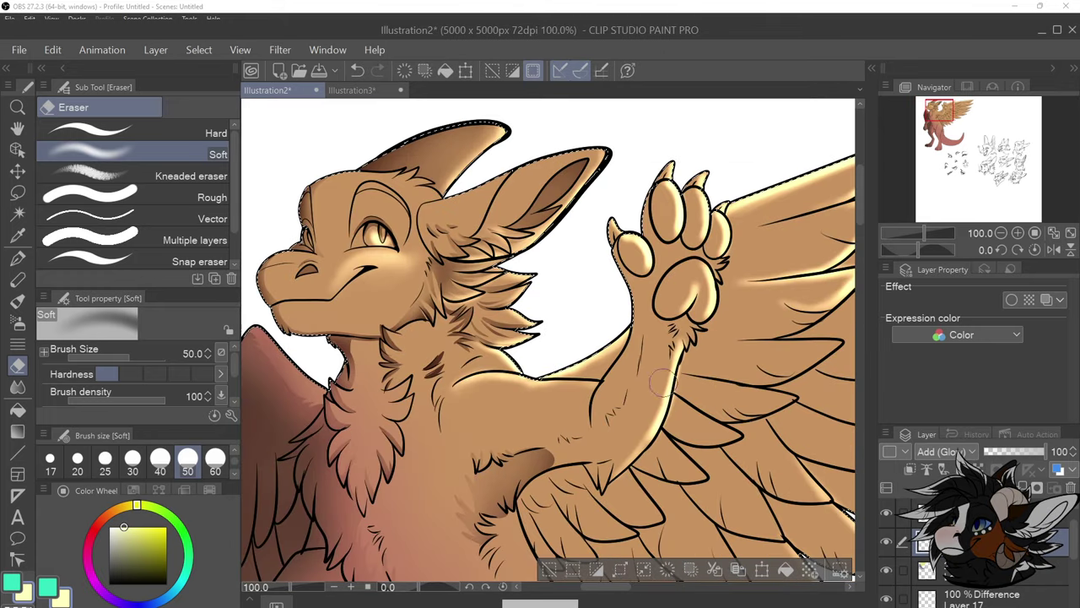
mouse_move(678, 342)
mouse_down()
mouse_move(641, 452)
mouse_move(632, 446)
mouse_up()
Soften the highlights on the raised paw's pads with the Soft eraser
scroll(632, 445, down, 1)
scroll(730, 403, up, 1)
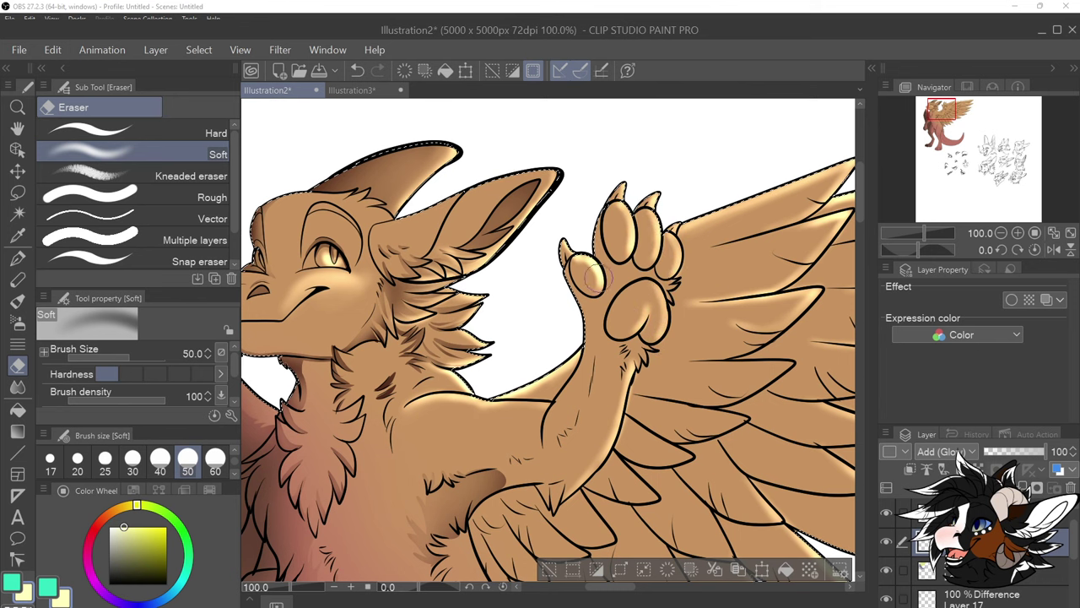
scroll(643, 260, down, 3)
scroll(670, 370, up, 2)
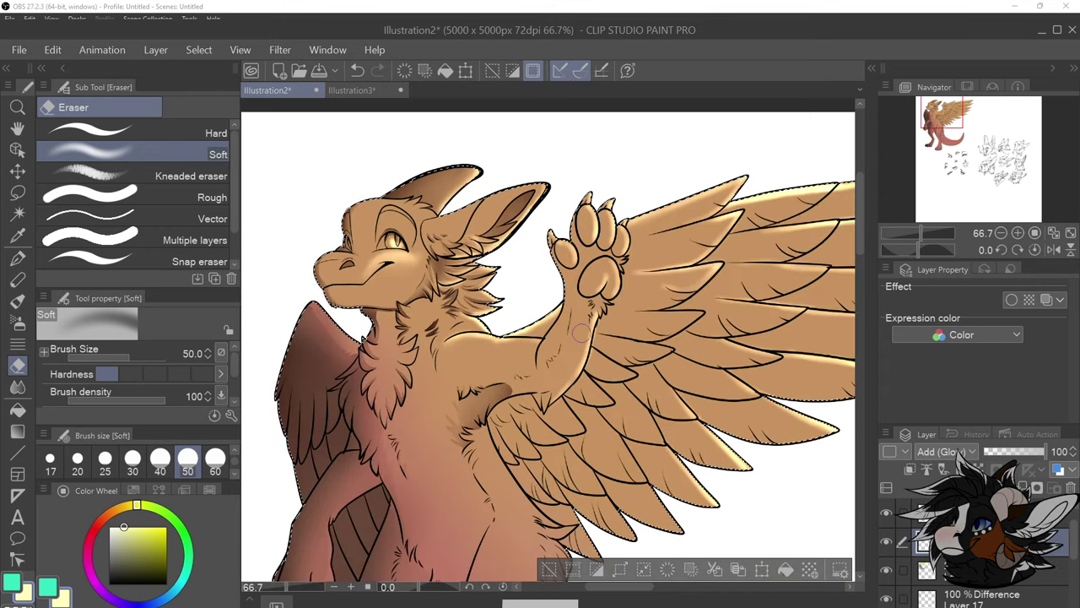
Soften the highlights along the long feathers of the near wing down to its lower tips
scroll(585, 356, down, 2)
scroll(713, 352, up, 1)
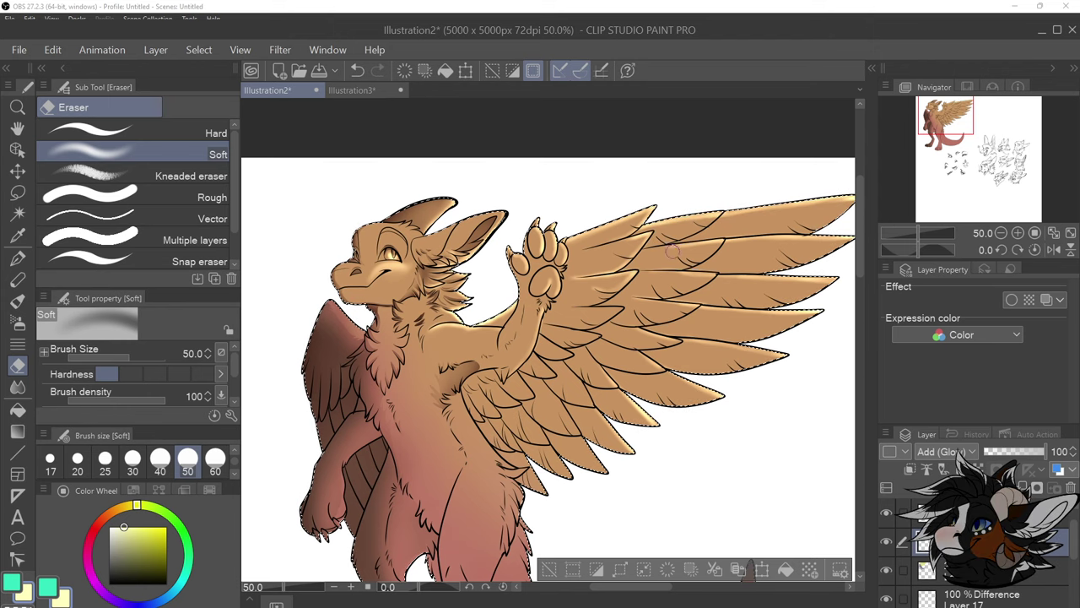
scroll(688, 247, down, 1)
scroll(760, 256, up, 1)
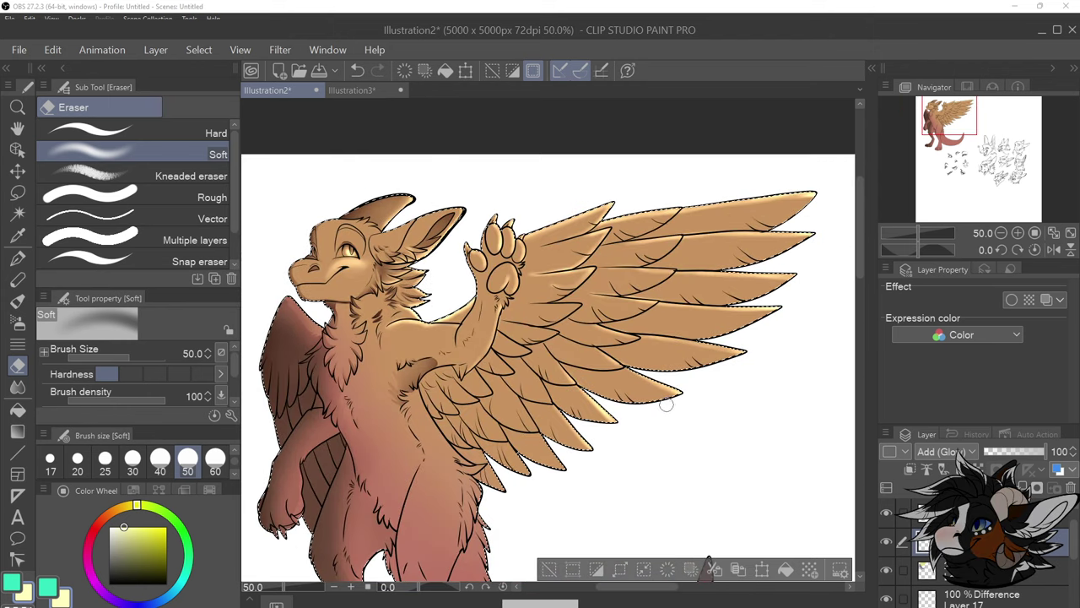
Airbrush soft glow spots onto the near shoulder and upper arm with the Soft airbrush at size 50
scroll(627, 435, down, 2)
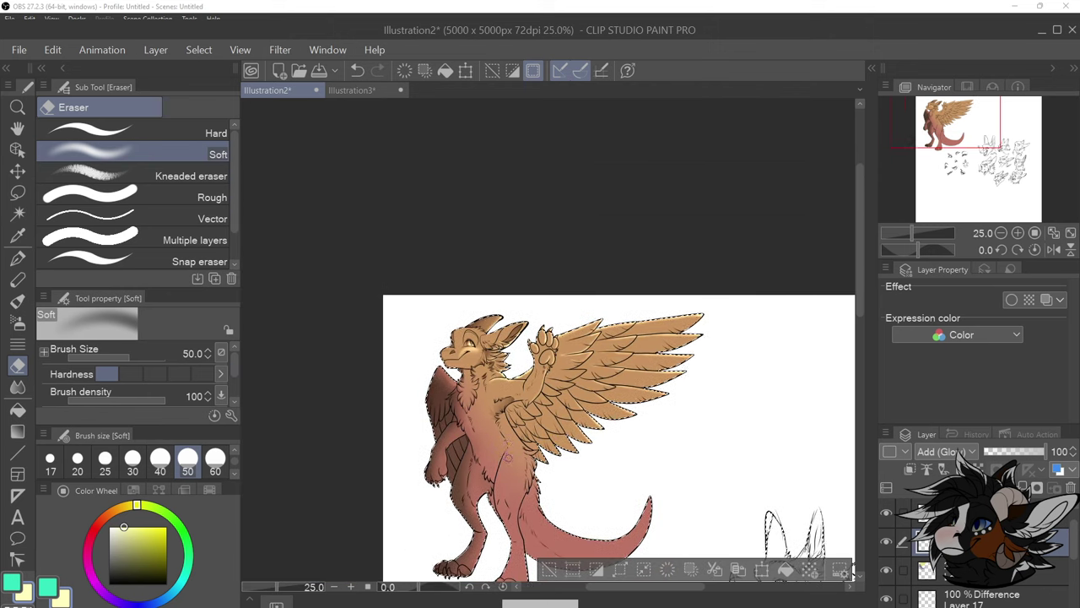
scroll(513, 456, up, 2)
scroll(510, 332, up, 2)
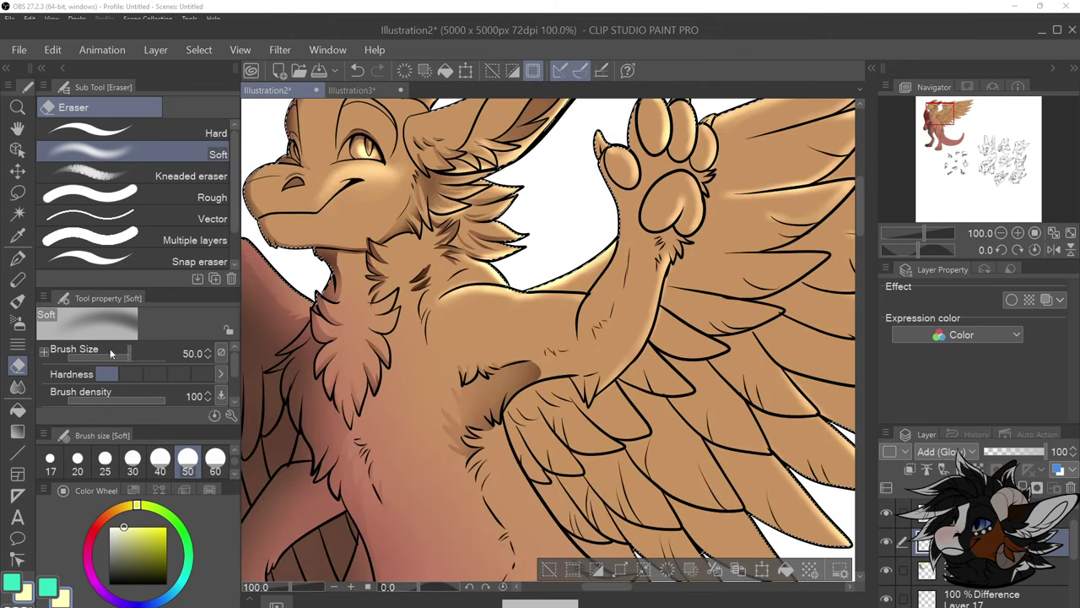
click(20, 321)
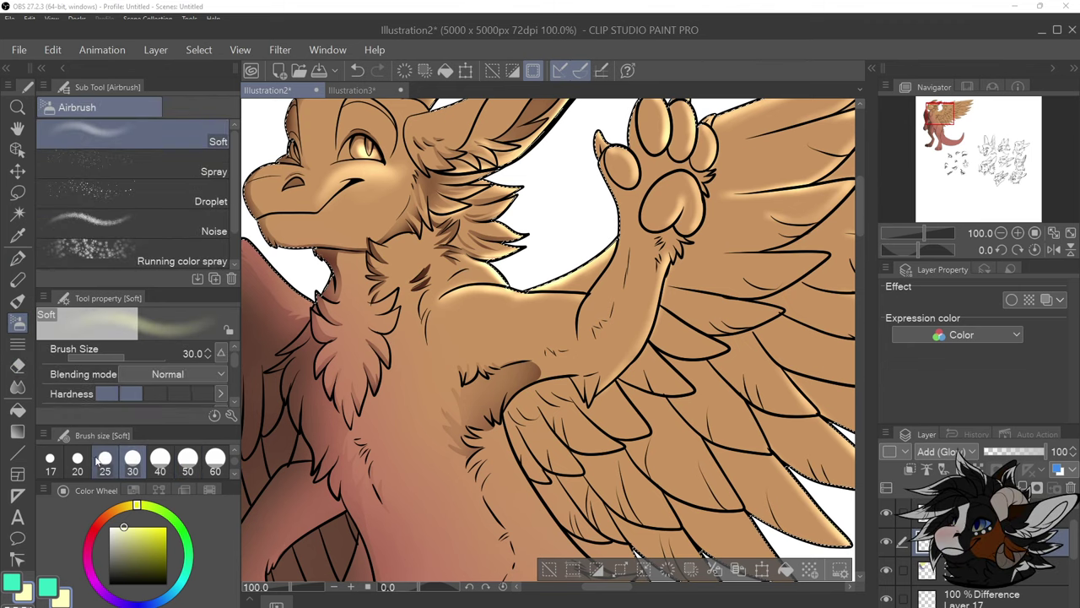
click(159, 460)
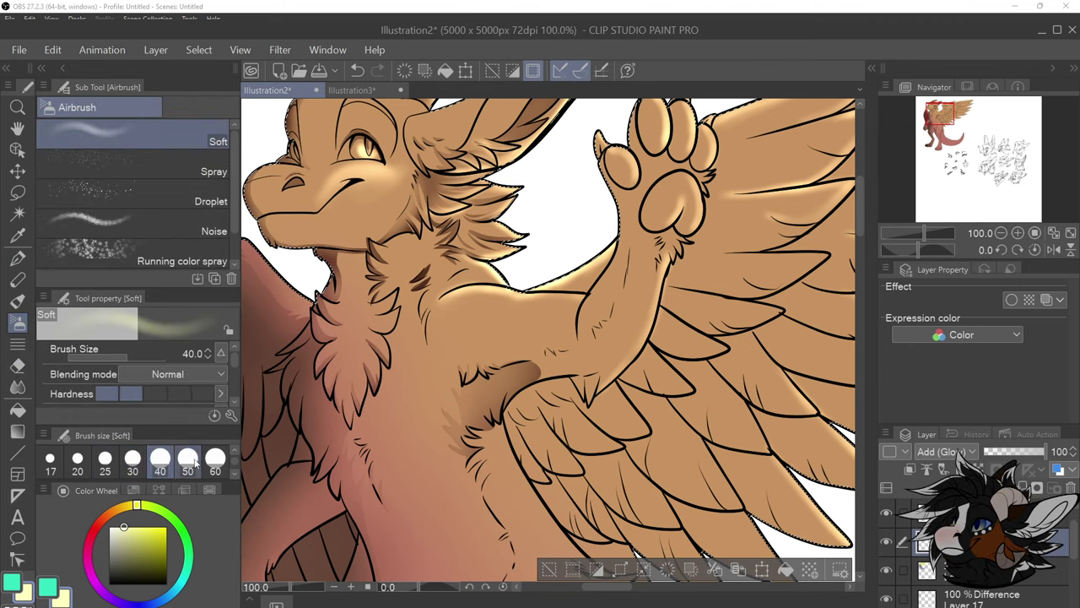
click(193, 461)
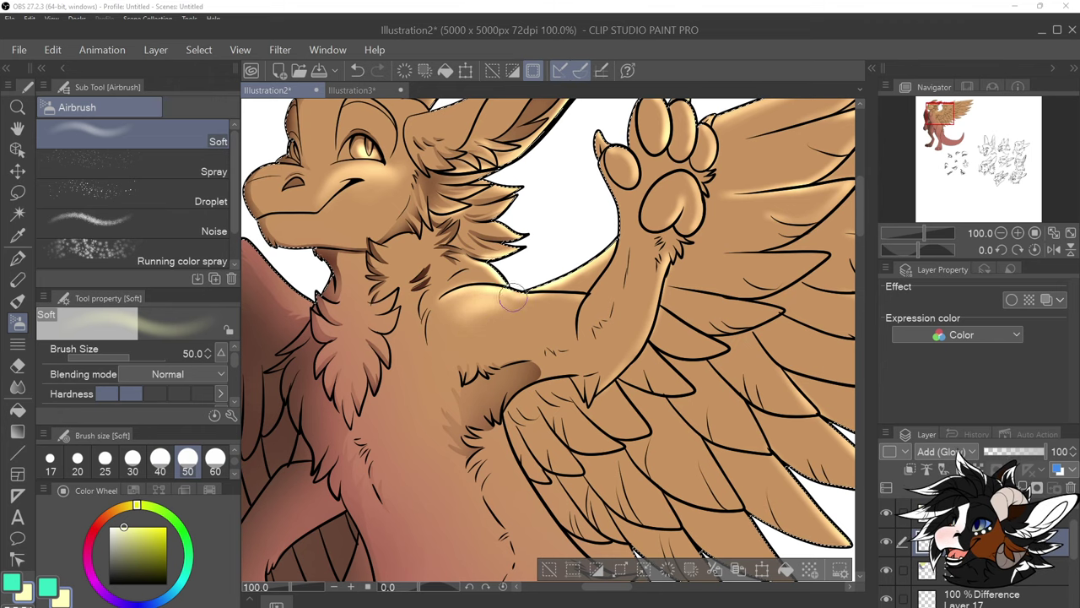
mouse_move(482, 313)
mouse_down()
mouse_move(511, 301)
mouse_move(473, 325)
mouse_move(508, 300)
mouse_move(533, 314)
mouse_move(562, 306)
mouse_up()
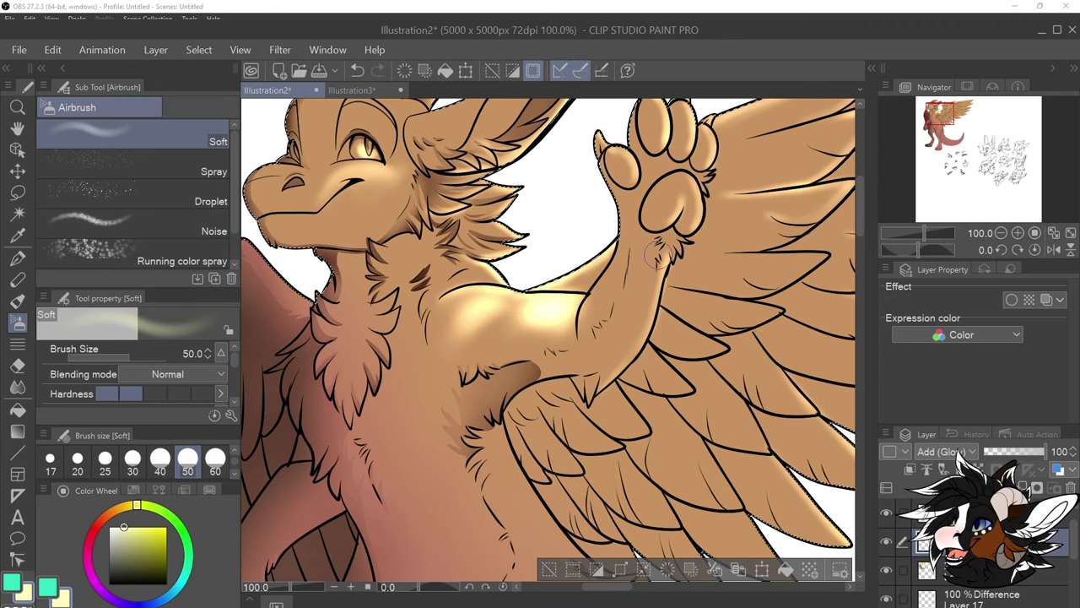
Airbrush glow onto the neck fur below the jaw and down the side of the chest
scroll(655, 251, down, 2)
scroll(633, 262, up, 2)
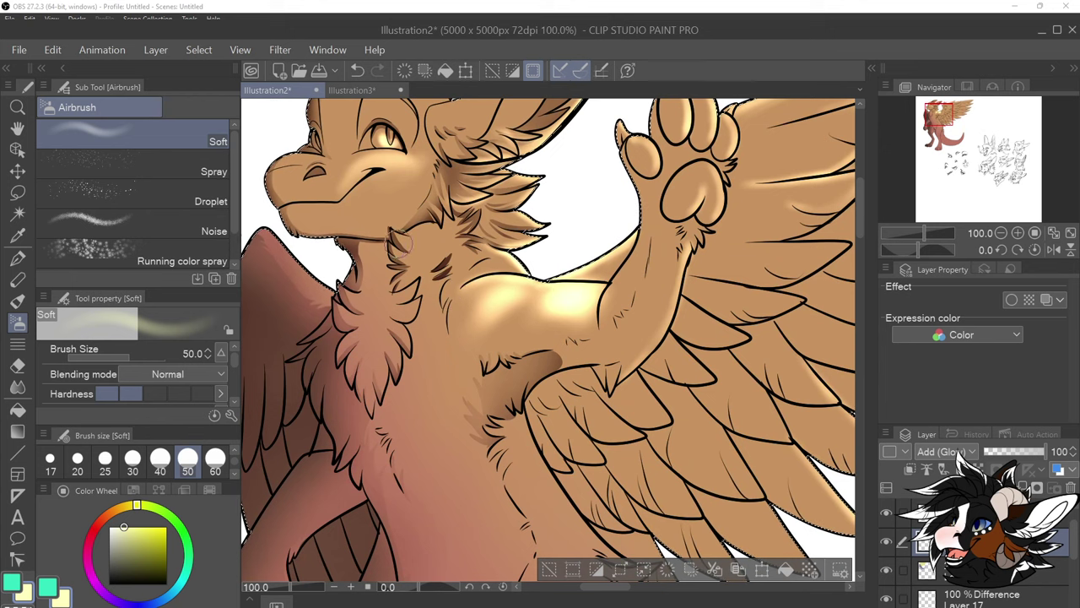
drag(410, 244, 438, 249)
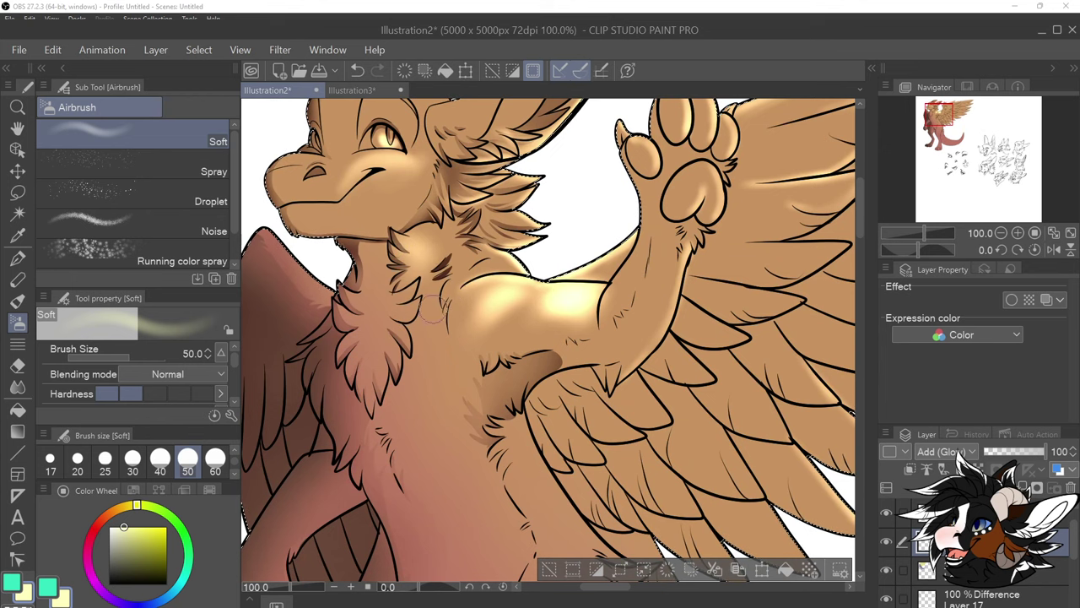
mouse_move(430, 330)
mouse_down()
mouse_move(390, 427)
mouse_move(436, 370)
mouse_move(419, 363)
mouse_move(400, 415)
mouse_move(442, 353)
mouse_move(425, 396)
mouse_move(439, 340)
mouse_move(406, 407)
mouse_move(397, 395)
mouse_move(405, 415)
mouse_move(437, 339)
mouse_up()
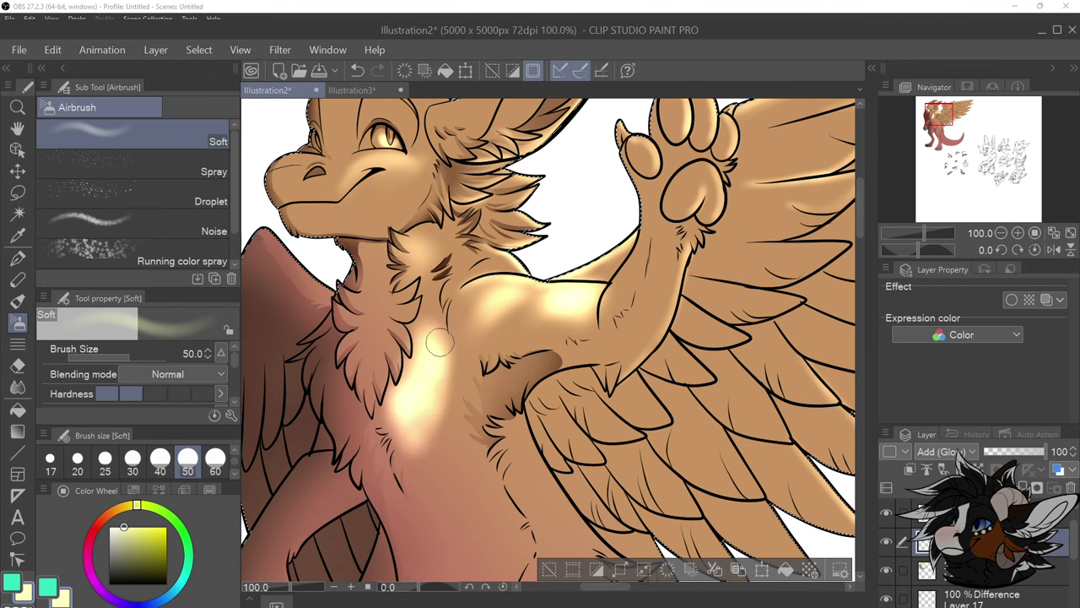
Airbrush glow onto the hip fur, down the near thigh and along the flank with the Soft airbrush, enlarged to size 60
scroll(496, 302, down, 2)
scroll(528, 413, up, 1)
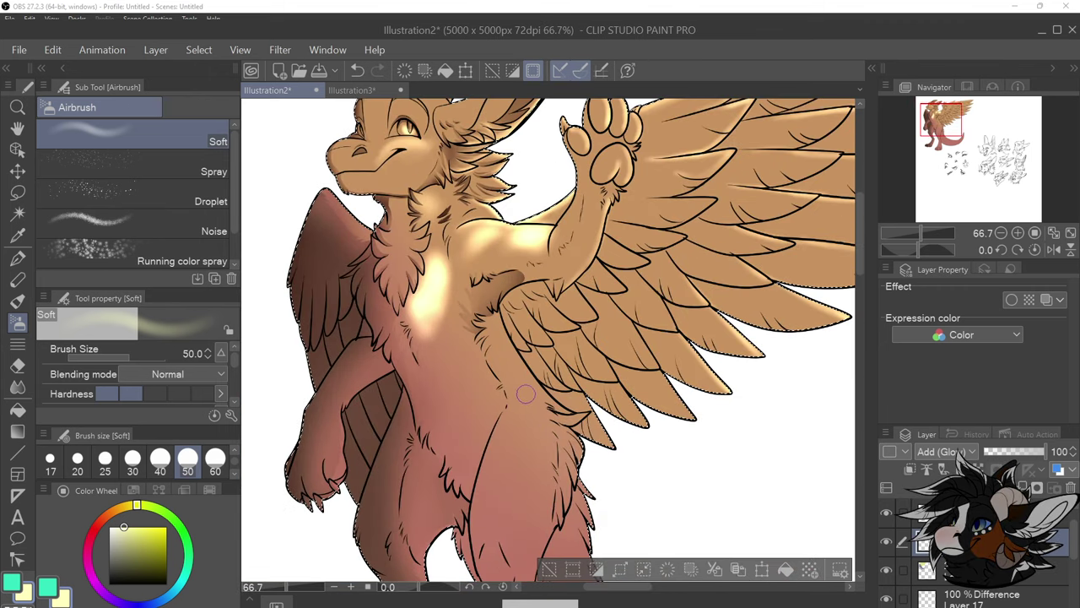
scroll(525, 394, down, 1)
scroll(557, 422, up, 1)
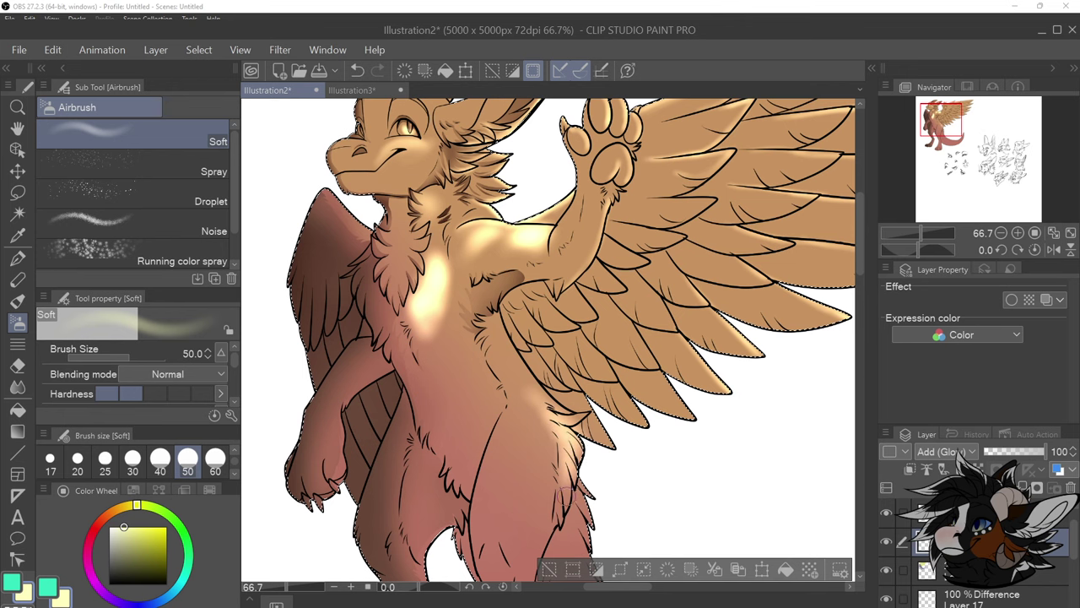
scroll(557, 476, down, 1)
scroll(530, 342, up, 1)
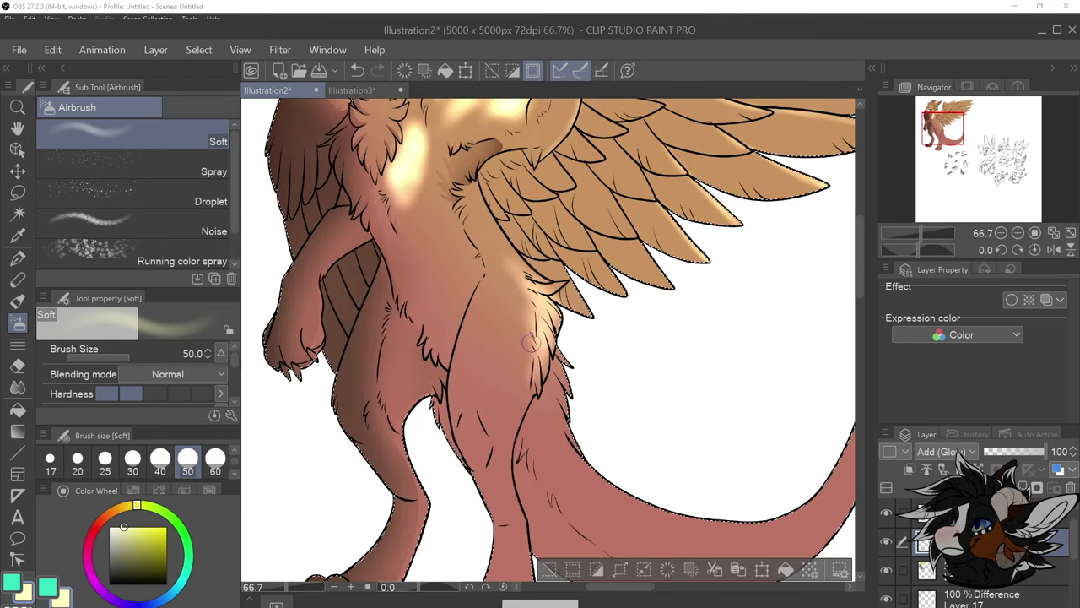
key(bracketright)
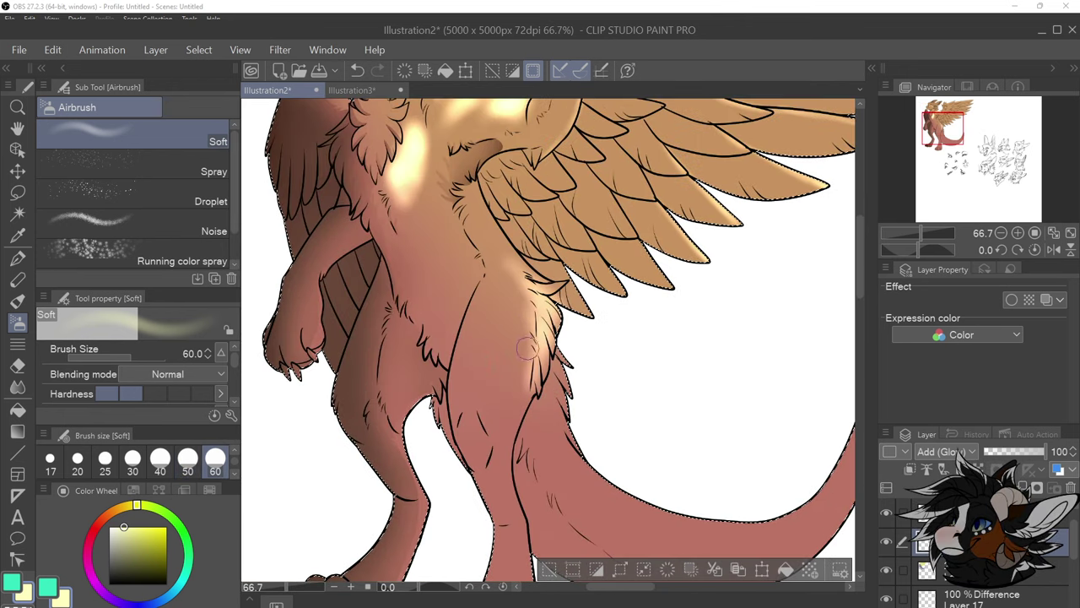
mouse_move(525, 390)
mouse_down()
mouse_move(506, 420)
mouse_move(504, 397)
mouse_move(531, 367)
mouse_move(504, 447)
mouse_move(538, 355)
mouse_move(513, 417)
mouse_move(527, 295)
mouse_move(503, 421)
mouse_move(508, 296)
mouse_move(496, 470)
mouse_move(522, 279)
mouse_move(506, 465)
mouse_up()
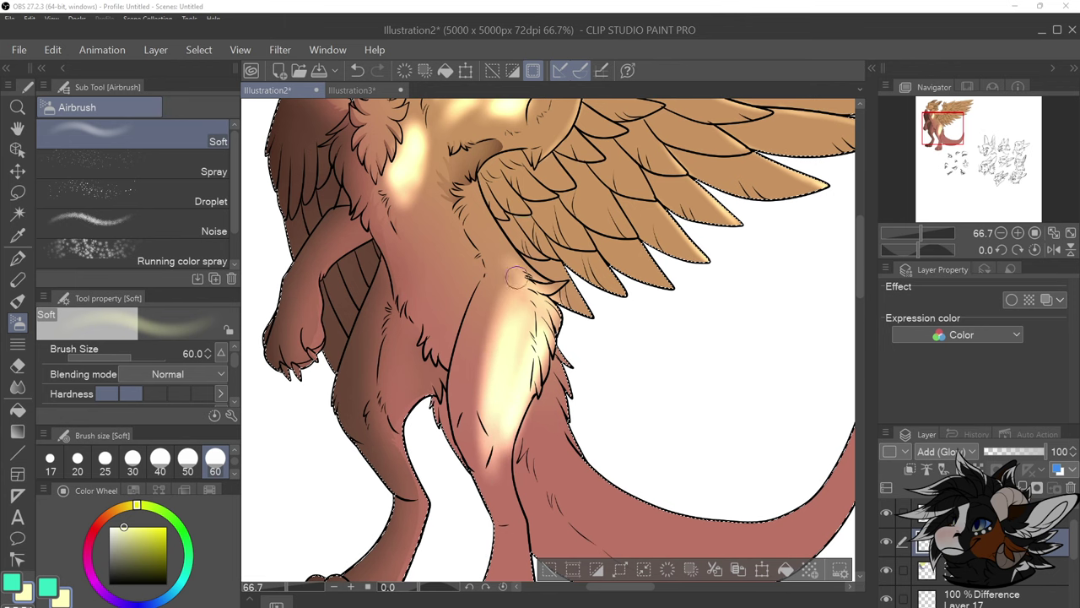
drag(482, 202, 518, 272)
scroll(543, 288, down, 2)
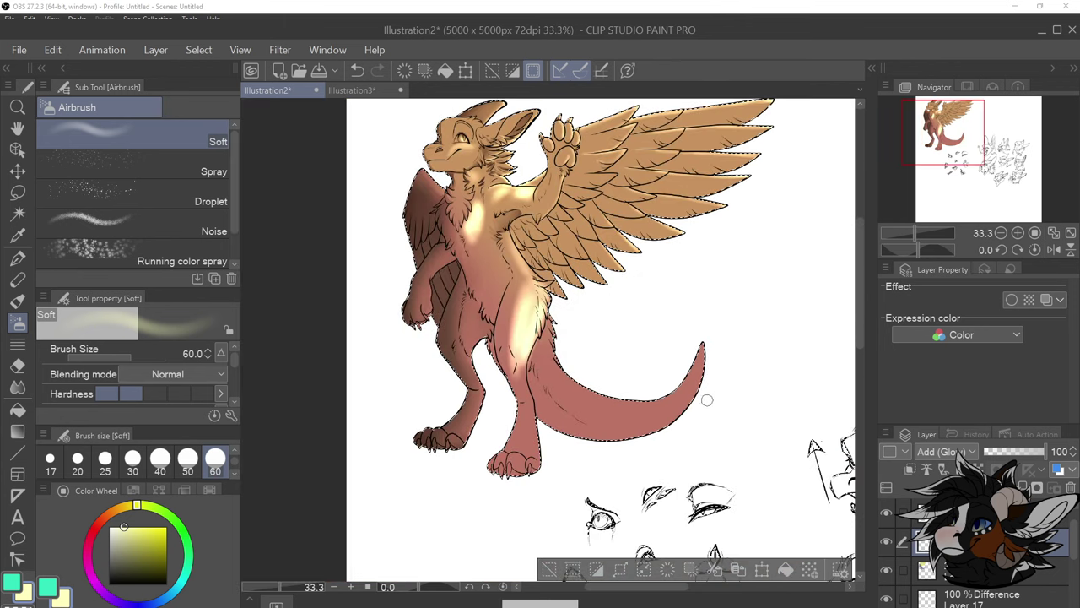
Airbrush glow along the tail from its base to the tip with the Soft airbrush at size 200
scroll(708, 401, up, 2)
scroll(657, 412, down, 1)
scroll(604, 413, up, 1)
mouse_move(410, 291)
mouse_down()
mouse_move(415, 225)
mouse_move(429, 310)
mouse_move(405, 226)
mouse_move(439, 330)
mouse_move(392, 232)
mouse_move(469, 377)
mouse_move(383, 254)
mouse_move(481, 378)
mouse_move(435, 338)
mouse_up()
scroll(229, 476, down, 2)
click(216, 463)
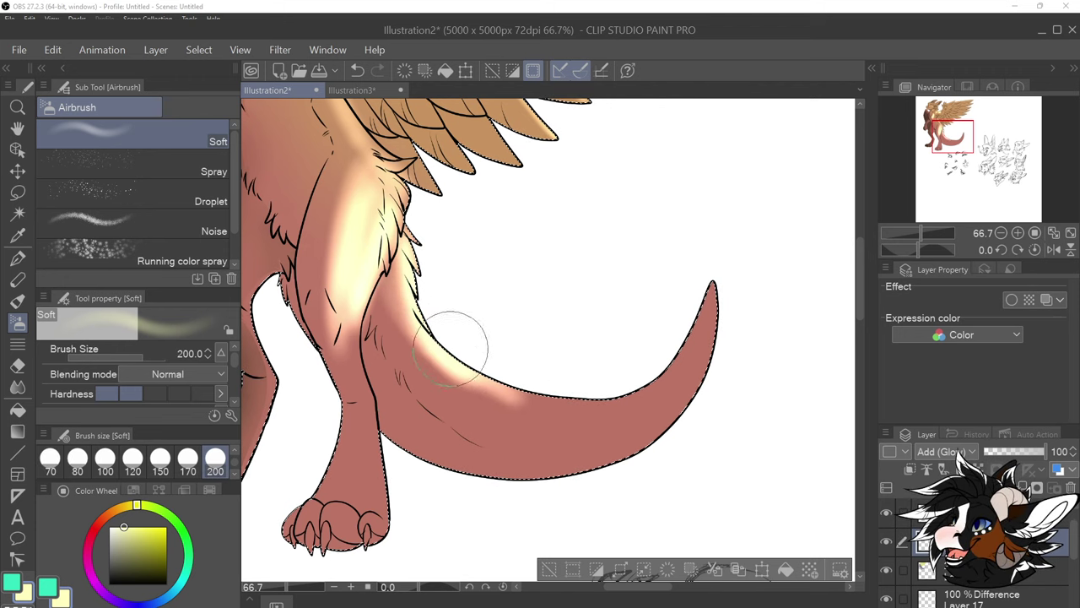
mouse_move(468, 363)
mouse_down()
mouse_move(518, 361)
mouse_move(509, 388)
mouse_move(573, 383)
mouse_move(672, 341)
mouse_move(650, 368)
mouse_move(654, 353)
mouse_move(491, 405)
mouse_move(394, 282)
mouse_move(400, 239)
mouse_move(451, 351)
mouse_move(526, 398)
mouse_move(682, 313)
mouse_up()
scroll(666, 290, down, 1)
scroll(665, 290, down, 1)
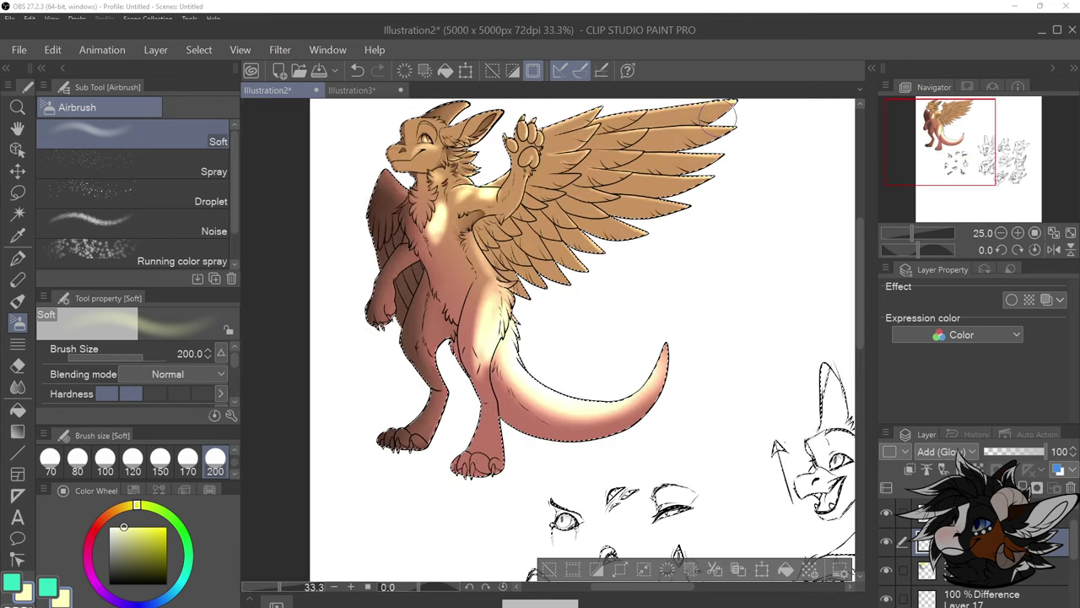
Airbrush broad glow over the long feathers of the near wing, from the lower tips up to the top edge
mouse_move(519, 291)
mouse_down()
mouse_move(674, 205)
mouse_move(687, 209)
mouse_move(637, 230)
mouse_move(692, 161)
mouse_move(651, 109)
mouse_up()
scroll(687, 209, down, 1)
scroll(718, 152, up, 1)
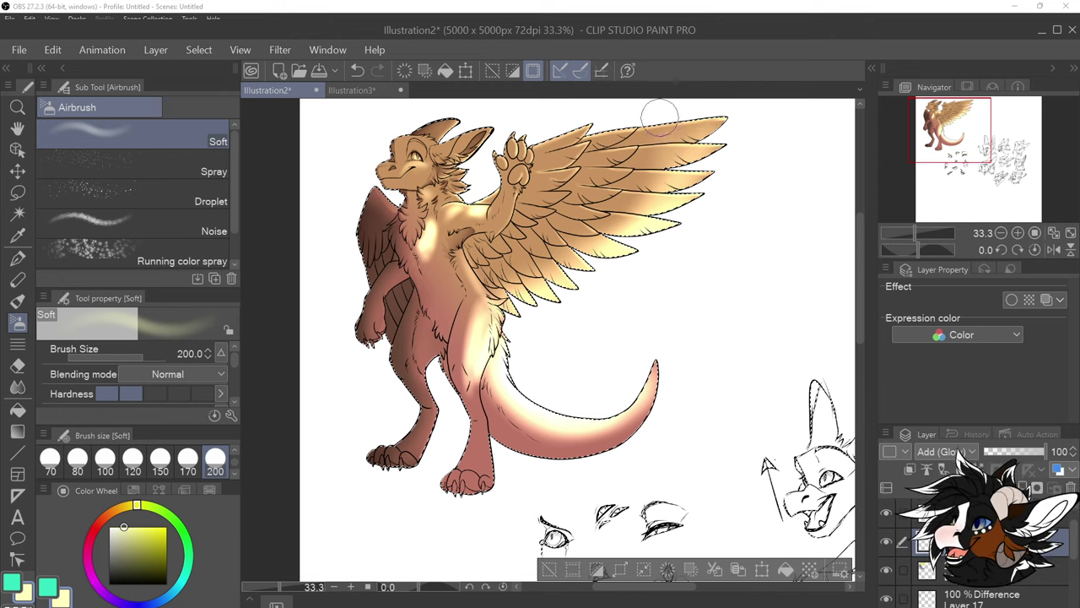
mouse_move(726, 104)
mouse_down()
mouse_move(608, 150)
mouse_move(636, 131)
mouse_move(542, 147)
mouse_move(569, 131)
mouse_move(553, 142)
mouse_move(665, 129)
mouse_move(533, 161)
mouse_move(671, 152)
mouse_move(578, 135)
mouse_move(590, 181)
mouse_move(616, 173)
mouse_move(566, 182)
mouse_move(658, 211)
mouse_move(553, 186)
mouse_move(619, 221)
mouse_move(606, 217)
mouse_move(619, 242)
mouse_move(602, 258)
mouse_move(550, 215)
mouse_move(597, 222)
mouse_move(659, 148)
mouse_move(602, 233)
mouse_up()
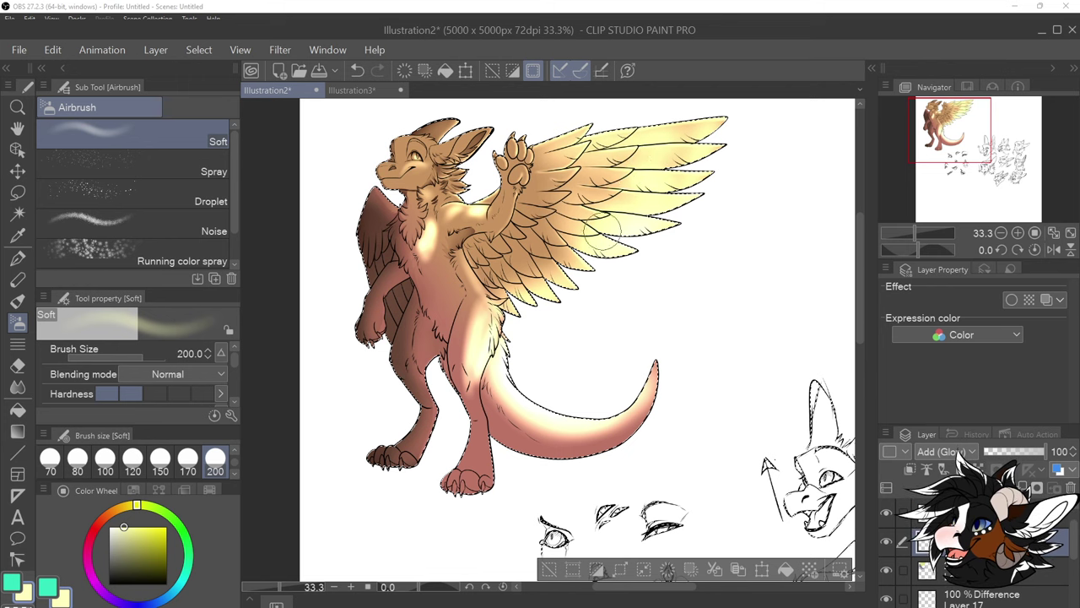
mouse_move(690, 145)
mouse_down()
mouse_move(655, 205)
mouse_move(708, 130)
mouse_move(665, 219)
mouse_move(702, 108)
mouse_move(590, 204)
mouse_move(602, 146)
mouse_move(586, 155)
mouse_move(568, 268)
mouse_move(542, 178)
mouse_move(560, 152)
mouse_move(602, 180)
mouse_up()
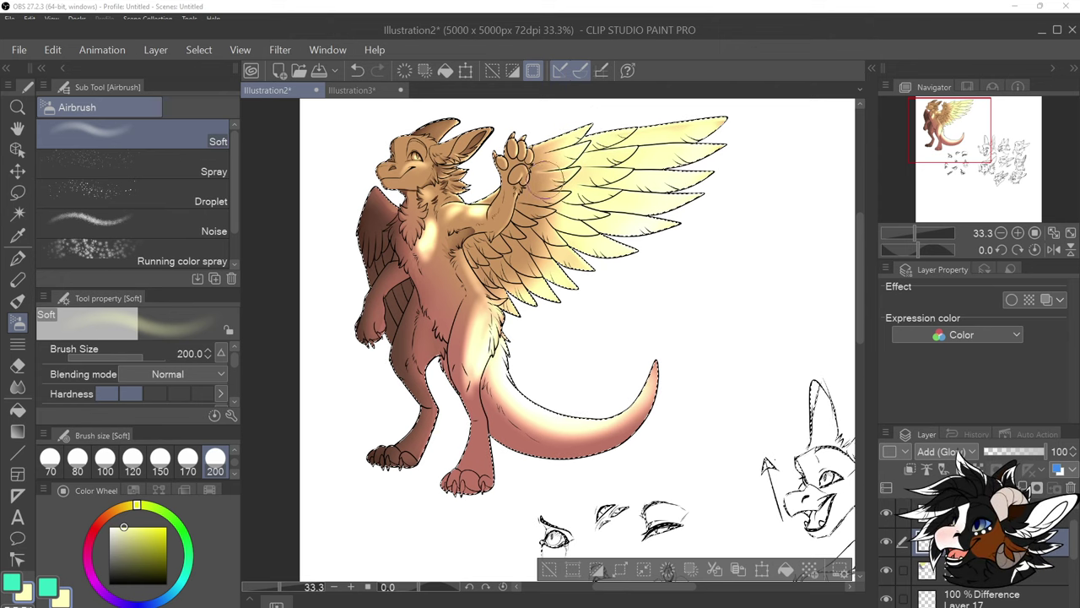
mouse_move(387, 218)
mouse_down()
mouse_move(375, 190)
mouse_move(351, 220)
mouse_move(382, 190)
mouse_move(352, 228)
mouse_move(380, 190)
mouse_move(355, 244)
mouse_up()
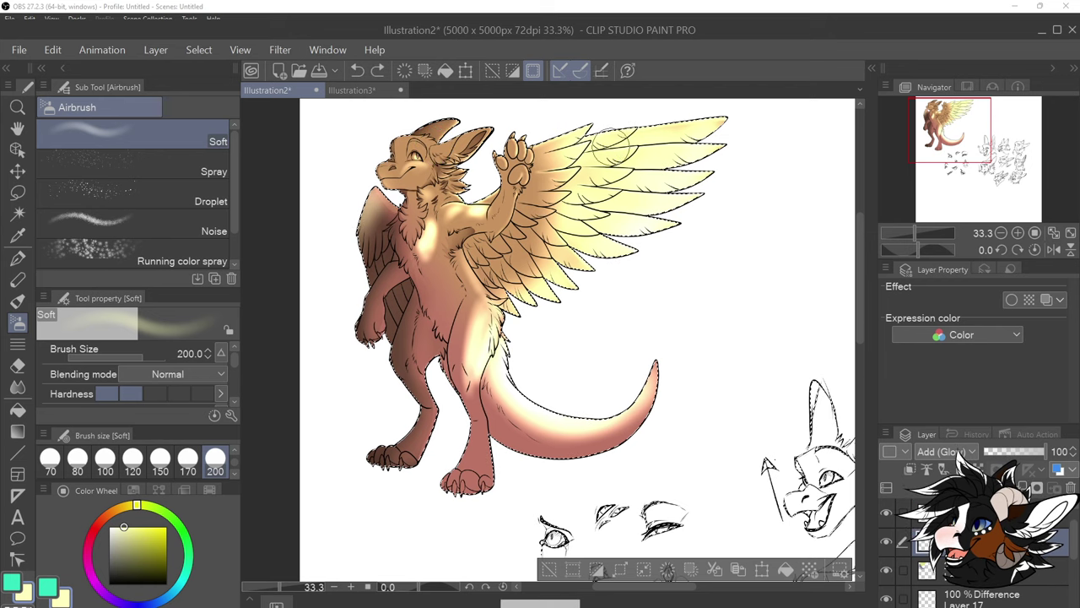
key(ctrl+z)
key(ctrl+z)
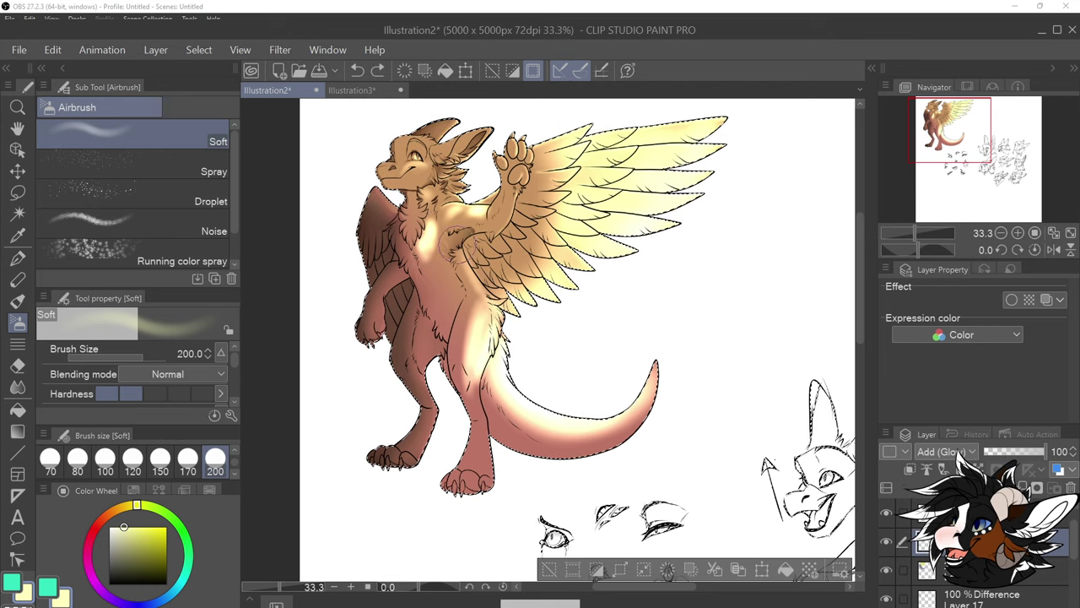
Airbrush glow onto the fur behind the neck, down the flank and across the chest at size 200
scroll(439, 167, up, 1)
mouse_move(492, 156)
mouse_down()
mouse_move(502, 123)
mouse_move(437, 226)
mouse_move(468, 179)
mouse_move(464, 206)
mouse_up()
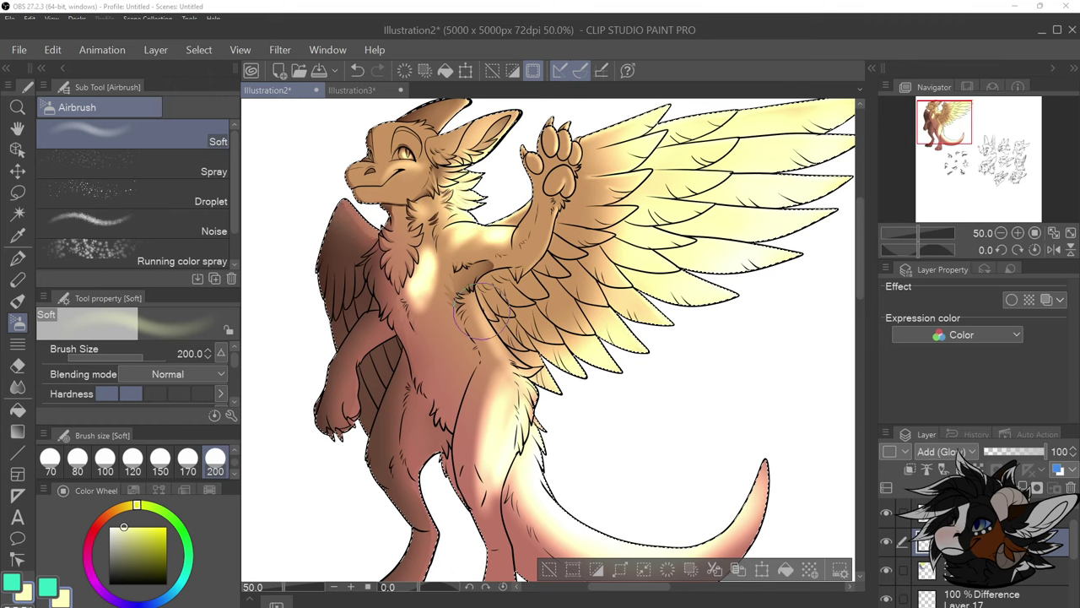
drag(479, 310, 500, 364)
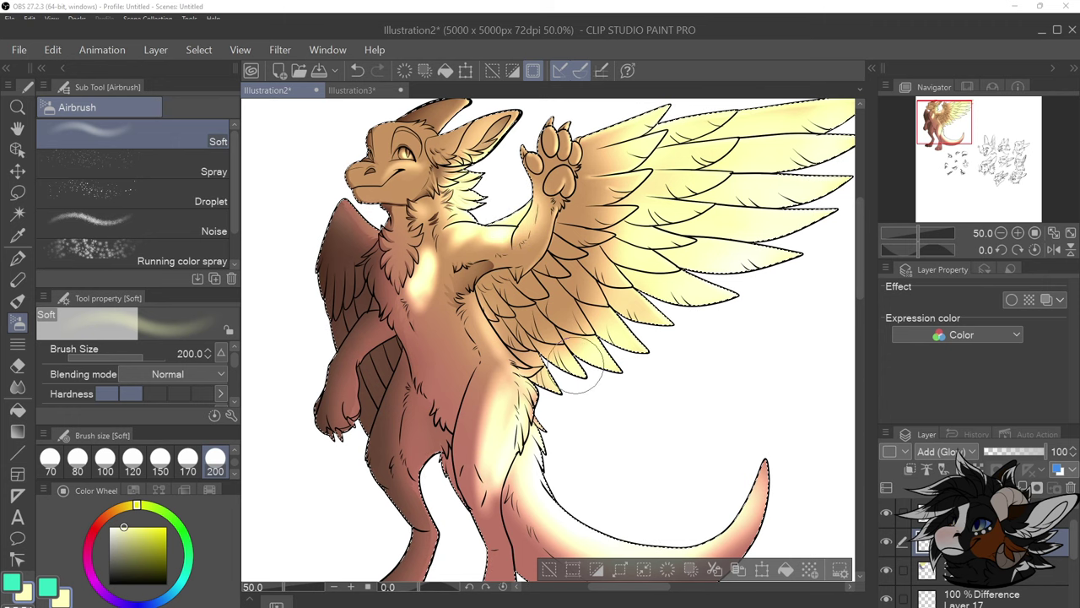
scroll(583, 363, down, 1)
scroll(616, 362, down, 1)
scroll(612, 397, up, 1)
scroll(612, 404, up, 1)
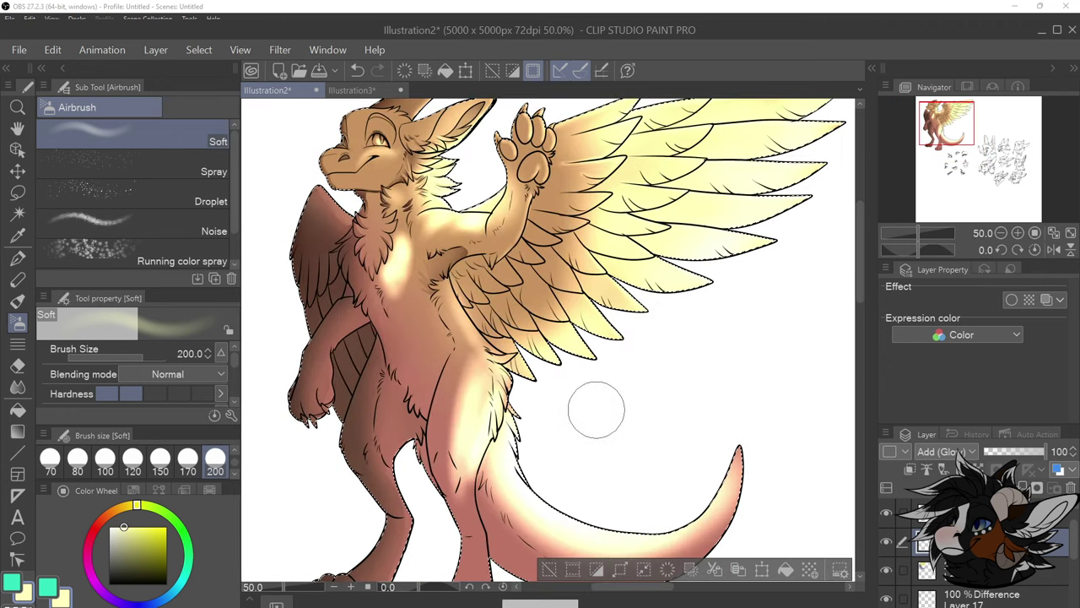
mouse_move(412, 302)
mouse_down()
mouse_move(397, 241)
mouse_move(461, 349)
mouse_move(407, 261)
mouse_move(462, 418)
mouse_move(436, 253)
mouse_up()
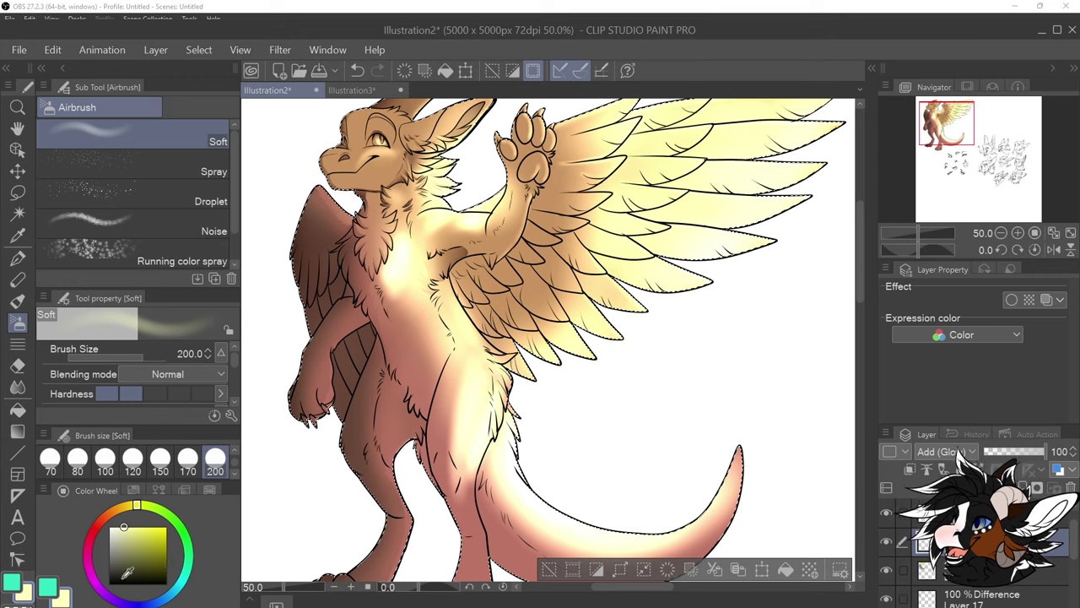
Soften the glow on the chest, raised arm, thigh and tail with the Soft eraser at size 200
key(e)
click(215, 459)
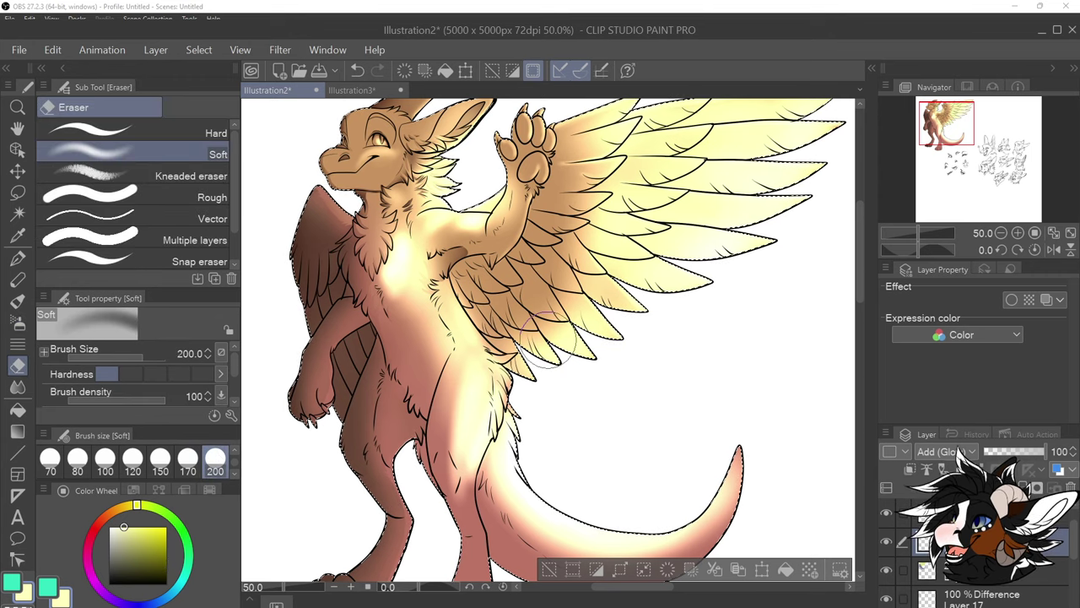
mouse_move(414, 278)
mouse_down()
mouse_move(405, 245)
mouse_move(409, 303)
mouse_move(414, 232)
mouse_move(422, 320)
mouse_move(473, 439)
mouse_move(502, 389)
mouse_move(492, 476)
mouse_move(456, 460)
mouse_up()
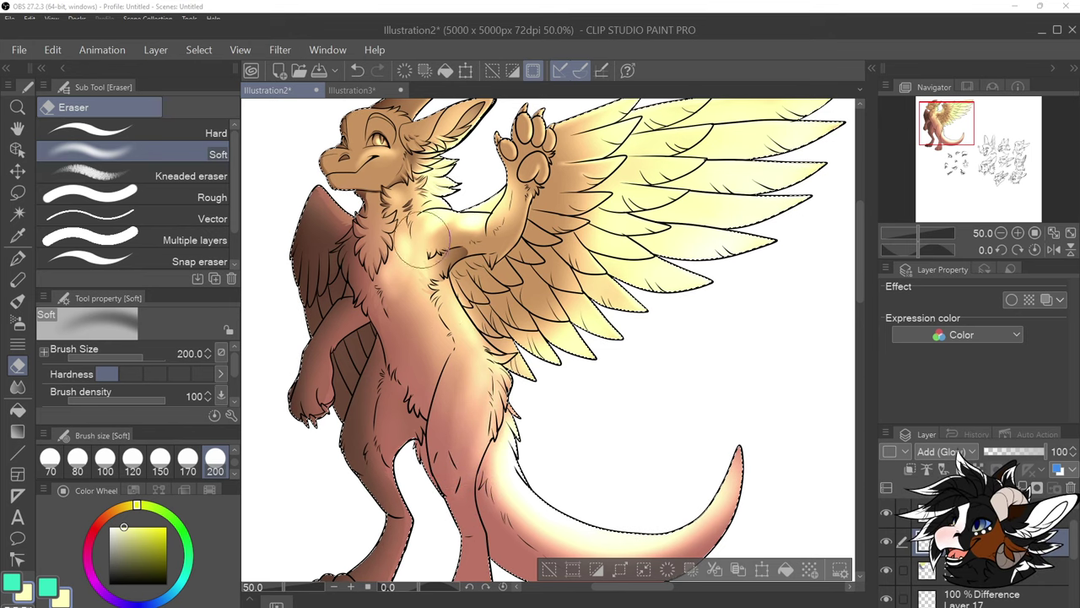
mouse_move(489, 234)
mouse_down()
mouse_move(454, 232)
mouse_move(489, 223)
mouse_move(434, 258)
mouse_up()
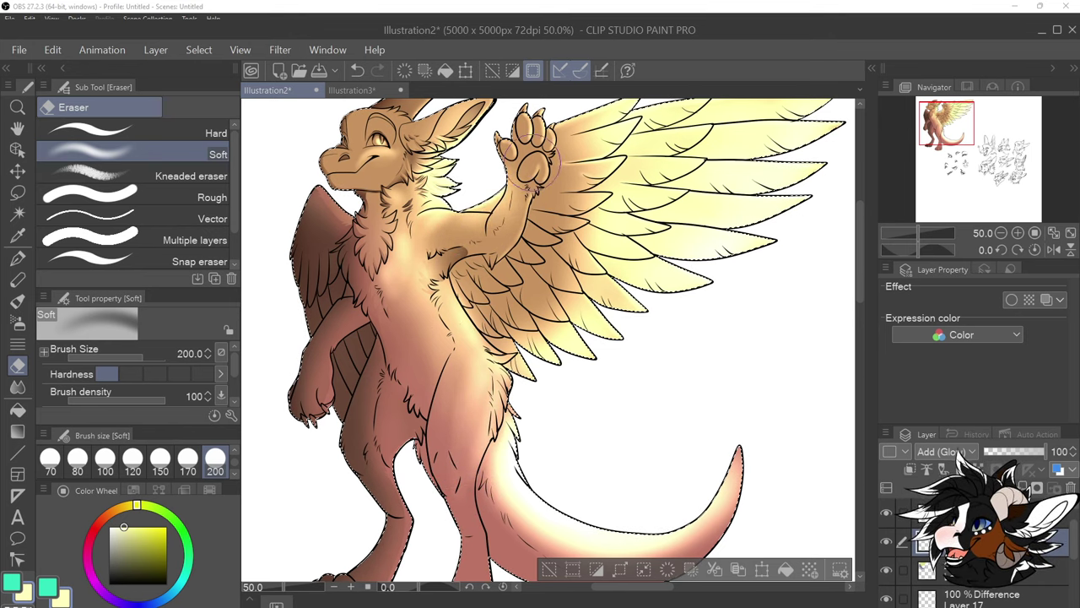
scroll(436, 248, down, 1)
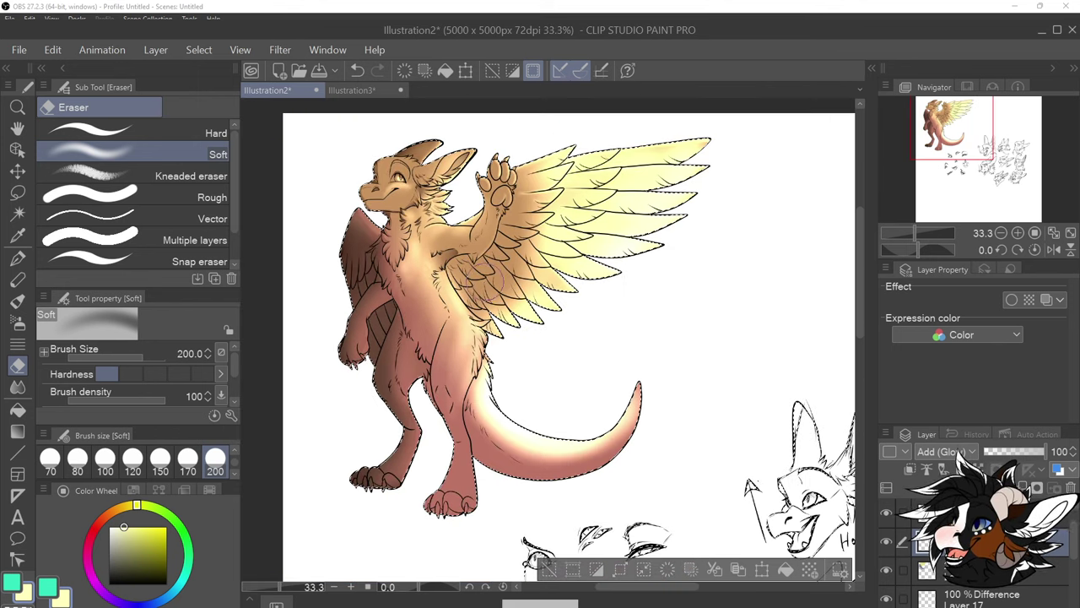
scroll(543, 279, up, 1)
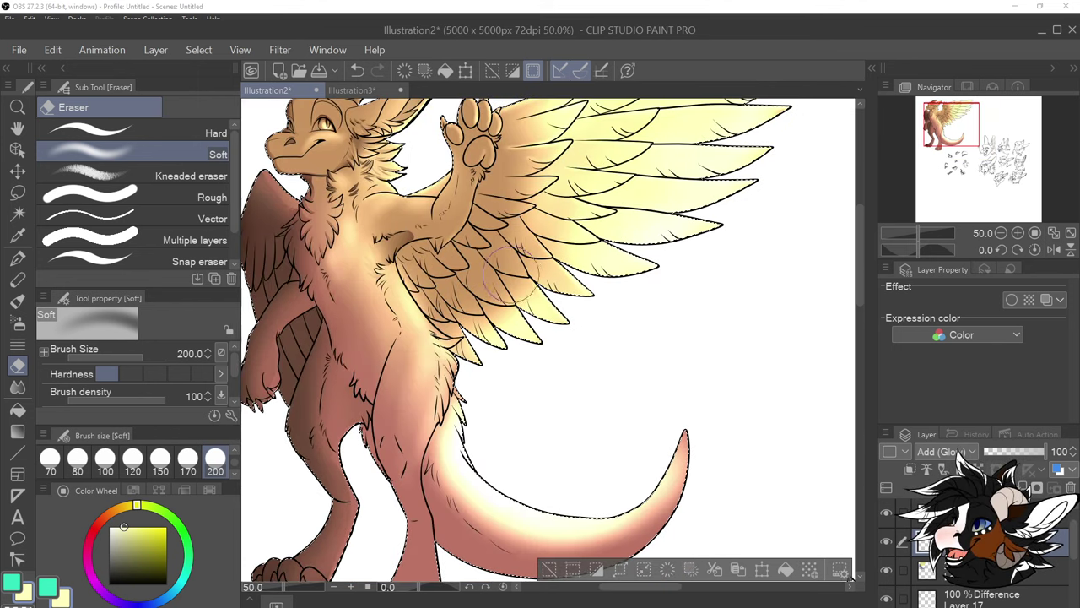
scroll(510, 263, down, 2)
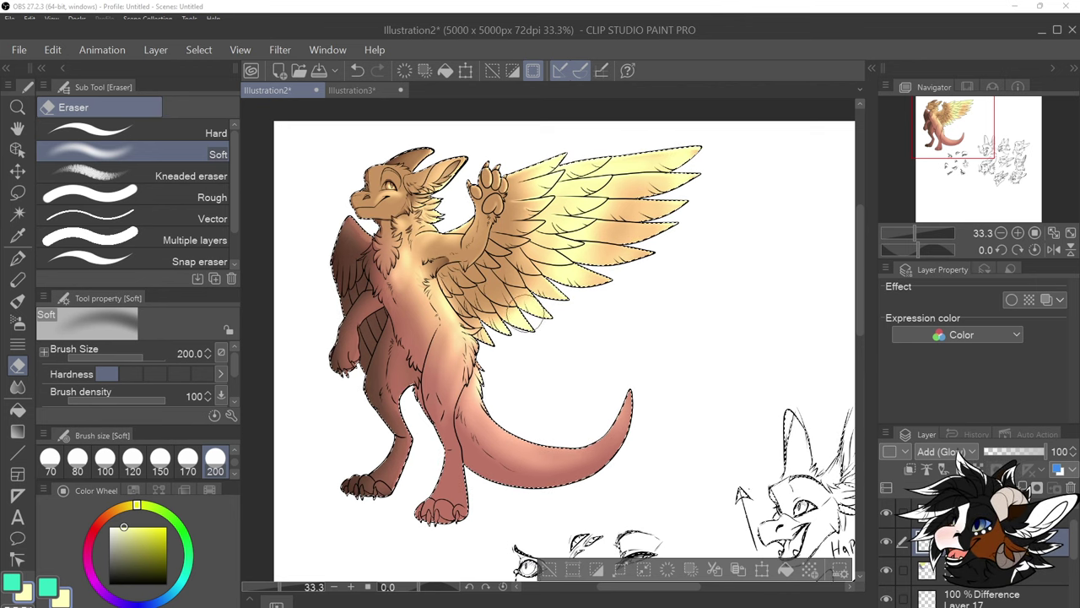
Fade the glow across the near wing's feathers with the Soft eraser at size 800
click(235, 472)
click(217, 464)
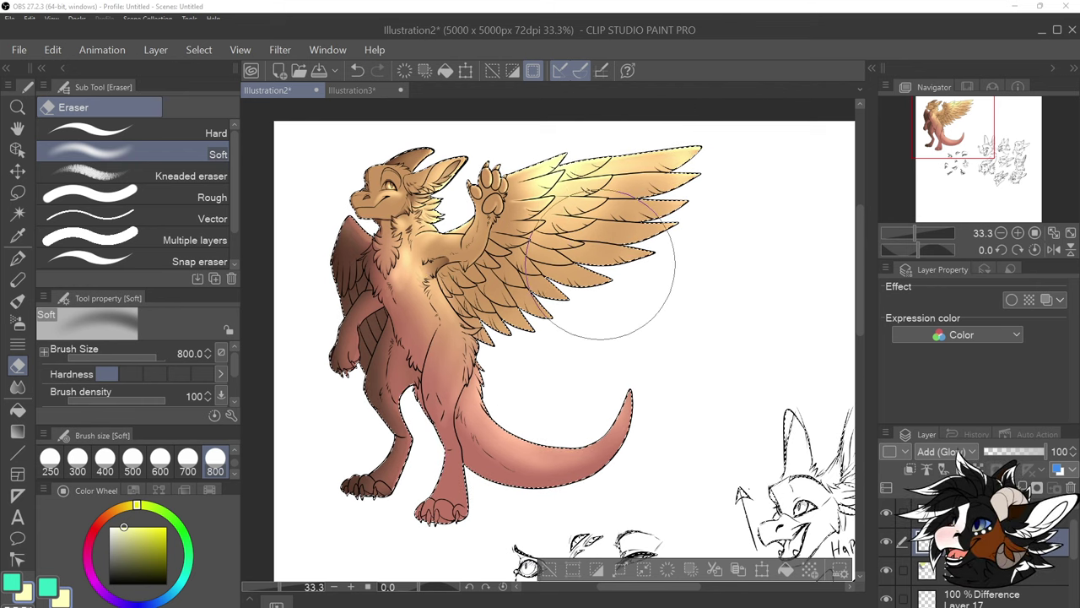
click(577, 209)
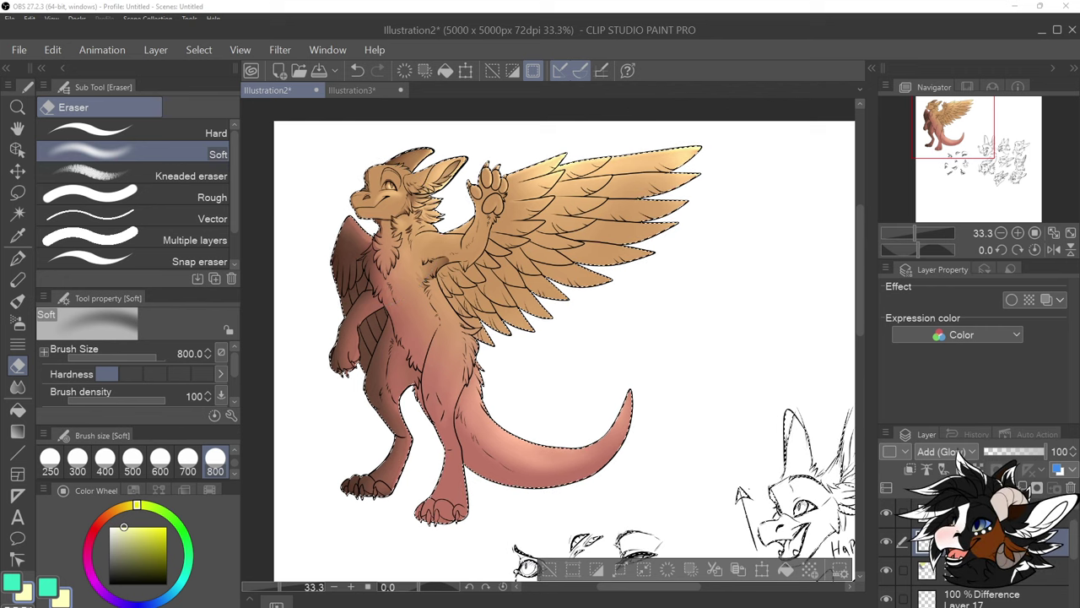
Select the 100 % Difference layer, Layer 17, pick a muted purple and switch to the G-pen
click(983, 570)
click(983, 598)
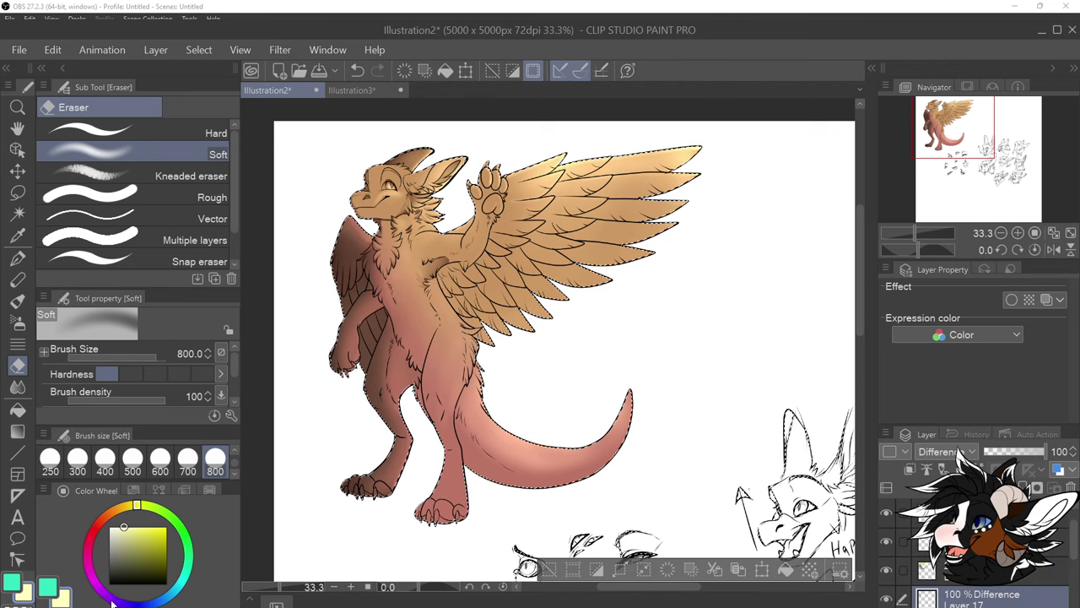
click(120, 600)
drag(121, 603, 108, 597)
drag(137, 547, 120, 552)
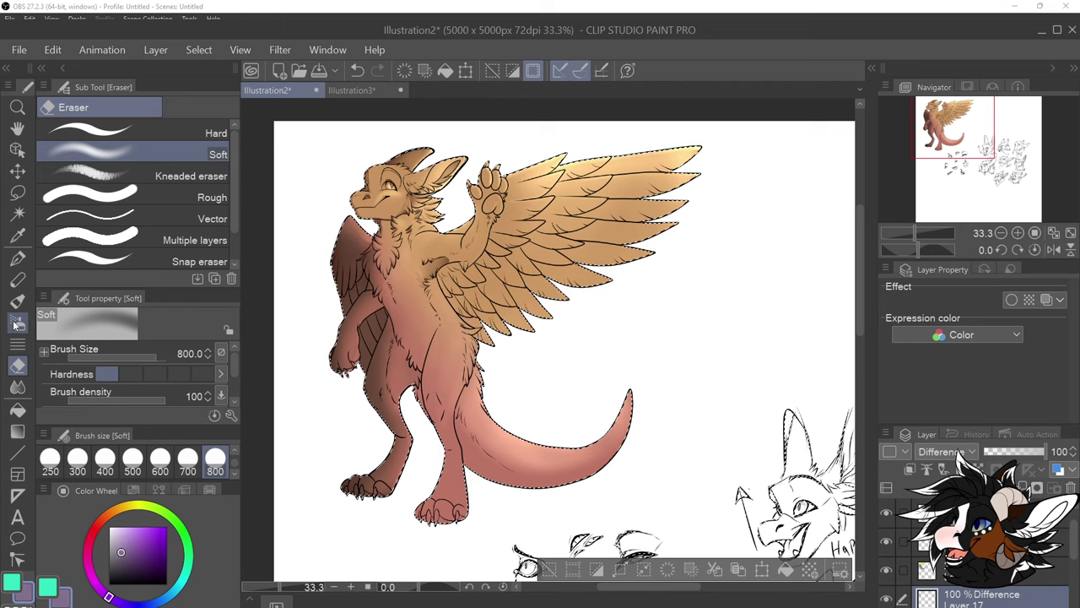
click(18, 260)
scroll(379, 403, down, 1)
scroll(457, 432, up, 1)
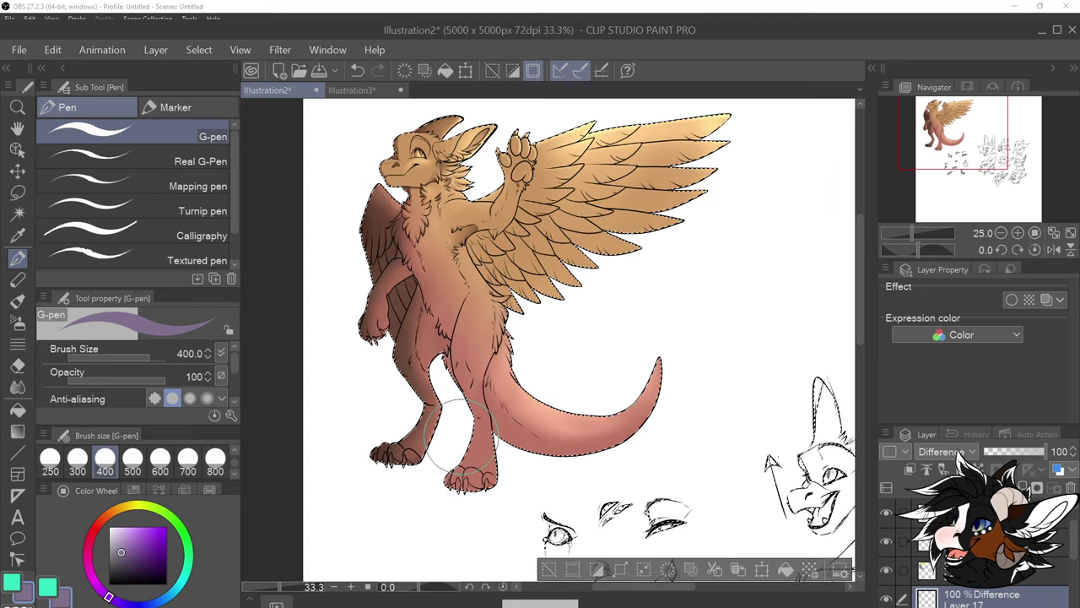
Paint a dark shadow on the inner-thigh fur between the legs with the G-pen at size 15
scroll(456, 439, up, 1)
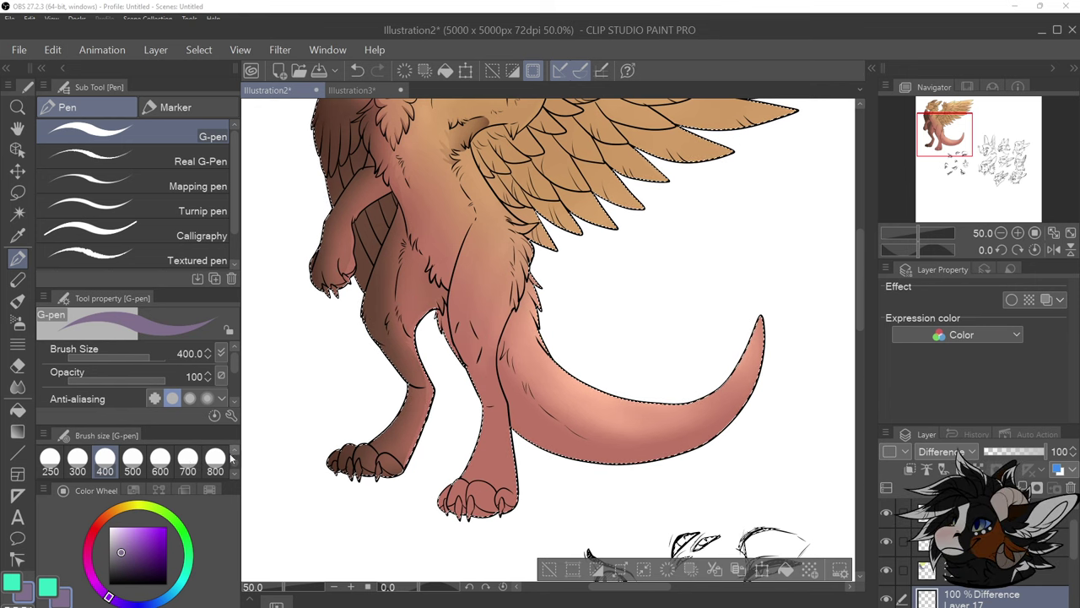
scroll(168, 459, up, 3)
scroll(112, 462, up, 2)
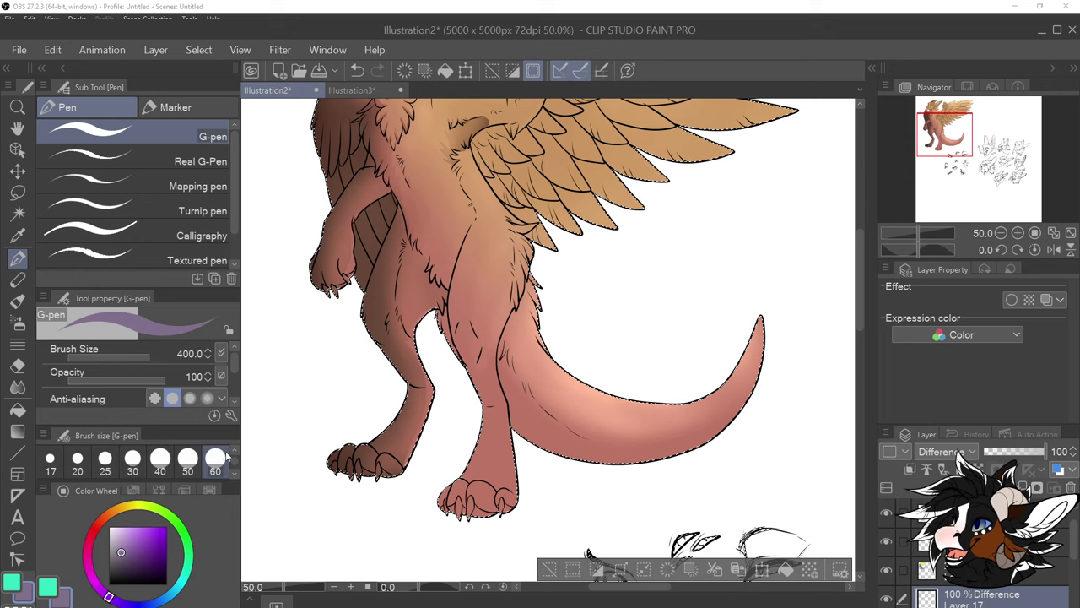
click(216, 462)
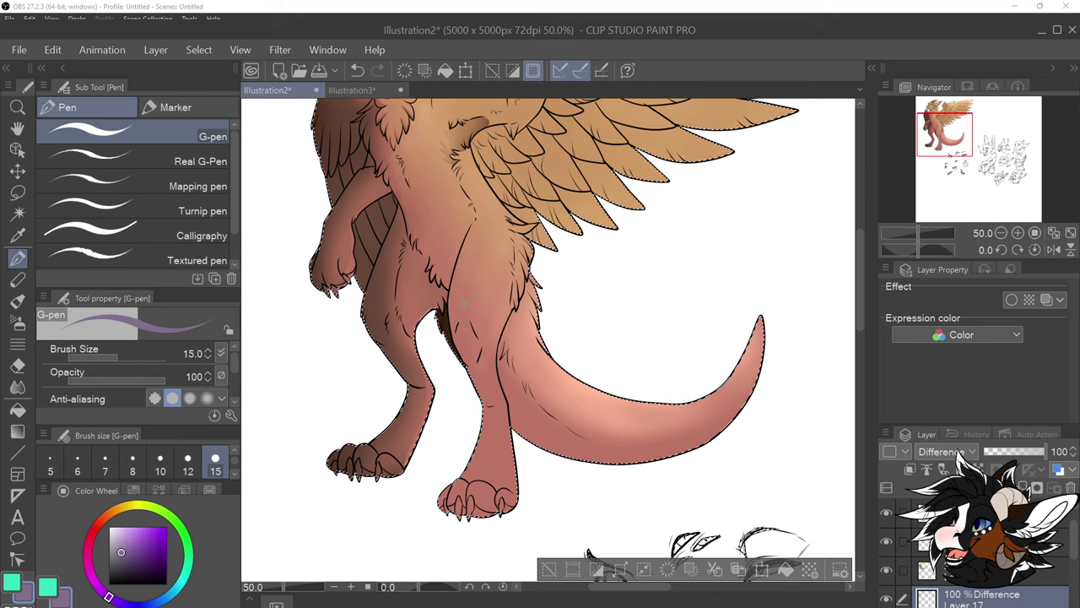
Paint a dark shadow along the inner edge of the near leg with the G-pen at size 25
scroll(182, 460, down, 3)
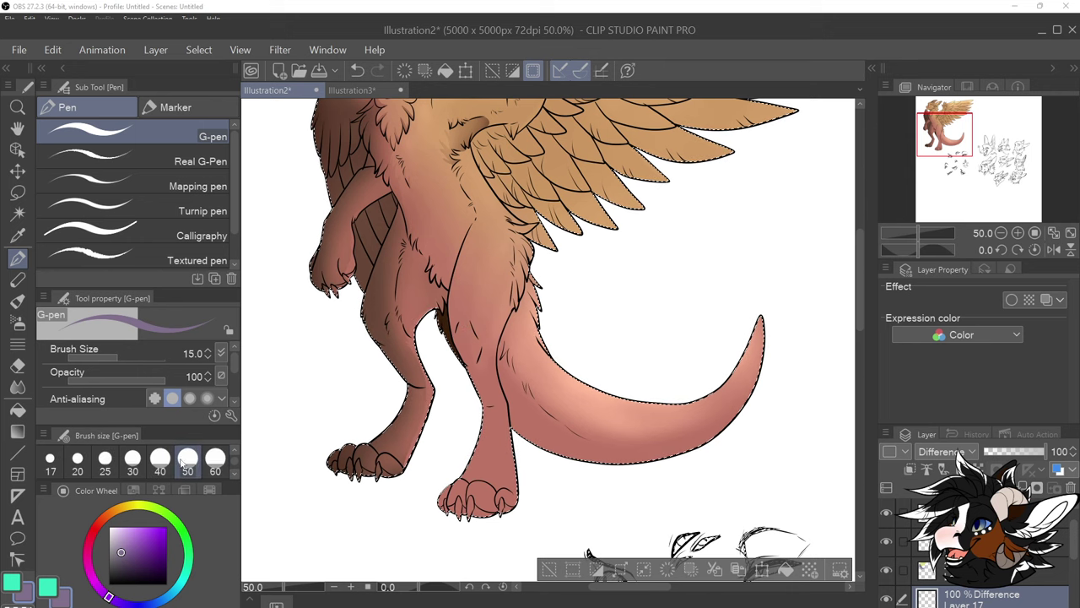
click(104, 460)
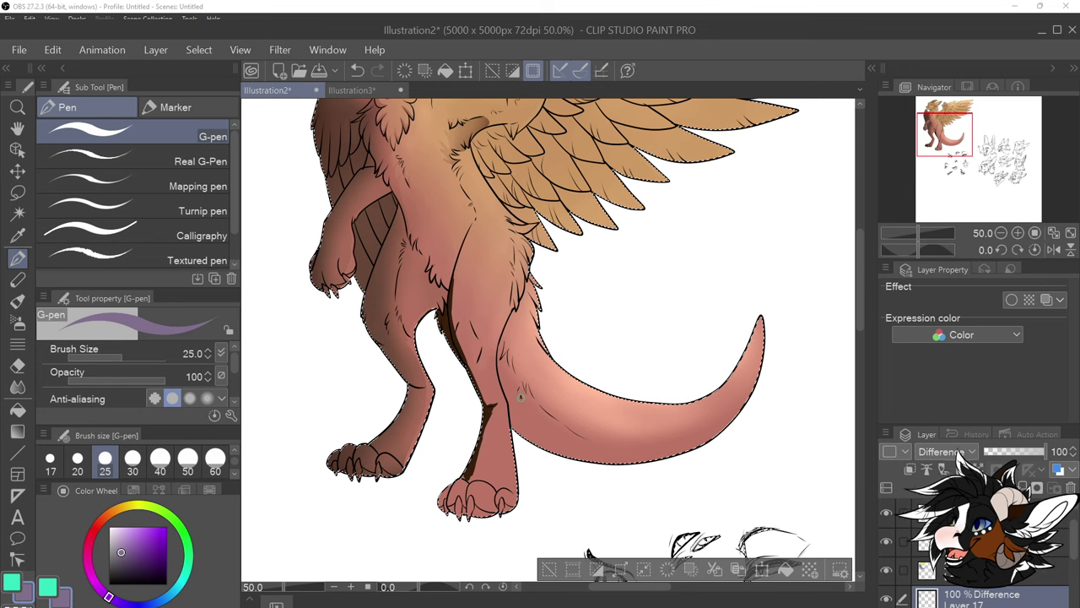
Try shadow strokes on the tail base and near foot, and undo them
drag(522, 395, 534, 395)
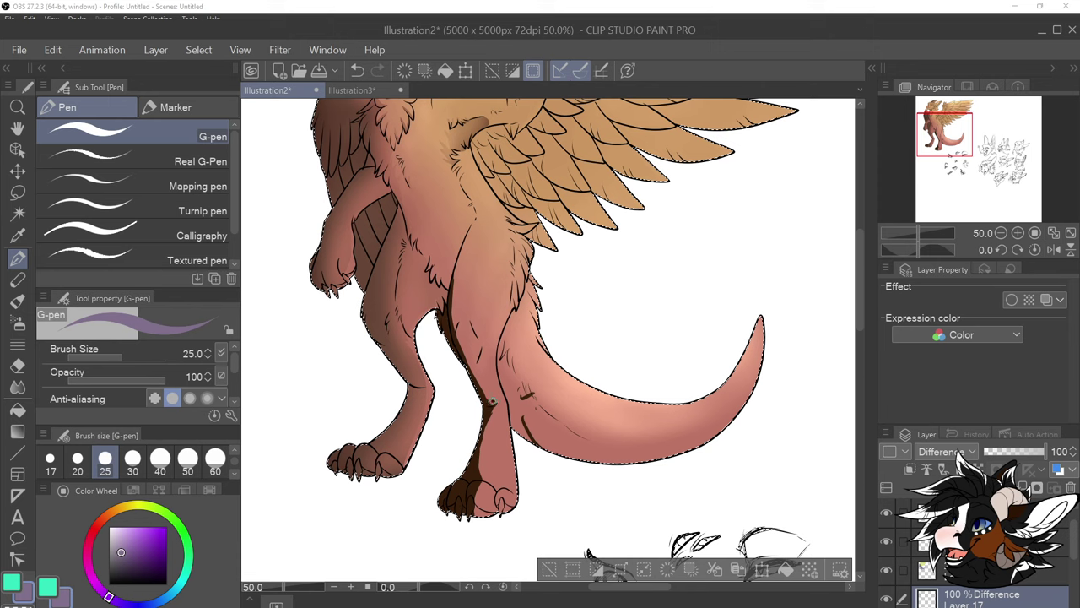
key(ctrl+z)
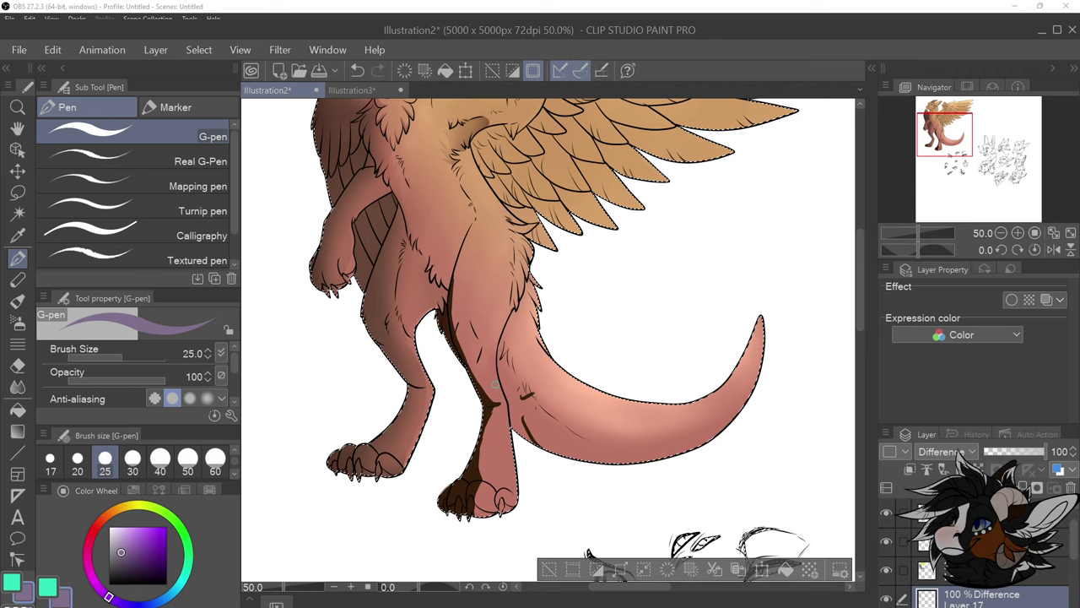
key(ctrl+z)
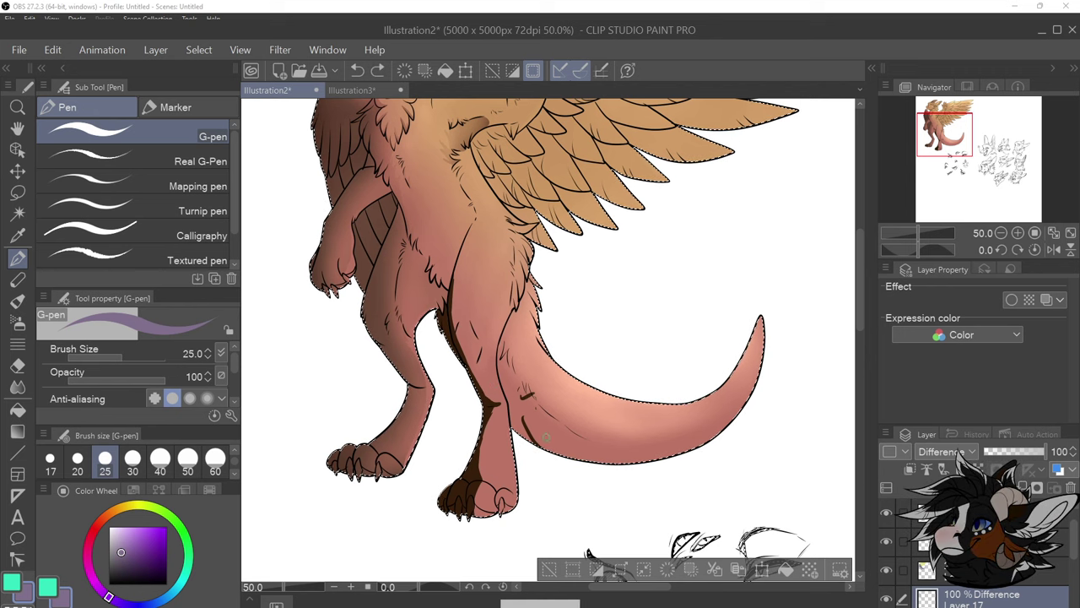
key(ctrl+z)
key(ctrl+z)
key(ctrl+z)
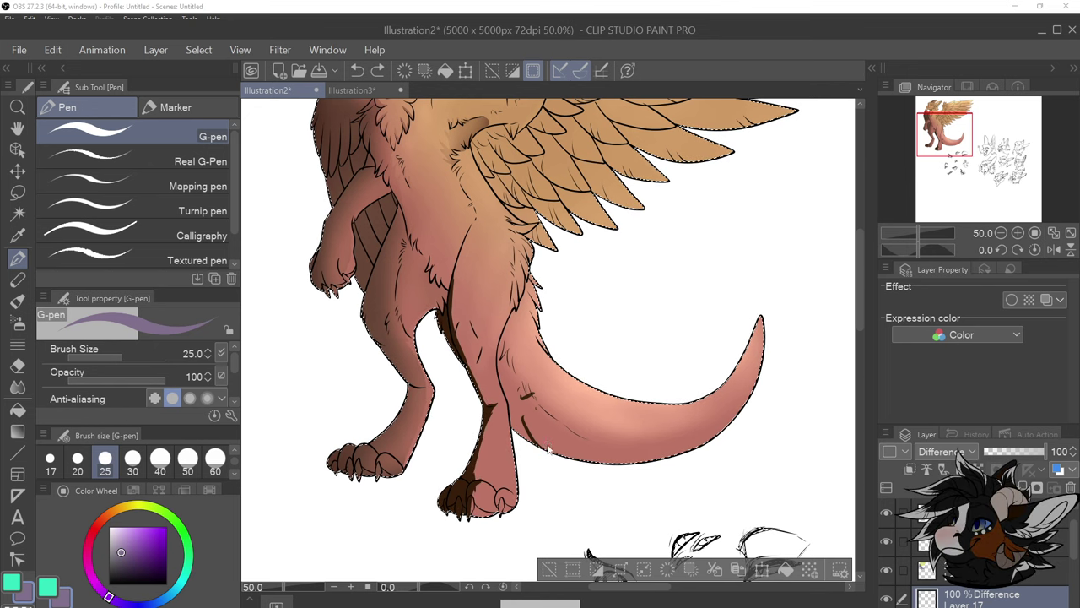
key(ctrl+z)
key(ctrl+z)
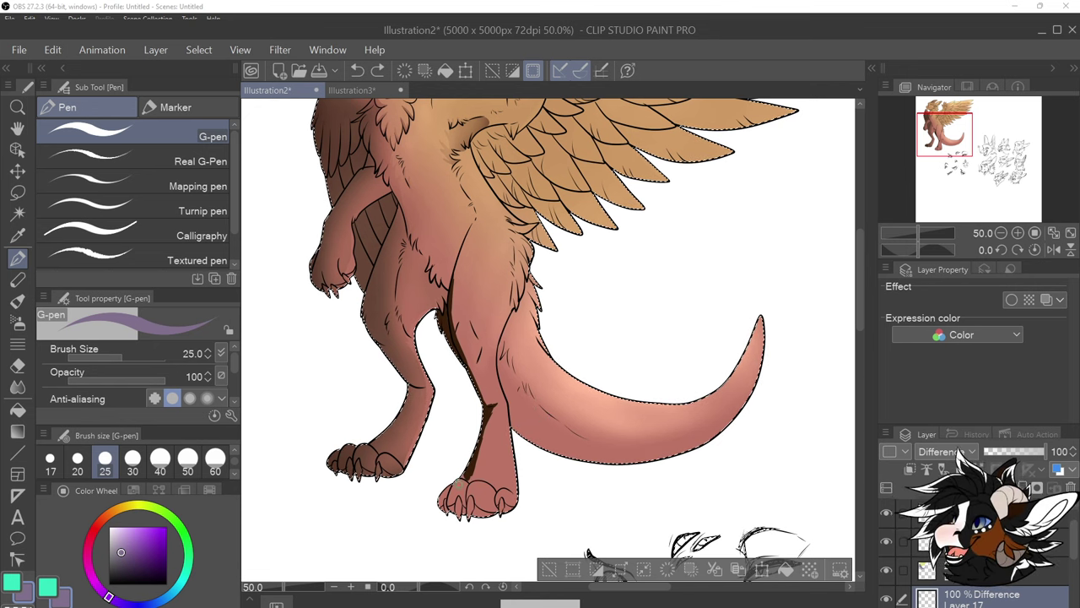
Paint the shadow over the near foot's toes and the inner edge of the lower leg with the G-pen at size 40
click(160, 460)
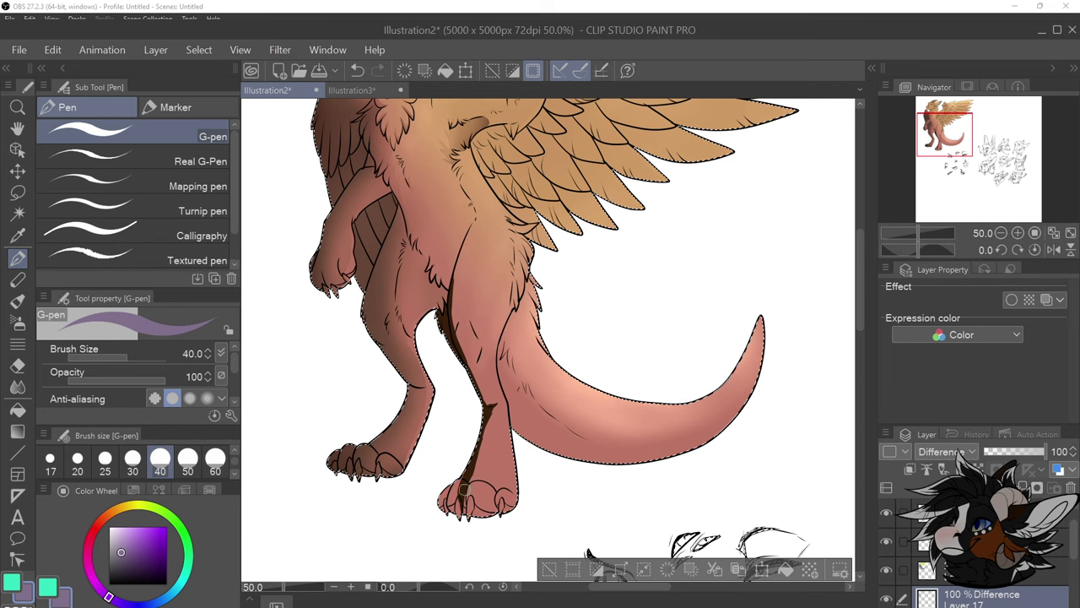
mouse_move(464, 489)
mouse_down()
mouse_move(459, 529)
mouse_move(465, 471)
mouse_up()
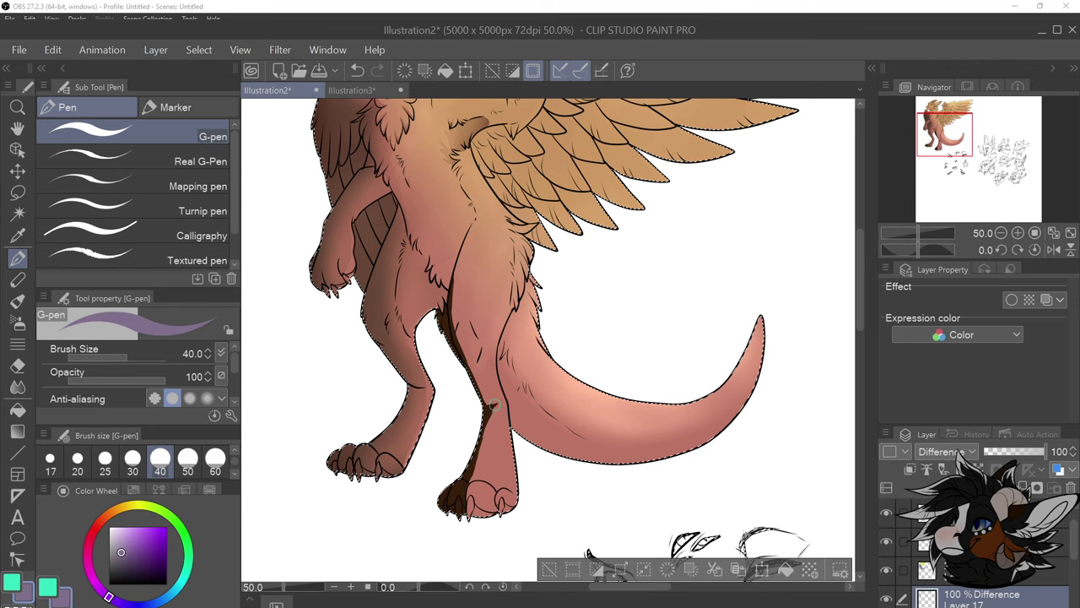
drag(494, 404, 482, 434)
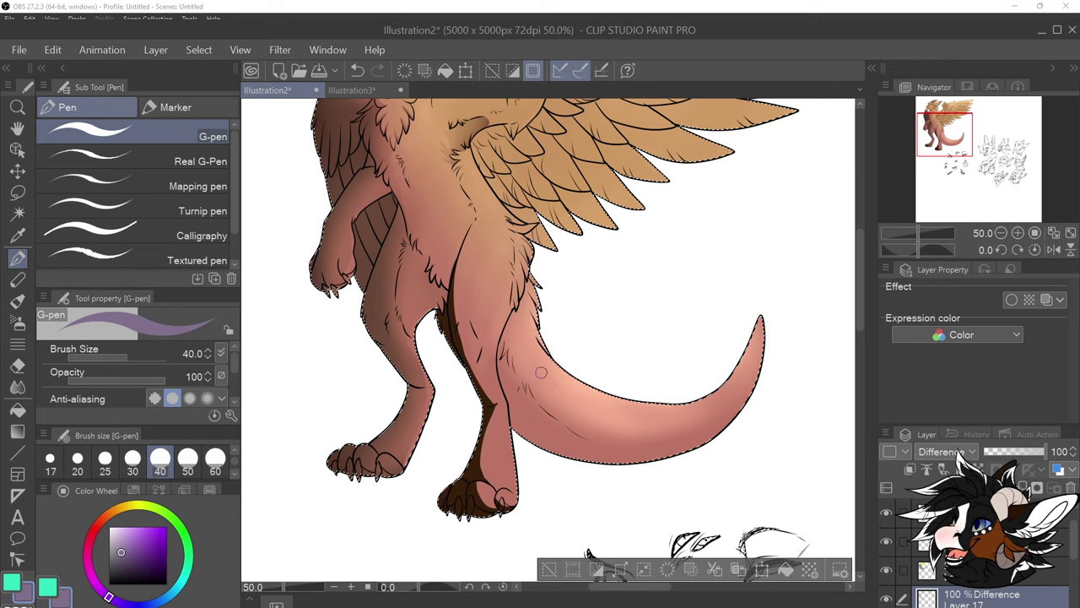
Paint a solid dark shadow behind the near thigh and along the underside of the tail
mouse_move(513, 308)
mouse_down()
mouse_move(502, 367)
mouse_move(516, 331)
mouse_move(516, 381)
mouse_move(518, 351)
mouse_move(522, 392)
mouse_move(560, 424)
mouse_move(656, 451)
mouse_move(736, 416)
mouse_up()
mouse_move(511, 360)
mouse_down()
mouse_move(511, 390)
mouse_move(503, 363)
mouse_up()
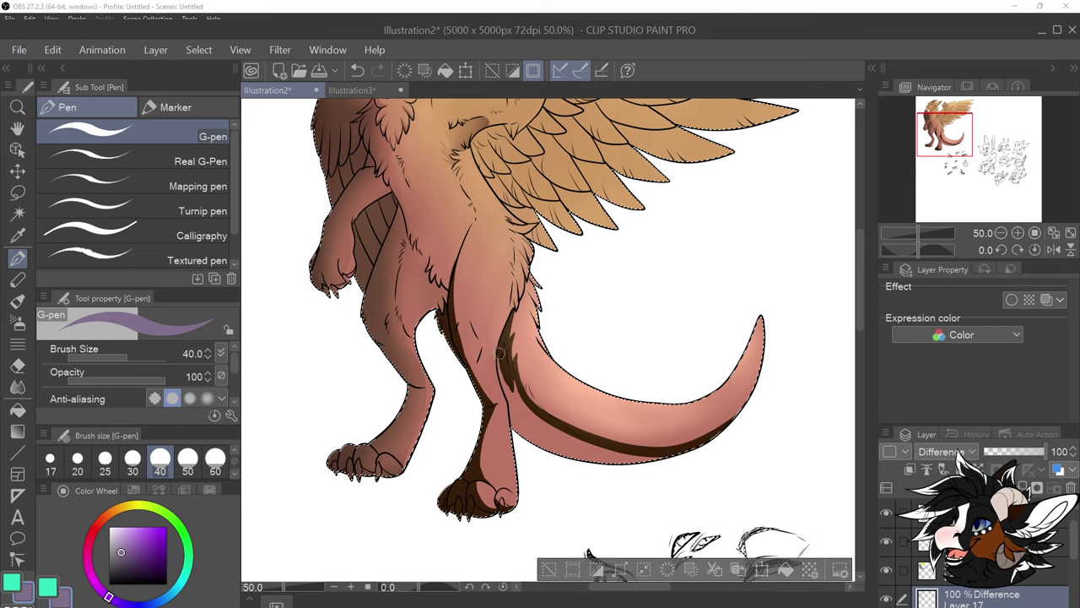
drag(499, 352, 516, 431)
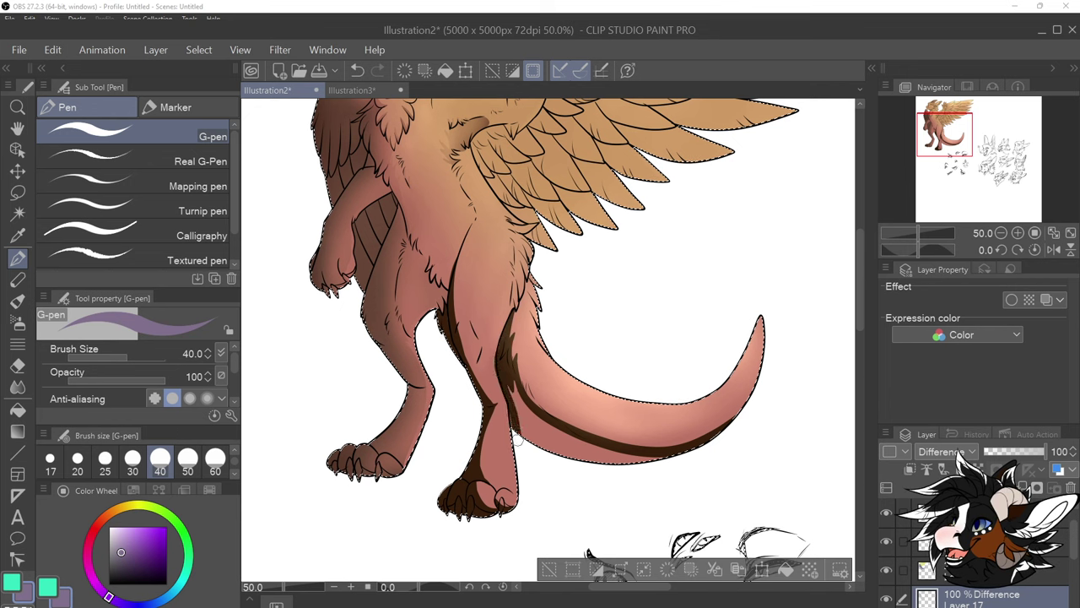
drag(509, 379, 517, 439)
drag(514, 377, 525, 453)
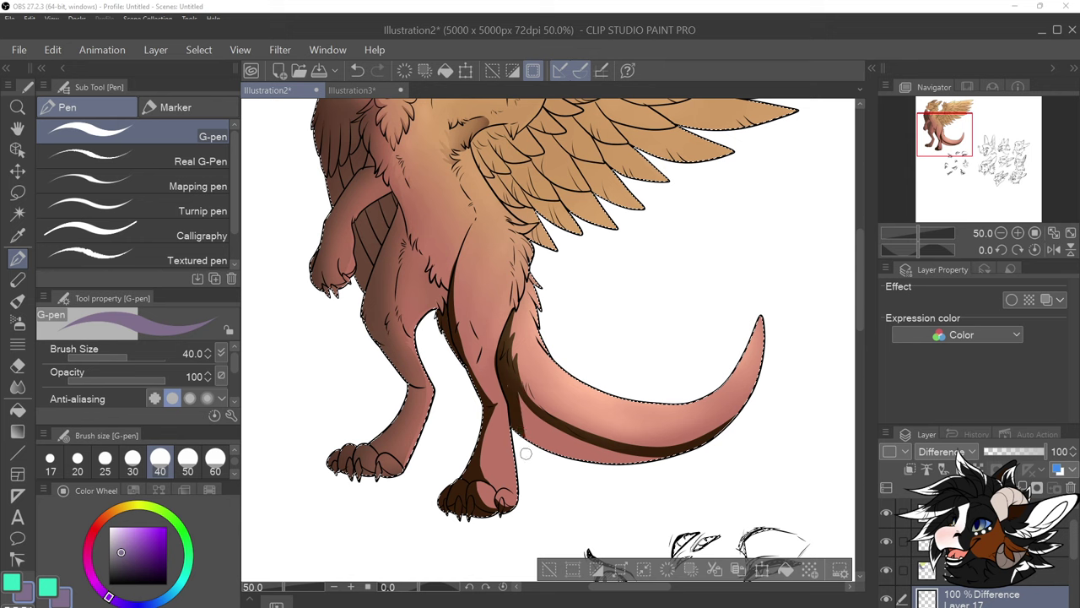
drag(512, 376, 532, 447)
drag(520, 393, 546, 451)
mouse_move(535, 413)
mouse_down()
mouse_move(571, 461)
mouse_move(542, 432)
mouse_move(550, 448)
mouse_move(552, 410)
mouse_move(548, 429)
mouse_move(578, 460)
mouse_up()
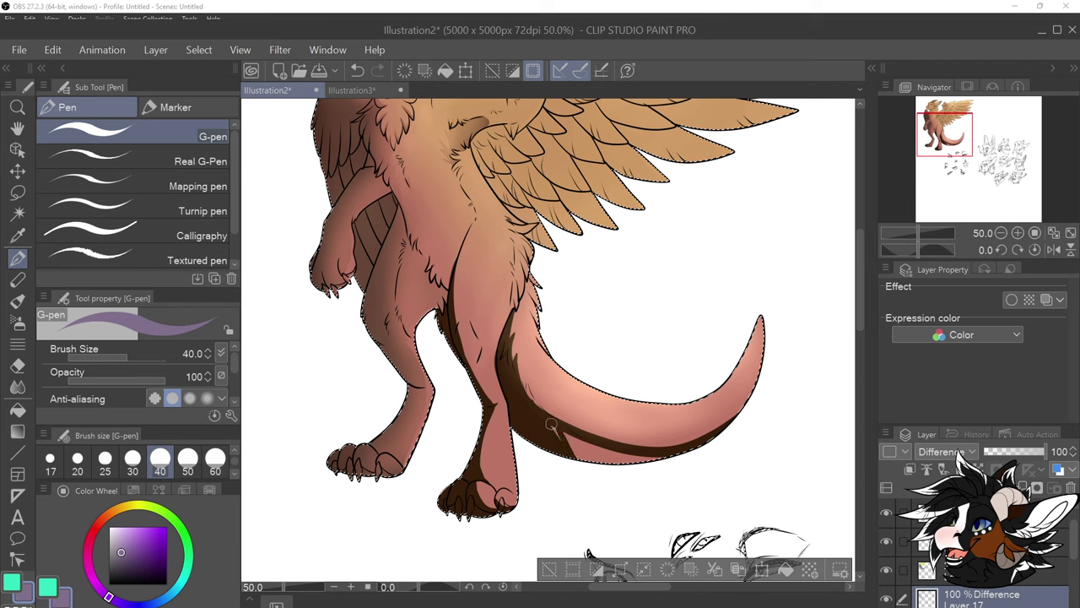
mouse_move(549, 420)
mouse_down()
mouse_move(580, 453)
mouse_move(563, 436)
mouse_move(605, 456)
mouse_move(568, 429)
mouse_move(600, 456)
mouse_move(642, 462)
mouse_move(588, 441)
mouse_move(613, 453)
mouse_up()
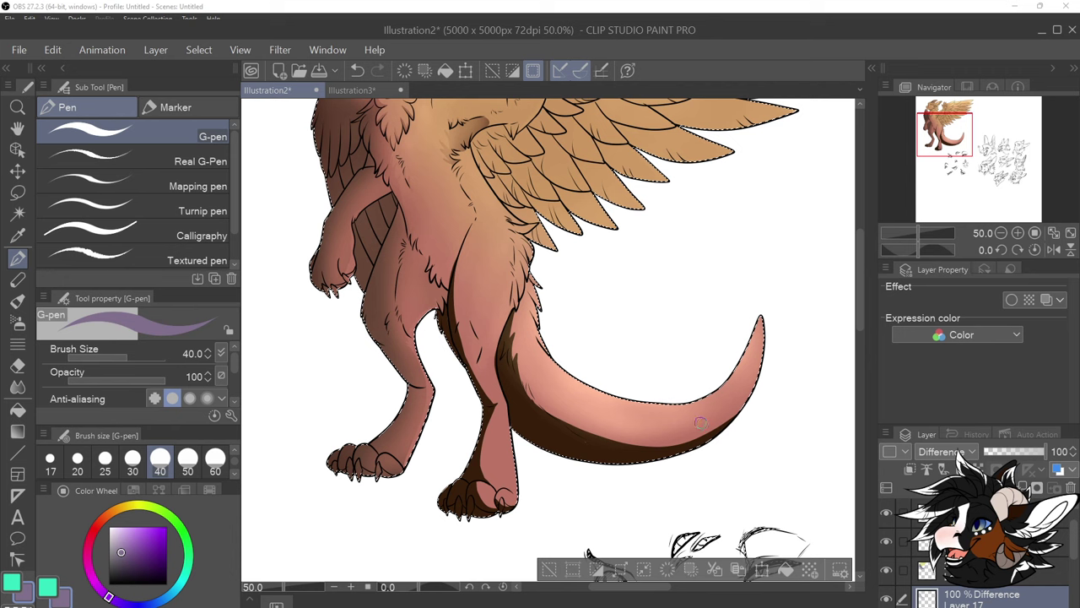
Fade the near leg's shadow with the Soft eraser at size 100 and the tail's shadow at size 200
scroll(599, 395, down, 1)
scroll(598, 383, down, 1)
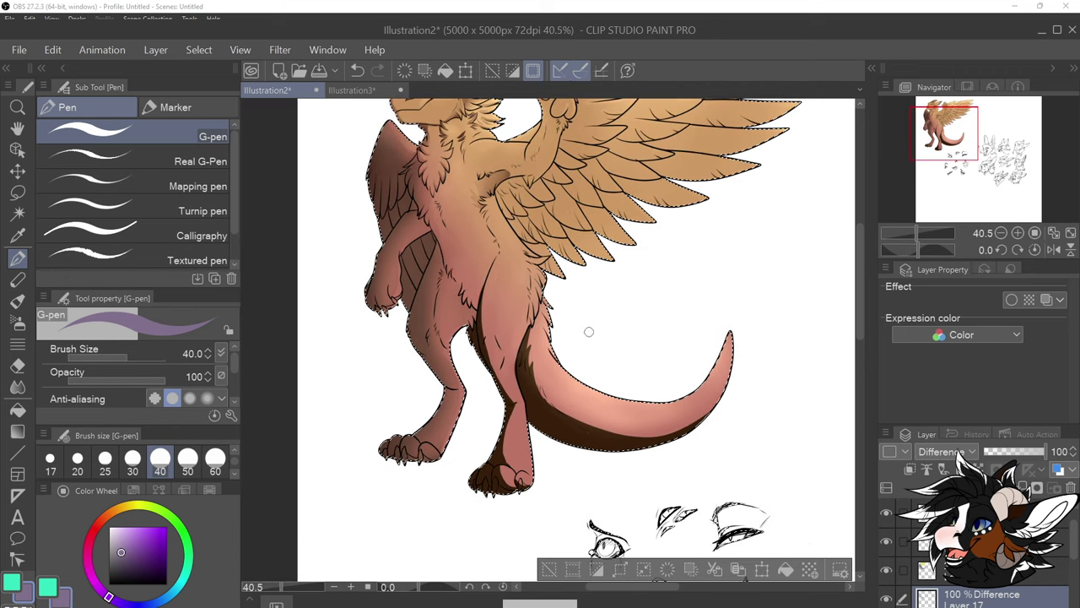
scroll(582, 331, up, 2)
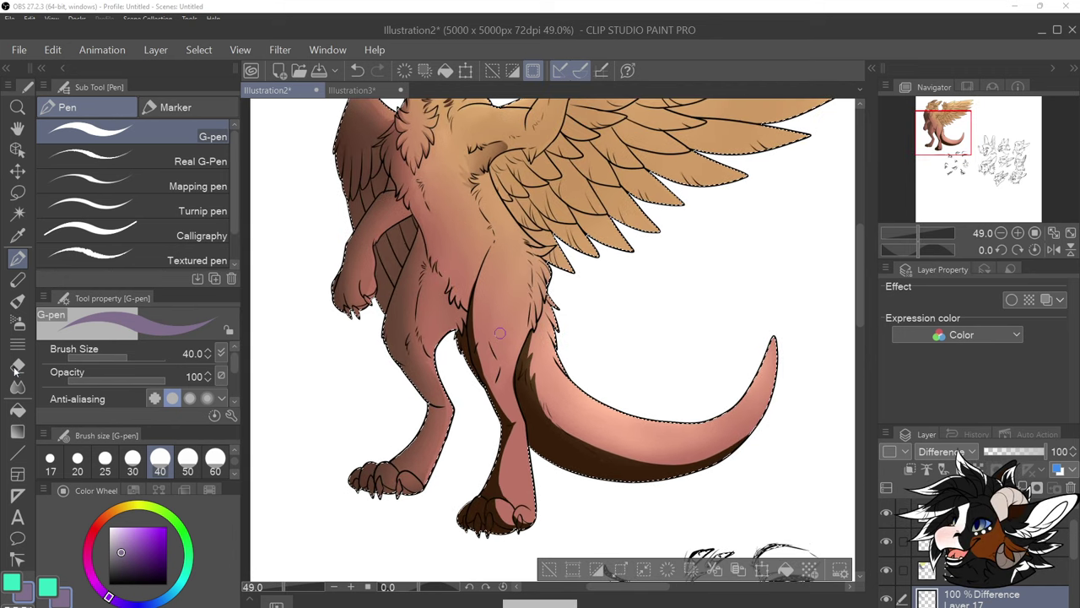
key(e)
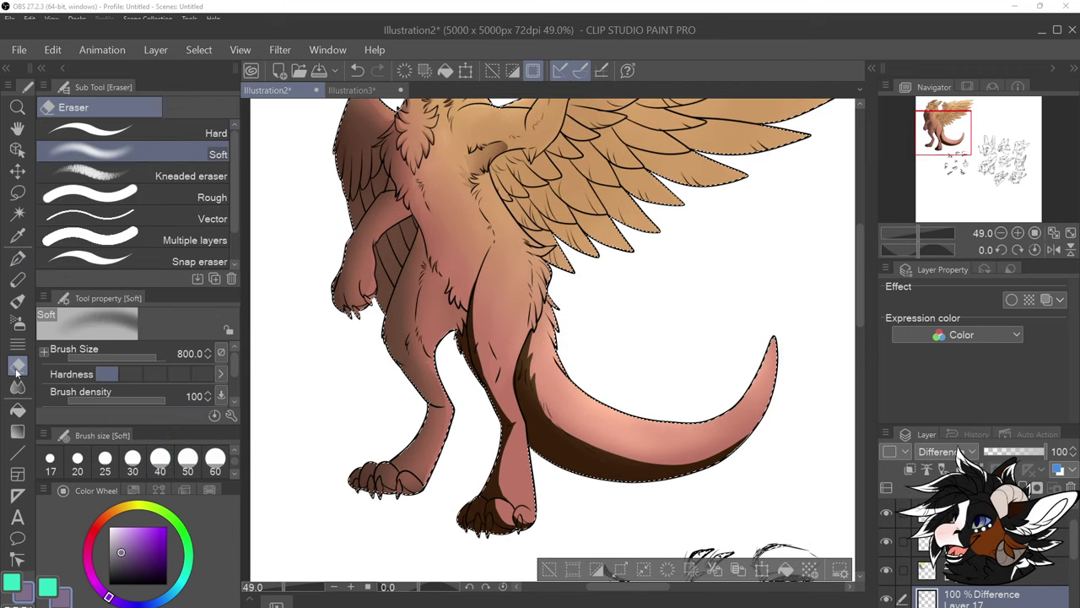
click(160, 460)
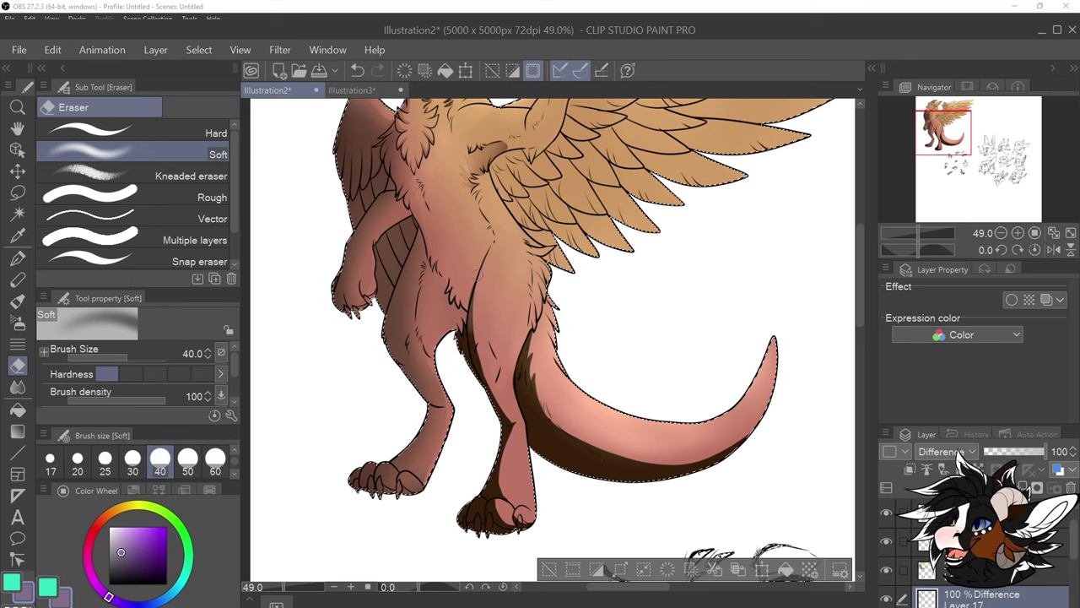
click(215, 462)
click(233, 473)
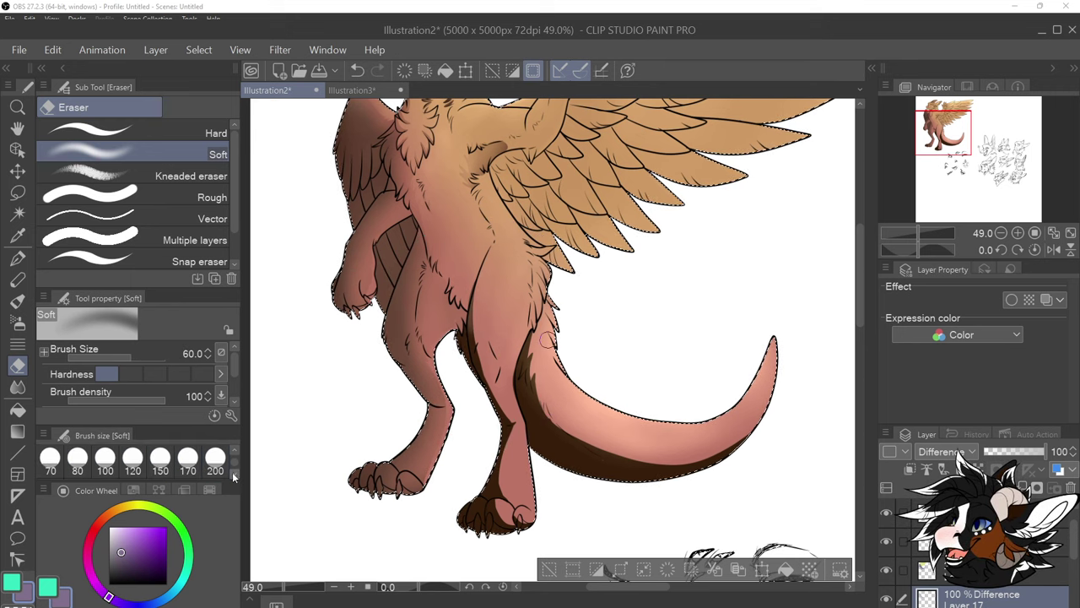
click(215, 462)
click(105, 461)
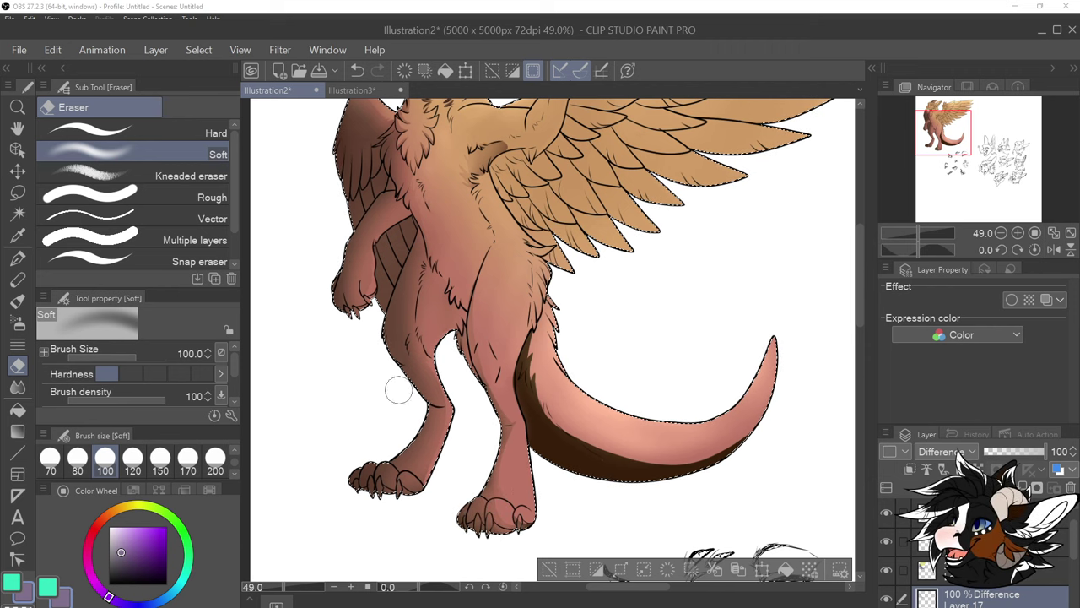
click(215, 461)
mouse_move(525, 365)
mouse_down()
mouse_move(532, 329)
mouse_move(557, 463)
mouse_move(590, 434)
mouse_move(537, 399)
mouse_move(529, 356)
mouse_move(553, 449)
mouse_move(567, 417)
mouse_move(577, 482)
mouse_move(579, 430)
mouse_move(647, 462)
mouse_move(629, 439)
mouse_move(598, 464)
mouse_move(683, 463)
mouse_move(779, 403)
mouse_move(658, 436)
mouse_move(544, 386)
mouse_up()
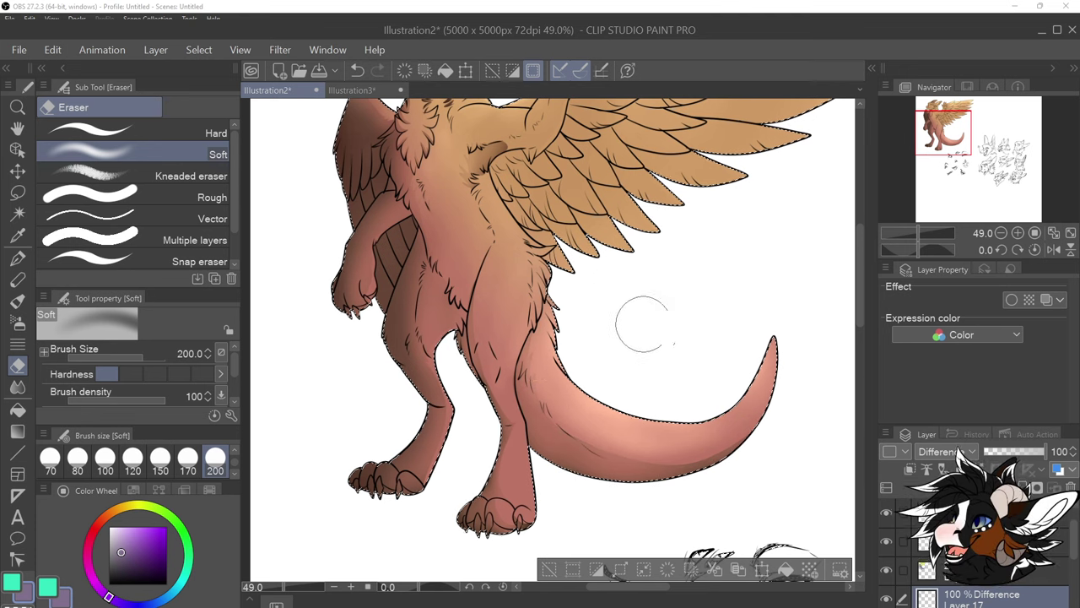
Paint dark shadows on the near wing's inner feathers beside the torso and raised arm with the G-pen at size 40
scroll(730, 316, down, 6)
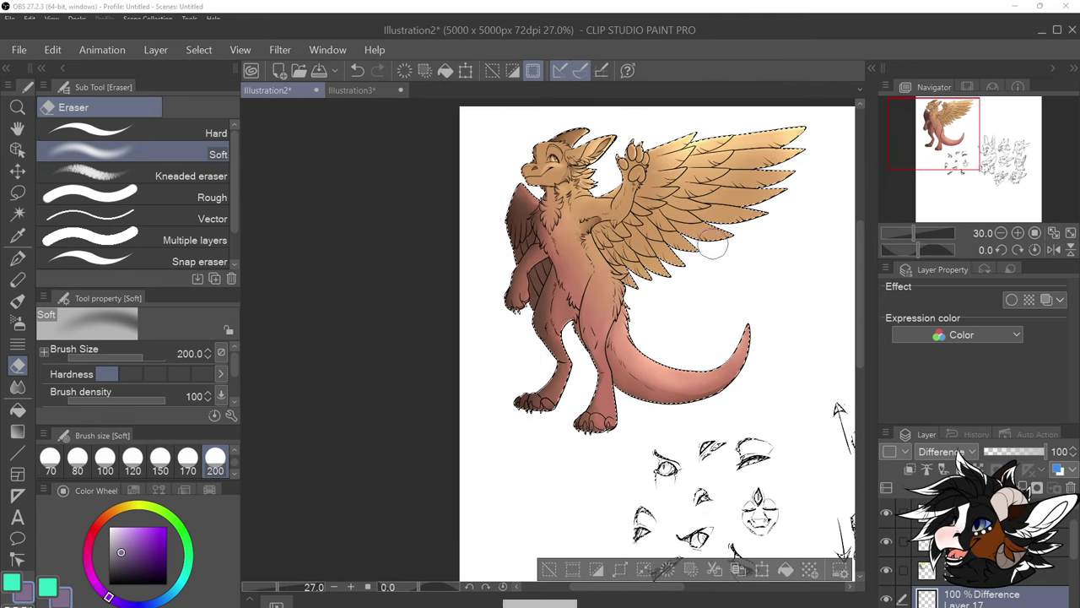
scroll(750, 188, up, 2)
scroll(751, 179, up, 2)
scroll(751, 179, down, 2)
scroll(749, 173, up, 1)
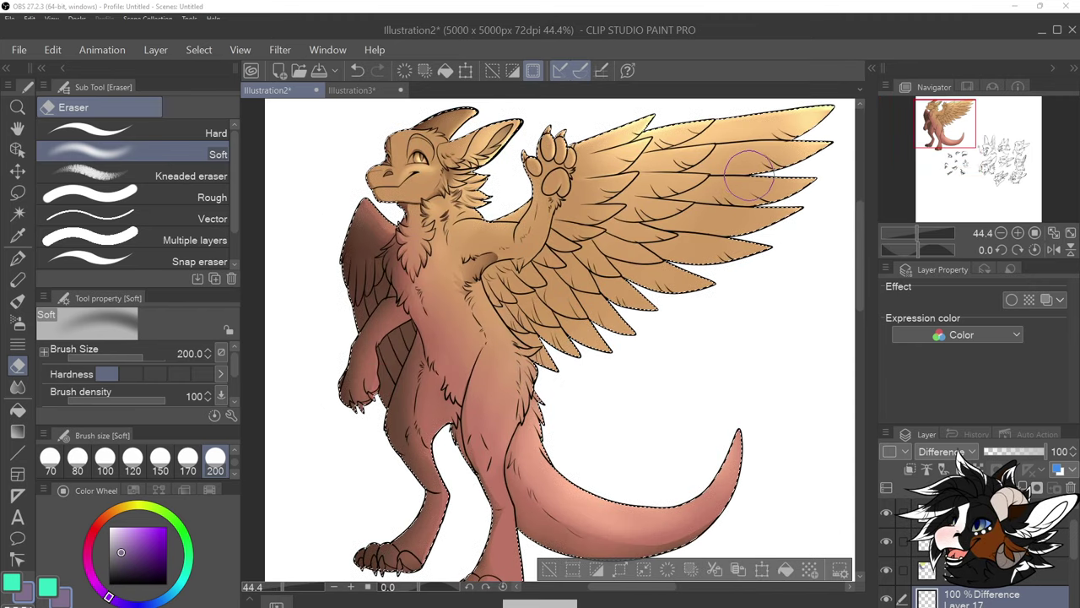
key(p)
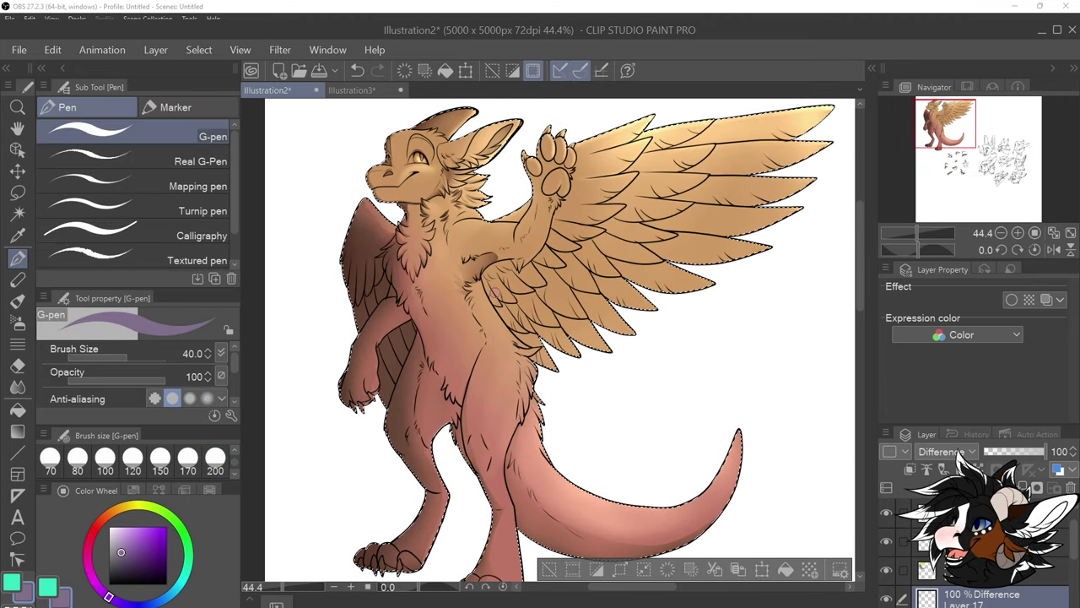
scroll(546, 364, up, 1)
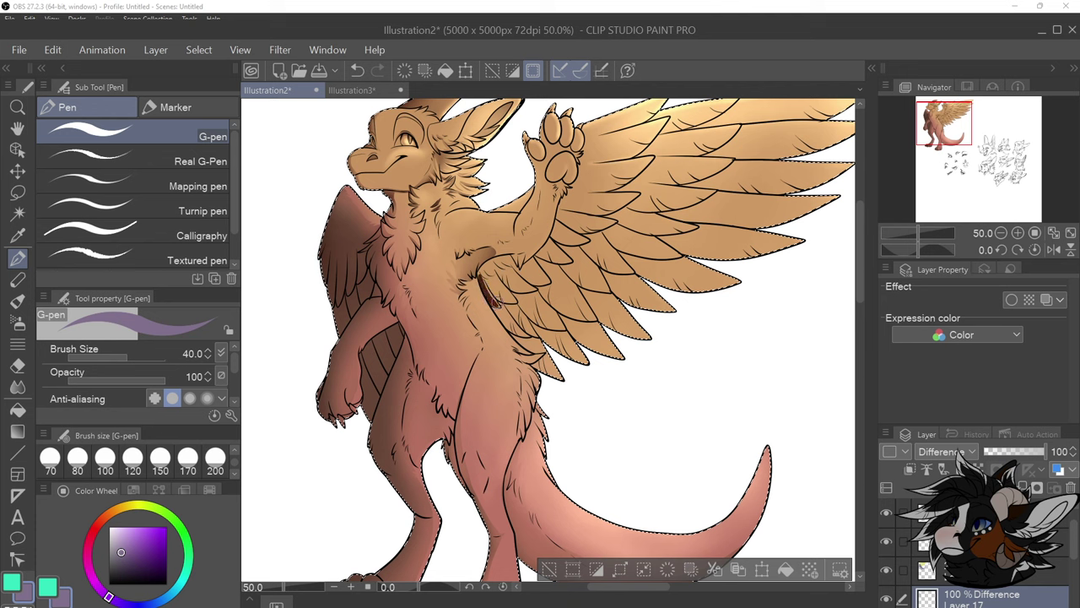
mouse_move(492, 295)
mouse_down()
mouse_move(511, 274)
mouse_move(492, 263)
mouse_move(522, 289)
mouse_move(510, 268)
mouse_move(481, 274)
mouse_move(490, 253)
mouse_move(482, 280)
mouse_move(510, 254)
mouse_move(509, 268)
mouse_move(485, 268)
mouse_move(550, 278)
mouse_move(514, 265)
mouse_move(548, 253)
mouse_move(568, 262)
mouse_move(561, 240)
mouse_move(587, 244)
mouse_move(616, 222)
mouse_move(584, 212)
mouse_move(633, 195)
mouse_up()
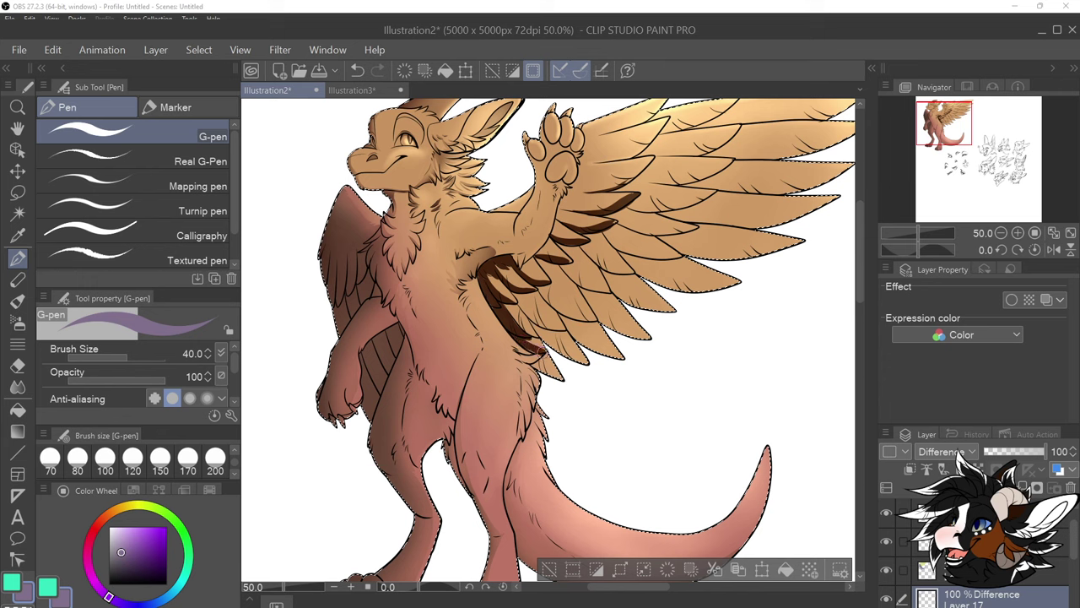
Undo the last stroke at the wing's base and paint shadows over the lowest feathers next to the hip
key(ctrl+z)
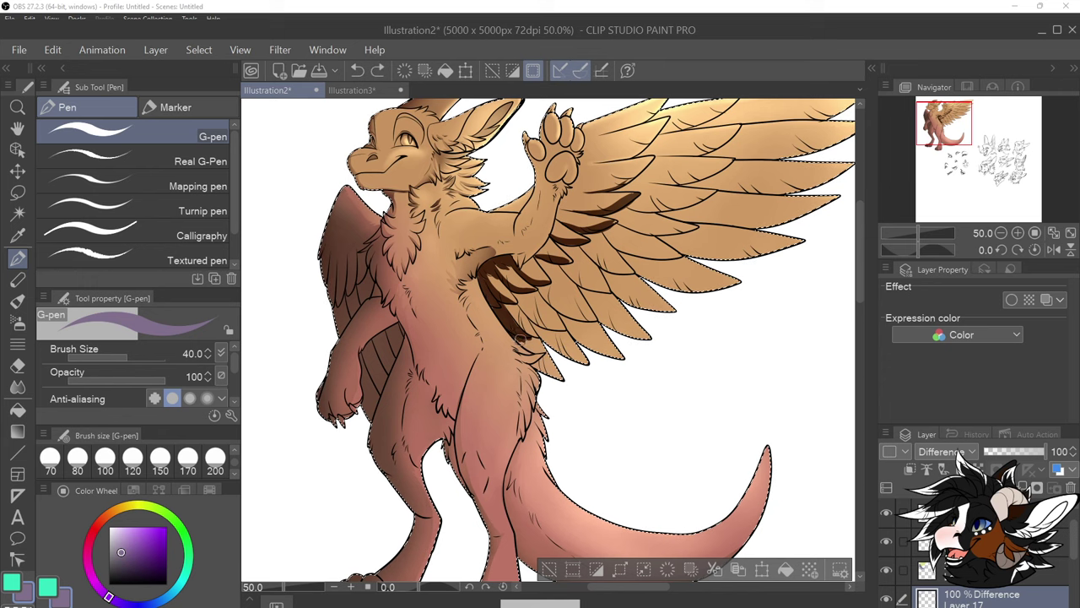
drag(520, 339, 533, 344)
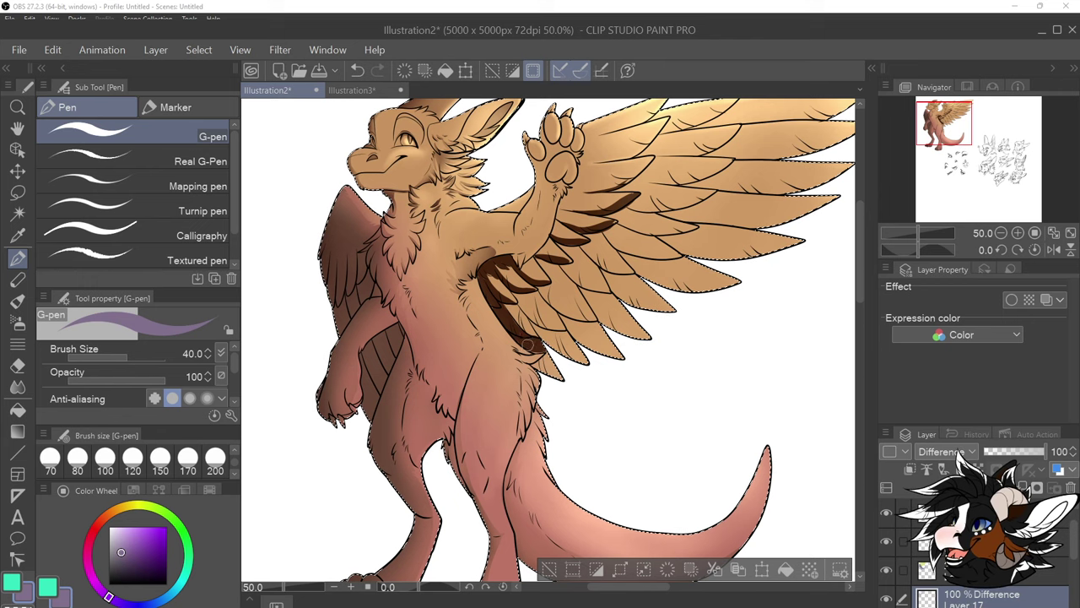
mouse_move(532, 348)
mouse_down()
mouse_move(560, 380)
mouse_move(537, 366)
mouse_up()
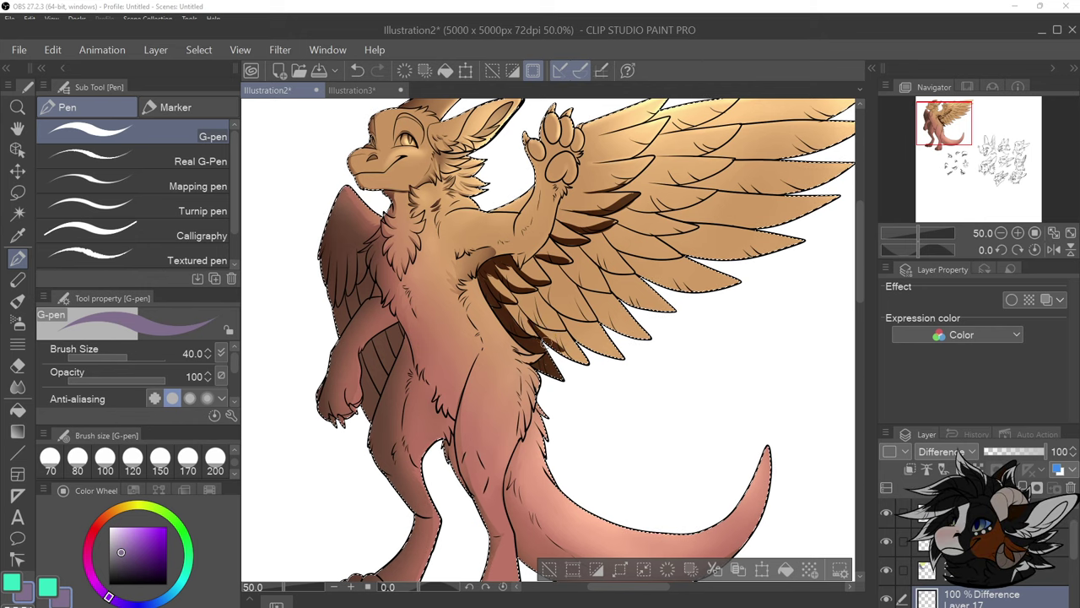
drag(548, 336, 587, 360)
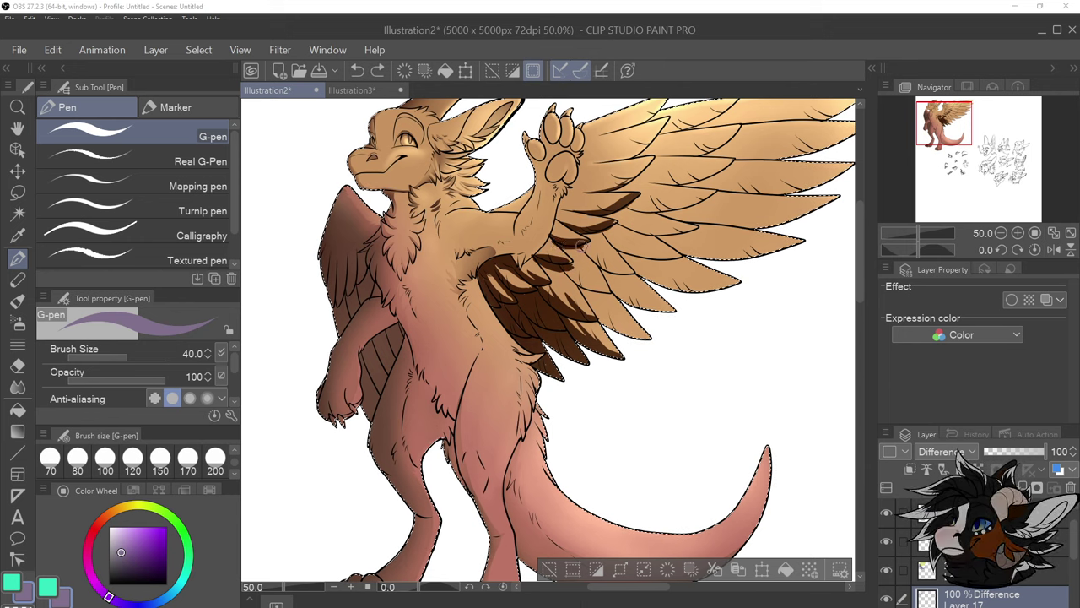
Extend the dark shadows outward across the near wing's middle and lower feathers, undoing one stray stroke
drag(582, 246, 616, 224)
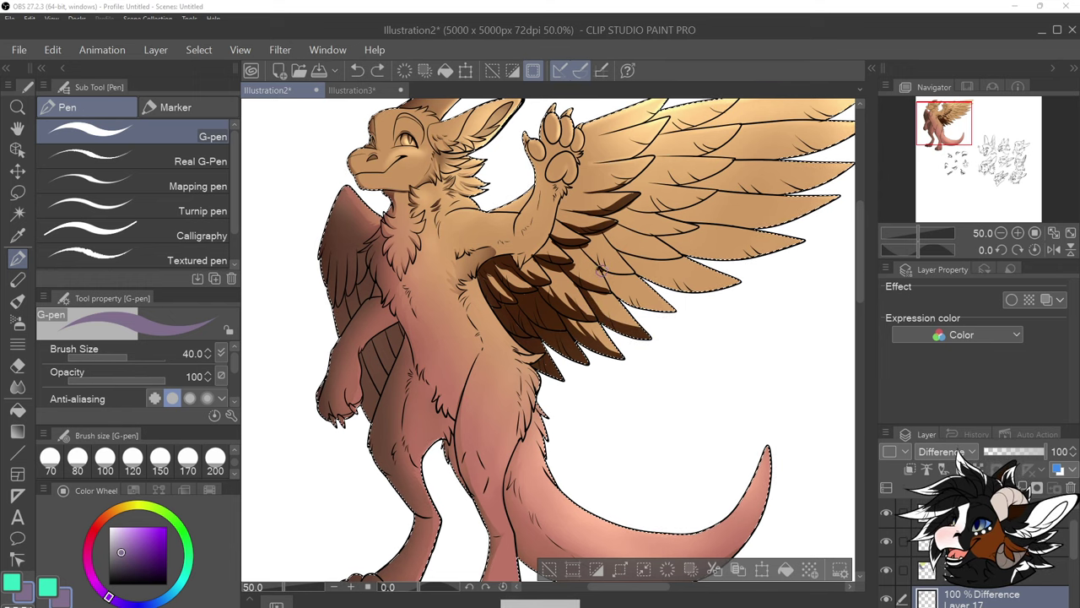
drag(667, 309, 668, 316)
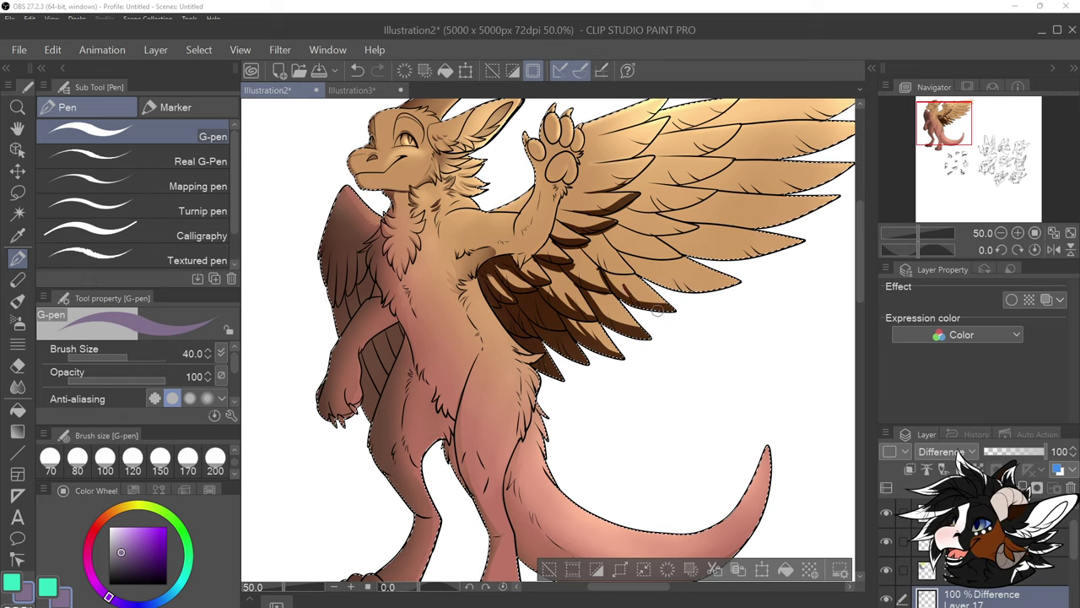
key(ctrl+z)
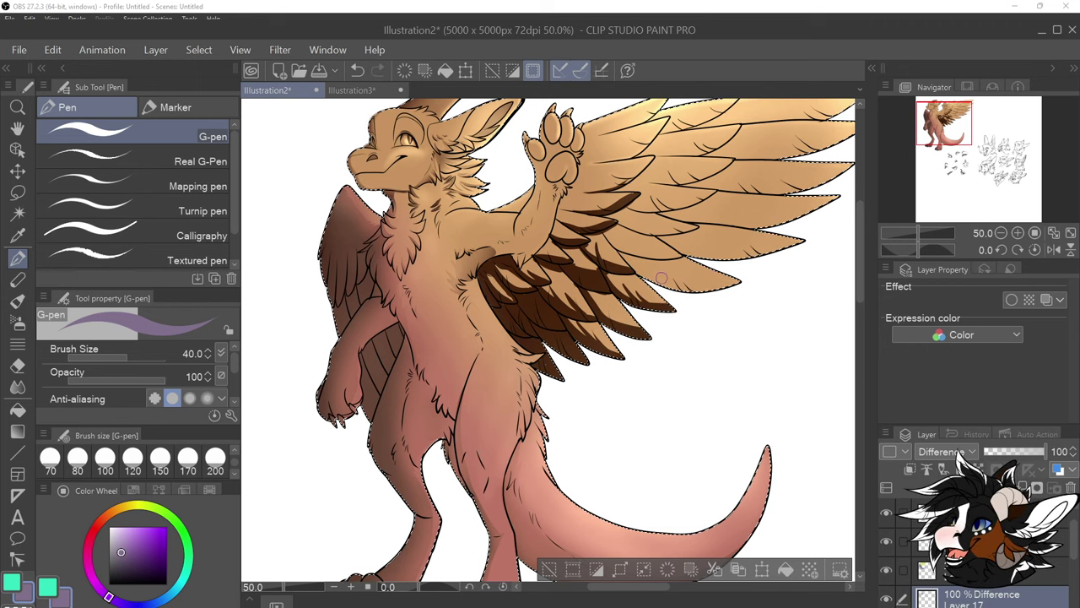
scroll(661, 277, down, 2)
scroll(590, 287, up, 3)
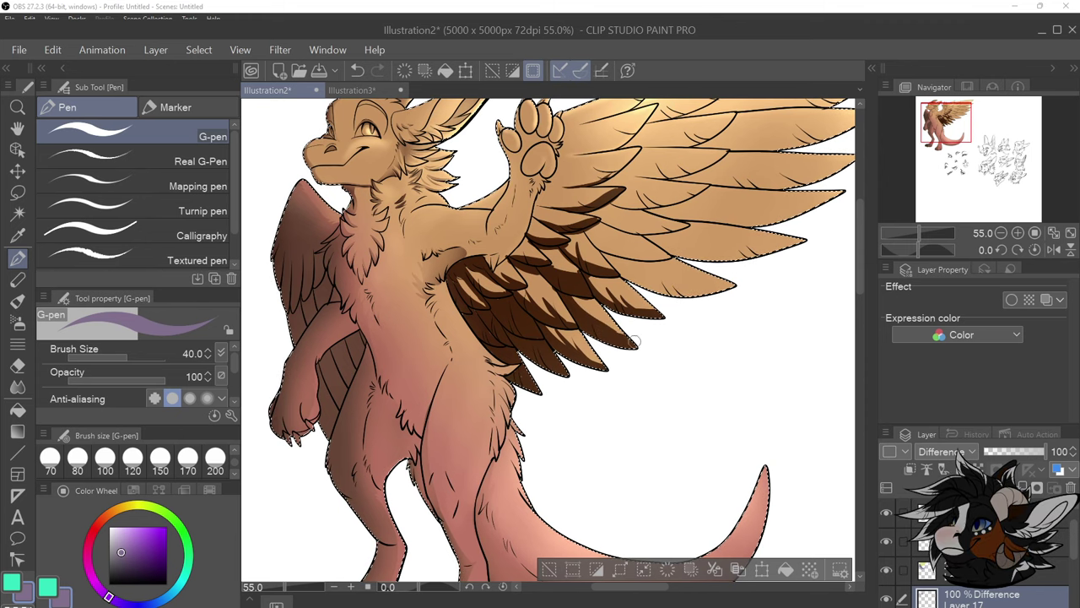
Darken the near wing's inner and middle feathers with broad Soft airbrush strokes at size 200
scroll(650, 342, down, 2)
scroll(679, 322, up, 2)
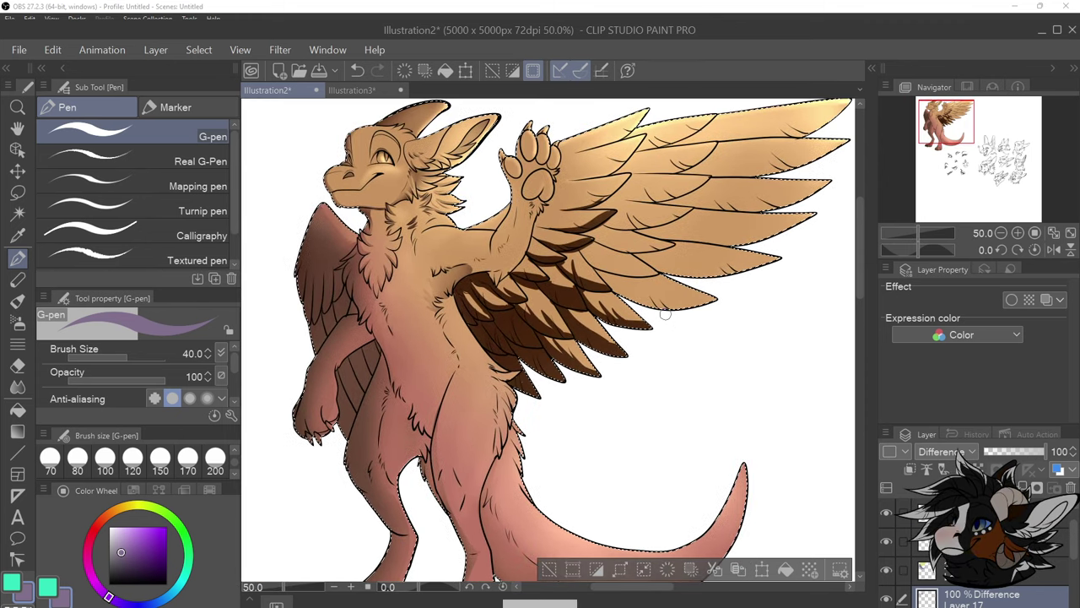
click(12, 328)
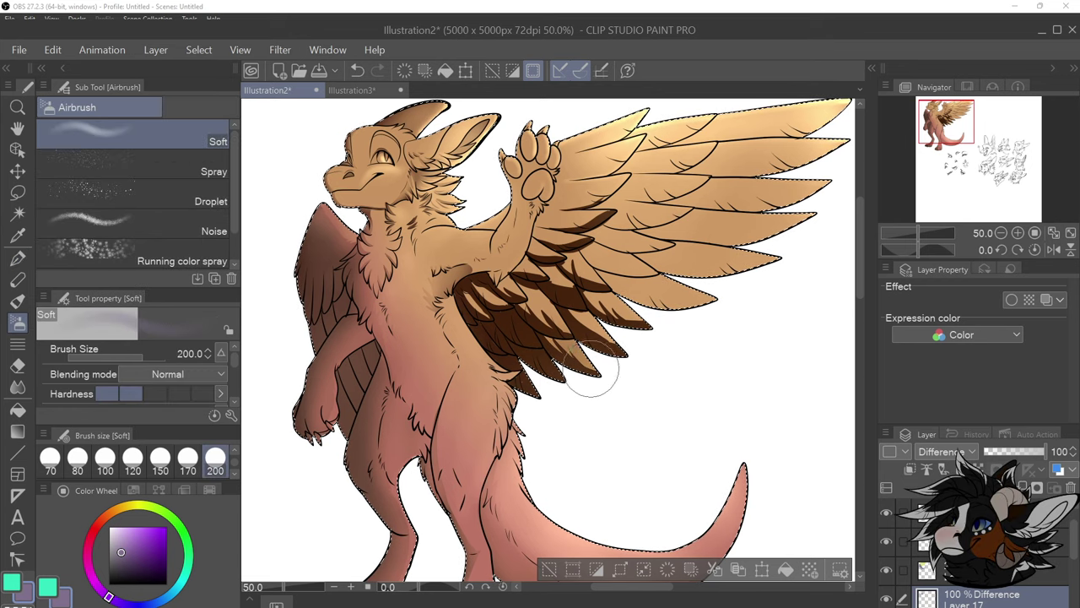
mouse_move(540, 308)
mouse_down()
mouse_move(558, 329)
mouse_move(531, 301)
mouse_move(493, 314)
mouse_move(482, 302)
mouse_move(541, 321)
mouse_move(517, 306)
mouse_move(603, 355)
mouse_up()
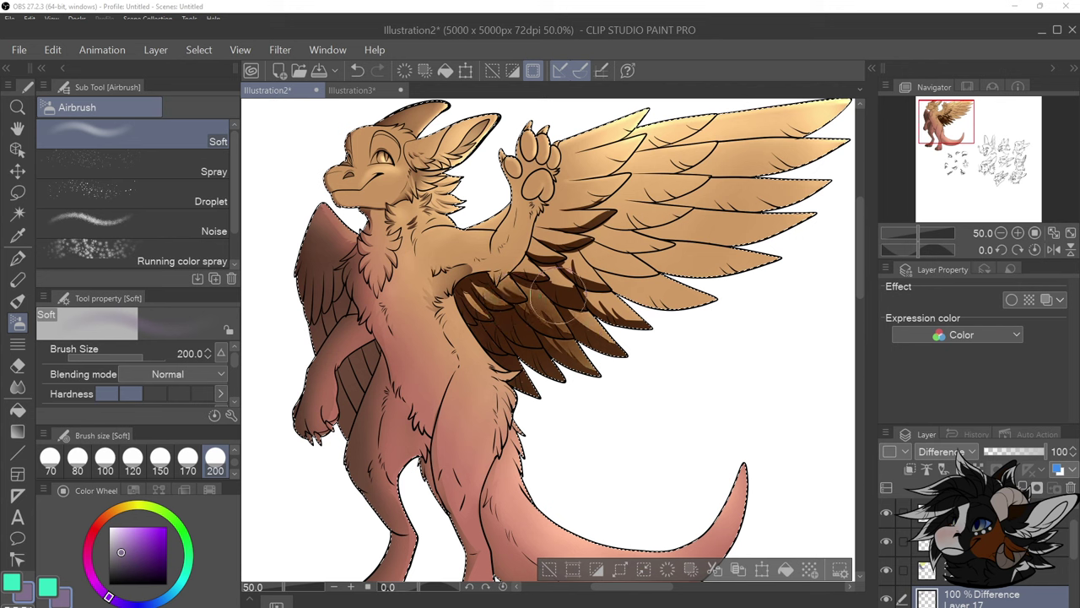
mouse_move(594, 300)
mouse_down()
mouse_move(620, 287)
mouse_move(563, 272)
mouse_move(540, 301)
mouse_move(523, 282)
mouse_move(537, 255)
mouse_move(585, 228)
mouse_move(548, 270)
mouse_move(536, 273)
mouse_move(593, 217)
mouse_move(584, 239)
mouse_move(611, 245)
mouse_move(572, 285)
mouse_move(702, 259)
mouse_up()
mouse_move(766, 266)
mouse_down()
mouse_move(561, 285)
mouse_move(646, 274)
mouse_move(576, 310)
mouse_move(531, 314)
mouse_move(693, 263)
mouse_move(568, 295)
mouse_move(617, 349)
mouse_move(526, 298)
mouse_move(545, 323)
mouse_move(536, 335)
mouse_move(489, 292)
mouse_move(520, 308)
mouse_up()
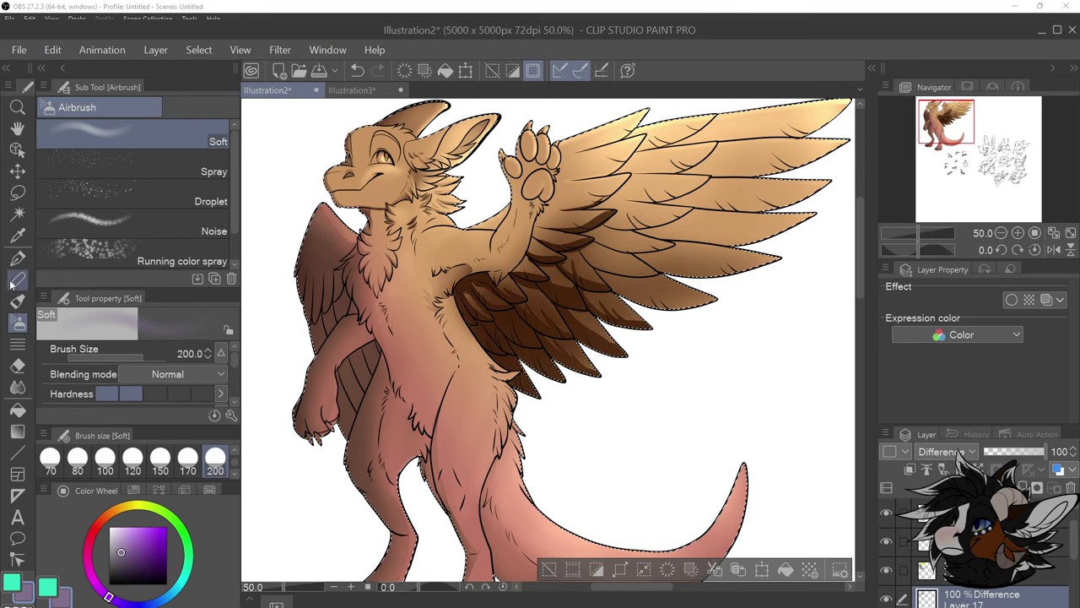
Paint shadows along the undersides of the near wing's long outer feathers with the G-pen at size 40
click(18, 257)
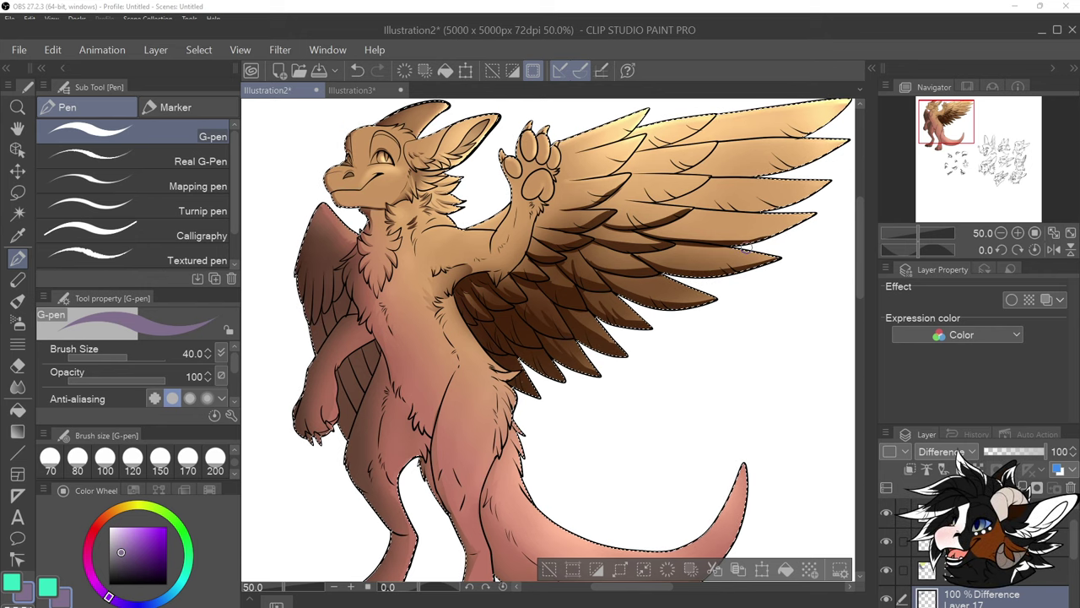
mouse_move(623, 199)
mouse_down()
mouse_move(668, 196)
mouse_move(715, 167)
mouse_up()
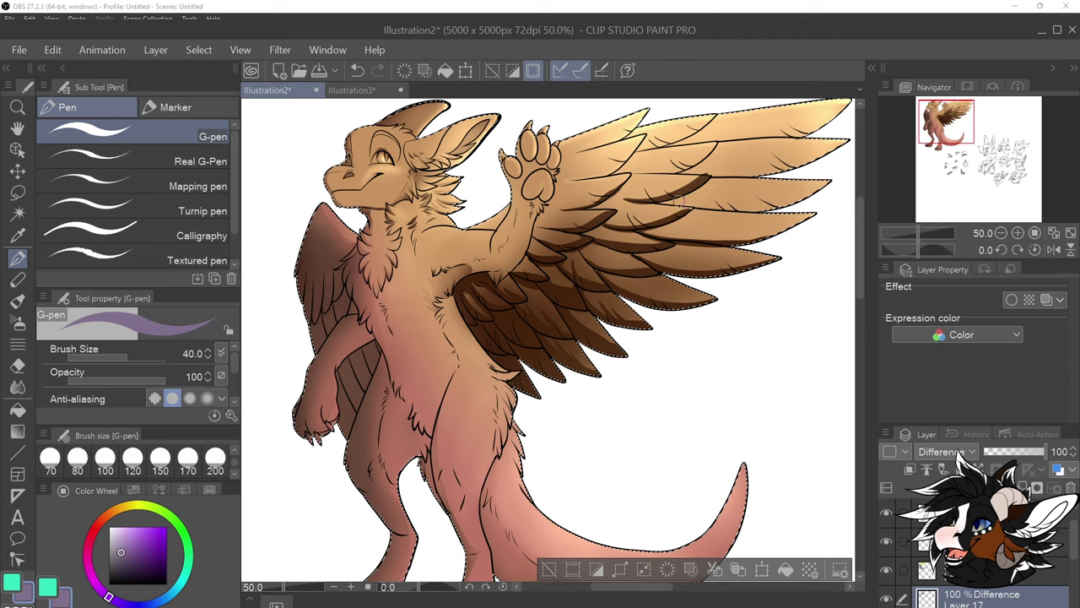
drag(663, 202, 724, 208)
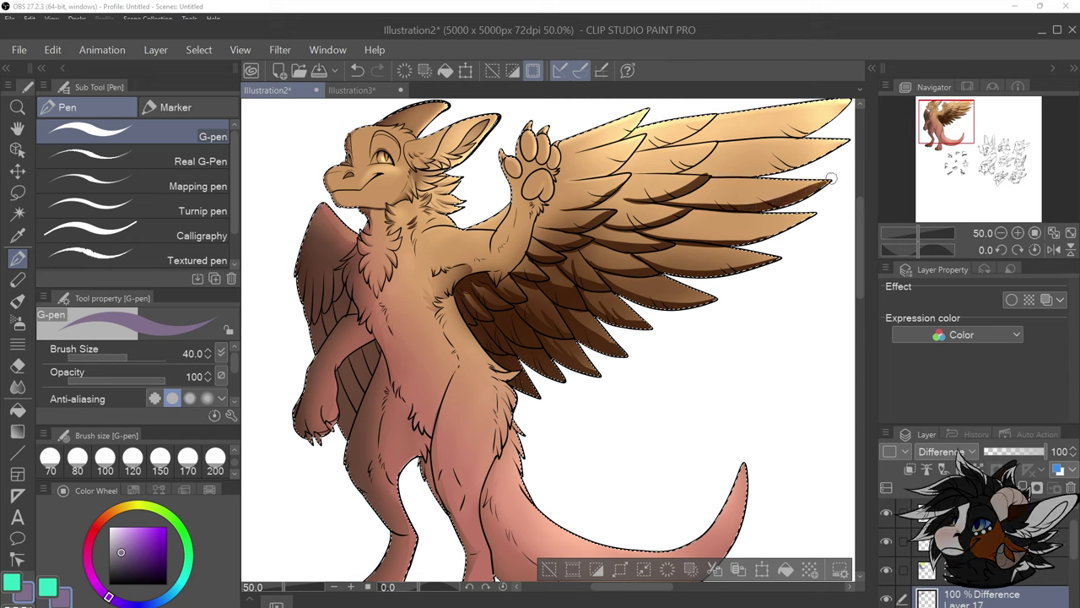
drag(679, 240, 720, 242)
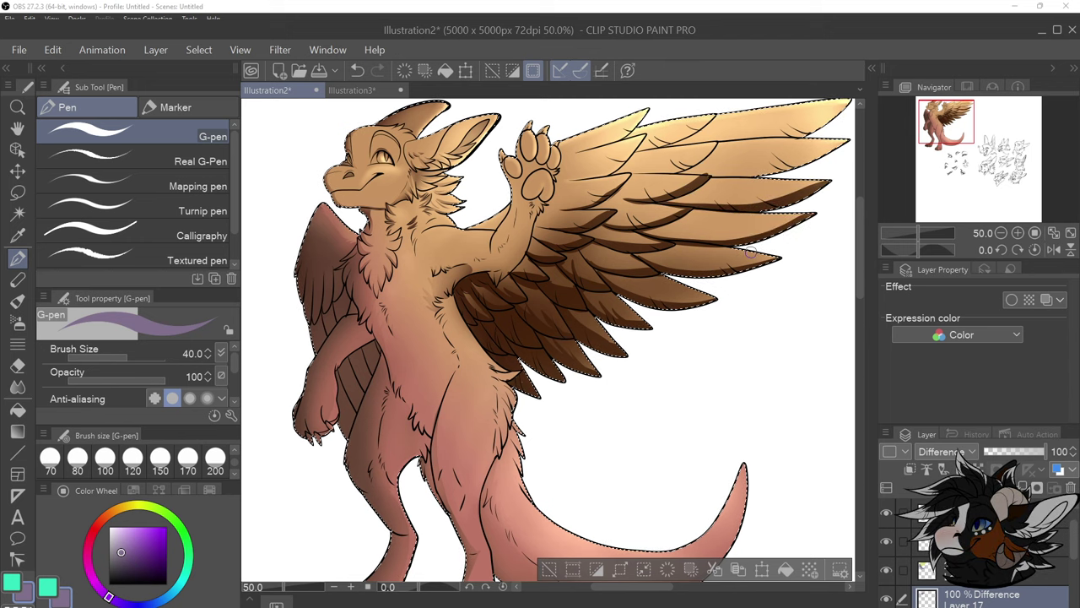
Continue the G-pen shadows along the edges of the near wing's upper feathers, out to the second-highest feather's tip
scroll(687, 244, down, 2)
scroll(687, 187, up, 3)
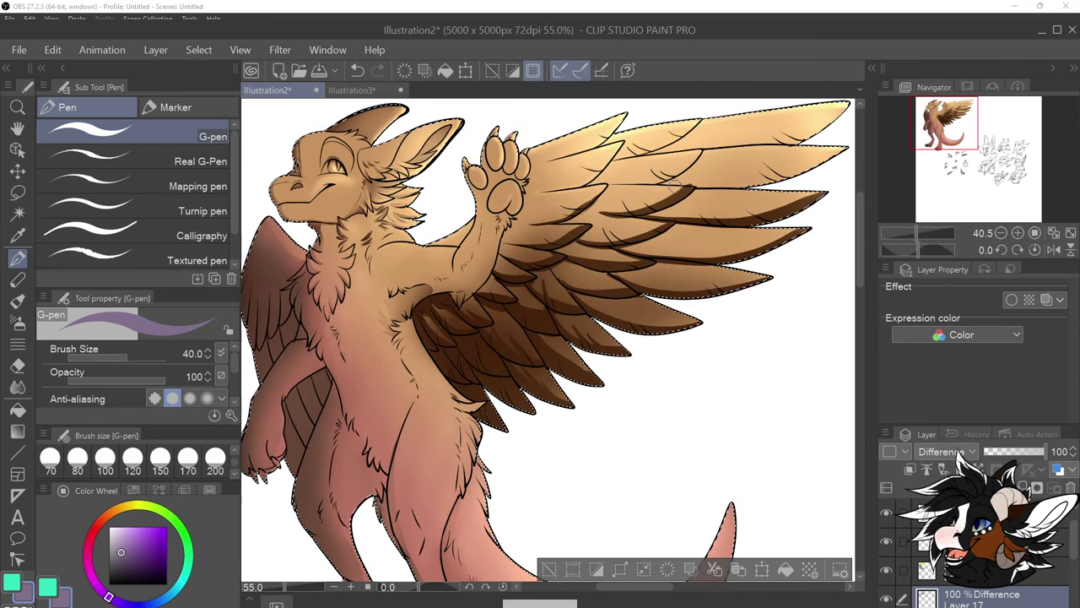
drag(530, 195, 574, 185)
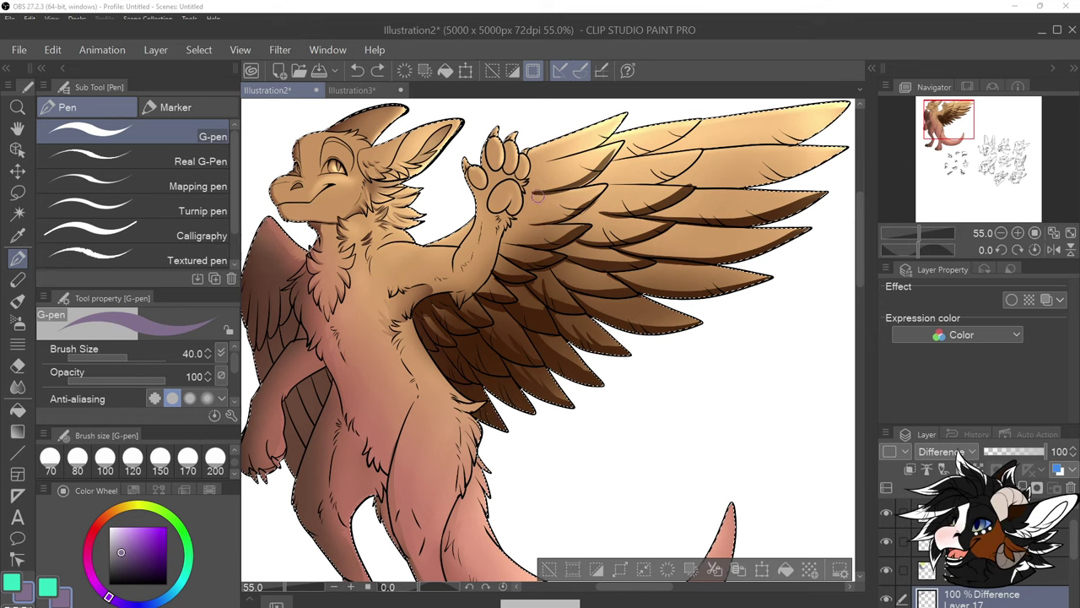
mouse_move(534, 192)
mouse_down()
mouse_move(581, 185)
mouse_move(617, 135)
mouse_up()
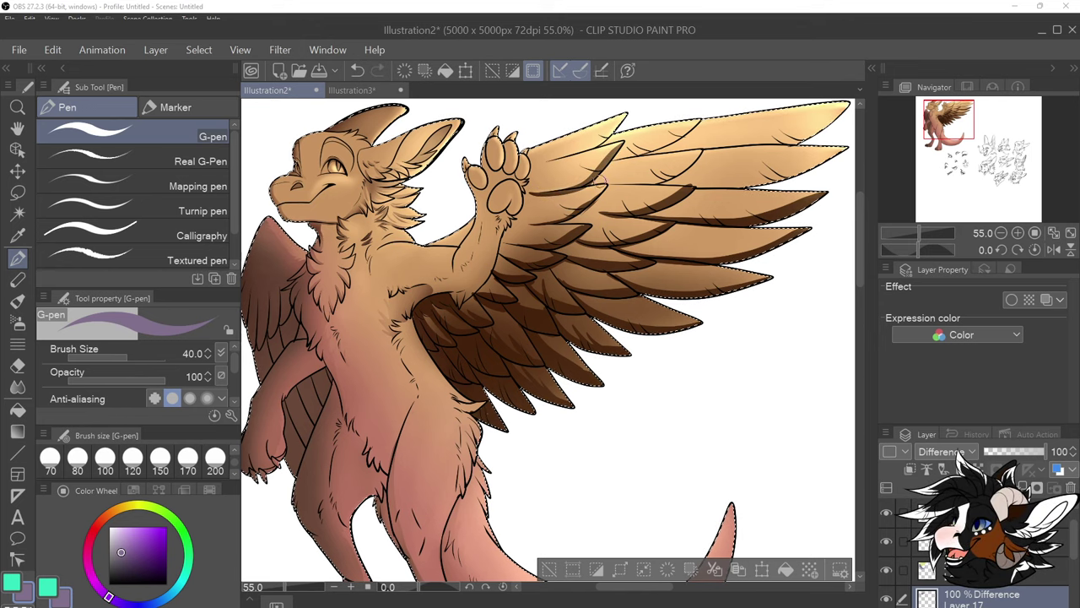
mouse_move(598, 183)
mouse_down()
mouse_move(652, 184)
mouse_move(704, 150)
mouse_up()
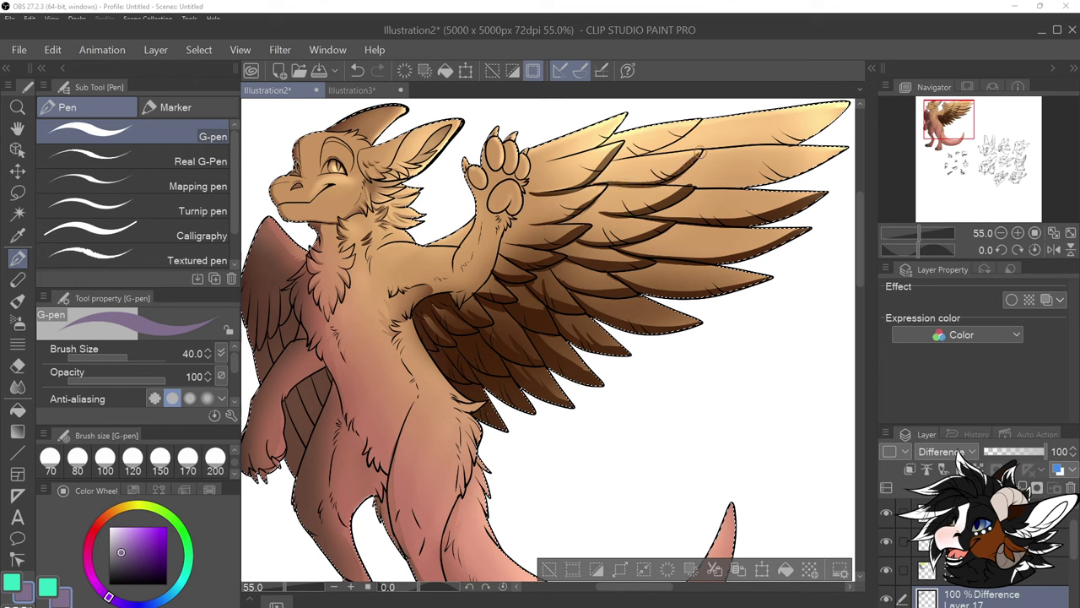
drag(663, 182, 723, 187)
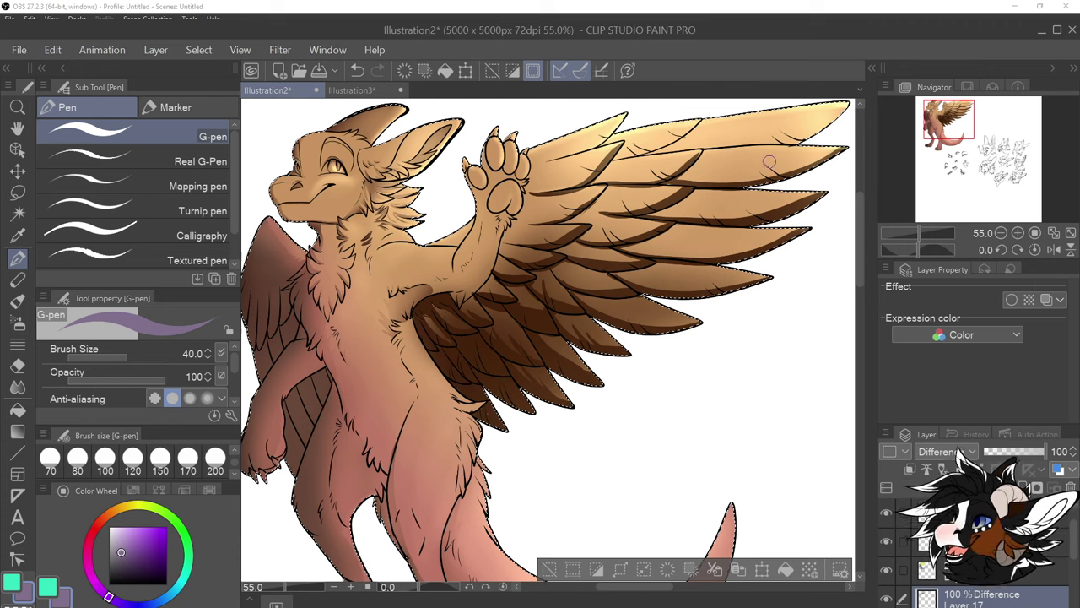
Add G-pen shadows under the short overlapping feathers beside the raised paw
scroll(750, 172, down, 1)
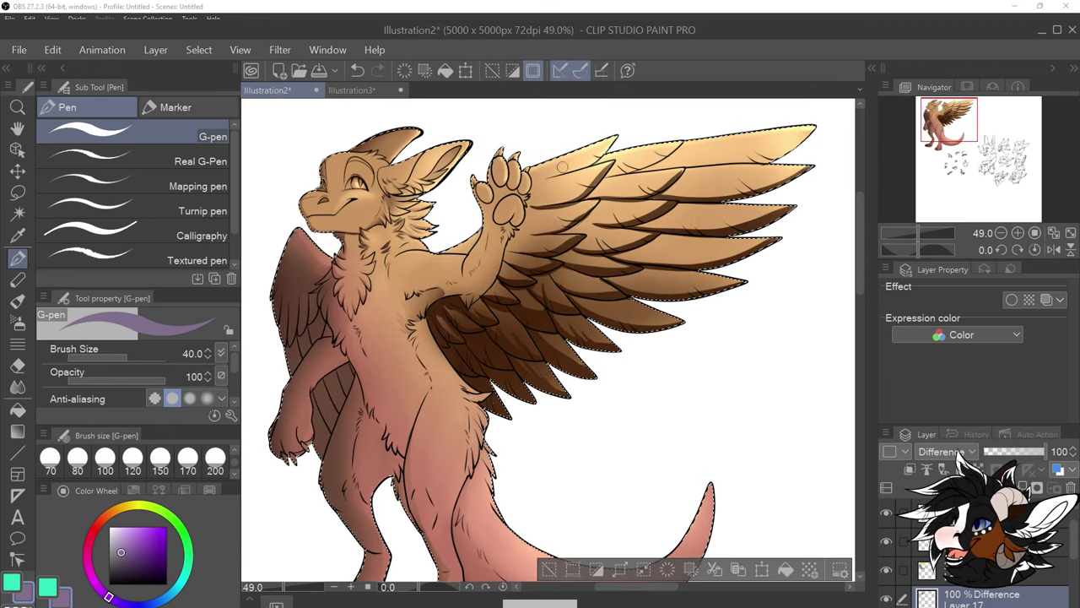
scroll(561, 166, up, 3)
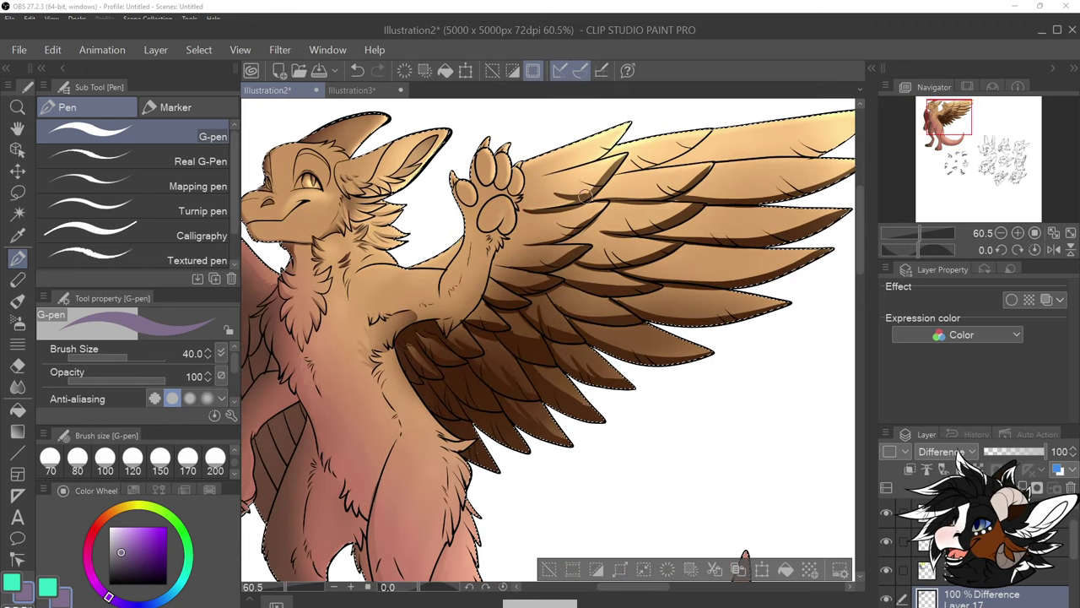
drag(543, 233, 558, 236)
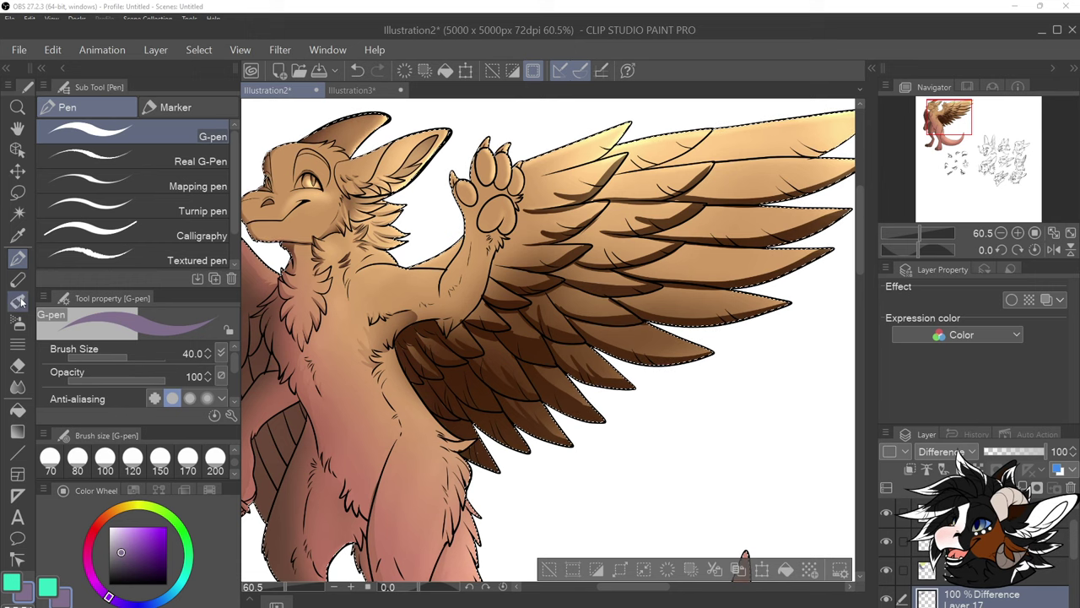
Fade the shadows across the whole near wing with the Soft eraser at size 600
click(17, 365)
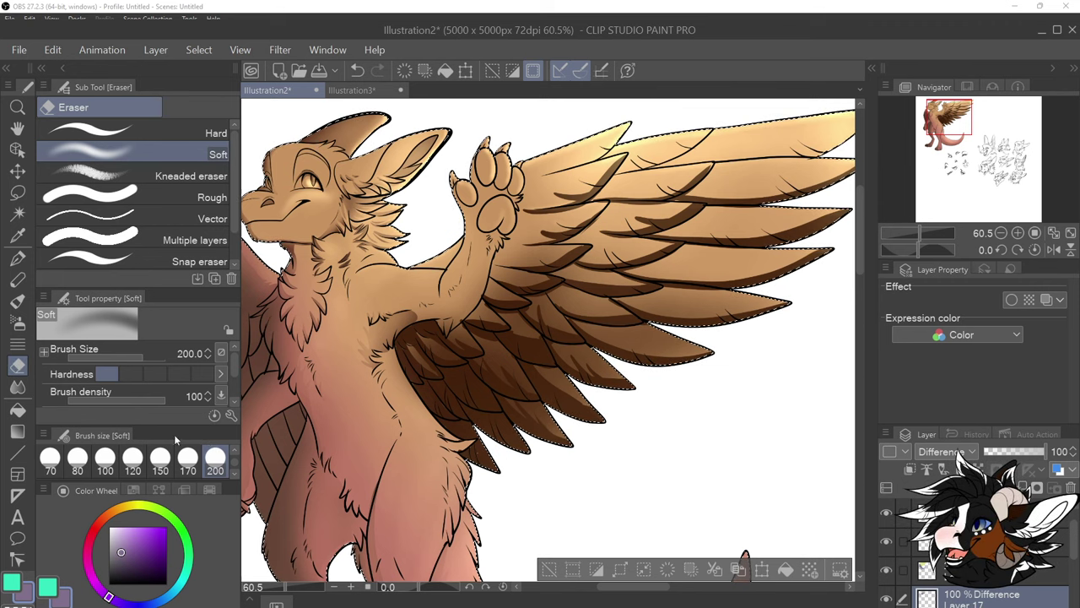
scroll(232, 475, down, 1)
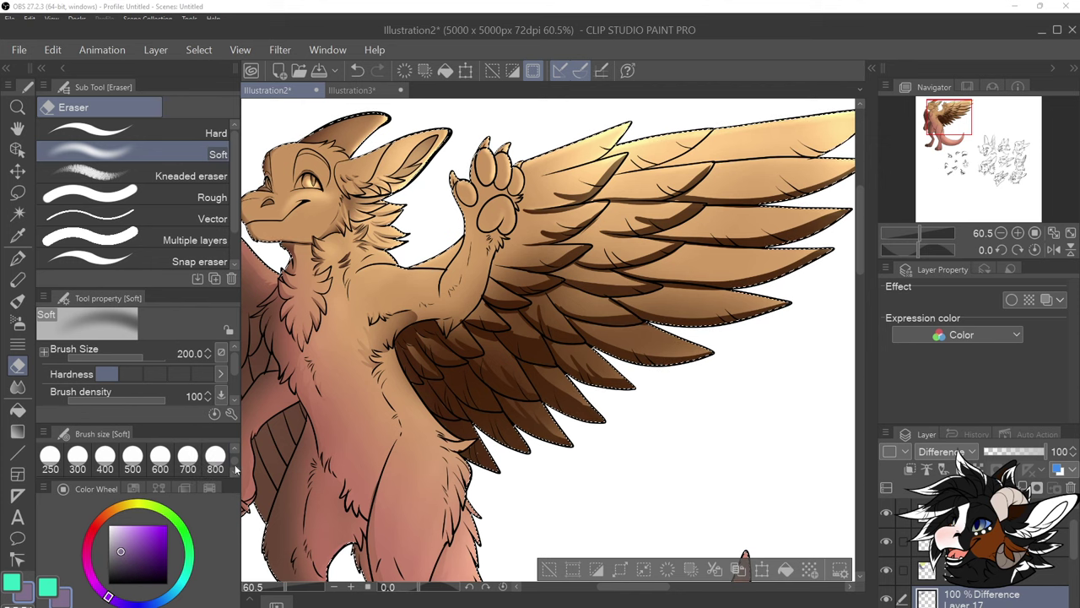
click(159, 460)
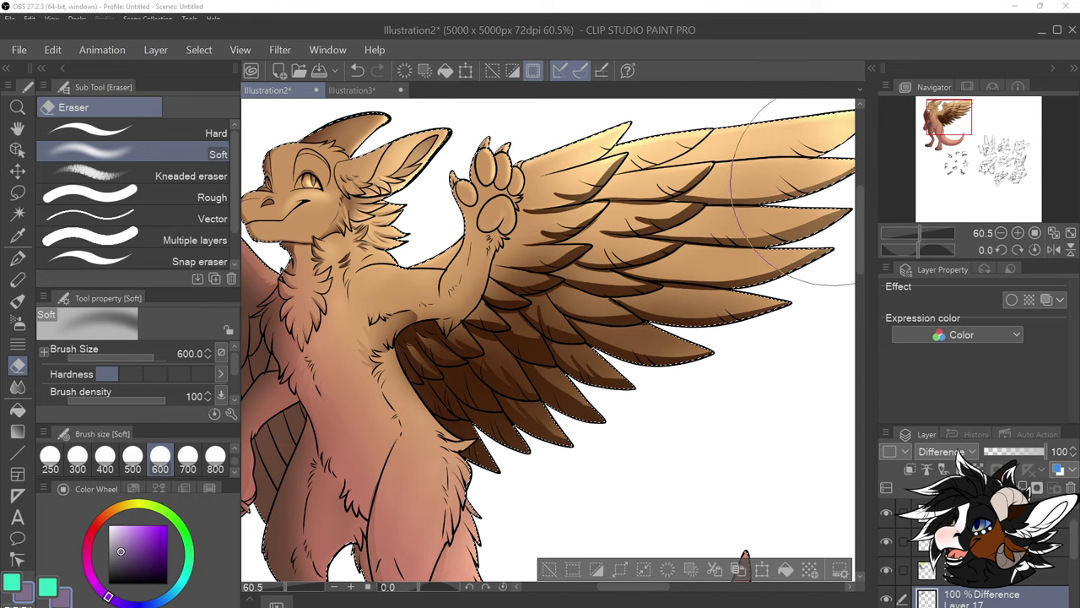
mouse_move(830, 190)
mouse_down()
mouse_move(681, 252)
mouse_move(664, 228)
mouse_move(709, 149)
mouse_move(619, 175)
mouse_move(560, 224)
mouse_move(527, 232)
mouse_move(540, 249)
mouse_move(527, 289)
mouse_move(667, 211)
mouse_up()
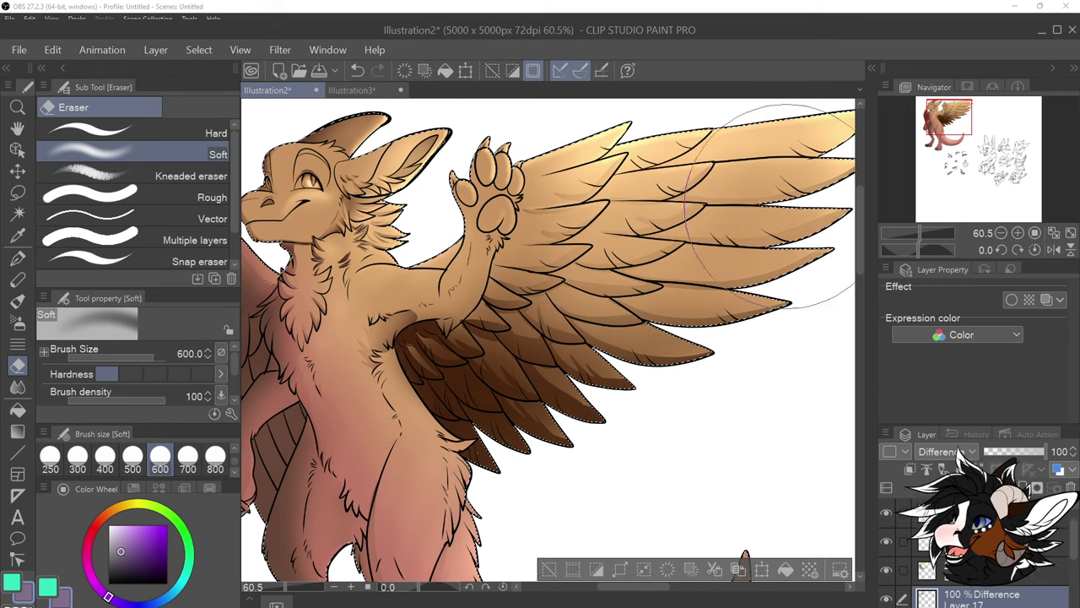
scroll(687, 325, down, 1)
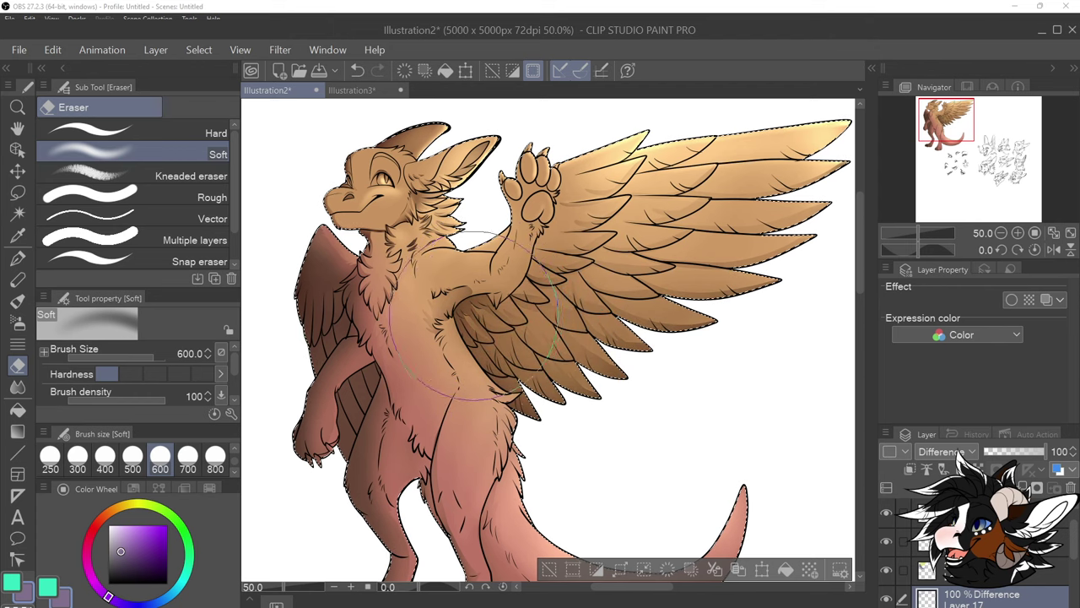
scroll(500, 290, down, 4)
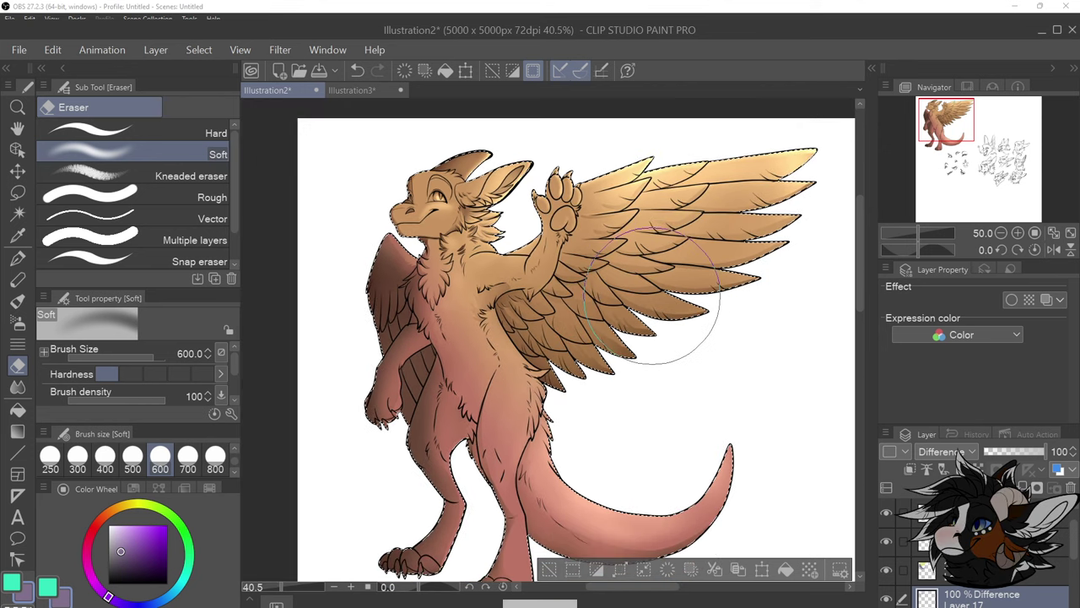
scroll(739, 322, up, 3)
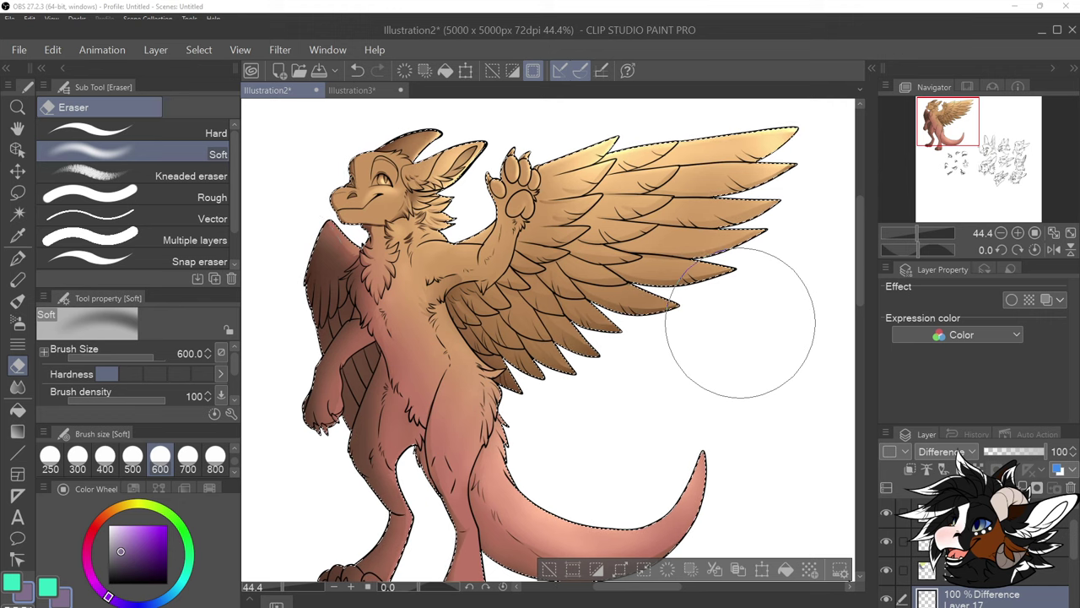
Try several Soft airbrush sizes, undo the last stroke, and paint soft shadows between the near wing's inner and lower feathers at size 40
click(17, 322)
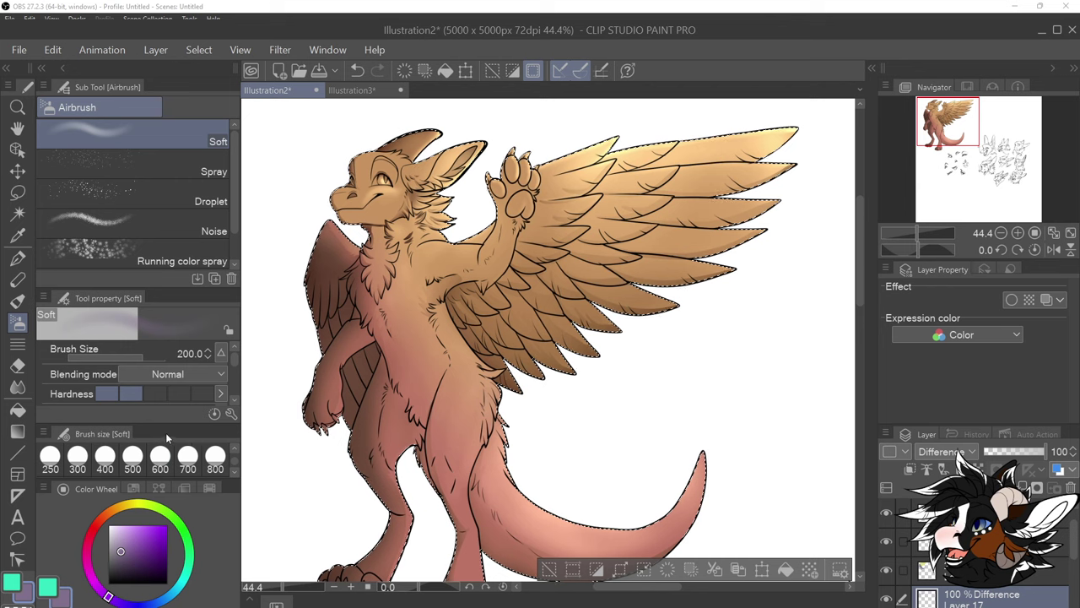
scroll(213, 456, up, 2)
click(214, 457)
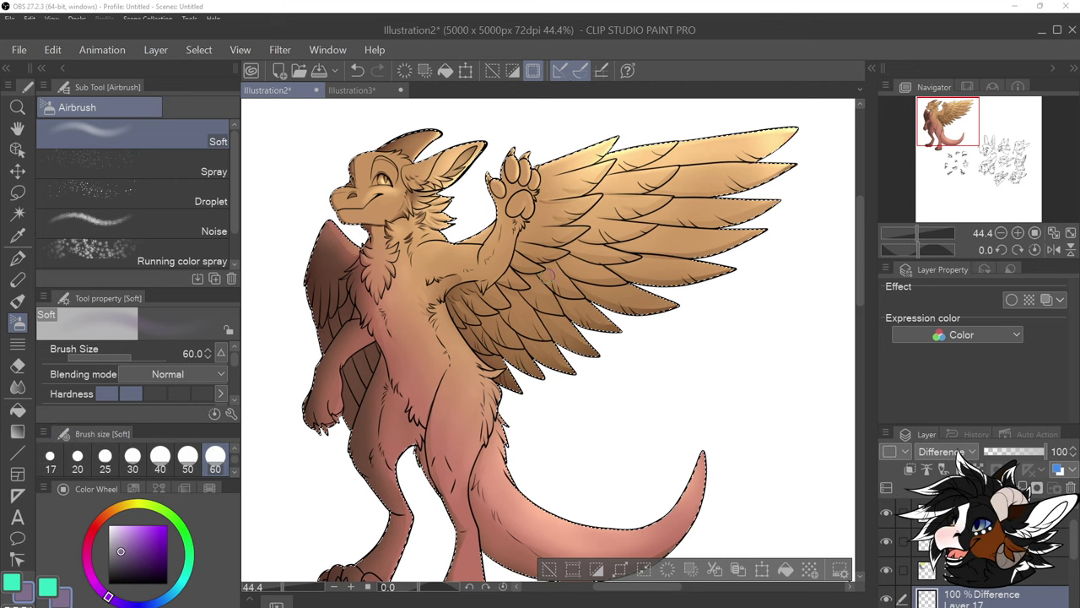
click(78, 458)
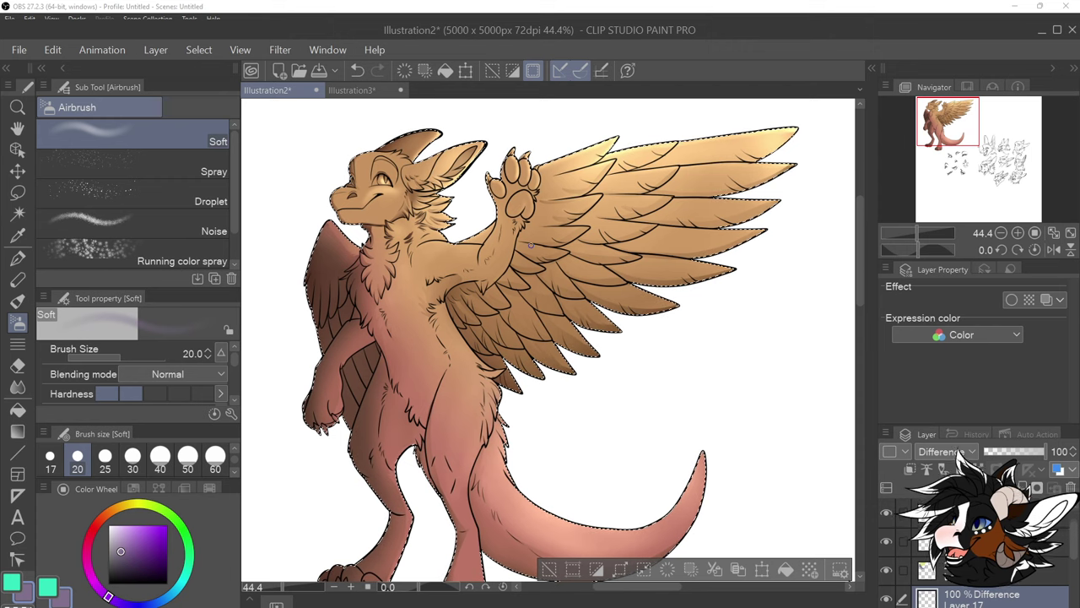
click(132, 459)
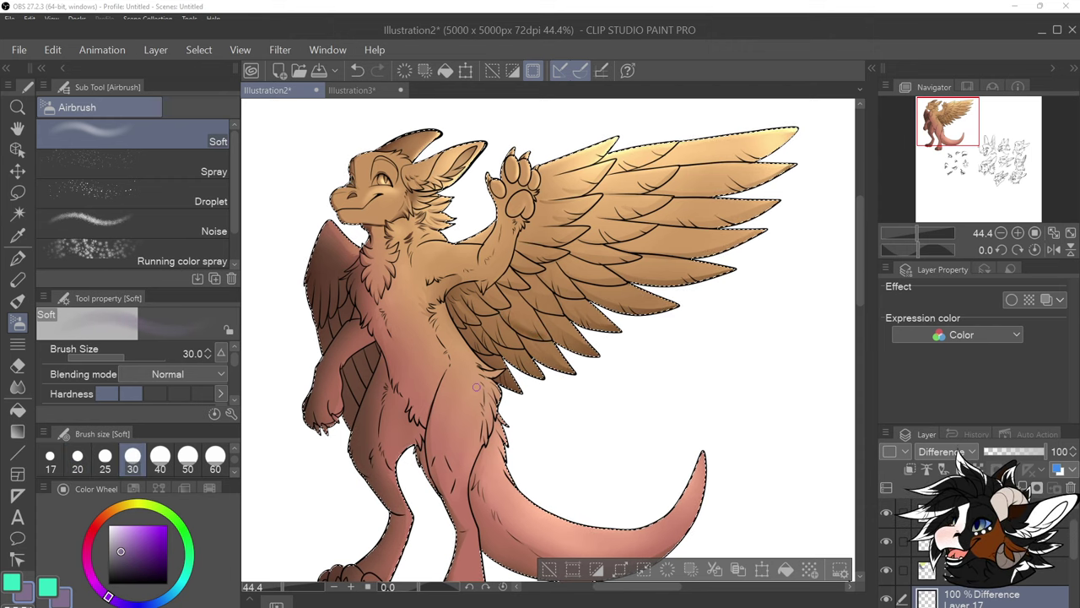
click(159, 458)
key(ctrl+z)
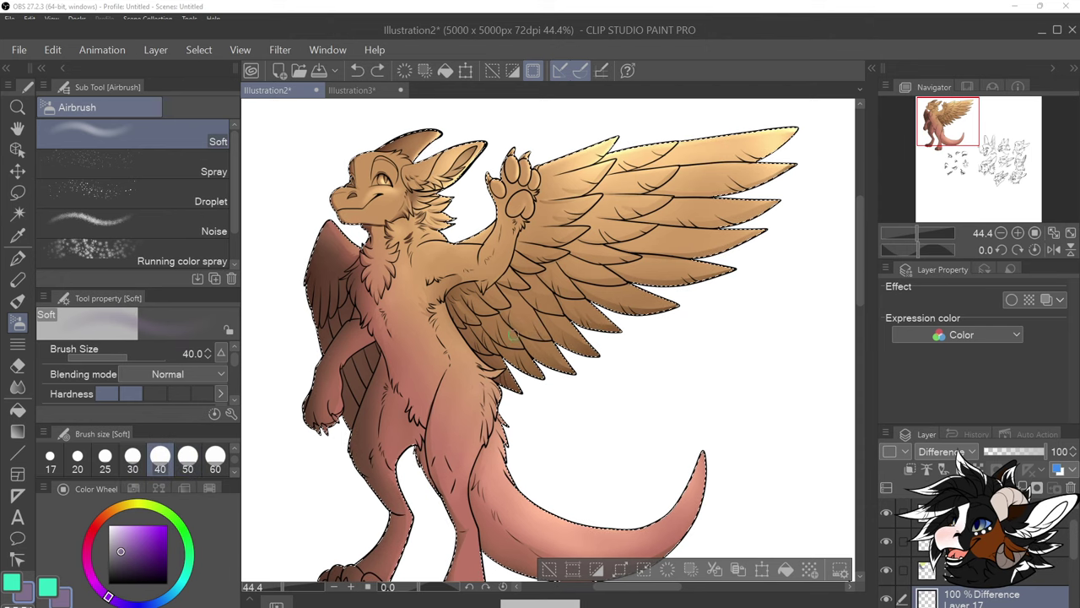
drag(513, 335, 520, 303)
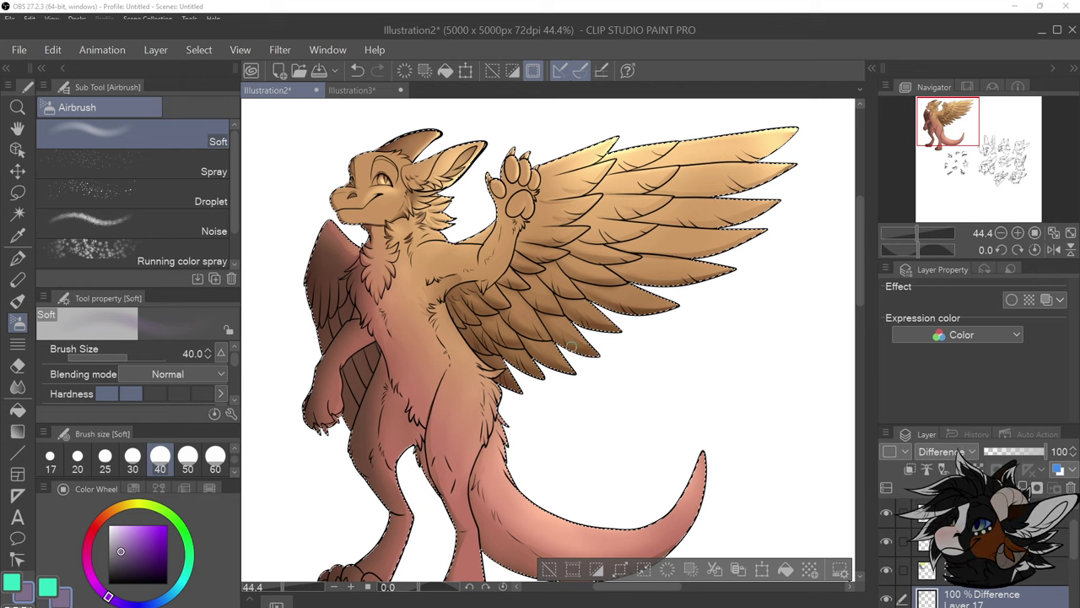
Blend broader soft shadows over the near wing's feathers with the Soft airbrush at size 150
click(215, 460)
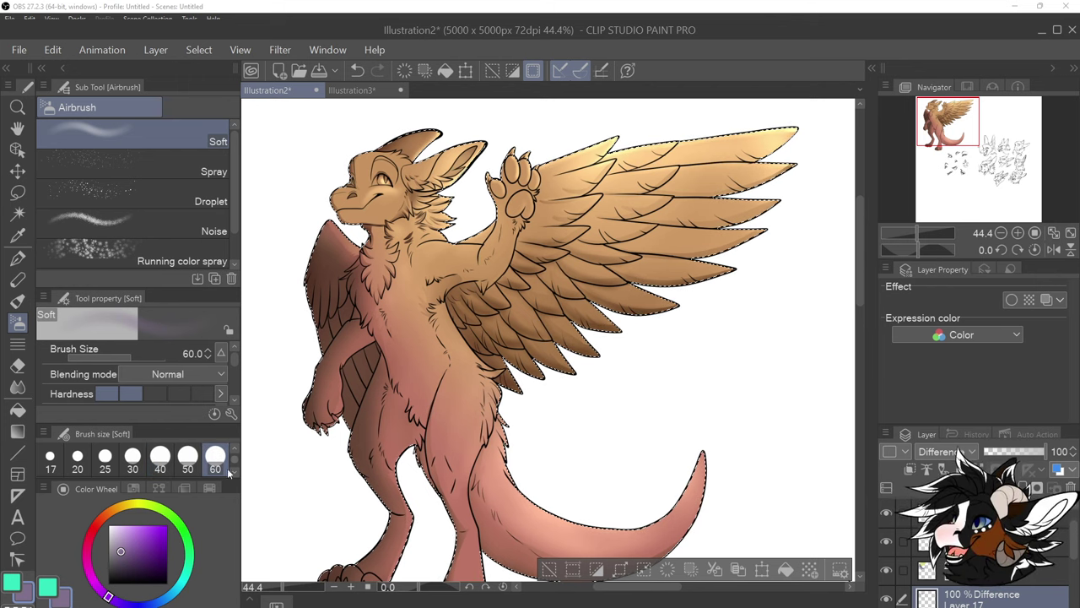
click(234, 473)
click(159, 460)
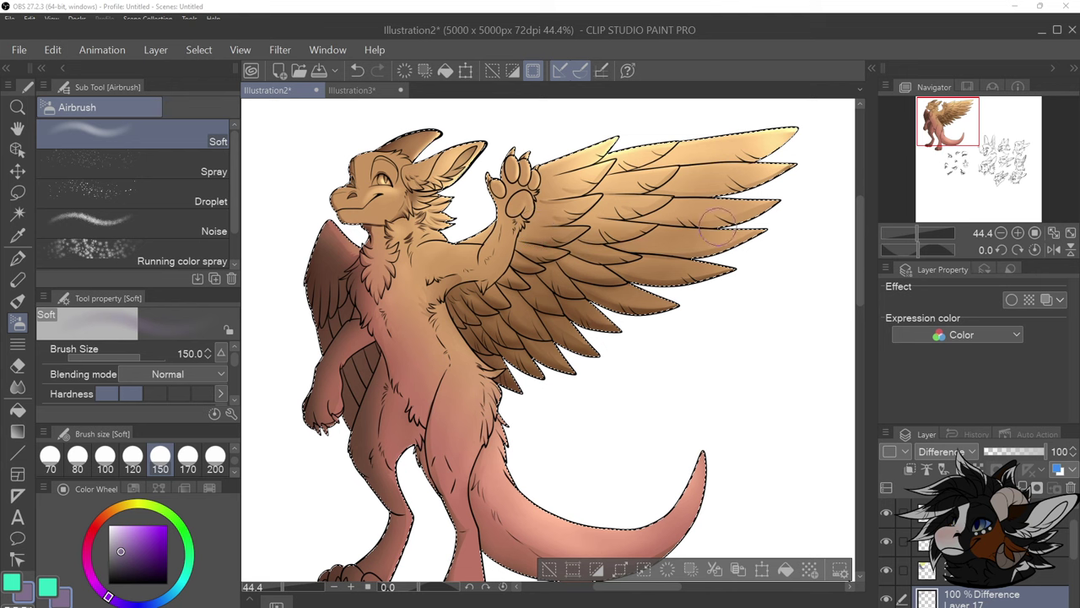
Clear the selection by using the Rectangle selection tool on the blank canvas above the expression head sketches
scroll(709, 194, down, 3)
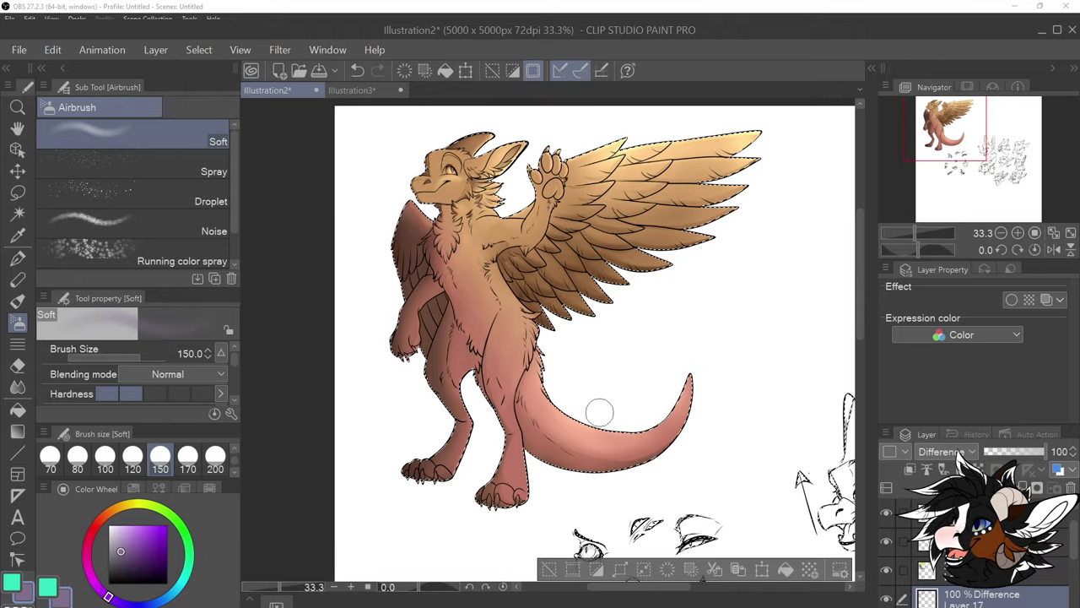
drag(670, 587, 738, 599)
drag(858, 314, 865, 395)
drag(655, 593, 675, 593)
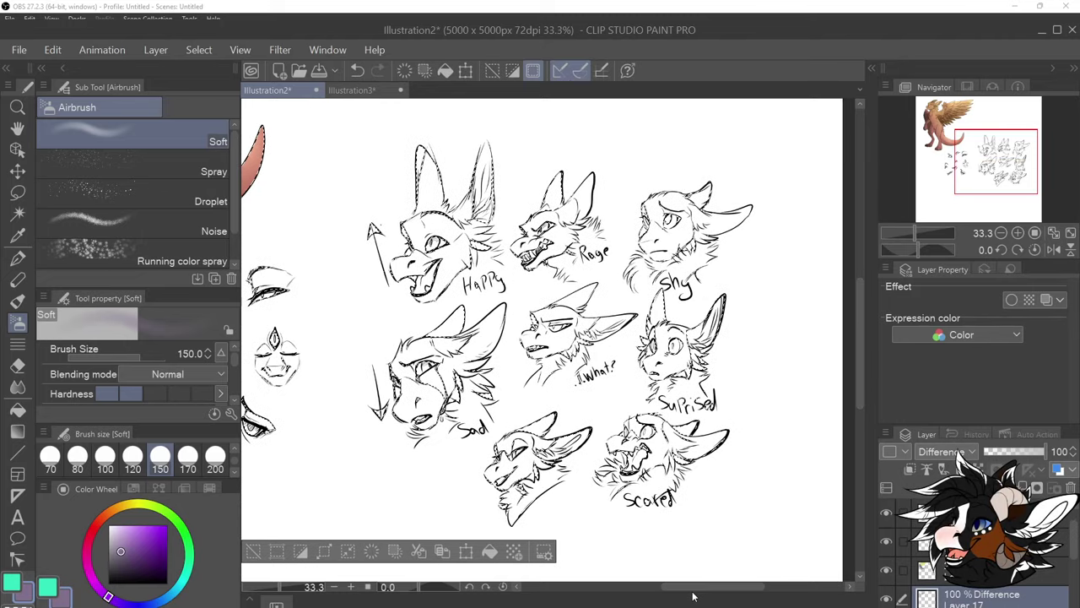
click(17, 193)
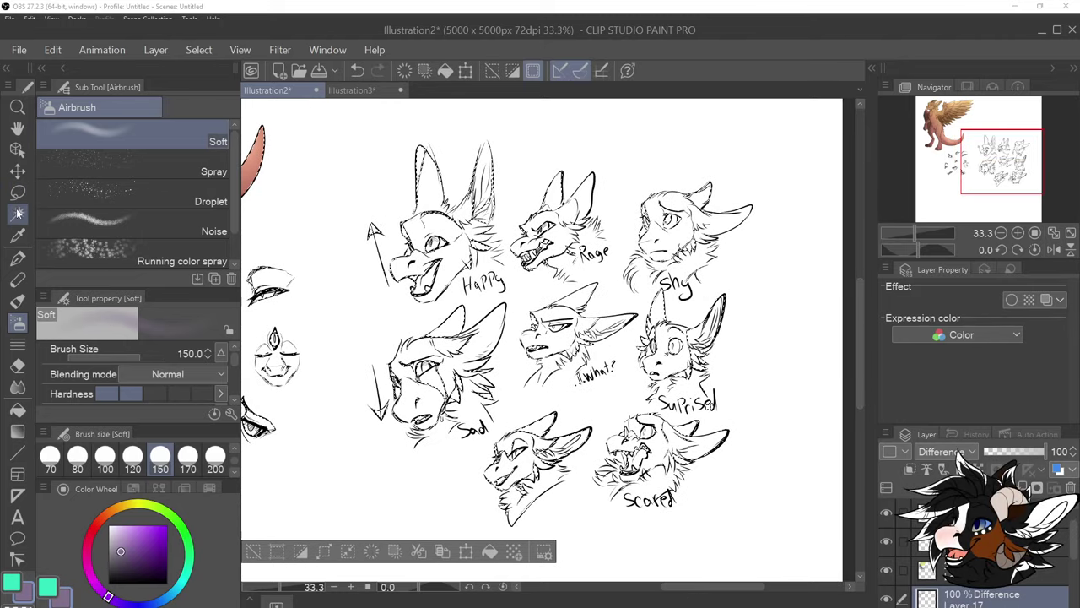
click(600, 145)
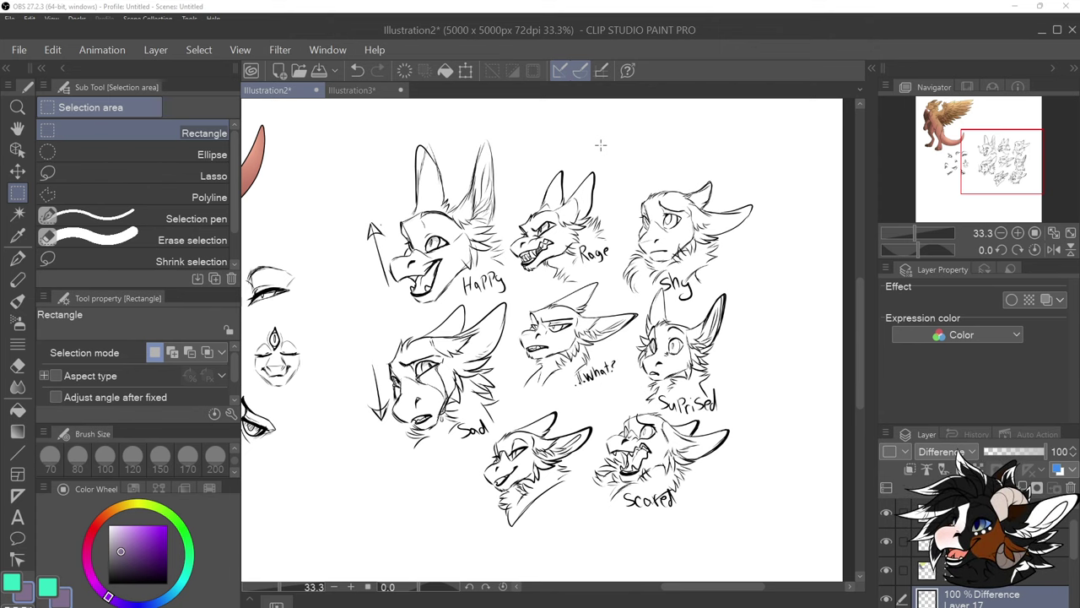
drag(574, 349, 621, 357)
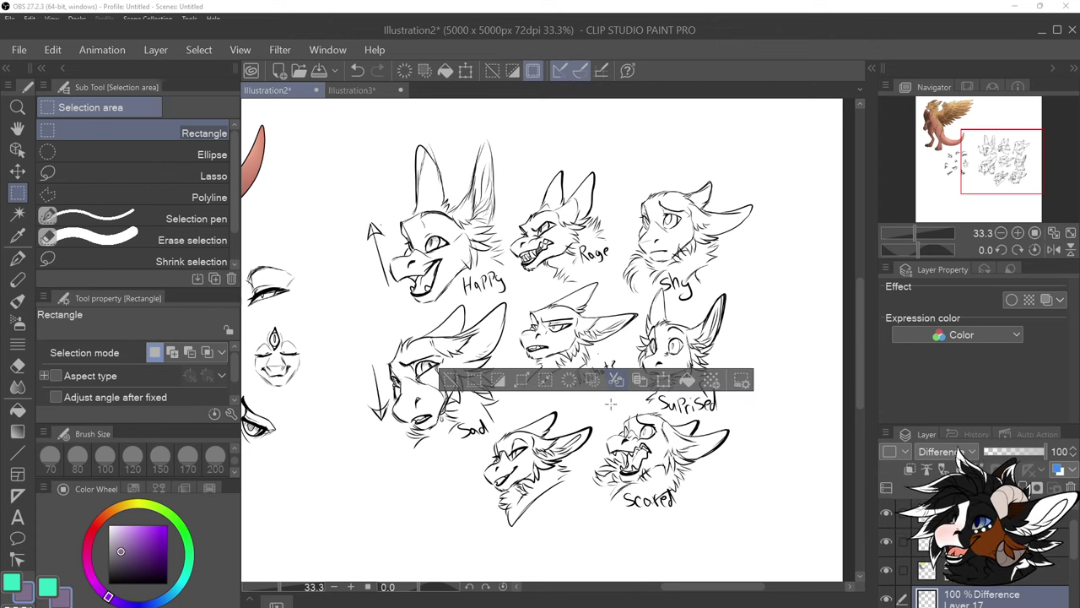
click(600, 417)
drag(539, 320, 604, 383)
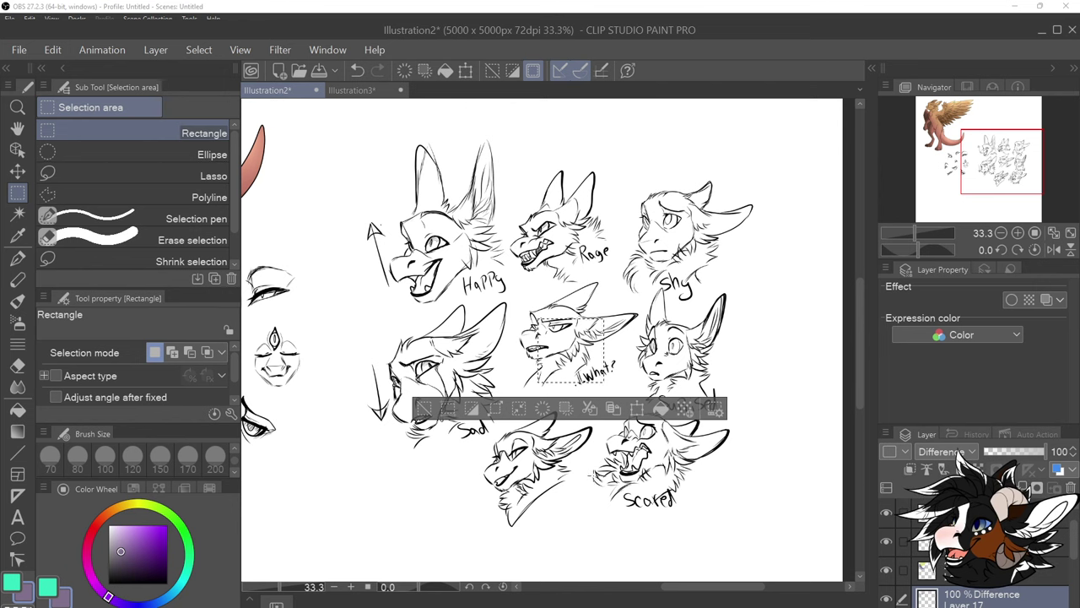
key(ctrl+z)
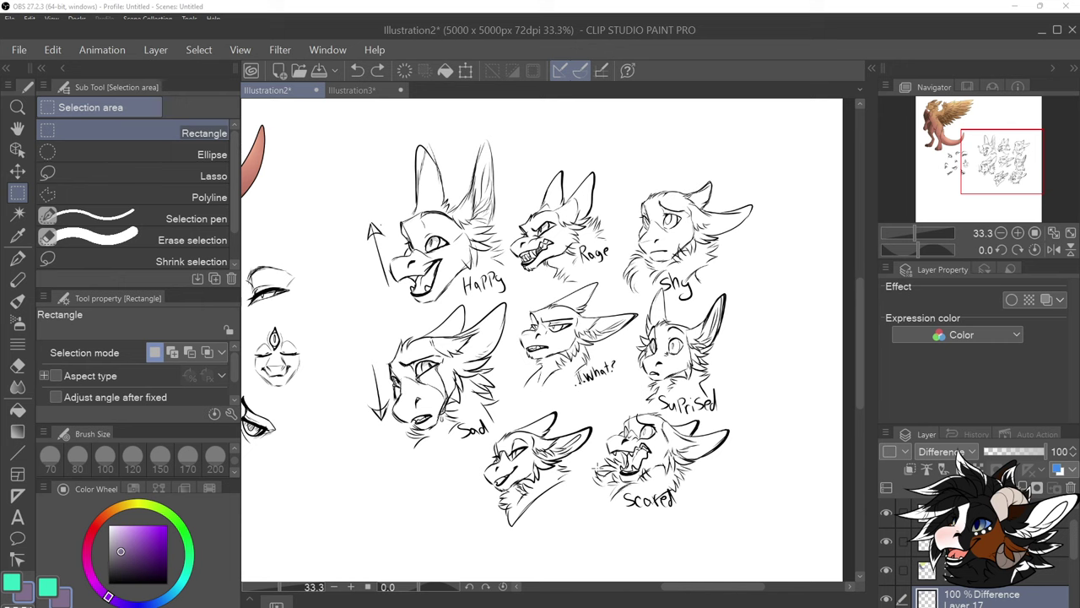
Review the coloured winged character on the canvas, followed by the expression head sketches
mouse_move(682, 586)
mouse_down()
mouse_move(605, 587)
mouse_move(632, 578)
mouse_up()
drag(861, 380, 857, 315)
drag(688, 591, 661, 586)
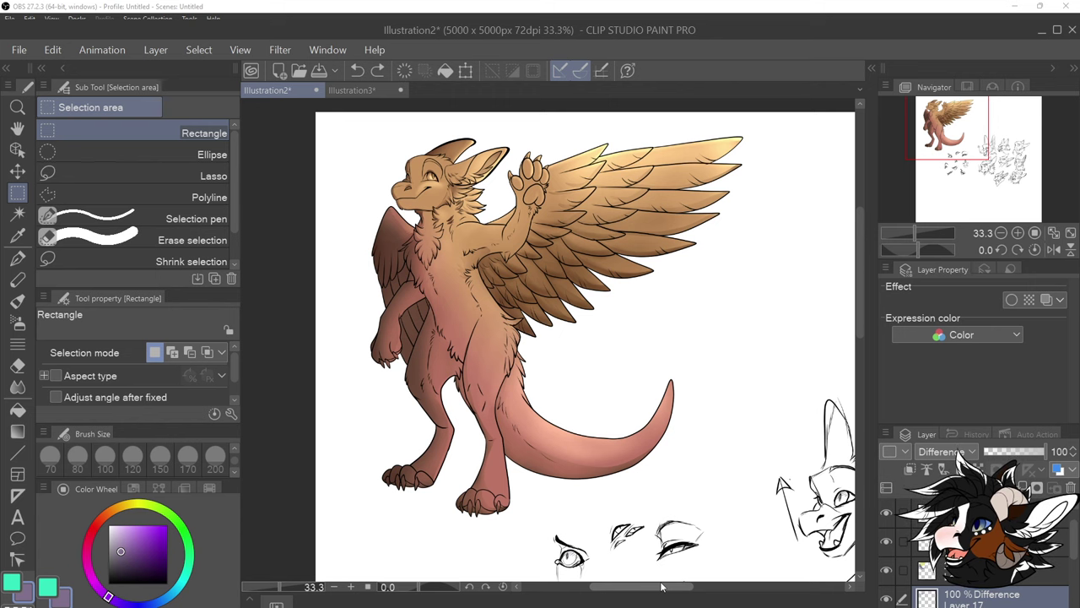
drag(662, 586, 663, 586)
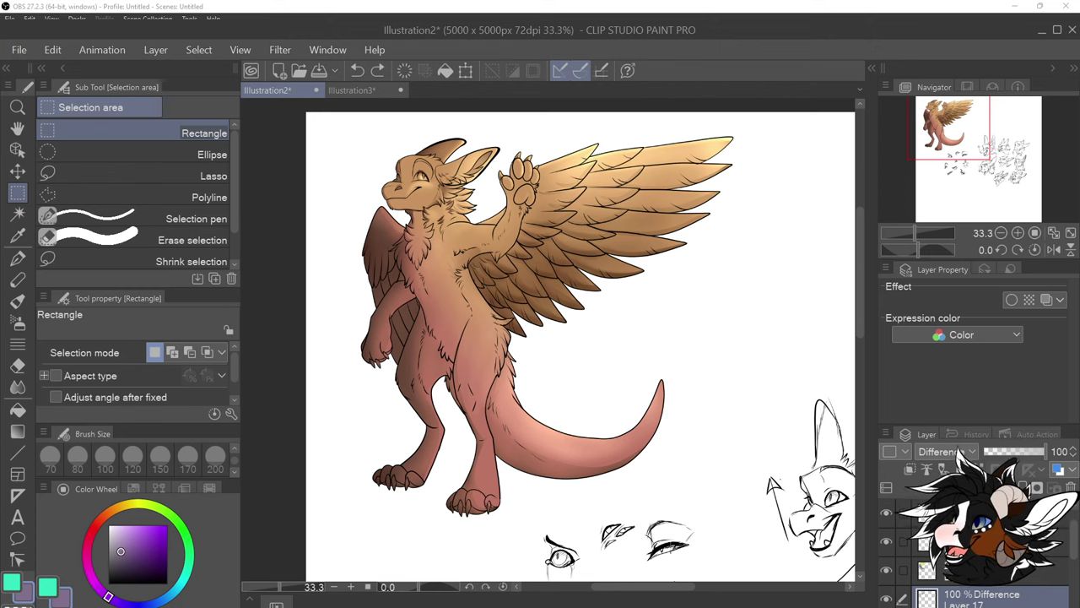
drag(626, 595, 690, 592)
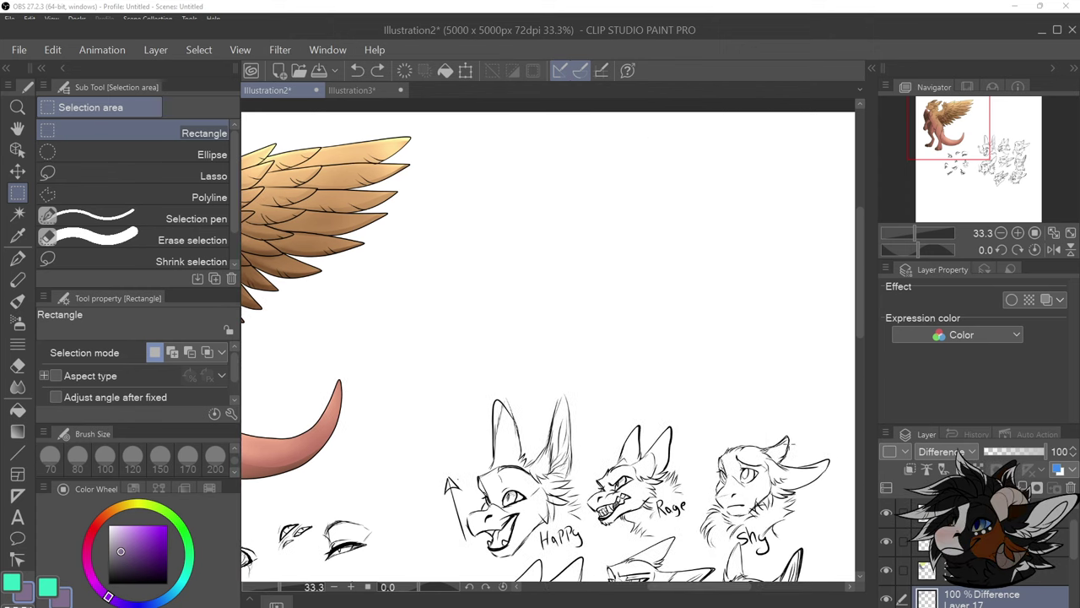
drag(858, 333, 862, 405)
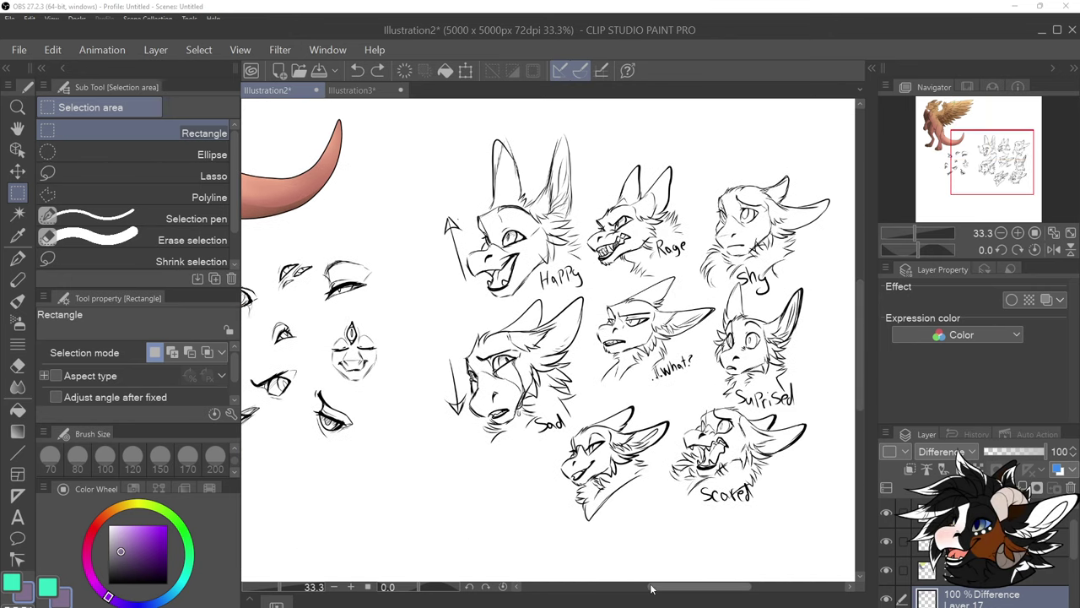
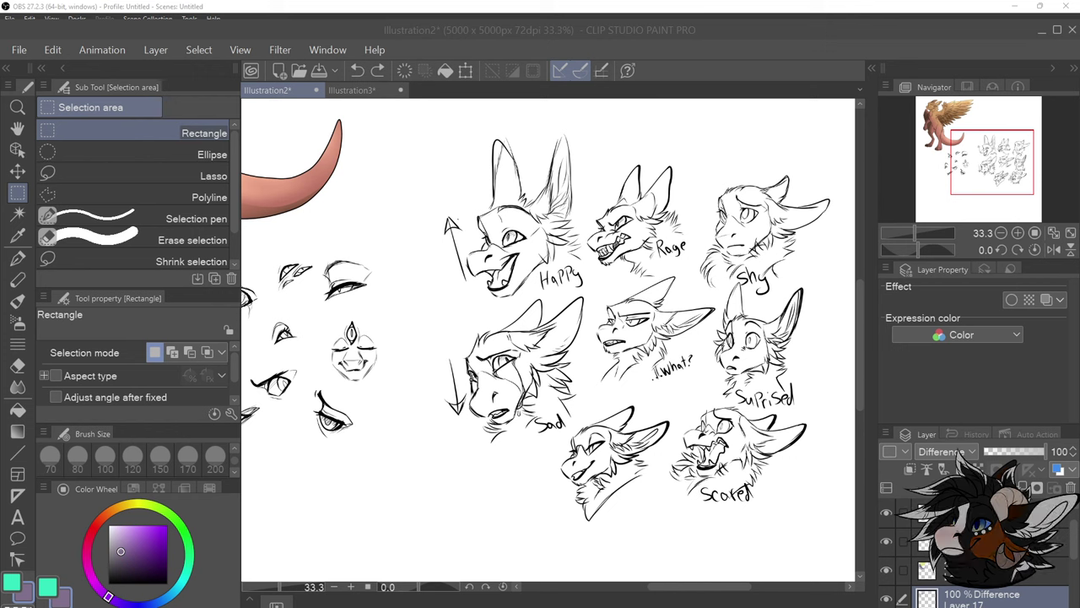
Open the winged character reference sheet 43756861_0x0reH7PlCJ7qok from the Pictures folder
click(1014, 12)
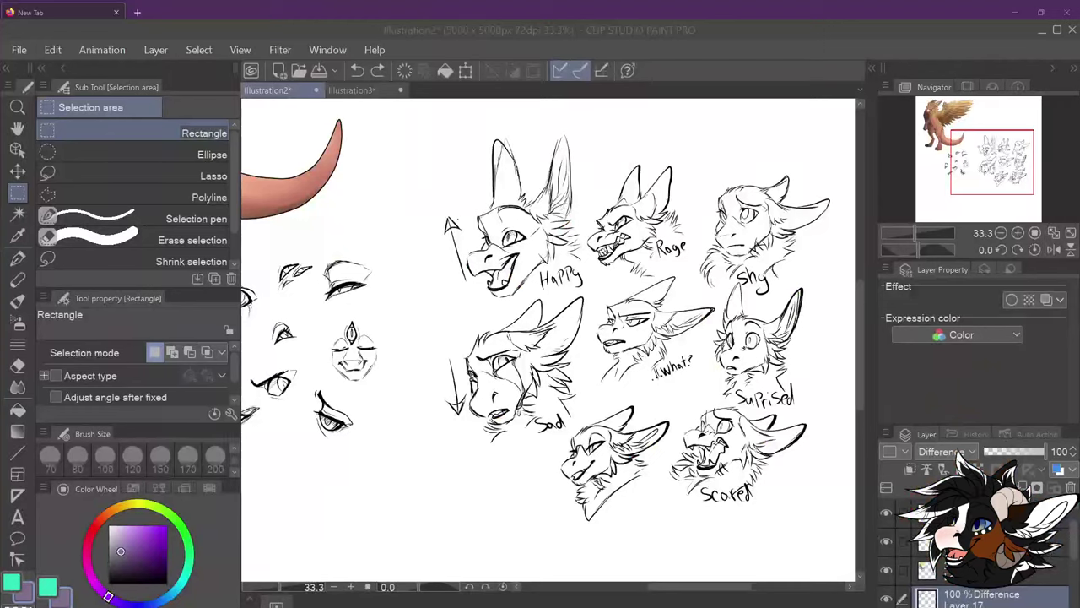
click(1016, 11)
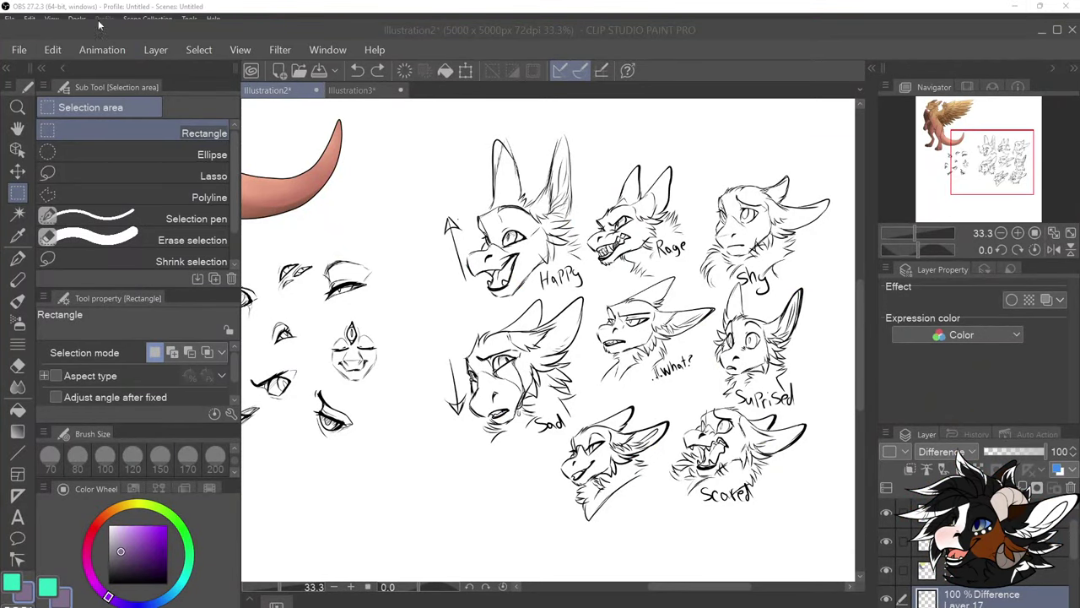
click(19, 52)
click(42, 108)
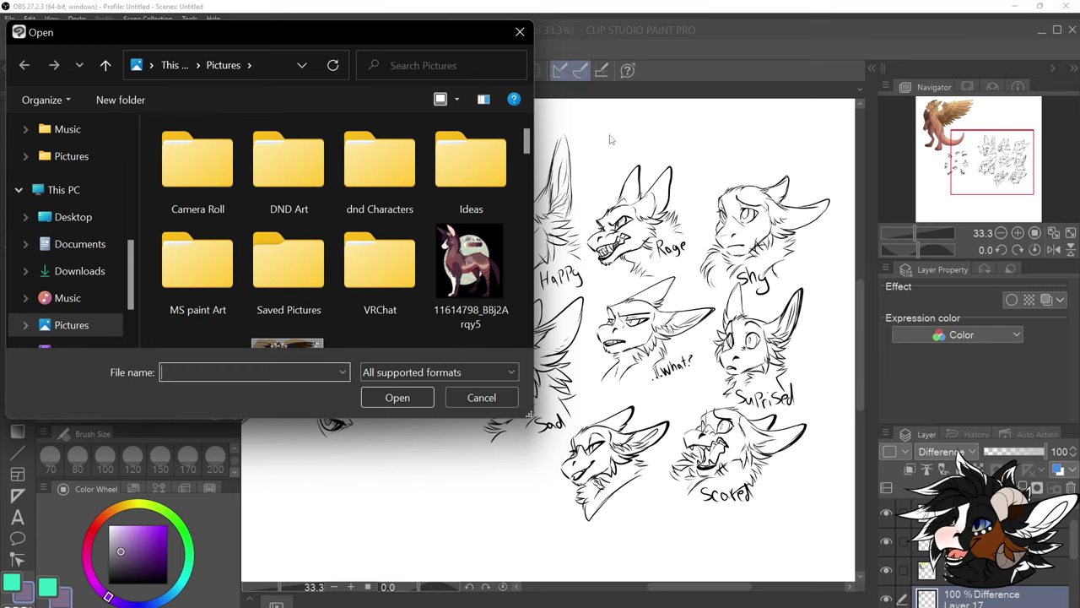
scroll(312, 182, down, 3)
click(312, 182)
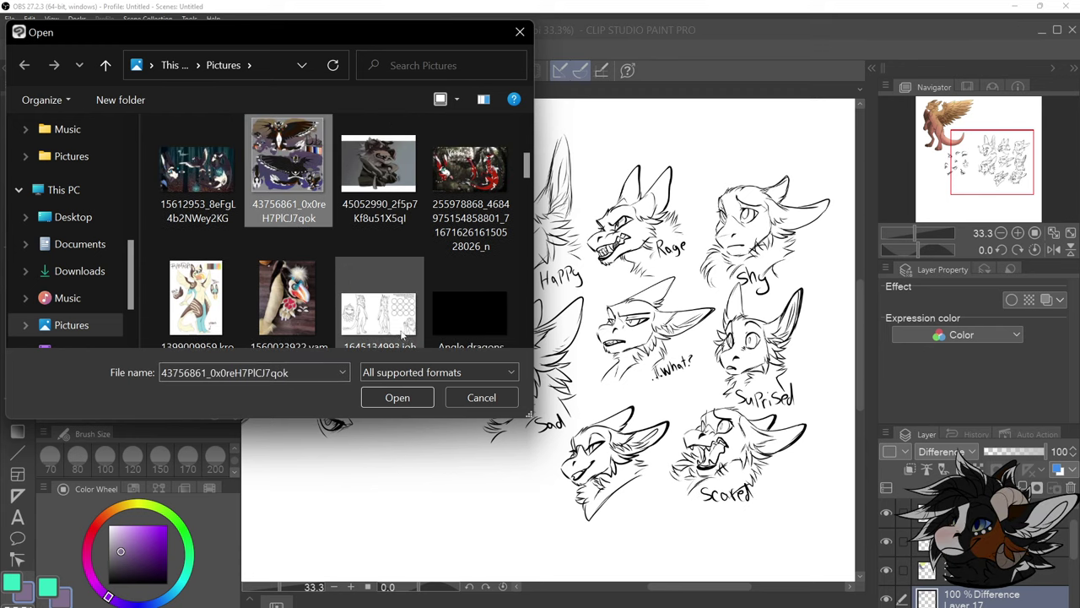
click(409, 398)
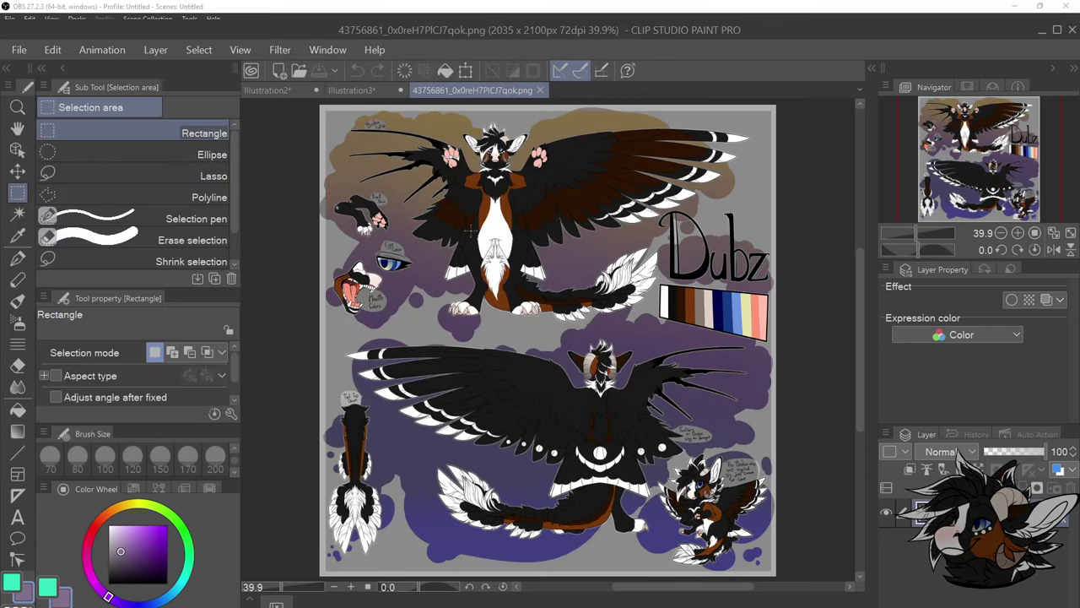
Examine the reference sheet's front view, the back view with its wing markings, and the small broken-wing figure
scroll(482, 184, up, 3)
scroll(486, 185, up, 1)
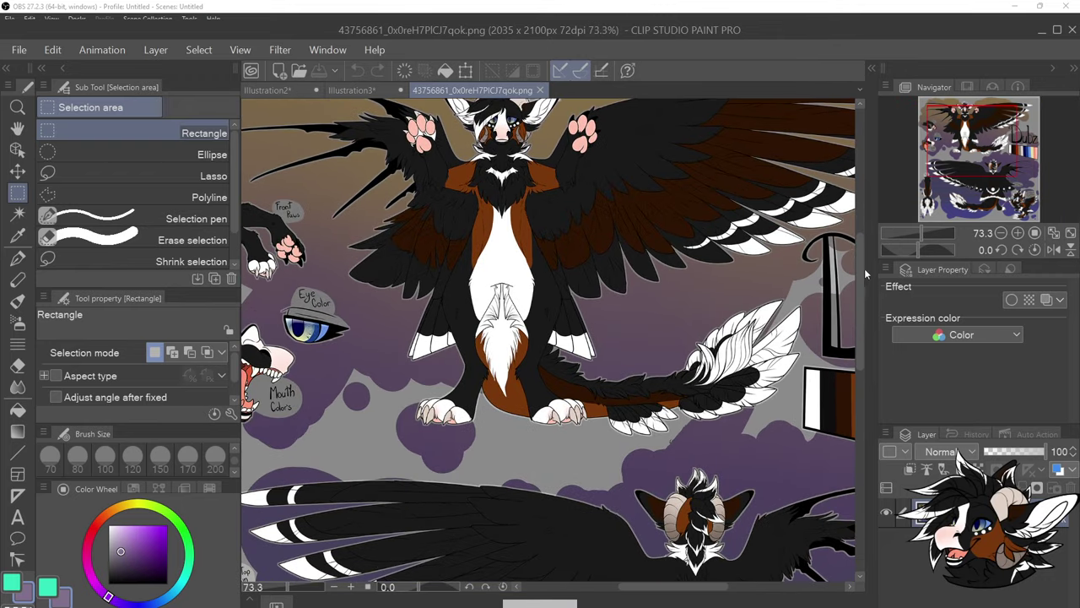
drag(859, 309, 859, 430)
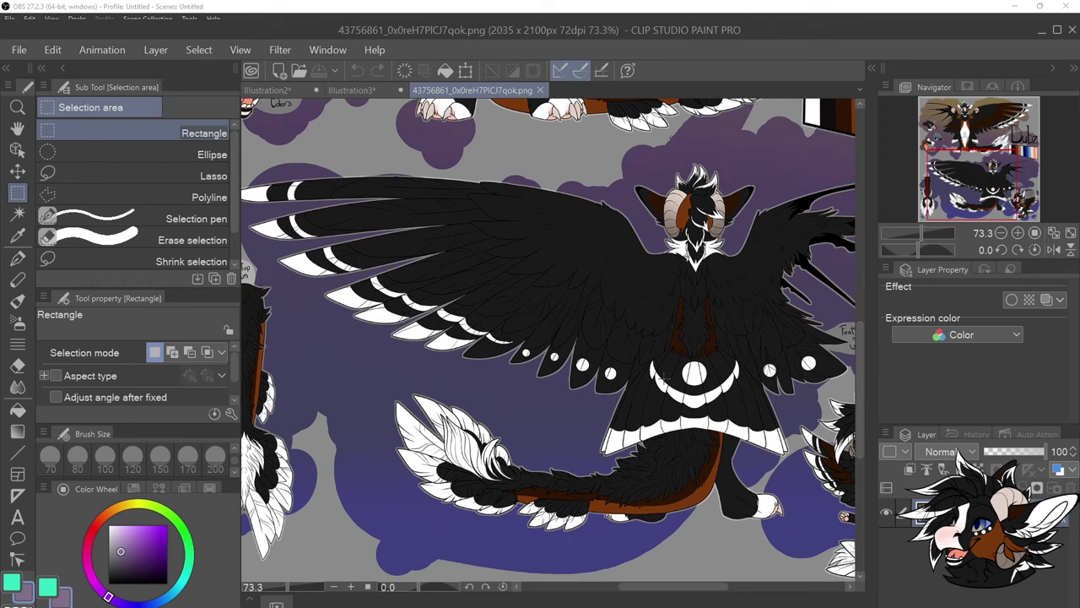
scroll(680, 342, down, 3)
scroll(680, 343, down, 1)
scroll(823, 419, up, 4)
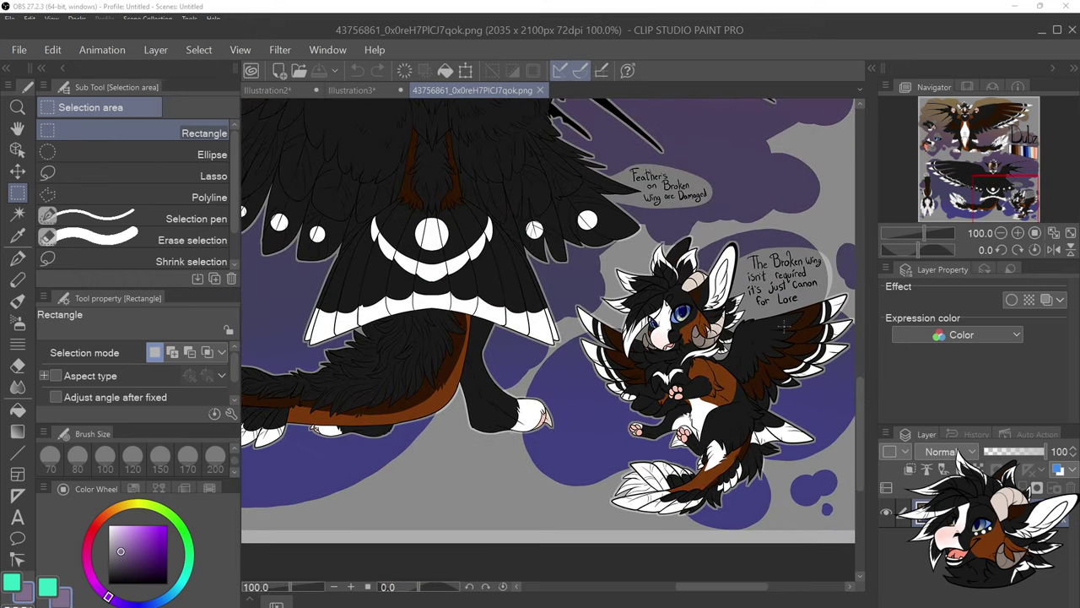
scroll(822, 419, down, 2)
scroll(371, 301, up, 2)
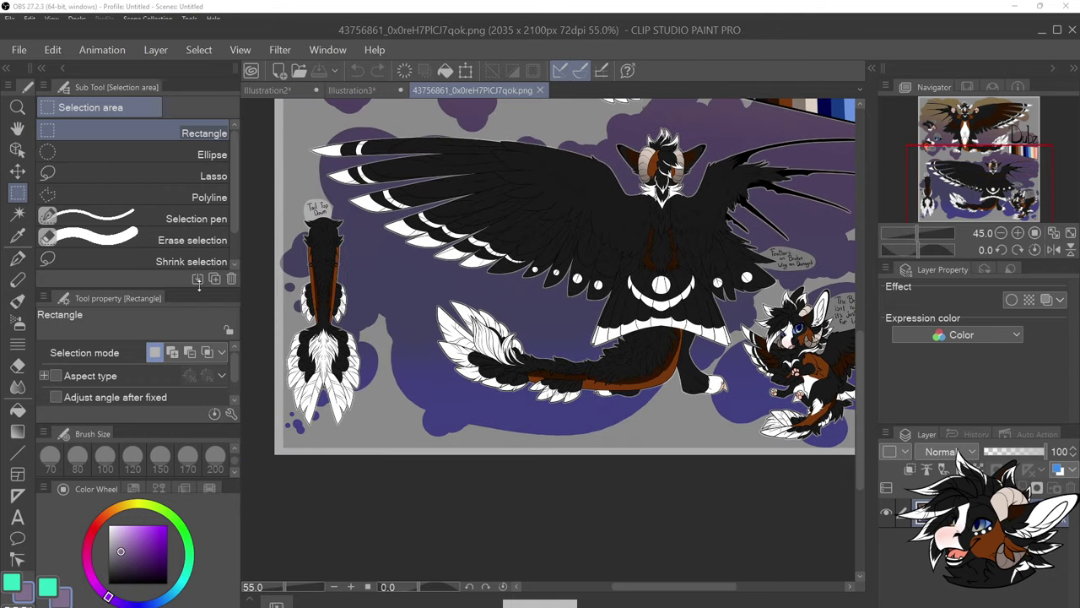
Examine the reference sheet's top-down tail drawing, overall layout, and front paw, eye and mouth colour details
scroll(371, 301, up, 3)
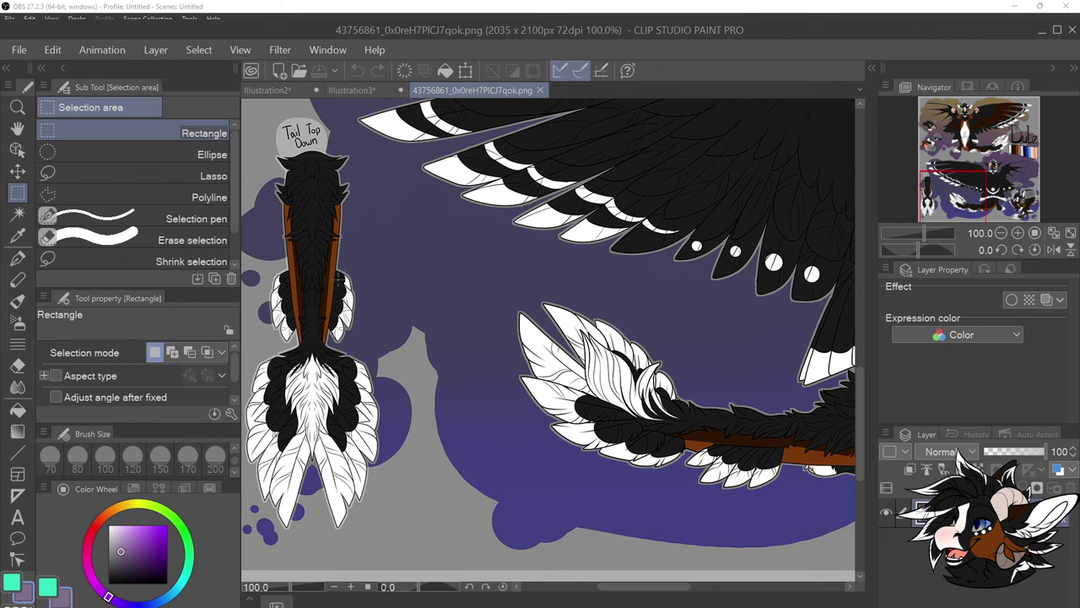
scroll(339, 283, down, 3)
scroll(818, 342, up, 4)
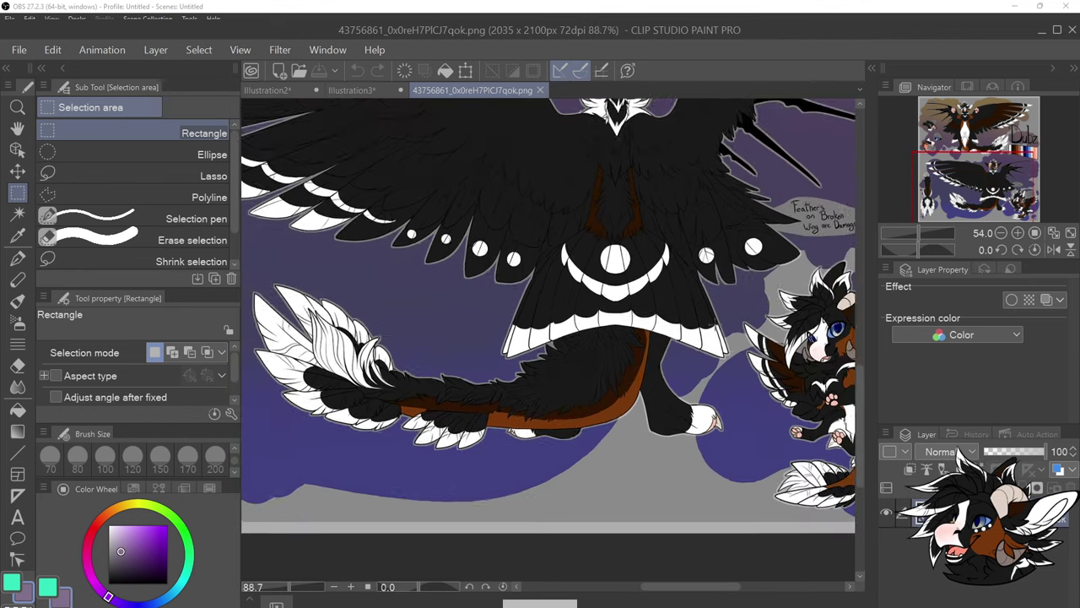
scroll(713, 322, down, 10)
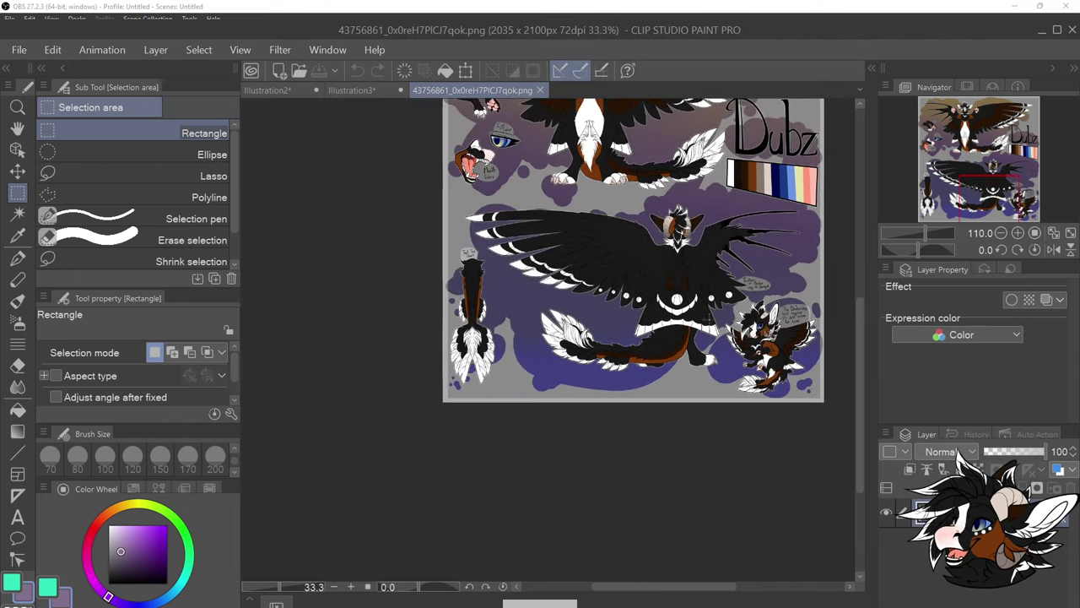
scroll(600, 192, up, 3)
scroll(542, 217, down, 5)
scroll(641, 291, up, 2)
scroll(642, 292, down, 2)
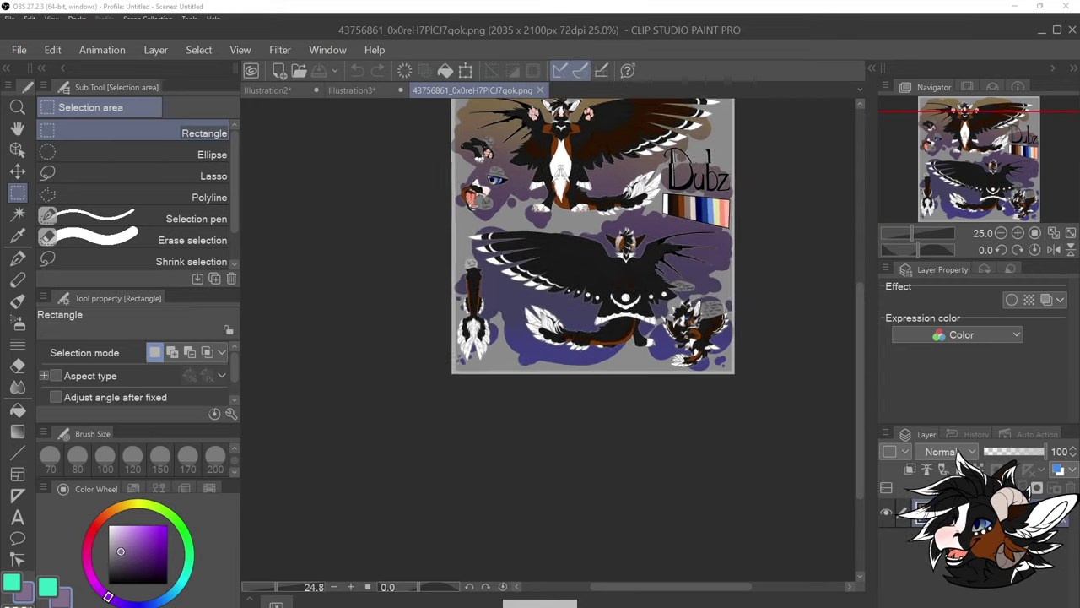
scroll(641, 291, up, 2)
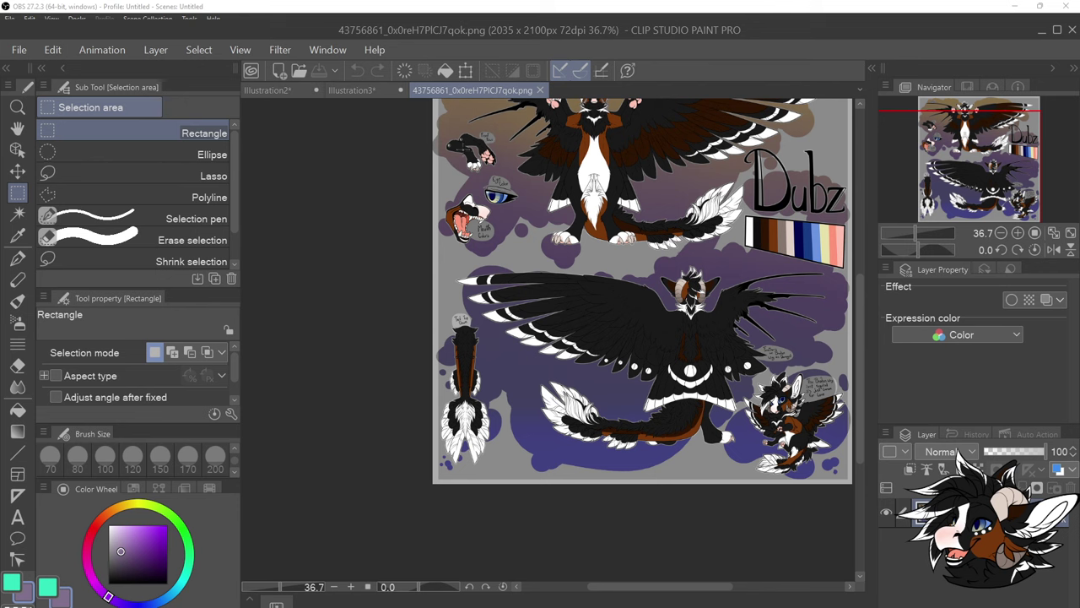
scroll(478, 123, up, 5)
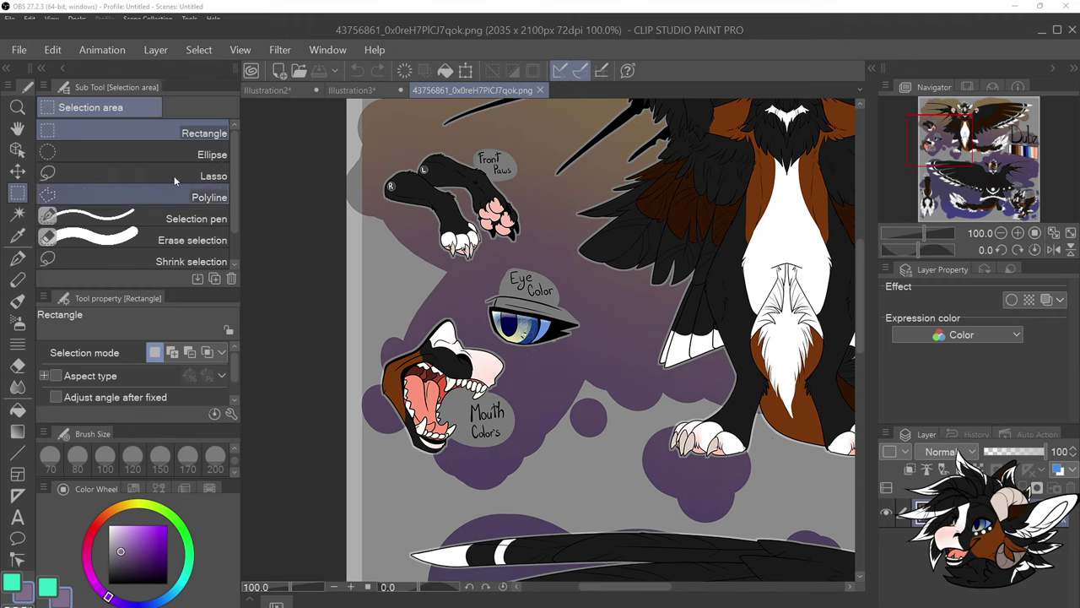
Paste the copied pink "Dubs The Andle Dragon" picture onto the reference sheet canvas and look over the whole figure
click(52, 50)
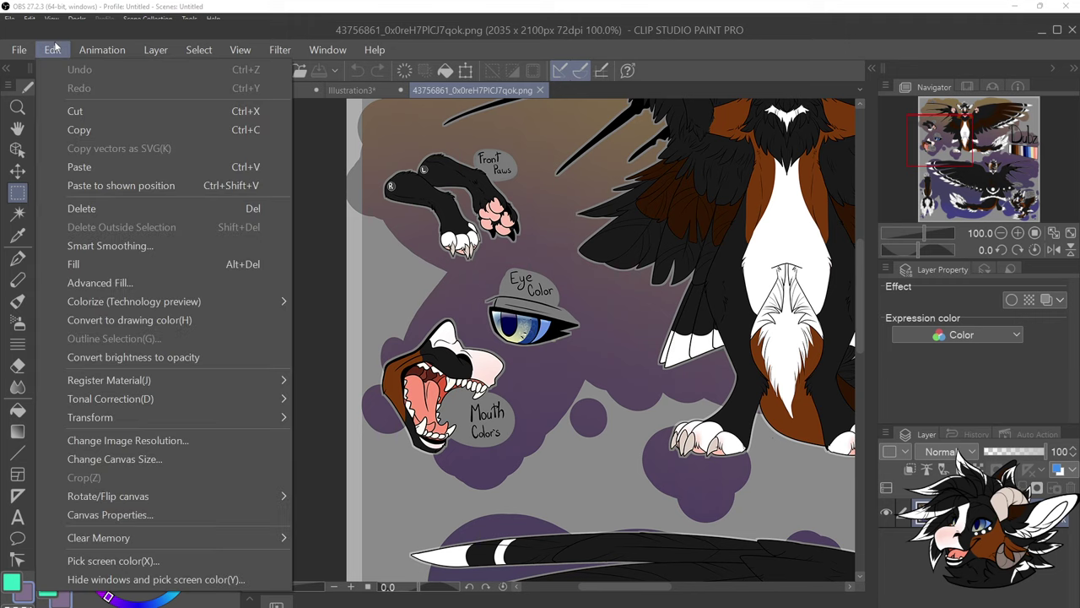
click(79, 166)
scroll(281, 203, down, 5)
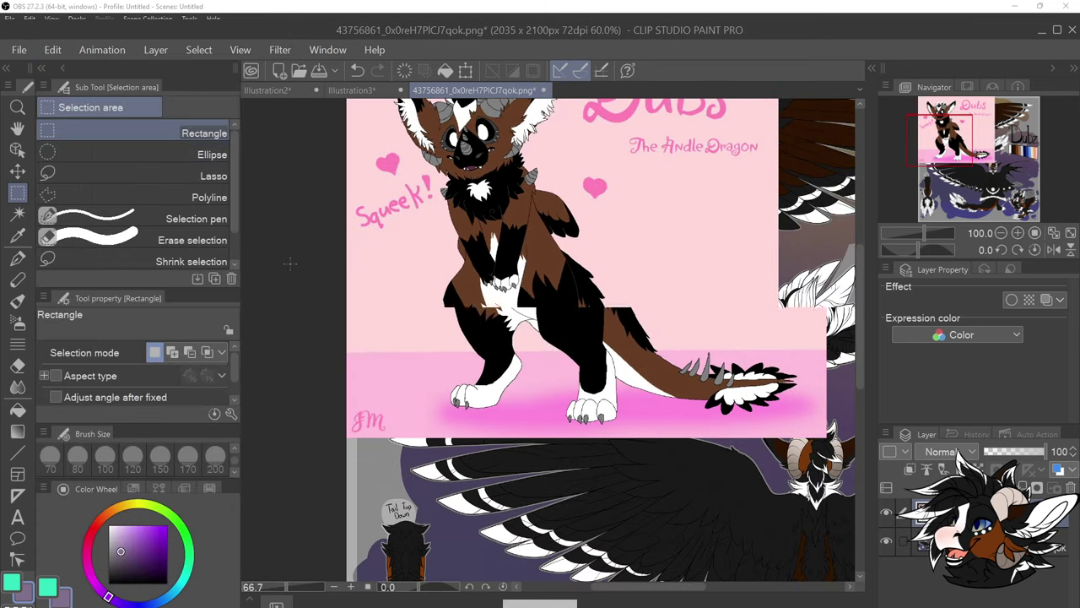
scroll(345, 172, up, 4)
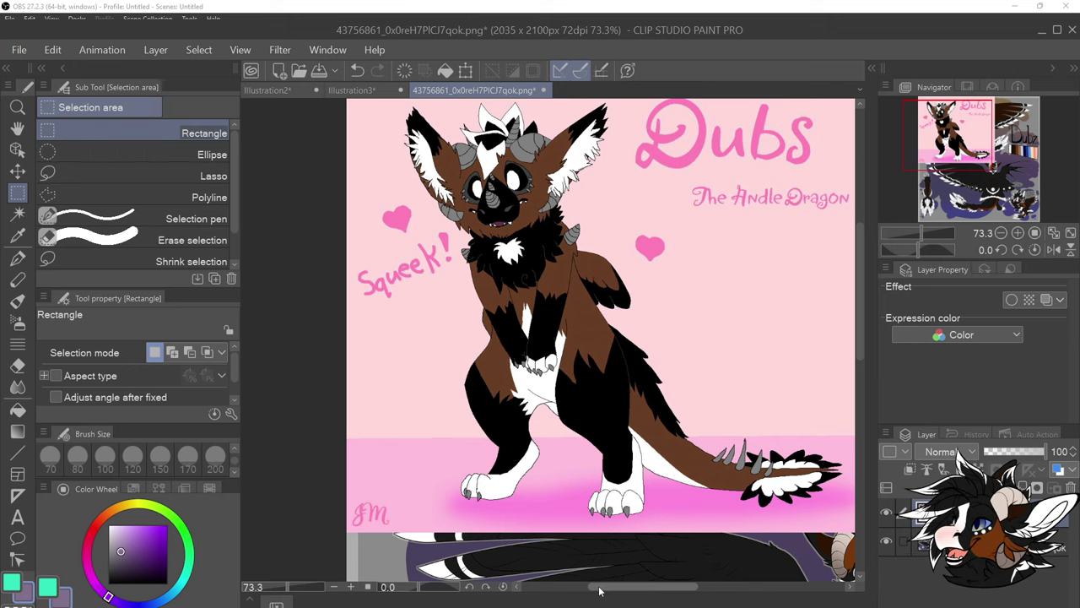
drag(601, 587, 620, 589)
scroll(587, 340, up, 1)
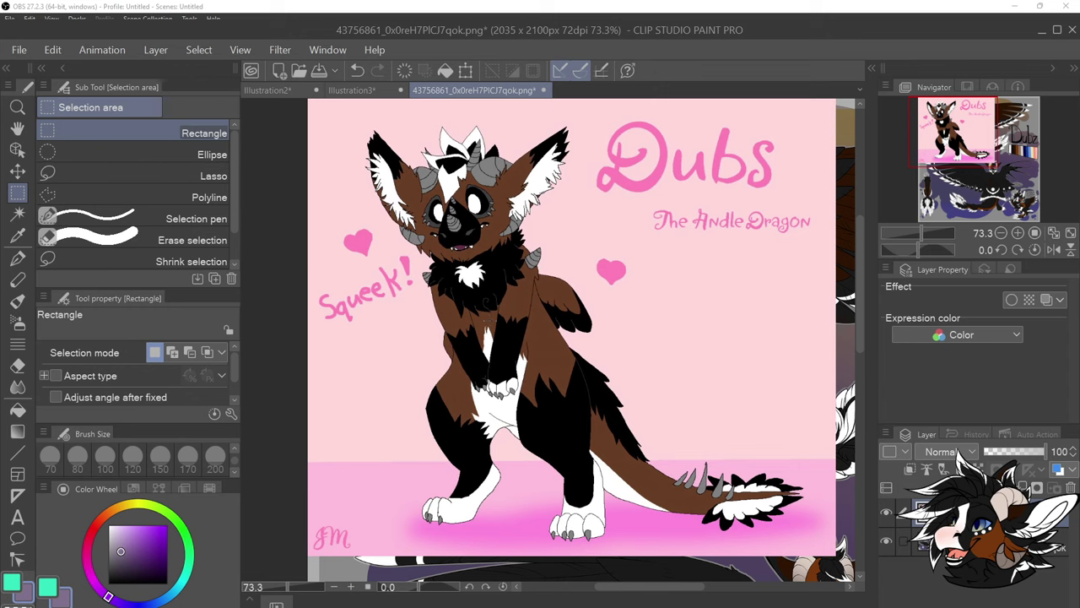
Paste the copied teal "Dubz Dutch Angel Dragon" reference sheet over the pink picture and examine its front and back figures
key(alt+Tab)
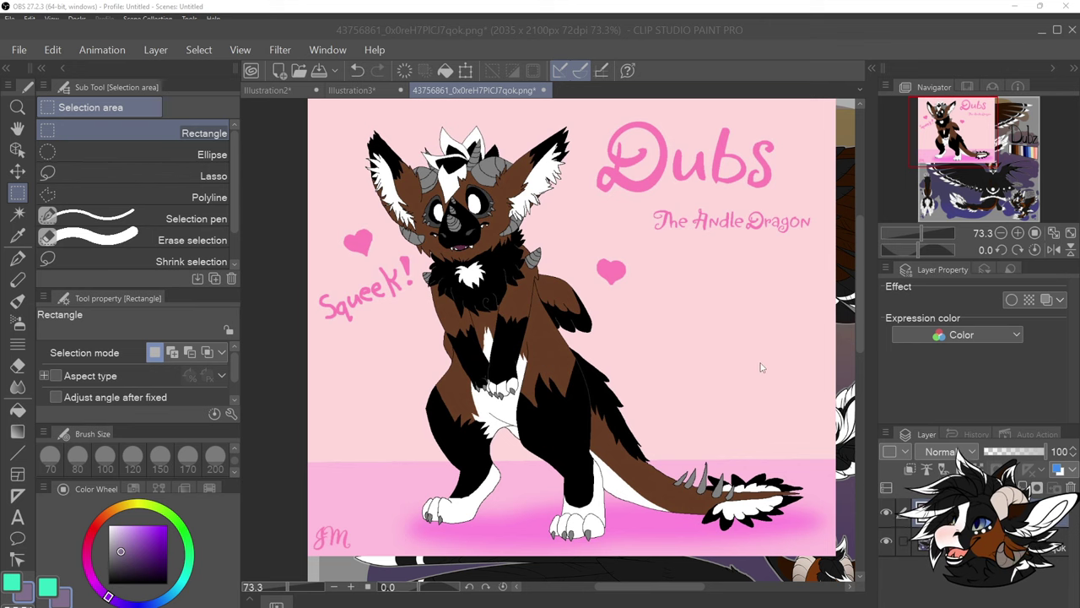
click(53, 50)
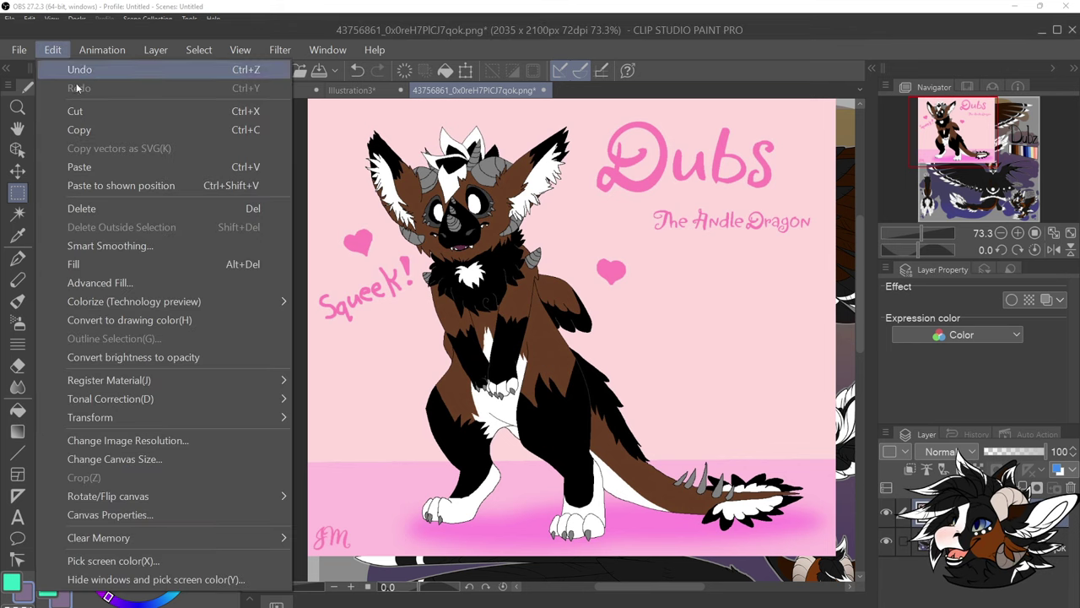
click(81, 166)
scroll(478, 145, up, 1)
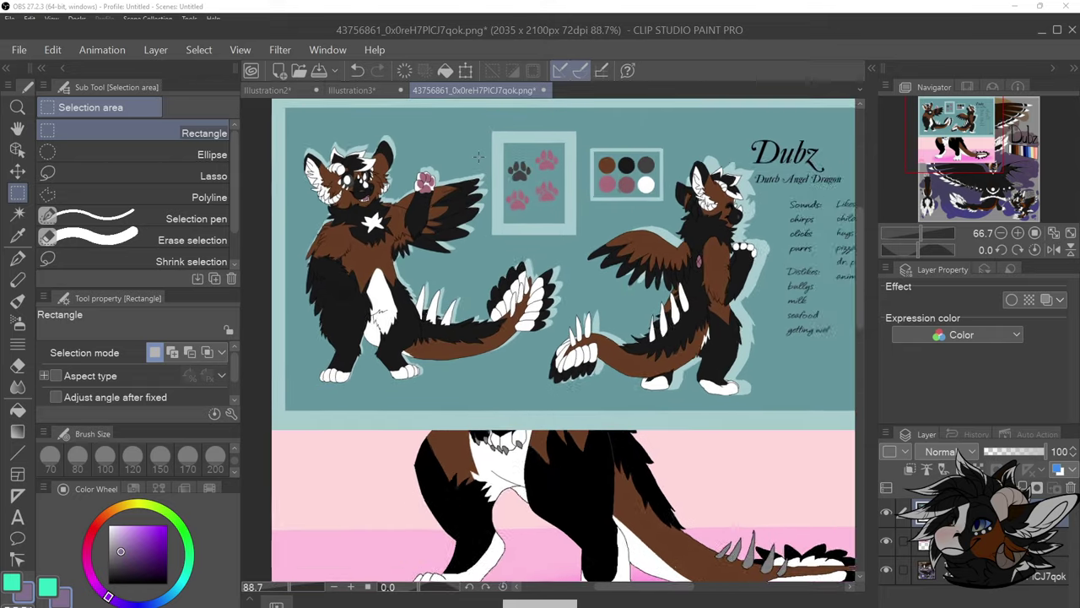
scroll(478, 150, up, 1)
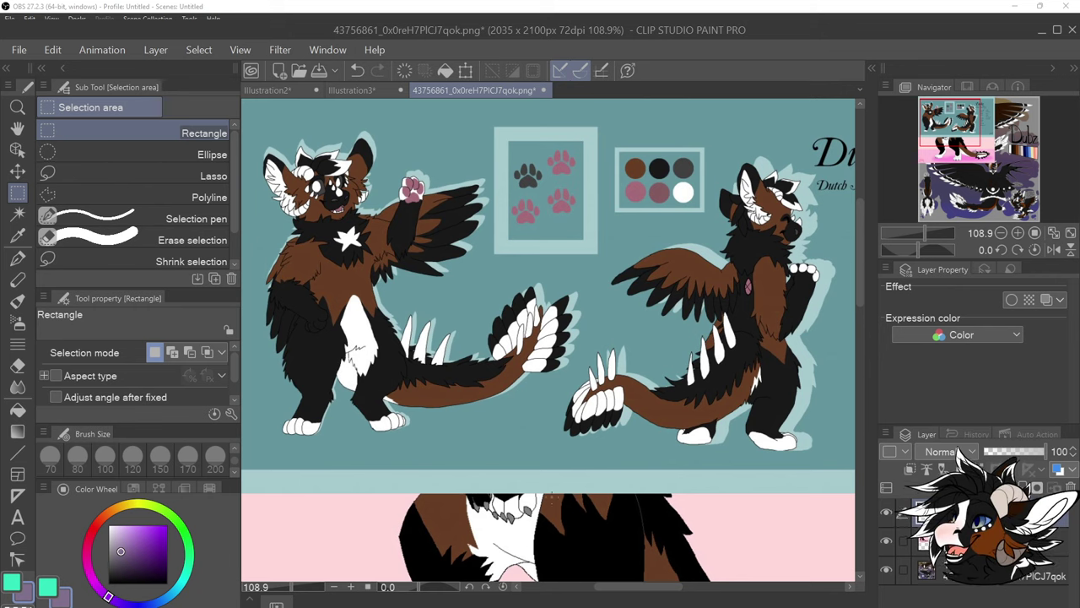
scroll(321, 177, up, 5)
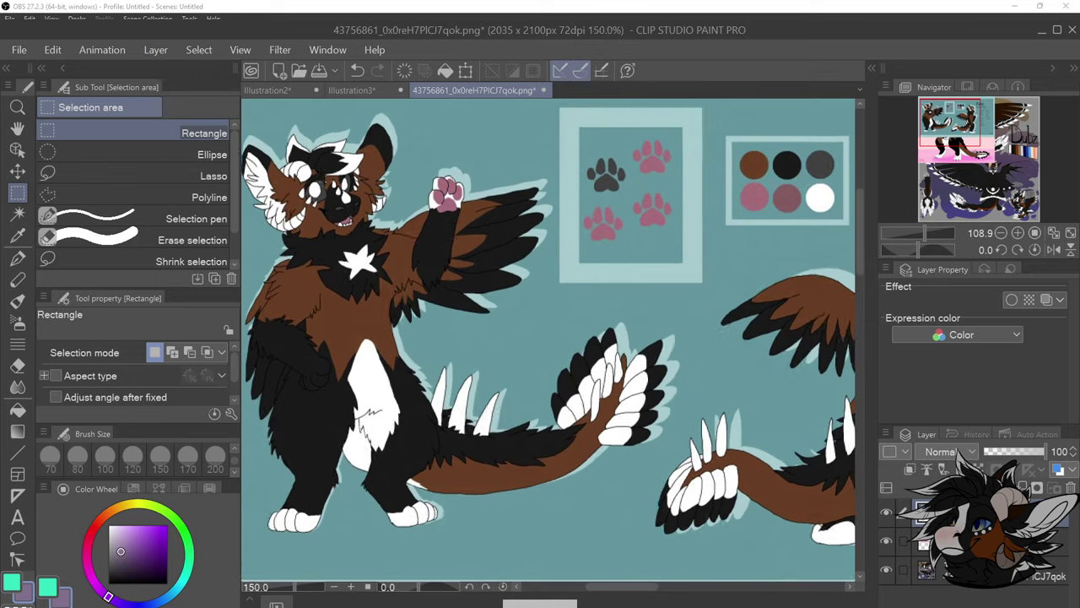
scroll(334, 191, down, 3)
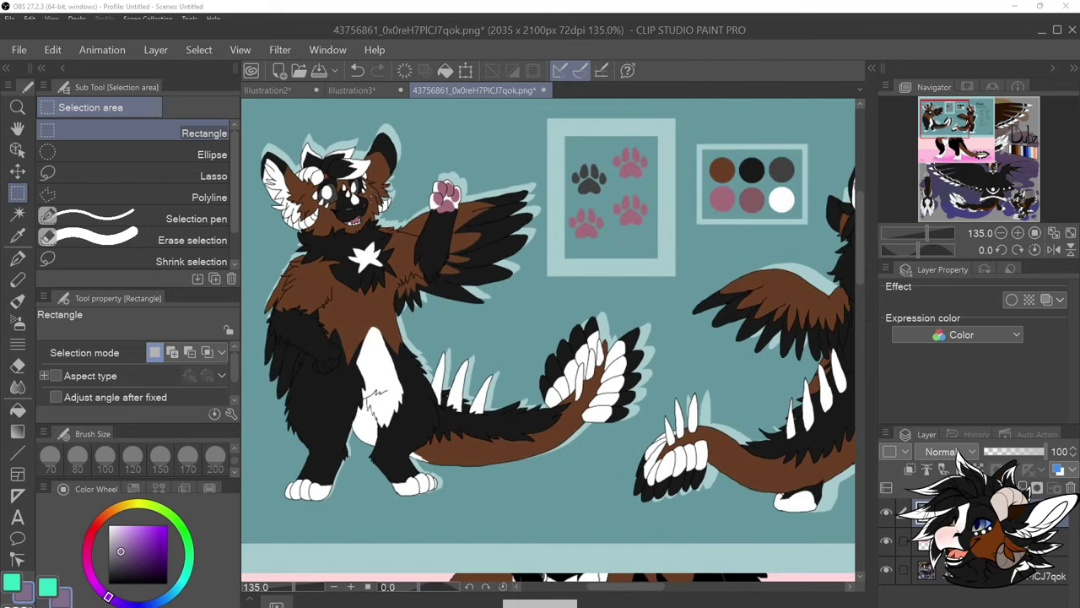
scroll(337, 191, up, 1)
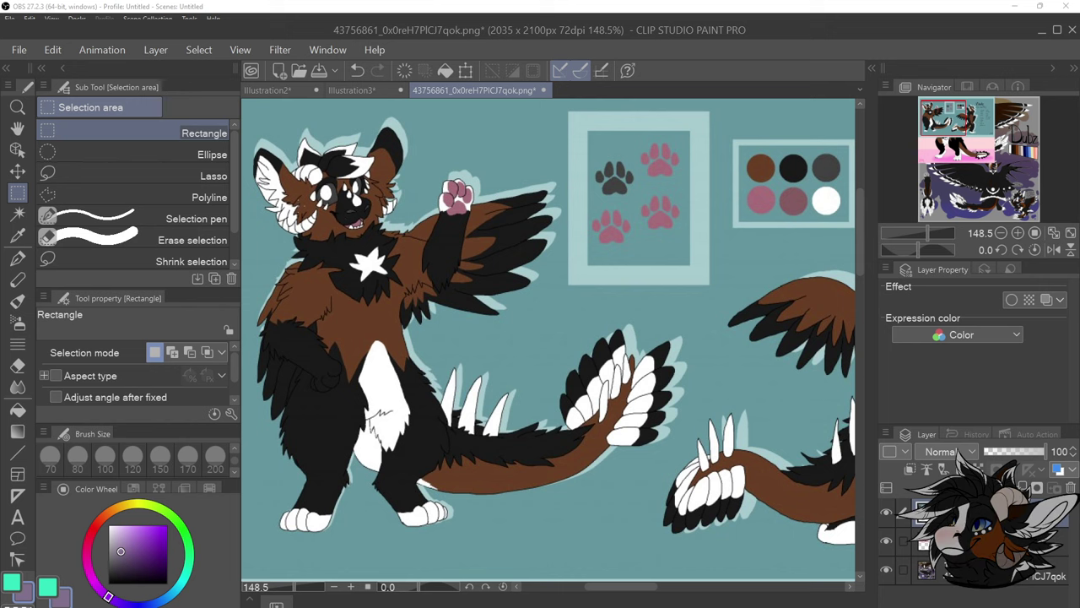
scroll(322, 189, down, 3)
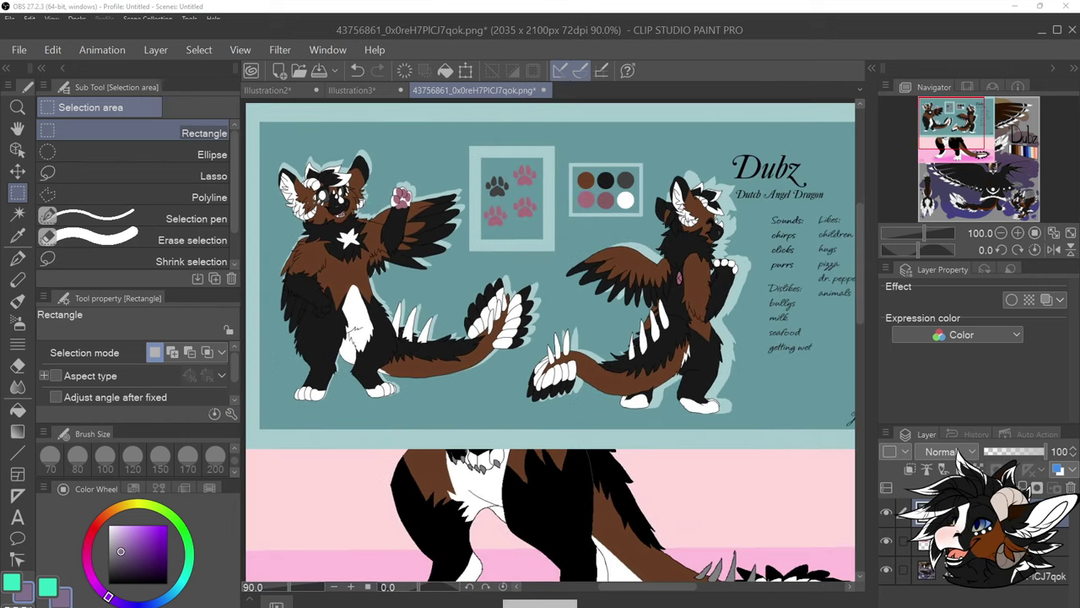
Paste the copied teal "Dubz The Dutch Angle Dragon" sheet over the previous picture and examine its notes, colour swatches and front figure
scroll(322, 191, down, 1)
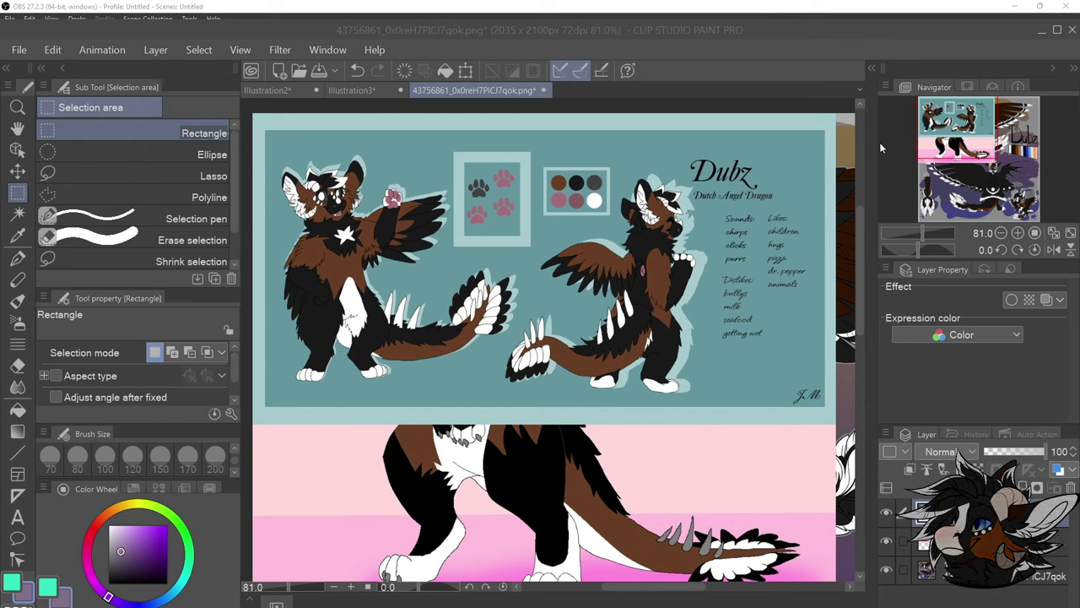
click(52, 50)
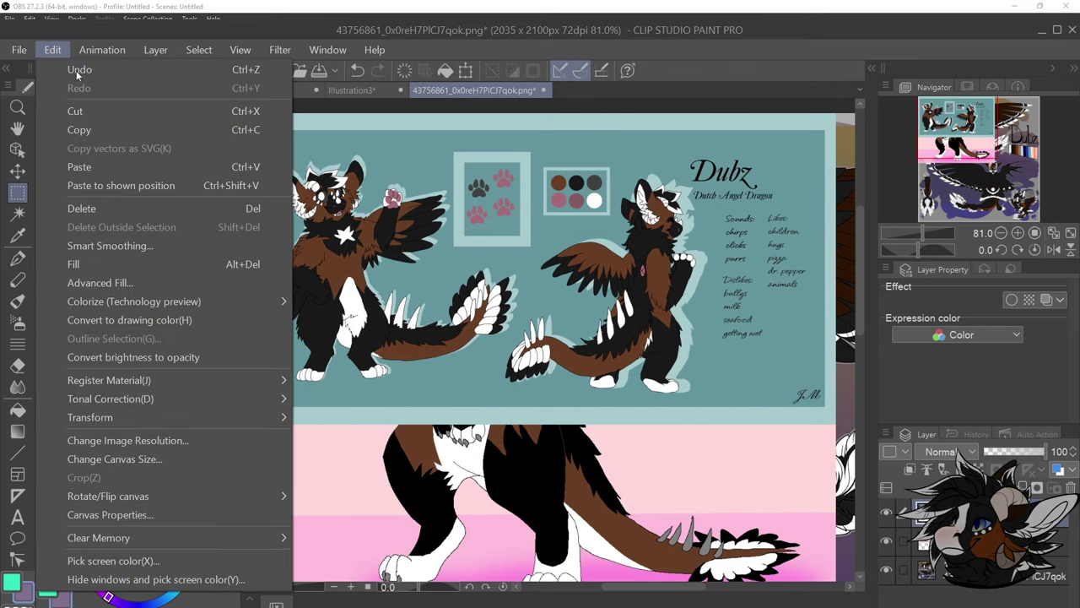
click(79, 167)
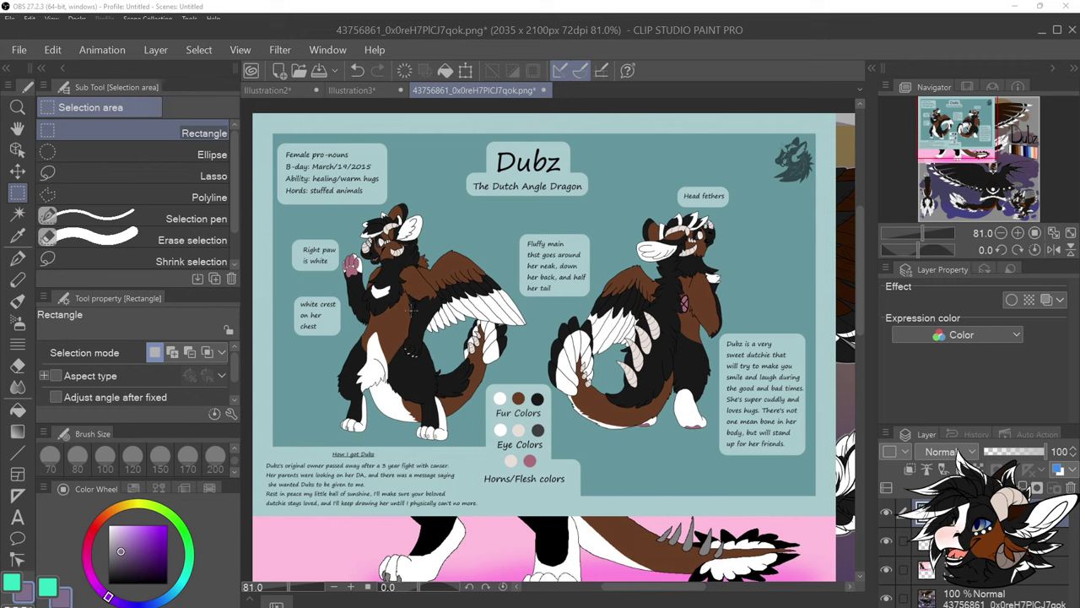
scroll(411, 309, up, 3)
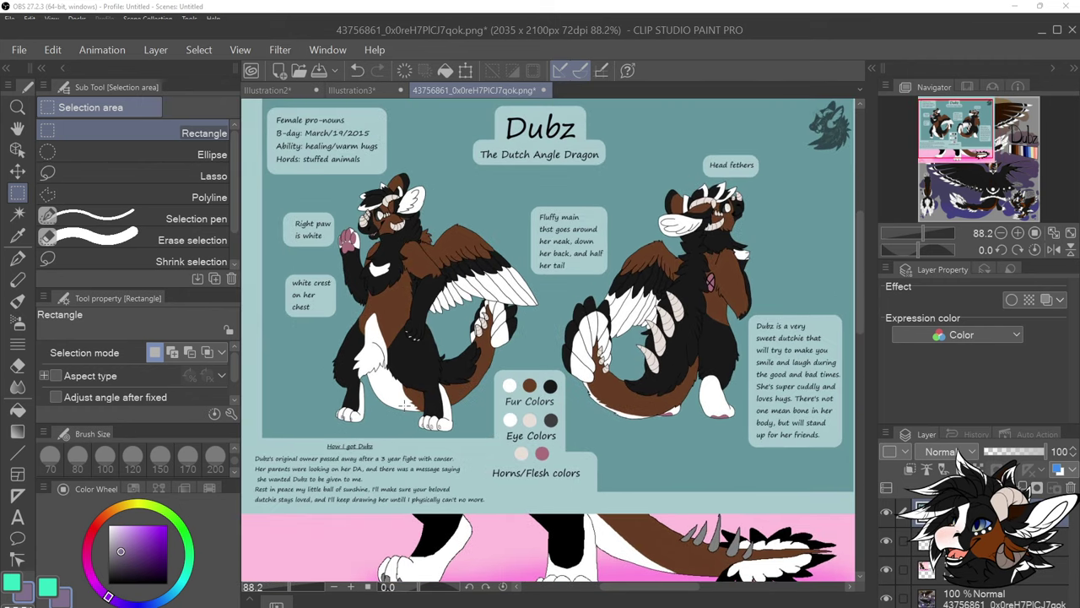
scroll(405, 404, down, 1)
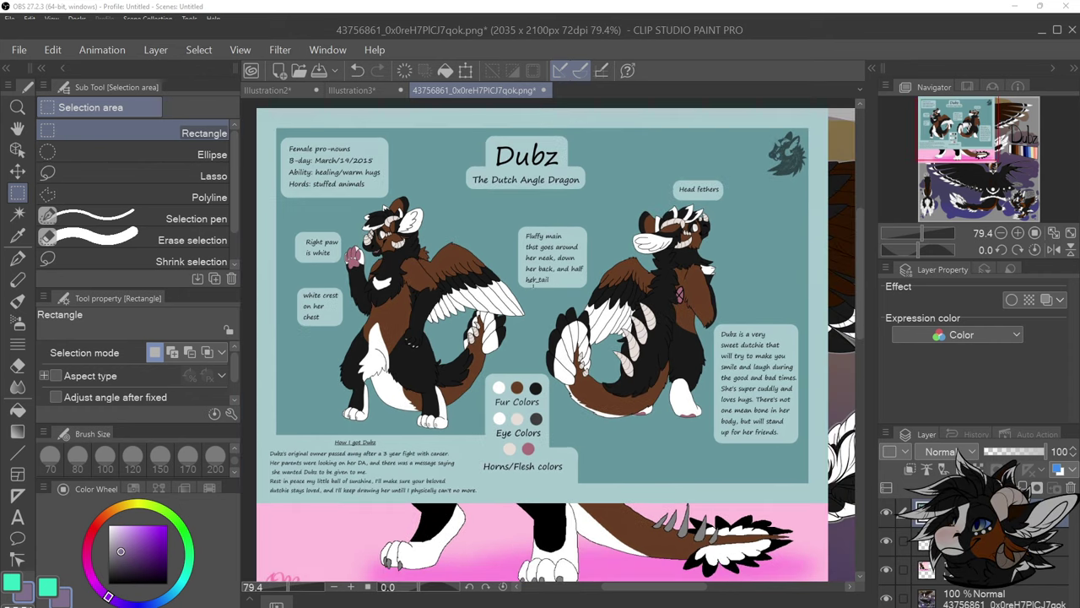
scroll(533, 283, up, 1)
scroll(405, 256, up, 4)
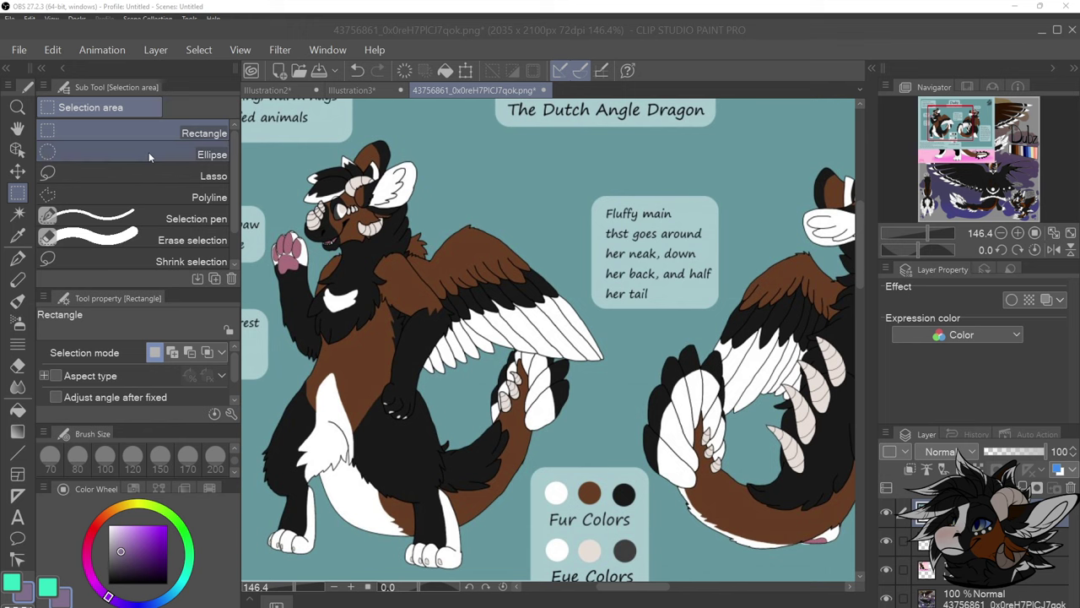
Paste the copied textured teal "Dubz The Dutch Angel Dragon" sheet onto the canvas and examine its side-view figure
click(52, 50)
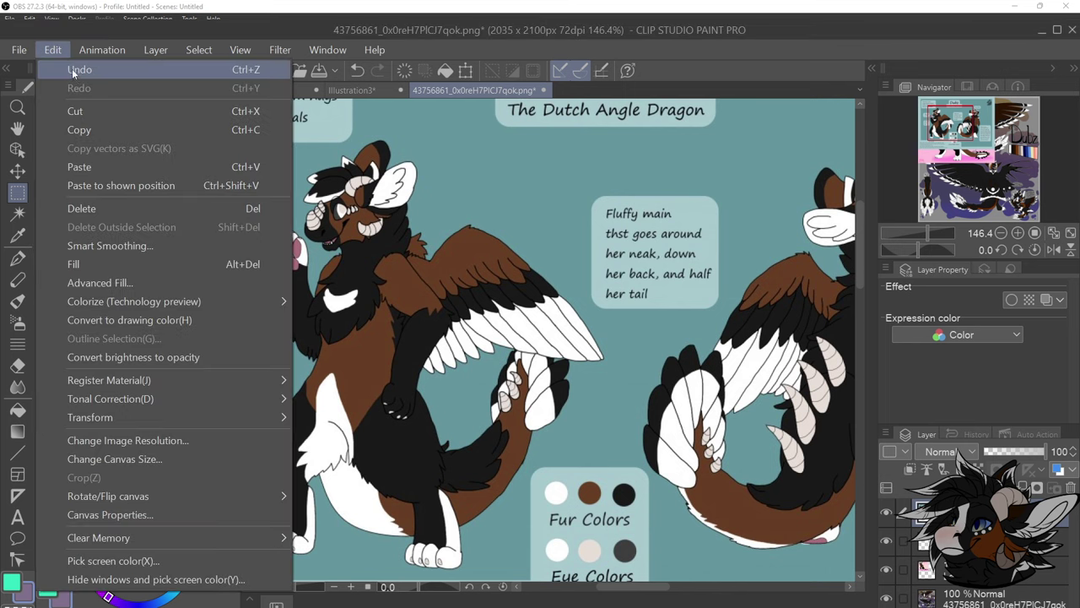
click(83, 165)
scroll(317, 189, down, 13)
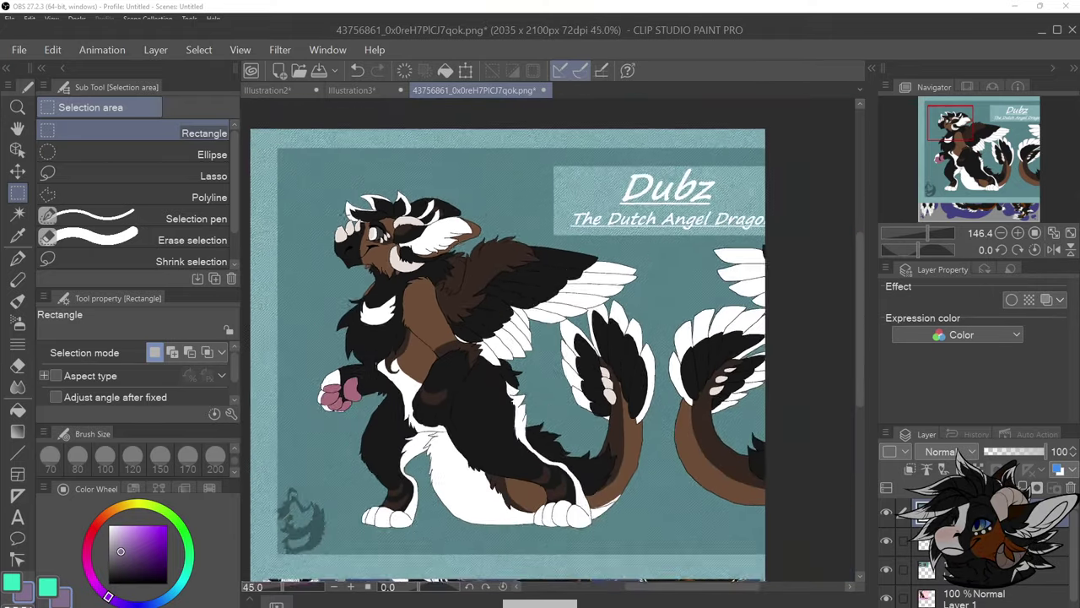
scroll(392, 277, up, 2)
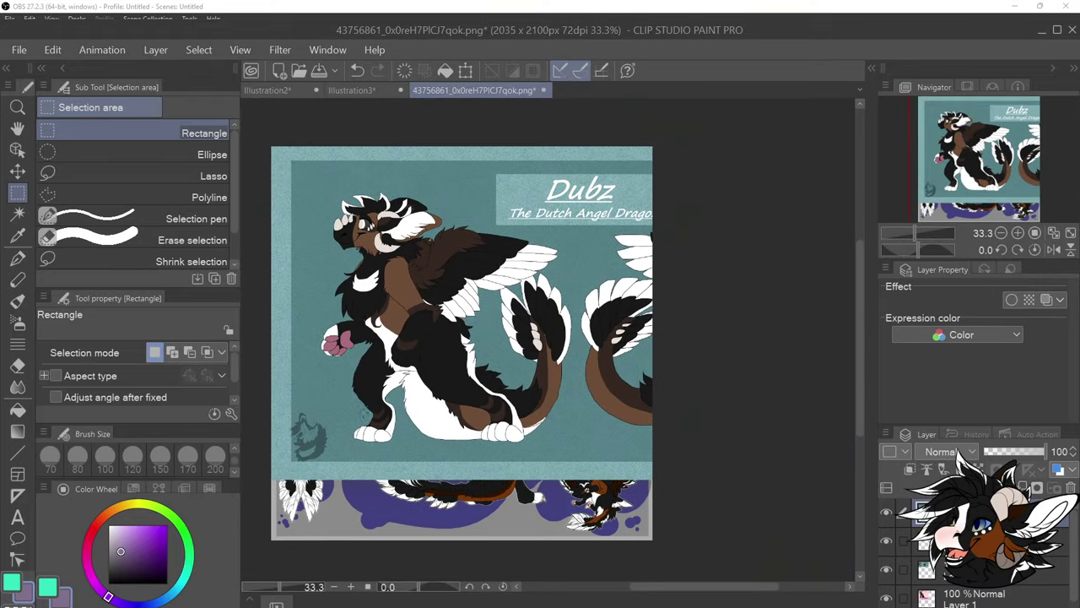
scroll(513, 344, up, 3)
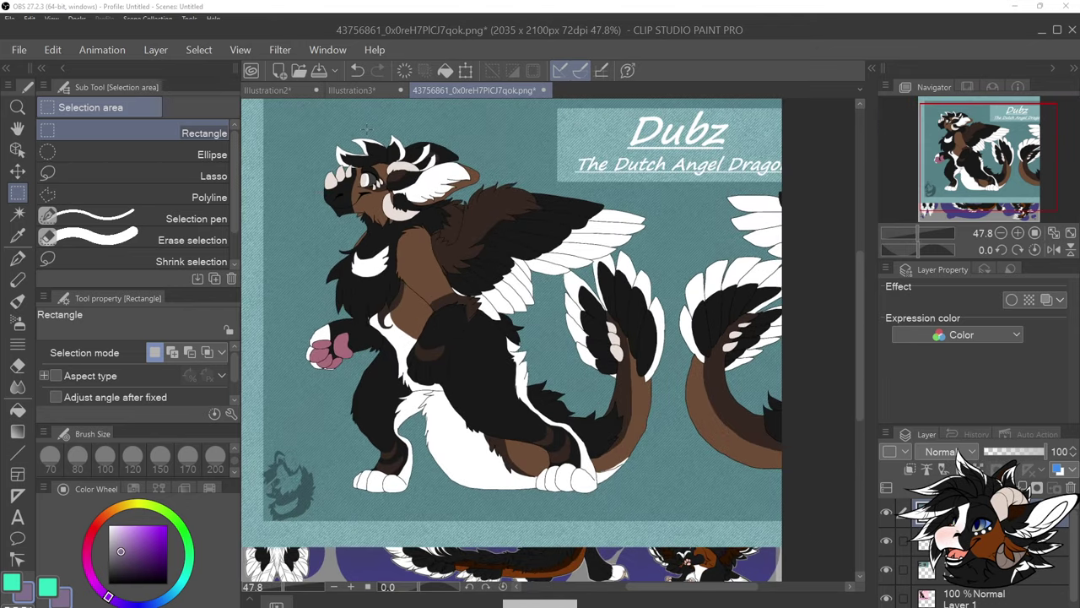
scroll(397, 171, up, 1)
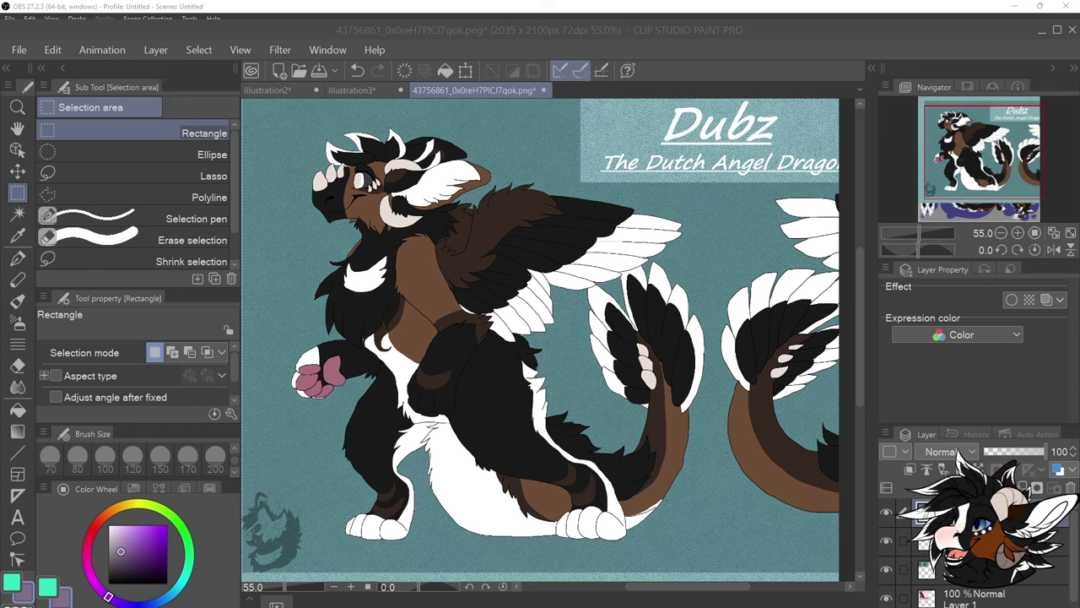
Paste the copied black-background reference sheet with the colour bar and two rain-textured panels, and look over both figures
click(21, 50)
mouse_move(55, 51)
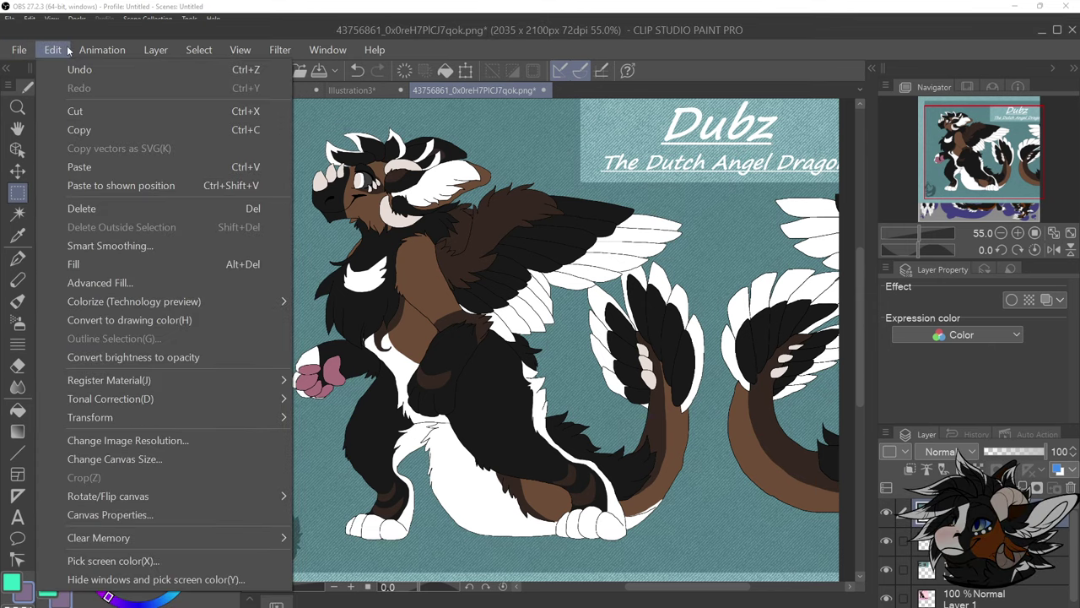
click(74, 166)
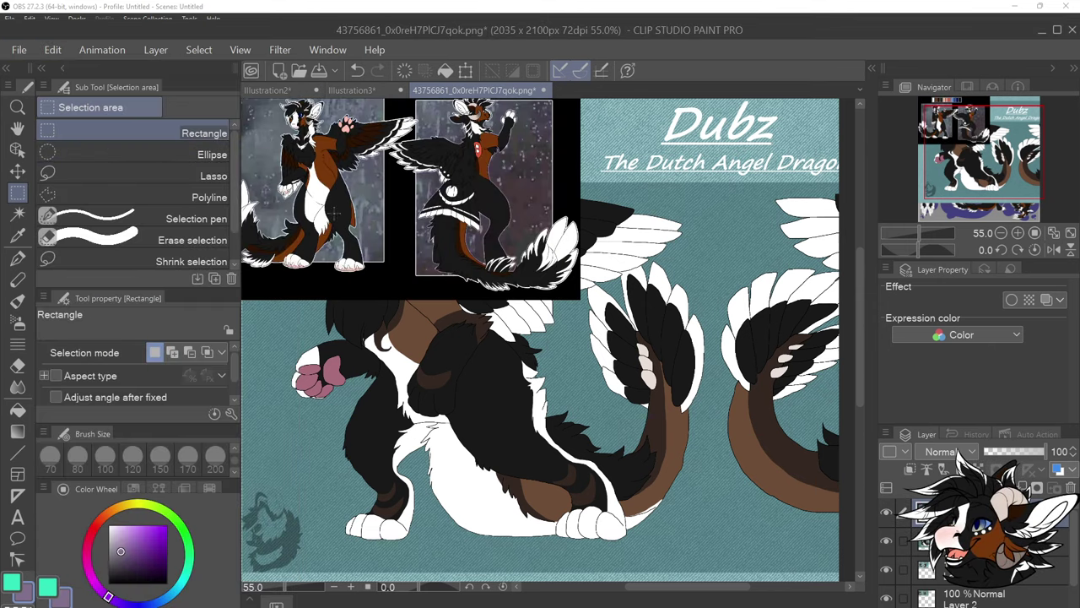
scroll(522, 337, down, 1)
scroll(422, 160, down, 3)
scroll(367, 145, up, 5)
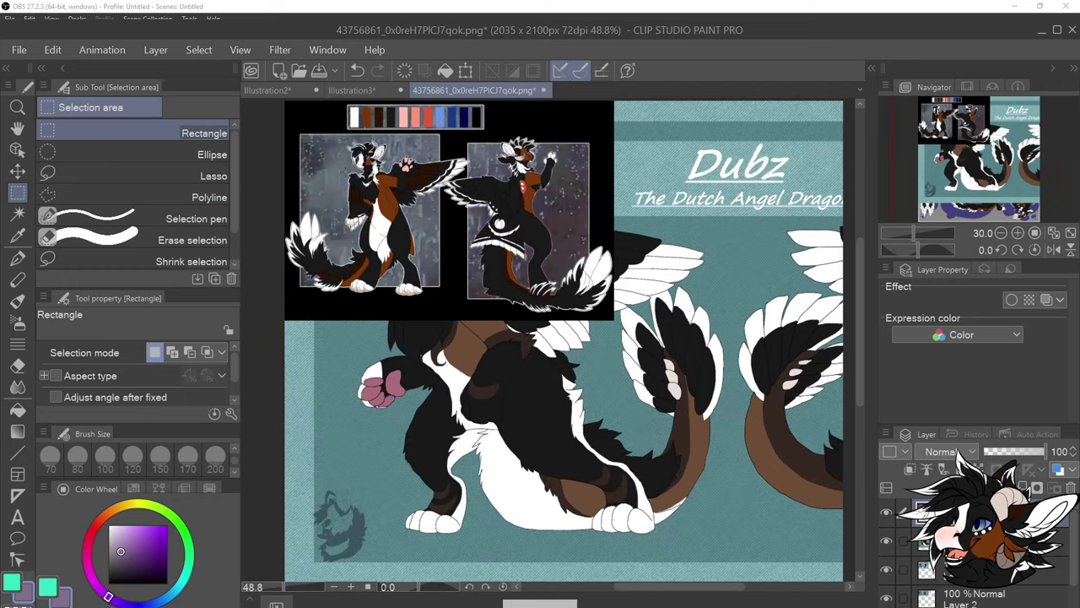
scroll(356, 145, up, 6)
scroll(354, 145, down, 4)
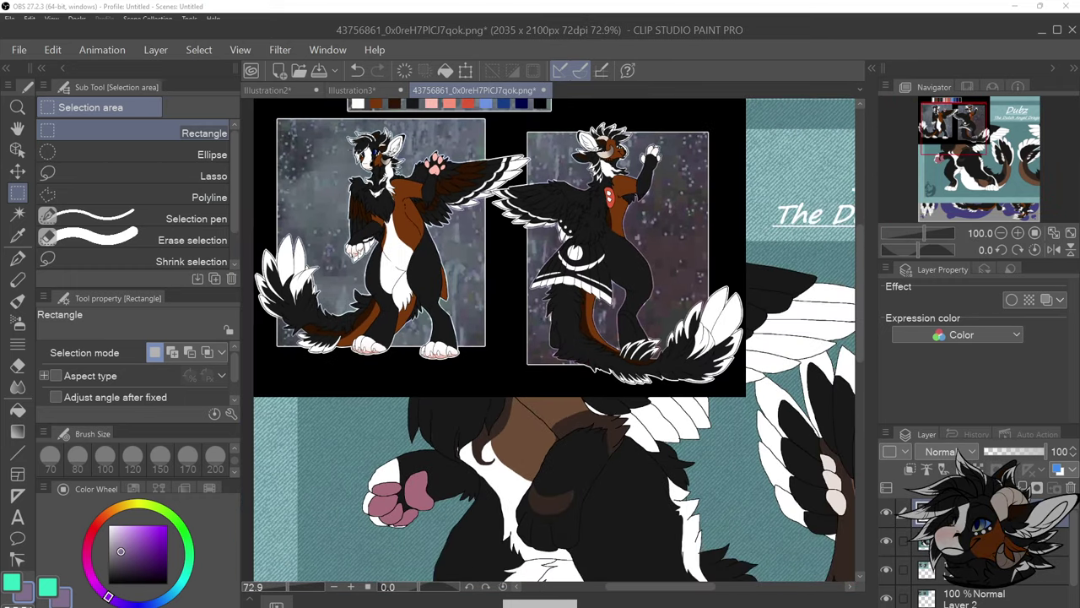
scroll(350, 146, up, 1)
scroll(328, 136, up, 2)
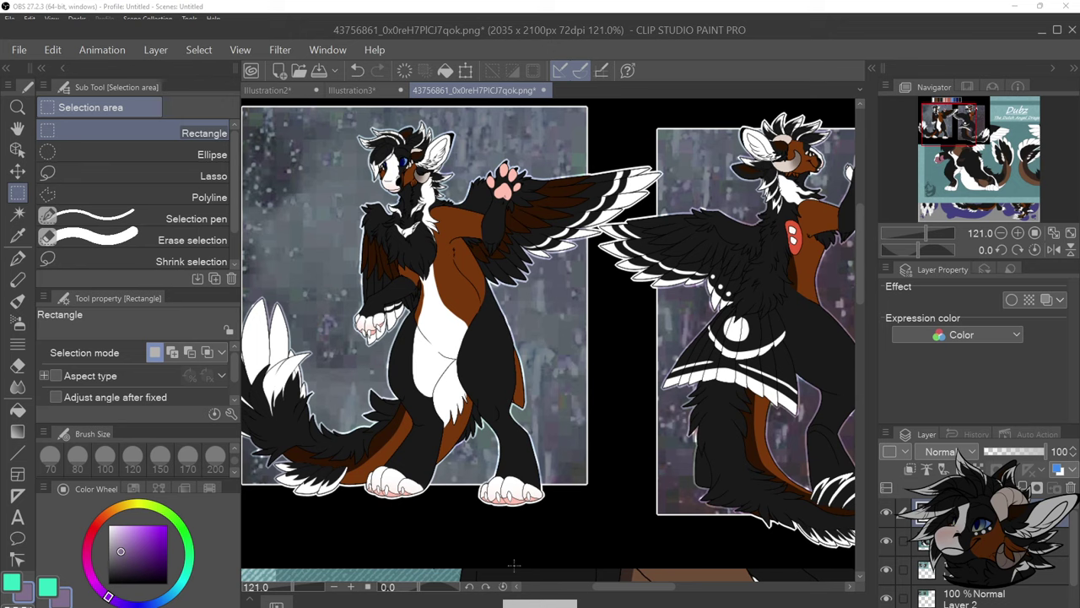
Examine the black-background sheet's front figure, including its face and raised wing, along with the colour bar and back figure
mouse_move(612, 588)
mouse_down()
mouse_move(599, 588)
mouse_move(647, 588)
mouse_move(609, 589)
mouse_up()
scroll(453, 202, up, 3)
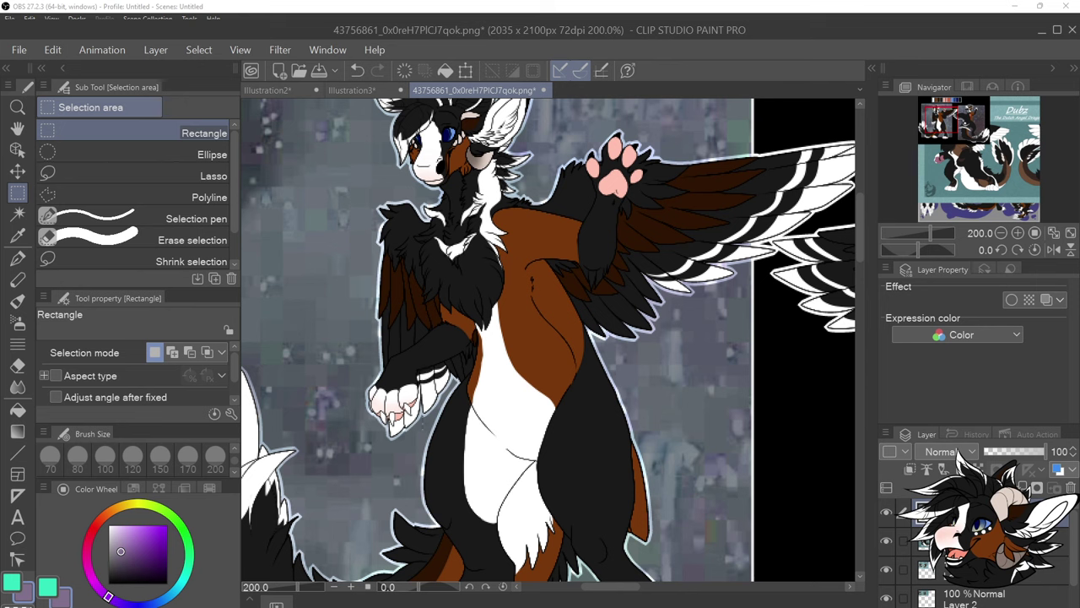
scroll(461, 401, down, 2)
scroll(456, 183, up, 13)
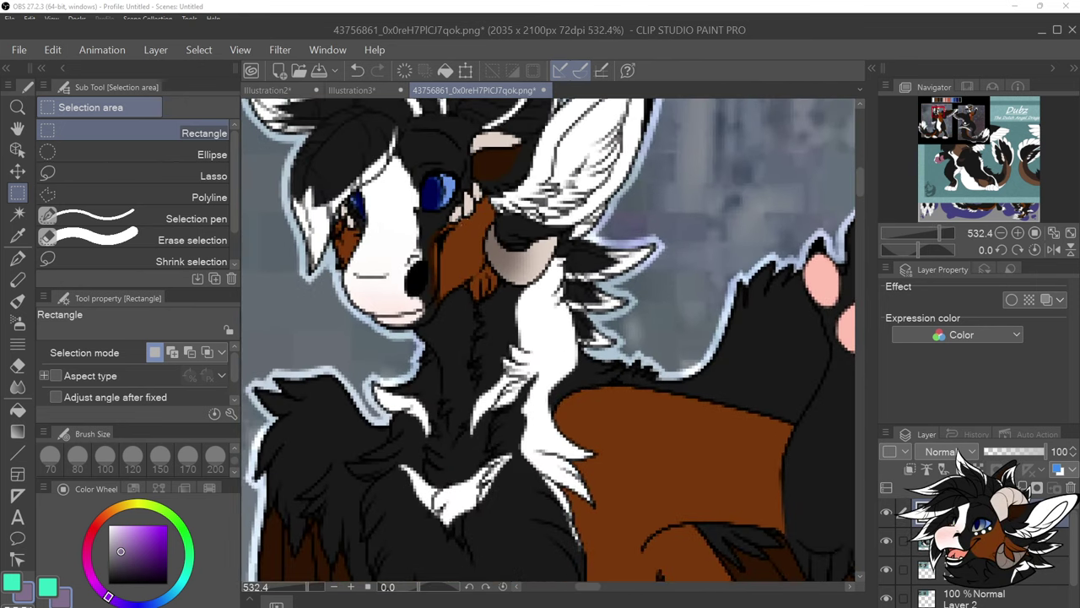
scroll(493, 322, down, 6)
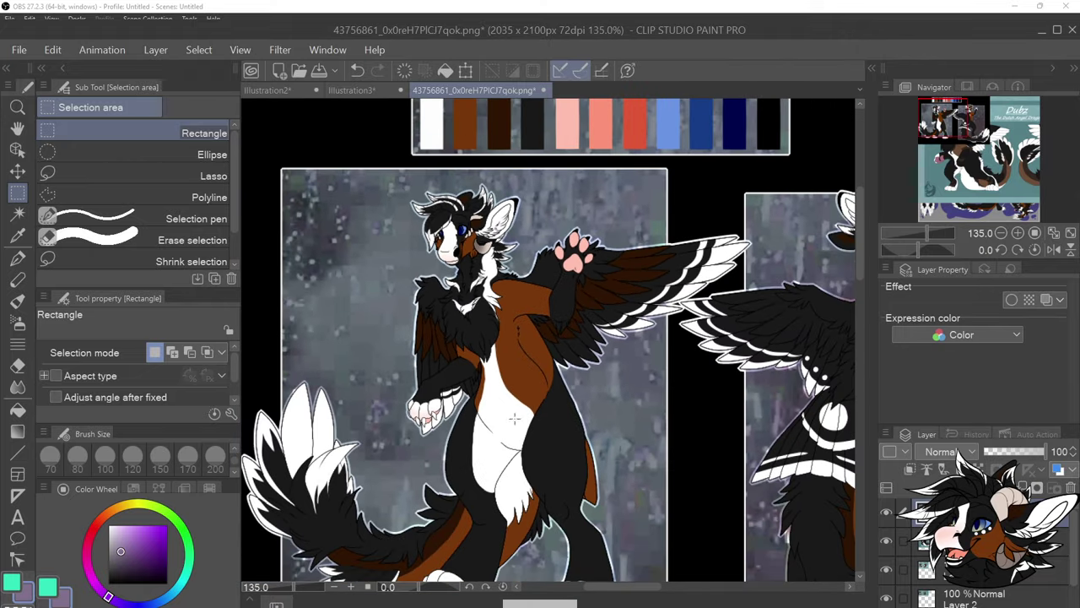
scroll(518, 438, down, 3)
scroll(591, 538, up, 5)
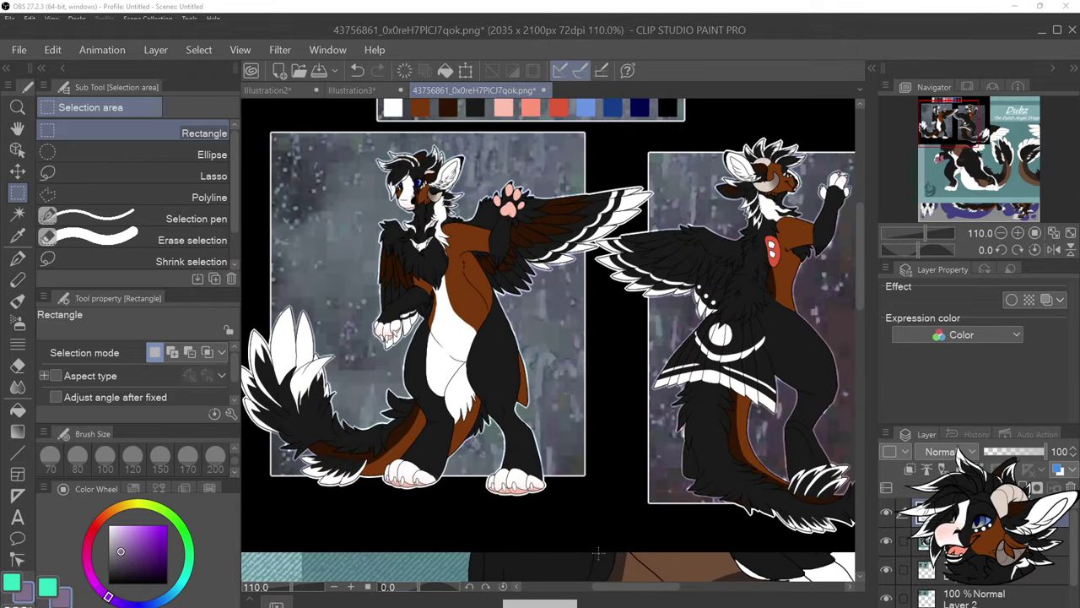
scroll(597, 536, down, 1)
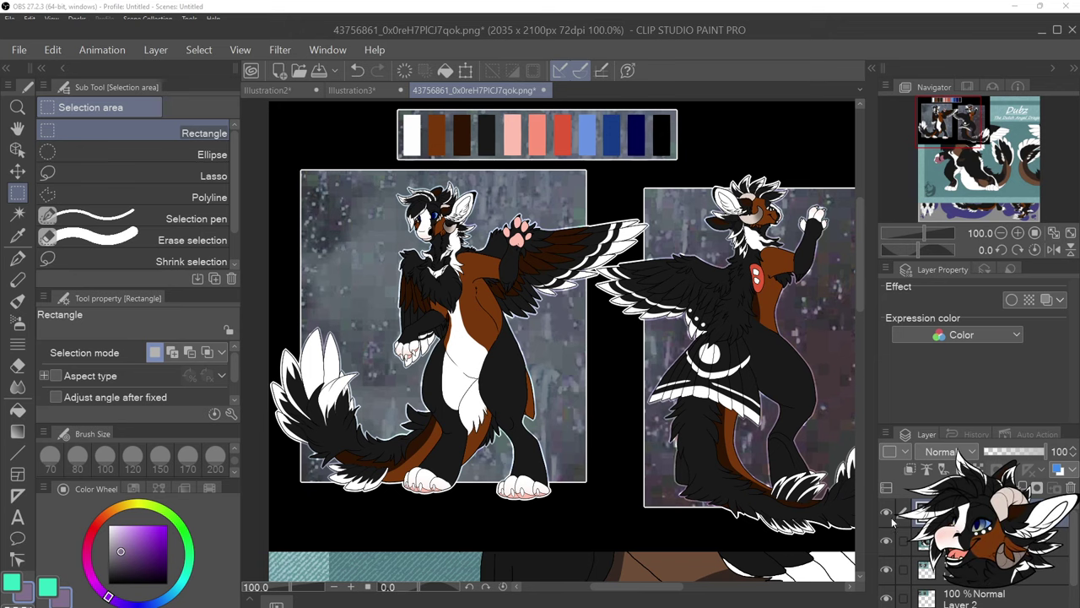
Hide all the pasted picture layers and look over the original Dubz reference sheet underneath
scroll(562, 340, down, 5)
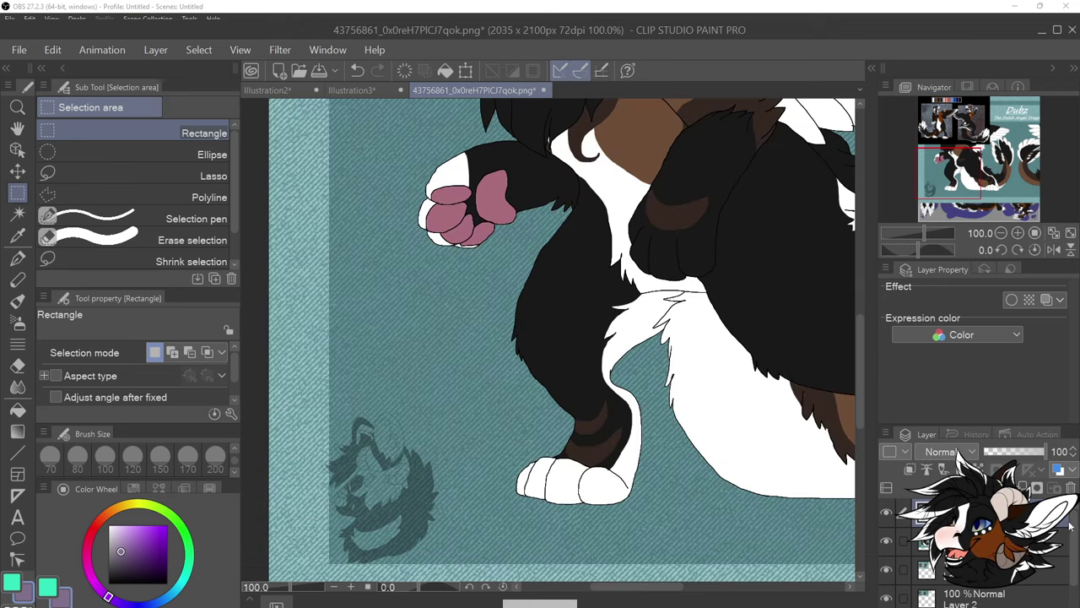
scroll(901, 591, down, 2)
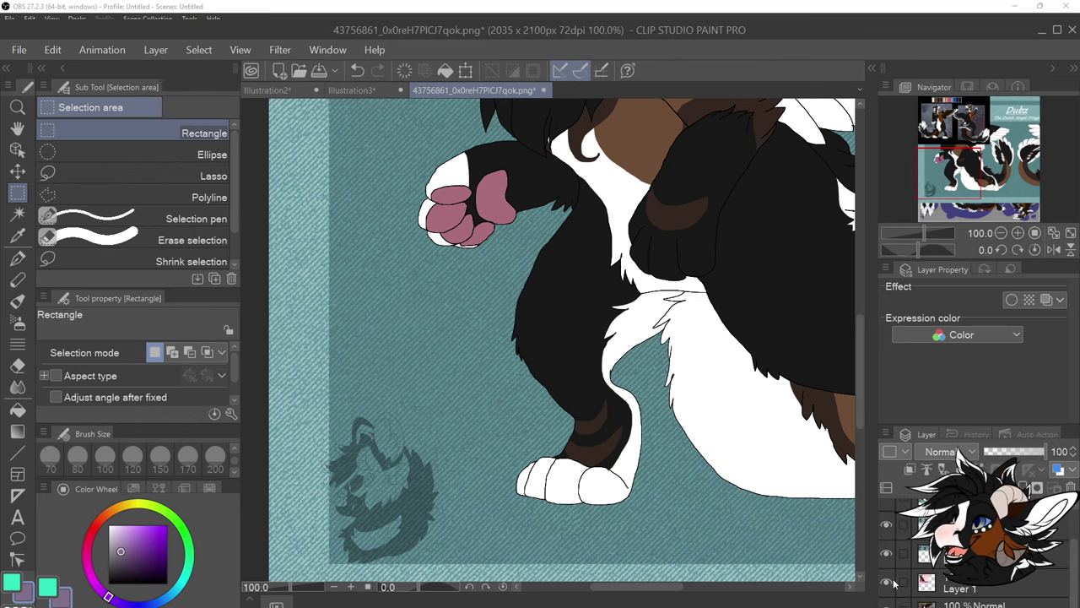
drag(888, 583, 885, 525)
drag(1072, 562, 1067, 532)
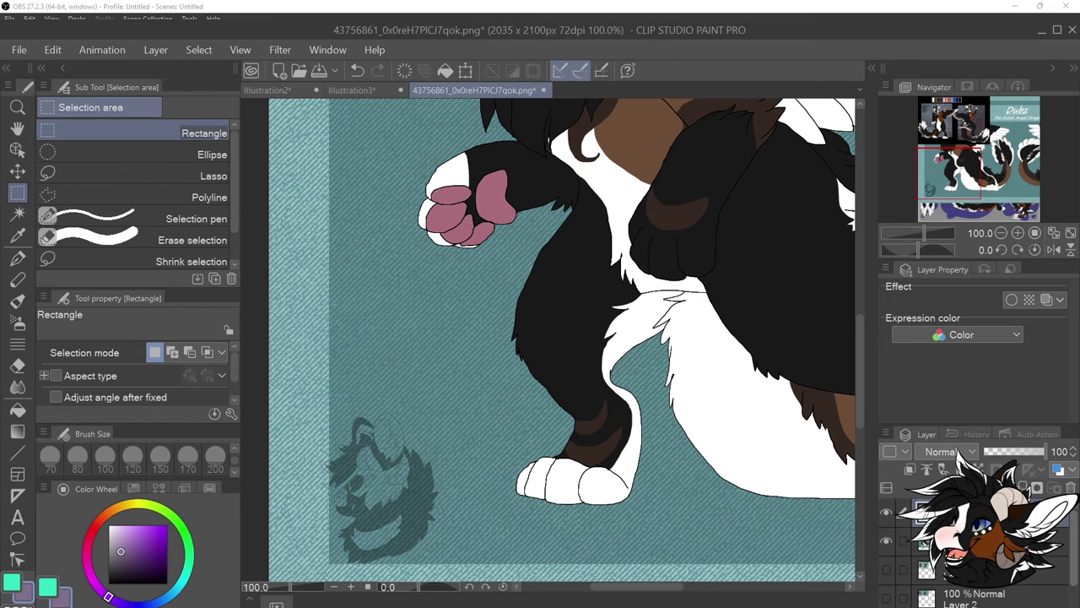
drag(891, 541, 891, 517)
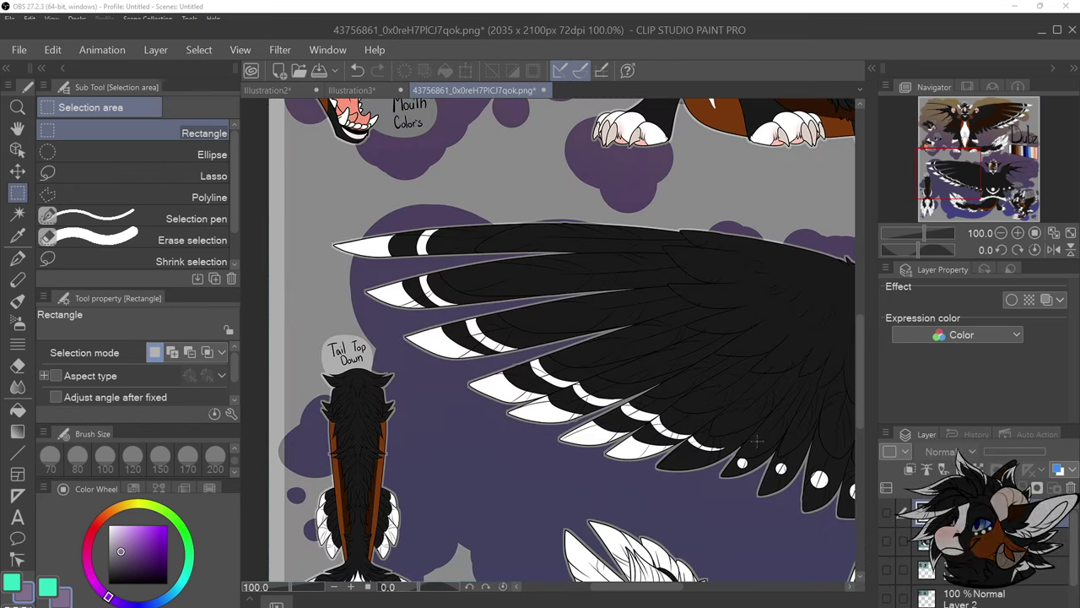
scroll(456, 289, down, 11)
scroll(472, 295, down, 4)
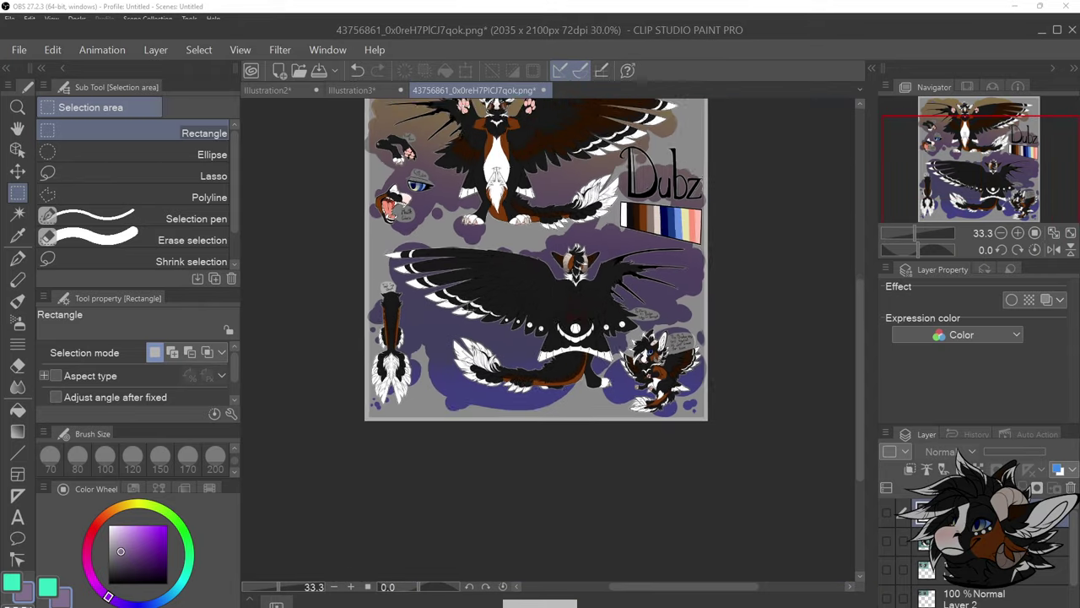
scroll(474, 111, up, 5)
scroll(474, 108, up, 4)
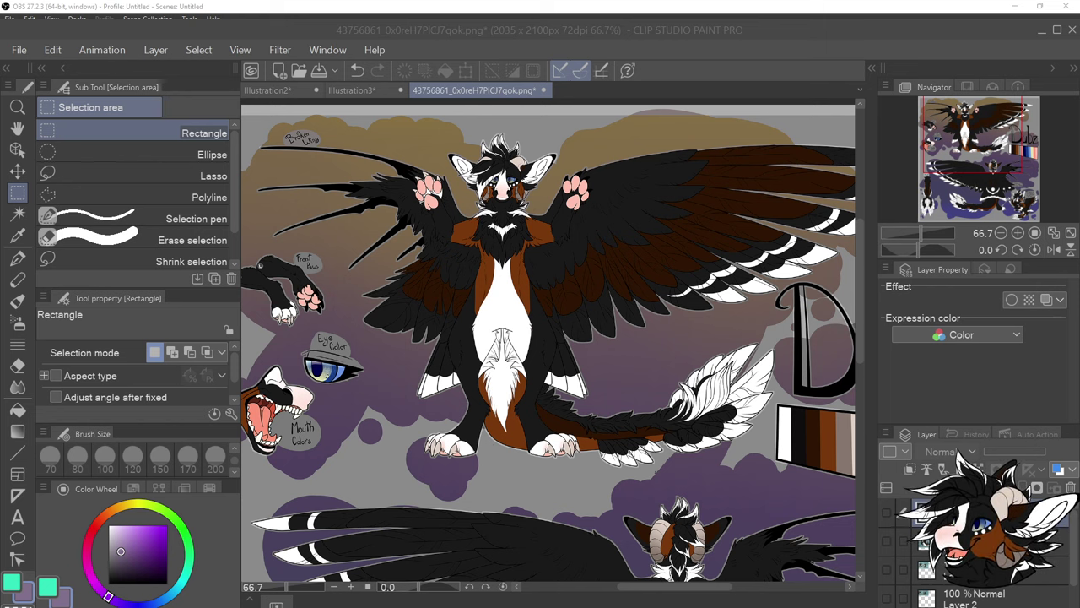
Toggle the pink "Dubs The Andle Dragon" layer's visibility to compare it with the original sheet, leaving the layer hidden
drag(1074, 517, 1074, 554)
click(886, 582)
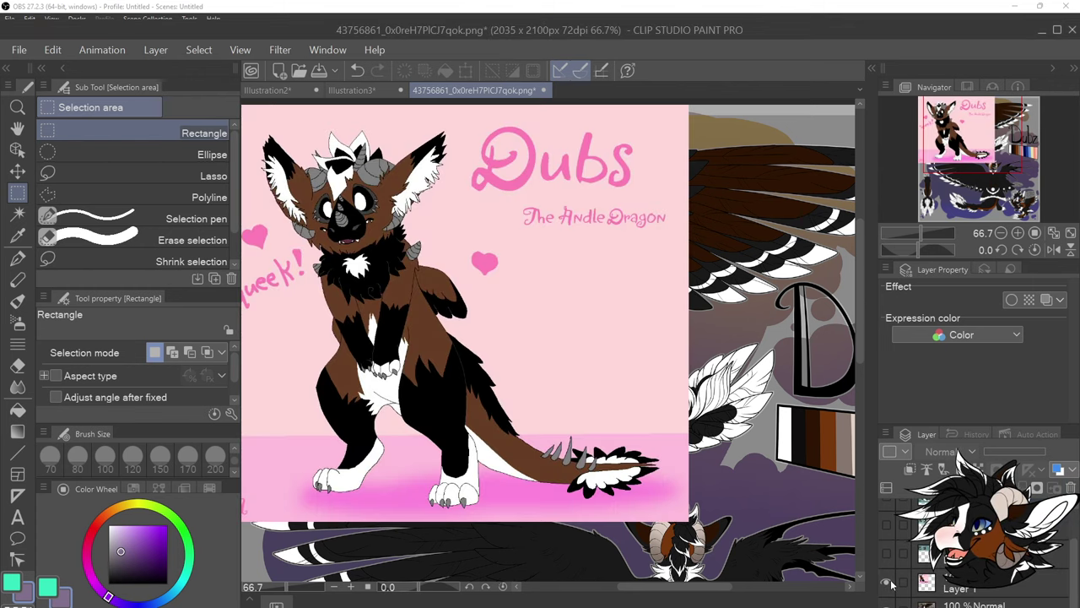
click(886, 583)
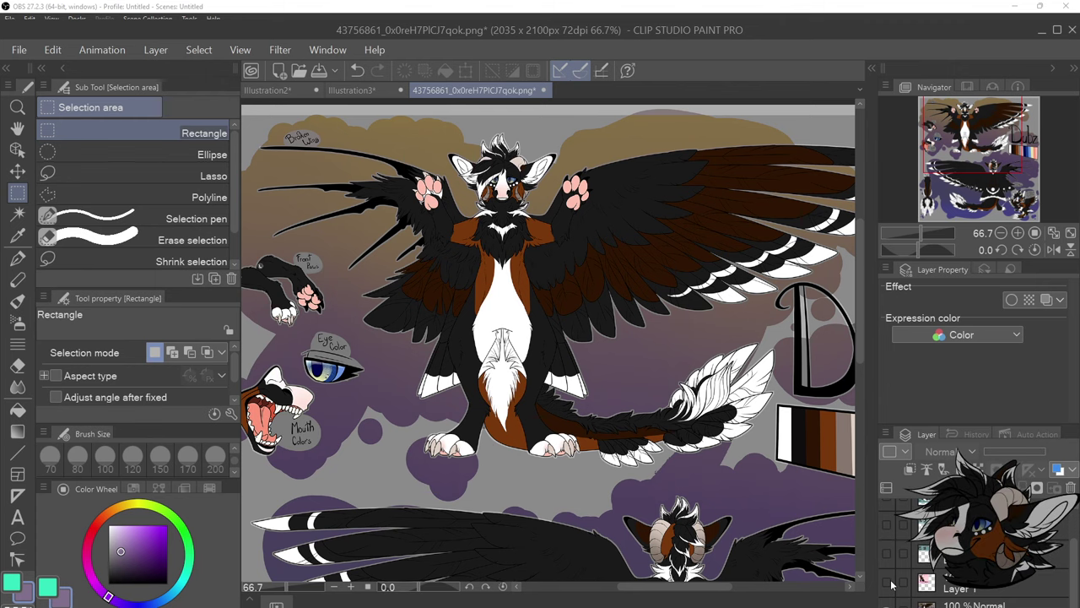
click(886, 583)
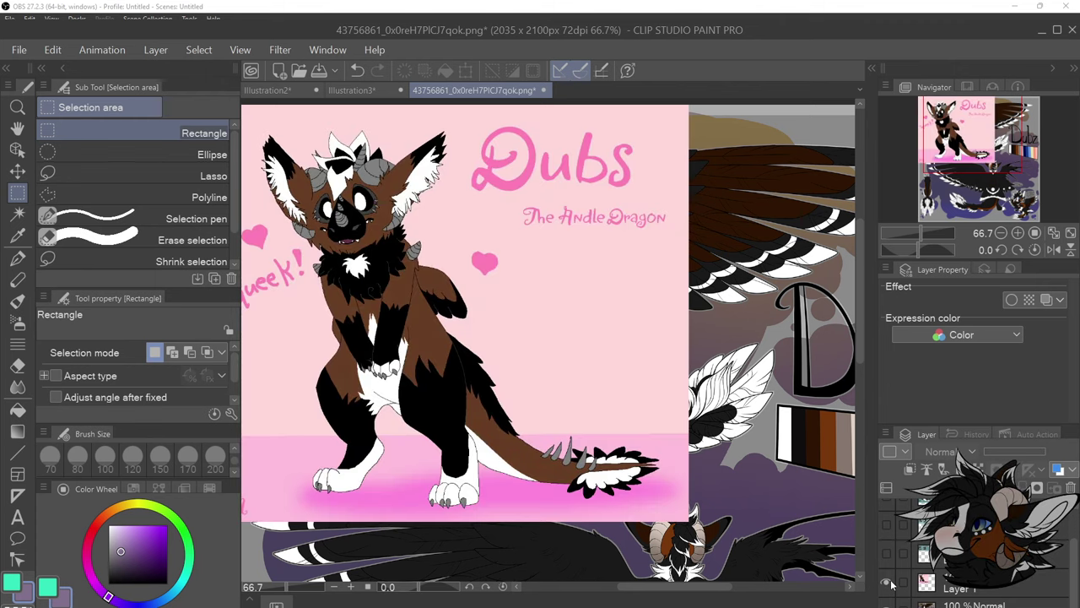
drag(720, 588, 701, 594)
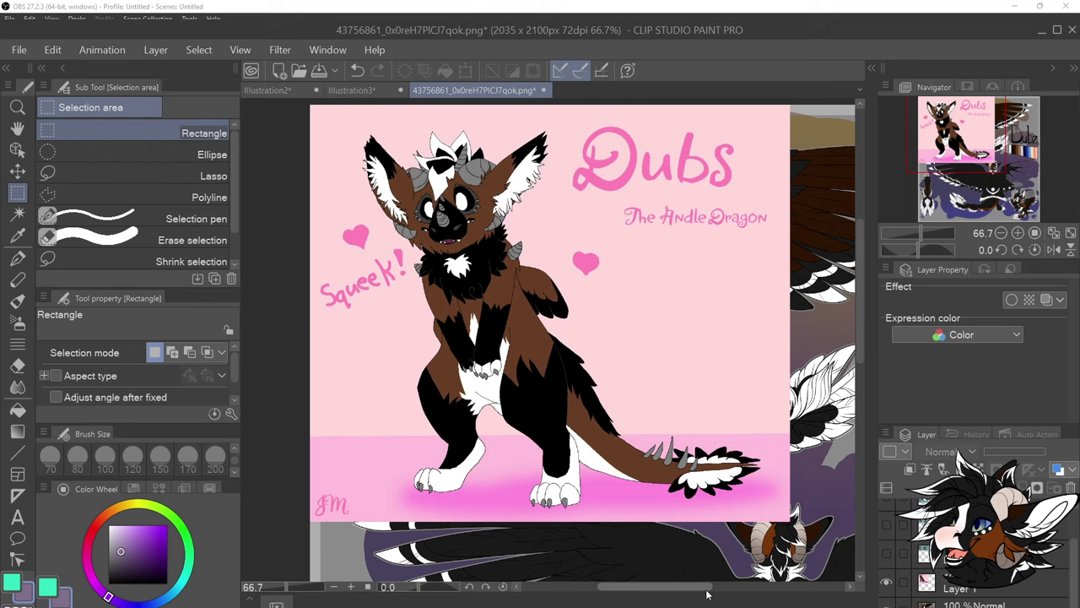
click(886, 582)
scroll(529, 269, down, 1)
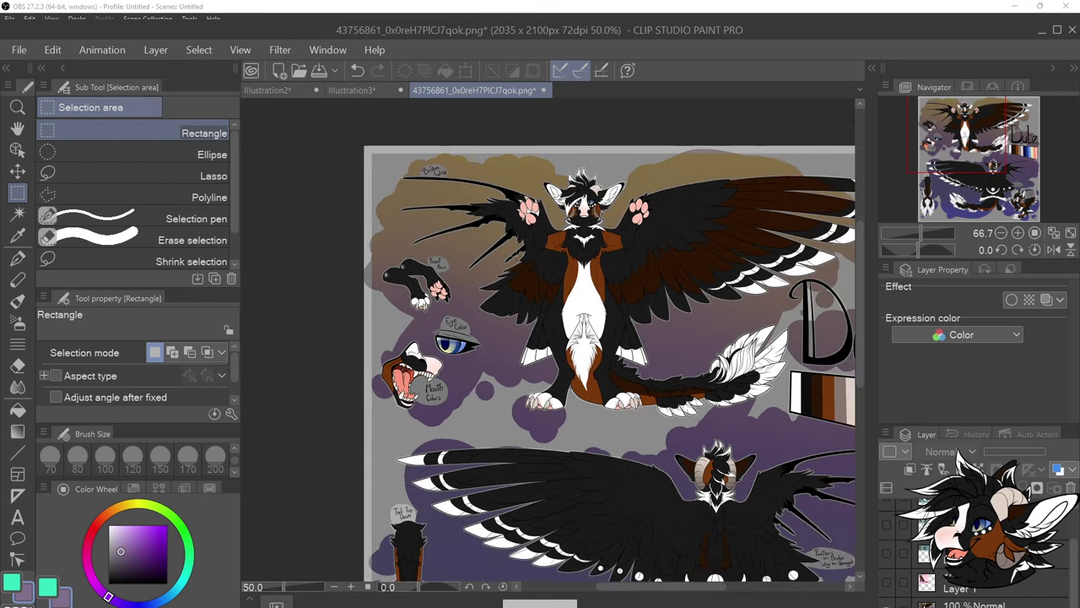
scroll(479, 218, down, 2)
scroll(651, 356, up, 3)
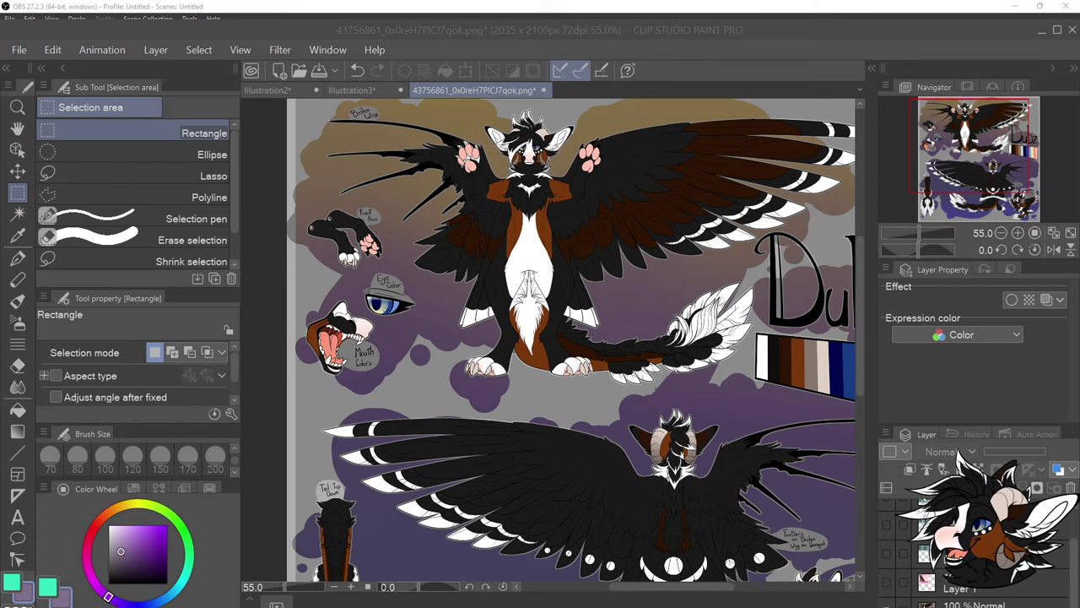
Switch to the Illustration2 document and look over the expression sketches and the shaded winged dragon
click(251, 89)
scroll(473, 312, down, 5)
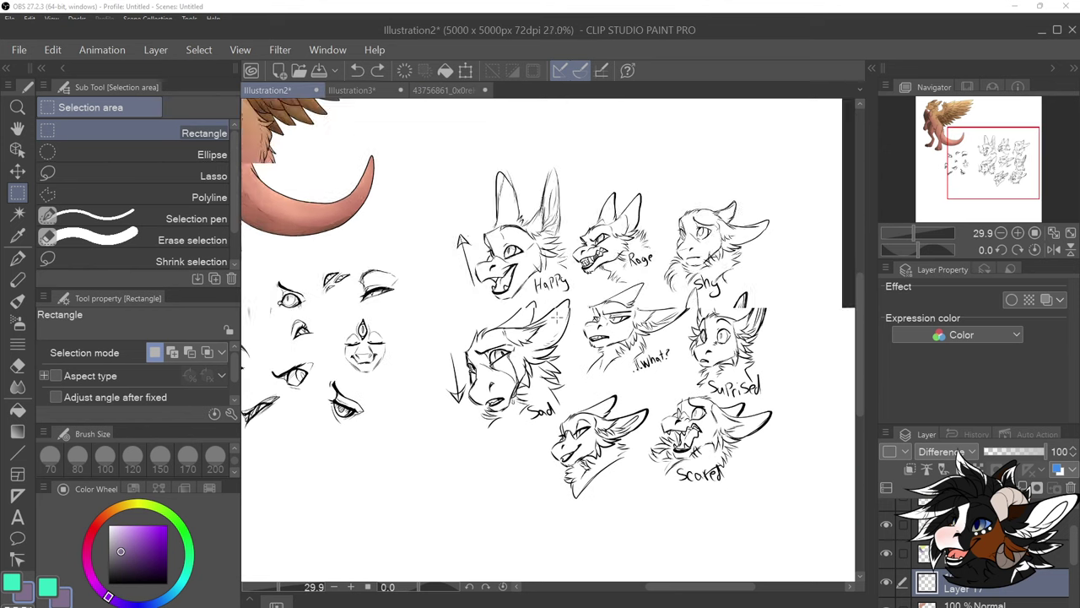
scroll(477, 315, up, 3)
scroll(477, 315, down, 2)
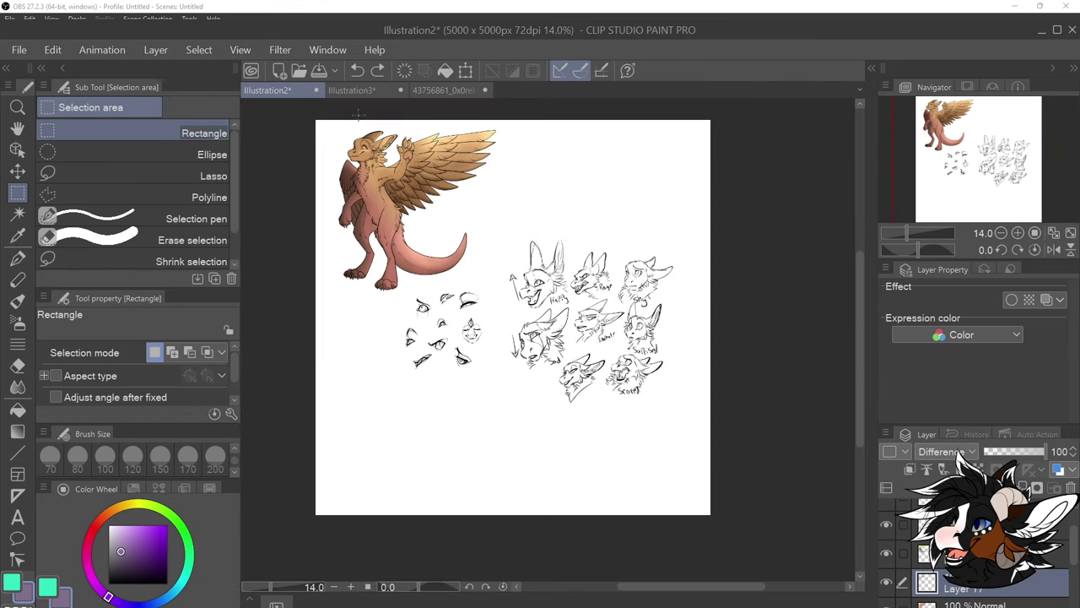
scroll(342, 162, up, 2)
scroll(341, 161, up, 1)
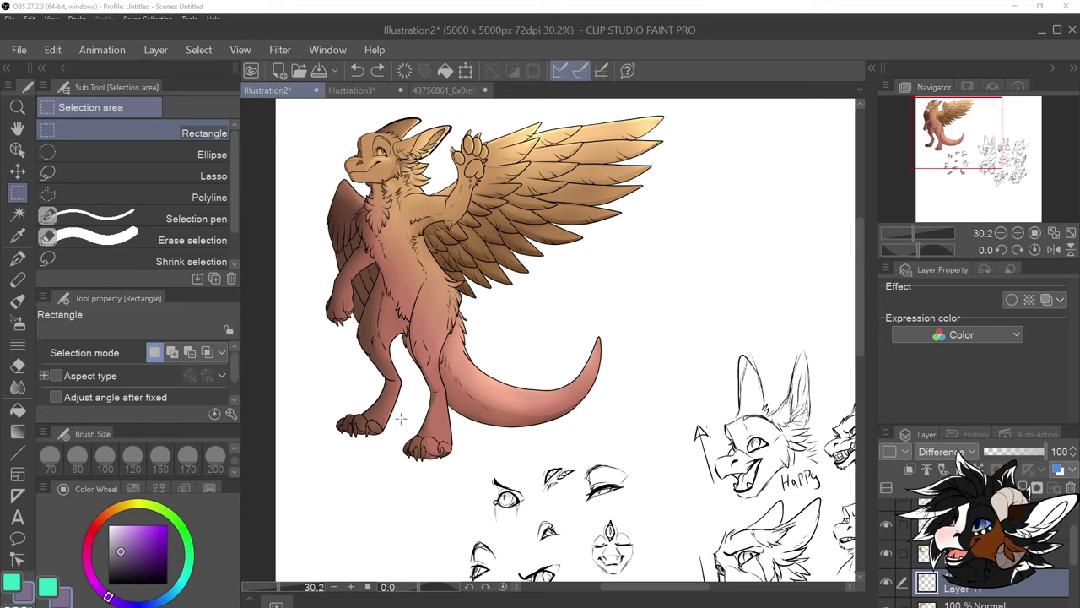